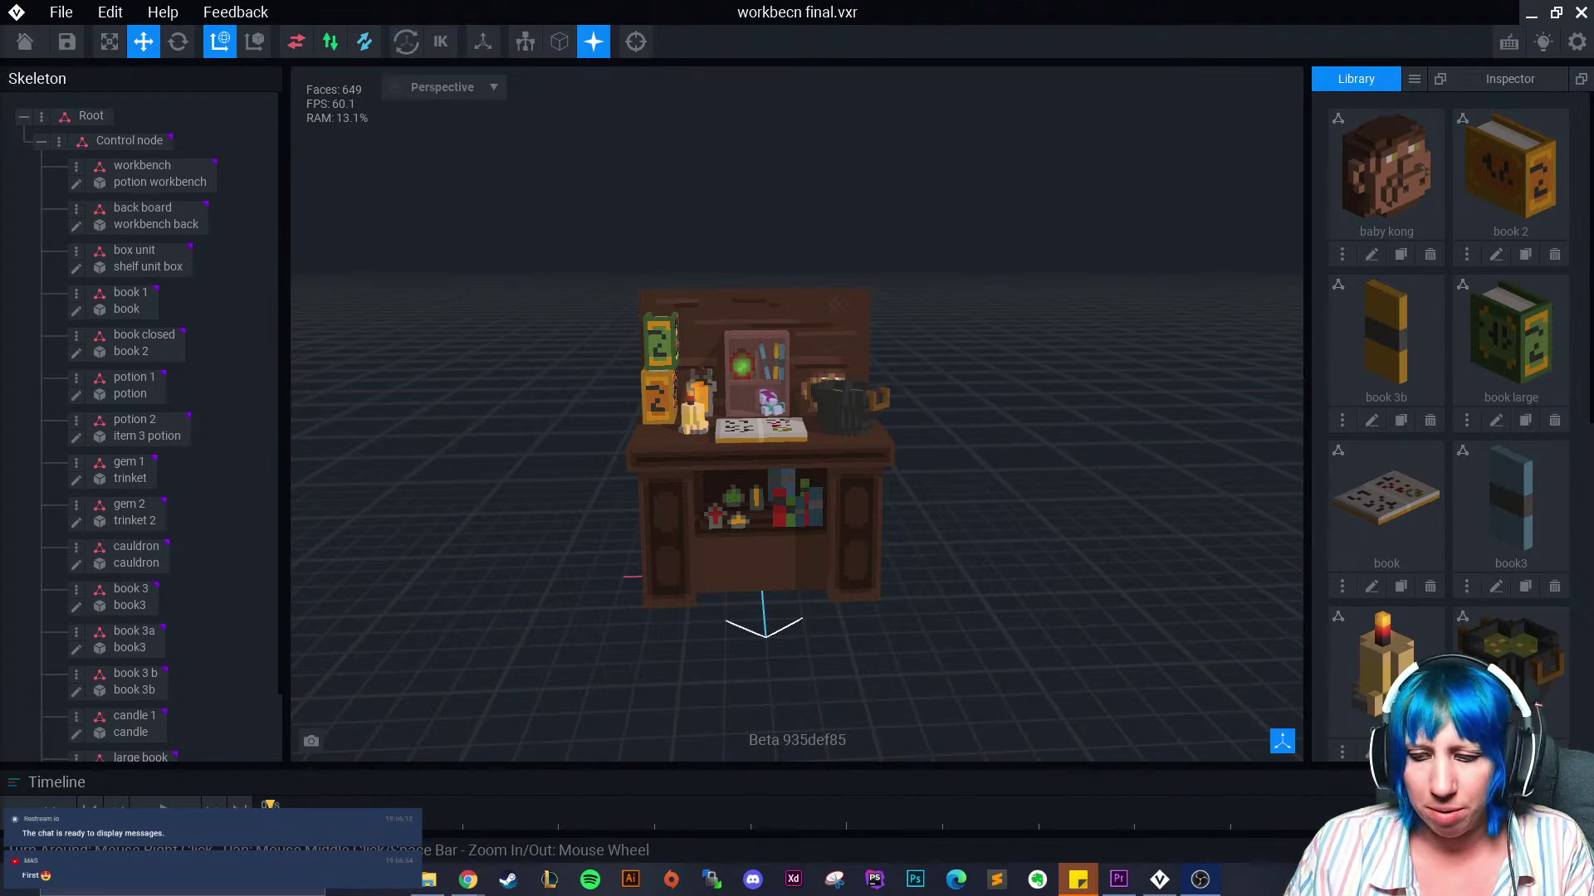
Raise the monkey head node vertically from behind the cauldron to the upper part of the workbench's back board
{"action": "key", "text": "XF86AudioLowerVolume"}
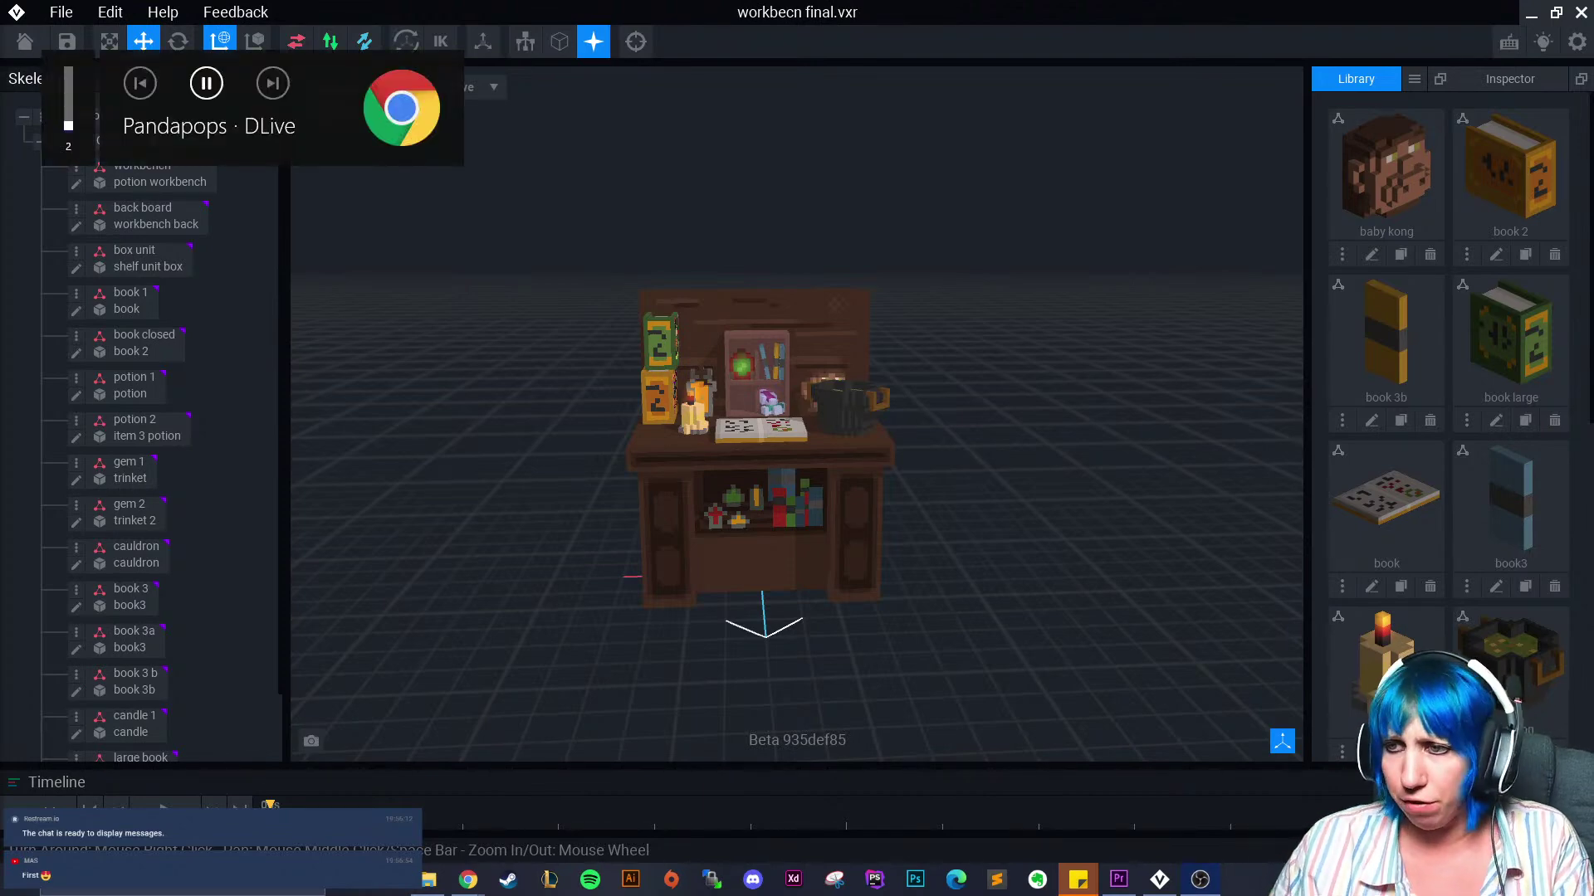
{"action": "right_click_drag", "start_coordinate": [760, 615], "coordinate": [595, 586]}
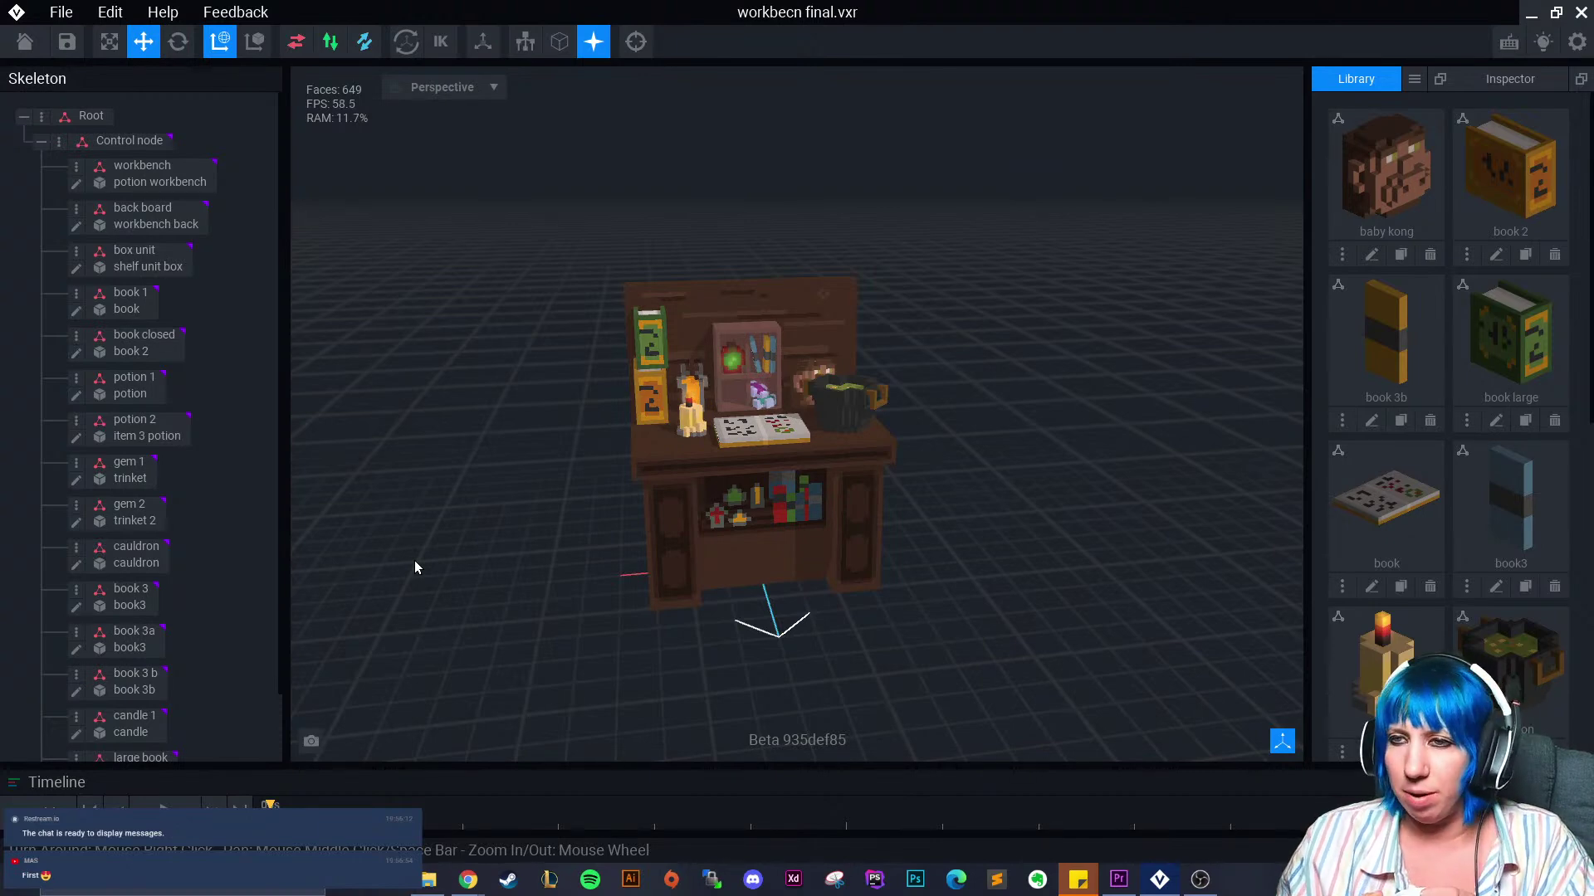
{"action": "scroll", "coordinate": [599, 588], "scroll_direction": "up", "scroll_amount": 3}
{"action": "middle_click_drag", "start_coordinate": [795, 584], "coordinate": [620, 573]}
{"action": "right_click_drag", "start_coordinate": [619, 573], "coordinate": [695, 560]}
{"action": "left_click", "coordinate": [793, 562]}
{"action": "right_click_drag", "start_coordinate": [793, 562], "coordinate": [793, 560]}
{"action": "left_click", "coordinate": [704, 355]}
{"action": "left_click", "coordinate": [700, 327]}
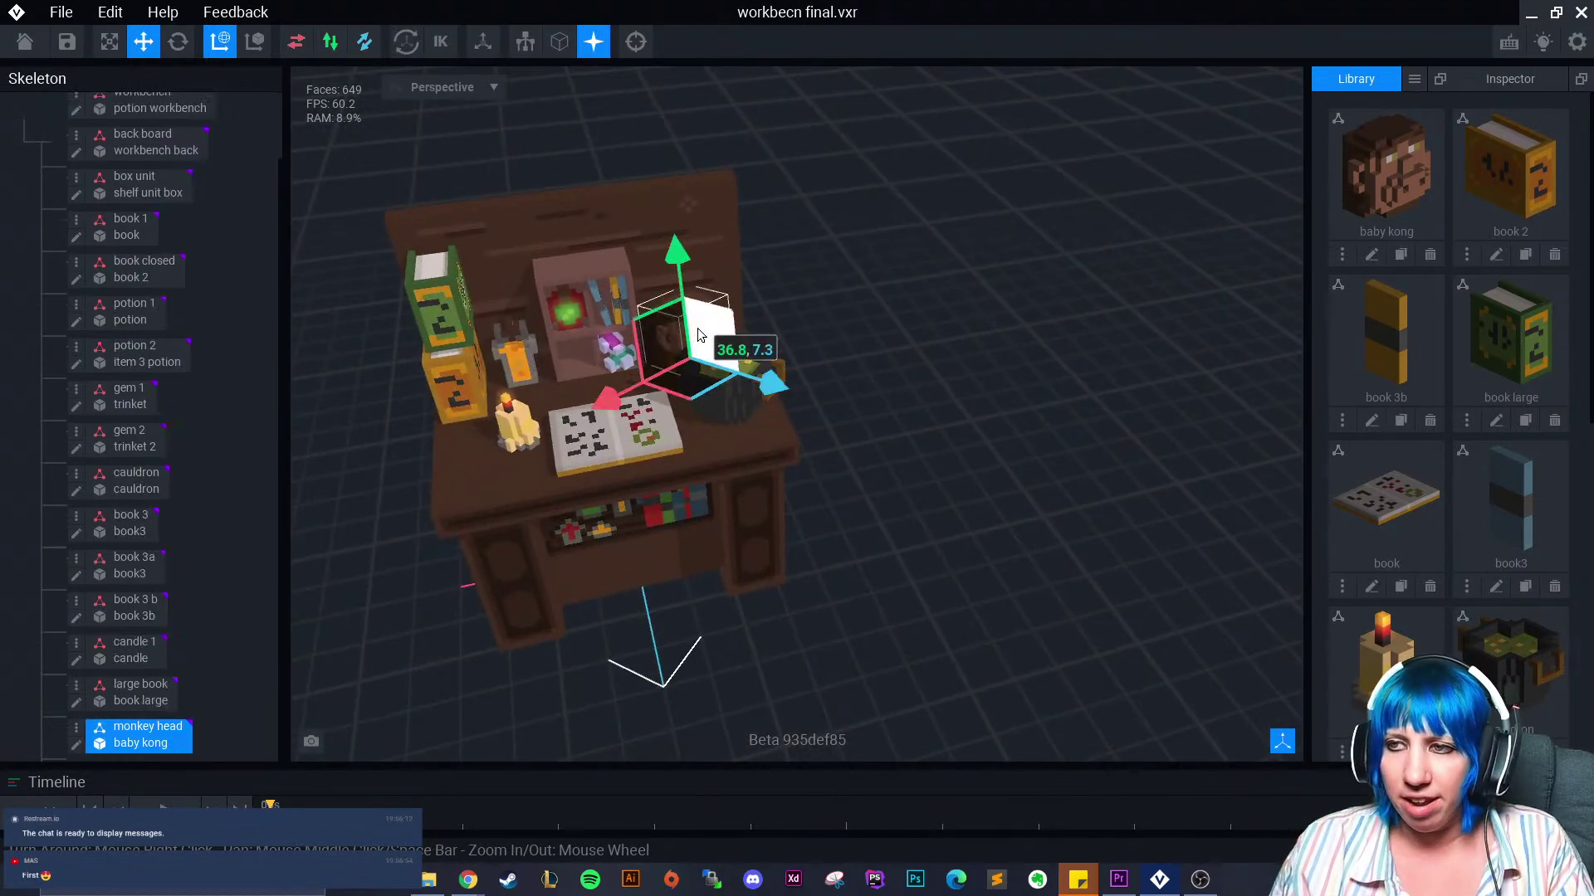
{"action": "left_click_drag", "start_coordinate": [684, 255], "coordinate": [675, 177]}
Rotate the monkey head so that its face points outward from the back board above the cauldron
{"action": "right_click_drag", "start_coordinate": [701, 263], "coordinate": [700, 263]}
{"action": "scroll", "coordinate": [713, 269], "scroll_direction": "up", "scroll_amount": 5}
{"action": "middle_click_drag", "start_coordinate": [715, 270], "coordinate": [665, 284]}
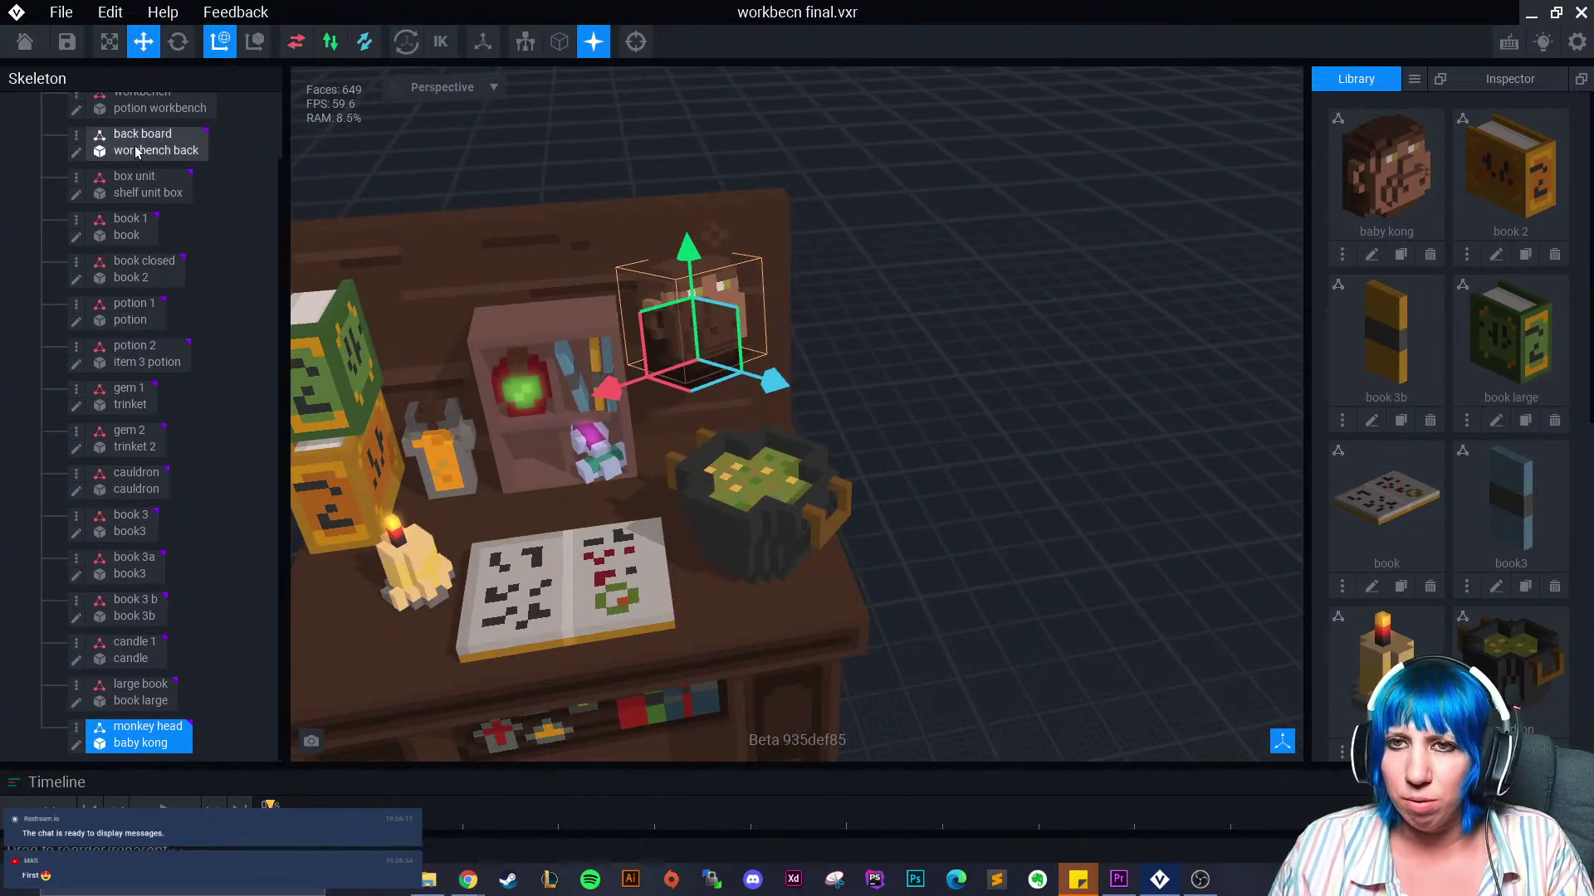
{"action": "left_click", "coordinate": [175, 45]}
{"action": "left_click_drag", "start_coordinate": [689, 395], "coordinate": [664, 390]}
{"action": "left_click_drag", "start_coordinate": [722, 306], "coordinate": [724, 321]}
{"action": "left_click", "coordinate": [855, 339]}
{"action": "right_click_drag", "start_coordinate": [857, 342], "coordinate": [855, 341]}
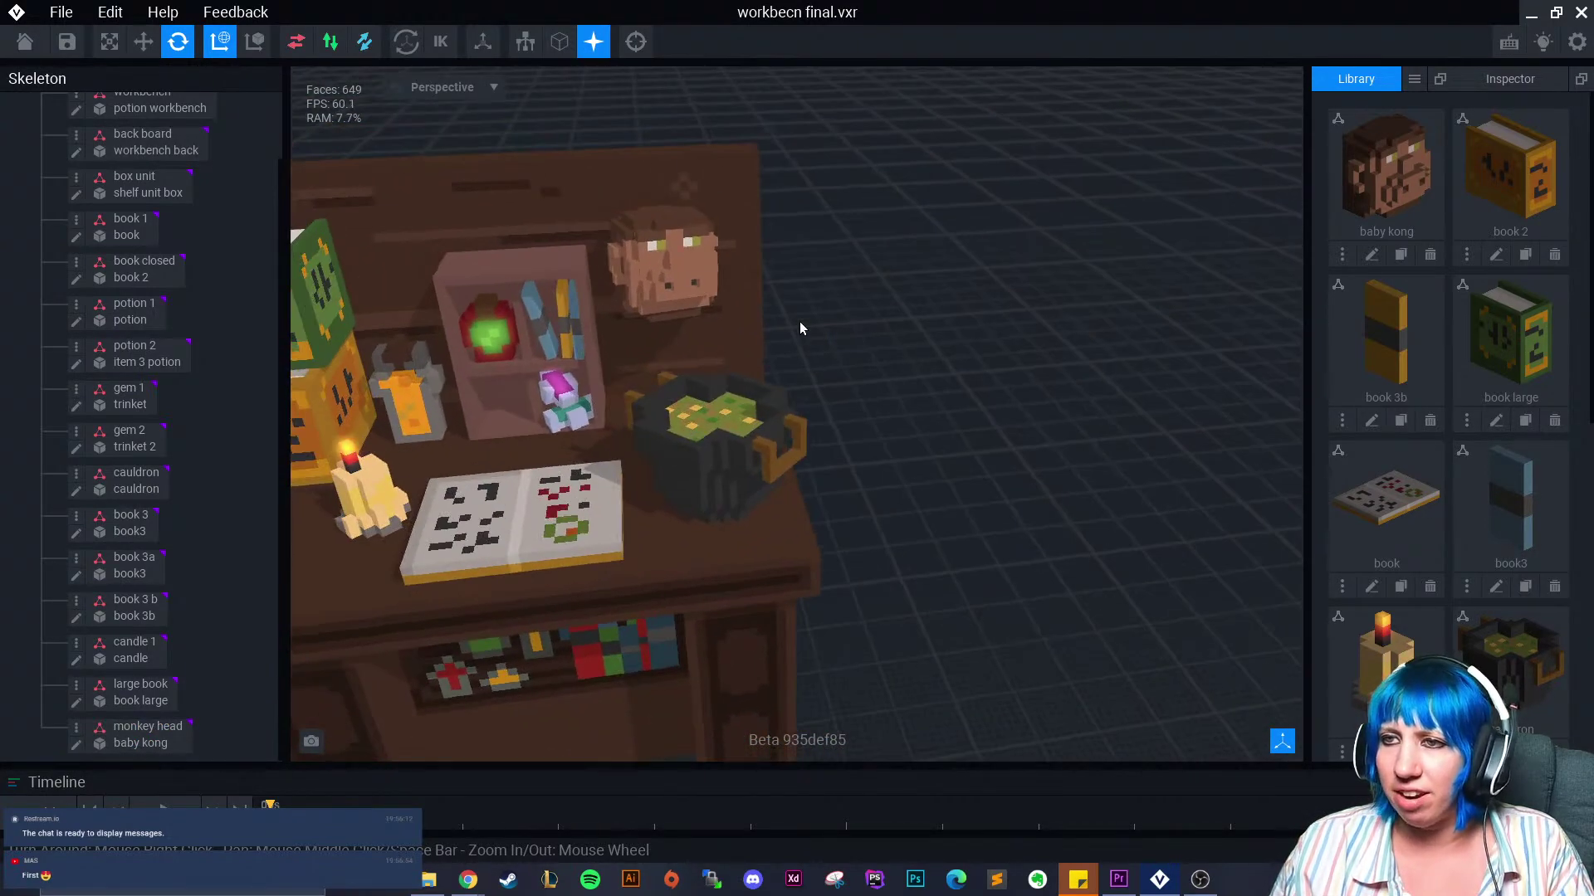
{"action": "right_click_drag", "start_coordinate": [832, 446], "coordinate": [831, 446]}
{"action": "scroll", "coordinate": [831, 446], "scroll_direction": "down", "scroll_amount": 5}
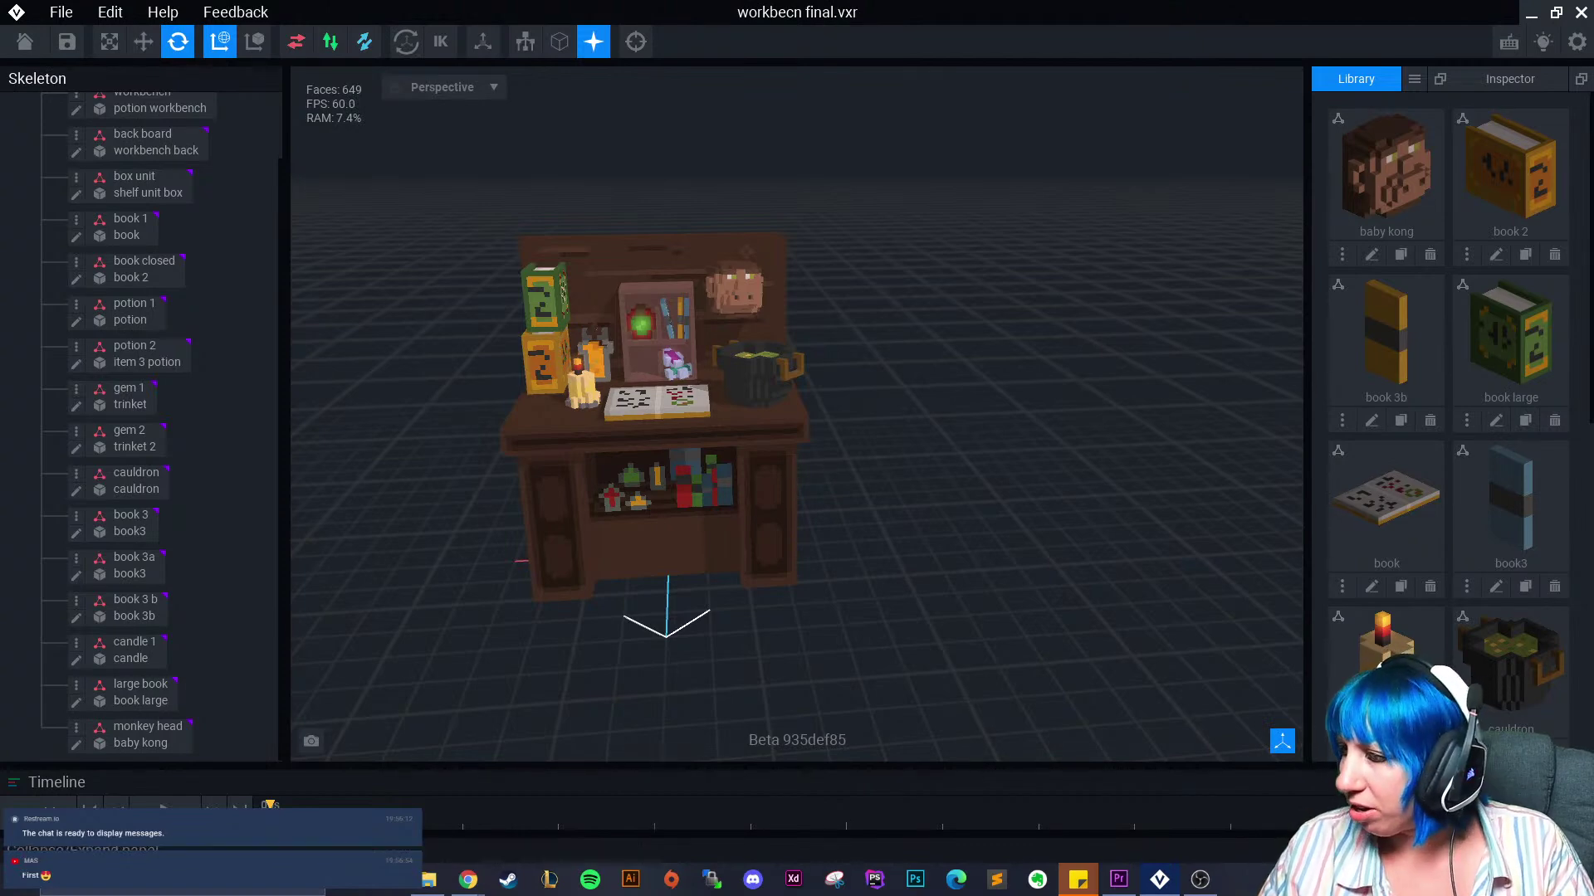
Expand the timeline to review the workbench's list of animations, and collapse it again
{"action": "left_click_drag", "start_coordinate": [558, 764], "coordinate": [523, 501]}
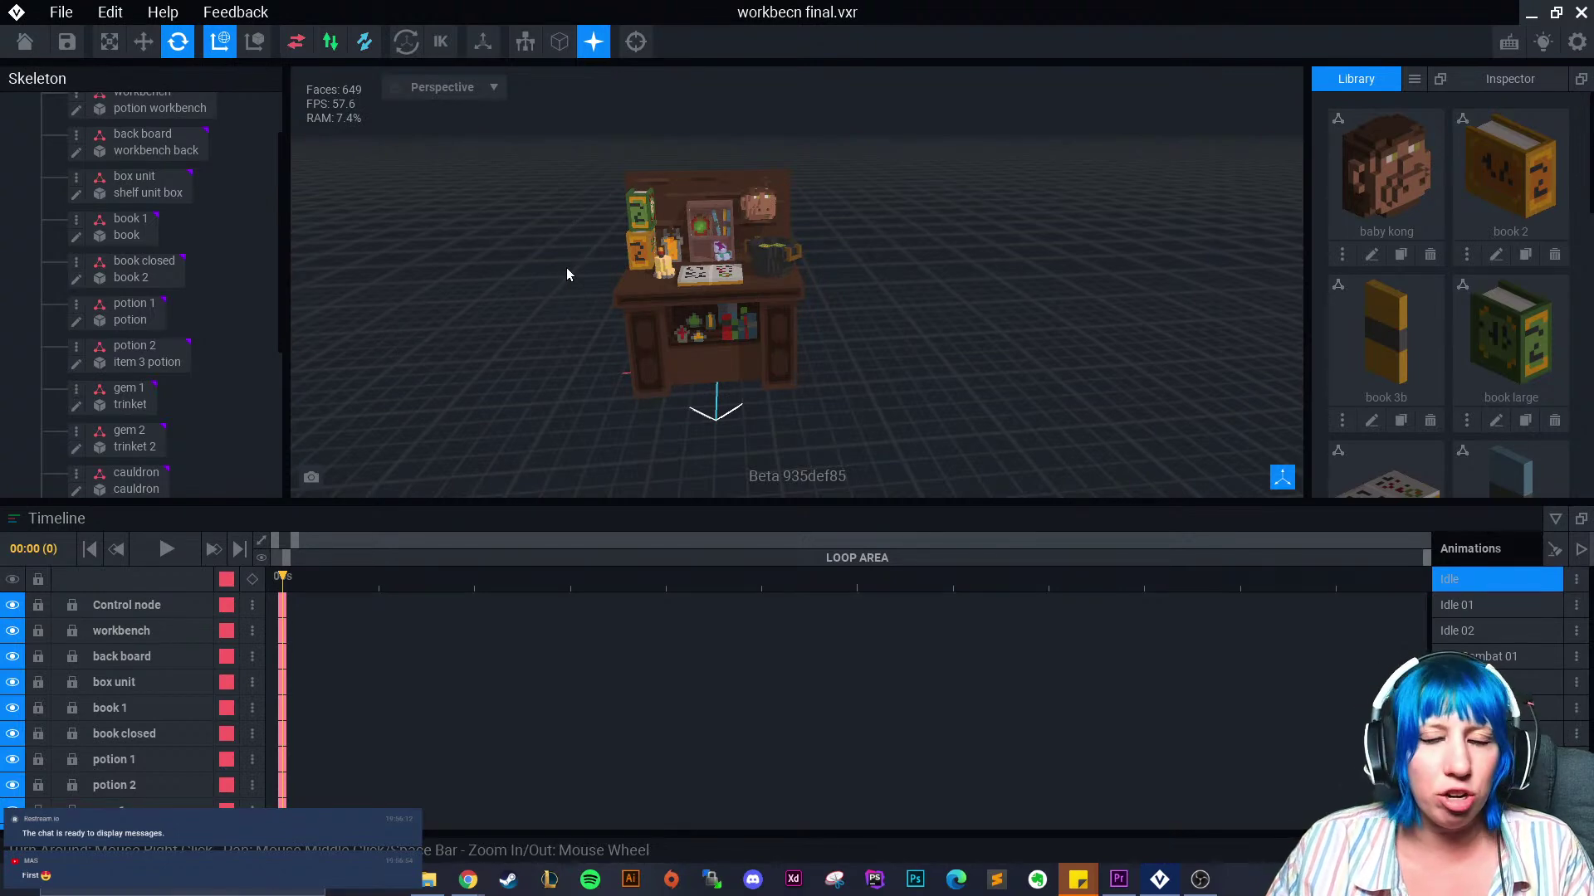
{"action": "scroll", "coordinate": [1516, 727], "scroll_direction": "down", "scroll_amount": 10}
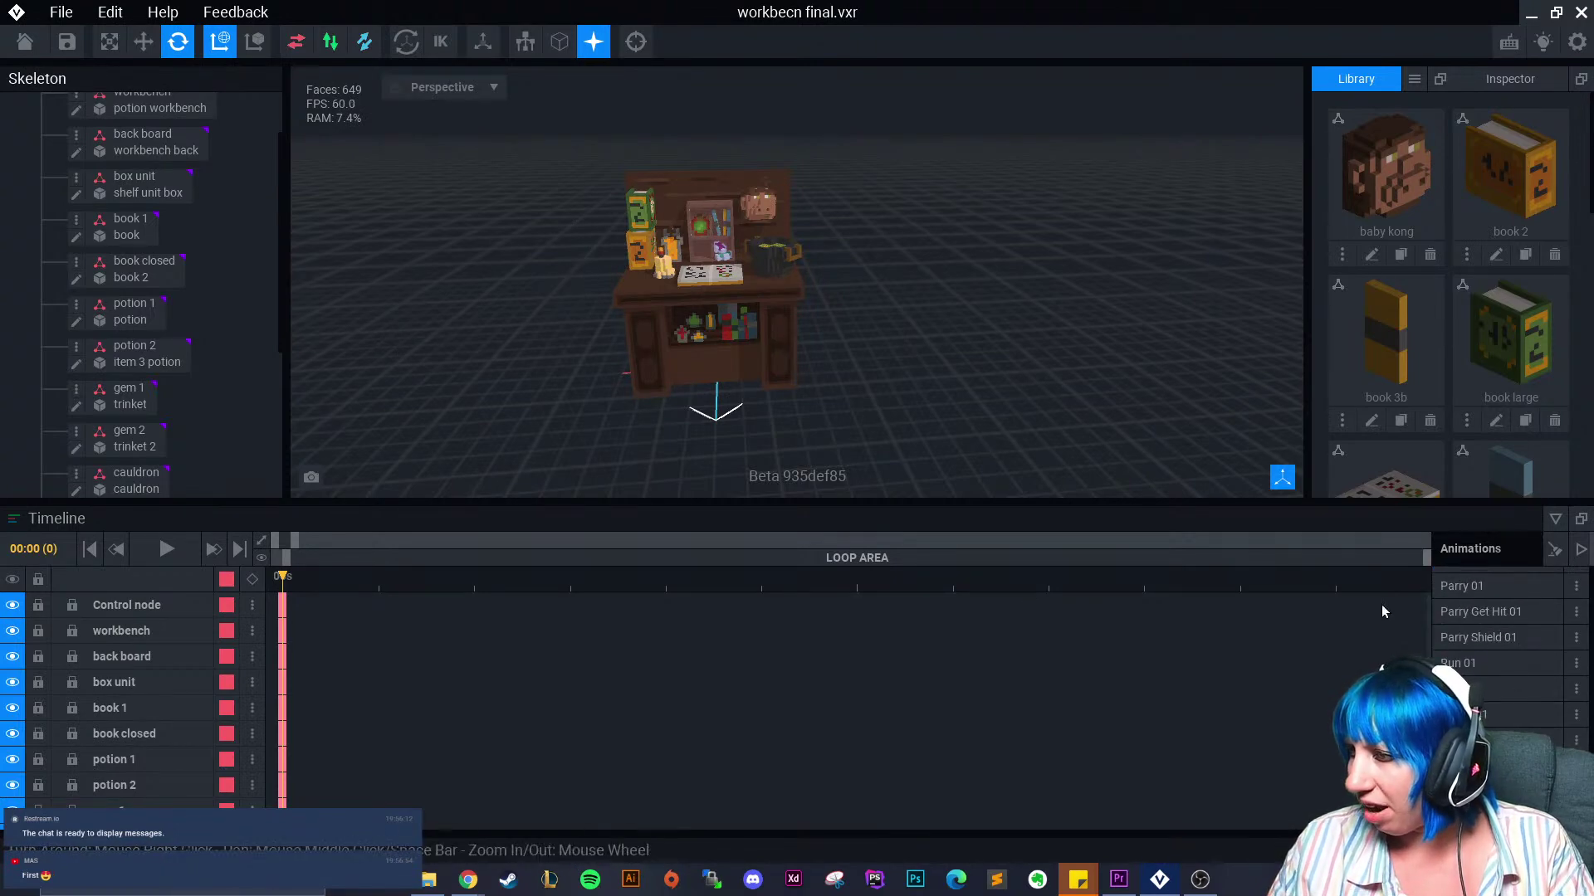
{"action": "left_click", "coordinate": [1554, 523]}
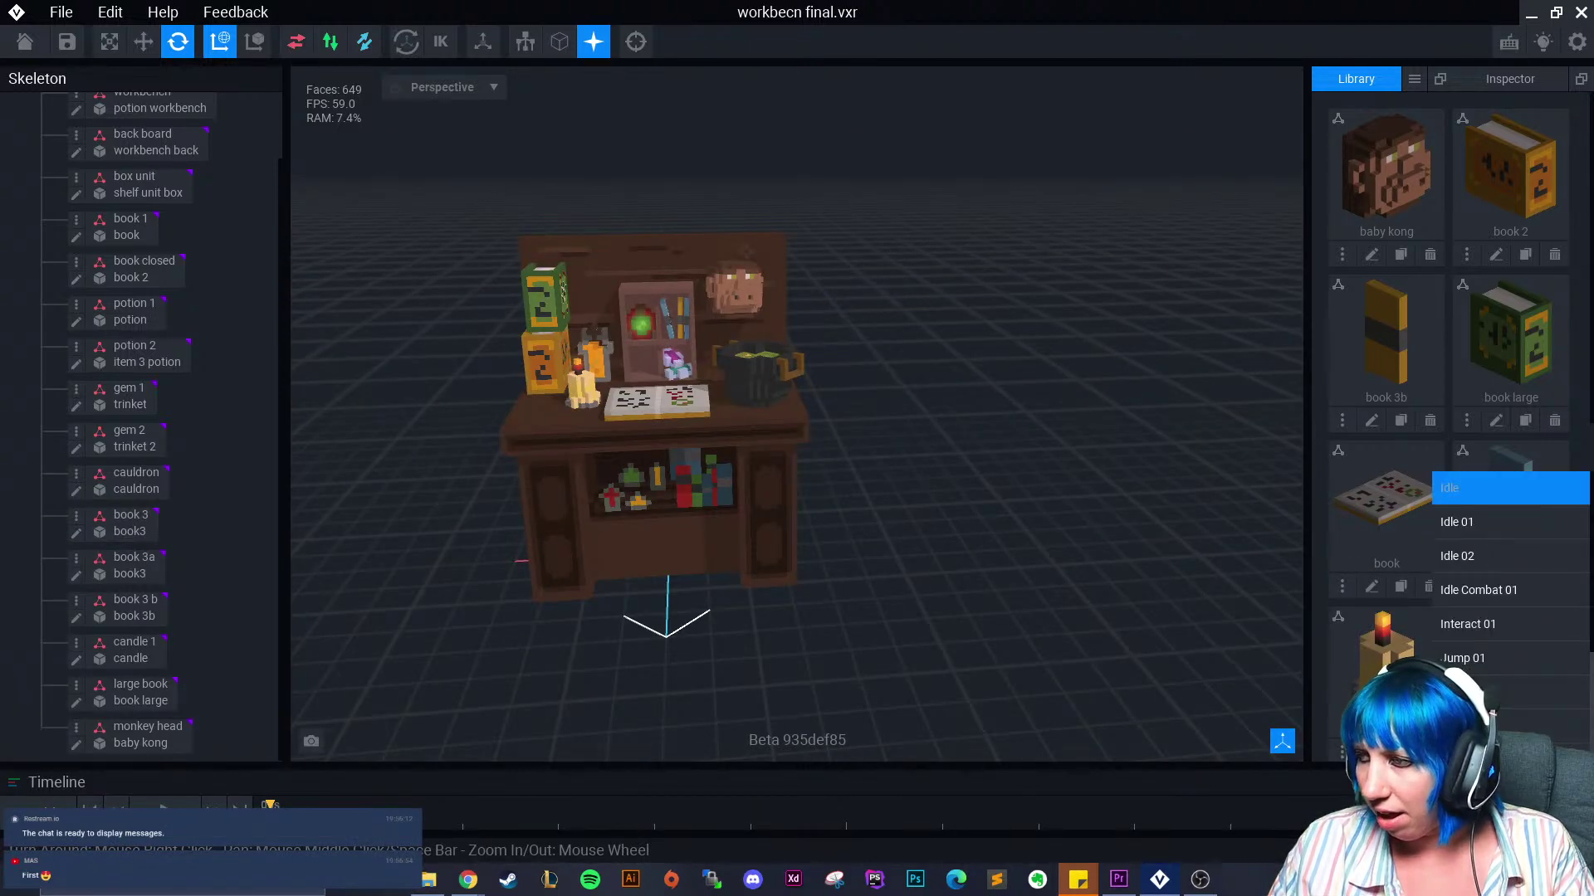
{"action": "left_click", "coordinate": [1510, 782]}
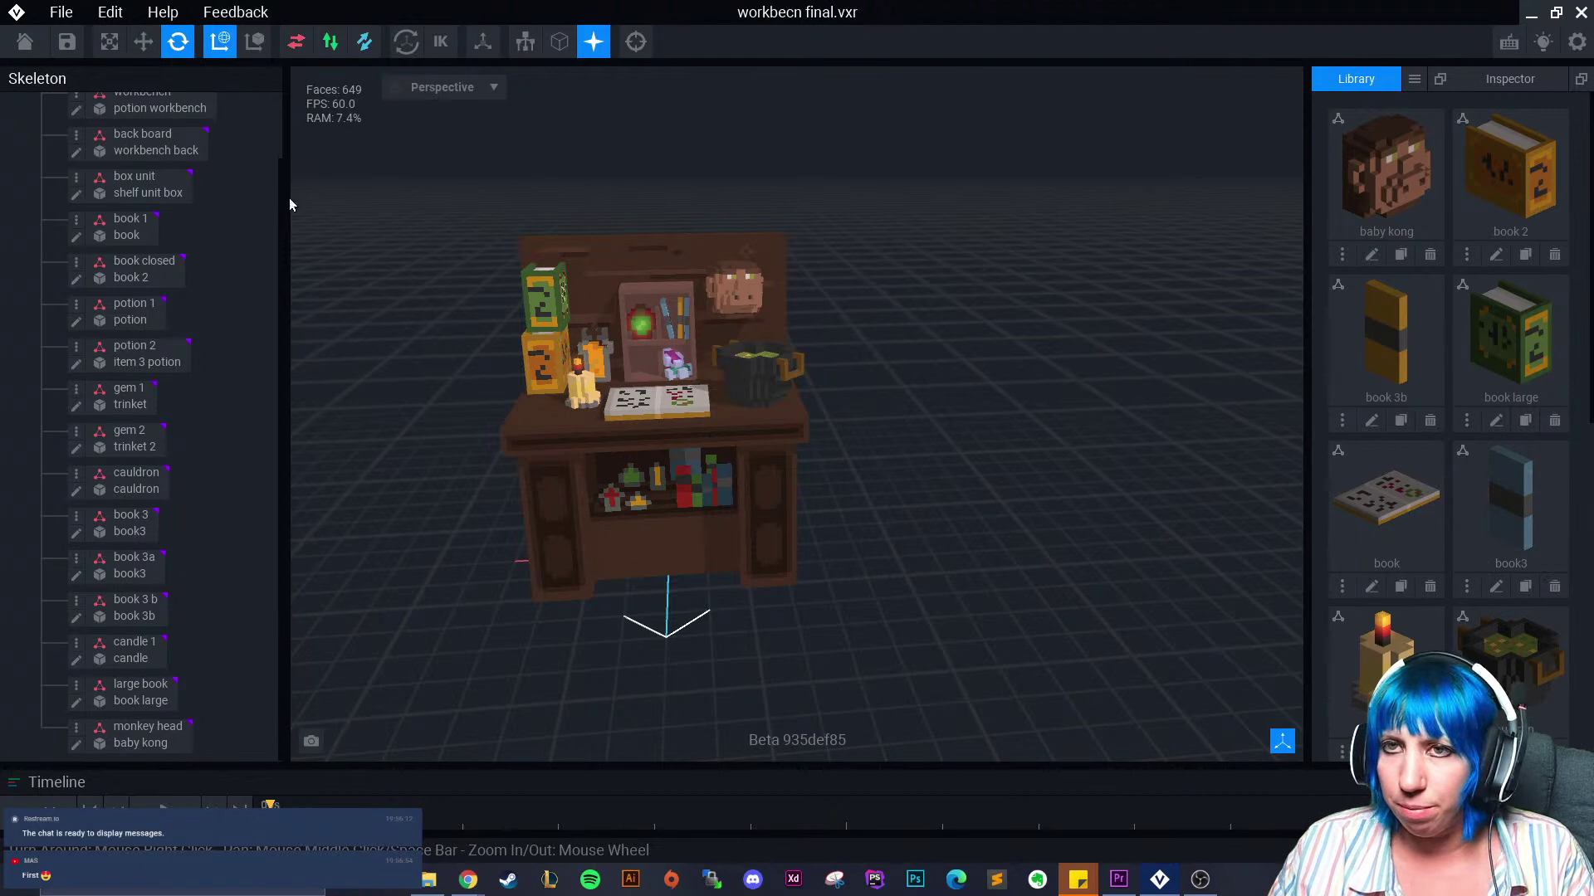
Return to the Animator home screen and open the VoxEdit folder of the Windows user profile in File Explorer
{"action": "left_click", "coordinate": [30, 44]}
{"action": "left_click", "coordinate": [684, 329]}
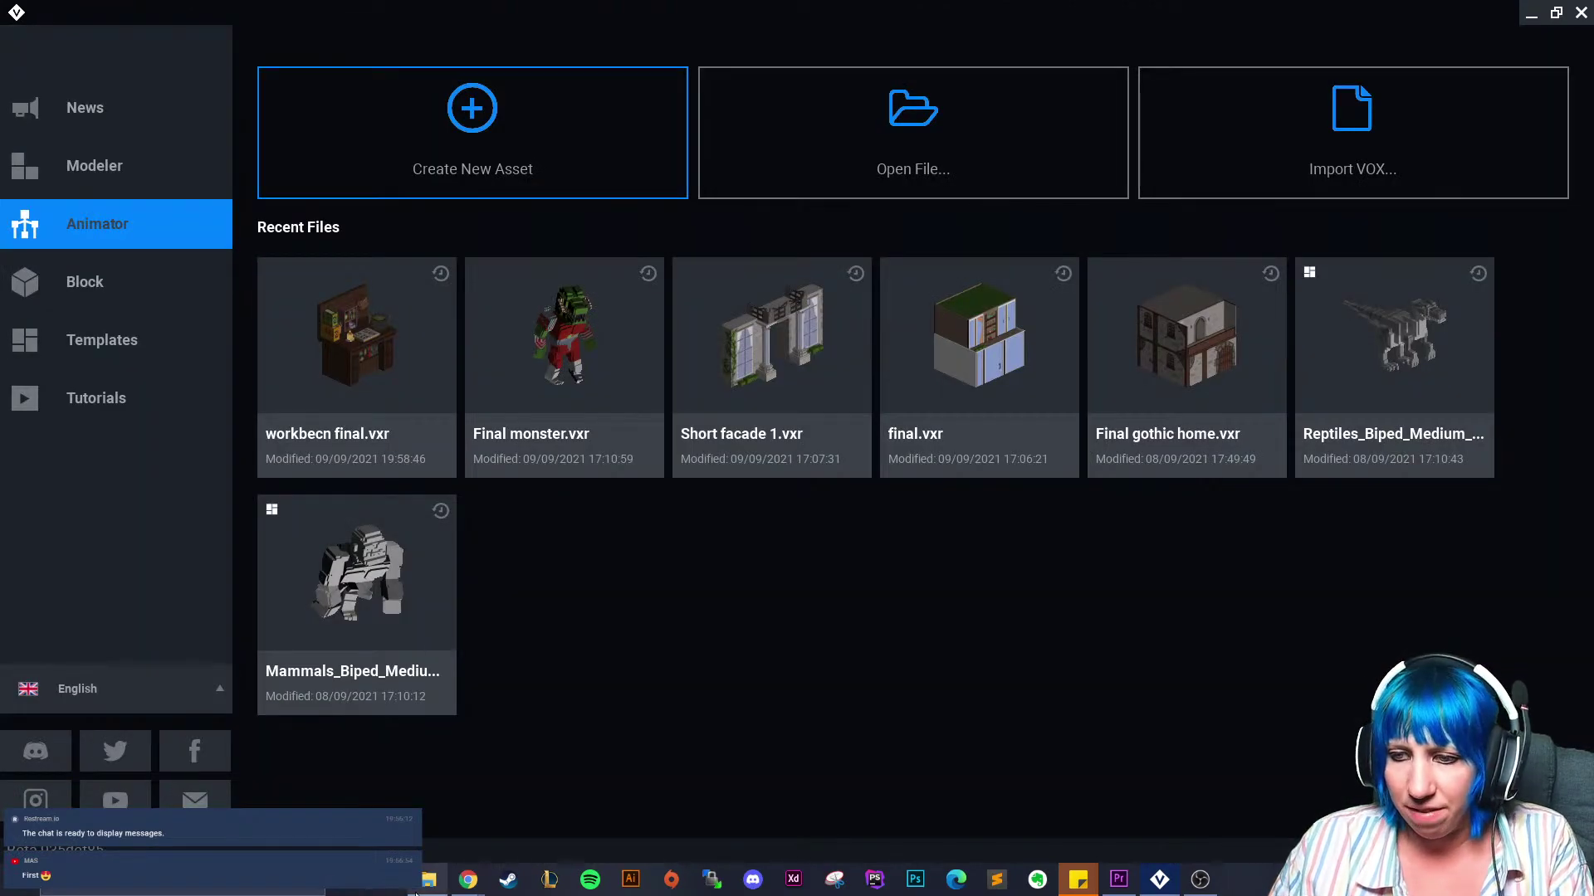
{"action": "left_click", "coordinate": [428, 879]}
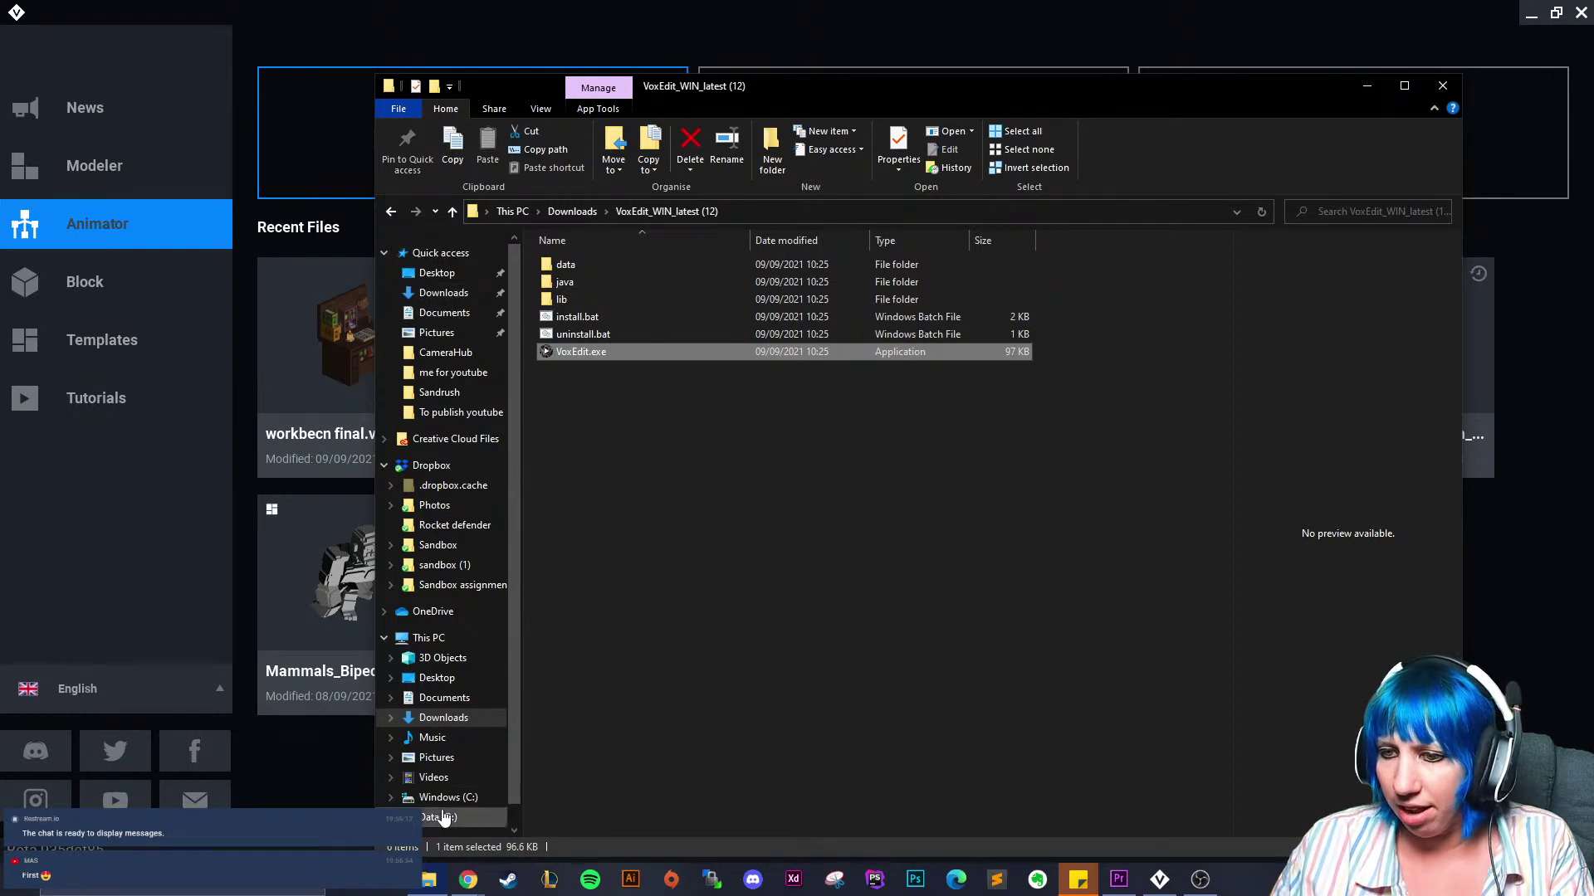
{"action": "left_click", "coordinate": [448, 797]}
{"action": "left_click", "coordinate": [600, 440]}
{"action": "double_click", "coordinate": [599, 440]}
{"action": "double_click", "coordinate": [579, 298]}
{"action": "scroll", "coordinate": [666, 682], "scroll_direction": "down", "scroll_amount": 3}
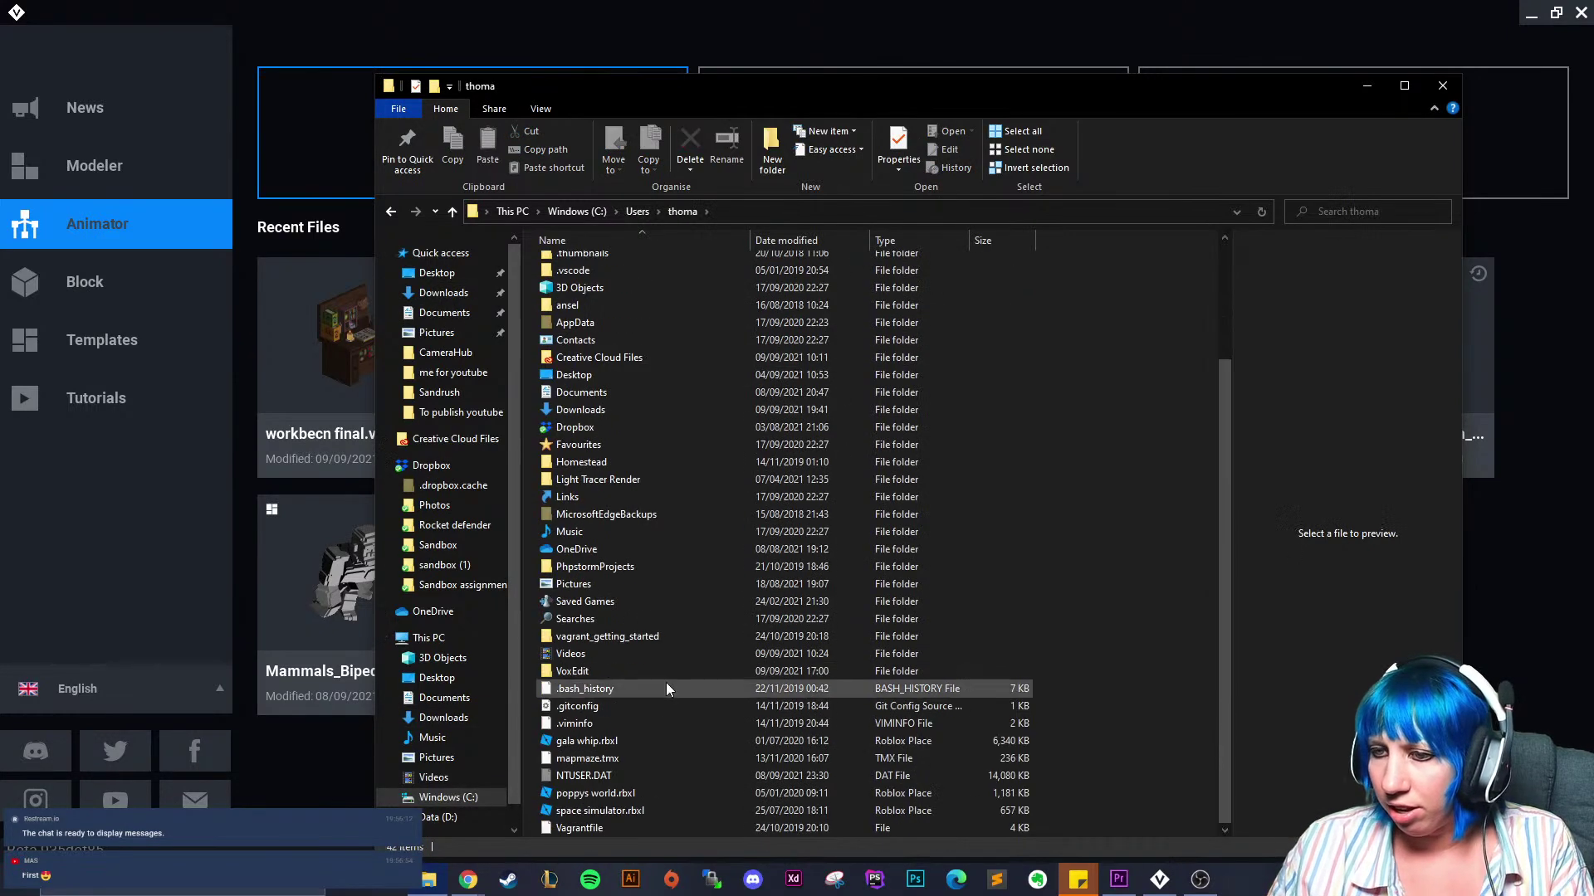
{"action": "double_click", "coordinate": [588, 669]}
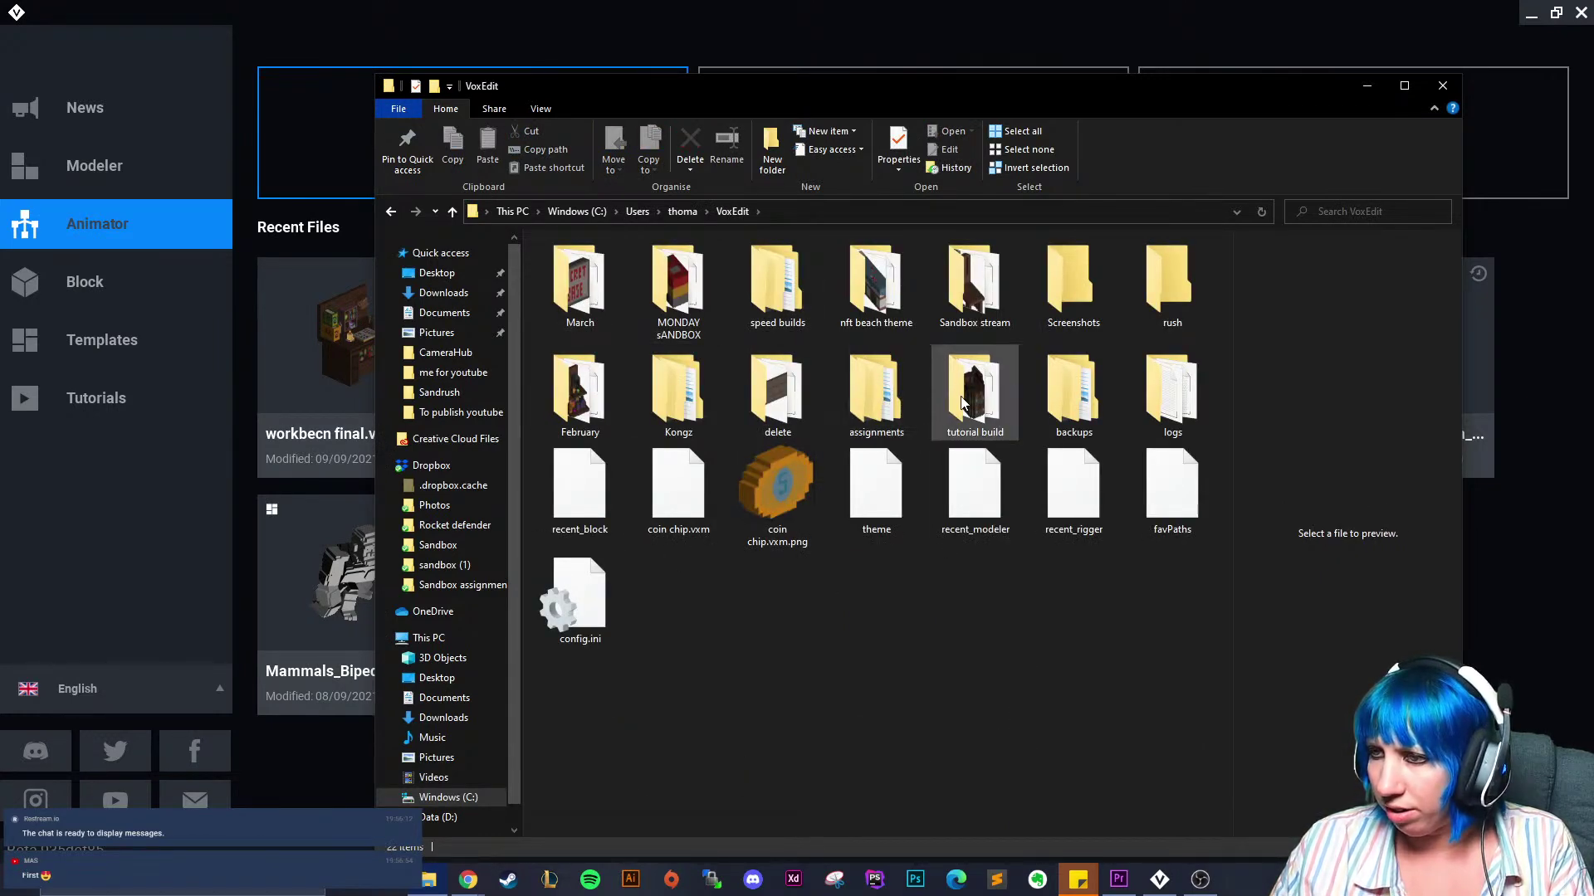
Open the workbecn final folder inside Sandbox stream, witches cottage parts, interior
{"action": "double_click", "coordinate": [973, 295]}
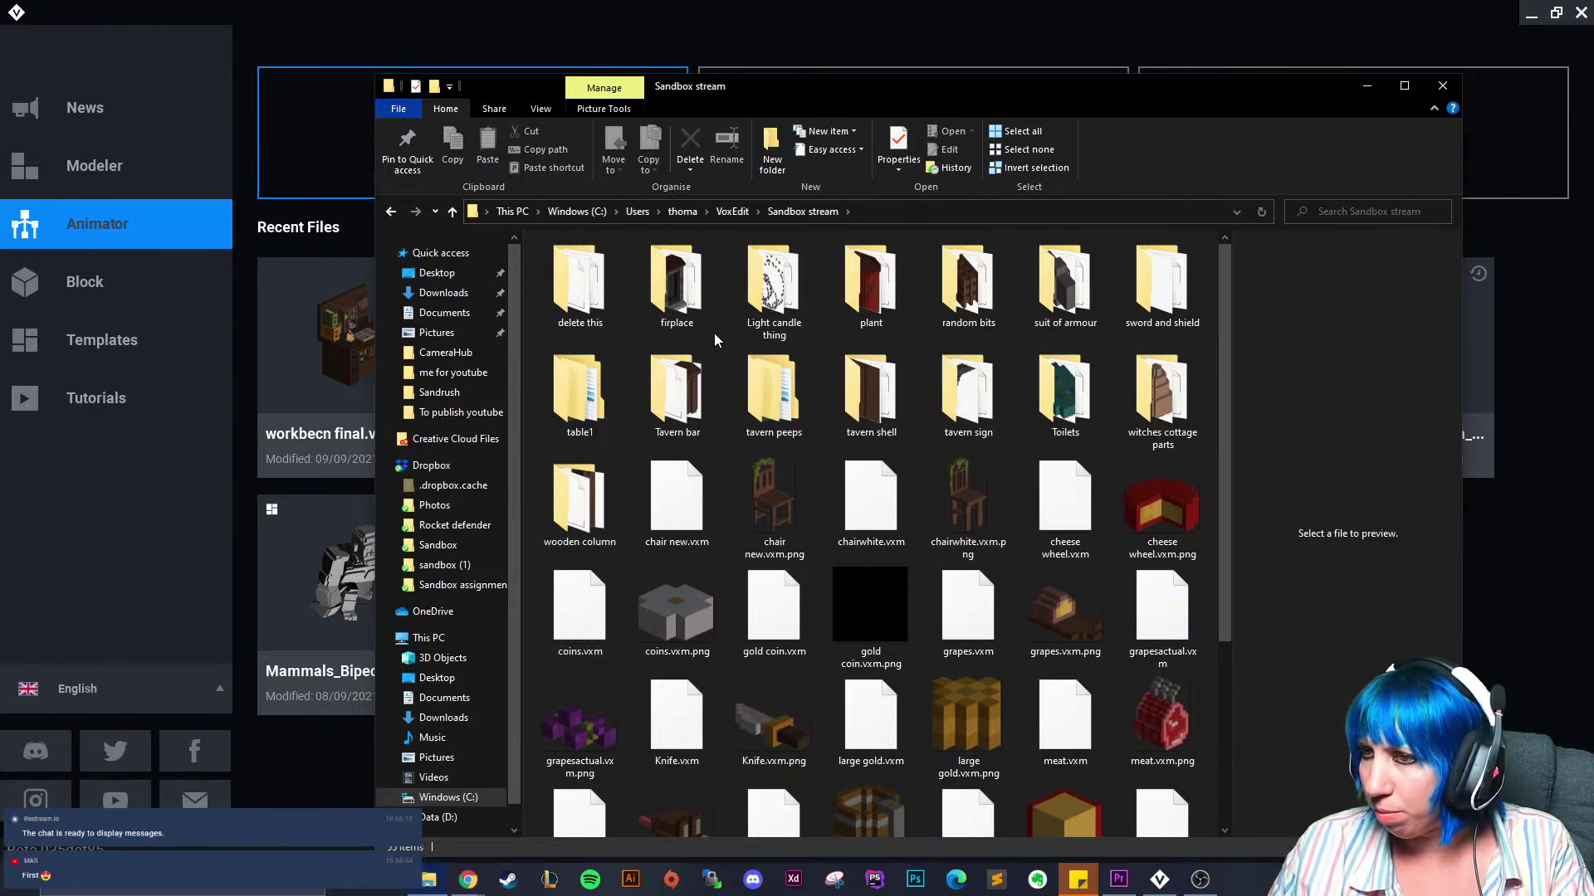
{"action": "scroll", "coordinate": [913, 464], "scroll_direction": "down", "scroll_amount": 3}
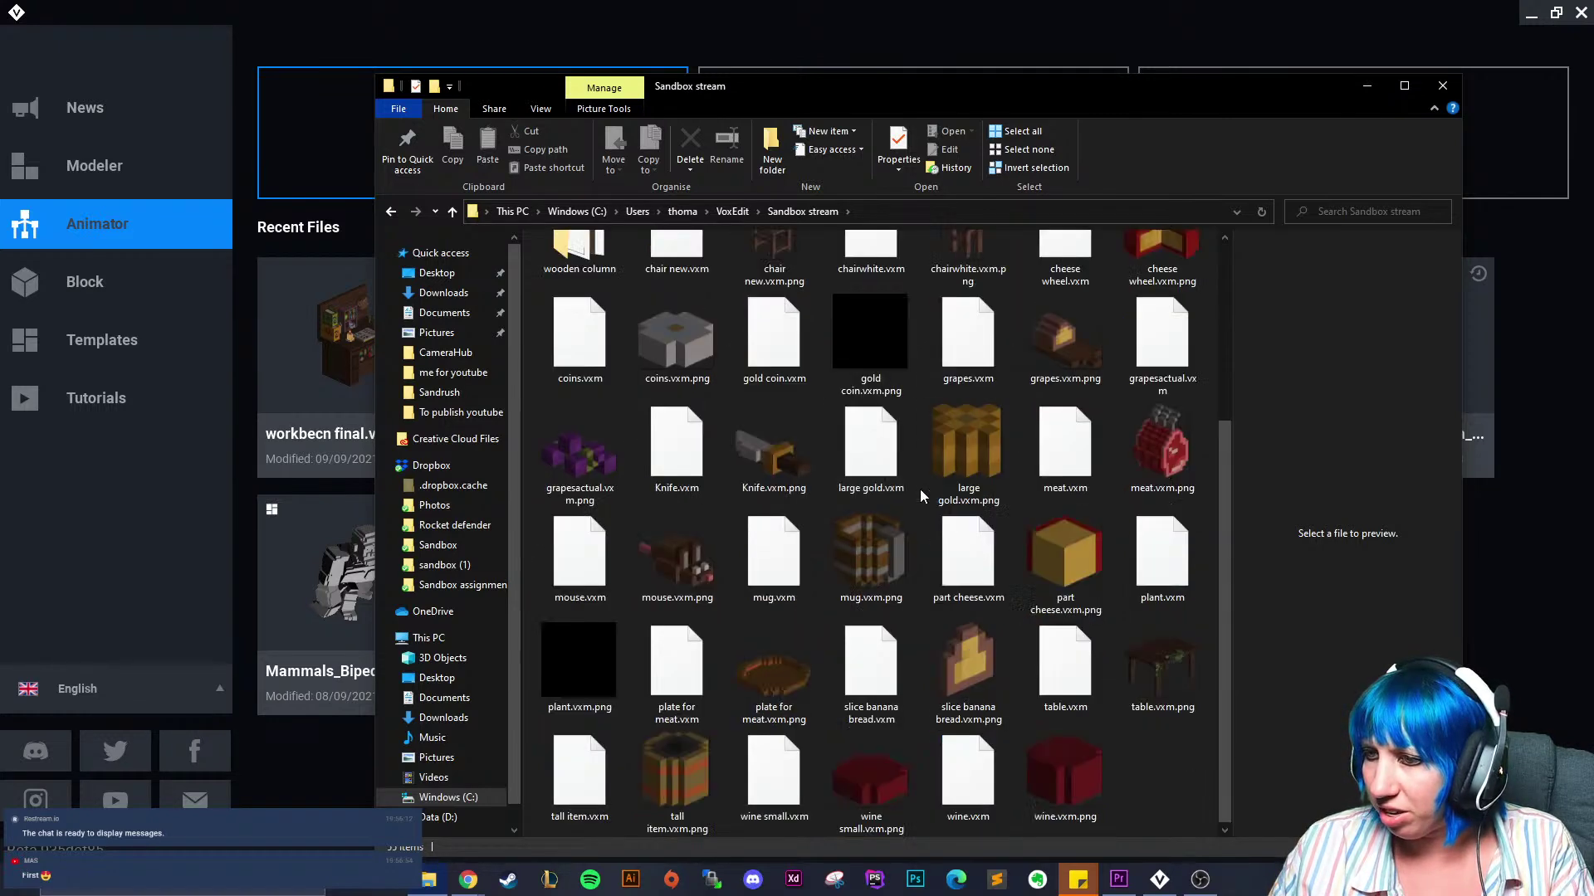
{"action": "scroll", "coordinate": [971, 581], "scroll_direction": "up", "scroll_amount": 3}
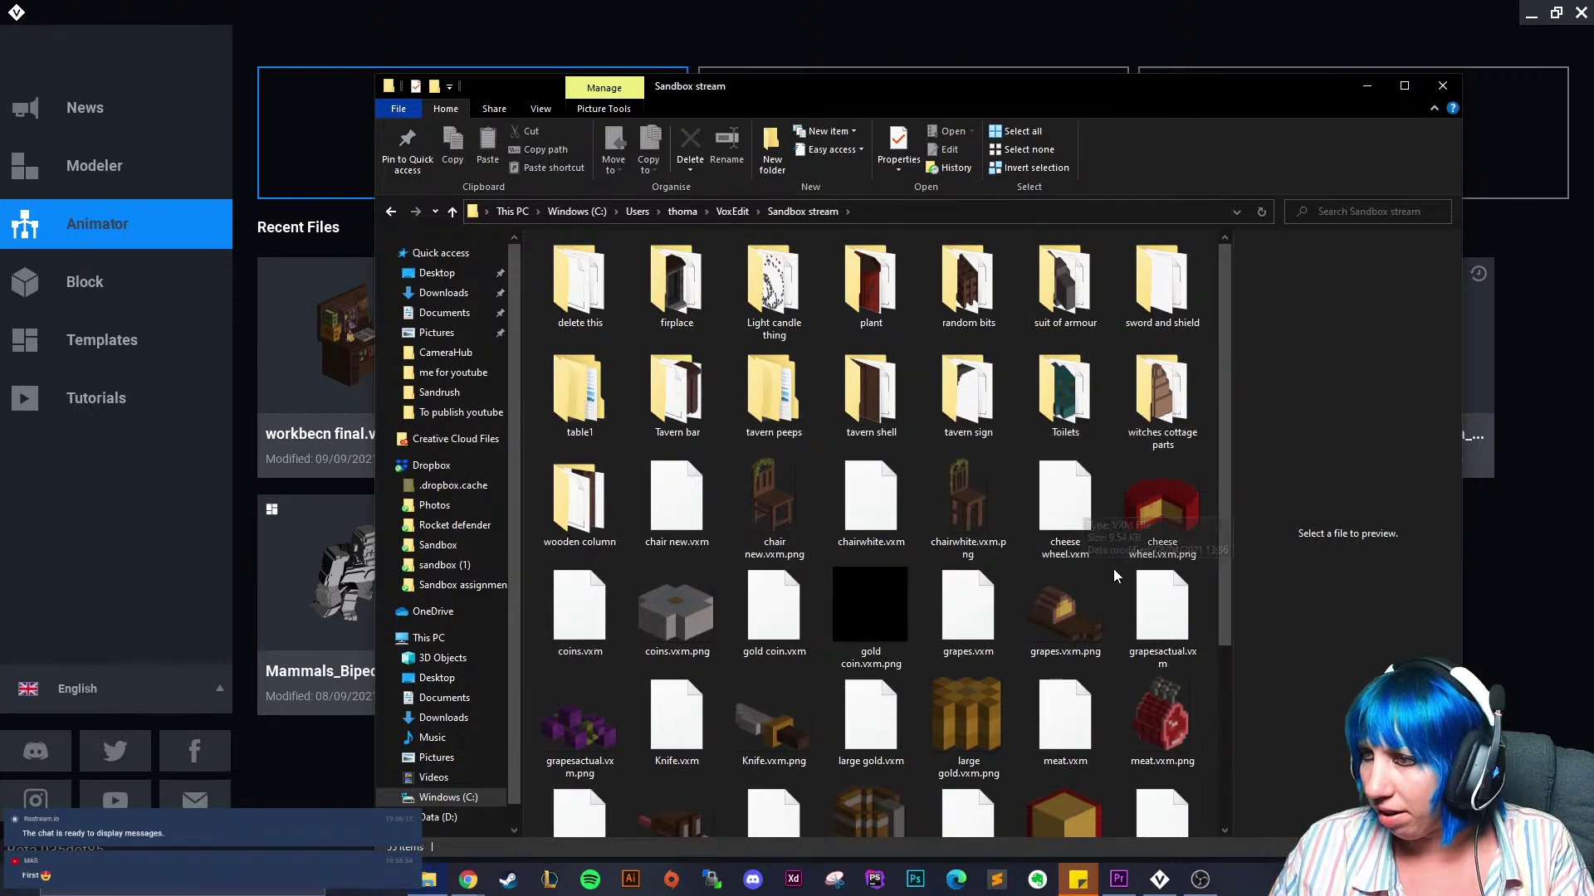
{"action": "double_click", "coordinate": [1162, 394]}
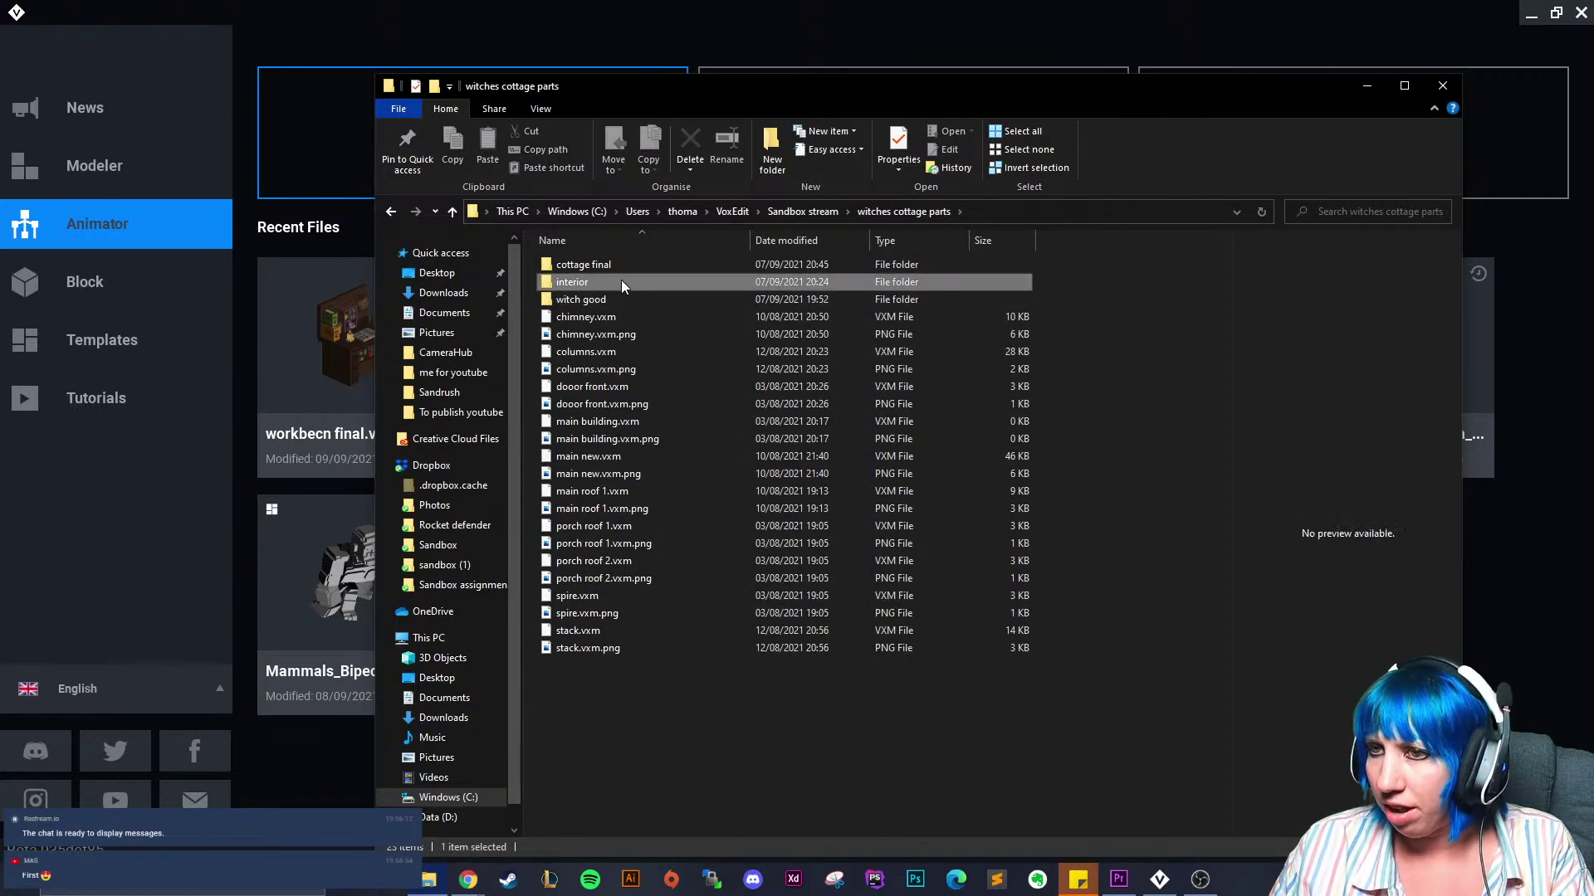
{"action": "double_click", "coordinate": [621, 281]}
{"action": "left_click", "coordinate": [596, 265]}
{"action": "double_click", "coordinate": [596, 263]}
Find the workbench's animation files in the folder and delete workbecn final.Idle 02.vxa and workbecn final.Interact 01.vxa
{"action": "scroll", "coordinate": [676, 398], "scroll_direction": "down", "scroll_amount": 15}
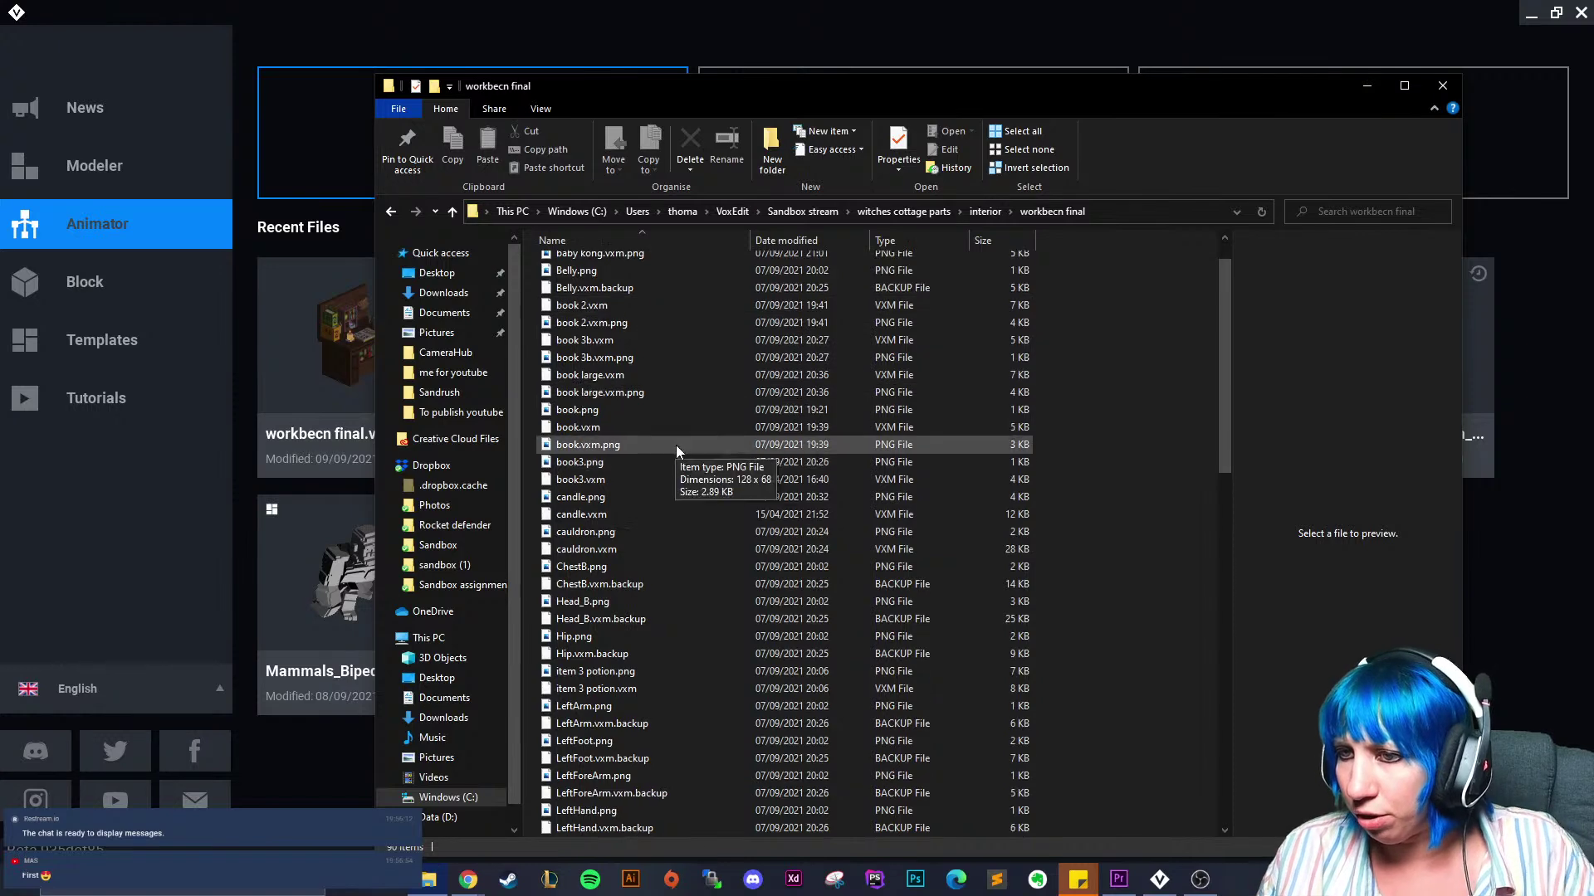
{"action": "scroll", "coordinate": [694, 531], "scroll_direction": "down", "scroll_amount": 5}
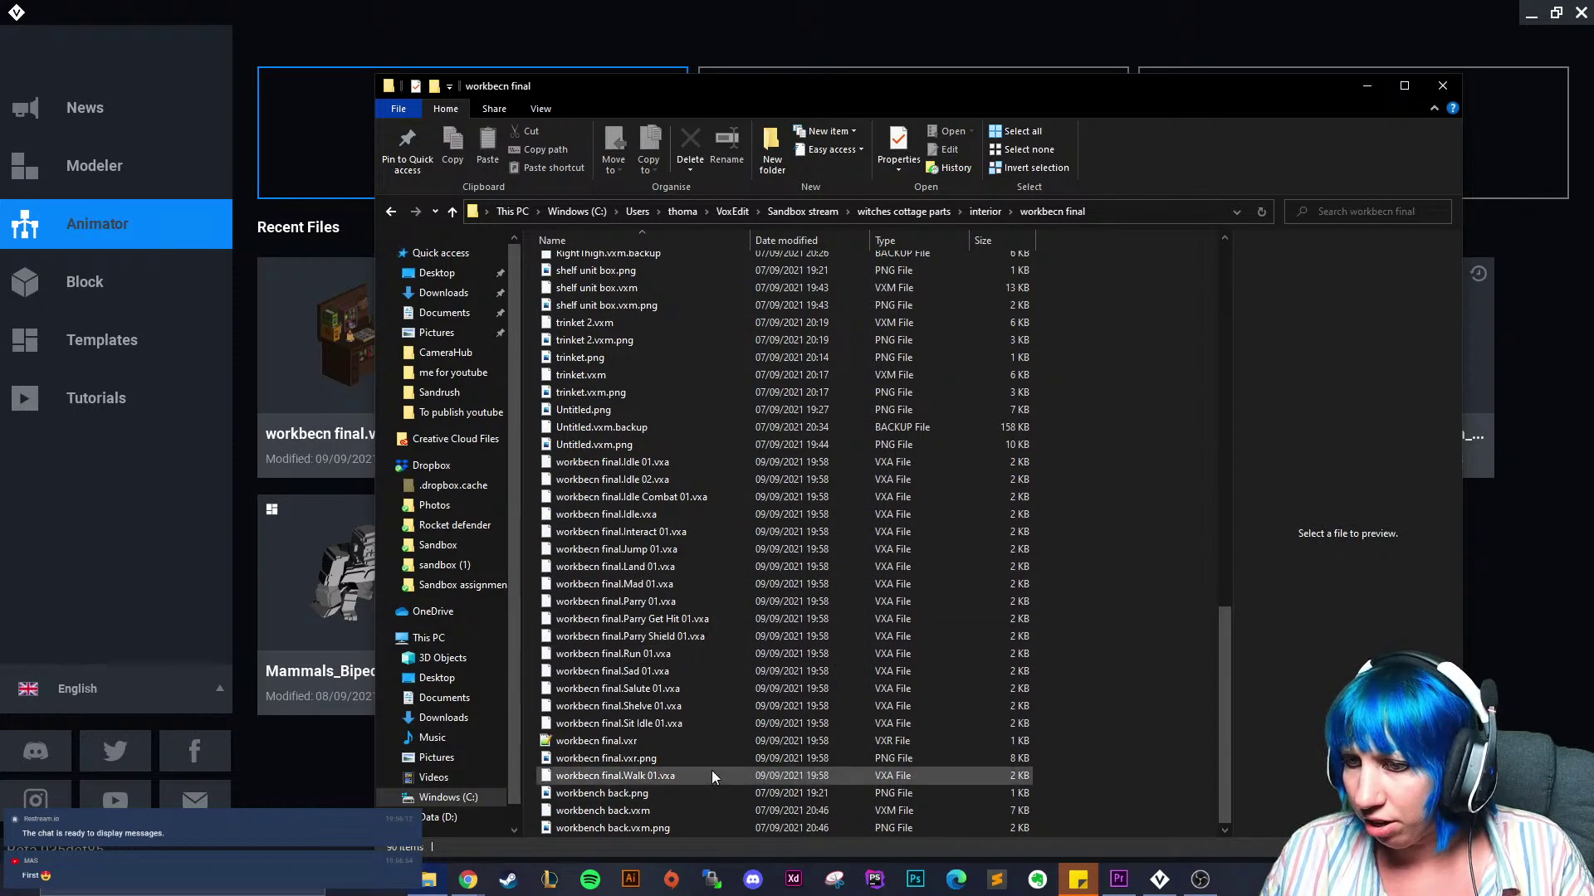
{"action": "scroll", "coordinate": [709, 741], "scroll_direction": "up", "scroll_amount": 14}
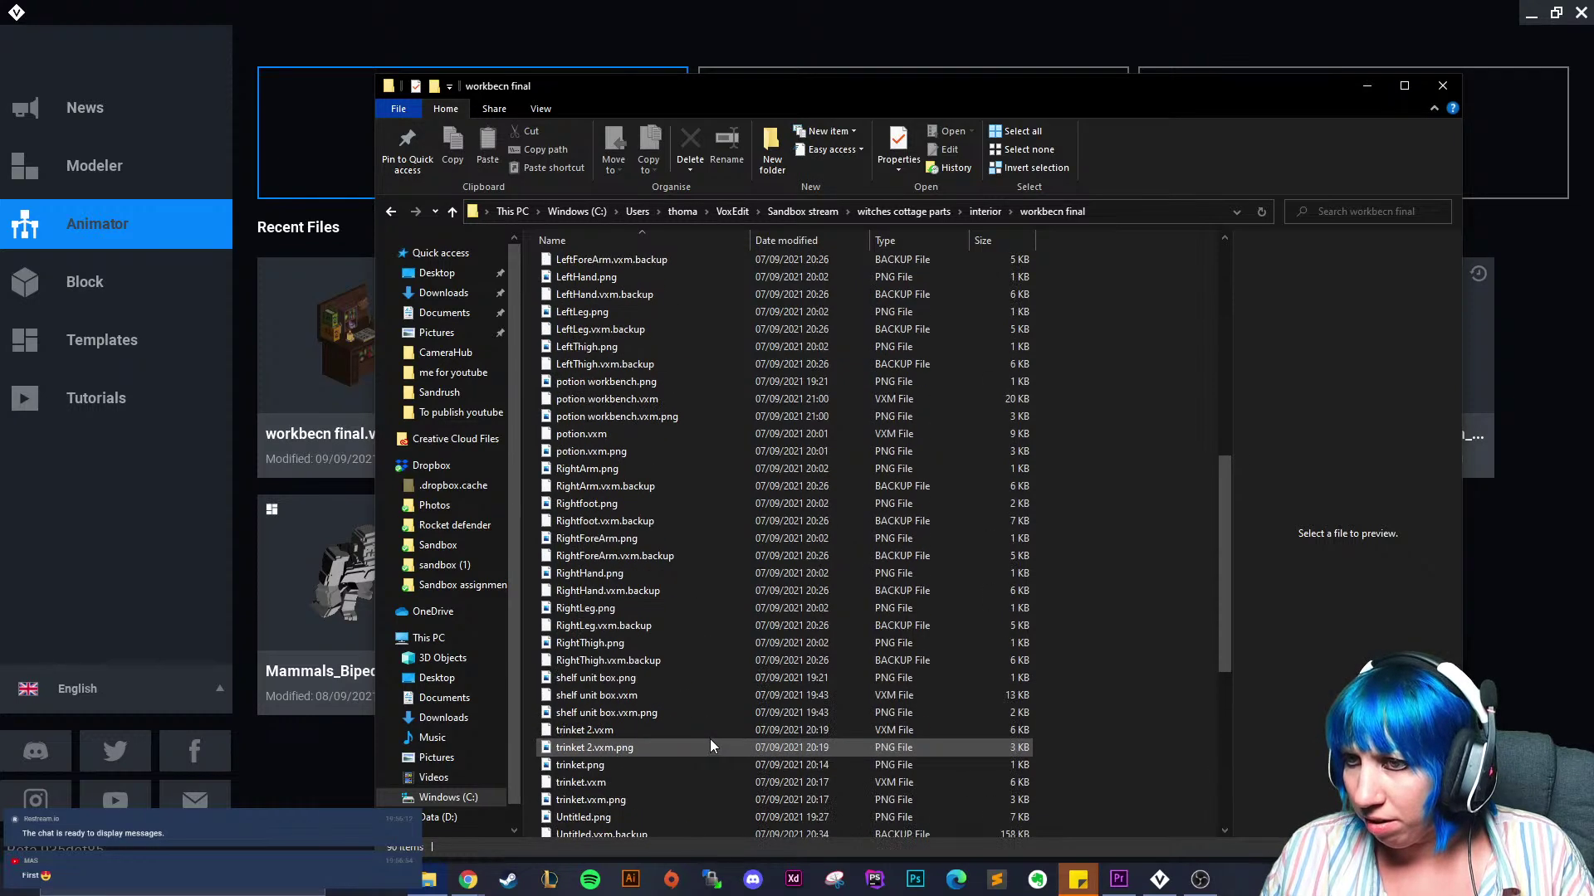
{"action": "scroll", "coordinate": [759, 729], "scroll_direction": "up", "scroll_amount": 5}
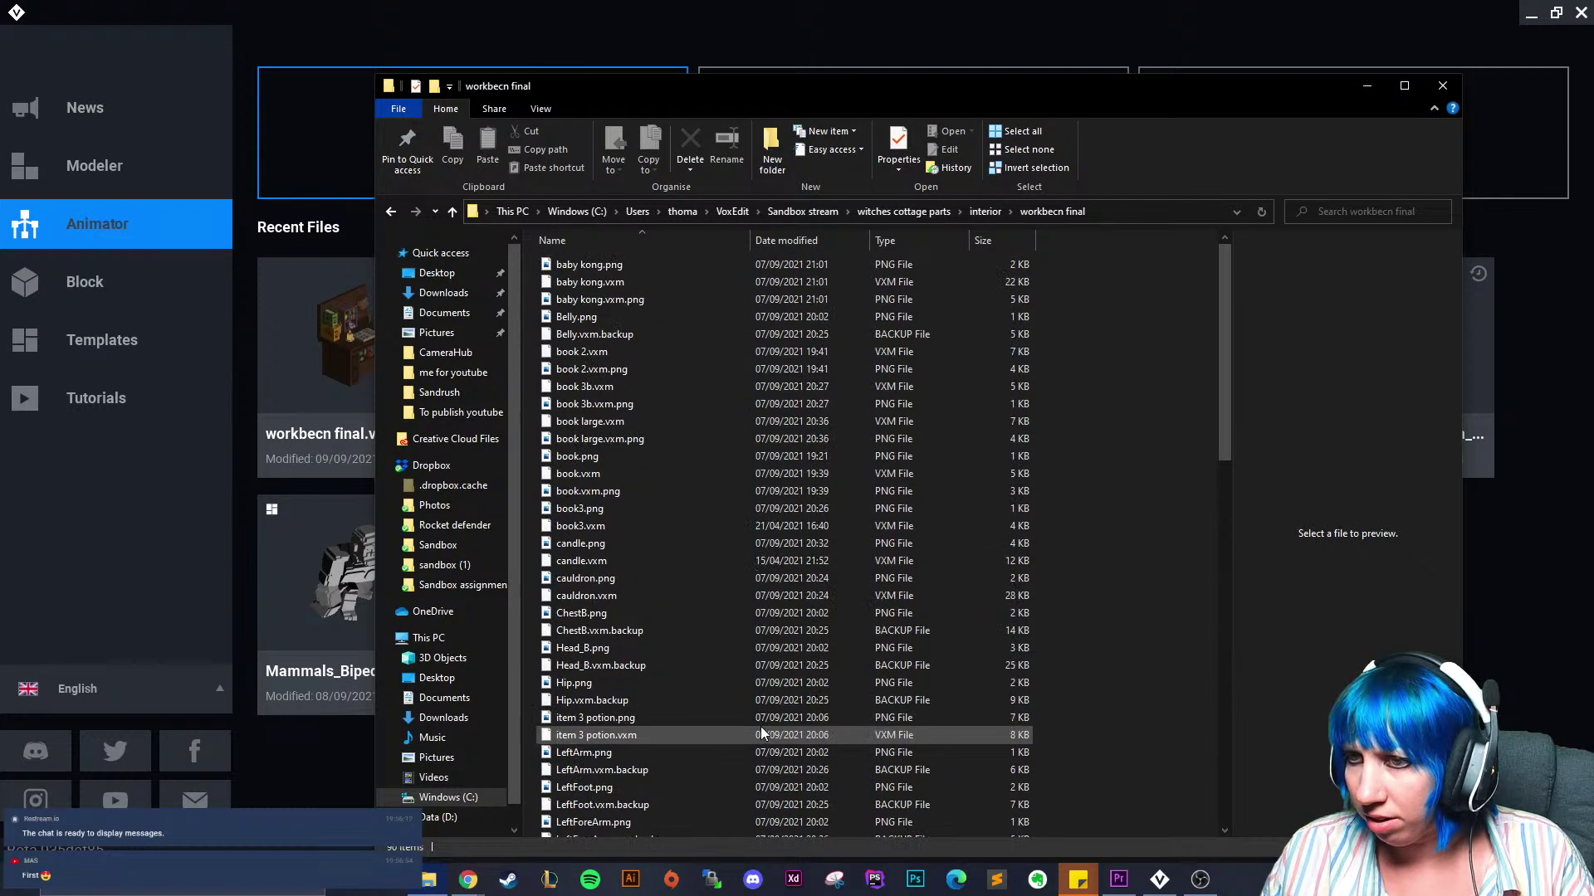
{"action": "scroll", "coordinate": [739, 490], "scroll_direction": "down", "scroll_amount": 19}
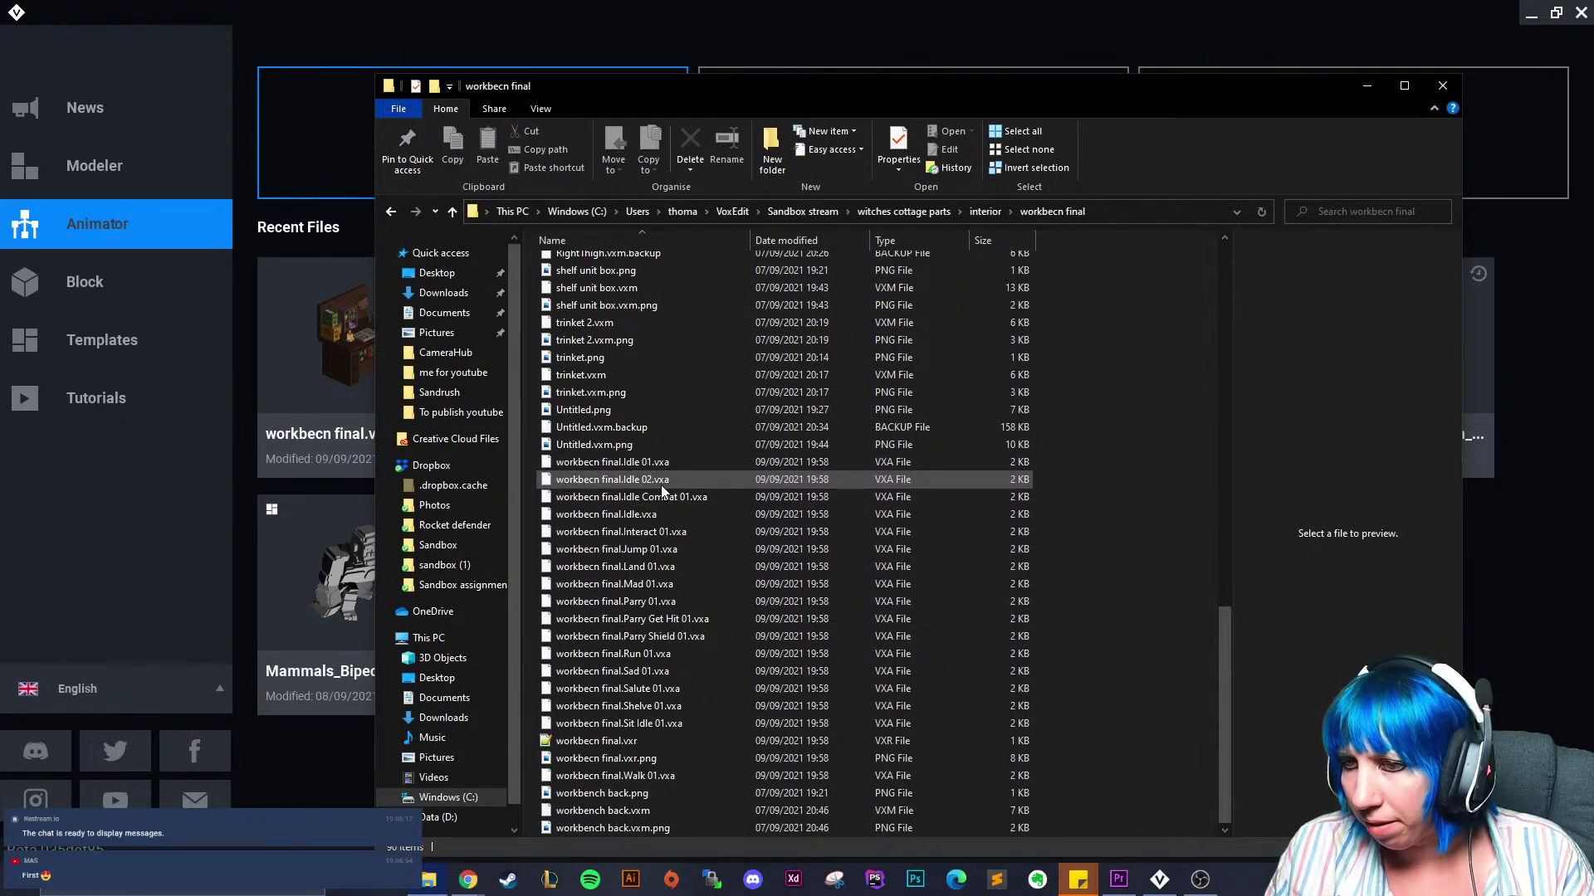
{"action": "left_click", "coordinate": [660, 482]}
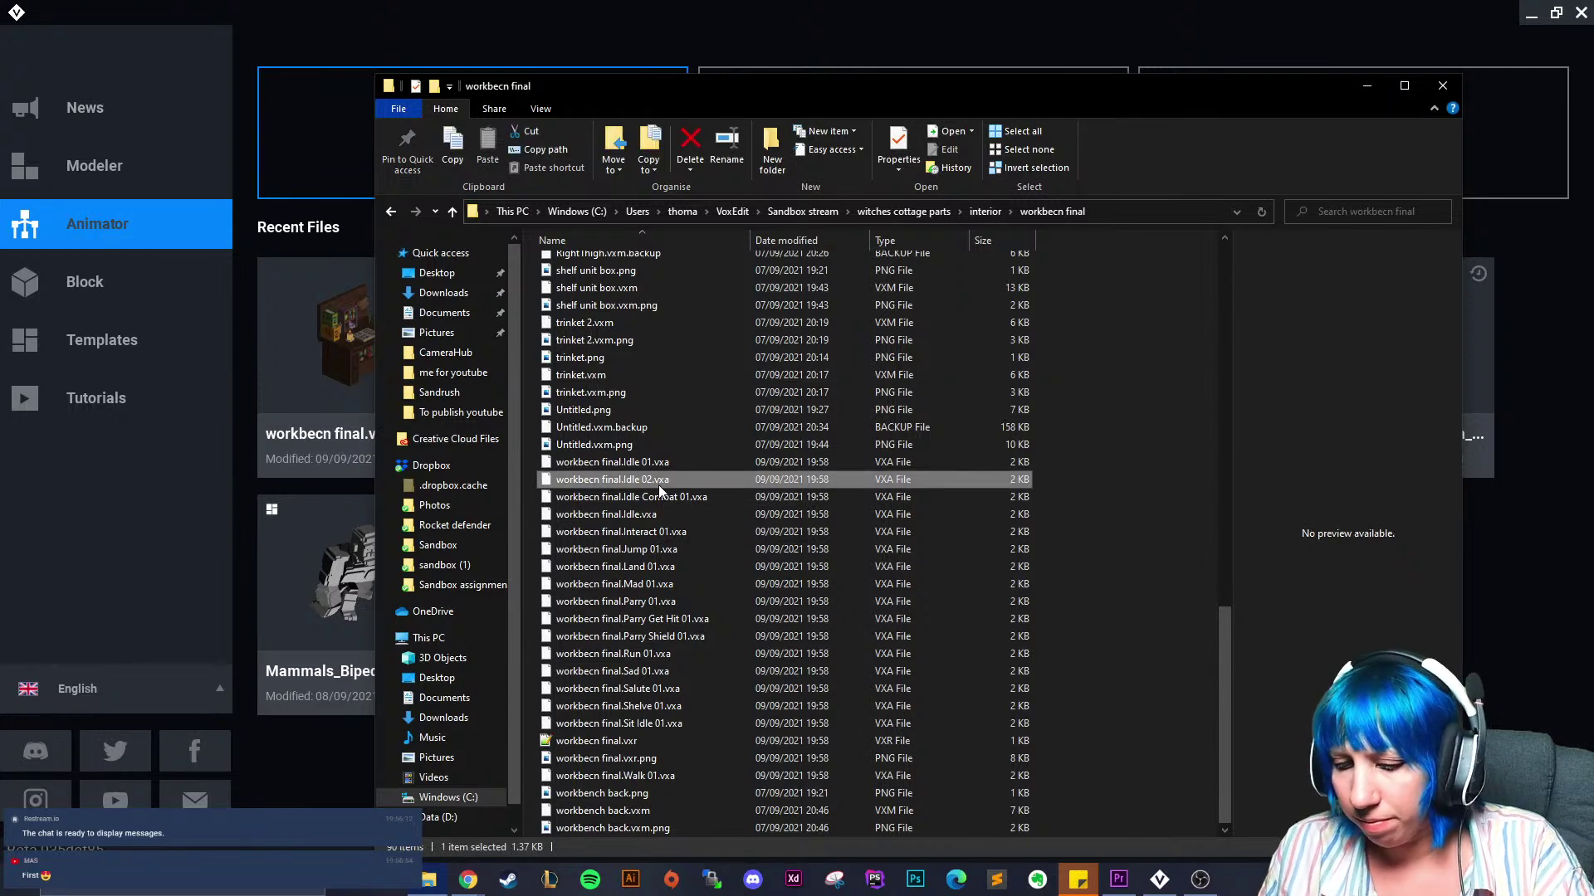
{"action": "key", "text": "Delete"}
{"action": "left_click", "coordinate": [669, 532]}
{"action": "key", "text": "Delete"}
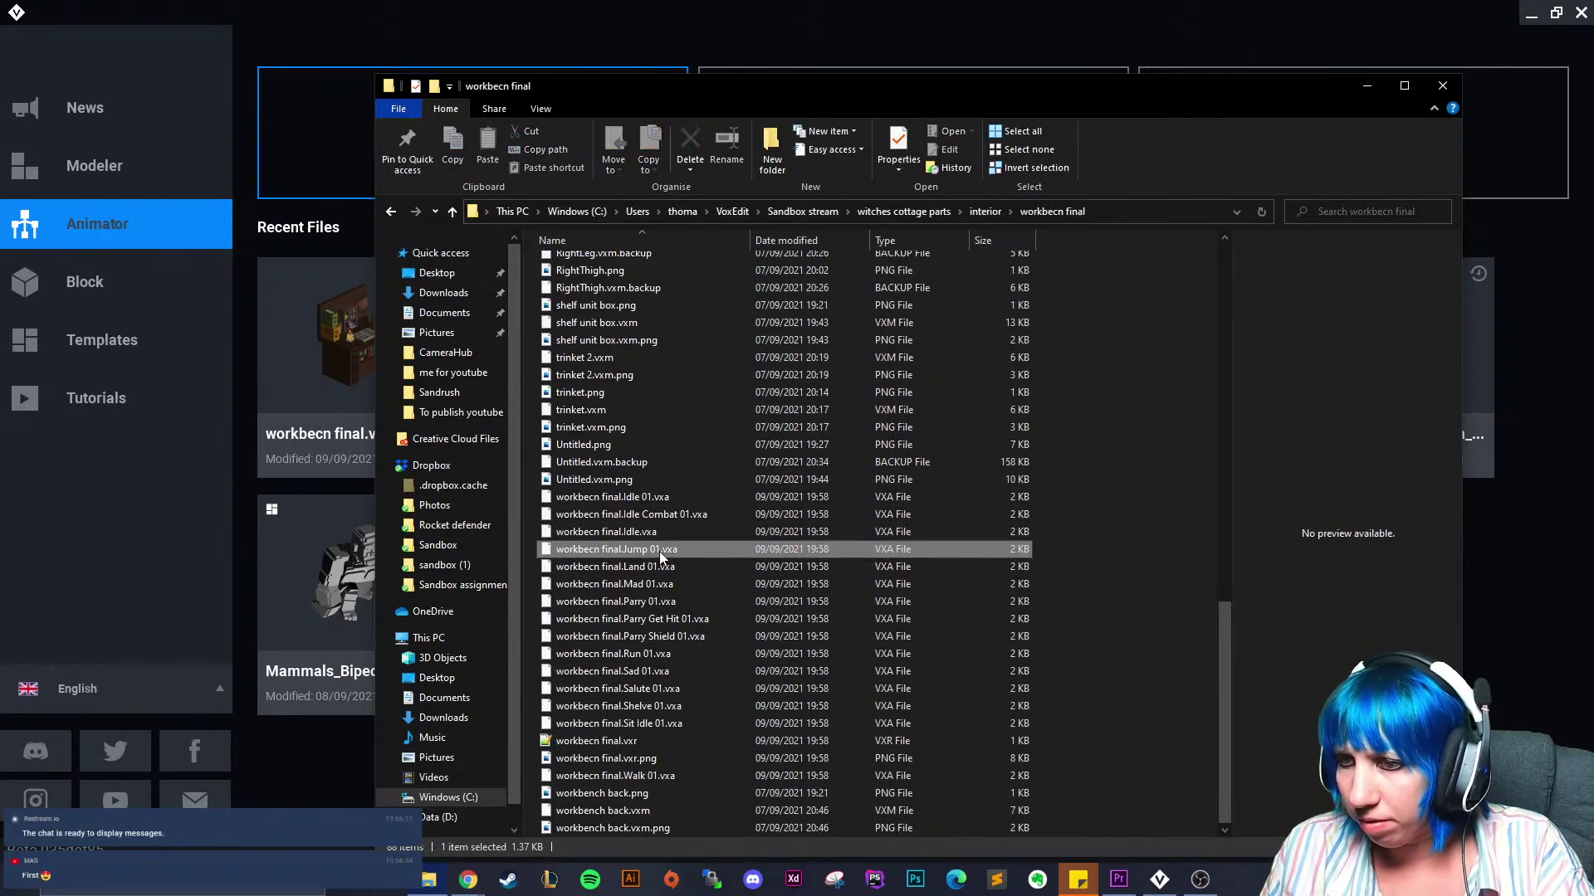
Delete the Jump 01, Land 01 and Mad 01 .vxa animation files of workbecn final
{"action": "left_click", "coordinate": [661, 551]}
{"action": "key", "text": "Delete"}
{"action": "left_click", "coordinate": [666, 567]}
{"action": "key", "text": "Delete"}
{"action": "left_click", "coordinate": [667, 585]}
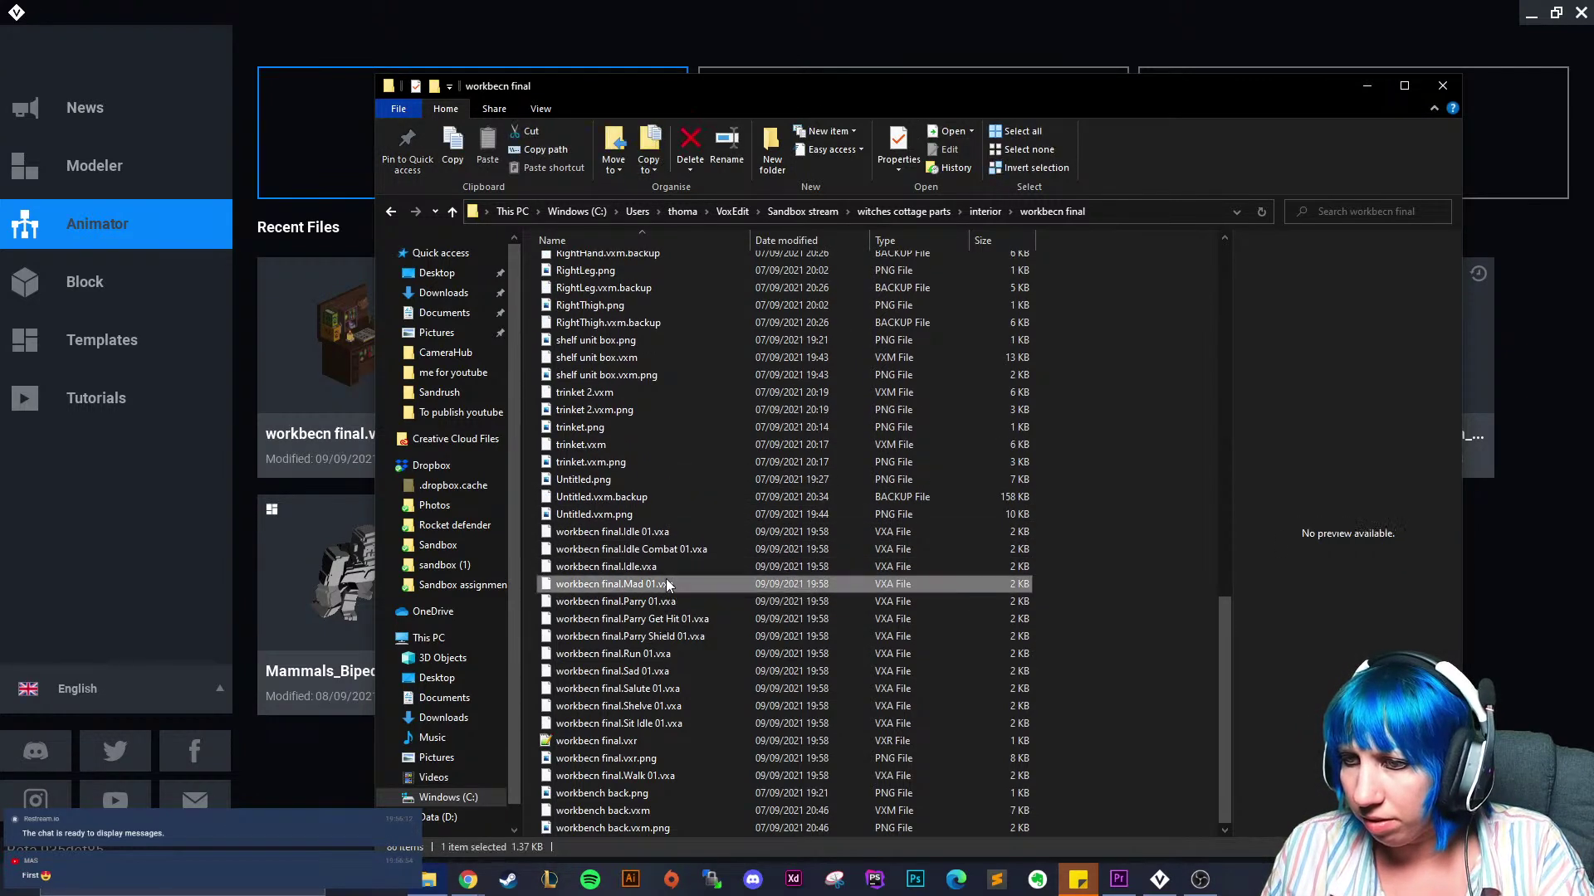
{"action": "key", "text": "Delete"}
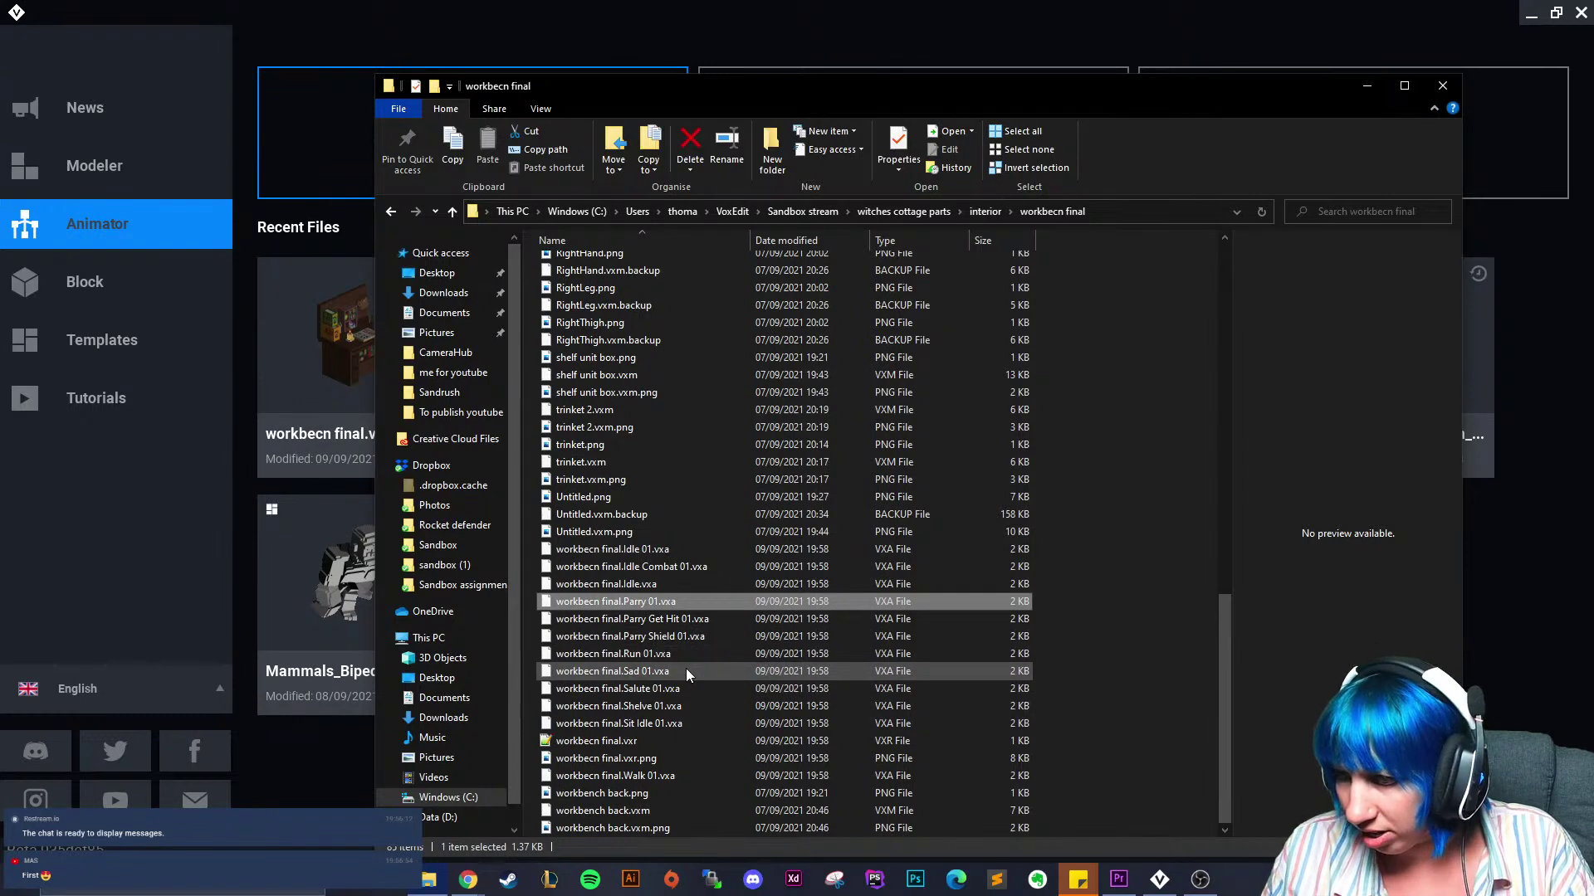
Delete the workbecn final .vxa files from Parry 01 through Sit Idle 01, as well as Idle Combat 01
{"action": "left_click", "coordinate": [668, 723], "text": "shift"}
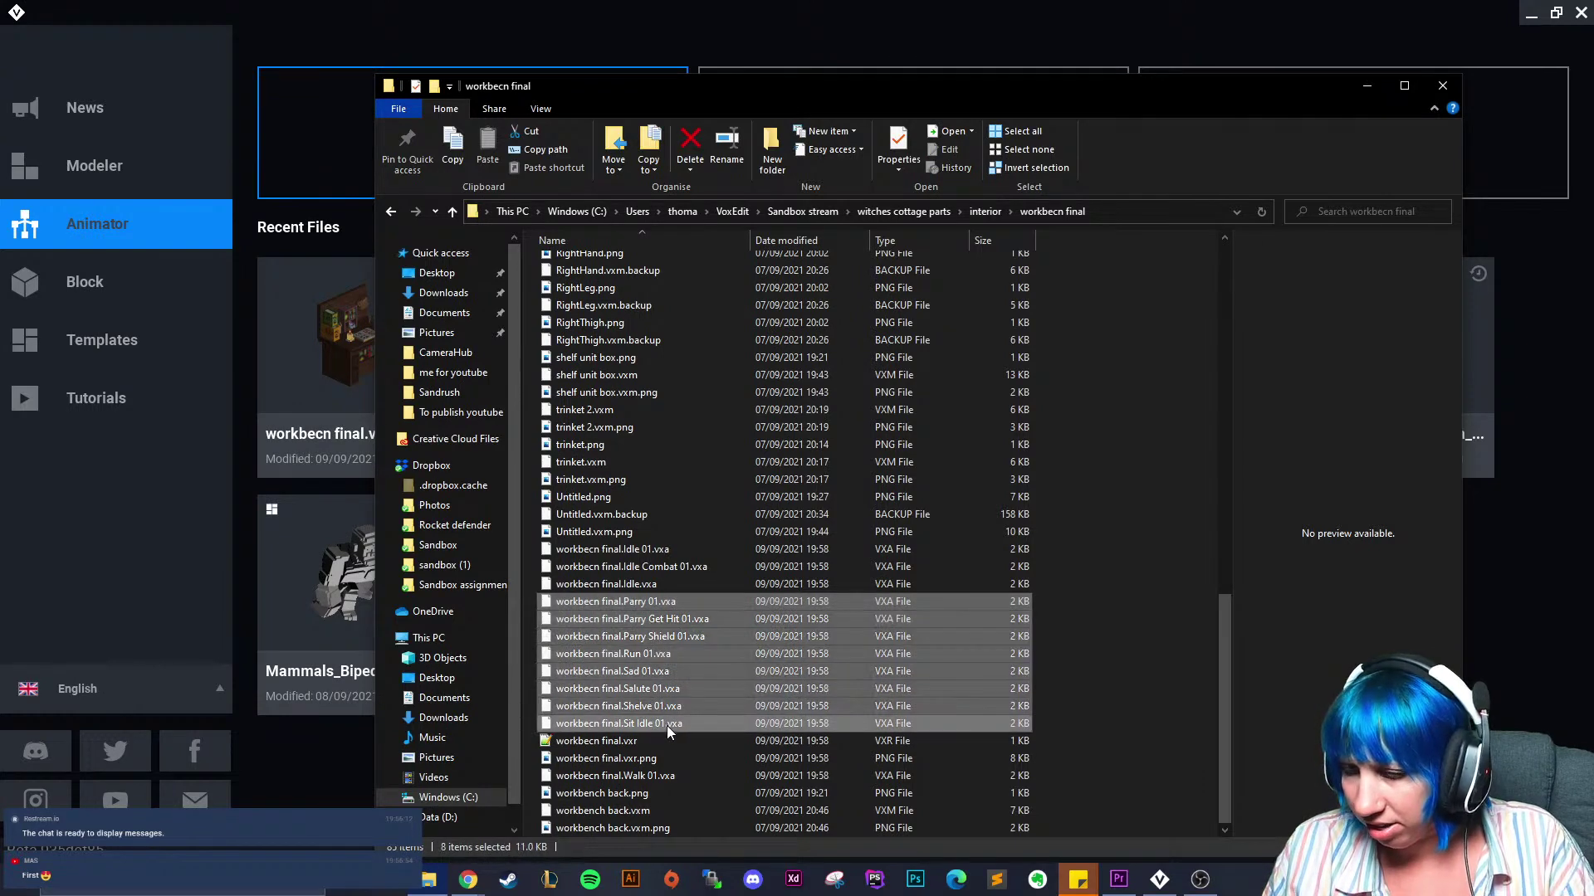
{"action": "key", "text": "Delete"}
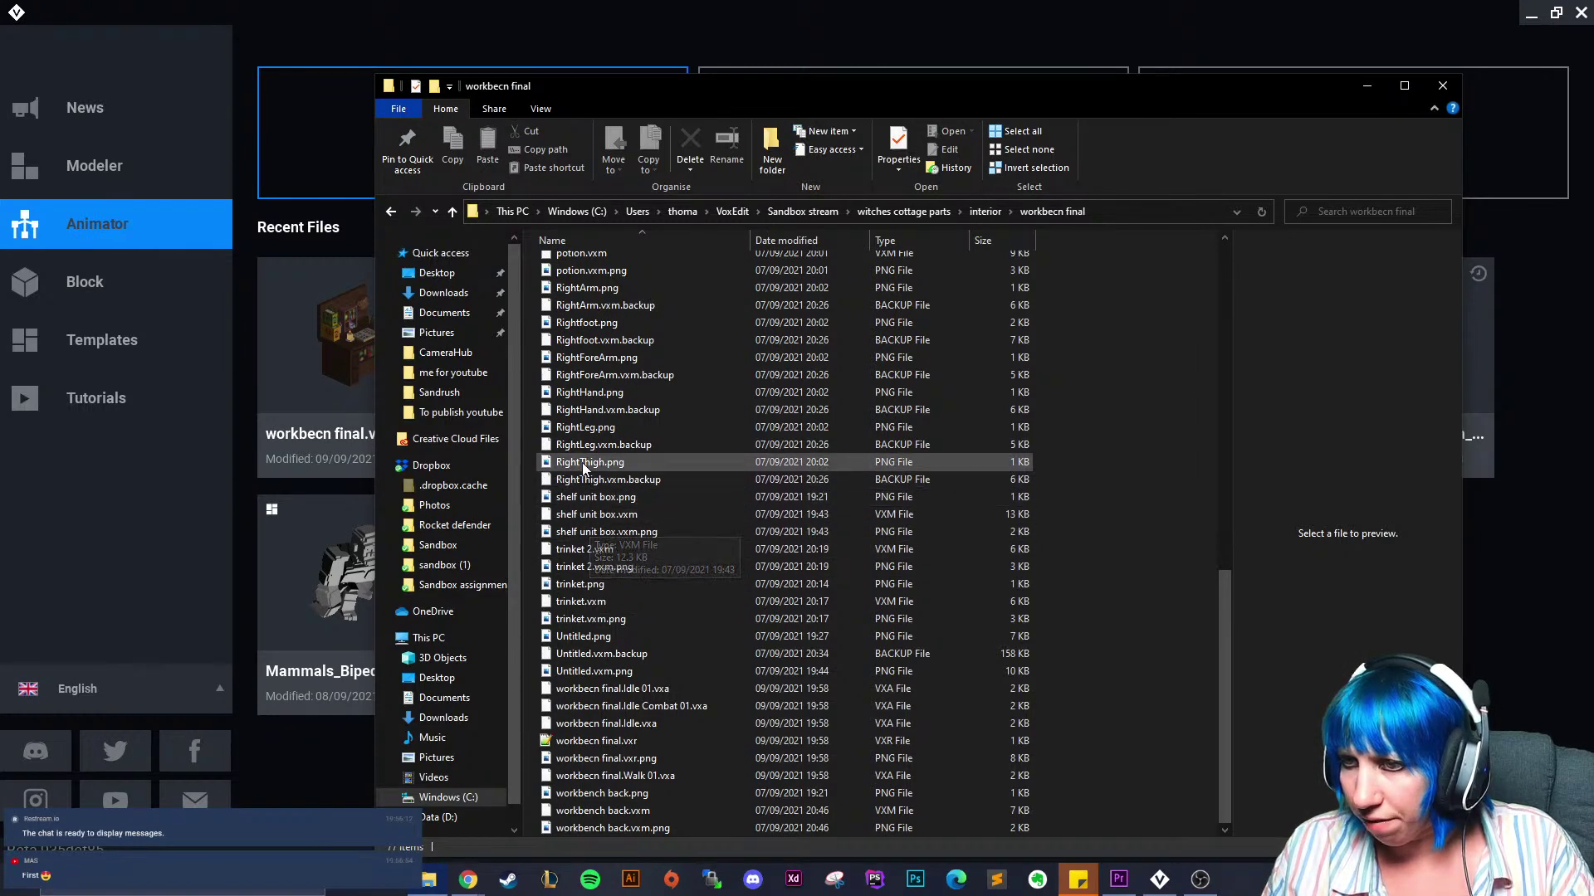
{"action": "scroll", "coordinate": [598, 466], "scroll_direction": "up", "scroll_amount": 5}
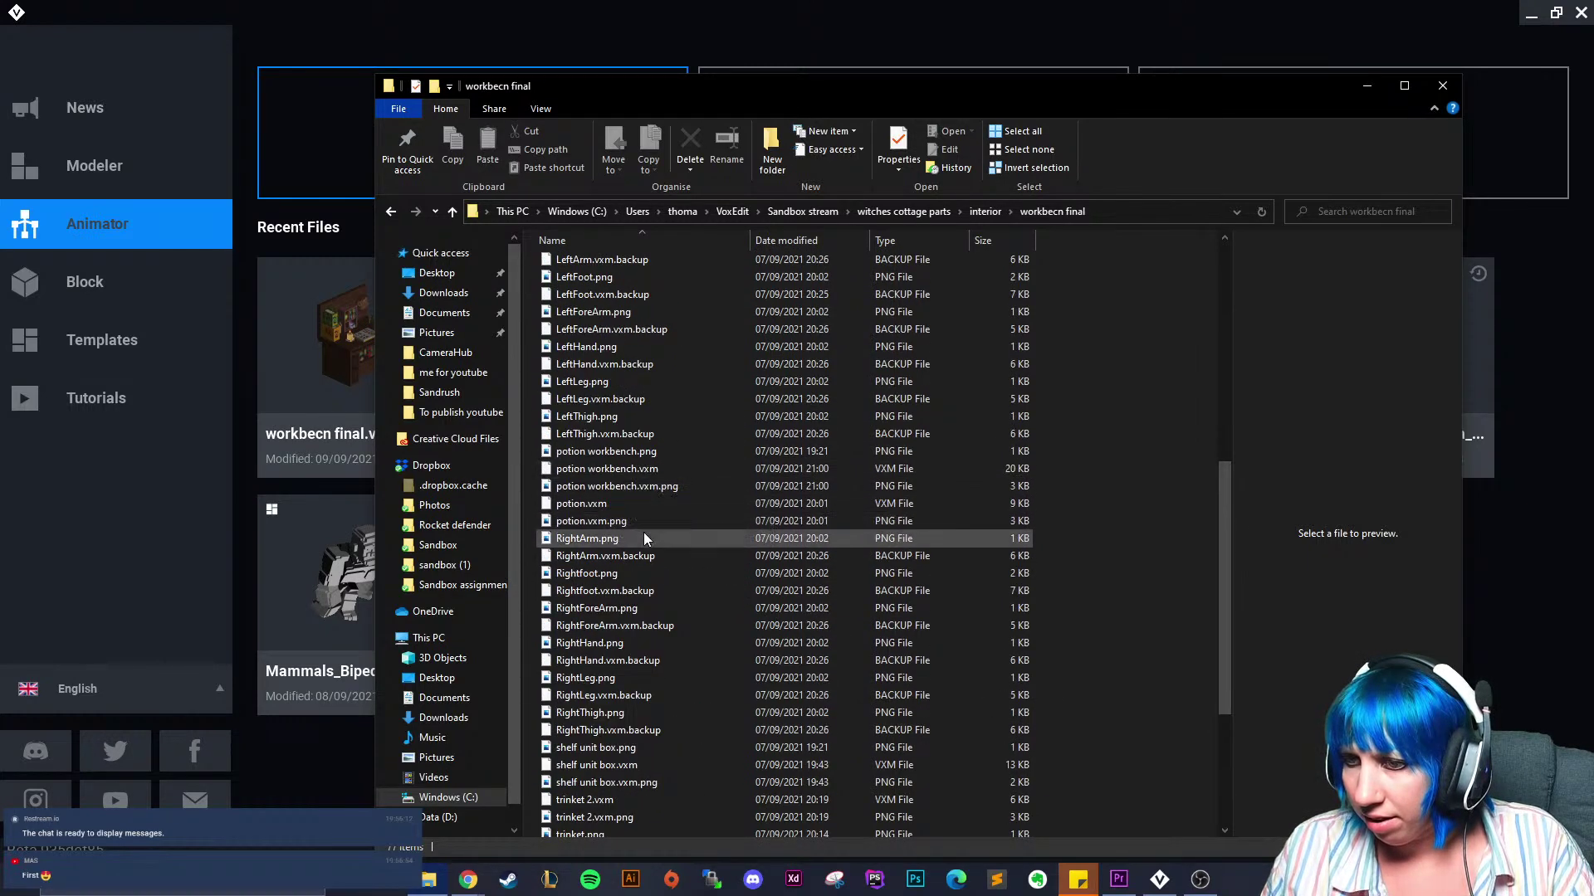
{"action": "scroll", "coordinate": [644, 538], "scroll_direction": "down", "scroll_amount": 5}
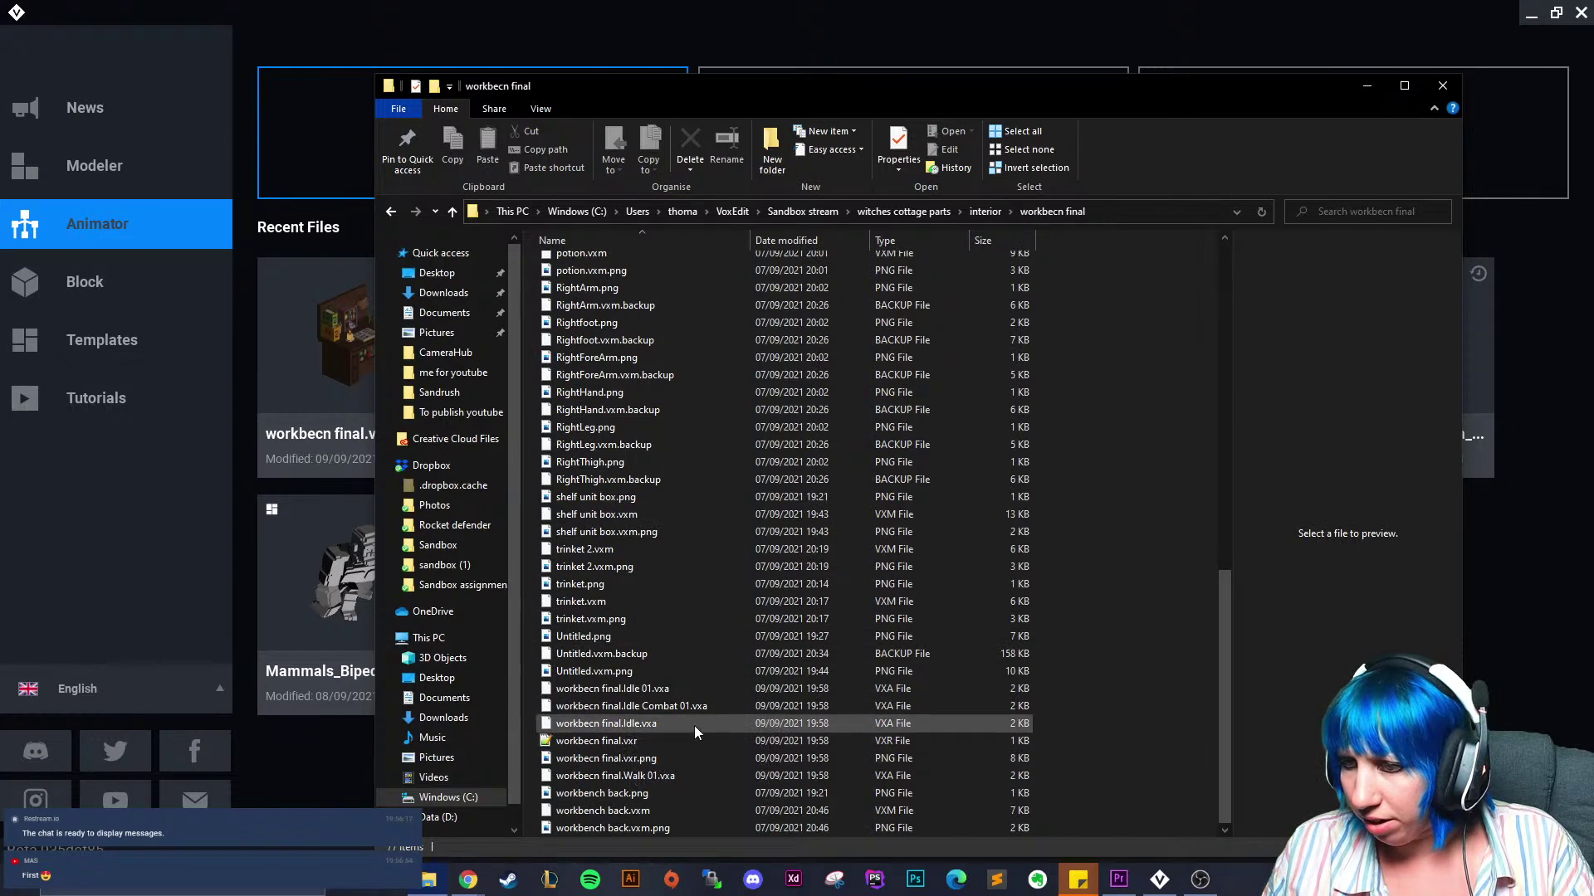
{"action": "left_click", "coordinate": [682, 706]}
{"action": "key", "text": "Delete"}
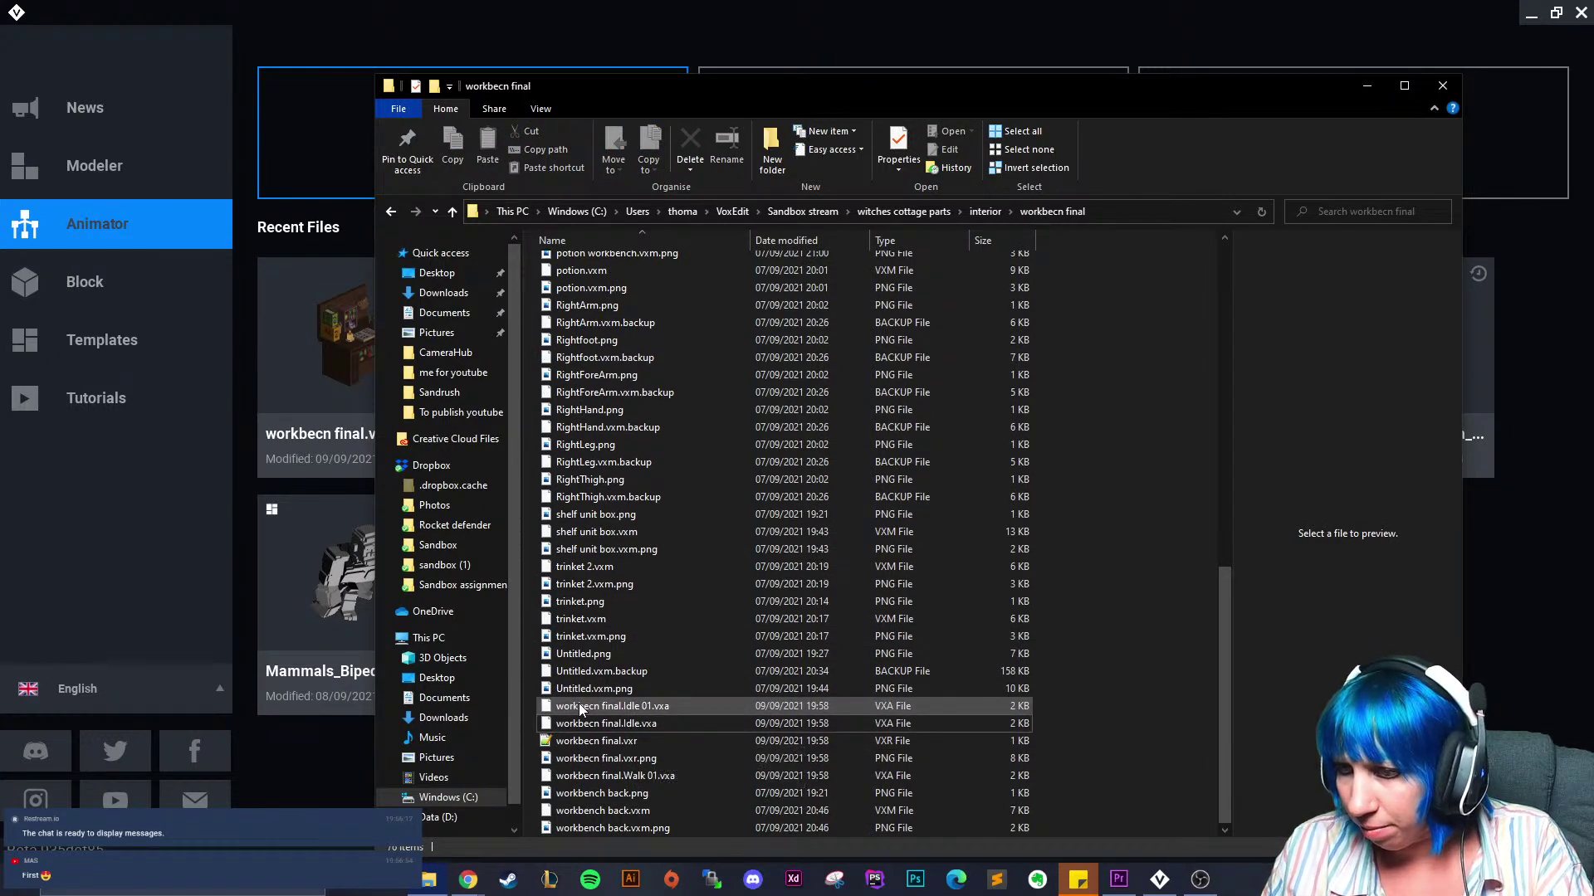
Close File Explorer and reopen workbecn final.vxr from the recent files to check the workbench from the front
{"action": "left_click", "coordinate": [1442, 86]}
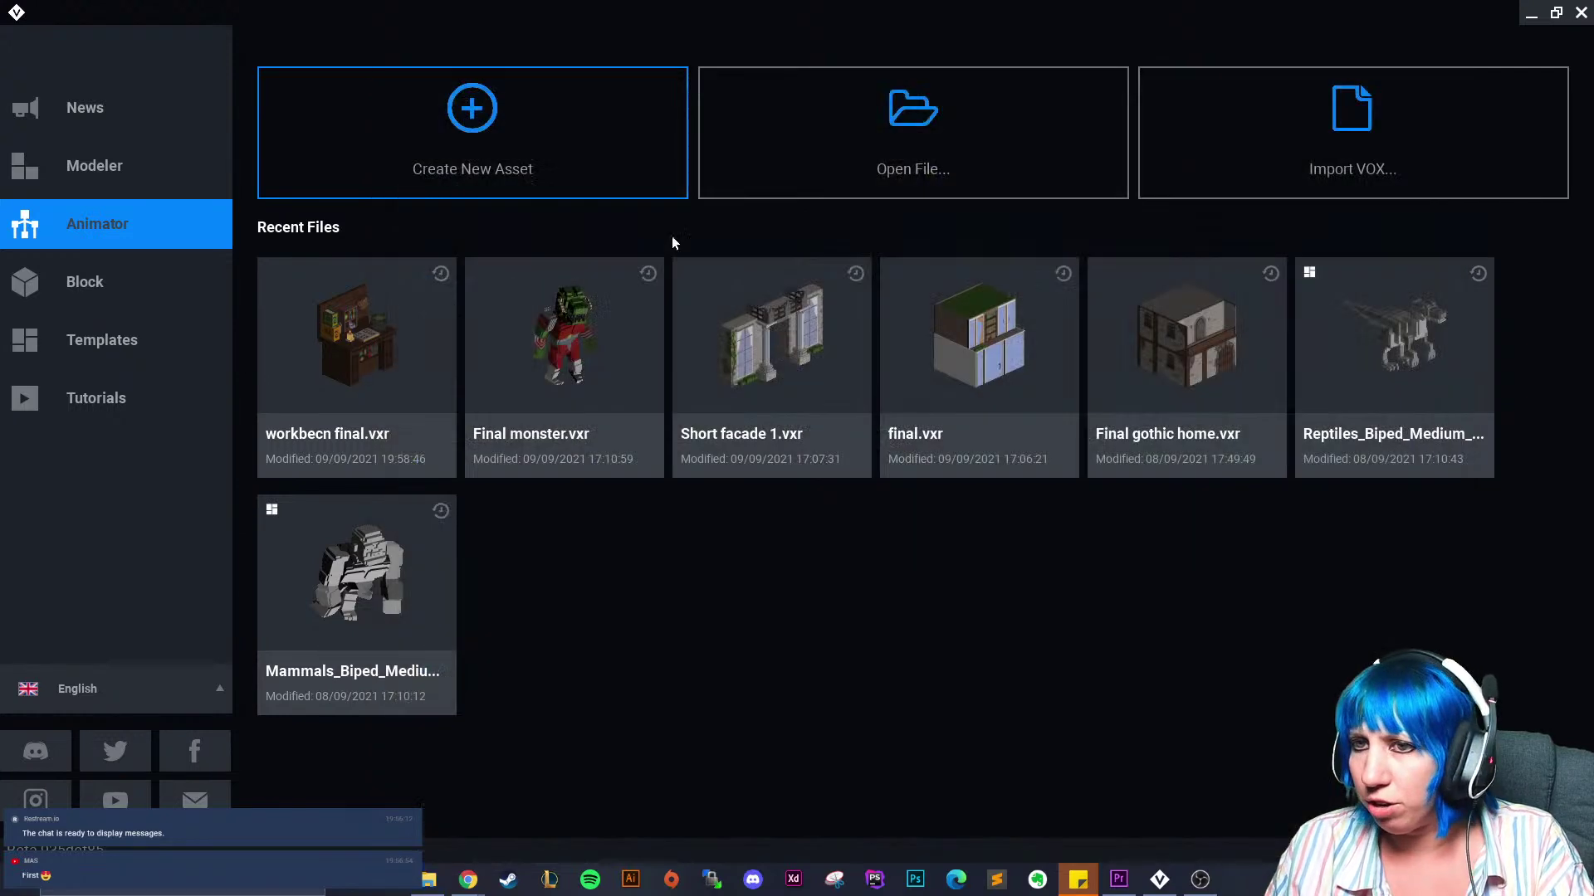
{"action": "left_click", "coordinate": [375, 325]}
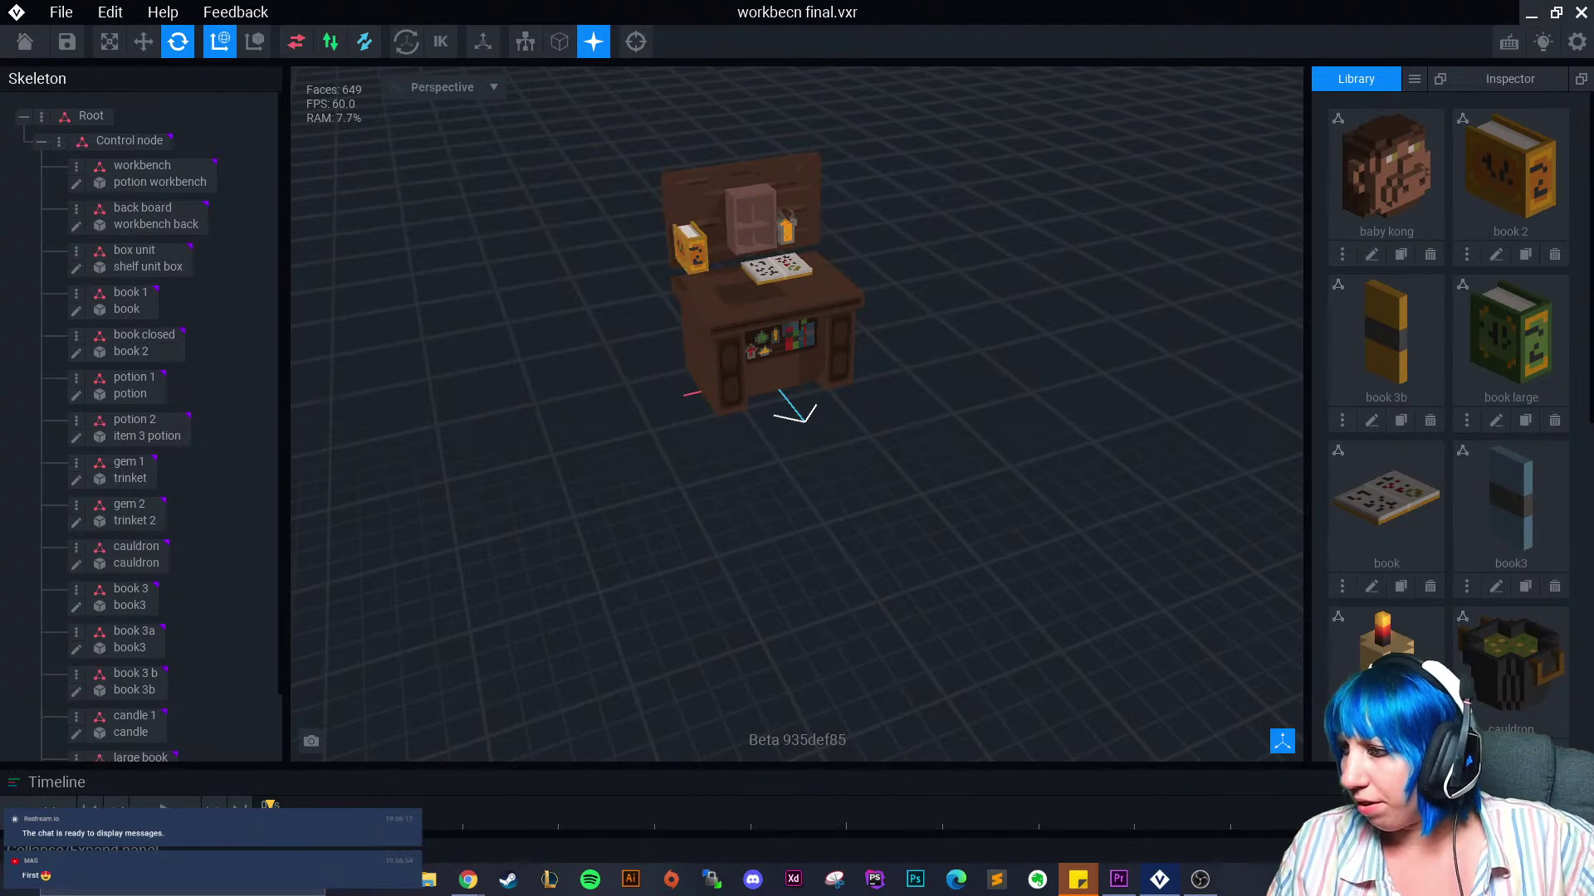
{"action": "right_click_drag", "start_coordinate": [949, 589], "coordinate": [908, 520]}
{"action": "middle_click_drag", "start_coordinate": [908, 520], "coordinate": [753, 564]}
{"action": "left_click", "coordinate": [53, 8]}
{"action": "mouse_move", "coordinate": [138, 133]}
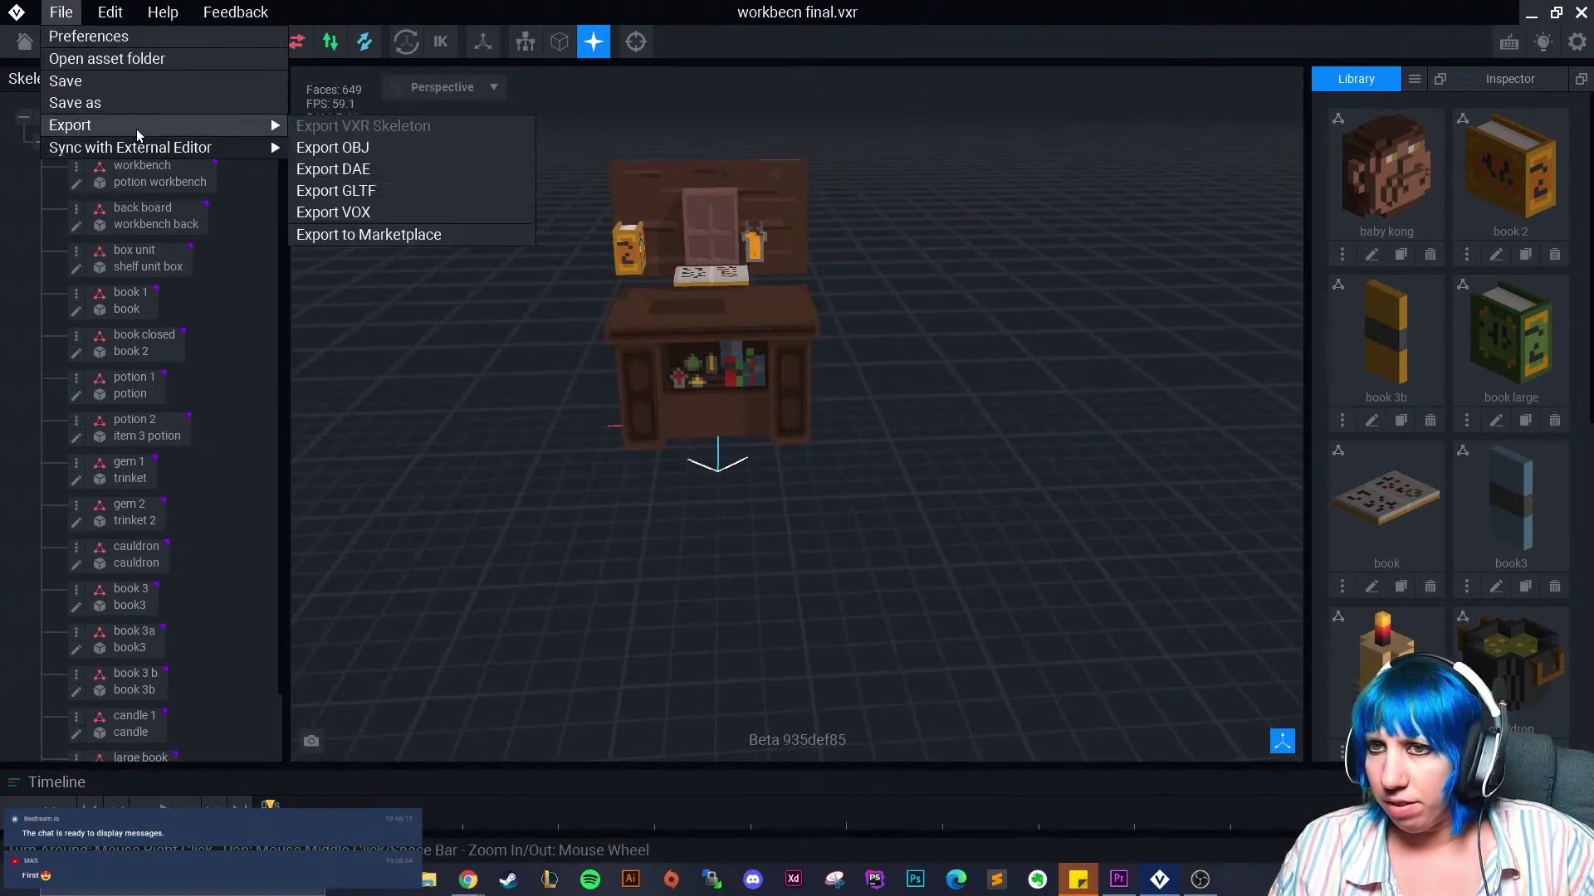
{"action": "left_click", "coordinate": [794, 535]}
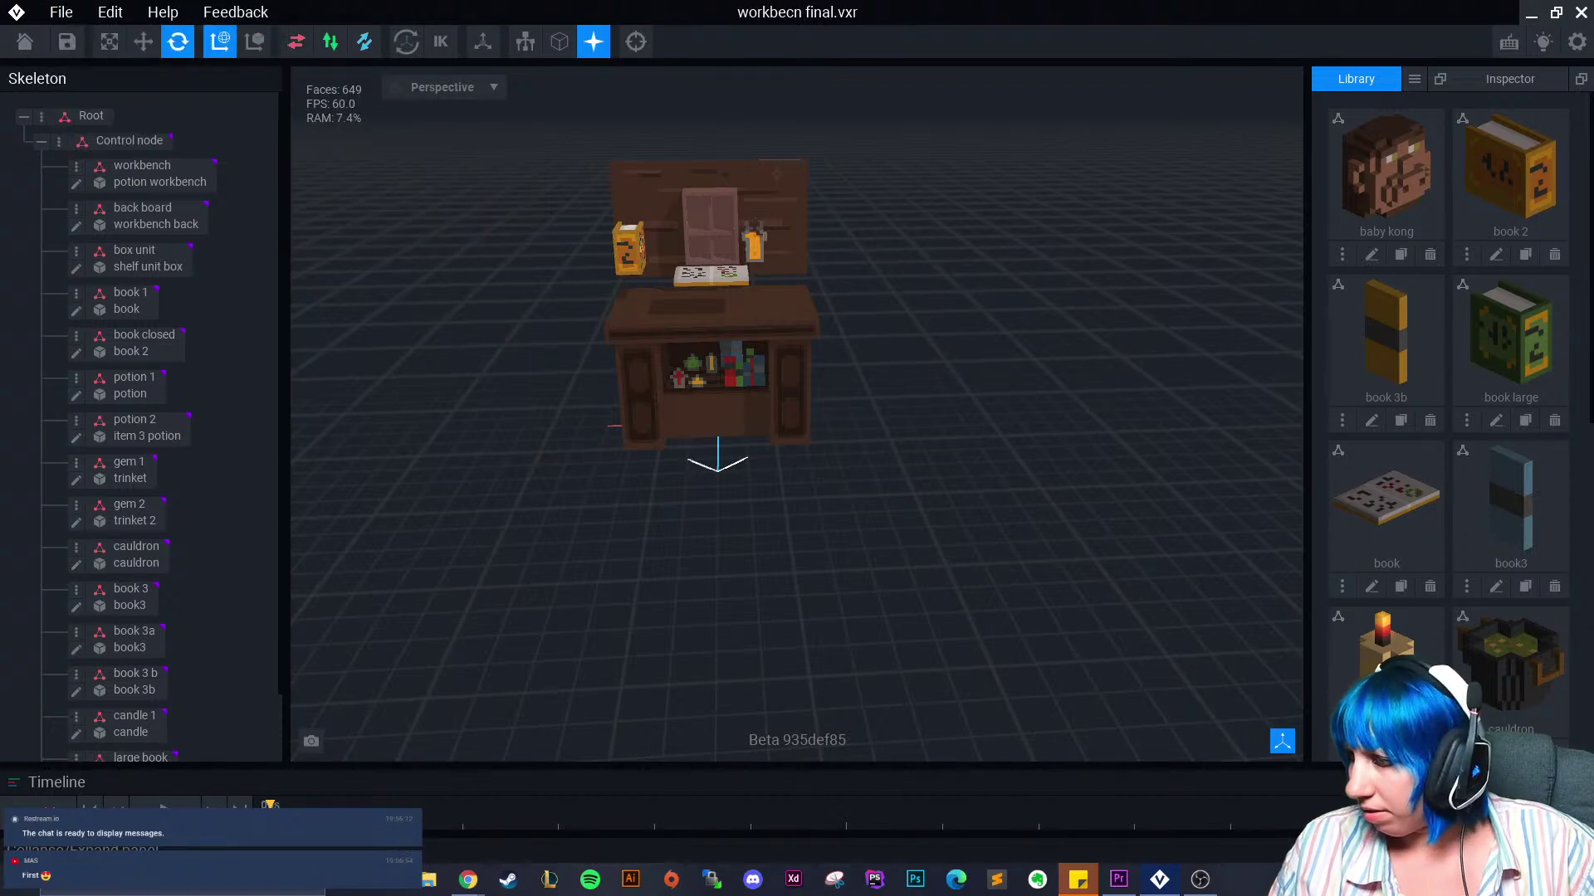
Delete the Idle 01 and Walk 01 animations from the workbench's animation list
{"action": "left_click", "coordinate": [1555, 781]}
{"action": "left_click", "coordinate": [1566, 628]}
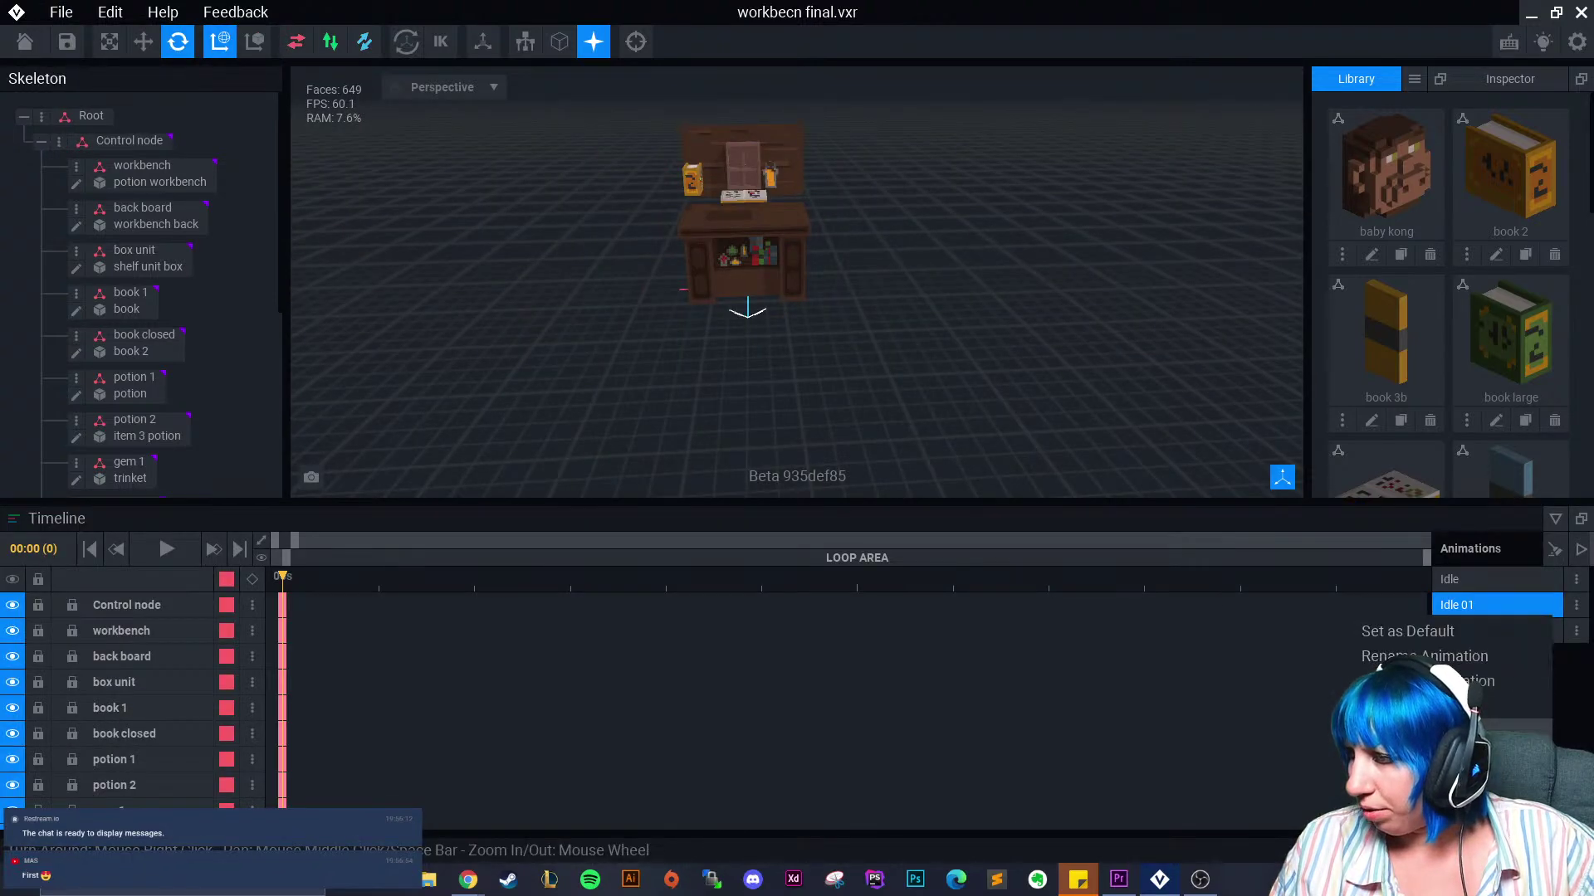
{"action": "left_click", "coordinate": [1428, 681]}
{"action": "left_click", "coordinate": [722, 321]}
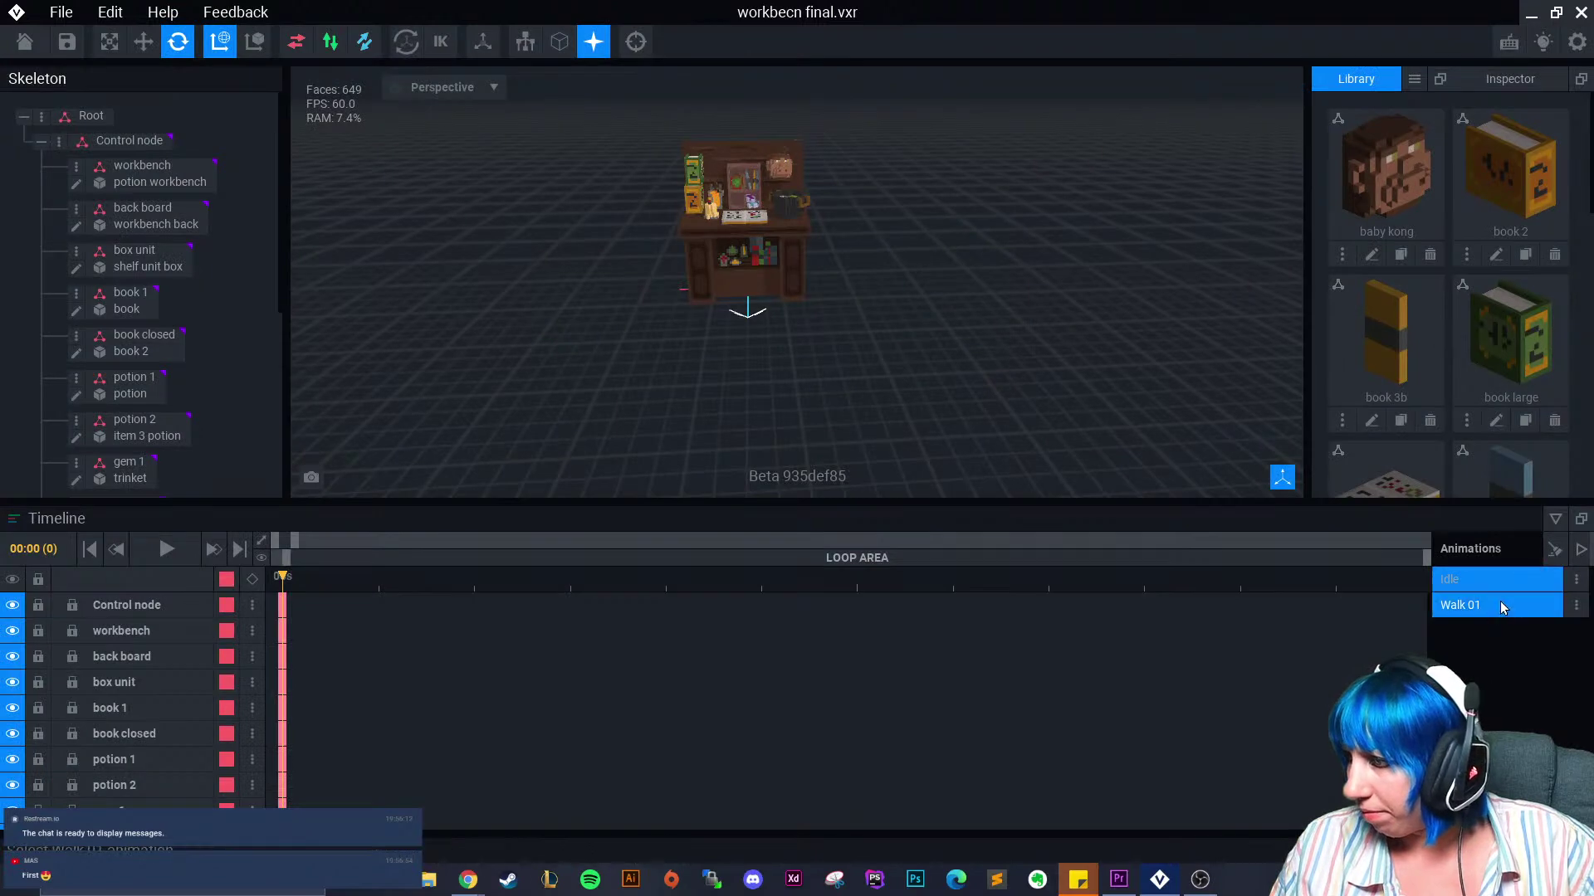
{"action": "left_click", "coordinate": [1494, 605]}
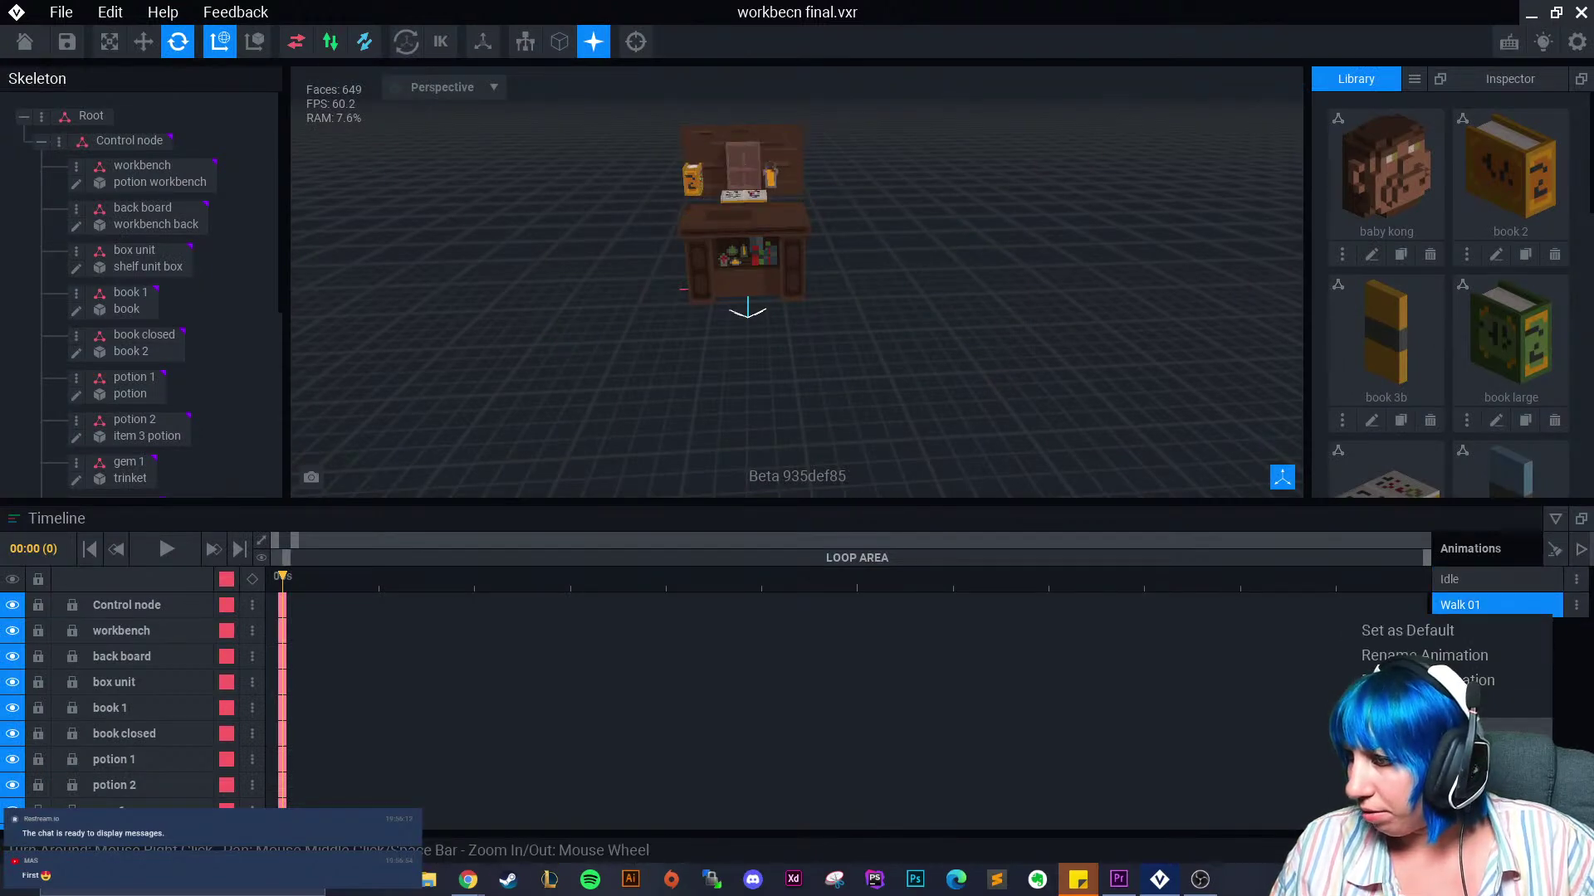
{"action": "left_click", "coordinate": [1427, 680]}
{"action": "left_click", "coordinate": [710, 337]}
Examine the workbench and the items on its top from several distances and angles
{"action": "right_click_drag", "start_coordinate": [765, 283], "coordinate": [737, 301]}
{"action": "scroll", "coordinate": [736, 300], "scroll_direction": "up", "scroll_amount": 5}
{"action": "middle_click_drag", "start_coordinate": [736, 300], "coordinate": [614, 448]}
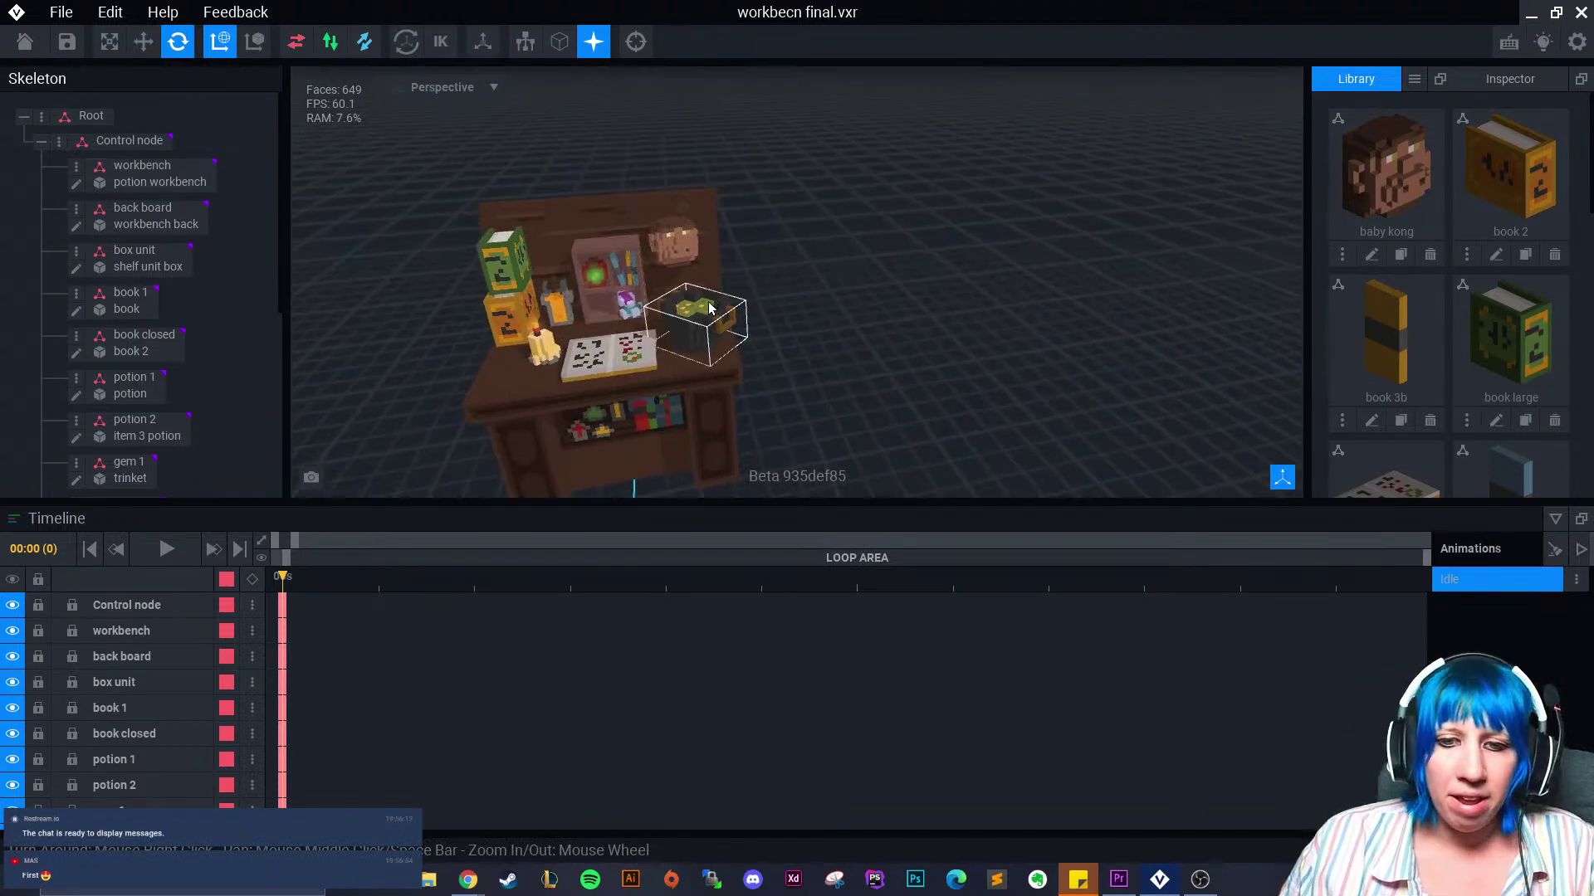
{"action": "scroll", "coordinate": [711, 306], "scroll_direction": "up", "scroll_amount": 5}
{"action": "right_click_drag", "start_coordinate": [520, 242], "coordinate": [531, 224]}
{"action": "middle_click_drag", "start_coordinate": [531, 249], "coordinate": [672, 224]}
{"action": "scroll", "coordinate": [681, 241], "scroll_direction": "down", "scroll_amount": 5}
{"action": "right_click_drag", "start_coordinate": [718, 272], "coordinate": [727, 281]}
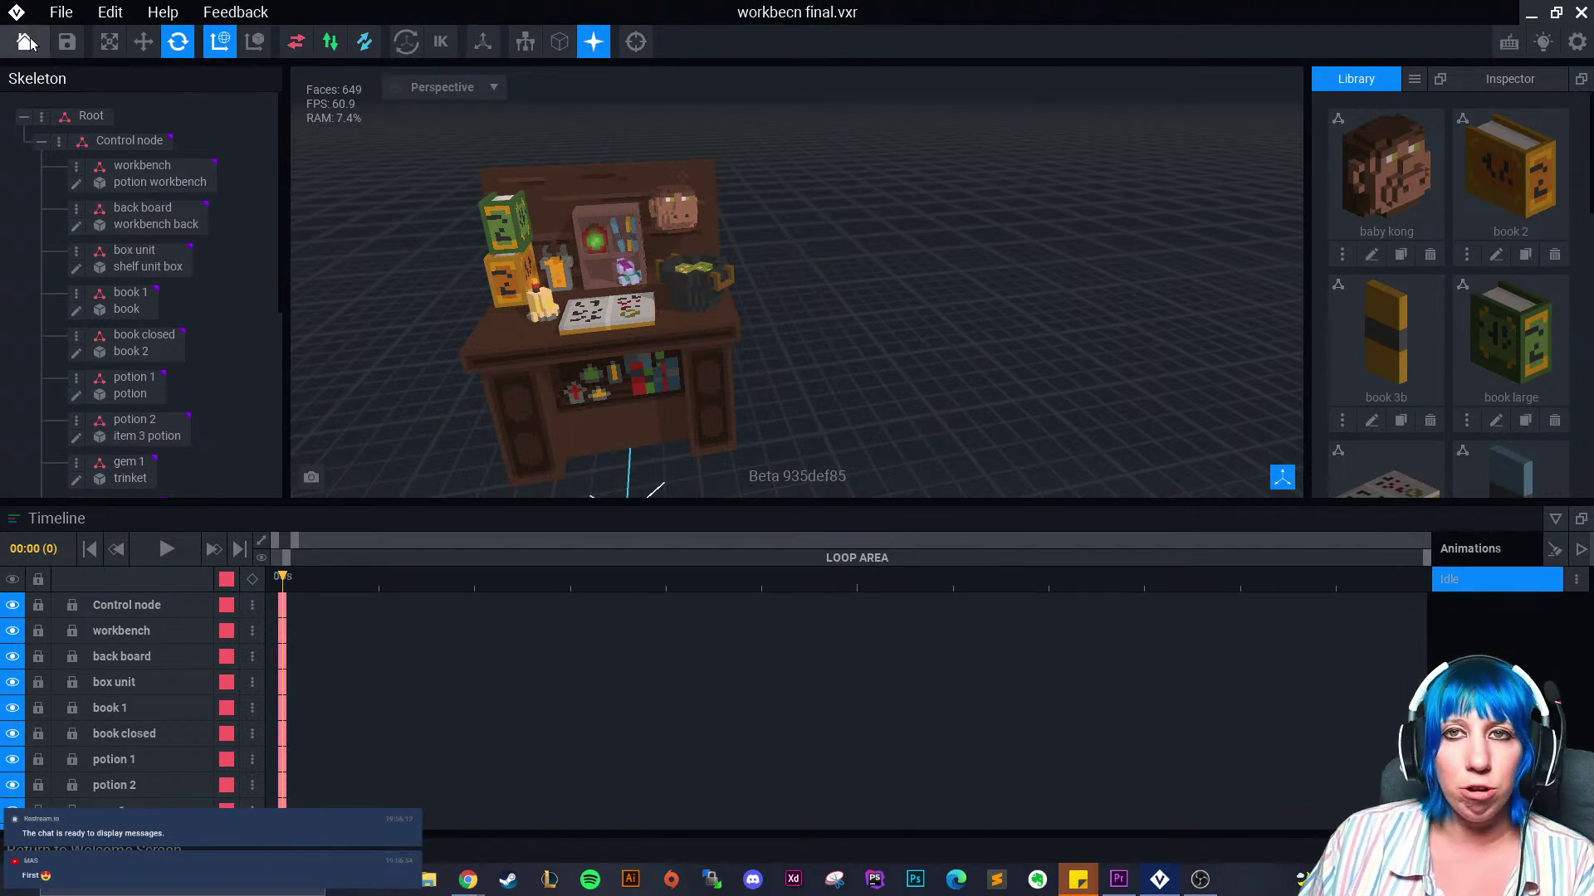
{"action": "middle_click_drag", "start_coordinate": [732, 300], "coordinate": [753, 302]}
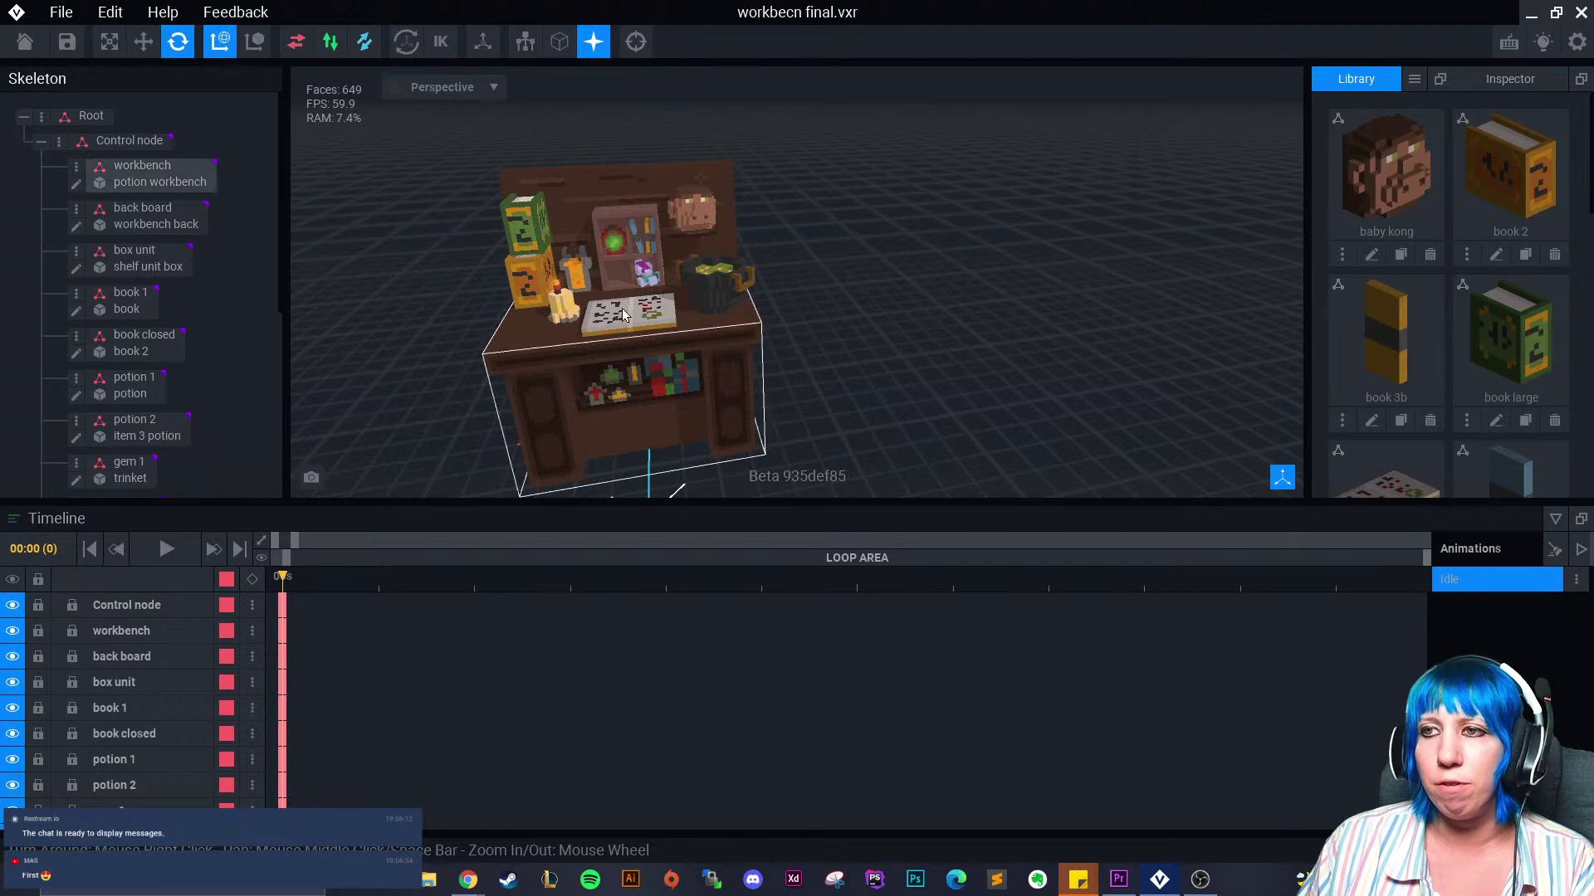
Close workbecn final.vxr with its changes saved and look through the asset template gallery
{"action": "left_click", "coordinate": [24, 42]}
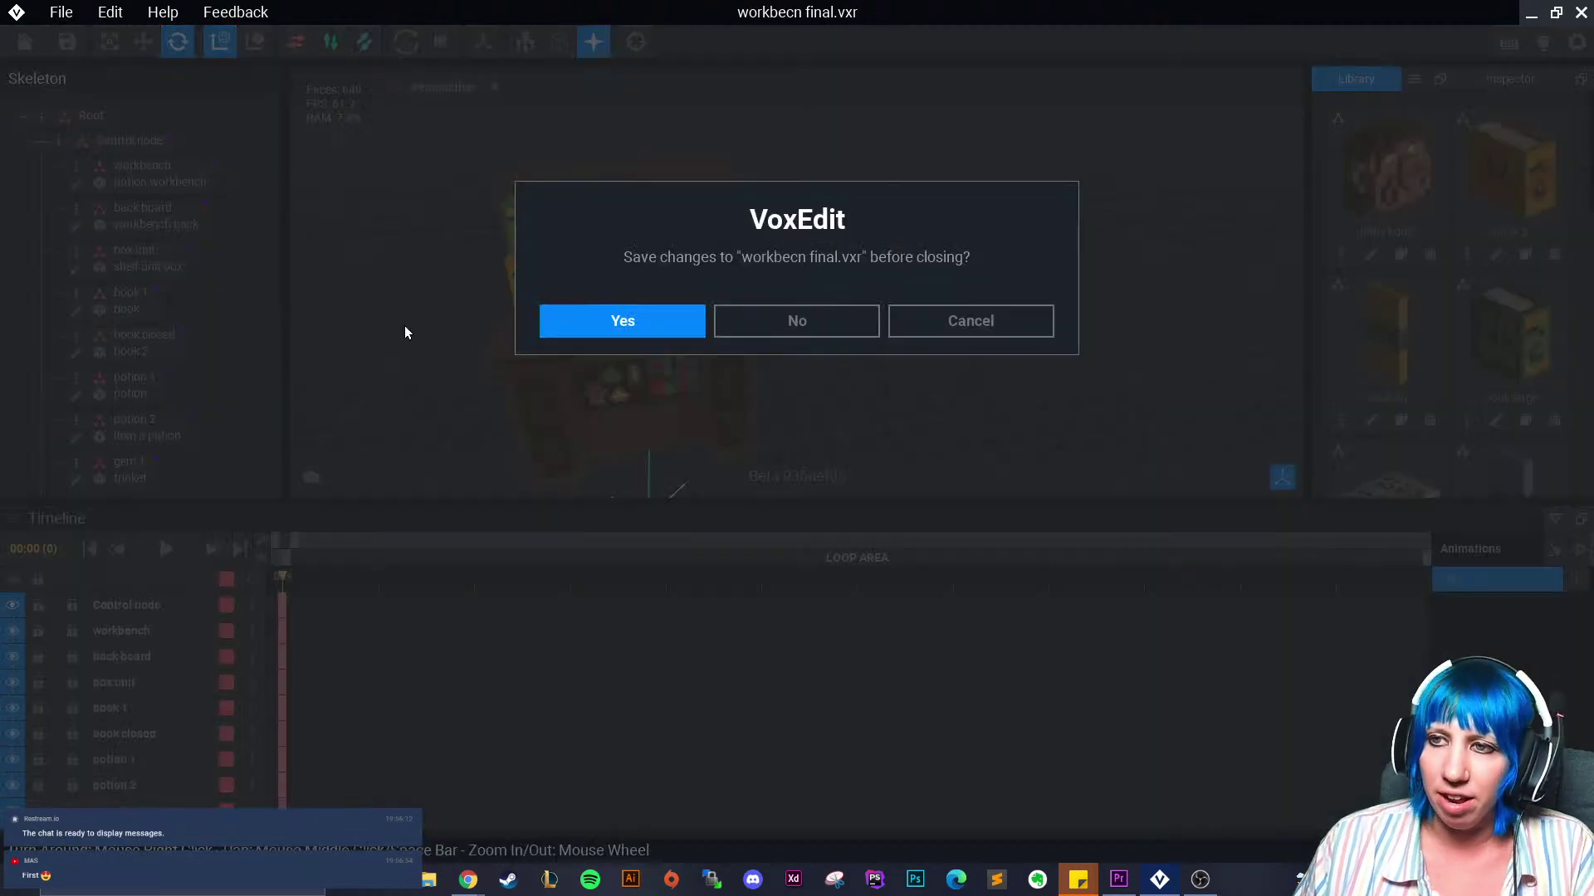
{"action": "left_click", "coordinate": [574, 325]}
{"action": "left_click", "coordinate": [132, 342]}
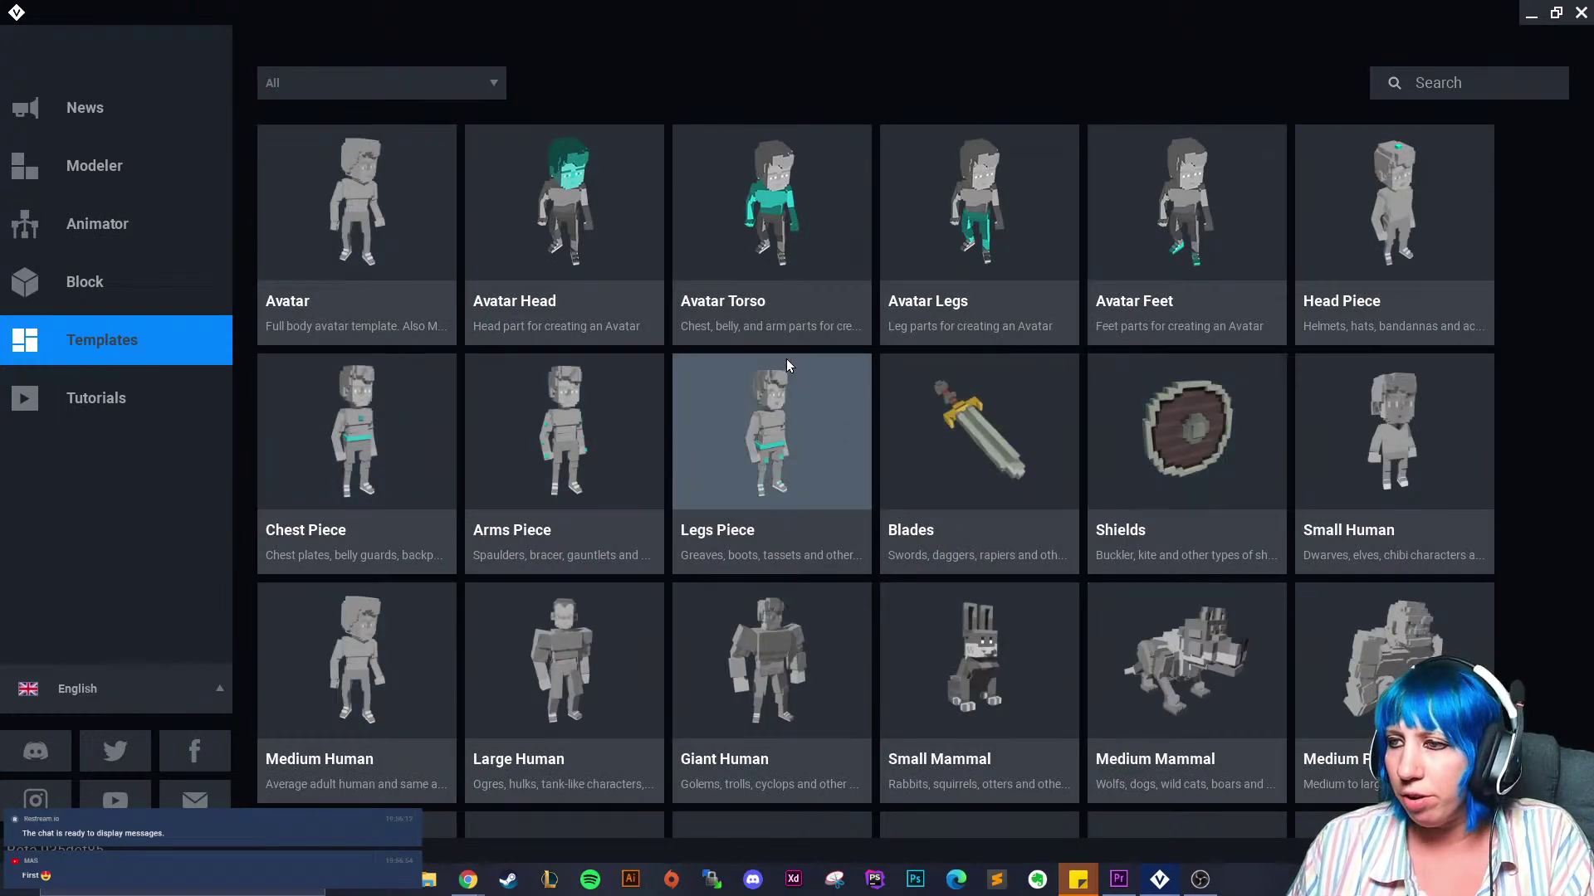
{"action": "scroll", "coordinate": [747, 440], "scroll_direction": "down", "scroll_amount": 4}
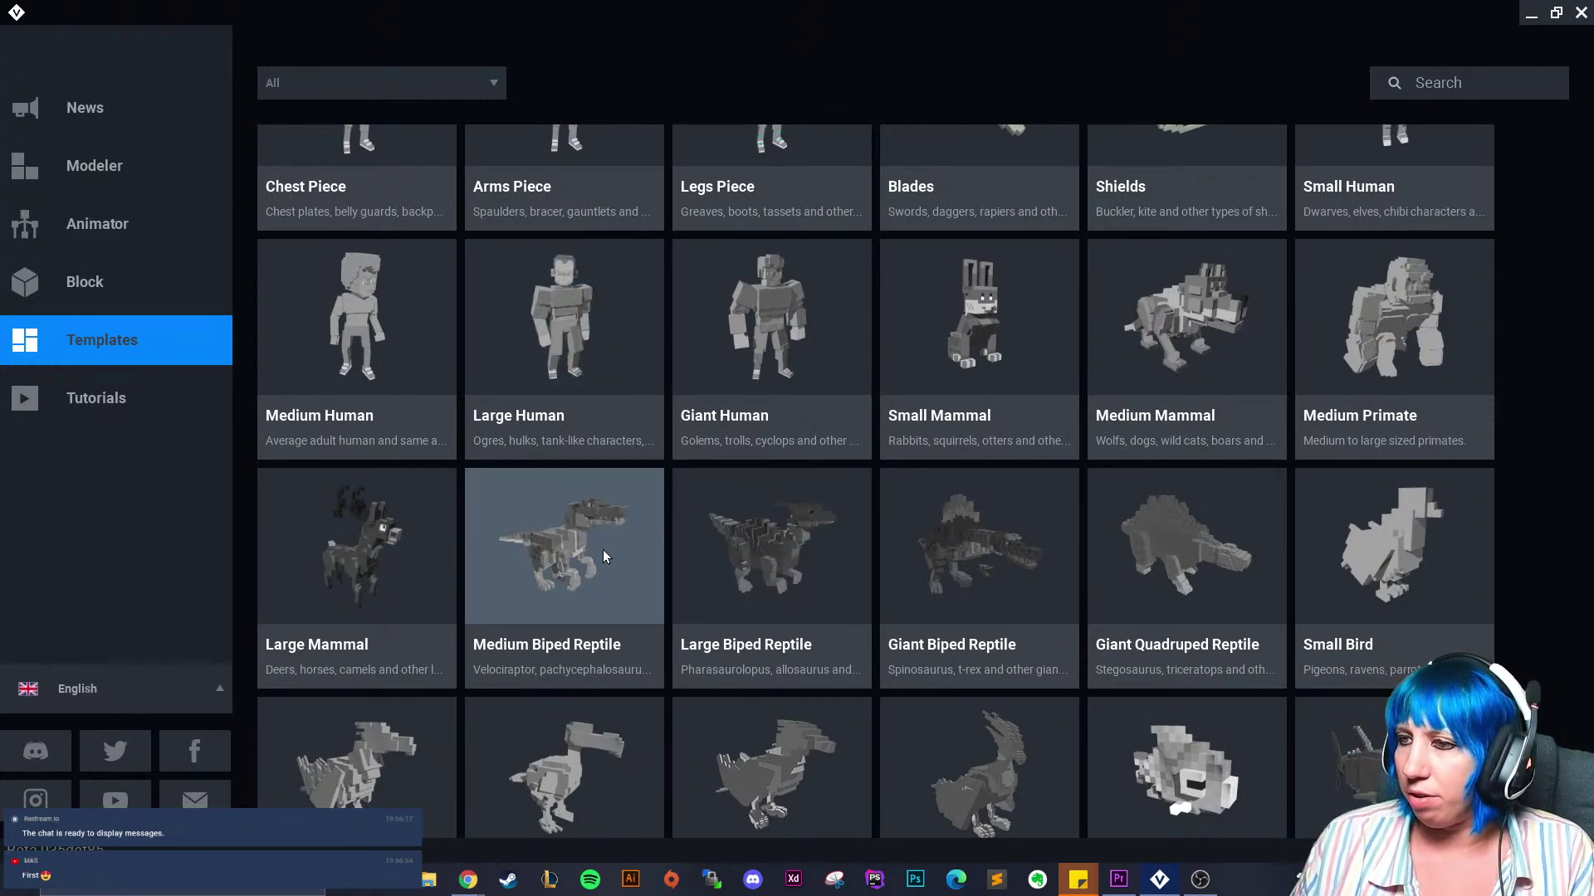
{"action": "scroll", "coordinate": [849, 571], "scroll_direction": "down", "scroll_amount": 2}
{"action": "scroll", "coordinate": [926, 603], "scroll_direction": "down", "scroll_amount": 2}
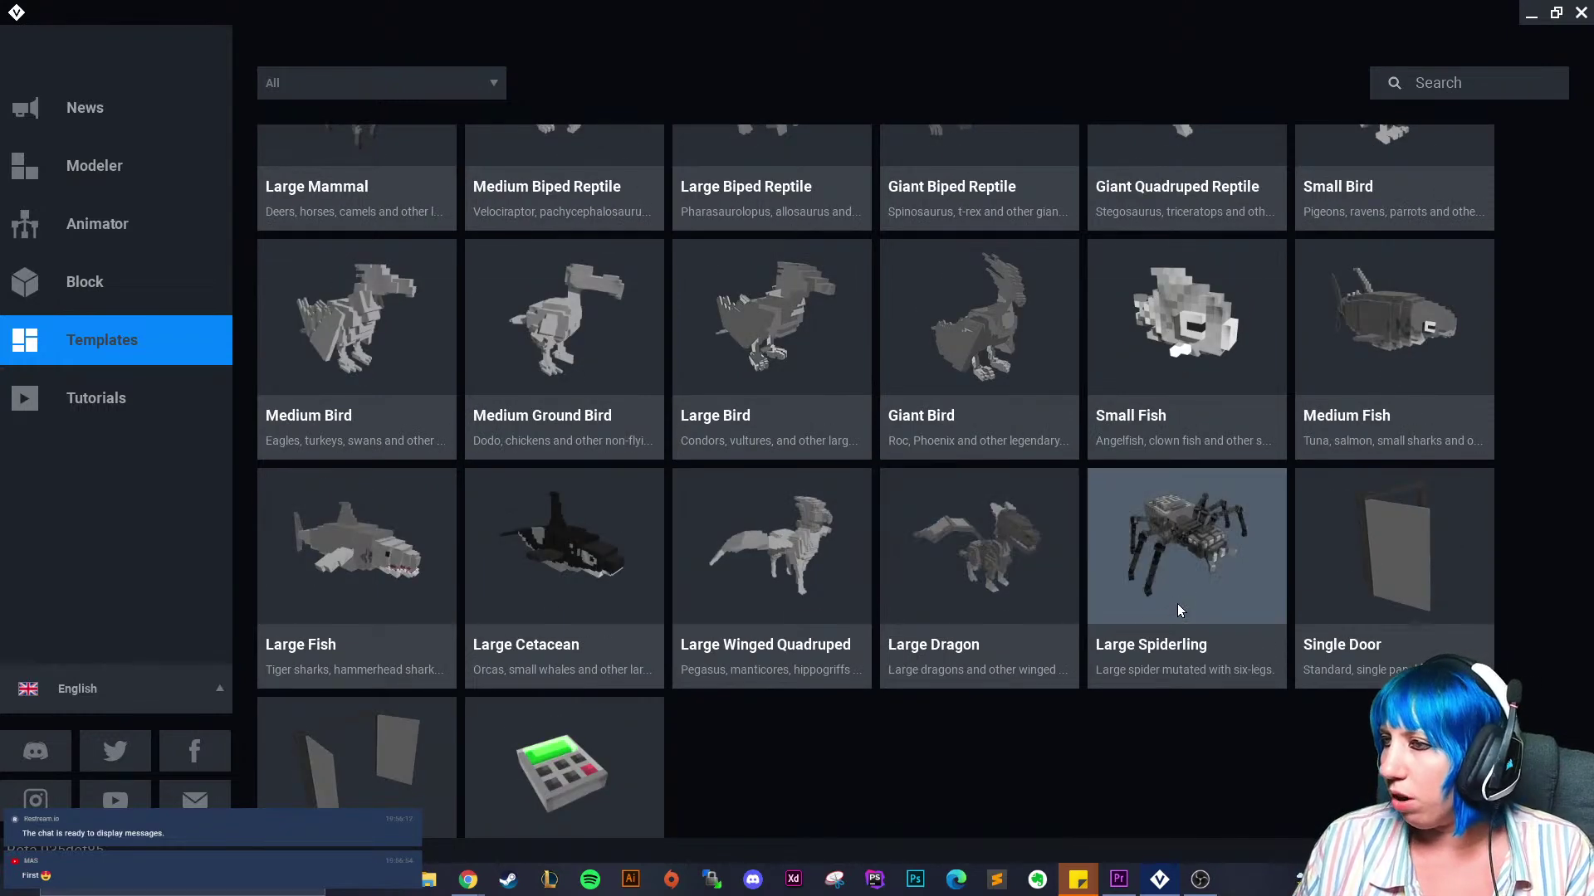
{"action": "scroll", "coordinate": [1174, 605], "scroll_direction": "up", "scroll_amount": 5}
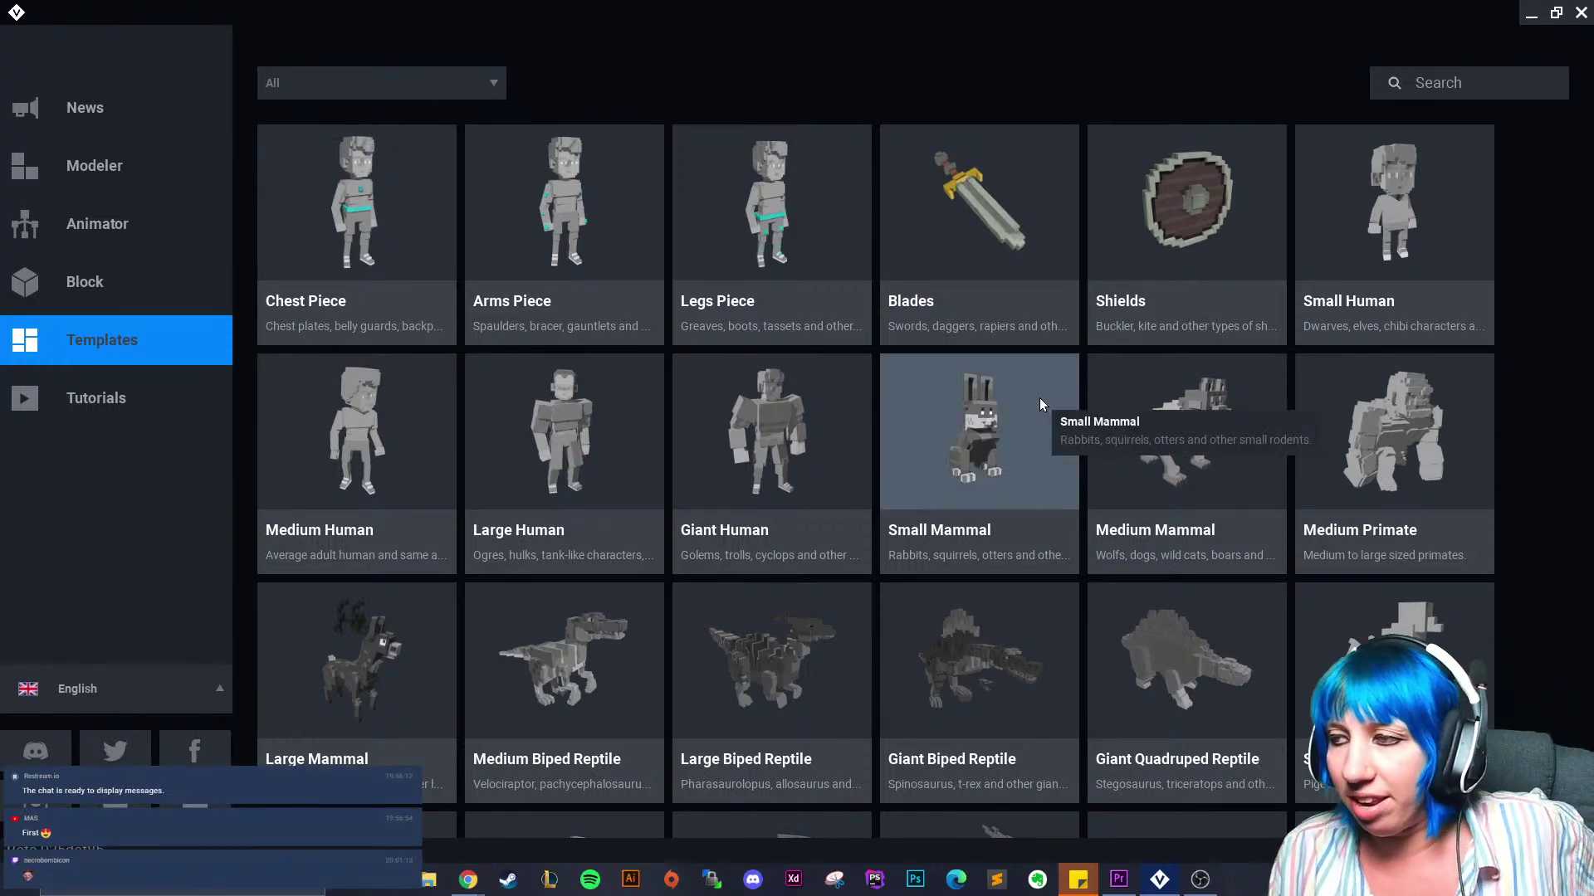
{"action": "scroll", "coordinate": [772, 521], "scroll_direction": "up", "scroll_amount": 3}
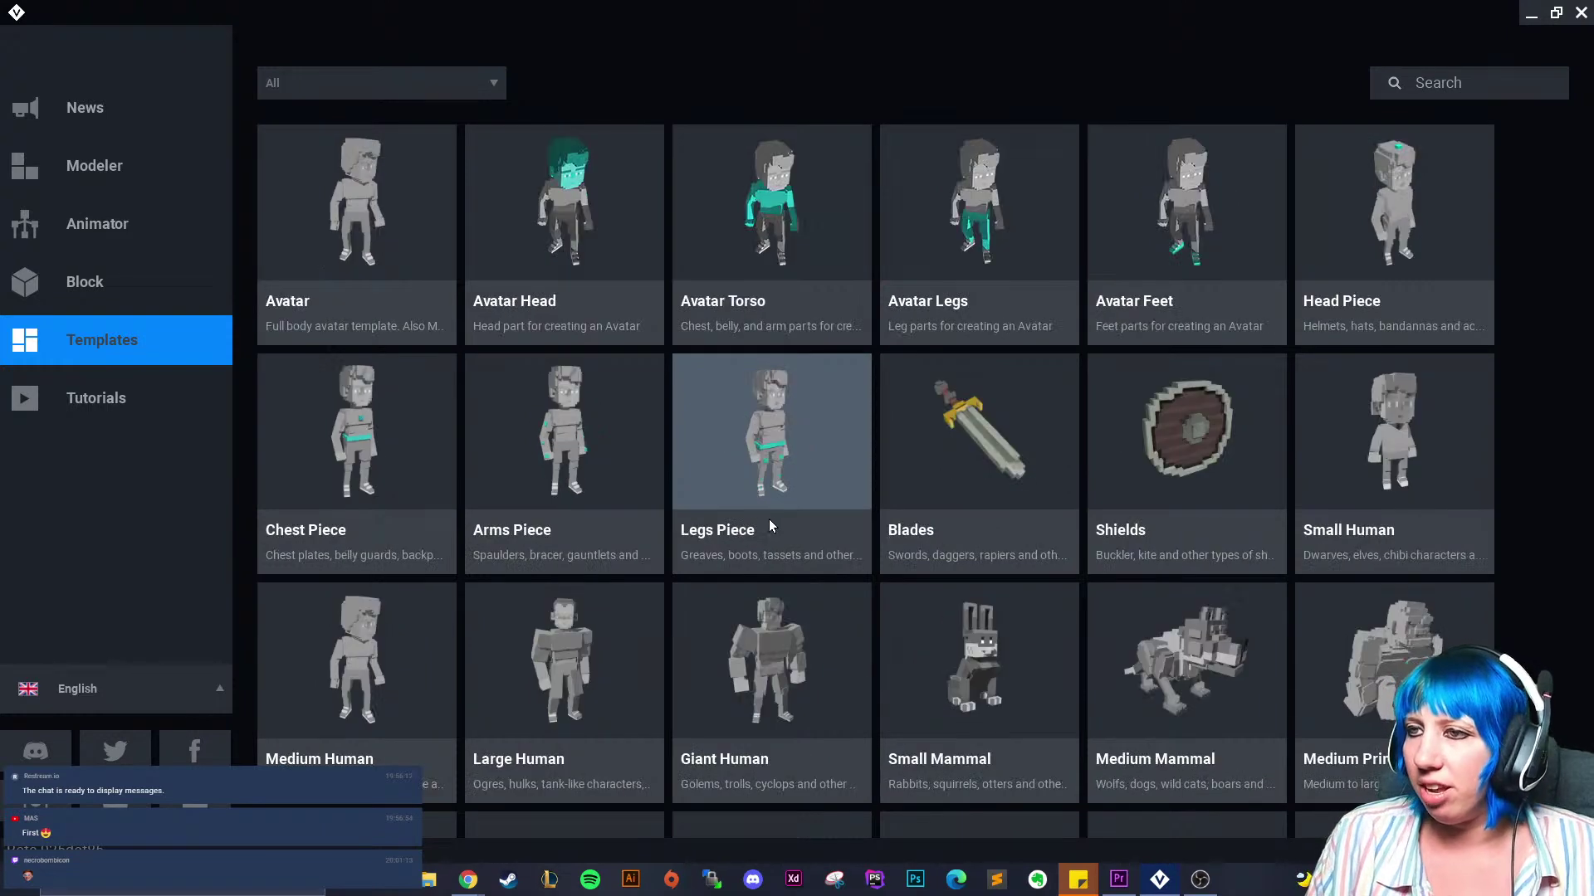
Reopen workbecn final.vxr from the Animator's recent files
{"action": "left_click", "coordinate": [122, 264]}
{"action": "left_click", "coordinate": [183, 222]}
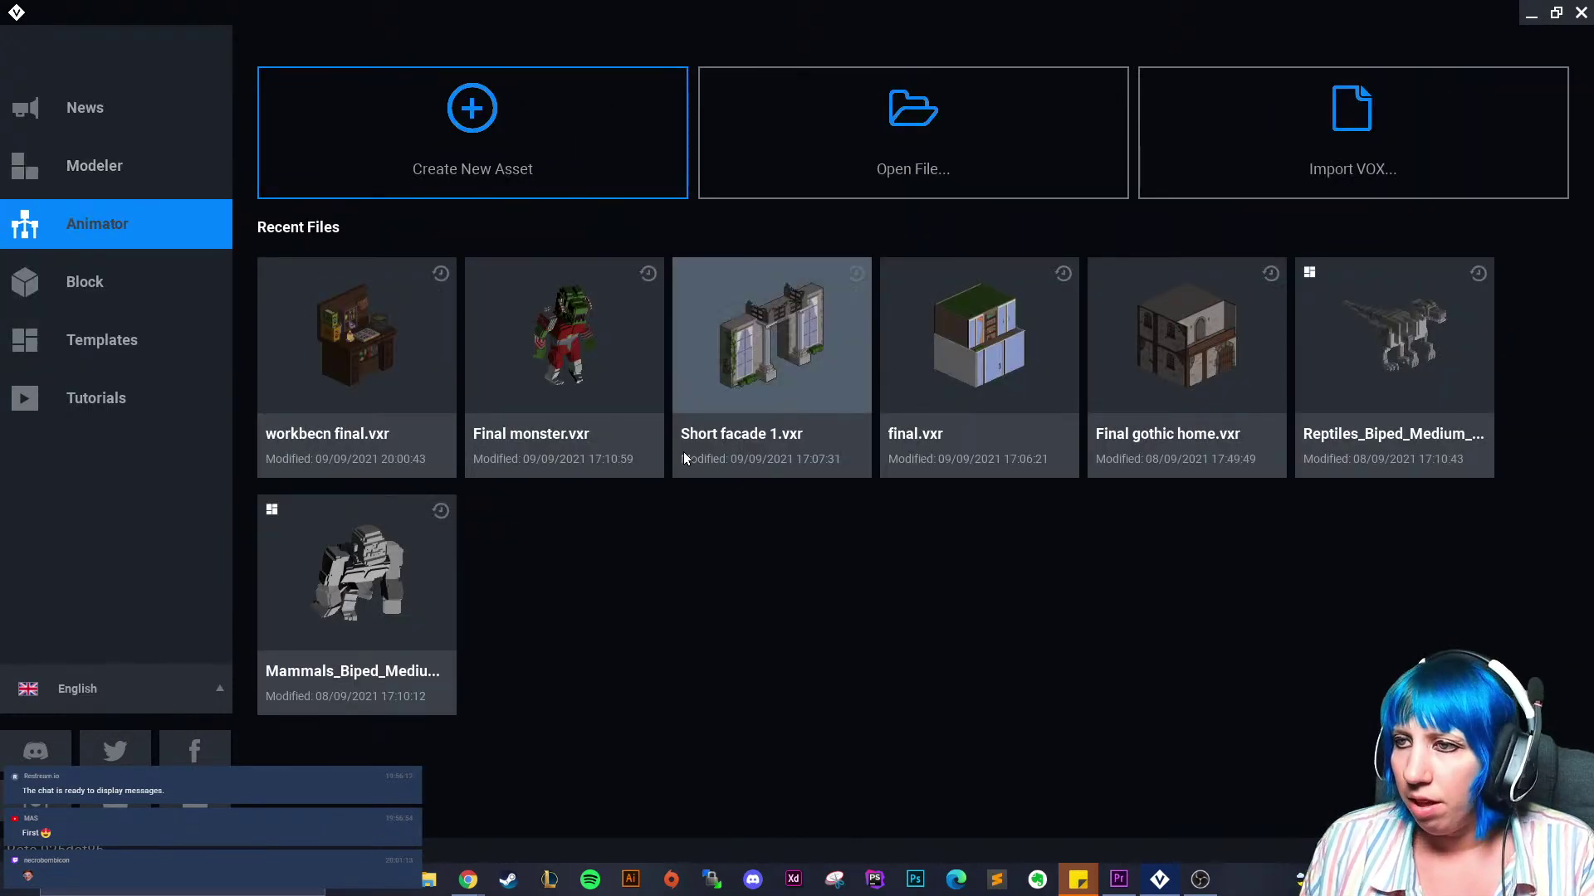
{"action": "left_click", "coordinate": [357, 348]}
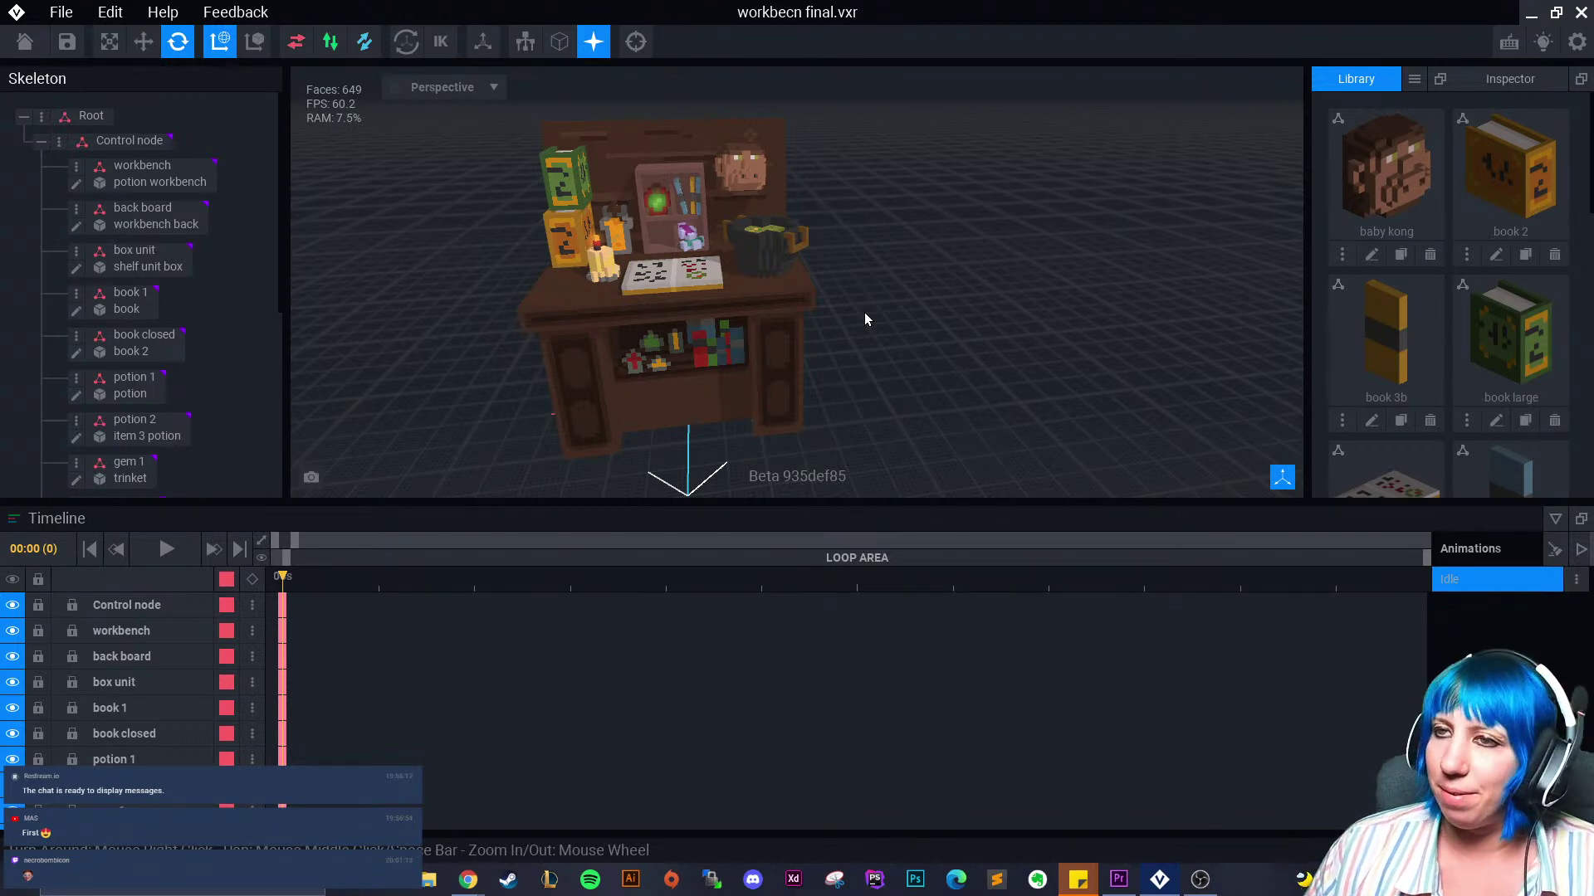
{"action": "middle_click_drag", "start_coordinate": [865, 319], "coordinate": [889, 330]}
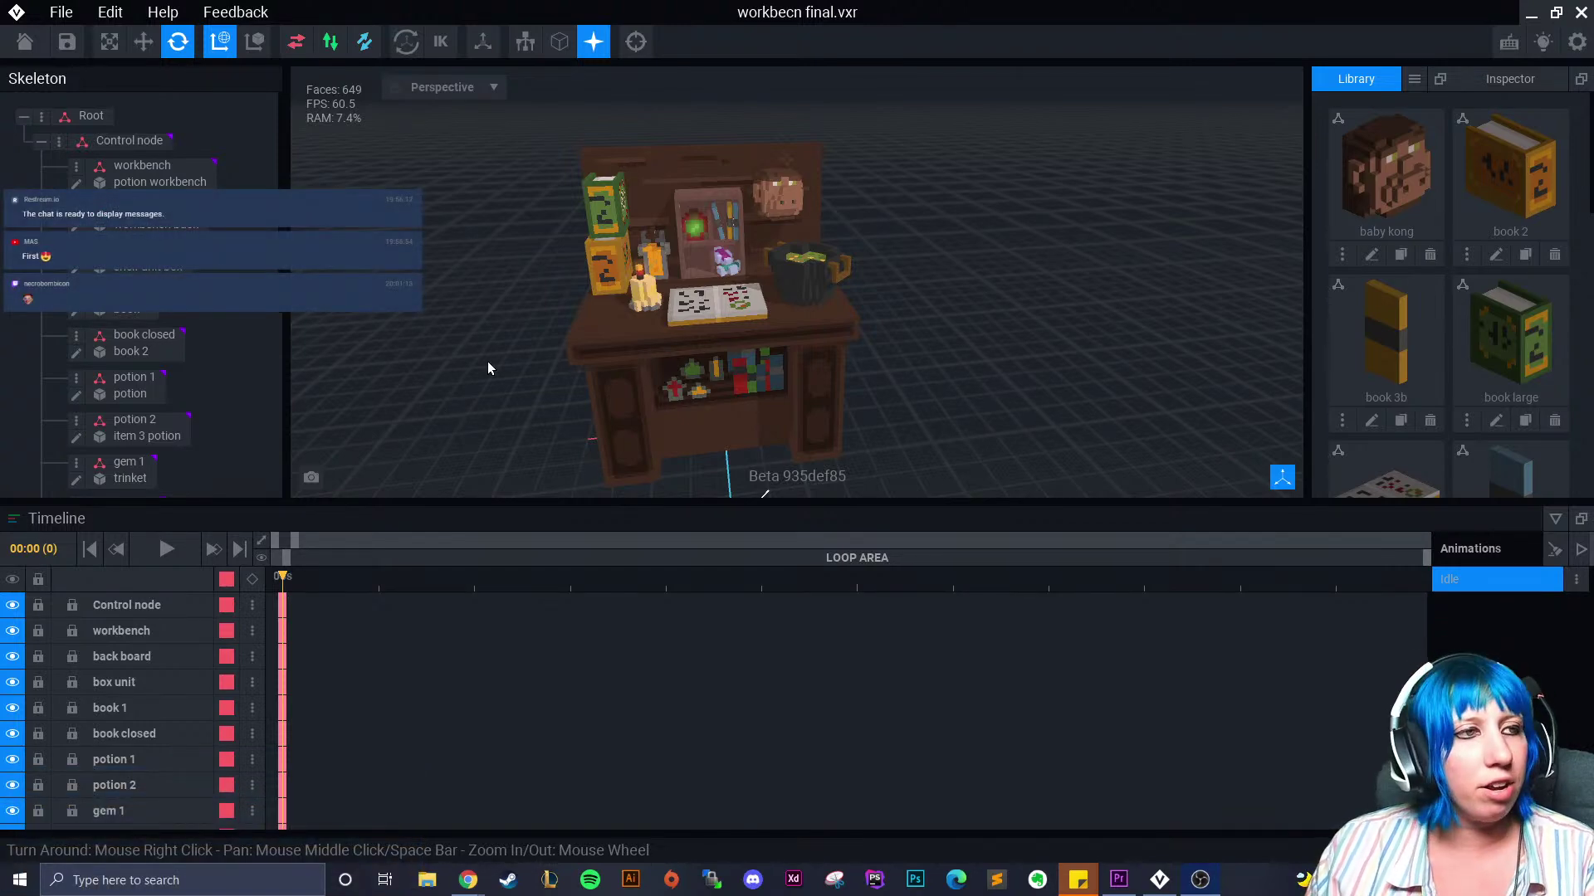
Shift the cauldron slightly on the workbench top beside the open book, and deselect it
{"action": "right_click_drag", "start_coordinate": [739, 335], "coordinate": [941, 368]}
{"action": "scroll", "coordinate": [946, 359], "scroll_direction": "up", "scroll_amount": 5}
{"action": "middle_click_drag", "start_coordinate": [822, 318], "coordinate": [943, 366]}
{"action": "mouse_move", "coordinate": [943, 366]}
{"action": "right_mouse_down"}
{"action": "mouse_move", "coordinate": [919, 366]}
{"action": "mouse_move", "coordinate": [941, 359]}
{"action": "right_mouse_up"}
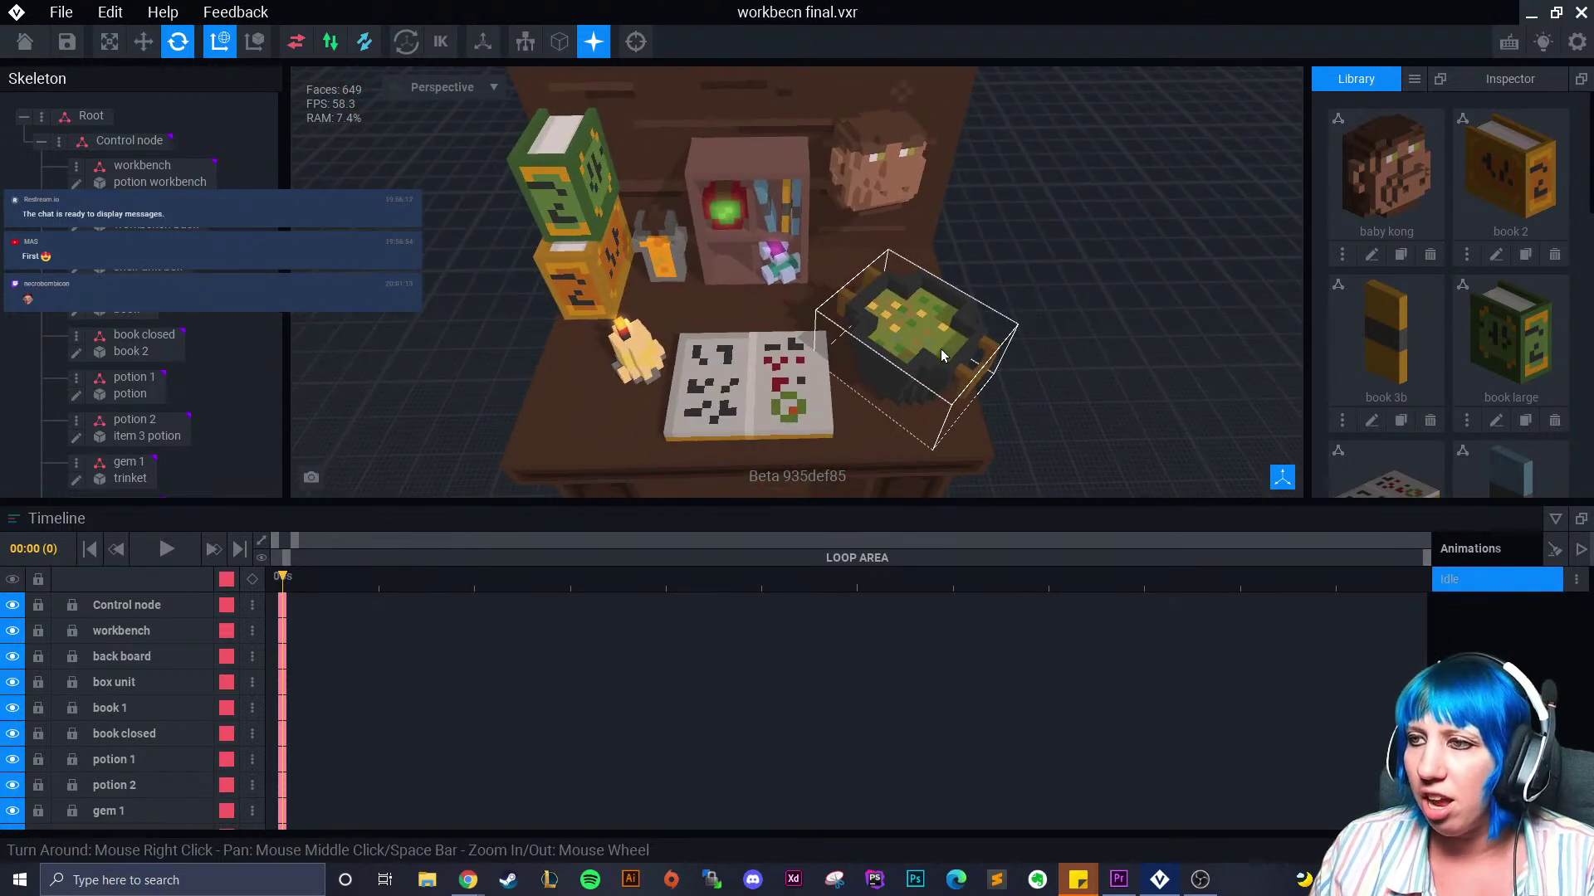
{"action": "middle_click_drag", "start_coordinate": [941, 360], "coordinate": [827, 322]}
{"action": "mouse_move", "coordinate": [804, 314]}
{"action": "right_mouse_down"}
{"action": "mouse_move", "coordinate": [822, 328]}
{"action": "mouse_move", "coordinate": [811, 313]}
{"action": "right_mouse_up"}
{"action": "scroll", "coordinate": [813, 312], "scroll_direction": "up", "scroll_amount": 3}
{"action": "left_click", "coordinate": [820, 347]}
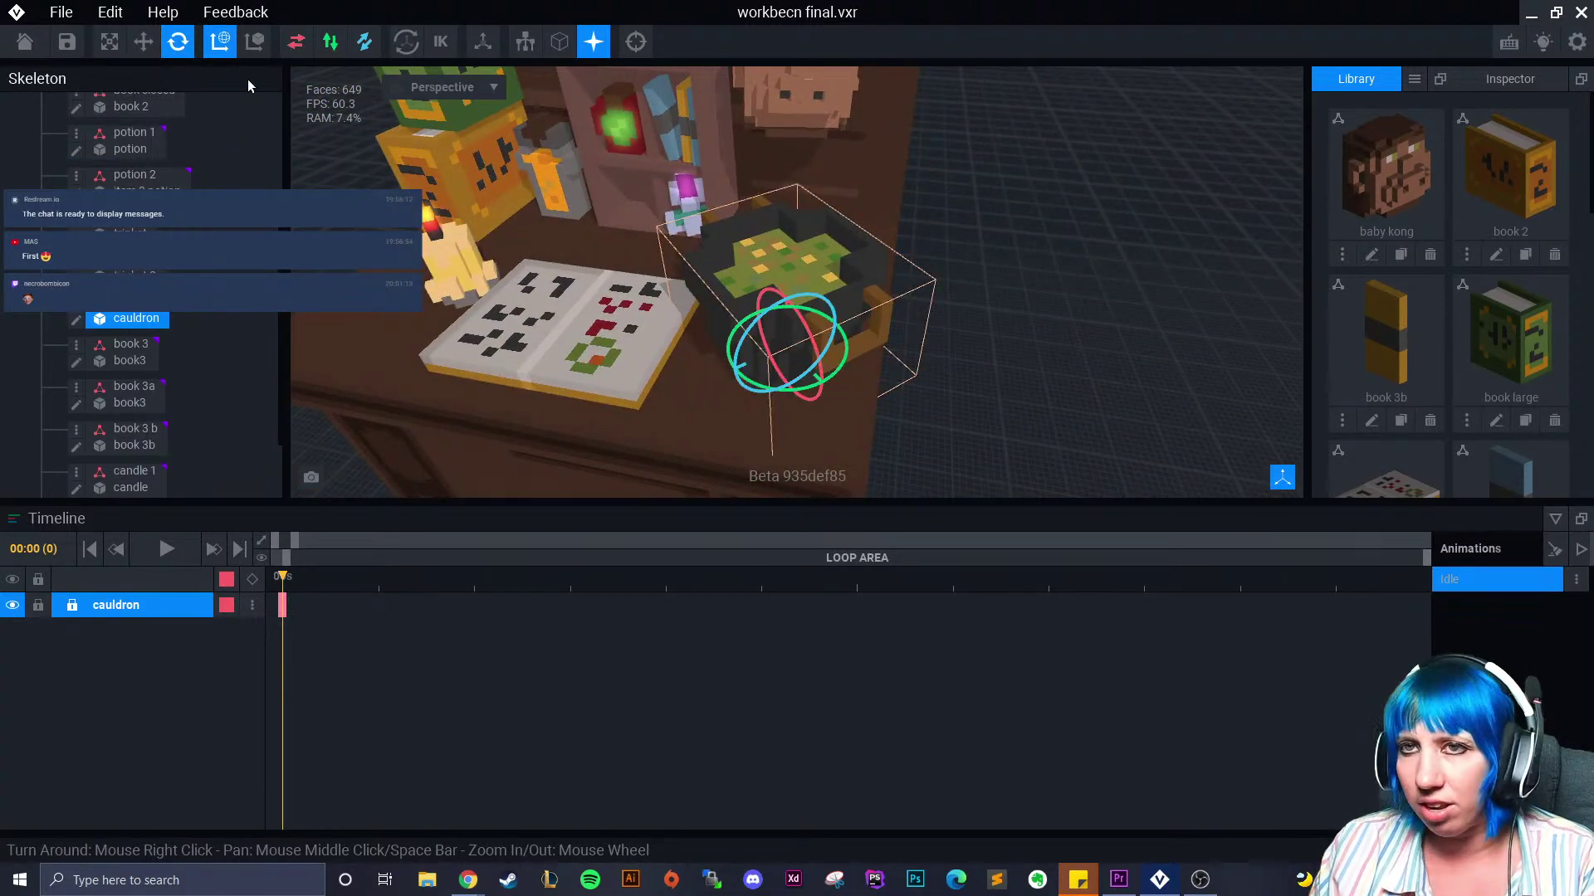
{"action": "left_click", "coordinate": [143, 42]}
{"action": "mouse_move", "coordinate": [830, 391]}
{"action": "left_mouse_down"}
{"action": "mouse_move", "coordinate": [756, 363]}
{"action": "mouse_move", "coordinate": [845, 346]}
{"action": "mouse_move", "coordinate": [725, 387]}
{"action": "mouse_move", "coordinate": [832, 371]}
{"action": "left_mouse_up"}
{"action": "key", "text": "e"}
{"action": "key", "text": "w"}
{"action": "left_click", "coordinate": [1001, 369]}
Check the cauldron's placement on the workbench from several distances and angles
{"action": "scroll", "coordinate": [1001, 370], "scroll_direction": "down", "scroll_amount": 5}
{"action": "right_click_drag", "start_coordinate": [1001, 370], "coordinate": [978, 344]}
{"action": "scroll", "coordinate": [1019, 367], "scroll_direction": "down", "scroll_amount": 2}
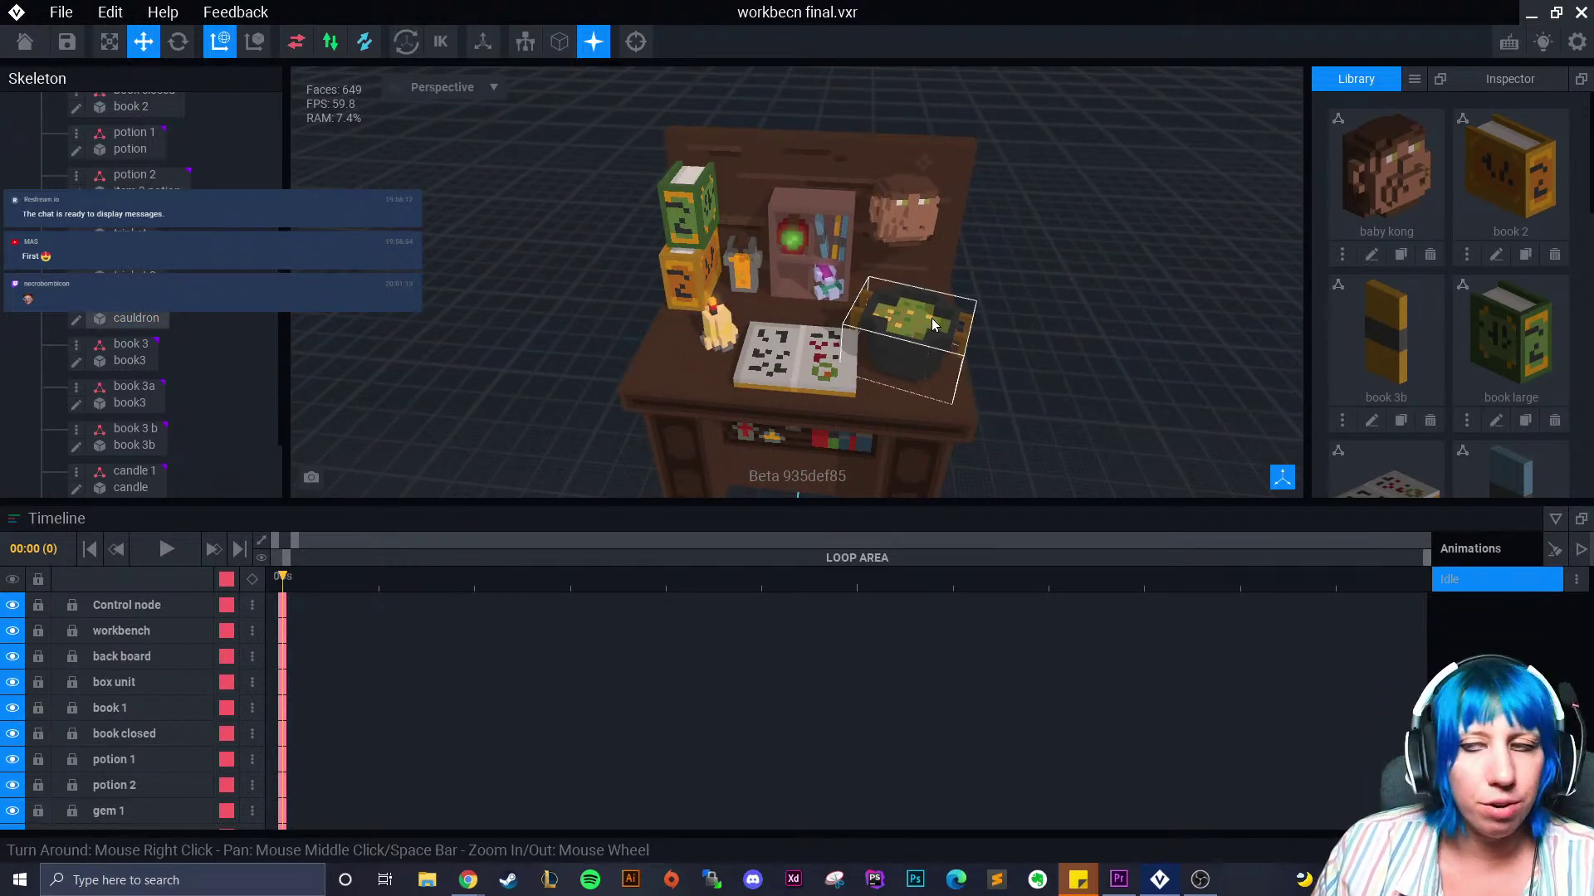
{"action": "scroll", "coordinate": [931, 324], "scroll_direction": "up", "scroll_amount": 3}
{"action": "scroll", "coordinate": [942, 341], "scroll_direction": "down", "scroll_amount": 5}
{"action": "scroll", "coordinate": [947, 347], "scroll_direction": "up", "scroll_amount": 3}
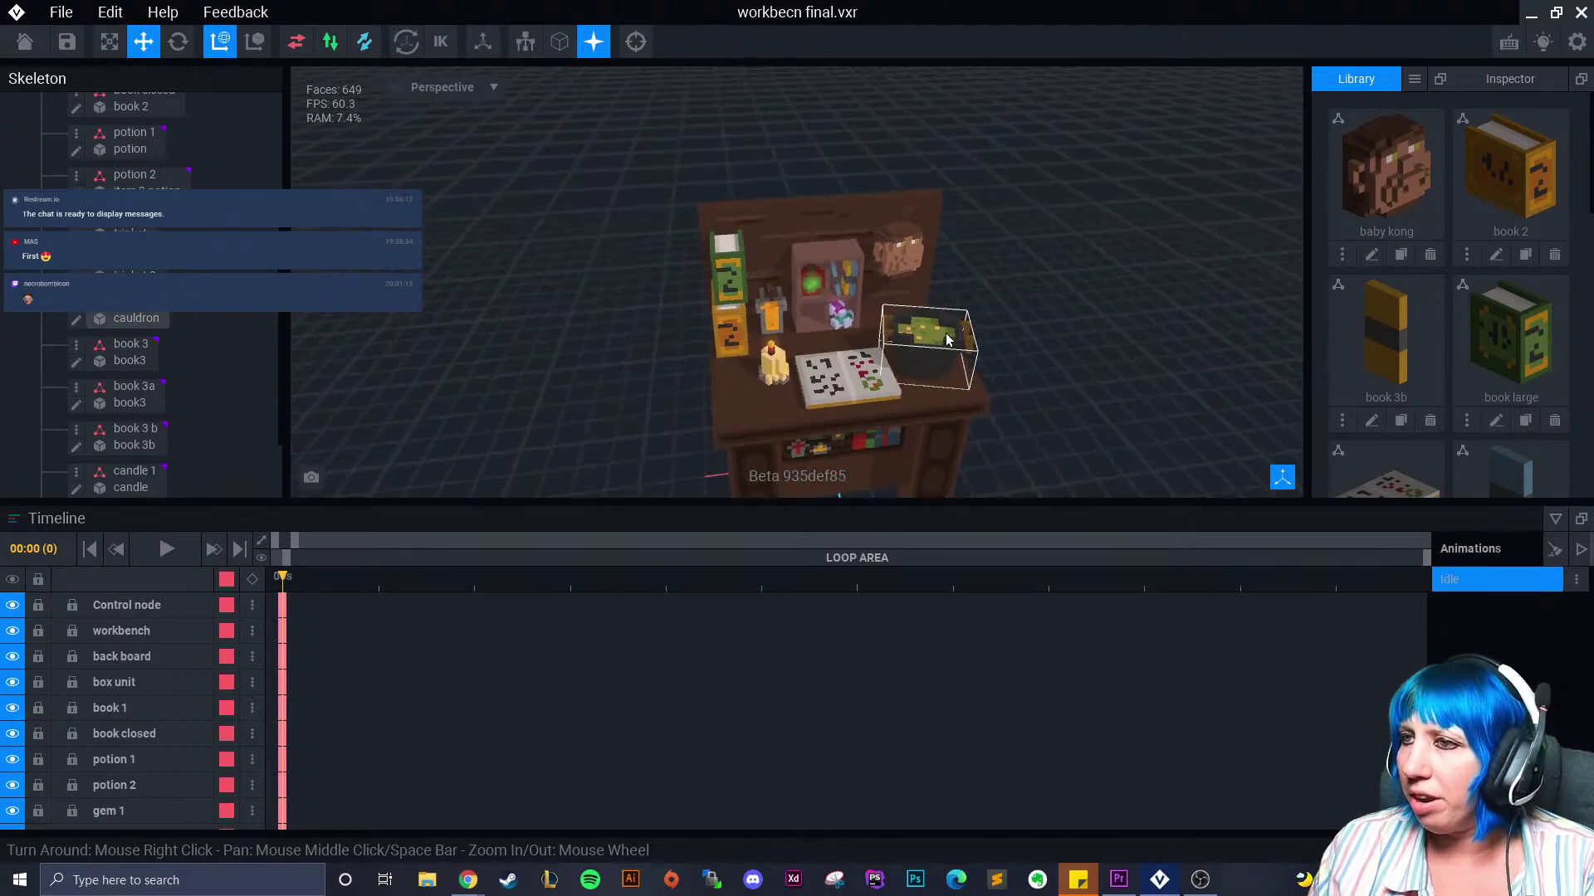
{"action": "scroll", "coordinate": [947, 348], "scroll_direction": "up", "scroll_amount": 3}
{"action": "right_click_drag", "start_coordinate": [953, 360], "coordinate": [951, 347]}
{"action": "middle_click_drag", "start_coordinate": [951, 347], "coordinate": [895, 244]}
{"action": "scroll", "coordinate": [896, 244], "scroll_direction": "down", "scroll_amount": 3}
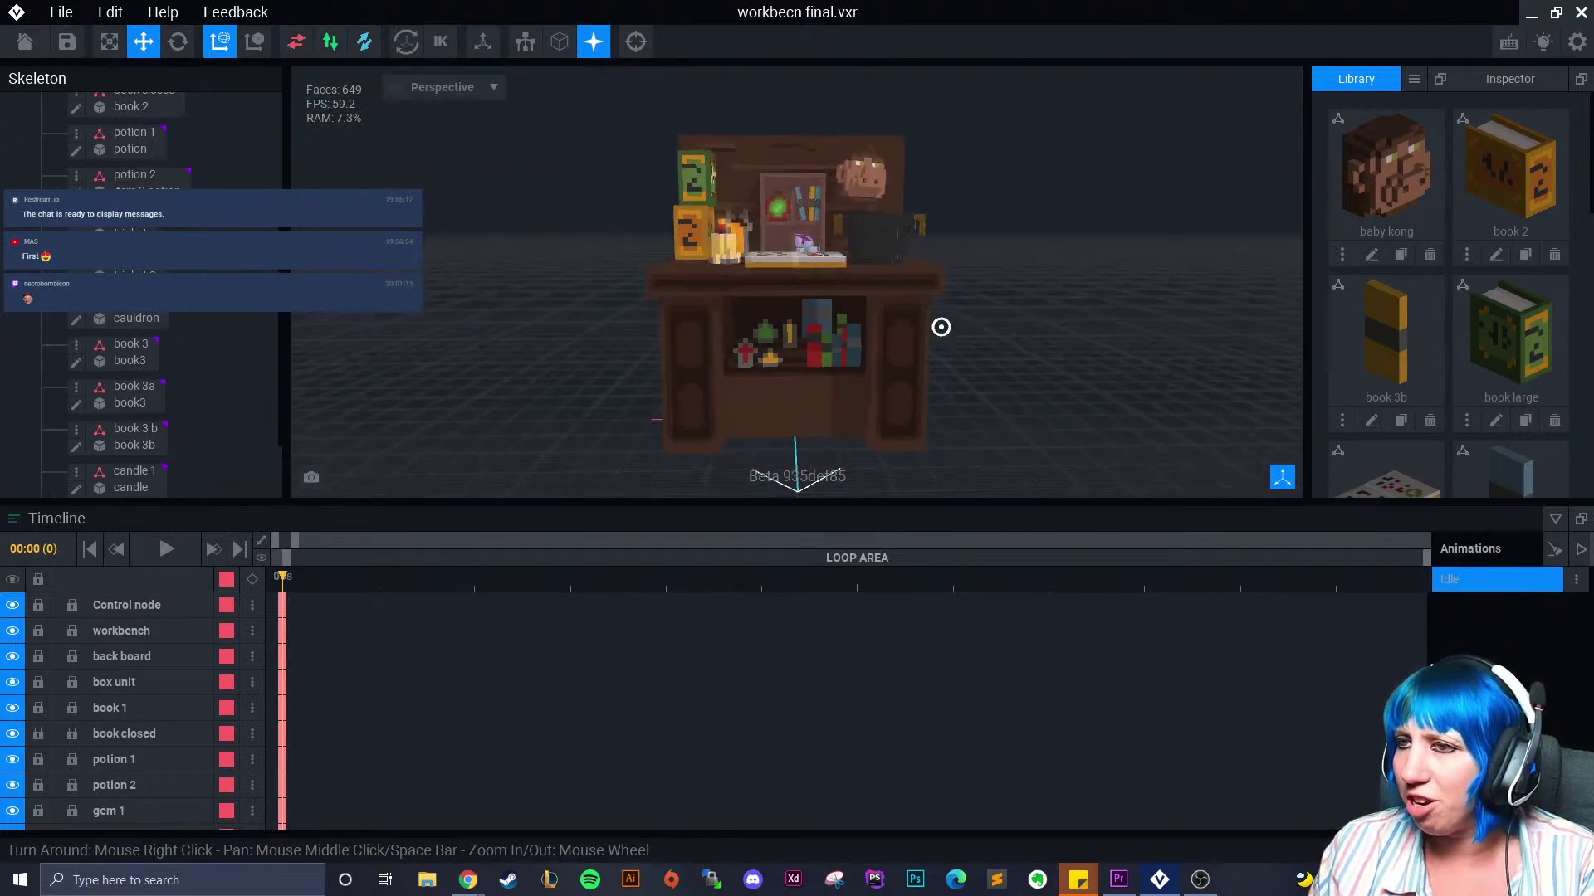
Rotate the monkey head mounted on the back board to adjust its tilt, and deselect it
{"action": "right_click_drag", "start_coordinate": [949, 324], "coordinate": [939, 335]}
{"action": "scroll", "coordinate": [938, 335], "scroll_direction": "up", "scroll_amount": 5}
{"action": "left_click", "coordinate": [815, 251]}
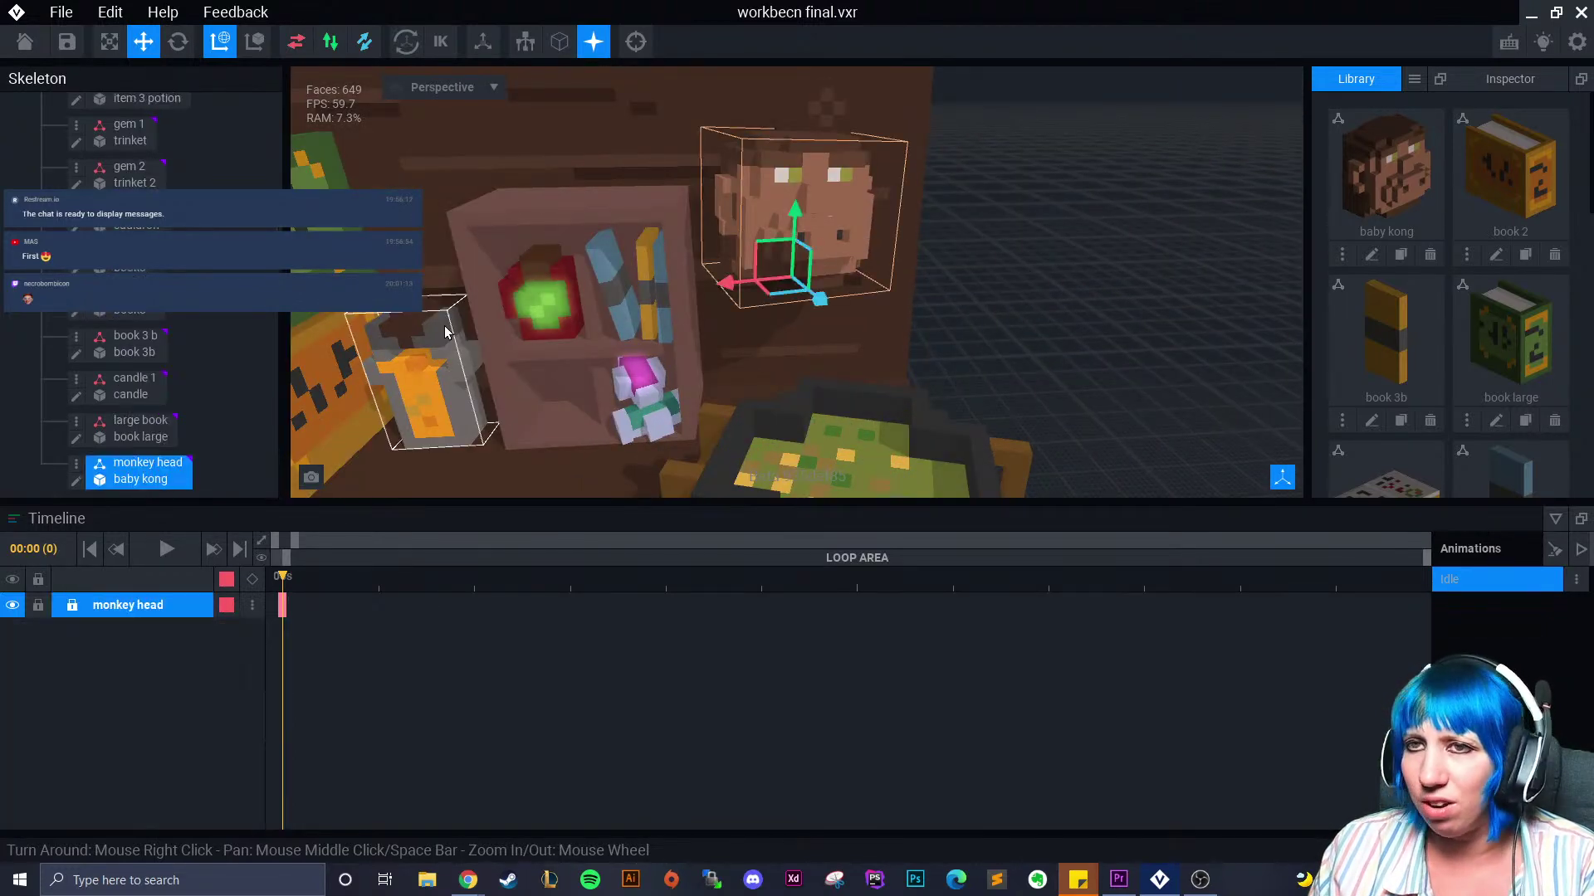
{"action": "left_click", "coordinate": [178, 42]}
{"action": "left_click_drag", "start_coordinate": [781, 304], "coordinate": [791, 231]}
{"action": "right_click_drag", "start_coordinate": [921, 265], "coordinate": [1002, 272]}
{"action": "left_click_drag", "start_coordinate": [1030, 260], "coordinate": [1003, 200]}
{"action": "right_click_drag", "start_coordinate": [1003, 204], "coordinate": [1045, 276]}
{"action": "scroll", "coordinate": [1044, 276], "scroll_direction": "down", "scroll_amount": 6}
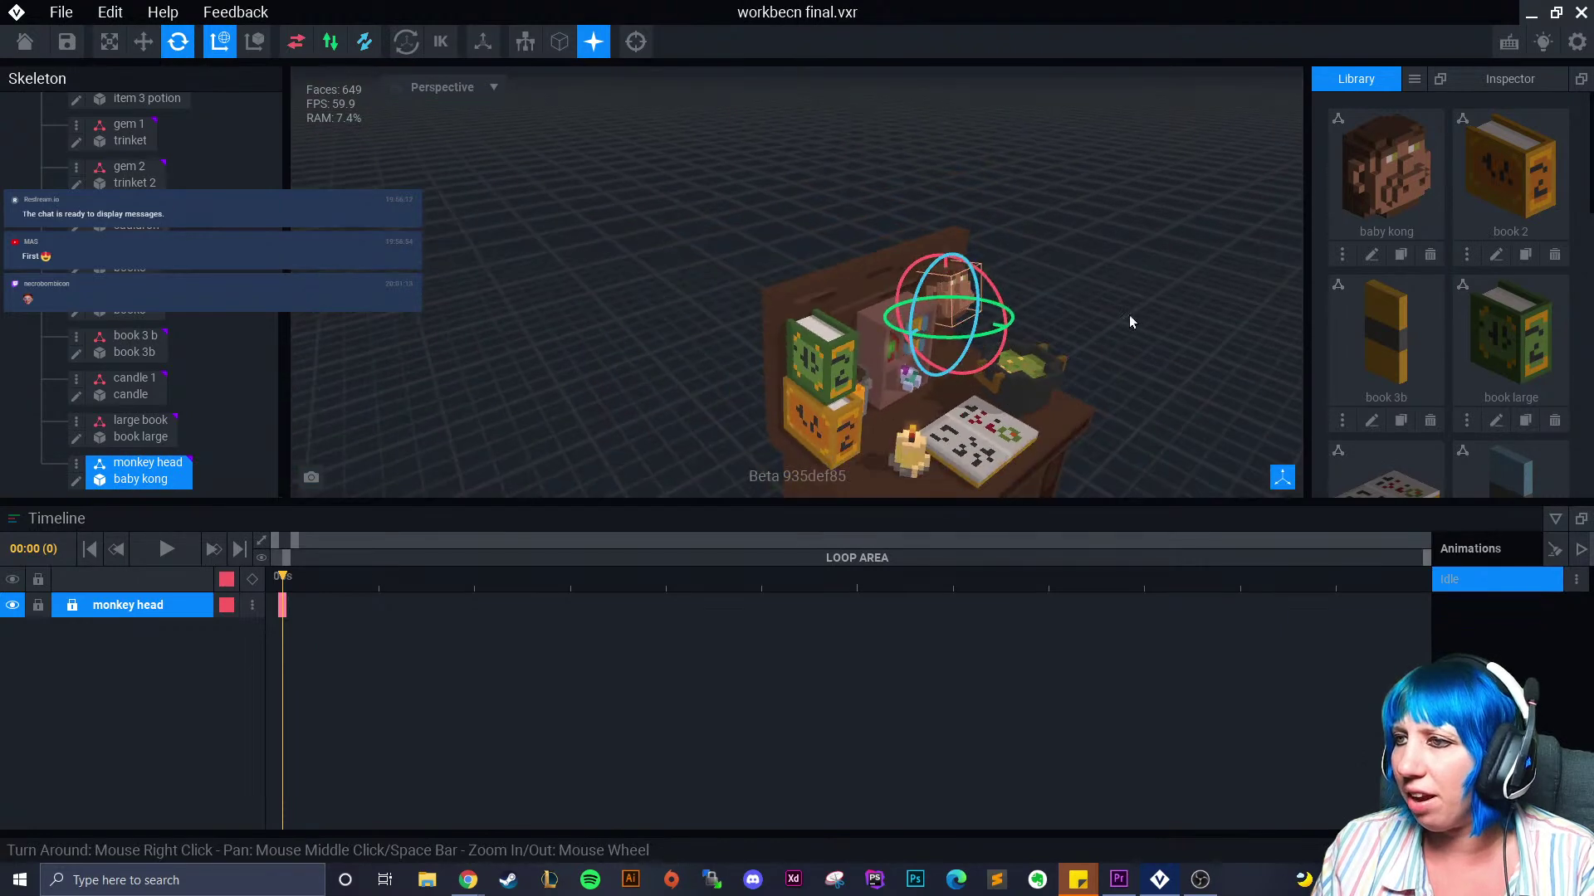
{"action": "left_click", "coordinate": [1128, 260]}
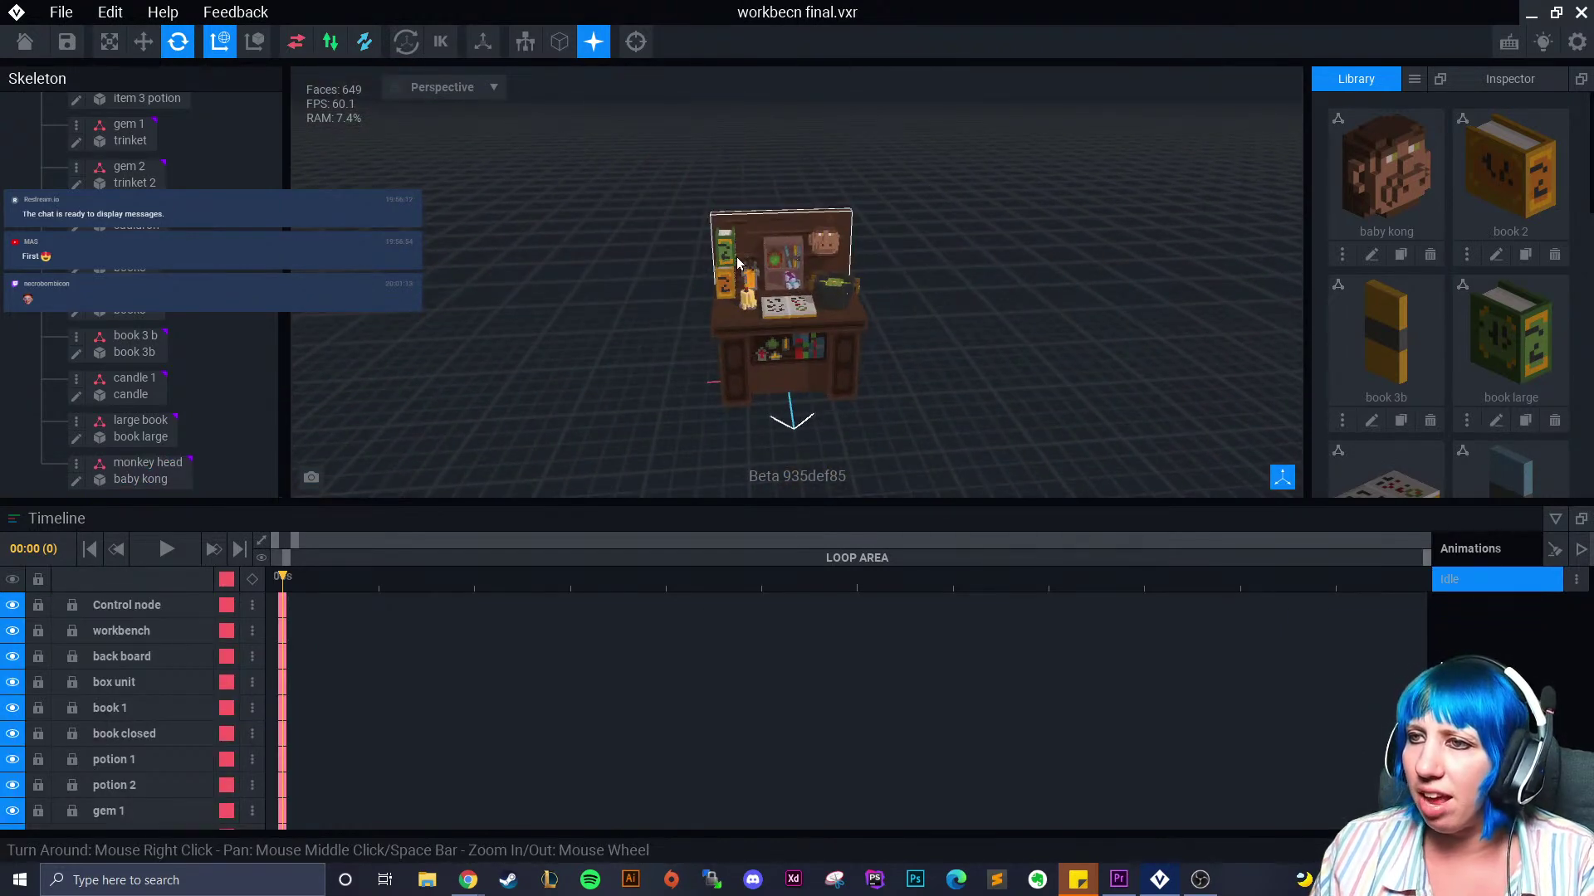
Inspect the rotated monkey head and the arrangement of books, candle, potion and cauldron on the workbench
{"action": "scroll", "coordinate": [736, 248], "scroll_direction": "up", "scroll_amount": 6}
{"action": "scroll", "coordinate": [706, 244], "scroll_direction": "down", "scroll_amount": 2}
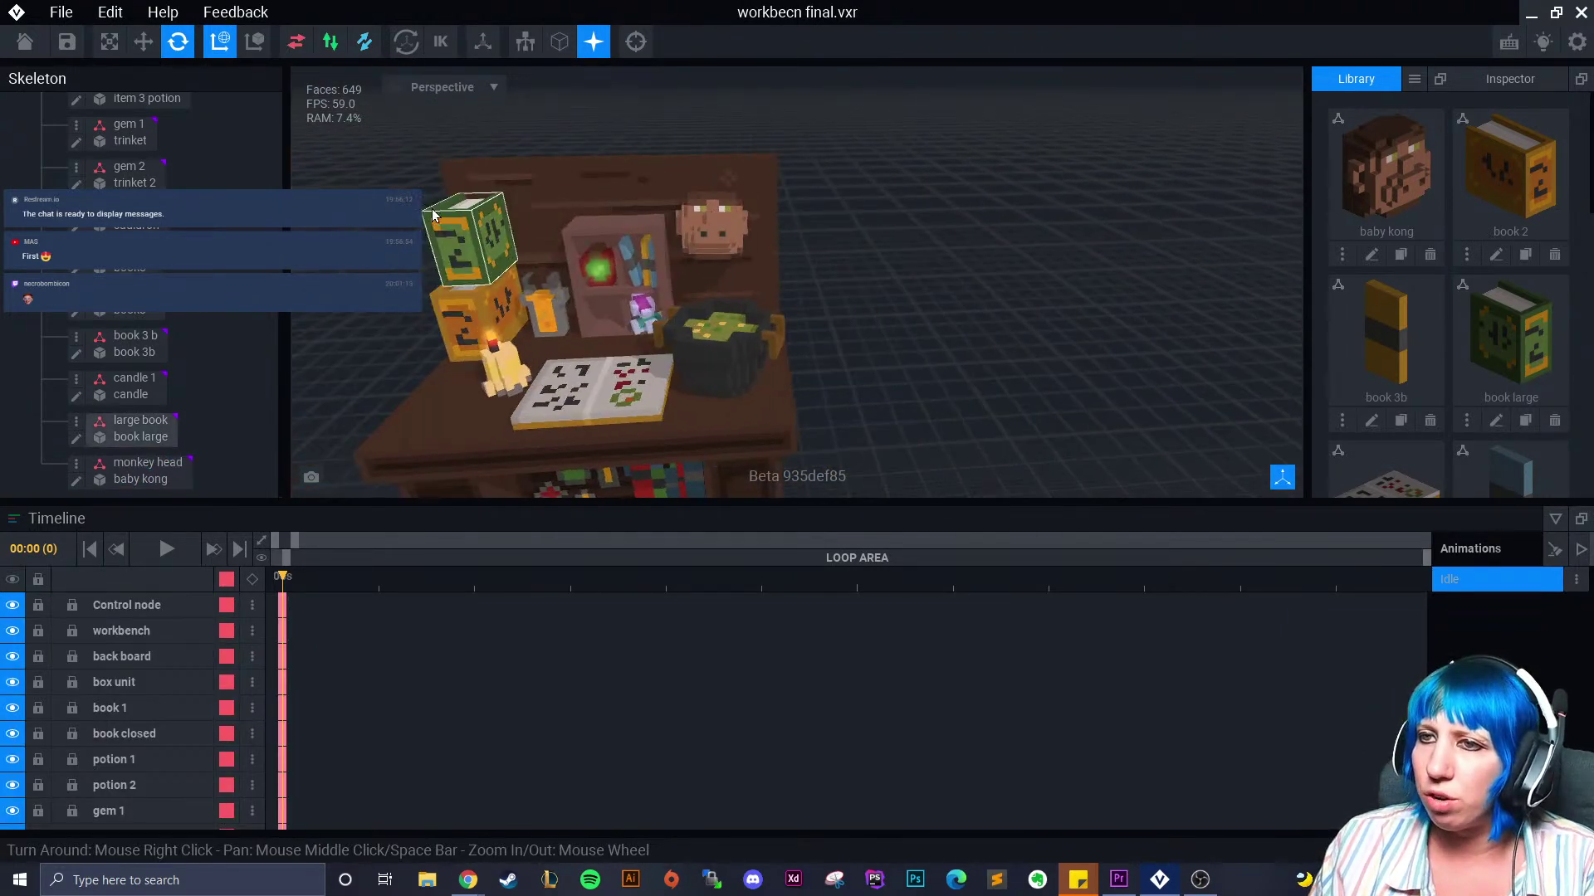
{"action": "right_click_drag", "start_coordinate": [681, 242], "coordinate": [738, 352]}
{"action": "scroll", "coordinate": [882, 317], "scroll_direction": "up", "scroll_amount": 3}
{"action": "right_click_drag", "start_coordinate": [878, 315], "coordinate": [788, 291]}
{"action": "scroll", "coordinate": [822, 349], "scroll_direction": "up", "scroll_amount": 3}
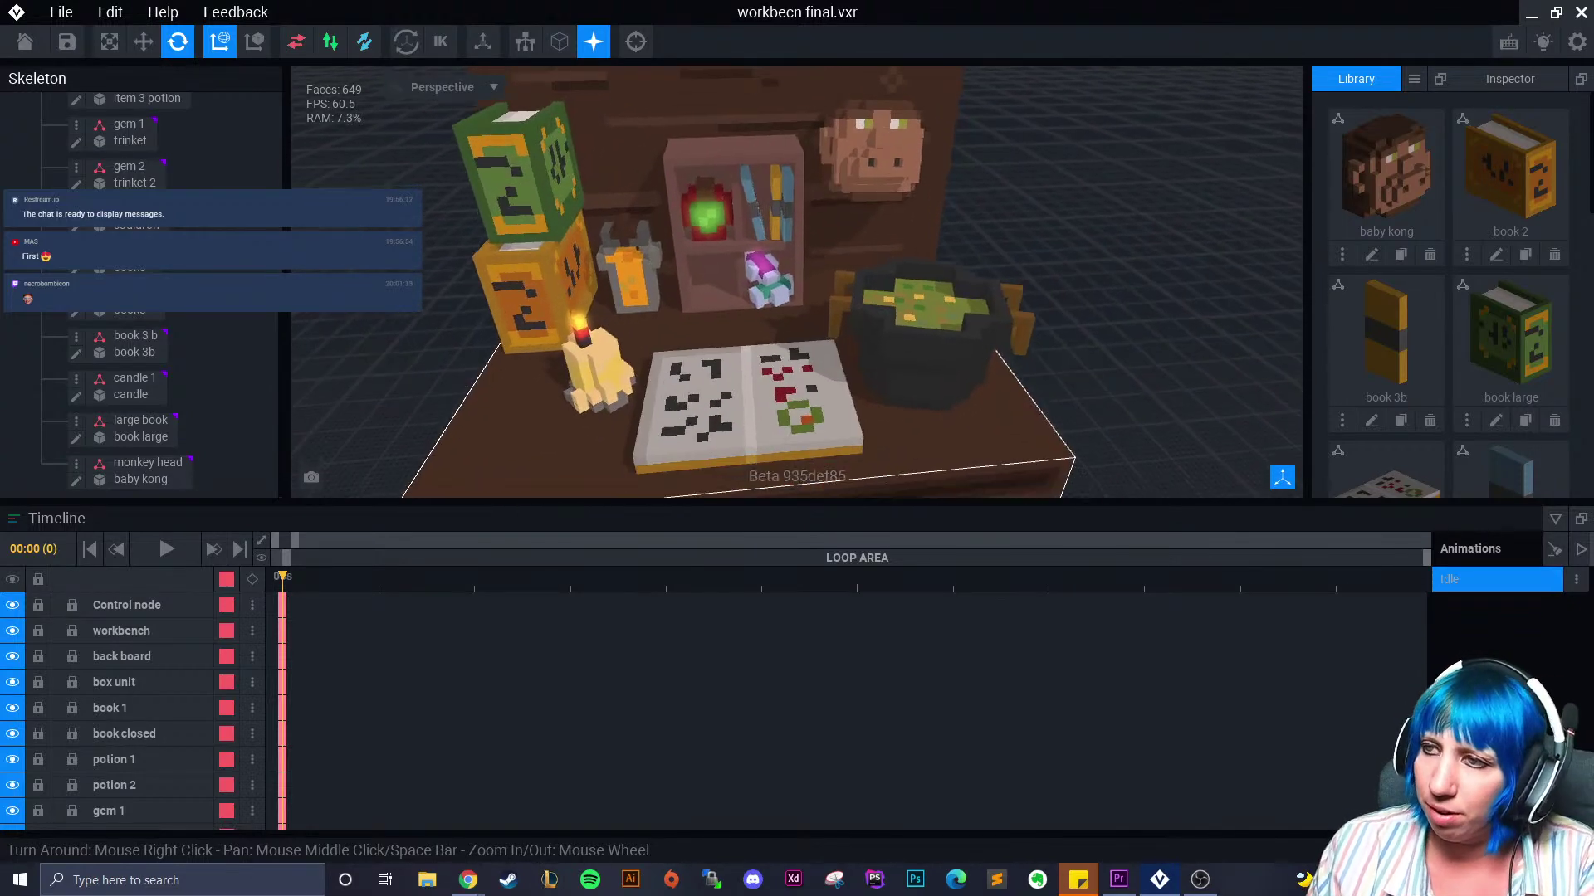
{"action": "scroll", "coordinate": [859, 332], "scroll_direction": "down", "scroll_amount": 3}
{"action": "right_click_drag", "start_coordinate": [863, 331], "coordinate": [805, 401]}
{"action": "scroll", "coordinate": [818, 382], "scroll_direction": "up", "scroll_amount": 3}
Open the workbench node's potion workbench model for voxel editing
{"action": "left_click", "coordinate": [569, 335]}
{"action": "left_click", "coordinate": [74, 182]}
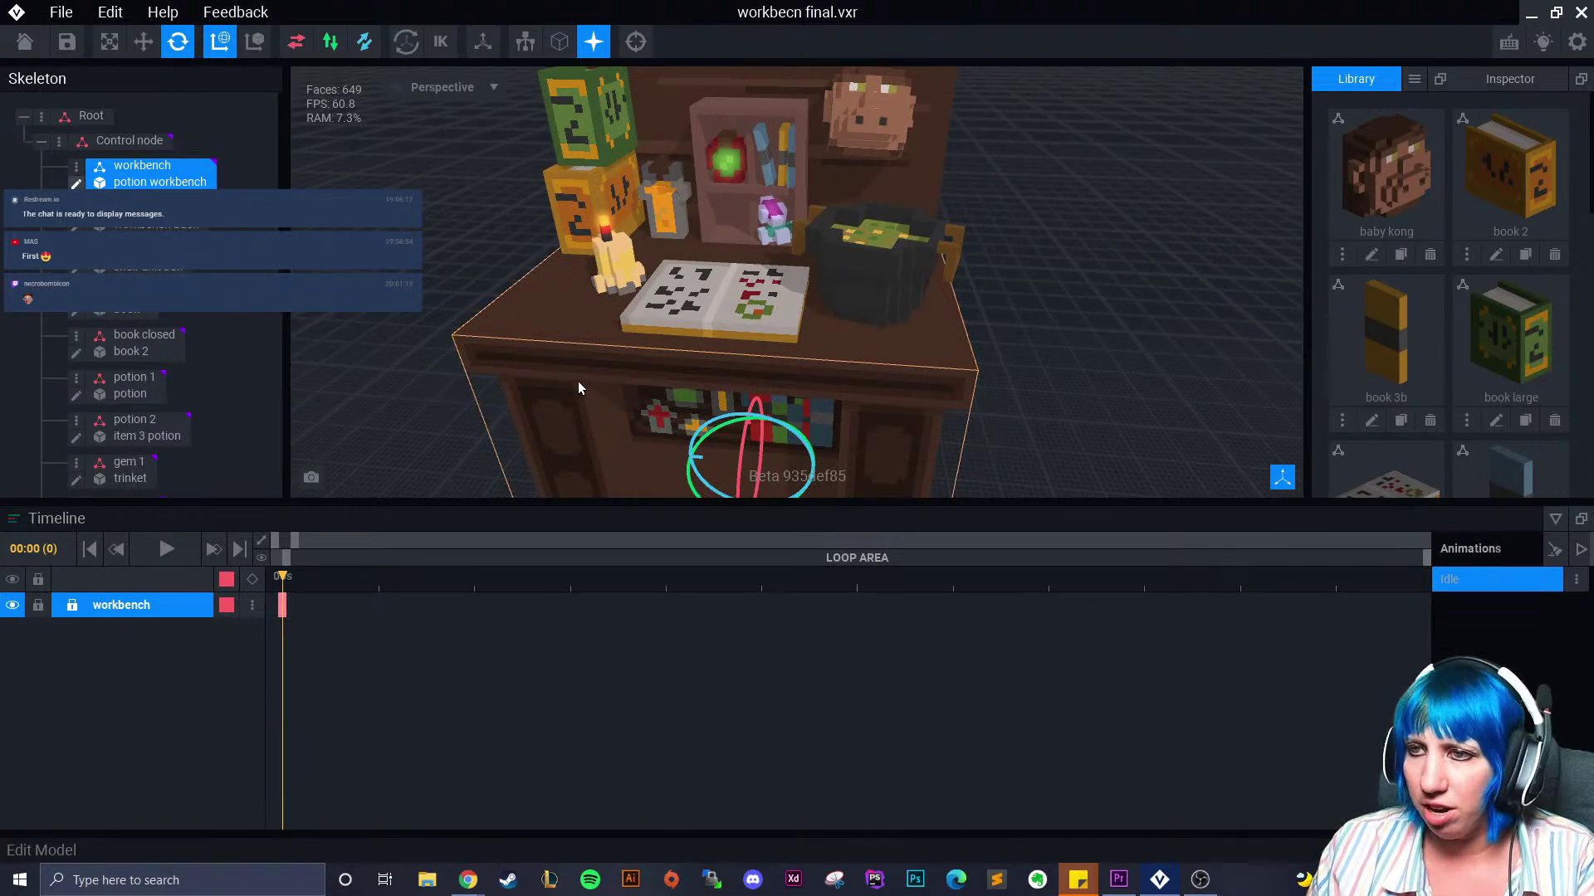
{"action": "right_click_drag", "start_coordinate": [475, 342], "coordinate": [473, 341]}
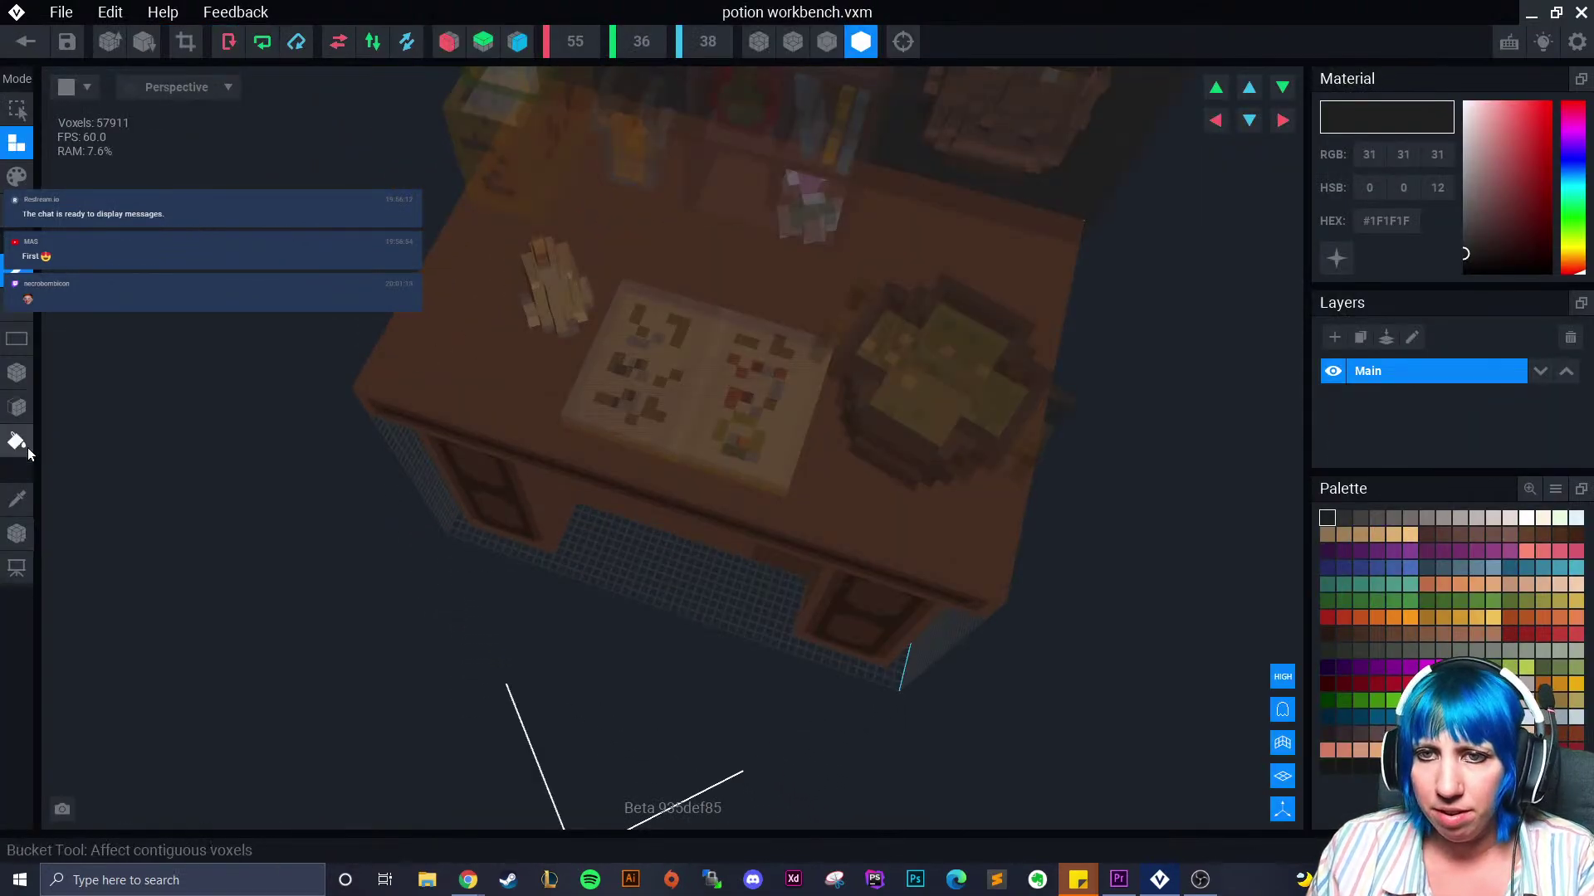
Paint two horizontal box bands in brown #54382A across the lower front panel, beneath the shelf of potions and books
{"action": "left_click", "coordinate": [16, 499]}
{"action": "left_click", "coordinate": [431, 390]}
{"action": "left_click", "coordinate": [16, 177]}
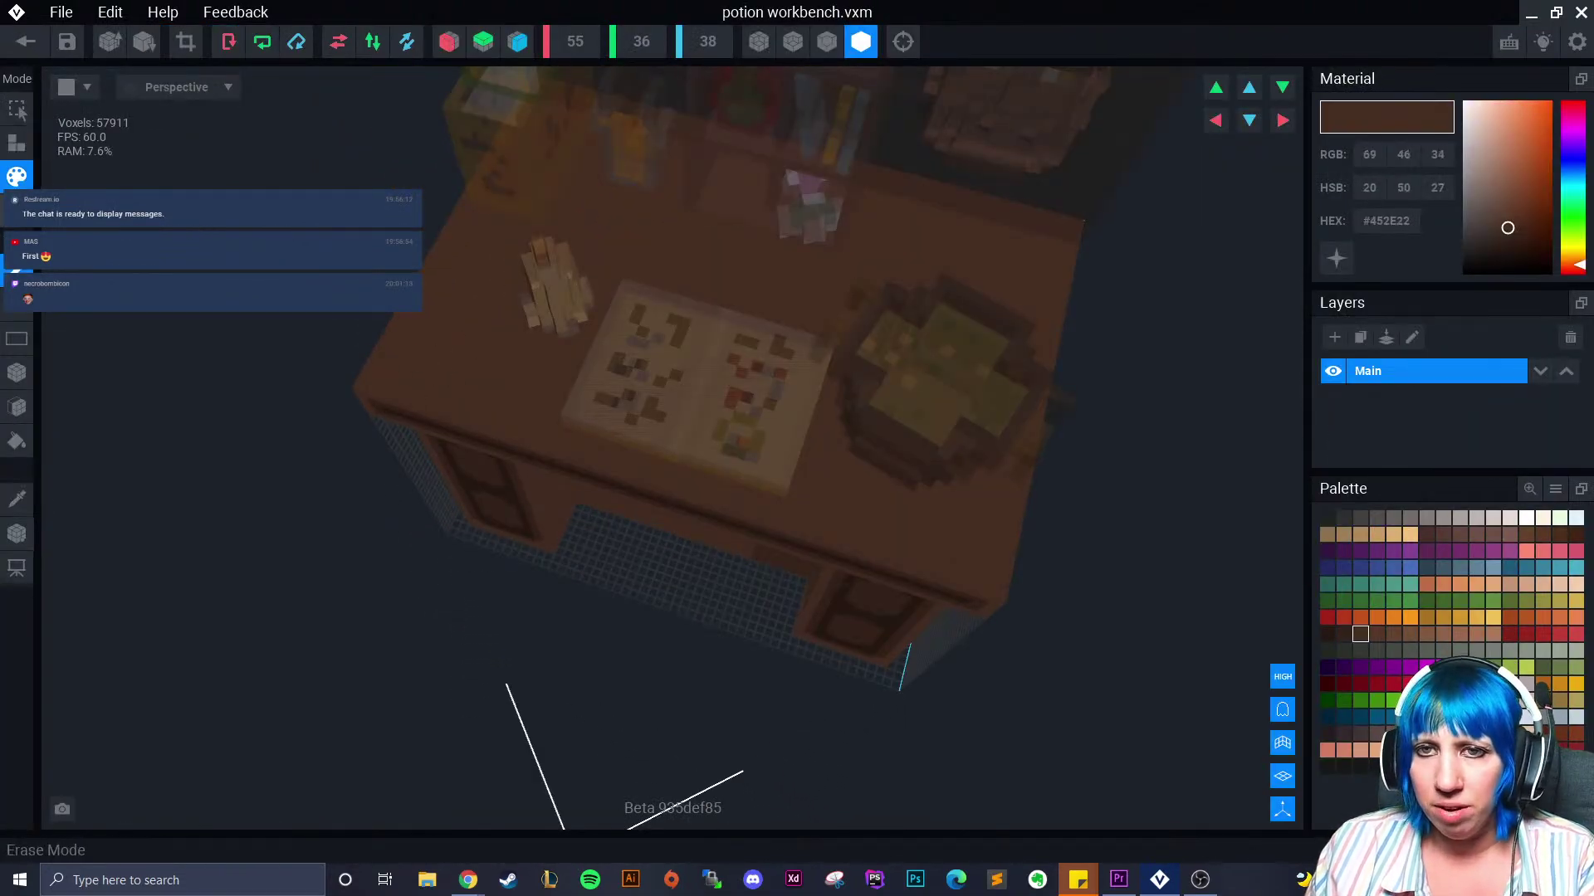
{"action": "left_click", "coordinate": [23, 380]}
{"action": "right_click_drag", "start_coordinate": [553, 379], "coordinate": [990, 519]}
{"action": "left_click", "coordinate": [1382, 638]}
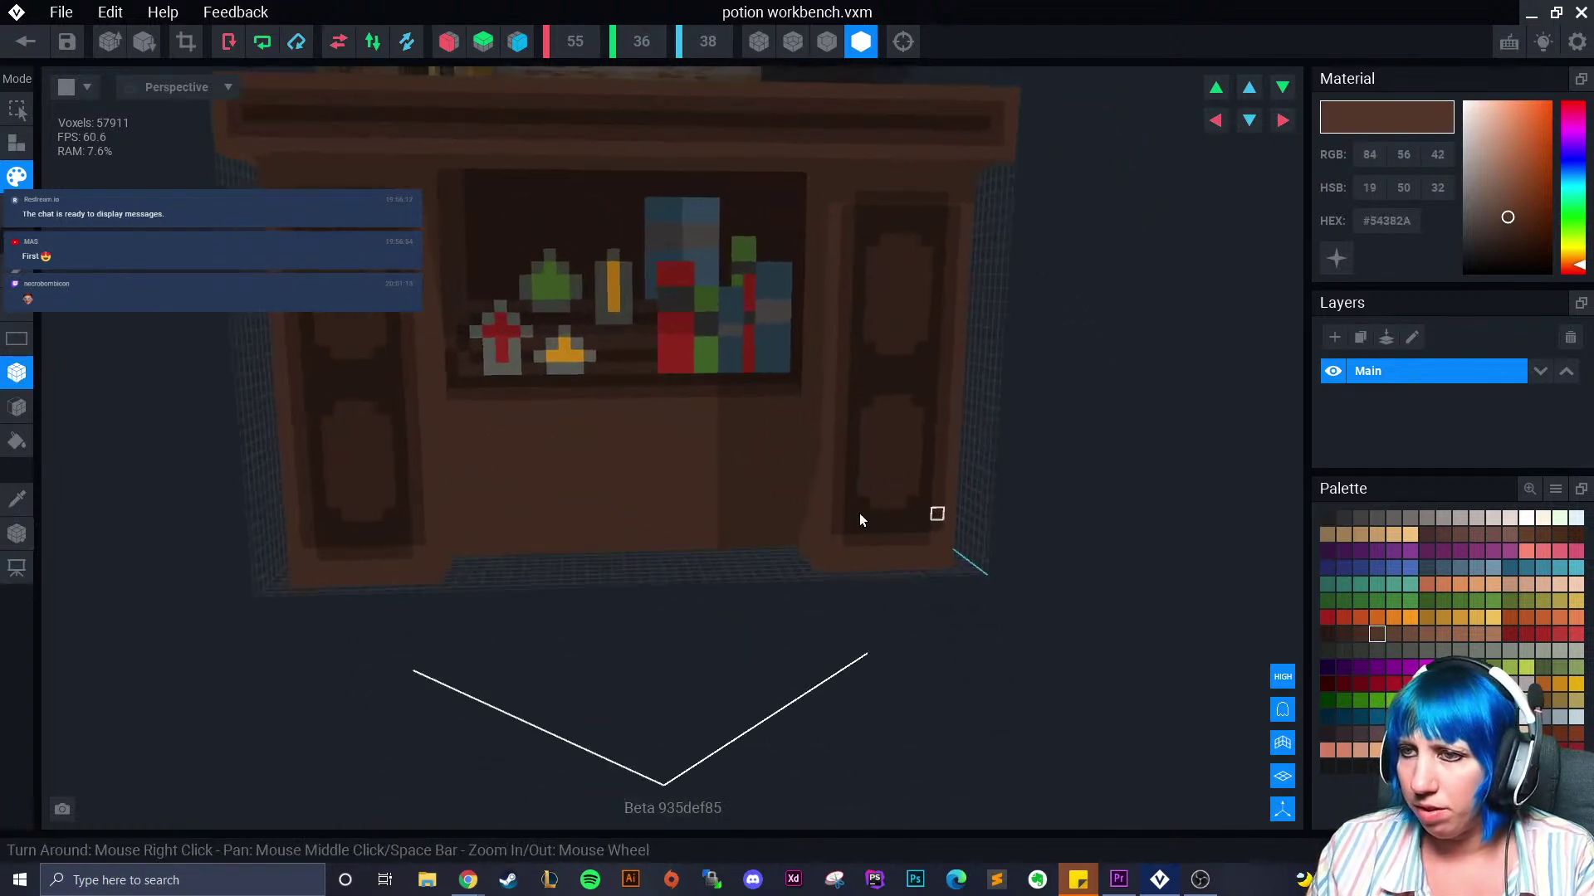
{"action": "scroll", "coordinate": [423, 384], "scroll_direction": "up", "scroll_amount": 6}
{"action": "left_click_drag", "start_coordinate": [202, 355], "coordinate": [707, 423]}
{"action": "left_click_drag", "start_coordinate": [213, 530], "coordinate": [707, 551]}
Pick dark brown #261913 from the cupboard door and paint a one-voxel frame between the two lighter bands
{"action": "left_click", "coordinate": [17, 500]}
{"action": "left_click", "coordinate": [800, 510]}
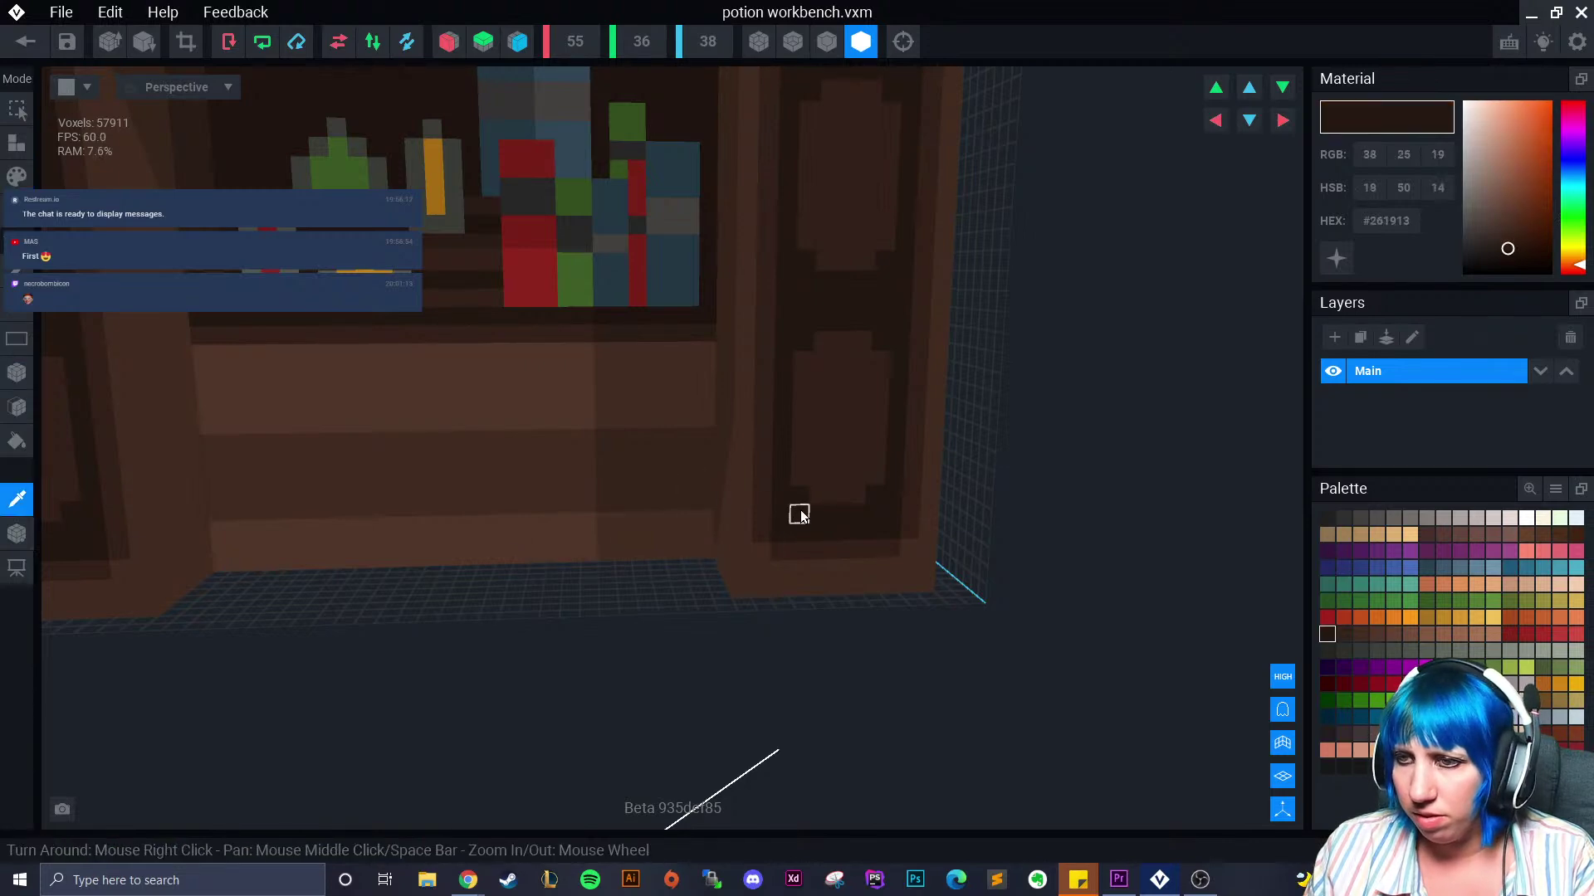
{"action": "left_click_drag", "start_coordinate": [217, 441], "coordinate": [710, 437]}
{"action": "left_click_drag", "start_coordinate": [705, 503], "coordinate": [333, 515]}
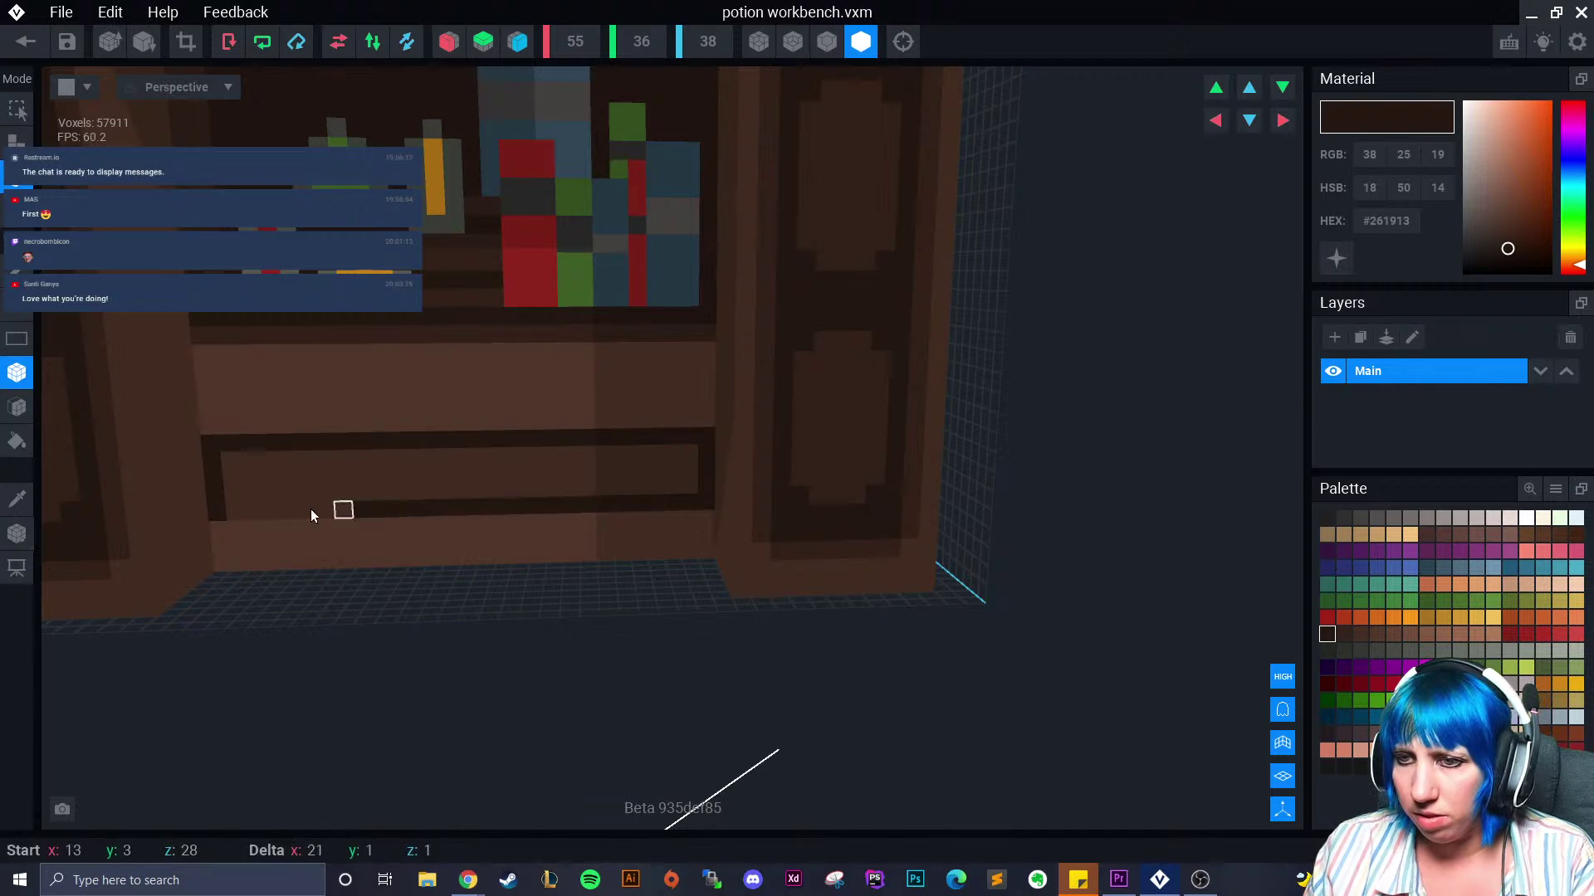
{"action": "left_click_drag", "start_coordinate": [235, 512], "coordinate": [237, 512]}
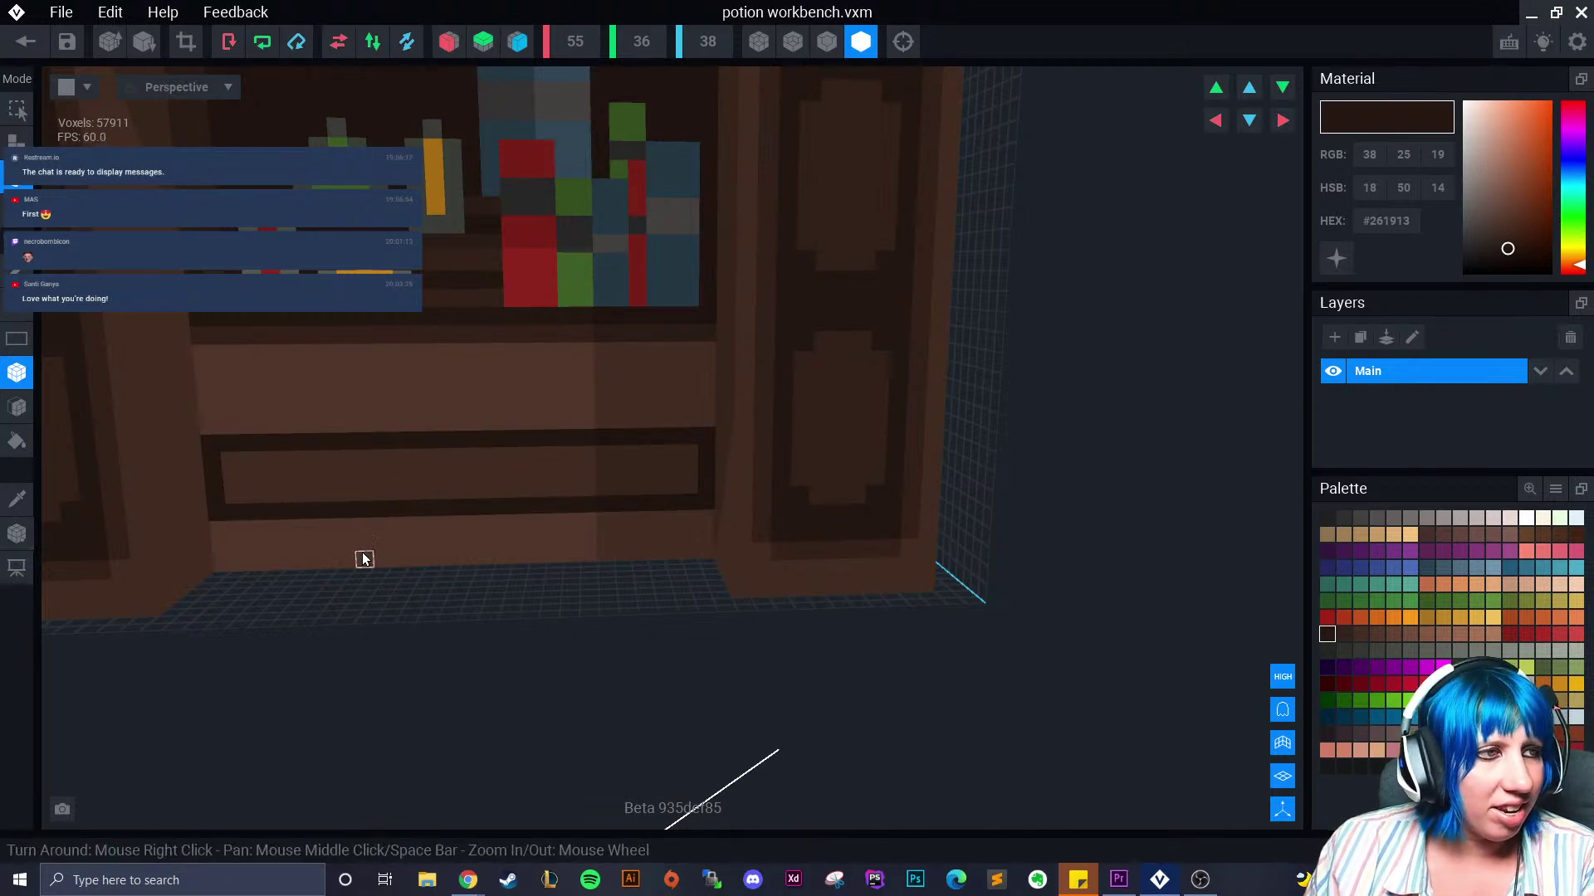
Thicken both ends of the dark frame on the lower front panel with an extra #261913 voxel column each
{"action": "scroll", "coordinate": [357, 505], "scroll_direction": "up", "scroll_amount": 2}
{"action": "left_click_drag", "start_coordinate": [130, 457], "coordinate": [133, 493]}
{"action": "left_click_drag", "start_coordinate": [651, 453], "coordinate": [651, 467]}
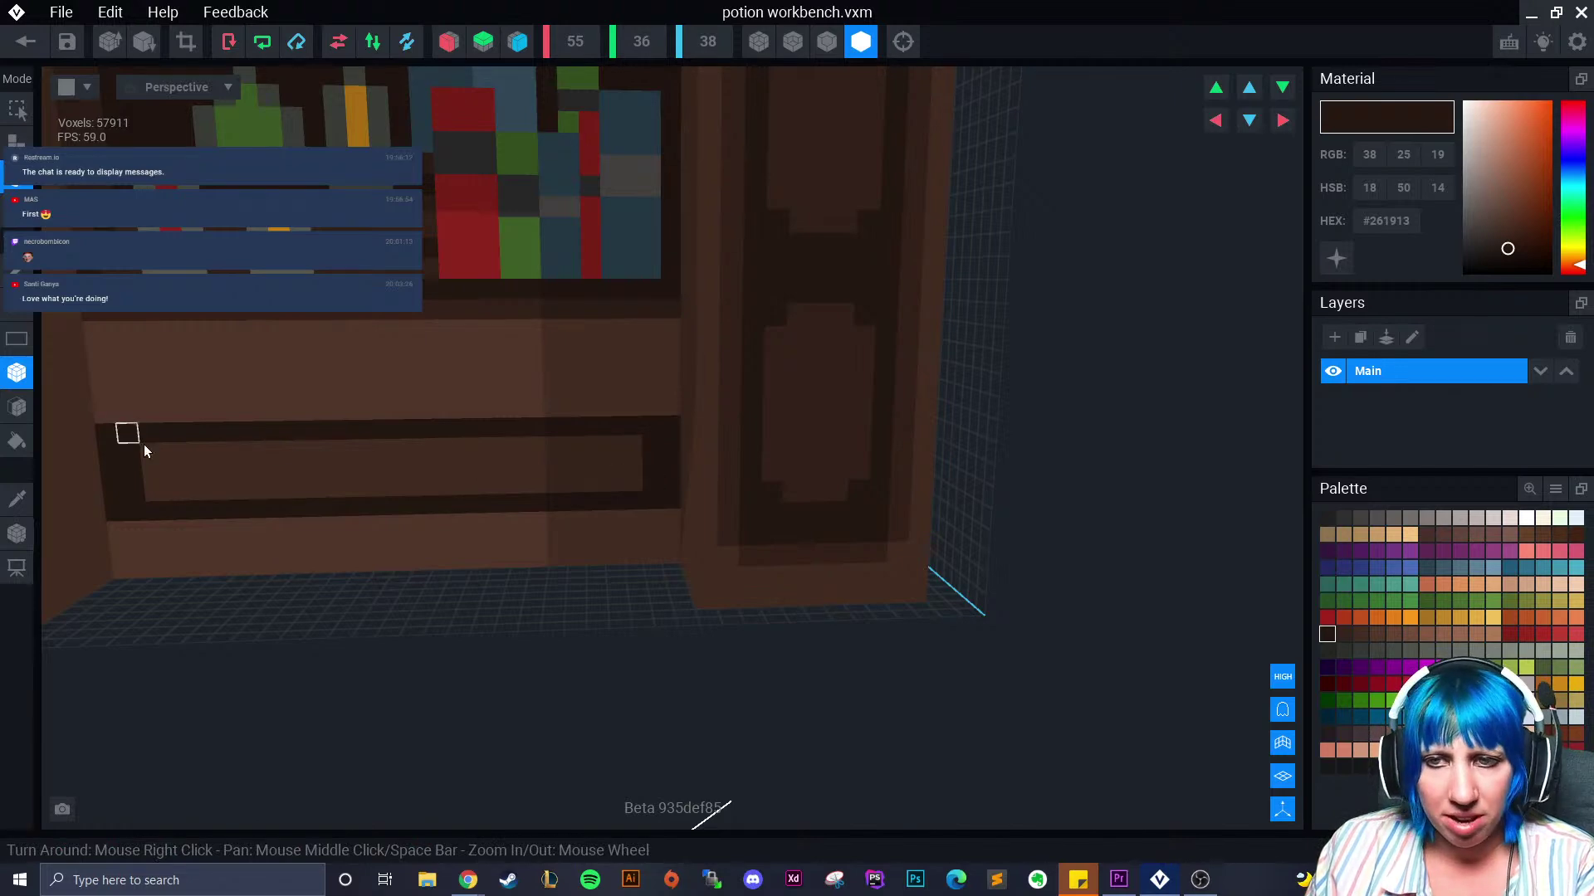
Fill the area inside the dark frame on the lower front panel with brown #452E22
{"action": "scroll", "coordinate": [516, 473], "scroll_direction": "down", "scroll_amount": 2}
{"action": "left_click_drag", "start_coordinate": [281, 435], "coordinate": [733, 435]}
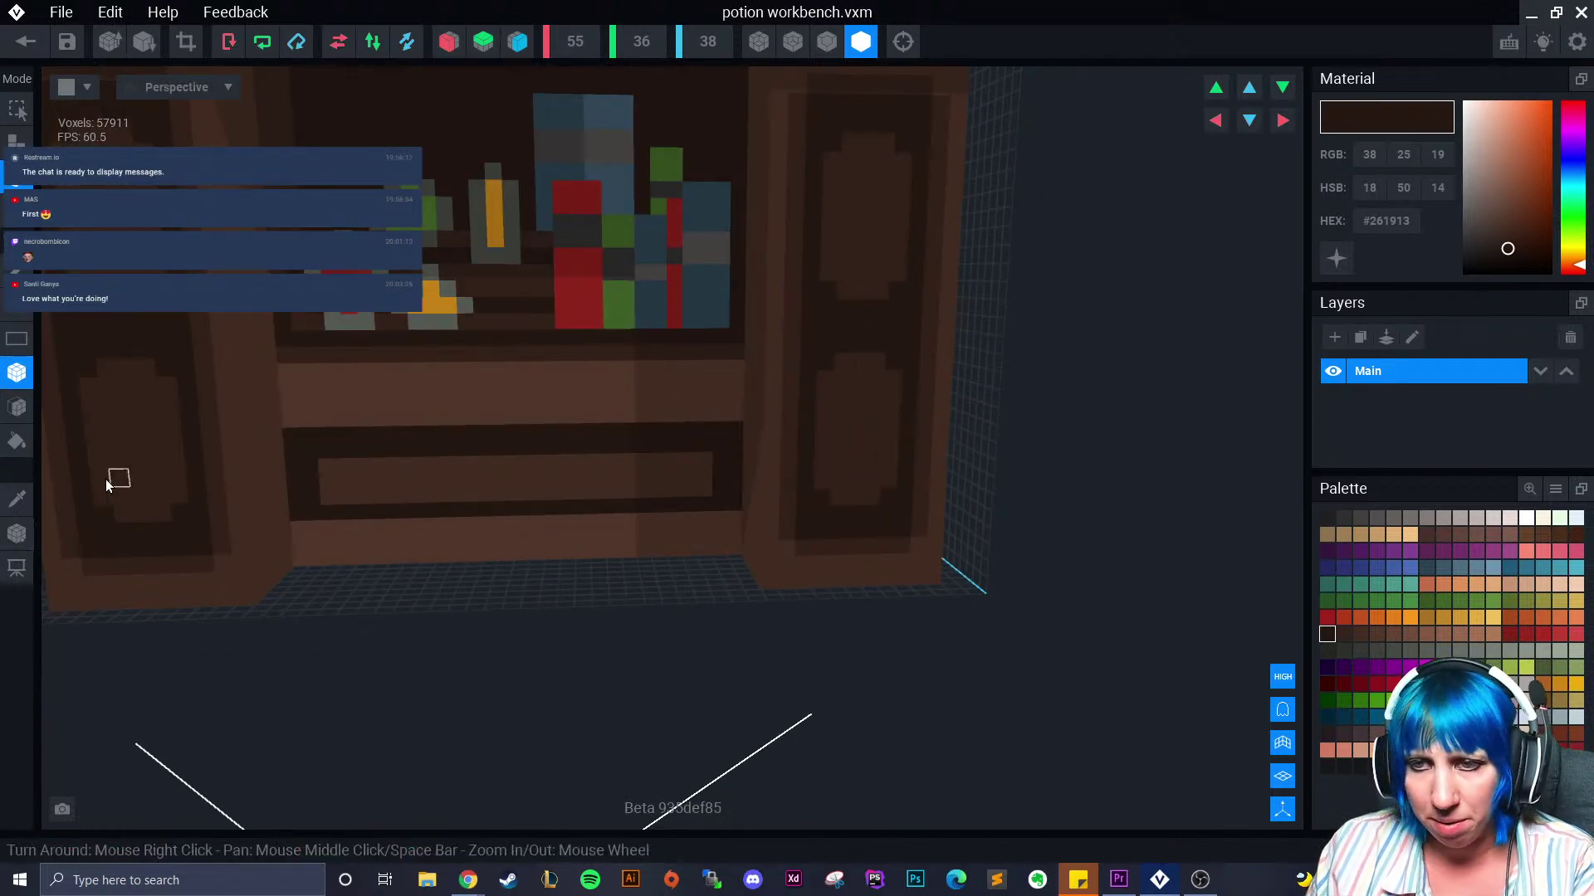
{"action": "left_click", "coordinate": [395, 482]}
{"action": "left_click_drag", "start_coordinate": [326, 451], "coordinate": [385, 450]}
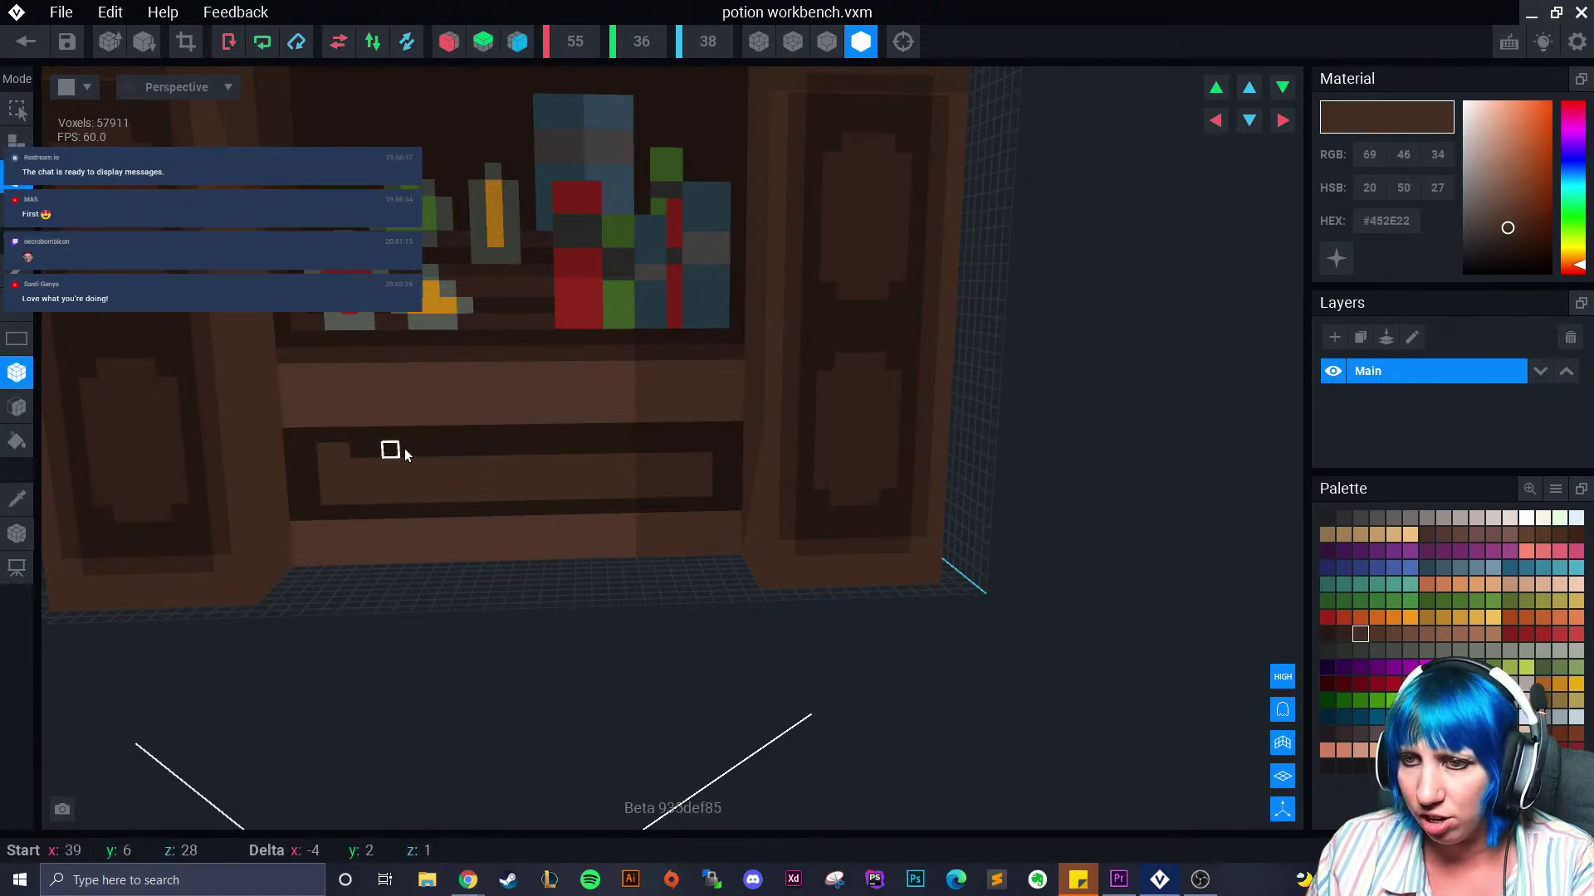
{"action": "left_click_drag", "start_coordinate": [706, 444], "coordinate": [705, 445]}
Pick dark brown #261913 from the frame and paint a two-voxel-wide vertical divider through the middle of the lower front panel
{"action": "scroll", "coordinate": [664, 485], "scroll_direction": "up", "scroll_amount": 5}
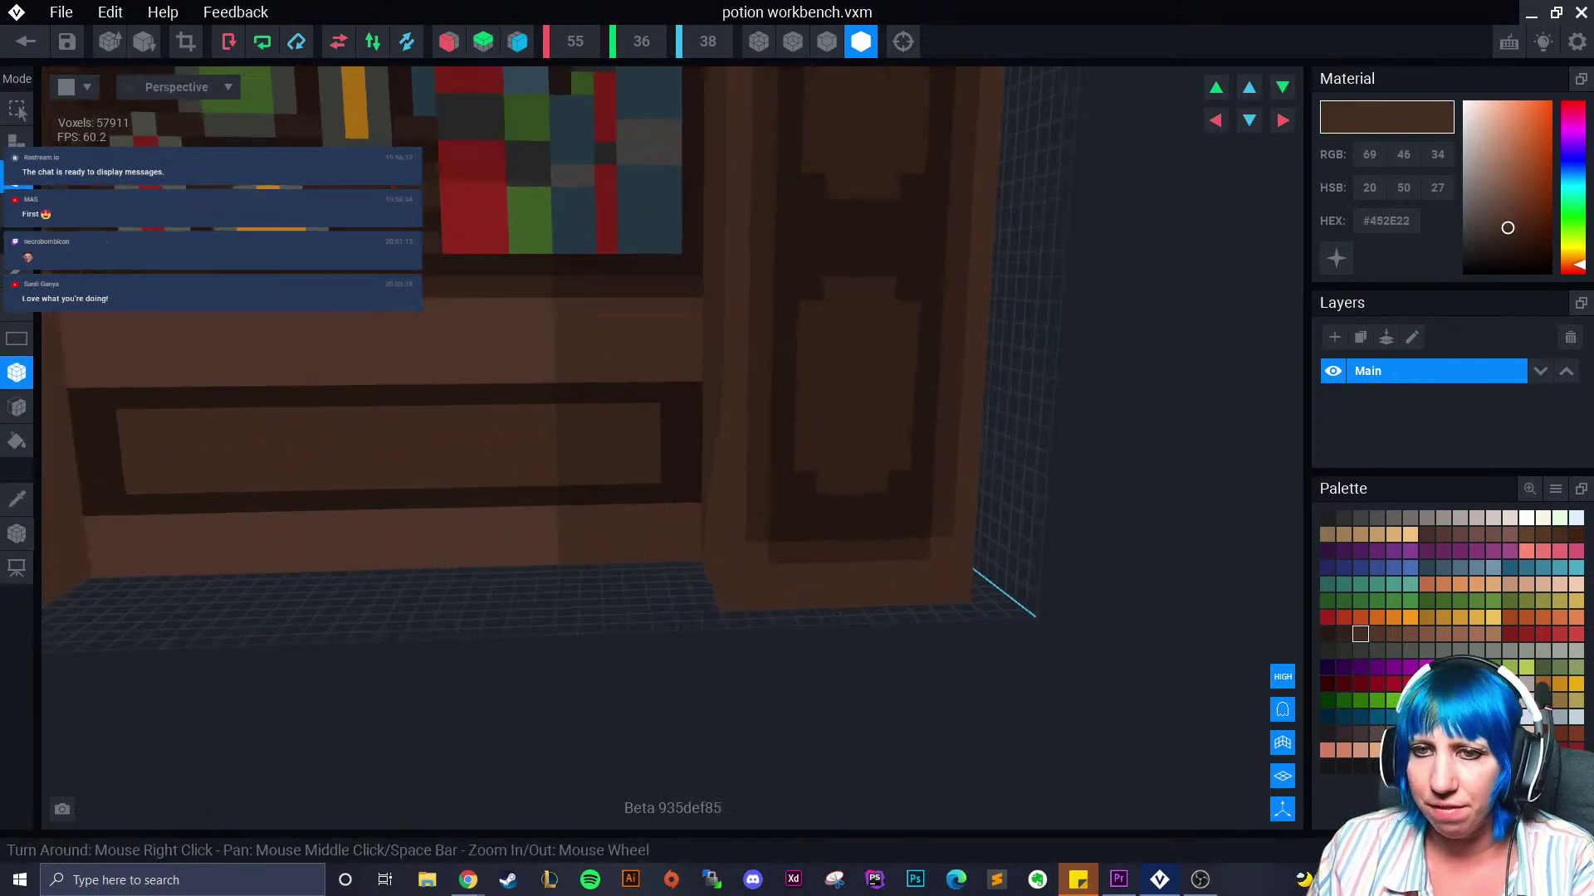
{"action": "middle_click_drag", "start_coordinate": [328, 496], "coordinate": [523, 479]}
{"action": "scroll", "coordinate": [360, 481], "scroll_direction": "up", "scroll_amount": 1}
{"action": "right_click_drag", "start_coordinate": [359, 449], "coordinate": [394, 438]}
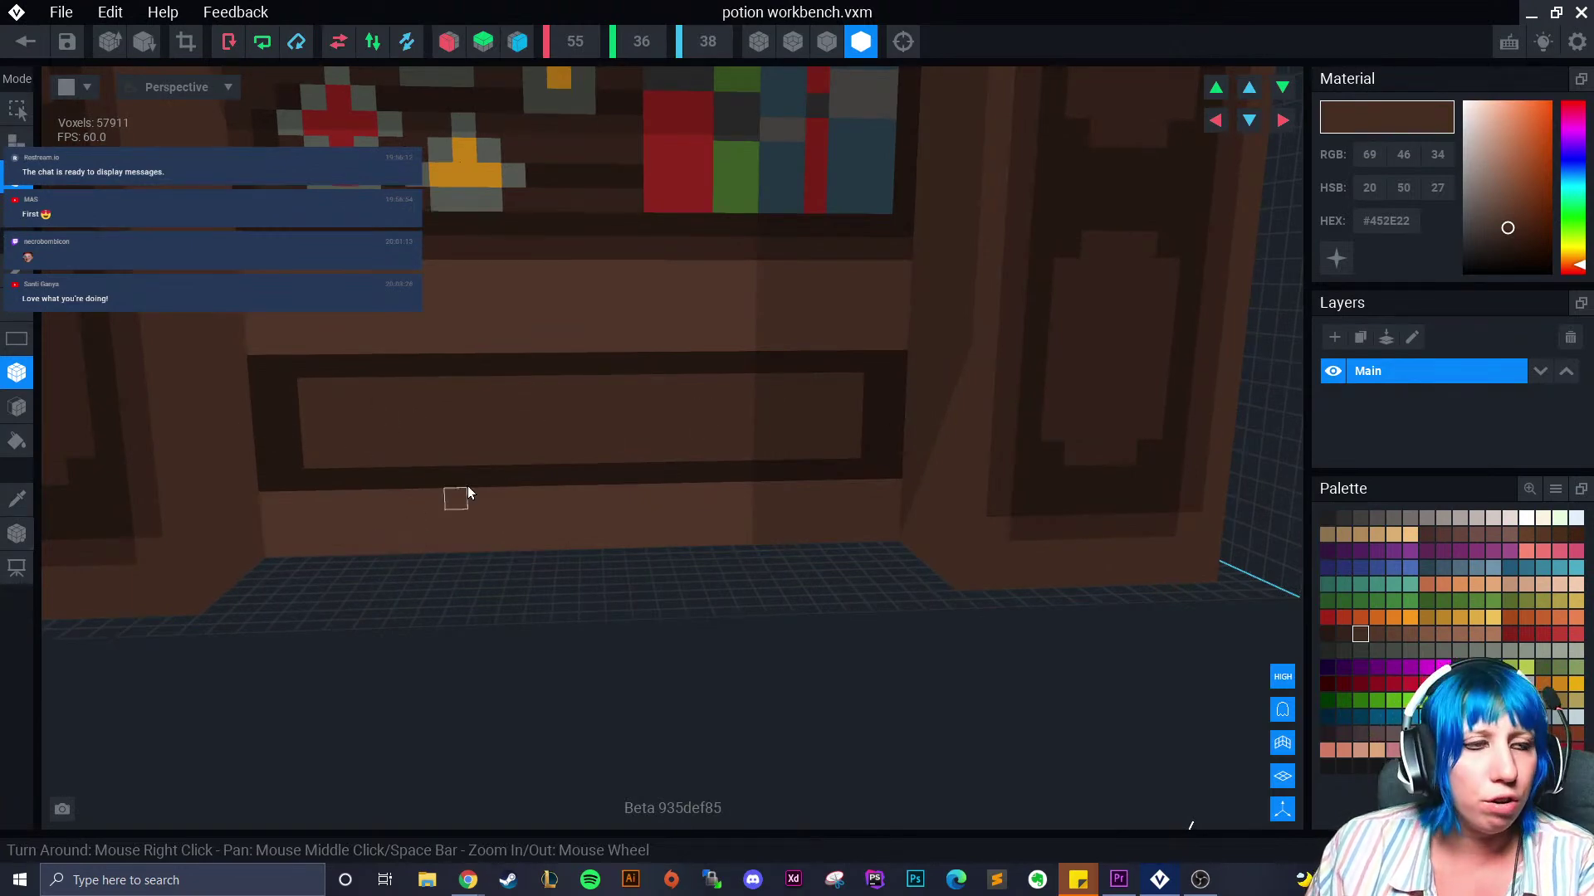
{"action": "right_click_drag", "start_coordinate": [458, 499], "coordinate": [587, 452]}
{"action": "scroll", "coordinate": [585, 465], "scroll_direction": "up", "scroll_amount": 2}
{"action": "left_click", "coordinate": [17, 498]}
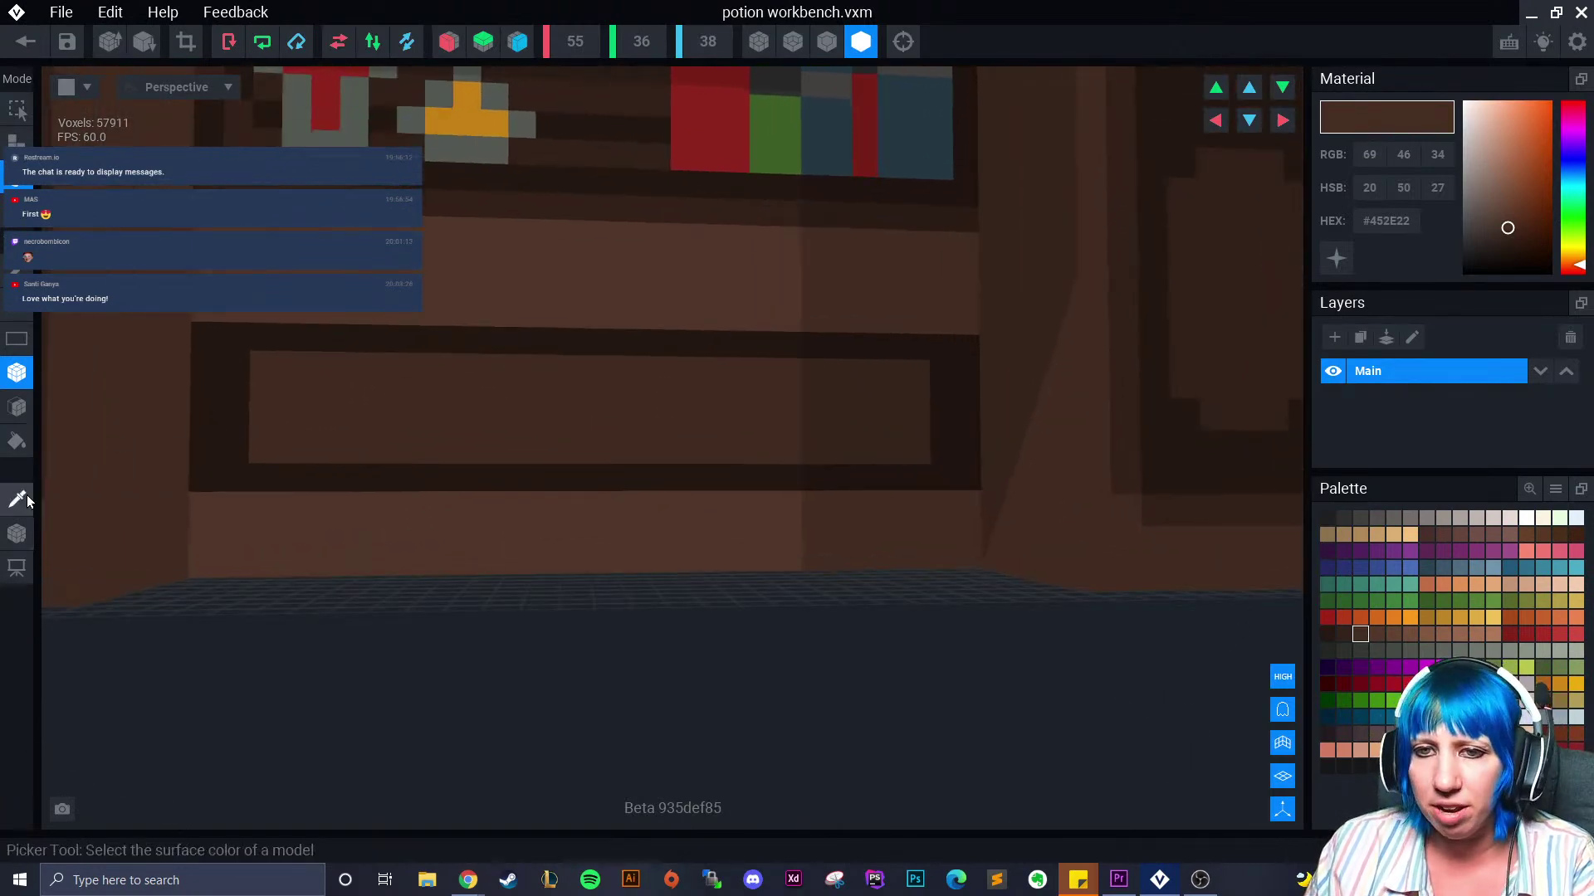
{"action": "left_click", "coordinate": [224, 395]}
{"action": "left_click_drag", "start_coordinate": [583, 373], "coordinate": [595, 462]}
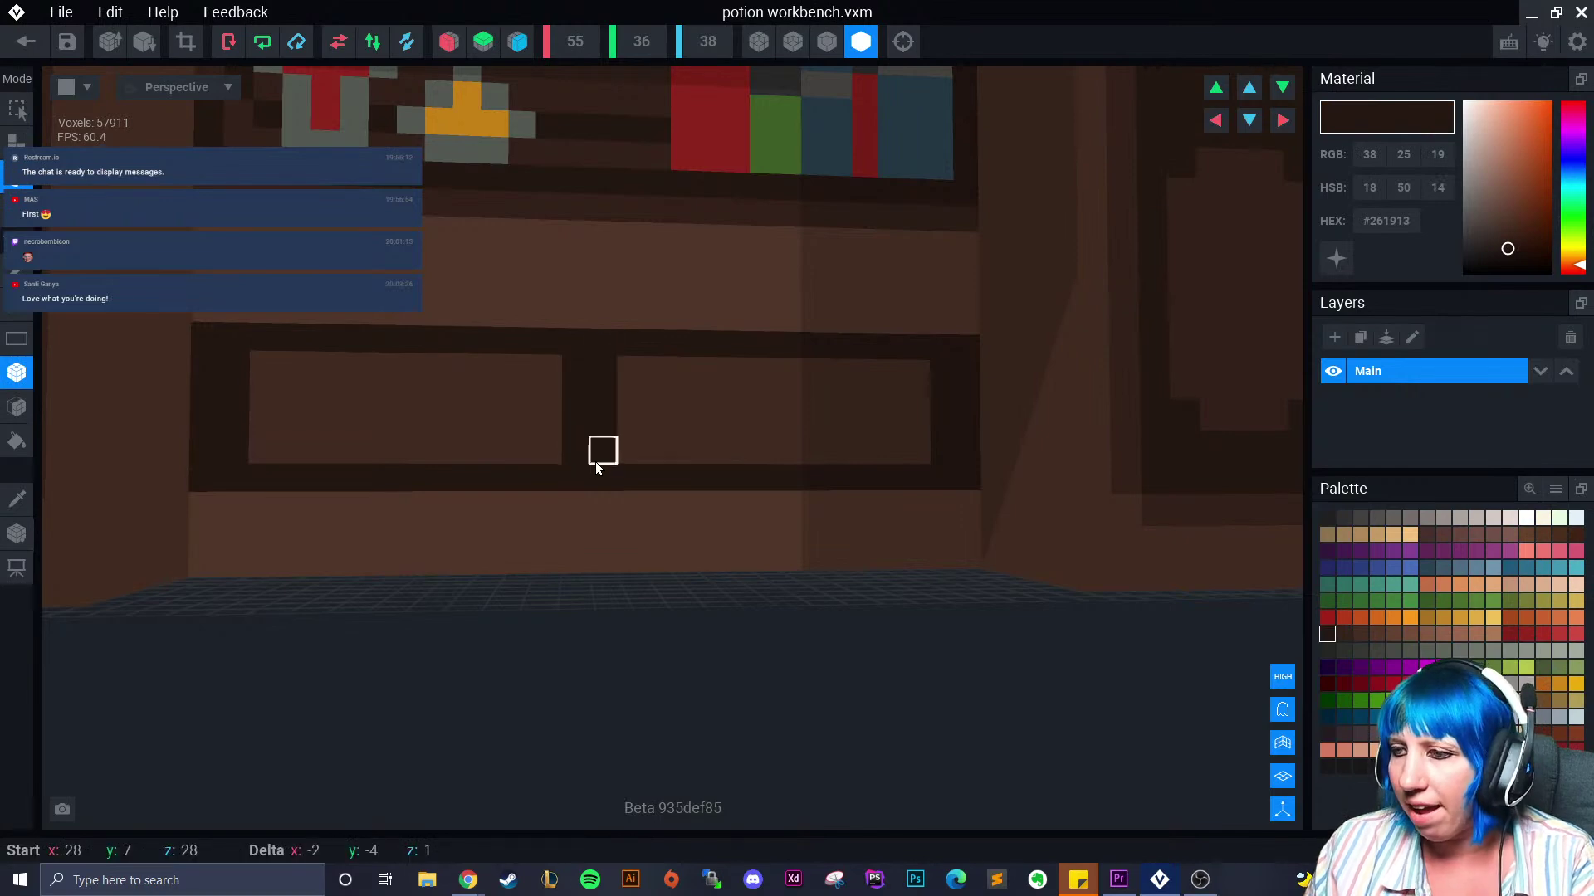
Switch to Adobe Premiere Pro and scrub through the tutorial timeline to review the footage
{"action": "mouse_move", "coordinate": [1117, 884]}
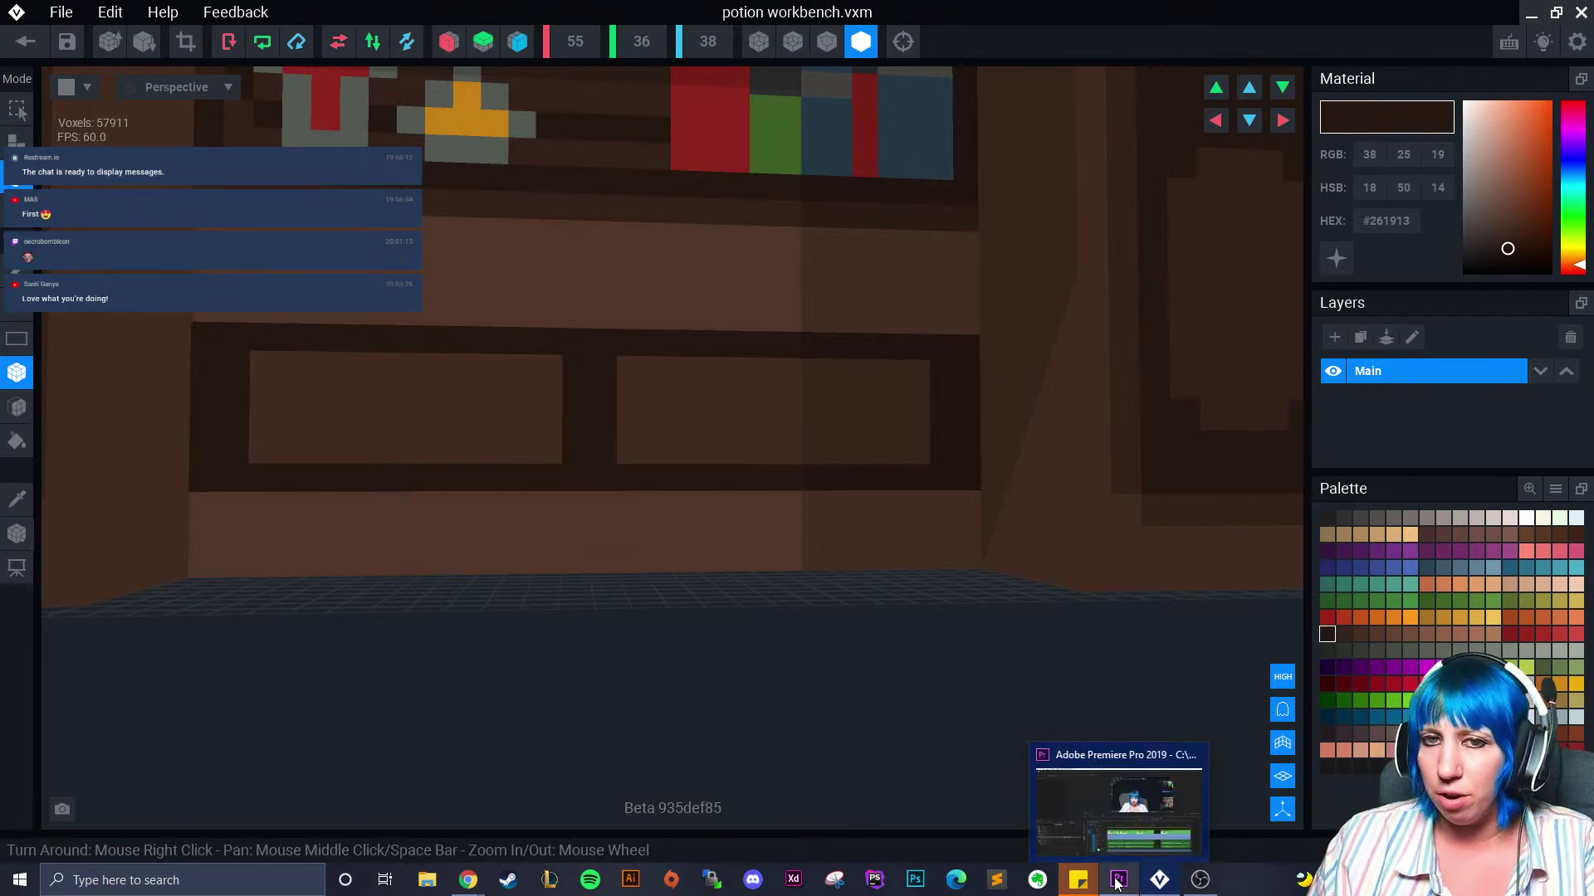
{"action": "left_click", "coordinate": [1120, 884]}
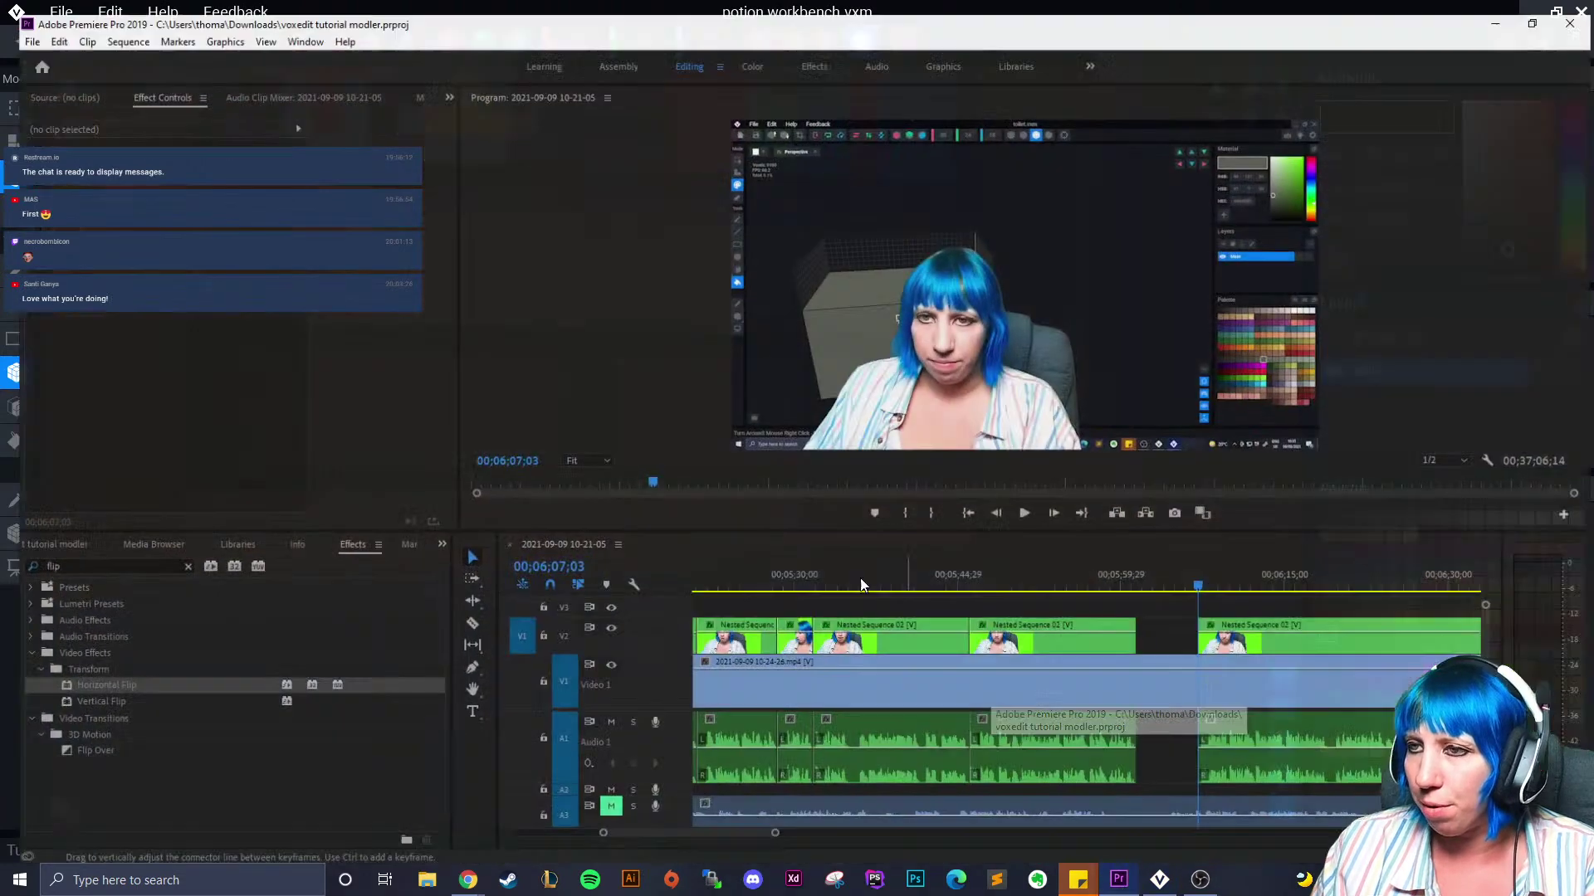
{"action": "left_click_drag", "start_coordinate": [1044, 583], "coordinate": [705, 685]}
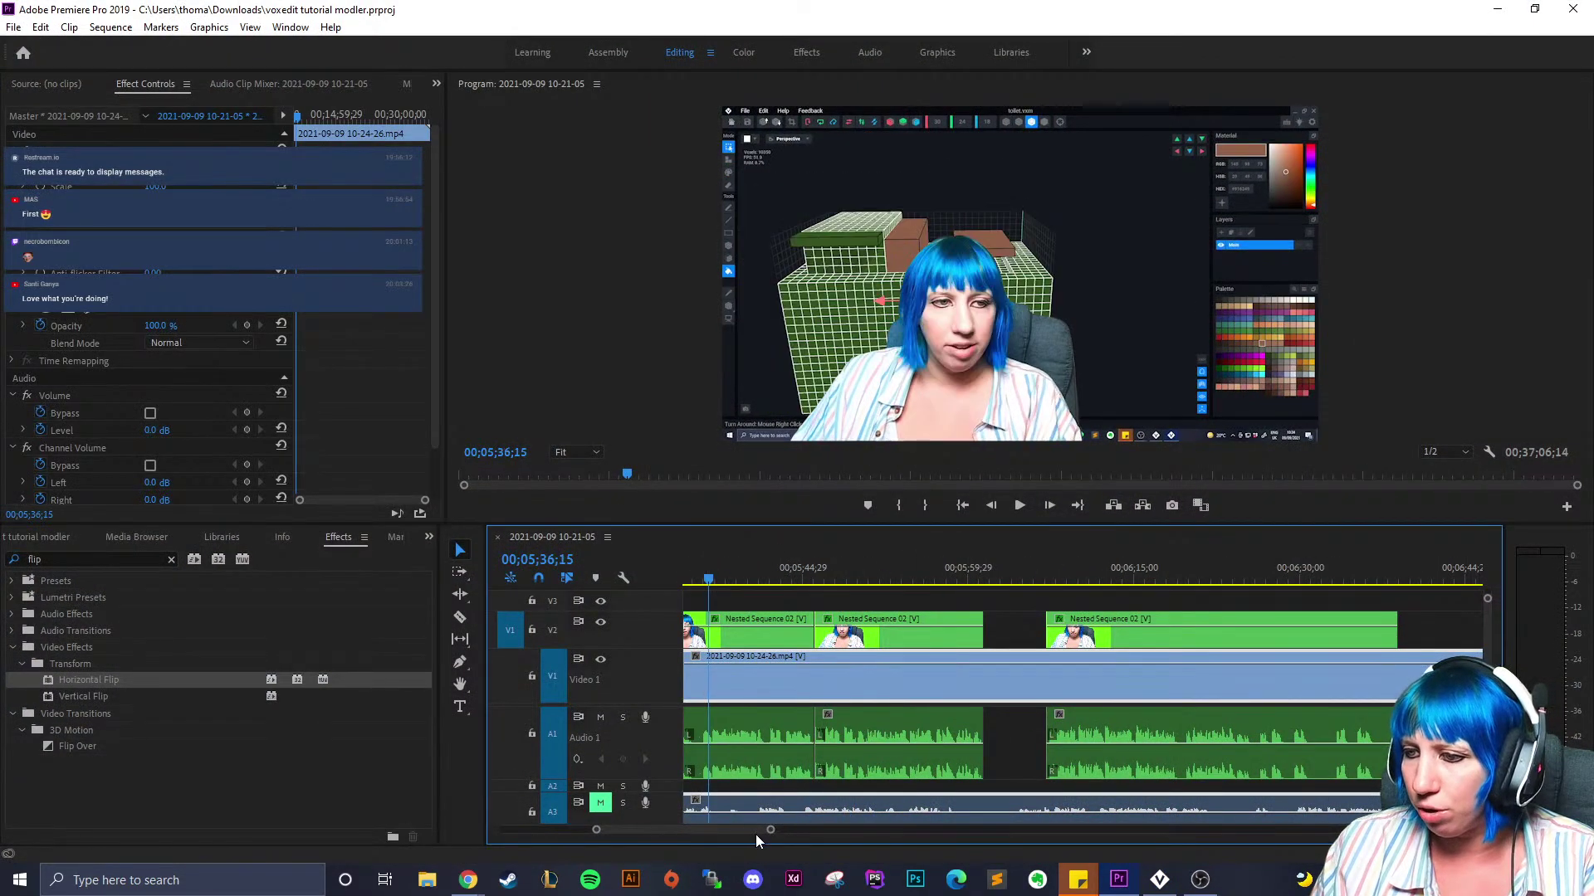
{"action": "left_click_drag", "start_coordinate": [765, 831], "coordinate": [716, 832]}
{"action": "left_click", "coordinate": [880, 574]}
{"action": "left_click_drag", "start_coordinate": [882, 579], "coordinate": [919, 586]}
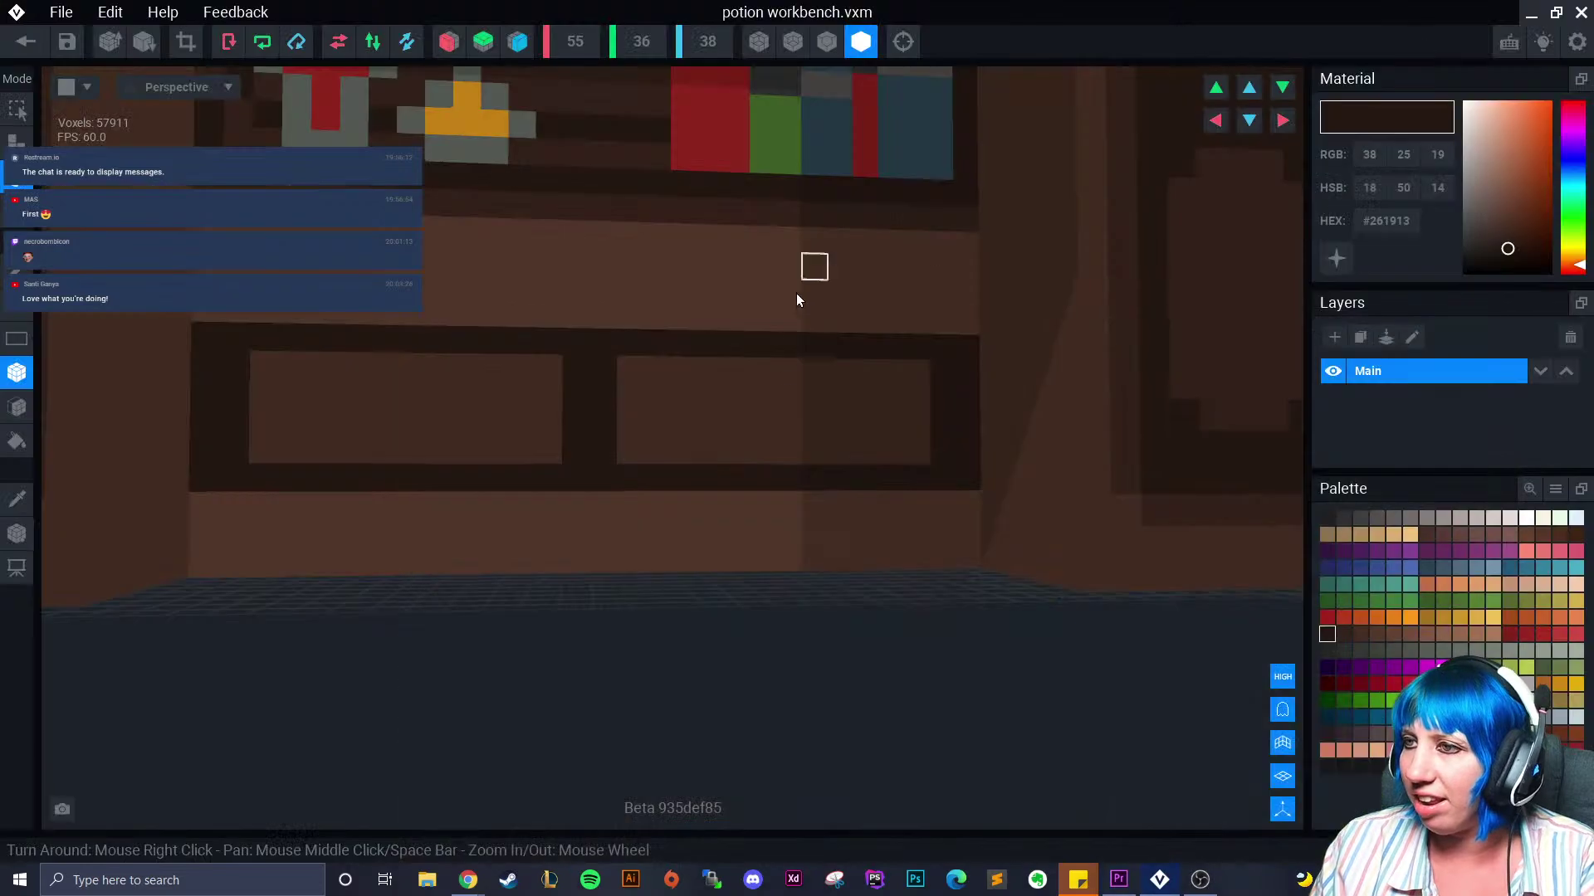
Back in VoxEdit, pick brown #35231B from the cupboard door and fill both inset rectangles of the lower front panel
{"action": "scroll", "coordinate": [734, 484], "scroll_direction": "down", "scroll_amount": 8}
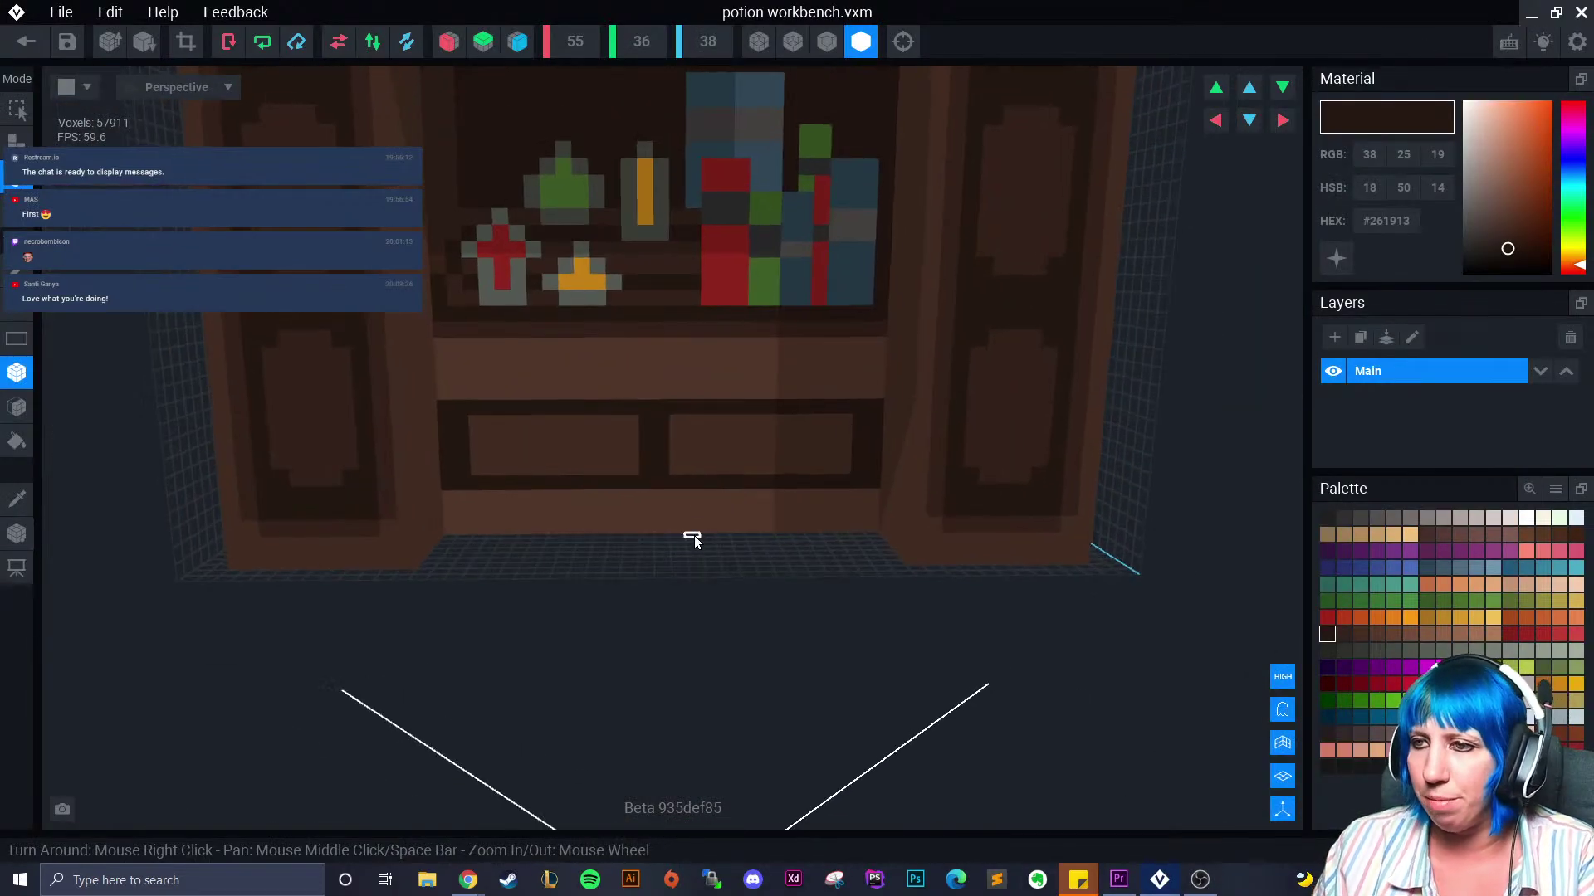
{"action": "scroll", "coordinate": [684, 556], "scroll_direction": "down", "scroll_amount": 5}
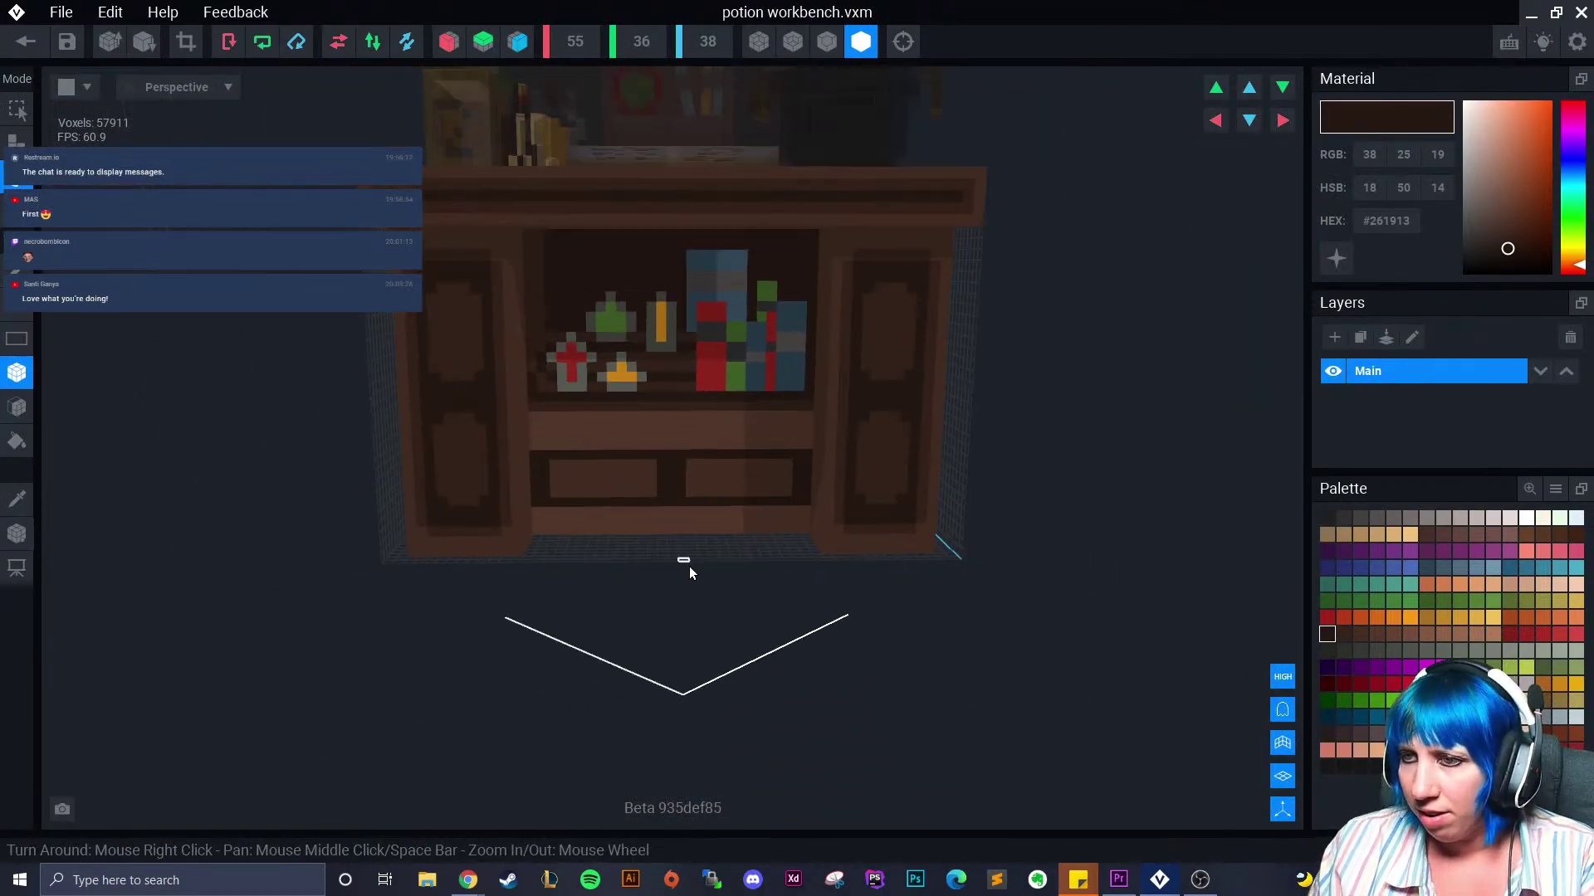
{"action": "scroll", "coordinate": [689, 561], "scroll_direction": "up", "scroll_amount": 5}
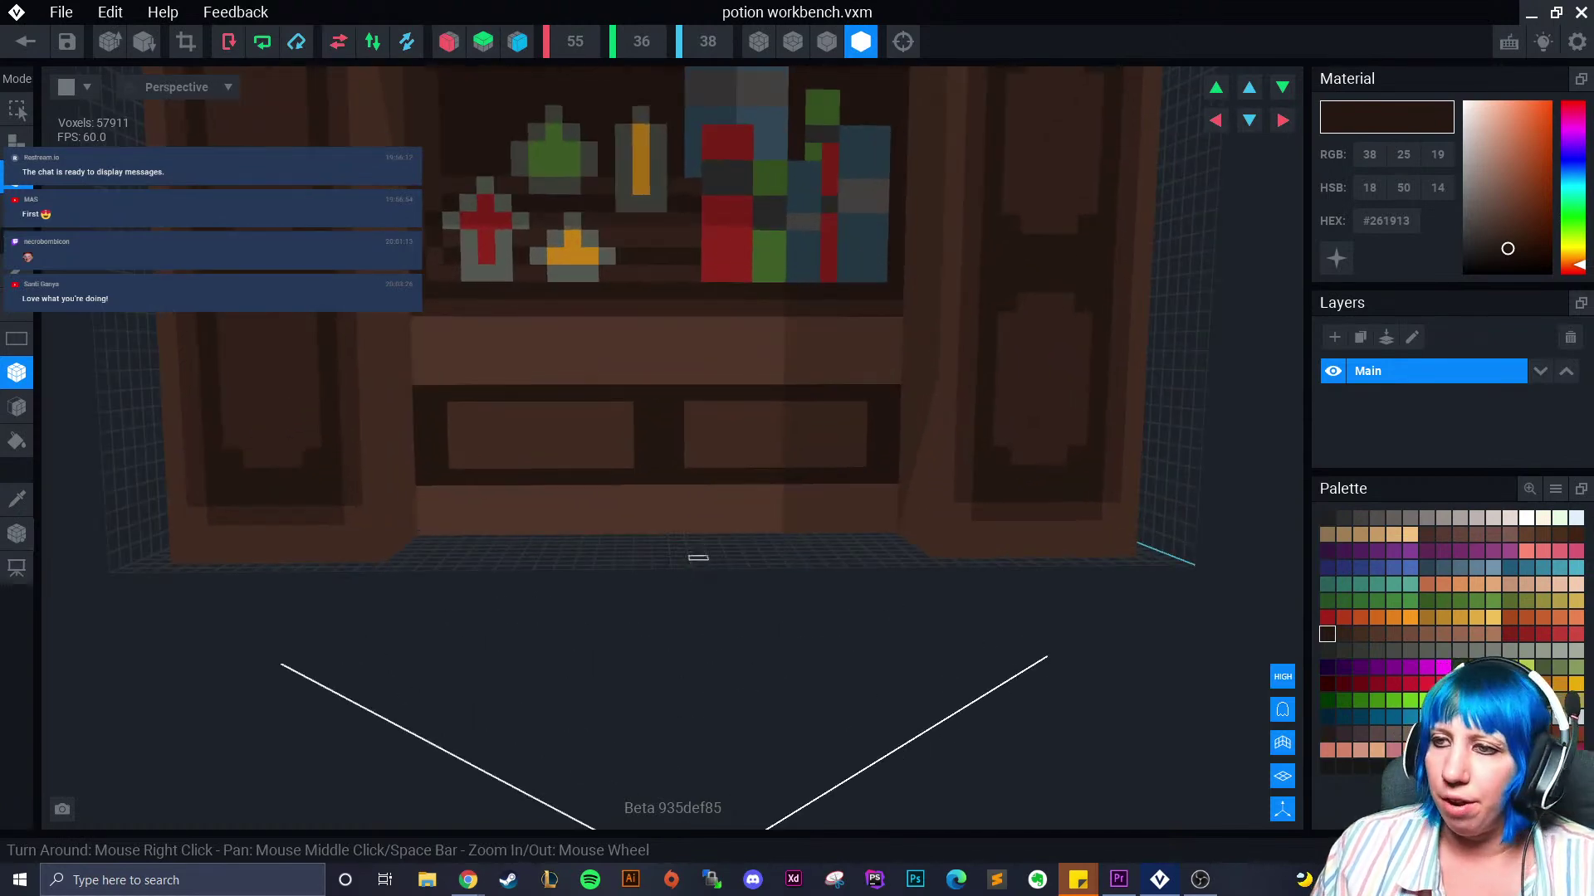
{"action": "right_click_drag", "start_coordinate": [718, 552], "coordinate": [719, 552]}
{"action": "scroll", "coordinate": [719, 553], "scroll_direction": "up", "scroll_amount": 2}
{"action": "middle_click_drag", "start_coordinate": [719, 553], "coordinate": [731, 531]}
{"action": "right_click_drag", "start_coordinate": [730, 531], "coordinate": [715, 521]}
{"action": "left_click", "coordinate": [17, 499]}
{"action": "left_click", "coordinate": [319, 528]}
{"action": "left_click_drag", "start_coordinate": [482, 529], "coordinate": [631, 569]}
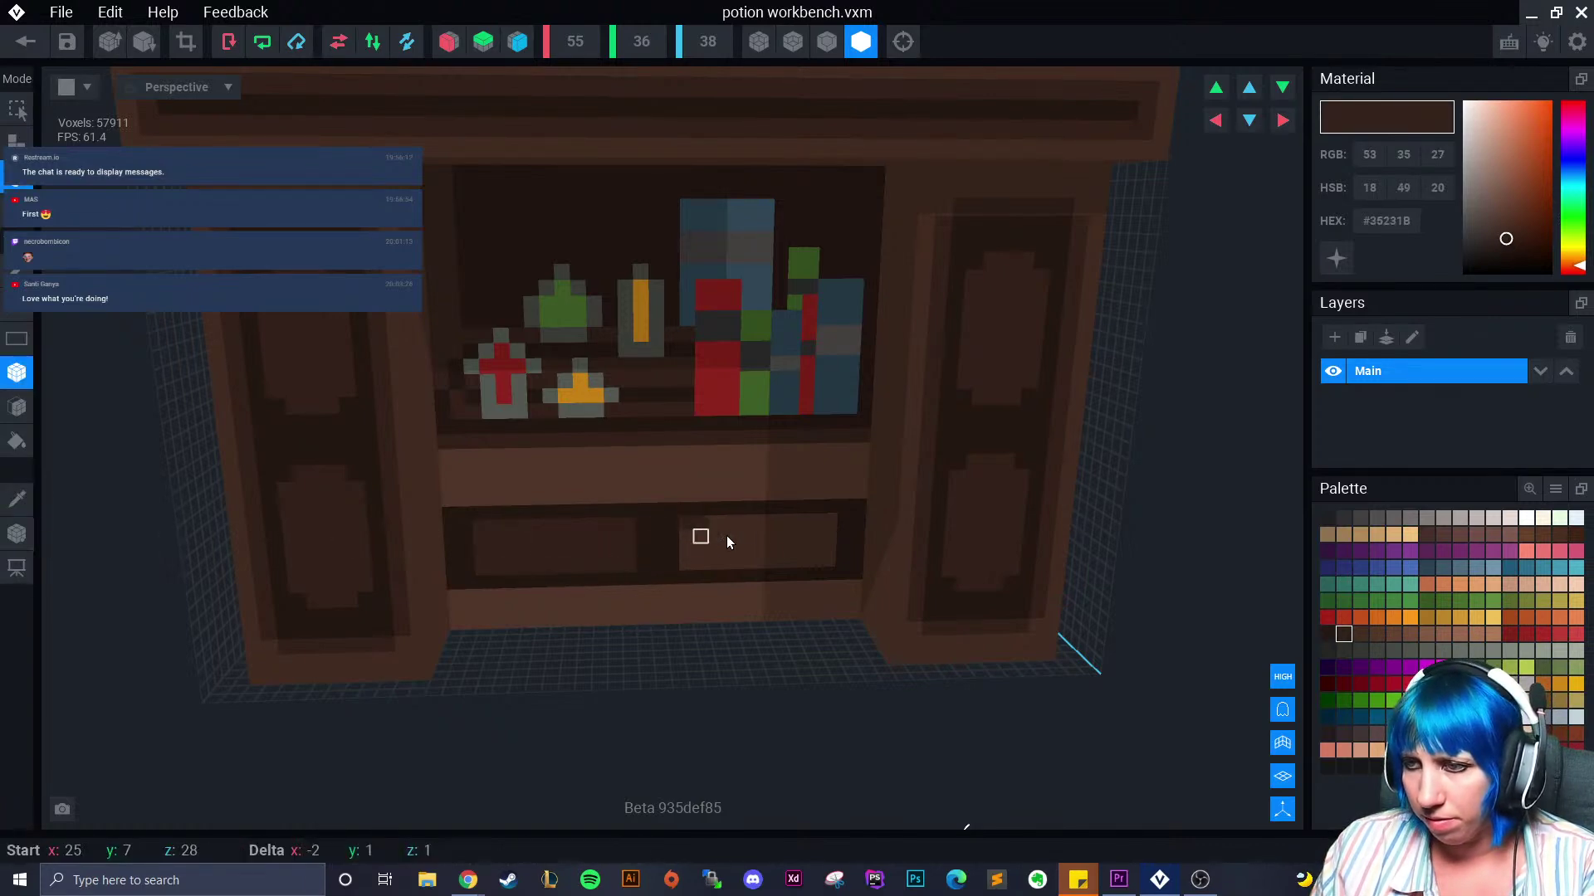
{"action": "left_click_drag", "start_coordinate": [814, 562], "coordinate": [799, 557]}
Sample the tabletop's brown #452E22 from the model and choose the darker palette shade #35231B for painting
{"action": "scroll", "coordinate": [799, 557], "scroll_direction": "down", "scroll_amount": 5}
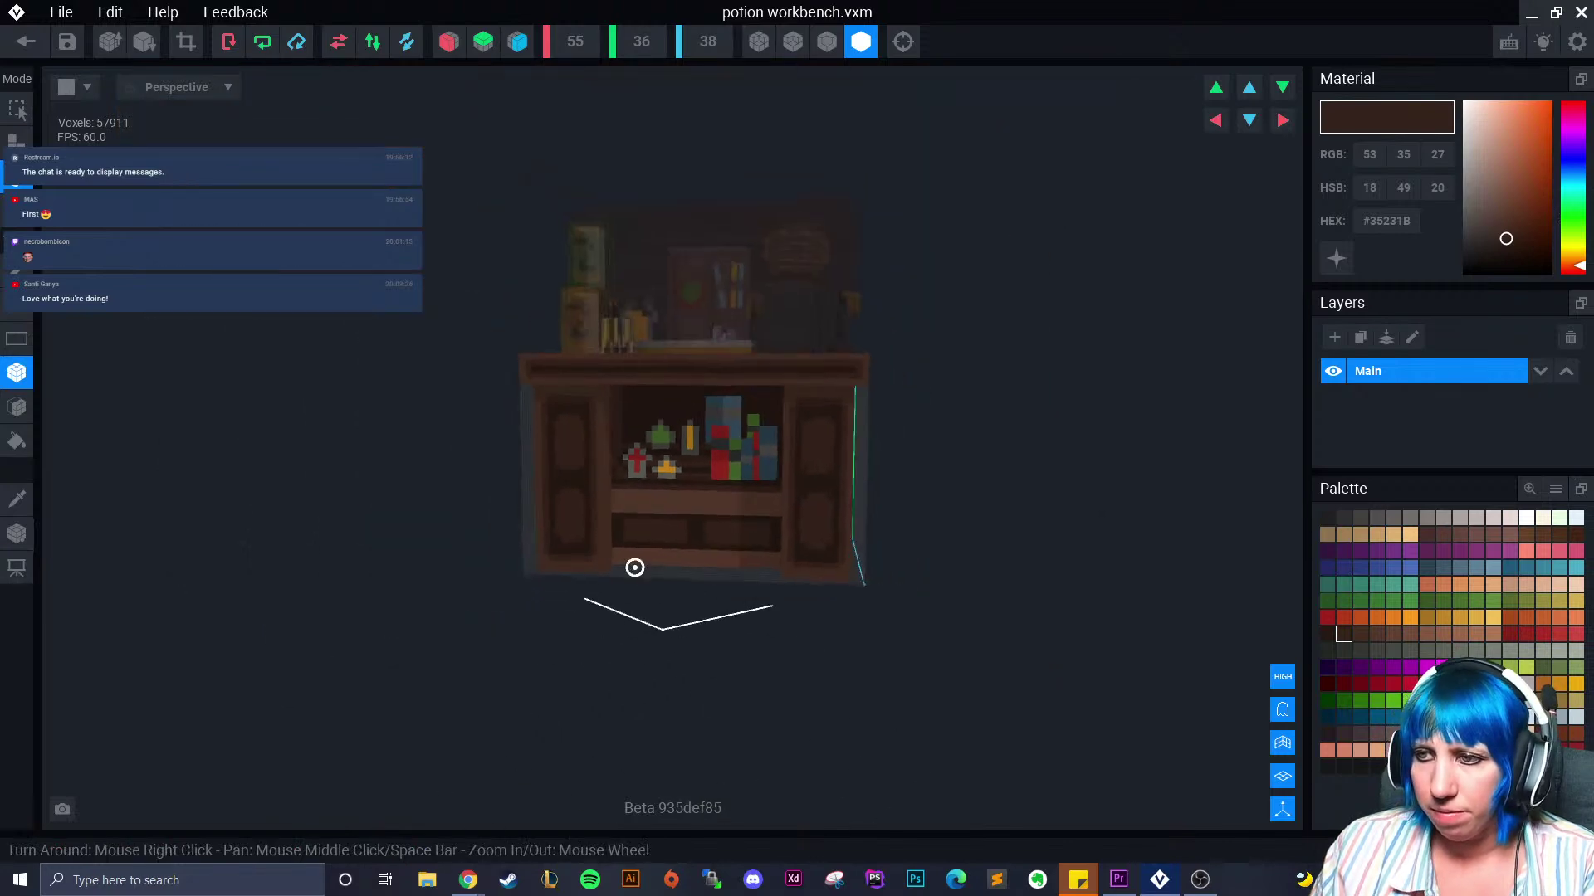
{"action": "right_click_drag", "start_coordinate": [634, 564], "coordinate": [687, 580]}
{"action": "scroll", "coordinate": [681, 548], "scroll_direction": "up", "scroll_amount": 5}
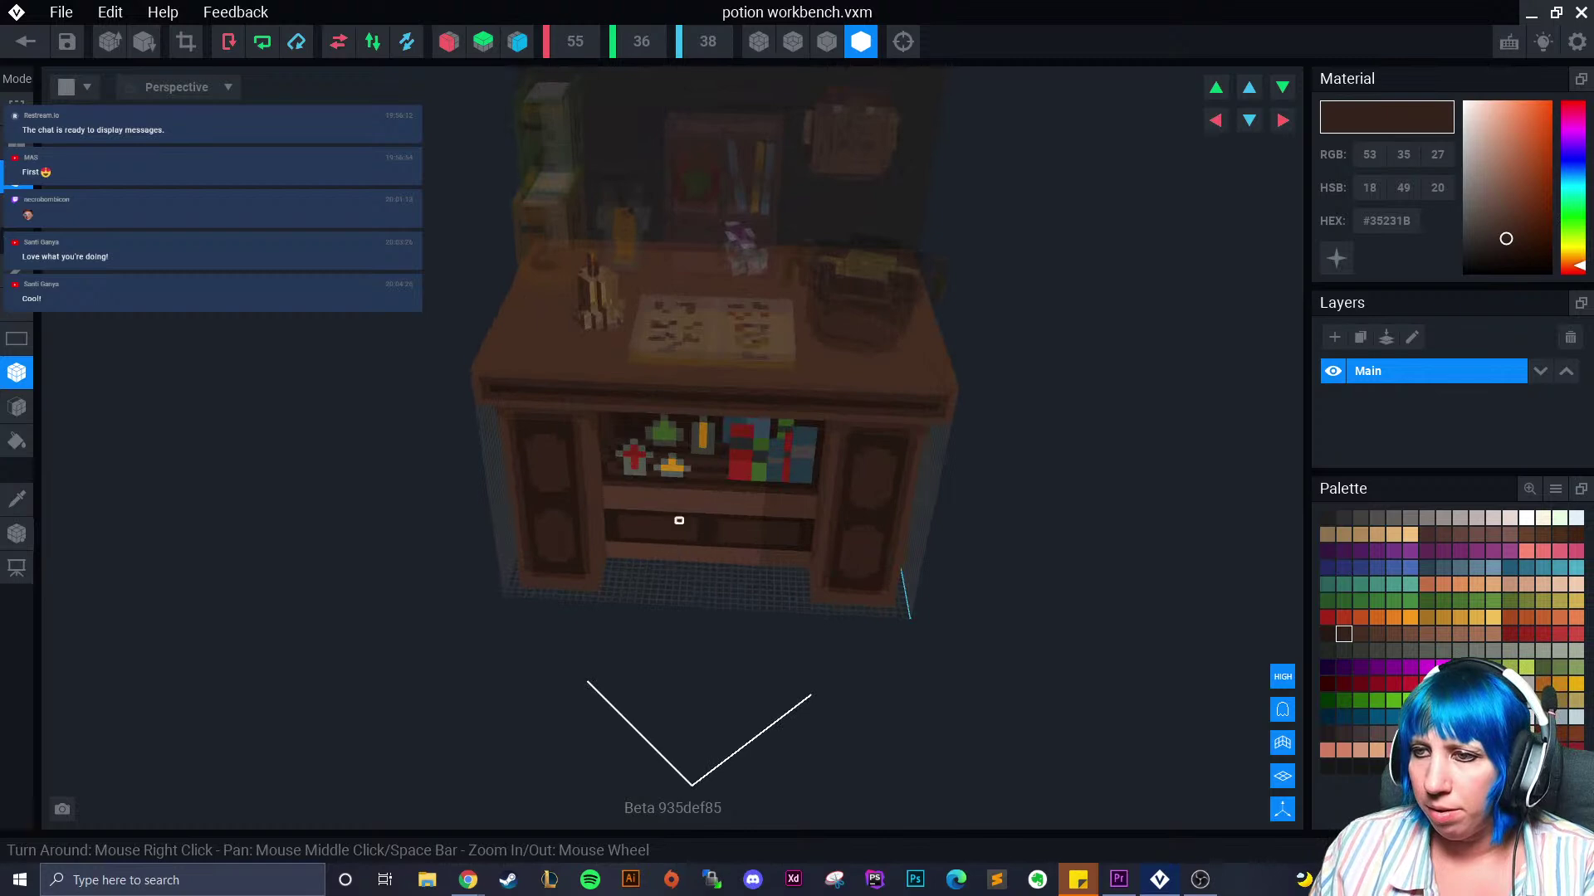
{"action": "key", "text": "i"}
{"action": "scroll", "coordinate": [645, 488], "scroll_direction": "up", "scroll_amount": 5}
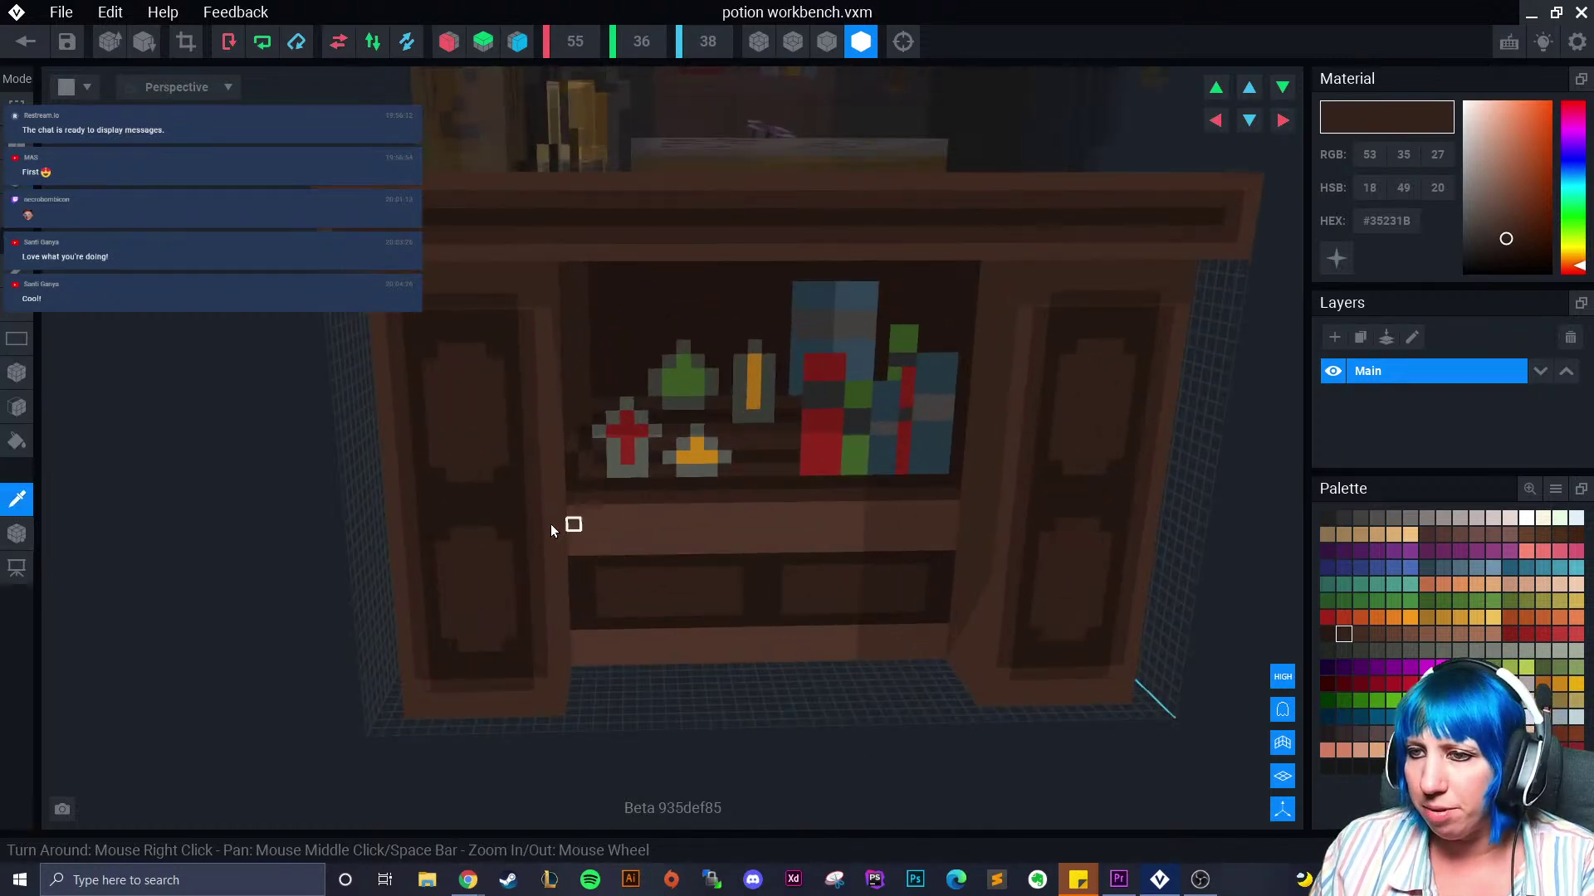
{"action": "middle_click_drag", "start_coordinate": [490, 431], "coordinate": [564, 564]}
{"action": "left_click", "coordinate": [512, 321]}
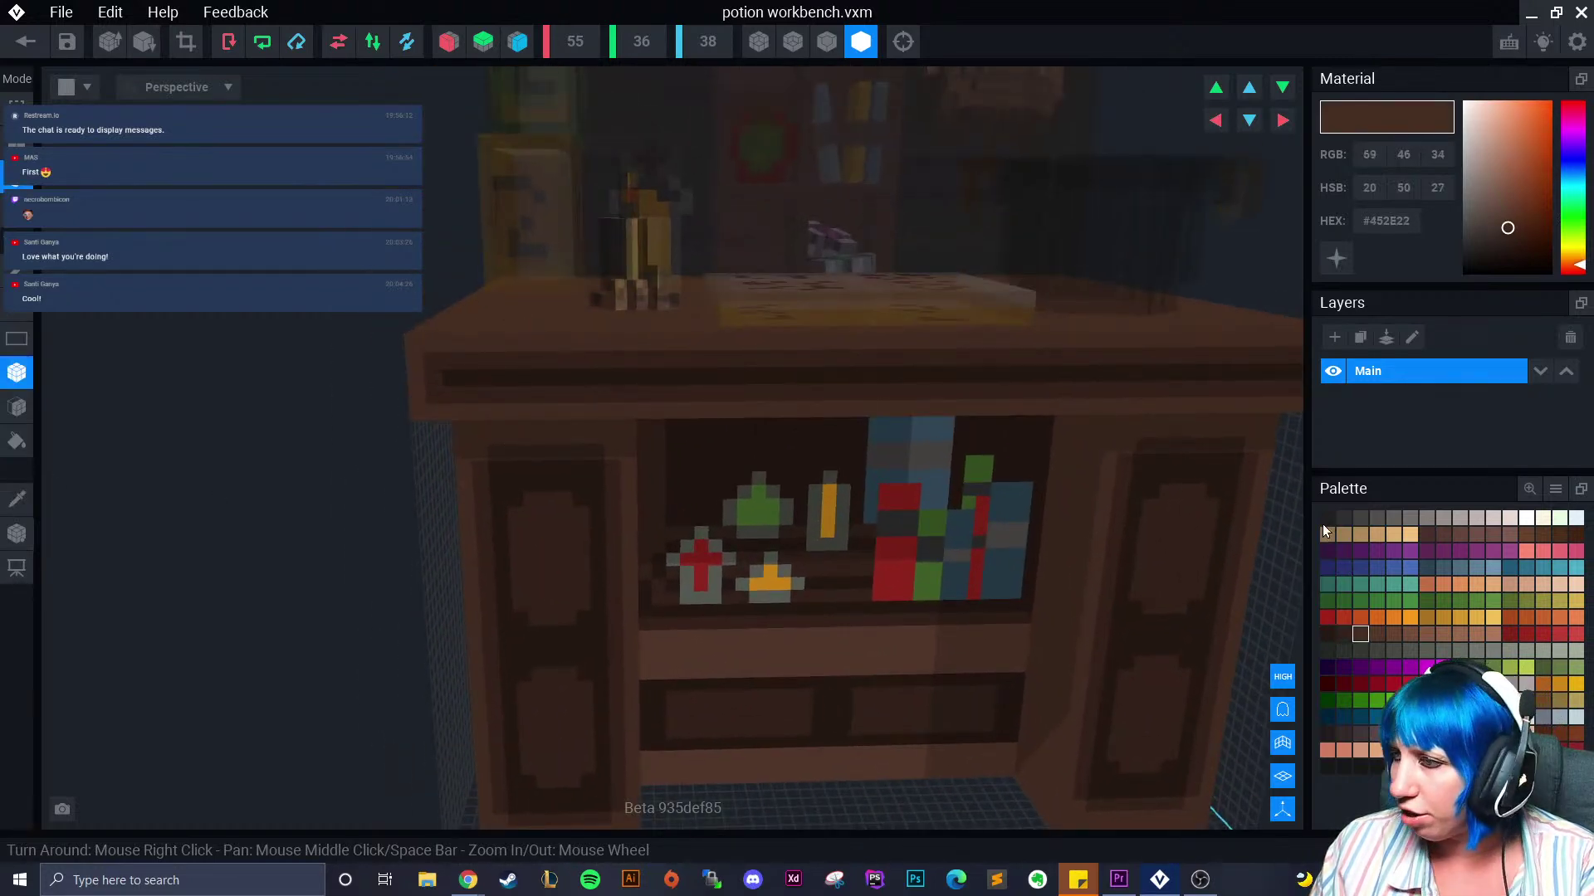
{"action": "left_click", "coordinate": [1376, 634]}
{"action": "right_click_drag", "start_coordinate": [1128, 639], "coordinate": [1101, 585]}
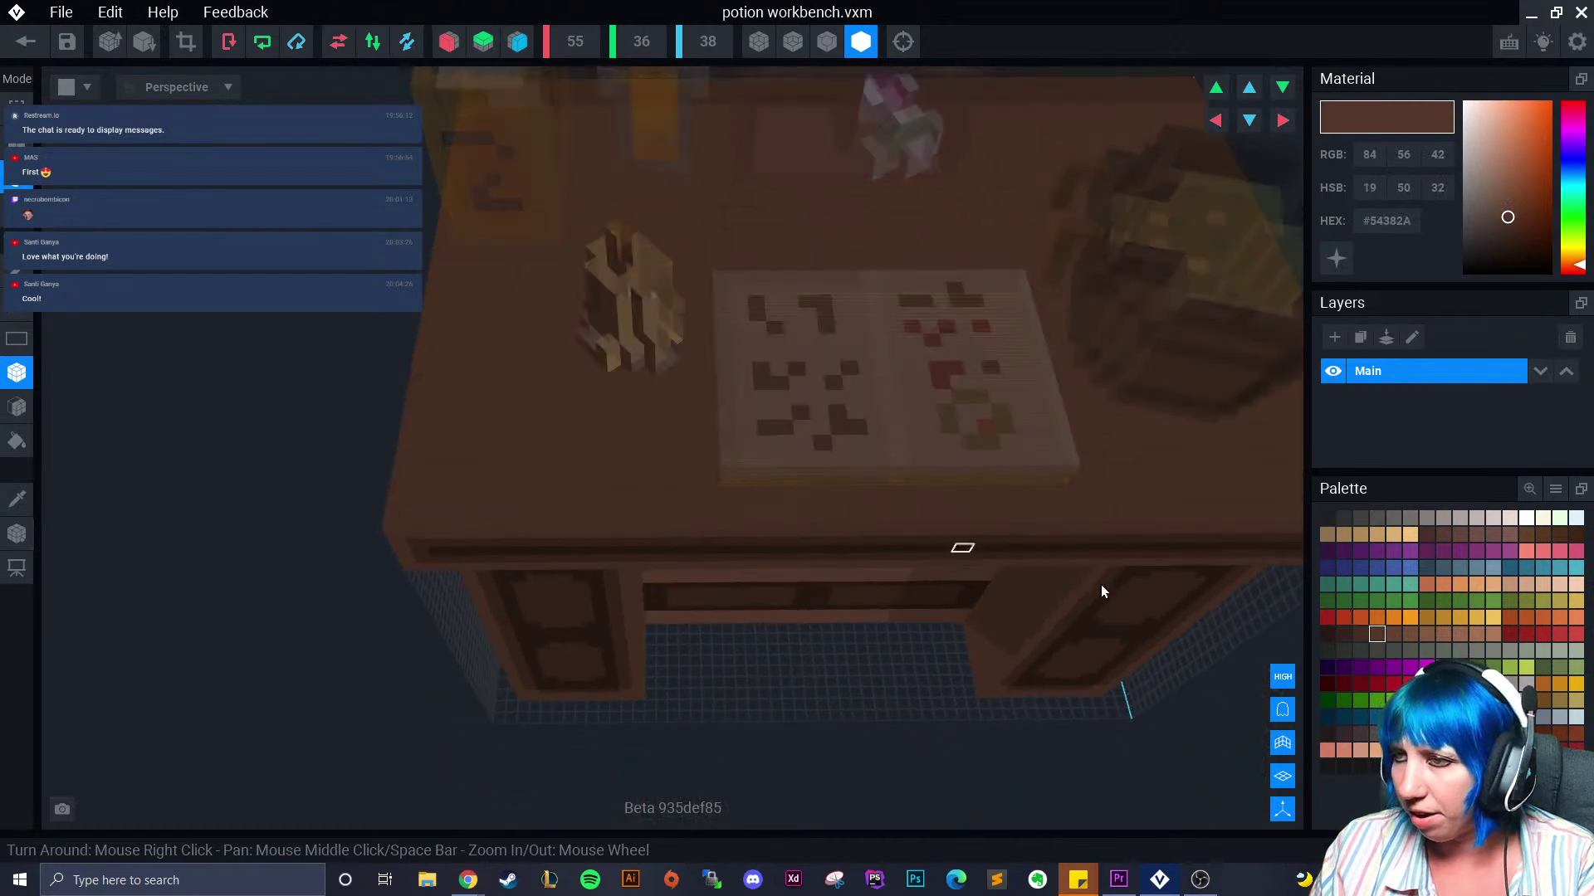
{"action": "left_click", "coordinate": [1343, 634]}
Paint short #35231B wood-grain streaks scattered across the tabletop's upper surface
{"action": "right_click_drag", "start_coordinate": [526, 488], "coordinate": [508, 473]}
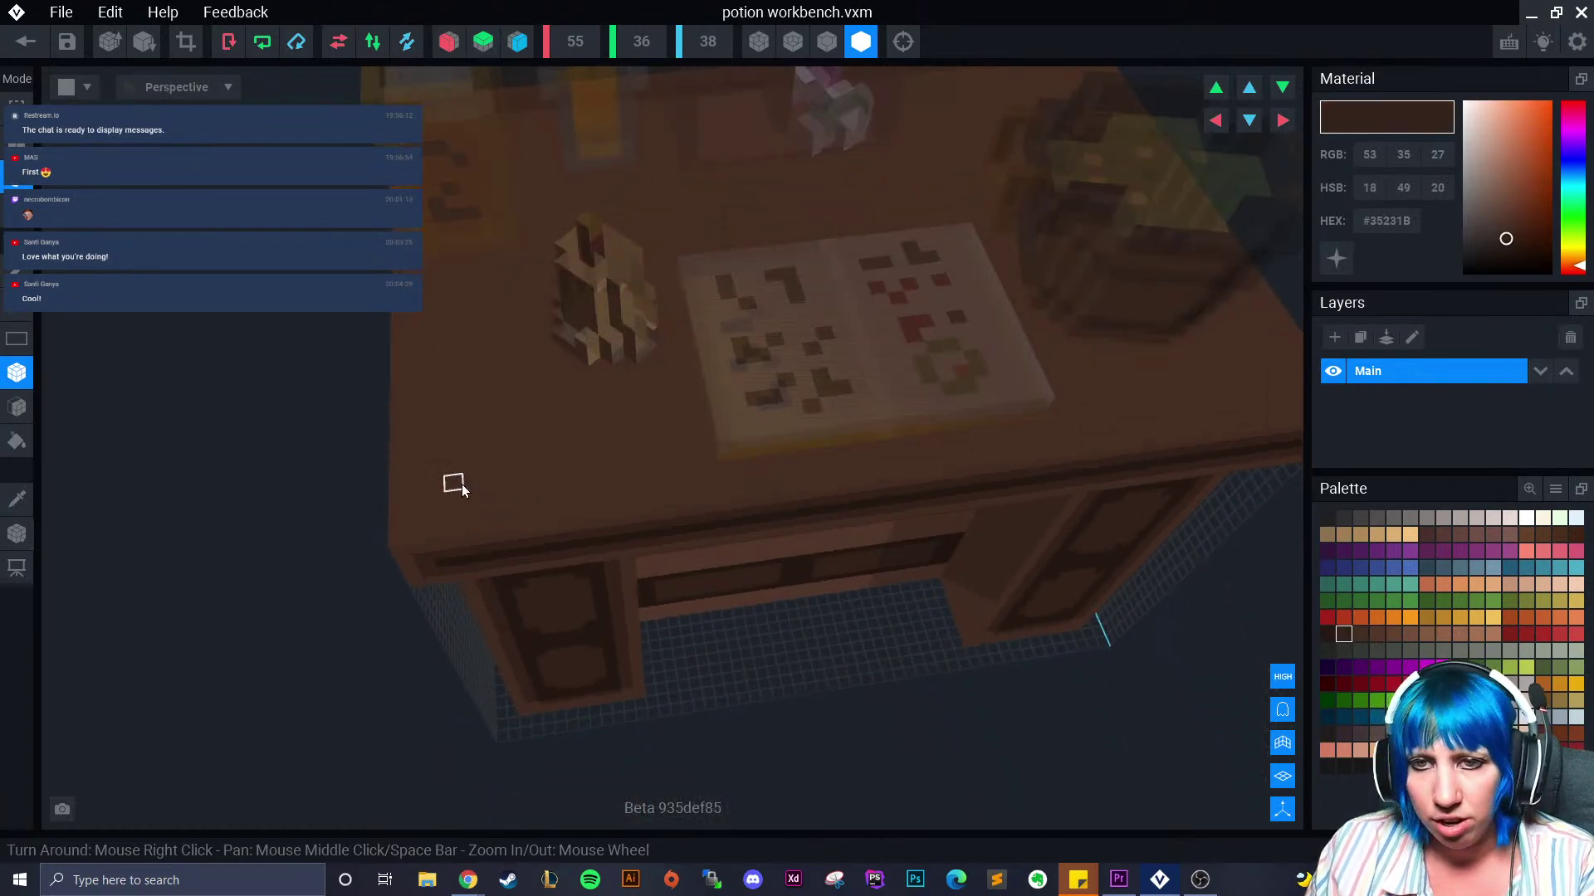
{"action": "left_click_drag", "start_coordinate": [443, 452], "coordinate": [695, 441]}
{"action": "left_click_drag", "start_coordinate": [1079, 401], "coordinate": [1253, 377]}
{"action": "left_click_drag", "start_coordinate": [473, 302], "coordinate": [540, 295]}
{"action": "left_click_drag", "start_coordinate": [656, 295], "coordinate": [936, 219]}
{"action": "middle_click_drag", "start_coordinate": [937, 214], "coordinate": [790, 275]}
{"action": "left_click_drag", "start_coordinate": [732, 295], "coordinate": [870, 279]}
{"action": "left_click_drag", "start_coordinate": [347, 322], "coordinate": [517, 319]}
{"action": "left_click_drag", "start_coordinate": [638, 305], "coordinate": [654, 293]}
{"action": "left_click_drag", "start_coordinate": [694, 221], "coordinate": [886, 207]}
Display the model with outlined edges and paint short vertical #35231B grain streaks on one side of the tabletop slab
{"action": "right_click_drag", "start_coordinate": [564, 366], "coordinate": [711, 350]}
{"action": "middle_click_drag", "start_coordinate": [712, 350], "coordinate": [606, 245]}
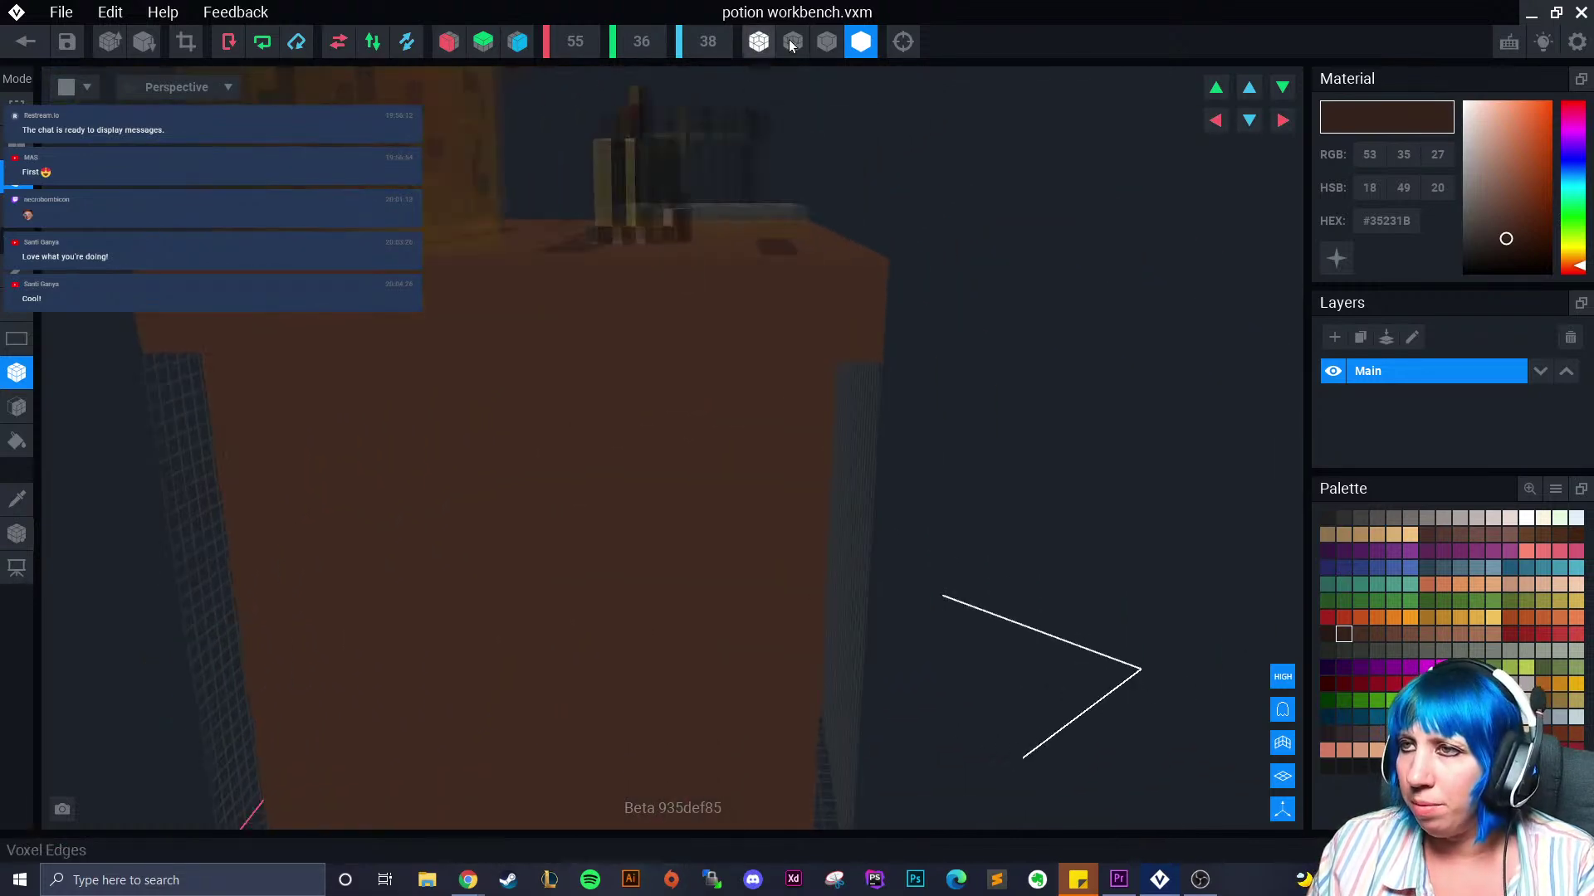
{"action": "left_click", "coordinate": [826, 42]}
{"action": "left_click_drag", "start_coordinate": [410, 290], "coordinate": [408, 317]}
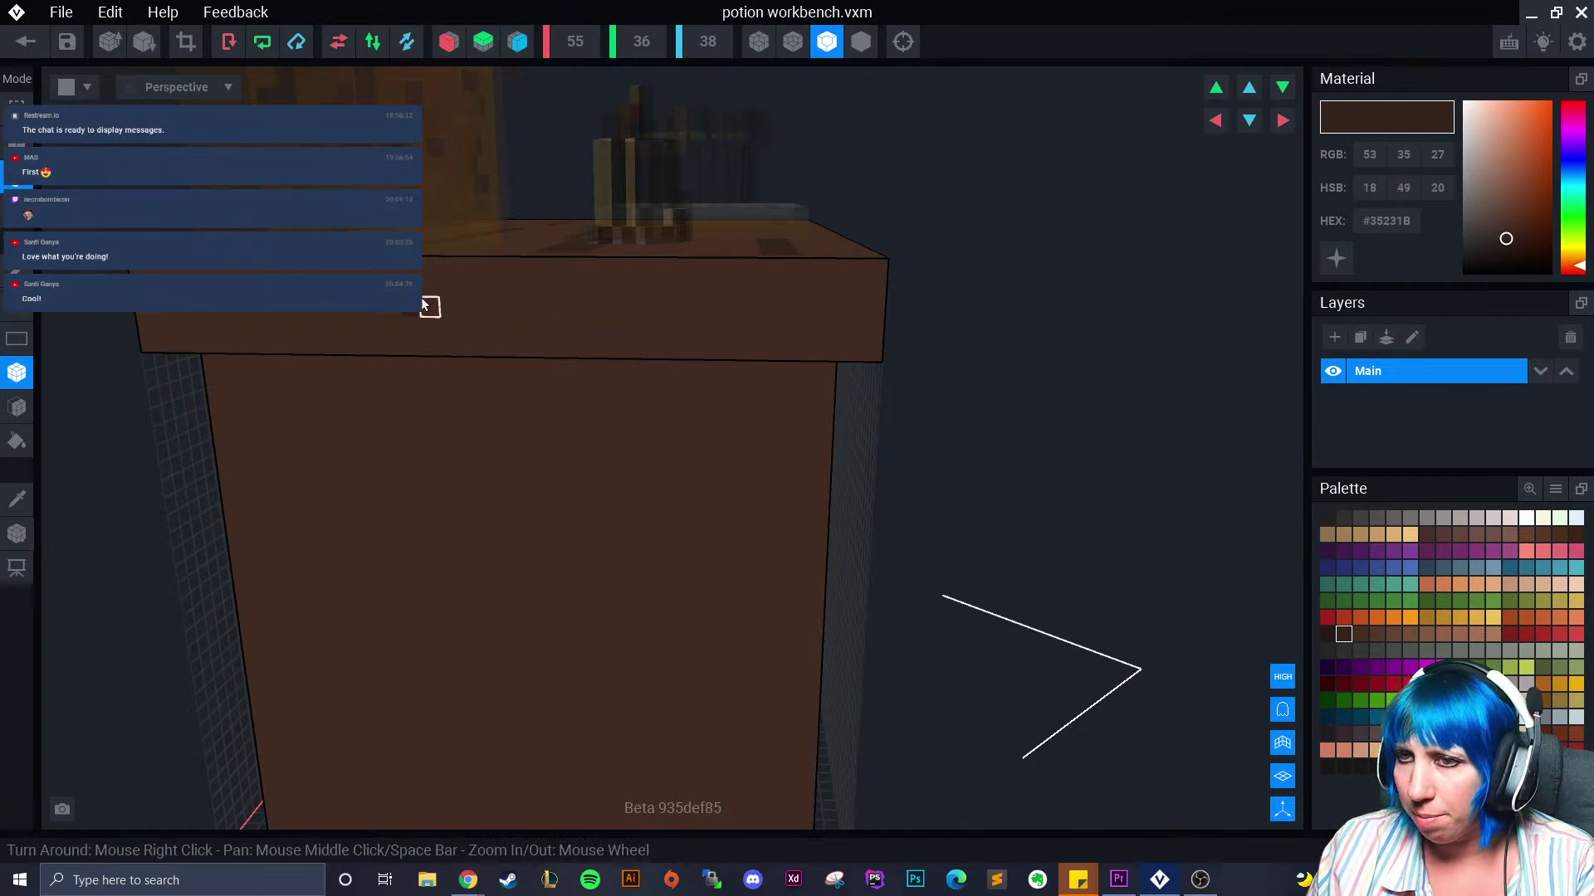
{"action": "left_click_drag", "start_coordinate": [527, 272], "coordinate": [549, 328]}
{"action": "left_click_drag", "start_coordinate": [692, 288], "coordinate": [708, 330]}
Paint matching #35231B grain streaks of varied length on the opposite side of the tabletop slab
{"action": "middle_click_drag", "start_coordinate": [682, 714], "coordinate": [696, 281]}
{"action": "right_click_drag", "start_coordinate": [697, 286], "coordinate": [638, 390]}
{"action": "right_click_drag", "start_coordinate": [726, 441], "coordinate": [644, 570]}
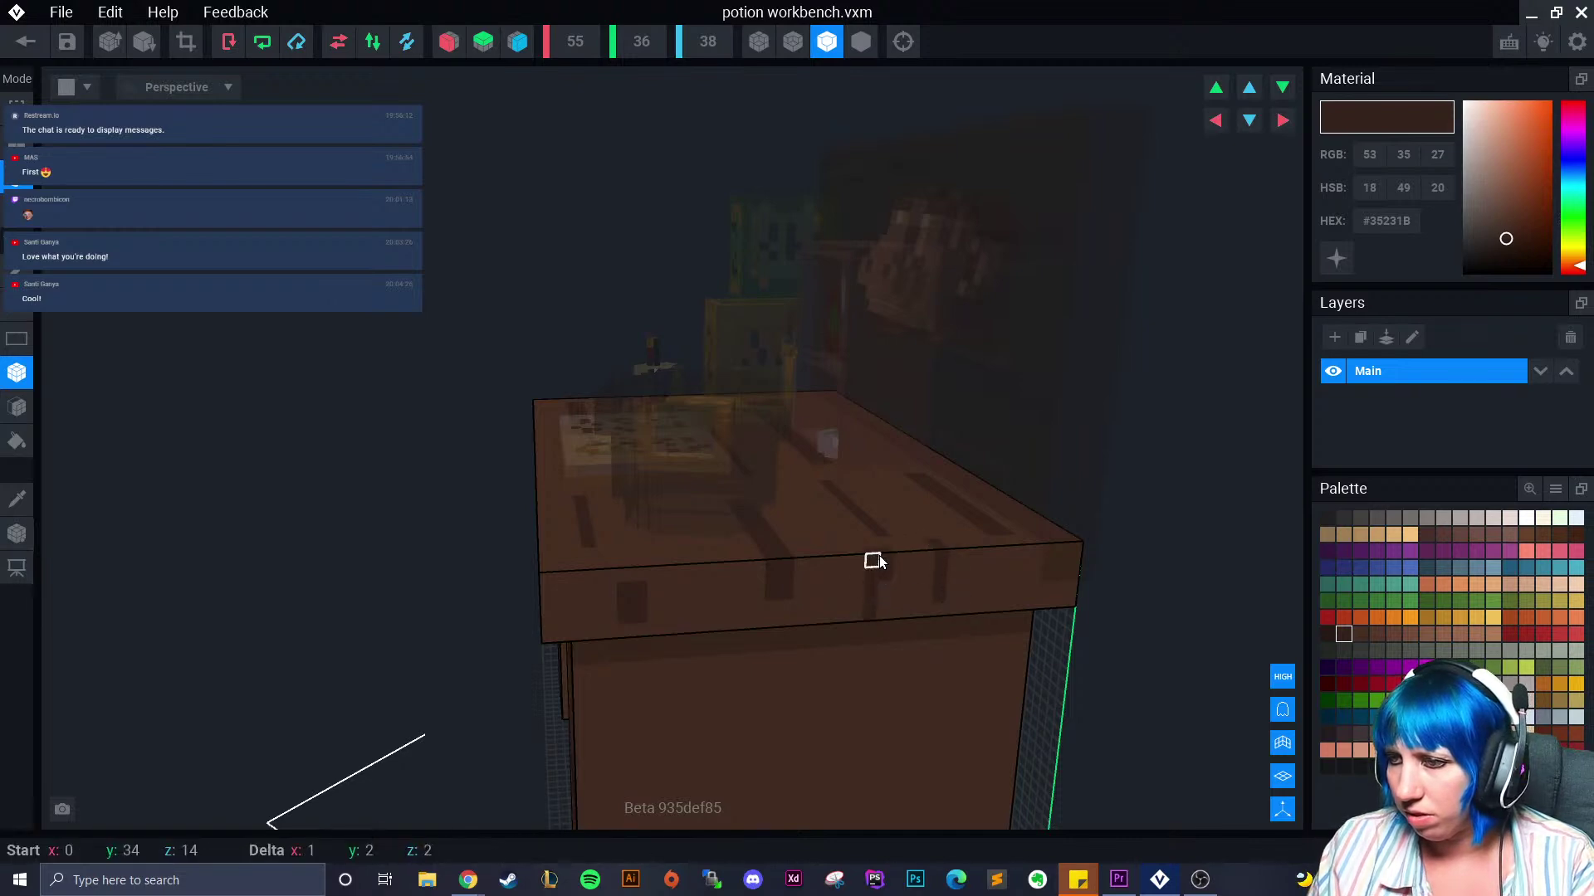
{"action": "mouse_move", "coordinate": [604, 522]}
{"action": "right_mouse_down"}
{"action": "mouse_move", "coordinate": [648, 498]}
{"action": "mouse_move", "coordinate": [672, 545]}
{"action": "mouse_move", "coordinate": [598, 605]}
{"action": "mouse_move", "coordinate": [601, 502]}
{"action": "mouse_move", "coordinate": [616, 508]}
{"action": "mouse_move", "coordinate": [605, 530]}
{"action": "right_mouse_up"}
Enable X-axis mirroring and paint a one-voxel-wide rectangular frame in #35231B on the cabinet's side wall
{"action": "scroll", "coordinate": [616, 508], "scroll_direction": "up", "scroll_amount": 3}
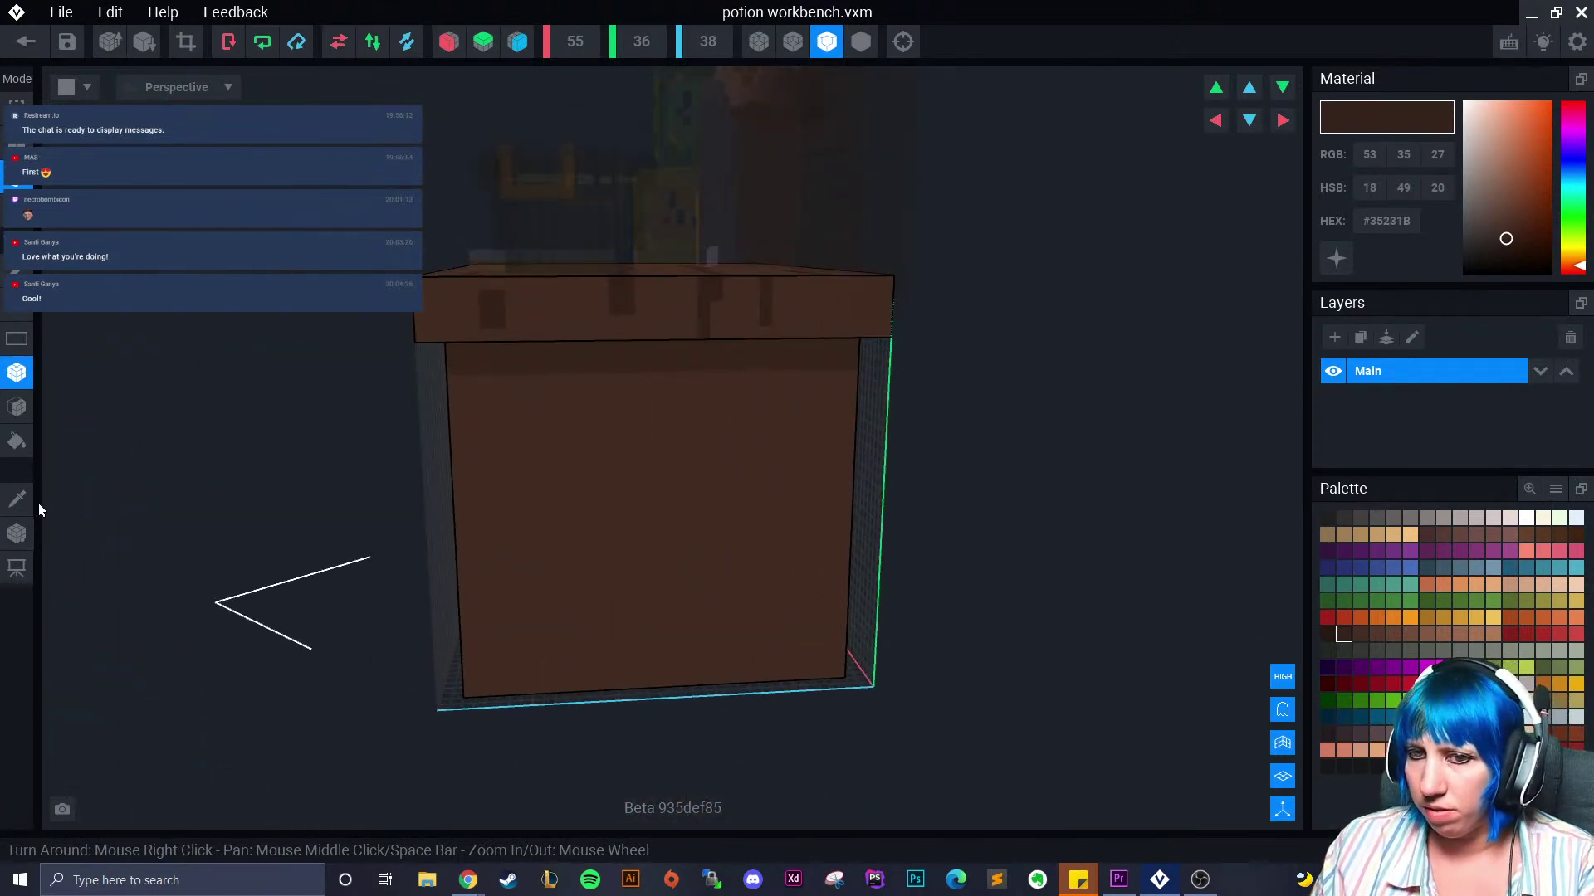
{"action": "left_click", "coordinate": [17, 499]}
{"action": "right_click_drag", "start_coordinate": [440, 531], "coordinate": [571, 440]}
{"action": "left_click", "coordinate": [460, 529]}
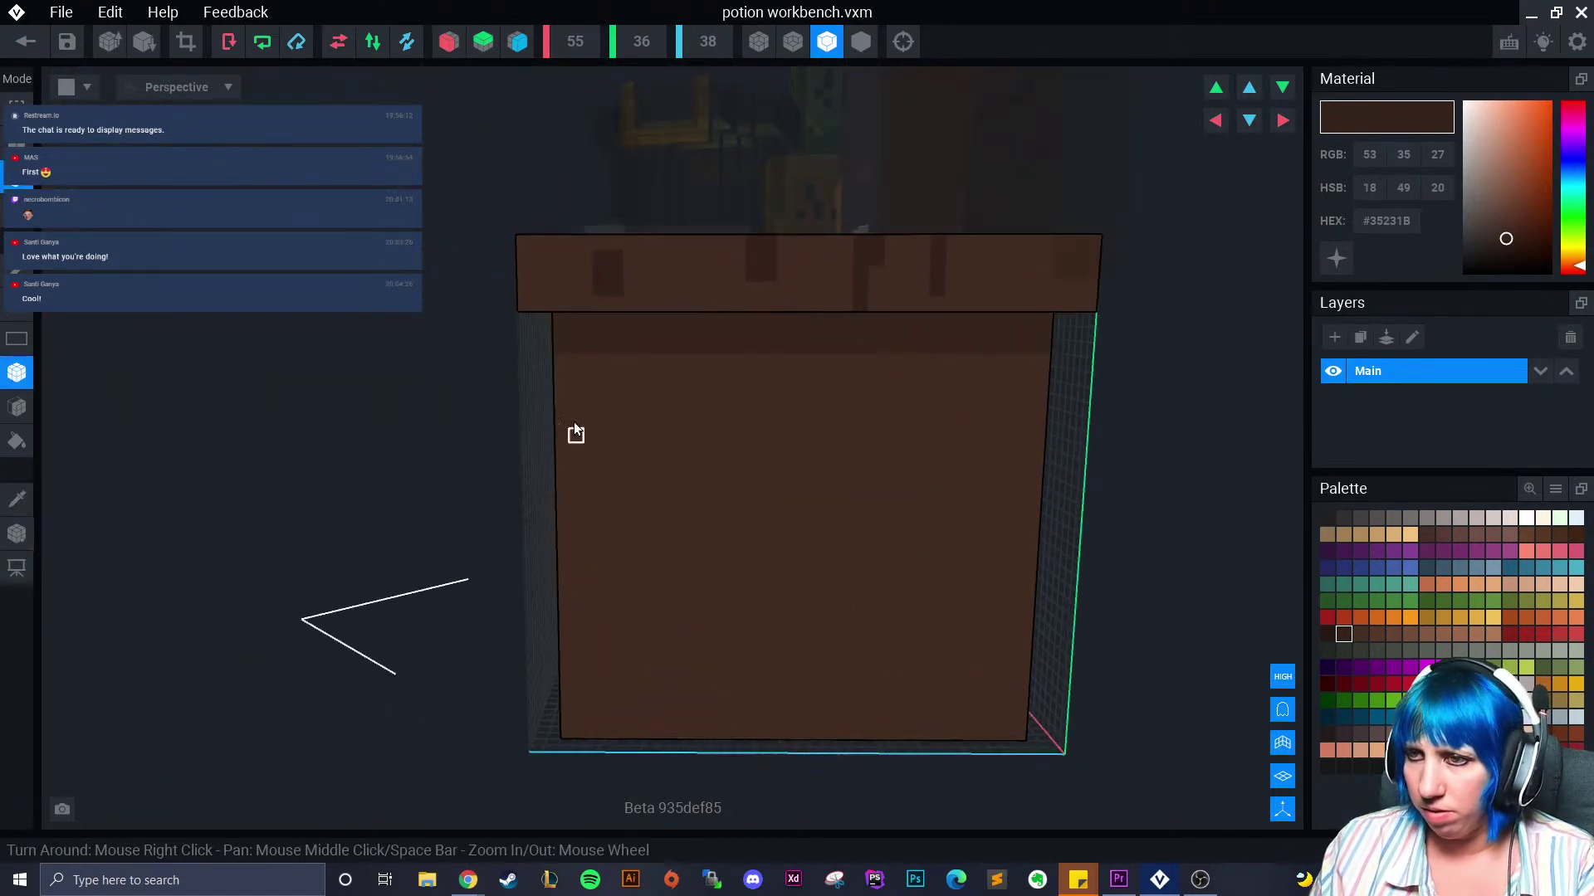
{"action": "left_click", "coordinate": [448, 41]}
{"action": "left_click_drag", "start_coordinate": [634, 420], "coordinate": [624, 680]}
{"action": "right_click_drag", "start_coordinate": [624, 681], "coordinate": [561, 648]}
{"action": "left_click_drag", "start_coordinate": [460, 746], "coordinate": [715, 754]}
{"action": "right_click_drag", "start_coordinate": [715, 754], "coordinate": [730, 751]}
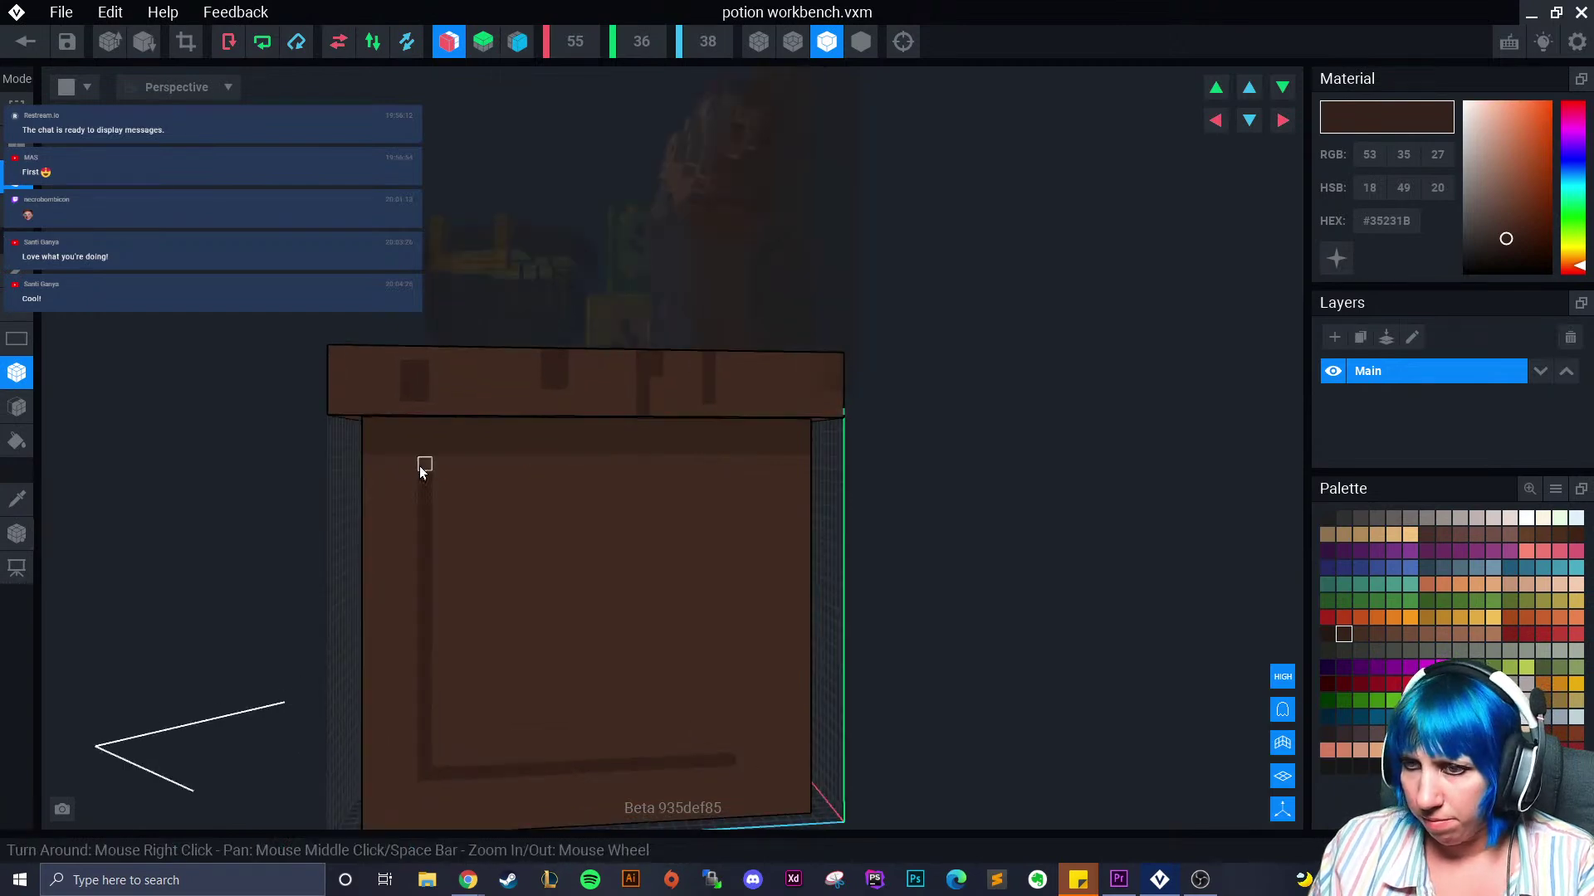
{"action": "left_click_drag", "start_coordinate": [425, 479], "coordinate": [741, 765]}
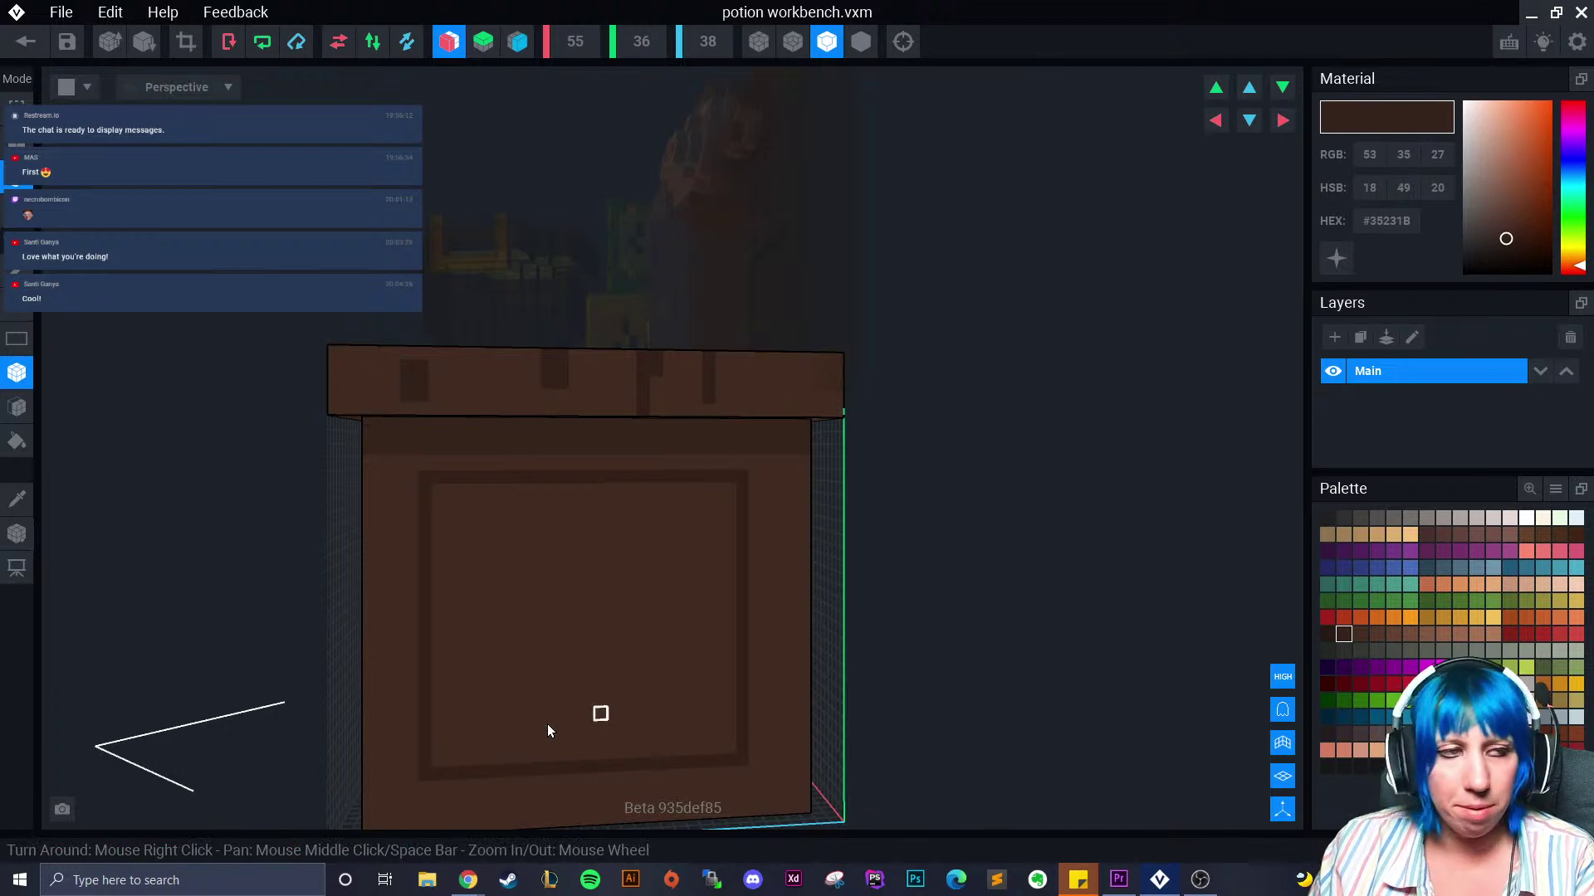
Add a shorter outer line of #35231B voxels along all four sides of the side wall's frame, leaving stepped corners
{"action": "right_click_drag", "start_coordinate": [601, 664], "coordinate": [586, 629]}
{"action": "left_click_drag", "start_coordinate": [488, 715], "coordinate": [730, 705]}
{"action": "scroll", "coordinate": [441, 618], "scroll_direction": "up", "scroll_amount": 3}
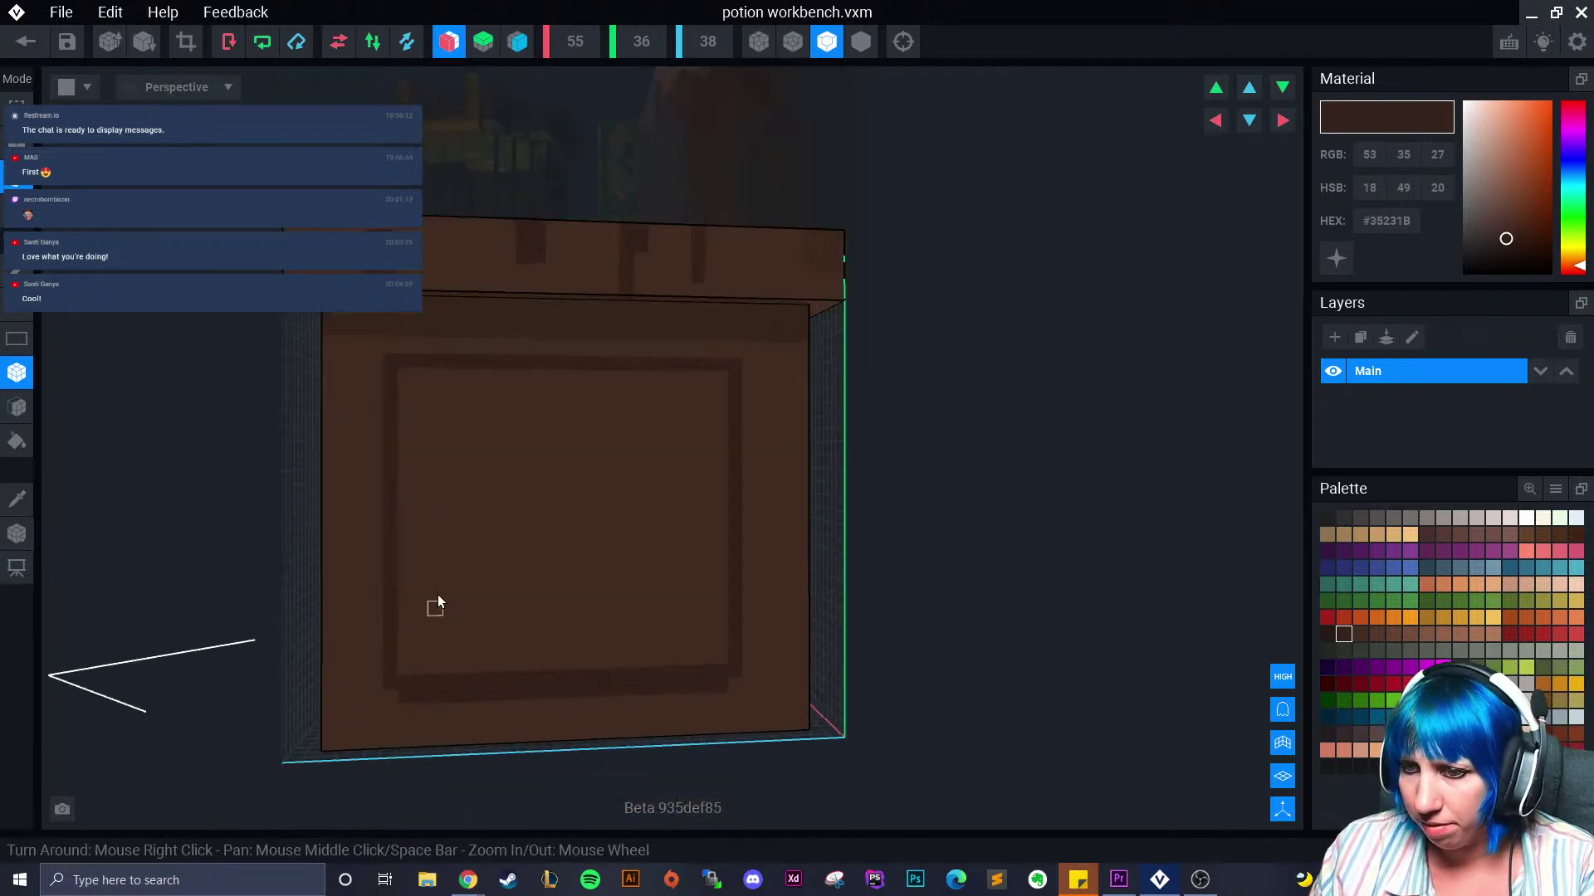
{"action": "left_click_drag", "start_coordinate": [411, 357], "coordinate": [722, 353]}
{"action": "left_click_drag", "start_coordinate": [378, 384], "coordinate": [376, 669]}
{"action": "left_click_drag", "start_coordinate": [751, 381], "coordinate": [750, 658]}
Pick dark brown #261913 from the front cupboard door and fill the area inside the side wall's frame with the Face tool
{"action": "scroll", "coordinate": [551, 626], "scroll_direction": "down", "scroll_amount": 10}
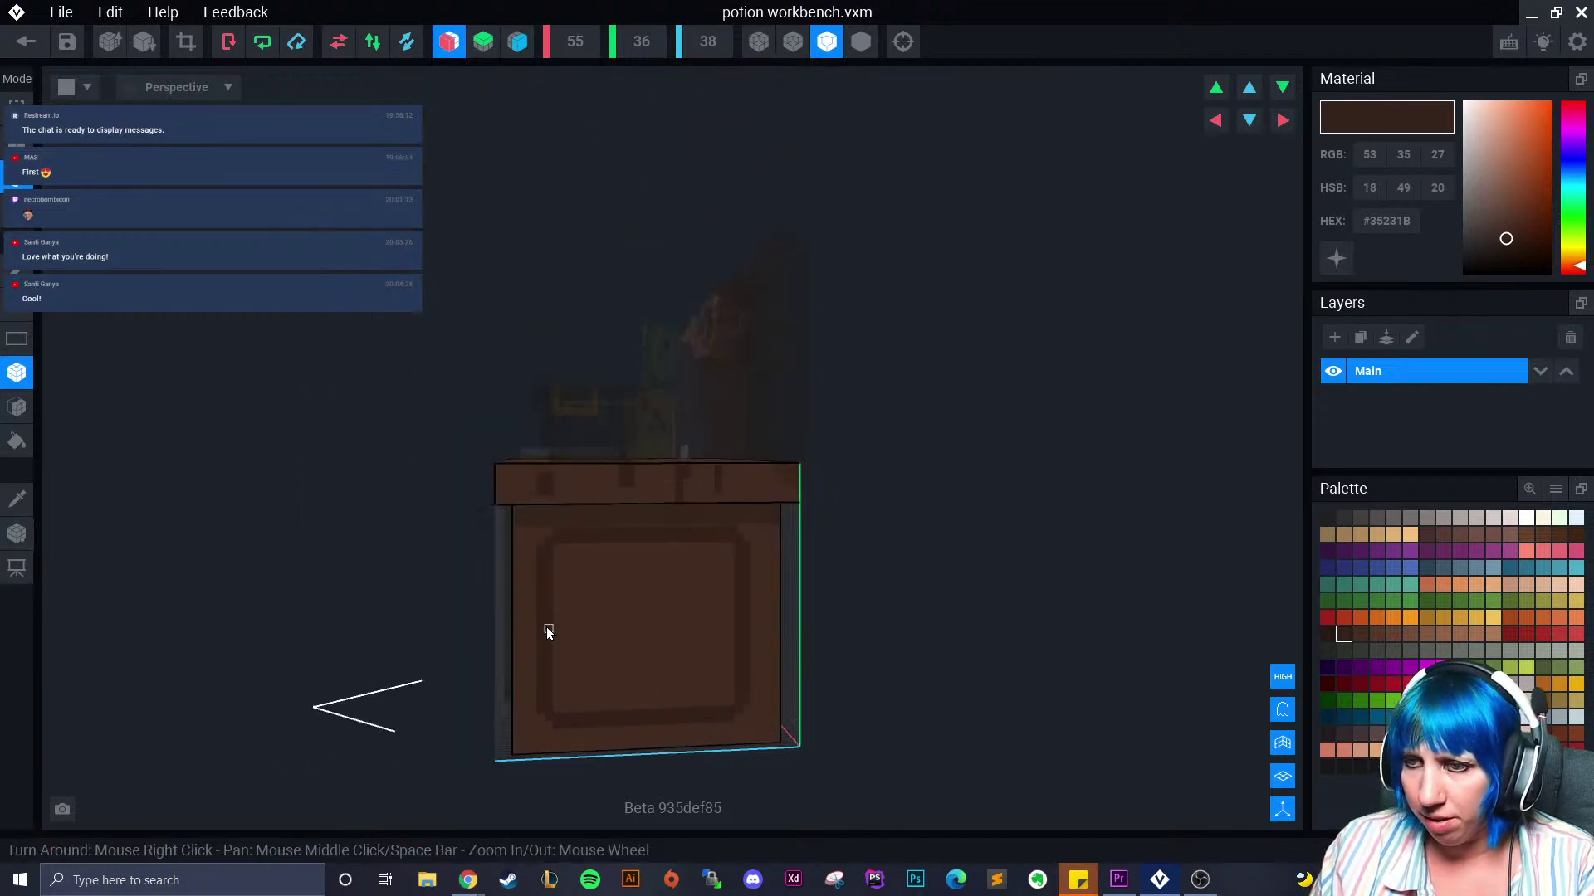
{"action": "left_click", "coordinate": [16, 498]}
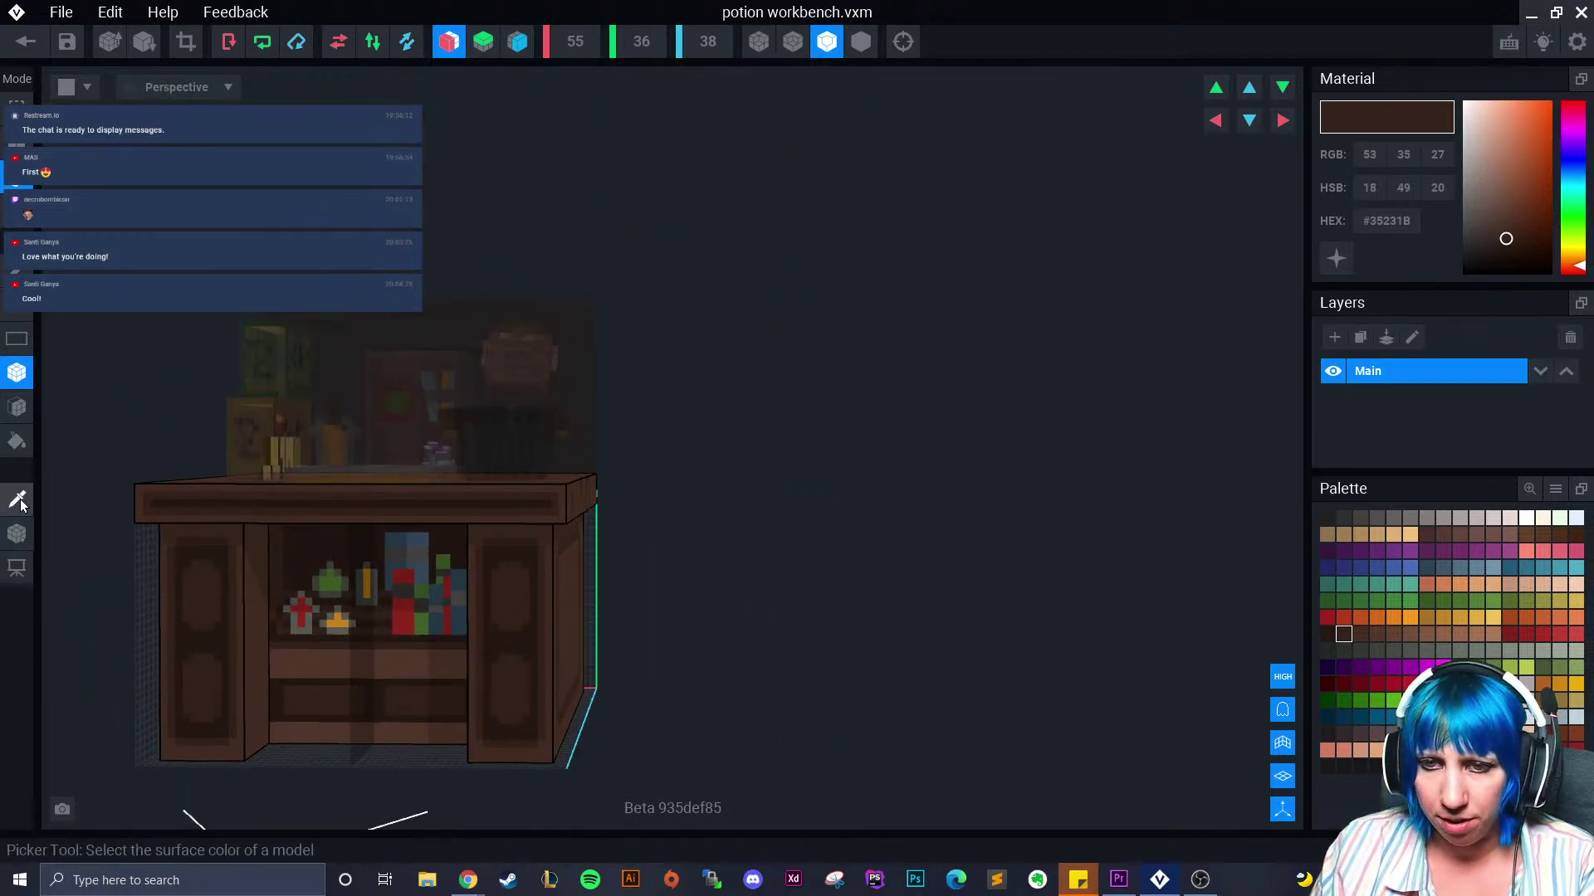
{"action": "left_click", "coordinate": [495, 560]}
{"action": "right_click_drag", "start_coordinate": [568, 573], "coordinate": [448, 606]}
{"action": "scroll", "coordinate": [571, 637], "scroll_direction": "up", "scroll_amount": 3}
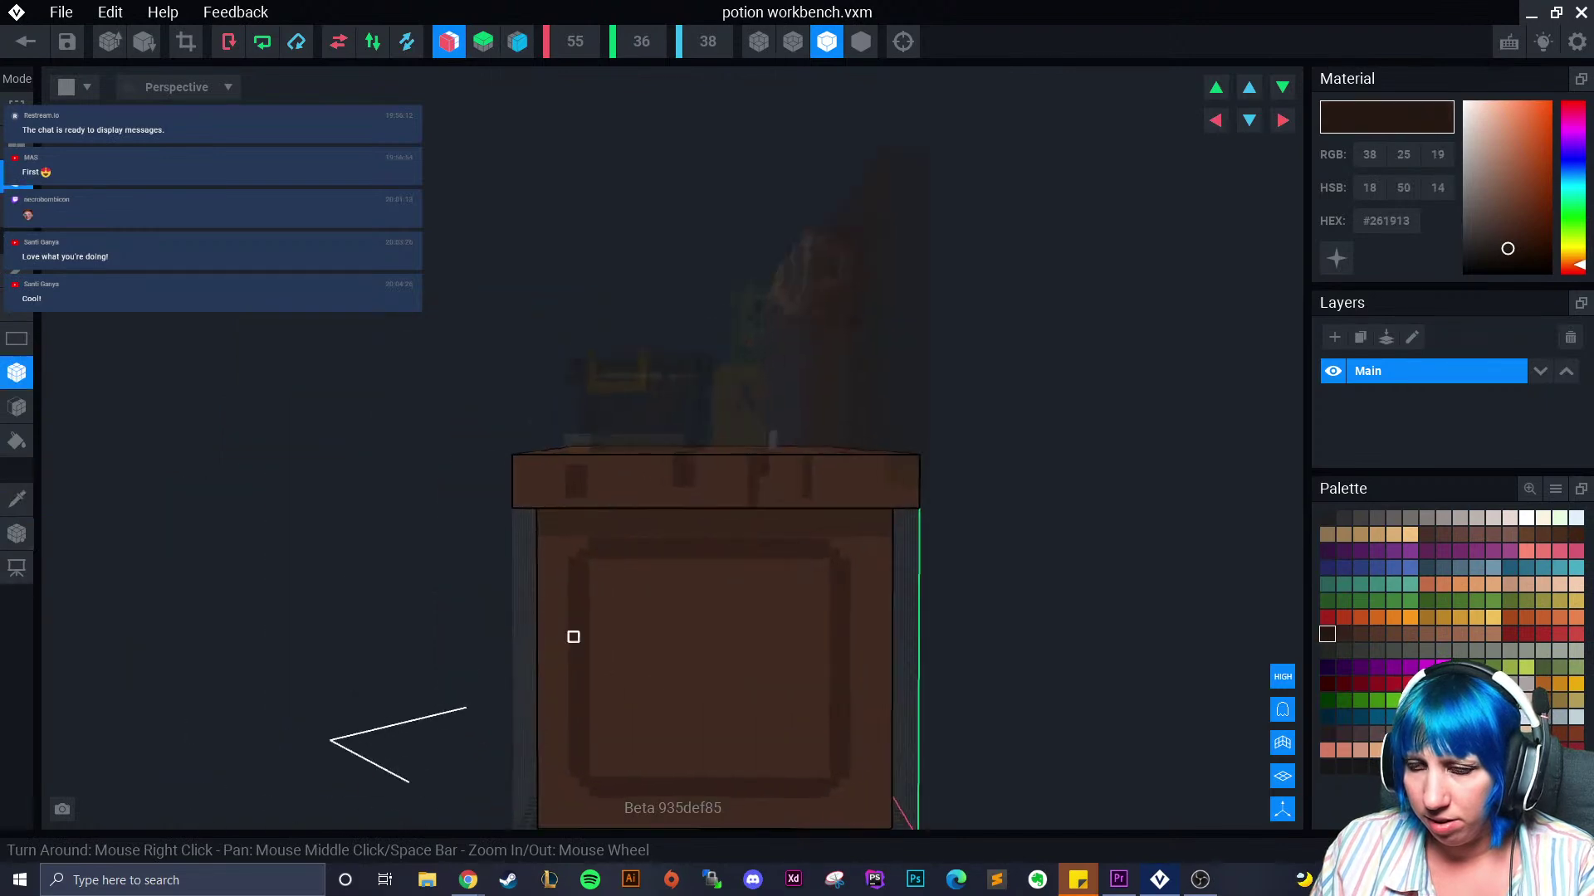
{"action": "middle_click_drag", "start_coordinate": [573, 639], "coordinate": [363, 540]}
{"action": "left_click", "coordinate": [16, 407]}
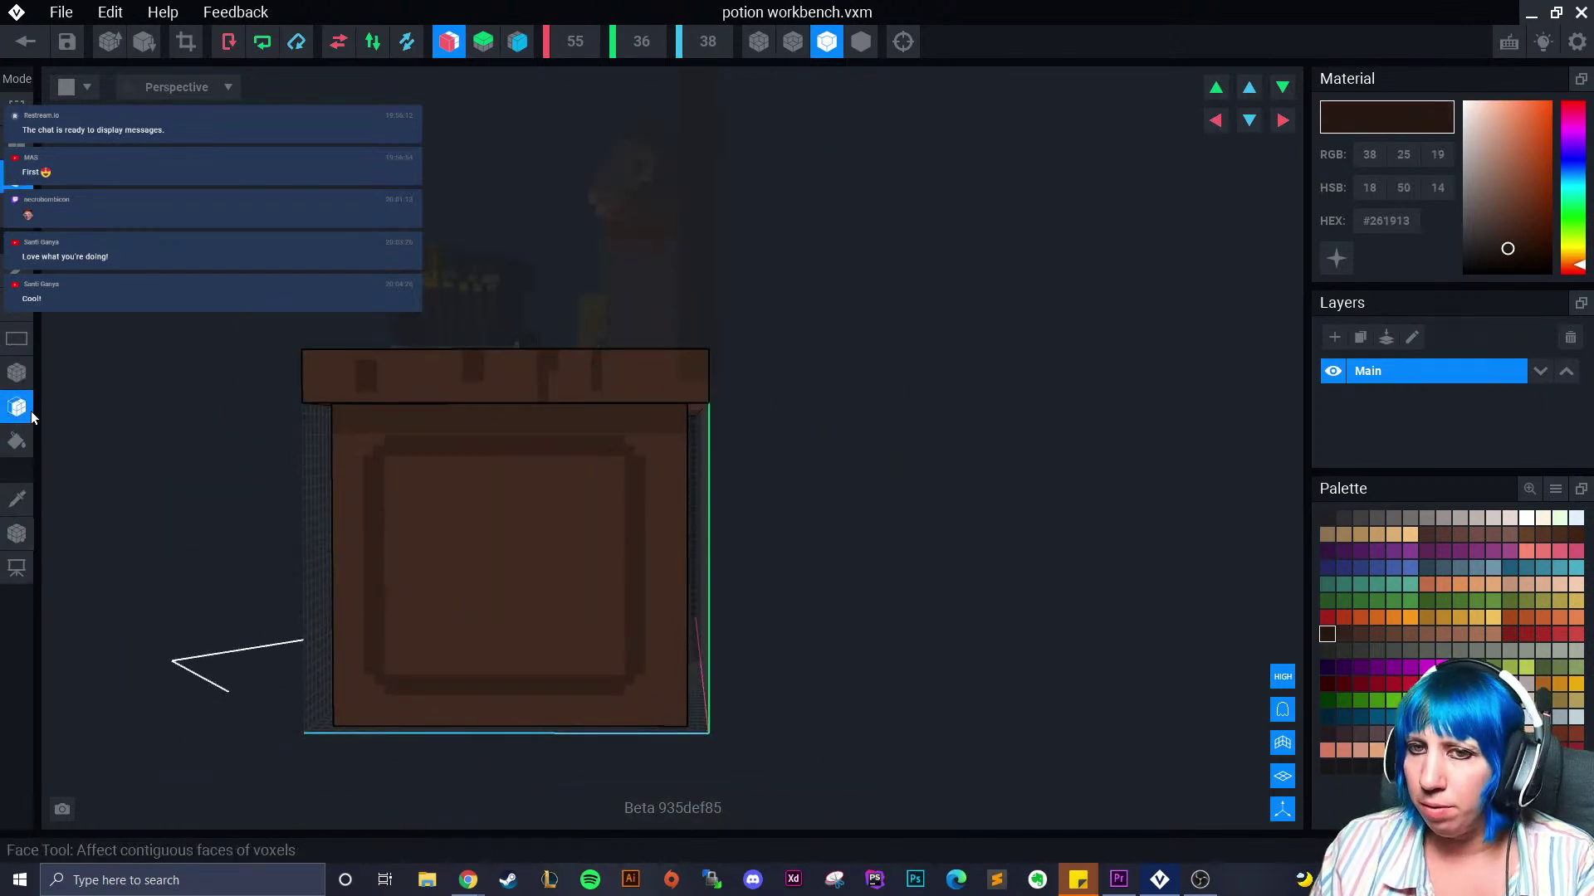
{"action": "left_click", "coordinate": [529, 587]}
Pick #35231B from the front cupboard door and paint two tall rectangles inside the side wall's dark panel
{"action": "left_click", "coordinate": [17, 498]}
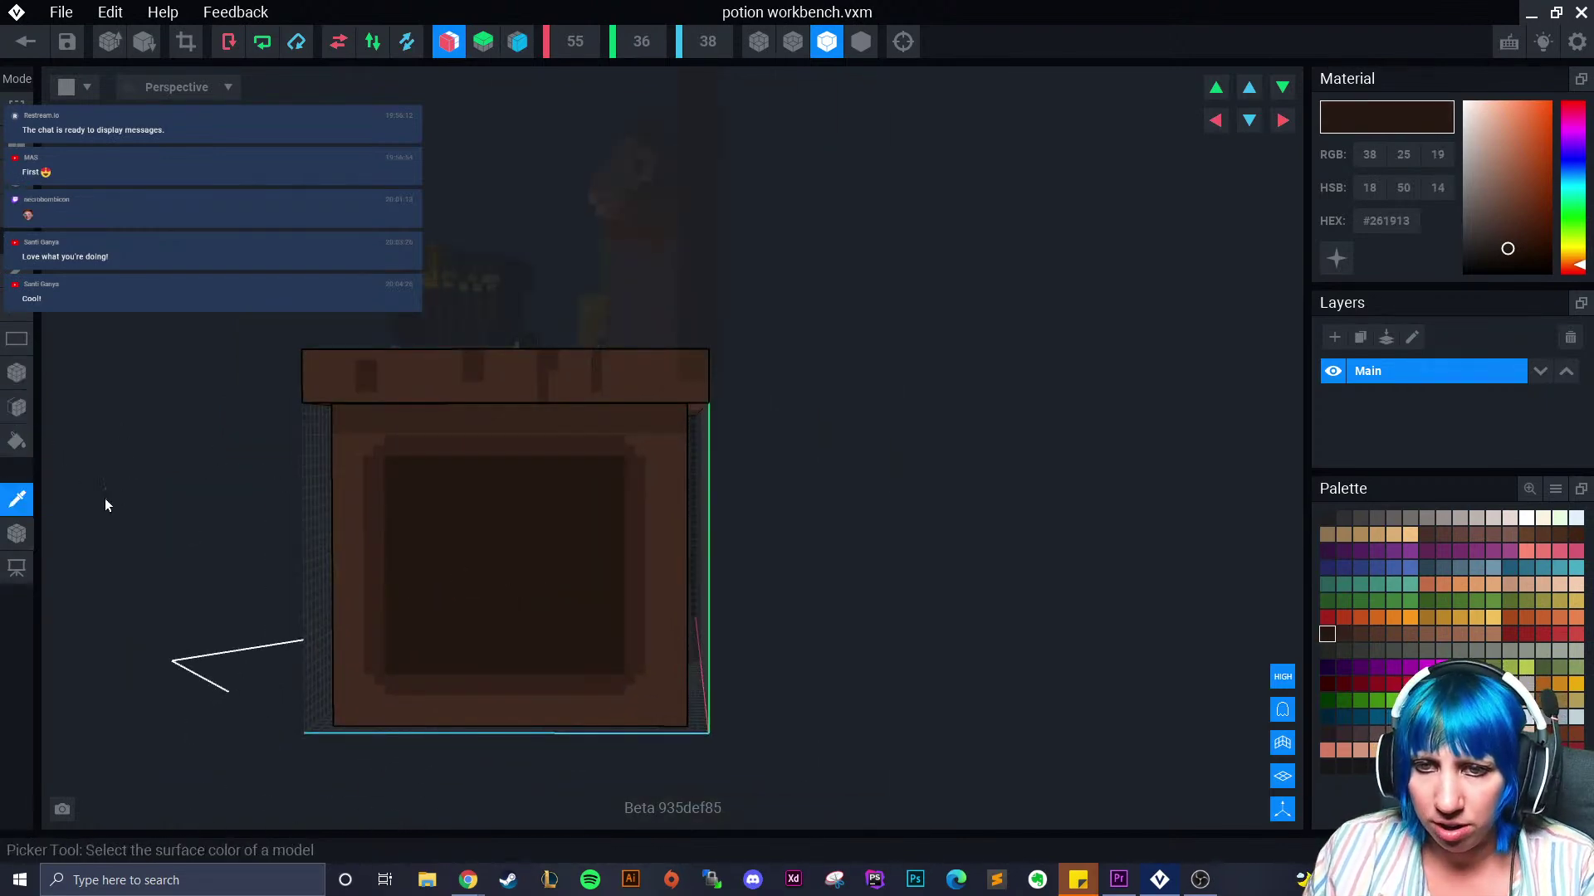
{"action": "right_click_drag", "start_coordinate": [365, 539], "coordinate": [485, 538]}
{"action": "left_click", "coordinate": [356, 505]}
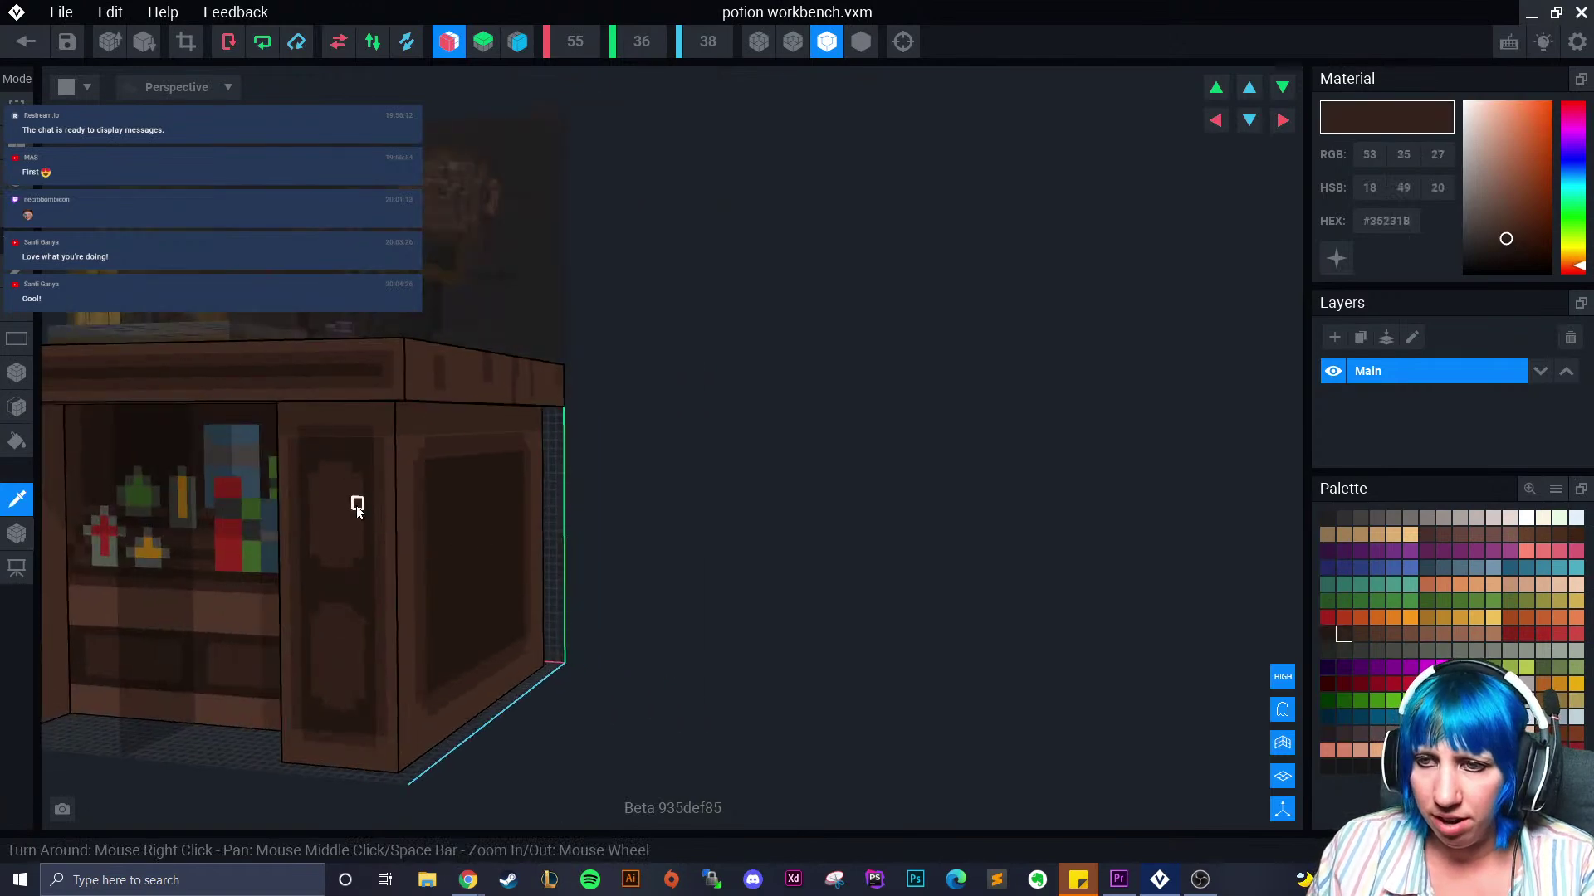
{"action": "left_click", "coordinate": [17, 371]}
{"action": "right_click_drag", "start_coordinate": [232, 403], "coordinate": [449, 569]}
{"action": "scroll", "coordinate": [464, 606], "scroll_direction": "up", "scroll_amount": 3}
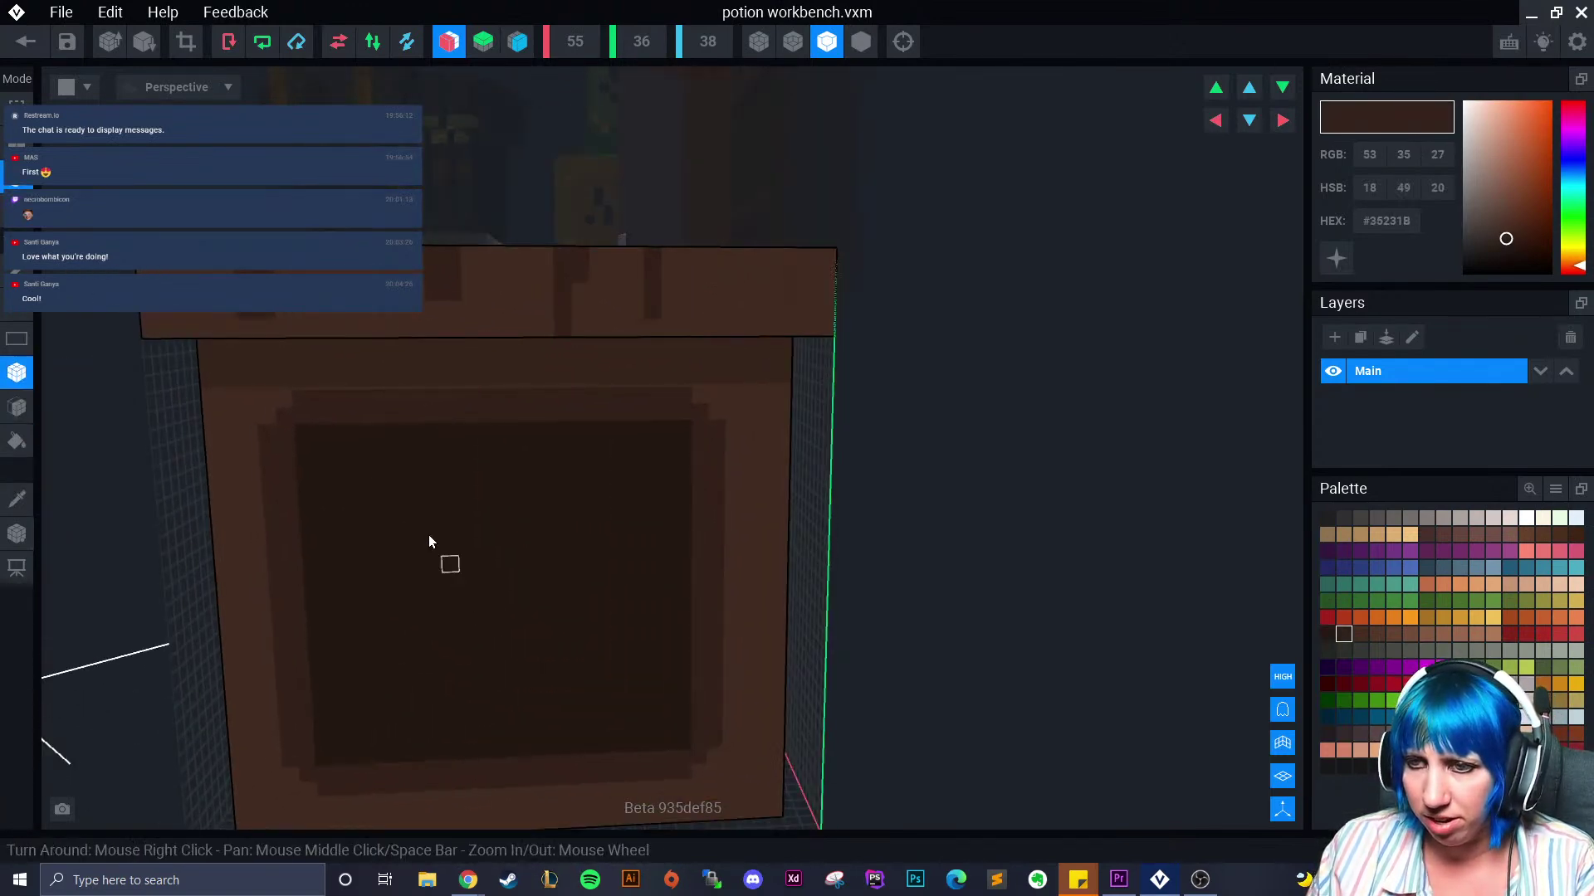
{"action": "left_click_drag", "start_coordinate": [341, 472], "coordinate": [445, 727]}
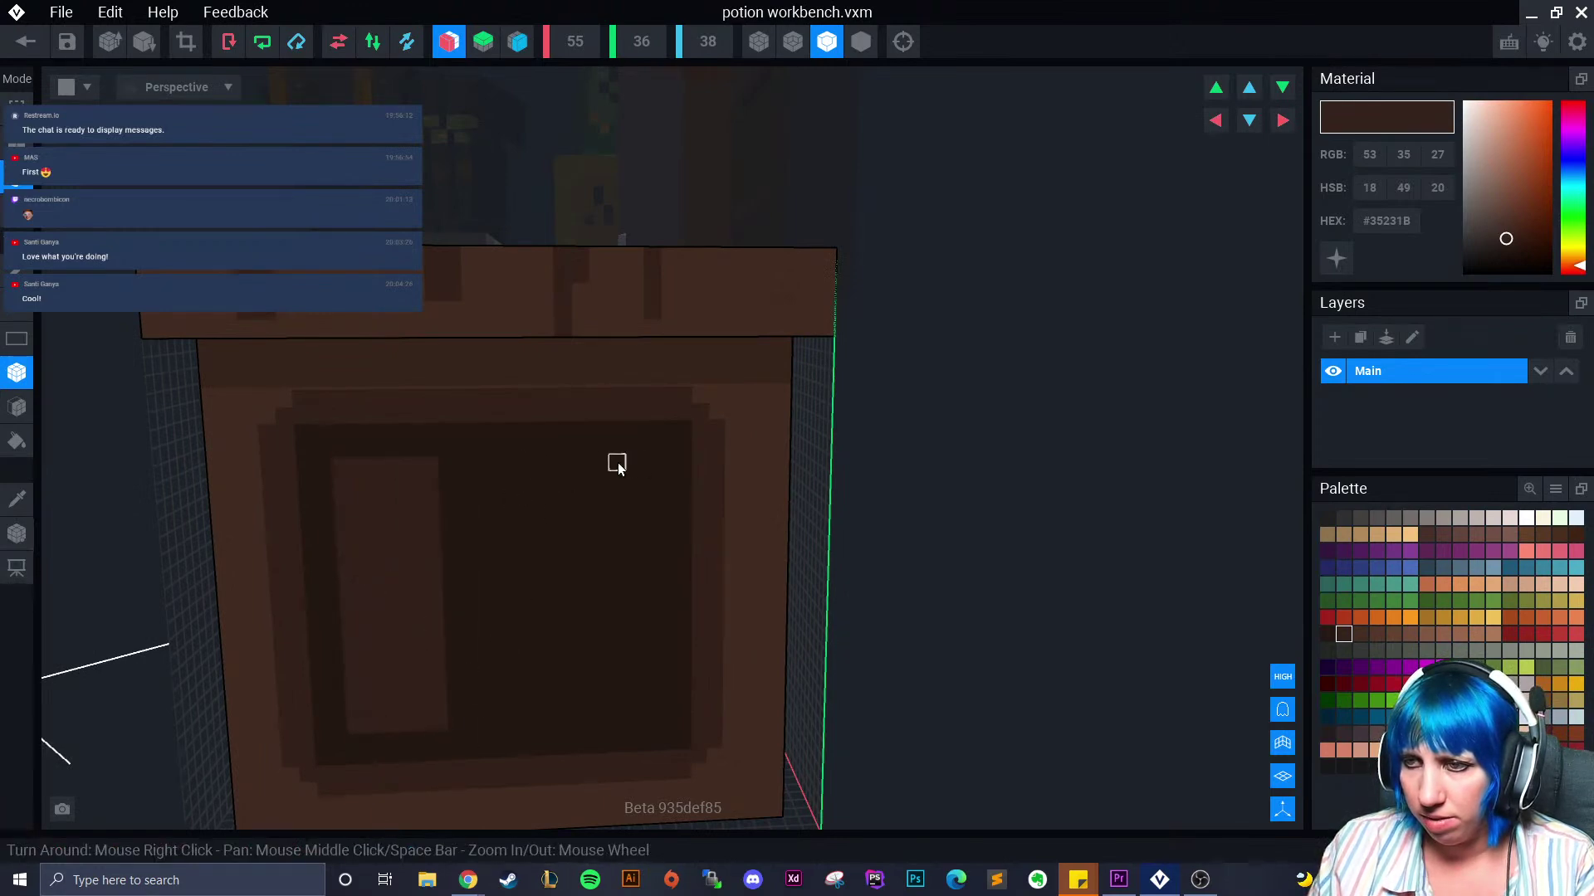
{"action": "left_click_drag", "start_coordinate": [653, 467], "coordinate": [554, 719]}
Add shorter #35231B lines along the edges of the side wall's two tall rectangles, leaving stepped corners
{"action": "left_click_drag", "start_coordinate": [358, 459], "coordinate": [441, 742]}
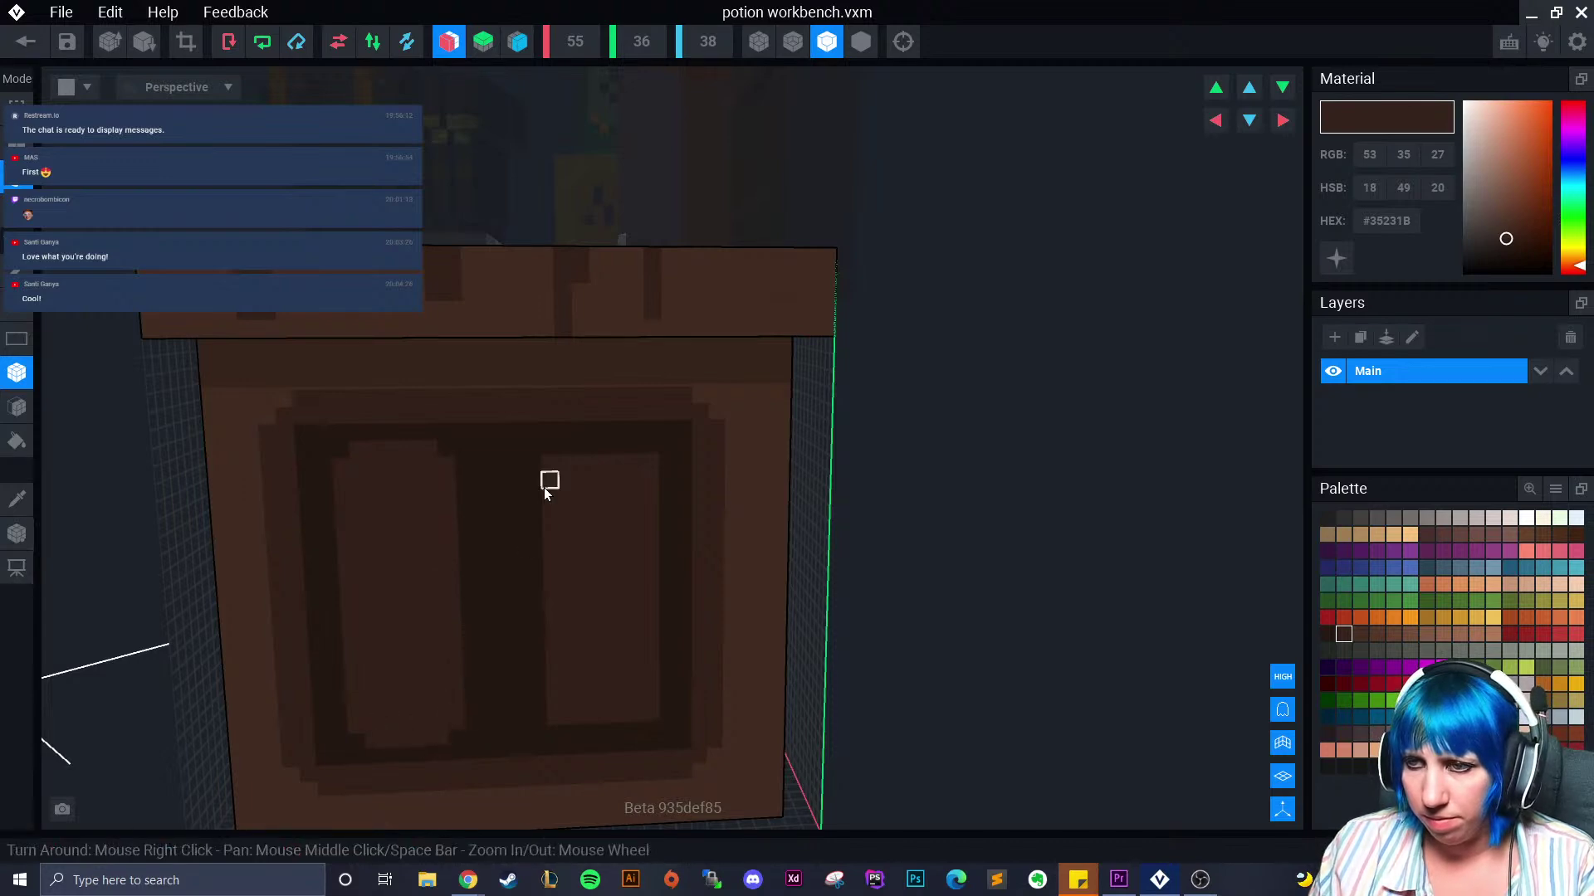
{"action": "left_click_drag", "start_coordinate": [560, 456], "coordinate": [637, 457]}
{"action": "middle_click_drag", "start_coordinate": [609, 702], "coordinate": [541, 541]}
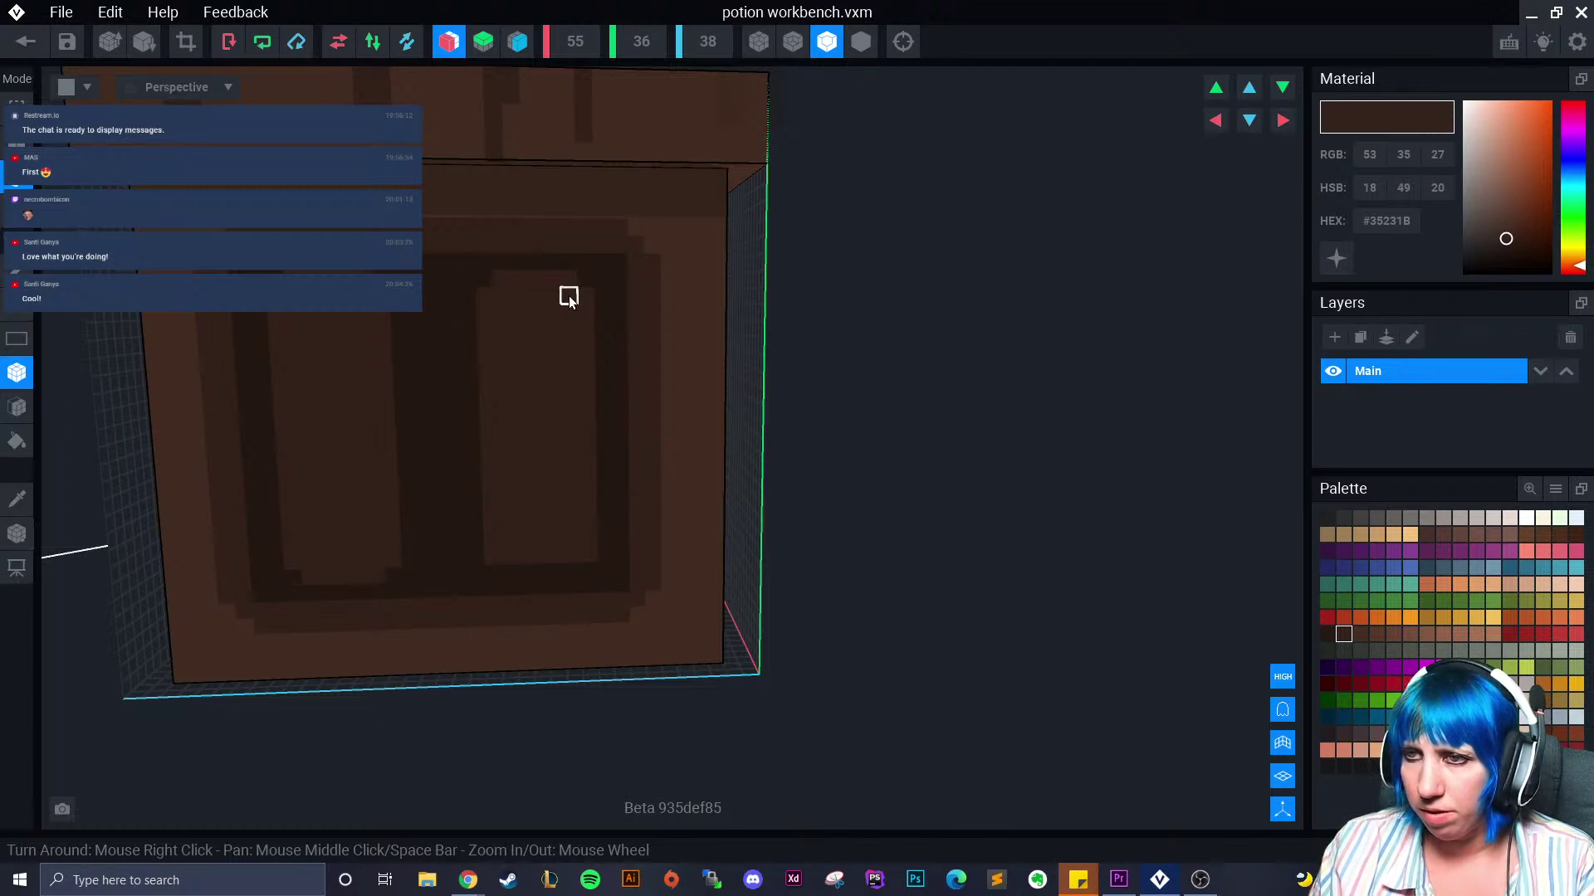
{"action": "left_click_drag", "start_coordinate": [511, 574], "coordinate": [586, 578]}
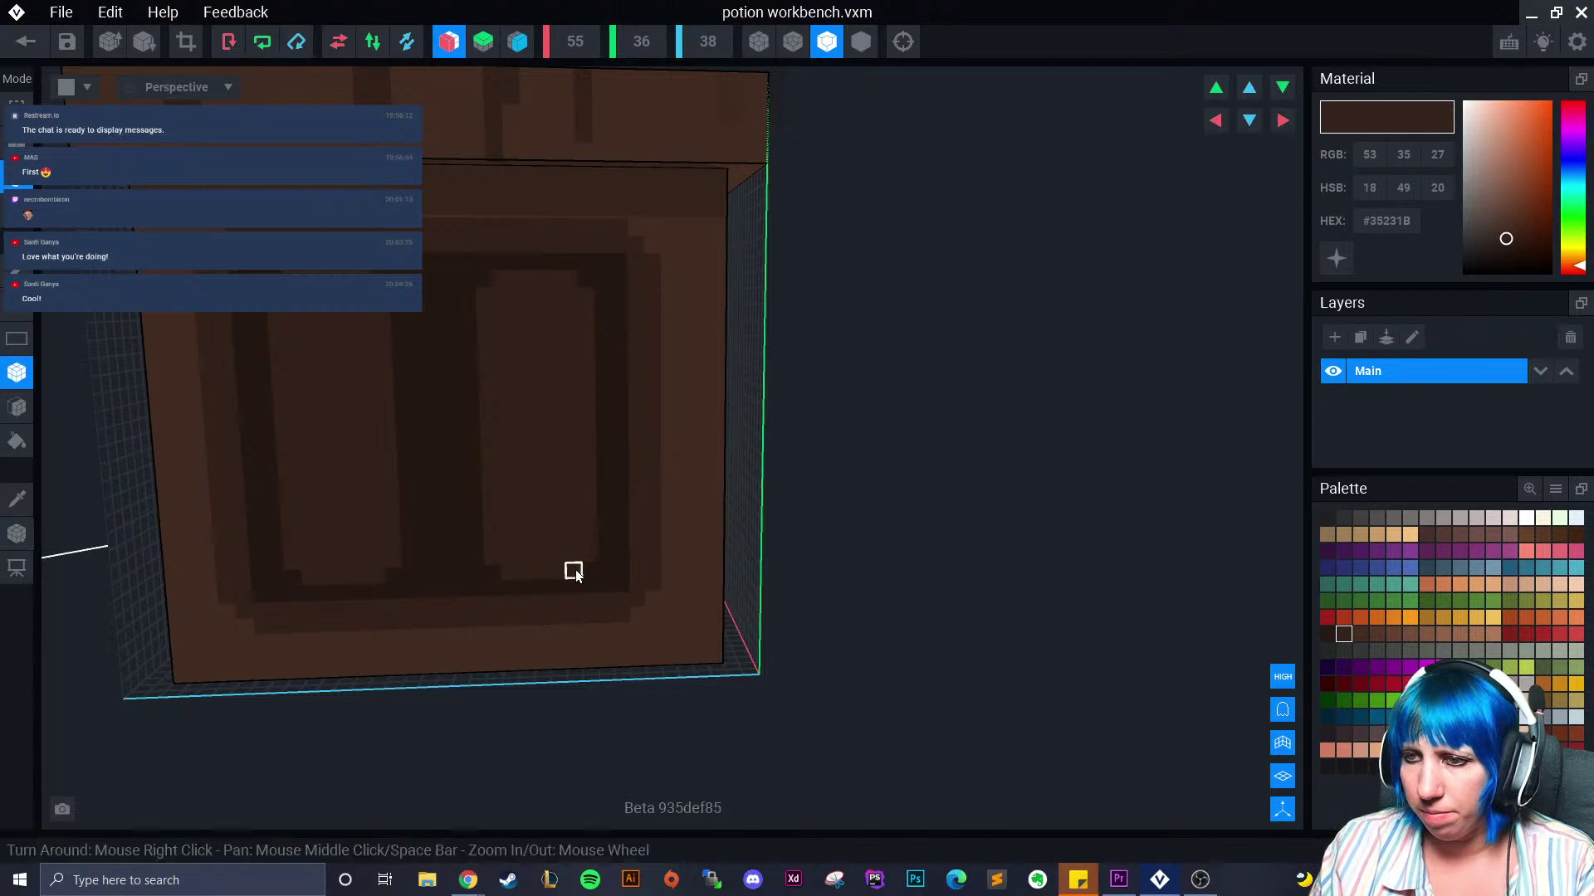
Pick #261913 from the side wall's panel and paint a large dark rectangle on the cabinet's back wall
{"action": "scroll", "coordinate": [488, 607], "scroll_direction": "down", "scroll_amount": 3}
{"action": "right_click_drag", "start_coordinate": [473, 444], "coordinate": [474, 444]}
{"action": "scroll", "coordinate": [496, 503], "scroll_direction": "down", "scroll_amount": 5}
{"action": "right_click_drag", "start_coordinate": [478, 562], "coordinate": [471, 440]}
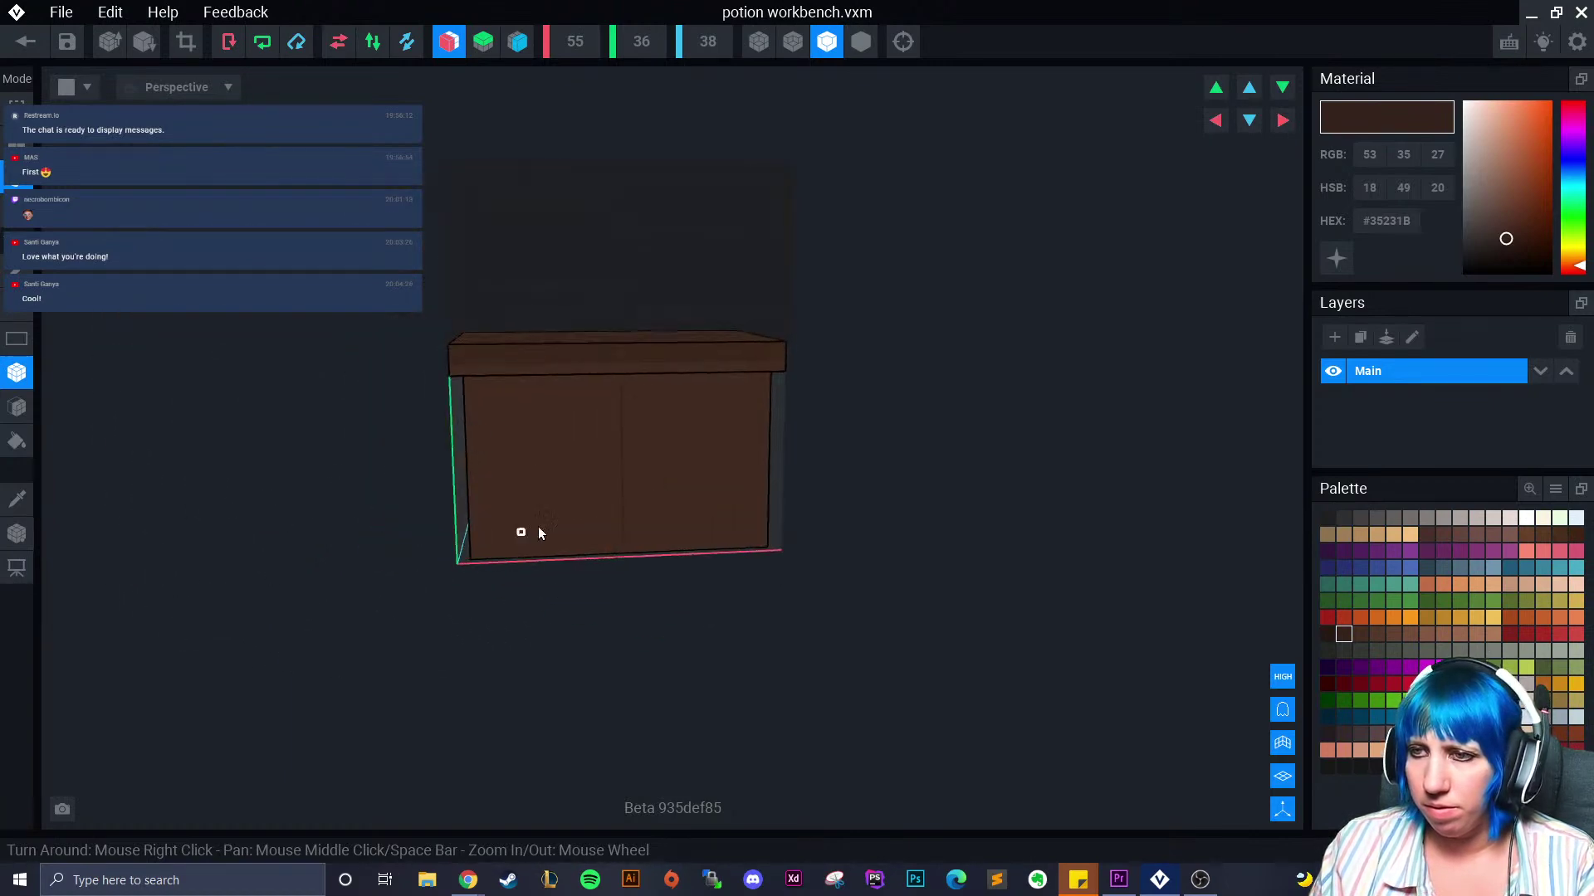
{"action": "scroll", "coordinate": [518, 527], "scroll_direction": "up", "scroll_amount": 5}
{"action": "middle_click_drag", "start_coordinate": [503, 464], "coordinate": [246, 439]}
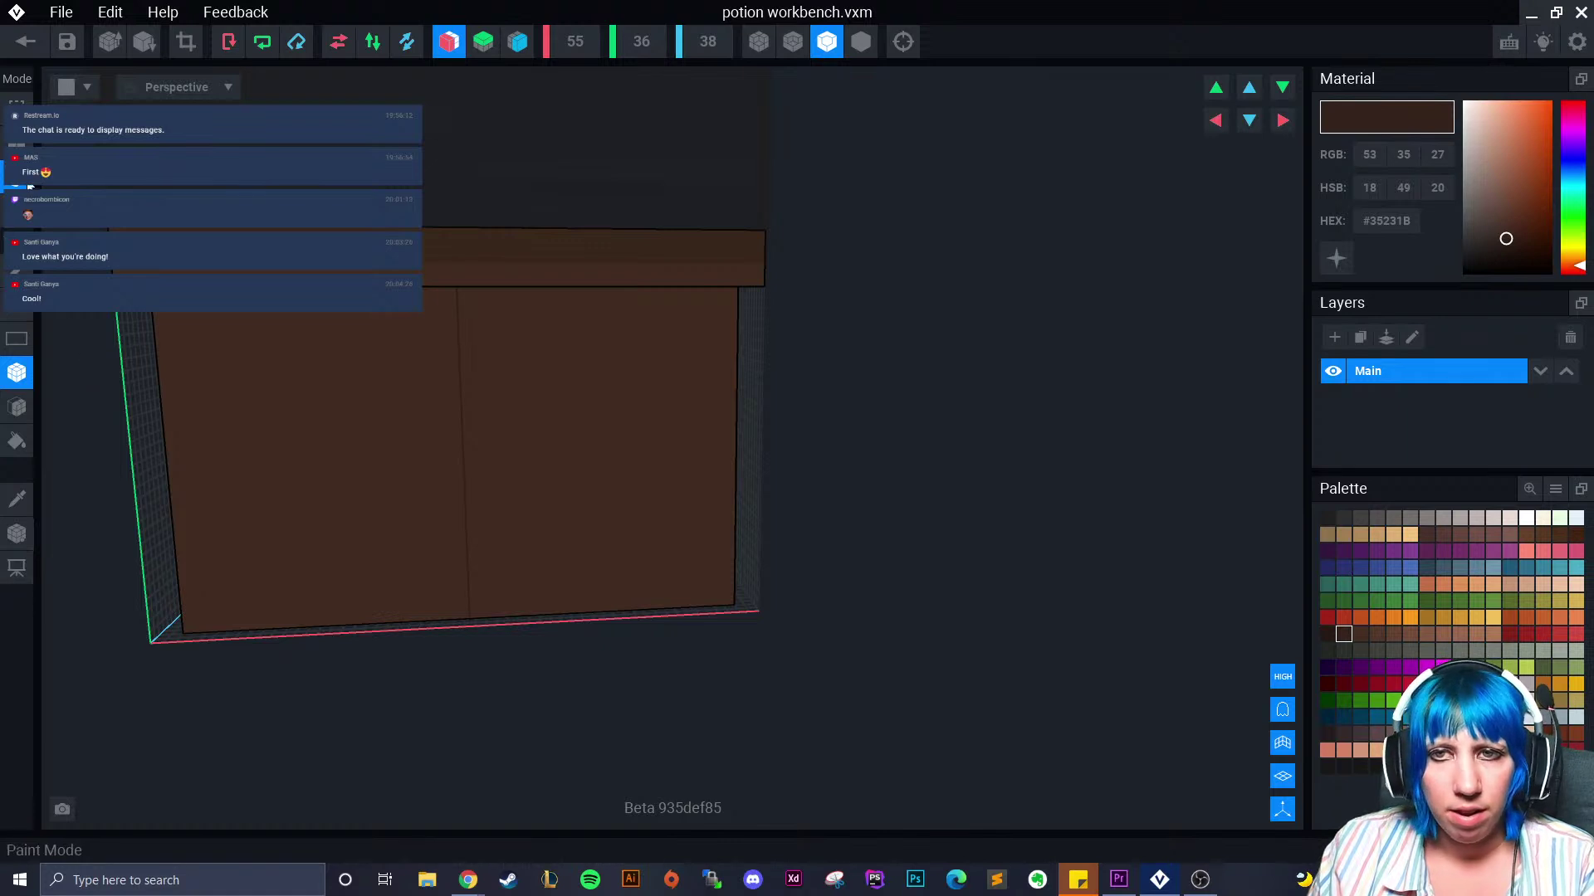
{"action": "left_click", "coordinate": [16, 498]}
{"action": "mouse_move", "coordinate": [320, 502]}
{"action": "right_mouse_down"}
{"action": "mouse_move", "coordinate": [472, 440]}
{"action": "mouse_move", "coordinate": [509, 484]}
{"action": "mouse_move", "coordinate": [568, 512]}
{"action": "right_mouse_up"}
{"action": "left_click", "coordinate": [481, 440]}
{"action": "scroll", "coordinate": [568, 512], "scroll_direction": "up", "scroll_amount": 3}
{"action": "middle_click_drag", "start_coordinate": [568, 512], "coordinate": [462, 491]}
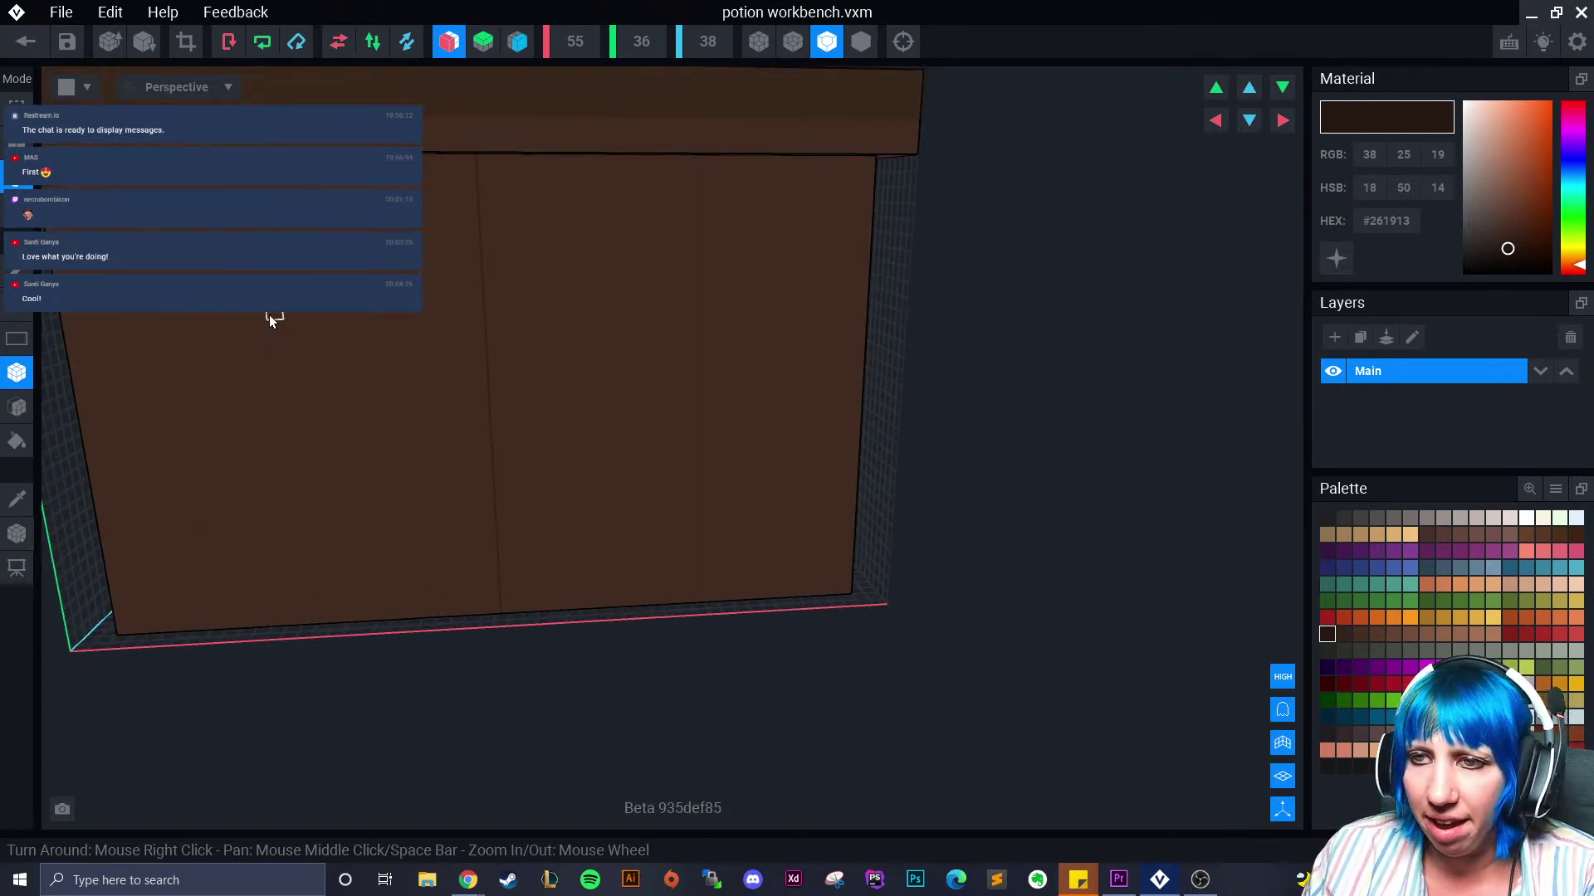
{"action": "scroll", "coordinate": [269, 315], "scroll_direction": "down", "scroll_amount": 4}
{"action": "right_click_drag", "start_coordinate": [402, 437], "coordinate": [450, 425]}
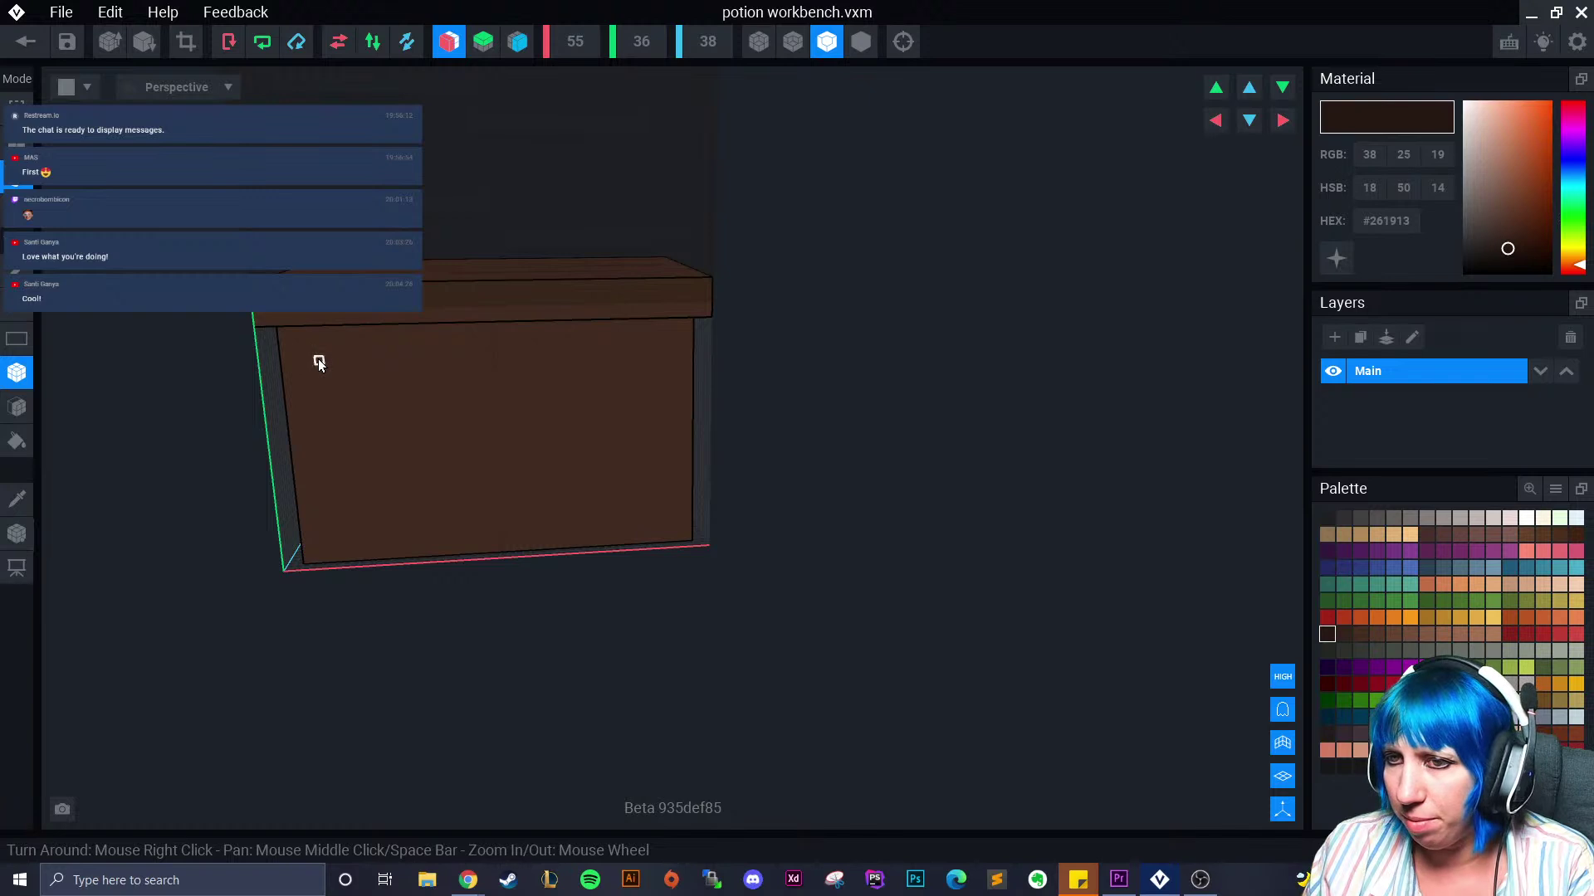
{"action": "left_click_drag", "start_coordinate": [331, 380], "coordinate": [540, 524]}
Select #35231B and paint a frame along all four sides of the back wall's dark rectangle
{"action": "scroll", "coordinate": [489, 525], "scroll_direction": "up", "scroll_amount": 2}
{"action": "left_click", "coordinate": [1345, 635]}
{"action": "left_click_drag", "start_coordinate": [324, 375], "coordinate": [580, 555]}
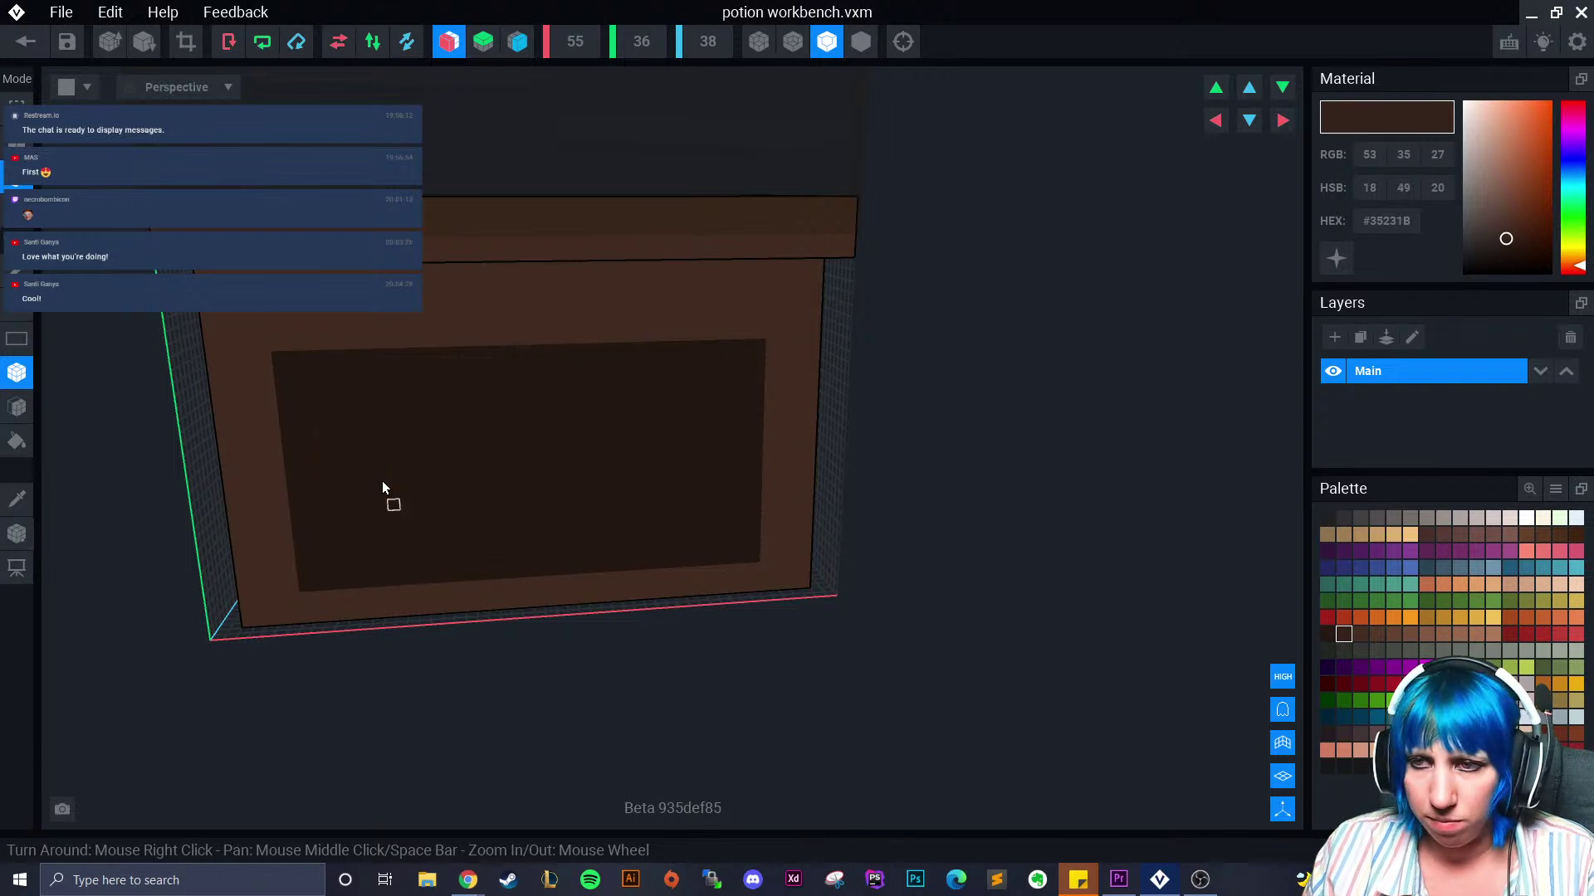
{"action": "left_click_drag", "start_coordinate": [265, 372], "coordinate": [292, 583]}
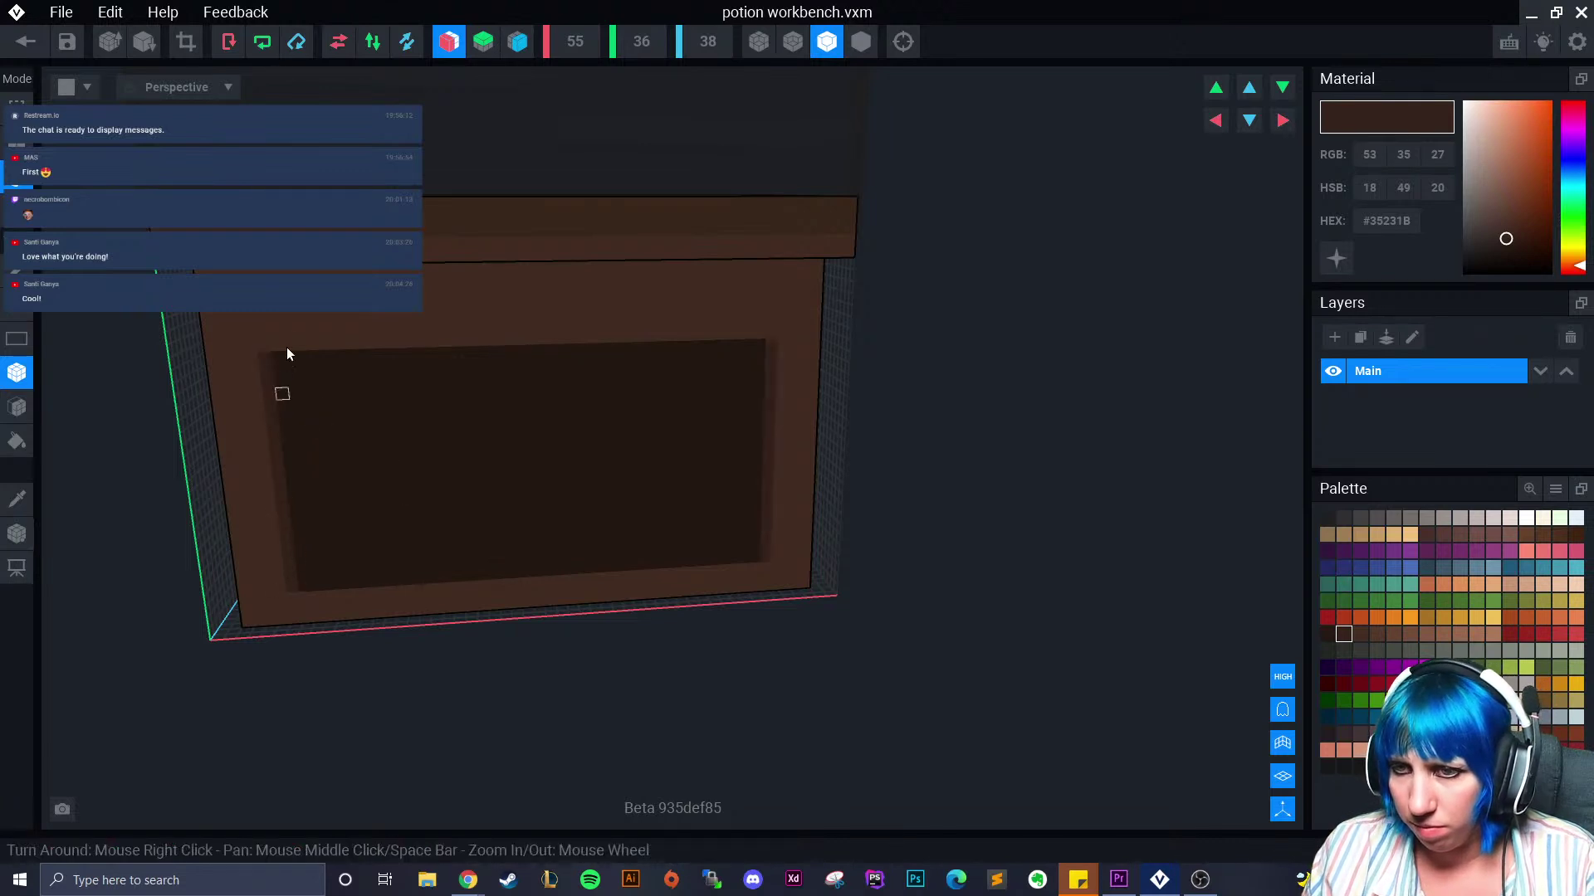
{"action": "left_click_drag", "start_coordinate": [273, 347], "coordinate": [693, 370]}
{"action": "left_click_drag", "start_coordinate": [304, 589], "coordinate": [711, 545]}
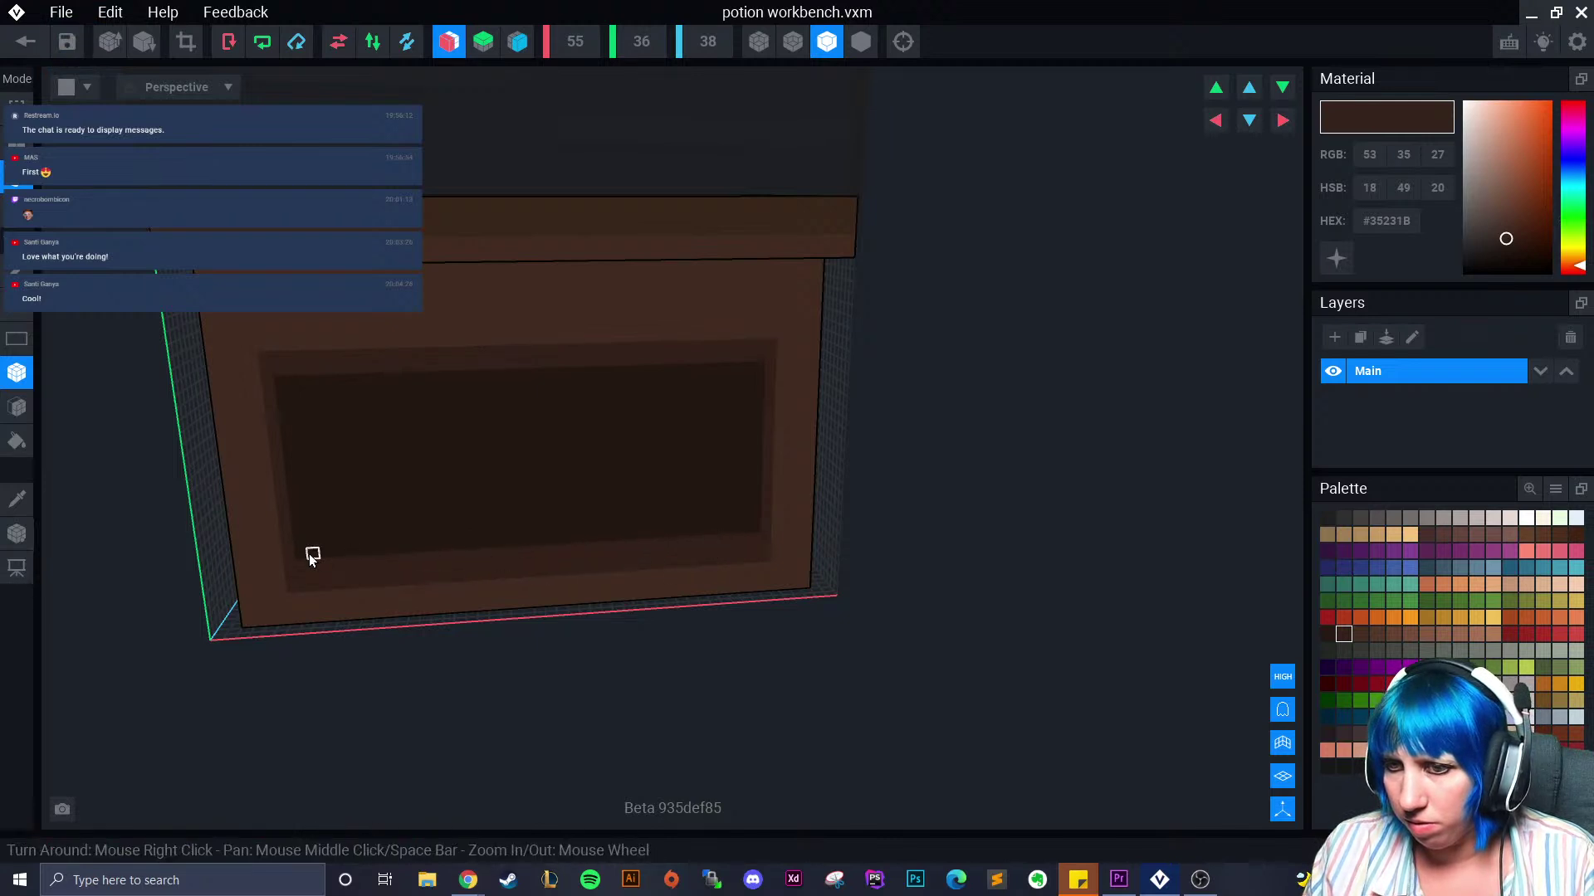
Paint a #35231B shelf ledge and an upright near each end inside the back wall's dark recess
{"action": "left_click_drag", "start_coordinate": [331, 555], "coordinate": [609, 540]}
{"action": "left_click_drag", "start_coordinate": [745, 528], "coordinate": [702, 538]}
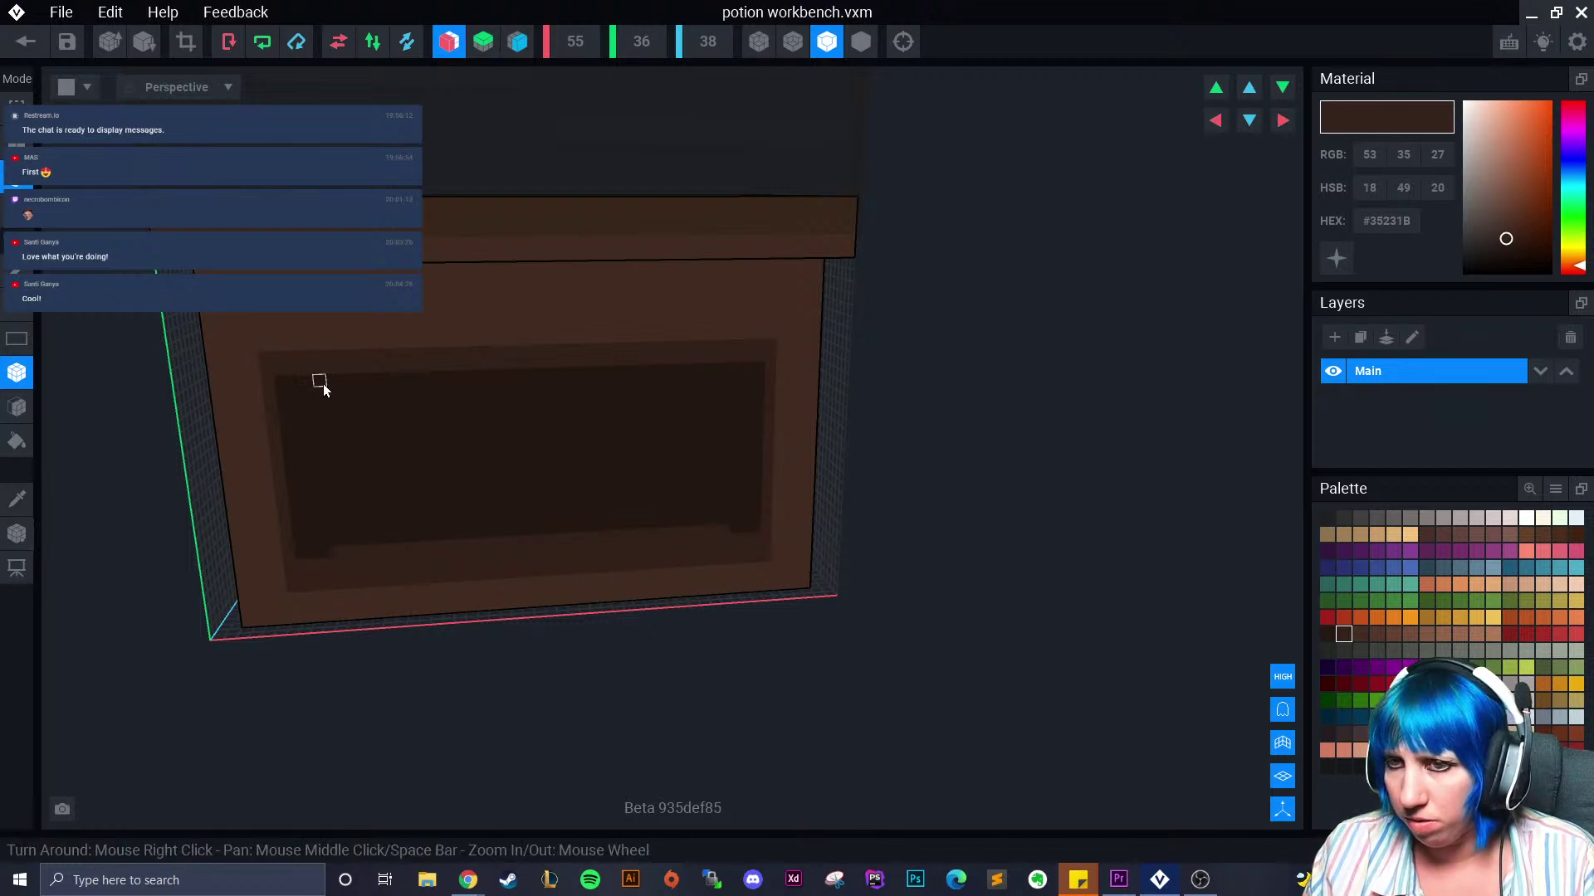
{"action": "mouse_move", "coordinate": [324, 408]}
{"action": "left_mouse_down"}
{"action": "mouse_move", "coordinate": [338, 528]}
{"action": "mouse_move", "coordinate": [322, 411]}
{"action": "left_mouse_up"}
With X-axis mirroring off, paint a #95271F red potion bottle on the back wall's shelf and select dark grey #302F2F
{"action": "scroll", "coordinate": [430, 577], "scroll_direction": "down", "scroll_amount": 2}
{"action": "scroll", "coordinate": [460, 563], "scroll_direction": "up", "scroll_amount": 5}
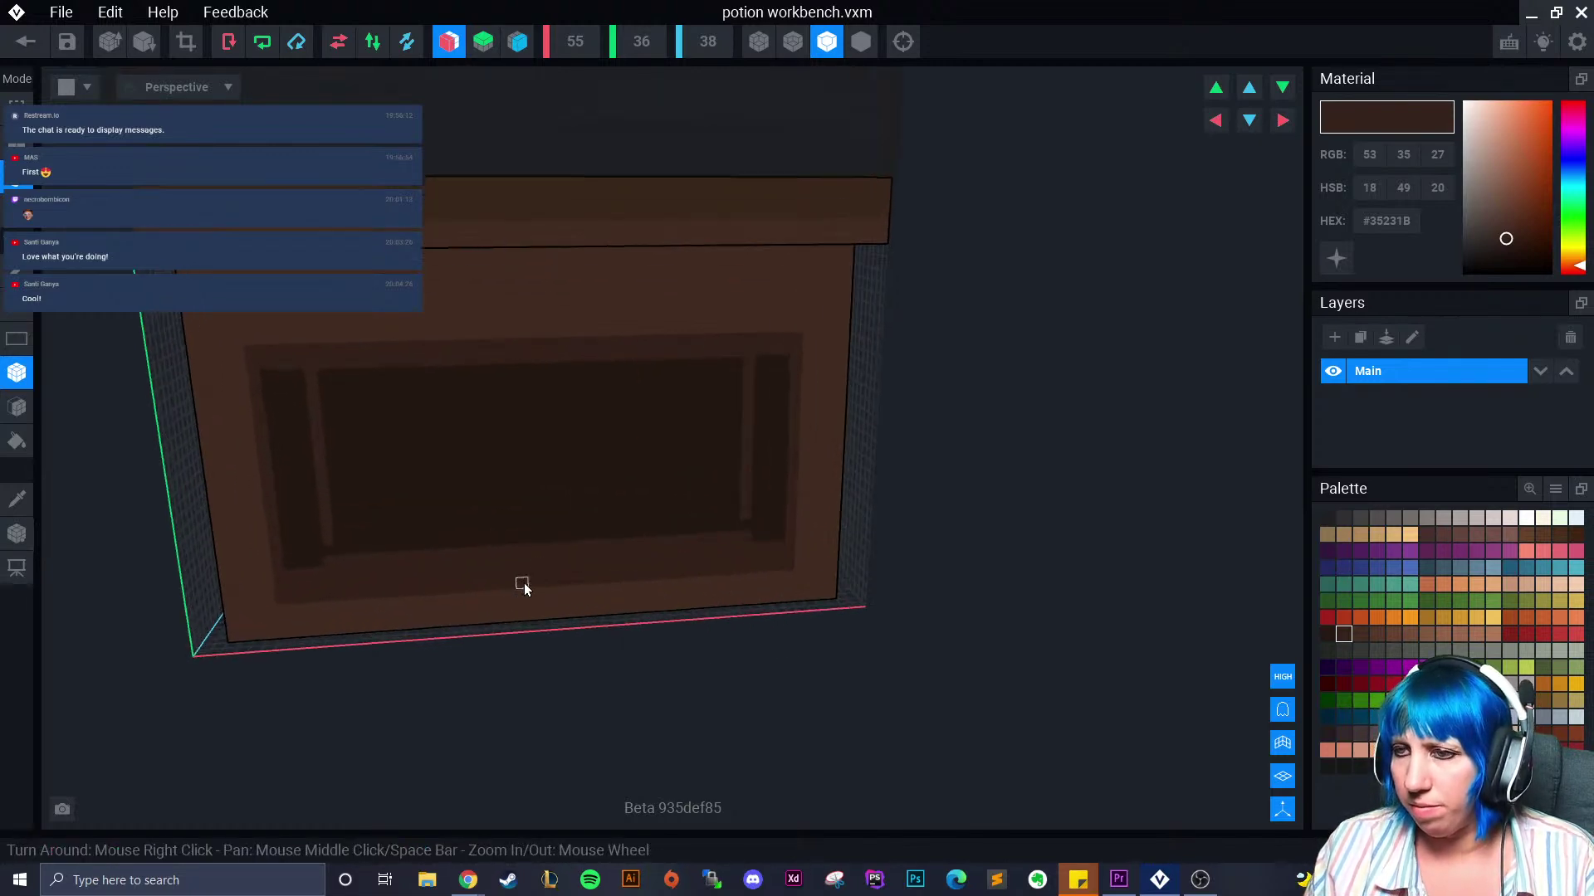
{"action": "left_click", "coordinate": [1526, 634]}
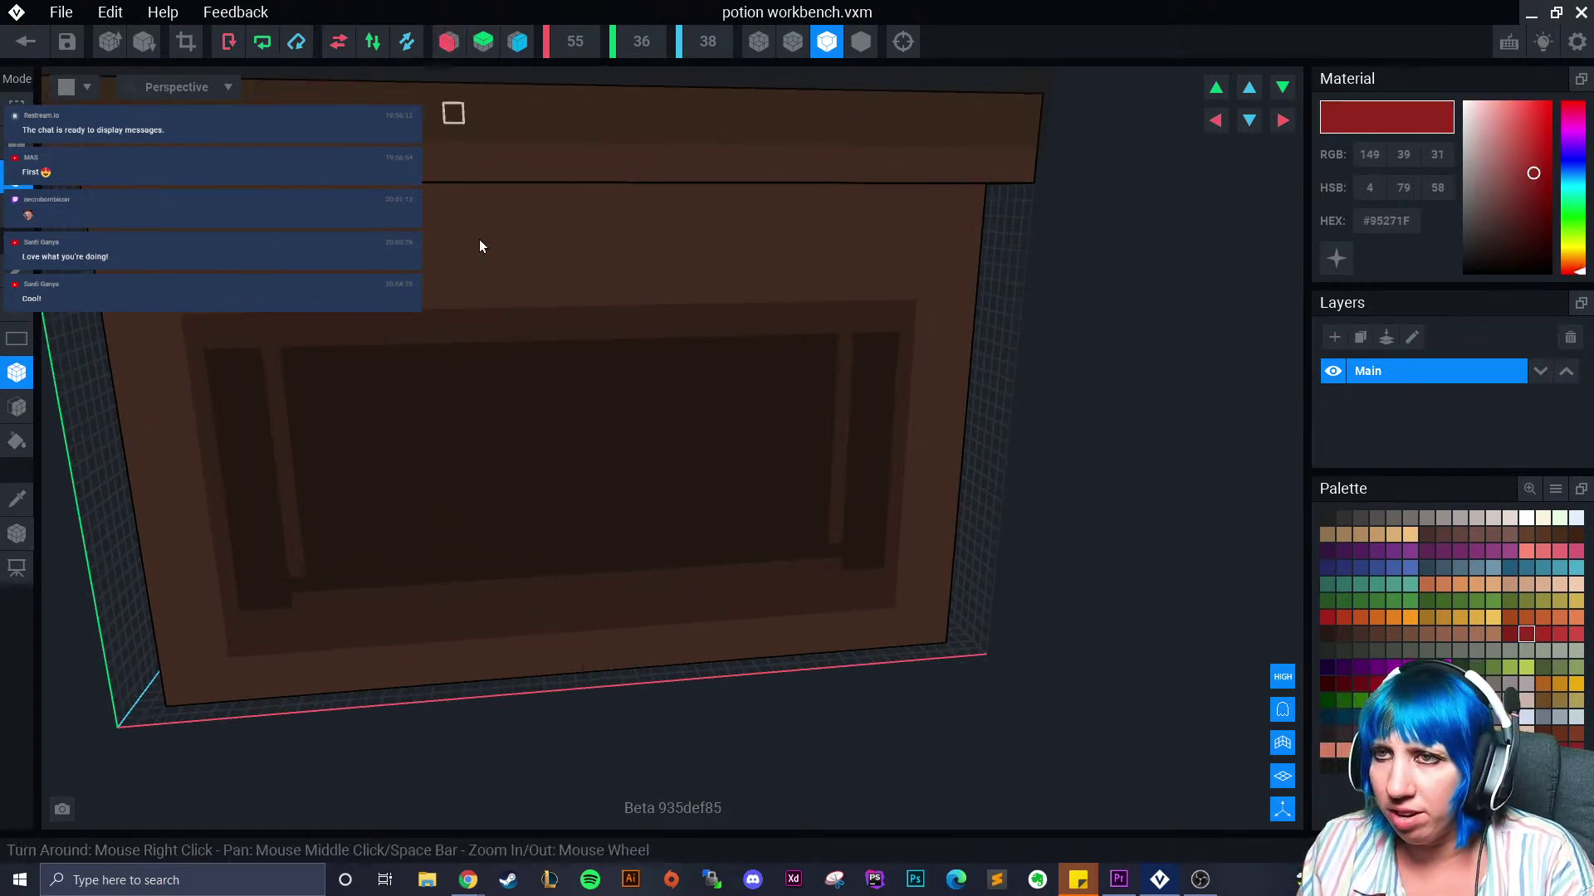
{"action": "mouse_move", "coordinate": [463, 529]}
{"action": "left_mouse_down"}
{"action": "mouse_move", "coordinate": [465, 572]}
{"action": "mouse_move", "coordinate": [576, 580]}
{"action": "mouse_move", "coordinate": [570, 568]}
{"action": "mouse_move", "coordinate": [558, 595]}
{"action": "mouse_move", "coordinate": [531, 515]}
{"action": "mouse_move", "coordinate": [543, 510]}
{"action": "mouse_move", "coordinate": [493, 471]}
{"action": "mouse_move", "coordinate": [521, 478]}
{"action": "left_mouse_up"}
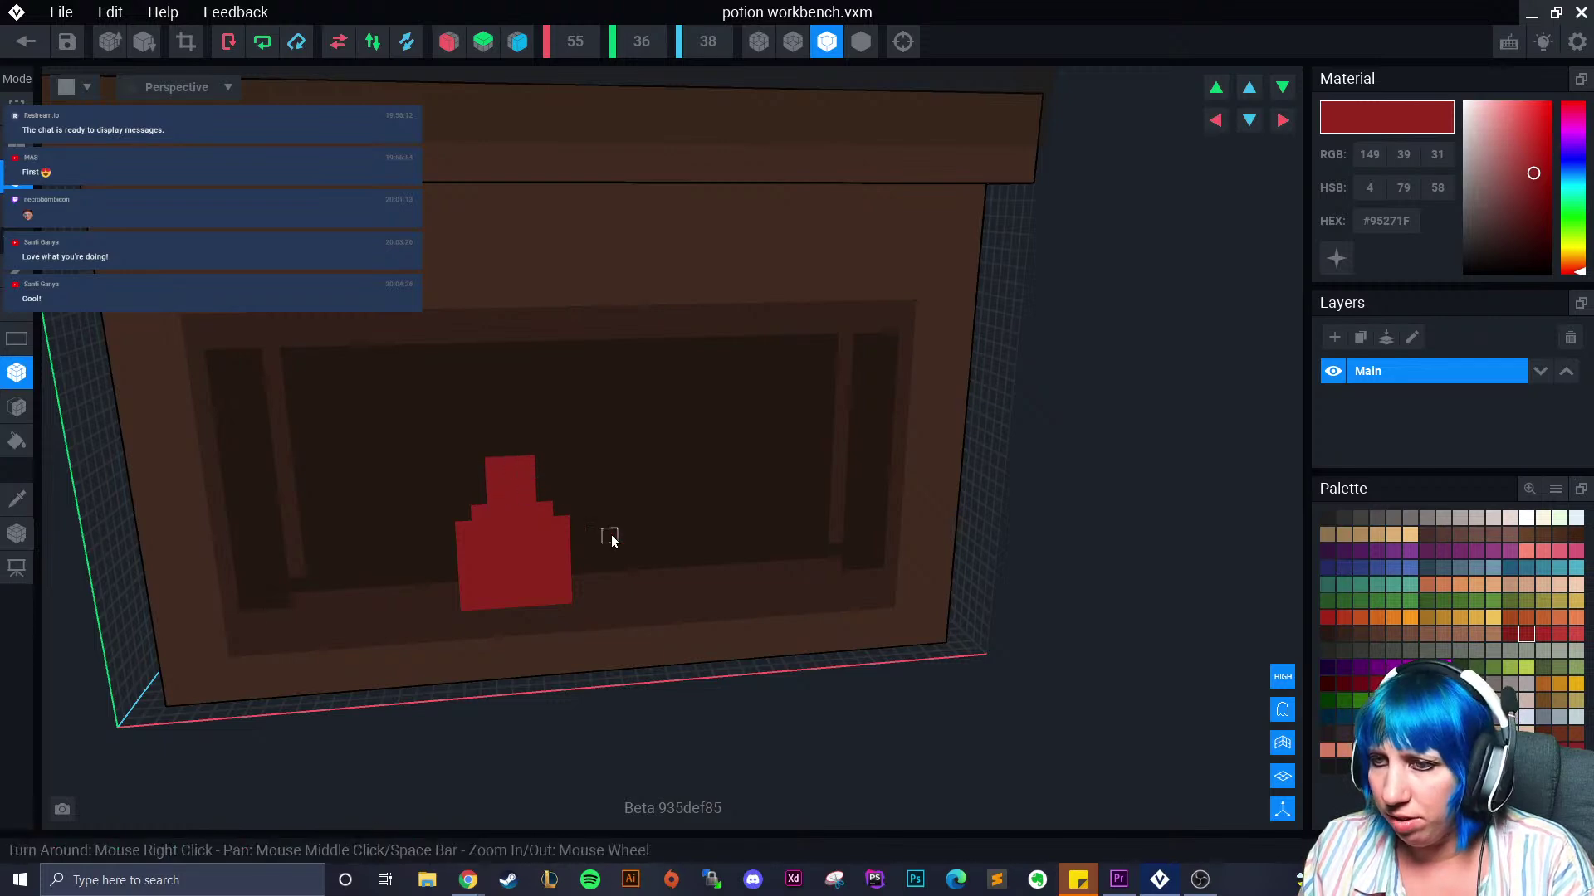
{"action": "left_click", "coordinate": [1344, 518]}
{"action": "left_click", "coordinate": [486, 551]}
{"action": "left_click", "coordinate": [505, 558]}
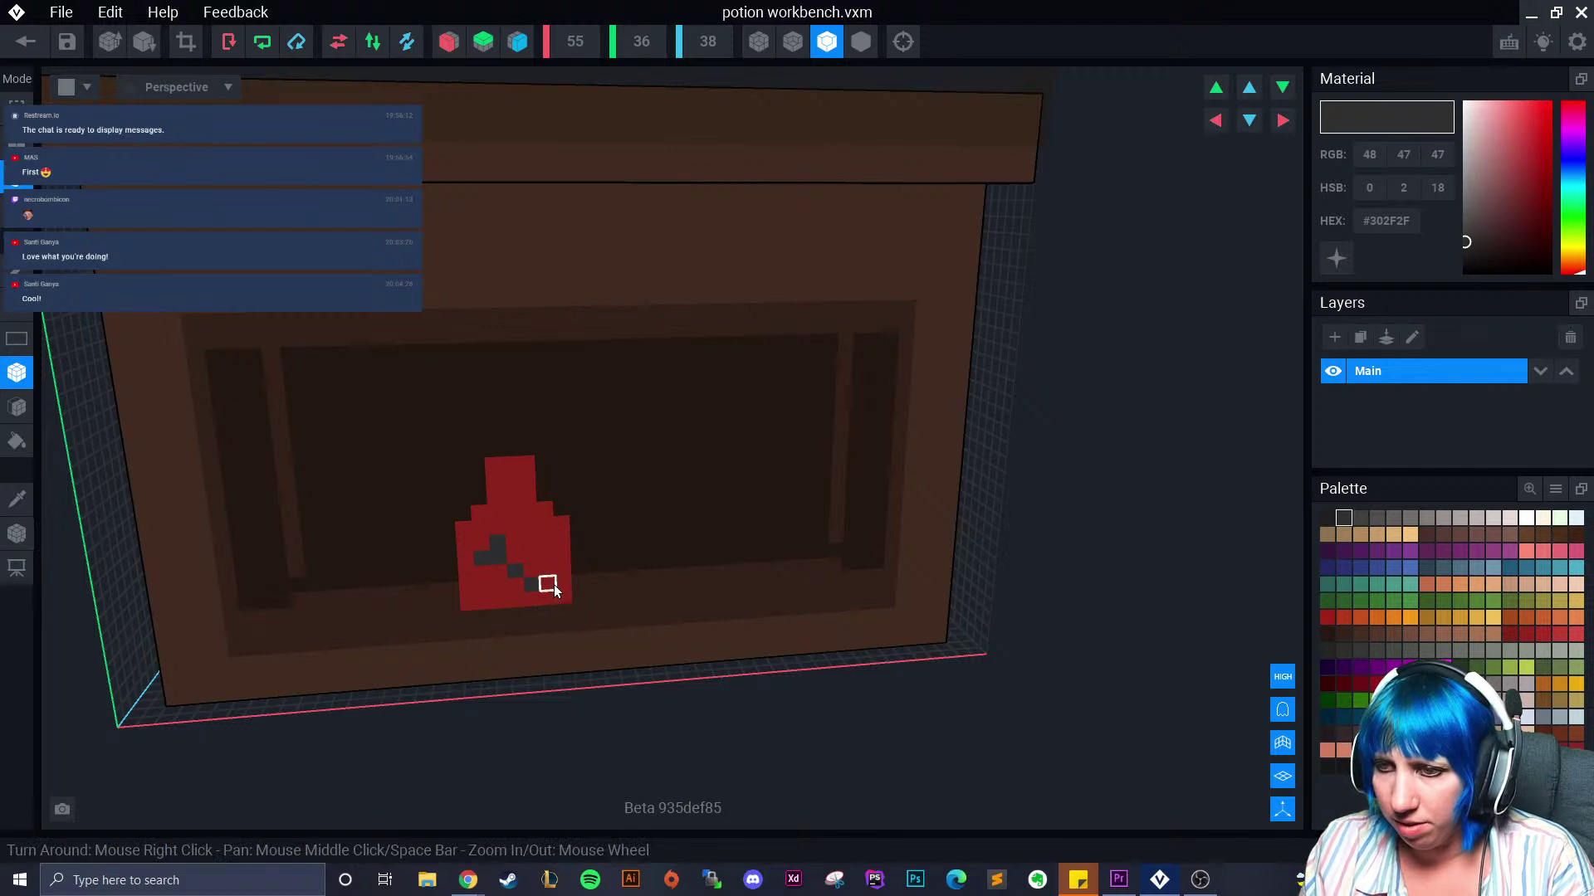
{"action": "scroll", "coordinate": [573, 588], "scroll_direction": "up", "scroll_amount": 3}
{"action": "key", "text": "ctrl+z"}
{"action": "key", "text": "ctrl+z"}
{"action": "key", "text": "ctrl+z"}
{"action": "key", "text": "ctrl+z"}
{"action": "key", "text": "ctrl+z"}
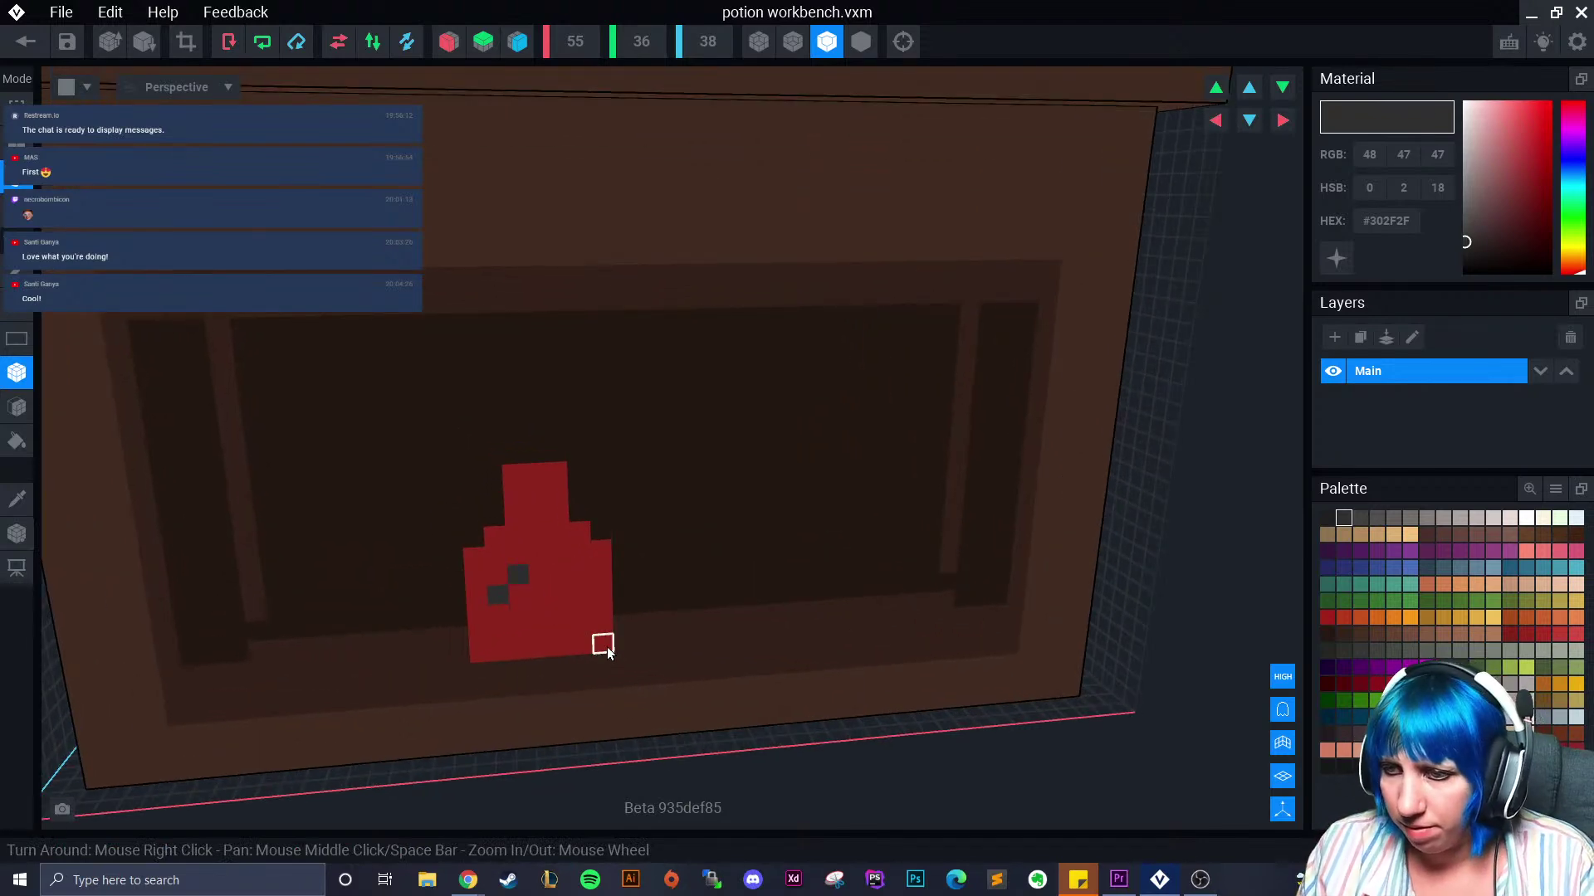
Paint an X-shaped emblem with L-shaped arms in #302F2F on the red bottle's body
{"action": "middle_click_drag", "start_coordinate": [547, 623], "coordinate": [533, 581]}
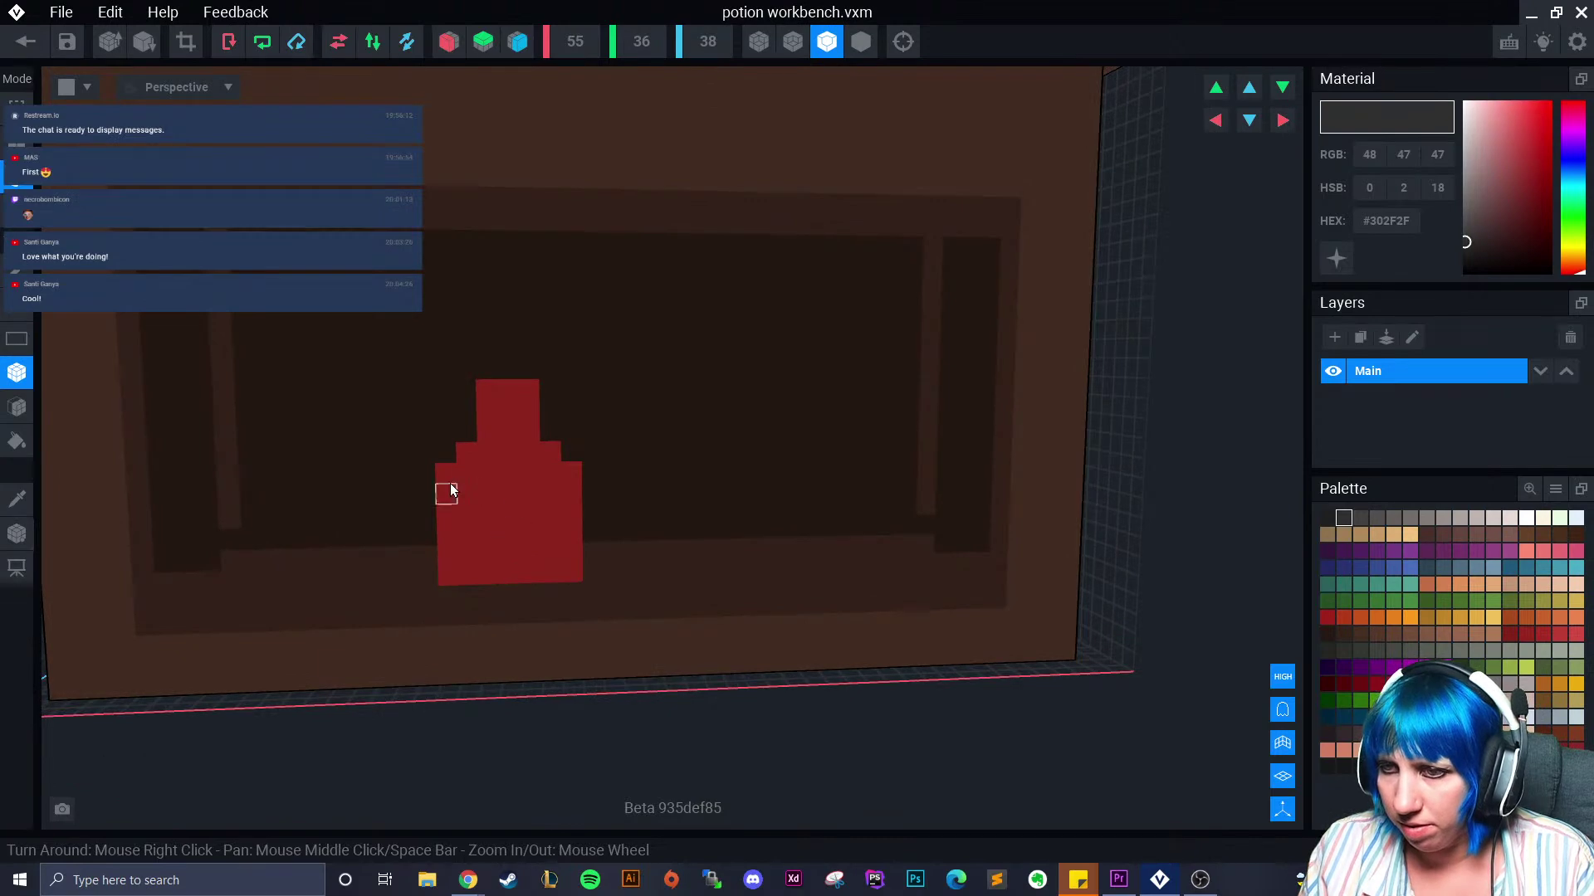
{"action": "left_click", "coordinate": [471, 492]}
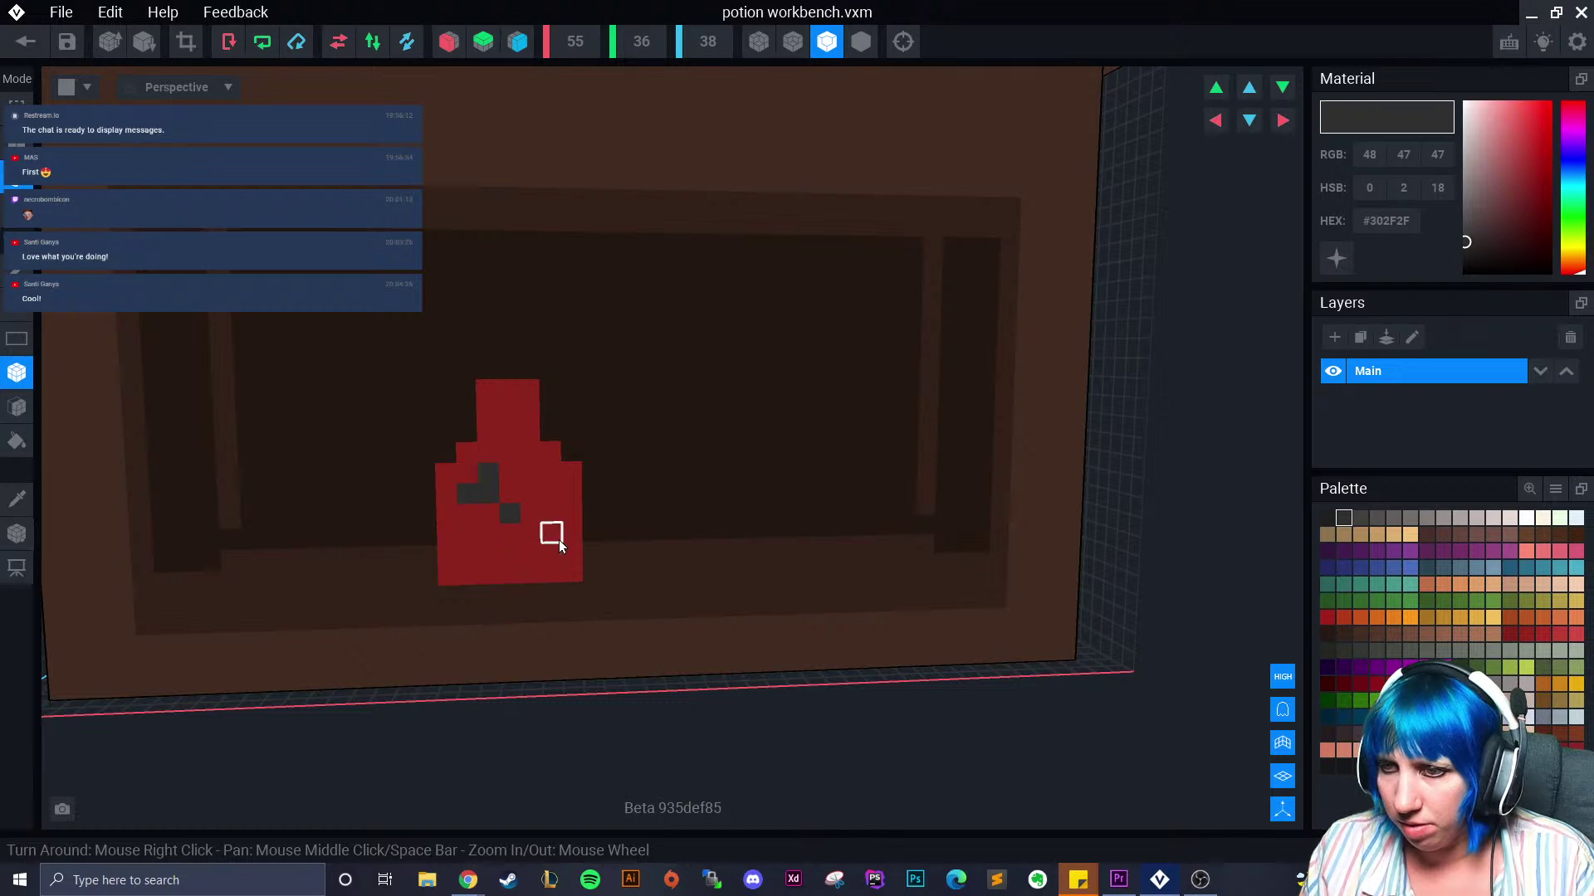
{"action": "left_click", "coordinate": [532, 534]}
{"action": "right_click_drag", "start_coordinate": [510, 516], "coordinate": [539, 549]}
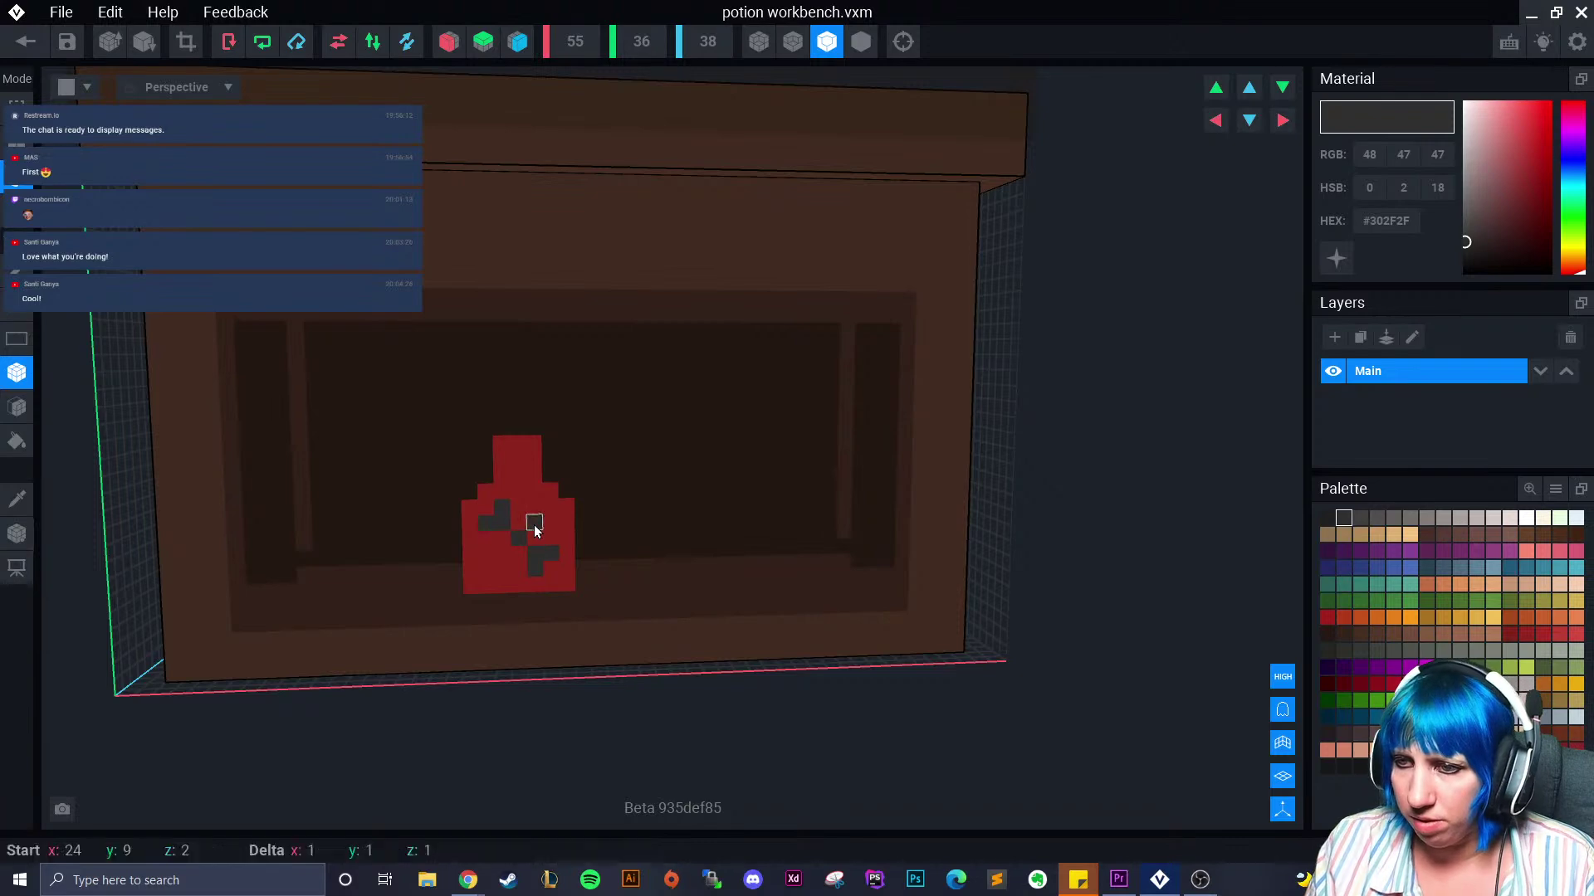
{"action": "left_click", "coordinate": [503, 560]}
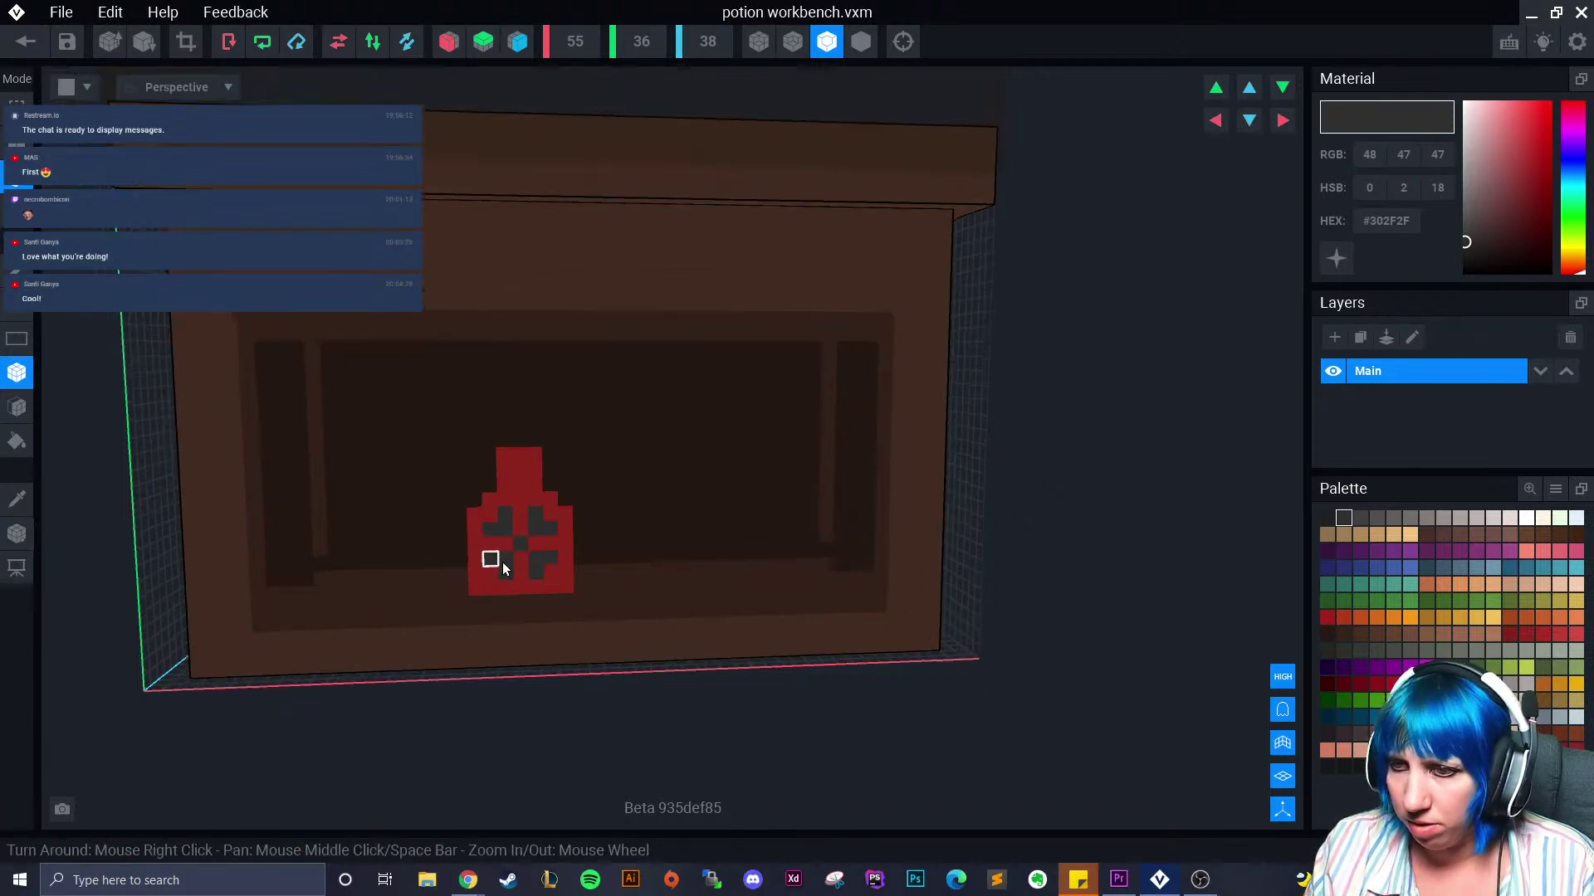
Sample the bottle's red, switch to the darker #82221B and paint shading along the bottle's right edge
{"action": "scroll", "coordinate": [506, 560], "scroll_direction": "down", "scroll_amount": 5}
{"action": "scroll", "coordinate": [591, 659], "scroll_direction": "up", "scroll_amount": 5}
{"action": "left_click", "coordinate": [16, 498]}
{"action": "left_click", "coordinate": [524, 496]}
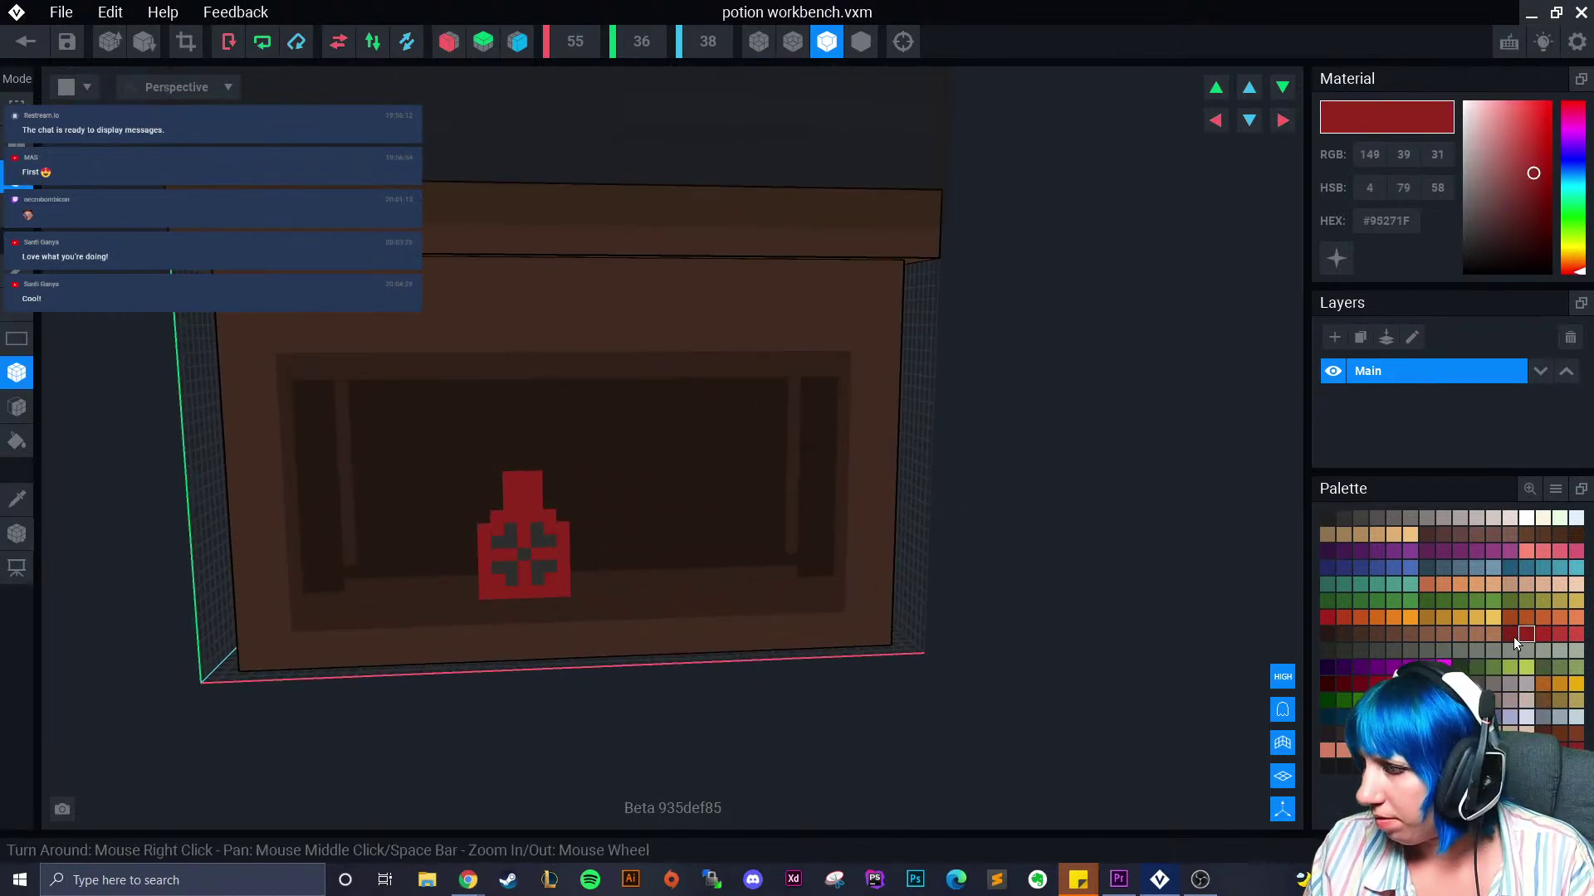
{"action": "left_click_drag", "start_coordinate": [577, 594], "coordinate": [550, 477]}
{"action": "left_click", "coordinate": [563, 514]}
{"action": "scroll", "coordinate": [572, 615], "scroll_direction": "down", "scroll_amount": 1}
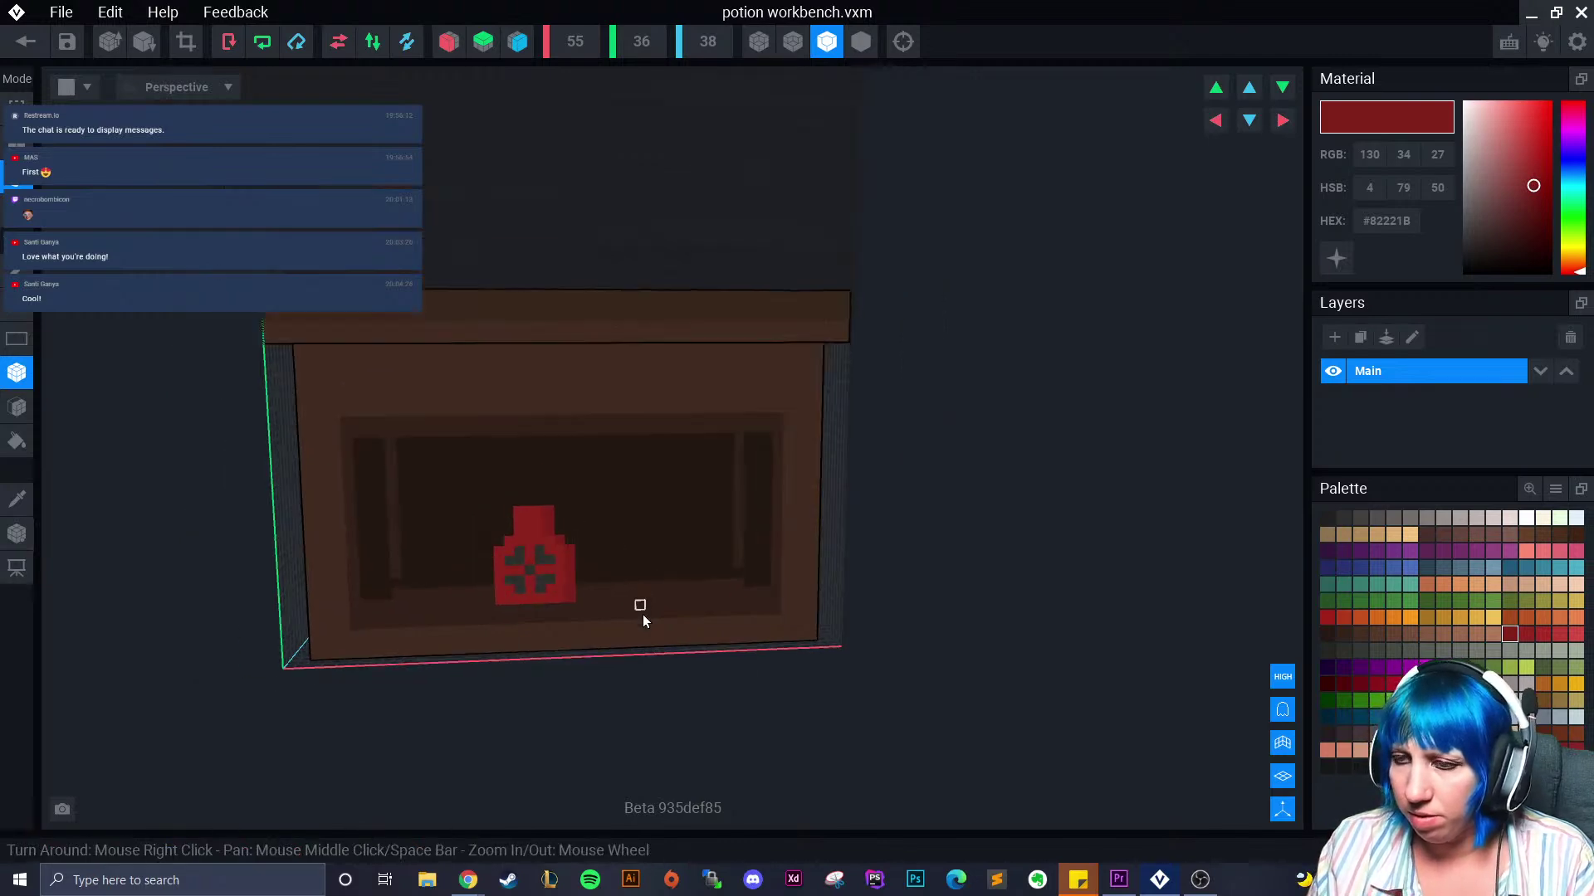
Paint a gold rectangle on the back wall's shelf beside the red bottle, replacing #A87221 with a lighter gold
{"action": "scroll", "coordinate": [640, 609], "scroll_direction": "down", "scroll_amount": 3}
{"action": "right_click_drag", "start_coordinate": [651, 638], "coordinate": [633, 630]}
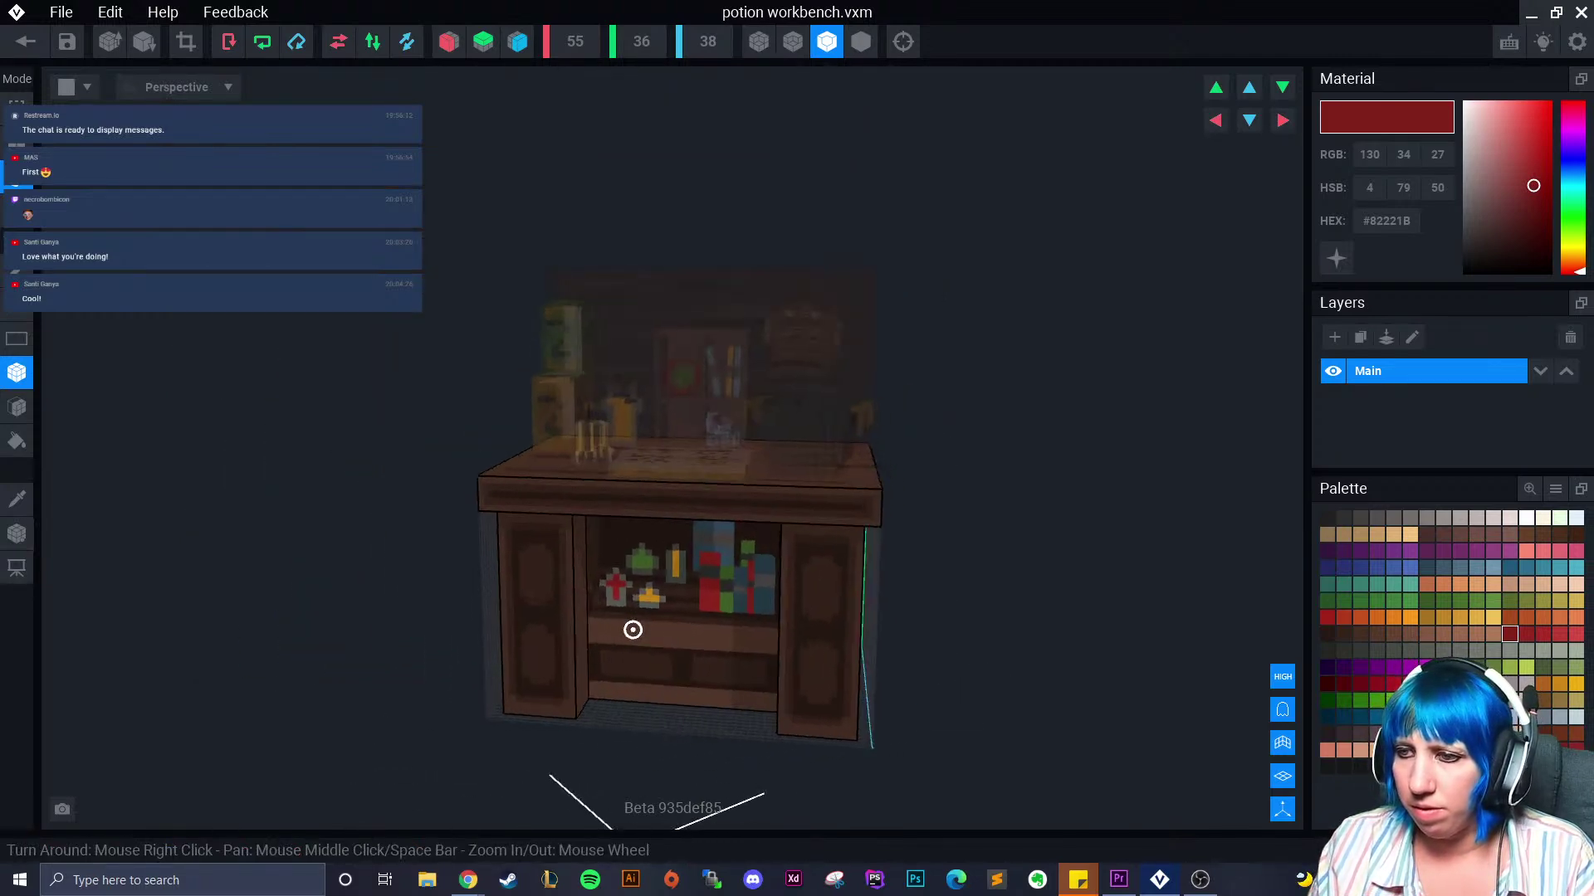
{"action": "scroll", "coordinate": [628, 631], "scroll_direction": "up", "scroll_amount": 6}
{"action": "scroll", "coordinate": [480, 595], "scroll_direction": "up", "scroll_amount": 1}
{"action": "middle_click_drag", "start_coordinate": [481, 595], "coordinate": [523, 640]}
{"action": "right_click_drag", "start_coordinate": [522, 640], "coordinate": [873, 639]}
{"action": "scroll", "coordinate": [552, 632], "scroll_direction": "down", "scroll_amount": 2}
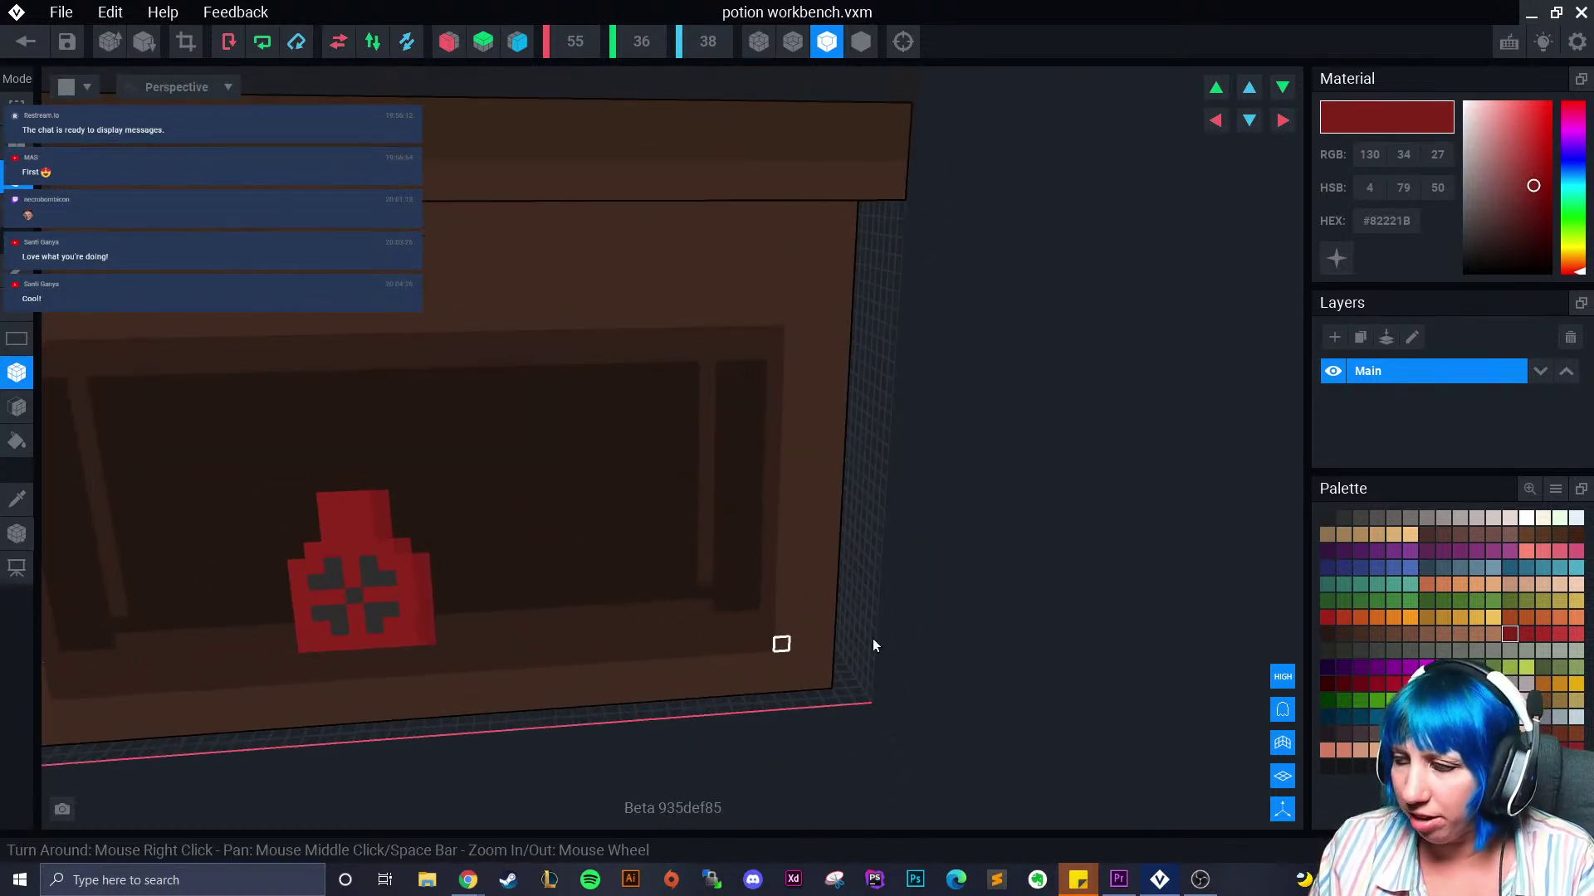
{"action": "left_click", "coordinate": [1429, 615]}
{"action": "left_click_drag", "start_coordinate": [510, 621], "coordinate": [682, 554]}
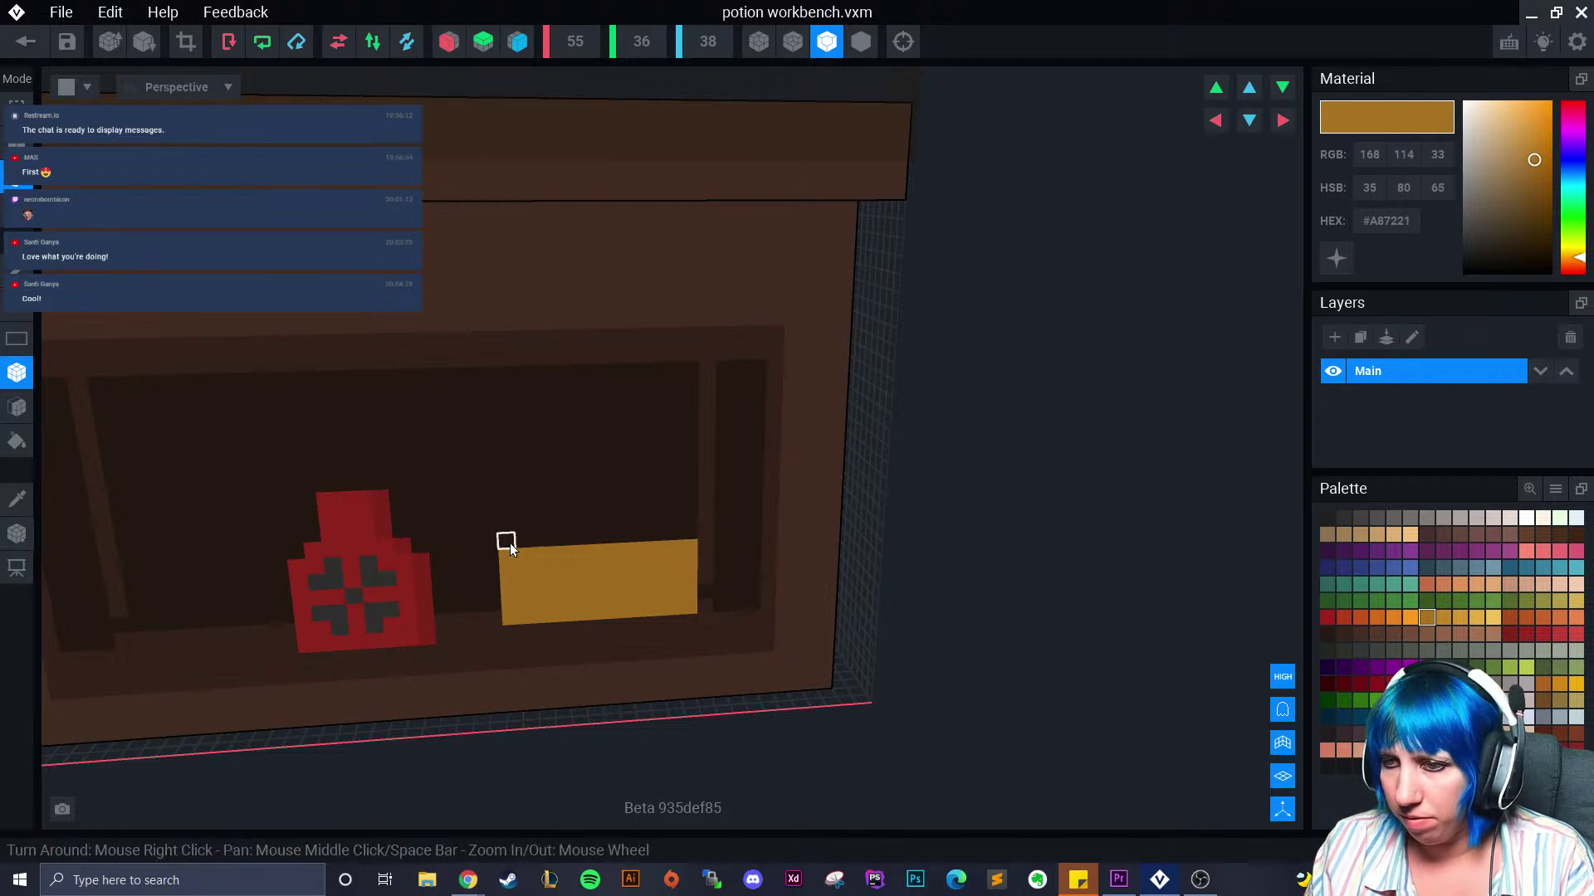
{"action": "left_click", "coordinate": [1442, 616]}
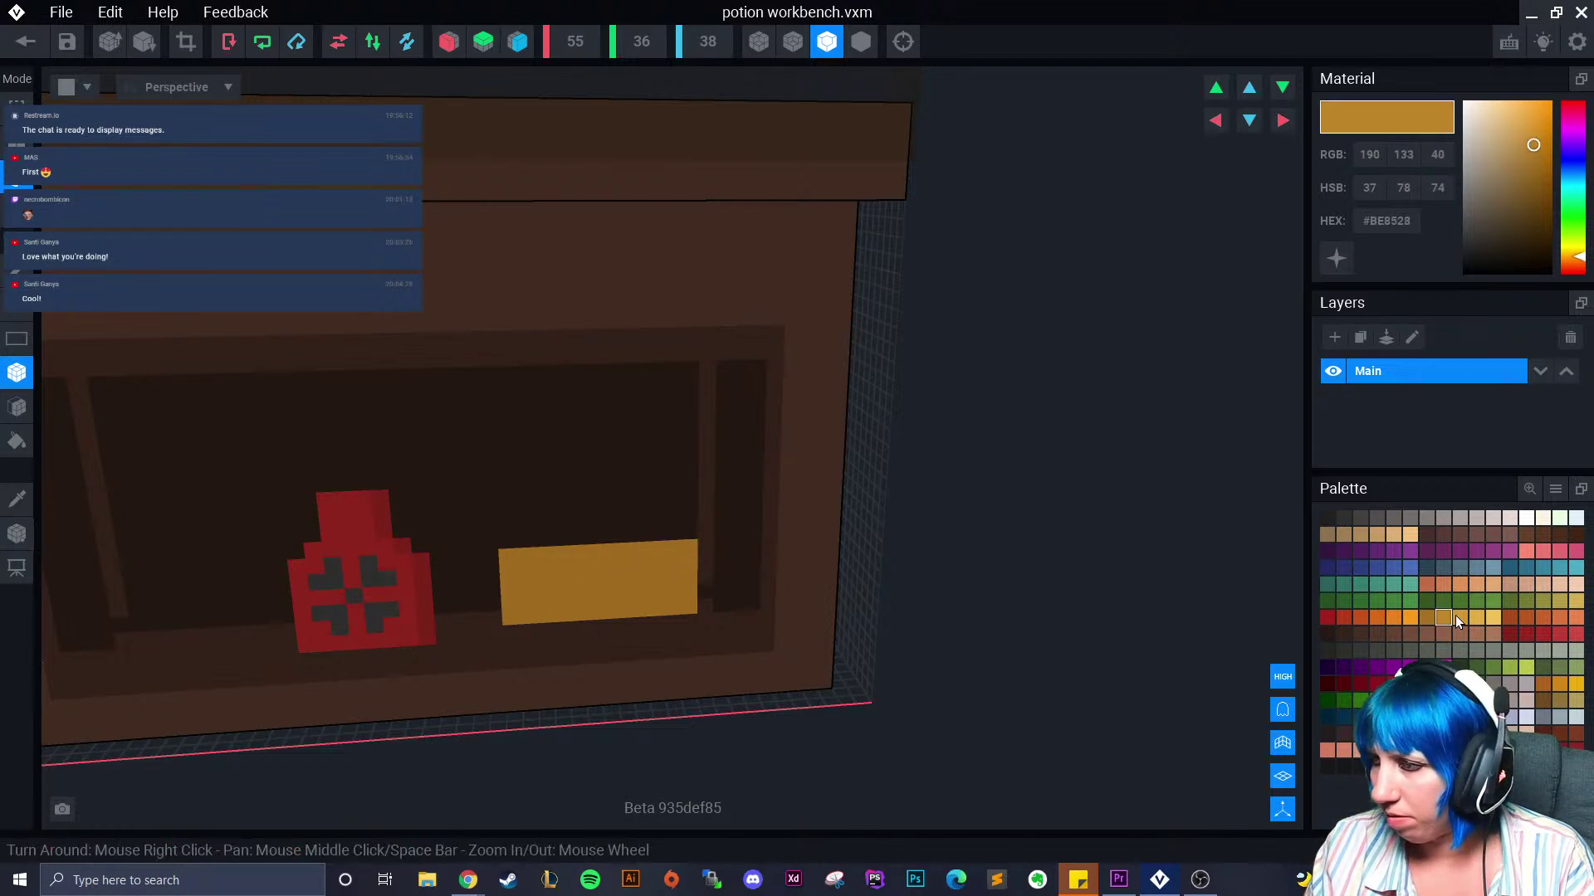
{"action": "left_click", "coordinate": [1458, 617]}
{"action": "left_click_drag", "start_coordinate": [505, 556], "coordinate": [694, 608]}
Add a #BE8528 strip along the gold block's top edge and a vertical #534F4E grey band down its middle
{"action": "left_click", "coordinate": [1441, 616]}
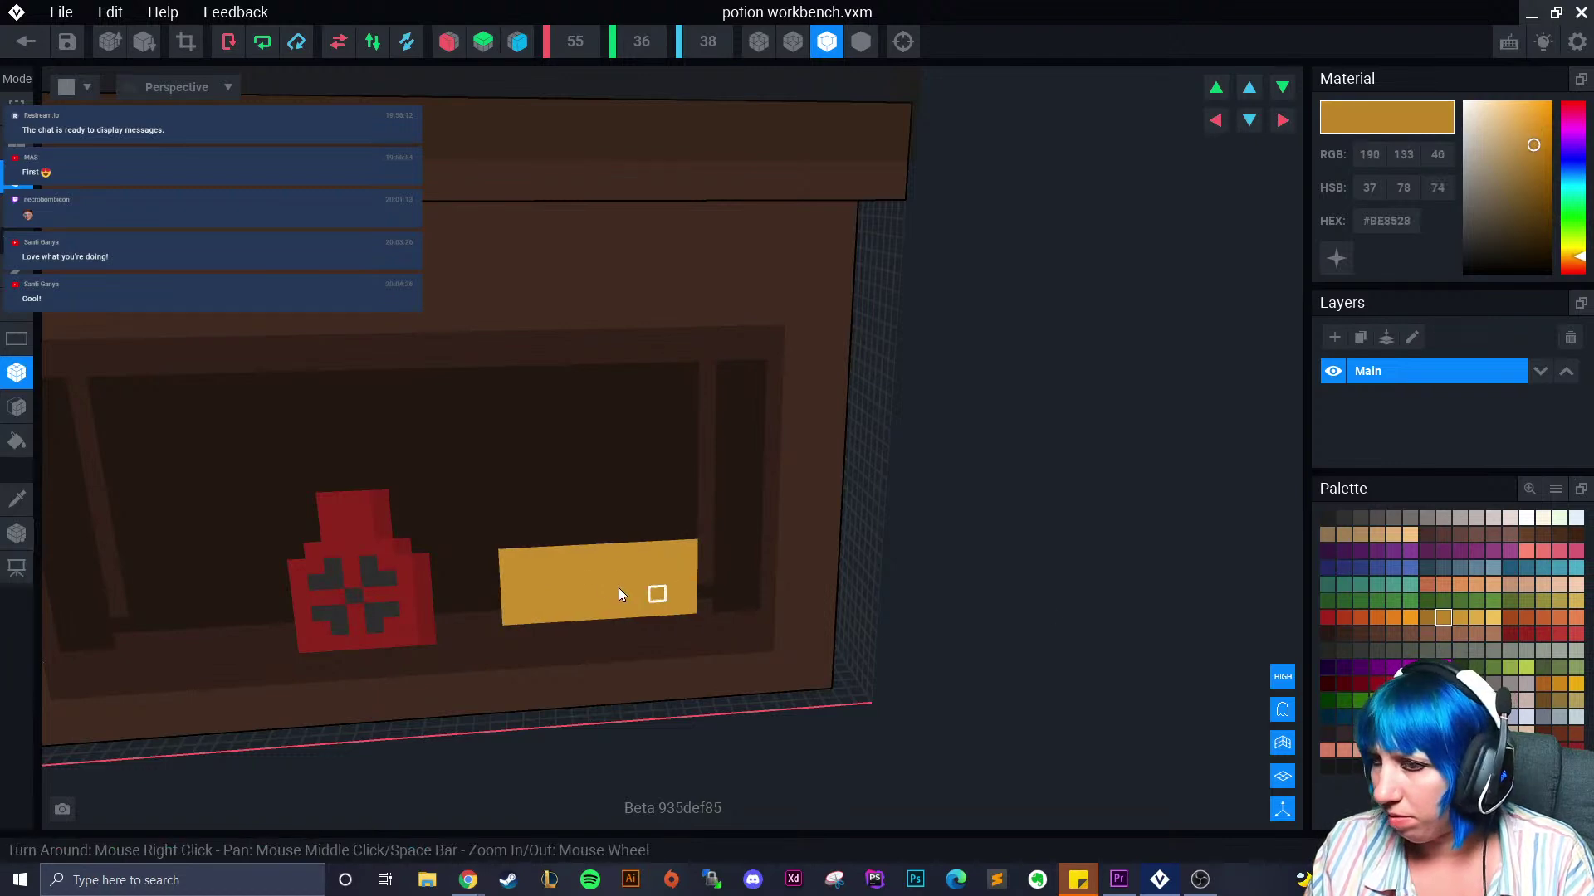
{"action": "mouse_move", "coordinate": [511, 541]}
{"action": "left_mouse_down"}
{"action": "mouse_move", "coordinate": [709, 526]}
{"action": "mouse_move", "coordinate": [694, 532]}
{"action": "left_mouse_up"}
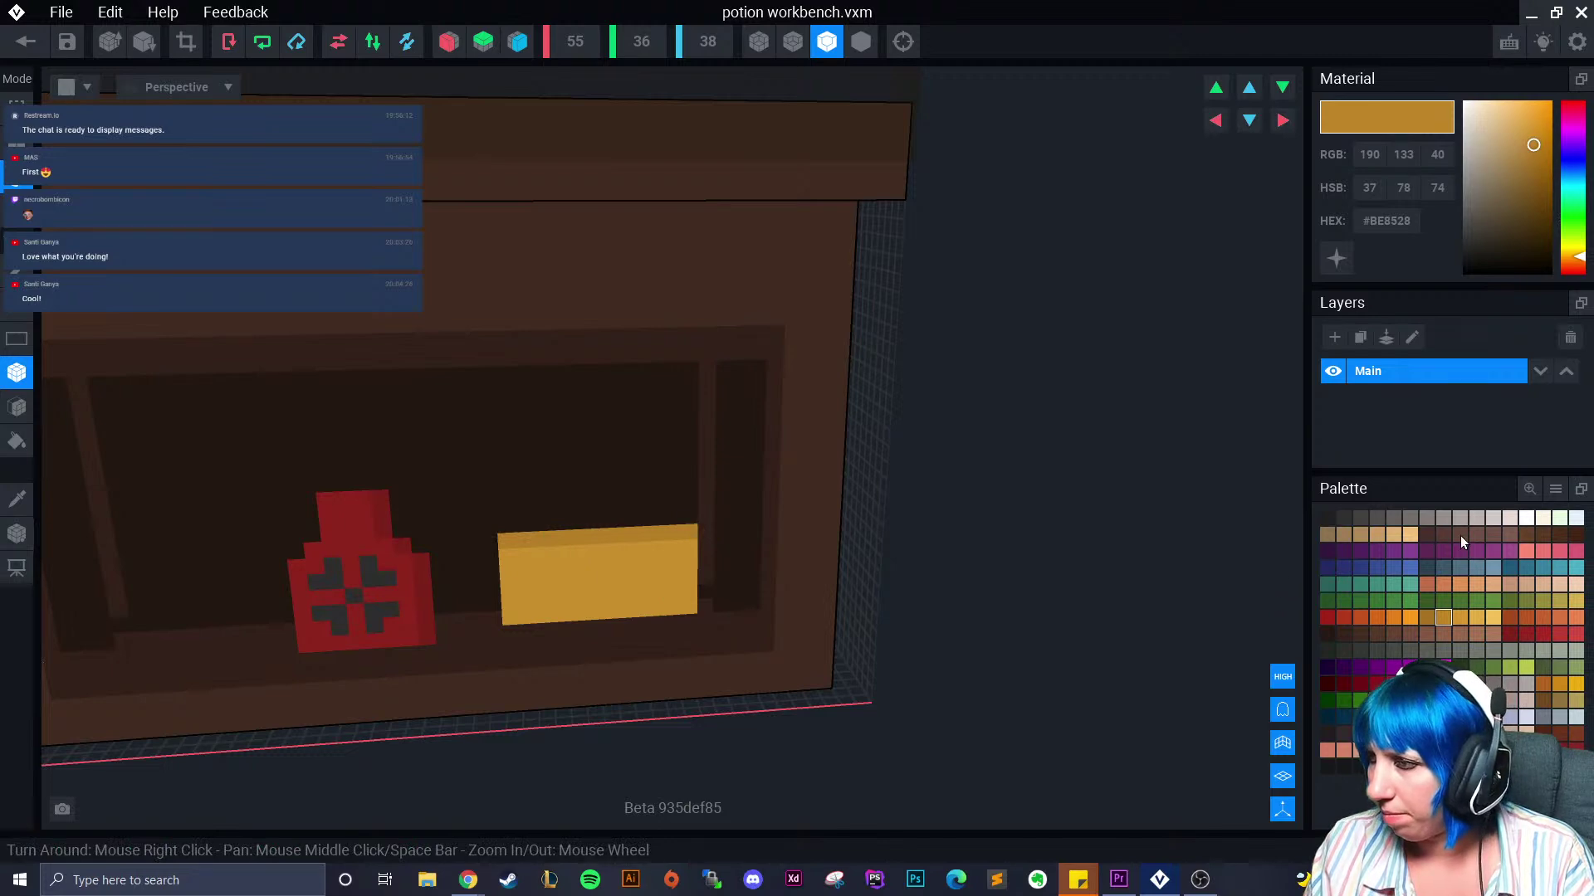
{"action": "left_click", "coordinate": [1378, 518]}
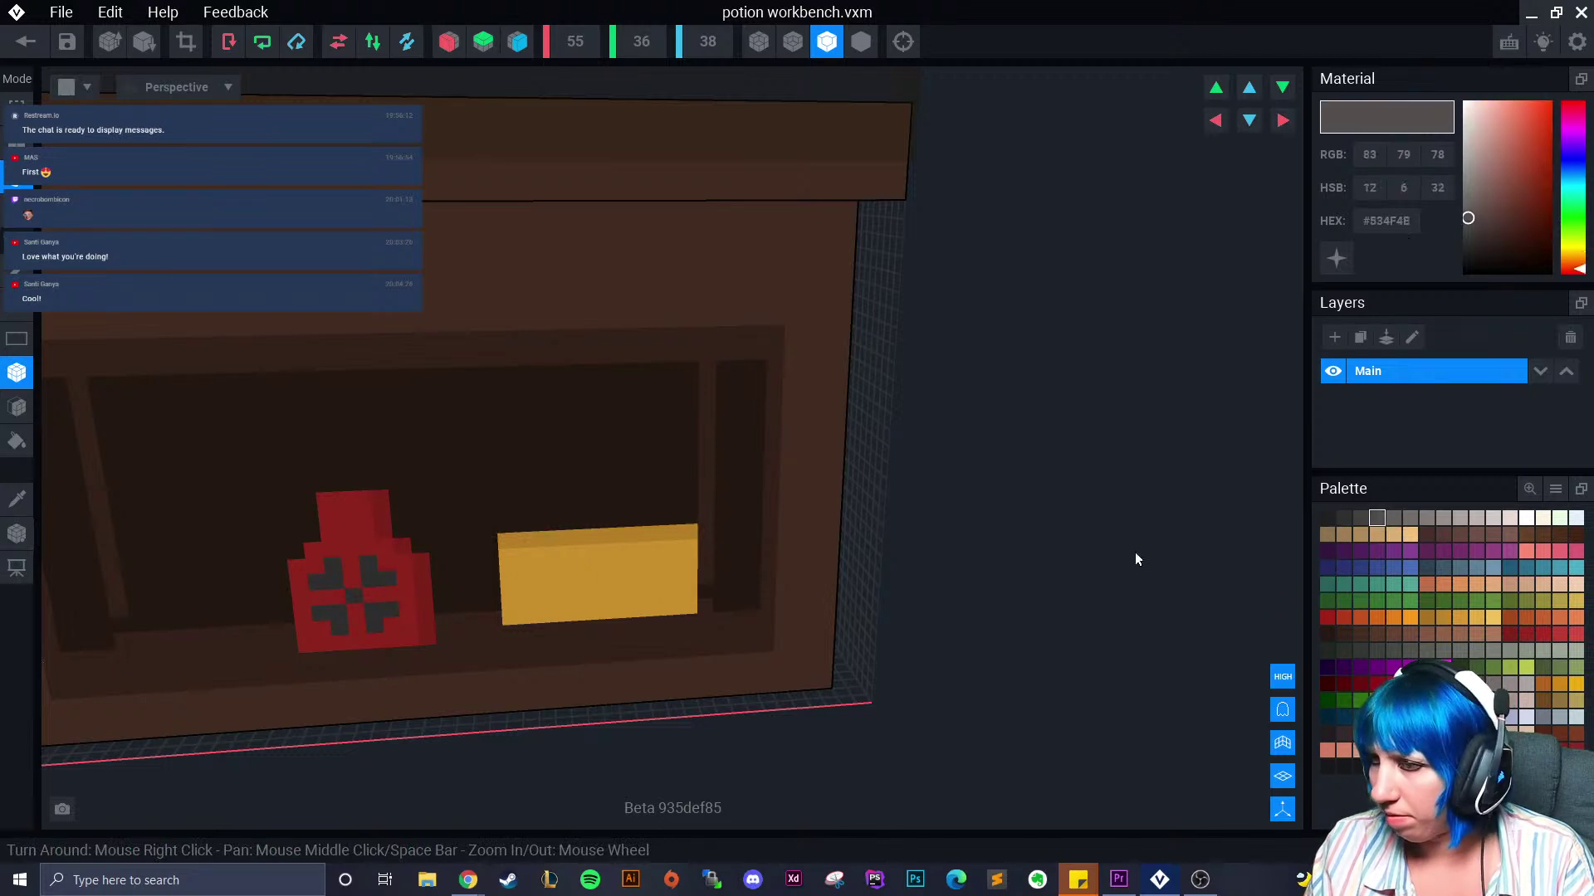
{"action": "left_click_drag", "start_coordinate": [577, 559], "coordinate": [613, 610]}
{"action": "right_click_drag", "start_coordinate": [751, 644], "coordinate": [702, 656]}
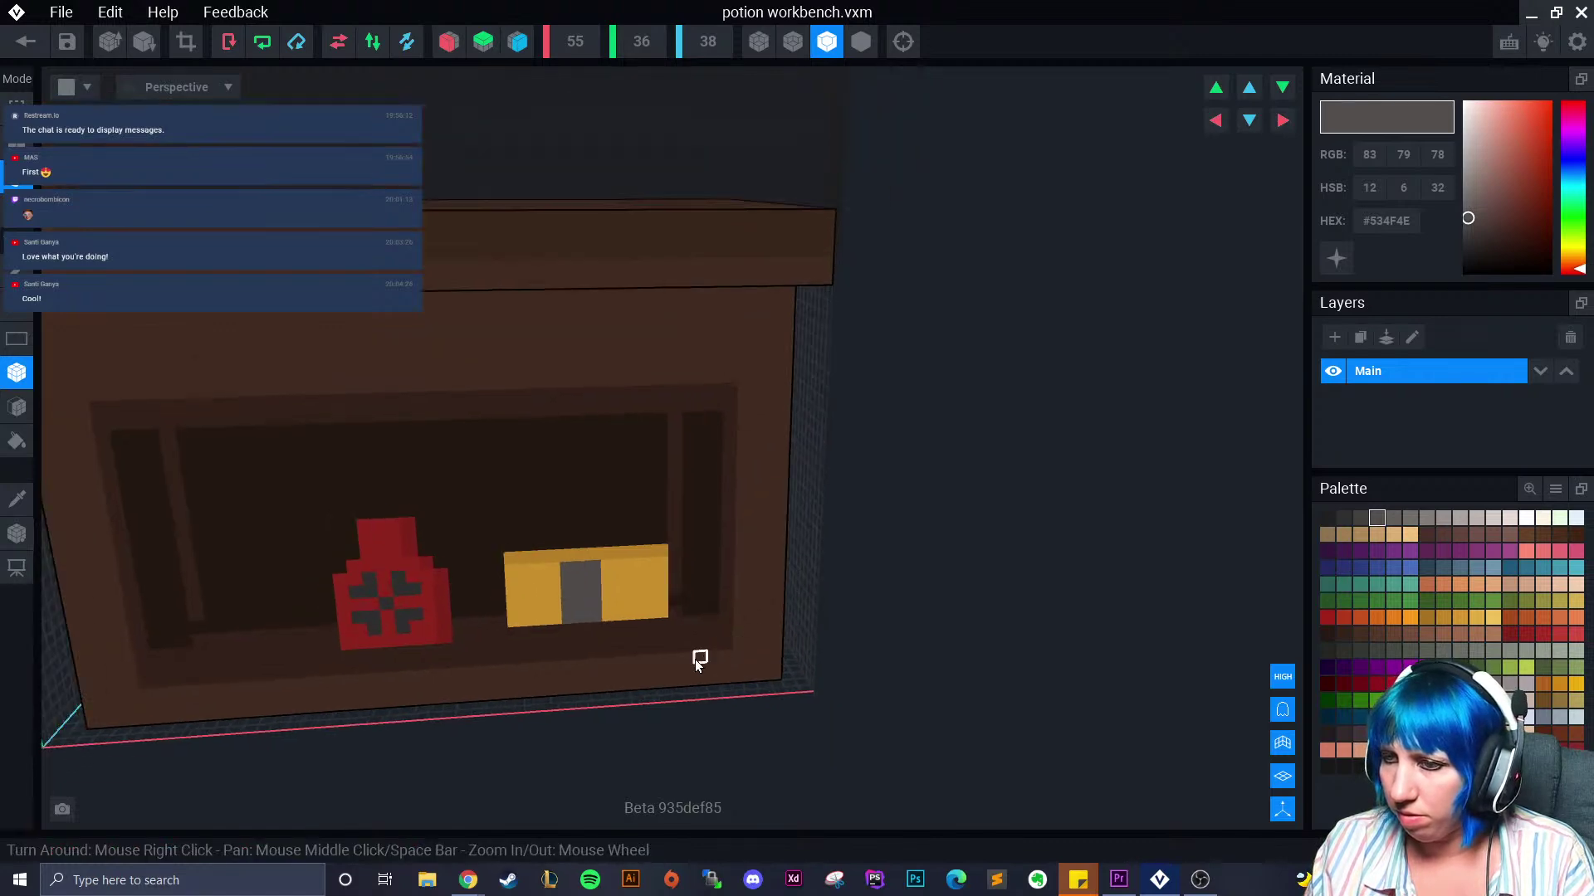
{"action": "scroll", "coordinate": [679, 664], "scroll_direction": "down", "scroll_amount": 5}
{"action": "scroll", "coordinate": [610, 689], "scroll_direction": "up", "scroll_amount": 8}
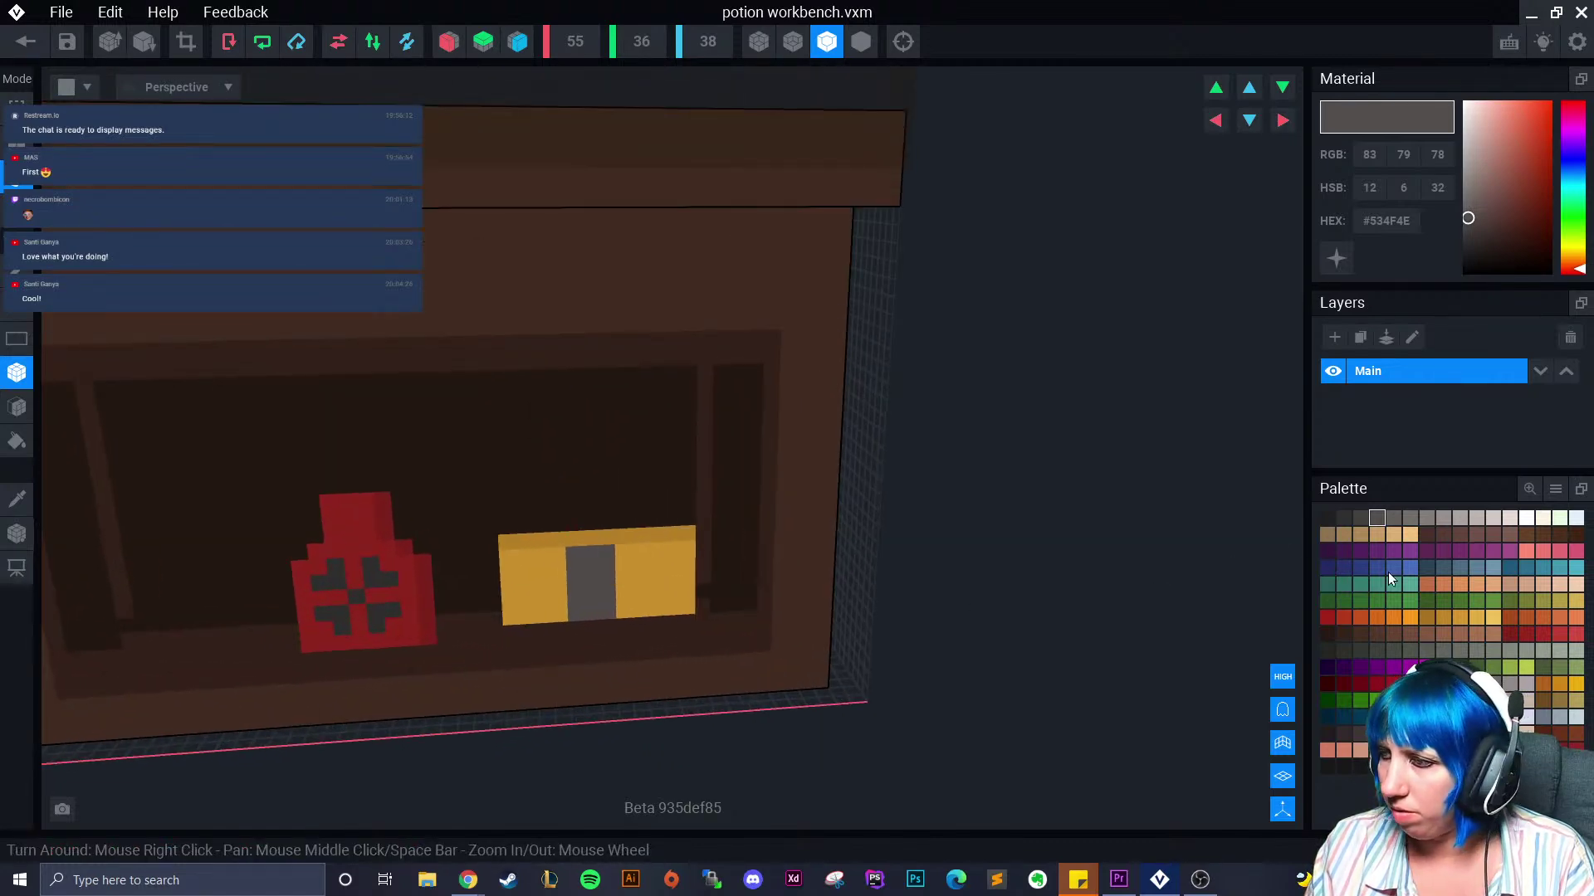
Paint a #D4C8C3 strip down the gold block's end nearest the red bottle, shading its top voxel with #BEB4AF
{"action": "left_click", "coordinate": [1494, 519]}
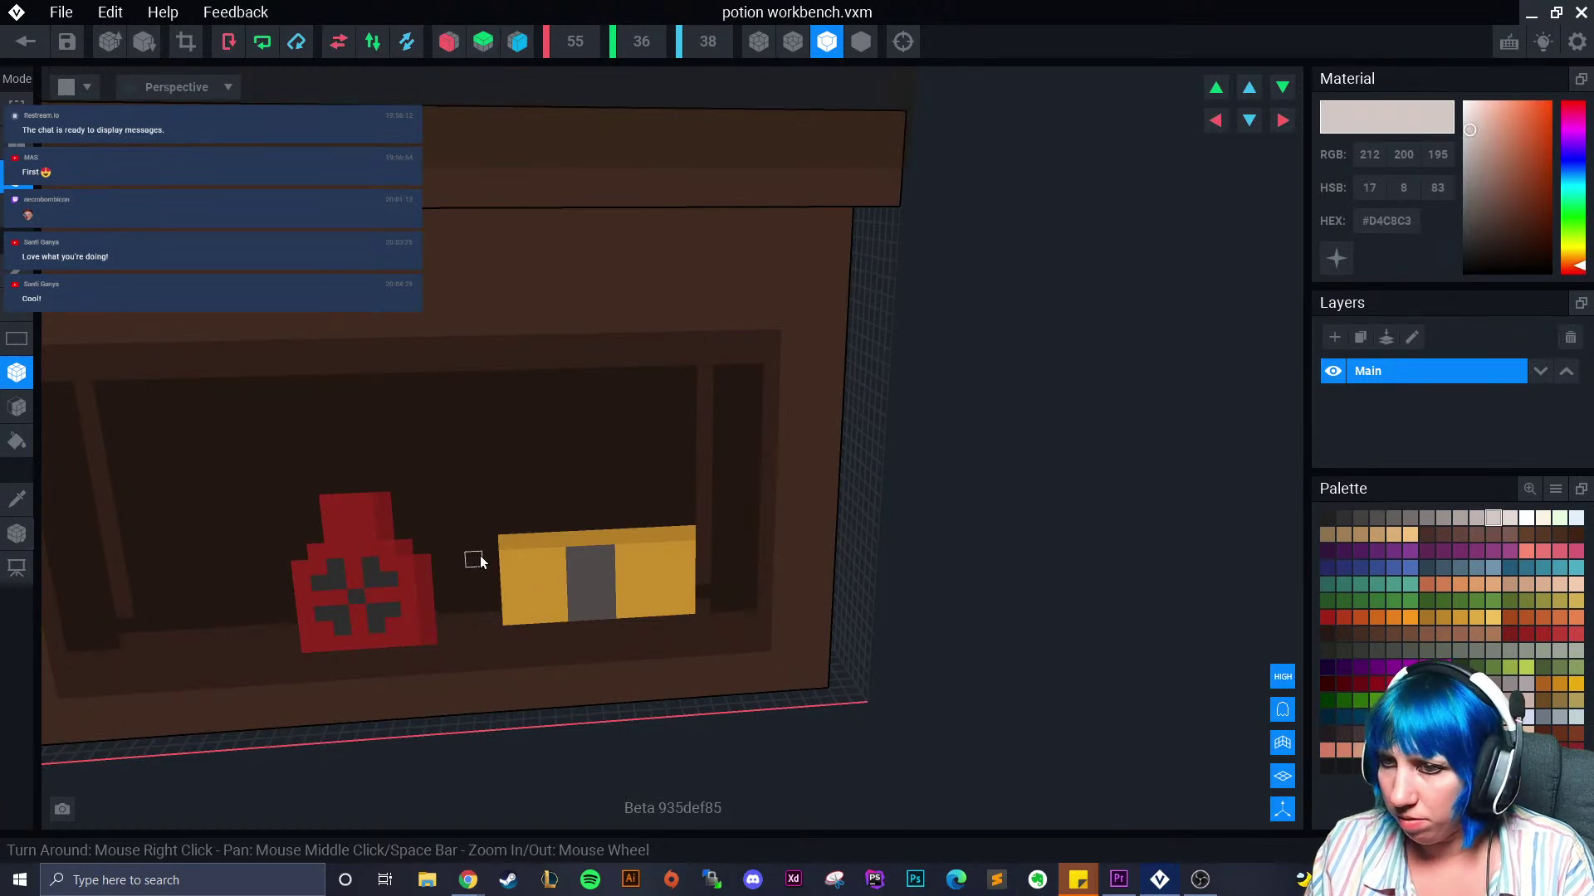
{"action": "left_click_drag", "start_coordinate": [496, 612], "coordinate": [497, 615]}
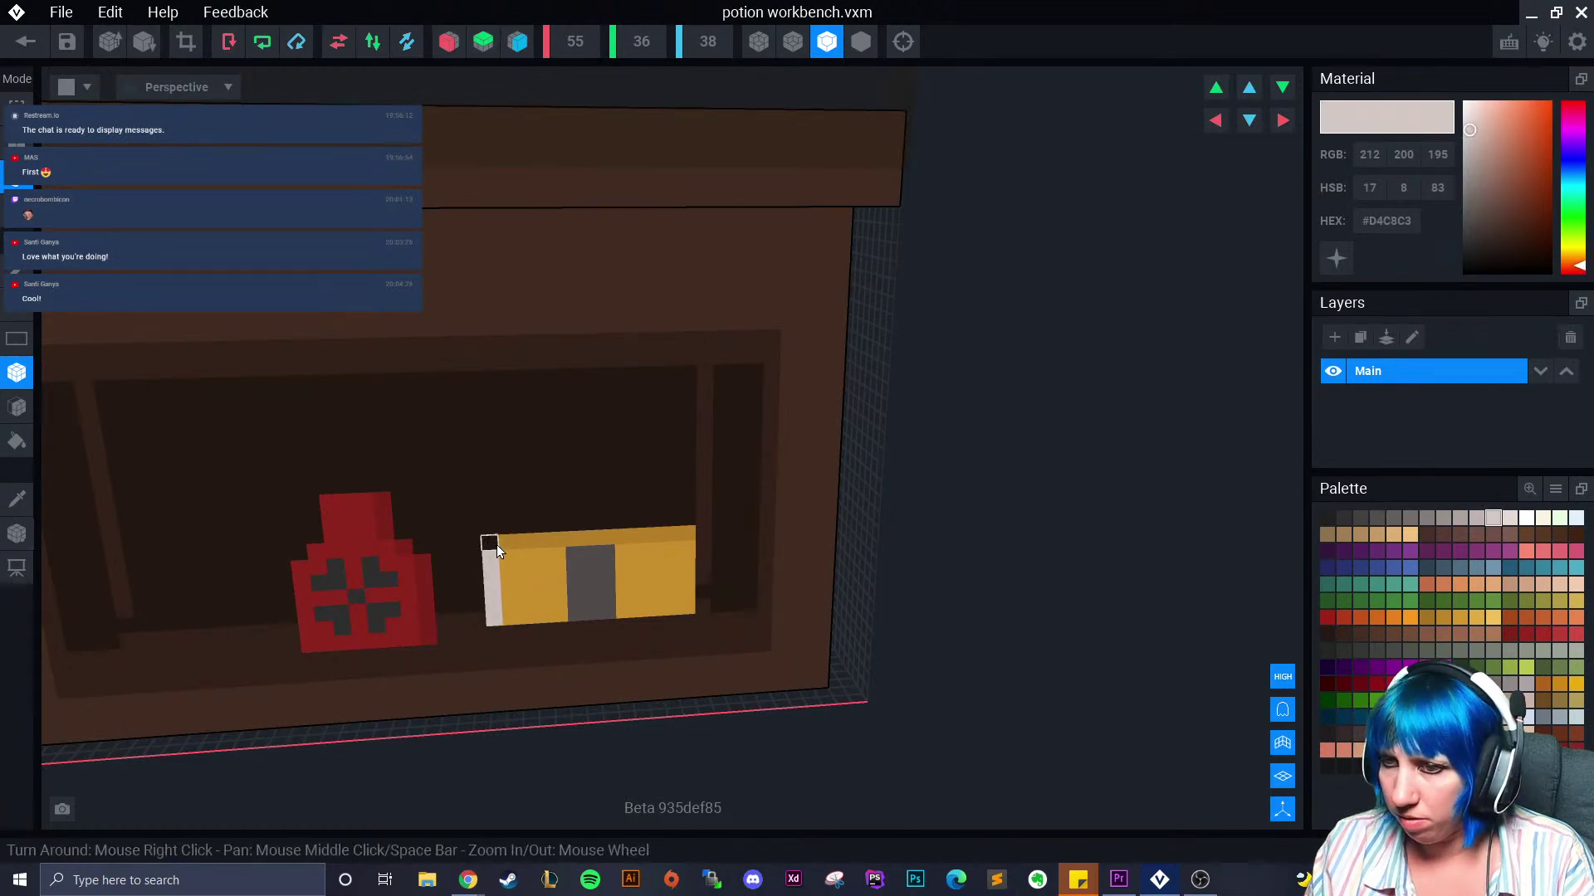
{"action": "left_click", "coordinate": [1478, 517]}
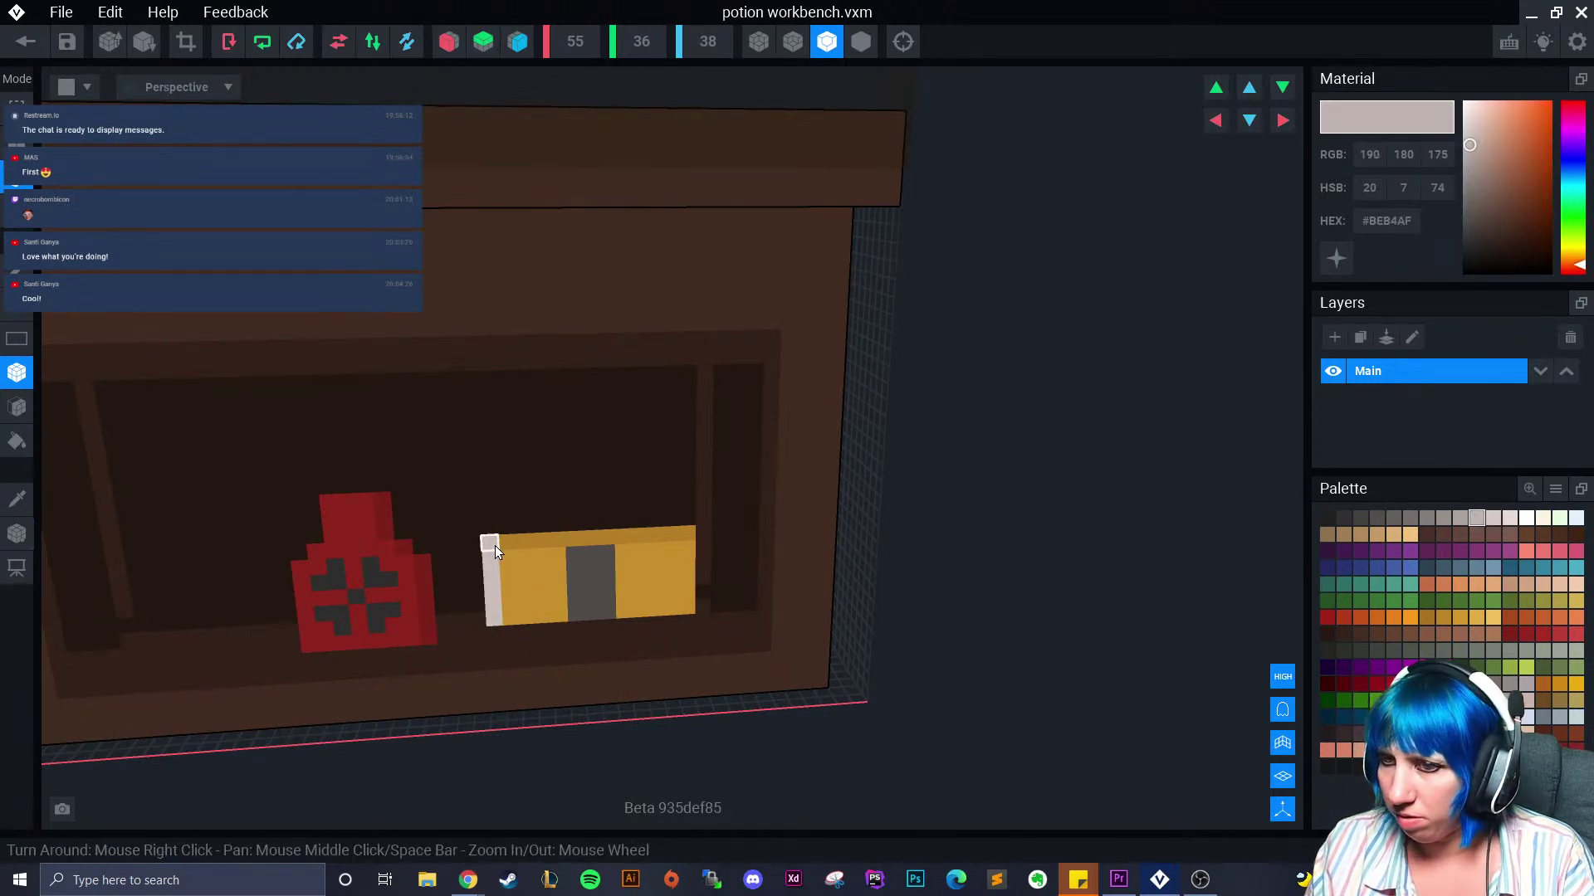
{"action": "scroll", "coordinate": [615, 646], "scroll_direction": "down", "scroll_amount": 6}
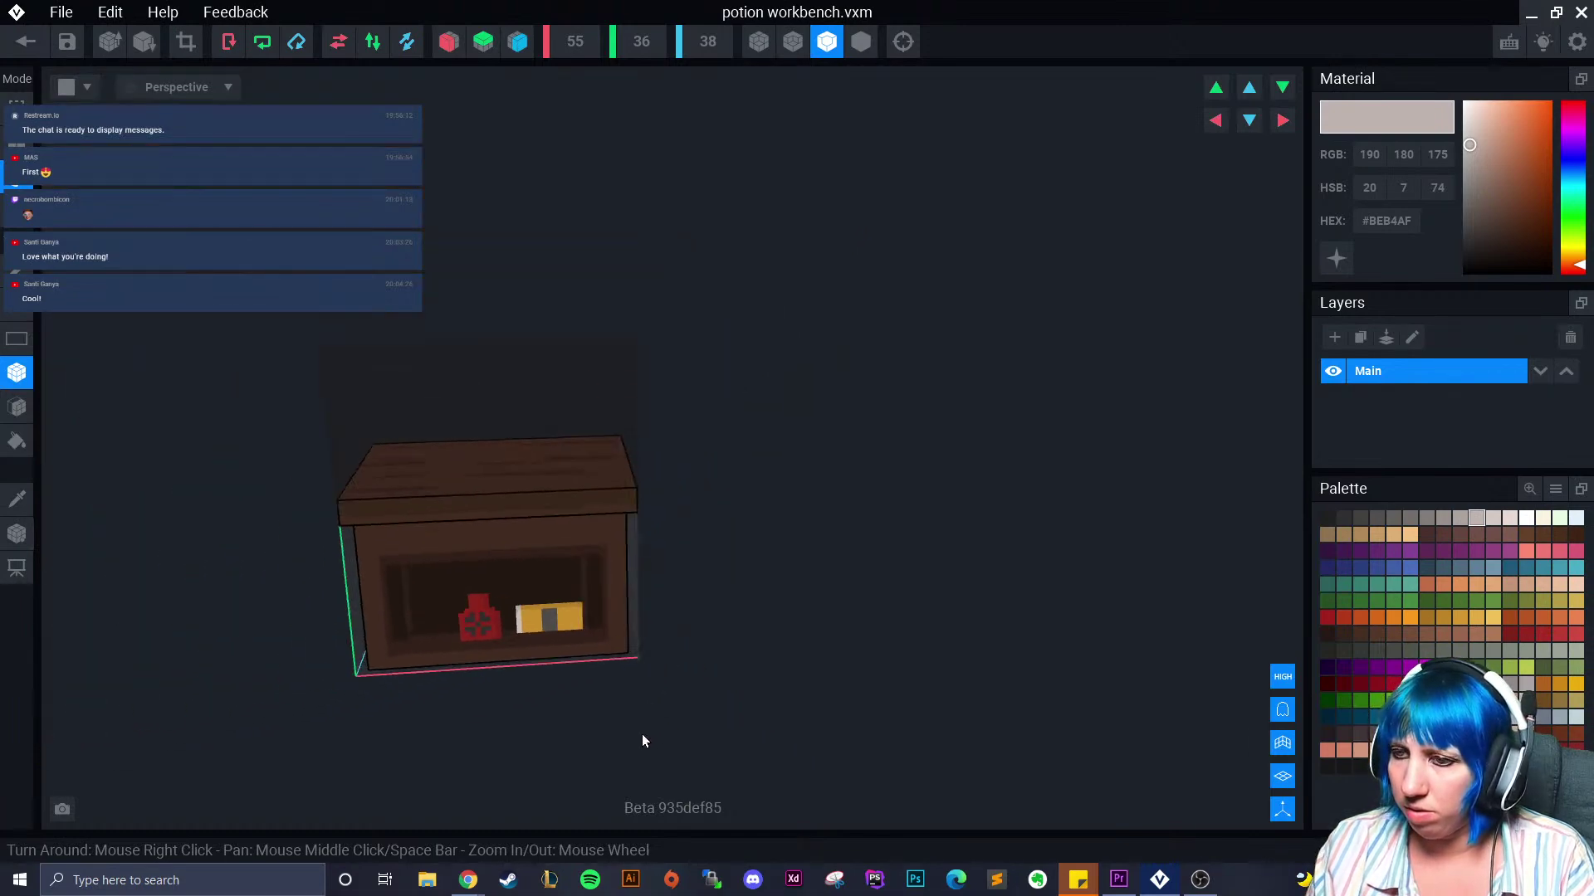
{"action": "scroll", "coordinate": [627, 740], "scroll_direction": "up", "scroll_amount": 5}
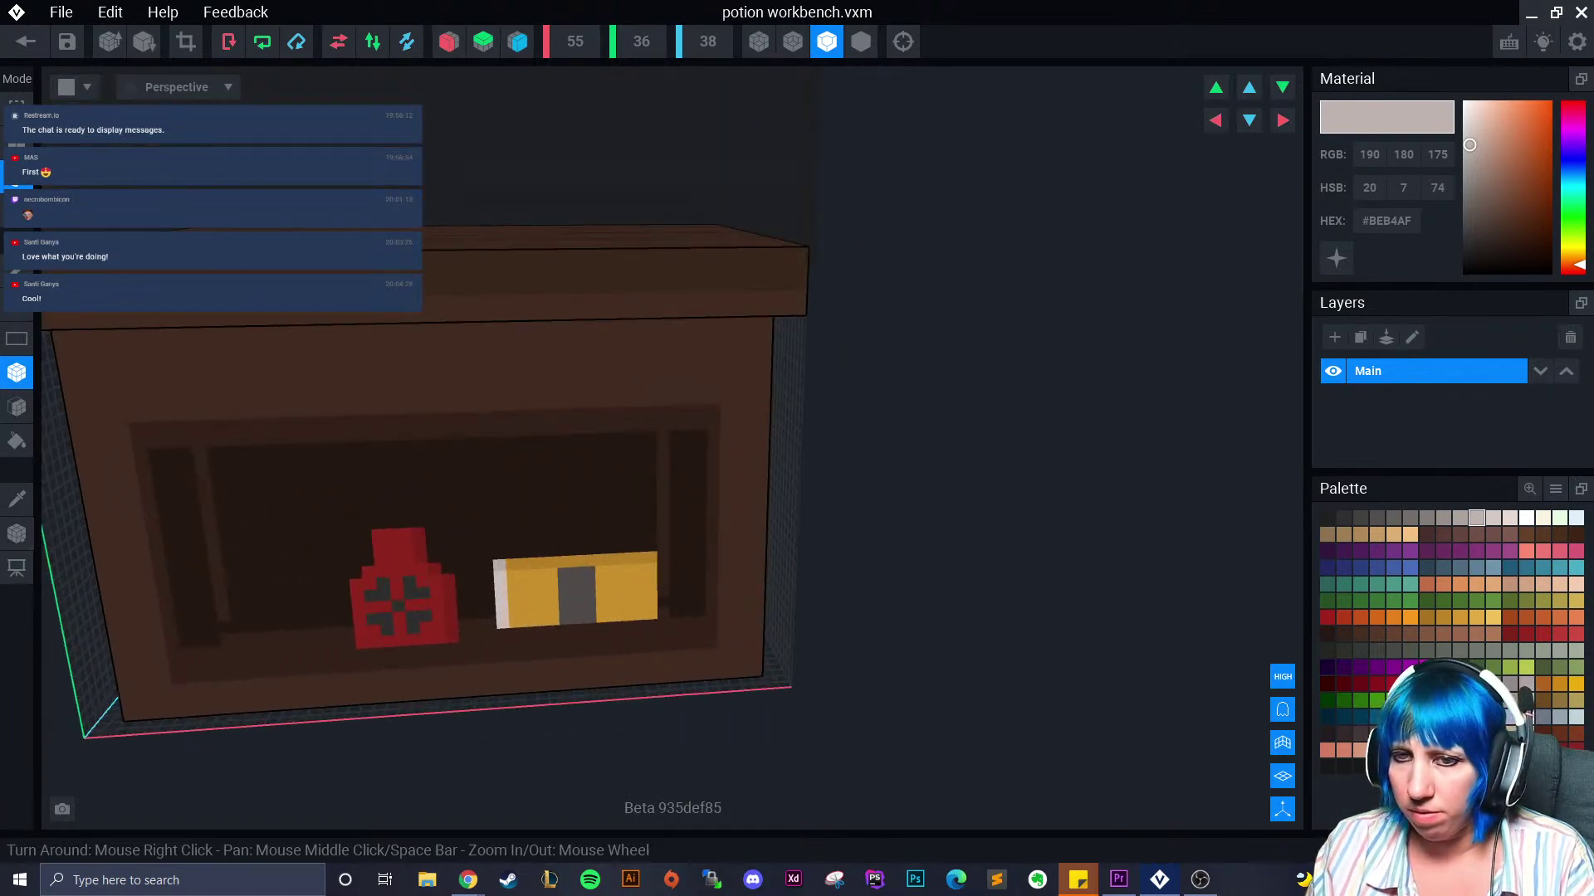
Paint a #A87221 shadow strip along the gold block's bottom edge and resample the #BEB4AF grey
{"action": "left_click", "coordinate": [16, 500]}
{"action": "left_click", "coordinate": [540, 615]}
{"action": "left_click", "coordinate": [1426, 616]}
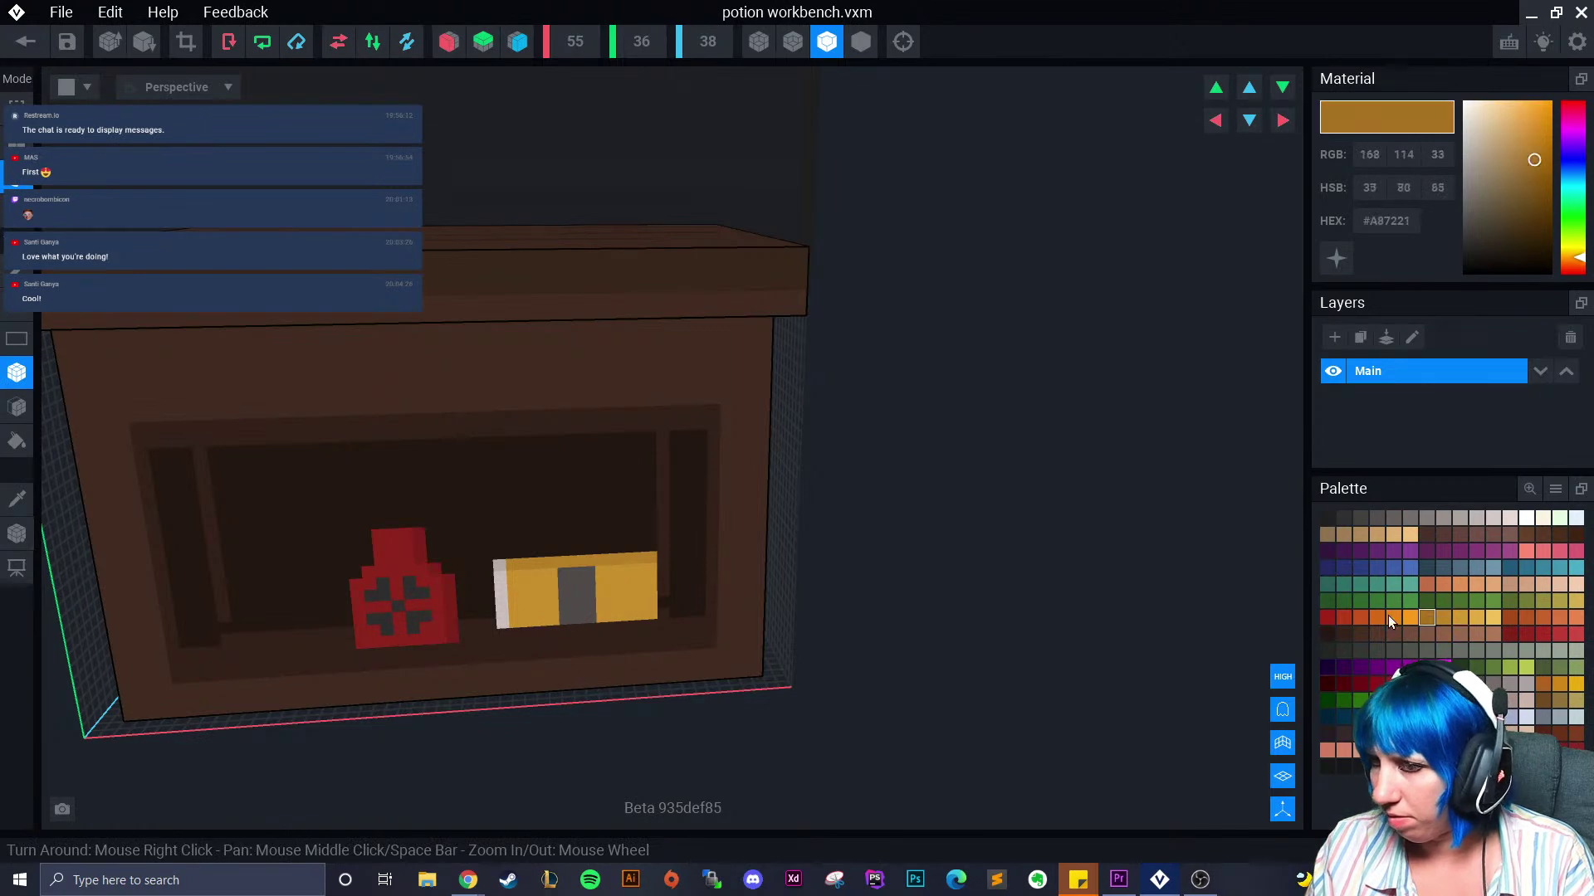
{"action": "left_click", "coordinate": [516, 627], "text": "alt"}
{"action": "left_click_drag", "start_coordinate": [516, 631], "coordinate": [650, 621]}
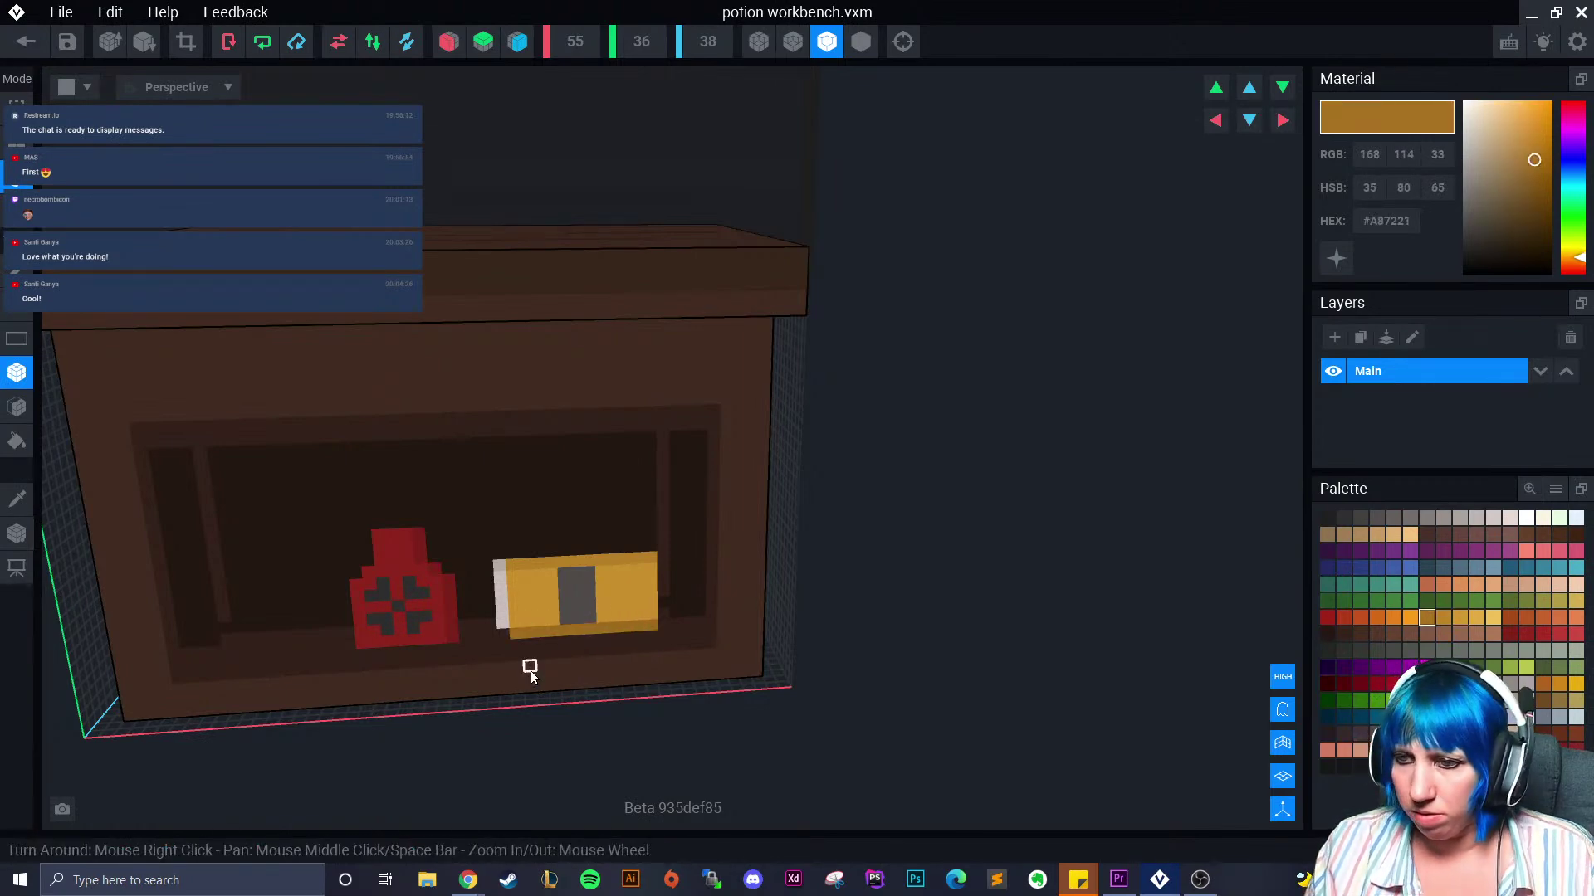
{"action": "right_click_drag", "start_coordinate": [530, 670], "coordinate": [490, 699]}
{"action": "scroll", "coordinate": [508, 718], "scroll_direction": "down", "scroll_amount": 3}
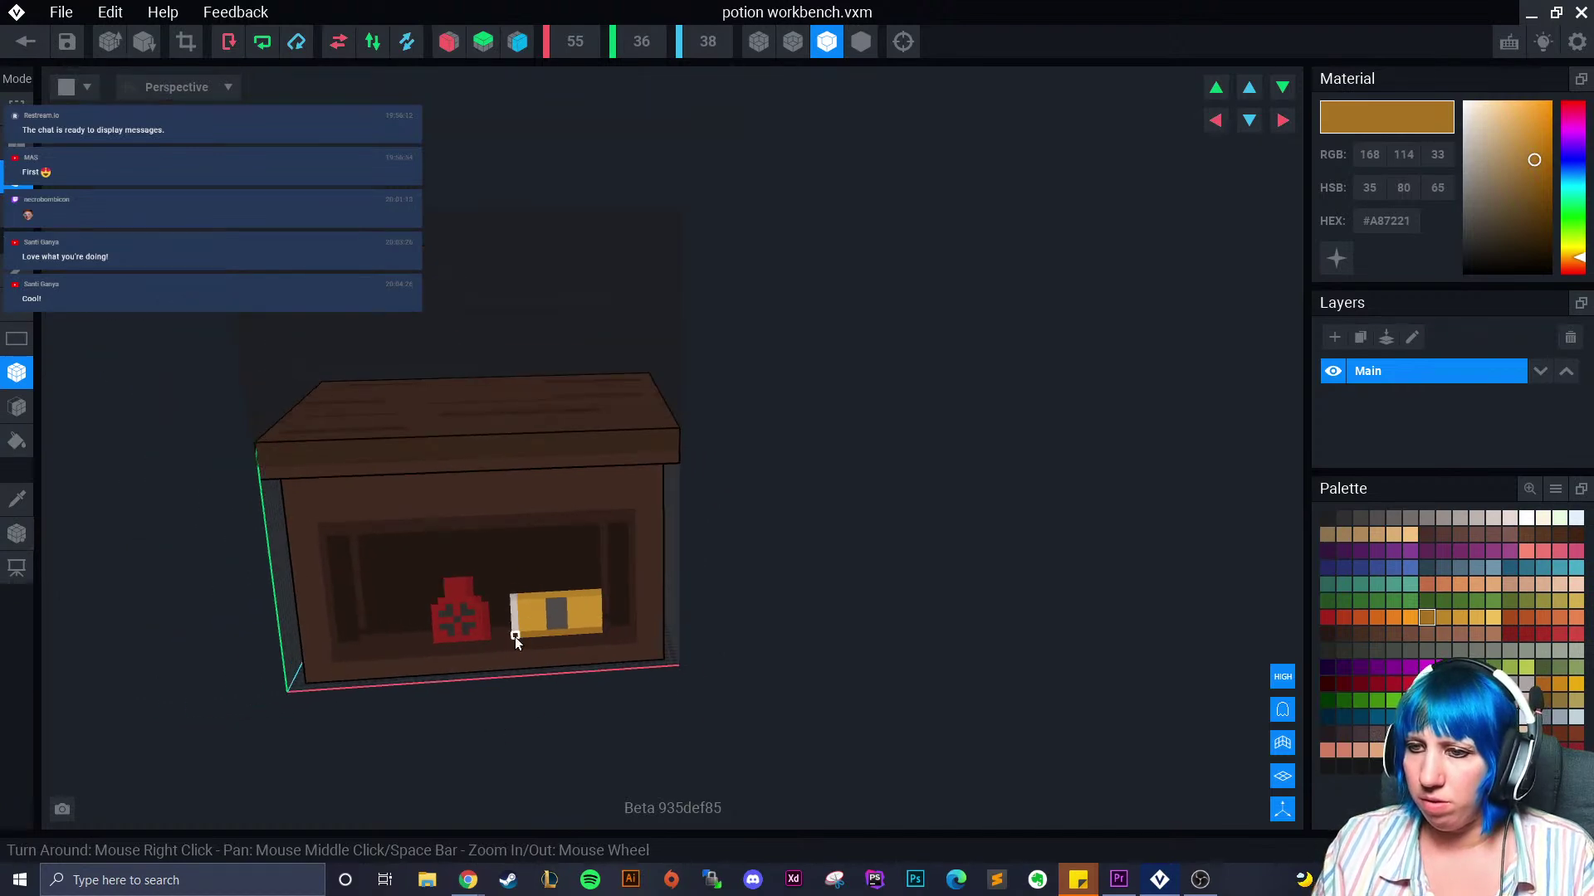
{"action": "scroll", "coordinate": [581, 747], "scroll_direction": "up", "scroll_amount": 5}
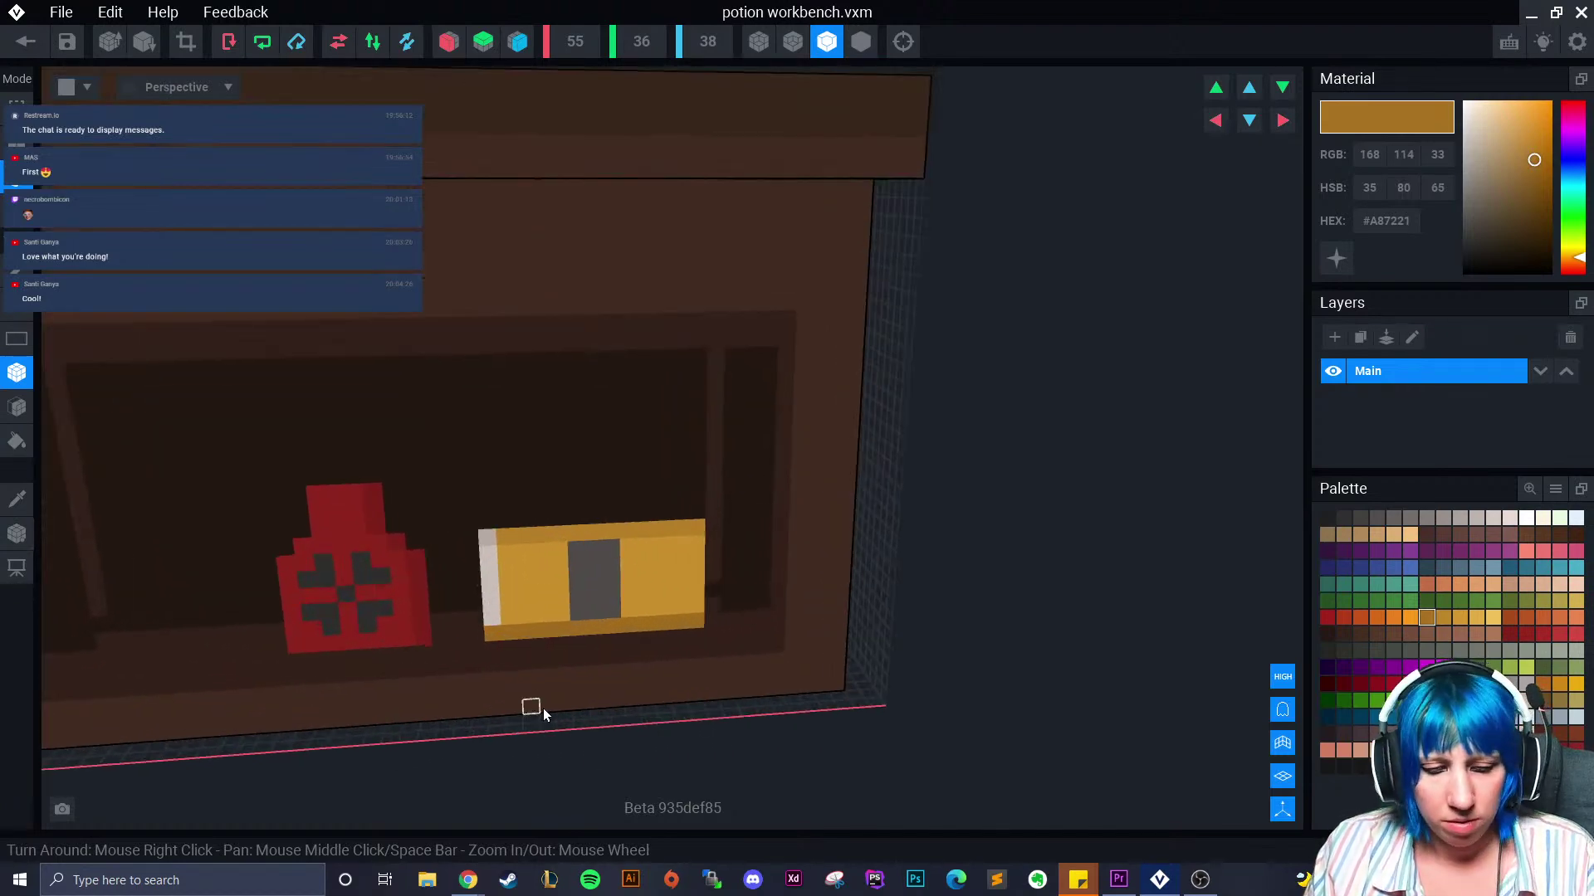
{"action": "left_click", "coordinate": [488, 541], "text": "alt"}
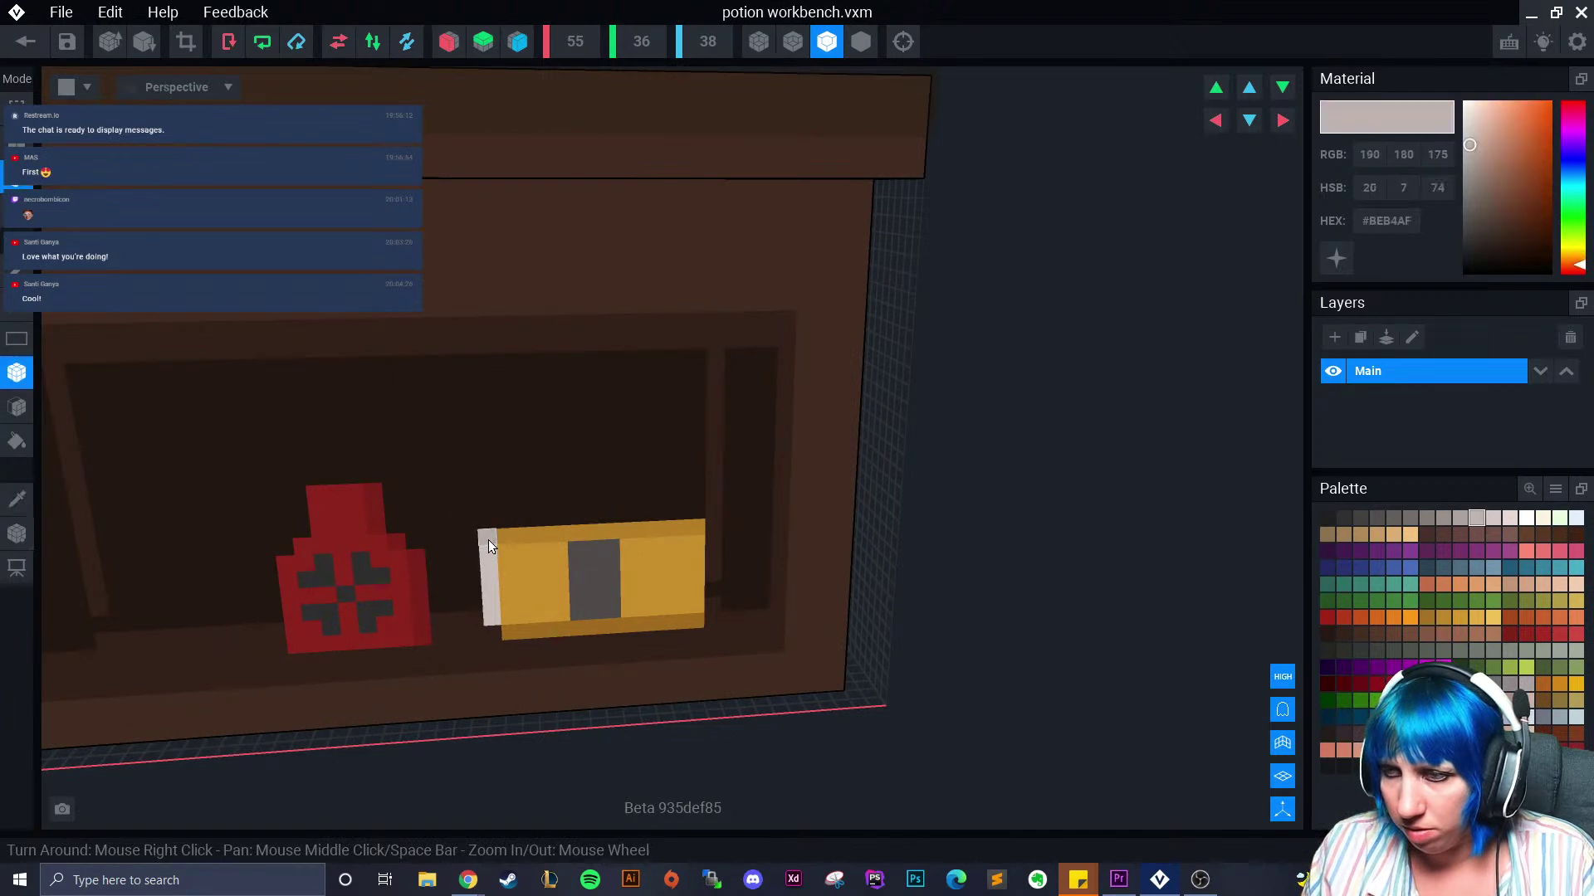
Examine the painted items on the back shelf and the front of the workbench
{"action": "scroll", "coordinate": [644, 640], "scroll_direction": "down", "scroll_amount": 6}
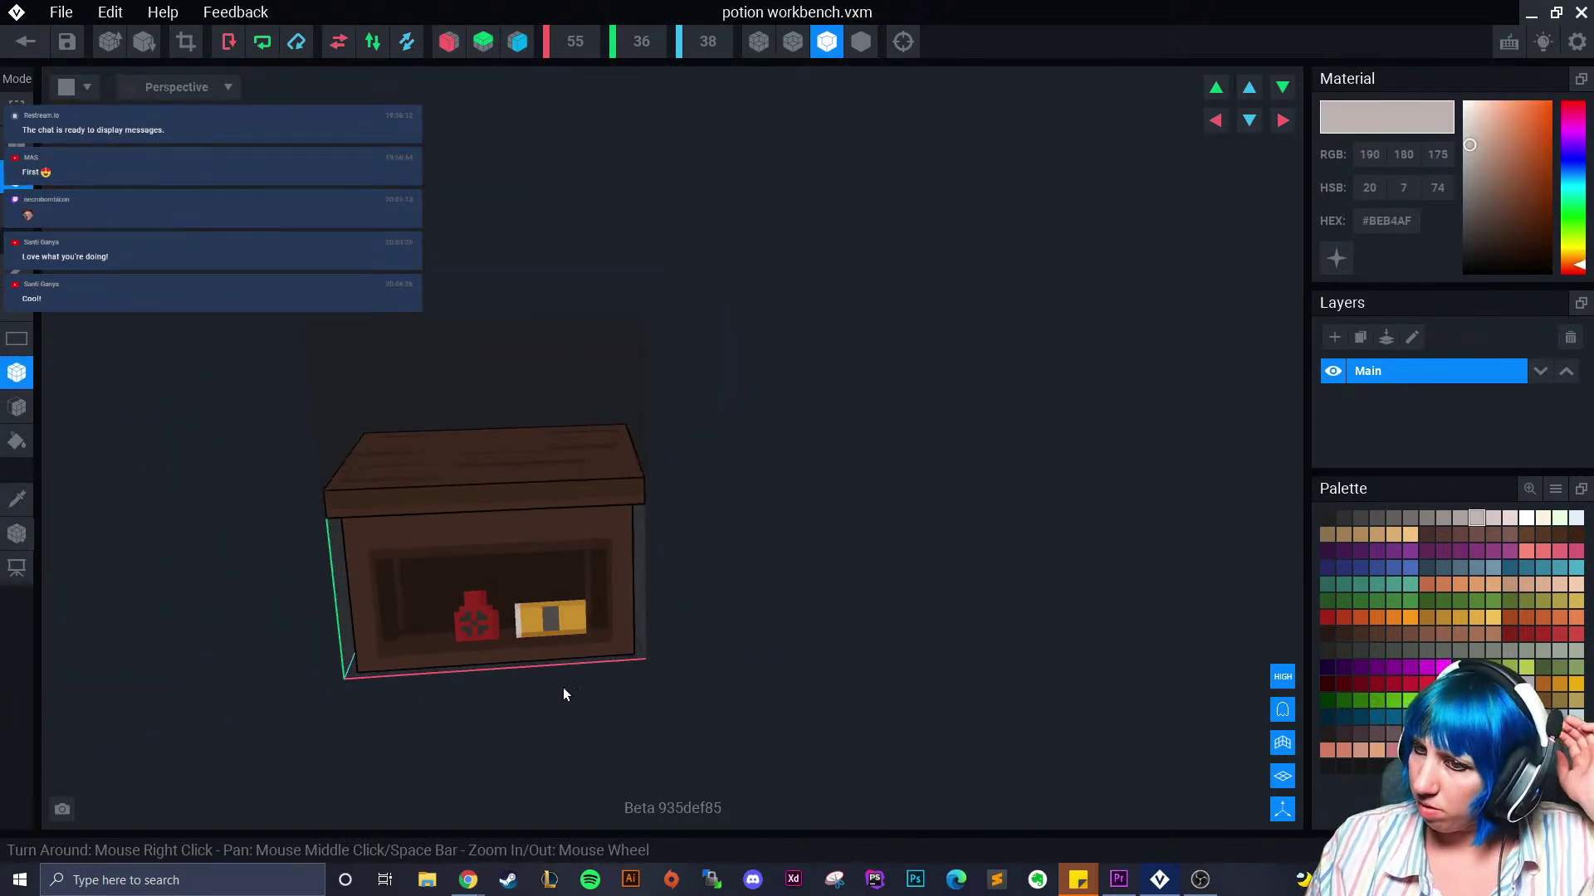
{"action": "right_click_drag", "start_coordinate": [530, 637], "coordinate": [552, 641]}
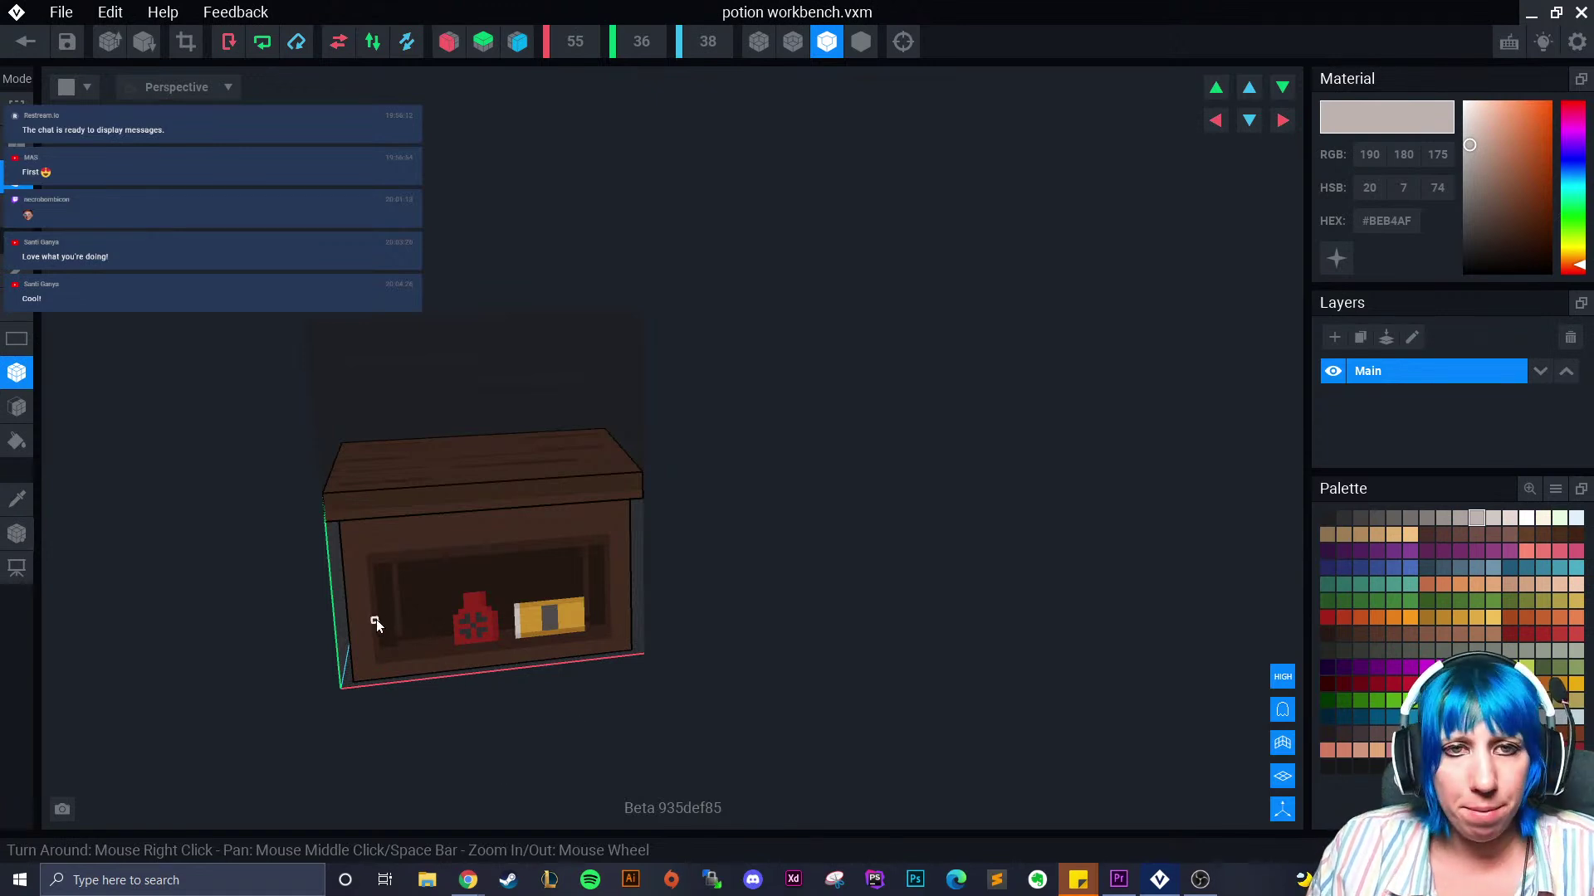
{"action": "scroll", "coordinate": [501, 681], "scroll_direction": "down", "scroll_amount": 3}
{"action": "right_click_drag", "start_coordinate": [501, 681], "coordinate": [498, 679]}
{"action": "scroll", "coordinate": [496, 679], "scroll_direction": "up", "scroll_amount": 5}
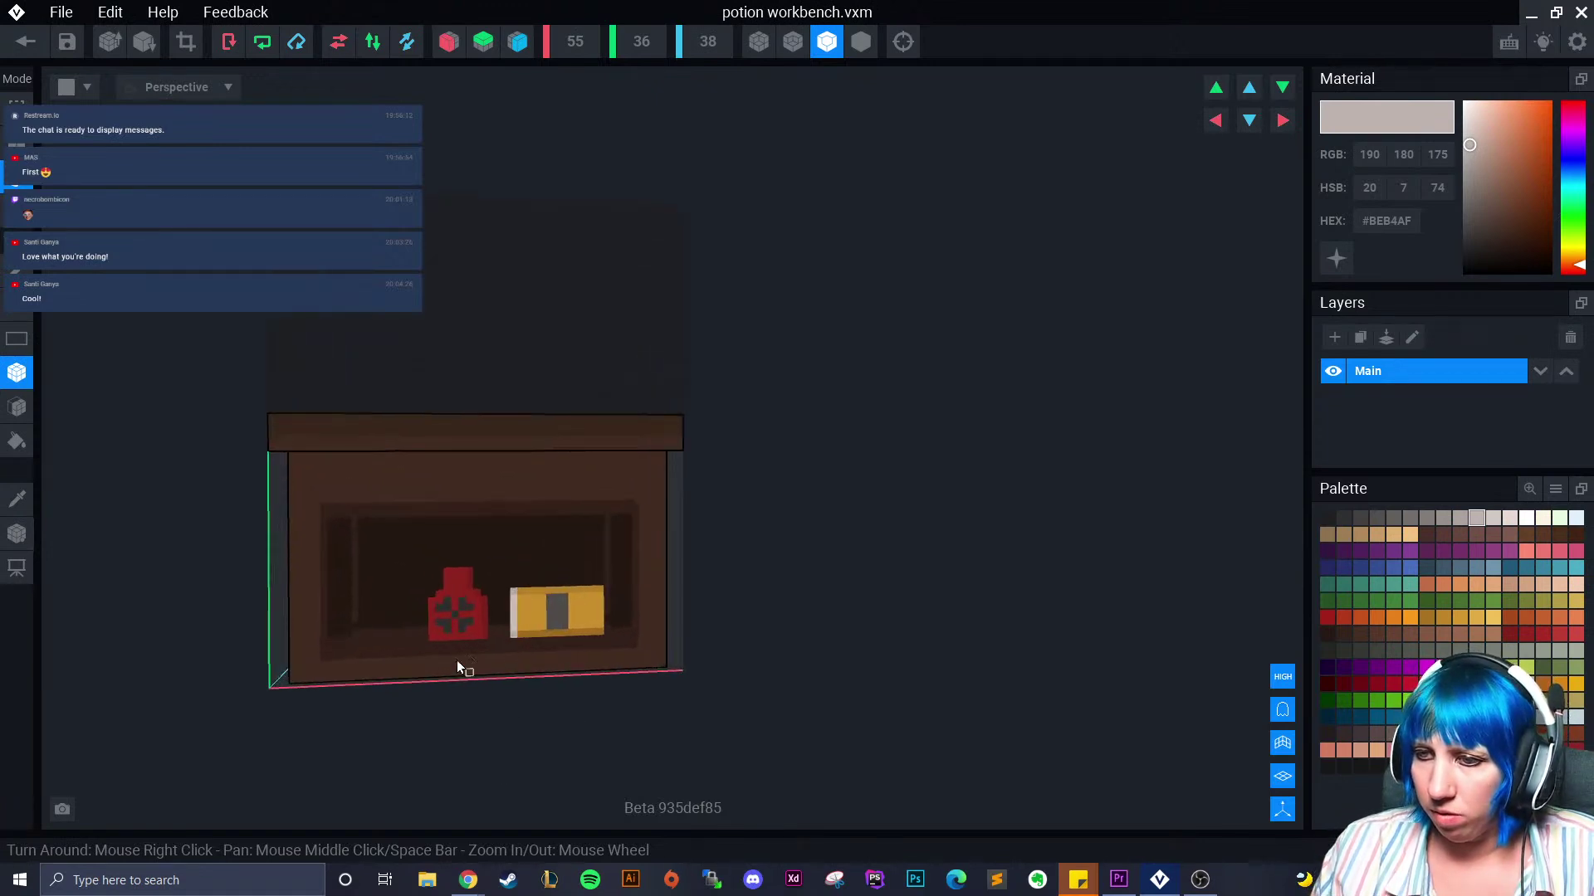
{"action": "right_click_drag", "start_coordinate": [439, 635], "coordinate": [443, 625]}
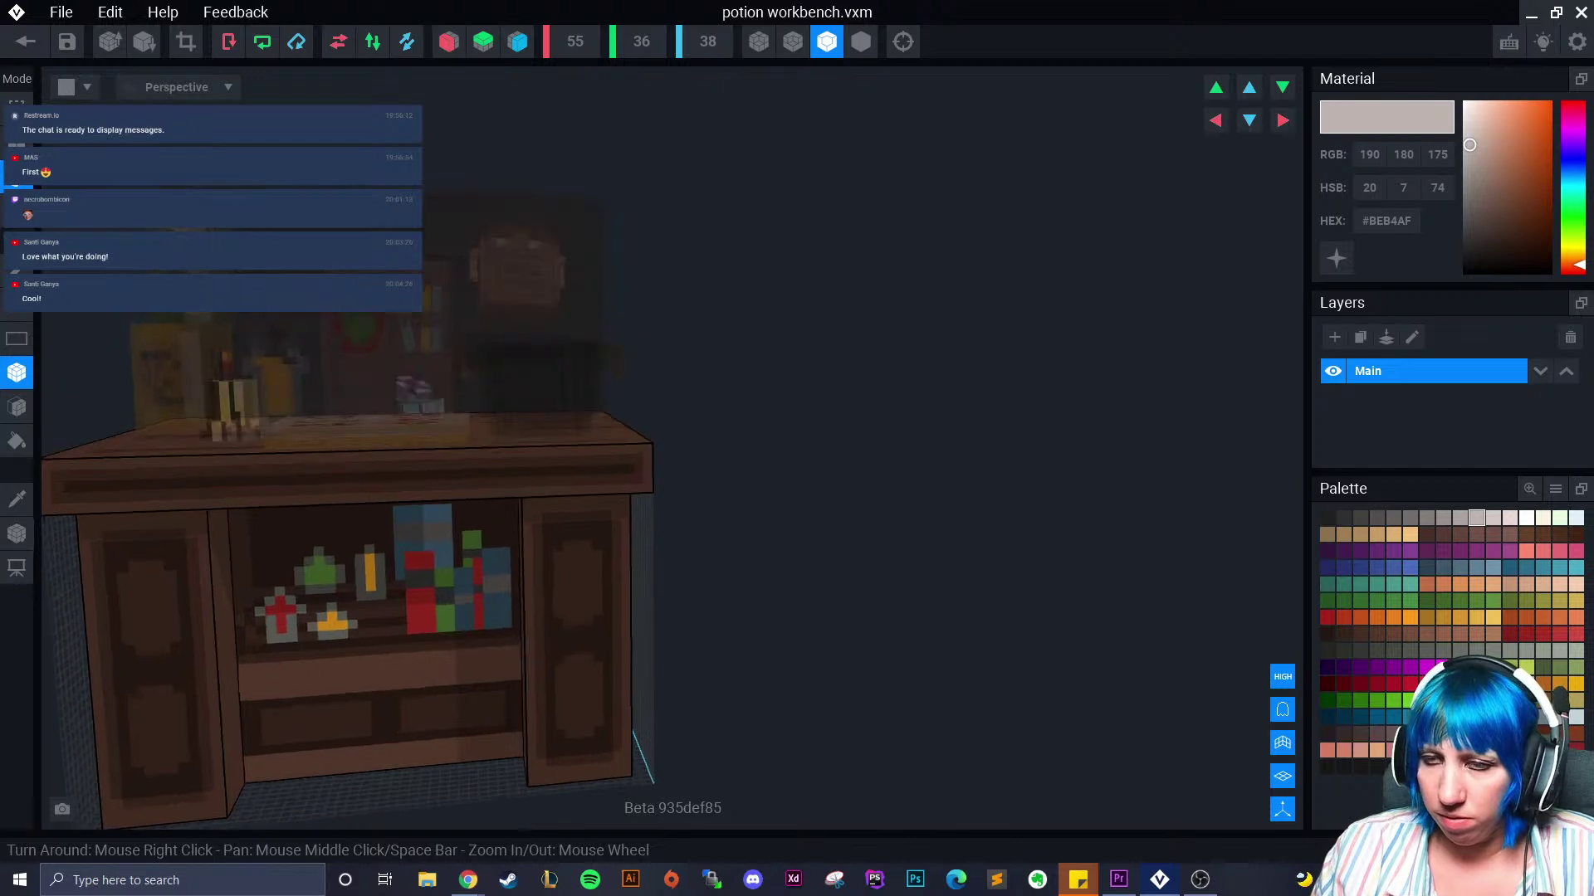
{"action": "left_click", "coordinate": [445, 43]}
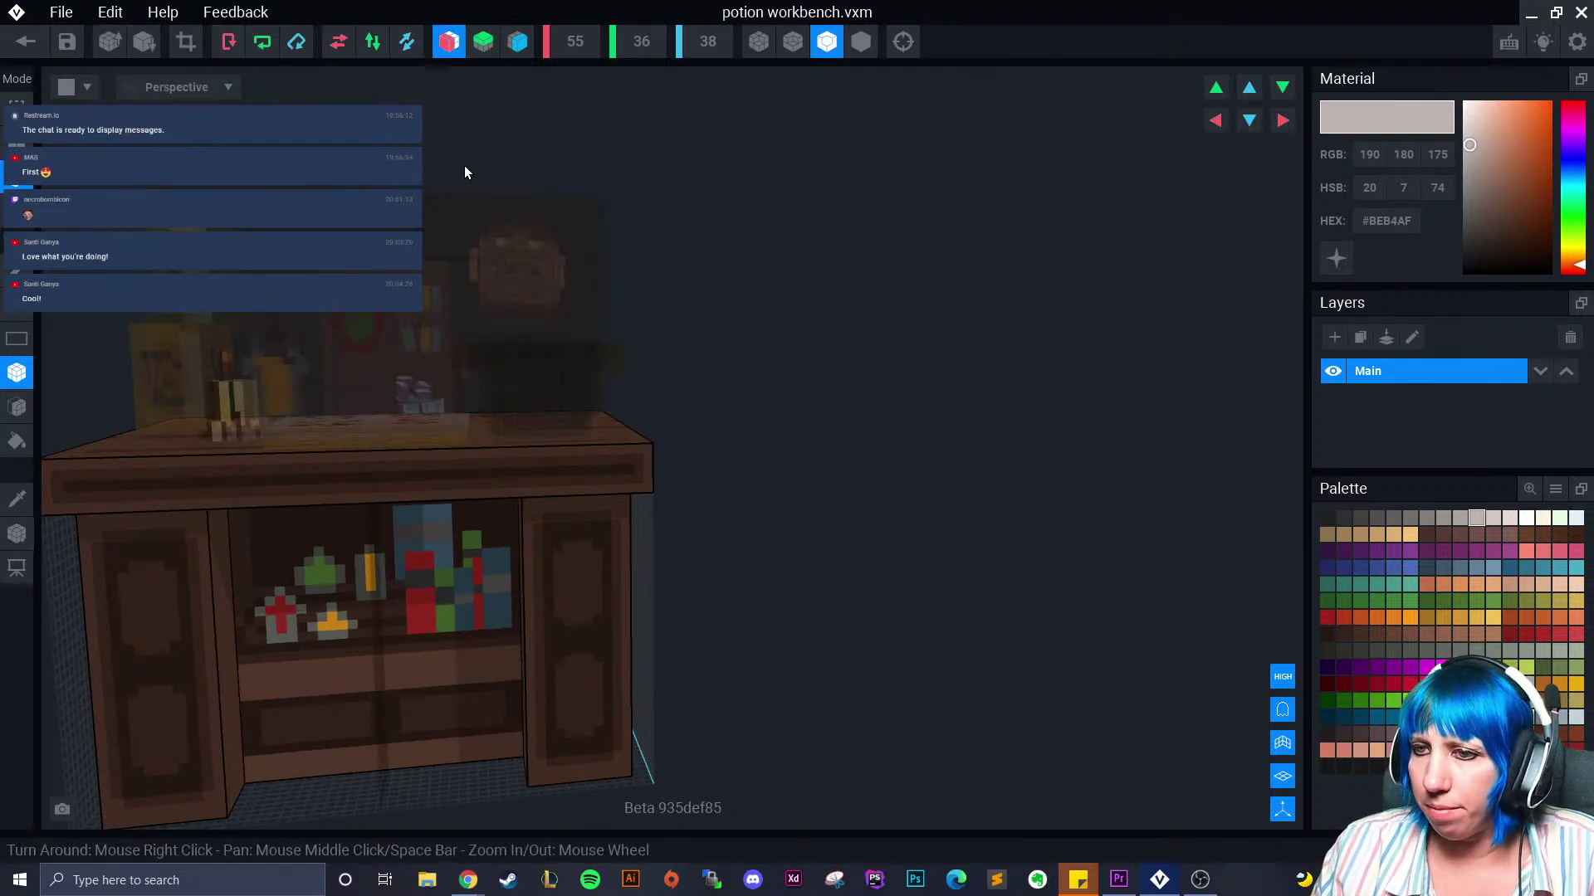
{"action": "right_click_drag", "start_coordinate": [431, 376], "coordinate": [515, 573]}
{"action": "left_click", "coordinate": [26, 41]}
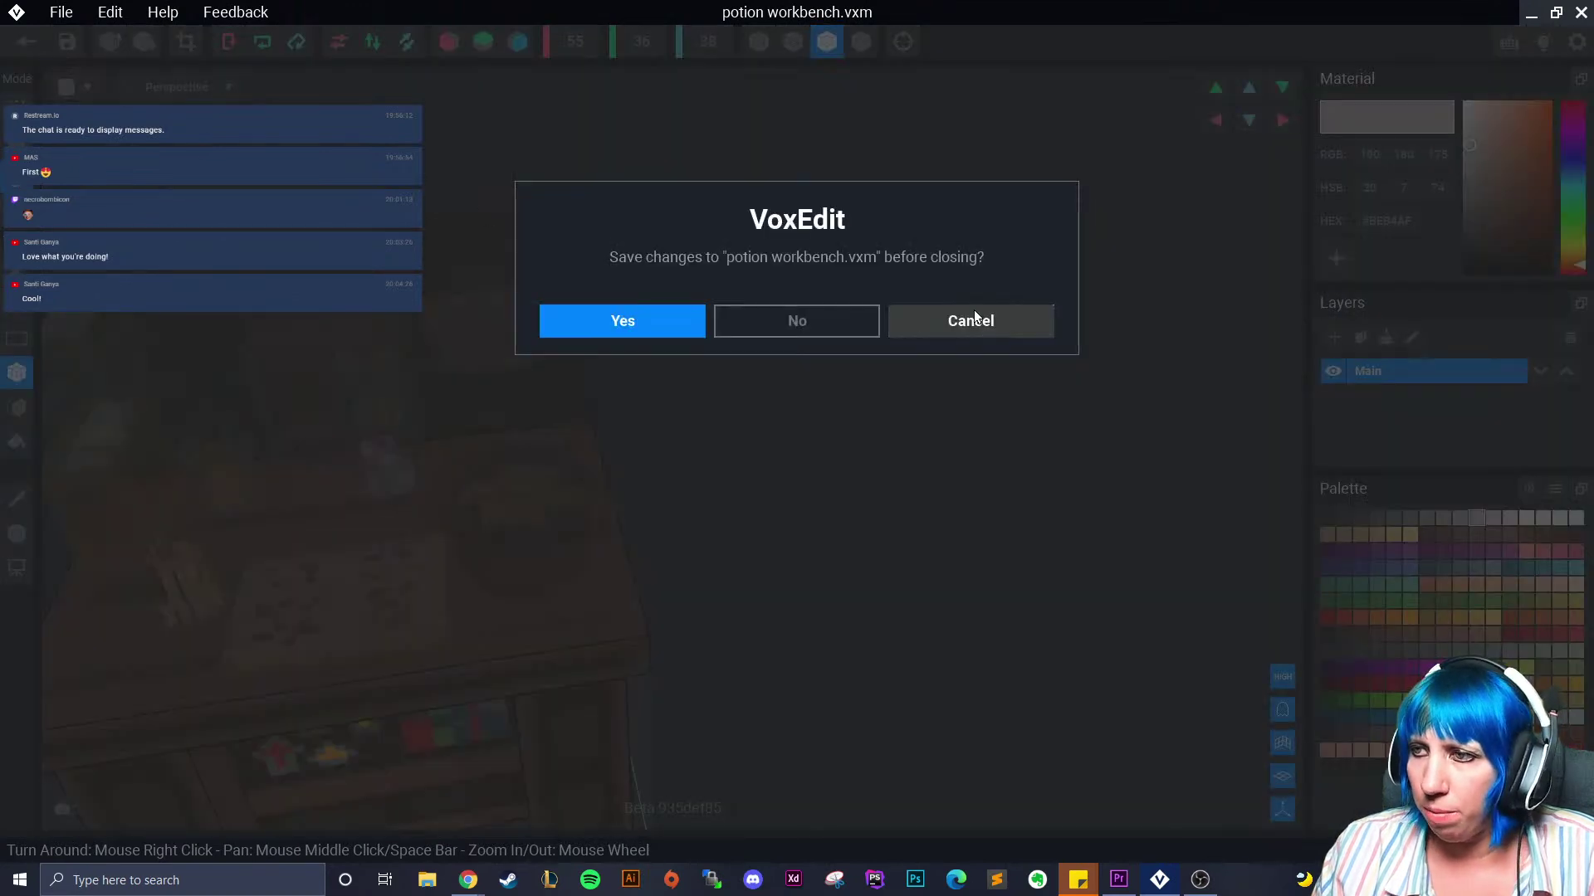
{"action": "left_click", "coordinate": [861, 326]}
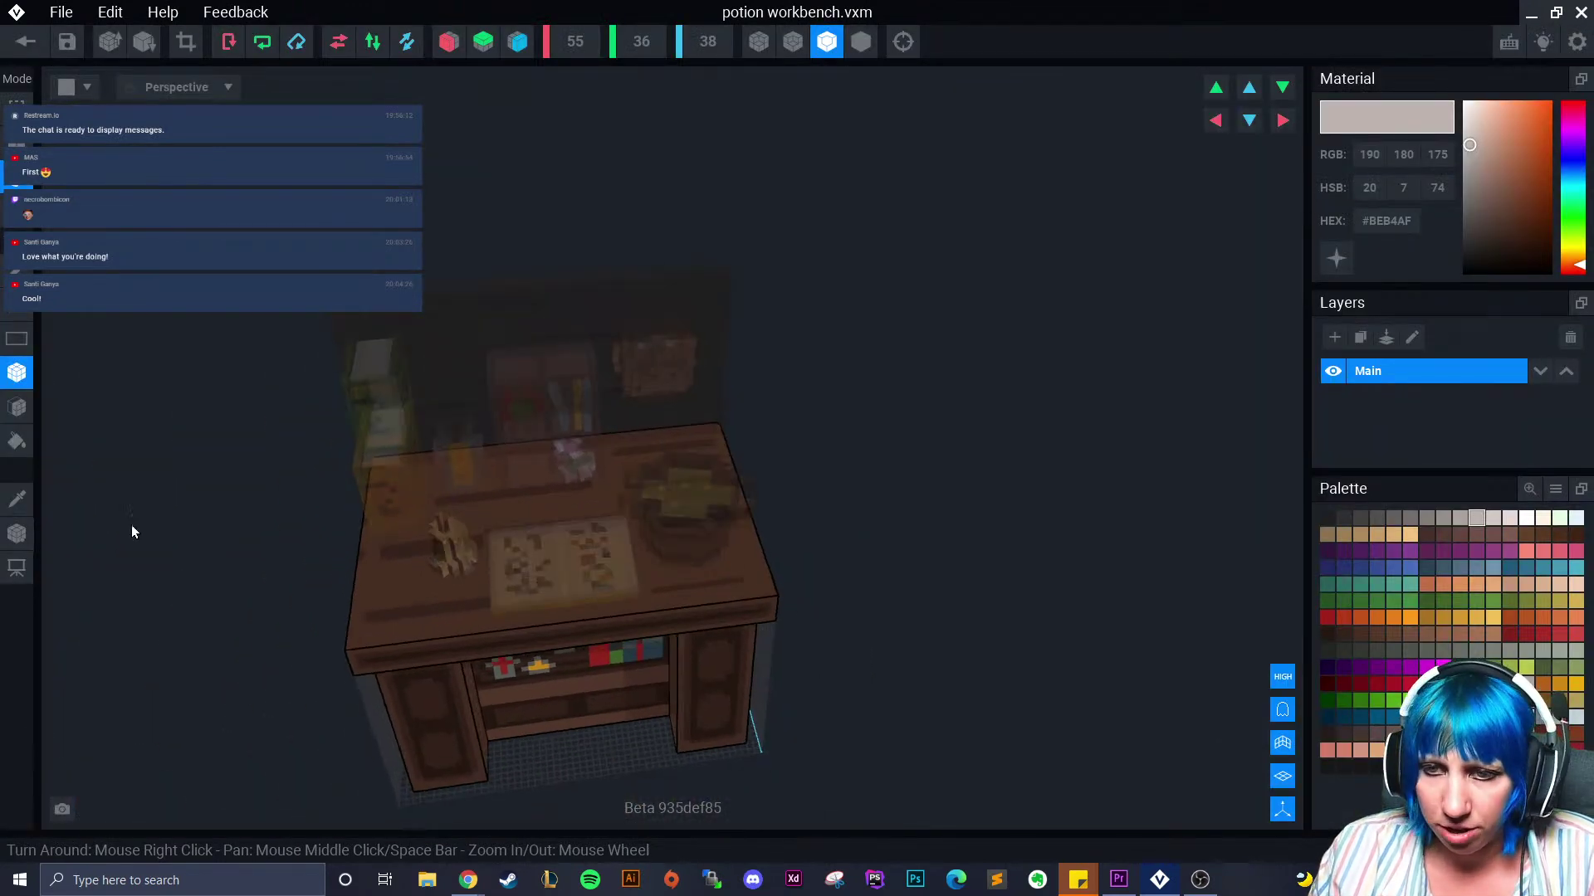
Paint lighter #54382A wood-grain streaks across the tabletop and its front edge
{"action": "left_click", "coordinate": [427, 614]}
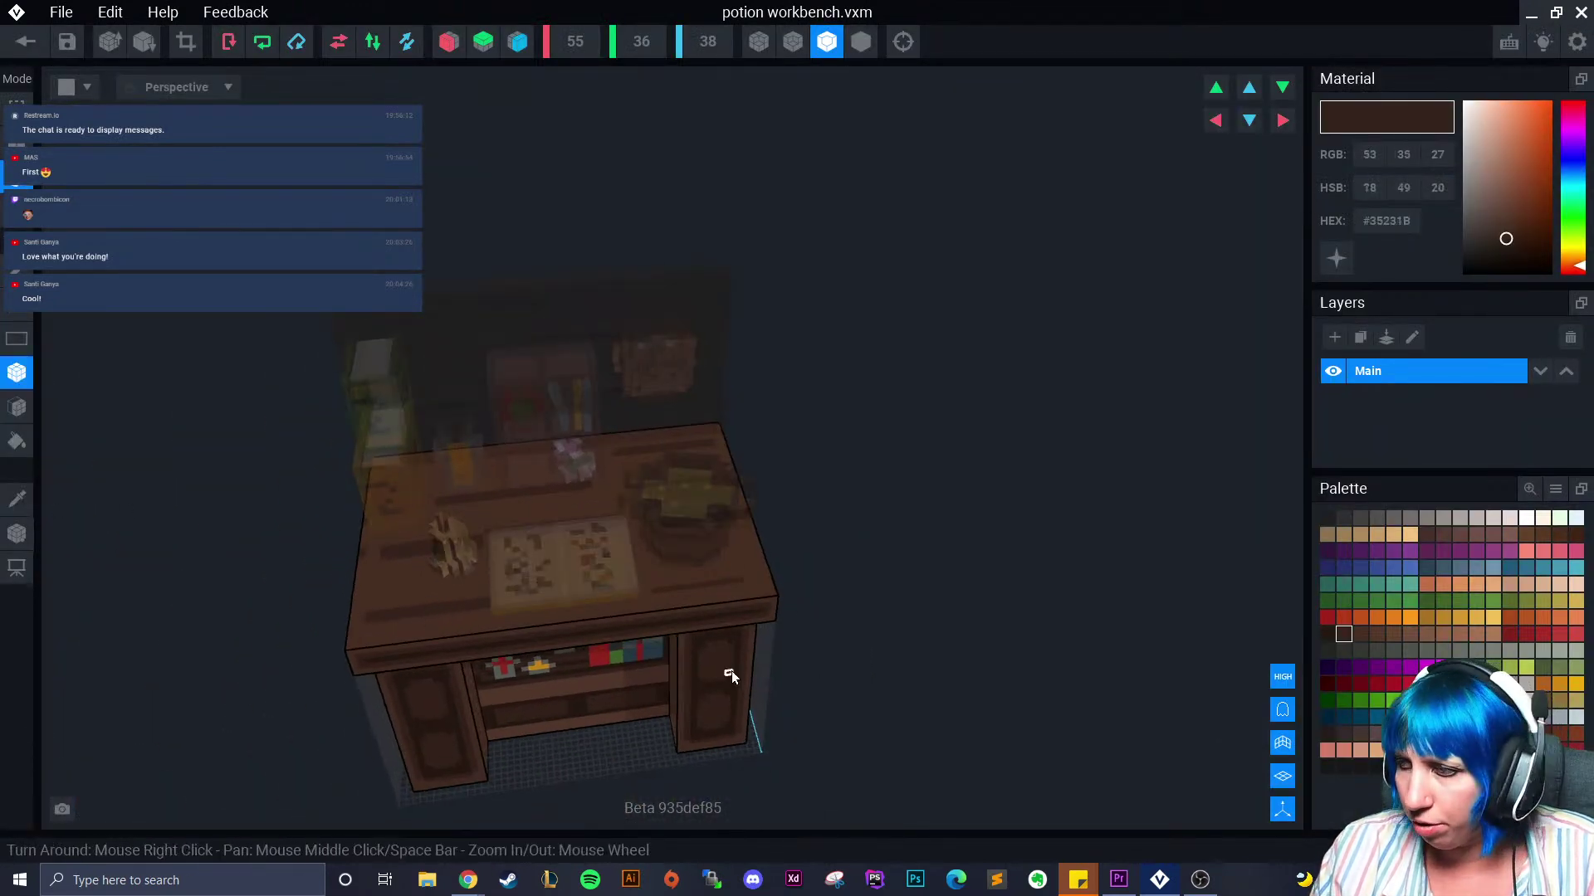
{"action": "left_click", "coordinate": [1376, 635]}
{"action": "left_click_drag", "start_coordinate": [441, 596], "coordinate": [543, 586]}
{"action": "left_click_drag", "start_coordinate": [436, 564], "coordinate": [619, 498]}
{"action": "left_click_drag", "start_coordinate": [686, 576], "coordinate": [755, 565]}
{"action": "right_click_drag", "start_coordinate": [494, 626], "coordinate": [496, 636]}
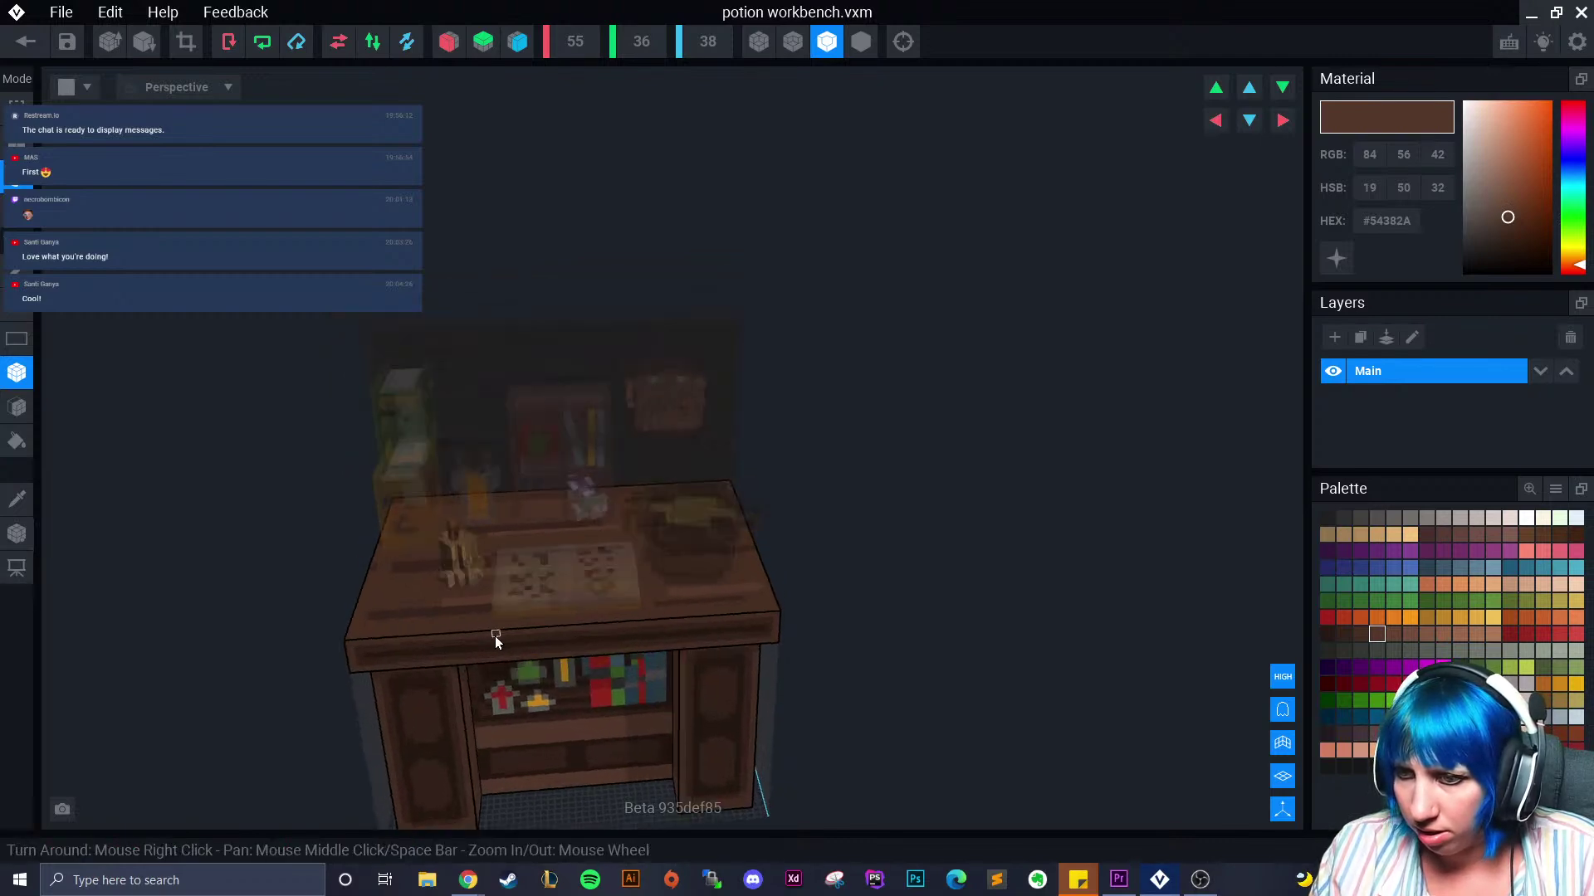
{"action": "left_click_drag", "start_coordinate": [486, 628], "coordinate": [414, 626]}
Add #54382A grain streaks at the tabletop's end beneath the books, carrying them onto the side edge
{"action": "right_click_drag", "start_coordinate": [413, 625], "coordinate": [370, 684]}
{"action": "left_click_drag", "start_coordinate": [370, 684], "coordinate": [290, 567]}
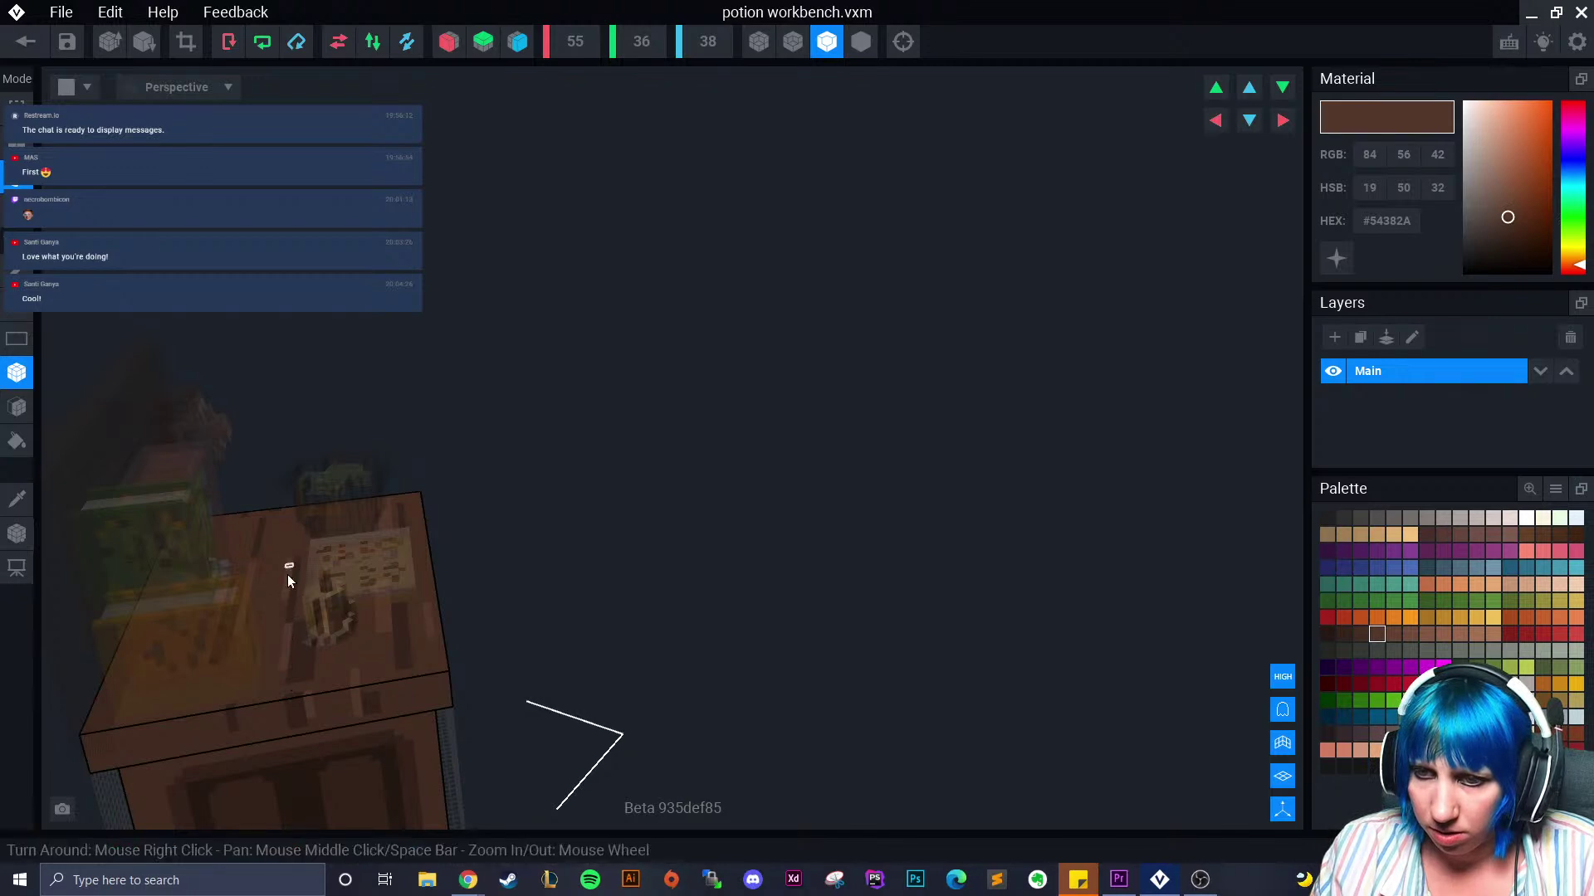
{"action": "left_click_drag", "start_coordinate": [241, 702], "coordinate": [257, 731]}
{"action": "middle_click_drag", "start_coordinate": [258, 731], "coordinate": [410, 643]}
{"action": "left_click_drag", "start_coordinate": [341, 571], "coordinate": [352, 633]}
Continue the #54382A grain streaks along the tabletop's back and the edge at the cauldron end
{"action": "right_click_drag", "start_coordinate": [351, 634], "coordinate": [664, 614]}
{"action": "middle_click_drag", "start_coordinate": [664, 614], "coordinate": [308, 598]}
{"action": "left_click_drag", "start_coordinate": [339, 574], "coordinate": [485, 571]}
{"action": "right_click_drag", "start_coordinate": [485, 571], "coordinate": [166, 581]}
{"action": "middle_click_drag", "start_coordinate": [166, 581], "coordinate": [467, 579]}
{"action": "left_click_drag", "start_coordinate": [469, 601], "coordinate": [473, 610]}
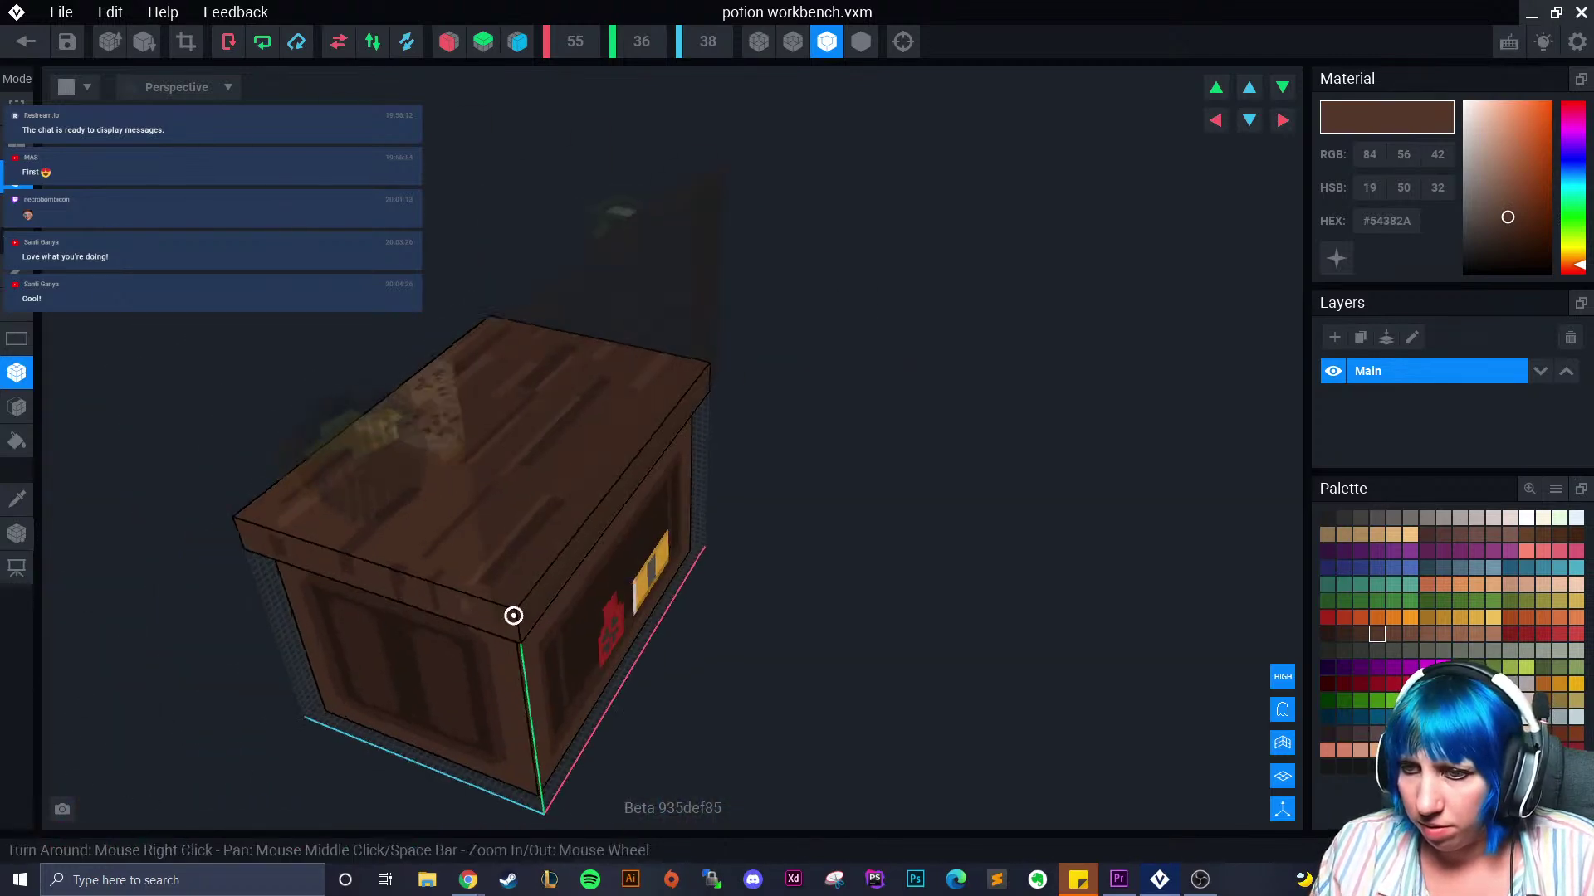
{"action": "right_click_drag", "start_coordinate": [516, 620], "coordinate": [421, 637]}
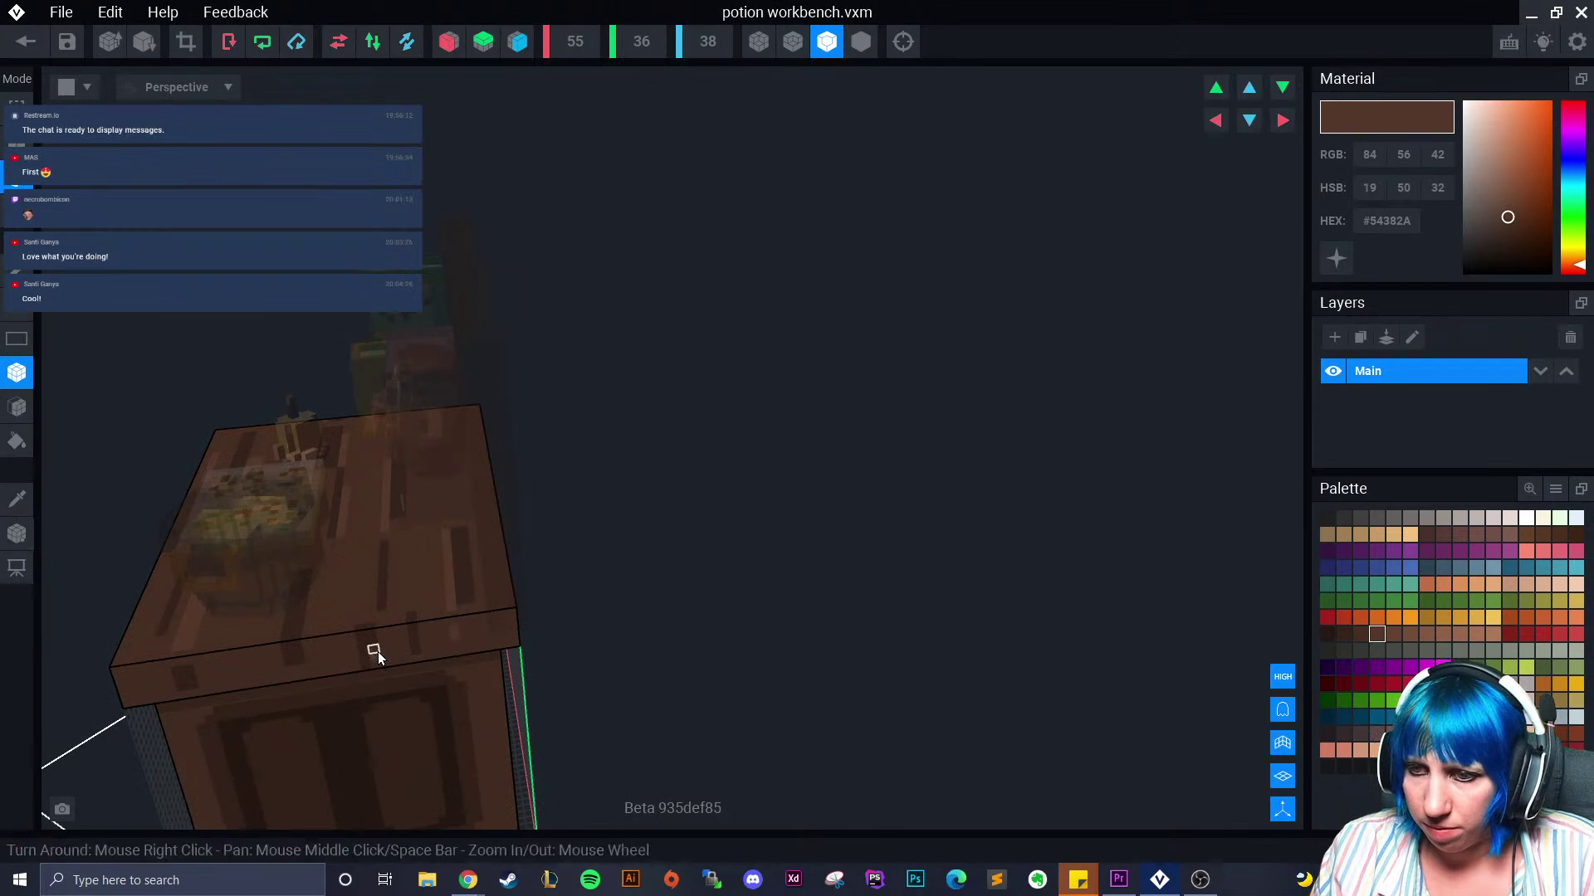
{"action": "left_click_drag", "start_coordinate": [313, 592], "coordinate": [312, 663]}
{"action": "right_click_drag", "start_coordinate": [316, 667], "coordinate": [589, 672]}
Close the potion workbench model with its changes saved and review the assembled workbench scene
{"action": "left_click", "coordinate": [26, 42]}
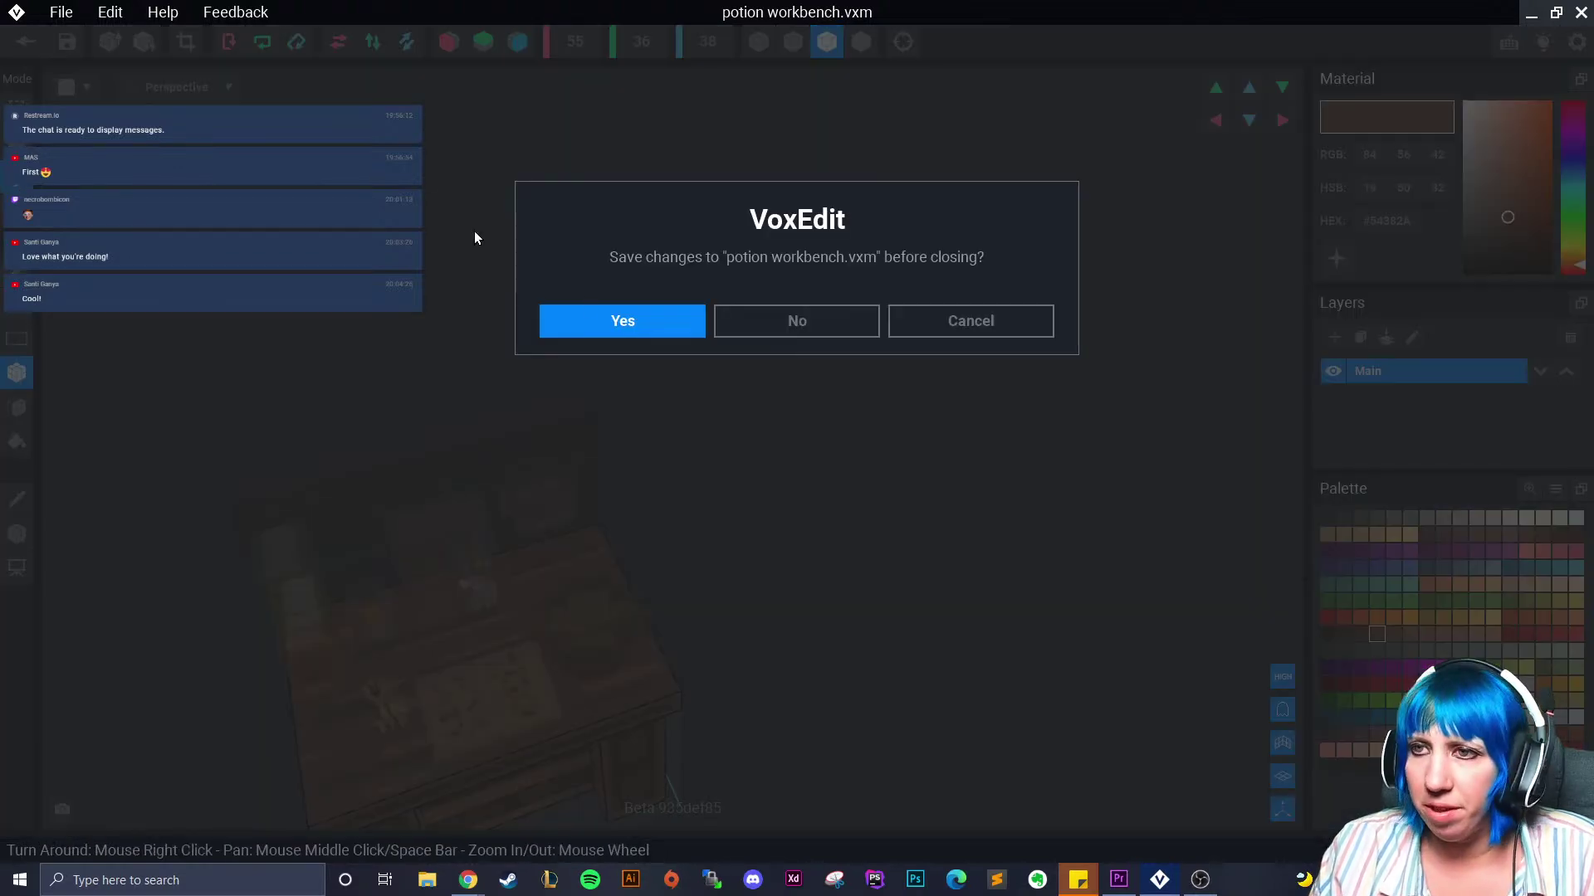
{"action": "left_click", "coordinate": [620, 323]}
{"action": "scroll", "coordinate": [644, 341], "scroll_direction": "up", "scroll_amount": 4}
{"action": "right_click_drag", "start_coordinate": [644, 340], "coordinate": [968, 416]}
{"action": "scroll", "coordinate": [689, 415], "scroll_direction": "up", "scroll_amount": 2}
{"action": "scroll", "coordinate": [780, 410], "scroll_direction": "up", "scroll_amount": 4}
{"action": "scroll", "coordinate": [945, 408], "scroll_direction": "up", "scroll_amount": 3}
{"action": "scroll", "coordinate": [938, 384], "scroll_direction": "down", "scroll_amount": 4}
{"action": "right_click_drag", "start_coordinate": [863, 398], "coordinate": [847, 347]}
Import the chopstickslarge model from the ramen project's Untitled folder into the scene's library
{"action": "left_click", "coordinate": [1280, 152]}
{"action": "scroll", "coordinate": [1524, 435], "scroll_direction": "down", "scroll_amount": 10}
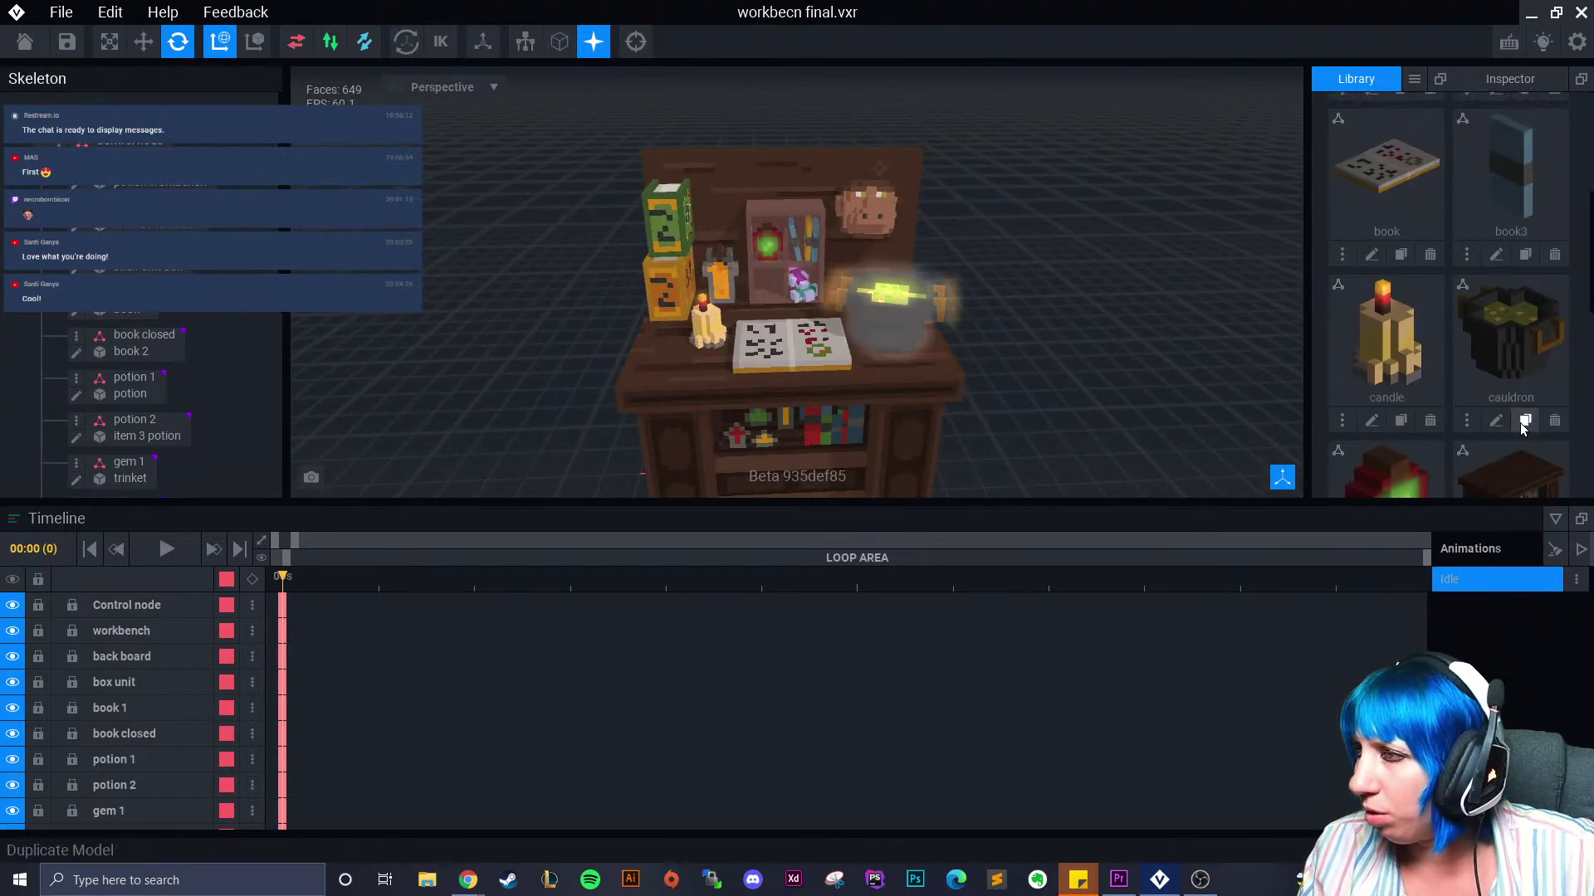
{"action": "scroll", "coordinate": [1524, 435], "scroll_direction": "up", "scroll_amount": 10}
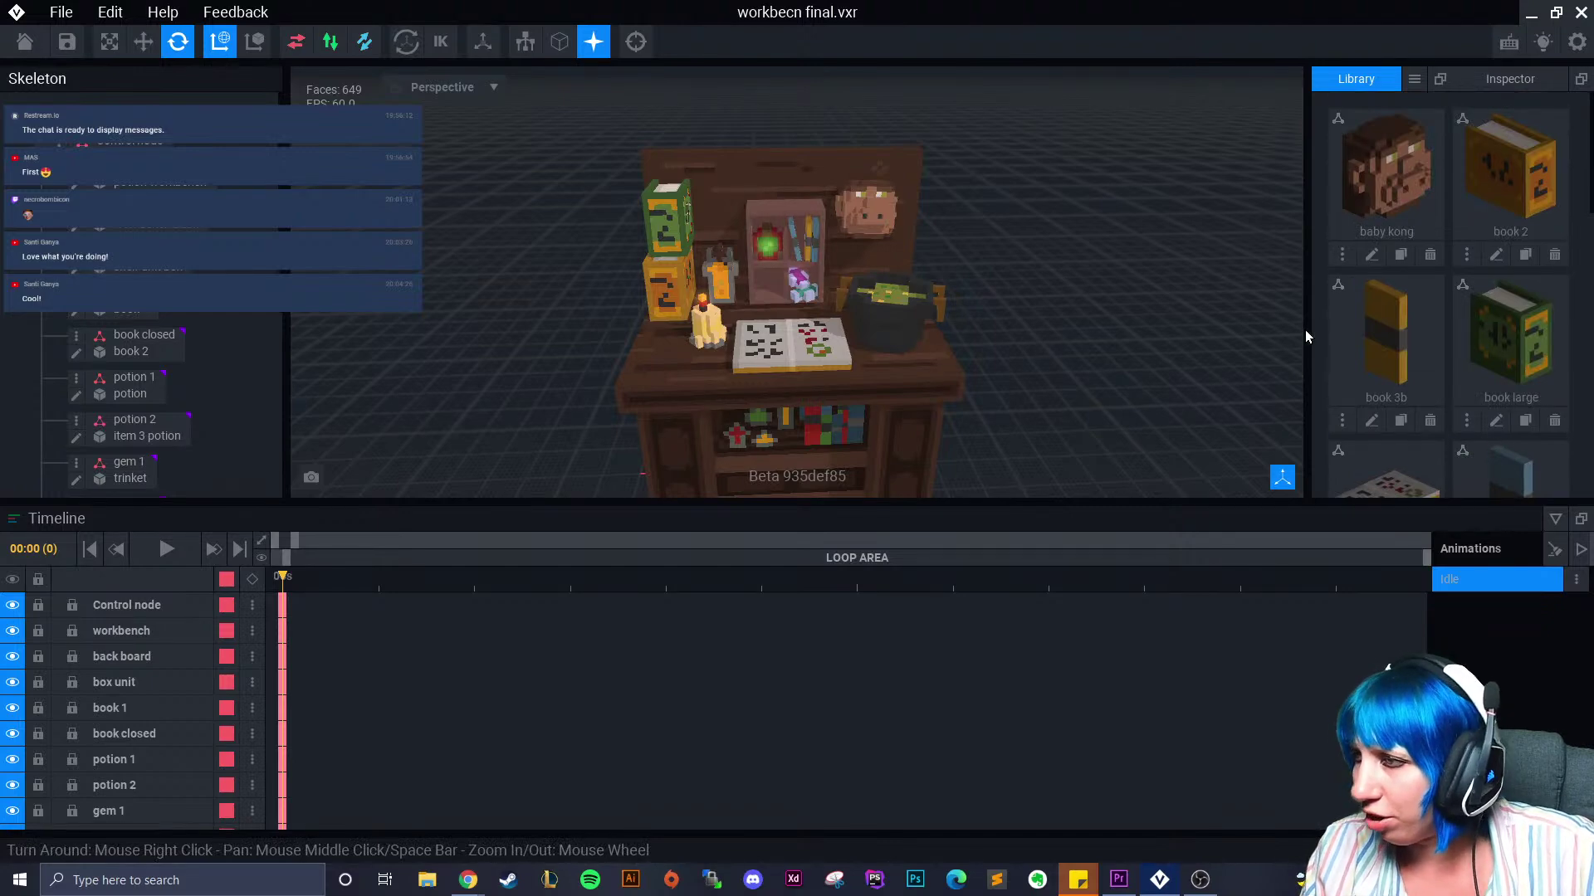
{"action": "left_click", "coordinate": [1414, 79]}
{"action": "left_click", "coordinate": [1440, 117]}
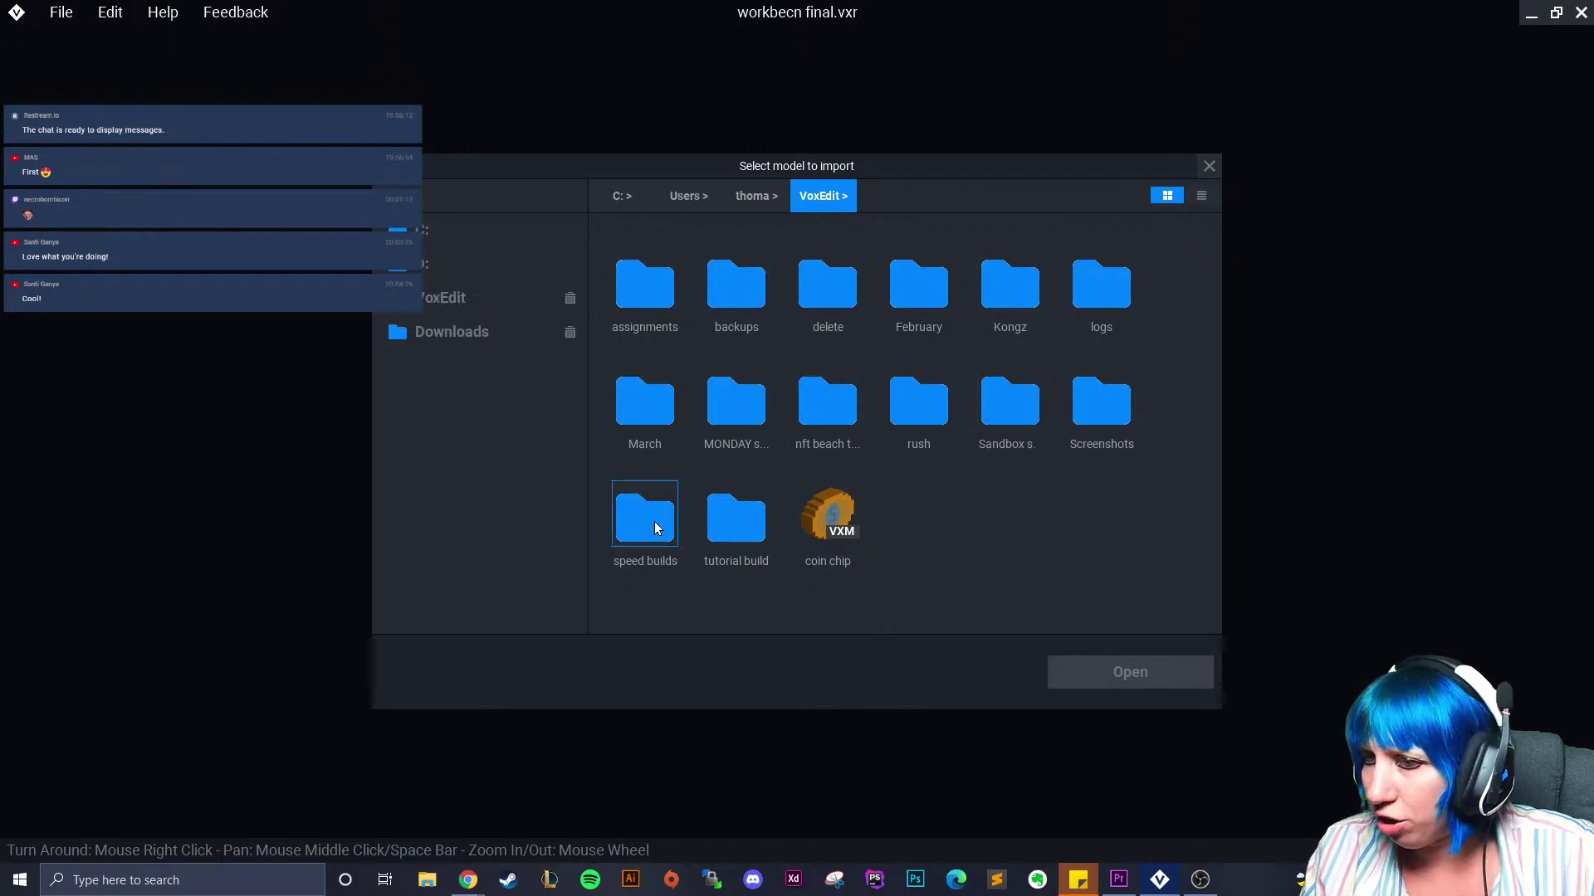
{"action": "double_click", "coordinate": [717, 419]}
{"action": "double_click", "coordinate": [833, 301]}
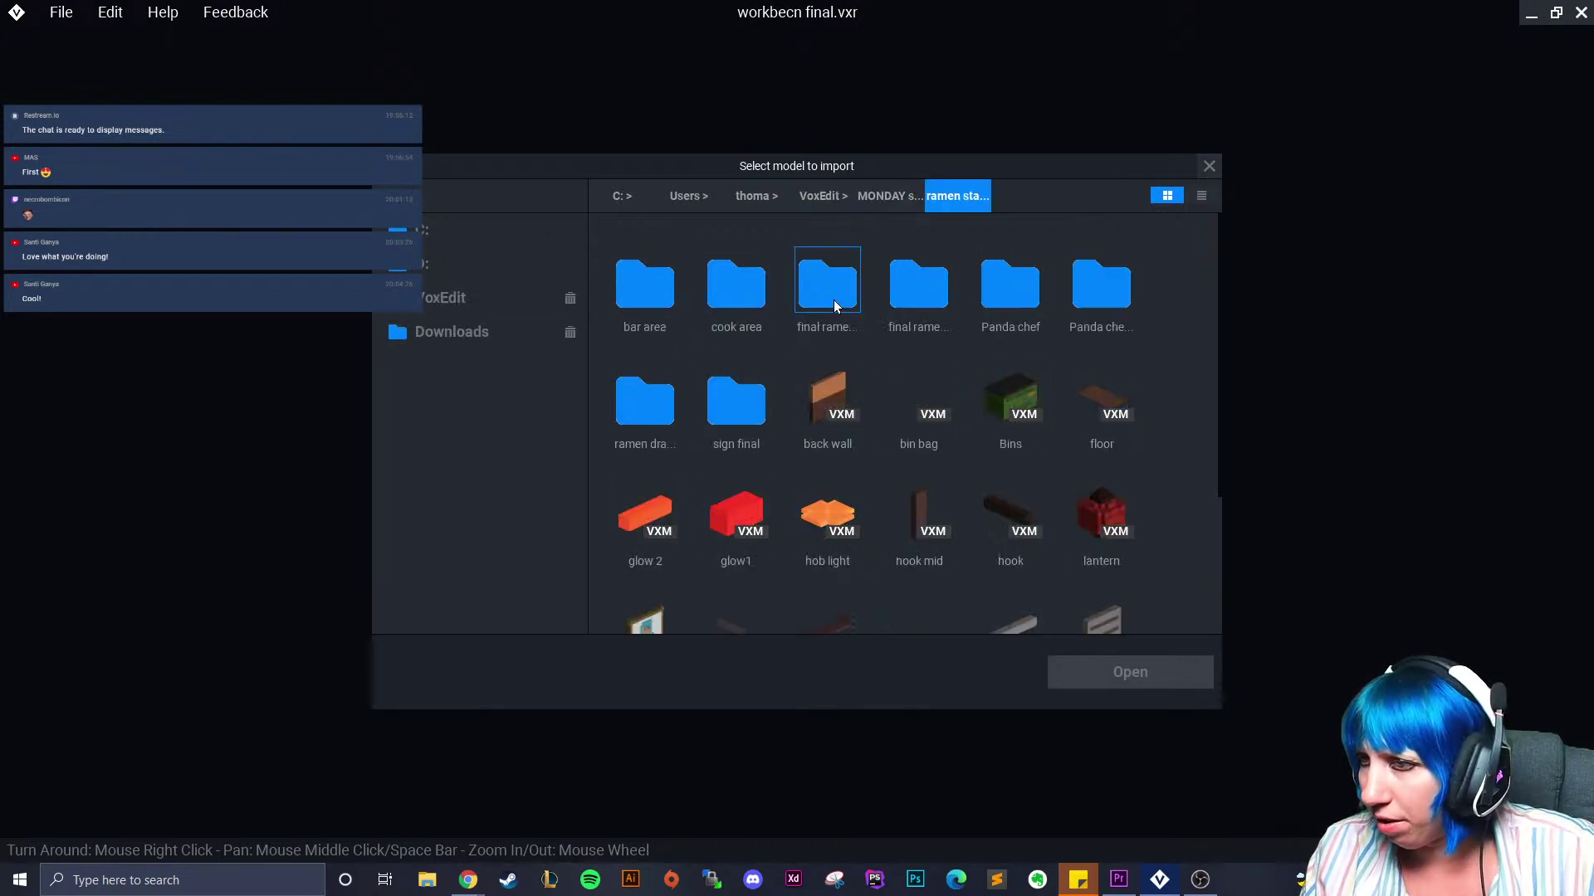
{"action": "double_click", "coordinate": [906, 292]}
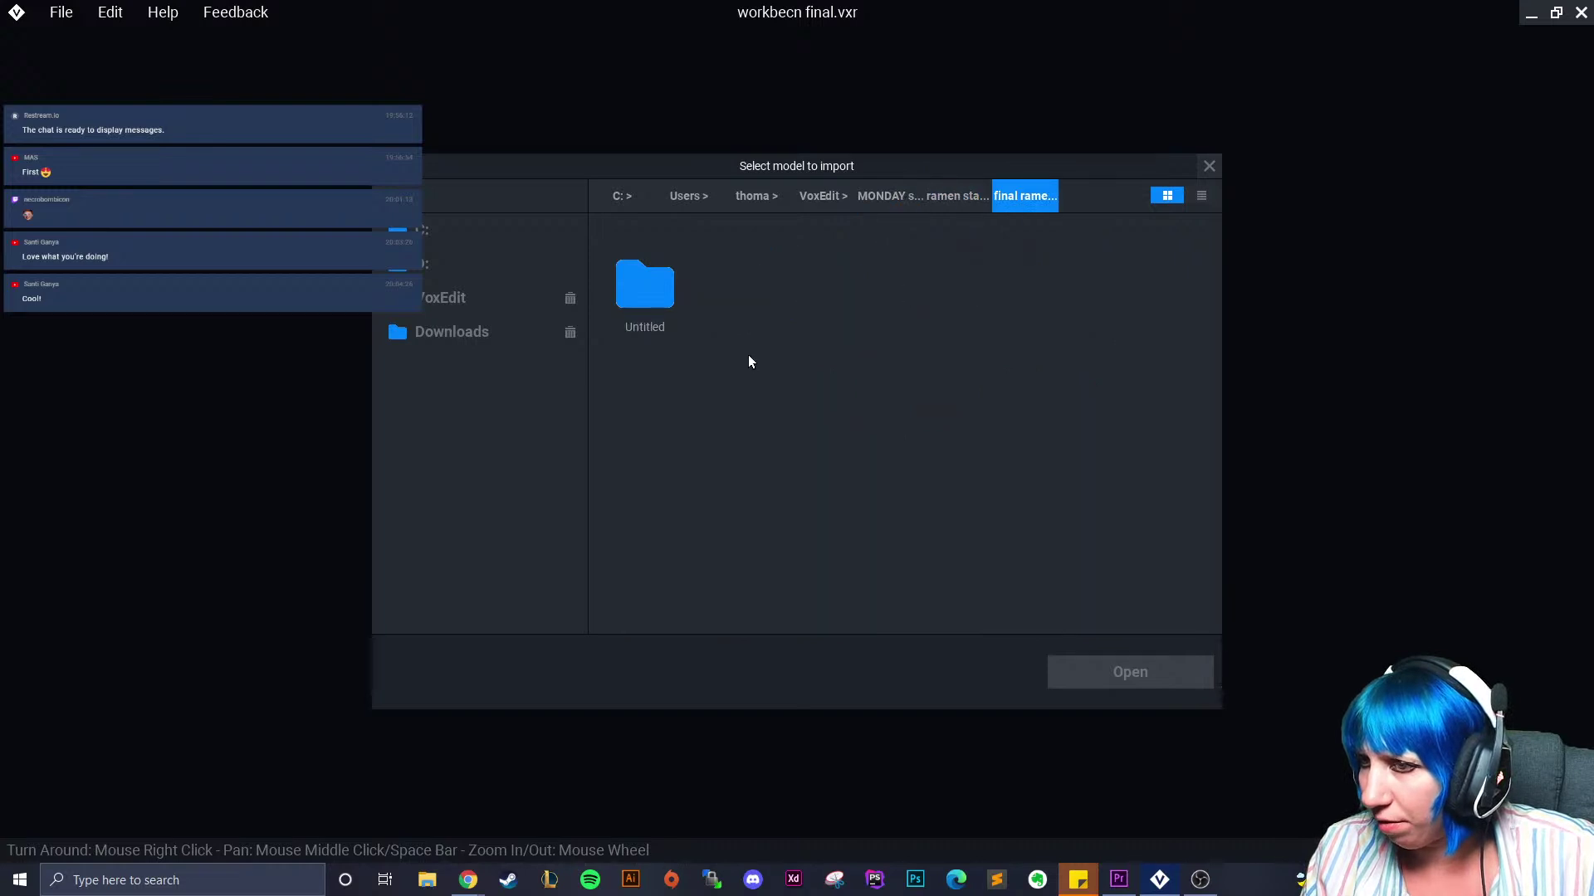
{"action": "double_click", "coordinate": [697, 330]}
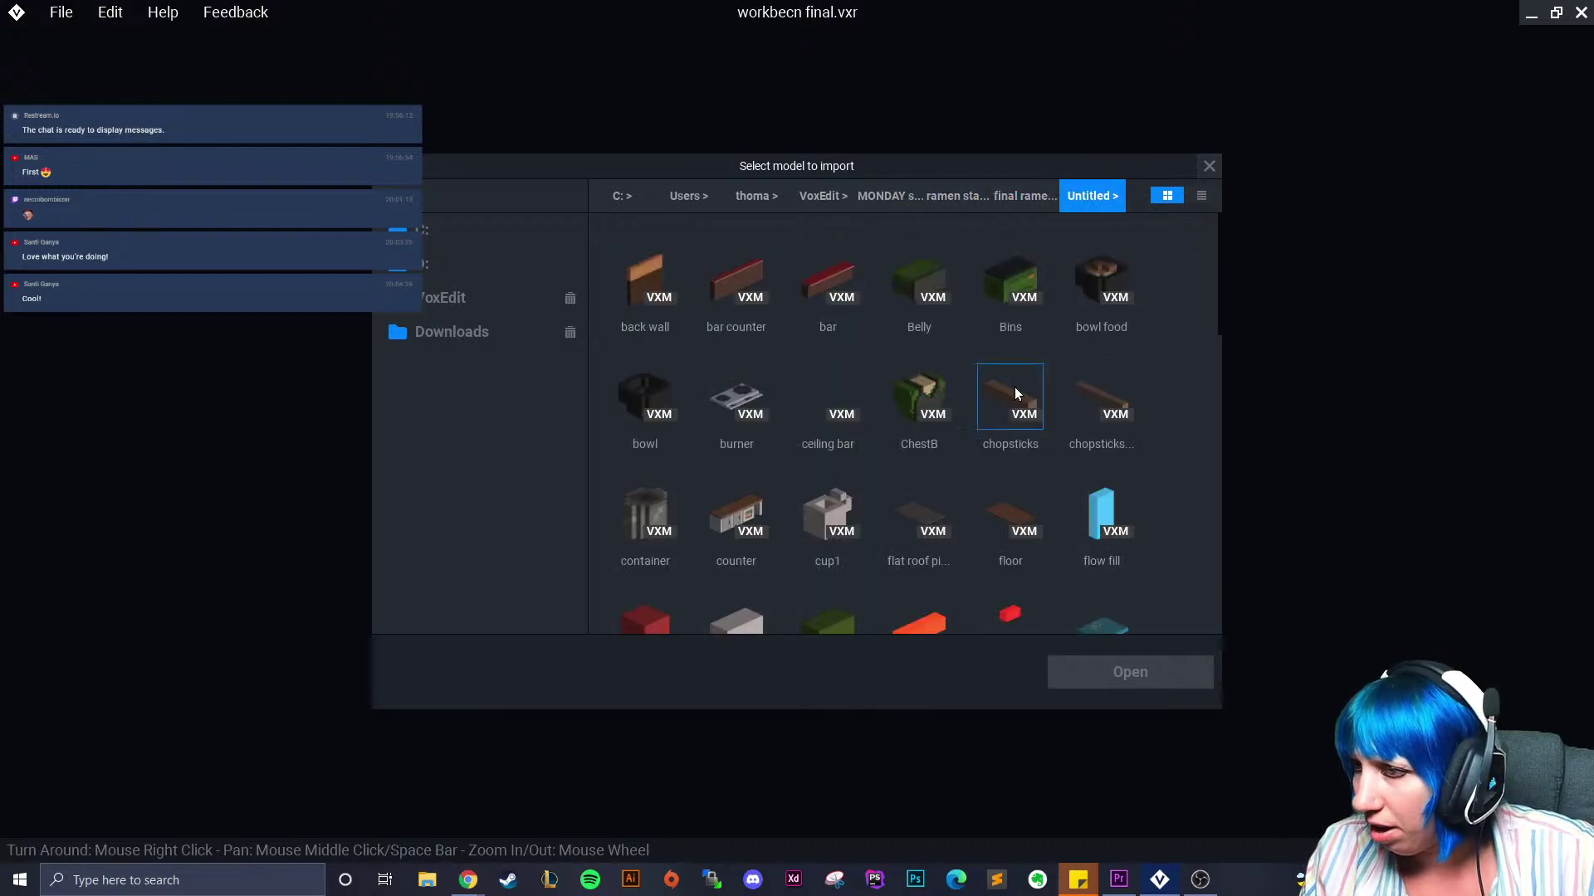
{"action": "left_click", "coordinate": [1079, 397]}
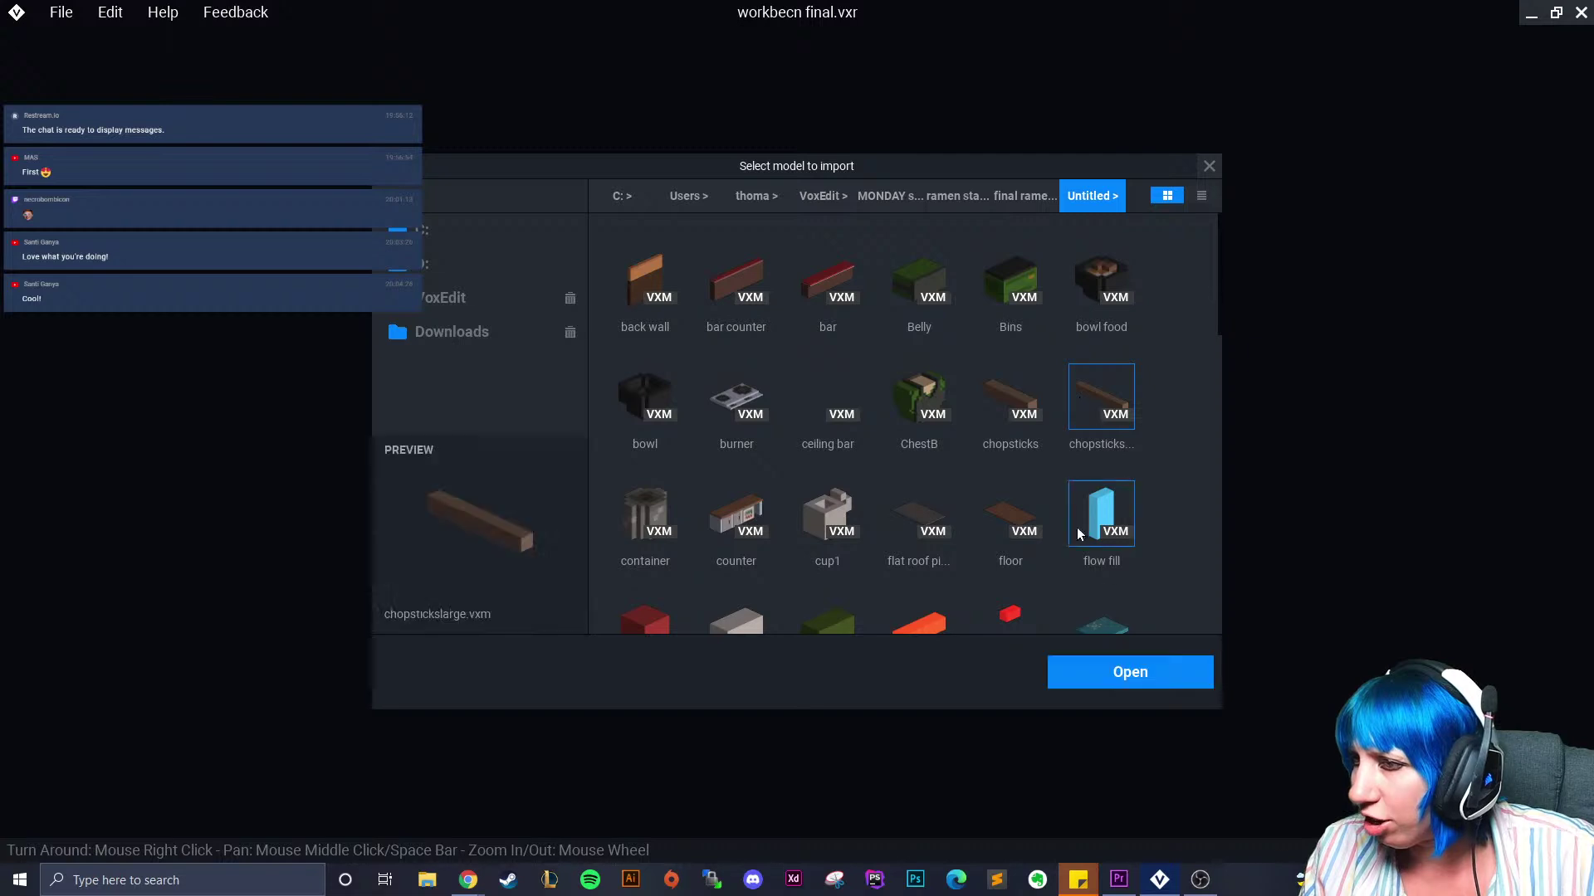
{"action": "left_click", "coordinate": [1127, 672]}
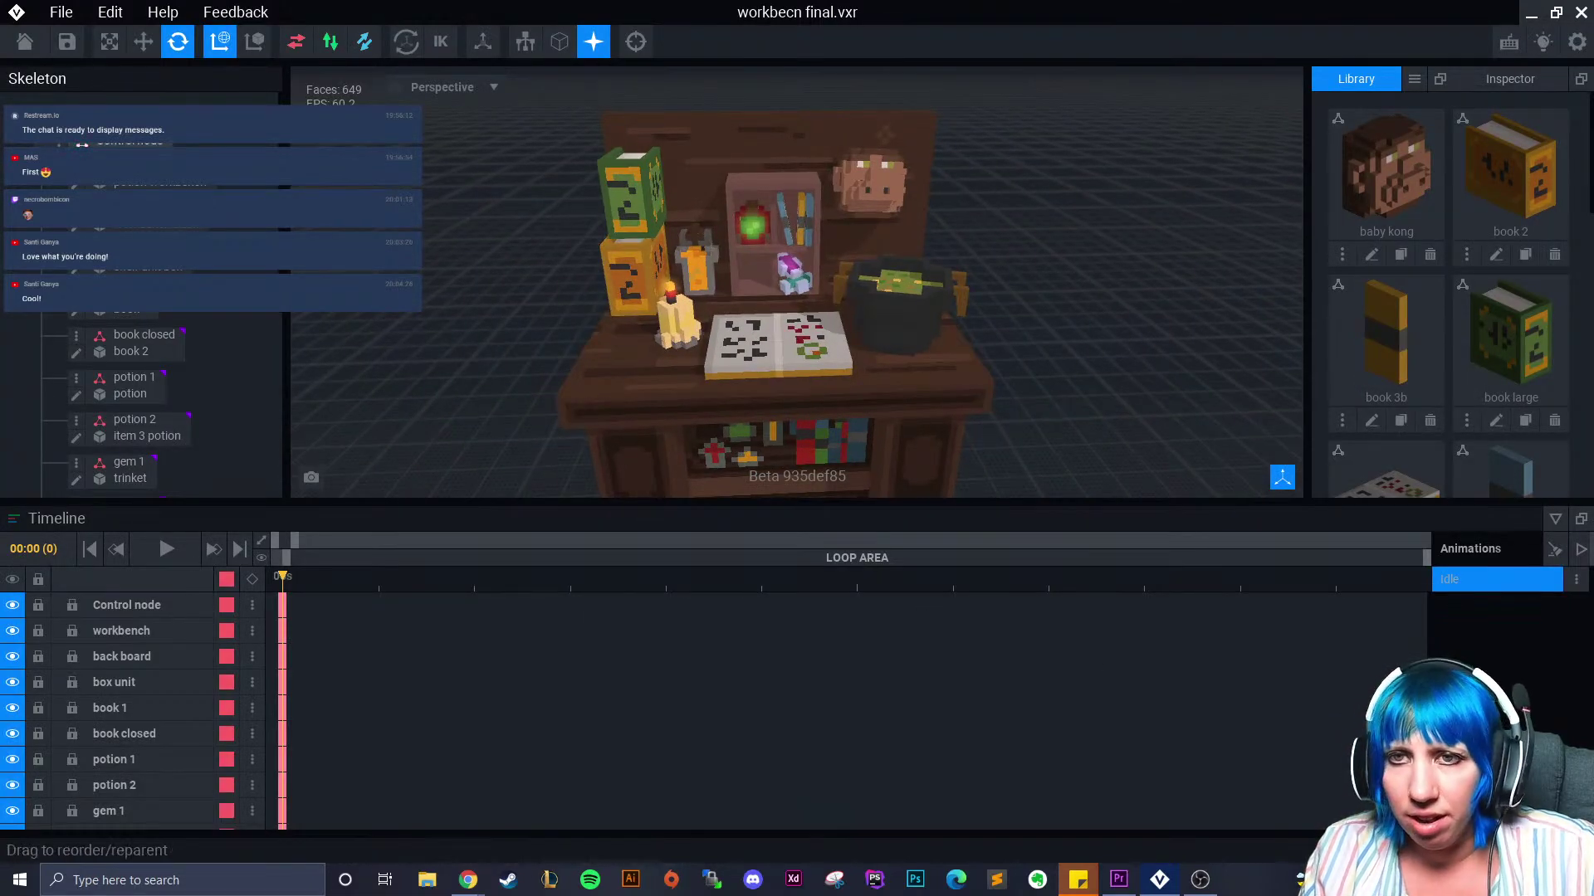
Create a skeleton node named spoon and assign the chopstickslarge model to it
{"action": "left_click", "coordinate": [132, 186]}
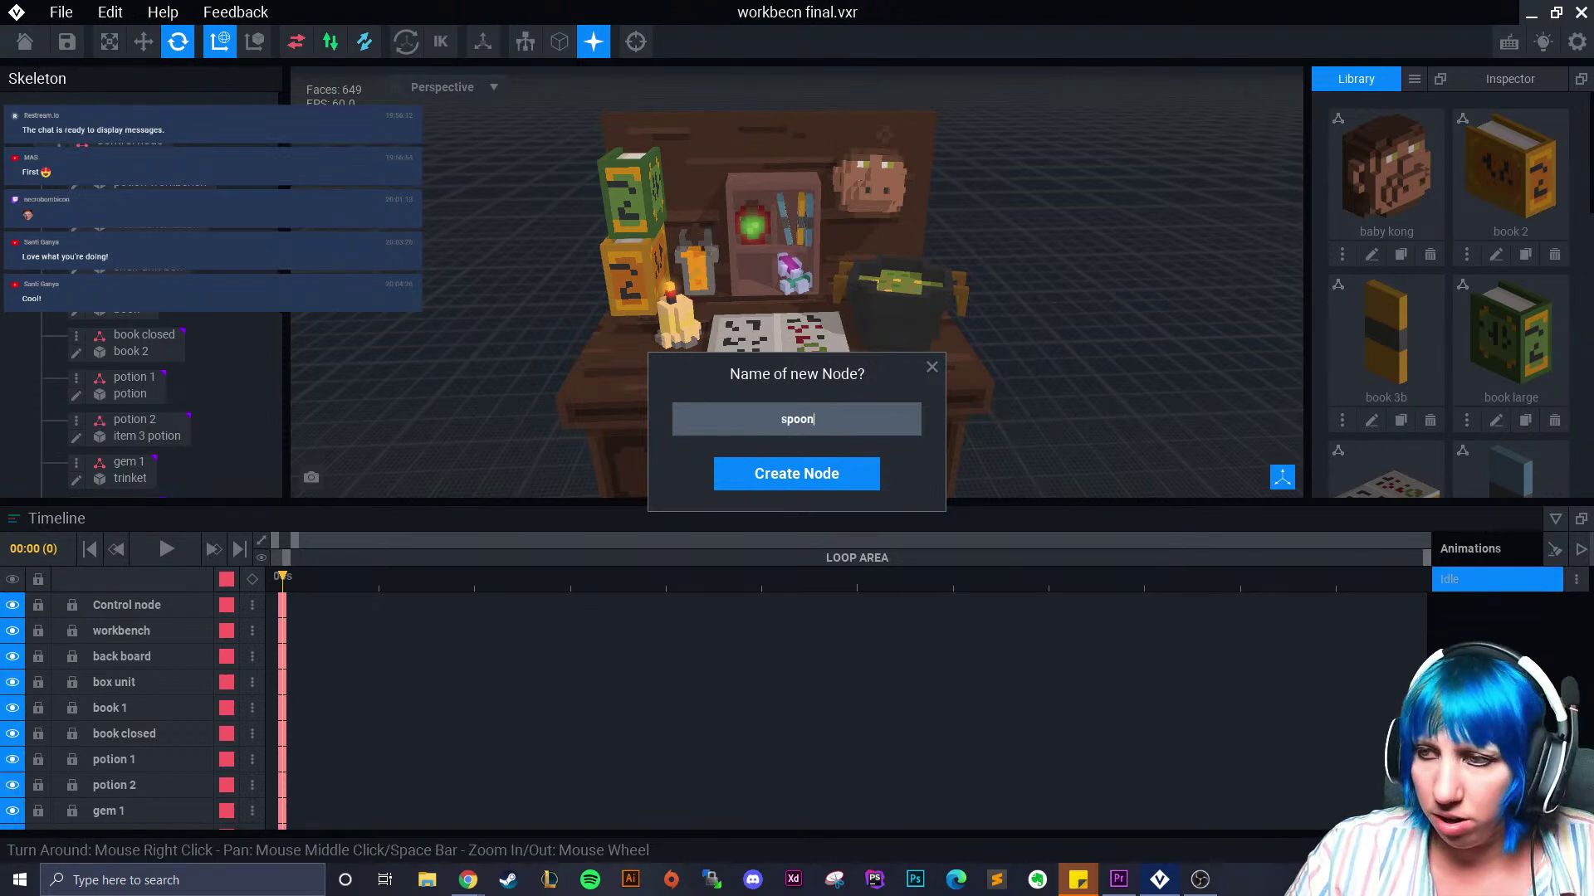
{"action": "key", "text": "Return"}
{"action": "scroll", "coordinate": [205, 364], "scroll_direction": "down", "scroll_amount": 5}
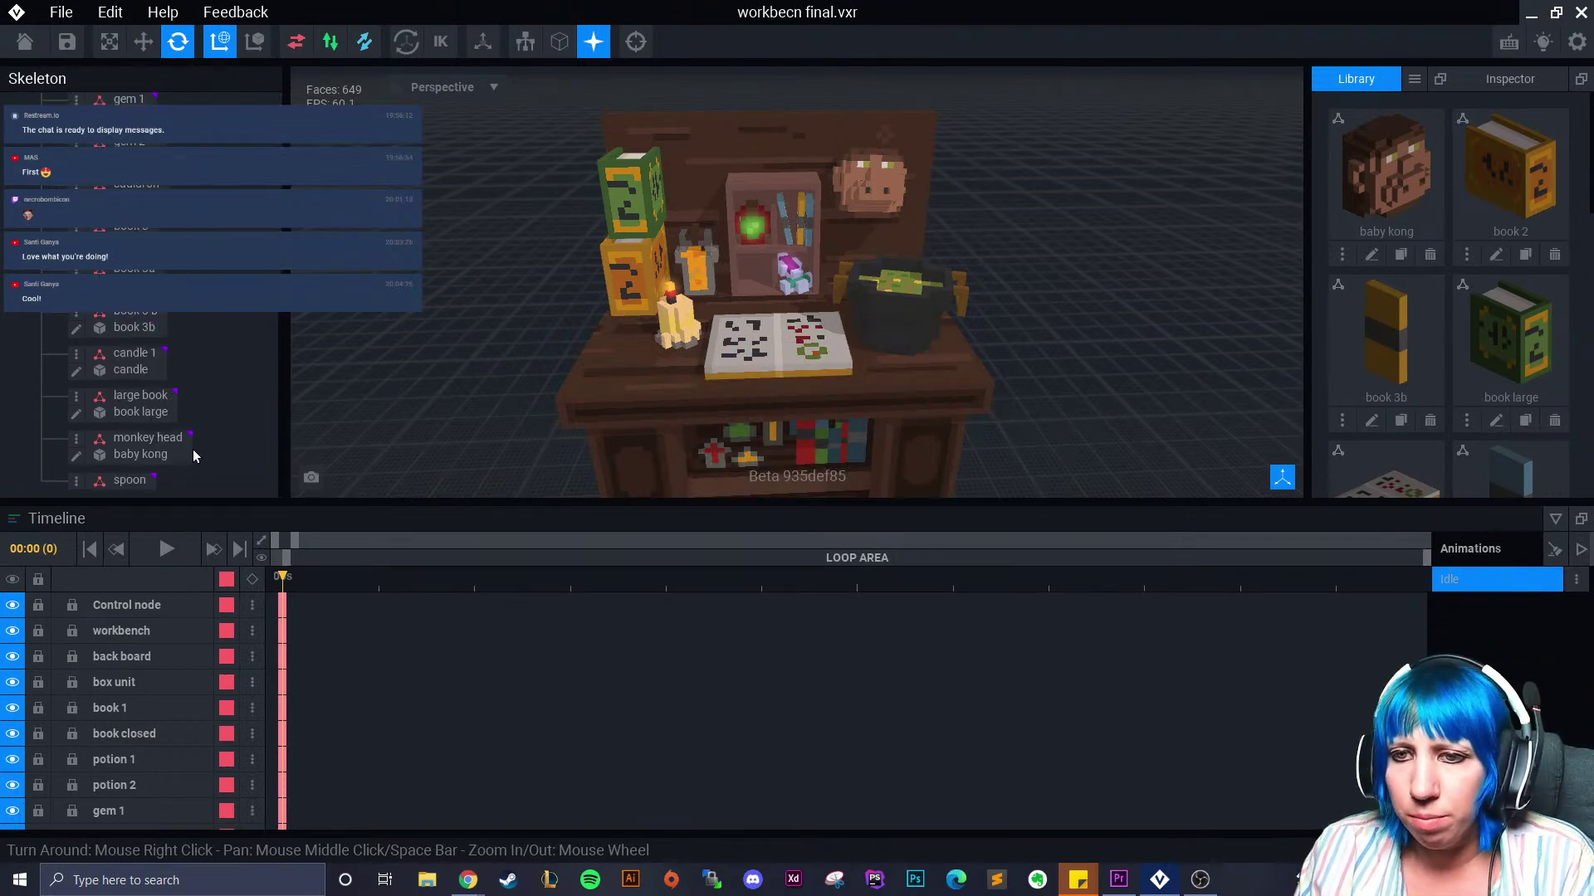
{"action": "scroll", "coordinate": [1469, 345], "scroll_direction": "down", "scroll_amount": 5}
{"action": "scroll", "coordinate": [1470, 345], "scroll_direction": "up", "scroll_amount": 3}
{"action": "left_click_drag", "start_coordinate": [1386, 249], "coordinate": [133, 489]}
{"action": "left_click", "coordinate": [133, 489]}
Move the spoon up from the floor to the cauldron on the tabletop
{"action": "scroll", "coordinate": [808, 406], "scroll_direction": "up", "scroll_amount": 2}
{"action": "right_click_drag", "start_coordinate": [808, 406], "coordinate": [705, 366]}
{"action": "left_click", "coordinate": [143, 41]}
{"action": "left_click_drag", "start_coordinate": [677, 450], "coordinate": [747, 208]}
{"action": "scroll", "coordinate": [740, 210], "scroll_direction": "up", "scroll_amount": 3}
{"action": "right_click_drag", "start_coordinate": [735, 199], "coordinate": [738, 264]}
Rotate the spoon so it stands nearly upright at a slight tilt beside the cauldron
{"action": "left_click", "coordinate": [177, 44]}
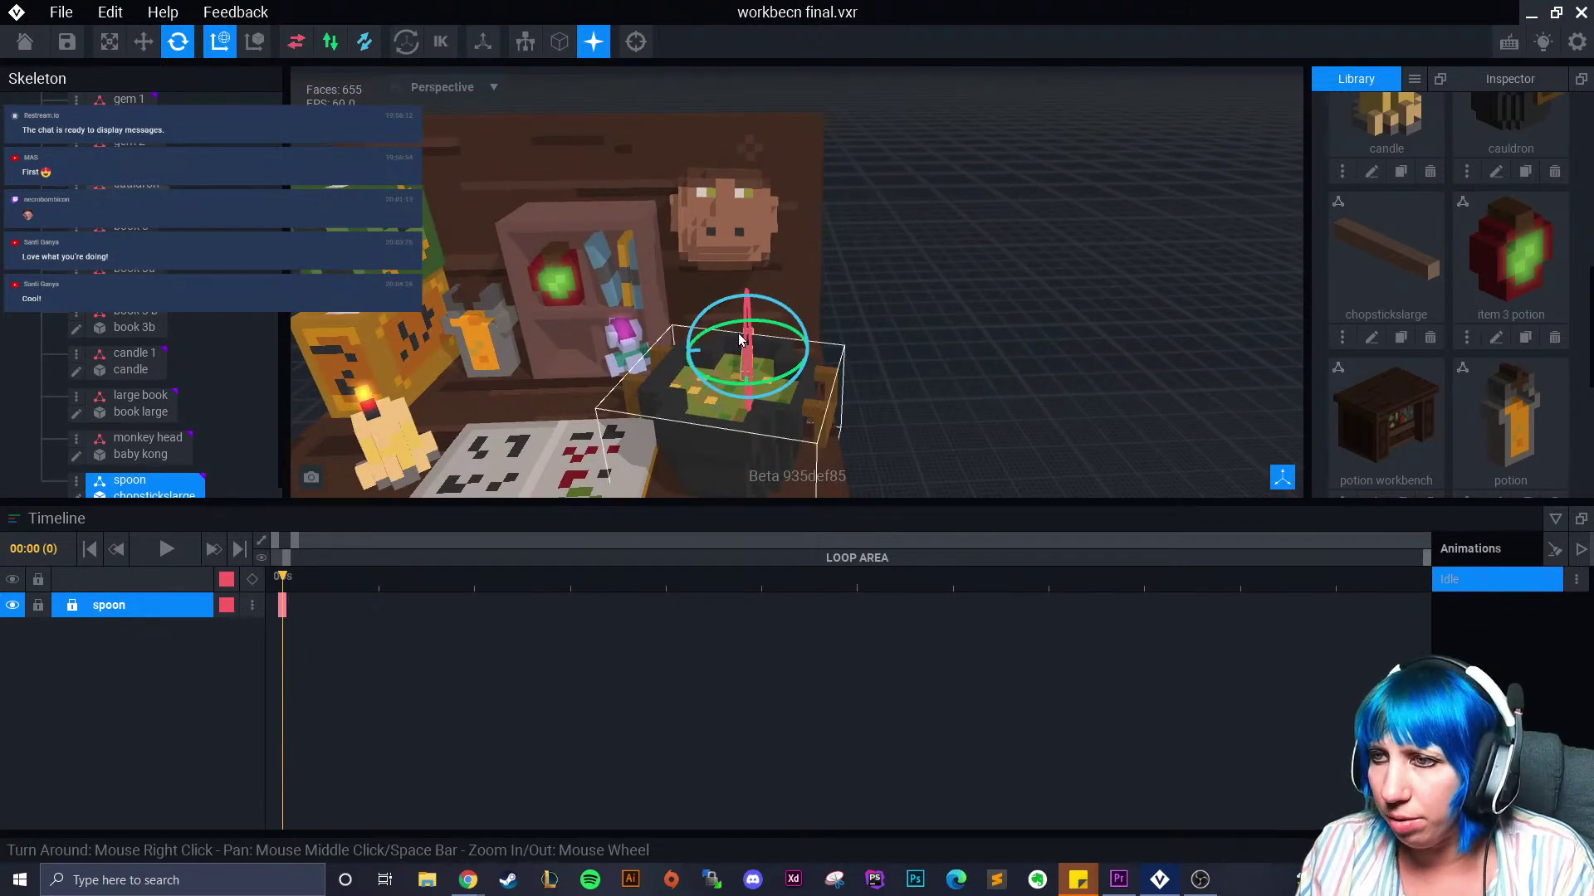
{"action": "right_click_drag", "start_coordinate": [735, 383], "coordinate": [737, 355]}
{"action": "left_click_drag", "start_coordinate": [781, 306], "coordinate": [695, 278]}
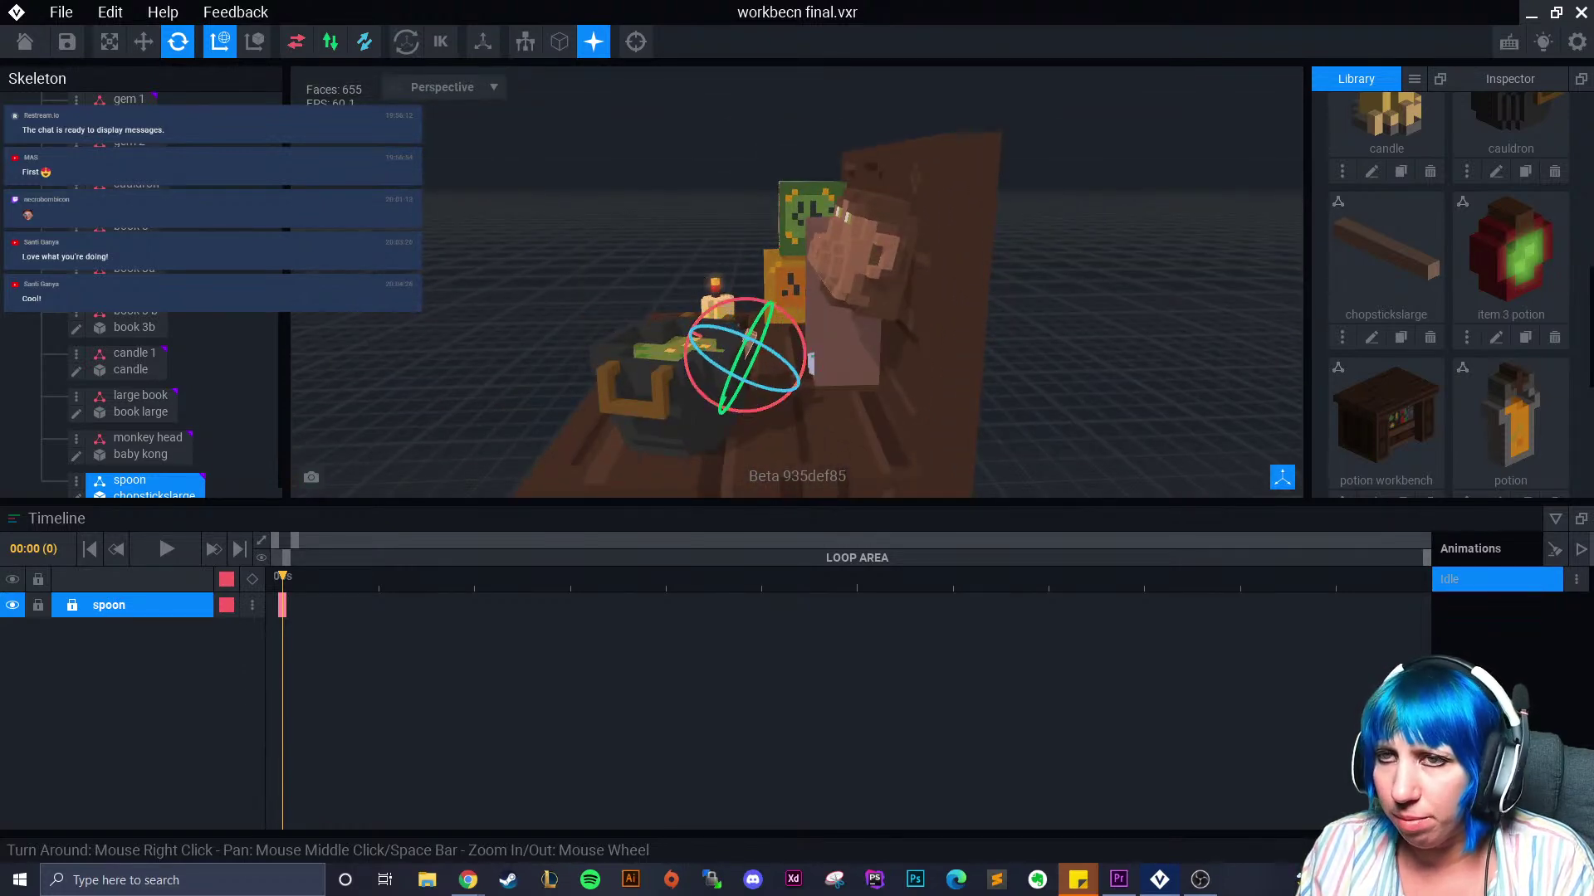
Move the spoon into the cauldron so its lower end sits in the green brew
{"action": "left_click", "coordinate": [144, 43]}
{"action": "left_click_drag", "start_coordinate": [686, 334], "coordinate": [629, 308]}
{"action": "right_click_drag", "start_coordinate": [676, 344], "coordinate": [783, 358]}
{"action": "left_click_drag", "start_coordinate": [742, 440], "coordinate": [743, 429]}
{"action": "right_click_drag", "start_coordinate": [743, 430], "coordinate": [728, 426]}
{"action": "left_click_drag", "start_coordinate": [728, 355], "coordinate": [752, 360]}
{"action": "left_click", "coordinate": [1127, 405]}
Open the spoon's chopstickslarge model and fill its empty column with the sampled wood colour #967560
{"action": "right_click_drag", "start_coordinate": [1127, 405], "coordinate": [1063, 406]}
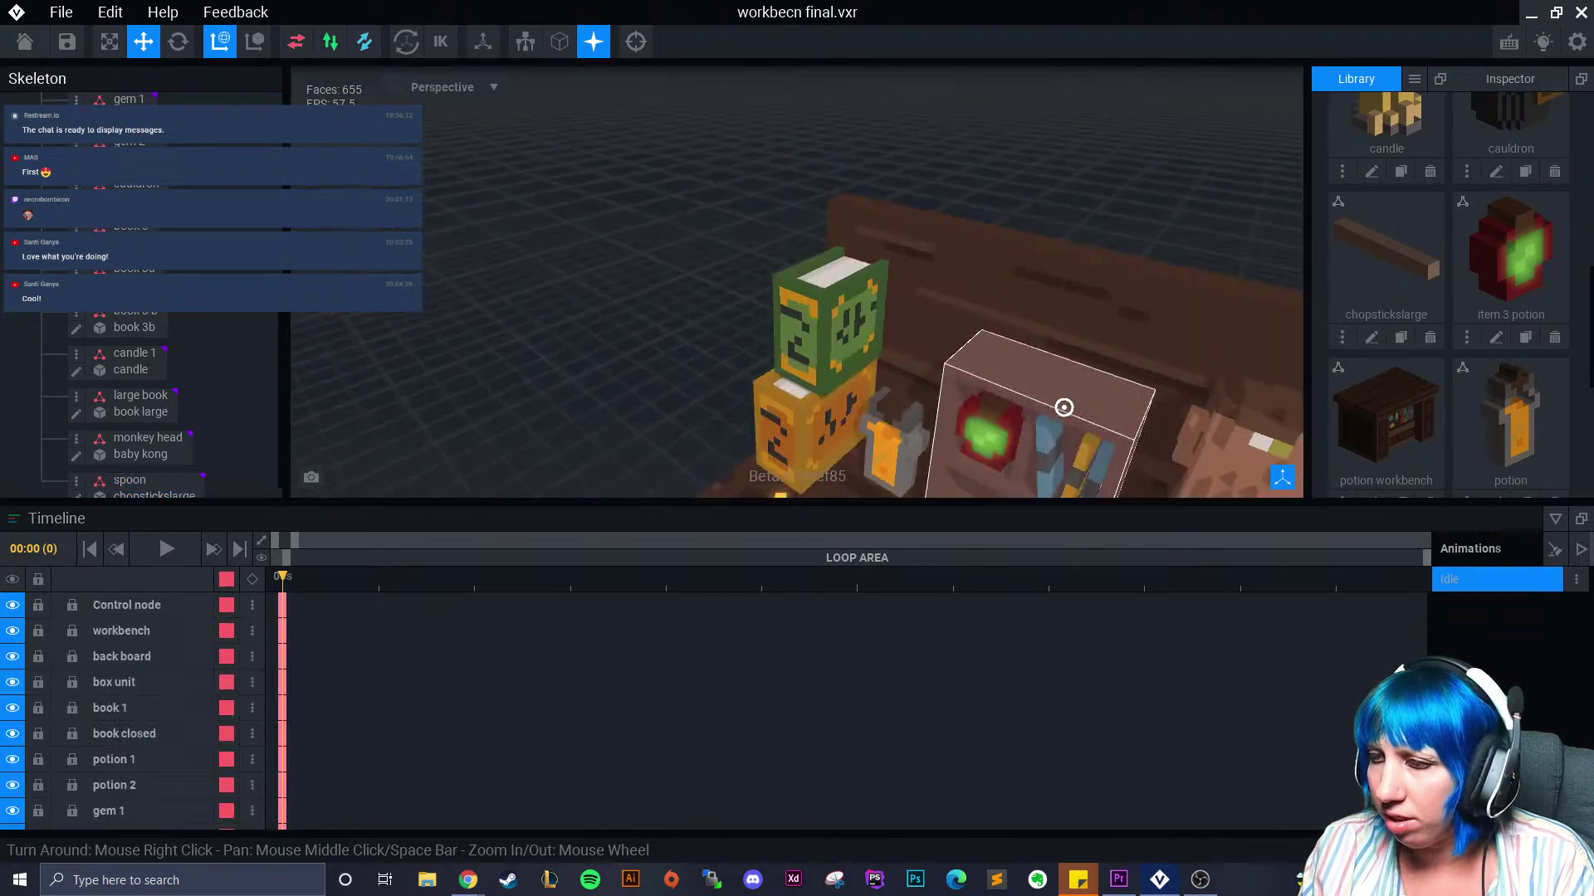
{"action": "middle_click_drag", "start_coordinate": [1063, 406], "coordinate": [922, 266]}
{"action": "scroll", "coordinate": [1056, 370], "scroll_direction": "down", "scroll_amount": 4}
{"action": "scroll", "coordinate": [1056, 370], "scroll_direction": "up", "scroll_amount": 2}
{"action": "scroll", "coordinate": [1056, 370], "scroll_direction": "down", "scroll_amount": 3}
{"action": "middle_click_drag", "start_coordinate": [1069, 389], "coordinate": [1038, 359]}
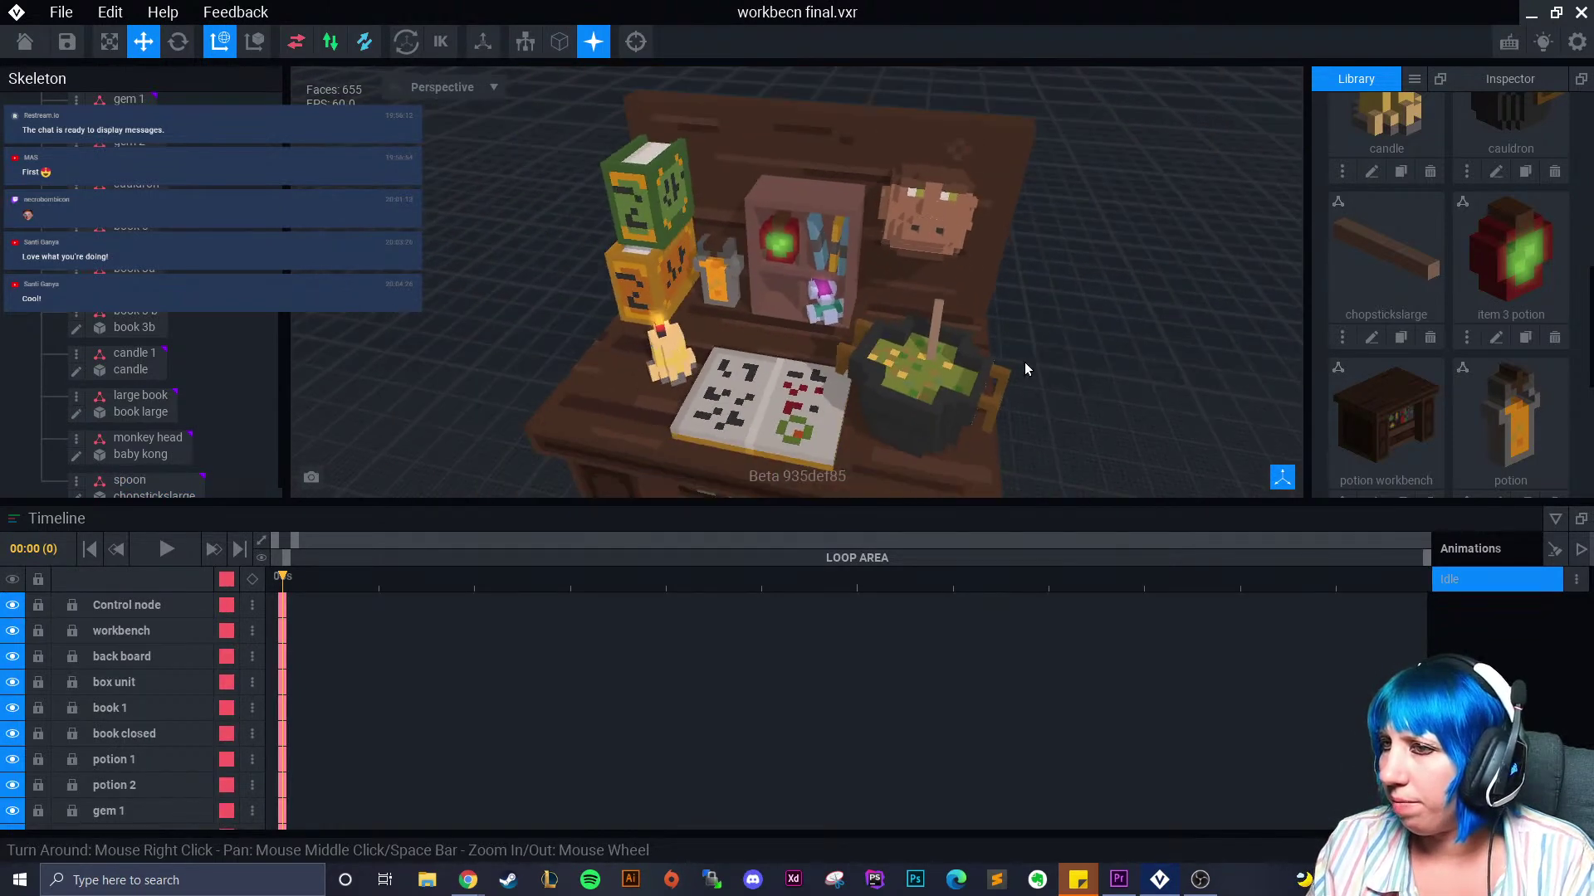
{"action": "scroll", "coordinate": [1038, 359], "scroll_direction": "up", "scroll_amount": 1}
{"action": "left_click", "coordinate": [931, 323]}
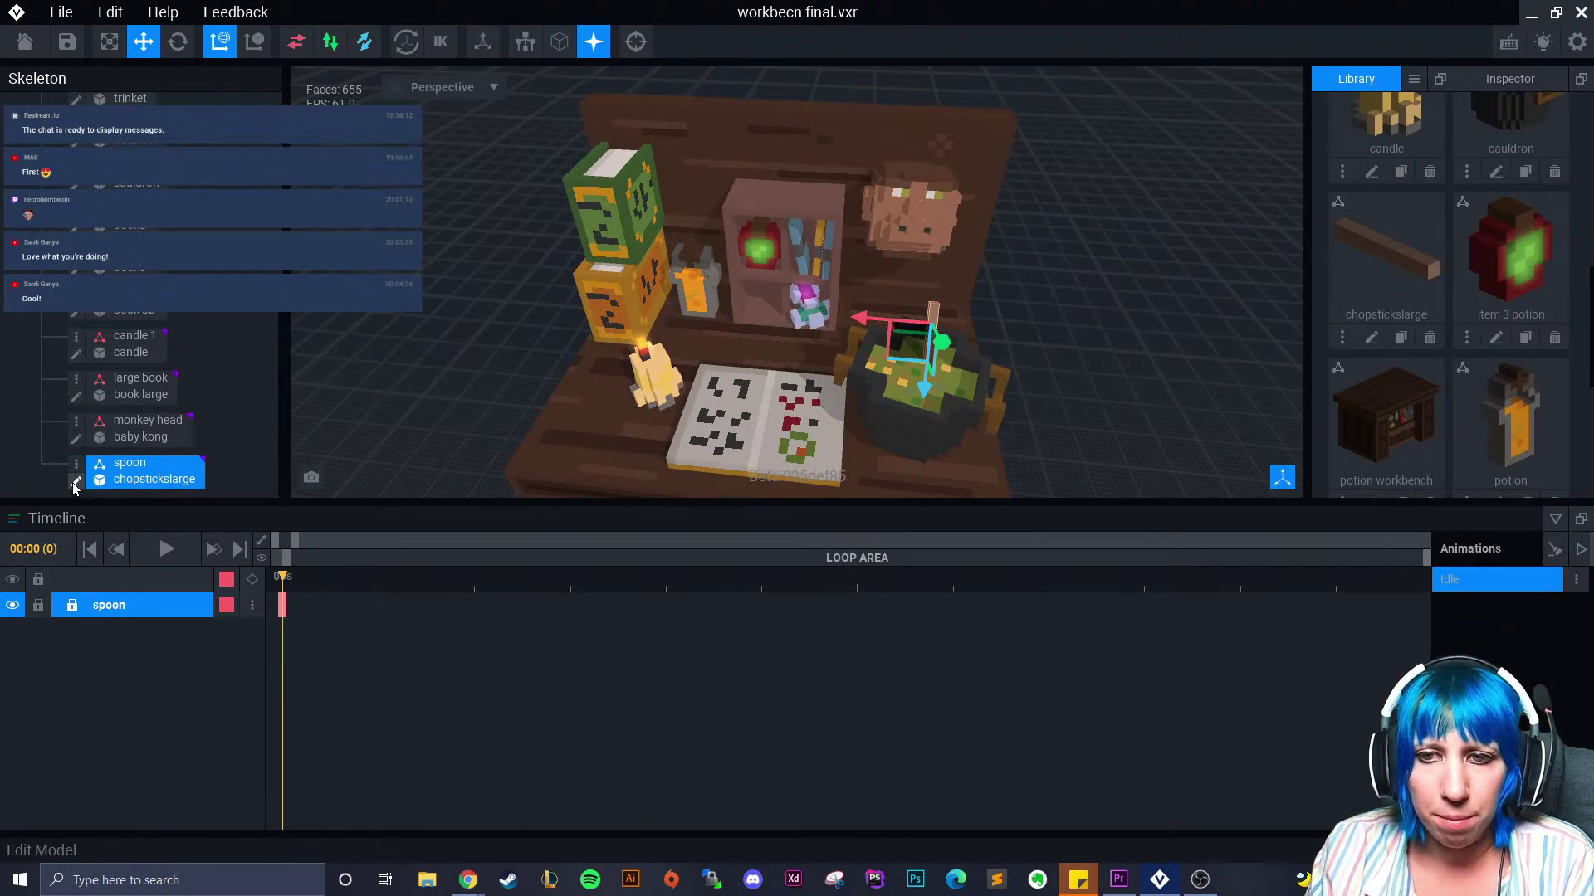
{"action": "left_click", "coordinate": [76, 480]}
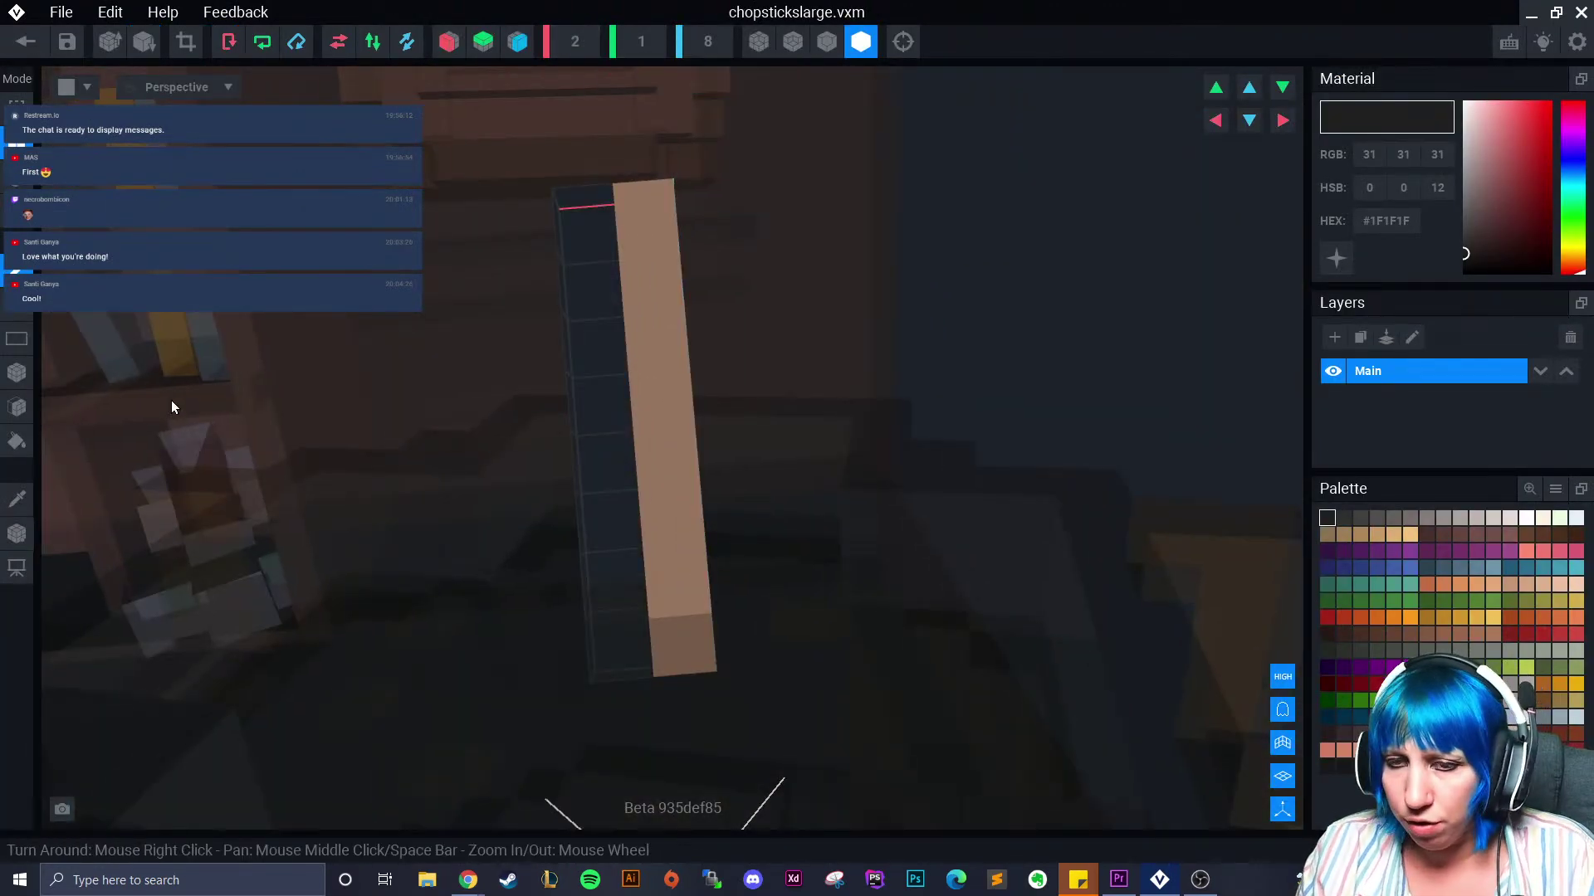
{"action": "left_click", "coordinate": [16, 498]}
{"action": "left_click", "coordinate": [664, 403]}
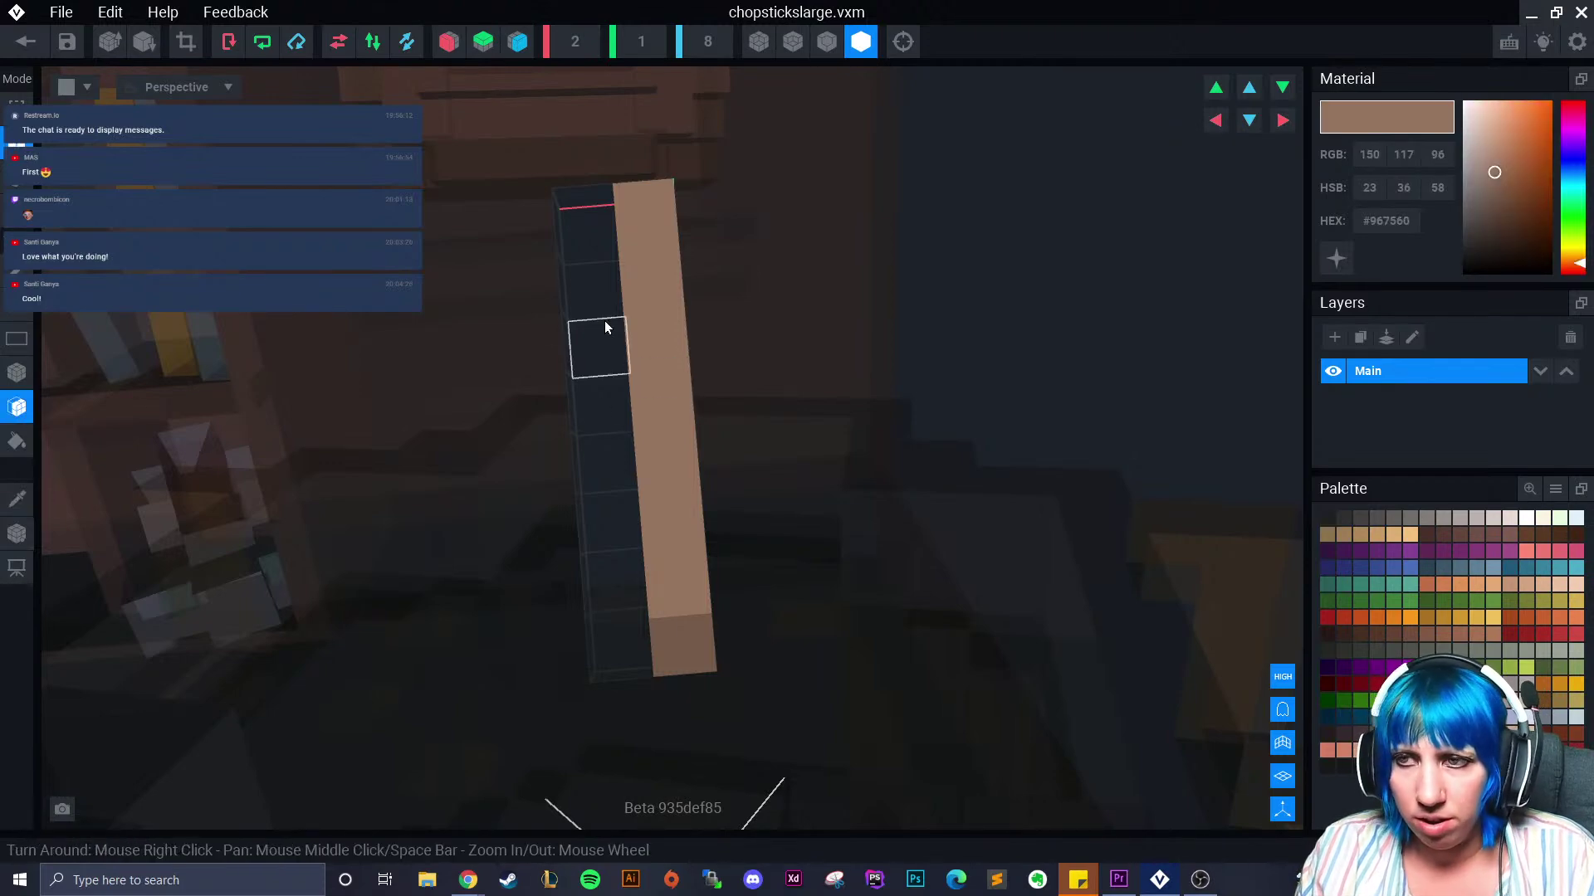
{"action": "left_click", "coordinate": [17, 407]}
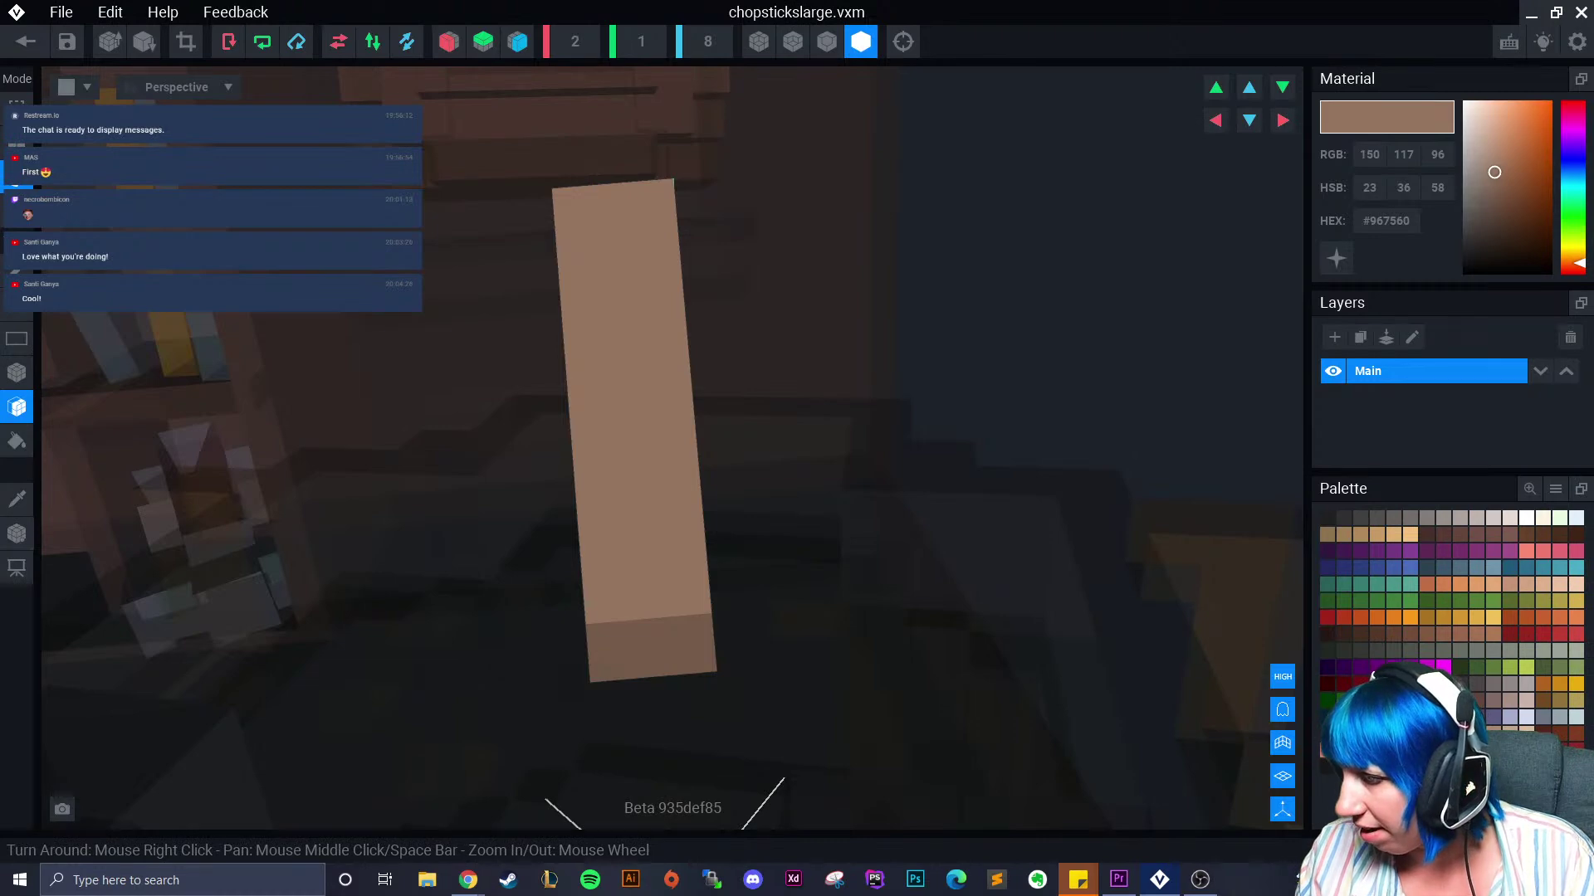
Recolour the whole spoon model dark brown #694D43
{"action": "left_click", "coordinate": [1395, 733]}
{"action": "left_click", "coordinate": [639, 410]}
{"action": "right_click_drag", "start_coordinate": [670, 571], "coordinate": [740, 451]}
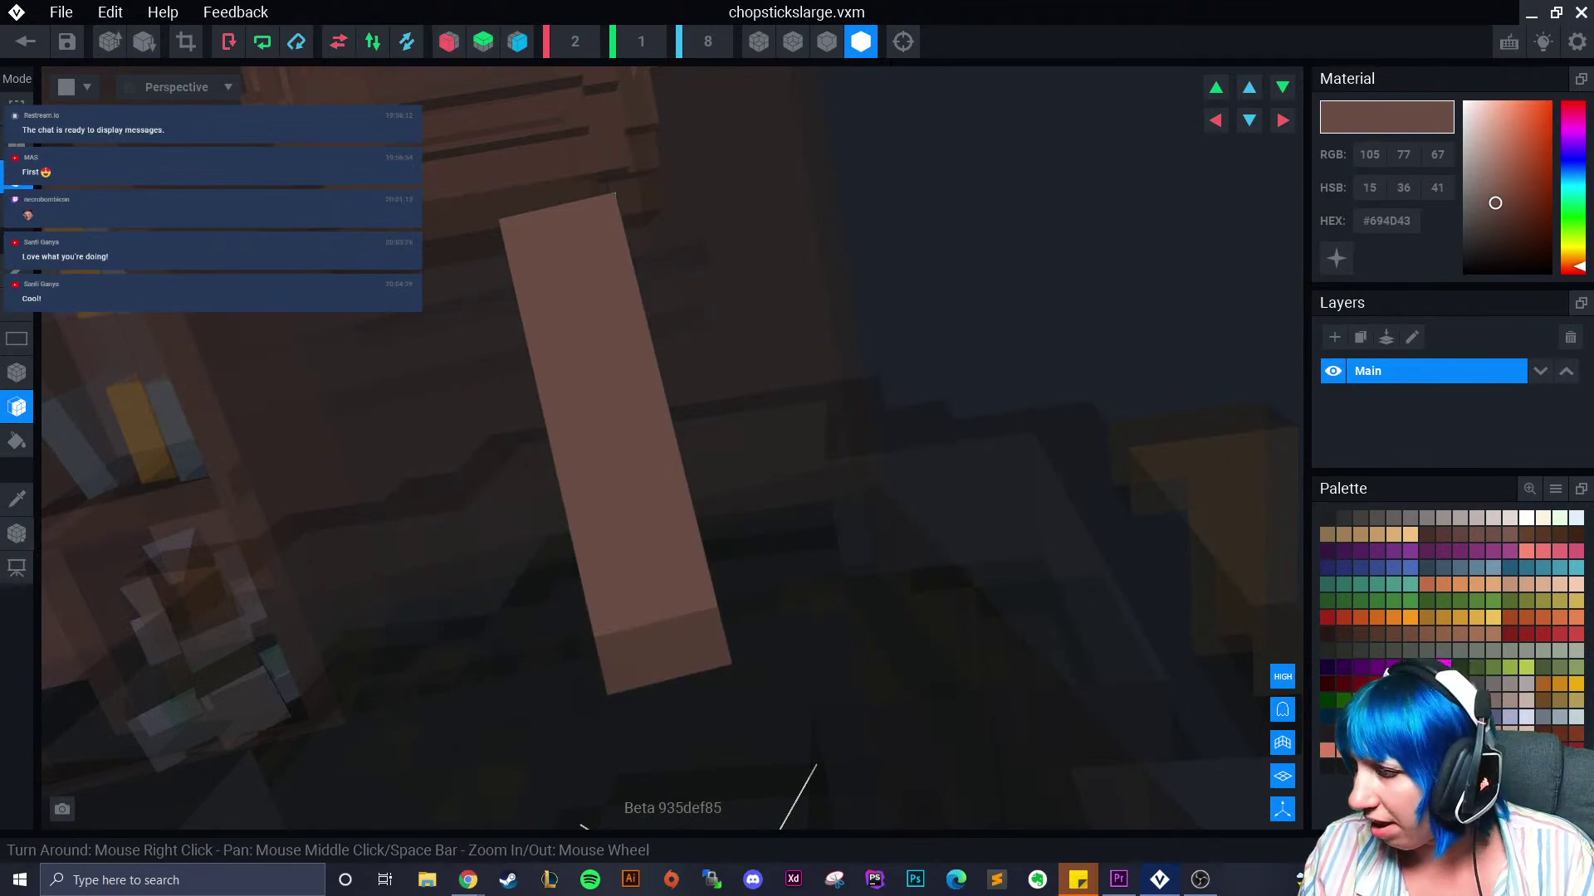
Try painting single voxels at the spoon's upper end in the lighter brown #967560
{"action": "left_click", "coordinate": [1440, 733]}
{"action": "left_click", "coordinate": [25, 377]}
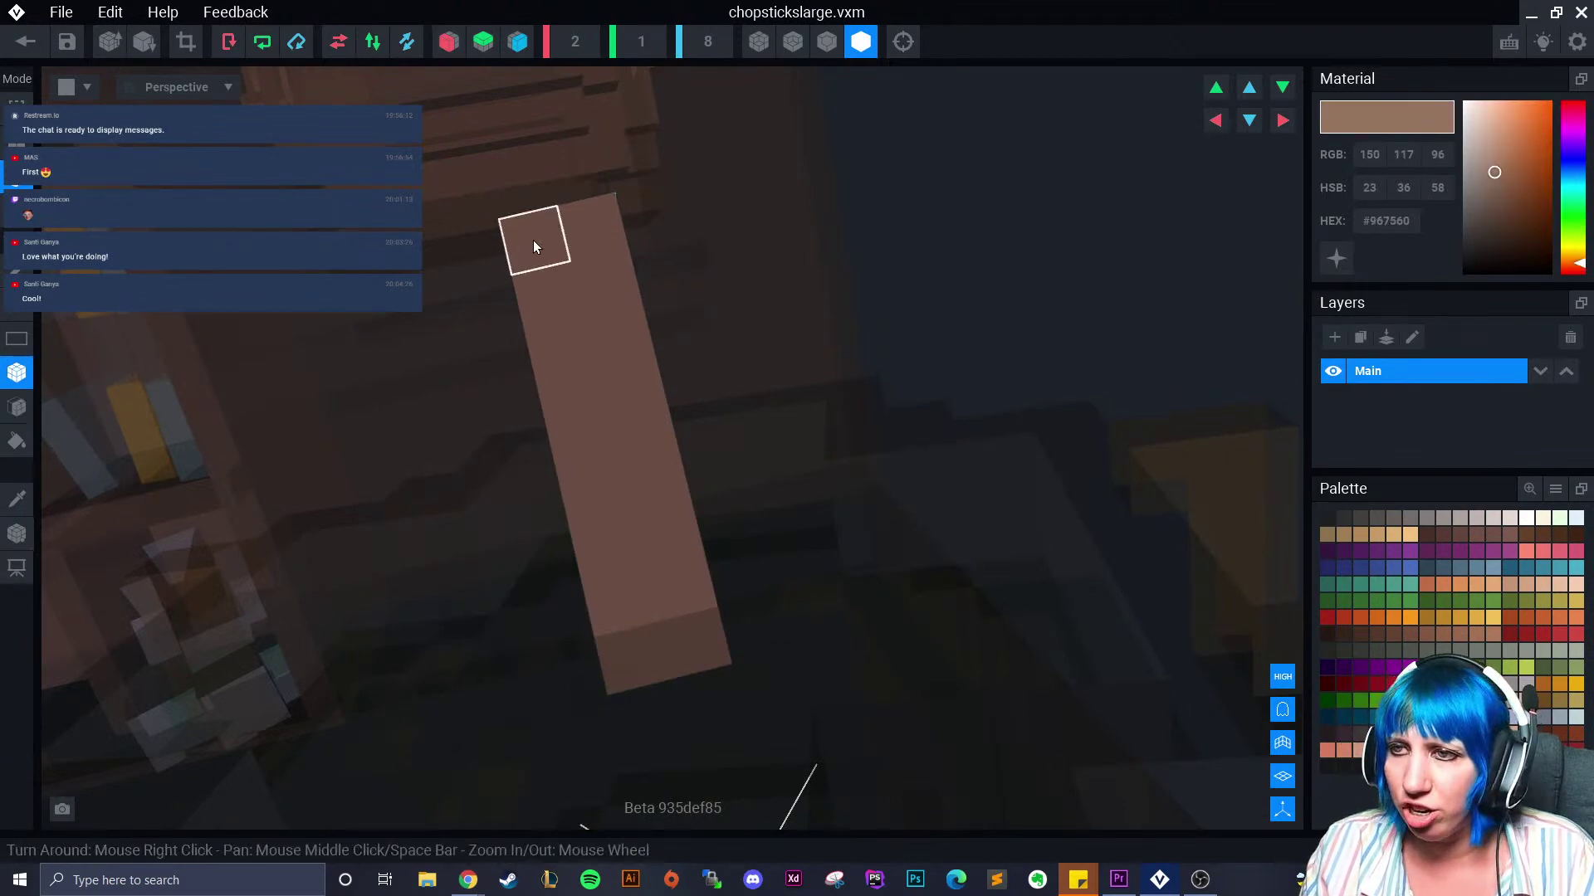
{"action": "right_click_drag", "start_coordinate": [689, 461], "coordinate": [639, 548]}
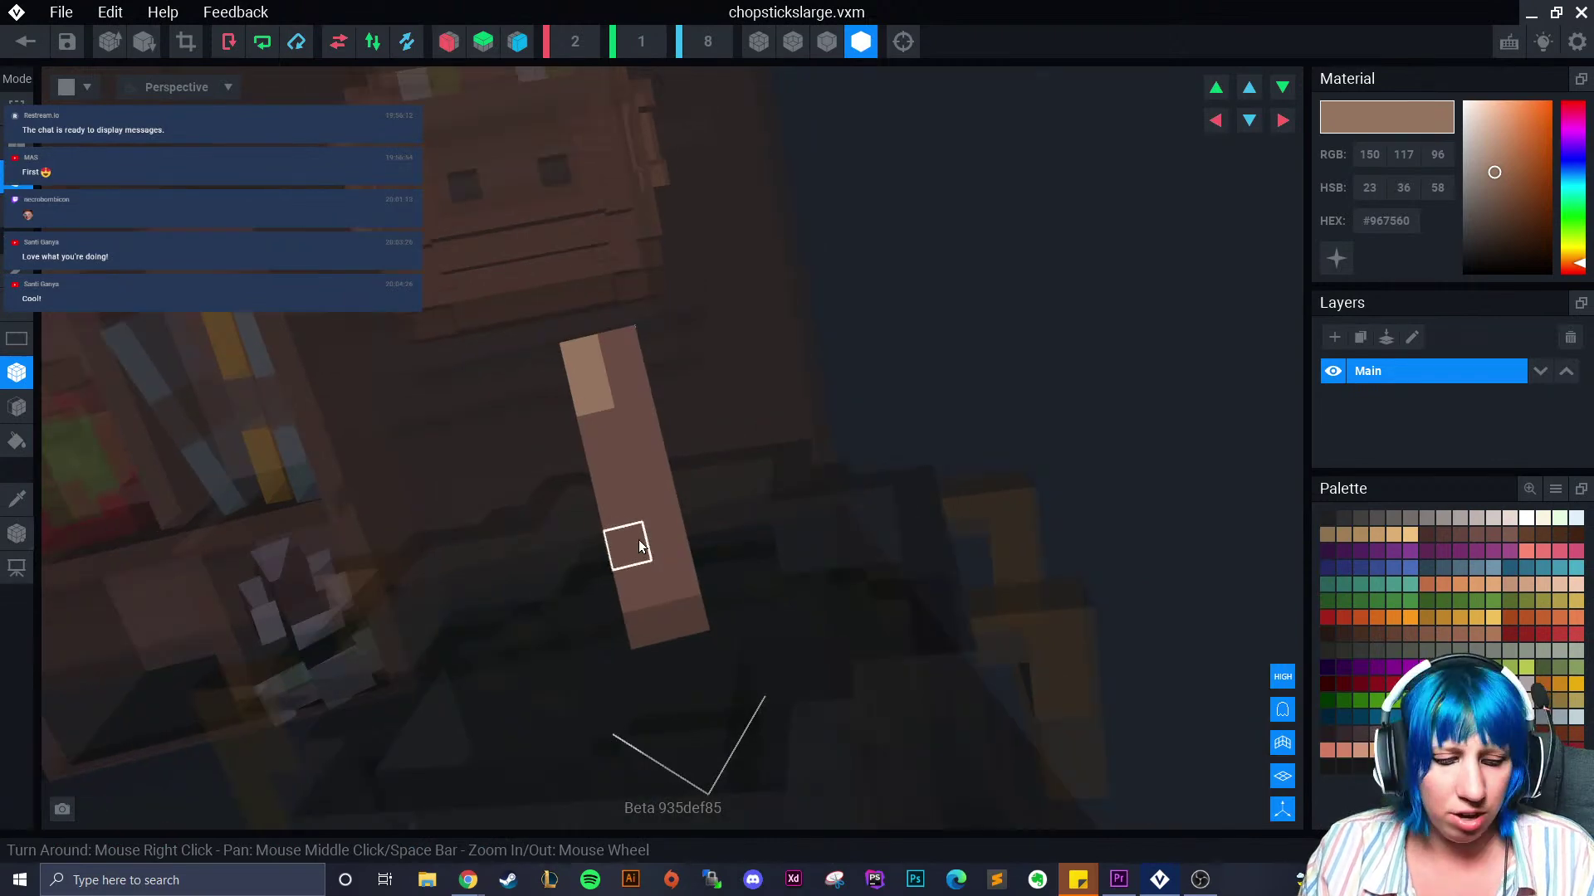
{"action": "key", "text": "ctrl+z"}
Close the chopstickslarge model with its changes saved and return to the workbench scene
{"action": "left_click", "coordinate": [28, 43]}
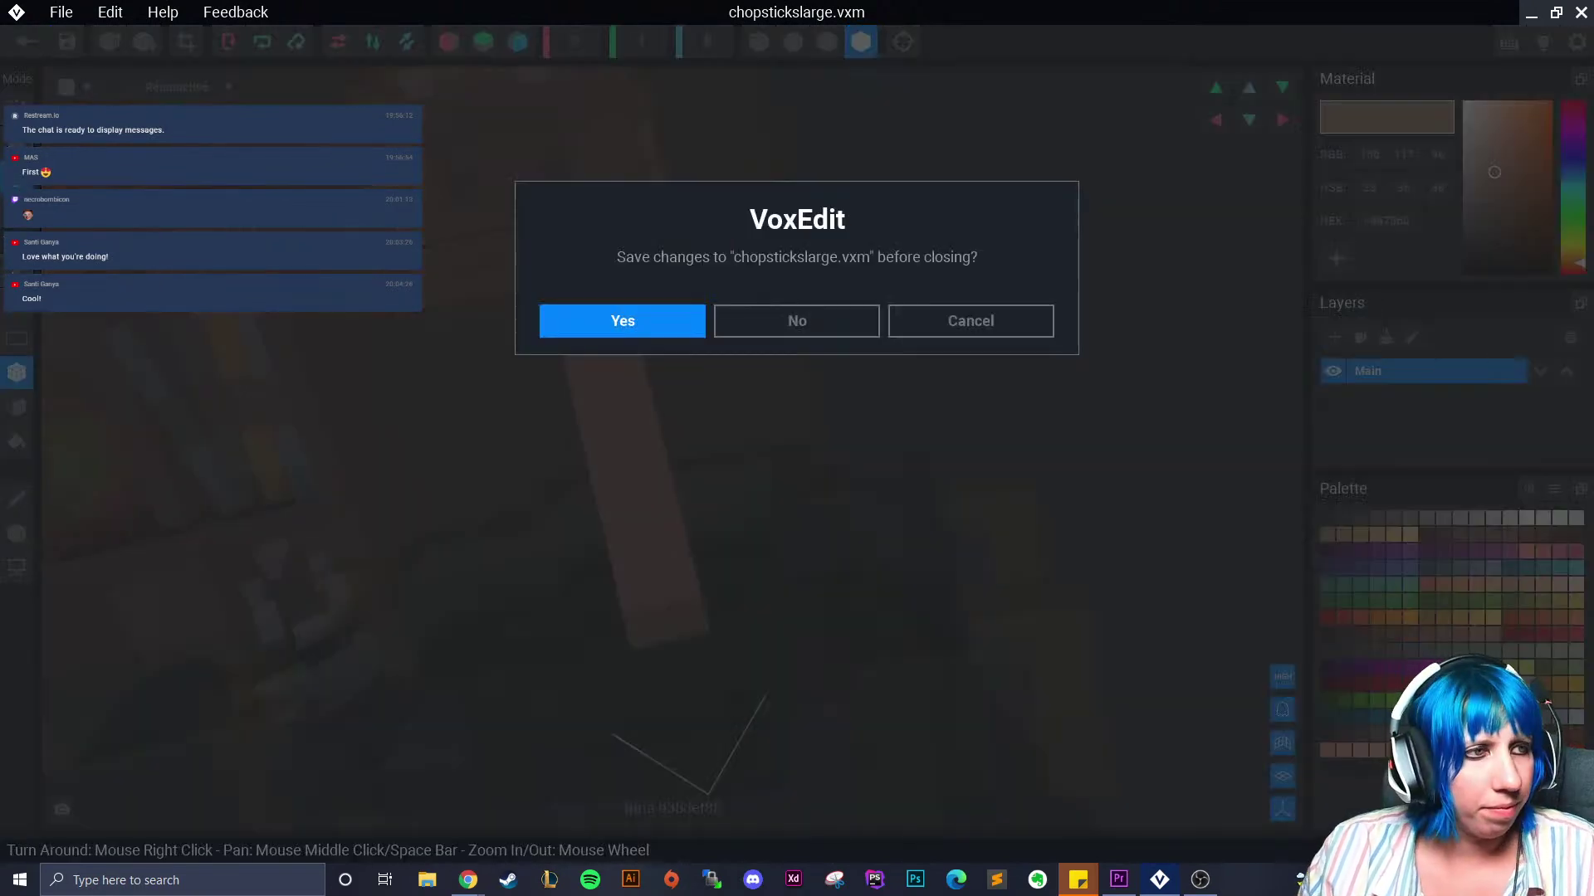
{"action": "left_click", "coordinate": [685, 325]}
{"action": "scroll", "coordinate": [712, 217], "scroll_direction": "up", "scroll_amount": 8}
{"action": "middle_click_drag", "start_coordinate": [865, 247], "coordinate": [750, 263]}
{"action": "right_click_drag", "start_coordinate": [750, 263], "coordinate": [903, 294]}
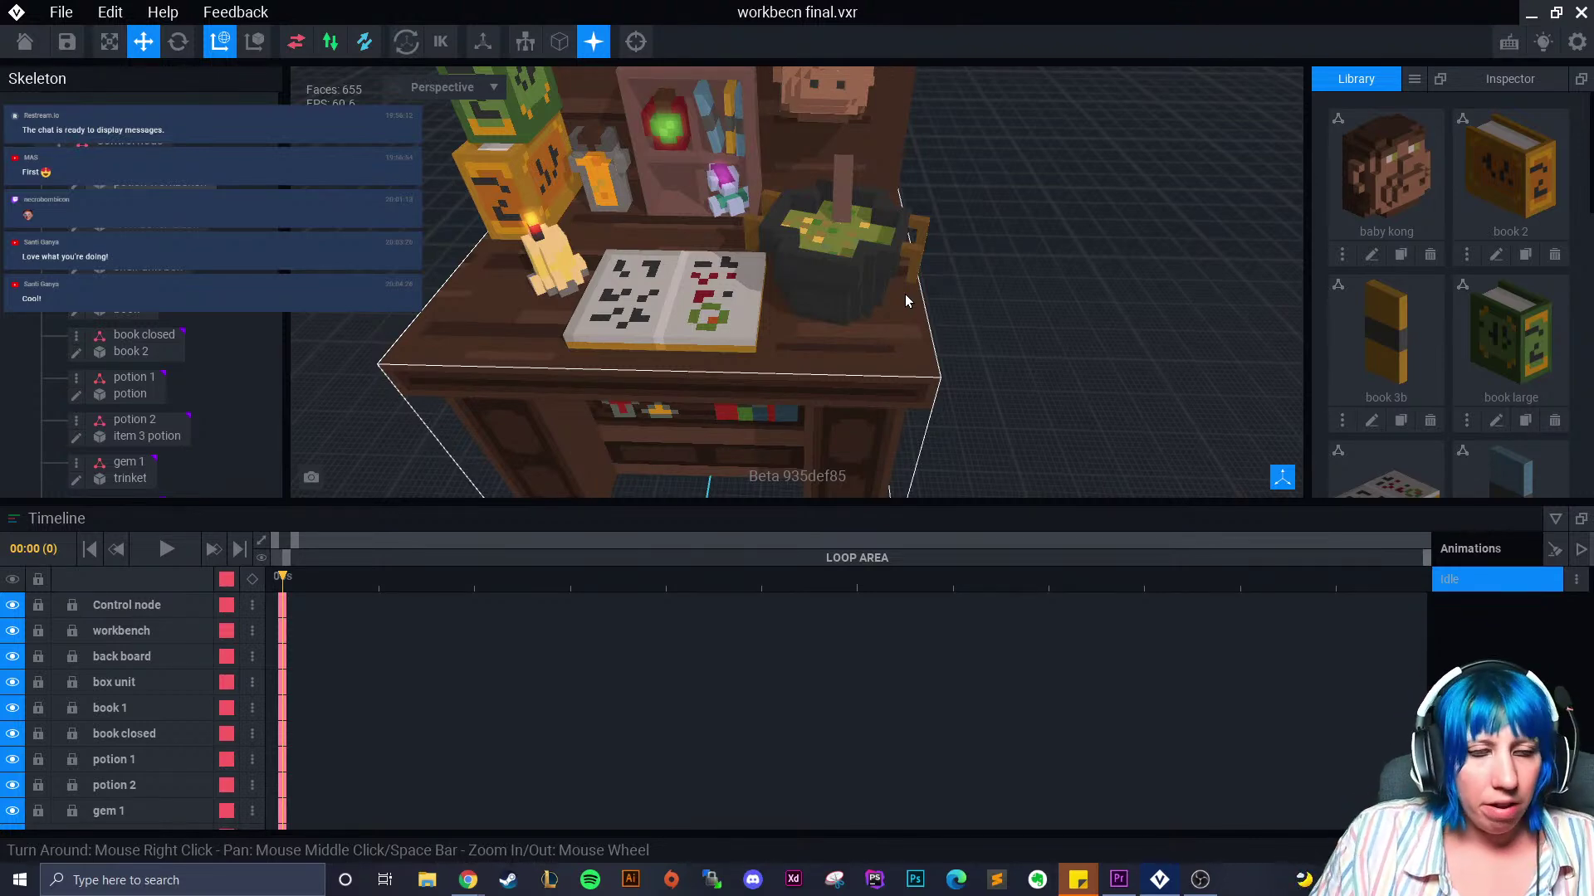
Move the candle sideways along the tabletop, slightly farther from the open book
{"action": "scroll", "coordinate": [797, 321], "scroll_direction": "up", "scroll_amount": 3}
{"action": "left_click", "coordinate": [680, 327]}
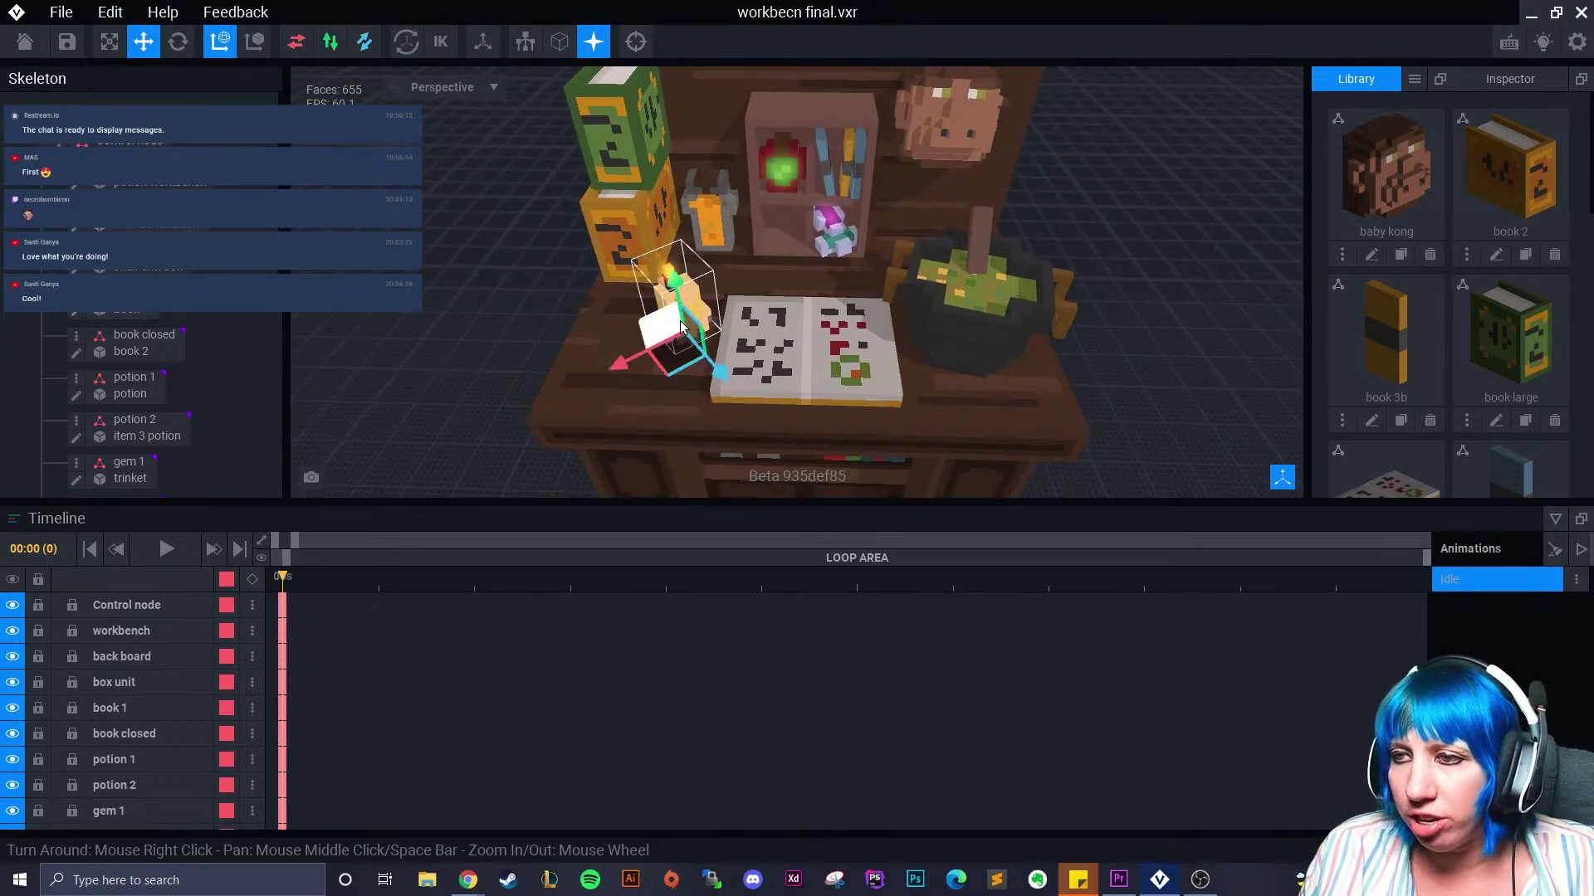
{"action": "left_click", "coordinate": [681, 323]}
{"action": "left_click", "coordinate": [620, 363]}
{"action": "left_click", "coordinate": [685, 326]}
{"action": "left_click_drag", "start_coordinate": [618, 368], "coordinate": [596, 364]}
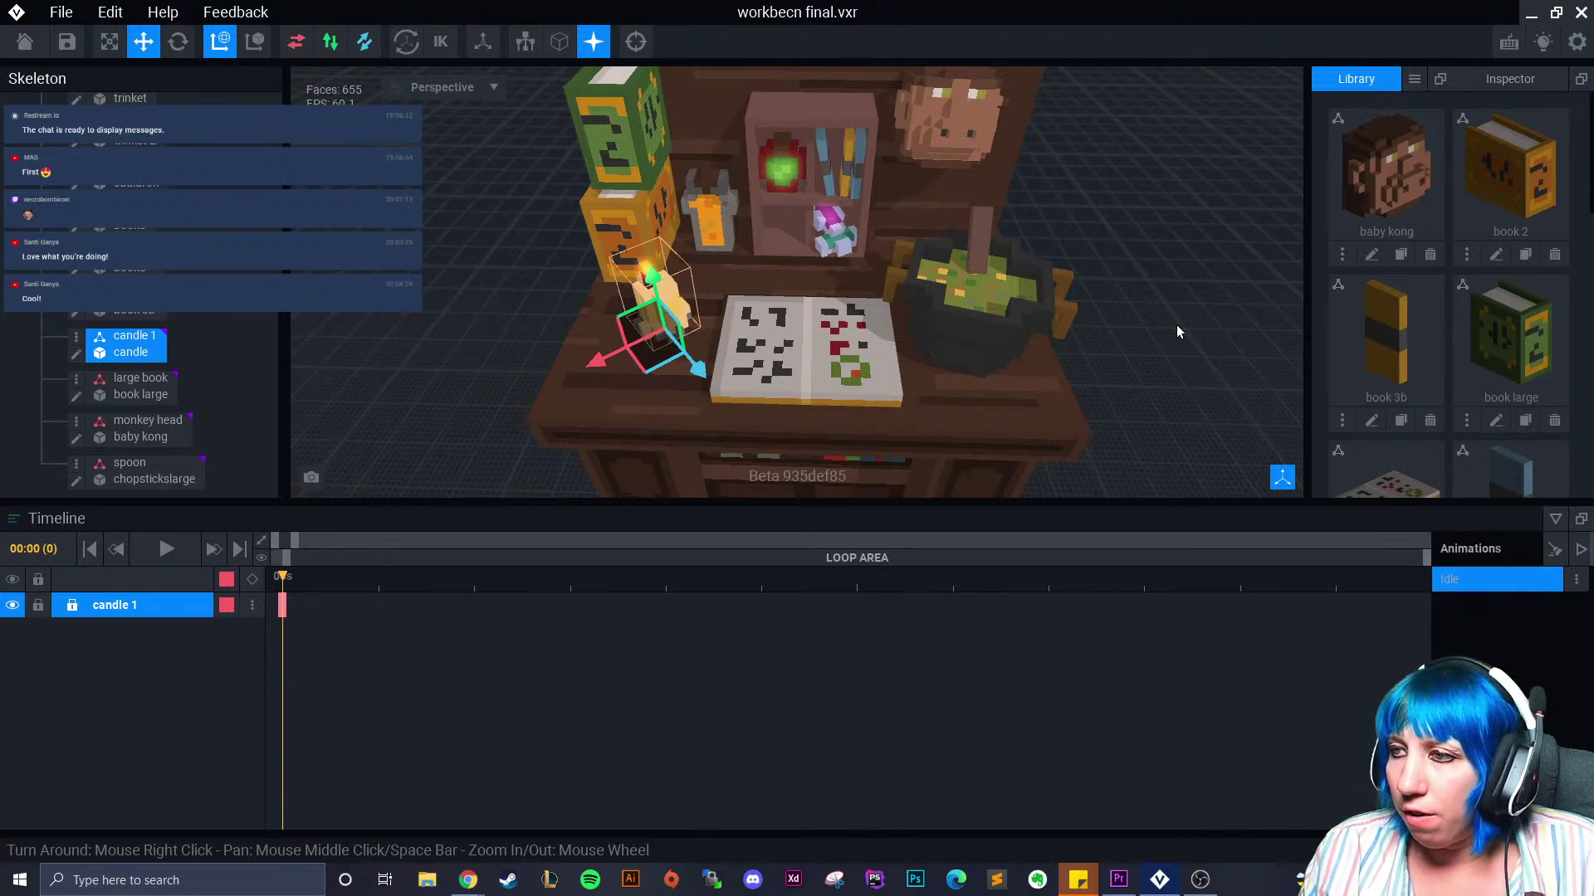
{"action": "left_click", "coordinate": [1110, 374]}
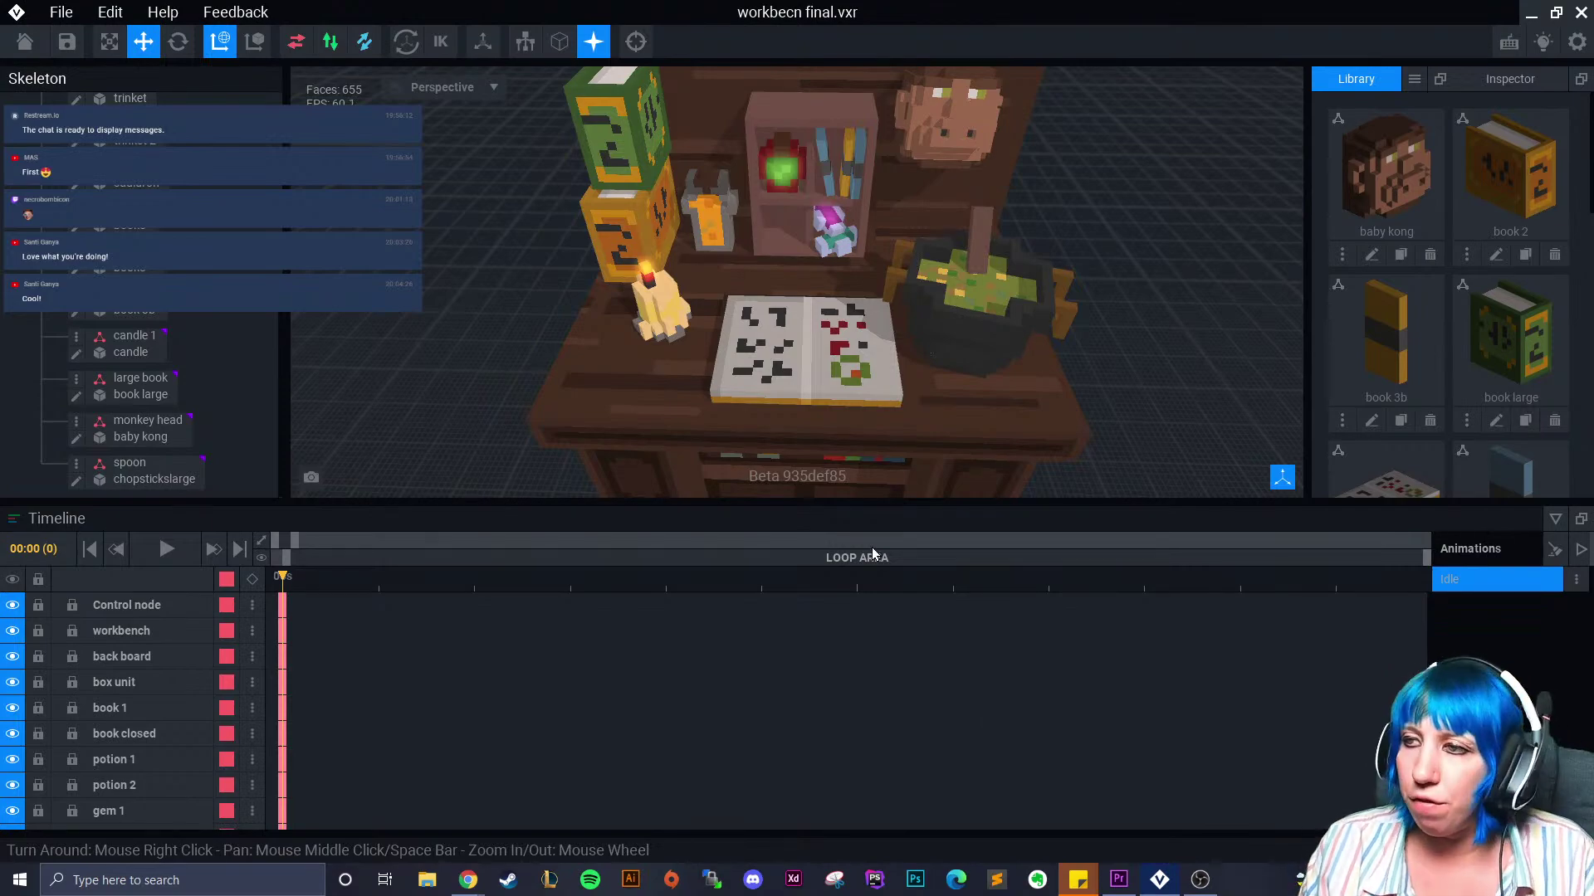
Examine the assembled workbench from several angles and inspect the items around the shelf unit up close
{"action": "scroll", "coordinate": [919, 351], "scroll_direction": "down", "scroll_amount": 5}
{"action": "right_click_drag", "start_coordinate": [920, 348], "coordinate": [821, 362]}
{"action": "scroll", "coordinate": [921, 358], "scroll_direction": "up", "scroll_amount": 5}
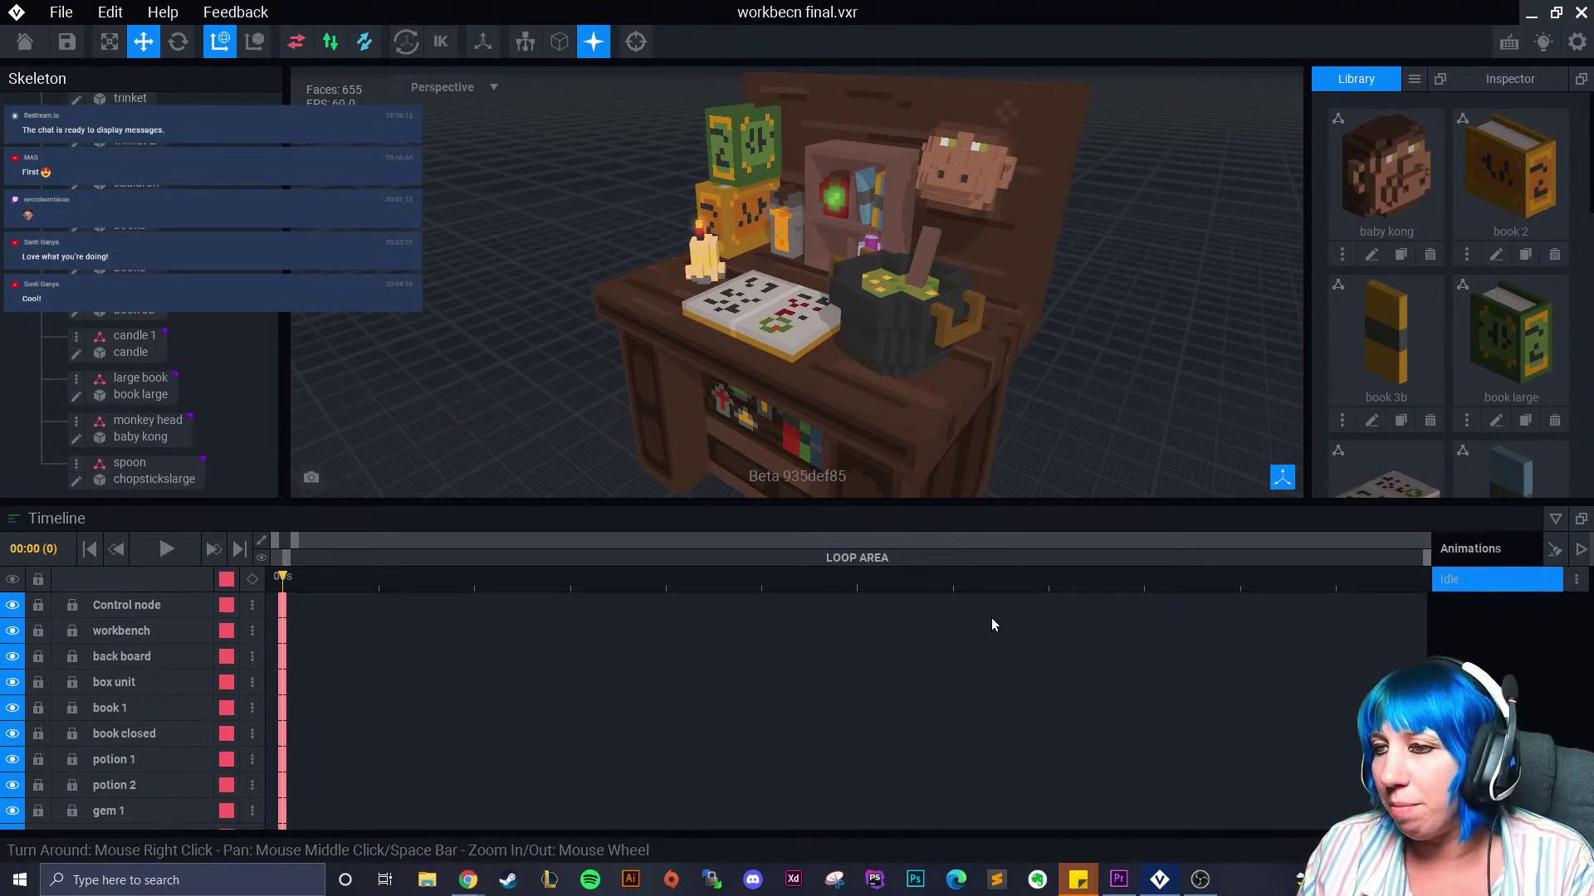
{"action": "mouse_move", "coordinate": [879, 382]}
{"action": "right_mouse_down"}
{"action": "mouse_move", "coordinate": [818, 373]}
{"action": "mouse_move", "coordinate": [853, 399]}
{"action": "right_mouse_up"}
{"action": "scroll", "coordinate": [854, 401], "scroll_direction": "down", "scroll_amount": 4}
{"action": "scroll", "coordinate": [863, 395], "scroll_direction": "up", "scroll_amount": 5}
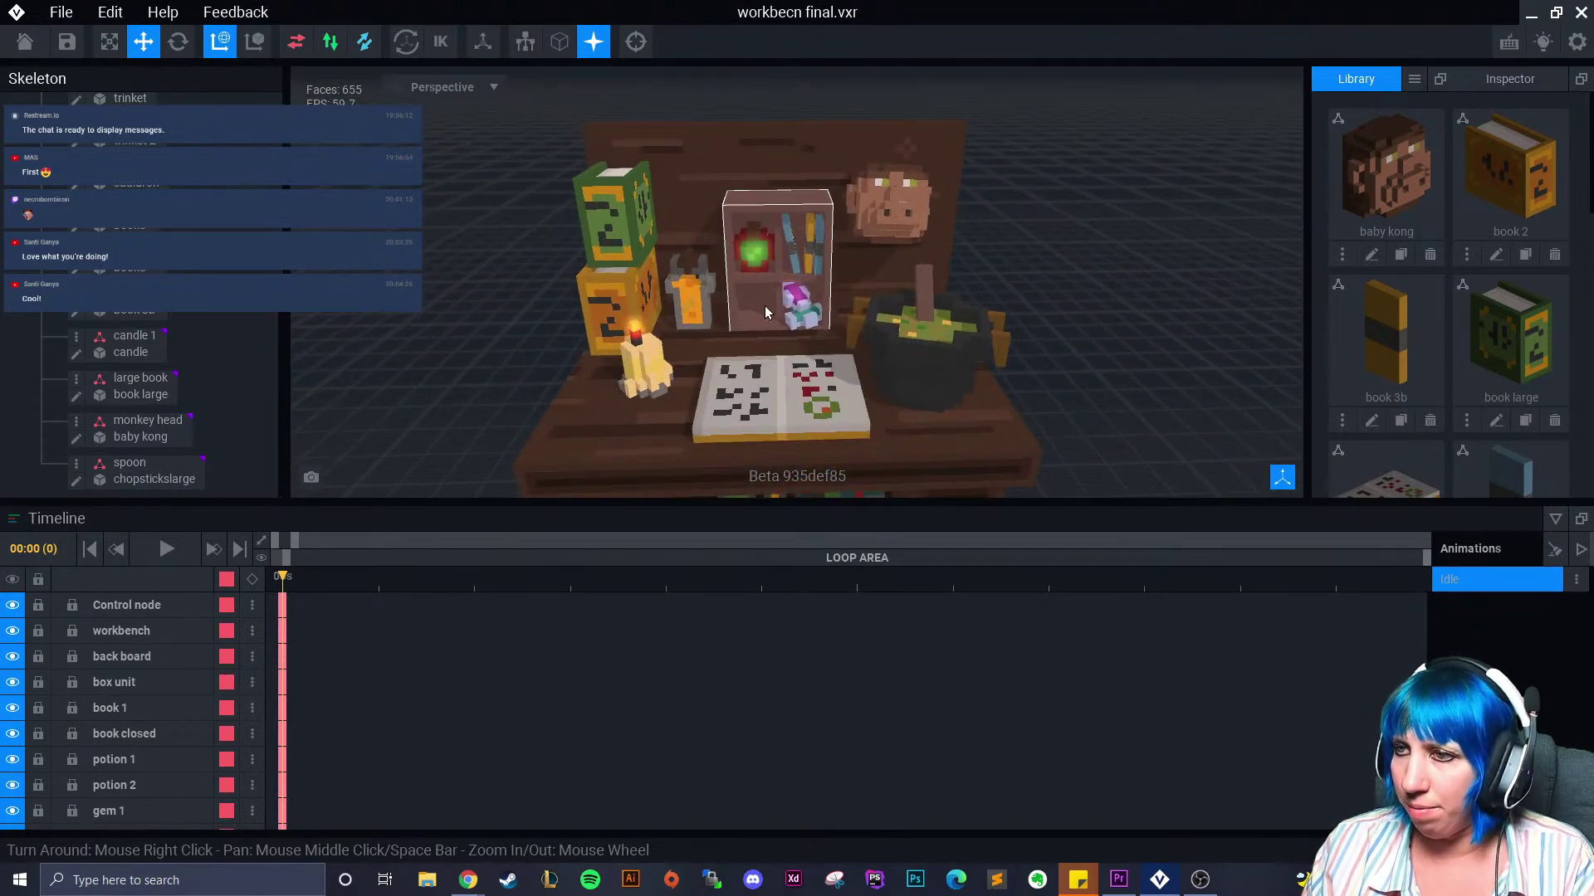
{"action": "scroll", "coordinate": [745, 319], "scroll_direction": "up", "scroll_amount": 4}
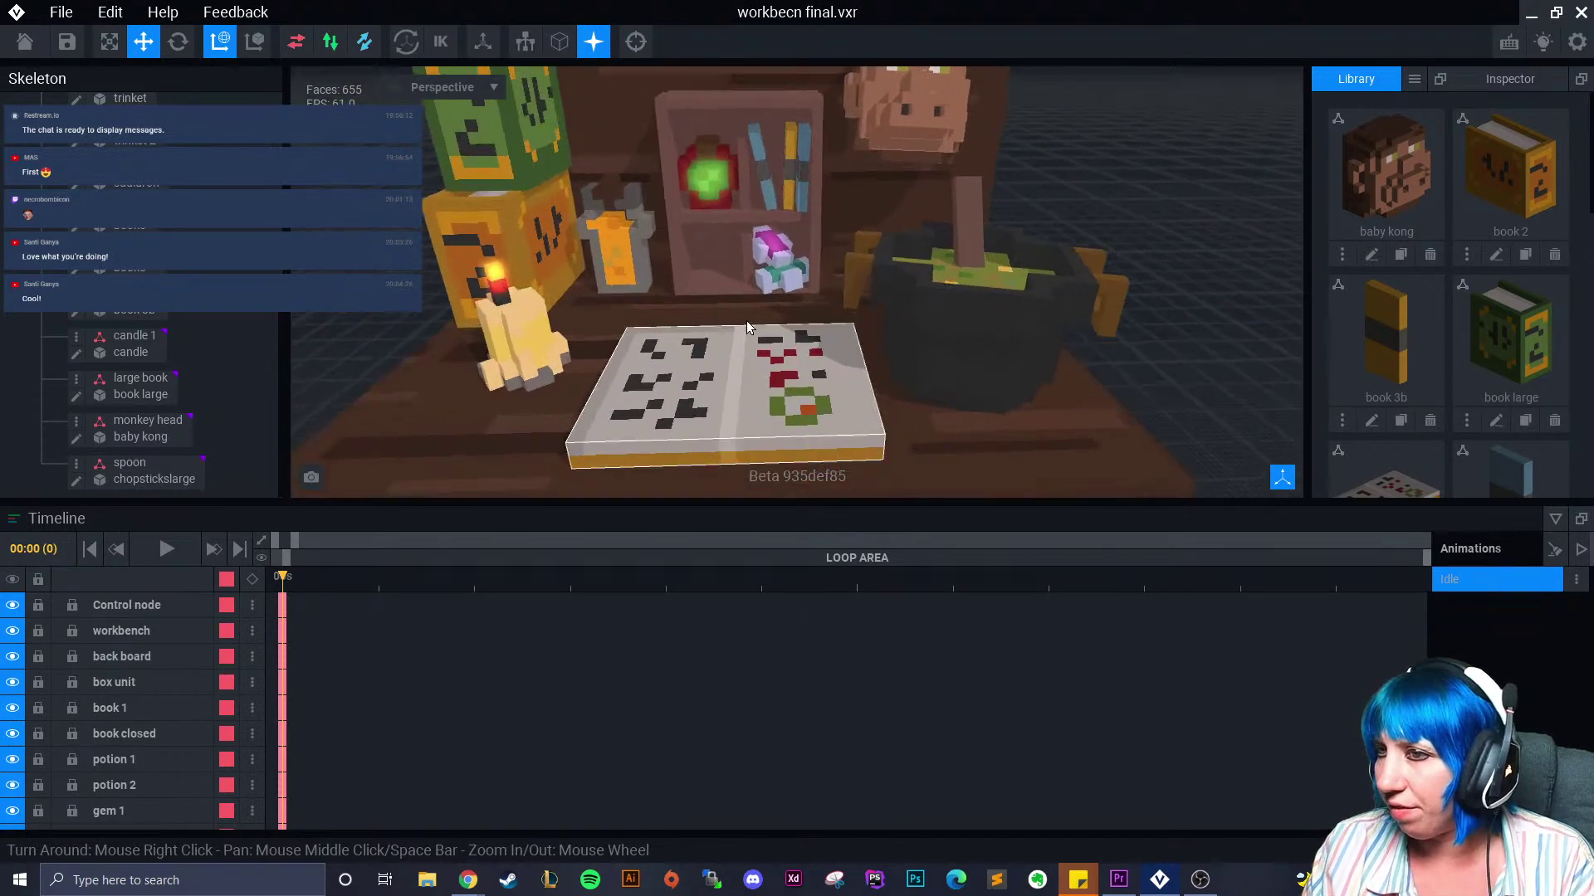
{"action": "middle_click_drag", "start_coordinate": [739, 270], "coordinate": [734, 336]}
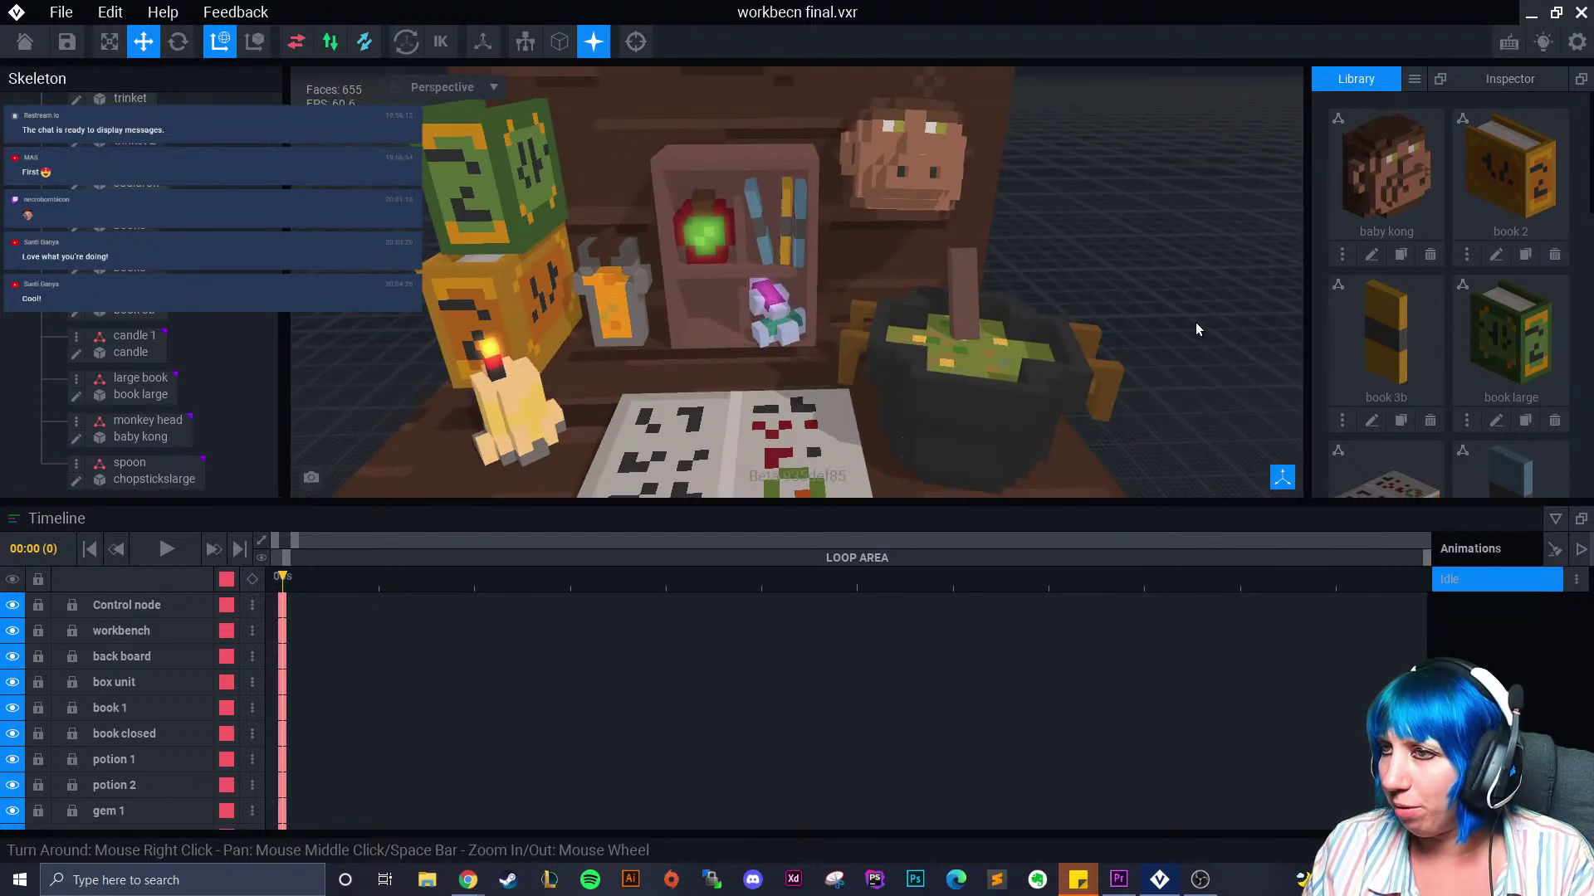
Clone the trinket 2 model in the library under the name trinket 3
{"action": "left_click", "coordinate": [906, 135]}
{"action": "scroll", "coordinate": [1461, 375], "scroll_direction": "down", "scroll_amount": 5}
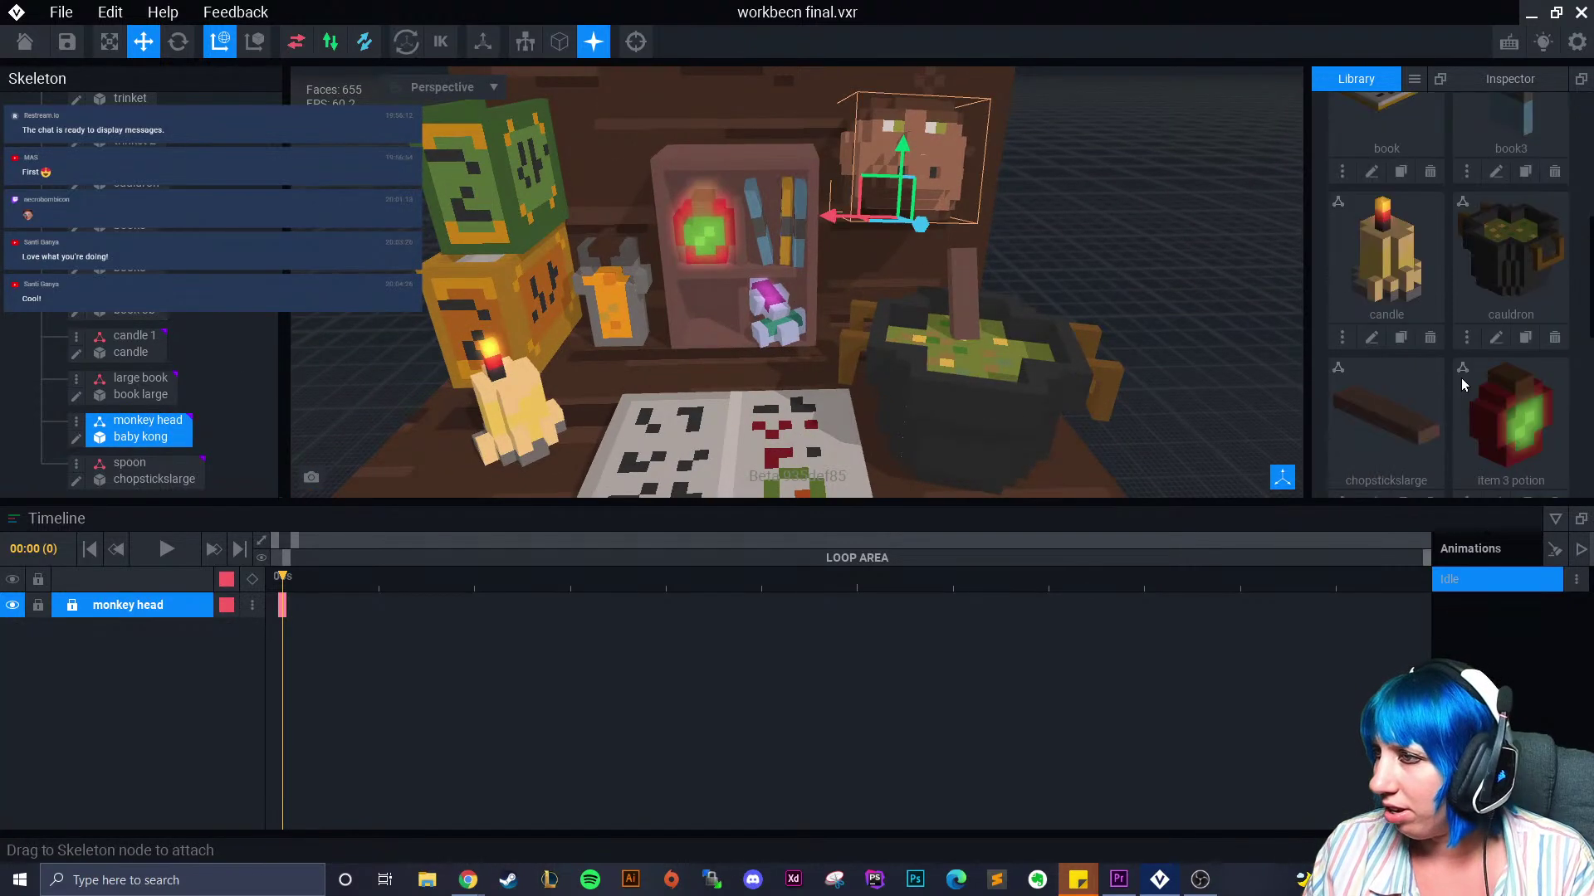
{"action": "scroll", "coordinate": [1461, 371], "scroll_direction": "down", "scroll_amount": 1}
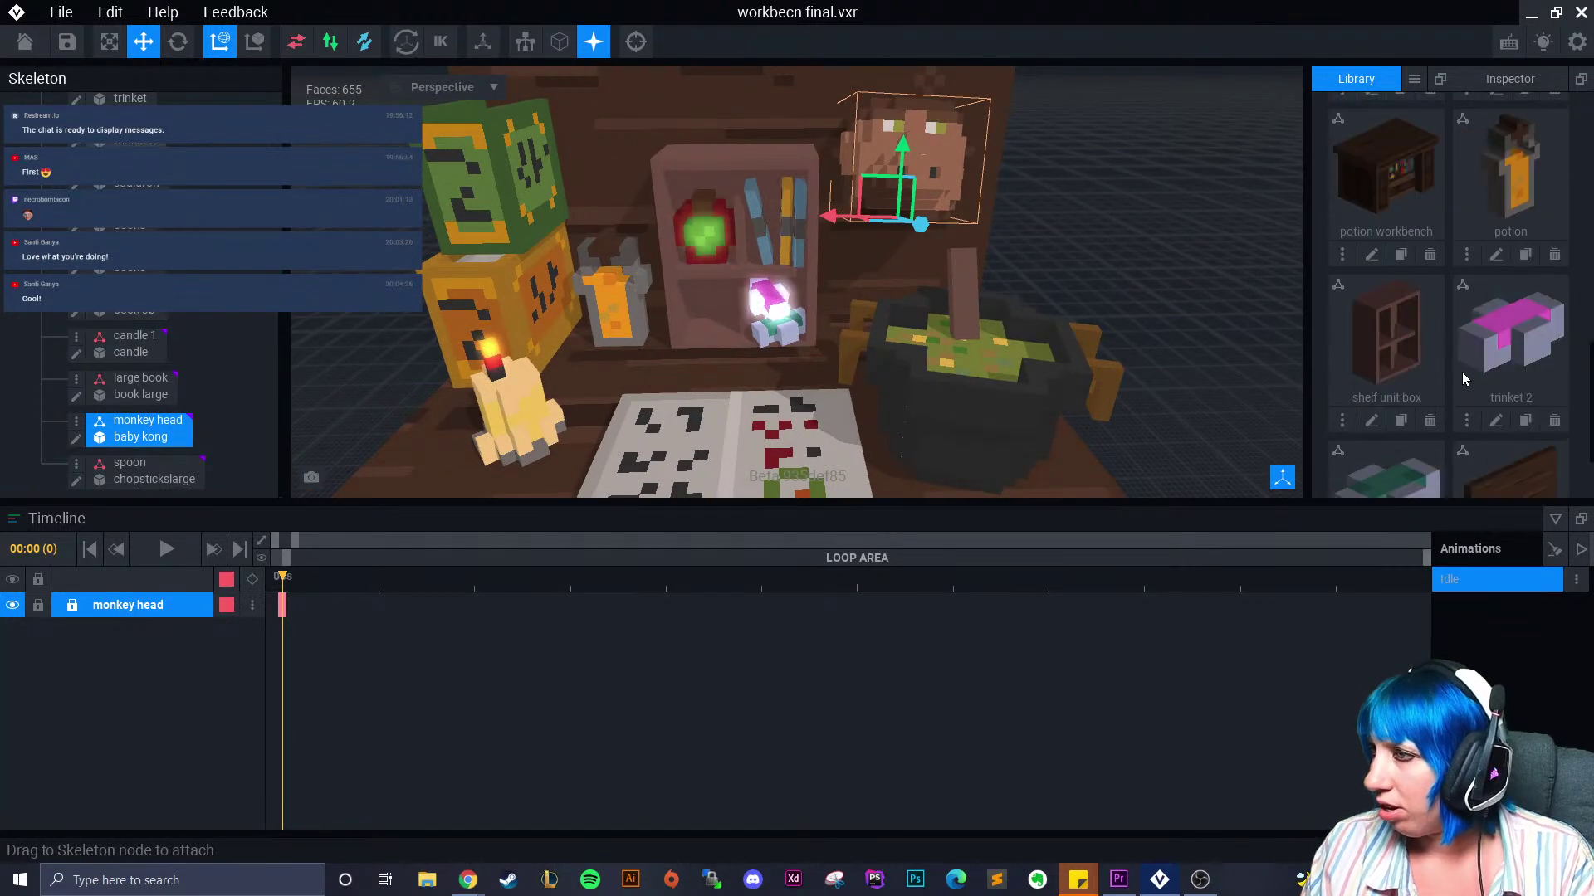
{"action": "left_click", "coordinate": [1515, 421]}
{"action": "type", "text": "trink"}
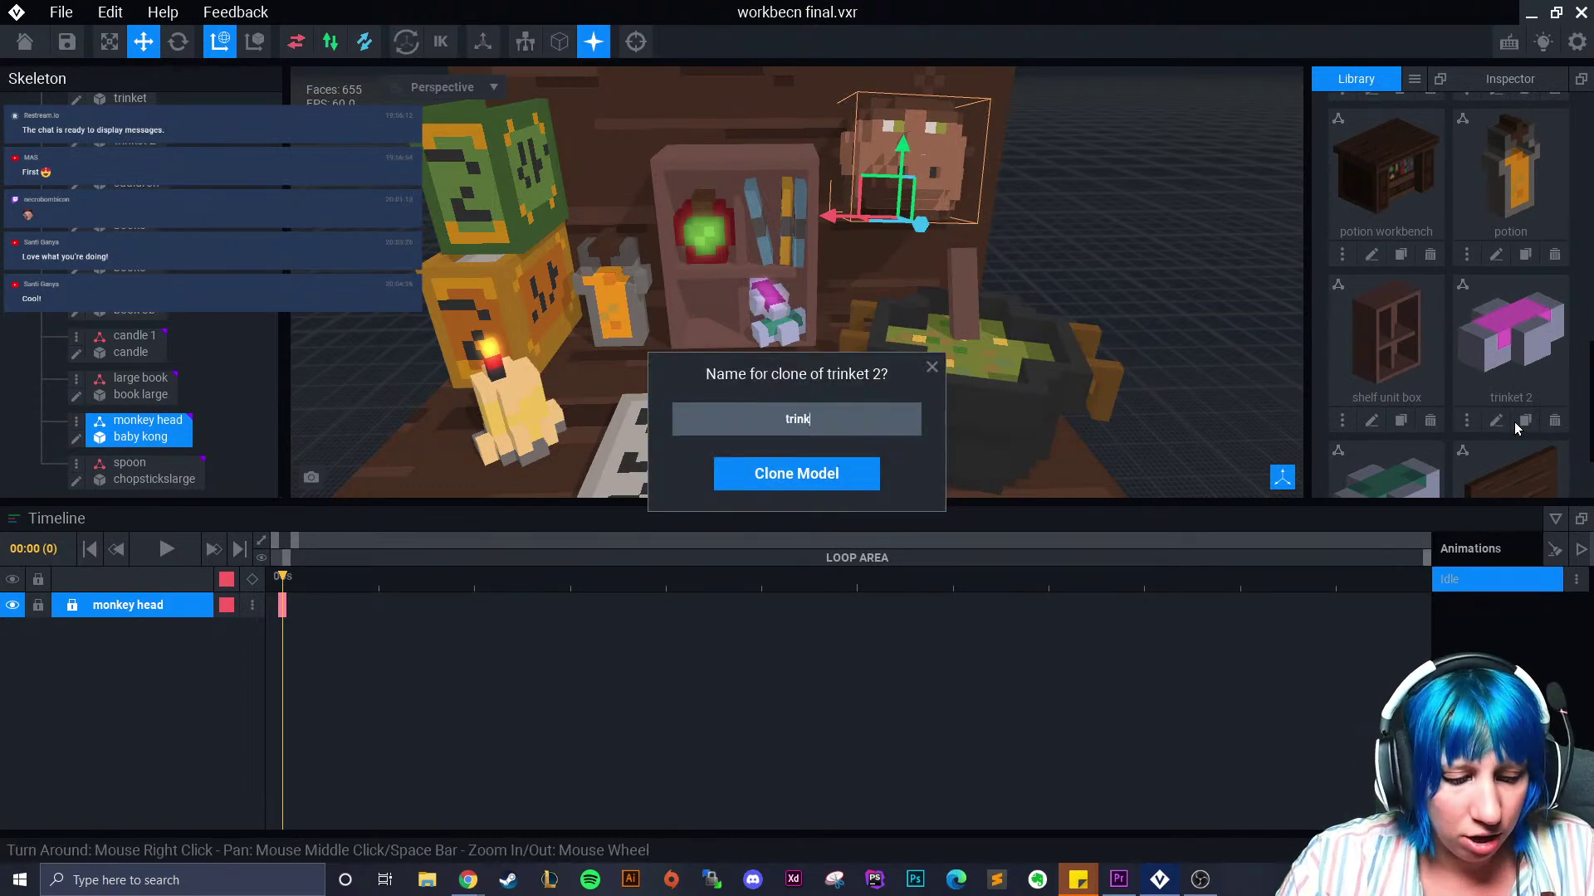
{"action": "type", "text": "et 3"}
{"action": "key", "text": "Return"}
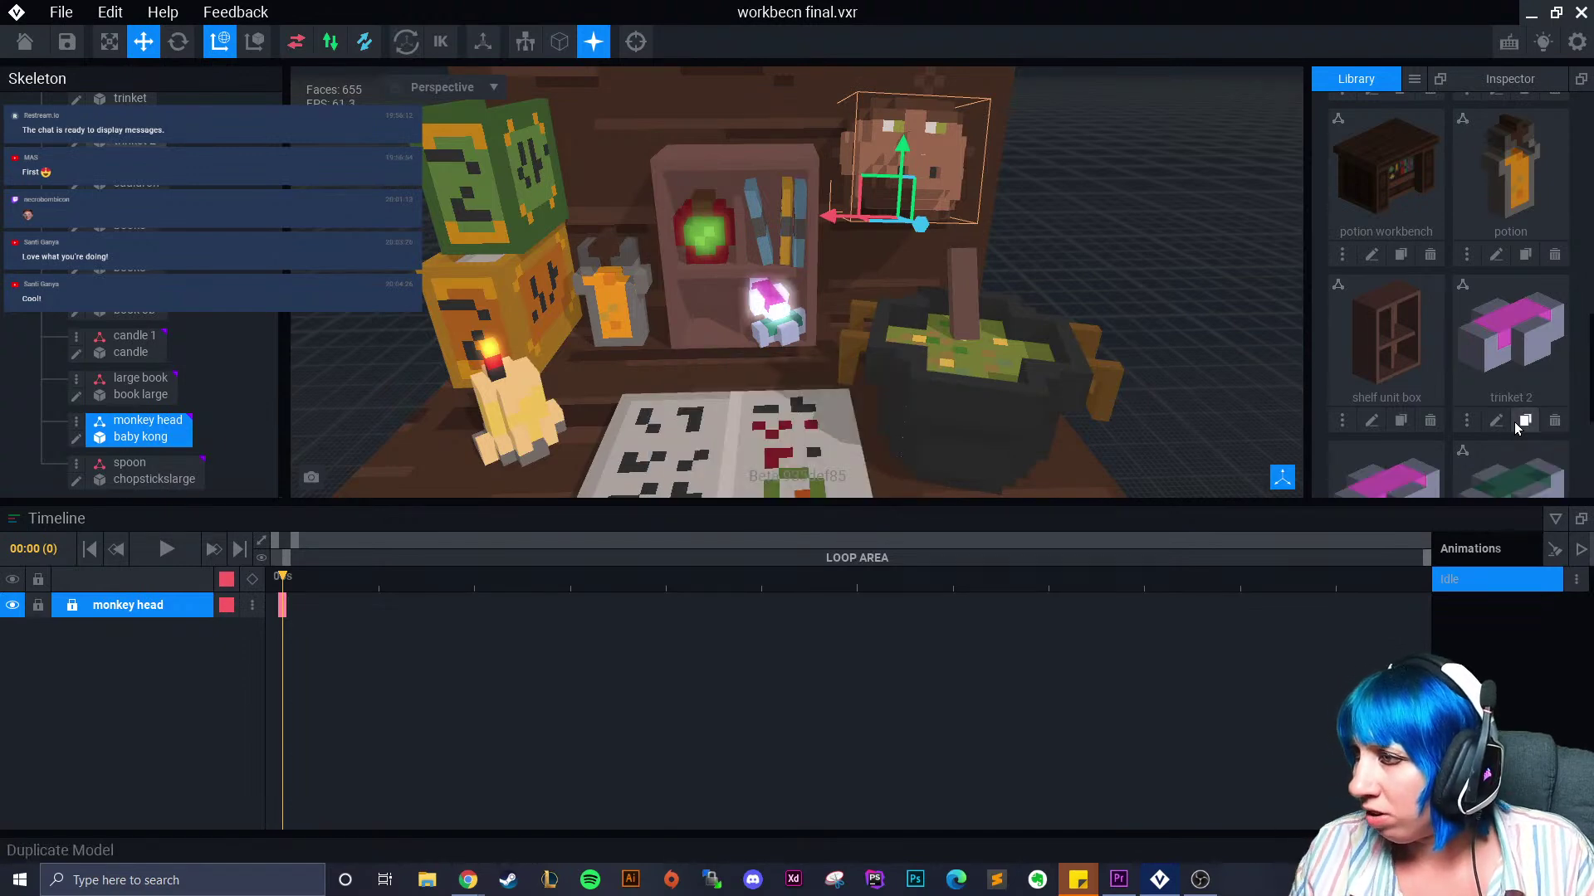
Open the trinket 3 model for editing and erase all of its existing voxels
{"action": "scroll", "coordinate": [1486, 398], "scroll_direction": "down", "scroll_amount": 3}
{"action": "left_click", "coordinate": [1371, 304]}
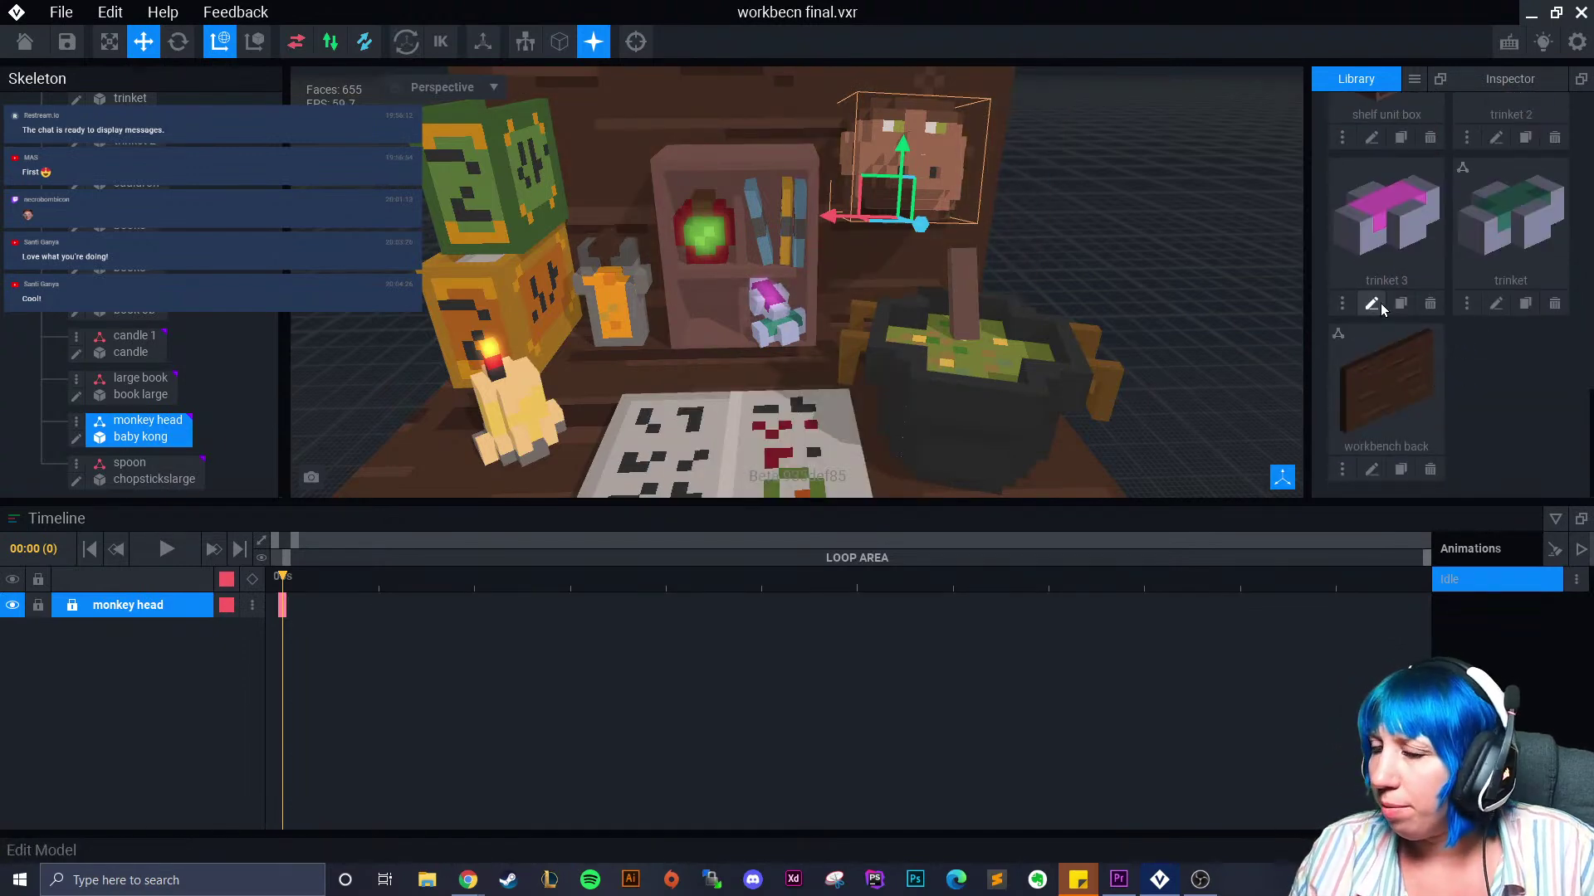
{"action": "left_click", "coordinate": [17, 406]}
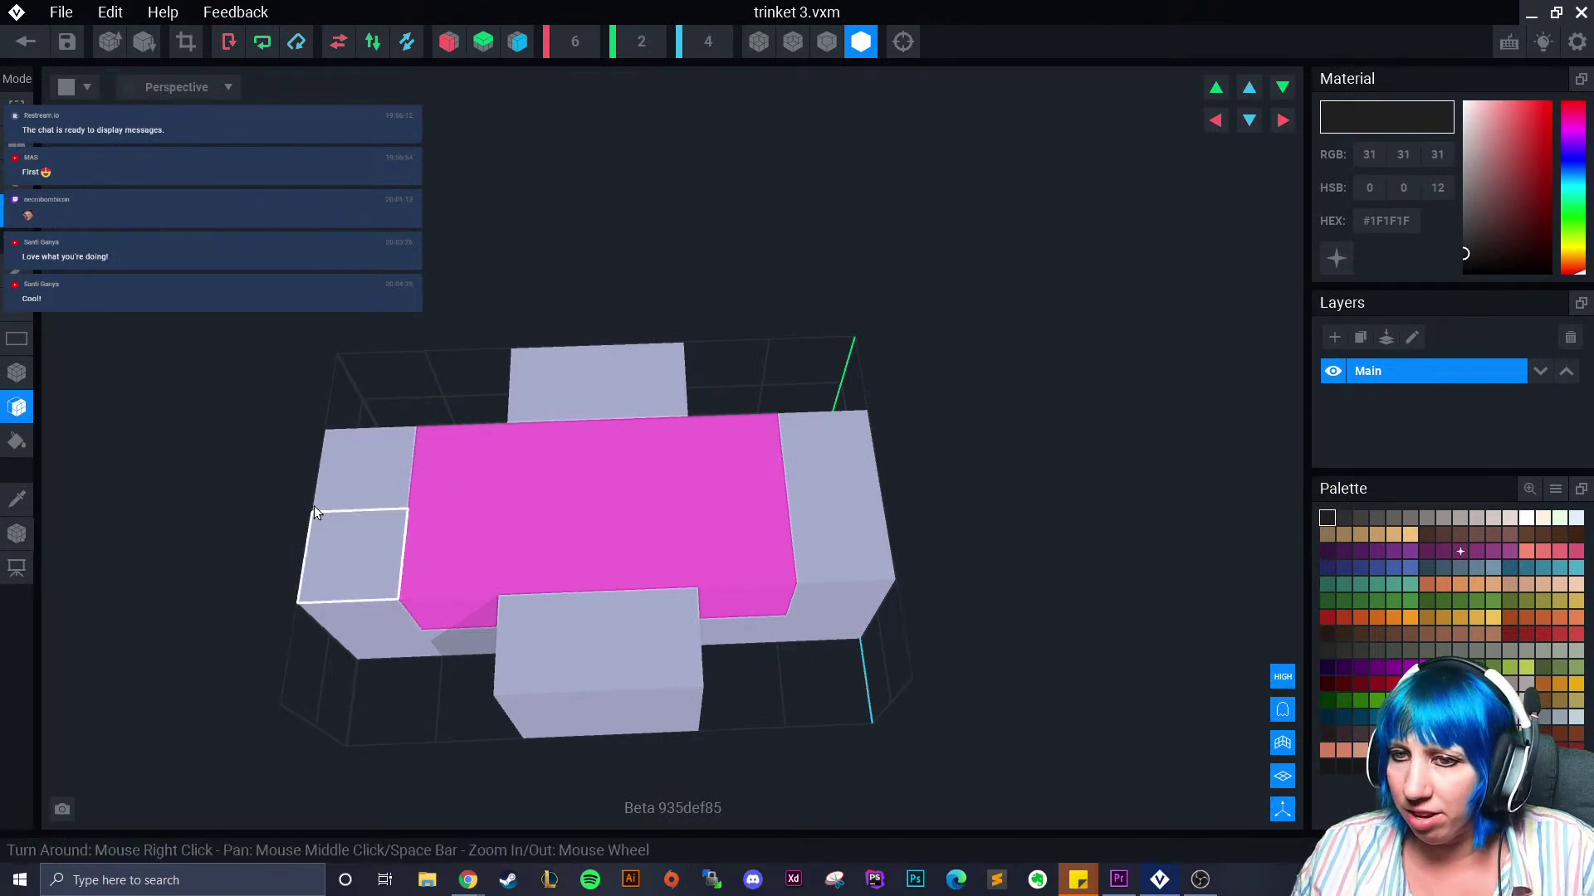
{"action": "left_click", "coordinate": [359, 508]}
{"action": "left_click", "coordinate": [533, 507]}
{"action": "left_click", "coordinate": [545, 511]}
{"action": "left_click", "coordinate": [834, 517]}
{"action": "left_click", "coordinate": [614, 651]}
{"action": "left_click", "coordinate": [804, 576]}
{"action": "left_click", "coordinate": [643, 664]}
{"action": "left_click", "coordinate": [595, 395]}
{"action": "left_click", "coordinate": [628, 457]}
Set the height of the trinket 3 model's volume to 4 voxels
{"action": "right_click_drag", "start_coordinate": [634, 505], "coordinate": [631, 465]}
{"action": "type", "text": "4"}
{"action": "key", "text": "Return"}
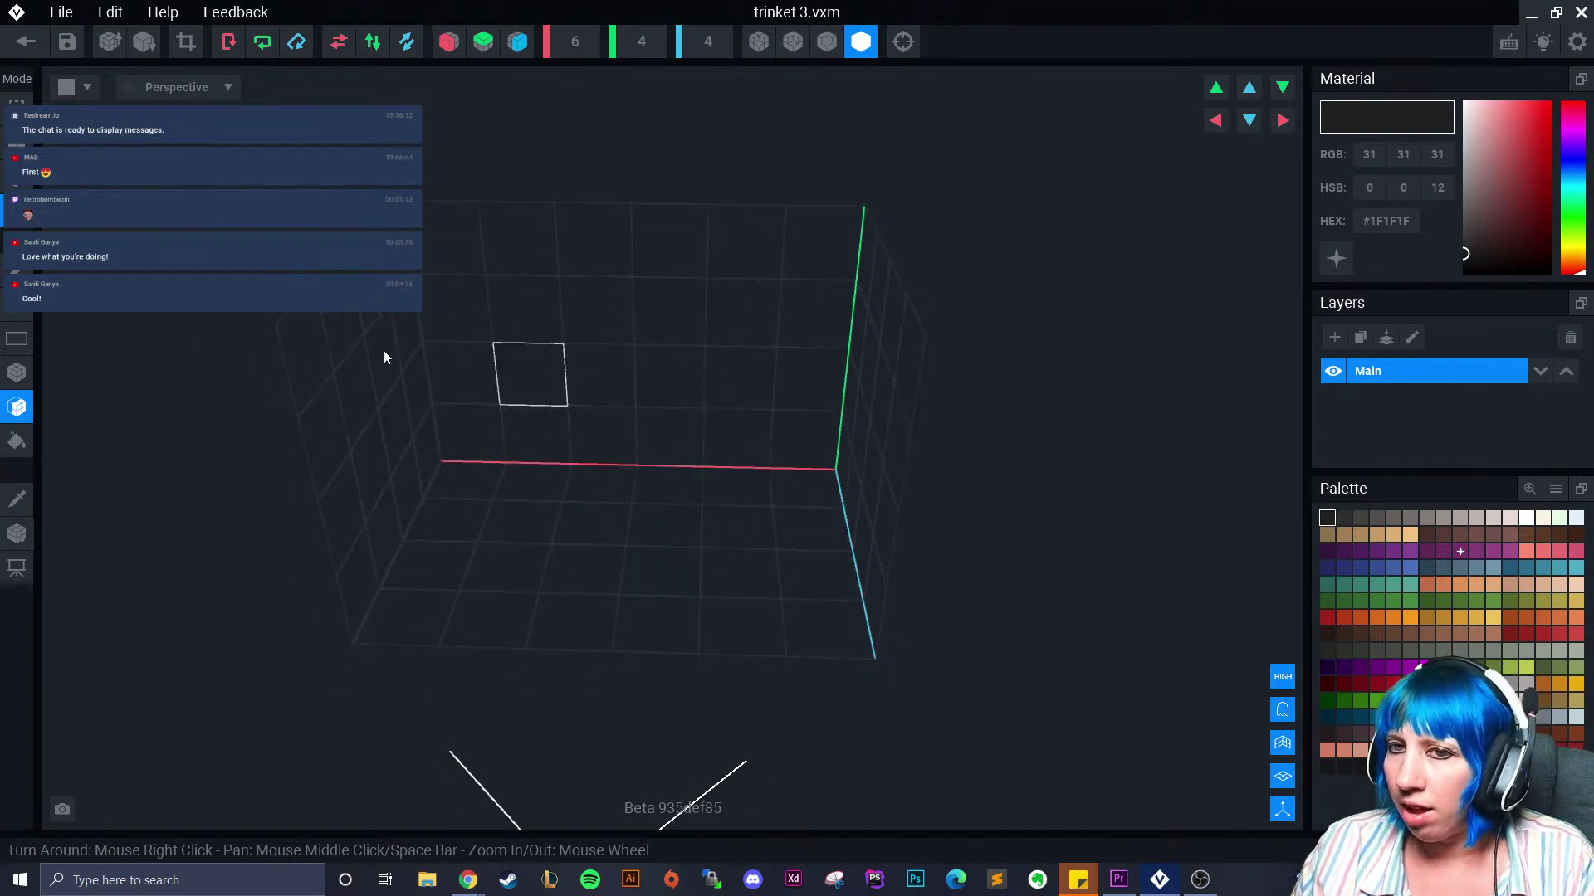
Fill the entire 6 × 4 × 4 volume with brown #91743C voxels and display the block with outlined edges
{"action": "left_click", "coordinate": [17, 373]}
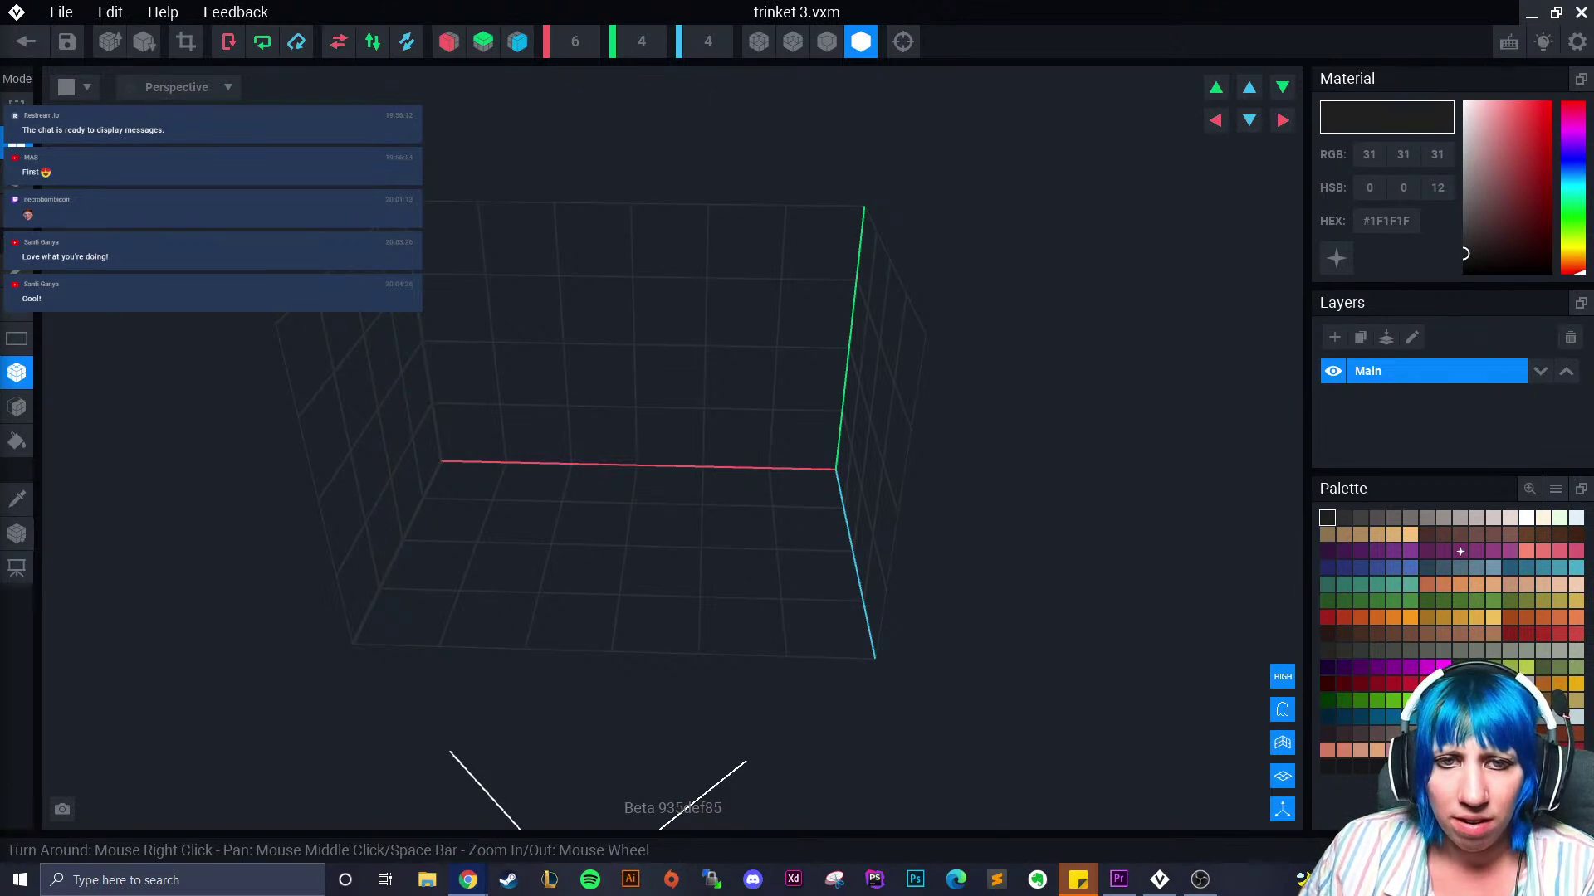
{"action": "right_click_drag", "start_coordinate": [608, 498], "coordinate": [598, 487]}
{"action": "key", "text": "i"}
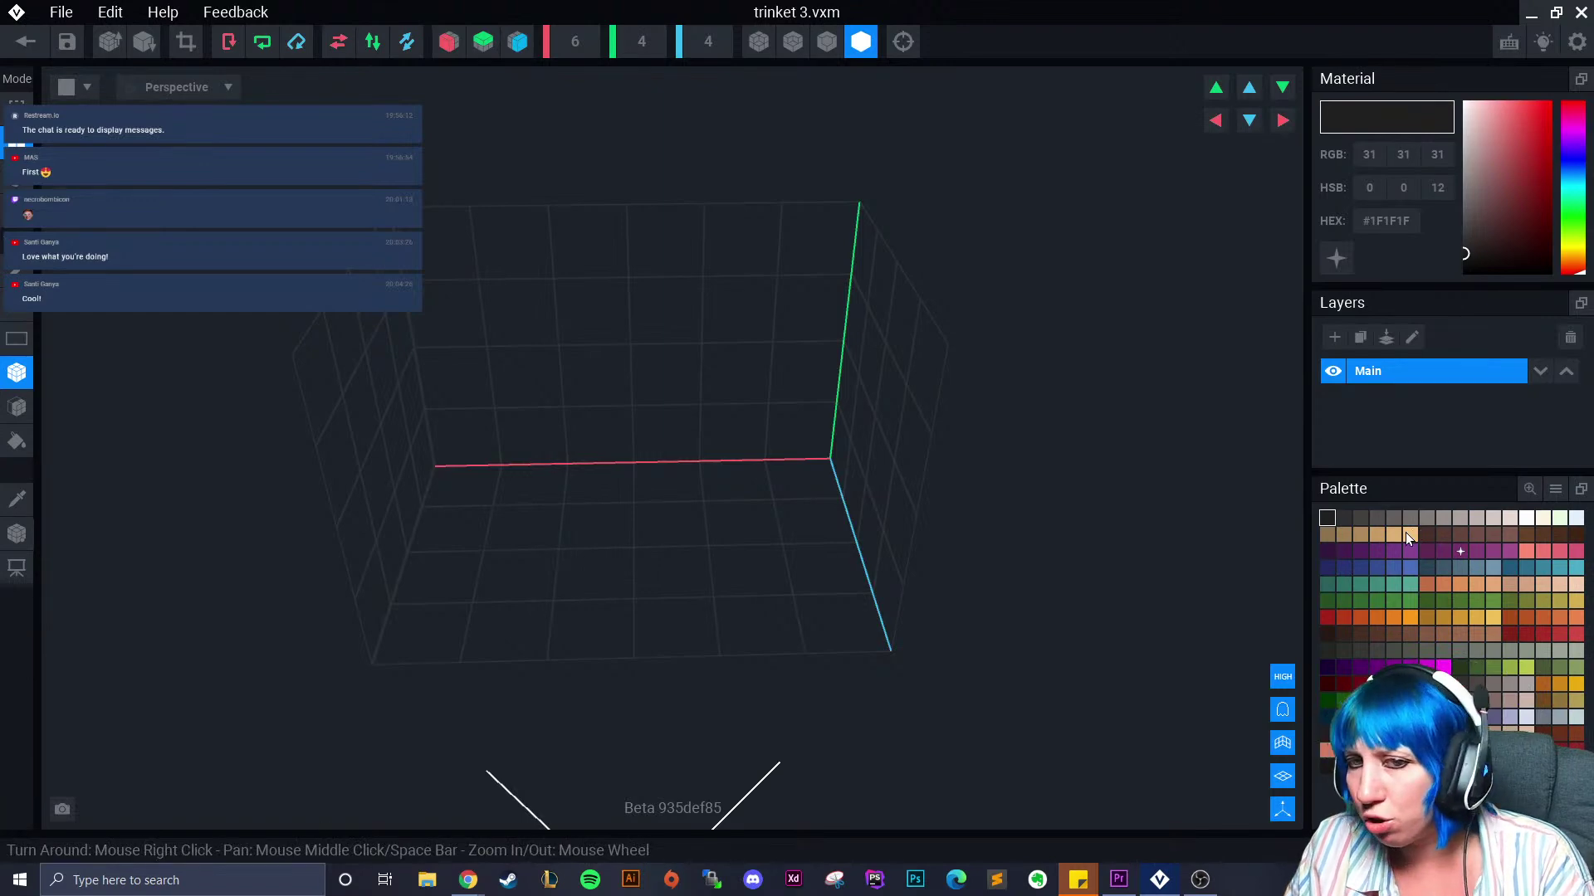
{"action": "left_click", "coordinate": [1560, 700]}
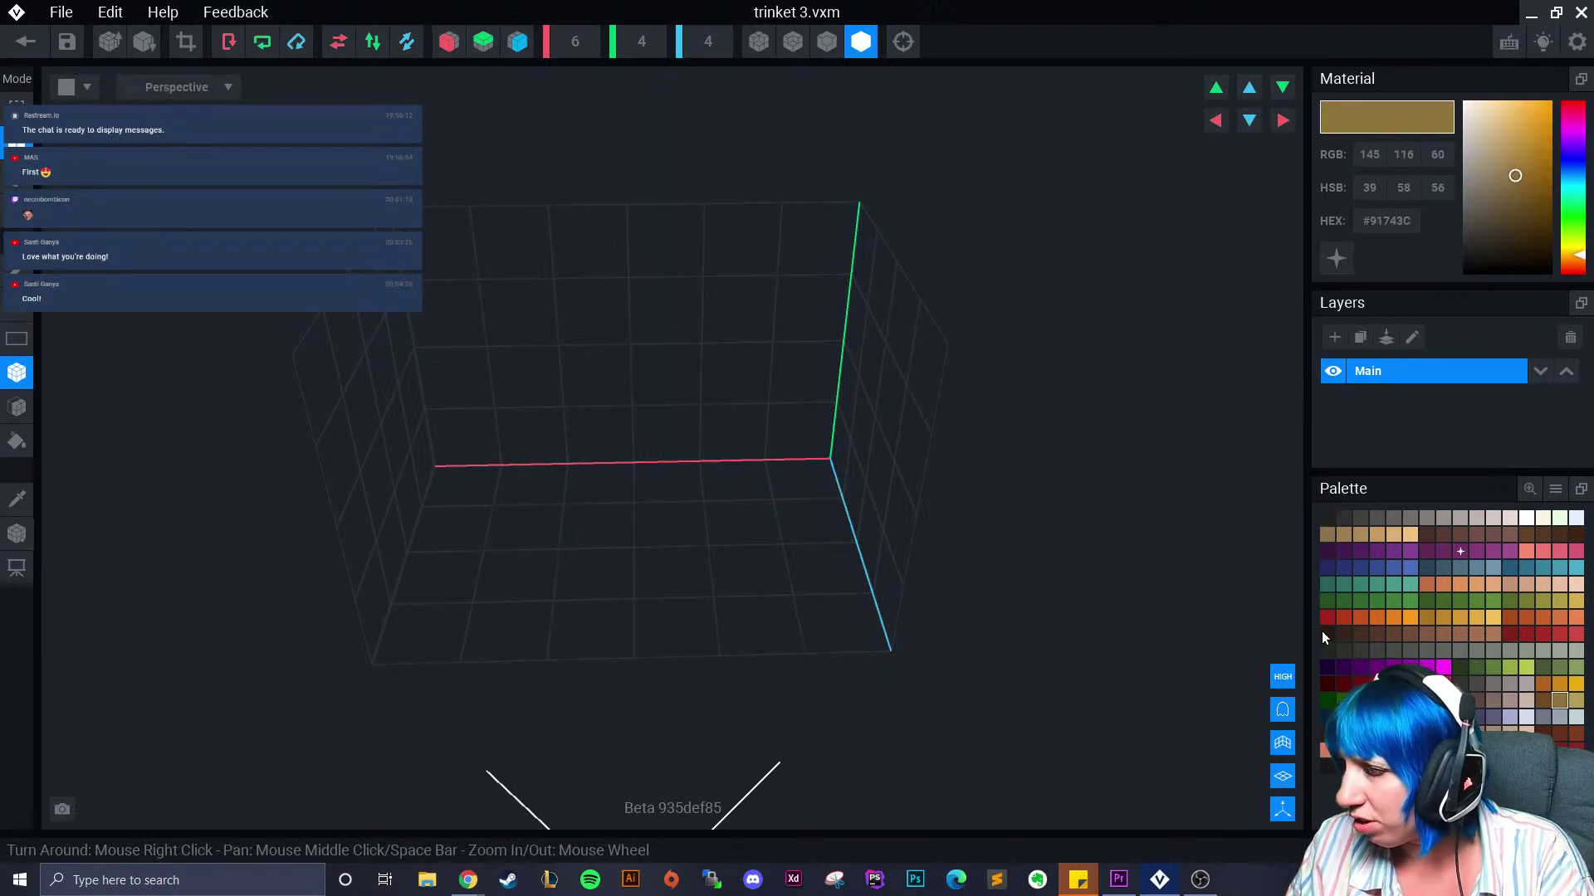
{"action": "left_click", "coordinate": [17, 407]}
{"action": "left_click", "coordinate": [639, 519]}
{"action": "left_click", "coordinate": [649, 508]}
{"action": "left_click", "coordinate": [669, 452]}
{"action": "left_click", "coordinate": [675, 425]}
{"action": "right_click_drag", "start_coordinate": [700, 441], "coordinate": [665, 501]}
{"action": "left_click", "coordinate": [827, 41]}
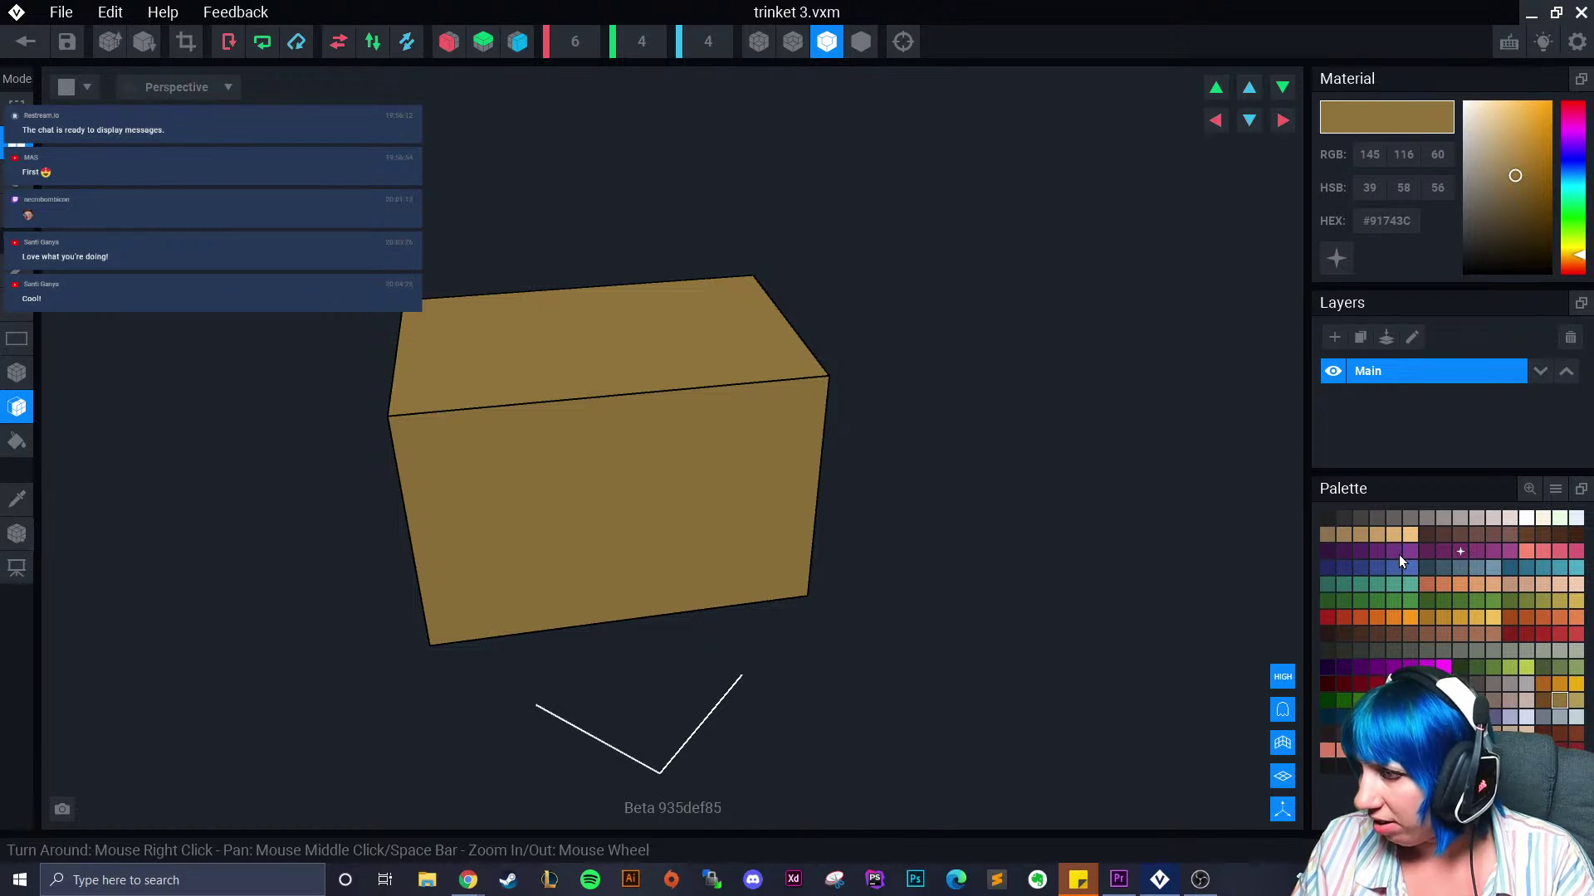
Recolour the whole trinket 3 block olive green #757A34
{"action": "left_click", "coordinate": [1487, 603]}
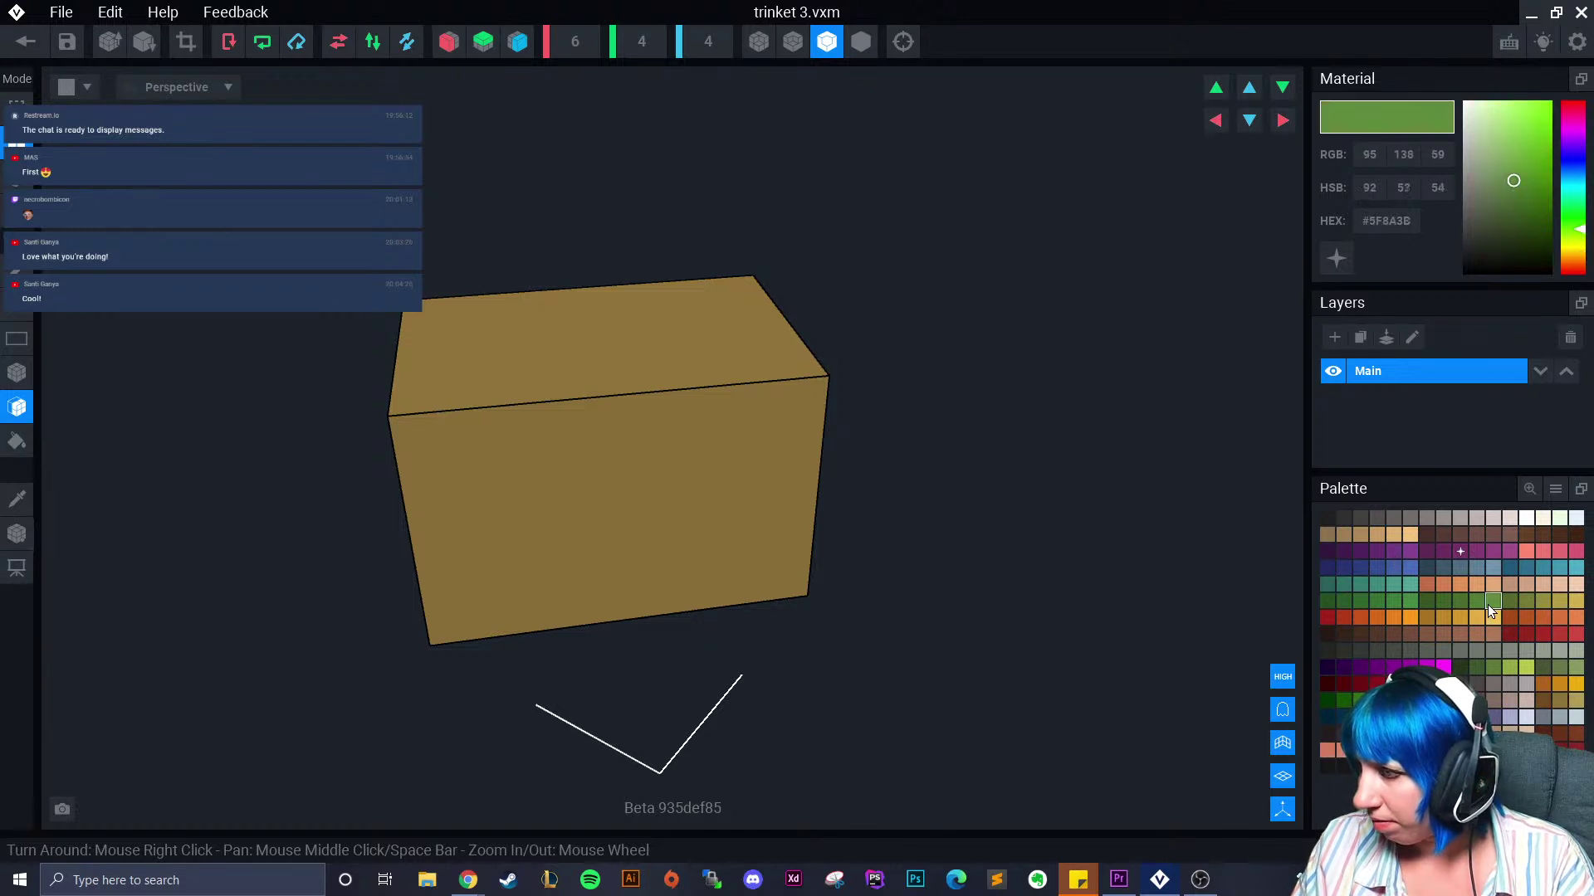
{"action": "left_click", "coordinate": [1526, 601]}
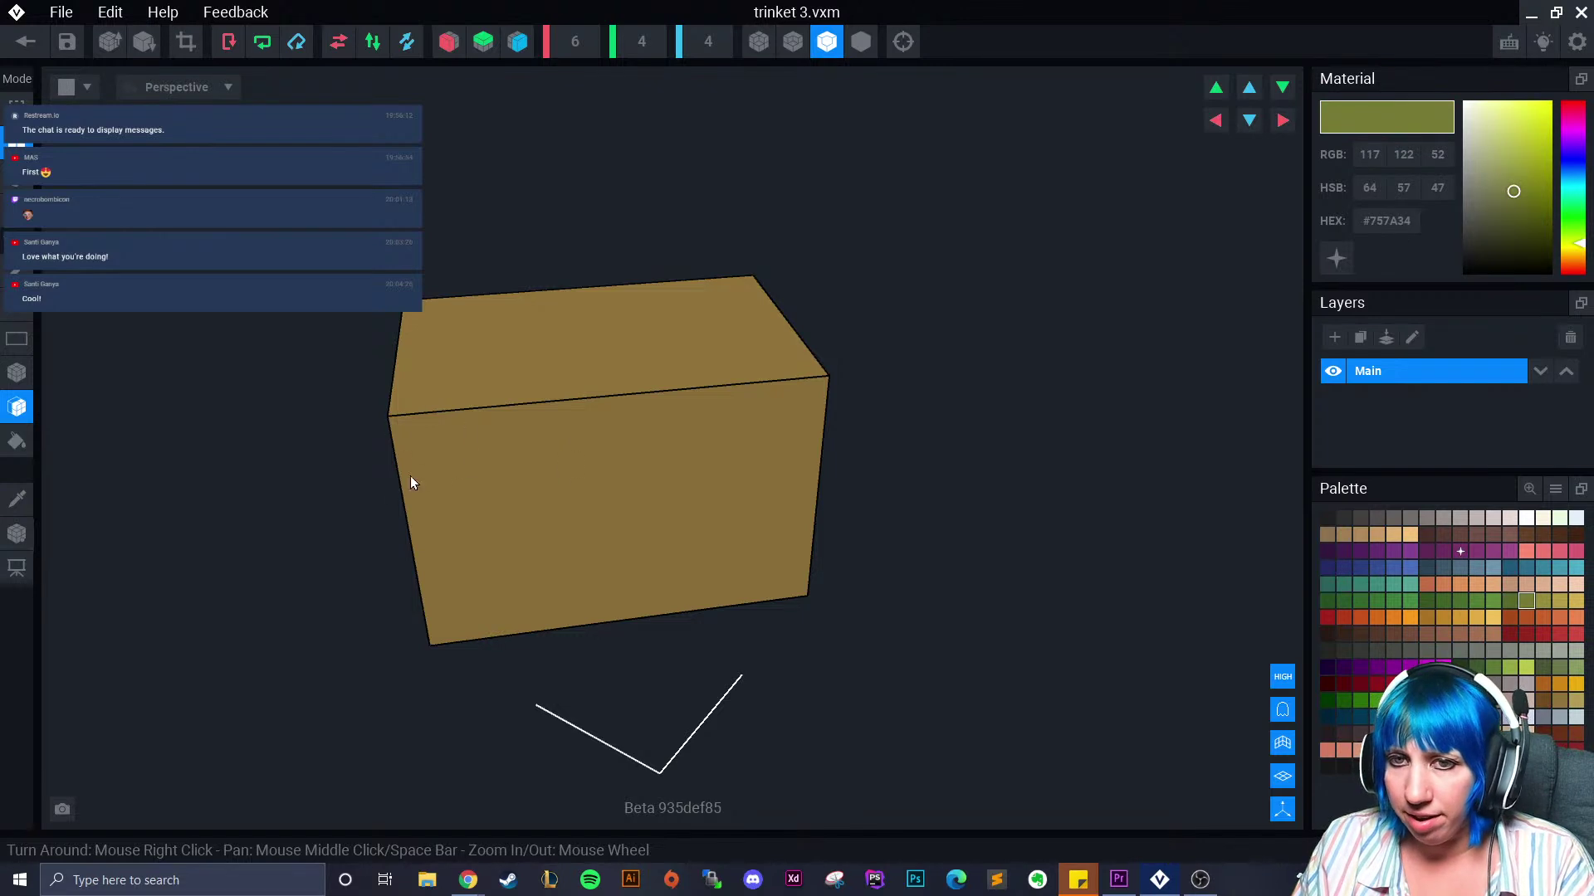
{"action": "left_click", "coordinate": [17, 441]}
{"action": "left_click", "coordinate": [602, 413]}
Paint a latch two voxels wide in the middle of the box's front face in near-black #1F1F1F
{"action": "left_click", "coordinate": [17, 373]}
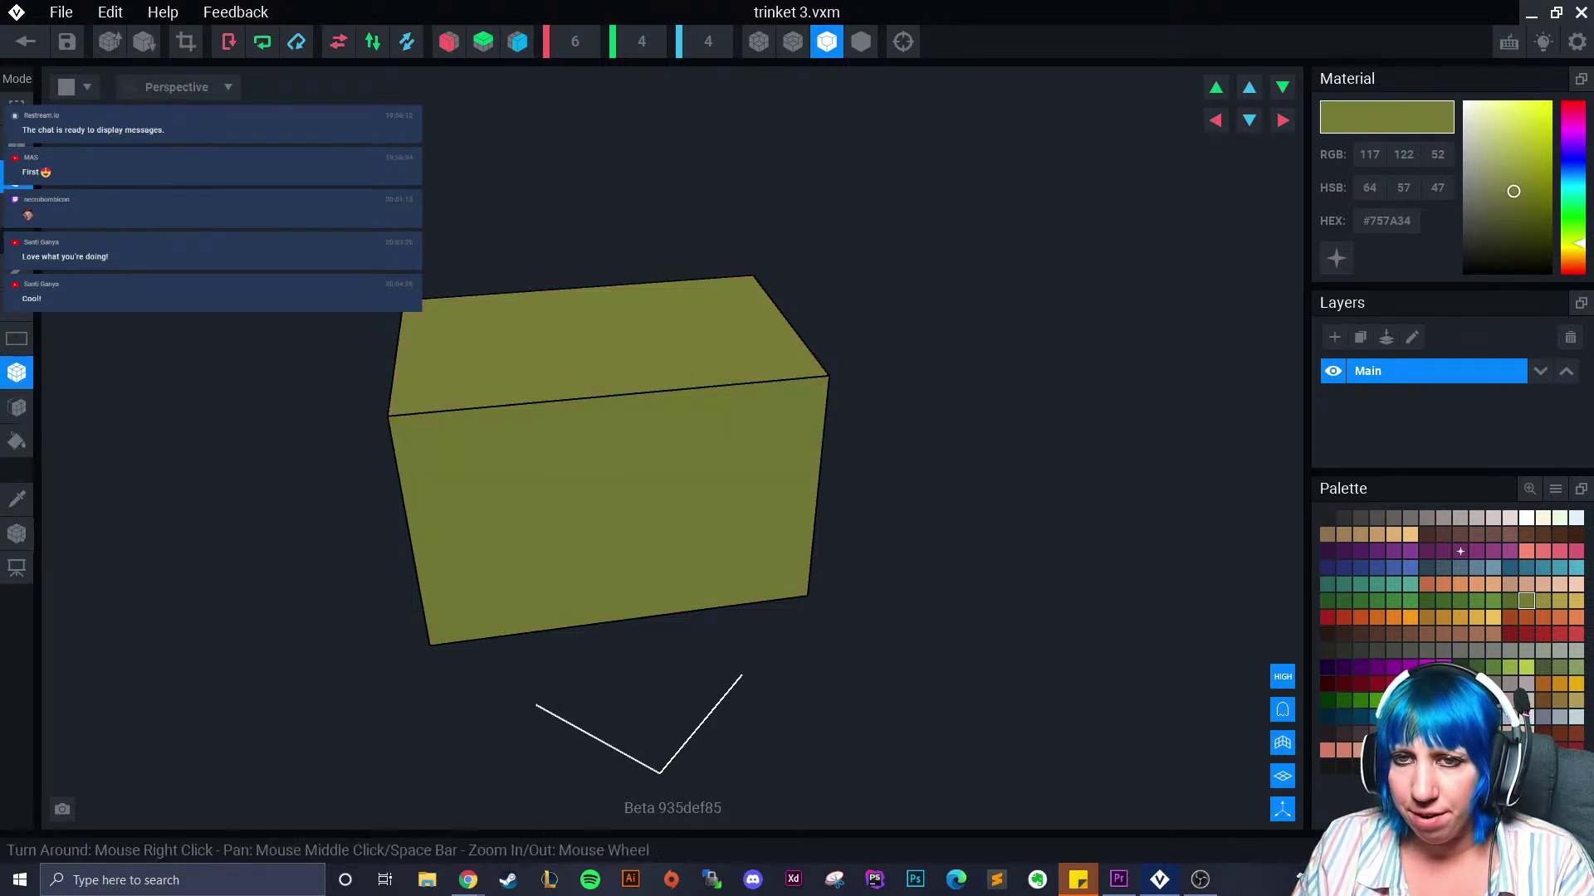
{"action": "left_click", "coordinate": [1558, 700]}
{"action": "right_click_drag", "start_coordinate": [780, 542], "coordinate": [609, 510]}
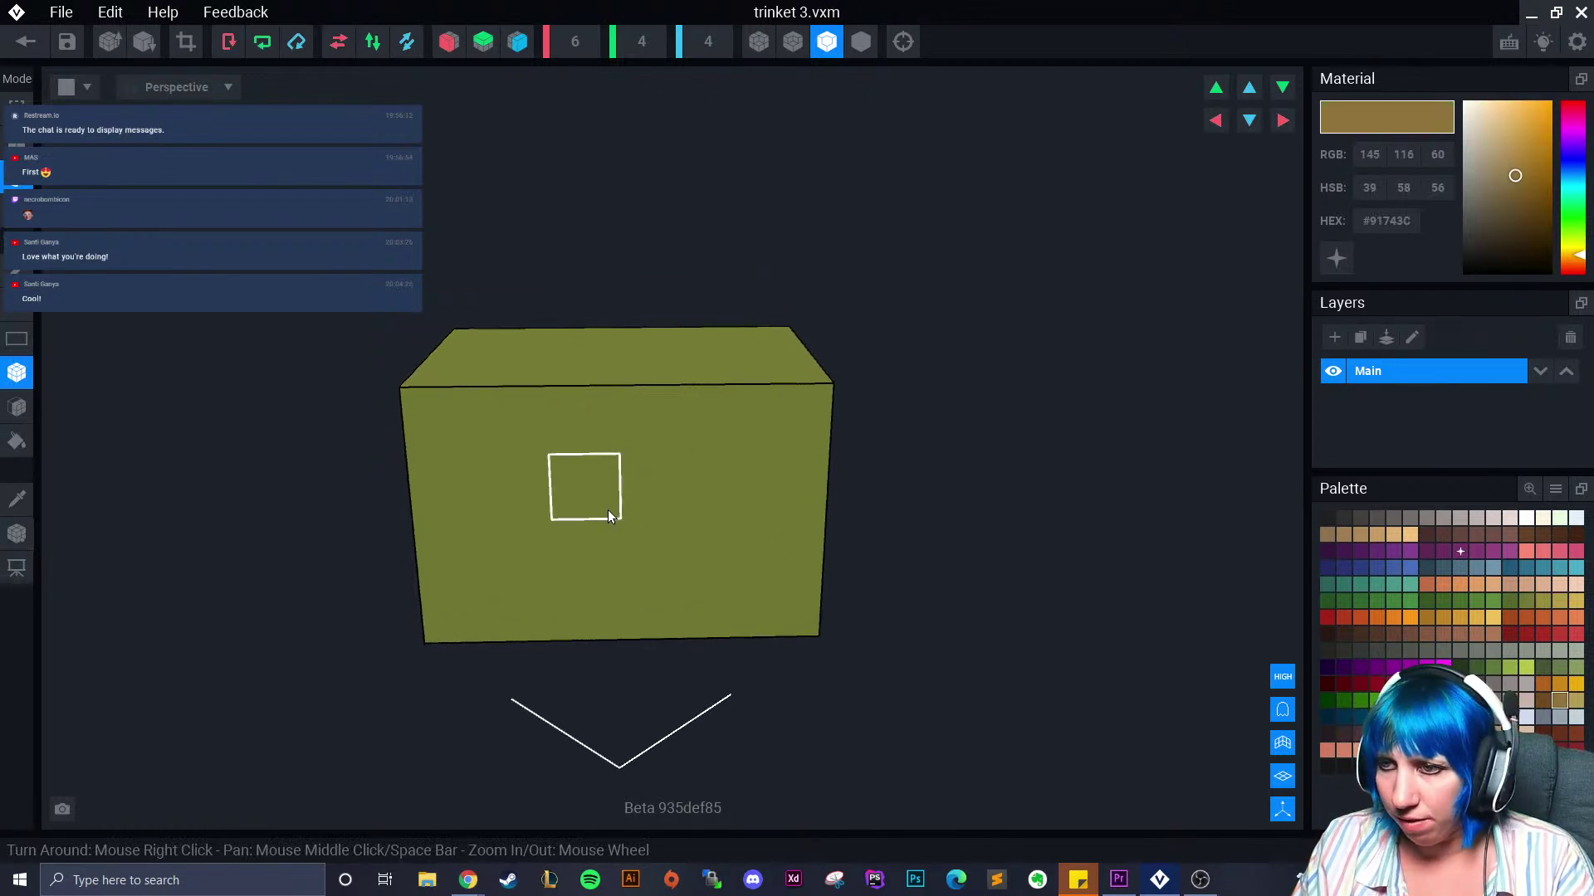
{"action": "left_click_drag", "start_coordinate": [613, 512], "coordinate": [633, 511]}
{"action": "left_click", "coordinate": [561, 511]}
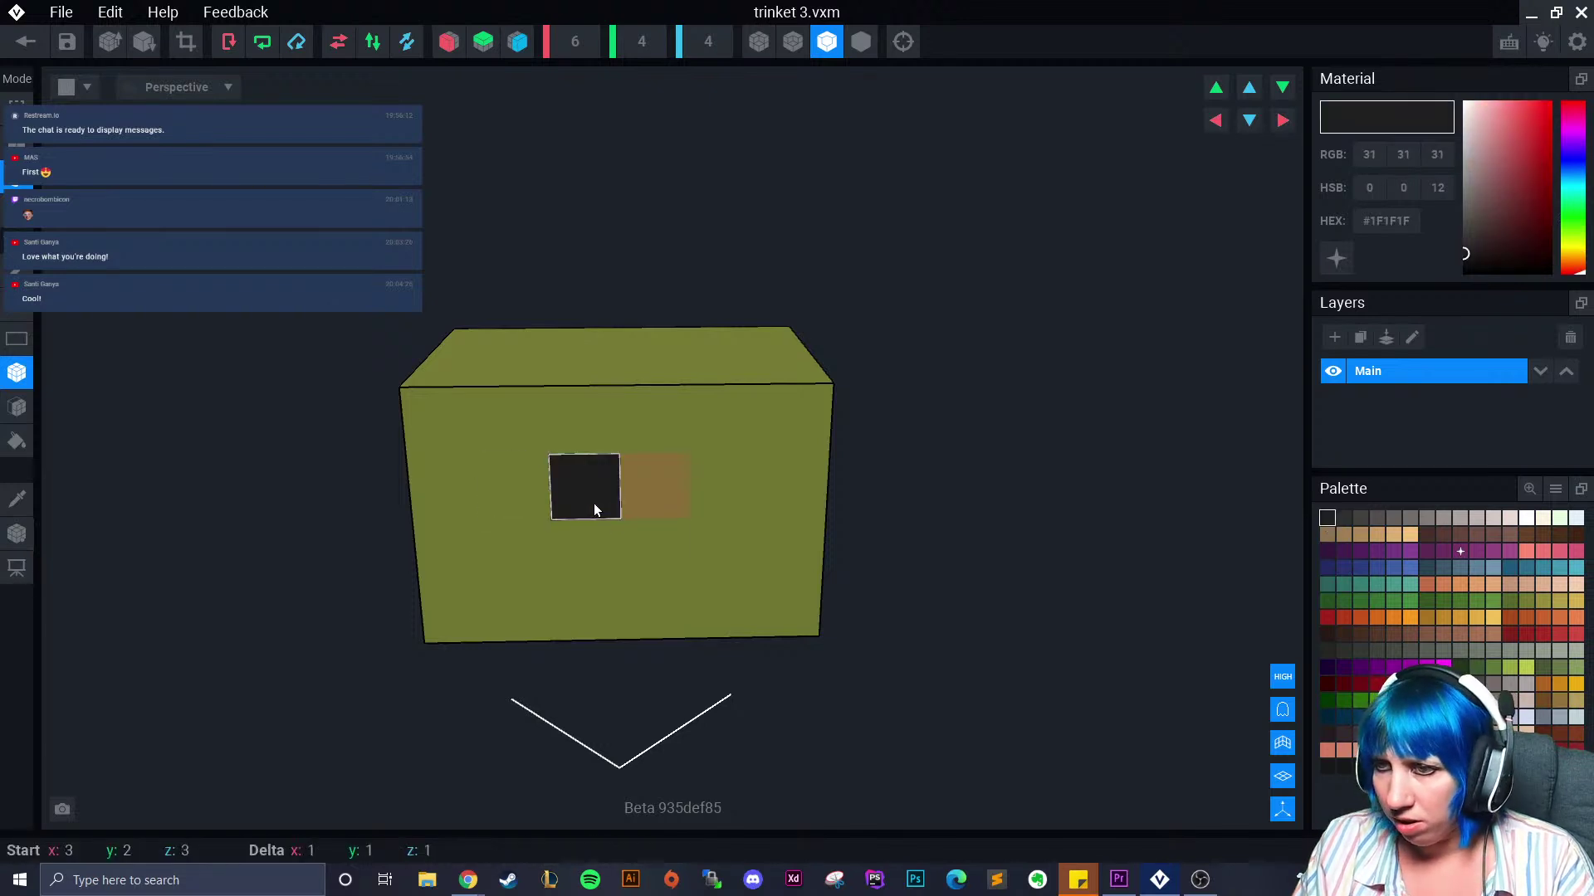
Recolour the top face of the box darker green #56682A, covering all its voxels
{"action": "left_click", "coordinate": [1348, 523]}
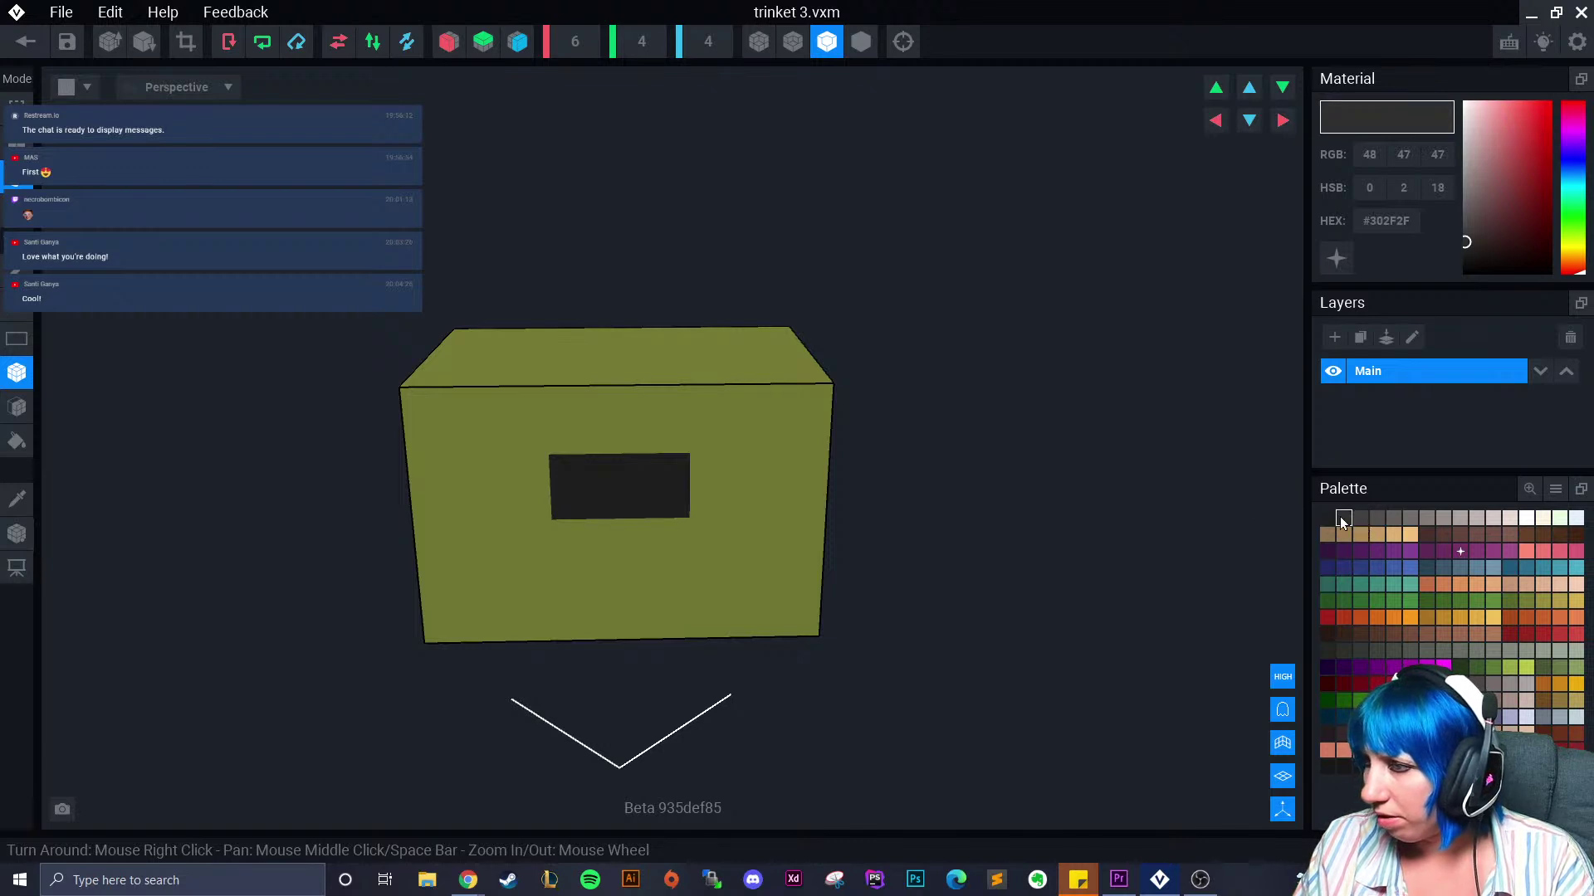
{"action": "left_click", "coordinate": [498, 424]}
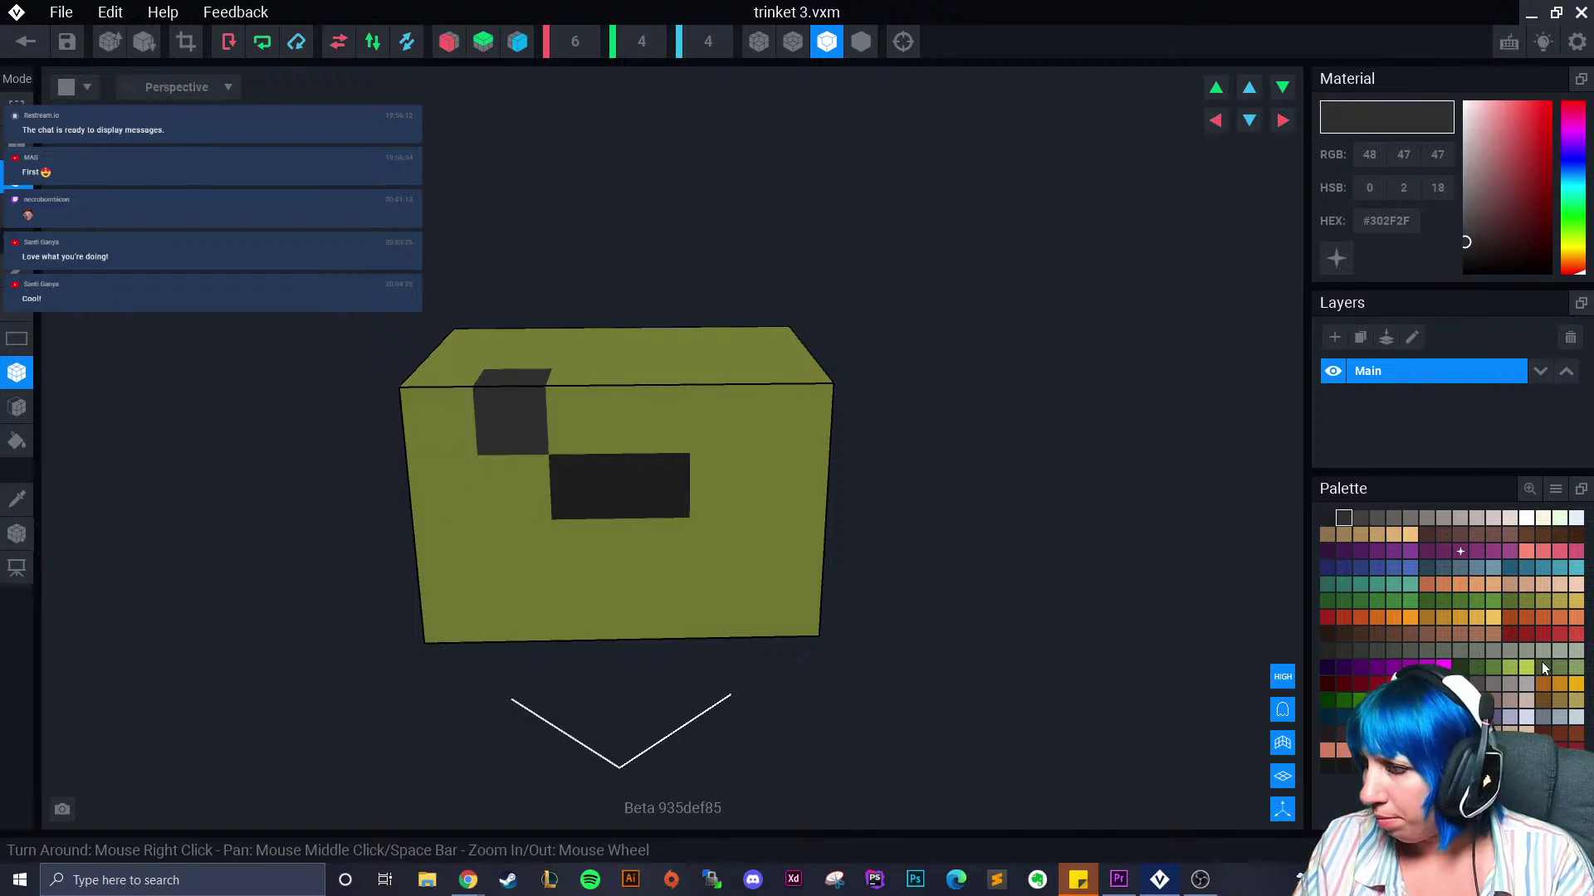
{"action": "left_click", "coordinate": [1508, 603]}
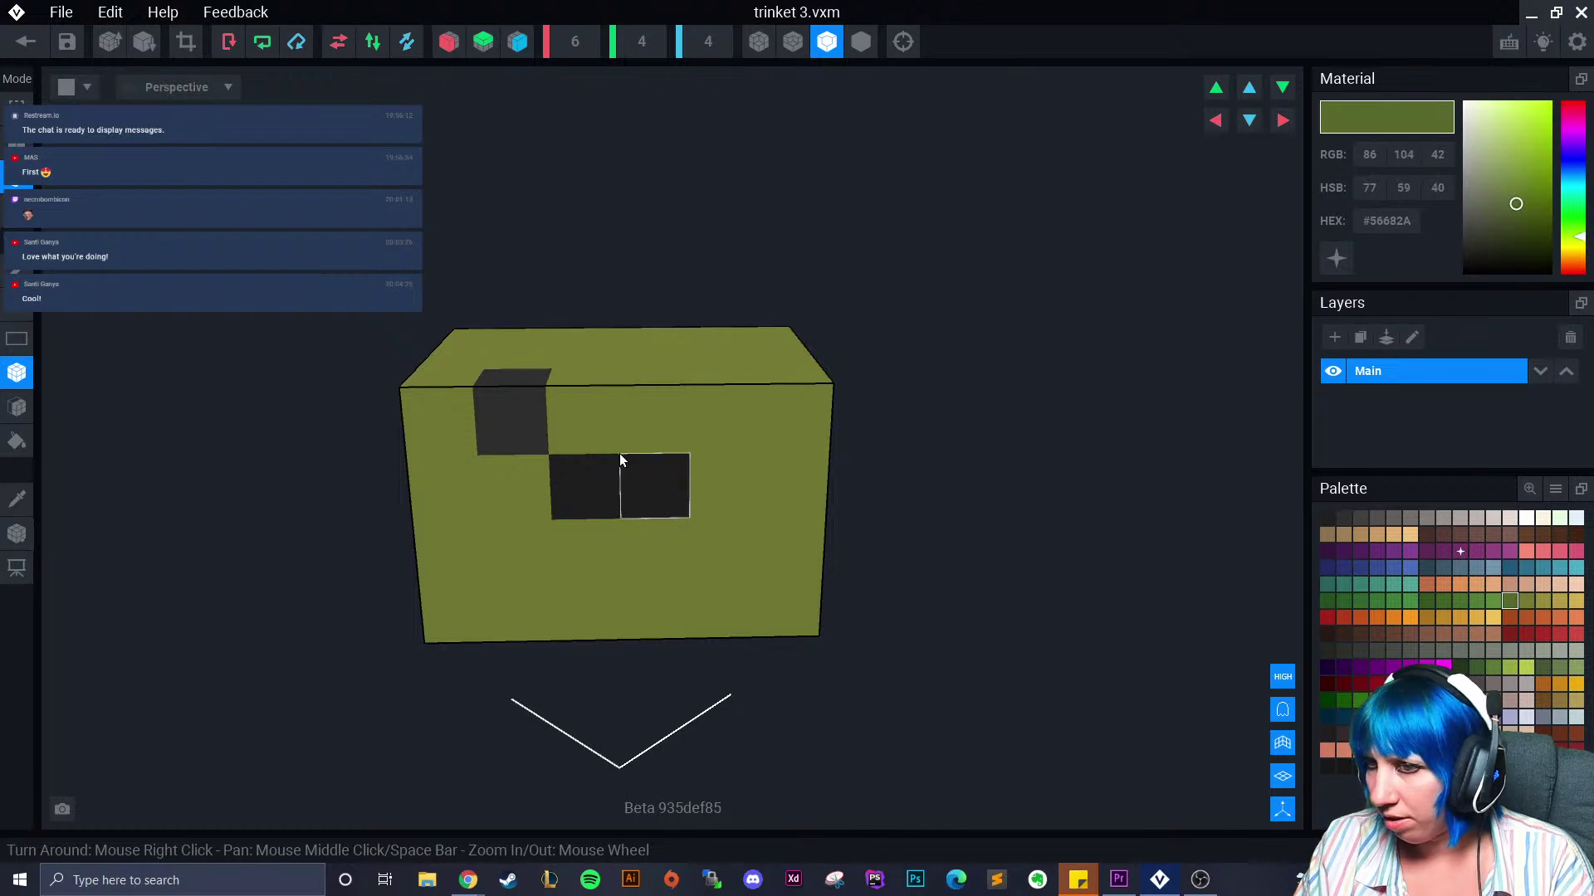
{"action": "left_click", "coordinate": [514, 422]}
{"action": "left_click", "coordinate": [455, 404]}
{"action": "mouse_move", "coordinate": [515, 456]}
{"action": "right_mouse_down"}
{"action": "mouse_move", "coordinate": [531, 466]}
{"action": "mouse_move", "coordinate": [531, 546]}
{"action": "right_mouse_up"}
{"action": "left_click_drag", "start_coordinate": [504, 550], "coordinate": [315, 637]}
{"action": "right_click_drag", "start_coordinate": [420, 612], "coordinate": [456, 624]}
{"action": "left_click_drag", "start_coordinate": [536, 569], "coordinate": [913, 586]}
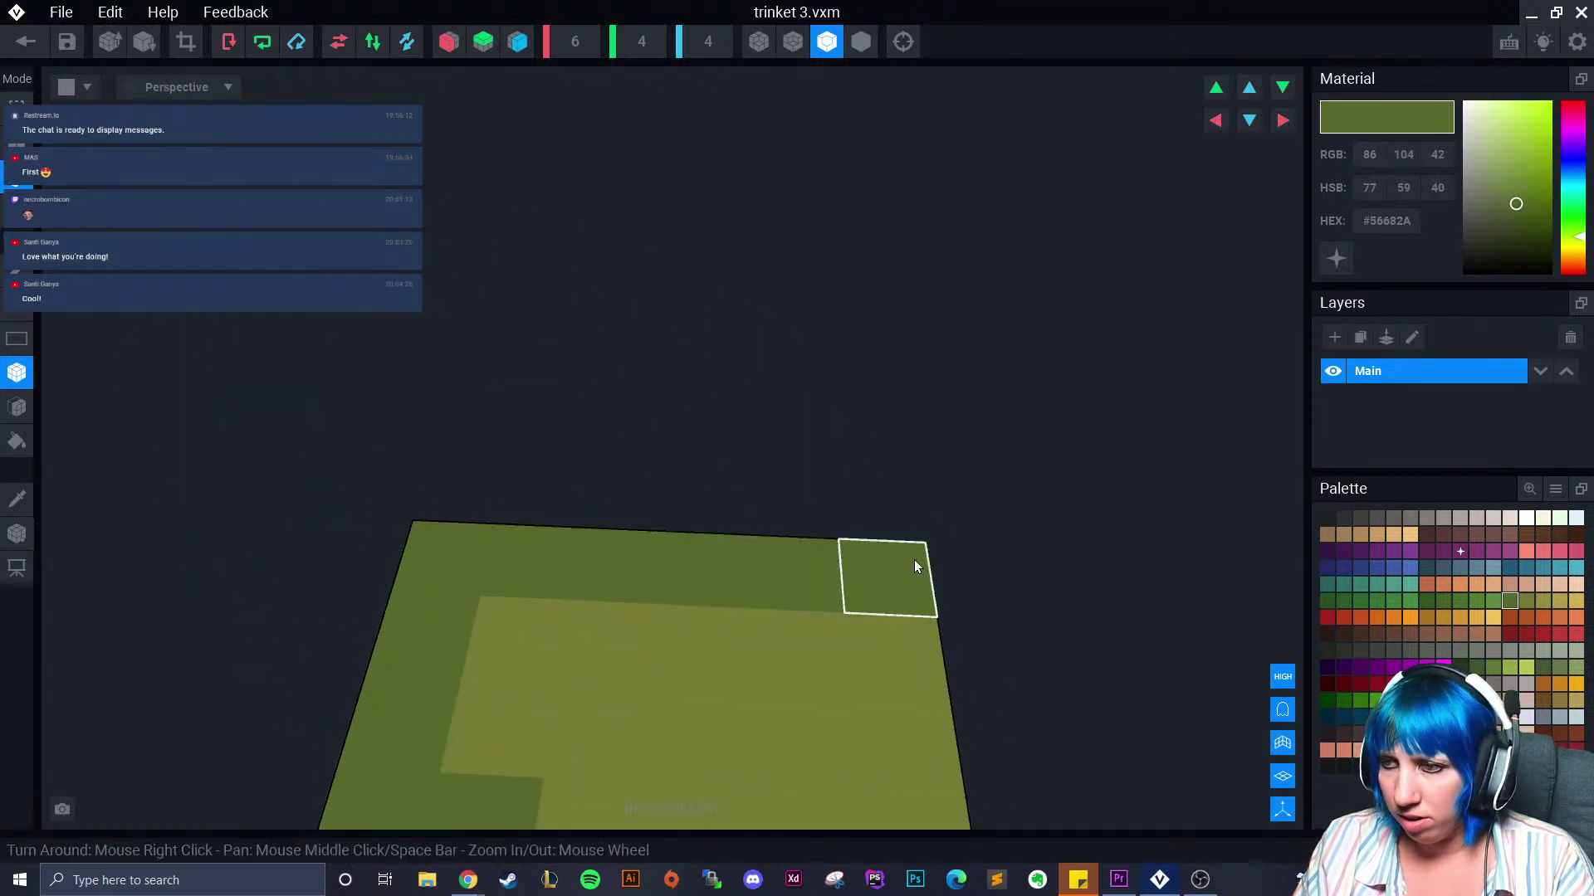
{"action": "middle_click_drag", "start_coordinate": [913, 586], "coordinate": [845, 332]}
{"action": "left_click_drag", "start_coordinate": [838, 332], "coordinate": [816, 518]}
{"action": "left_click", "coordinate": [724, 556]}
Continue the darker green #56682A along the uppermost voxel row on the remaining sides of the box
{"action": "scroll", "coordinate": [727, 581], "scroll_direction": "down", "scroll_amount": 5}
{"action": "right_click_drag", "start_coordinate": [408, 706], "coordinate": [395, 641]}
{"action": "left_click_drag", "start_coordinate": [470, 523], "coordinate": [510, 524]}
{"action": "right_click_drag", "start_coordinate": [489, 576], "coordinate": [452, 574]}
{"action": "left_click_drag", "start_coordinate": [272, 490], "coordinate": [367, 604]}
{"action": "right_click_drag", "start_coordinate": [366, 603], "coordinate": [433, 555]}
Paint the two rear corner voxels of the lid brown #6F4A20
{"action": "left_click", "coordinate": [1542, 699]}
{"action": "left_click_drag", "start_coordinate": [310, 500], "coordinate": [313, 544]}
{"action": "right_click_drag", "start_coordinate": [506, 540], "coordinate": [426, 564]}
{"action": "right_click_drag", "start_coordinate": [674, 517], "coordinate": [1037, 639]}
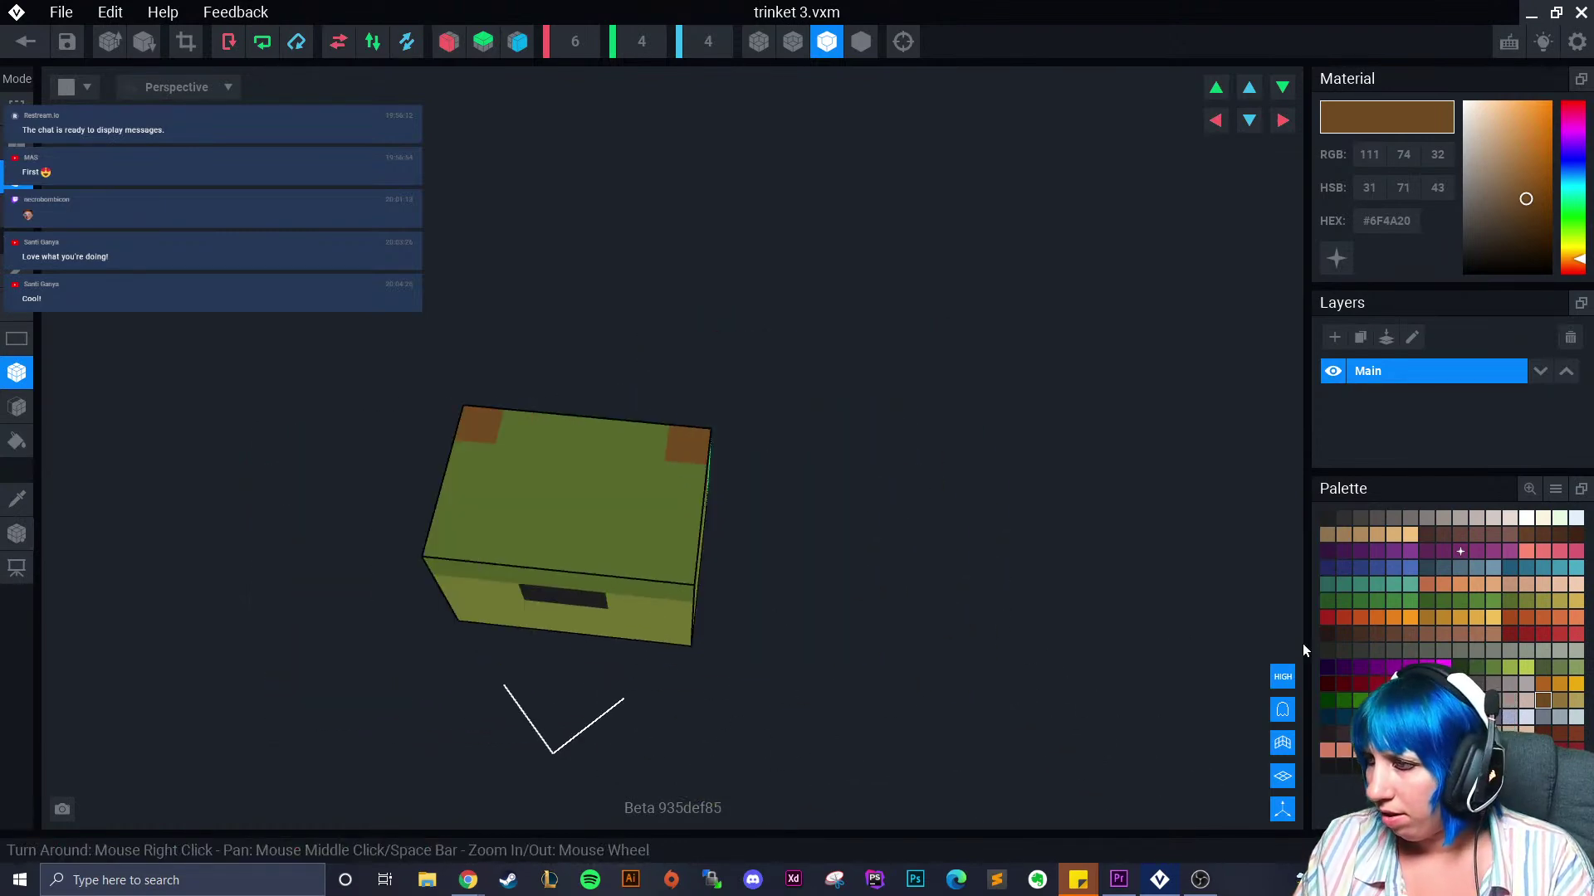
Paint two separate emissive green #30662E voxels on the lid, diagonally inward from the brown rear corners
{"action": "left_click", "coordinate": [1526, 569]}
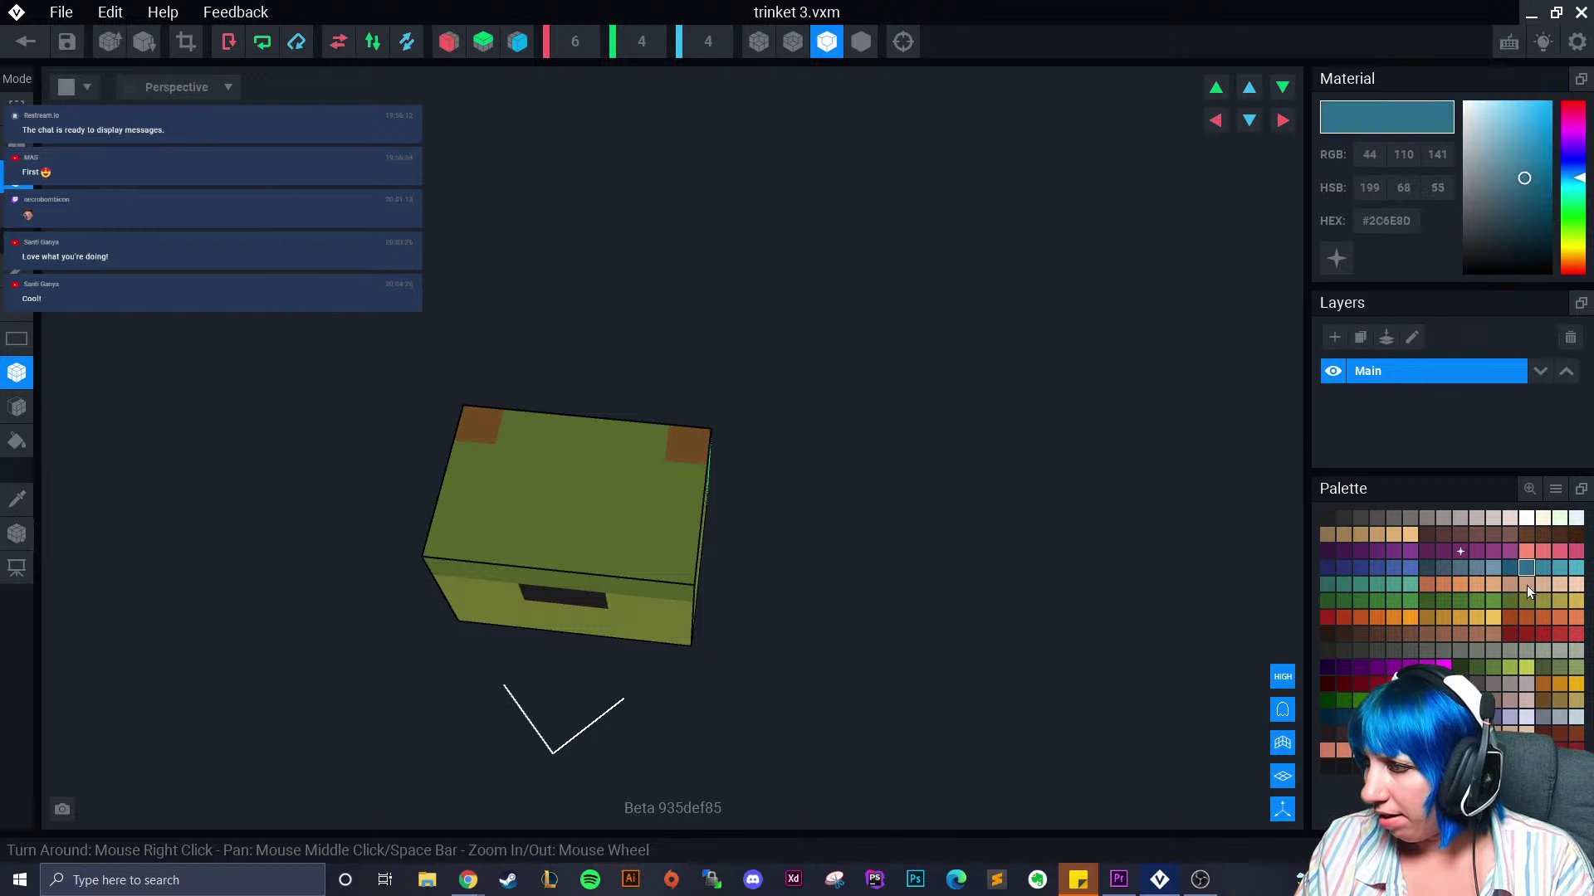
{"action": "left_click", "coordinate": [1443, 600]}
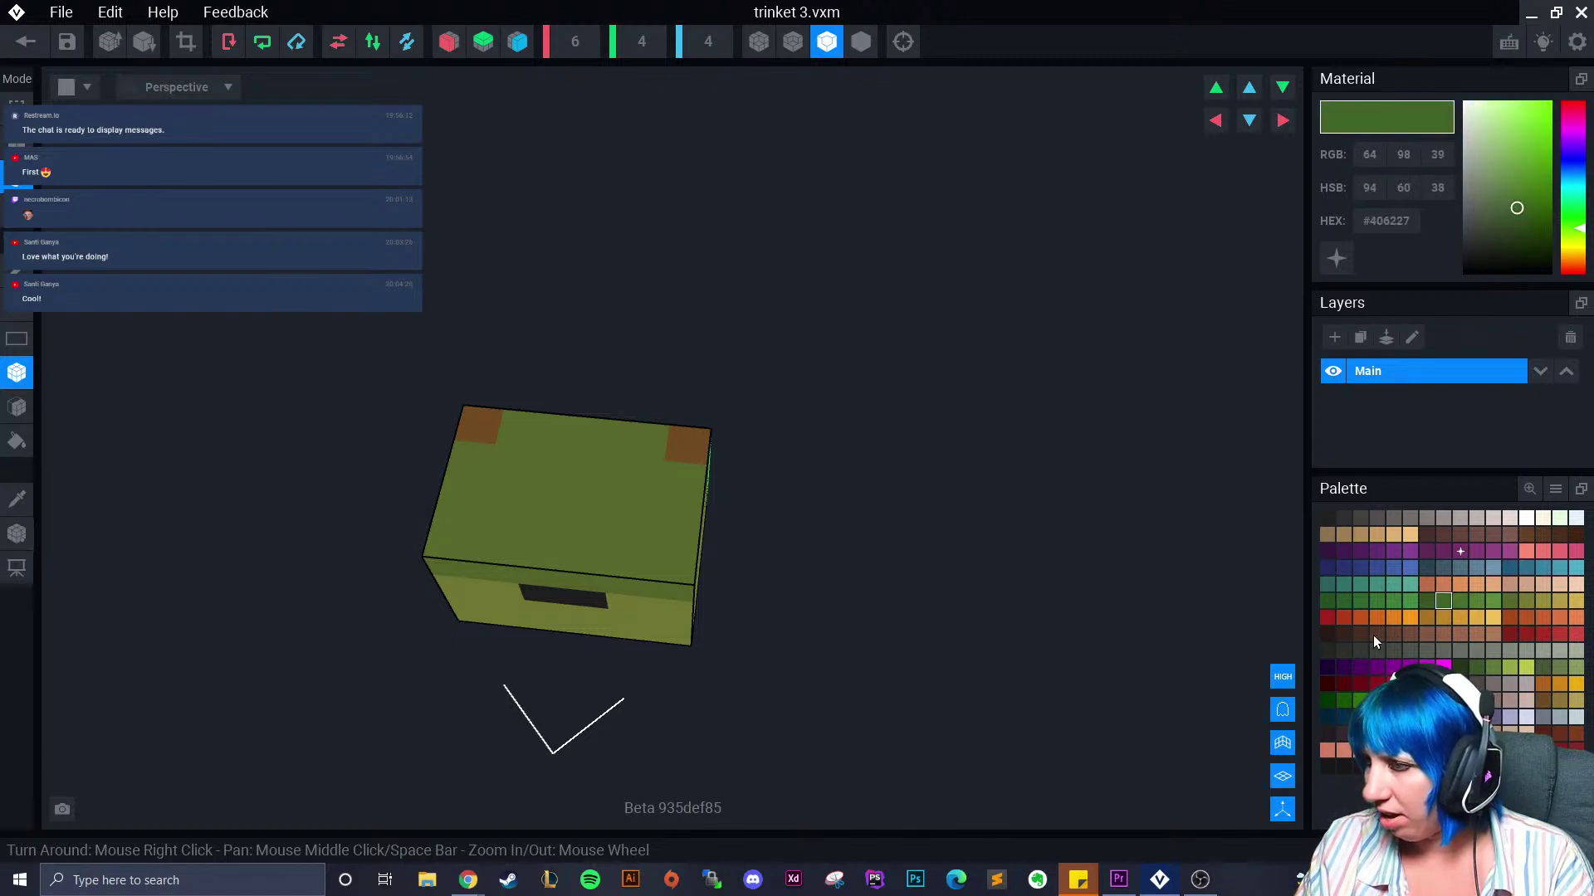
{"action": "left_click", "coordinate": [1358, 599]}
{"action": "left_click", "coordinate": [1337, 258]}
{"action": "left_click", "coordinate": [500, 500]}
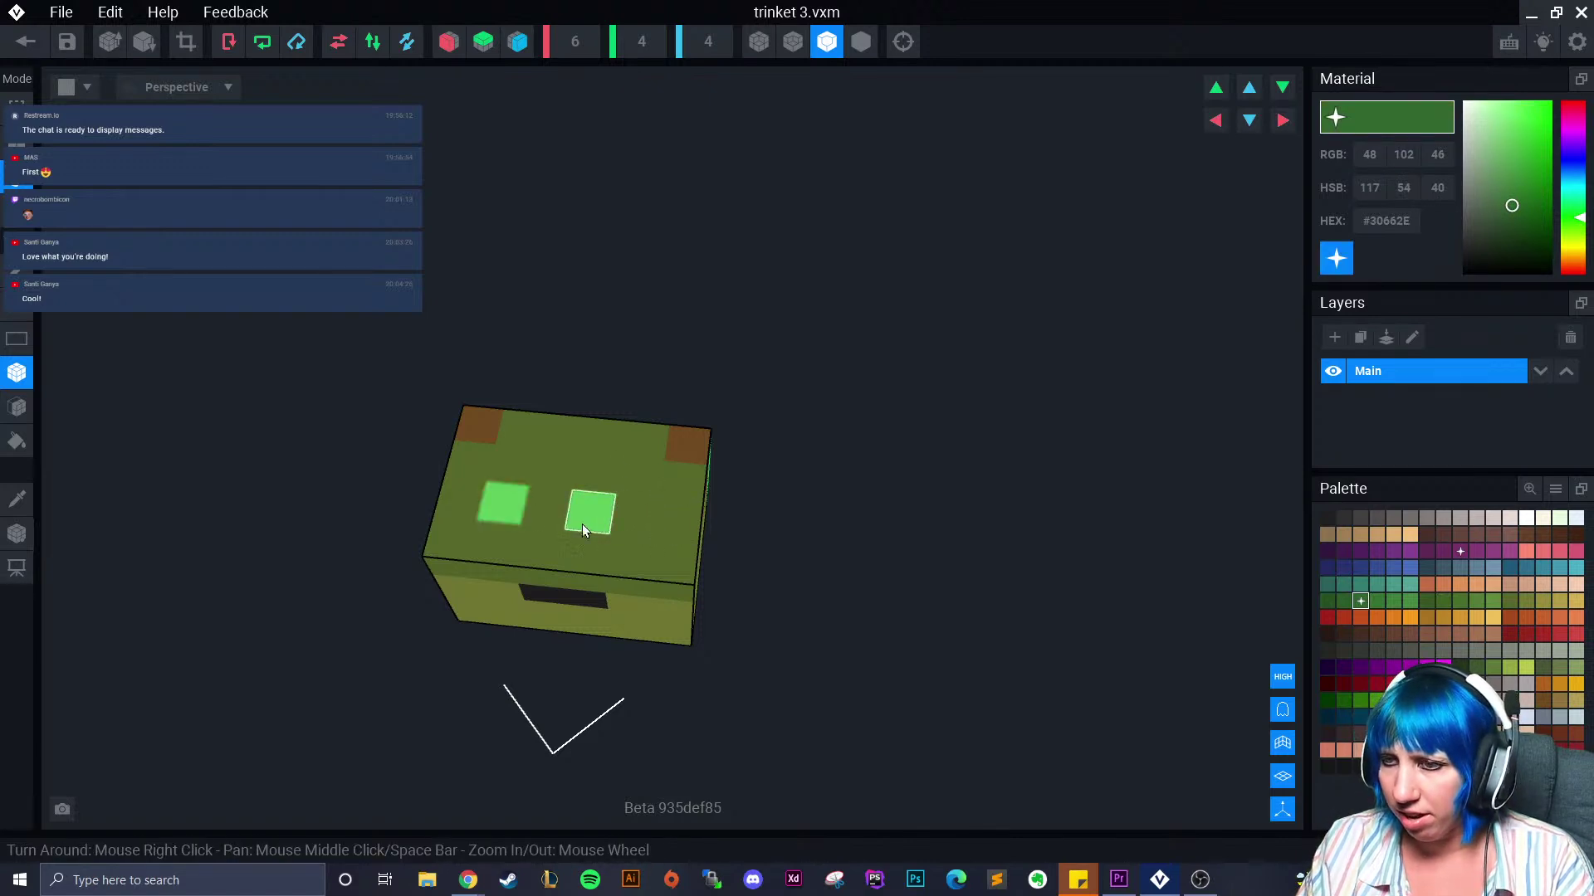
{"action": "key", "text": "ctrl+z"}
{"action": "key", "text": "ctrl+z"}
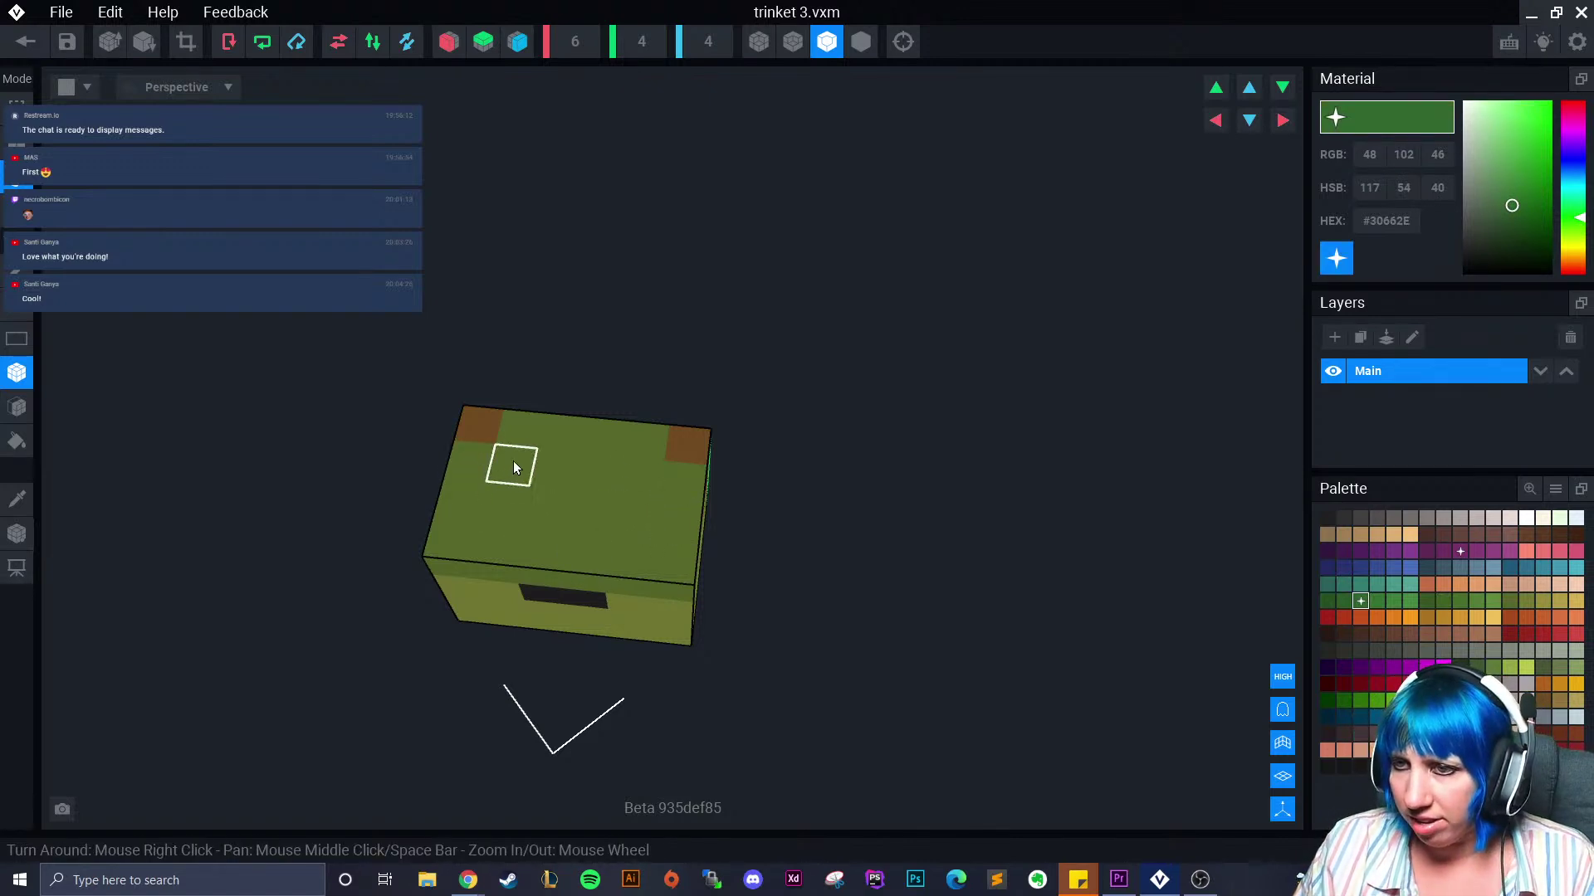
{"action": "left_click", "coordinate": [501, 472]}
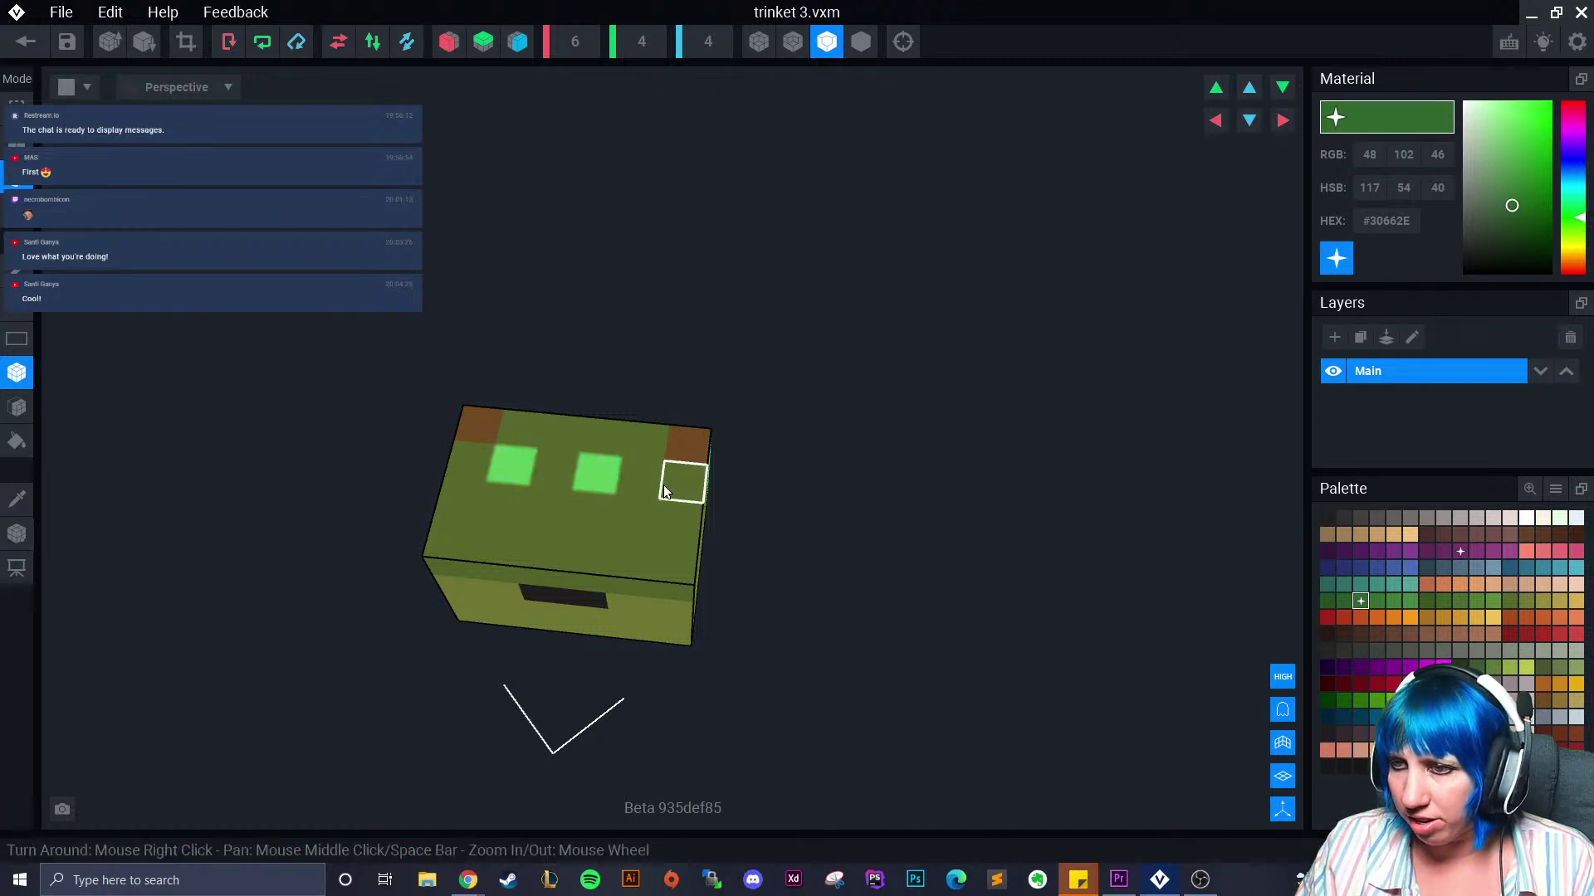
{"action": "right_click_drag", "start_coordinate": [595, 499], "coordinate": [618, 506]}
{"action": "key", "text": "ctrl+z"}
{"action": "key", "text": "ctrl+z"}
{"action": "left_click", "coordinate": [561, 482]}
{"action": "left_click", "coordinate": [548, 488]}
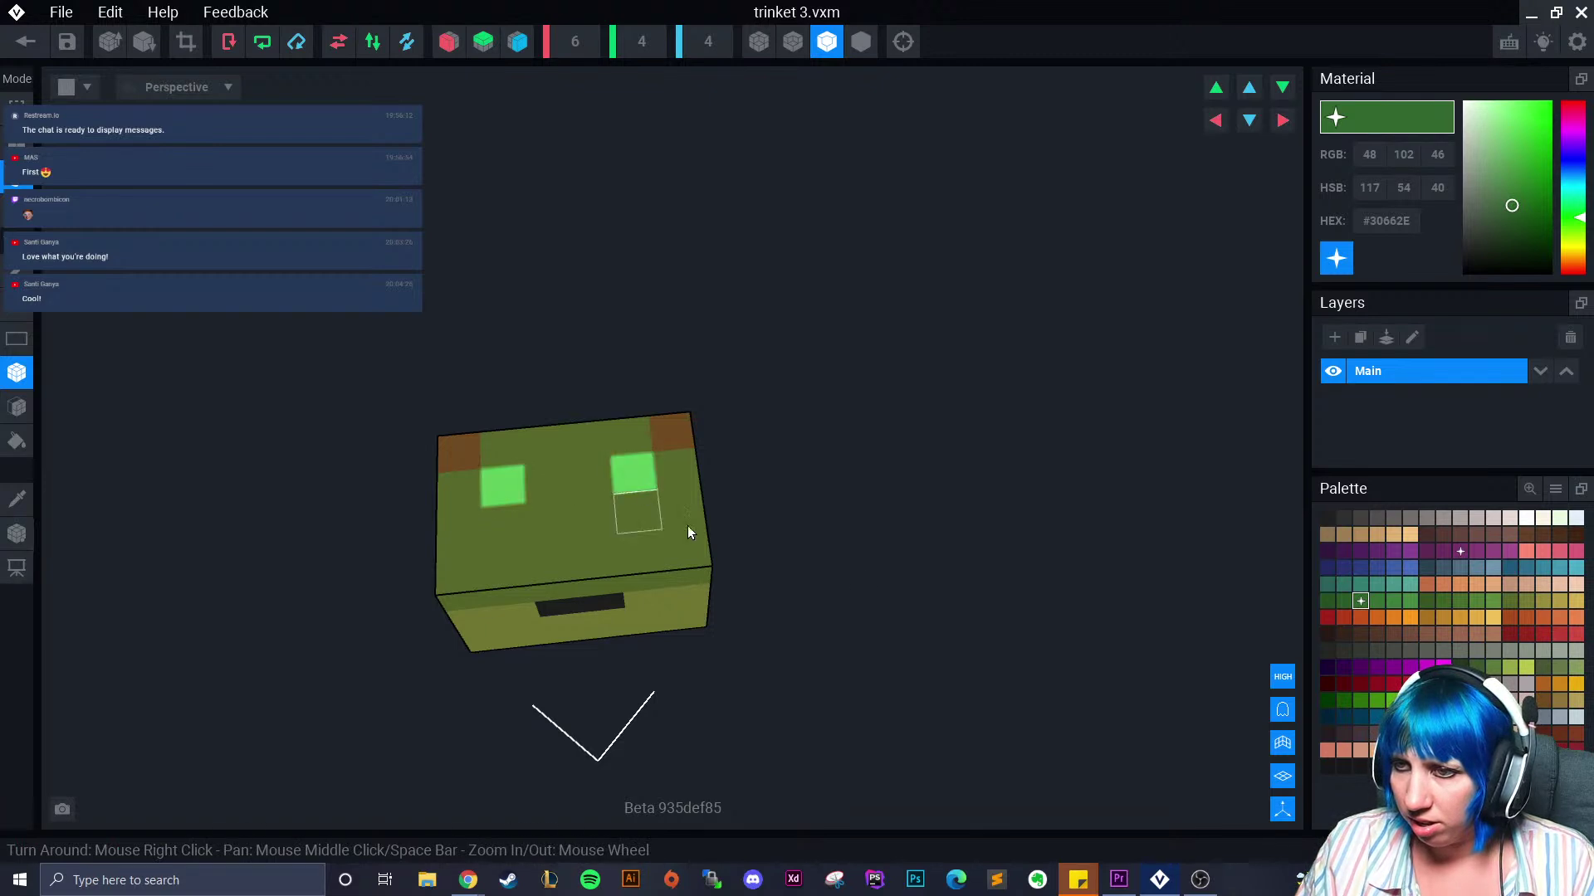
Paint two emissive blue #3D576A voxels on the lid's front edge, in line with the glowing green ones
{"action": "left_click", "coordinate": [1445, 568]}
{"action": "left_click", "coordinate": [1335, 258]}
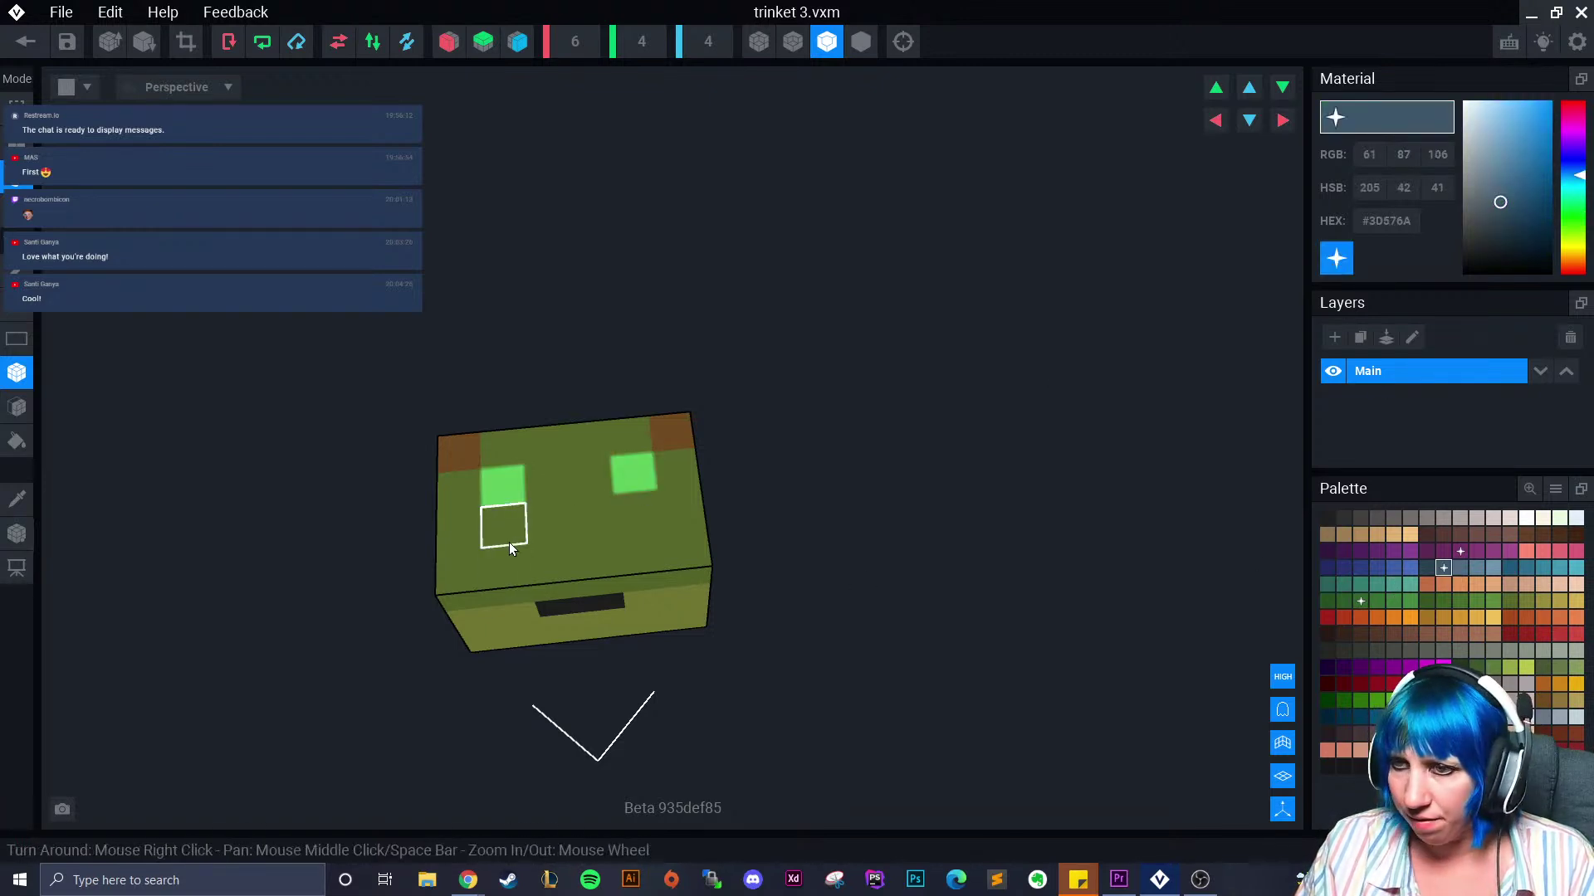
{"action": "left_click", "coordinate": [508, 568]}
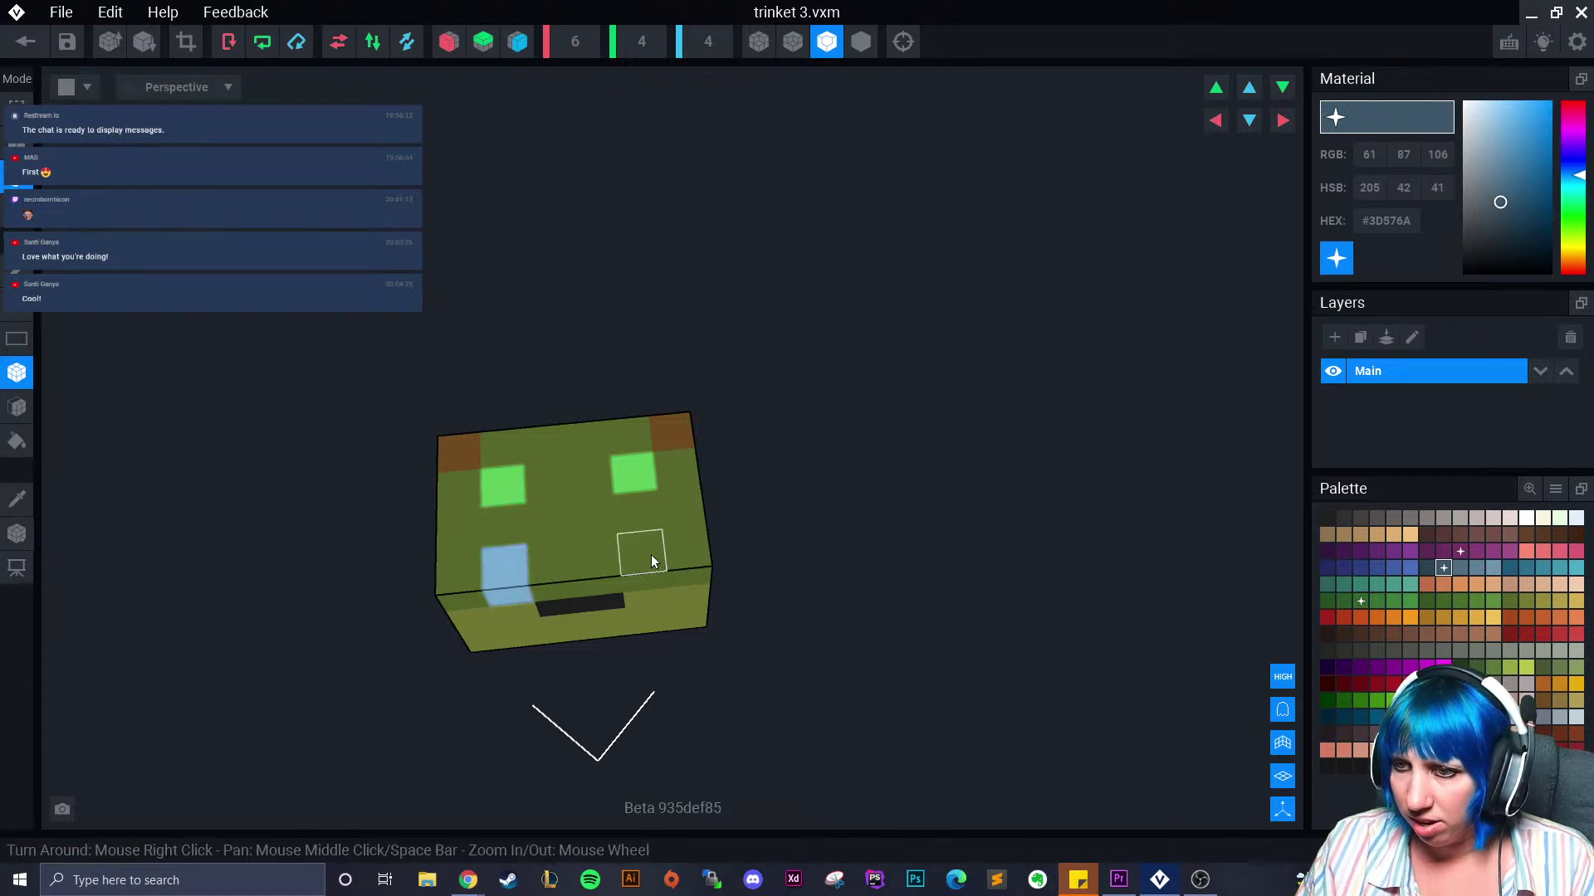
{"action": "right_click_drag", "start_coordinate": [646, 579], "coordinate": [590, 669]}
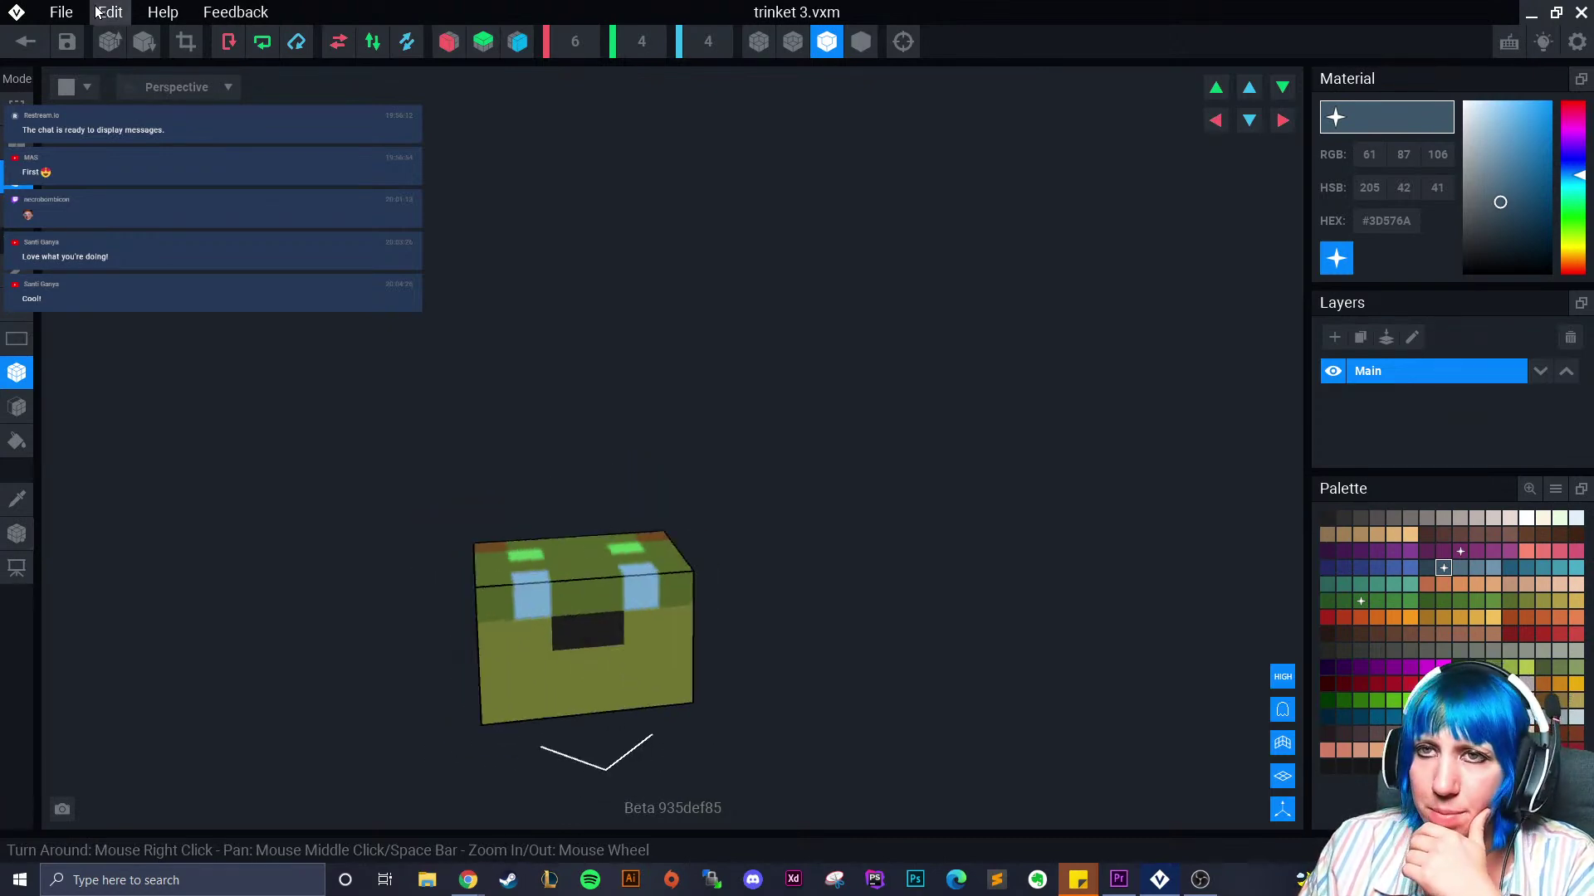
Return to the workbench scene and create a new skeleton node named trinket box
{"action": "left_click", "coordinate": [35, 50]}
{"action": "left_click", "coordinate": [644, 322]}
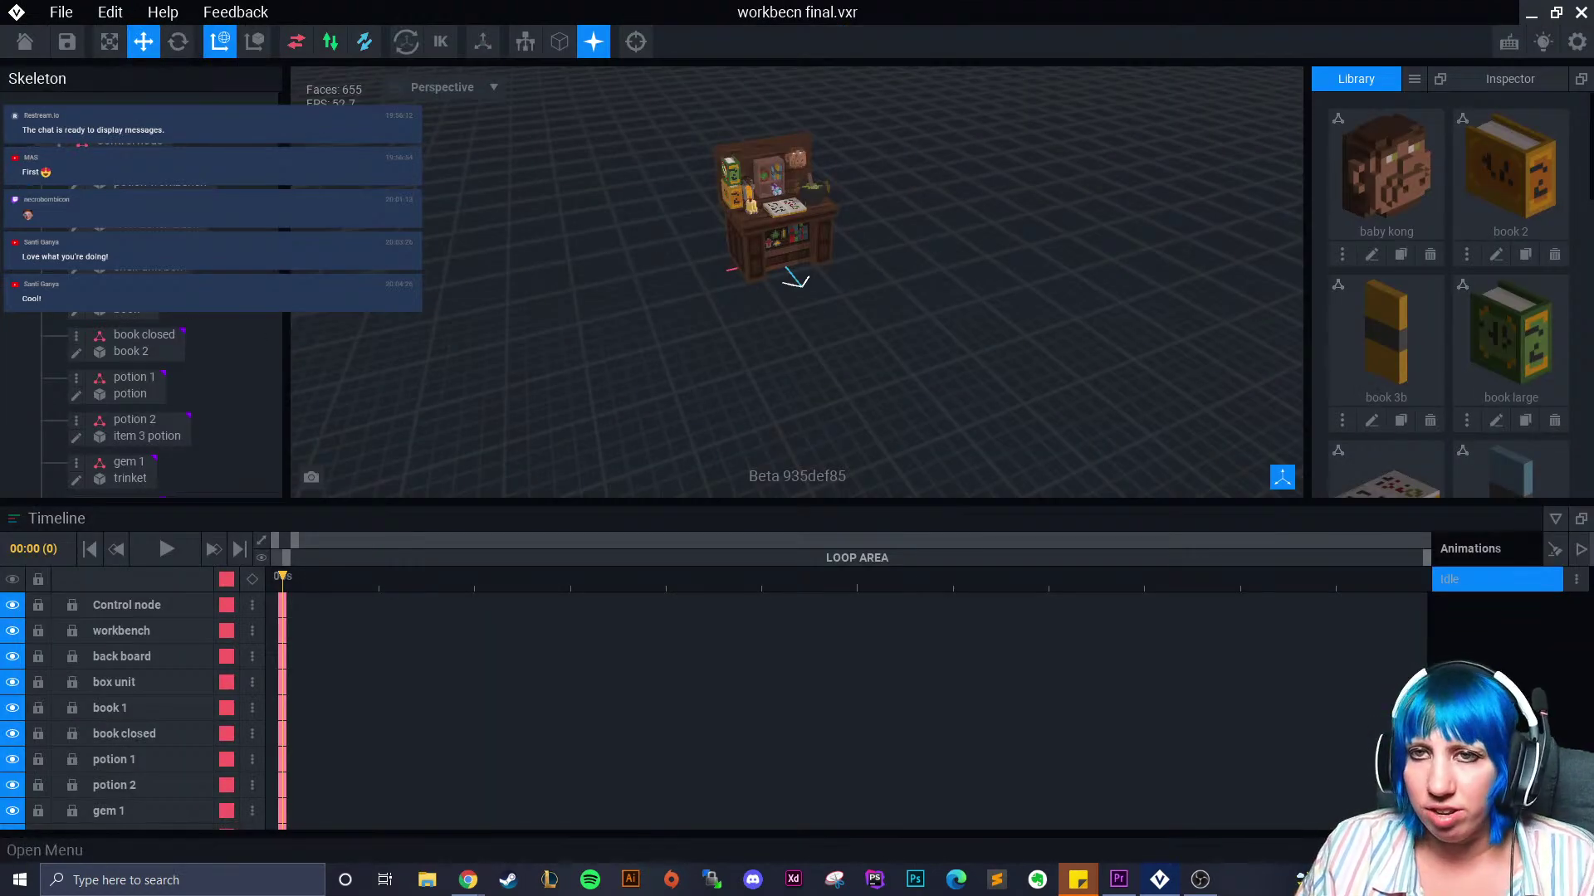
{"action": "left_click", "coordinate": [124, 183]}
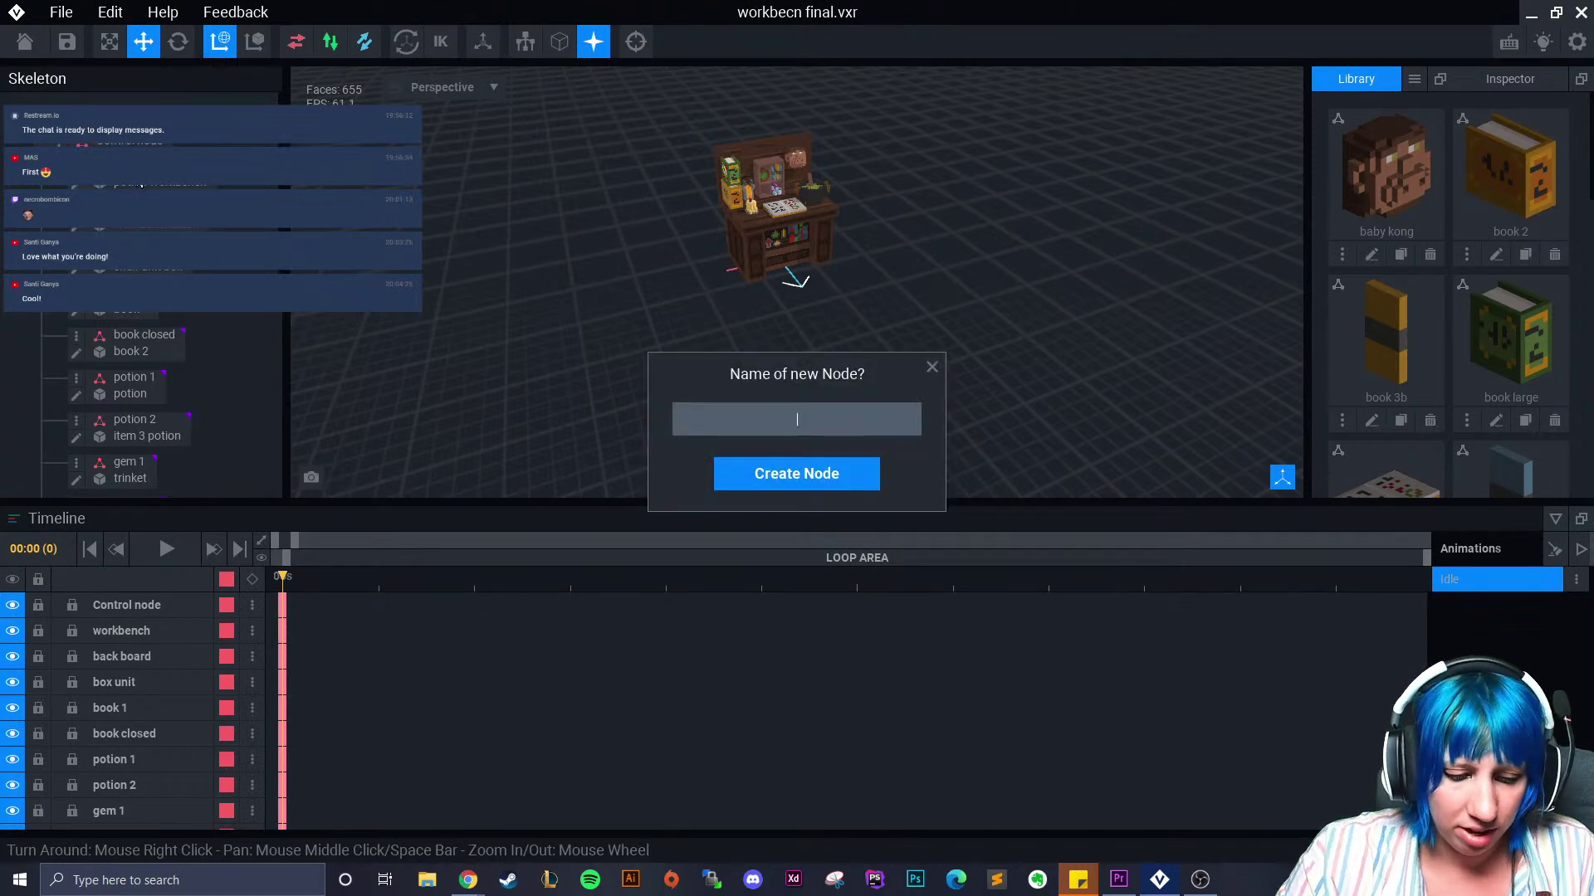
{"action": "type", "text": "trinket bo"}
{"action": "key", "text": "Return"}
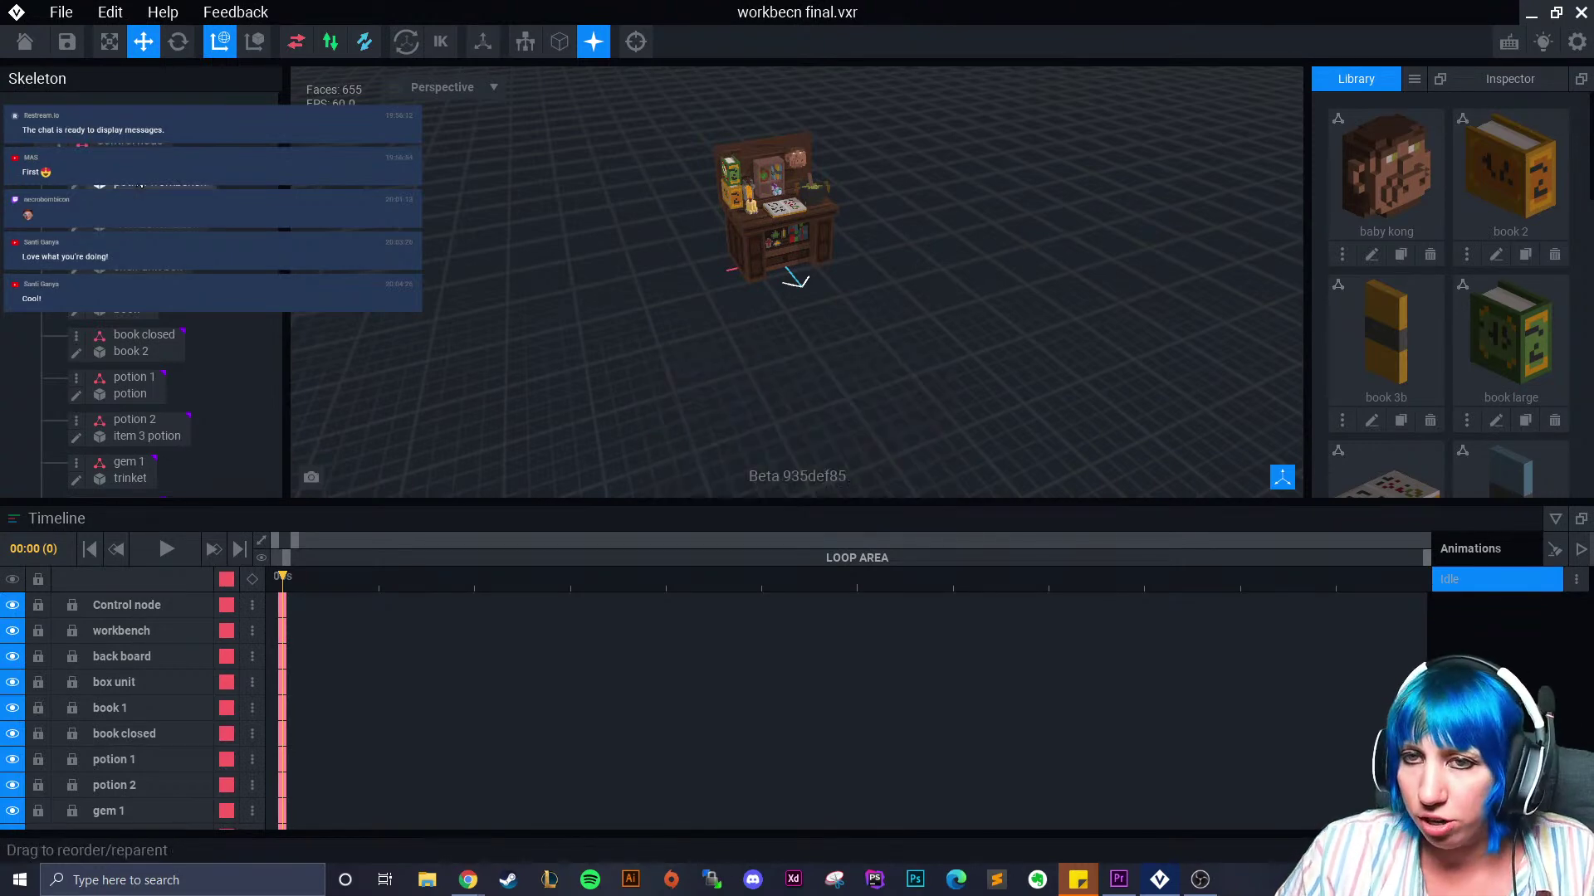
Attach the trinket 3 model from the library to the trinket box node
{"action": "scroll", "coordinate": [199, 373], "scroll_direction": "down", "scroll_amount": 5}
{"action": "scroll", "coordinate": [1511, 405], "scroll_direction": "down", "scroll_amount": 6}
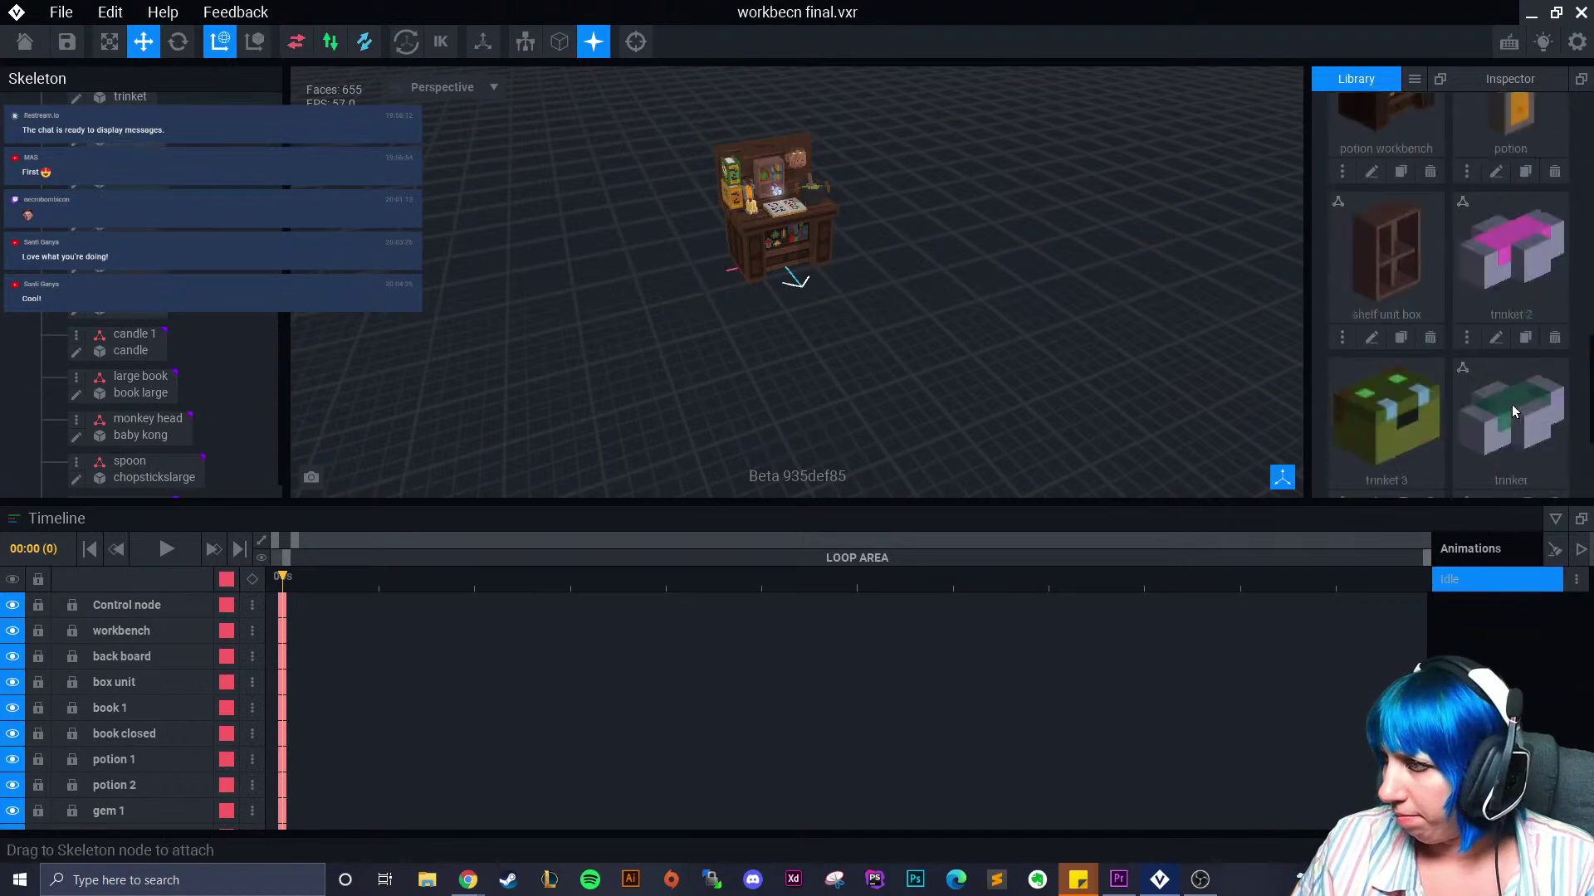
{"action": "left_click_drag", "start_coordinate": [1393, 233], "coordinate": [1465, 324]}
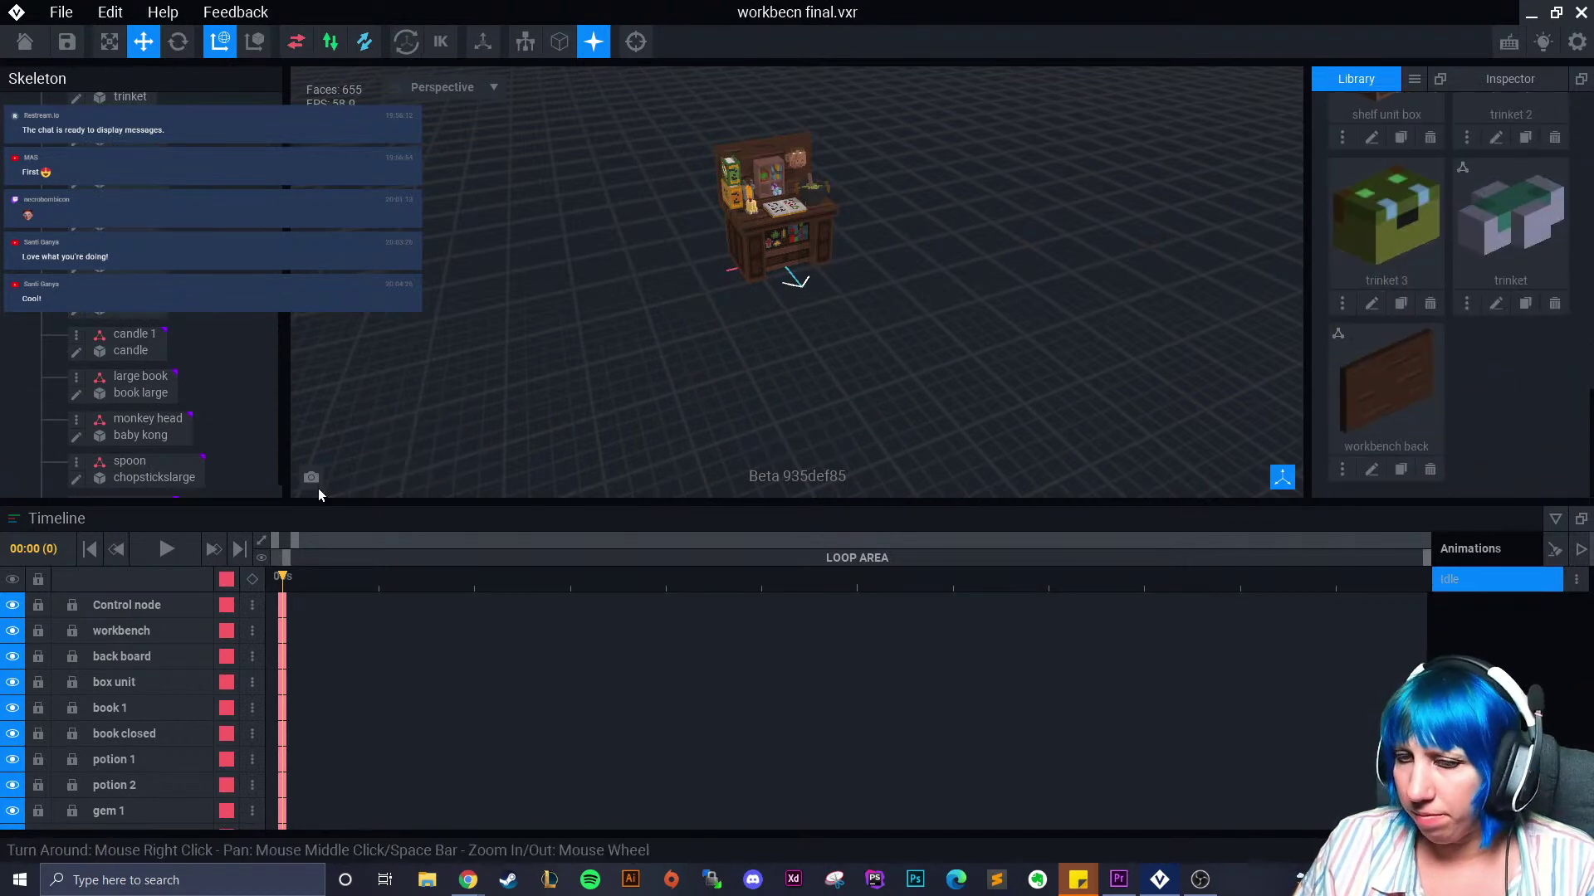
{"action": "scroll", "coordinate": [257, 470], "scroll_direction": "down", "scroll_amount": 1}
{"action": "left_click_drag", "start_coordinate": [1389, 244], "coordinate": [196, 481]}
Move the trinket box from the scene's origin up into the shelf unit, beside the two small gem trinkets
{"action": "scroll", "coordinate": [740, 184], "scroll_direction": "up", "scroll_amount": 5}
{"action": "middle_click_drag", "start_coordinate": [793, 158], "coordinate": [786, 267]}
{"action": "left_click_drag", "start_coordinate": [768, 306], "coordinate": [768, 133]}
{"action": "scroll", "coordinate": [679, 285], "scroll_direction": "up", "scroll_amount": 10}
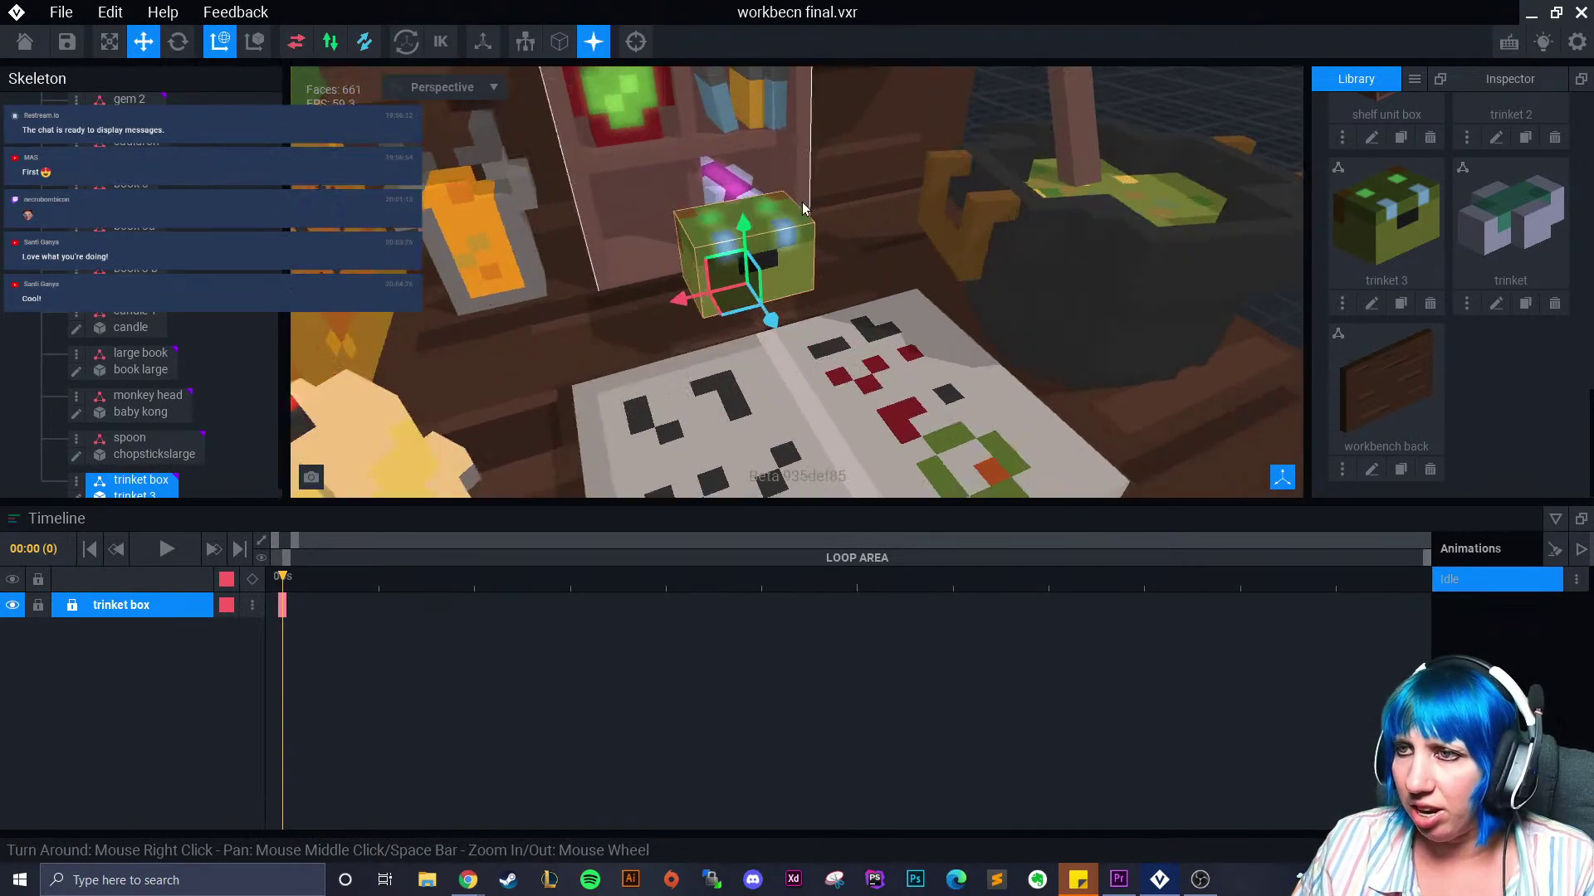
{"action": "scroll", "coordinate": [704, 312], "scroll_direction": "down", "scroll_amount": 5}
{"action": "left_click_drag", "start_coordinate": [677, 316], "coordinate": [591, 324]}
{"action": "left_click_drag", "start_coordinate": [677, 355], "coordinate": [601, 220]}
Fine-tune the trinket box's position in its shelf compartment, lowering it to about 36.6 and setting its depth to about -11.6
{"action": "left_click", "coordinate": [537, 206]}
{"action": "left_click", "coordinate": [571, 200]}
{"action": "left_click_drag", "start_coordinate": [525, 218], "coordinate": [515, 217]}
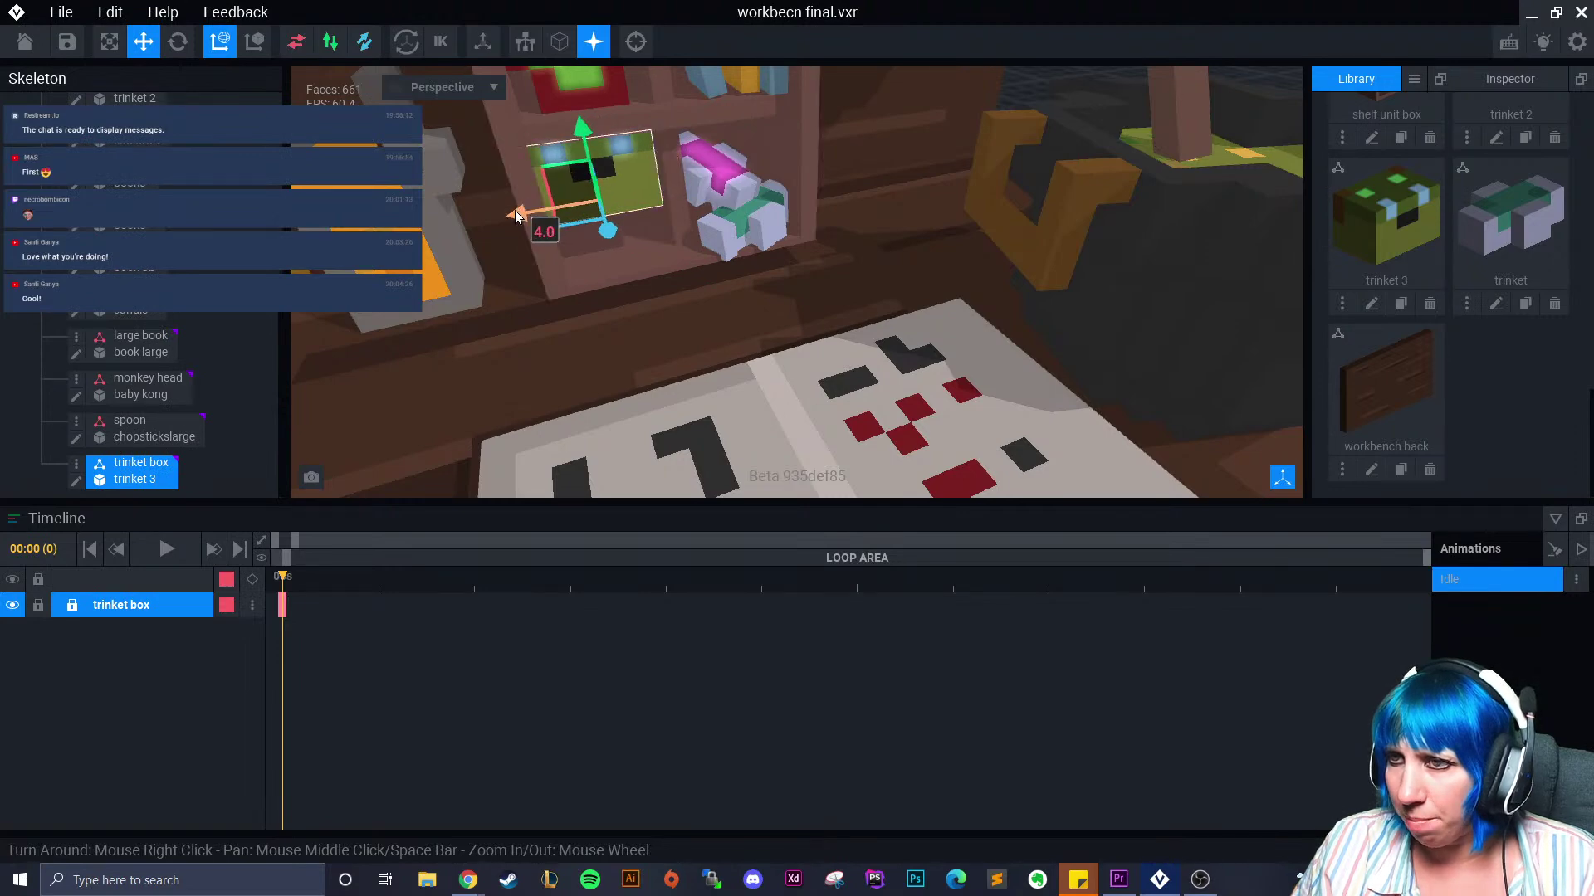
{"action": "left_click_drag", "start_coordinate": [586, 151], "coordinate": [587, 186]}
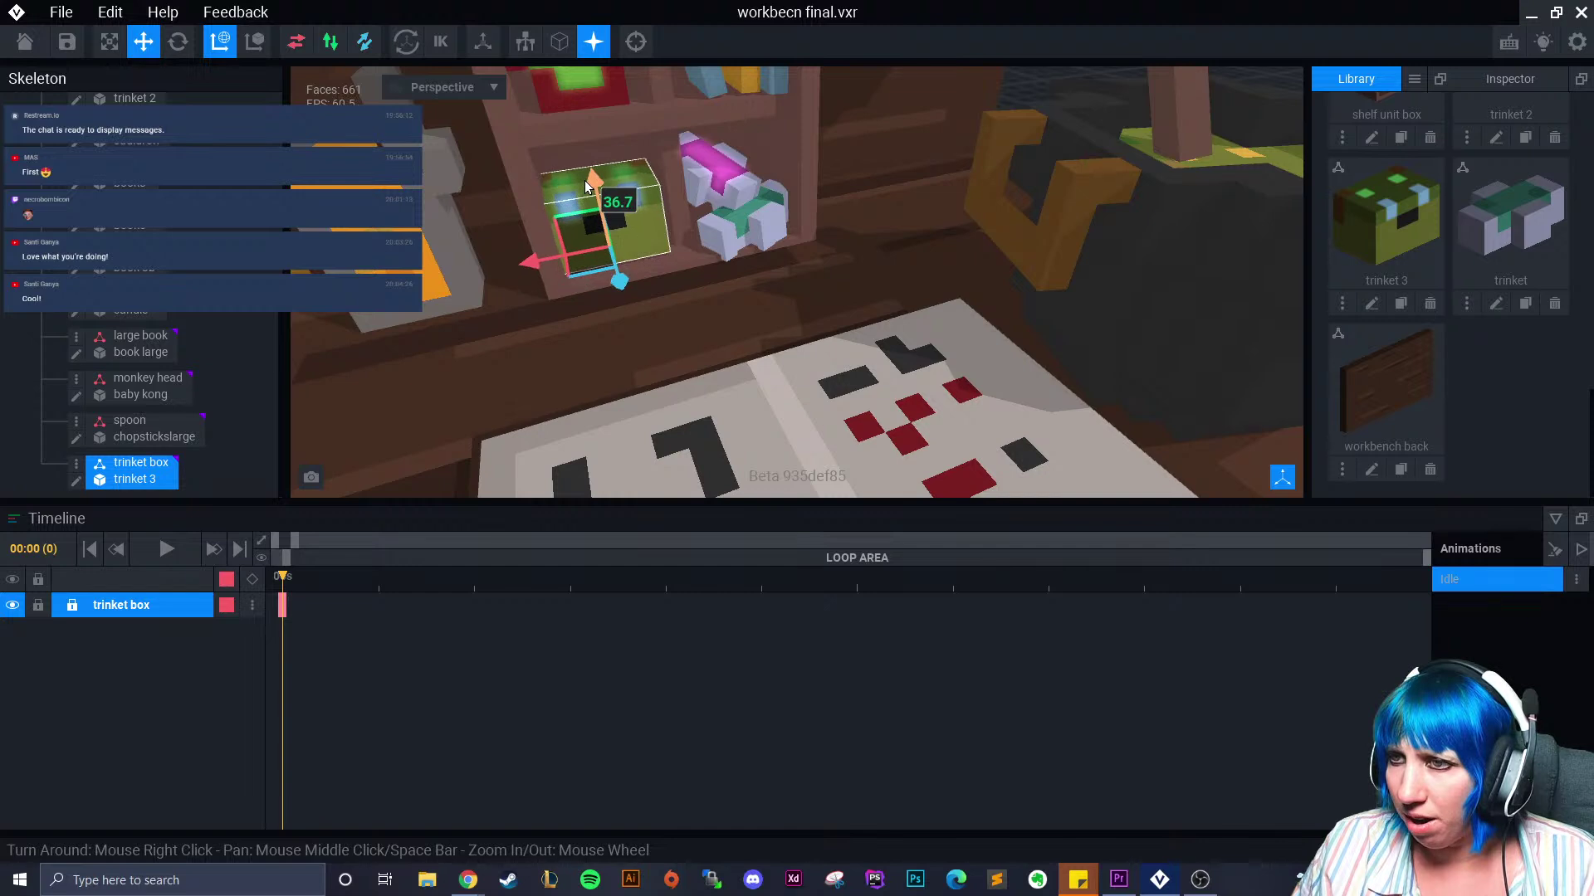
{"action": "left_click", "coordinate": [540, 266]}
{"action": "left_click", "coordinate": [583, 245]}
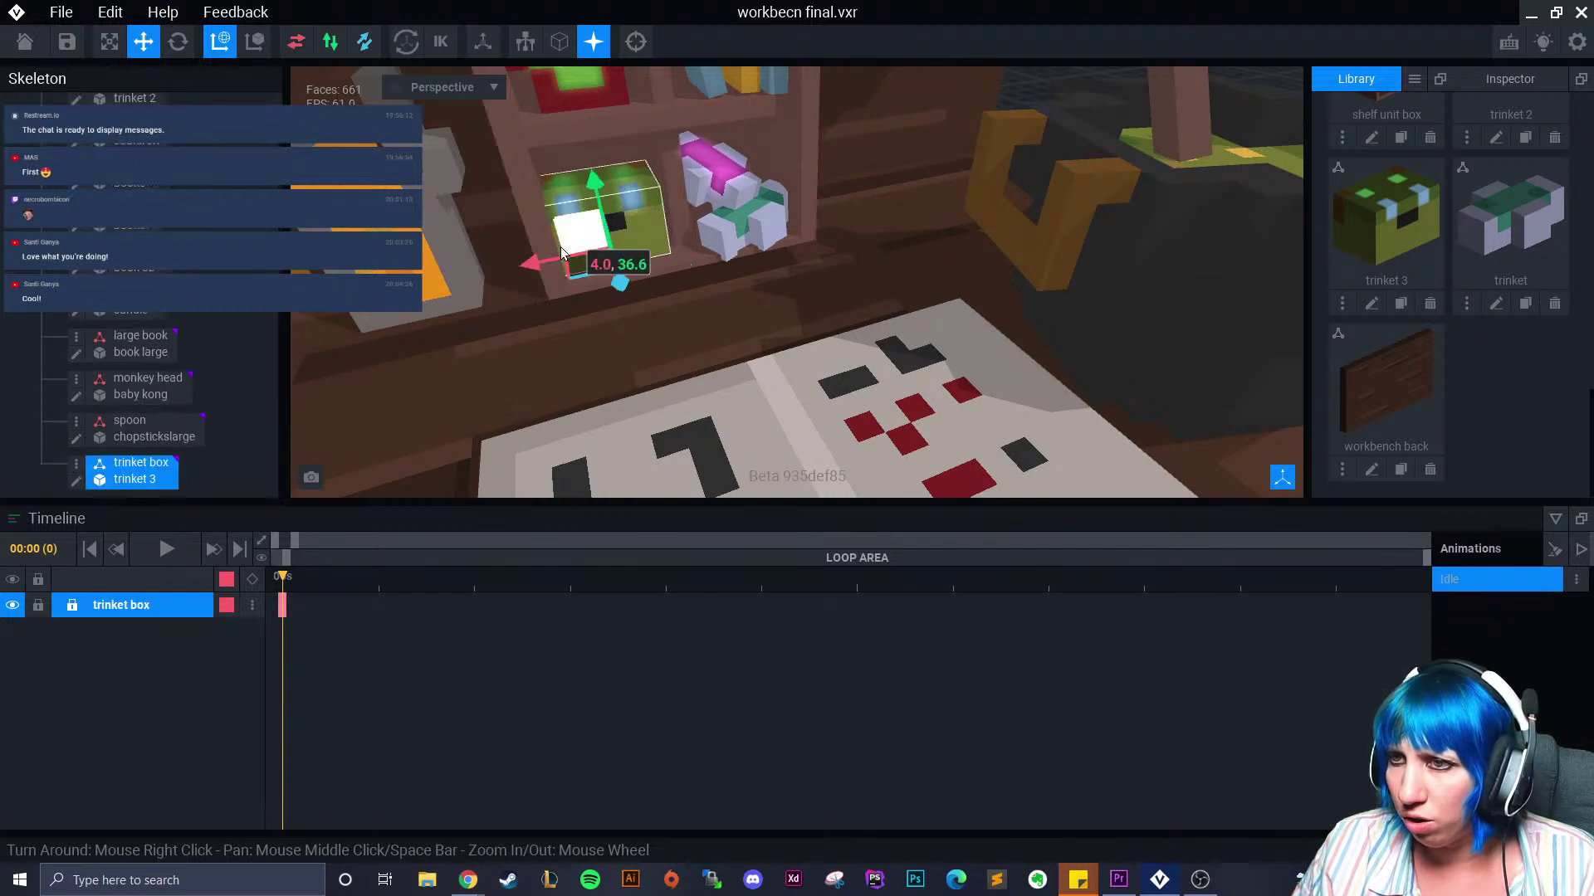
{"action": "left_click_drag", "start_coordinate": [534, 269], "coordinate": [627, 278]}
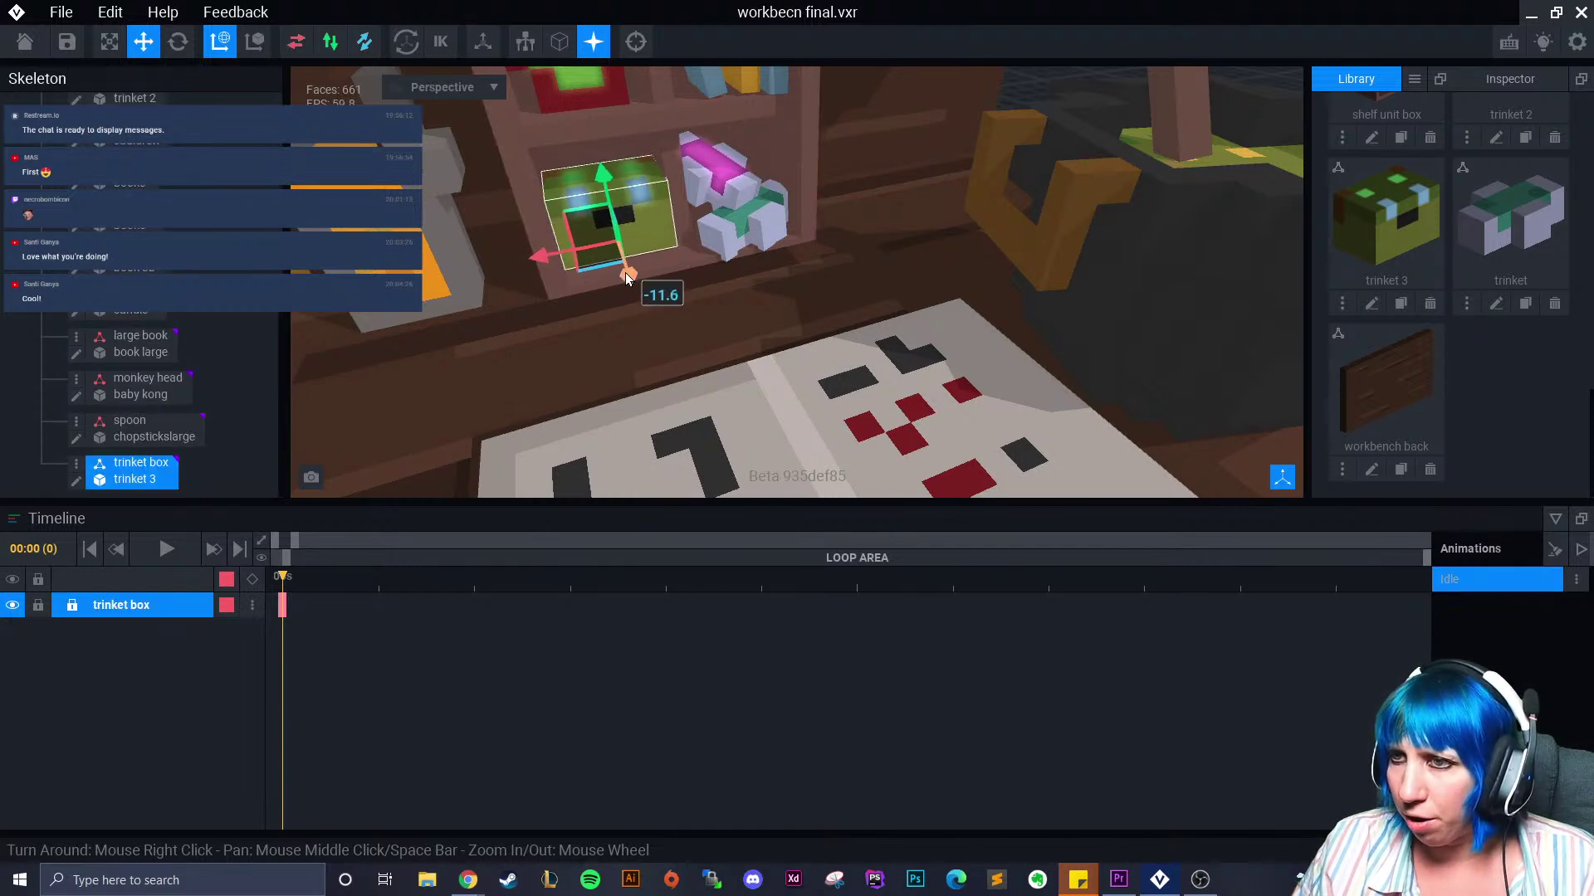
Open the VXM import dialog and browse the speed builds and assignments folders for a suitable prop
{"action": "left_click", "coordinate": [1415, 78]}
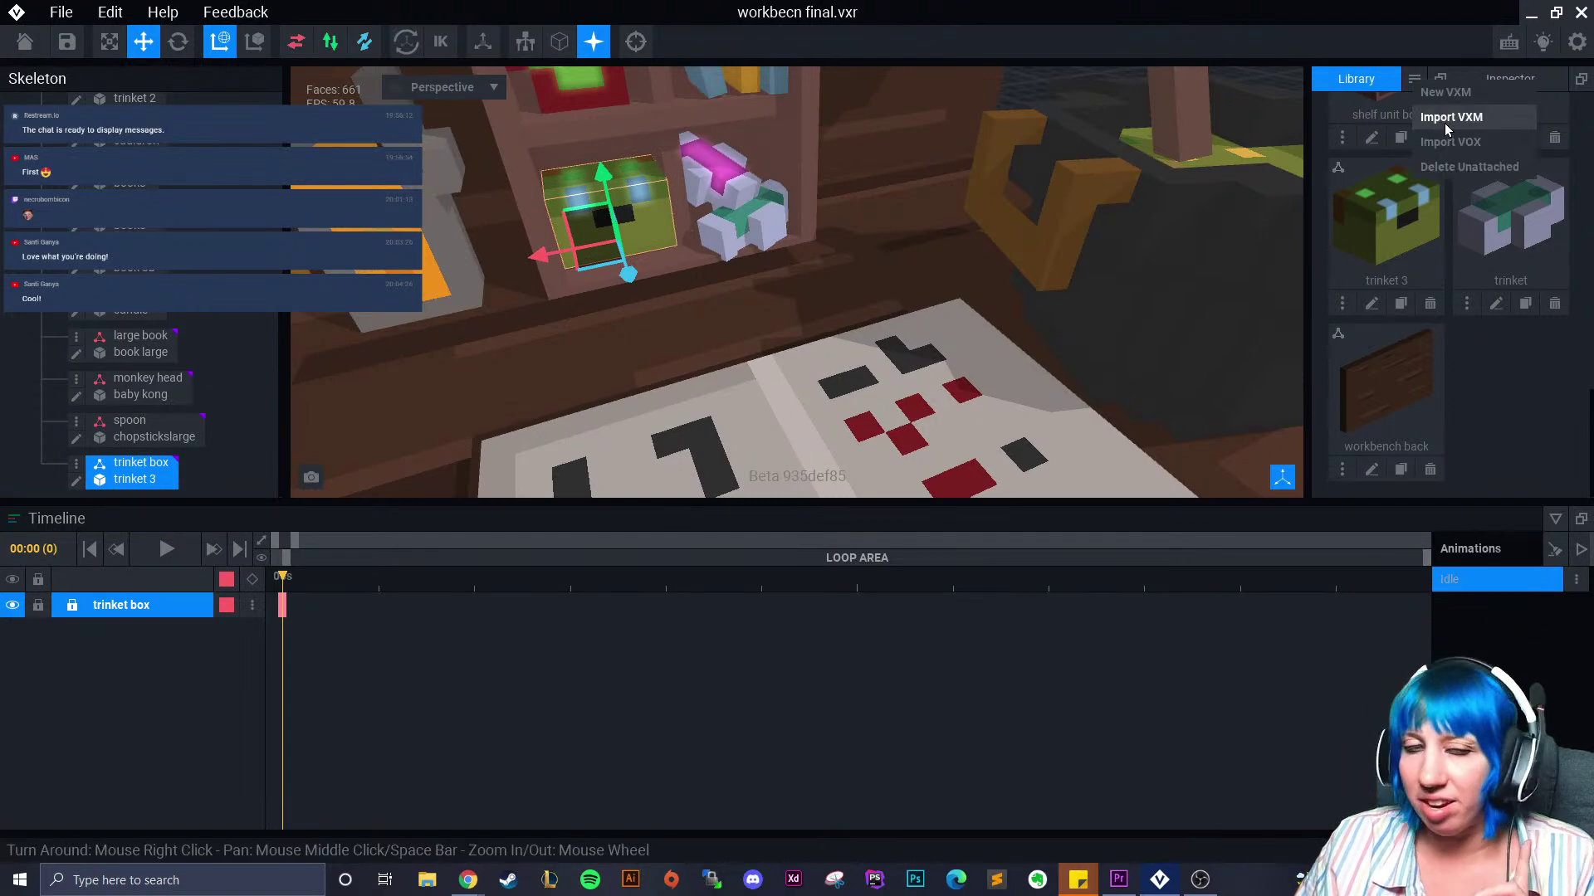
{"action": "left_click", "coordinate": [1444, 126]}
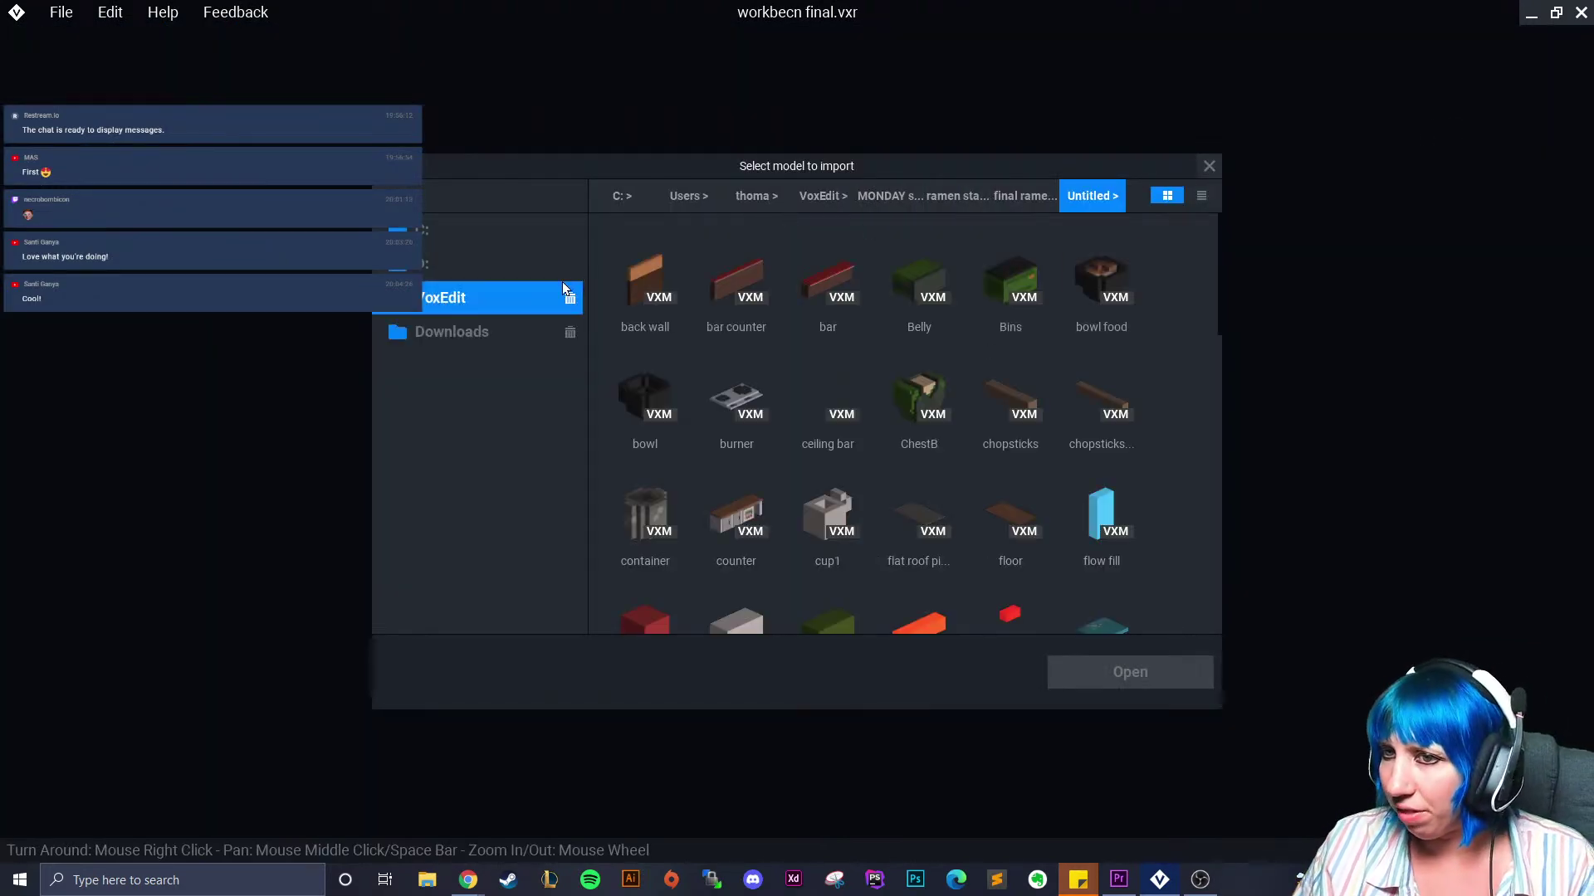
{"action": "left_click", "coordinate": [824, 197]}
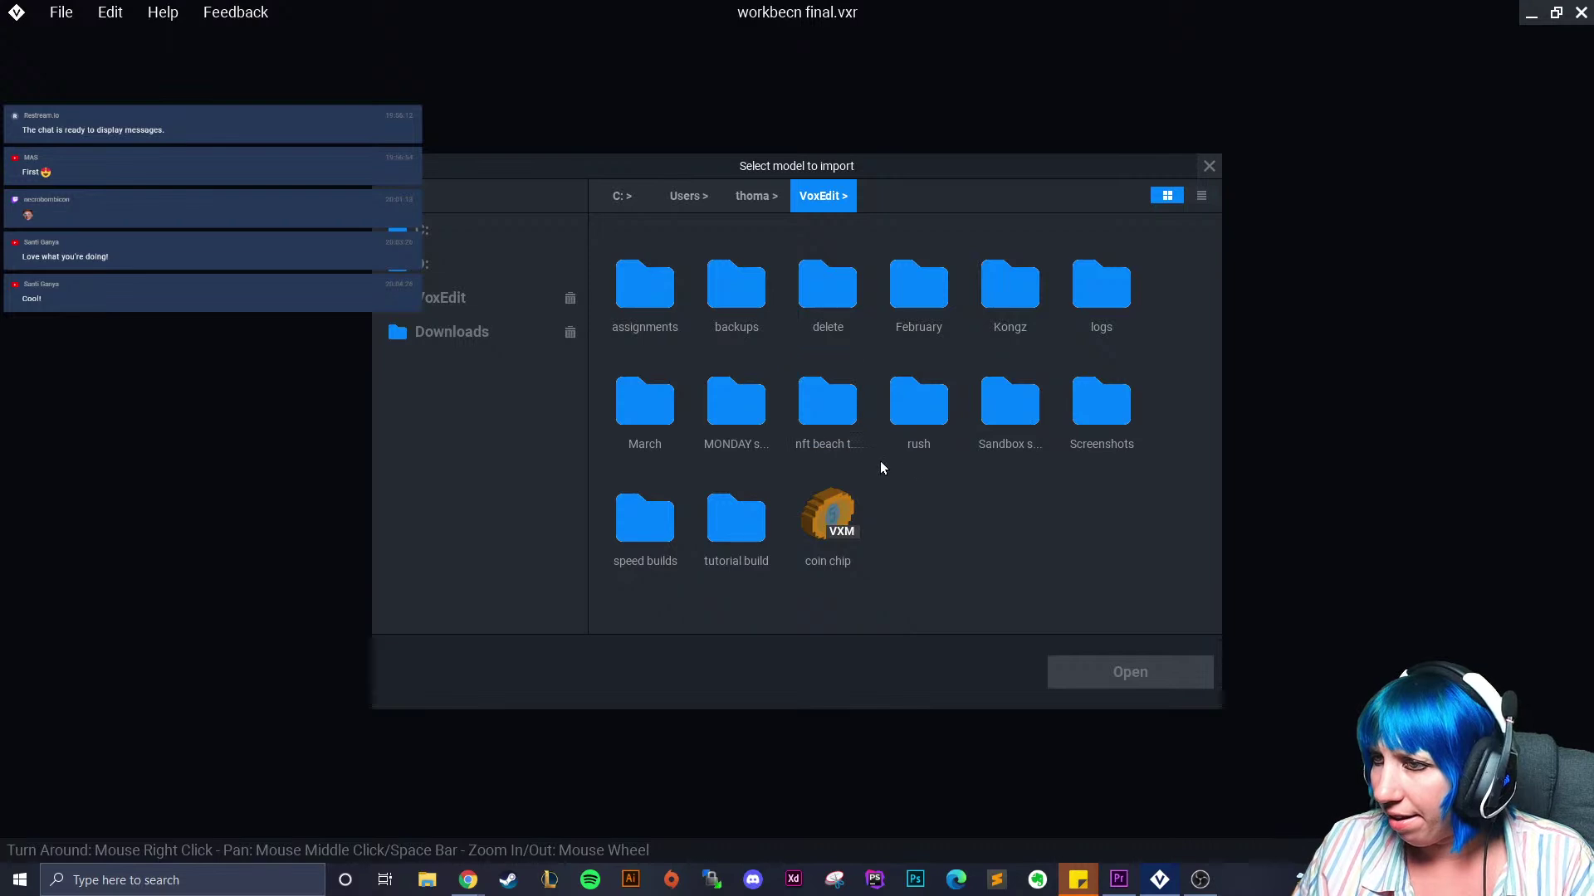
{"action": "double_click", "coordinate": [664, 533]}
{"action": "double_click", "coordinate": [661, 329]}
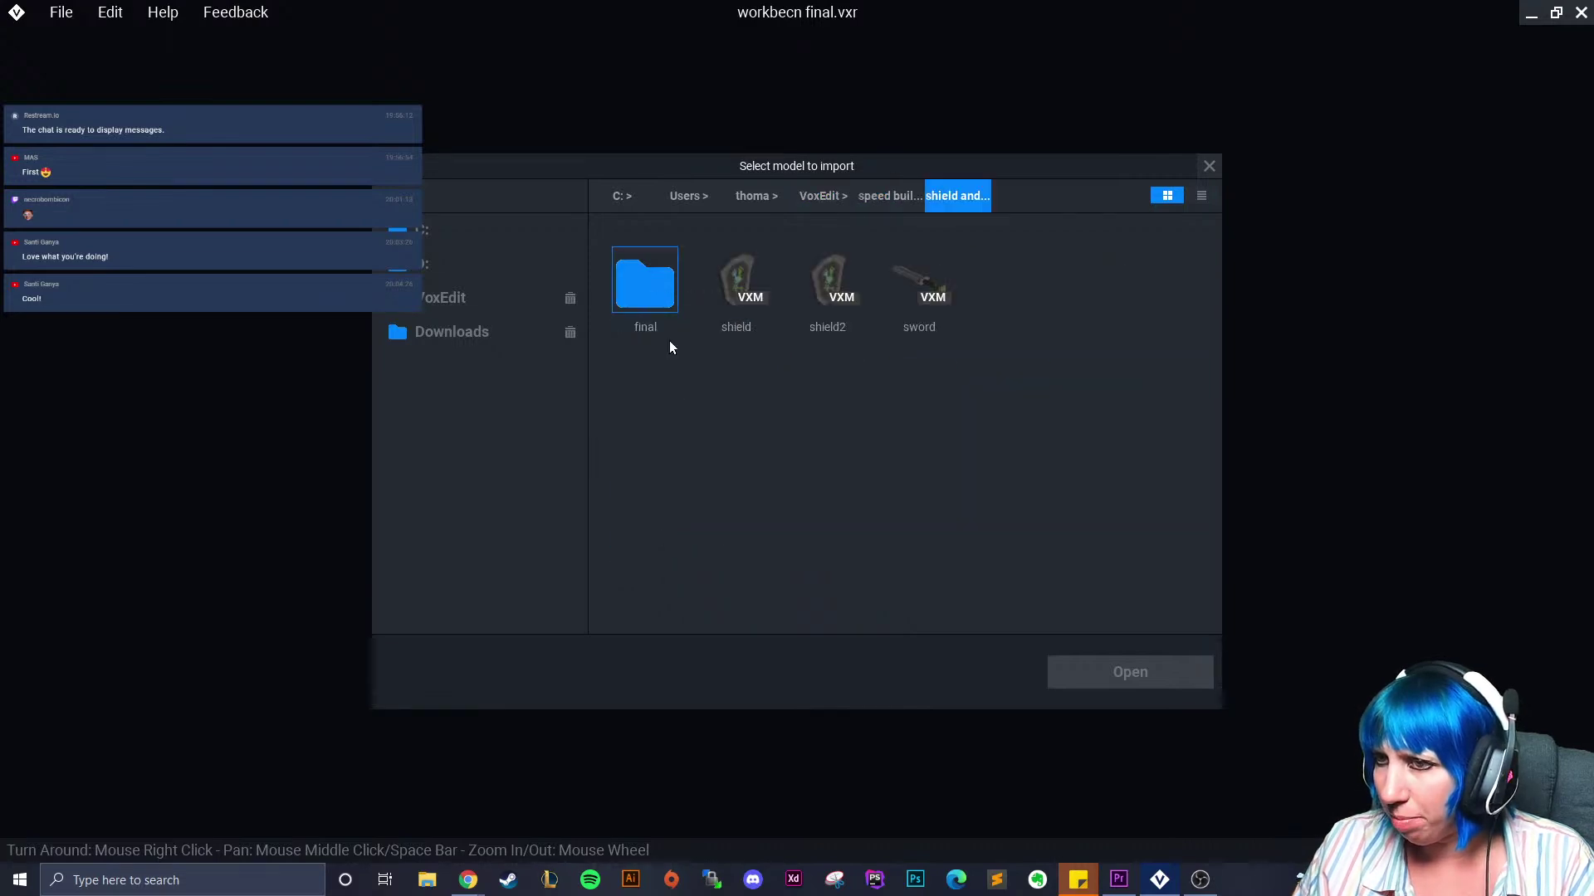
{"action": "left_click", "coordinate": [909, 196]}
{"action": "left_click", "coordinate": [820, 196]}
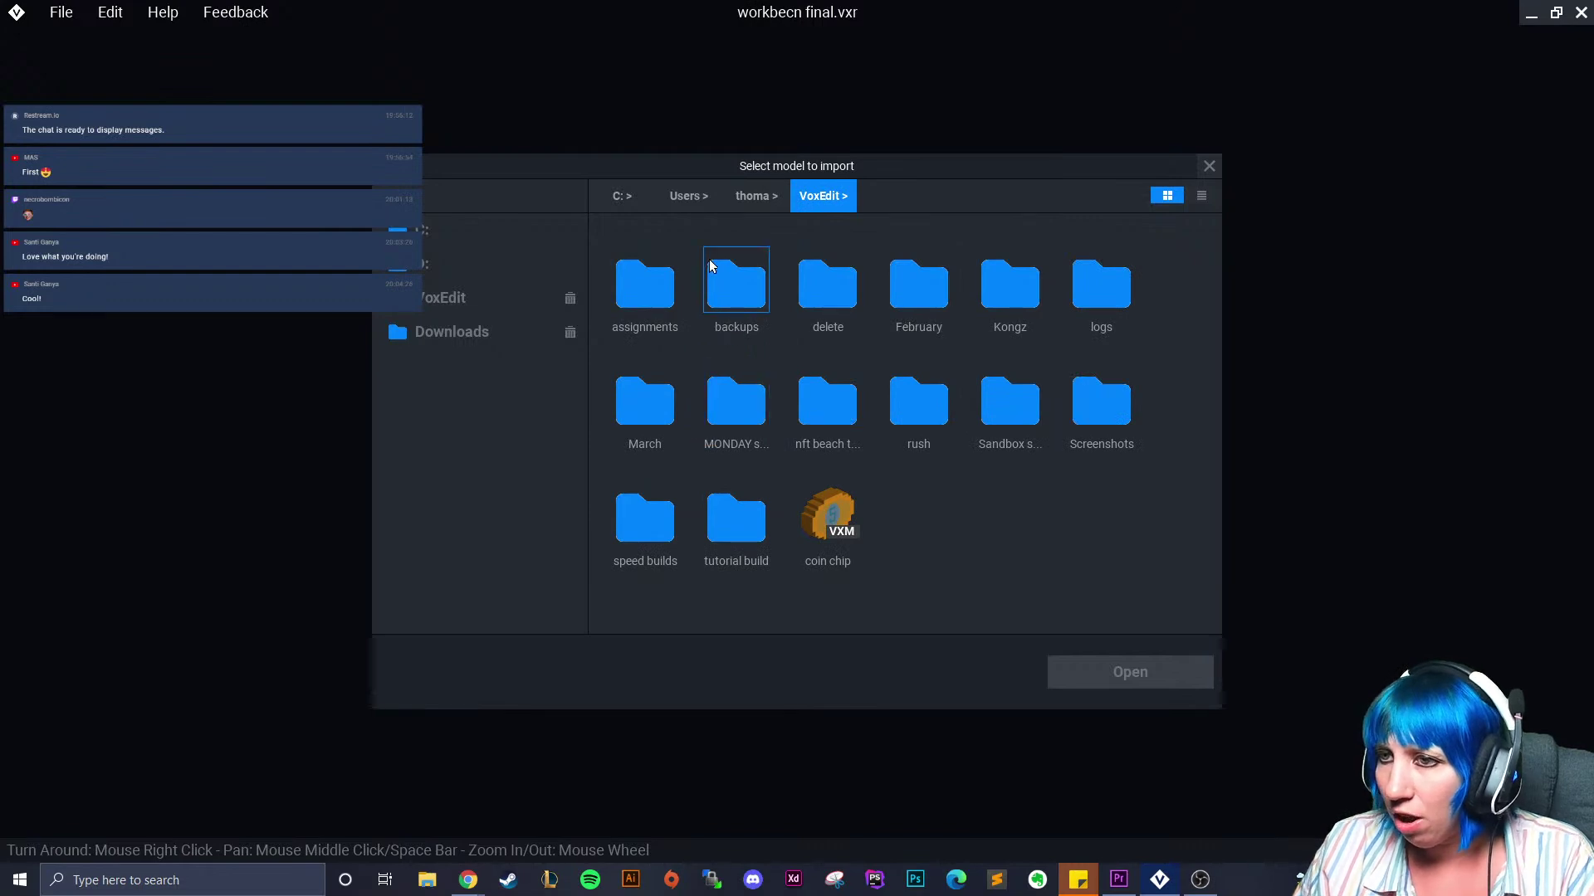
{"action": "double_click", "coordinate": [658, 309]}
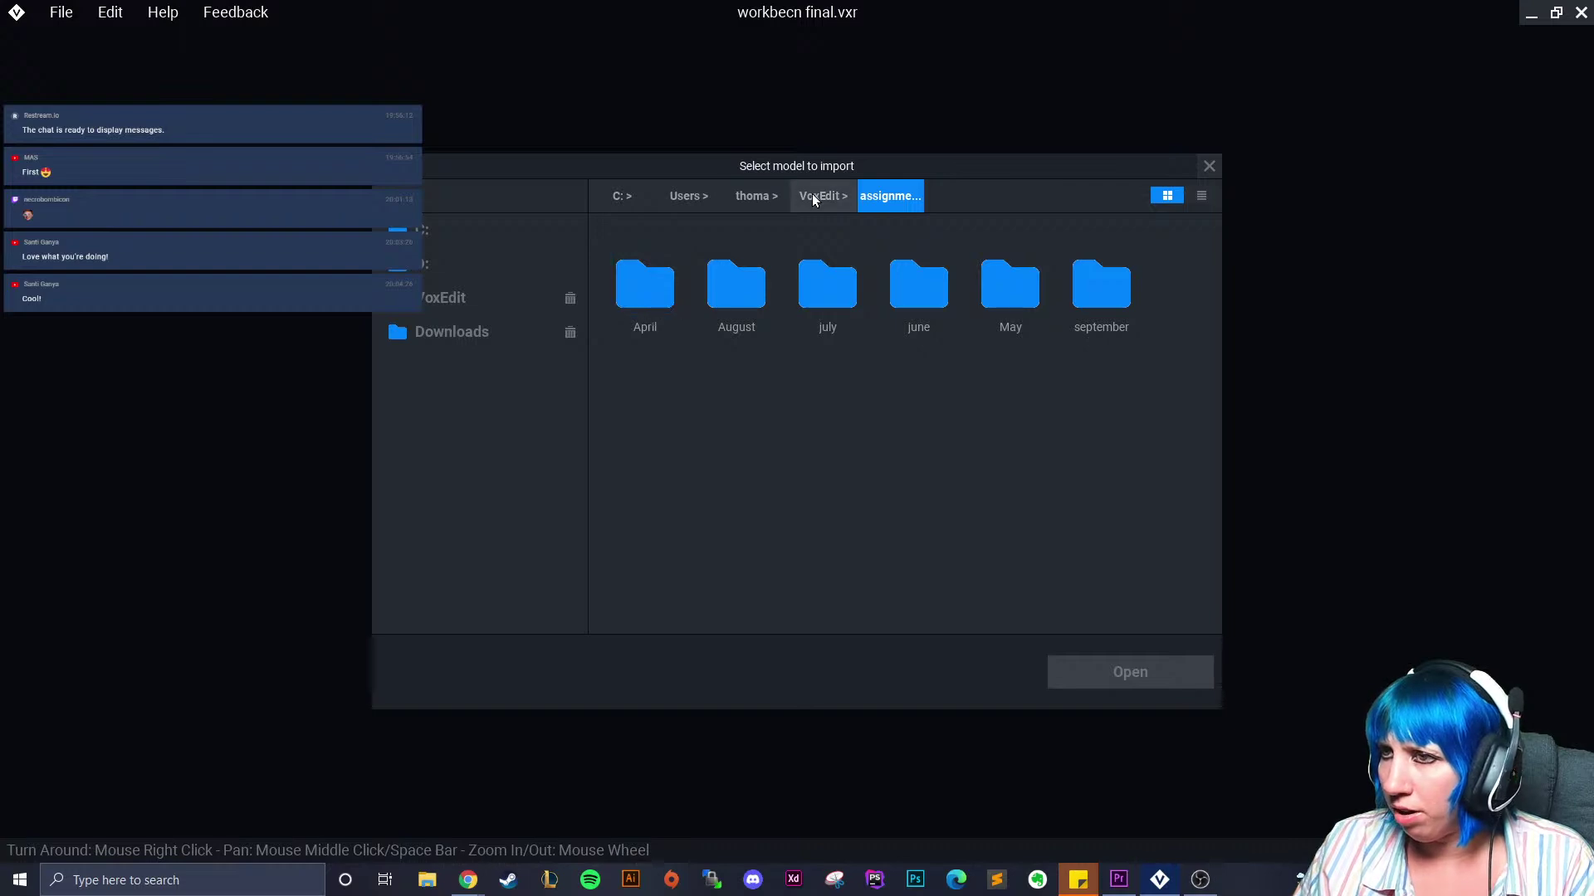
{"action": "double_click", "coordinate": [649, 283]}
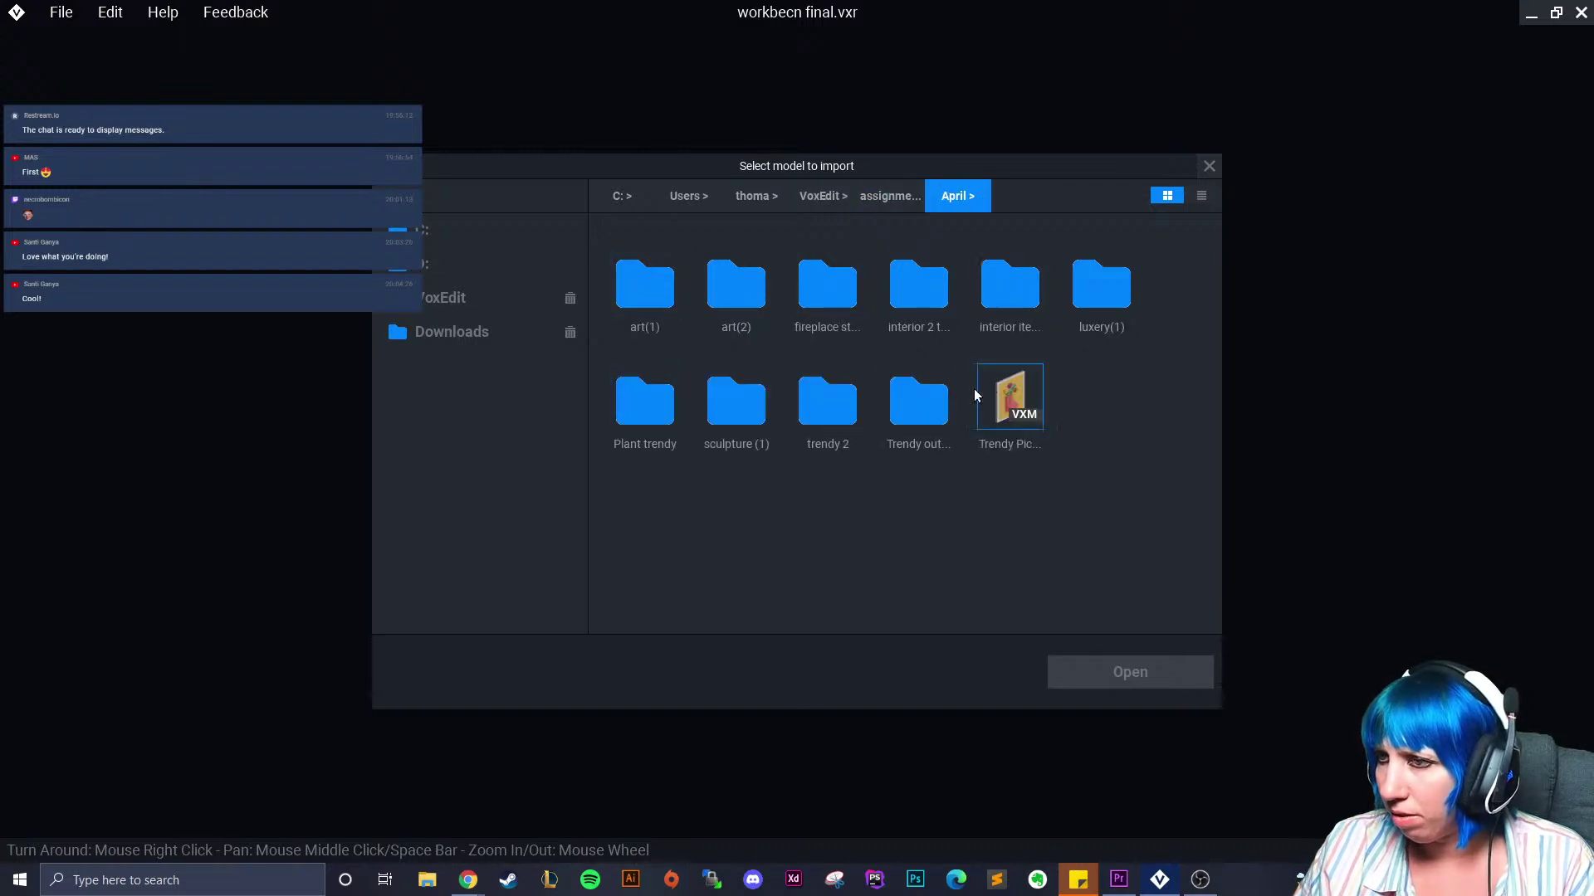
{"action": "left_click", "coordinate": [869, 196]}
{"action": "left_click", "coordinate": [826, 197]}
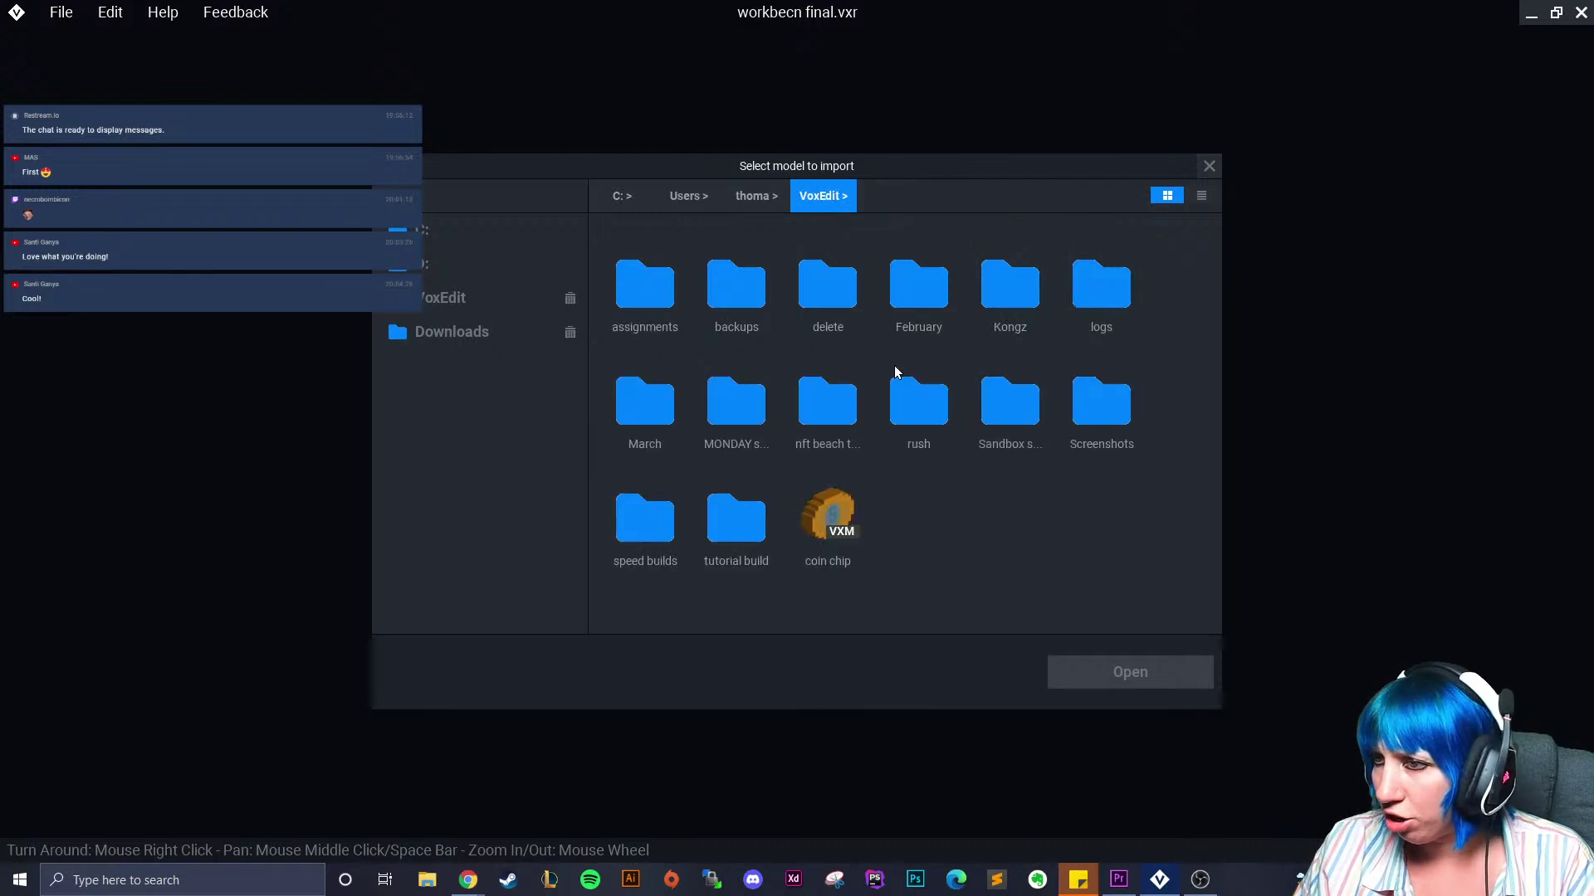
Import the key model from the easter egg folder inside March
{"action": "double_click", "coordinate": [660, 418]}
{"action": "double_click", "coordinate": [741, 292]}
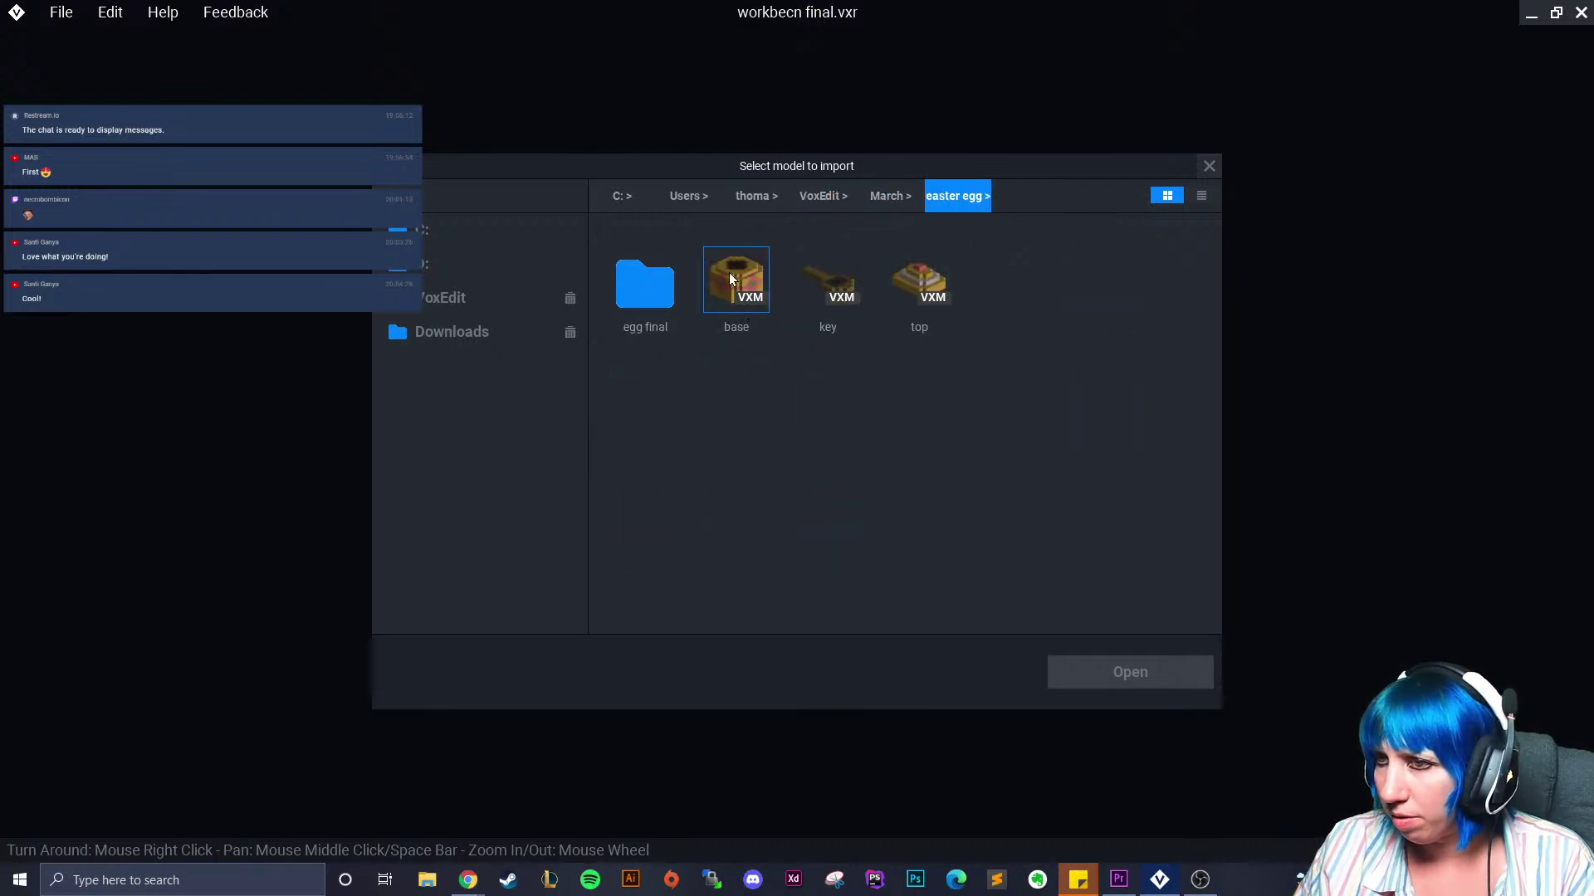
{"action": "left_click", "coordinate": [833, 328]}
{"action": "left_click", "coordinate": [1106, 674]}
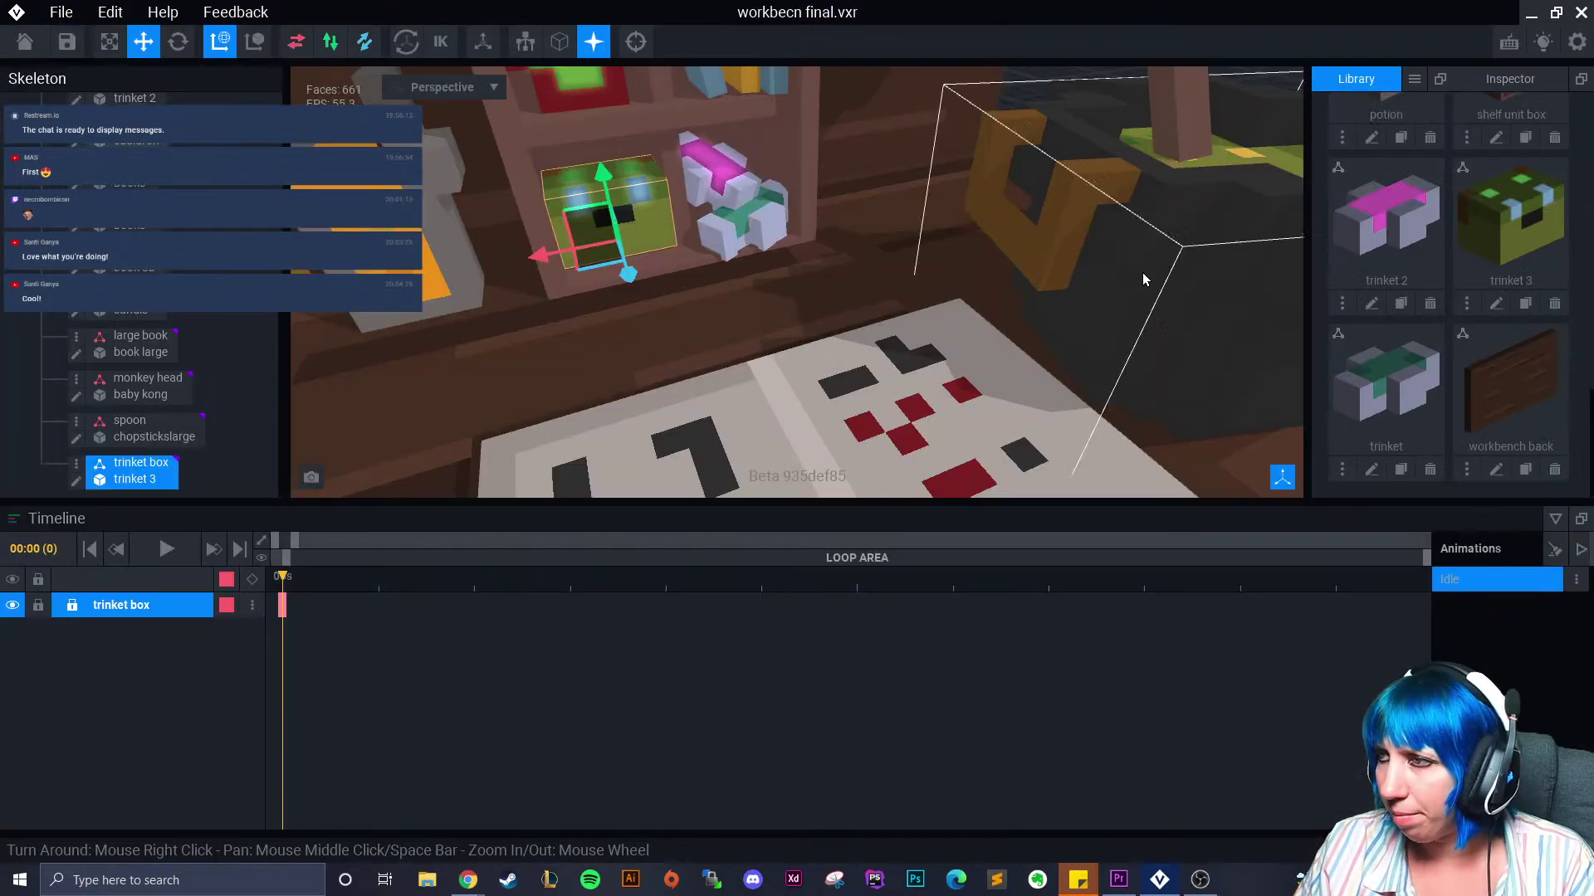
Create a new child node named key in the skeleton
{"action": "scroll", "coordinate": [108, 186], "scroll_direction": "up", "scroll_amount": 5}
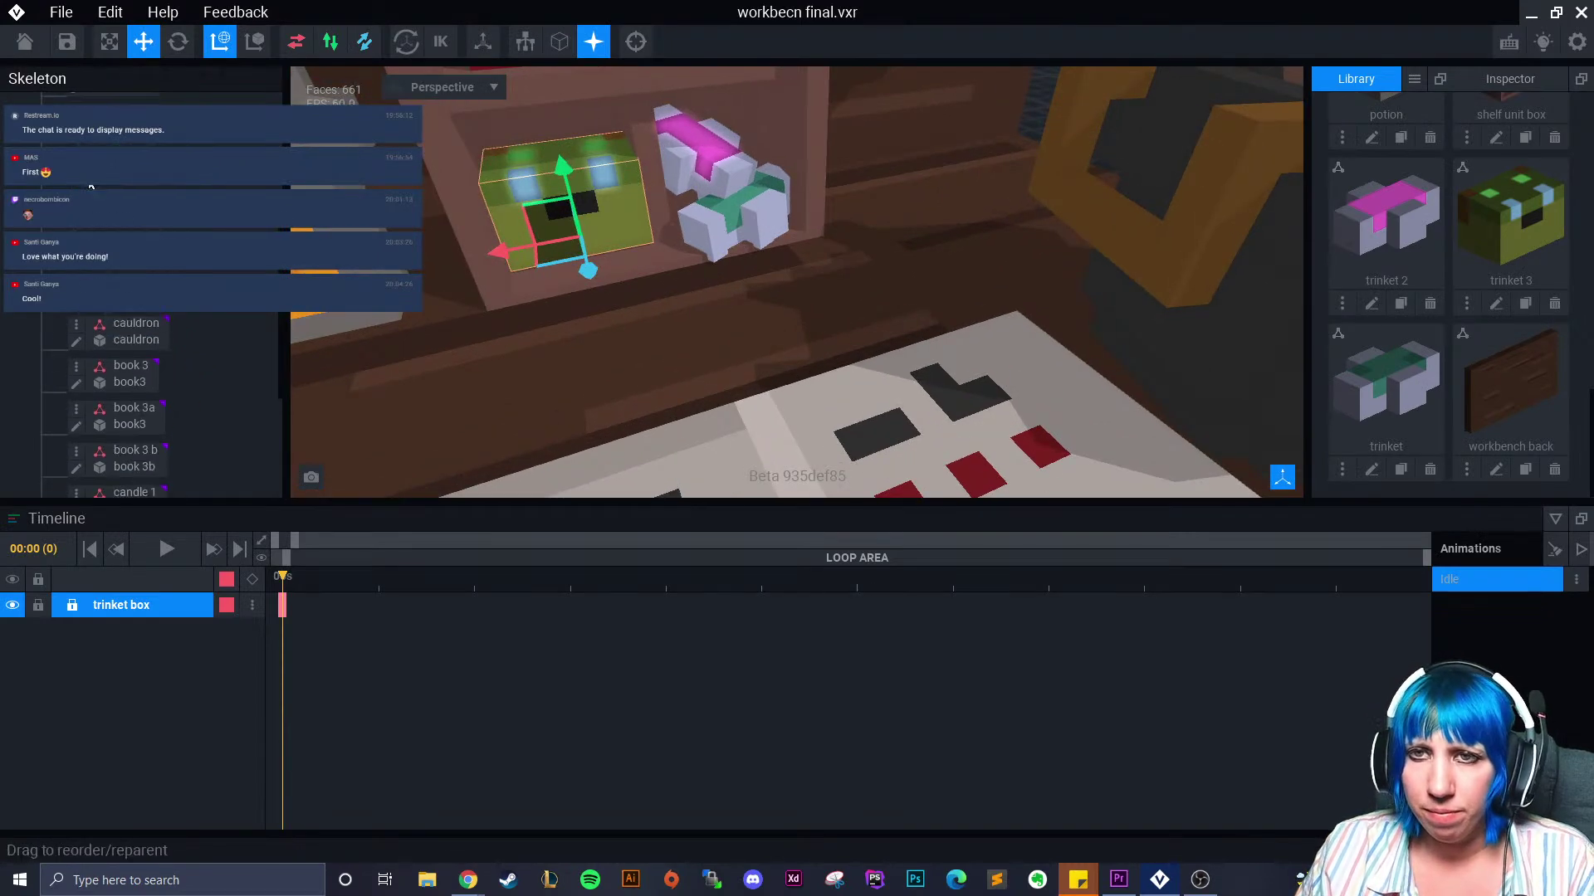
{"action": "left_click", "coordinate": [64, 145]}
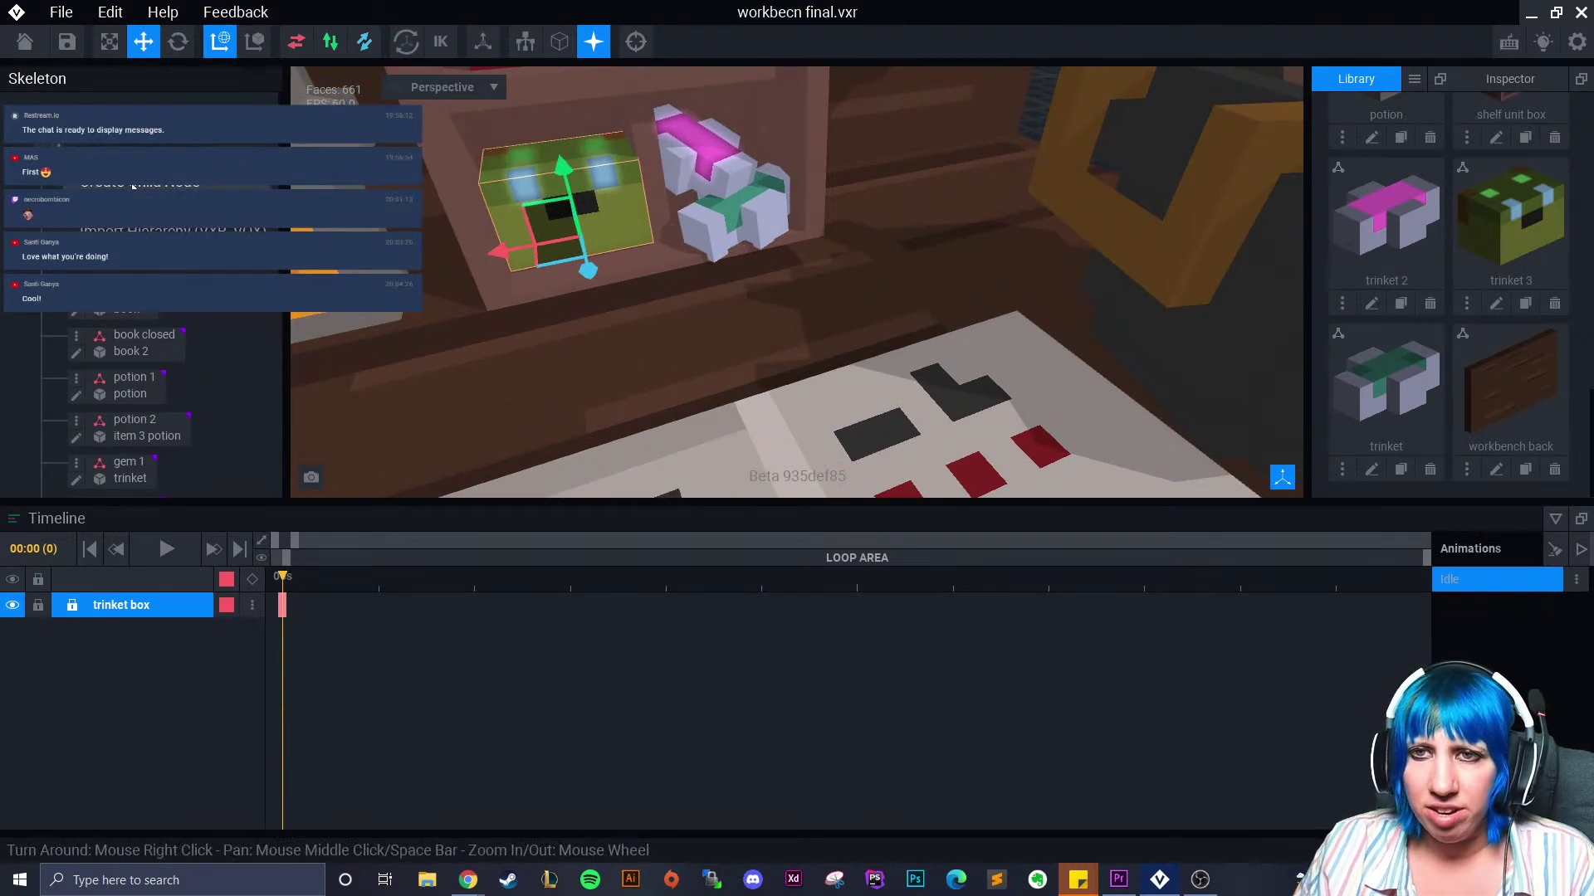
{"action": "left_click", "coordinate": [136, 187]}
{"action": "type", "text": "key"}
{"action": "key", "text": "Return"}
Attach the imported key model from the library to the key node and select that node
{"action": "scroll", "coordinate": [191, 332], "scroll_direction": "down", "scroll_amount": 6}
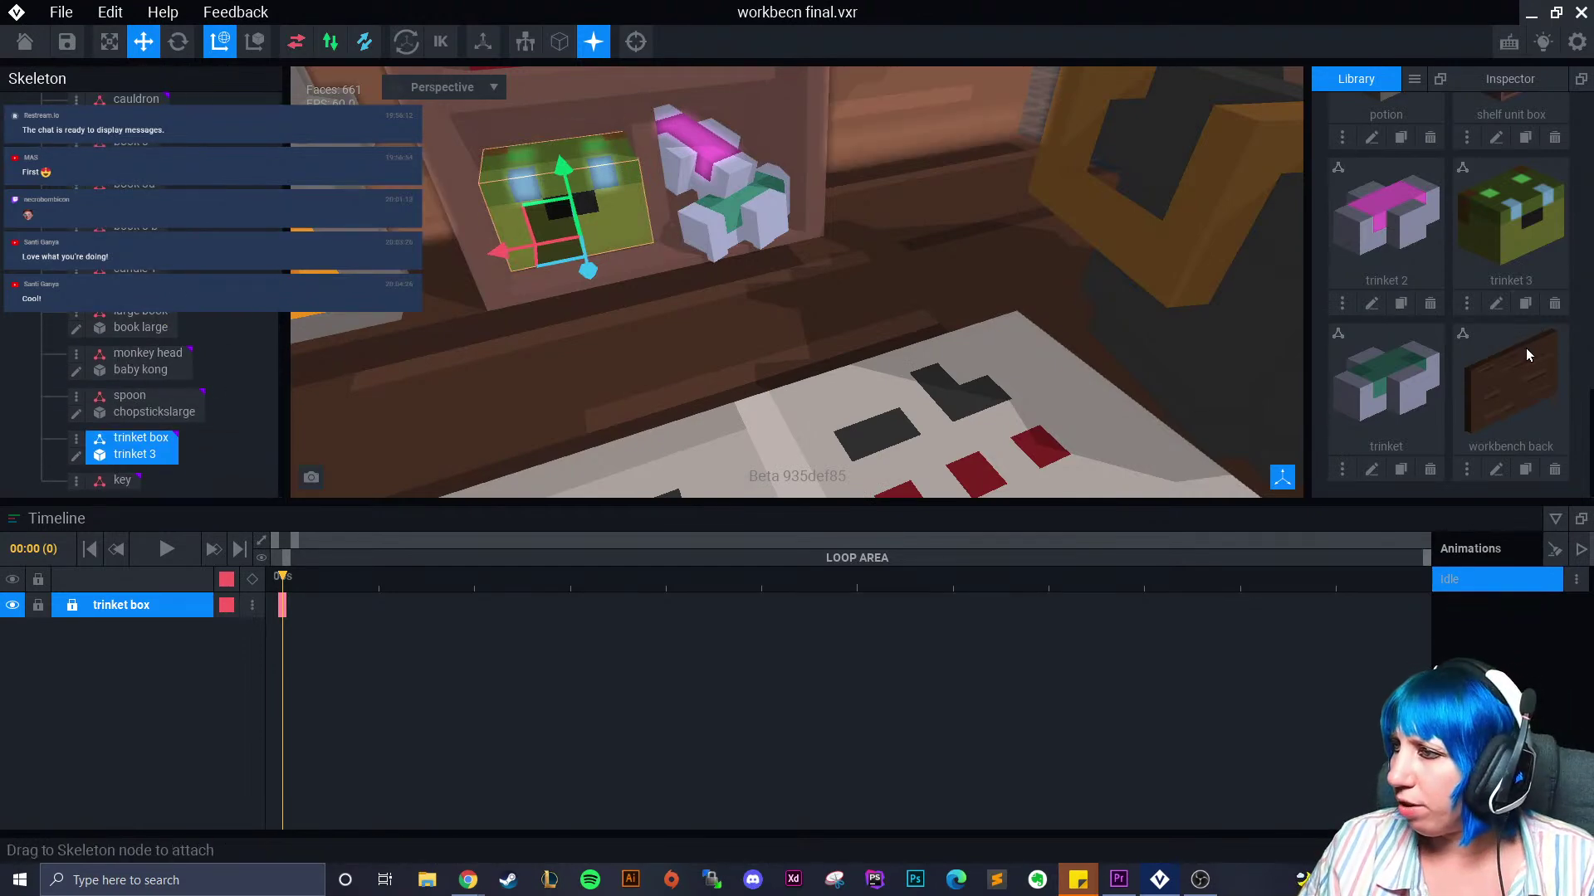
{"action": "scroll", "coordinate": [1513, 346], "scroll_direction": "up", "scroll_amount": 3}
{"action": "scroll", "coordinate": [1452, 346], "scroll_direction": "up", "scroll_amount": 2}
{"action": "left_click_drag", "start_coordinate": [1428, 300], "coordinate": [112, 489]}
{"action": "left_click", "coordinate": [112, 485]}
Raise the key to a height of about 37.5, turn it sideways and shift it to about -4.7 before the shelf unit
{"action": "scroll", "coordinate": [772, 377], "scroll_direction": "down", "scroll_amount": 5}
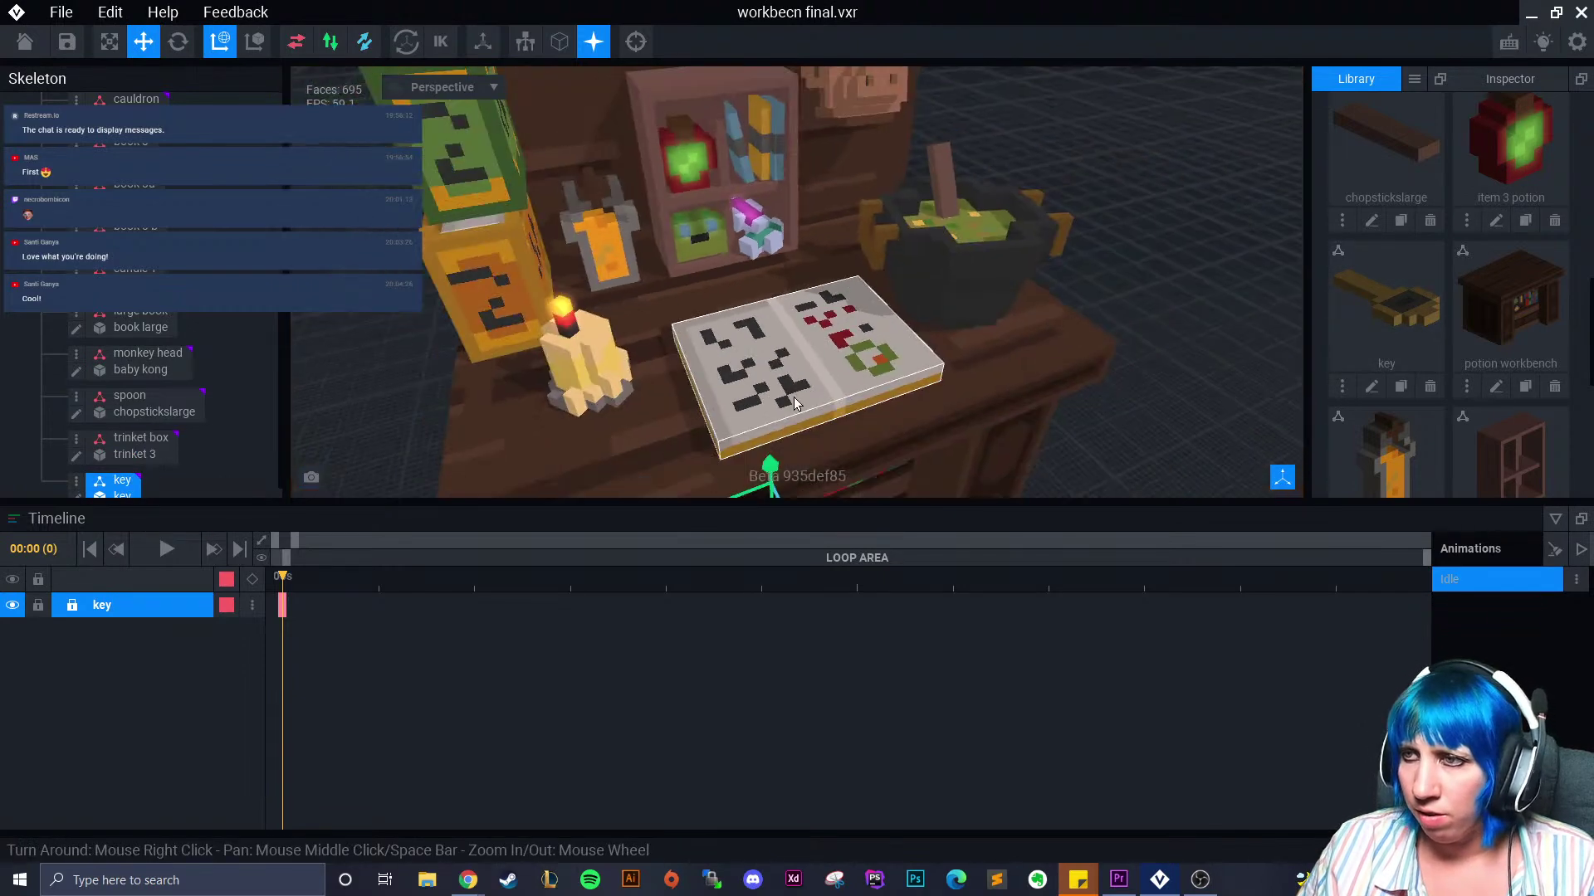
{"action": "left_click_drag", "start_coordinate": [772, 378], "coordinate": [814, 271]}
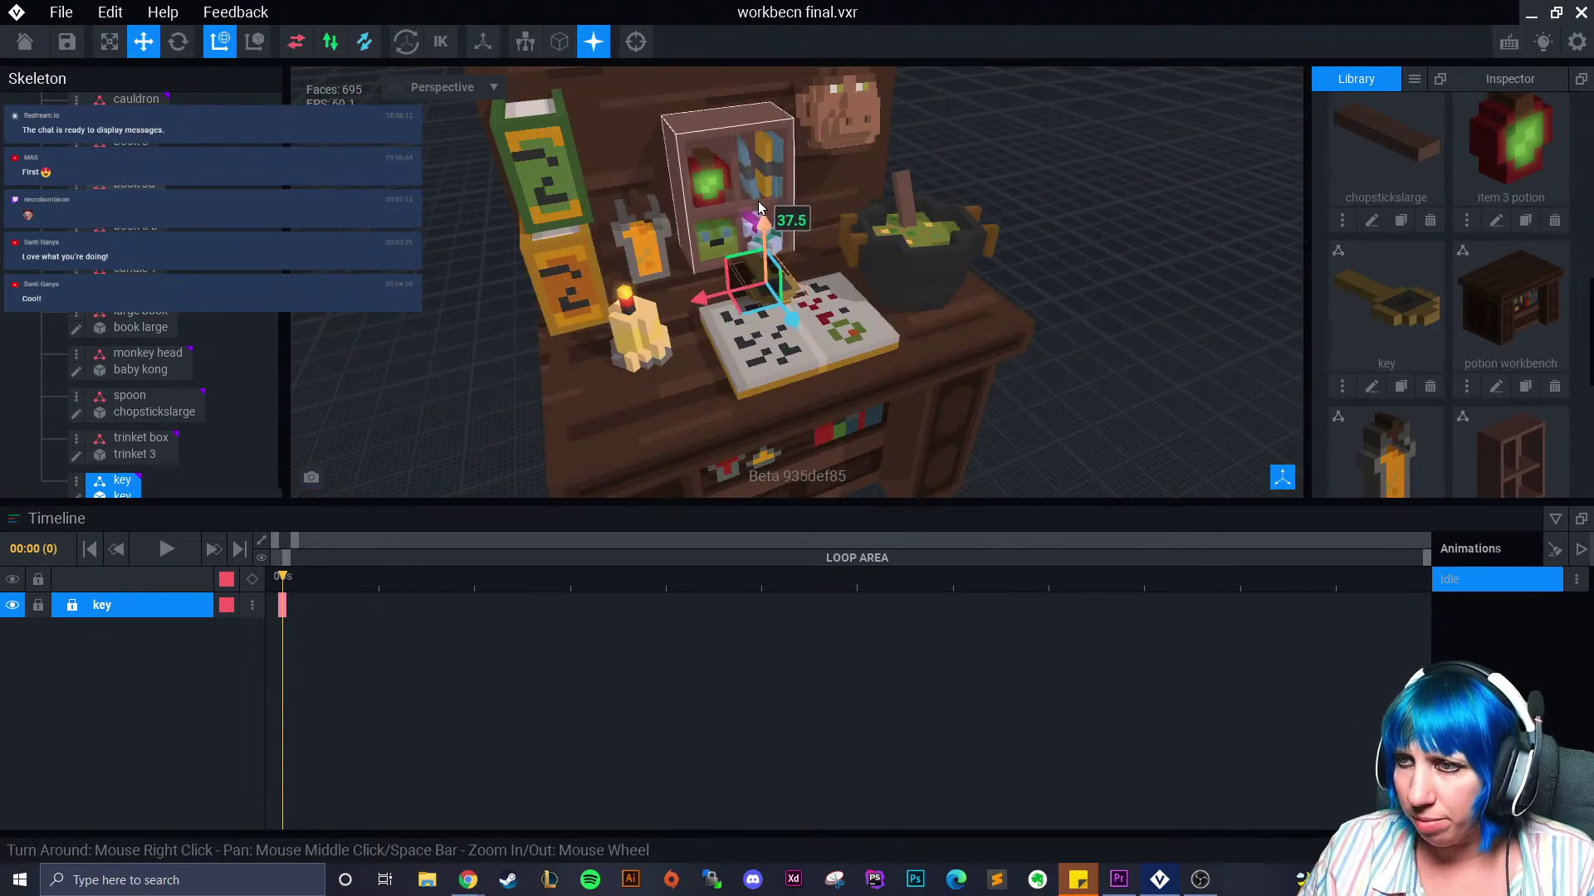
{"action": "scroll", "coordinate": [815, 271], "scroll_direction": "up", "scroll_amount": 4}
{"action": "left_click", "coordinate": [178, 41]}
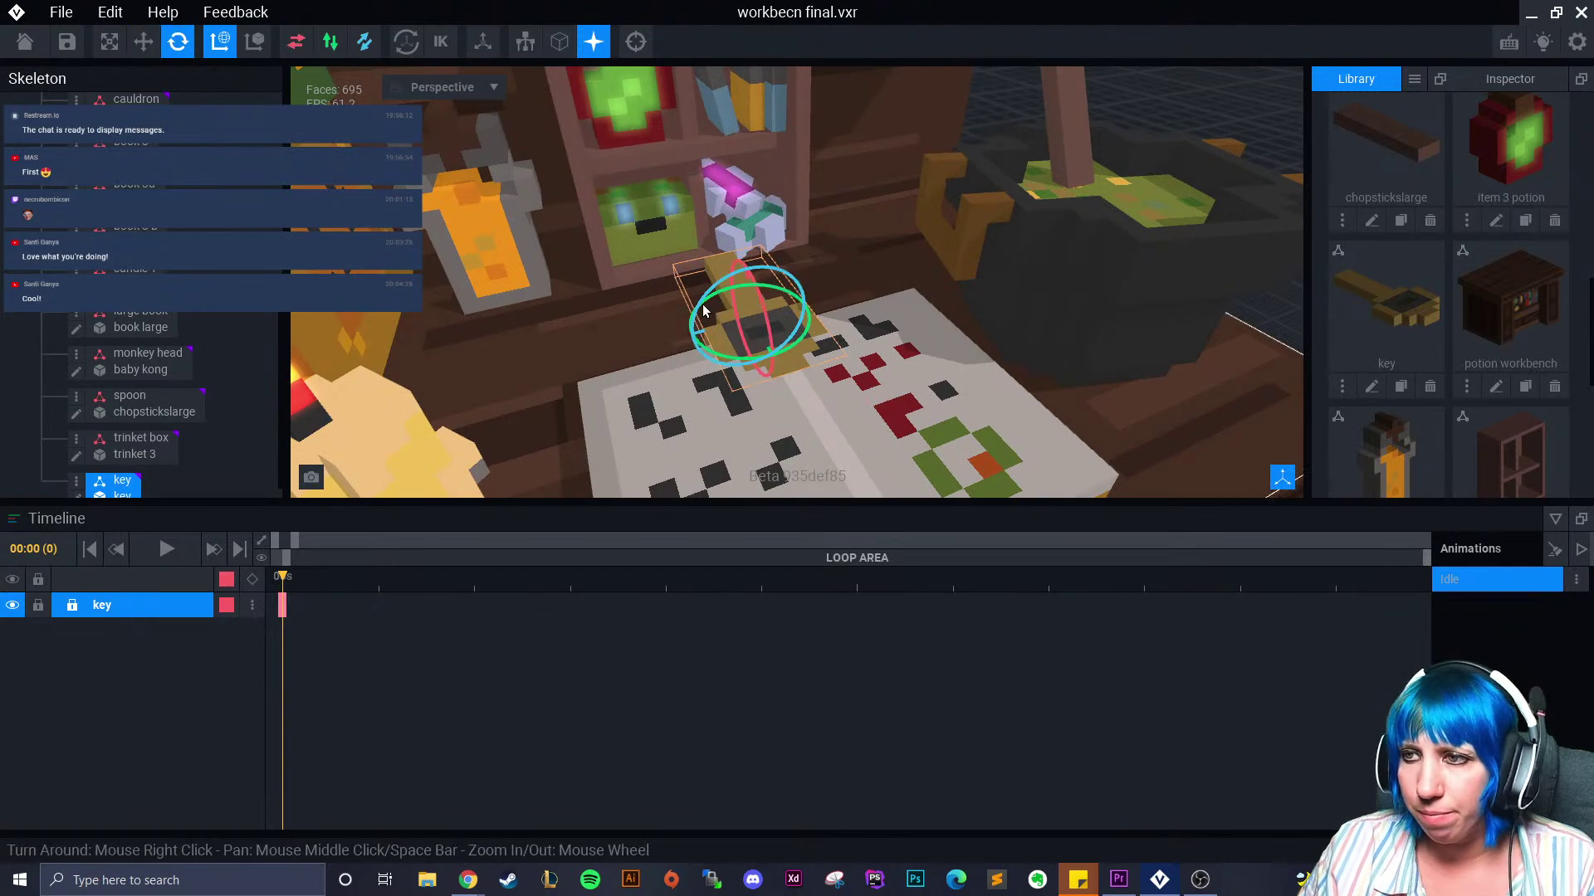
{"action": "left_click_drag", "start_coordinate": [734, 363], "coordinate": [745, 315]}
{"action": "left_click", "coordinate": [143, 41]}
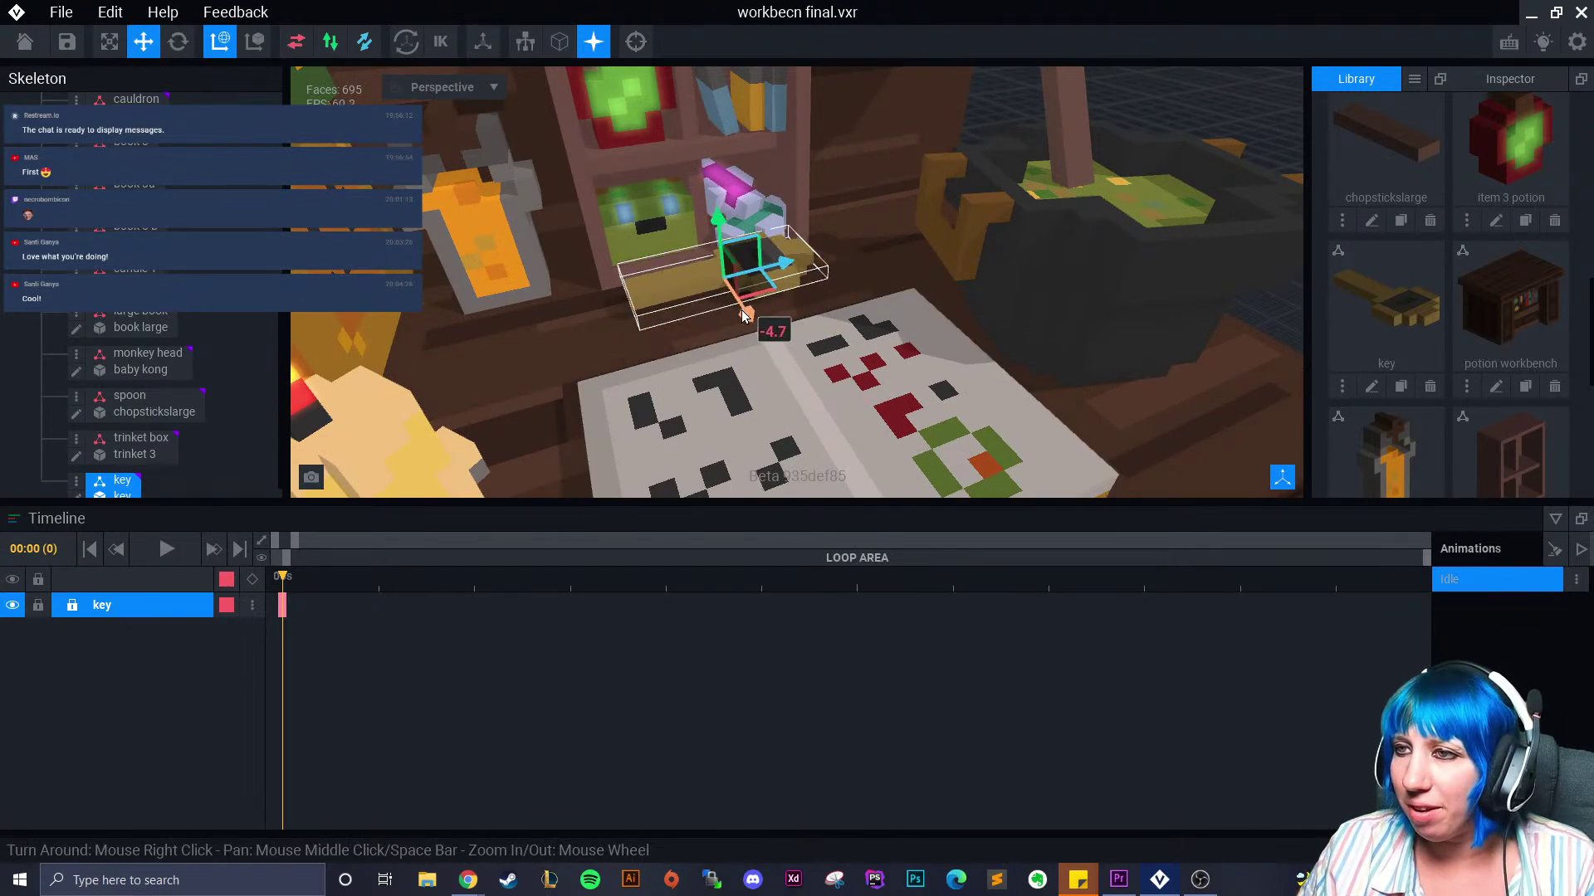
Move the key across the worktop toward the candle and rotate it to about 216.4° so it lies diagonally
{"action": "right_click_drag", "start_coordinate": [848, 299], "coordinate": [892, 310]}
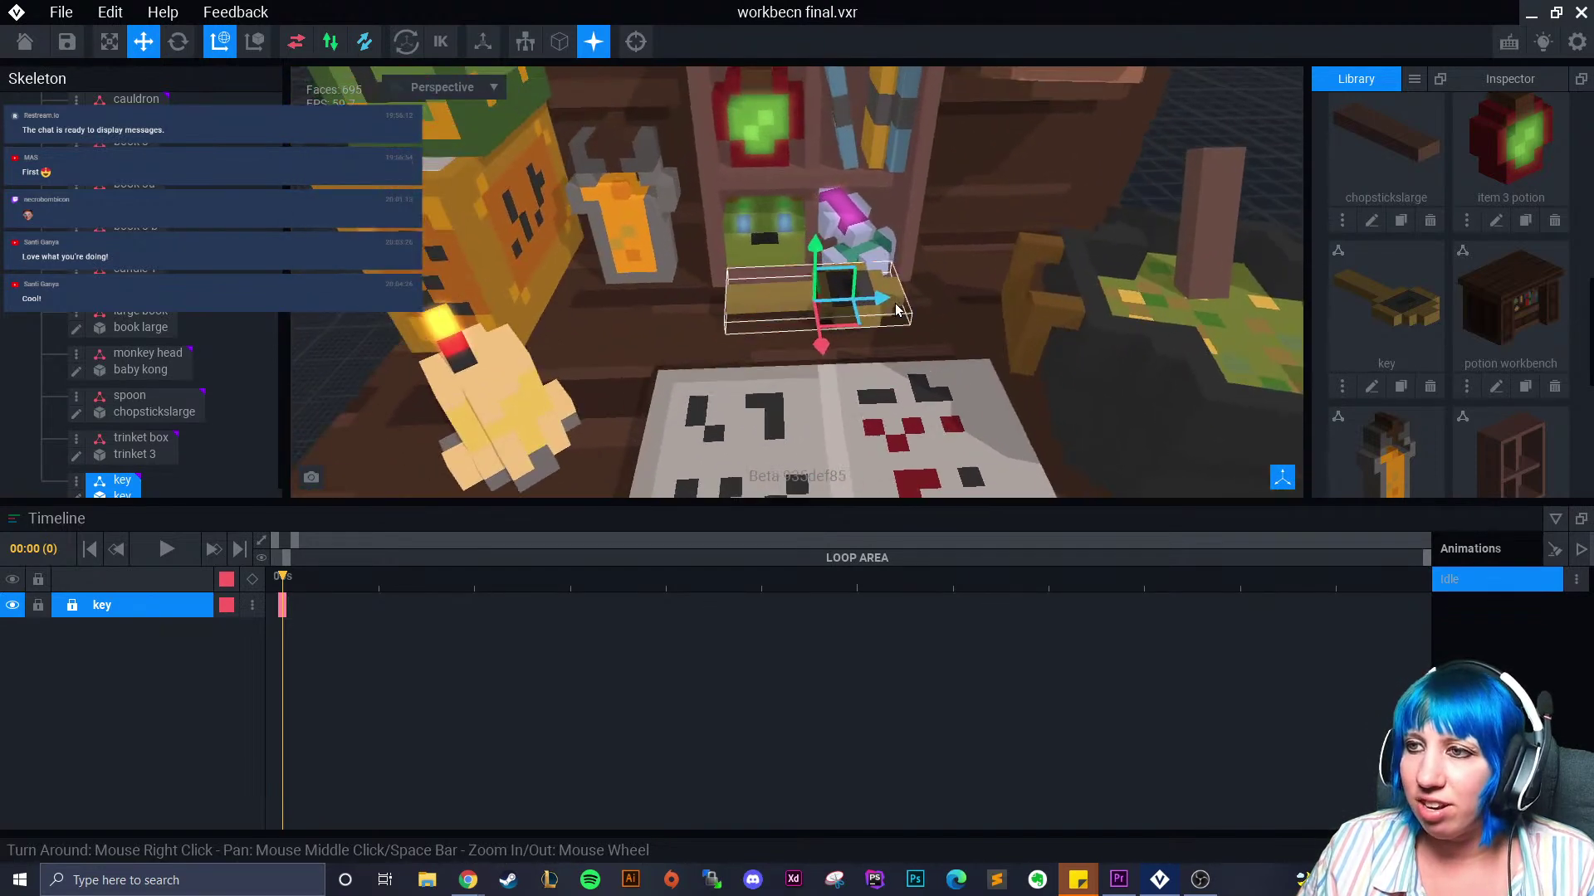
{"action": "left_click_drag", "start_coordinate": [872, 304], "coordinate": [760, 325]}
{"action": "right_click_drag", "start_coordinate": [822, 276], "coordinate": [745, 332]}
{"action": "left_click_drag", "start_coordinate": [762, 322], "coordinate": [714, 326]}
{"action": "left_click_drag", "start_coordinate": [660, 342], "coordinate": [693, 387]}
{"action": "left_click", "coordinate": [178, 43]}
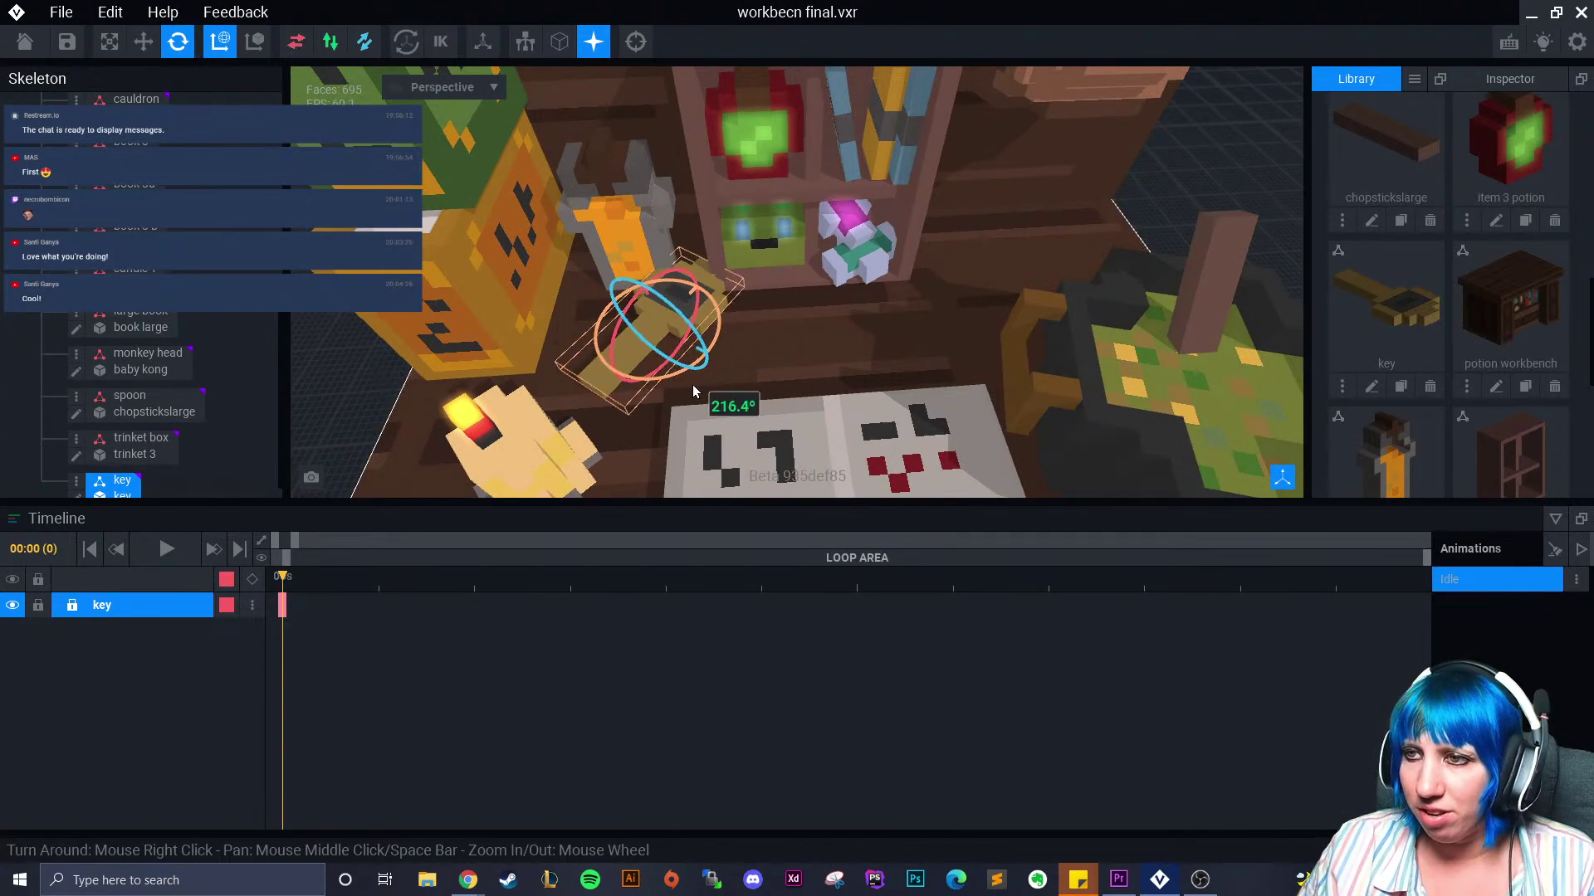
{"action": "left_click", "coordinate": [144, 42]}
{"action": "left_click_drag", "start_coordinate": [703, 289], "coordinate": [680, 318]}
{"action": "left_click_drag", "start_coordinate": [677, 381], "coordinate": [690, 402]}
Move the key off the worktop and up to the top of the shelf unit
{"action": "scroll", "coordinate": [722, 389], "scroll_direction": "down", "scroll_amount": 3}
{"action": "scroll", "coordinate": [722, 388], "scroll_direction": "down", "scroll_amount": 5}
{"action": "right_click_drag", "start_coordinate": [739, 381], "coordinate": [734, 295]}
{"action": "left_click_drag", "start_coordinate": [745, 282], "coordinate": [859, 177]}
{"action": "left_click", "coordinate": [837, 205]}
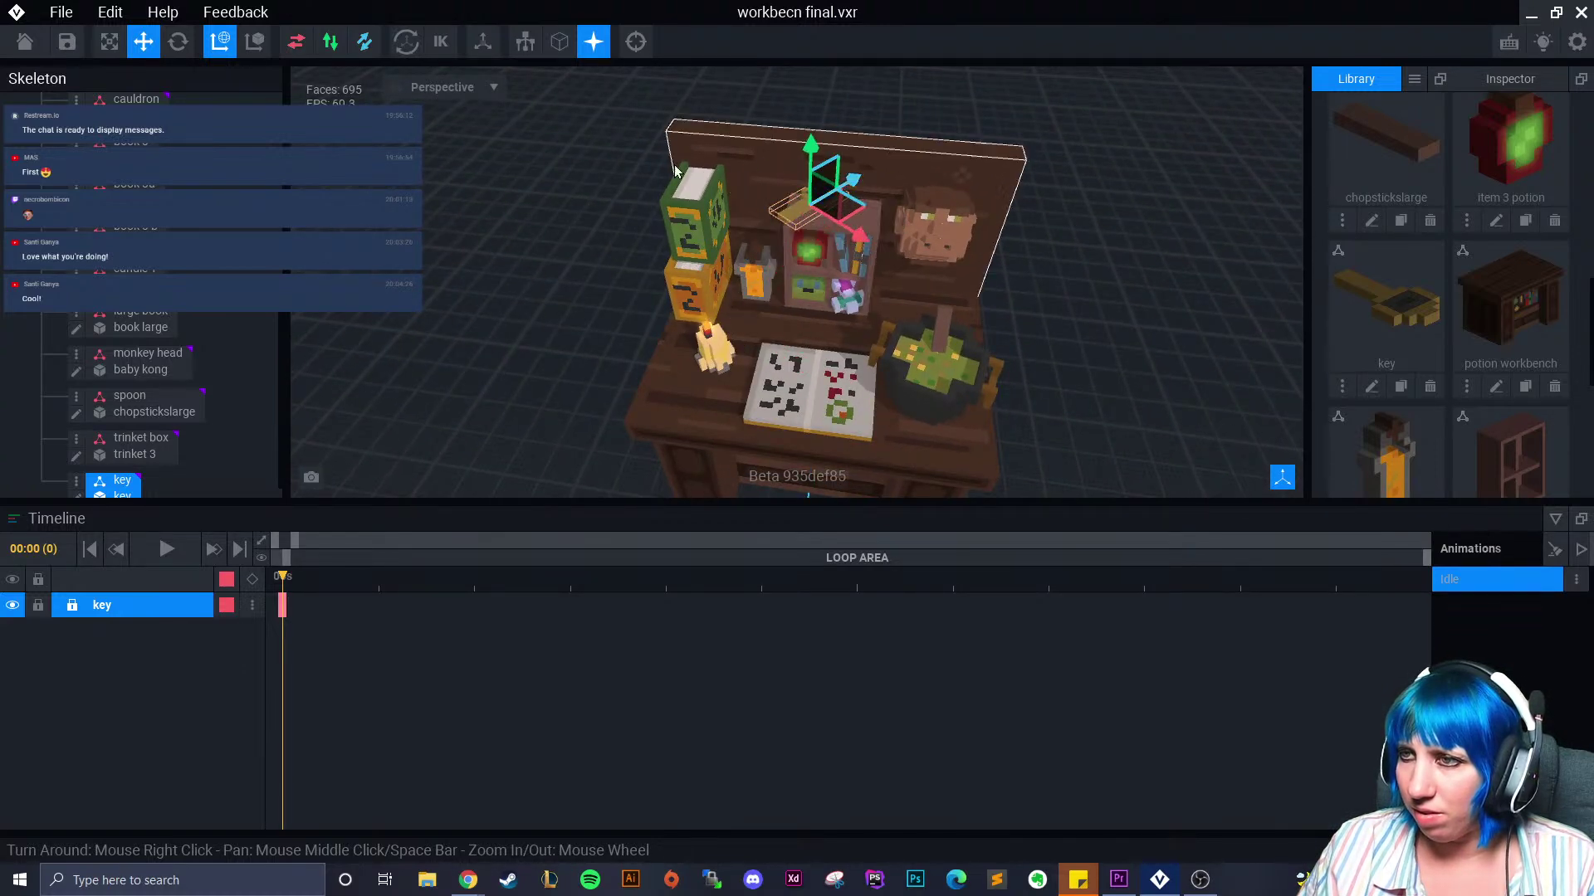
Rotate the key parallel to the shelf unit's front edge and adjust its position on top of the unit
{"action": "left_click", "coordinate": [186, 46]}
{"action": "scroll", "coordinate": [859, 166], "scroll_direction": "up", "scroll_amount": 4}
{"action": "middle_click_drag", "start_coordinate": [876, 191], "coordinate": [809, 269]}
{"action": "left_click_drag", "start_coordinate": [766, 256], "coordinate": [698, 260]}
{"action": "left_click", "coordinate": [146, 46]}
{"action": "left_click_drag", "start_coordinate": [828, 227], "coordinate": [867, 234]}
{"action": "scroll", "coordinate": [1069, 301], "scroll_direction": "up", "scroll_amount": 5}
{"action": "right_click_drag", "start_coordinate": [951, 287], "coordinate": [1048, 249]}
{"action": "scroll", "coordinate": [1069, 301], "scroll_direction": "down", "scroll_amount": 3}
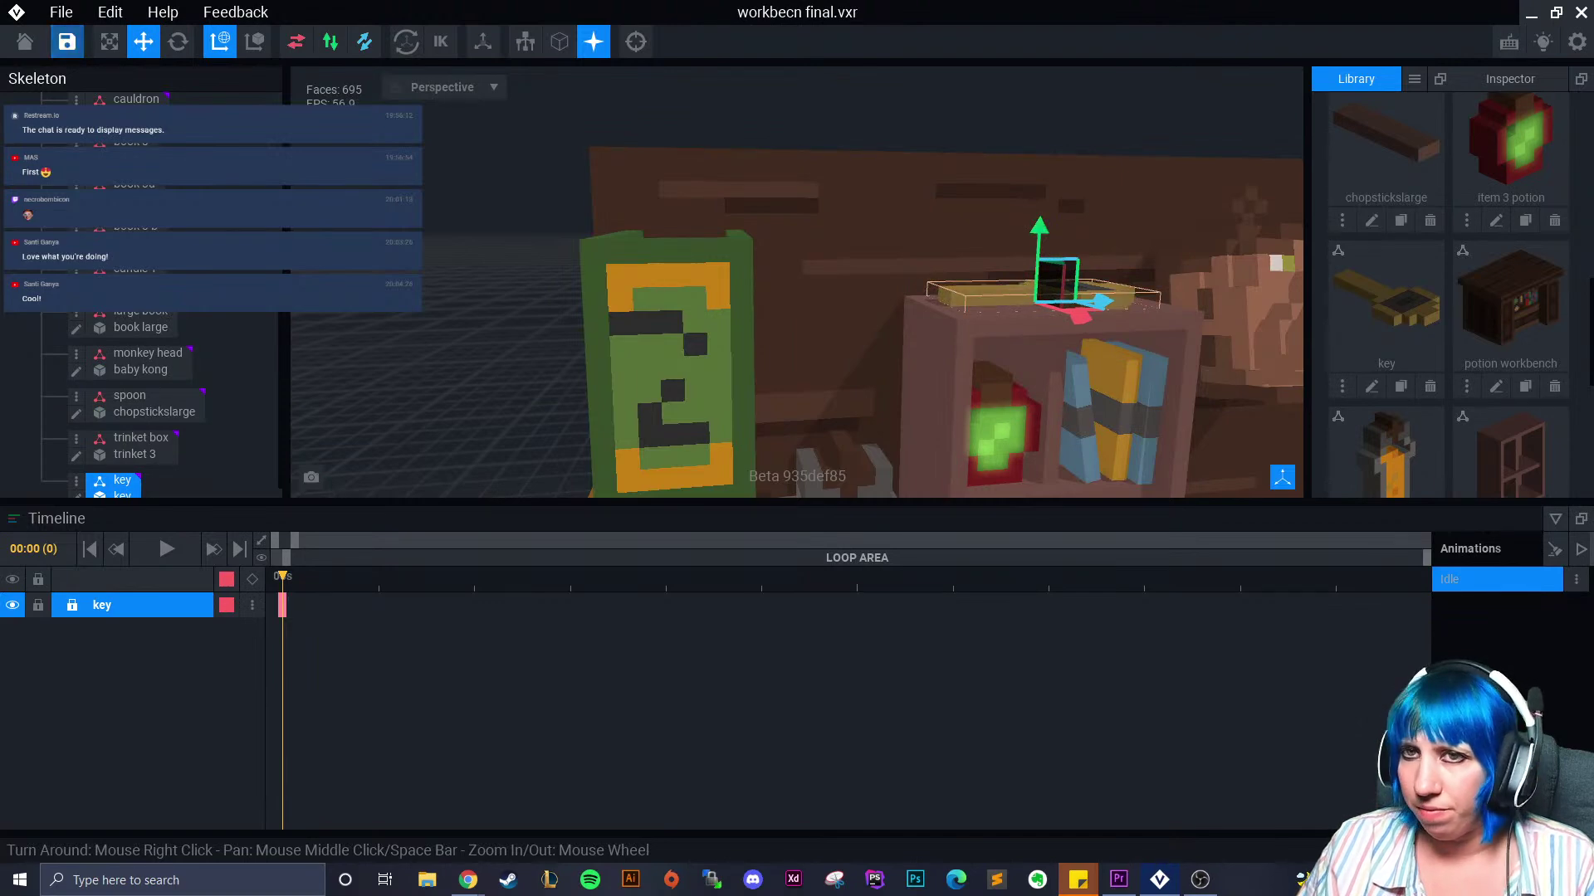
Open the key model for editing and paint the two outer rows of its gray inset in the key's gold colour #91743C
{"action": "left_click", "coordinate": [77, 496]}
{"action": "right_click_drag", "start_coordinate": [595, 417], "coordinate": [100, 338]}
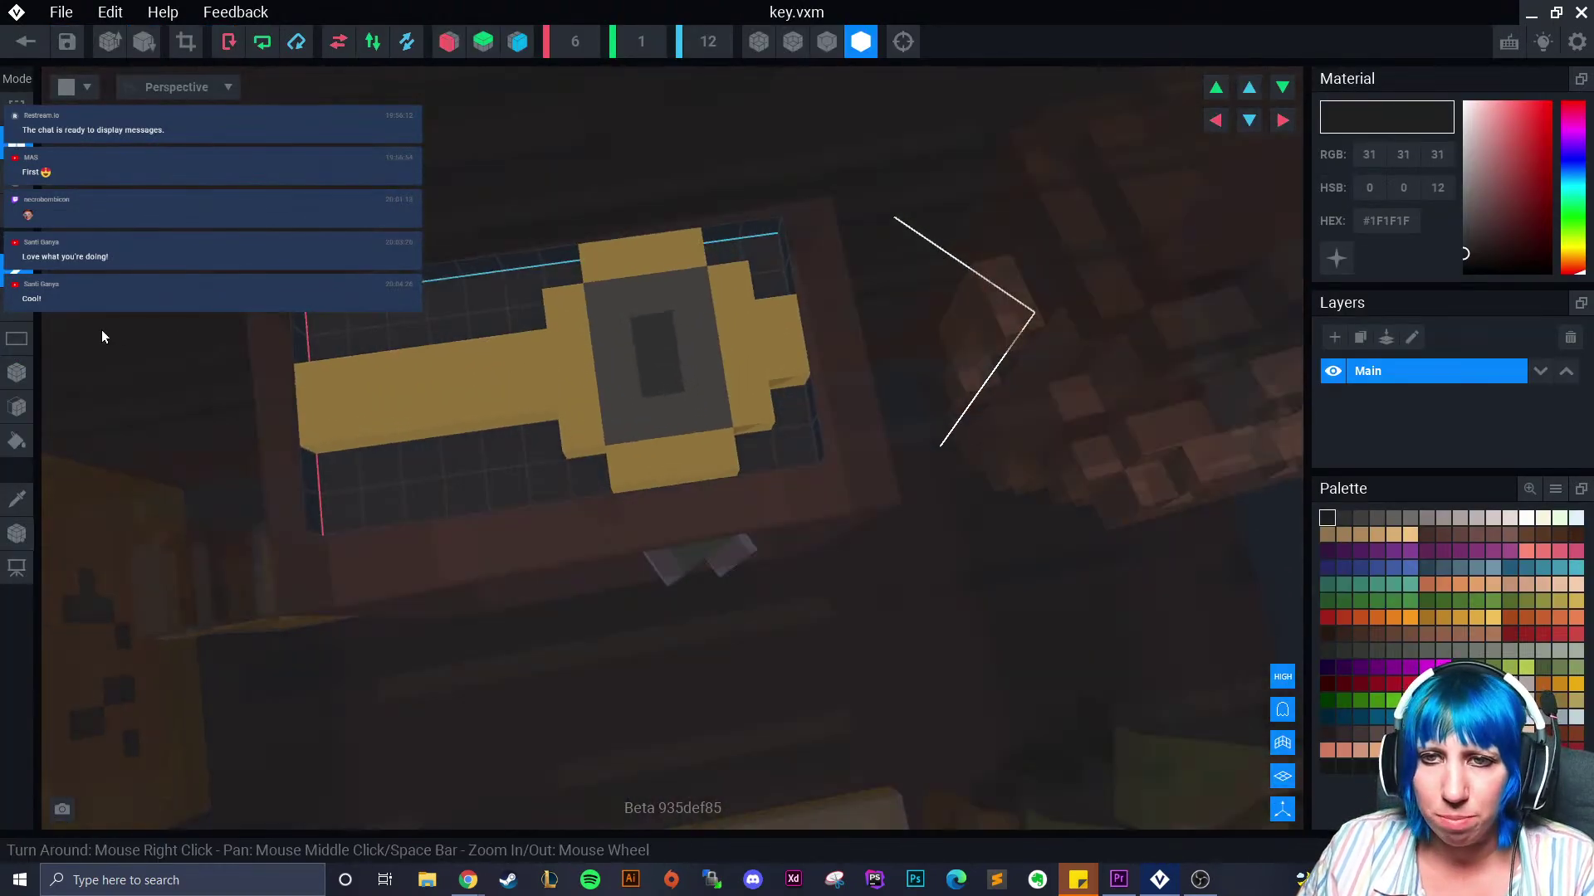
{"action": "left_click", "coordinate": [17, 498]}
{"action": "left_click", "coordinate": [314, 344]}
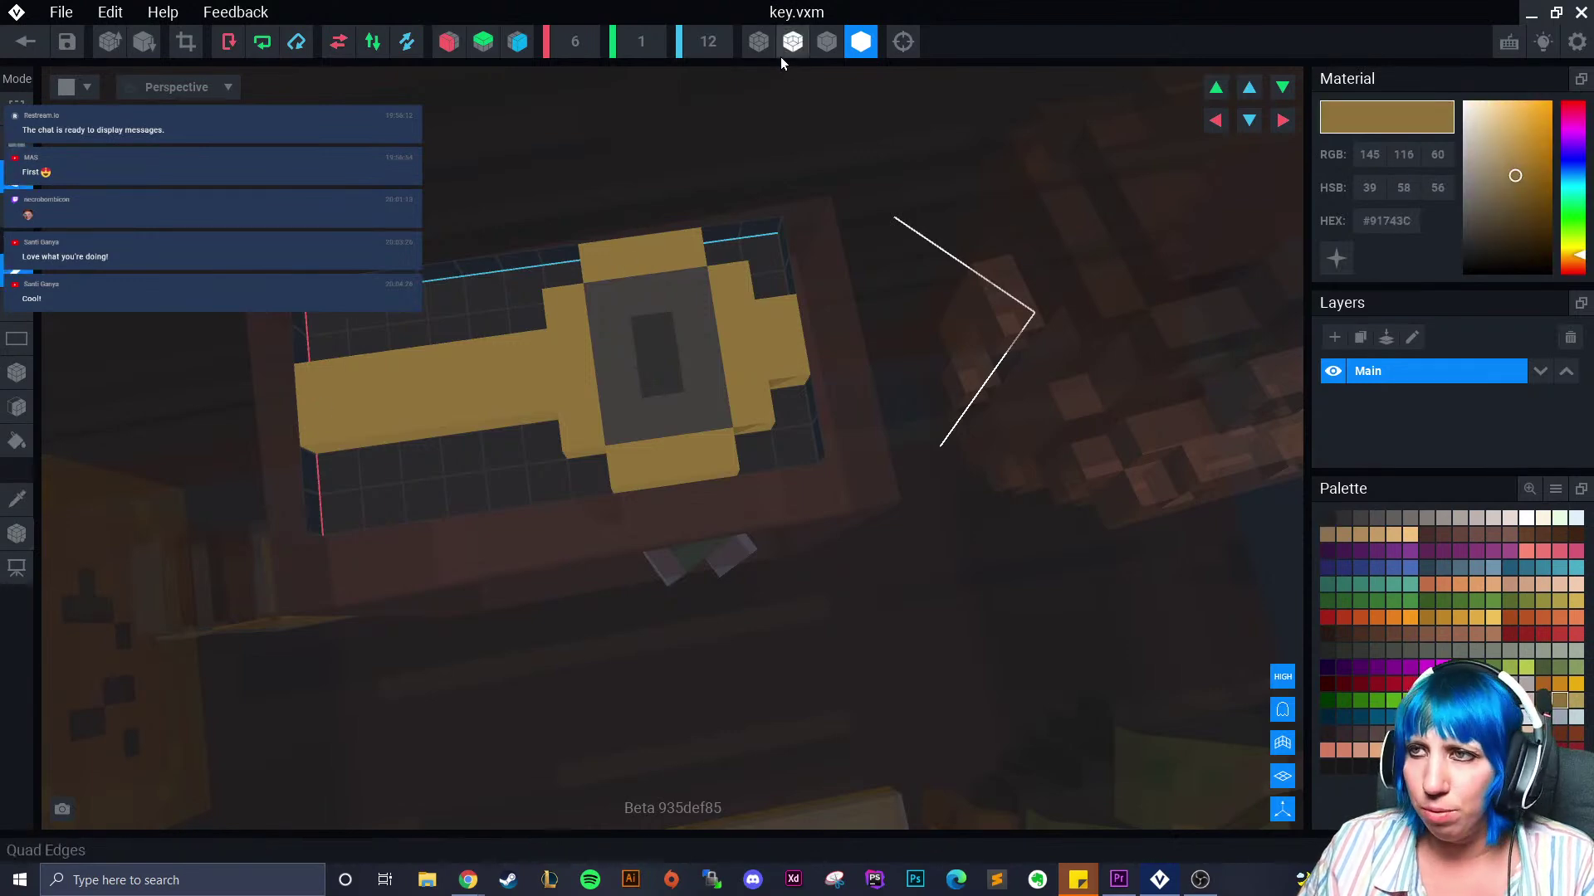
{"action": "left_click", "coordinate": [827, 42]}
{"action": "left_click", "coordinate": [17, 372]}
{"action": "left_click_drag", "start_coordinate": [599, 296], "coordinate": [689, 289]}
{"action": "left_click_drag", "start_coordinate": [705, 407], "coordinate": [619, 422]}
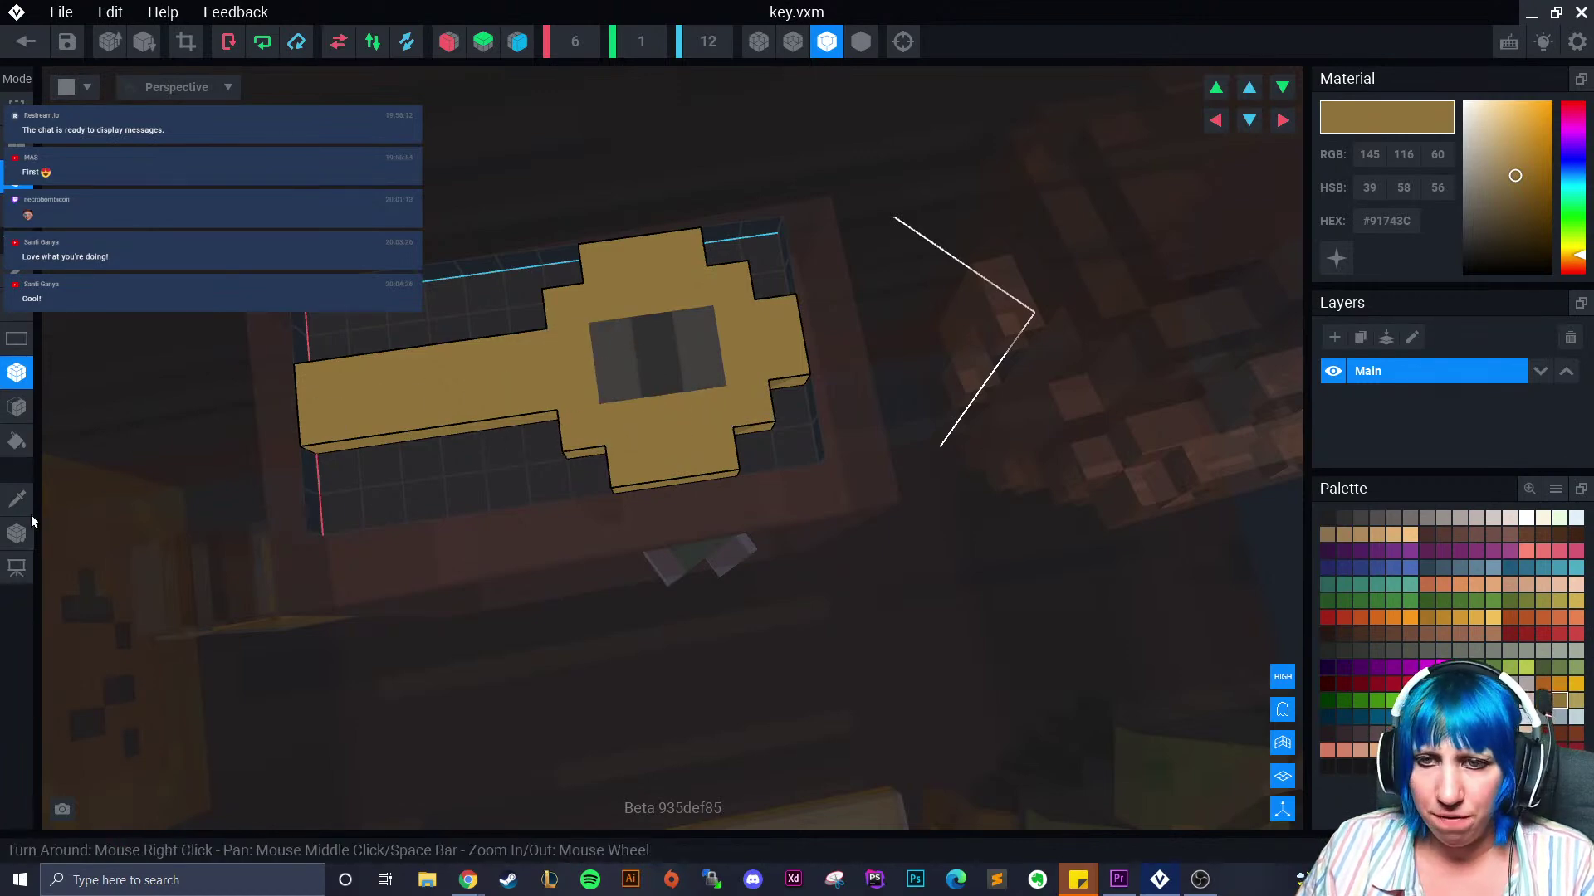
Erase the outer voxel rows on both sides of the key's head, the corners and tip of the head, and the shaft's end
{"action": "left_click_drag", "start_coordinate": [655, 470], "coordinate": [719, 458]}
{"action": "left_click_drag", "start_coordinate": [646, 259], "coordinate": [681, 253]}
{"action": "left_click", "coordinate": [606, 259]}
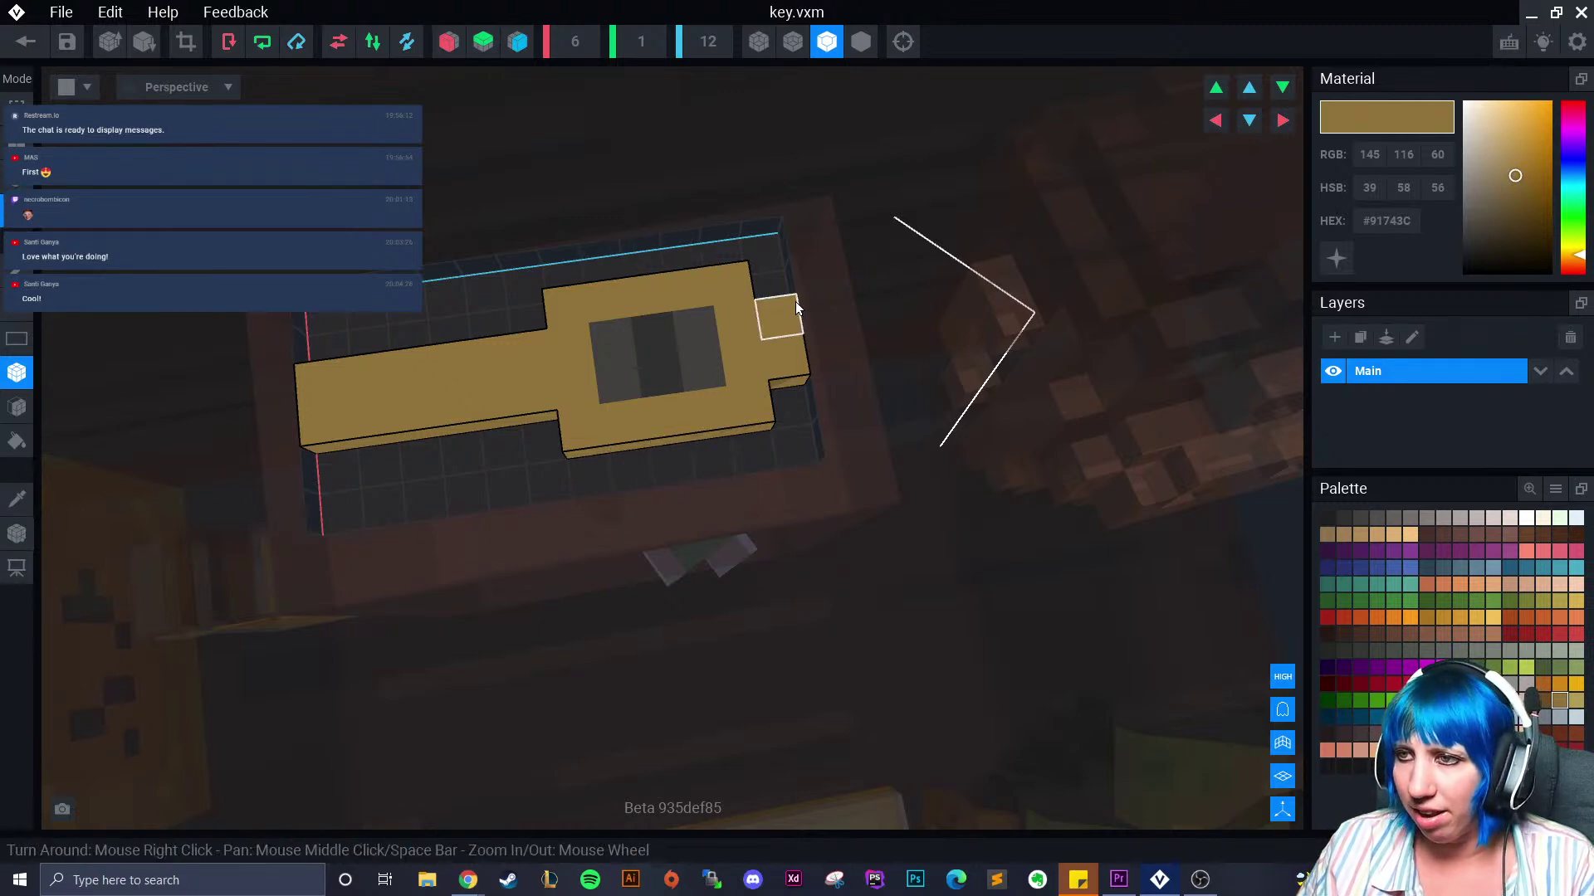
{"action": "left_click", "coordinate": [729, 279]}
{"action": "left_click", "coordinate": [755, 410]}
{"action": "left_click", "coordinate": [784, 362]}
{"action": "left_click_drag", "start_coordinate": [318, 385], "coordinate": [315, 426]}
Crop the key's volume to its reduced shape, apply Set to Floor, then save and return to the workbench scene
{"action": "scroll", "coordinate": [500, 502], "scroll_direction": "down", "scroll_amount": 4}
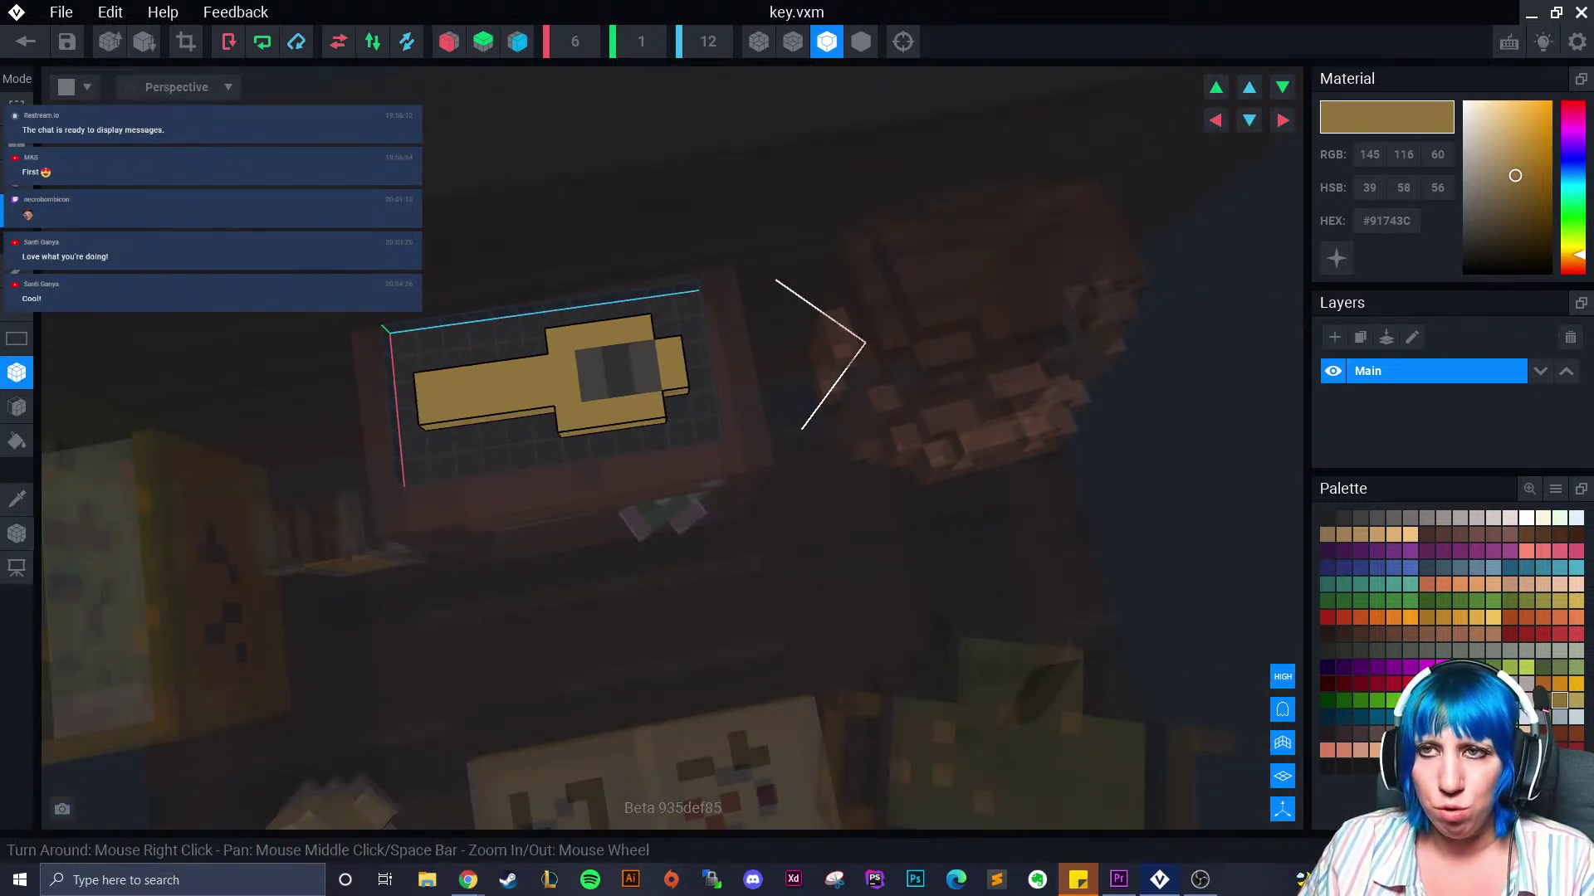
{"action": "left_click", "coordinate": [186, 44]}
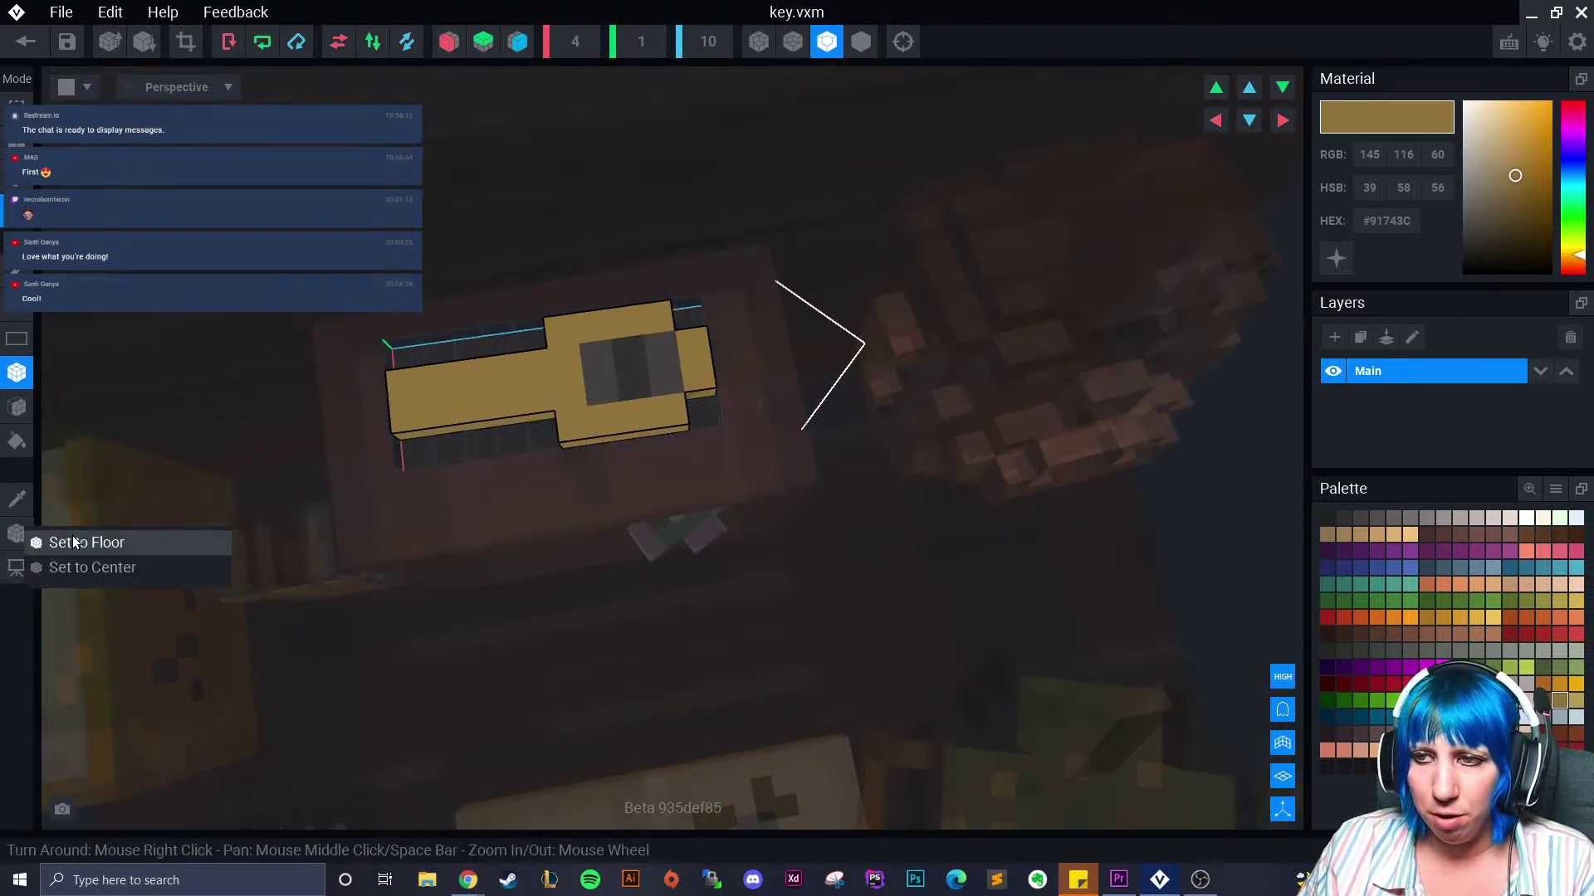
{"action": "left_click", "coordinate": [66, 42]}
{"action": "left_click", "coordinate": [610, 321]}
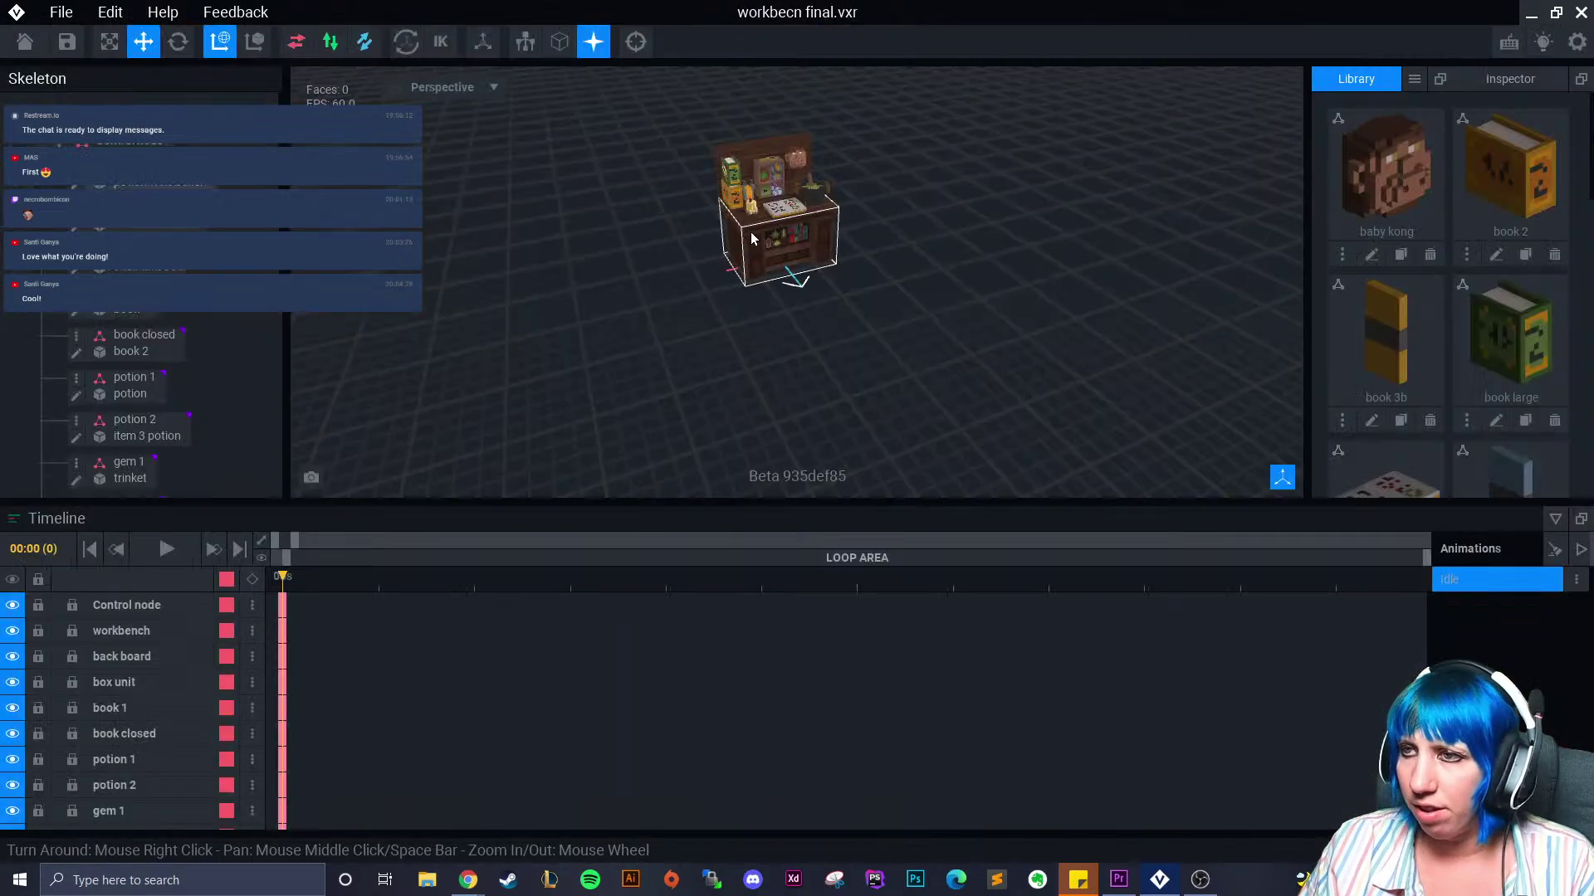
Examine the smaller key on top of the shelf unit and the overall prop arrangement from several angles
{"action": "middle_click_drag", "start_coordinate": [767, 197], "coordinate": [759, 215]}
{"action": "scroll", "coordinate": [759, 214], "scroll_direction": "up", "scroll_amount": 5}
{"action": "right_click_drag", "start_coordinate": [715, 276], "coordinate": [764, 339]}
{"action": "scroll", "coordinate": [583, 317], "scroll_direction": "up", "scroll_amount": 4}
{"action": "right_click_drag", "start_coordinate": [559, 315], "coordinate": [557, 313]}
{"action": "scroll", "coordinate": [612, 317], "scroll_direction": "down", "scroll_amount": 5}
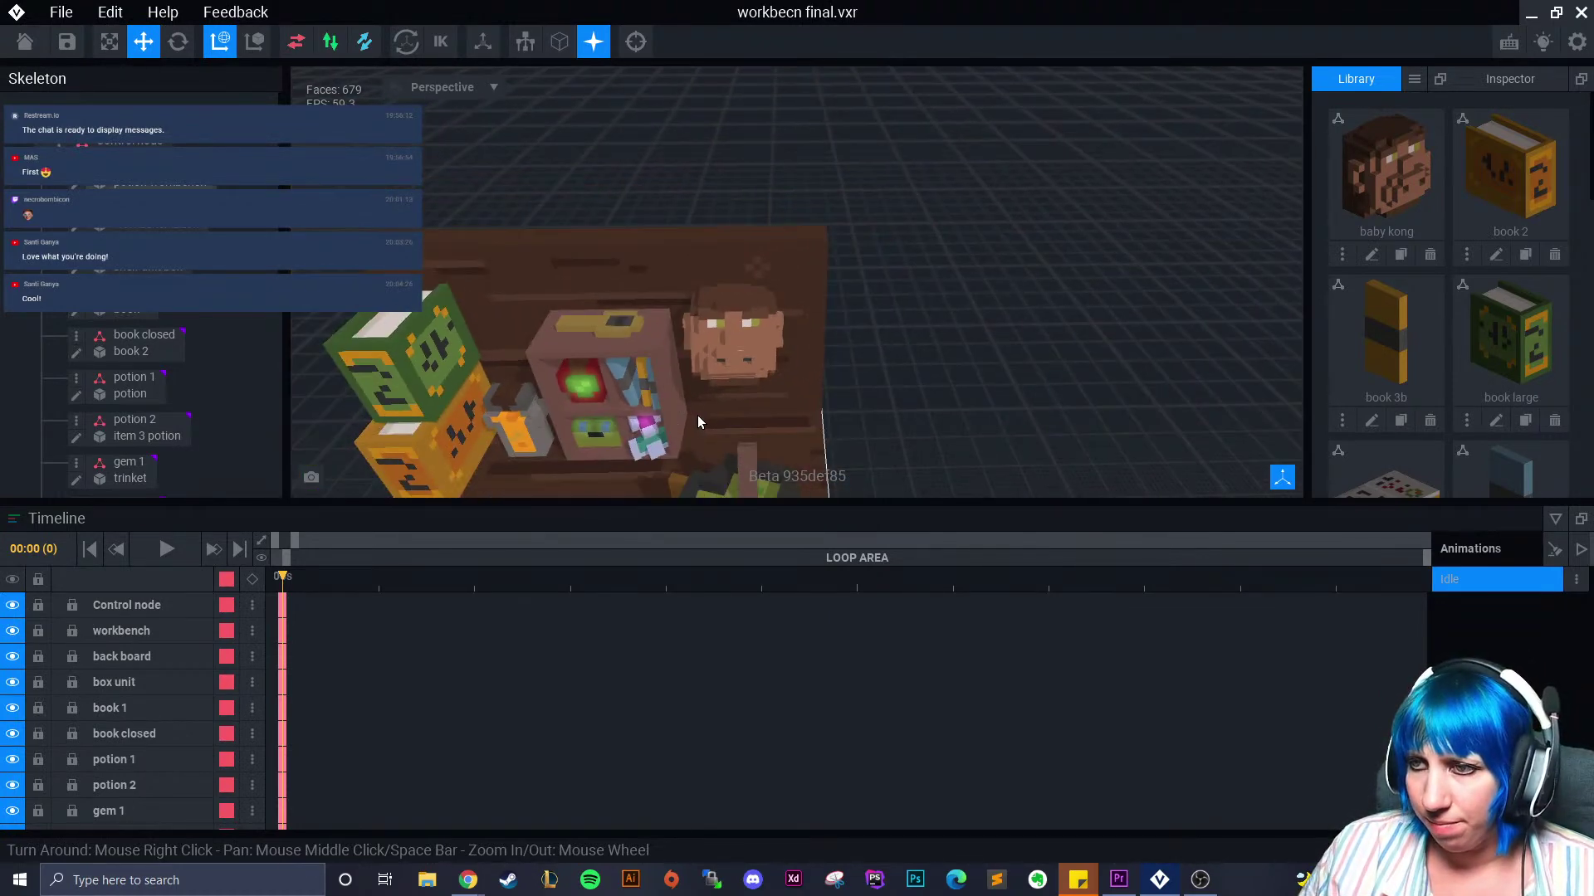
{"action": "middle_click_drag", "start_coordinate": [694, 420], "coordinate": [760, 356]}
{"action": "right_click_drag", "start_coordinate": [760, 356], "coordinate": [758, 353]}
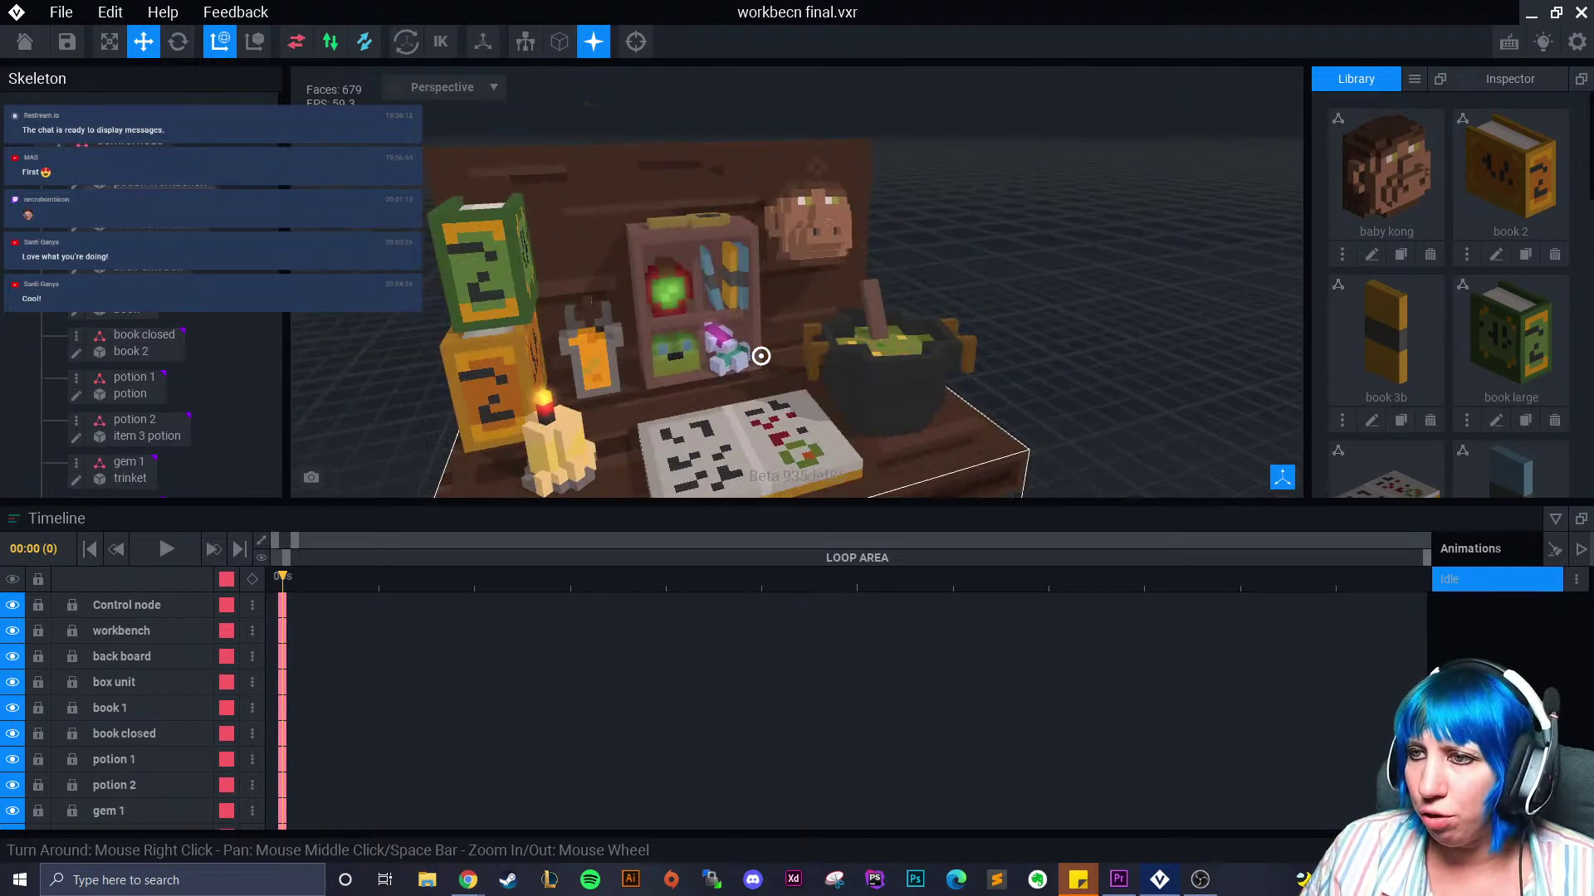
{"action": "right_click_drag", "start_coordinate": [655, 227], "coordinate": [664, 232]}
{"action": "right_click_drag", "start_coordinate": [723, 297], "coordinate": [778, 385]}
{"action": "scroll", "coordinate": [778, 385], "scroll_direction": "down", "scroll_amount": 5}
{"action": "scroll", "coordinate": [777, 385], "scroll_direction": "up", "scroll_amount": 4}
Start a VXM import and browse the December toy table and toyfinal folders in D:\VoxEdit\assignments for a suitable prop
{"action": "left_click", "coordinate": [1414, 78]}
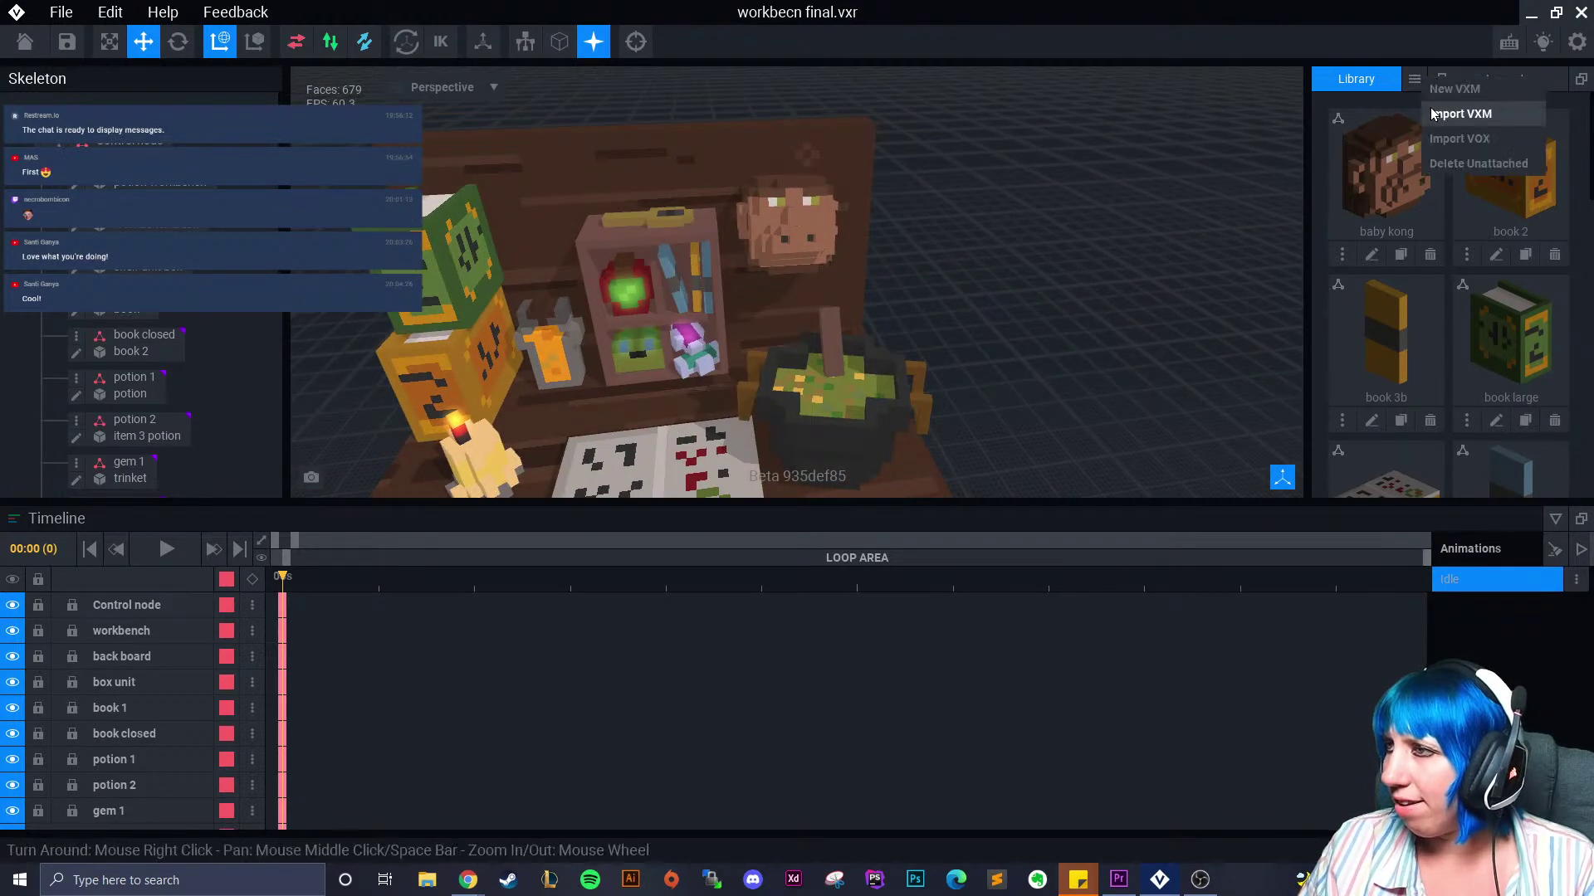
{"action": "left_click", "coordinate": [1429, 114]}
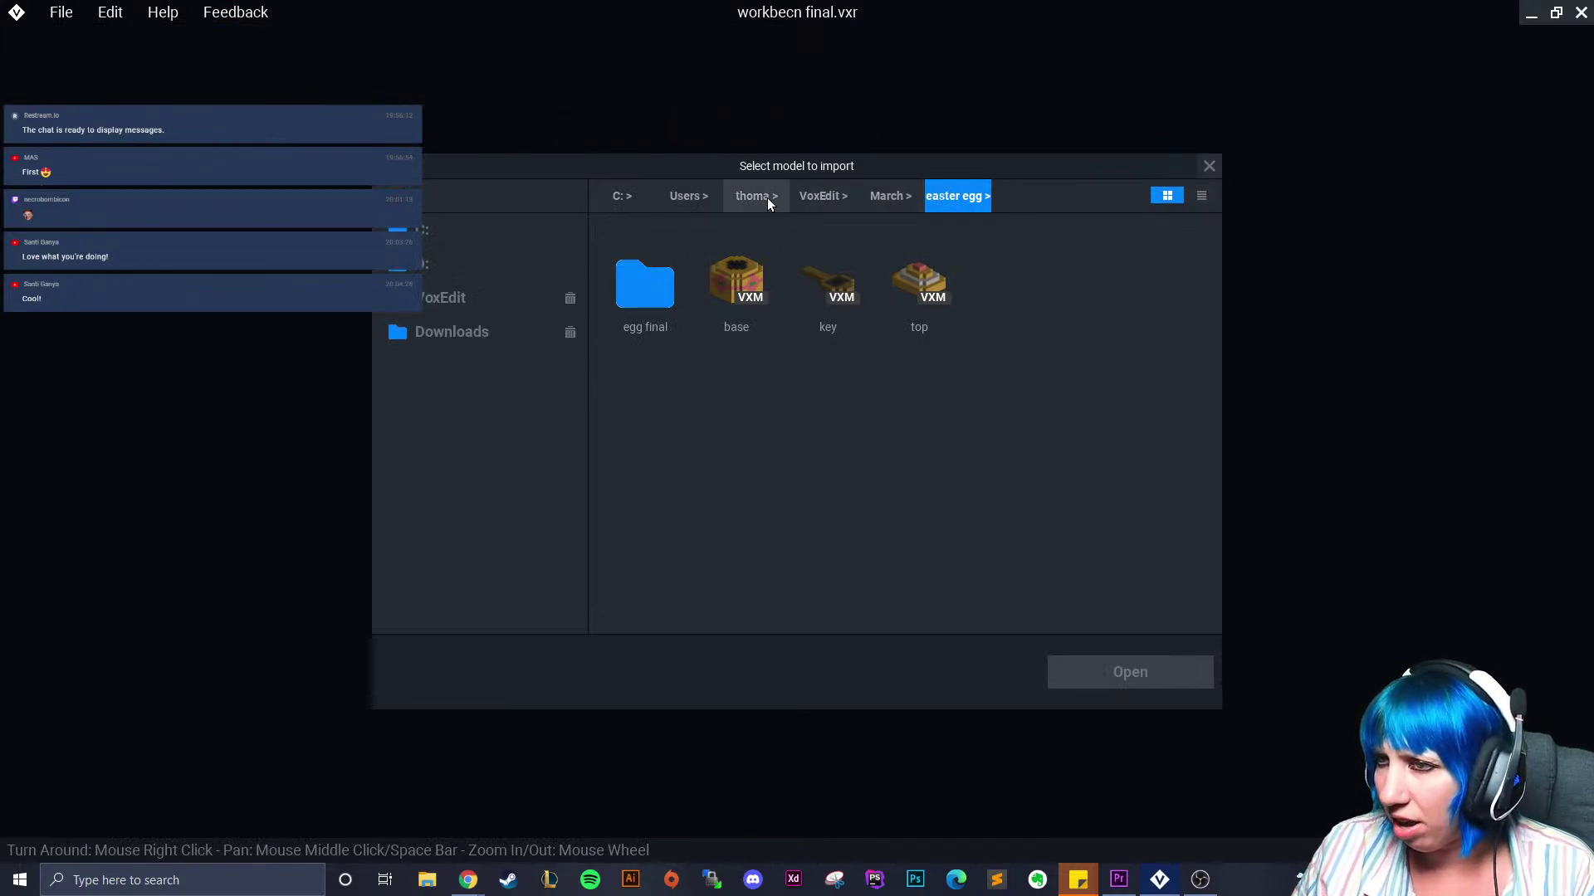
{"action": "scroll", "coordinate": [839, 473], "scroll_direction": "down", "scroll_amount": 2}
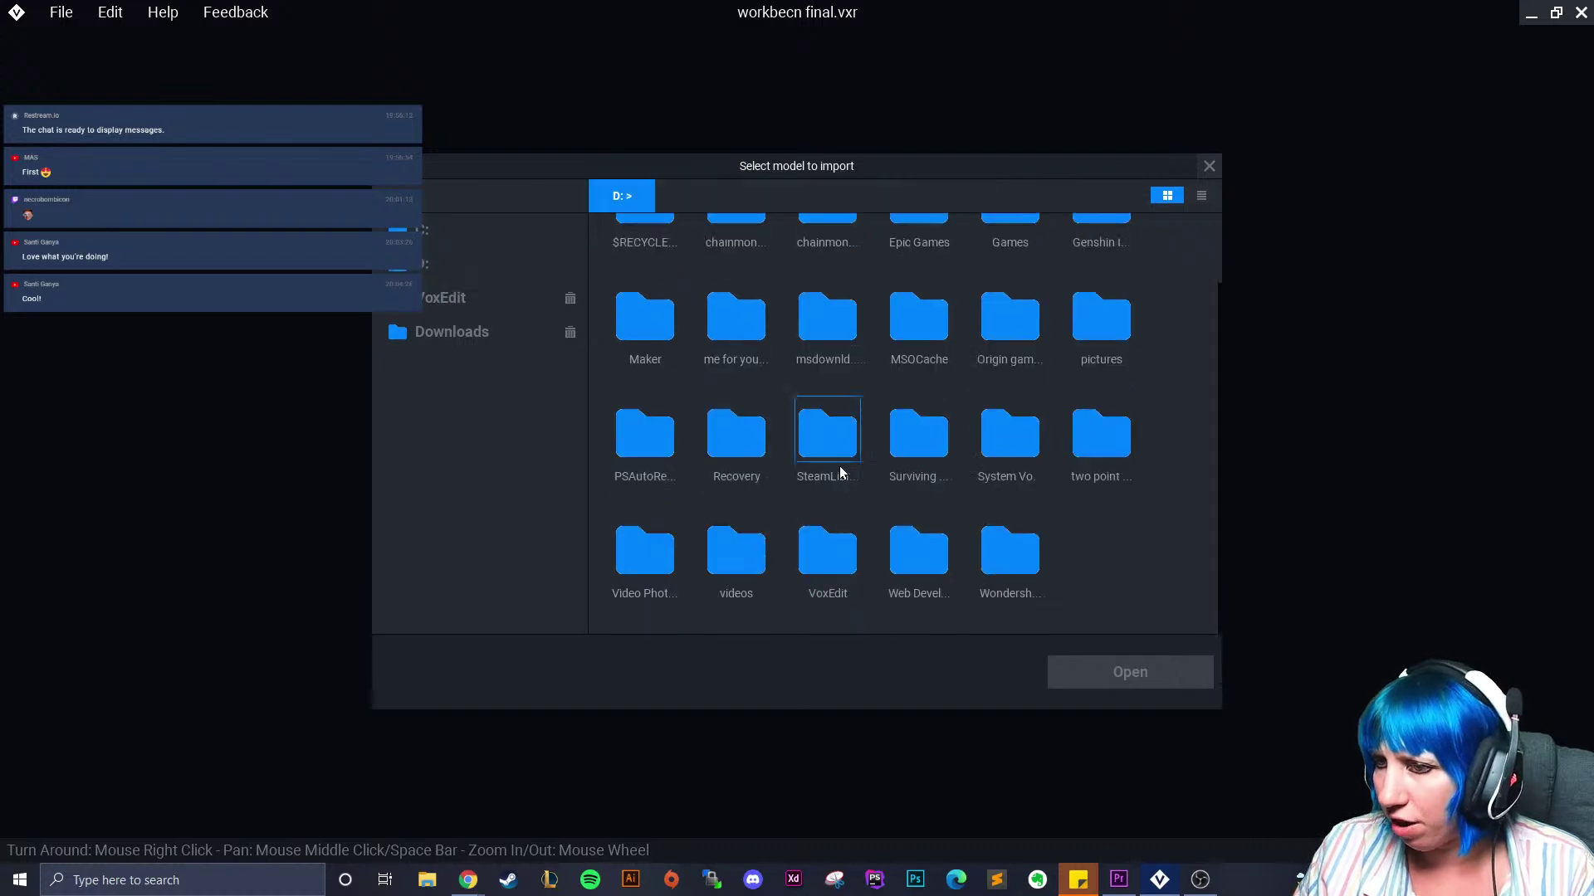
{"action": "double_click", "coordinate": [809, 573]}
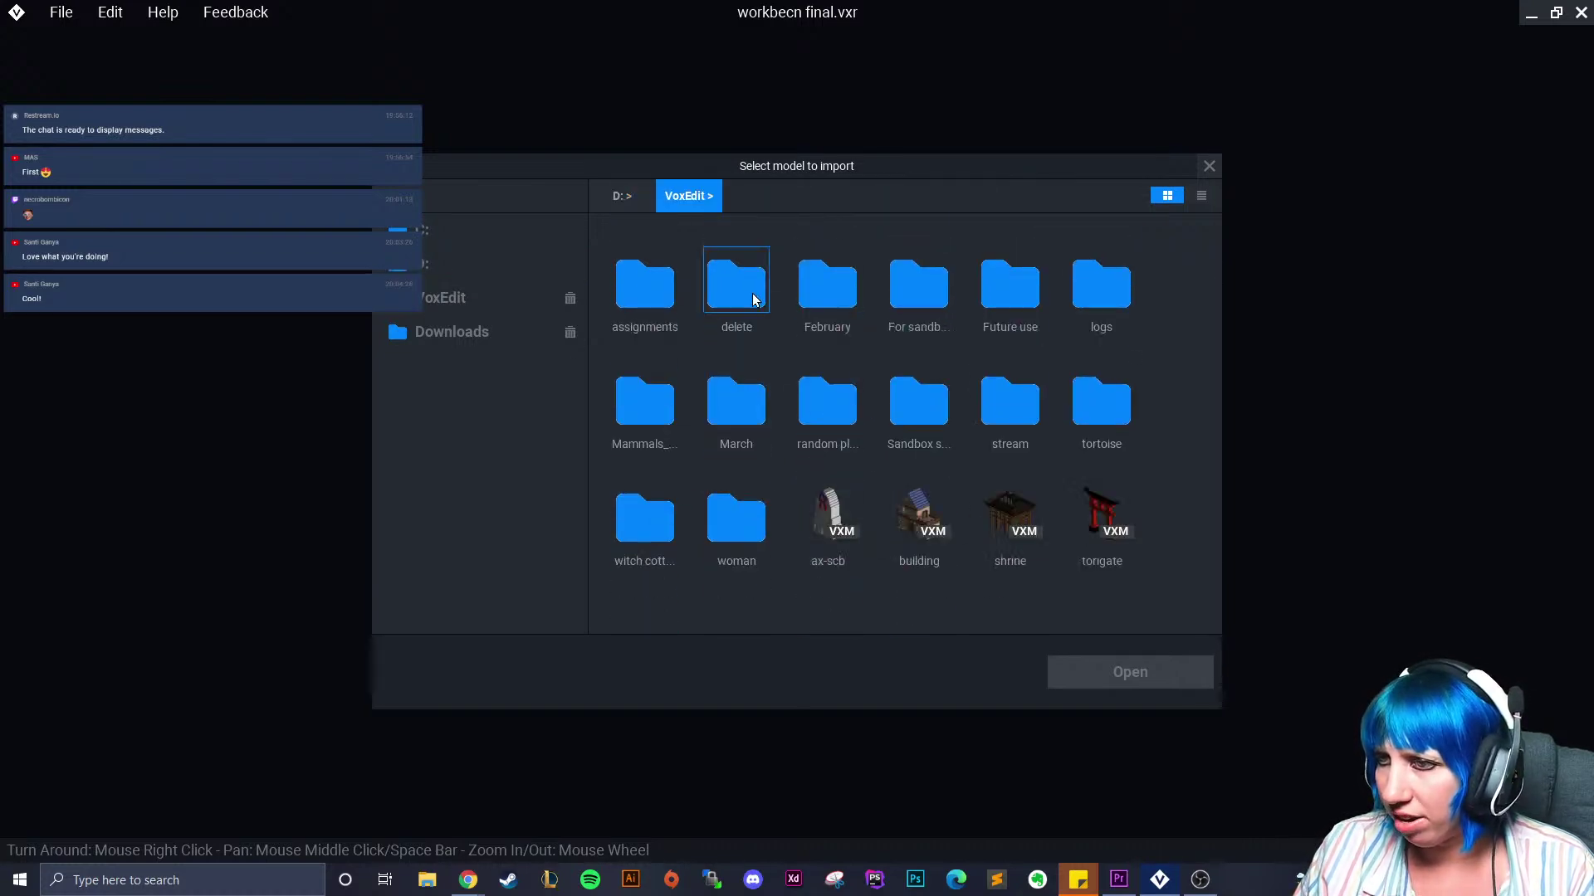
{"action": "double_click", "coordinate": [652, 290]}
{"action": "double_click", "coordinate": [926, 292]}
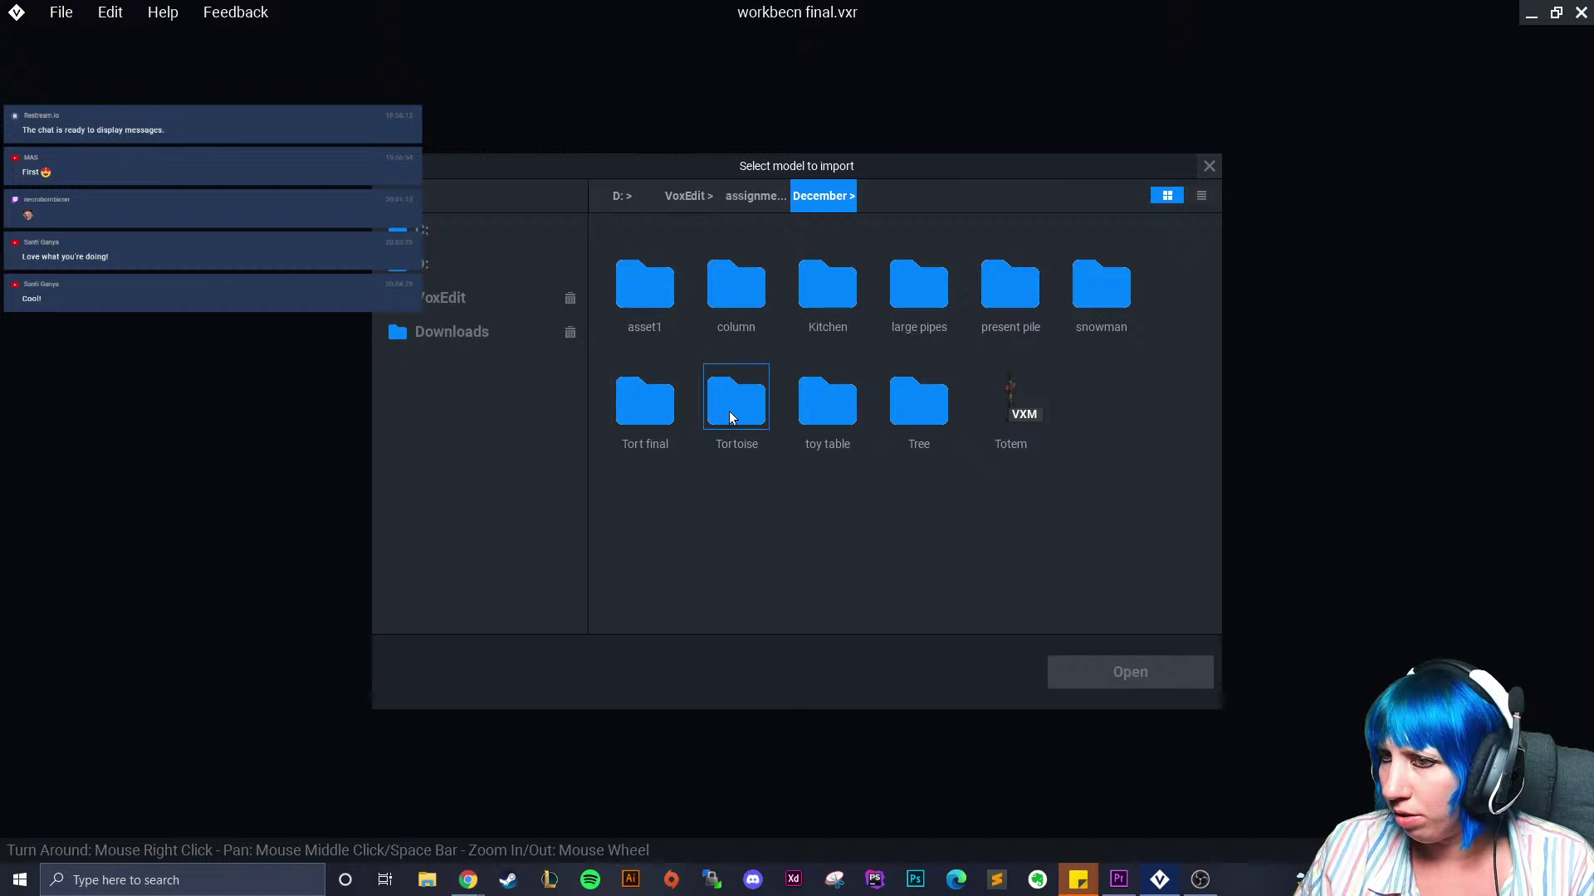
{"action": "double_click", "coordinate": [843, 415]}
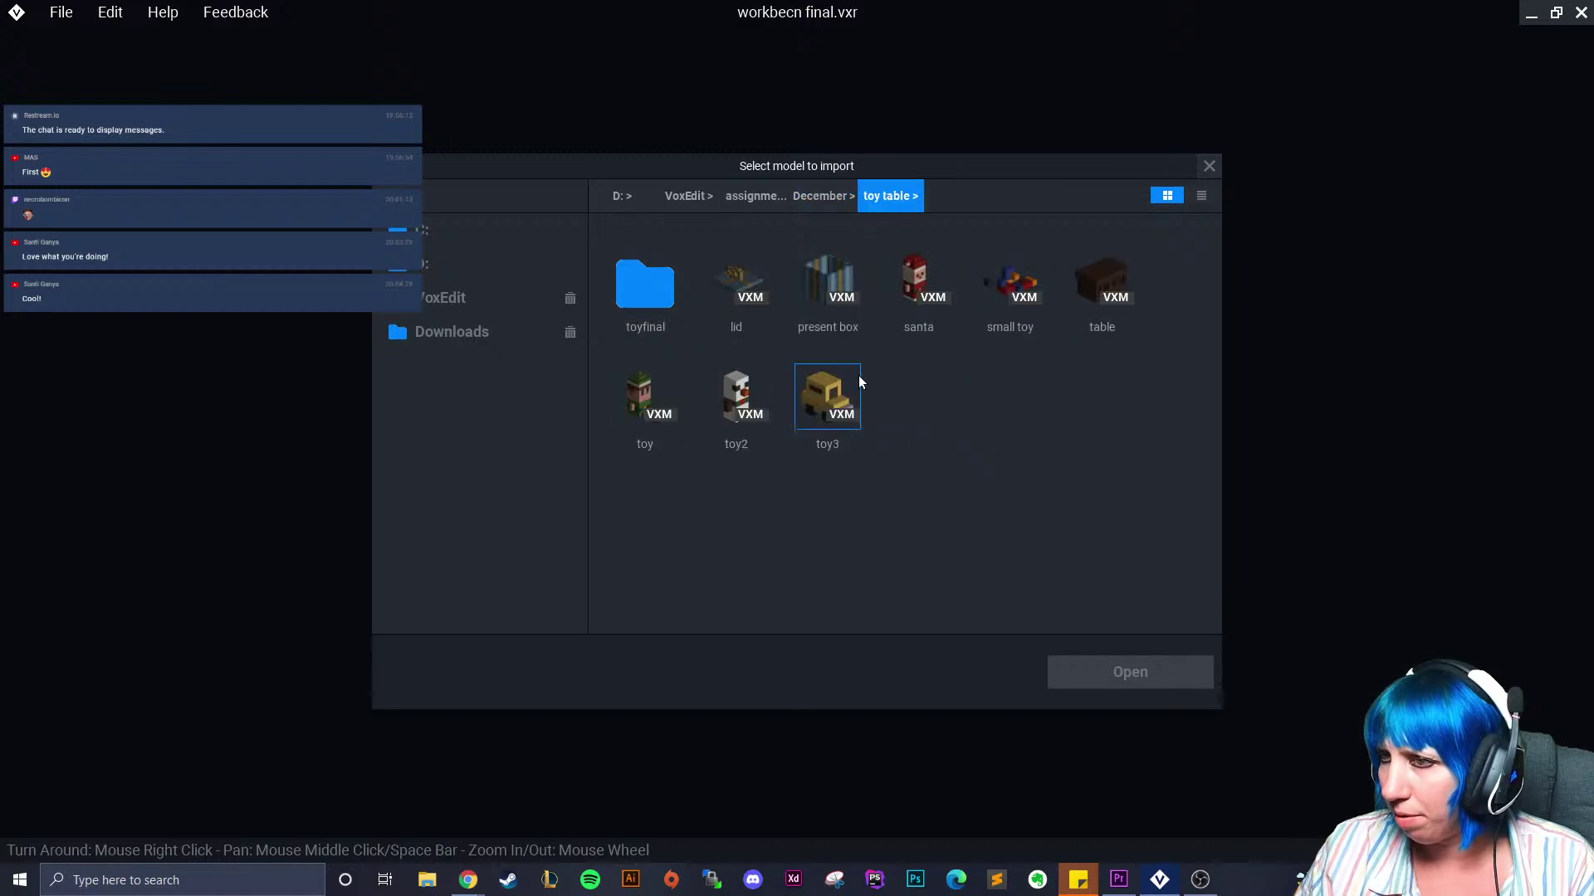
{"action": "double_click", "coordinate": [671, 290]}
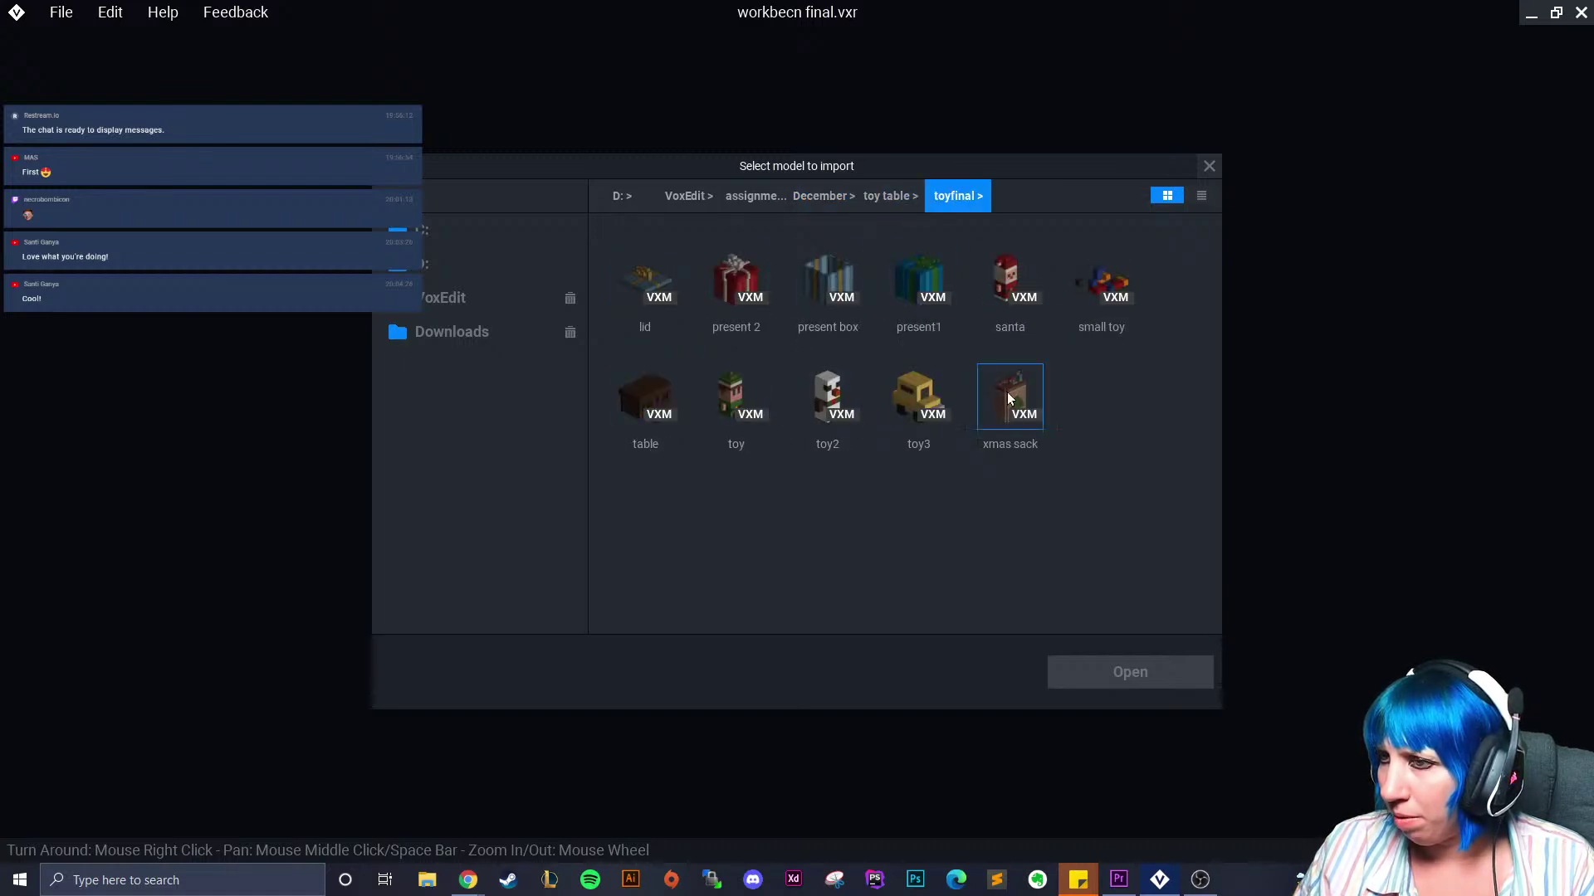
Check the December present pile folder and the January assignment folder for further prop models
{"action": "left_click", "coordinate": [879, 196]}
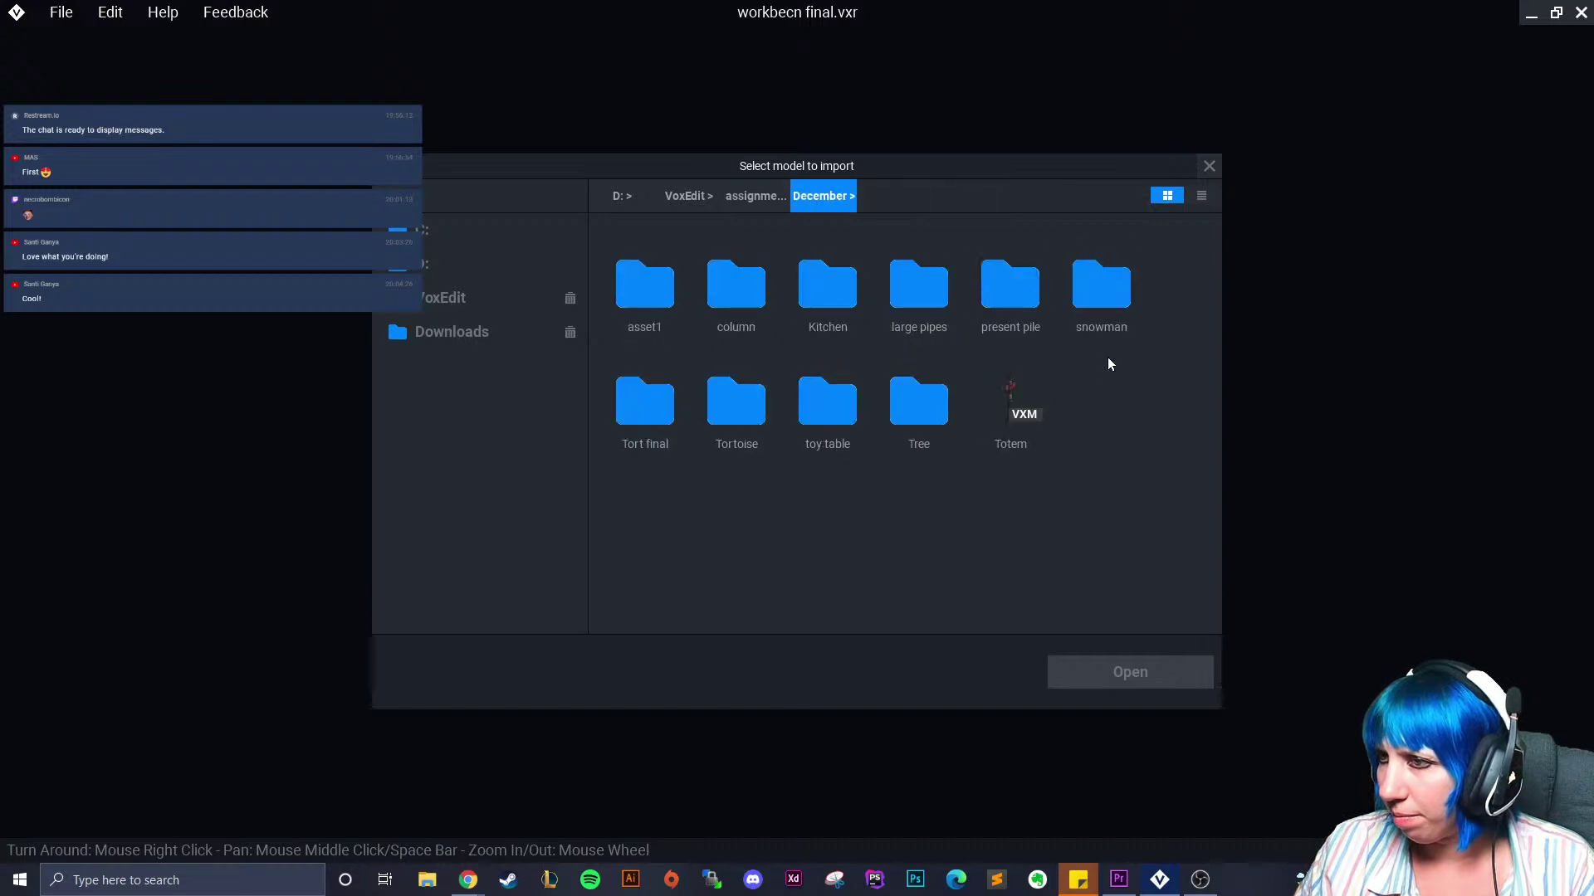
{"action": "double_click", "coordinate": [1008, 291]}
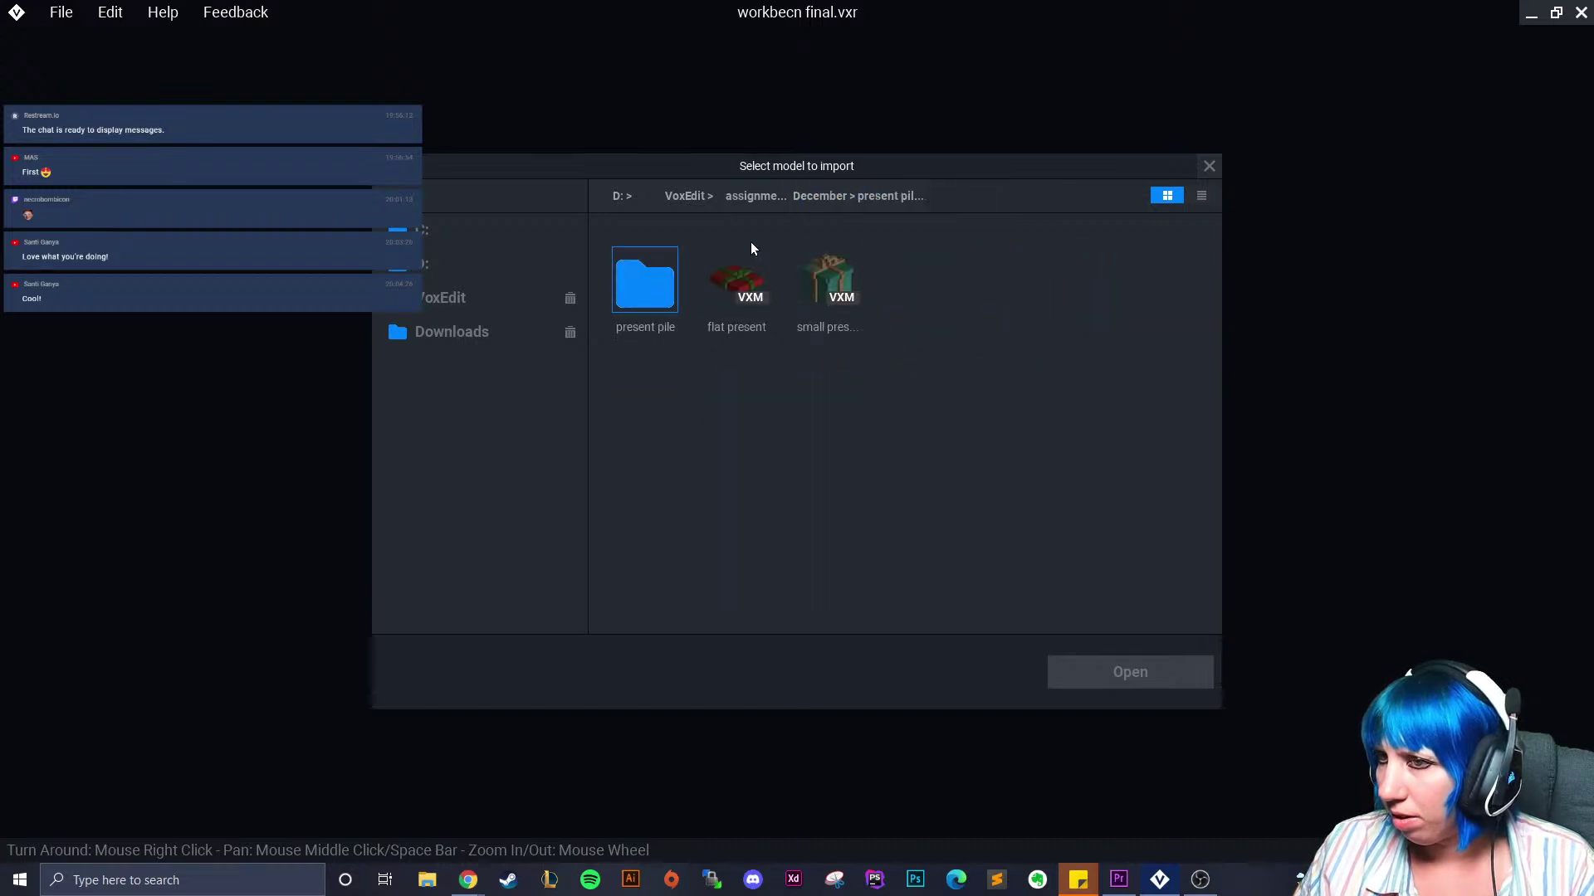
{"action": "key", "text": "Return"}
{"action": "left_click", "coordinate": [873, 197]}
{"action": "left_click", "coordinate": [828, 199]}
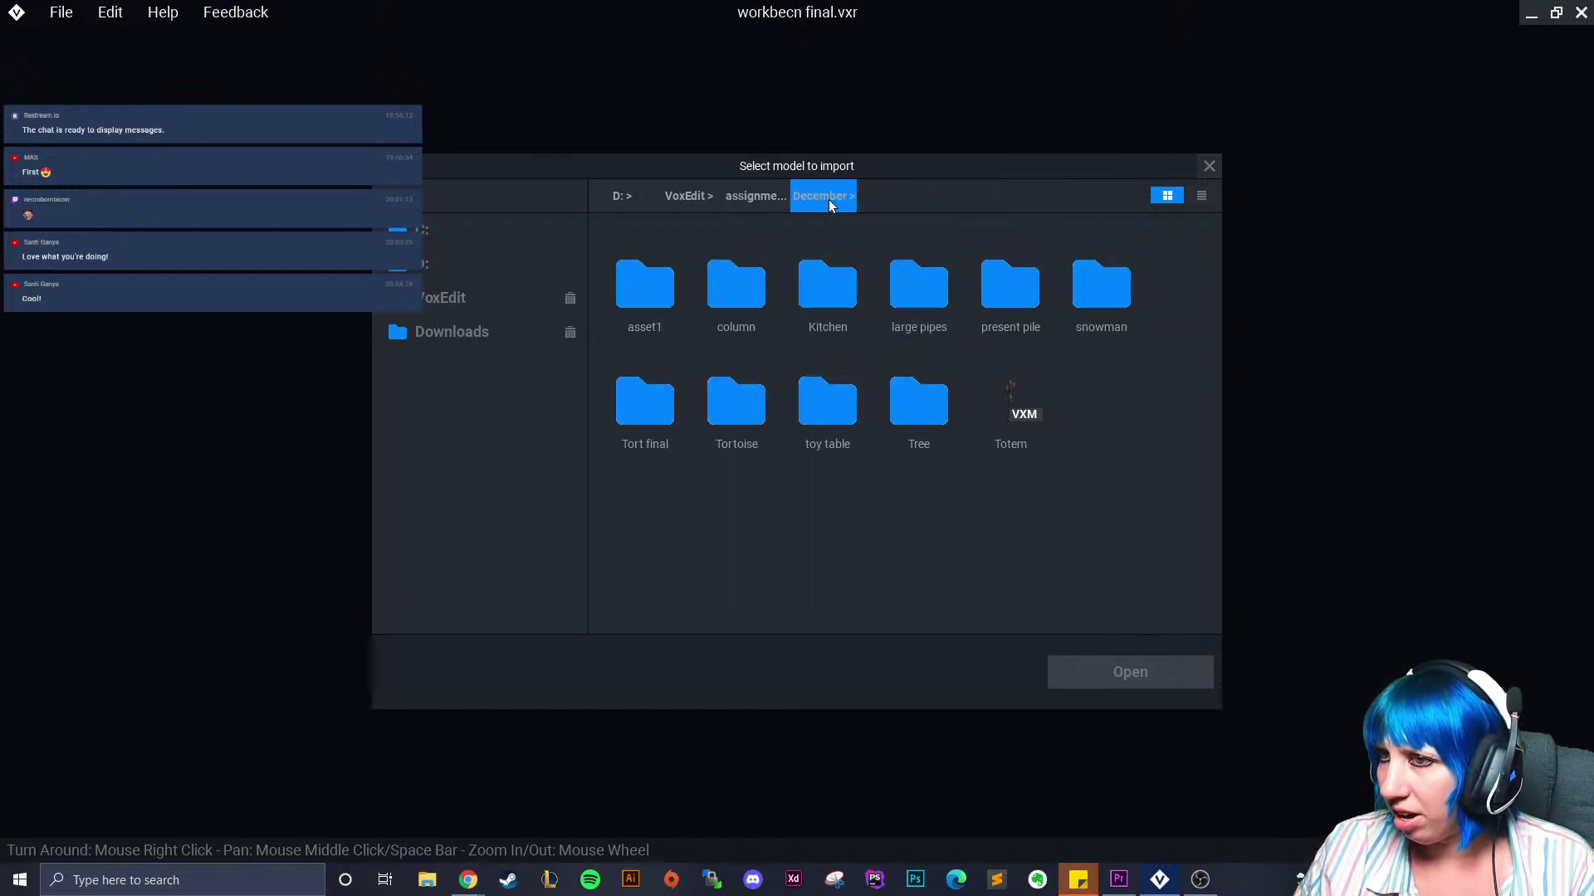
{"action": "left_click", "coordinate": [755, 197]}
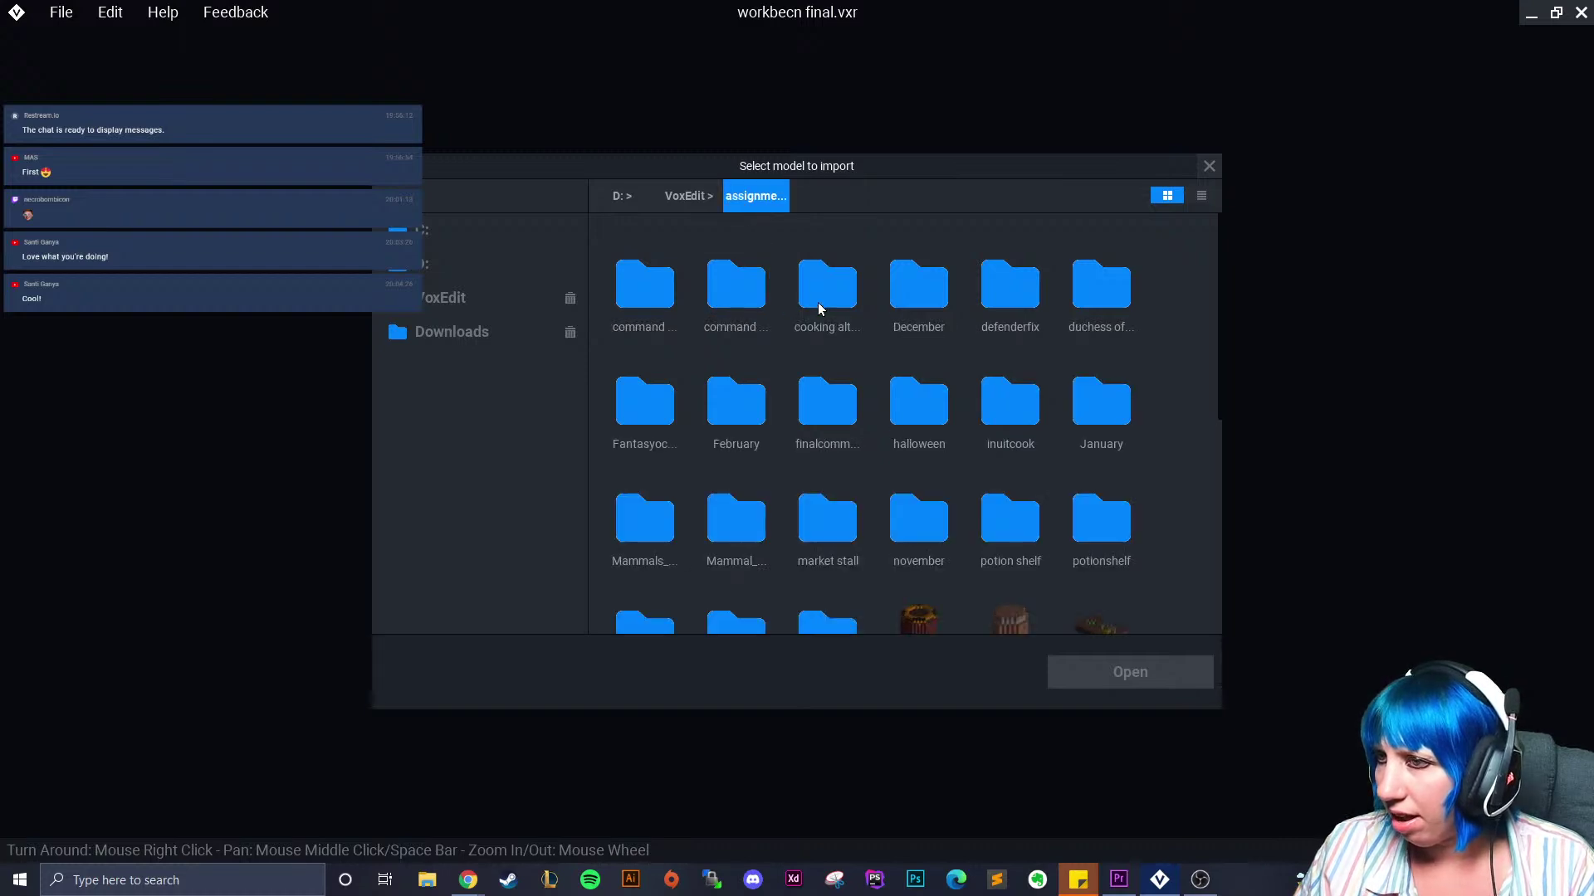
{"action": "left_click", "coordinate": [855, 423]}
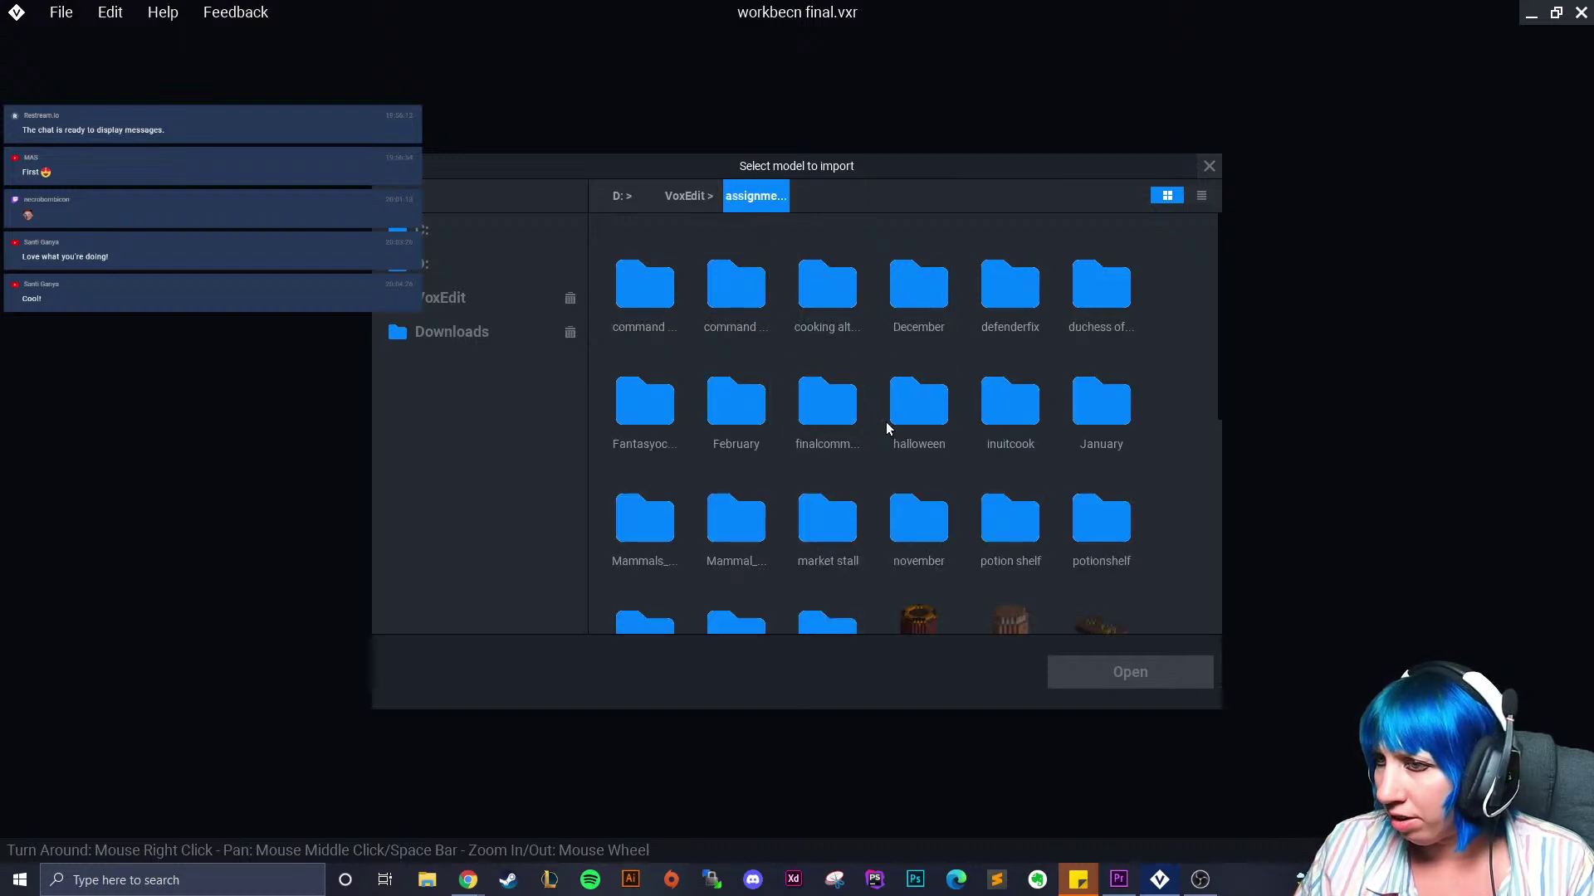
{"action": "double_click", "coordinate": [1097, 398]}
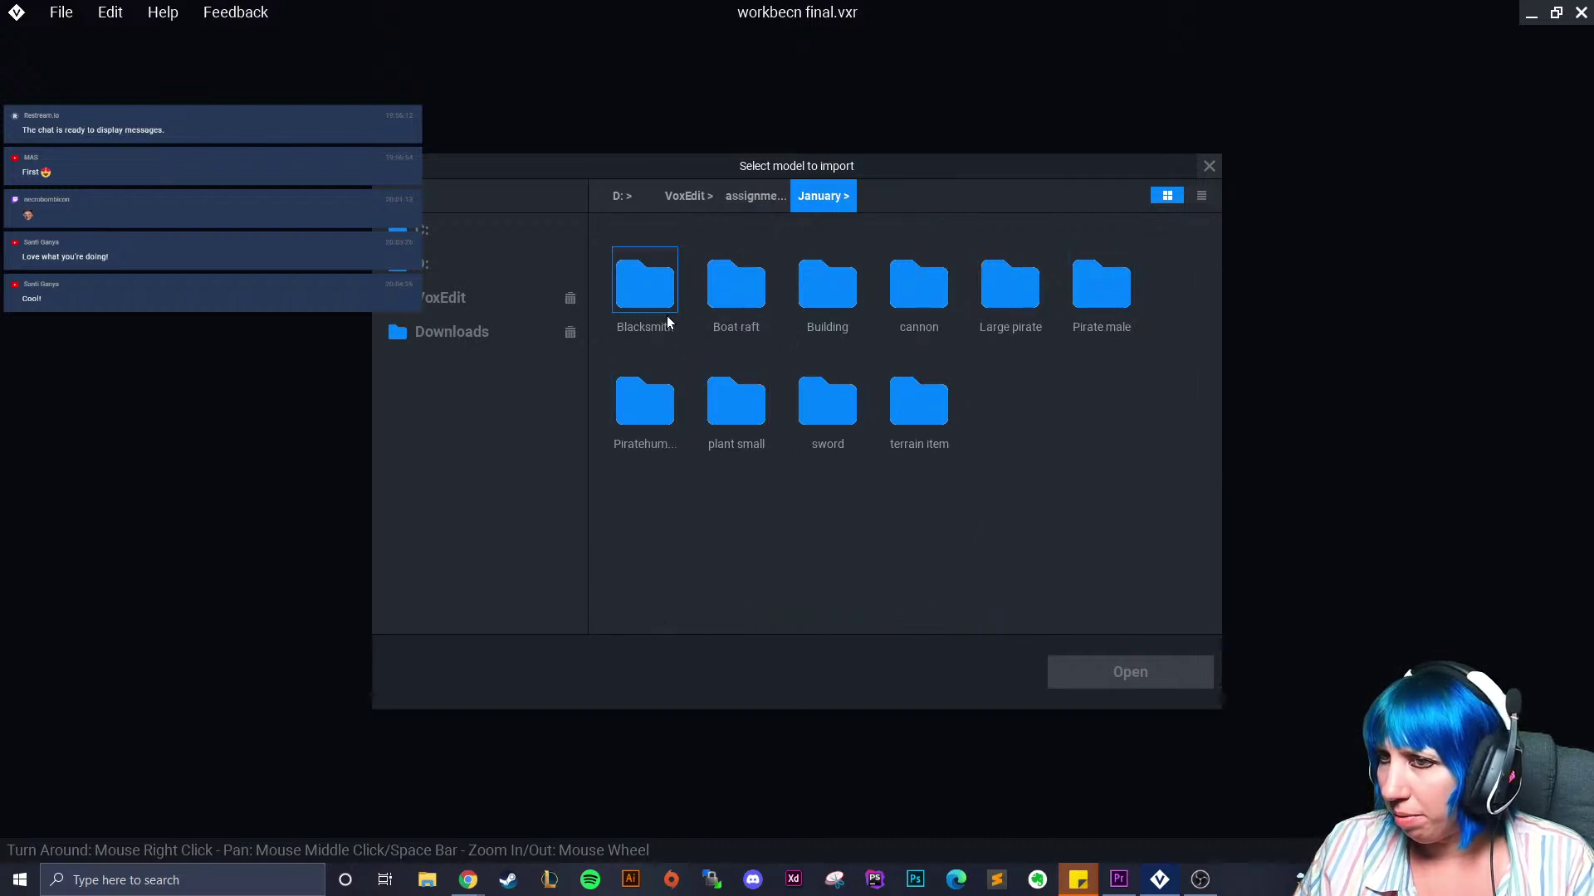
{"action": "left_click", "coordinate": [753, 197]}
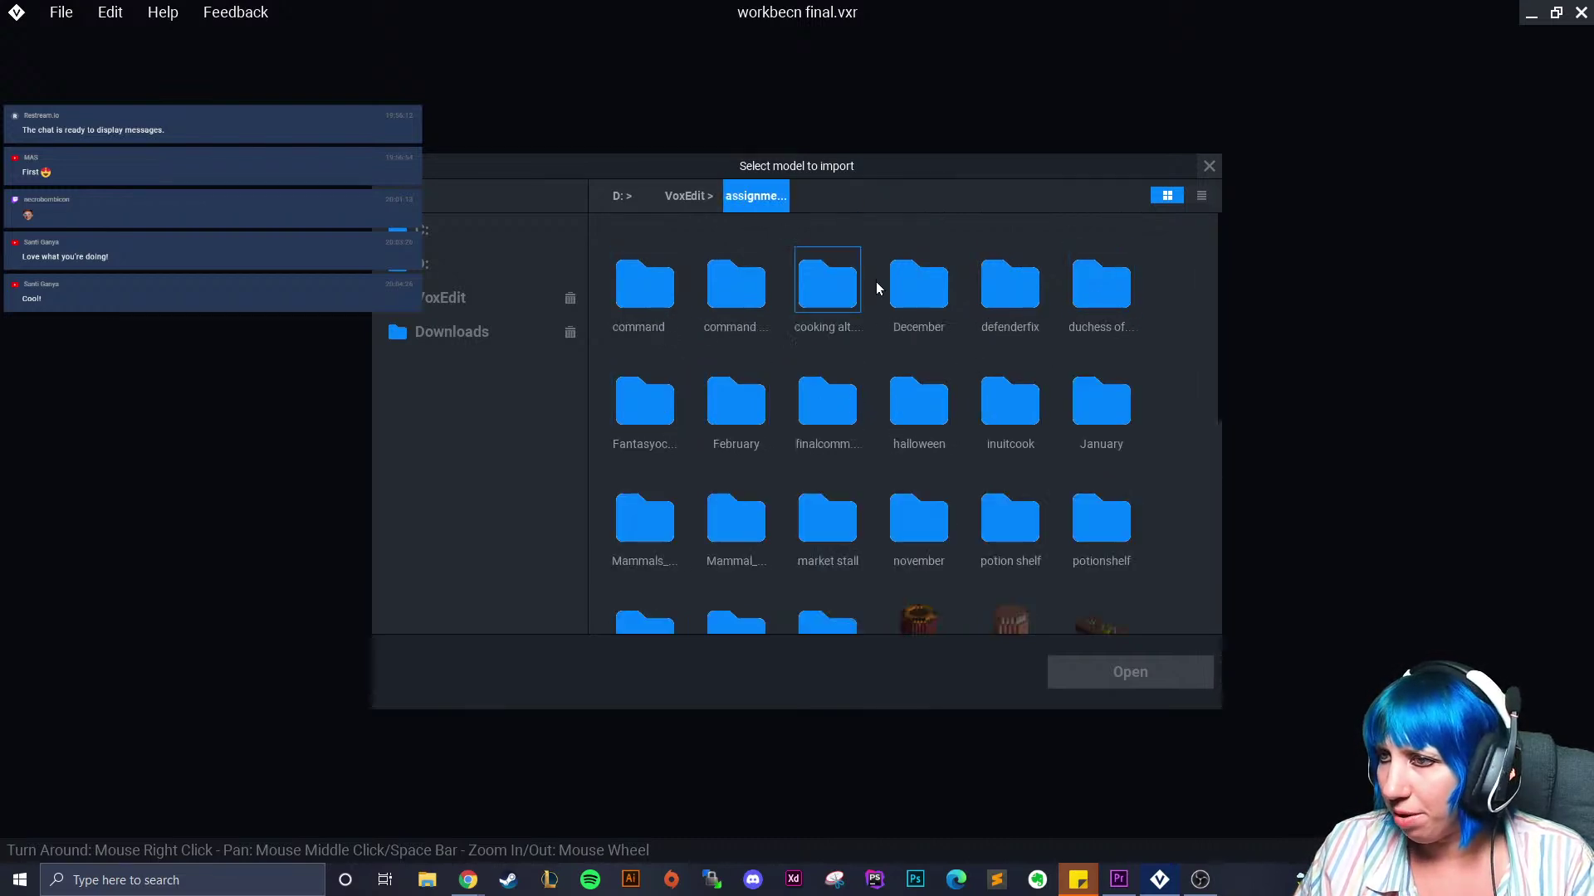
Import the duck model "new toy" from the final folder of February's toybox assignment
{"action": "double_click", "coordinate": [744, 408]}
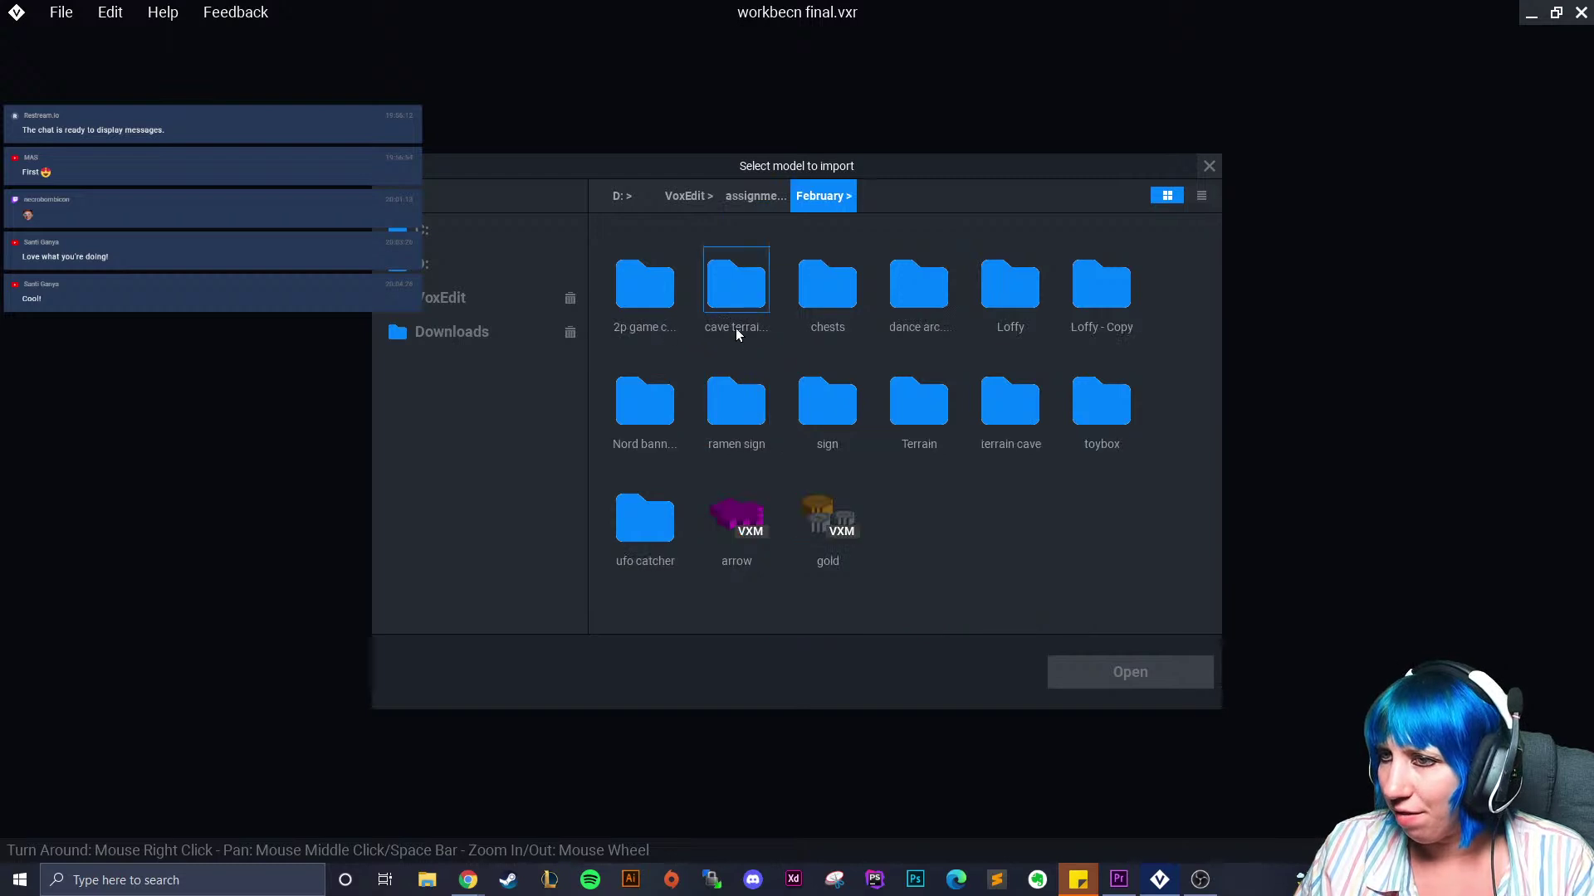
{"action": "double_click", "coordinate": [1113, 419]}
{"action": "double_click", "coordinate": [657, 292]}
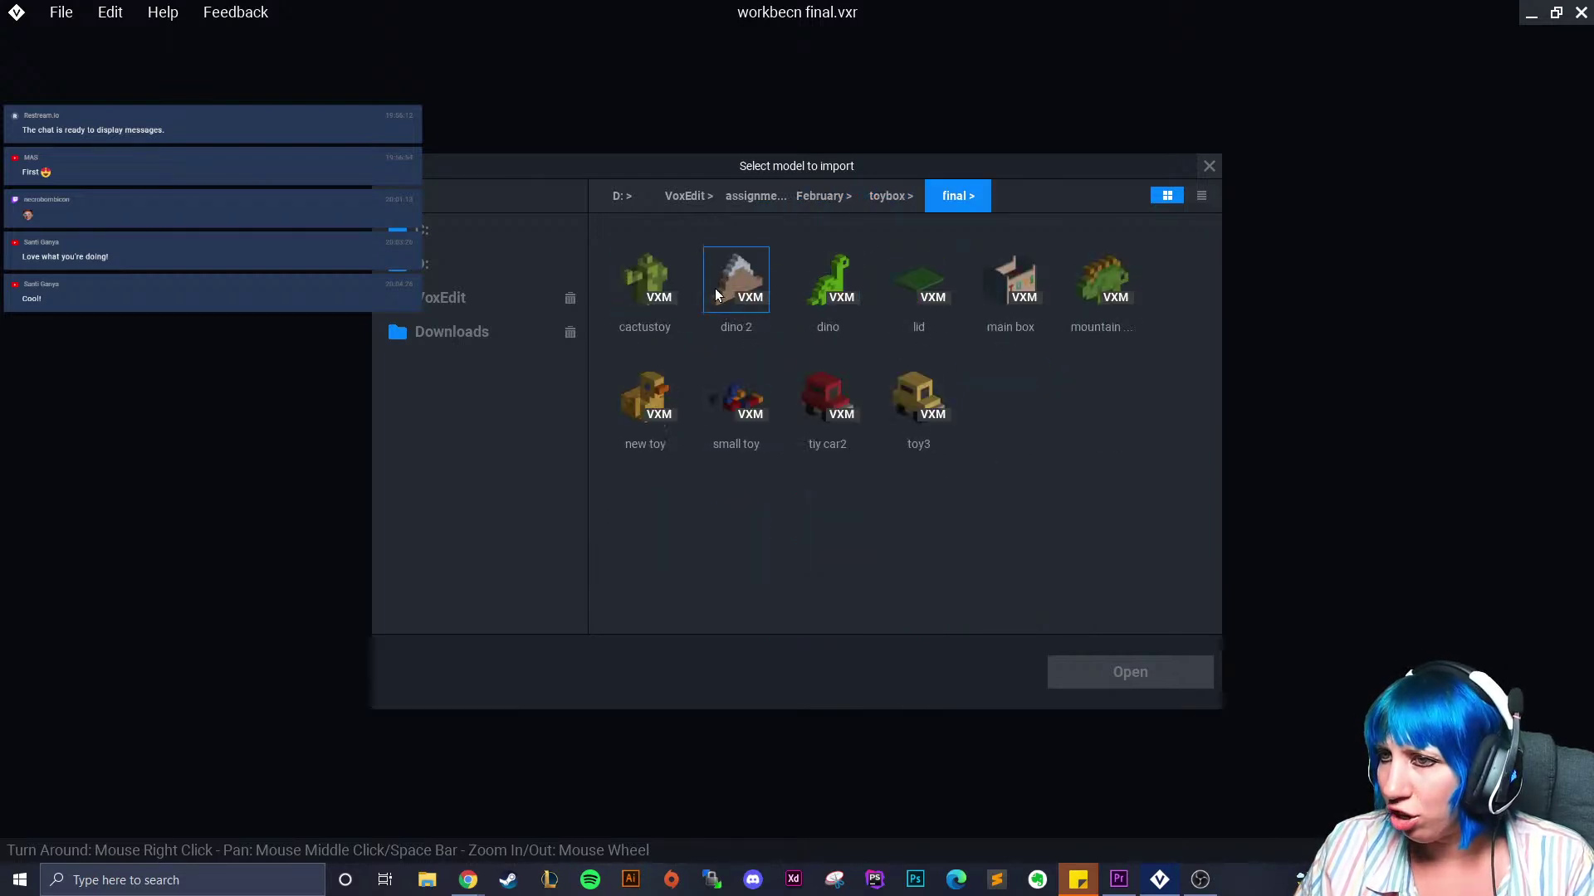
{"action": "left_click", "coordinate": [1124, 679]}
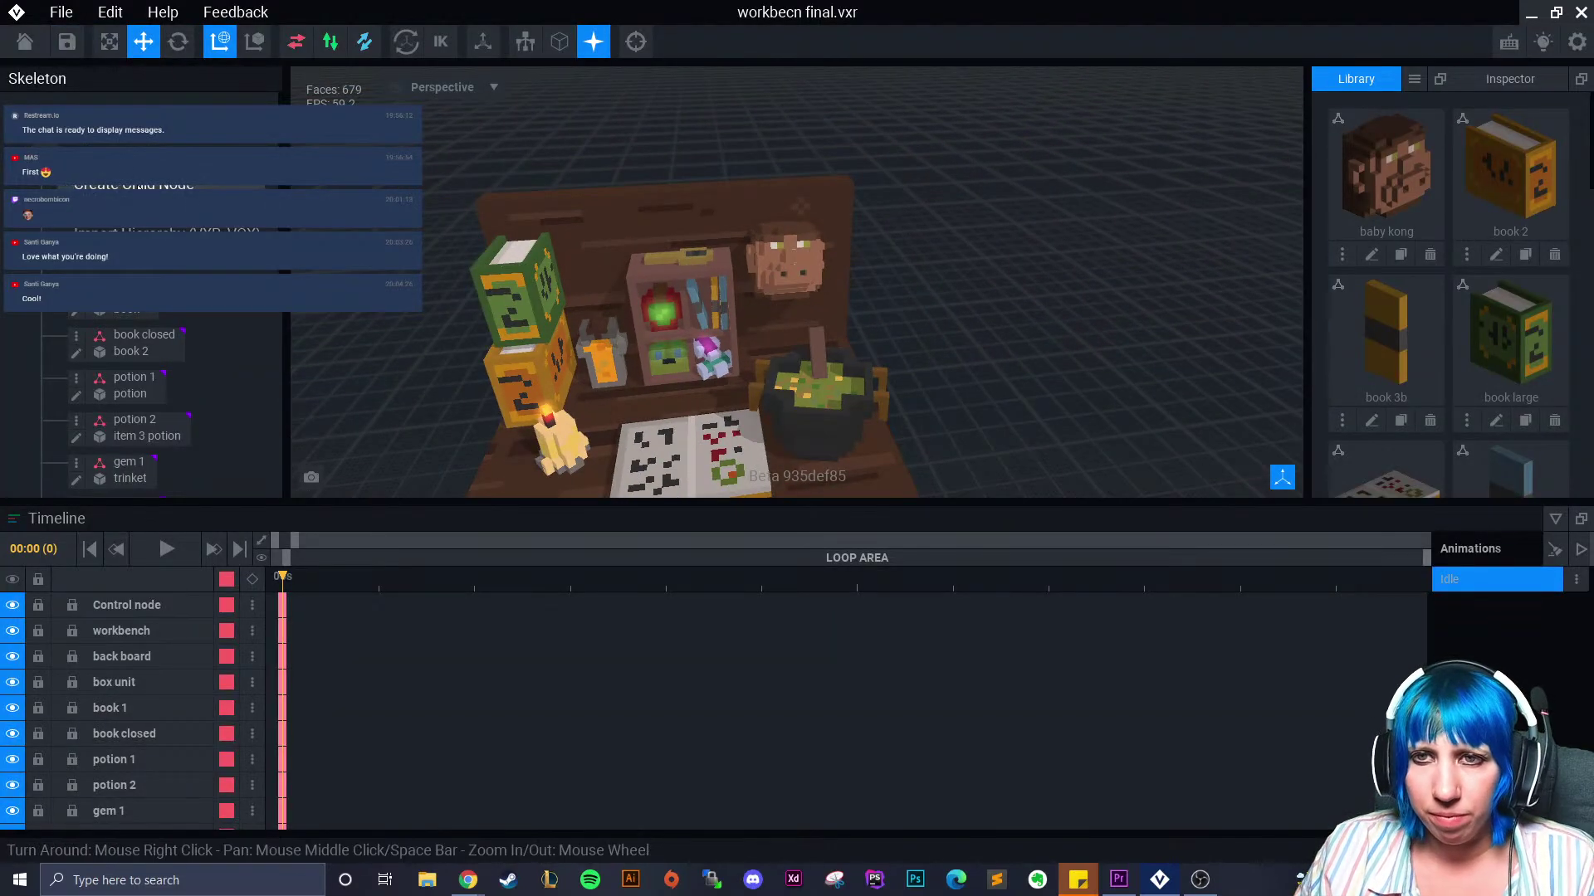
Create a skeleton node named duck and attach the new toy model to it
{"action": "key", "text": "Return"}
{"action": "scroll", "coordinate": [193, 445], "scroll_direction": "down", "scroll_amount": 5}
{"action": "left_click", "coordinate": [125, 485]}
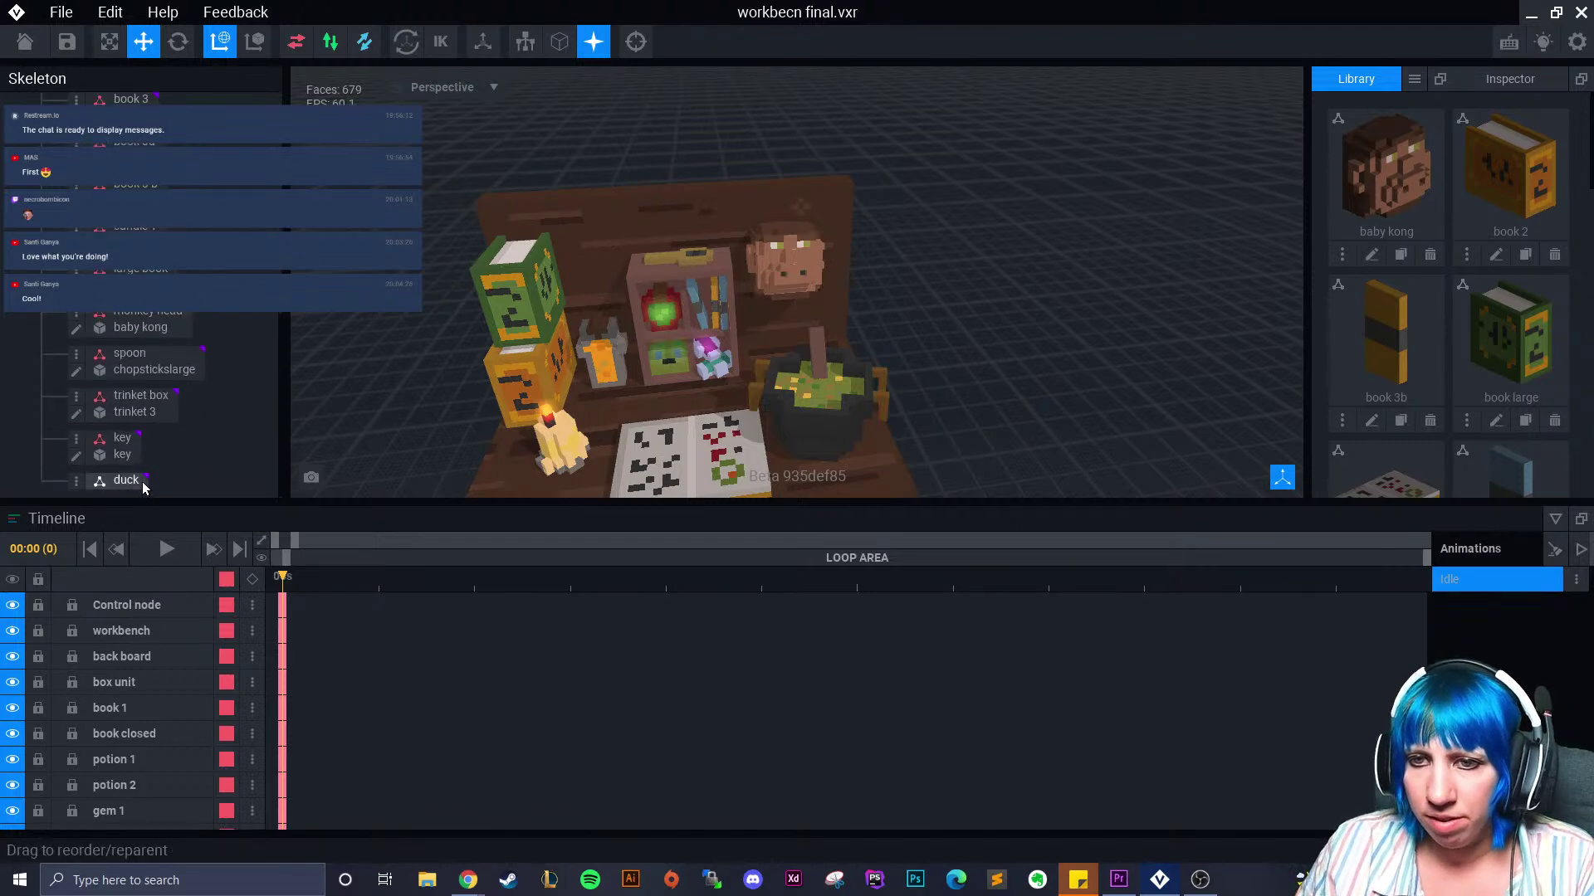
{"action": "scroll", "coordinate": [1488, 327], "scroll_direction": "down", "scroll_amount": 5}
{"action": "left_click_drag", "start_coordinate": [1511, 249], "coordinate": [126, 482]}
Move the duck onto the workbench top behind the cauldron and lower it to the surface
{"action": "middle_click_drag", "start_coordinate": [717, 417], "coordinate": [724, 365]}
{"action": "left_click_drag", "start_coordinate": [724, 375], "coordinate": [706, 219]}
{"action": "right_click_drag", "start_coordinate": [728, 262], "coordinate": [702, 283]}
{"action": "left_click_drag", "start_coordinate": [702, 279], "coordinate": [753, 290]}
{"action": "right_click_drag", "start_coordinate": [830, 307], "coordinate": [705, 320]}
{"action": "scroll", "coordinate": [751, 332], "scroll_direction": "up", "scroll_amount": 4}
{"action": "middle_click_drag", "start_coordinate": [649, 382], "coordinate": [615, 359]}
{"action": "scroll", "coordinate": [615, 359], "scroll_direction": "up", "scroll_amount": 4}
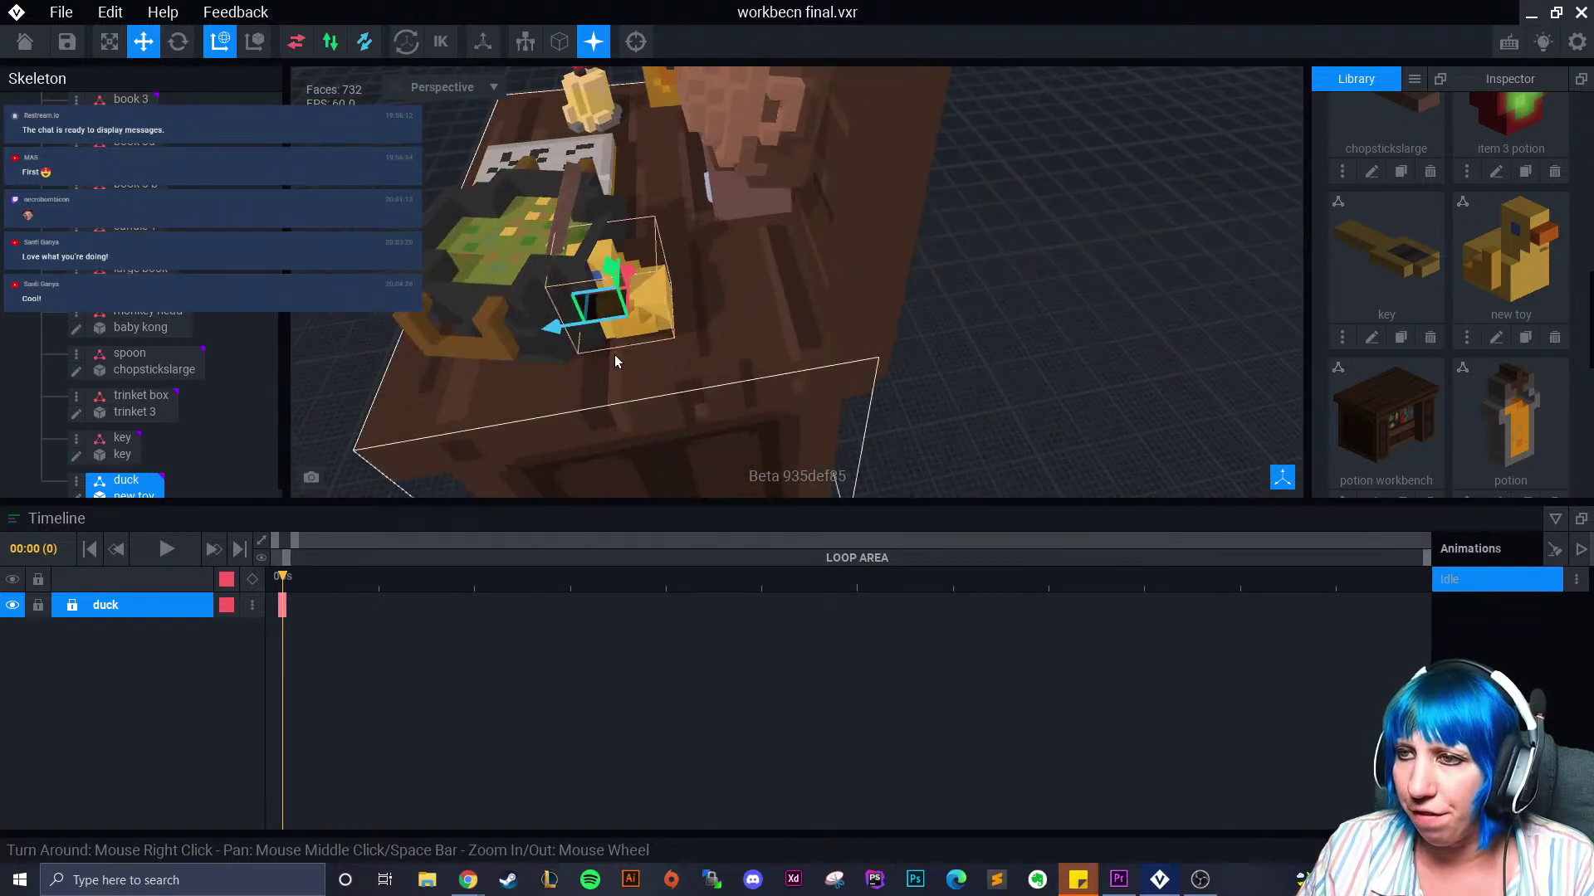
{"action": "left_click_drag", "start_coordinate": [516, 336], "coordinate": [704, 333]}
{"action": "right_click_drag", "start_coordinate": [743, 407], "coordinate": [754, 331]}
{"action": "left_click_drag", "start_coordinate": [758, 228], "coordinate": [754, 274]}
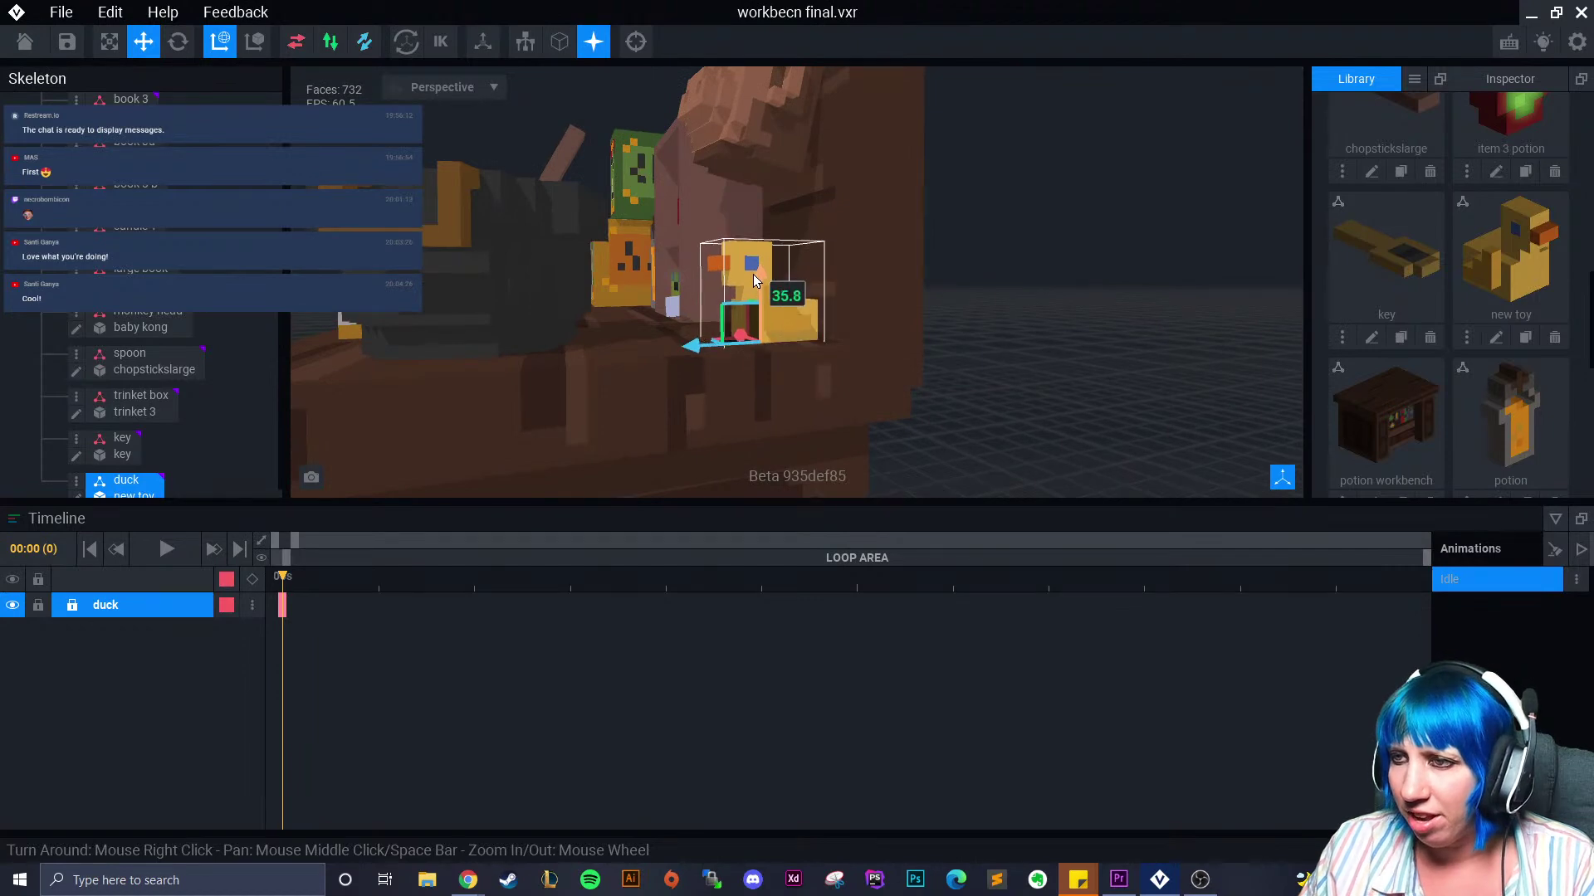
Rotate the duck to face the front of the workbench and shift it back beneath the monkey head
{"action": "left_click", "coordinate": [177, 42]}
{"action": "right_click_drag", "start_coordinate": [720, 353], "coordinate": [801, 386]}
{"action": "left_click_drag", "start_coordinate": [801, 384], "coordinate": [921, 377]}
{"action": "left_click", "coordinate": [146, 46]}
{"action": "right_click_drag", "start_coordinate": [864, 327], "coordinate": [801, 365]}
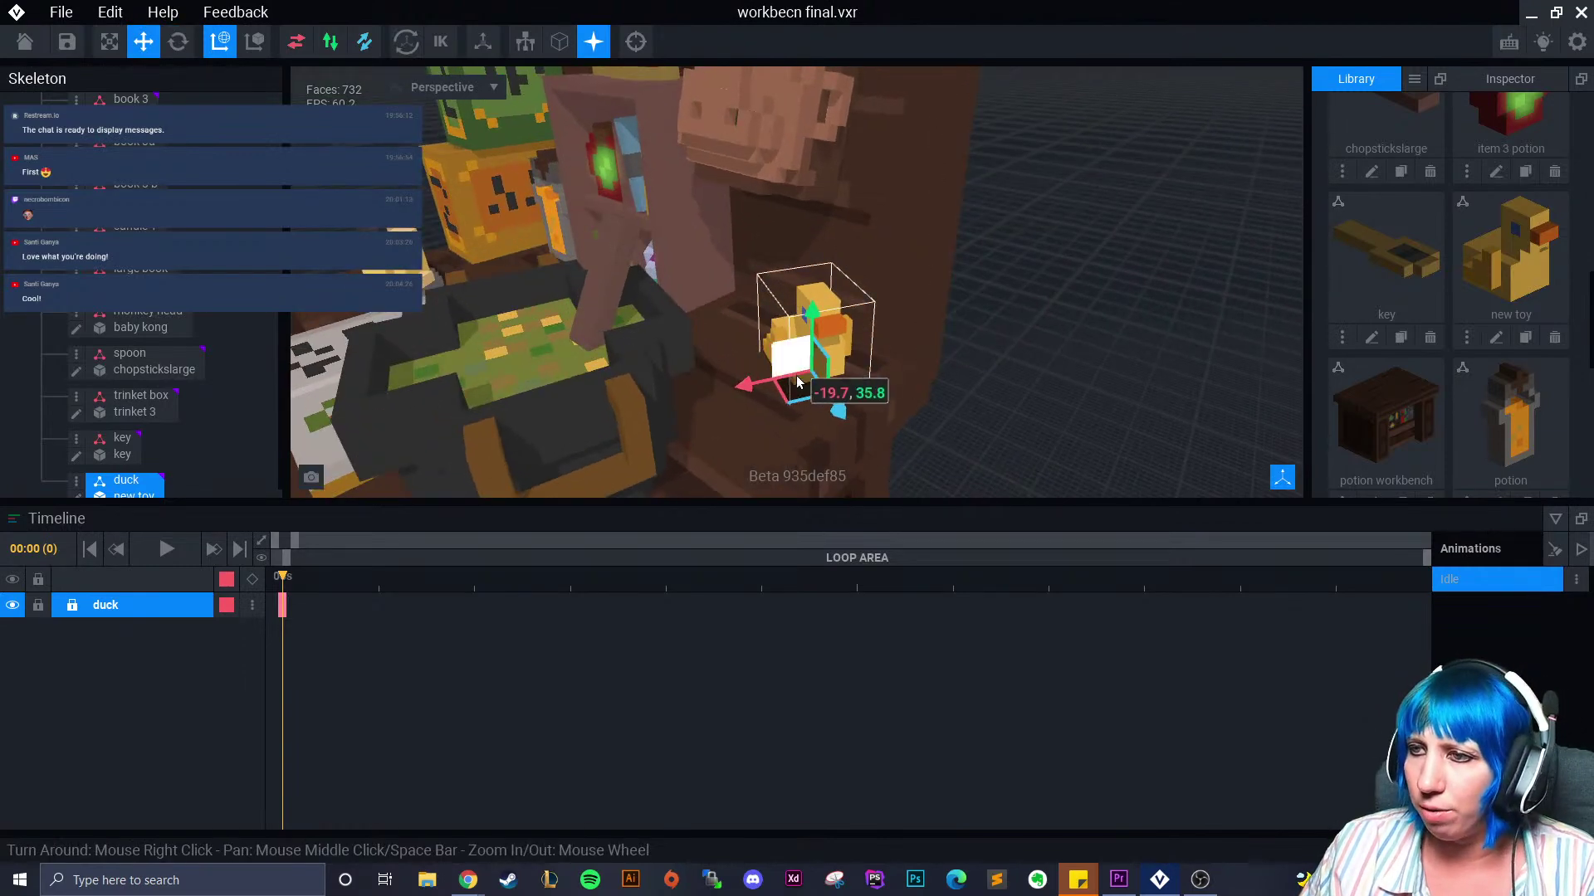
{"action": "left_click_drag", "start_coordinate": [836, 412], "coordinate": [676, 336]}
{"action": "left_click_drag", "start_coordinate": [768, 356], "coordinate": [779, 376]}
{"action": "left_click", "coordinate": [1135, 325]}
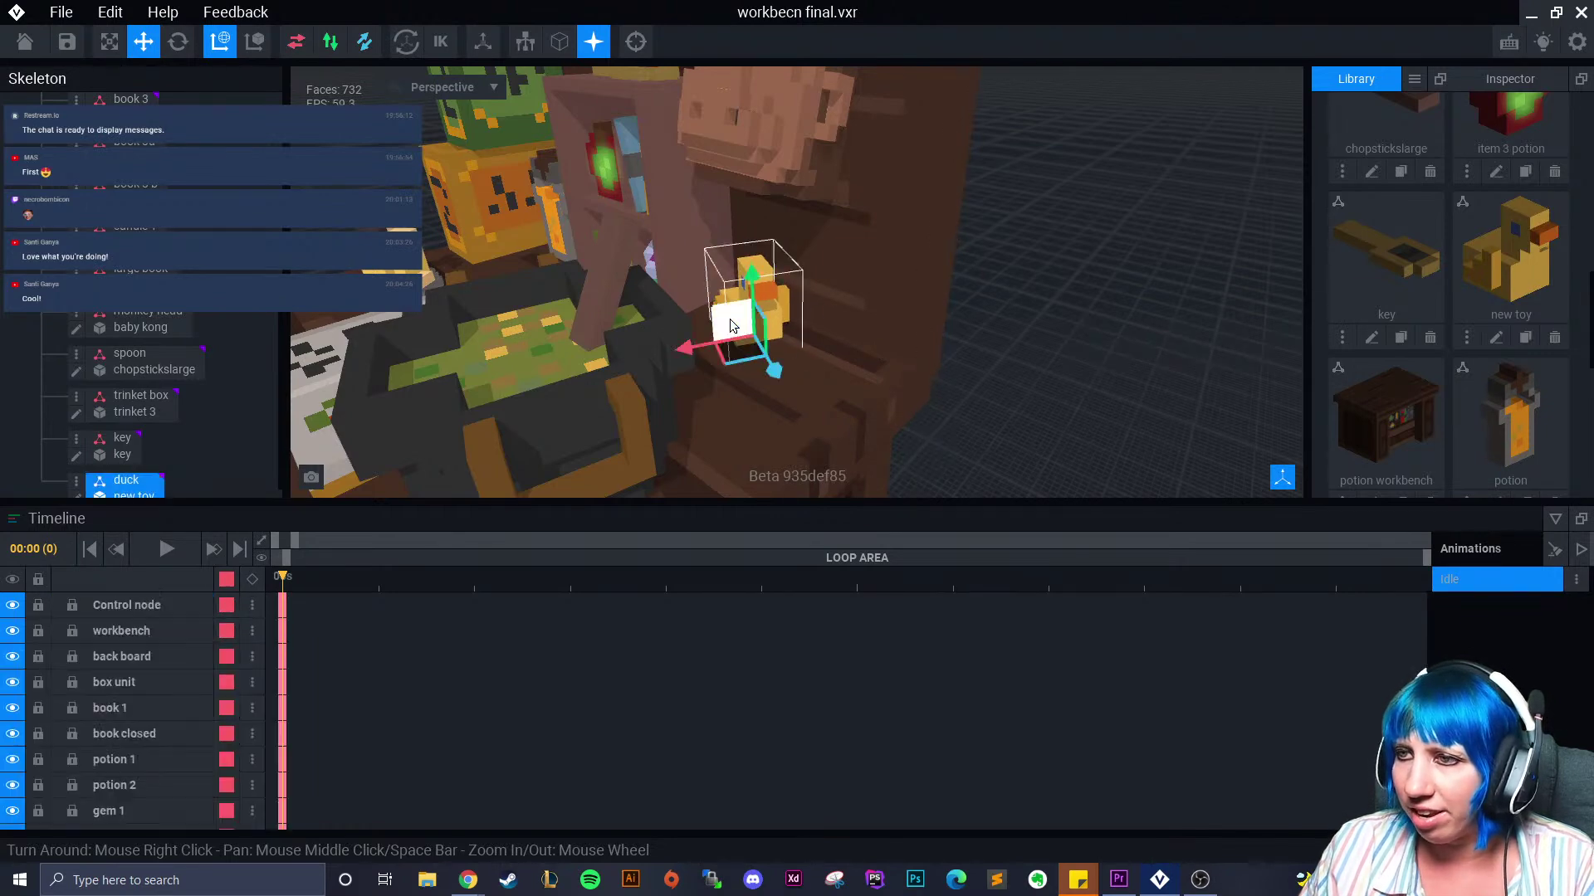
{"action": "left_click", "coordinate": [730, 323]}
Open the duck model for editing and set its volume height to 10 voxels
{"action": "left_click", "coordinate": [76, 481]}
{"action": "right_click_drag", "start_coordinate": [699, 446], "coordinate": [624, 294]}
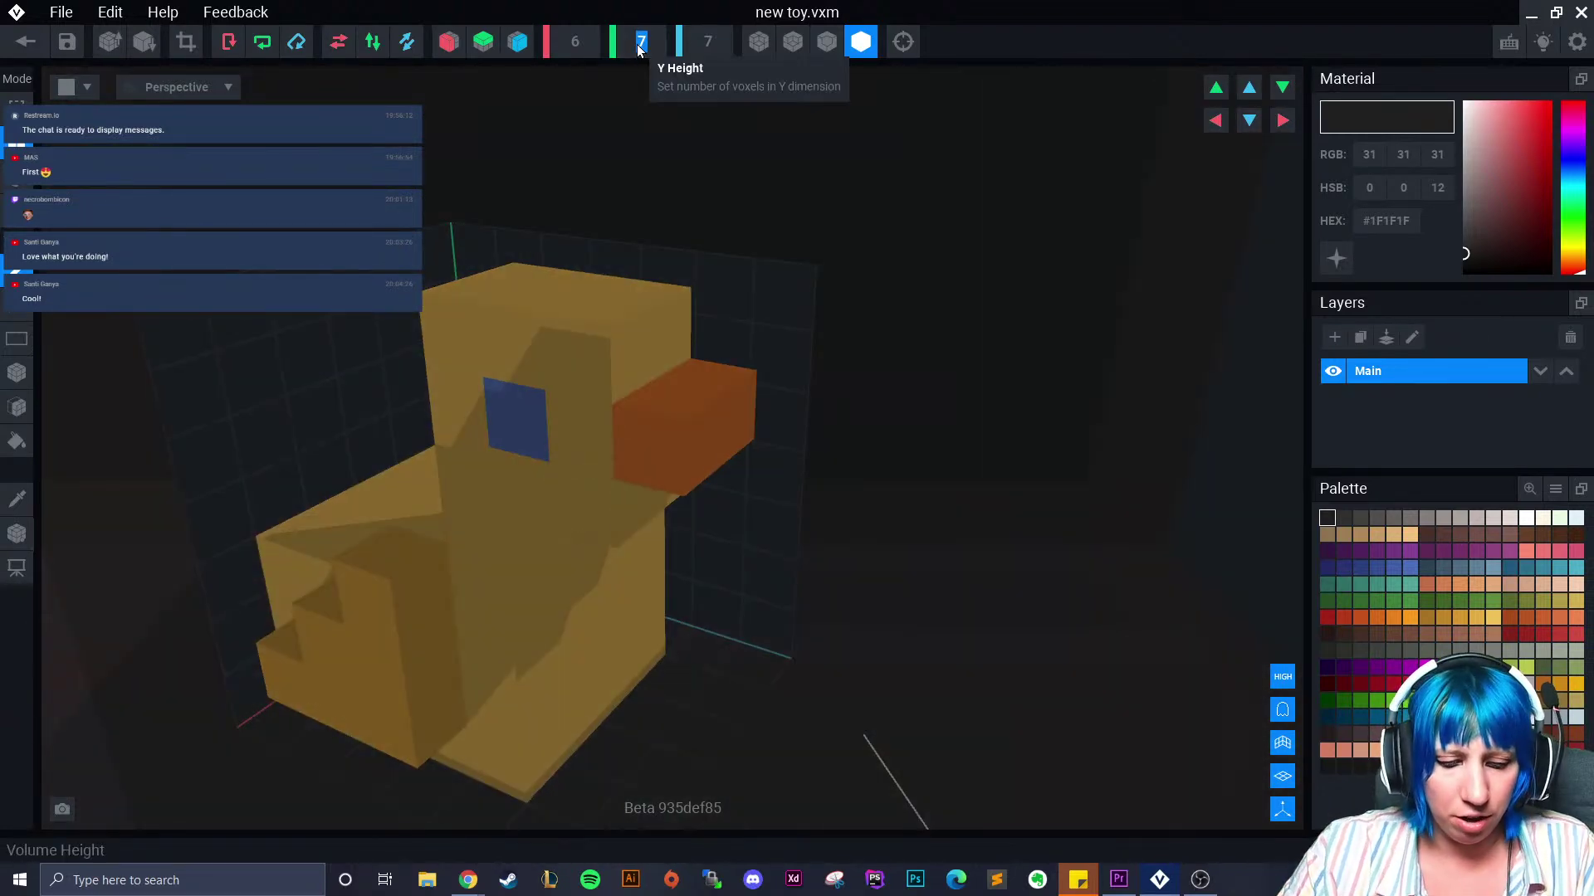
{"action": "type", "text": "10"}
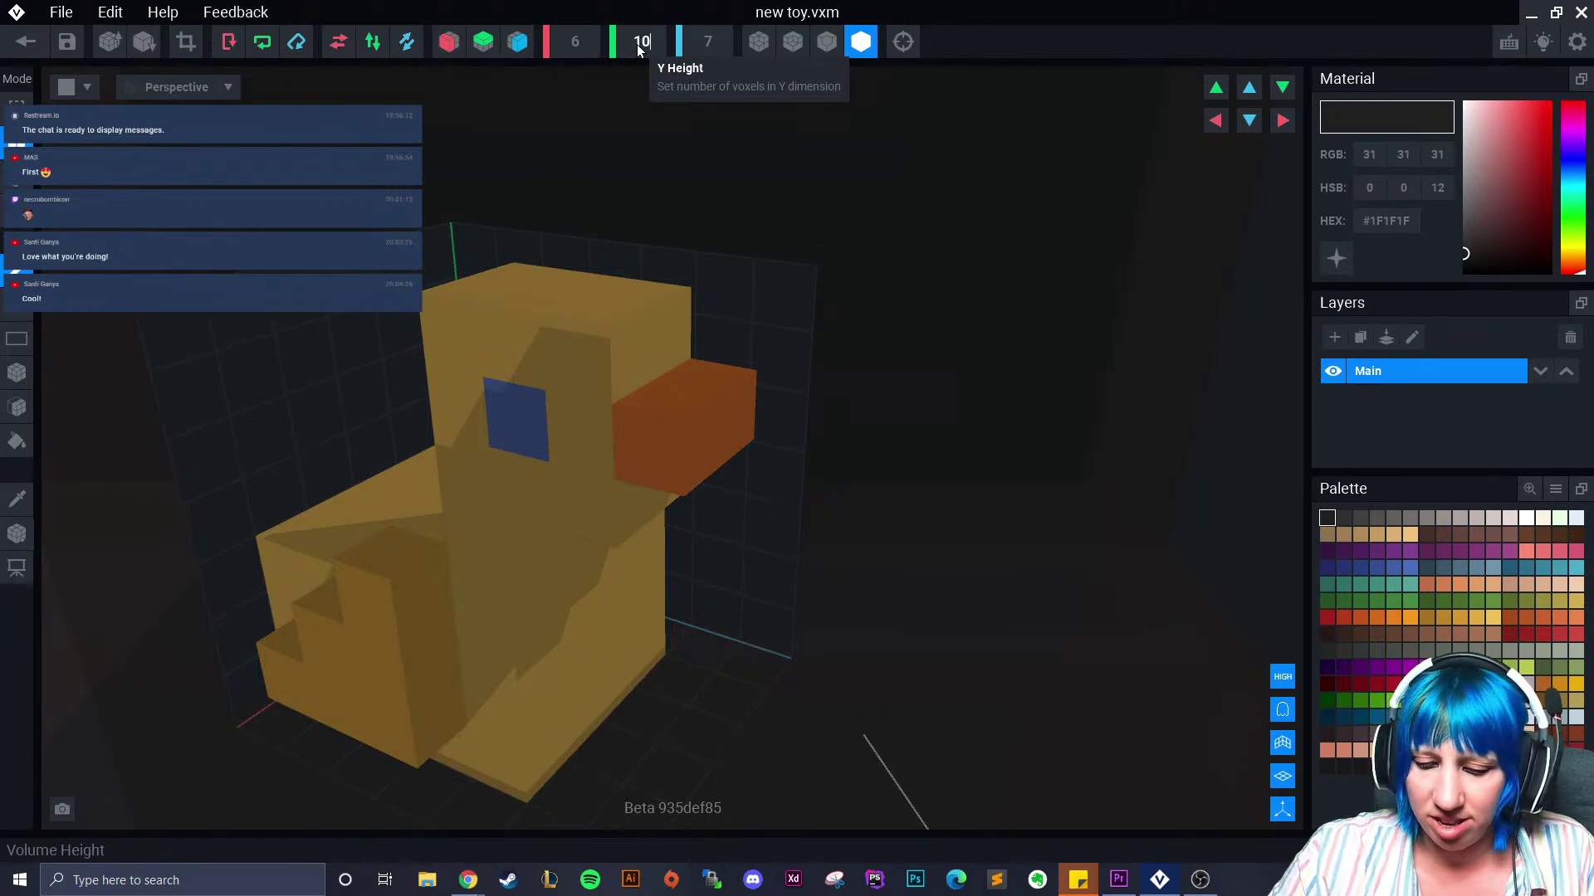
{"action": "key", "text": "Return"}
Using dark gray #423F3E, add a one-voxel-high hat brim along both sides of the duck's head
{"action": "scroll", "coordinate": [734, 359], "scroll_direction": "up", "scroll_amount": 5}
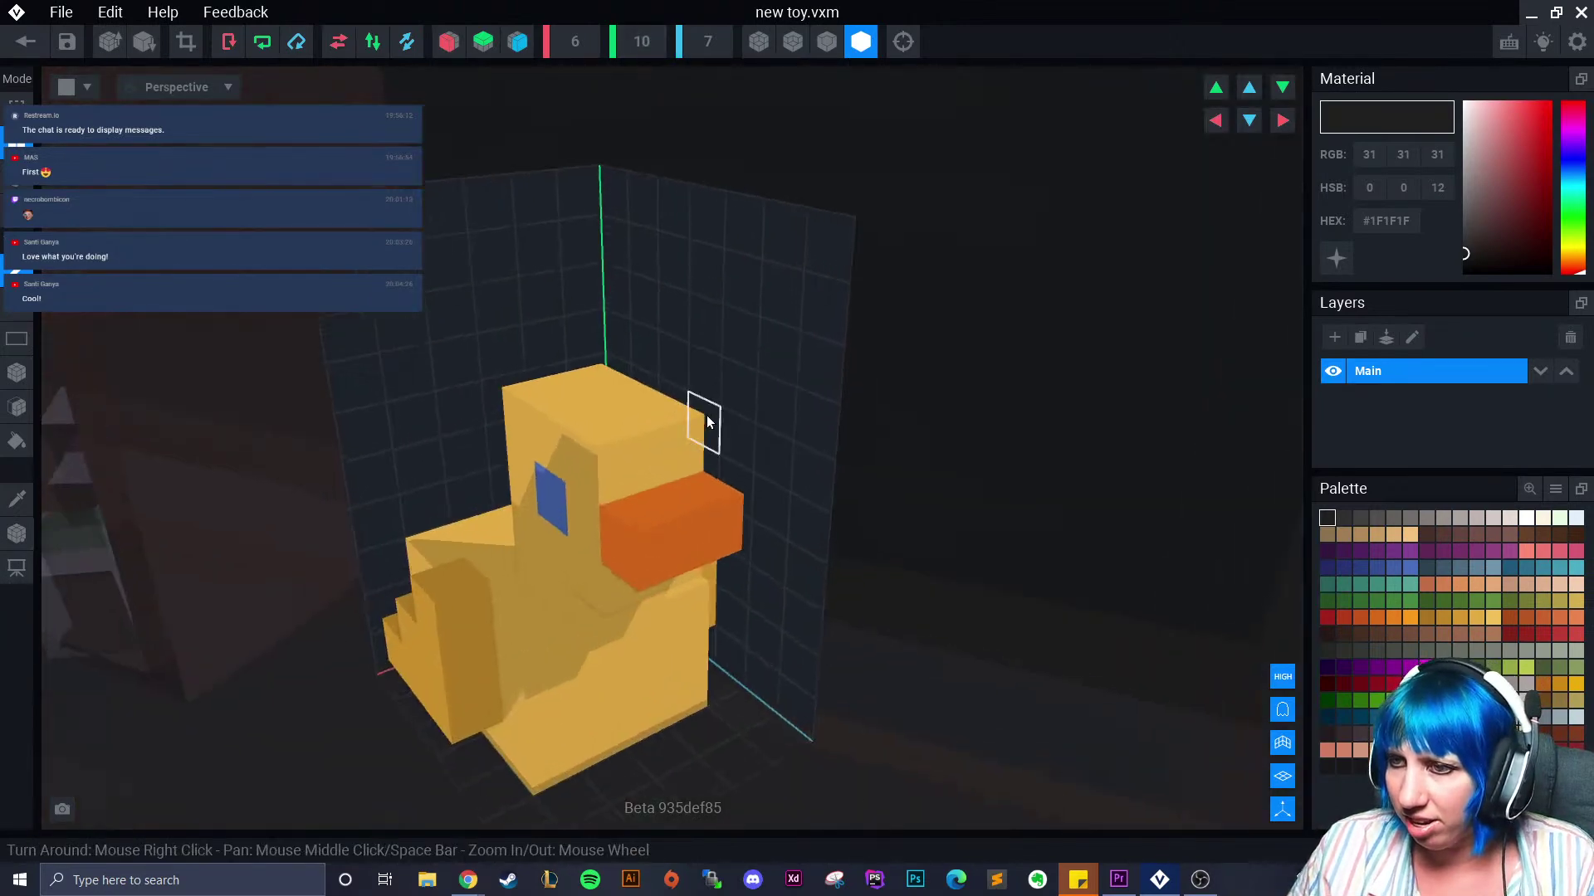
{"action": "left_click", "coordinate": [1358, 520]}
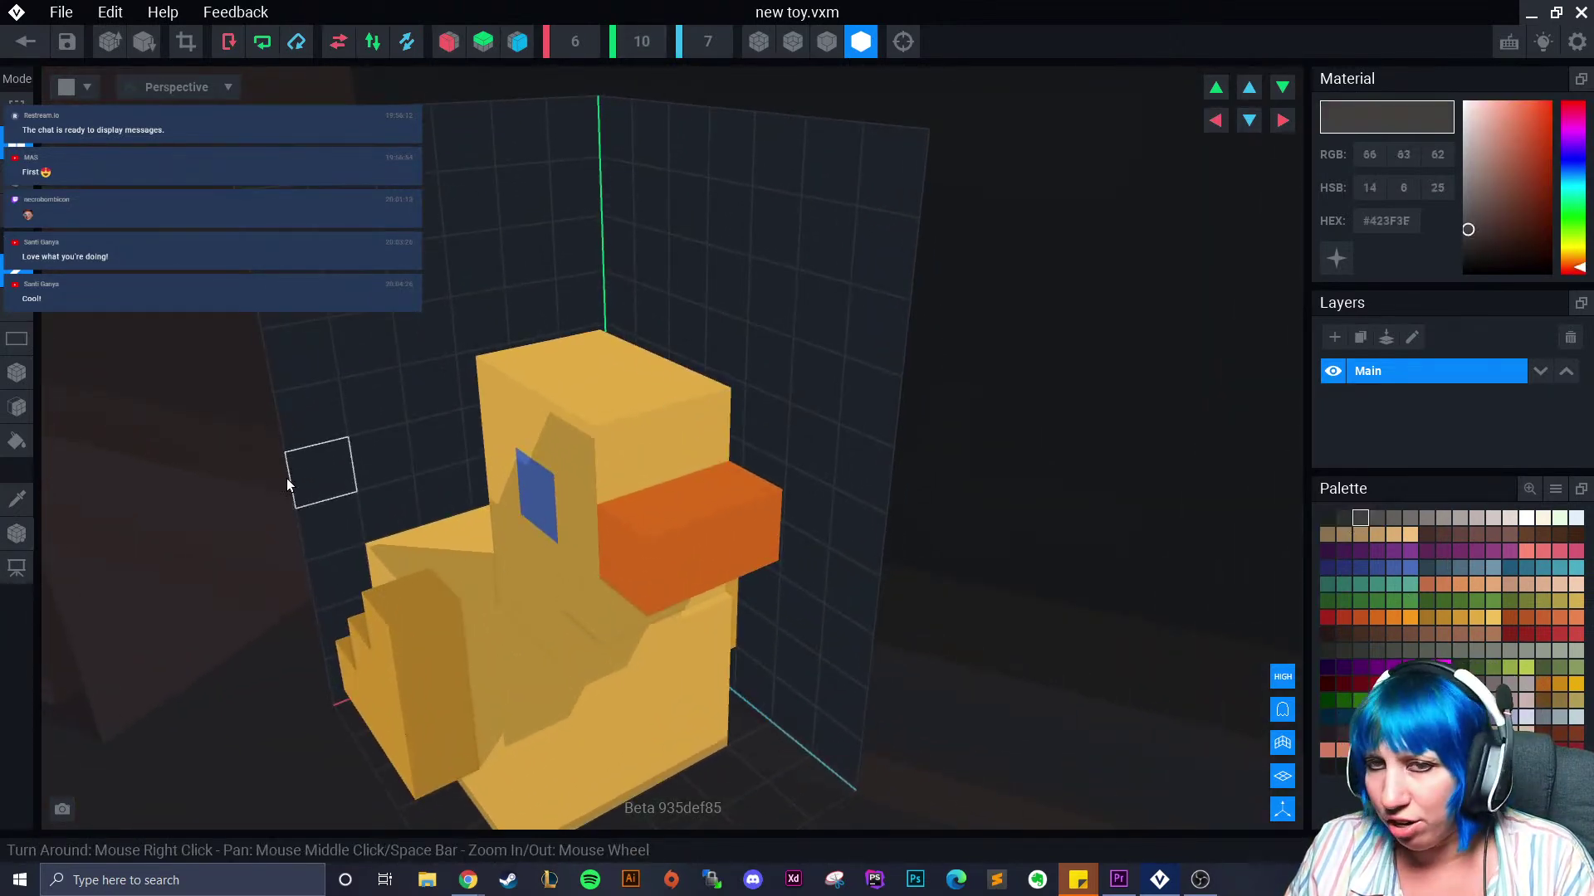
{"action": "left_click", "coordinate": [23, 378]}
{"action": "right_click_drag", "start_coordinate": [523, 422], "coordinate": [595, 410]}
{"action": "left_click_drag", "start_coordinate": [477, 408], "coordinate": [545, 424]}
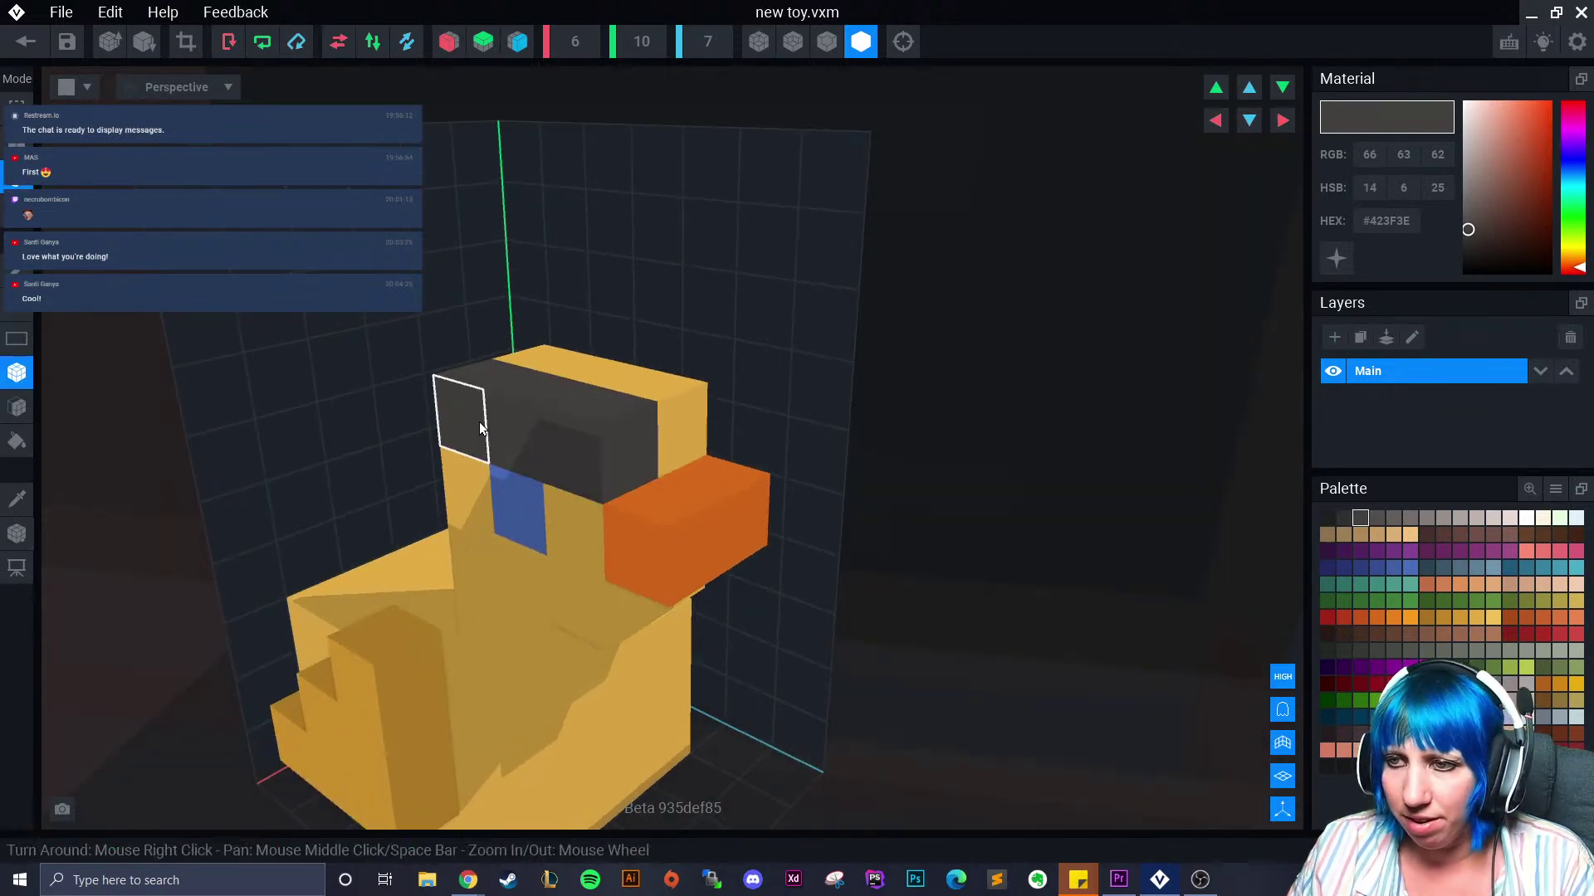
{"action": "key", "text": "ctrl+z"}
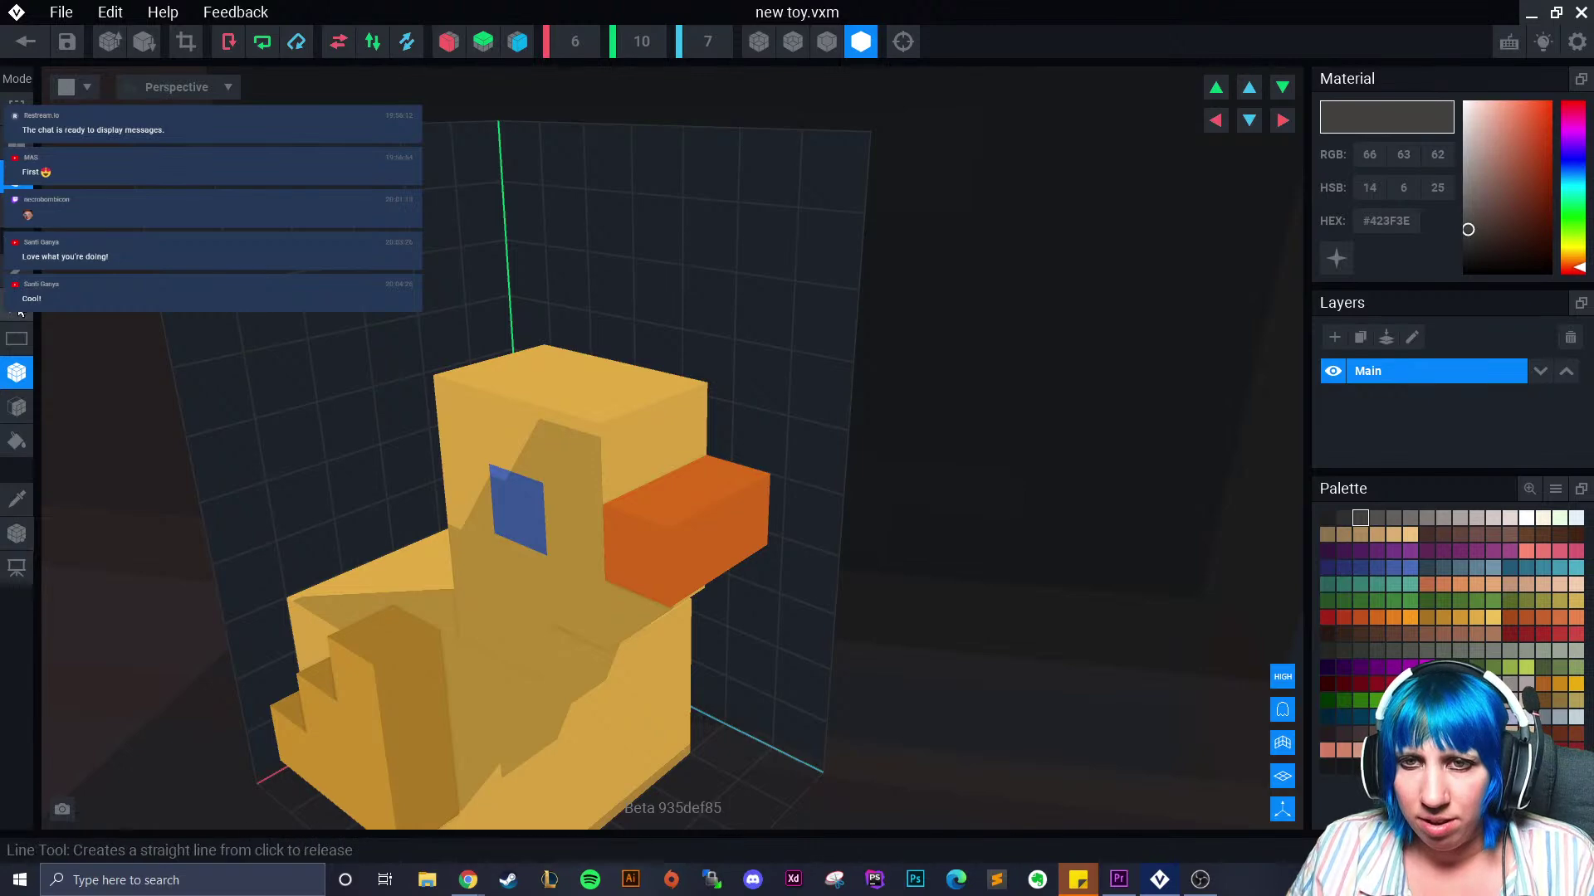
{"action": "left_click_drag", "start_coordinate": [498, 413], "coordinate": [566, 446]}
{"action": "right_click_drag", "start_coordinate": [714, 436], "coordinate": [554, 465]}
{"action": "right_click_drag", "start_coordinate": [955, 506], "coordinate": [744, 466]}
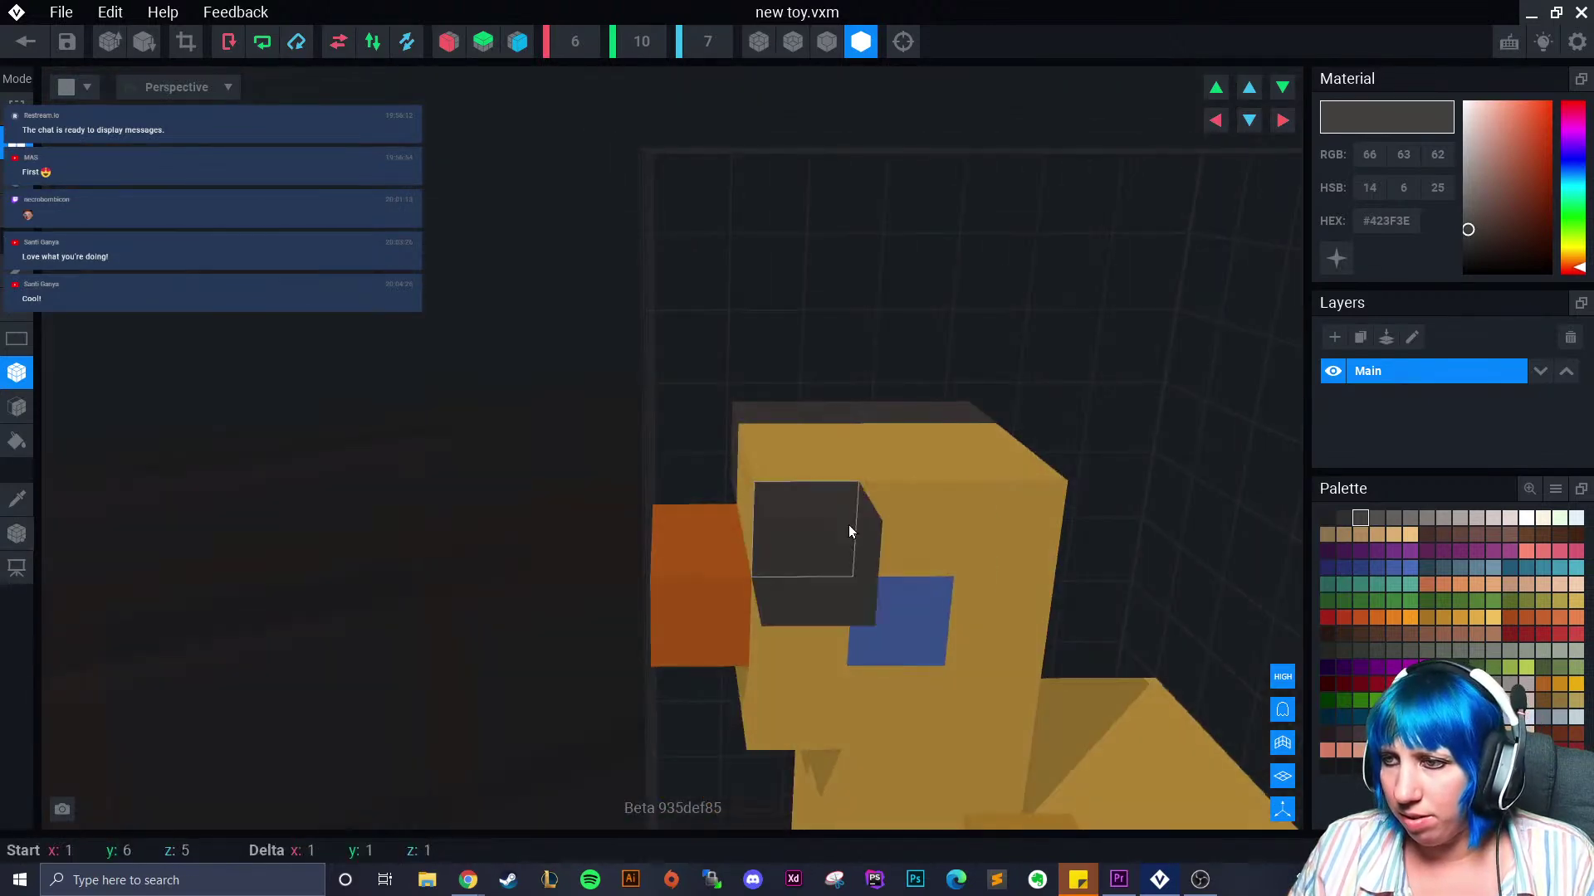
{"action": "left_click_drag", "start_coordinate": [825, 525], "coordinate": [994, 515]}
Extend the dark gray brim across the back of the duck's head
{"action": "right_click_drag", "start_coordinate": [994, 516], "coordinate": [820, 549]}
{"action": "right_click_drag", "start_coordinate": [598, 562], "coordinate": [614, 531]}
{"action": "left_click_drag", "start_coordinate": [389, 353], "coordinate": [532, 378]}
{"action": "right_click_drag", "start_coordinate": [531, 378], "coordinate": [396, 324]}
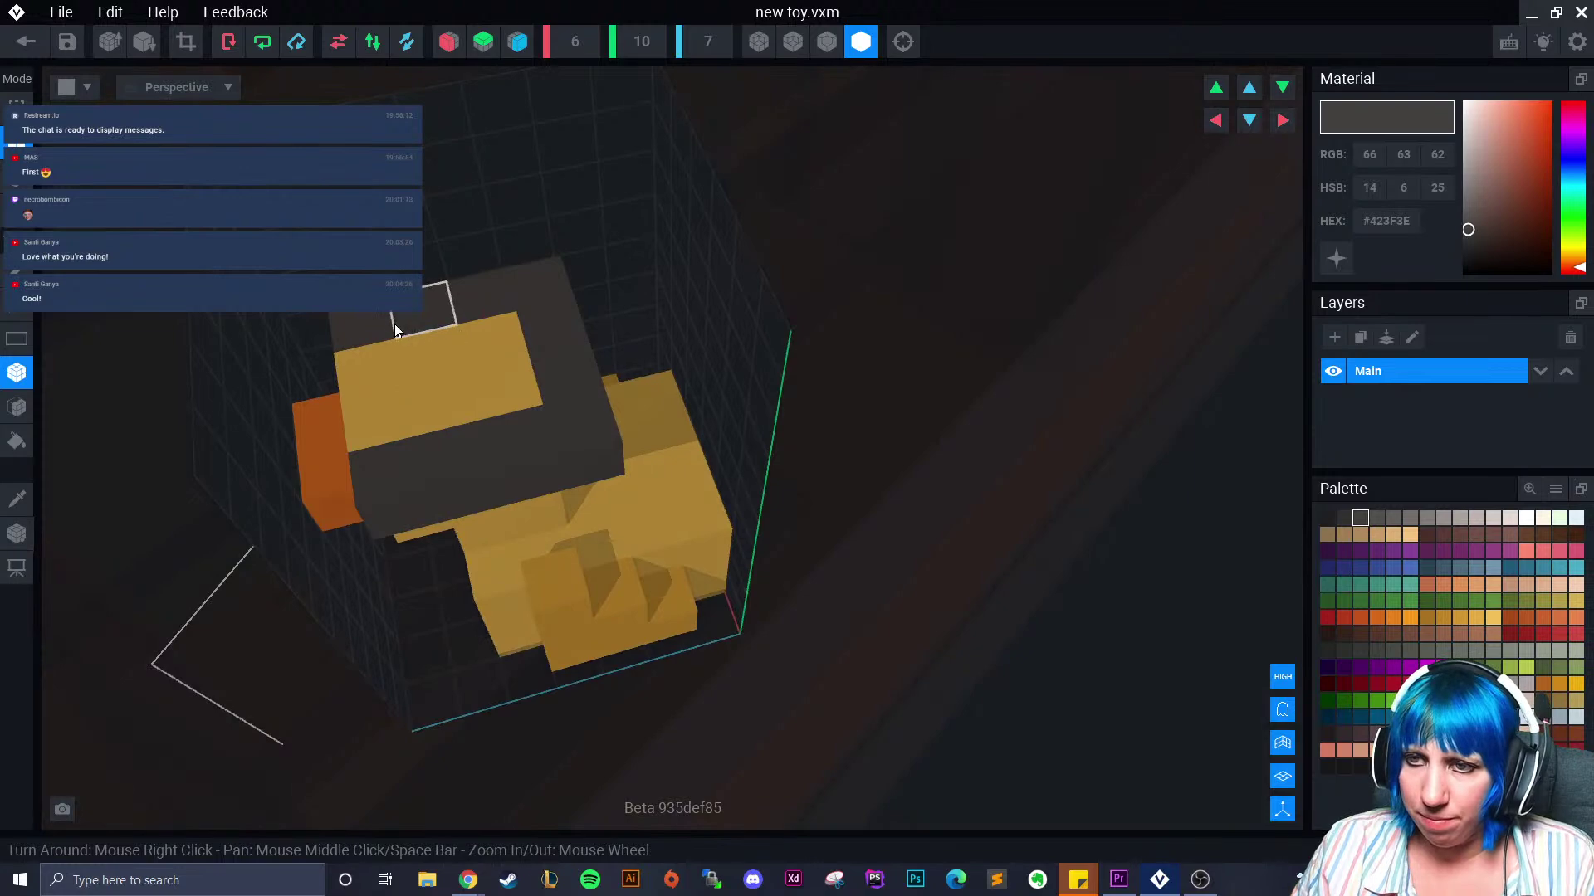
Add a raised dark gray block over the yellow top of the duck's head as the hat's crown
{"action": "left_click_drag", "start_coordinate": [405, 332], "coordinate": [514, 398]}
{"action": "right_click_drag", "start_coordinate": [432, 417], "coordinate": [282, 437]}
{"action": "left_click_drag", "start_coordinate": [282, 438], "coordinate": [423, 457]}
{"action": "right_click_drag", "start_coordinate": [465, 461], "coordinate": [432, 469]}
{"action": "left_click_drag", "start_coordinate": [508, 410], "coordinate": [438, 469]}
{"action": "right_click_drag", "start_coordinate": [438, 470], "coordinate": [465, 453]}
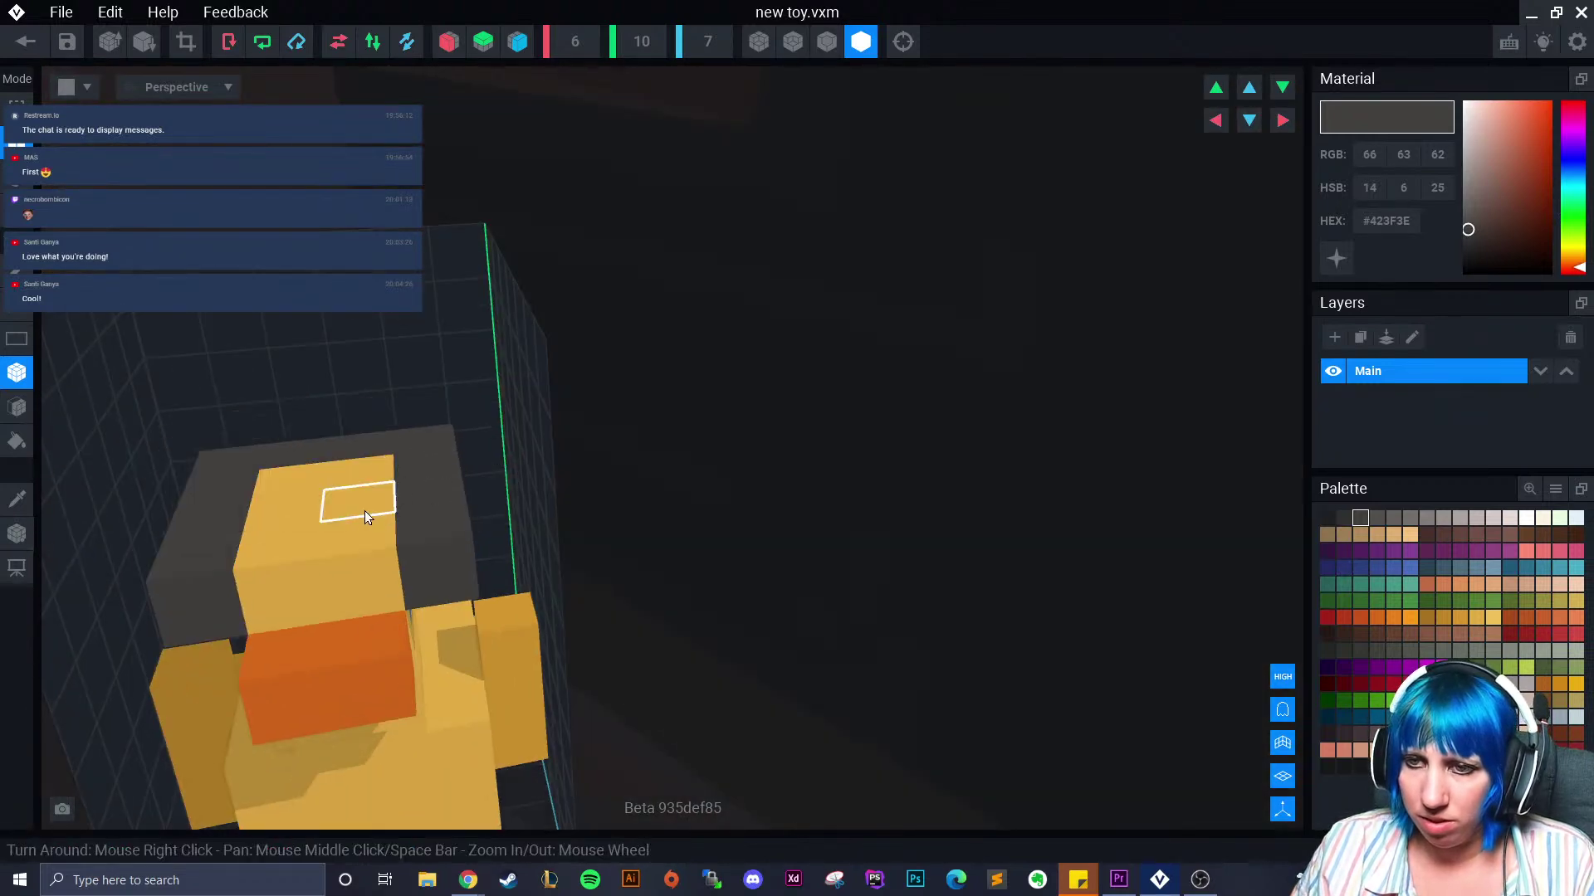
{"action": "left_click_drag", "start_coordinate": [281, 490], "coordinate": [361, 525]}
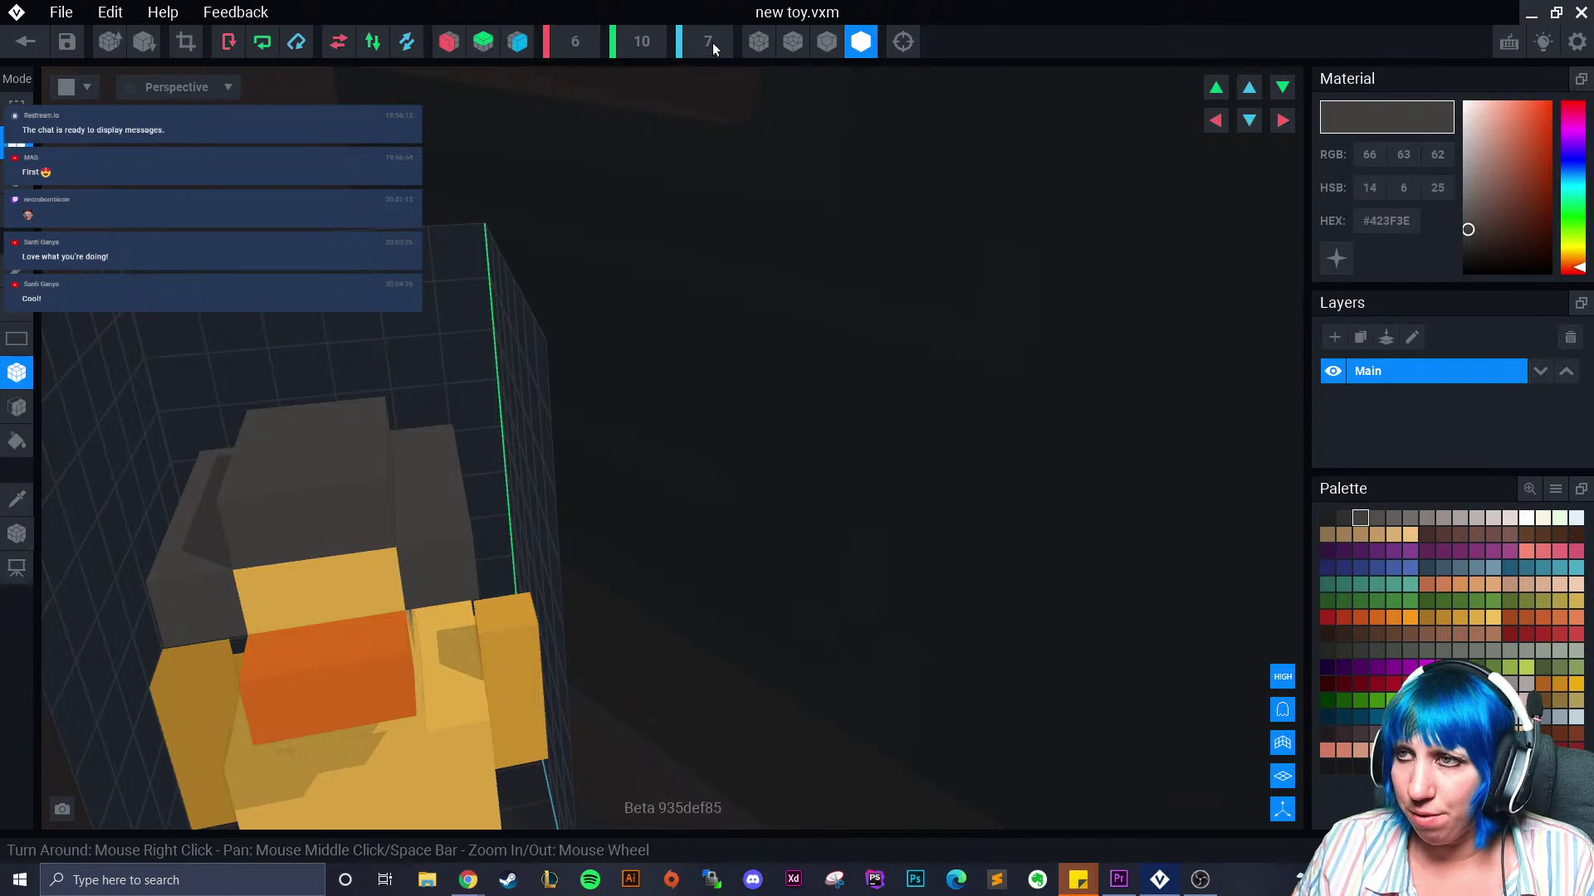
Display the model with edge outlines and add the front hat brim above the duck's beak
{"action": "left_click", "coordinate": [828, 43]}
{"action": "right_click_drag", "start_coordinate": [382, 415], "coordinate": [415, 443]}
{"action": "right_click_drag", "start_coordinate": [523, 446], "coordinate": [362, 481]}
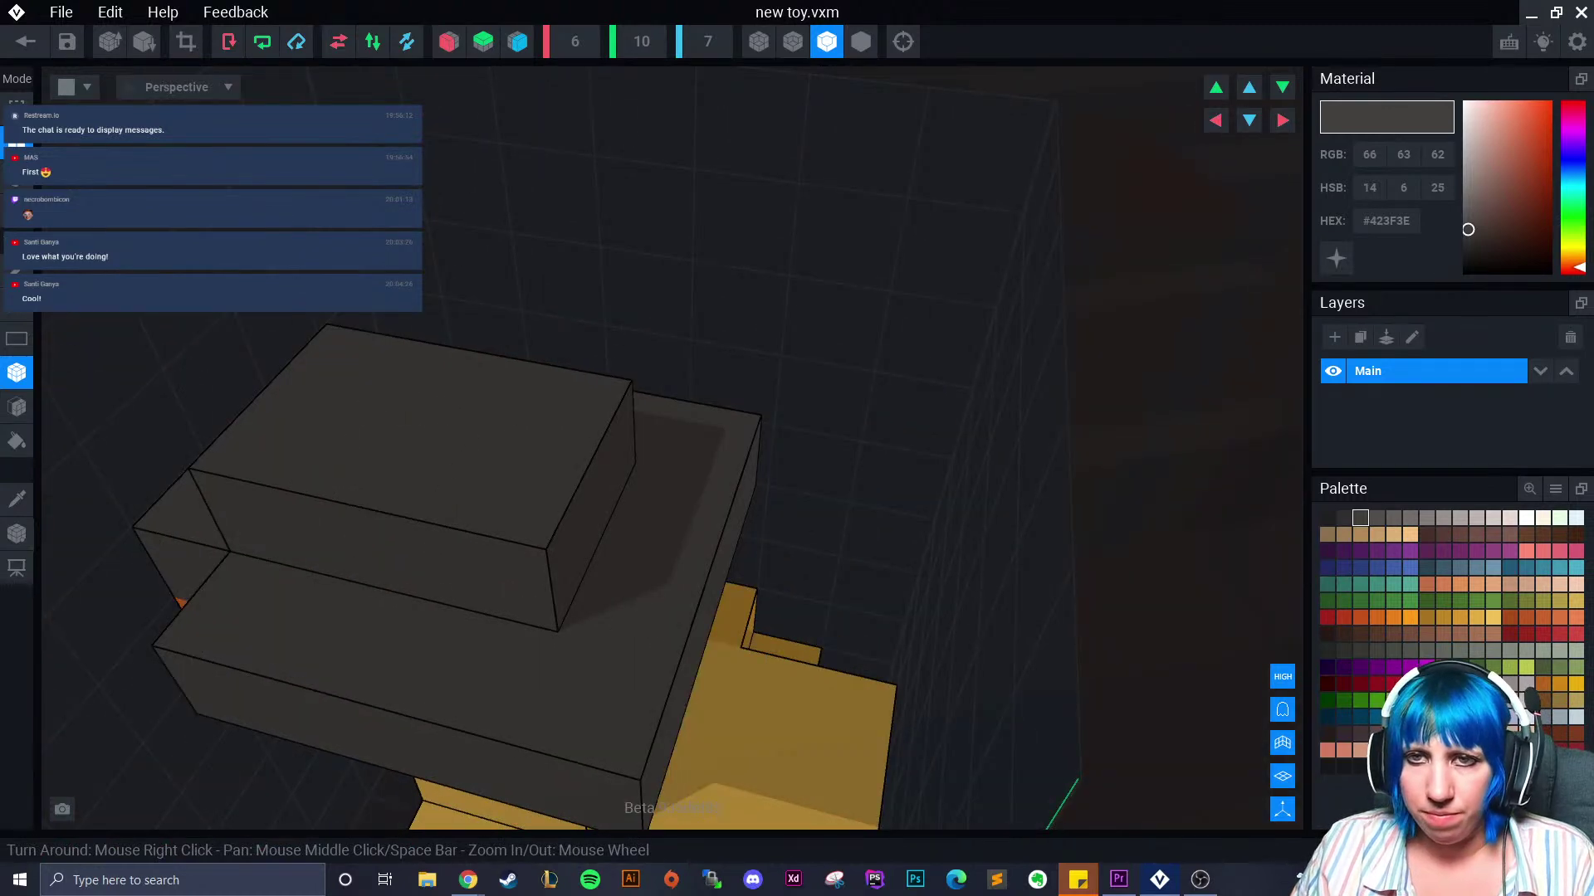
{"action": "left_click", "coordinate": [569, 682]}
{"action": "right_click_drag", "start_coordinate": [533, 646], "coordinate": [166, 419]}
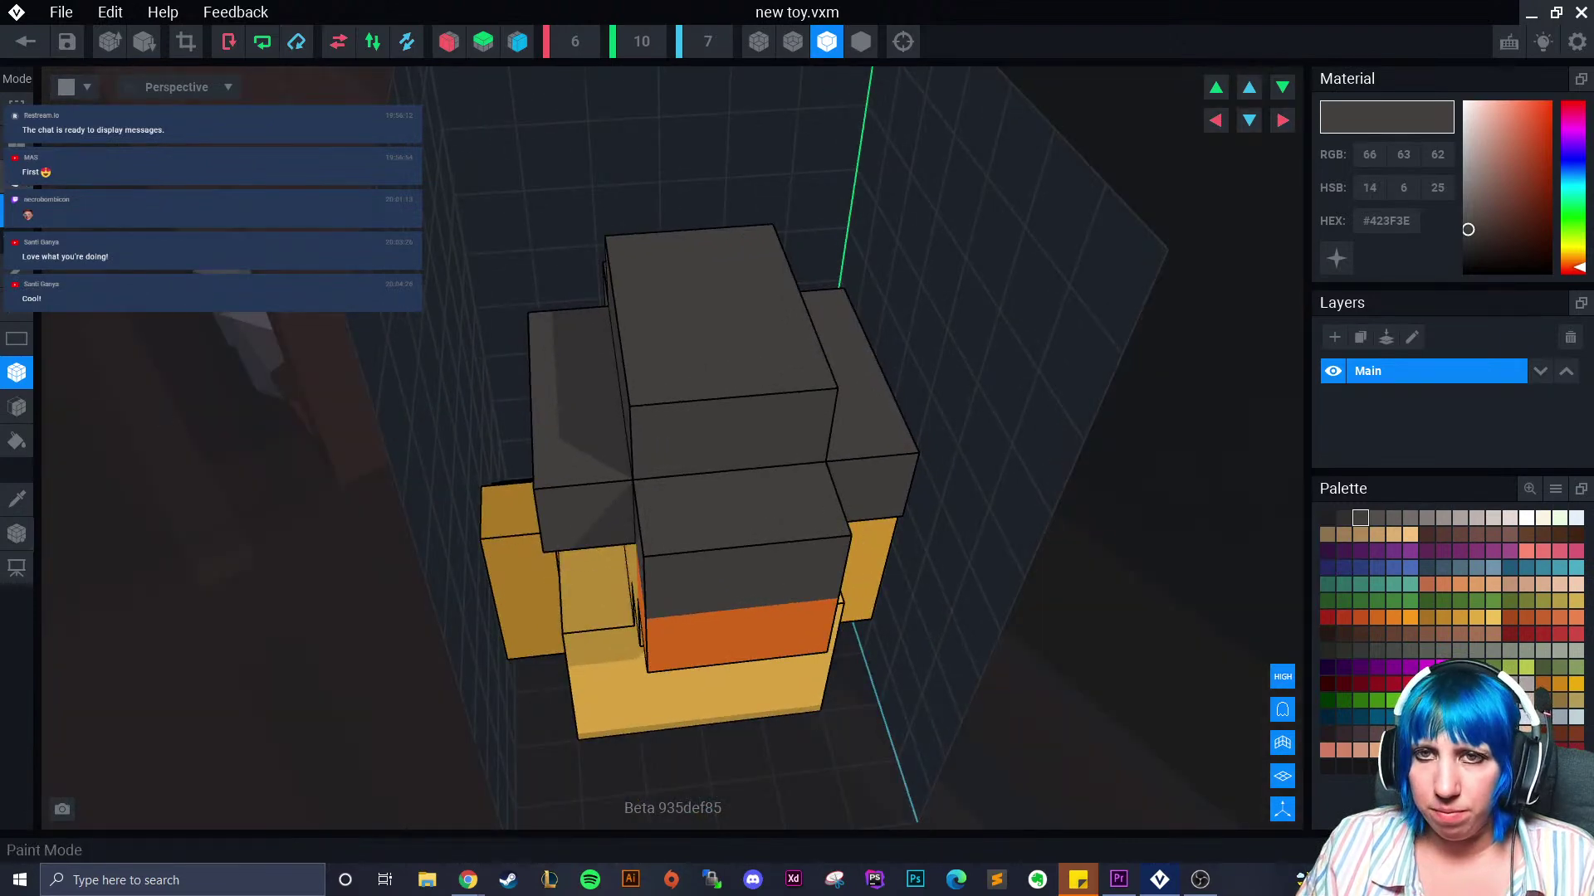
{"action": "mouse_move", "coordinate": [672, 317]}
{"action": "right_mouse_down"}
{"action": "mouse_move", "coordinate": [665, 252]}
{"action": "mouse_move", "coordinate": [658, 292]}
{"action": "right_mouse_up"}
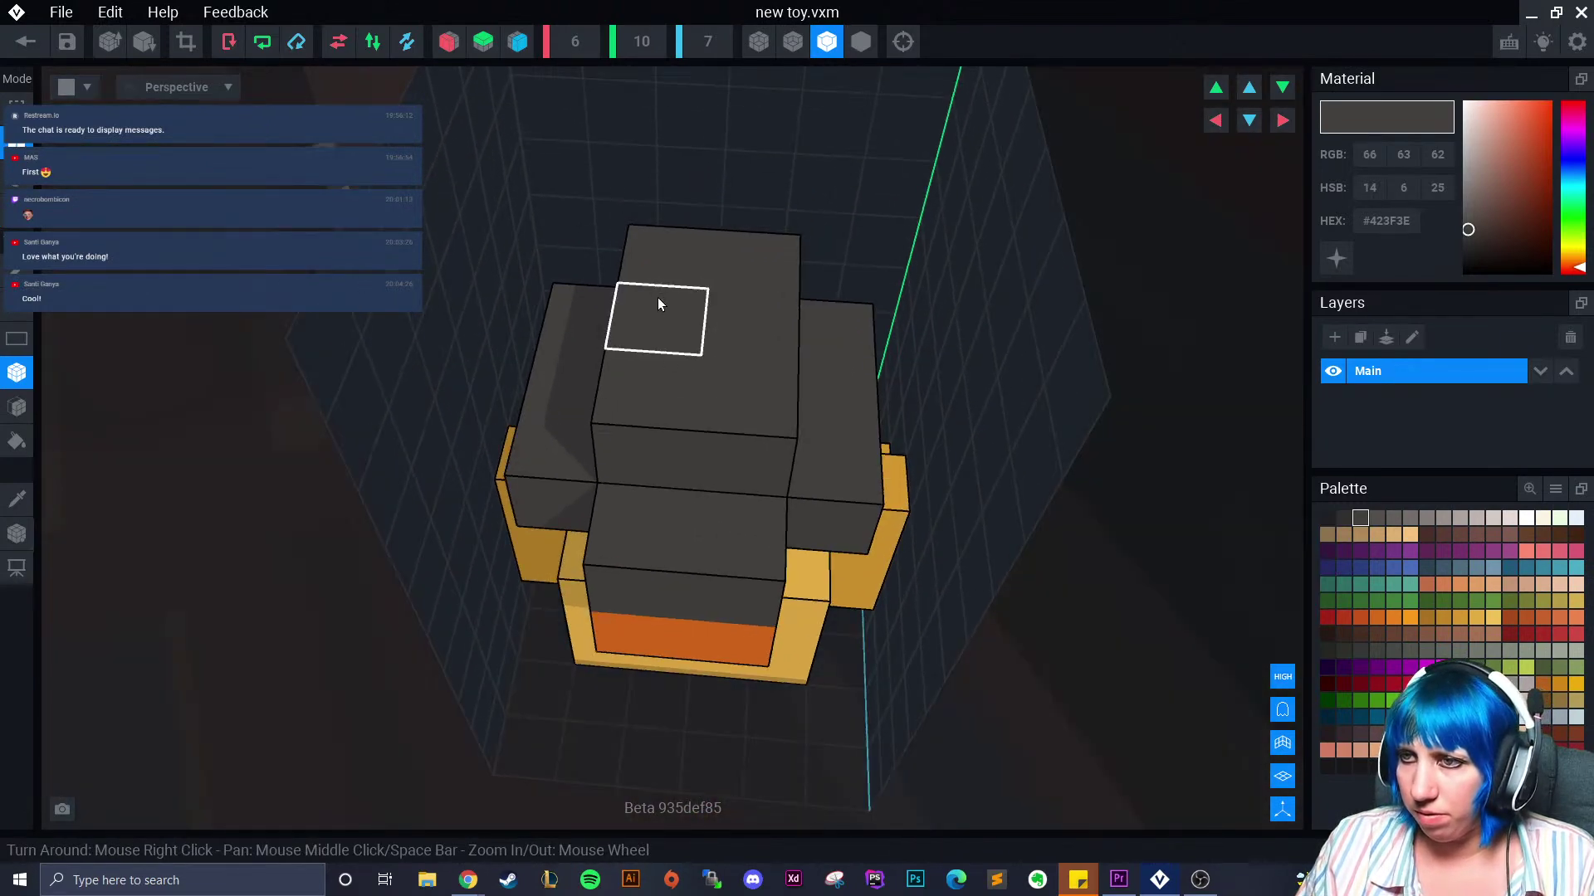
Stack more dark gray blocks above the duck's hat crown, stepping toward the back, to form a pointed, bent witch's hat
{"action": "left_click", "coordinate": [701, 314]}
{"action": "right_click_drag", "start_coordinate": [750, 366], "coordinate": [761, 508]}
{"action": "left_click_drag", "start_coordinate": [682, 443], "coordinate": [709, 450]}
{"action": "mouse_move", "coordinate": [727, 465]}
{"action": "right_mouse_down"}
{"action": "mouse_move", "coordinate": [840, 493]}
{"action": "mouse_move", "coordinate": [822, 540]}
{"action": "mouse_move", "coordinate": [880, 462]}
{"action": "mouse_move", "coordinate": [832, 498]}
{"action": "mouse_move", "coordinate": [839, 452]}
{"action": "mouse_move", "coordinate": [818, 409]}
{"action": "mouse_move", "coordinate": [661, 232]}
{"action": "right_mouse_up"}
{"action": "left_click", "coordinate": [874, 447]}
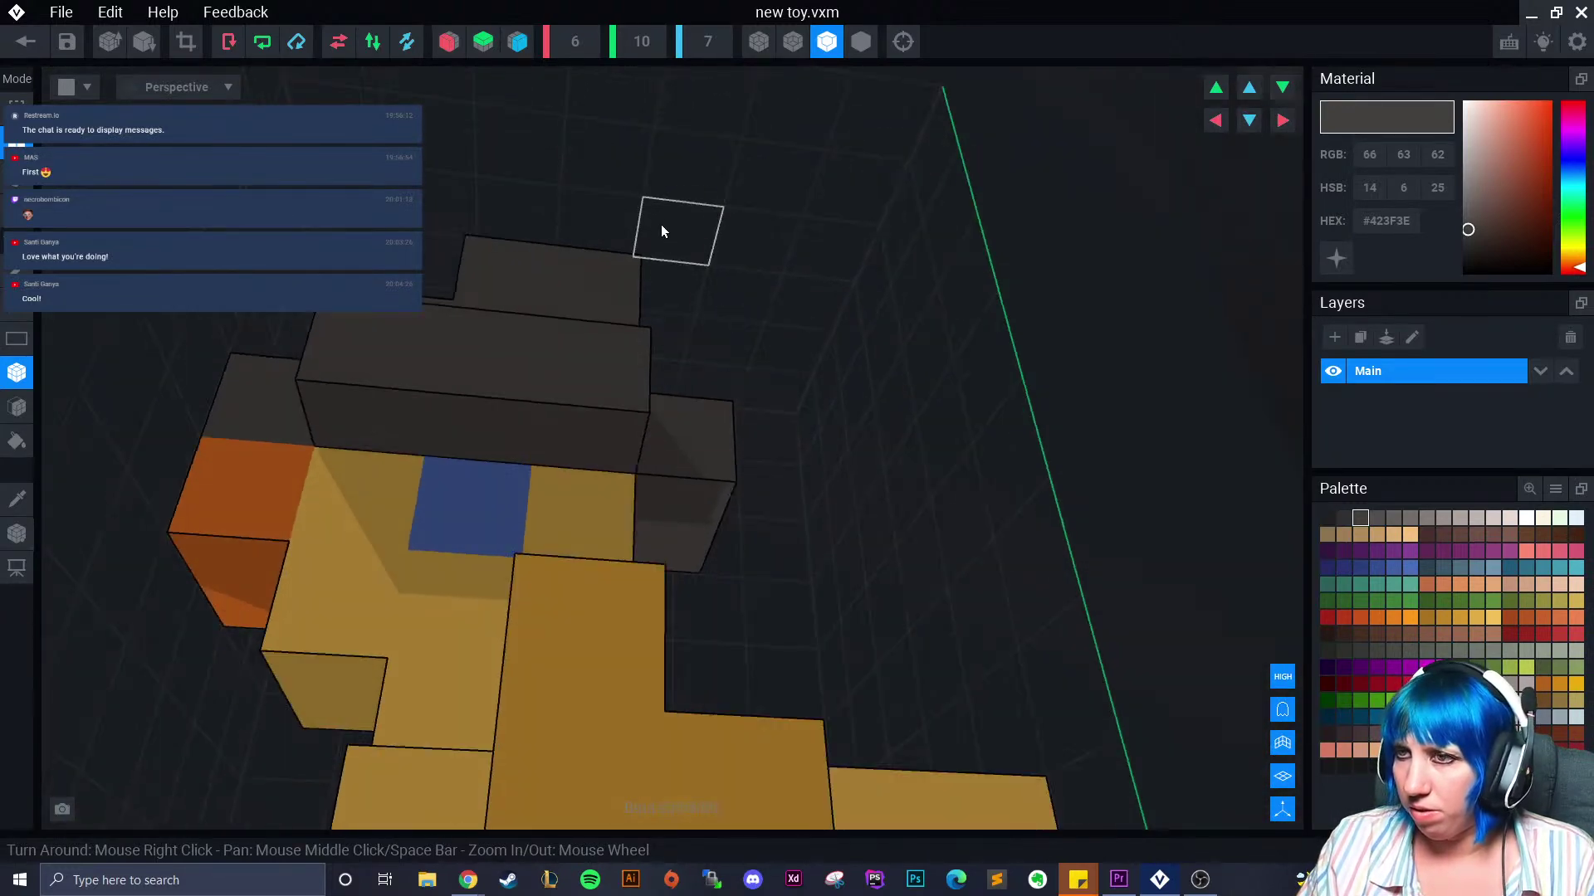
{"action": "mouse_move", "coordinate": [675, 373]}
{"action": "right_mouse_down"}
{"action": "mouse_move", "coordinate": [619, 266]}
{"action": "mouse_move", "coordinate": [606, 498]}
{"action": "mouse_move", "coordinate": [669, 533]}
{"action": "right_mouse_up"}
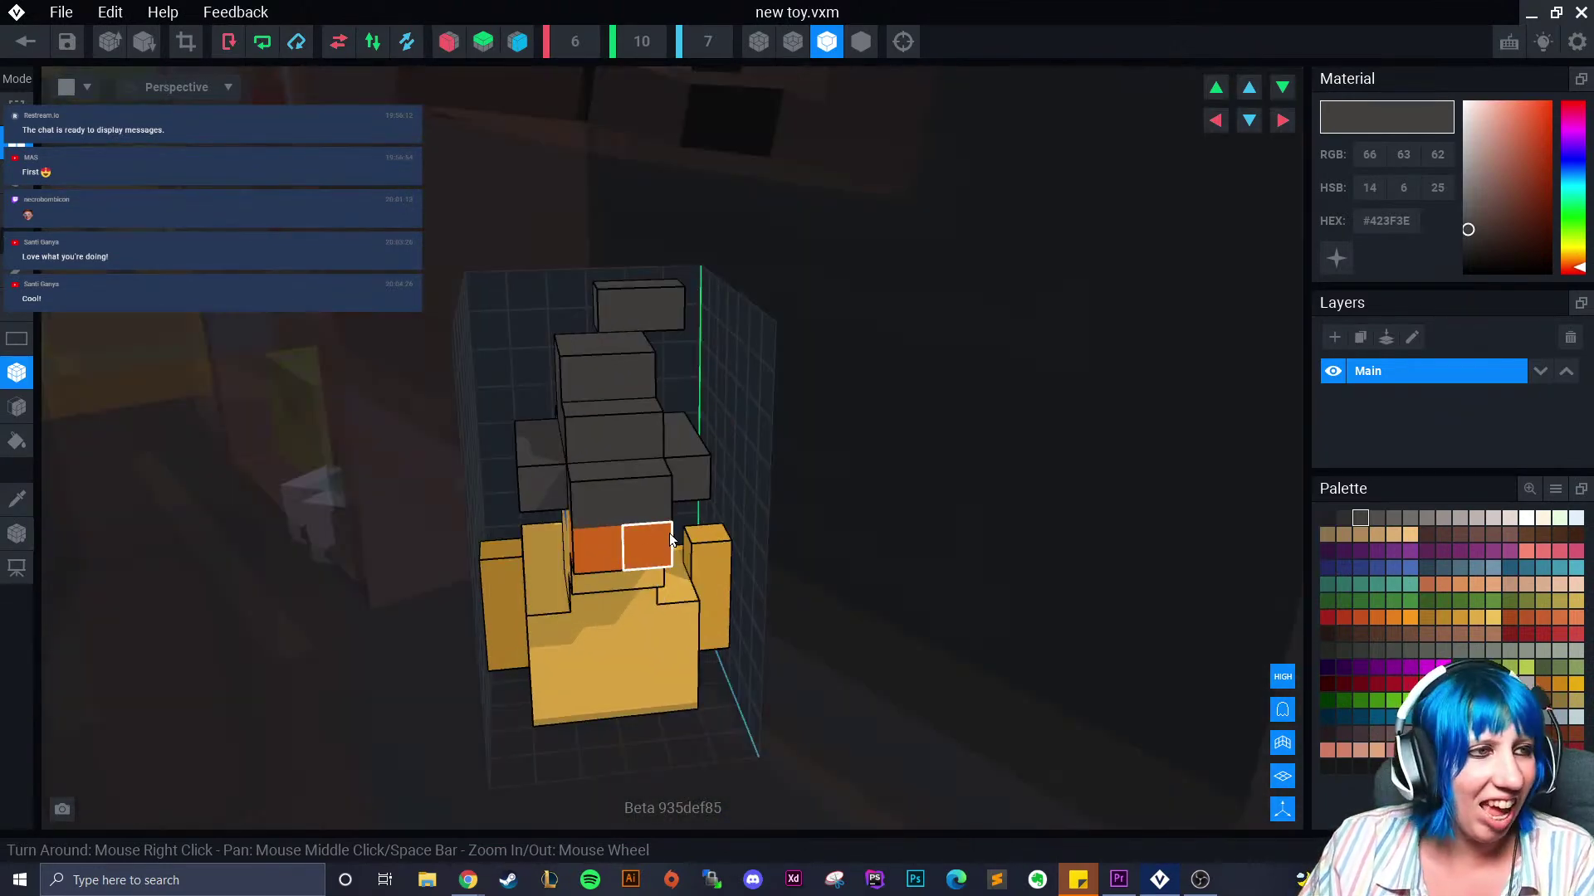
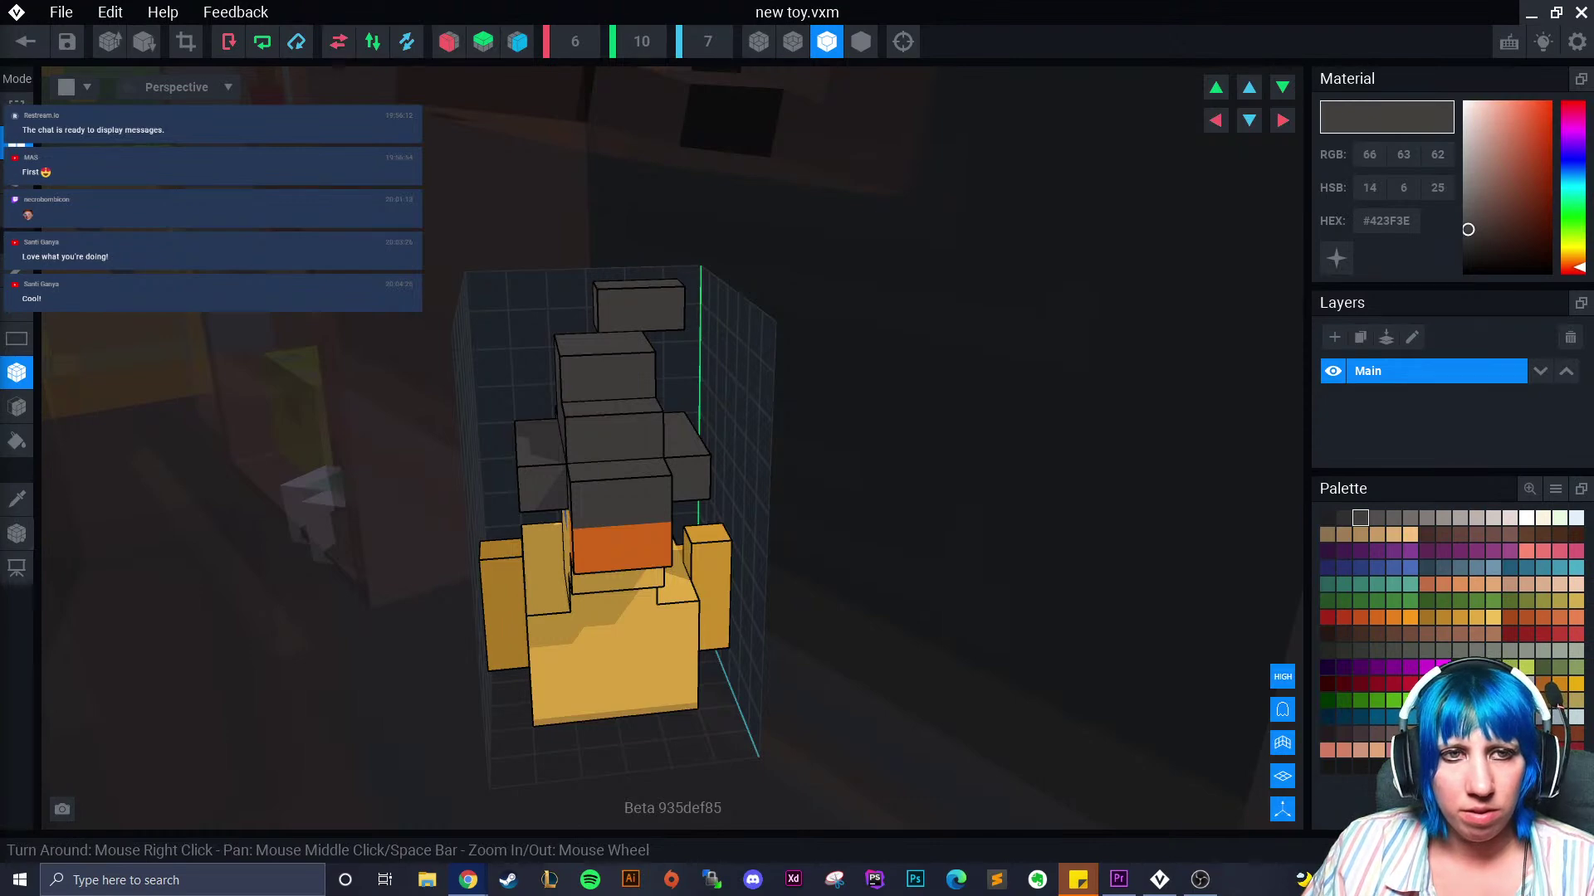
{"action": "right_click_drag", "start_coordinate": [789, 464], "coordinate": [801, 556]}
{"action": "right_click_drag", "start_coordinate": [633, 522], "coordinate": [654, 613]}
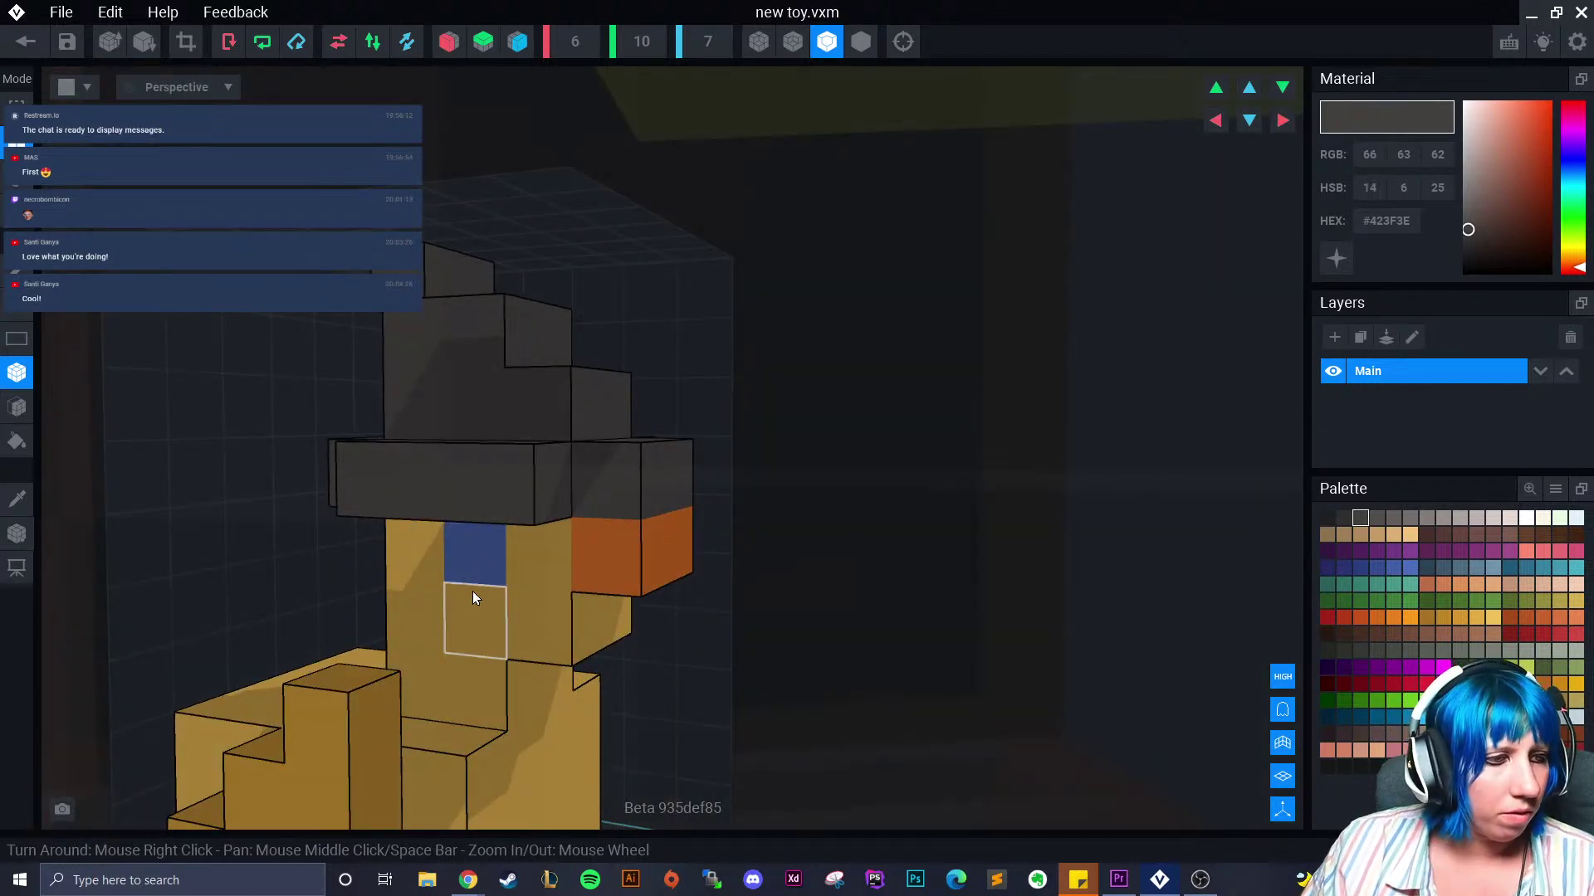
Save the duck model, return to the workbench scene, and examine the duck and surrounding props up close
{"action": "left_click", "coordinate": [25, 41]}
{"action": "left_click", "coordinate": [625, 314]}
{"action": "middle_click_drag", "start_coordinate": [820, 213], "coordinate": [740, 389]}
{"action": "right_click_drag", "start_coordinate": [905, 195], "coordinate": [772, 249]}
{"action": "scroll", "coordinate": [878, 141], "scroll_direction": "up", "scroll_amount": 5}
{"action": "middle_click_drag", "start_coordinate": [531, 162], "coordinate": [767, 181]}
{"action": "mouse_move", "coordinate": [766, 181]}
{"action": "right_mouse_down"}
{"action": "mouse_move", "coordinate": [799, 188]}
{"action": "mouse_move", "coordinate": [809, 269]}
{"action": "right_mouse_up"}
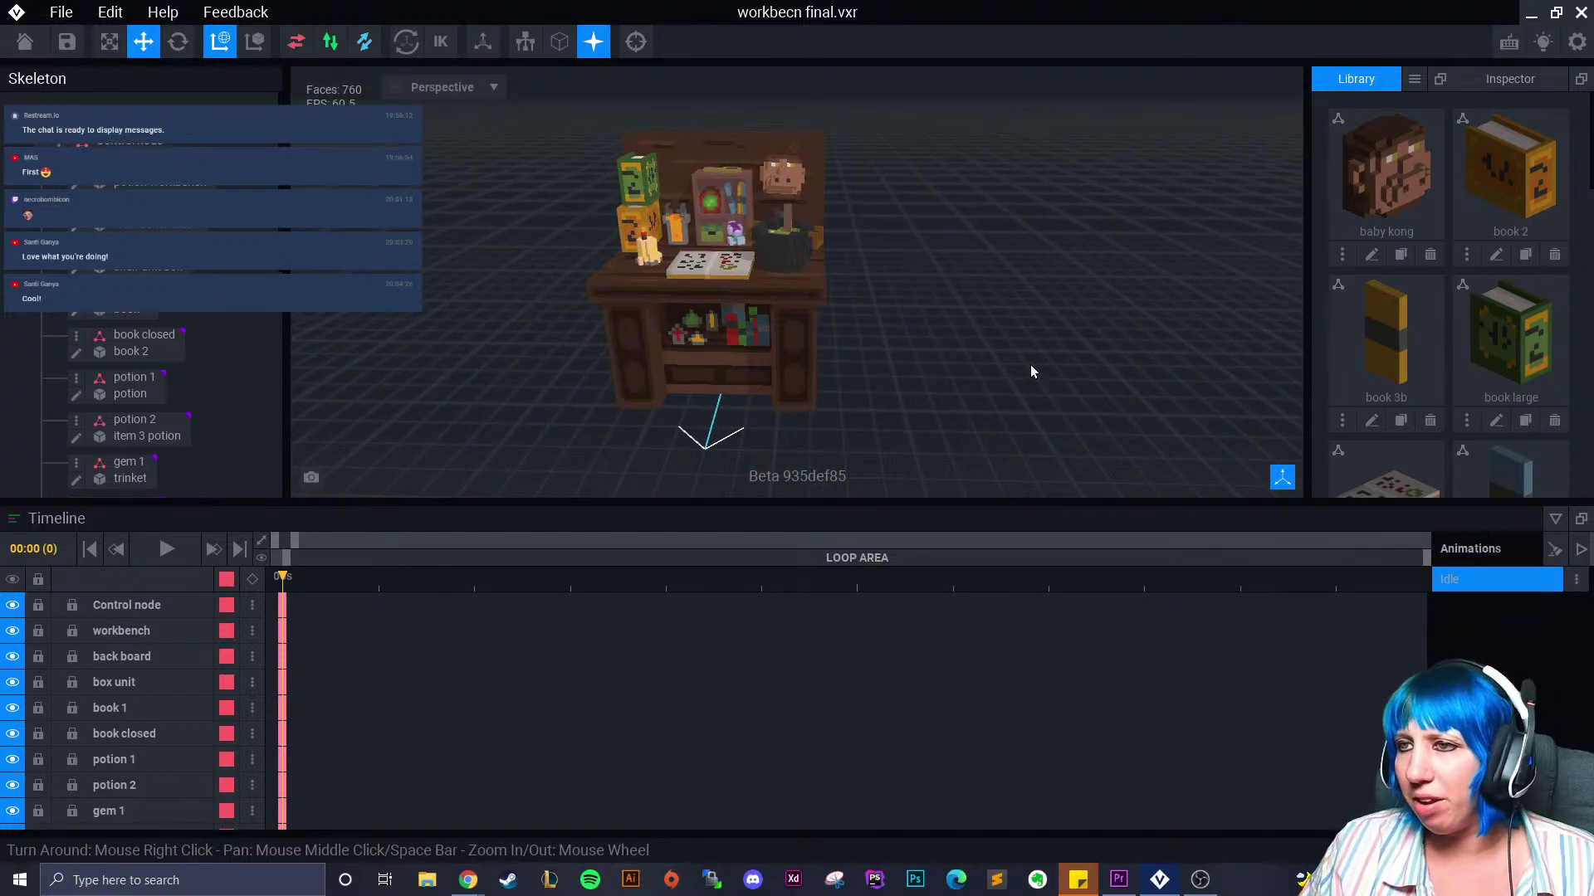
{"action": "scroll", "coordinate": [671, 366], "scroll_direction": "up", "scroll_amount": 4}
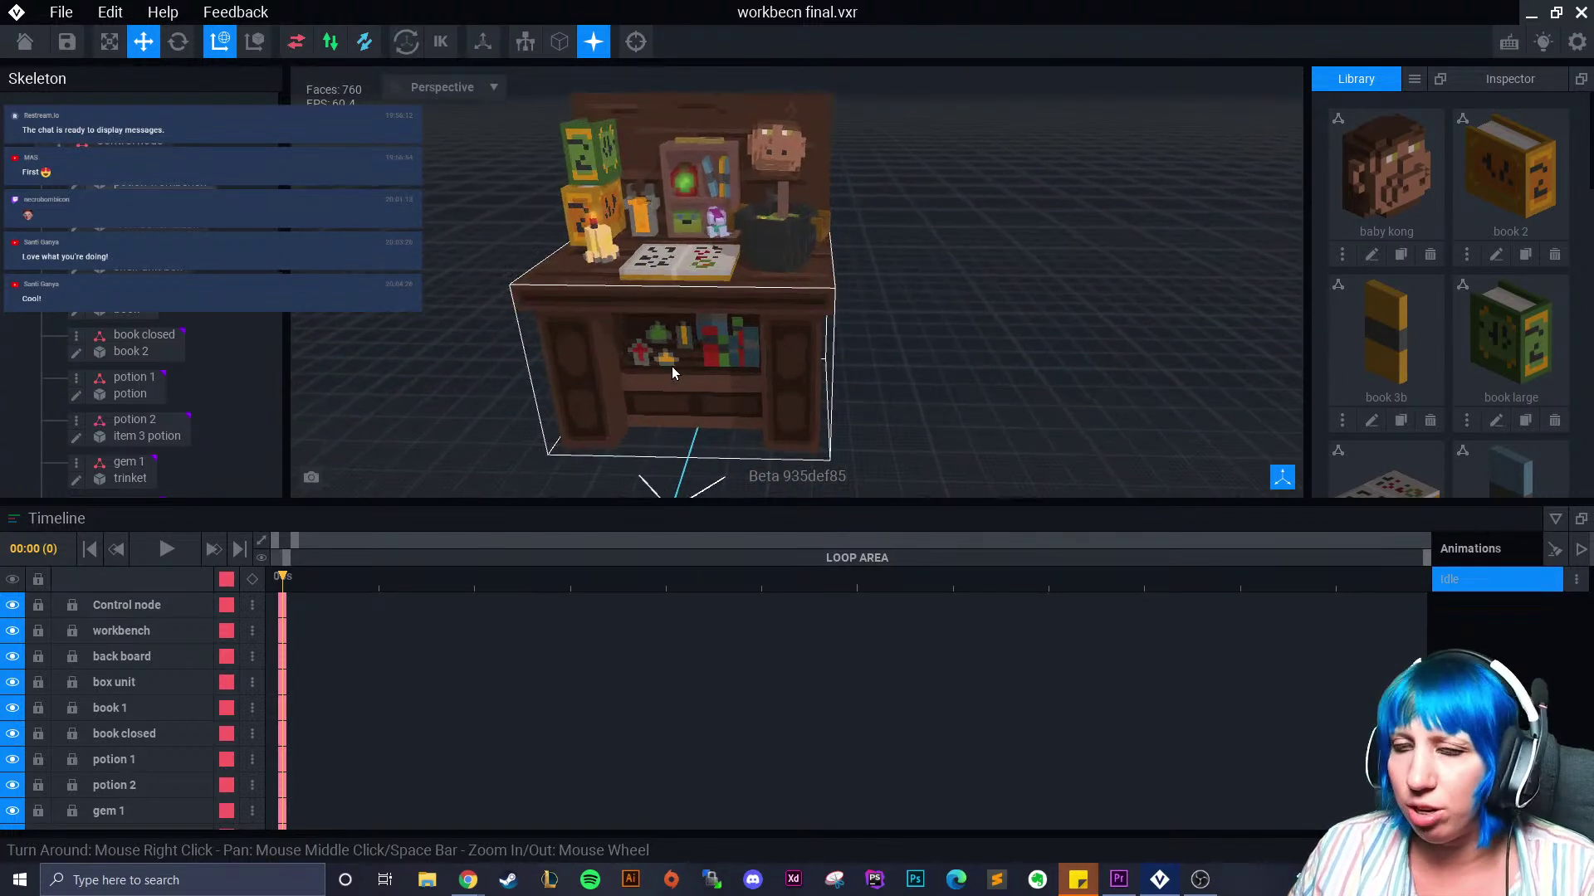
{"action": "right_click_drag", "start_coordinate": [736, 376], "coordinate": [766, 349]}
{"action": "right_click_drag", "start_coordinate": [765, 350], "coordinate": [765, 350]}
{"action": "right_click_drag", "start_coordinate": [789, 405], "coordinate": [788, 404]}
{"action": "scroll", "coordinate": [788, 404], "scroll_direction": "up", "scroll_amount": 5}
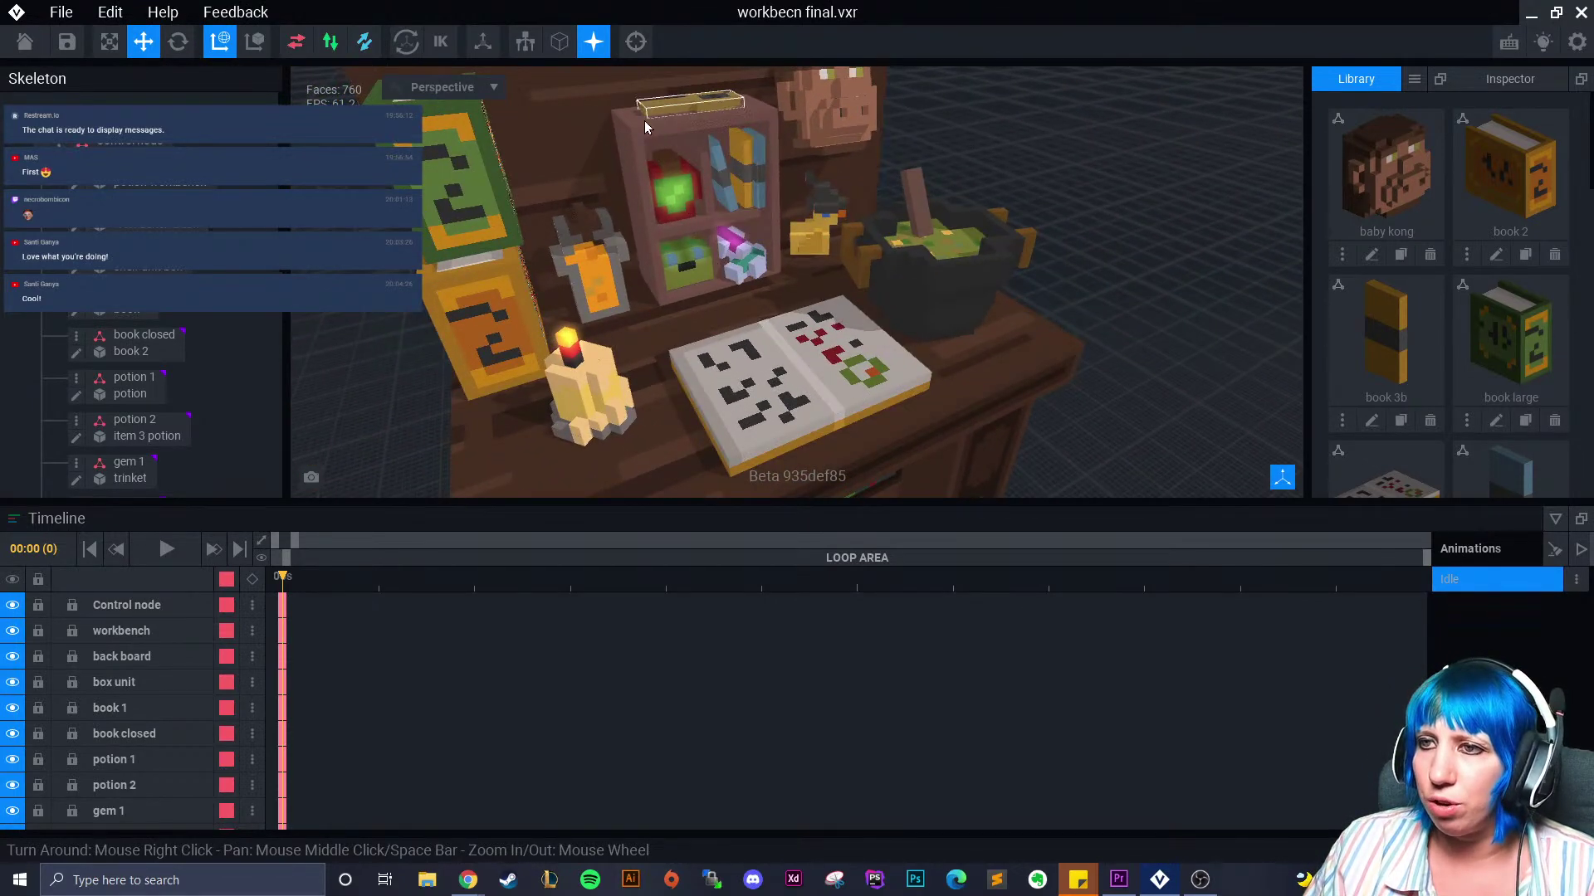
{"action": "right_click_drag", "start_coordinate": [707, 322], "coordinate": [707, 322]}
Clone the item 3 potion model from the library under the name potion 3
{"action": "scroll", "coordinate": [1330, 314], "scroll_direction": "down", "scroll_amount": 3}
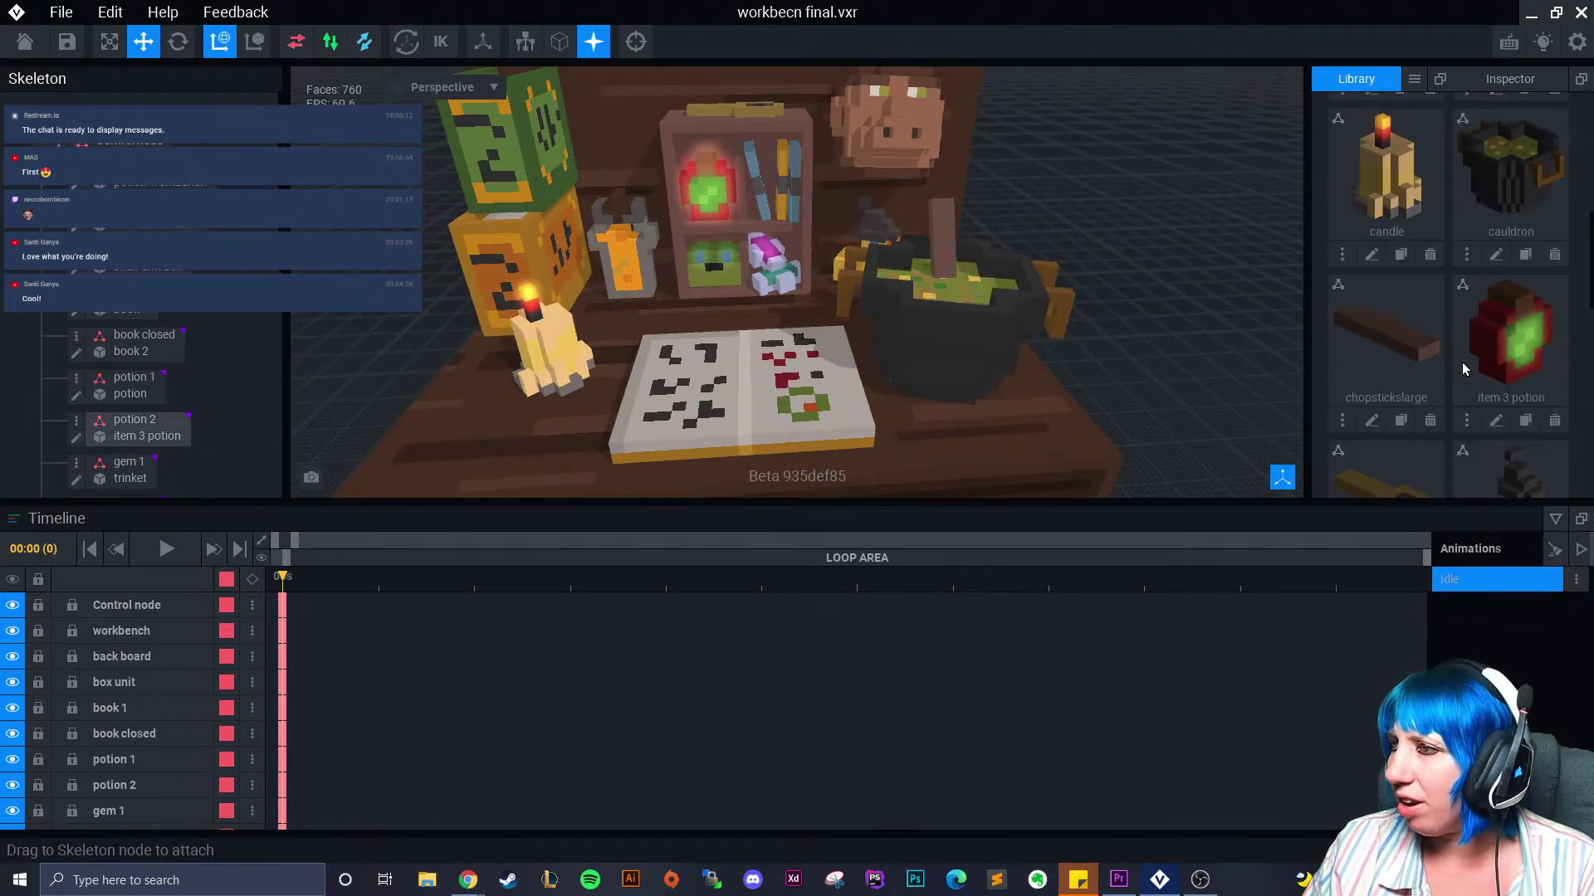
{"action": "left_click", "coordinate": [1527, 423]}
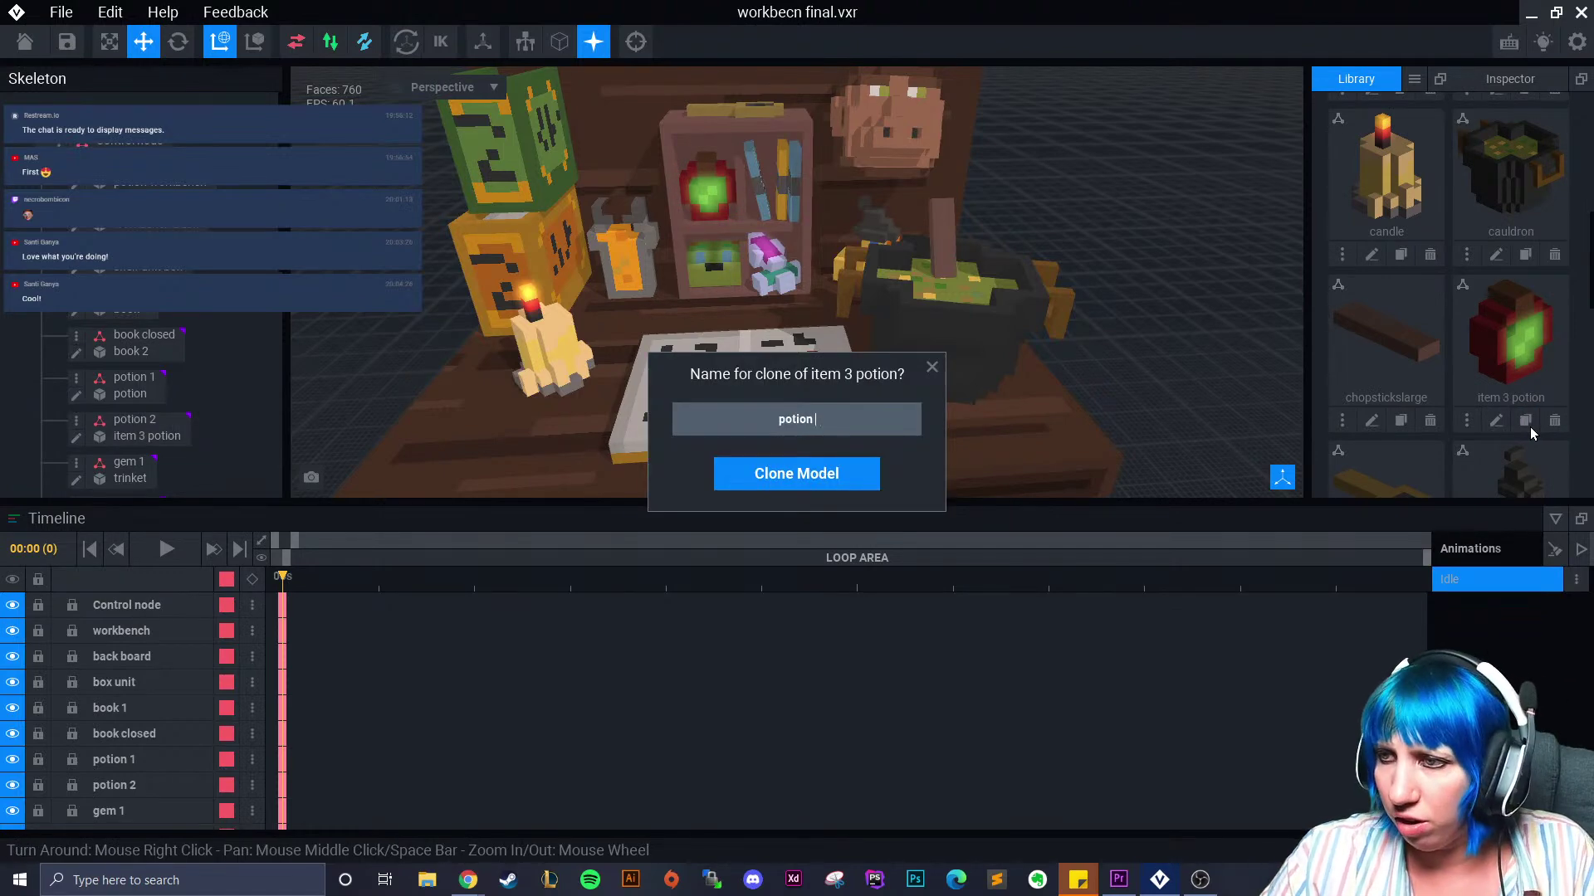
{"action": "key", "text": "Return"}
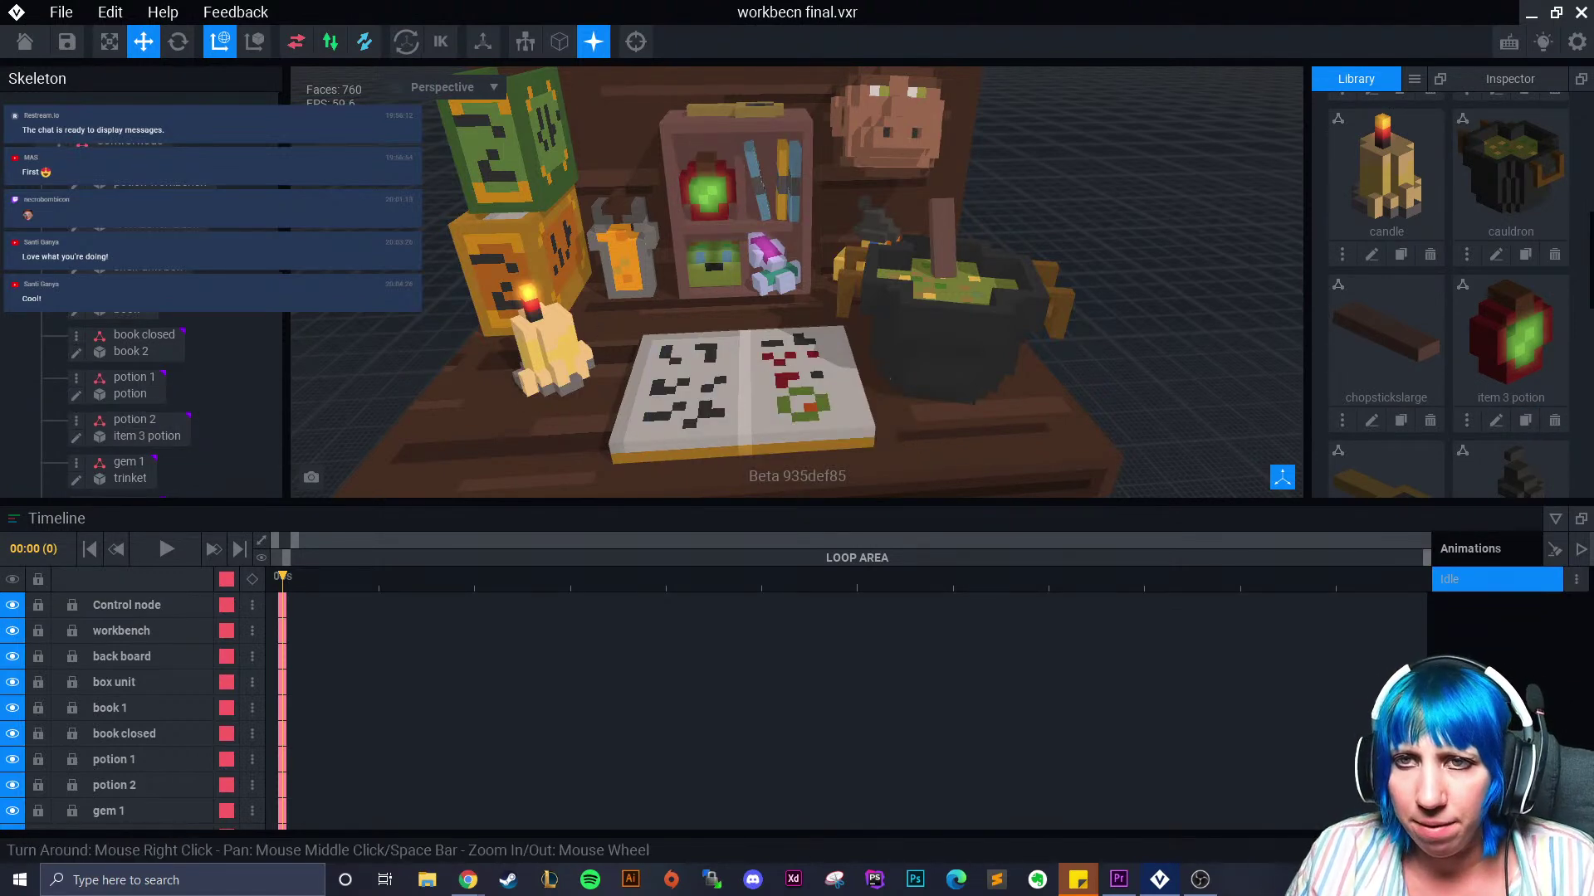
Create a skeleton node named potion 3 and attach the cloned potion 3 model to it
{"action": "left_click", "coordinate": [59, 146]}
{"action": "left_click", "coordinate": [104, 171]}
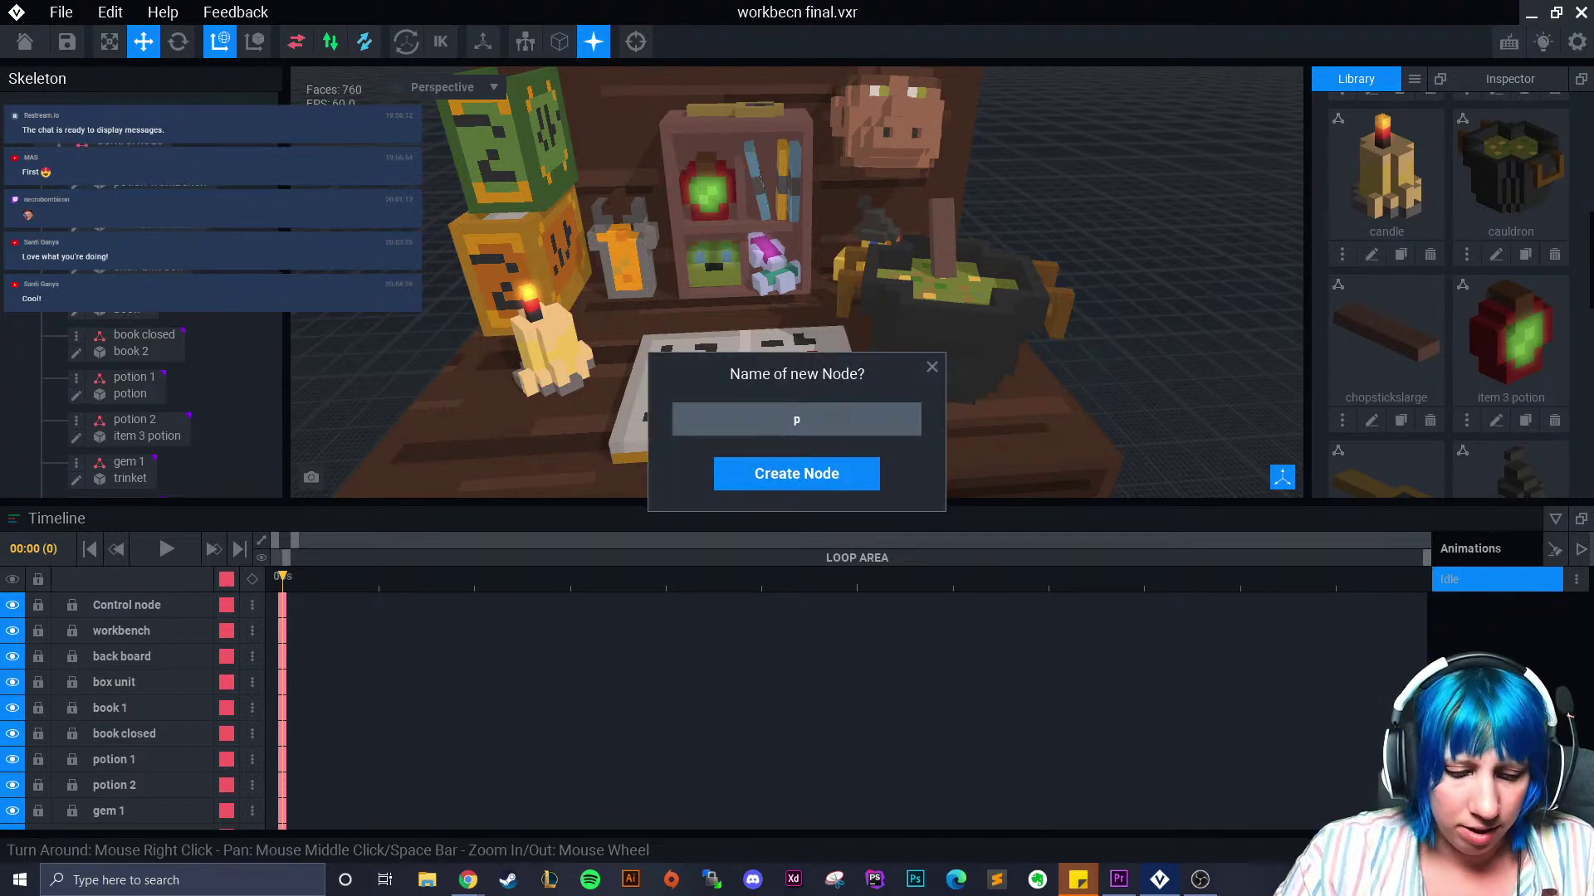
{"action": "type", "text": "potion 3"}
{"action": "key", "text": "Return"}
{"action": "scroll", "coordinate": [189, 434], "scroll_direction": "down", "scroll_amount": 6}
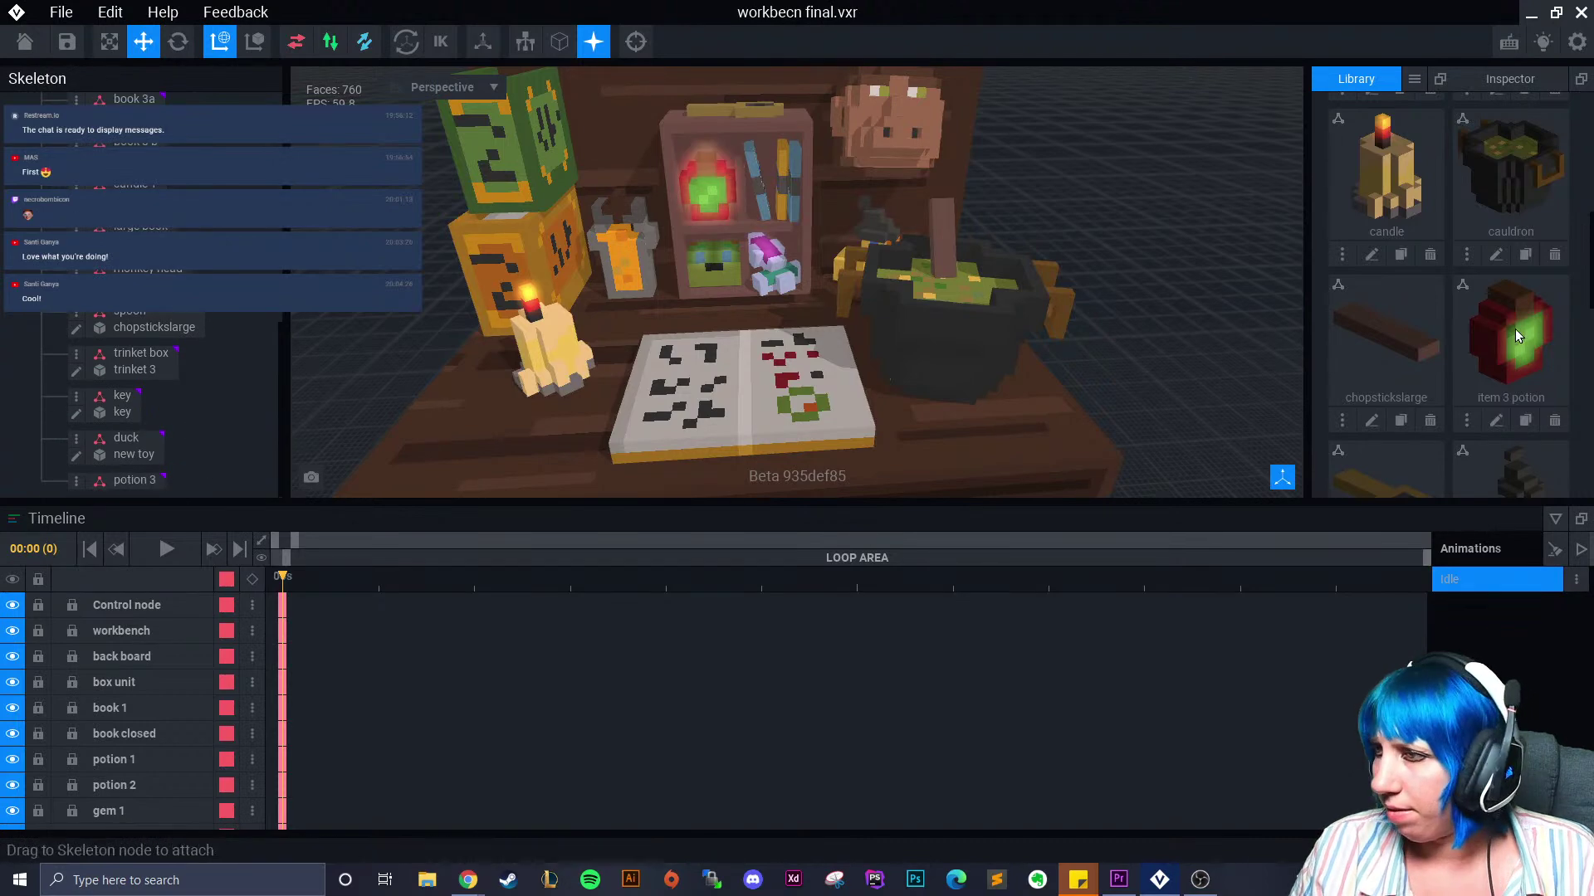
{"action": "scroll", "coordinate": [1515, 332], "scroll_direction": "down", "scroll_amount": 3}
{"action": "left_click_drag", "start_coordinate": [1388, 261], "coordinate": [145, 480]}
Move the new potion onto the workbench top, between the candle and the shelf unit
{"action": "left_click_drag", "start_coordinate": [747, 423], "coordinate": [698, 200]}
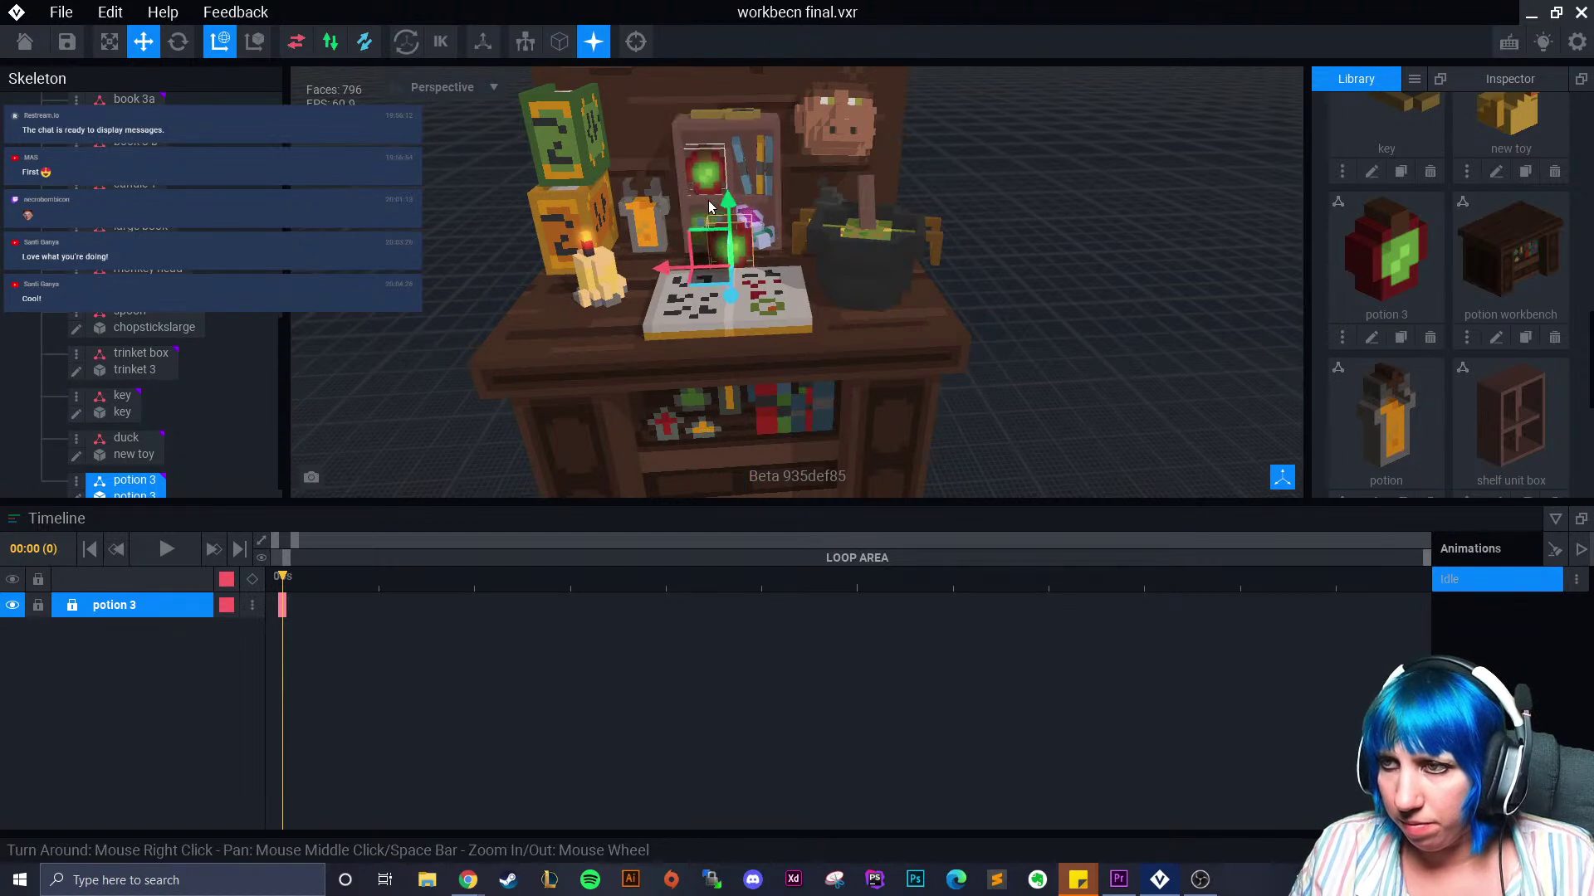
{"action": "scroll", "coordinate": [698, 199], "scroll_direction": "up", "scroll_amount": 5}
{"action": "right_click_drag", "start_coordinate": [698, 199], "coordinate": [736, 312]}
{"action": "middle_click_drag", "start_coordinate": [735, 312], "coordinate": [739, 307]}
{"action": "left_click_drag", "start_coordinate": [777, 455], "coordinate": [678, 402]}
{"action": "left_click", "coordinate": [1270, 176]}
{"action": "right_click_drag", "start_coordinate": [938, 269], "coordinate": [979, 193]}
{"action": "left_click", "coordinate": [703, 322]}
{"action": "left_click_drag", "start_coordinate": [701, 293], "coordinate": [704, 335]}
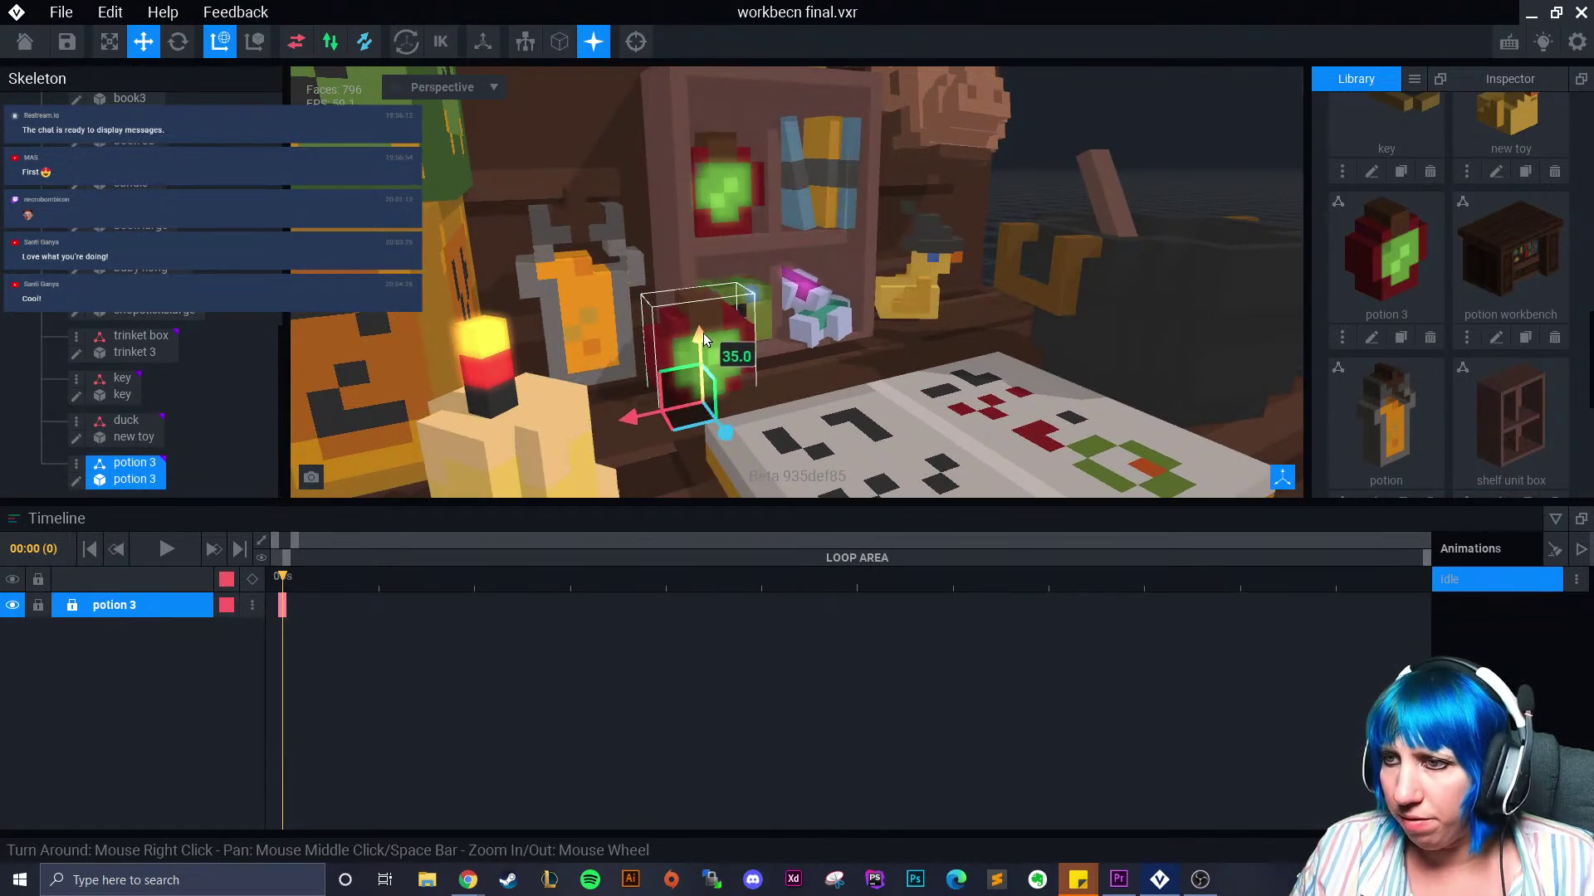
Rotate the new potion and shift it back beside the orange potion, behind the candle
{"action": "right_click_drag", "start_coordinate": [702, 322], "coordinate": [589, 297]}
{"action": "key", "text": "e"}
{"action": "right_click_drag", "start_coordinate": [649, 427], "coordinate": [693, 307]}
{"action": "left_click_drag", "start_coordinate": [693, 307], "coordinate": [606, 307]}
{"action": "left_click", "coordinate": [143, 43]}
{"action": "left_click", "coordinate": [702, 317]}
{"action": "left_click", "coordinate": [669, 265]}
{"action": "left_click", "coordinate": [668, 264]}
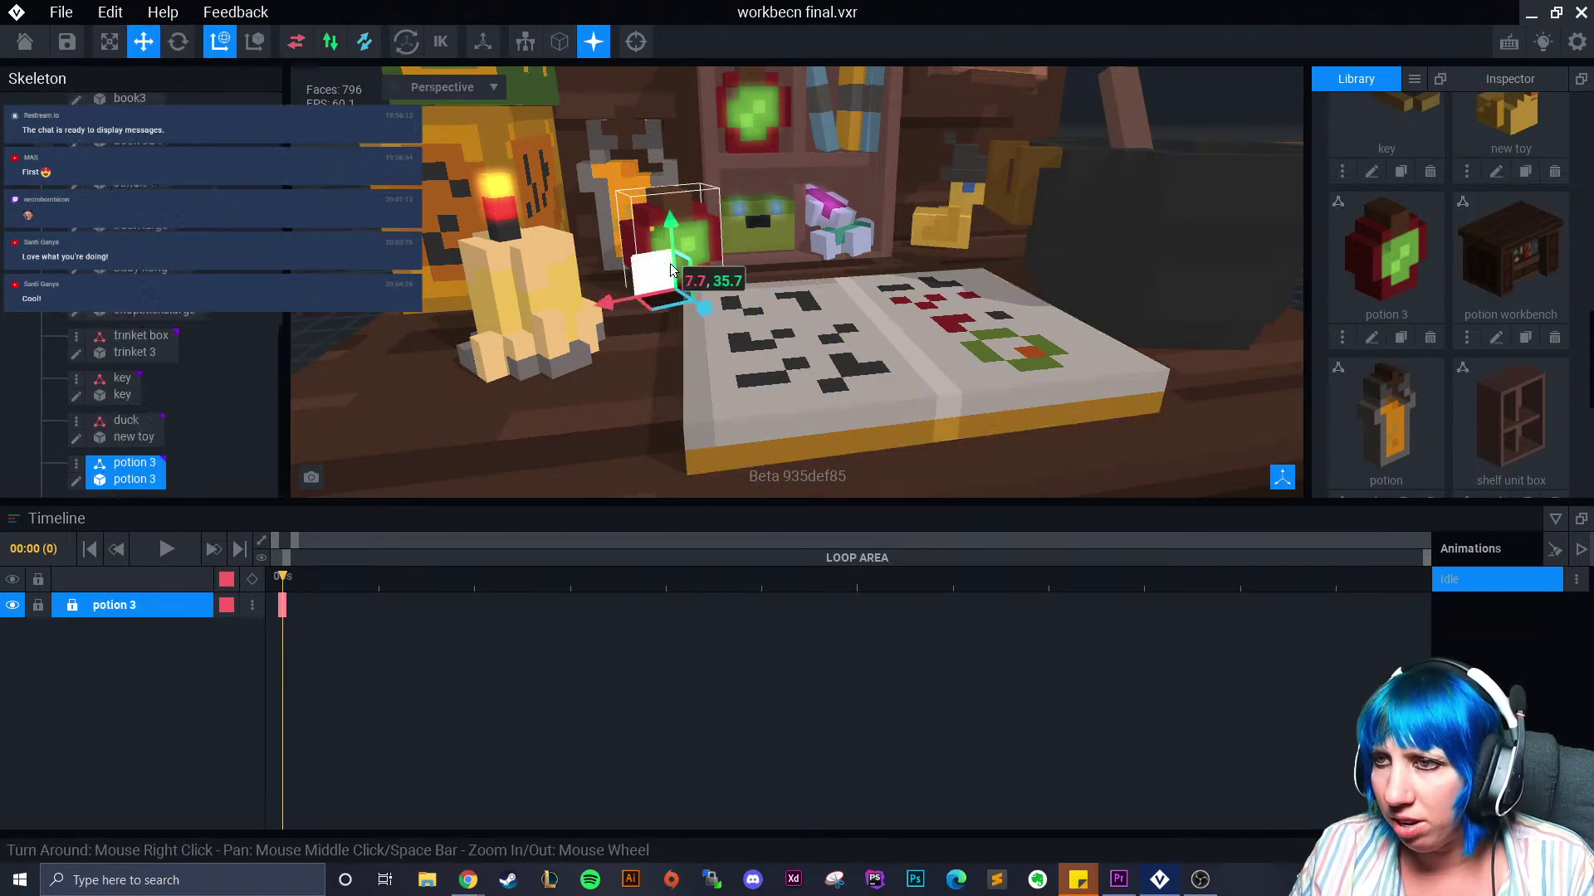
Open the potion 3 model and fill all its red bottle faces with gray #645F5C
{"action": "double_click", "coordinate": [91, 483]}
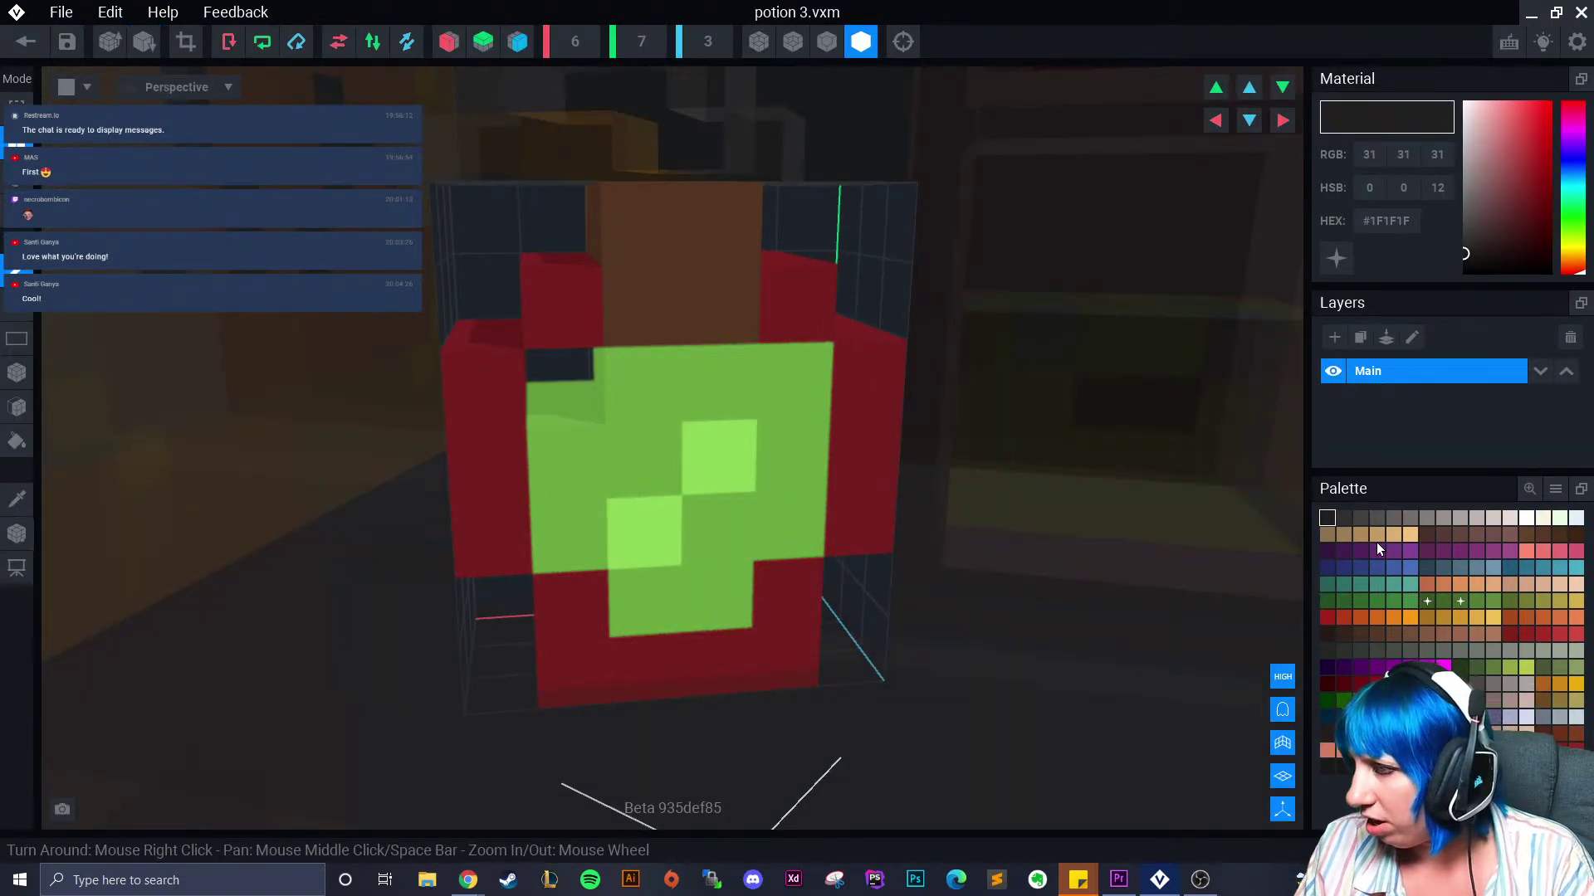
{"action": "left_click", "coordinate": [1394, 519]}
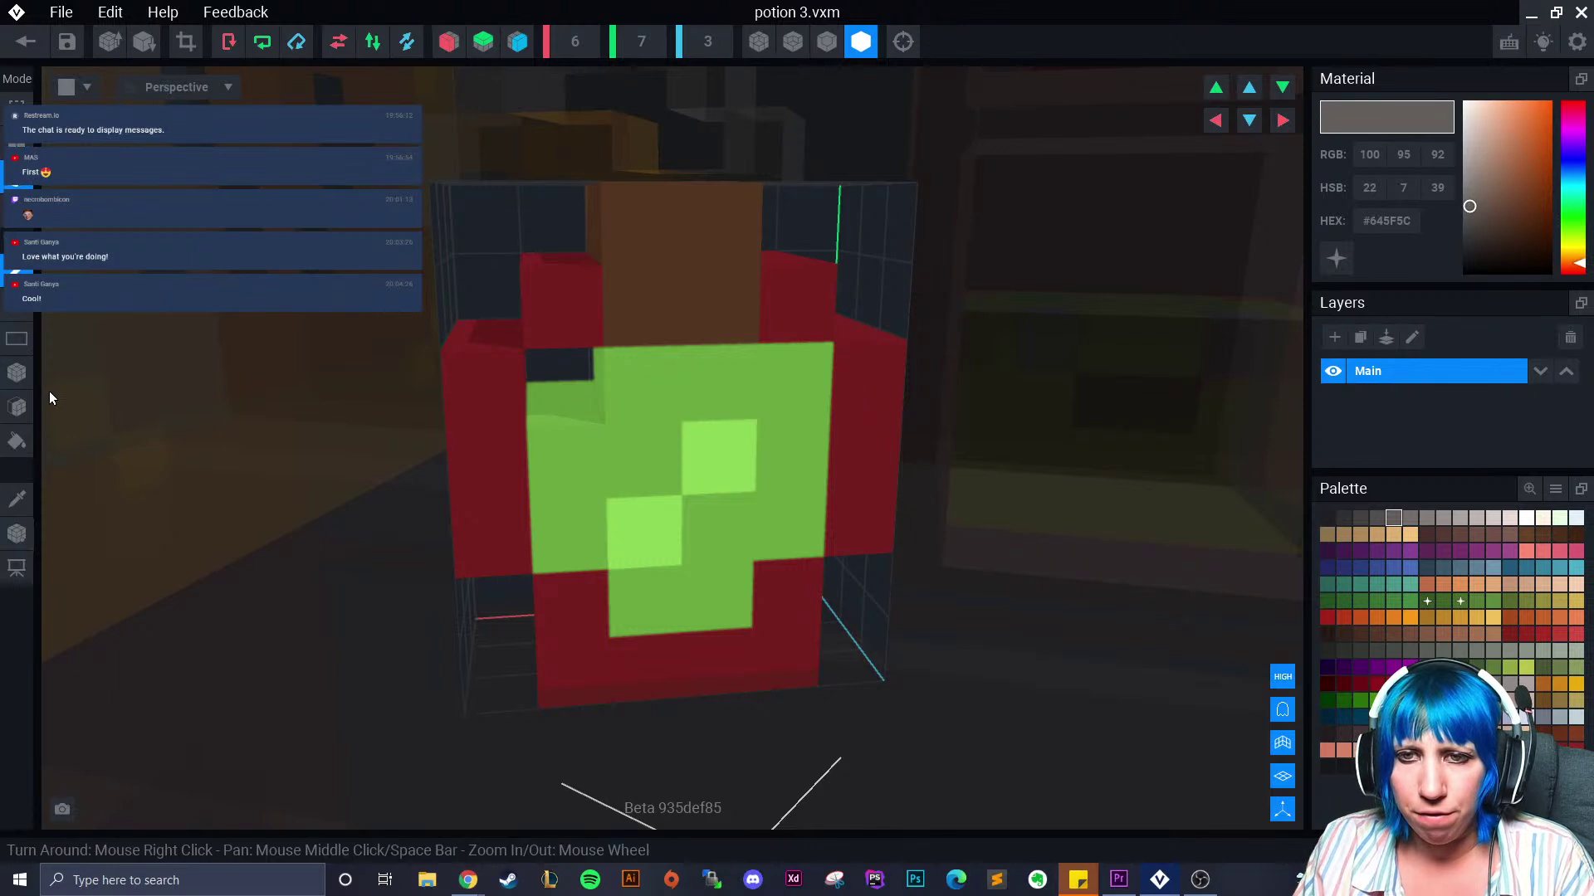
{"action": "left_click", "coordinate": [17, 441]}
{"action": "right_click_drag", "start_coordinate": [291, 448], "coordinate": [555, 444]}
{"action": "left_click", "coordinate": [469, 427]}
{"action": "left_click", "coordinate": [446, 329]}
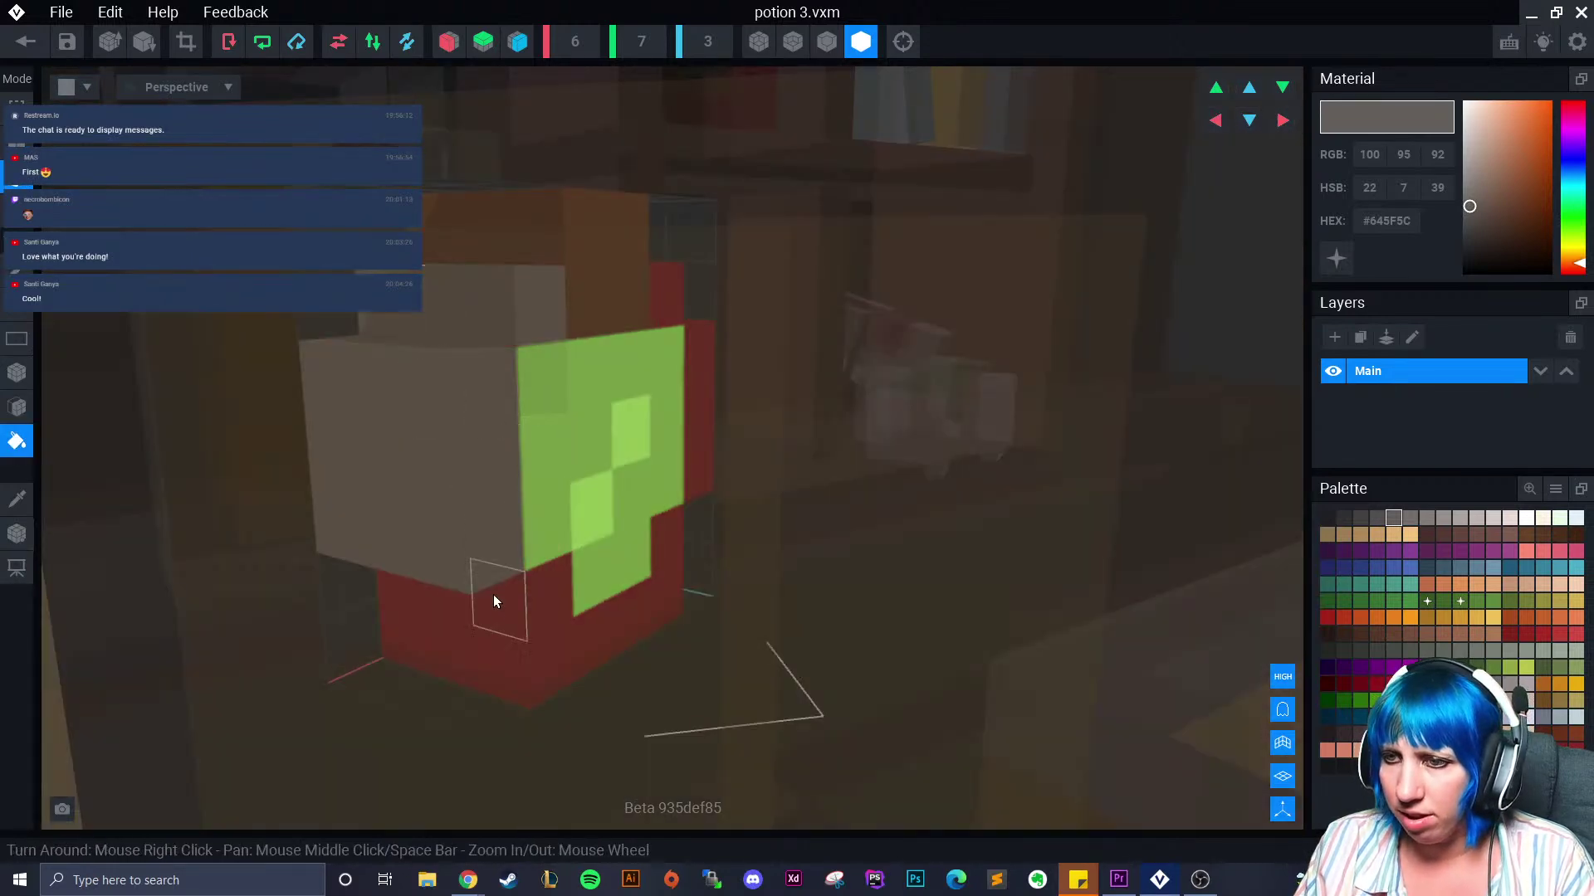
{"action": "left_click", "coordinate": [493, 597]}
{"action": "right_click_drag", "start_coordinate": [493, 595], "coordinate": [809, 531]}
{"action": "left_click", "coordinate": [808, 531]}
{"action": "right_click_drag", "start_coordinate": [705, 437], "coordinate": [581, 547]}
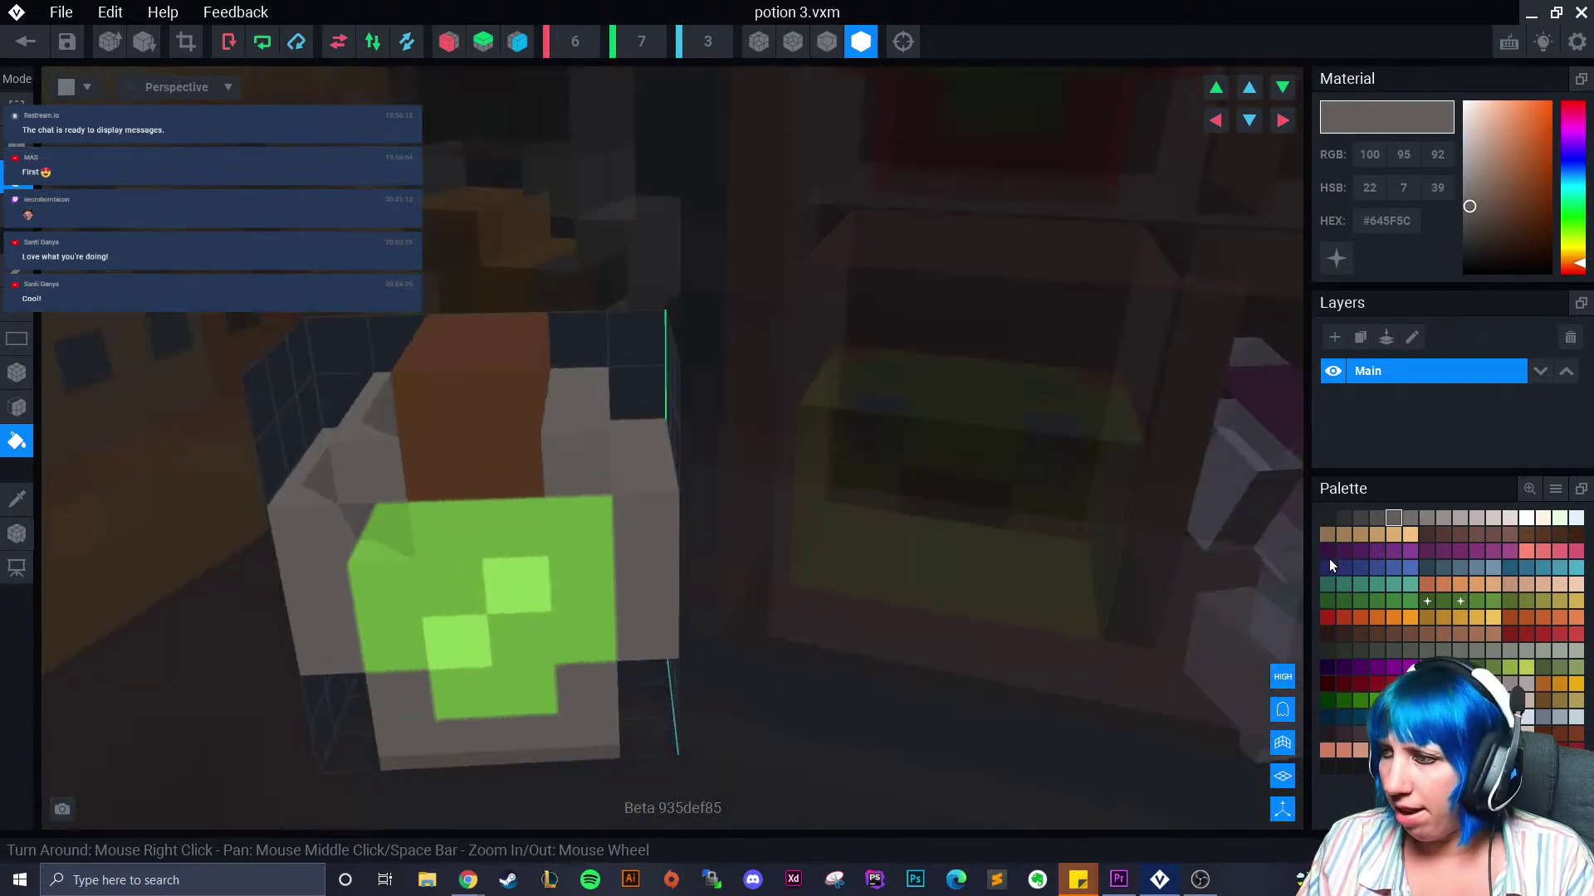
Fill the potion's stopper with brown #825841
{"action": "left_click", "coordinate": [1427, 634]}
{"action": "left_click", "coordinate": [495, 440]}
{"action": "right_click_drag", "start_coordinate": [495, 446], "coordinate": [595, 598]}
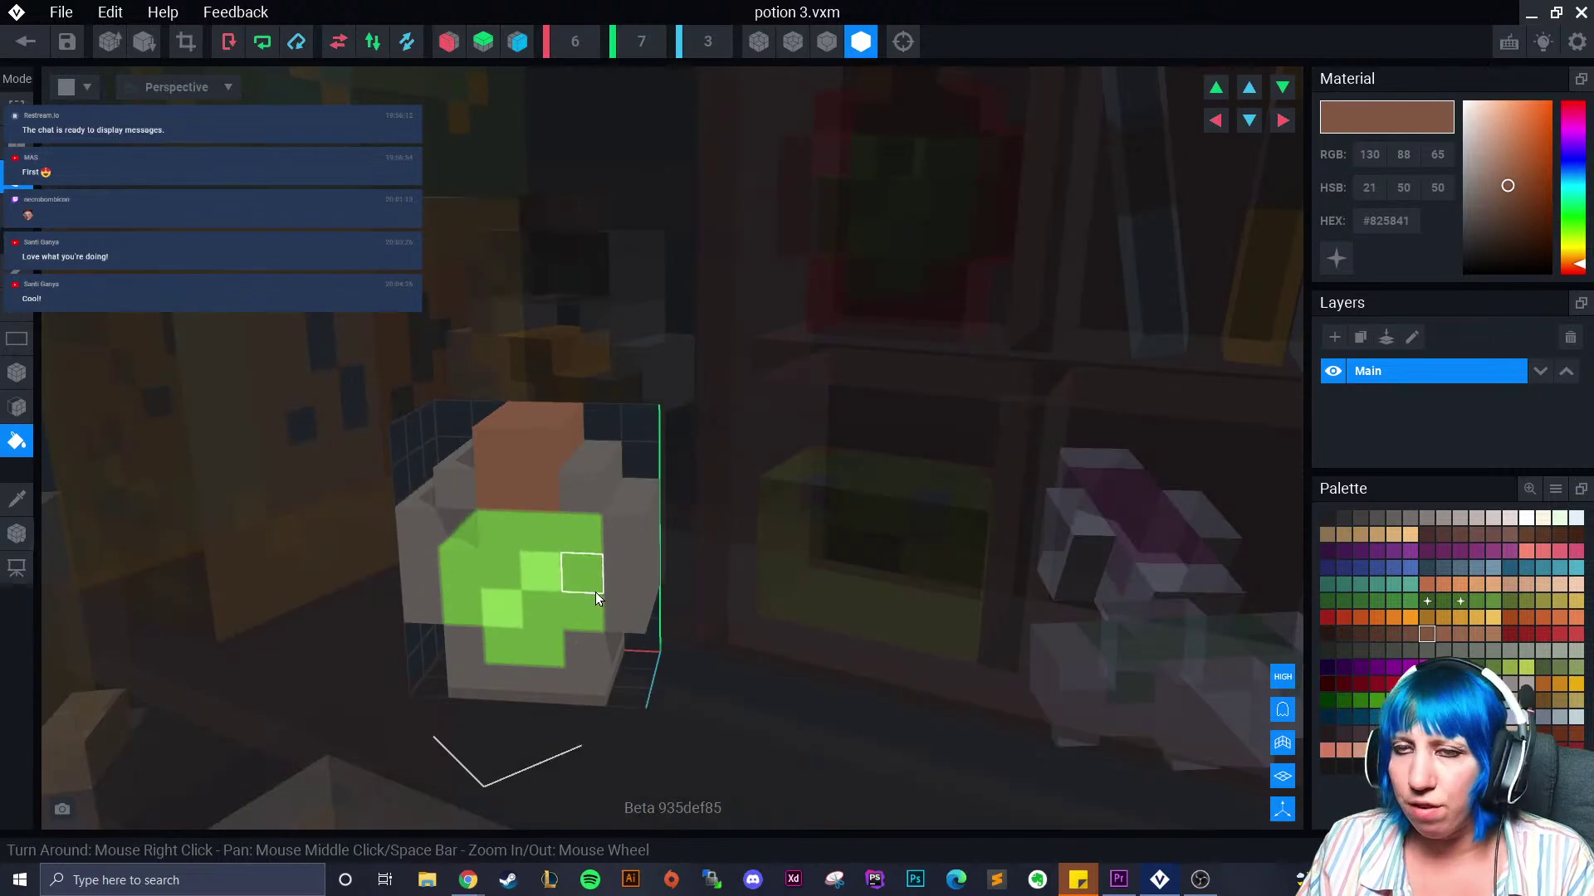
Save the recolored potion, return to the workbench scene, and check the potion in place
{"action": "left_click", "coordinate": [25, 41]}
{"action": "left_click", "coordinate": [622, 322]}
{"action": "scroll", "coordinate": [701, 221], "scroll_direction": "up", "scroll_amount": 10}
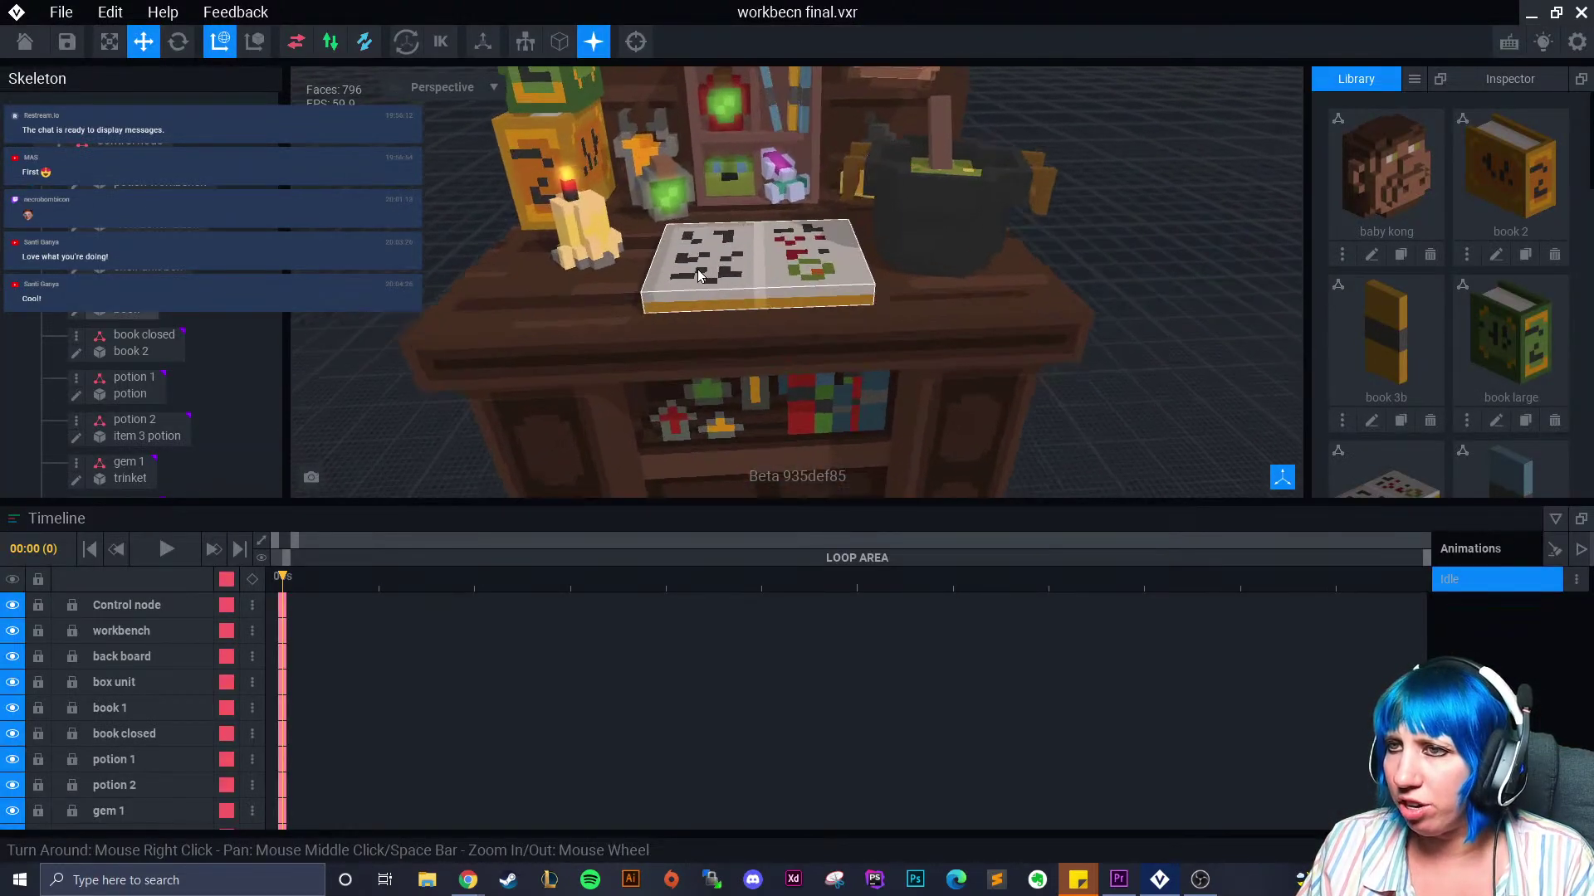
{"action": "left_click", "coordinate": [664, 187]}
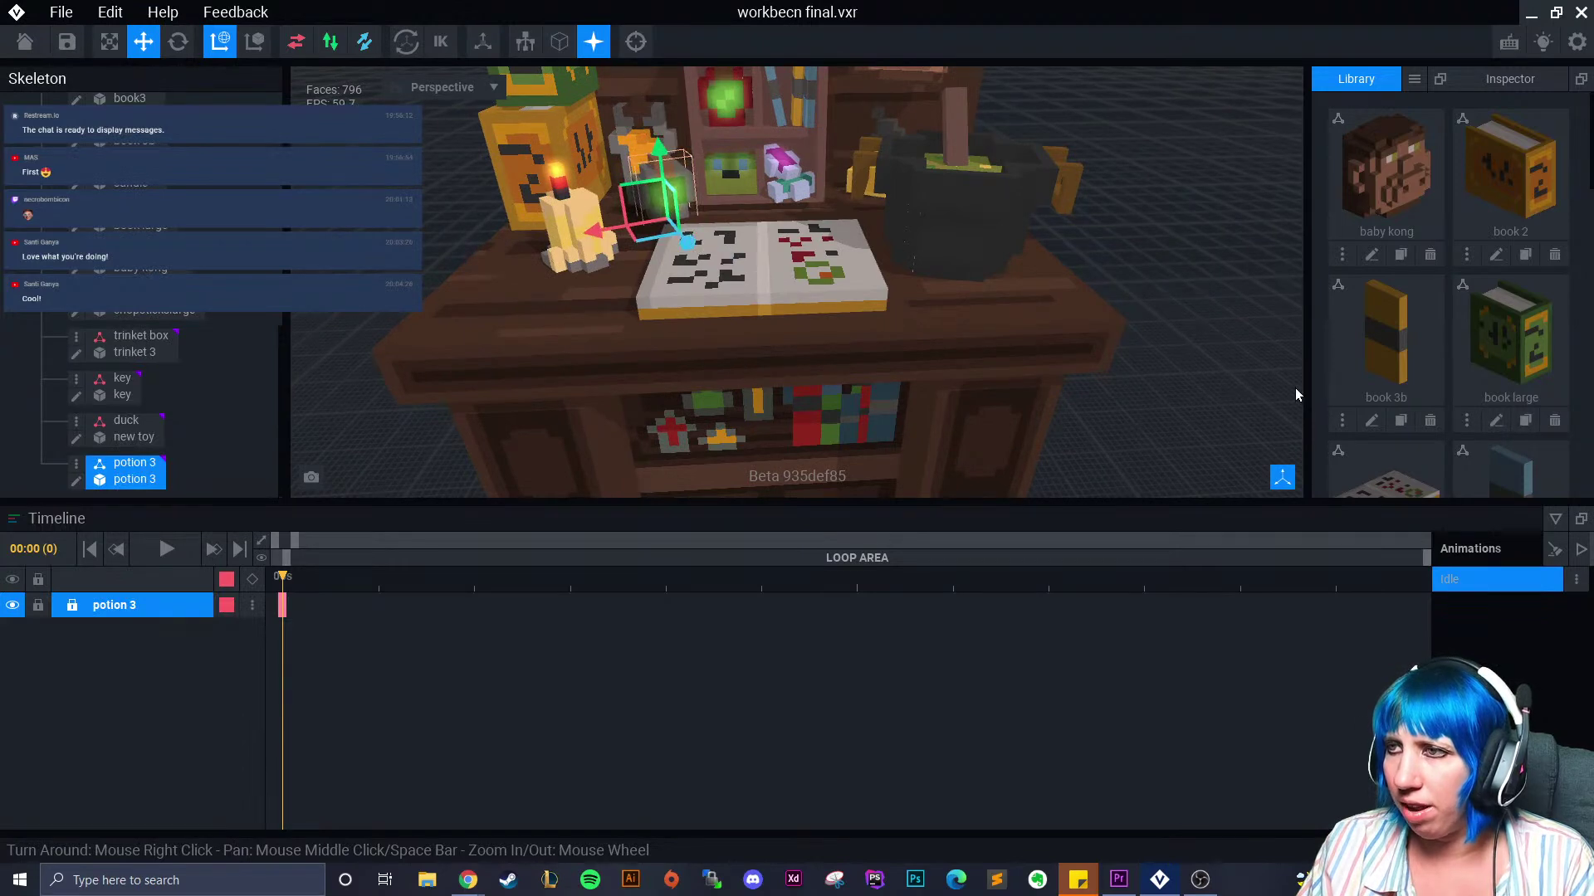
{"action": "left_click", "coordinate": [1253, 381]}
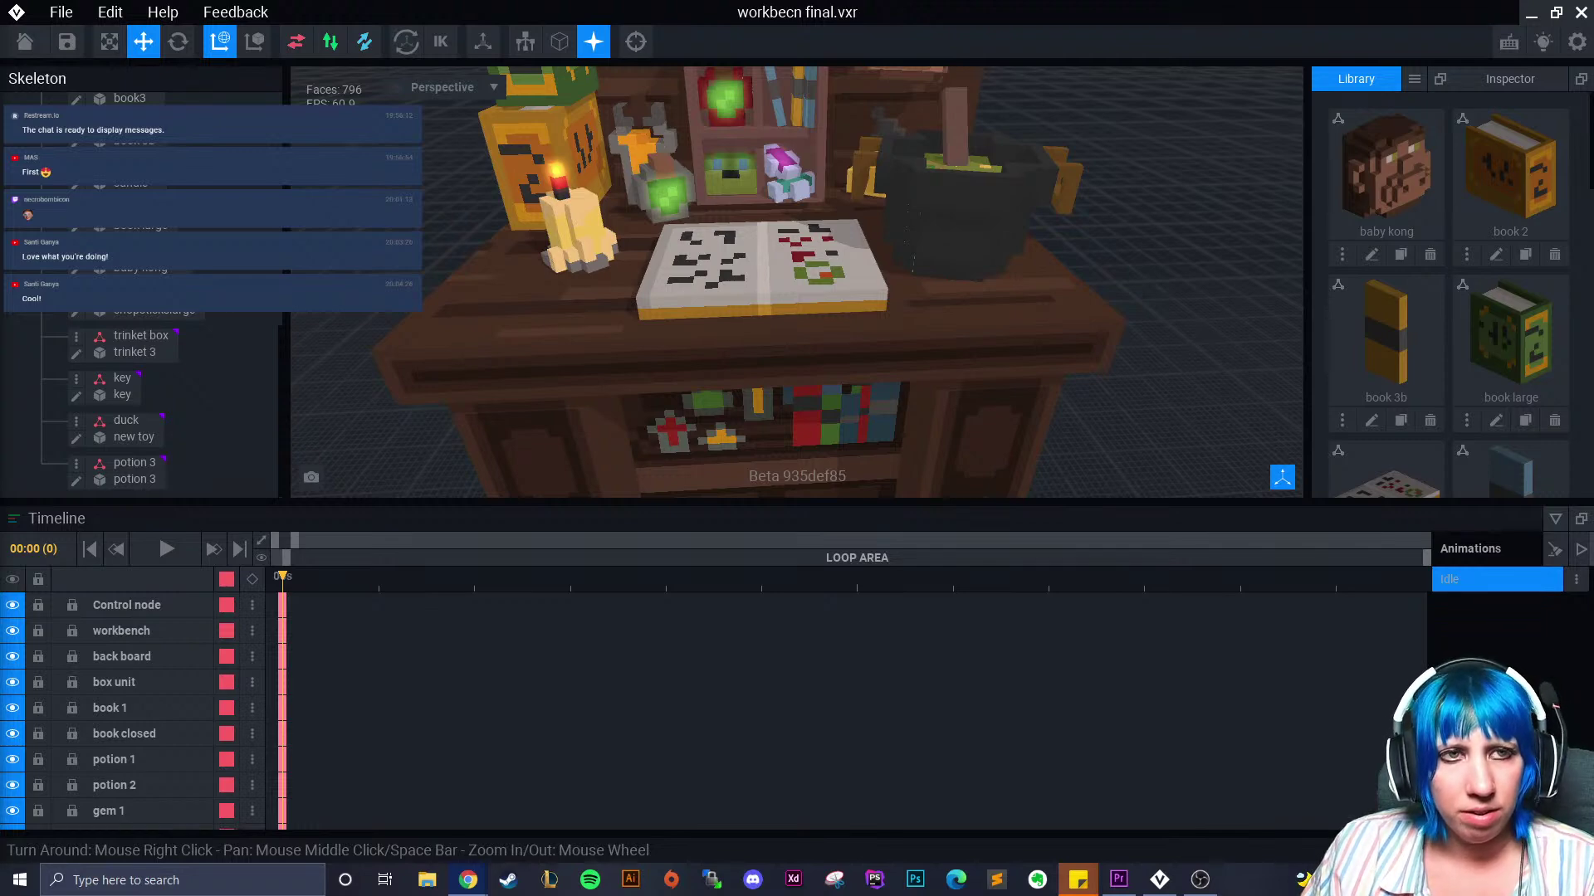
Examine the arrangement of all the props on the workbench from several angles and distances
{"action": "right_click_drag", "start_coordinate": [736, 290], "coordinate": [820, 322]}
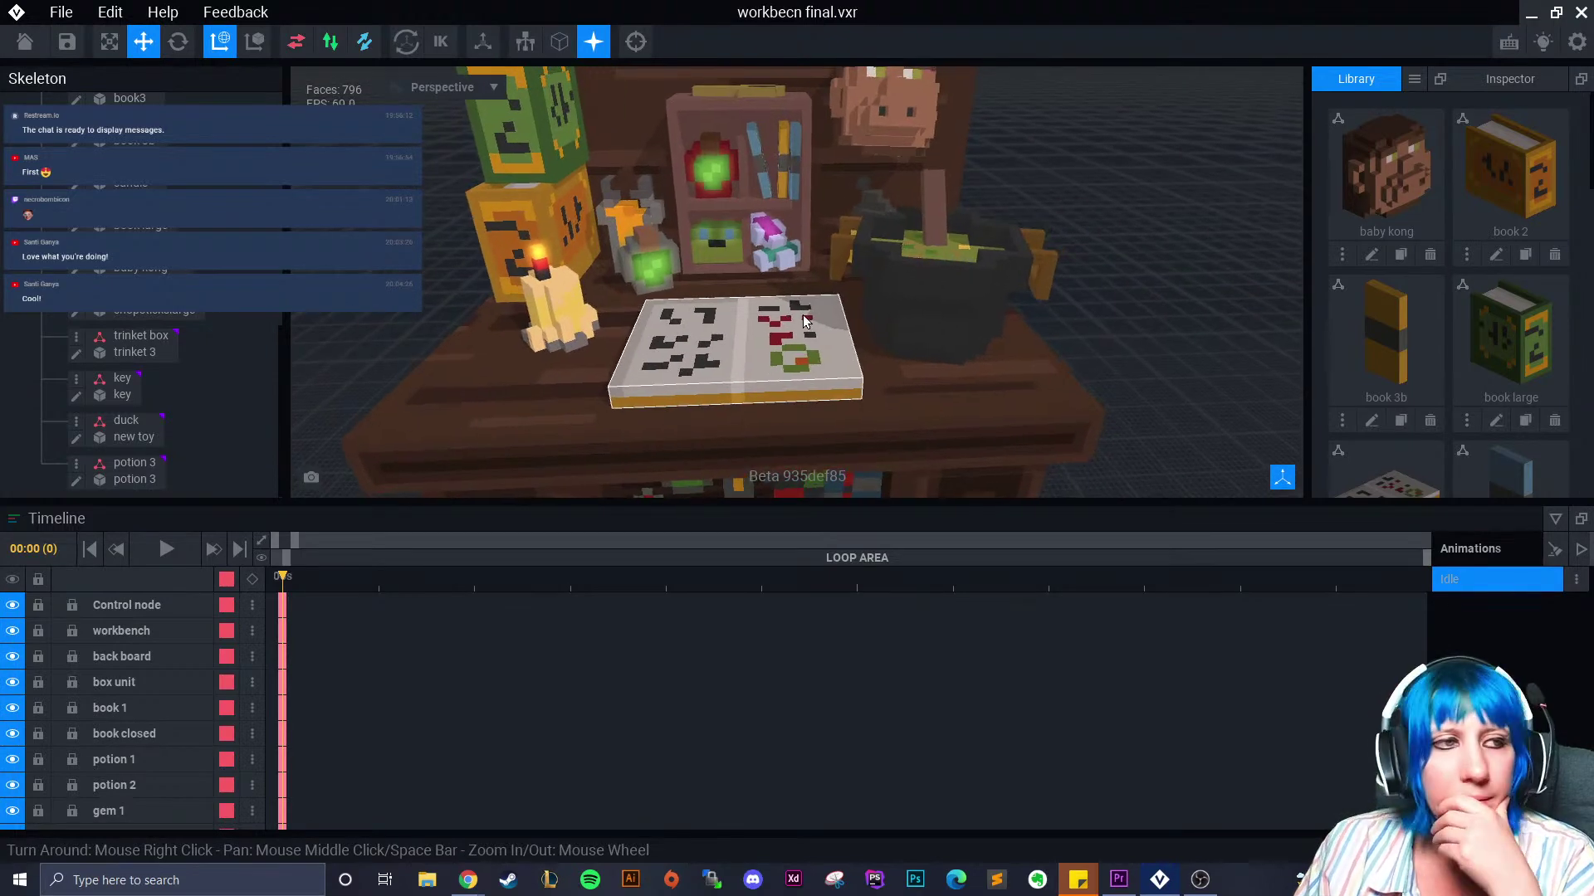
{"action": "right_click_drag", "start_coordinate": [724, 403], "coordinate": [719, 413]}
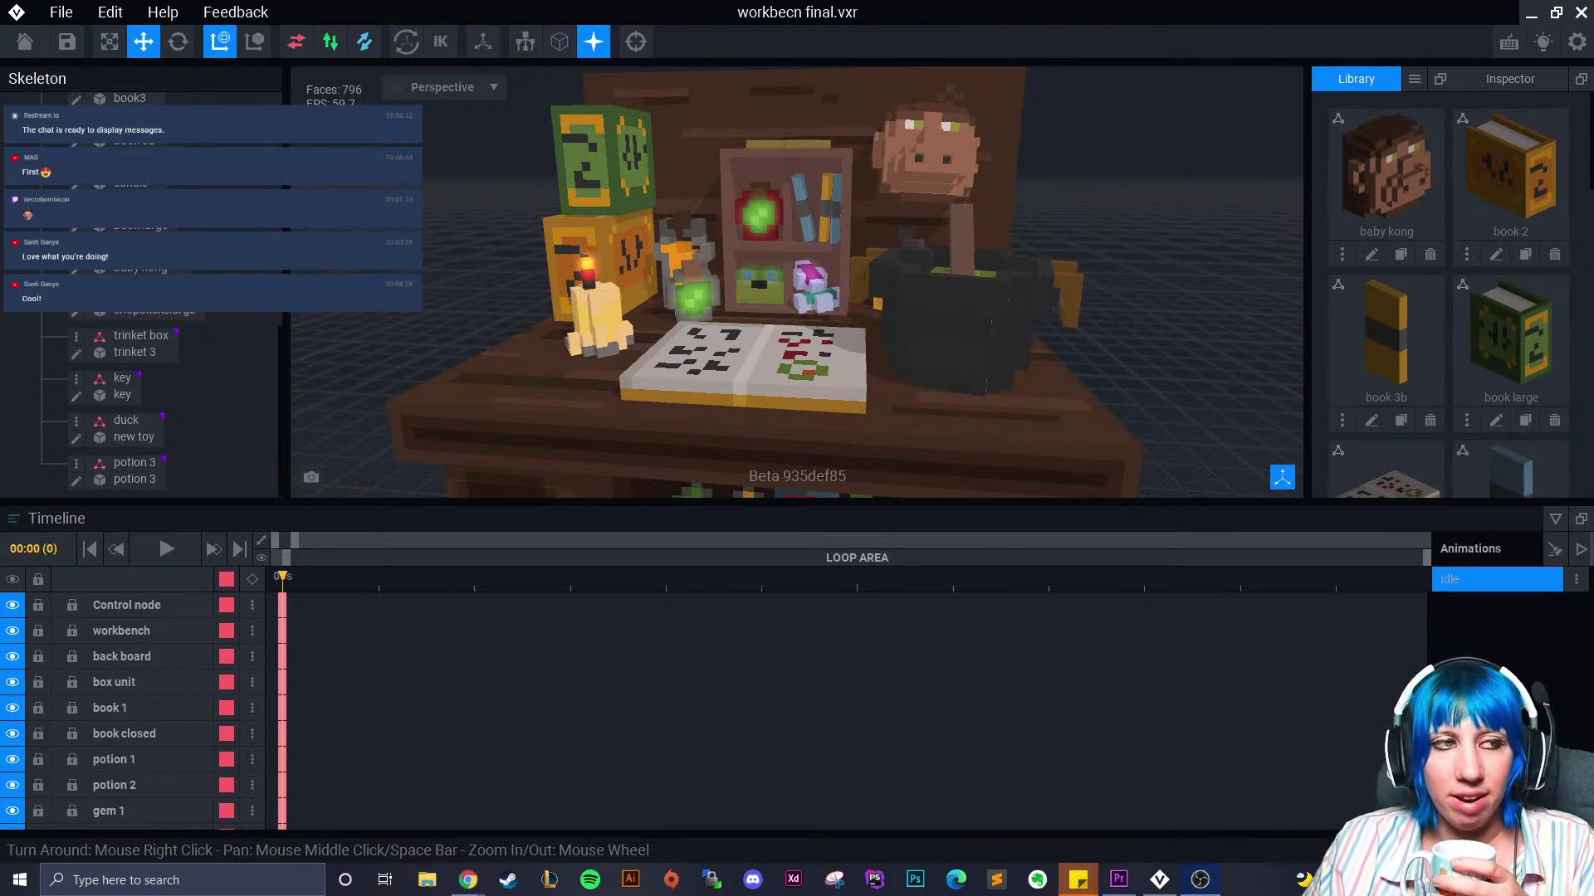
{"action": "right_click_drag", "start_coordinate": [879, 317], "coordinate": [860, 348]}
{"action": "scroll", "coordinate": [890, 333], "scroll_direction": "down", "scroll_amount": 4}
{"action": "right_click_drag", "start_coordinate": [960, 320], "coordinate": [960, 320]}
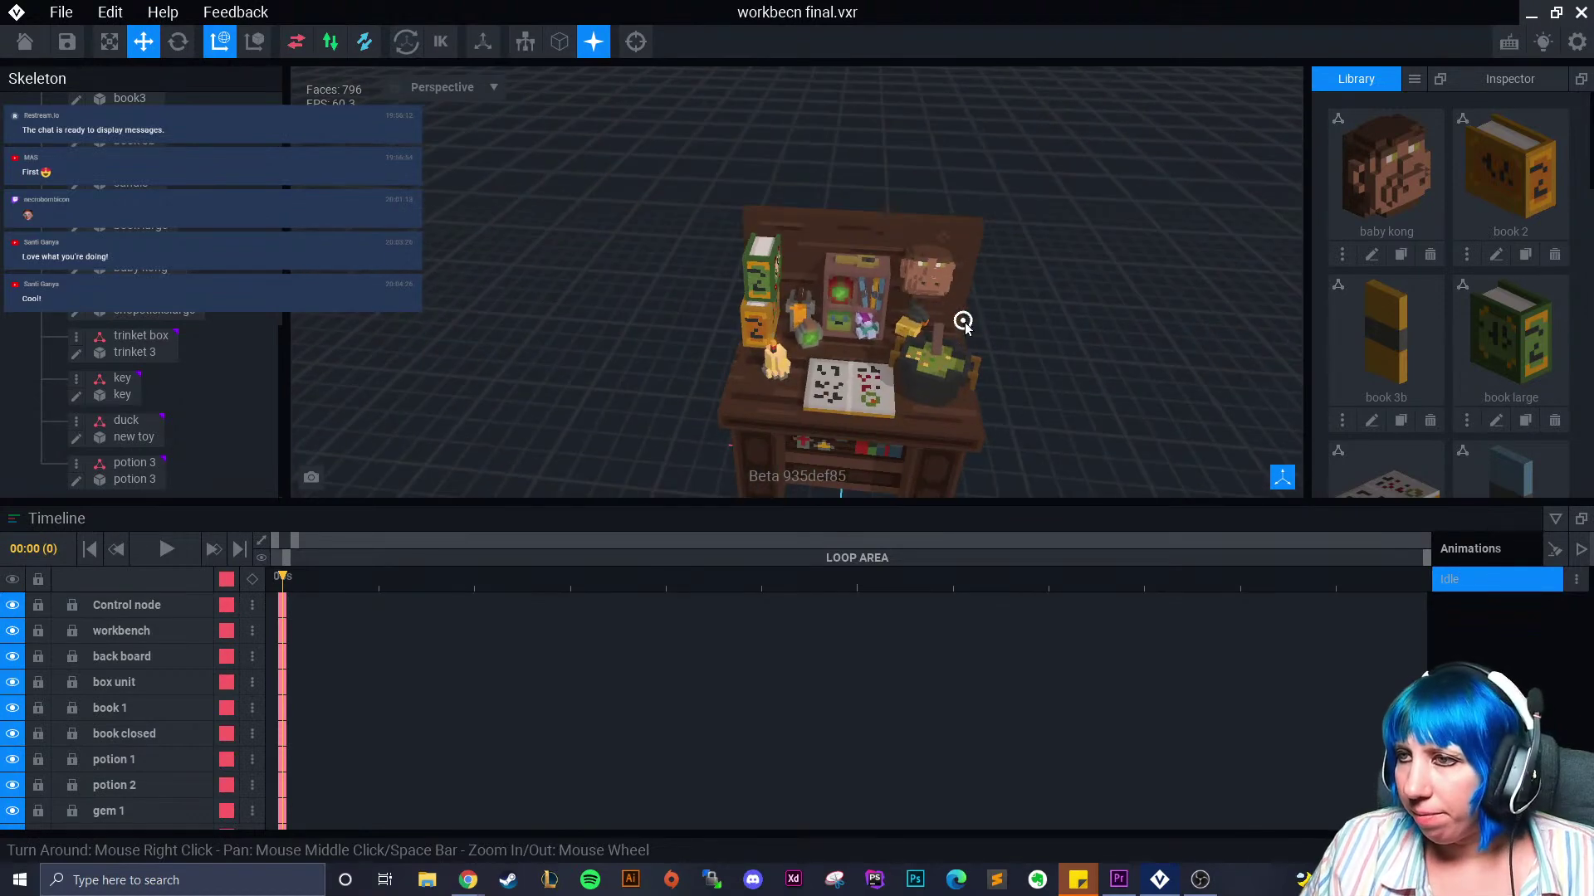
{"action": "scroll", "coordinate": [800, 366], "scroll_direction": "up", "scroll_amount": 3}
{"action": "scroll", "coordinate": [794, 365], "scroll_direction": "up", "scroll_amount": 4}
{"action": "middle_click_drag", "start_coordinate": [800, 365], "coordinate": [918, 331]}
{"action": "scroll", "coordinate": [830, 358], "scroll_direction": "down", "scroll_amount": 3}
{"action": "right_click_drag", "start_coordinate": [918, 330], "coordinate": [816, 357]}
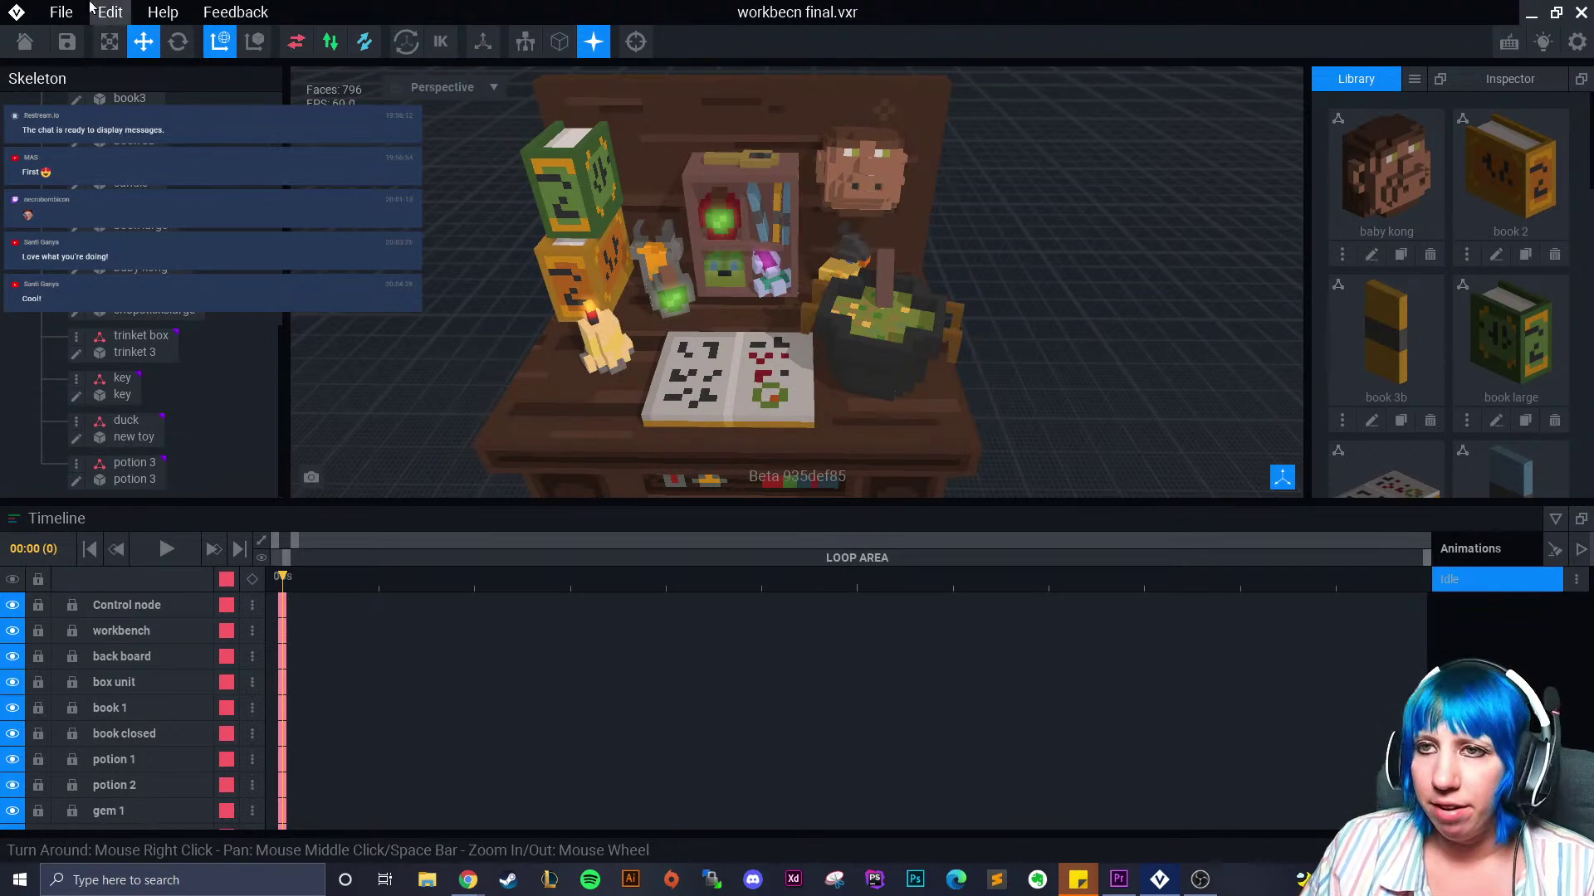
Save the workbench scene, return to the start screen, and show the recent voxel models
{"action": "left_click", "coordinate": [26, 42]}
{"action": "left_click", "coordinate": [627, 323]}
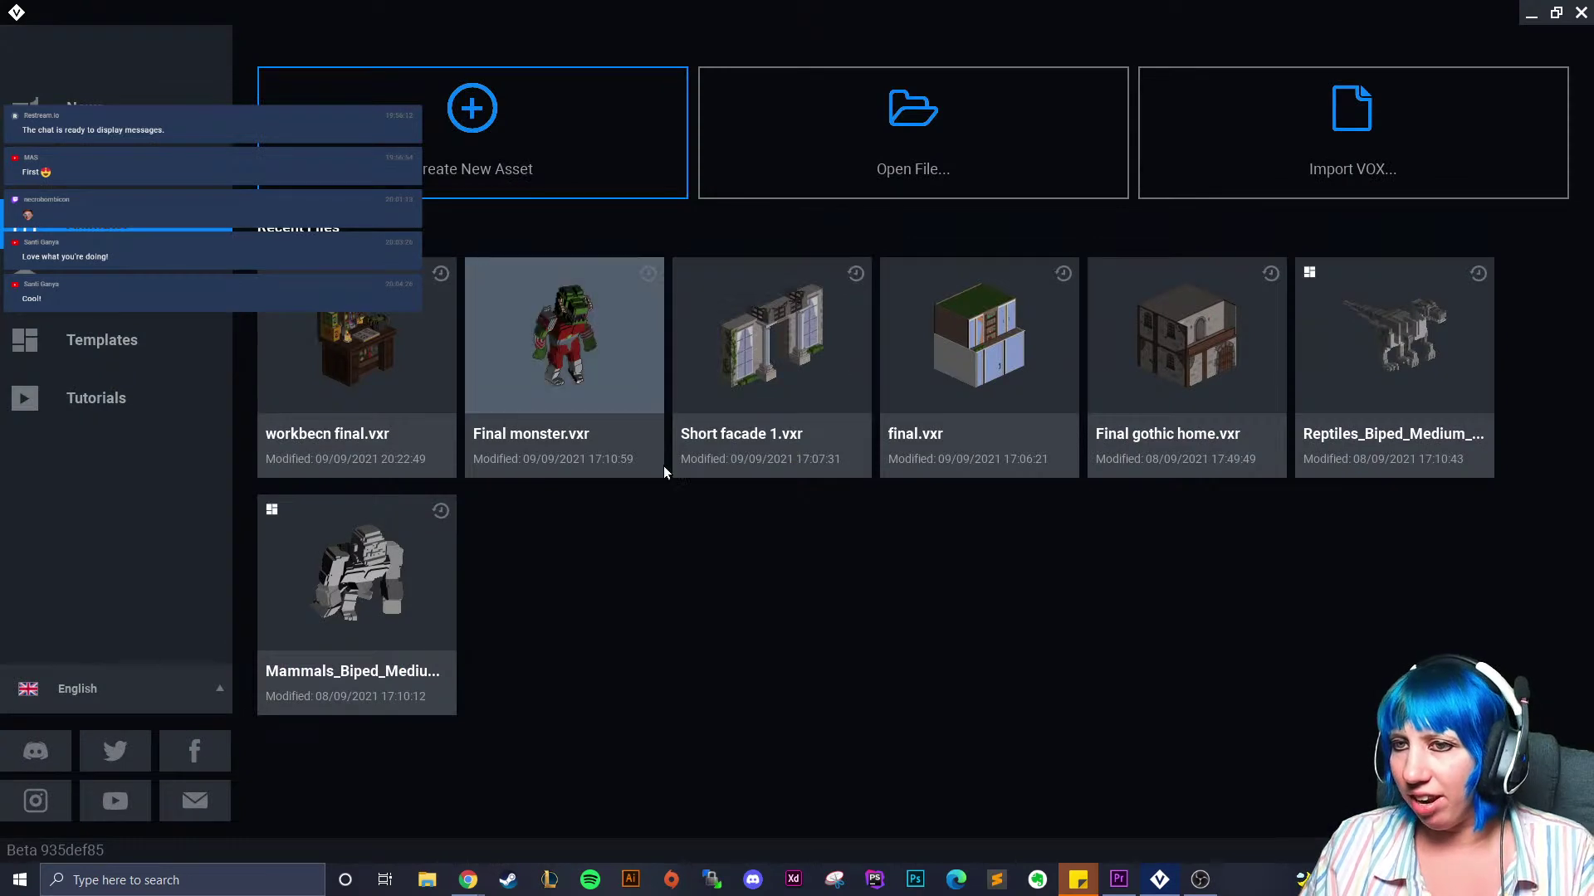
{"action": "left_click", "coordinate": [100, 166]}
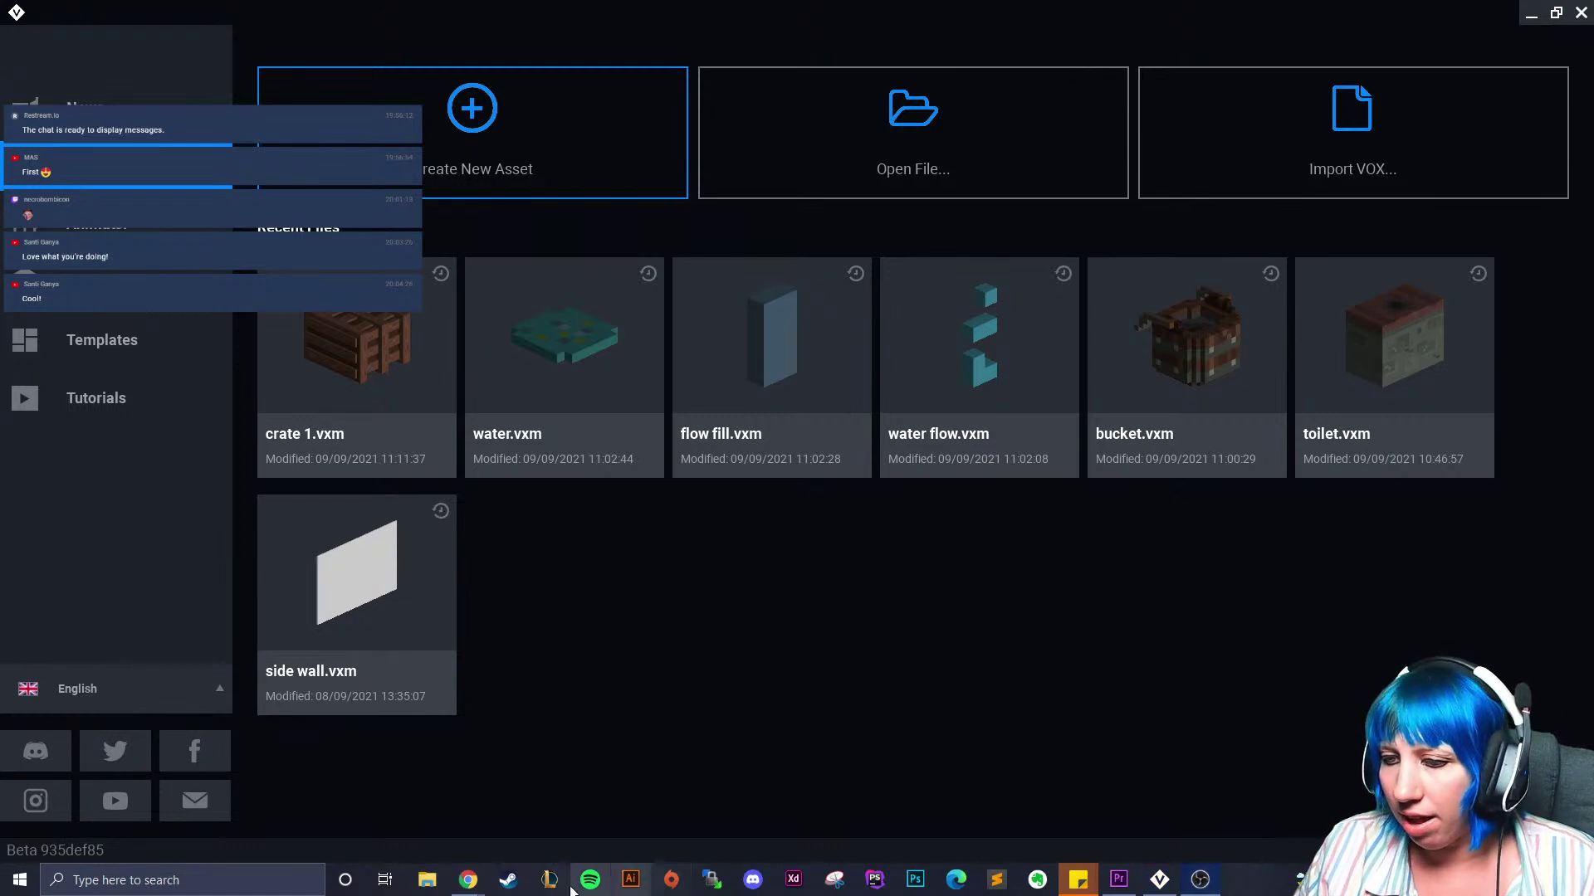
In the to-do sticky note, remove the potion work bench entry and the question mark after waterfall, and move the note aside
{"action": "mouse_move", "coordinate": [1078, 881]}
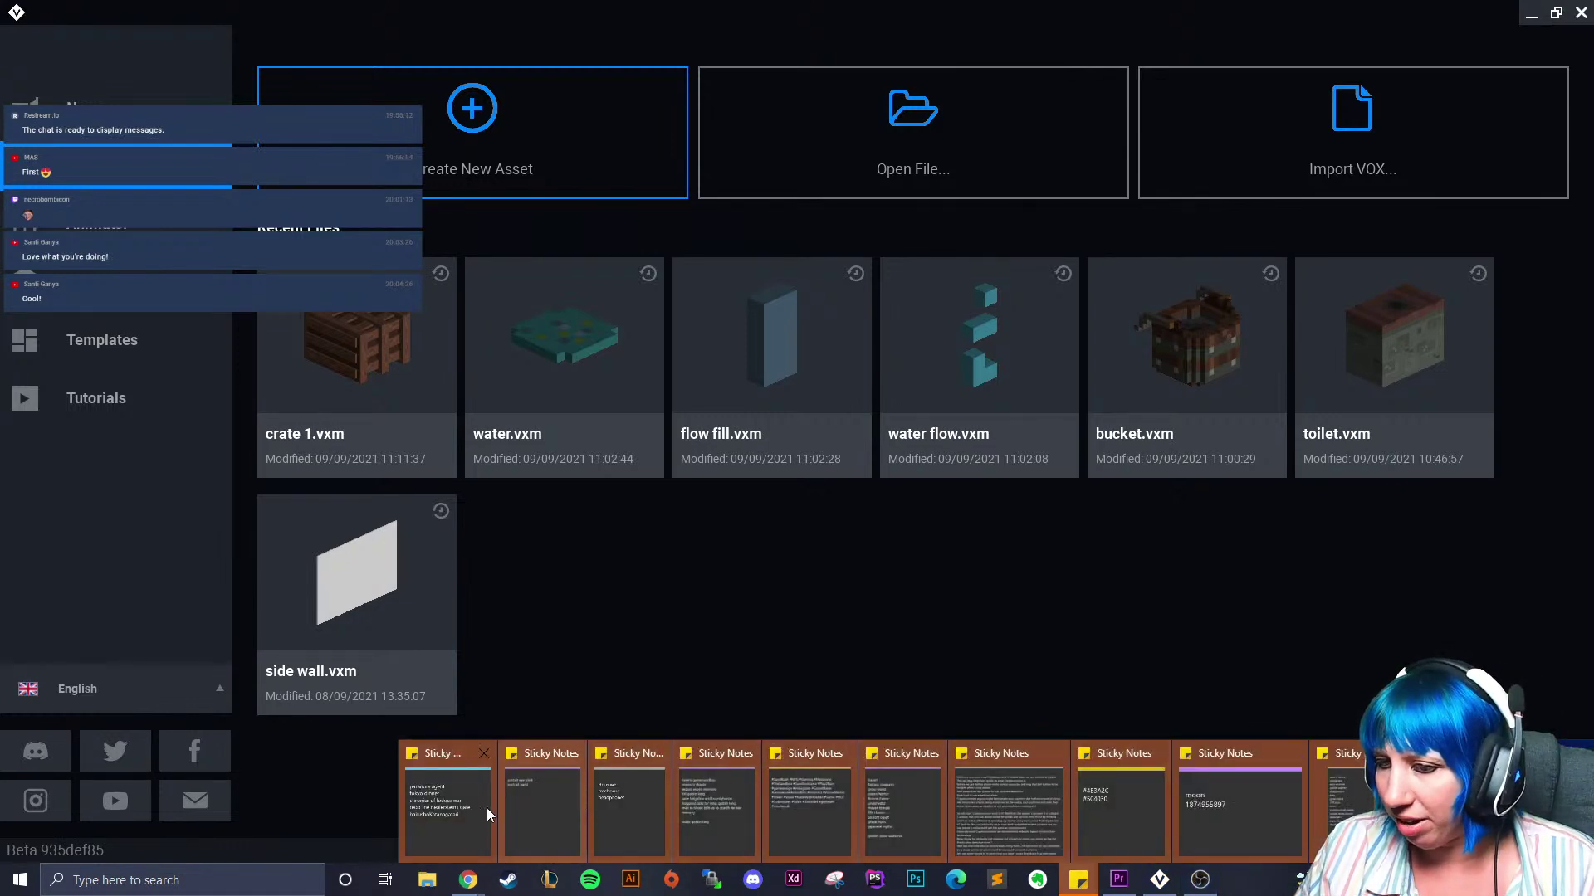
{"action": "left_click", "coordinate": [1333, 796]}
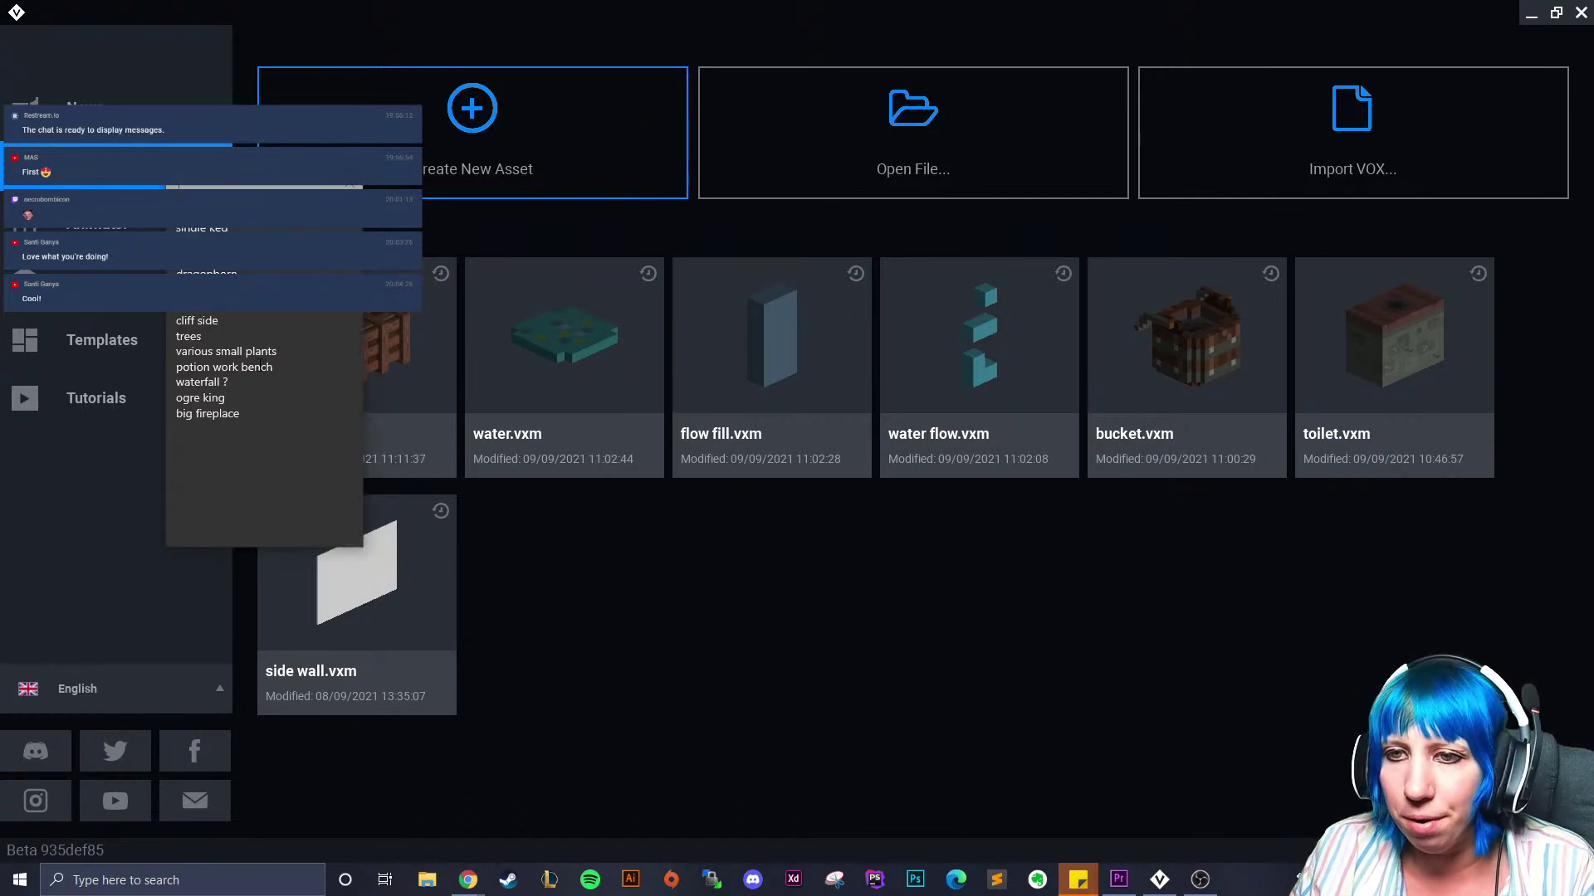
{"action": "left_click_drag", "start_coordinate": [278, 369], "coordinate": [173, 367]}
{"action": "key", "text": "BackSpace"}
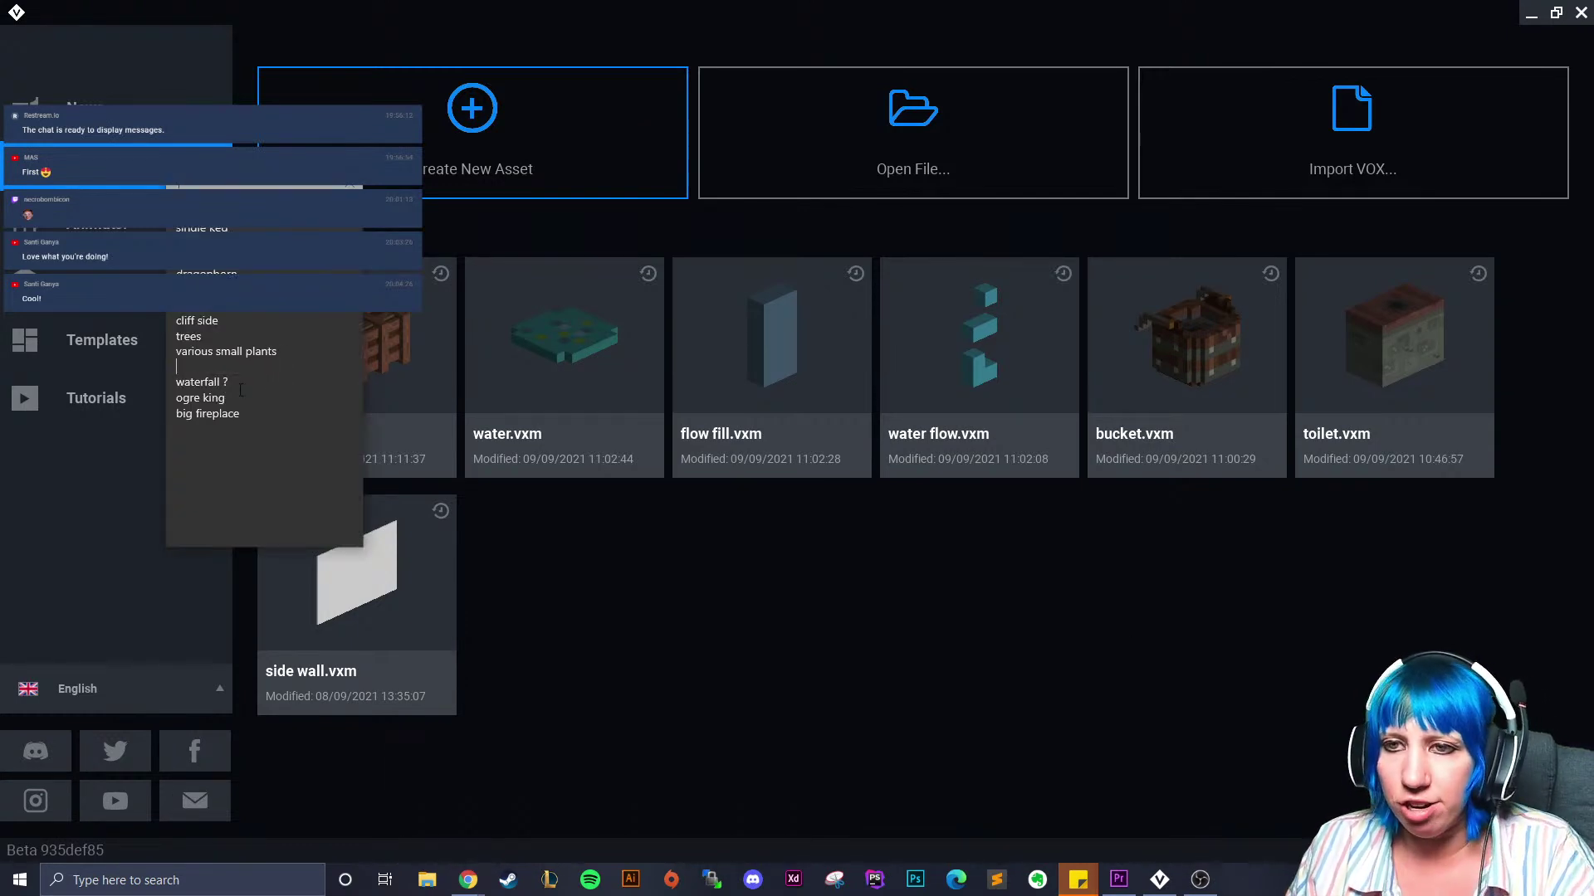
{"action": "triple_click", "coordinate": [176, 383]}
{"action": "key", "text": "BackSpace"}
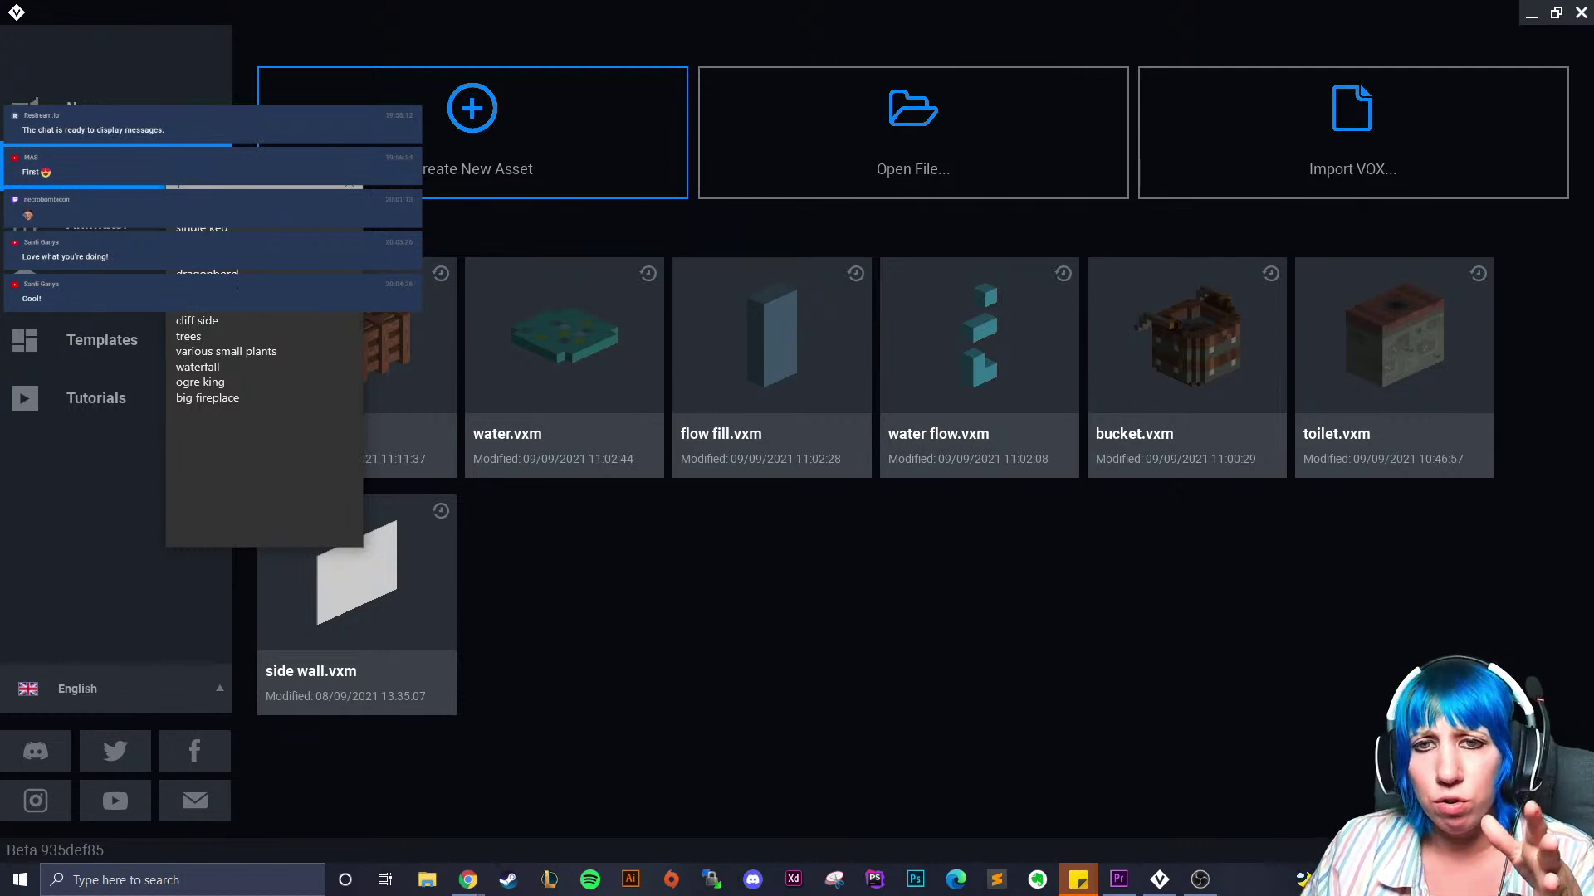
{"action": "left_click_drag", "start_coordinate": [253, 187], "coordinate": [151, 390]}
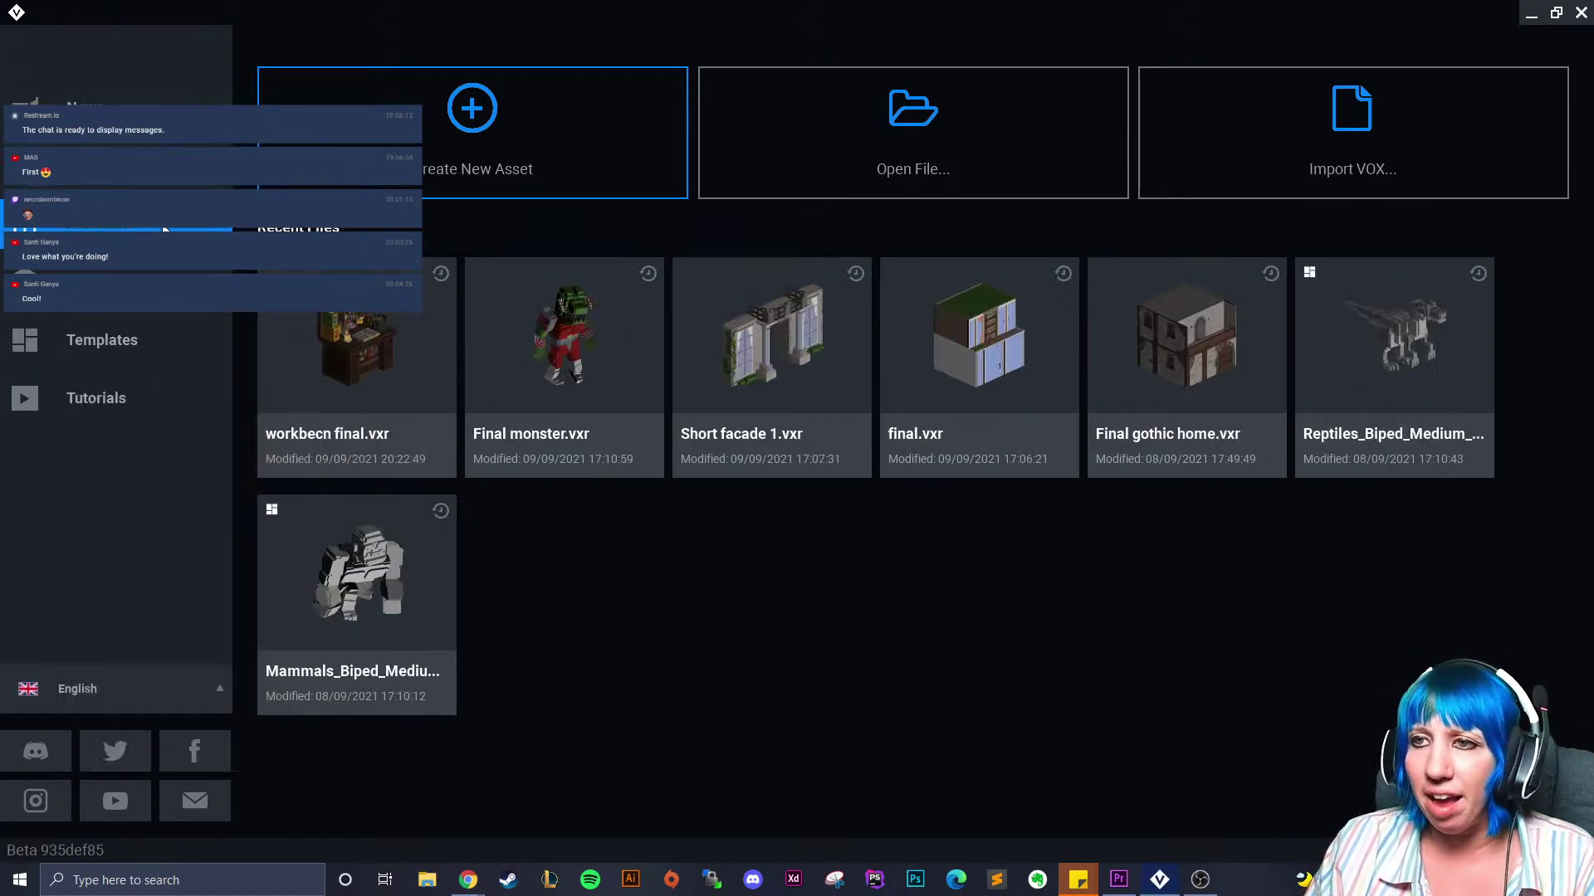
Create a new rig asset named "large cauldron" in the interior folder of the witches project within the Sandbox folder
{"action": "left_click", "coordinate": [465, 163]}
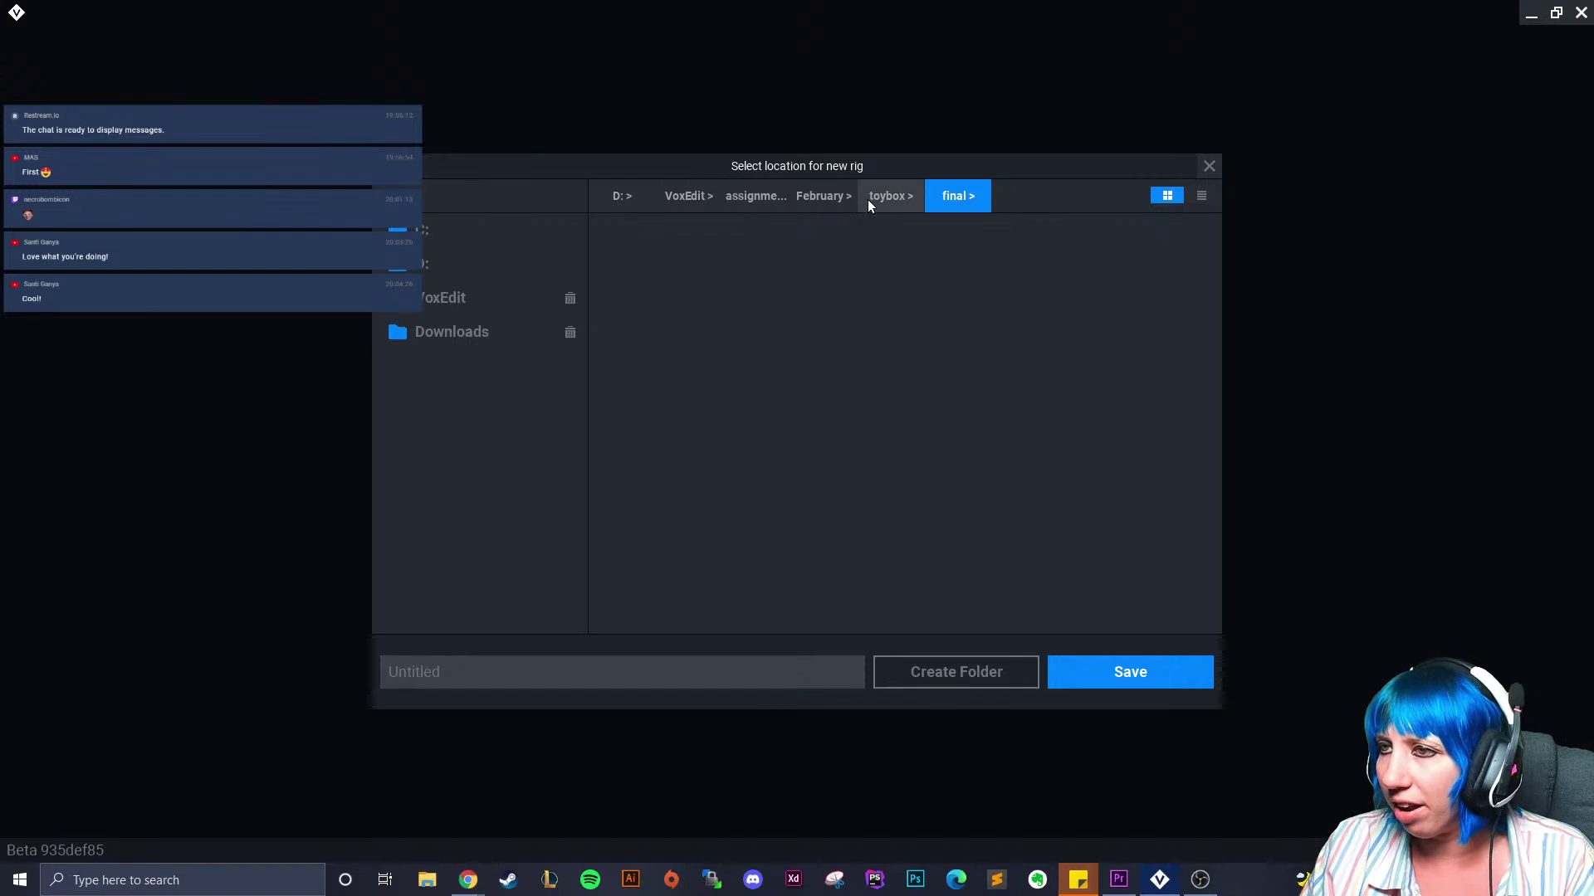
{"action": "left_click", "coordinate": [436, 305]}
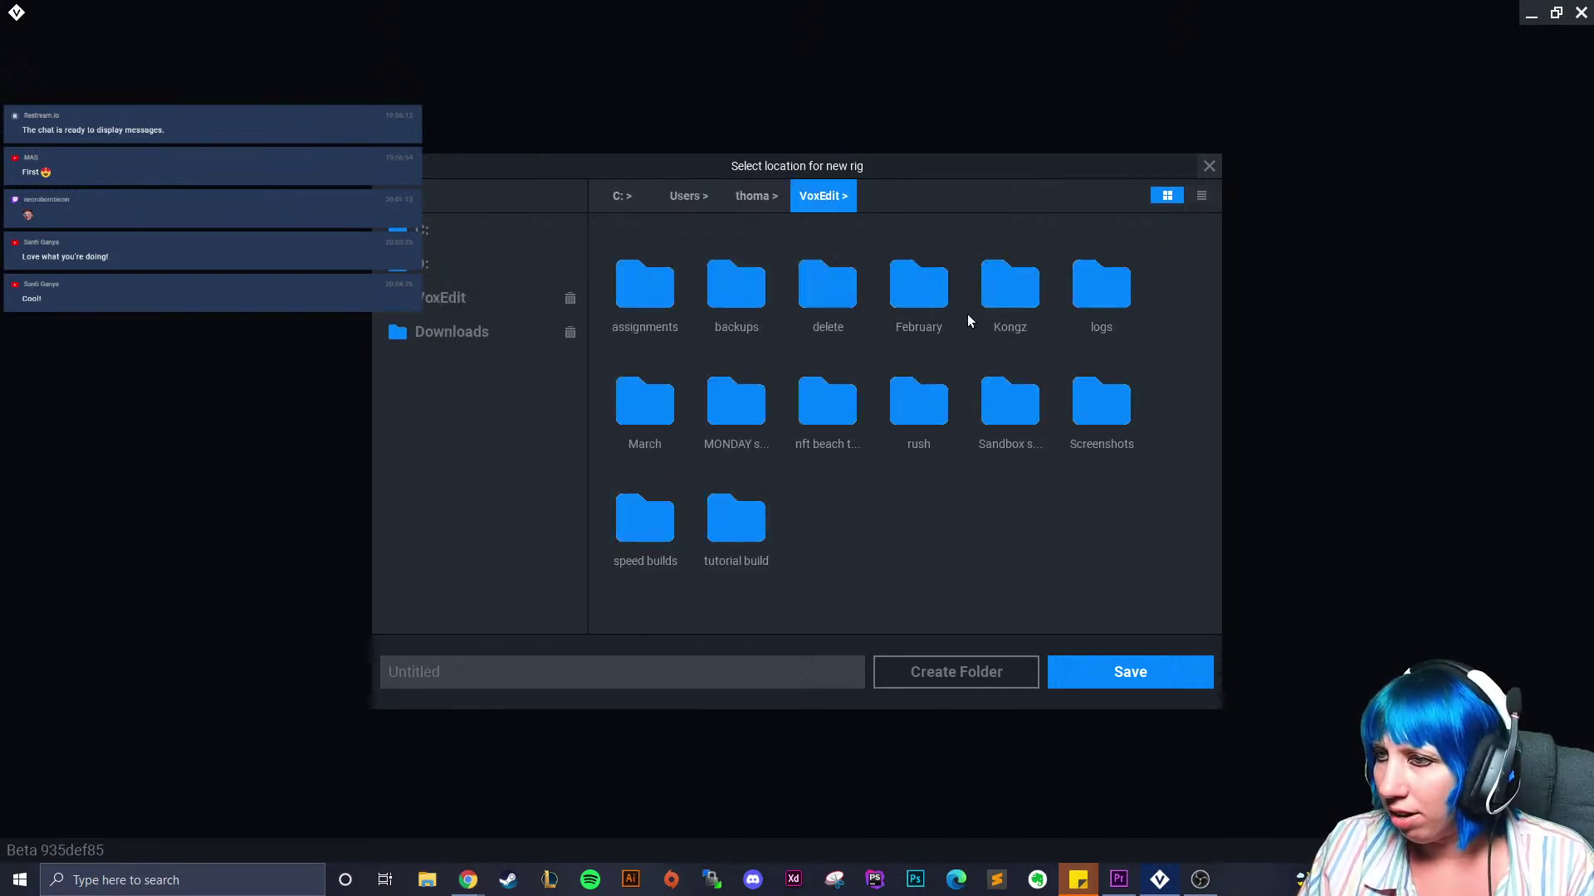
{"action": "double_click", "coordinate": [1014, 405]}
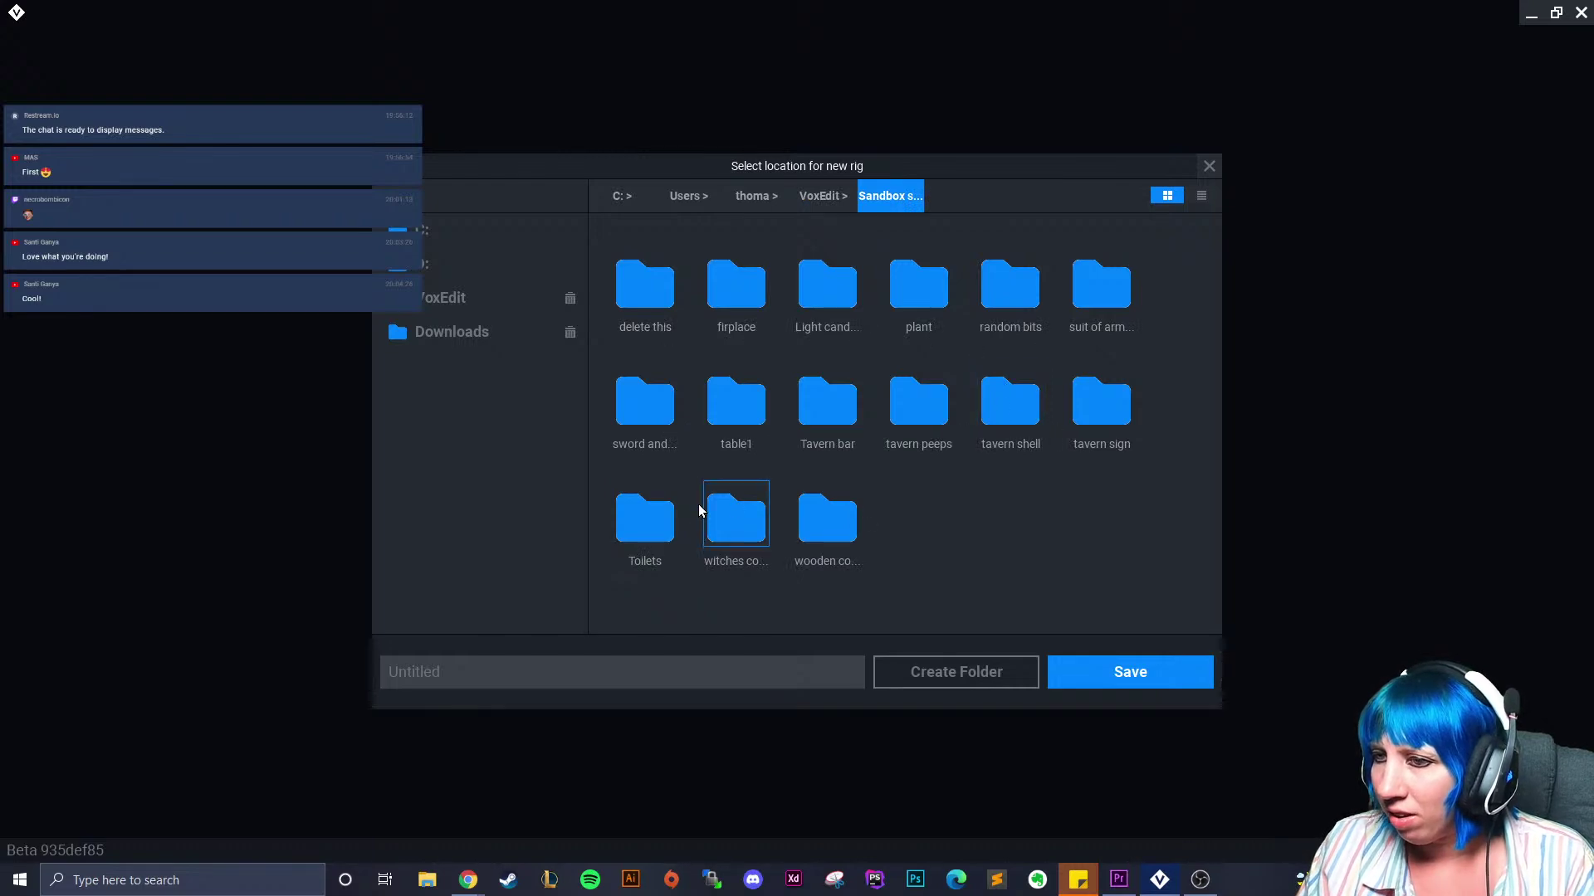
{"action": "double_click", "coordinate": [726, 533]}
{"action": "double_click", "coordinate": [720, 309]}
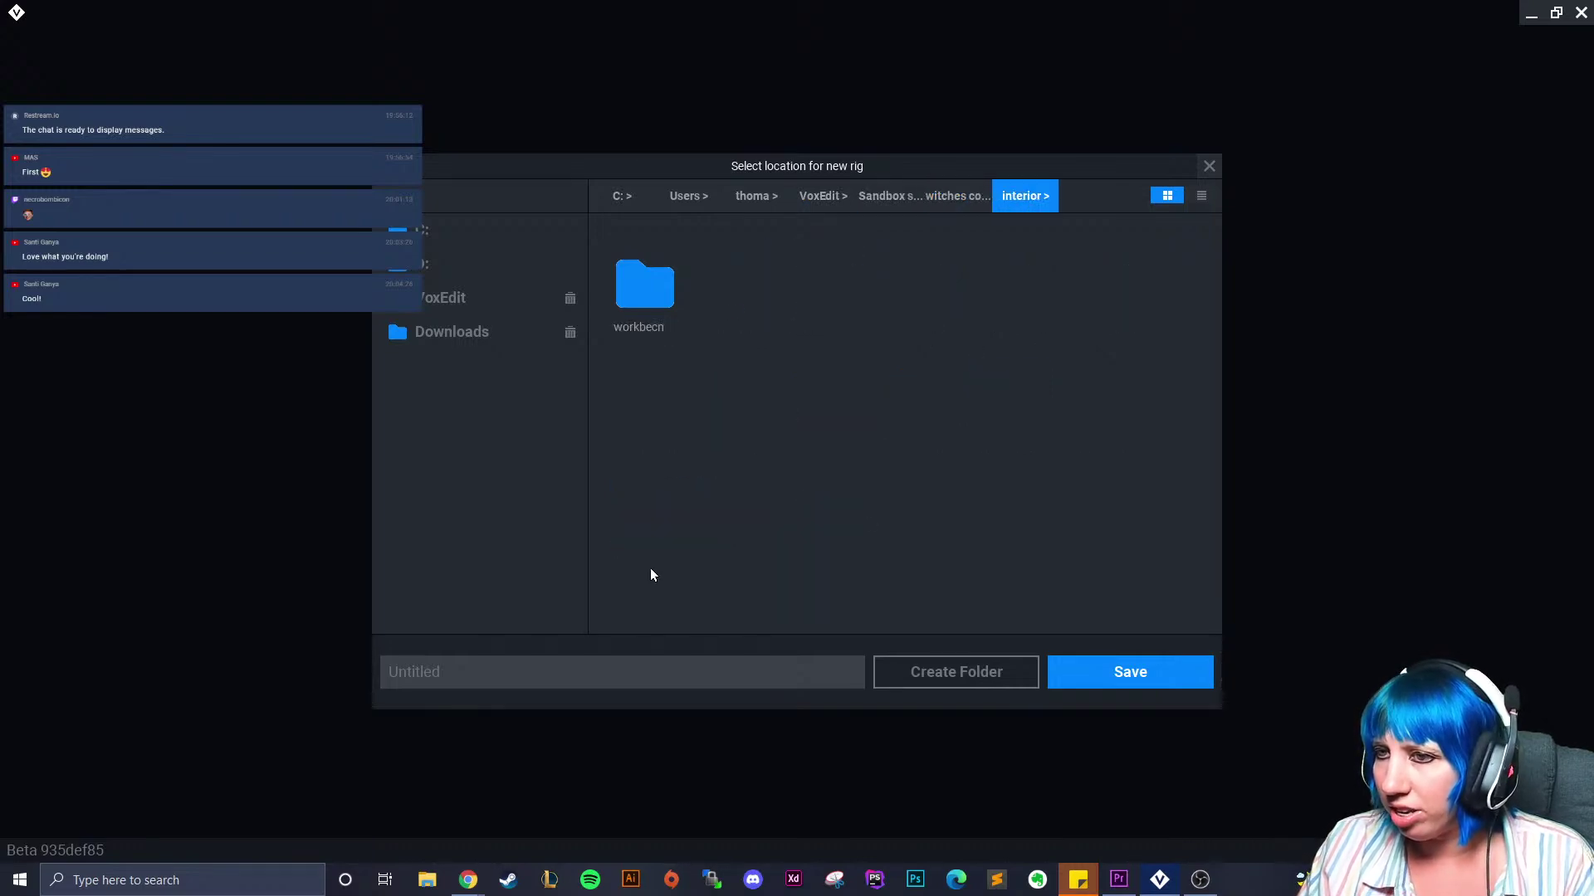
{"action": "left_click", "coordinate": [611, 683]}
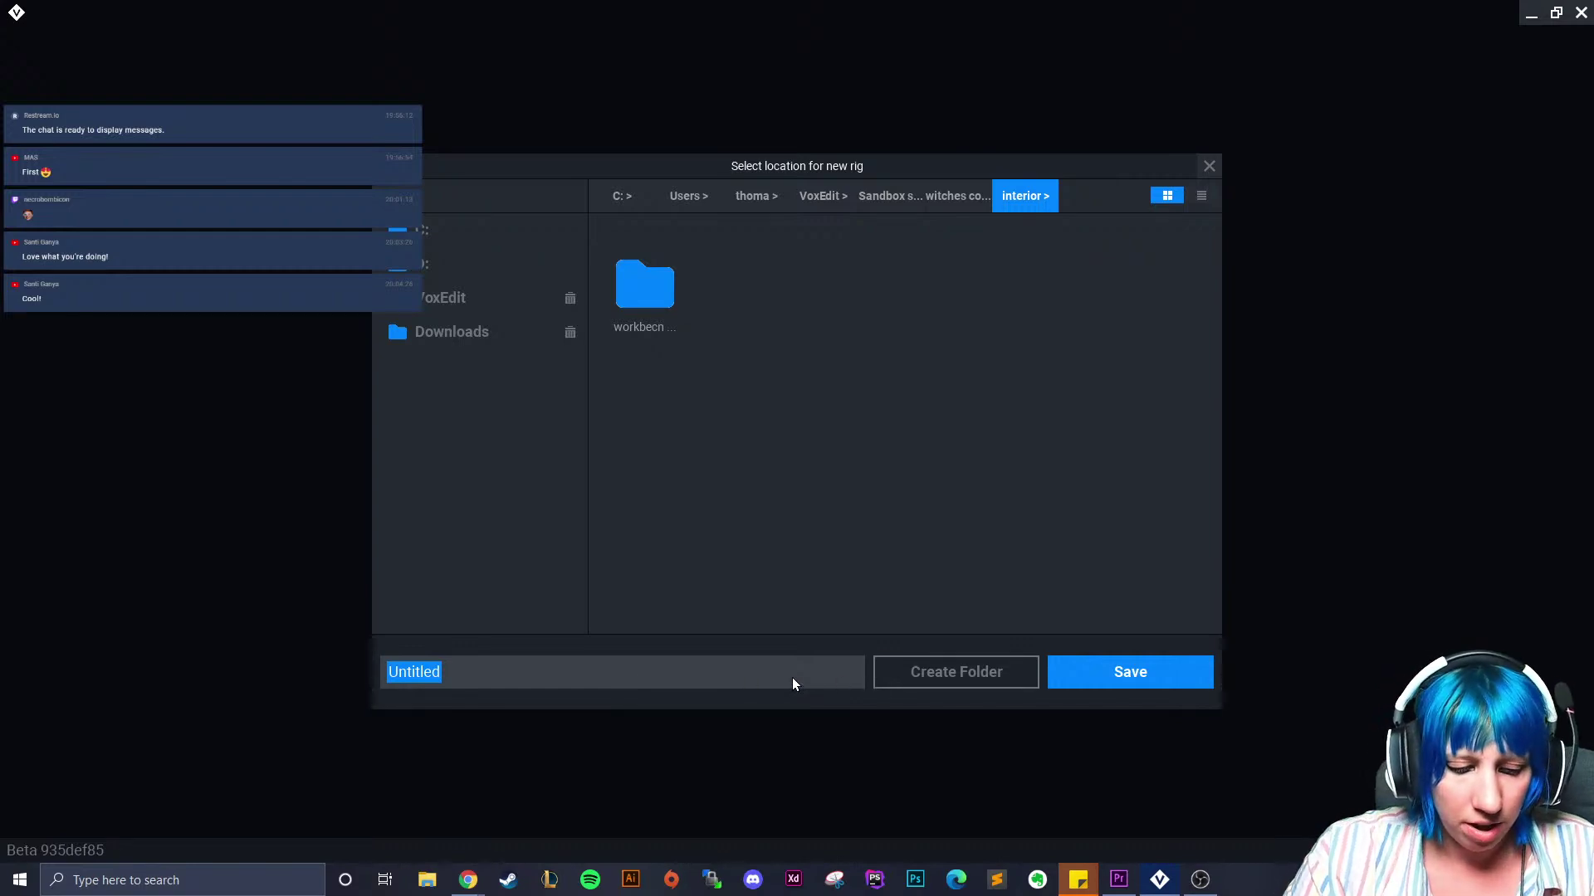
{"action": "key", "text": "BackSpace"}
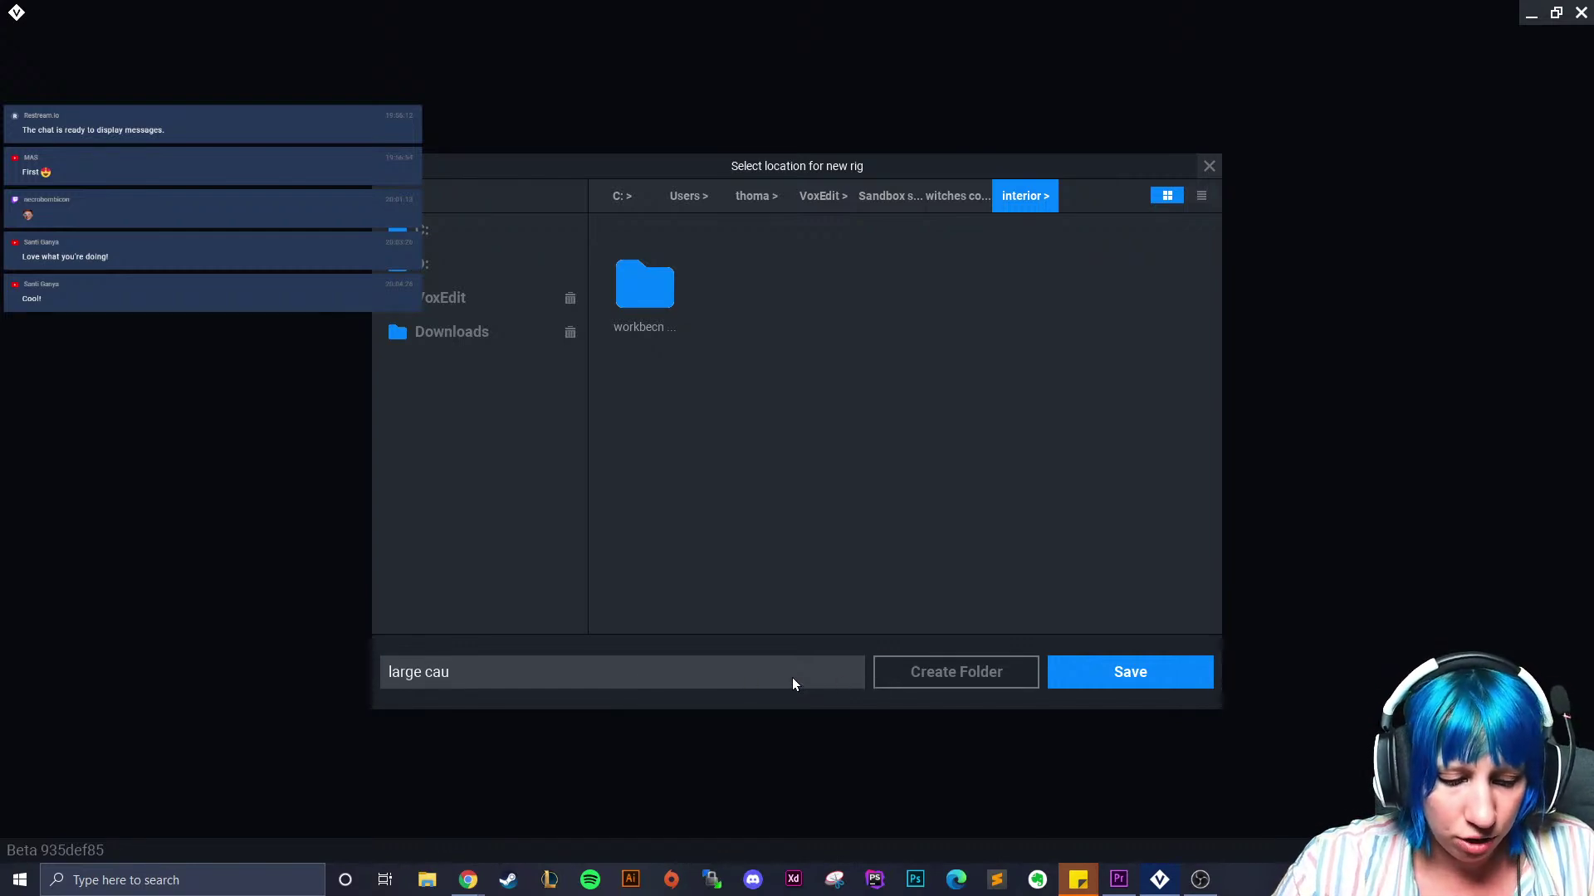
{"action": "left_click", "coordinate": [1109, 669]}
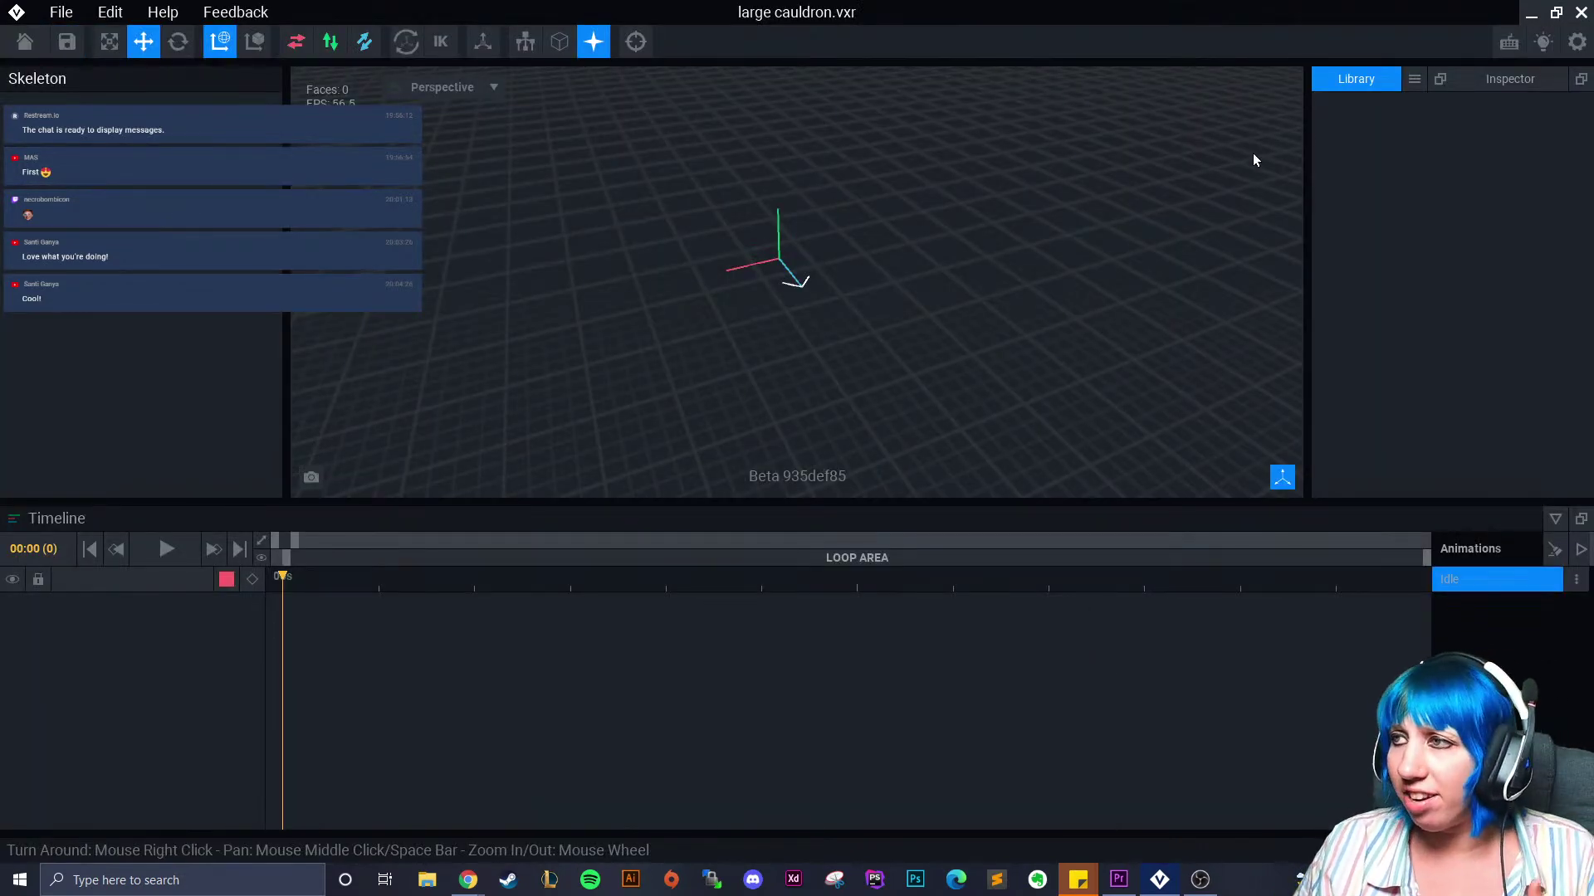
Create the rig's first skeleton node and name it "control node"
{"action": "left_click", "coordinate": [103, 146]}
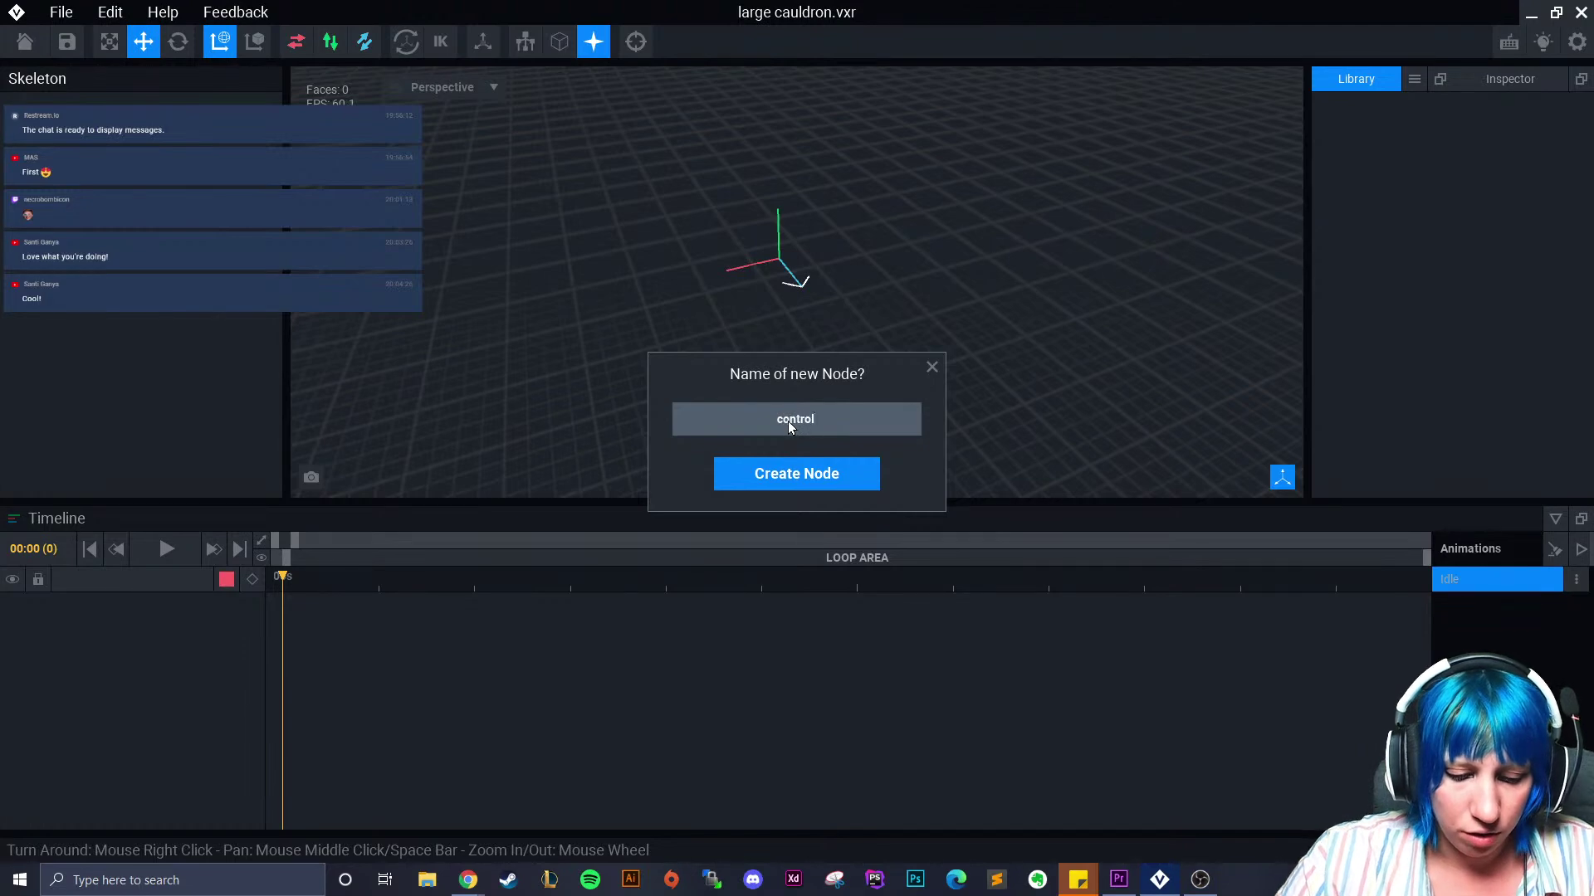
{"action": "type", "text": "node"}
{"action": "key", "text": "Return"}
Add two nodes named "cauldon" and "sponn" under the control node
{"action": "right_click", "coordinate": [64, 147]}
{"action": "left_click", "coordinate": [107, 163]}
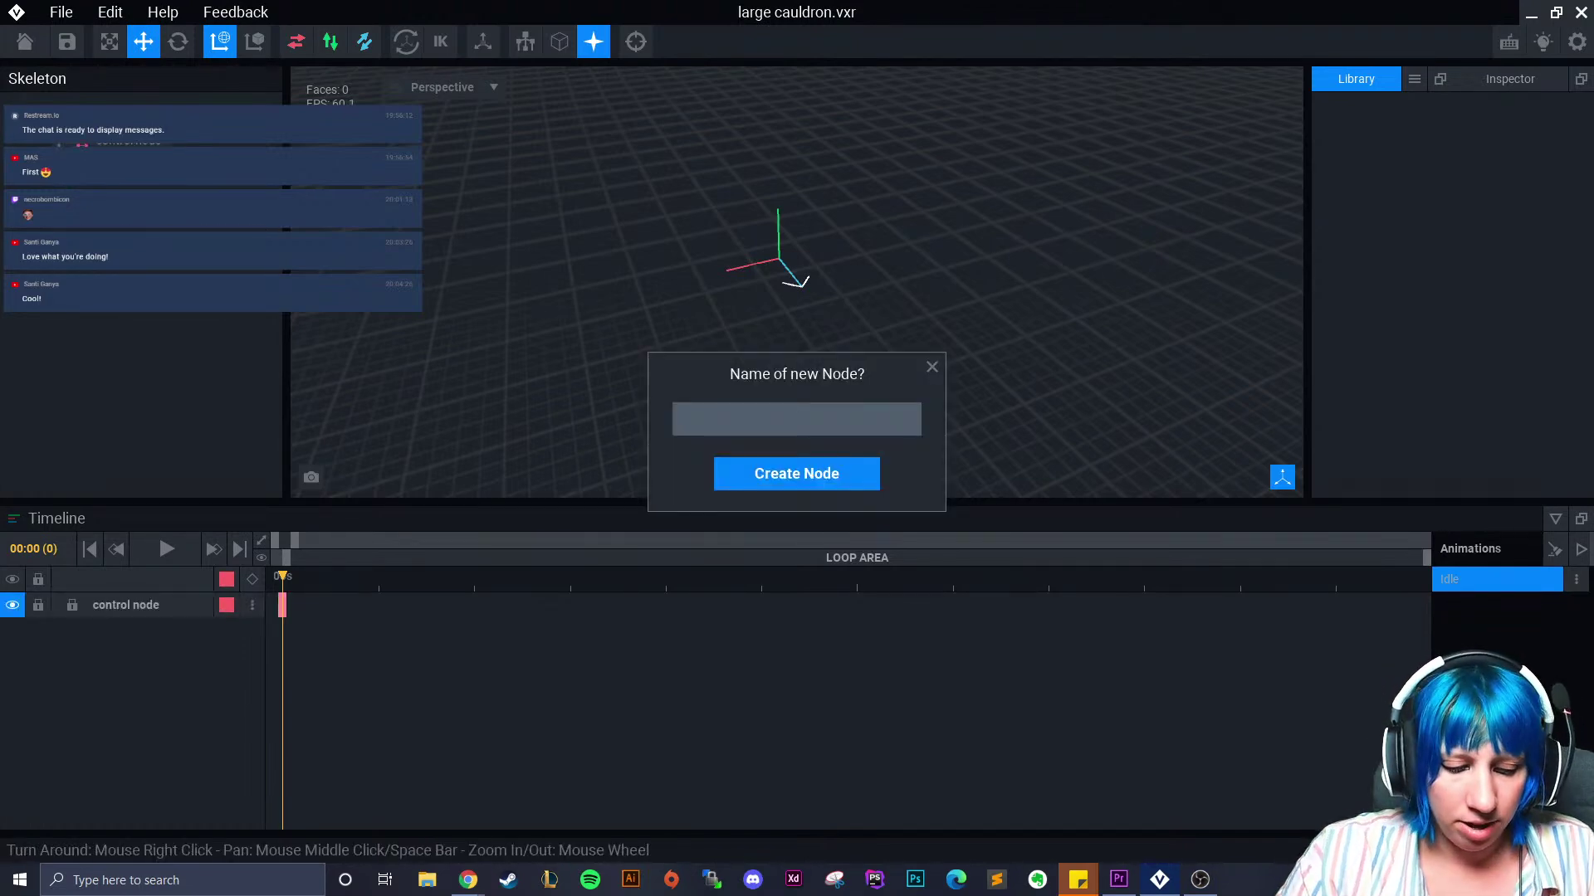
{"action": "type", "text": "cauldon"}
{"action": "key", "text": "Return"}
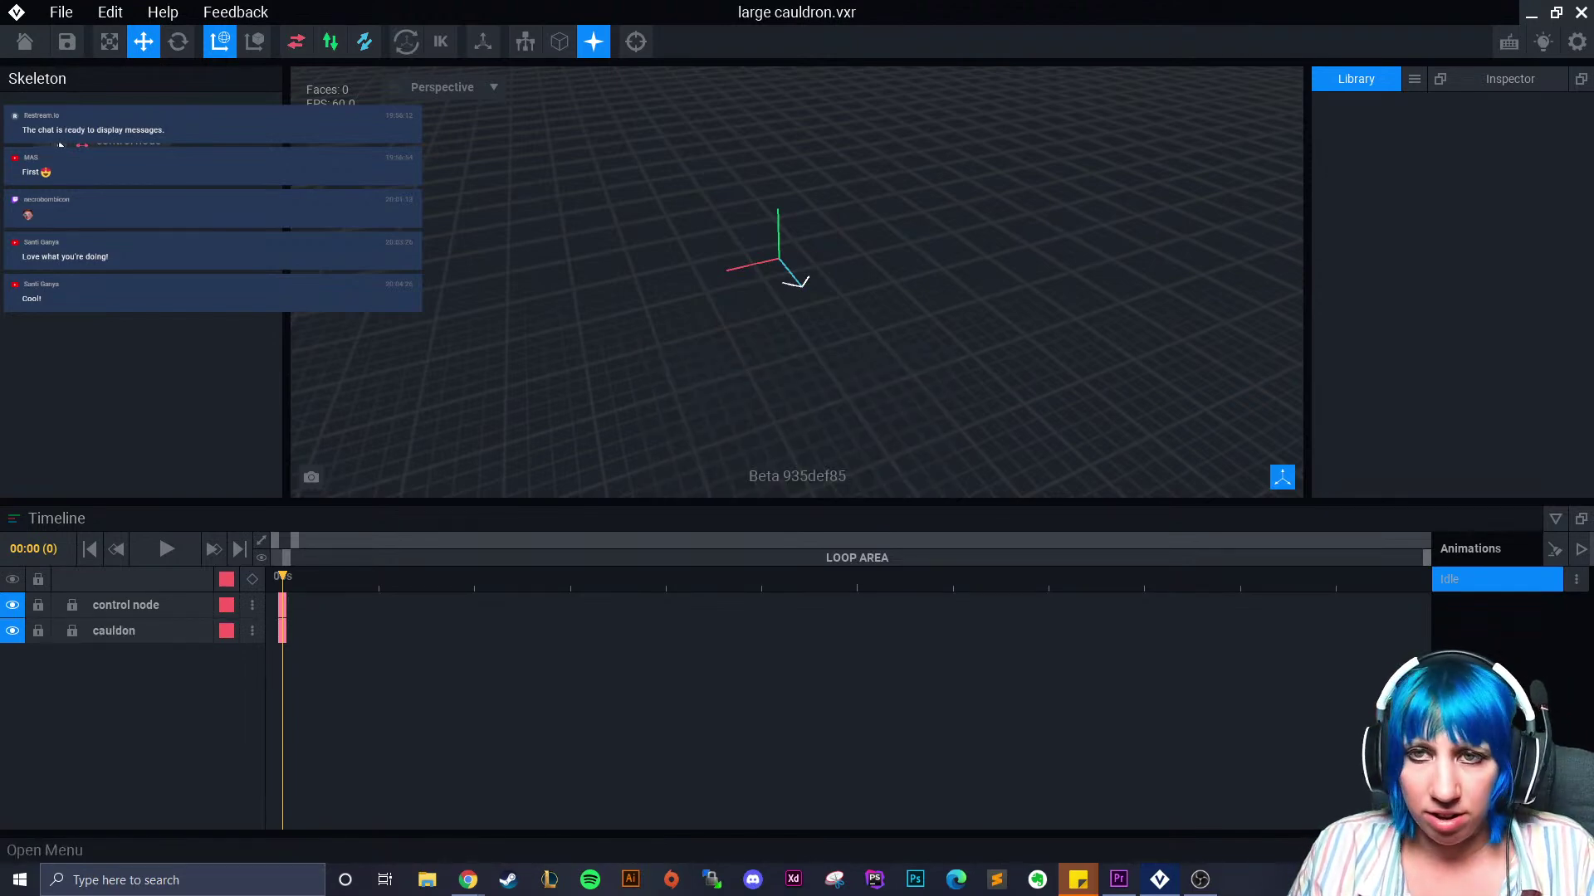
{"action": "key", "text": "n"}
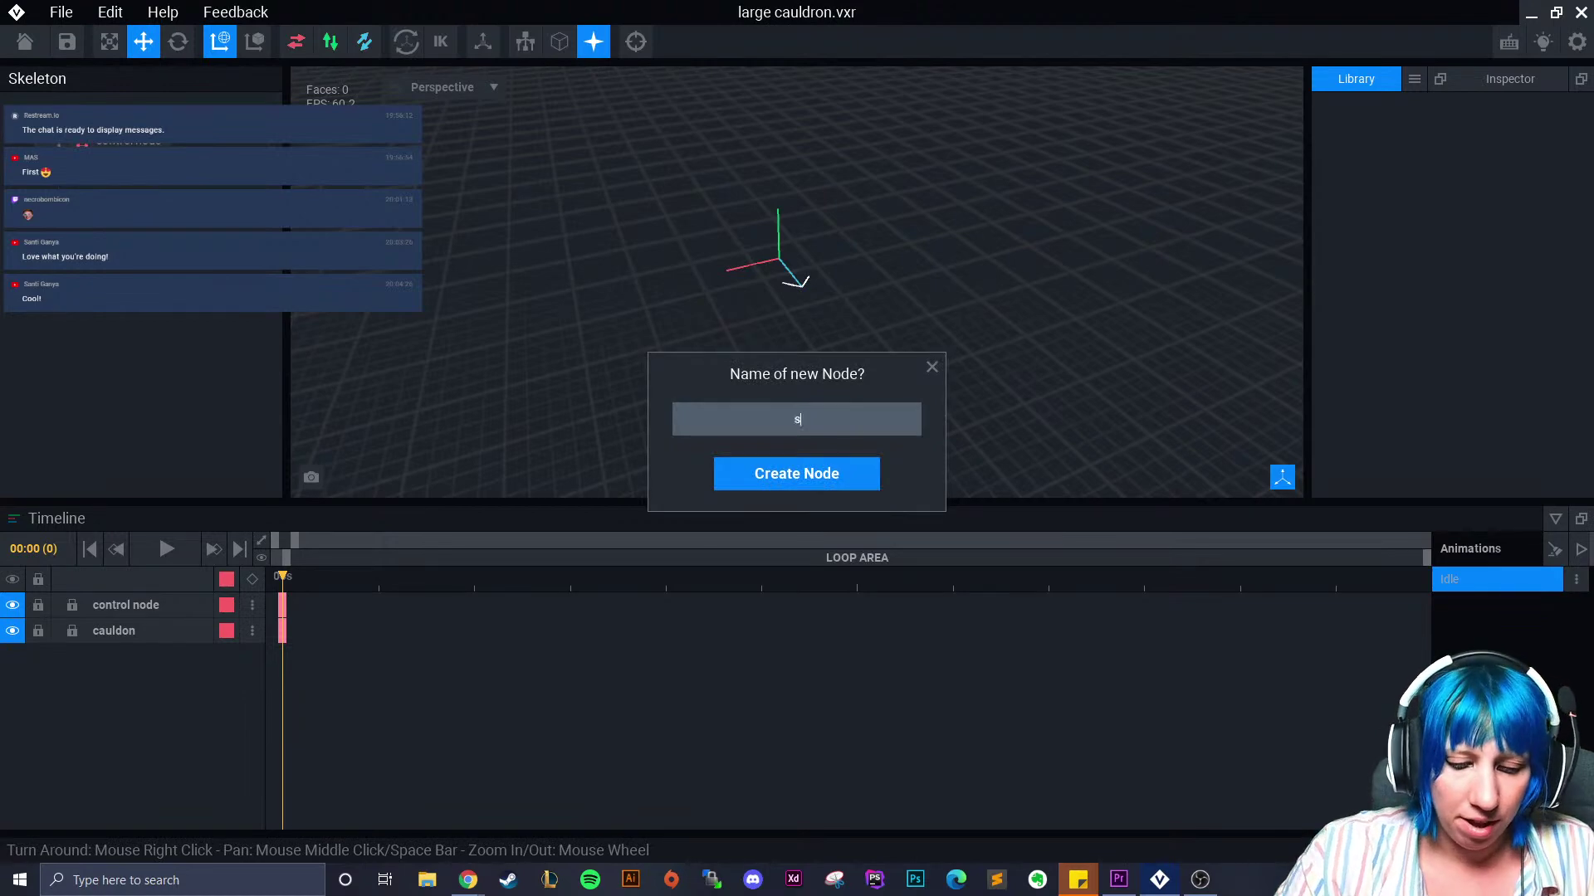
{"action": "key", "text": "Return"}
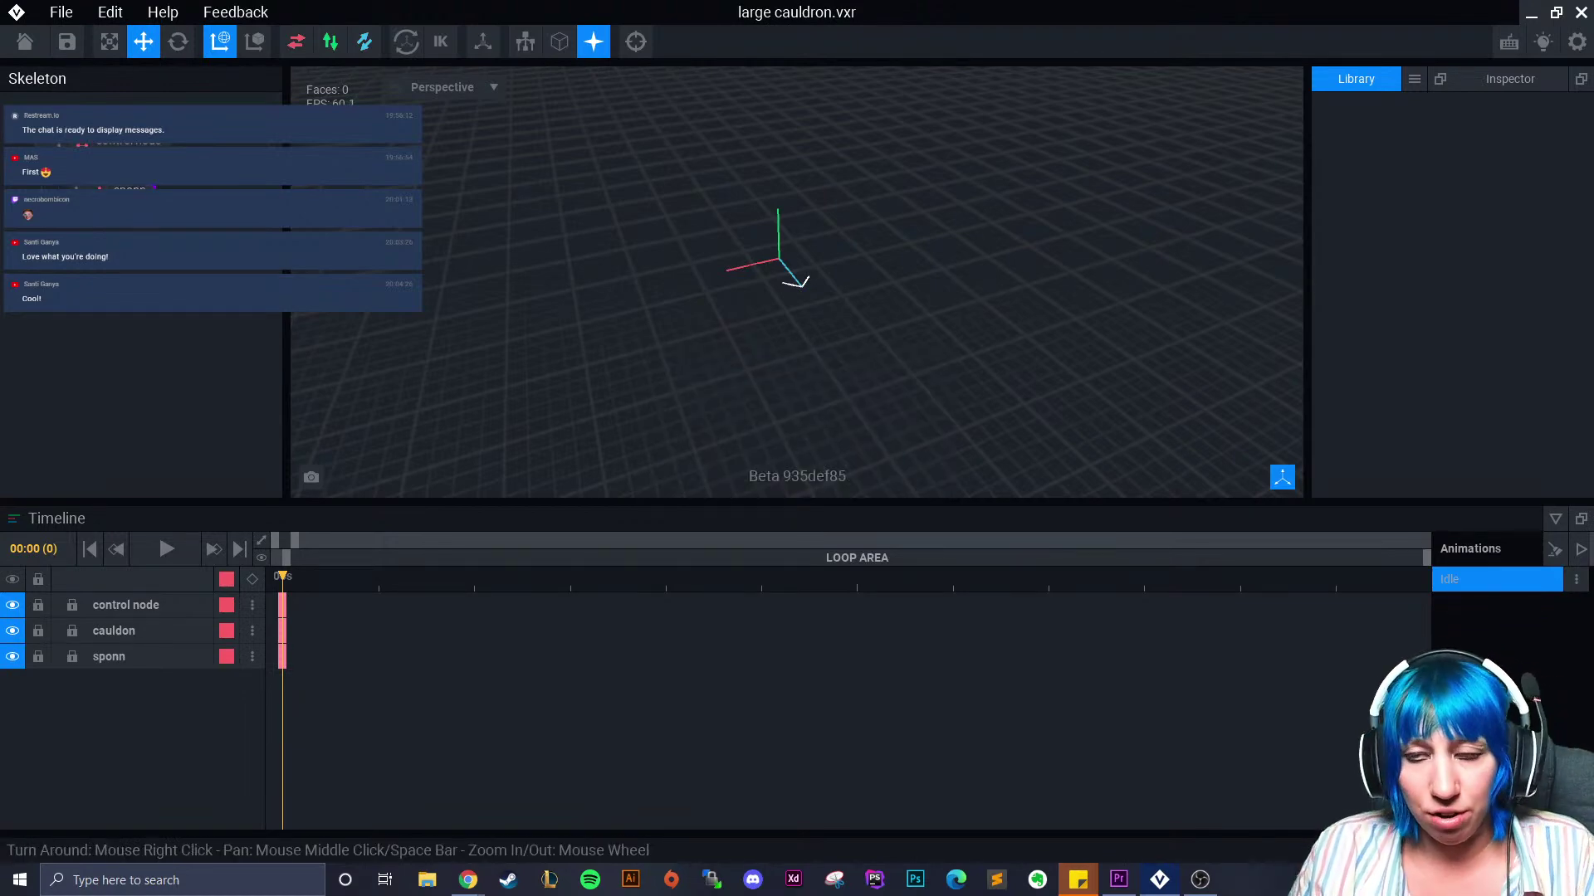
Import the cauldron VXM model from the interior folder into the rig's library
{"action": "left_click", "coordinate": [1415, 79]}
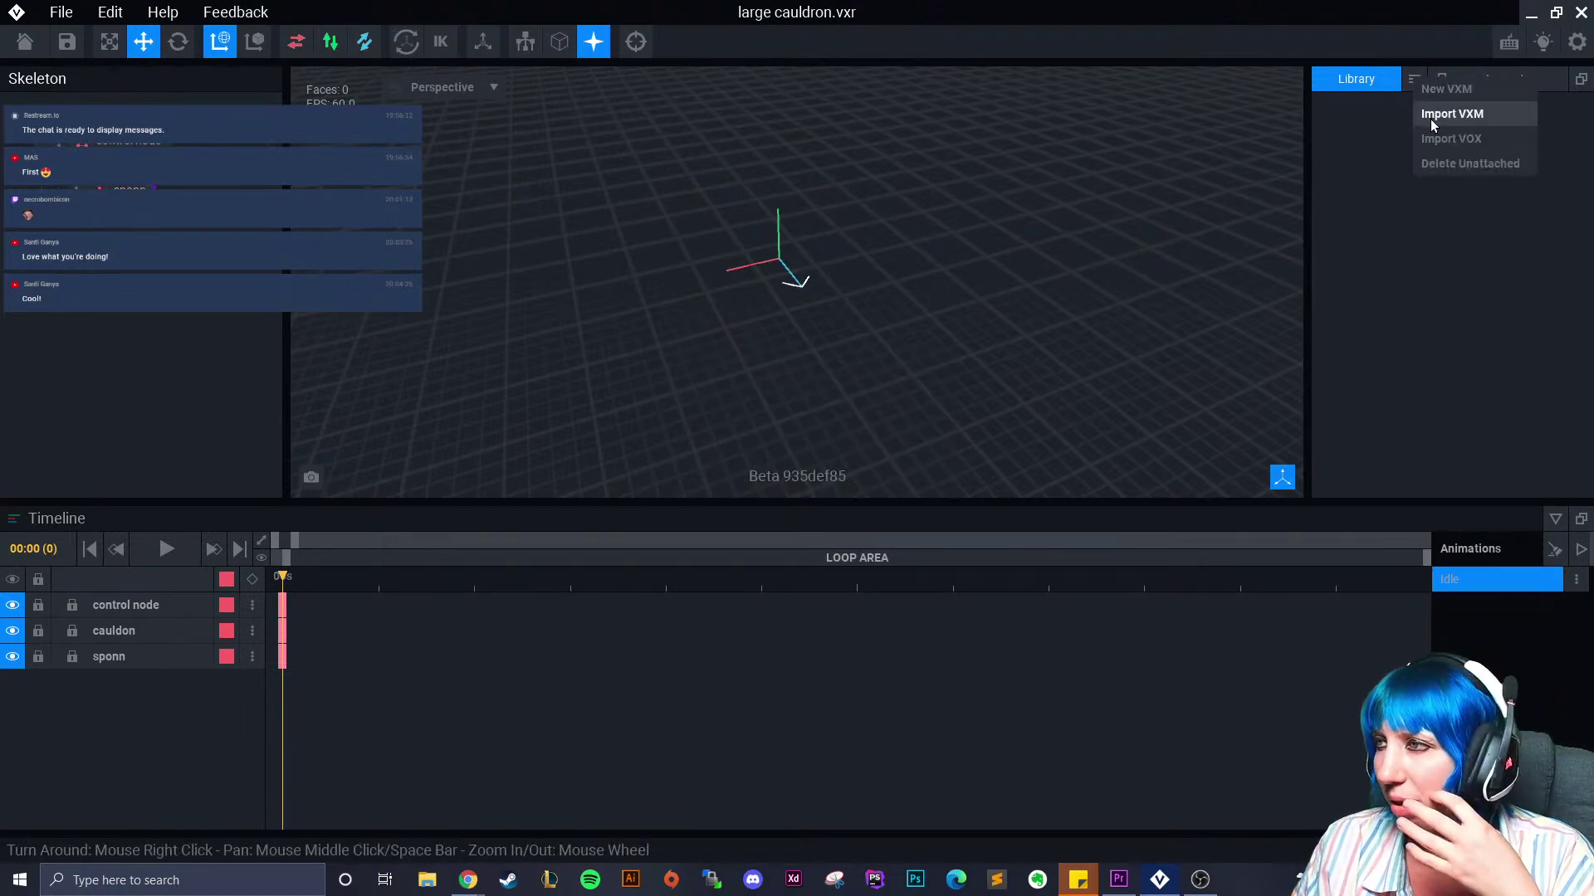
{"action": "left_click", "coordinate": [1431, 117]}
{"action": "left_click", "coordinate": [1017, 195]}
{"action": "left_click", "coordinate": [923, 303]}
{"action": "left_click", "coordinate": [1126, 667]}
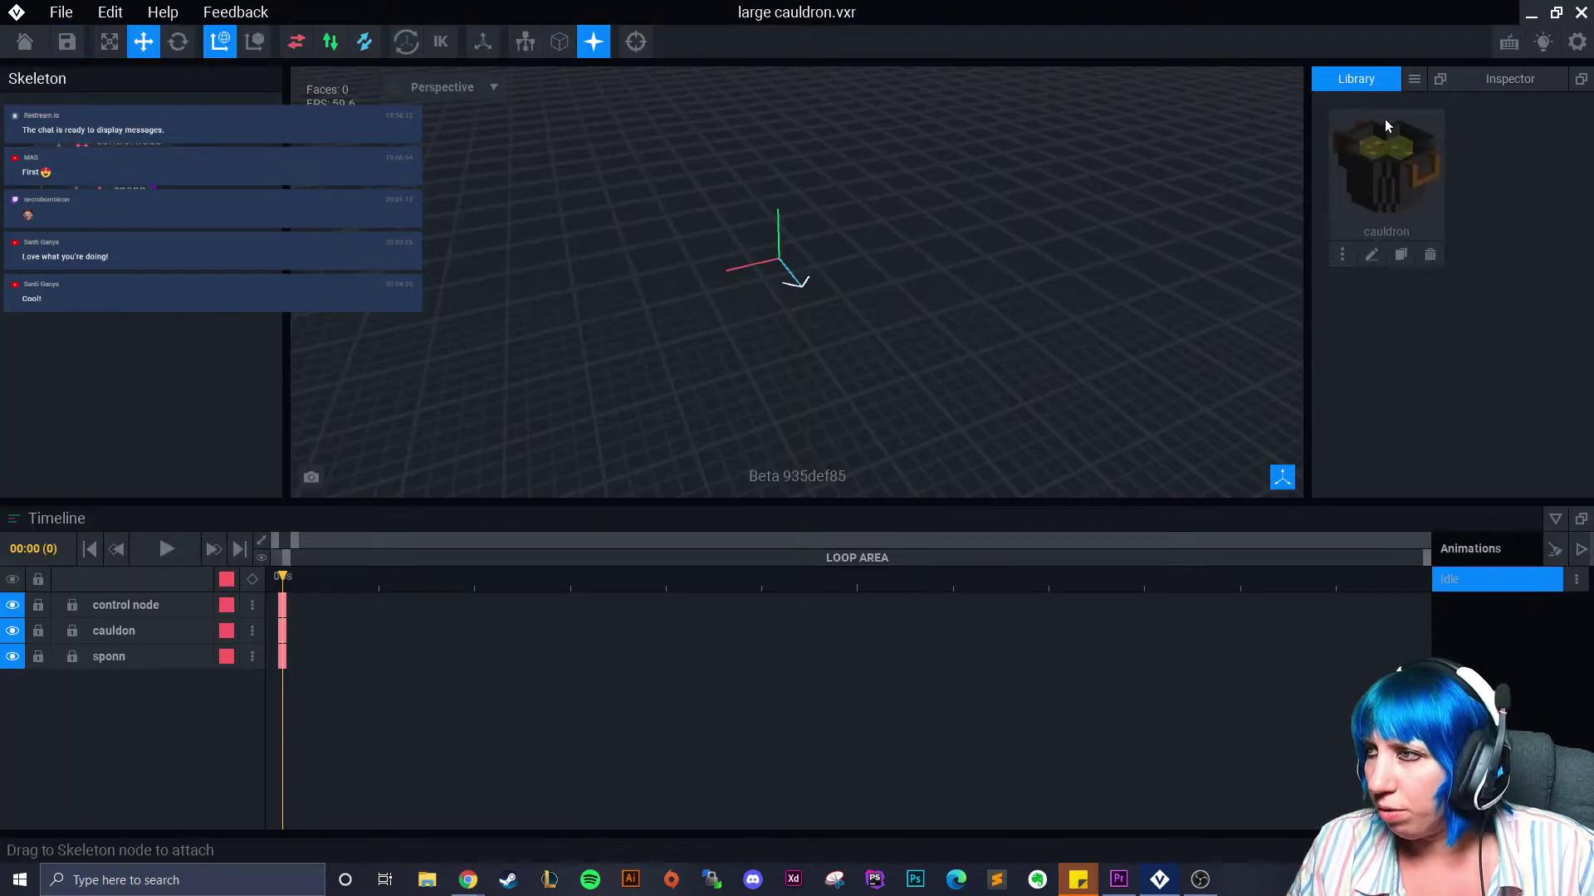
Import the chopstickslarge VXM model from the workbench folder into the rig's library
{"action": "left_click", "coordinate": [1414, 78]}
{"action": "left_click", "coordinate": [1443, 123]}
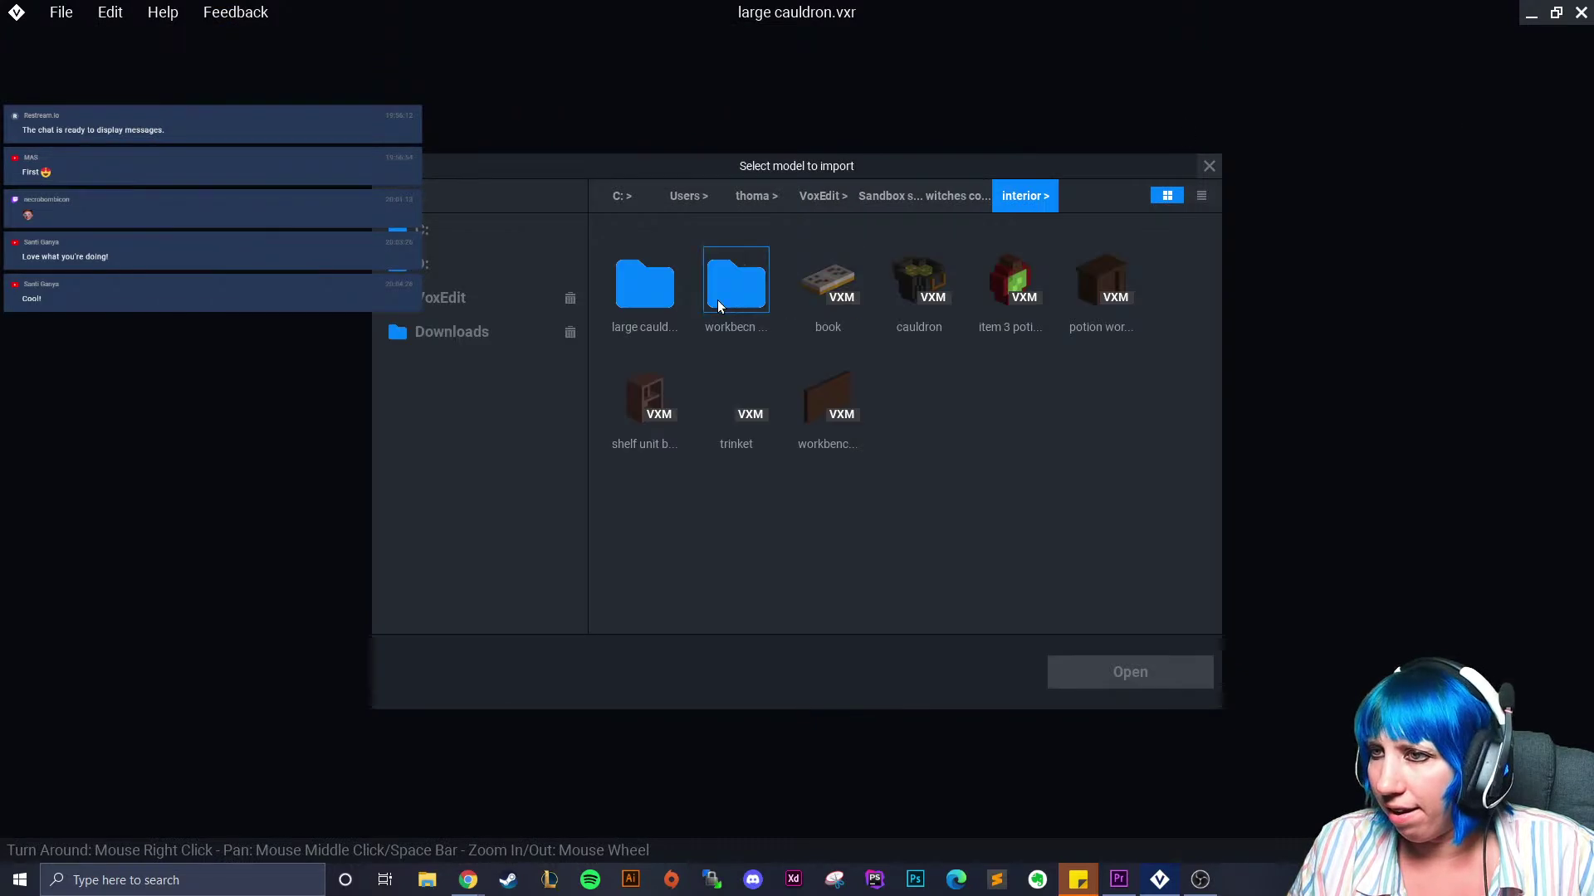
{"action": "double_click", "coordinate": [730, 295]}
{"action": "left_click", "coordinate": [820, 407]}
{"action": "left_click", "coordinate": [1071, 672]}
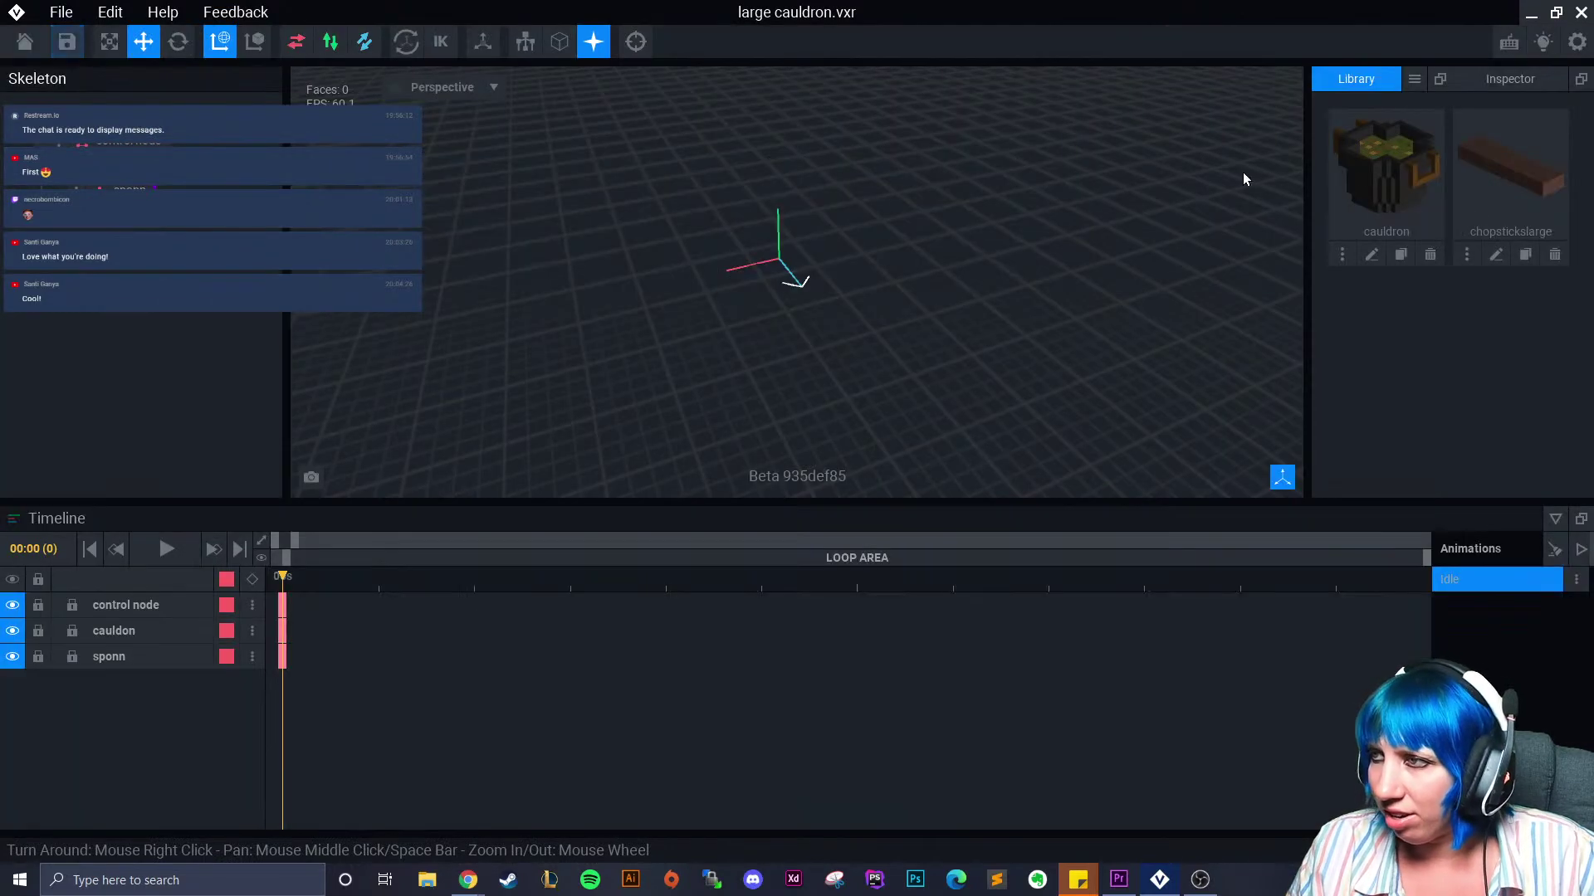
Attach the cauldron model from the library to the cauldon skeleton node
{"action": "left_click_drag", "start_coordinate": [595, 264], "coordinate": [127, 167]}
{"action": "scroll", "coordinate": [885, 294], "scroll_direction": "up", "scroll_amount": 5}
{"action": "scroll", "coordinate": [885, 294], "scroll_direction": "up", "scroll_amount": 4}
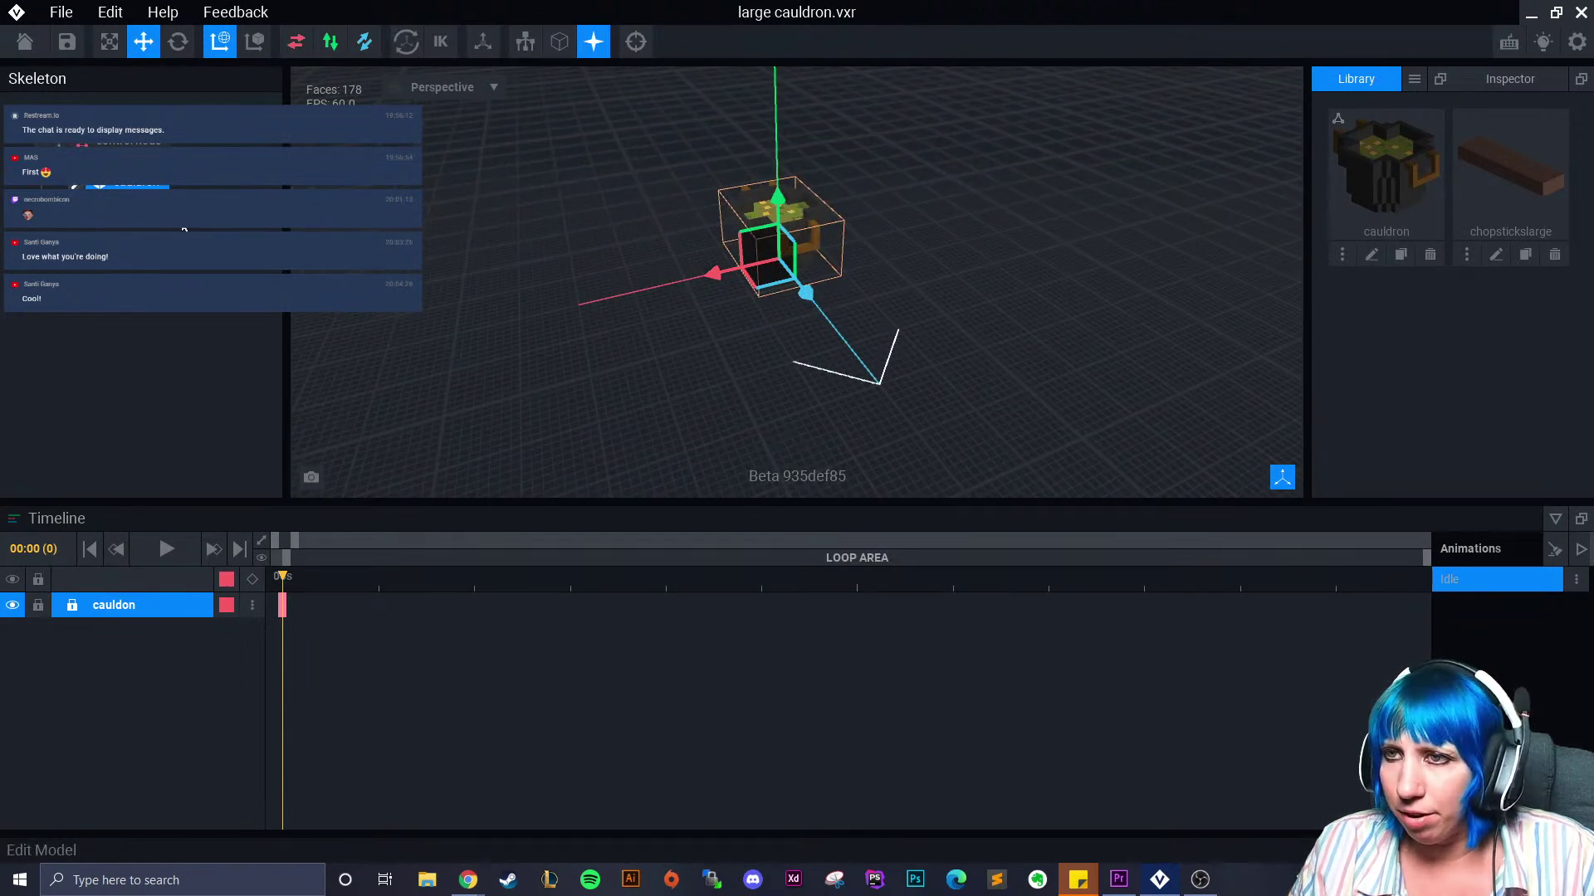
Double the cauldron model's resolution to 28 × 20 × 36 voxels, and return to the rig with the model saved
{"action": "left_click", "coordinate": [1371, 255]}
{"action": "right_click_drag", "start_coordinate": [645, 326], "coordinate": [634, 358]}
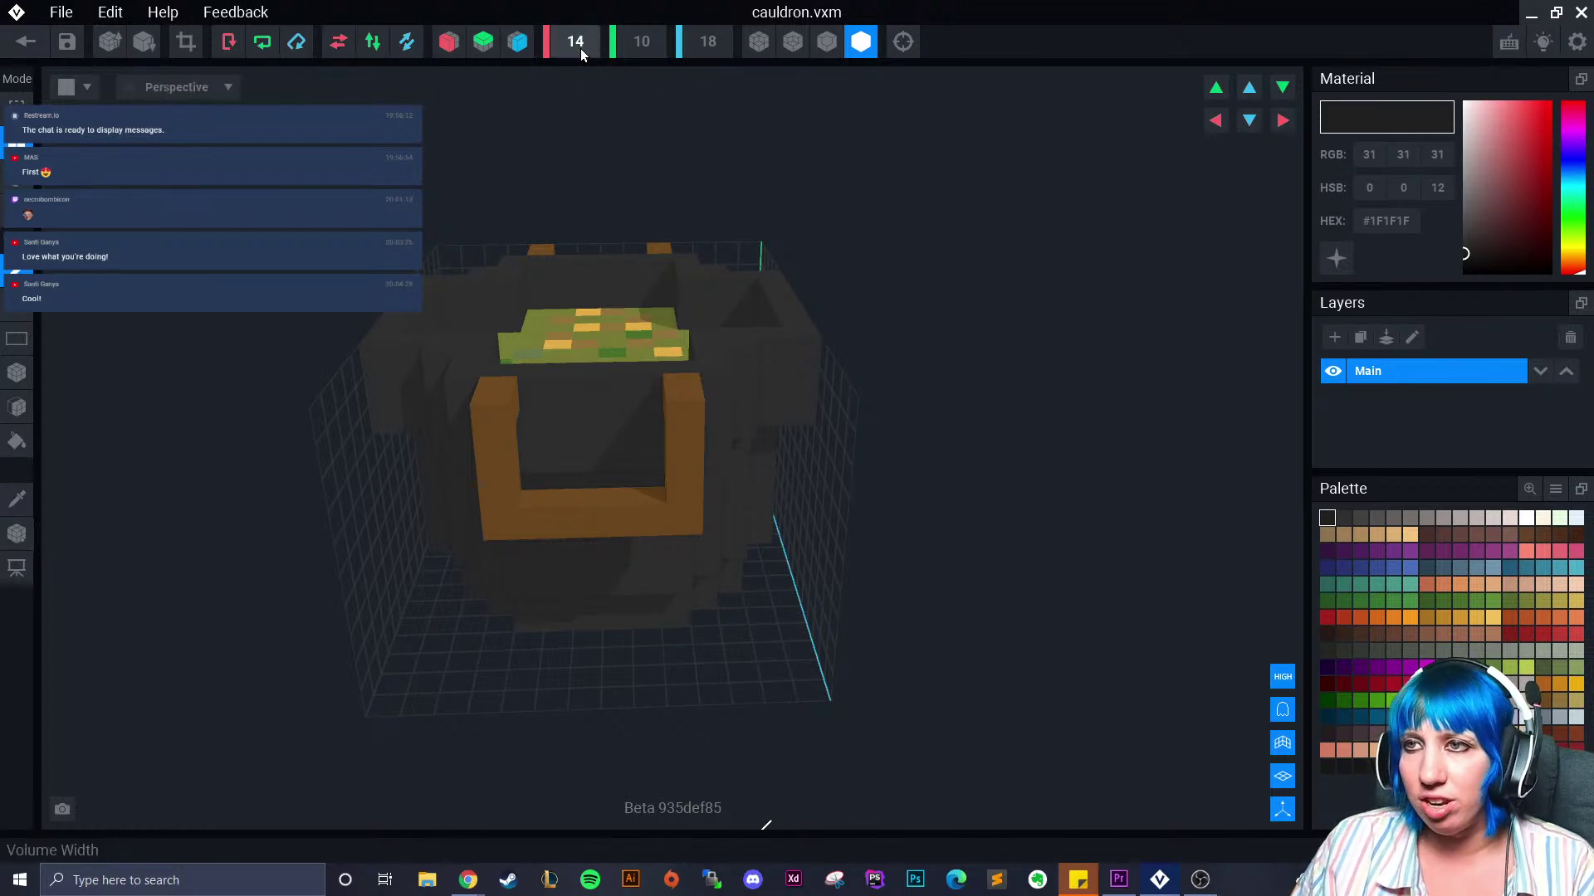
{"action": "left_click", "coordinate": [111, 41]}
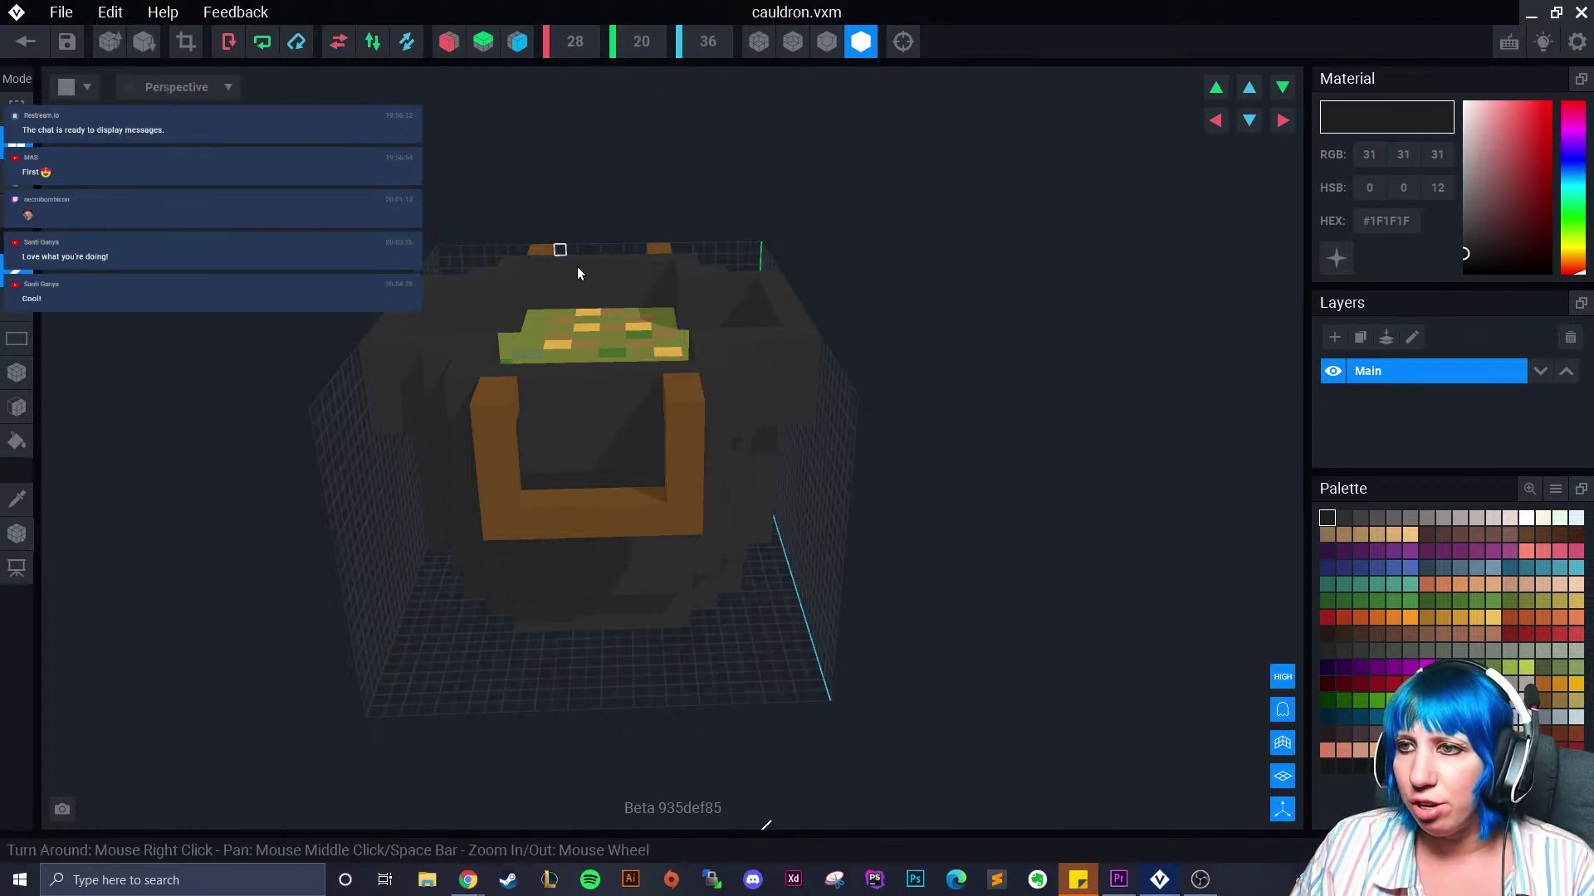
{"action": "left_click", "coordinate": [26, 42]}
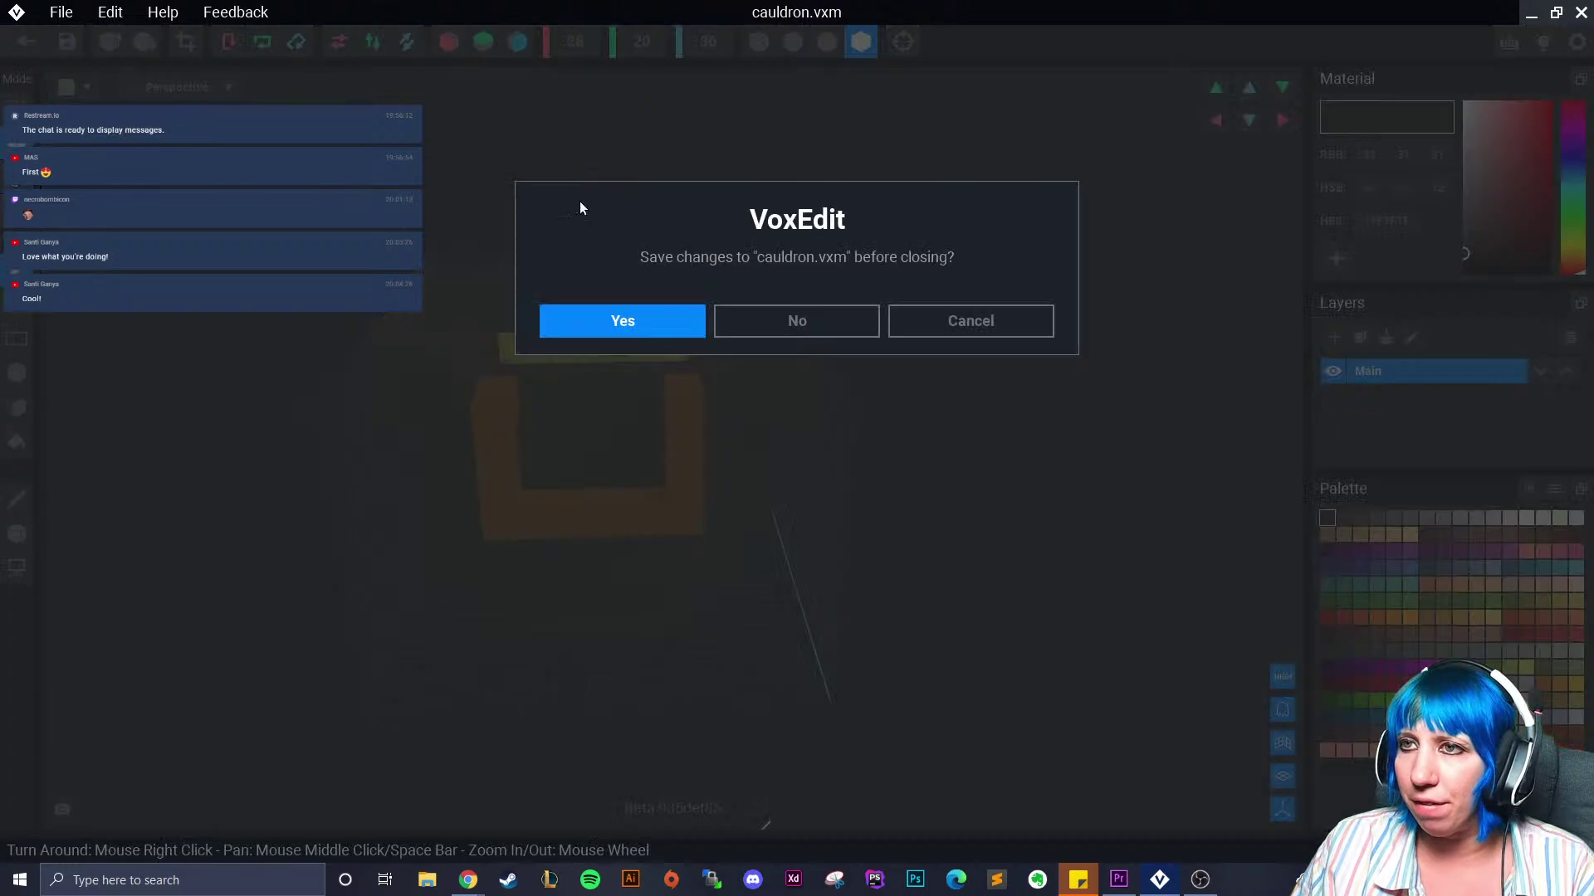
{"action": "left_click", "coordinate": [654, 316]}
{"action": "scroll", "coordinate": [734, 258], "scroll_direction": "up", "scroll_amount": 8}
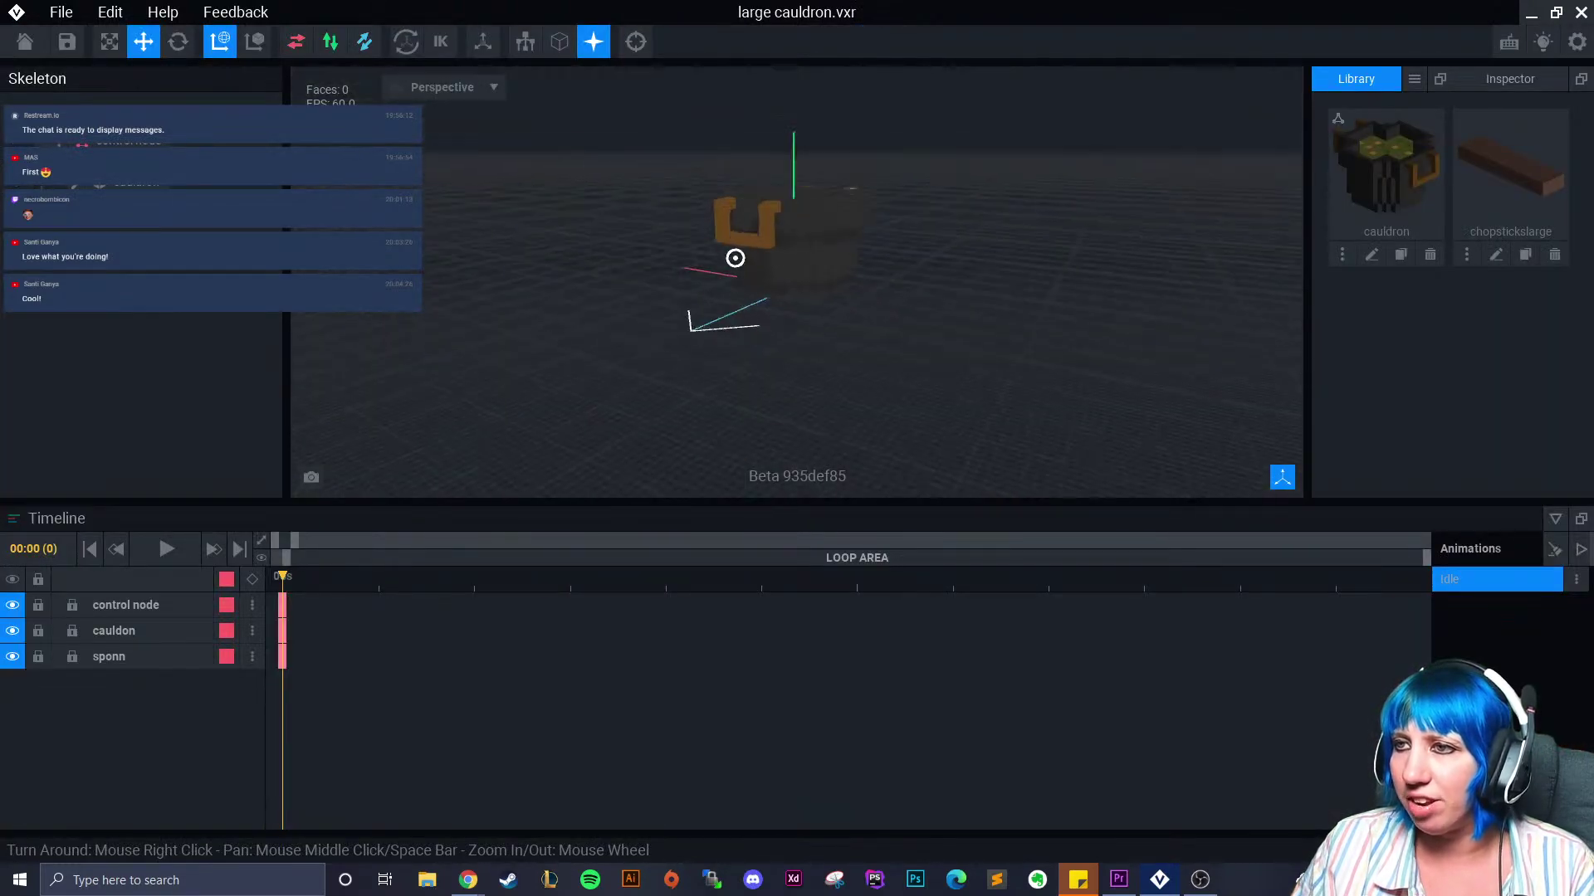
Reopen the enlarged cauldron model for voxel editing
{"action": "left_click", "coordinate": [1371, 255]}
{"action": "right_click_drag", "start_coordinate": [712, 335], "coordinate": [712, 331]}
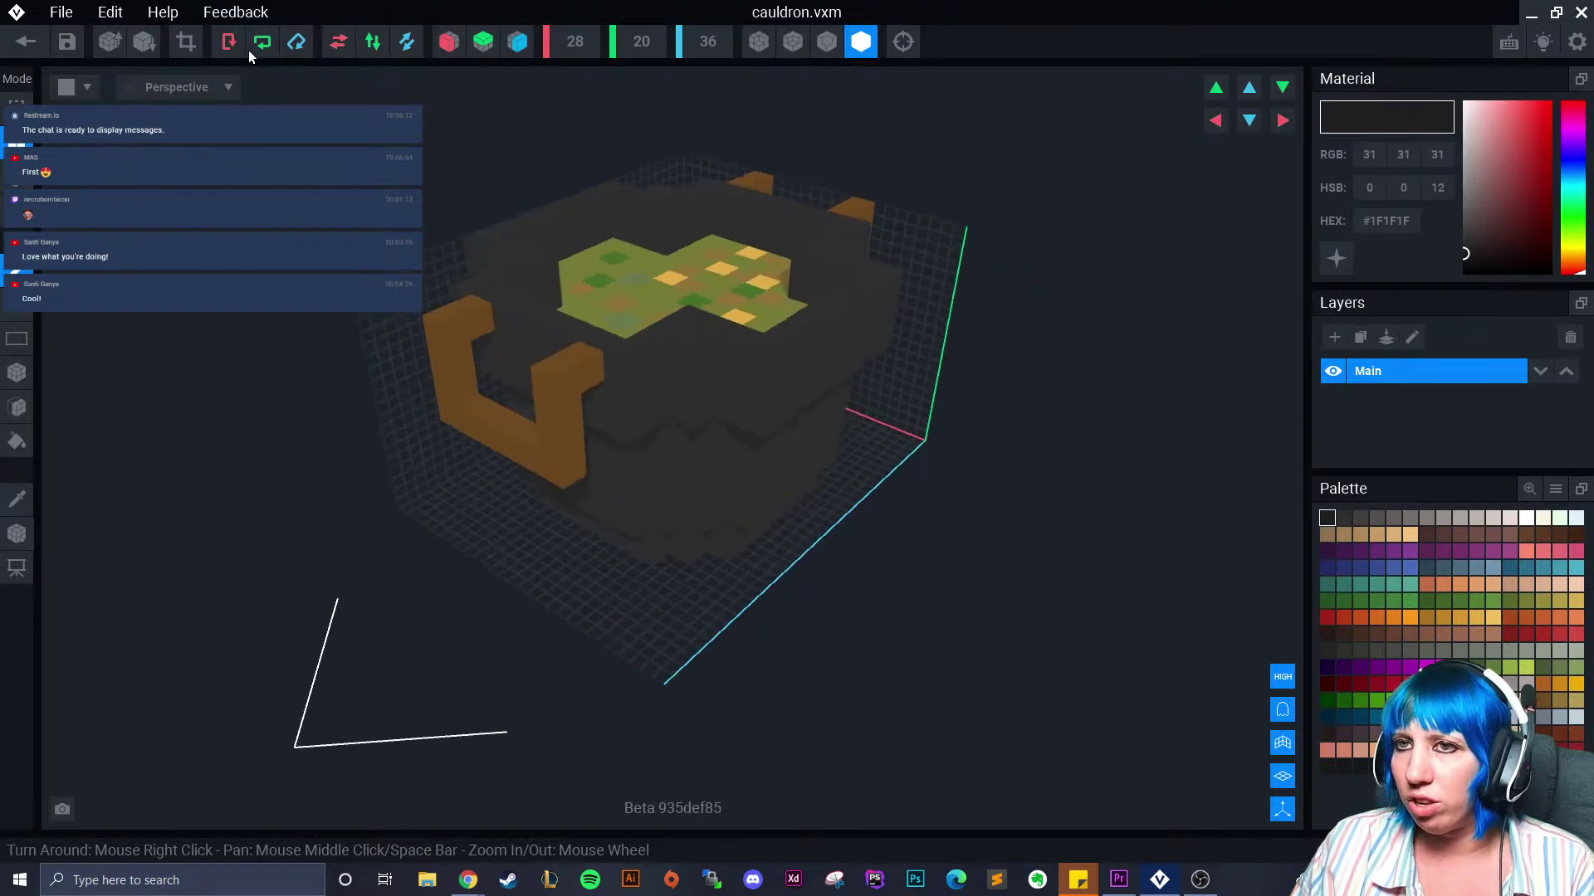
Increase the cauldron model's volume resolution to 56 × 40 × 72 and return to the asset, saving the model
{"action": "left_click", "coordinate": [113, 45]}
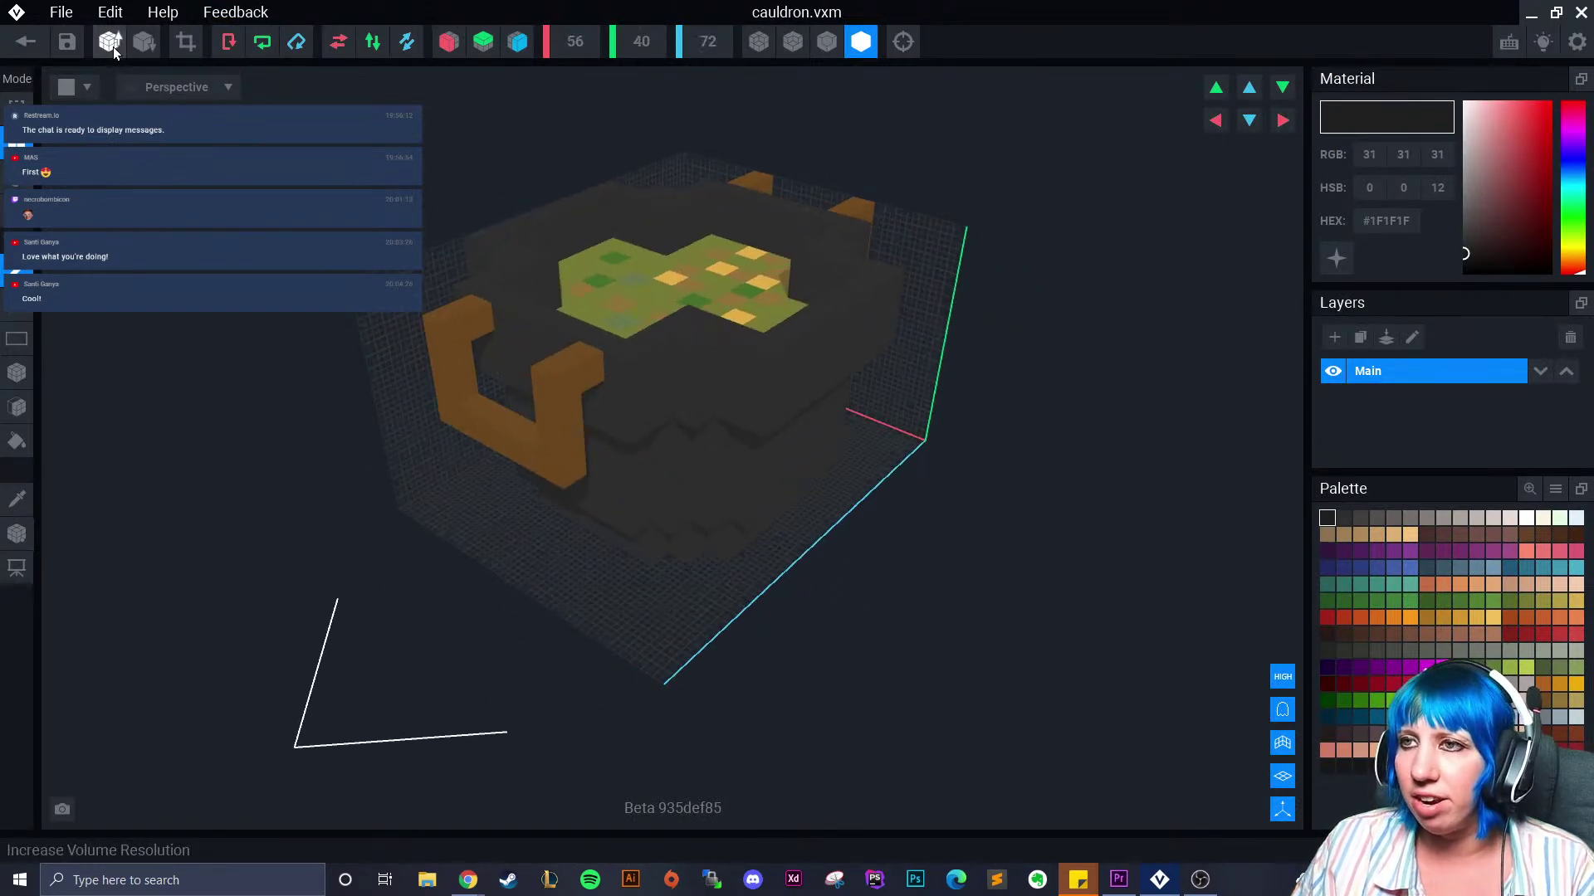
{"action": "right_click_drag", "start_coordinate": [708, 249], "coordinate": [702, 251]}
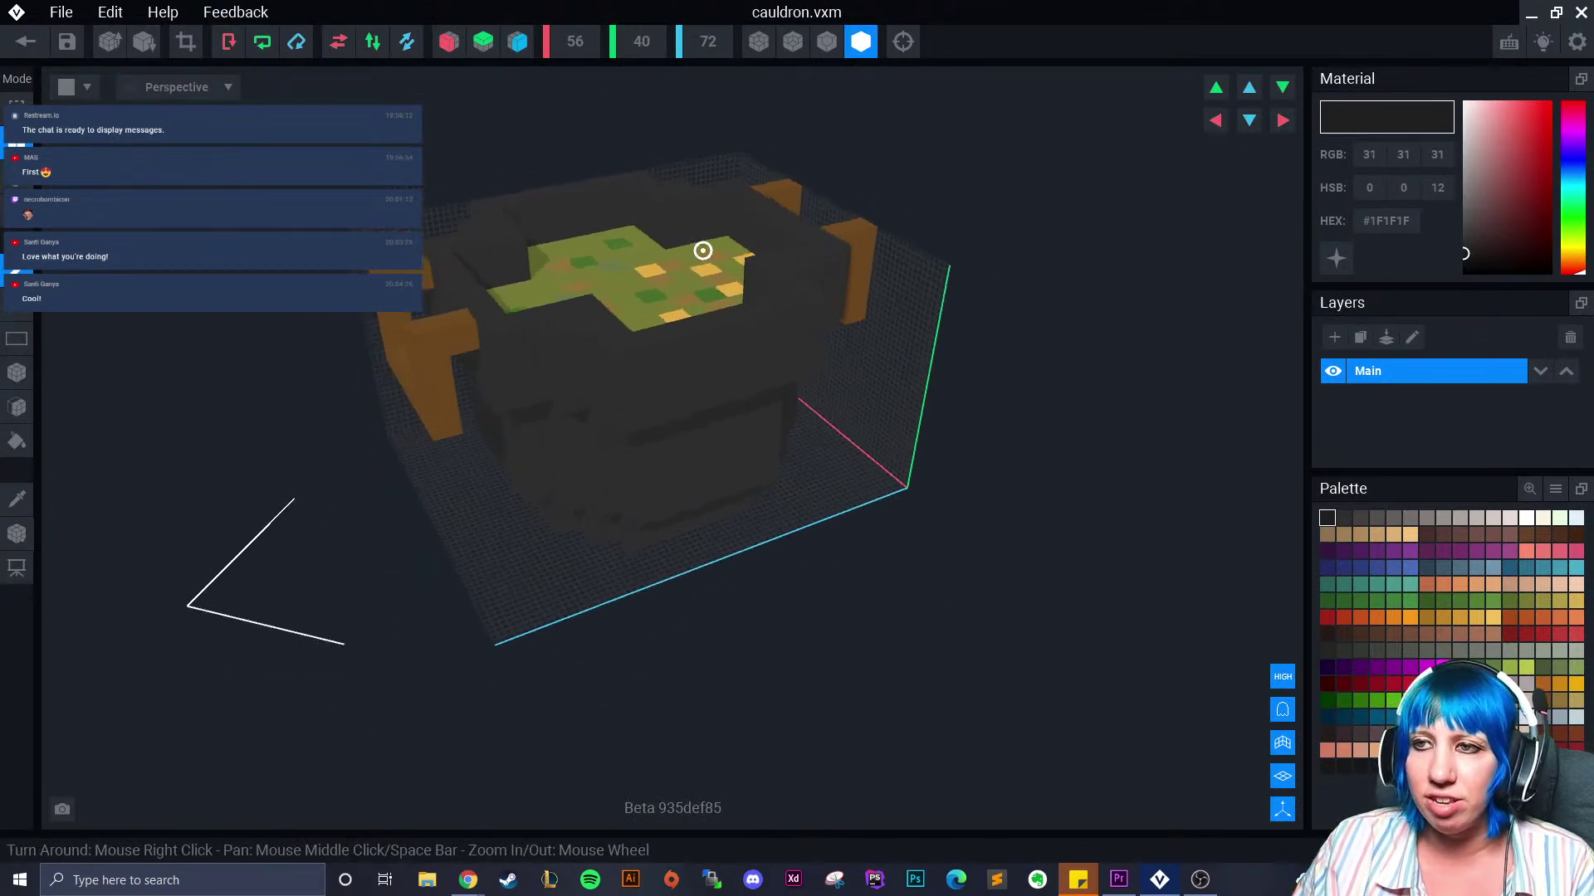
{"action": "left_click", "coordinate": [33, 41]}
{"action": "left_click", "coordinate": [660, 318]}
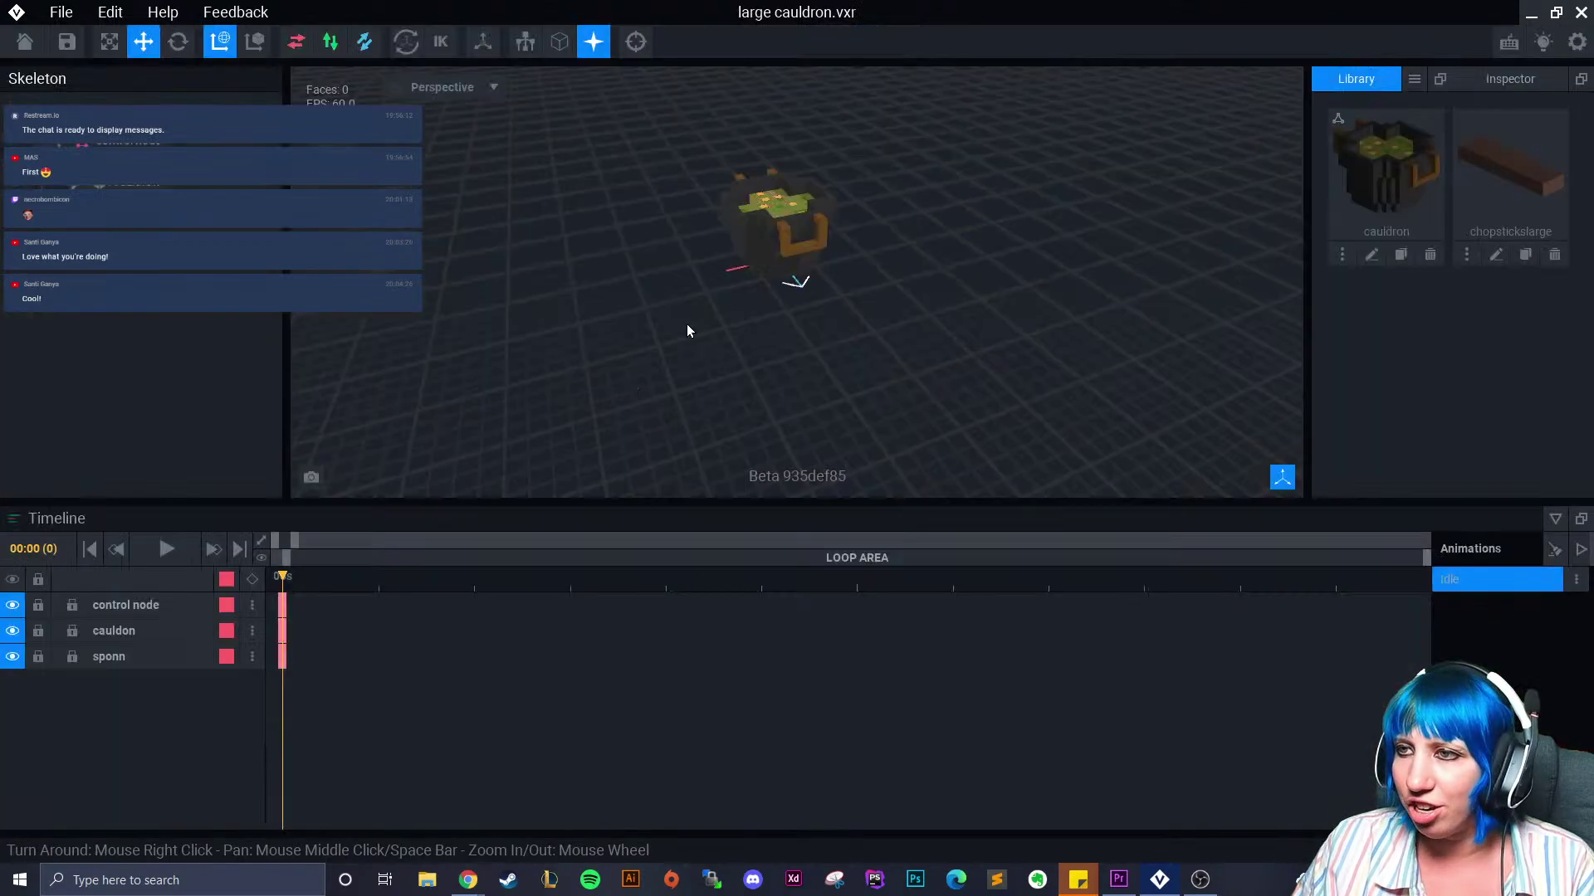
Reopen the cauldron model for editing and decrease its volume resolution to 28 × 20 × 36
{"action": "right_click_drag", "start_coordinate": [711, 297], "coordinate": [704, 288]}
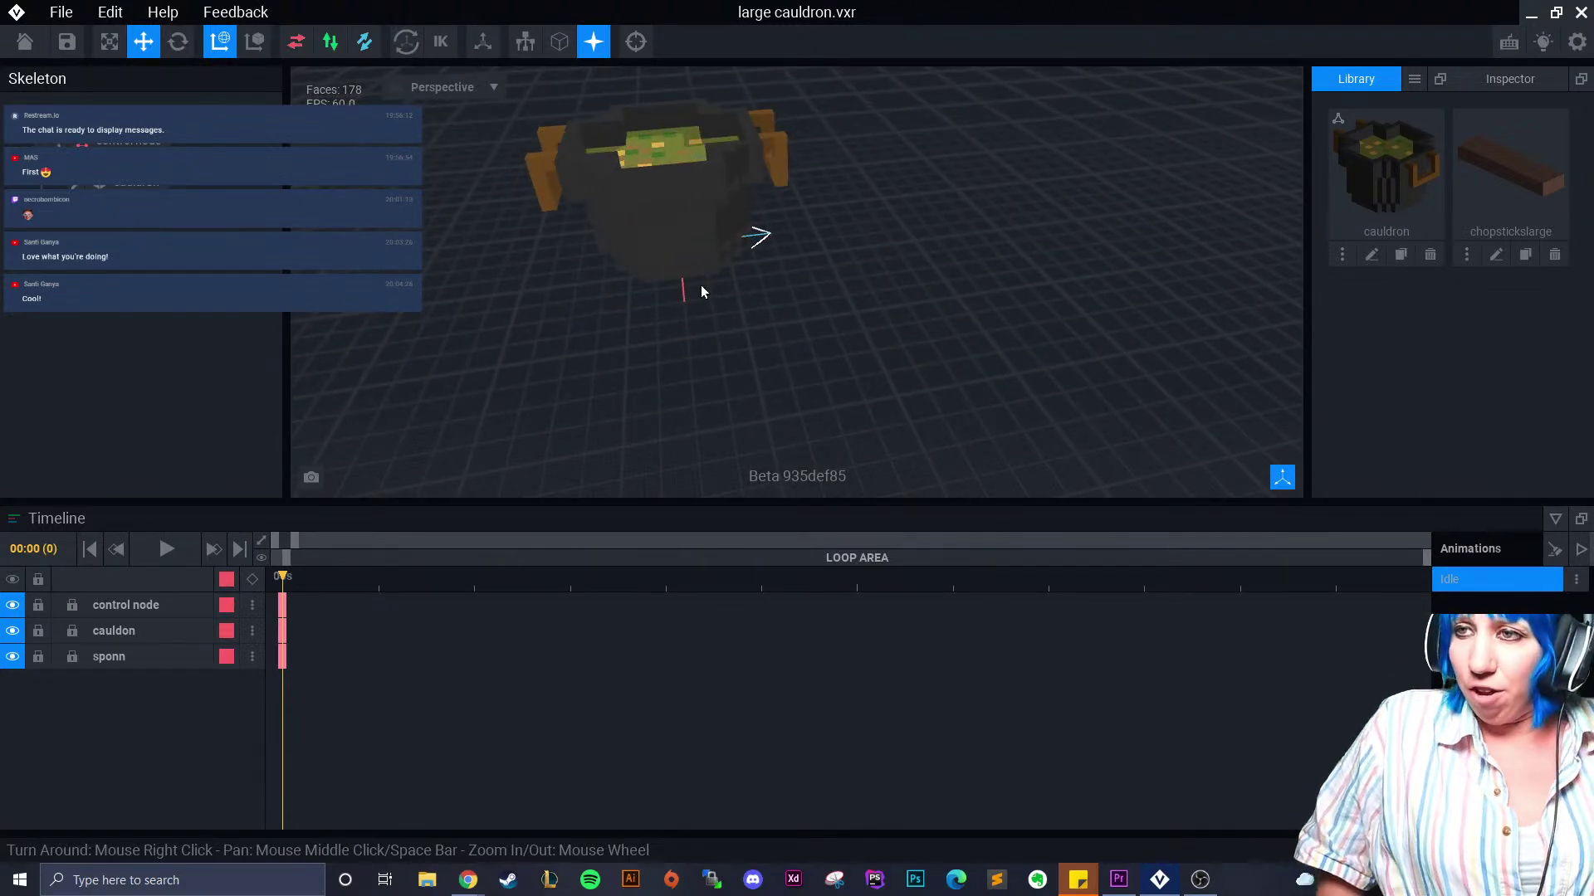
{"action": "left_click", "coordinate": [1371, 254]}
{"action": "left_click", "coordinate": [144, 42]}
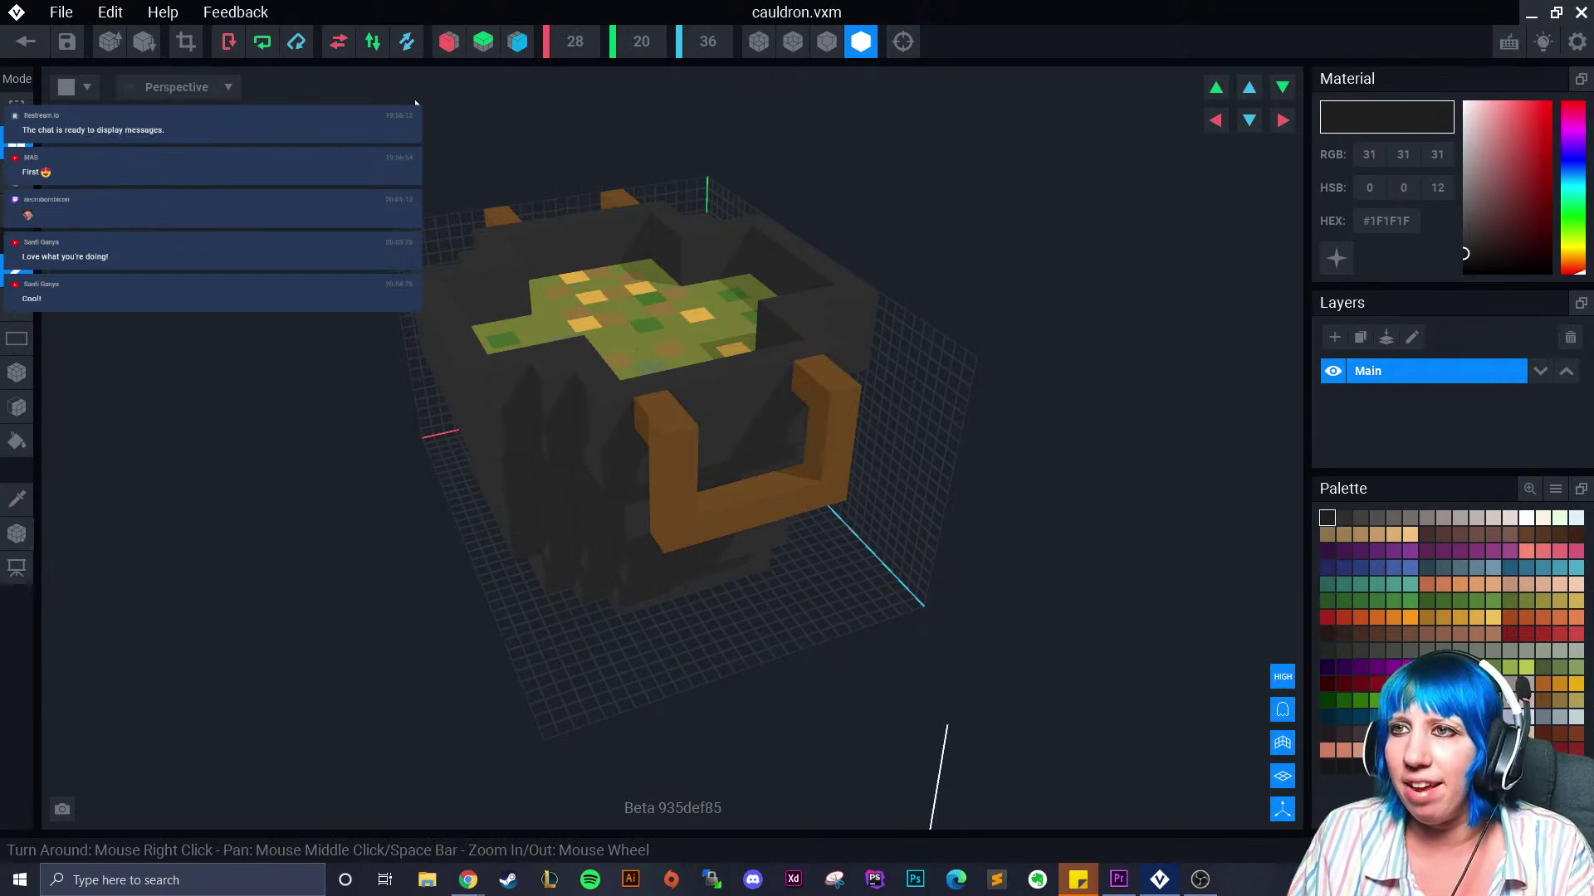
Increase the cauldron's volume resolution to 56 × 40 × 72, then save the model and return to the large cauldron asset
{"action": "right_click_drag", "start_coordinate": [640, 406], "coordinate": [641, 405]}
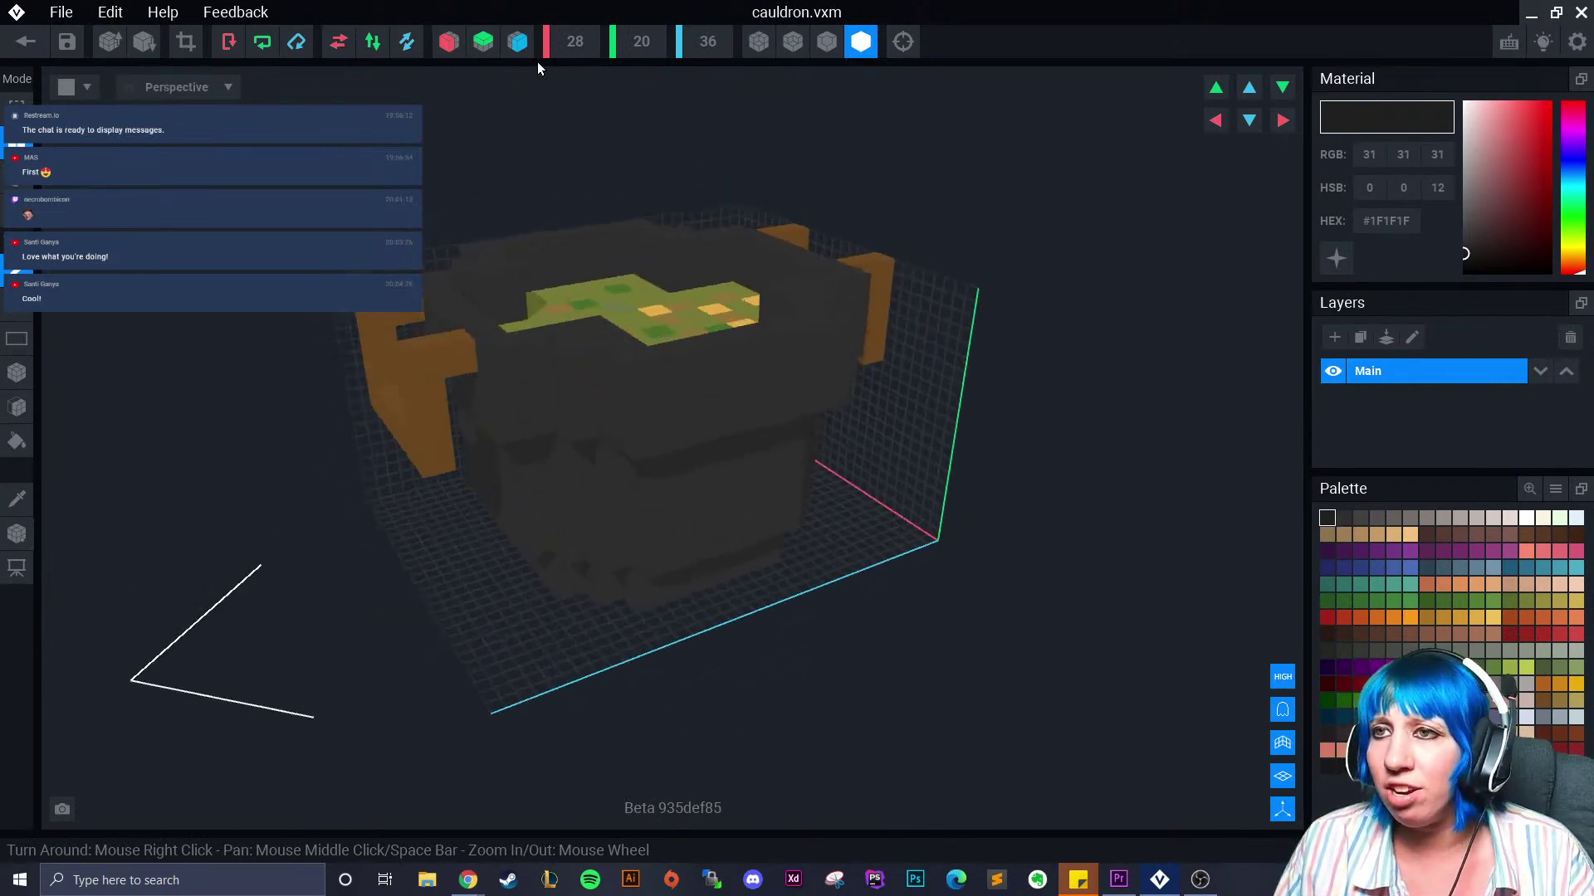
{"action": "left_click", "coordinate": [110, 41]}
{"action": "right_click_drag", "start_coordinate": [588, 309], "coordinate": [588, 308]}
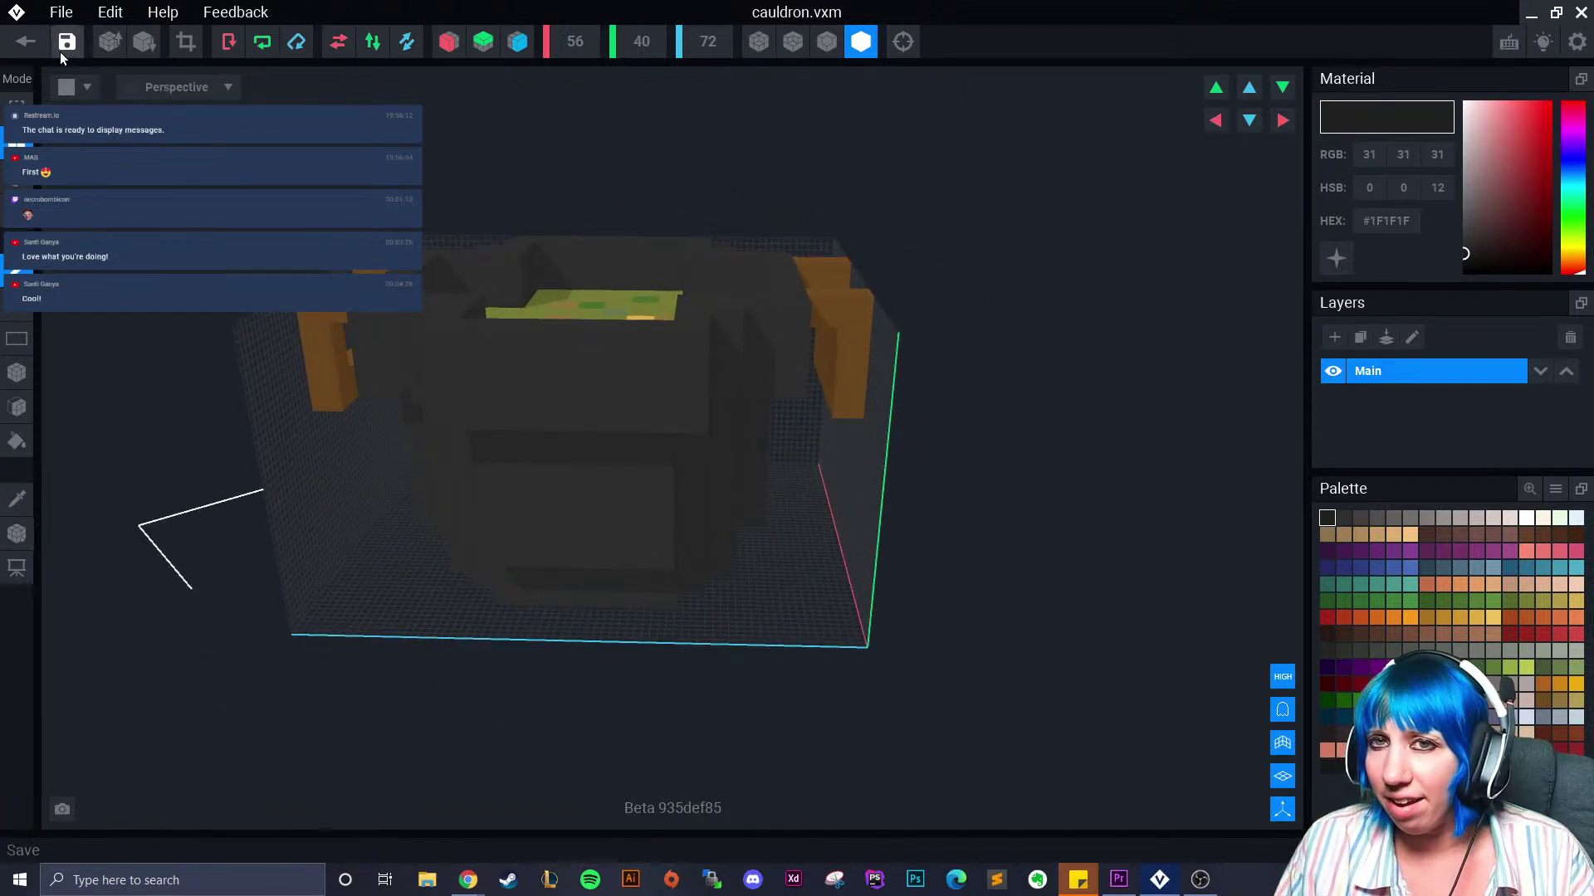
{"action": "left_click", "coordinate": [25, 42]}
{"action": "left_click", "coordinate": [615, 318]}
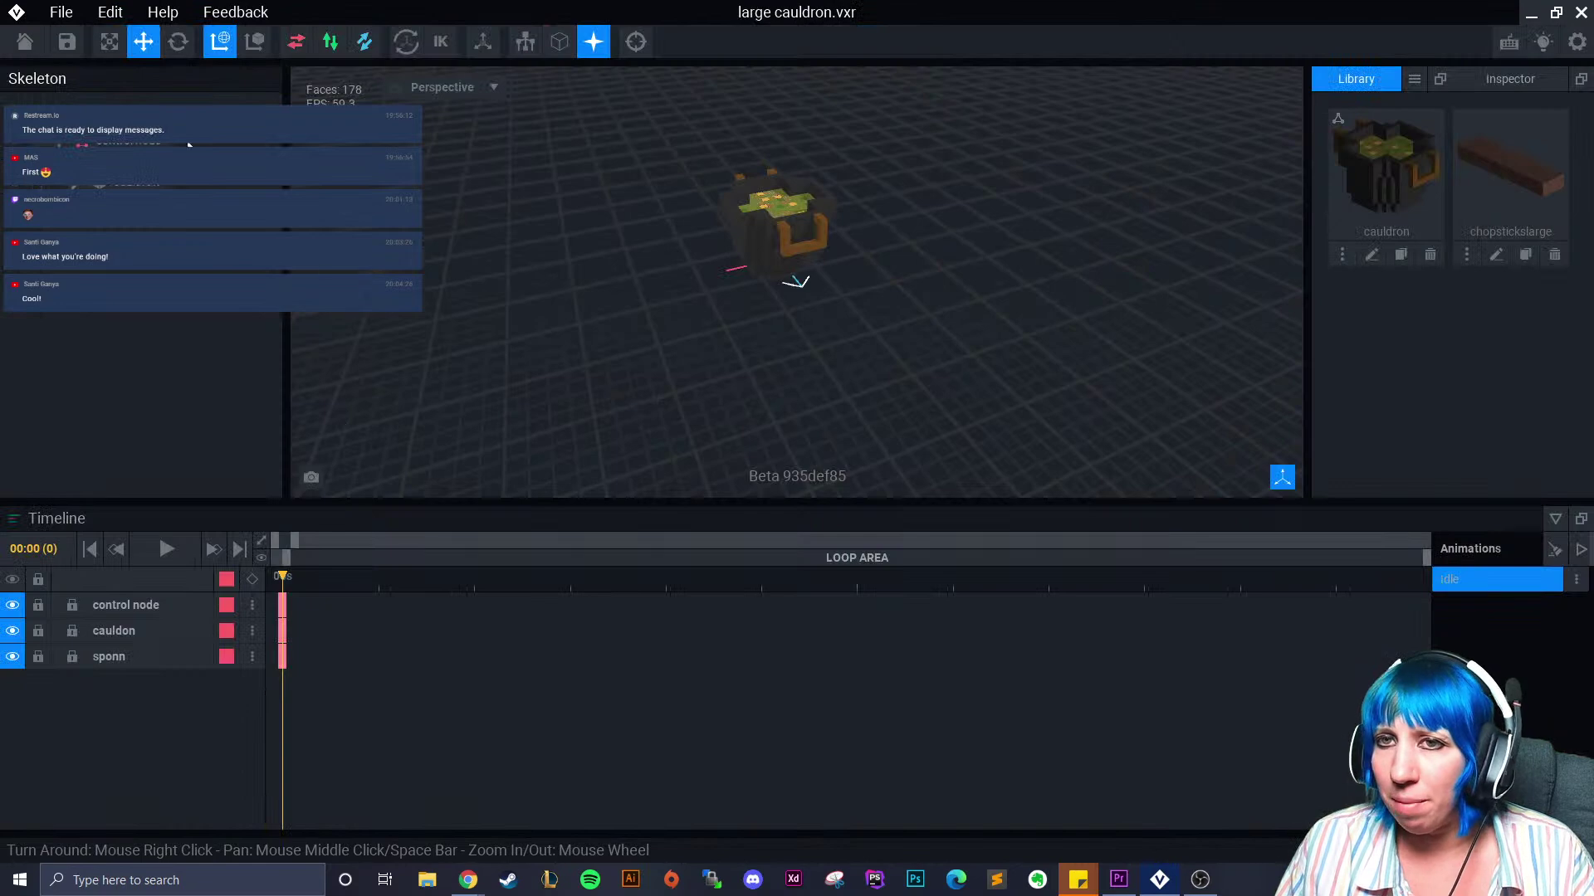
Save and close the large cauldron asset, open workbecn final.vxr and select the workbench
{"action": "left_click", "coordinate": [25, 41]}
{"action": "left_click", "coordinate": [622, 322]}
{"action": "left_click", "coordinate": [557, 347]}
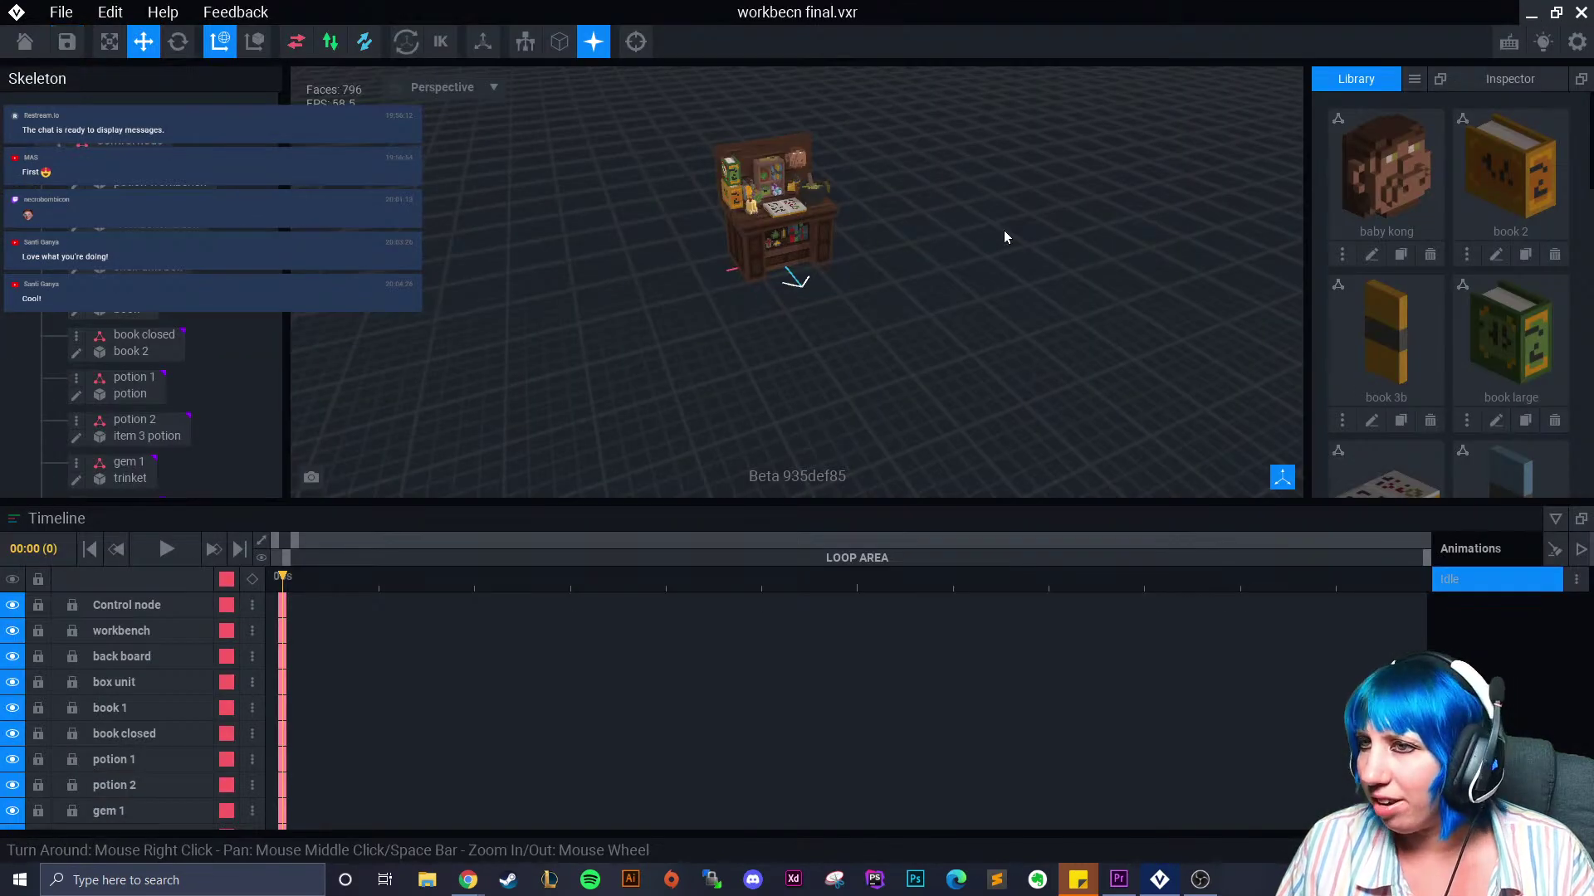
{"action": "right_click_drag", "start_coordinate": [1026, 238], "coordinate": [815, 251]}
{"action": "scroll", "coordinate": [797, 249], "scroll_direction": "up", "scroll_amount": 3}
{"action": "left_click", "coordinate": [651, 163]}
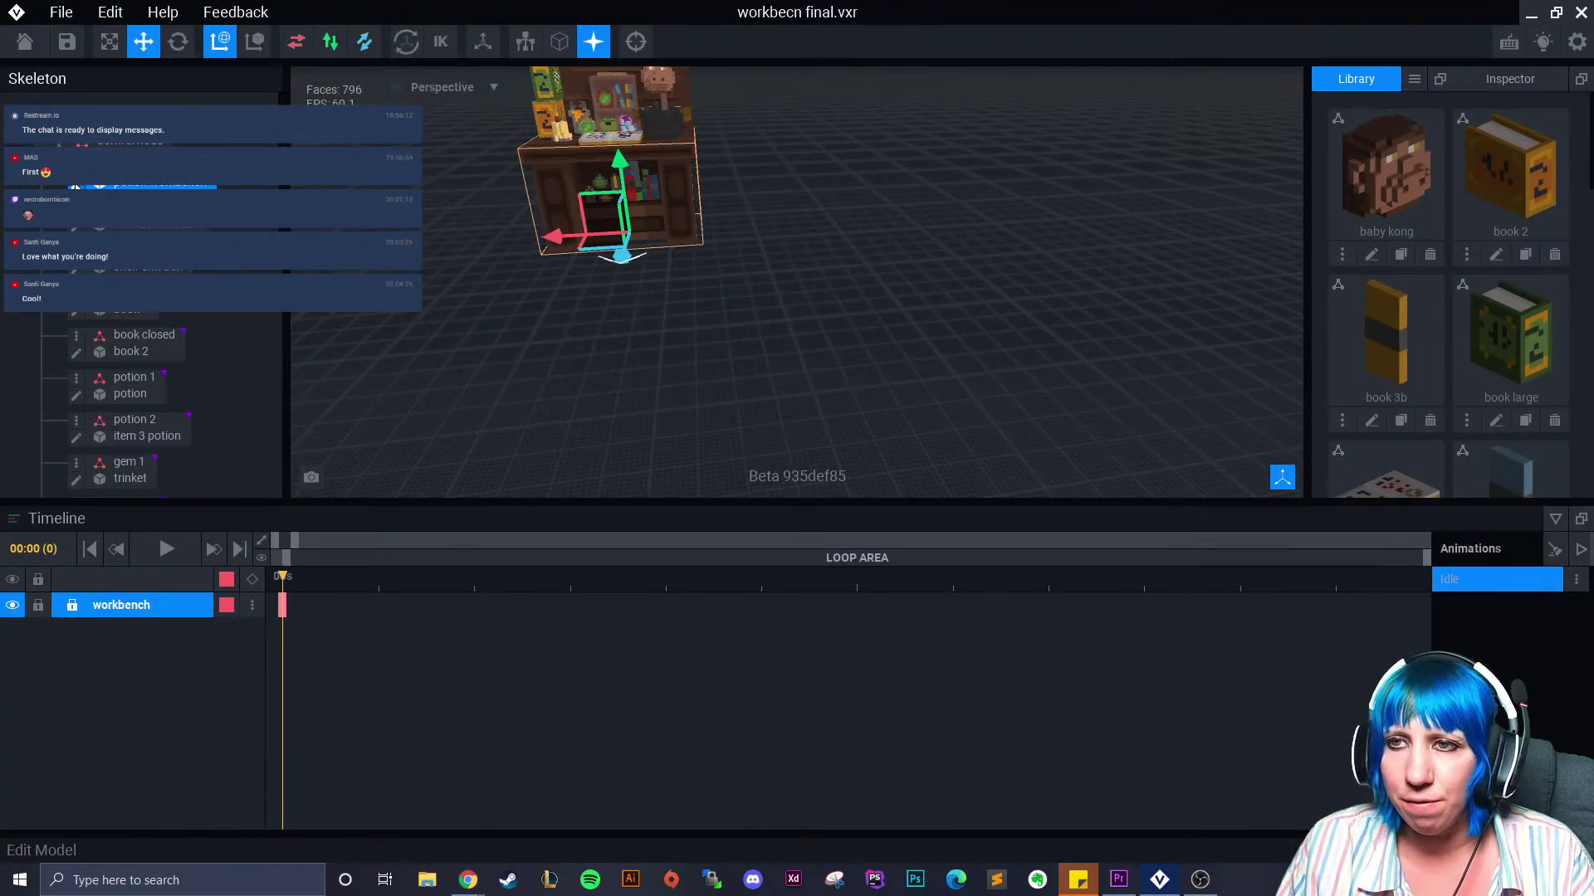
Open the potion workbench model to inspect its voxel detail, then return to the asset, saving the model
{"action": "left_click", "coordinate": [77, 185]}
{"action": "right_click_drag", "start_coordinate": [817, 388], "coordinate": [745, 371]}
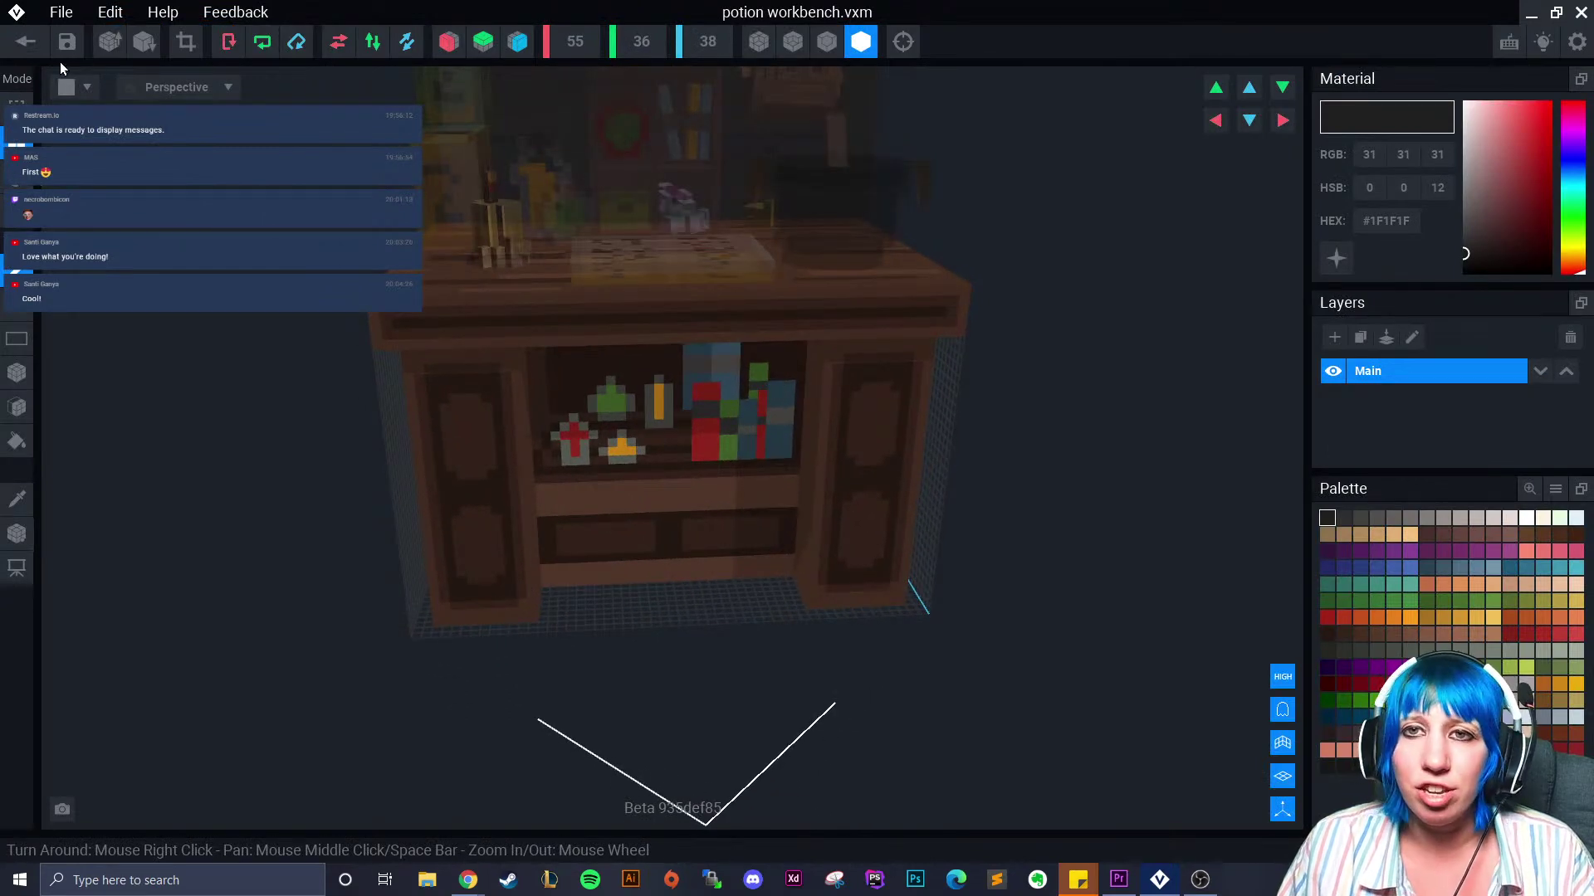
{"action": "left_click", "coordinate": [25, 41]}
{"action": "left_click", "coordinate": [624, 322]}
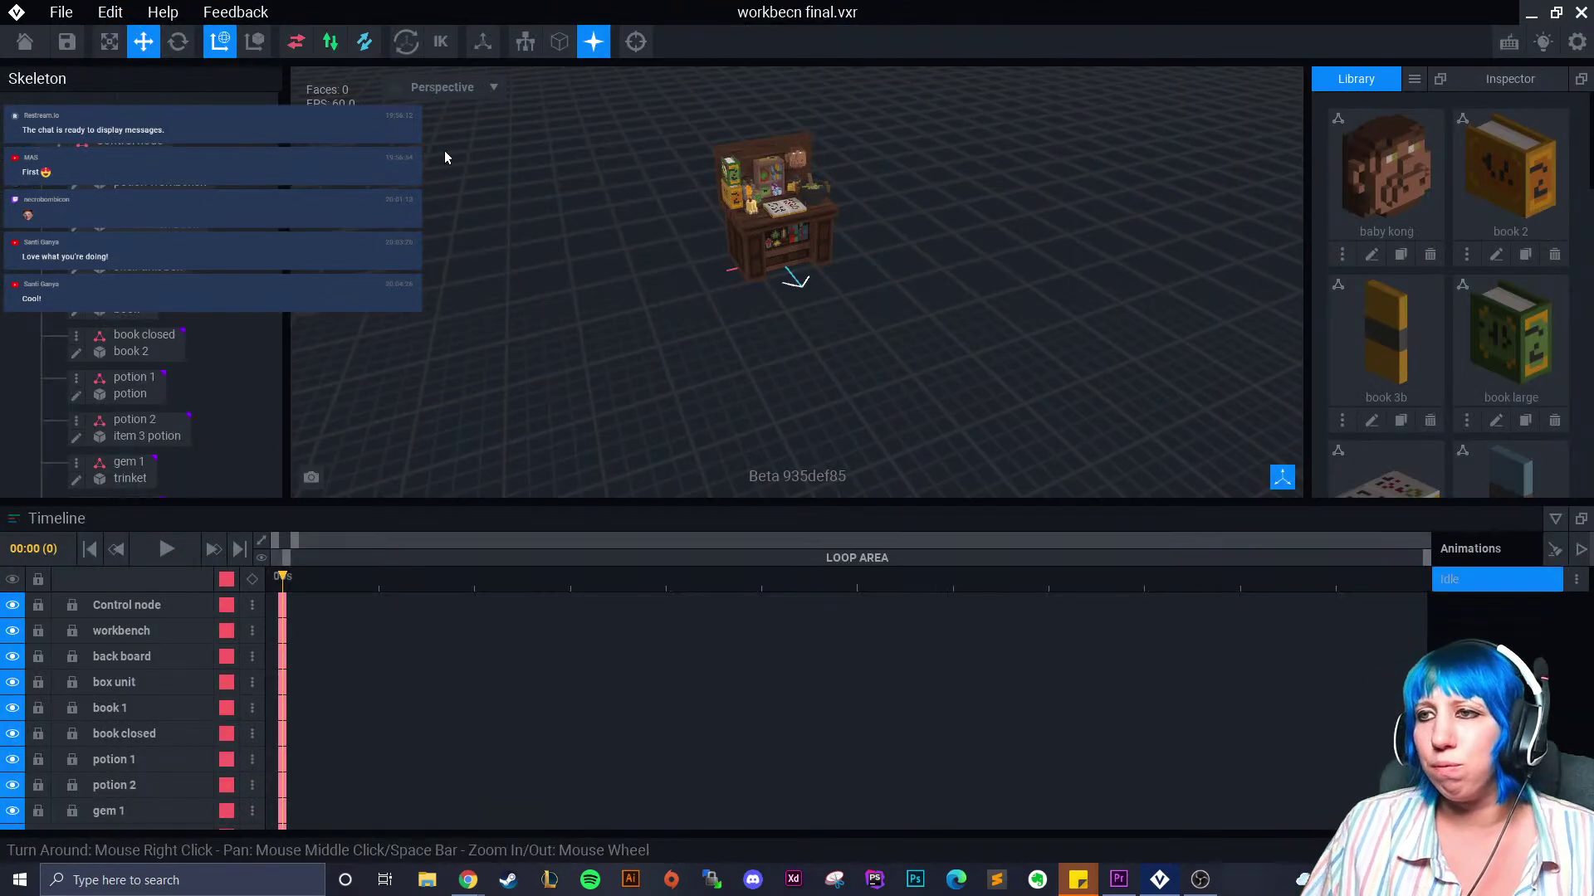
Save and close the workbench asset, reopen large cauldron.vxr and open its cauldron model for editing
{"action": "left_click", "coordinate": [25, 41]}
{"action": "left_click", "coordinate": [589, 335]}
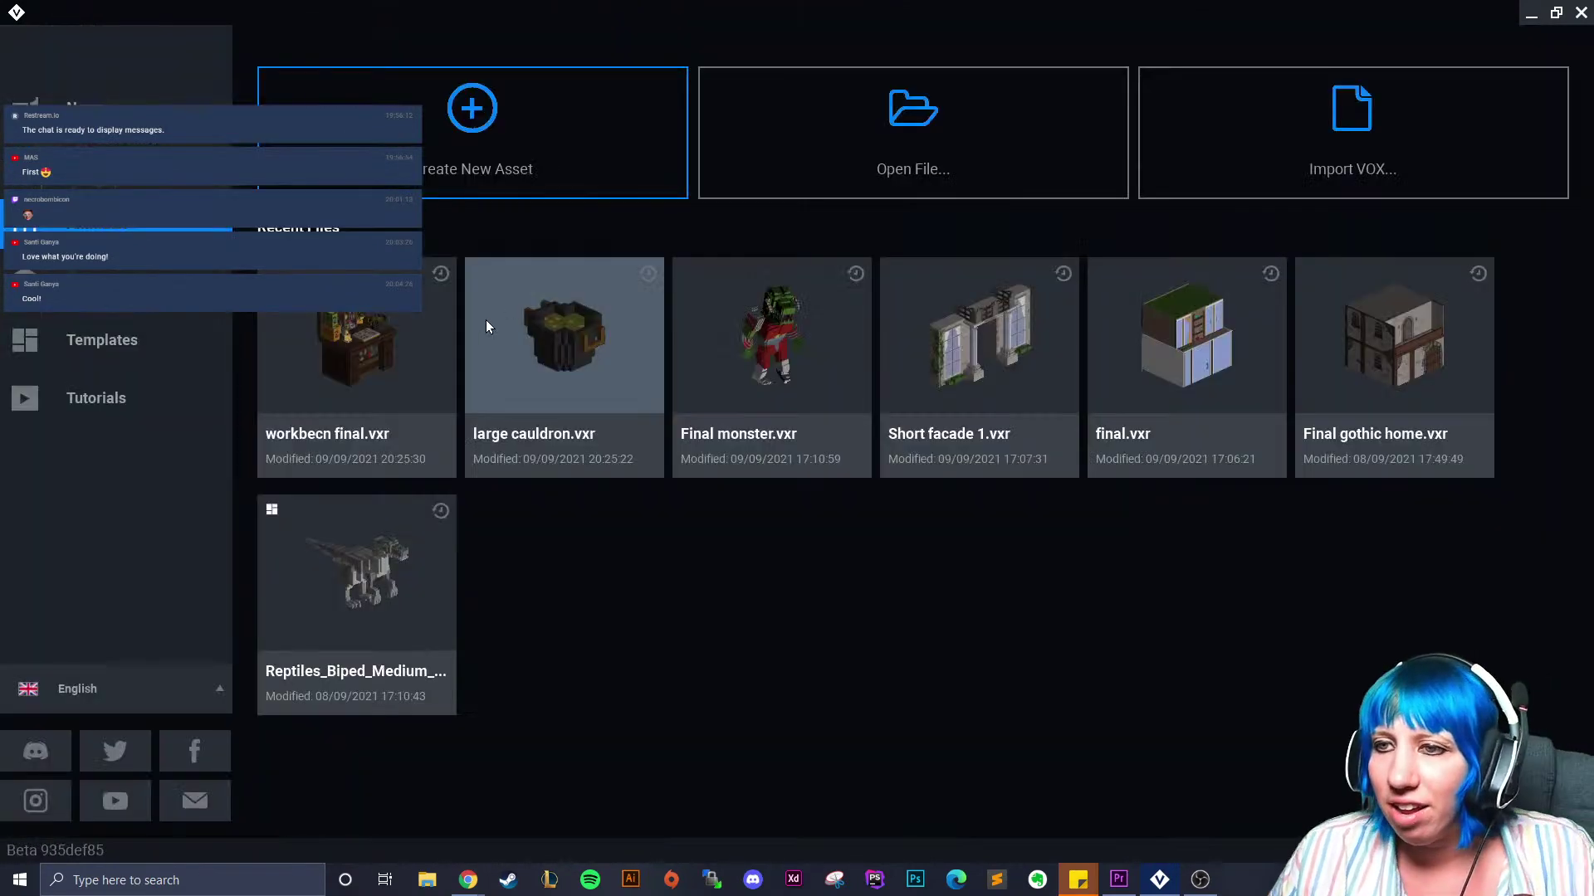
{"action": "left_click", "coordinate": [565, 359]}
{"action": "left_click", "coordinate": [759, 245]}
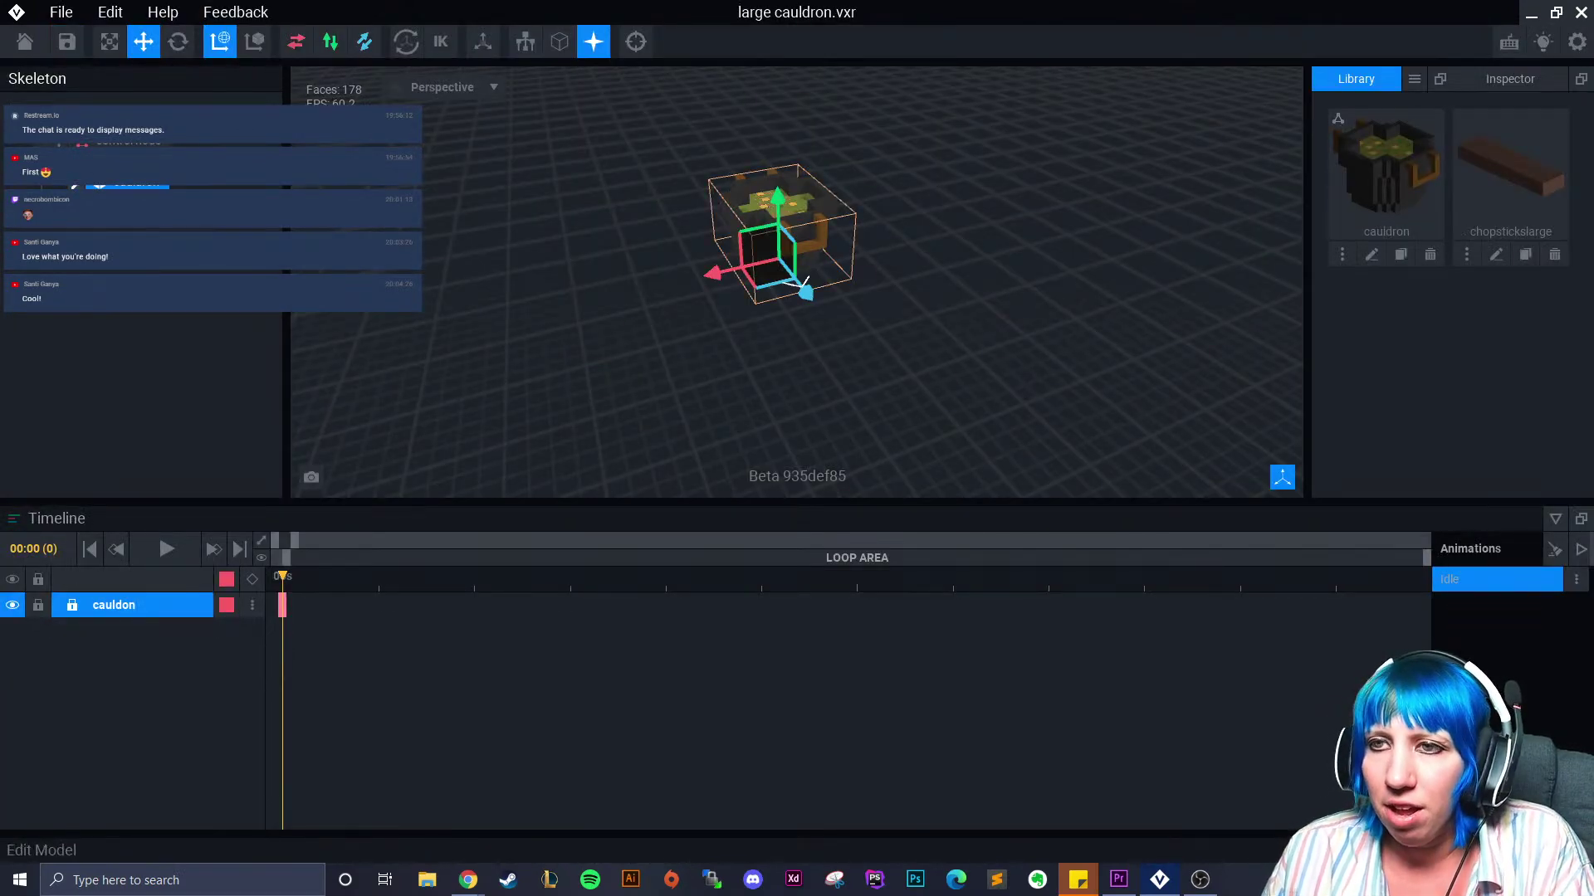
{"action": "left_click", "coordinate": [78, 182]}
Inspect the large cauldron's voxels with Nice Edges shading, then save the model and return to the asset
{"action": "left_click", "coordinate": [808, 46]}
{"action": "left_click", "coordinate": [825, 45]}
{"action": "right_click_drag", "start_coordinate": [825, 166], "coordinate": [714, 382]}
{"action": "scroll", "coordinate": [579, 421], "scroll_direction": "up", "scroll_amount": 5}
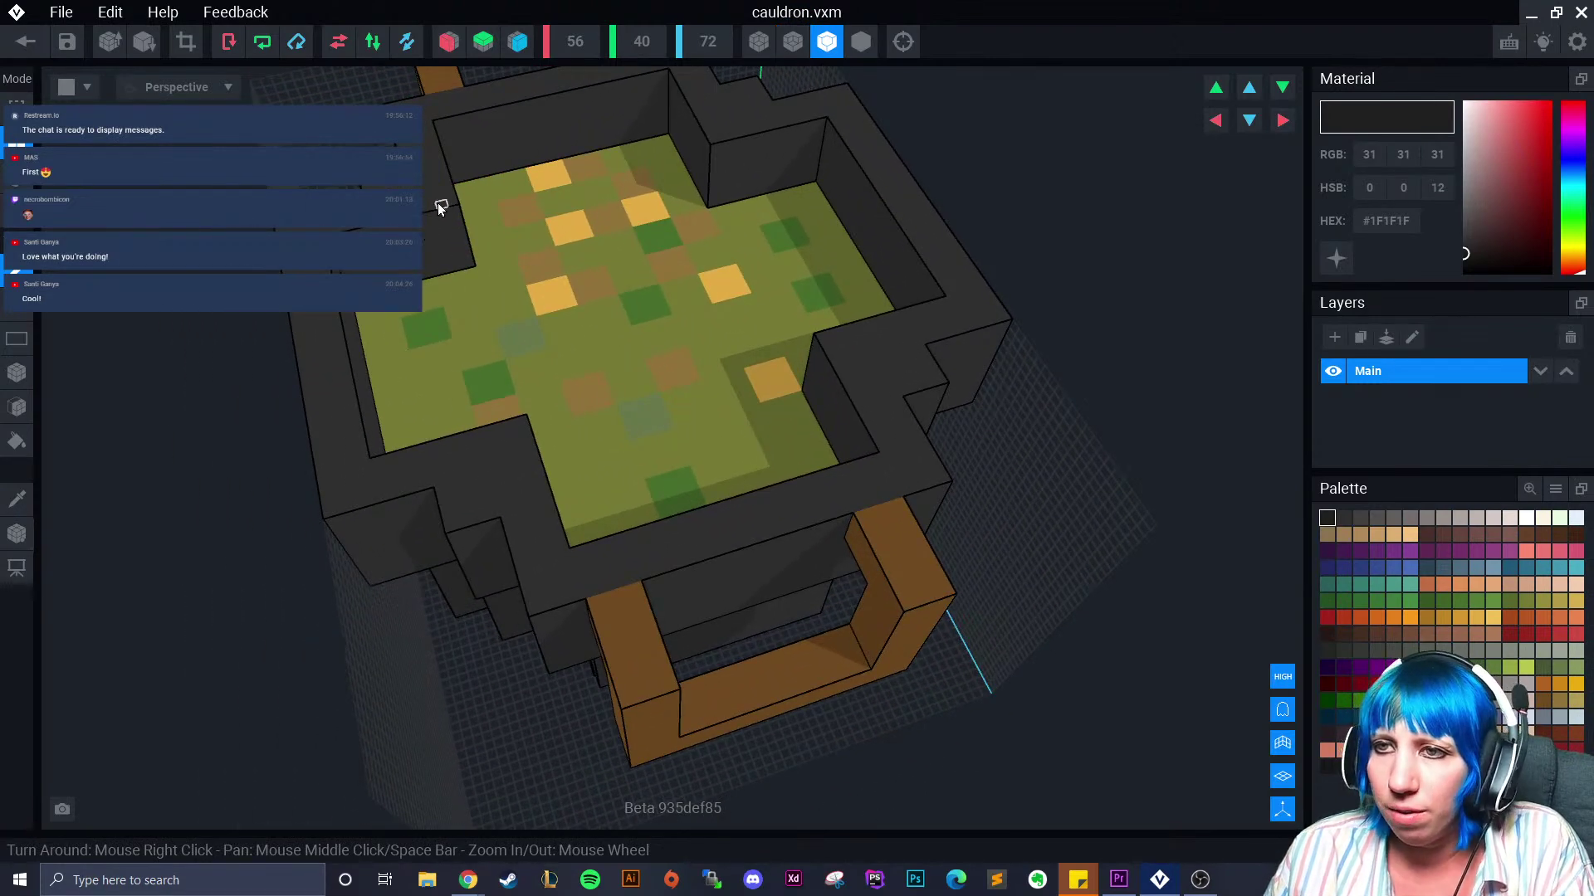
{"action": "left_click", "coordinate": [25, 41]}
{"action": "left_click", "coordinate": [622, 318]}
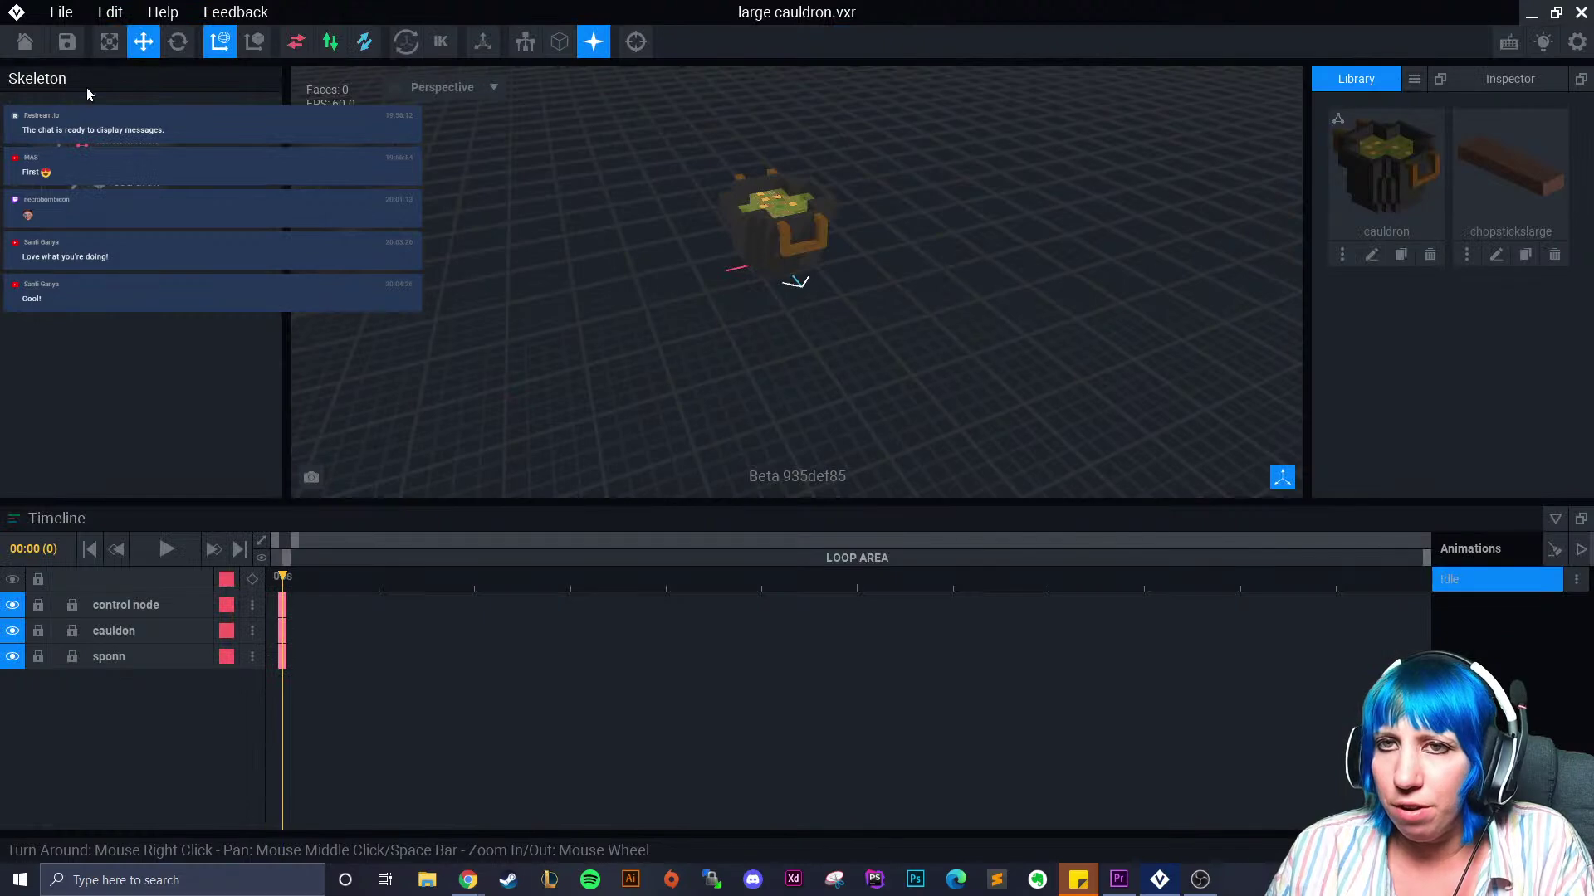
Save and close the large cauldron asset, open workbecn final.vxr and select the cauldron in its skeleton
{"action": "left_click", "coordinate": [25, 41]}
{"action": "left_click", "coordinate": [622, 320]}
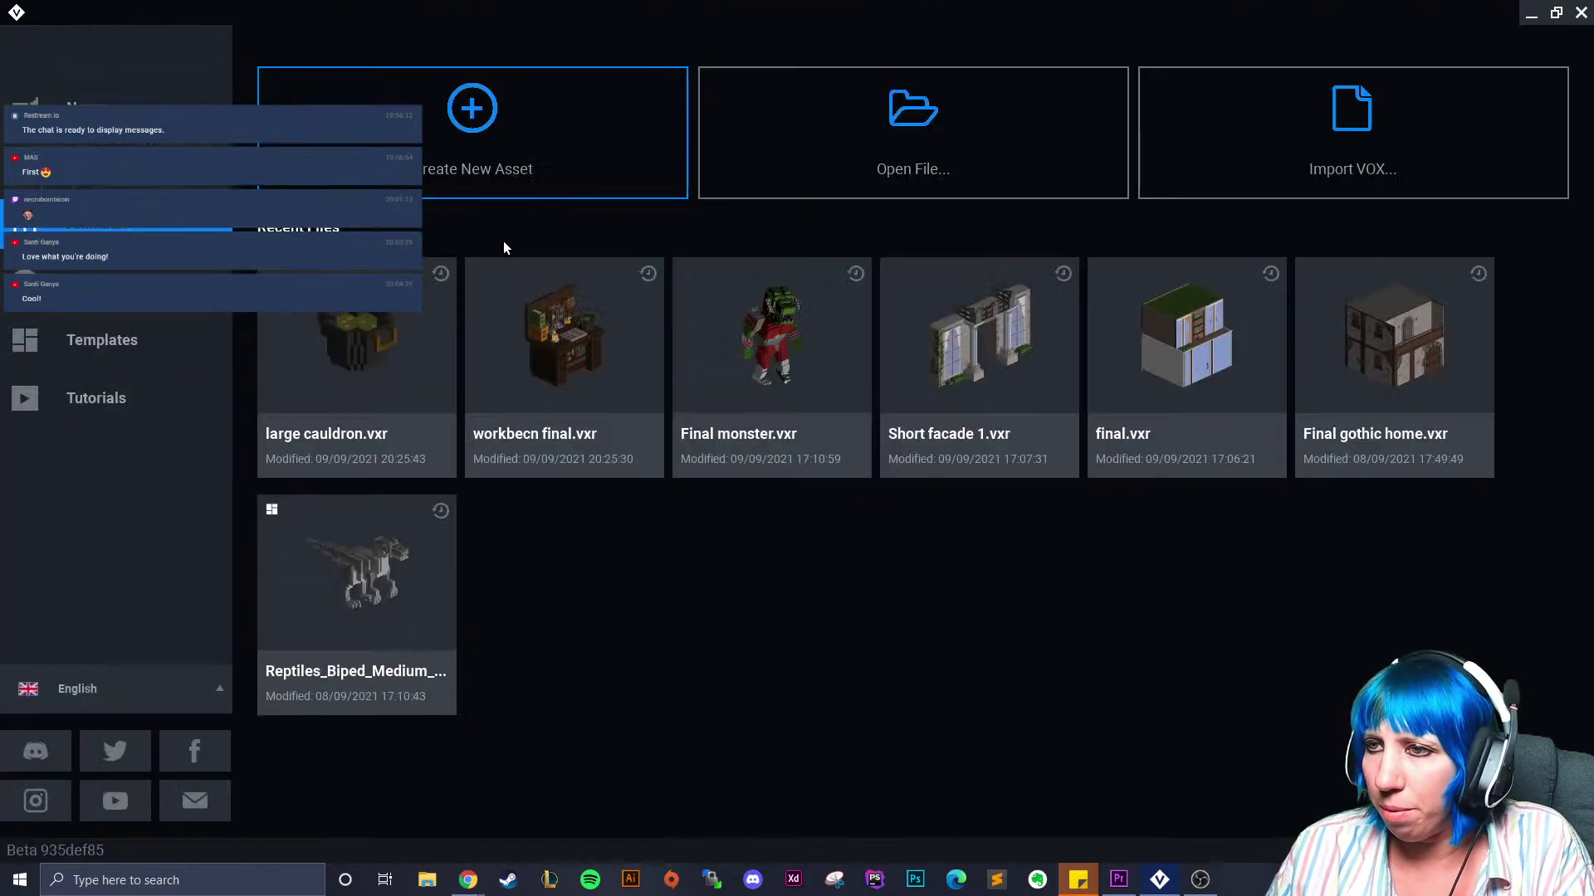
{"action": "left_click", "coordinate": [535, 378]}
{"action": "left_click", "coordinate": [124, 318]}
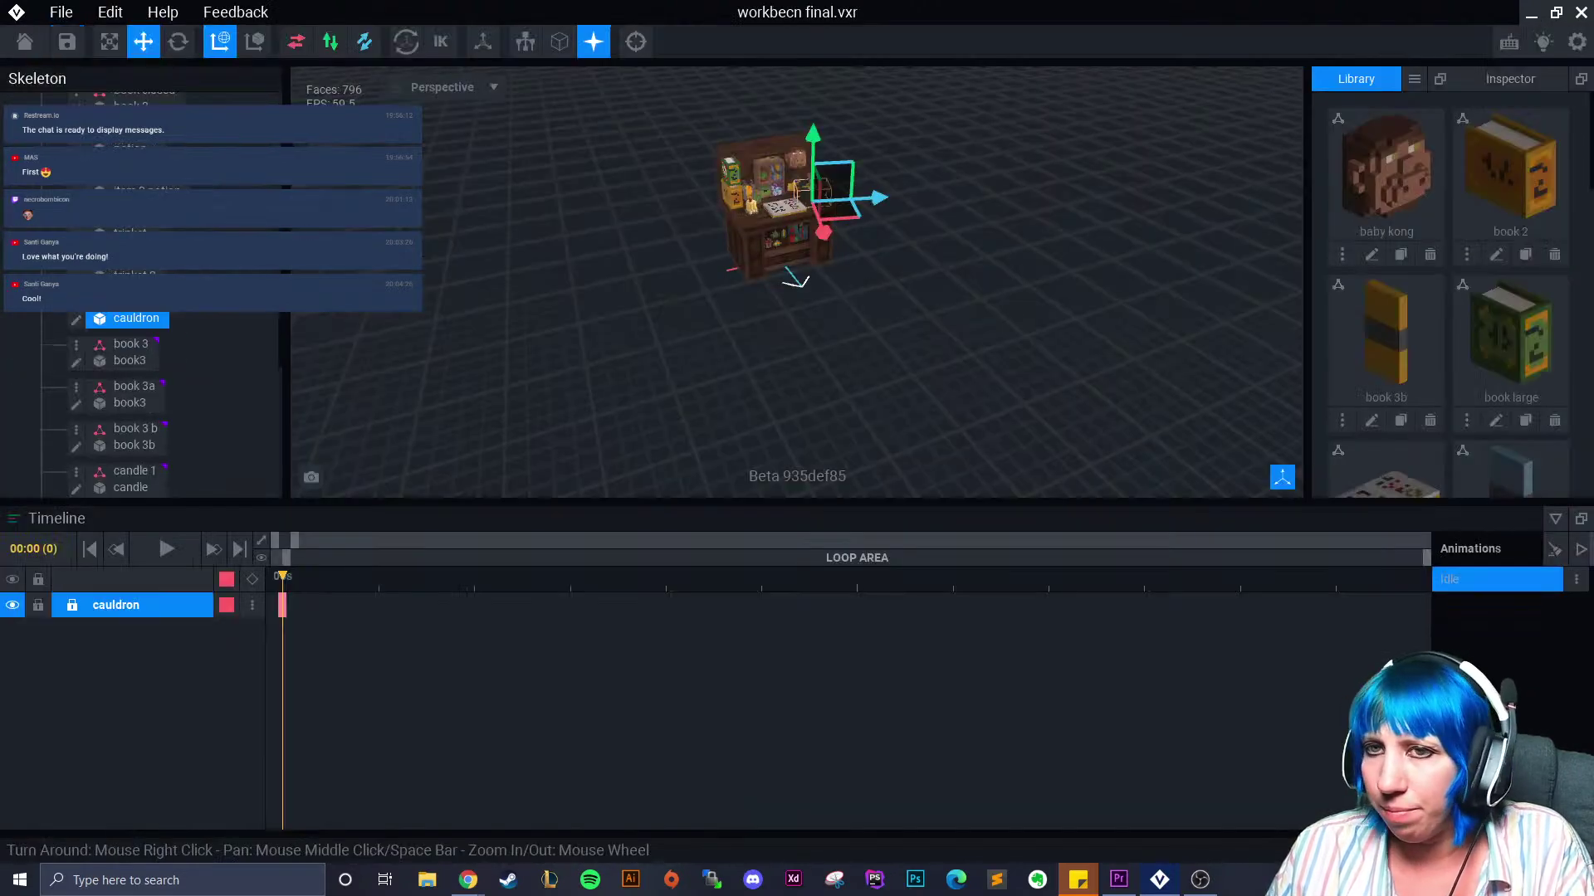
Examine the workbench's small cauldron model with Nice Edges shading, then return to the asset, saving the model
{"action": "left_click", "coordinate": [76, 322]}
{"action": "left_click", "coordinate": [819, 44]}
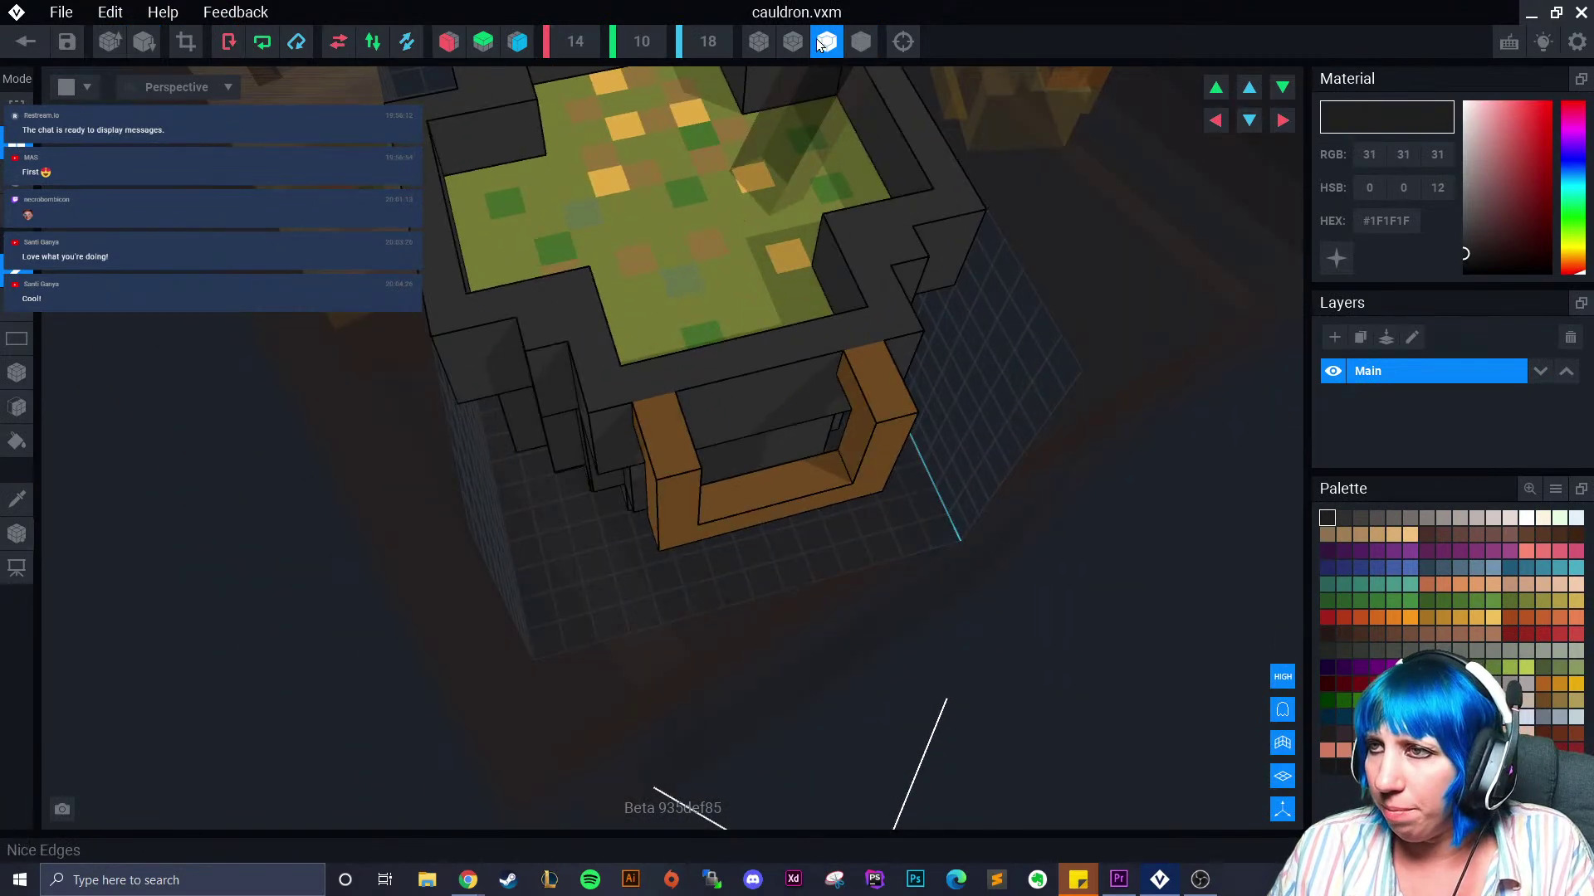
{"action": "left_click_drag", "start_coordinate": [561, 296], "coordinate": [453, 304]}
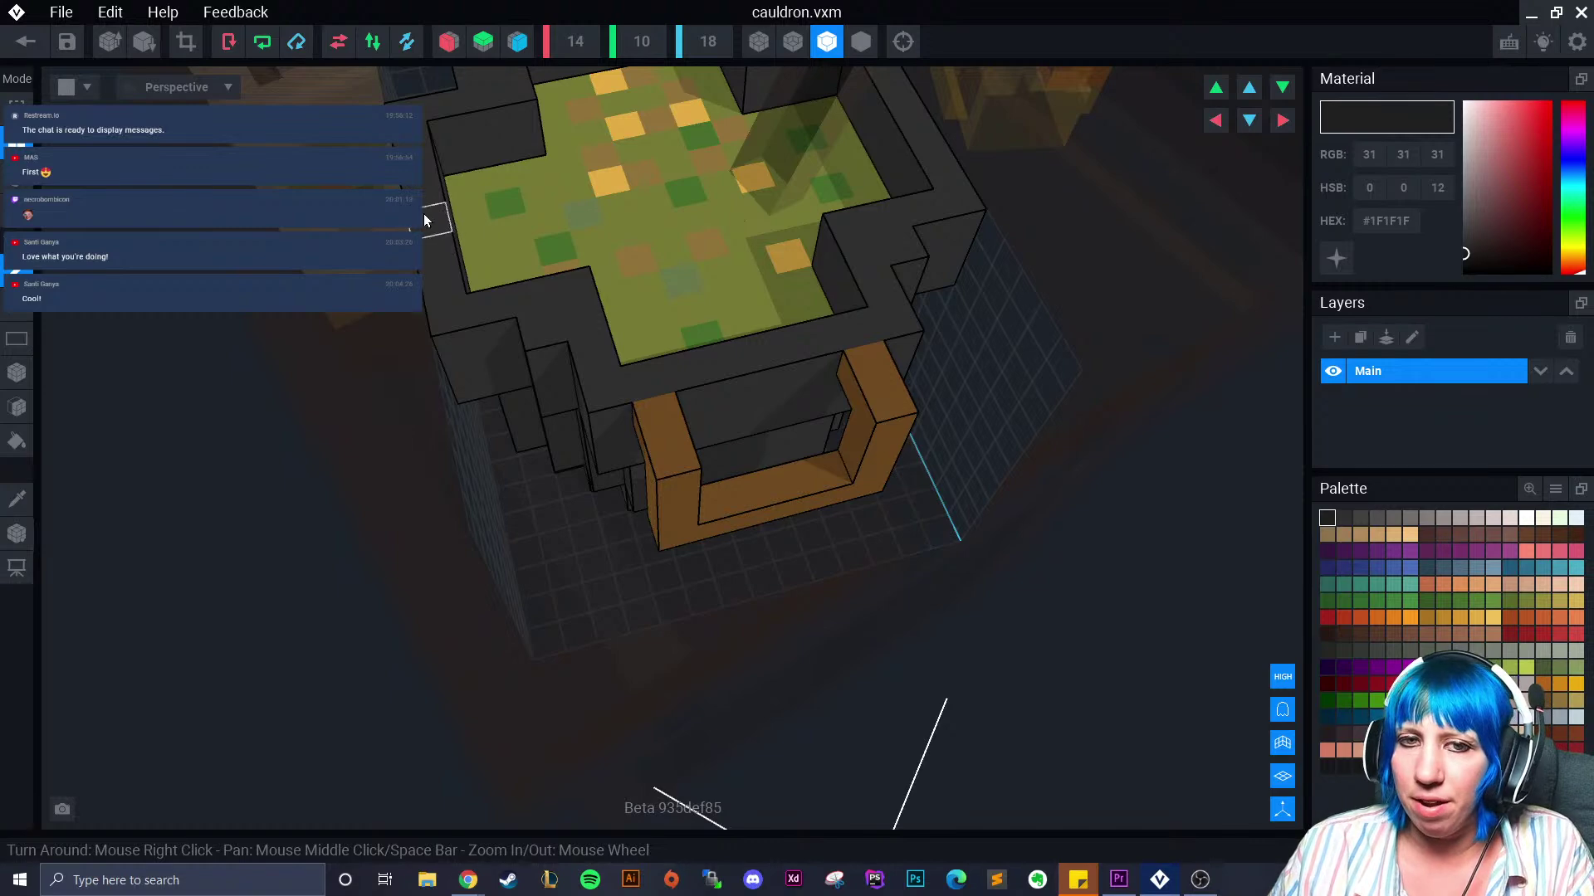
{"action": "left_click", "coordinate": [25, 41]}
{"action": "left_click", "coordinate": [558, 316]}
Save and close the workbench asset, open large cauldron.vxr and select the cauldron
{"action": "left_click", "coordinate": [25, 41]}
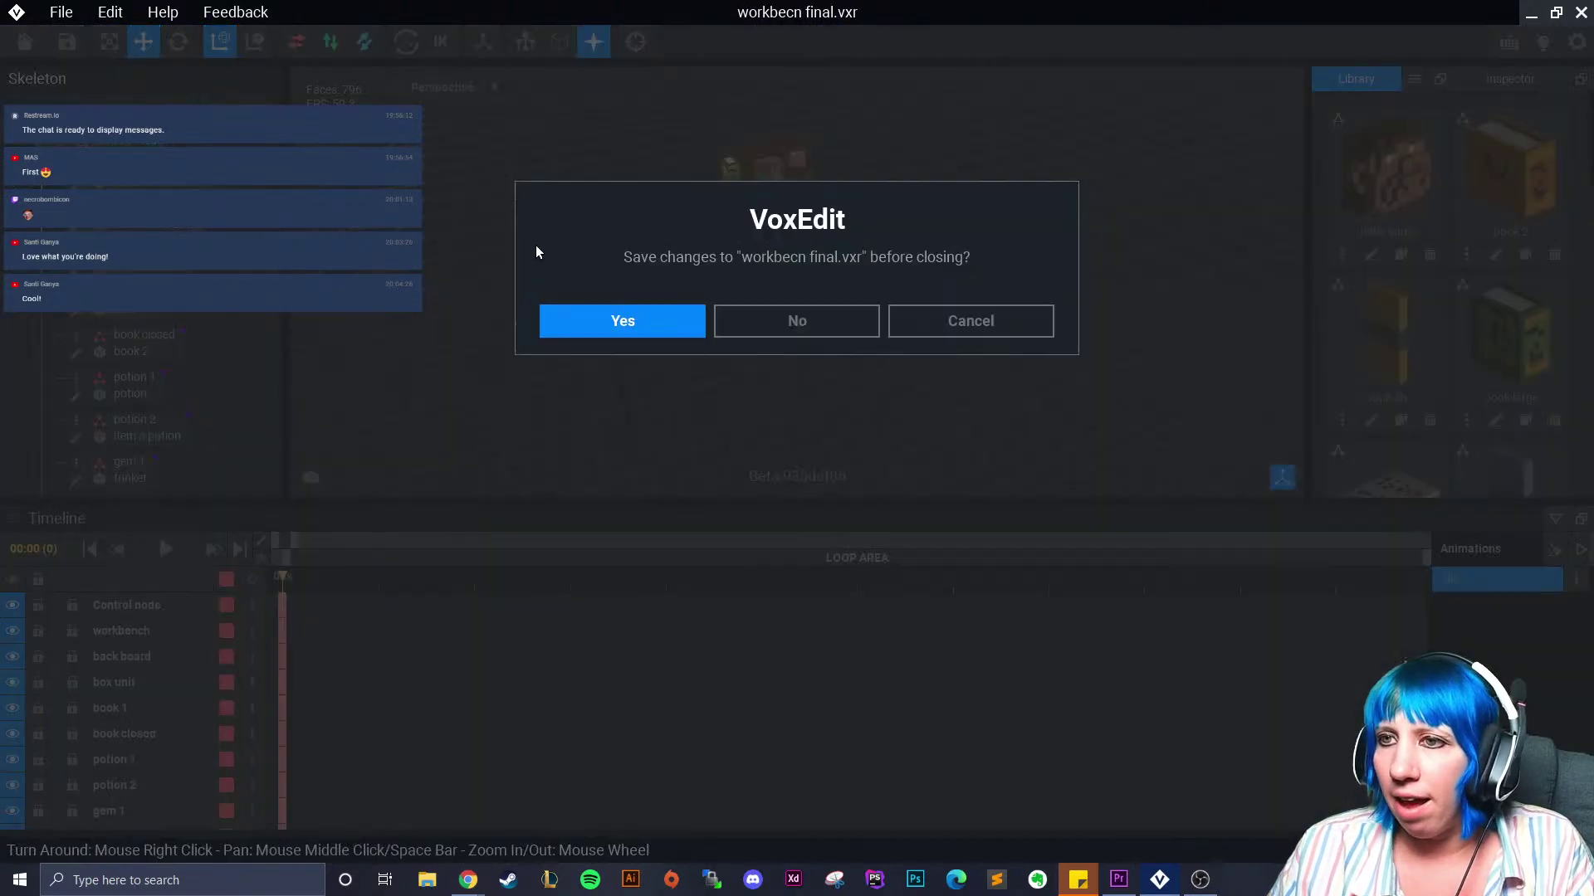
{"action": "left_click", "coordinate": [601, 319]}
{"action": "left_click", "coordinate": [393, 358]}
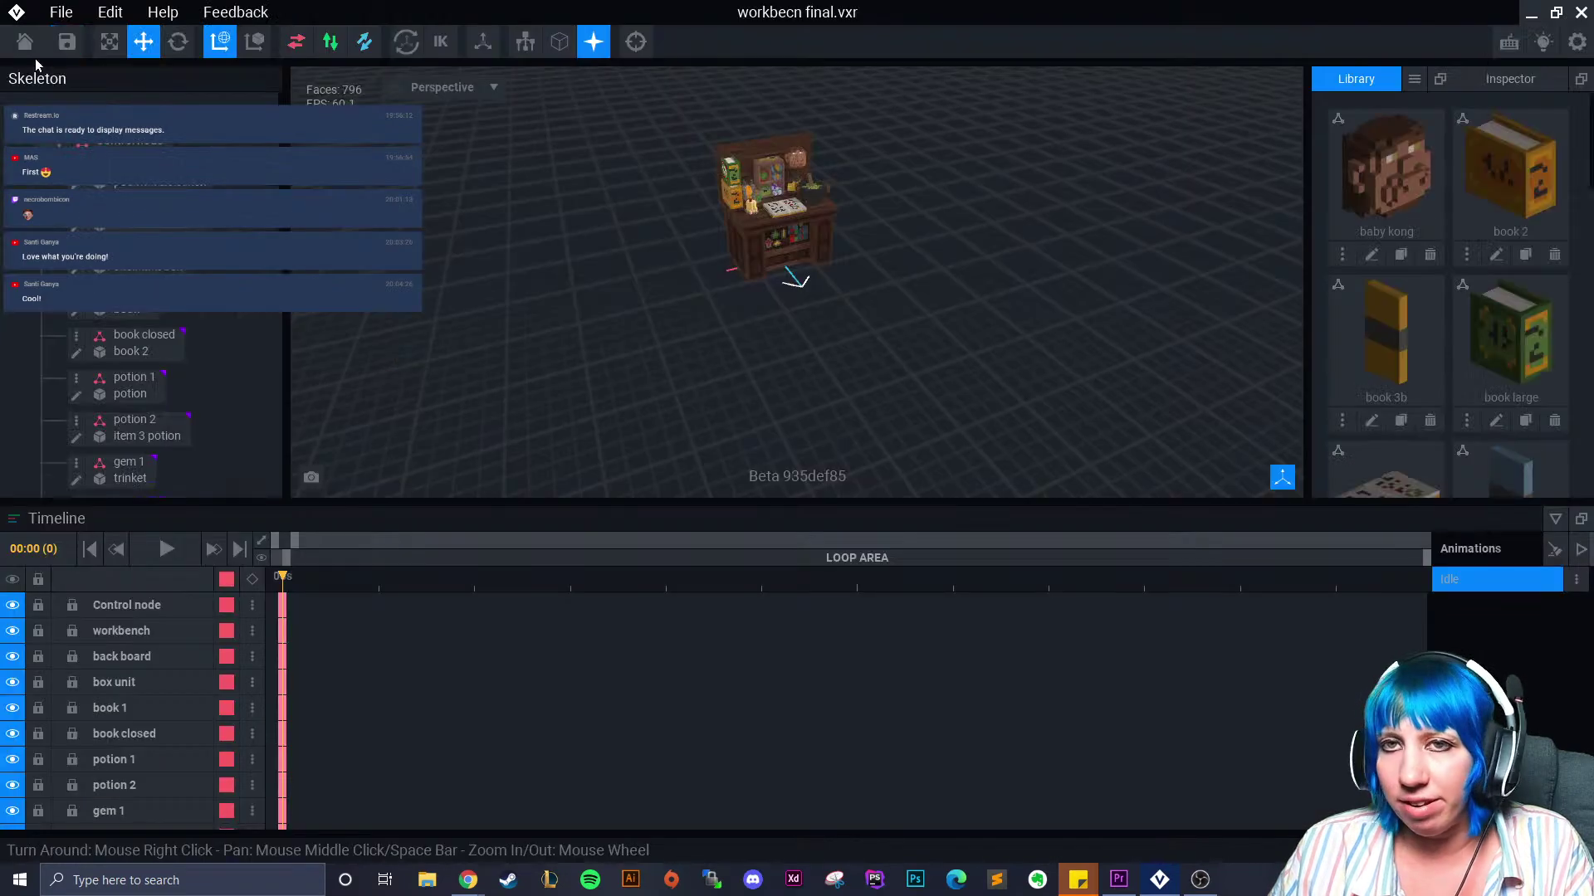
{"action": "left_click", "coordinate": [28, 43]}
{"action": "left_click", "coordinate": [601, 320]}
{"action": "left_click", "coordinate": [540, 304]}
{"action": "left_click", "coordinate": [764, 232]}
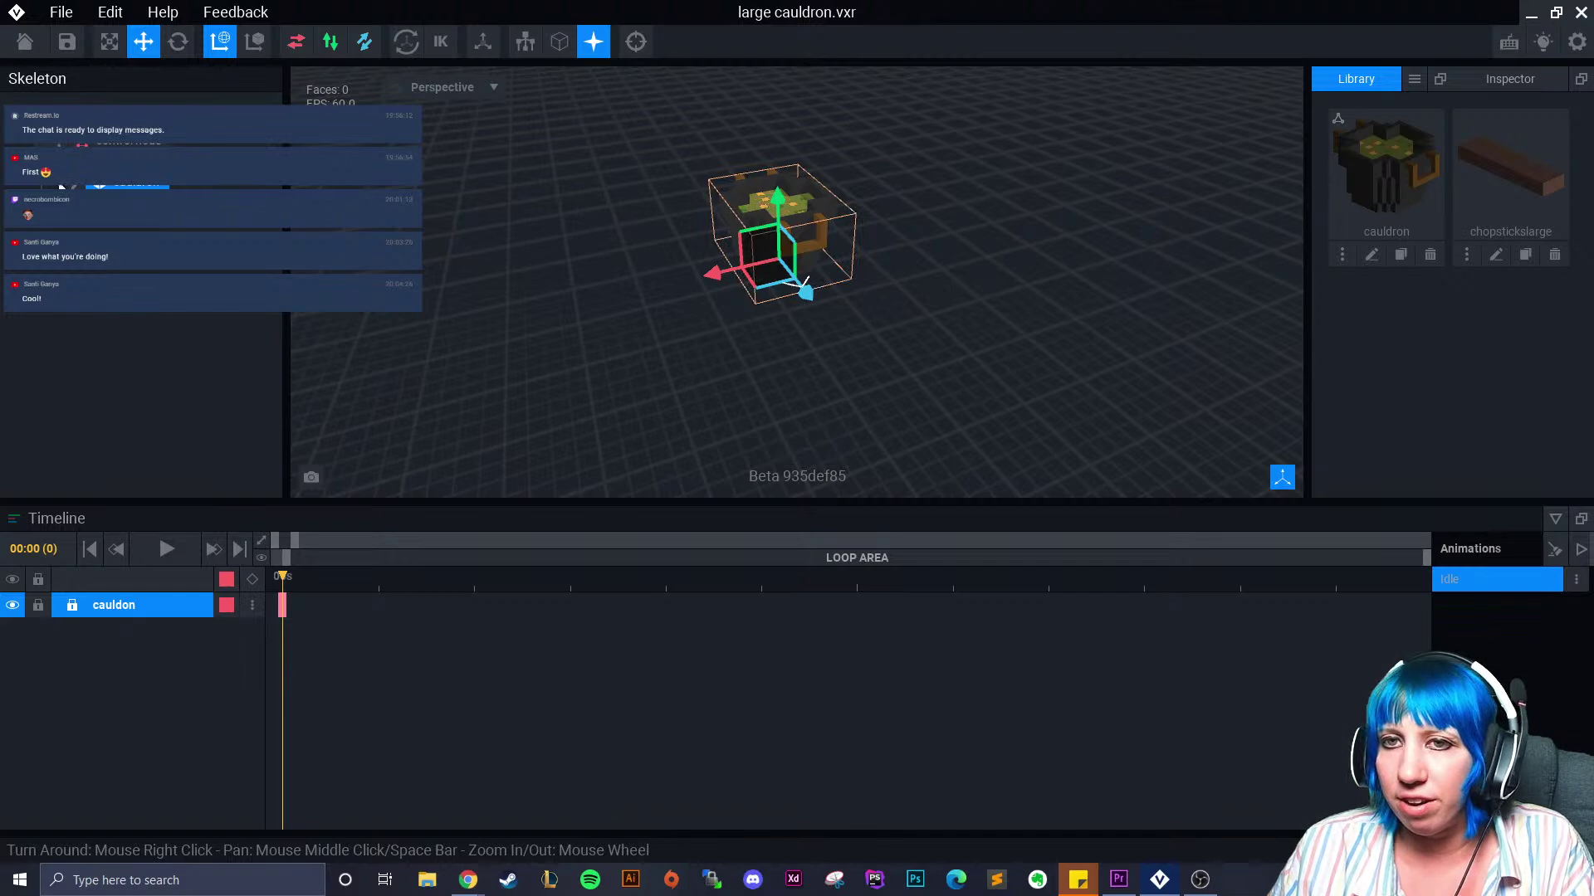
Open the large cauldron model for editing and display it with Nice Edges shading
{"action": "left_click", "coordinate": [109, 43]}
{"action": "right_click_drag", "start_coordinate": [706, 273], "coordinate": [662, 449]}
{"action": "left_click", "coordinate": [828, 45]}
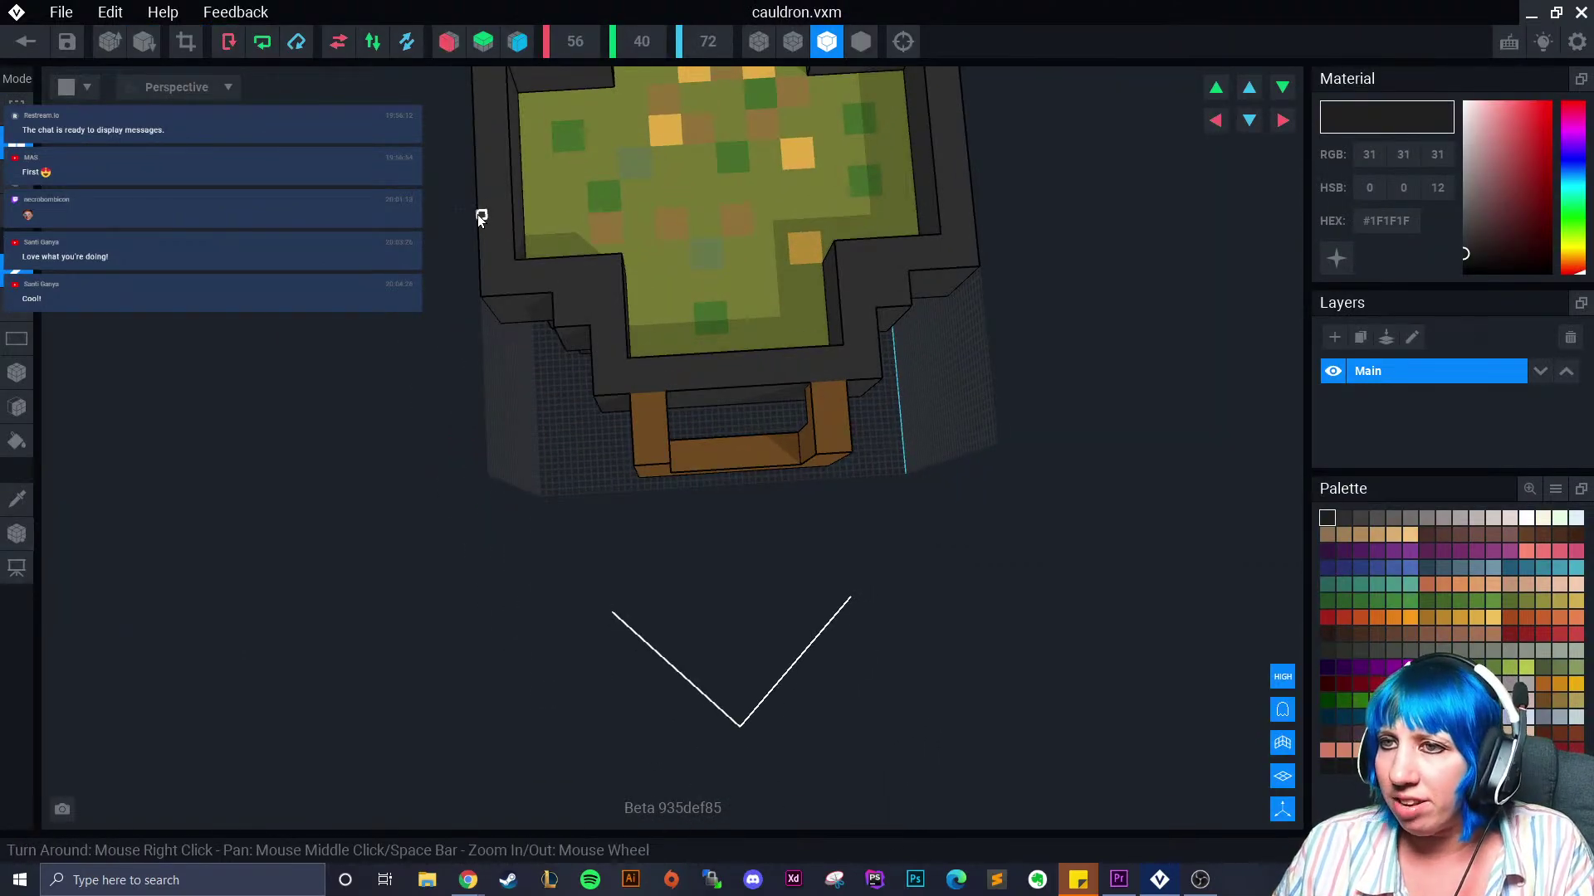
{"action": "scroll", "coordinate": [498, 215], "scroll_direction": "up", "scroll_amount": 6}
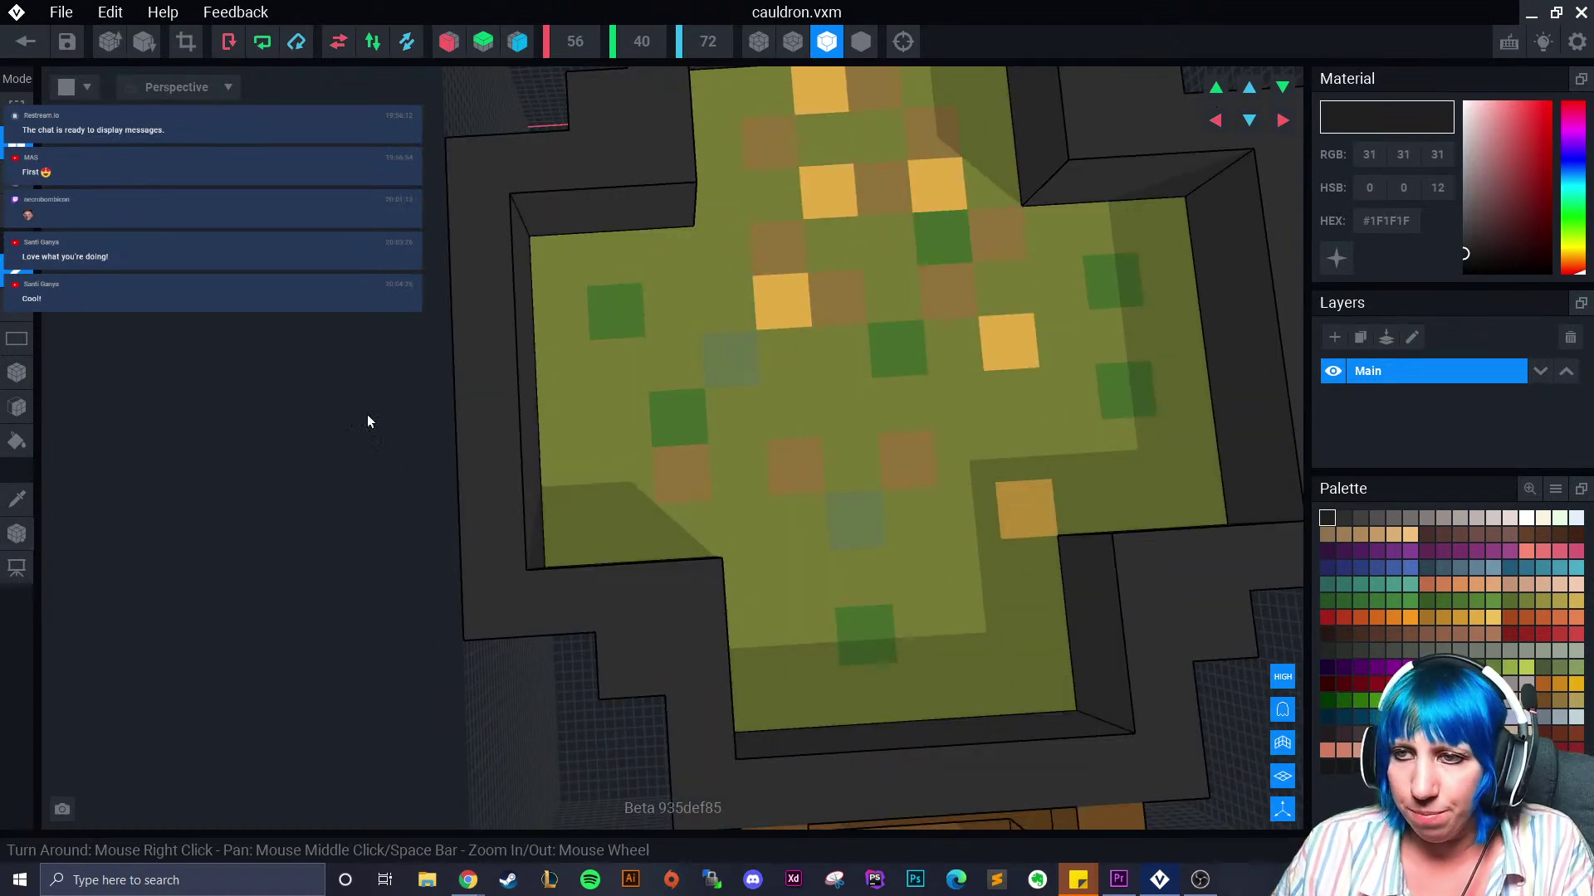
Lower the cauldron's dark rim by erasing several voxel layers from its top face with the Face tool
{"action": "left_click", "coordinate": [16, 406]}
{"action": "left_click", "coordinate": [23, 227]}
{"action": "scroll", "coordinate": [593, 469], "scroll_direction": "down", "scroll_amount": 5}
{"action": "right_click_drag", "start_coordinate": [592, 471], "coordinate": [610, 491]}
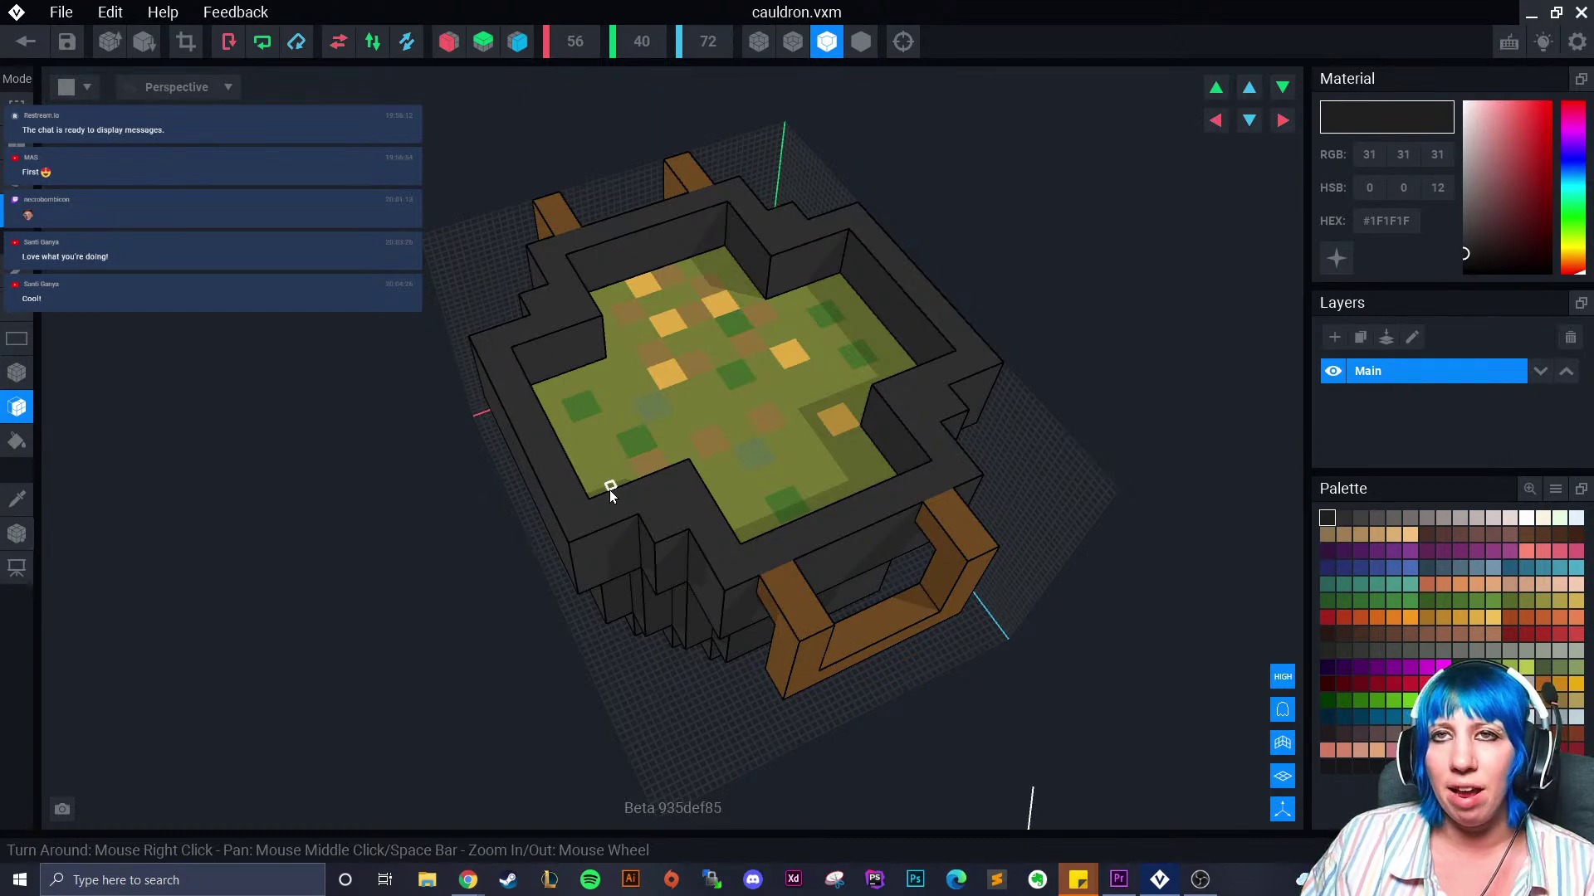
{"action": "right_click_drag", "start_coordinate": [609, 490], "coordinate": [729, 552]}
{"action": "left_click", "coordinate": [703, 565]}
{"action": "left_click", "coordinate": [697, 554]}
{"action": "left_click", "coordinate": [684, 546]}
{"action": "left_click", "coordinate": [679, 543]}
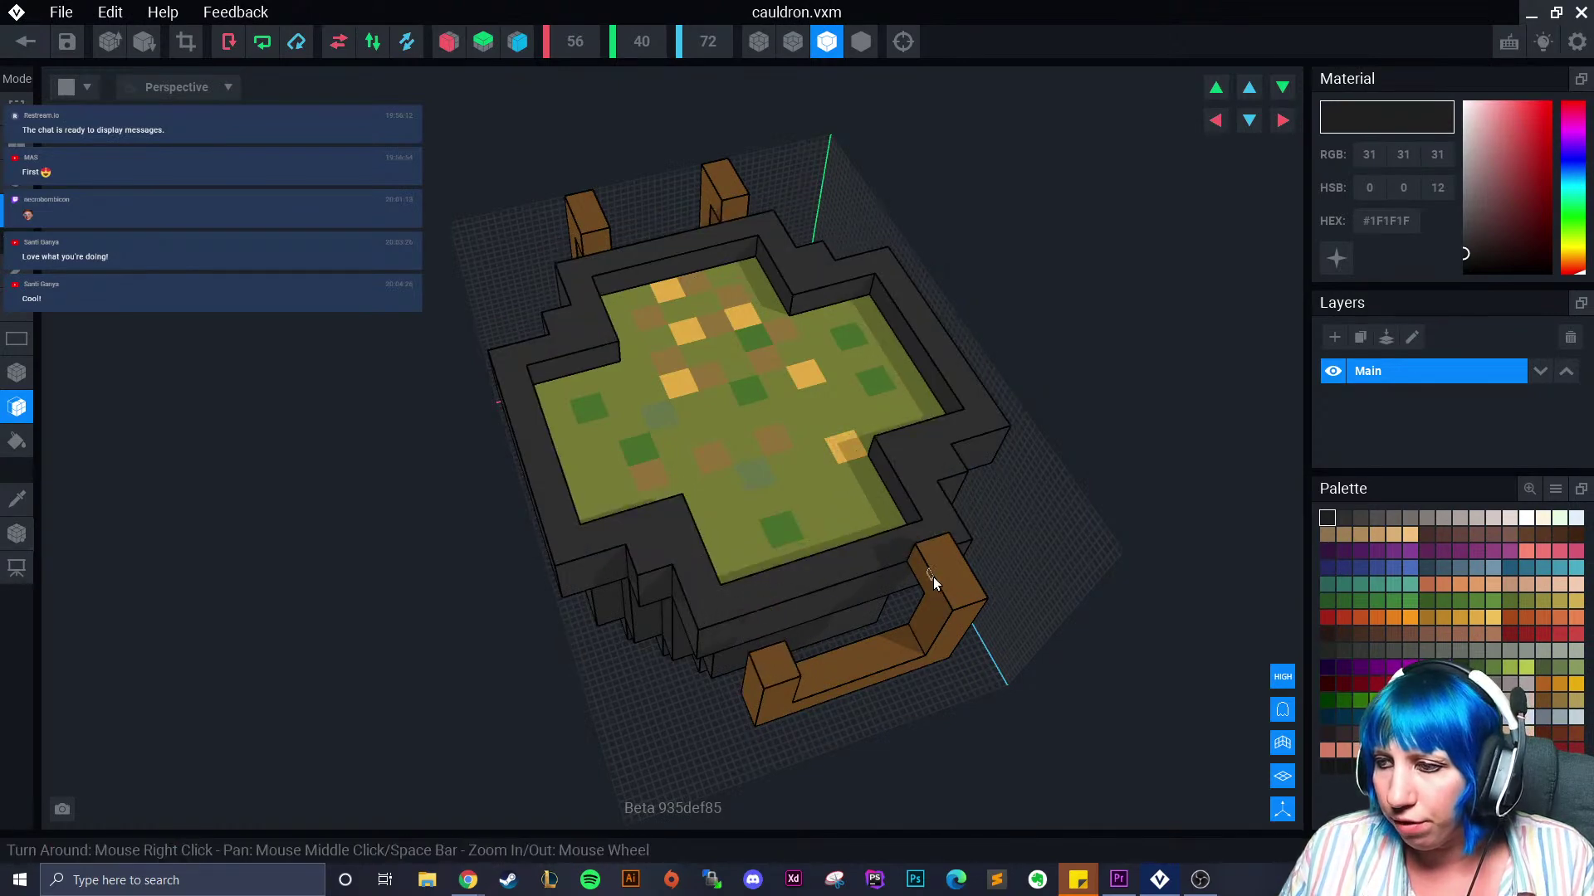
Erase the top layers of the brown handles and crop the volume to fit the model
{"action": "right_click_drag", "start_coordinate": [789, 527], "coordinate": [903, 475]}
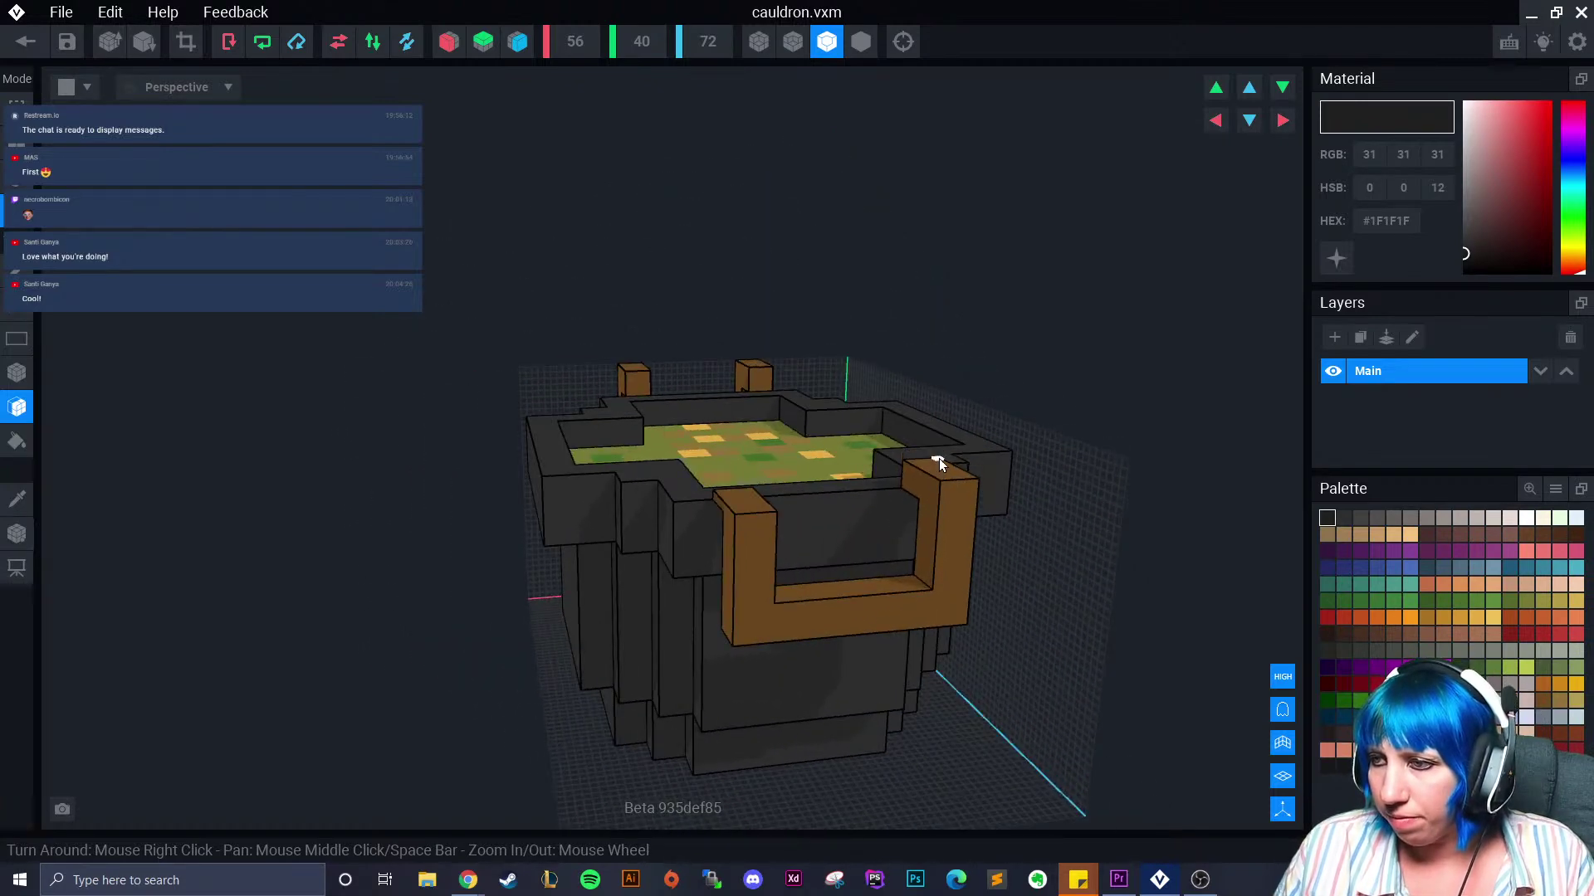
{"action": "left_click", "coordinate": [938, 475]}
{"action": "right_click_drag", "start_coordinate": [636, 371], "coordinate": [629, 390]}
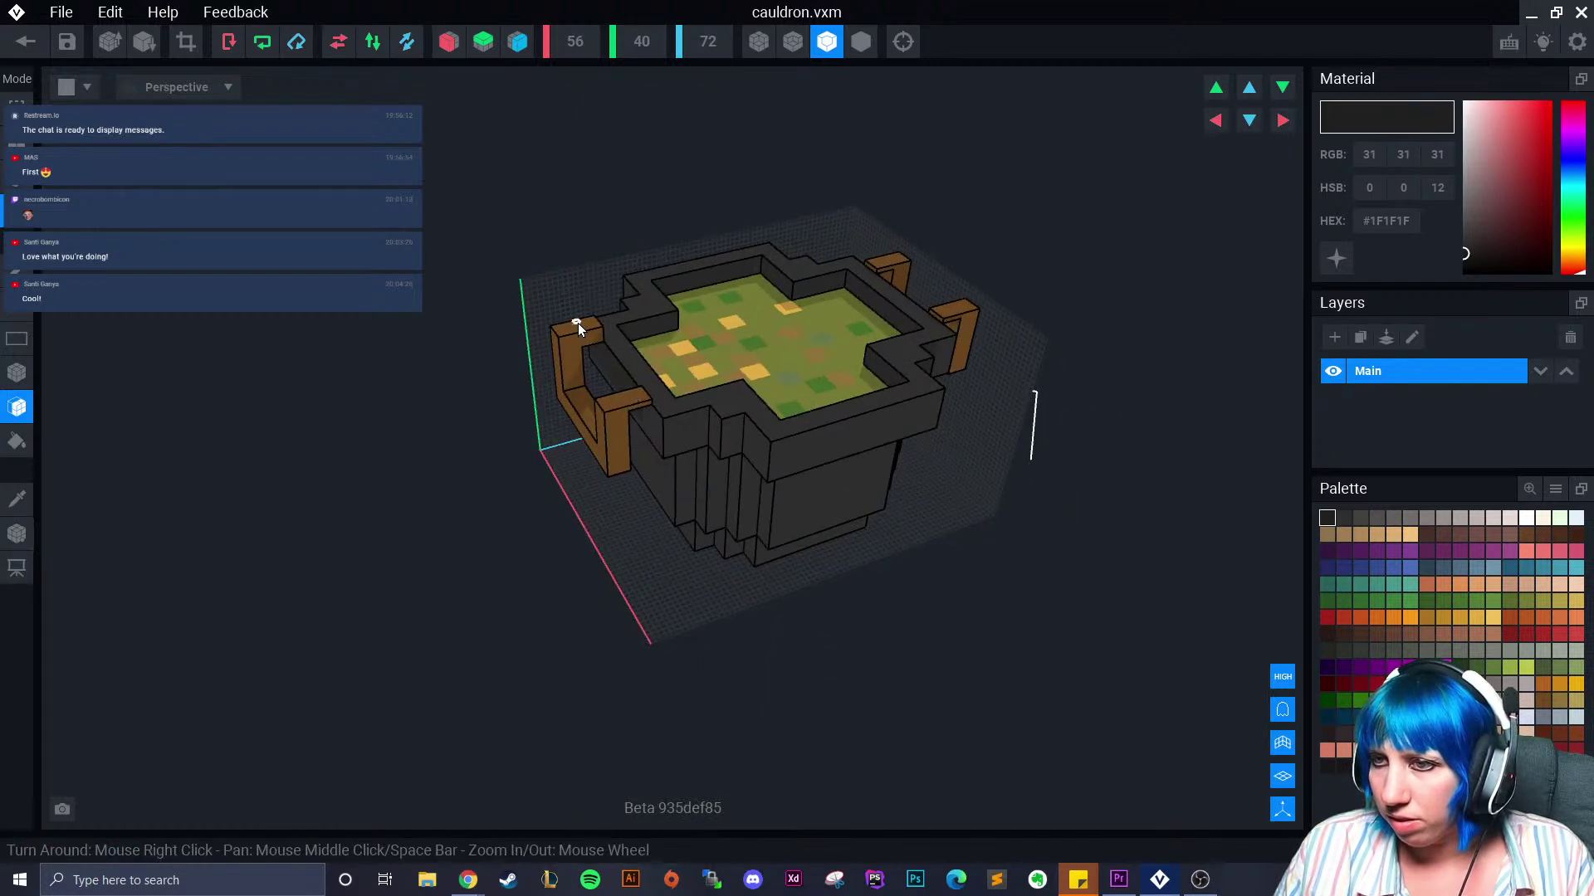
{"action": "right_click_drag", "start_coordinate": [581, 330], "coordinate": [470, 363]}
{"action": "left_click", "coordinate": [592, 394]}
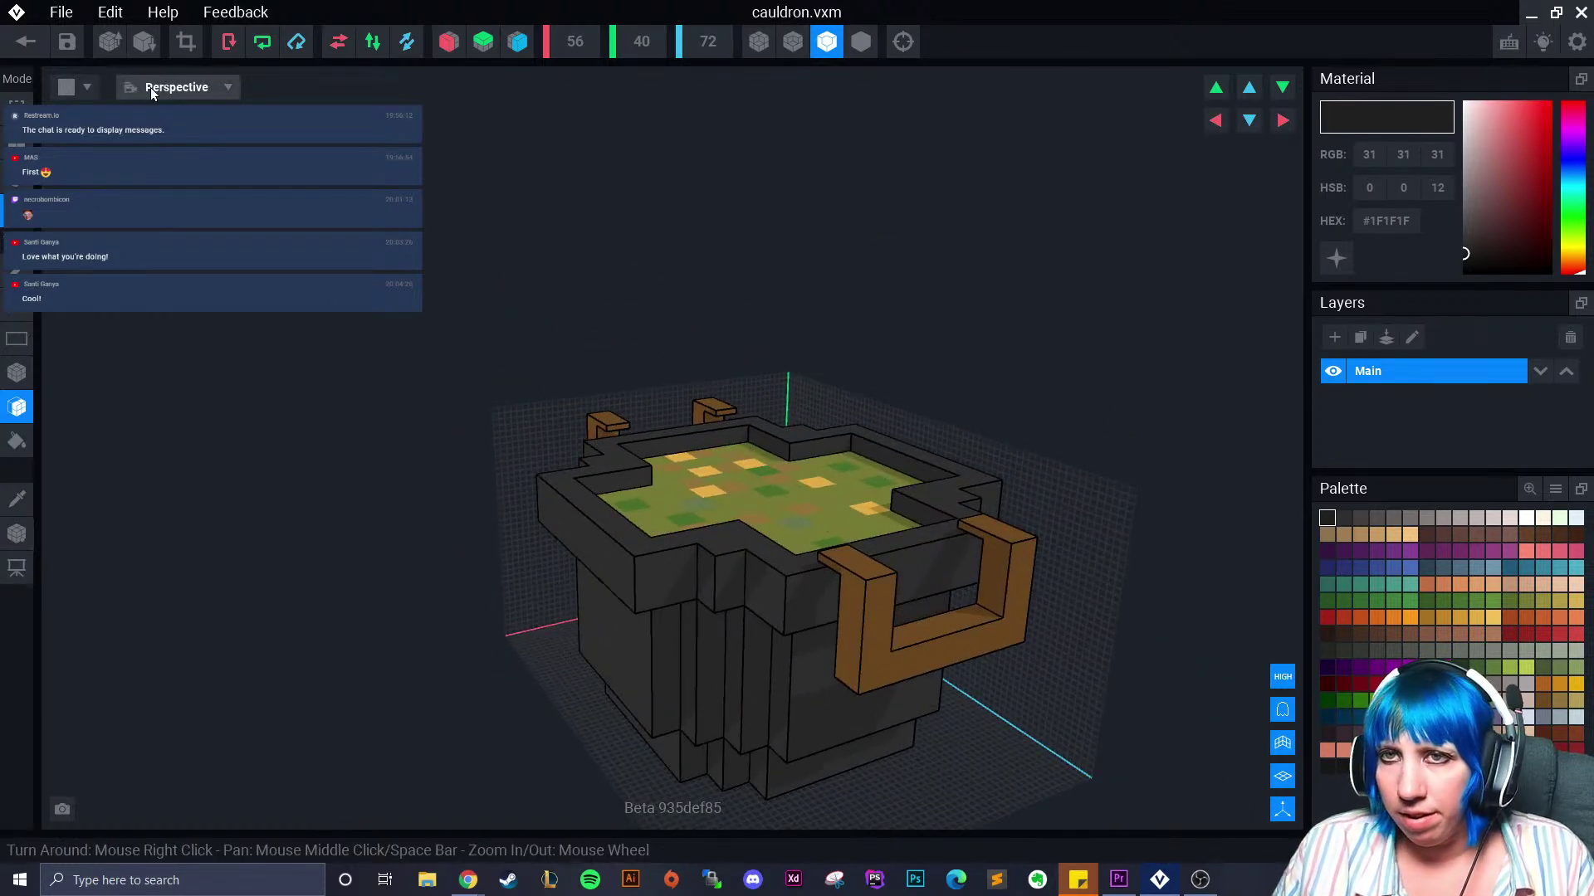
{"action": "left_click", "coordinate": [183, 48]}
Erase the thin leftover ledges extending inward from the tops of the front handle's posts
{"action": "right_click_drag", "start_coordinate": [565, 380], "coordinate": [739, 461]}
{"action": "scroll", "coordinate": [740, 461], "scroll_direction": "up", "scroll_amount": 5}
{"action": "right_click_drag", "start_coordinate": [615, 509], "coordinate": [680, 521]}
{"action": "left_click", "coordinate": [746, 521]}
{"action": "left_click", "coordinate": [934, 425]}
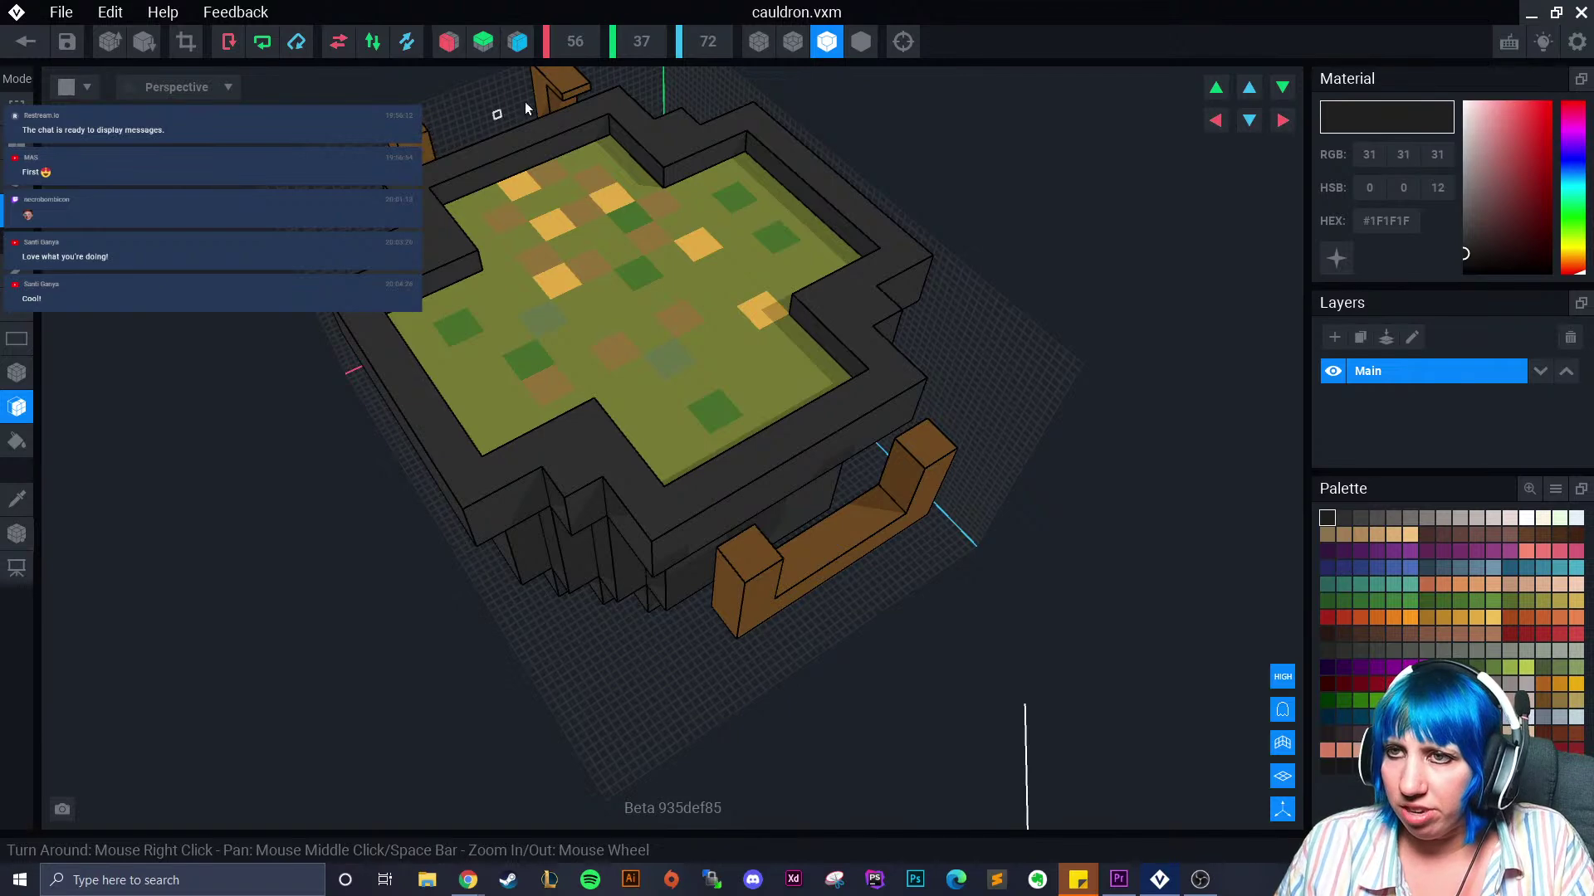
Enable X-axis symmetry and erase the top voxel layer of the green liquid and some of its coloured patches
{"action": "left_click", "coordinate": [448, 42]}
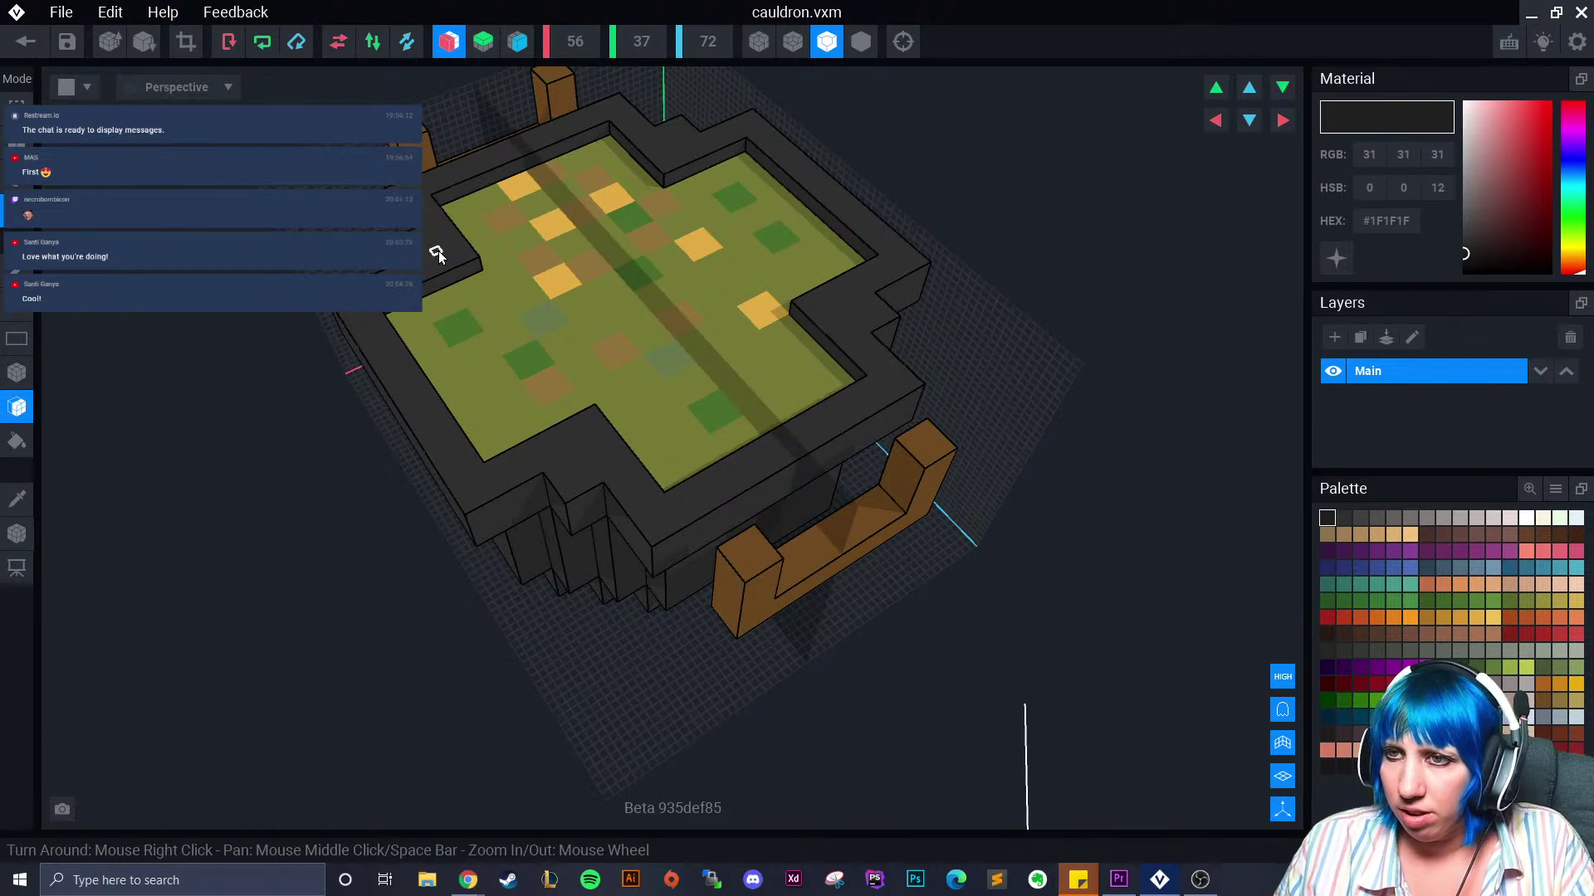
{"action": "left_click", "coordinate": [498, 315]}
{"action": "left_click", "coordinate": [542, 267]}
{"action": "left_click", "coordinate": [541, 267]}
{"action": "left_click", "coordinate": [557, 281]}
{"action": "left_click", "coordinate": [595, 271]}
{"action": "left_click", "coordinate": [572, 244]}
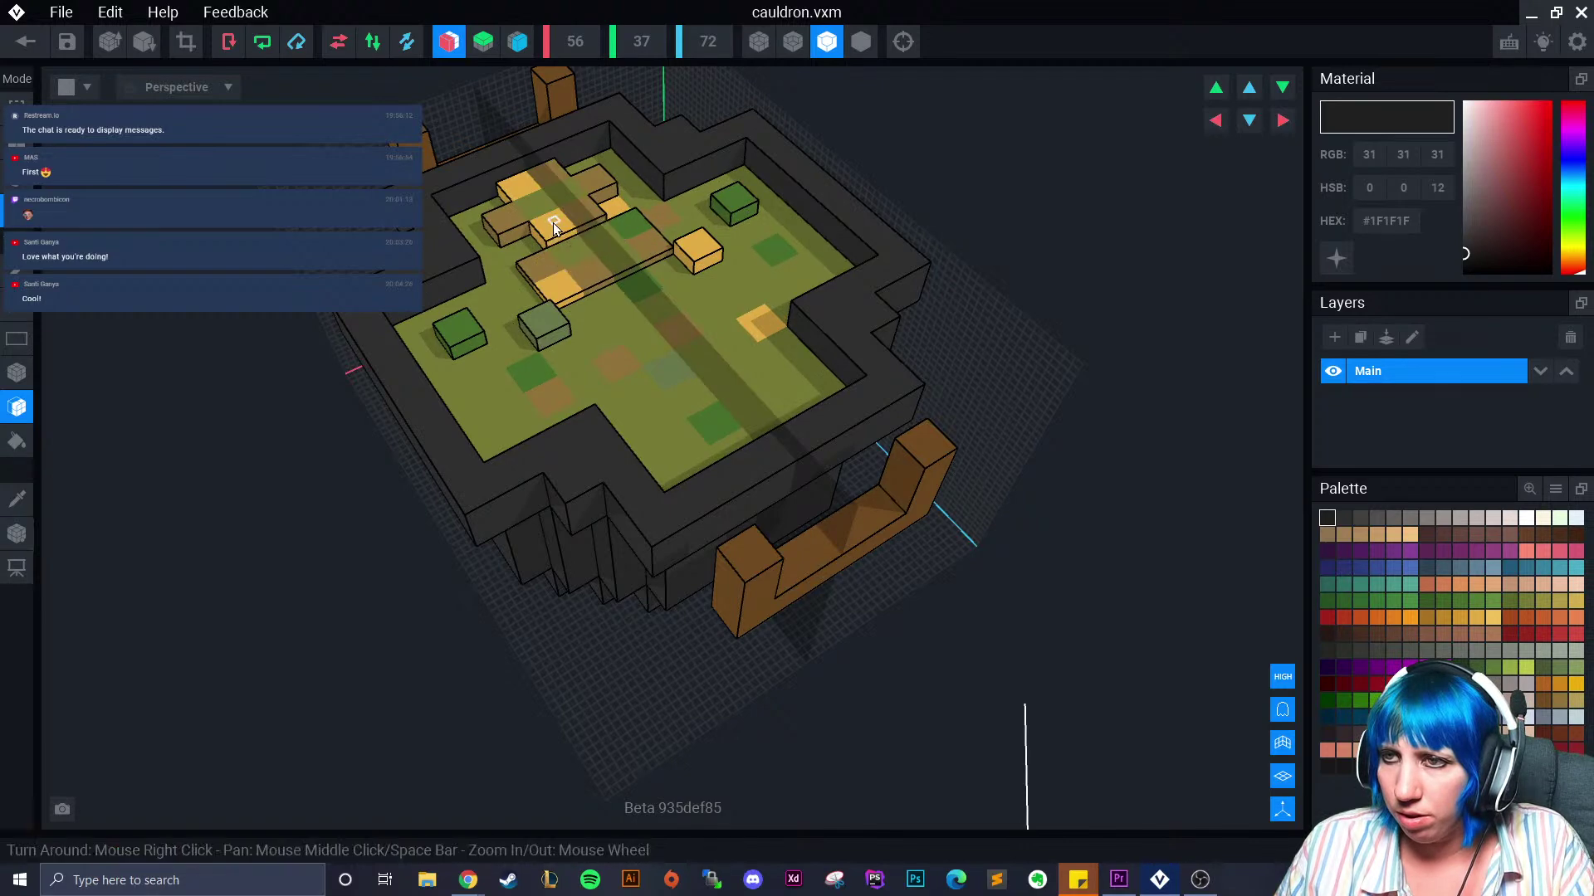
Erase the remaining raised yellow, brown, green and grey patches so they are level with the green liquid surface
{"action": "left_click", "coordinate": [544, 173]}
{"action": "left_click", "coordinate": [518, 214]}
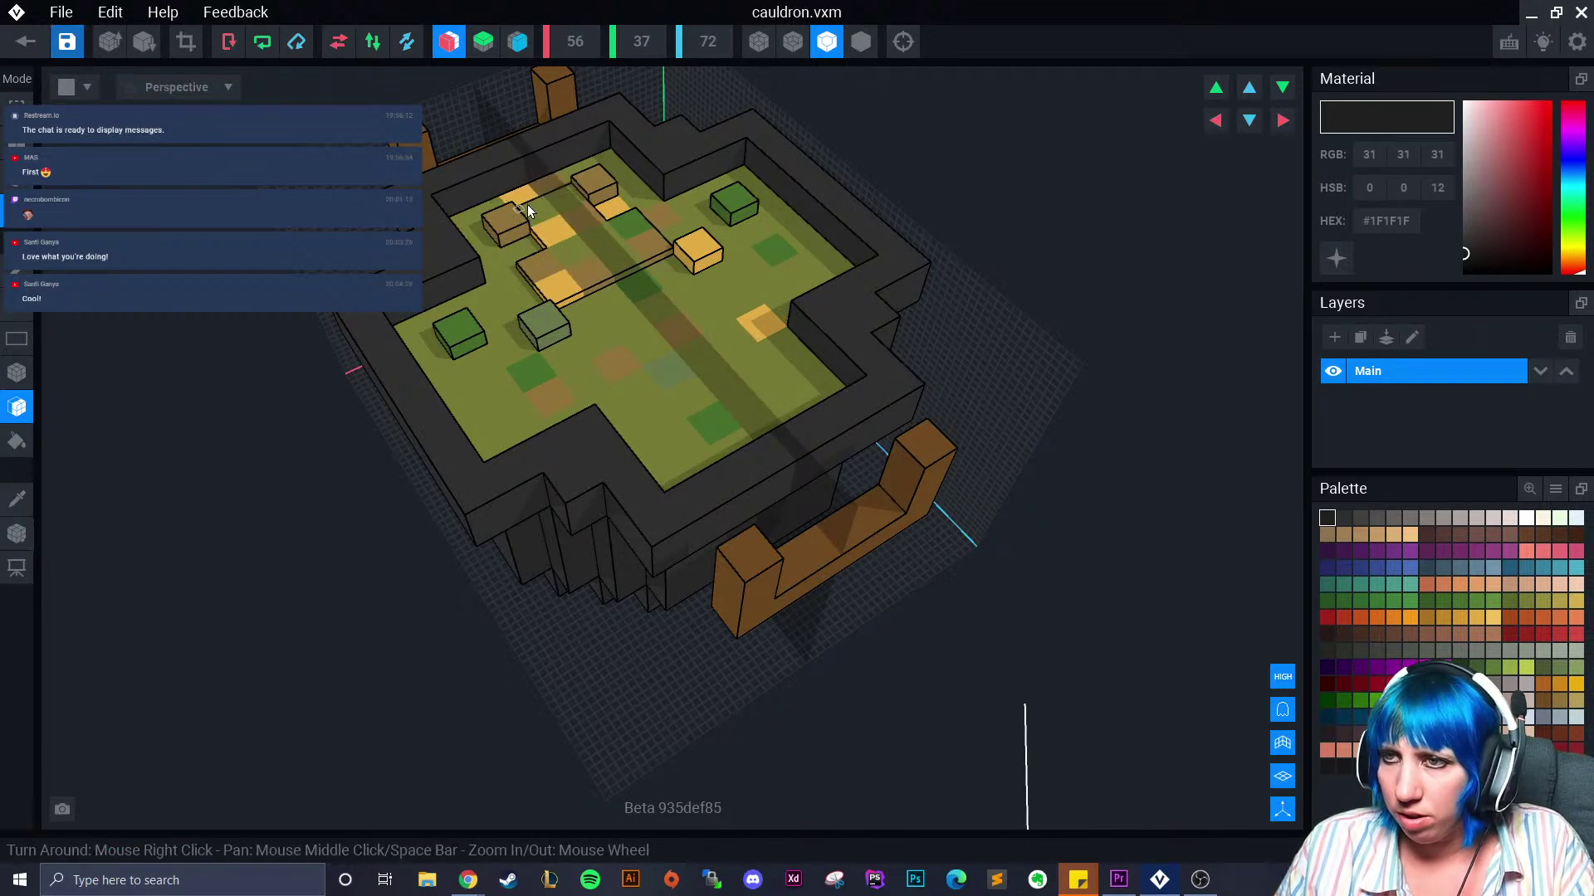
{"action": "left_click", "coordinate": [518, 218]}
{"action": "left_click", "coordinate": [505, 226]}
{"action": "left_click", "coordinate": [556, 236]}
{"action": "left_click", "coordinate": [546, 267]}
{"action": "left_click", "coordinate": [561, 291]}
{"action": "left_click", "coordinate": [548, 323]}
{"action": "left_click", "coordinate": [459, 329]}
{"action": "right_click_drag", "start_coordinate": [452, 330], "coordinate": [721, 440]}
{"action": "right_click_drag", "start_coordinate": [500, 459], "coordinate": [498, 455]}
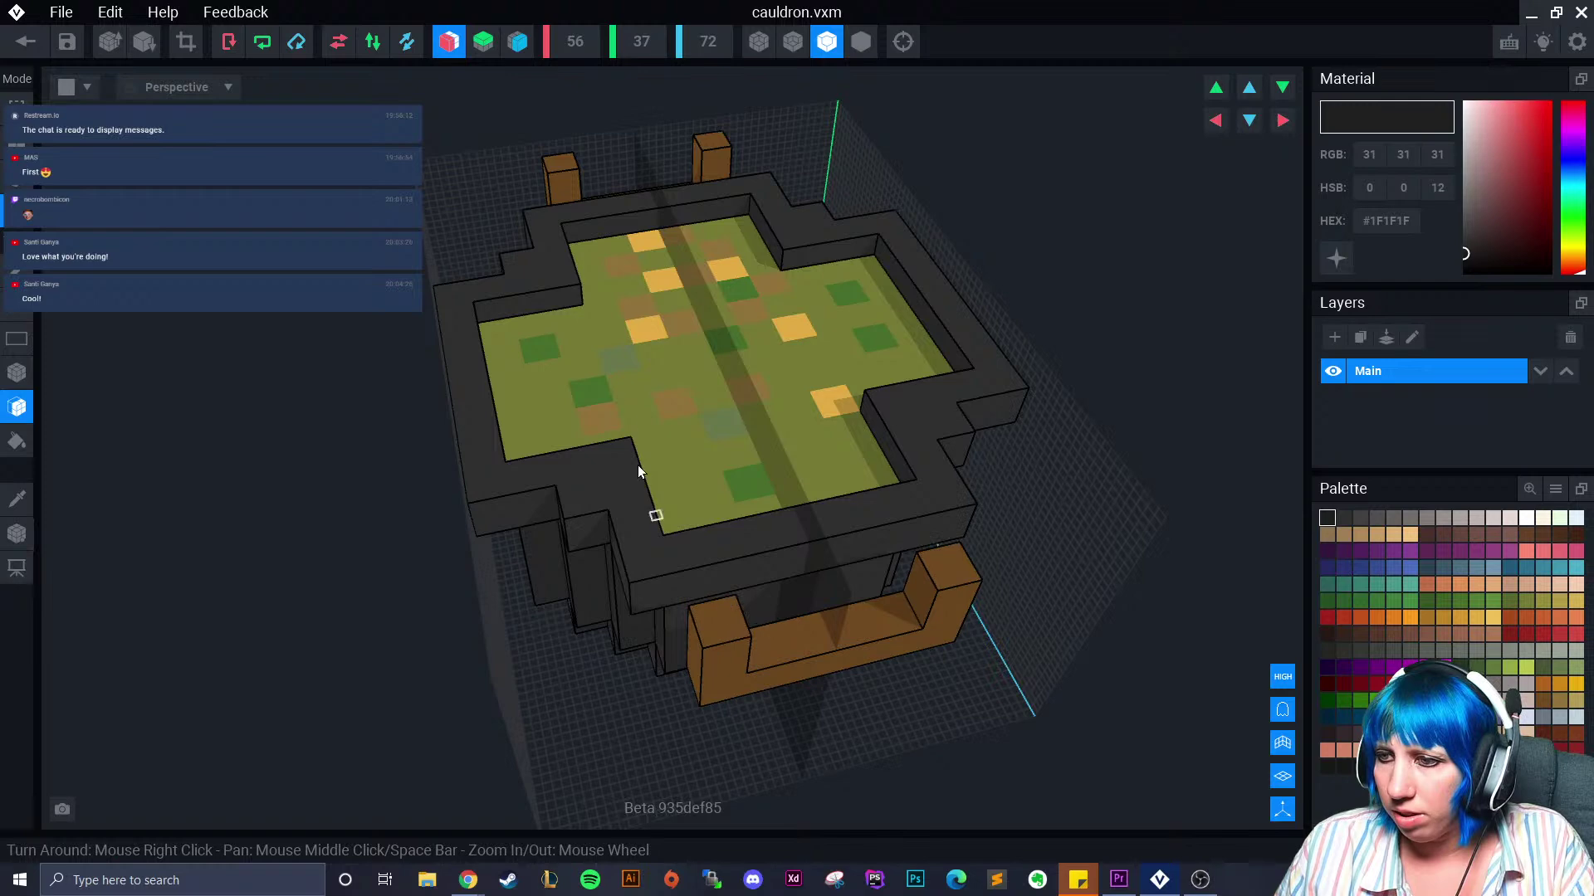
Crop the volume to fit the cauldron's reduced height
{"action": "right_click_drag", "start_coordinate": [573, 342], "coordinate": [572, 341]}
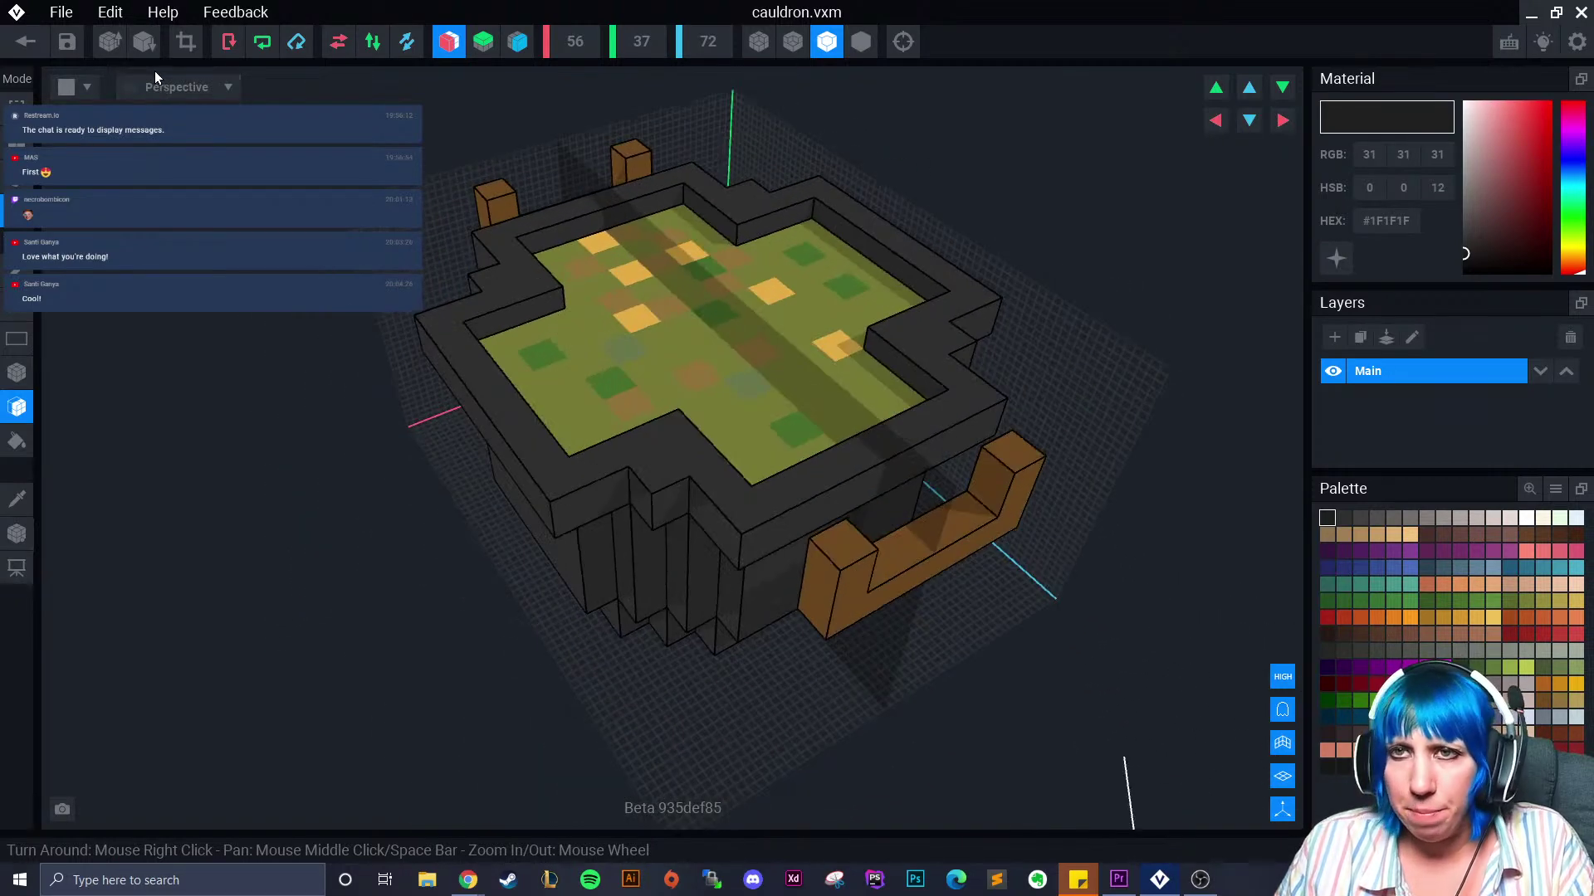
{"action": "left_click", "coordinate": [192, 45]}
Try to erase another layer of the green liquid and its raised coloured patches, and undo those edits
{"action": "right_click_drag", "start_coordinate": [626, 391], "coordinate": [595, 412]}
{"action": "scroll", "coordinate": [590, 415], "scroll_direction": "up", "scroll_amount": 3}
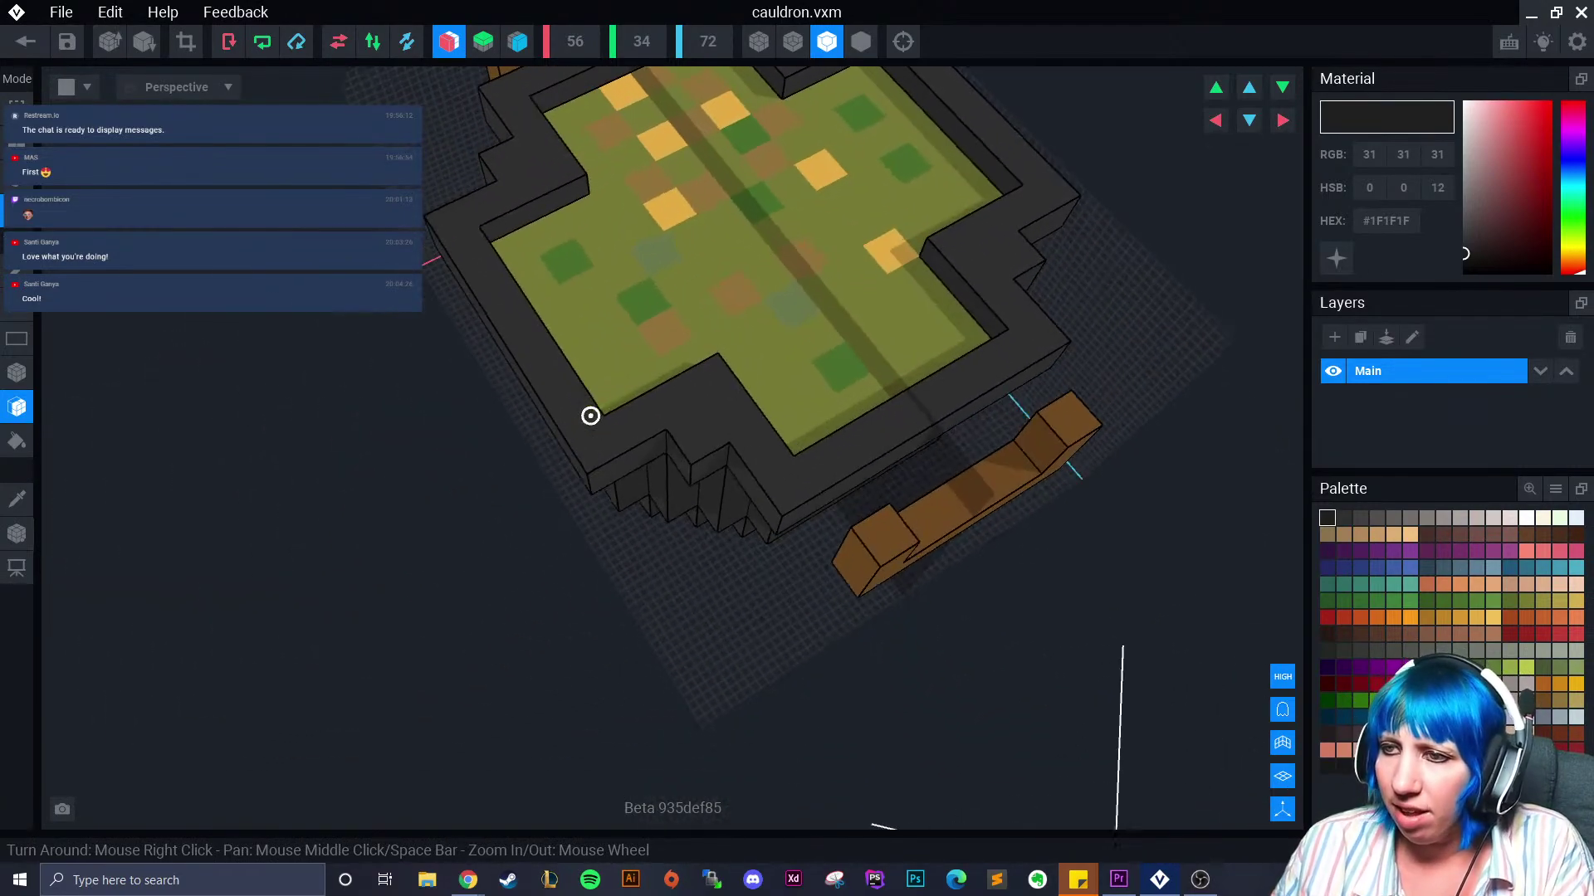
{"action": "left_click", "coordinate": [704, 402]}
{"action": "right_click_drag", "start_coordinate": [747, 445], "coordinate": [781, 470]}
{"action": "left_click", "coordinate": [692, 338]}
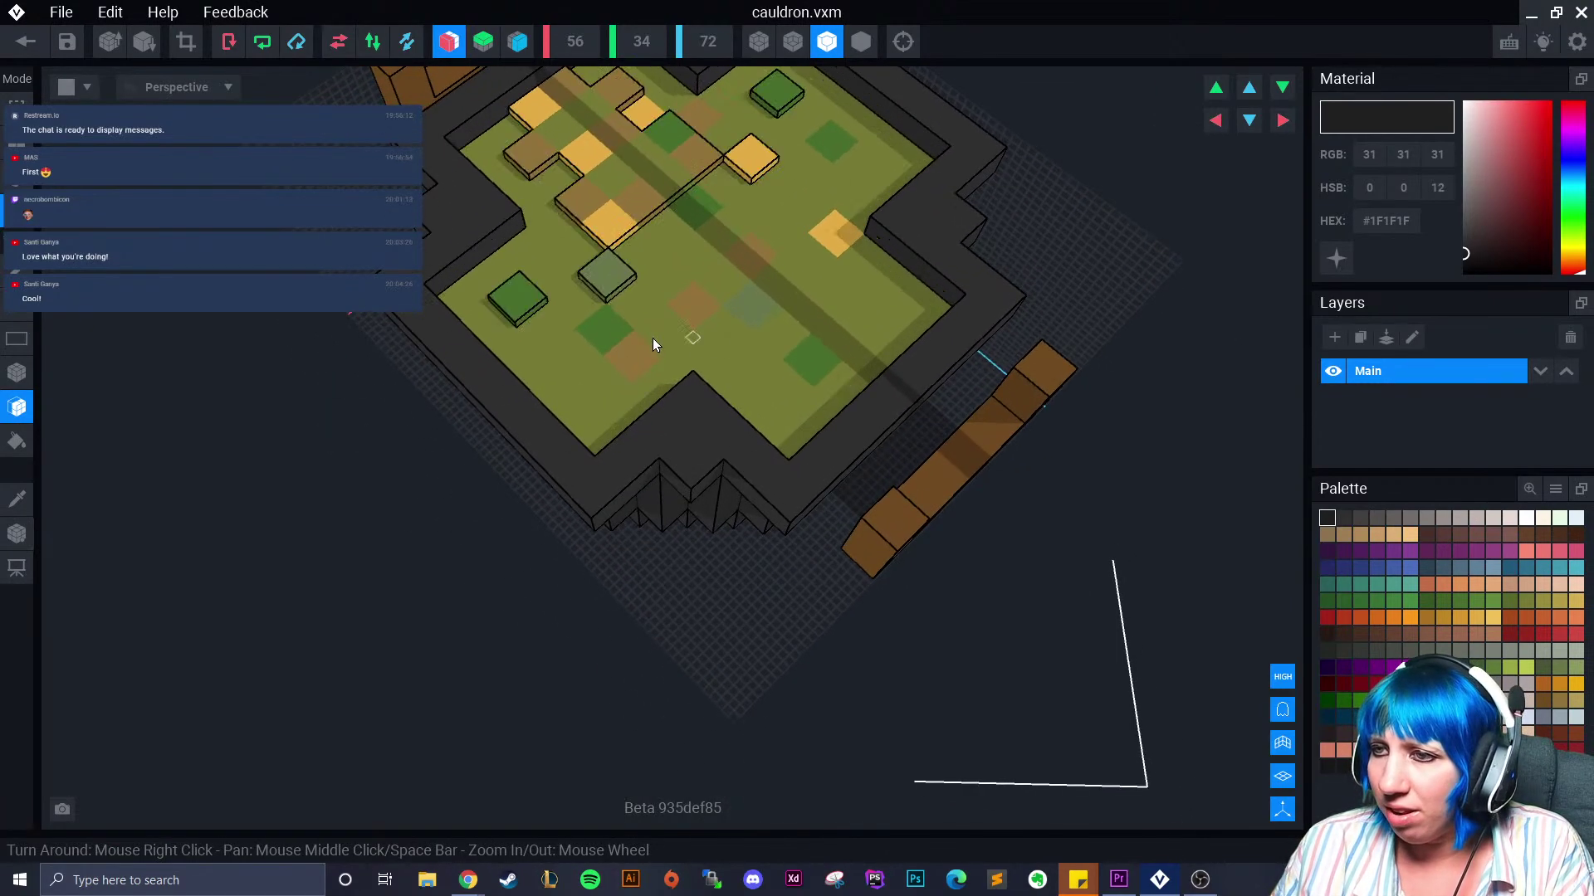
{"action": "left_click", "coordinate": [595, 277]}
{"action": "left_click", "coordinate": [524, 296]}
{"action": "left_click", "coordinate": [612, 217]}
{"action": "left_click", "coordinate": [636, 199]}
{"action": "left_click", "coordinate": [610, 182]}
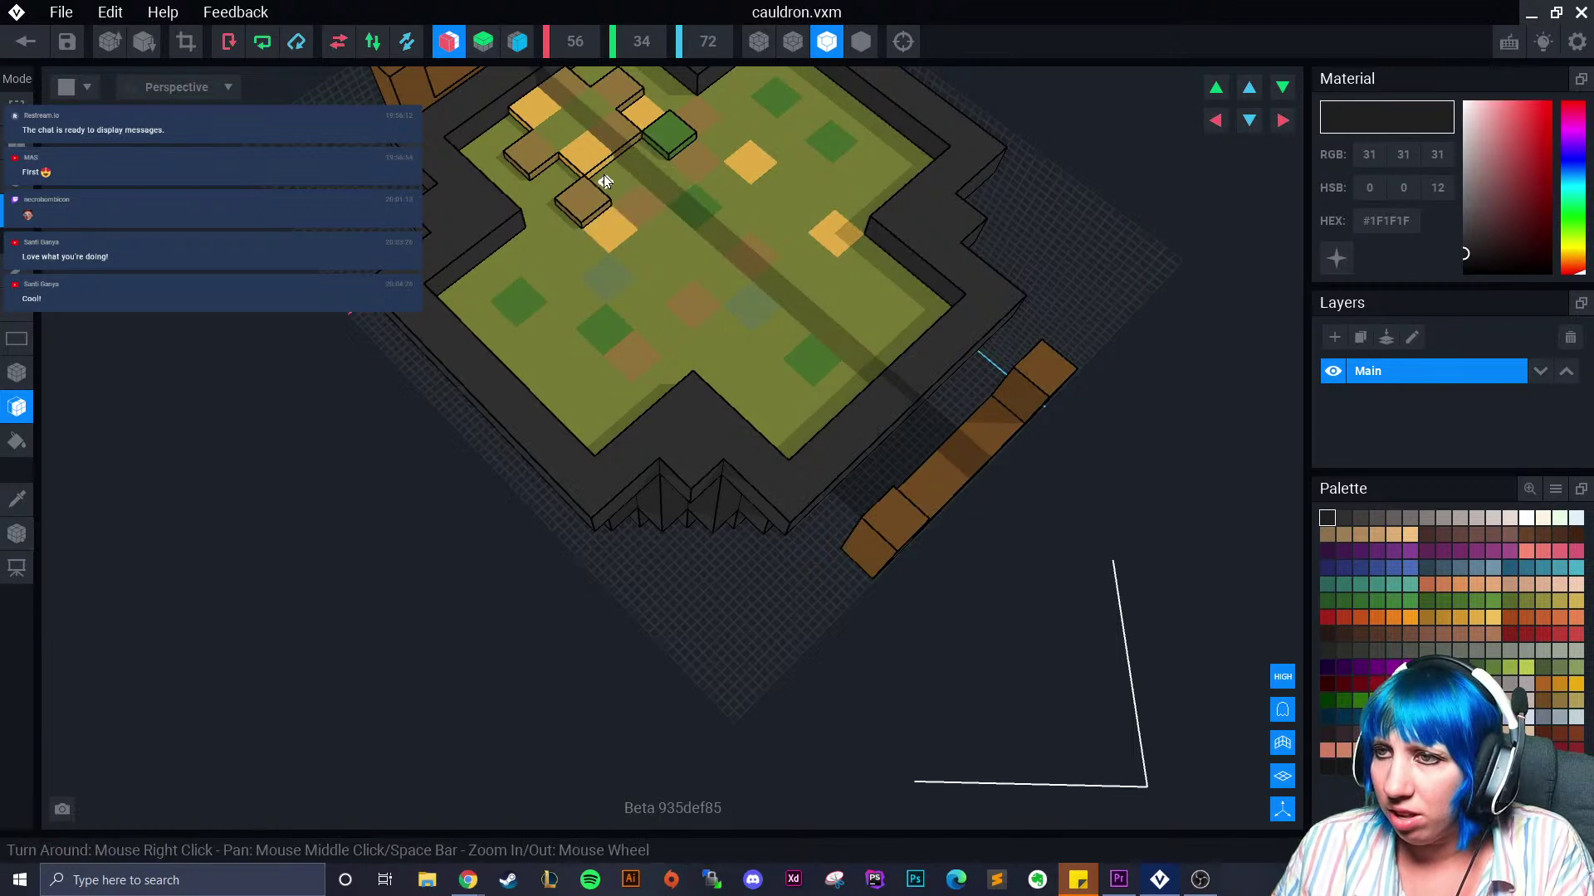
{"action": "key", "text": "ctrl+z"}
{"action": "key", "text": "ctrl+z"}
{"action": "key", "text": "ctrl+z"}
Sample the brown of the handle, try the Face tool on the green liquid's surface, and undo that edit
{"action": "scroll", "coordinate": [706, 411], "scroll_direction": "down", "scroll_amount": 3}
{"action": "right_click_drag", "start_coordinate": [715, 433], "coordinate": [453, 367]}
{"action": "right_click_drag", "start_coordinate": [675, 364], "coordinate": [725, 445]}
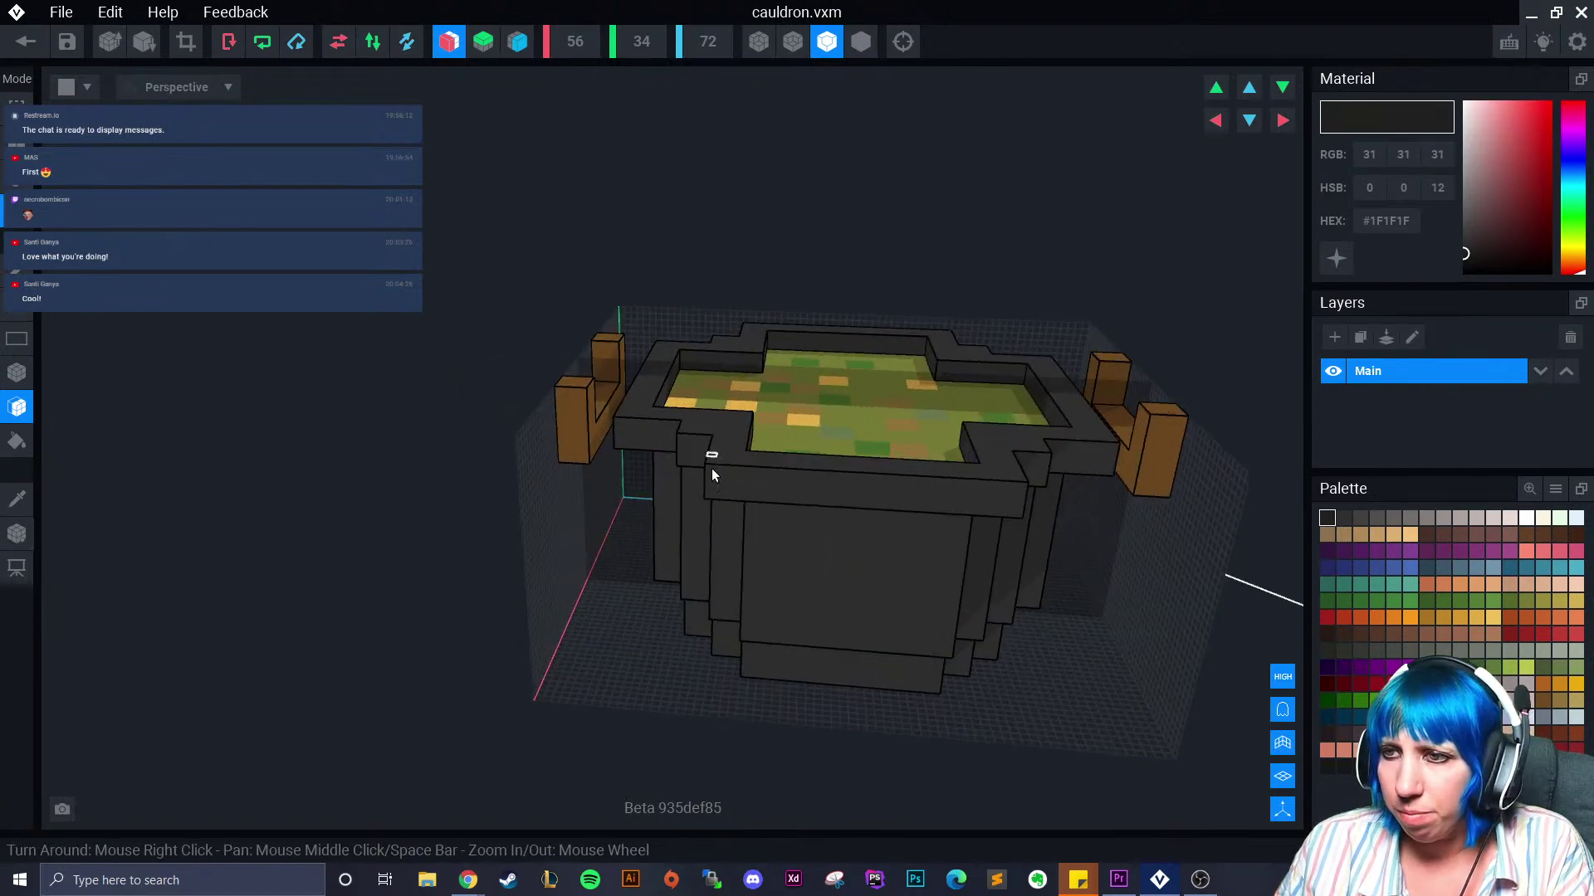
{"action": "scroll", "coordinate": [725, 445], "scroll_direction": "up", "scroll_amount": 4}
{"action": "left_click", "coordinate": [28, 498]}
{"action": "left_click", "coordinate": [498, 434]}
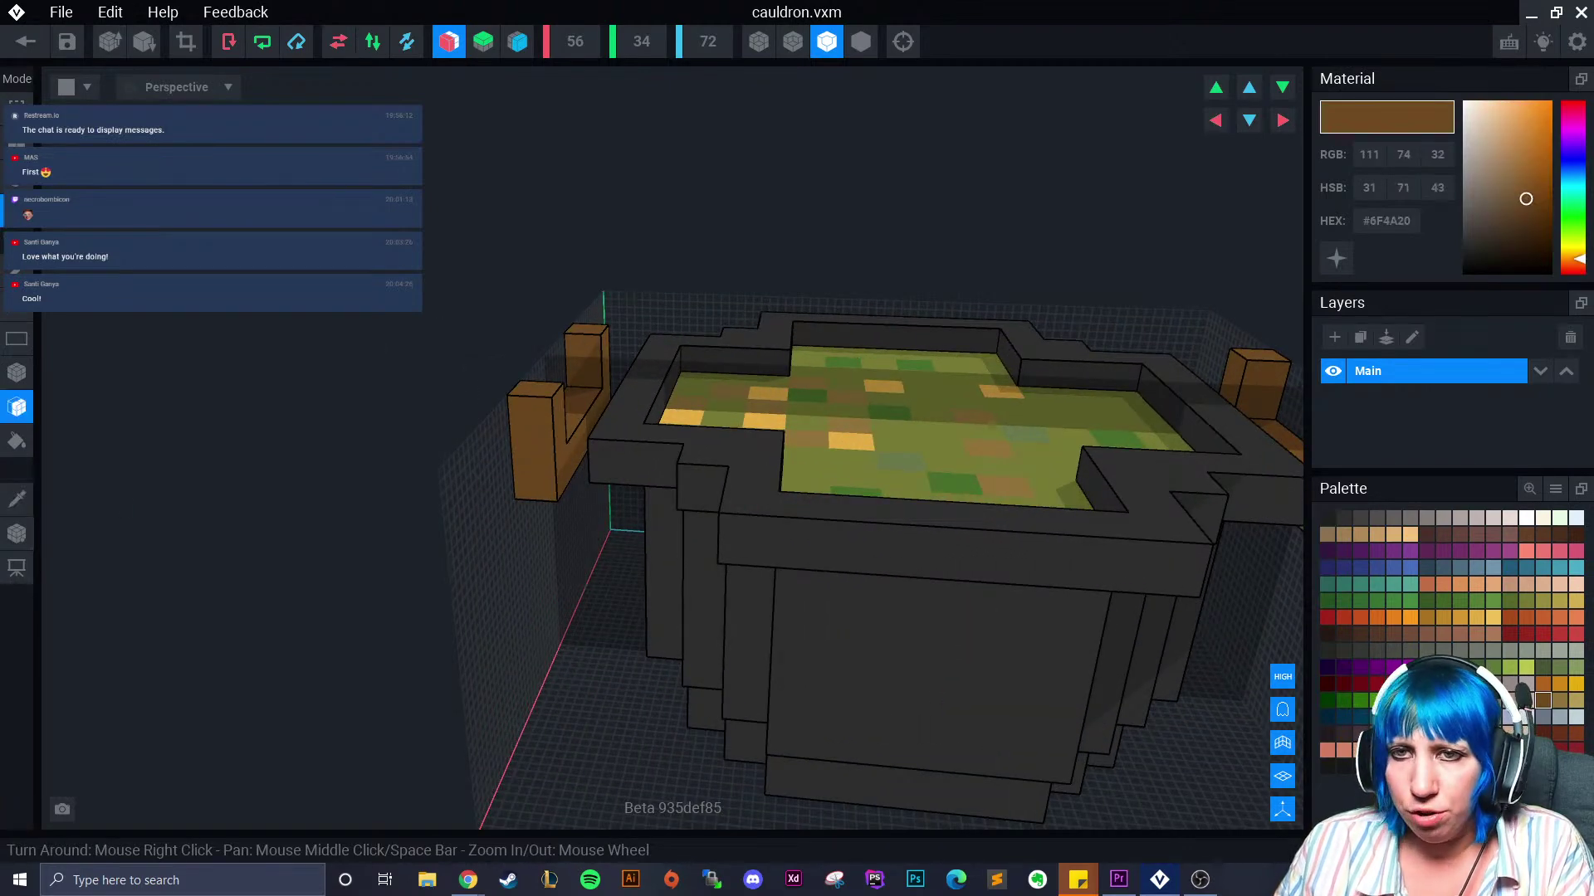
{"action": "right_click_drag", "start_coordinate": [822, 286], "coordinate": [661, 371]}
{"action": "right_click_drag", "start_coordinate": [570, 282], "coordinate": [446, 449]}
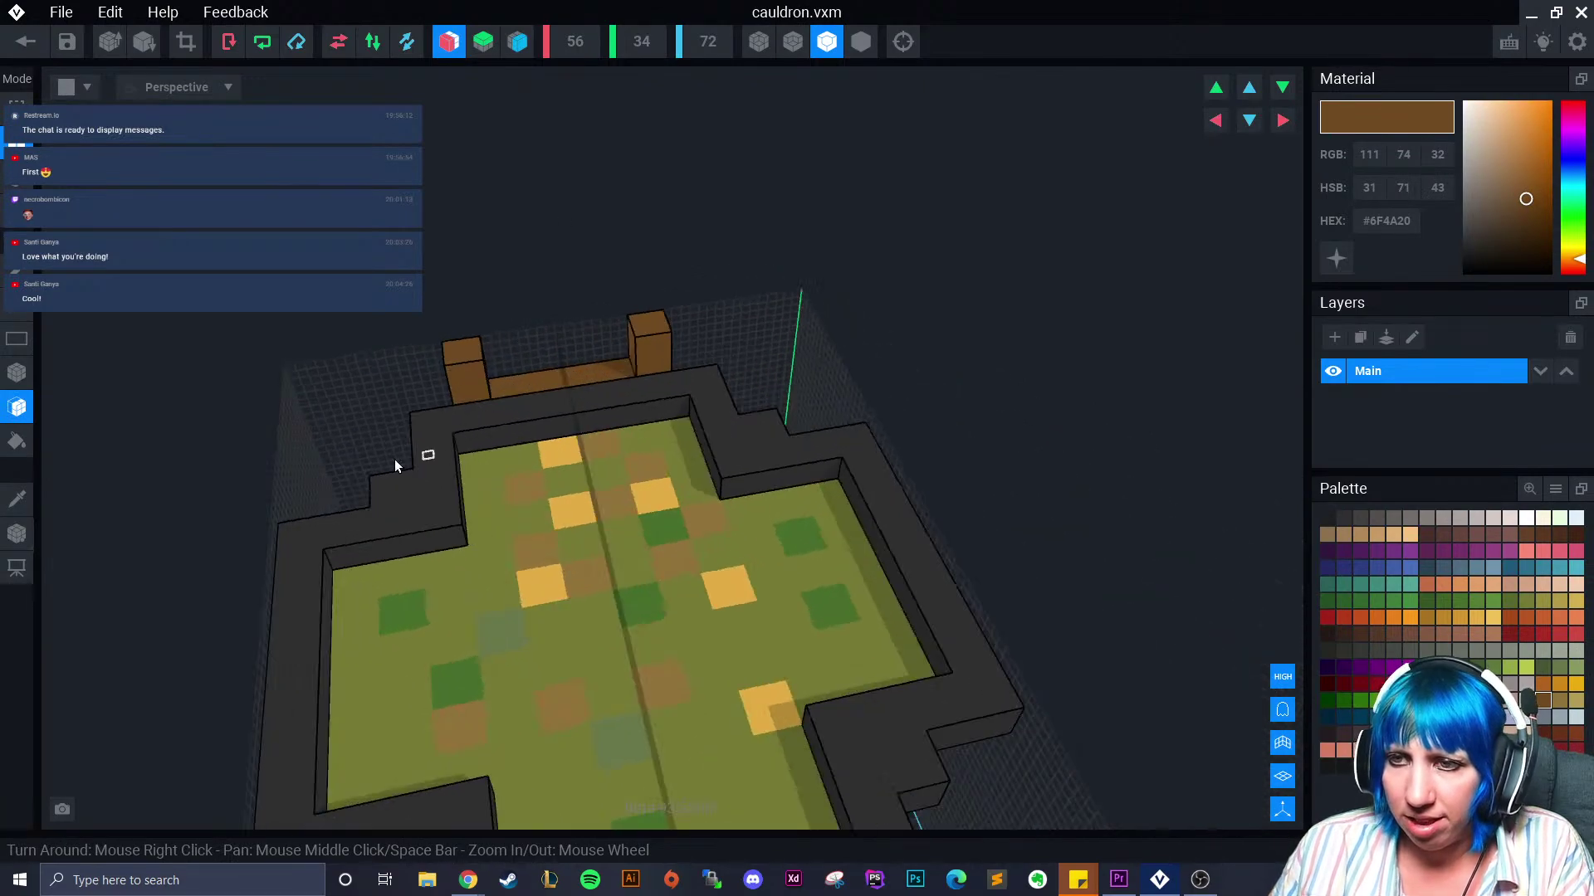
{"action": "scroll", "coordinate": [445, 450], "scroll_direction": "up", "scroll_amount": 2}
{"action": "left_click", "coordinate": [17, 371]}
{"action": "scroll", "coordinate": [426, 402], "scroll_direction": "up", "scroll_amount": 2}
{"action": "scroll", "coordinate": [452, 448], "scroll_direction": "down", "scroll_amount": 3}
{"action": "right_click_drag", "start_coordinate": [463, 463], "coordinate": [312, 507]}
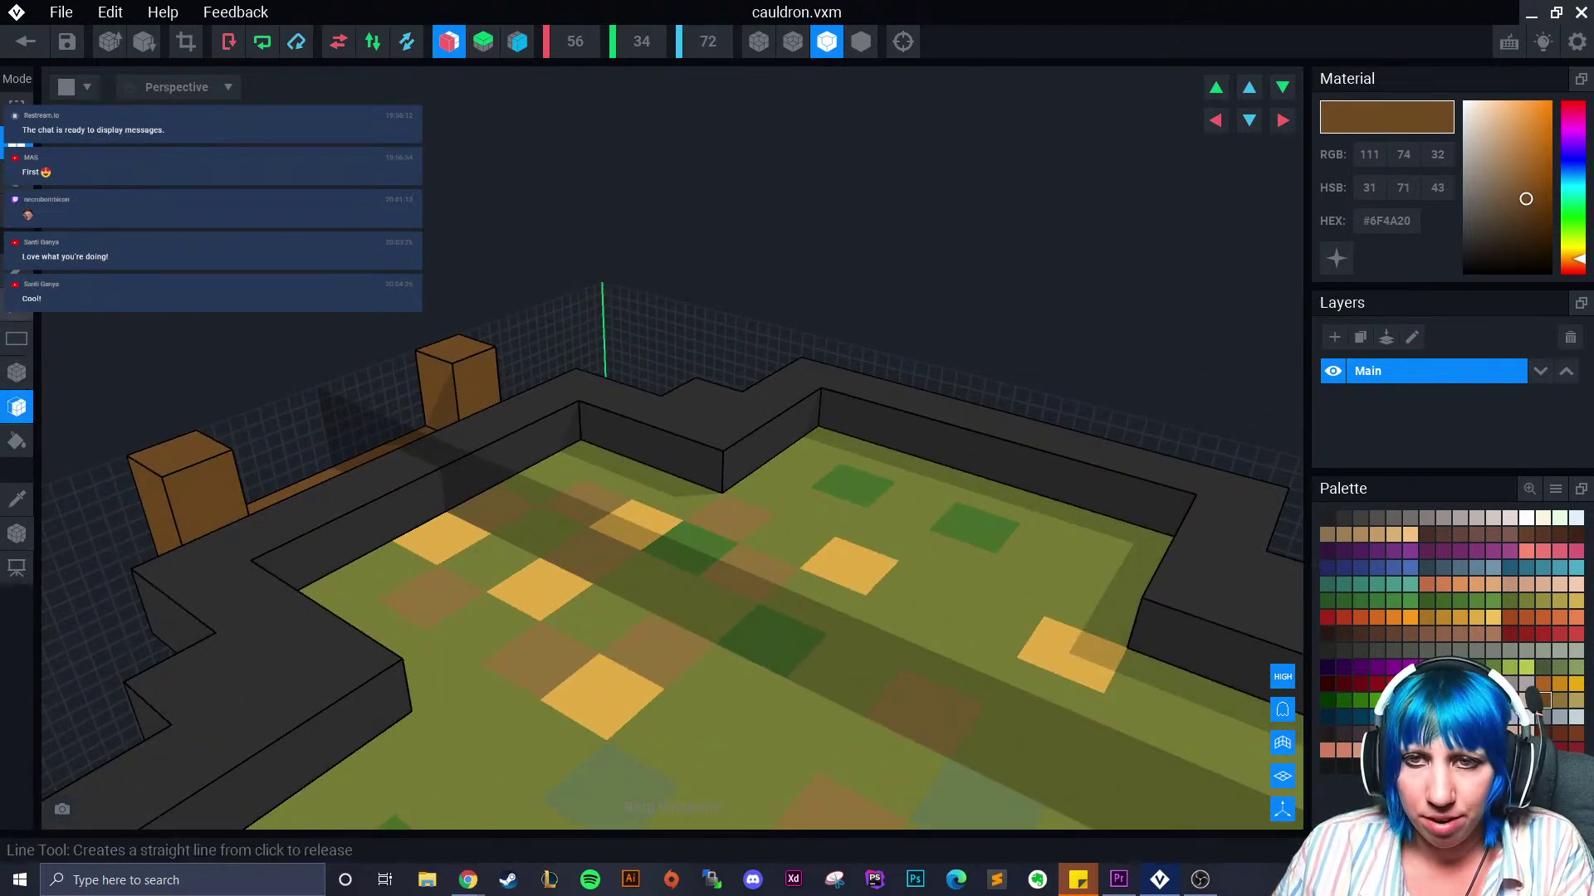
{"action": "scroll", "coordinate": [462, 612], "scroll_direction": "down", "scroll_amount": 3}
{"action": "right_click_drag", "start_coordinate": [462, 611], "coordinate": [427, 651]}
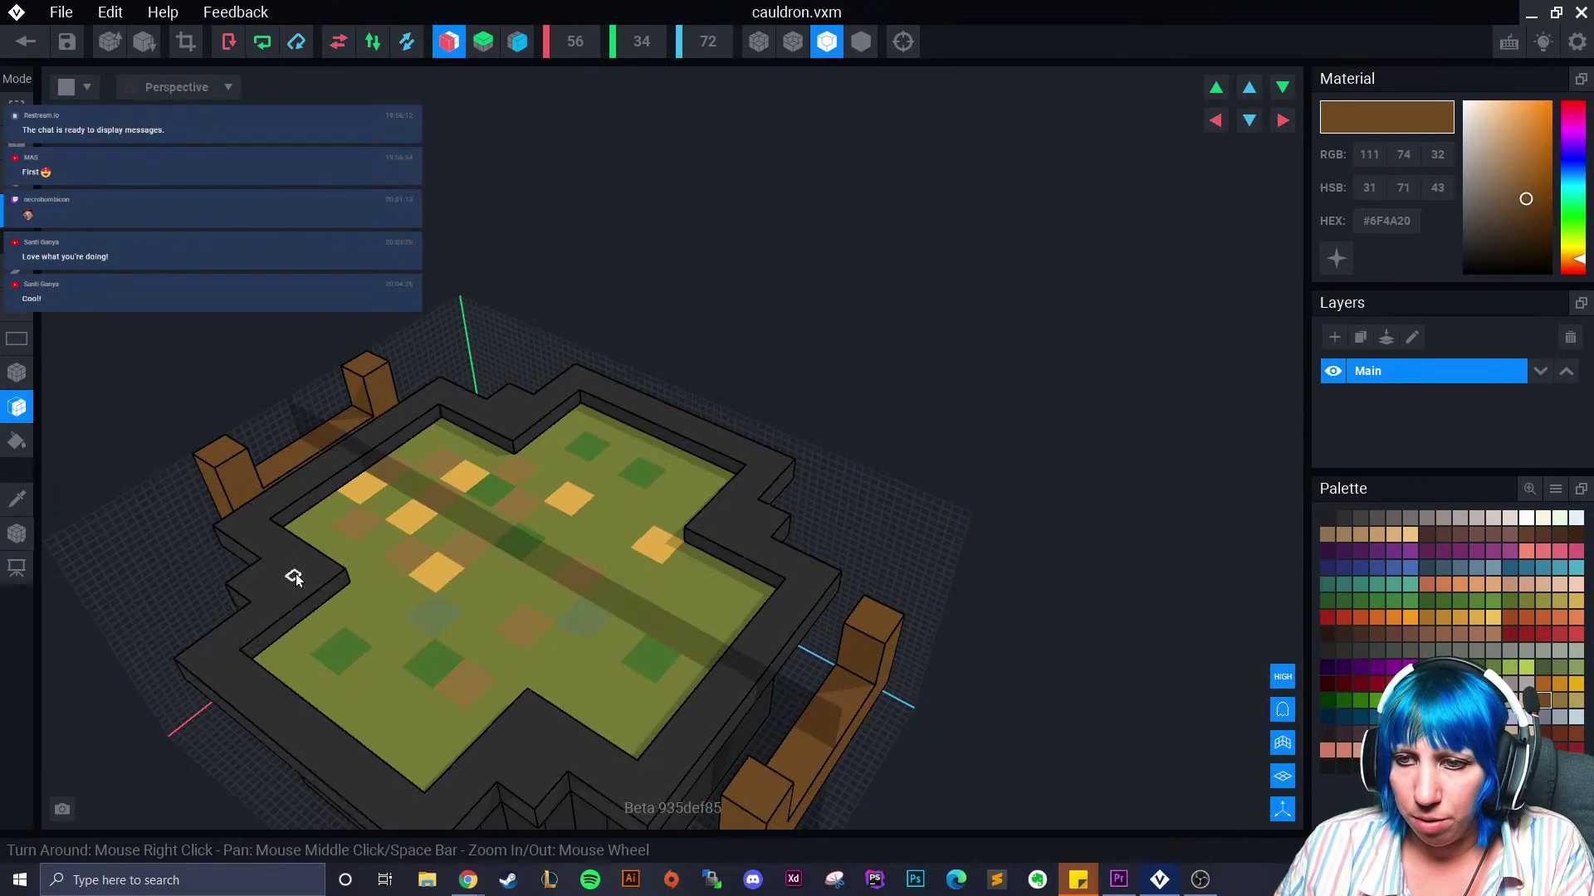
{"action": "left_click", "coordinate": [392, 596]}
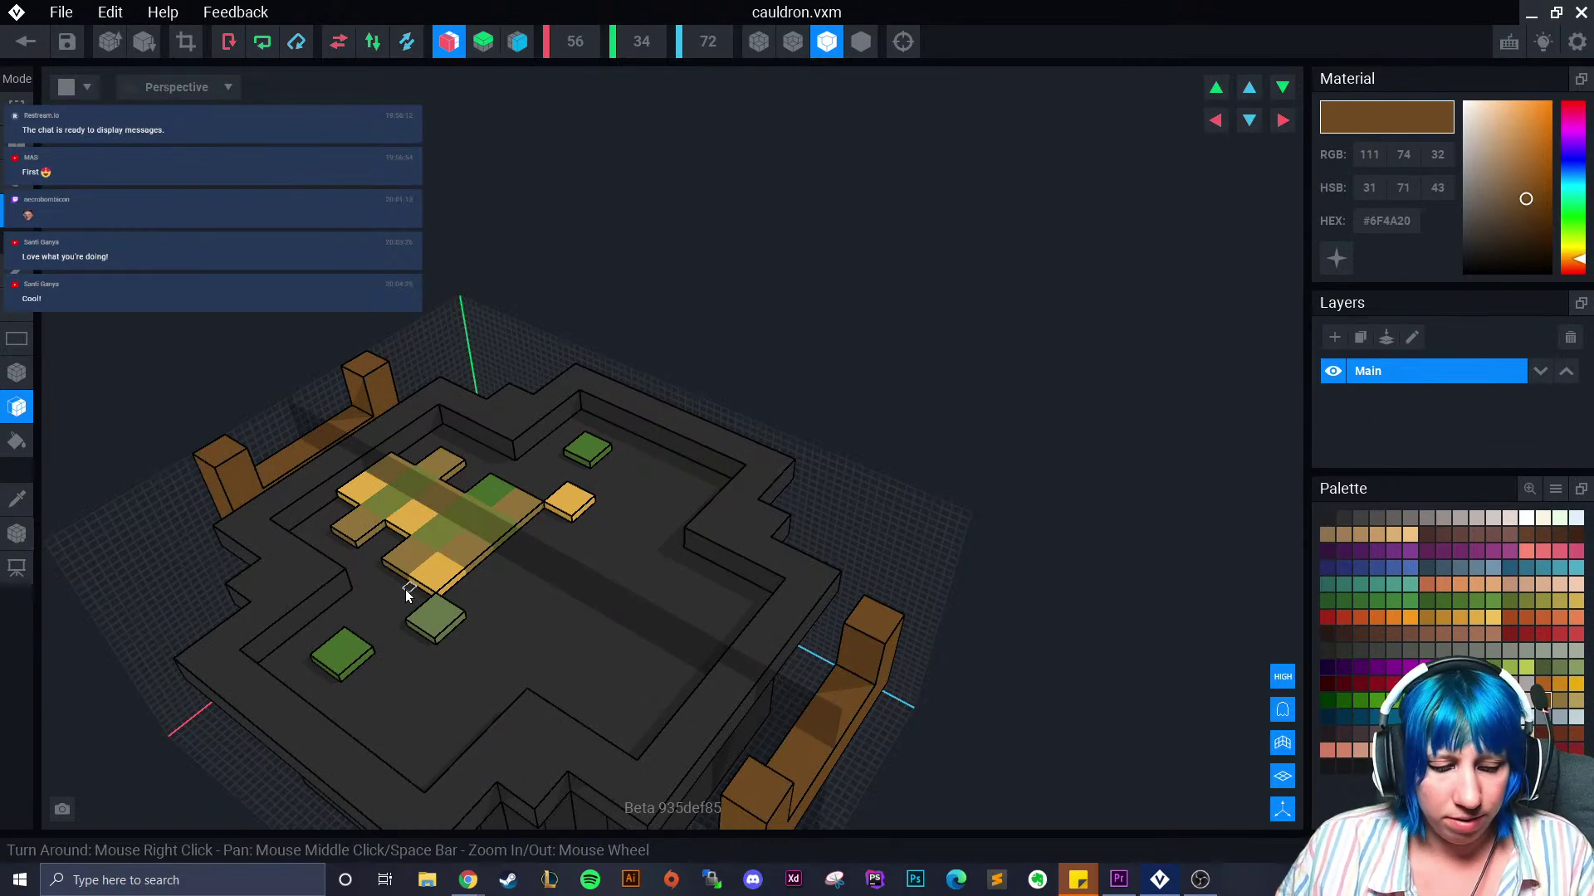
{"action": "key", "text": "ctrl+z"}
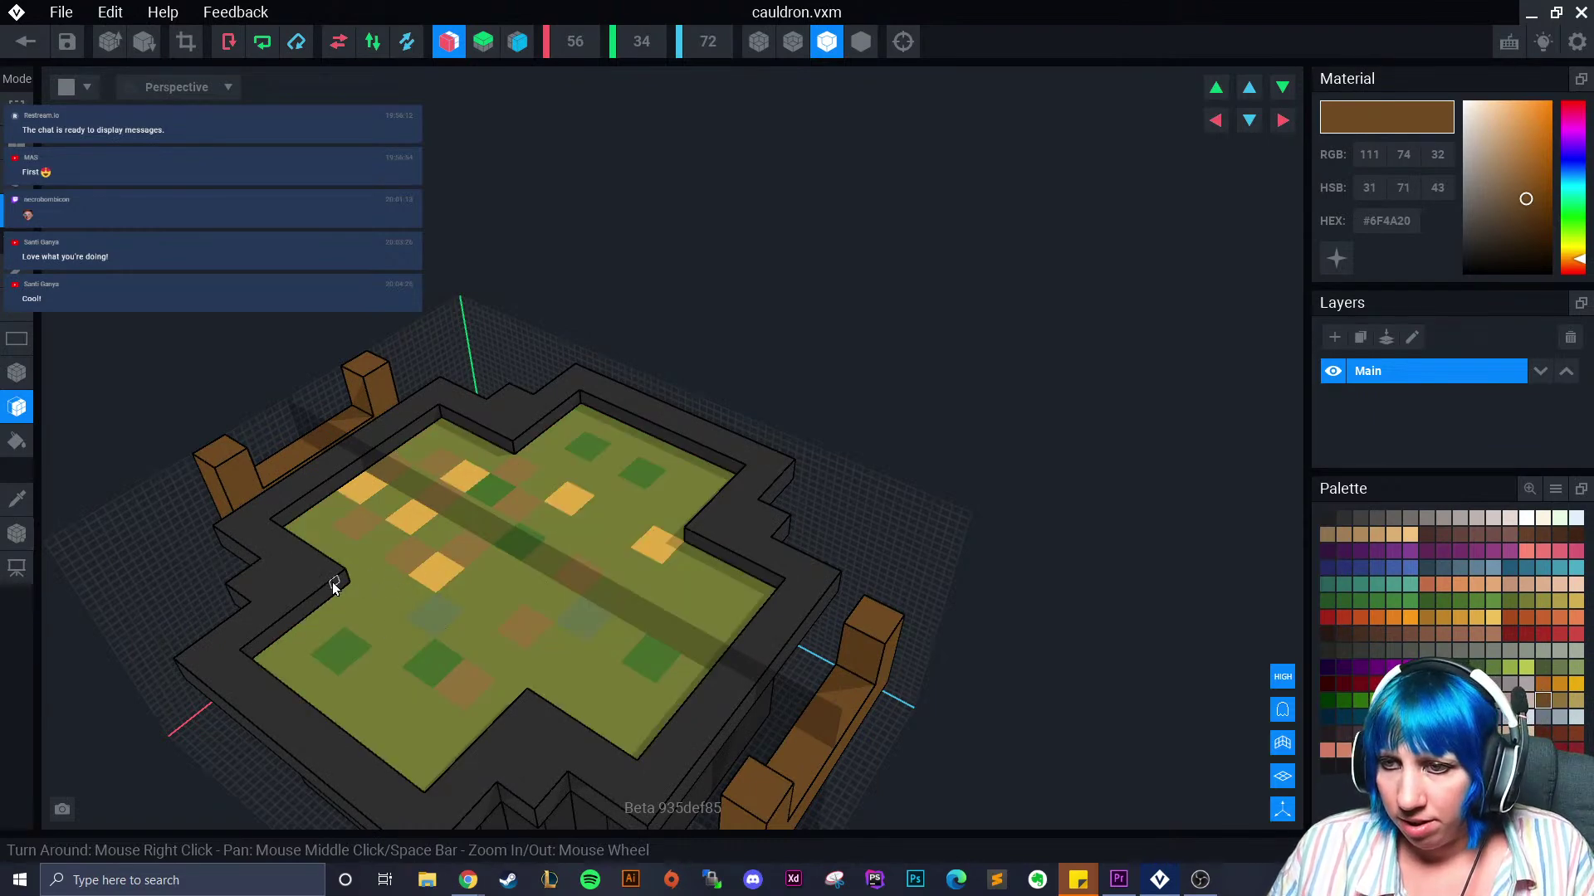
Enable Z-axis symmetry alongside the X axis and sample the cauldron body's dark grey, #302F2F
{"action": "right_click_drag", "start_coordinate": [390, 637], "coordinate": [463, 536]}
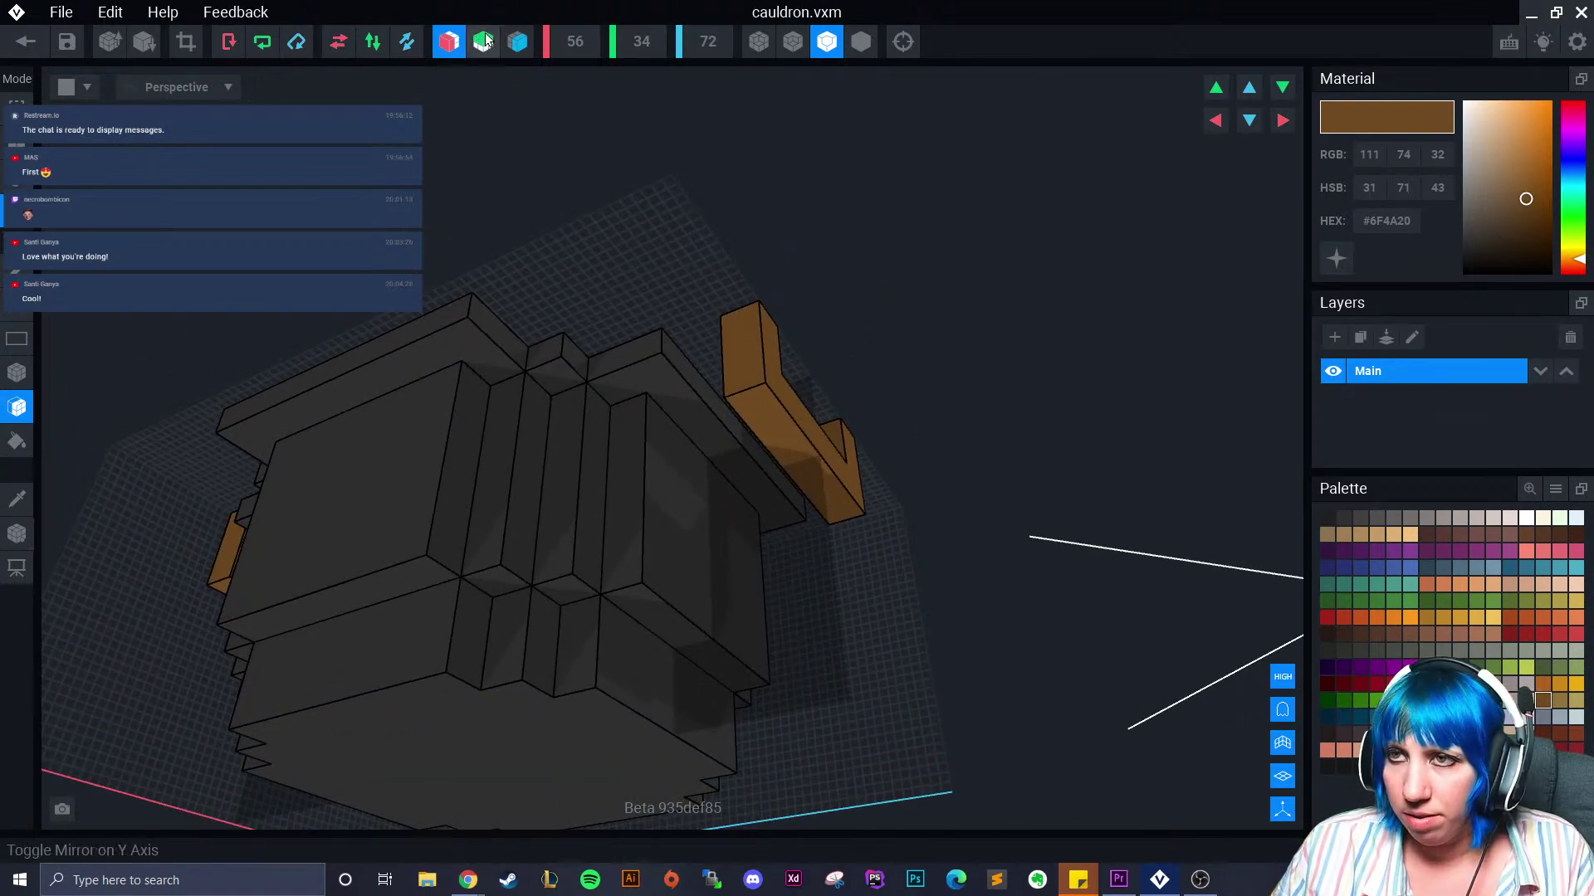
{"action": "left_click", "coordinate": [517, 42]}
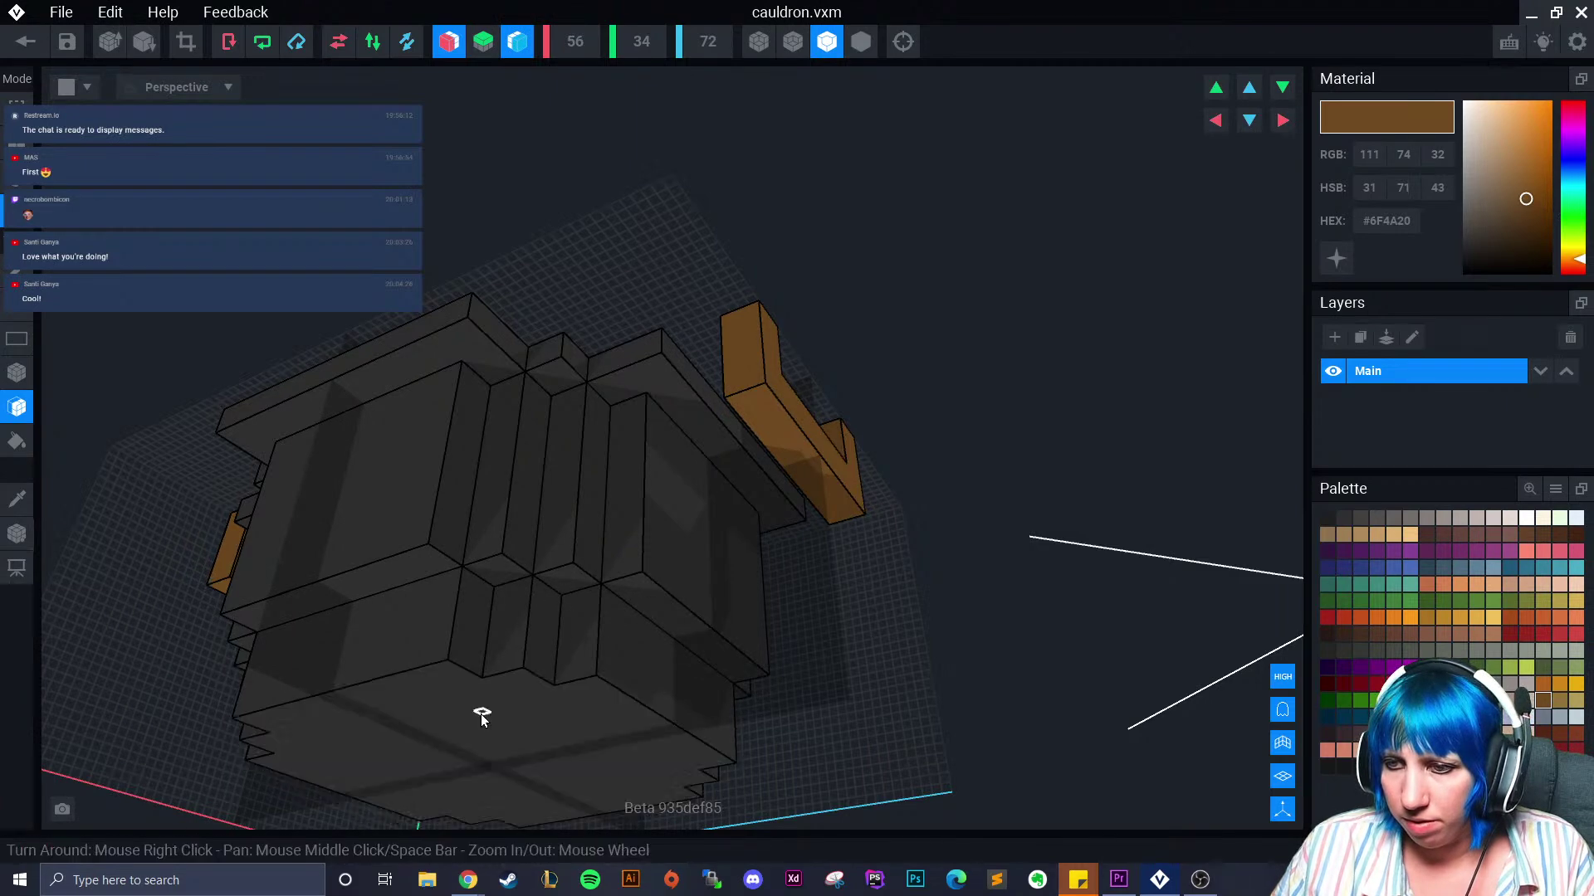
{"action": "right_click_drag", "start_coordinate": [473, 711], "coordinate": [410, 627]}
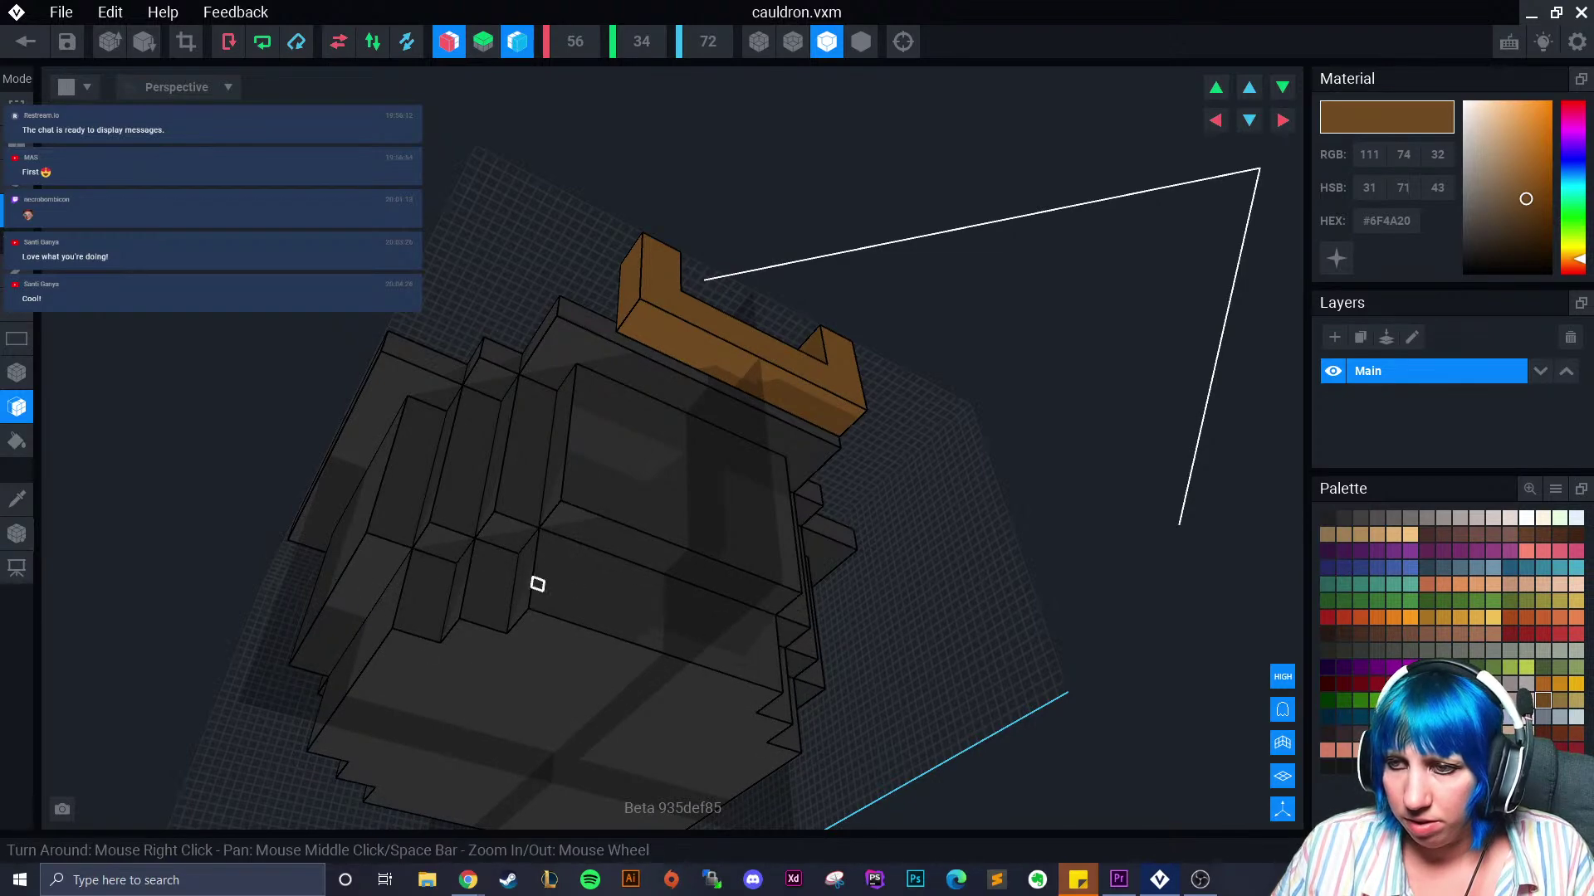
{"action": "right_click_drag", "start_coordinate": [530, 587], "coordinate": [547, 564]}
{"action": "left_click", "coordinate": [23, 501]}
{"action": "left_click", "coordinate": [335, 241]}
{"action": "right_click_drag", "start_coordinate": [325, 280], "coordinate": [334, 254]}
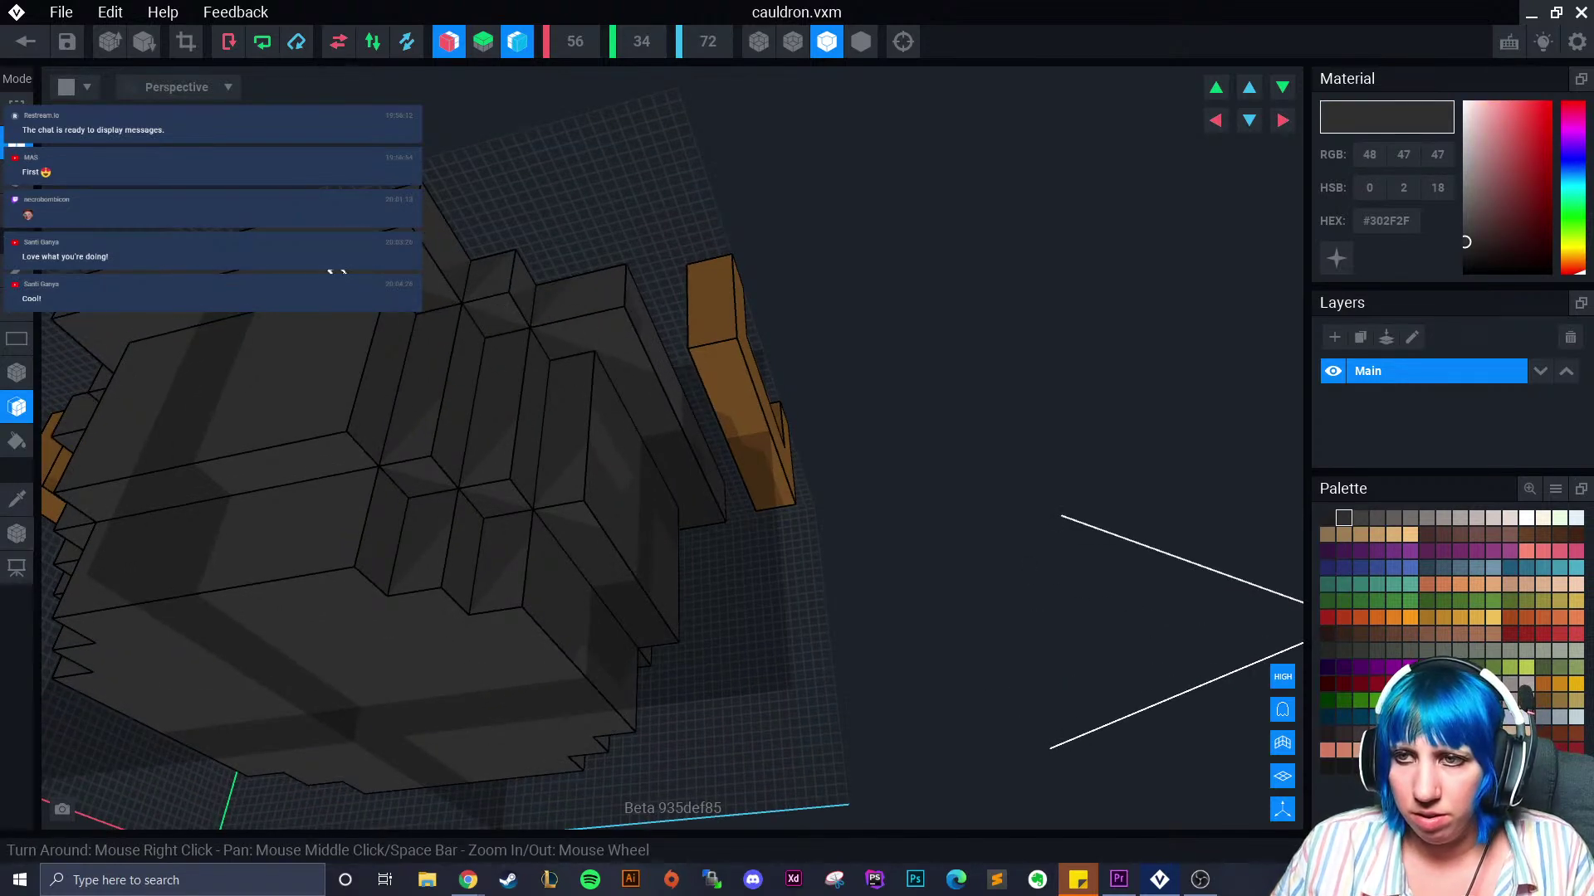
{"action": "right_click_drag", "start_coordinate": [580, 339], "coordinate": [189, 65]}
Crop the volume to the model and set its height to 34
{"action": "left_click", "coordinate": [186, 43]}
{"action": "scroll", "coordinate": [515, 394], "scroll_direction": "down", "scroll_amount": 2}
{"action": "right_click_drag", "start_coordinate": [515, 393], "coordinate": [525, 342]}
{"action": "type", "text": "34"}
{"action": "key", "text": "Return"}
Sample the handle's brown, #6F4A20, and extend the tops of the handle posts inward over the cauldron's rim
{"action": "left_click", "coordinate": [25, 500]}
{"action": "left_click", "coordinate": [581, 450]}
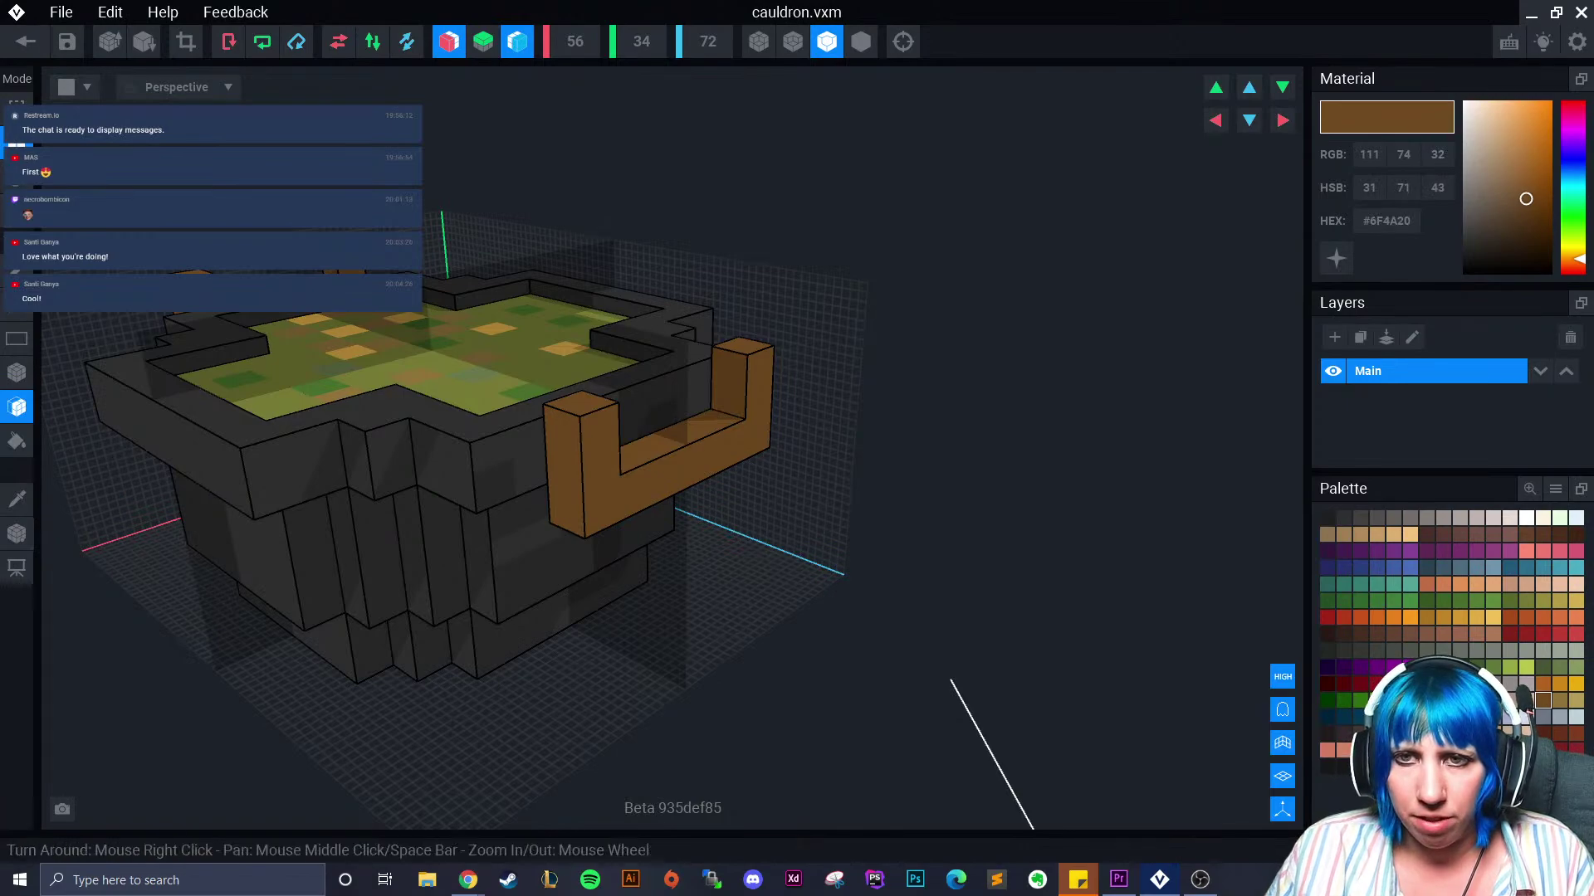
{"action": "left_click", "coordinate": [21, 378]}
{"action": "right_click_drag", "start_coordinate": [332, 332], "coordinate": [335, 269]}
{"action": "left_click_drag", "start_coordinate": [491, 785], "coordinate": [542, 620]}
{"action": "right_click_drag", "start_coordinate": [405, 313], "coordinate": [41, 351]}
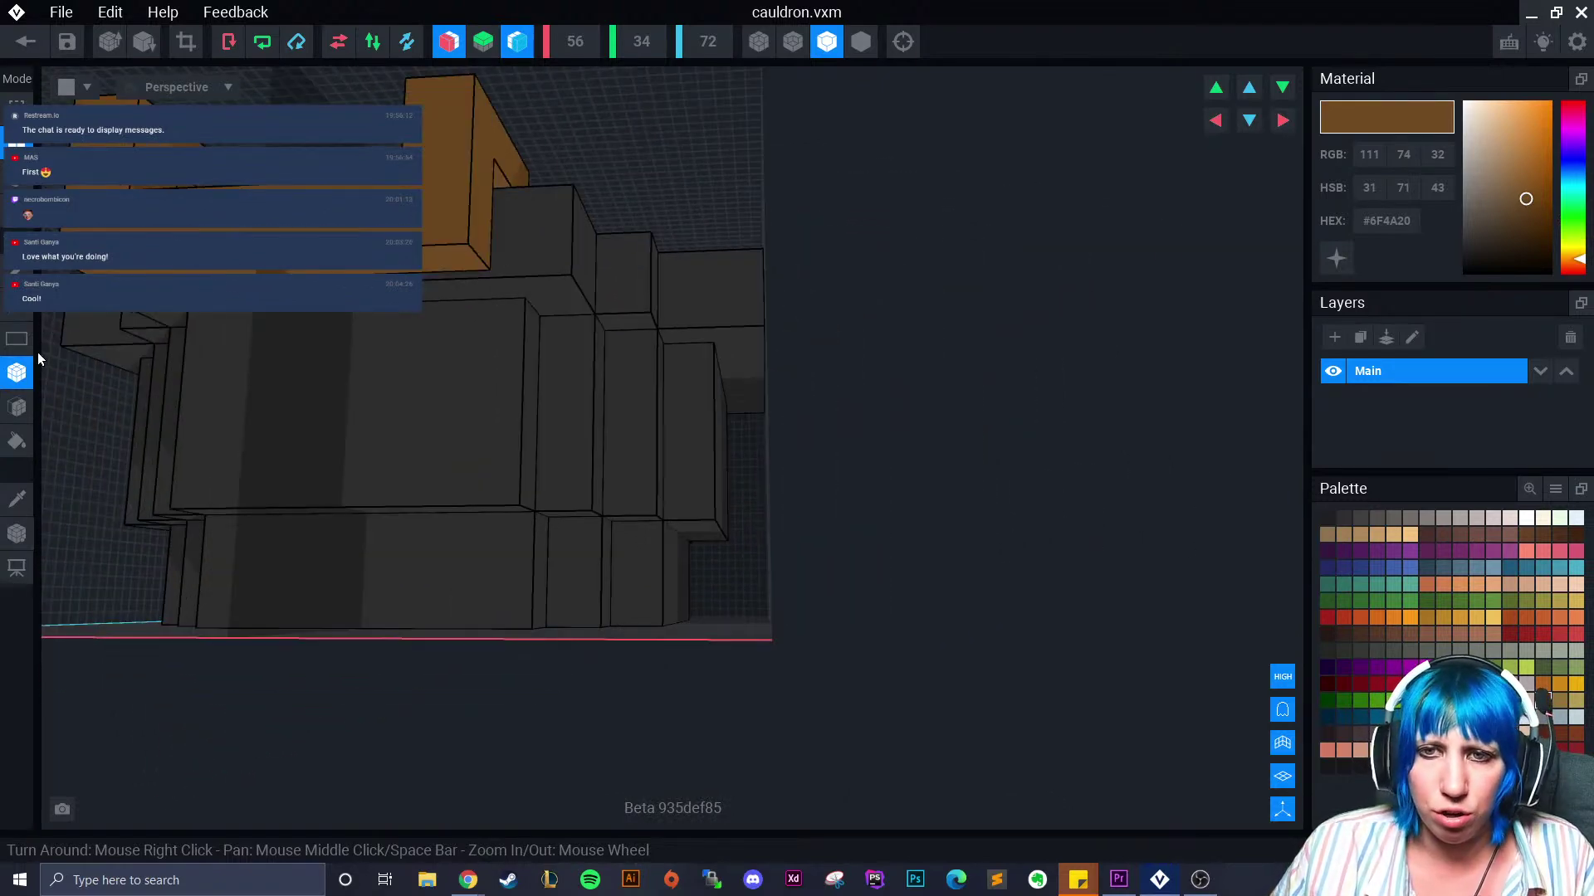
{"action": "left_click", "coordinate": [18, 407]}
{"action": "right_click_drag", "start_coordinate": [262, 351], "coordinate": [433, 409]}
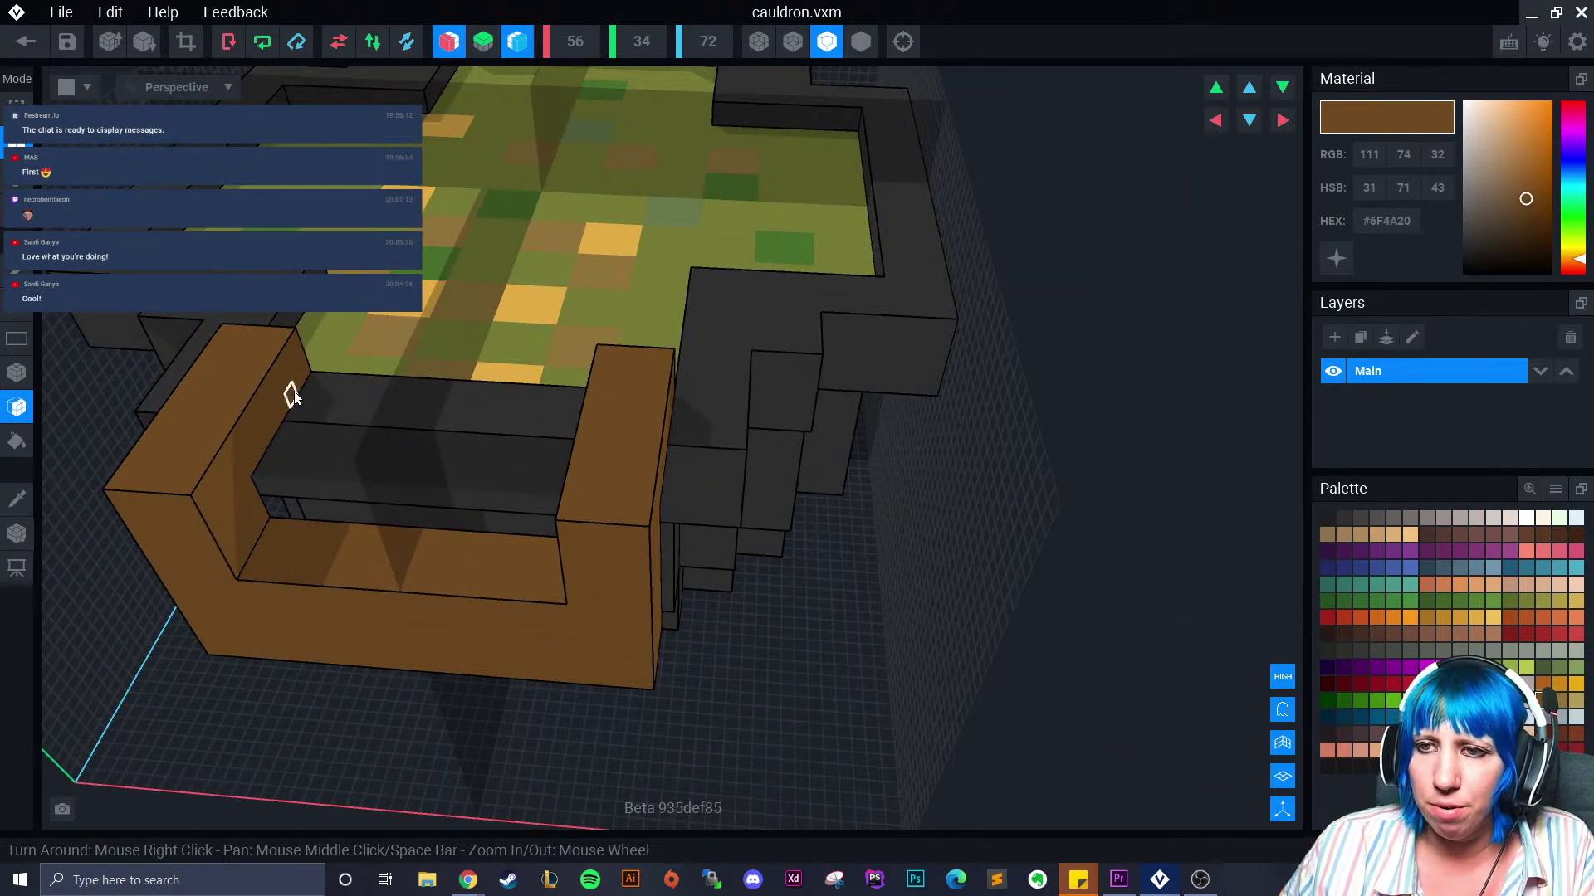
{"action": "right_click_drag", "start_coordinate": [205, 395], "coordinate": [322, 385]}
Check the handles with the full voxel grid and with edges hidden, and restore the Nice Edges display
{"action": "left_click", "coordinate": [758, 44]}
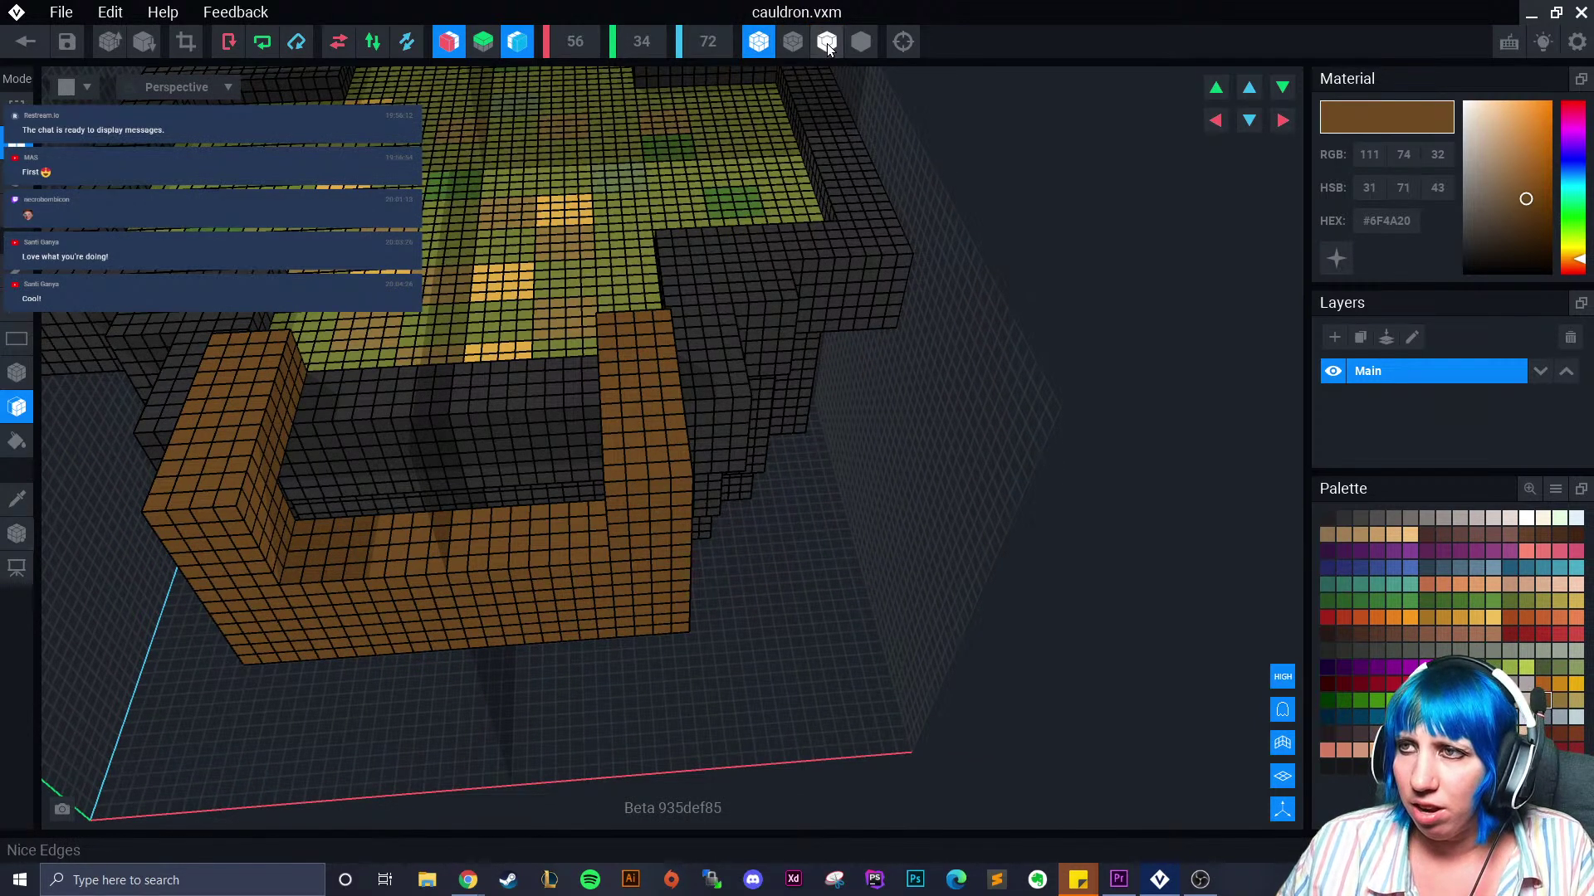
{"action": "left_click", "coordinate": [861, 44]}
{"action": "left_click", "coordinate": [828, 50]}
{"action": "right_click_drag", "start_coordinate": [406, 370], "coordinate": [374, 376]}
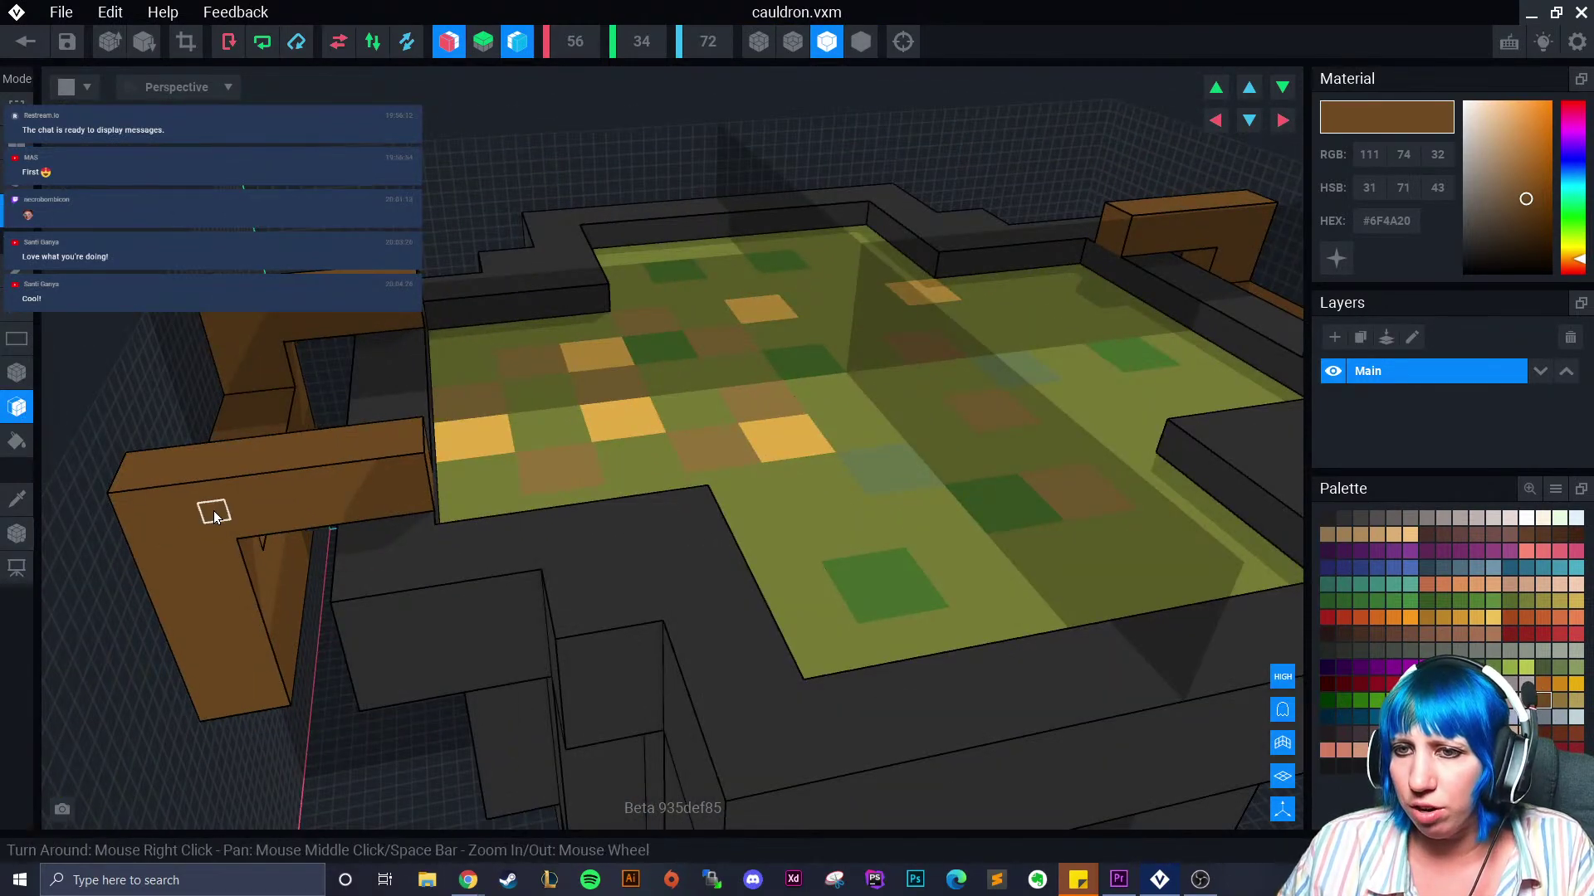
Reshape both brown handles with slimmer posts and crossbars, hooked over the rim and closer to the cauldron's body
{"action": "right_click_drag", "start_coordinate": [213, 498], "coordinate": [433, 538]}
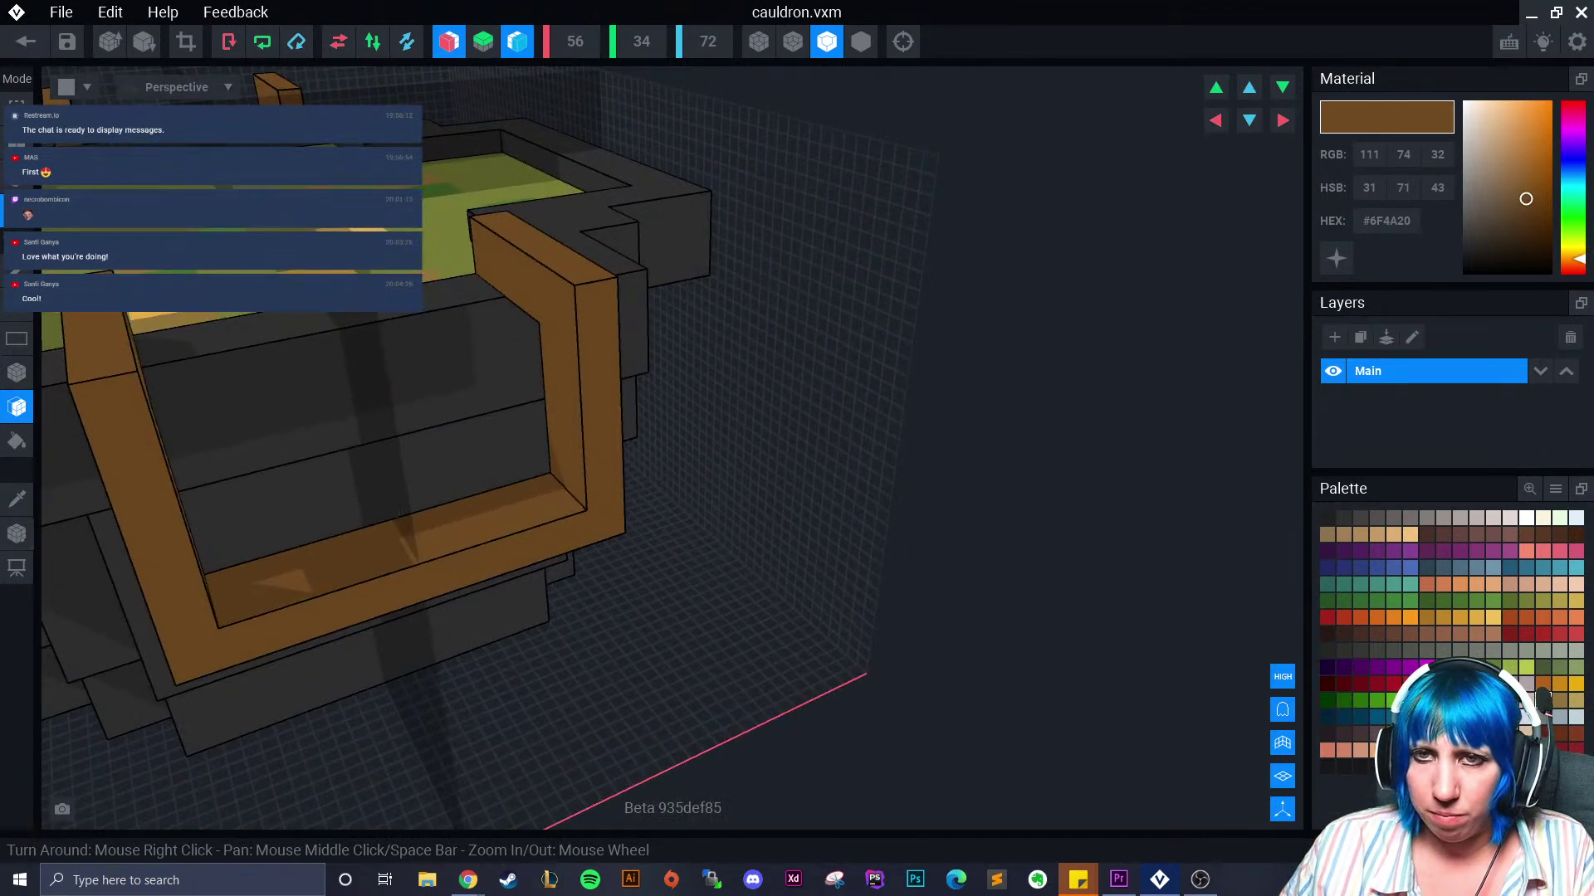
{"action": "mouse_move", "coordinate": [41, 324]}
{"action": "right_mouse_down"}
{"action": "mouse_move", "coordinate": [363, 426]}
{"action": "mouse_move", "coordinate": [534, 277]}
{"action": "mouse_move", "coordinate": [435, 379]}
{"action": "right_mouse_up"}
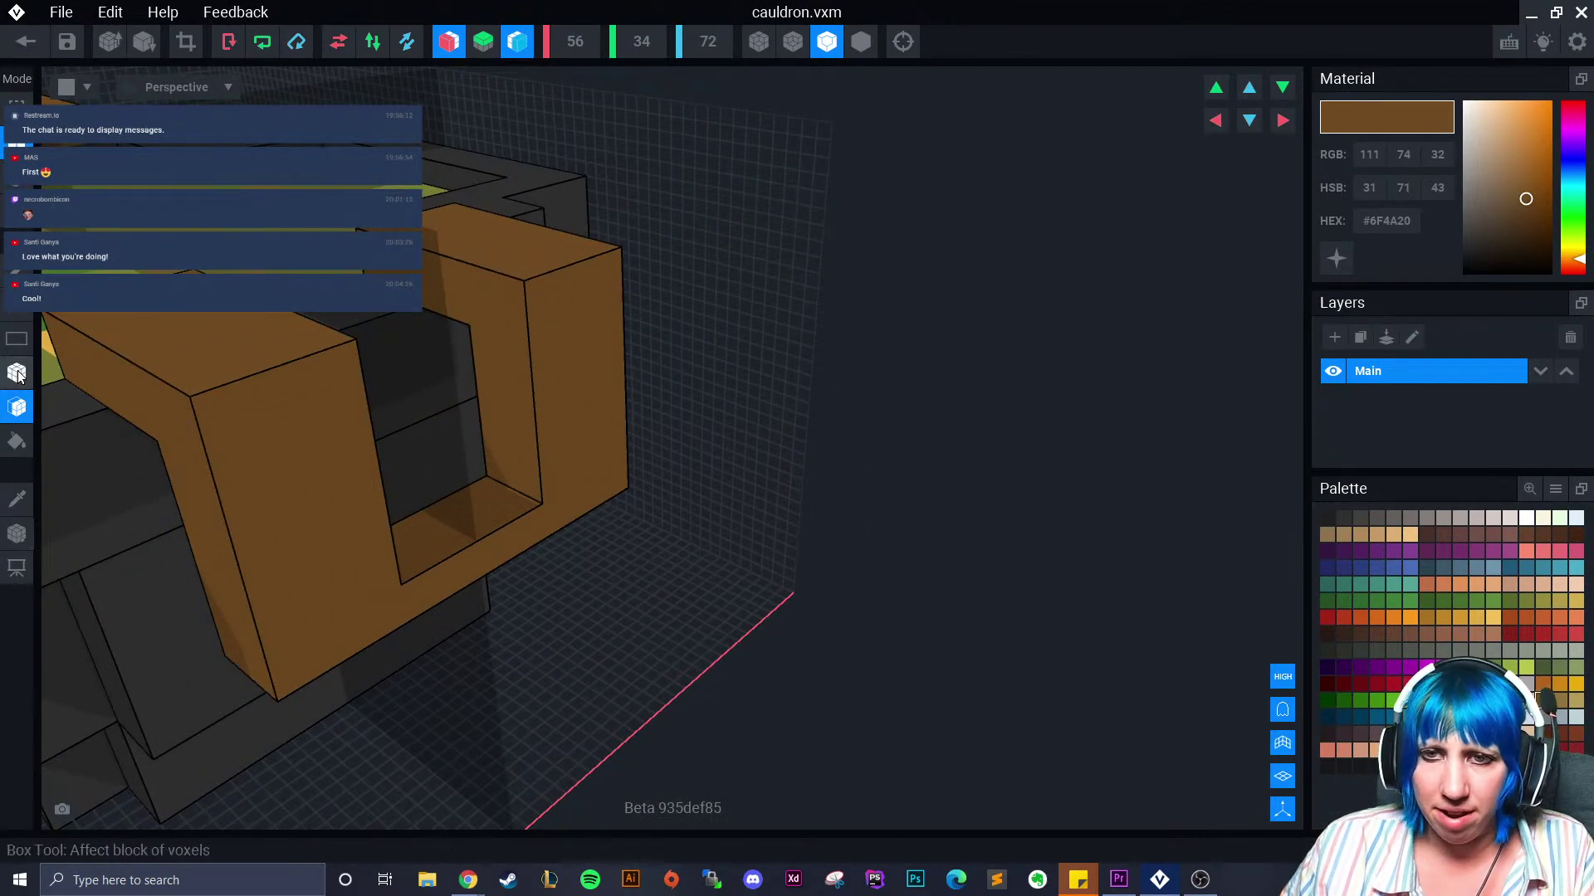
{"action": "right_click_drag", "start_coordinate": [142, 427], "coordinate": [316, 558]}
{"action": "right_click_drag", "start_coordinate": [273, 425], "coordinate": [292, 387]}
{"action": "right_click_drag", "start_coordinate": [430, 528], "coordinate": [428, 530]}
{"action": "right_click_drag", "start_coordinate": [307, 600], "coordinate": [559, 555]}
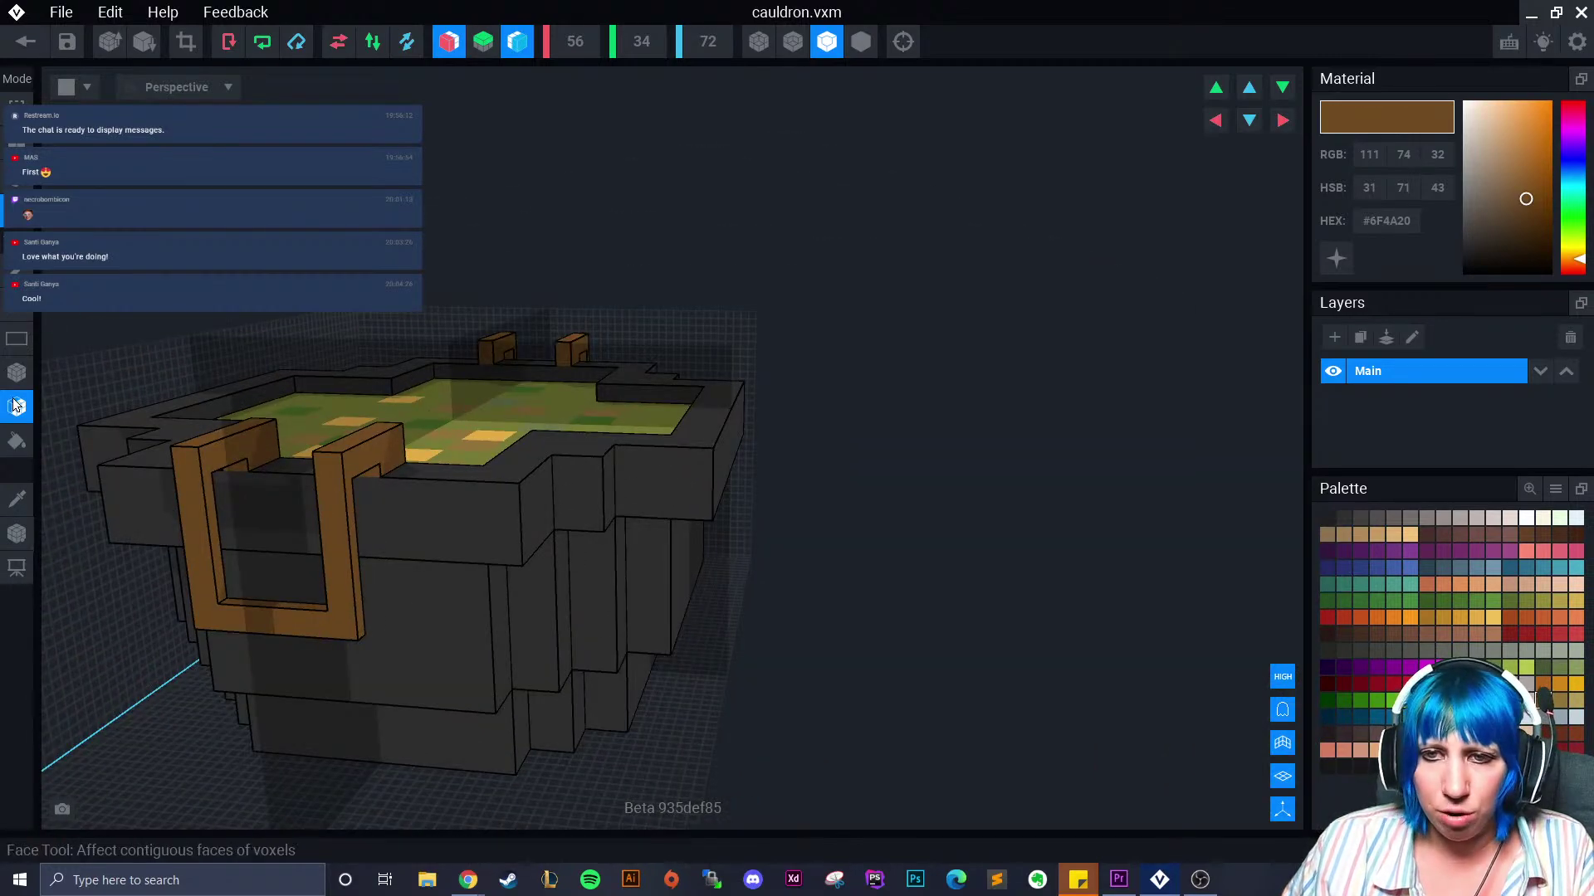
{"action": "scroll", "coordinate": [152, 533], "scroll_direction": "up", "scroll_amount": 3}
{"action": "right_click_drag", "start_coordinate": [407, 580], "coordinate": [408, 579]}
{"action": "mouse_move", "coordinate": [525, 619]}
{"action": "right_mouse_down"}
{"action": "mouse_move", "coordinate": [485, 628]}
{"action": "mouse_move", "coordinate": [481, 594]}
{"action": "mouse_move", "coordinate": [463, 622]}
{"action": "mouse_move", "coordinate": [190, 585]}
{"action": "mouse_move", "coordinate": [327, 629]}
{"action": "mouse_move", "coordinate": [586, 605]}
{"action": "mouse_move", "coordinate": [516, 589]}
{"action": "right_mouse_up"}
{"action": "right_click_drag", "start_coordinate": [432, 390], "coordinate": [150, 466]}
Save the changes to cauldron.vxm while closing it, and reopen the model for editing
{"action": "left_click", "coordinate": [17, 534]}
{"action": "right_click", "coordinate": [11, 545]}
{"action": "left_click", "coordinate": [78, 554]}
{"action": "left_click", "coordinate": [29, 46]}
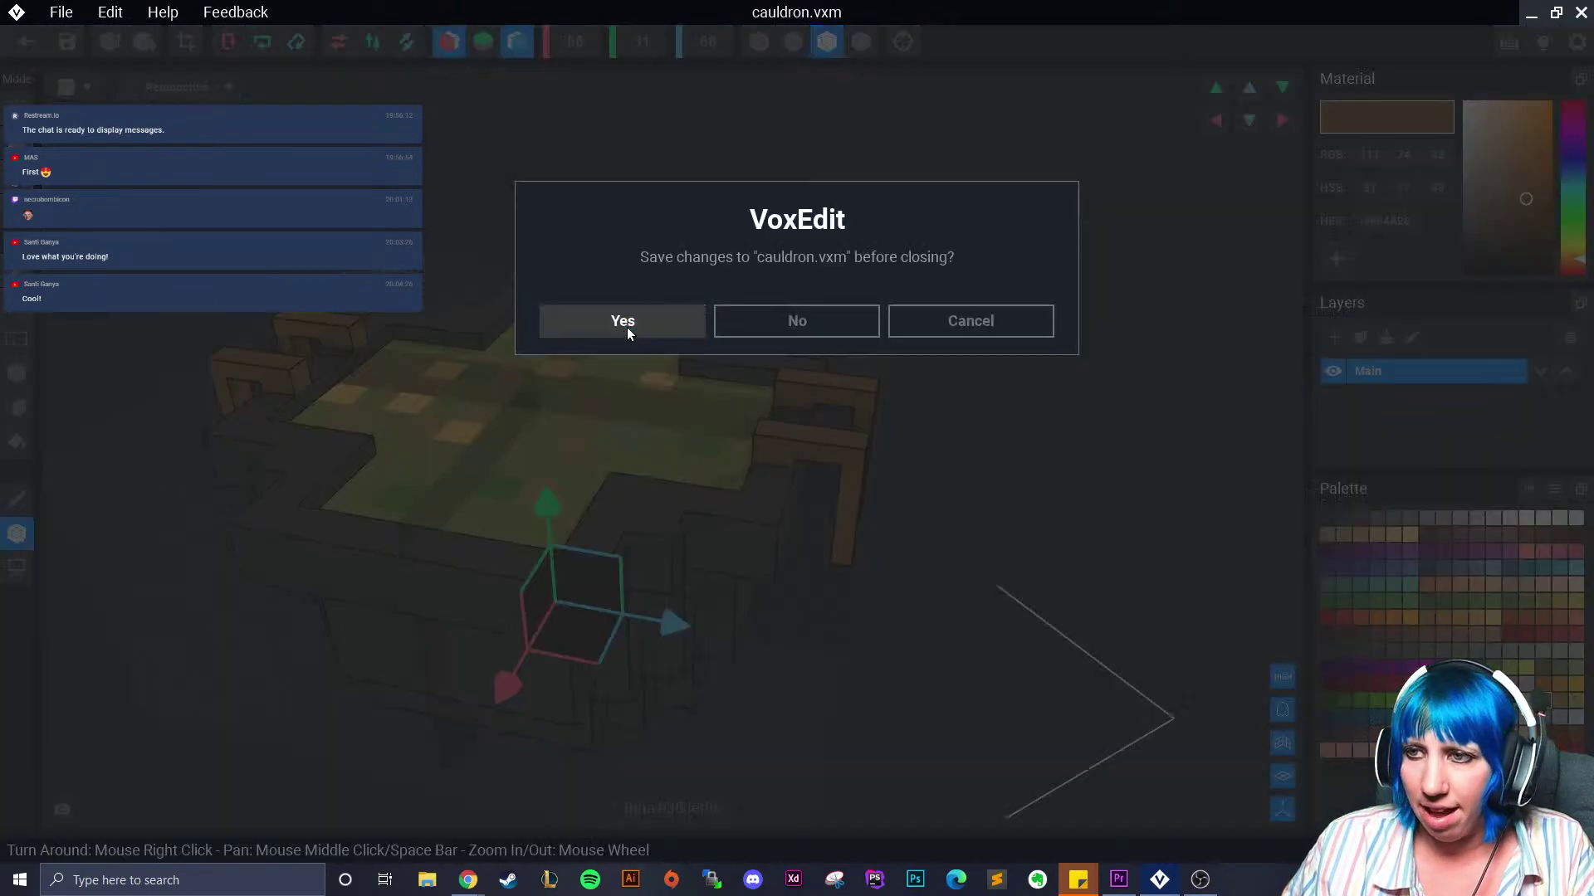
{"action": "left_click", "coordinate": [622, 321]}
{"action": "right_click_drag", "start_coordinate": [703, 262], "coordinate": [613, 554]}
{"action": "left_click", "coordinate": [677, 266]}
{"action": "double_click", "coordinate": [128, 183]}
Sample the main green of the liquid surface, #757A34, as the material colour
{"action": "scroll", "coordinate": [714, 420], "scroll_direction": "up", "scroll_amount": 3}
{"action": "left_click", "coordinate": [16, 503]}
{"action": "left_click", "coordinate": [308, 425]}
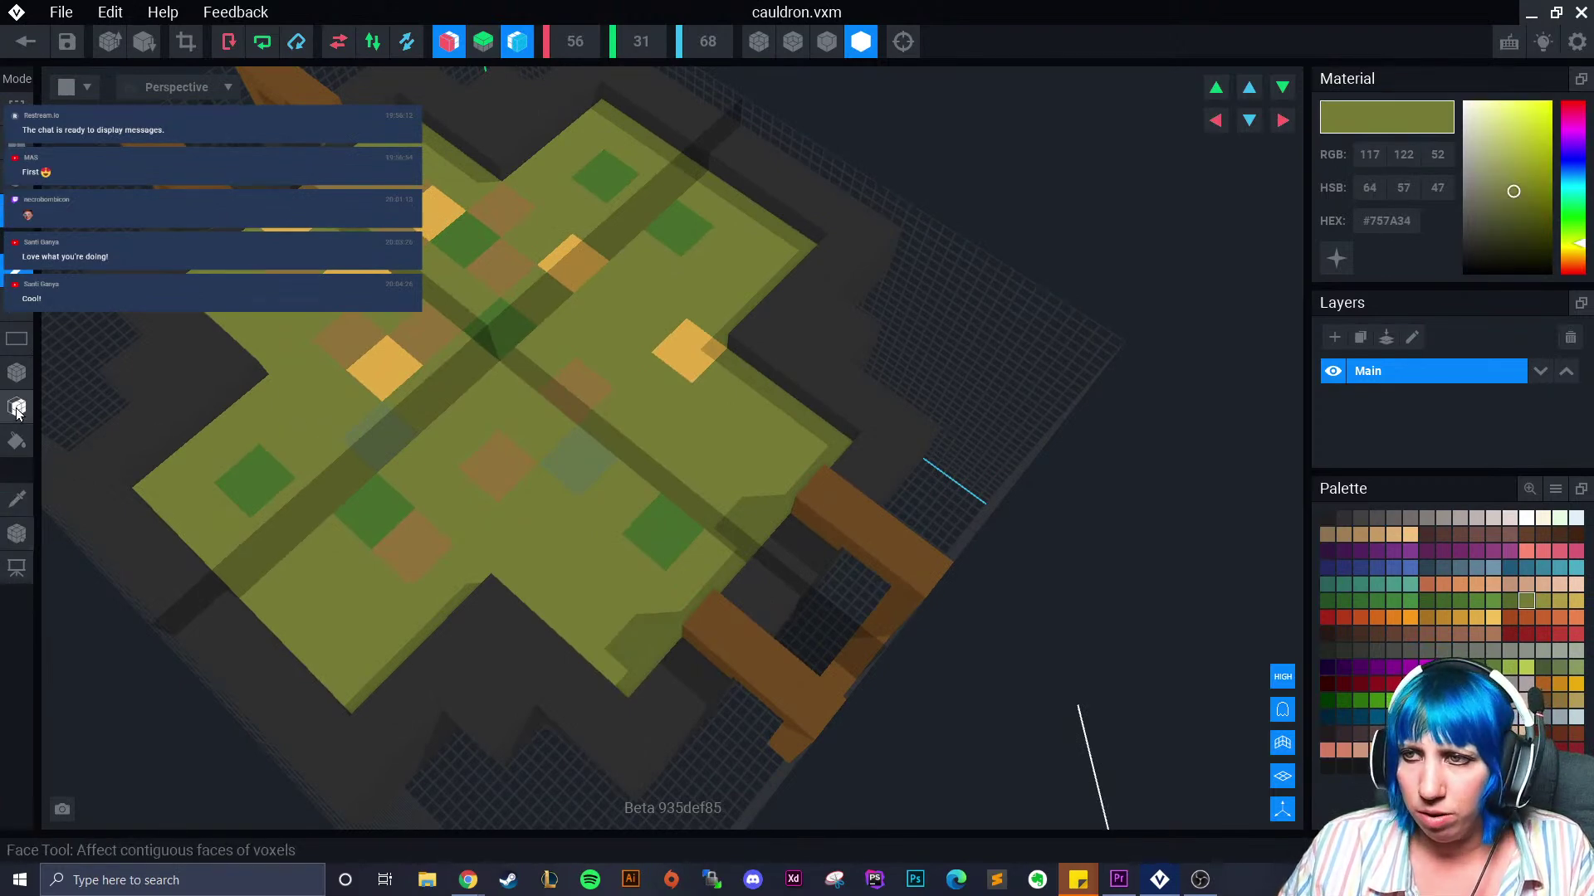
{"action": "left_click", "coordinate": [19, 500]}
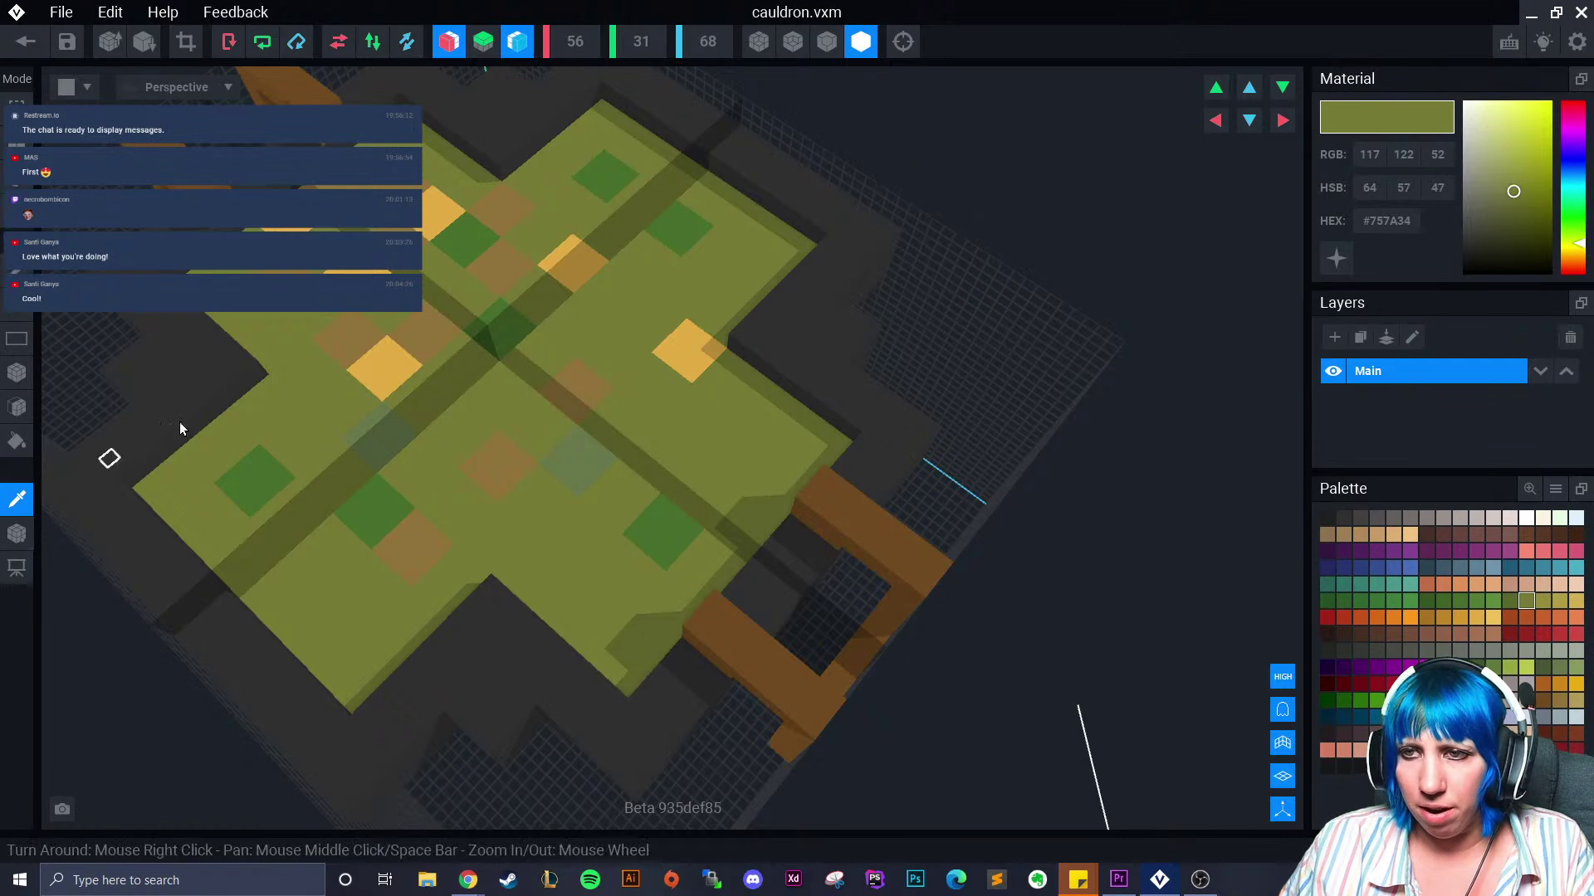
{"action": "left_click", "coordinate": [300, 397]}
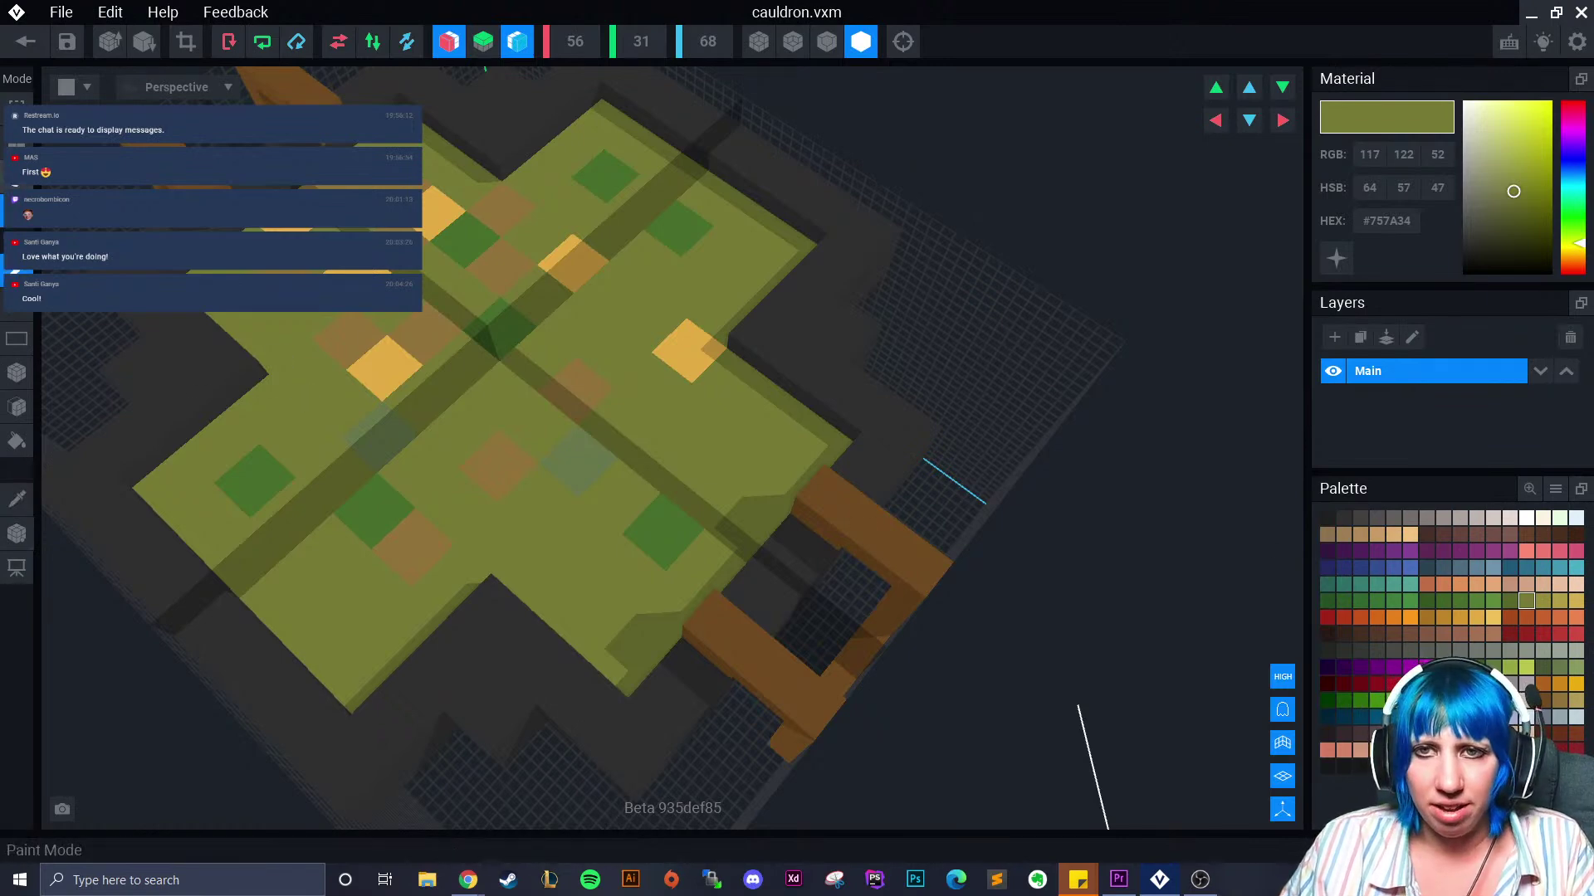
Try the Face tool on the green liquid surface and undo the edit
{"action": "left_click", "coordinate": [16, 176]}
{"action": "left_click", "coordinate": [17, 407]}
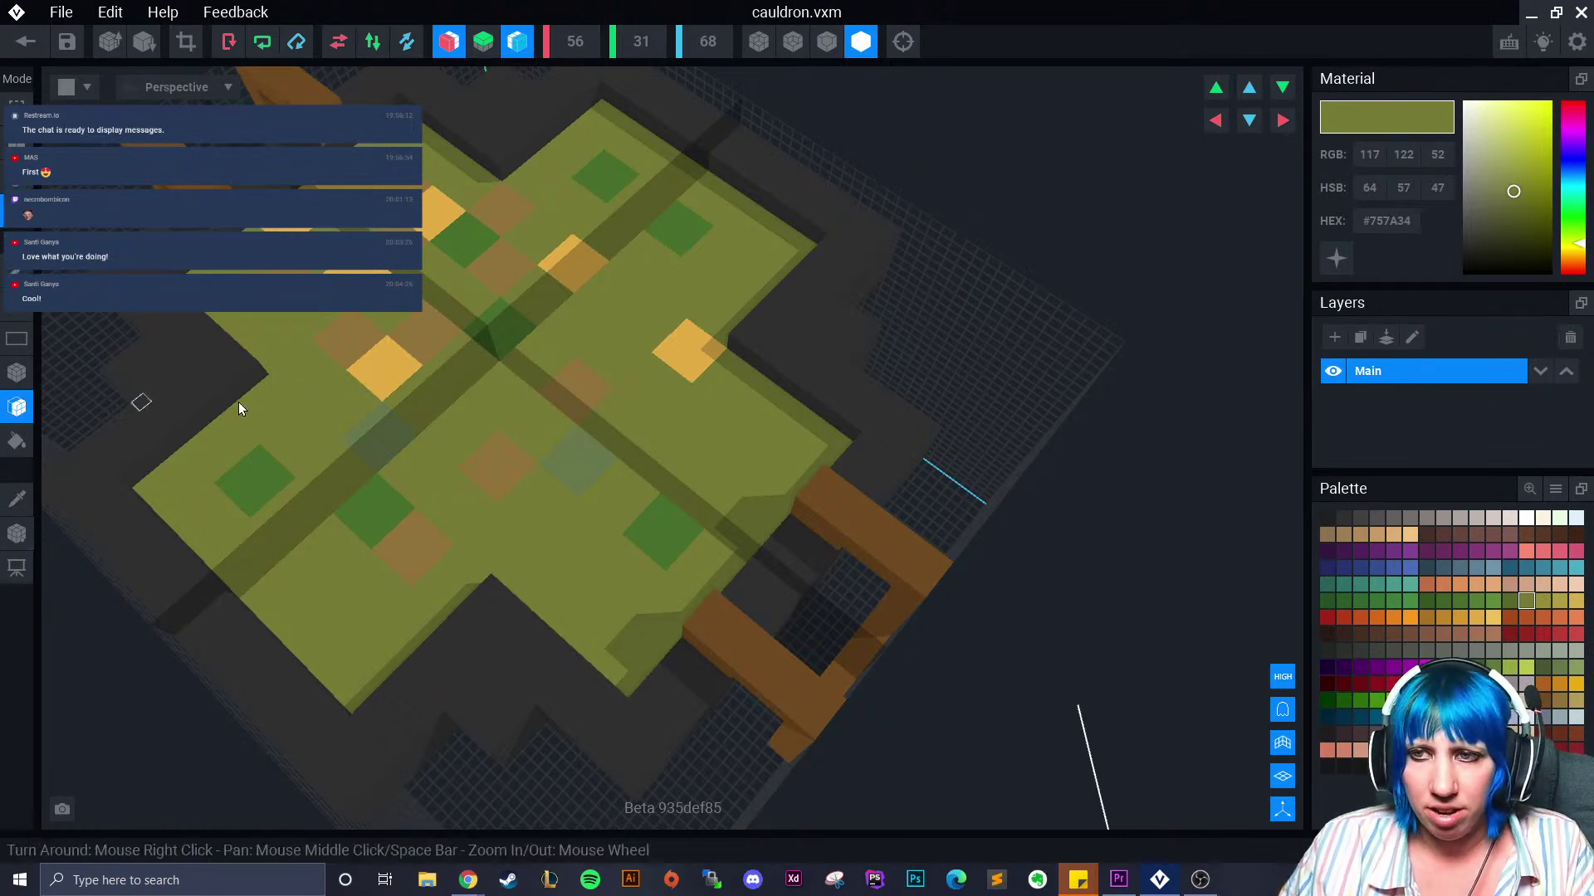
{"action": "left_click", "coordinate": [325, 388]}
{"action": "key", "text": "ctrl+z"}
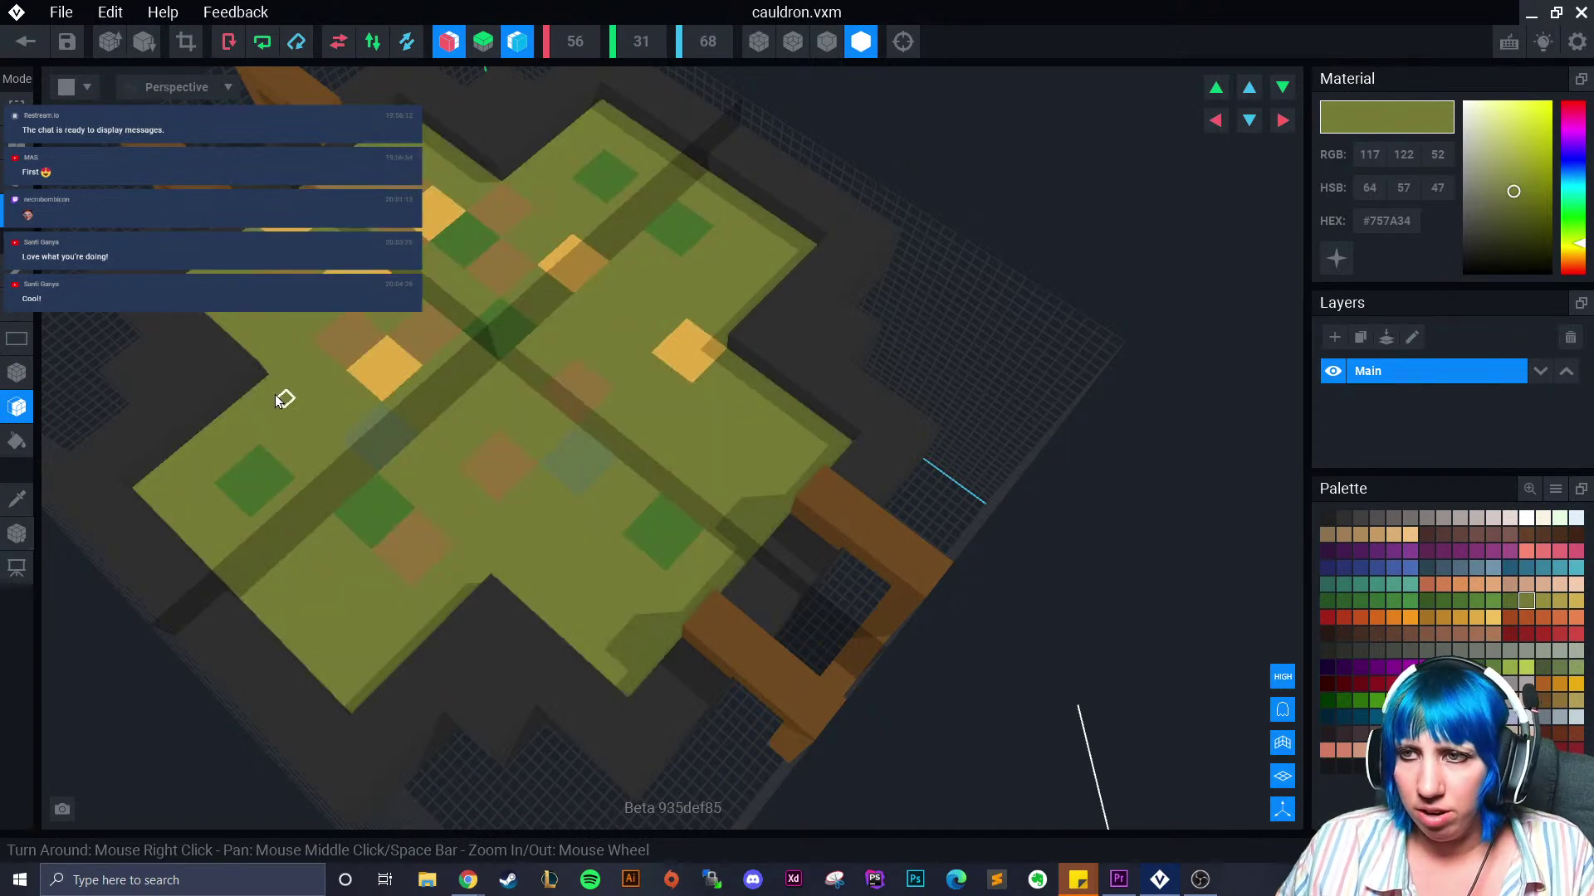
Disable X- and Z-axis symmetry and erase the green liquid surface around the coloured patches
{"action": "right_click_drag", "start_coordinate": [256, 366], "coordinate": [406, 322]}
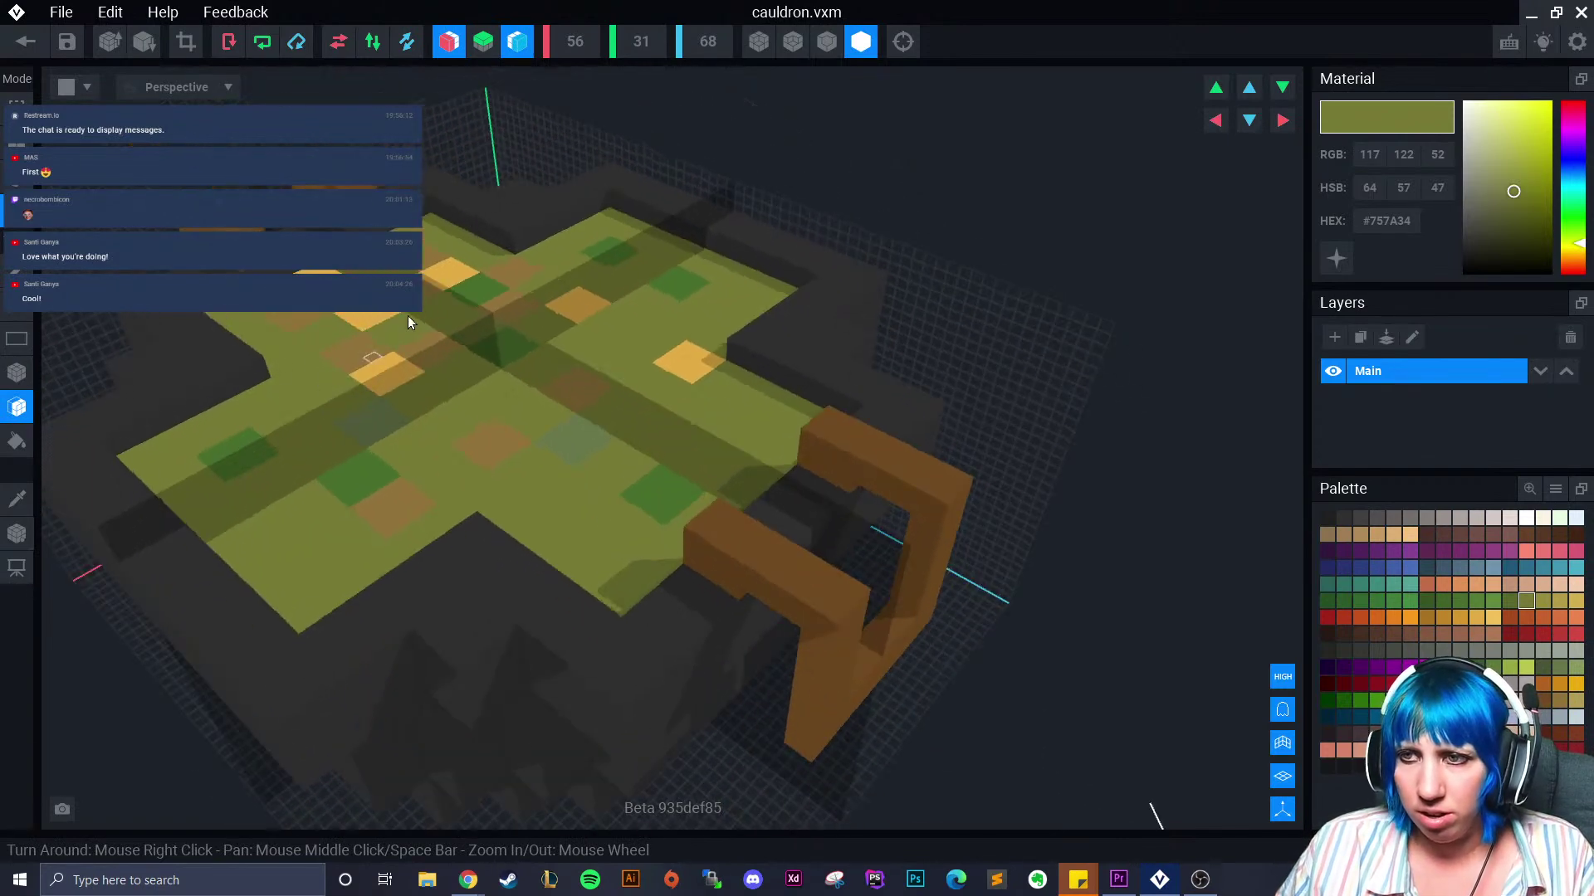
{"action": "left_click", "coordinate": [448, 42]}
{"action": "left_click", "coordinate": [516, 41]}
{"action": "right_click_drag", "start_coordinate": [508, 332], "coordinate": [484, 436]}
{"action": "left_click", "coordinate": [481, 437]}
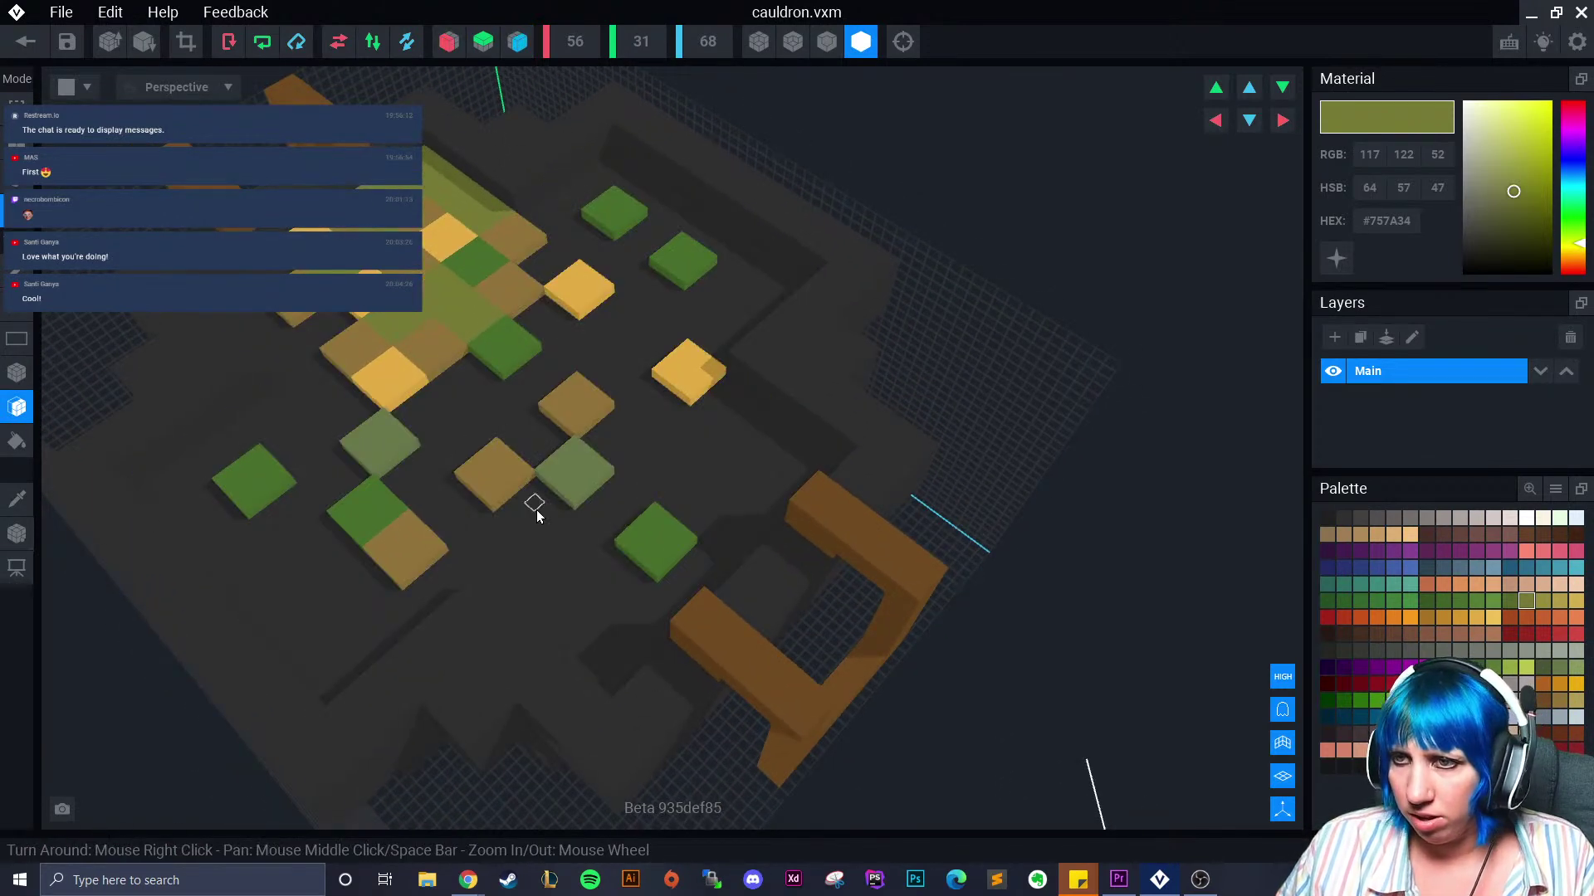
{"action": "right_click_drag", "start_coordinate": [465, 504], "coordinate": [448, 516]}
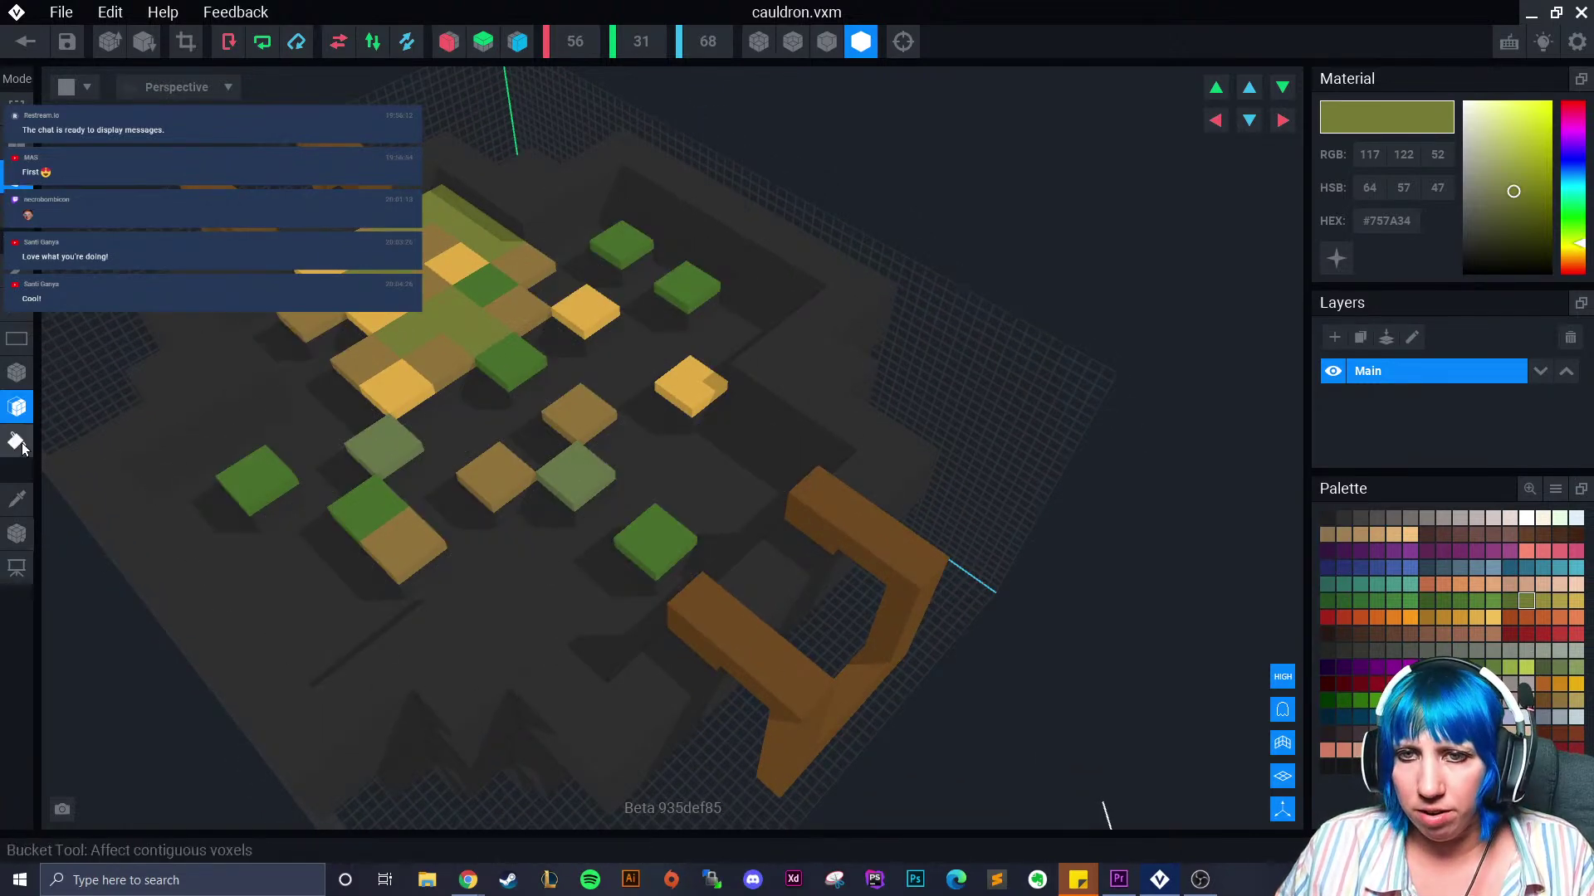
Paint the exposed dark floor around the raised patches green, #757A34, and show the model with Nice Edges
{"action": "left_click", "coordinate": [270, 408]}
{"action": "left_click", "coordinate": [830, 45]}
{"action": "right_click_drag", "start_coordinate": [555, 332], "coordinate": [461, 423]}
{"action": "scroll", "coordinate": [476, 389], "scroll_direction": "up", "scroll_amount": 4}
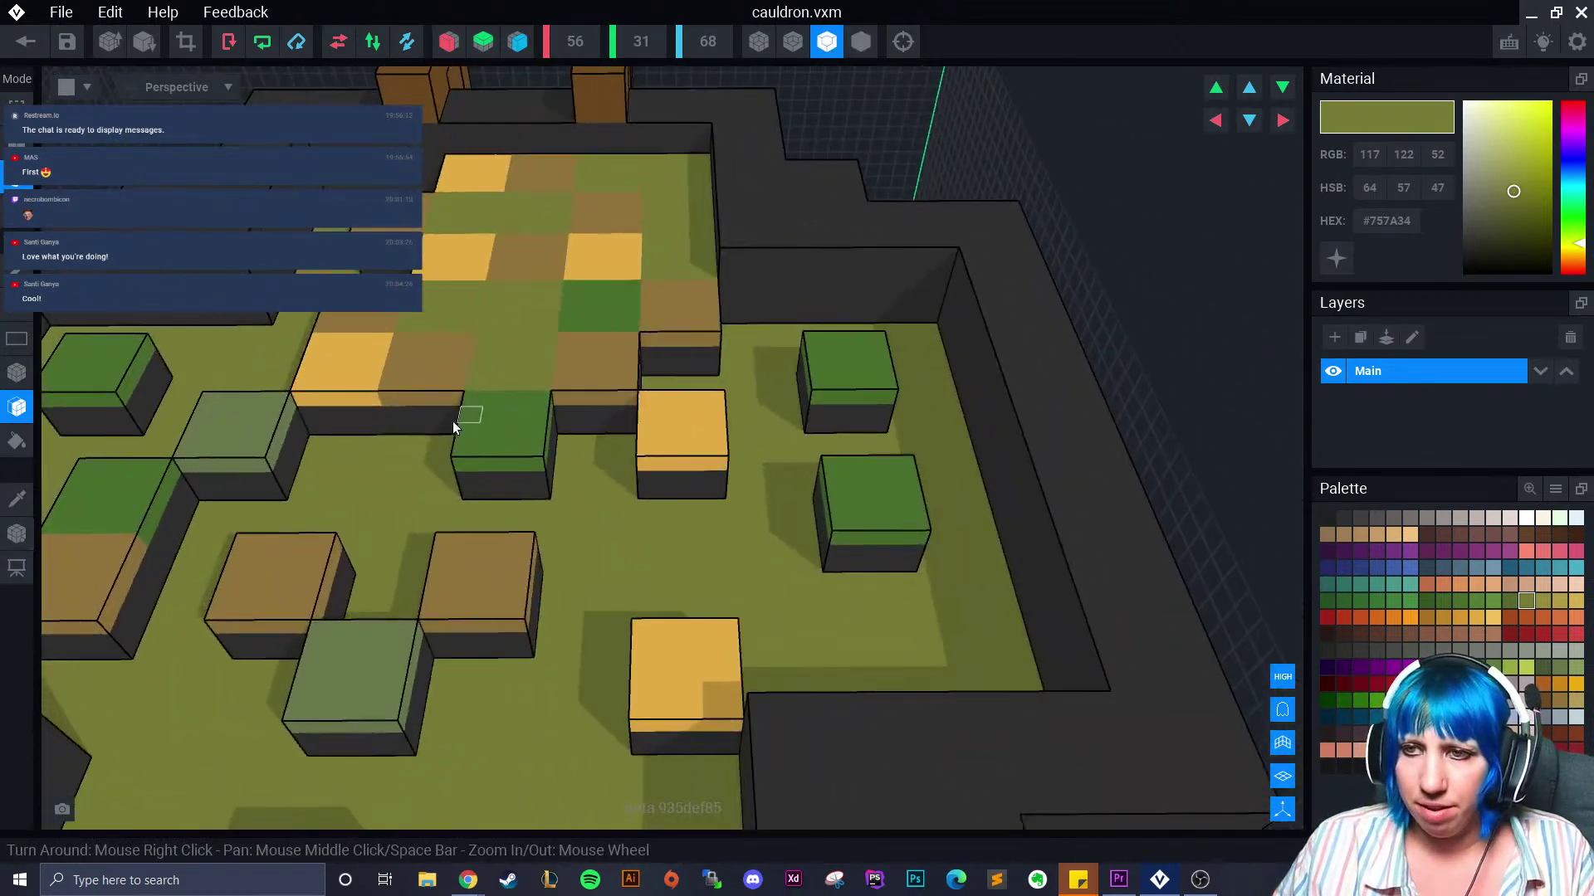
{"action": "middle_click_drag", "start_coordinate": [461, 423], "coordinate": [566, 410]}
{"action": "scroll", "coordinate": [595, 521], "scroll_direction": "down", "scroll_amount": 5}
{"action": "right_click_drag", "start_coordinate": [595, 521], "coordinate": [331, 451]}
{"action": "scroll", "coordinate": [595, 521], "scroll_direction": "down", "scroll_amount": 3}
Sample the dark green of the raised block near the front edge, #486E2C, as the material colour
{"action": "left_click", "coordinate": [17, 498]}
{"action": "right_click_drag", "start_coordinate": [432, 597], "coordinate": [498, 625]}
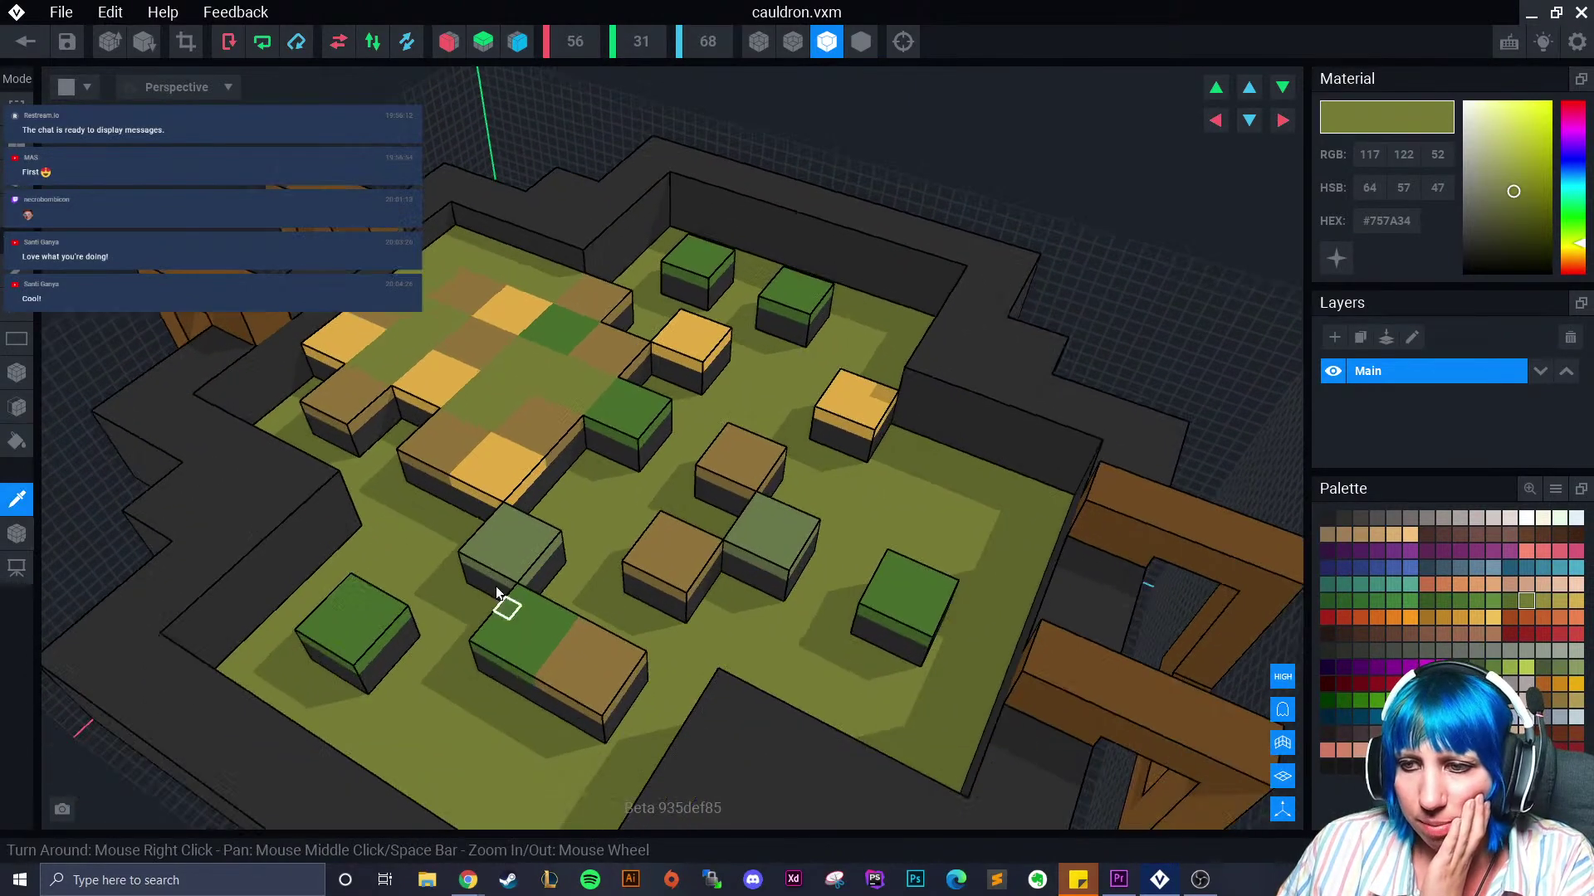
{"action": "left_click", "coordinate": [358, 620]}
{"action": "right_click_drag", "start_coordinate": [358, 620], "coordinate": [319, 589]}
Try filling the dark side of the sampled green block with #486E2C and undo the fill
{"action": "left_click", "coordinate": [17, 441]}
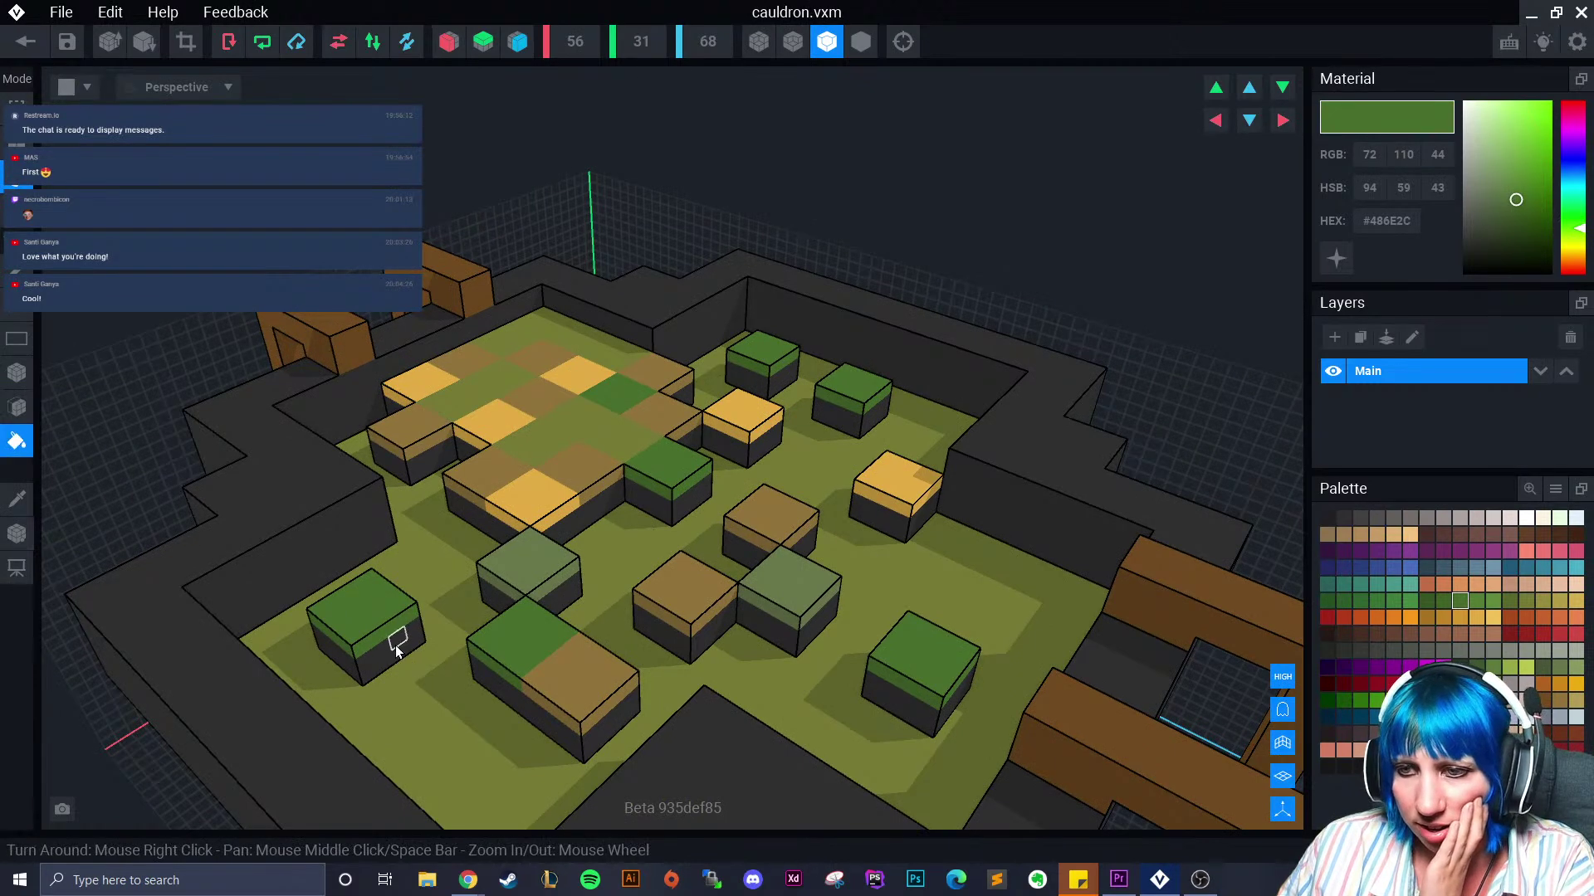
{"action": "left_click", "coordinate": [398, 650]}
{"action": "key", "text": "ctrl+z"}
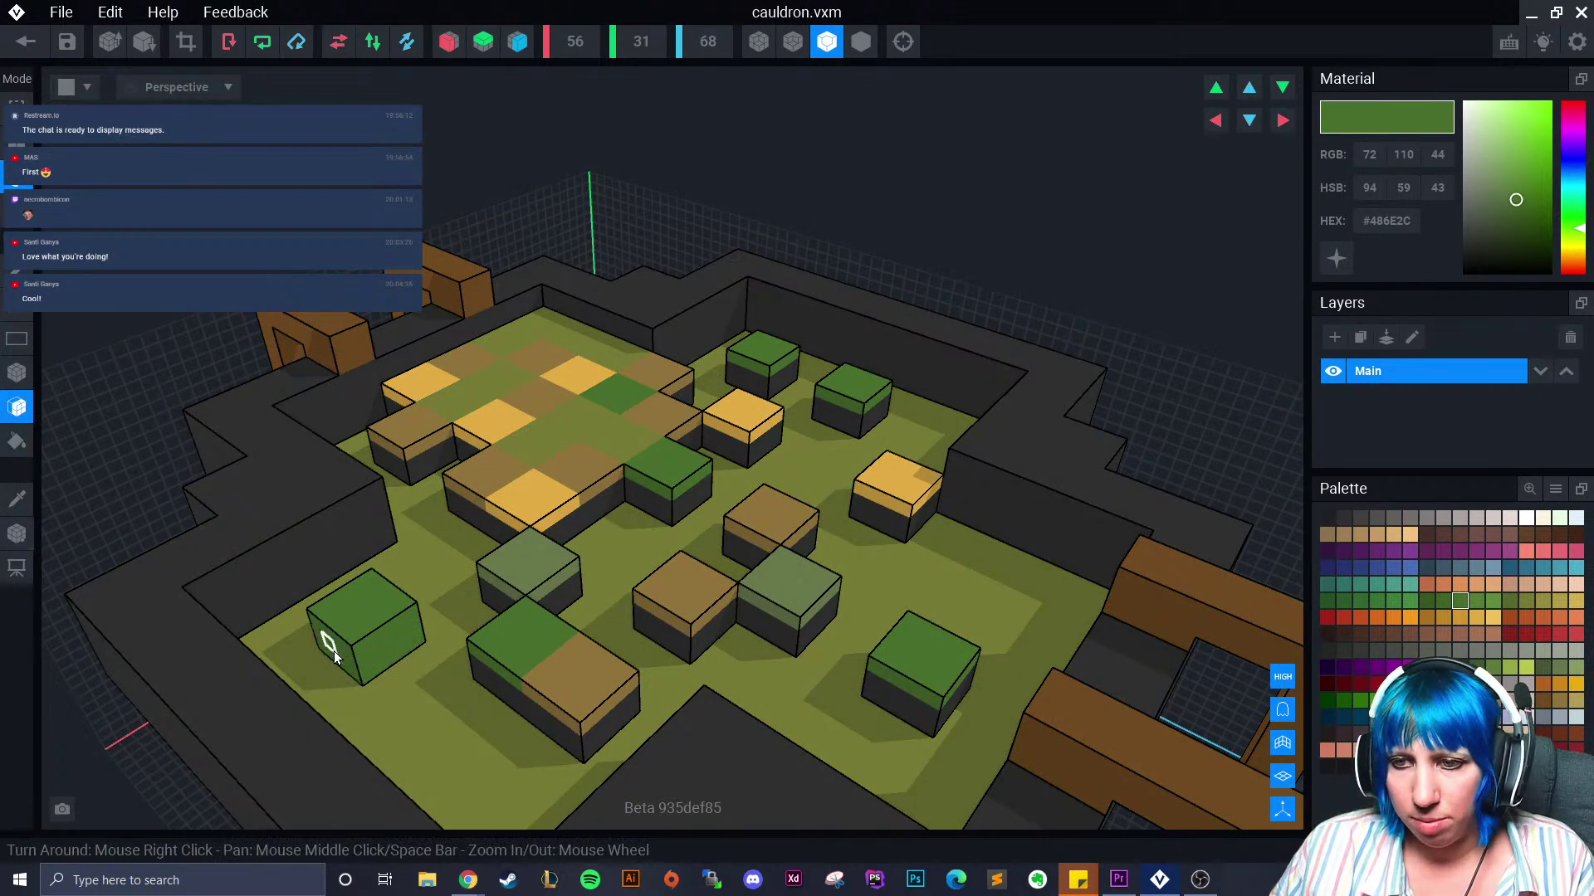
Paint the dark sides of the dark green raised blocks with #486E2C all the way around
{"action": "right_click_drag", "start_coordinate": [345, 621], "coordinate": [833, 624]}
{"action": "scroll", "coordinate": [264, 604], "scroll_direction": "down", "scroll_amount": 5}
{"action": "scroll", "coordinate": [260, 598], "scroll_direction": "up", "scroll_amount": 2}
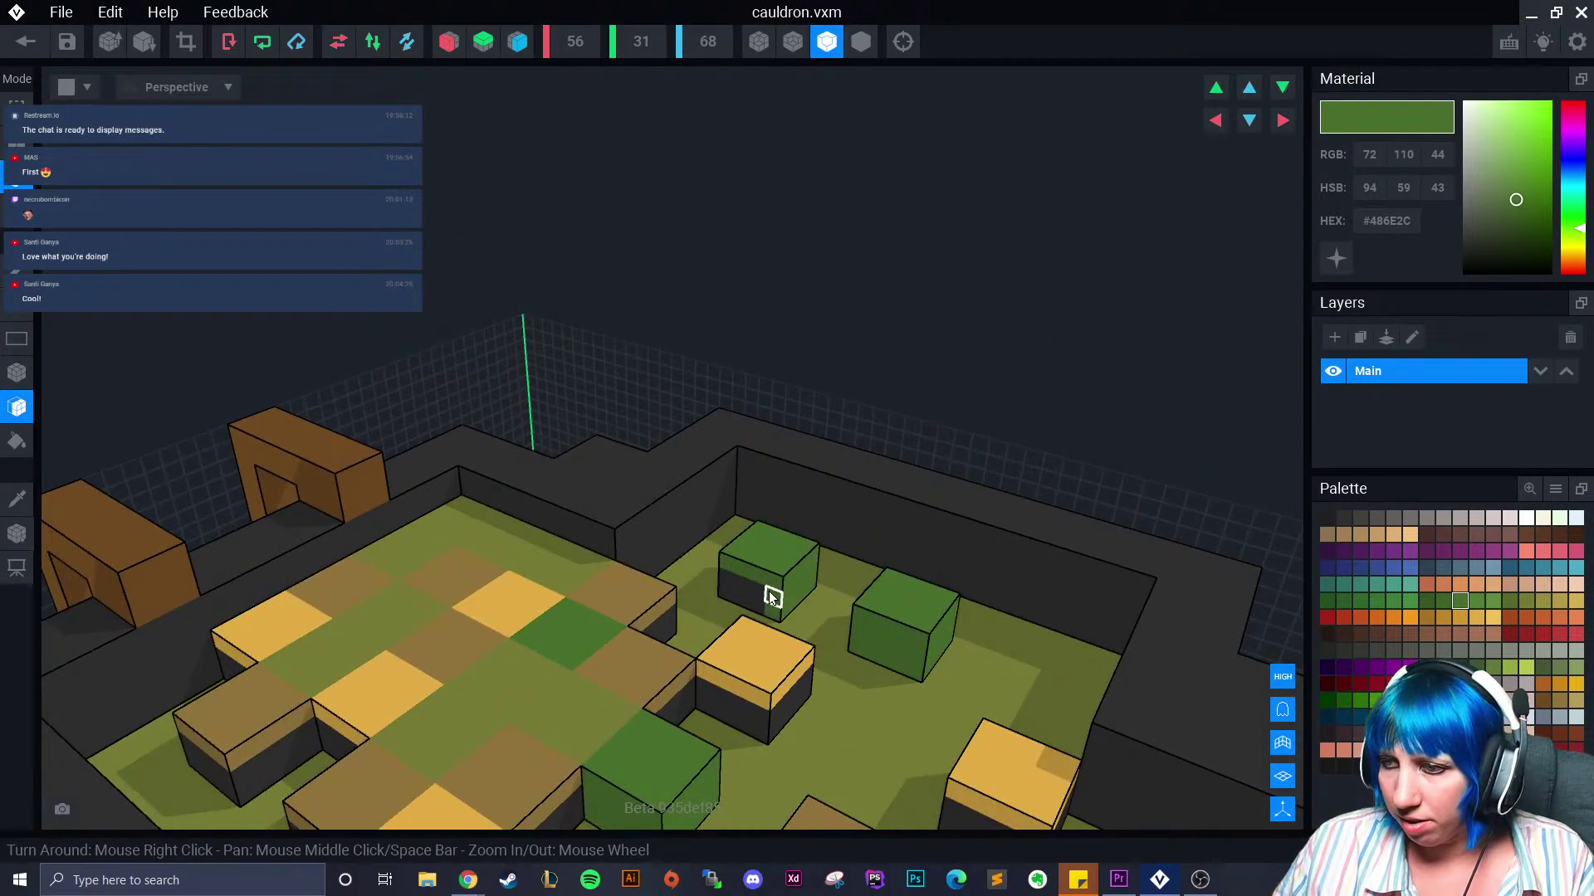
{"action": "right_click_drag", "start_coordinate": [755, 593], "coordinate": [696, 544]}
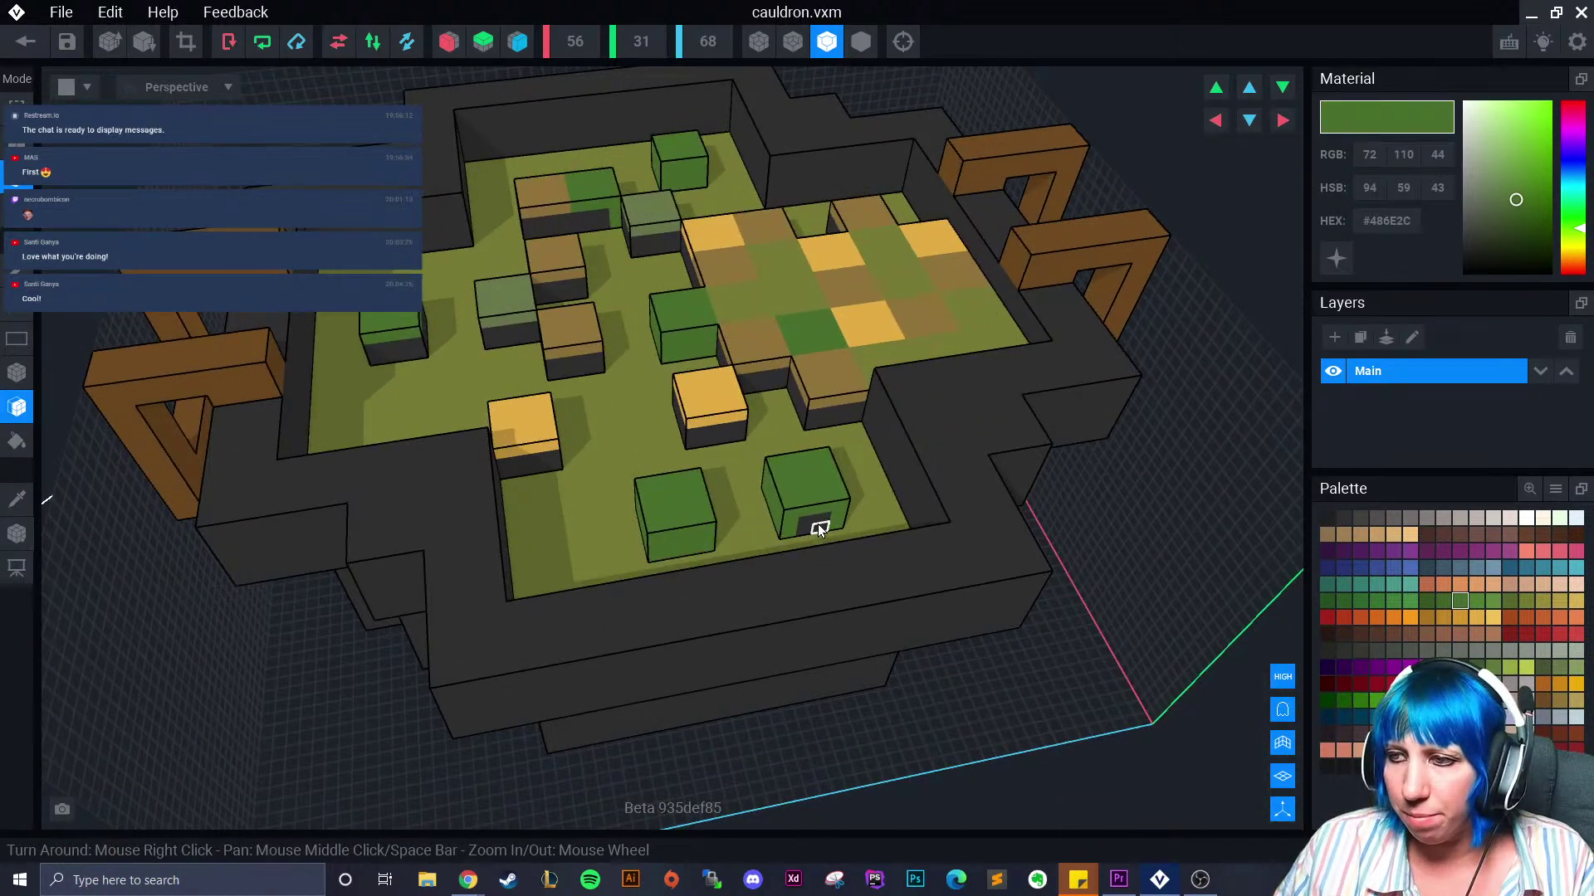
{"action": "right_click_drag", "start_coordinate": [422, 322], "coordinate": [471, 303]}
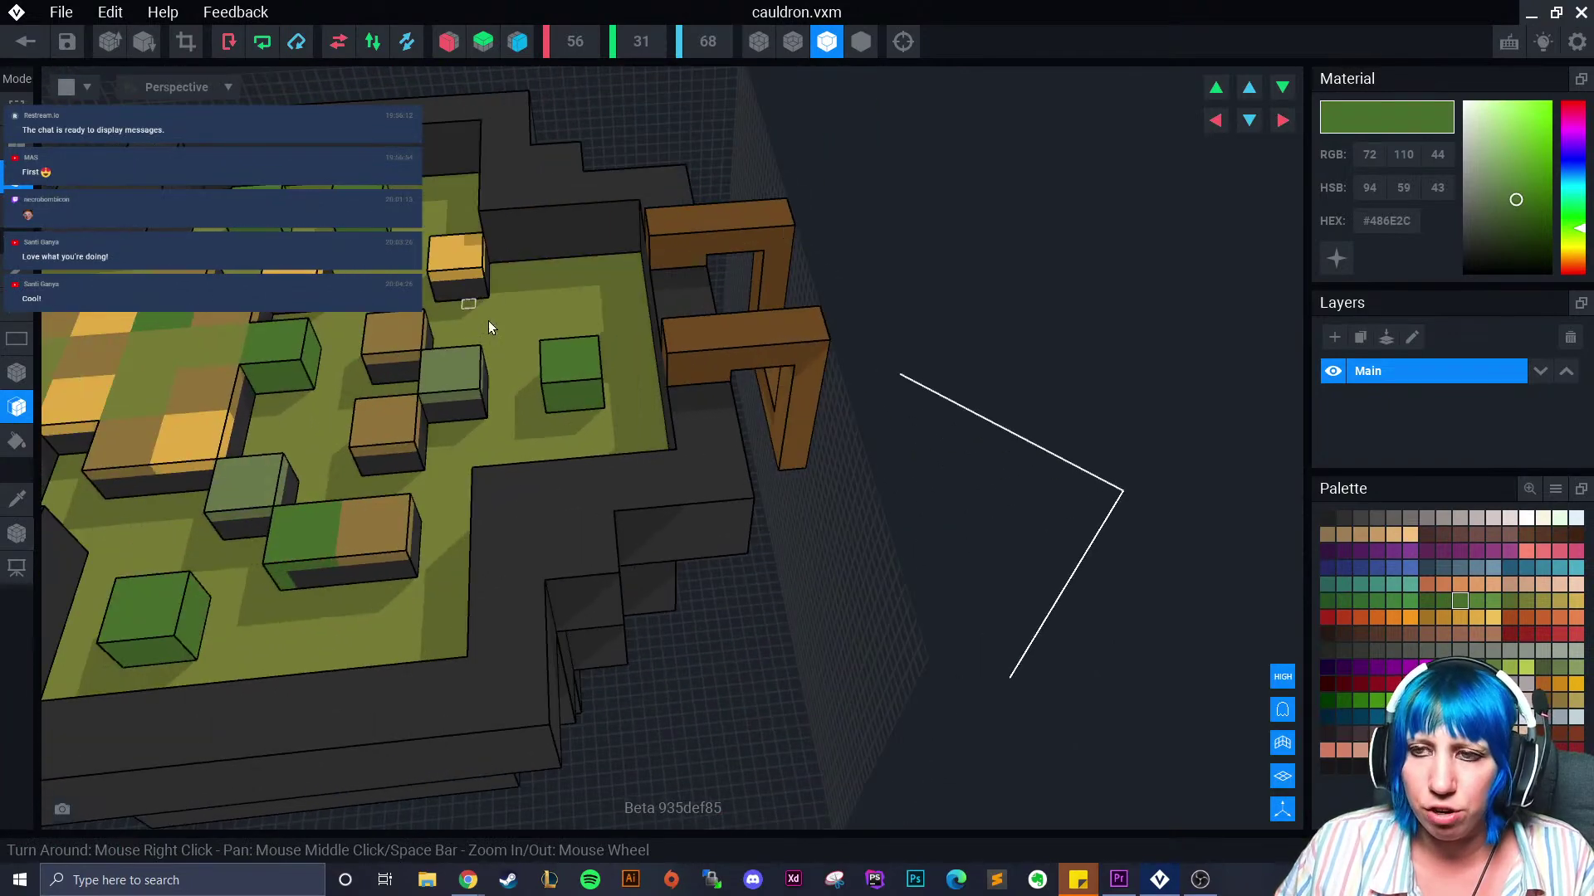
{"action": "right_click_drag", "start_coordinate": [189, 545], "coordinate": [288, 467]}
Sample the yellow patch colour, #E2AC44, and paint the dark sides of the yellow blocks and yellow edges of the large patch
{"action": "left_click", "coordinate": [17, 499]}
{"action": "left_click", "coordinate": [624, 528]}
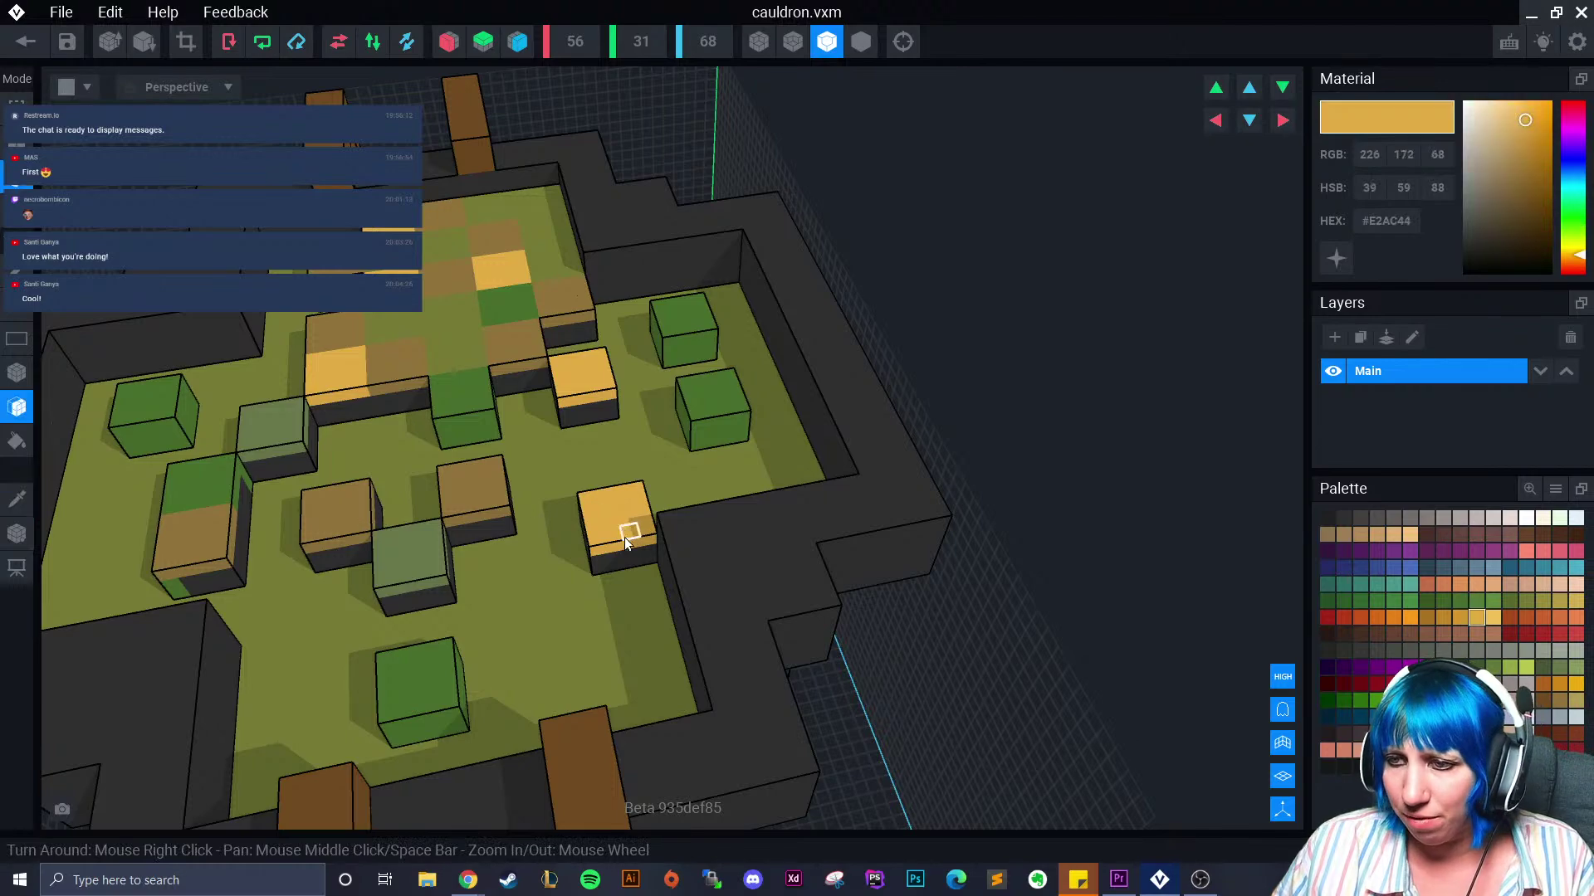
{"action": "right_click_drag", "start_coordinate": [604, 561], "coordinate": [496, 551]}
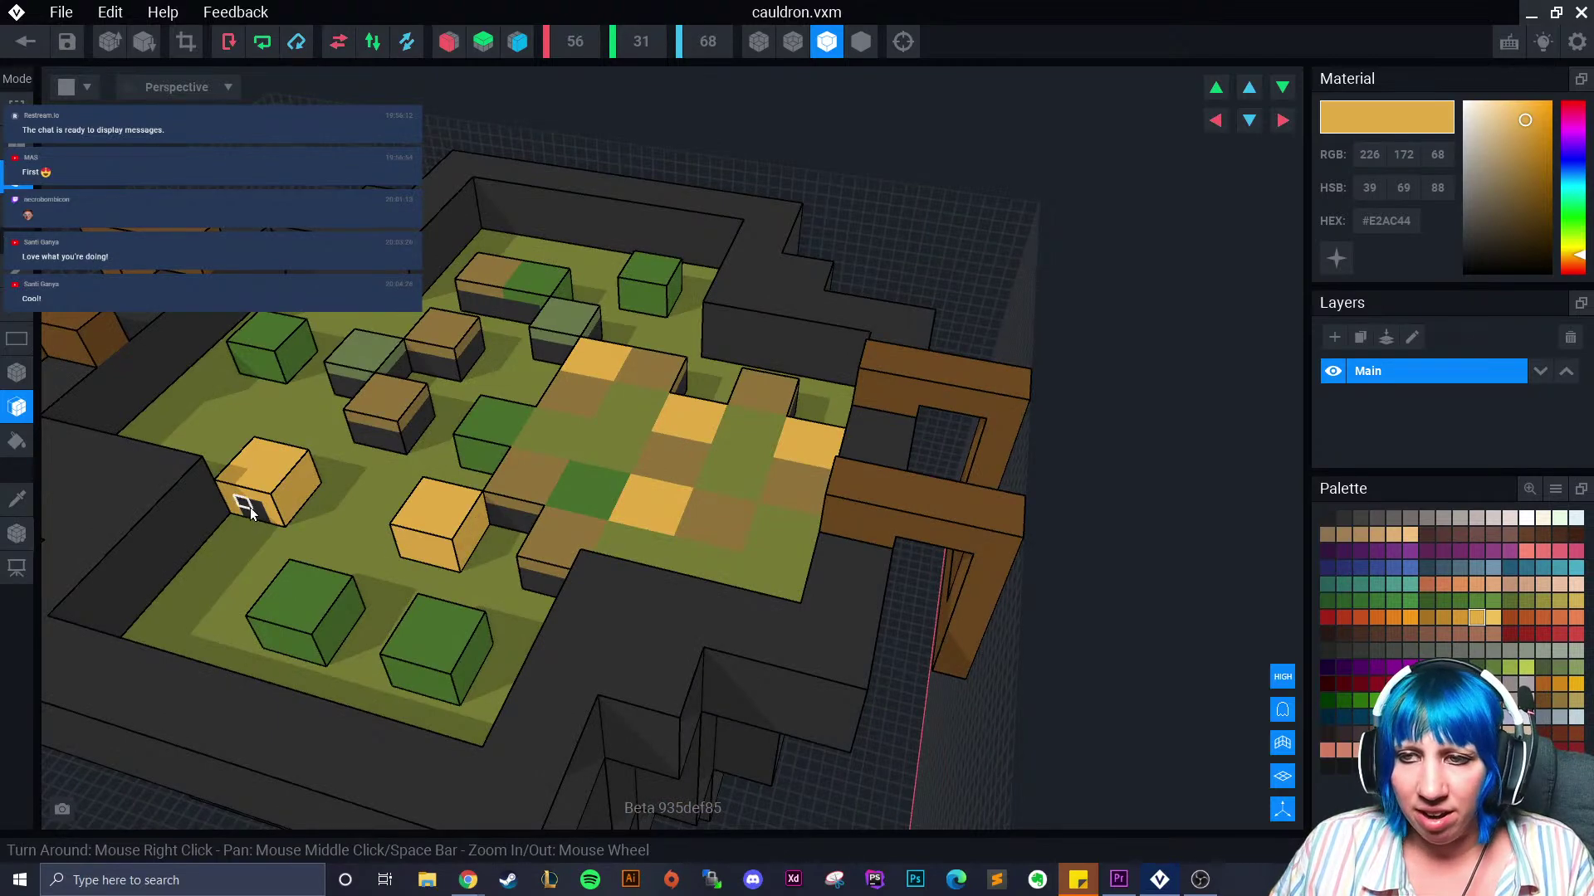
{"action": "right_click_drag", "start_coordinate": [424, 440], "coordinate": [330, 566]}
{"action": "left_click", "coordinate": [333, 563]}
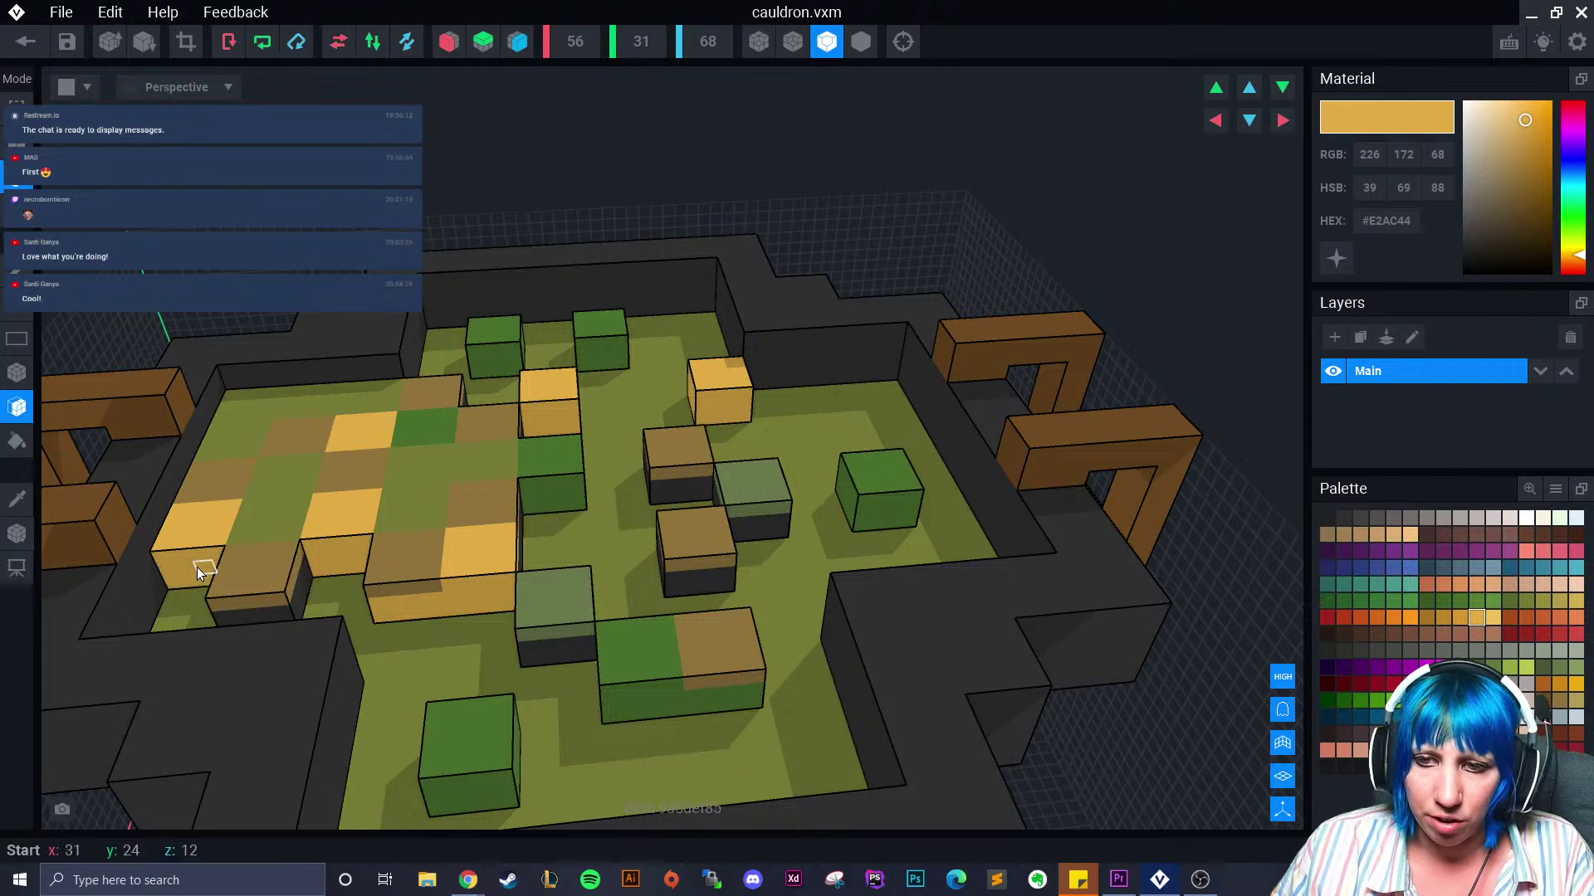
{"action": "right_click_drag", "start_coordinate": [221, 573], "coordinate": [128, 551]}
Sample the brown patch colour, #91743C, and paint the dark sides of the brown square protruding from the large patch
{"action": "left_click", "coordinate": [17, 500]}
{"action": "left_click", "coordinate": [241, 559]}
{"action": "right_click_drag", "start_coordinate": [241, 561], "coordinate": [233, 606]}
{"action": "left_click", "coordinate": [276, 603]}
{"action": "right_click_drag", "start_coordinate": [275, 604], "coordinate": [263, 601]}
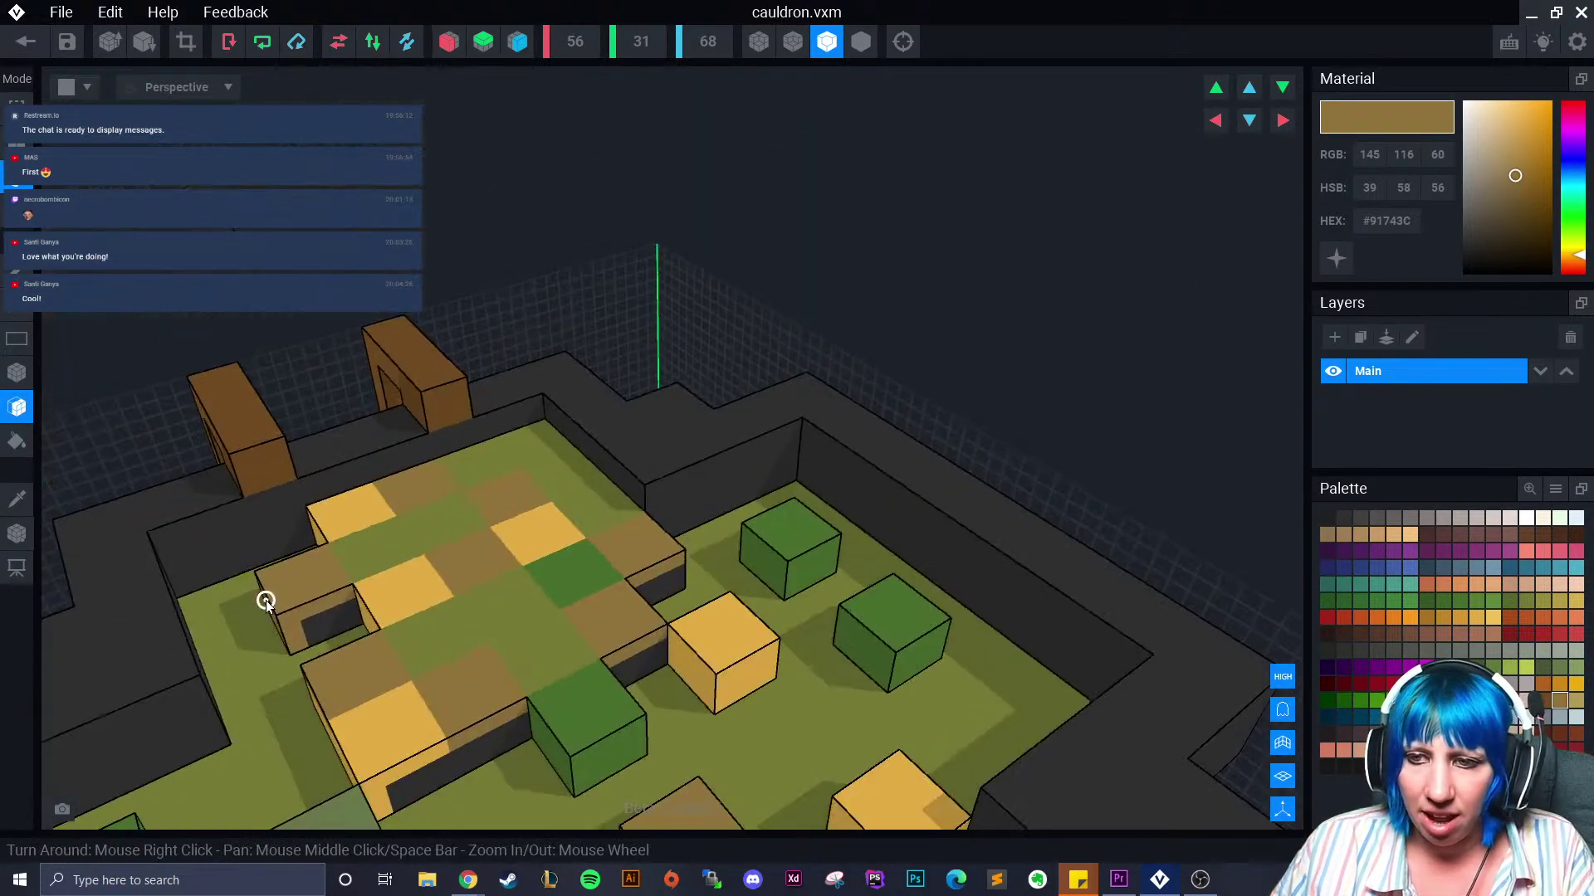
{"action": "left_click", "coordinate": [337, 615]}
{"action": "middle_click_drag", "start_coordinate": [383, 635], "coordinate": [391, 619]}
{"action": "right_click_drag", "start_coordinate": [474, 517], "coordinate": [483, 512]}
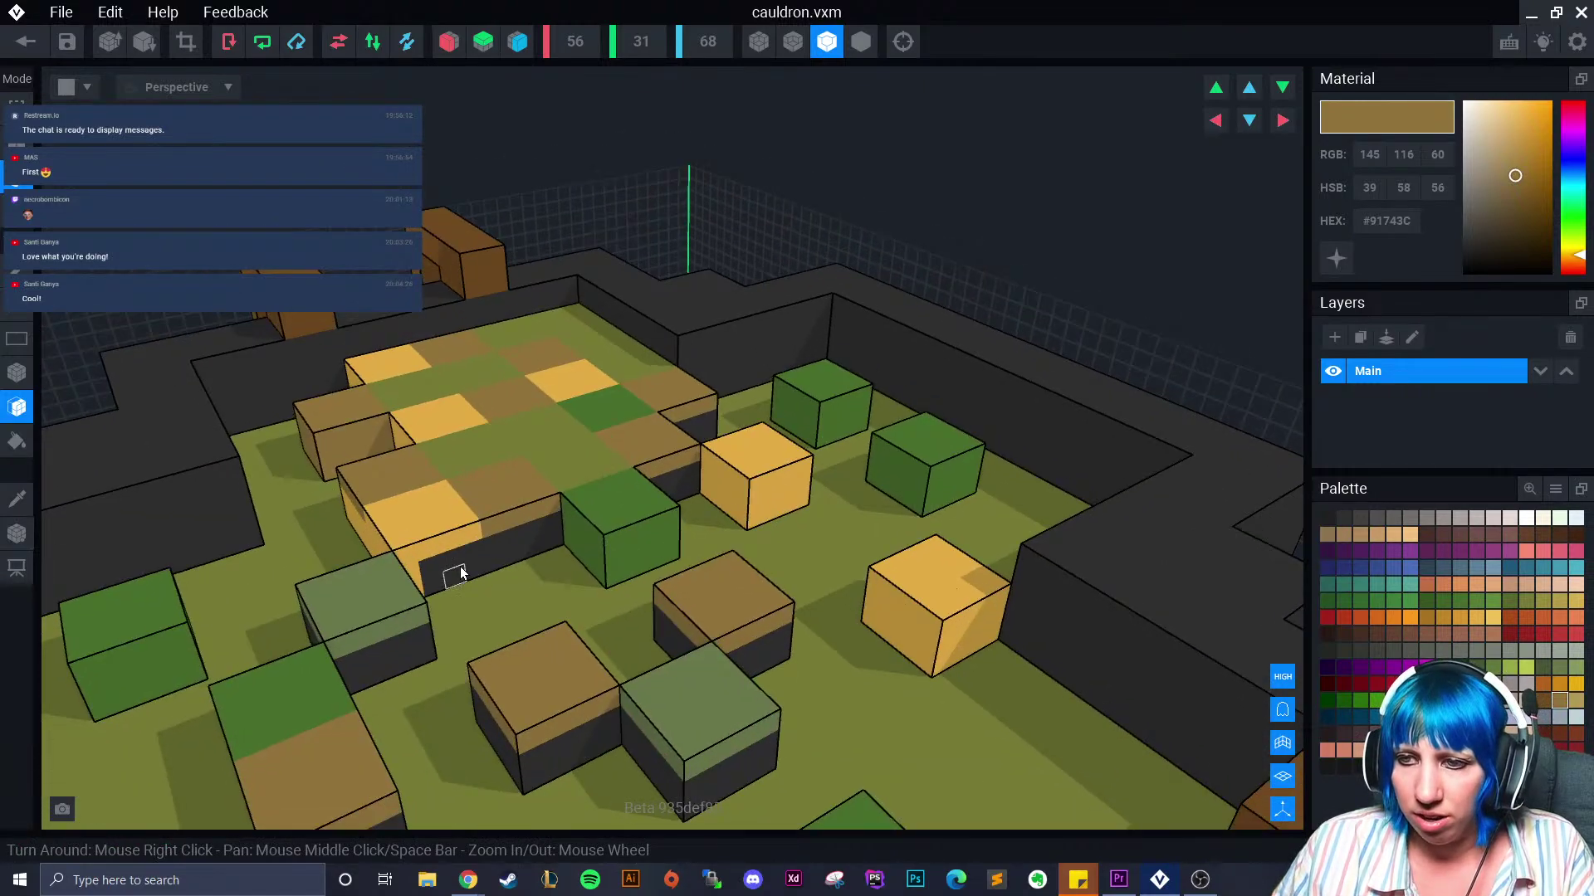
Paint the remaining dark sides of the large patch's long edge and the separate brown blocks with brown, #91743C
{"action": "mouse_move", "coordinate": [504, 604]}
{"action": "right_mouse_down"}
{"action": "mouse_move", "coordinate": [537, 605]}
{"action": "mouse_move", "coordinate": [668, 453]}
{"action": "mouse_move", "coordinate": [721, 577]}
{"action": "right_mouse_up"}
{"action": "left_click", "coordinate": [720, 579]}
{"action": "mouse_move", "coordinate": [689, 575]}
{"action": "right_mouse_down"}
{"action": "mouse_move", "coordinate": [810, 635]}
{"action": "mouse_move", "coordinate": [769, 691]}
{"action": "right_mouse_up"}
{"action": "left_click", "coordinate": [812, 638]}
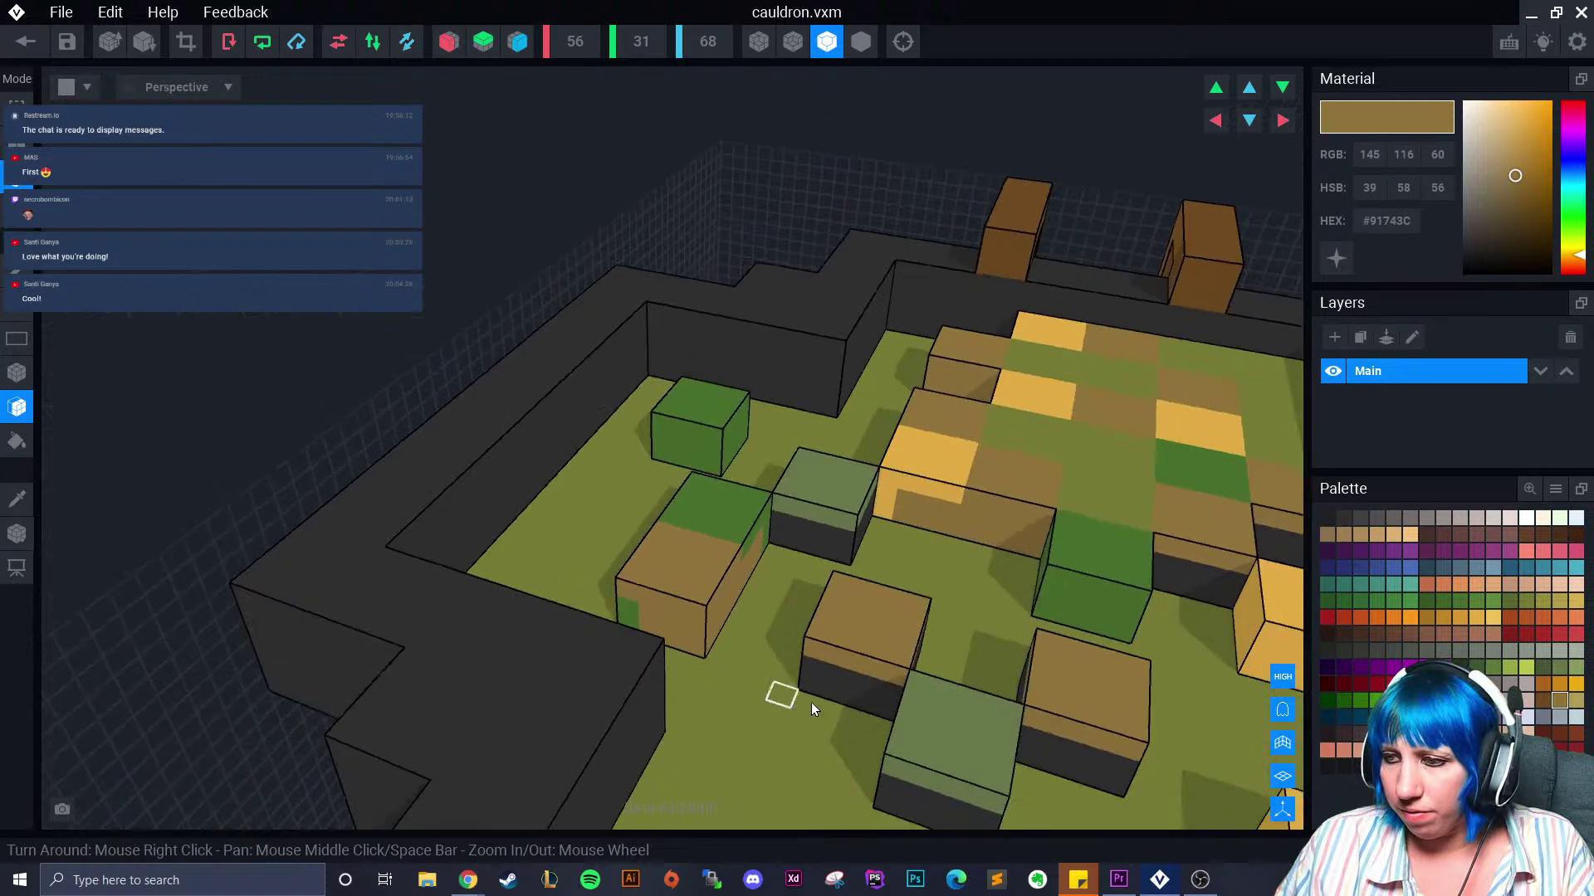
{"action": "scroll", "coordinate": [830, 676], "scroll_direction": "down", "scroll_amount": 3}
{"action": "scroll", "coordinate": [796, 675], "scroll_direction": "up", "scroll_amount": 3}
{"action": "right_click_drag", "start_coordinate": [722, 751], "coordinate": [554, 659]}
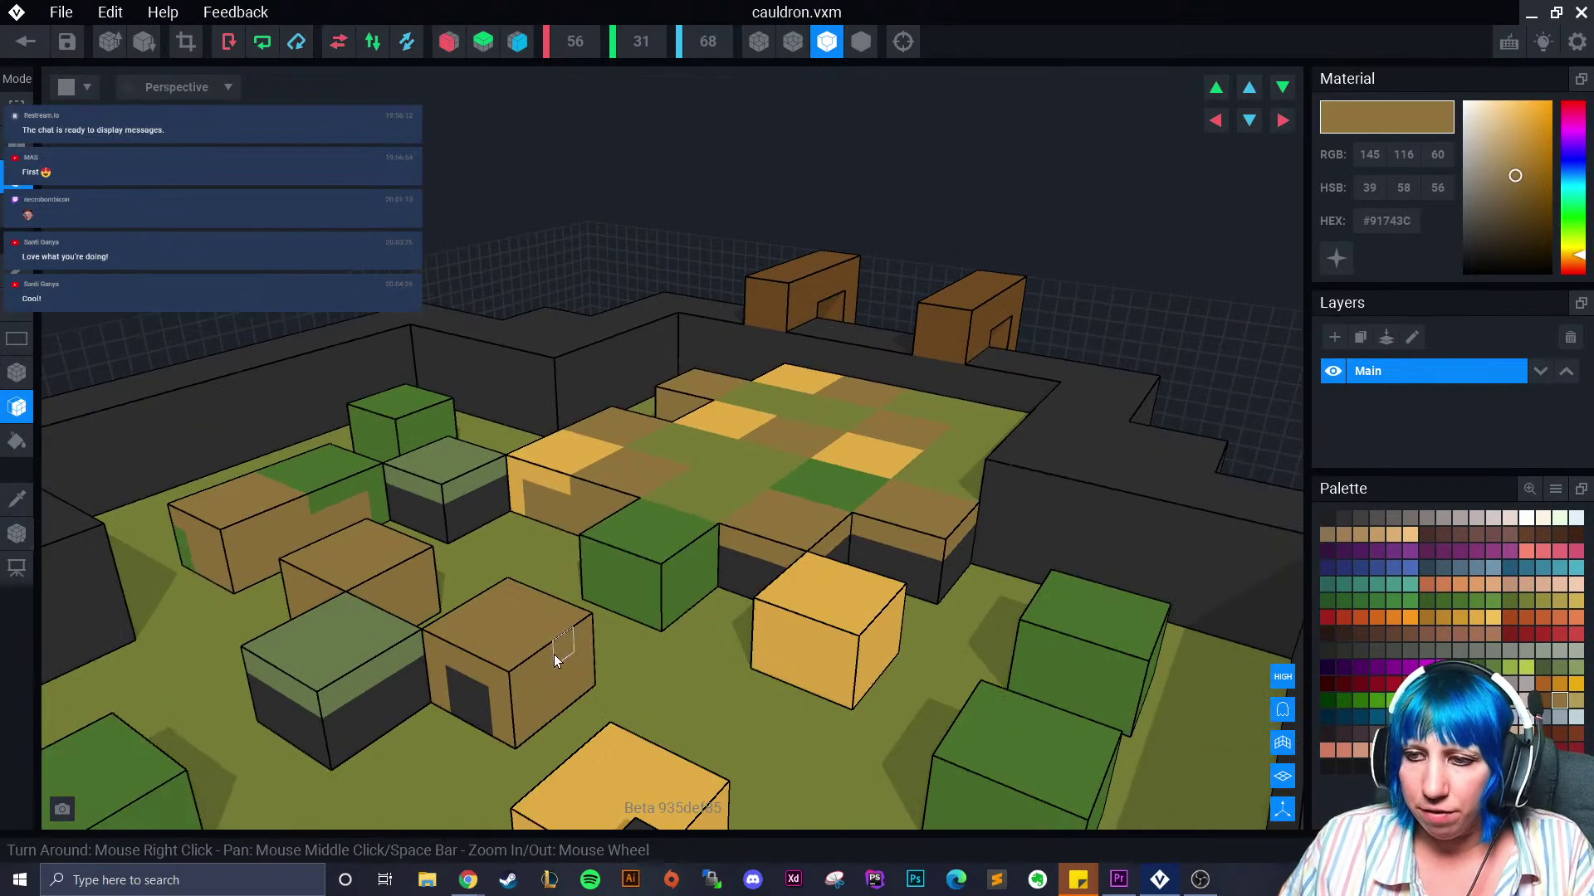
Sample the grey-green, #68784C, and paint the dark sides of both grey-green blocks with it
{"action": "left_click", "coordinate": [289, 681], "text": "alt"}
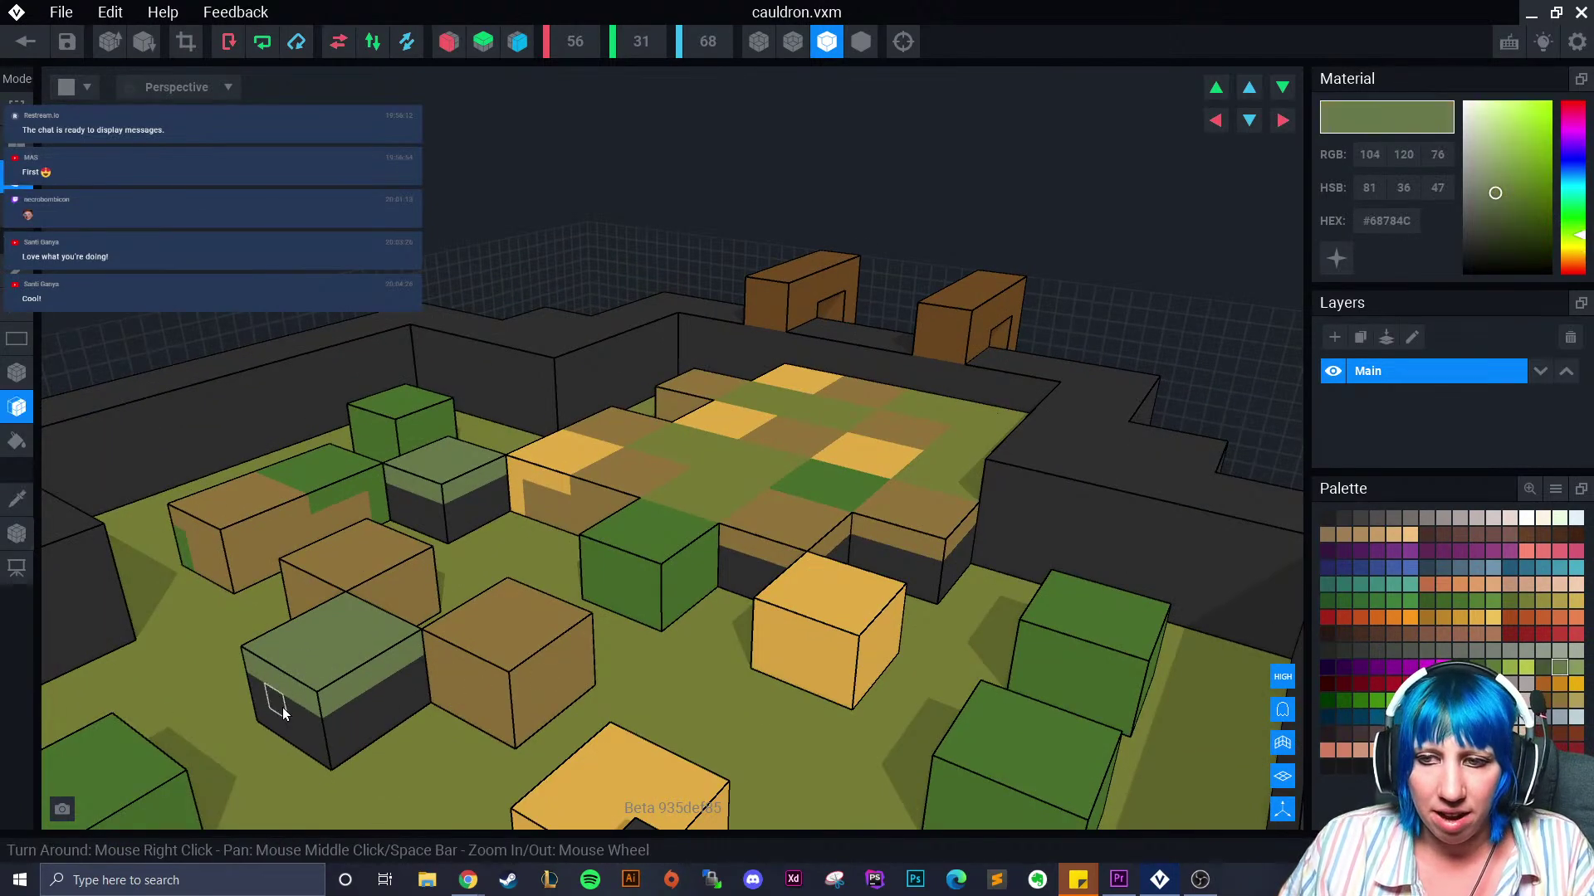
{"action": "right_click_drag", "start_coordinate": [360, 710], "coordinate": [429, 651]}
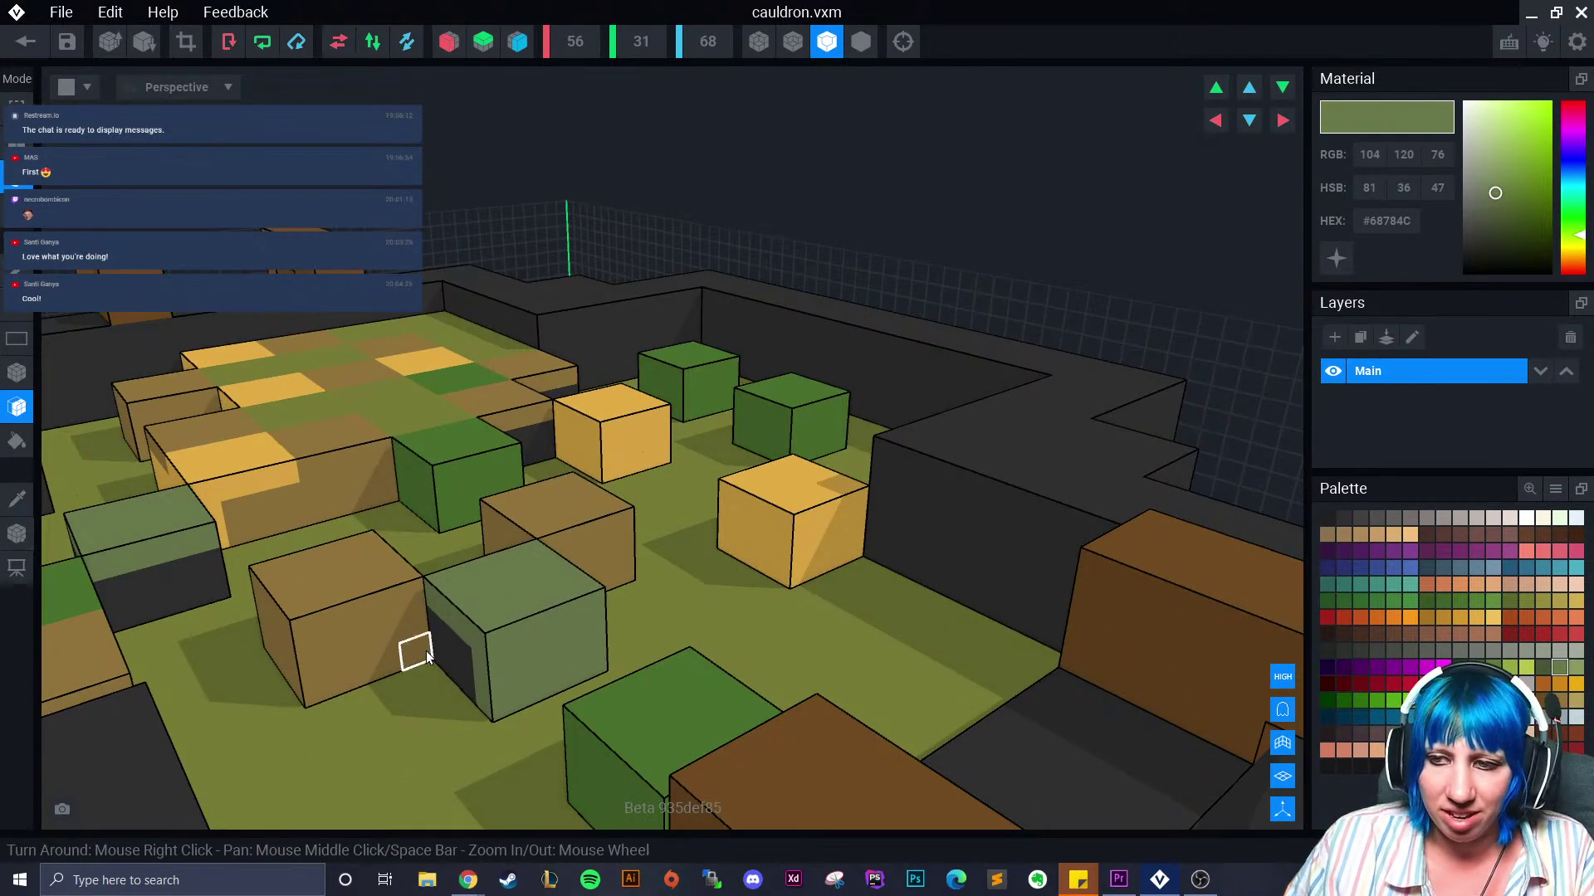
{"action": "left_click", "coordinate": [137, 605]}
{"action": "right_click_drag", "start_coordinate": [137, 605], "coordinate": [221, 598]}
{"action": "left_click", "coordinate": [222, 606]}
{"action": "right_click_drag", "start_coordinate": [153, 480], "coordinate": [163, 523]}
{"action": "middle_click_drag", "start_coordinate": [681, 332], "coordinate": [900, 410]}
{"action": "right_click_drag", "start_coordinate": [581, 490], "coordinate": [470, 509]}
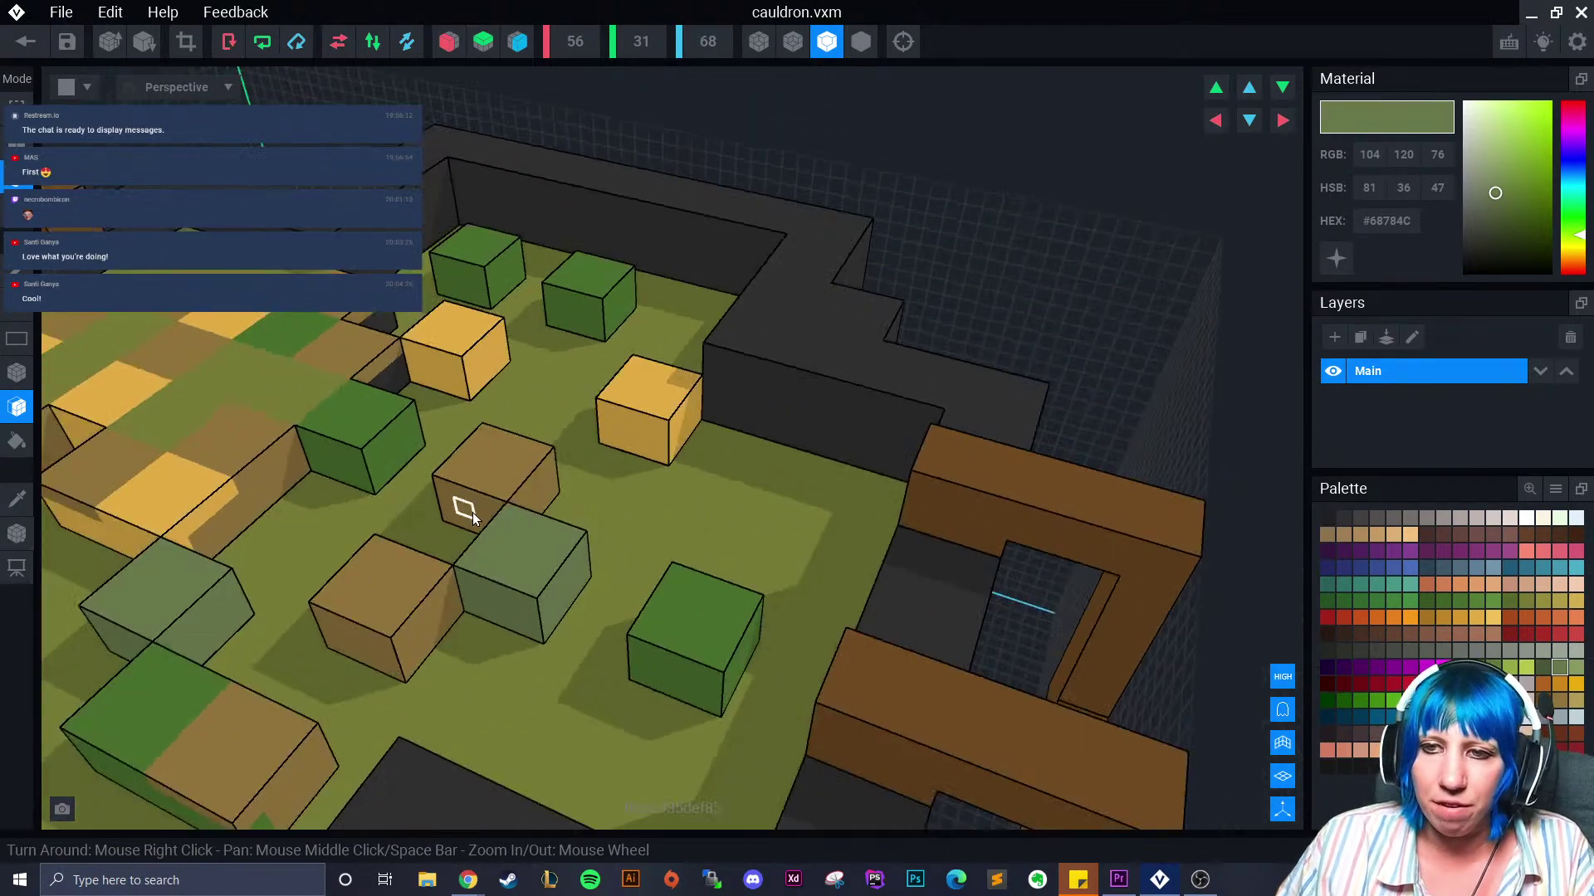
{"action": "middle_click_drag", "start_coordinate": [100, 573], "coordinate": [378, 590]}
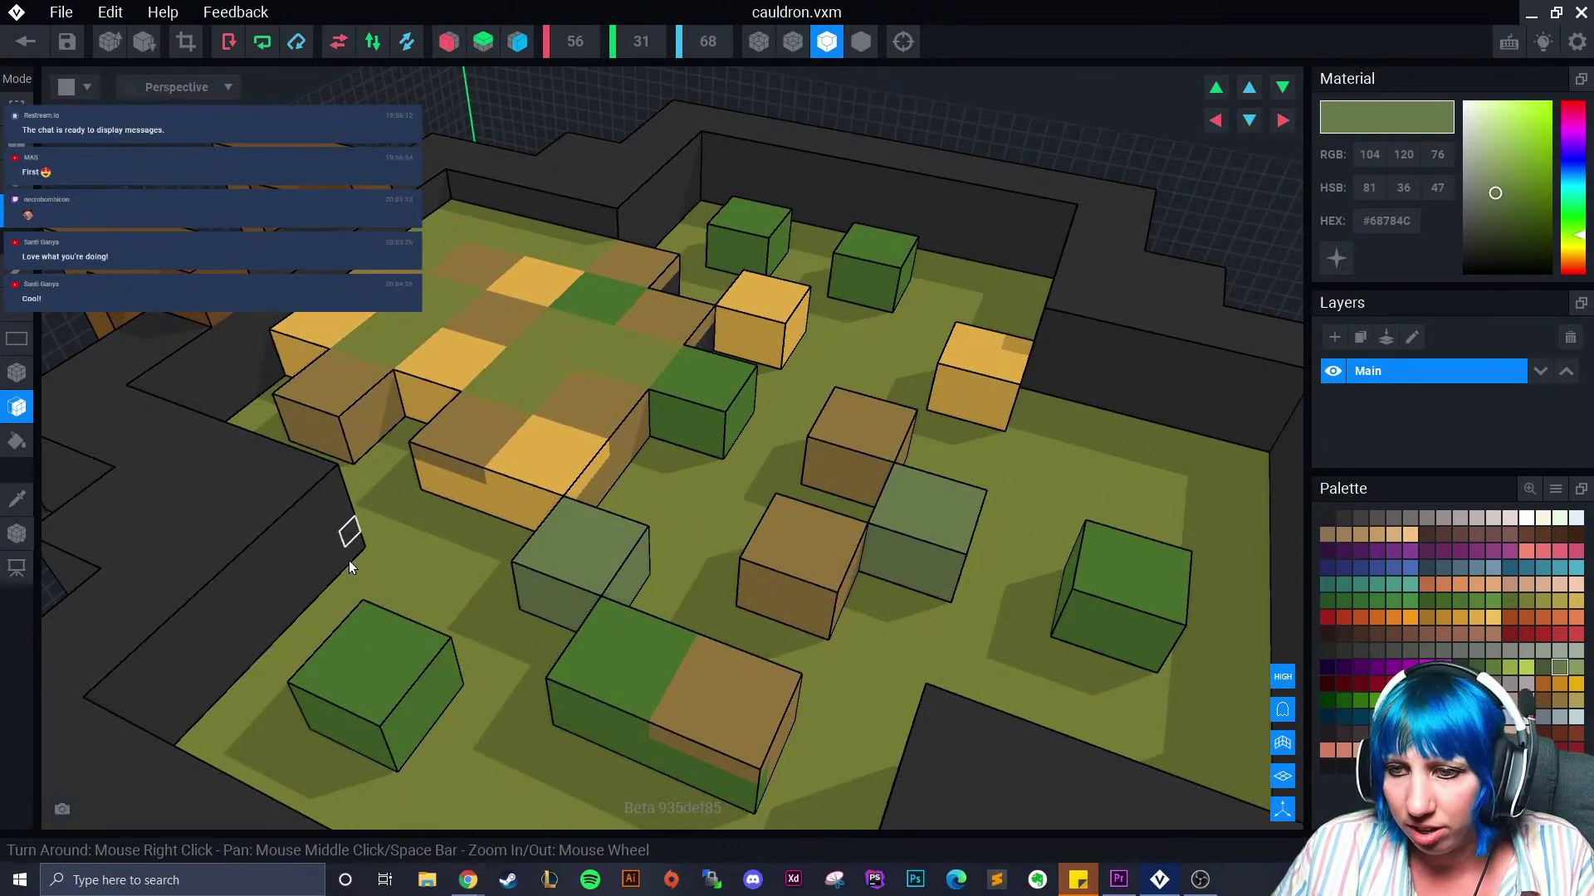
Erase the front dark green block and the neighbouring green-and-brown block down to the dark floor
{"action": "left_click", "coordinate": [384, 693]}
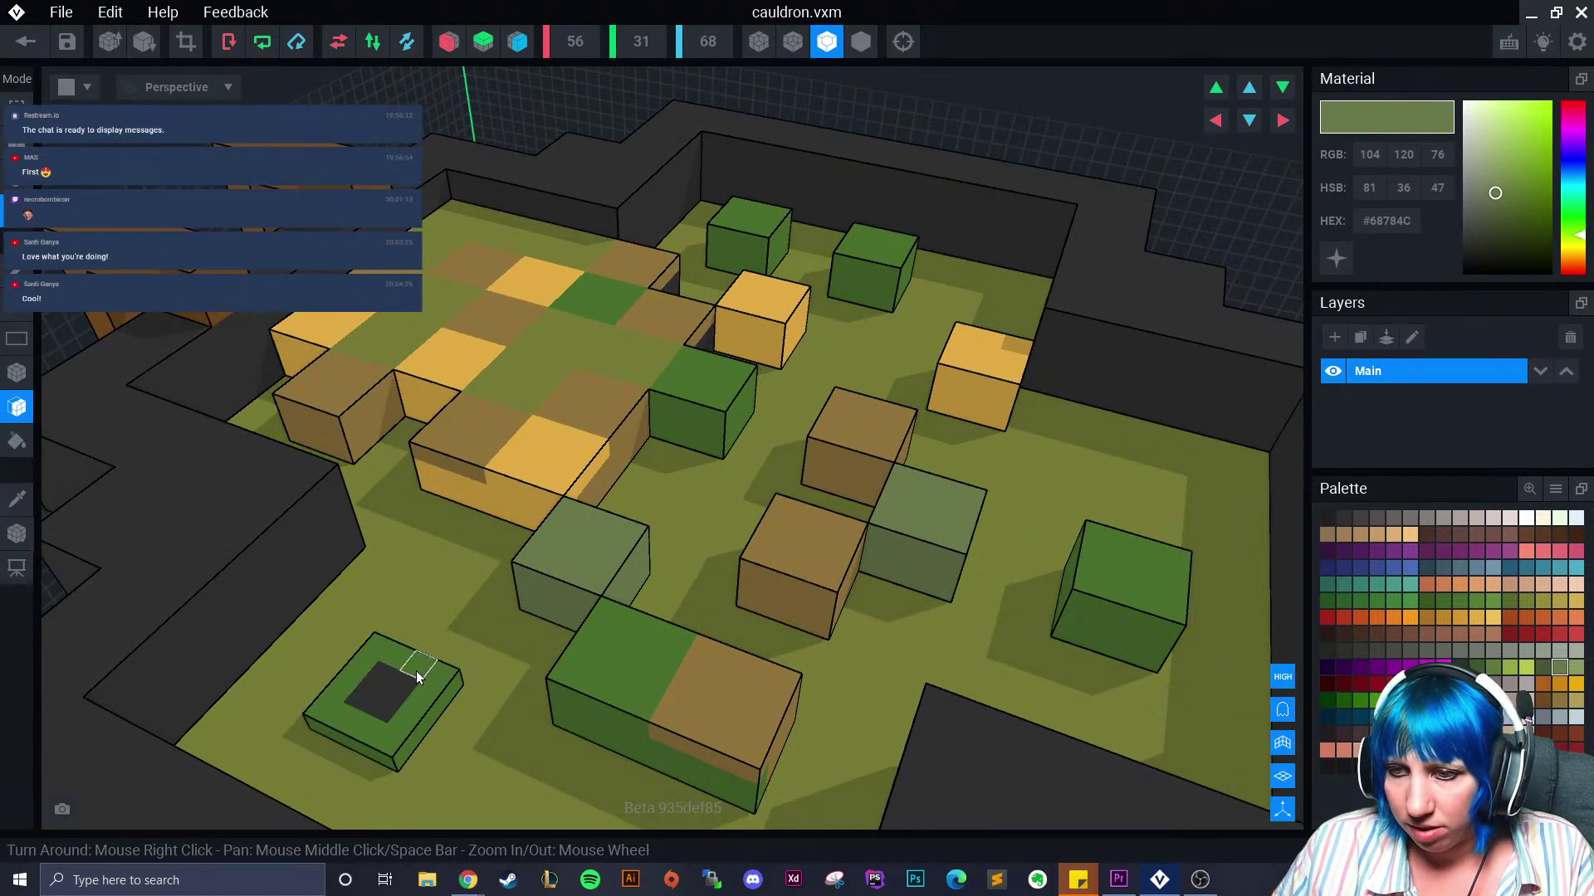
{"action": "left_click", "coordinate": [416, 670]}
{"action": "left_click", "coordinate": [392, 704]}
{"action": "left_click", "coordinate": [620, 686]}
{"action": "left_click", "coordinate": [639, 692]}
{"action": "left_click", "coordinate": [610, 706]}
{"action": "left_click", "coordinate": [604, 720]}
{"action": "left_click", "coordinate": [621, 722]}
{"action": "left_click", "coordinate": [649, 670]}
{"action": "left_click", "coordinate": [707, 707]}
{"action": "left_click", "coordinate": [714, 726]}
{"action": "left_click", "coordinate": [722, 754]}
{"action": "left_click", "coordinate": [749, 764]}
{"action": "left_click", "coordinate": [764, 732]}
{"action": "left_click", "coordinate": [723, 718]}
{"action": "left_click", "coordinate": [721, 706]}
{"action": "left_click", "coordinate": [719, 769]}
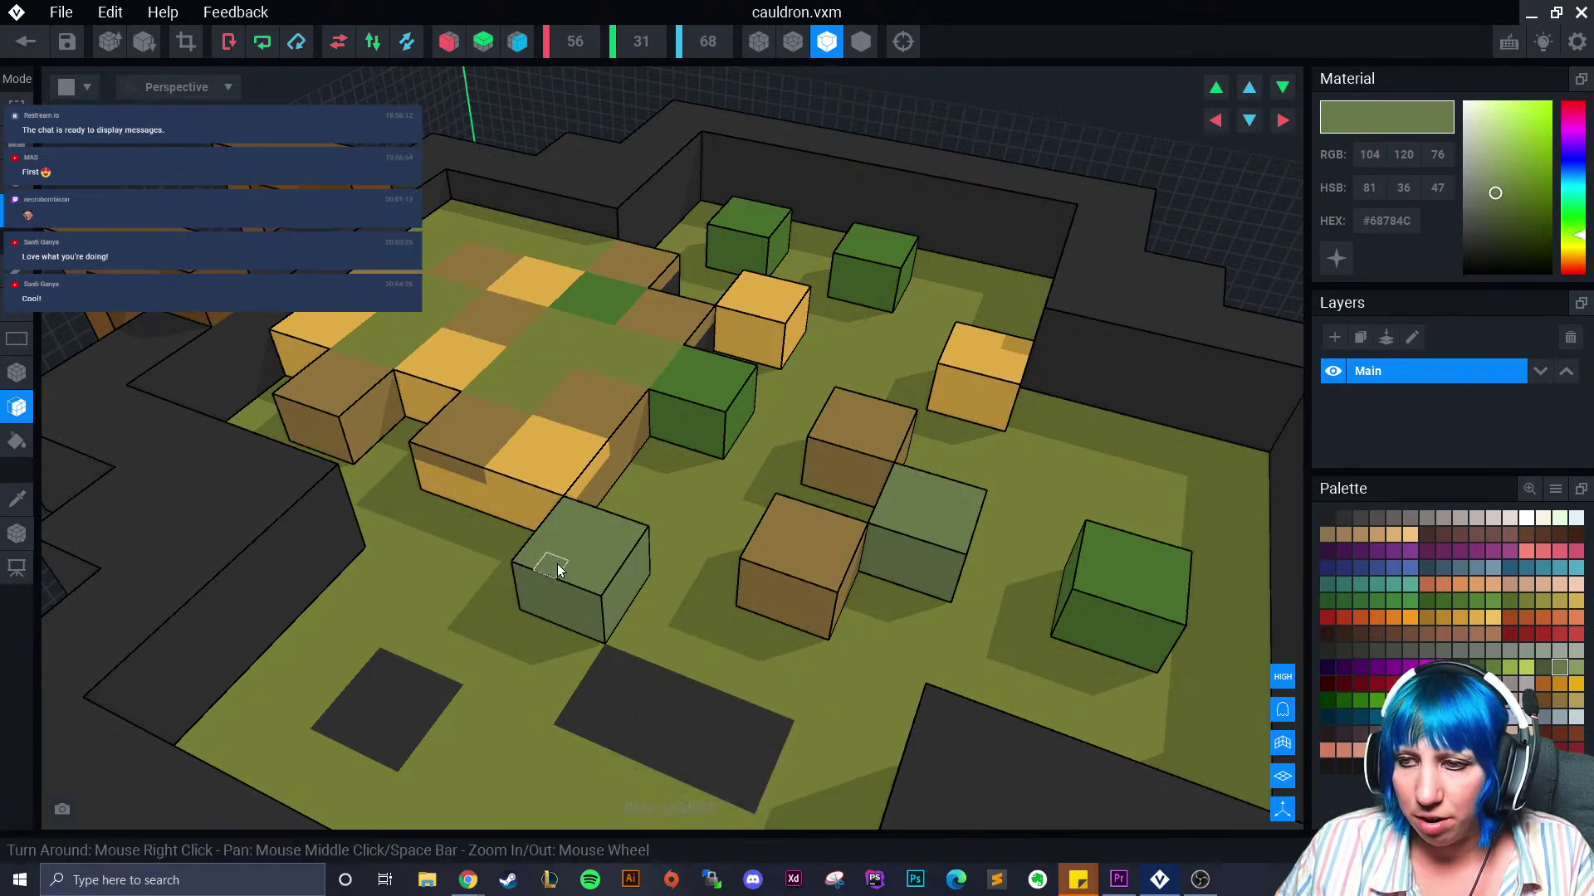
Erase the grey-green block beside the large patch and clear the patch's green centre and adjoining top squares
{"action": "left_click", "coordinate": [557, 571]}
{"action": "left_click", "coordinate": [566, 576]}
{"action": "left_click", "coordinate": [574, 581]}
{"action": "left_click", "coordinate": [528, 457]}
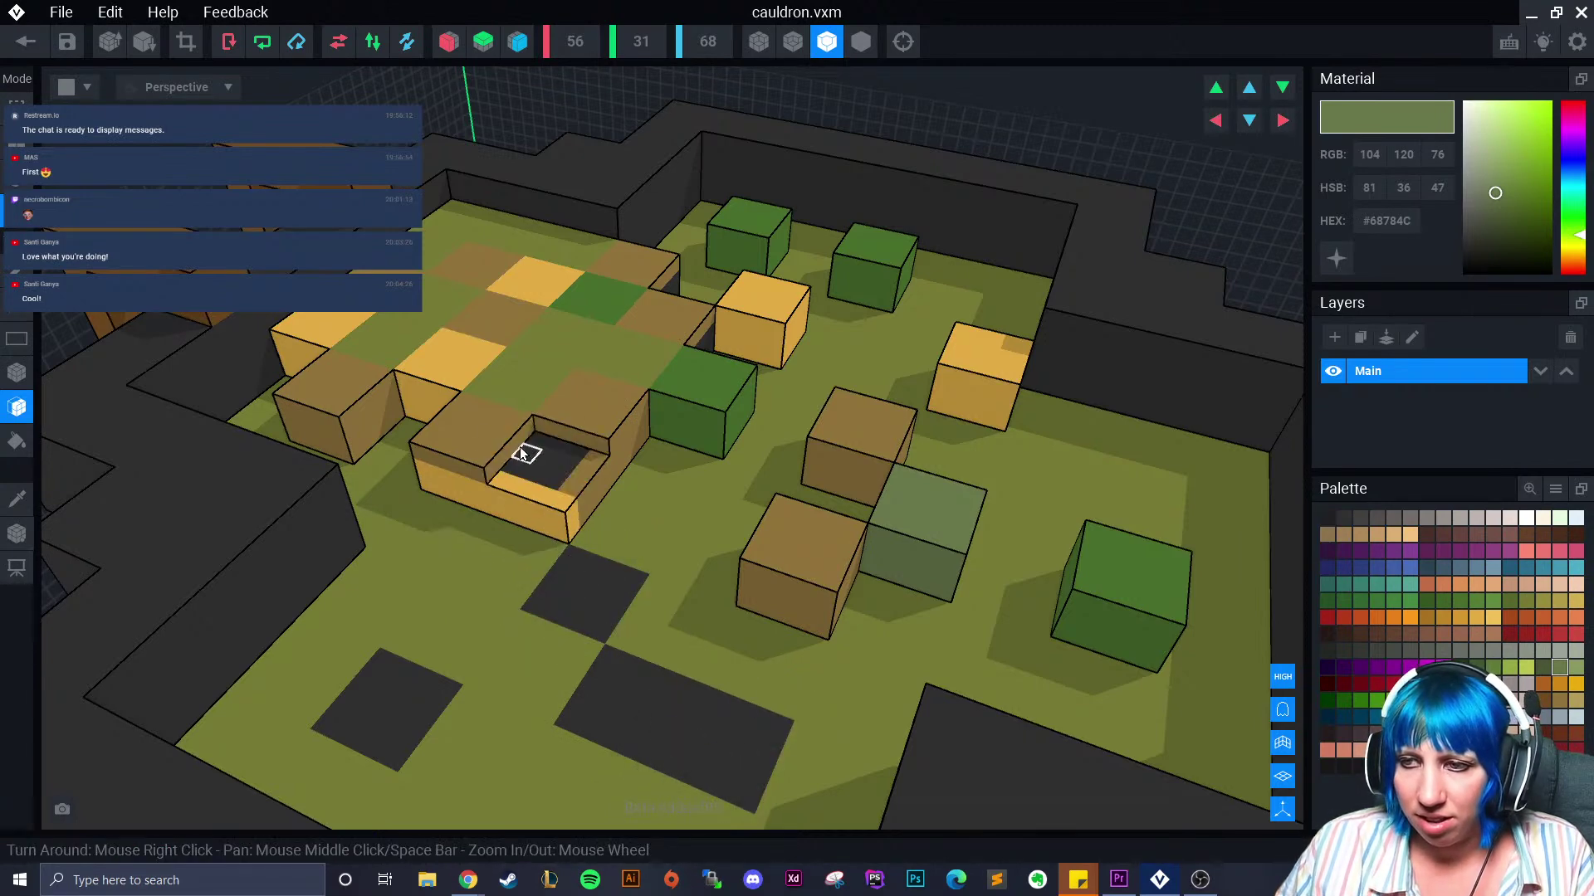
{"action": "left_click", "coordinate": [506, 429]}
{"action": "left_click", "coordinate": [529, 387]}
{"action": "left_click", "coordinate": [476, 341]}
{"action": "left_click", "coordinate": [453, 306]}
{"action": "left_click", "coordinate": [484, 239]}
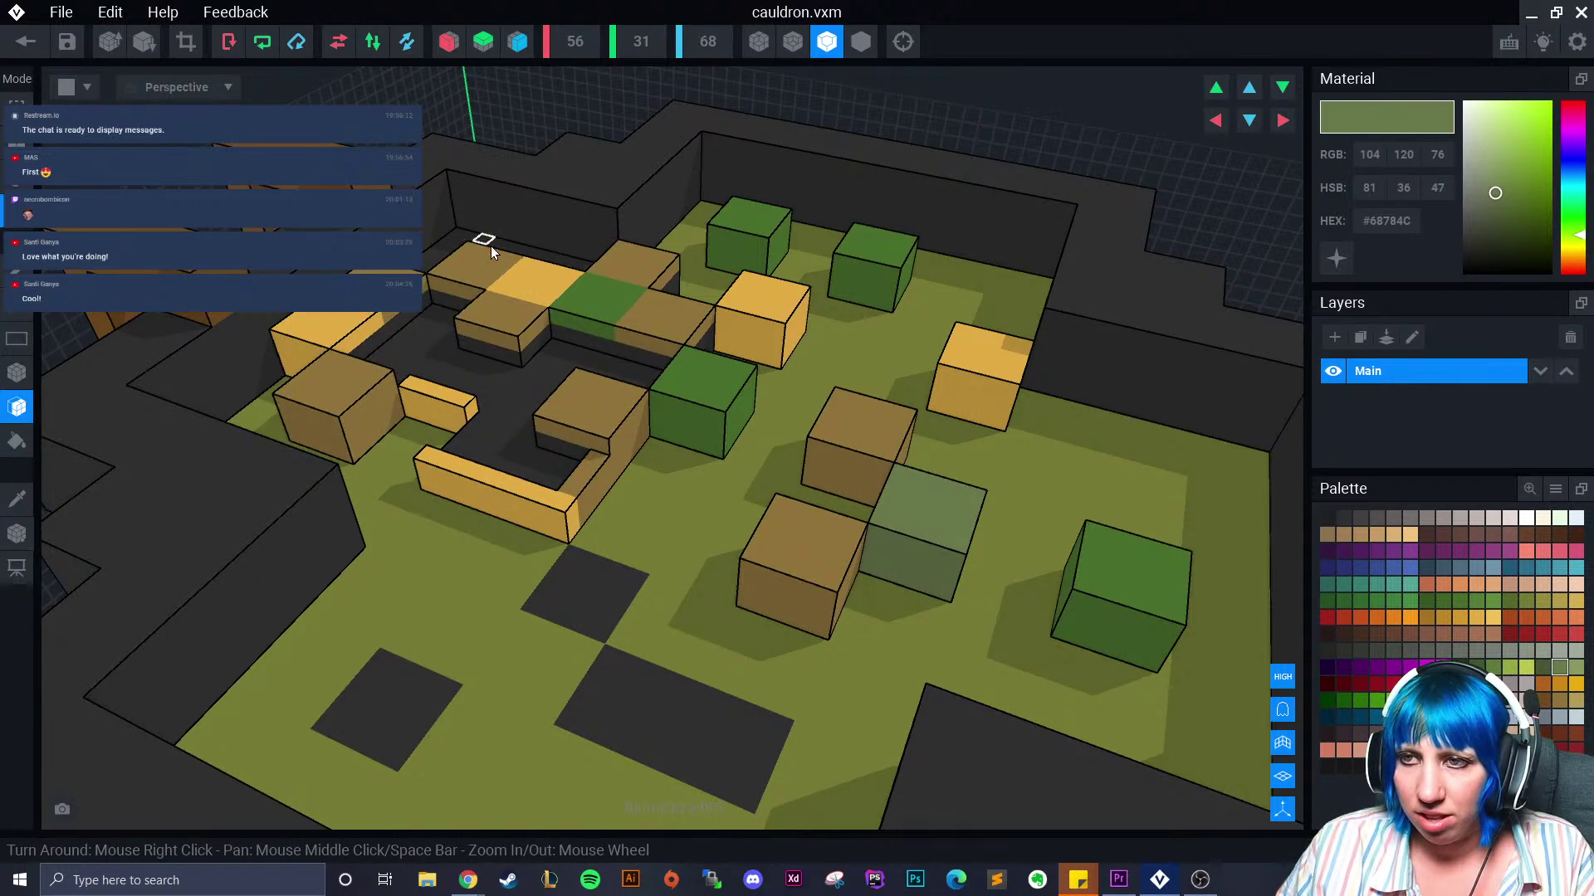
{"action": "left_click", "coordinate": [514, 317]}
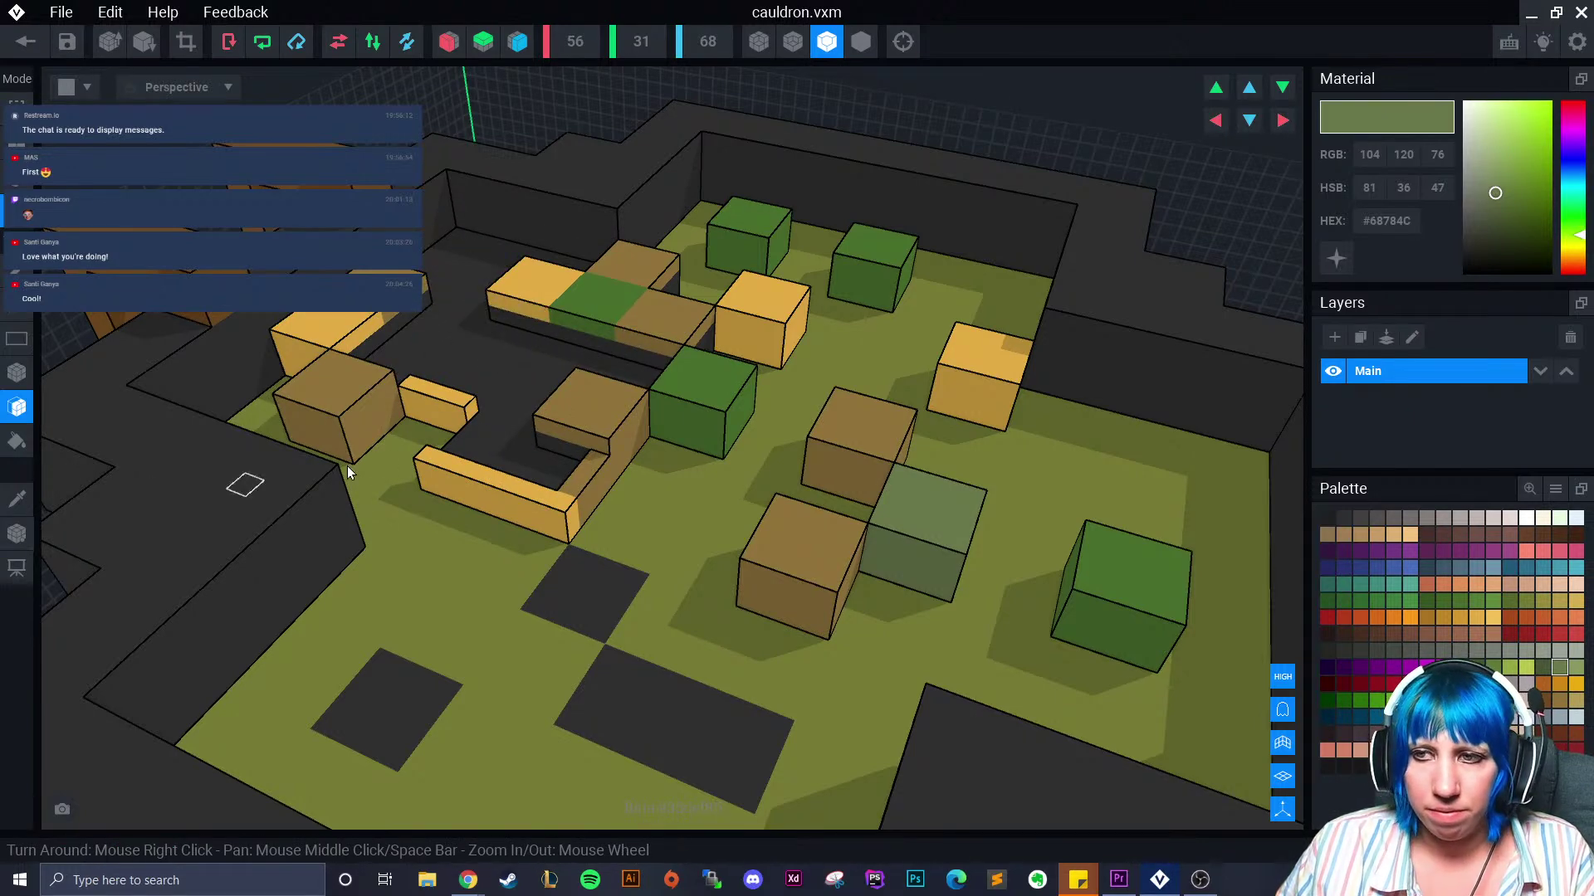
Erase the protruding brown block and most of the adjacent yellow block at the large patch's outer end
{"action": "left_click", "coordinate": [362, 387]}
{"action": "left_click", "coordinate": [346, 410]}
{"action": "left_click", "coordinate": [339, 428]}
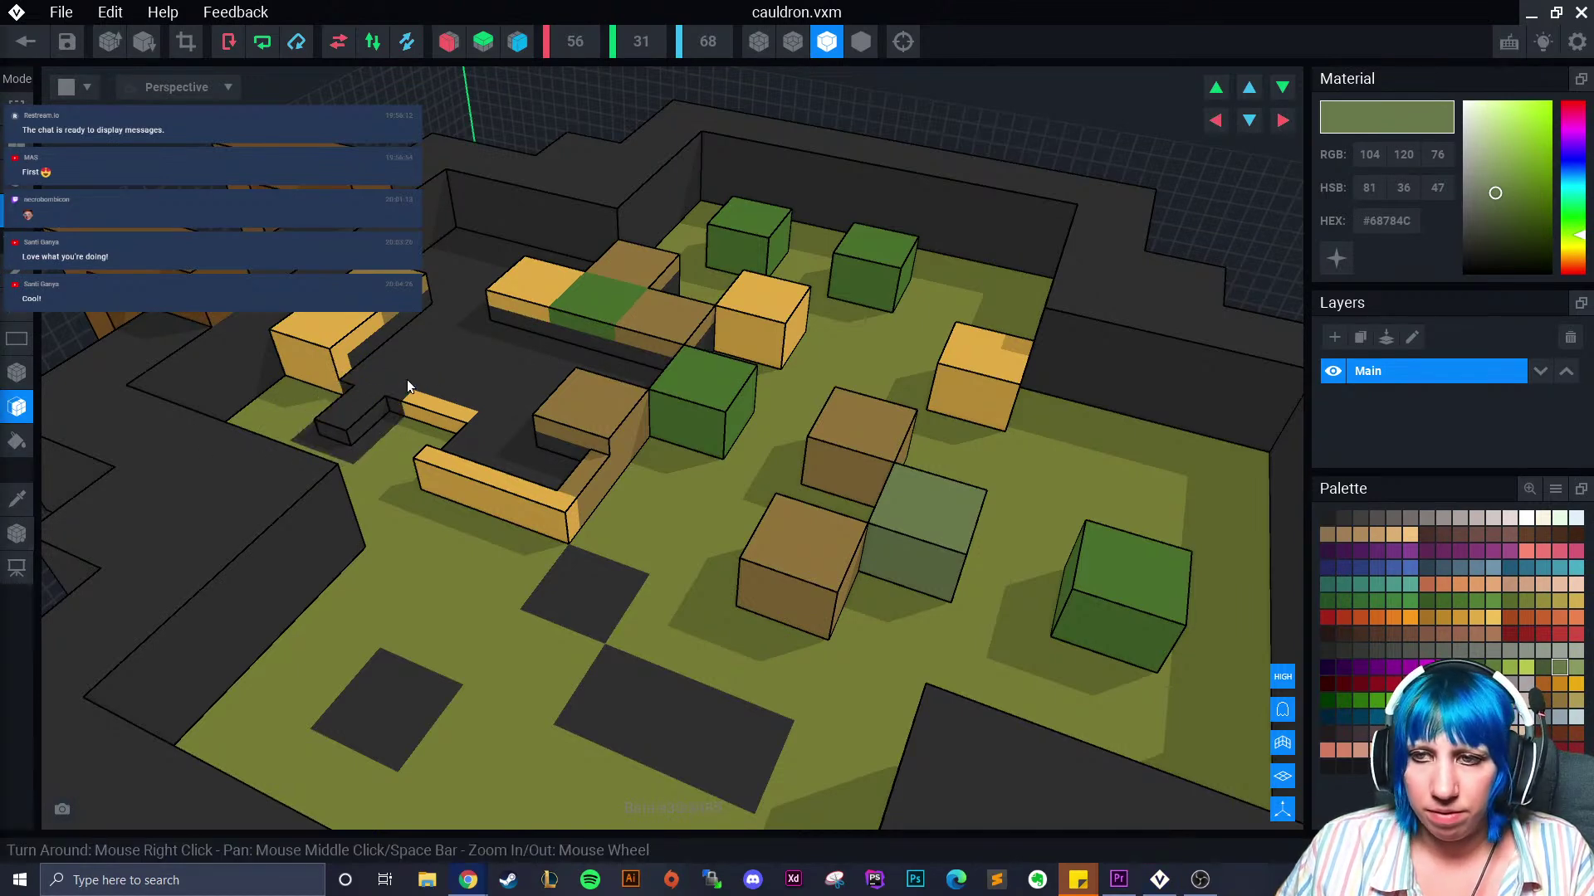
{"action": "left_click", "coordinate": [389, 365]}
{"action": "left_click", "coordinate": [347, 336]}
{"action": "left_click", "coordinate": [335, 348]}
{"action": "left_click", "coordinate": [352, 325]}
{"action": "left_click", "coordinate": [345, 344]}
{"action": "left_click", "coordinate": [338, 358]}
{"action": "left_click", "coordinate": [348, 363]}
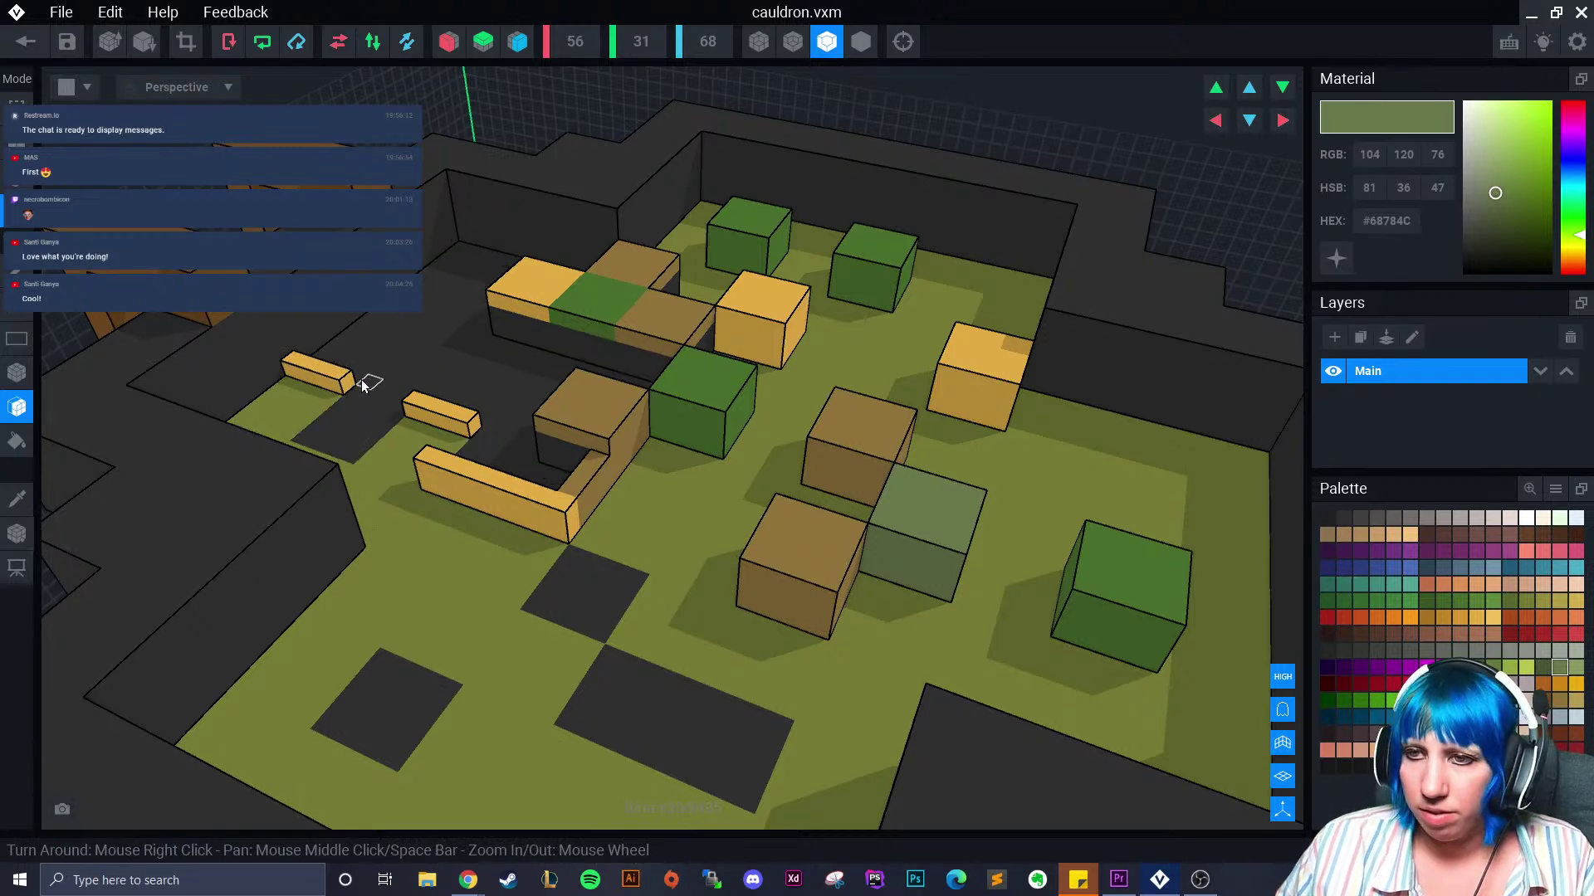
Erase the leftover yellow and brown side strips and the brown block of the large patch down to the floor
{"action": "left_click", "coordinate": [434, 420]}
{"action": "left_click", "coordinate": [498, 511]}
{"action": "left_click", "coordinate": [589, 478]}
{"action": "left_click", "coordinate": [600, 415]}
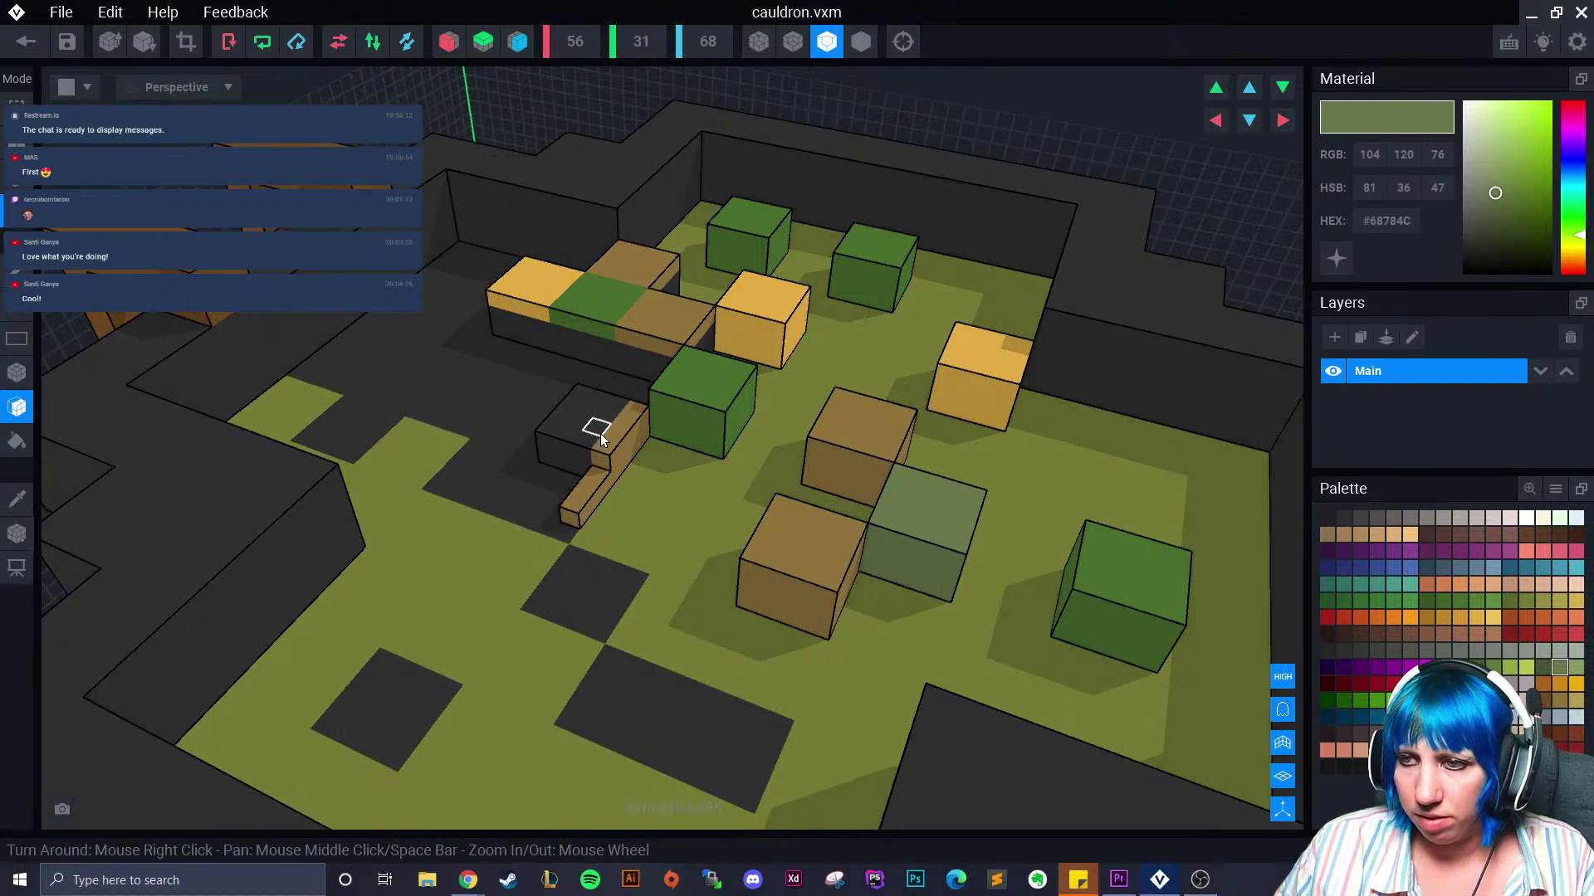
{"action": "left_click", "coordinate": [605, 446]}
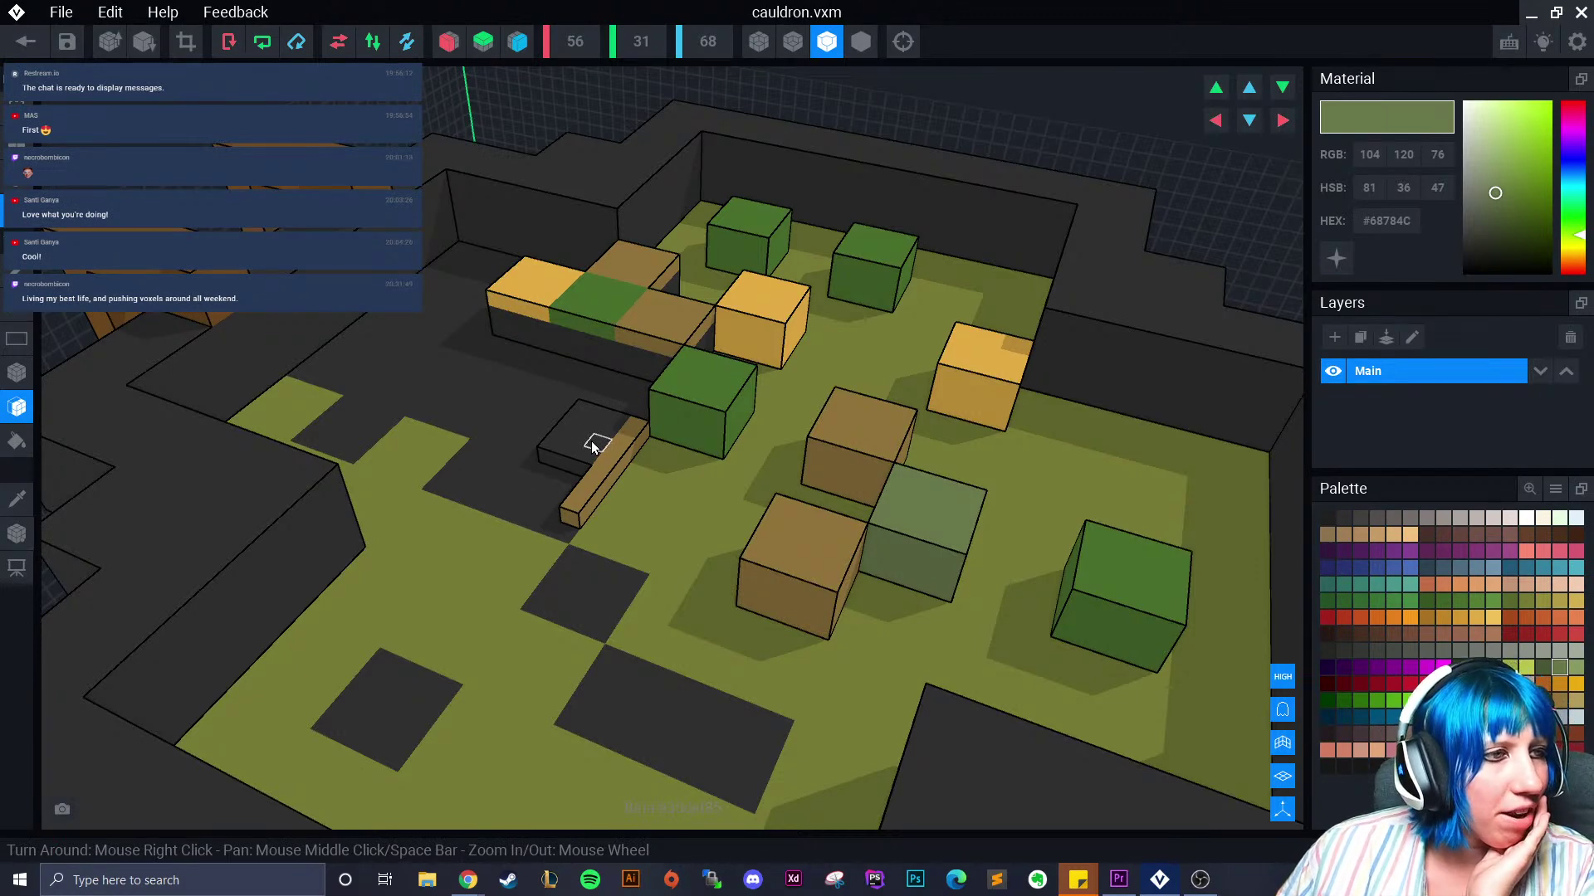
{"action": "left_click", "coordinate": [596, 454]}
{"action": "left_click", "coordinate": [620, 457]}
Erase the dark green block attached to the large patch down to the dark floor
{"action": "left_click", "coordinate": [696, 390]}
{"action": "left_click", "coordinate": [702, 408]}
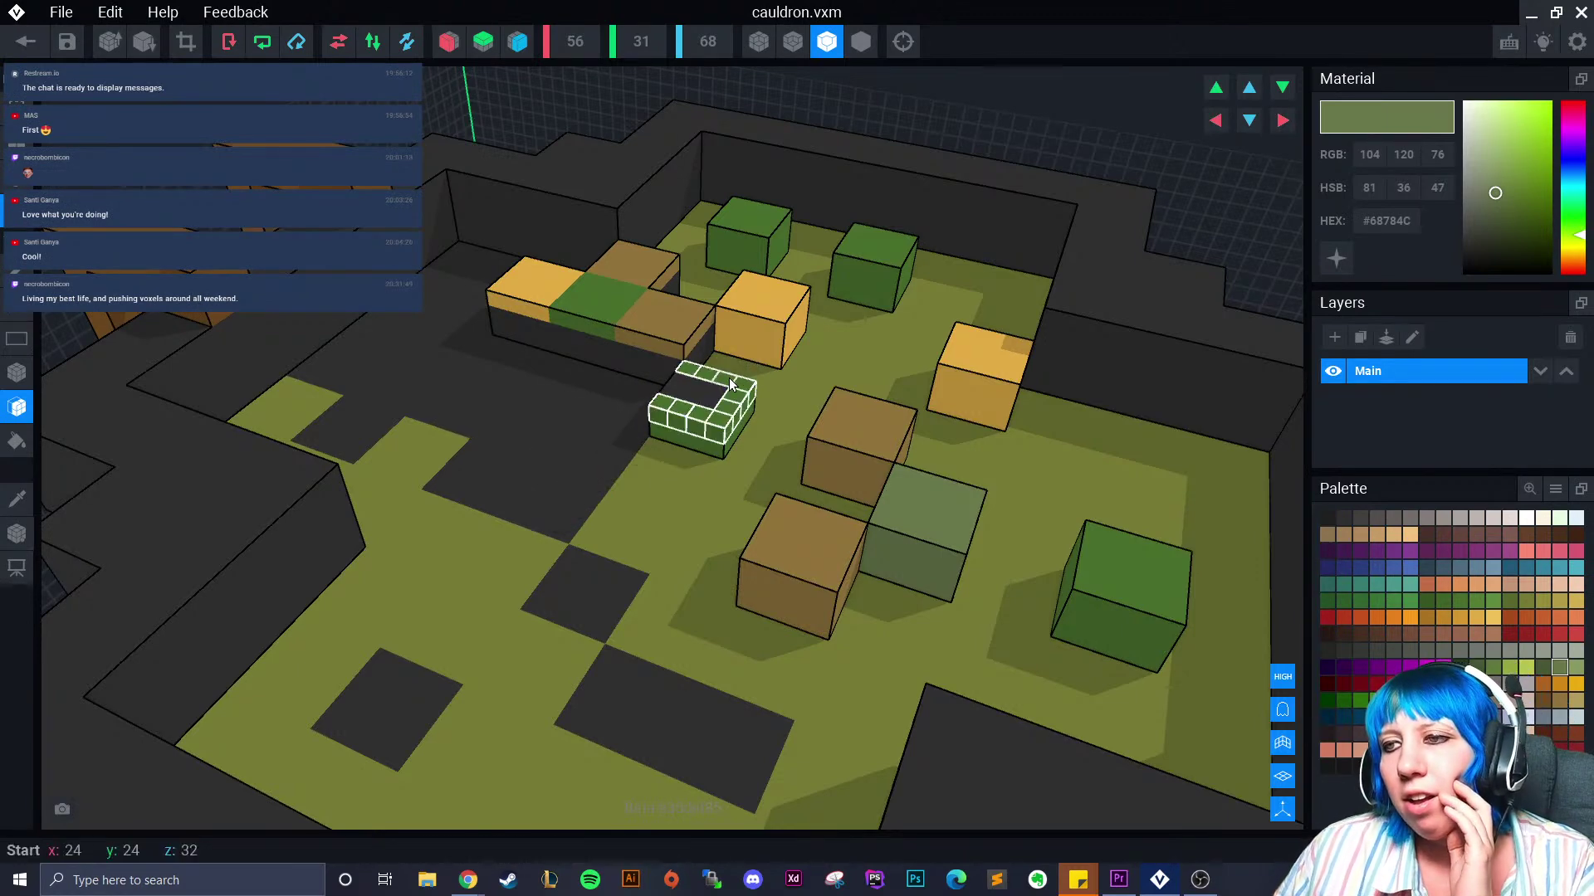
{"action": "left_click", "coordinate": [703, 394]}
{"action": "left_click", "coordinate": [686, 413]}
{"action": "left_click", "coordinate": [694, 419]}
{"action": "left_click", "coordinate": [674, 390]}
Erase the remaining brown, green and yellow row of the large patch down to the dark floor
{"action": "left_click", "coordinate": [674, 356]}
{"action": "left_click", "coordinate": [664, 320]}
{"action": "left_click", "coordinate": [591, 299]}
{"action": "left_click", "coordinate": [531, 287]}
{"action": "left_click", "coordinate": [618, 274]}
{"action": "left_click", "coordinate": [618, 315]}
{"action": "left_click", "coordinate": [640, 332]}
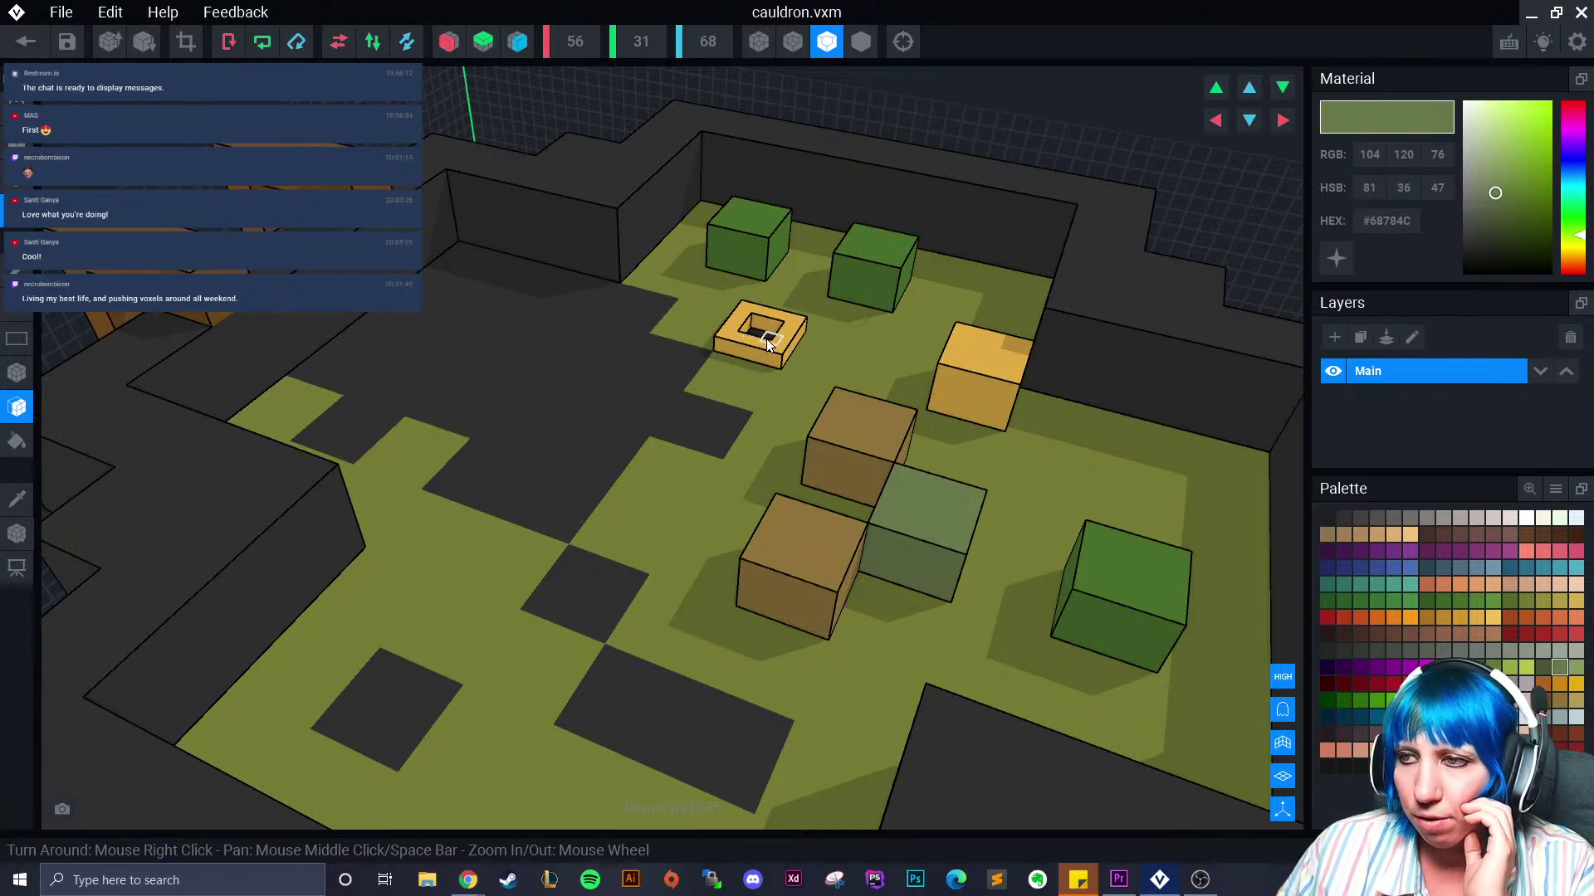
Erase the nearer yellow block and the corner dark green block, reducing the other dark green block to a thin slab
{"action": "left_click", "coordinate": [758, 330]}
{"action": "left_click", "coordinate": [848, 273]}
{"action": "left_click", "coordinate": [860, 267]}
{"action": "left_click", "coordinate": [865, 262]}
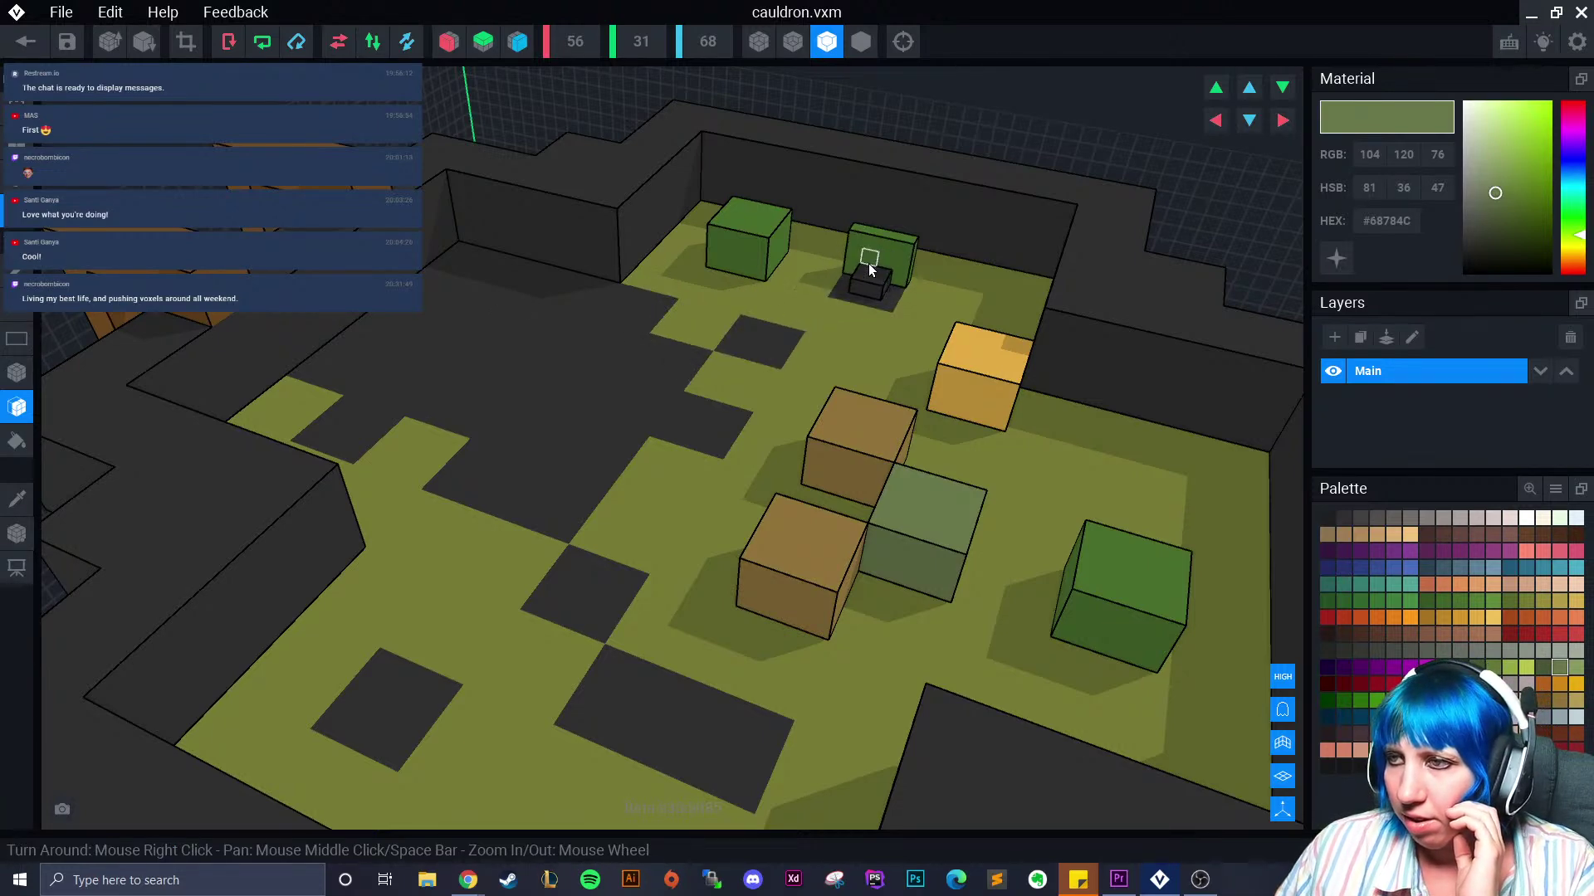
{"action": "left_click", "coordinate": [747, 255]}
{"action": "left_click", "coordinate": [747, 258]}
{"action": "left_click", "coordinate": [754, 249]}
Hollow out the remaining yellow block, one brown block and the grey-green block, leaving a coloured ring of each
{"action": "left_click", "coordinate": [979, 367]}
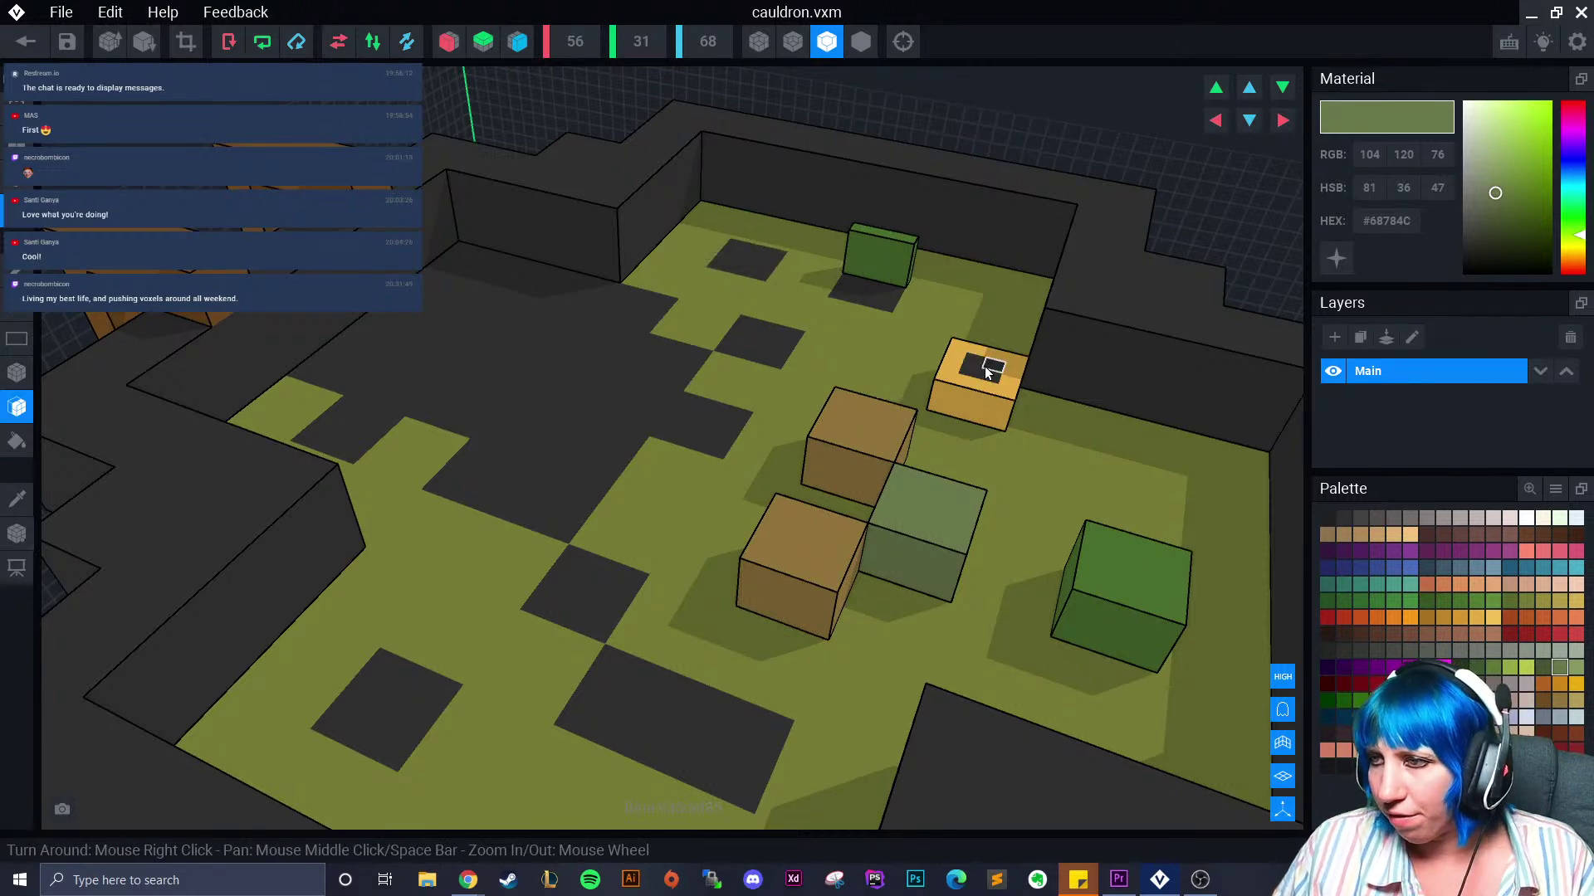
{"action": "left_click", "coordinate": [984, 385]}
{"action": "left_click", "coordinate": [979, 390]}
{"action": "right_click_drag", "start_coordinate": [965, 434], "coordinate": [967, 431]}
{"action": "left_click", "coordinate": [843, 382]}
{"action": "left_click", "coordinate": [843, 390]}
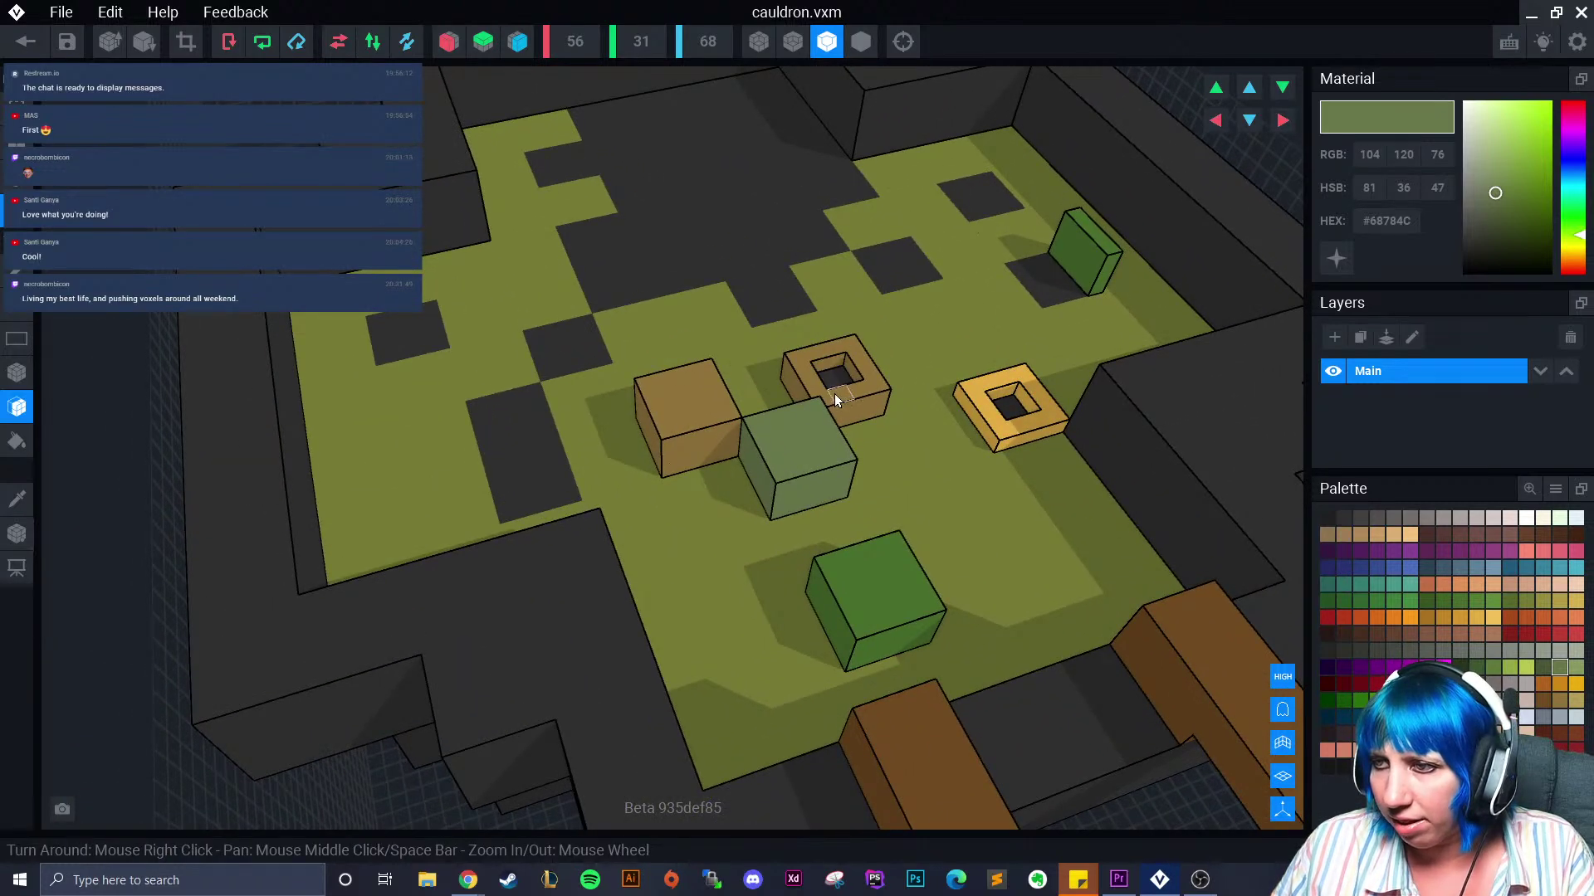
{"action": "left_click", "coordinate": [836, 401]}
{"action": "left_click", "coordinate": [806, 455]}
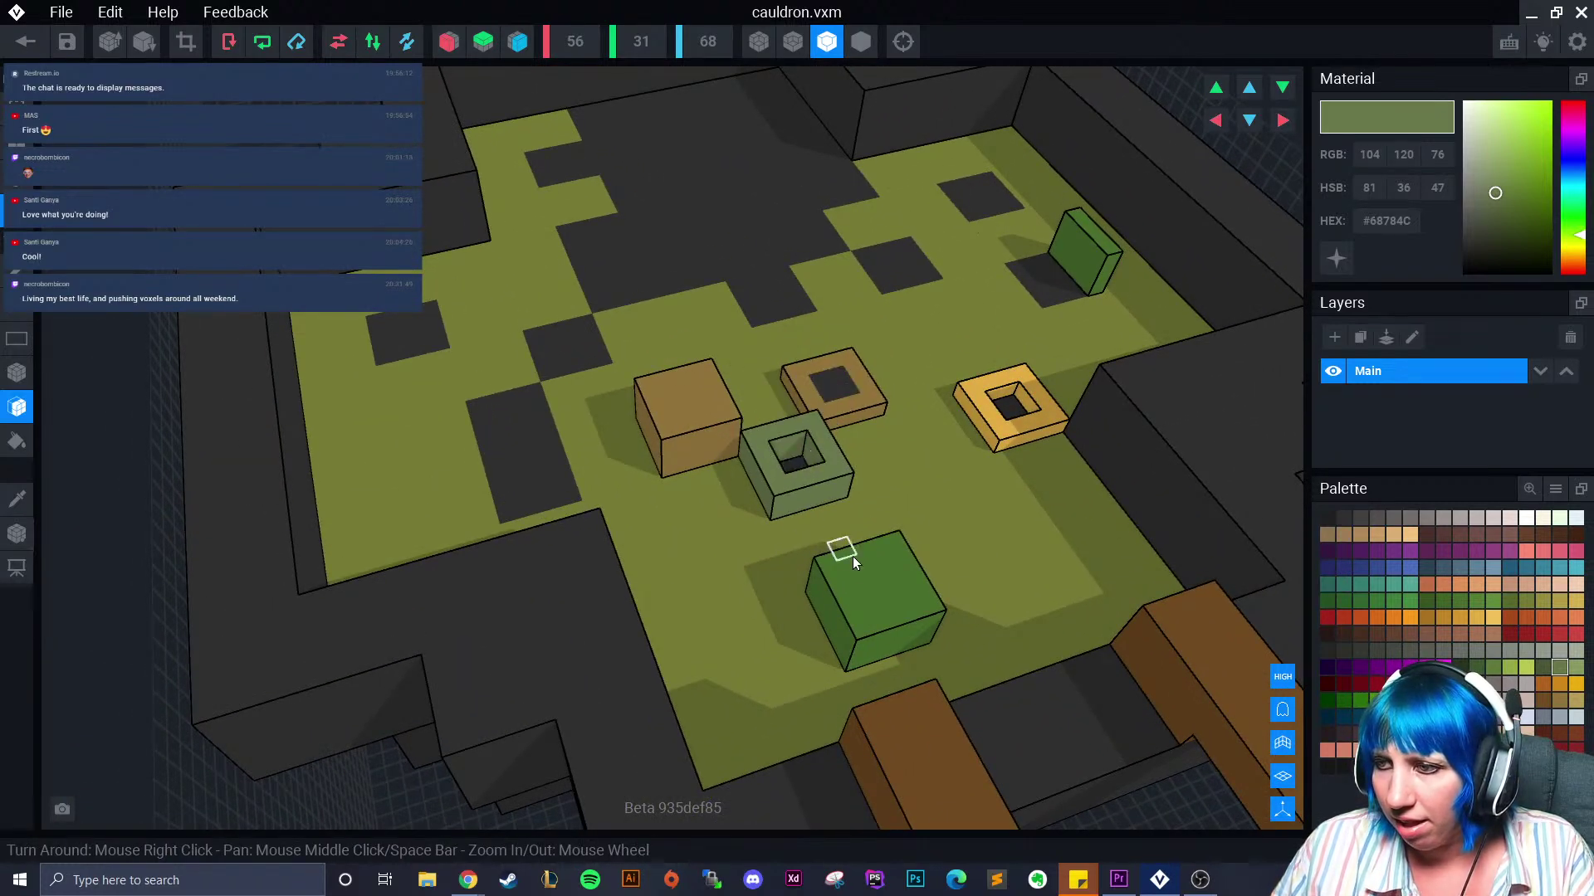
Erase the dark green block near the handles and the last full brown block down to the dark floor
{"action": "left_click", "coordinate": [869, 591]}
{"action": "left_click", "coordinate": [870, 613]}
{"action": "left_click", "coordinate": [857, 641]}
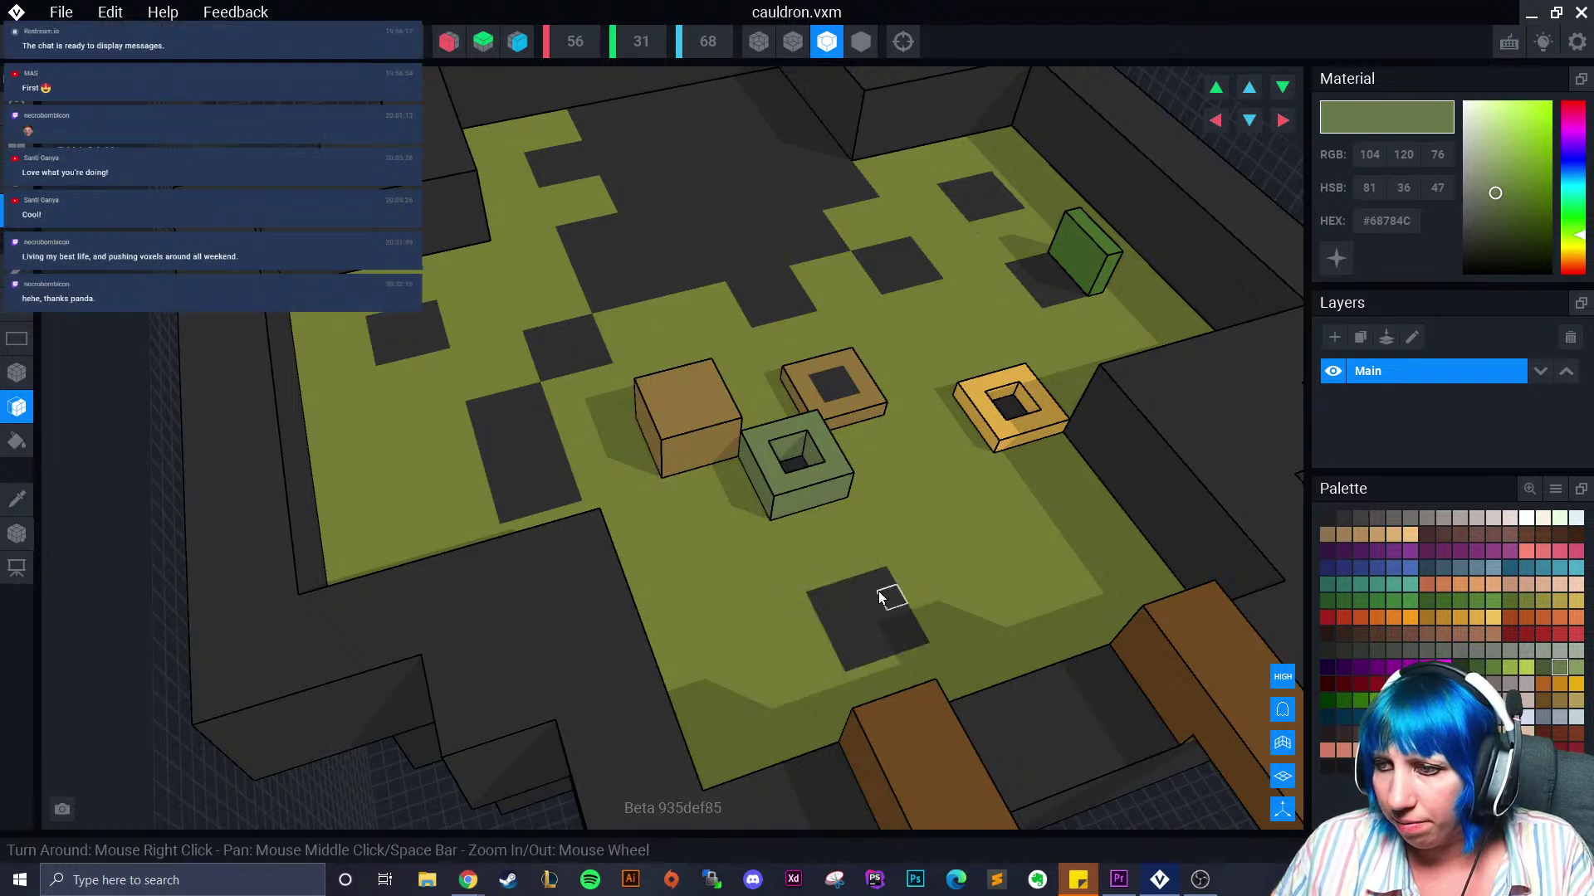
{"action": "left_click", "coordinate": [707, 422]}
{"action": "left_click", "coordinate": [694, 445]}
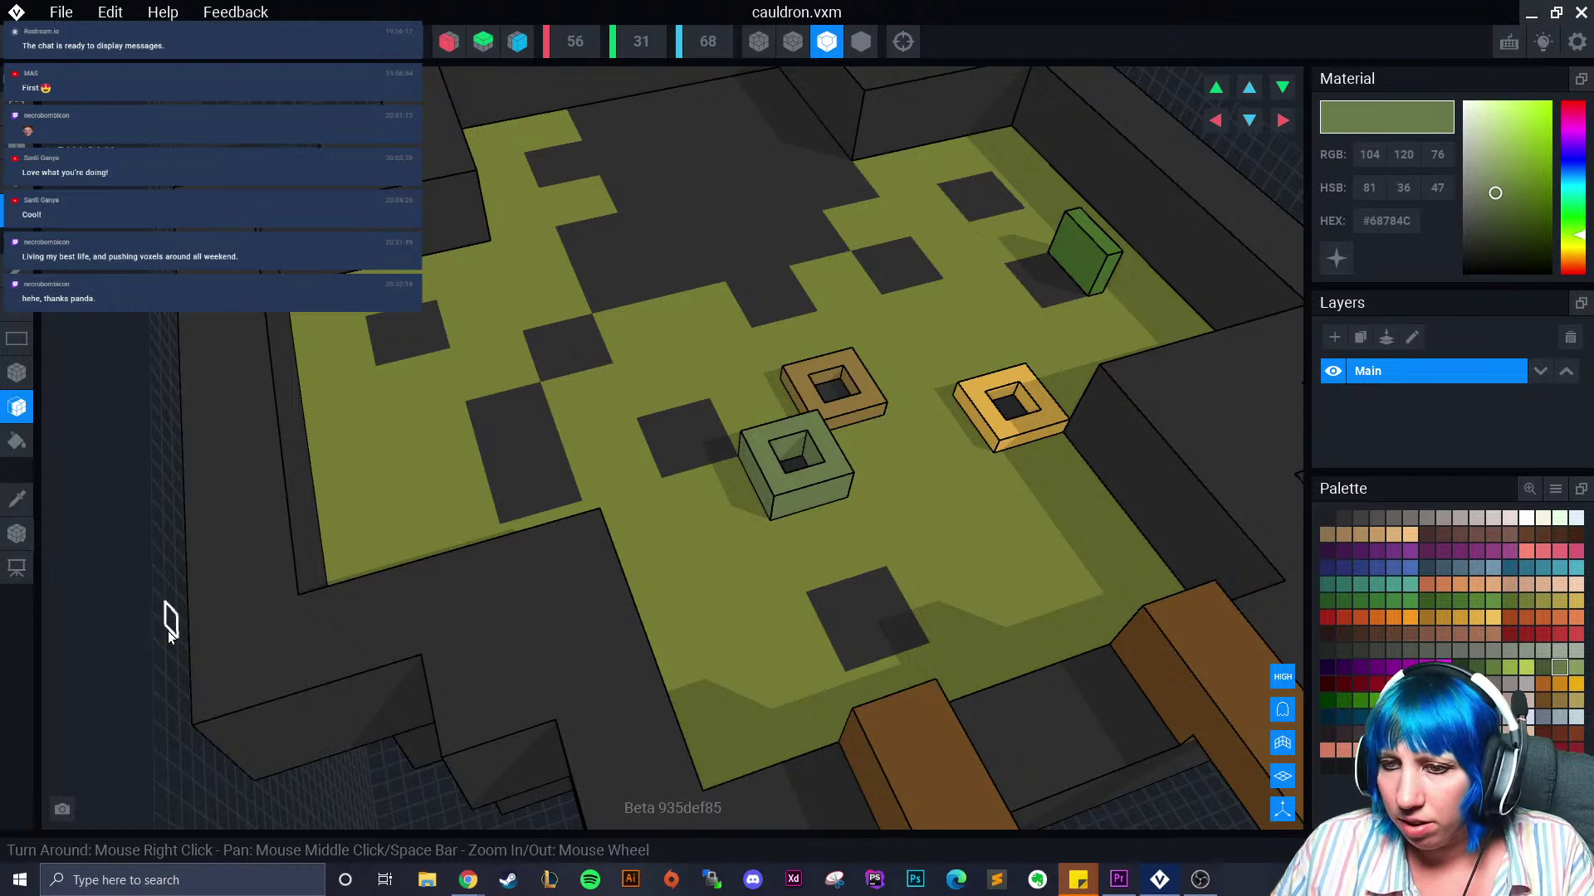
Sample the slab's dark green and fill five separate dark floor squares around the liquid with it
{"action": "left_click", "coordinate": [17, 498]}
{"action": "left_click", "coordinate": [1072, 262]}
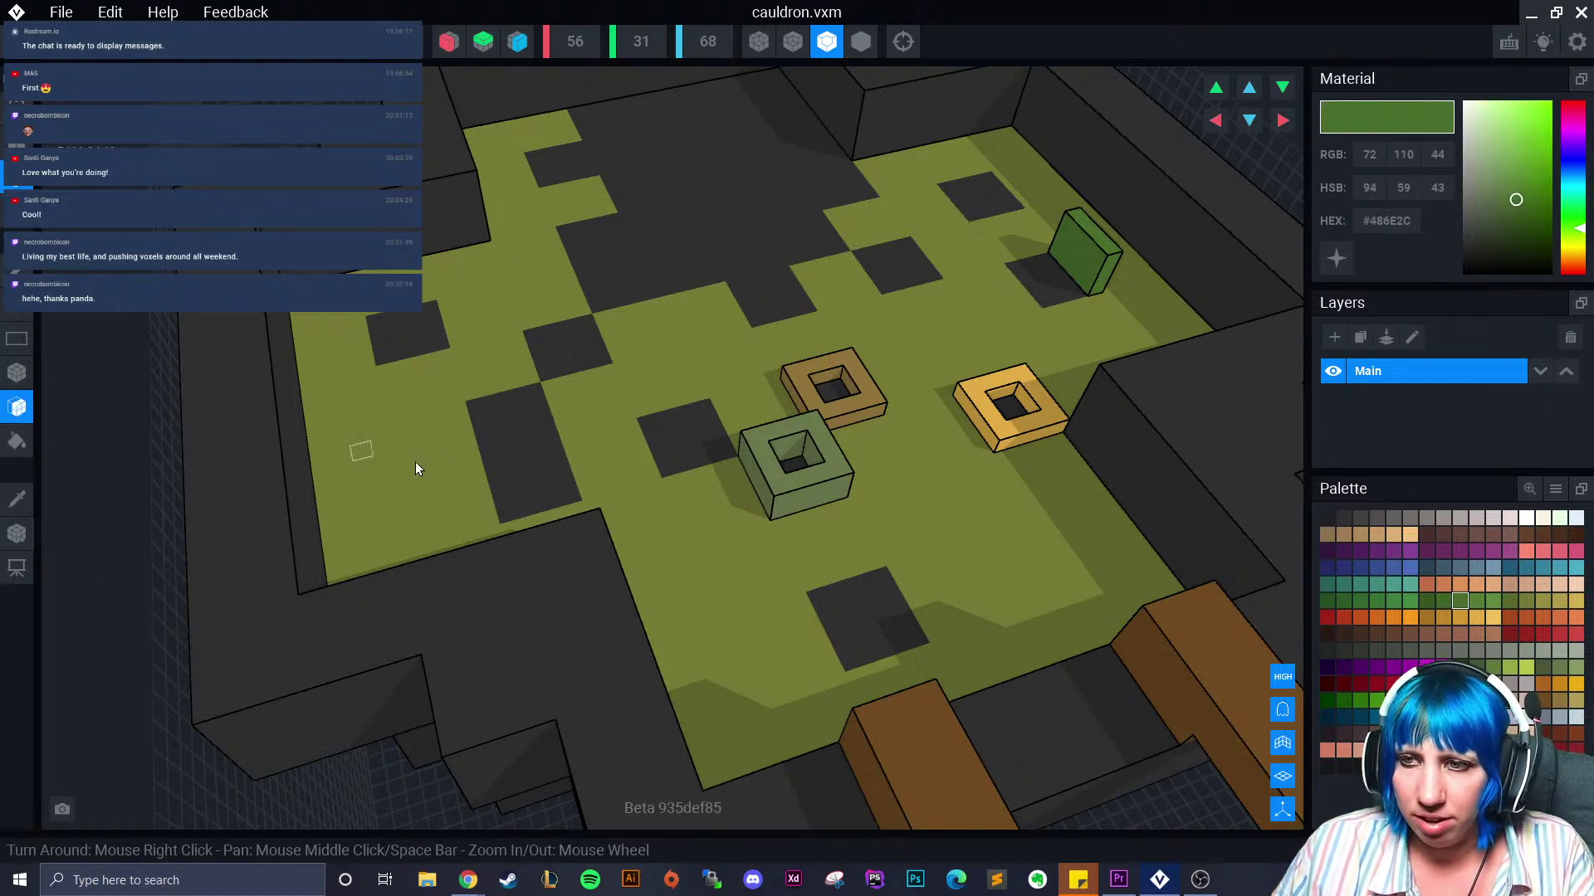
{"action": "left_click", "coordinate": [370, 349]}
{"action": "left_click", "coordinate": [1048, 277]}
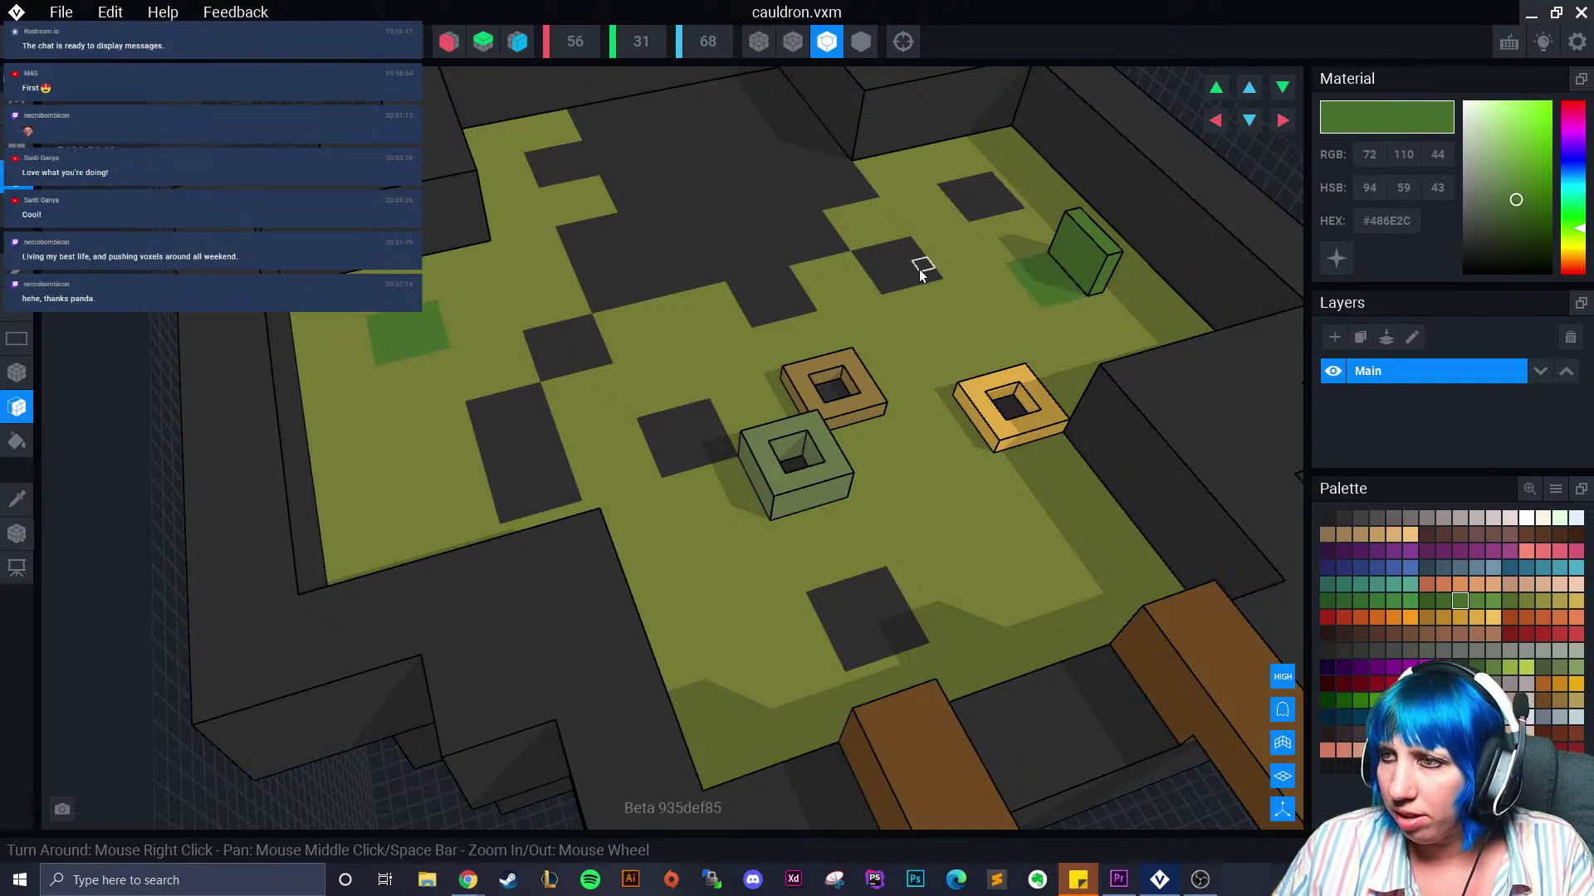
{"action": "left_click", "coordinate": [921, 270]}
{"action": "left_click", "coordinate": [978, 206]}
{"action": "left_click", "coordinate": [860, 589]}
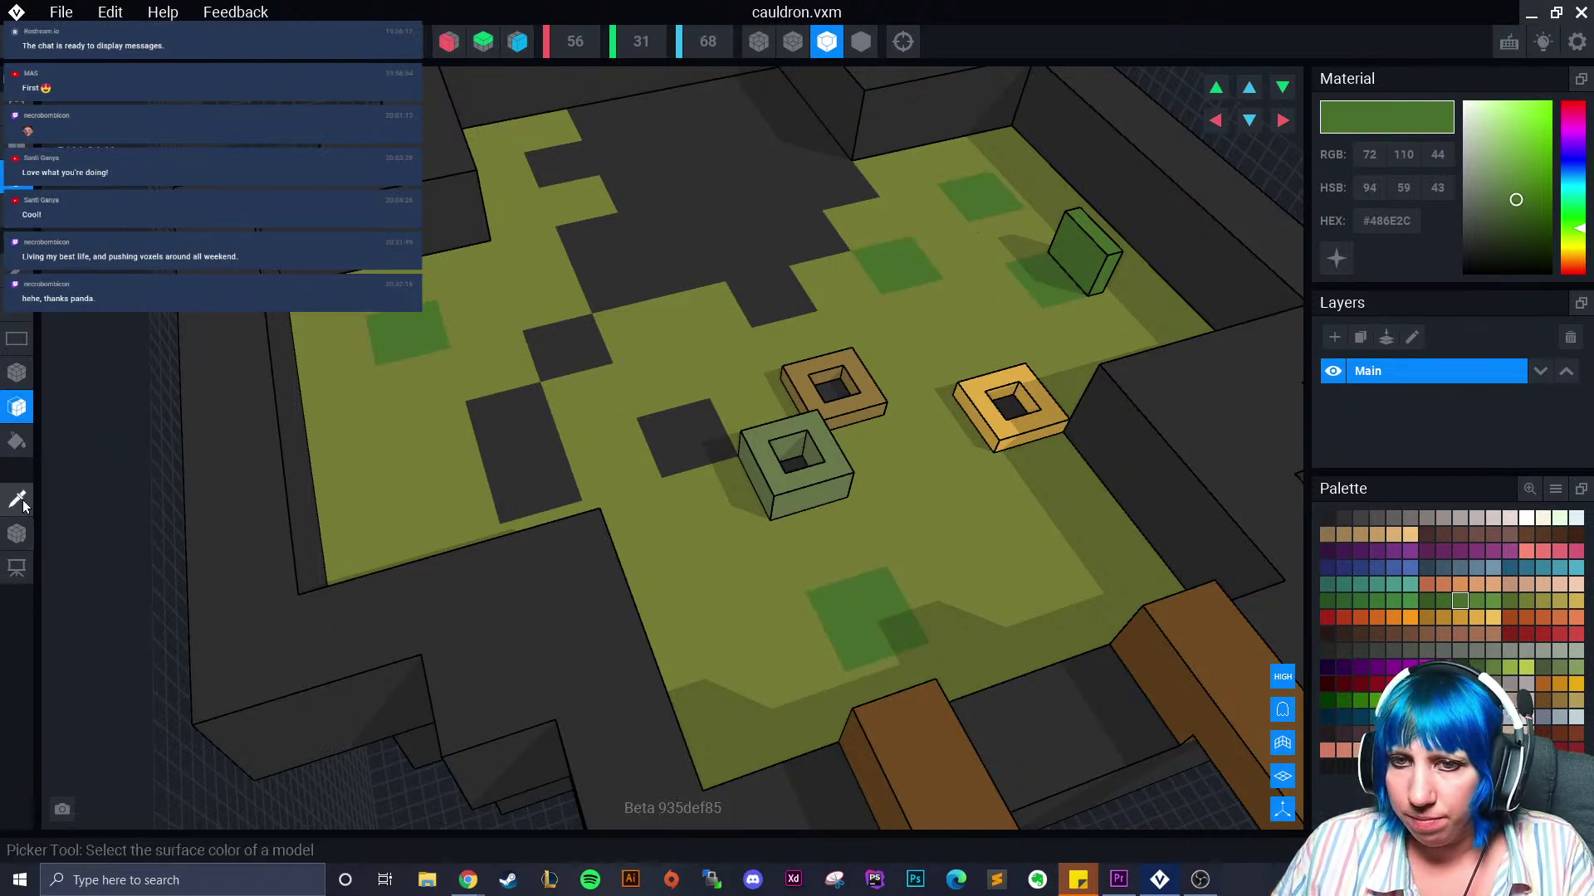
Sample the yellow ring's colour and paint its centre plus three square patches in and beside the large dark area yellow
{"action": "left_click", "coordinate": [995, 432]}
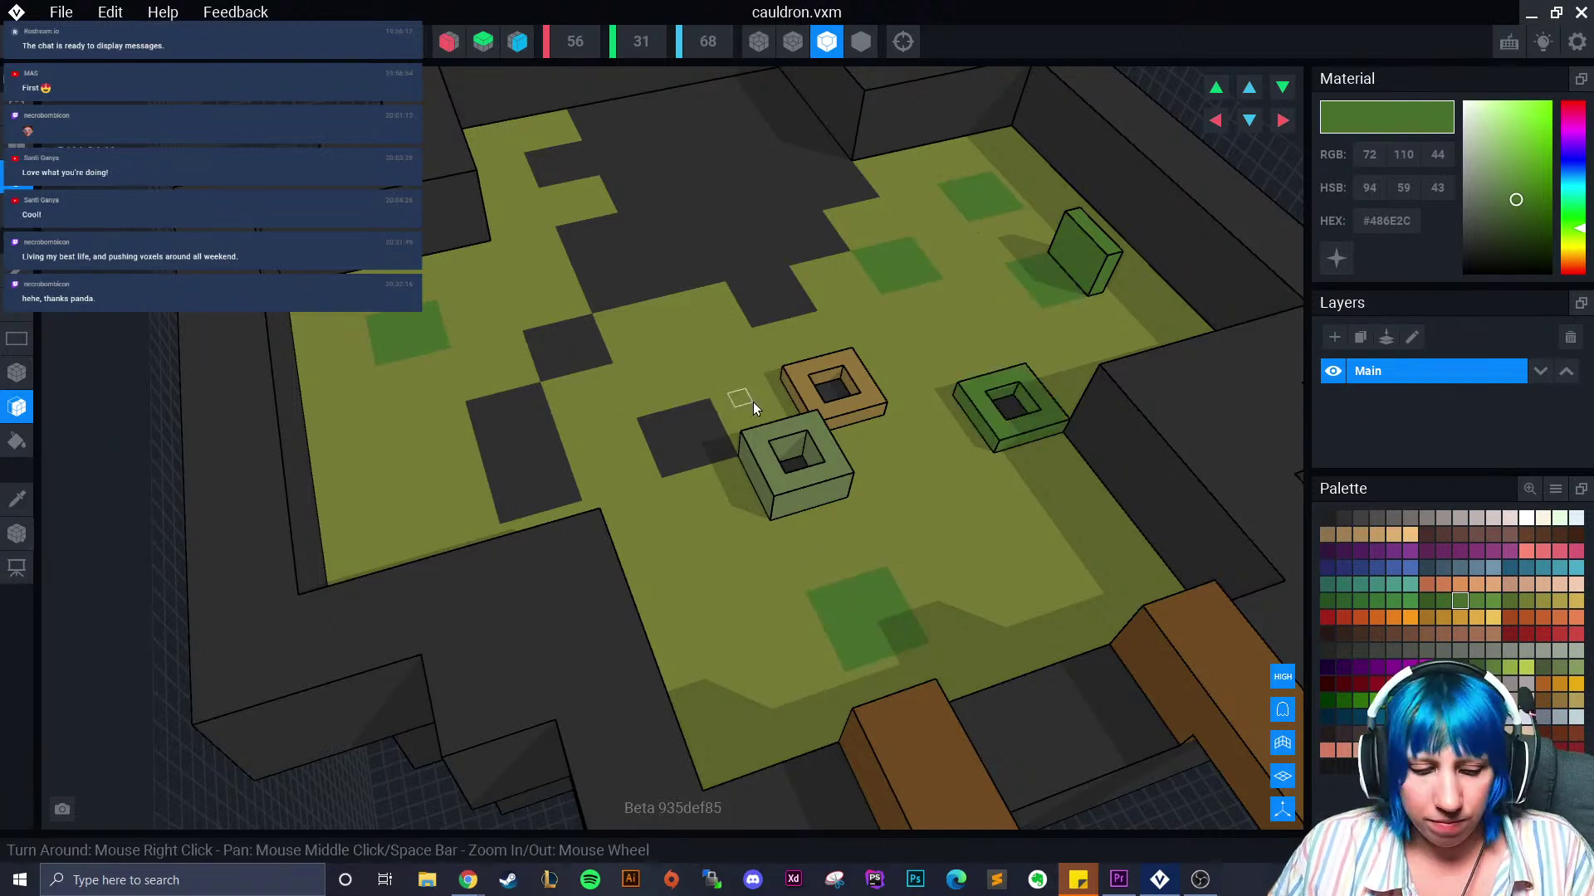
{"action": "key", "text": "ctrl+z"}
{"action": "left_click", "coordinate": [1017, 430], "text": "alt"}
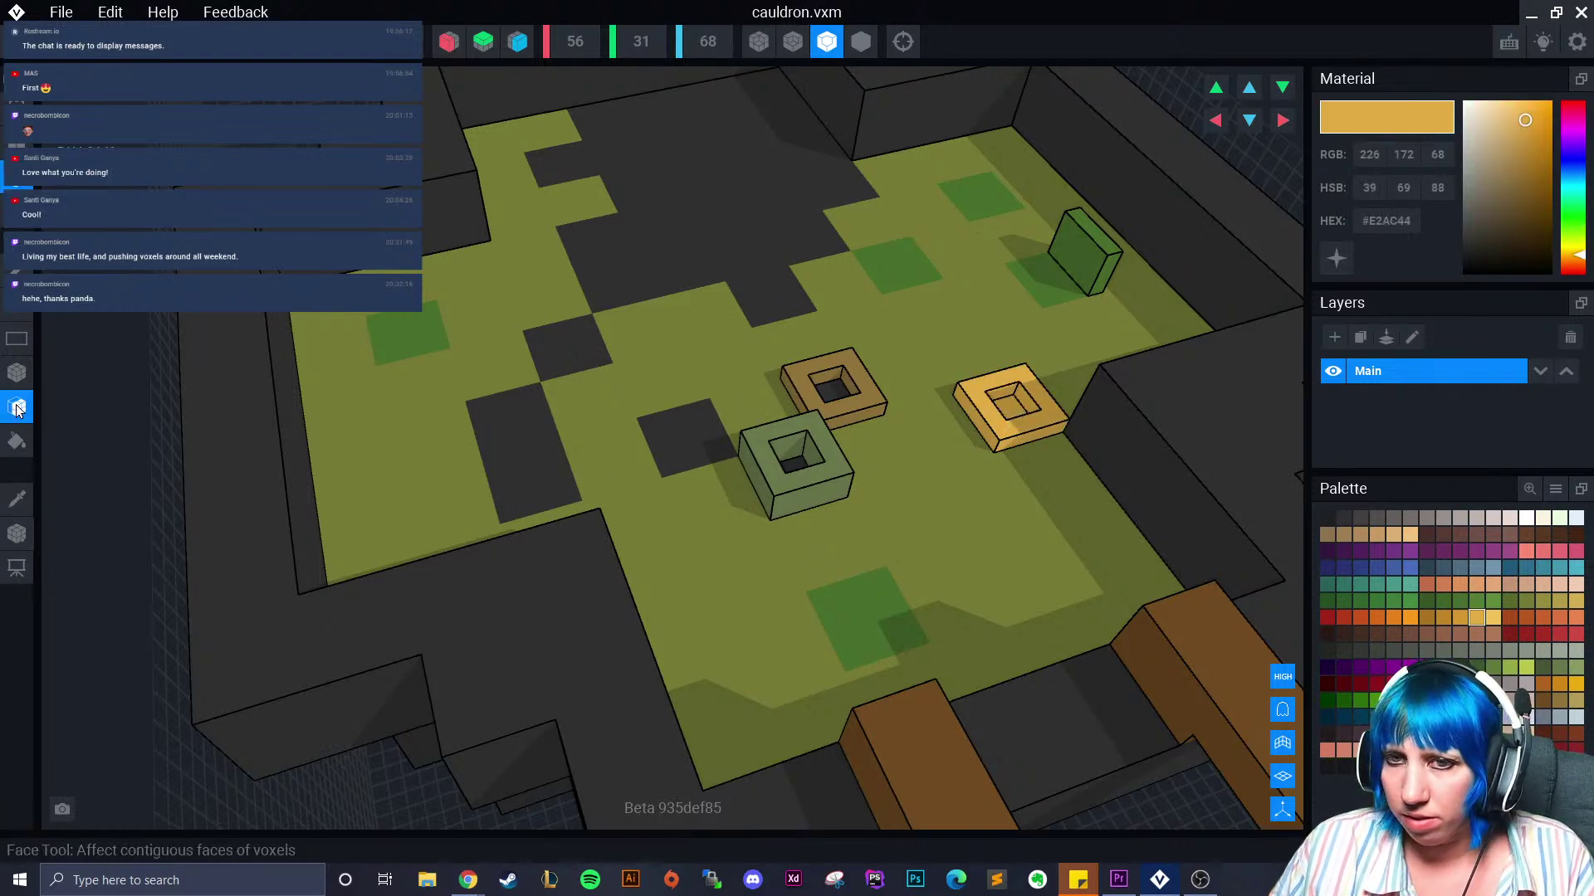
{"action": "left_click", "coordinate": [17, 373]}
{"action": "right_click_drag", "start_coordinate": [612, 385], "coordinate": [809, 356]}
{"action": "left_click_drag", "start_coordinate": [794, 352], "coordinate": [840, 404]}
{"action": "left_click_drag", "start_coordinate": [742, 155], "coordinate": [751, 146]}
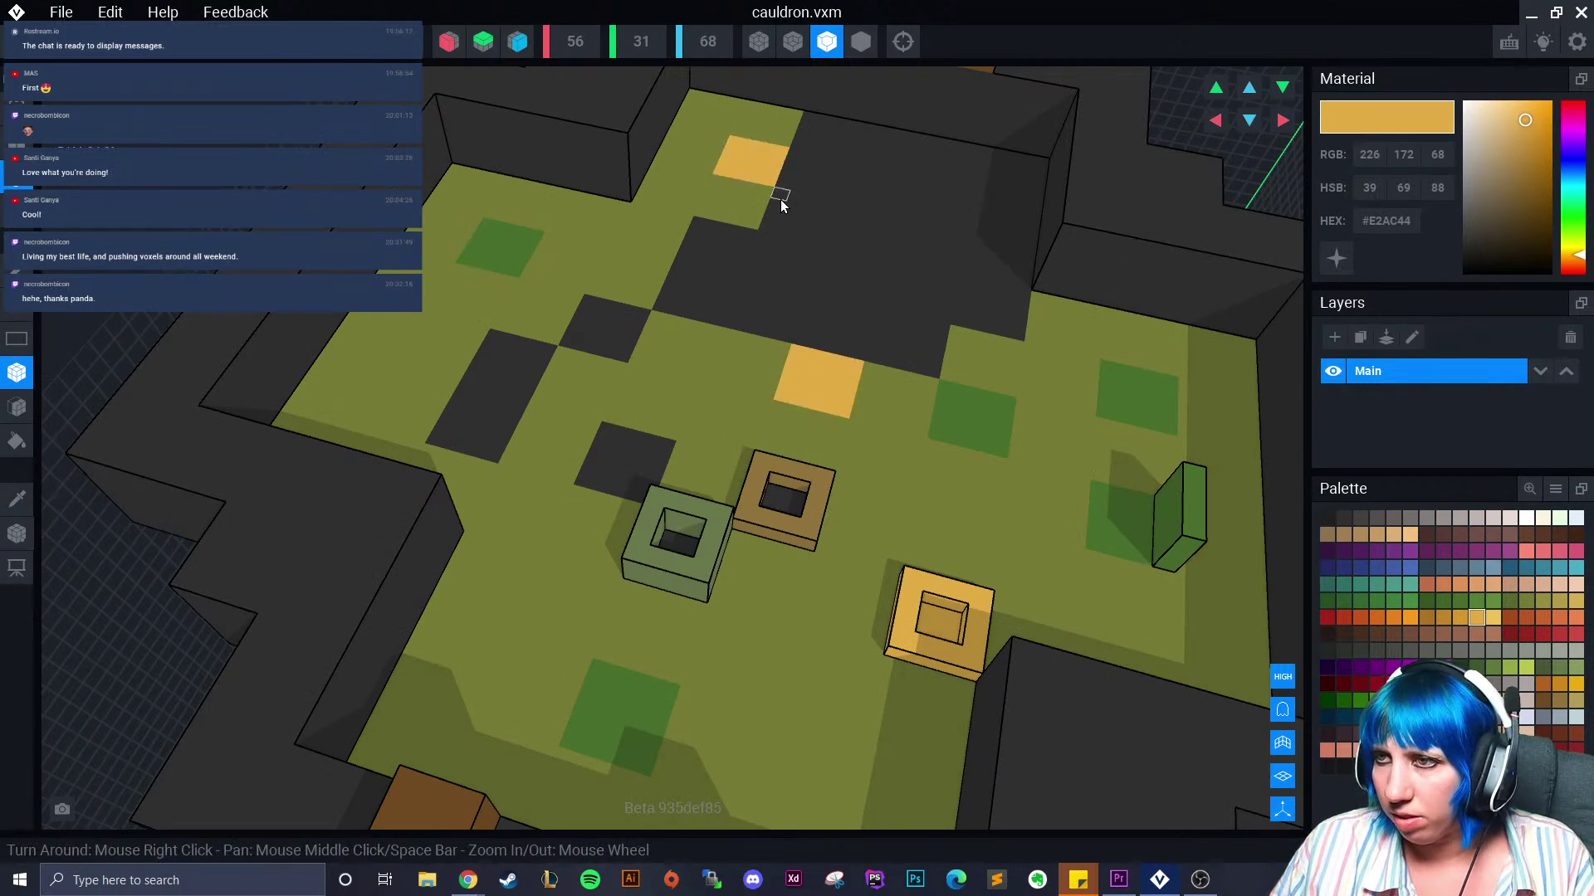
{"action": "left_click_drag", "start_coordinate": [781, 205], "coordinate": [799, 242]}
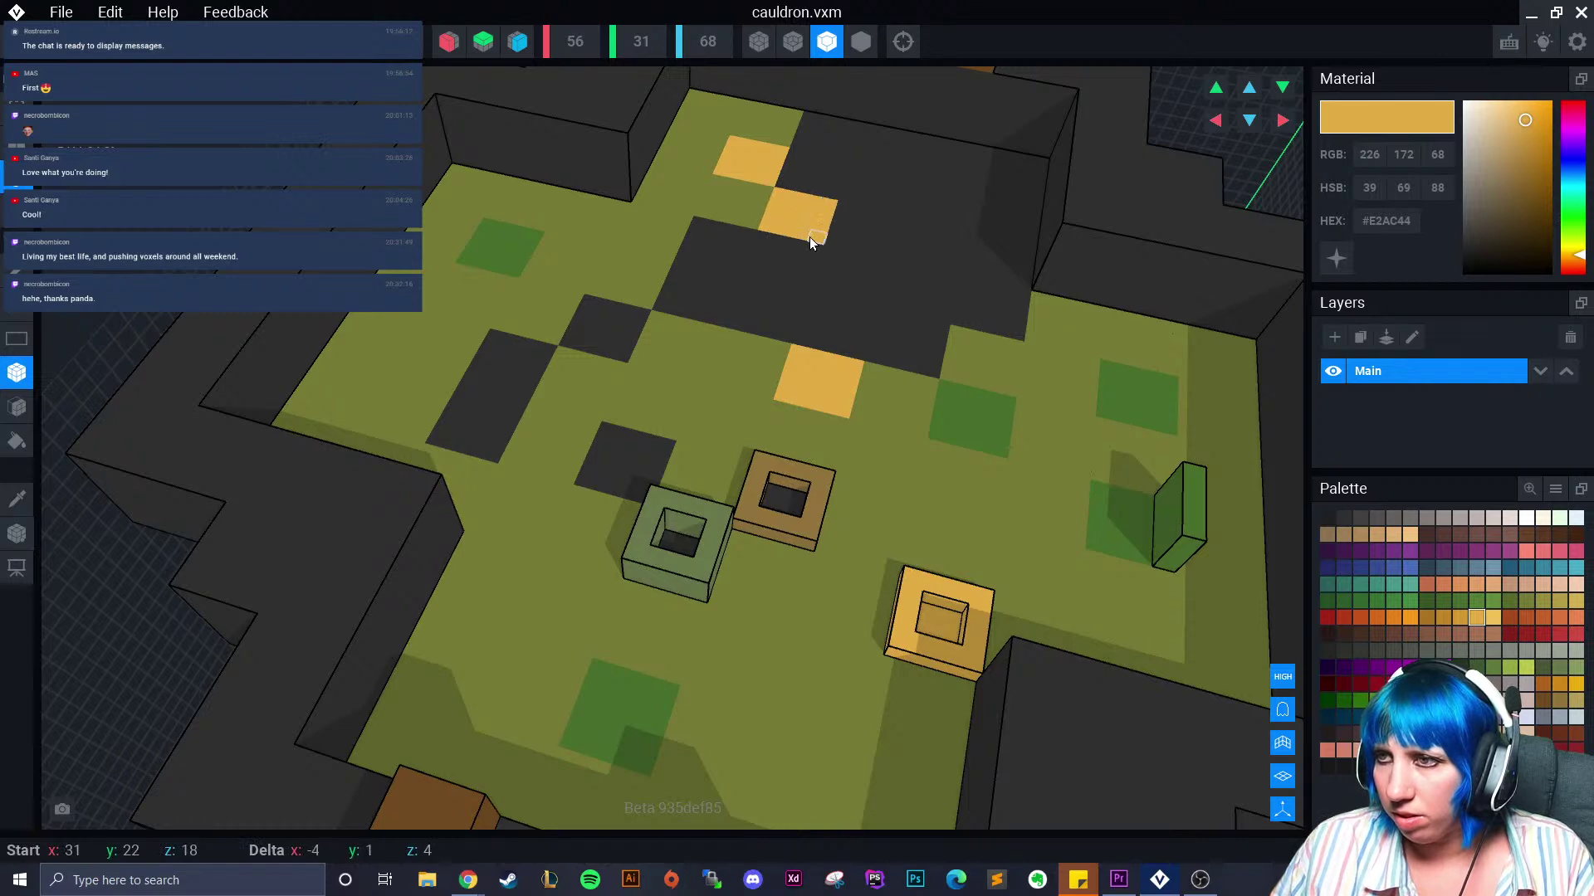
Sample the brown ring's colour and fill its centre plus three dark floor squares beyond the grey-green ring with brown
{"action": "scroll", "coordinate": [797, 312], "scroll_direction": "down", "scroll_amount": 3}
{"action": "right_click_drag", "start_coordinate": [797, 314], "coordinate": [570, 532]}
{"action": "scroll", "coordinate": [569, 532], "scroll_direction": "up", "scroll_amount": 3}
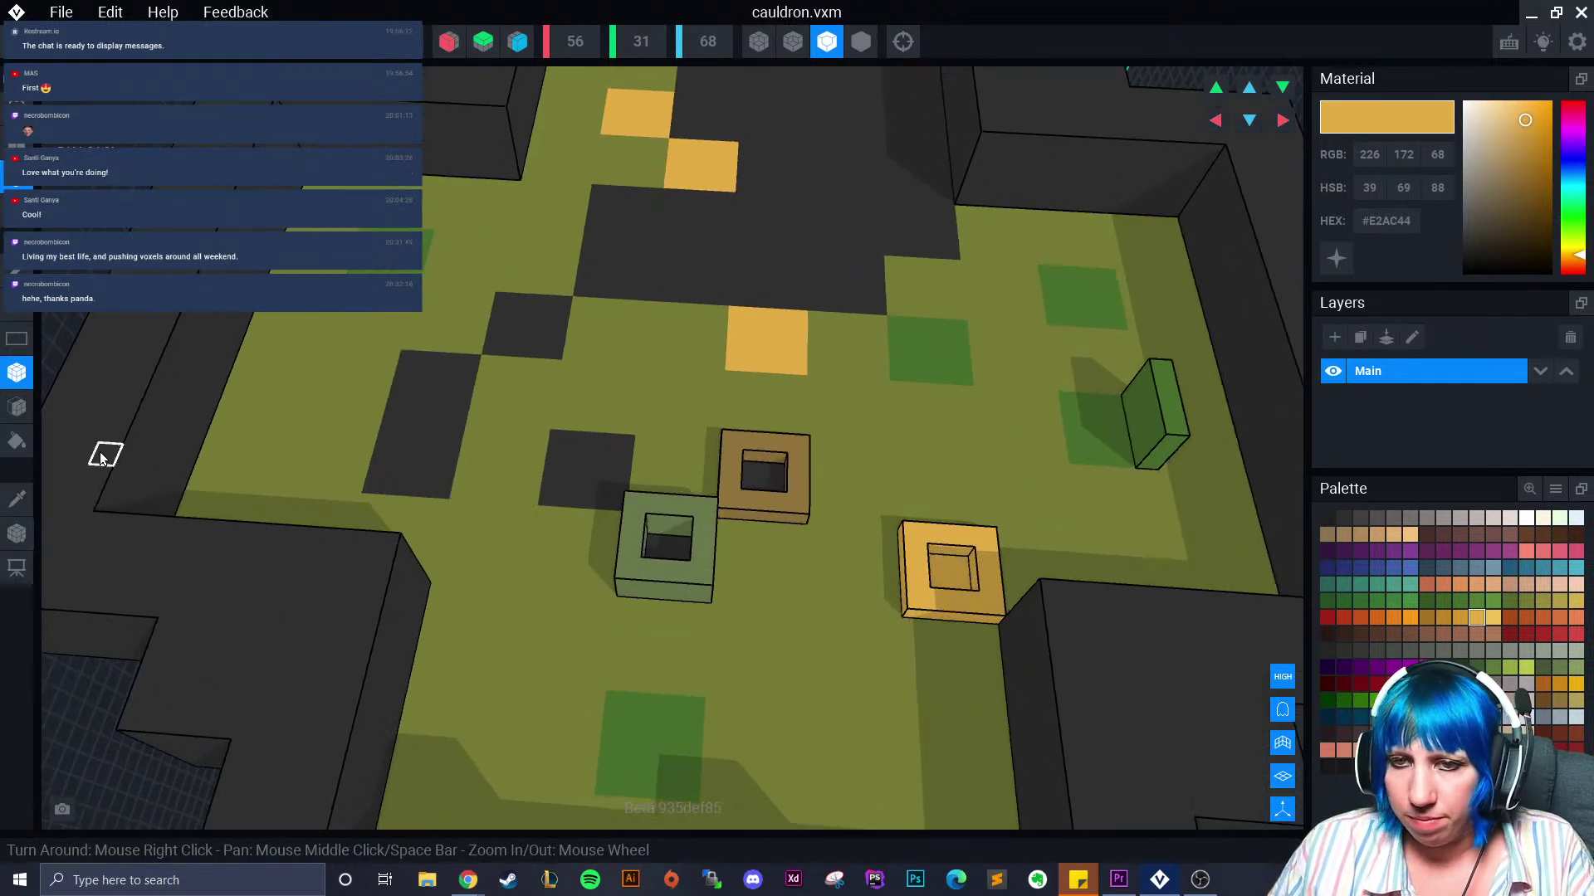
{"action": "left_click", "coordinate": [17, 498]}
{"action": "left_click", "coordinate": [752, 471]}
{"action": "left_click_drag", "start_coordinate": [762, 470], "coordinate": [771, 490]}
{"action": "left_click_drag", "start_coordinate": [562, 446], "coordinate": [565, 448]}
{"action": "left_click_drag", "start_coordinate": [524, 314], "coordinate": [533, 337]}
{"action": "mouse_move", "coordinate": [399, 451]}
{"action": "left_mouse_down"}
{"action": "mouse_move", "coordinate": [399, 434]}
{"action": "mouse_move", "coordinate": [435, 489]}
{"action": "left_mouse_up"}
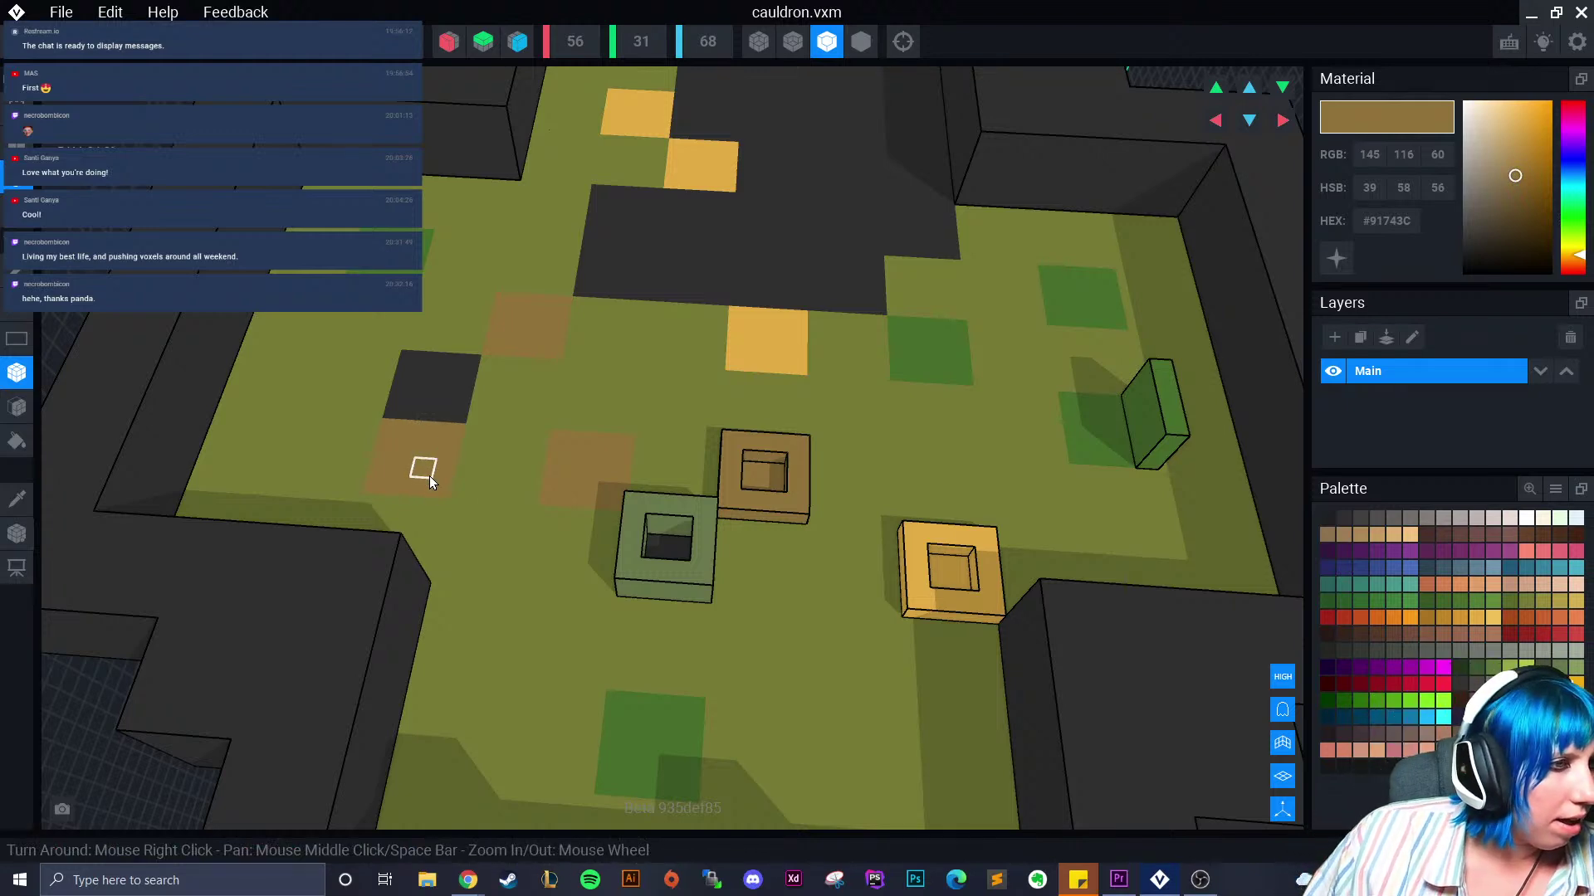
Sample the grey-green ring's colour, fill its centre floor, and erase the raised ring with the Face tool
{"action": "left_click", "coordinate": [19, 501]}
{"action": "left_click", "coordinate": [656, 573]}
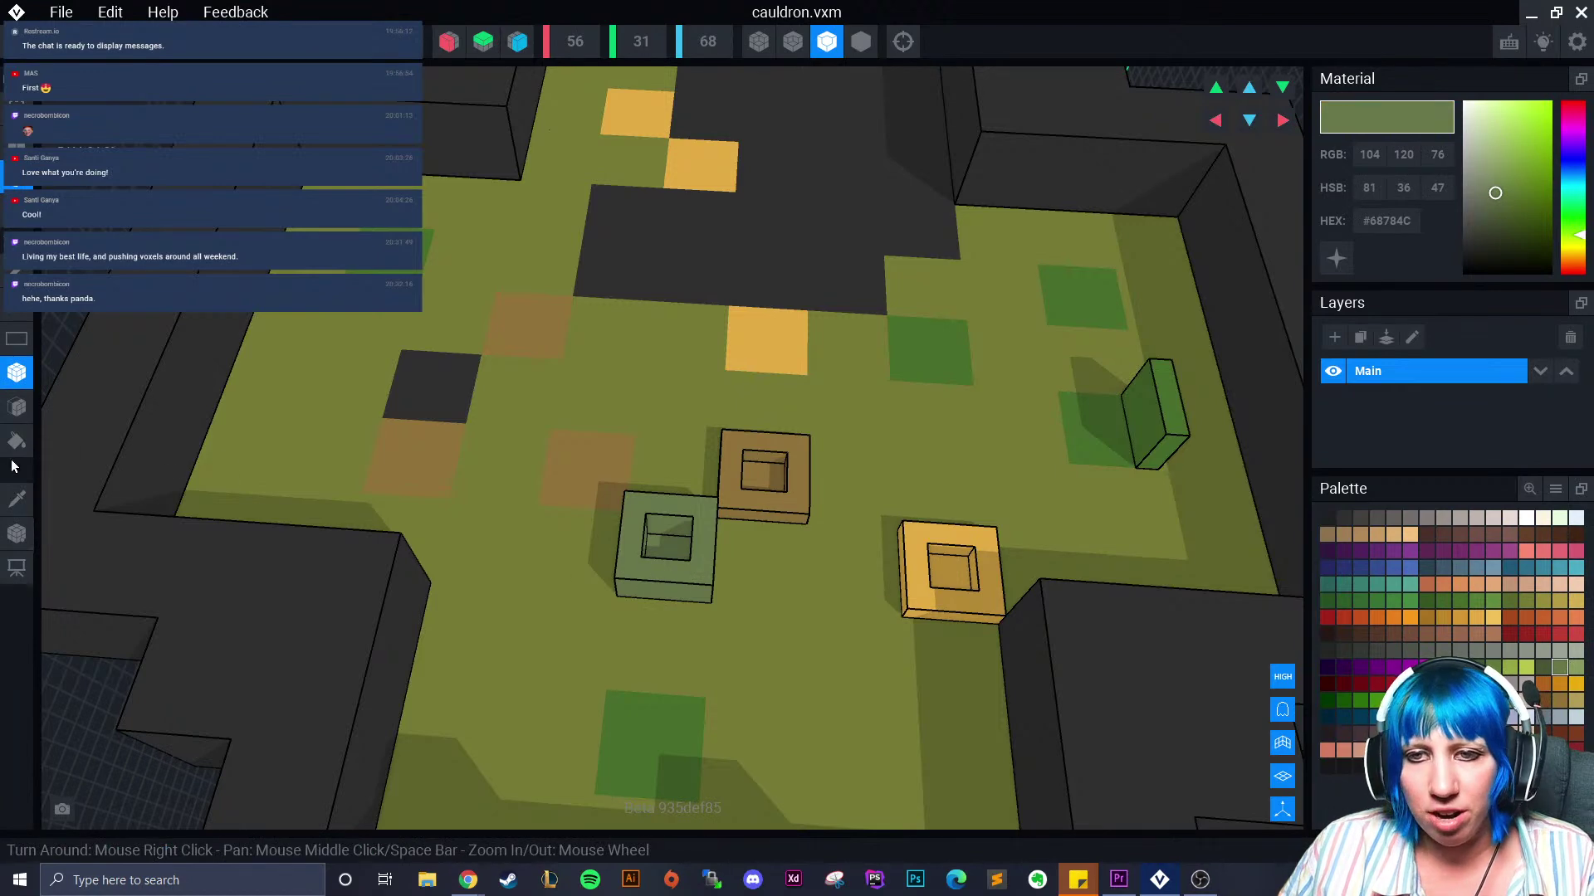
{"action": "left_click", "coordinate": [17, 407]}
{"action": "left_click", "coordinate": [624, 572]}
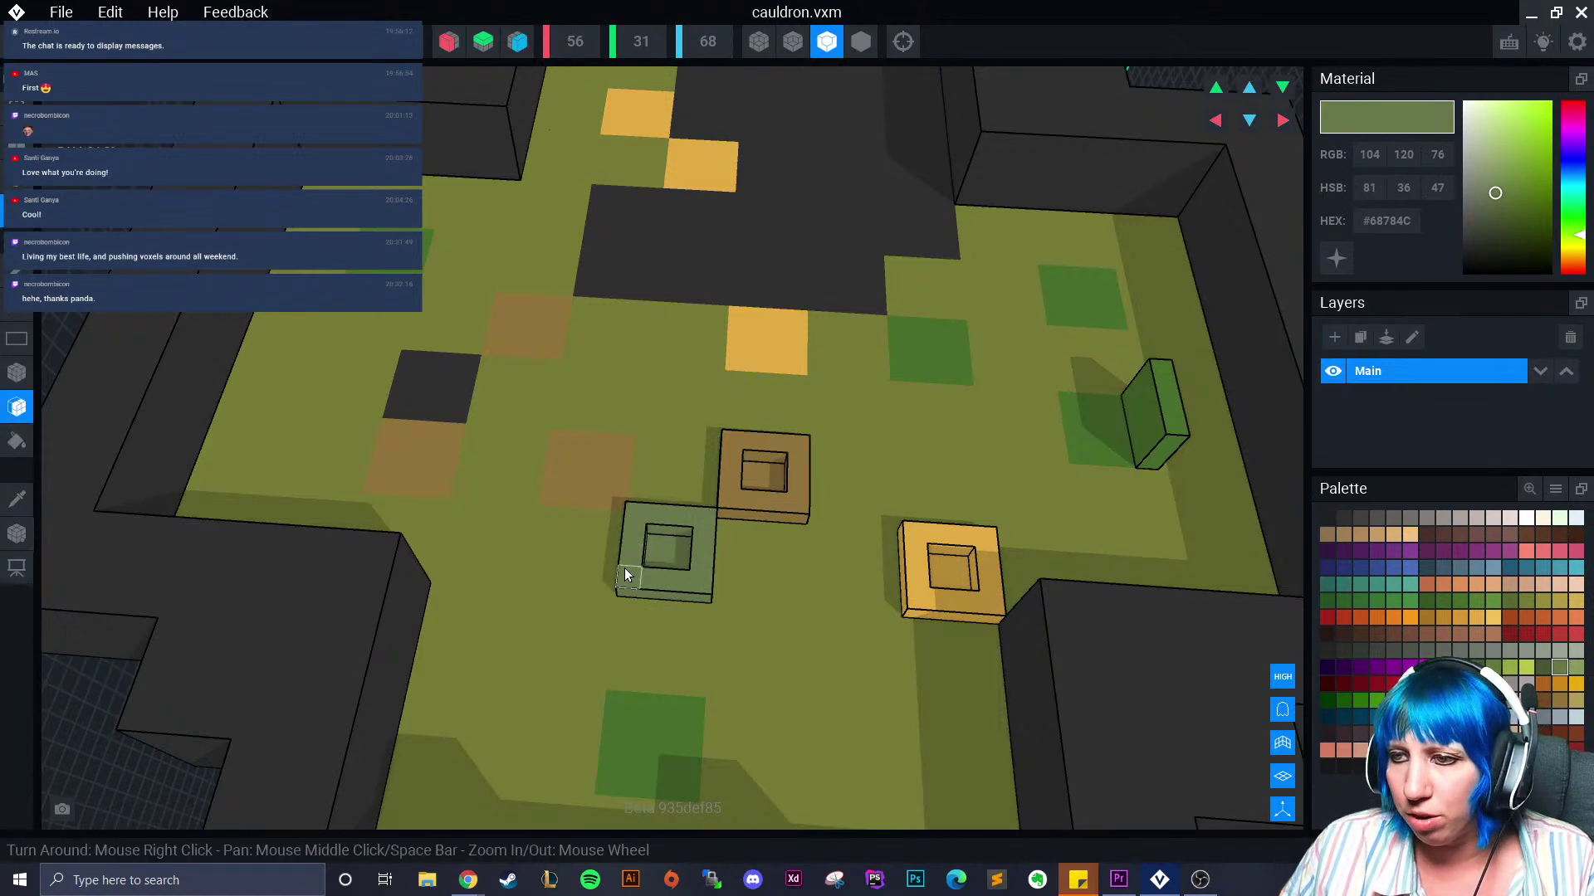
{"action": "left_click", "coordinate": [625, 574]}
Paint grey-green over the former ring's square, the dark square between the brown patches, and one square at the far wall
{"action": "left_click", "coordinate": [16, 372]}
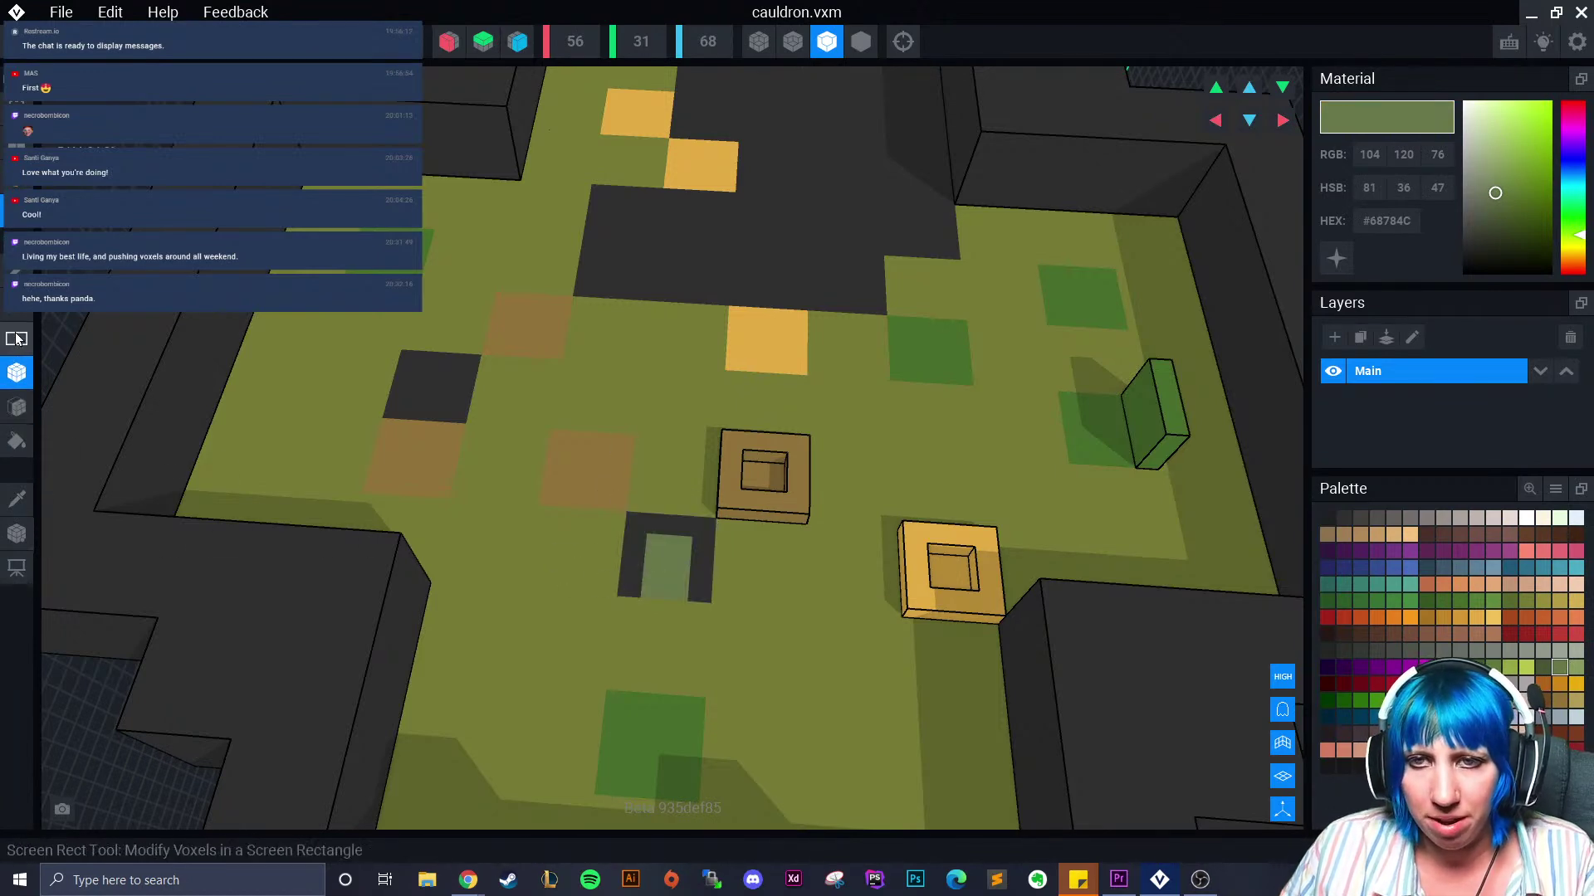
{"action": "left_click", "coordinate": [635, 531]}
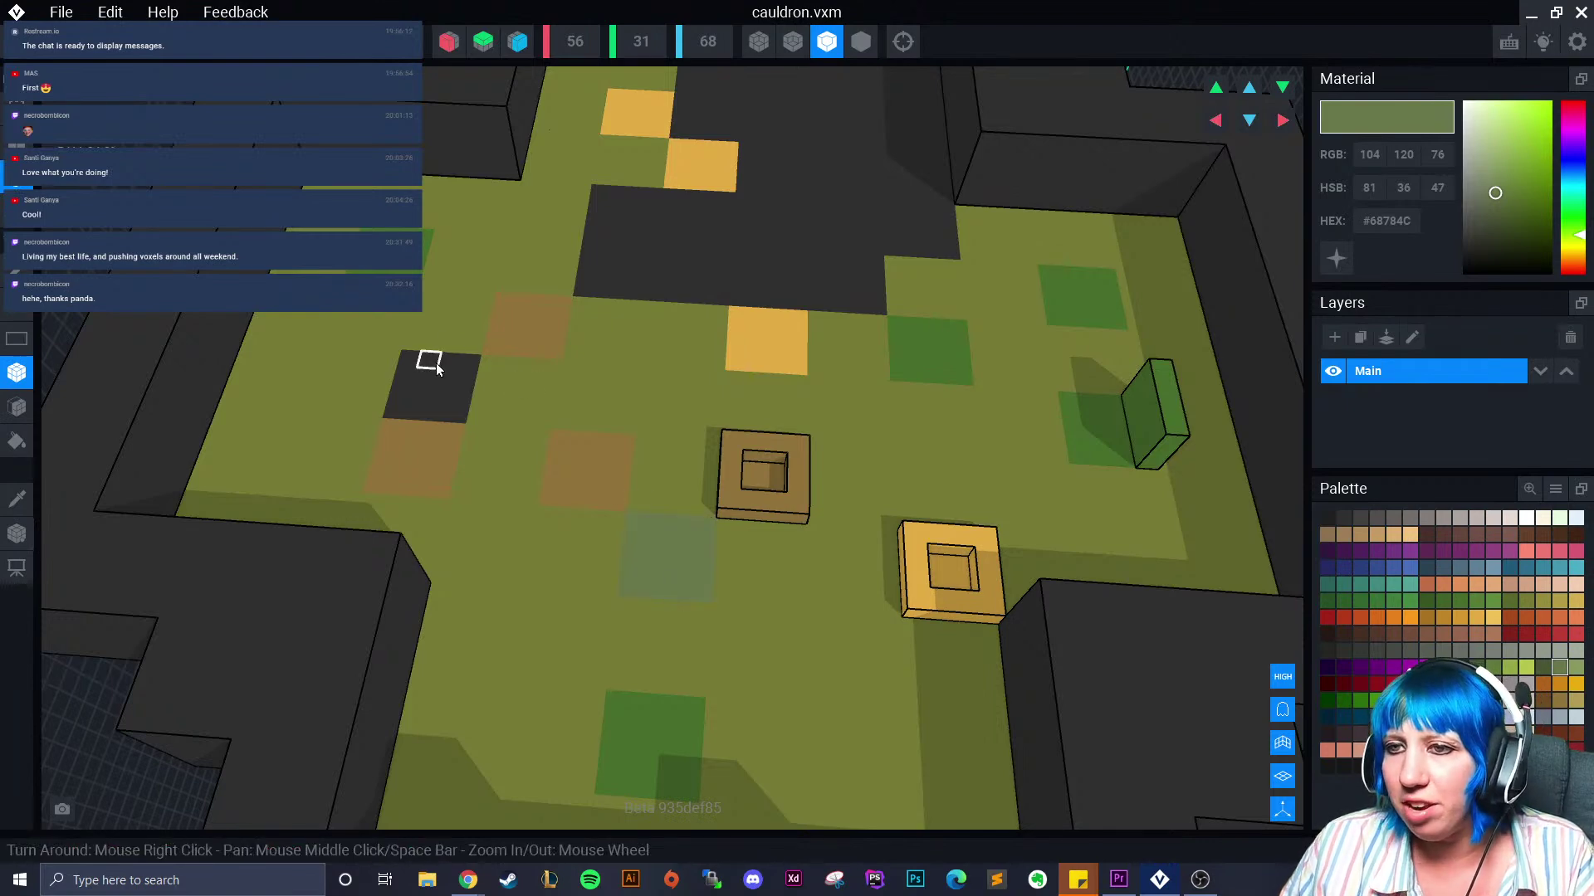
{"action": "left_click", "coordinate": [451, 408]}
{"action": "left_click_drag", "start_coordinate": [403, 365], "coordinate": [394, 411]}
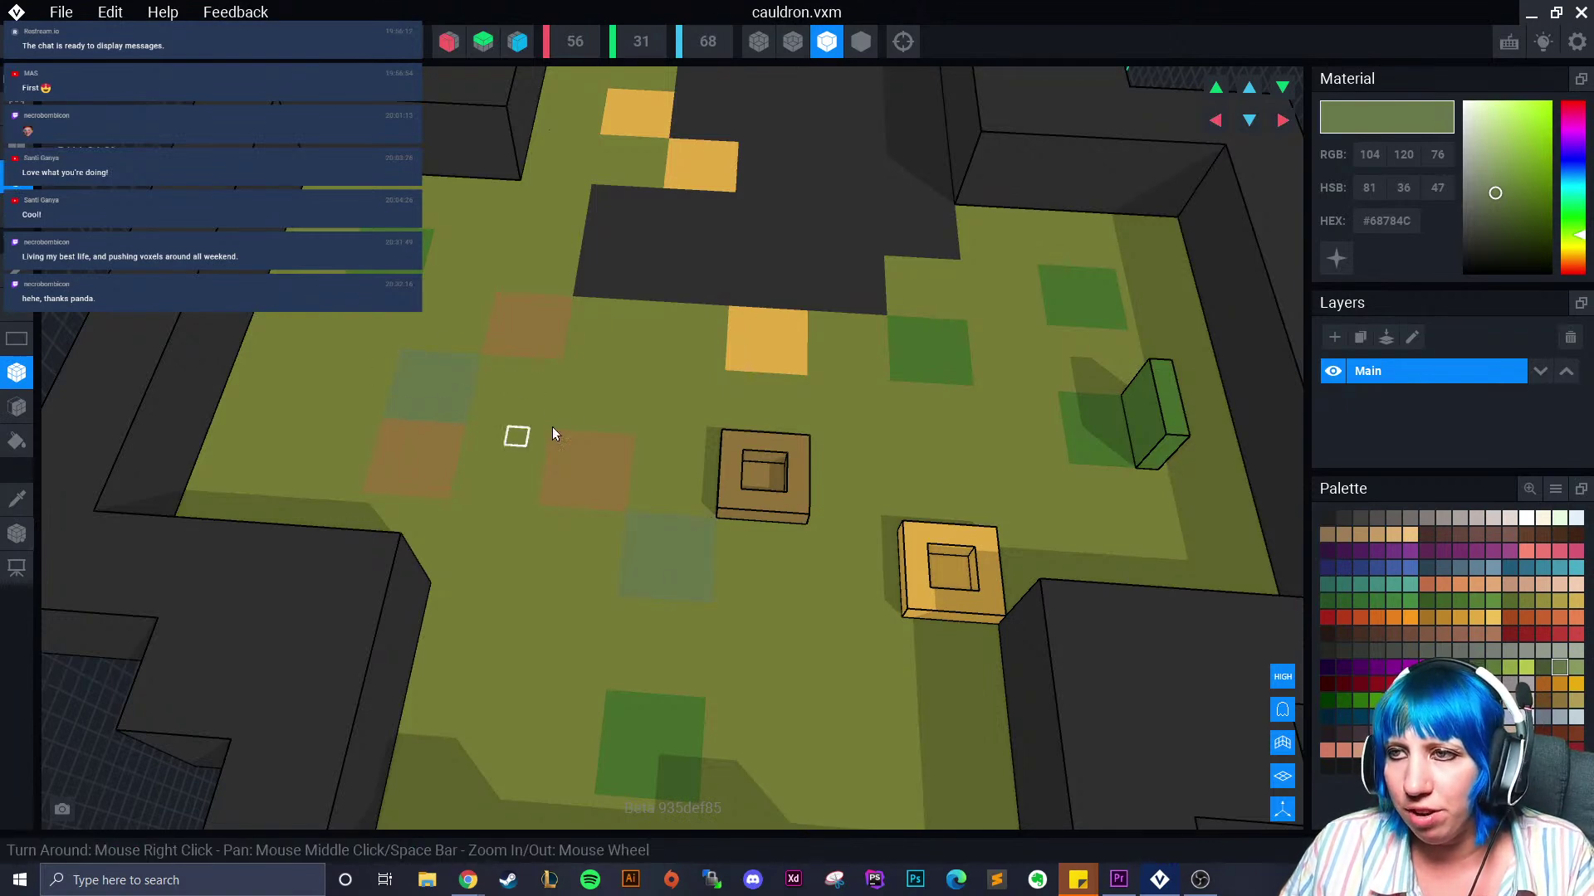
{"action": "middle_click_drag", "start_coordinate": [666, 259], "coordinate": [621, 367]}
{"action": "left_click_drag", "start_coordinate": [640, 192], "coordinate": [669, 243]}
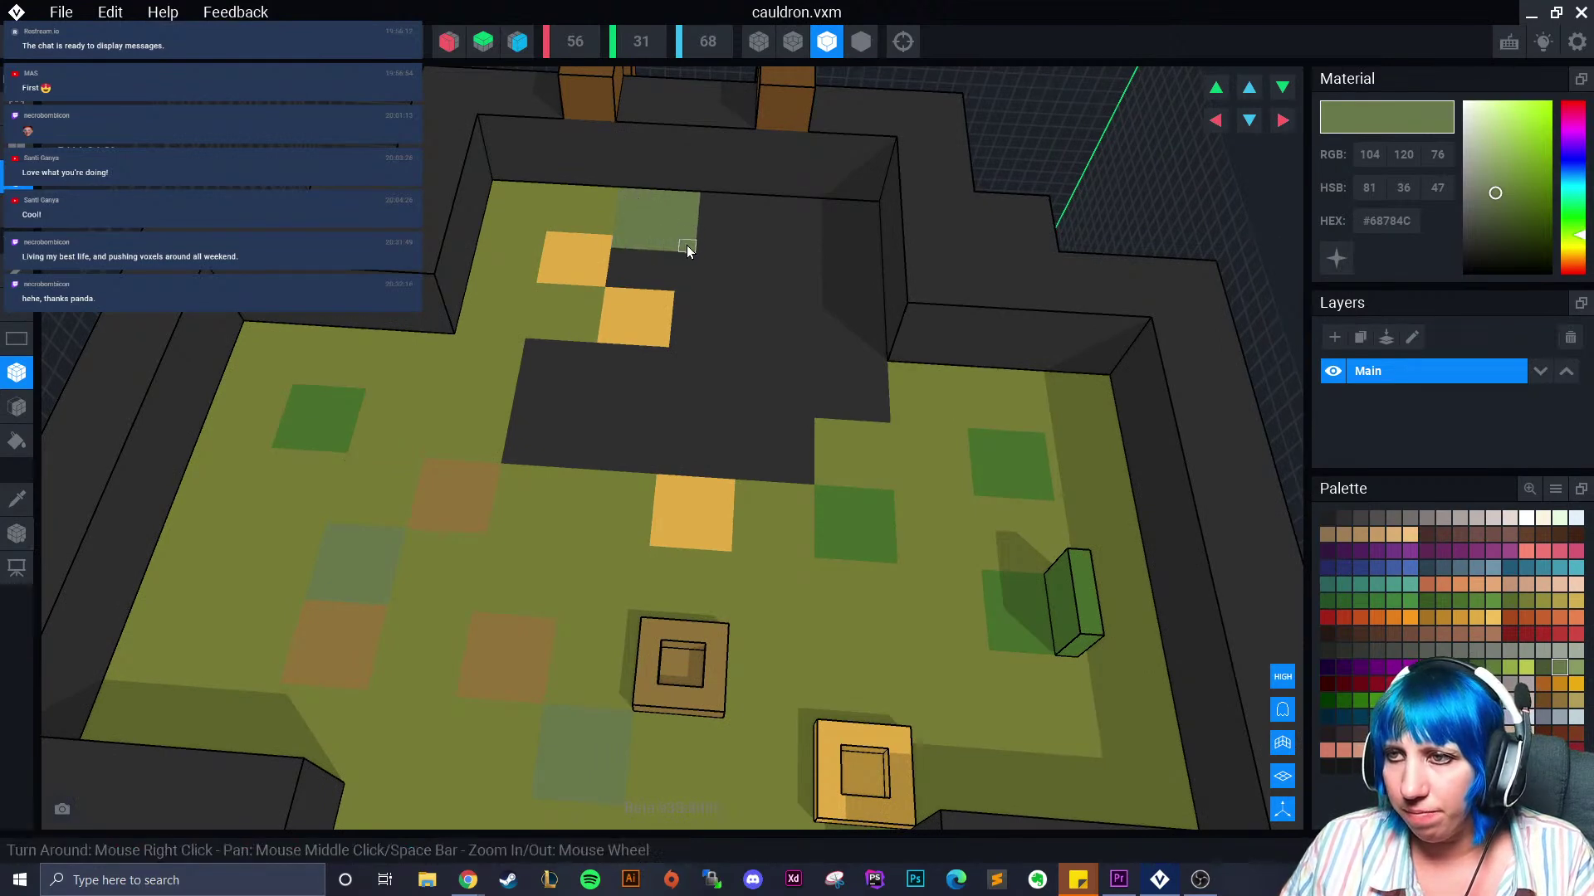
Sample the dark green and paint three squares of it in the large dark area
{"action": "left_click", "coordinate": [17, 498]}
{"action": "left_click", "coordinate": [1014, 602]}
{"action": "left_click_drag", "start_coordinate": [722, 199], "coordinate": [750, 249]}
{"action": "left_click", "coordinate": [536, 357]}
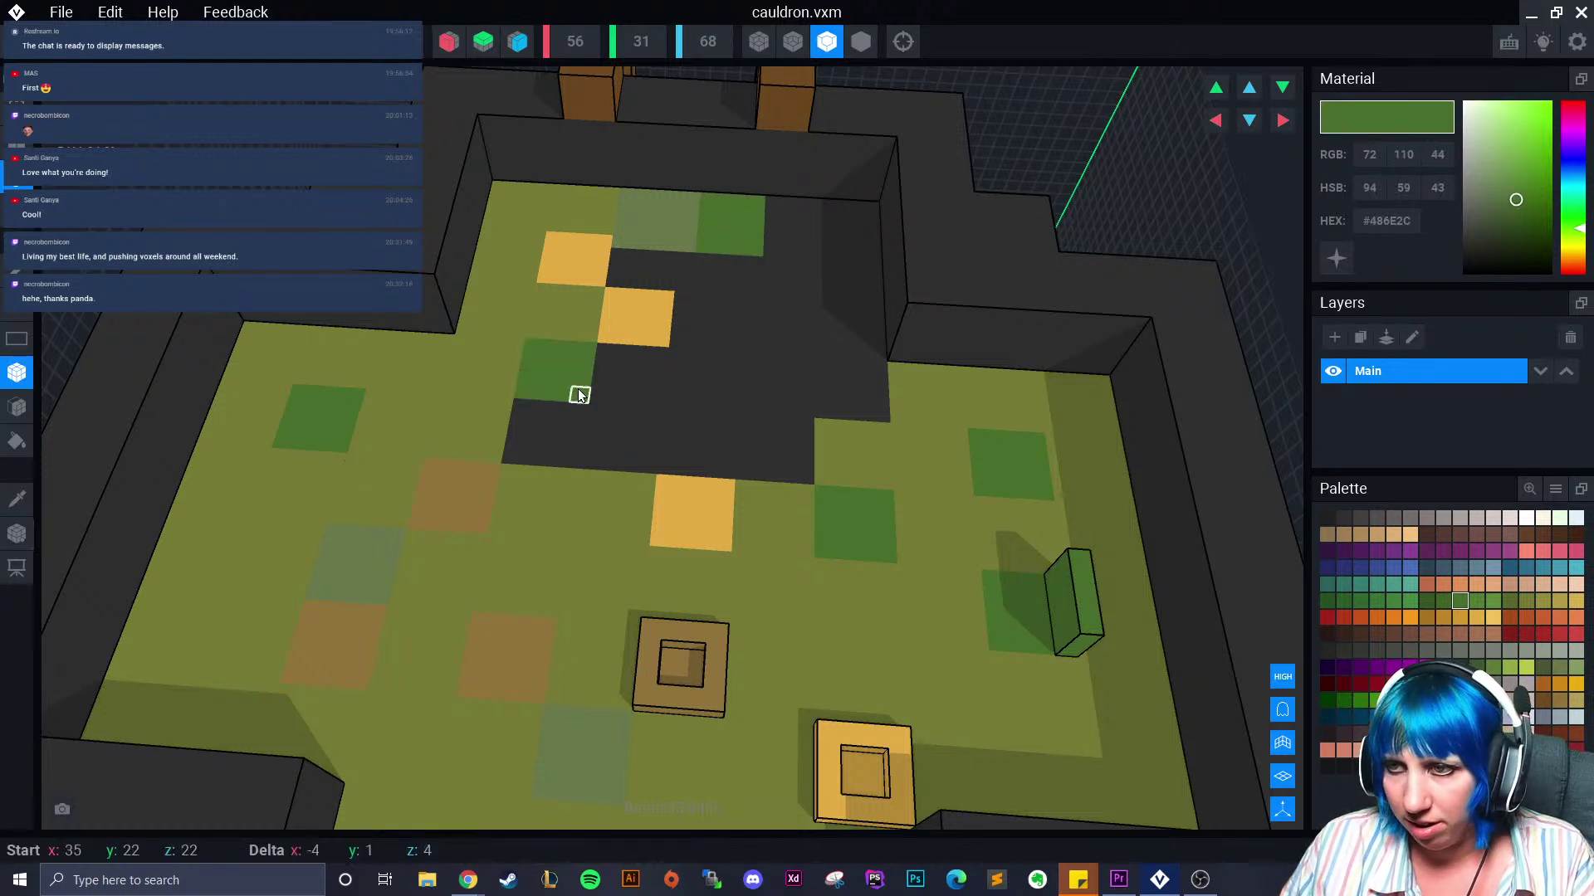
{"action": "mouse_move", "coordinate": [601, 426]}
{"action": "left_mouse_down"}
{"action": "mouse_move", "coordinate": [627, 463]}
{"action": "mouse_move", "coordinate": [649, 465]}
{"action": "left_mouse_up"}
Erase the raised dark green slab and the brown and yellow rings with the Face tool
{"action": "left_click", "coordinate": [17, 407]}
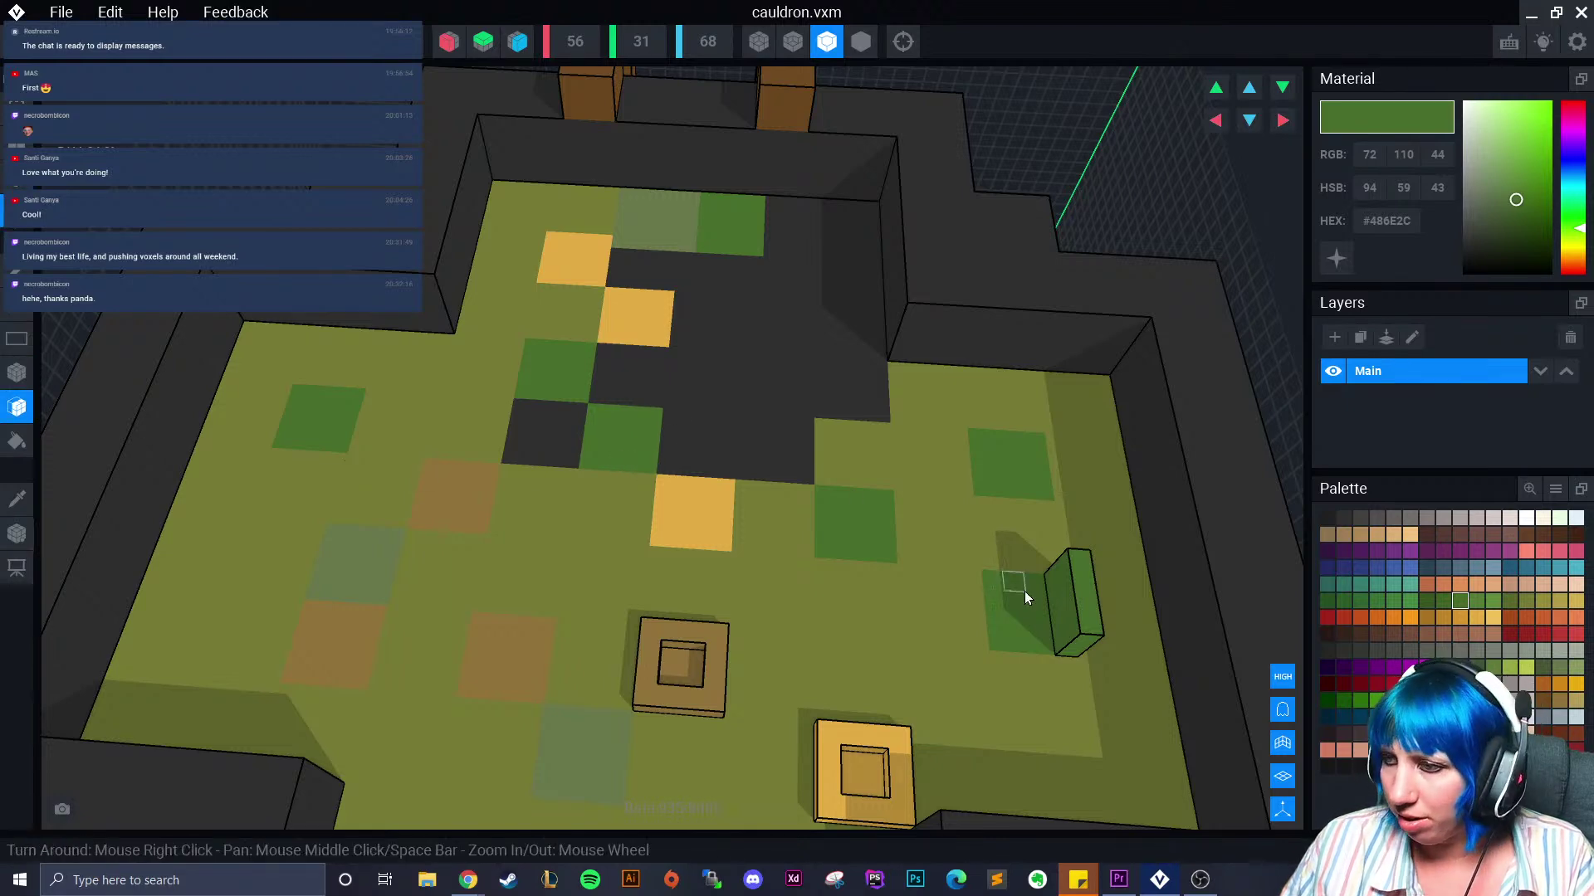
{"action": "left_click", "coordinate": [1071, 620]}
{"action": "left_click", "coordinate": [747, 718]}
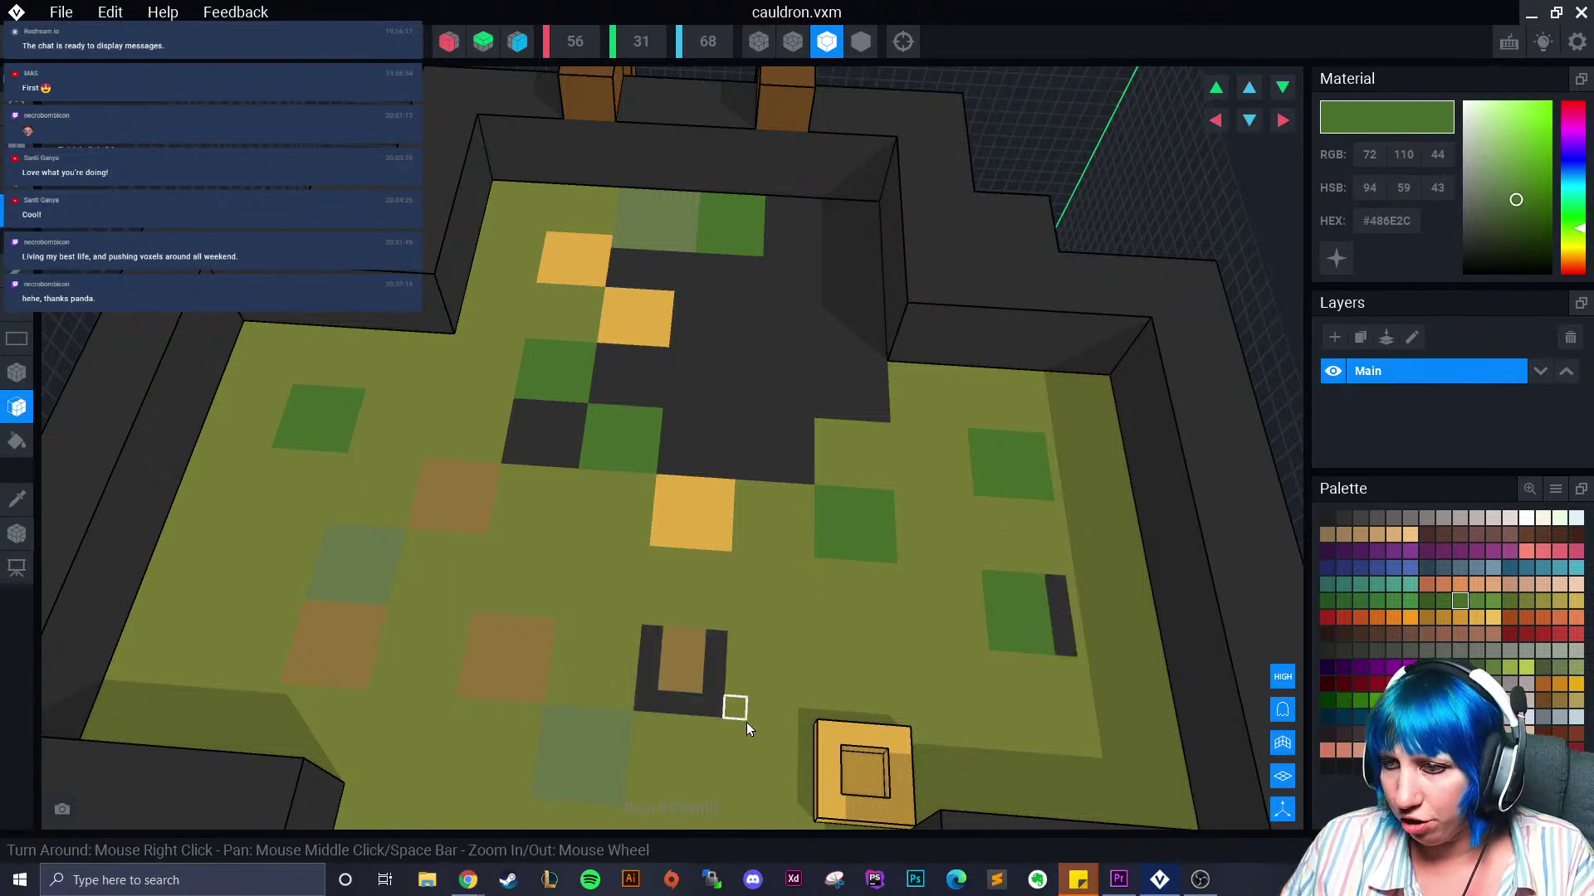
{"action": "left_click", "coordinate": [818, 768]}
Sample the yellow, fill the former yellow ring's square, and extend the diagonal yellow patches by one square
{"action": "middle_click_drag", "start_coordinate": [800, 735], "coordinate": [722, 610]}
{"action": "left_click", "coordinate": [23, 501]}
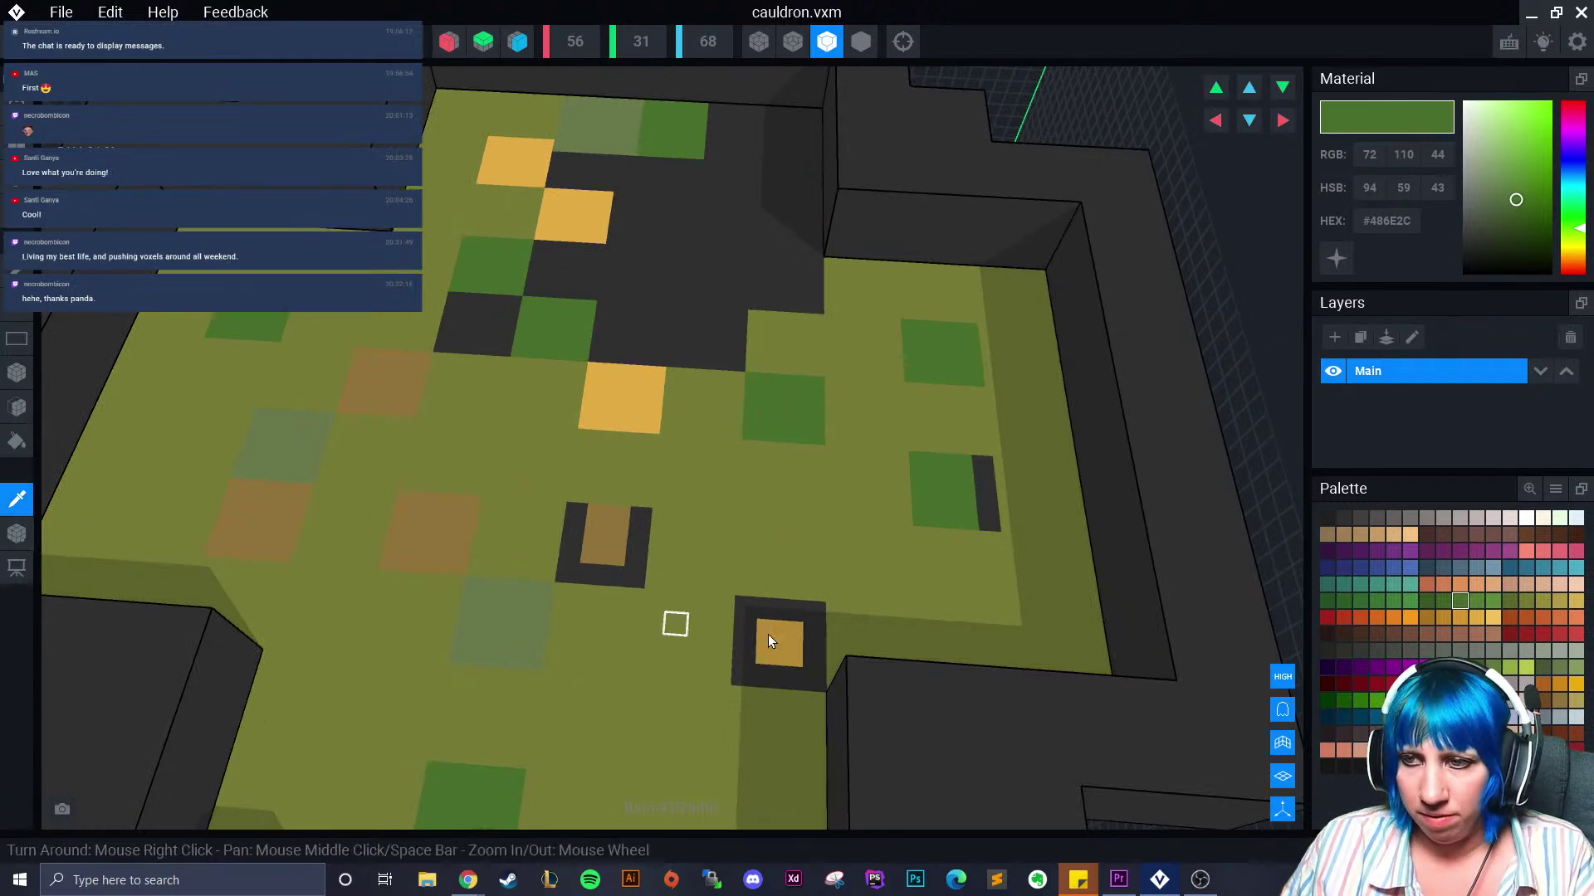
{"action": "left_click", "coordinate": [793, 668]}
{"action": "key", "text": "i"}
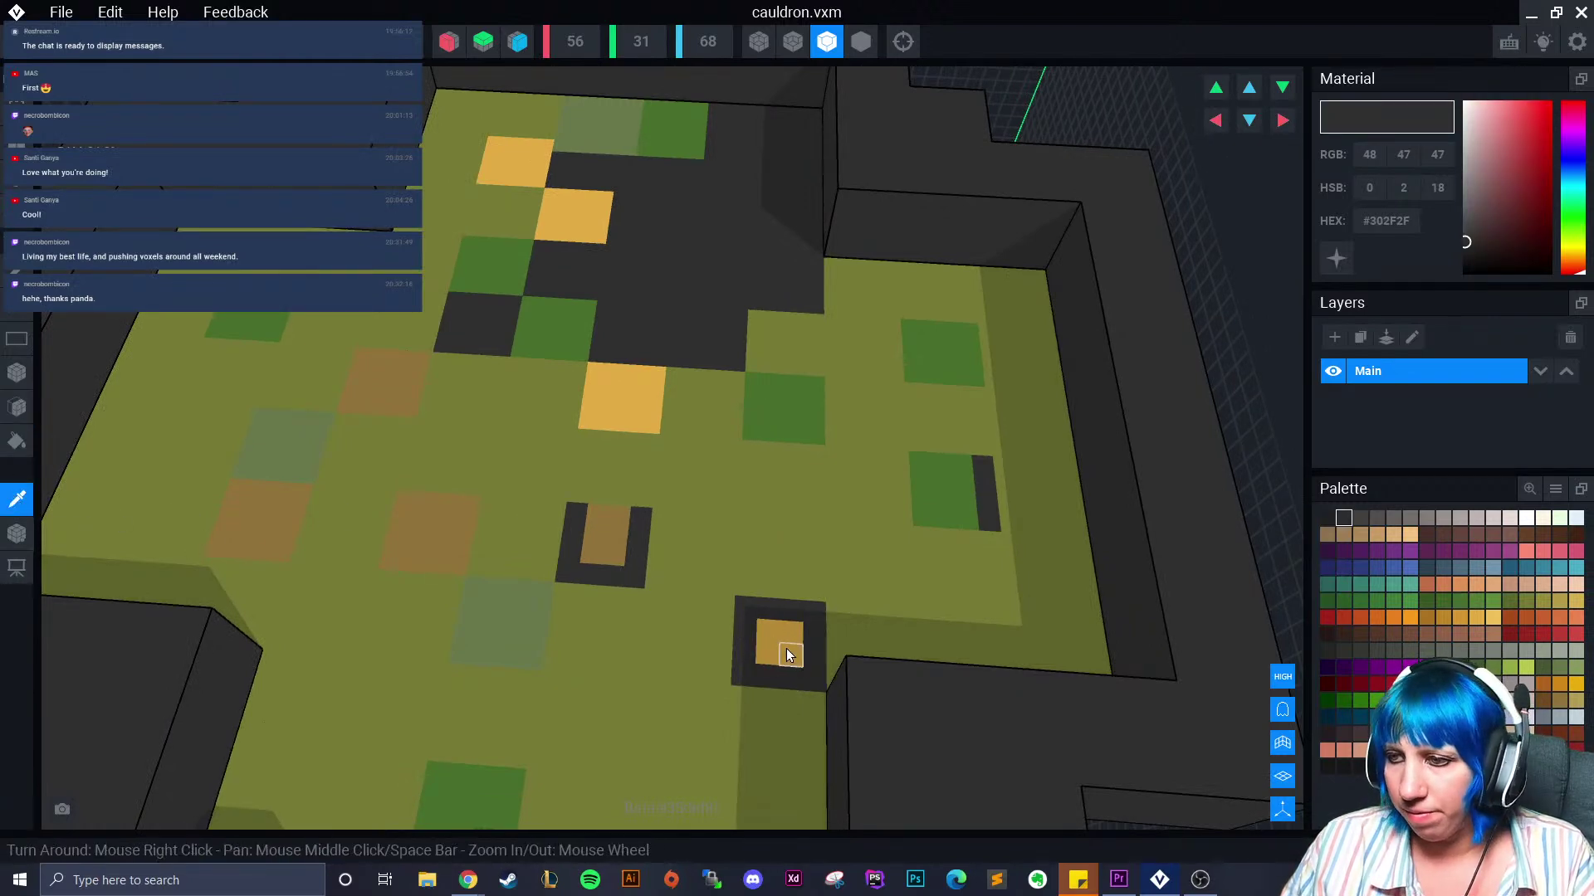
{"action": "left_click", "coordinate": [781, 648]}
{"action": "left_click", "coordinate": [17, 373]}
{"action": "left_click_drag", "start_coordinate": [730, 619], "coordinate": [817, 681]}
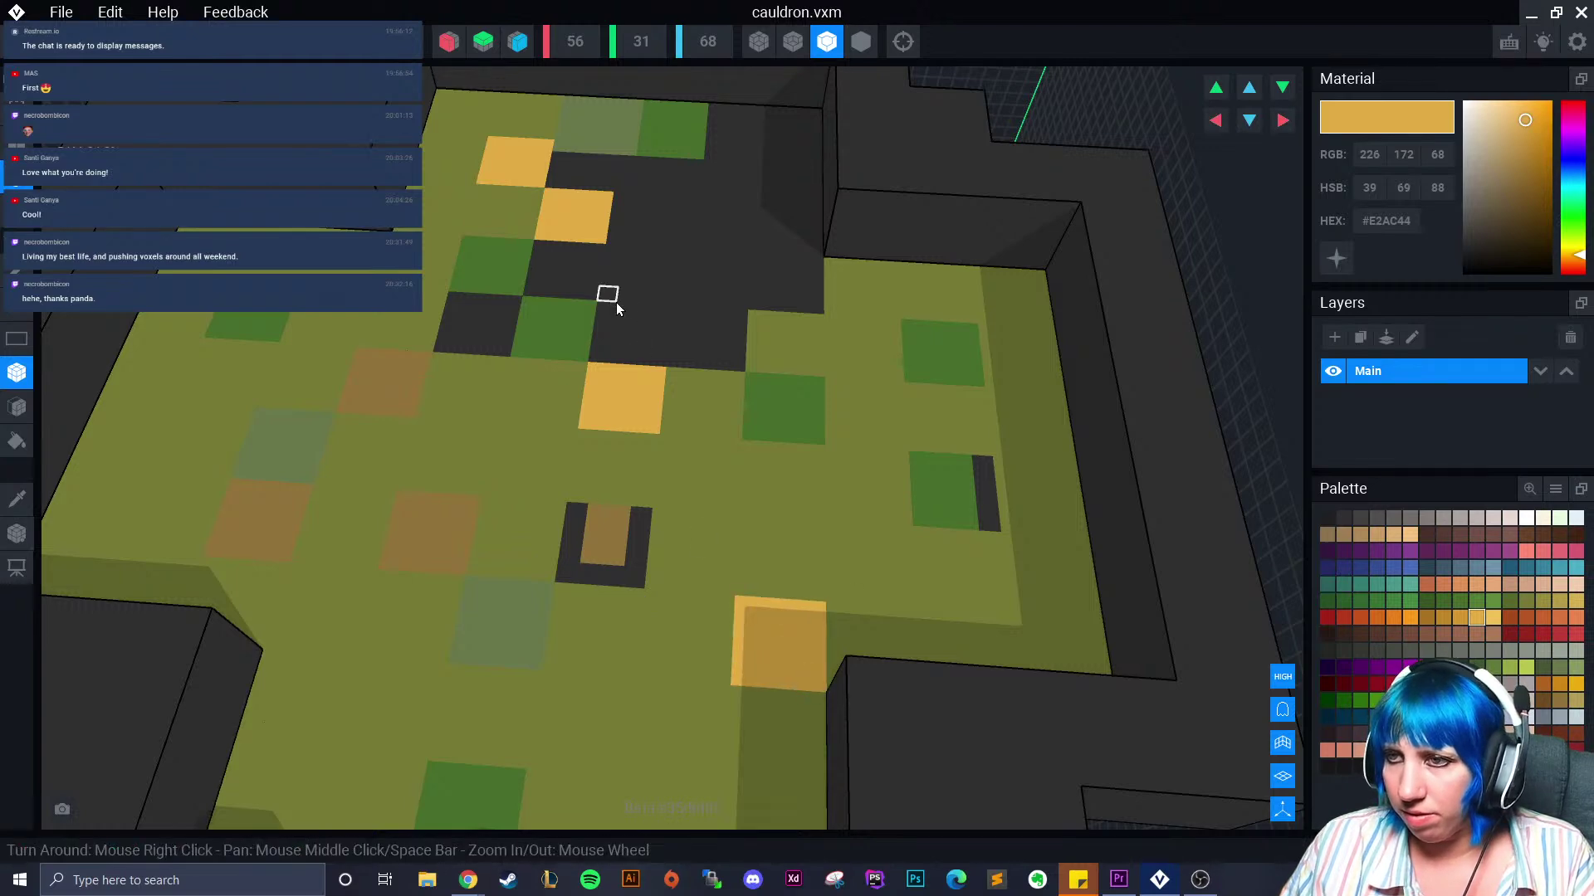
{"action": "left_click_drag", "start_coordinate": [615, 259], "coordinate": [633, 318]}
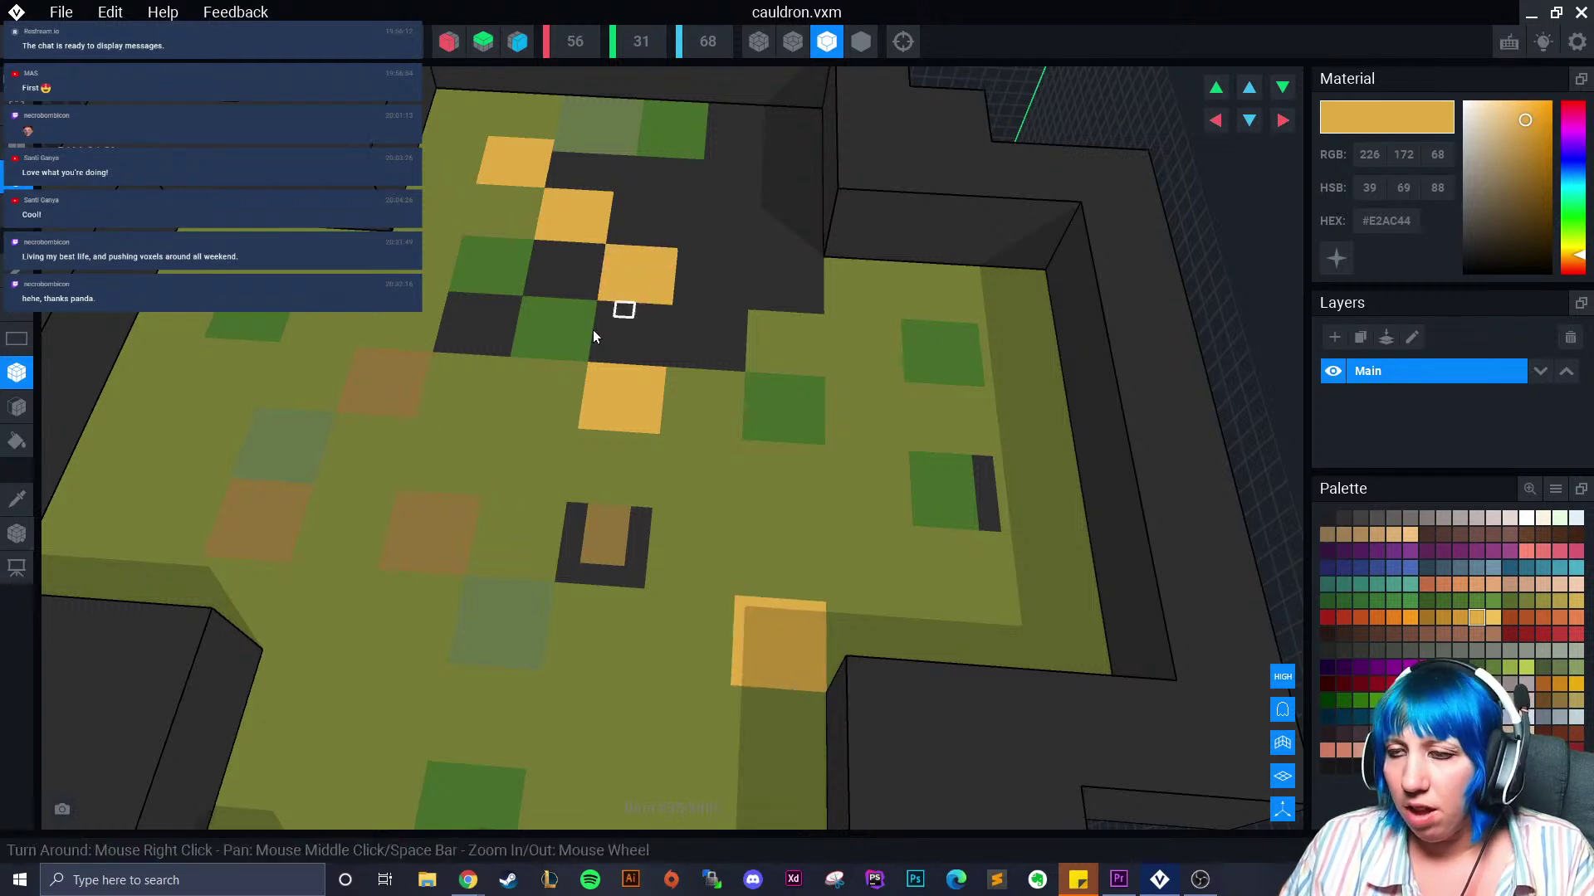
Sample the brown and fill the former brown ring's square and the dark square at the large area's near corner
{"action": "left_click", "coordinate": [17, 498]}
{"action": "left_click", "coordinate": [607, 538]}
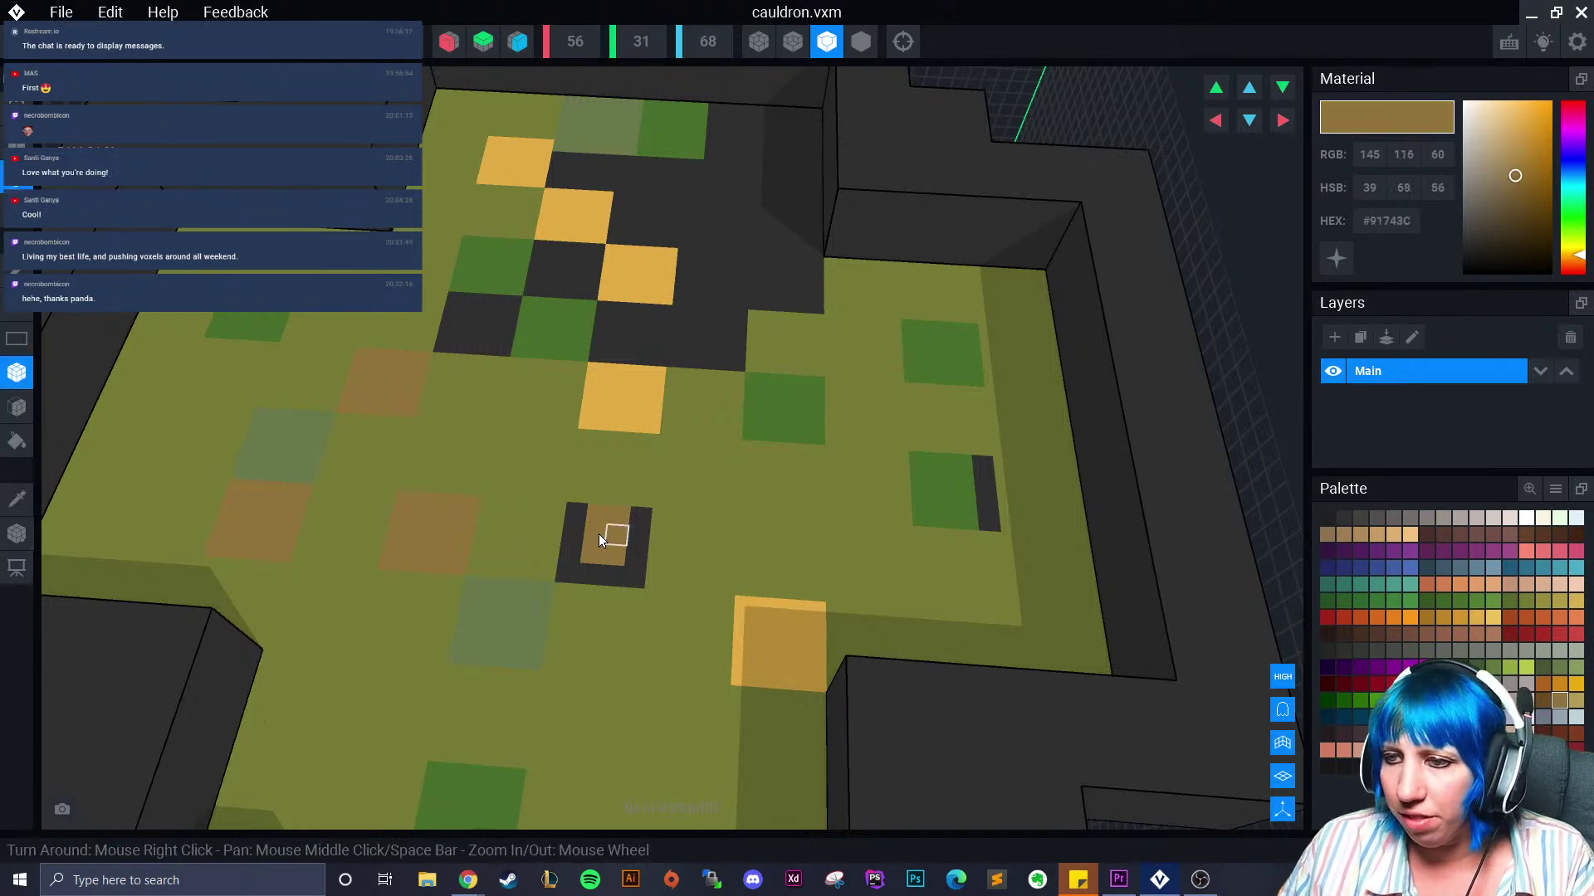
{"action": "left_click_drag", "start_coordinate": [581, 508], "coordinate": [636, 576]}
{"action": "left_click_drag", "start_coordinate": [455, 306], "coordinate": [462, 344]}
{"action": "left_click", "coordinate": [446, 345]}
Sample the grey-green and paint three squares in the large dark area: between green and yellow, and two near the far wall
{"action": "left_click", "coordinate": [16, 500]}
{"action": "left_click", "coordinate": [518, 591]}
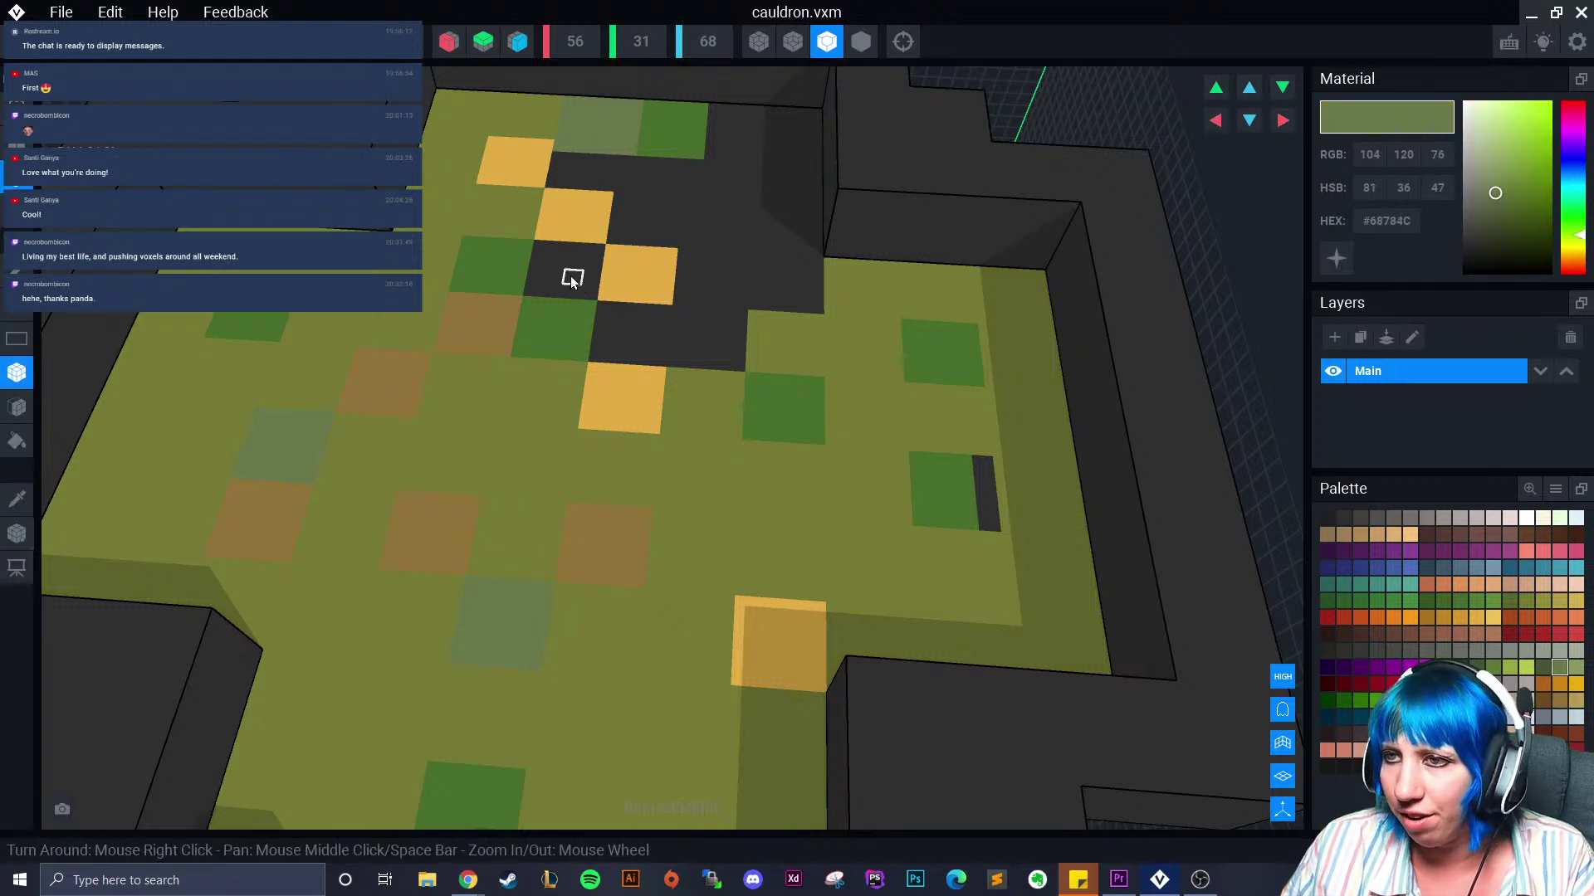
{"action": "left_click", "coordinate": [548, 252]}
{"action": "right_click_drag", "start_coordinate": [548, 252], "coordinate": [670, 221]}
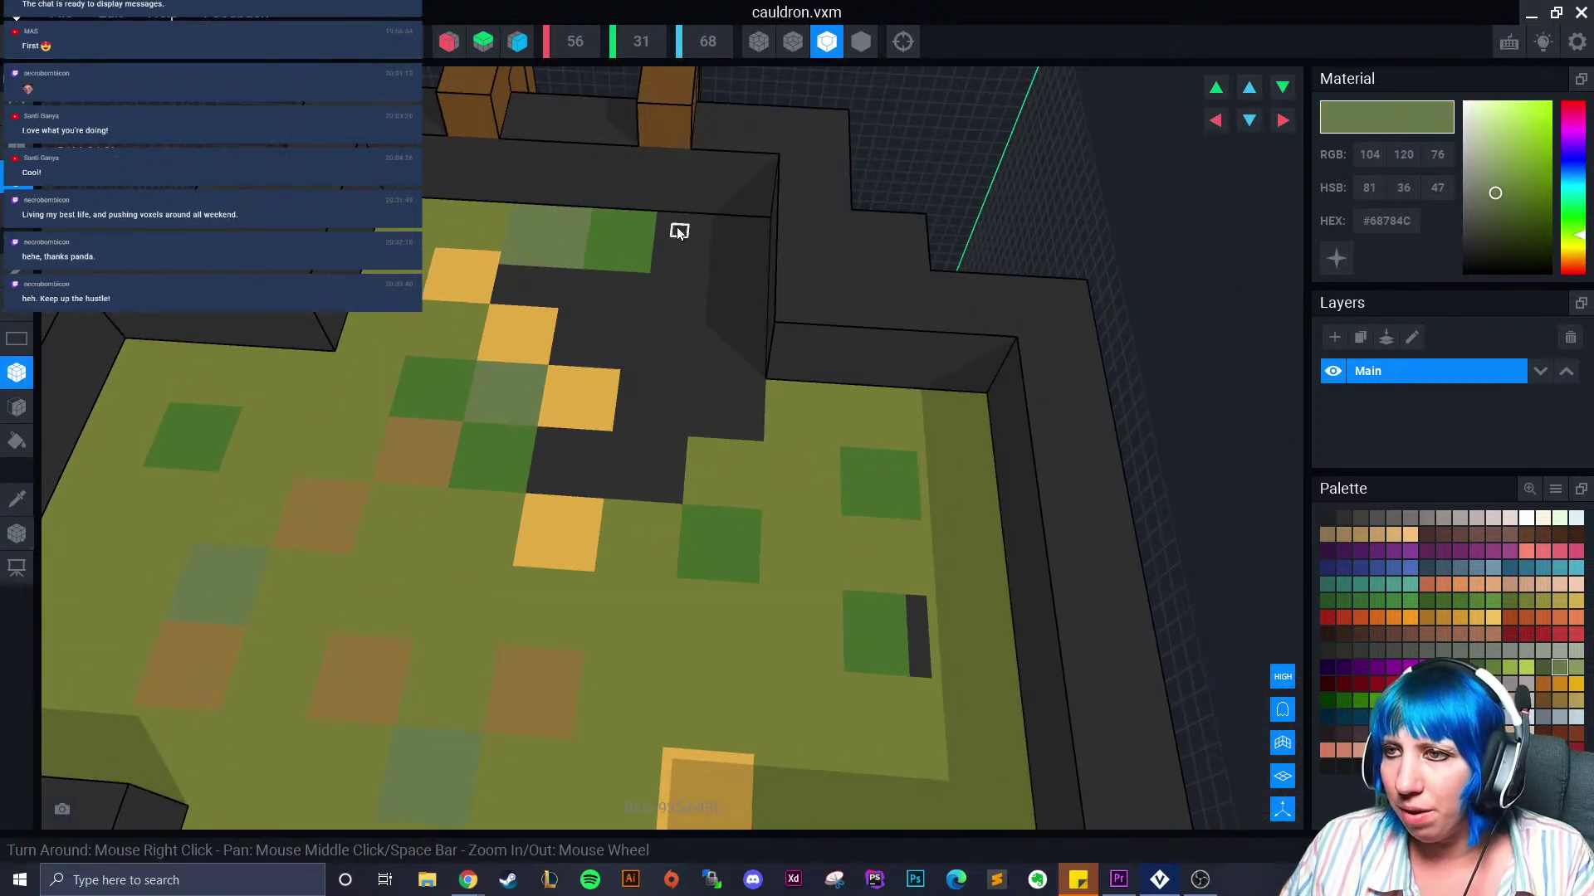
{"action": "left_click_drag", "start_coordinate": [671, 221], "coordinate": [714, 272]}
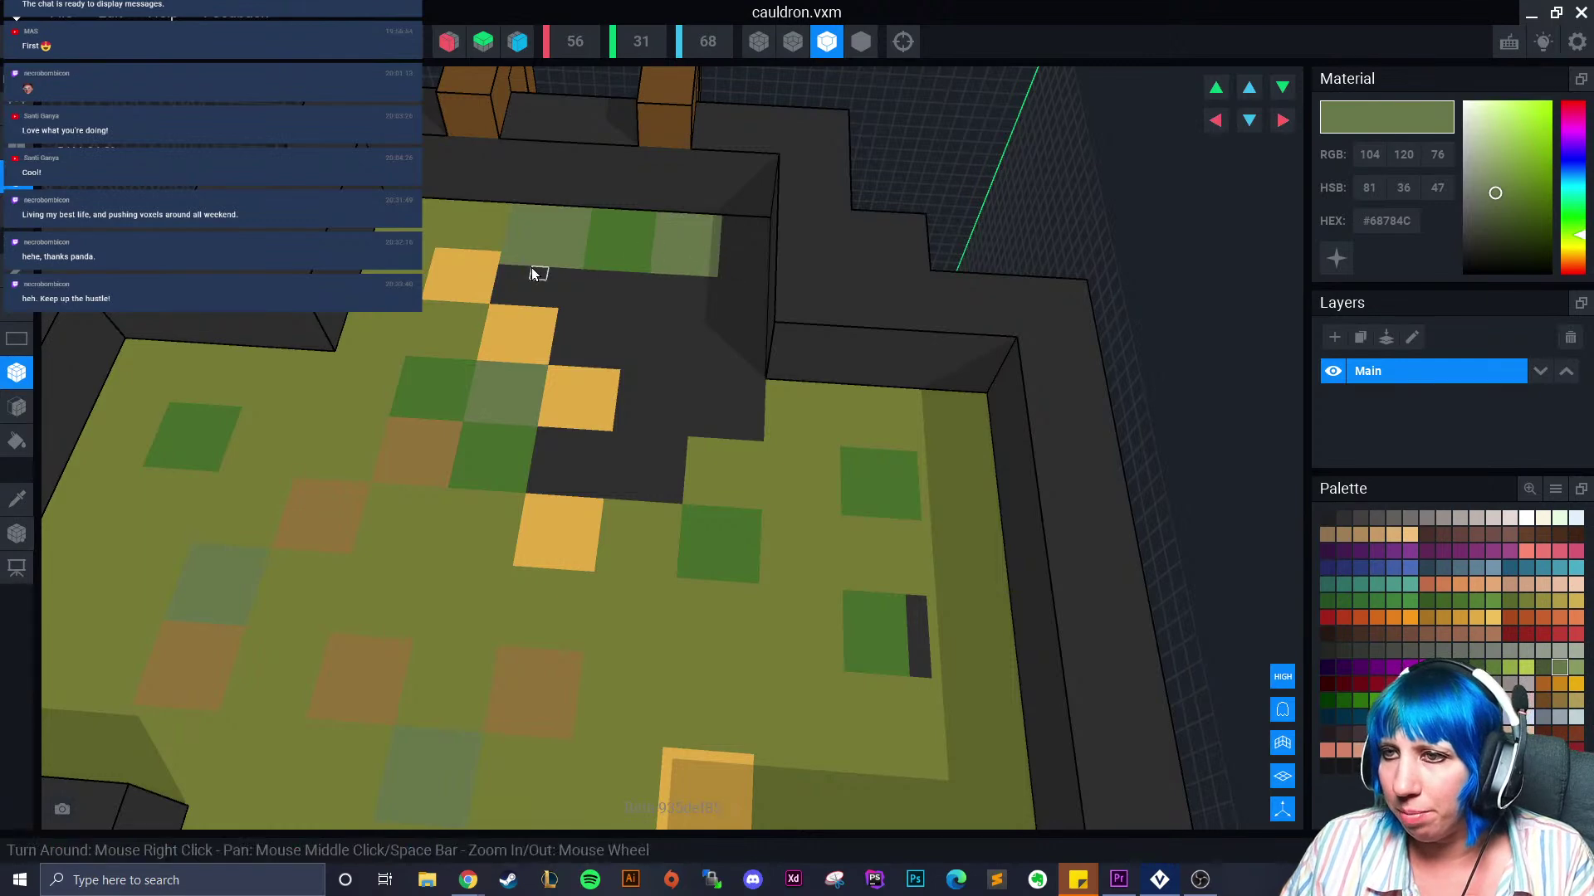
{"action": "left_click_drag", "start_coordinate": [506, 276], "coordinate": [568, 305]}
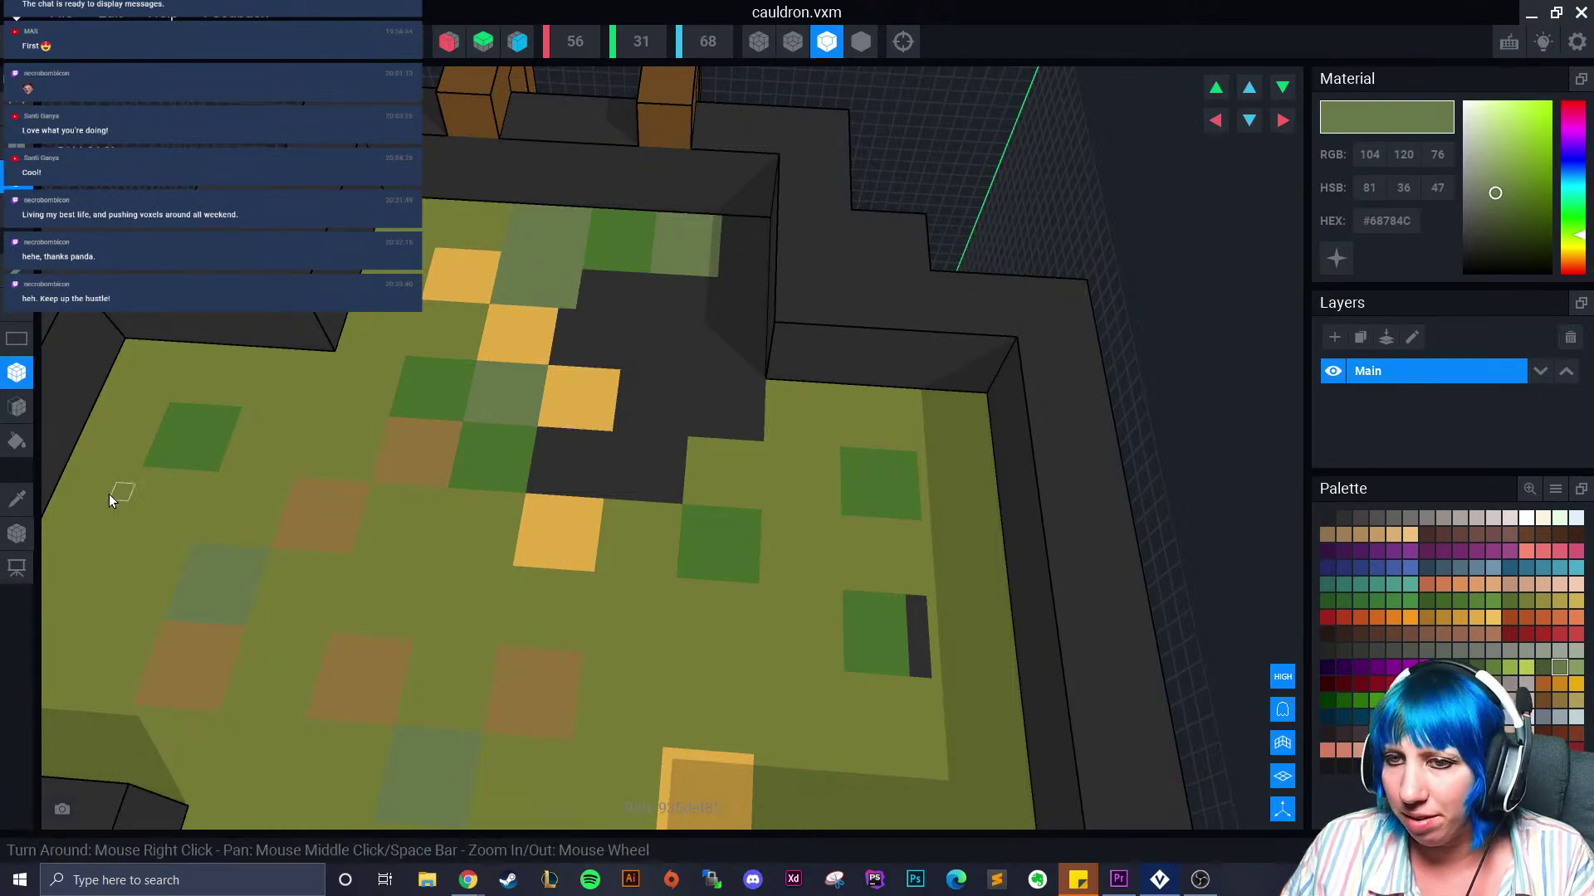
Sample the dark green, fill the erased slab's strip, and paint three more squares beside the yellow diagonal
{"action": "left_click", "coordinate": [16, 498]}
{"action": "left_click", "coordinate": [909, 611]}
{"action": "left_click_drag", "start_coordinate": [909, 612], "coordinate": [918, 667]}
{"action": "left_click_drag", "start_coordinate": [573, 329], "coordinate": [551, 485]}
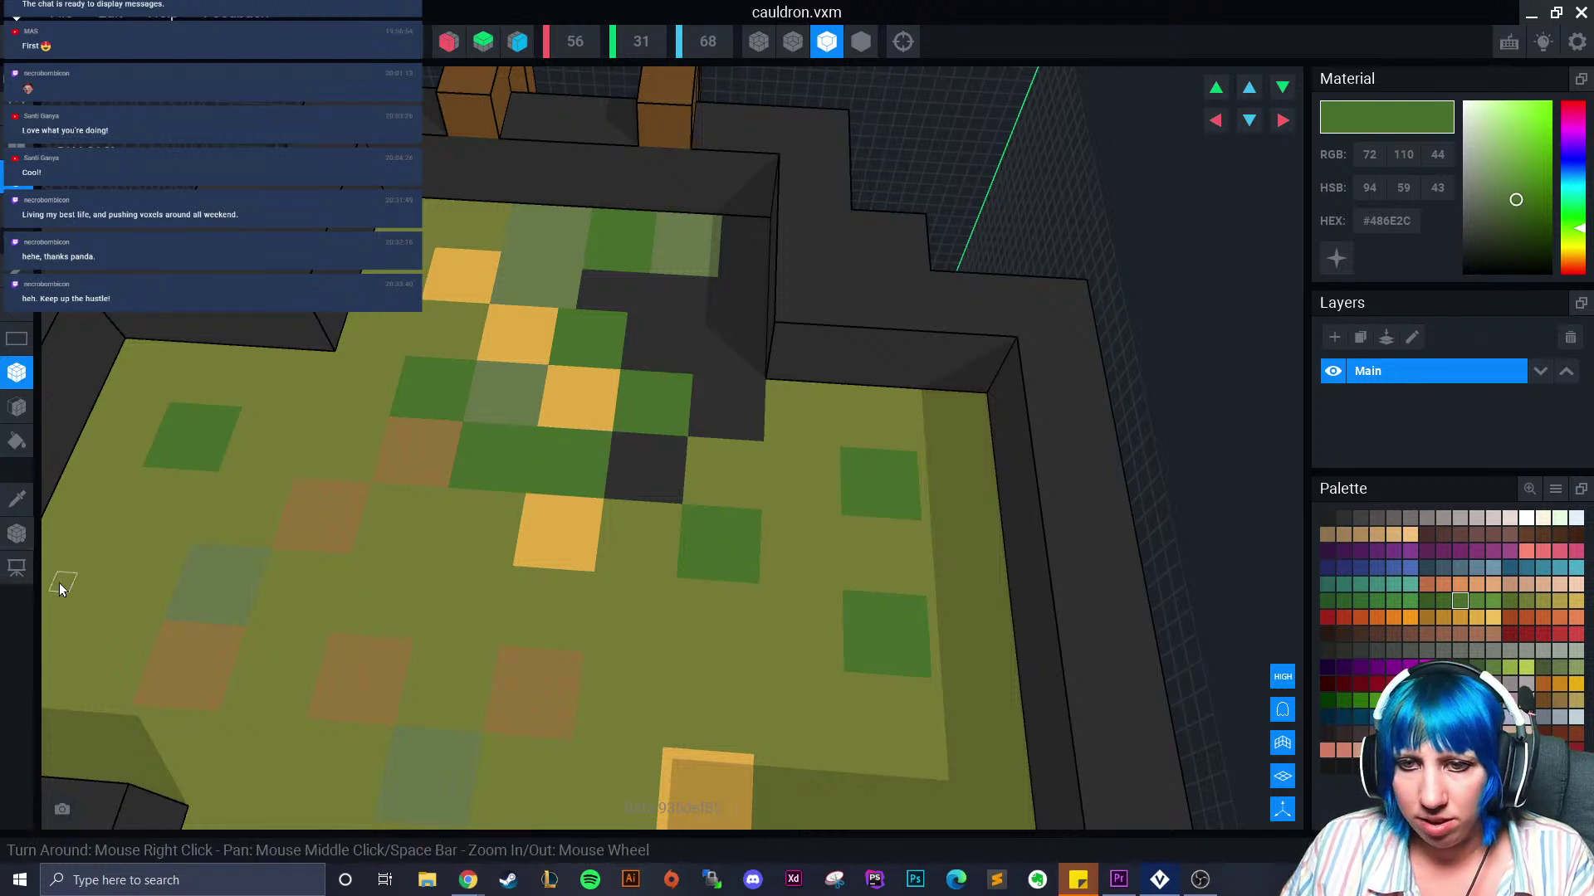
Sample the brown and fill all remaining dark floor of the large area with it
{"action": "left_click", "coordinate": [379, 646], "text": "alt"}
{"action": "mouse_move", "coordinate": [628, 442]}
{"action": "left_mouse_down"}
{"action": "mouse_move", "coordinate": [669, 494]}
{"action": "mouse_move", "coordinate": [664, 482]}
{"action": "left_mouse_up"}
{"action": "left_click_drag", "start_coordinate": [587, 279], "coordinate": [639, 308]}
{"action": "mouse_move", "coordinate": [596, 219]}
{"action": "left_mouse_down"}
{"action": "mouse_move", "coordinate": [748, 372]}
{"action": "mouse_move", "coordinate": [754, 434]}
{"action": "left_mouse_up"}
{"action": "left_click_drag", "start_coordinate": [582, 216], "coordinate": [569, 357]}
Sample the dark green and paint two diagonal squares on the brown corner plus the grey-green square at the far wall
{"action": "scroll", "coordinate": [618, 498], "scroll_direction": "down", "scroll_amount": 5}
{"action": "right_click_drag", "start_coordinate": [659, 511], "coordinate": [650, 618]}
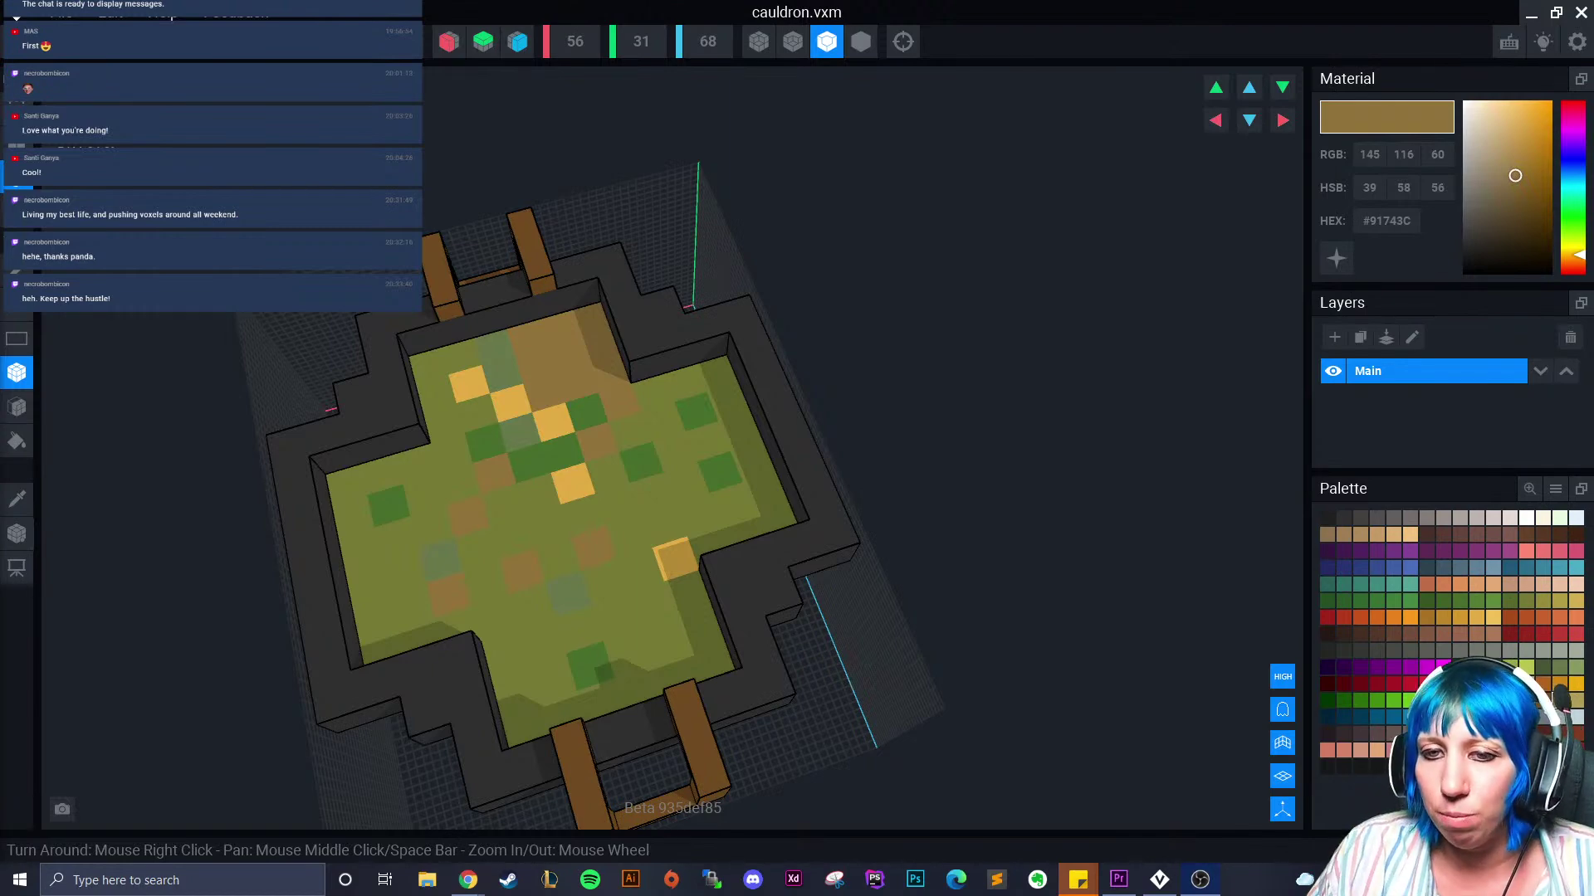
{"action": "left_click", "coordinate": [18, 498]}
{"action": "left_click", "coordinate": [496, 442]}
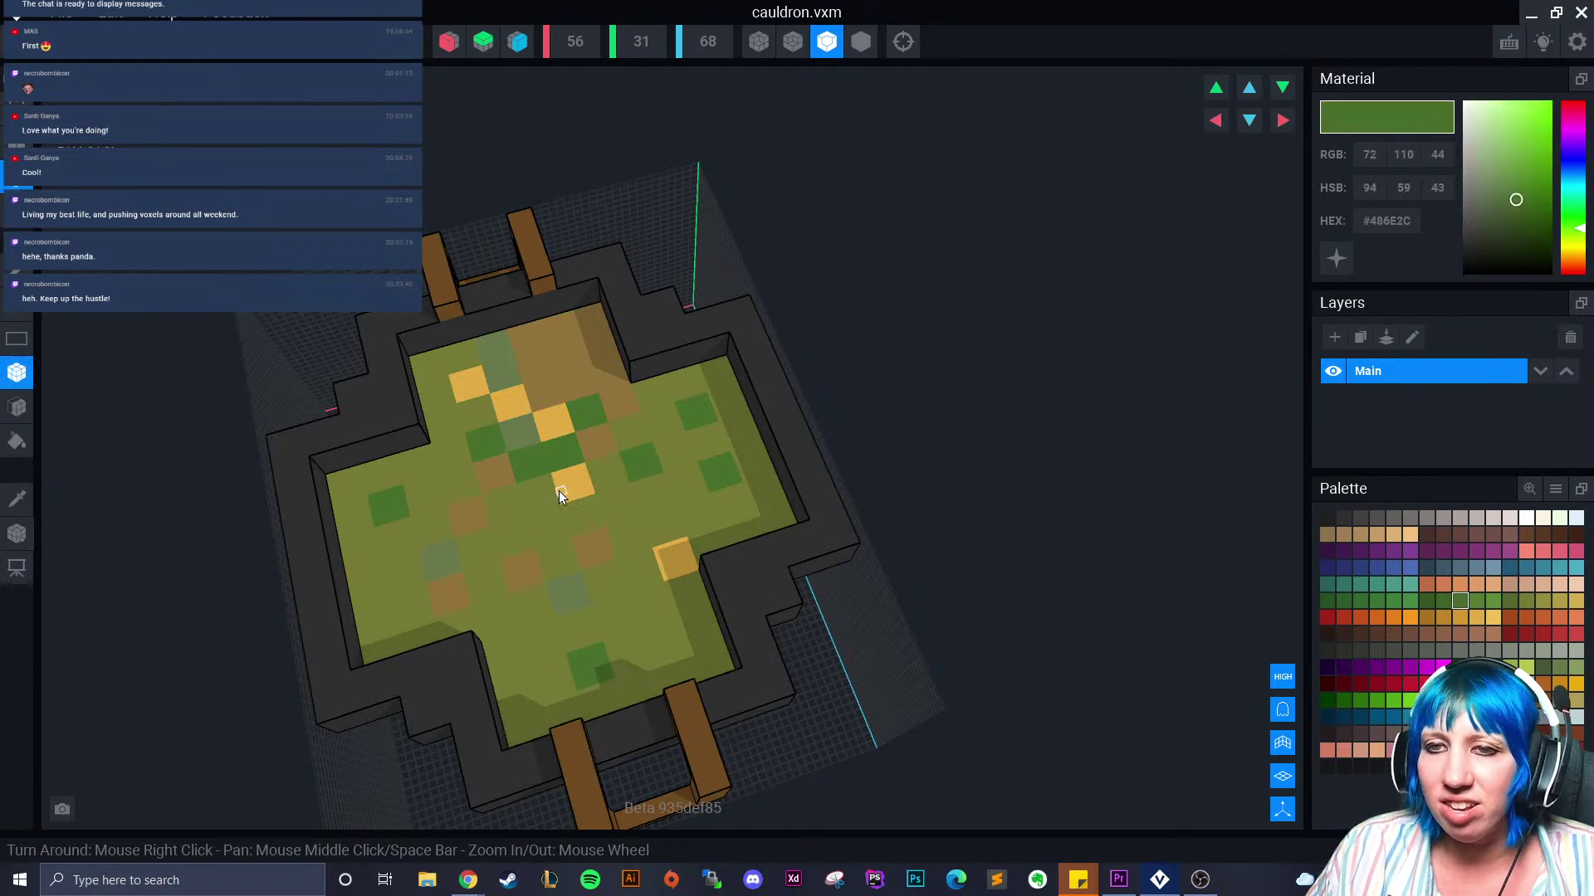
{"action": "scroll", "coordinate": [445, 475], "scroll_direction": "up", "scroll_amount": 5}
{"action": "left_click_drag", "start_coordinate": [645, 223], "coordinate": [604, 292]}
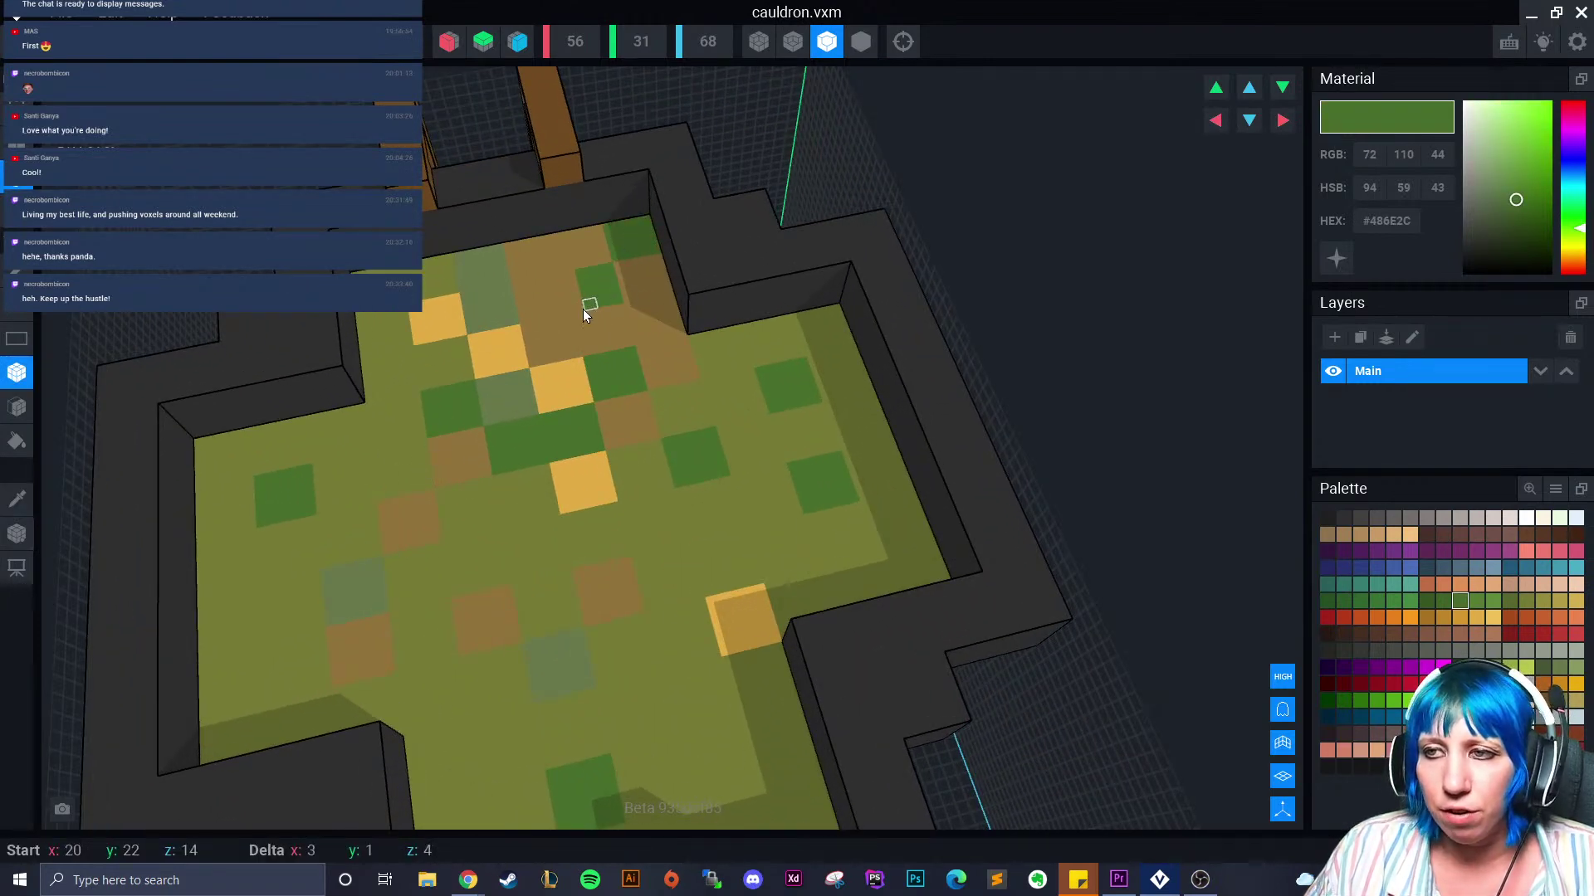
{"action": "right_click_drag", "start_coordinate": [621, 419], "coordinate": [651, 451]}
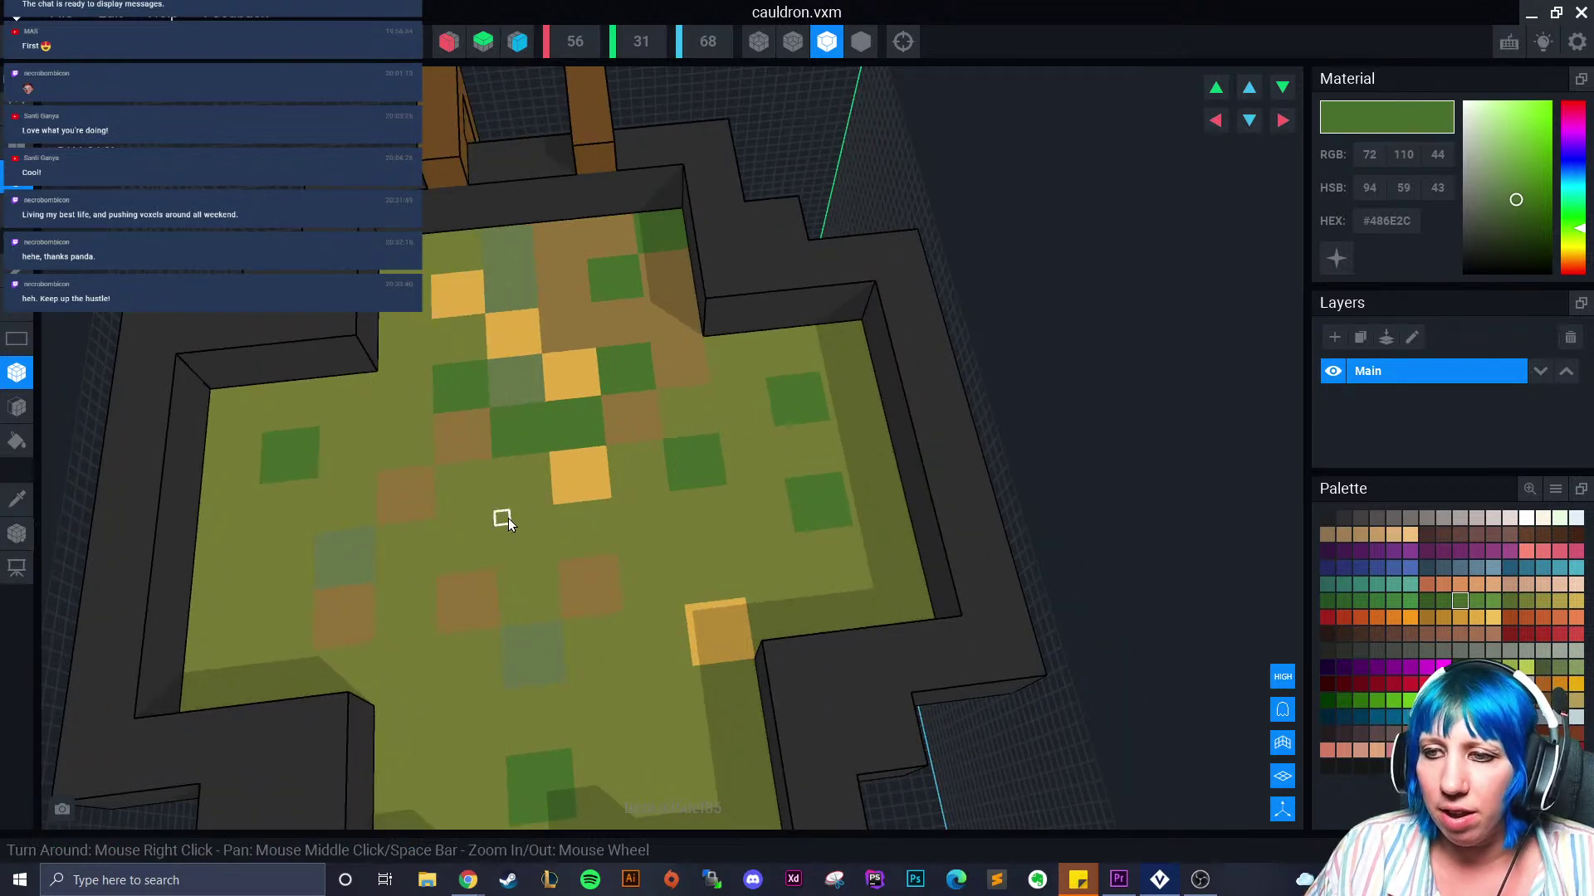
{"action": "scroll", "coordinate": [568, 514], "scroll_direction": "down", "scroll_amount": 5}
{"action": "scroll", "coordinate": [564, 357], "scroll_direction": "up", "scroll_amount": 4}
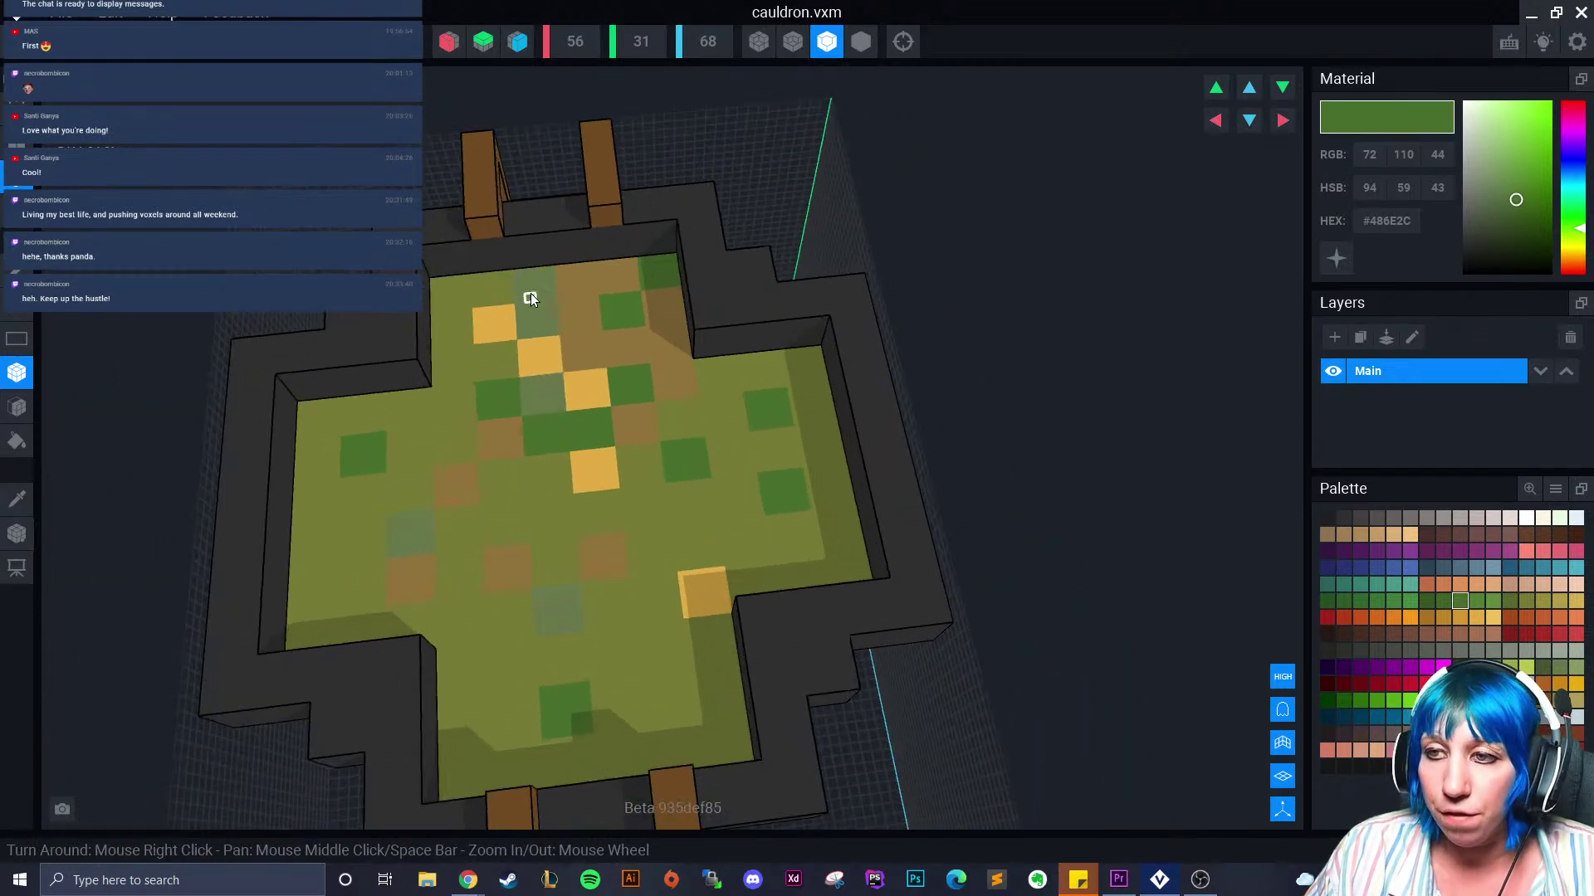
{"action": "left_click", "coordinate": [521, 276]}
Choose the lighter olive #948C3D next to the sampled liquid colour and paint two squares, one over brown near the inner corner
{"action": "left_click", "coordinate": [17, 502]}
{"action": "left_click", "coordinate": [546, 511]}
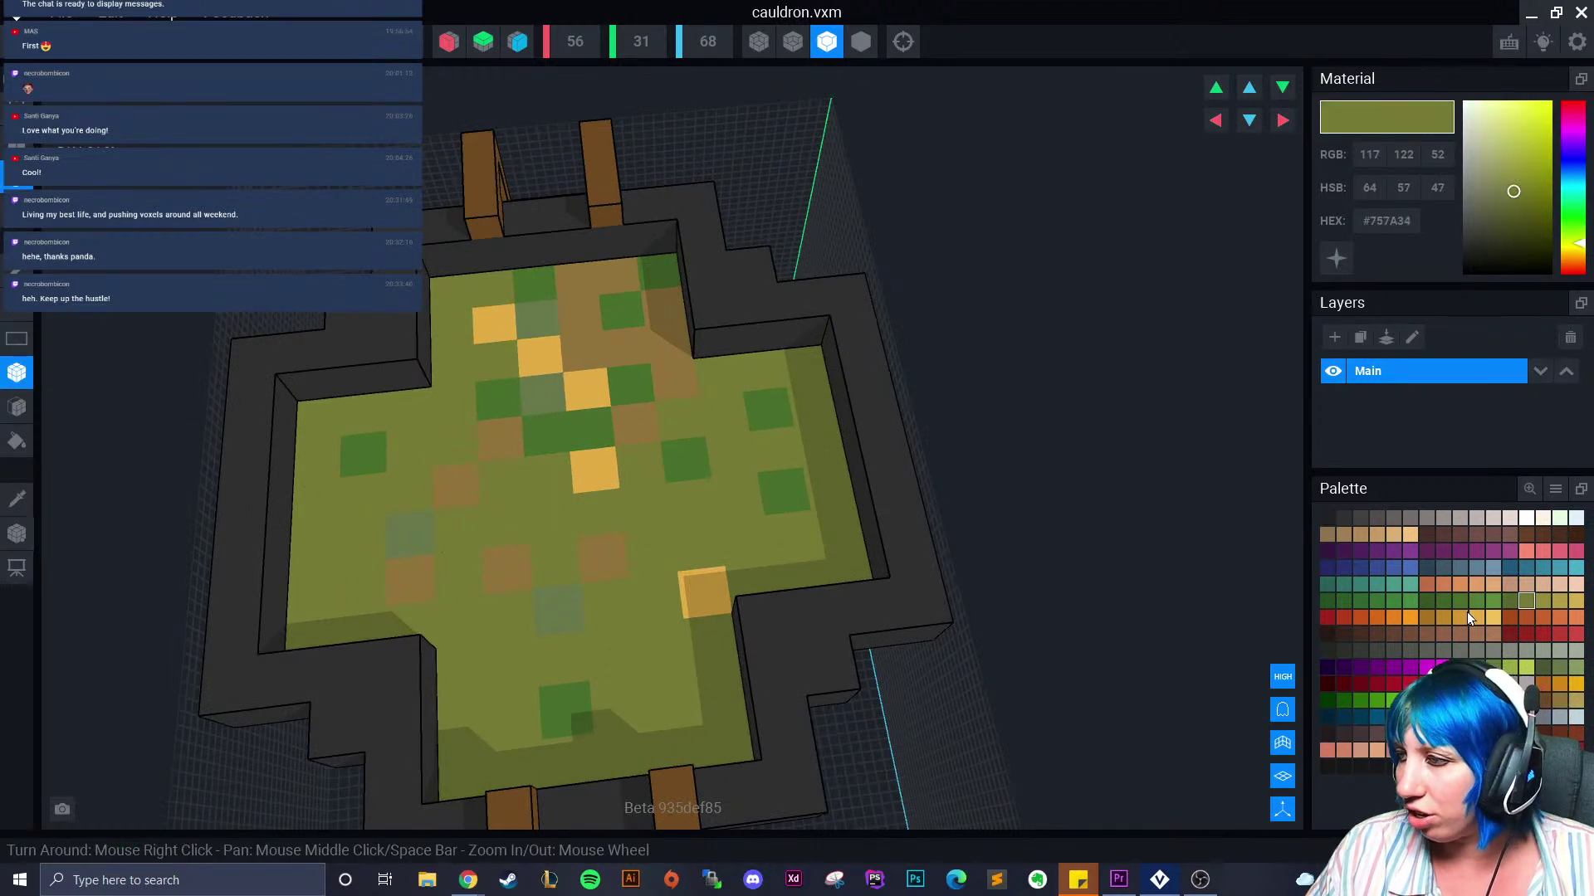
{"action": "left_click", "coordinate": [1543, 598]}
{"action": "left_click", "coordinate": [643, 516]}
{"action": "left_click", "coordinate": [669, 372]}
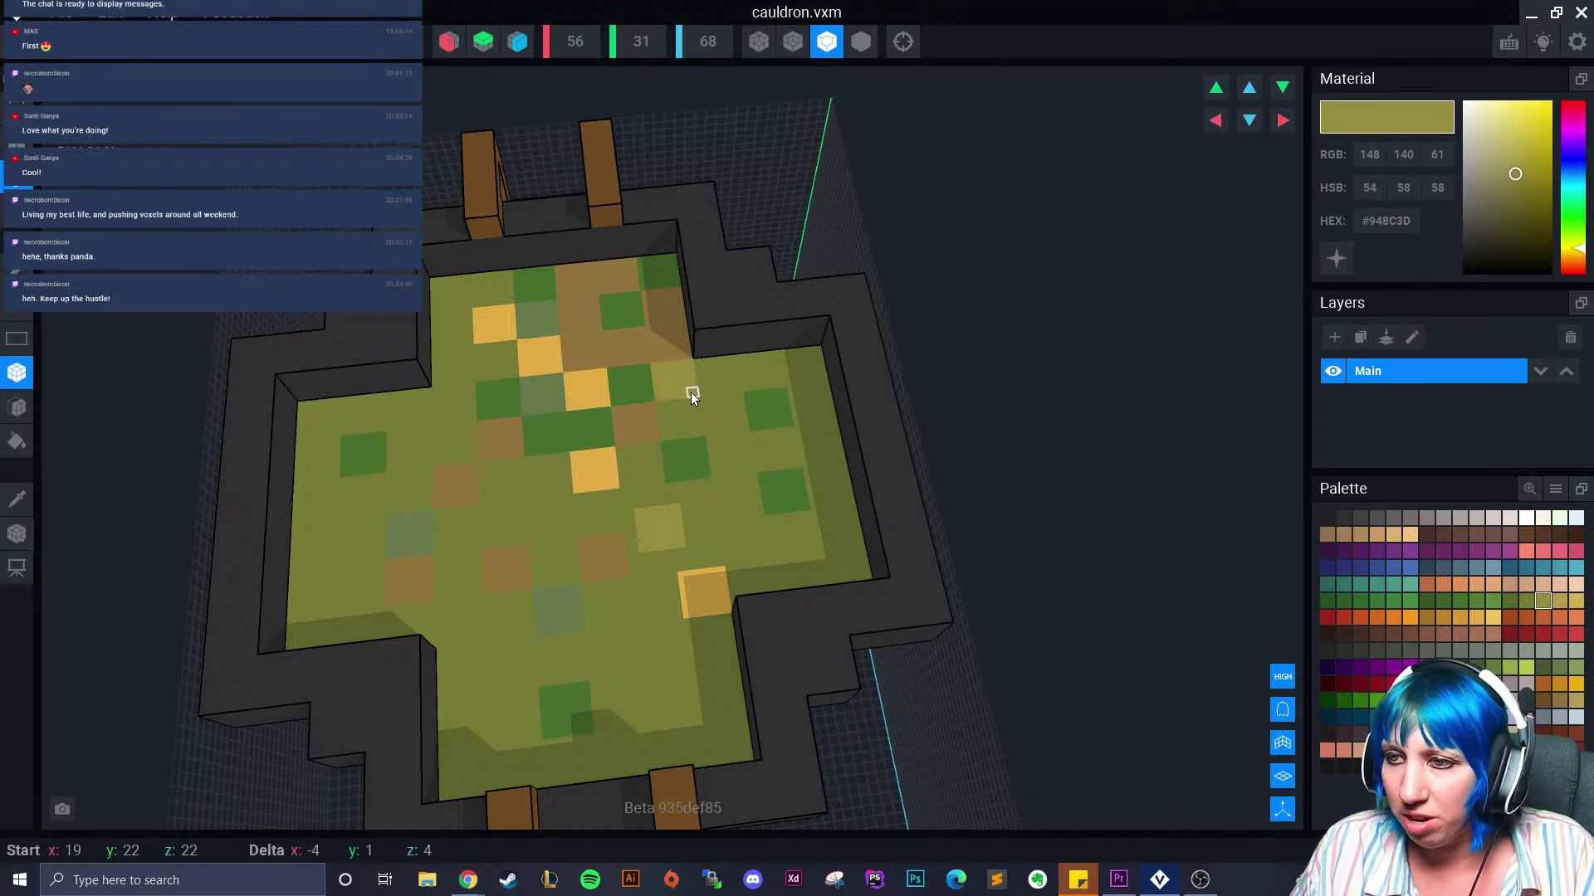
Paint two more #948C3D olive squares, one over the brown near the far wall and one mid-liquid beside the brown squares
{"action": "left_click", "coordinate": [580, 314]}
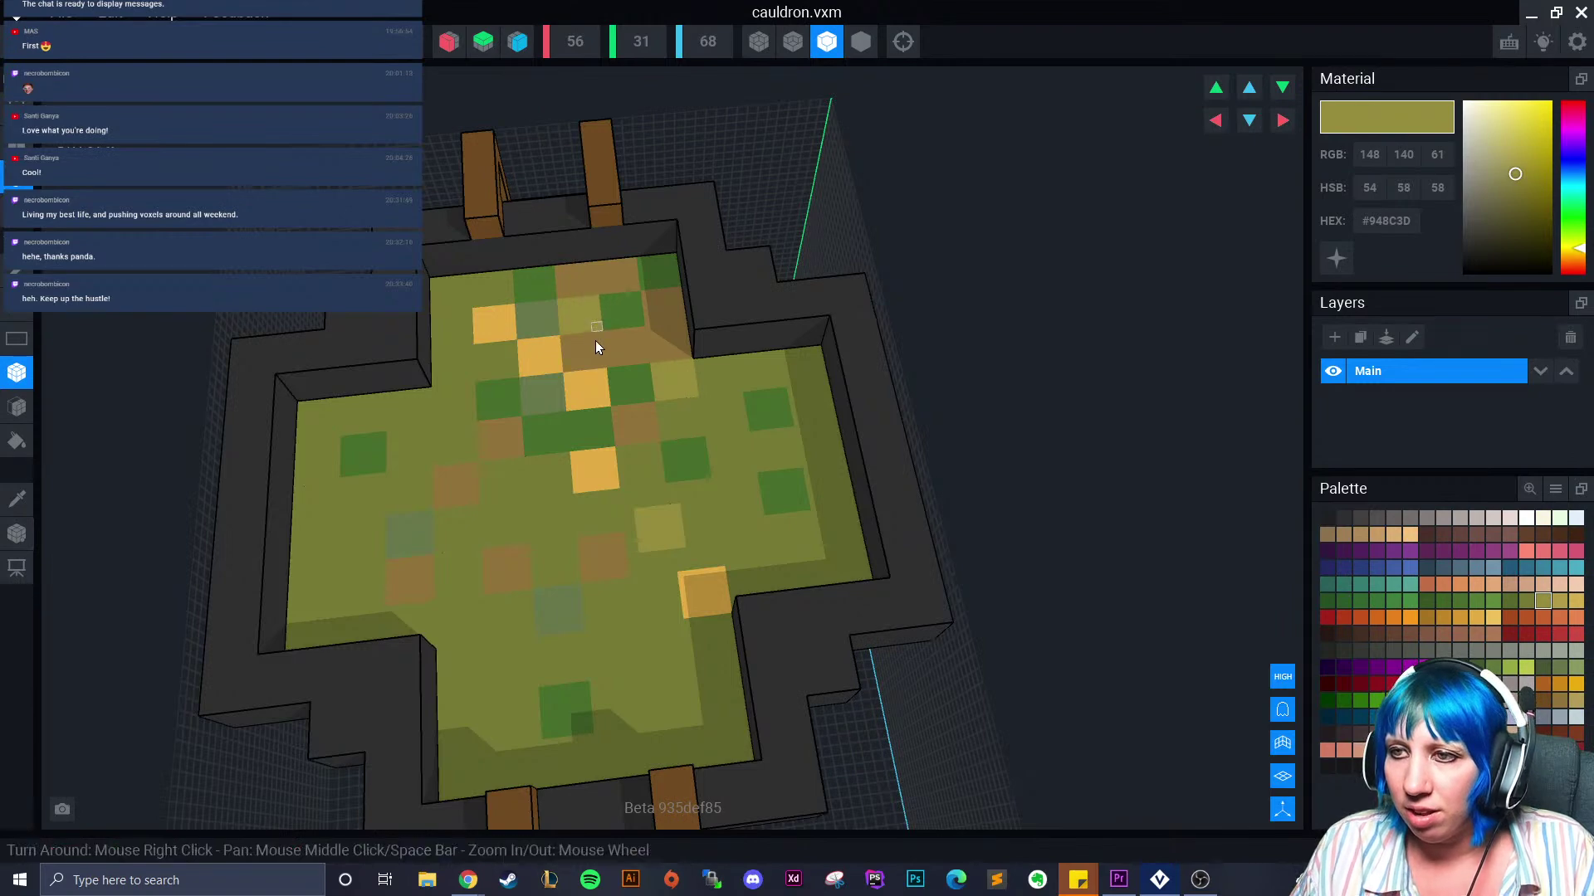
{"action": "scroll", "coordinate": [589, 473], "scroll_direction": "down", "scroll_amount": 4}
{"action": "scroll", "coordinate": [596, 534], "scroll_direction": "up", "scroll_amount": 5}
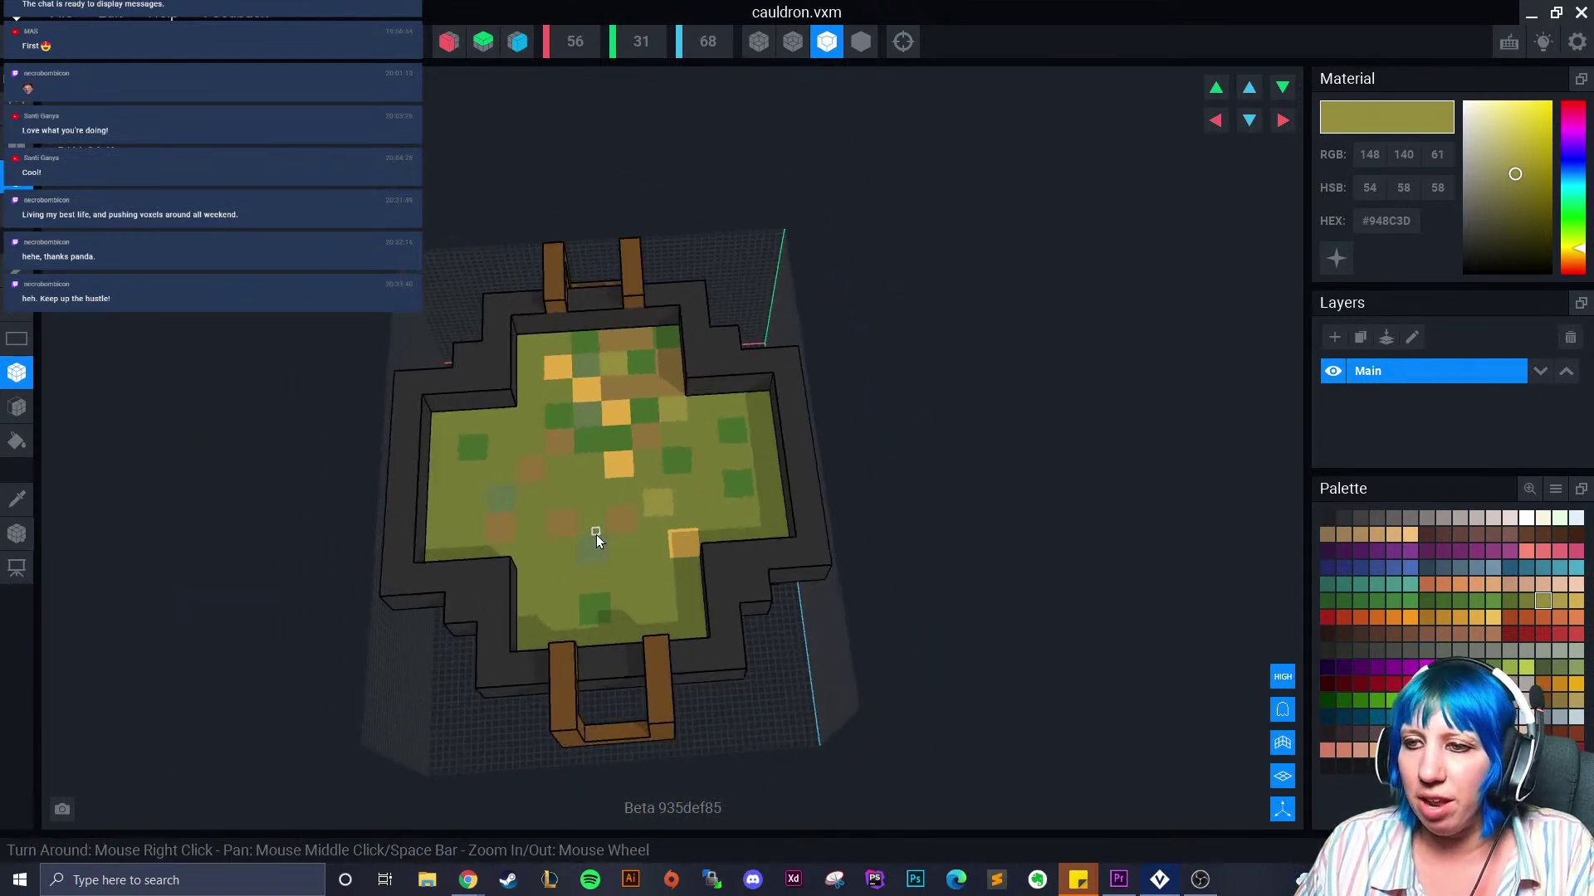
{"action": "scroll", "coordinate": [631, 523], "scroll_direction": "down", "scroll_amount": 5}
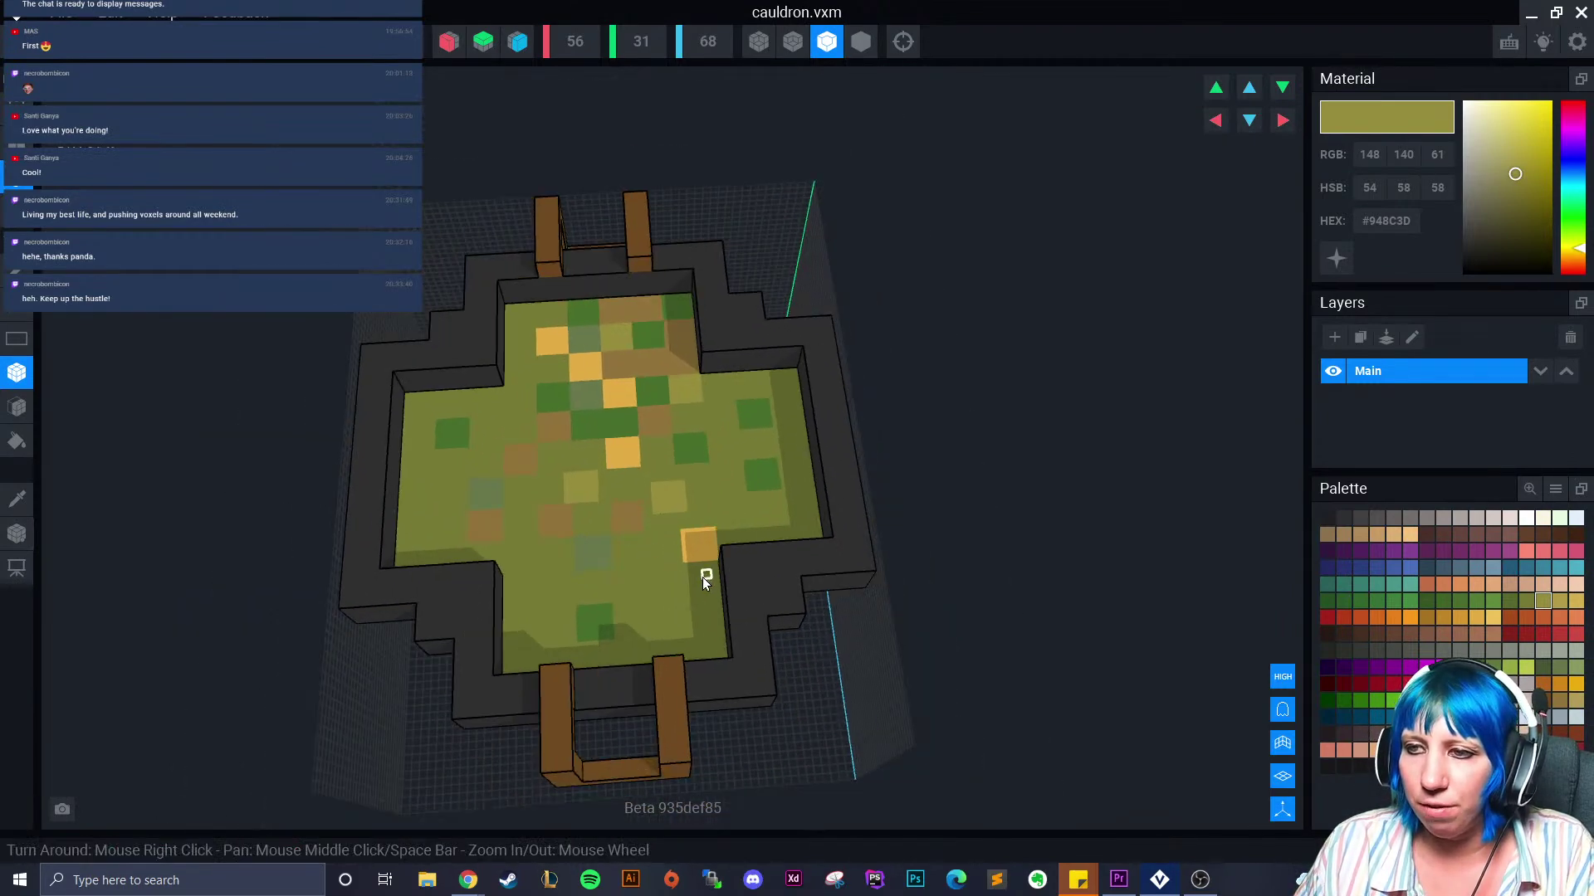
{"action": "scroll", "coordinate": [631, 612], "scroll_direction": "up", "scroll_amount": 5}
Sample the dark green, choose the lighter green #547C34, and paint small jagged accents around the green, brown and olive squares
{"action": "left_click", "coordinate": [16, 498]}
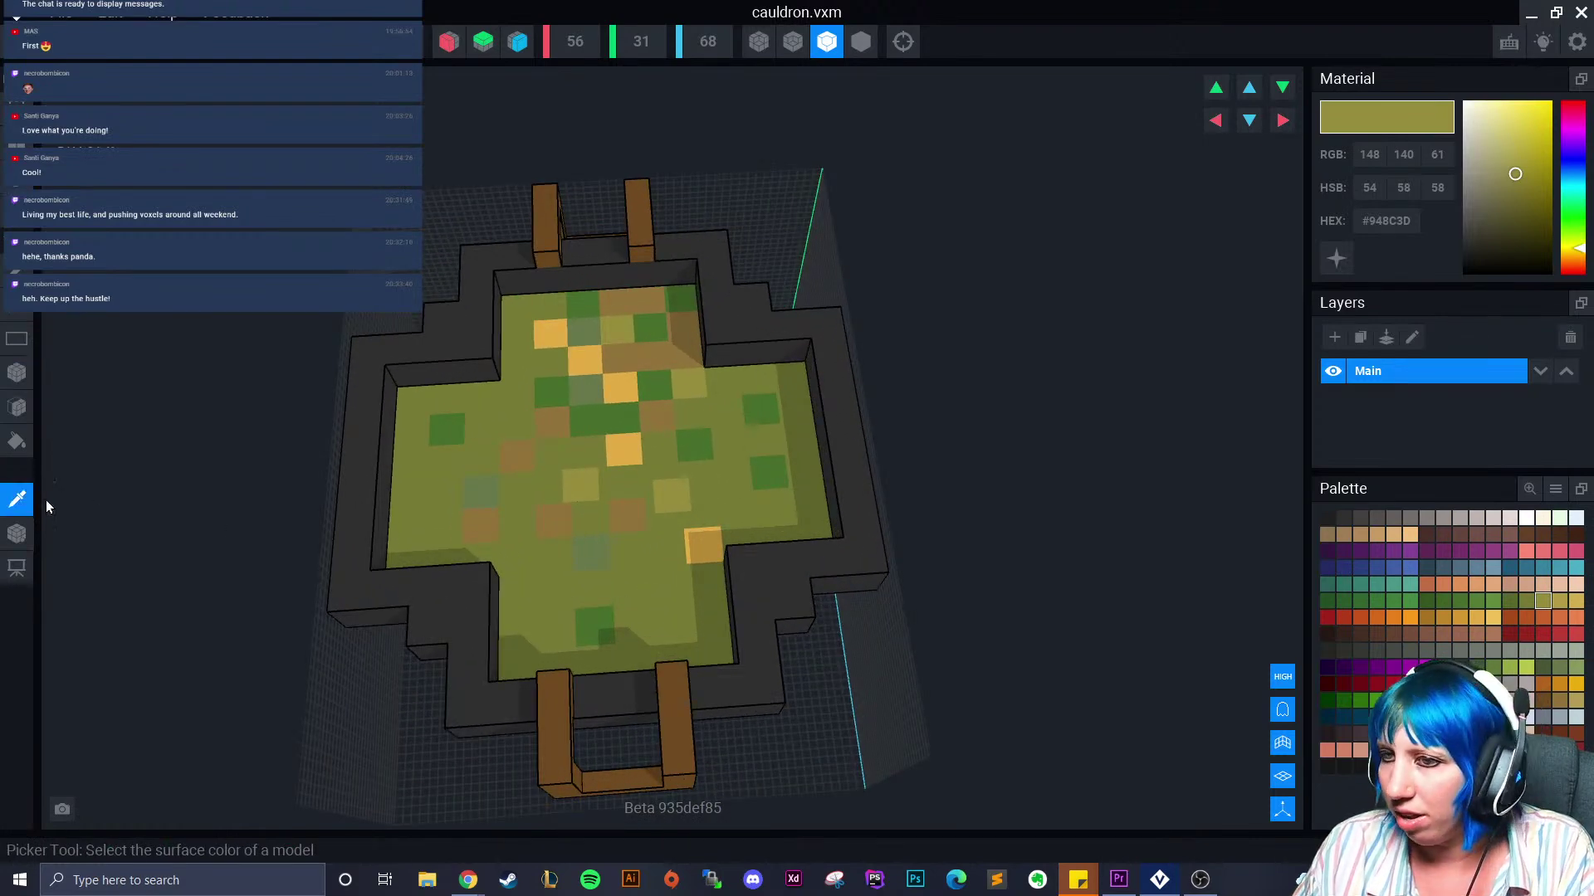
{"action": "left_click", "coordinate": [508, 457]}
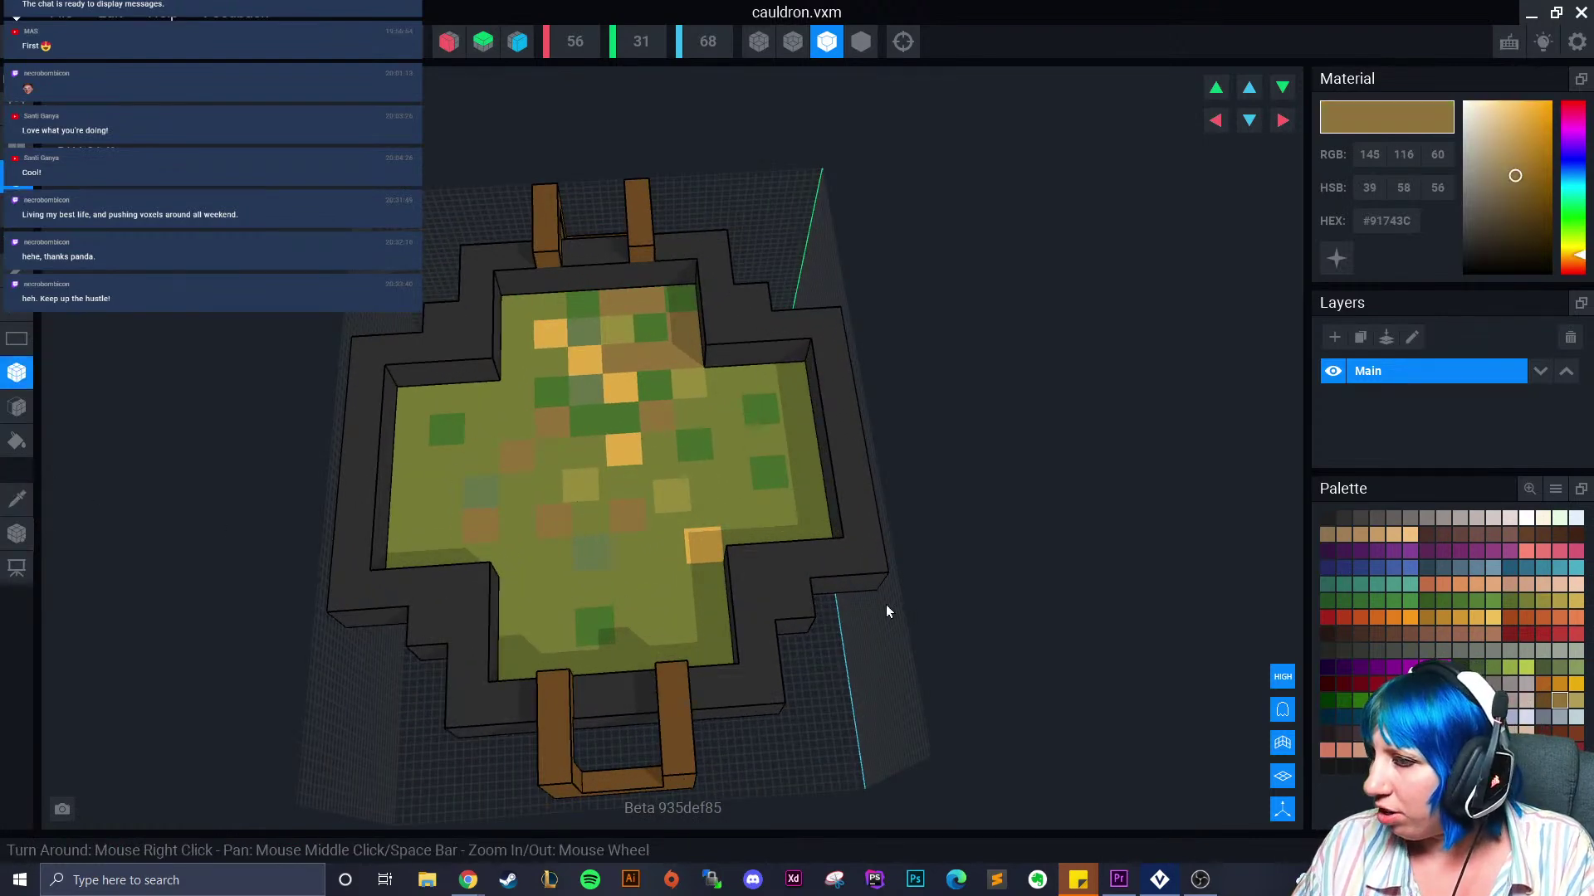
{"action": "left_click", "coordinate": [17, 498]}
{"action": "left_click", "coordinate": [576, 413]}
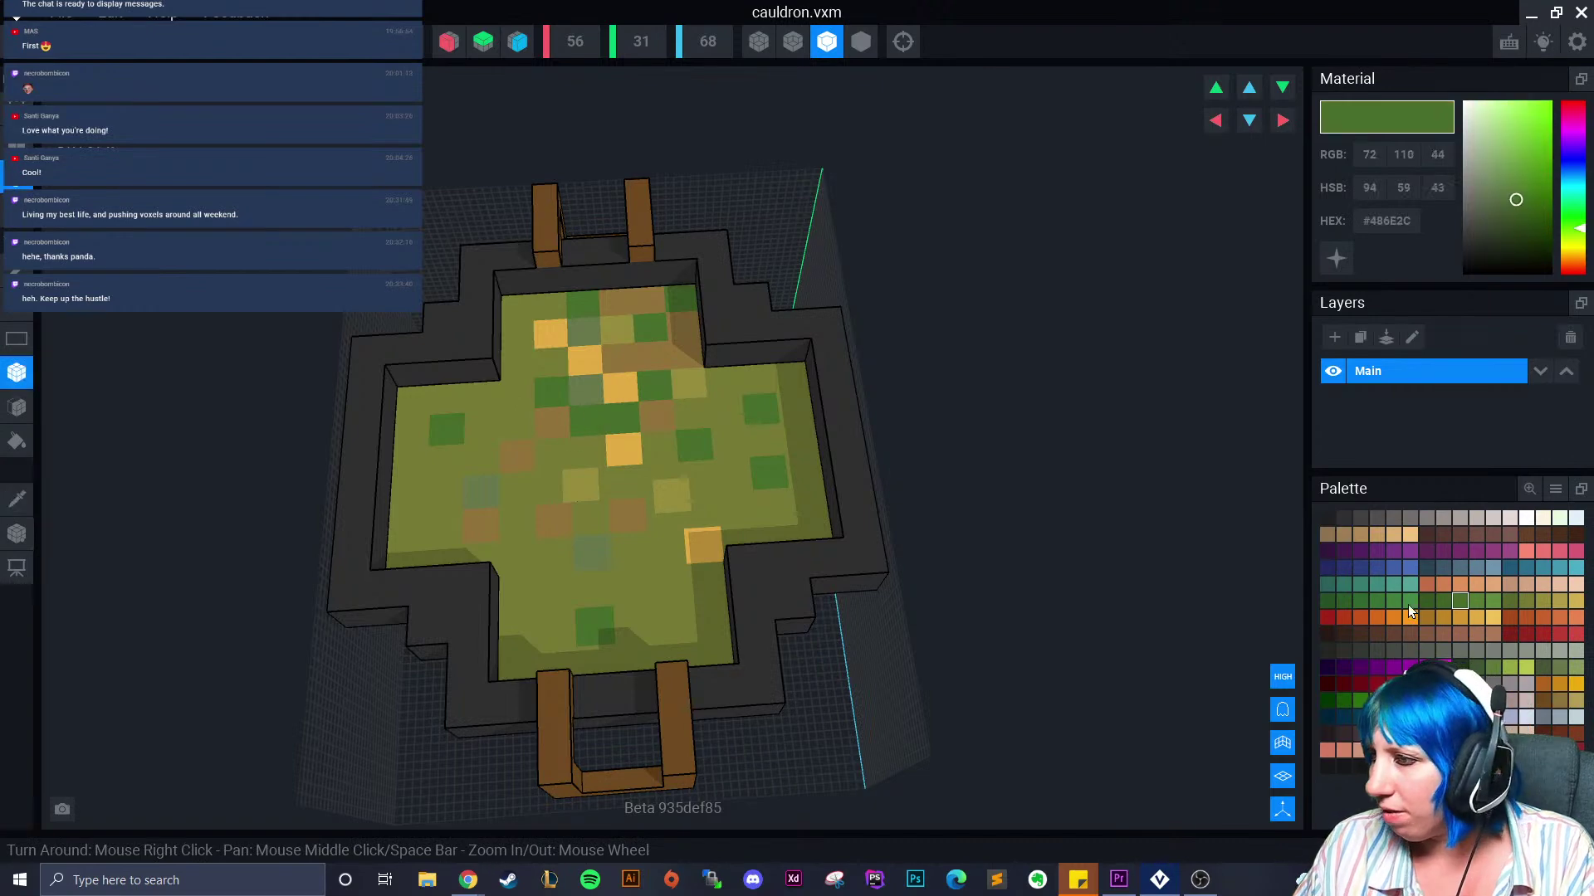
{"action": "left_click", "coordinate": [1477, 603]}
{"action": "scroll", "coordinate": [86, 370], "scroll_direction": "up", "scroll_amount": 5}
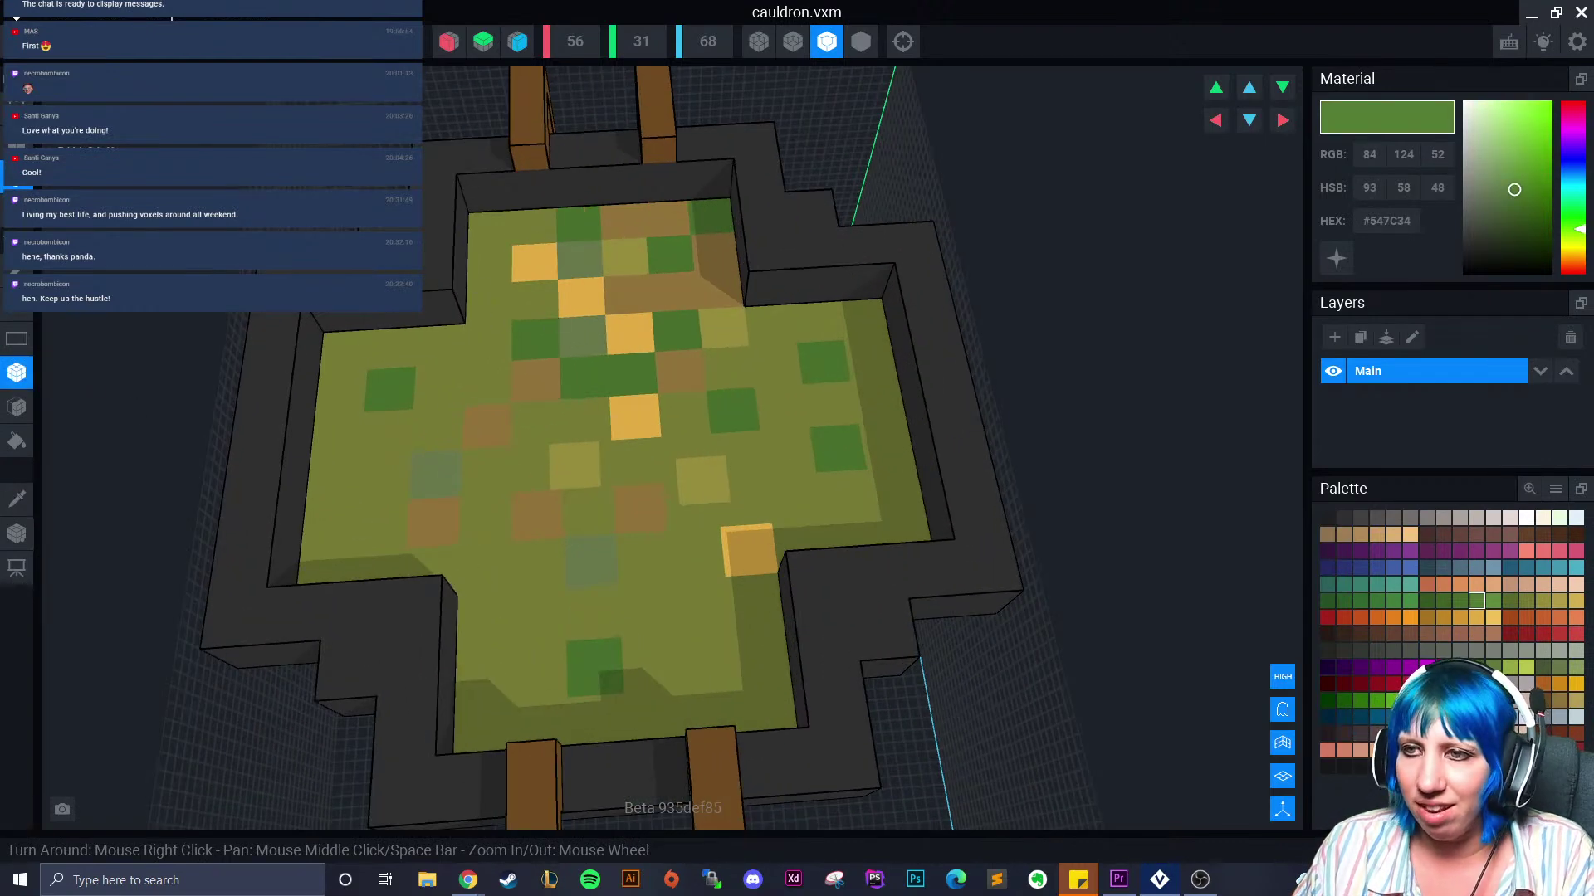
{"action": "left_click_drag", "start_coordinate": [566, 292], "coordinate": [503, 347]}
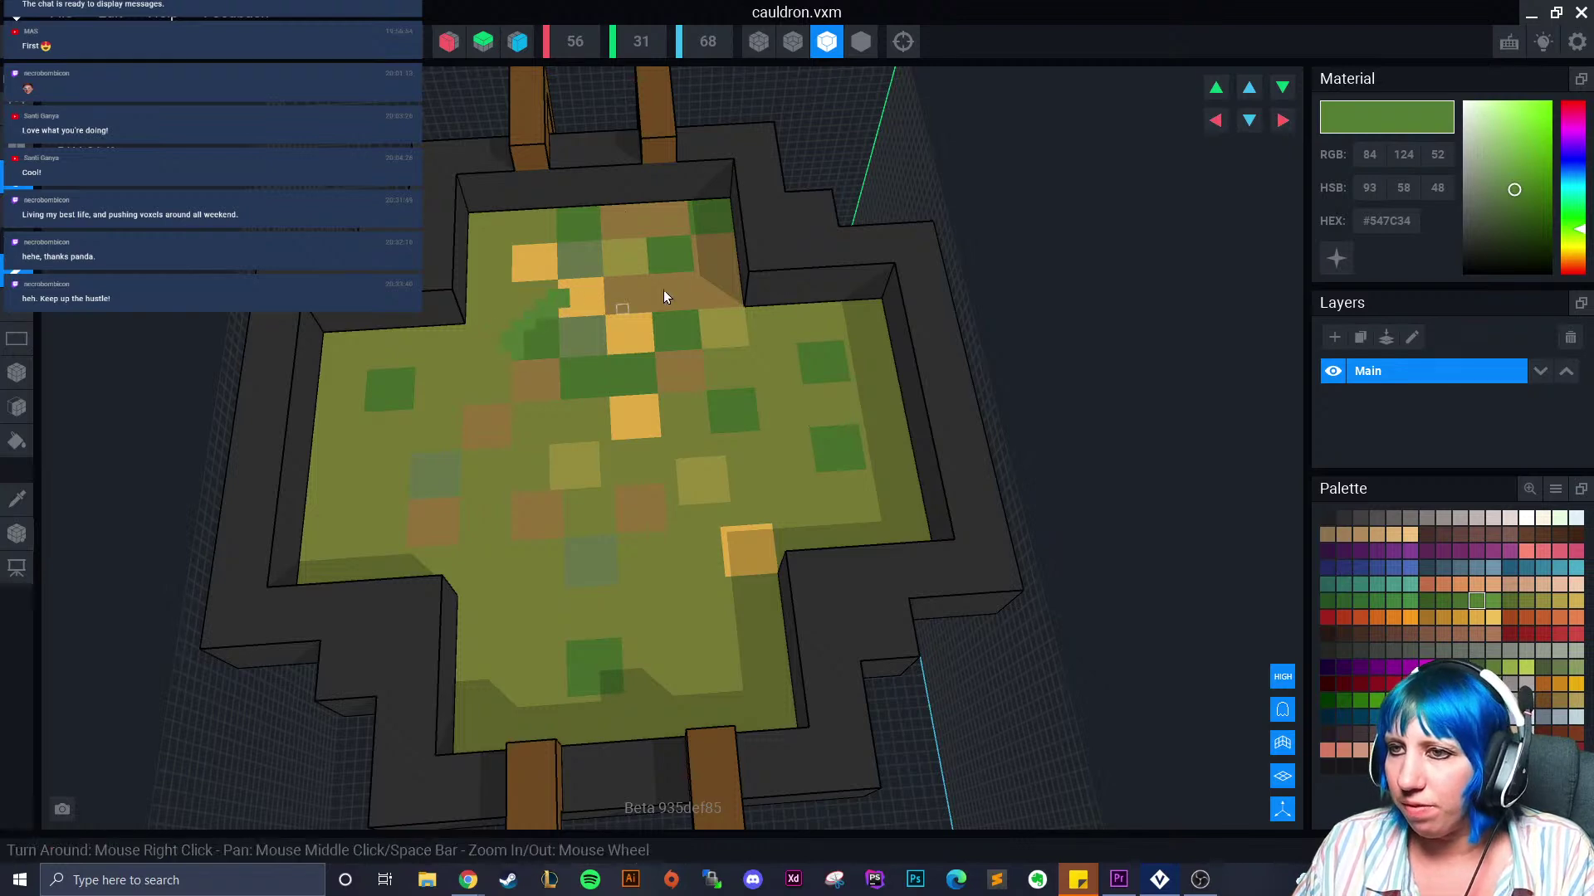
{"action": "left_click_drag", "start_coordinate": [664, 217], "coordinate": [702, 255]}
{"action": "mouse_move", "coordinate": [755, 334]}
{"action": "left_mouse_down"}
{"action": "mouse_move", "coordinate": [719, 362]}
{"action": "mouse_move", "coordinate": [724, 393]}
{"action": "mouse_move", "coordinate": [611, 378]}
{"action": "mouse_move", "coordinate": [579, 407]}
{"action": "mouse_move", "coordinate": [593, 394]}
{"action": "left_mouse_up"}
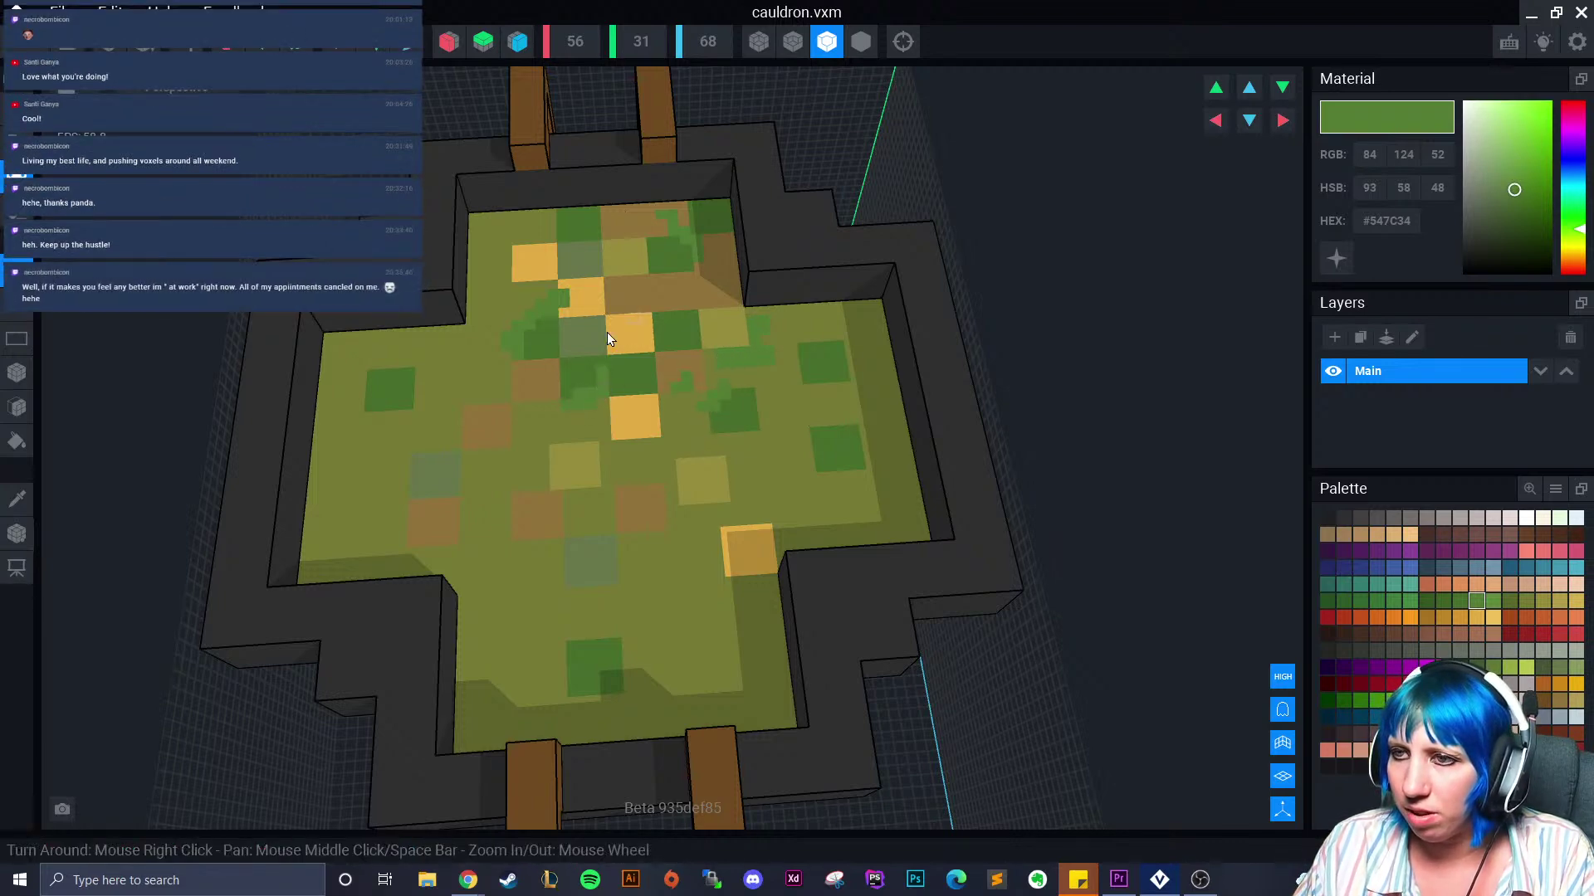
{"action": "left_click_drag", "start_coordinate": [549, 478], "coordinate": [547, 479]}
Sample the yellow, choose the lighter #F1C159, and paint stepped accents on the edges of three yellow diagonal squares
{"action": "left_click", "coordinate": [19, 500]}
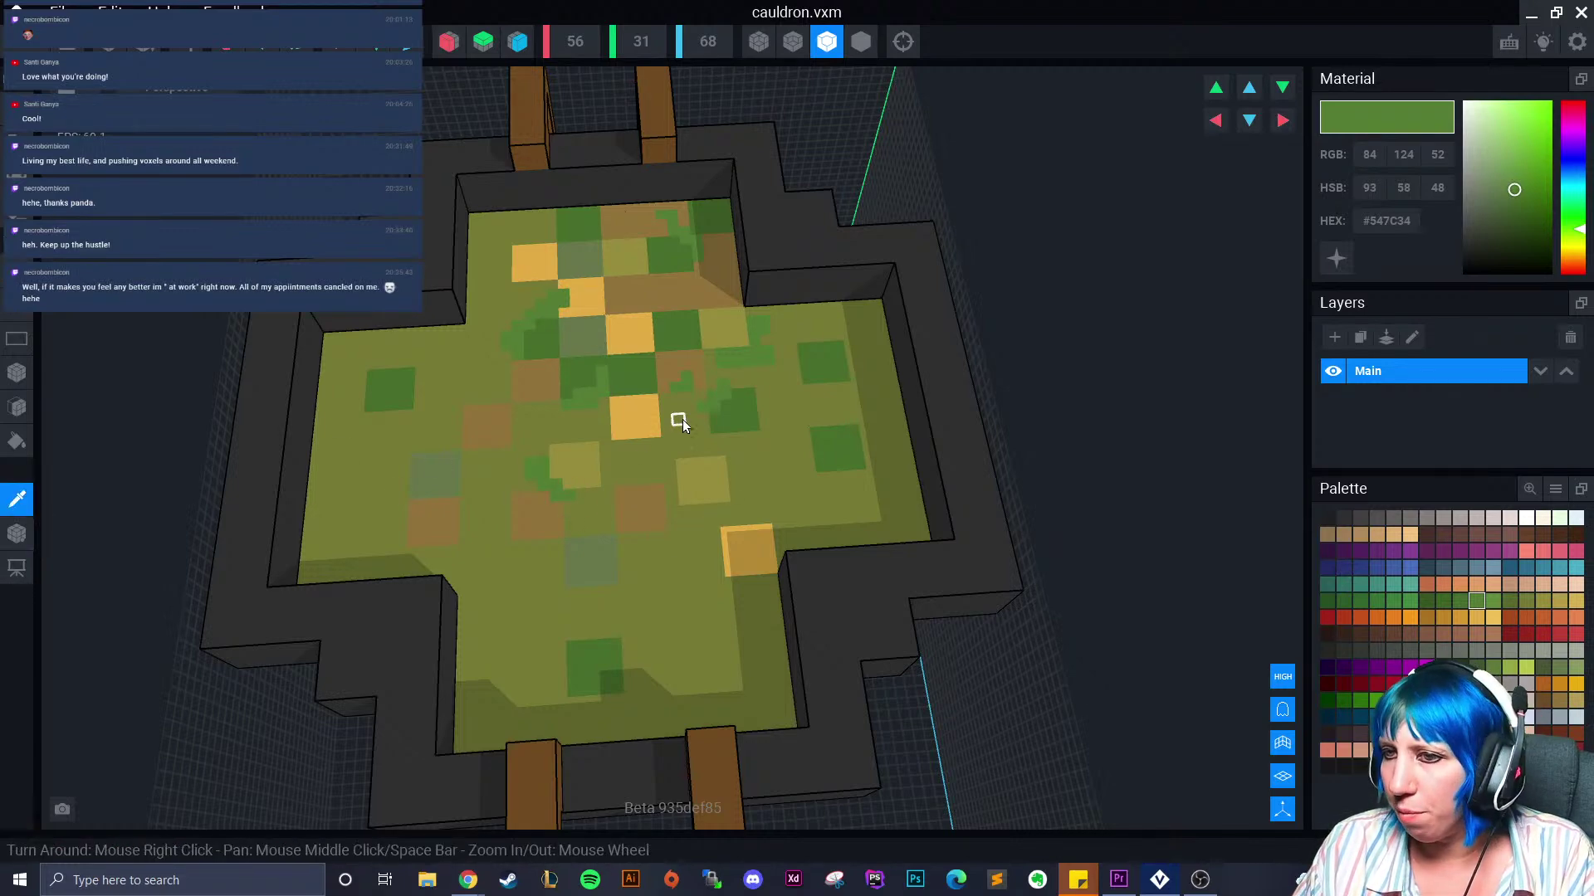
{"action": "left_click", "coordinate": [644, 418]}
{"action": "left_click", "coordinate": [1494, 618]}
{"action": "left_click_drag", "start_coordinate": [673, 440], "coordinate": [665, 415]}
{"action": "mouse_move", "coordinate": [645, 309]}
{"action": "left_mouse_down"}
{"action": "mouse_move", "coordinate": [657, 320]}
{"action": "mouse_move", "coordinate": [612, 300]}
{"action": "left_mouse_up"}
{"action": "left_click", "coordinate": [605, 282]}
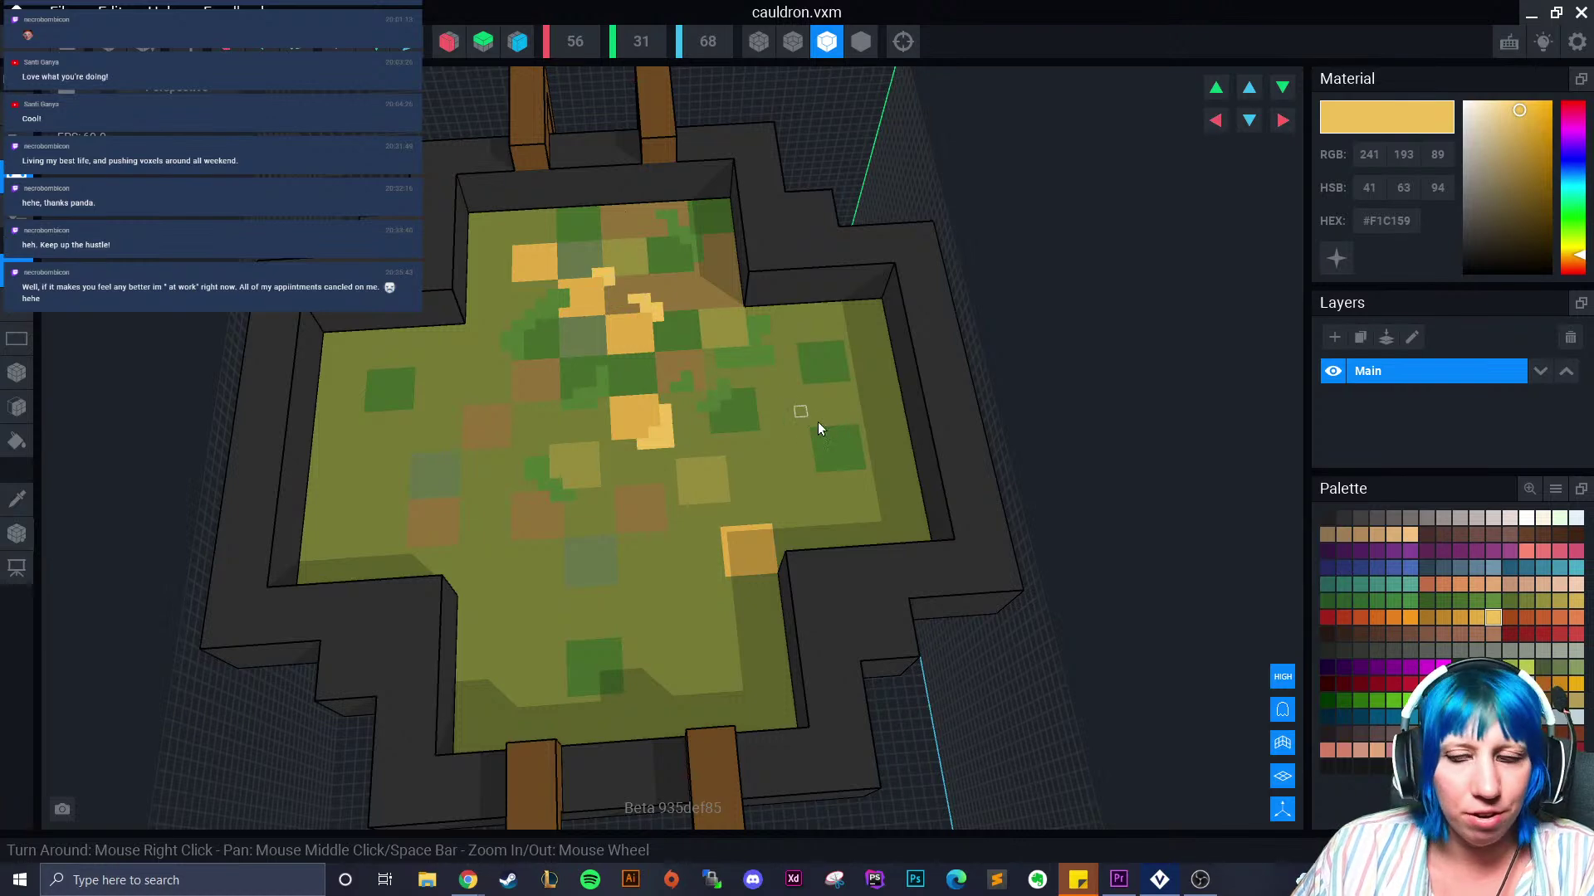
Sample the brown, choose the light tan #B39D57, and paint a small stepped accent on one brown square's outer corner
{"action": "scroll", "coordinate": [554, 415], "scroll_direction": "up", "scroll_amount": 3}
{"action": "left_click", "coordinate": [20, 499]}
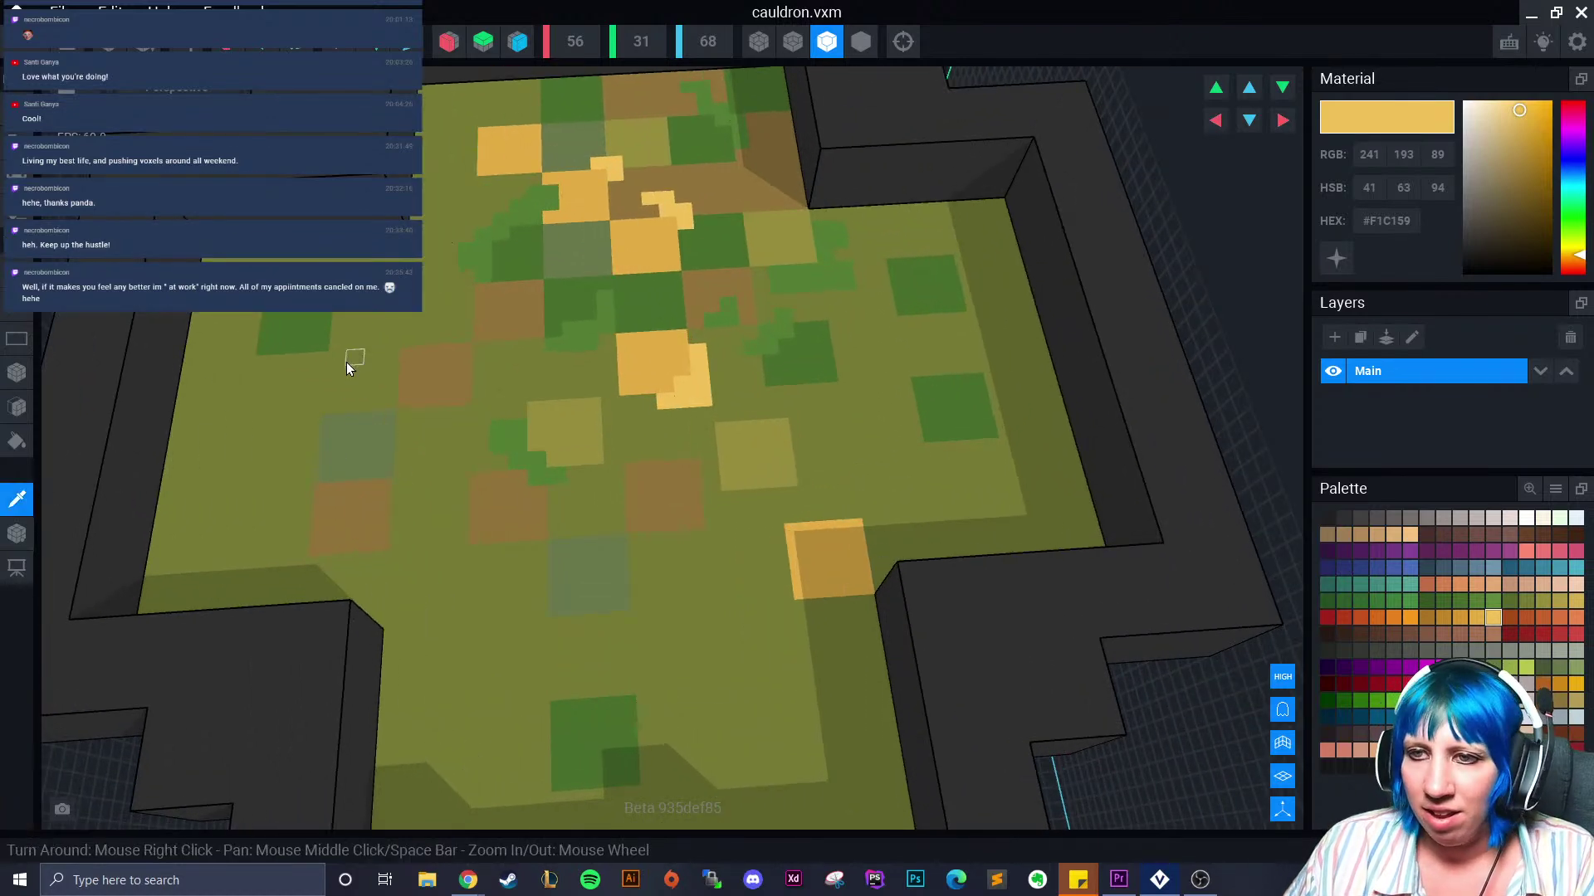
{"action": "left_click", "coordinate": [332, 353]}
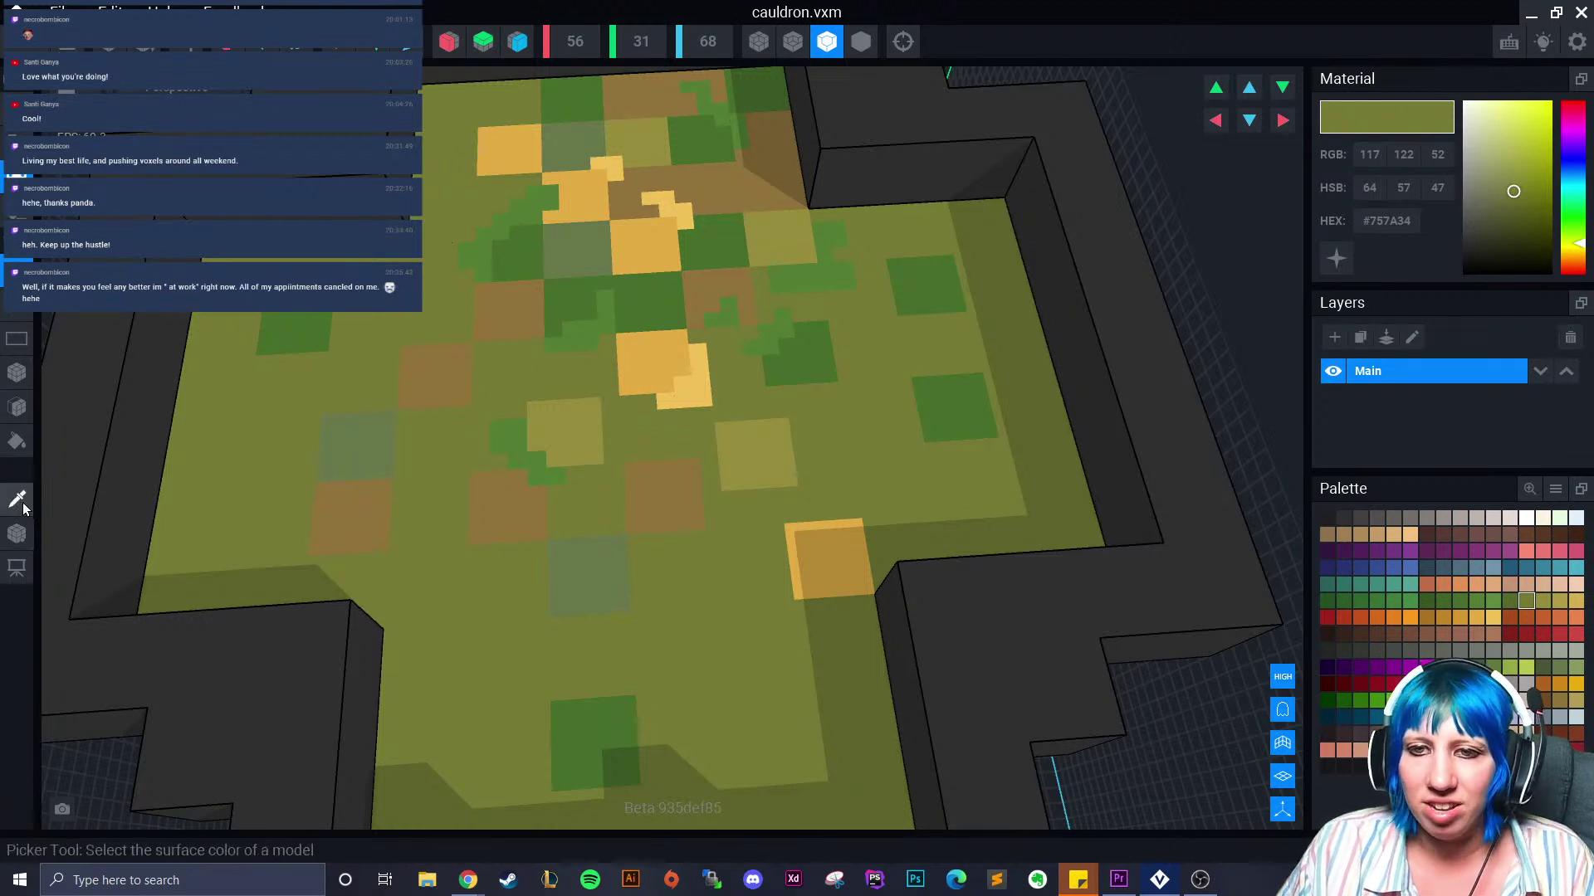
{"action": "left_click", "coordinate": [422, 380]}
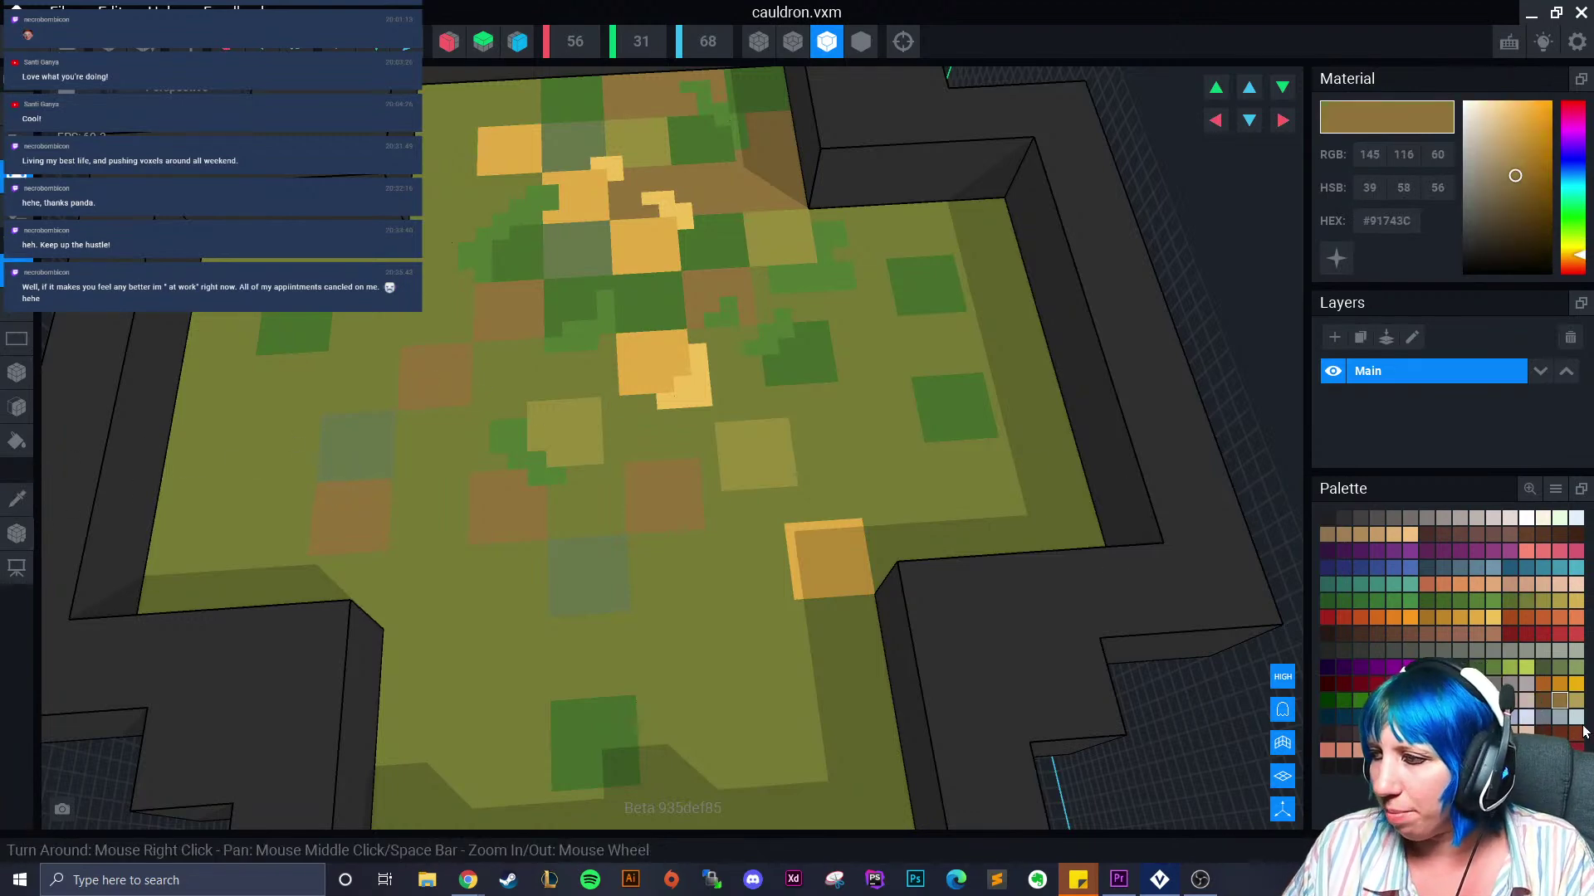
{"action": "left_click", "coordinate": [768, 508]}
{"action": "left_click_drag", "start_coordinate": [413, 340], "coordinate": [405, 343]}
Sample the grey-green, choose the darker #475636, and paint a stepped accent on the corner of the nearest grey-green square
{"action": "scroll", "coordinate": [583, 464], "scroll_direction": "down", "scroll_amount": 3}
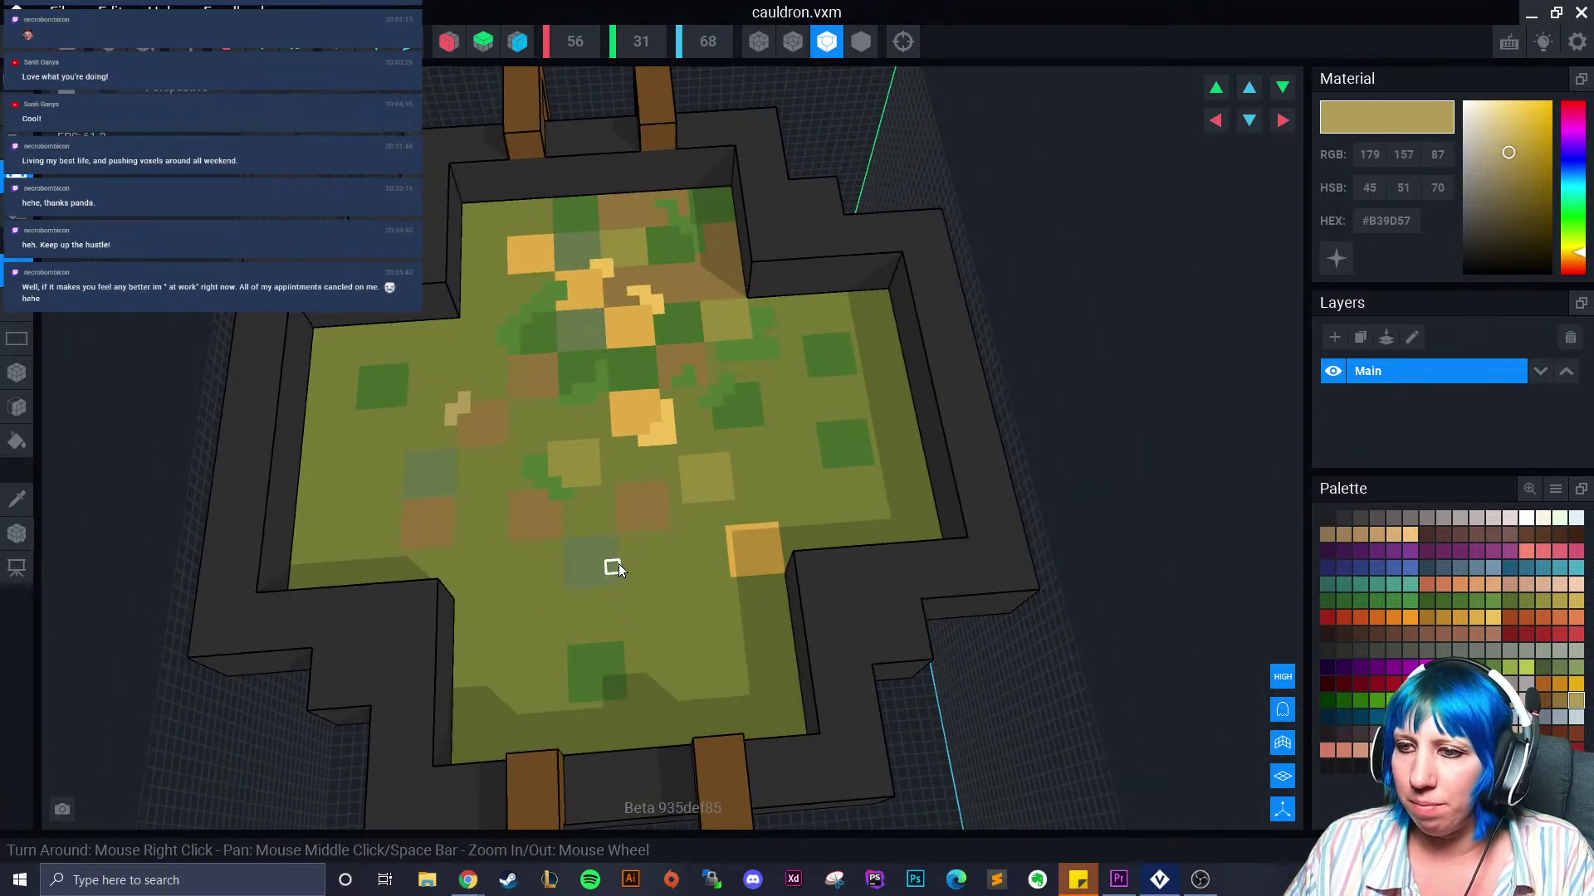
{"action": "left_click", "coordinate": [16, 498]}
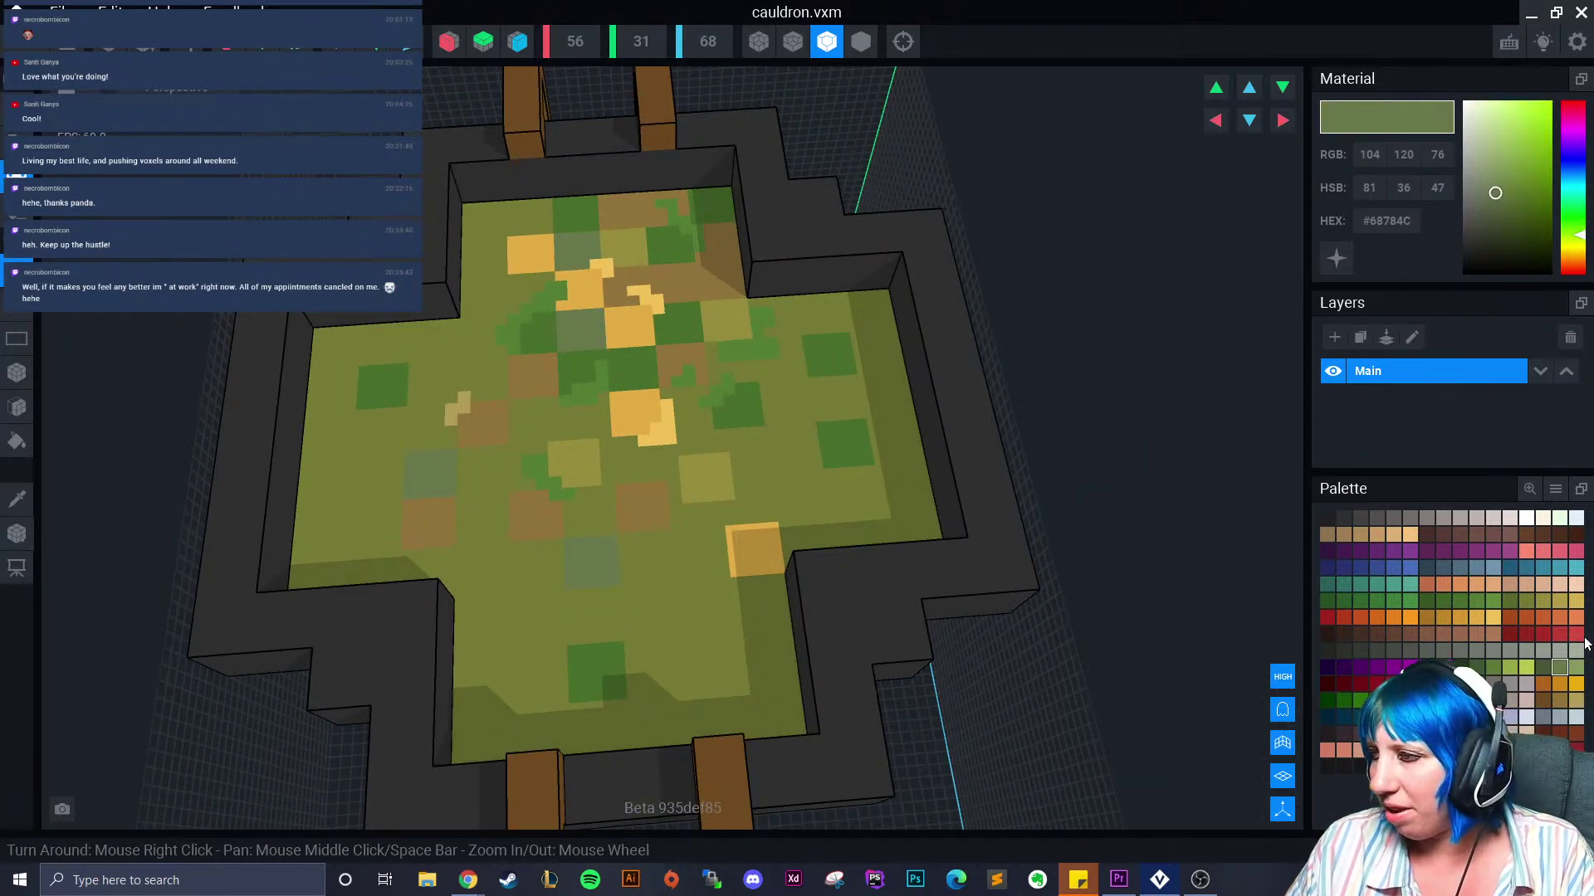
{"action": "left_click", "coordinate": [598, 548]}
{"action": "left_click", "coordinate": [618, 550]}
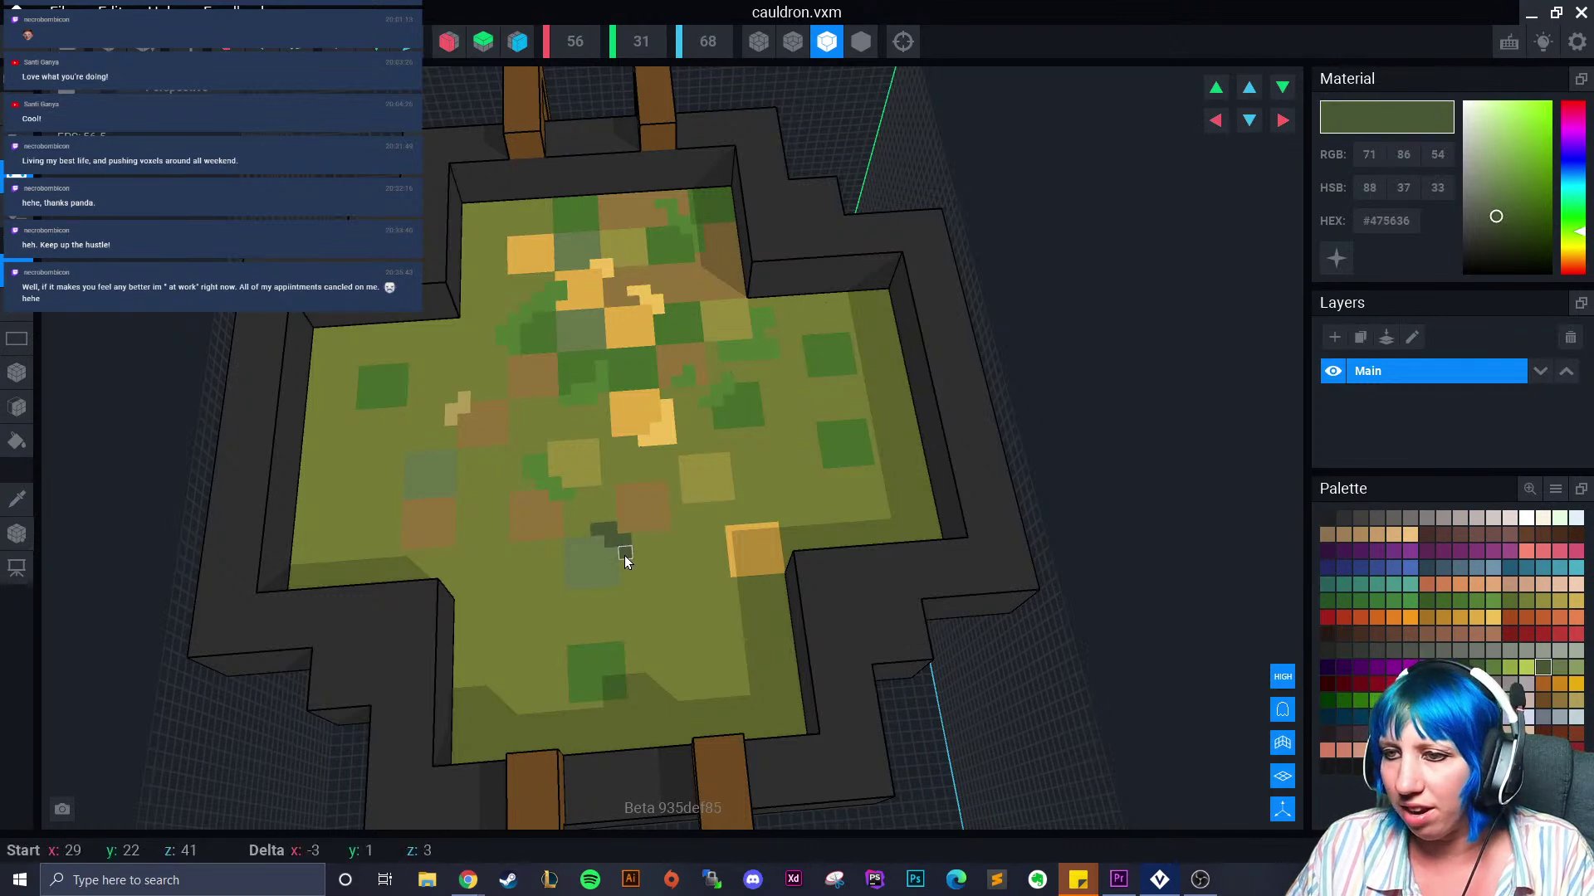
Sample the isolated yellow square by the inner wall corner, choose the darker #D4972E, and shade one of its corners
{"action": "scroll", "coordinate": [670, 591], "scroll_direction": "down", "scroll_amount": 5}
{"action": "scroll", "coordinate": [642, 608], "scroll_direction": "down", "scroll_amount": 3}
{"action": "right_click_drag", "start_coordinate": [634, 599], "coordinate": [647, 535]}
{"action": "scroll", "coordinate": [648, 533], "scroll_direction": "up", "scroll_amount": 5}
{"action": "middle_click_drag", "start_coordinate": [596, 428], "coordinate": [599, 506]}
{"action": "scroll", "coordinate": [602, 510], "scroll_direction": "up", "scroll_amount": 8}
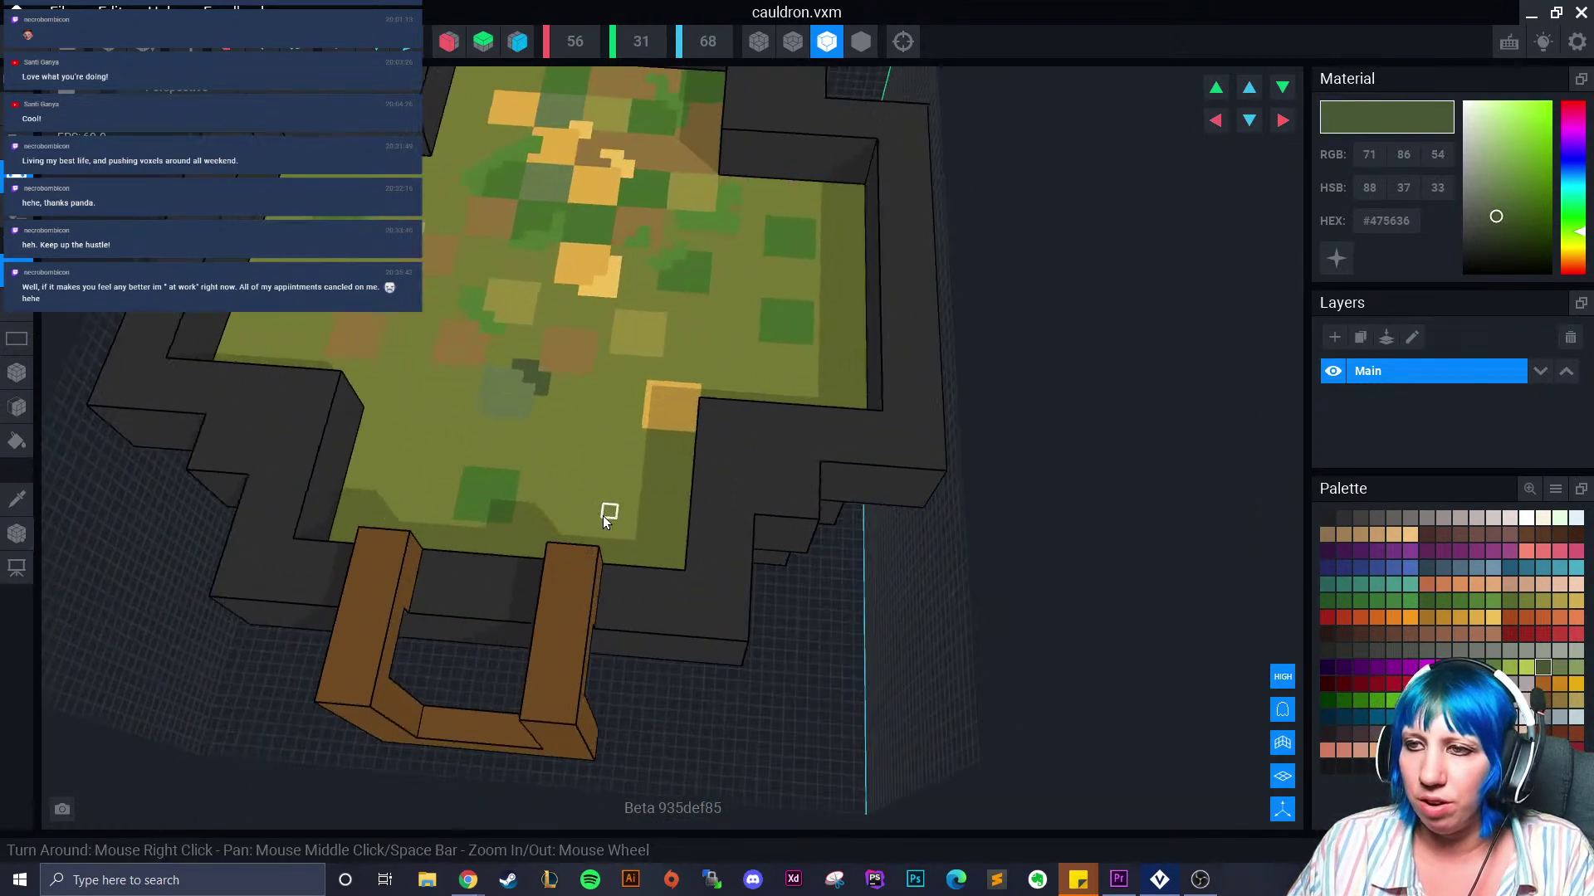
{"action": "scroll", "coordinate": [652, 631], "scroll_direction": "down", "scroll_amount": 8}
{"action": "scroll", "coordinate": [656, 630], "scroll_direction": "up", "scroll_amount": 7}
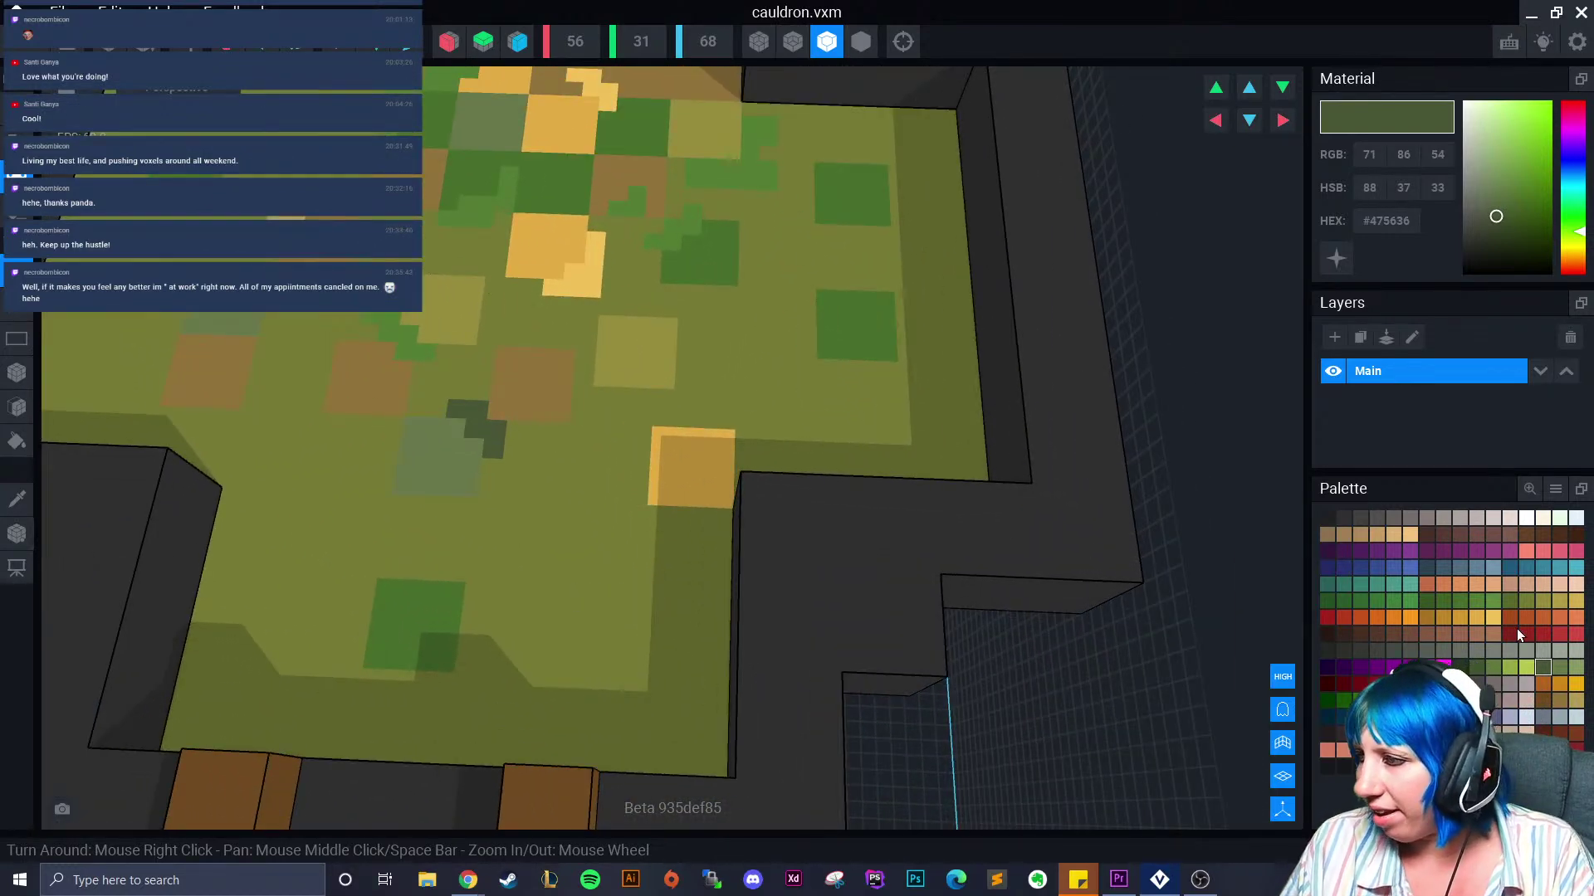
{"action": "right_click_drag", "start_coordinate": [540, 542], "coordinate": [573, 573]}
{"action": "scroll", "coordinate": [650, 555], "scroll_direction": "up", "scroll_amount": 2}
{"action": "left_click", "coordinate": [17, 499]}
{"action": "left_click", "coordinate": [792, 459]}
{"action": "left_click", "coordinate": [1460, 618]}
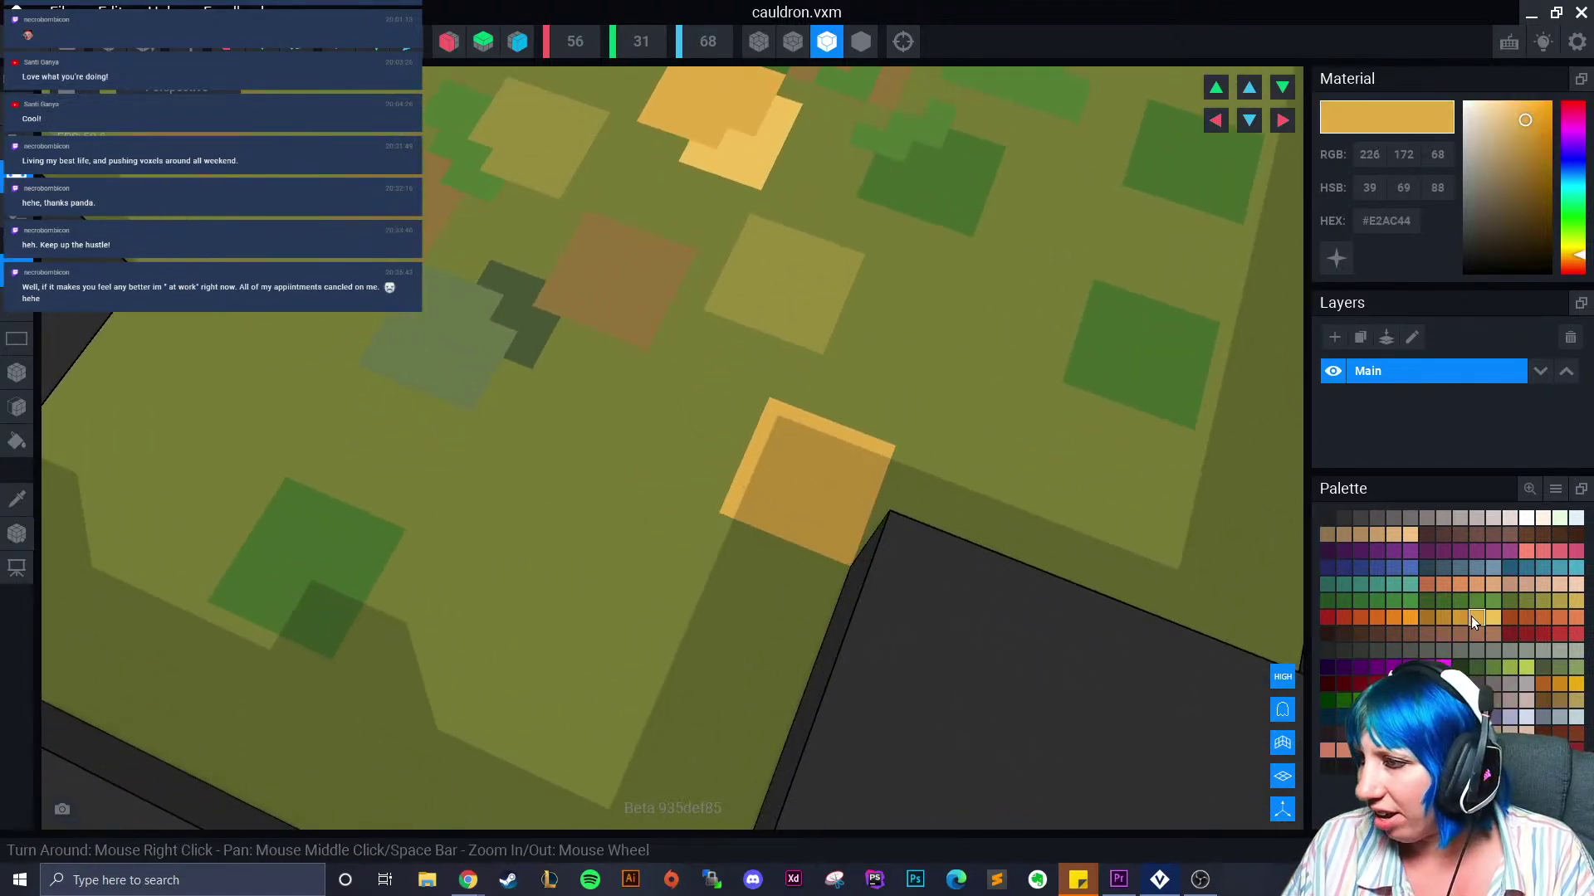
{"action": "left_click_drag", "start_coordinate": [789, 443], "coordinate": [784, 440]}
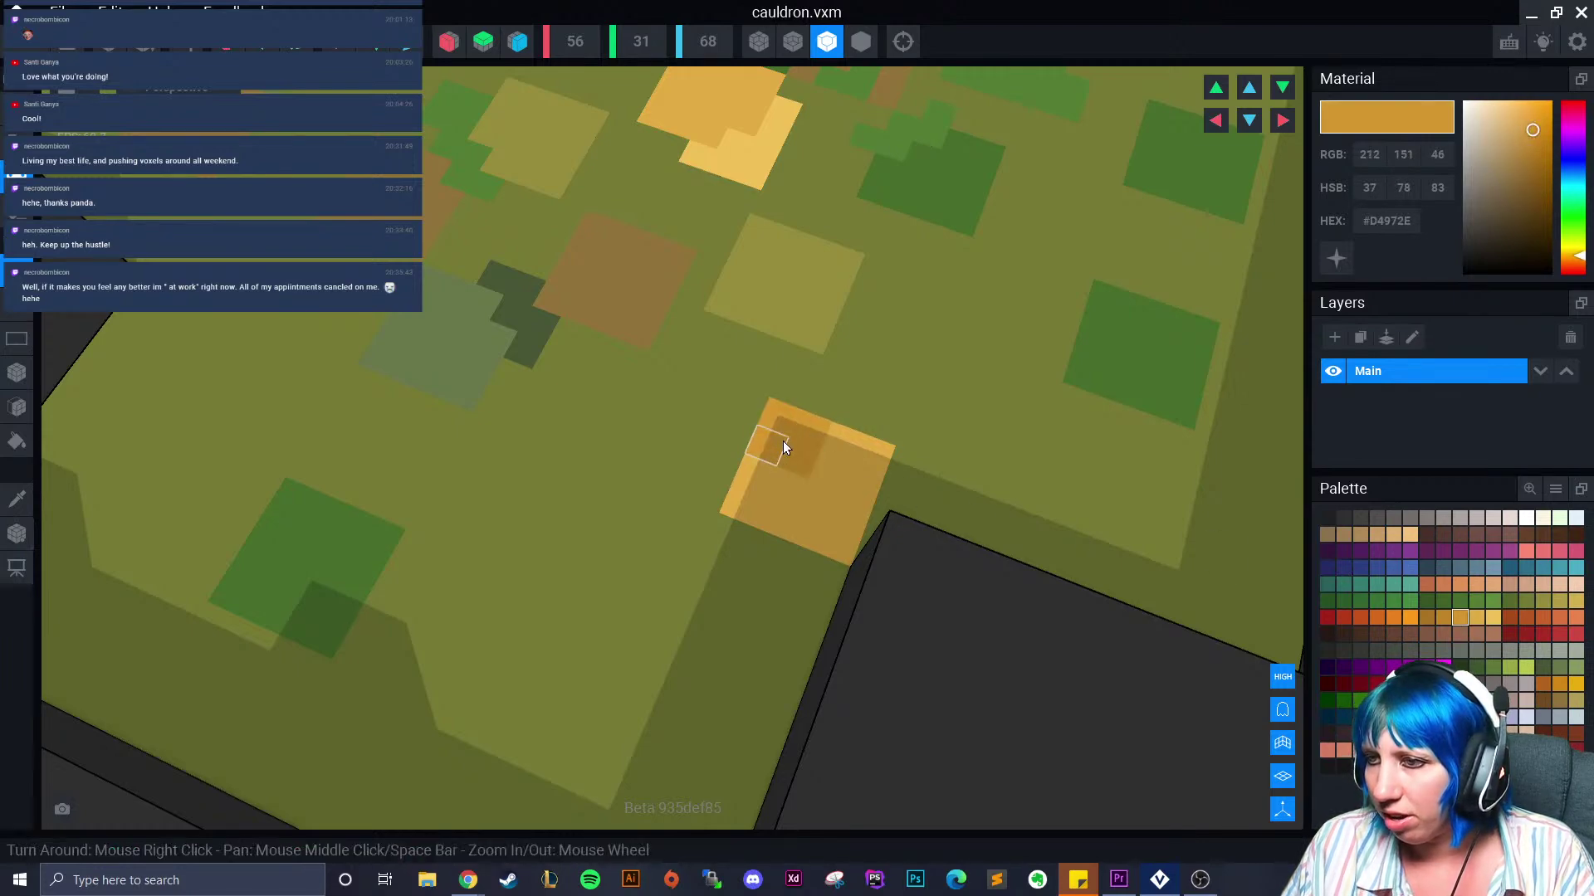
Shade a yellow diagonal square beside the grey-green one with #D4972E and the darker #BE8528
{"action": "middle_click_drag", "start_coordinate": [787, 308], "coordinate": [751, 440]}
{"action": "middle_click_drag", "start_coordinate": [722, 98], "coordinate": [685, 202]}
{"action": "left_click", "coordinate": [691, 231]}
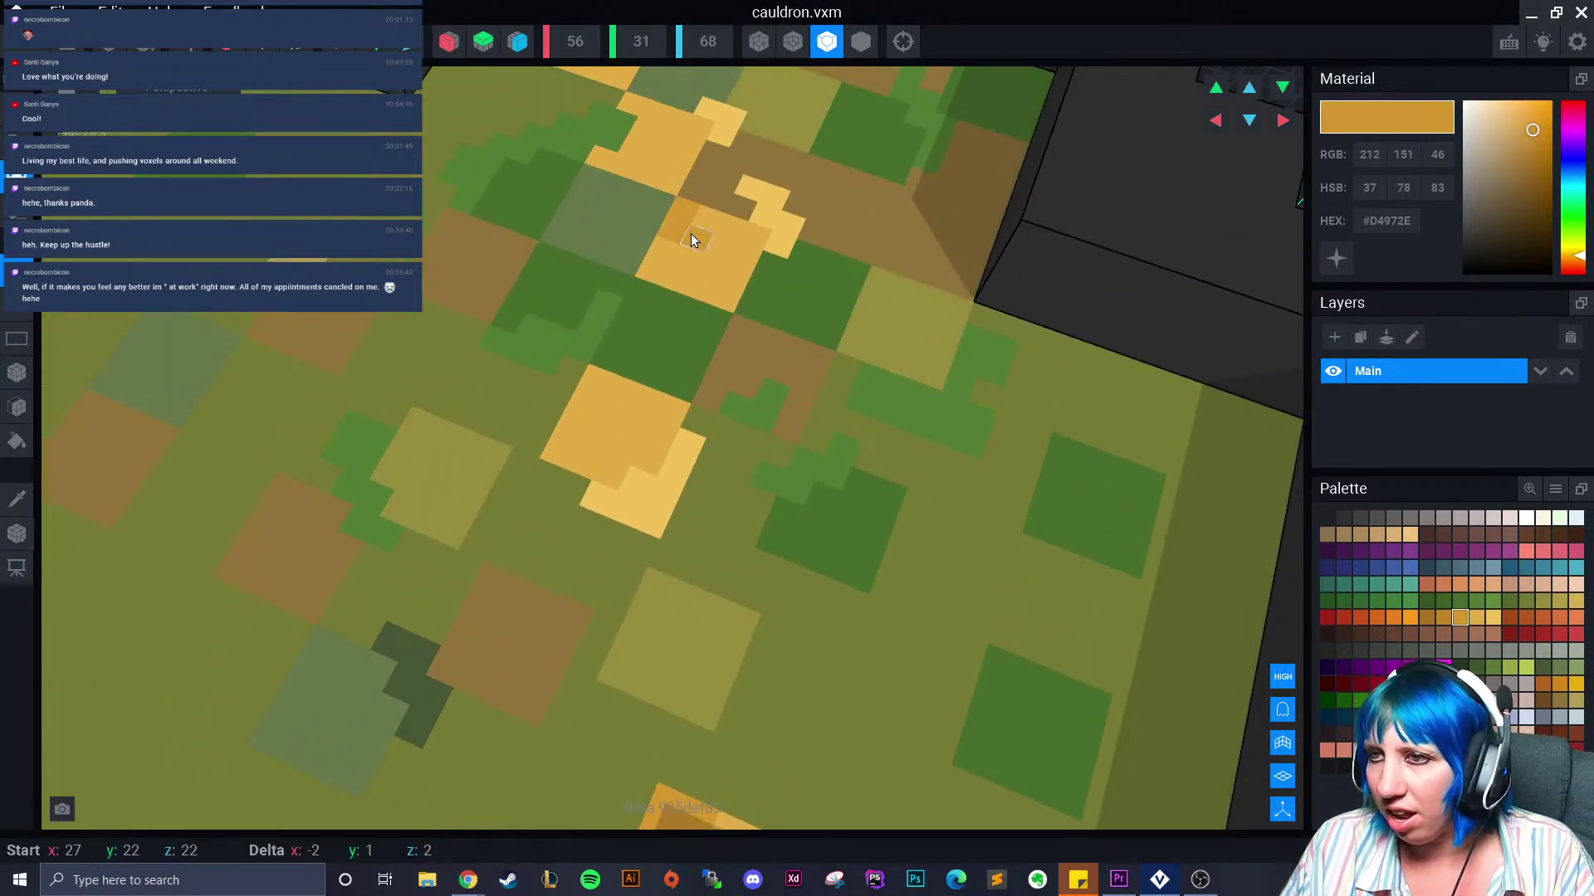
{"action": "left_click", "coordinate": [1448, 616]}
{"action": "left_click", "coordinate": [688, 222]}
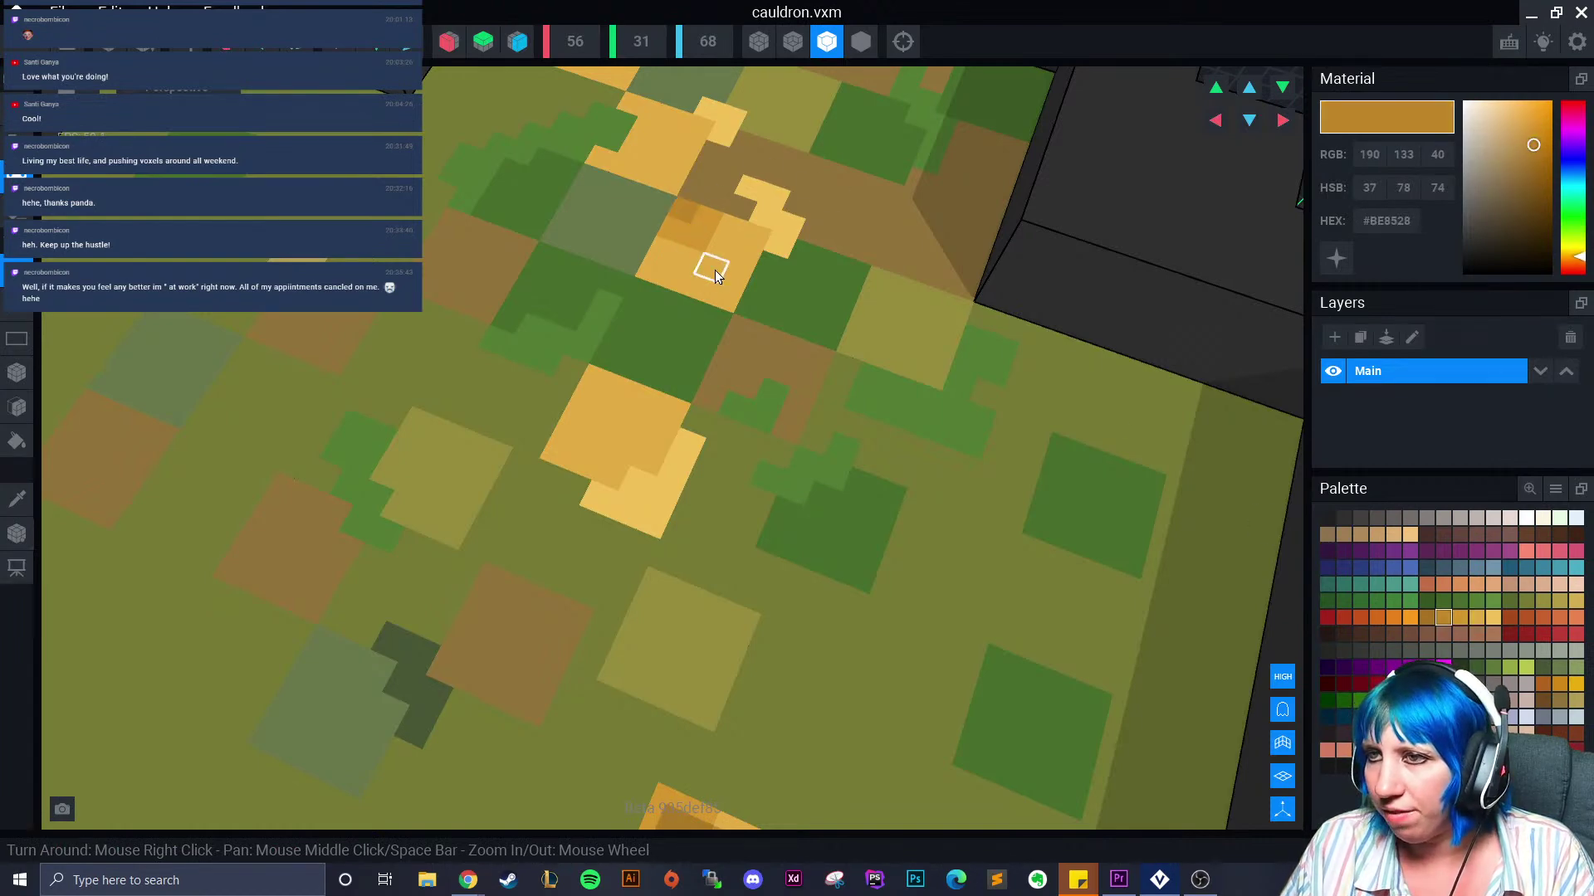
{"action": "left_click", "coordinate": [1459, 619]}
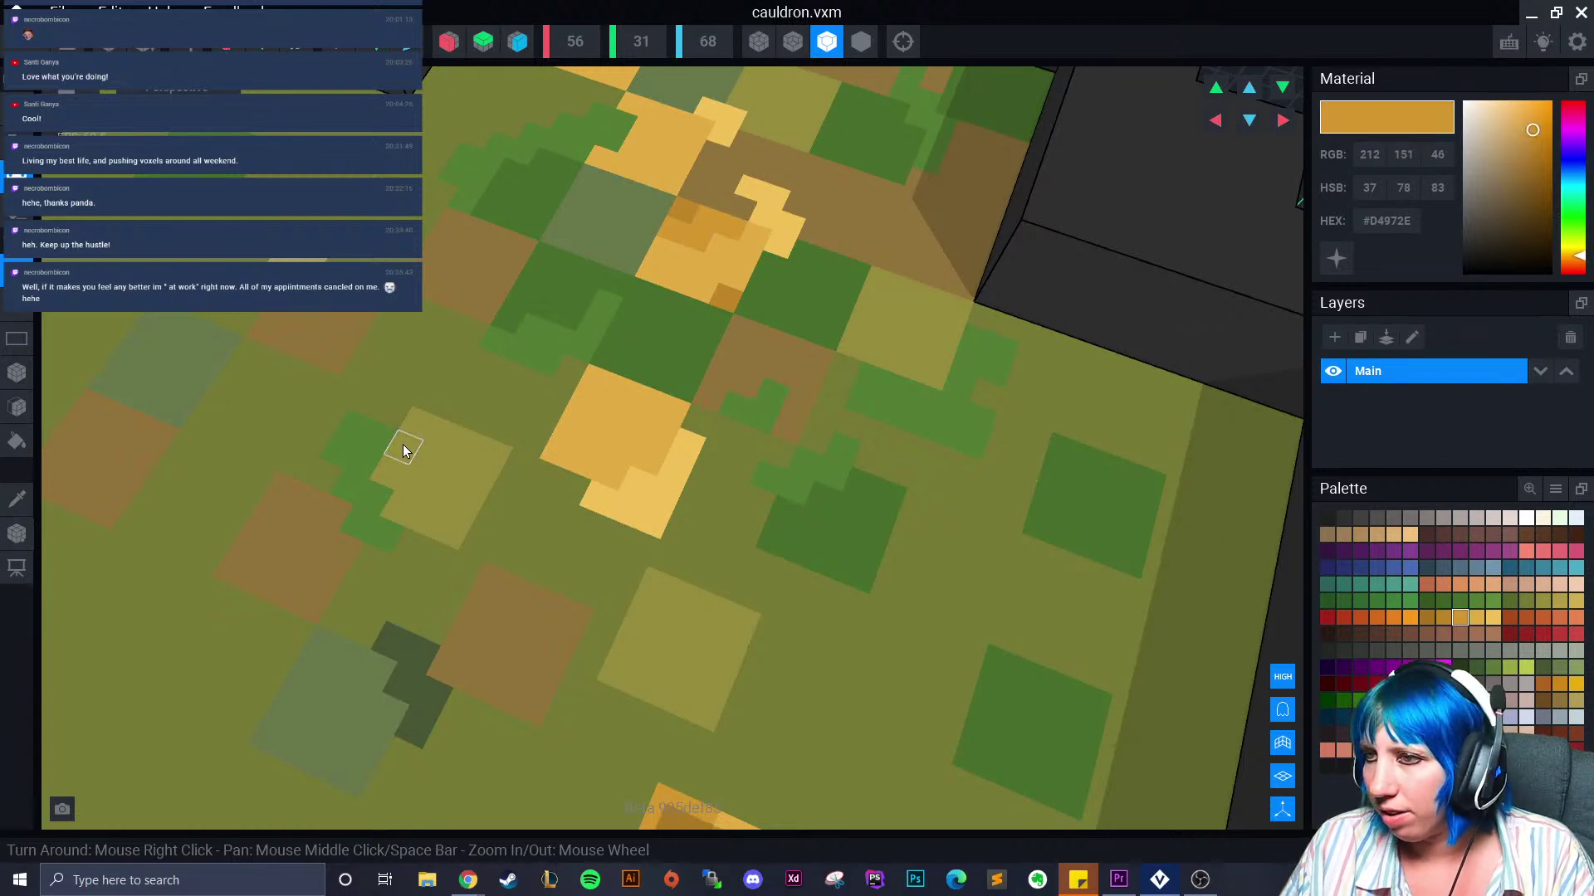
Sample the brown, choose the dark brown #6F4A20, and shade a central brown square and the brown area along the wall corner
{"action": "left_click", "coordinate": [16, 498]}
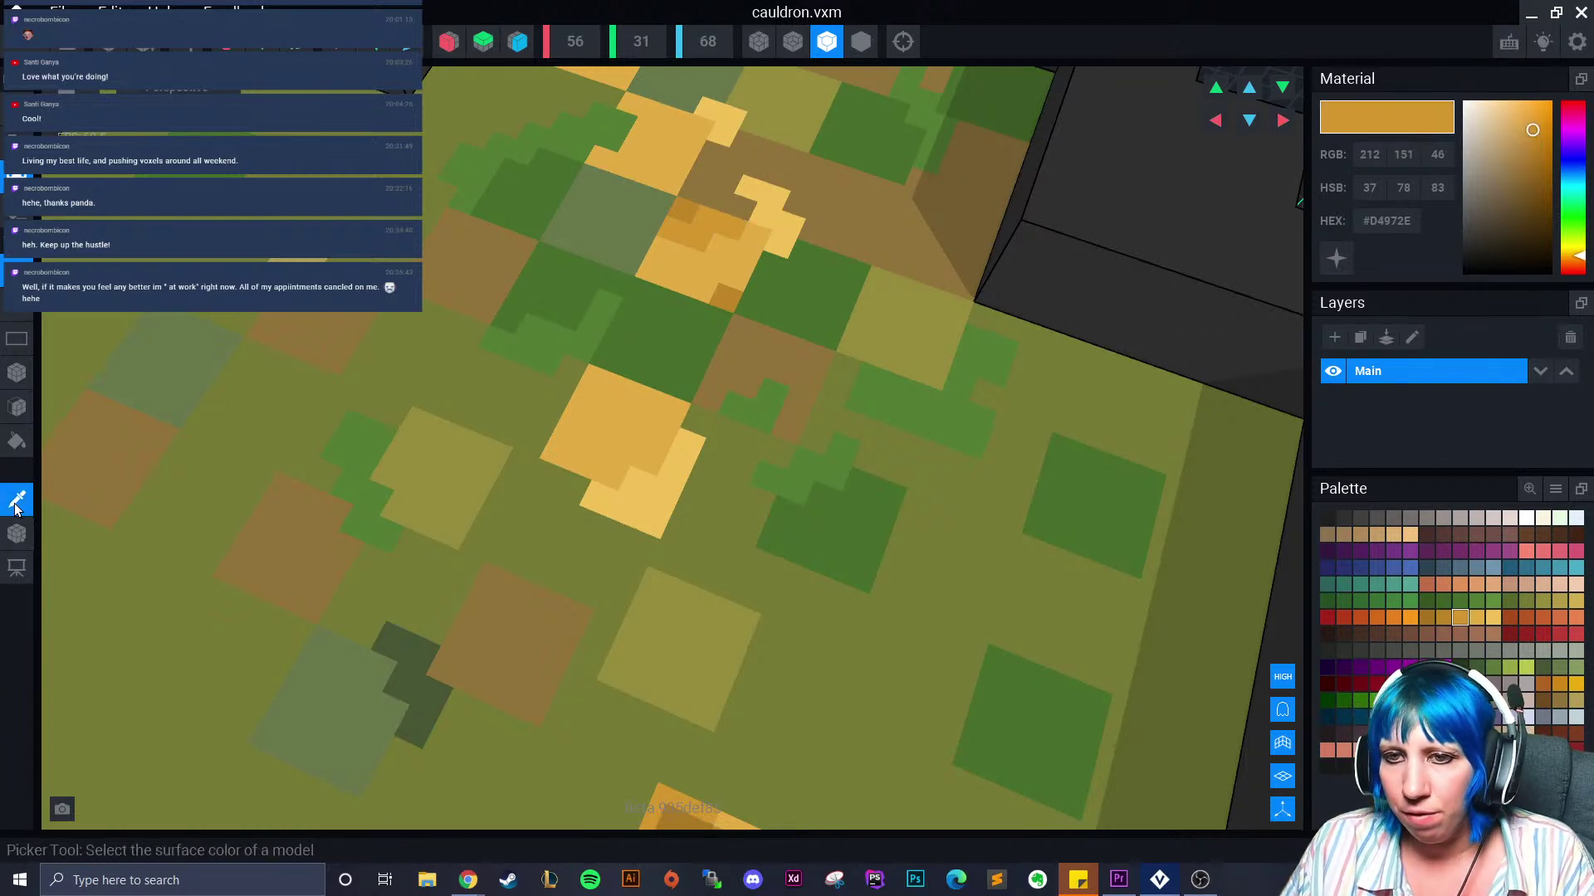
{"action": "left_click", "coordinate": [758, 365]}
{"action": "left_click", "coordinate": [1545, 701]}
{"action": "left_click", "coordinate": [763, 341]}
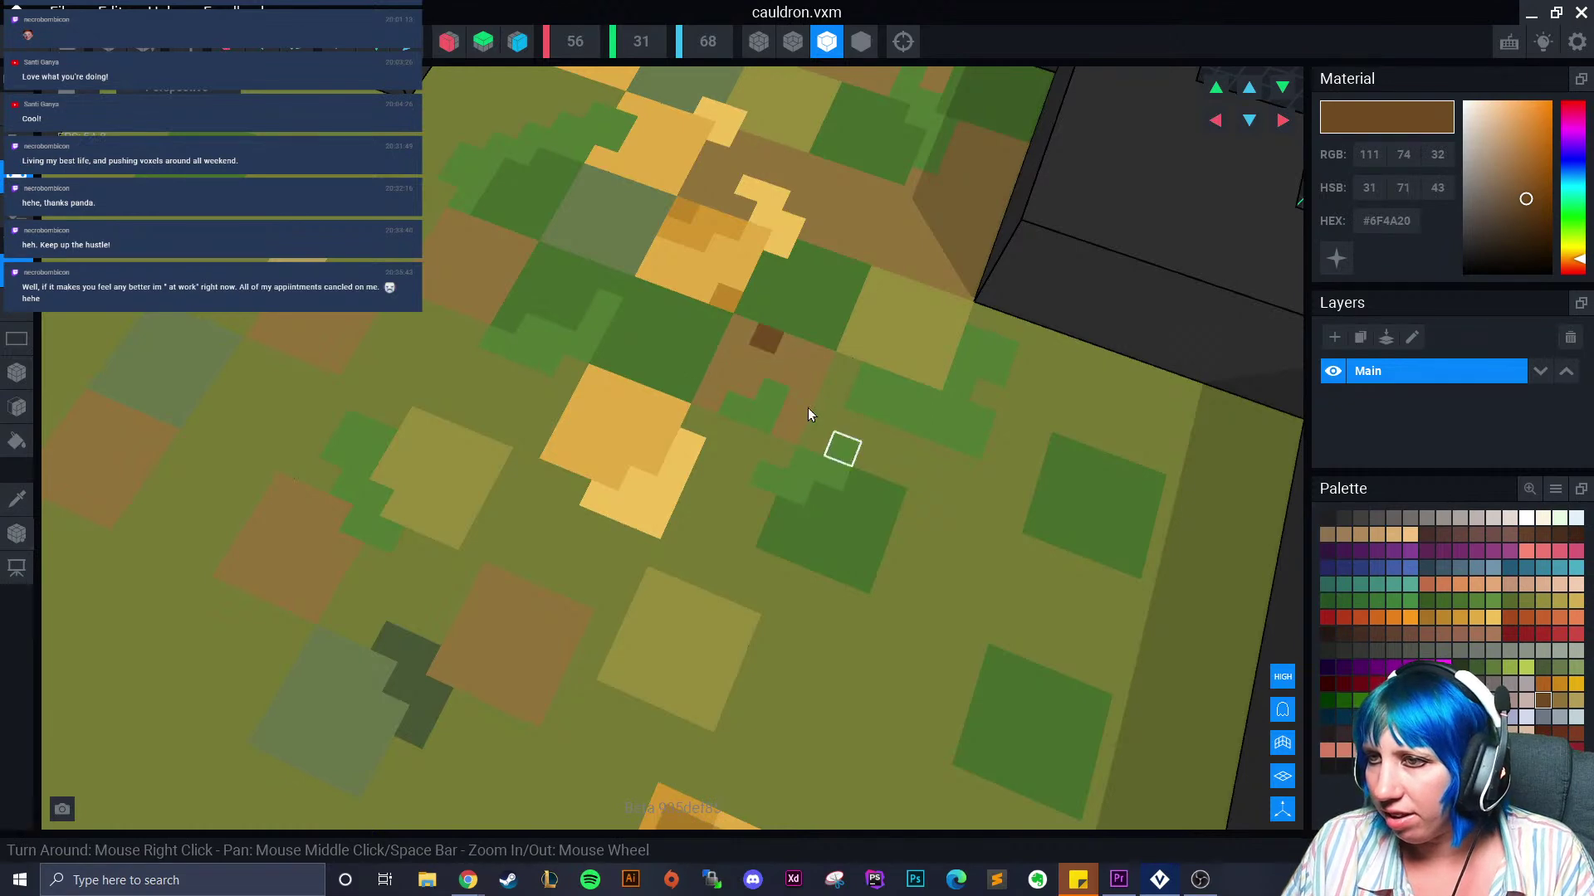
{"action": "mouse_move", "coordinate": [730, 382]}
{"action": "right_mouse_down"}
{"action": "mouse_move", "coordinate": [661, 370]}
{"action": "mouse_move", "coordinate": [820, 333]}
{"action": "right_mouse_up"}
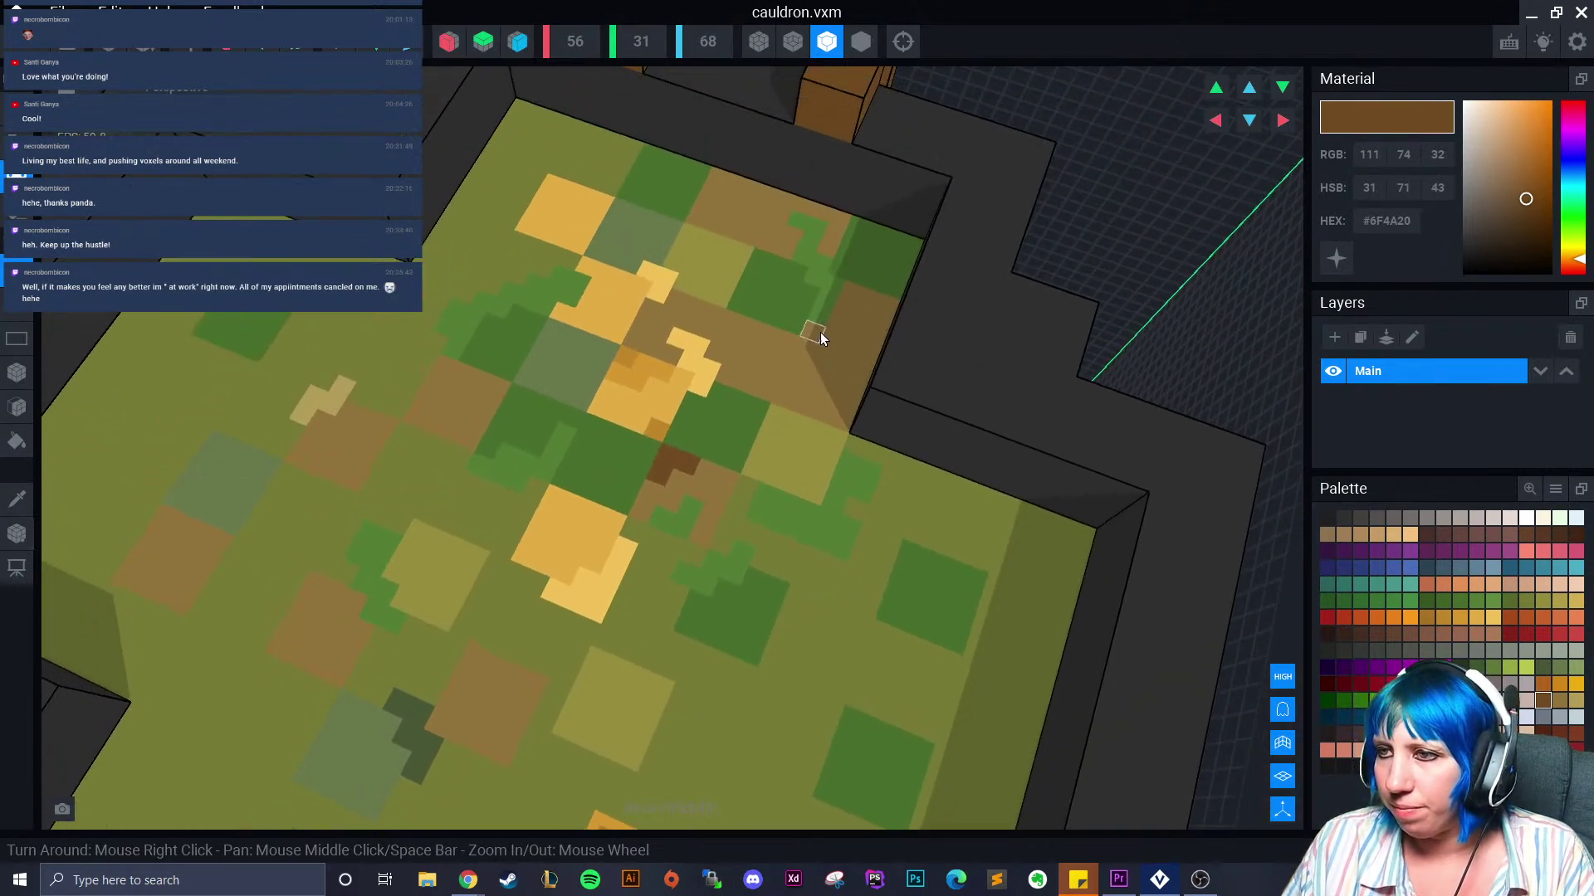
{"action": "left_click_drag", "start_coordinate": [815, 381], "coordinate": [841, 421]}
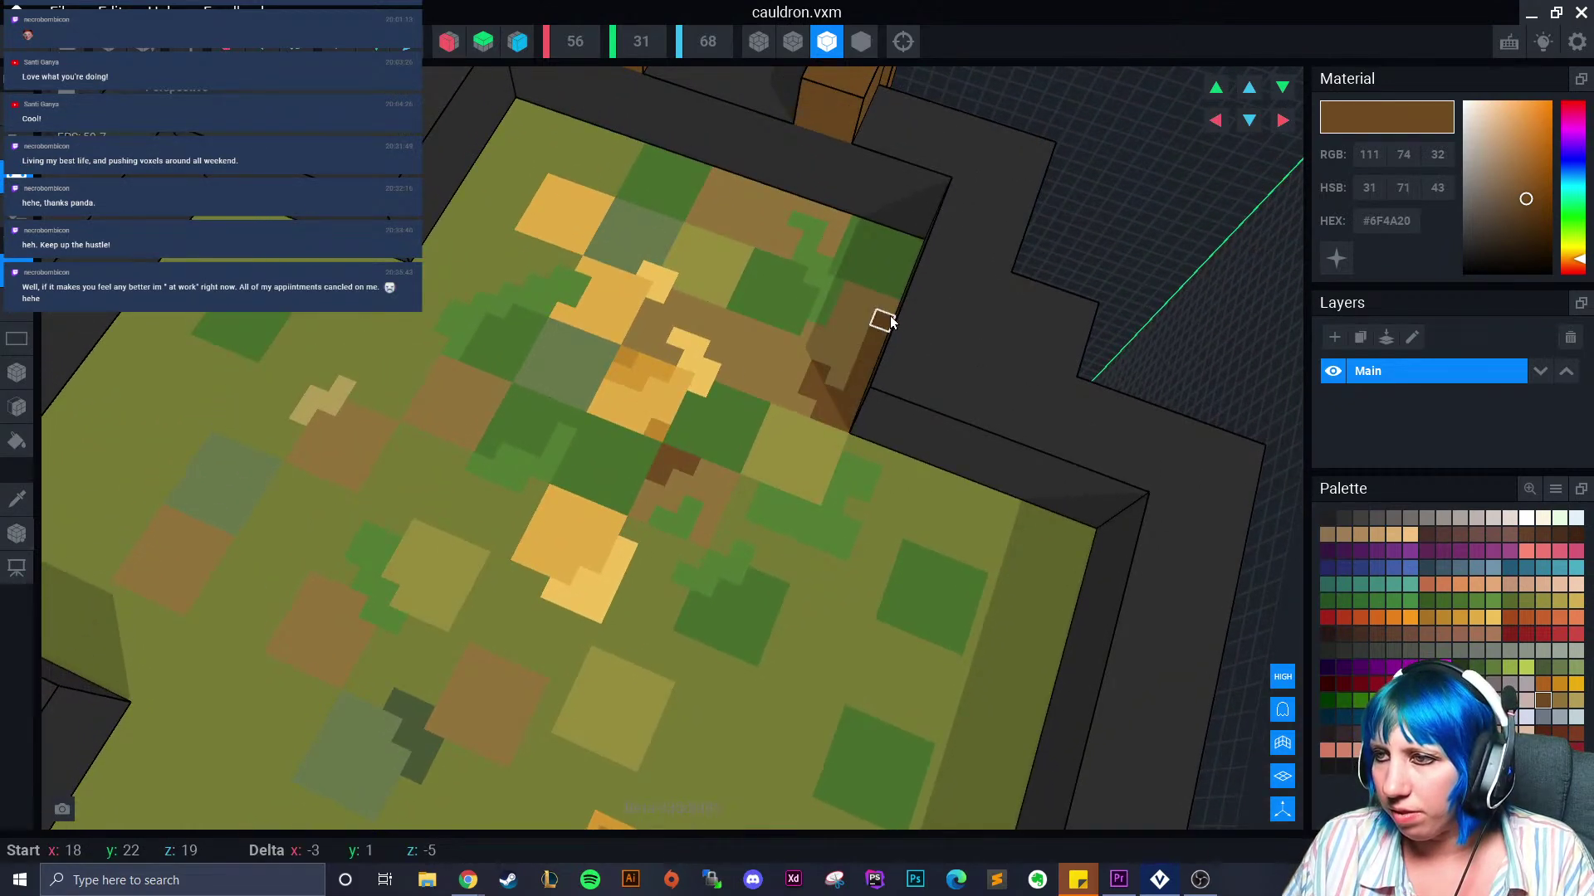
{"action": "mouse_move", "coordinate": [586, 302]}
{"action": "right_mouse_down"}
{"action": "mouse_move", "coordinate": [732, 422]}
{"action": "mouse_move", "coordinate": [711, 494]}
{"action": "mouse_move", "coordinate": [784, 532]}
{"action": "right_mouse_up"}
{"action": "scroll", "coordinate": [723, 429], "scroll_direction": "up", "scroll_amount": 5}
{"action": "scroll", "coordinate": [683, 406], "scroll_direction": "down", "scroll_amount": 5}
{"action": "scroll", "coordinate": [596, 571], "scroll_direction": "down", "scroll_amount": 4}
{"action": "left_click", "coordinate": [16, 498]}
{"action": "left_click", "coordinate": [509, 521]}
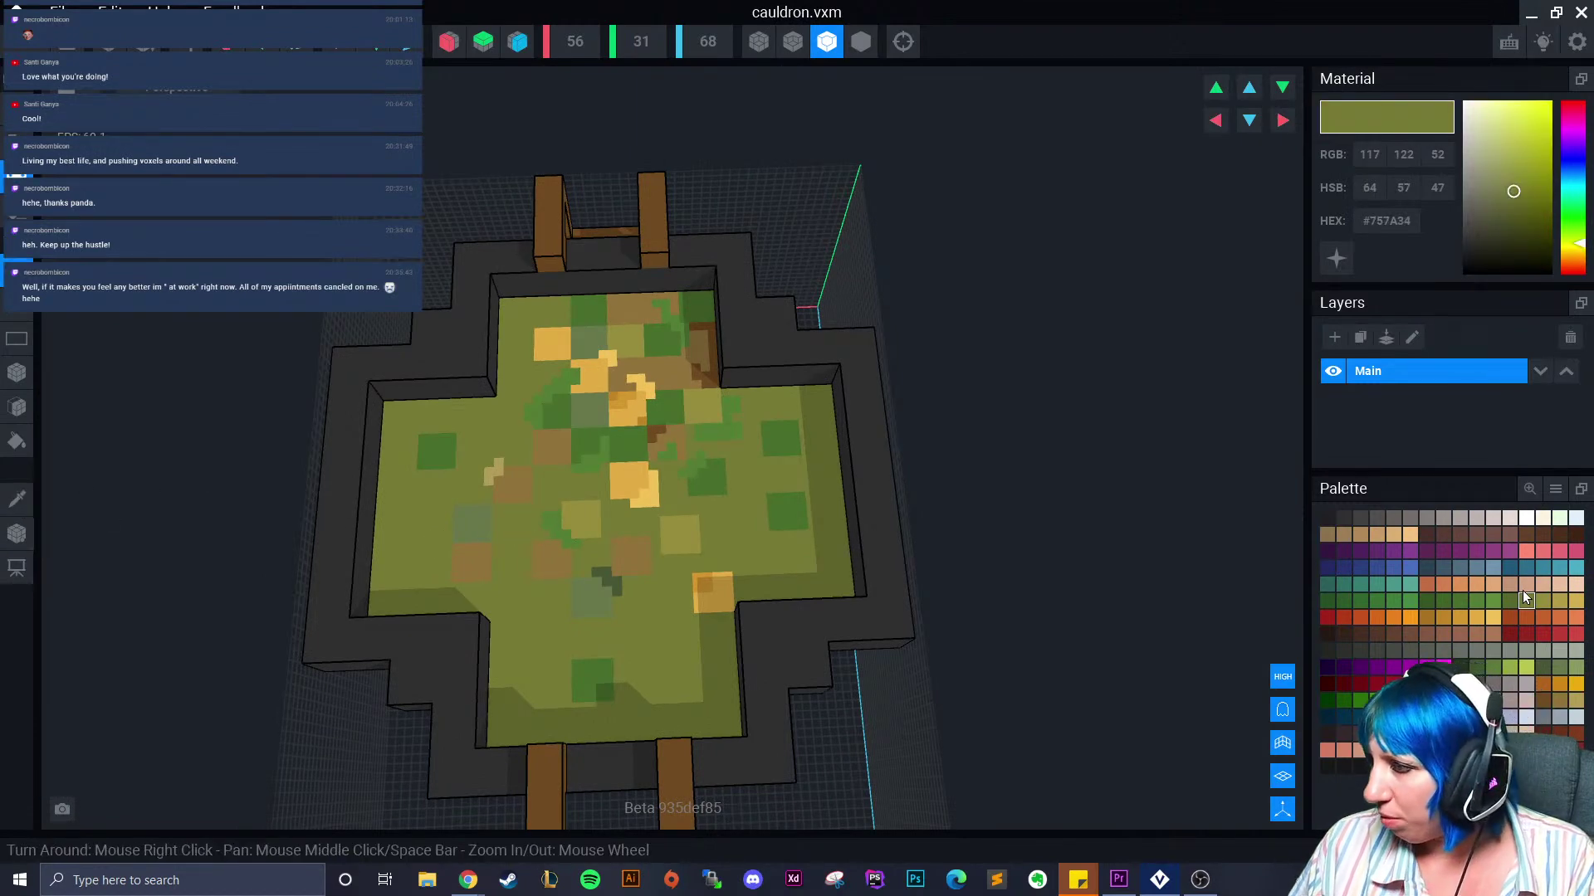
{"action": "left_click", "coordinate": [1542, 600]}
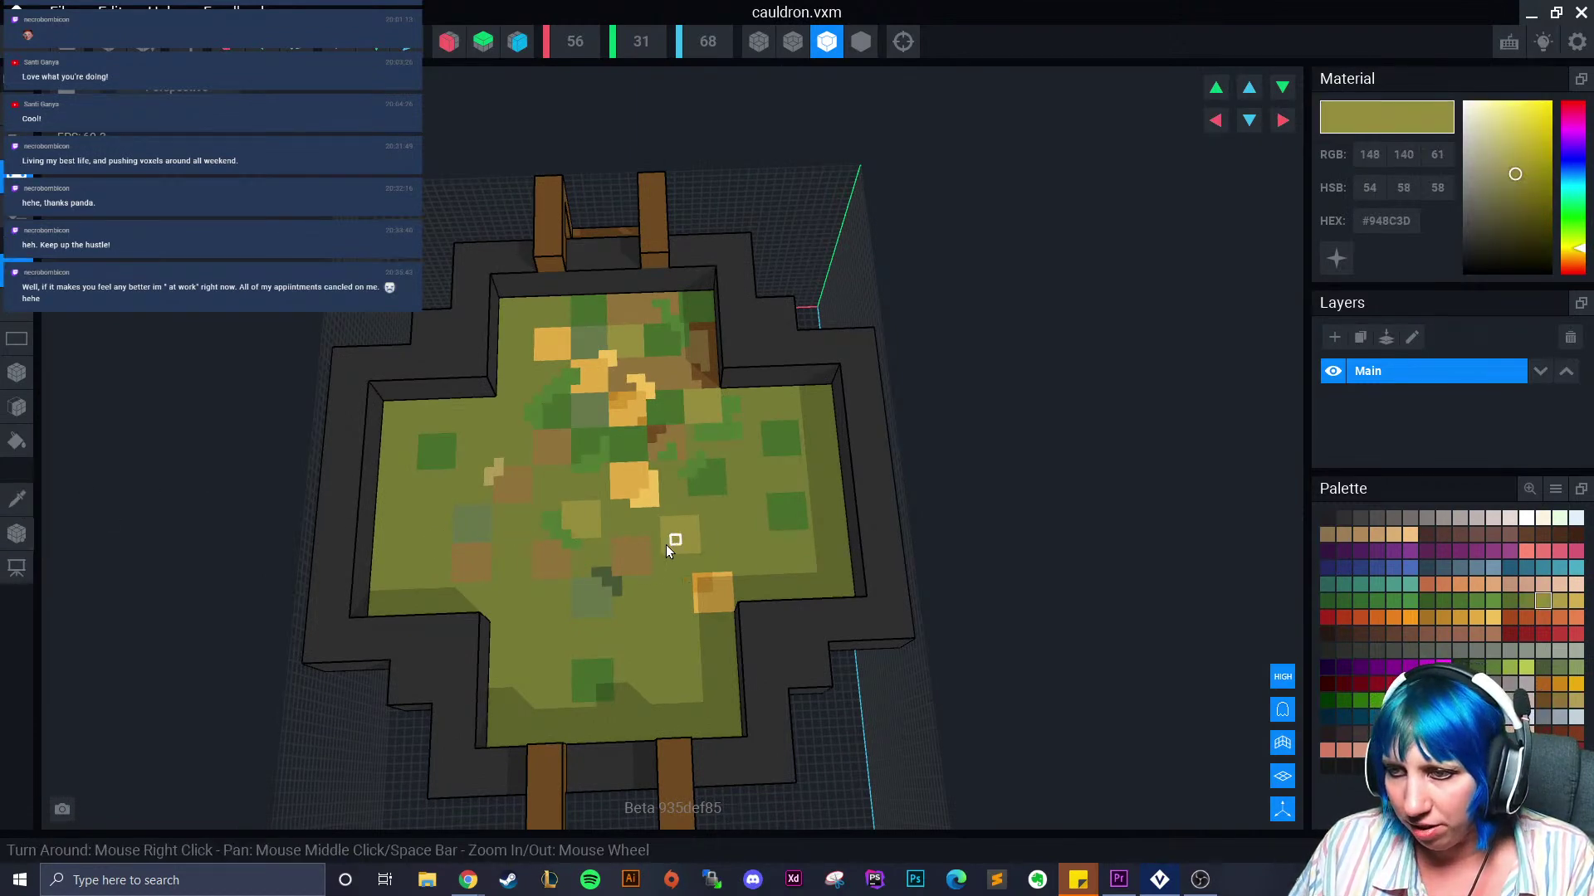
{"action": "scroll", "coordinate": [669, 548], "scroll_direction": "up", "scroll_amount": 4}
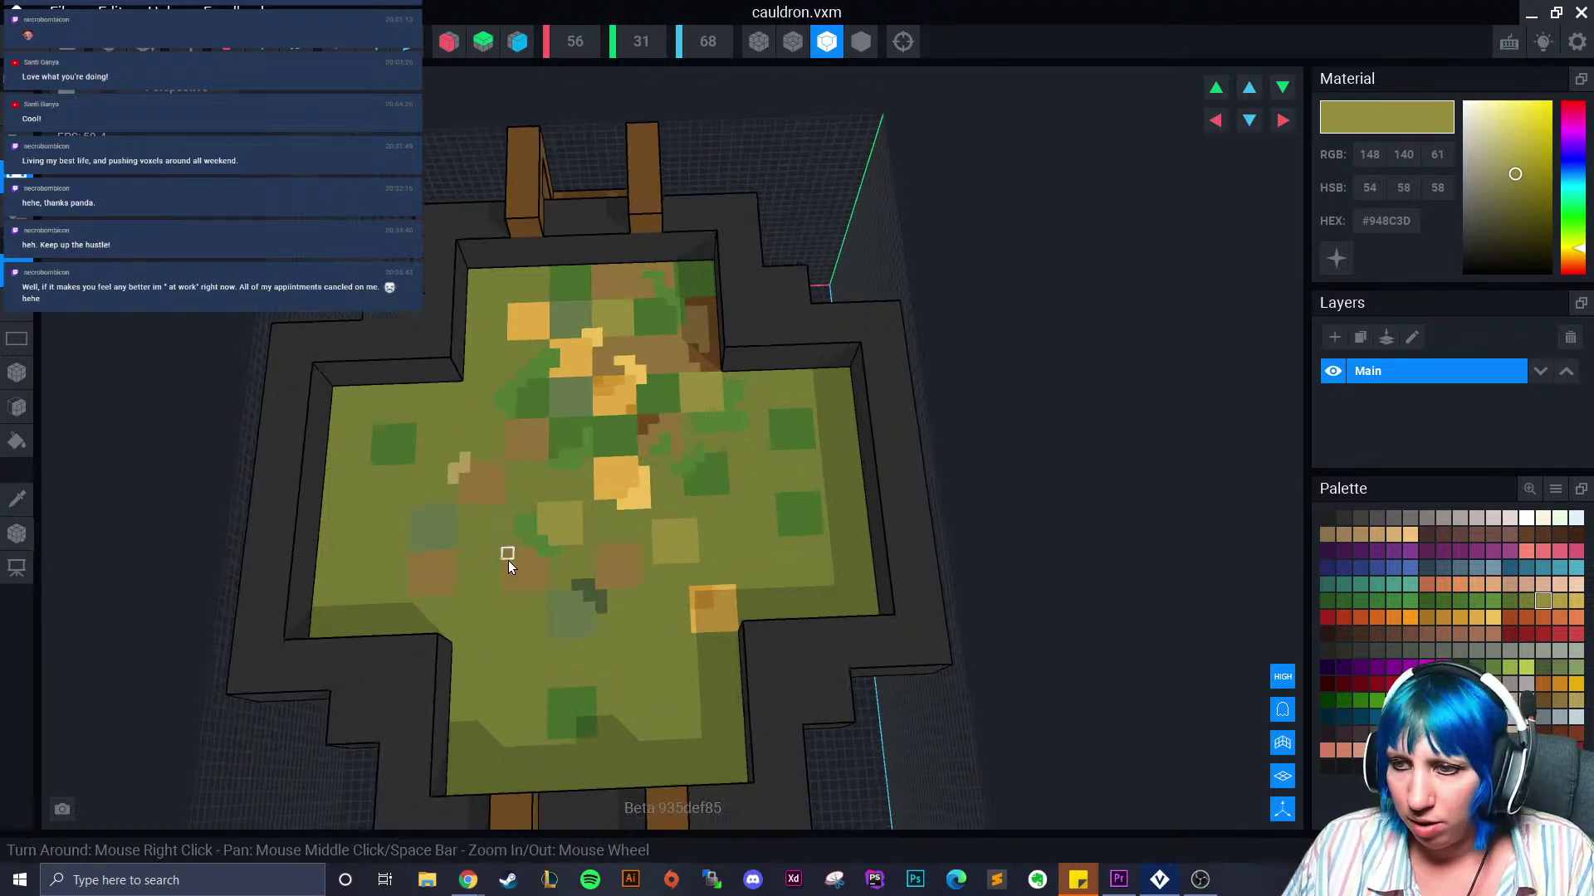
Sample the dark green, choose the darker #406227, and paint small accents on the outlying green square, inner wall corner and first yellow square
{"action": "left_click", "coordinate": [17, 500]}
{"action": "left_click", "coordinate": [297, 428], "text": "alt"}
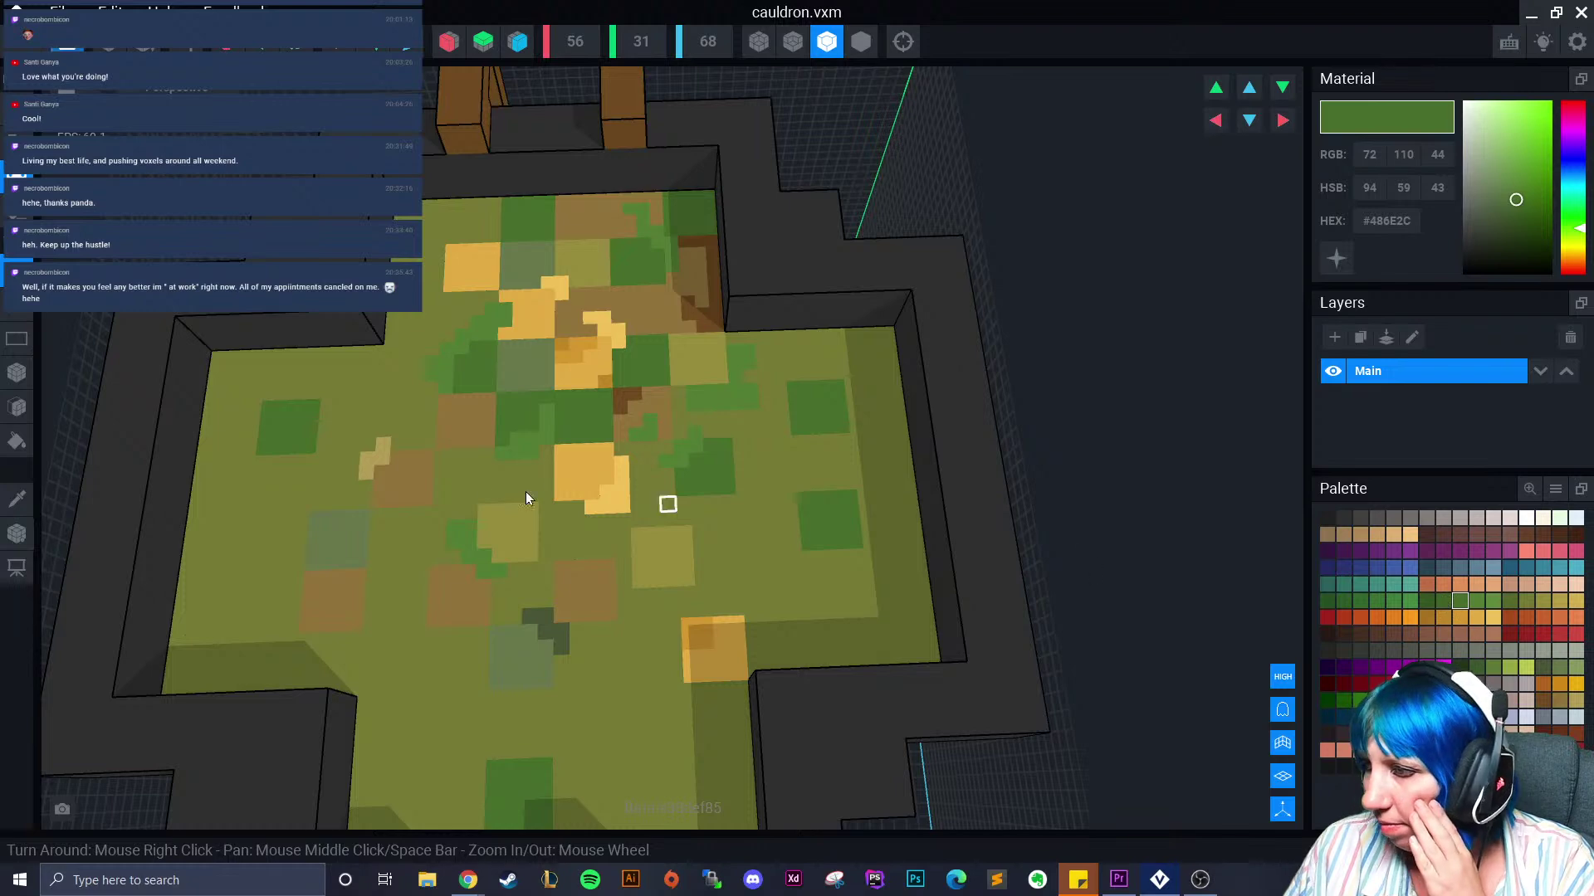
{"action": "left_click", "coordinate": [1443, 601]}
{"action": "scroll", "coordinate": [413, 512], "scroll_direction": "up", "scroll_amount": 3}
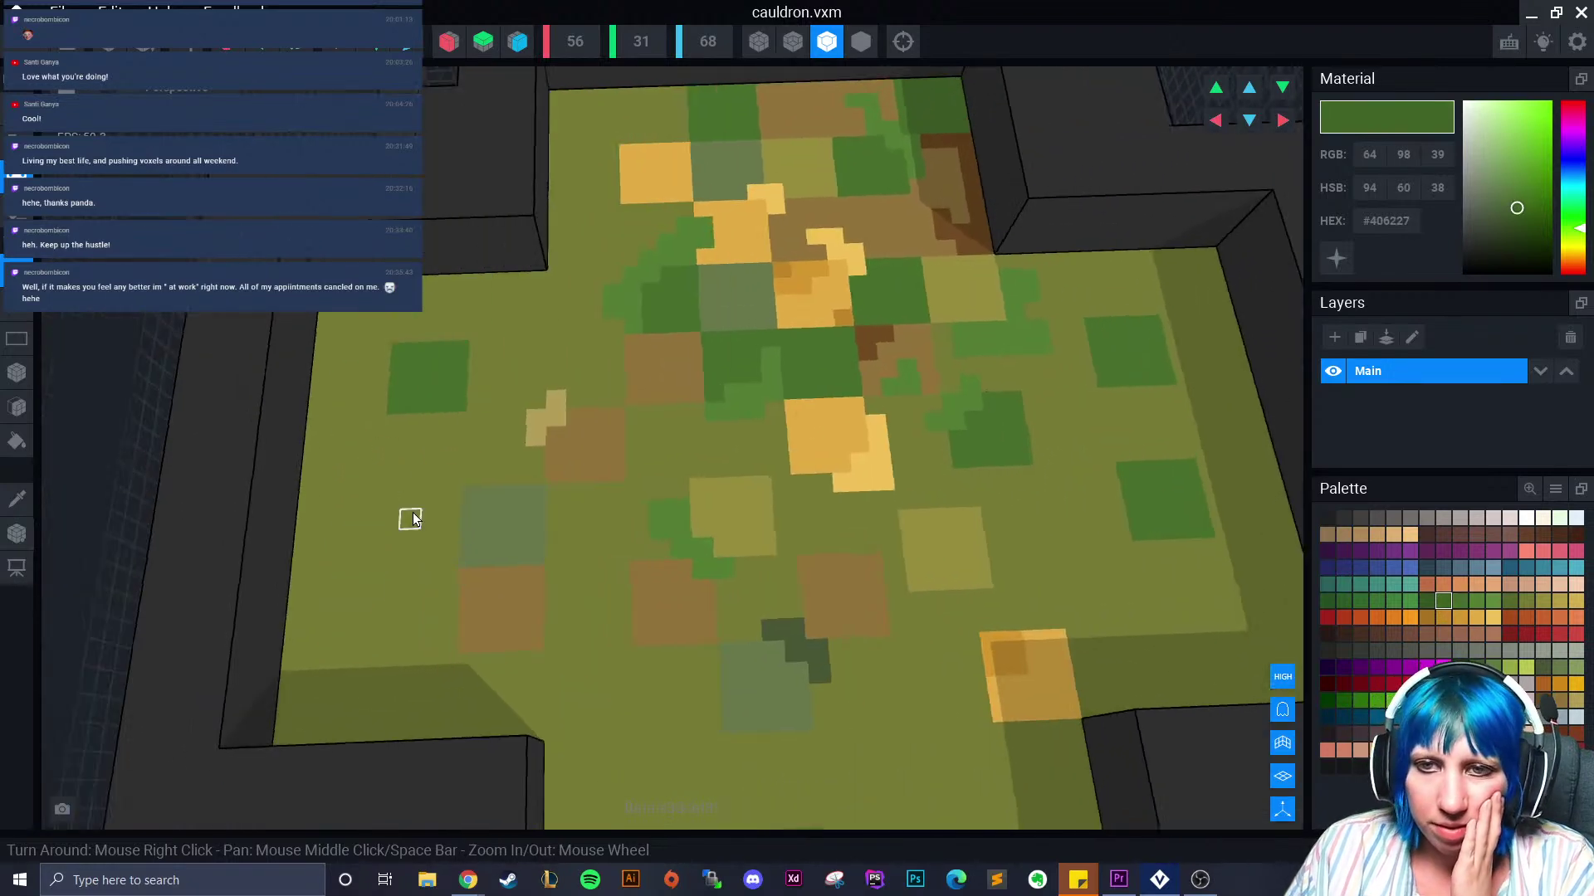
{"action": "left_click", "coordinate": [390, 349]}
{"action": "key", "text": "ctrl+z"}
{"action": "left_click_drag", "start_coordinate": [398, 358], "coordinate": [432, 366]}
{"action": "left_click_drag", "start_coordinate": [558, 296], "coordinate": [542, 287]}
{"action": "mouse_move", "coordinate": [591, 152]}
{"action": "left_mouse_down"}
{"action": "mouse_move", "coordinate": [723, 130]}
{"action": "mouse_move", "coordinate": [706, 135]}
{"action": "left_mouse_up"}
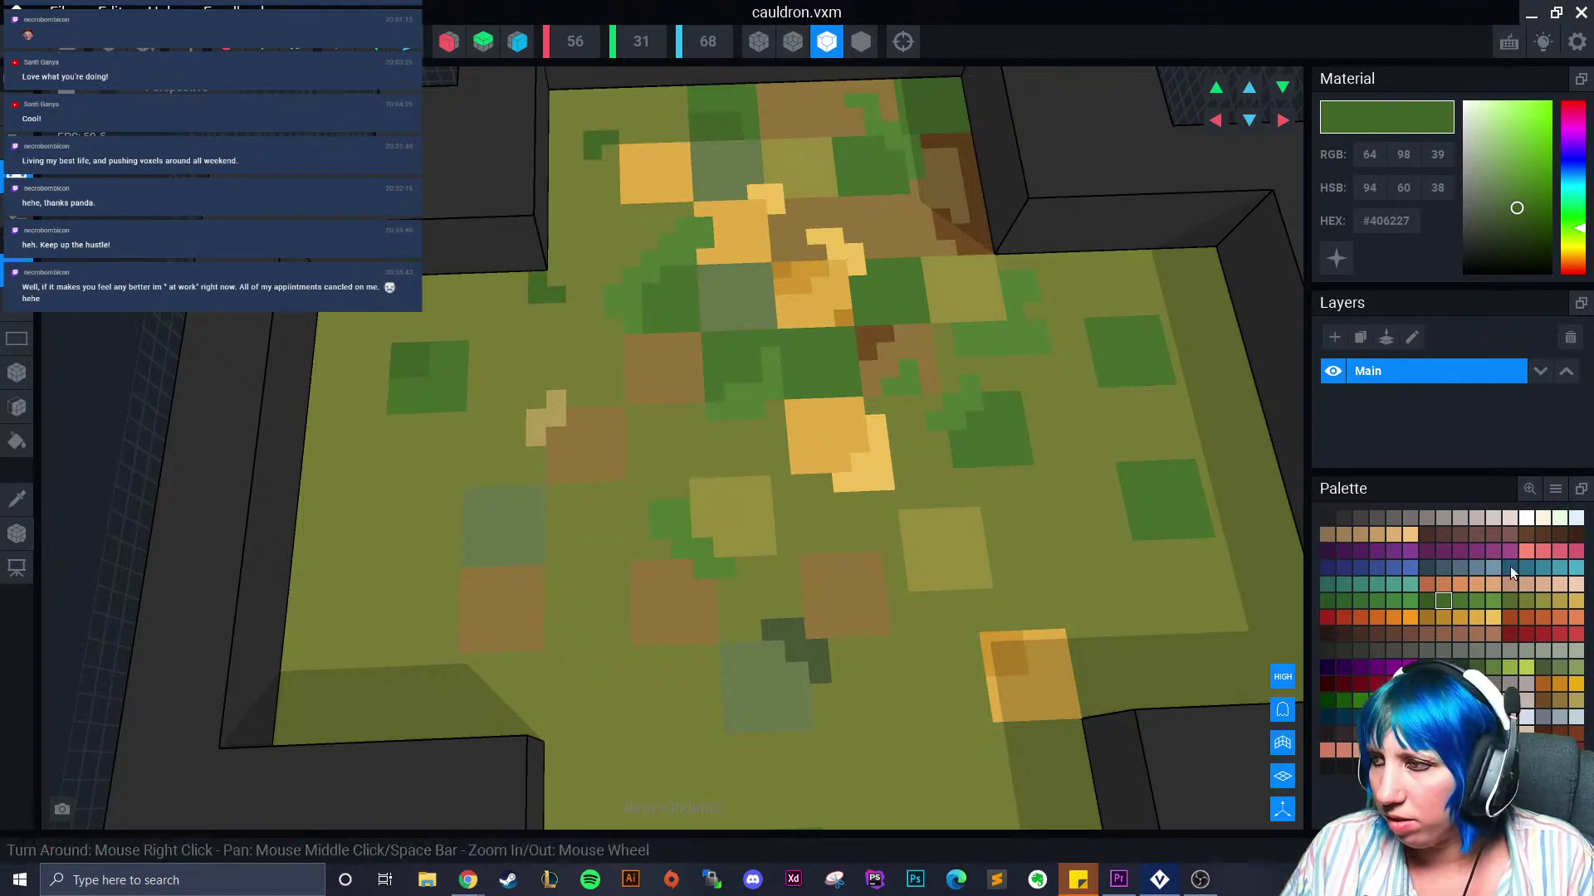
Choose the lighter green #547C34 and paint accents on the remaining dark green squares plus a jagged strip on the liquid above the tan accent
{"action": "left_click", "coordinate": [1476, 600]}
{"action": "left_click", "coordinate": [731, 132]}
{"action": "left_click_drag", "start_coordinate": [415, 415], "coordinate": [469, 407]}
{"action": "left_click_drag", "start_coordinate": [600, 346], "coordinate": [544, 362]}
{"action": "left_click_drag", "start_coordinate": [1014, 451], "coordinate": [996, 455]}
{"action": "left_click_drag", "start_coordinate": [1177, 490], "coordinate": [1149, 489]}
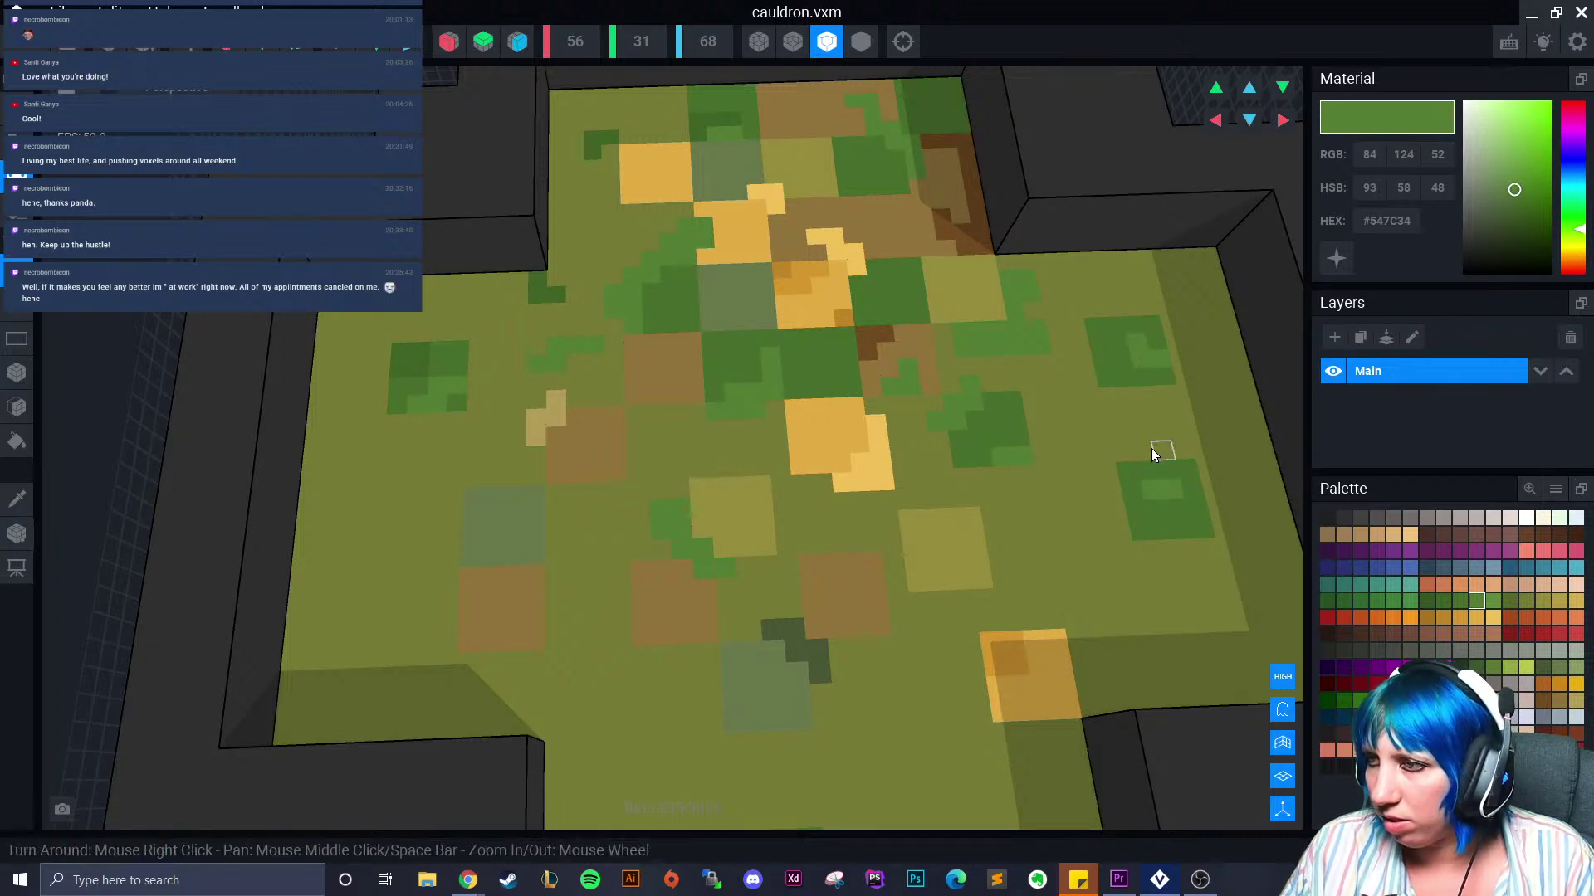
Examine the liquid's mosaic of coloured patches from above and from a closer angled view
{"action": "scroll", "coordinate": [1154, 450], "scroll_direction": "down", "scroll_amount": 8}
{"action": "scroll", "coordinate": [795, 685], "scroll_direction": "down", "scroll_amount": 2}
{"action": "scroll", "coordinate": [795, 668], "scroll_direction": "up", "scroll_amount": 6}
{"action": "scroll", "coordinate": [768, 634], "scroll_direction": "up", "scroll_amount": 2}
{"action": "scroll", "coordinate": [784, 624], "scroll_direction": "down", "scroll_amount": 2}
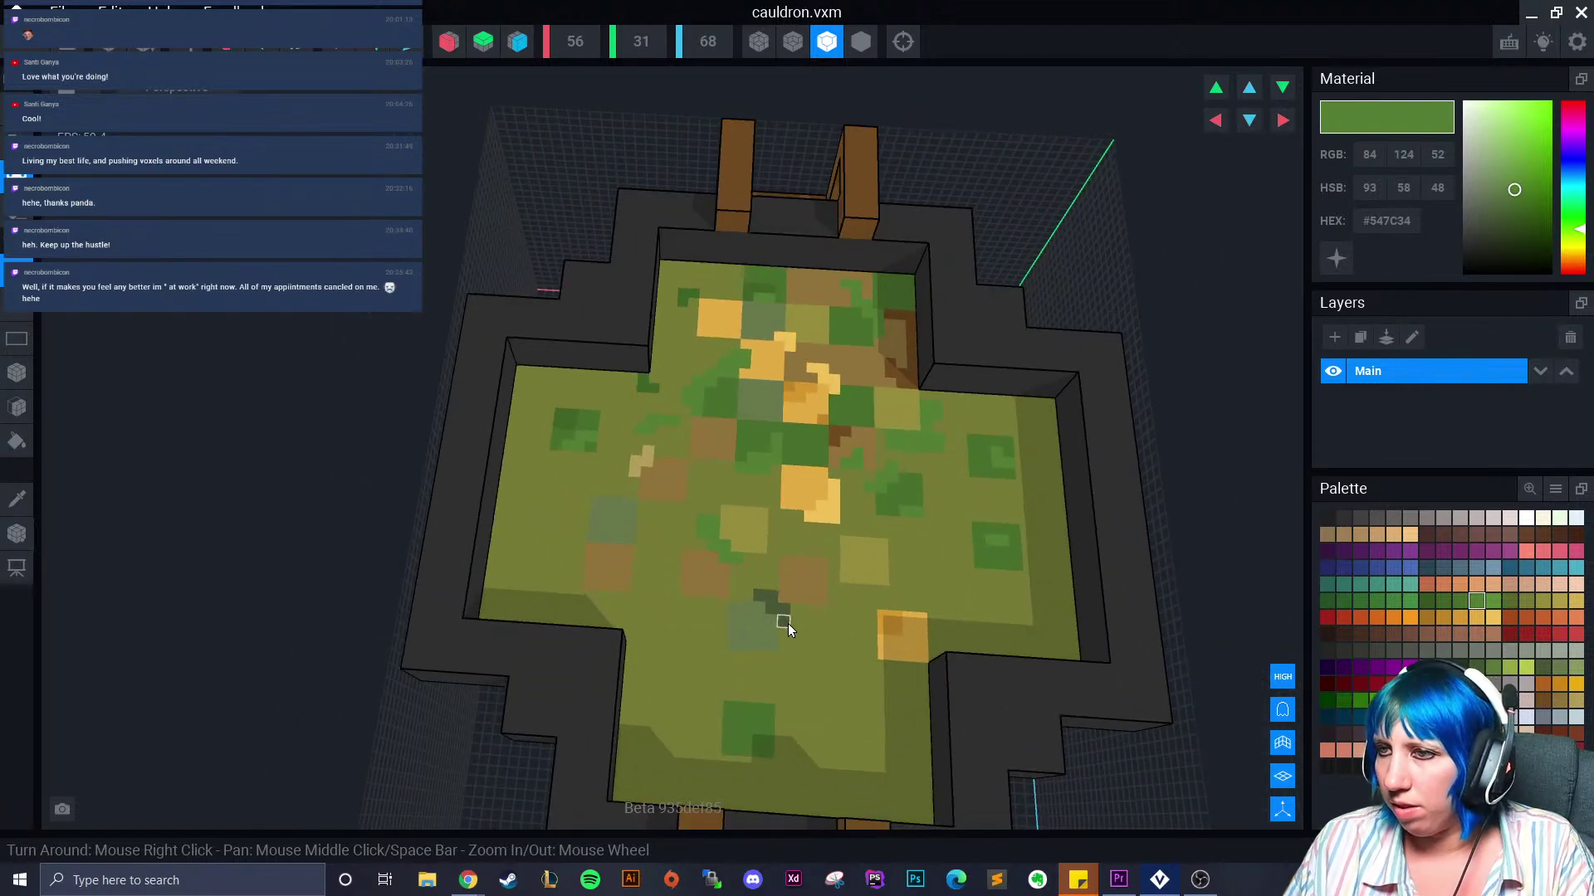
{"action": "scroll", "coordinate": [787, 624], "scroll_direction": "down", "scroll_amount": 1}
{"action": "middle_click_drag", "start_coordinate": [787, 624], "coordinate": [756, 600]}
{"action": "right_click_drag", "start_coordinate": [755, 599], "coordinate": [828, 562]}
{"action": "scroll", "coordinate": [784, 681], "scroll_direction": "up", "scroll_amount": 2}
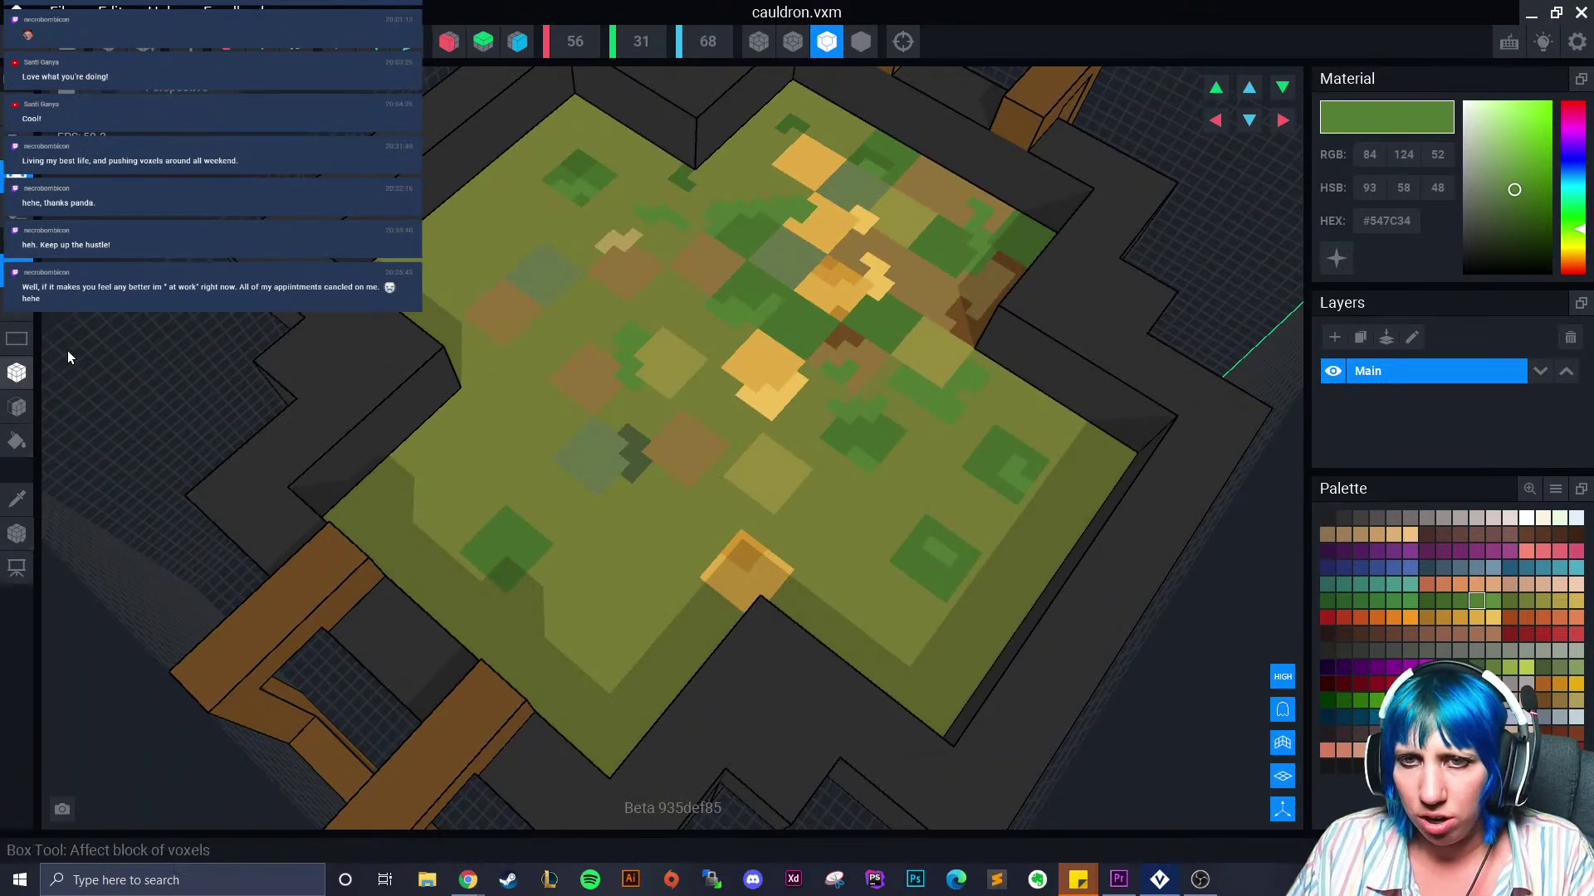
{"action": "scroll", "coordinate": [604, 560], "scroll_direction": "up", "scroll_amount": 3}
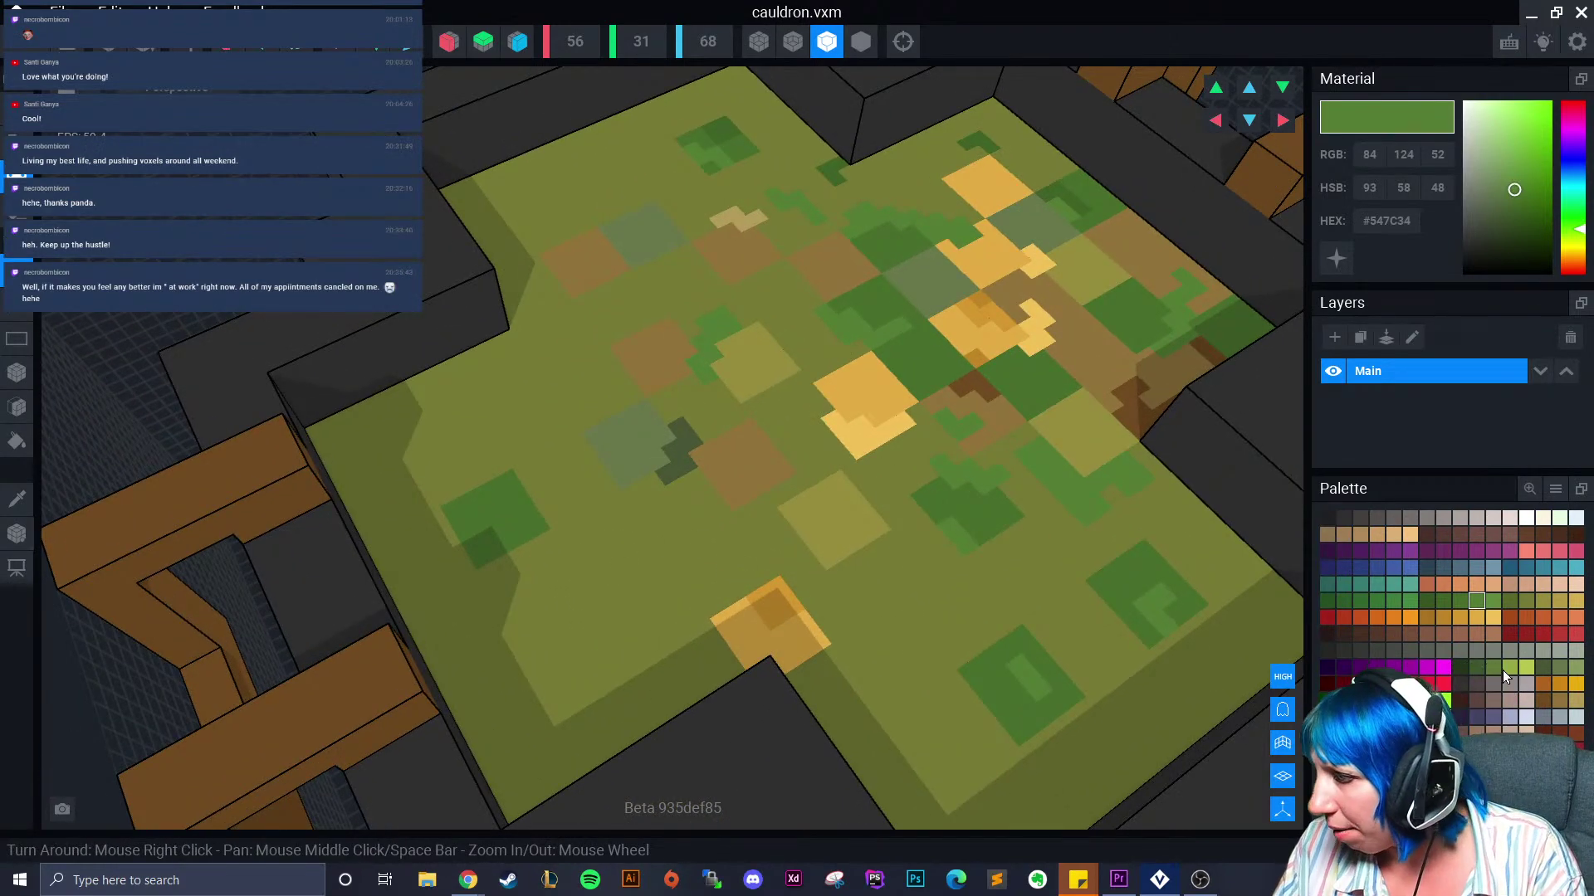
Choose the very dark green #24351B, undo a thin first stroke and paint a thicker jagged diagonal stripe beside the orange corner square
{"action": "left_click", "coordinate": [1465, 668]}
{"action": "scroll", "coordinate": [639, 578], "scroll_direction": "up", "scroll_amount": 5}
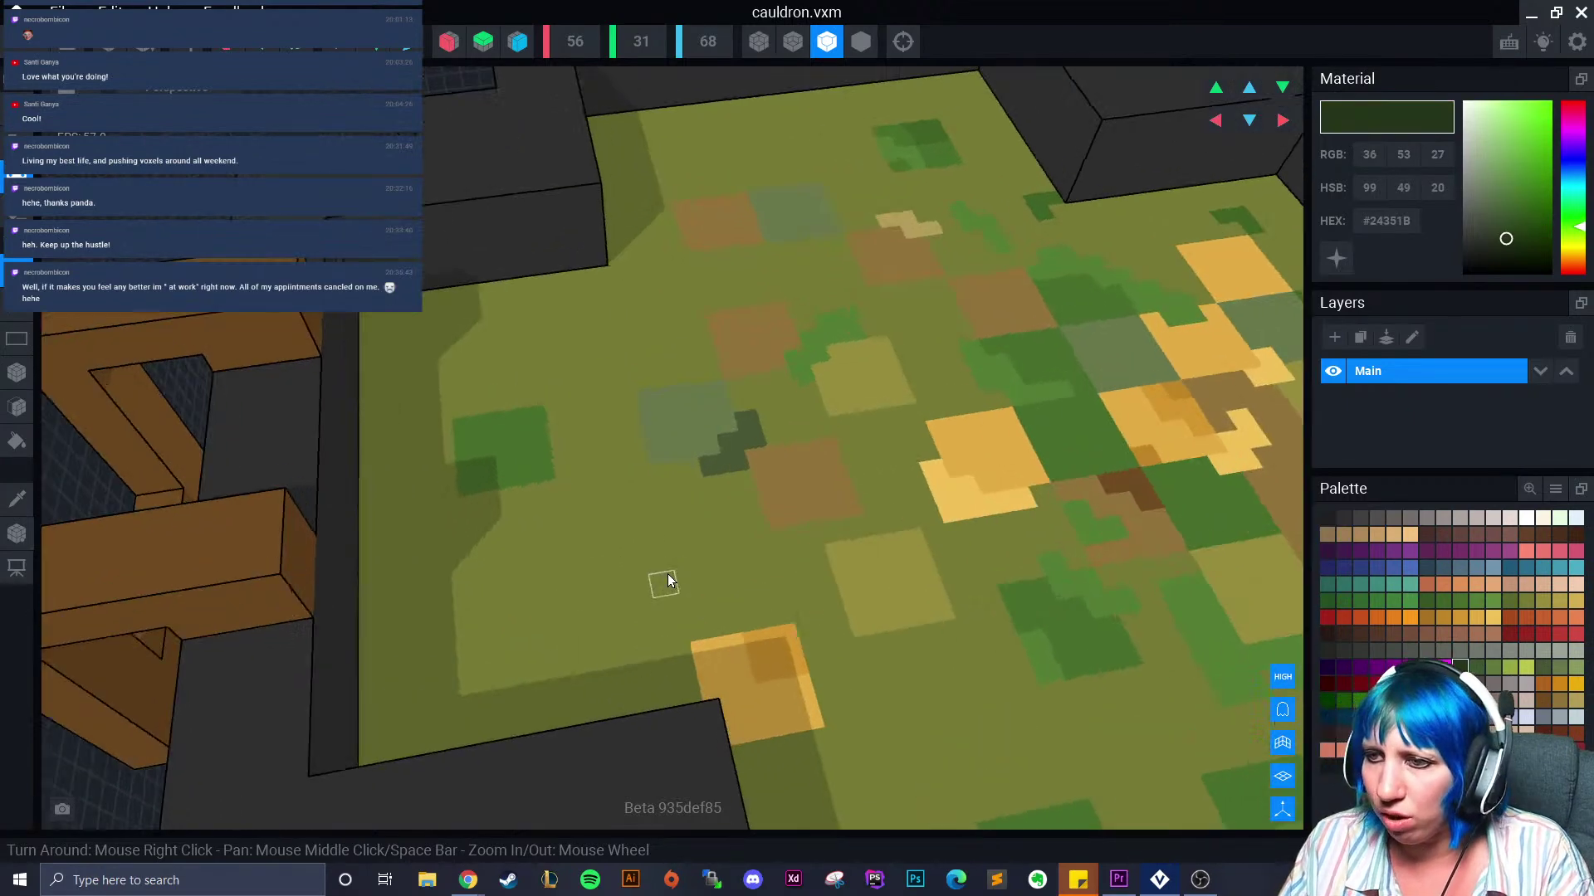
{"action": "scroll", "coordinate": [516, 465], "scroll_direction": "up", "scroll_amount": 3}
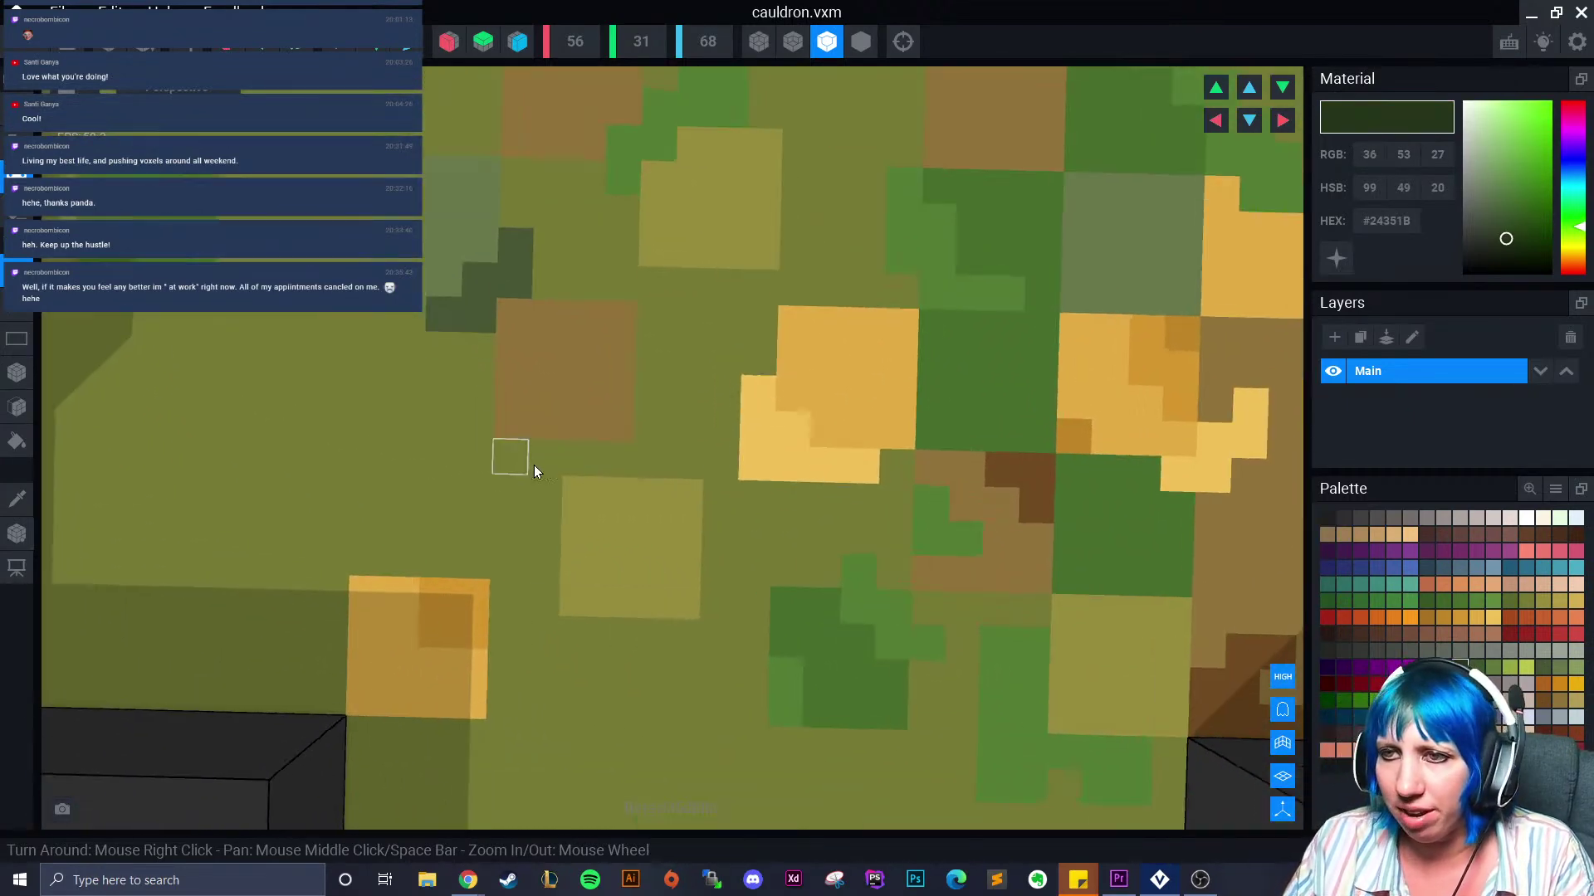
{"action": "mouse_move", "coordinate": [389, 362]}
{"action": "left_mouse_down"}
{"action": "mouse_move", "coordinate": [440, 367]}
{"action": "mouse_move", "coordinate": [448, 401]}
{"action": "mouse_move", "coordinate": [520, 436]}
{"action": "mouse_move", "coordinate": [540, 477]}
{"action": "left_mouse_up"}
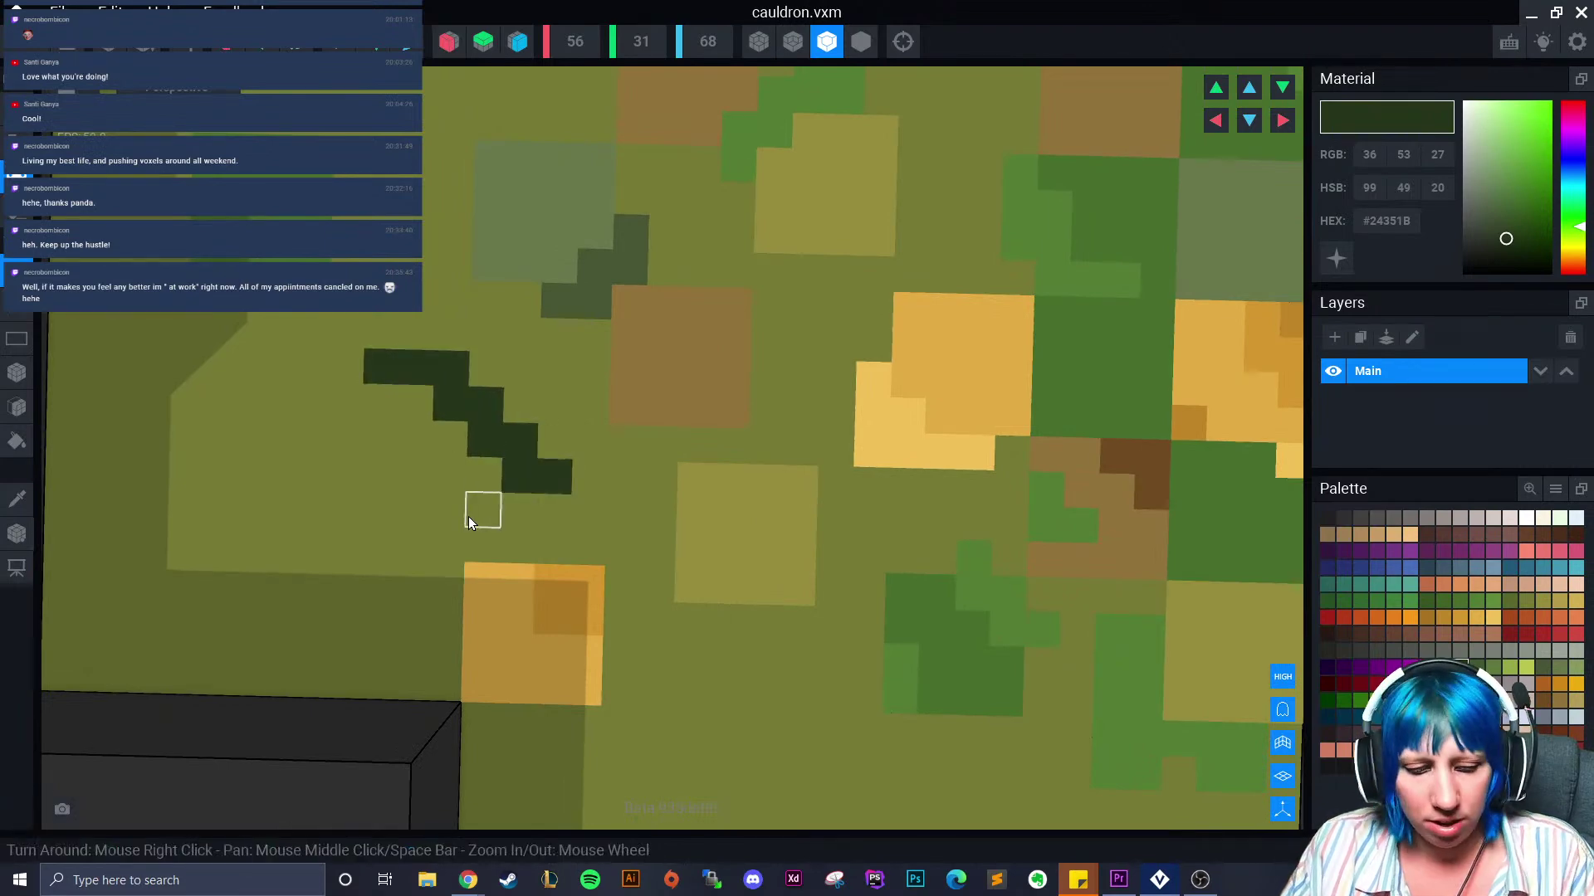
{"action": "key", "text": "ctrl+z"}
{"action": "left_click", "coordinate": [17, 373]}
{"action": "mouse_move", "coordinate": [383, 370]}
{"action": "left_mouse_down"}
{"action": "mouse_move", "coordinate": [442, 377]}
{"action": "mouse_move", "coordinate": [544, 470]}
{"action": "mouse_move", "coordinate": [545, 453]}
{"action": "mouse_move", "coordinate": [547, 475]}
{"action": "left_mouse_up"}
{"action": "left_click_drag", "start_coordinate": [599, 521], "coordinate": [647, 586]}
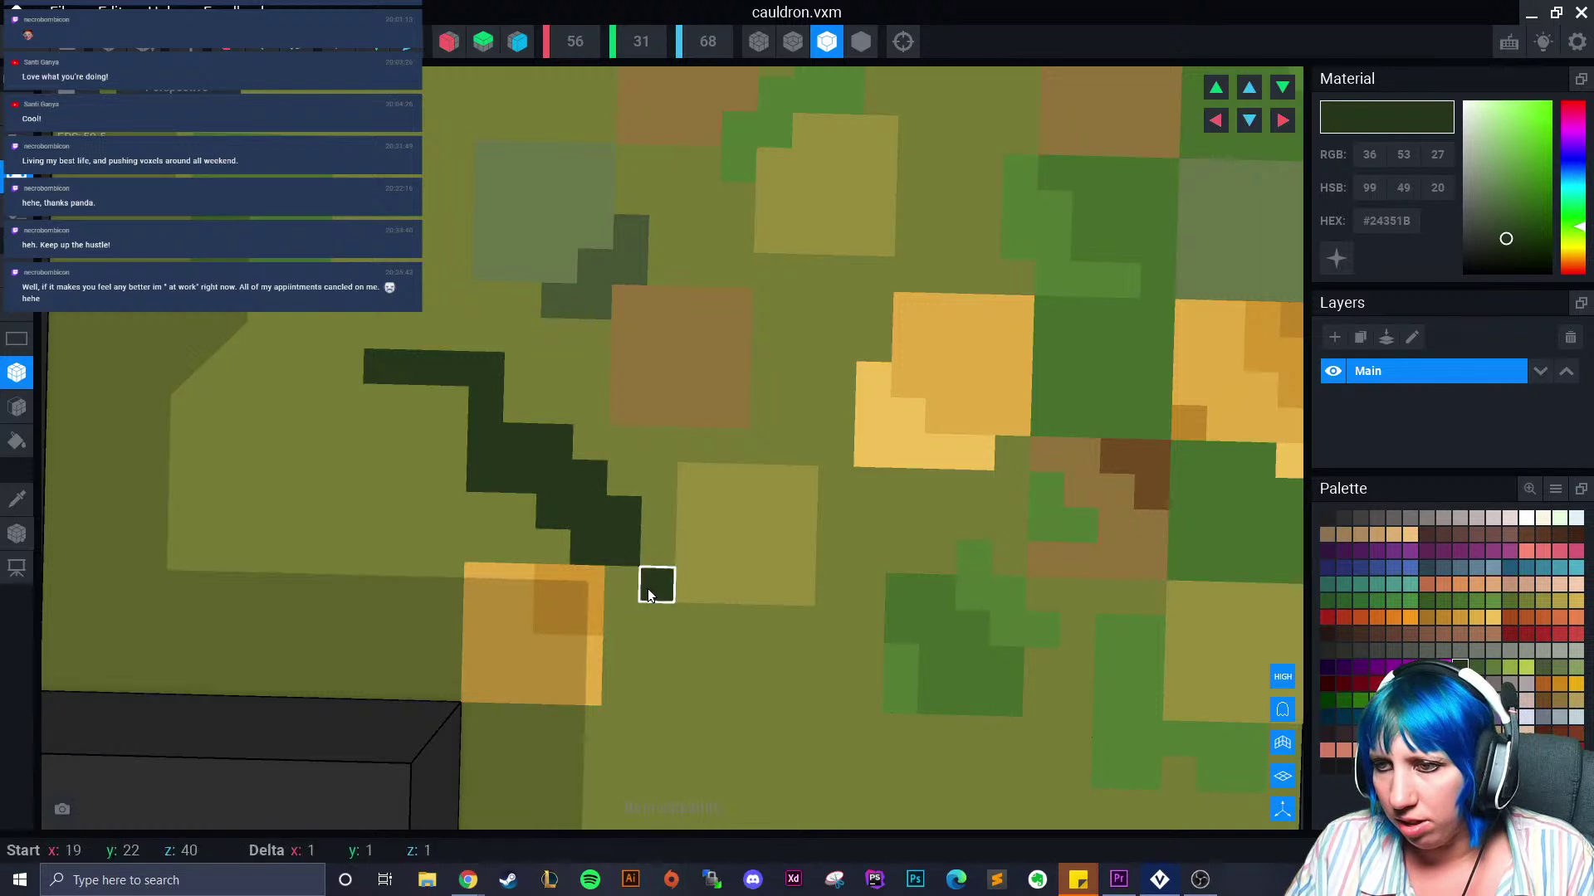
{"action": "left_click_drag", "start_coordinate": [657, 646], "coordinate": [657, 644]}
Thicken the dark stripe's outer end with forked tip voxels and paint a second arm from its bend up to the yellow square
{"action": "scroll", "coordinate": [655, 639], "scroll_direction": "down", "scroll_amount": 4}
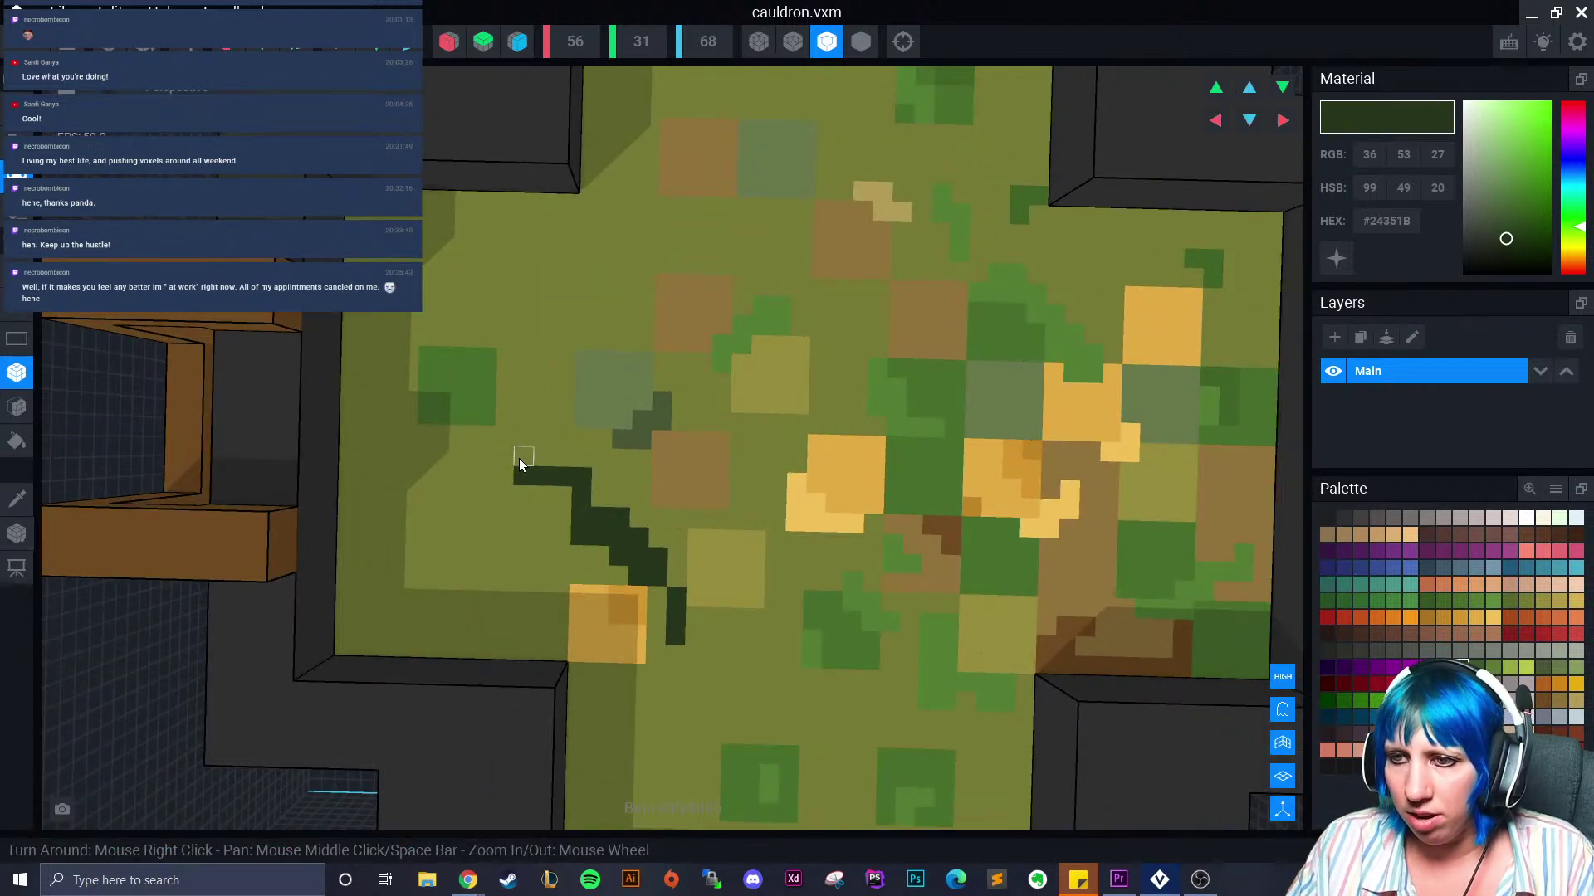
{"action": "left_click_drag", "start_coordinate": [505, 466], "coordinate": [580, 461]}
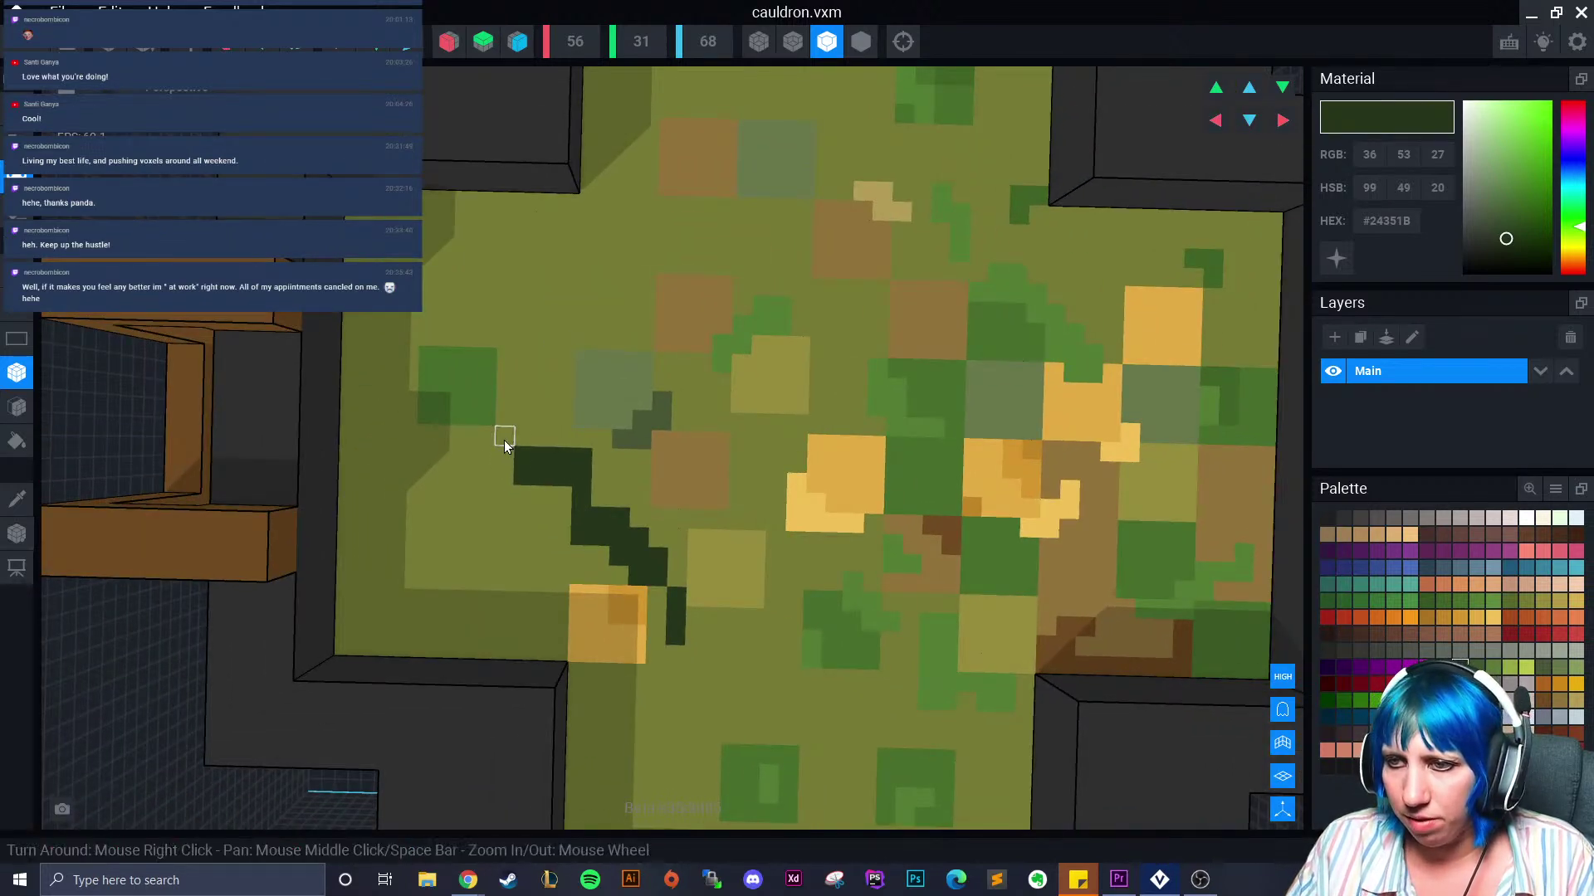
{"action": "scroll", "coordinate": [346, 606], "scroll_direction": "down", "scroll_amount": 5}
{"action": "scroll", "coordinate": [648, 664], "scroll_direction": "up", "scroll_amount": 7}
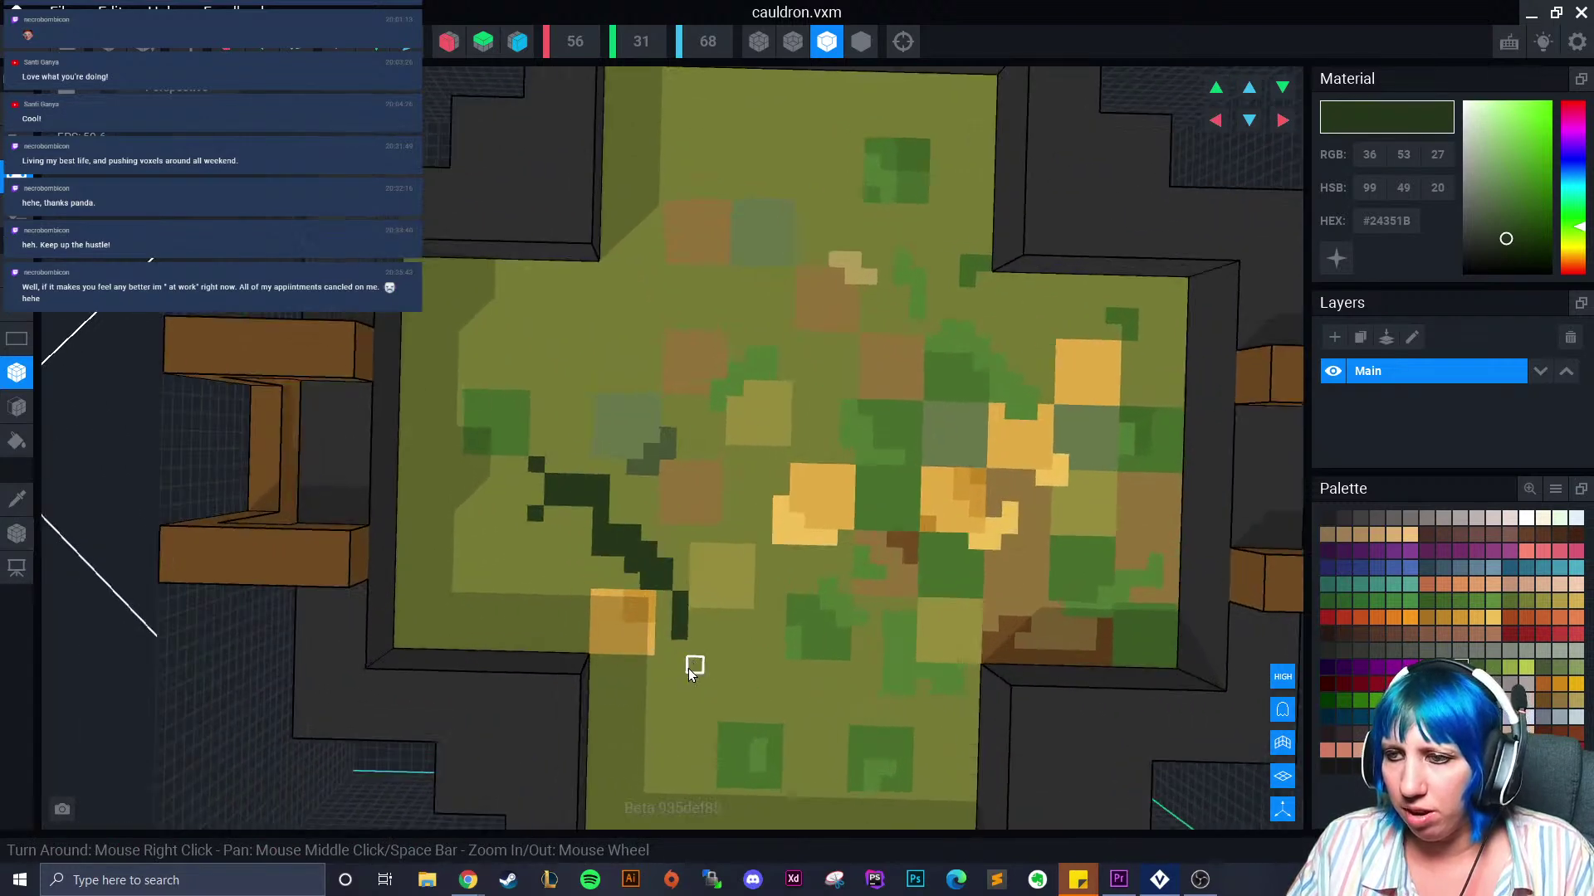
{"action": "mouse_move", "coordinate": [546, 506]}
{"action": "left_mouse_down"}
{"action": "mouse_move", "coordinate": [547, 535]}
{"action": "mouse_move", "coordinate": [601, 454]}
{"action": "left_mouse_up"}
{"action": "mouse_move", "coordinate": [605, 452]}
{"action": "left_mouse_down"}
{"action": "mouse_move", "coordinate": [636, 442]}
{"action": "mouse_move", "coordinate": [634, 395]}
{"action": "mouse_move", "coordinate": [685, 374]}
{"action": "left_mouse_up"}
Recolour all connected sections of the V-shaped dark stripe with the lighter green #3C562D
{"action": "scroll", "coordinate": [719, 449], "scroll_direction": "down", "scroll_amount": 3}
{"action": "scroll", "coordinate": [690, 618], "scroll_direction": "up", "scroll_amount": 3}
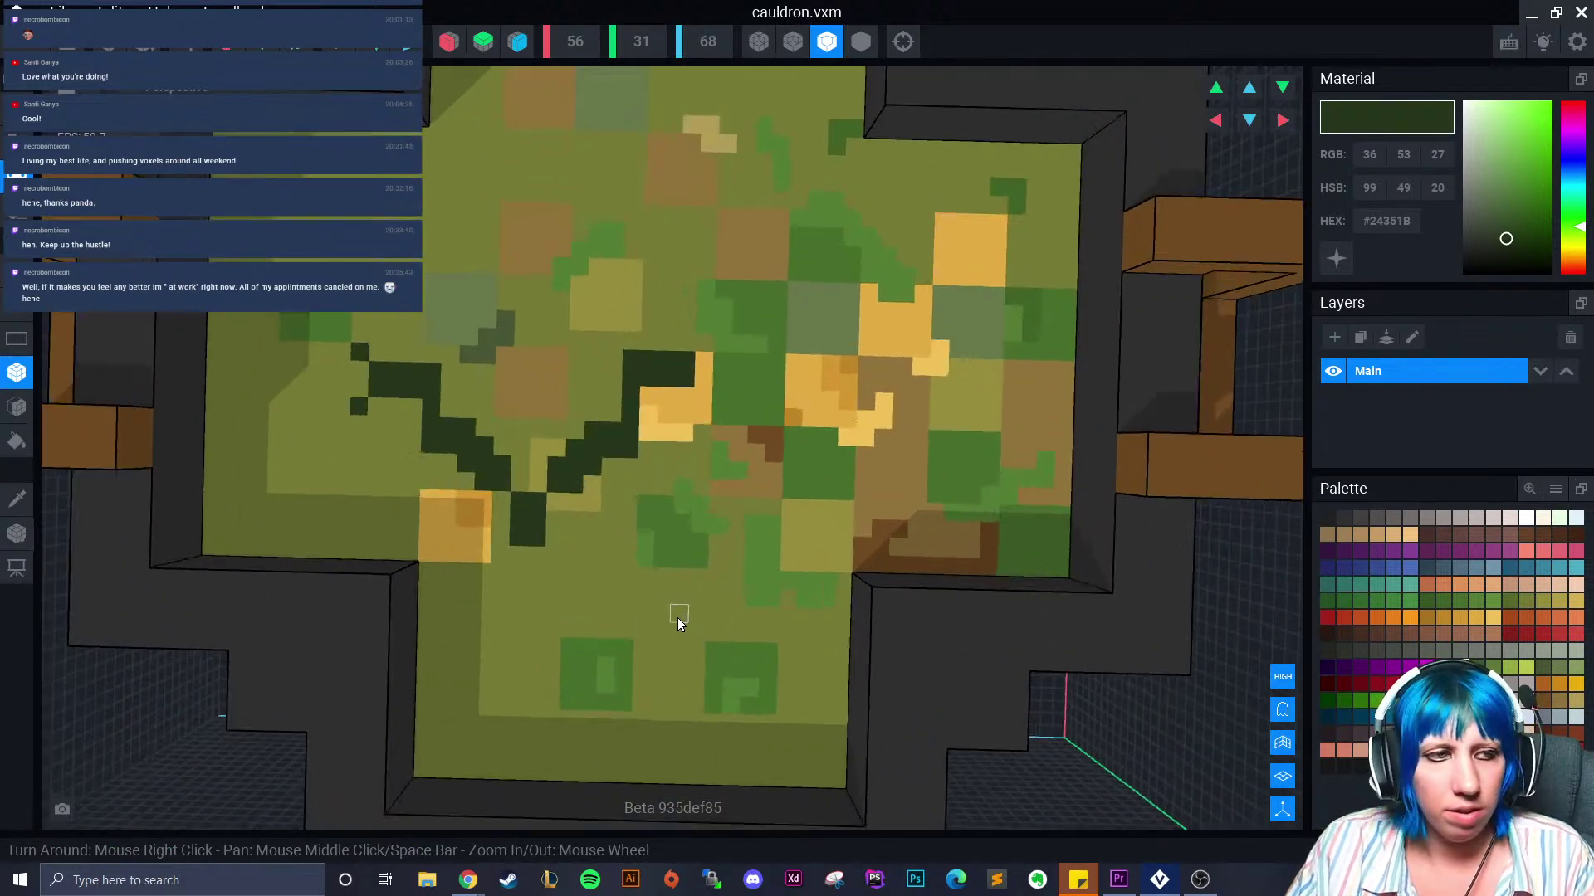
{"action": "scroll", "coordinate": [679, 617], "scroll_direction": "up", "scroll_amount": 2}
{"action": "scroll", "coordinate": [596, 530], "scroll_direction": "up", "scroll_amount": 1}
{"action": "left_click", "coordinate": [1476, 667]}
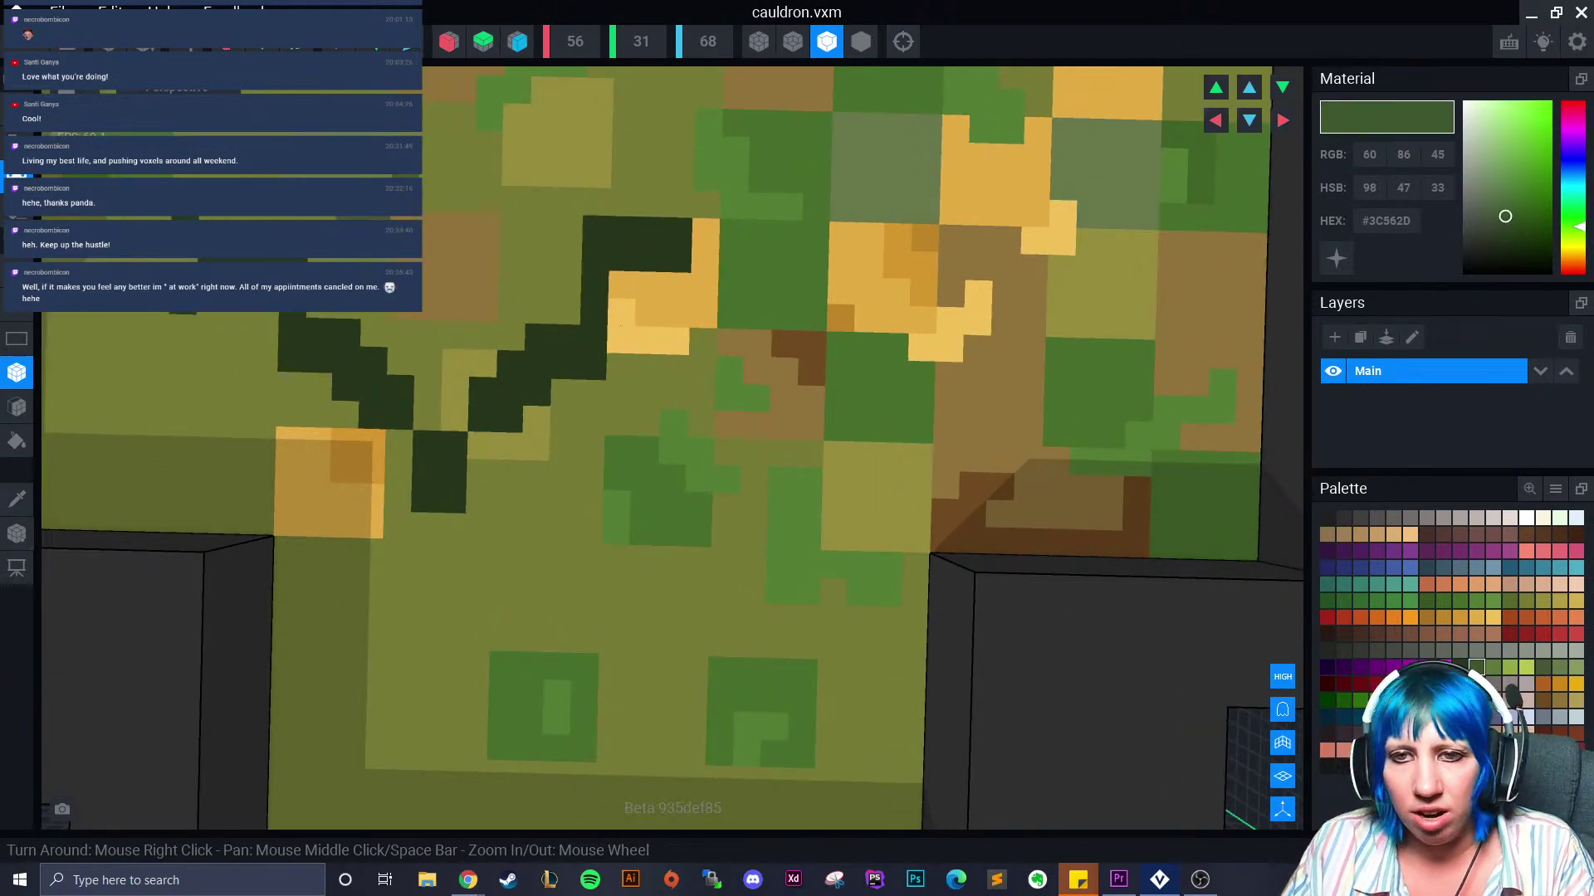
{"action": "left_click", "coordinate": [18, 406]}
{"action": "left_click", "coordinate": [277, 261]}
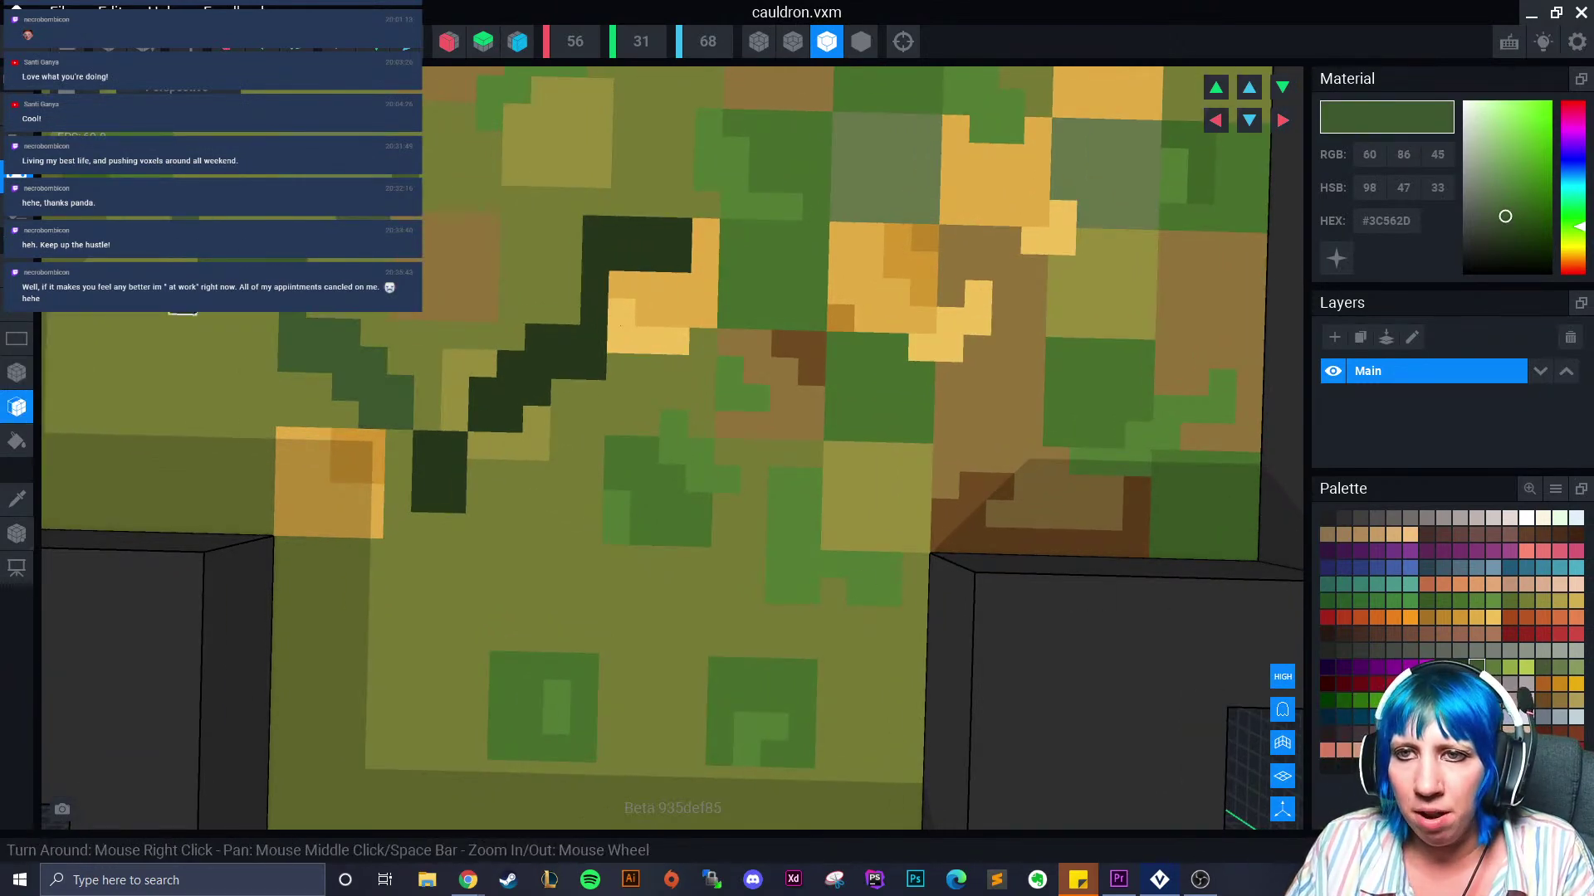
{"action": "left_click", "coordinate": [429, 452]}
{"action": "left_click", "coordinate": [482, 406]}
Add forked tip voxels in #3C562D around the yellow square and fill out the bend of the V shape
{"action": "scroll", "coordinate": [480, 501], "scroll_direction": "down", "scroll_amount": 5}
{"action": "scroll", "coordinate": [498, 581], "scroll_direction": "down", "scroll_amount": 3}
{"action": "right_click_drag", "start_coordinate": [569, 578], "coordinate": [671, 722]}
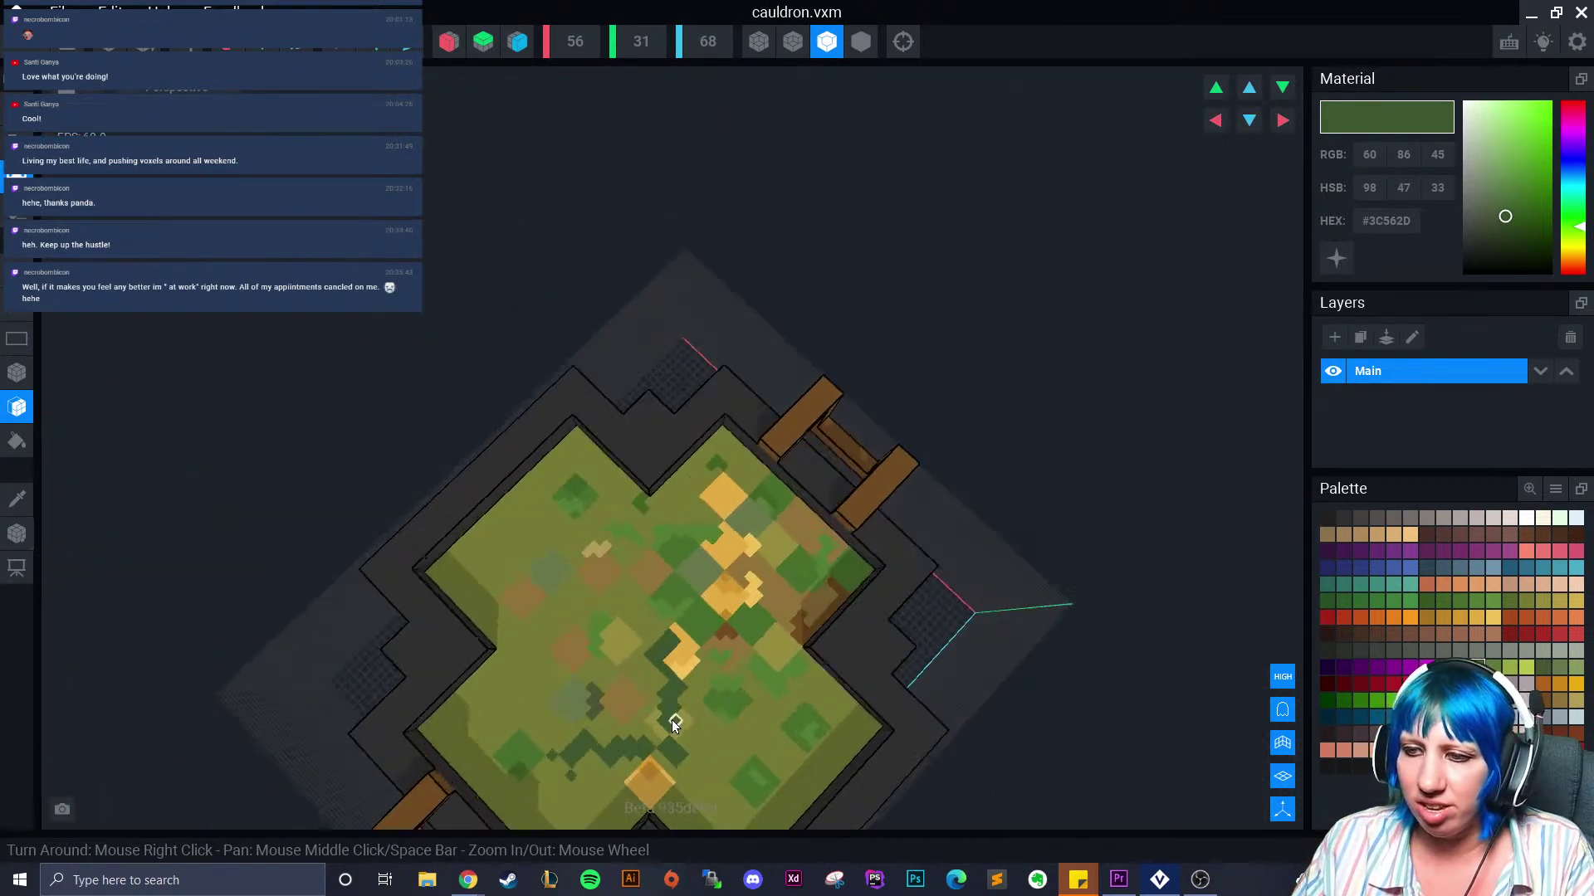
{"action": "scroll", "coordinate": [670, 721], "scroll_direction": "up", "scroll_amount": 8}
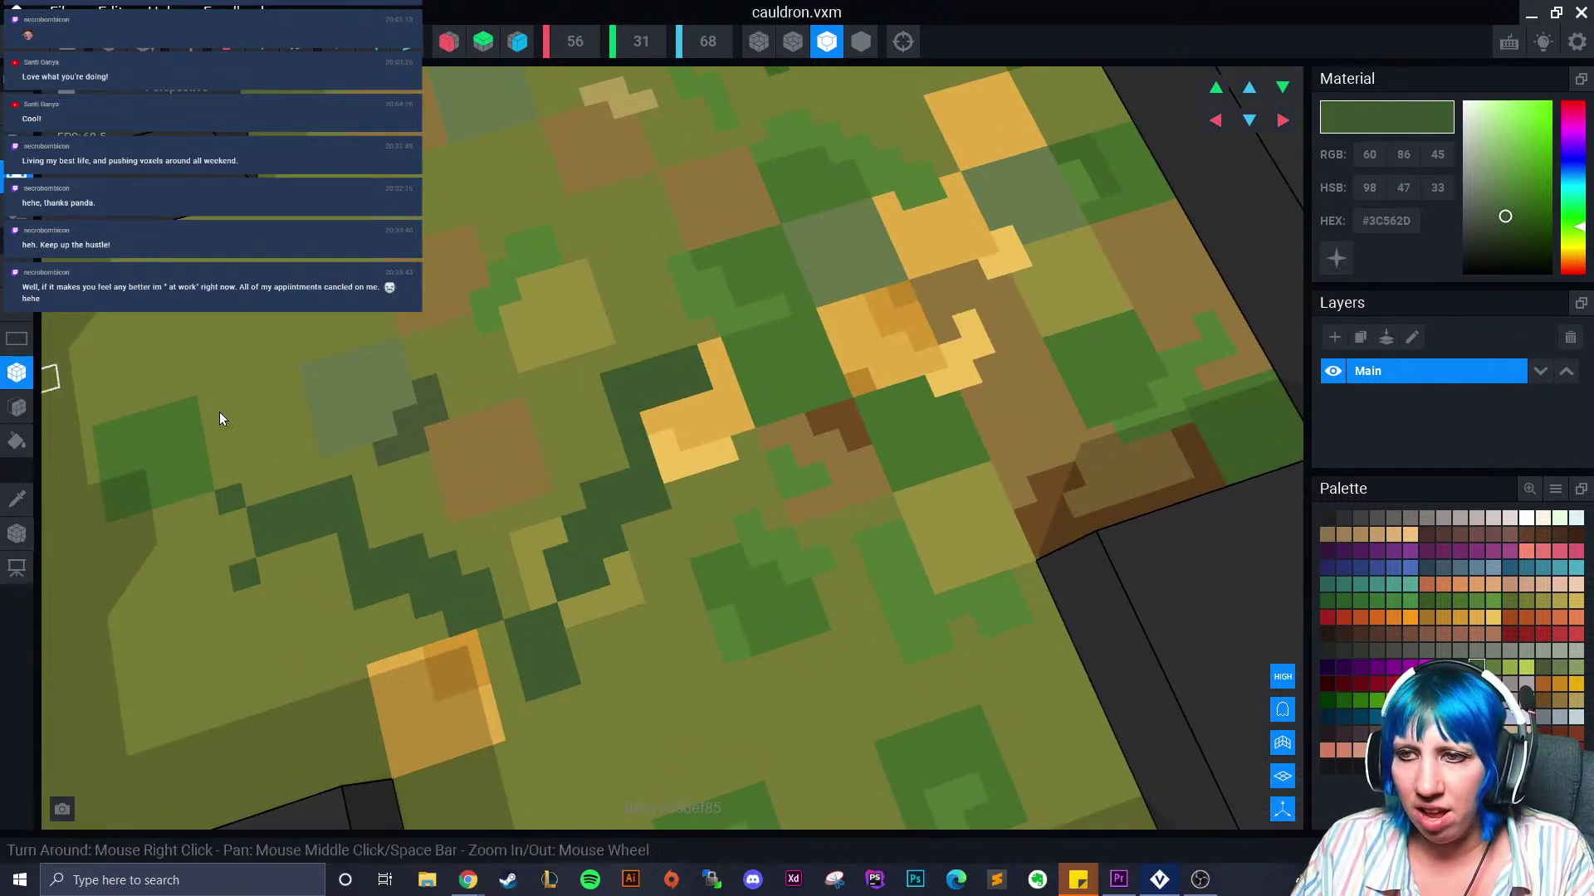
{"action": "left_click", "coordinate": [717, 400]}
{"action": "left_click", "coordinate": [717, 336]}
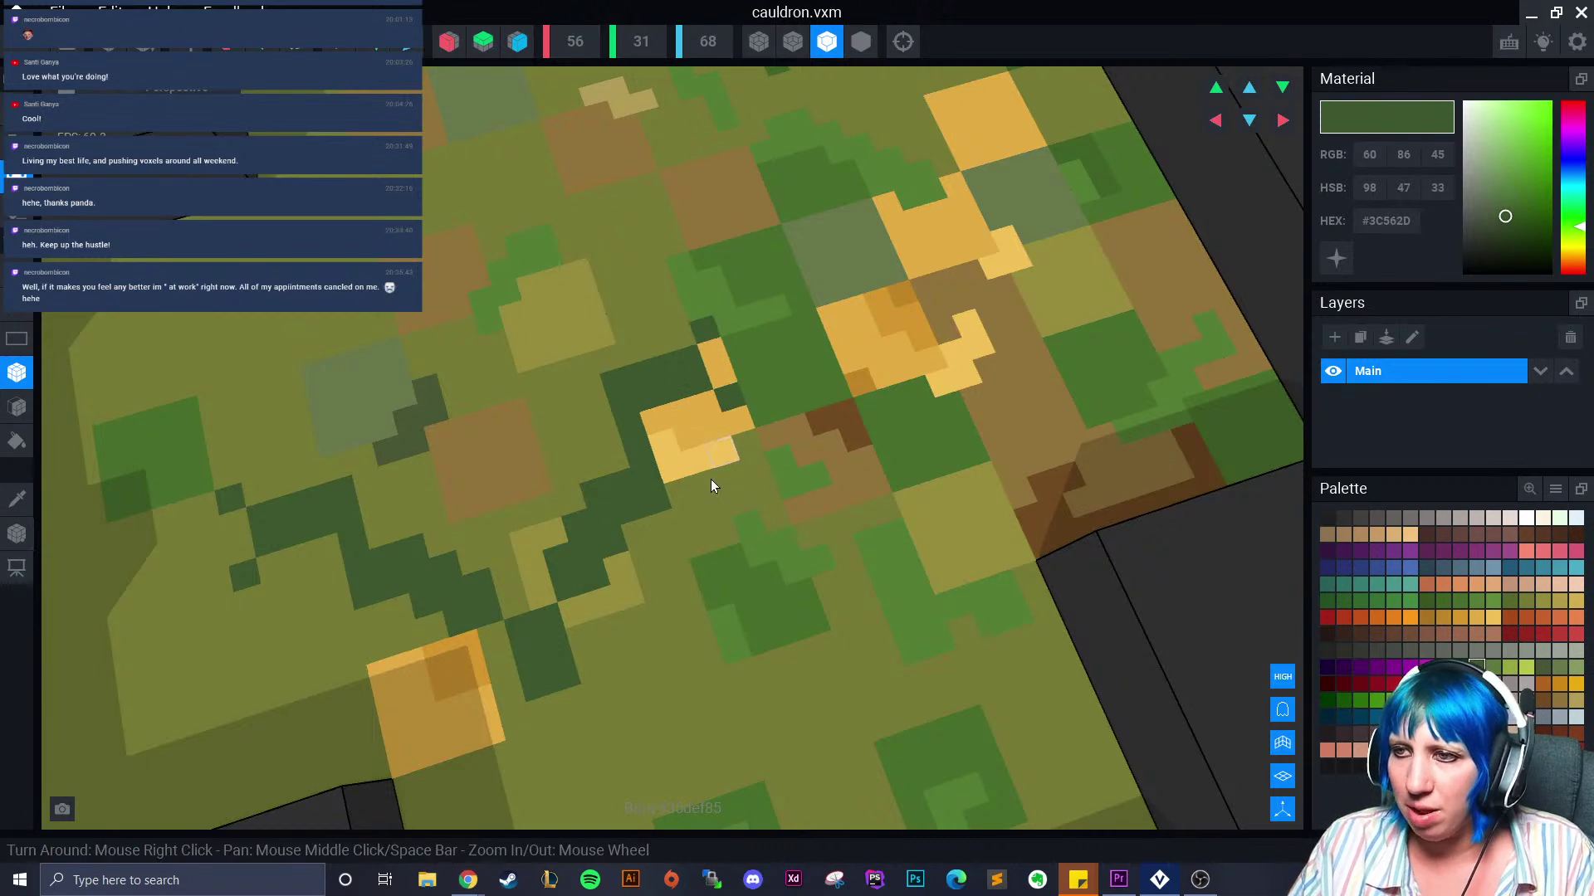
{"action": "scroll", "coordinate": [614, 656], "scroll_direction": "down", "scroll_amount": 4}
{"action": "right_click_drag", "start_coordinate": [596, 697], "coordinate": [528, 722]}
{"action": "scroll", "coordinate": [524, 722], "scroll_direction": "up", "scroll_amount": 3}
{"action": "left_click_drag", "start_coordinate": [499, 669], "coordinate": [511, 750]}
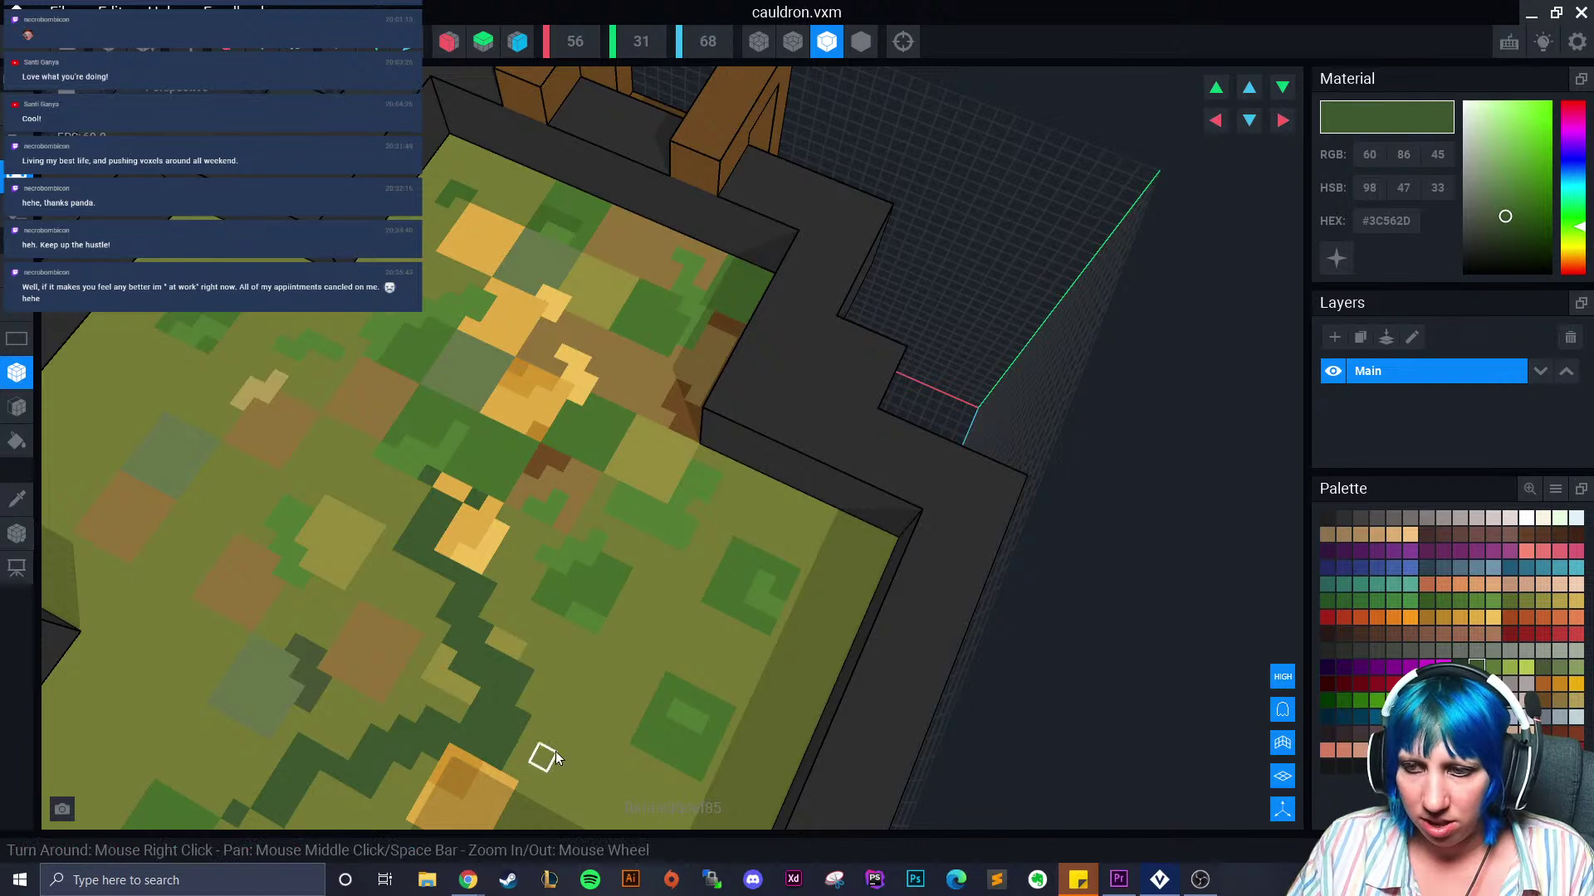
Paint a pink #D06262 edge along the V shape's bend and darken its ends with the red #AE3535
{"action": "middle_click_drag", "start_coordinate": [545, 799], "coordinate": [582, 723]}
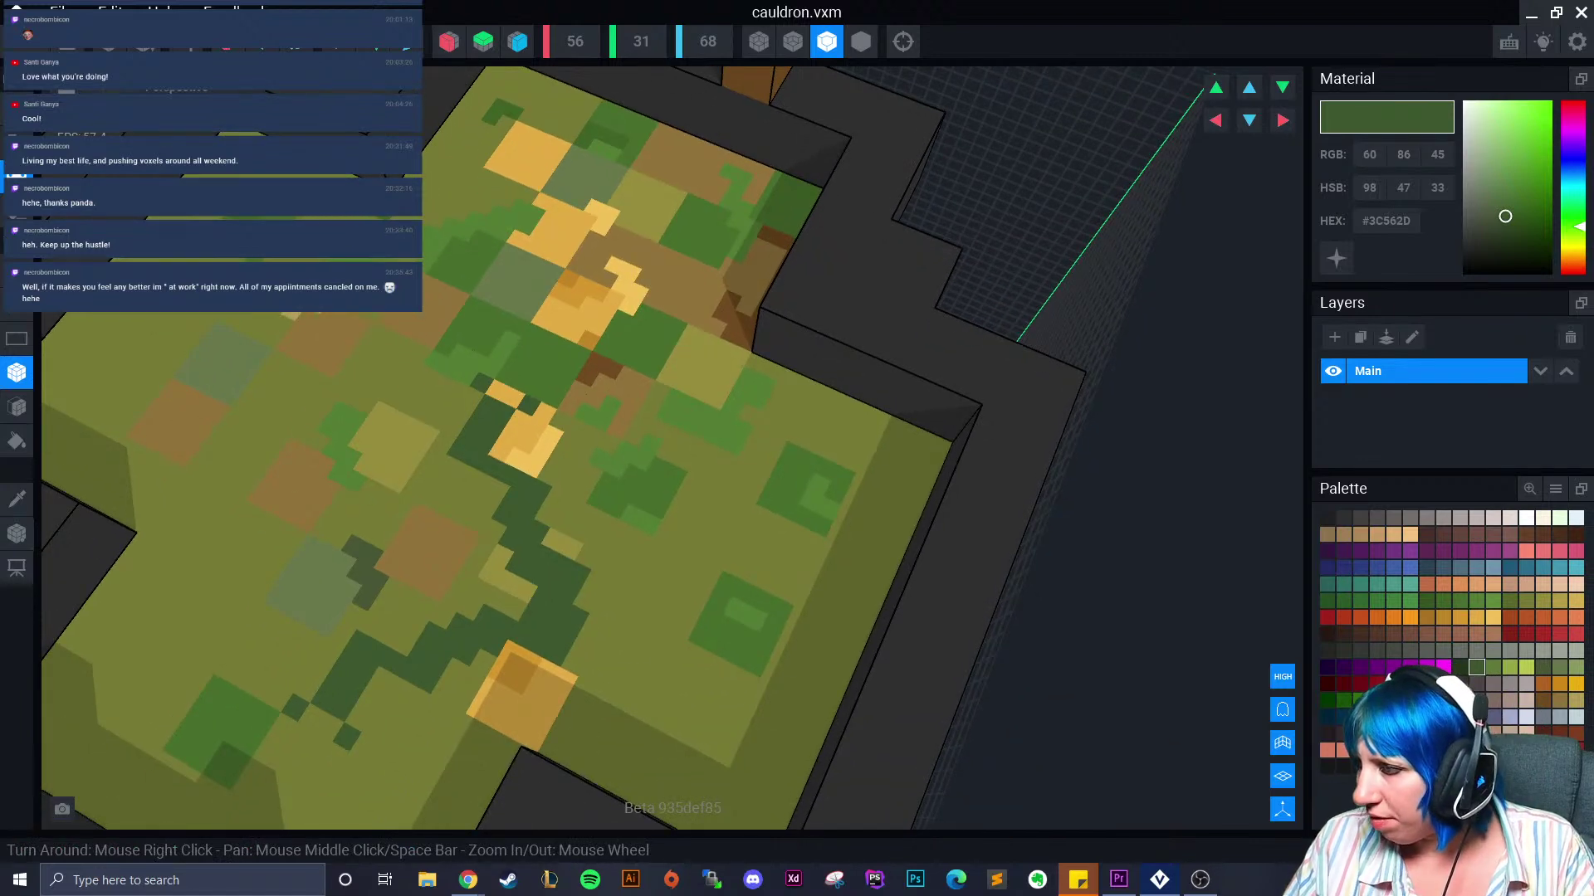
{"action": "left_click", "coordinate": [1361, 750]}
{"action": "left_click", "coordinate": [586, 601]}
{"action": "left_click_drag", "start_coordinate": [595, 625], "coordinate": [573, 660]}
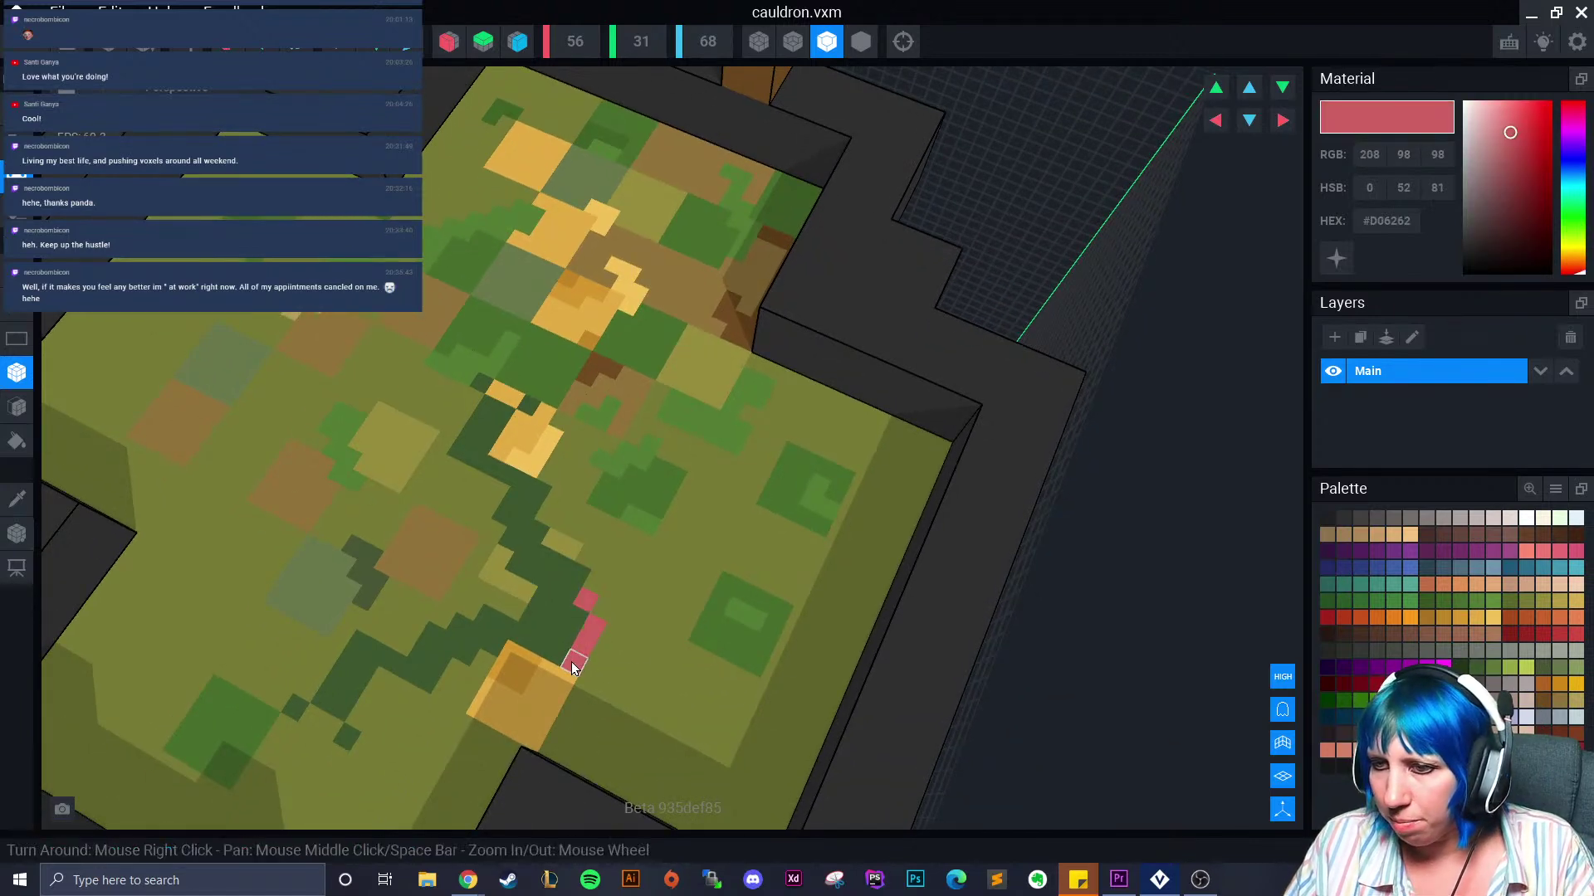
{"action": "left_click", "coordinate": [1377, 750]}
{"action": "left_click", "coordinate": [594, 627]}
{"action": "left_click", "coordinate": [586, 601]}
{"action": "left_click", "coordinate": [575, 671]}
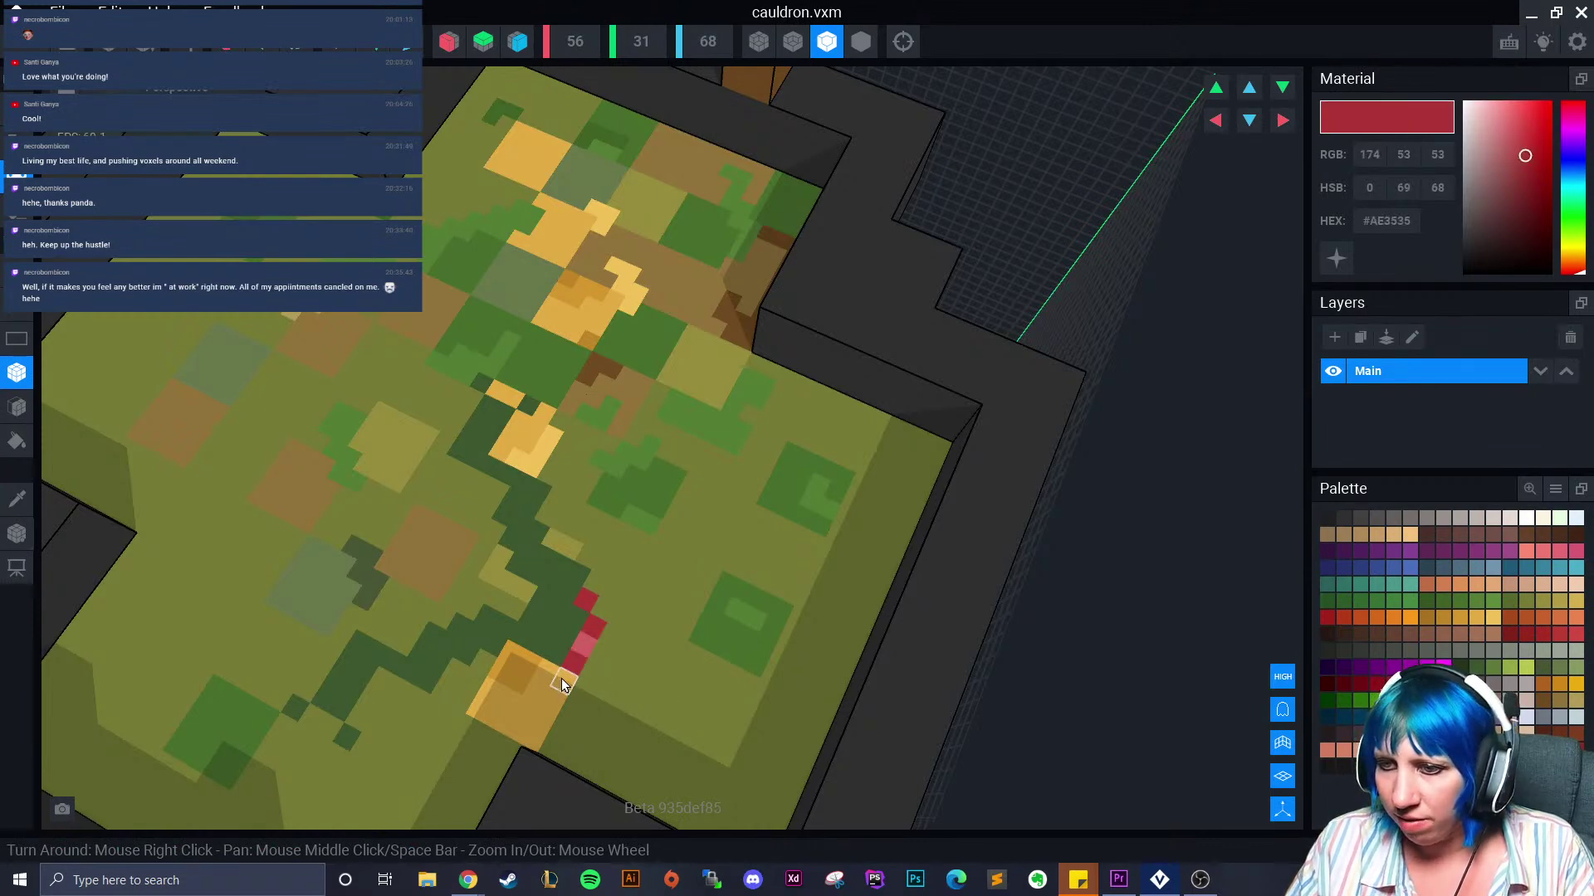
Sample the V shape's green, choose the lighter #5E793B and paint highlights along the outer edges of both arms
{"action": "scroll", "coordinate": [674, 699], "scroll_direction": "down", "scroll_amount": 5}
{"action": "scroll", "coordinate": [582, 726], "scroll_direction": "down", "scroll_amount": 3}
{"action": "right_click_drag", "start_coordinate": [549, 737], "coordinate": [614, 705]}
{"action": "scroll", "coordinate": [614, 707], "scroll_direction": "up", "scroll_amount": 8}
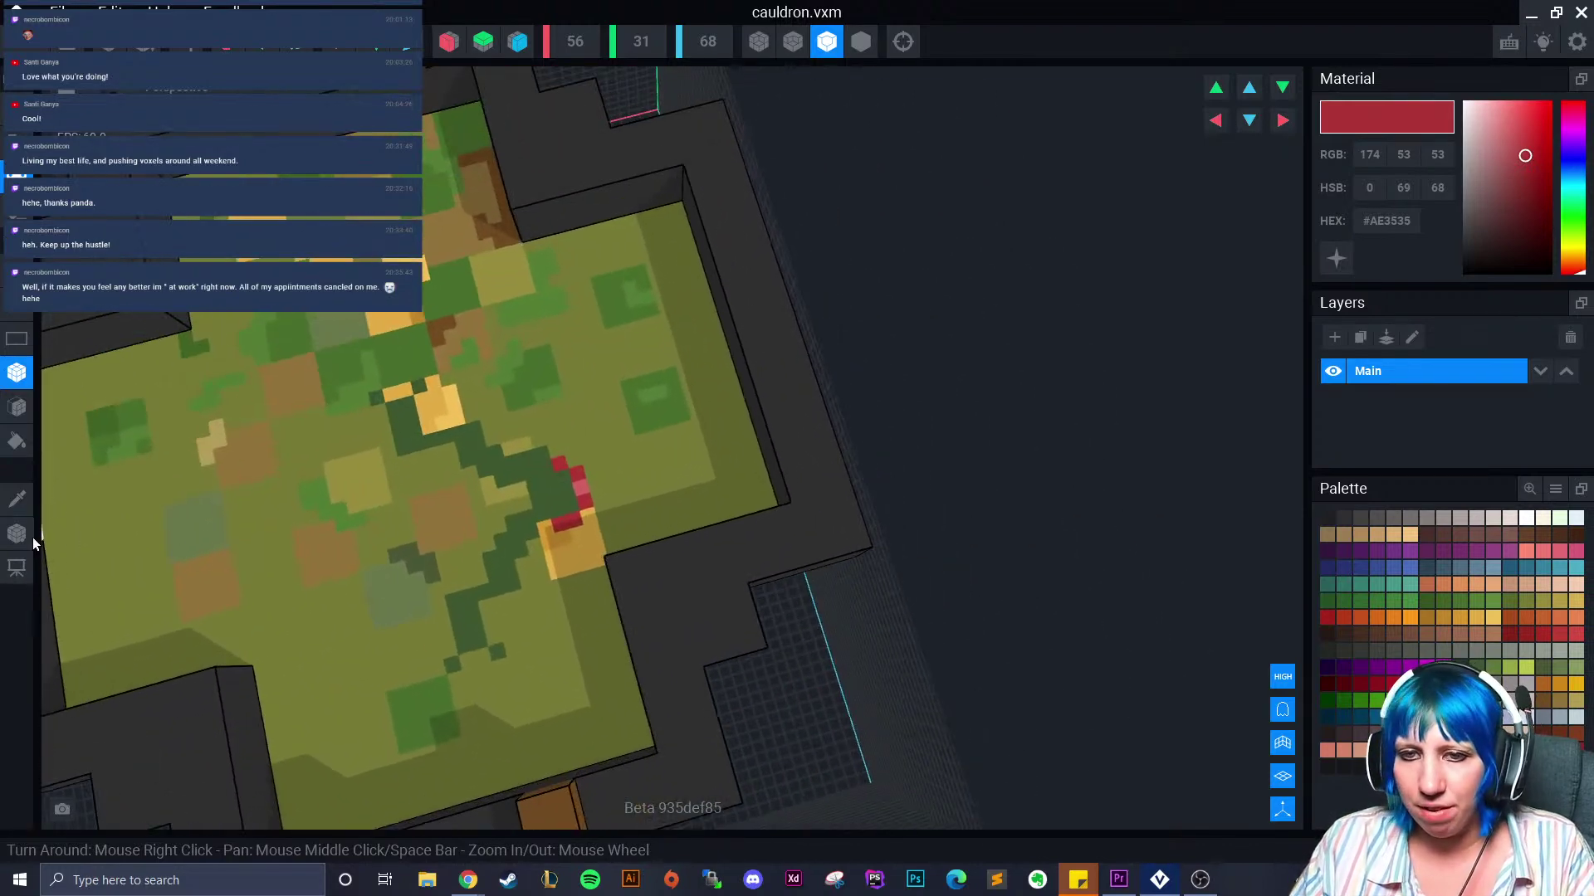
{"action": "left_click", "coordinate": [17, 499]}
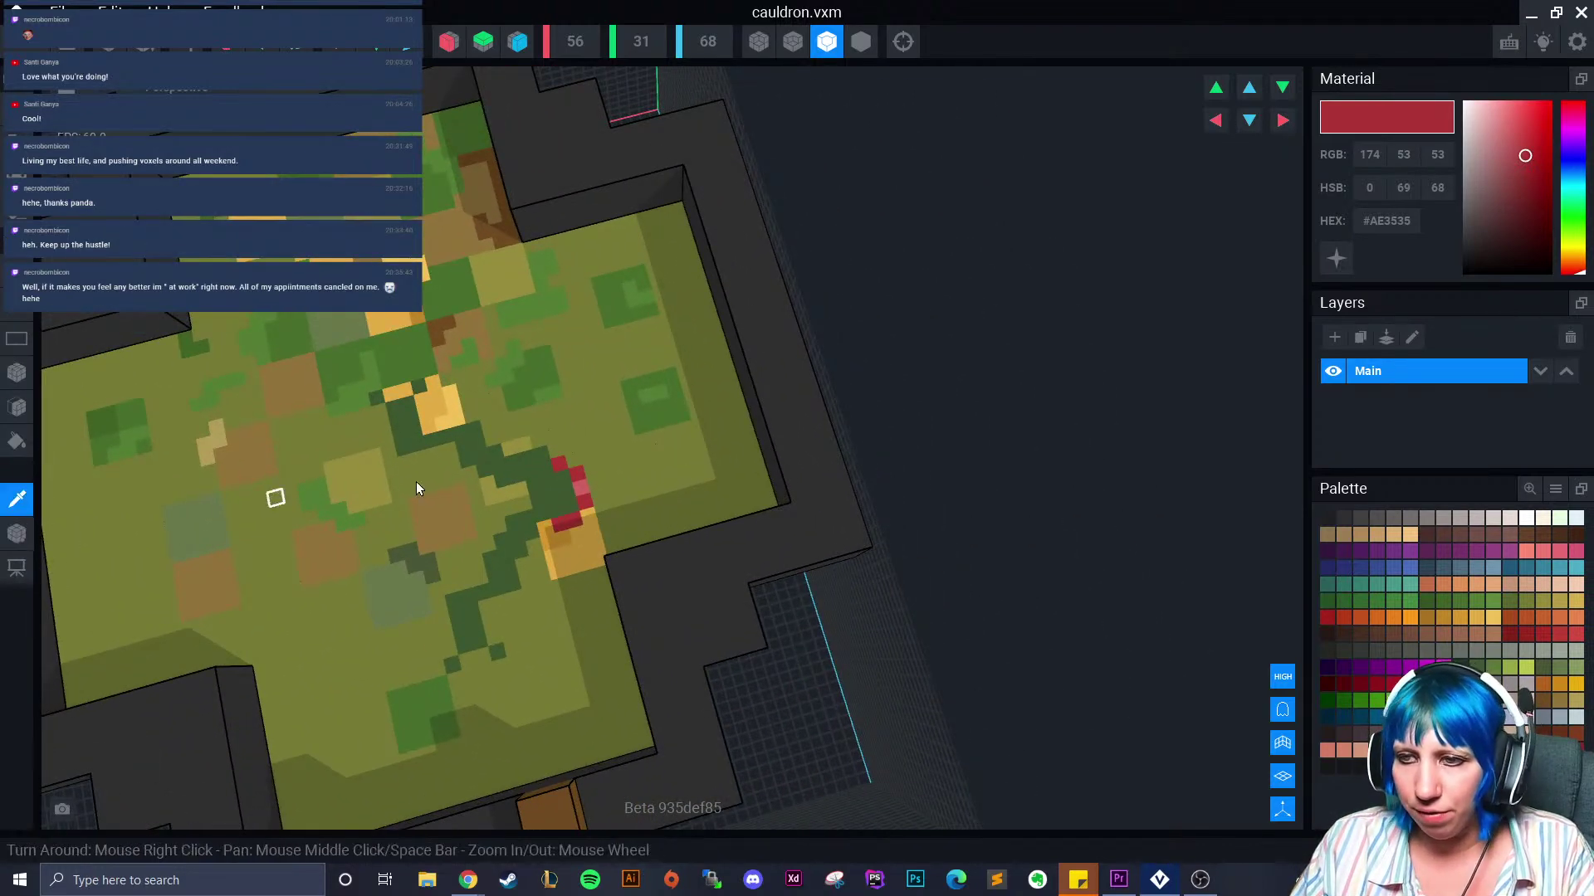
{"action": "left_click", "coordinate": [532, 476]}
{"action": "left_click", "coordinate": [1493, 666]}
{"action": "scroll", "coordinate": [360, 364], "scroll_direction": "up", "scroll_amount": 2}
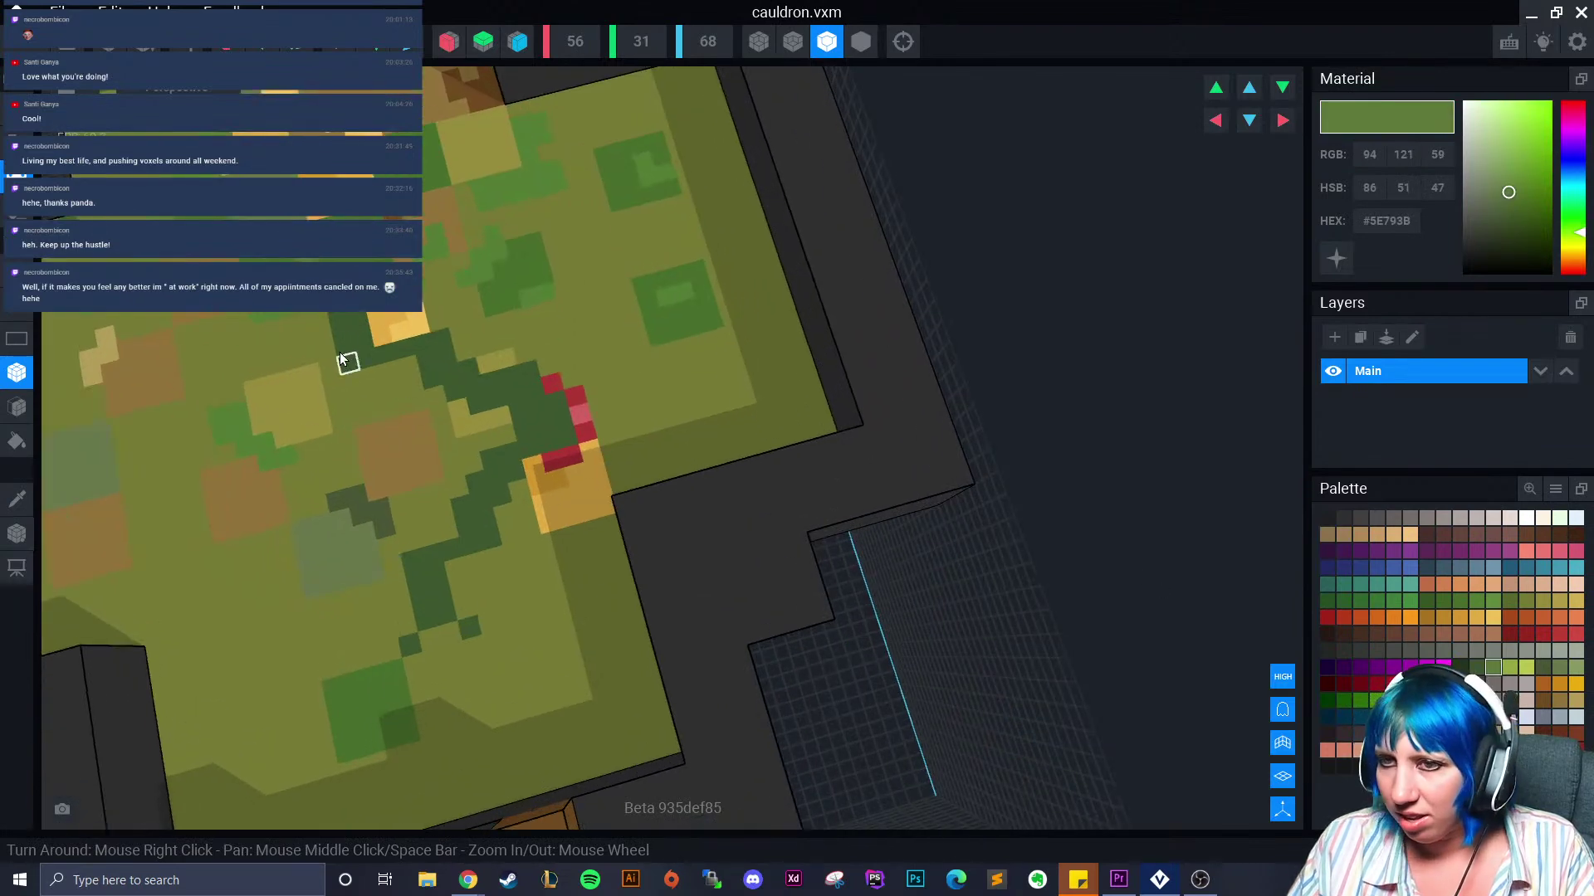
{"action": "mouse_move", "coordinate": [328, 319]}
{"action": "left_mouse_down"}
{"action": "mouse_move", "coordinate": [337, 370]}
{"action": "mouse_move", "coordinate": [413, 371]}
{"action": "left_mouse_up"}
{"action": "mouse_move", "coordinate": [407, 545]}
{"action": "left_mouse_down"}
{"action": "mouse_move", "coordinate": [447, 533]}
{"action": "mouse_move", "coordinate": [395, 593]}
{"action": "mouse_move", "coordinate": [405, 624]}
{"action": "left_mouse_up"}
{"action": "left_click", "coordinate": [441, 512]}
Examine the shaded V shape among the liquid's patches from a wider view and up close
{"action": "scroll", "coordinate": [410, 604], "scroll_direction": "down", "scroll_amount": 5}
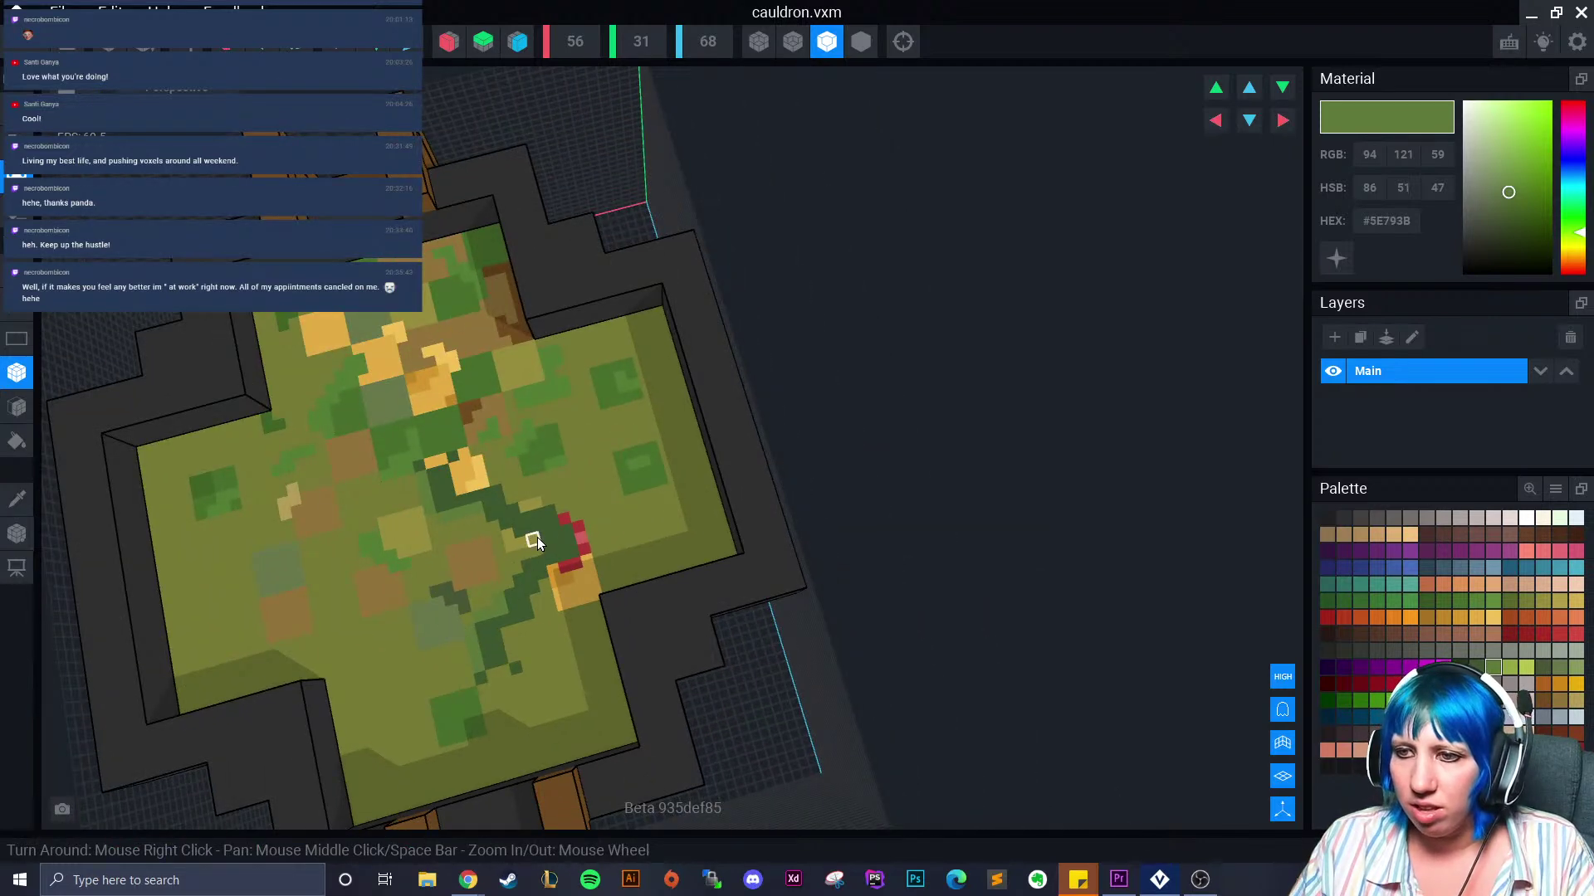
{"action": "scroll", "coordinate": [505, 621], "scroll_direction": "down", "scroll_amount": 5}
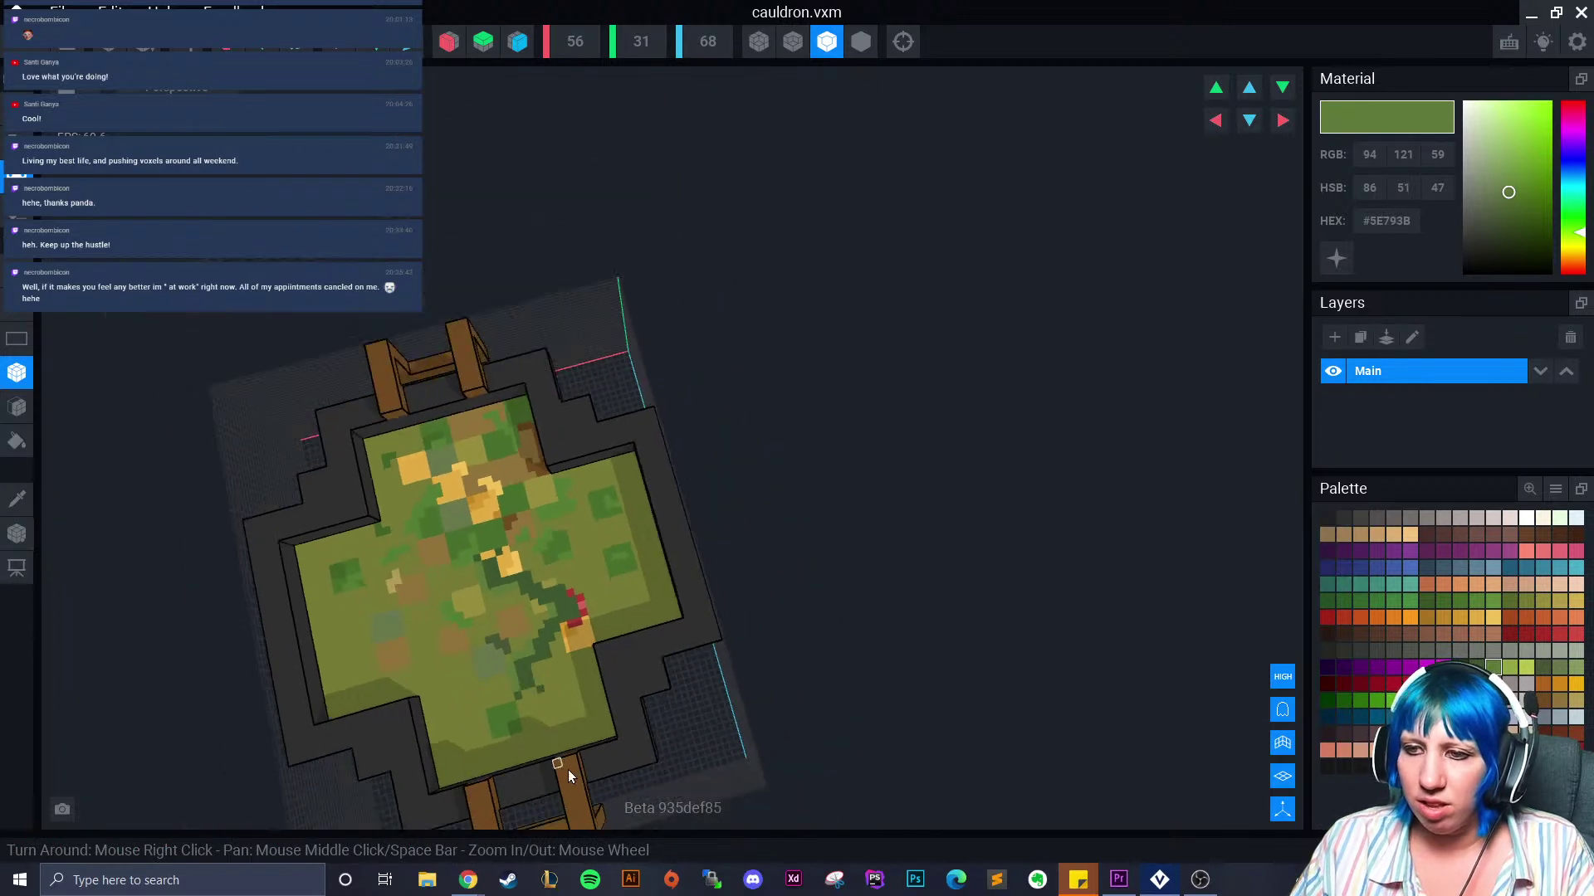
{"action": "scroll", "coordinate": [573, 758], "scroll_direction": "up", "scroll_amount": 1}
{"action": "right_click_drag", "start_coordinate": [546, 678], "coordinate": [546, 681]}
{"action": "scroll", "coordinate": [558, 710], "scroll_direction": "up", "scroll_amount": 6}
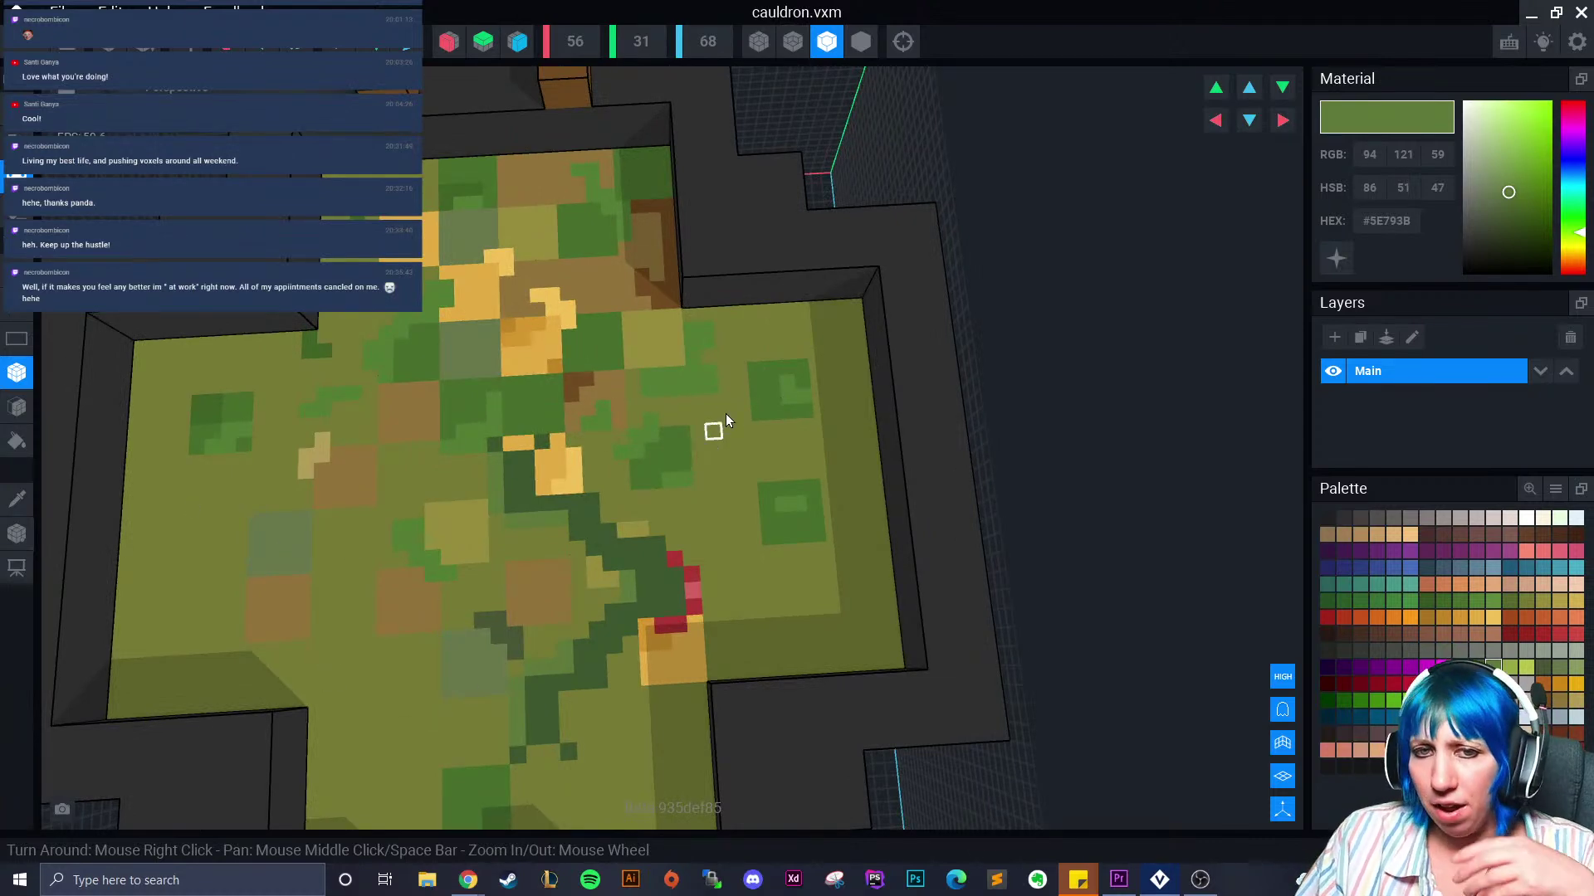
{"action": "middle_click_drag", "start_coordinate": [389, 712], "coordinate": [536, 671]}
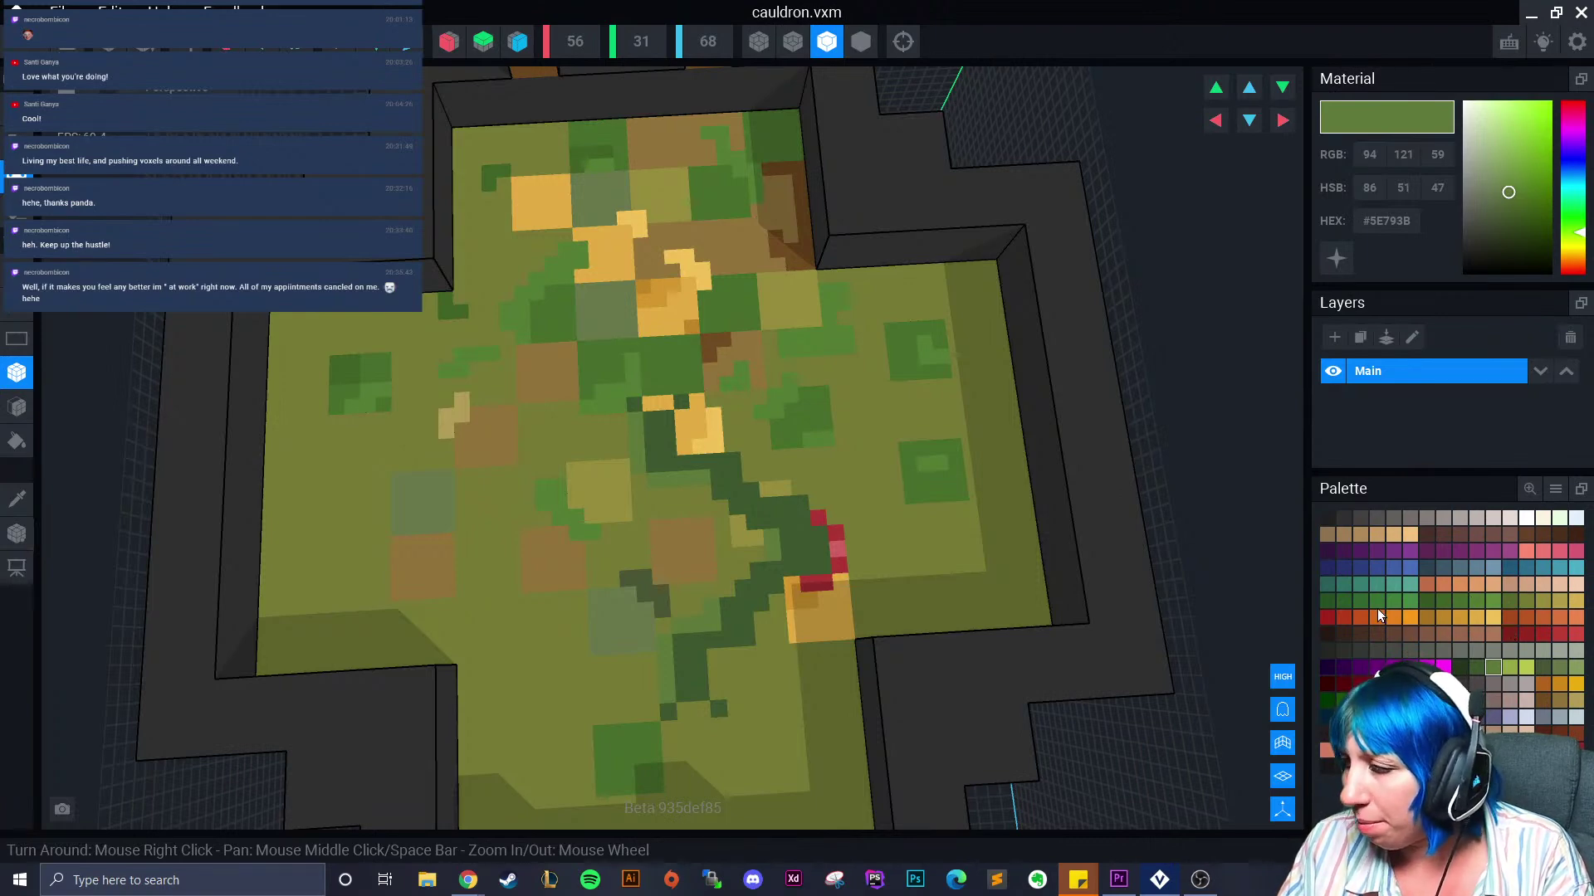
{"action": "left_click", "coordinate": [1409, 618]}
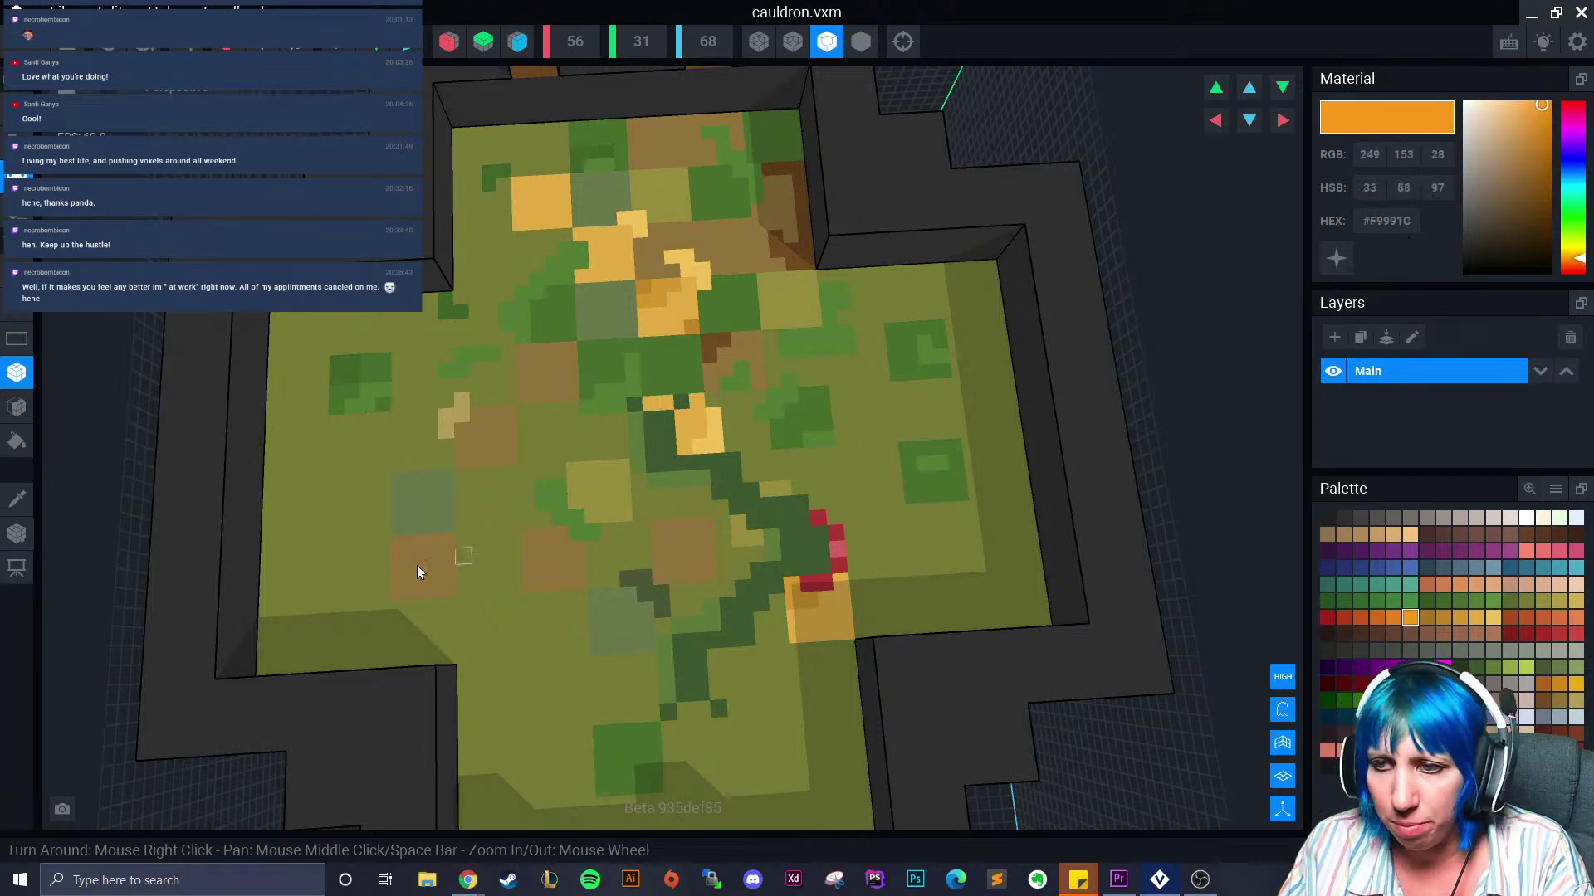
{"action": "middle_click_drag", "start_coordinate": [469, 583], "coordinate": [558, 545]}
{"action": "scroll", "coordinate": [591, 561], "scroll_direction": "up", "scroll_amount": 3}
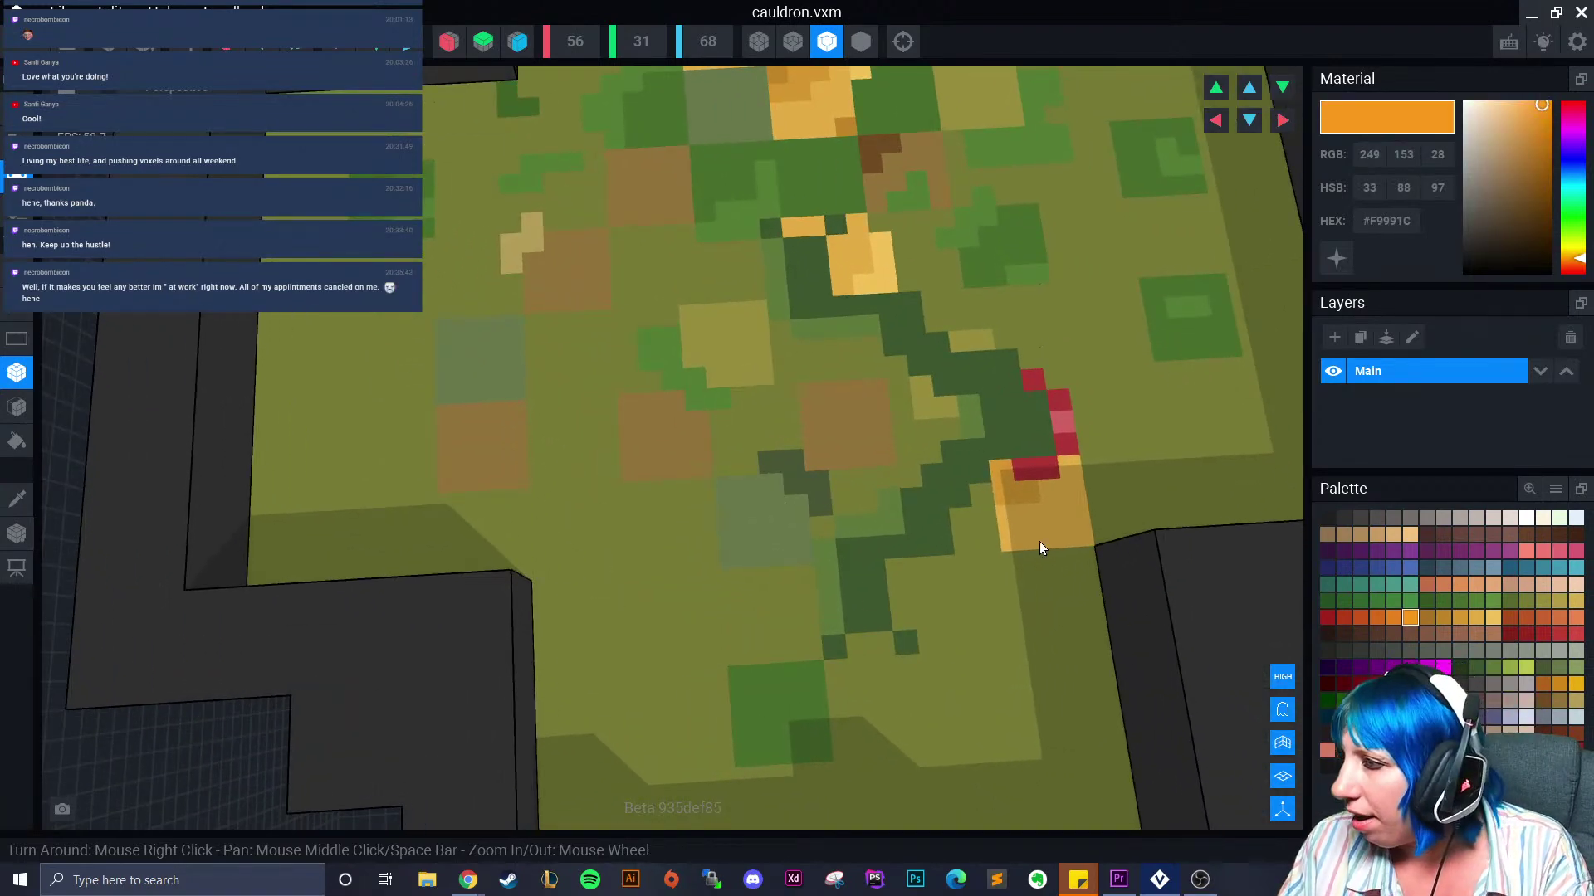
Paint four square petals in teal #3F897D, arranged as a cross, on the open liquid between the two lower brown patches
{"action": "left_click", "coordinate": [1377, 586]}
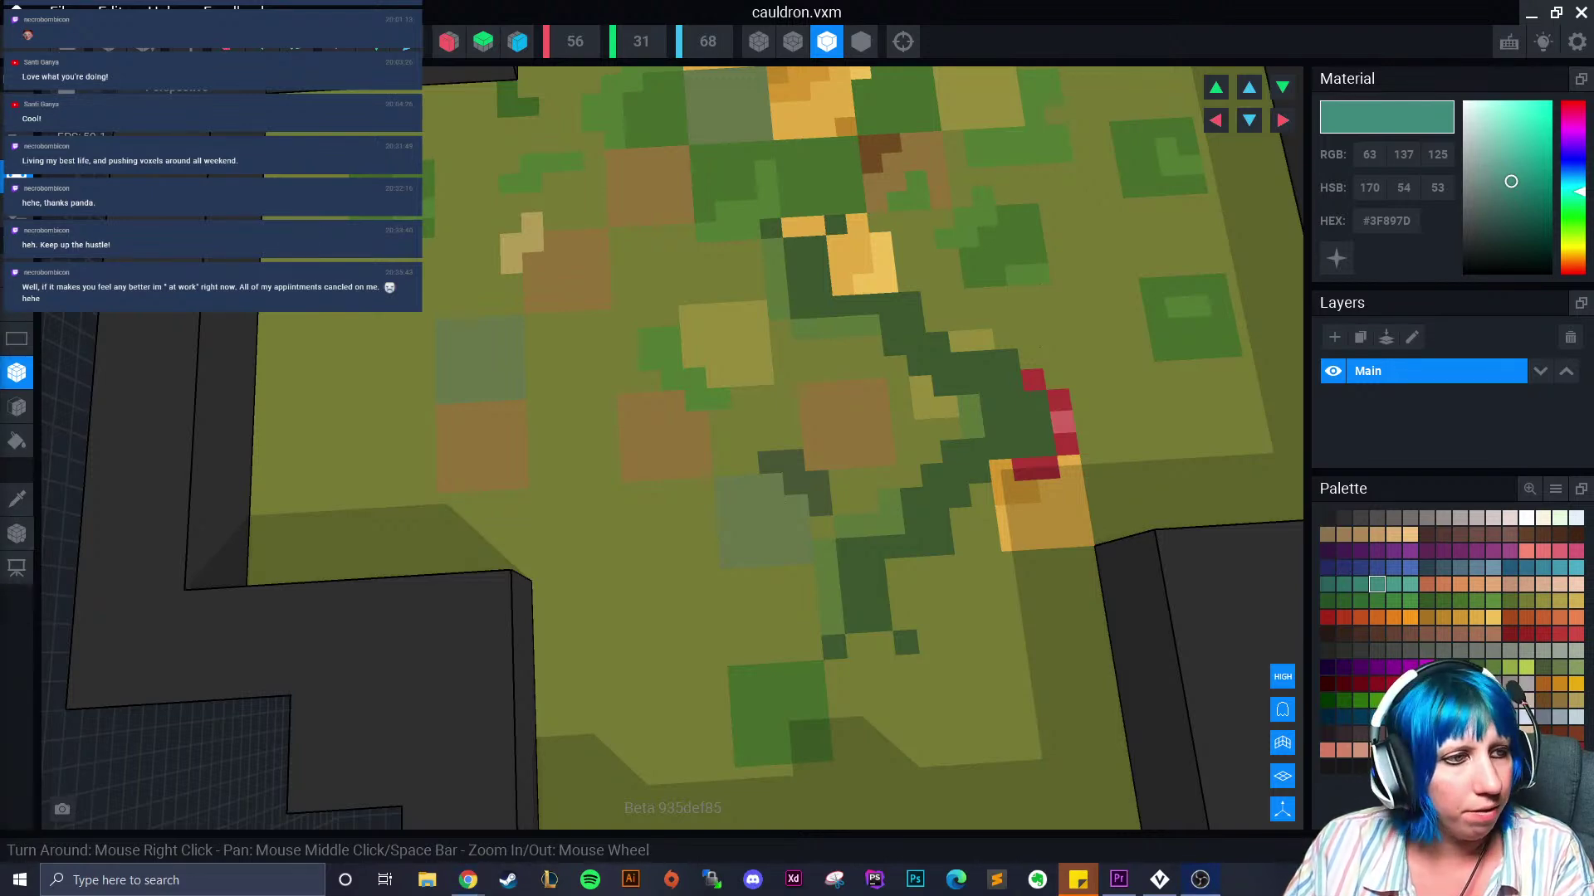
{"action": "scroll", "coordinate": [675, 370], "scroll_direction": "up", "scroll_amount": 5}
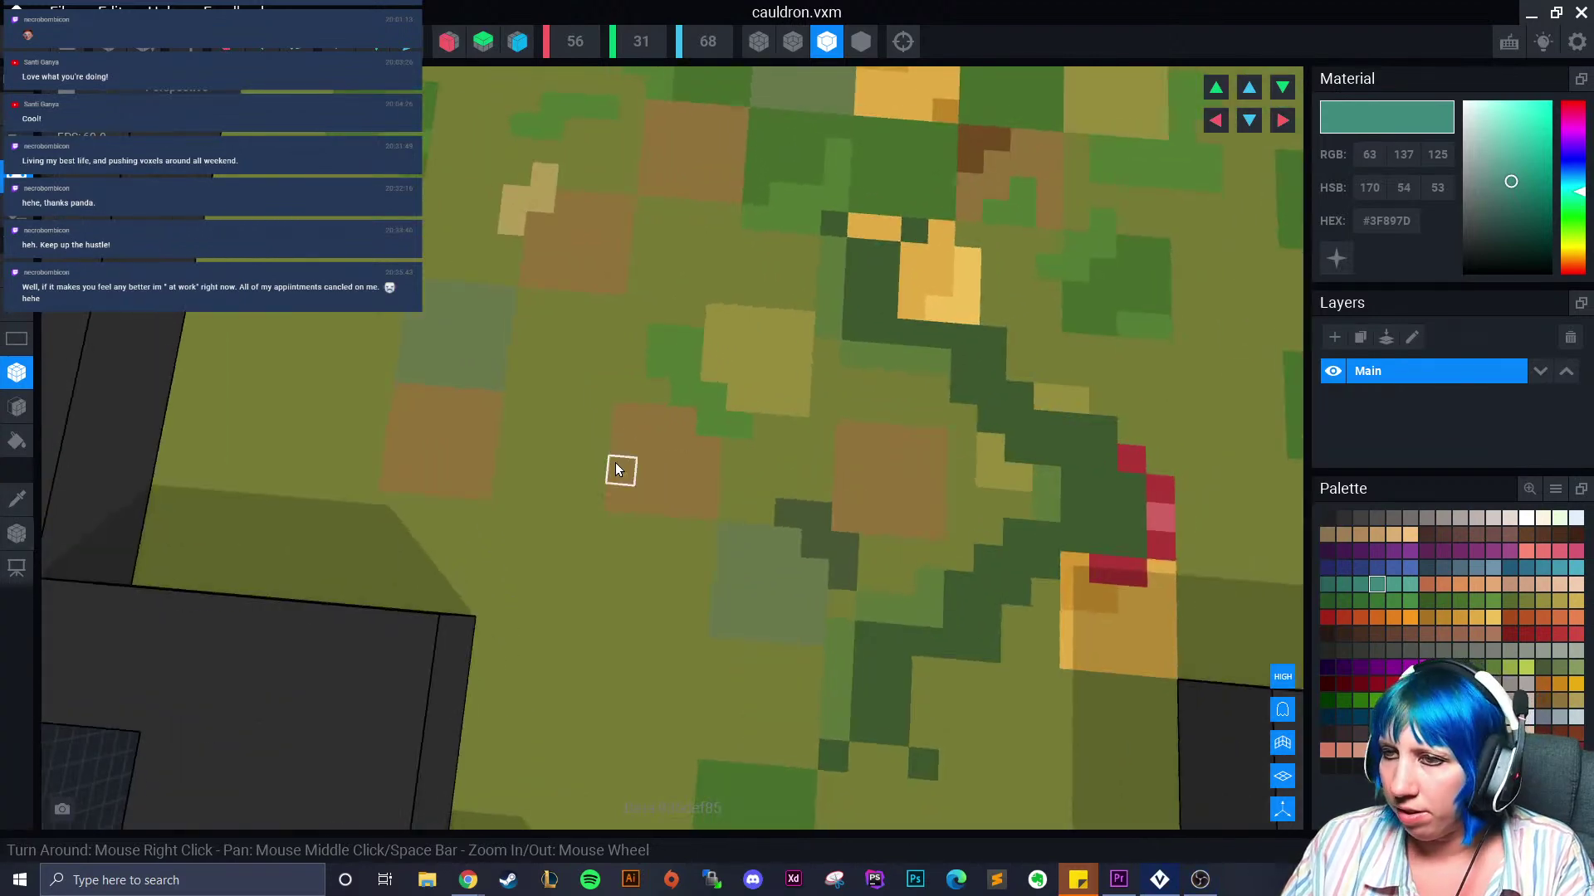
{"action": "mouse_move", "coordinate": [535, 501]}
{"action": "left_mouse_down"}
{"action": "mouse_move", "coordinate": [584, 558]}
{"action": "mouse_move", "coordinate": [511, 578]}
{"action": "mouse_move", "coordinate": [486, 518]}
{"action": "left_mouse_up"}
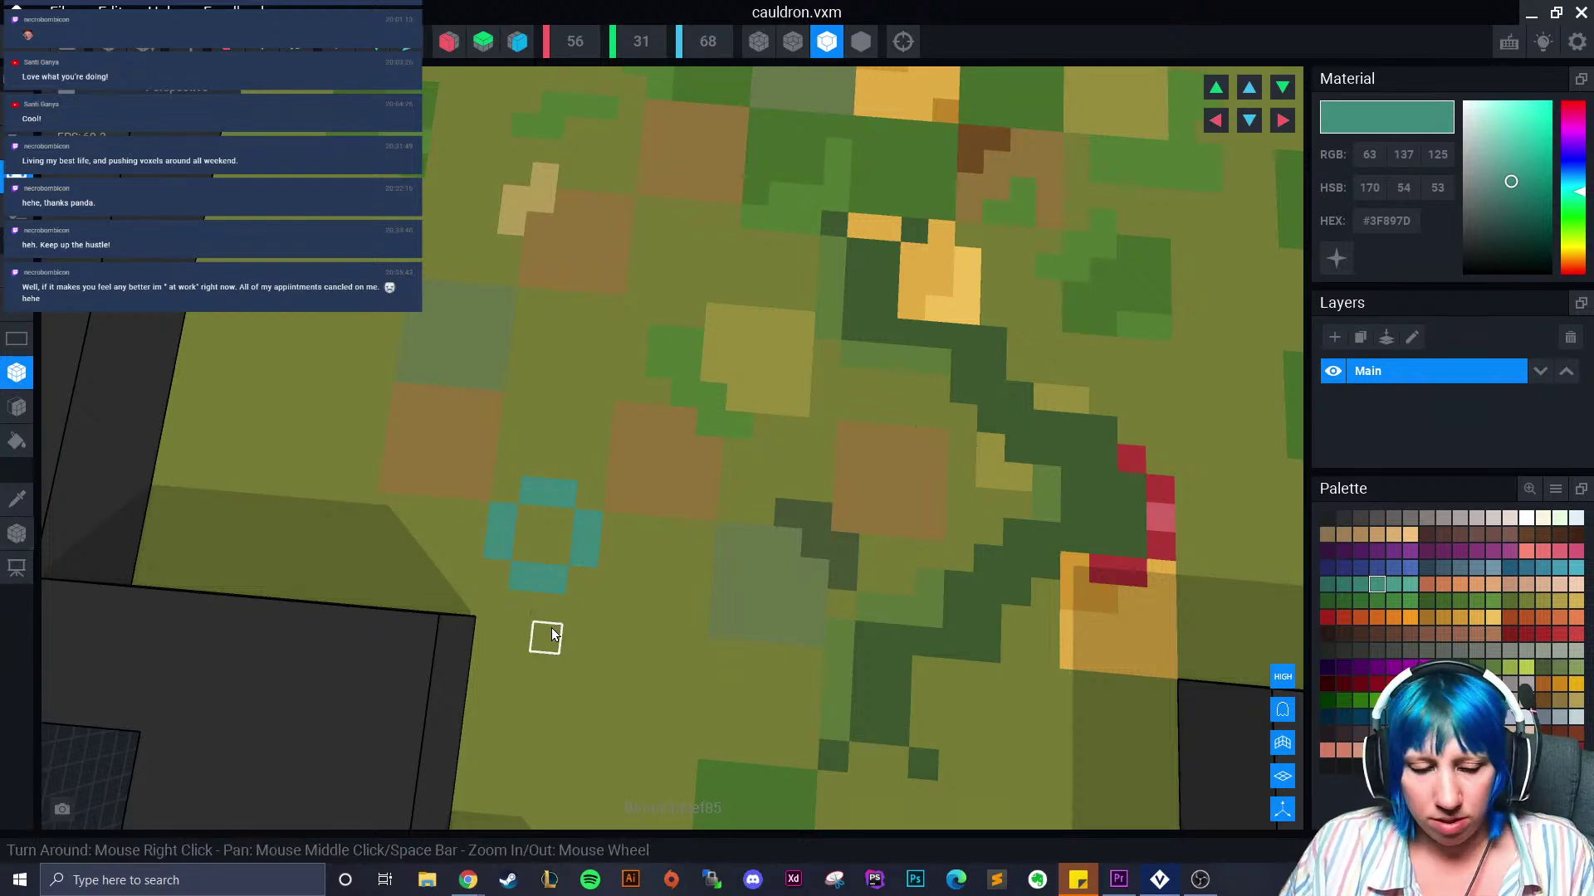
{"action": "scroll", "coordinate": [568, 610], "scroll_direction": "up", "scroll_amount": 2}
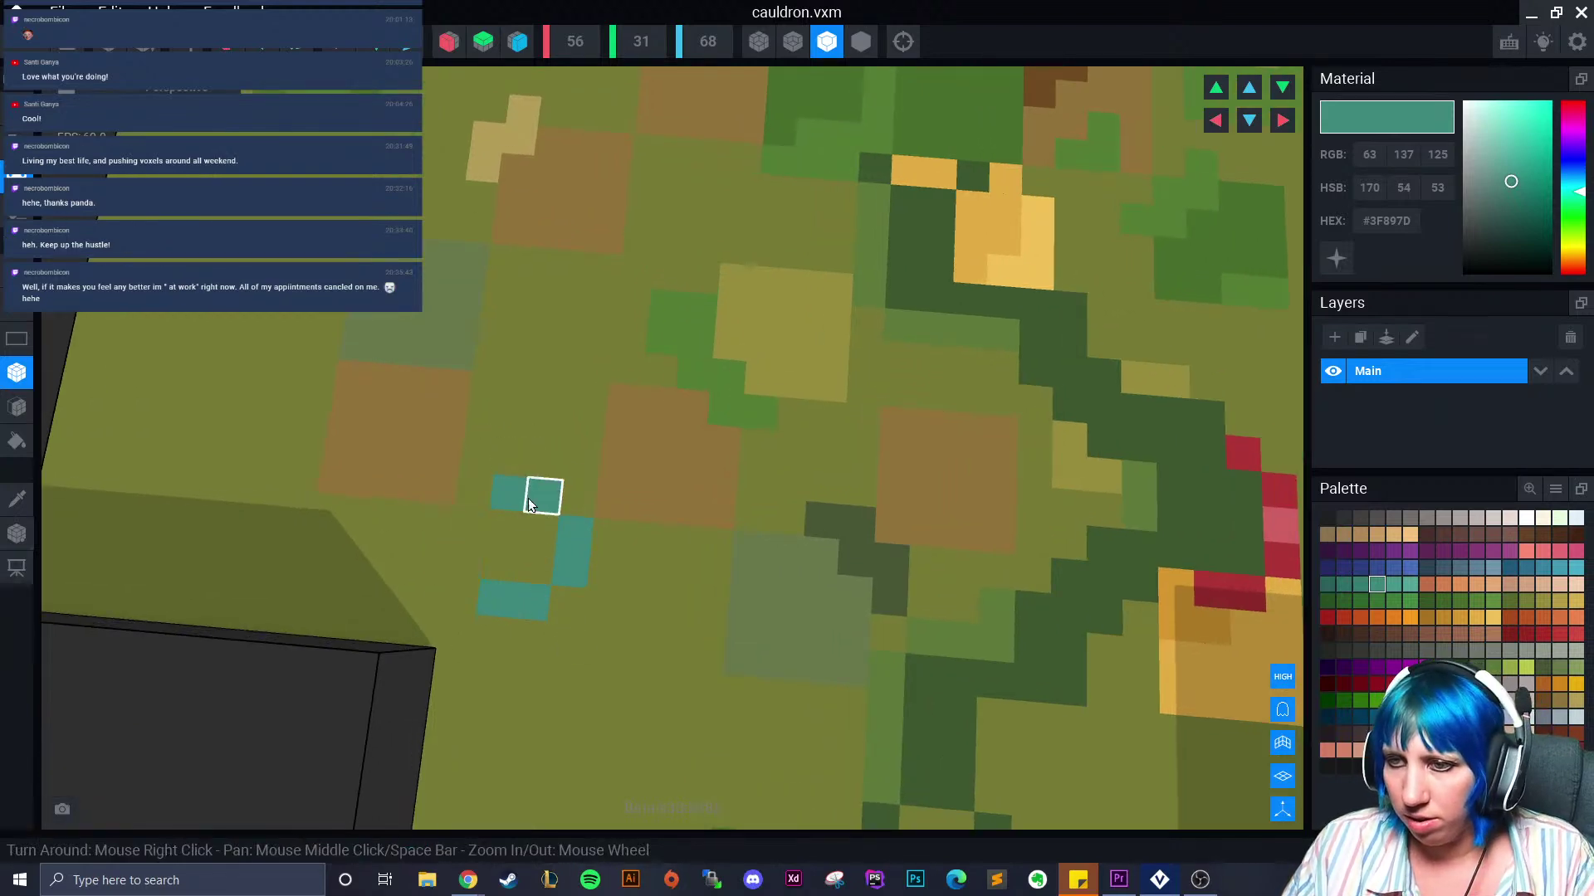
{"action": "mouse_move", "coordinate": [521, 484]}
{"action": "left_mouse_down"}
{"action": "mouse_move", "coordinate": [534, 455]}
{"action": "mouse_move", "coordinate": [544, 465]}
{"action": "left_mouse_up"}
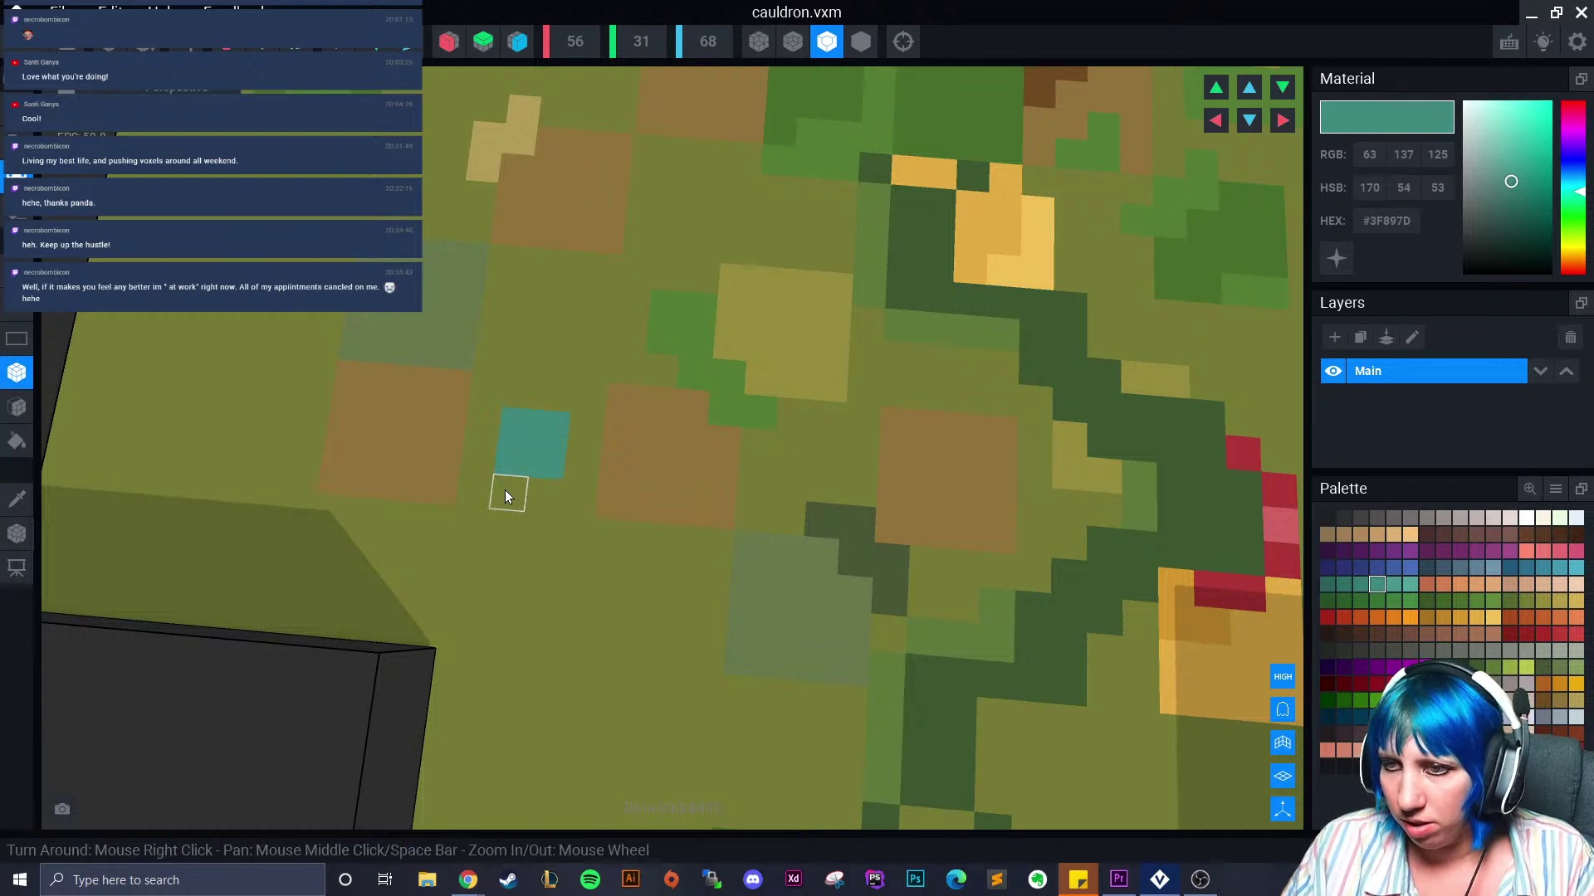
{"action": "left_click", "coordinate": [448, 505]}
{"action": "left_click", "coordinate": [596, 513]}
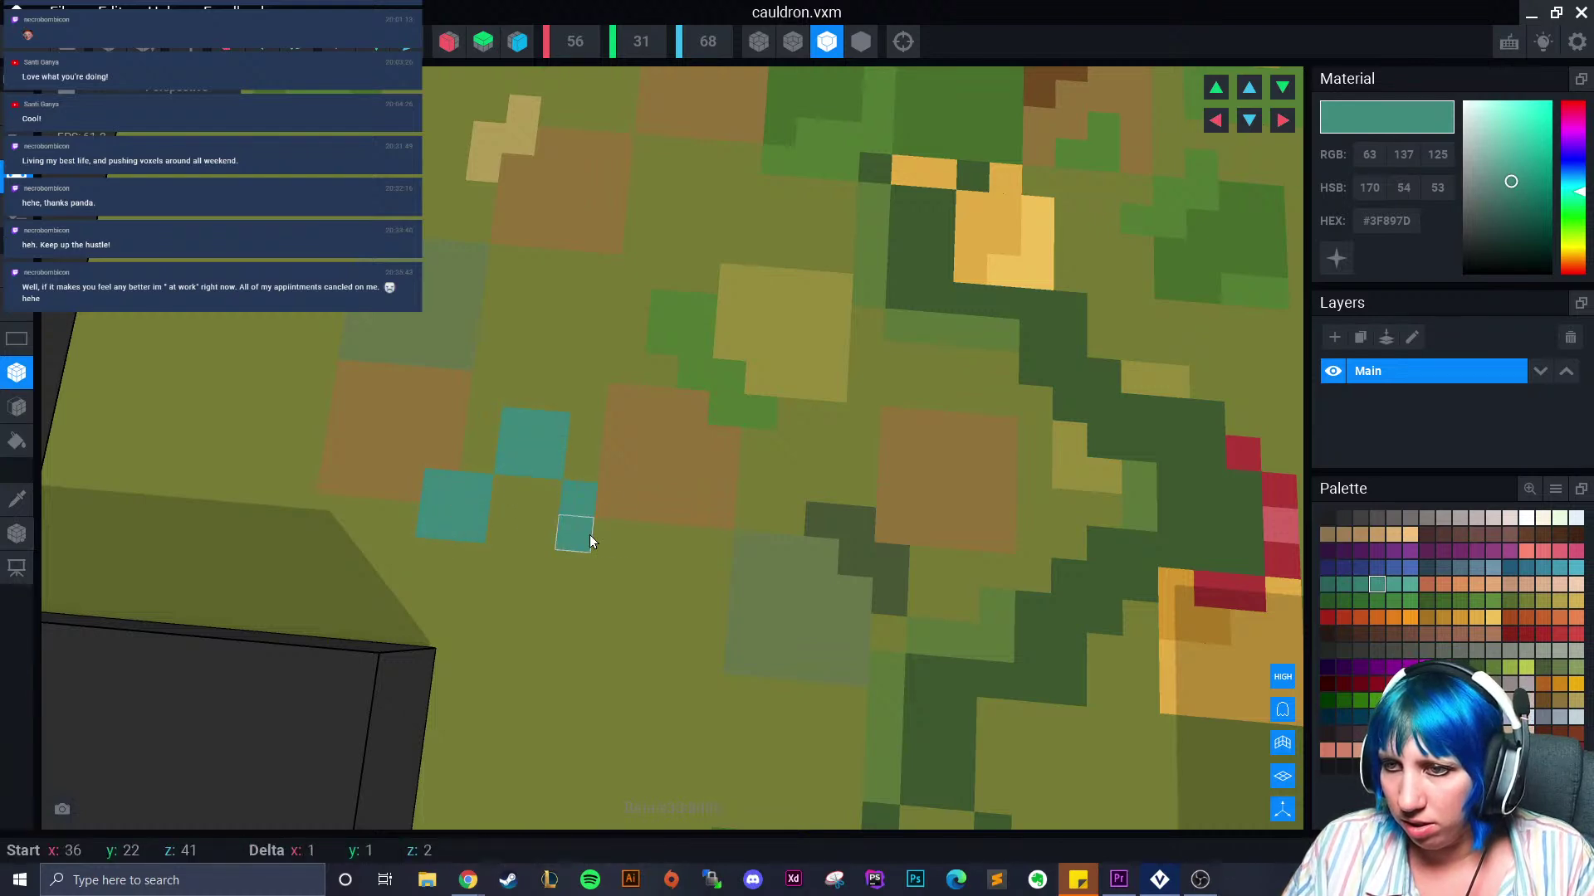
{"action": "left_click", "coordinate": [513, 589]}
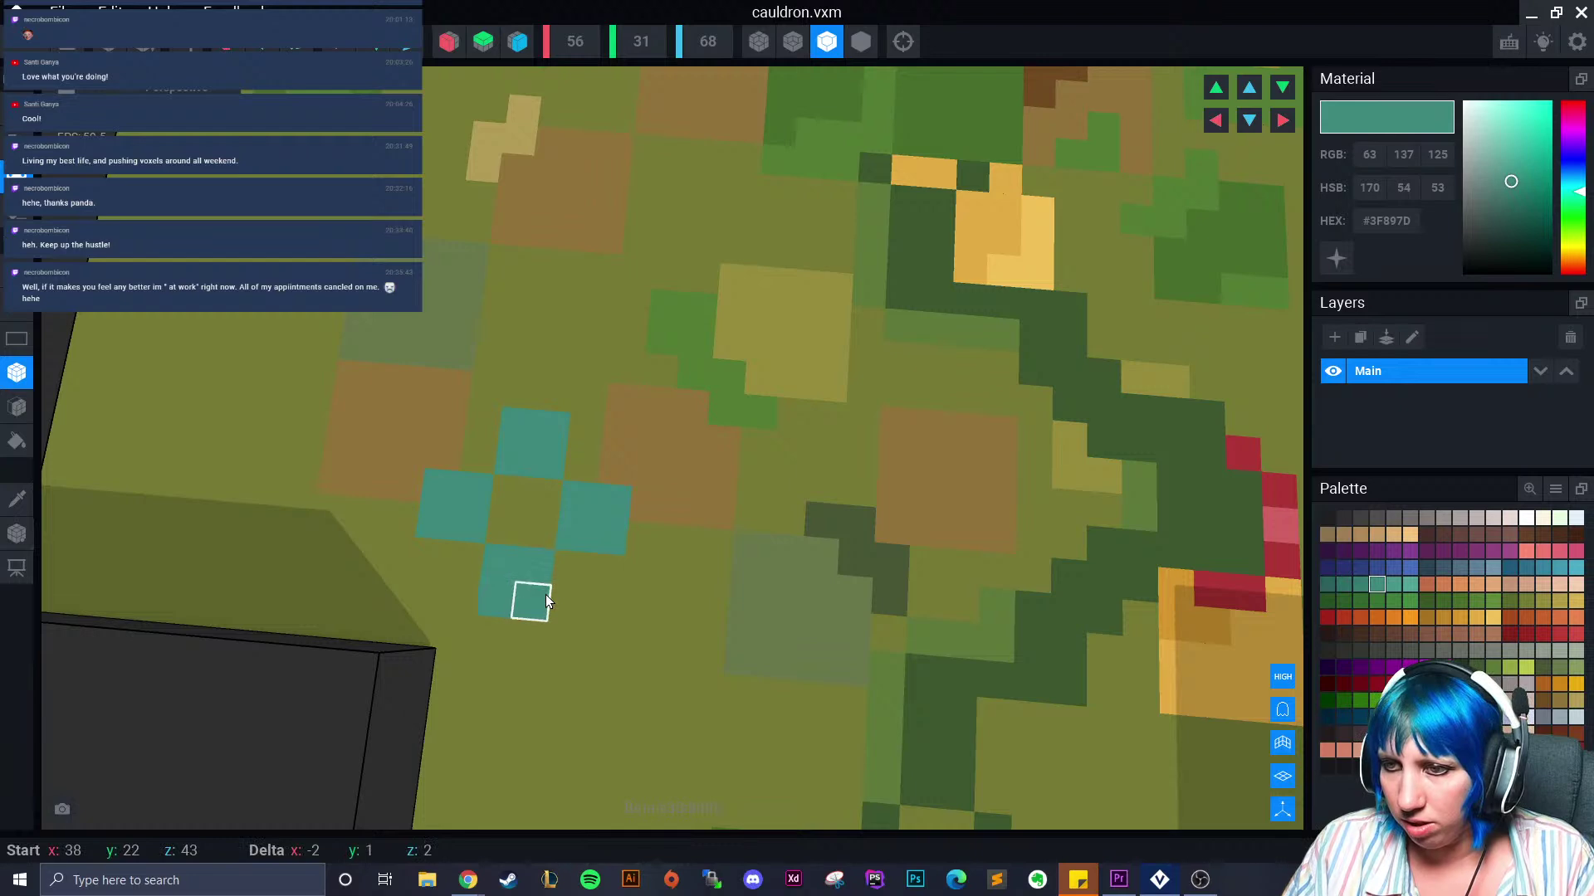
Fill the flower's centre with orange #D4972E and the corners between its petals with darker teal #347C71
{"action": "left_click", "coordinate": [1461, 618]}
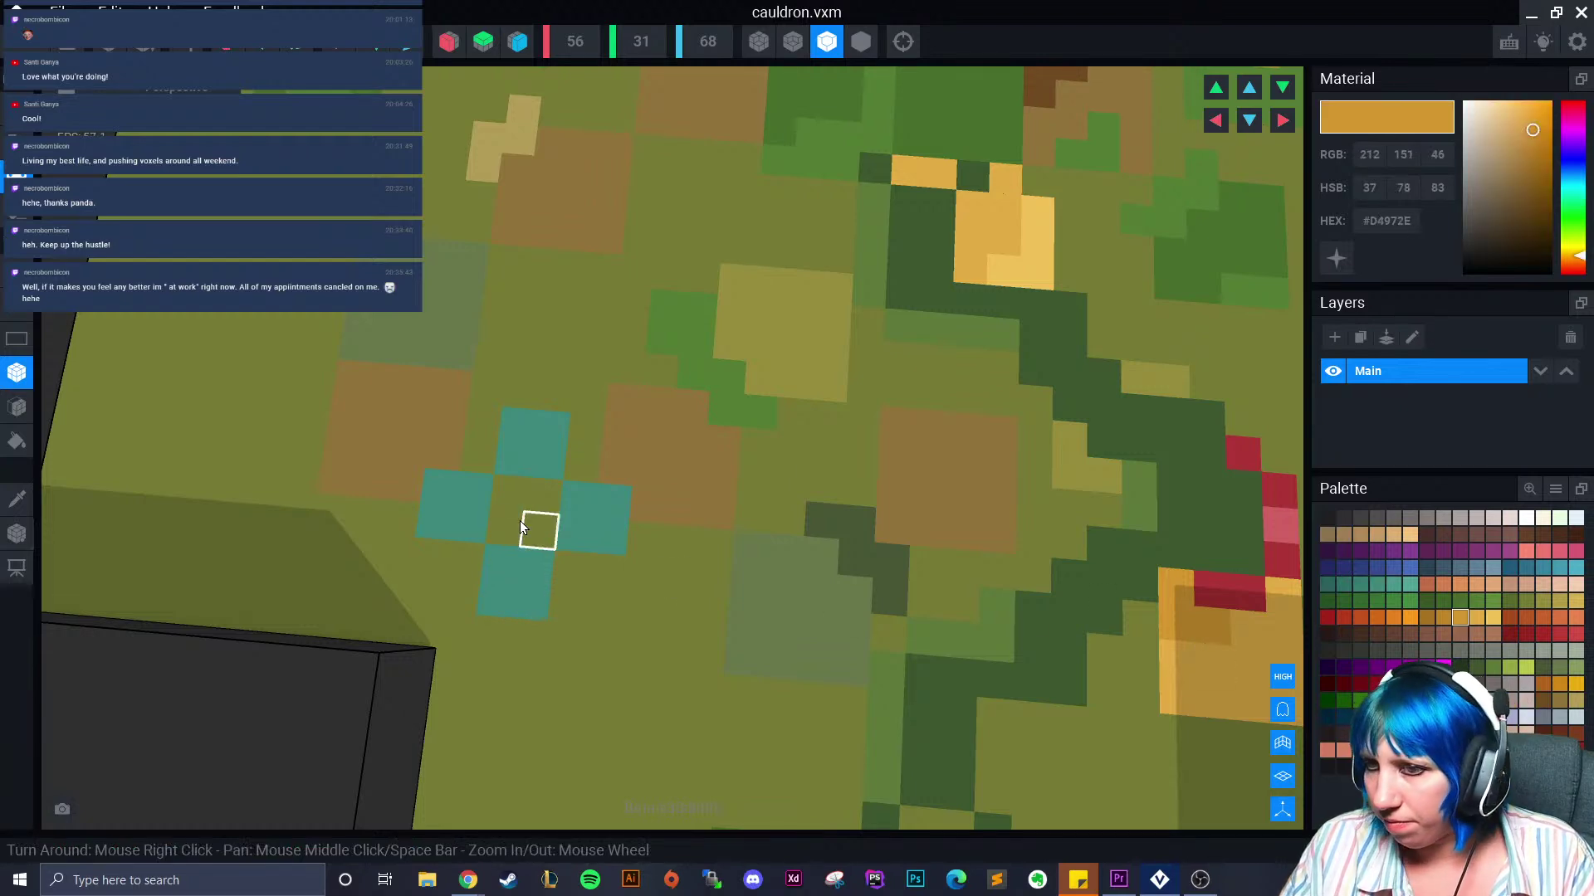
{"action": "left_click", "coordinate": [519, 498]}
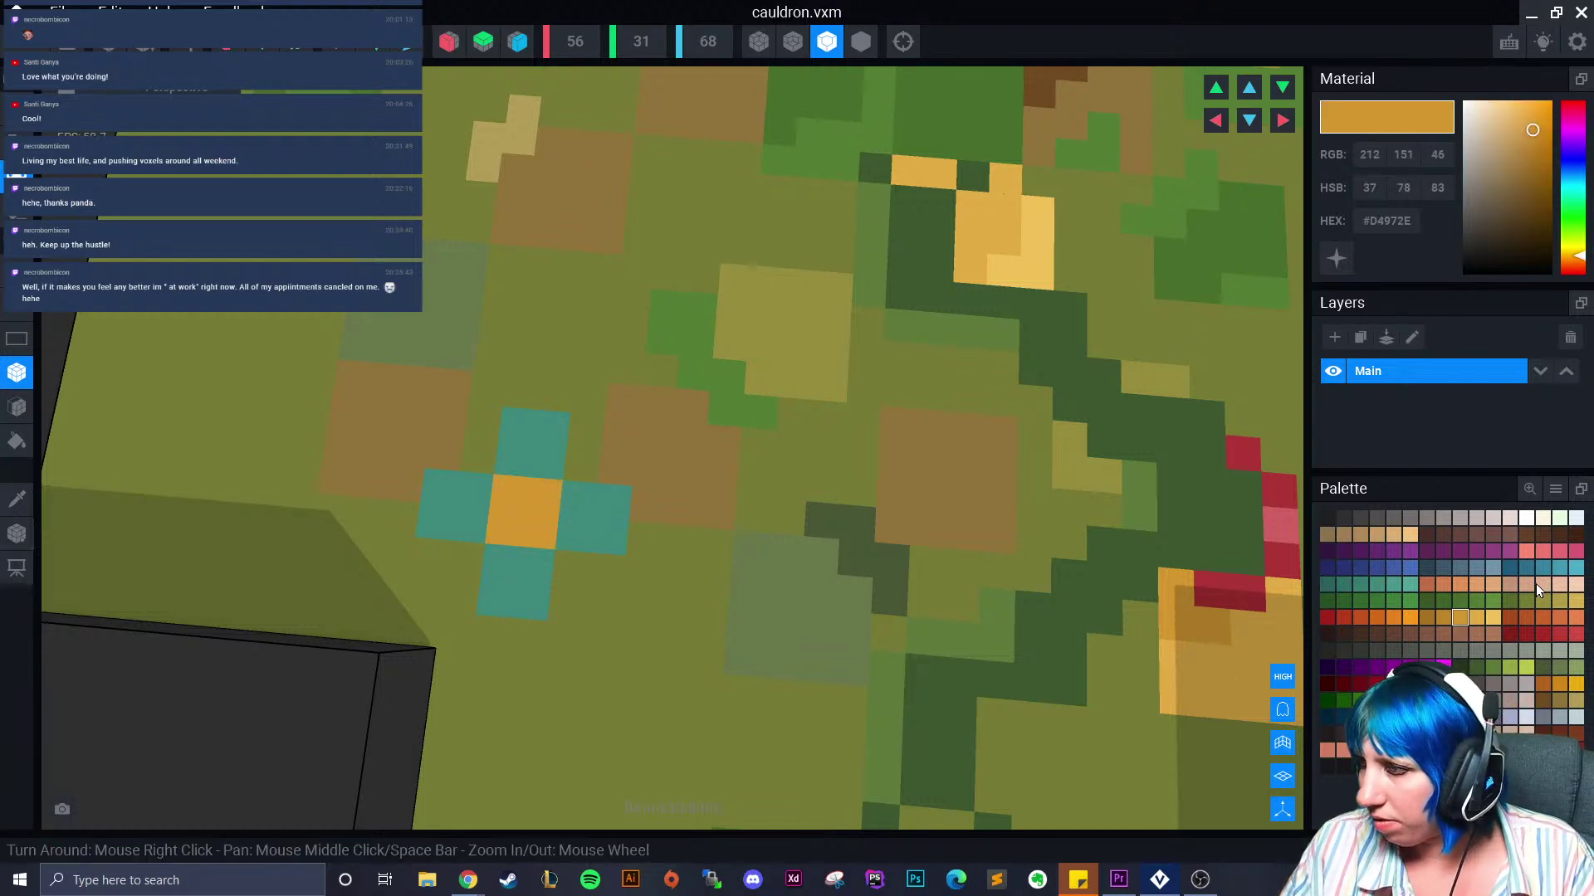
{"action": "left_click", "coordinate": [482, 494], "text": "alt"}
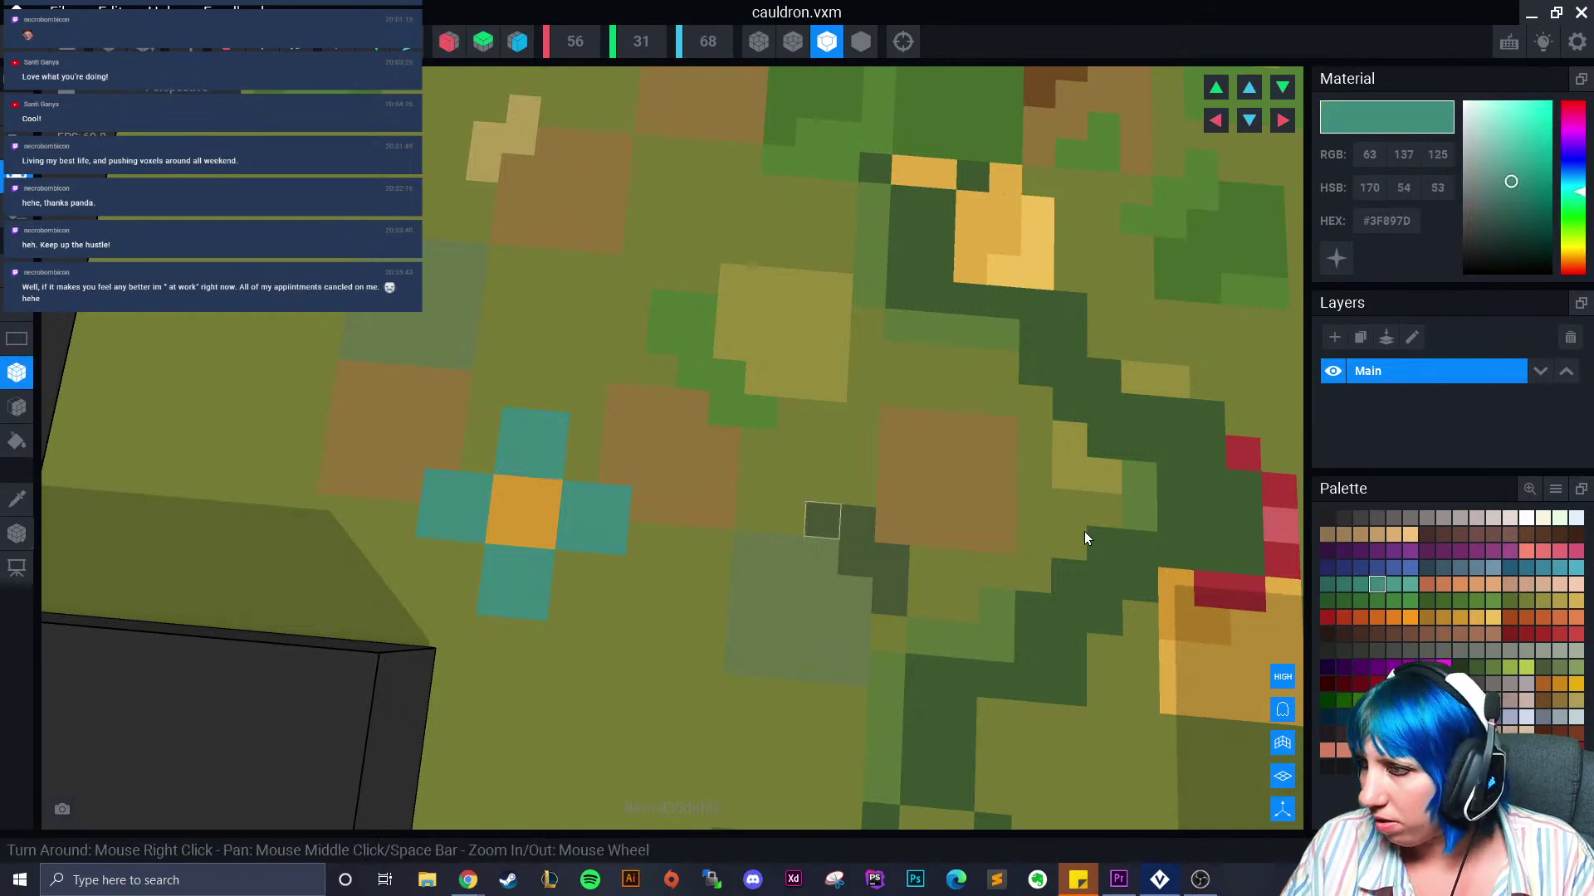
{"action": "left_click", "coordinate": [1361, 585]}
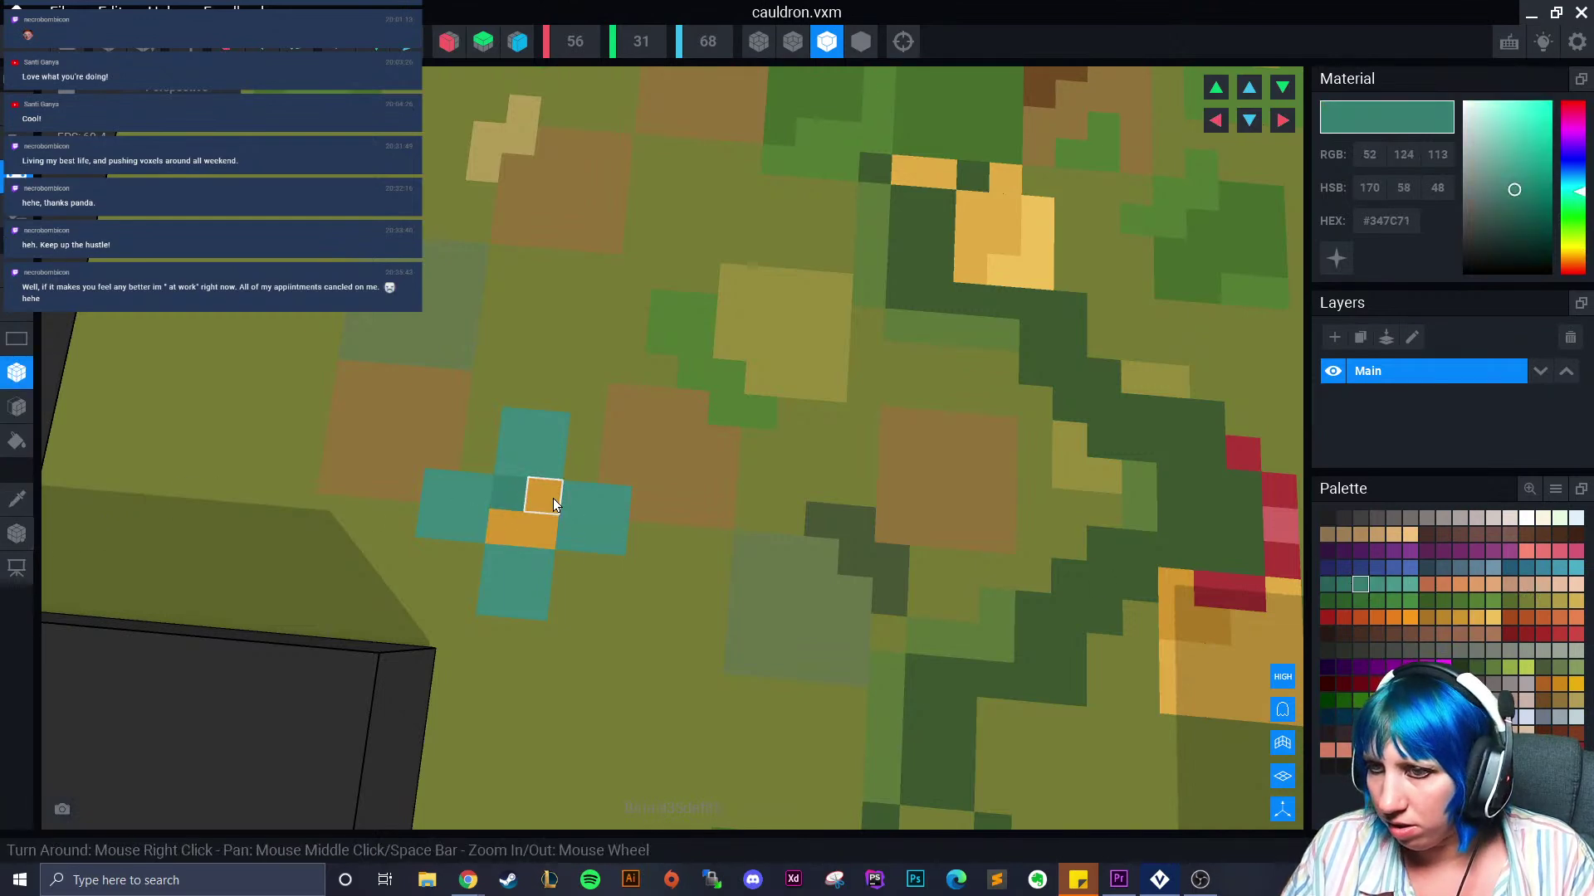
{"action": "left_click", "coordinate": [569, 567]}
{"action": "left_click", "coordinate": [581, 465]}
Outline the whole flower with a stepped border in dark teal #2F6F65
{"action": "left_click", "coordinate": [1344, 585]}
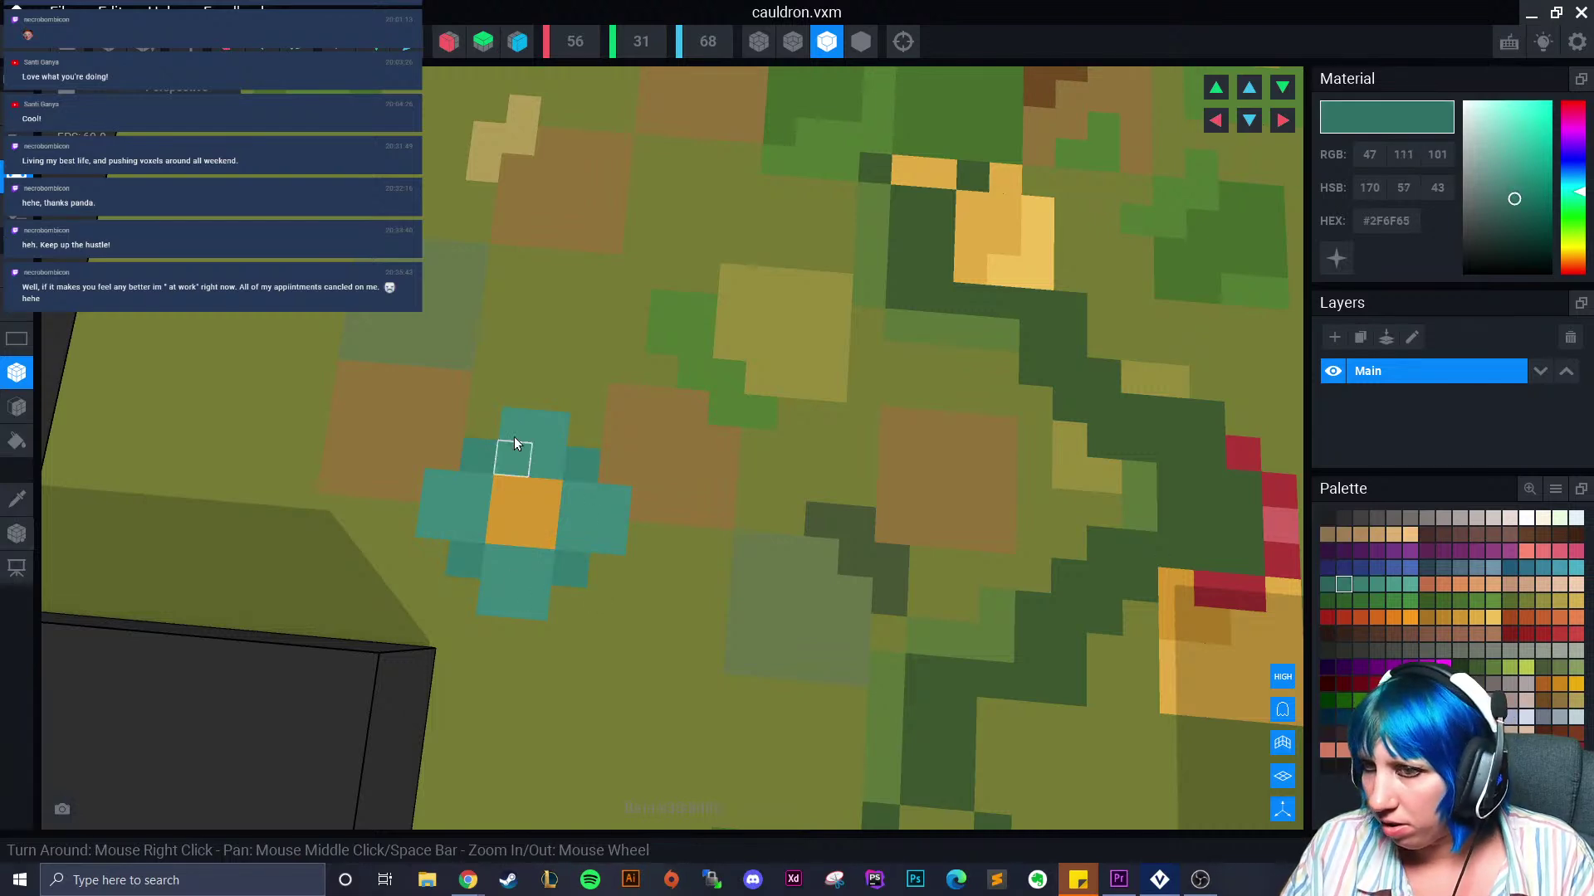
{"action": "left_click", "coordinate": [520, 396]}
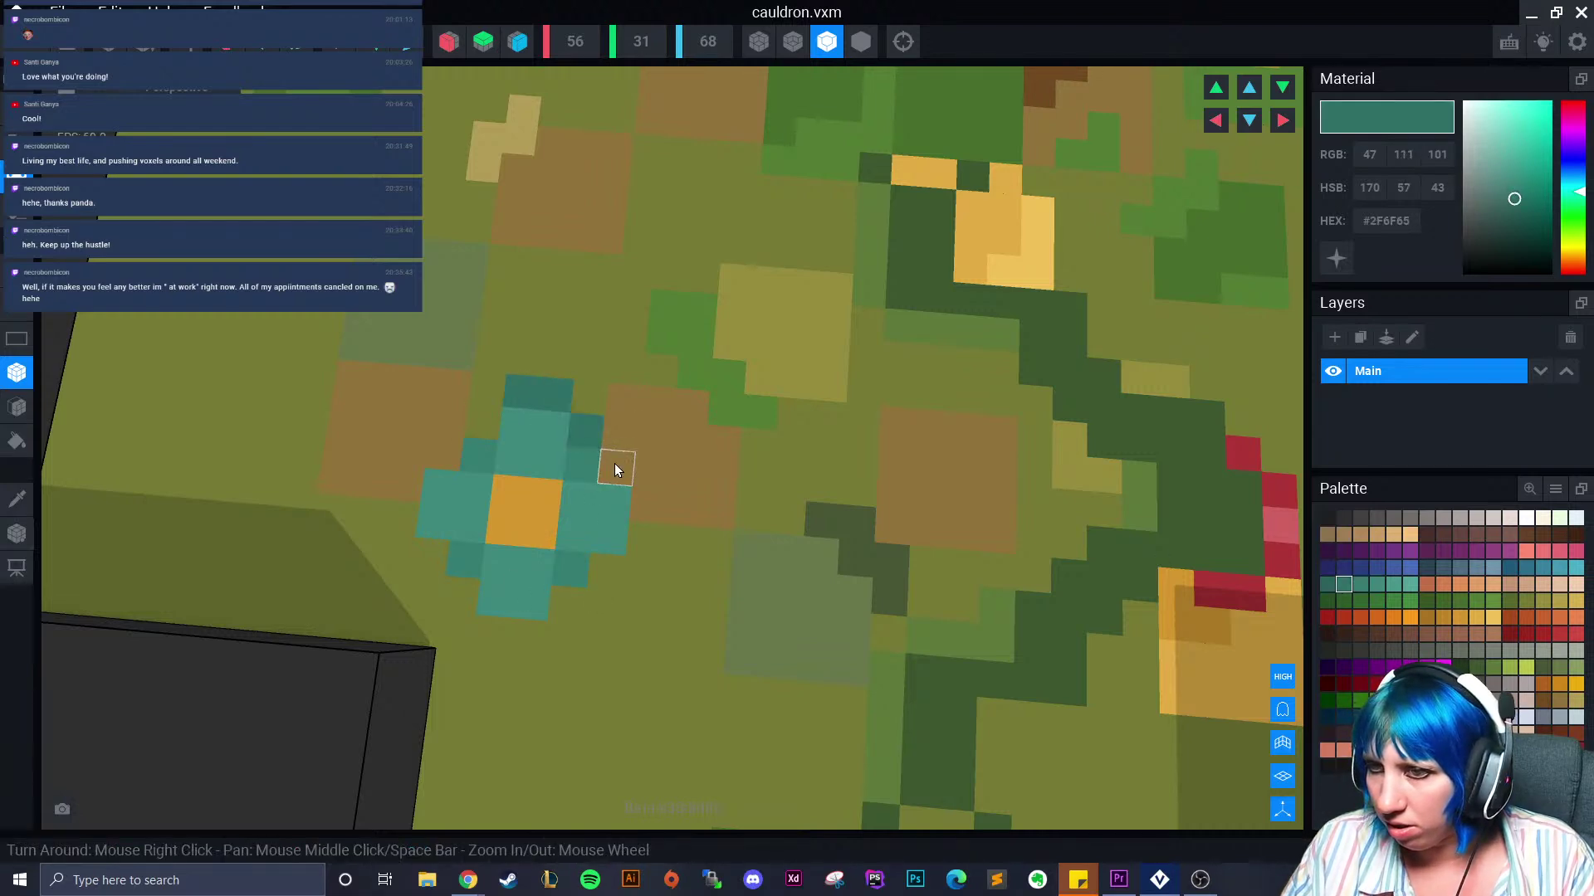
{"action": "left_click", "coordinate": [639, 498]}
{"action": "left_click", "coordinate": [610, 569]}
{"action": "left_click", "coordinate": [571, 604]}
{"action": "left_click", "coordinate": [523, 639]}
{"action": "left_click", "coordinate": [462, 597]}
{"action": "left_click", "coordinate": [427, 553]}
{"action": "left_click", "coordinate": [403, 514]}
{"action": "left_click", "coordinate": [437, 452]}
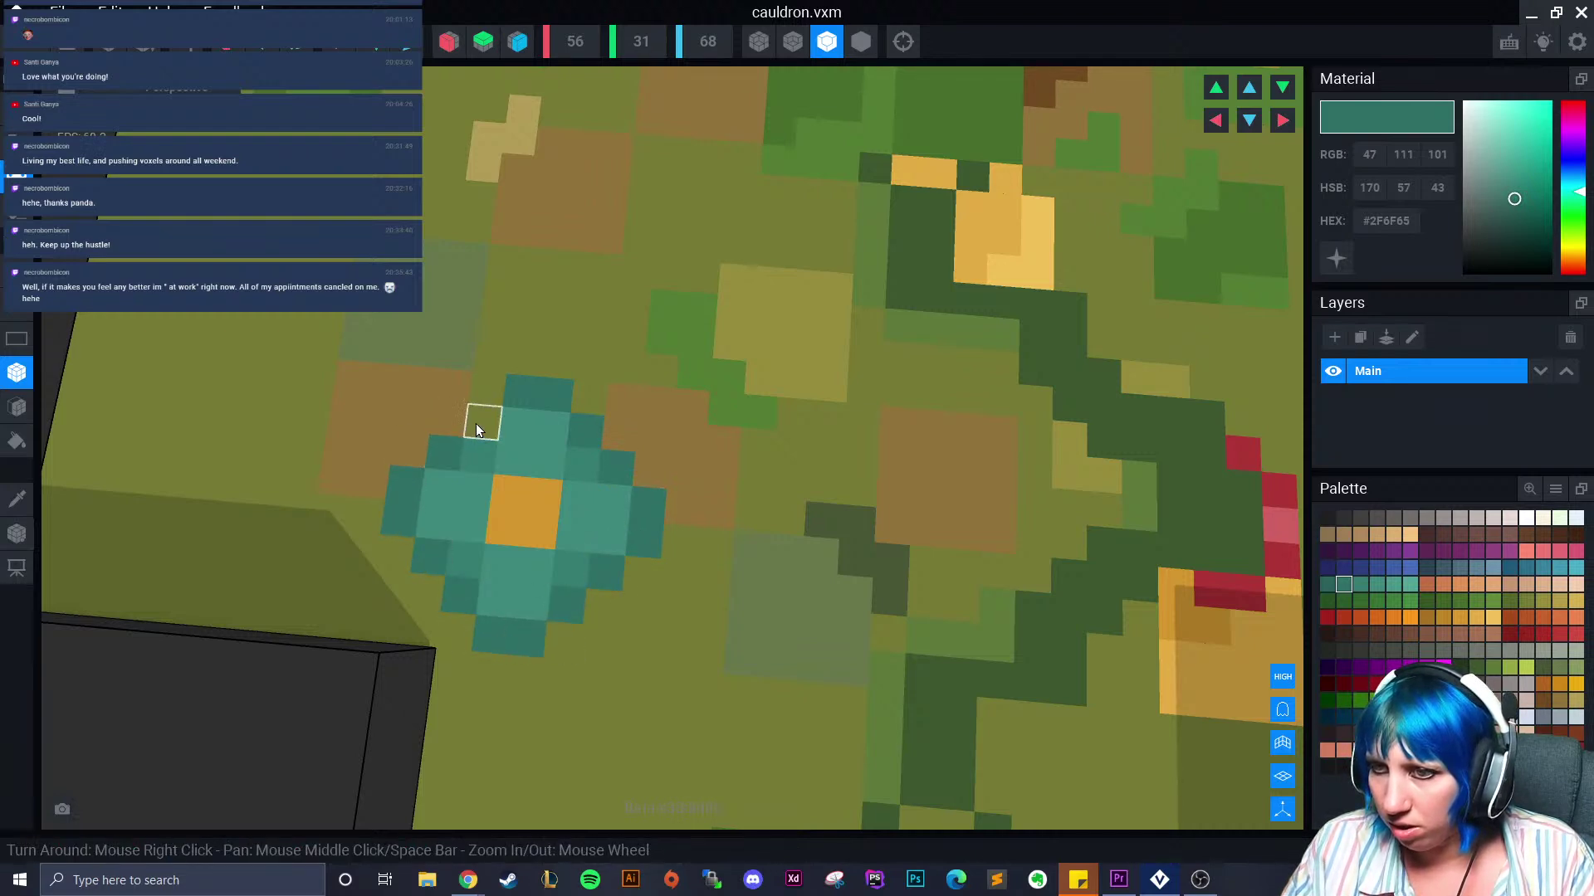
Paint a thin straight stem with a short crossbar in green #406227 just below the teal flower
{"action": "scroll", "coordinate": [690, 676], "scroll_direction": "down", "scroll_amount": 5}
{"action": "scroll", "coordinate": [699, 659], "scroll_direction": "up", "scroll_amount": 4}
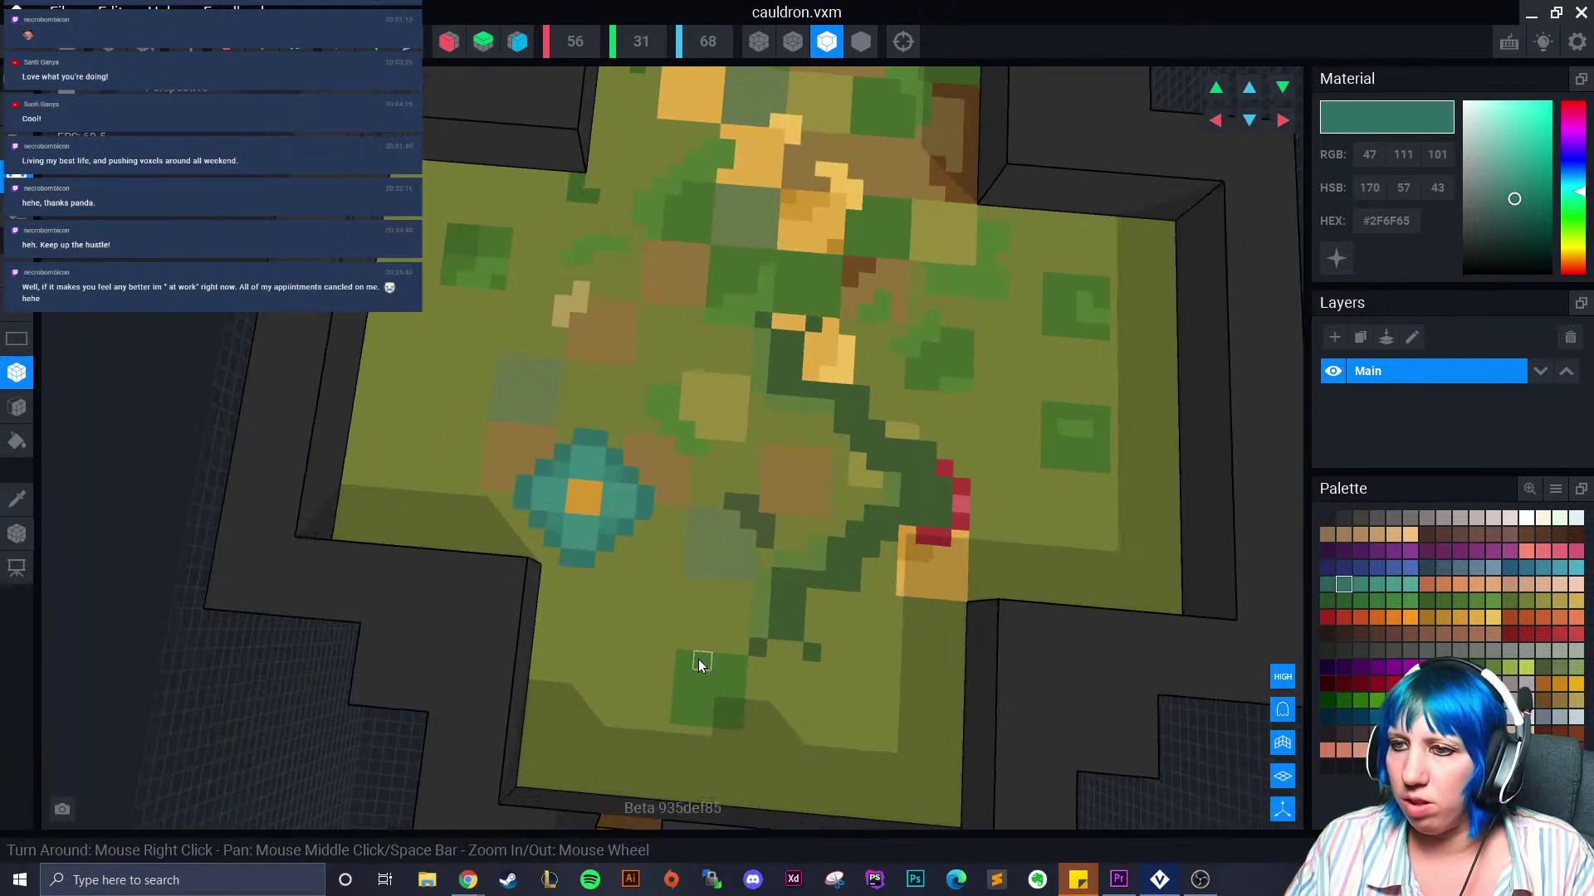
{"action": "left_click", "coordinate": [1442, 600]}
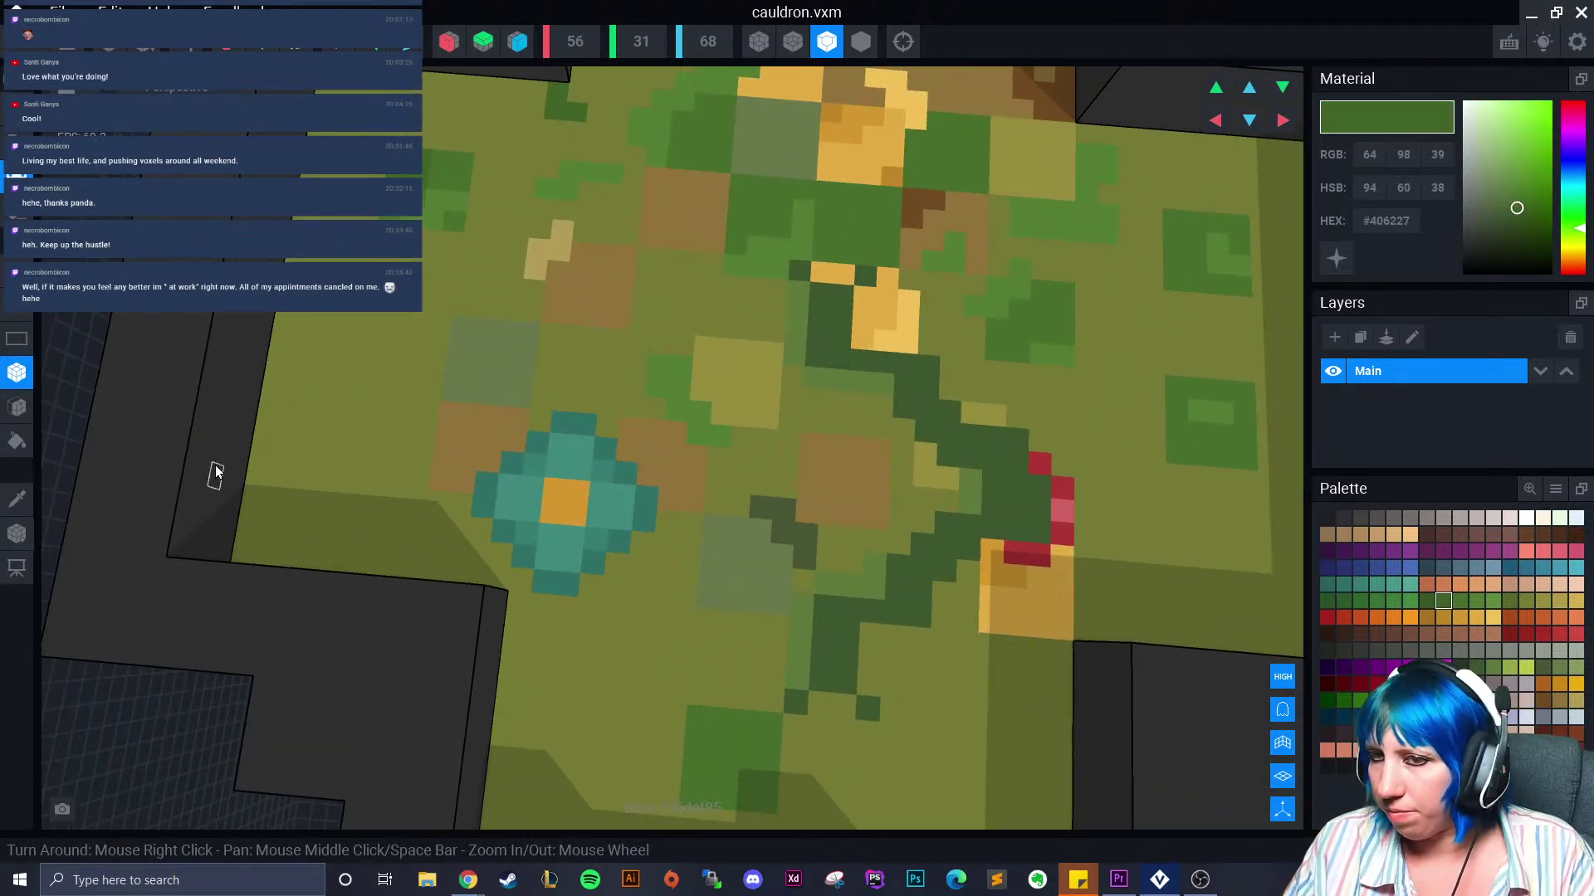
{"action": "left_click_drag", "start_coordinate": [635, 645], "coordinate": [628, 719]}
{"action": "scroll", "coordinate": [705, 656], "scroll_direction": "down", "scroll_amount": 3}
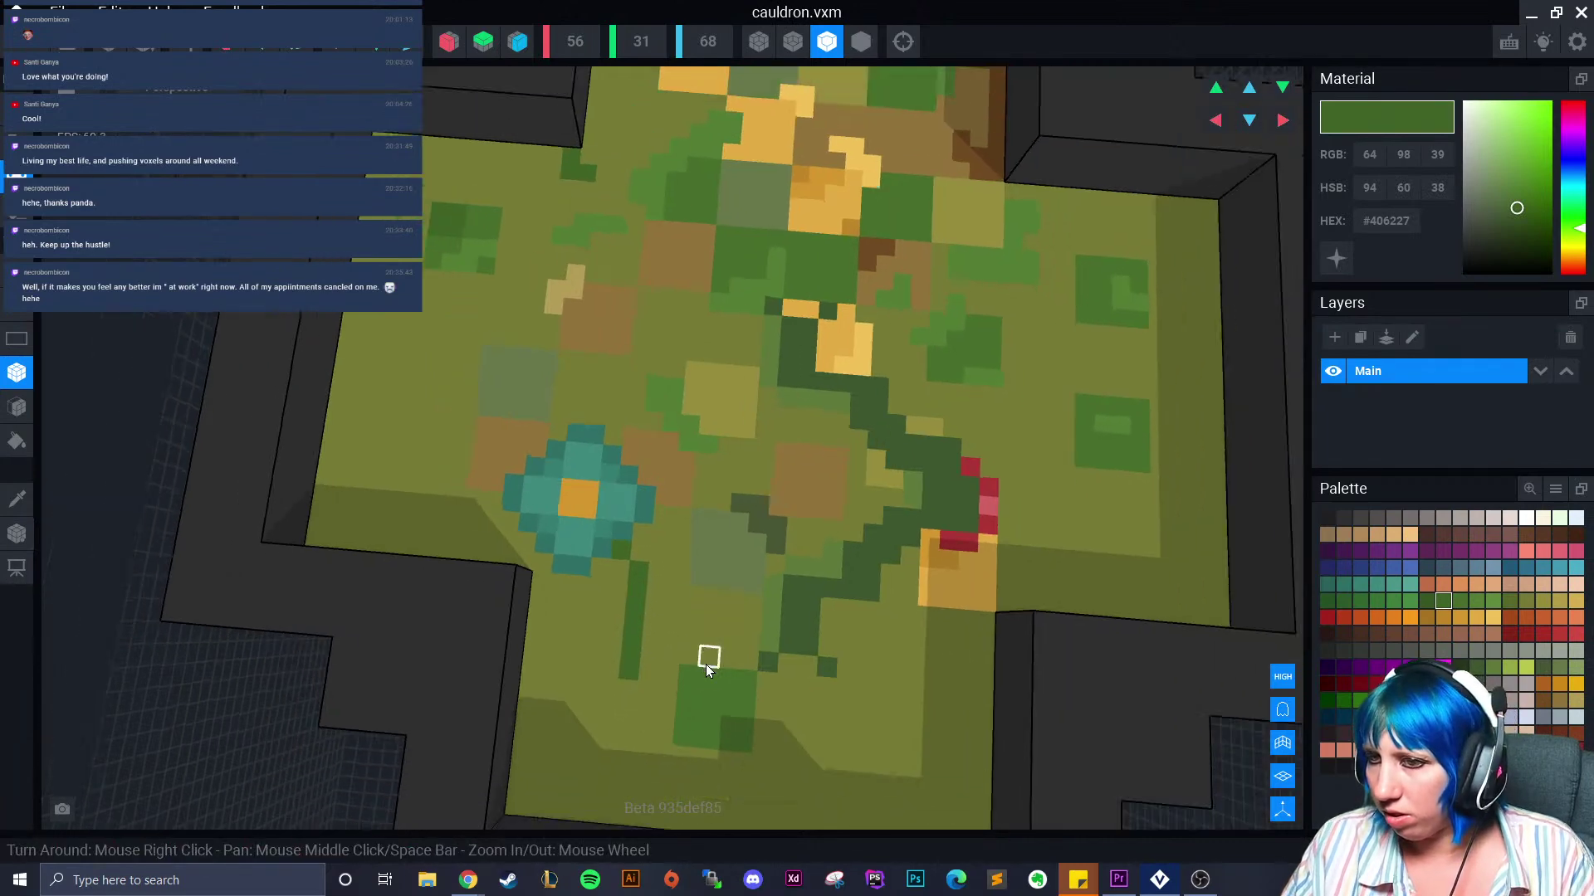
{"action": "left_click", "coordinate": [618, 586]}
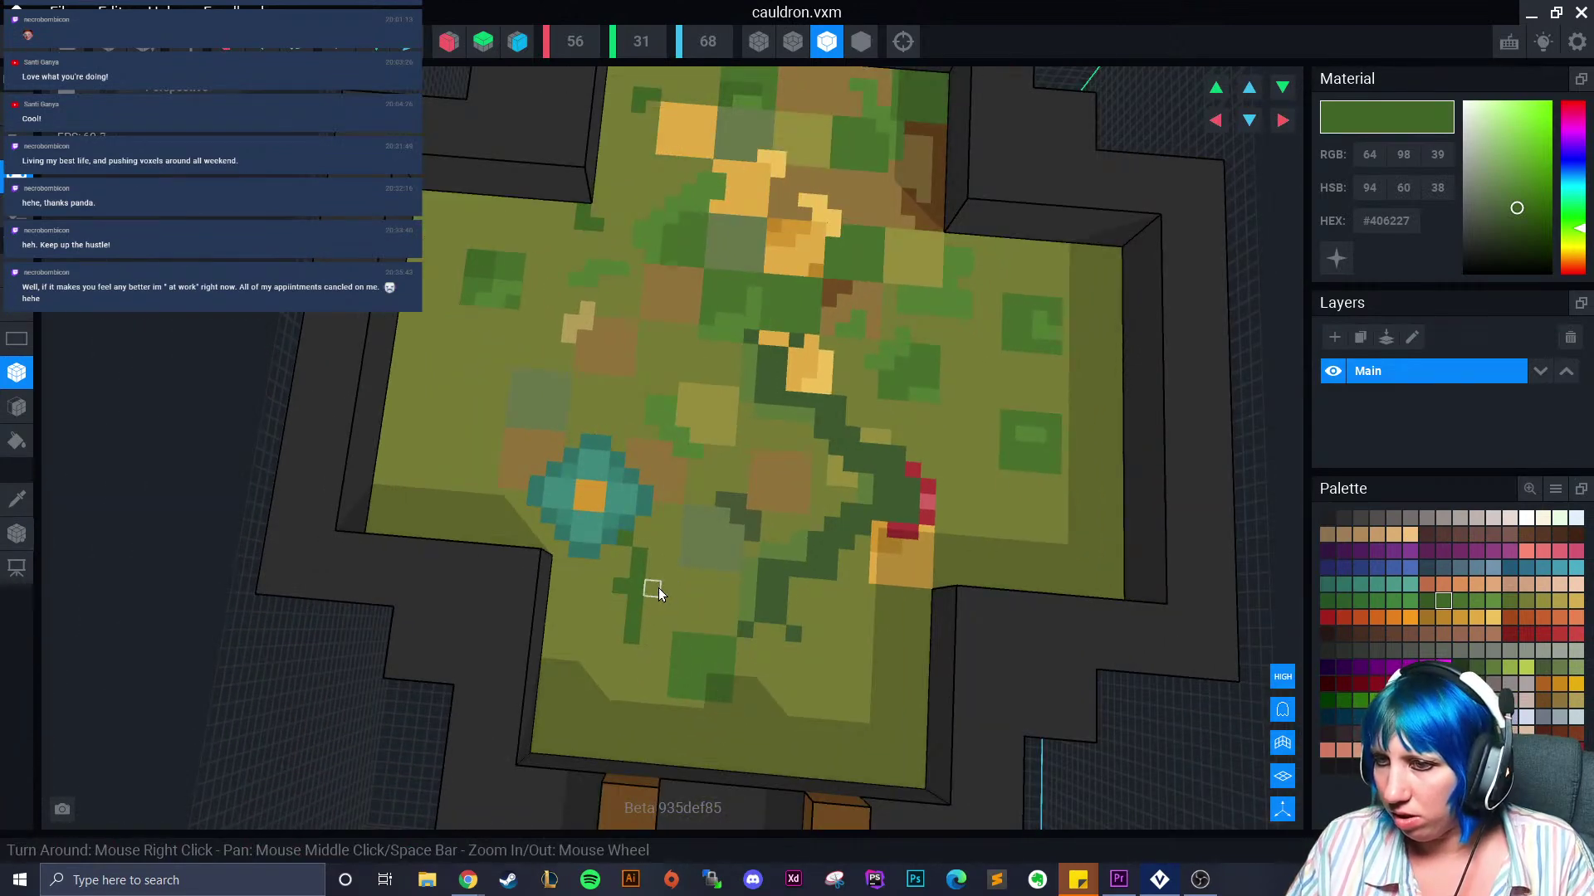
Examine the teal flower and its stem among the liquid's patches from distant, tilted and top-down views of the cauldron
{"action": "scroll", "coordinate": [762, 635], "scroll_direction": "down", "scroll_amount": 5}
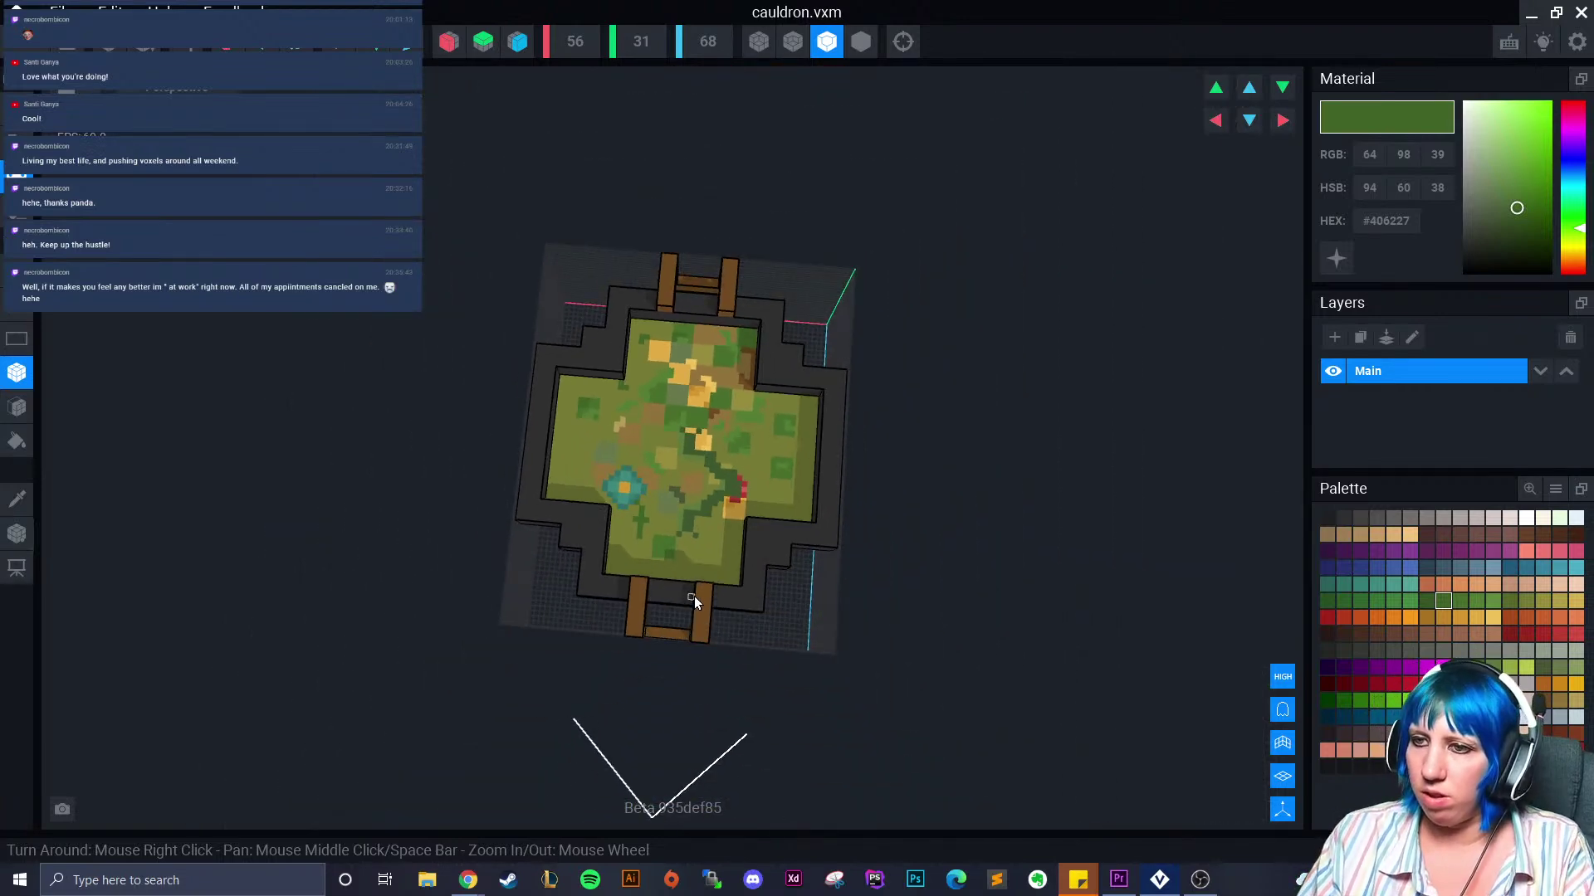
{"action": "scroll", "coordinate": [695, 596], "scroll_direction": "up", "scroll_amount": 8}
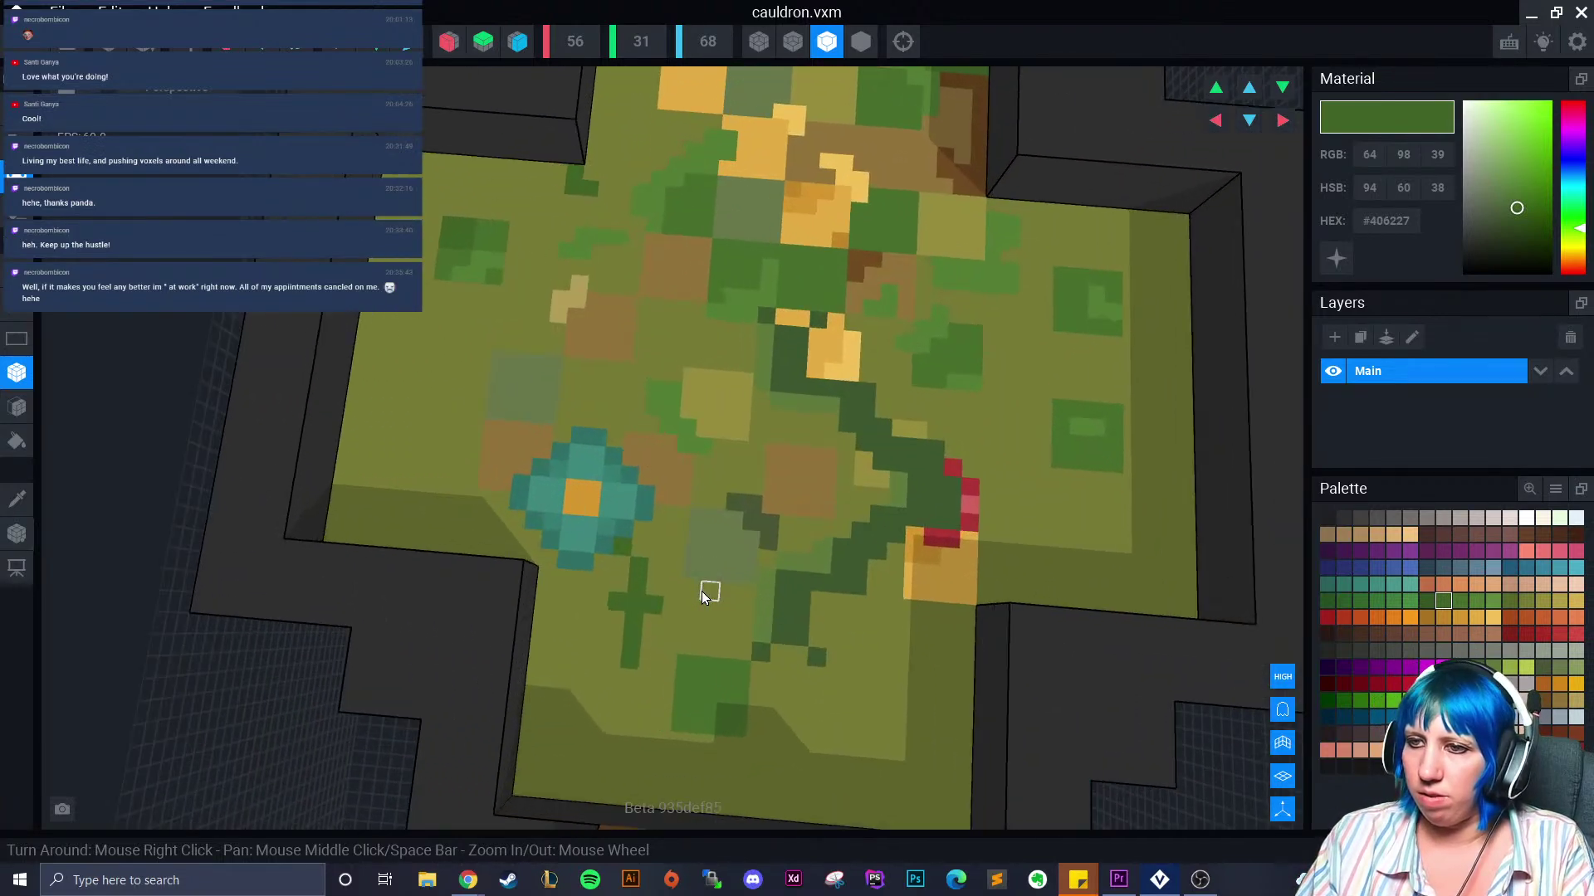
{"action": "scroll", "coordinate": [700, 591], "scroll_direction": "down", "scroll_amount": 4}
{"action": "scroll", "coordinate": [700, 591], "scroll_direction": "up", "scroll_amount": 2}
{"action": "scroll", "coordinate": [704, 591], "scroll_direction": "down", "scroll_amount": 6}
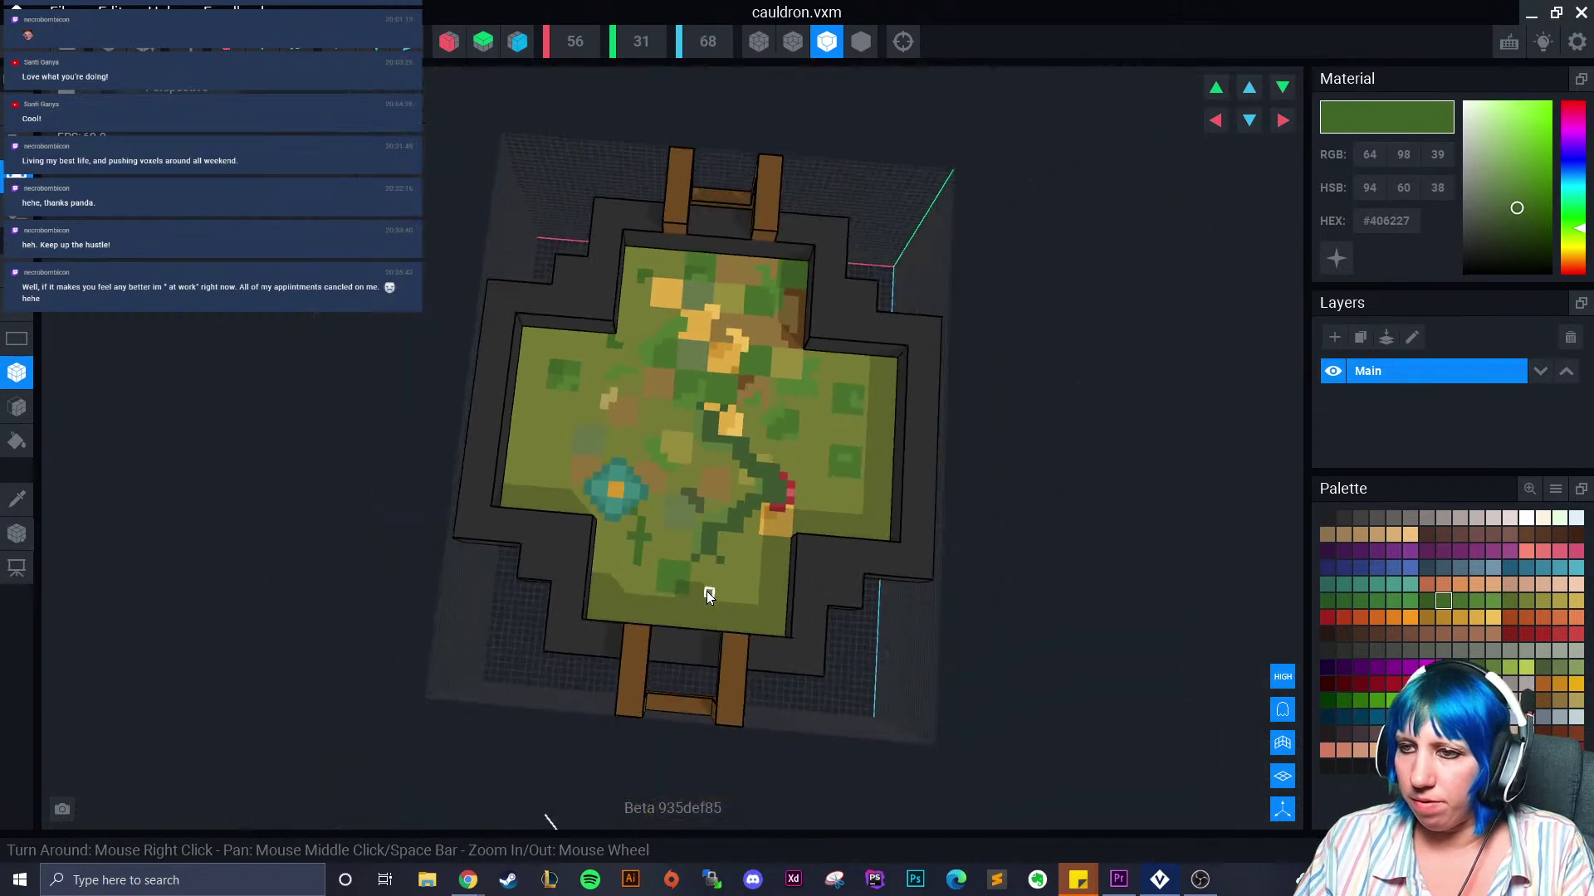
{"action": "scroll", "coordinate": [705, 593], "scroll_direction": "down", "scroll_amount": 5}
{"action": "scroll", "coordinate": [694, 585], "scroll_direction": "up", "scroll_amount": 3}
{"action": "scroll", "coordinate": [692, 625], "scroll_direction": "down", "scroll_amount": 4}
{"action": "right_click_drag", "start_coordinate": [690, 639], "coordinate": [693, 639]}
{"action": "scroll", "coordinate": [695, 639], "scroll_direction": "up", "scroll_amount": 5}
{"action": "middle_click_drag", "start_coordinate": [694, 644], "coordinate": [697, 730]}
{"action": "right_click_drag", "start_coordinate": [640, 654], "coordinate": [693, 658]}
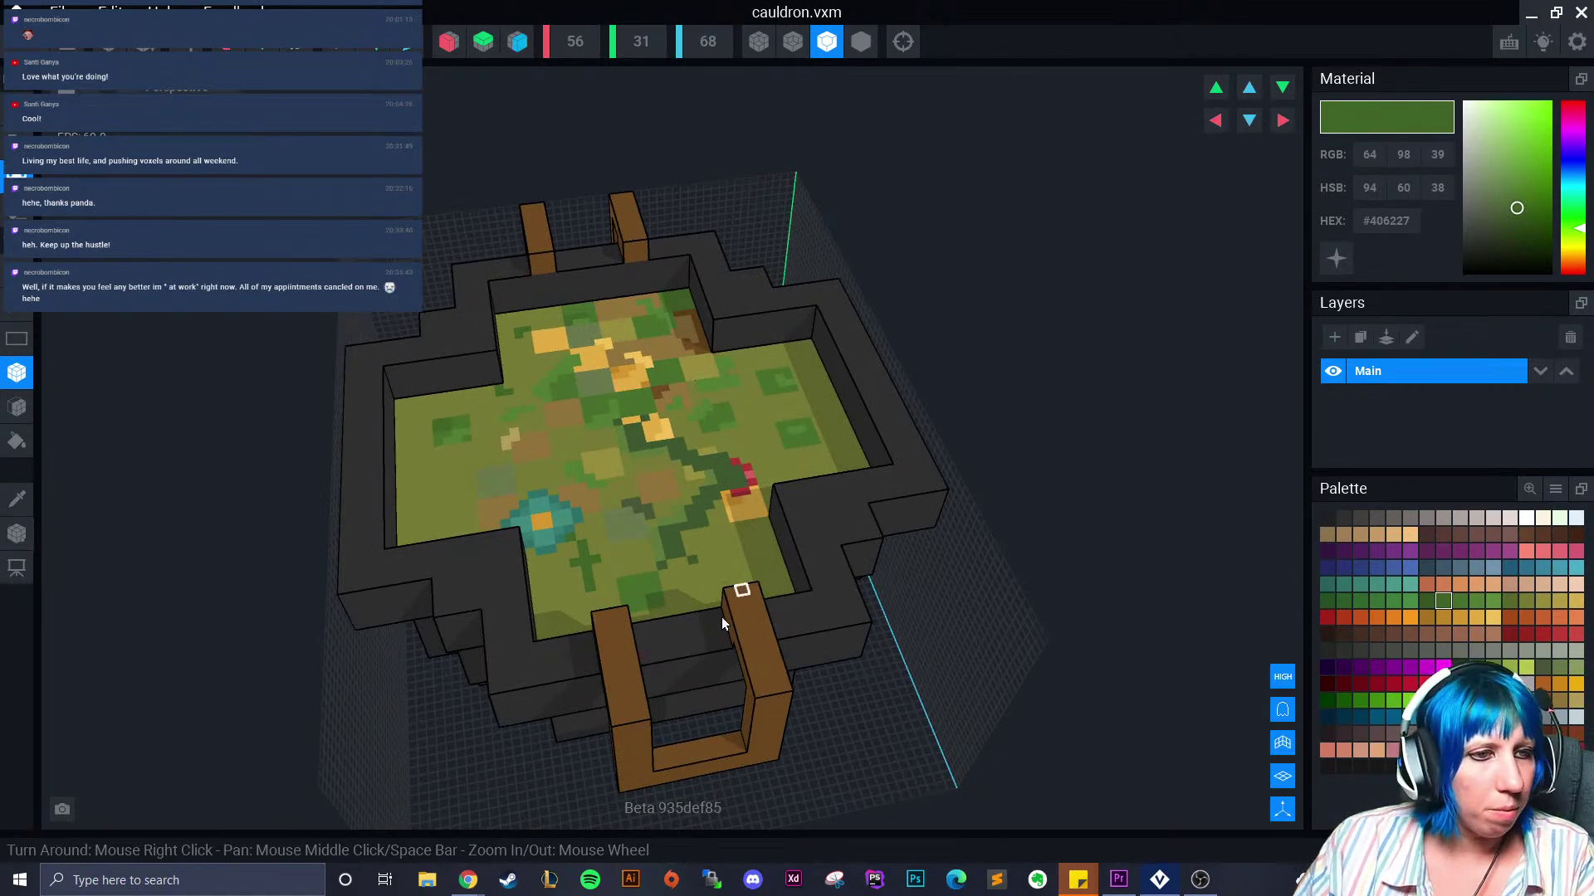
{"action": "right_click_drag", "start_coordinate": [611, 500], "coordinate": [617, 513]}
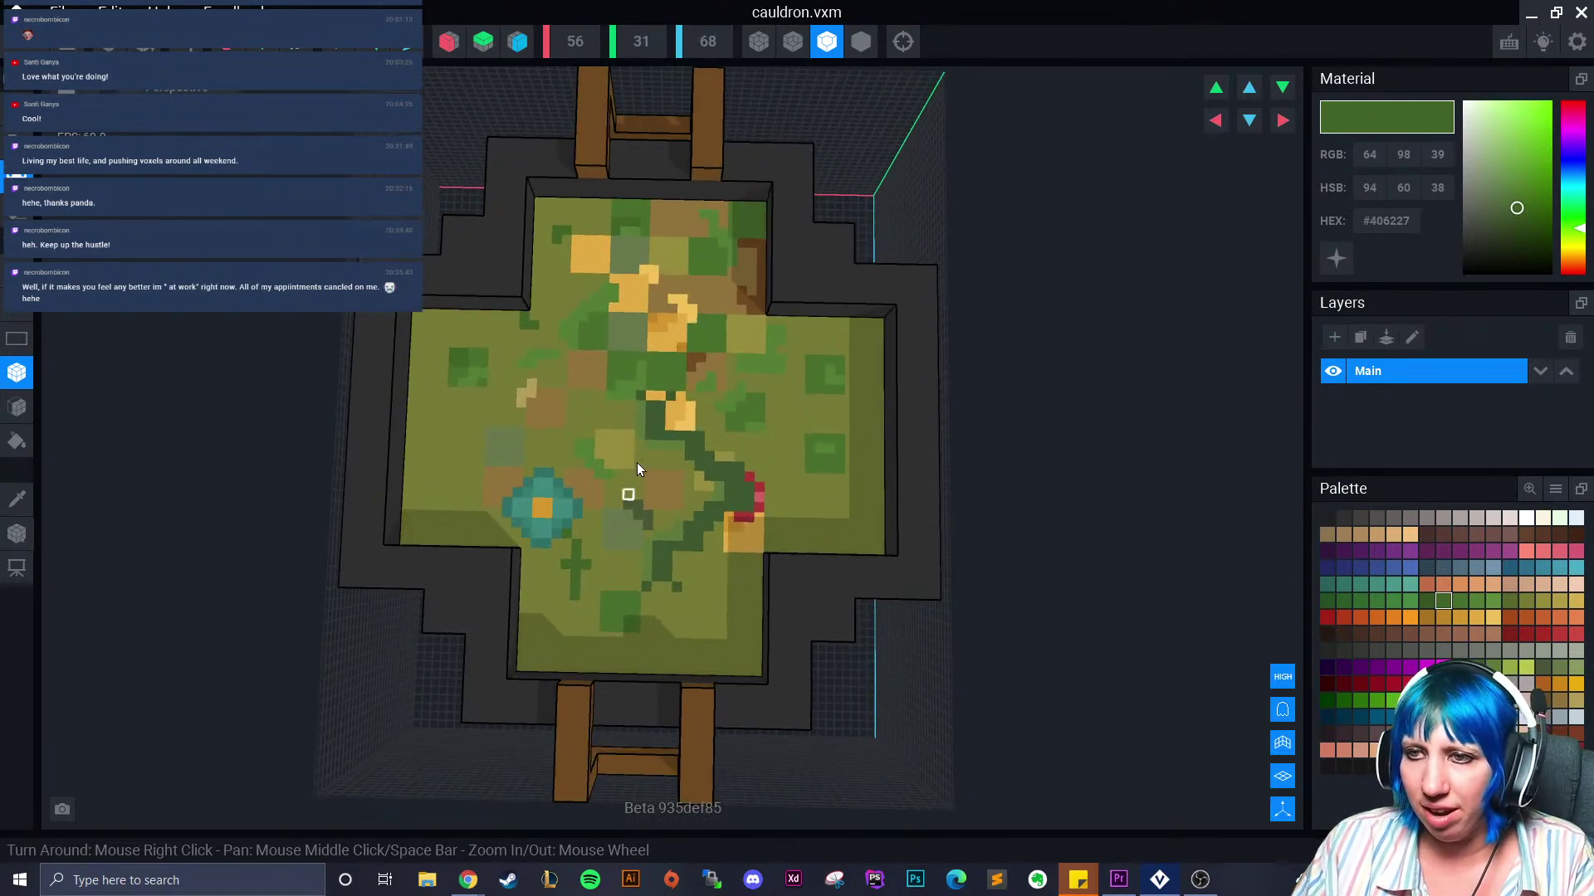
{"action": "right_click_drag", "start_coordinate": [559, 443], "coordinate": [573, 446]}
{"action": "scroll", "coordinate": [638, 488], "scroll_direction": "up", "scroll_amount": 4}
{"action": "right_click_drag", "start_coordinate": [636, 489], "coordinate": [970, 502]}
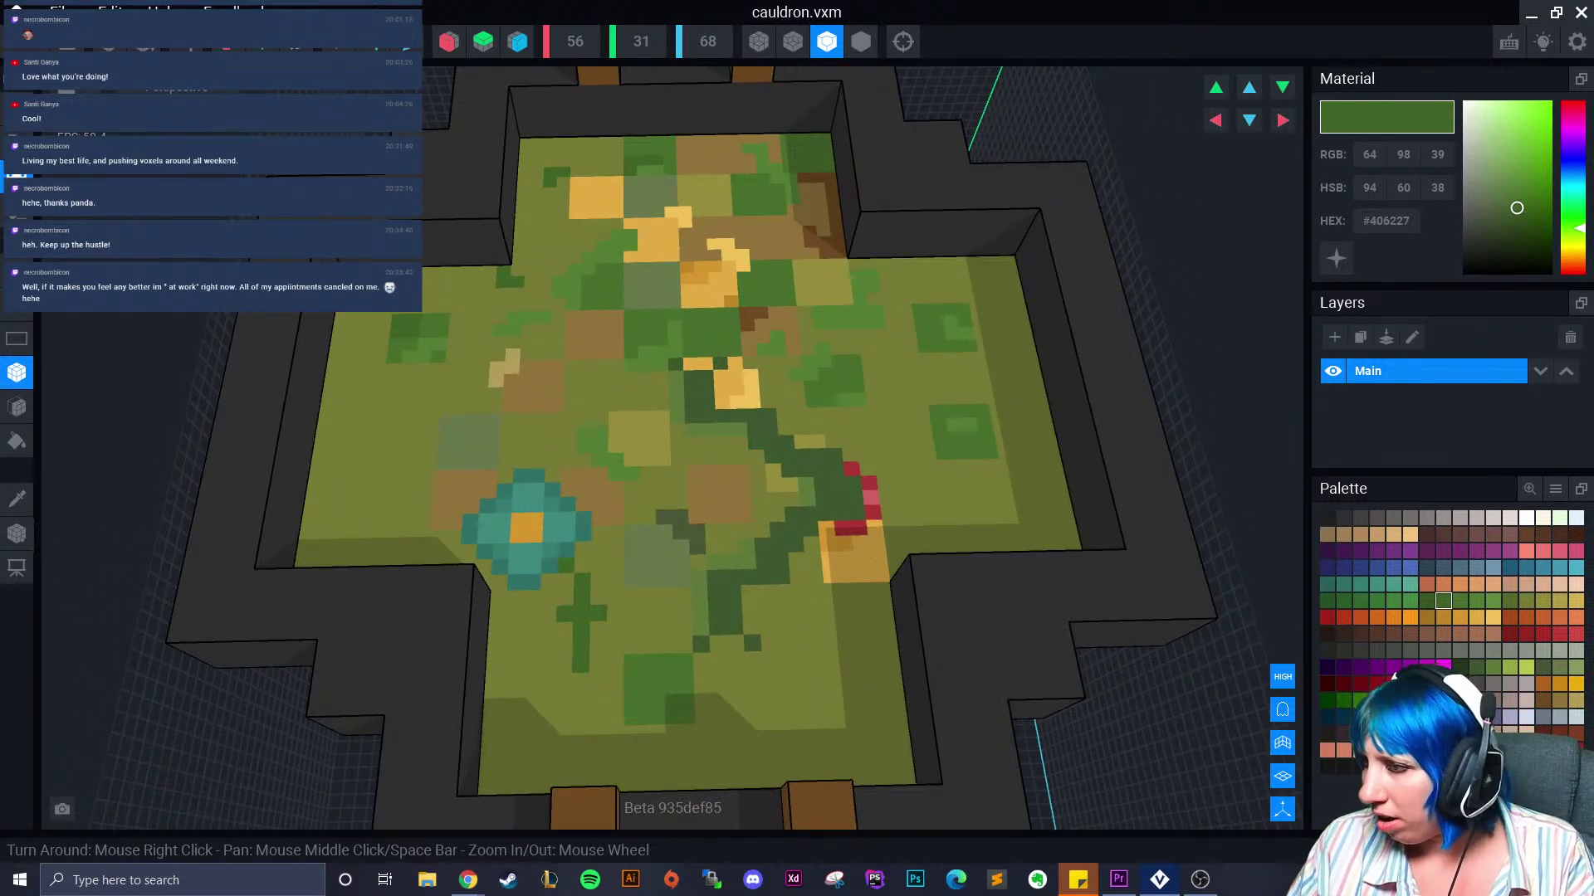
Choose the bright green #408C10 and paint three small patches on the flower's side of the liquid
{"action": "left_click", "coordinate": [1376, 700]}
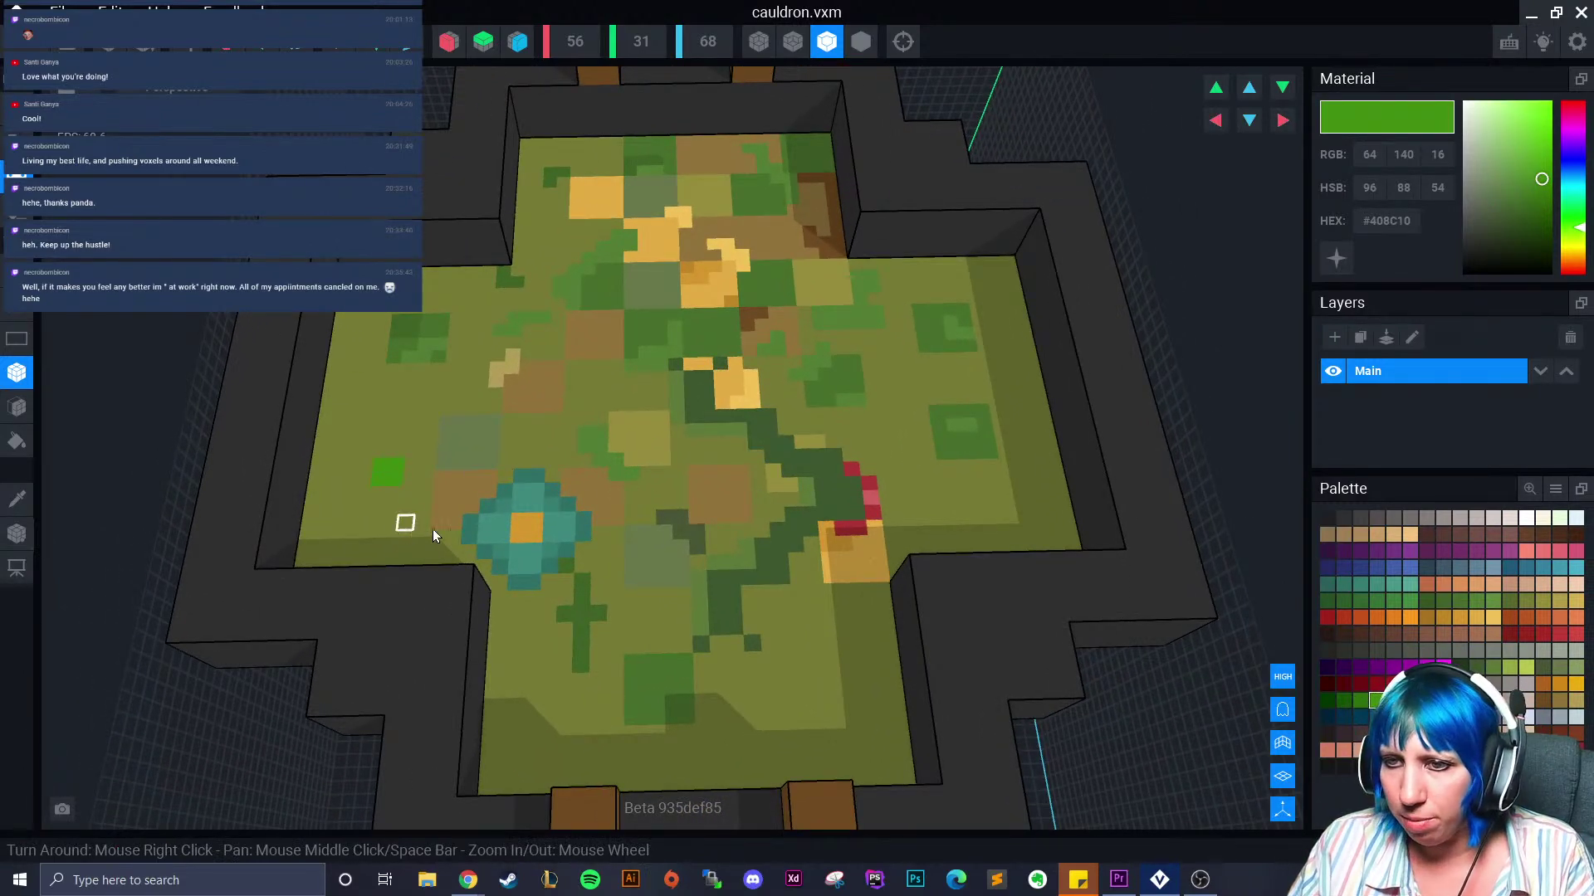
{"action": "left_click", "coordinate": [463, 407]}
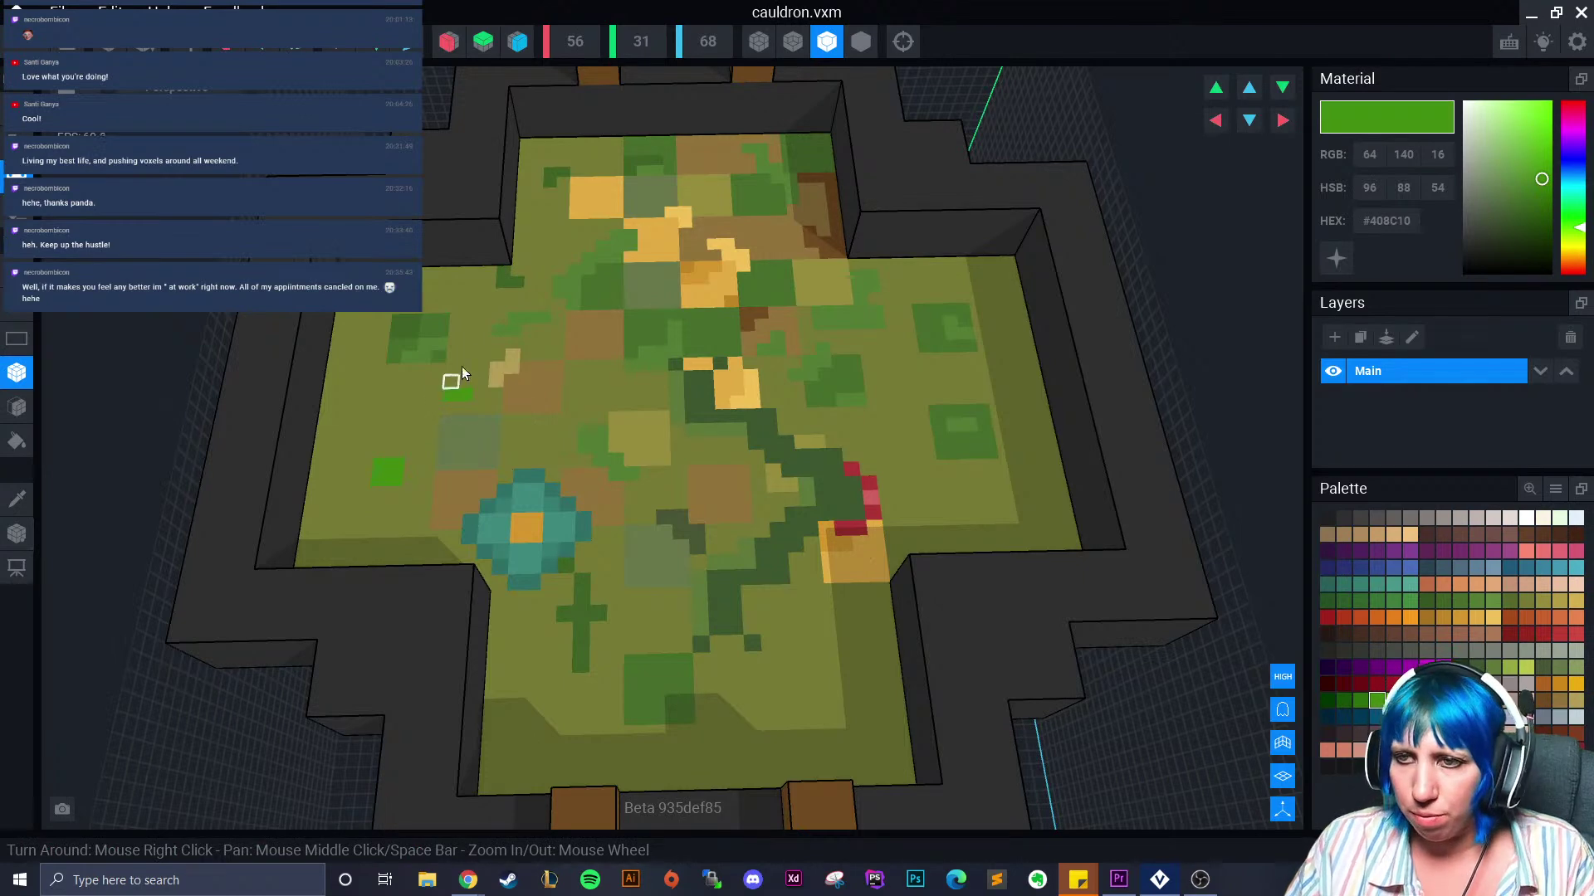
{"action": "left_click", "coordinate": [547, 248]}
{"action": "left_click", "coordinate": [1333, 269]}
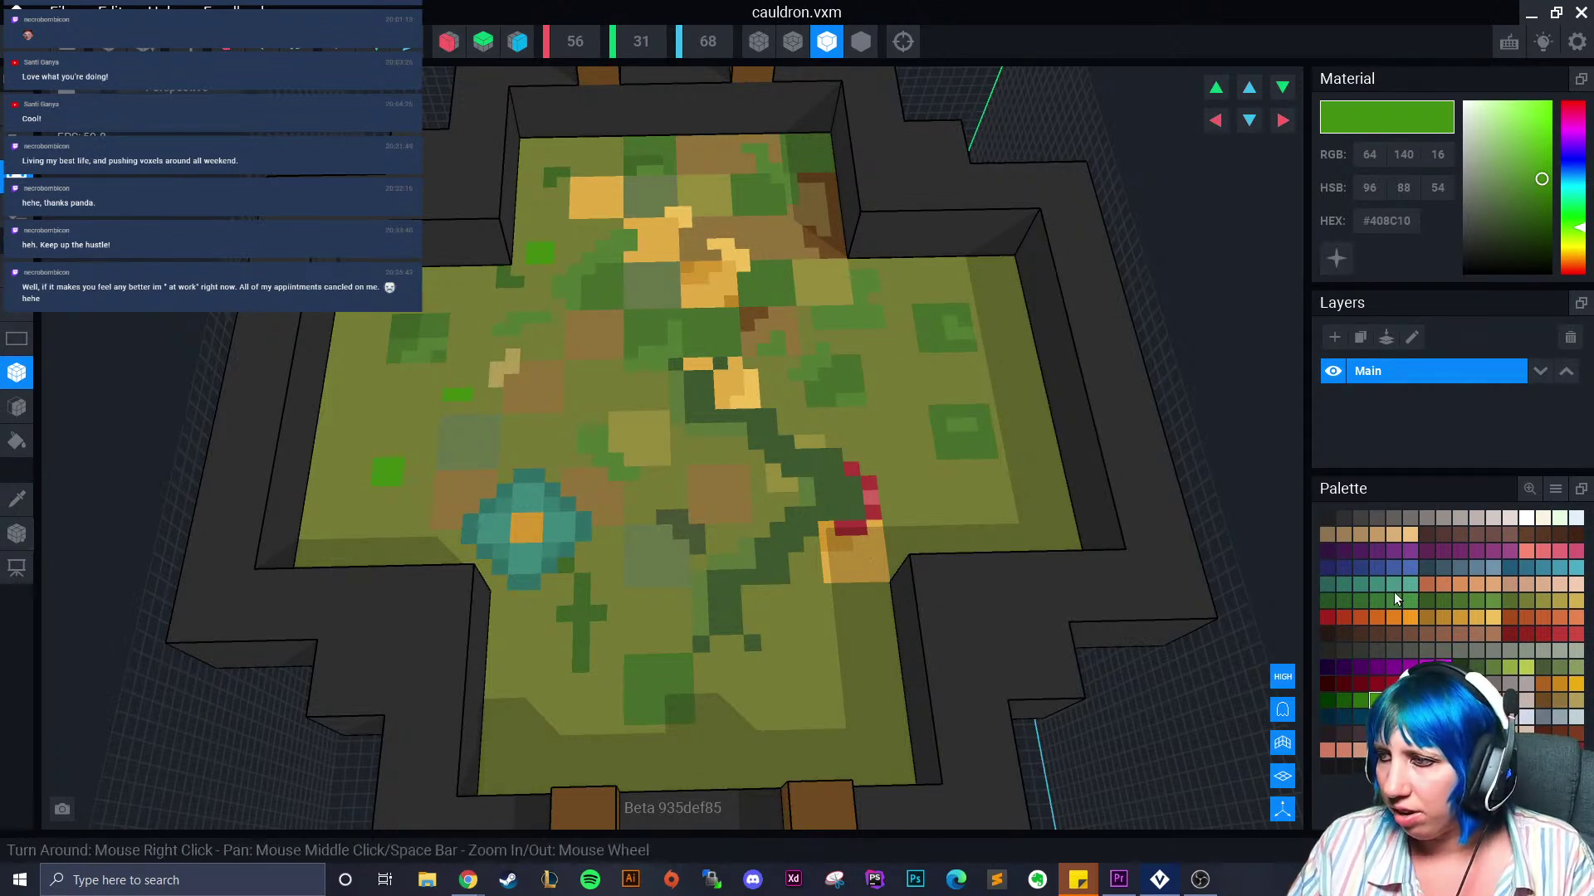
Choose green #155305, make it emissive and paint three small glowing patches on the flower's side of the liquid
{"action": "left_click", "coordinate": [1347, 703]}
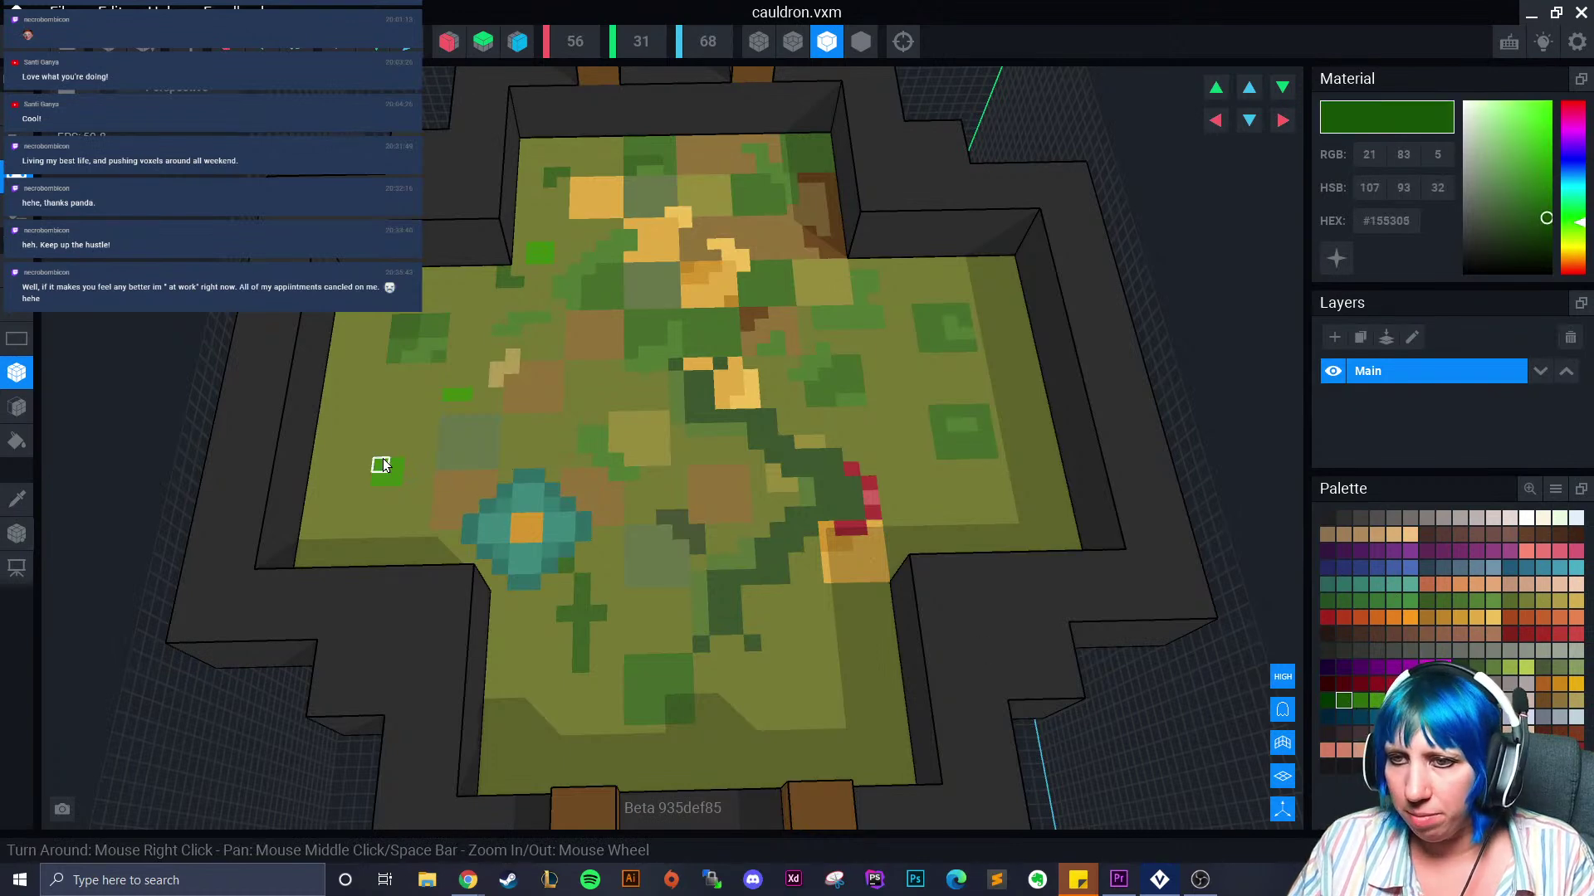
{"action": "left_click", "coordinate": [1337, 259]}
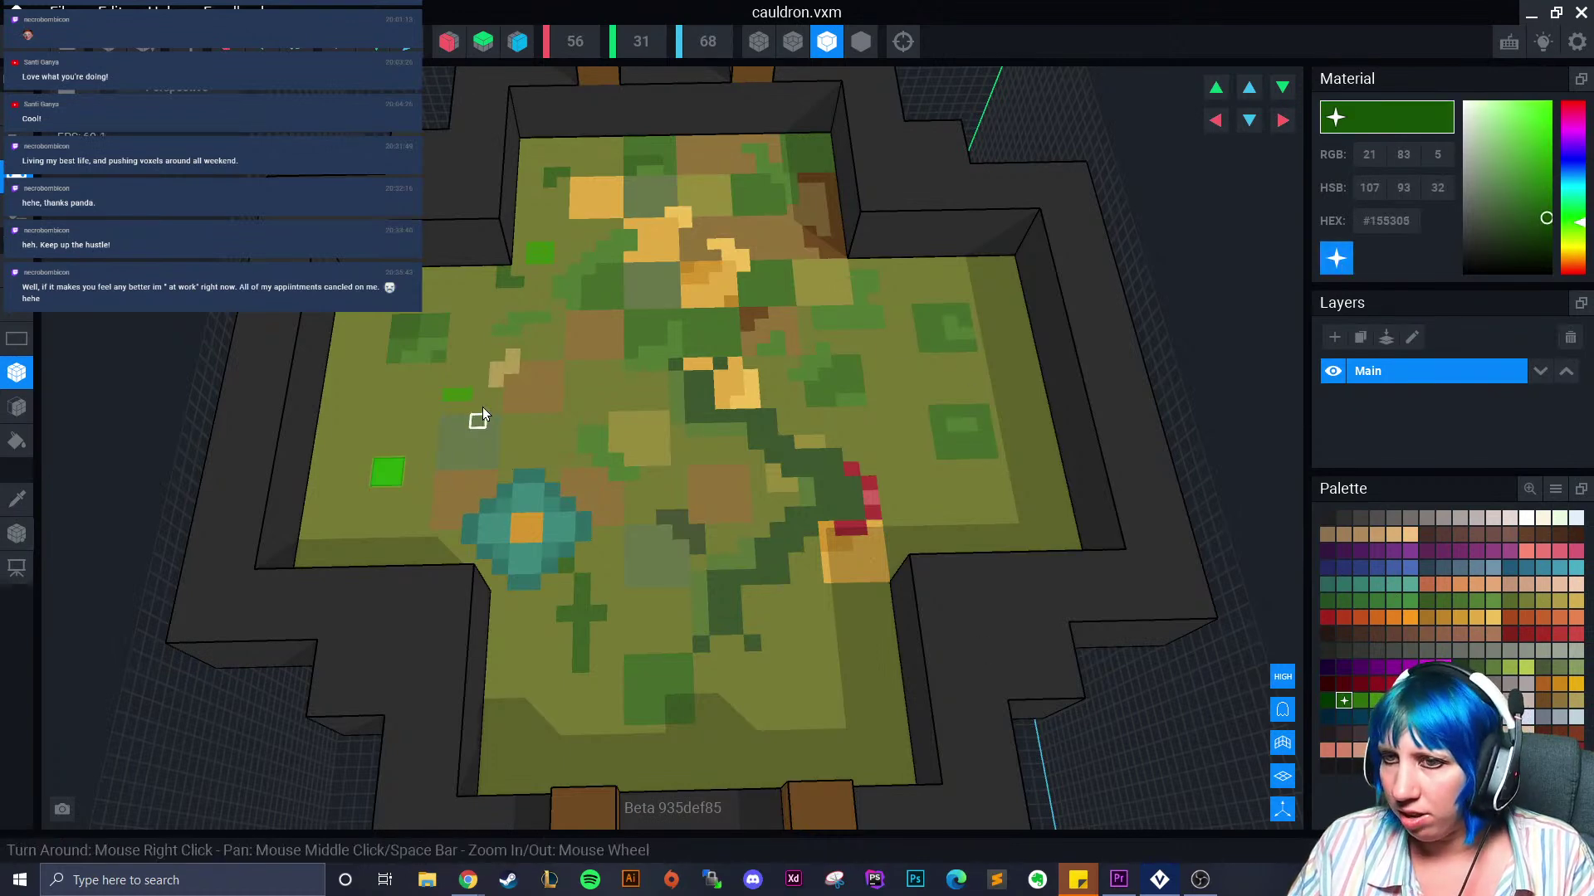
{"action": "left_click", "coordinate": [449, 396]}
{"action": "left_click", "coordinate": [539, 253]}
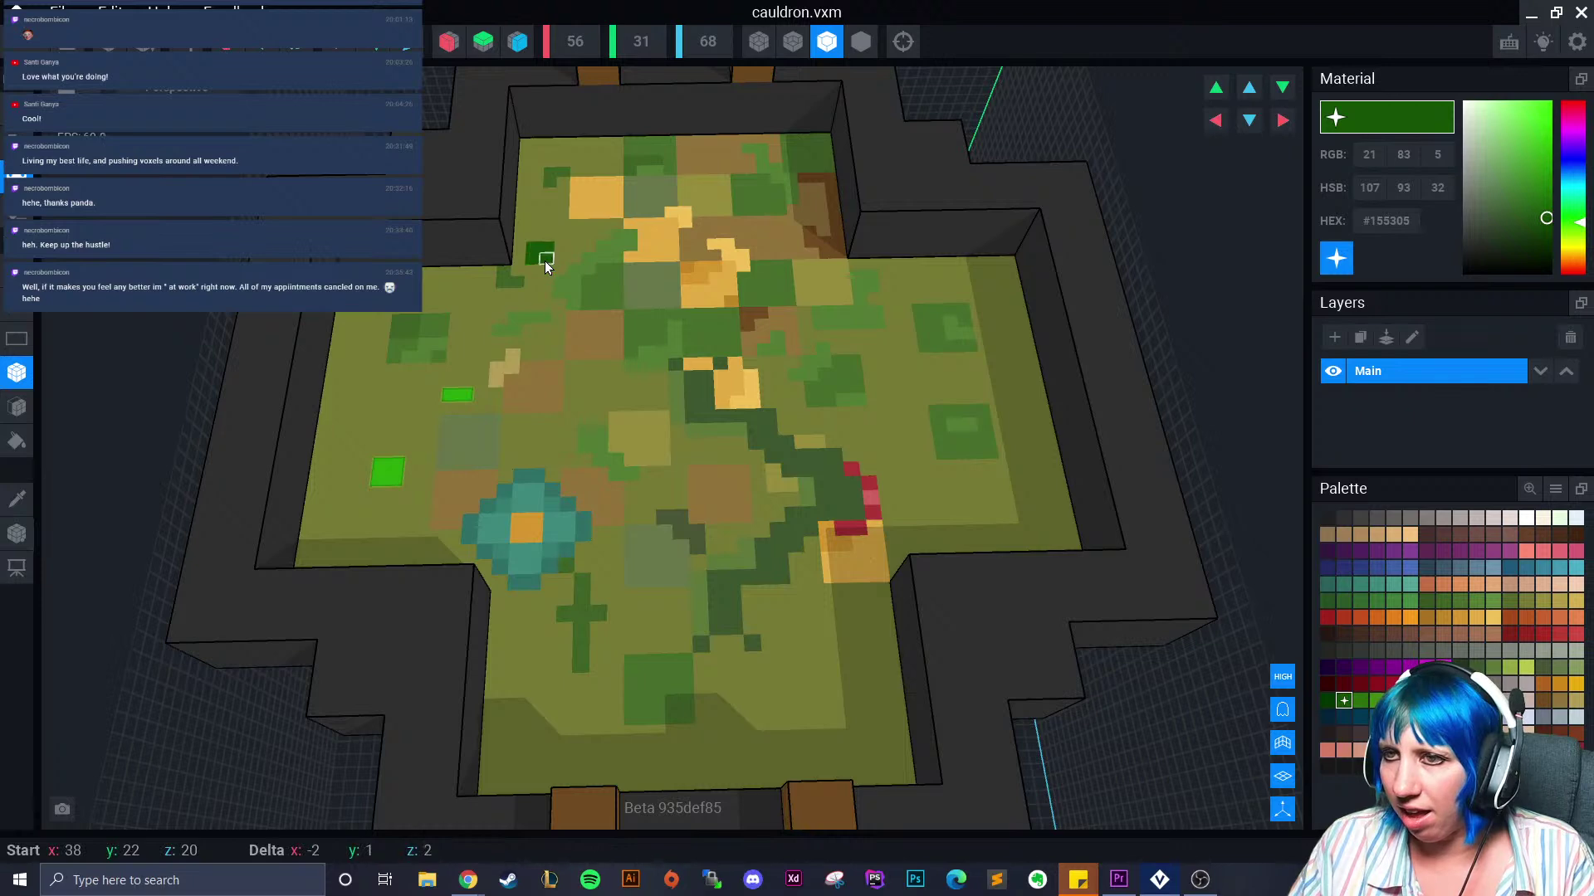
Scatter more glowing #155305 patches of varied sizes across the rest of the liquid, including both ends and the V shape's side
{"action": "left_click", "coordinate": [938, 282]}
{"action": "left_click", "coordinate": [1024, 458]}
{"action": "left_click", "coordinate": [952, 510]}
{"action": "left_click", "coordinate": [913, 467]}
{"action": "left_click", "coordinate": [784, 713]}
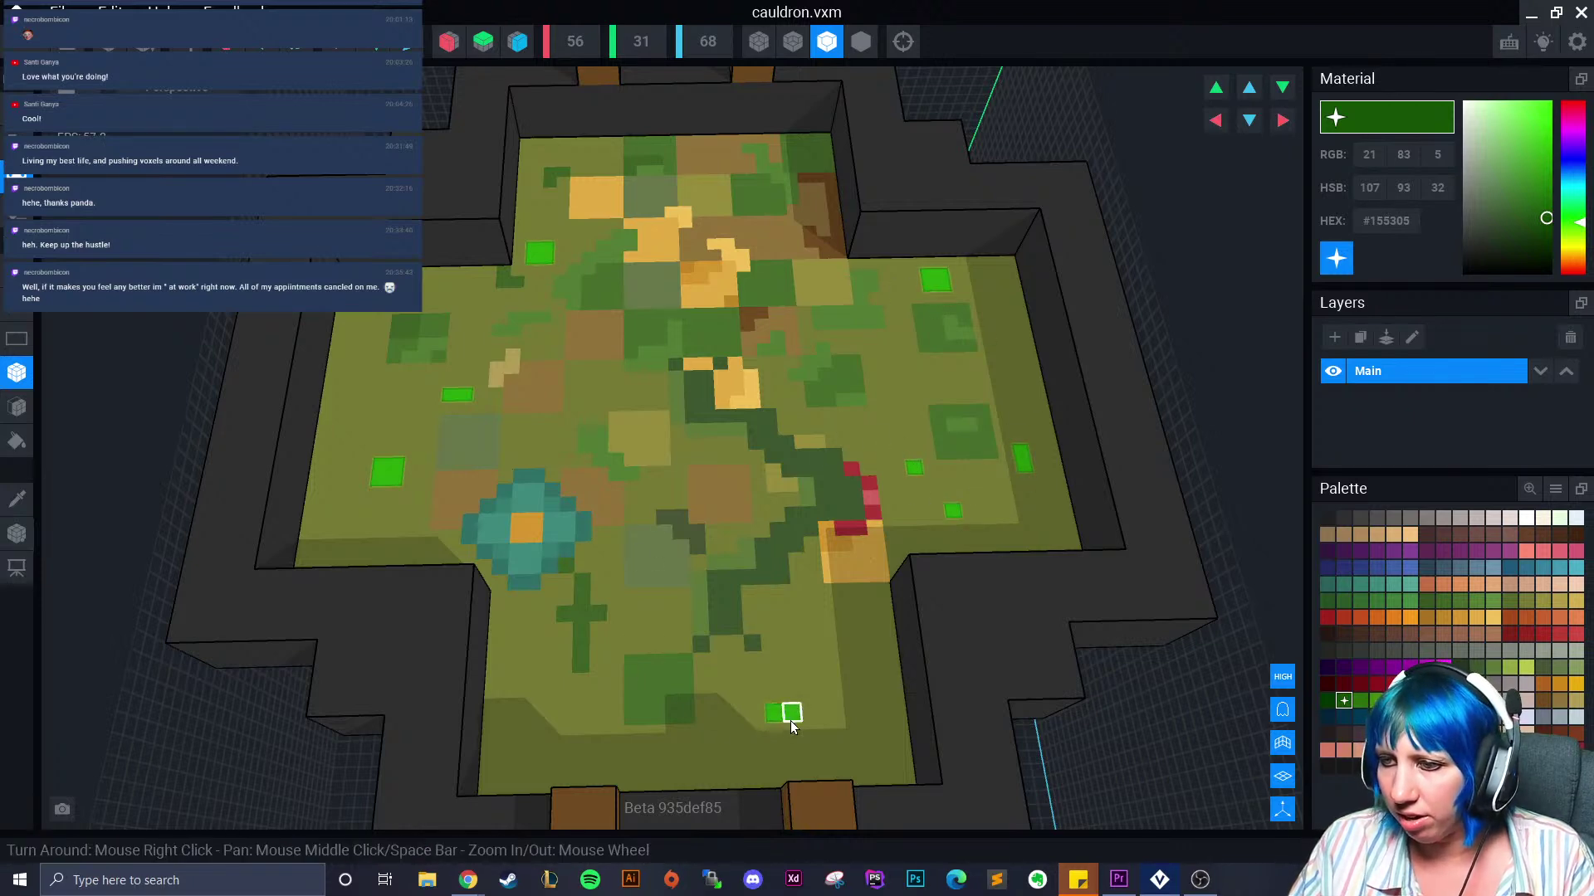
{"action": "left_click_drag", "start_coordinate": [568, 740], "coordinate": [579, 759]}
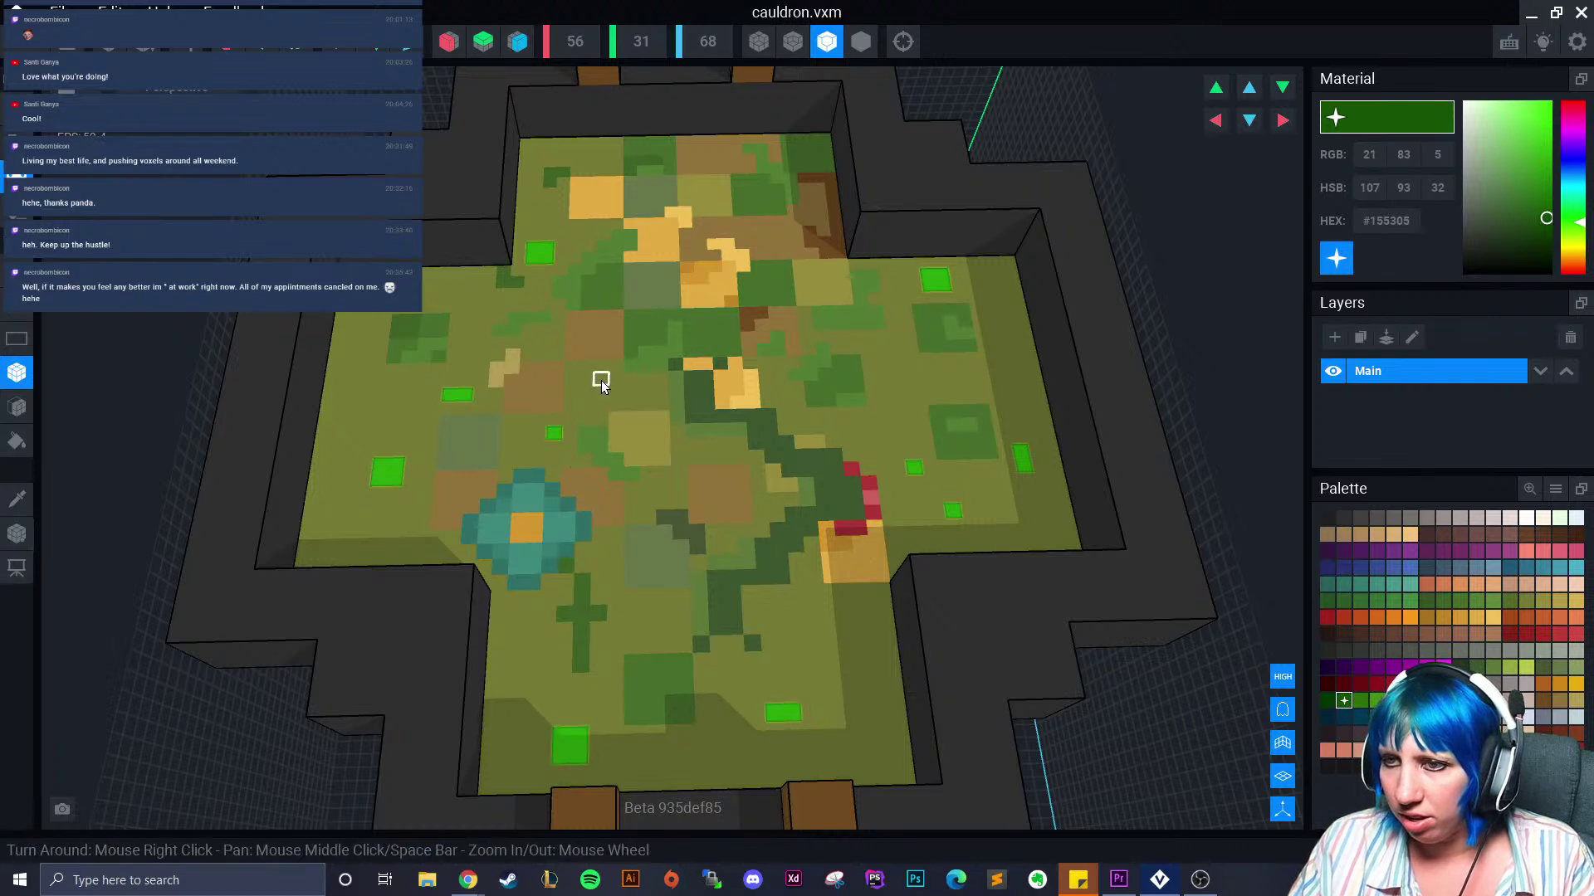
{"action": "scroll", "coordinate": [686, 506], "scroll_direction": "down", "scroll_amount": 6}
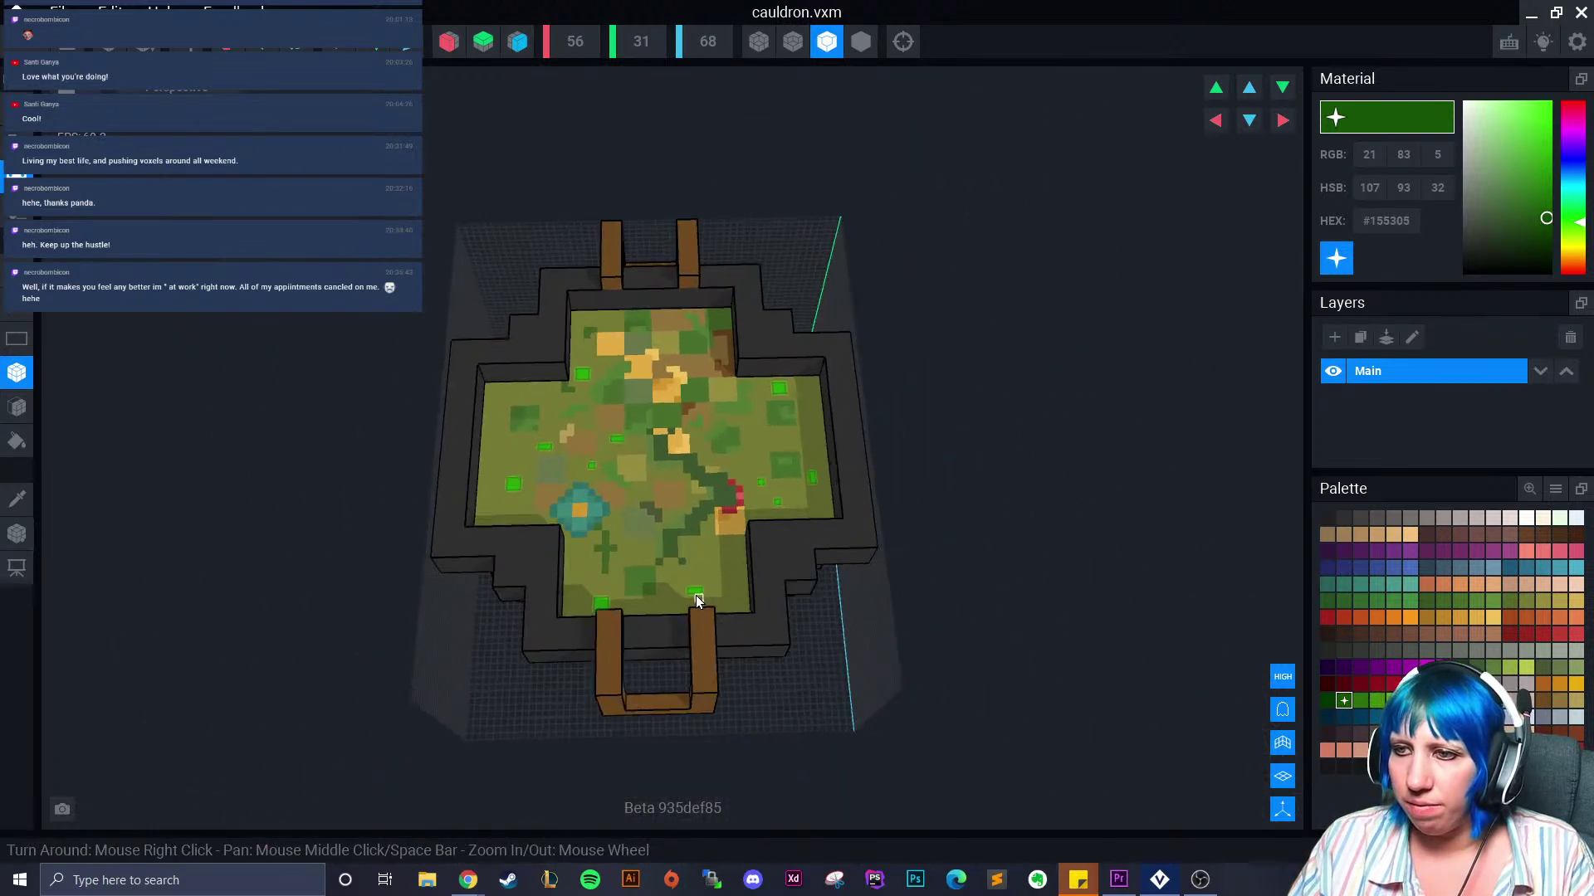
{"action": "scroll", "coordinate": [677, 617], "scroll_direction": "down", "scroll_amount": 4}
{"action": "right_click_drag", "start_coordinate": [676, 621], "coordinate": [684, 491]}
{"action": "scroll", "coordinate": [714, 598], "scroll_direction": "up", "scroll_amount": 2}
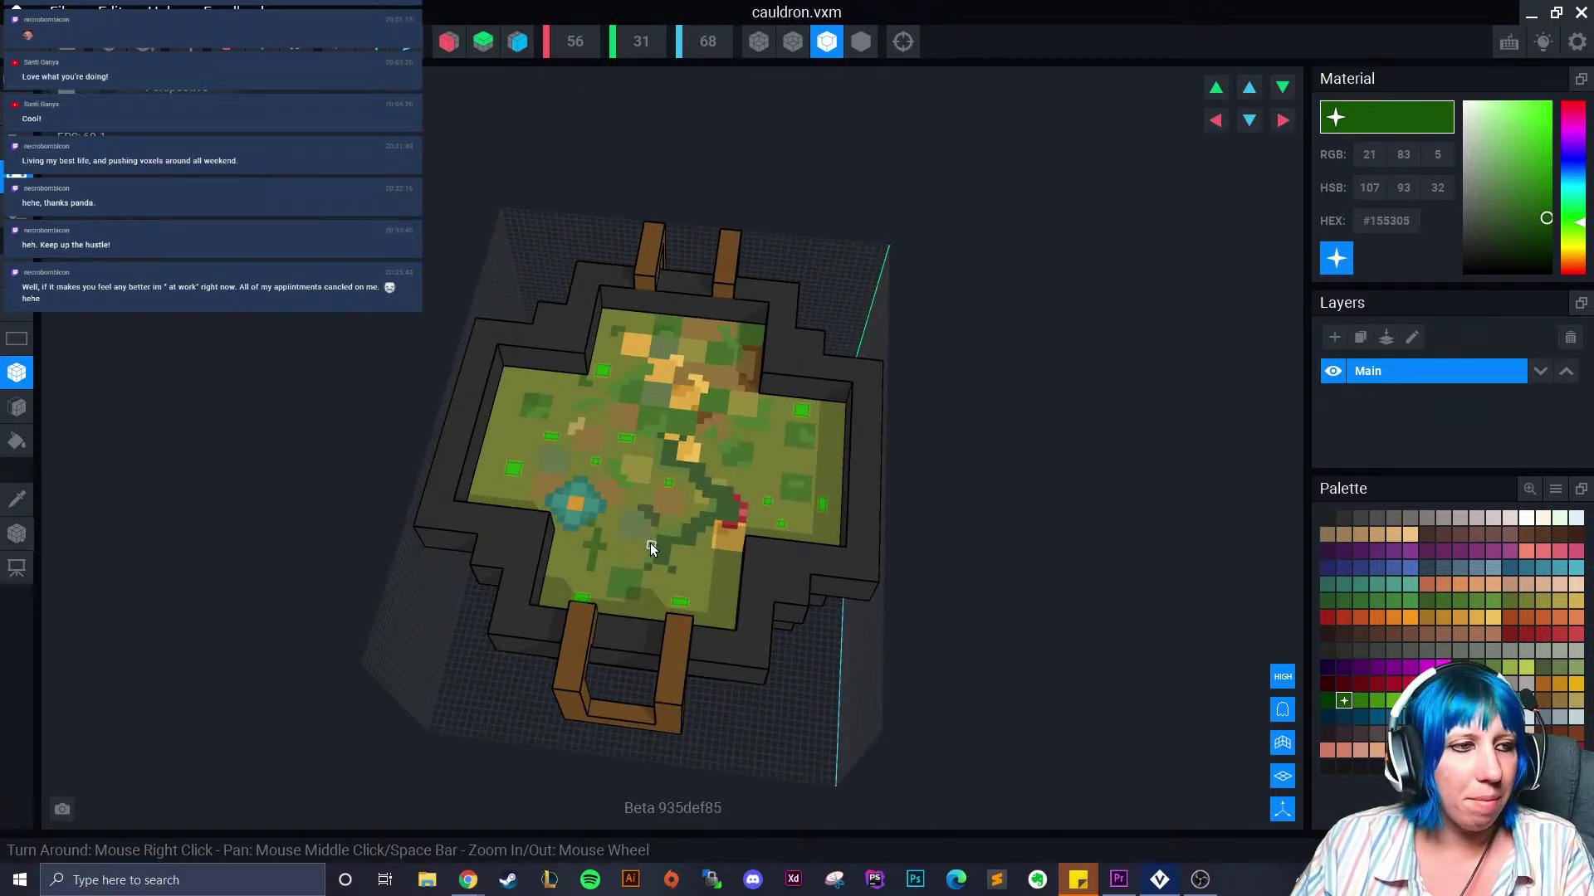
{"action": "scroll", "coordinate": [649, 543], "scroll_direction": "up", "scroll_amount": 4}
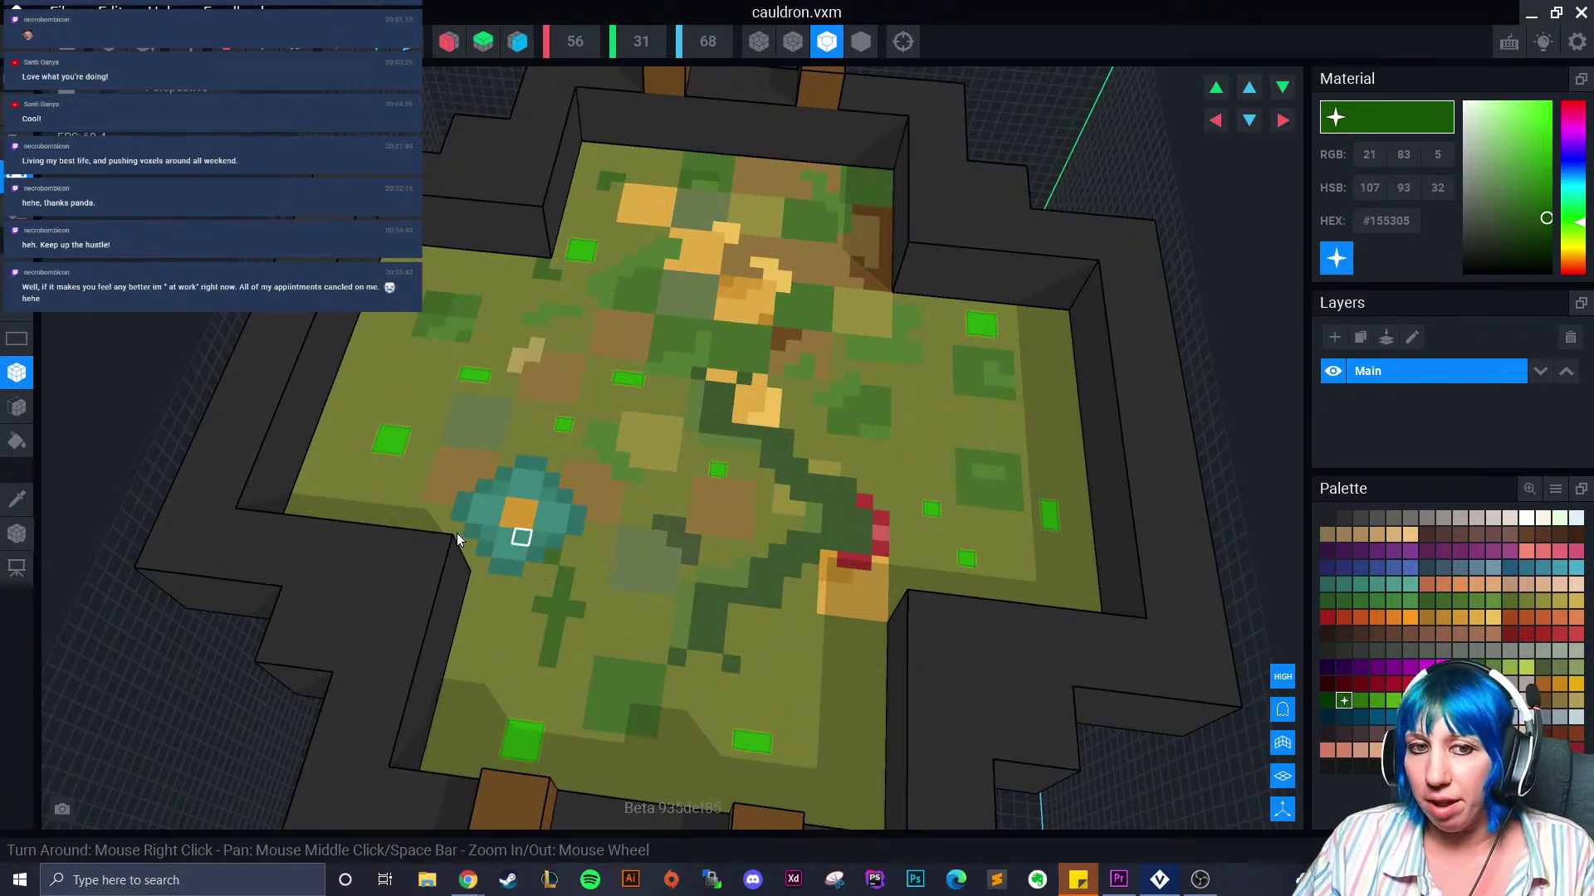
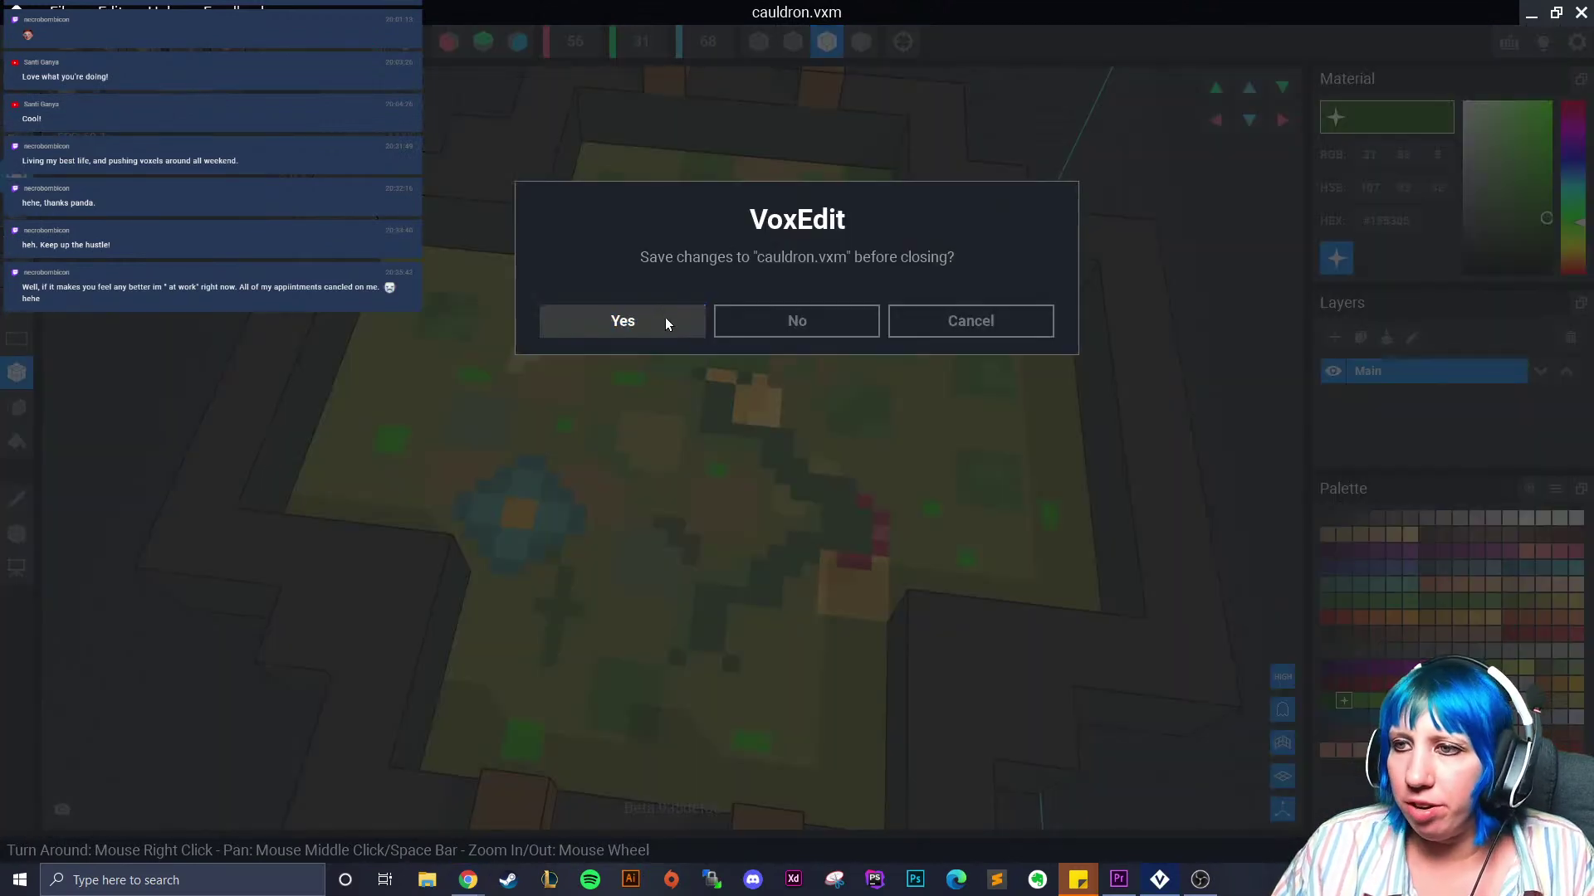
Save cauldron.vxm and return to the large cauldron project
{"action": "left_click", "coordinate": [664, 317]}
{"action": "left_click", "coordinate": [783, 241]}
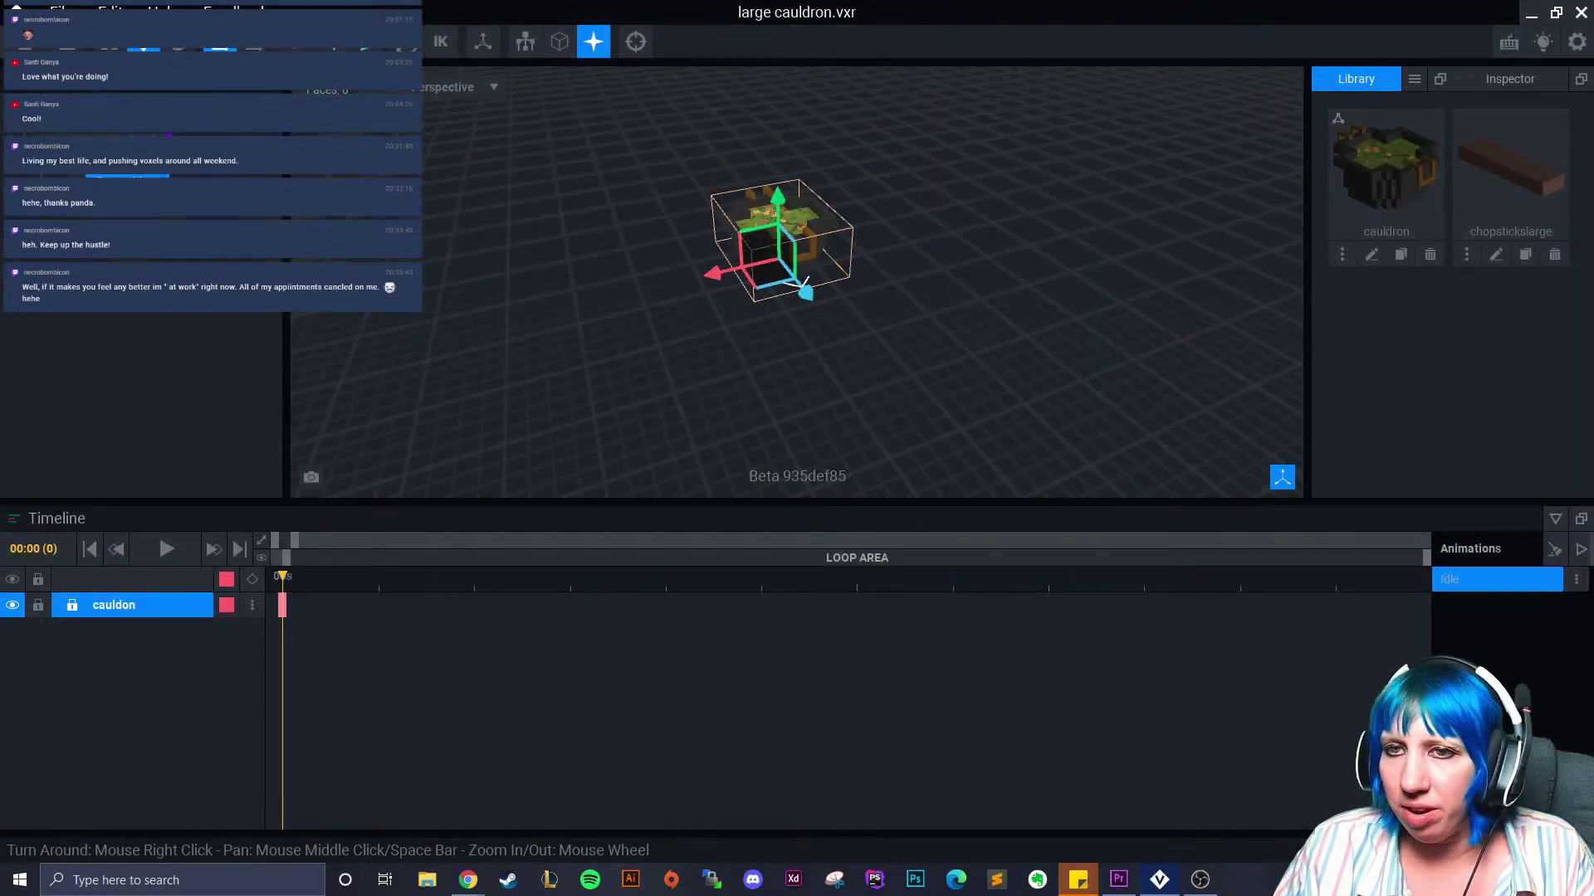
{"action": "left_click", "coordinate": [406, 41]}
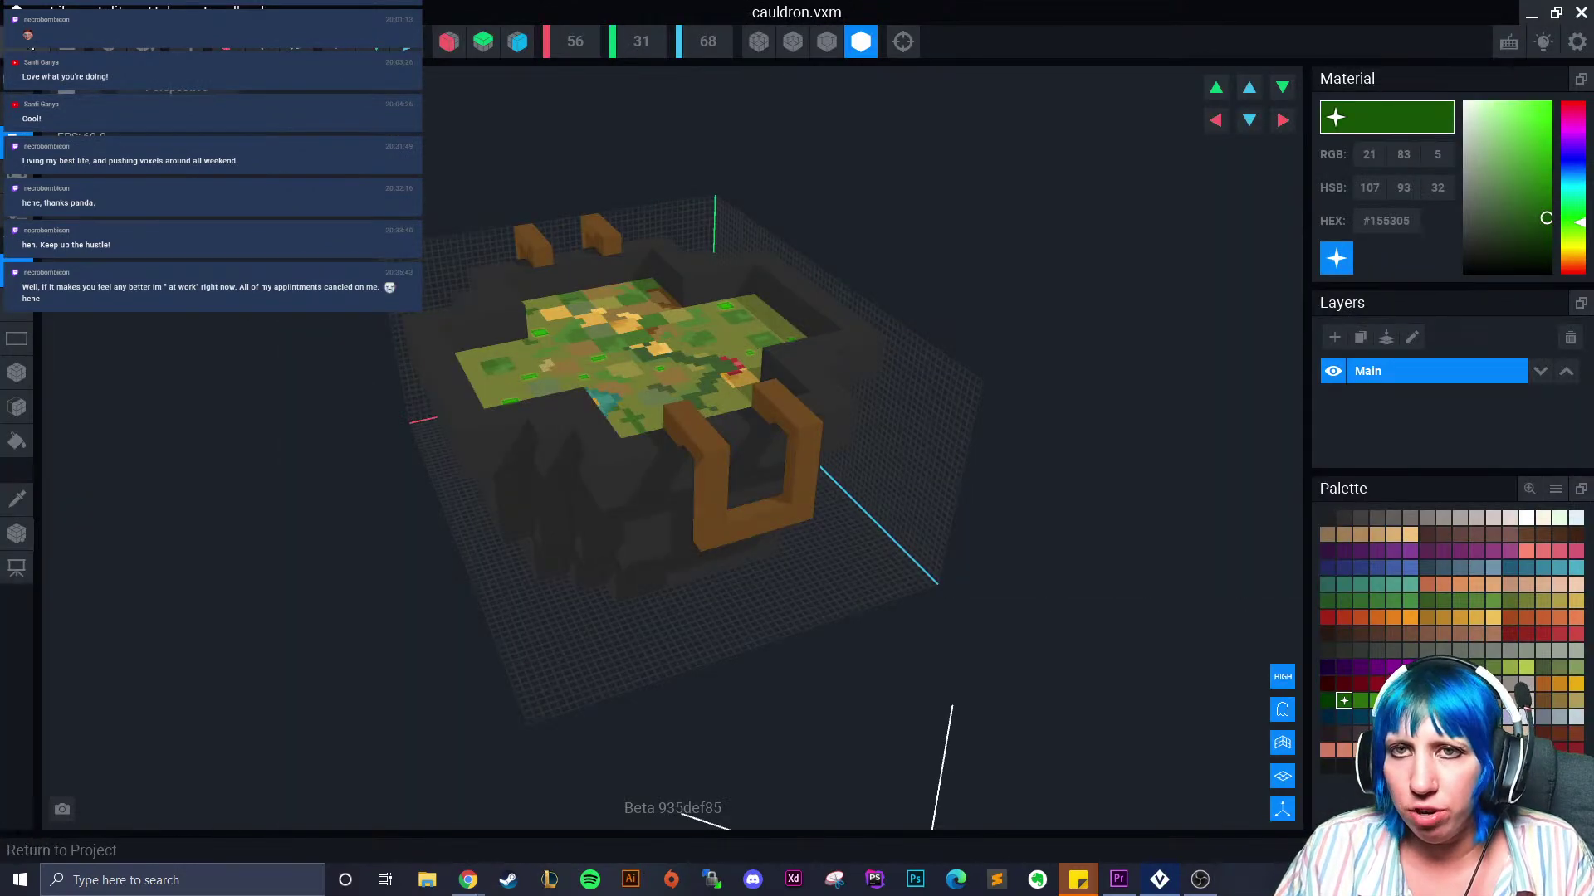
{"action": "right_click_drag", "start_coordinate": [456, 415], "coordinate": [559, 435]}
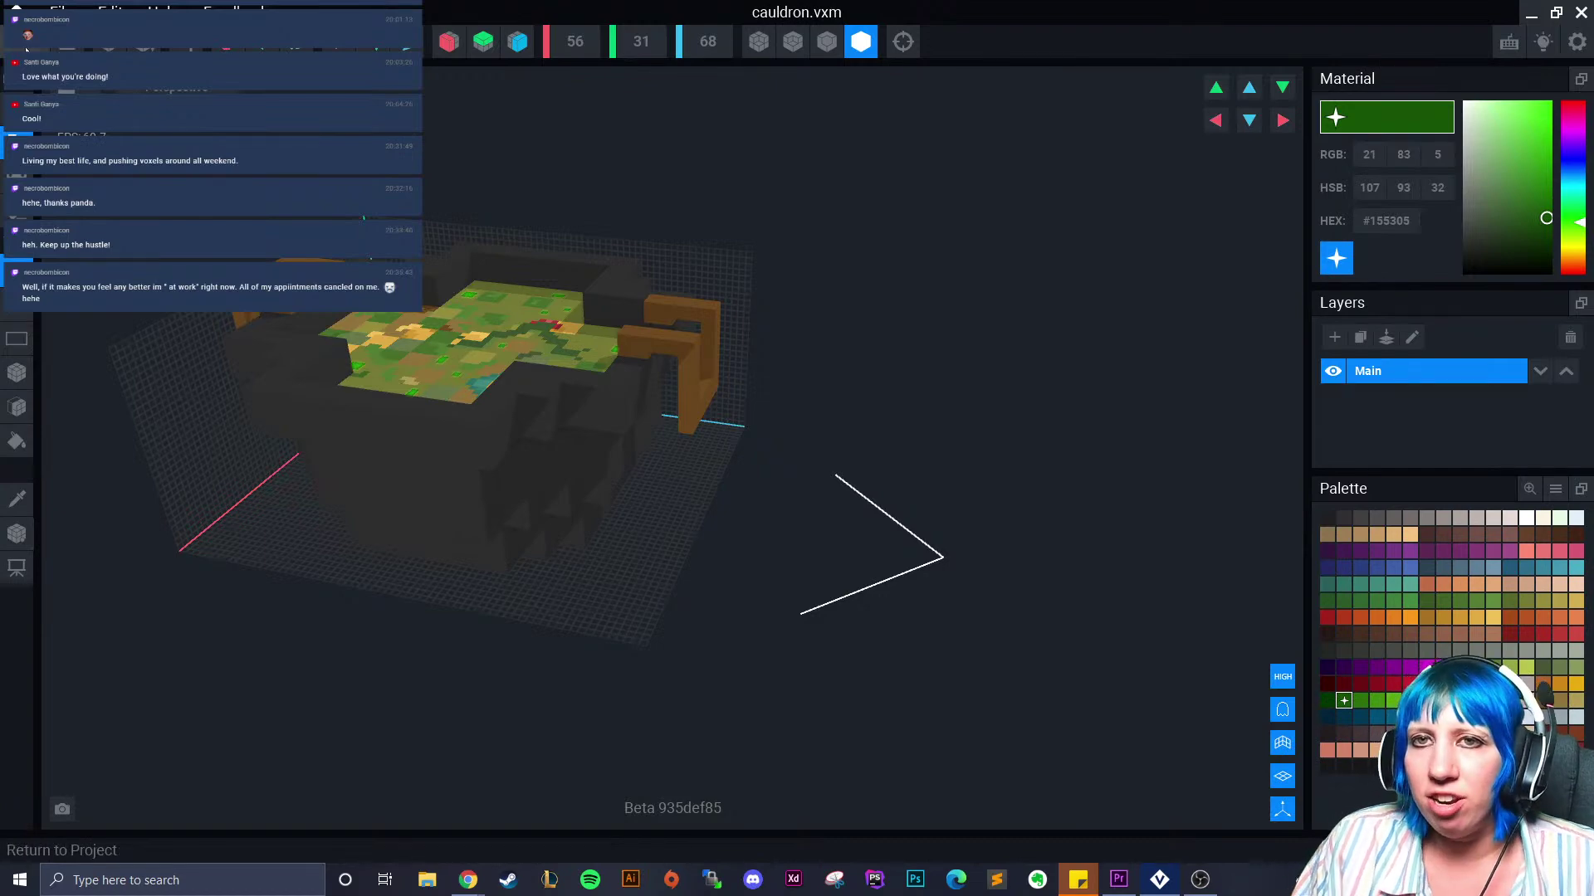
{"action": "left_click", "coordinate": [16, 11]}
{"action": "left_click", "coordinate": [669, 321]}
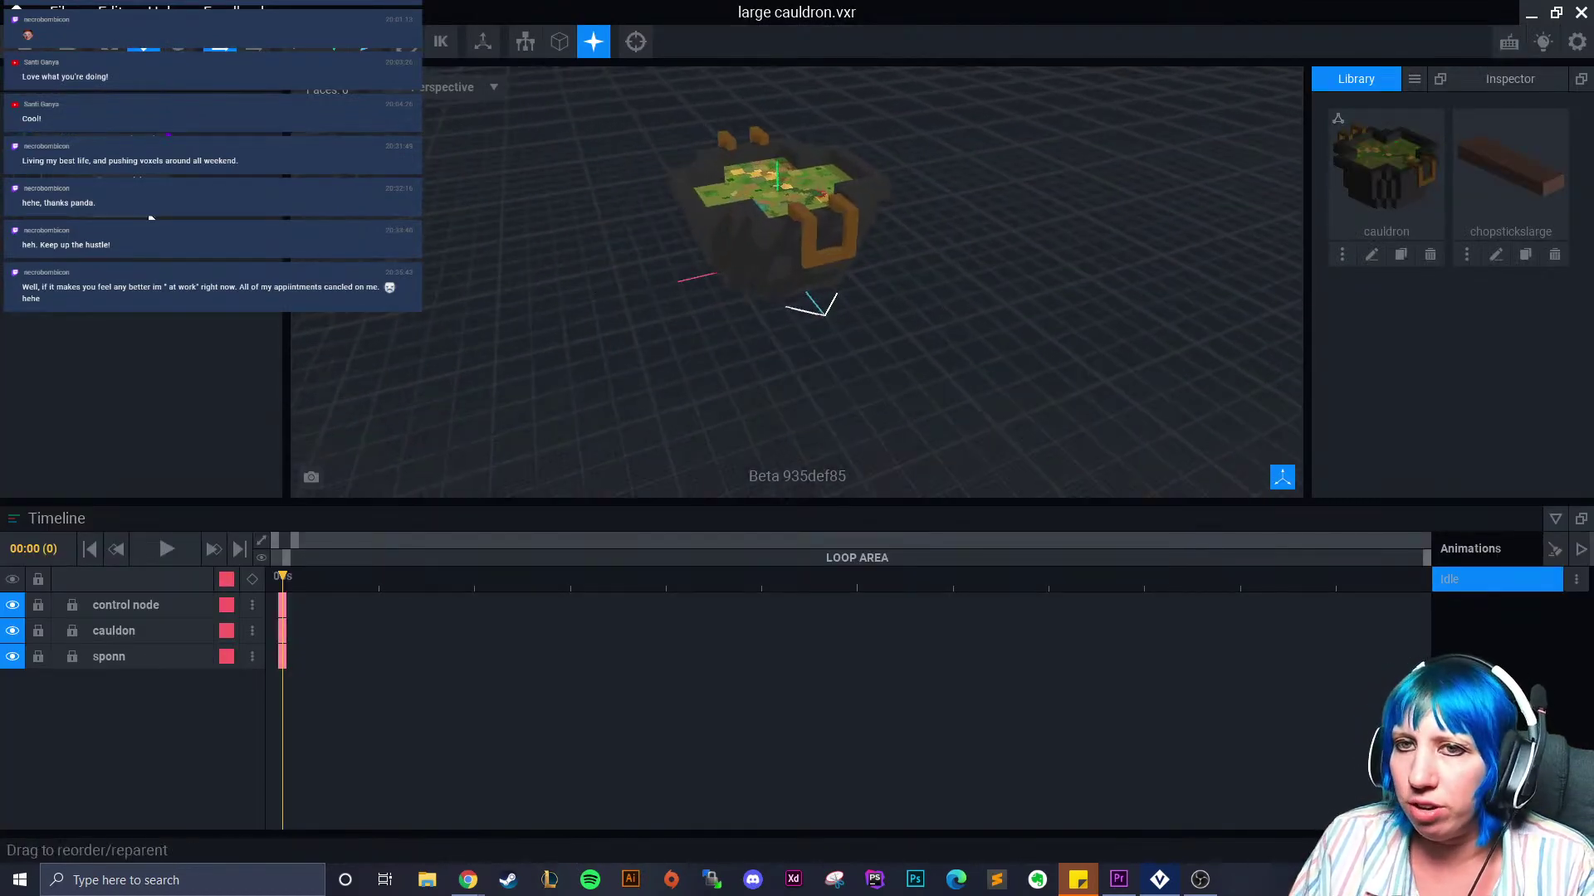
Assign the chopstickslarge volume to the sponn node and position the stick above the cauldron
{"action": "left_click_drag", "start_coordinate": [1506, 170], "coordinate": [162, 221]}
{"action": "middle_click_drag", "start_coordinate": [382, 257], "coordinate": [374, 267]}
{"action": "middle_click_drag", "start_coordinate": [747, 207], "coordinate": [689, 278]}
{"action": "left_click_drag", "start_coordinate": [713, 279], "coordinate": [736, 163]}
{"action": "scroll", "coordinate": [746, 237], "scroll_direction": "up", "scroll_amount": 3}
{"action": "right_click_drag", "start_coordinate": [748, 242], "coordinate": [884, 229]}
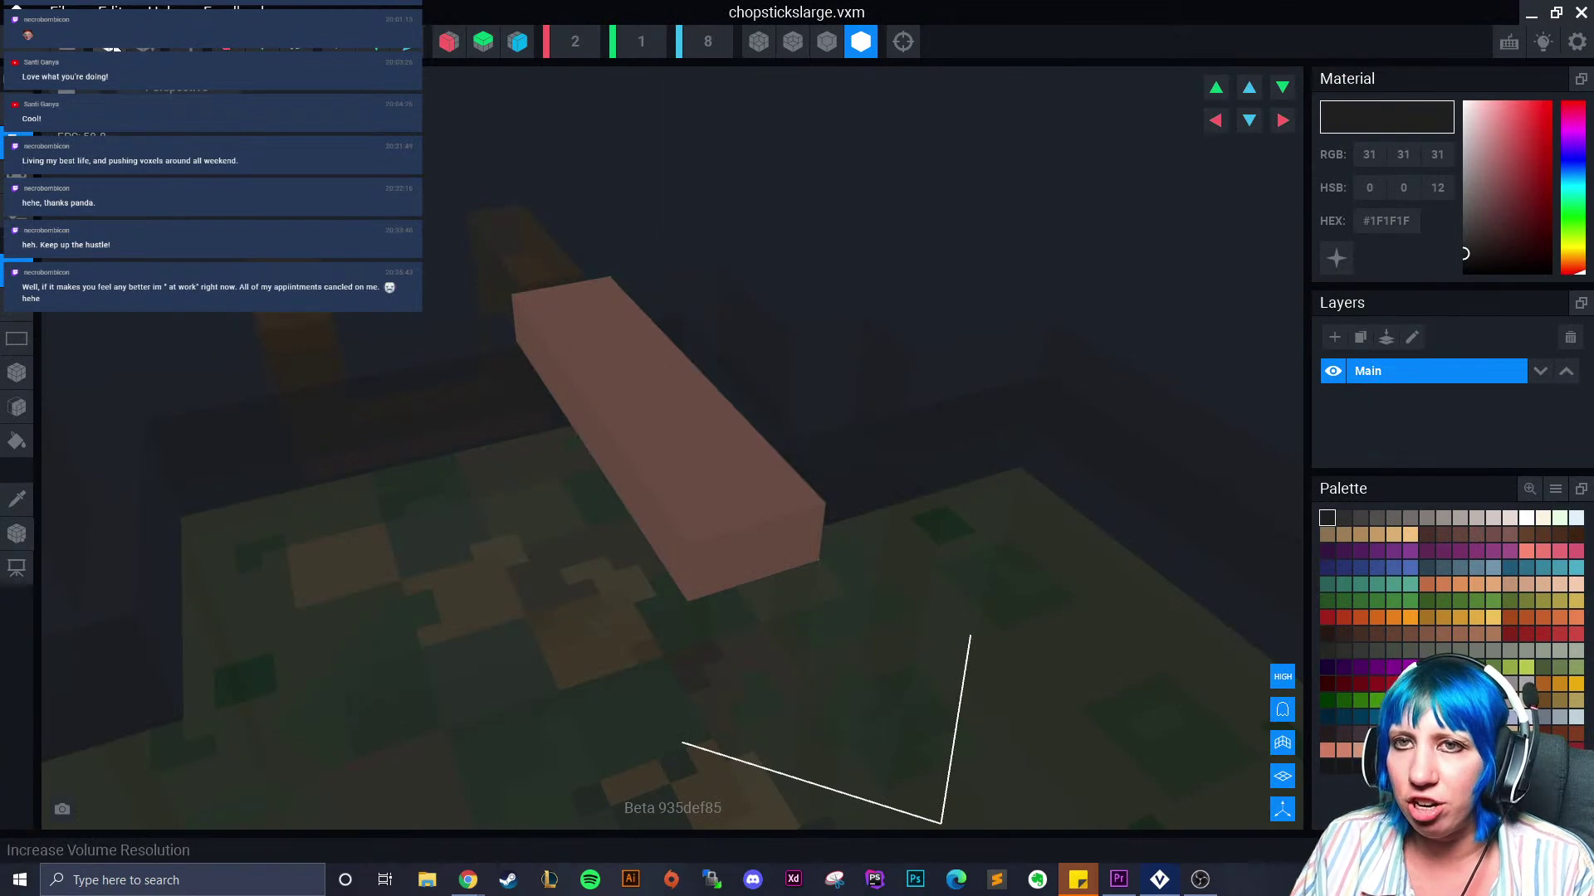
Increase the chopstickslarge volume resolution twice to 8 × 4 × 32, then save it and return to the project
{"action": "left_click", "coordinate": [115, 47]}
{"action": "left_click", "coordinate": [114, 47]}
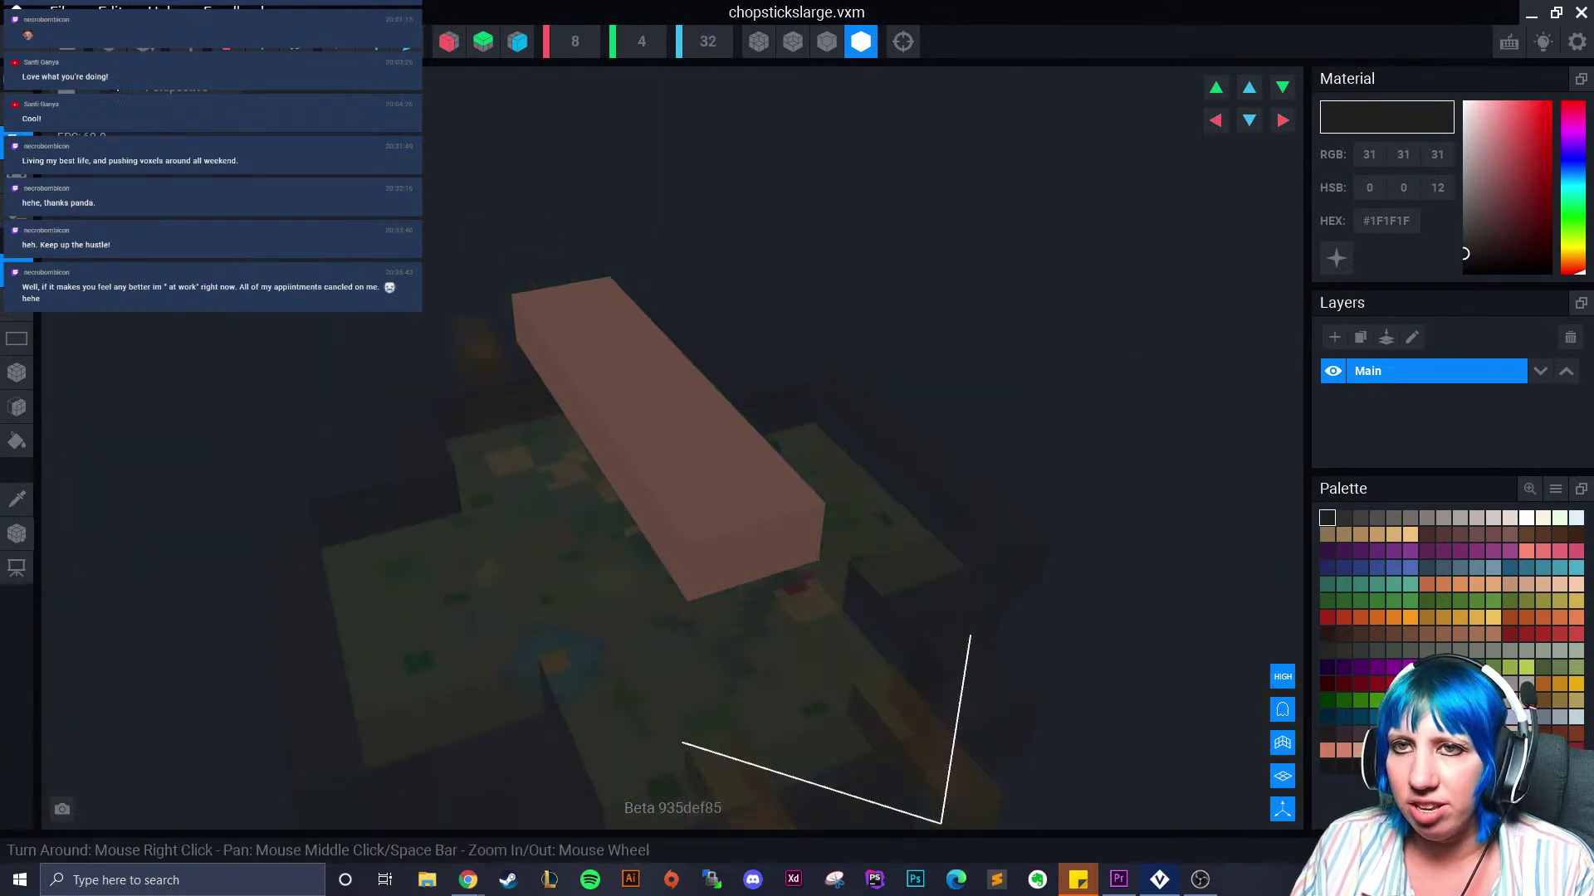
{"action": "left_click", "coordinate": [30, 49]}
{"action": "left_click", "coordinate": [646, 315]}
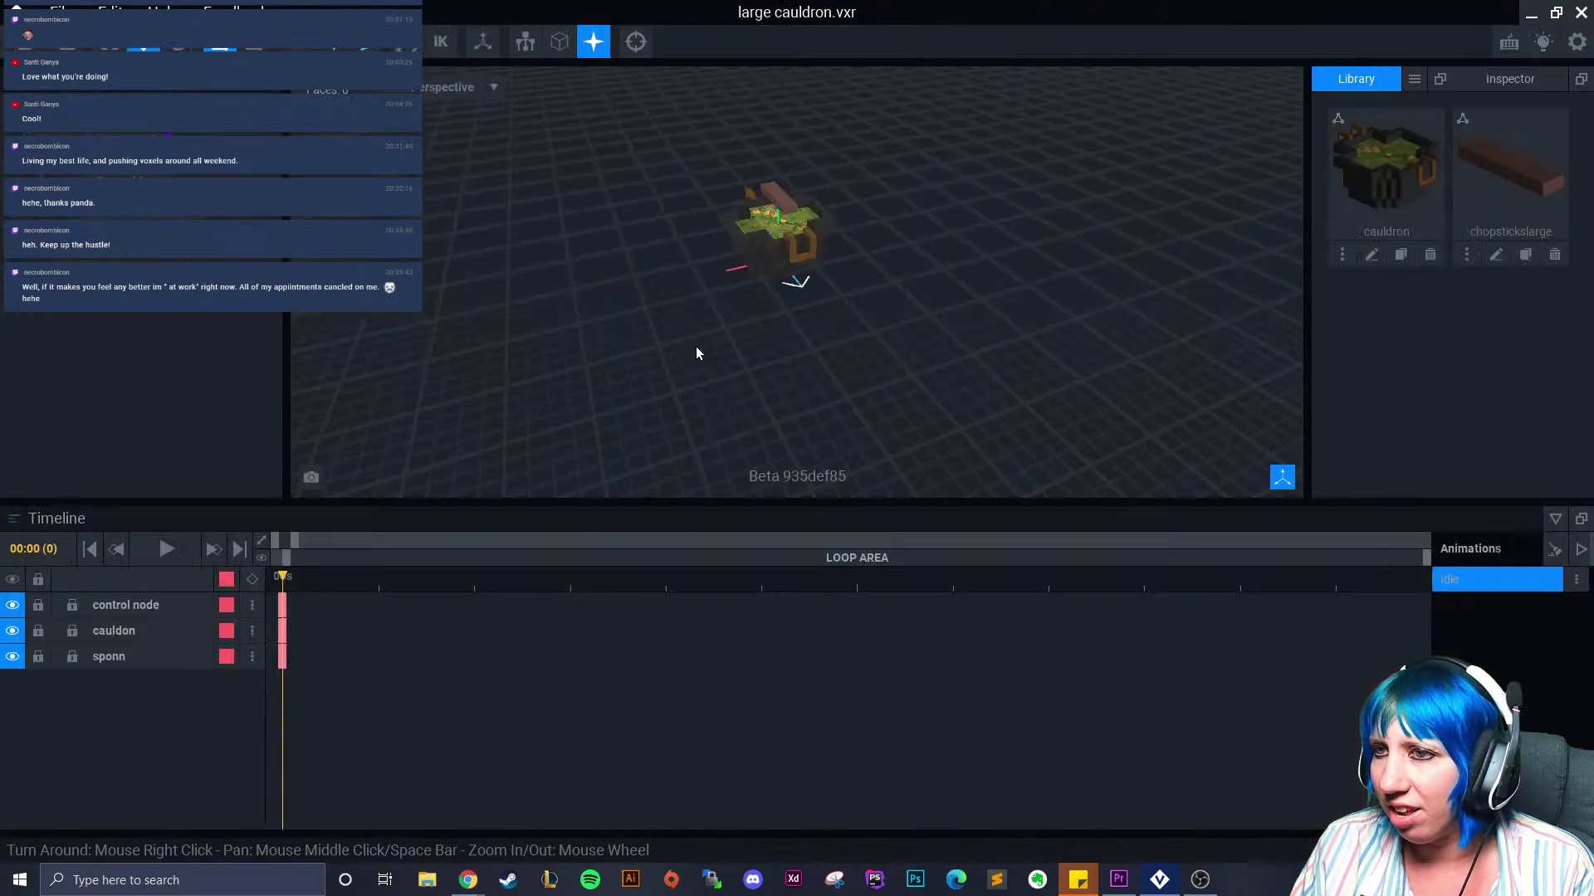
Rotate the sponn stick by about 80° so it stands upright over the liquid, then refine its tilt
{"action": "scroll", "coordinate": [767, 240], "scroll_direction": "up", "scroll_amount": 4}
{"action": "right_click_drag", "start_coordinate": [767, 241], "coordinate": [820, 254]}
{"action": "left_click", "coordinate": [788, 211]}
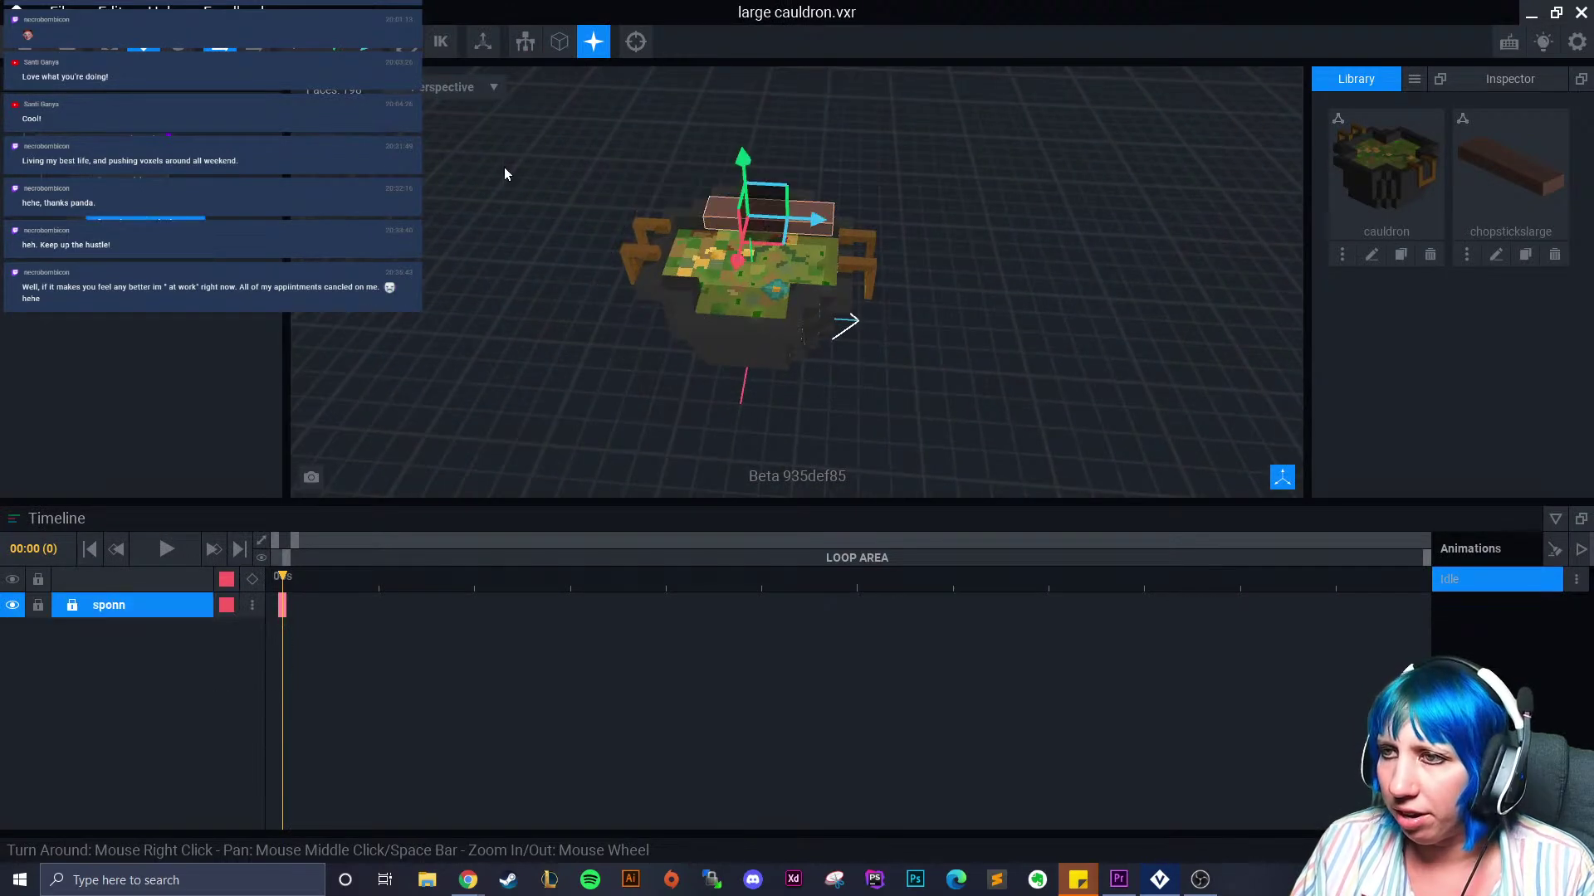
{"action": "left_click", "coordinate": [177, 40]}
{"action": "right_click_drag", "start_coordinate": [773, 168], "coordinate": [776, 144]}
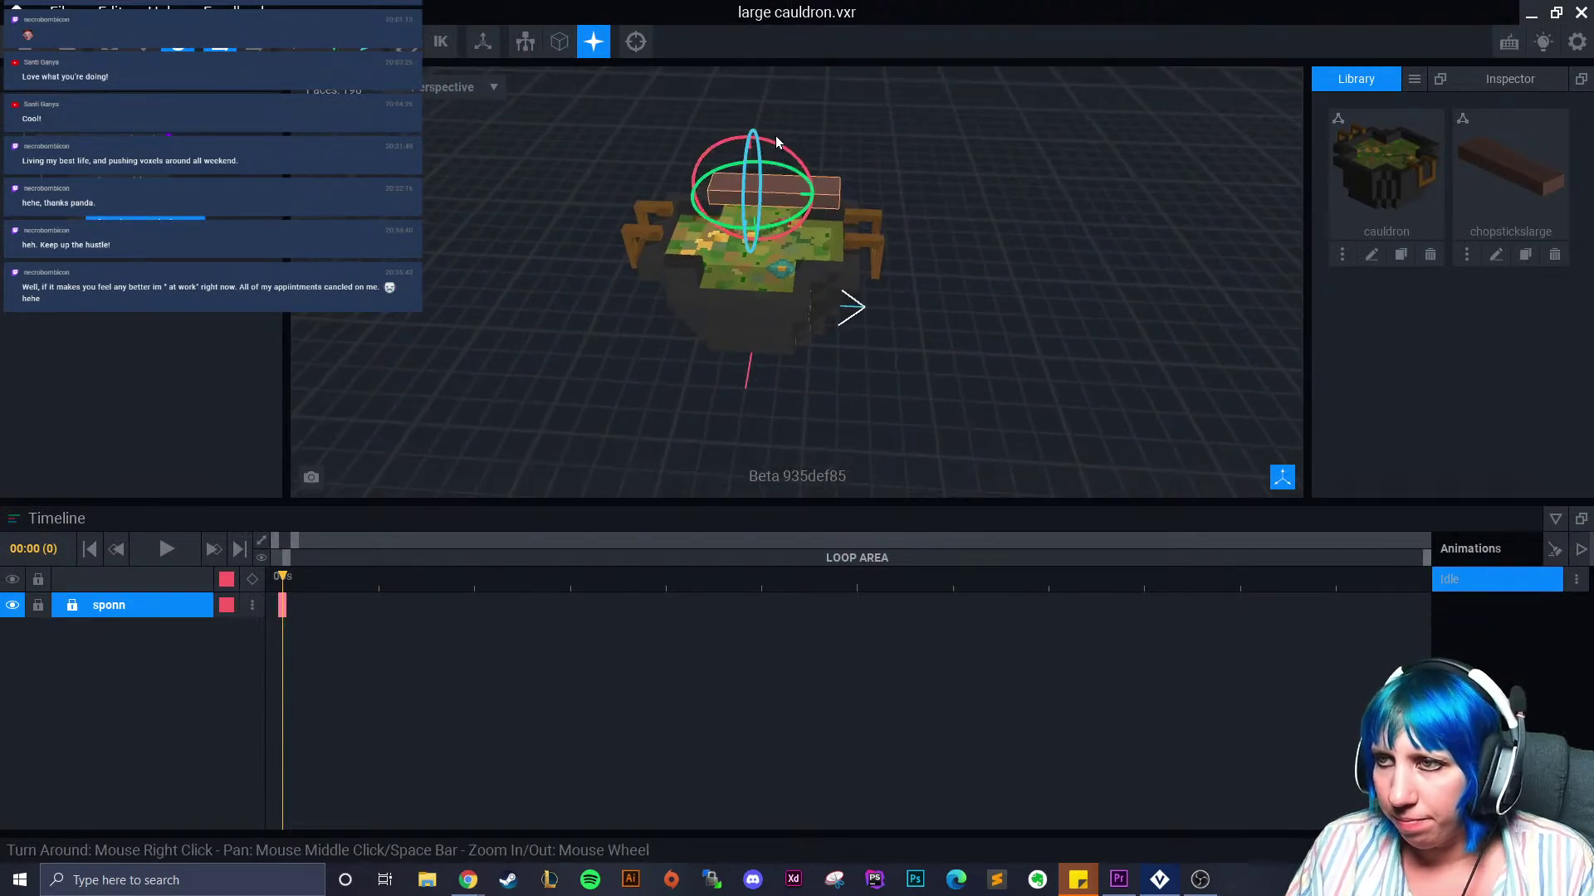
{"action": "left_click_drag", "start_coordinate": [778, 148], "coordinate": [830, 215]}
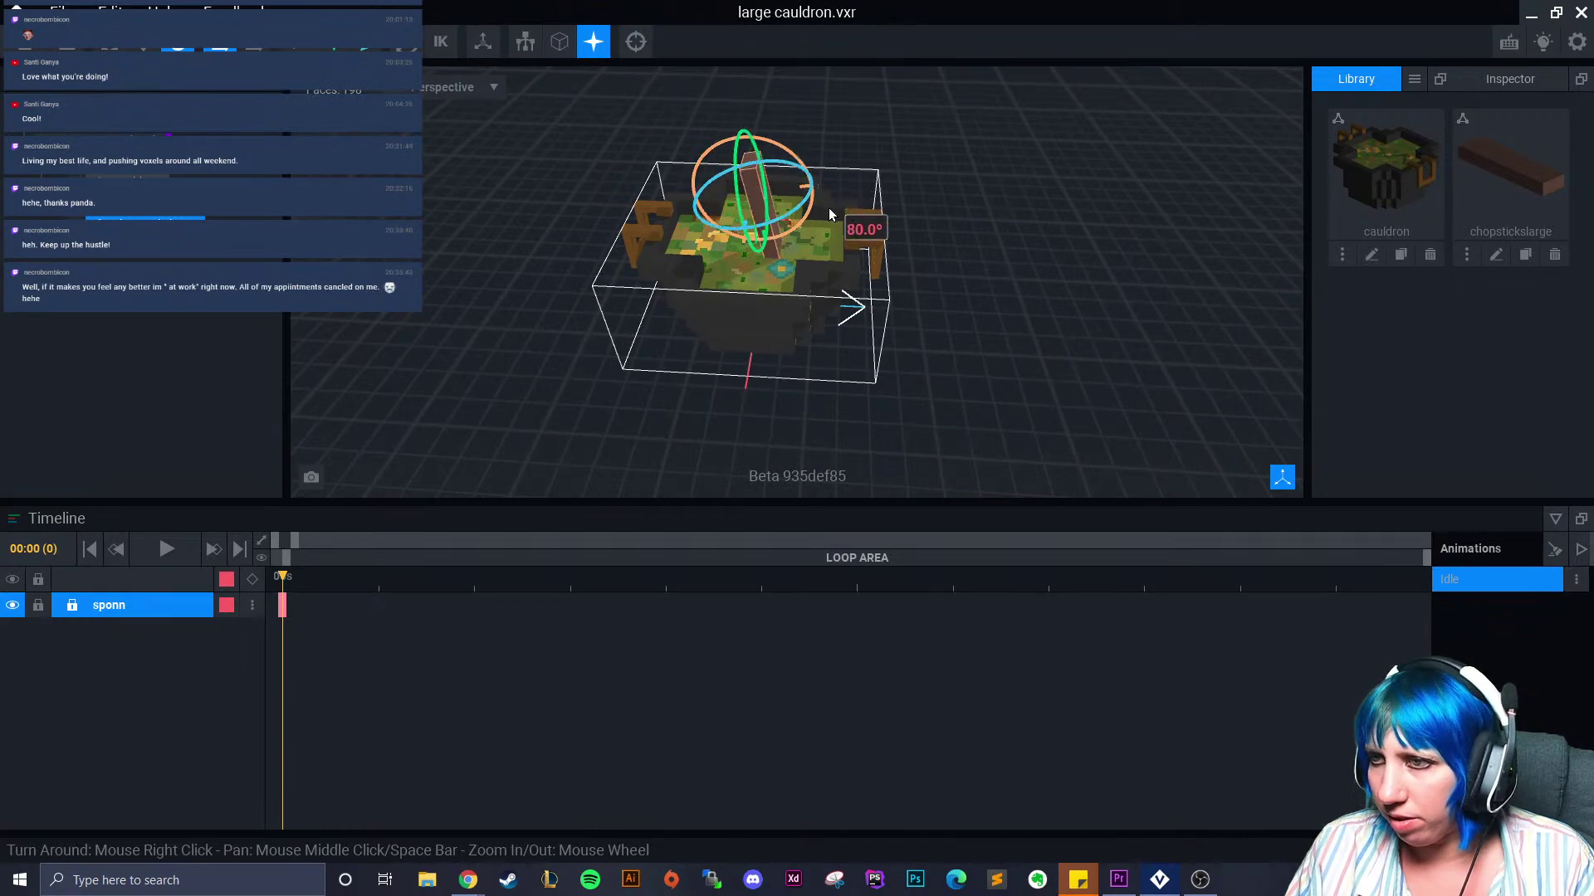
{"action": "right_click_drag", "start_coordinate": [828, 215], "coordinate": [696, 202]}
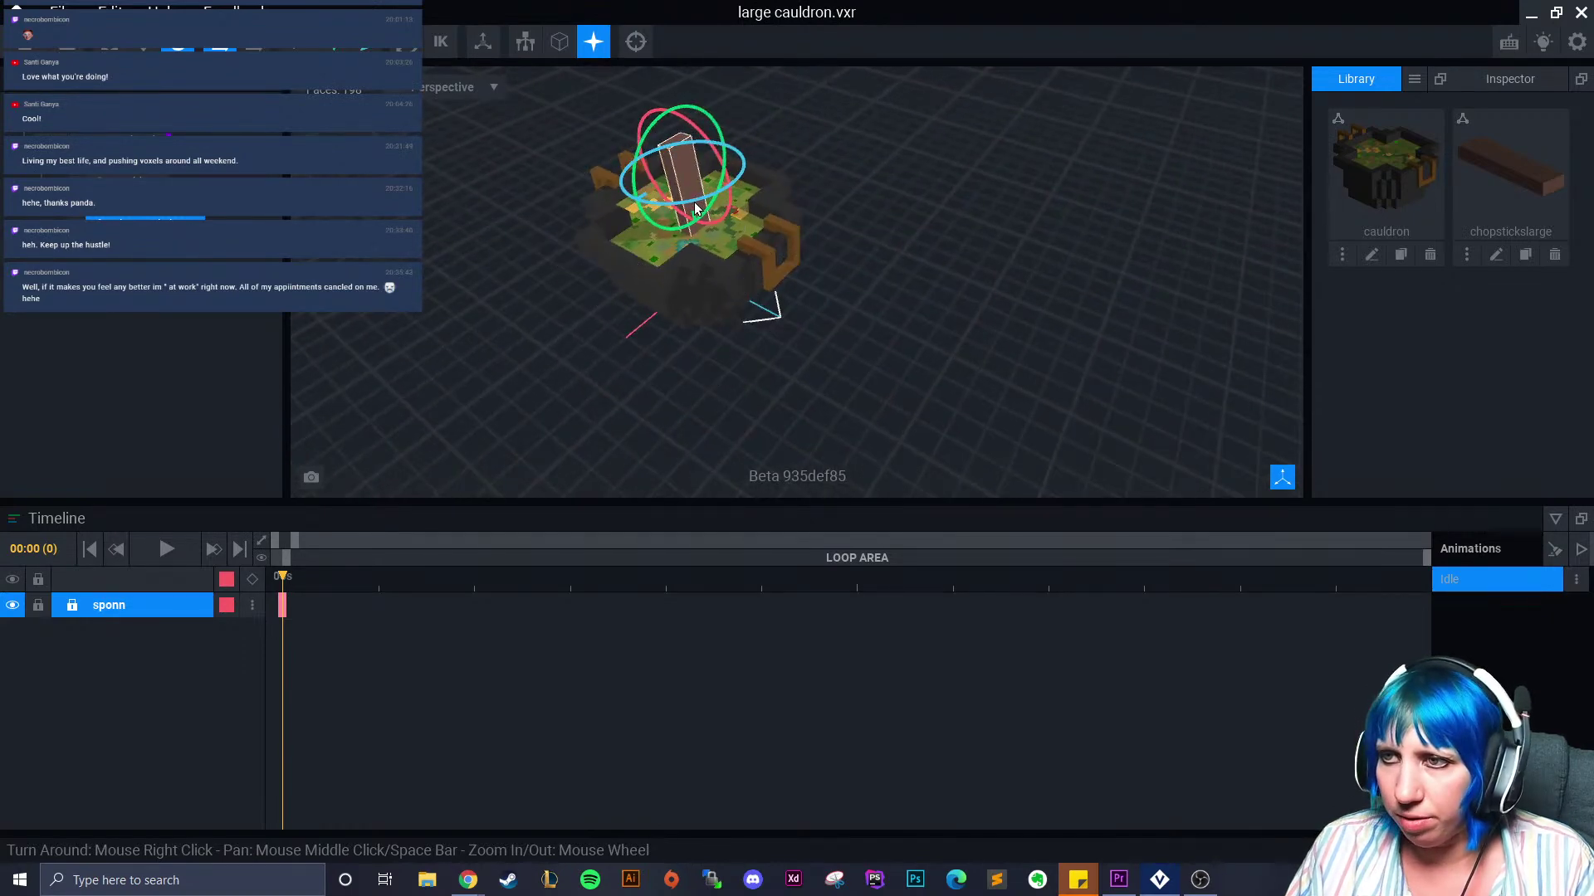
{"action": "left_click_drag", "start_coordinate": [695, 203], "coordinate": [664, 218]}
{"action": "right_click_drag", "start_coordinate": [685, 217], "coordinate": [707, 243]}
{"action": "right_click_drag", "start_coordinate": [669, 187], "coordinate": [748, 93]}
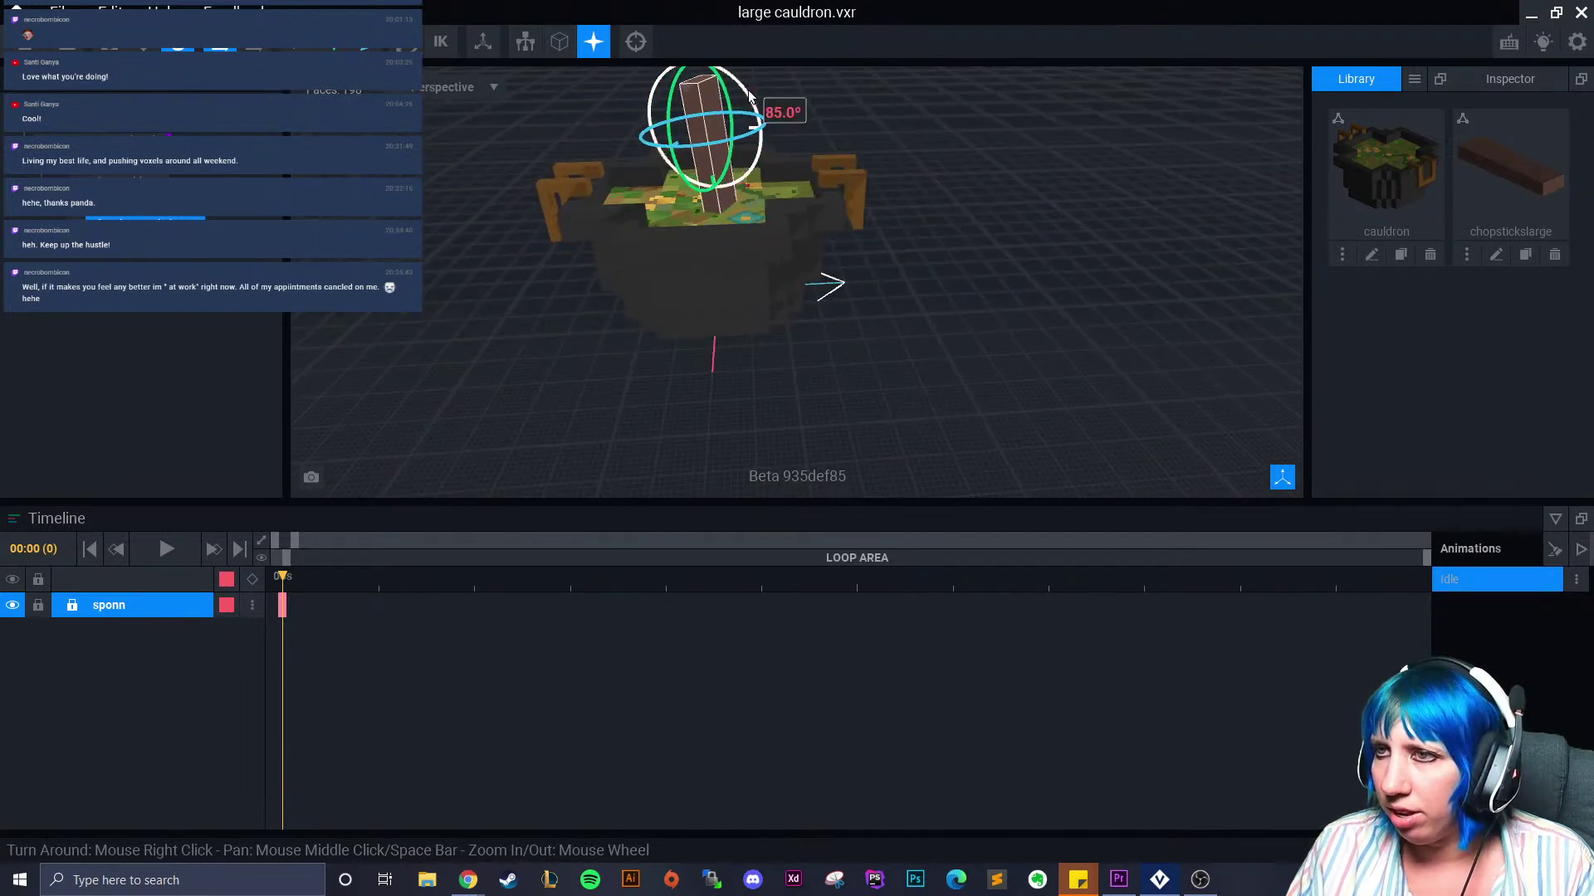
{"action": "left_click_drag", "start_coordinate": [747, 96], "coordinate": [735, 151]}
Move the upright stick across the liquid and rest it against the cauldron's edge
{"action": "key", "text": "w"}
{"action": "right_click_drag", "start_coordinate": [735, 151], "coordinate": [782, 199]}
{"action": "left_click_drag", "start_coordinate": [775, 108], "coordinate": [647, 155]}
{"action": "mouse_move", "coordinate": [932, 249]}
{"action": "right_mouse_down"}
{"action": "mouse_move", "coordinate": [829, 239]}
{"action": "mouse_move", "coordinate": [822, 270]}
{"action": "mouse_move", "coordinate": [936, 249]}
{"action": "right_mouse_up"}
{"action": "left_click_drag", "start_coordinate": [682, 201], "coordinate": [716, 179]}
{"action": "mouse_move", "coordinate": [789, 132]}
{"action": "left_mouse_down"}
{"action": "mouse_move", "coordinate": [818, 136]}
{"action": "mouse_move", "coordinate": [803, 134]}
{"action": "left_mouse_up"}
{"action": "right_click_drag", "start_coordinate": [893, 184], "coordinate": [780, 176]}
{"action": "middle_click_drag", "start_coordinate": [797, 166], "coordinate": [725, 220]}
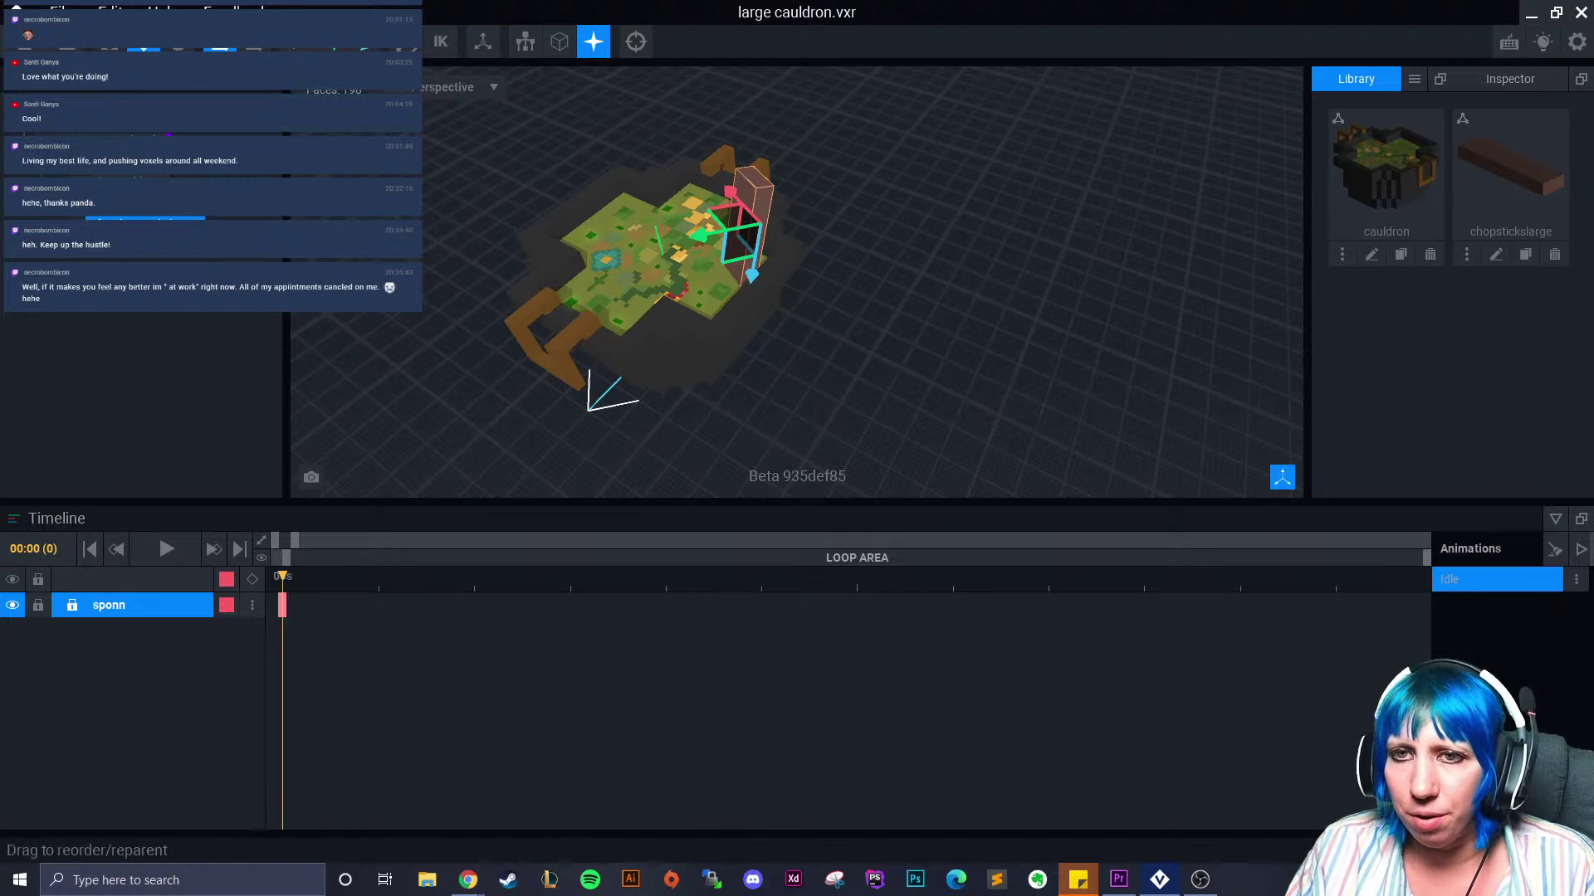
Open the stick's volume for editing and set its Y height to 3 and X width to 7 voxels
{"action": "left_click", "coordinate": [193, 229]}
{"action": "right_click_drag", "start_coordinate": [603, 292], "coordinate": [604, 291]}
{"action": "left_click", "coordinate": [638, 38]}
{"action": "left_click", "coordinate": [647, 47]}
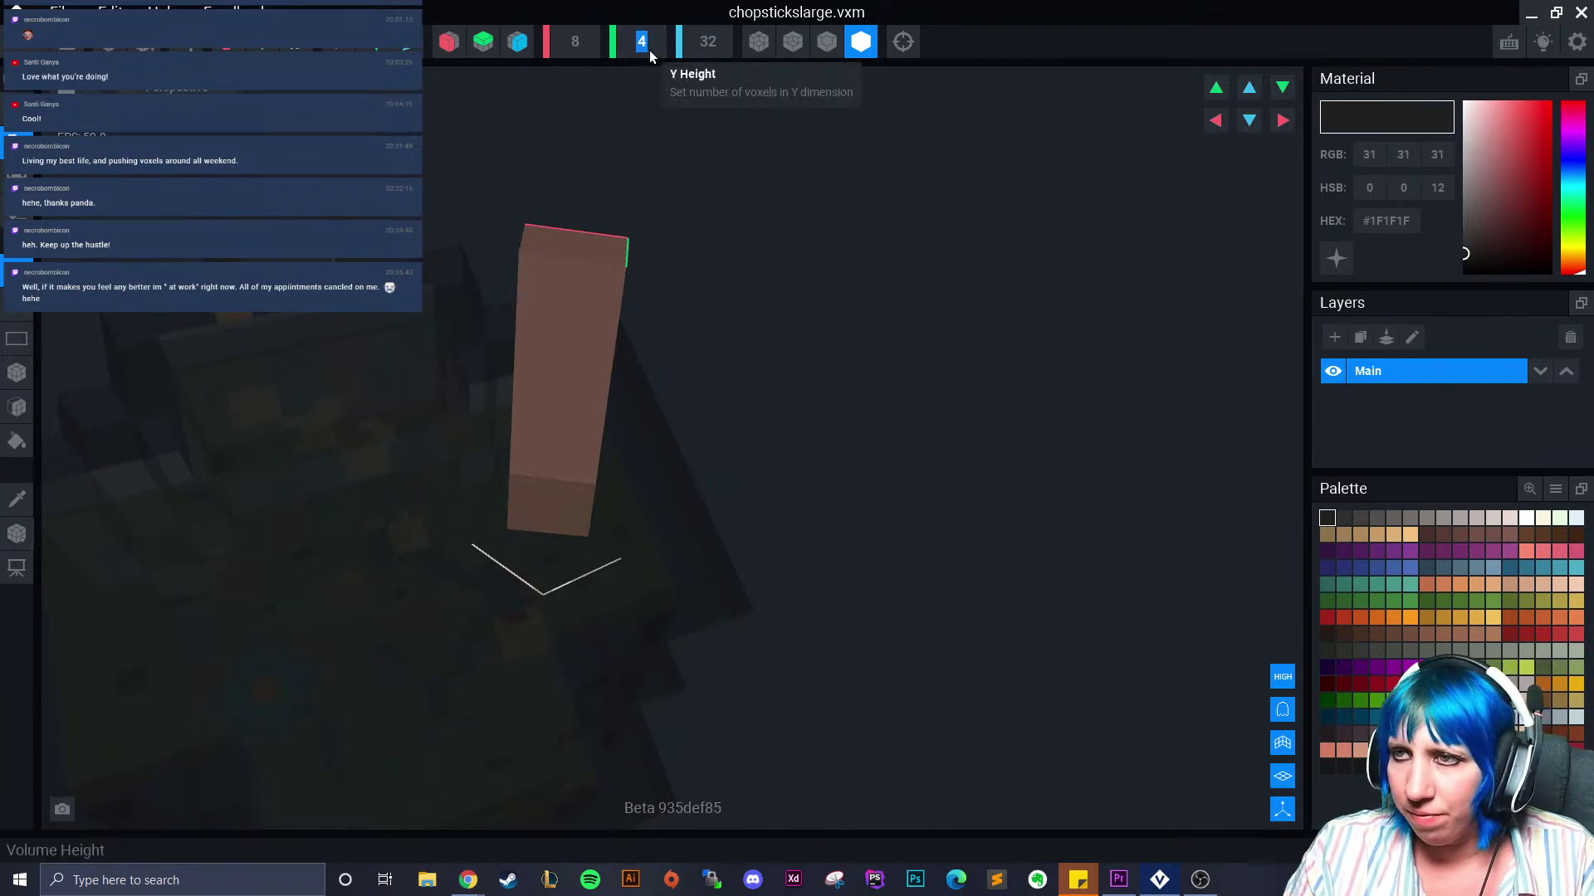
{"action": "type", "text": "3"}
{"action": "right_click_drag", "start_coordinate": [603, 292], "coordinate": [601, 291]}
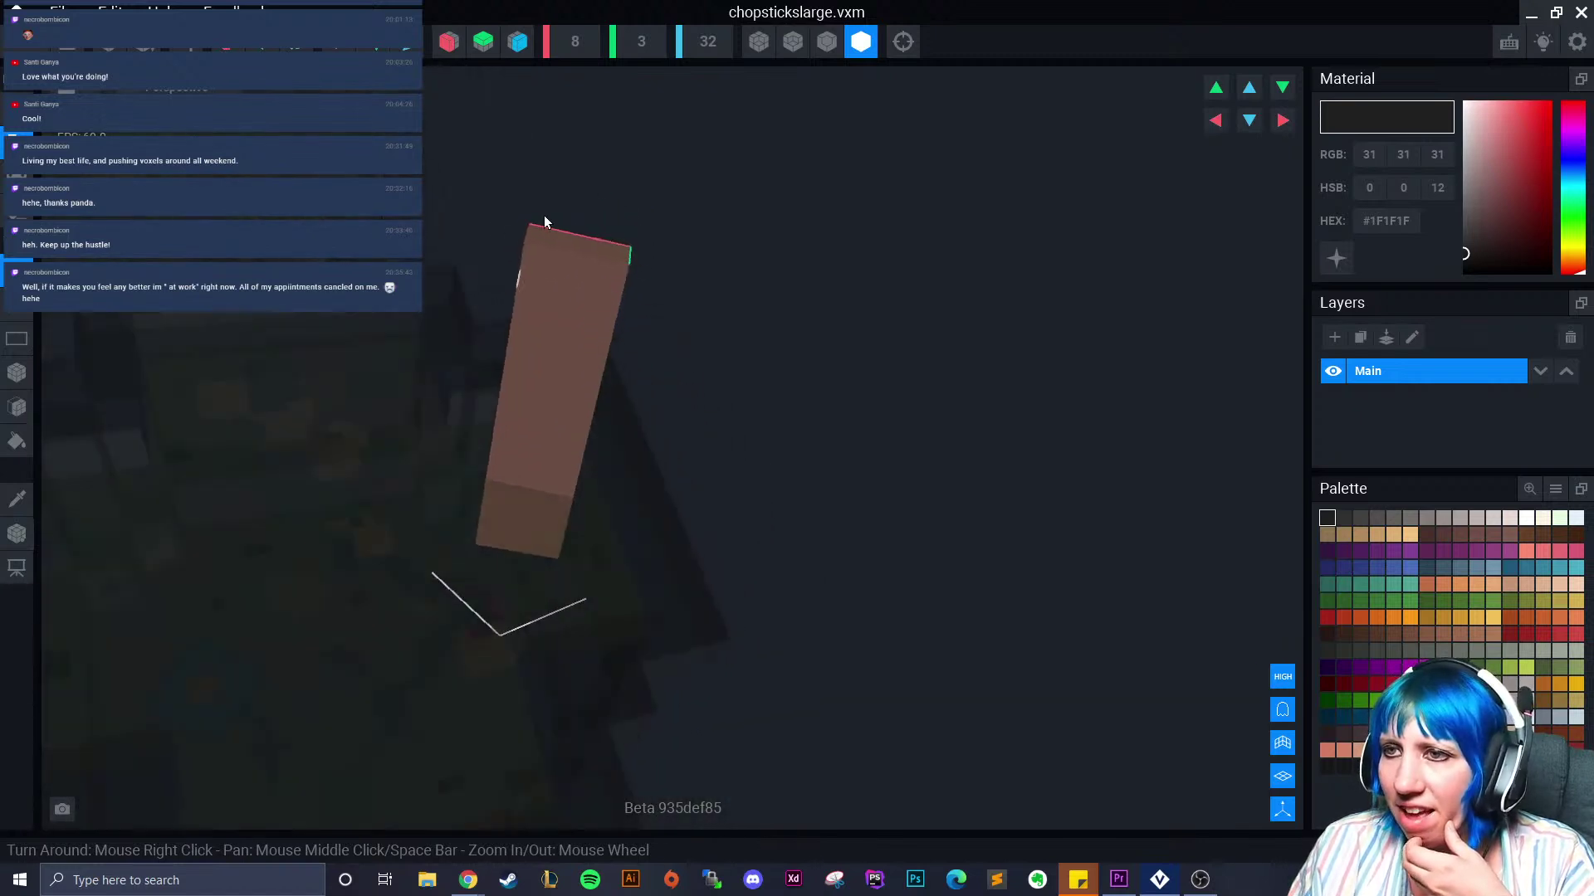
{"action": "left_click", "coordinate": [584, 54]}
{"action": "type", "text": "7"}
{"action": "key", "text": "Return"}
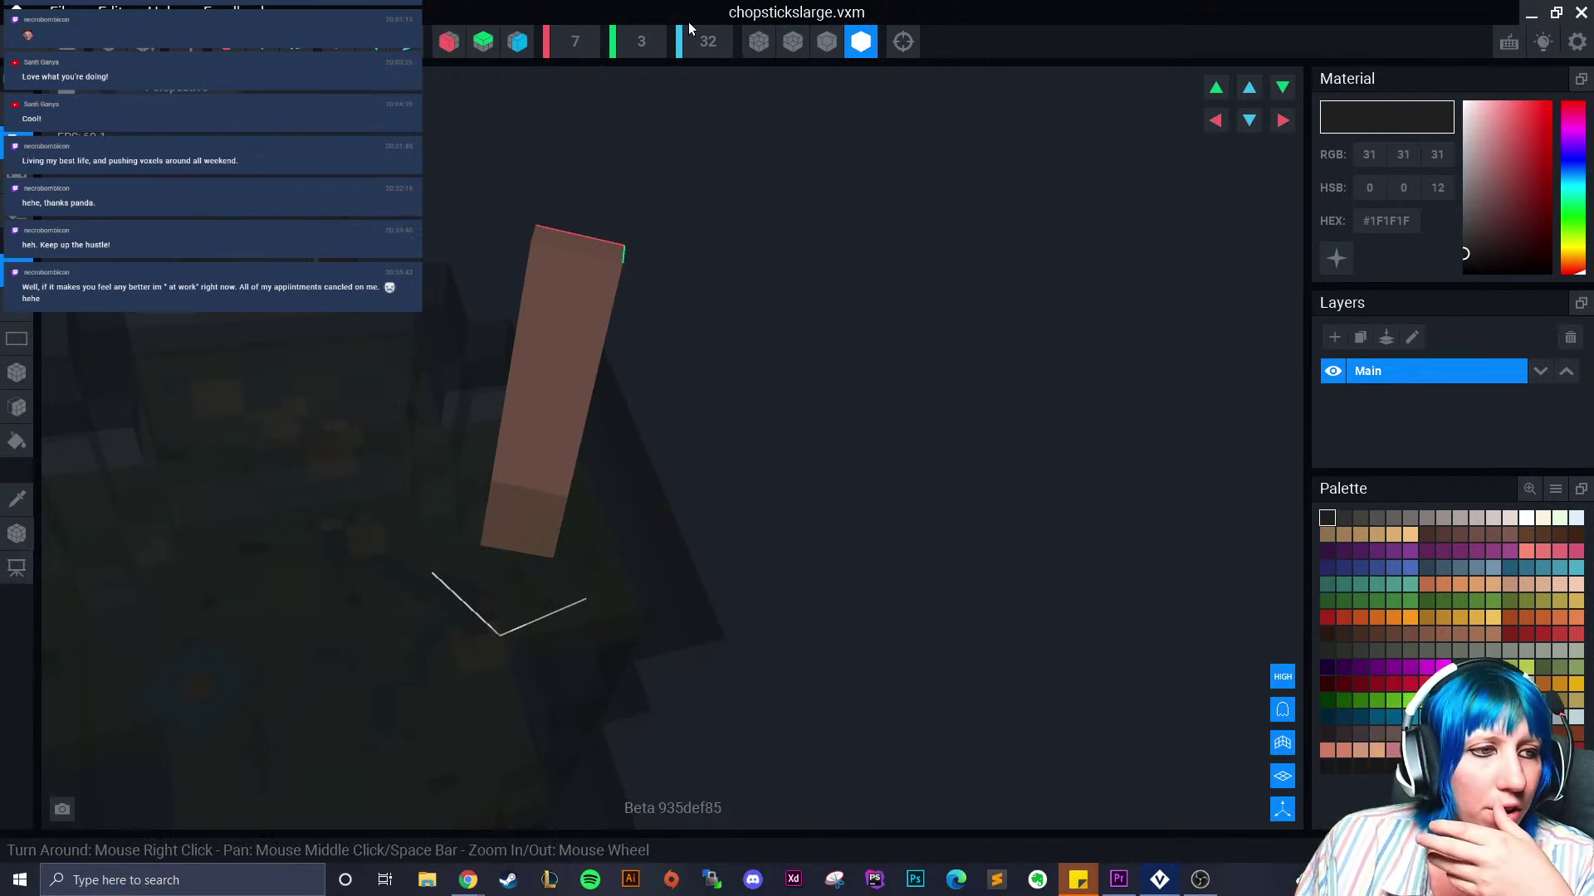
Show edge outlines and erase voxels along both sides of one end of the stick, leaving a neck three voxels wide
{"action": "scroll", "coordinate": [725, 272], "scroll_direction": "up", "scroll_amount": 4}
{"action": "left_click", "coordinate": [826, 42]}
{"action": "right_click_drag", "start_coordinate": [585, 249], "coordinate": [529, 351]}
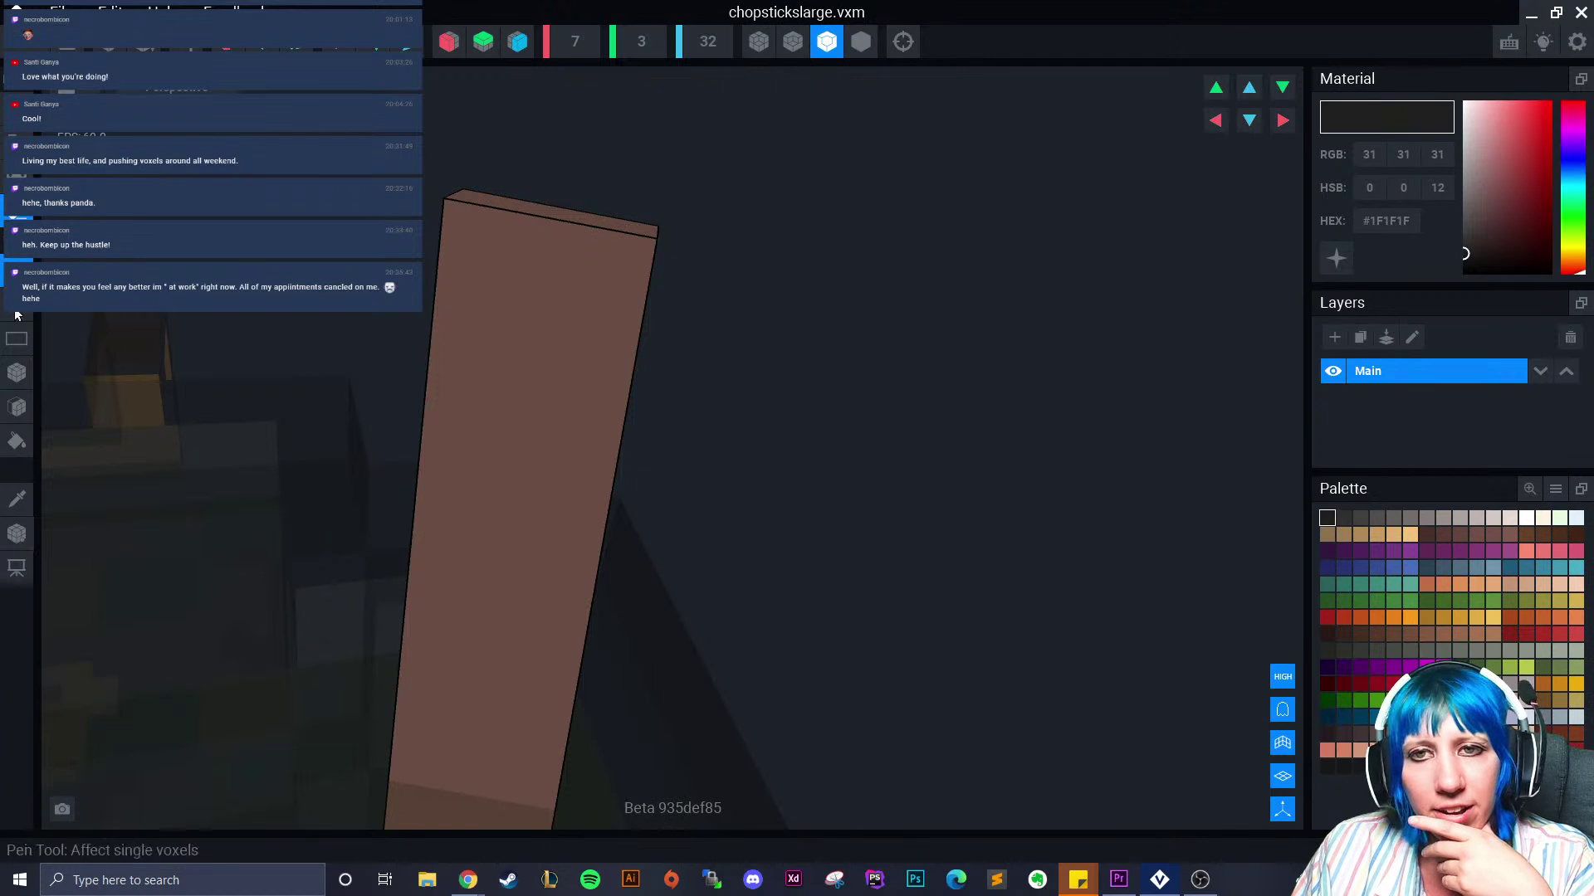
{"action": "left_click", "coordinate": [16, 373]}
{"action": "right_click_drag", "start_coordinate": [473, 391], "coordinate": [531, 415]}
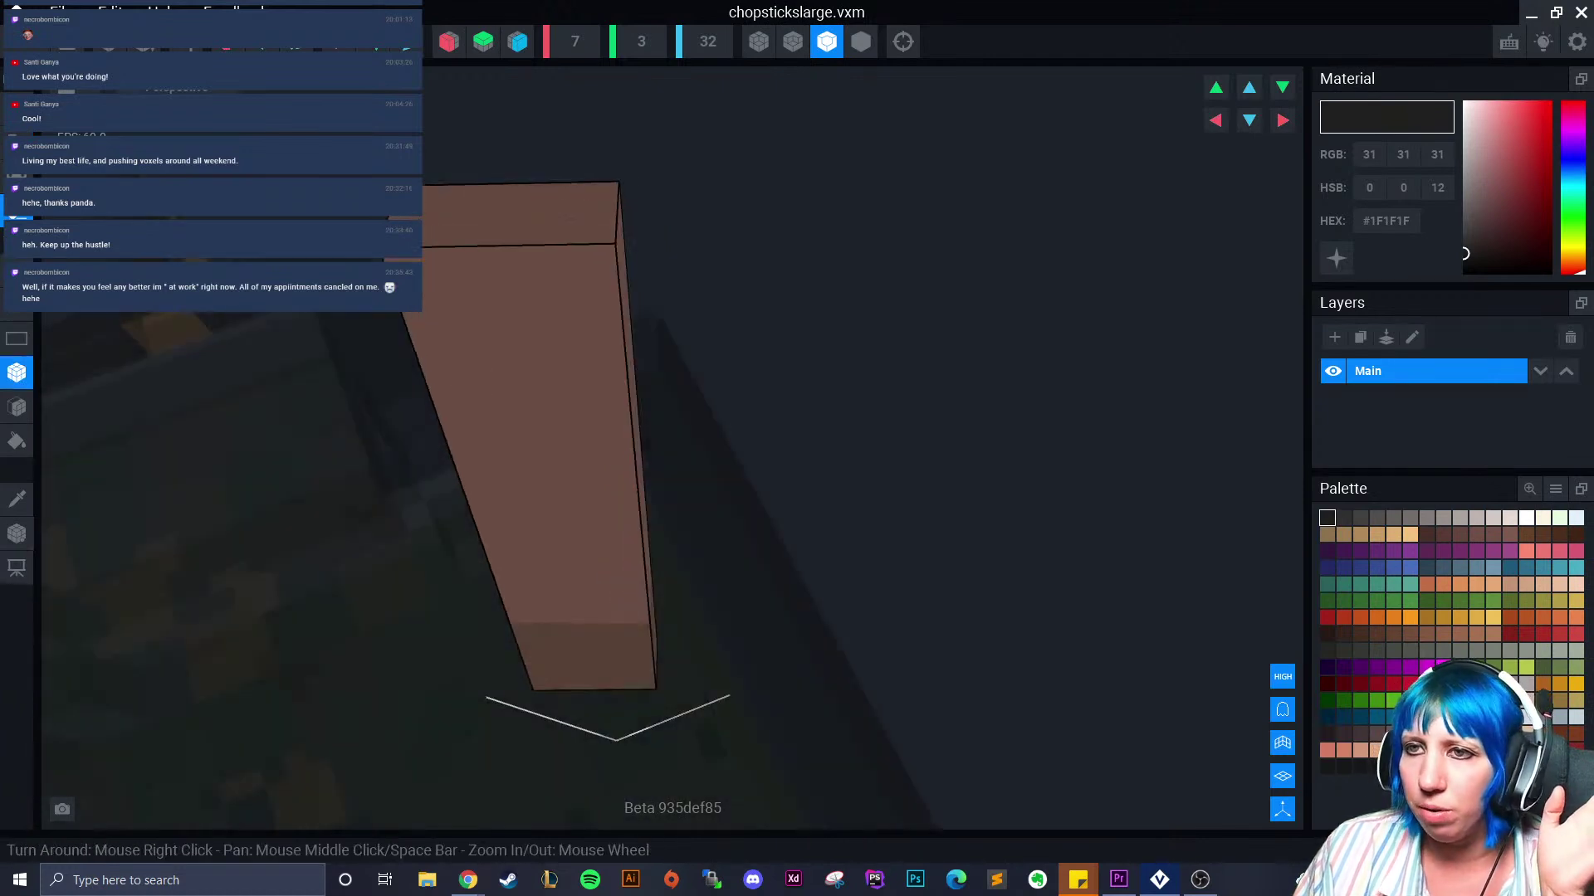
{"action": "left_click_drag", "start_coordinate": [425, 194], "coordinate": [440, 321]}
{"action": "left_click_drag", "start_coordinate": [601, 195], "coordinate": [590, 332]}
{"action": "right_click_drag", "start_coordinate": [591, 371], "coordinate": [611, 309]}
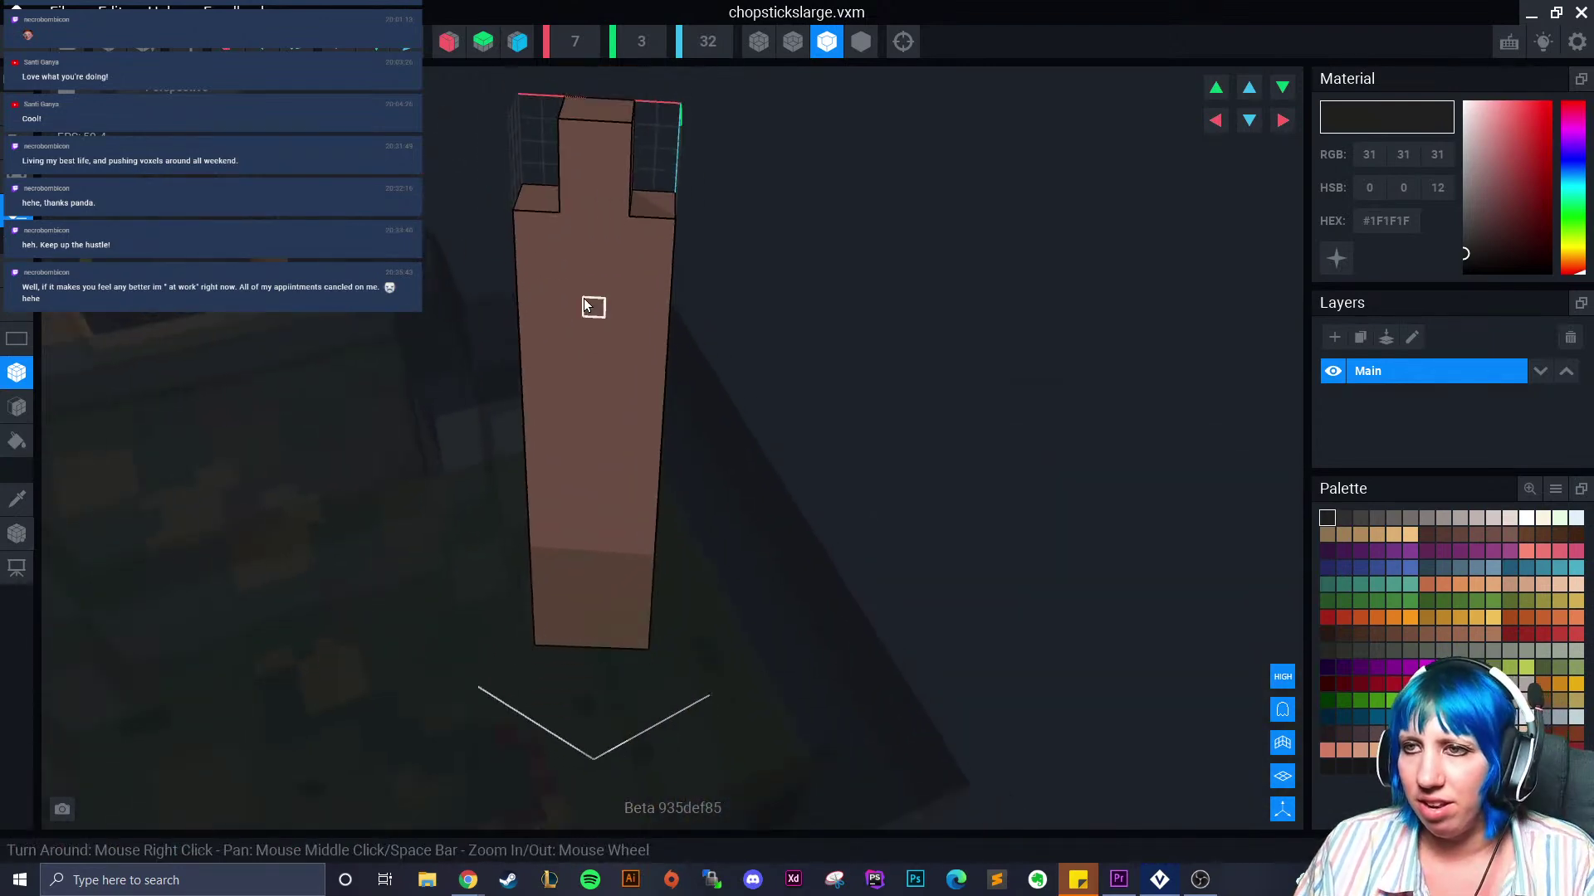
{"action": "left_click_drag", "start_coordinate": [525, 189], "coordinate": [546, 270]}
{"action": "left_click_drag", "start_coordinate": [644, 204], "coordinate": [659, 273]}
Mirror the edits along X and carve a rounded bowl outline into the broad face at the stick's other end
{"action": "right_click_drag", "start_coordinate": [647, 476], "coordinate": [526, 481]}
{"action": "left_click_drag", "start_coordinate": [523, 518], "coordinate": [521, 465]}
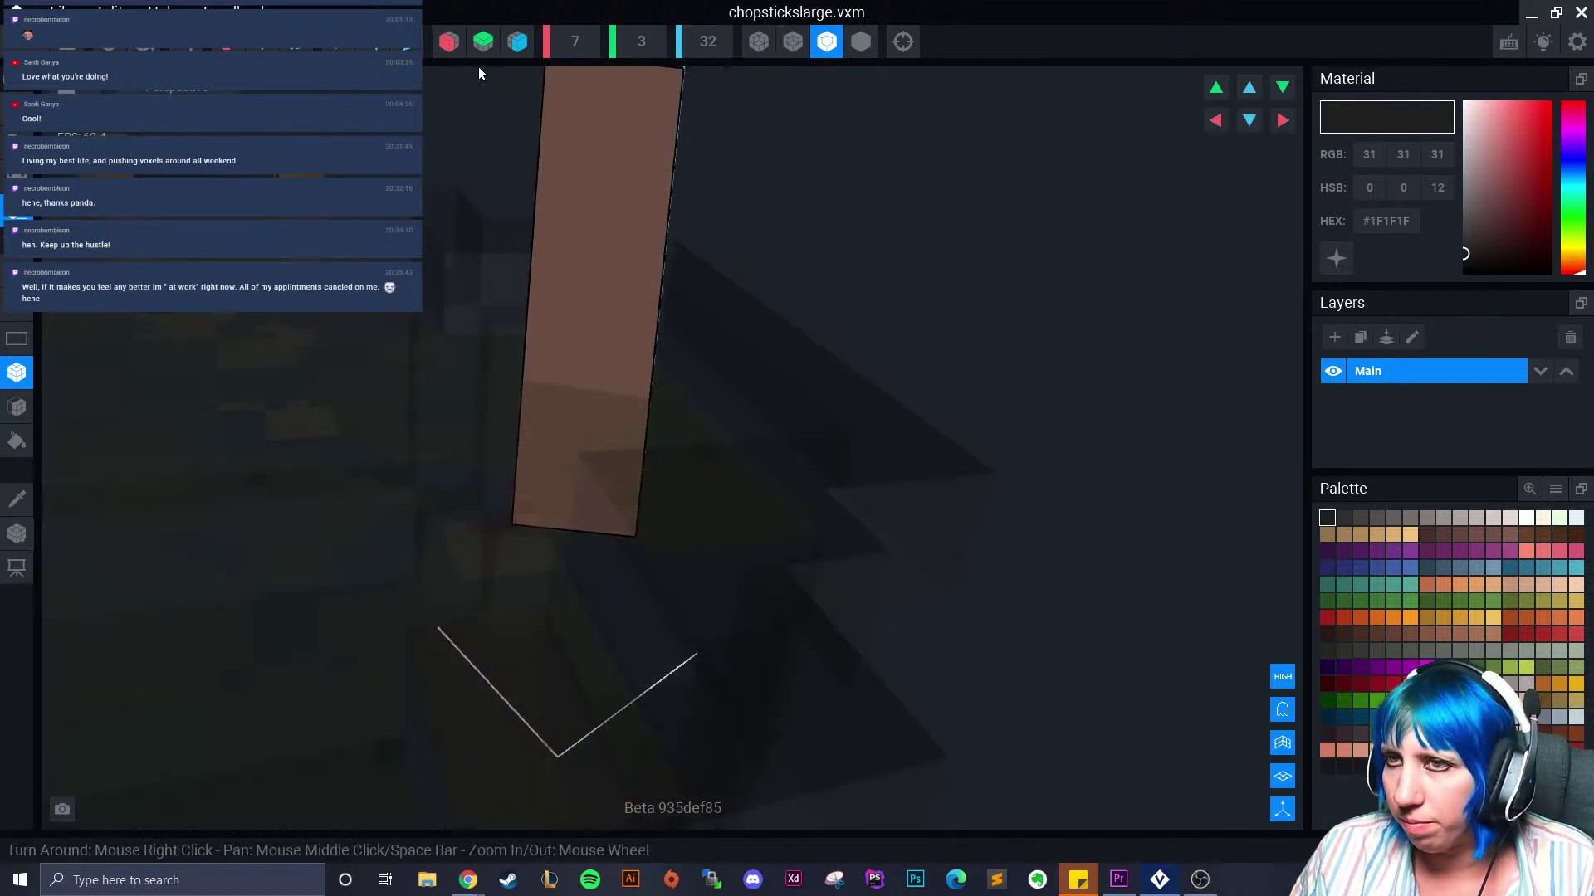
{"action": "left_click_drag", "start_coordinate": [520, 463], "coordinate": [528, 521]}
{"action": "right_click_drag", "start_coordinate": [528, 515], "coordinate": [528, 641]}
{"action": "left_click_drag", "start_coordinate": [526, 634], "coordinate": [543, 657]}
{"action": "left_click", "coordinate": [546, 665]}
{"action": "left_click", "coordinate": [568, 663]}
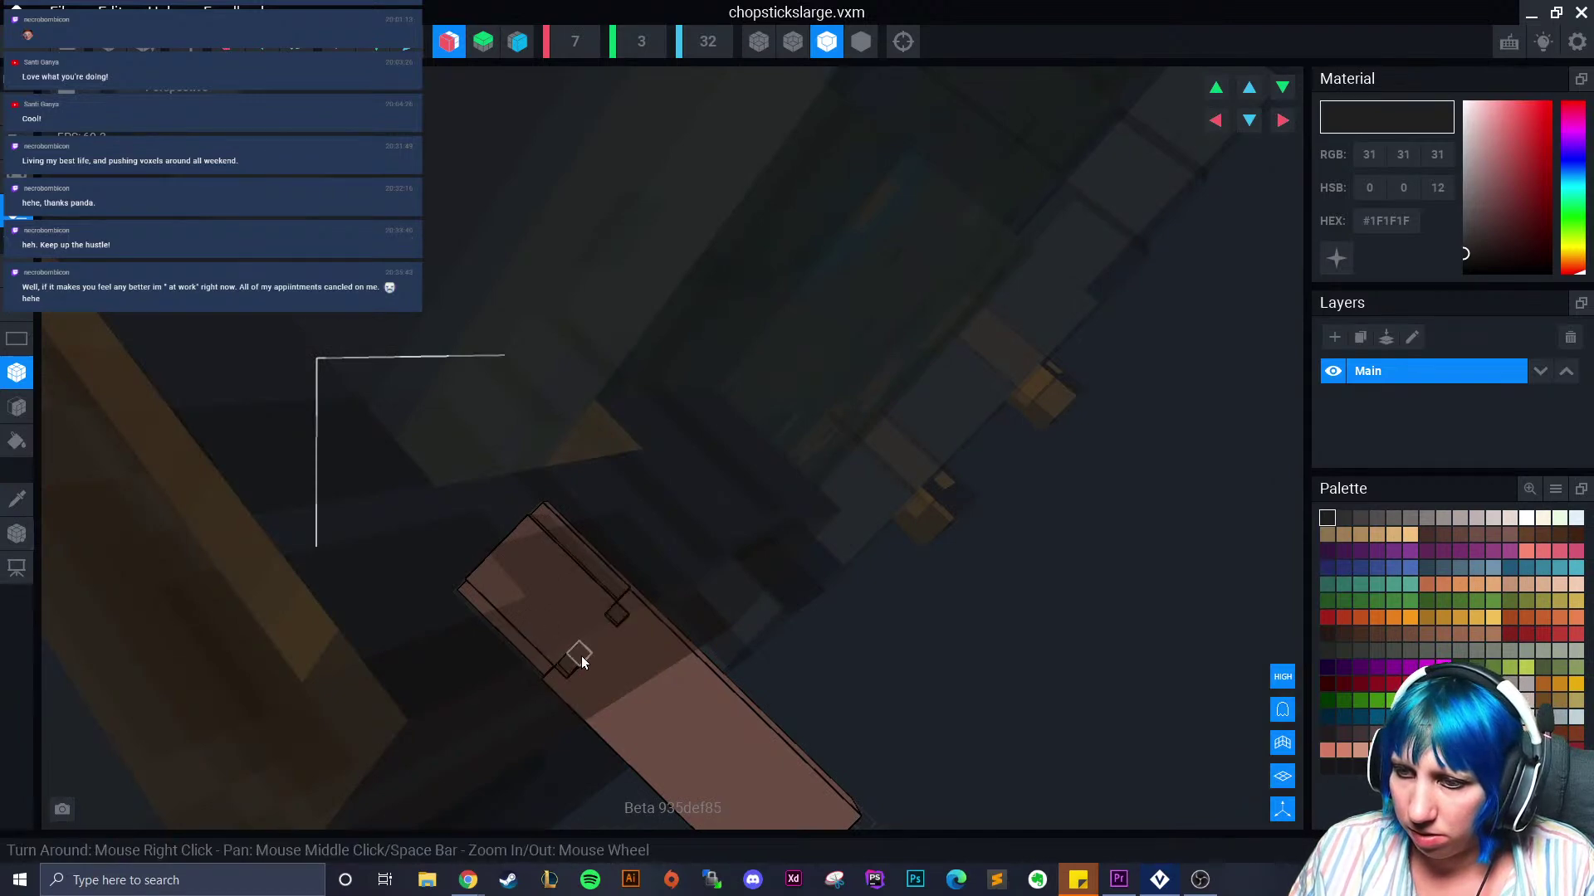
{"action": "left_click_drag", "start_coordinate": [589, 656], "coordinate": [596, 653]}
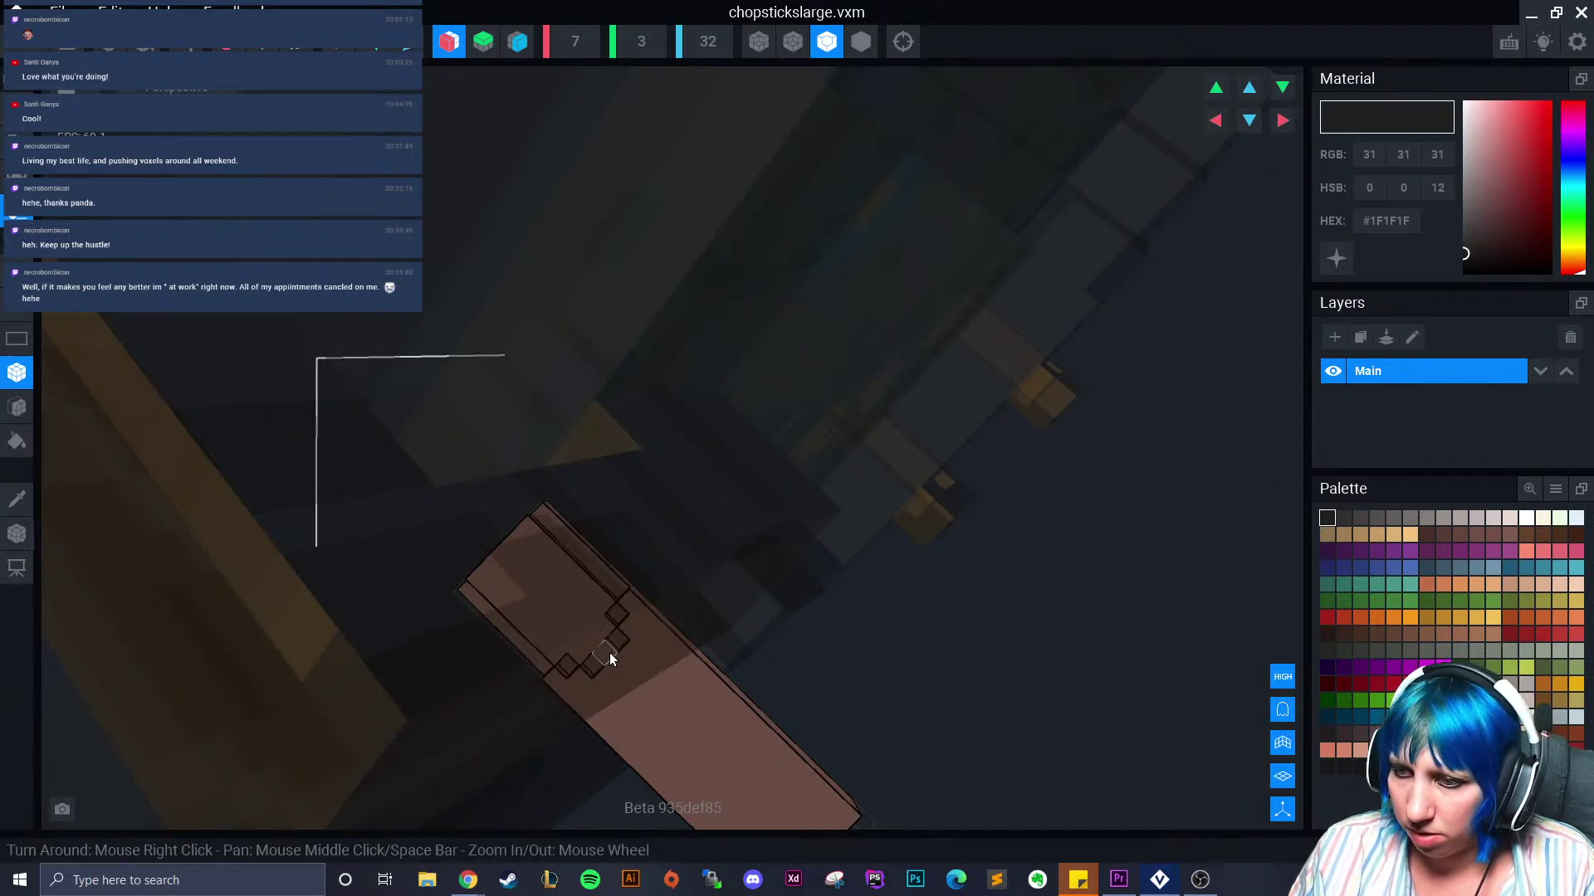
{"action": "right_click_drag", "start_coordinate": [524, 535], "coordinate": [558, 555]}
Erase the voxels inside the carved outline to hollow out the spoon's bowl
{"action": "left_click", "coordinate": [23, 409]}
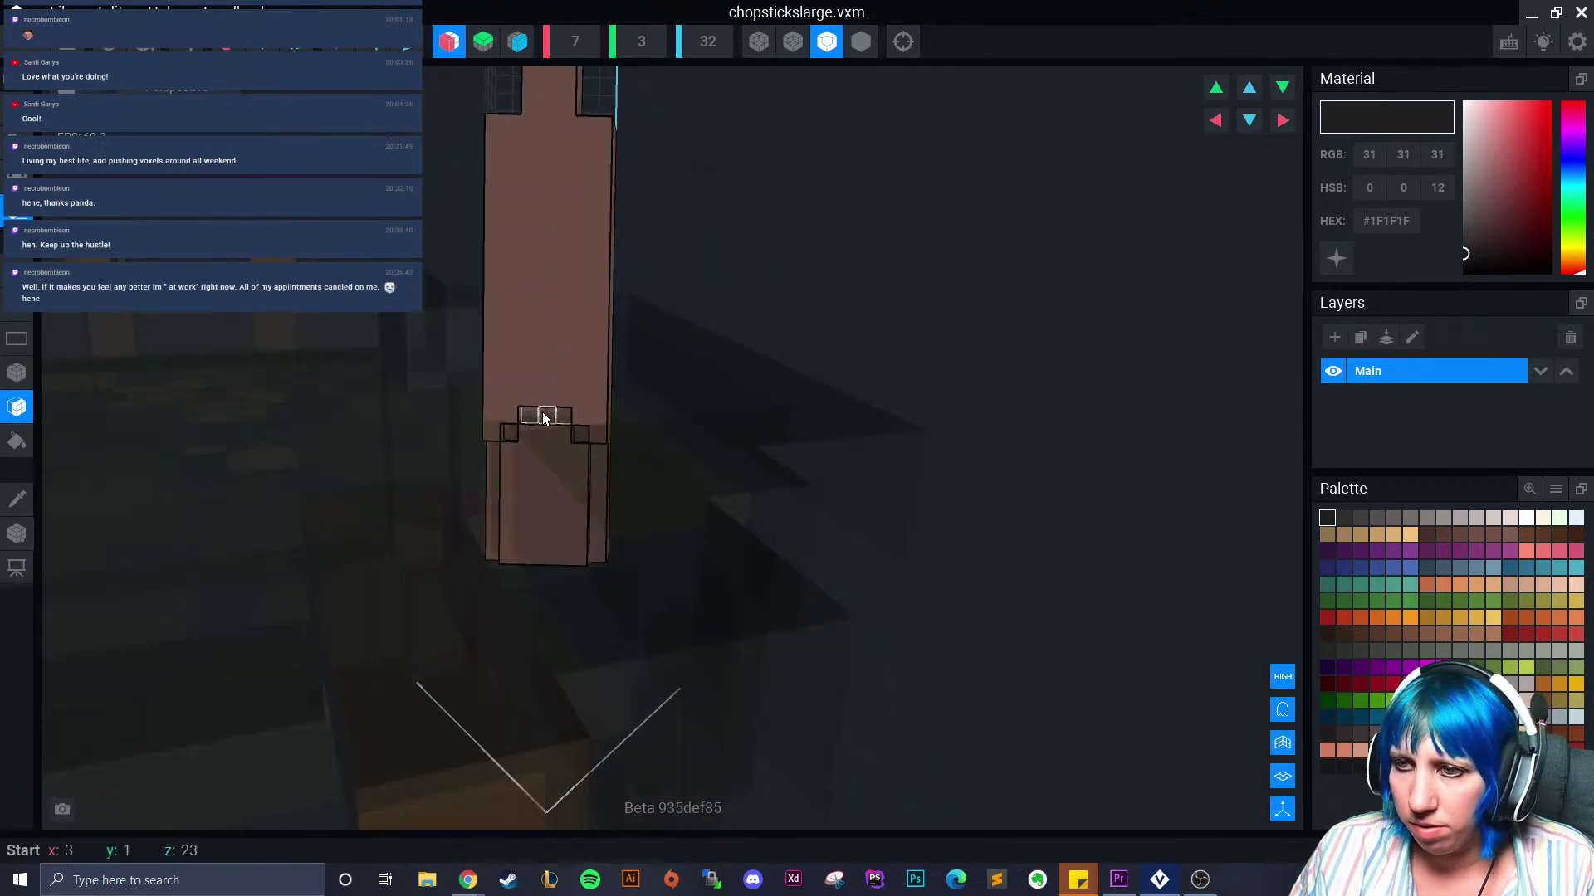
{"action": "right_click_drag", "start_coordinate": [573, 448], "coordinate": [475, 491]}
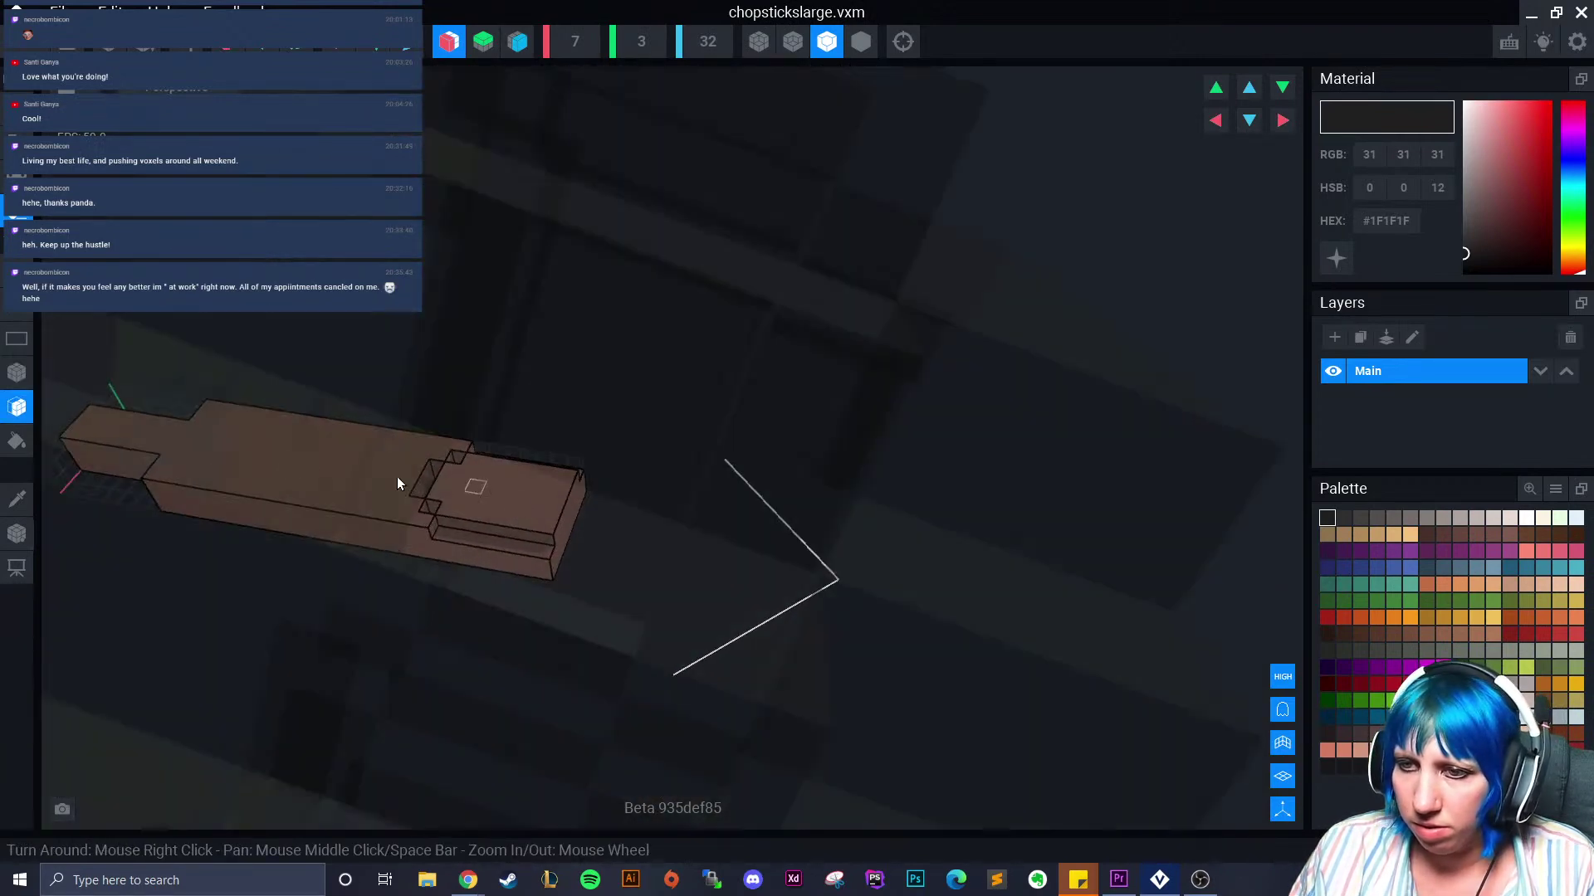
{"action": "left_click", "coordinate": [25, 374]}
{"action": "left_click_drag", "start_coordinate": [547, 474], "coordinate": [459, 498]}
{"action": "right_click_drag", "start_coordinate": [460, 498], "coordinate": [501, 600]}
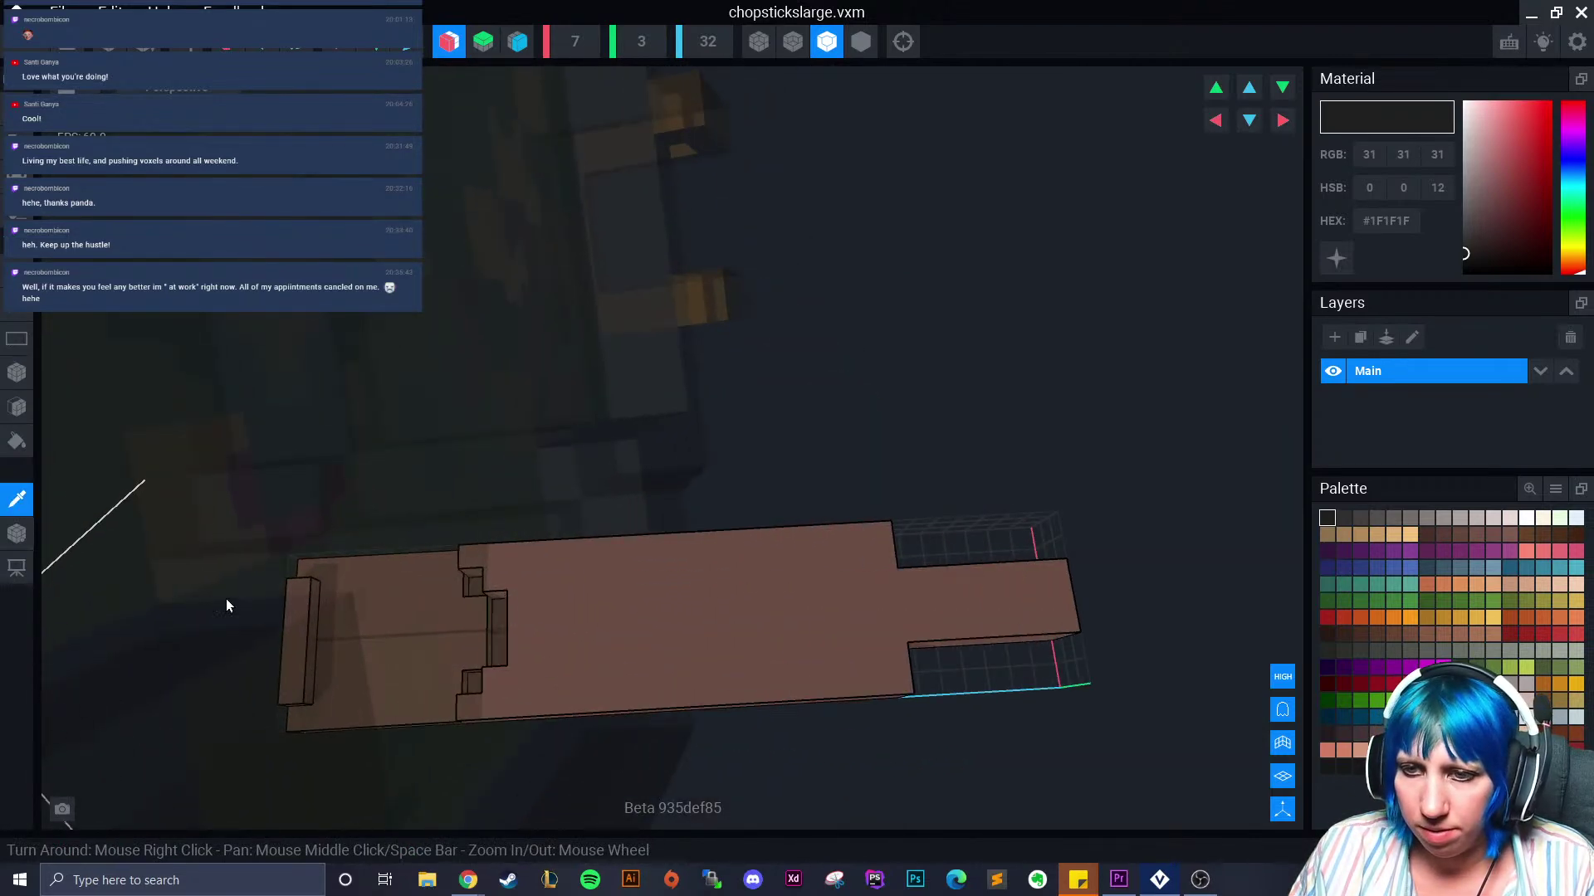
Sample the stick's brown #694D43 and rebuild the side walls along the hollowed bowl
{"action": "left_click", "coordinate": [281, 612], "text": "alt"}
{"action": "left_click", "coordinate": [16, 142]}
{"action": "left_click_drag", "start_coordinate": [325, 572], "coordinate": [452, 574]}
{"action": "mouse_move", "coordinate": [488, 686]}
{"action": "right_mouse_down"}
{"action": "mouse_move", "coordinate": [544, 690]}
{"action": "mouse_move", "coordinate": [480, 666]}
{"action": "right_mouse_up"}
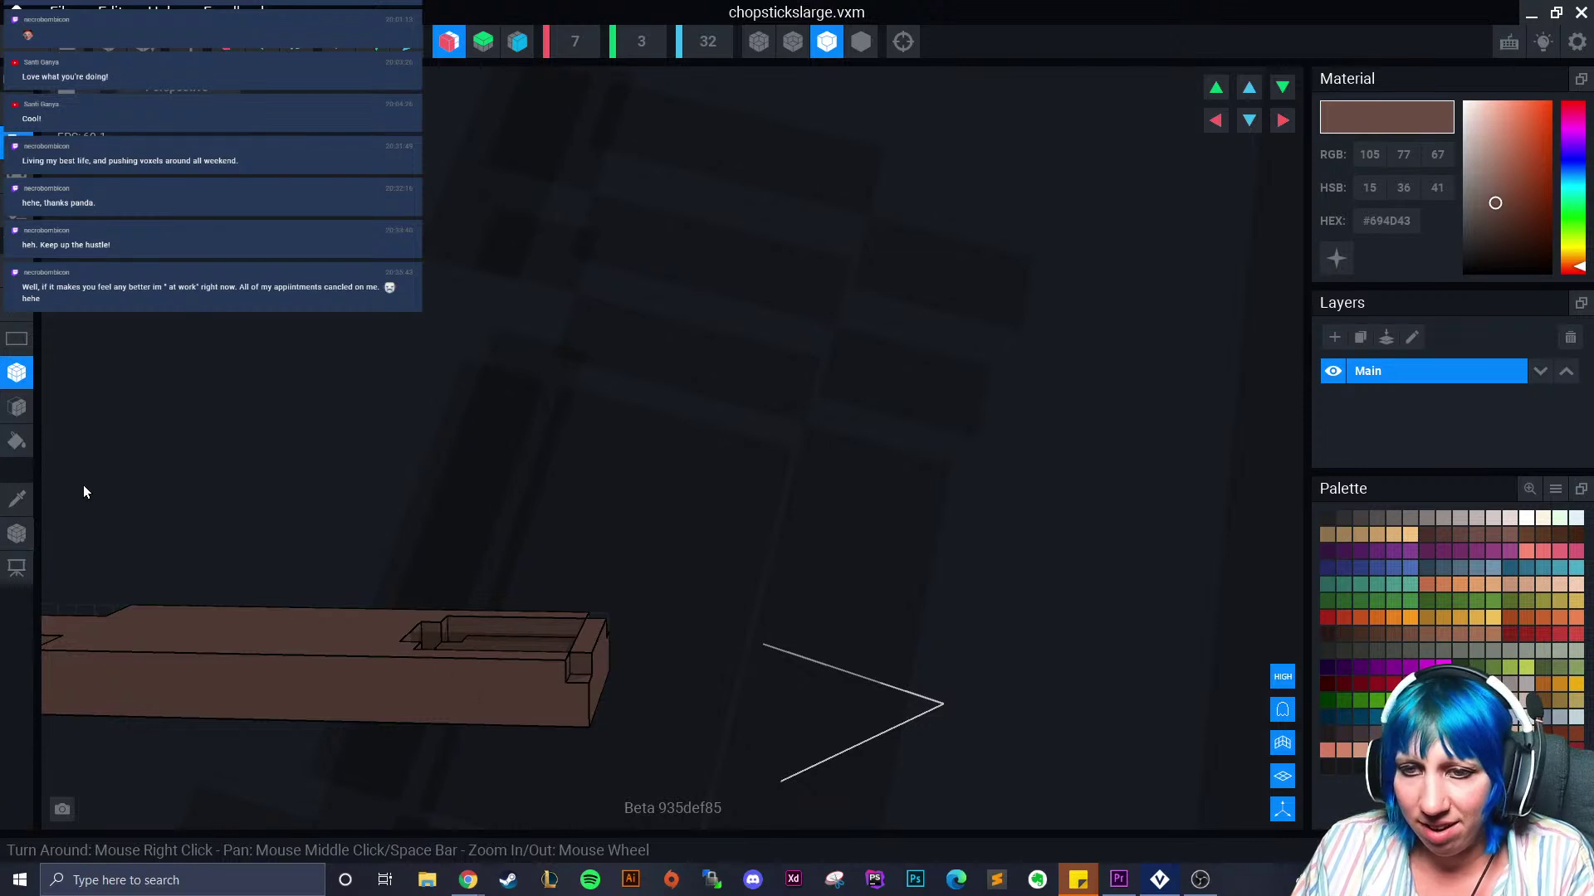
{"action": "right_click_drag", "start_coordinate": [574, 724], "coordinate": [480, 664]}
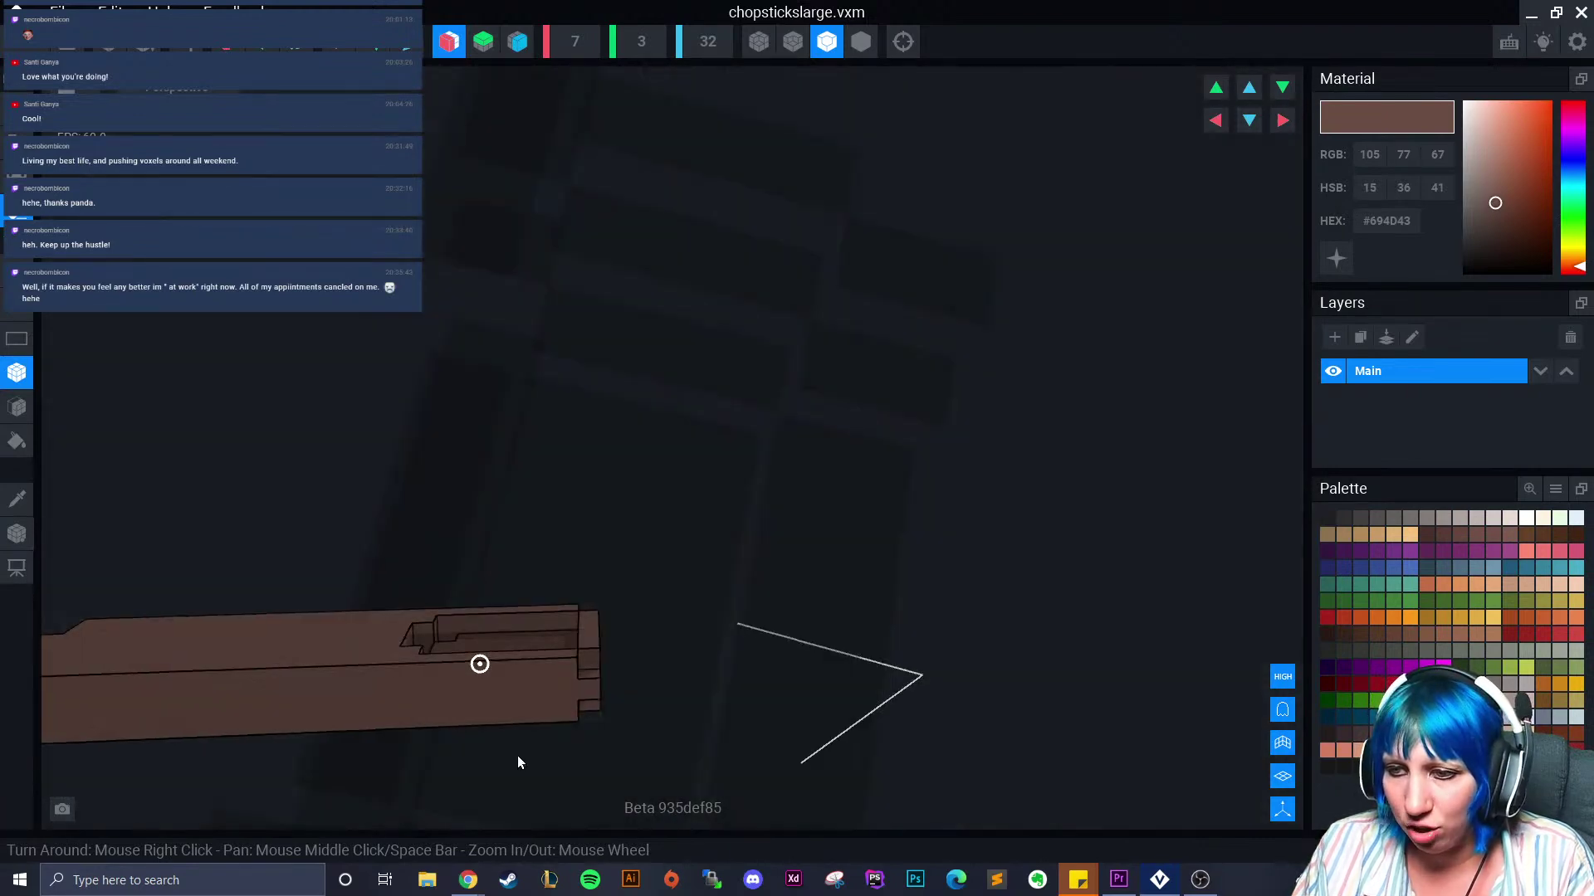
{"action": "right_click_drag", "start_coordinate": [540, 714], "coordinate": [151, 633]}
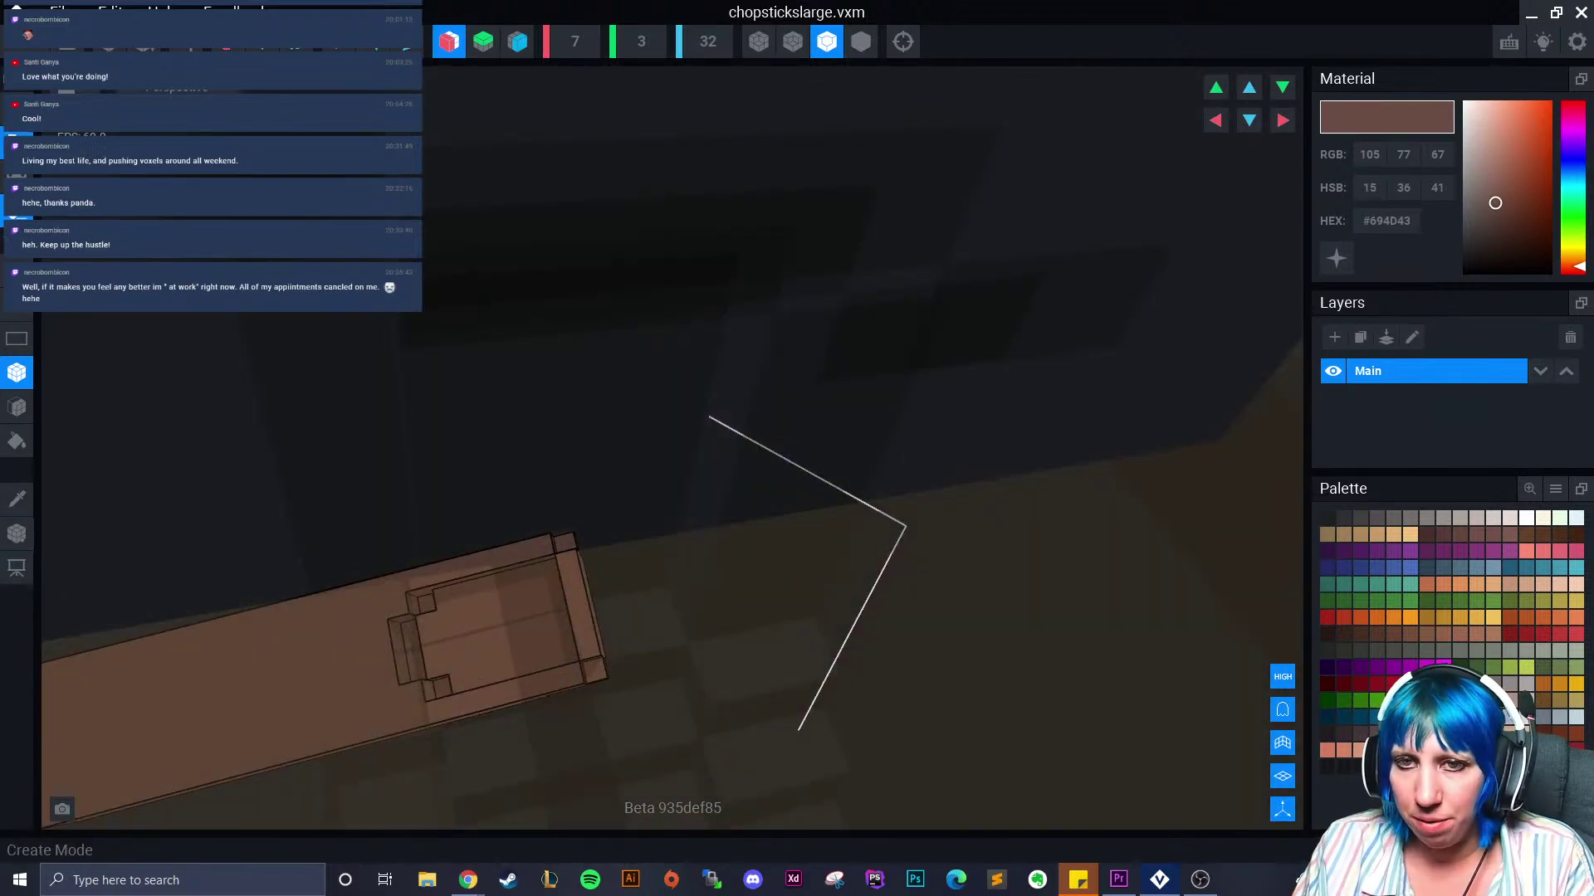
{"action": "left_click", "coordinate": [15, 410]}
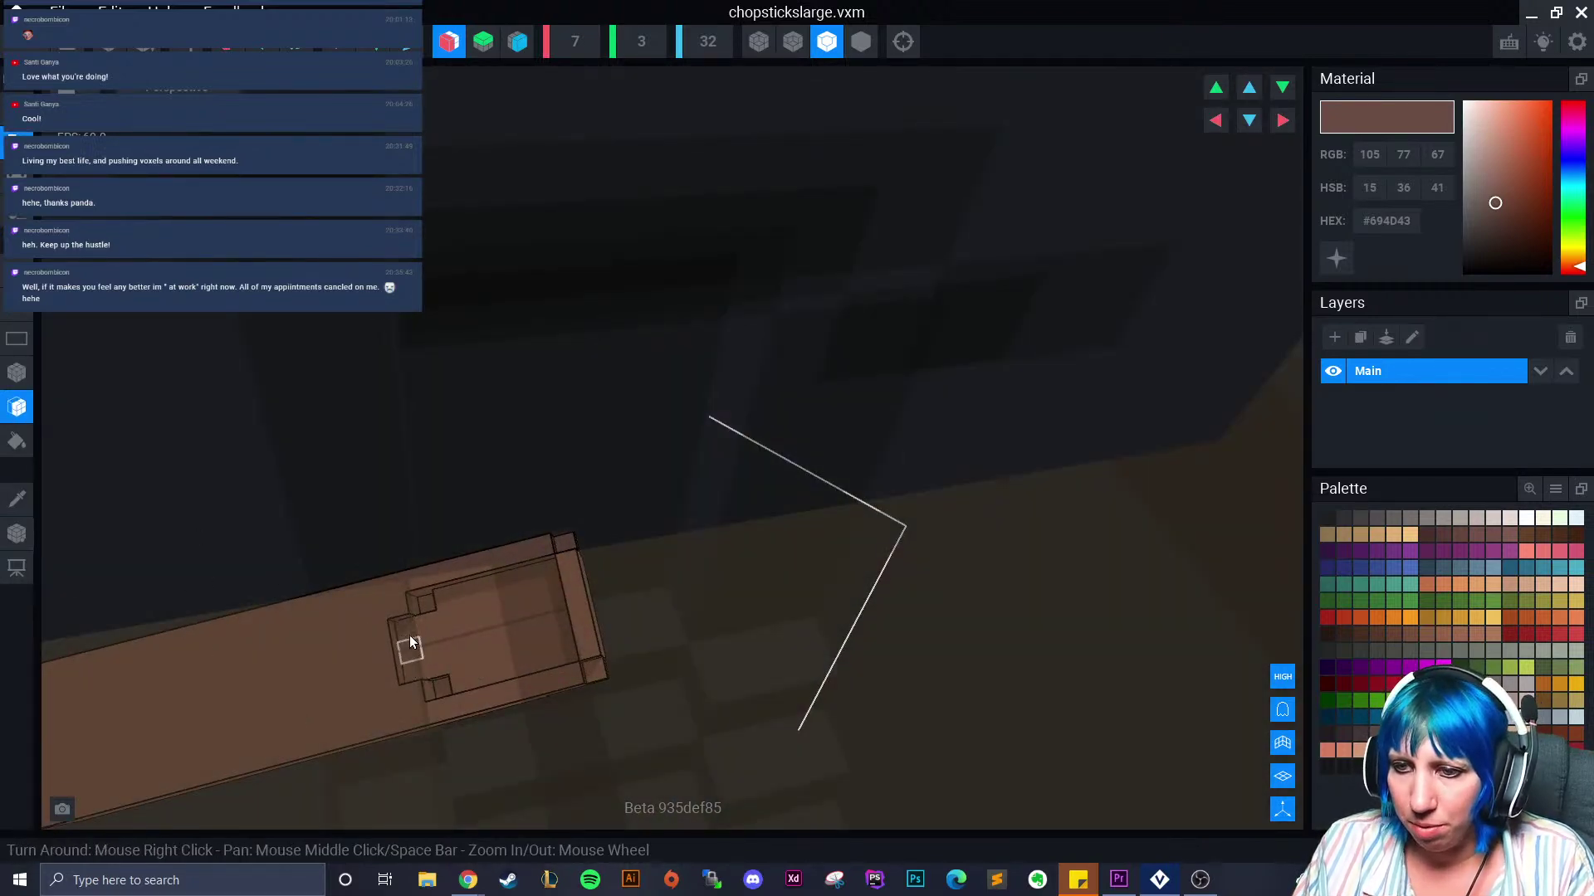
{"action": "mouse_move", "coordinate": [490, 682]}
{"action": "right_mouse_down"}
{"action": "mouse_move", "coordinate": [571, 704]}
{"action": "mouse_move", "coordinate": [551, 694]}
{"action": "mouse_move", "coordinate": [605, 734]}
{"action": "mouse_move", "coordinate": [558, 686]}
{"action": "mouse_move", "coordinate": [569, 698]}
{"action": "right_mouse_up"}
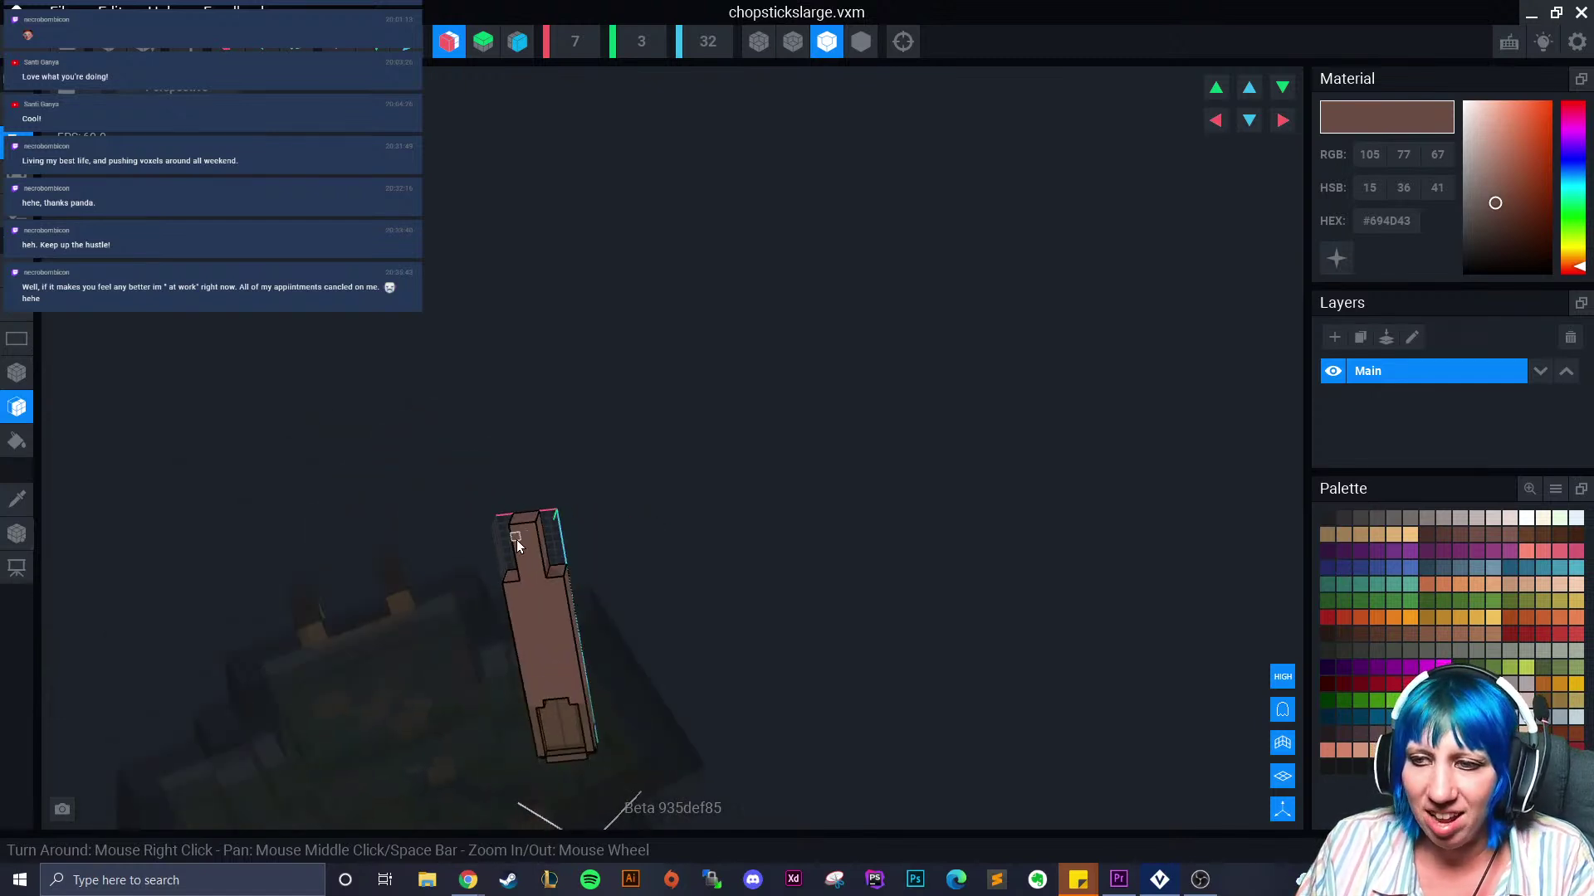
Choose the light brown #967560 and paint a narrow strip down the middle of the spoon's neck
{"action": "scroll", "coordinate": [488, 612], "scroll_direction": "up", "scroll_amount": 5}
{"action": "left_click", "coordinate": [23, 366]}
{"action": "left_click", "coordinate": [18, 499]}
{"action": "left_click", "coordinate": [535, 524]}
{"action": "left_click", "coordinate": [1428, 733]}
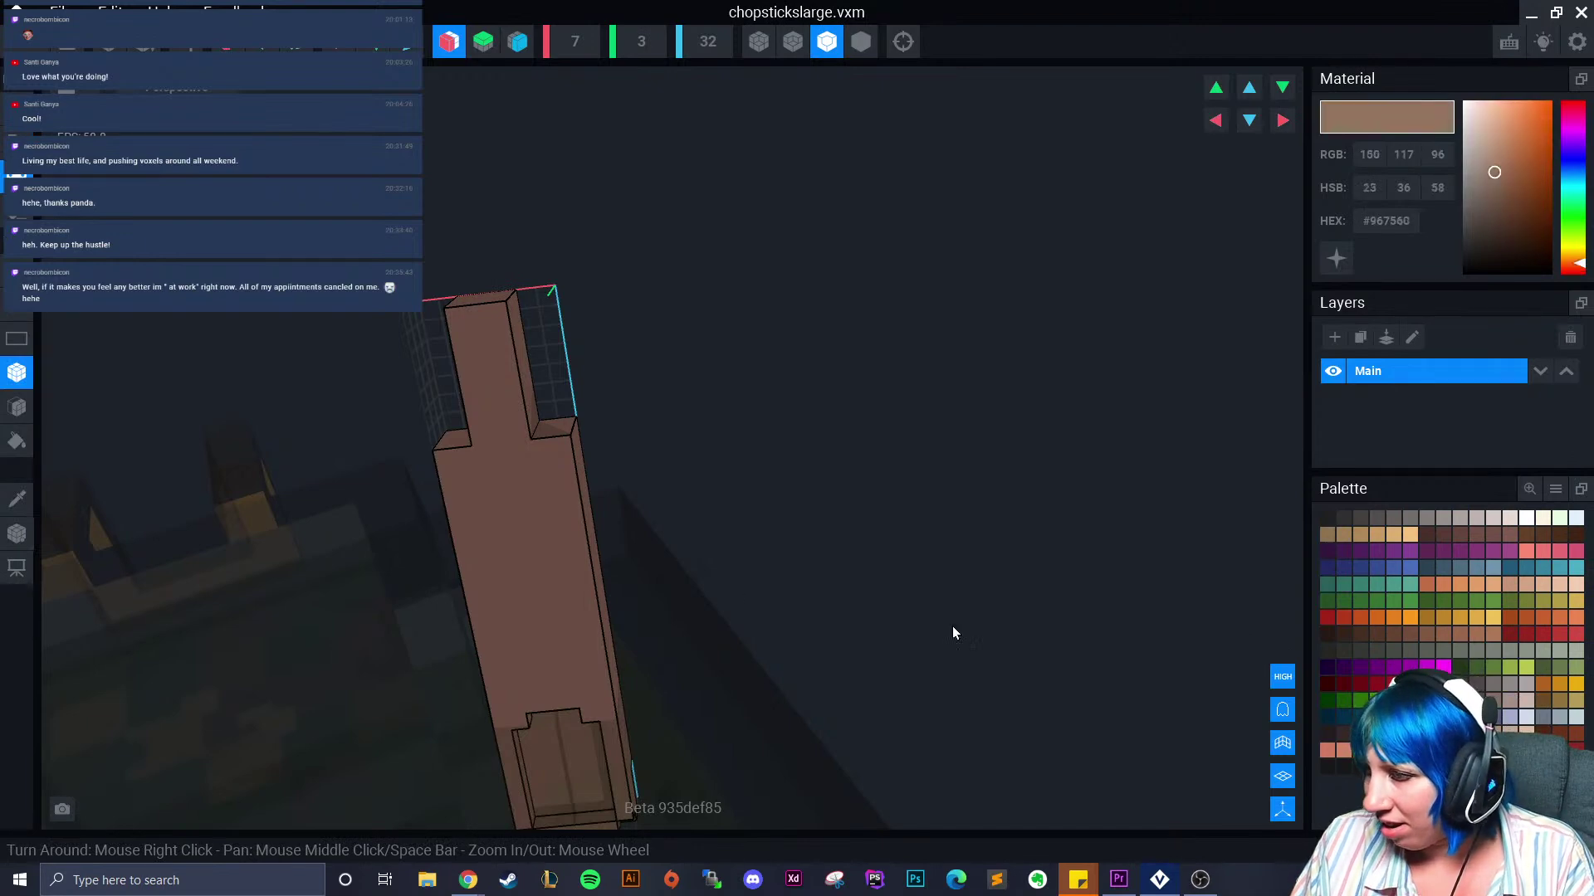
{"action": "scroll", "coordinate": [445, 450], "scroll_direction": "up", "scroll_amount": 4}
{"action": "right_click_drag", "start_coordinate": [417, 328], "coordinate": [419, 310]}
{"action": "middle_click_drag", "start_coordinate": [415, 249], "coordinate": [500, 284]}
{"action": "left_click_drag", "start_coordinate": [501, 252], "coordinate": [578, 312]}
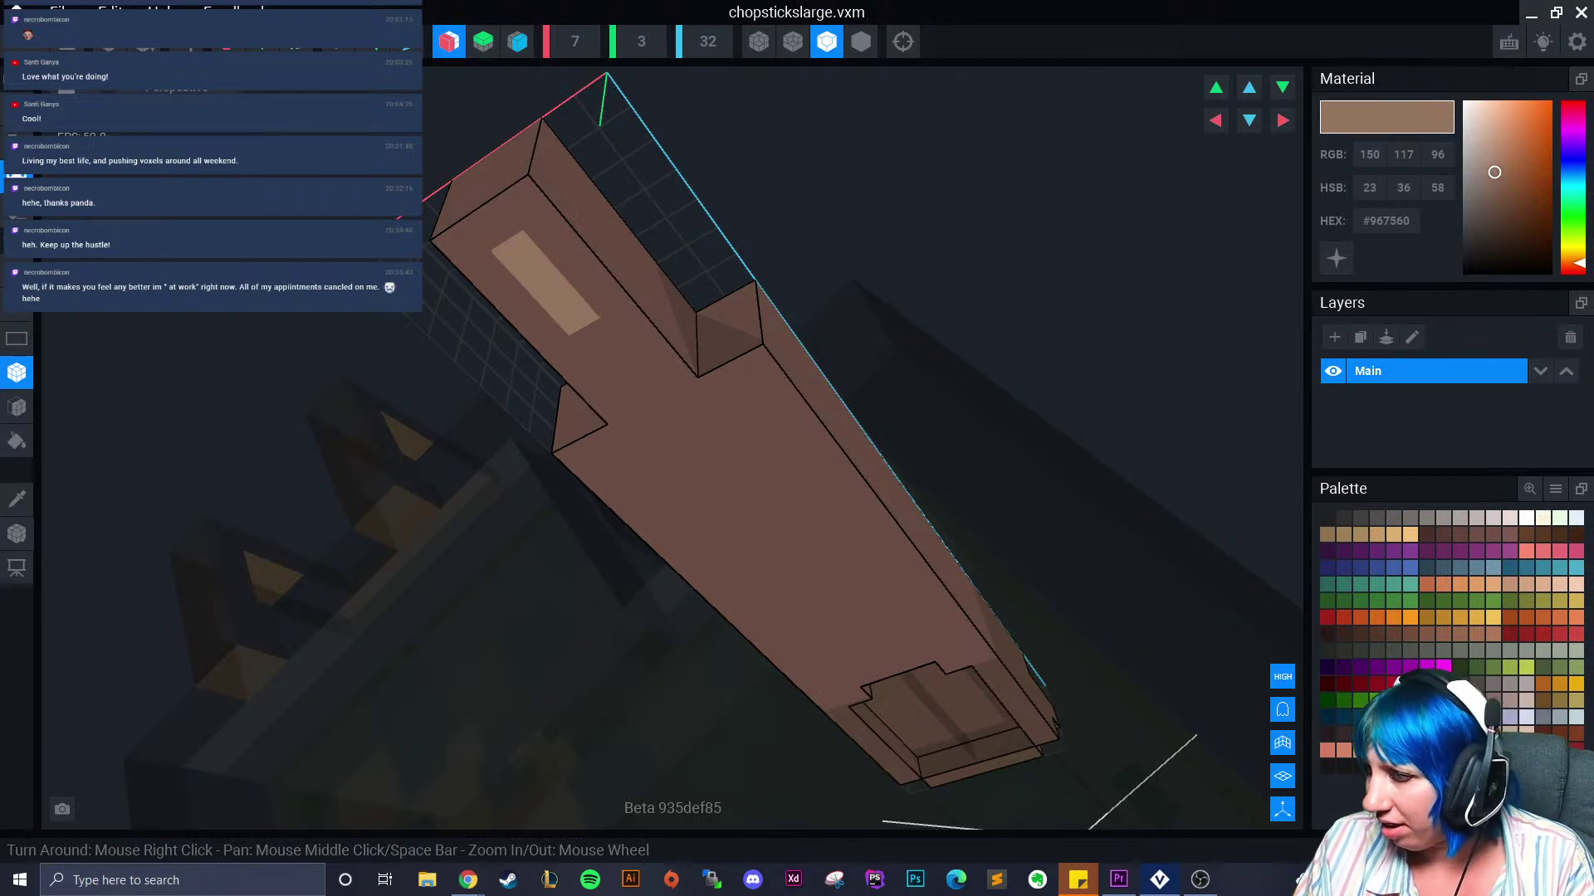
Repaint the light strip on the spoon's neck in dark tones, choosing the dark grey #423F3E
{"action": "left_click", "coordinate": [1476, 535]}
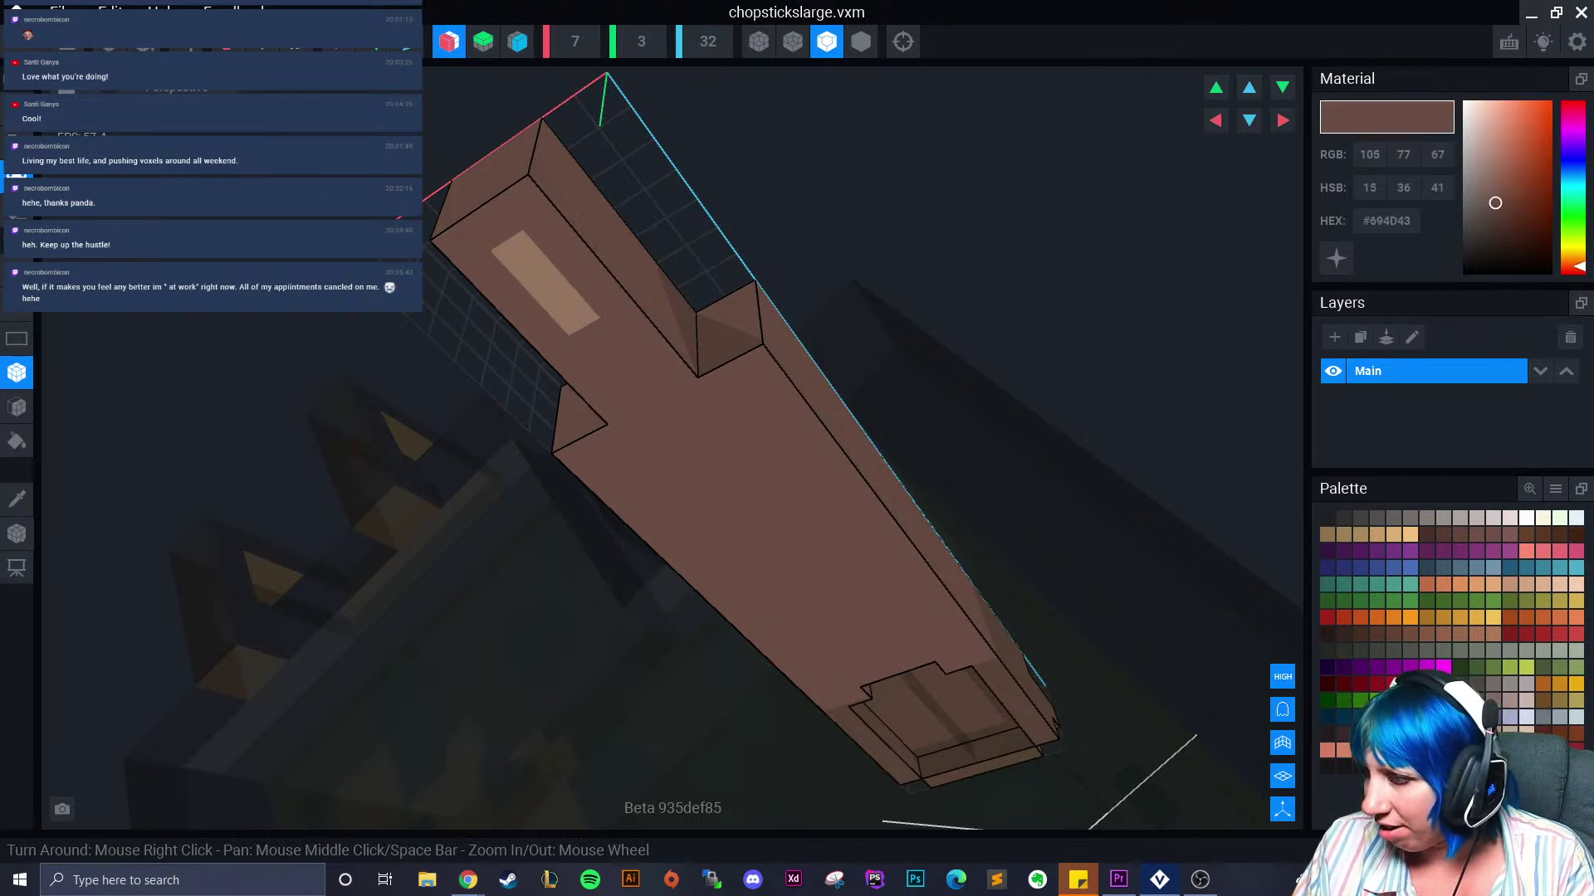
{"action": "left_click", "coordinate": [1377, 734]}
{"action": "left_click_drag", "start_coordinate": [518, 253], "coordinate": [578, 319]}
{"action": "right_click_drag", "start_coordinate": [598, 390], "coordinate": [772, 581]}
{"action": "left_click", "coordinate": [1360, 518]}
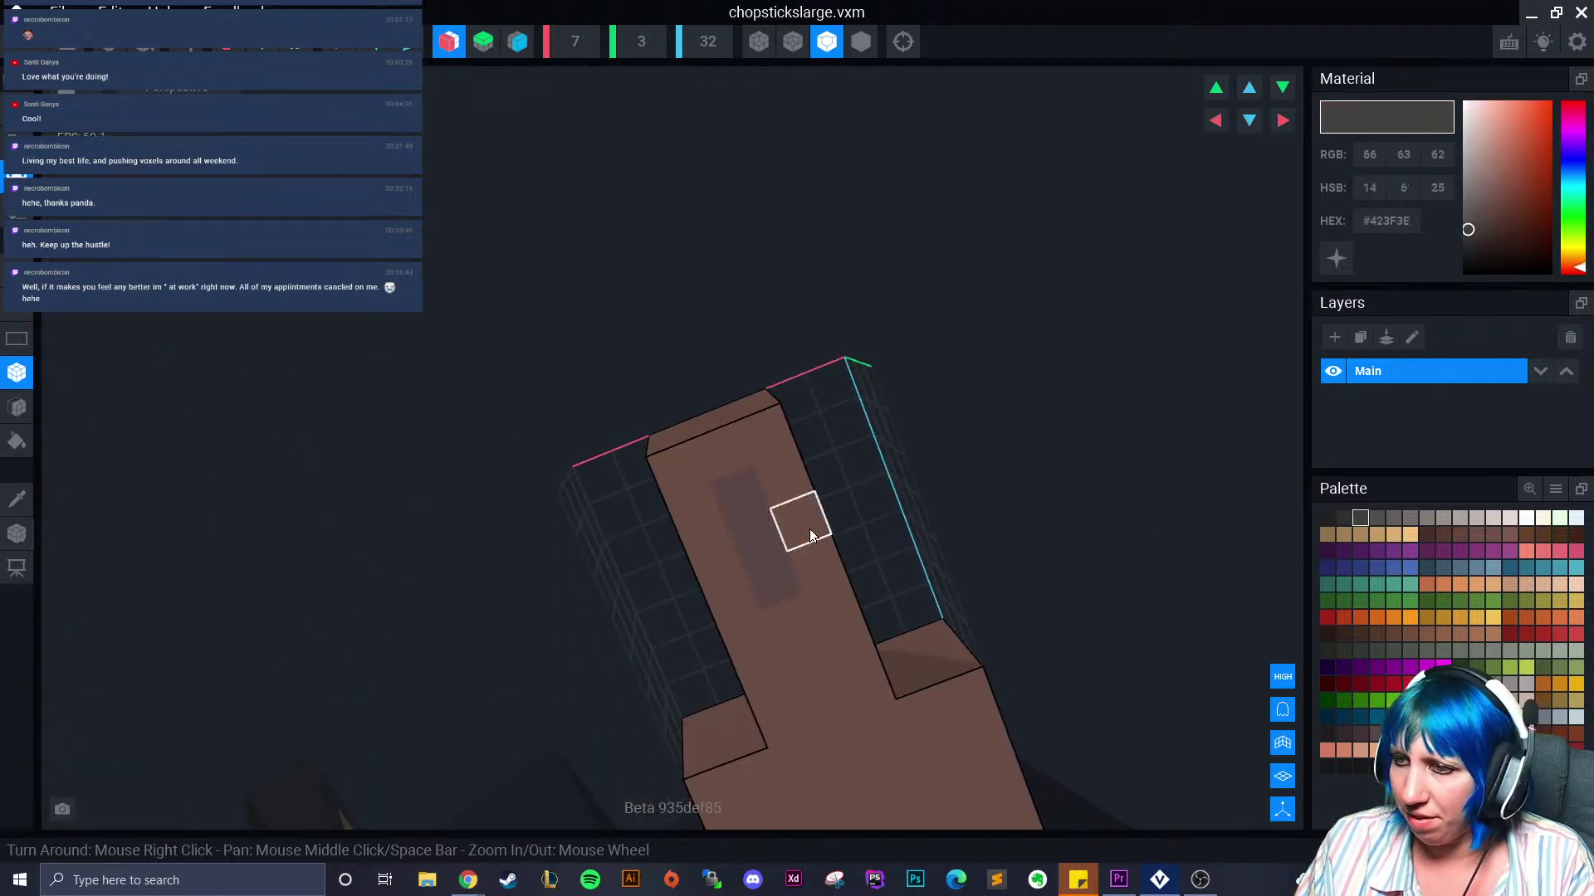
{"action": "left_click_drag", "start_coordinate": [777, 548], "coordinate": [779, 588]}
{"action": "right_click_drag", "start_coordinate": [844, 658], "coordinate": [846, 668]}
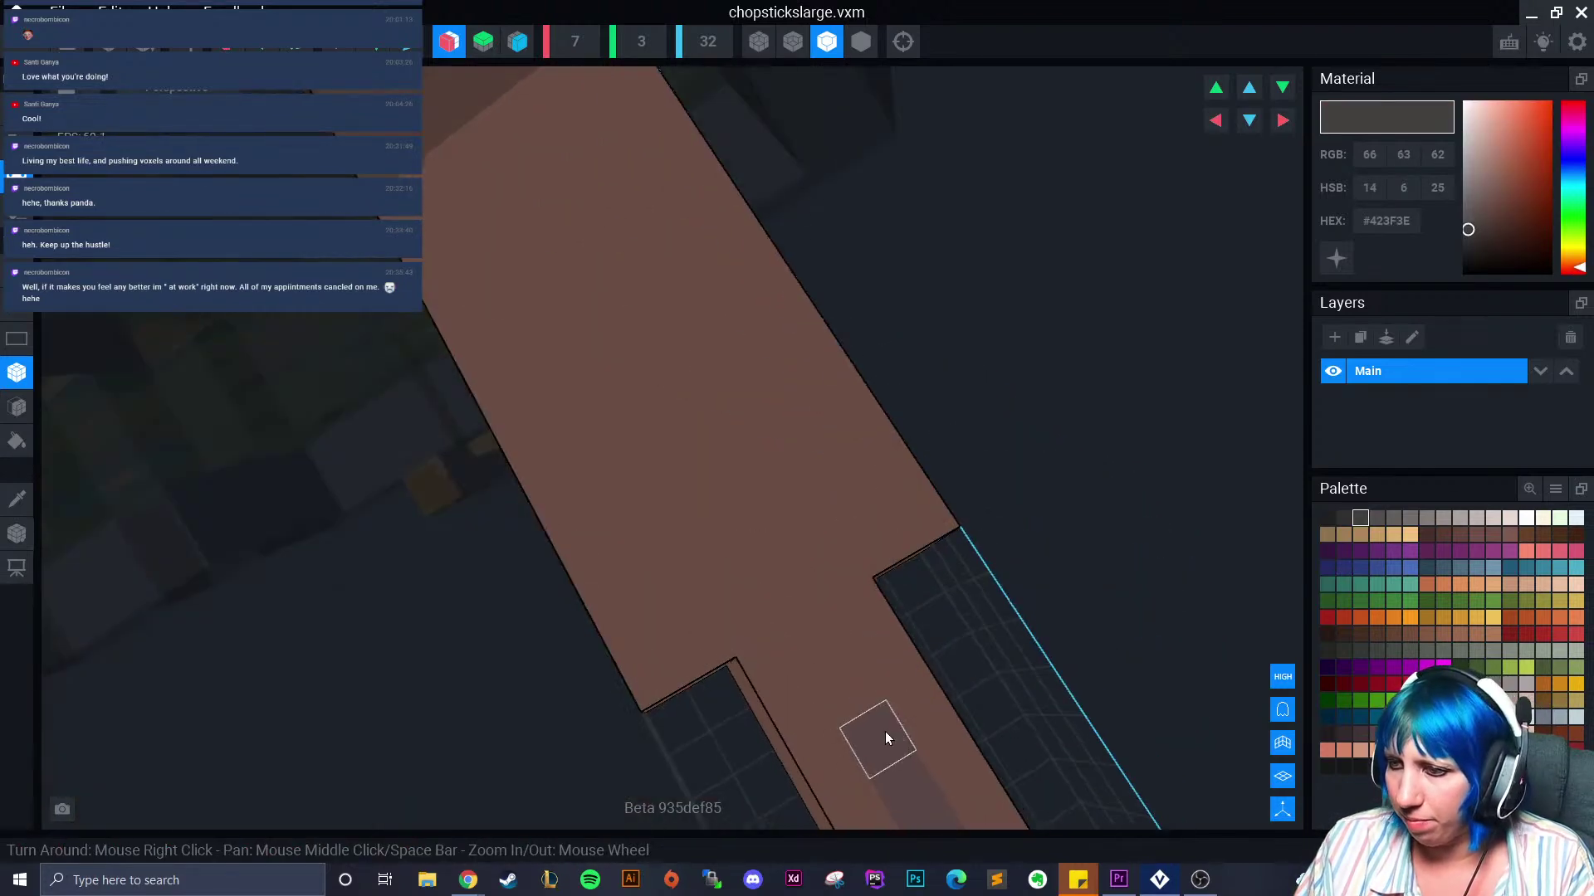
{"action": "scroll", "coordinate": [907, 714], "scroll_direction": "down", "scroll_amount": 3}
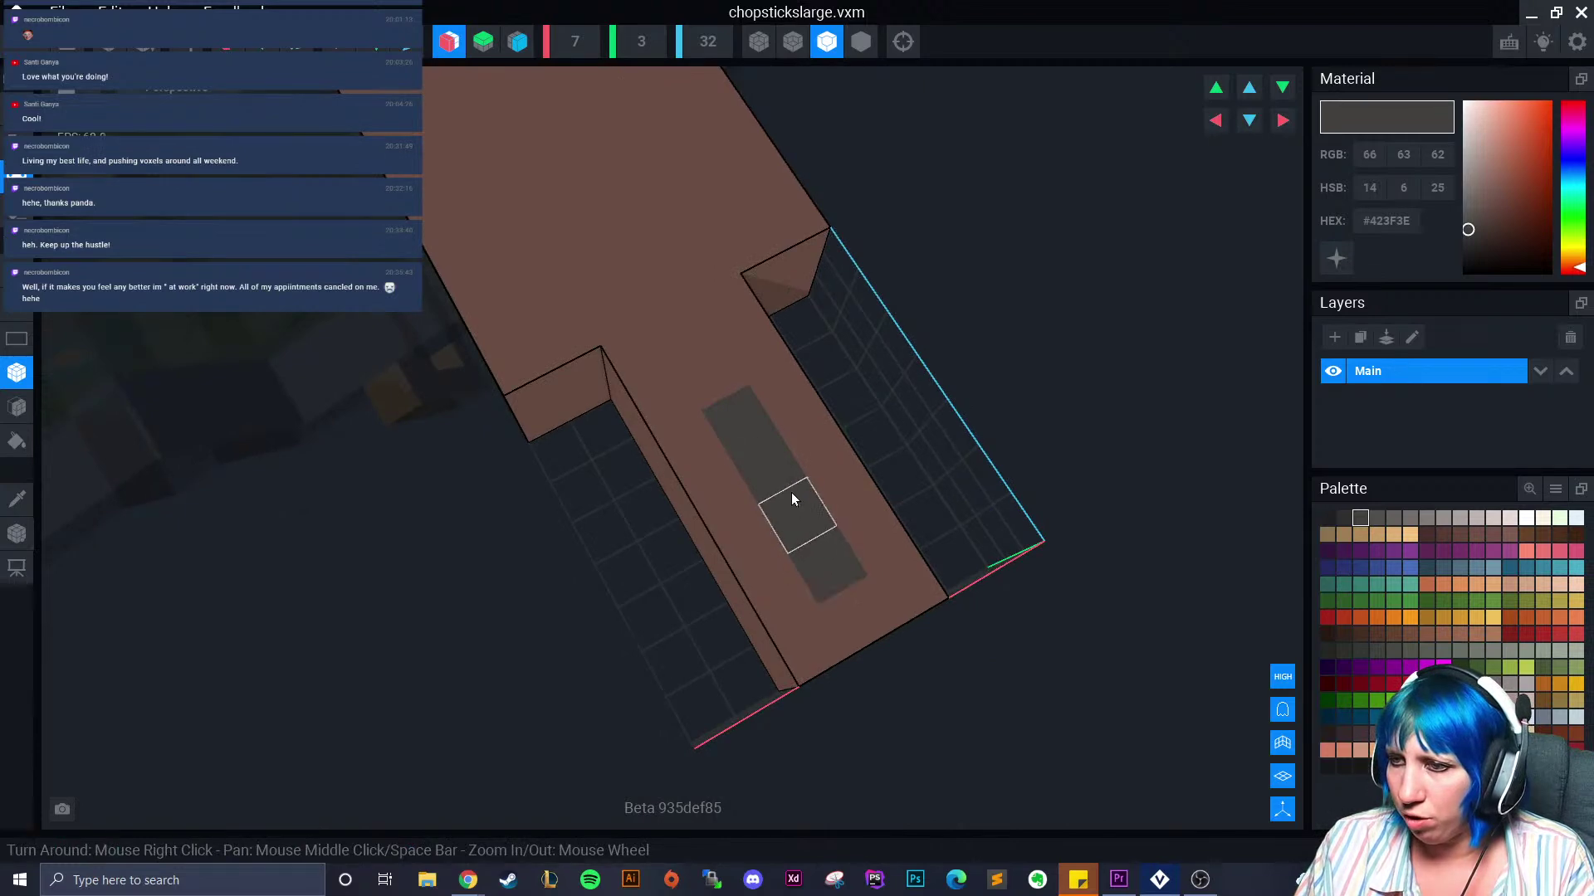
Choose the near-black #302F2F and paint the voxels at both ends of the neck strip
{"action": "right_click_drag", "start_coordinate": [792, 532], "coordinate": [560, 680]}
{"action": "middle_click_drag", "start_coordinate": [560, 679], "coordinate": [664, 610]}
{"action": "scroll", "coordinate": [681, 595], "scroll_direction": "down", "scroll_amount": 2}
{"action": "scroll", "coordinate": [701, 561], "scroll_direction": "up", "scroll_amount": 5}
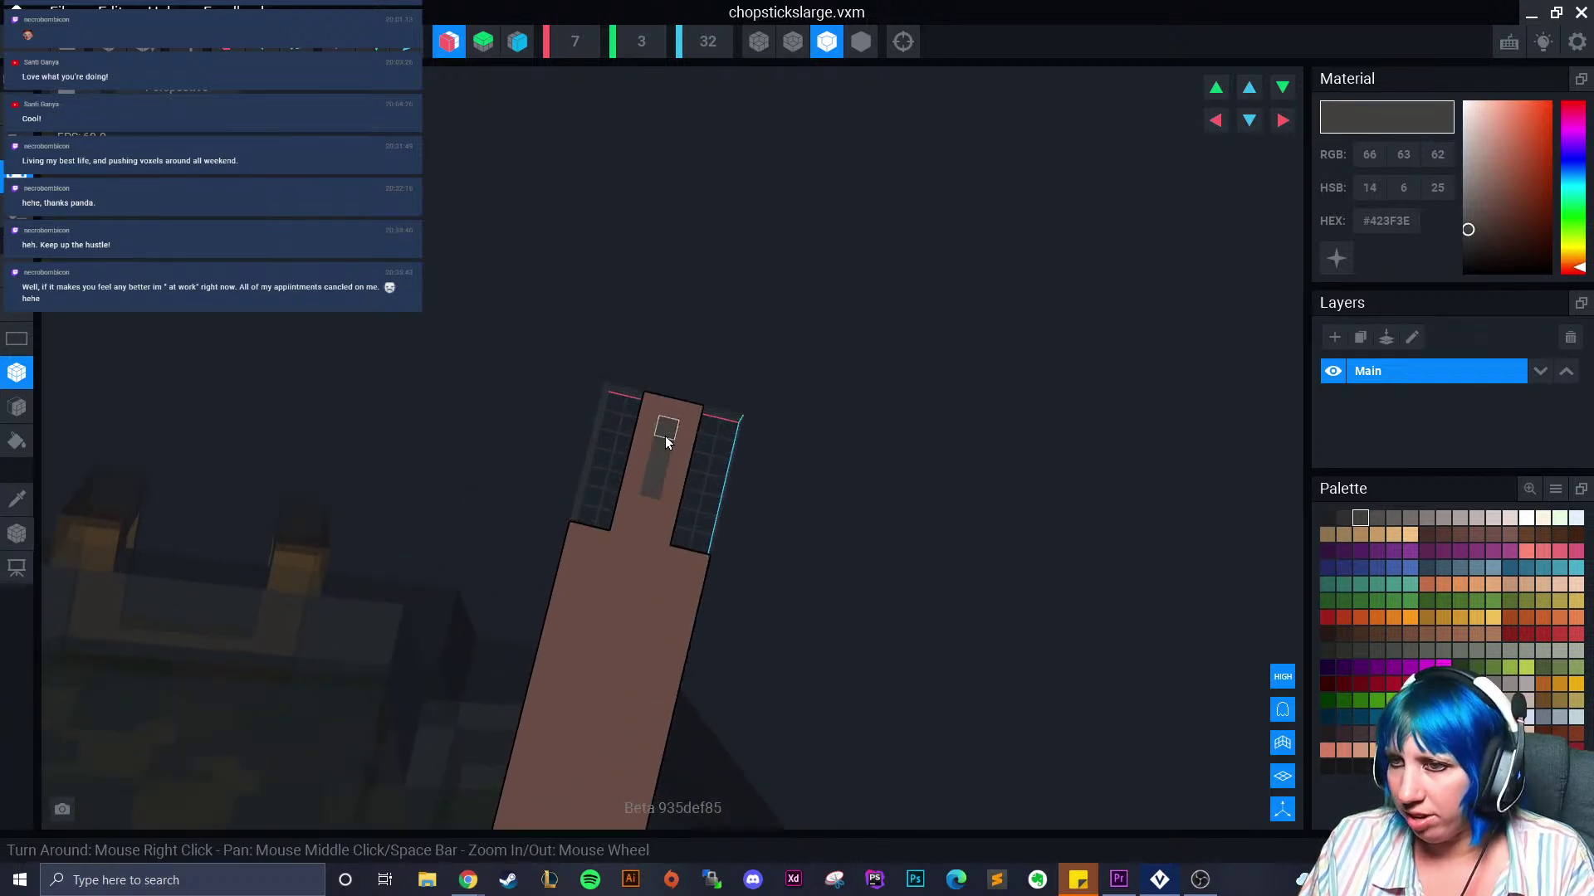
{"action": "scroll", "coordinate": [820, 546], "scroll_direction": "up", "scroll_amount": 3}
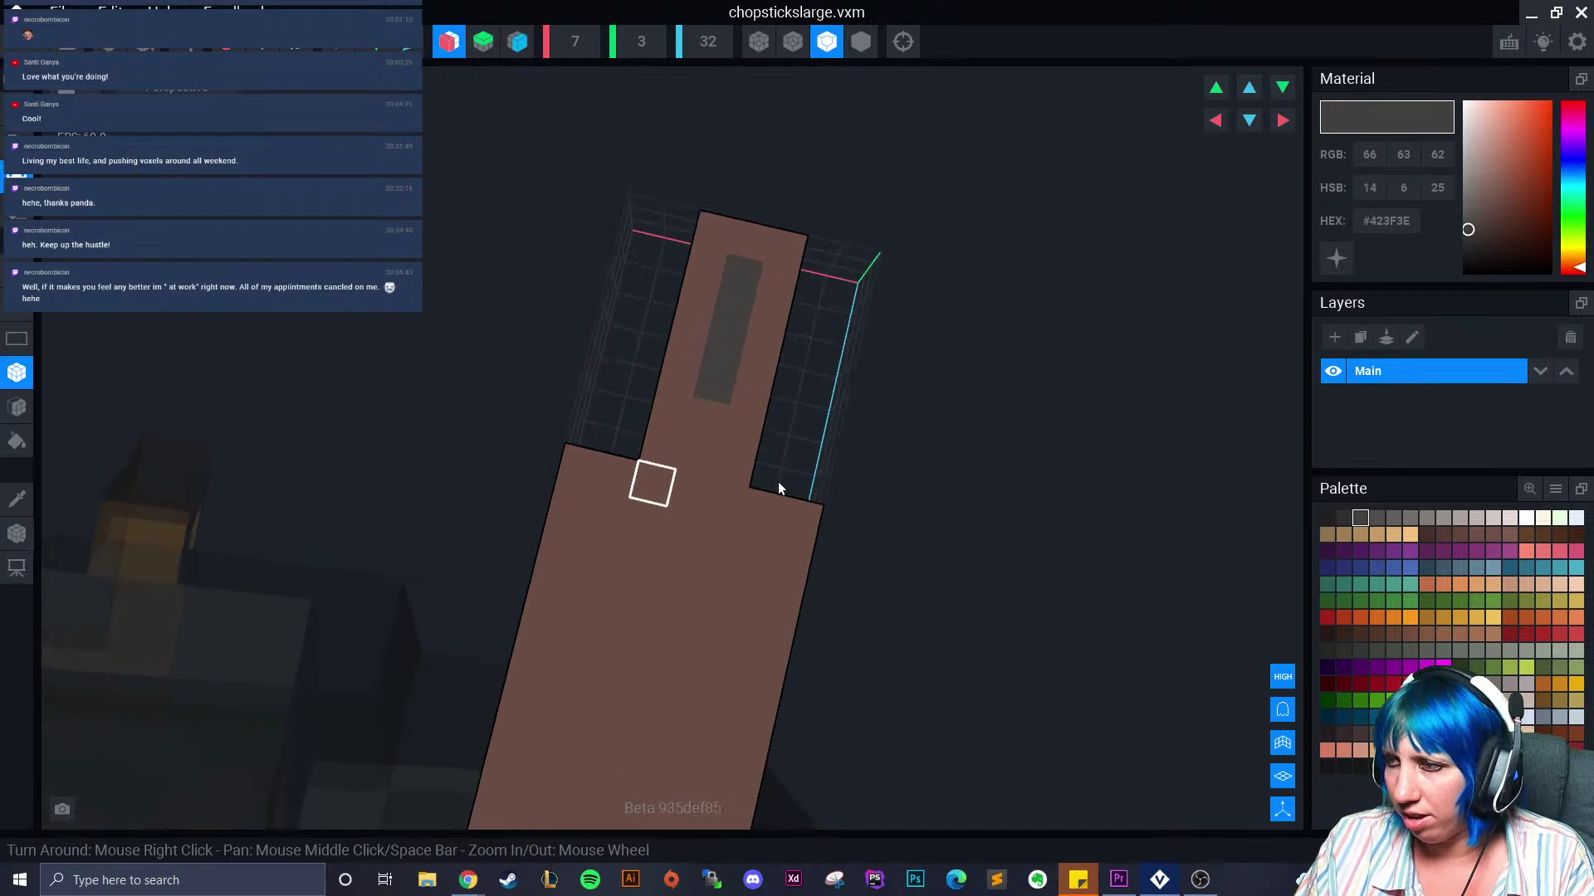
{"action": "left_click", "coordinate": [1343, 518]}
{"action": "left_click", "coordinate": [741, 274]}
{"action": "left_click", "coordinate": [714, 382]}
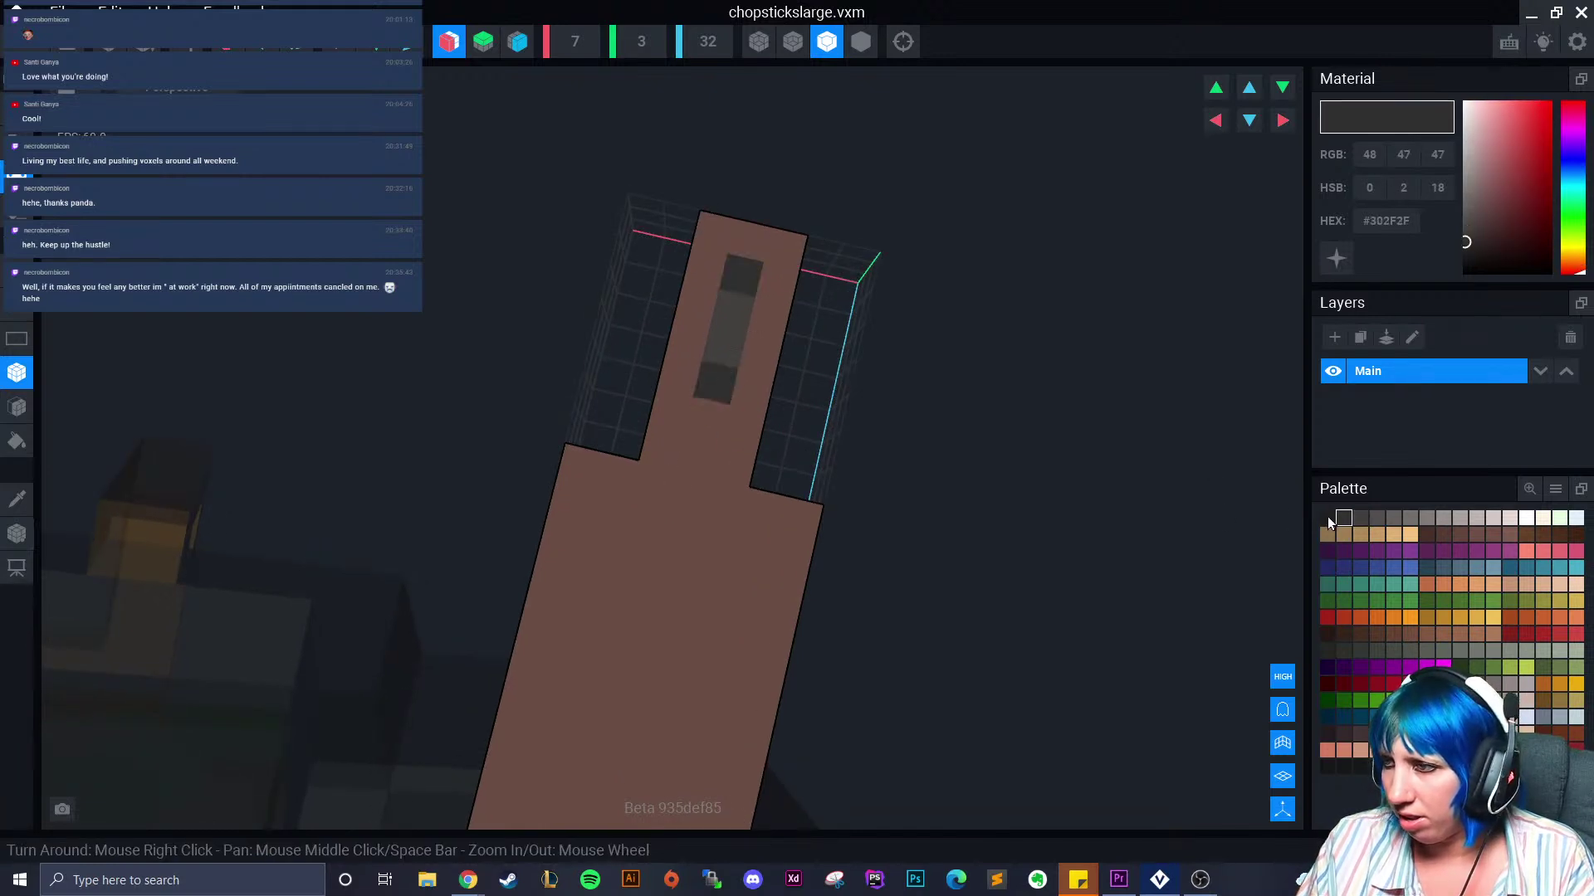
Choose the lighter grey #534F4E and paint the middle of the neck strip between its dark ends
{"action": "left_click", "coordinate": [1360, 519]}
{"action": "scroll", "coordinate": [780, 433], "scroll_direction": "up", "scroll_amount": 3}
{"action": "middle_click_drag", "start_coordinate": [780, 433], "coordinate": [699, 552]}
{"action": "left_click", "coordinate": [1378, 519]}
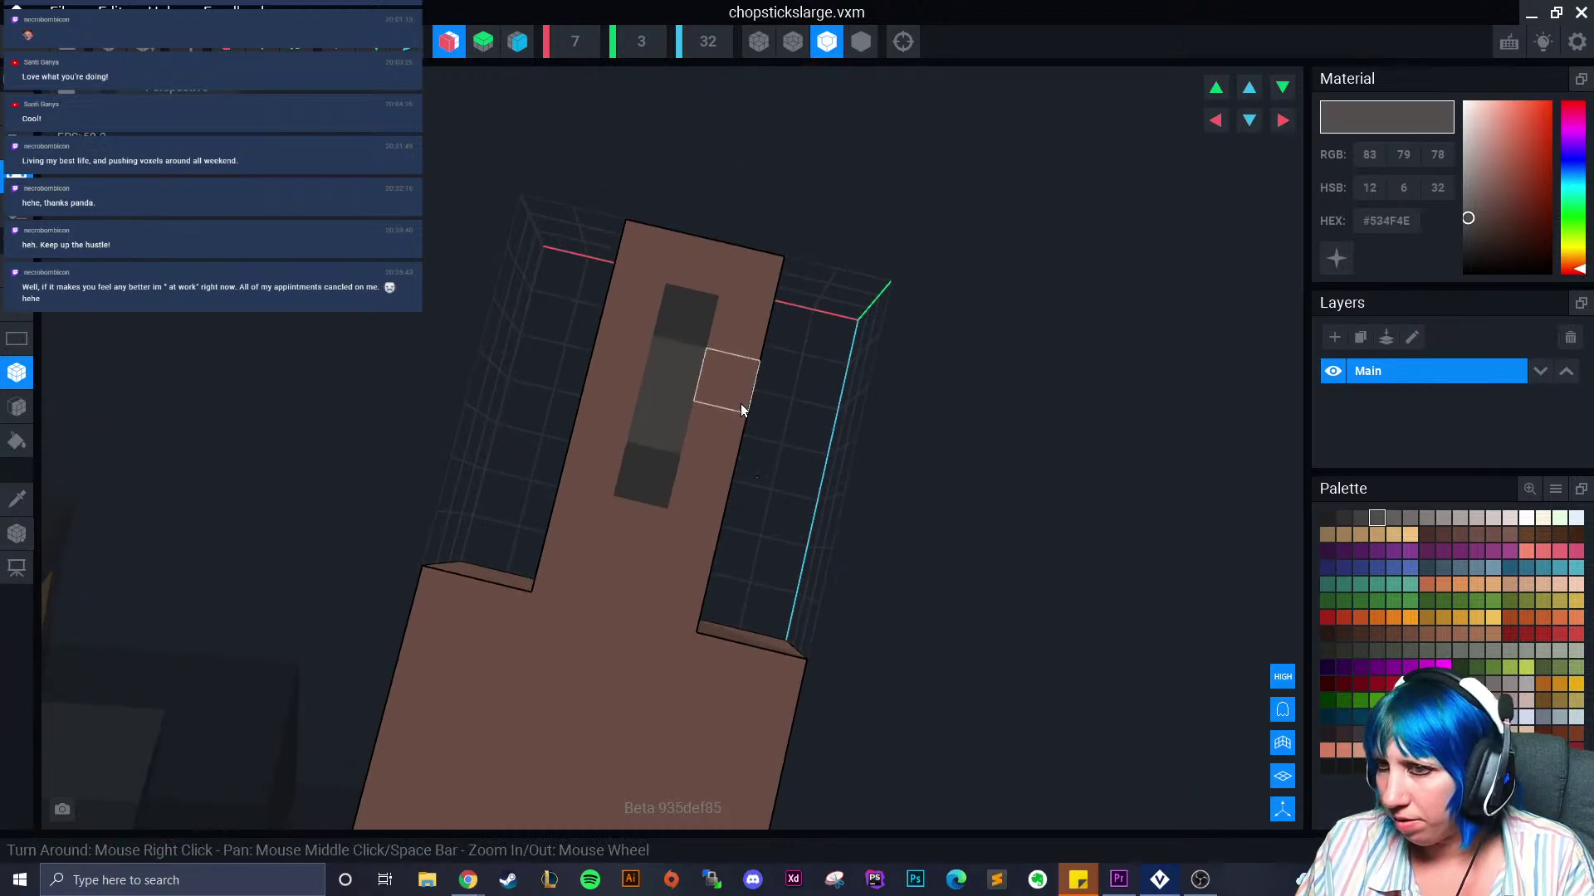
{"action": "left_click", "coordinate": [677, 416]}
{"action": "left_click", "coordinate": [1360, 521]}
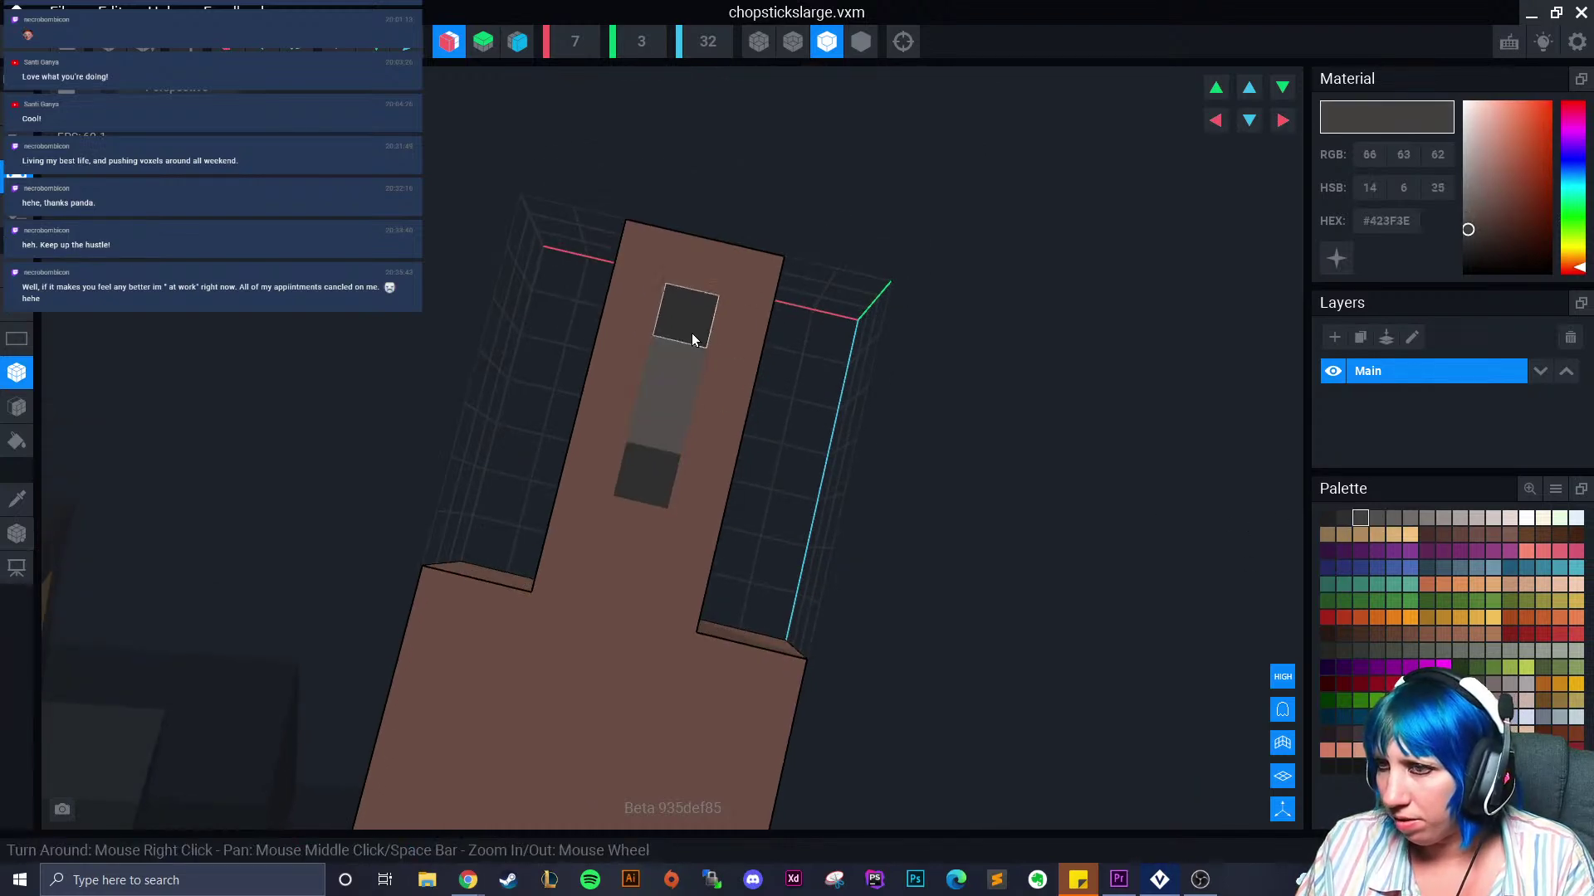
Paint the middle of the matching strip on the neck's opposite face with grey #534F4E
{"action": "right_click_drag", "start_coordinate": [554, 538], "coordinate": [1281, 650]}
{"action": "left_click", "coordinate": [1377, 518]}
{"action": "left_click_drag", "start_coordinate": [274, 615], "coordinate": [398, 637]}
{"action": "right_click_drag", "start_coordinate": [544, 633], "coordinate": [579, 576]}
{"action": "scroll", "coordinate": [568, 566], "scroll_direction": "down", "scroll_amount": 5}
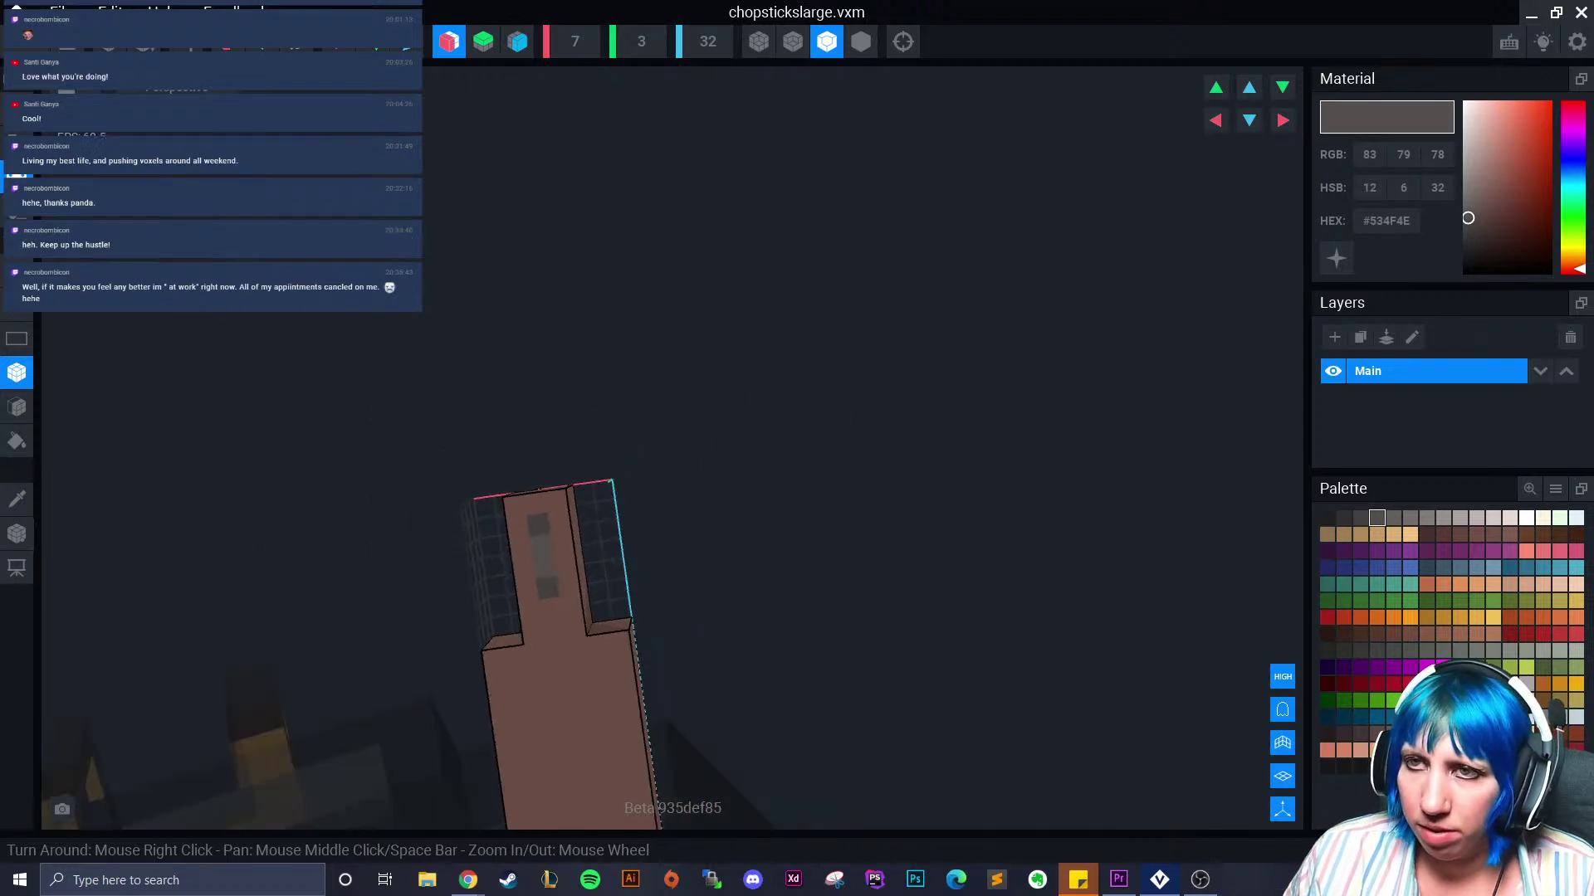
Return to the large cauldron scene and inspect the finished spoon standing in the liquid
{"action": "left_click", "coordinate": [16, 10]}
{"action": "left_click", "coordinate": [641, 325]}
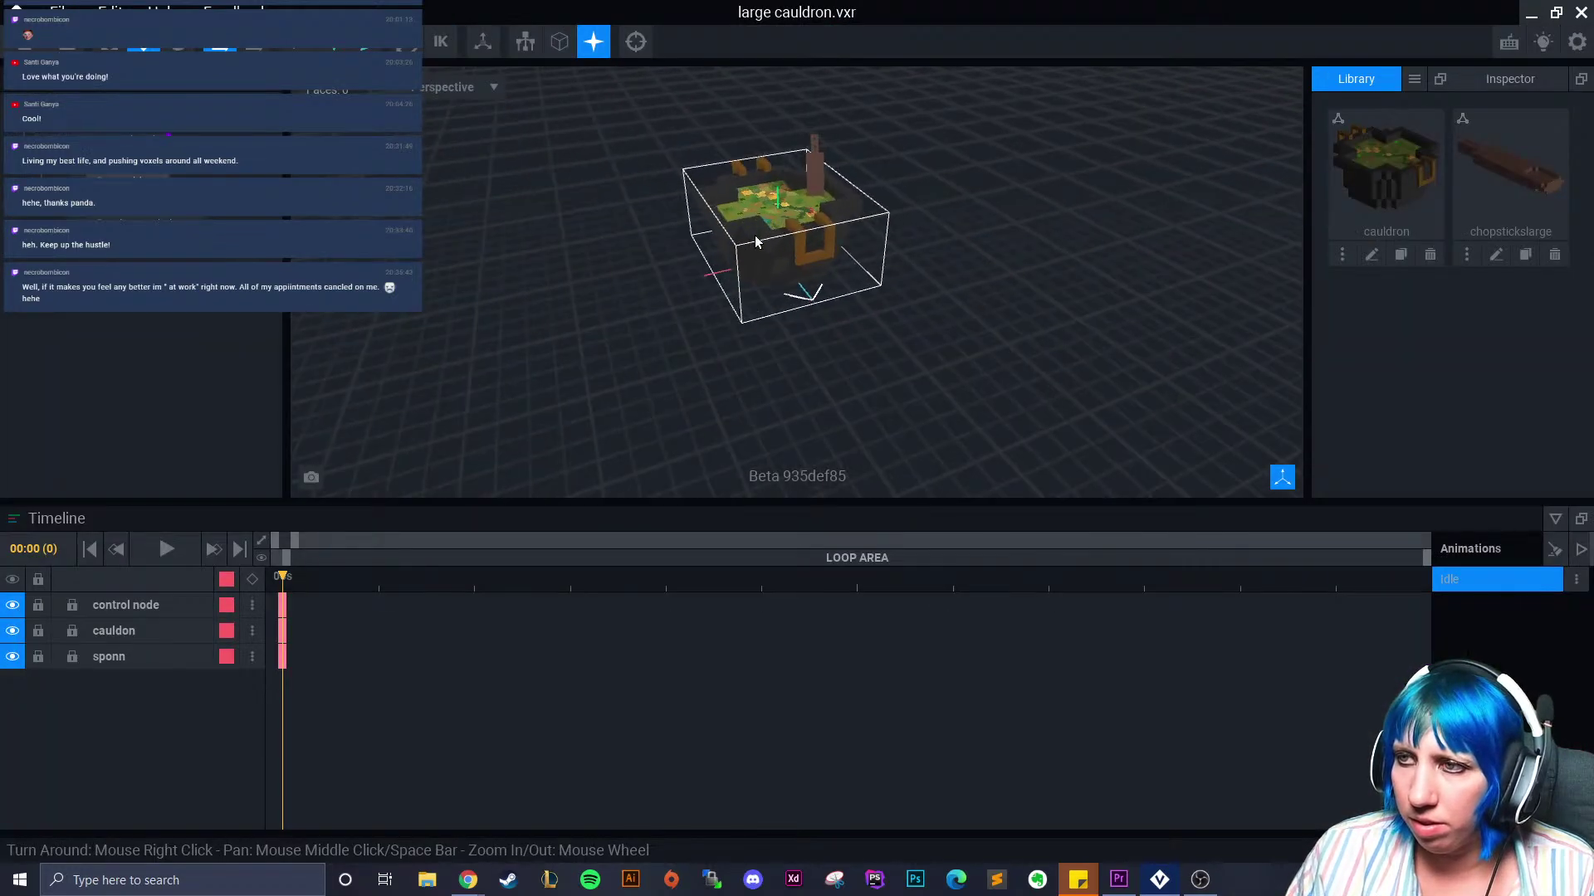
{"action": "right_click_drag", "start_coordinate": [647, 322], "coordinate": [648, 322]}
{"action": "scroll", "coordinate": [691, 350], "scroll_direction": "up", "scroll_amount": 3}
{"action": "scroll", "coordinate": [692, 356], "scroll_direction": "up", "scroll_amount": 2}
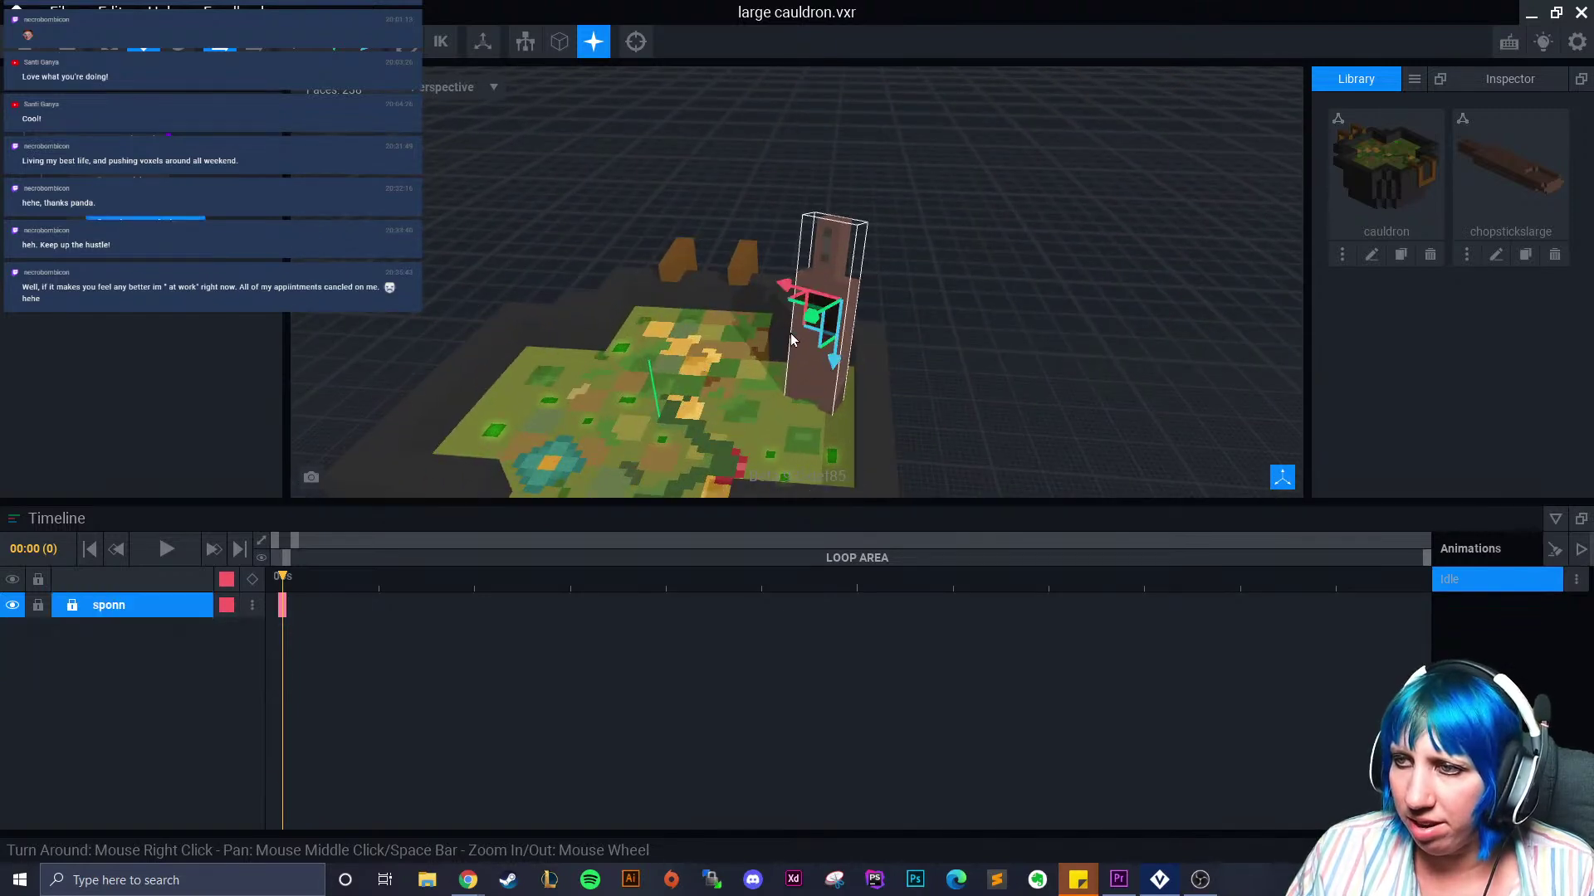
{"action": "right_click_drag", "start_coordinate": [711, 366], "coordinate": [709, 364]}
{"action": "middle_click_drag", "start_coordinate": [710, 364], "coordinate": [709, 362]}
{"action": "scroll", "coordinate": [712, 376], "scroll_direction": "down", "scroll_amount": 4}
{"action": "right_click_drag", "start_coordinate": [723, 410], "coordinate": [722, 410]}
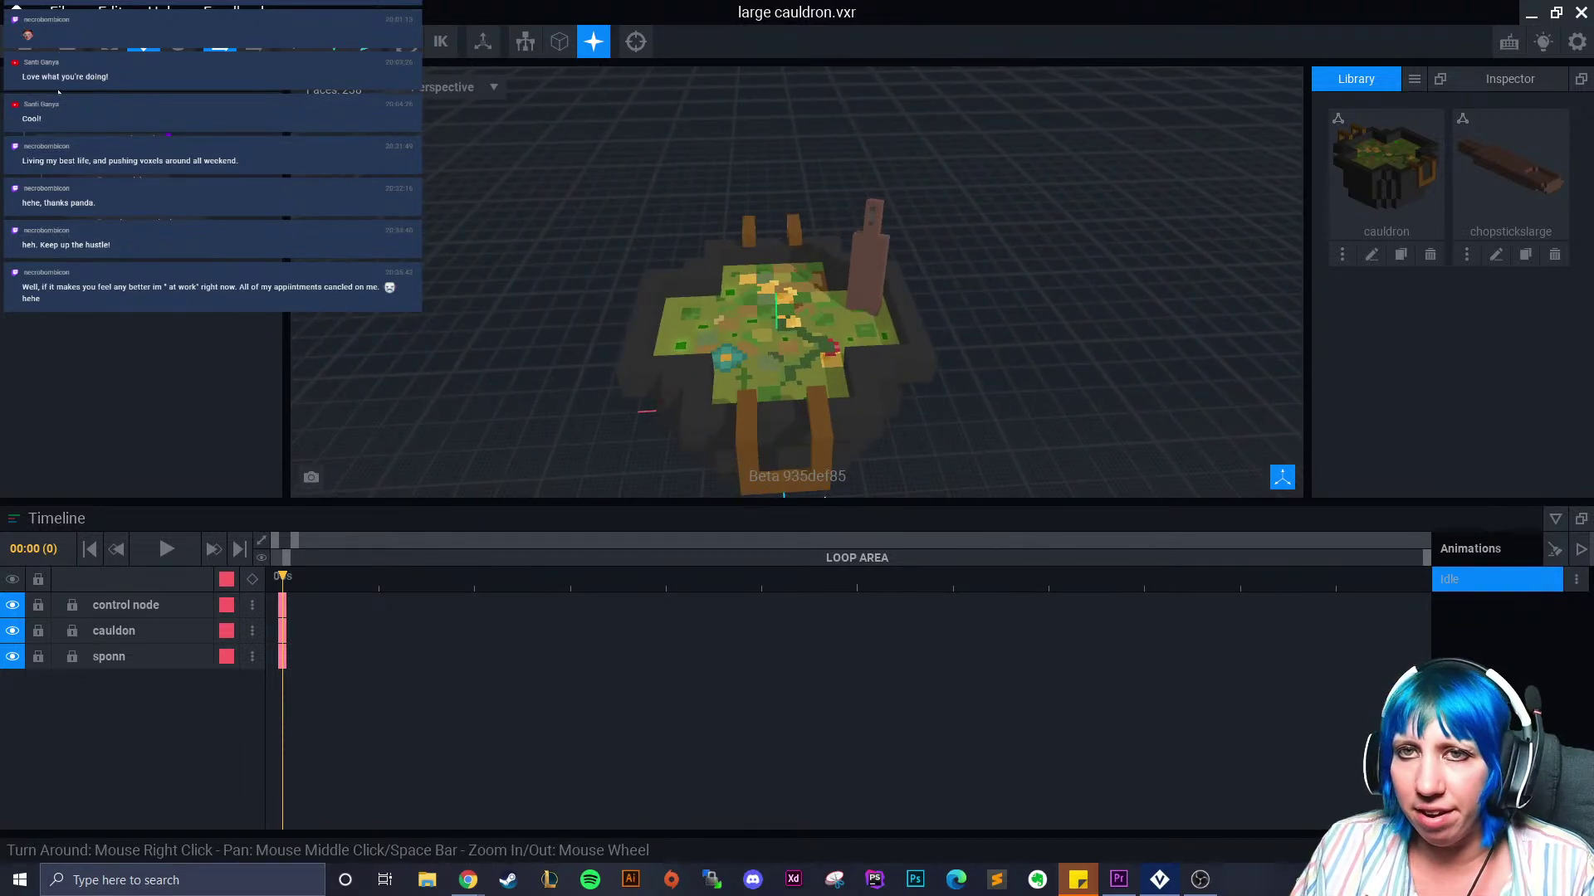
Create a new skeleton node named witch
{"action": "left_click", "coordinate": [91, 177]}
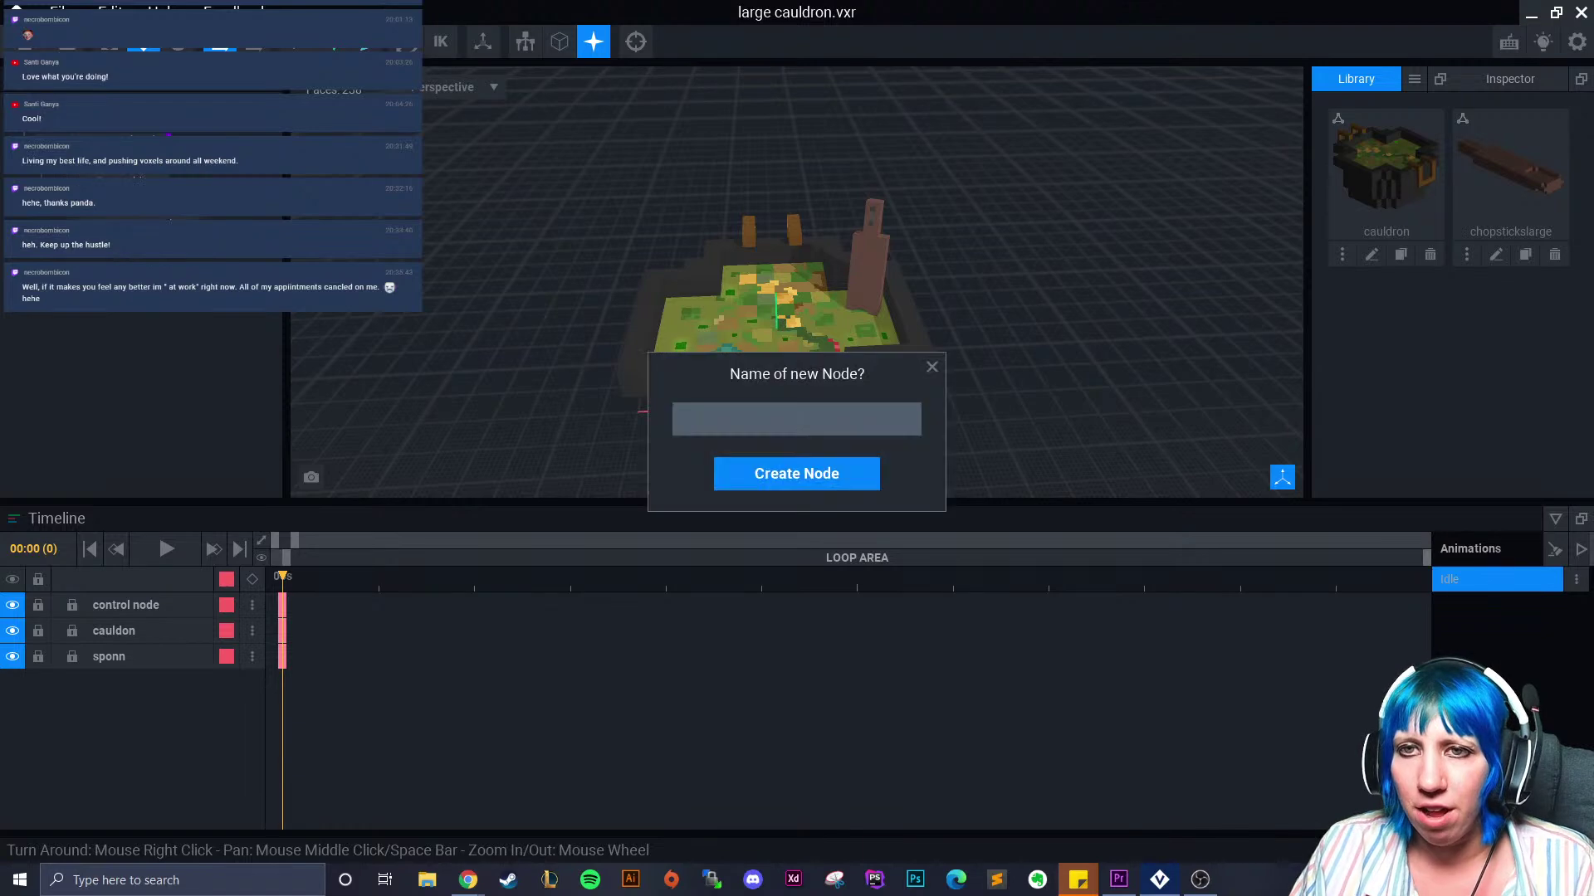
{"action": "type", "text": "witch"}
{"action": "key", "text": "Return"}
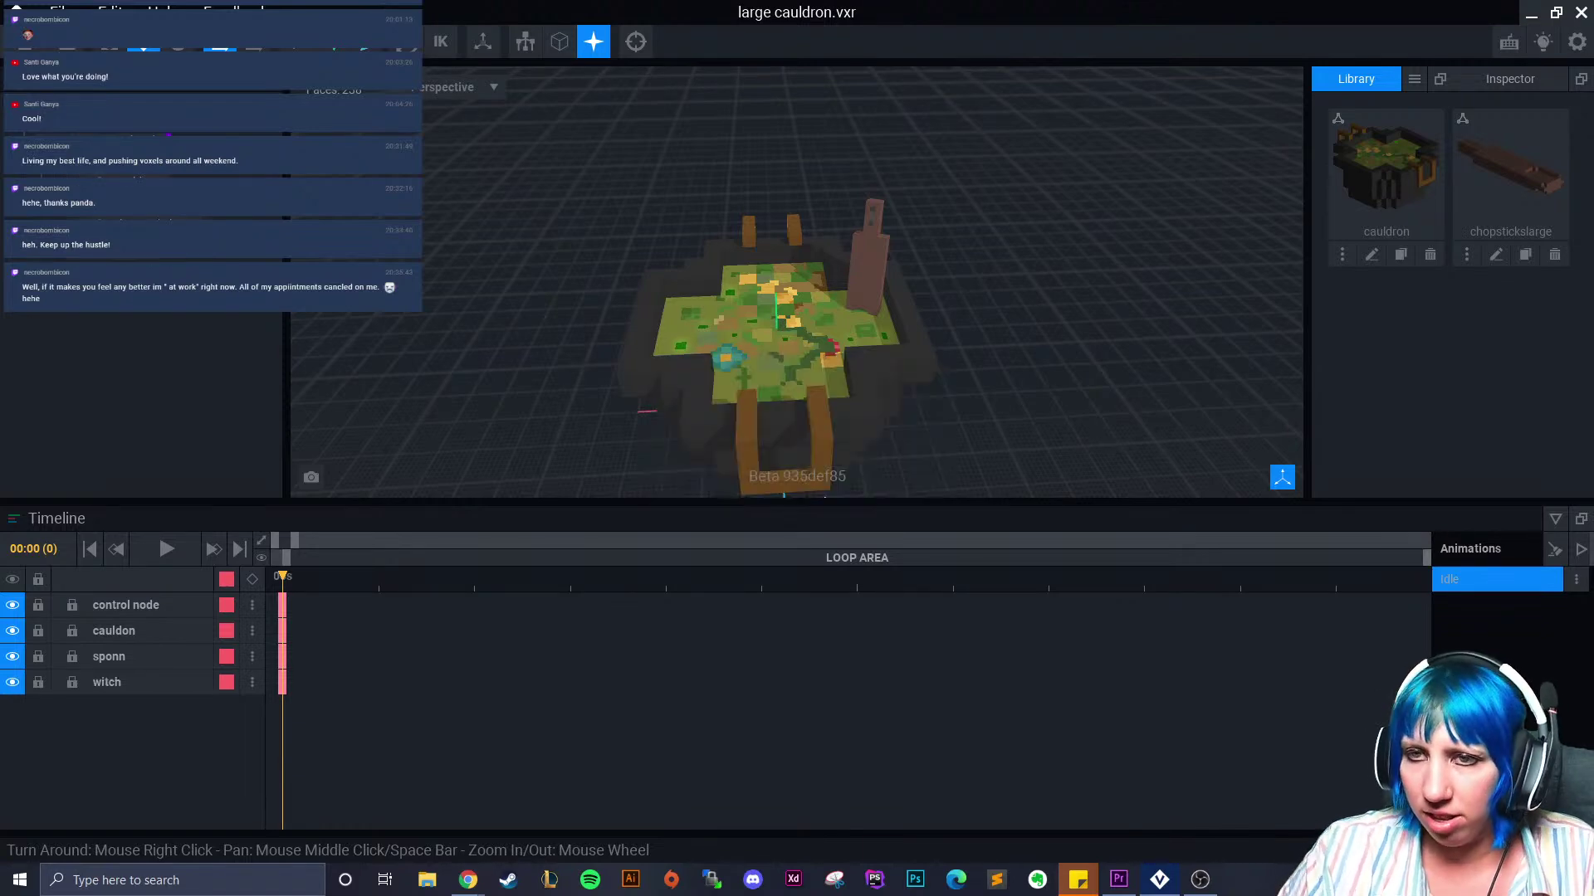
{"action": "left_click", "coordinate": [1415, 78]}
{"action": "left_click", "coordinate": [1445, 119]}
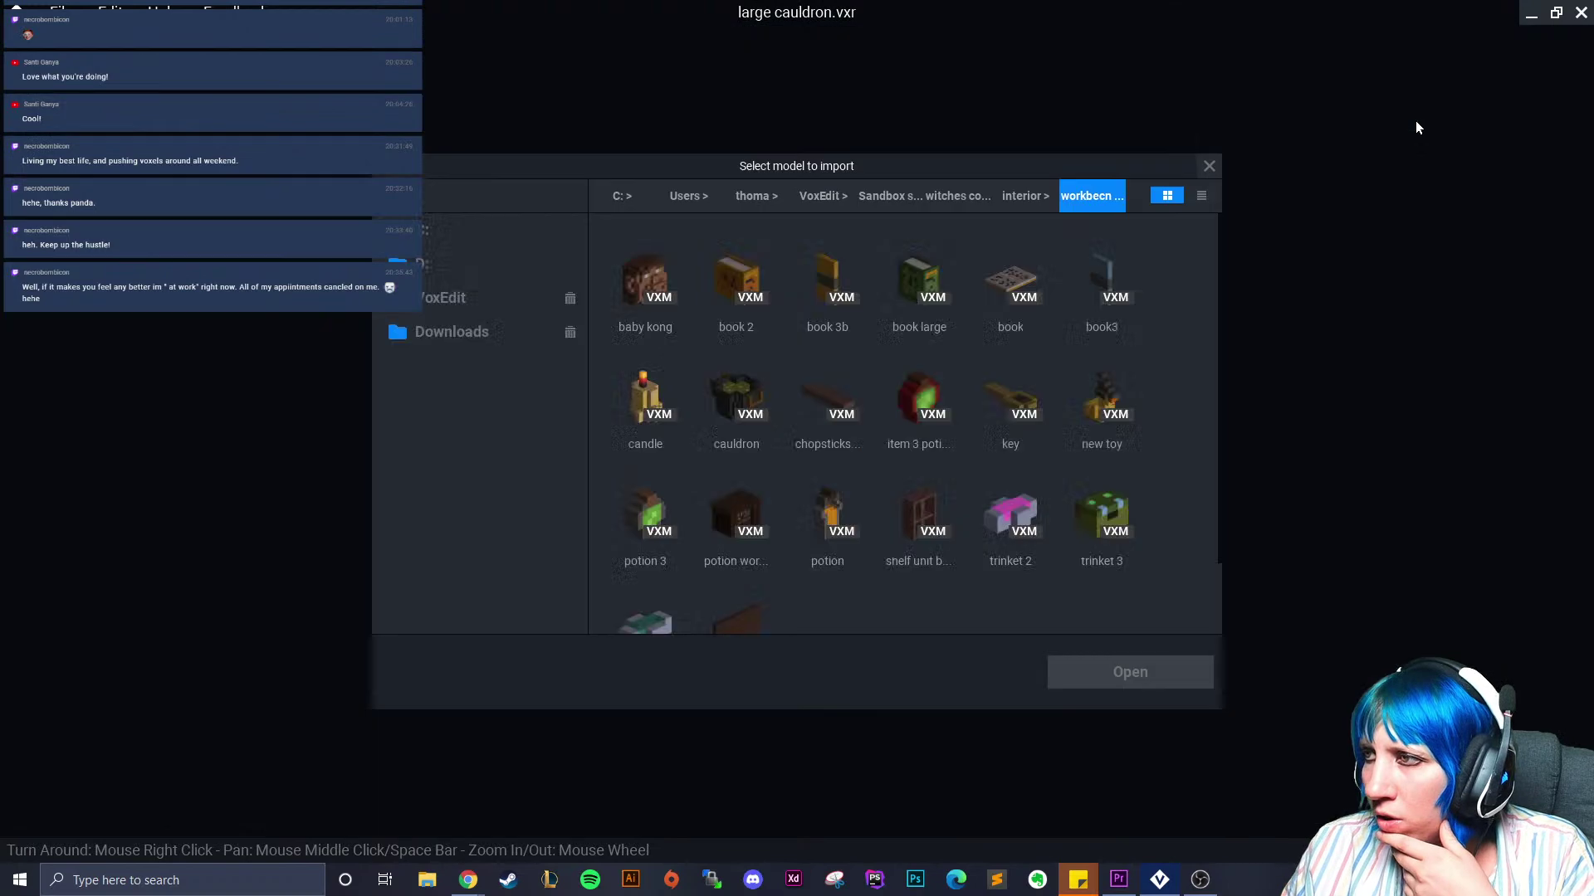
{"action": "left_click", "coordinate": [463, 292]}
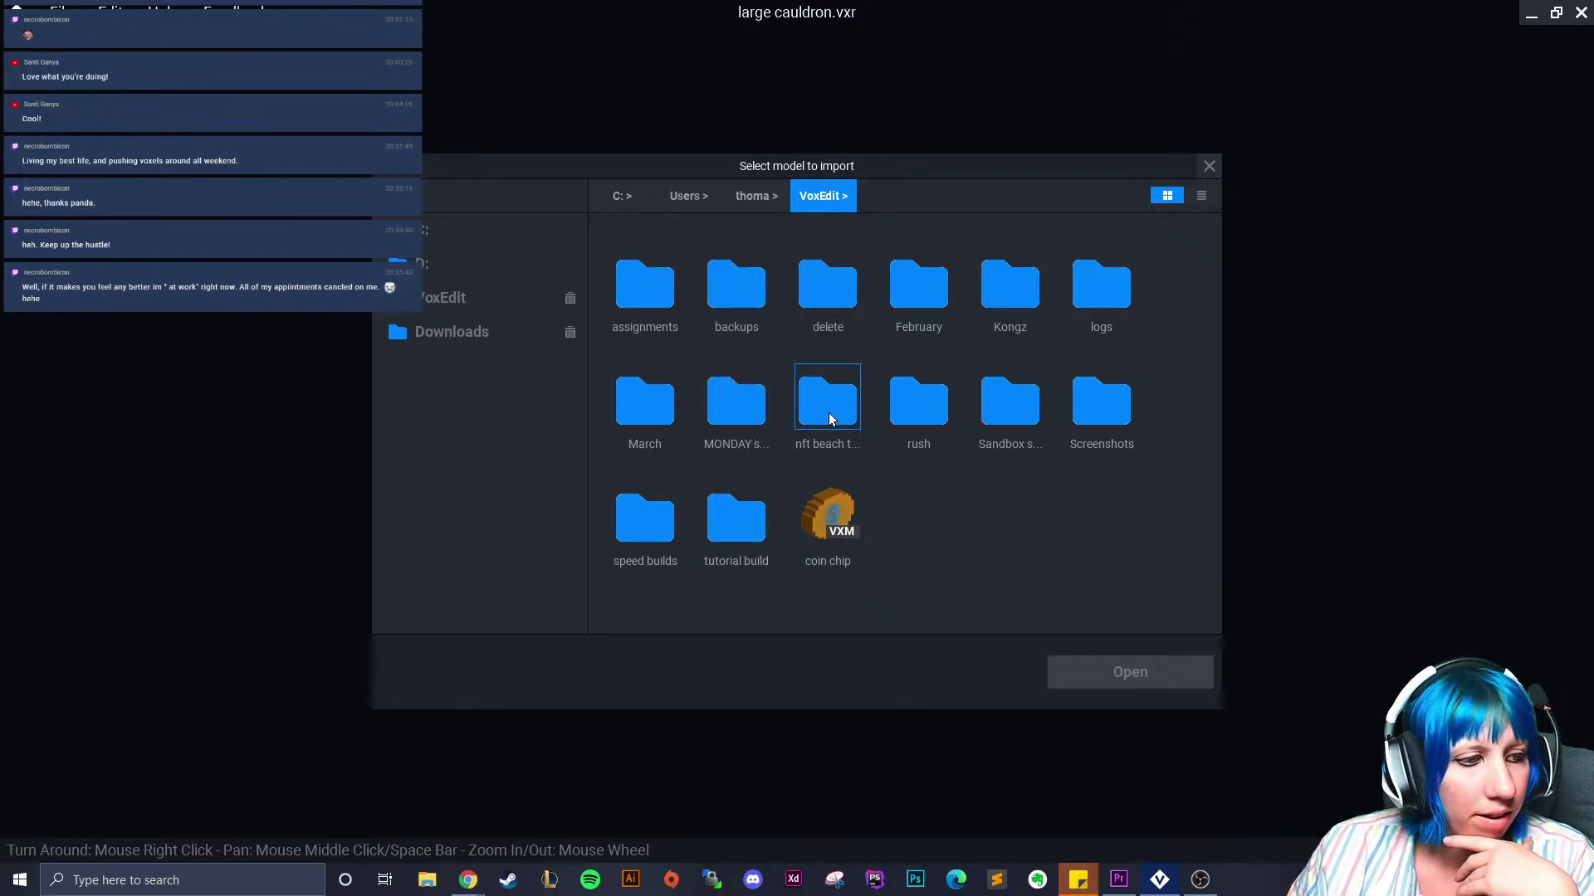
{"action": "double_click", "coordinate": [1006, 404]}
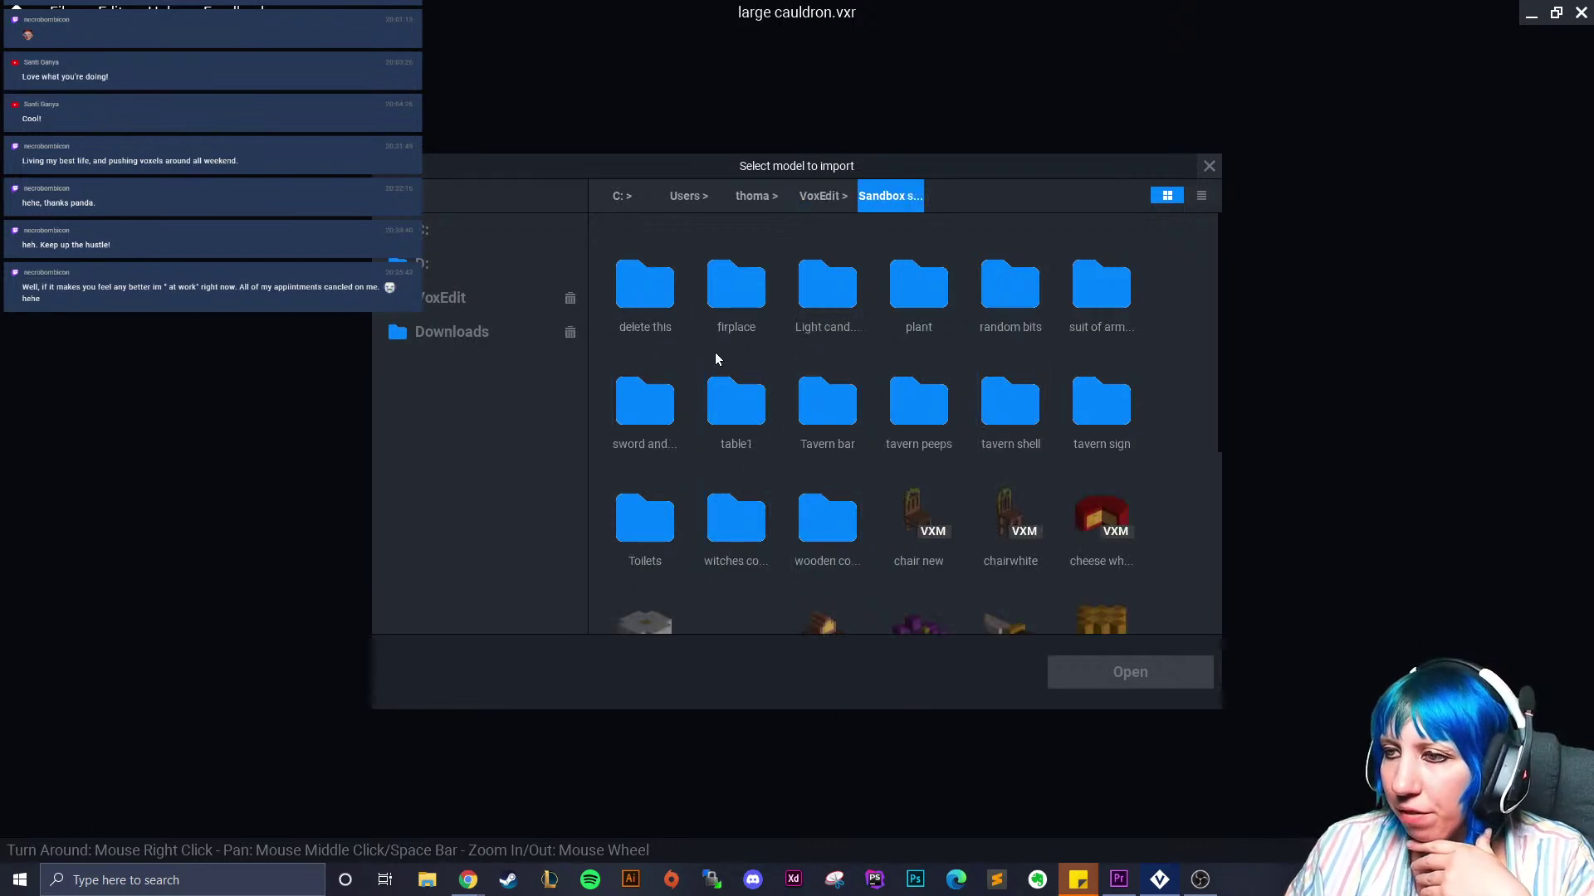
{"action": "double_click", "coordinate": [732, 526]}
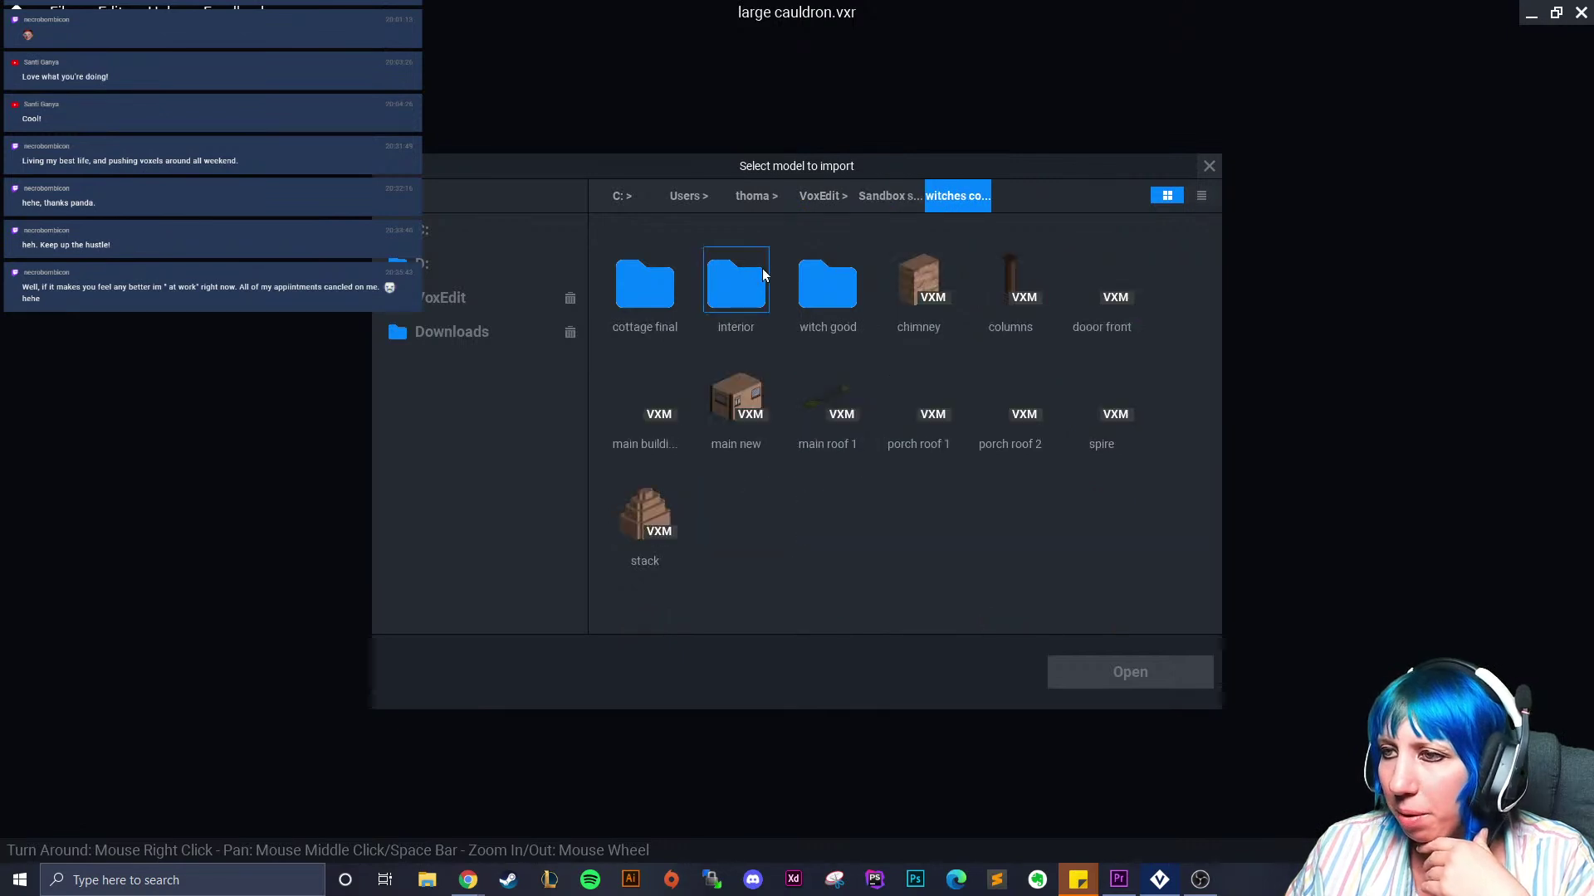
{"action": "double_click", "coordinate": [833, 307]}
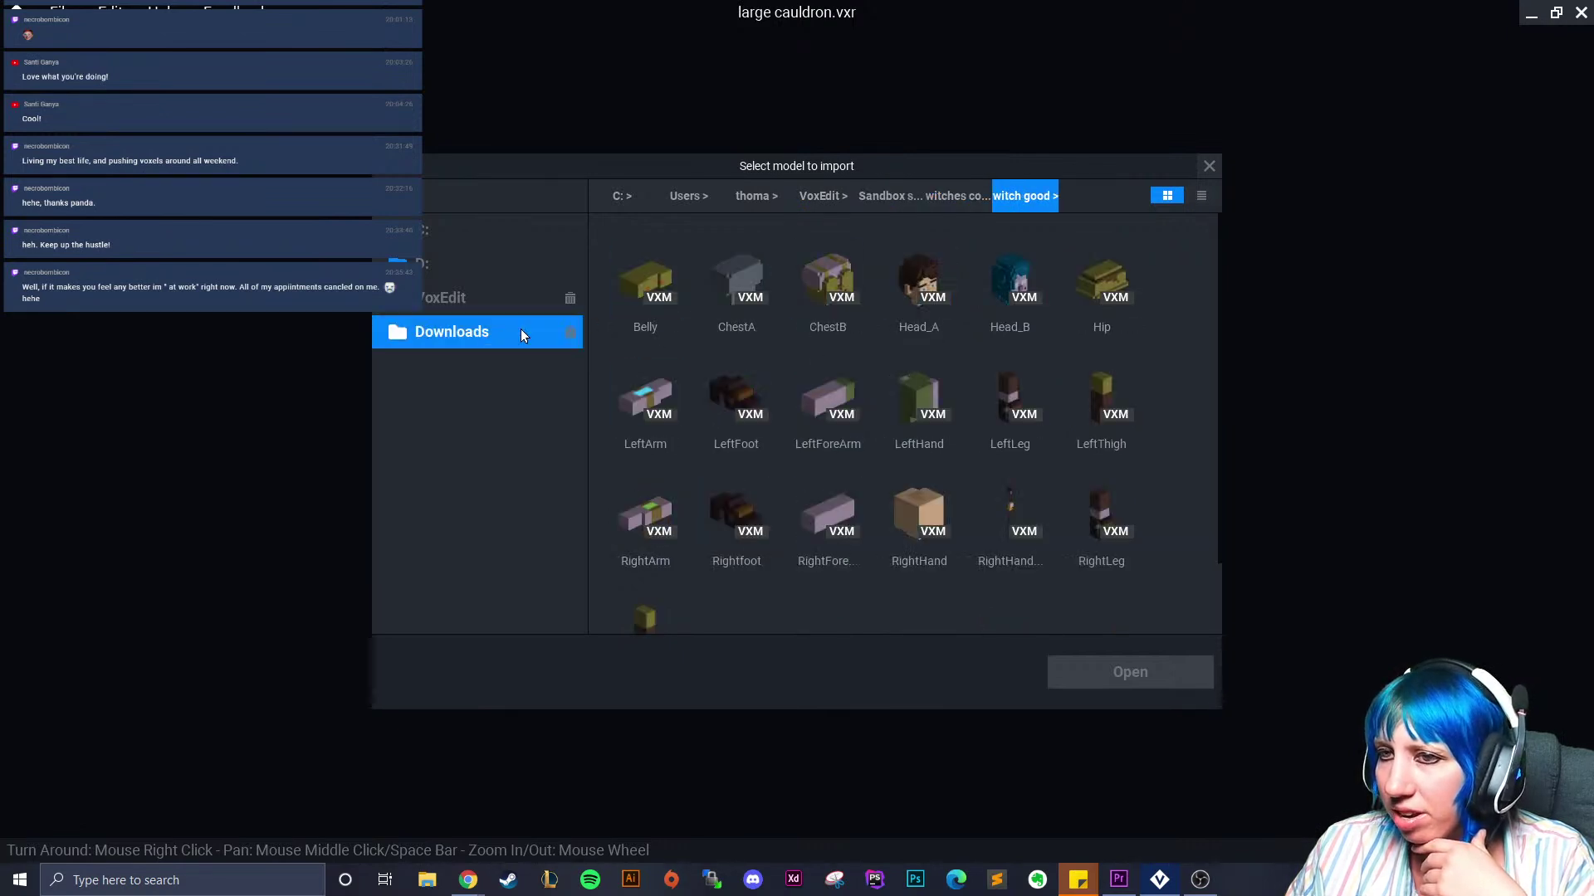
{"action": "left_click", "coordinate": [1208, 166]}
Import the rigged character file from the "witch good" folder onto the witch node
{"action": "left_click", "coordinate": [169, 347]}
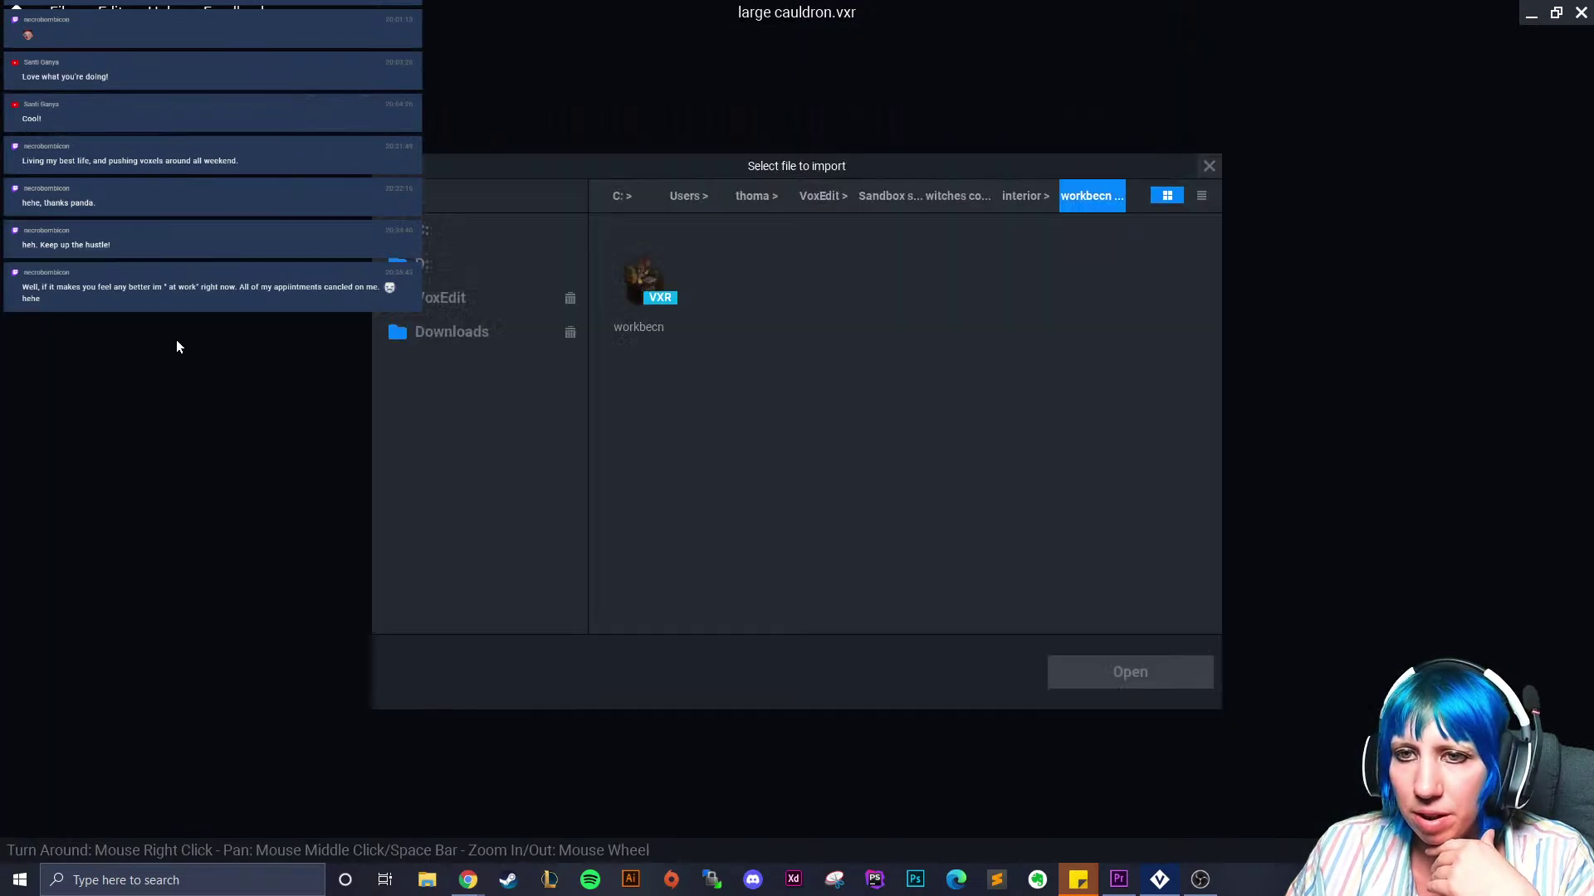
{"action": "left_click", "coordinate": [946, 199]}
{"action": "double_click", "coordinate": [817, 286]}
{"action": "left_click", "coordinate": [644, 280]}
{"action": "left_click", "coordinate": [1126, 670]}
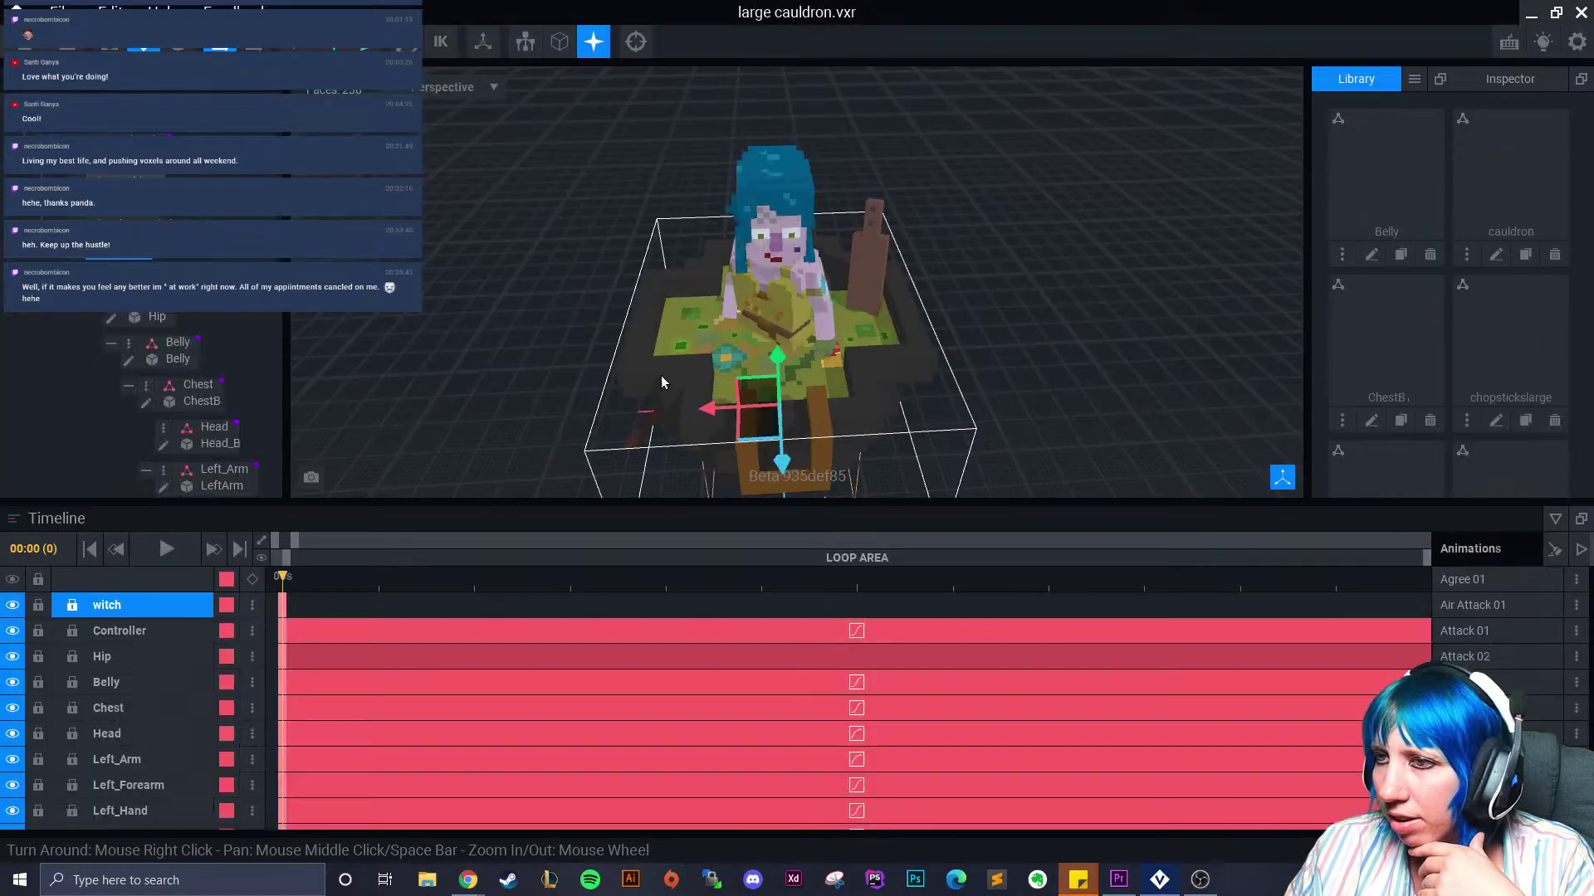
Try to move the witch's chest part out behind the cauldron, and undo the moves
{"action": "left_click", "coordinate": [735, 318]}
{"action": "left_click_drag", "start_coordinate": [744, 349], "coordinate": [900, 257]}
{"action": "left_click_drag", "start_coordinate": [776, 186], "coordinate": [869, 209]}
{"action": "right_click_drag", "start_coordinate": [913, 272], "coordinate": [951, 299]}
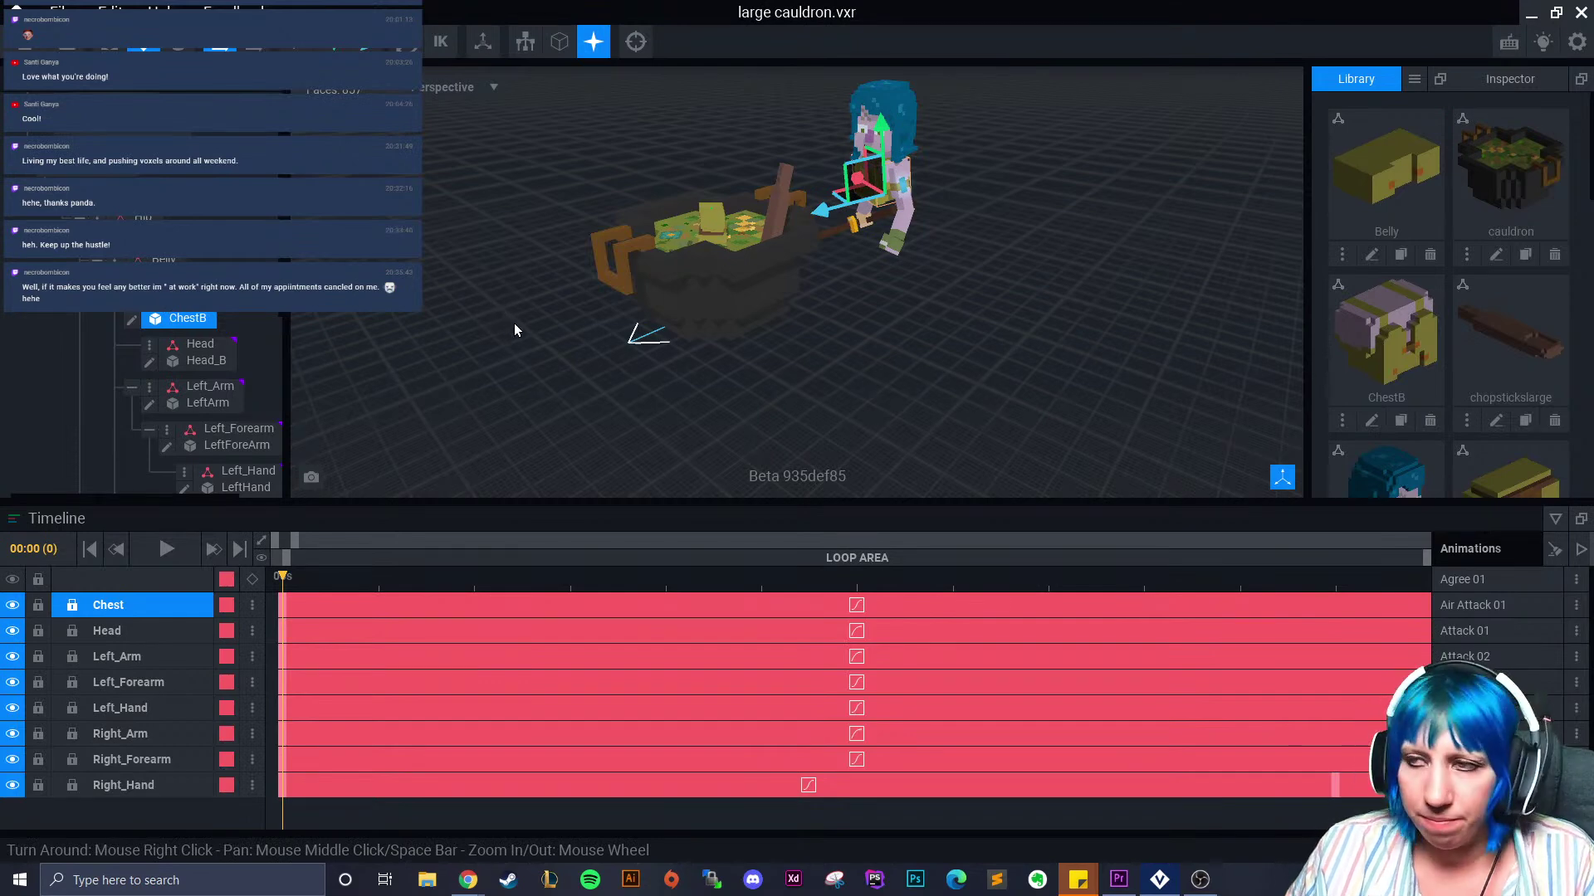
{"action": "key", "text": "ctrl+z"}
{"action": "key", "text": "ctrl+z"}
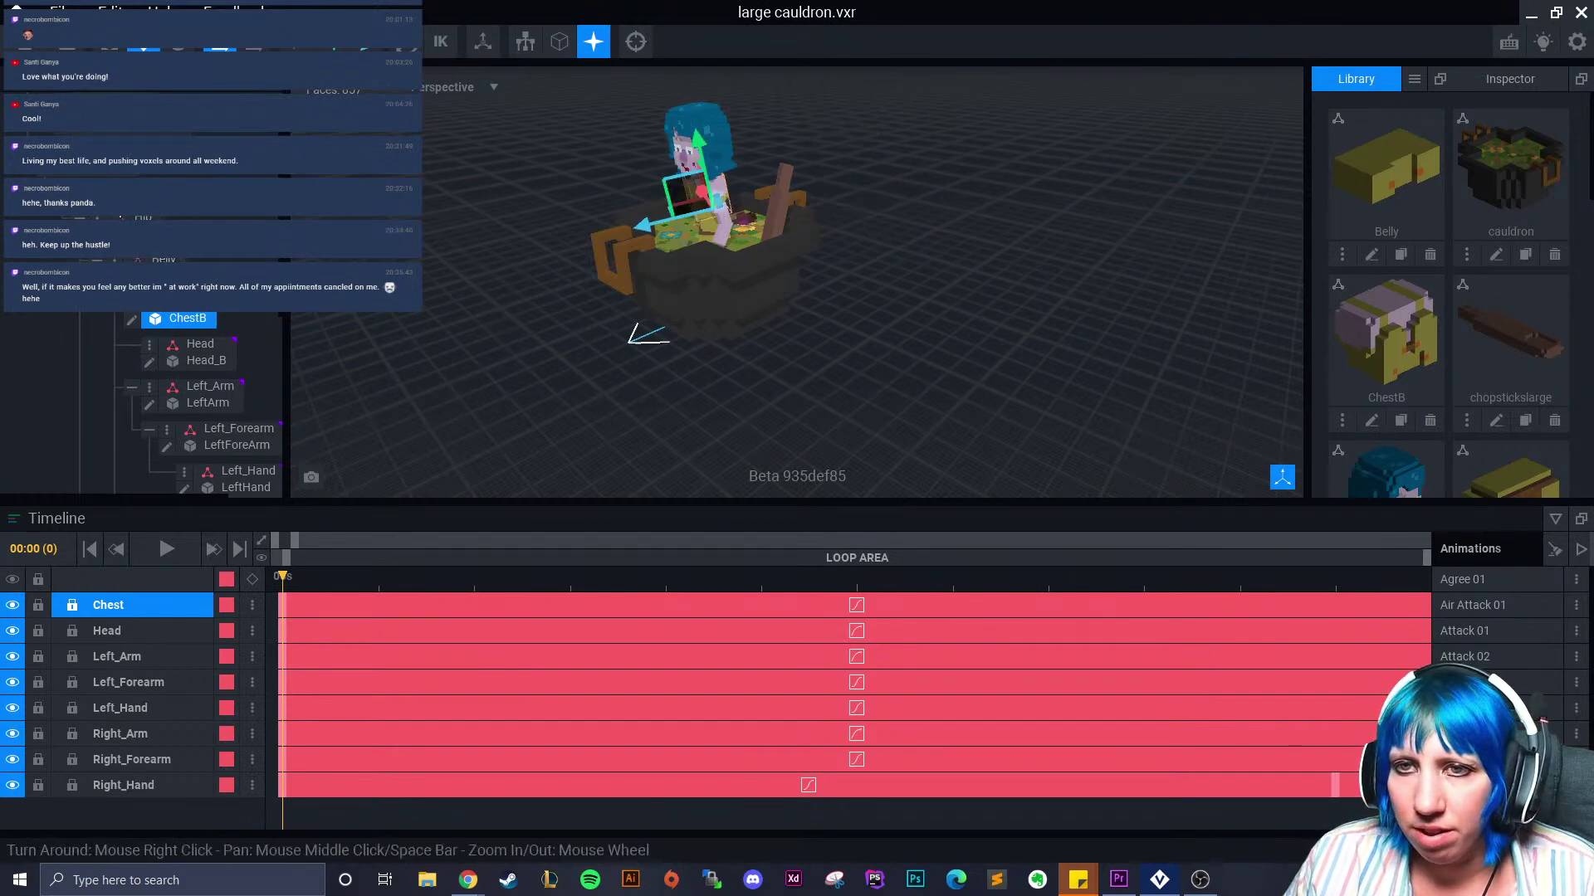
Move the whole witch by her Controller node so that she stands beside the cauldron
{"action": "left_click", "coordinate": [139, 175]}
{"action": "left_click_drag", "start_coordinate": [676, 236], "coordinate": [817, 213]}
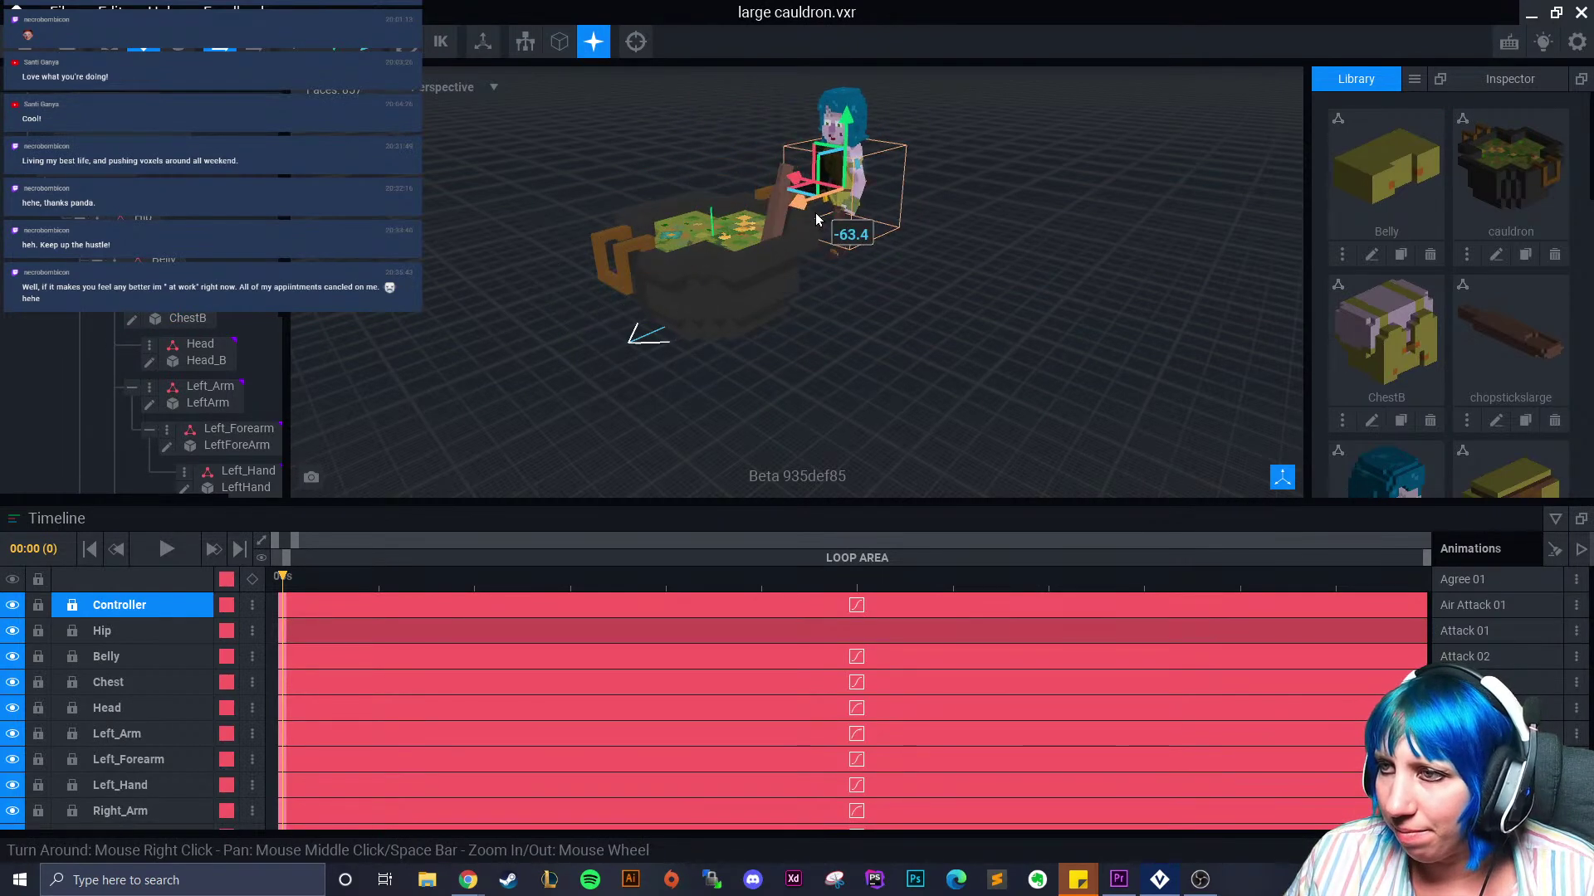
{"action": "scroll", "coordinate": [872, 253], "scroll_direction": "up", "scroll_amount": 3}
{"action": "middle_click_drag", "start_coordinate": [854, 252], "coordinate": [838, 266]}
{"action": "left_click_drag", "start_coordinate": [839, 272], "coordinate": [761, 304]}
{"action": "left_click", "coordinate": [904, 293]}
Examine the witch's size and hands against the cauldron and spoon, and locate her RightHand_Sword model in the library
{"action": "right_click_drag", "start_coordinate": [884, 303], "coordinate": [877, 306]}
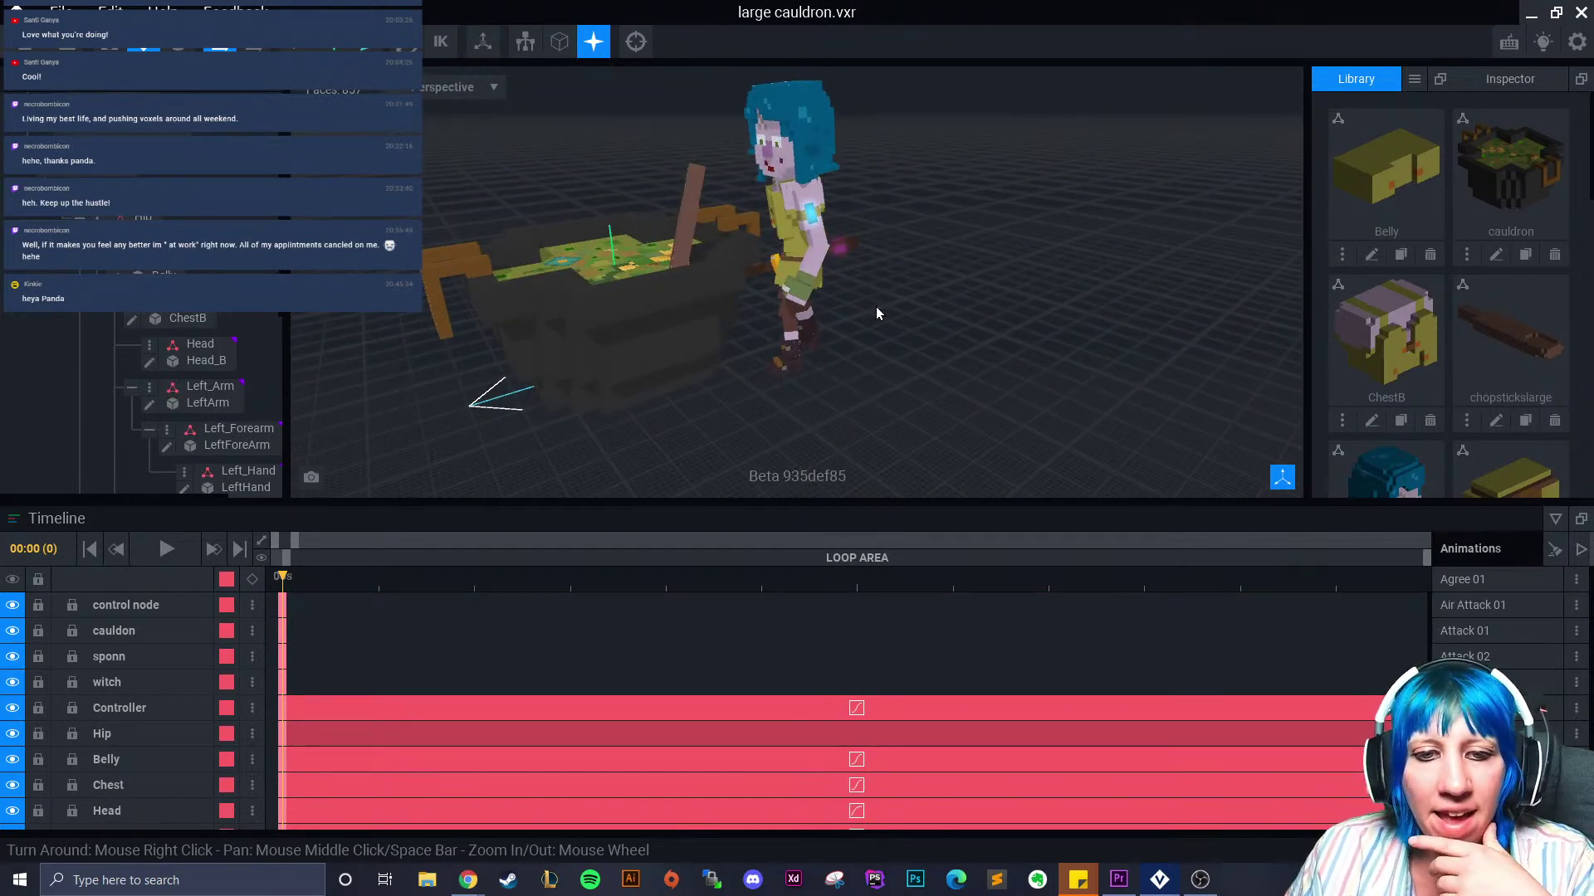
{"action": "scroll", "coordinate": [789, 282], "scroll_direction": "up", "scroll_amount": 5}
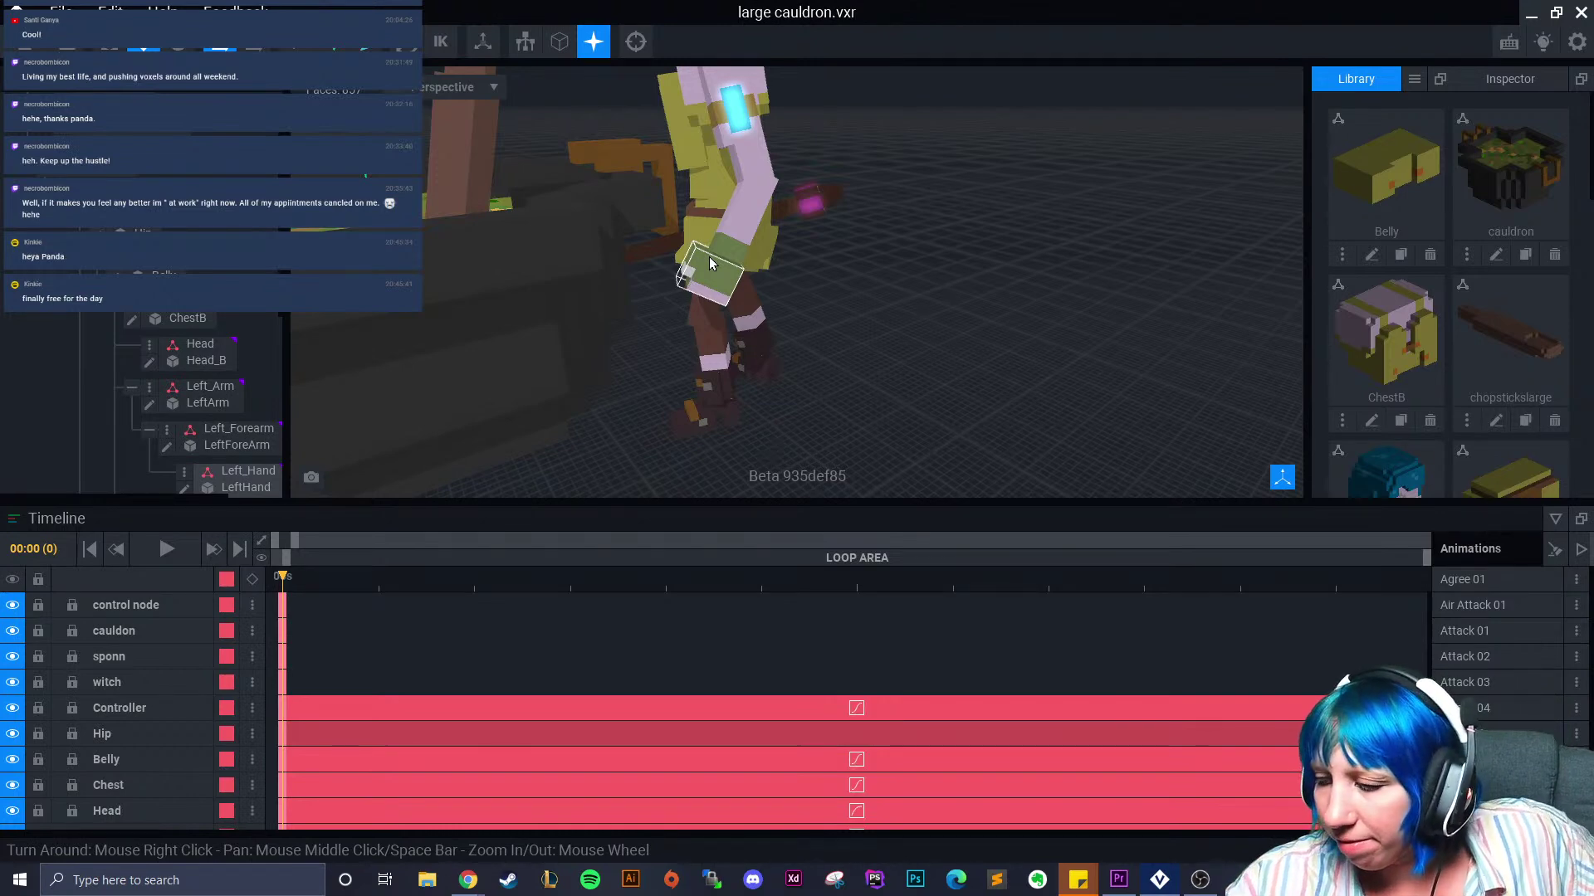
{"action": "middle_click_drag", "start_coordinate": [911, 243], "coordinate": [988, 328]}
{"action": "scroll", "coordinate": [886, 297], "scroll_direction": "down", "scroll_amount": 3}
{"action": "right_click_drag", "start_coordinate": [828, 396], "coordinate": [788, 372]}
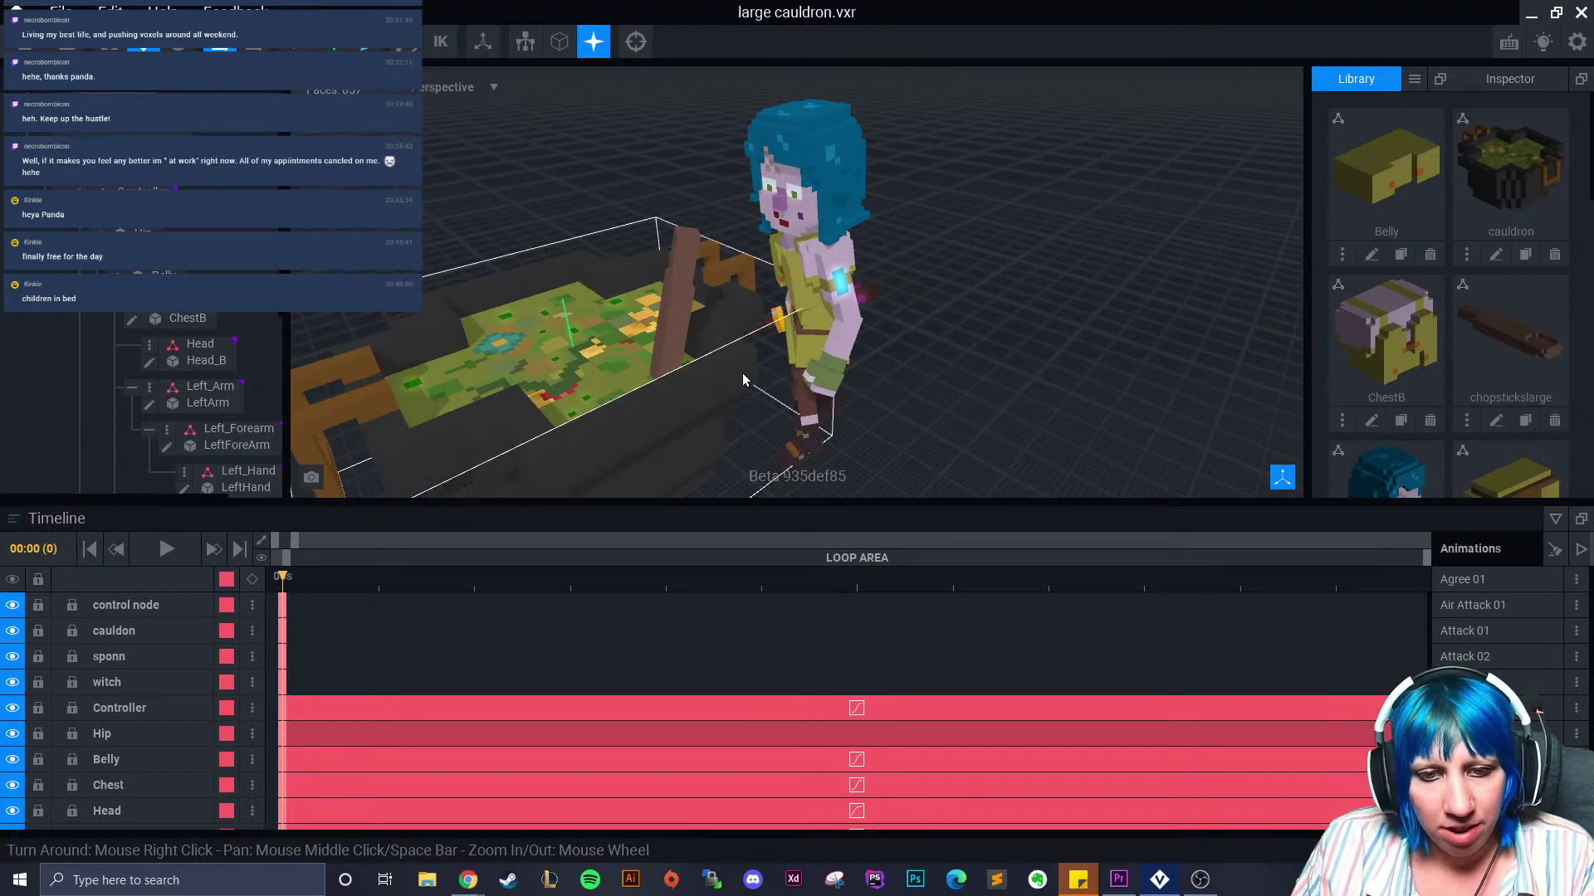
{"action": "right_click_drag", "start_coordinate": [792, 363], "coordinate": [838, 335]}
{"action": "left_click", "coordinate": [838, 335]}
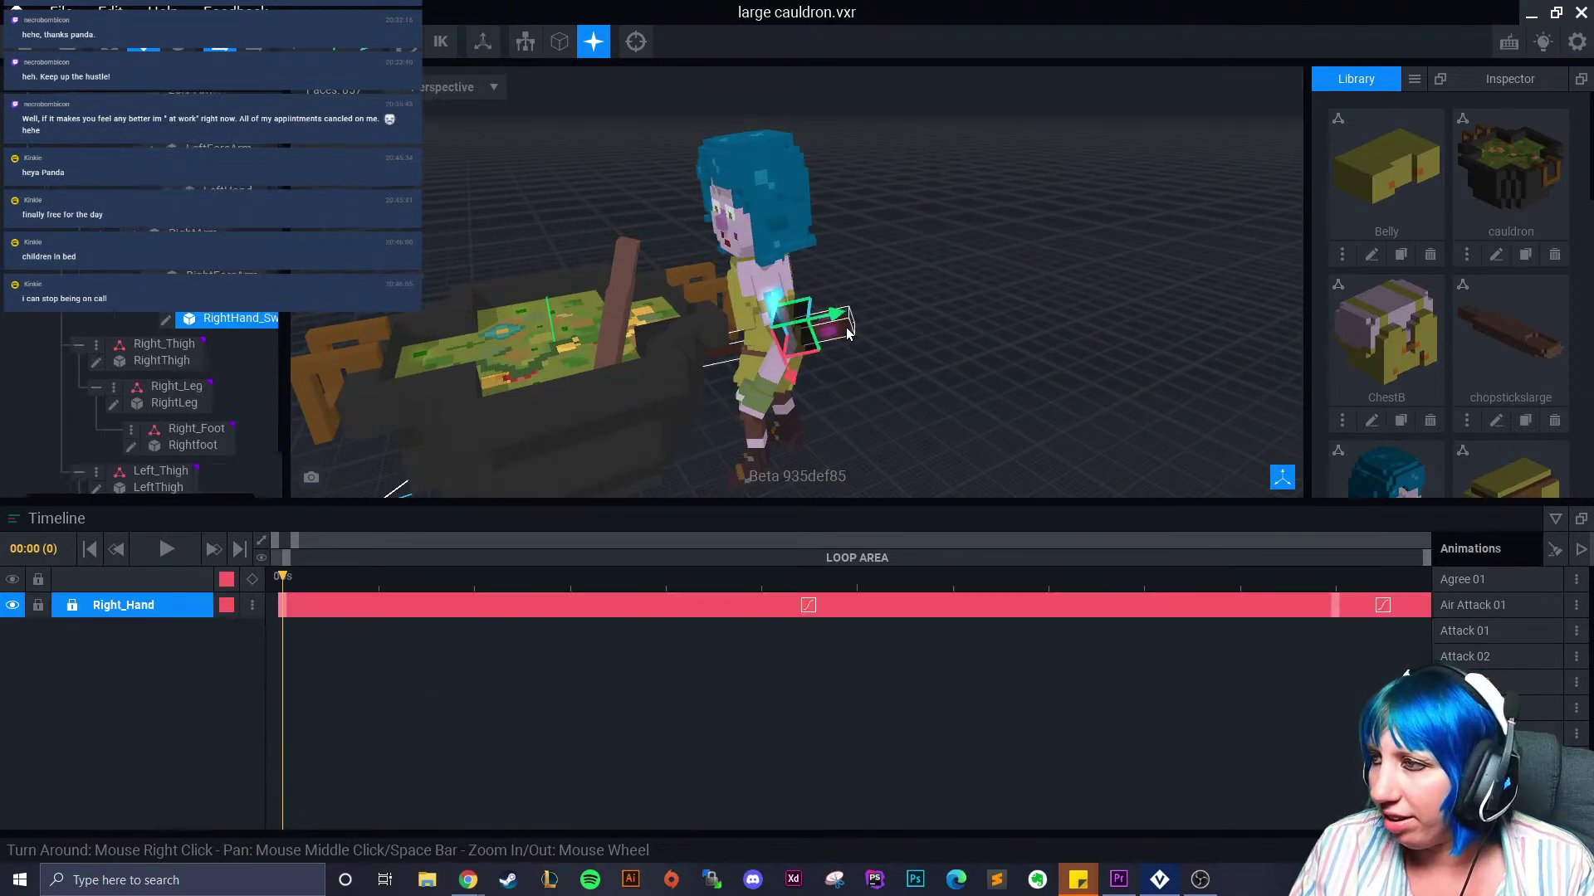
{"action": "scroll", "coordinate": [1484, 356], "scroll_direction": "down", "scroll_amount": 10}
{"action": "scroll", "coordinate": [1486, 357], "scroll_direction": "down", "scroll_amount": 3}
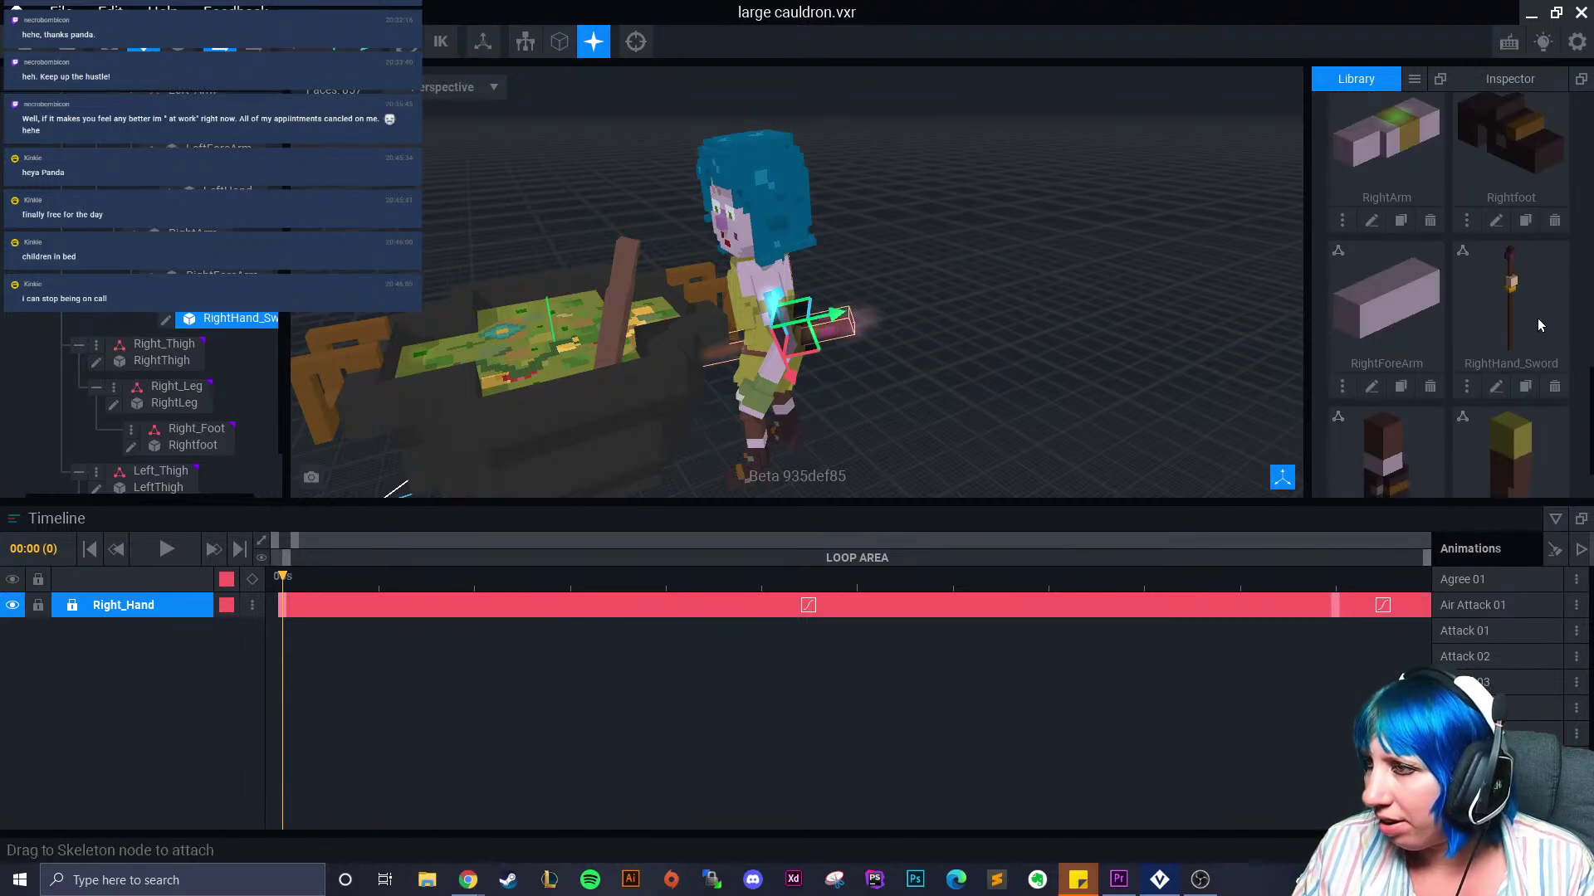
{"action": "scroll", "coordinate": [1486, 357], "scroll_direction": "down", "scroll_amount": 2}
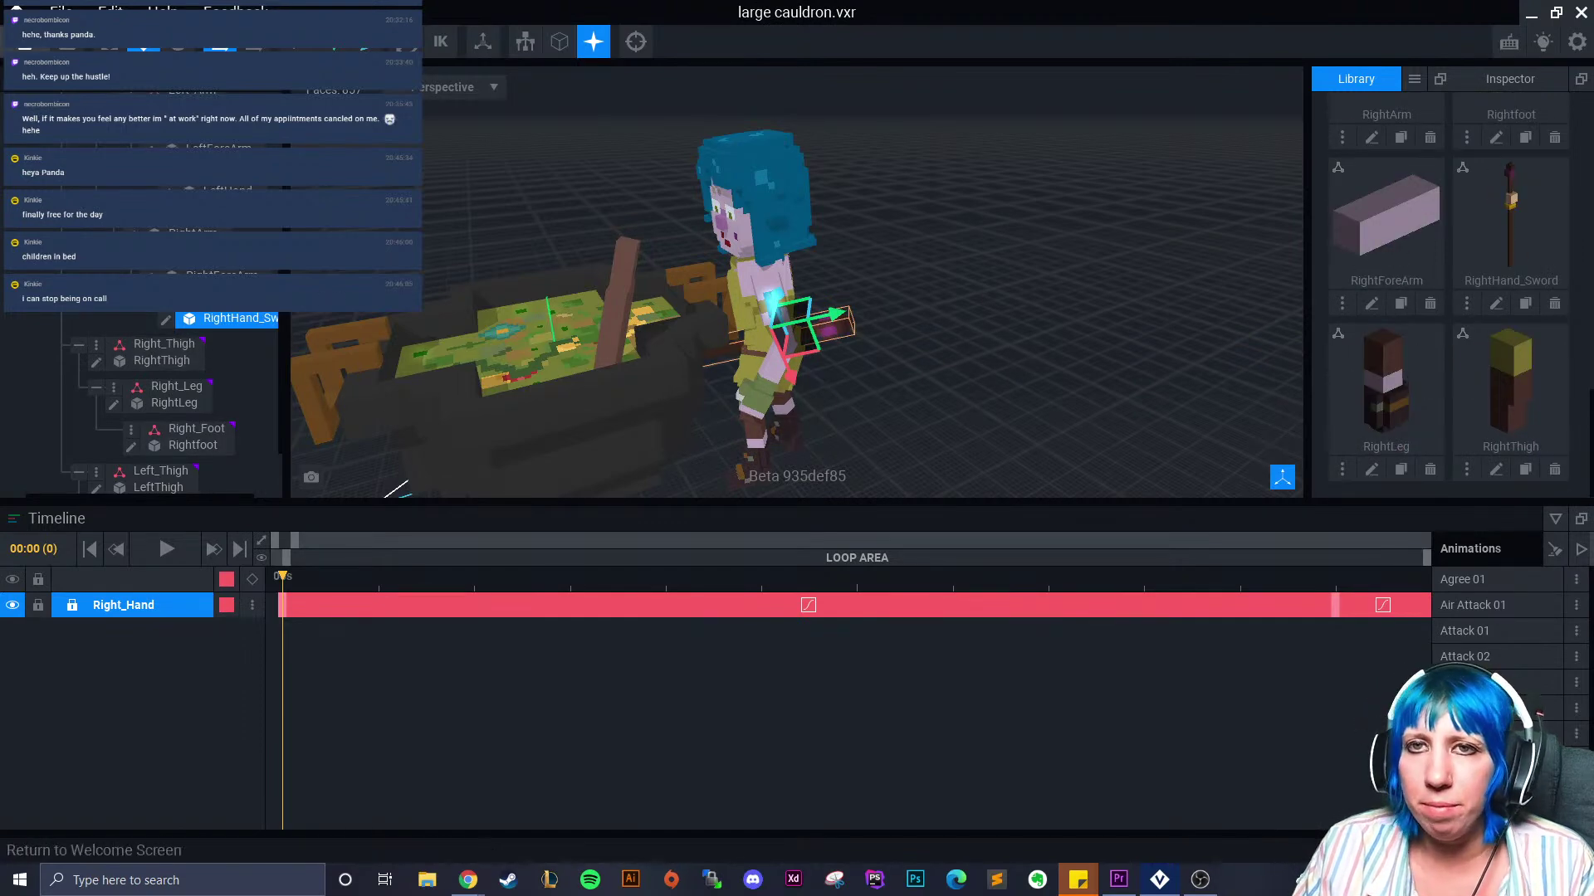
Undo the witch's placement, the character import and the witch node
{"action": "key", "text": "ctrl+z"}
{"action": "key", "text": "ctrl+z"}
{"action": "key", "text": "ctrl+z"}
{"action": "key", "text": "ctrl+z"}
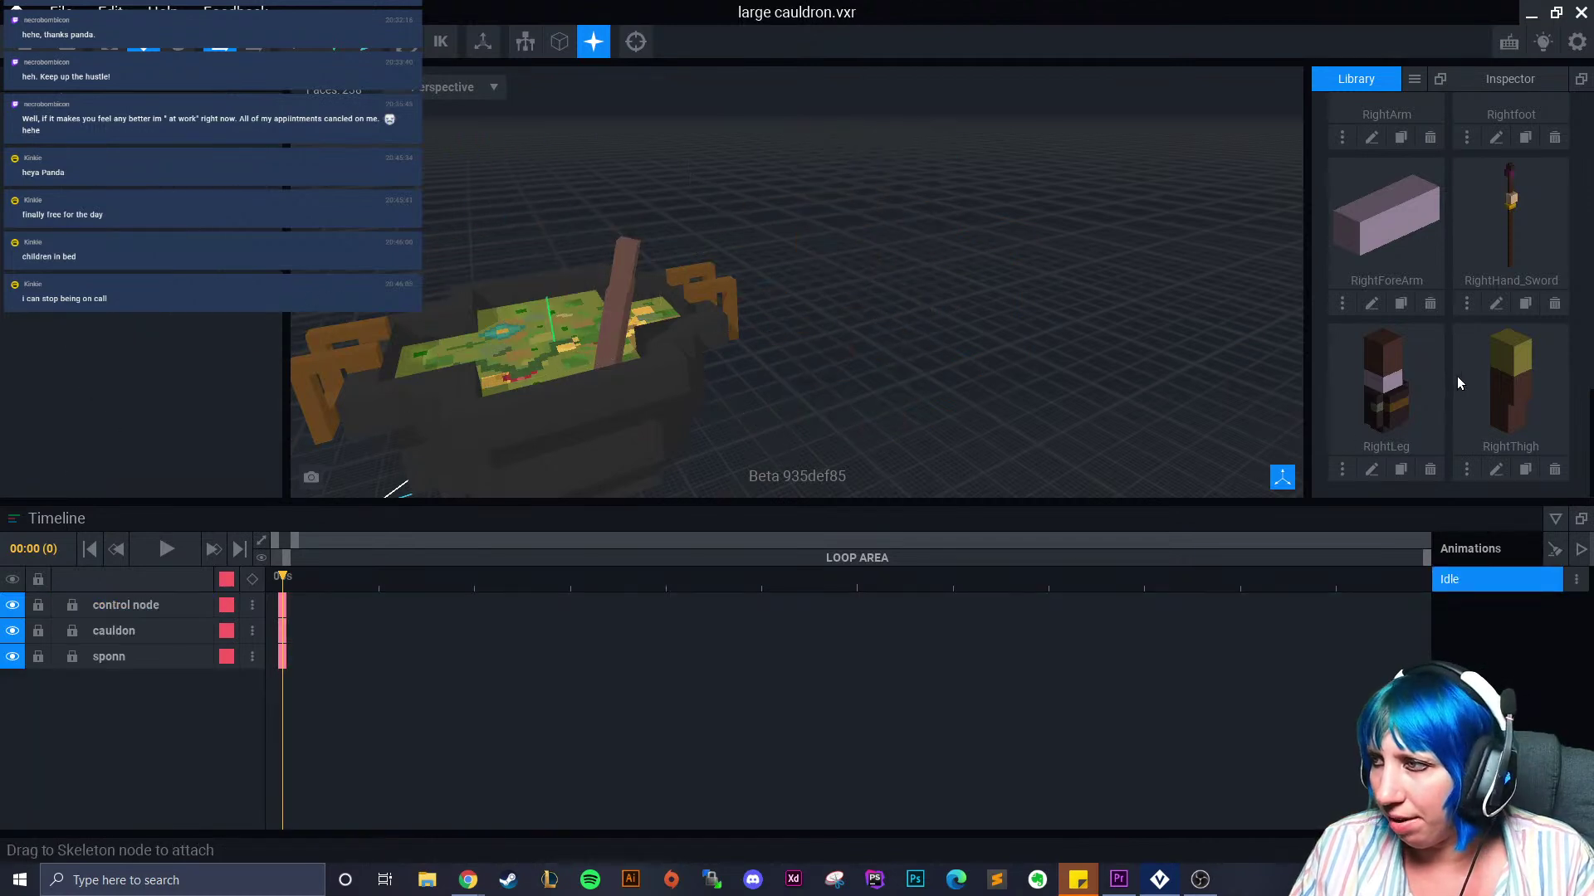
Delete the witch's RightThigh, RightLeg, RightForeArm and RightHand_Sword models from the cauldron project's library
{"action": "scroll", "coordinate": [1472, 362], "scroll_direction": "up", "scroll_amount": 5}
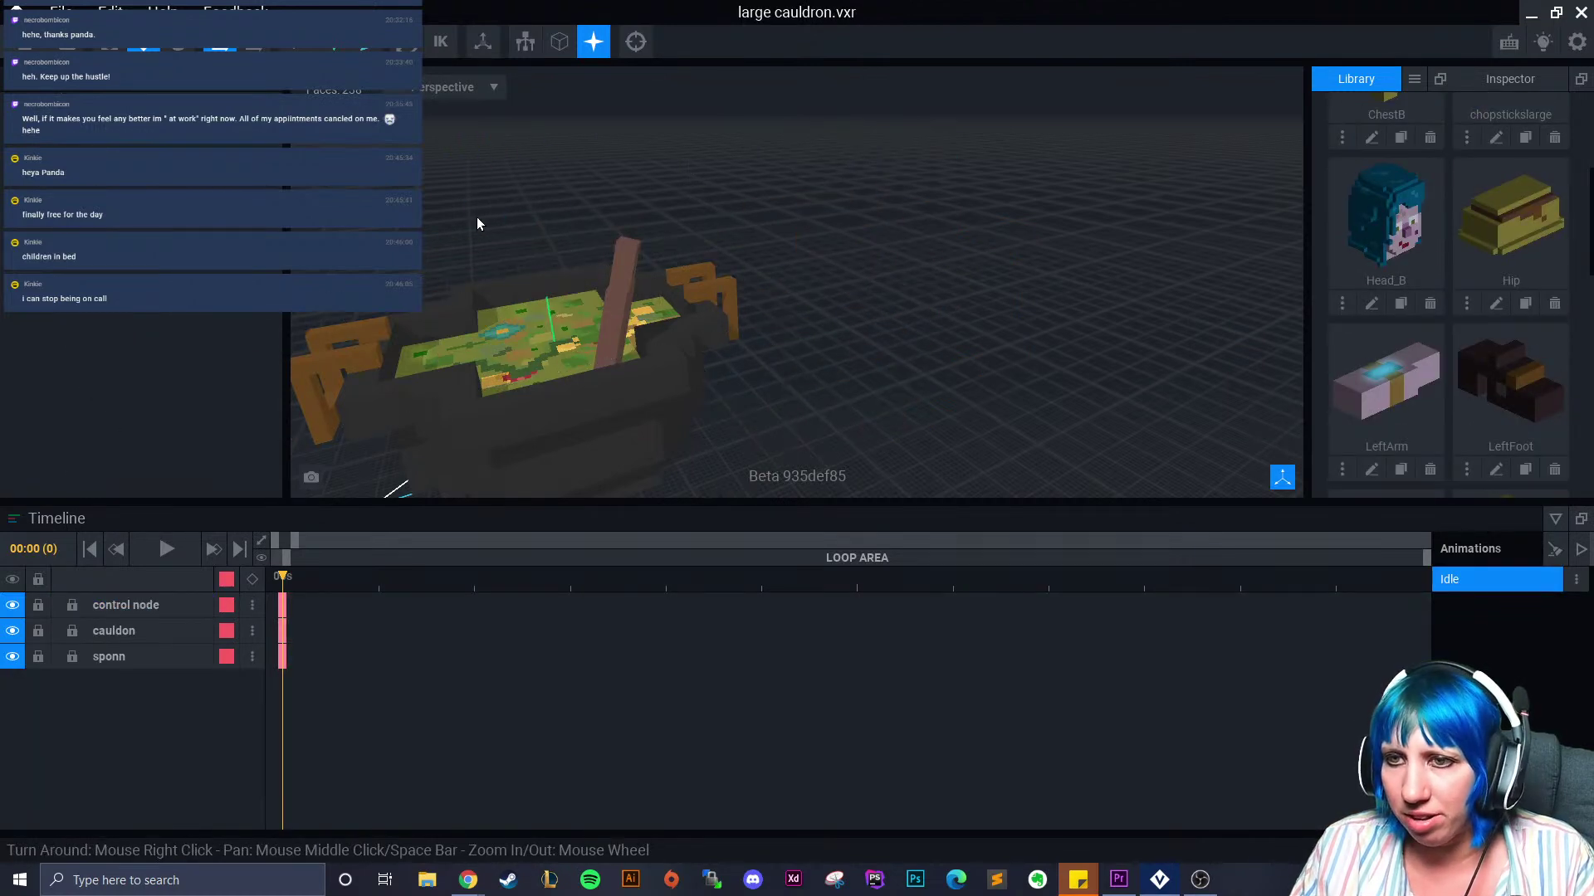
{"action": "left_click", "coordinate": [507, 274]}
{"action": "scroll", "coordinate": [1487, 332], "scroll_direction": "down", "scroll_amount": 5}
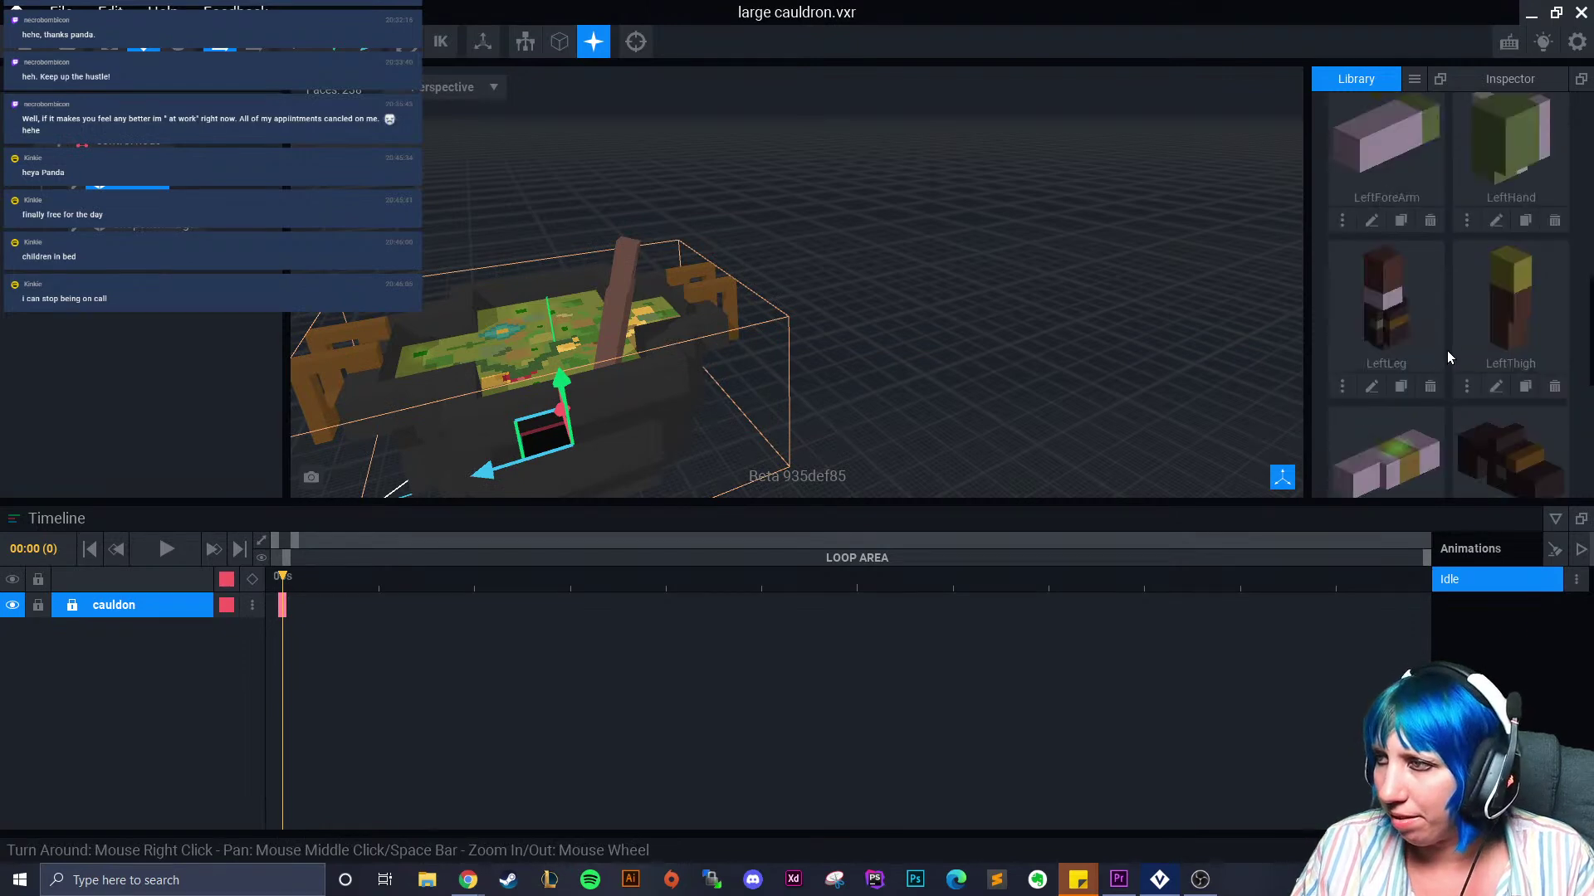
{"action": "scroll", "coordinate": [1447, 360], "scroll_direction": "up", "scroll_amount": 2}
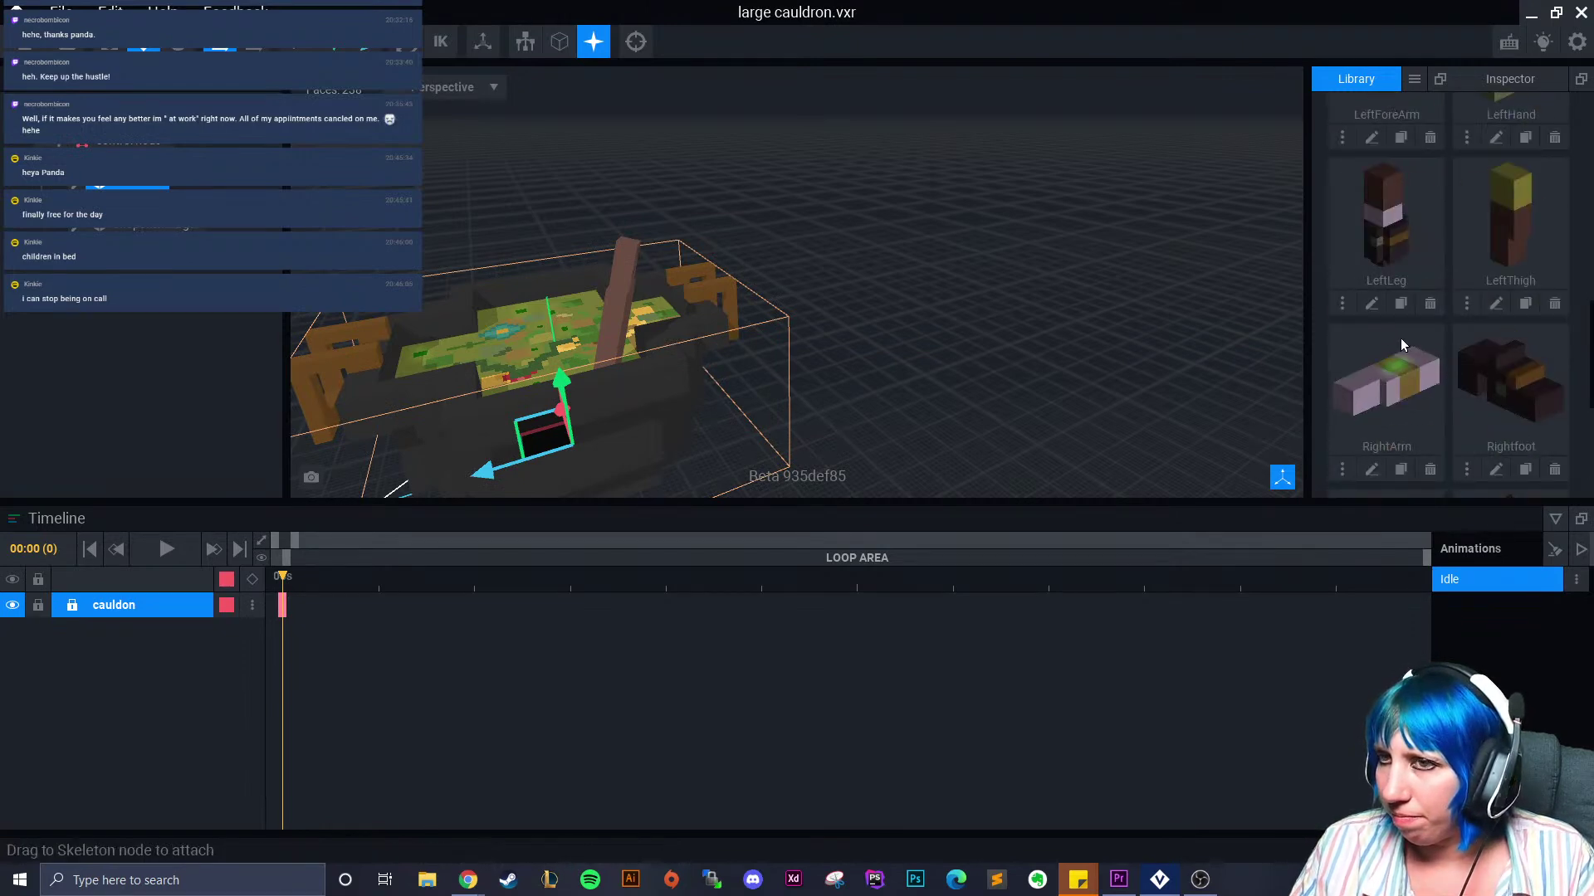
{"action": "scroll", "coordinate": [1411, 339], "scroll_direction": "down", "scroll_amount": 2}
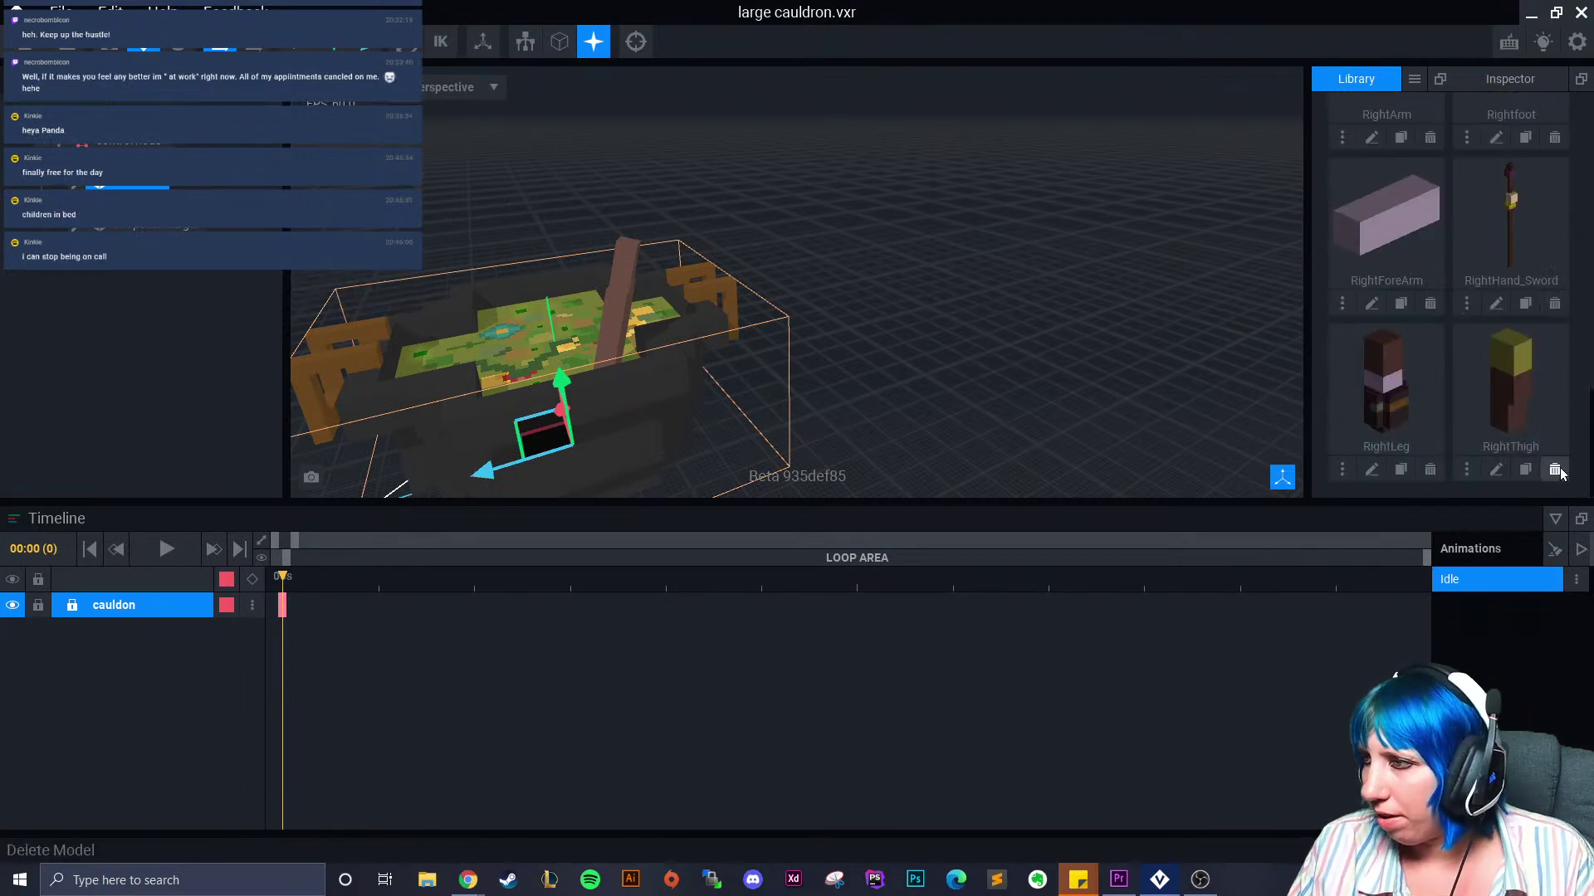
{"action": "left_click", "coordinate": [1555, 470]}
{"action": "left_click", "coordinate": [710, 321]}
{"action": "left_click", "coordinate": [1429, 470]}
{"action": "left_click", "coordinate": [760, 326]}
{"action": "left_click", "coordinate": [1429, 303]}
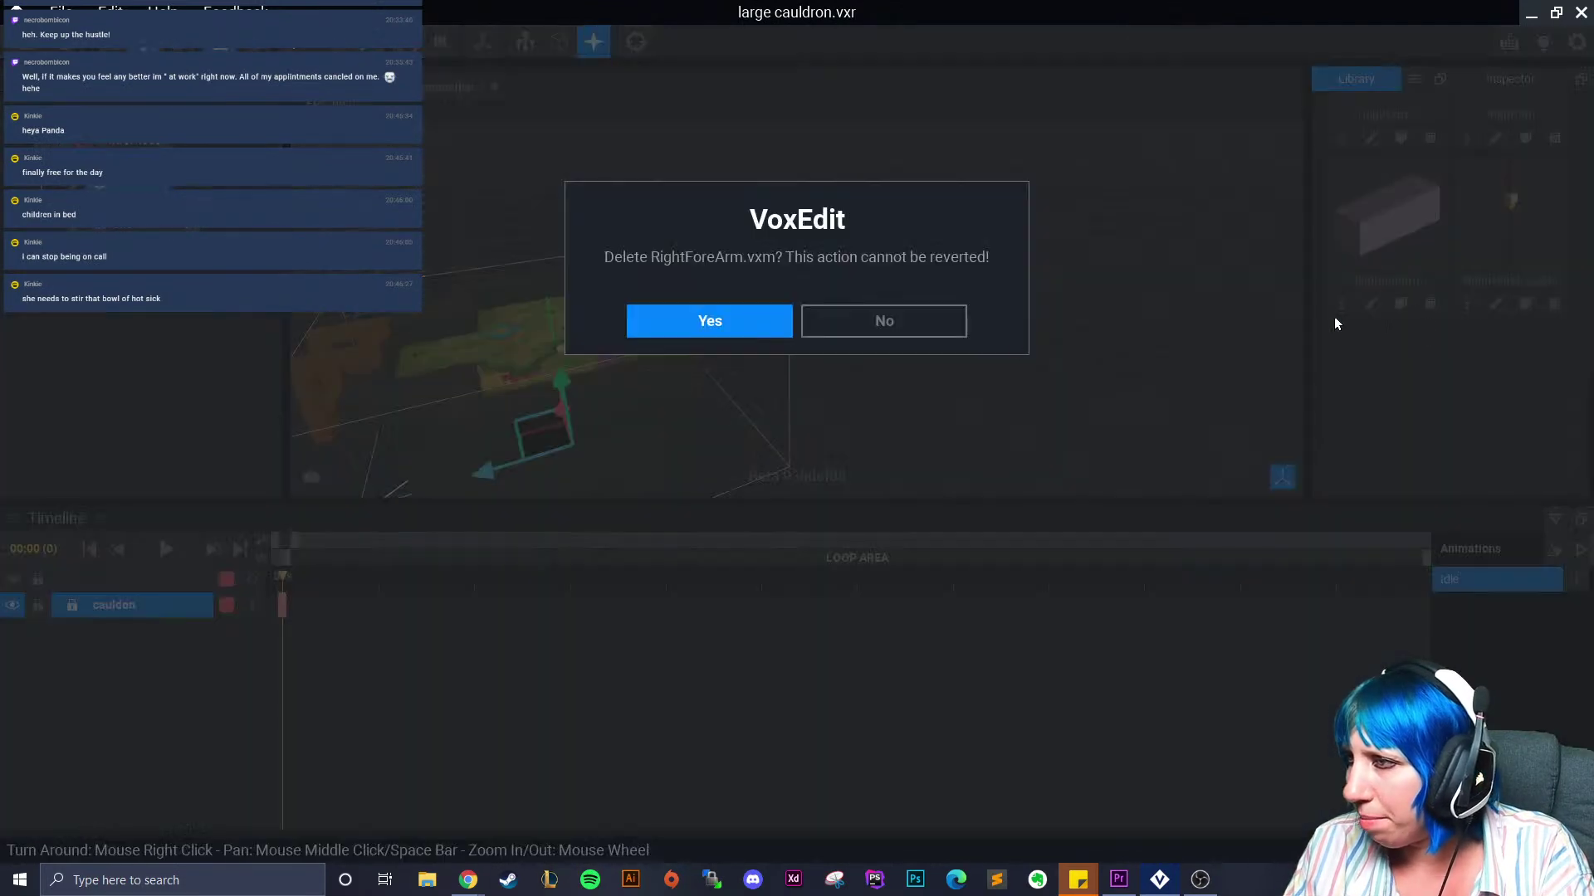
{"action": "left_click", "coordinate": [710, 320]}
{"action": "left_click", "coordinate": [1427, 303]}
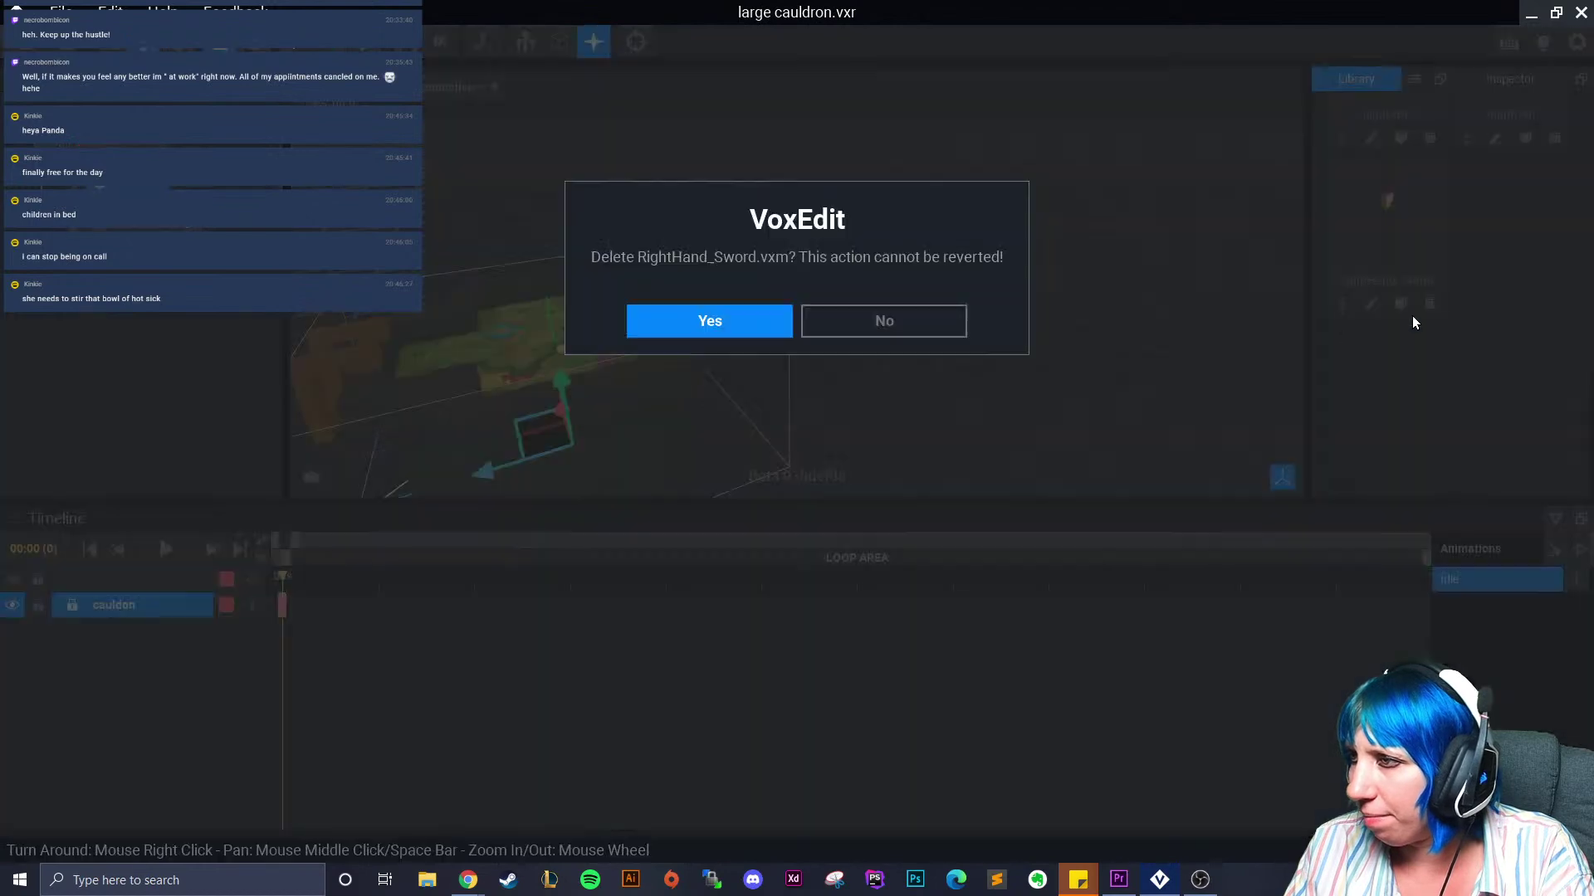
{"action": "left_click", "coordinate": [735, 324]}
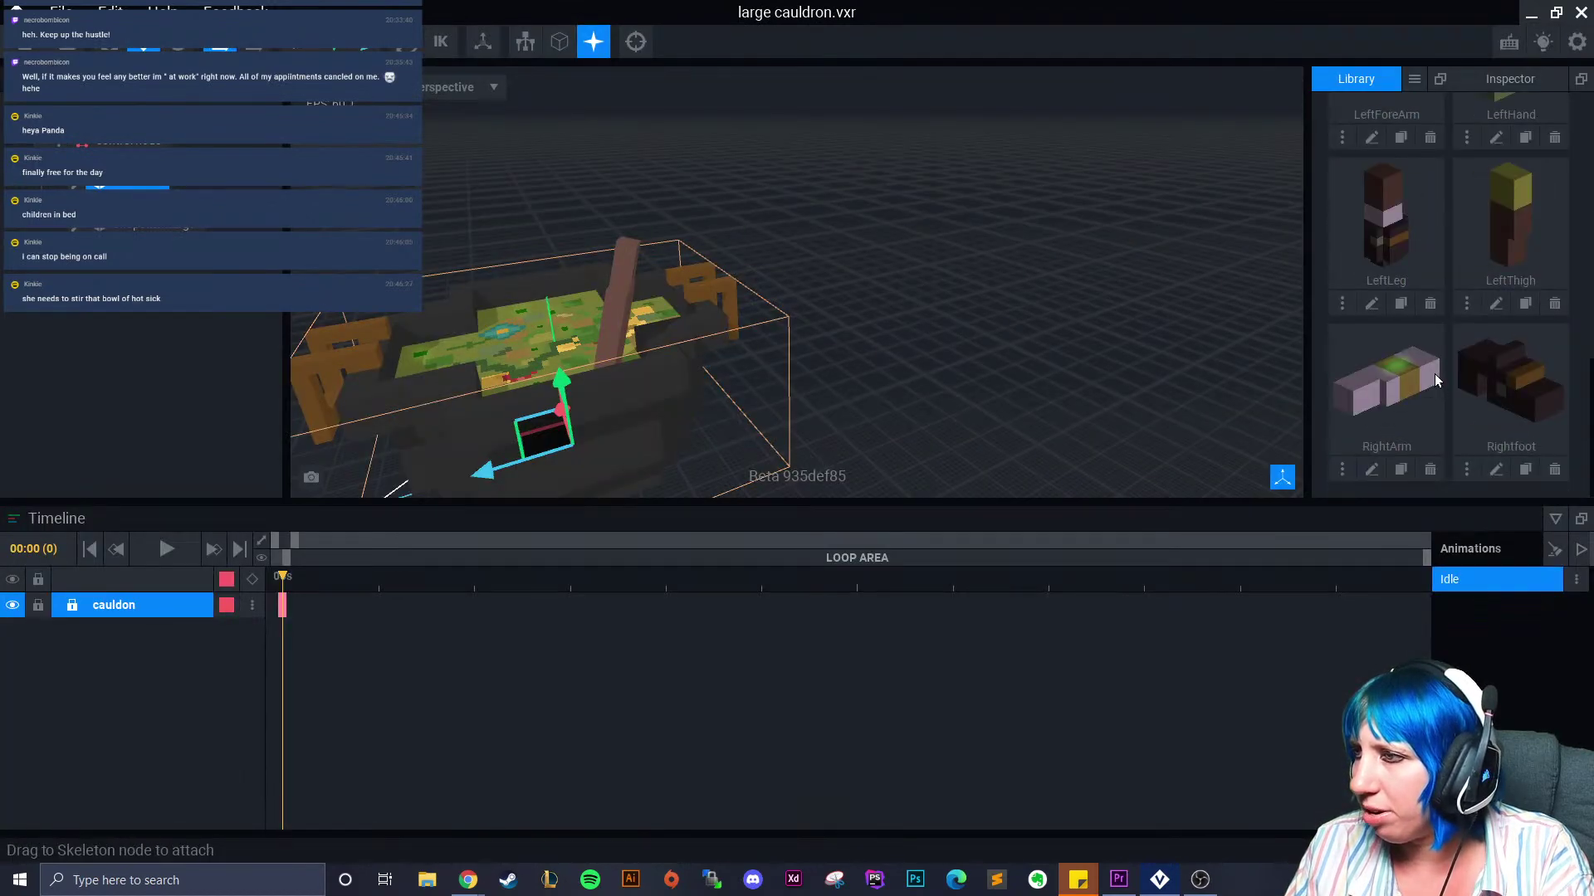
Delete the RightArm, Rightfoot, LeftLeg and LeftThigh models from the library
{"action": "left_click", "coordinate": [1429, 471]}
{"action": "left_click", "coordinate": [741, 322]}
{"action": "left_click", "coordinate": [1430, 470]}
{"action": "left_click", "coordinate": [738, 322]}
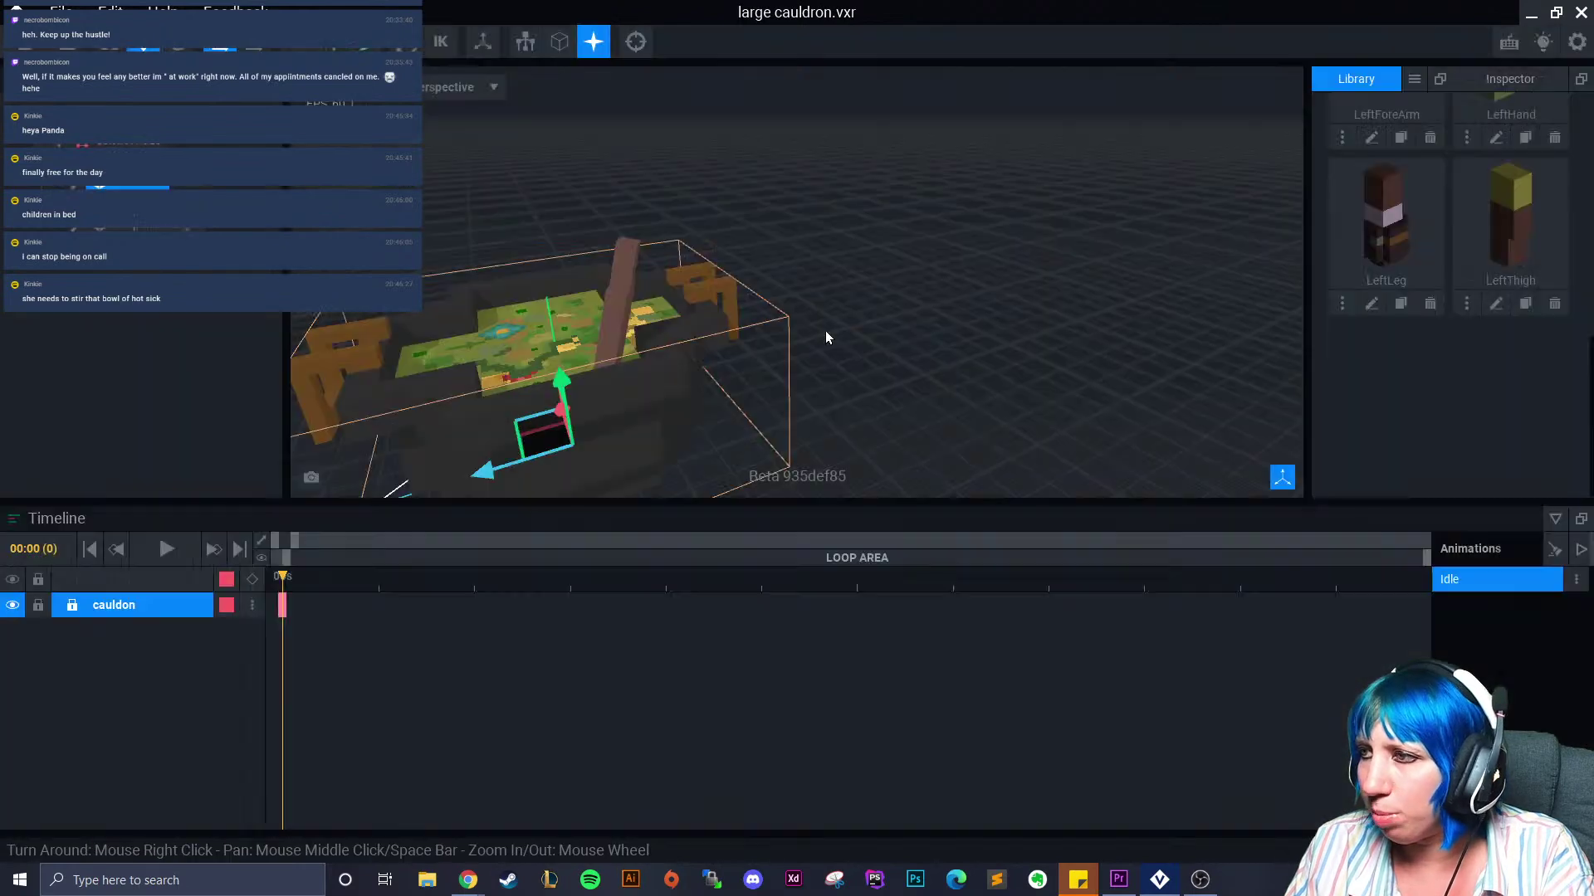
{"action": "left_click", "coordinate": [1429, 303]}
{"action": "left_click", "coordinate": [737, 322]}
{"action": "left_click", "coordinate": [1429, 304]}
{"action": "left_click", "coordinate": [722, 322]}
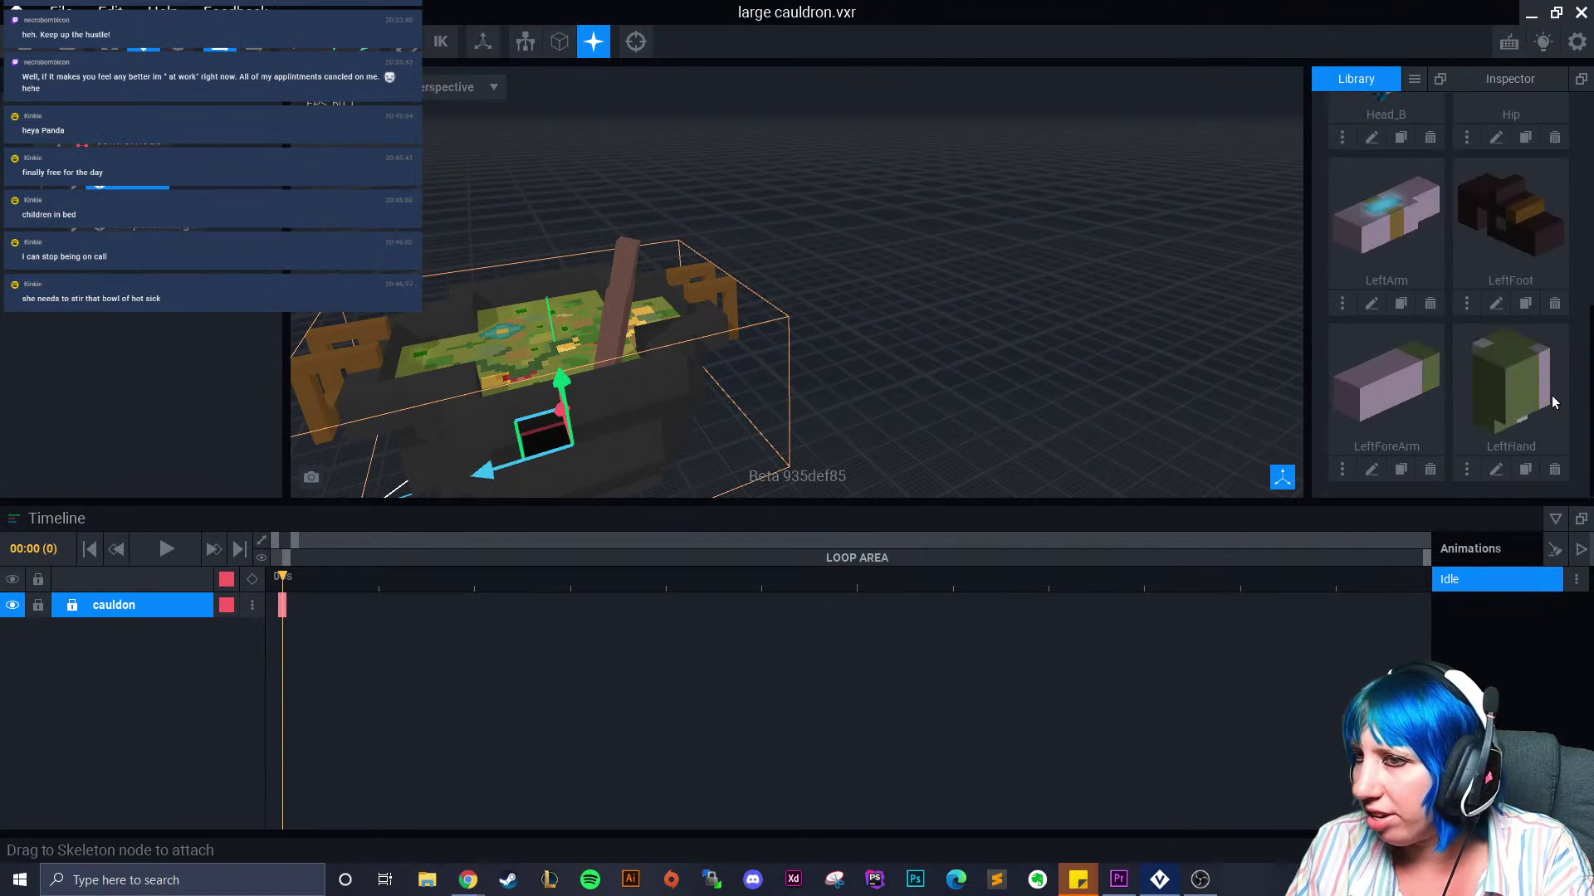
Delete the LeftHand, LeftForeArm, LeftArm and LeftFoot models from the library
{"action": "left_click", "coordinate": [1554, 470]}
{"action": "left_click", "coordinate": [739, 322]}
{"action": "left_click", "coordinate": [1429, 470]}
{"action": "left_click", "coordinate": [750, 323]}
{"action": "left_click", "coordinate": [1429, 304]}
{"action": "left_click", "coordinate": [781, 323]}
{"action": "left_click", "coordinate": [1429, 304]}
{"action": "left_click", "coordinate": [712, 327]}
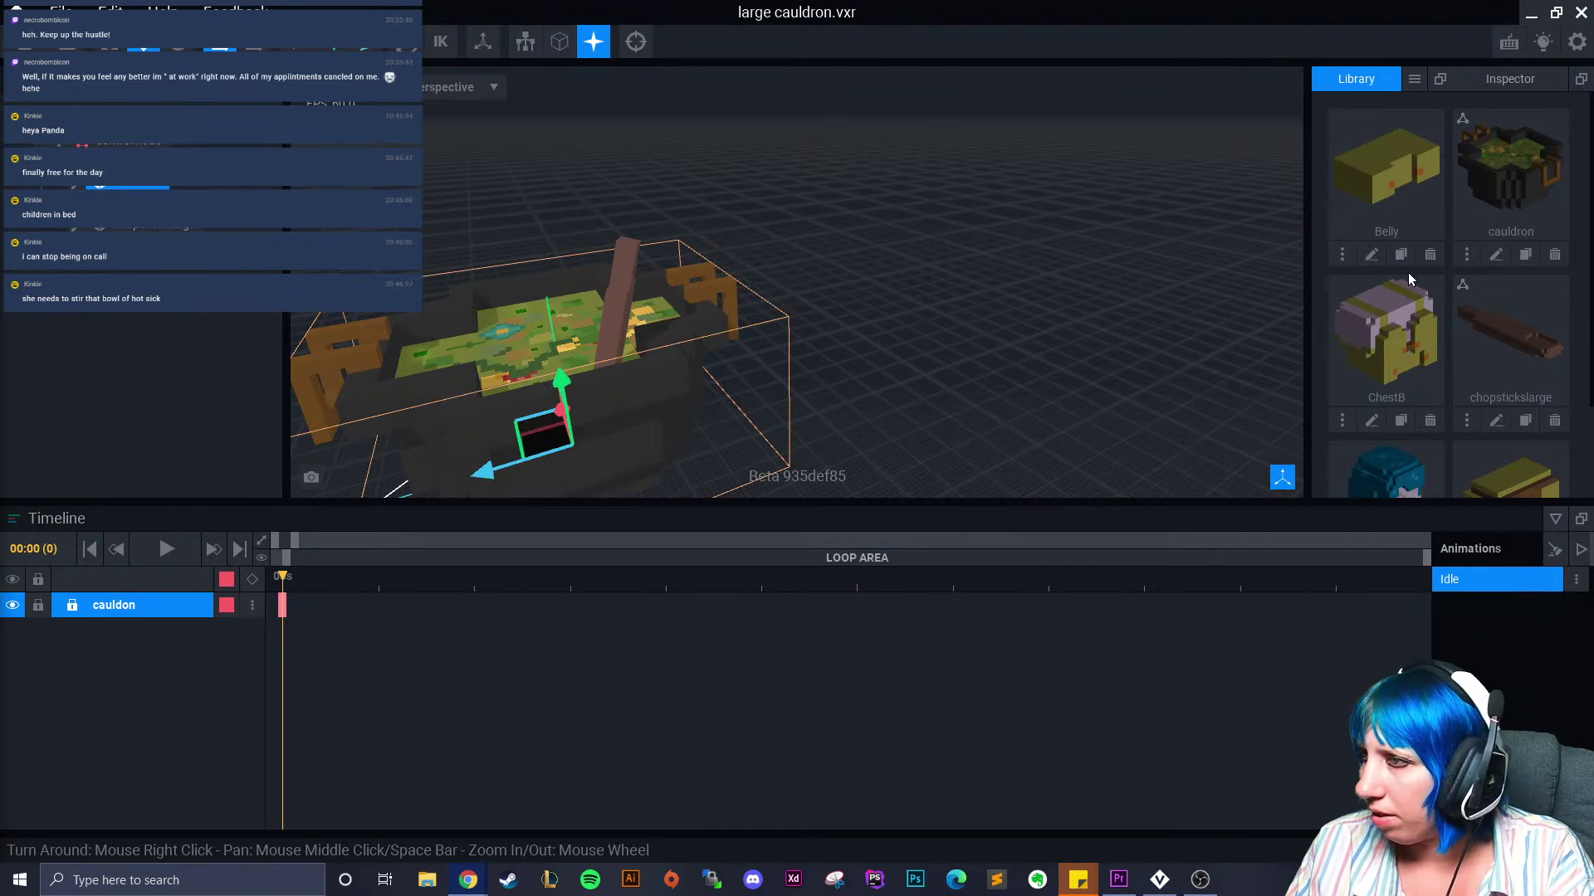
Delete the remaining Belly, ChestB, Hip and Head_B models from the library, and leave the cauldron project for the home screen
{"action": "left_click", "coordinate": [1429, 254]}
{"action": "left_click", "coordinate": [714, 323]}
{"action": "left_click", "coordinate": [1553, 255]}
{"action": "left_click", "coordinate": [747, 326]}
{"action": "left_click", "coordinate": [1554, 420]}
{"action": "left_click", "coordinate": [711, 325]}
{"action": "left_click", "coordinate": [1430, 420]}
{"action": "left_click", "coordinate": [684, 333]}
{"action": "left_click", "coordinate": [17, 11]}
{"action": "left_click", "coordinate": [604, 319]}
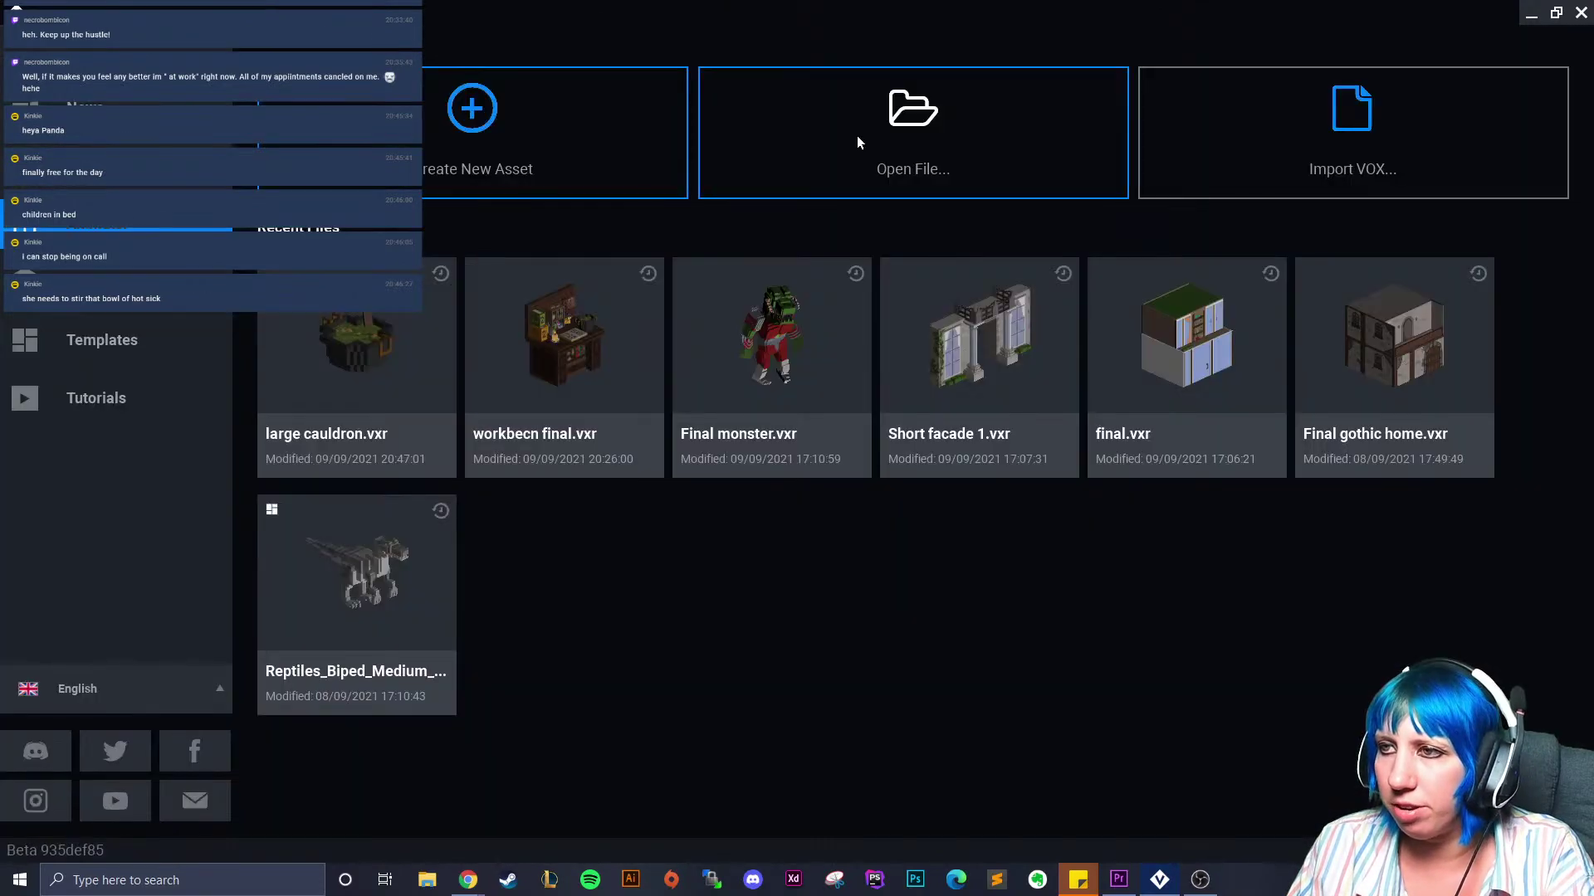
In File Explorer, go to the witches cottage parts folder inside VoxEdit's Sandbox stream folder and check the contents of witch good
{"action": "left_click", "coordinate": [427, 880]}
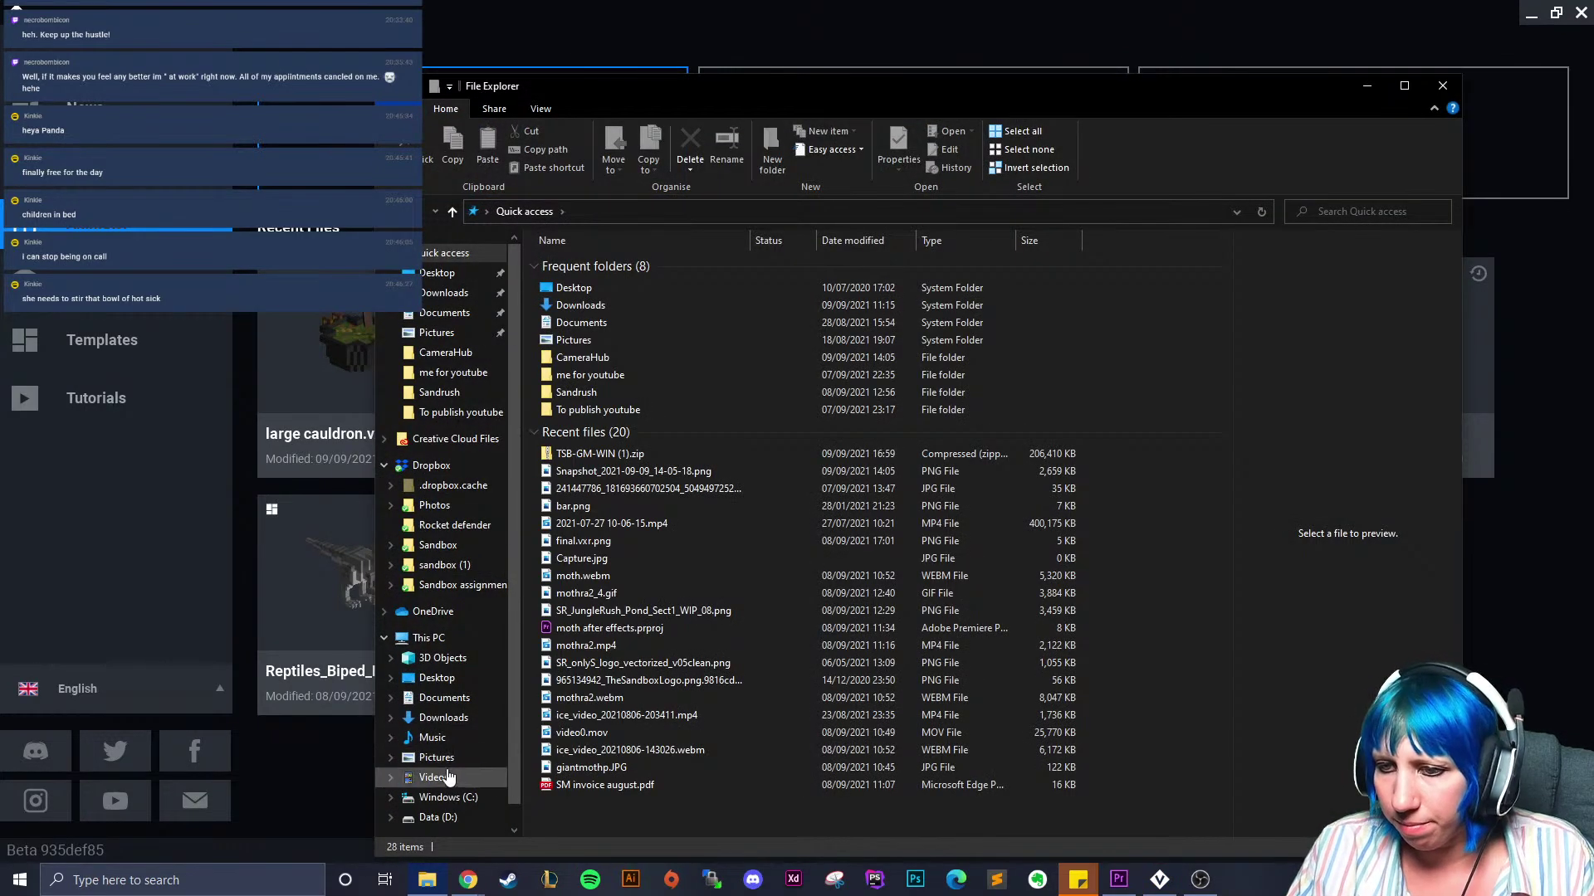
{"action": "left_click", "coordinate": [452, 798]}
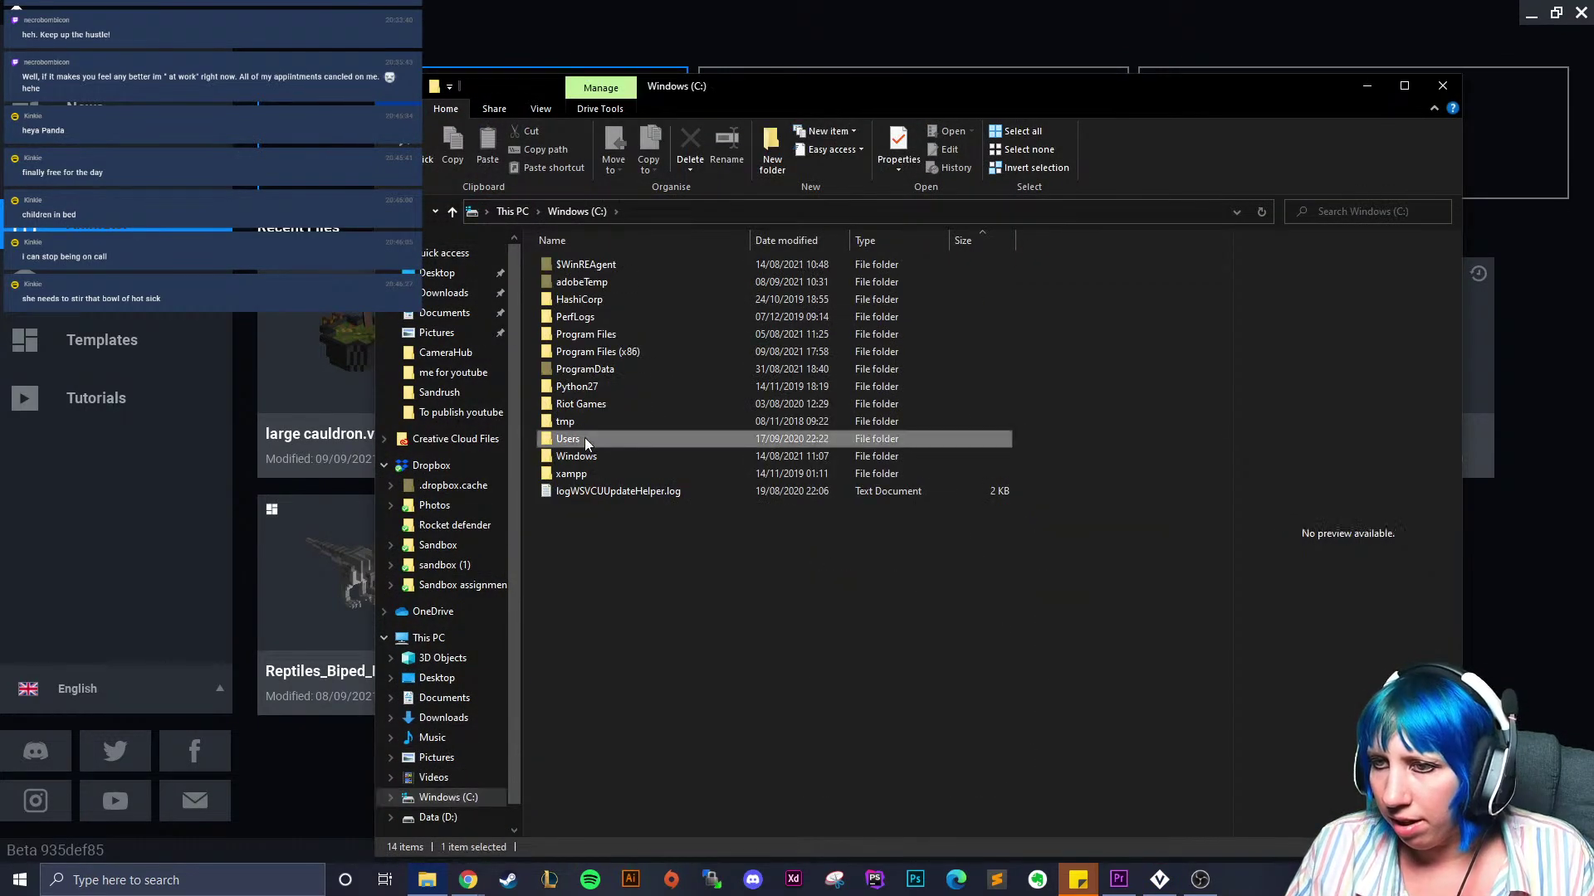
{"action": "double_click", "coordinate": [585, 436]}
{"action": "double_click", "coordinate": [591, 317]}
{"action": "scroll", "coordinate": [659, 681], "scroll_direction": "down", "scroll_amount": 3}
{"action": "double_click", "coordinate": [573, 672]}
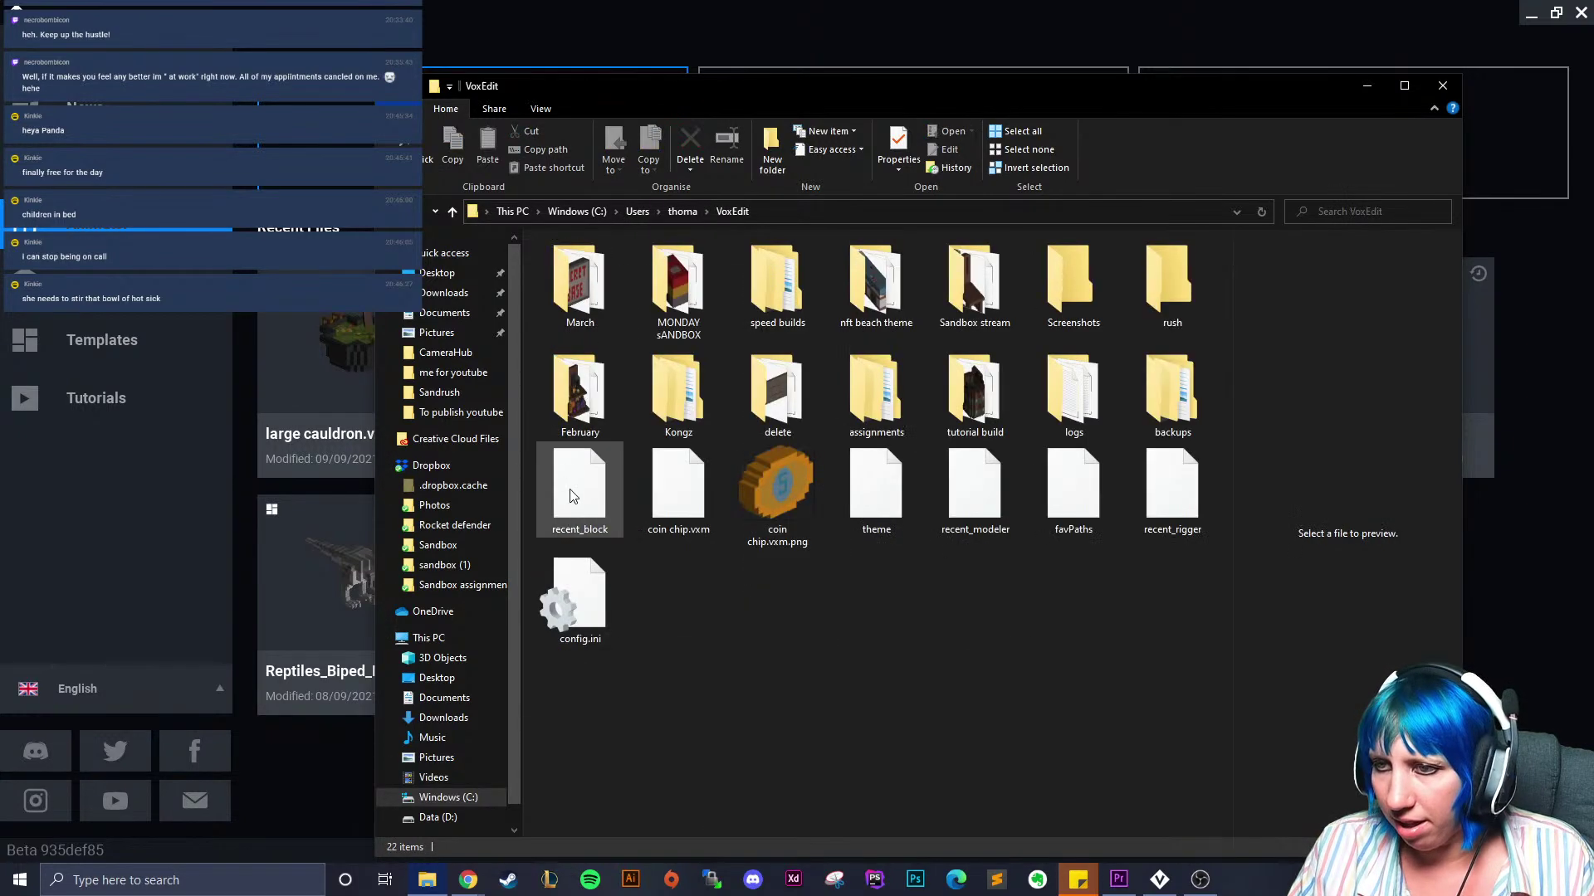
{"action": "double_click", "coordinate": [973, 286]}
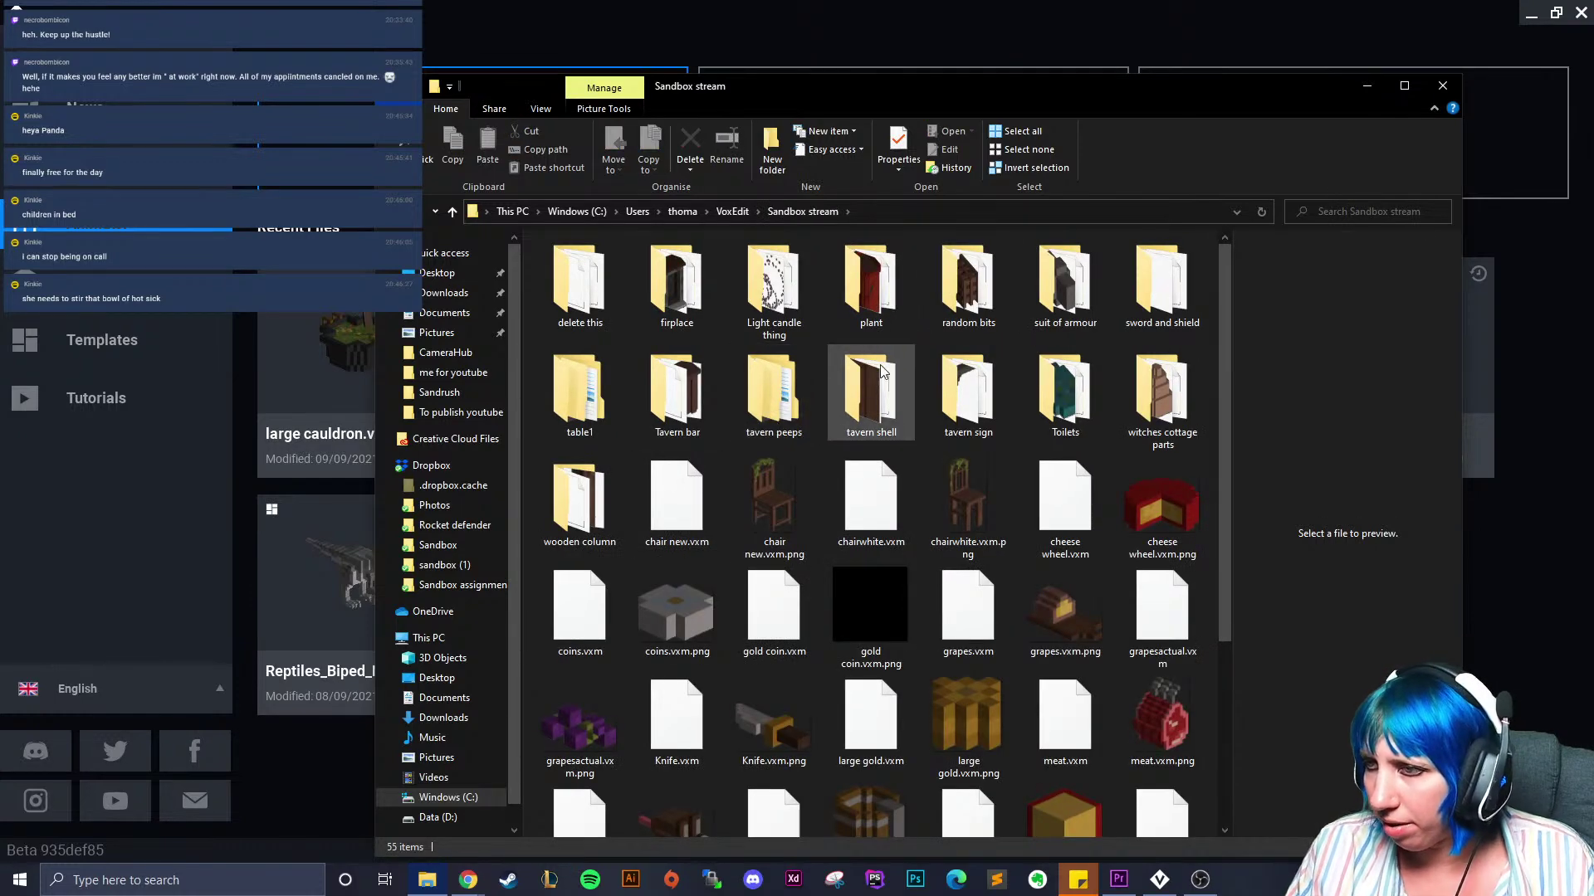
{"action": "left_click", "coordinate": [1158, 405]}
{"action": "double_click", "coordinate": [1158, 404]}
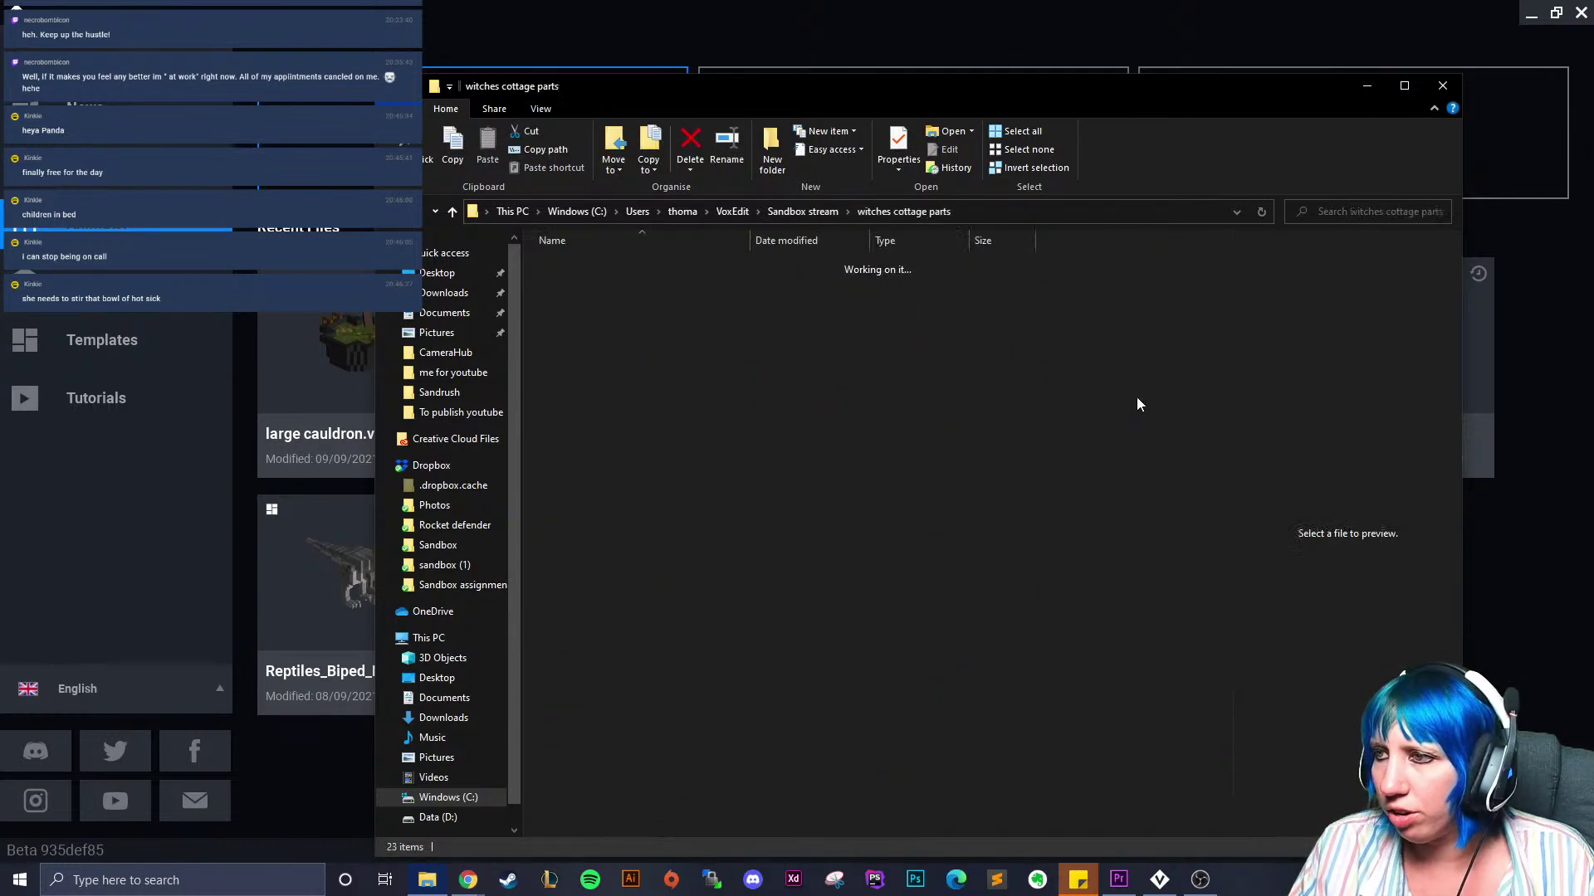
{"action": "double_click", "coordinate": [615, 300]}
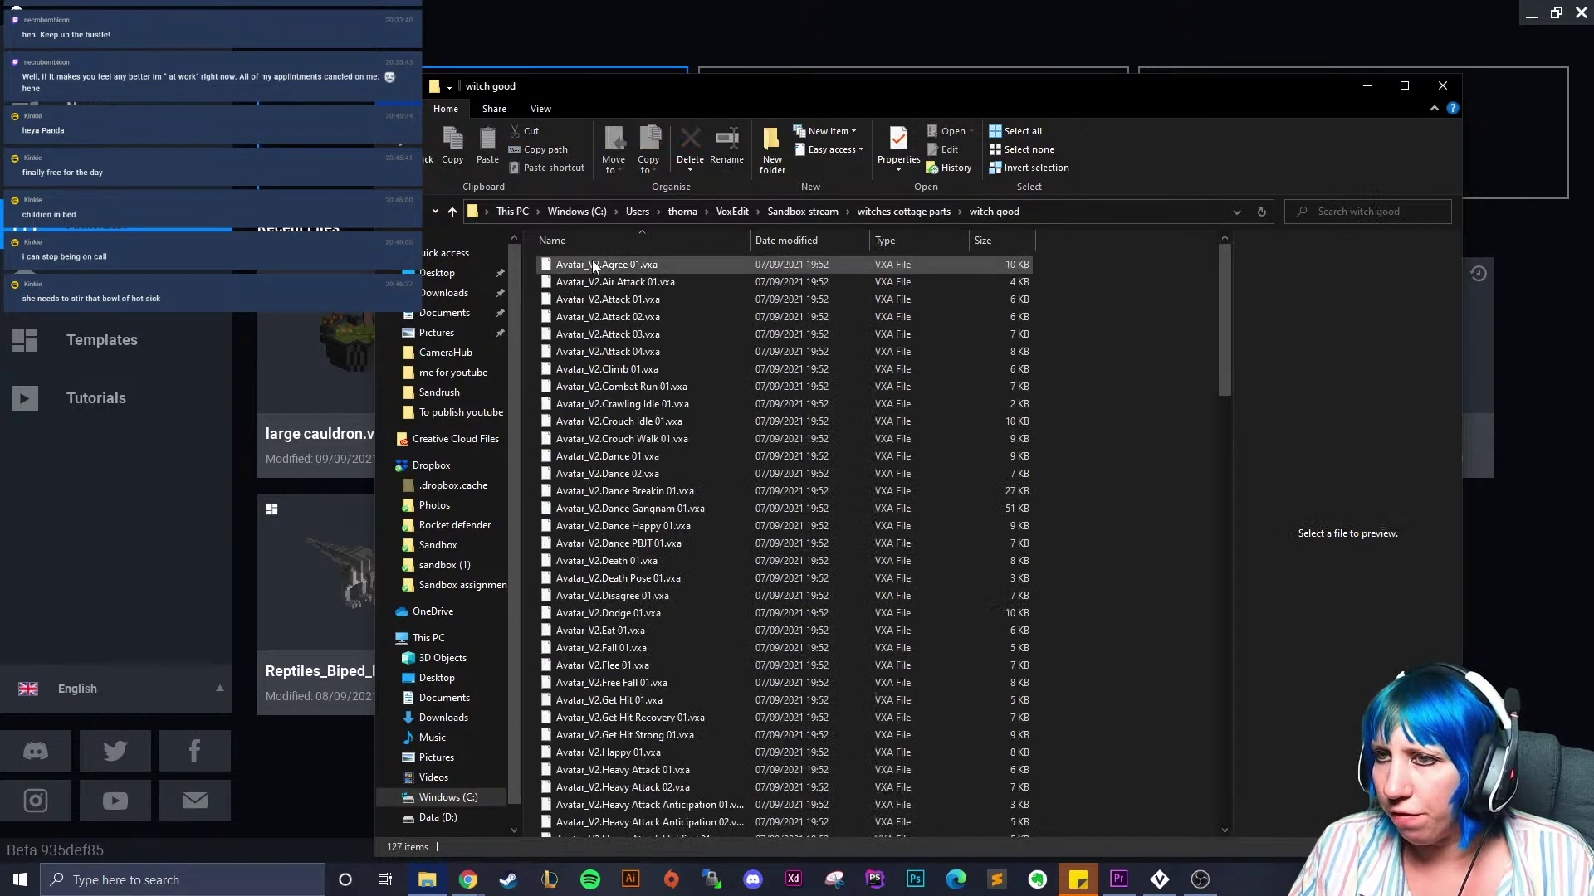
{"action": "left_click", "coordinate": [904, 211]}
Duplicate the witch good folder within witches cottage parts
{"action": "right_click", "coordinate": [592, 299]}
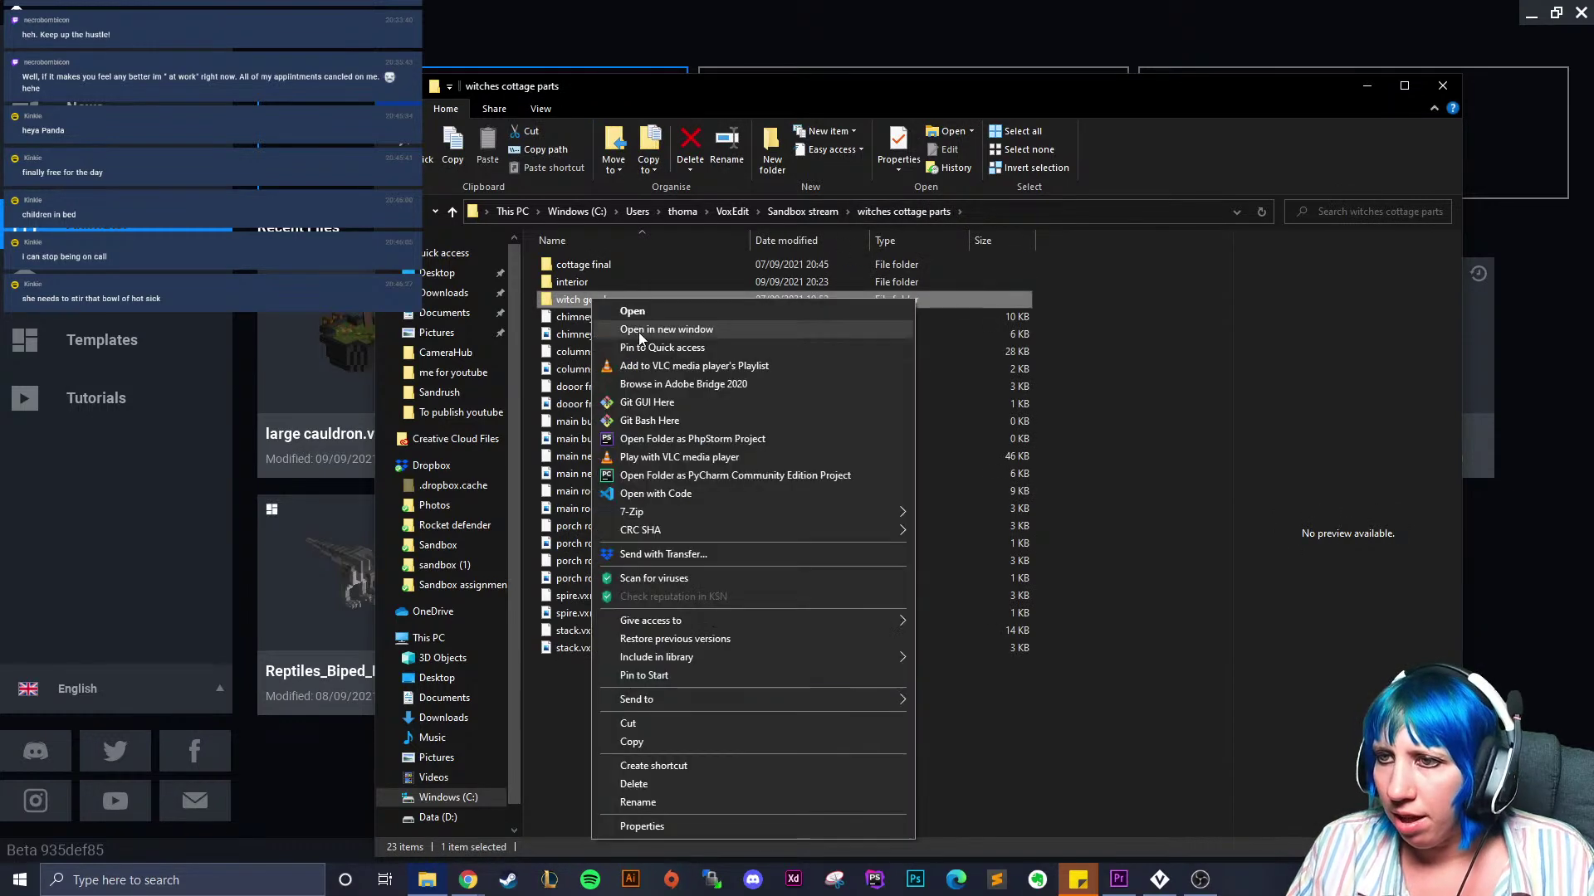
{"action": "left_click", "coordinate": [662, 741]}
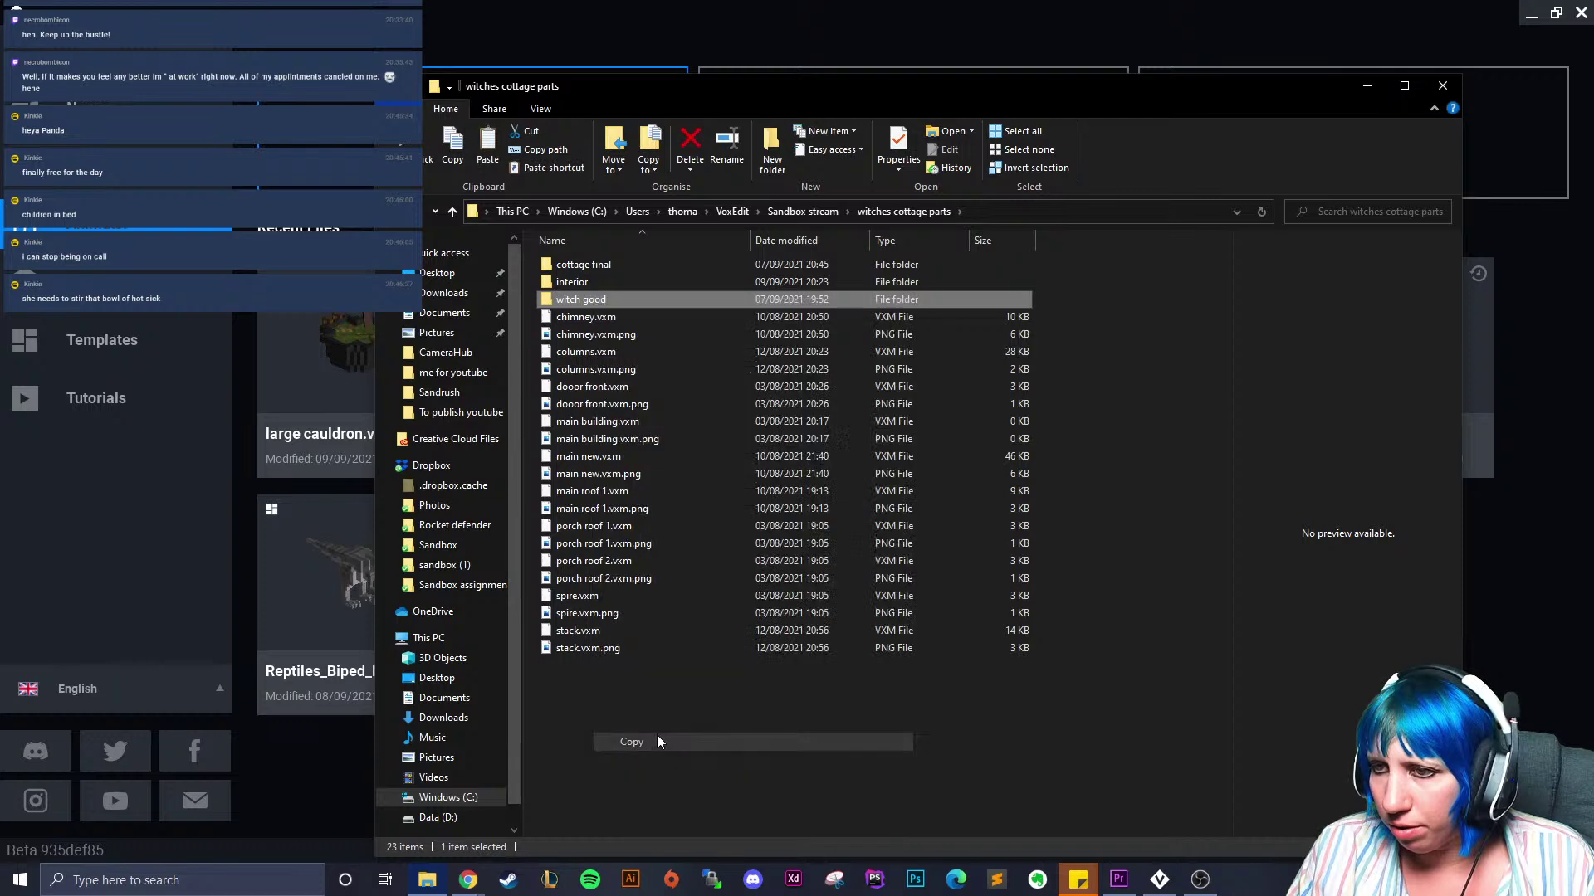
{"action": "right_click", "coordinate": [615, 710]}
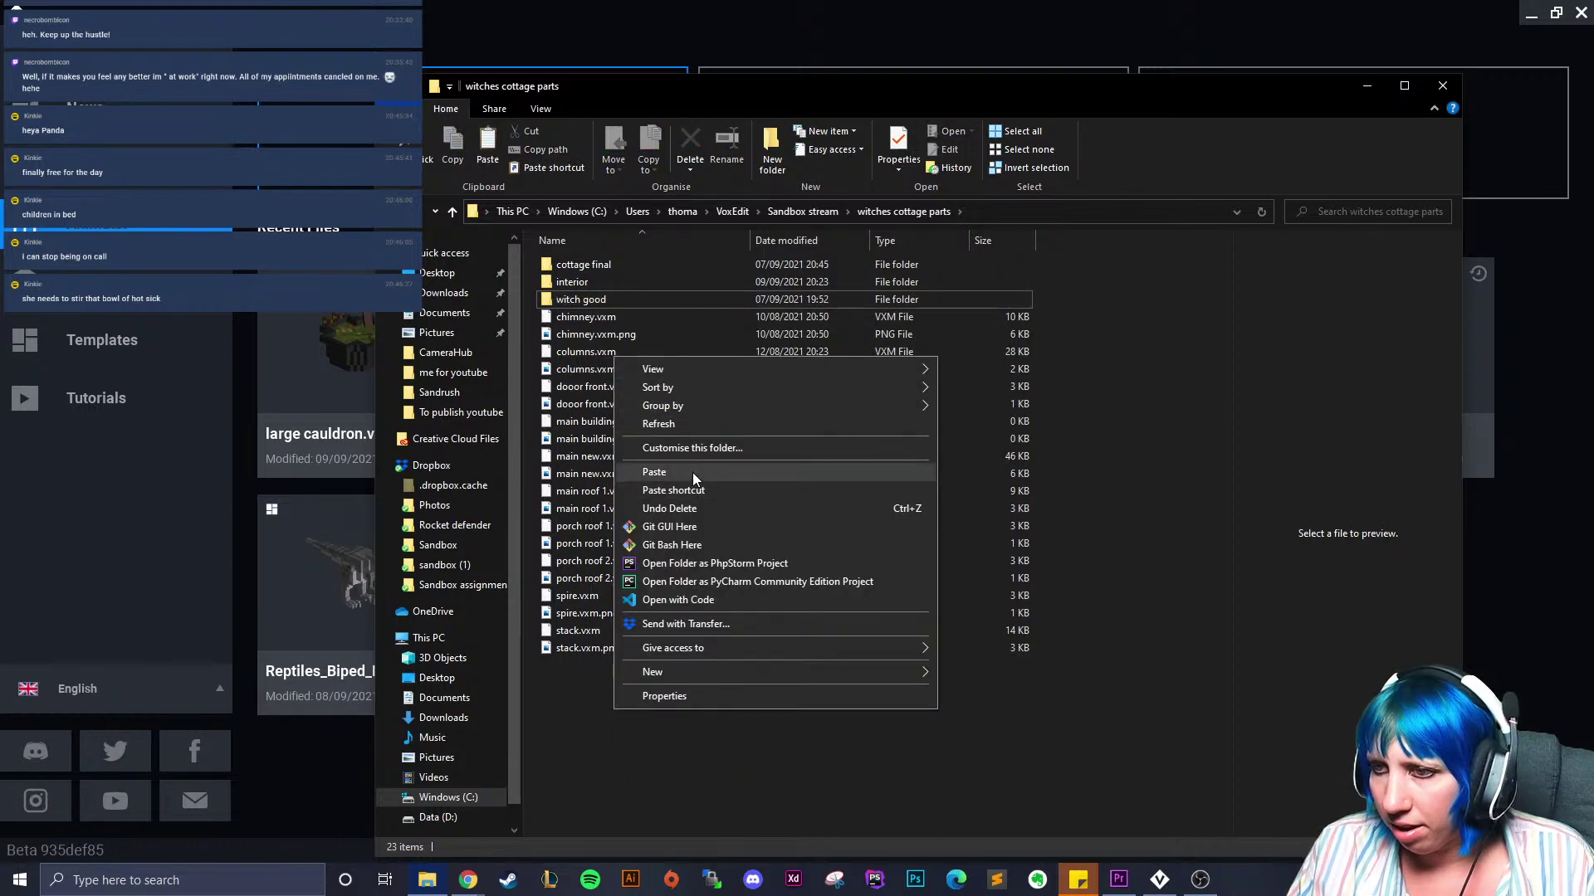
{"action": "left_click", "coordinate": [655, 472]}
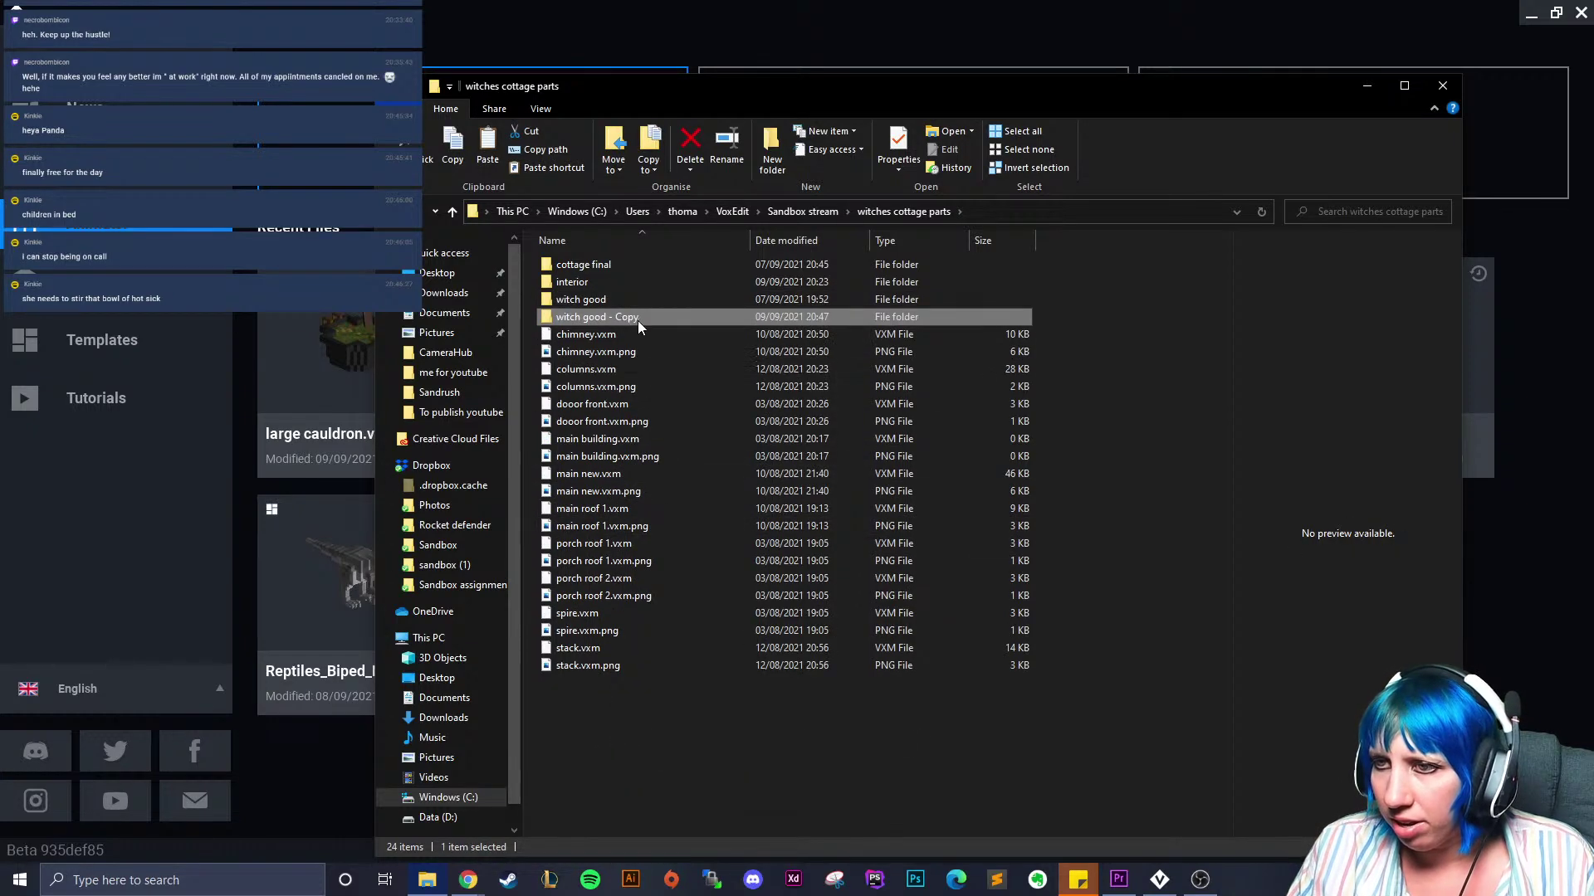
Rename the duplicated folder as "witch good cauldron - Copy" and close File Explorer
{"action": "left_click", "coordinate": [638, 320]}
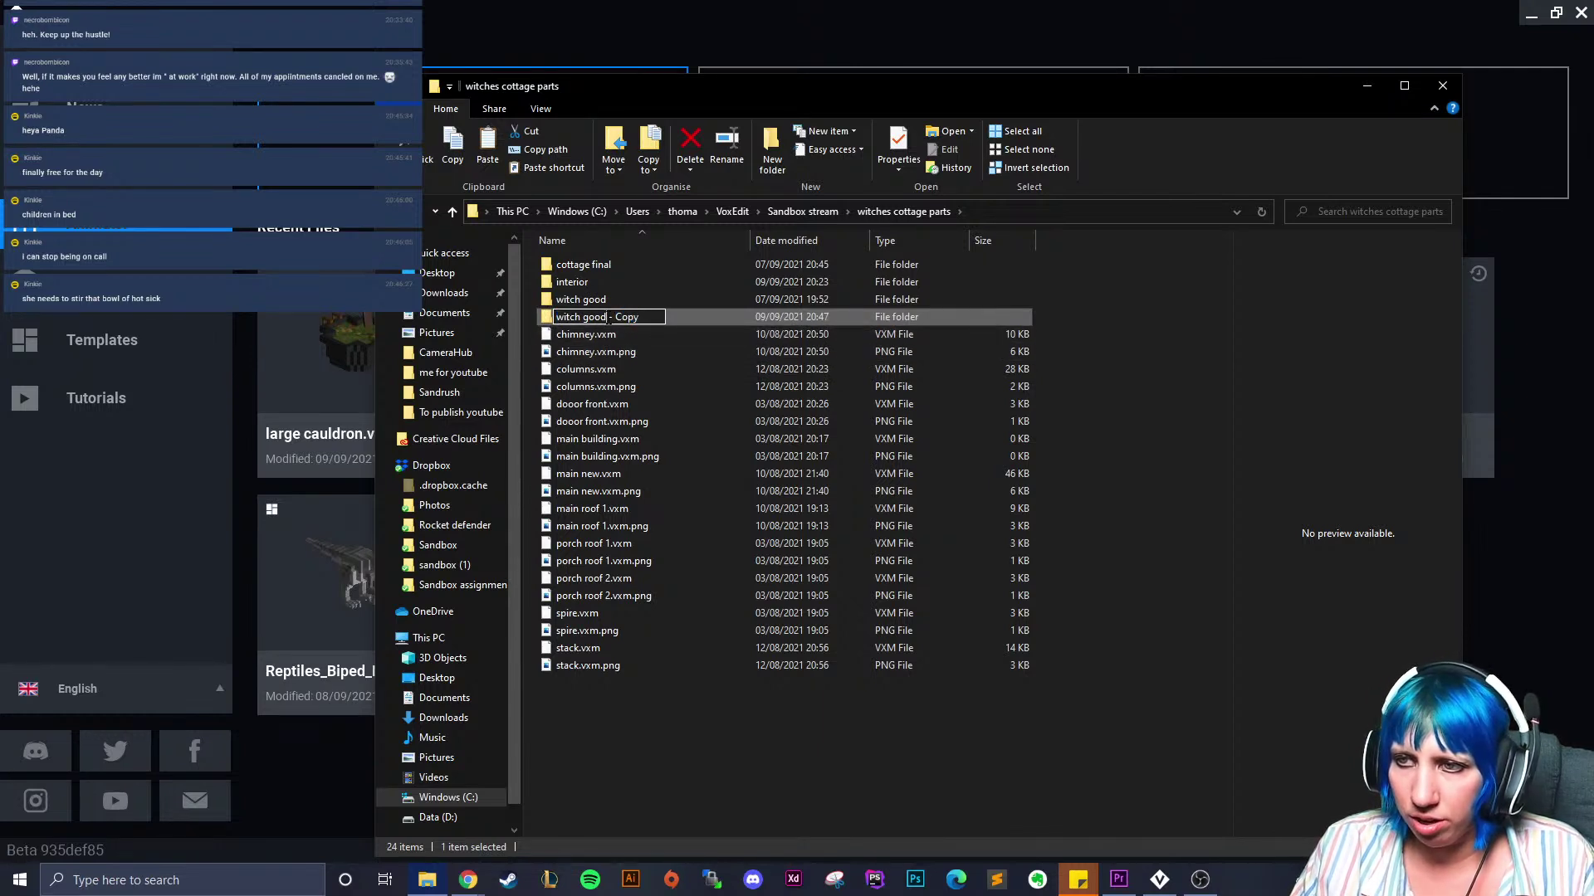
{"action": "type", "text": "caul;dr"}
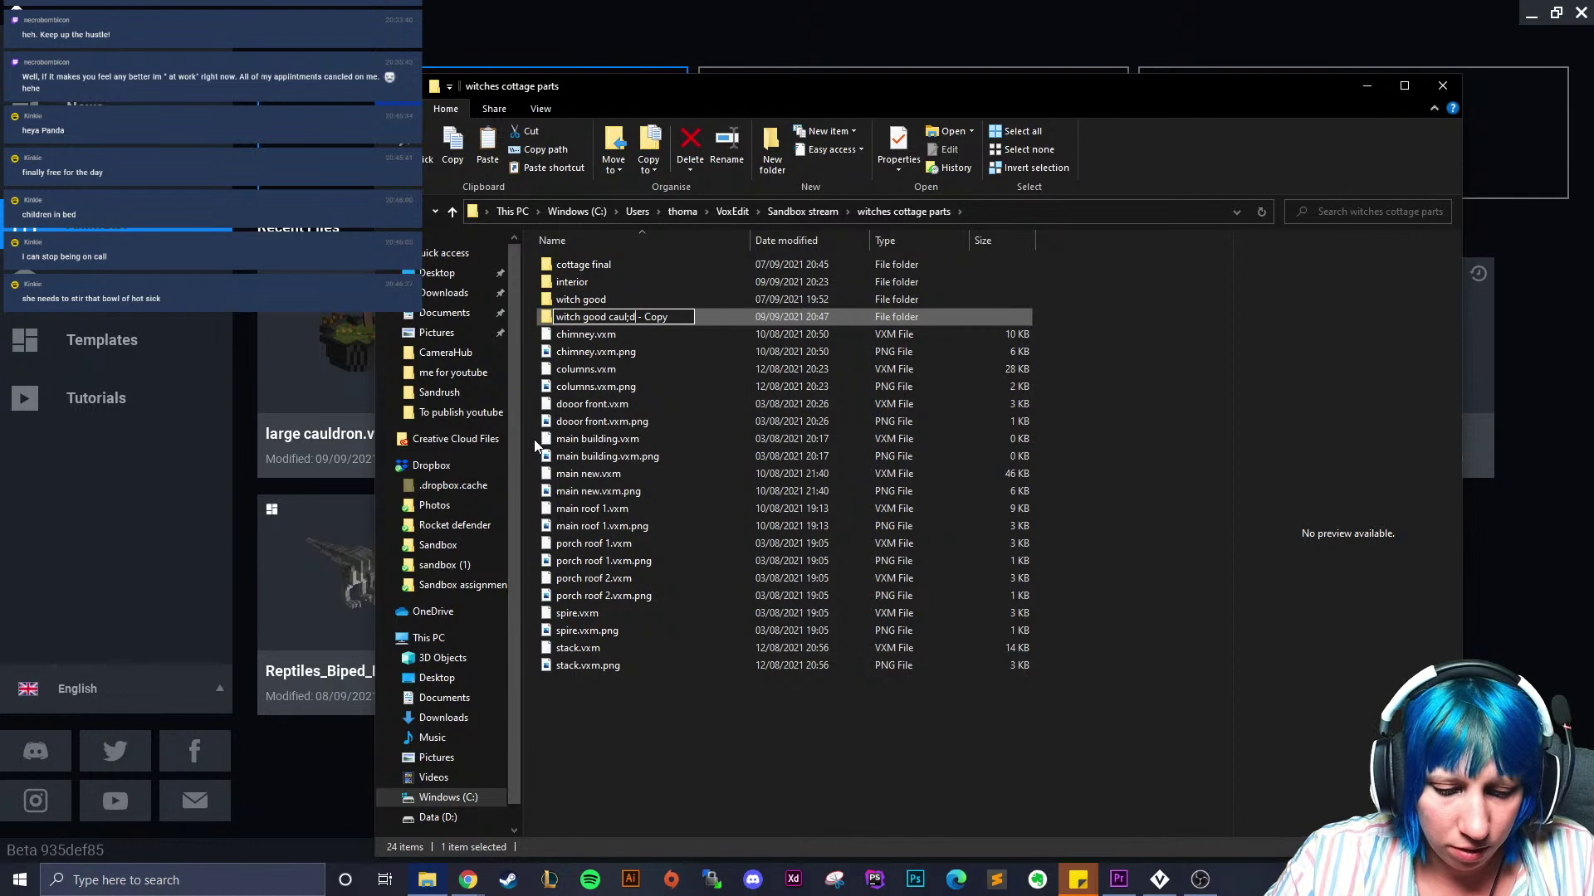
{"action": "key", "text": "BackSpace"}
{"action": "key", "text": "BackSpace"}
{"action": "key", "text": "BackSpace"}
{"action": "type", "text": "dron"}
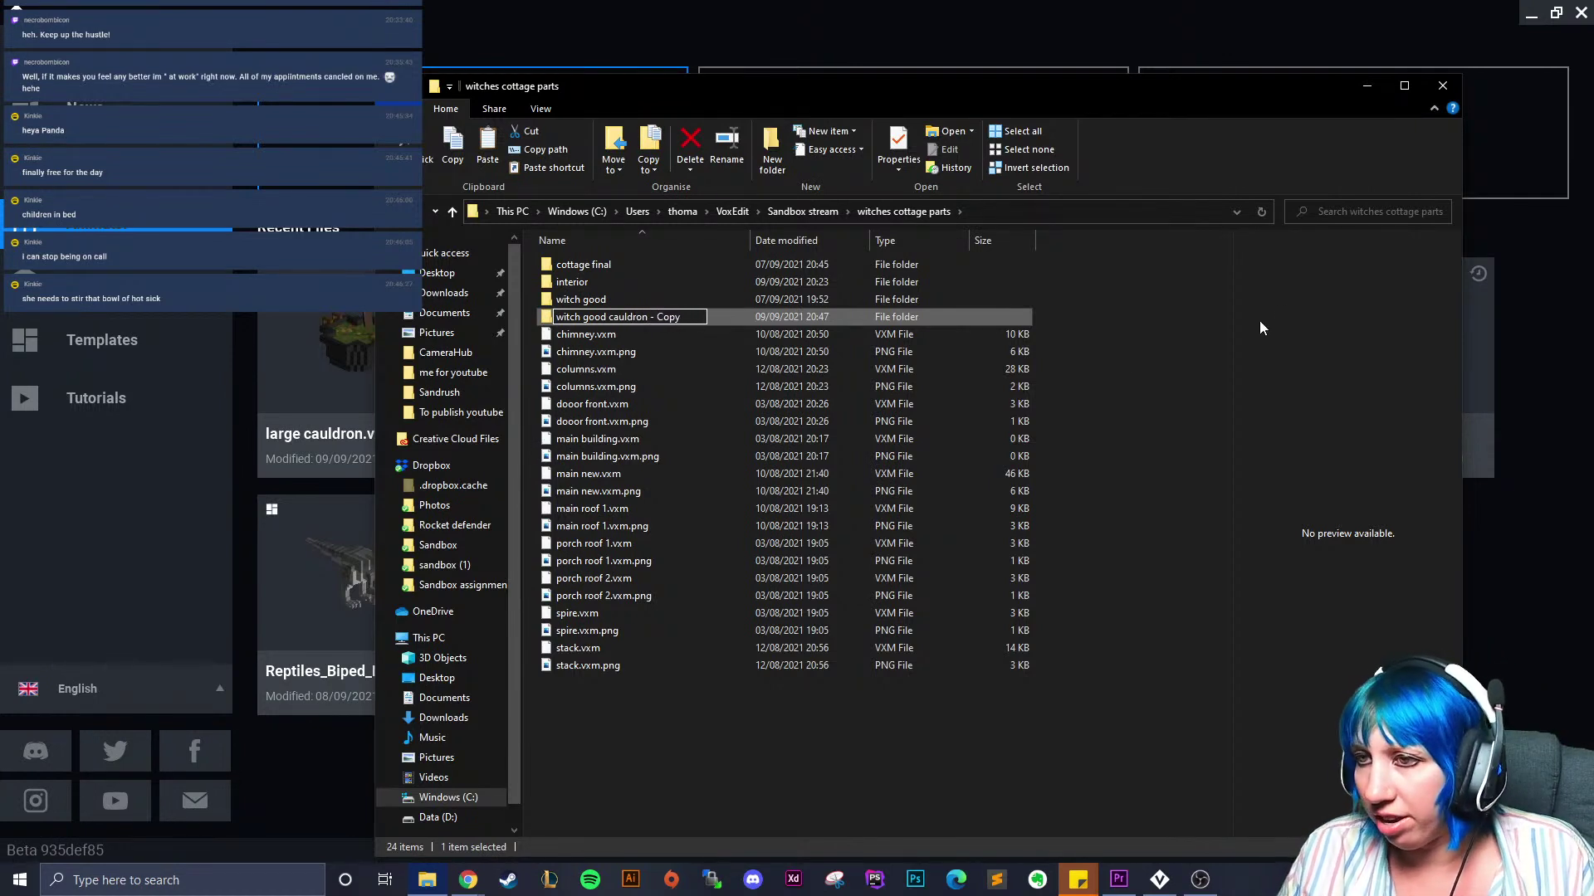
{"action": "key", "text": "Return"}
{"action": "left_click", "coordinate": [1442, 87]}
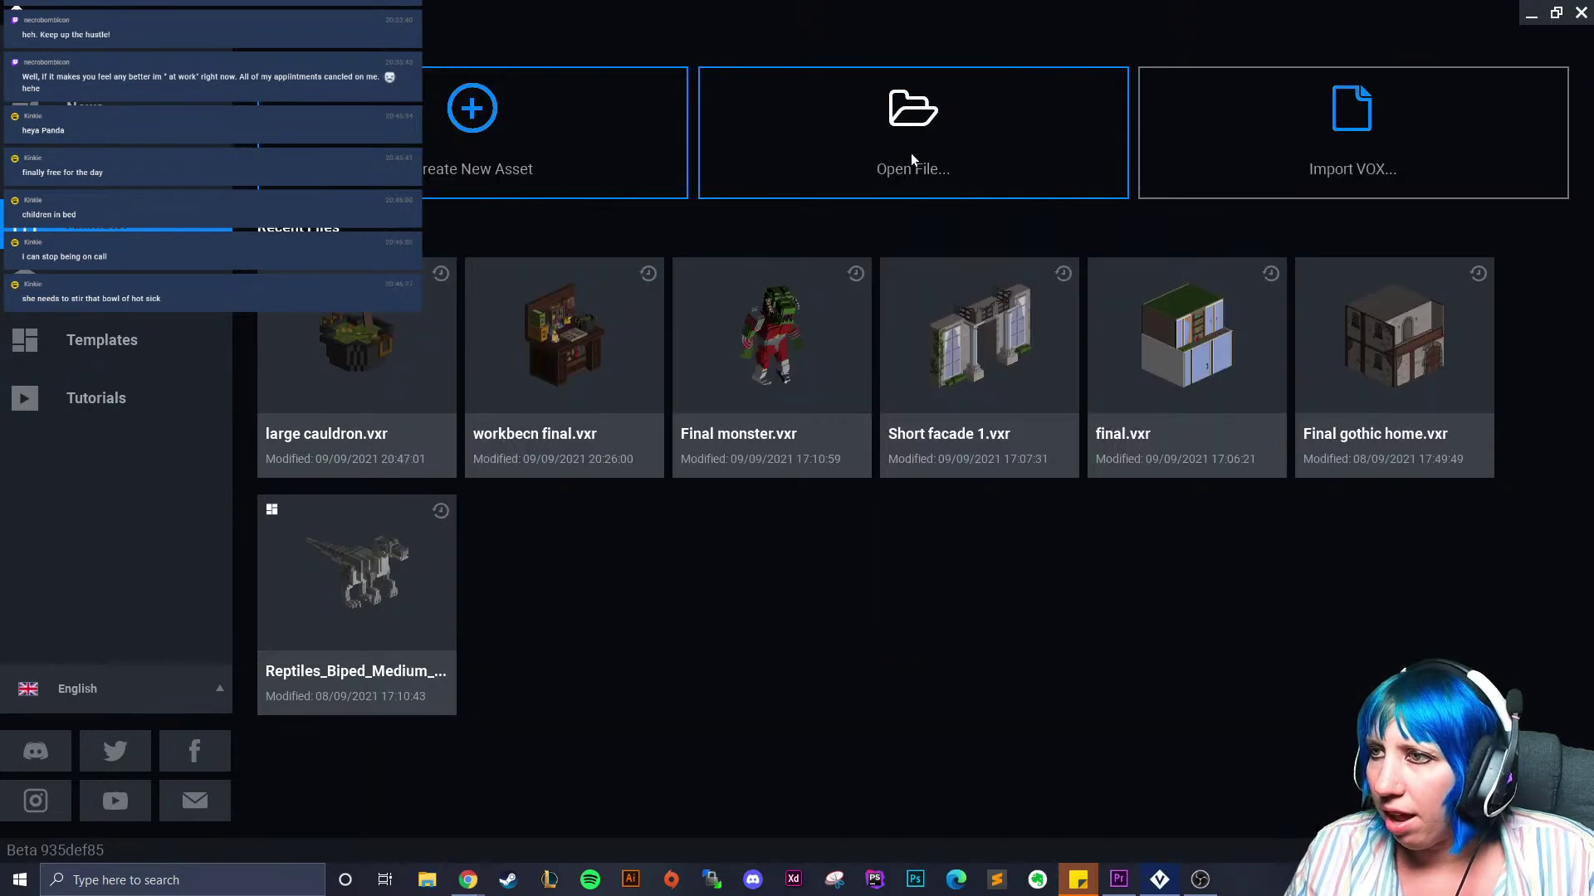
In VoxEdit, open Avatar_V2 from the witch good cauldron - Copy folder
{"action": "left_click", "coordinate": [922, 156]}
{"action": "left_click", "coordinate": [938, 203]}
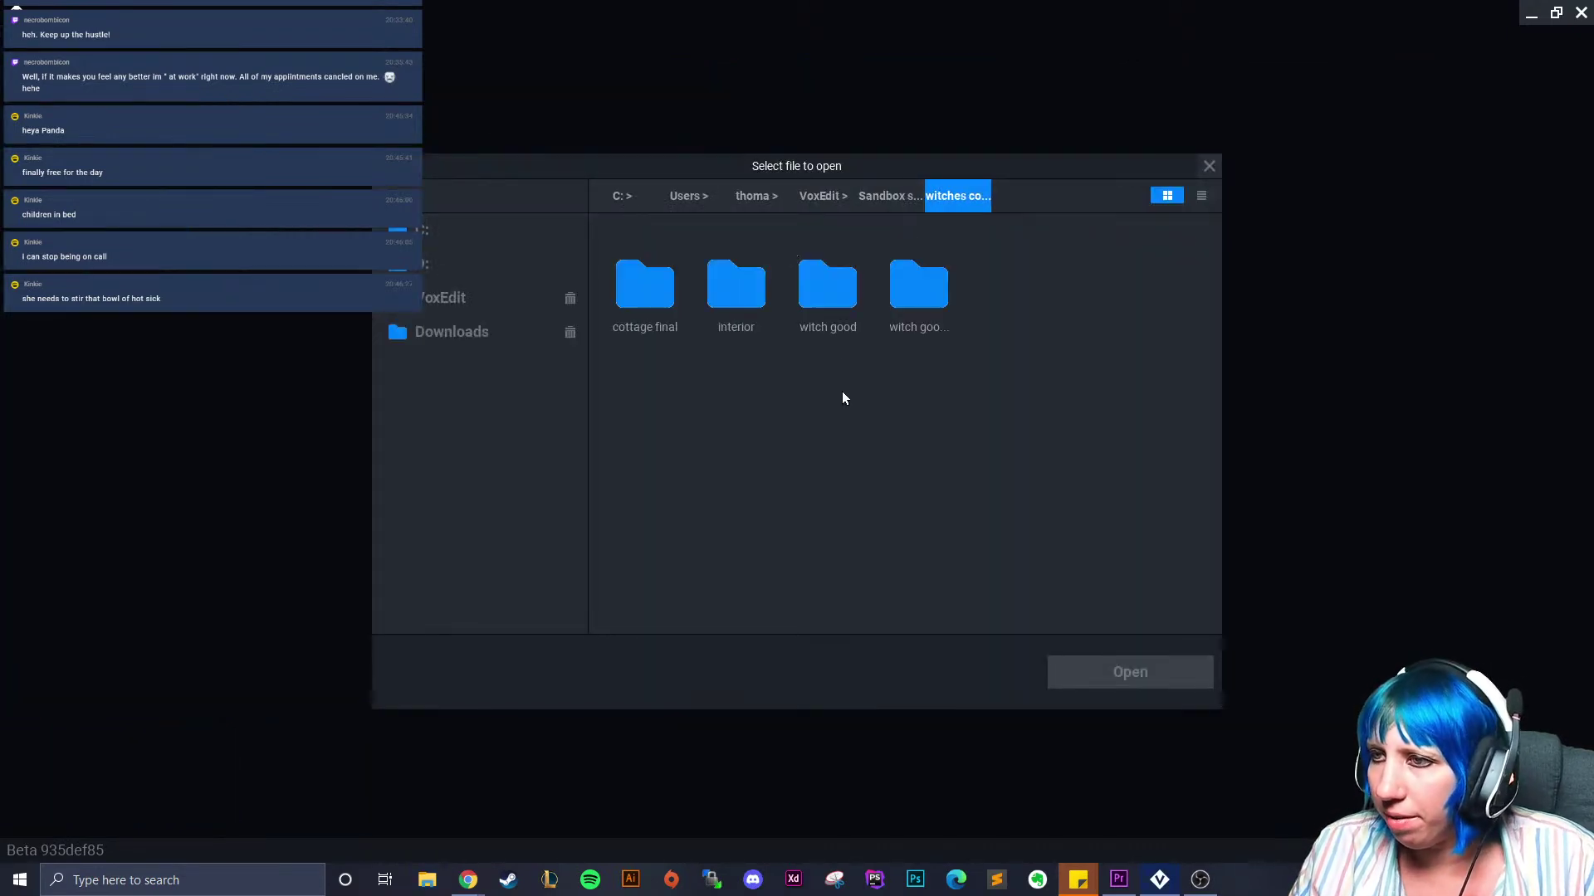
{"action": "double_click", "coordinate": [916, 332]}
{"action": "left_click", "coordinate": [660, 284]}
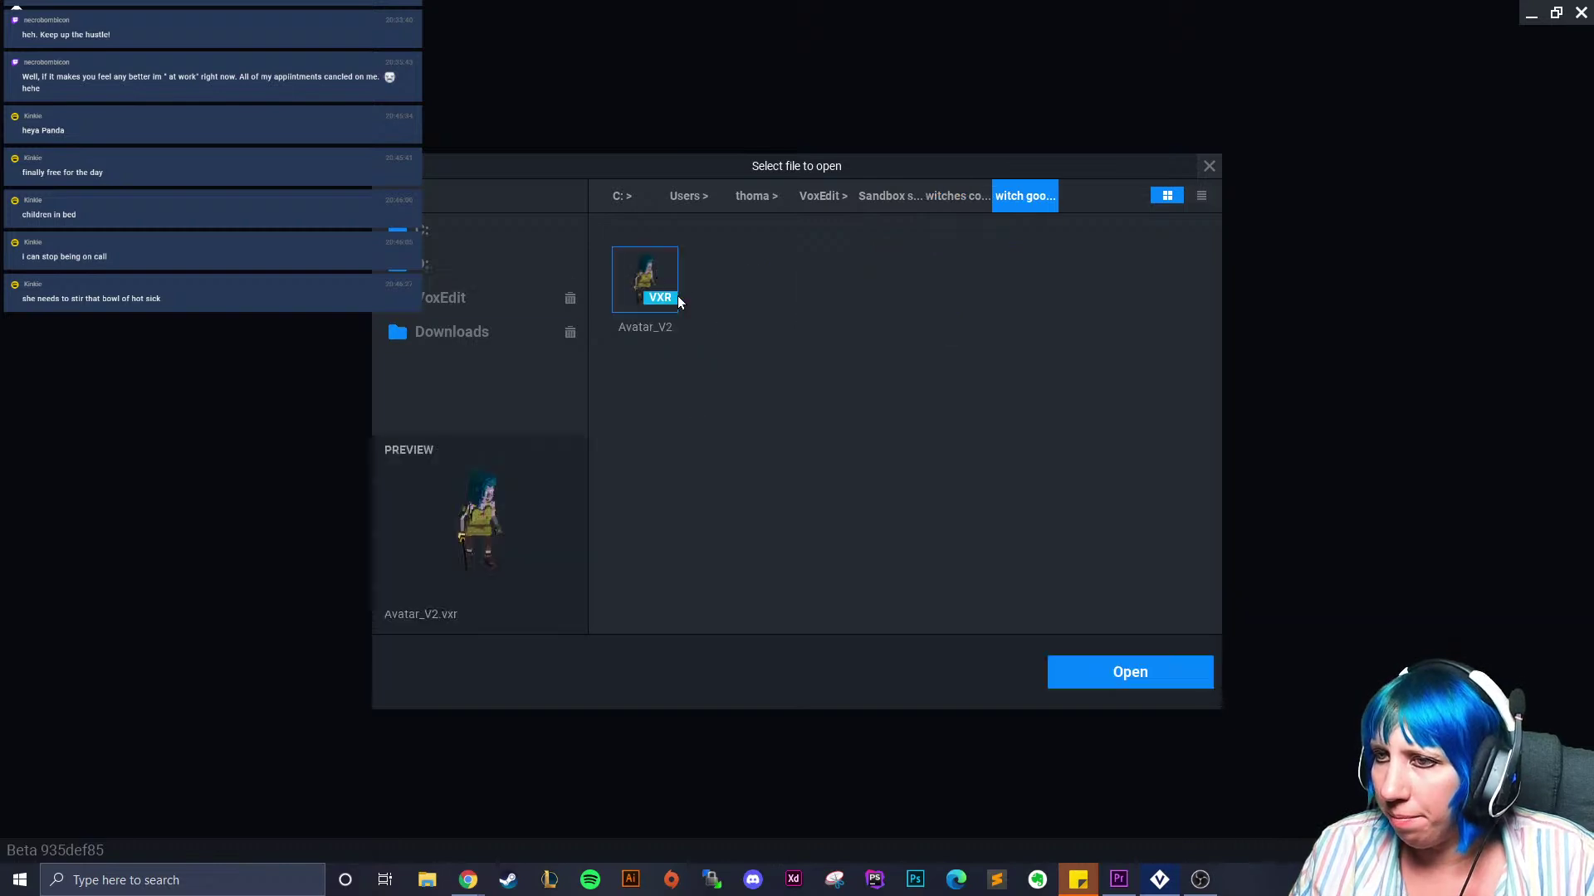
{"action": "left_click", "coordinate": [1156, 682]}
Replace the sword model on the witch's Right_Hand node with the plain RightHand model from the library
{"action": "scroll", "coordinate": [1515, 565], "scroll_direction": "down", "scroll_amount": 5}
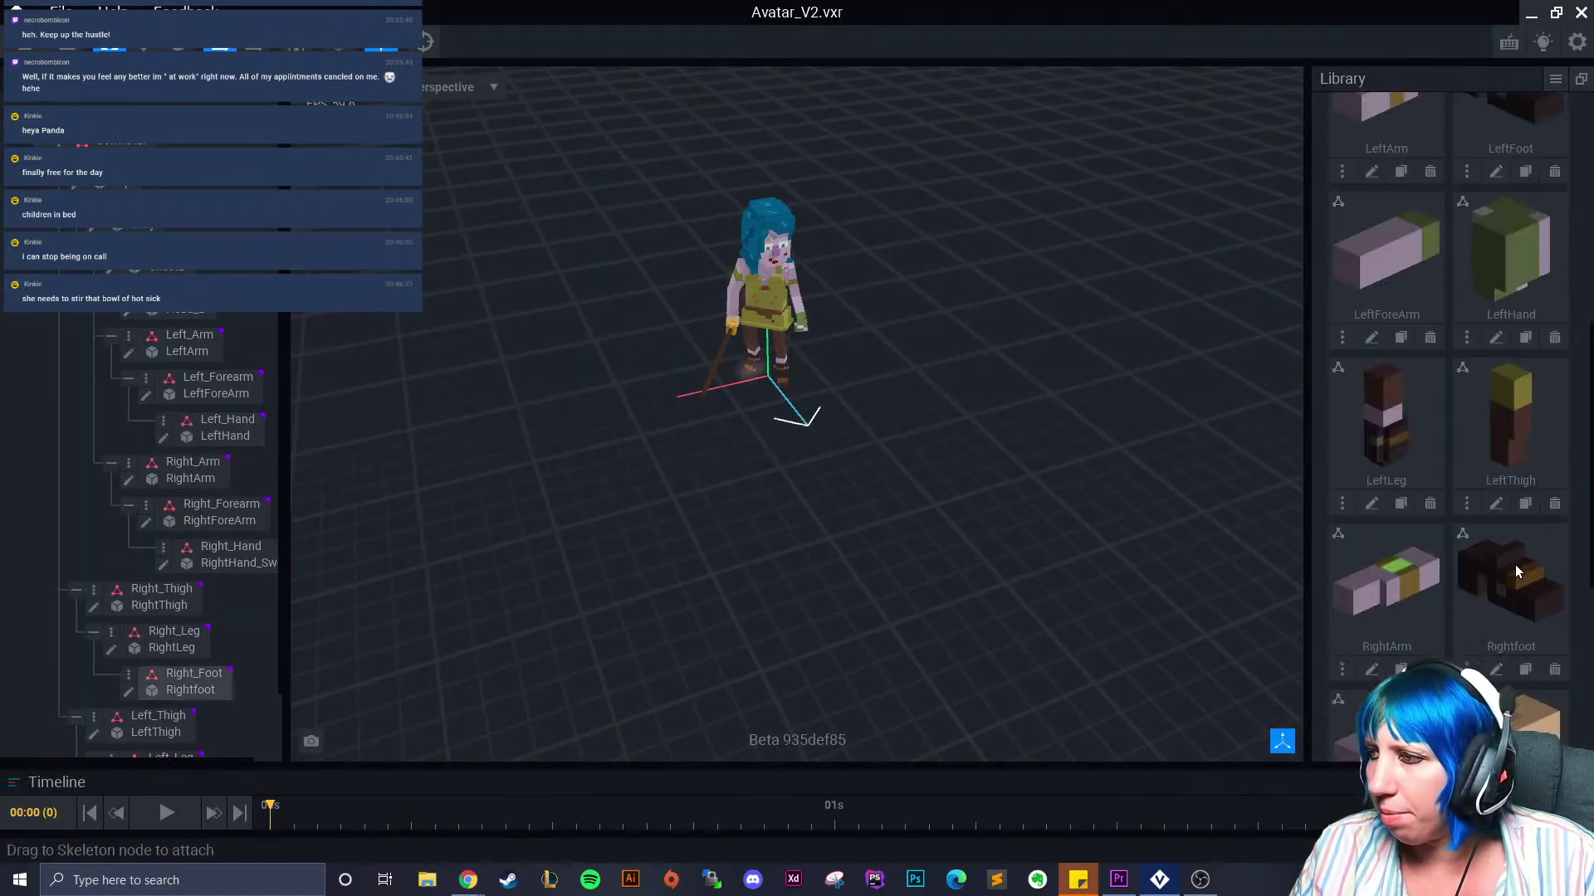
{"action": "scroll", "coordinate": [1515, 590], "scroll_direction": "up", "scroll_amount": 5}
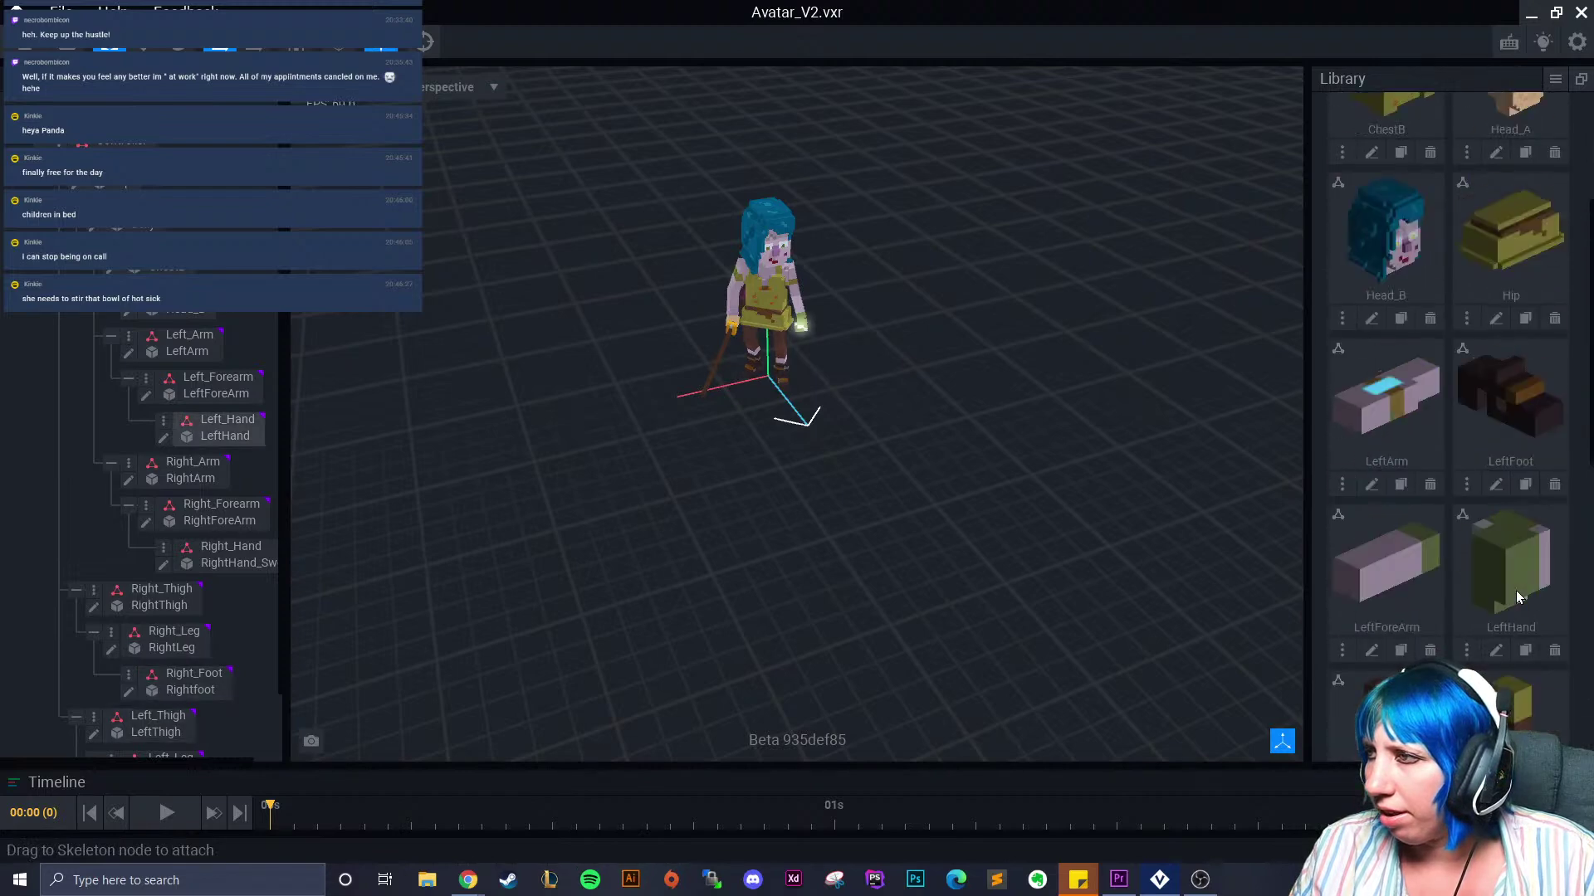
{"action": "scroll", "coordinate": [1515, 591], "scroll_direction": "down", "scroll_amount": 5}
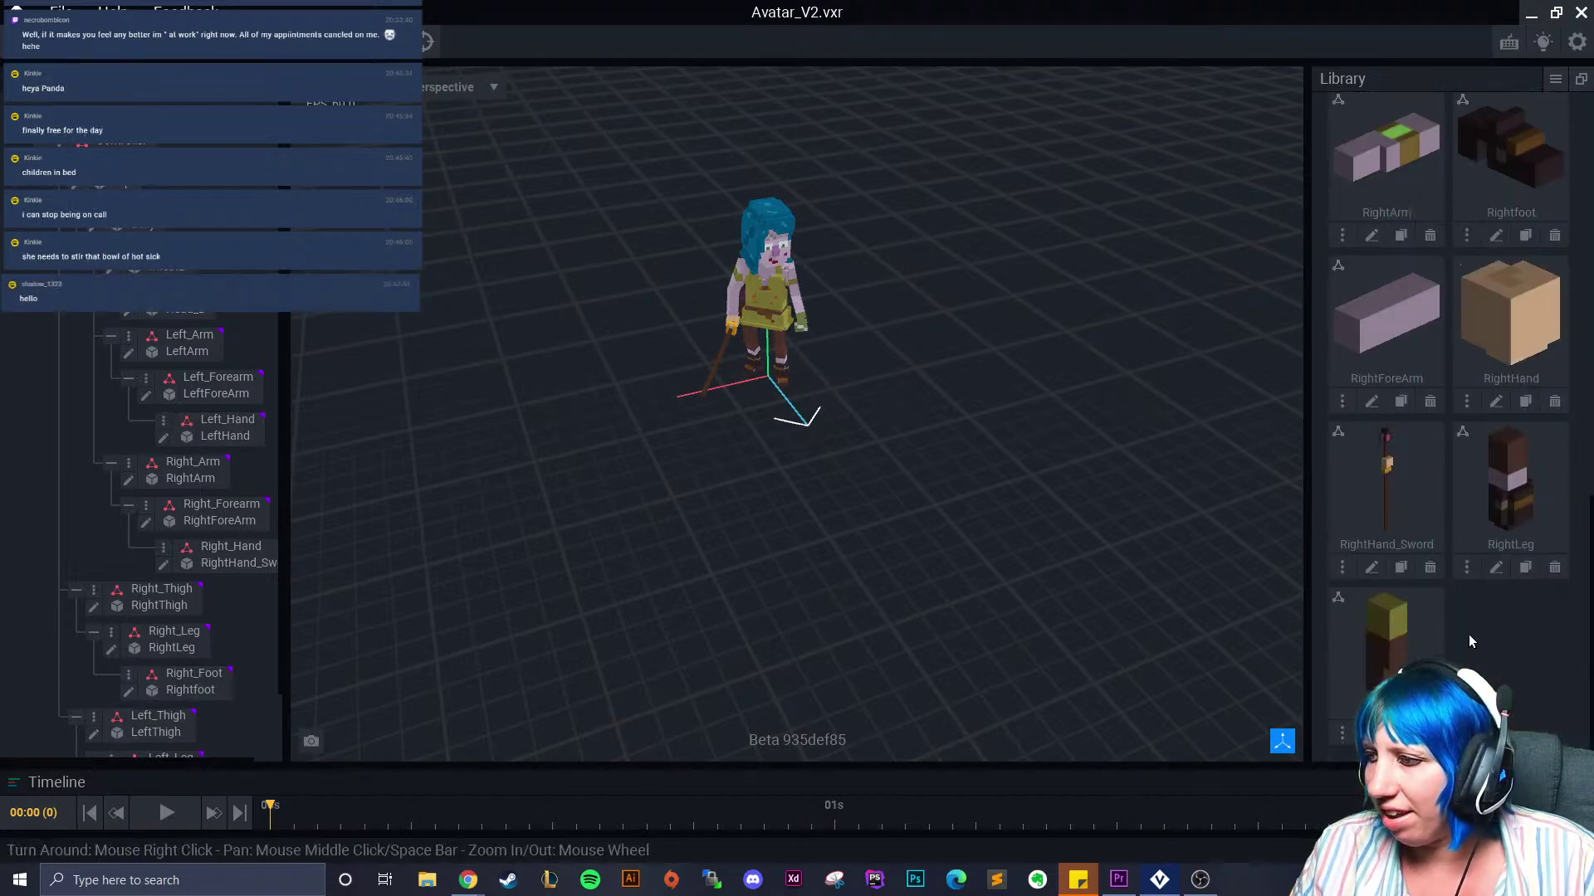
{"action": "left_click", "coordinate": [1510, 782]}
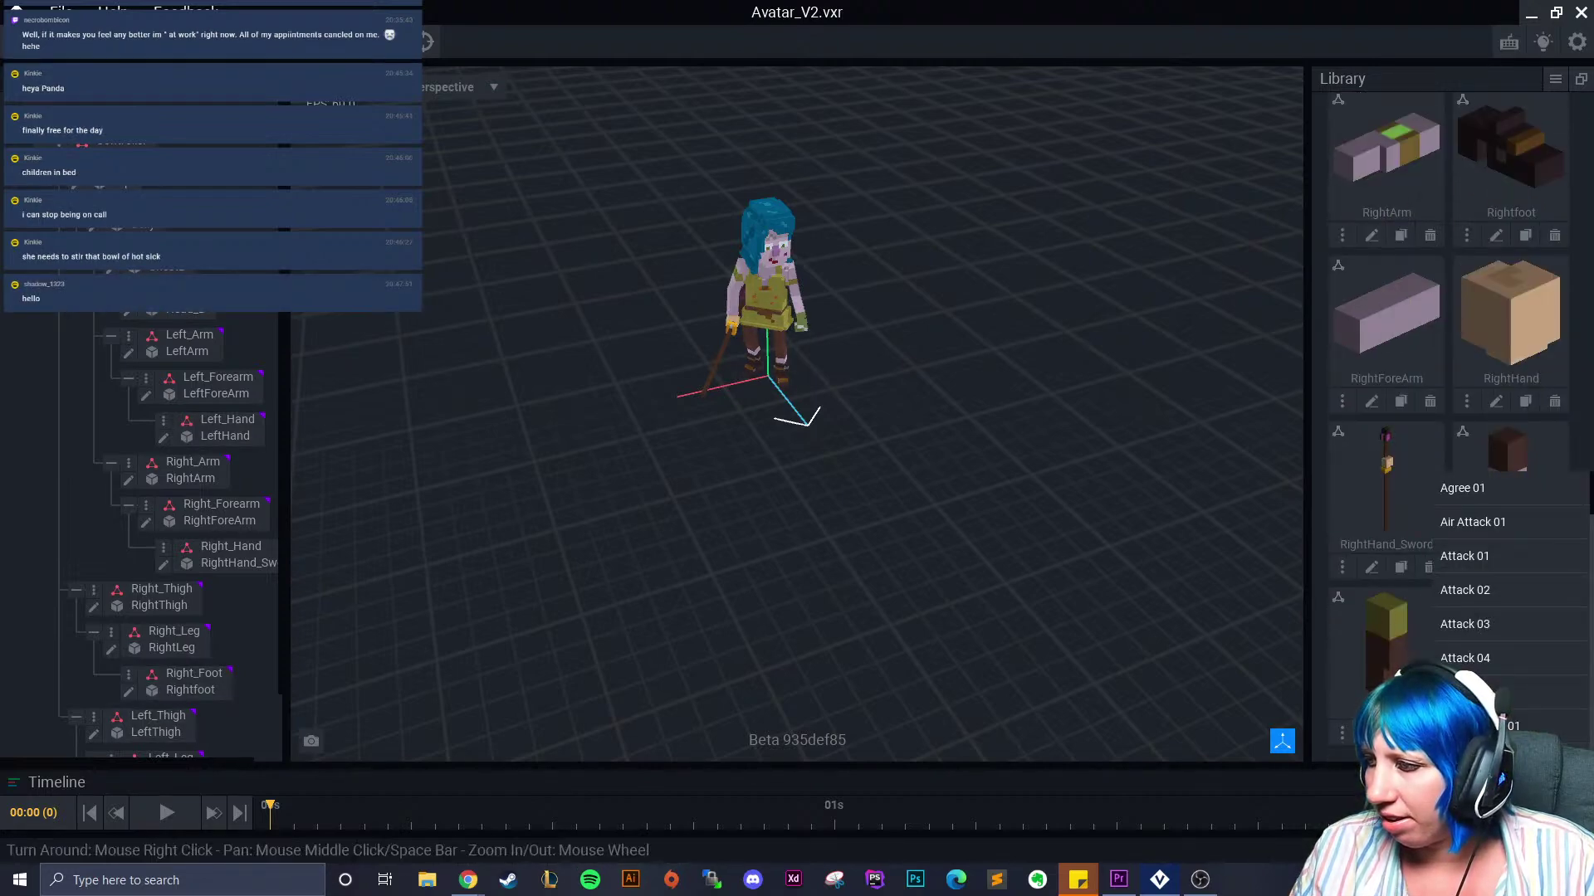
{"action": "scroll", "coordinate": [1451, 535], "scroll_direction": "up", "scroll_amount": 1}
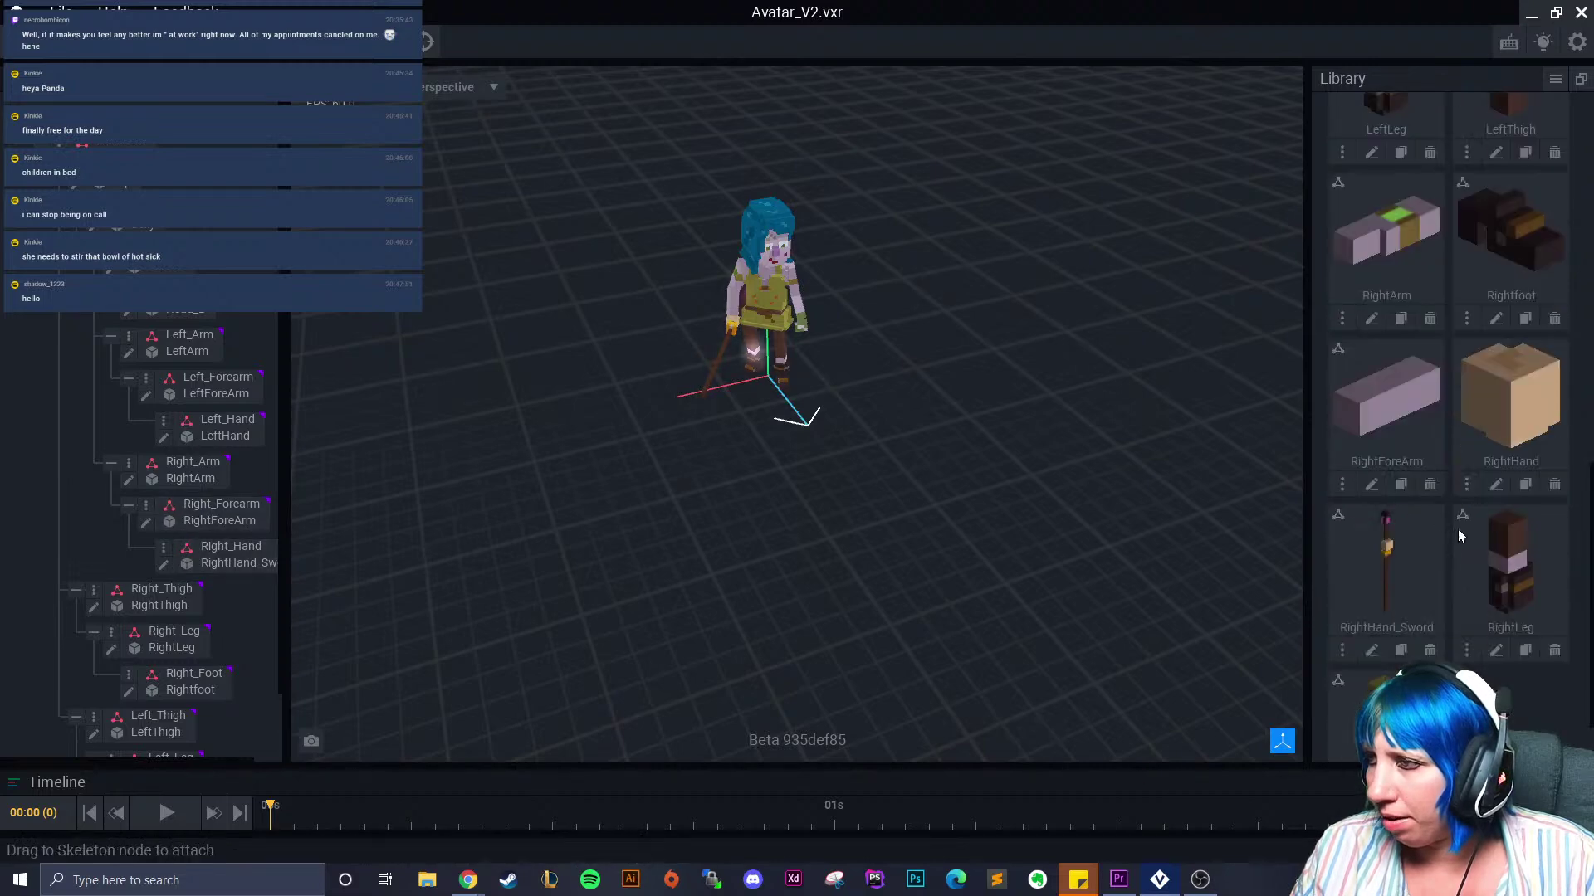
{"action": "left_click", "coordinate": [731, 332]}
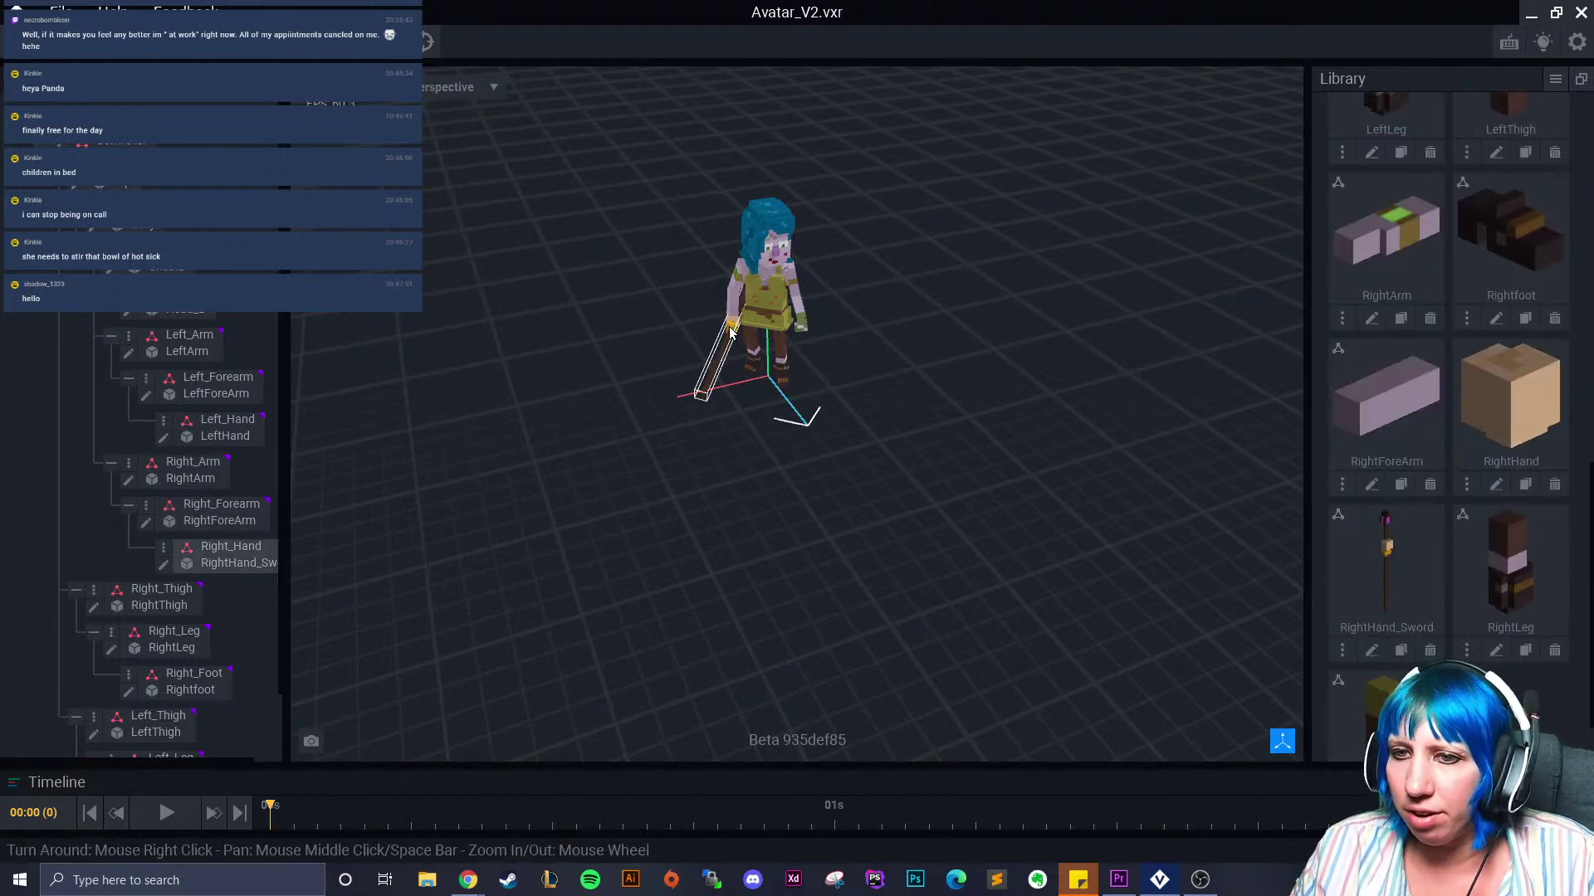
{"action": "left_click_drag", "start_coordinate": [1494, 390], "coordinate": [247, 562]}
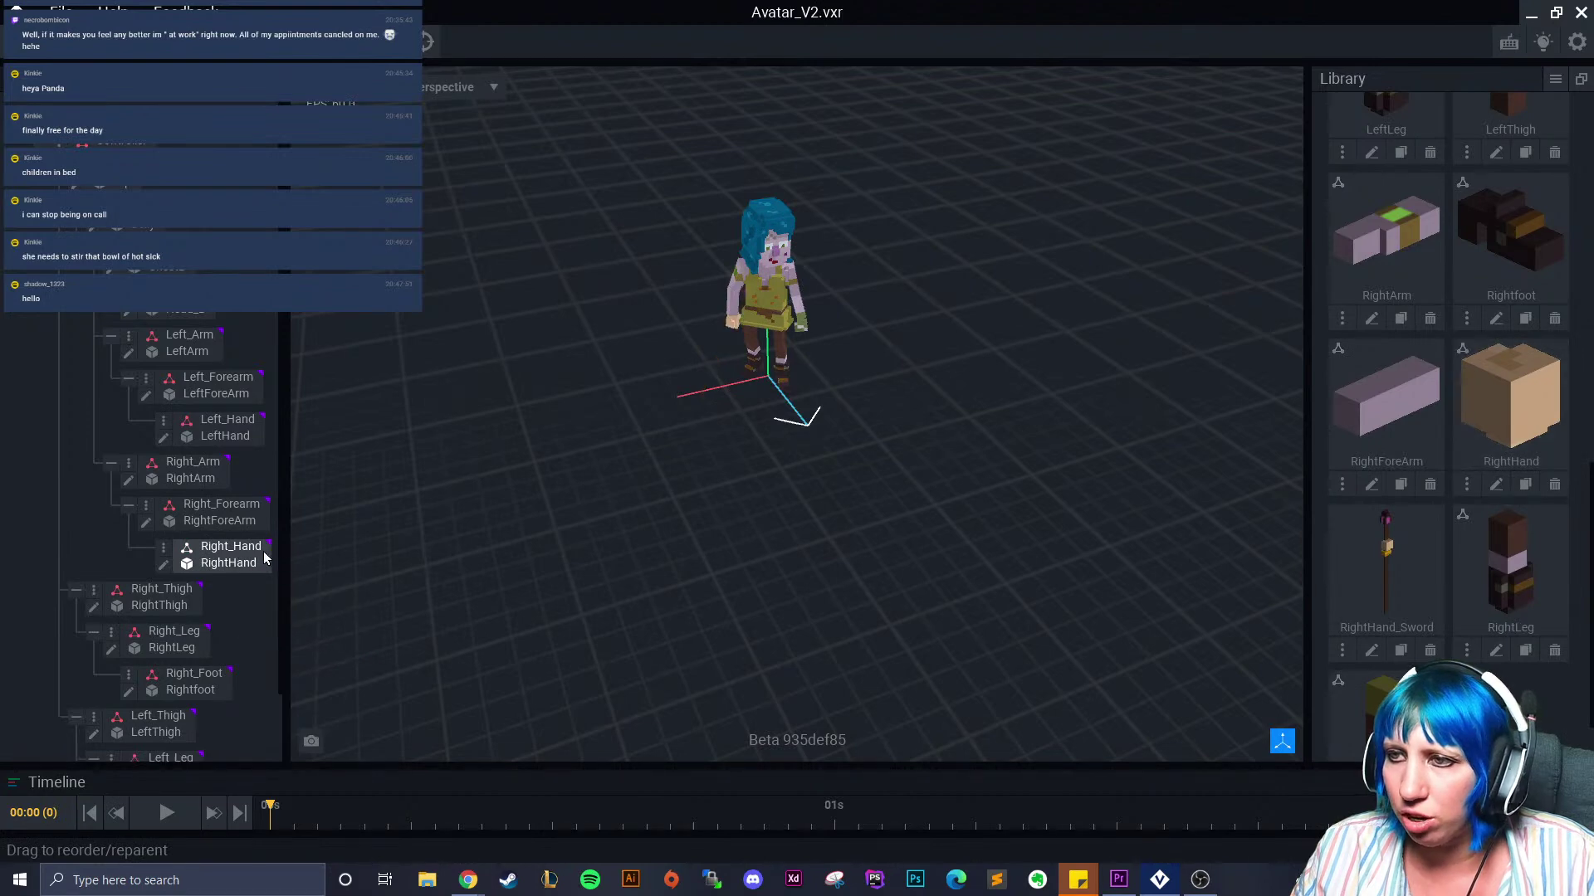
{"action": "scroll", "coordinate": [767, 332], "scroll_direction": "up", "scroll_amount": 5}
{"action": "scroll", "coordinate": [177, 471], "scroll_direction": "down", "scroll_amount": 1}
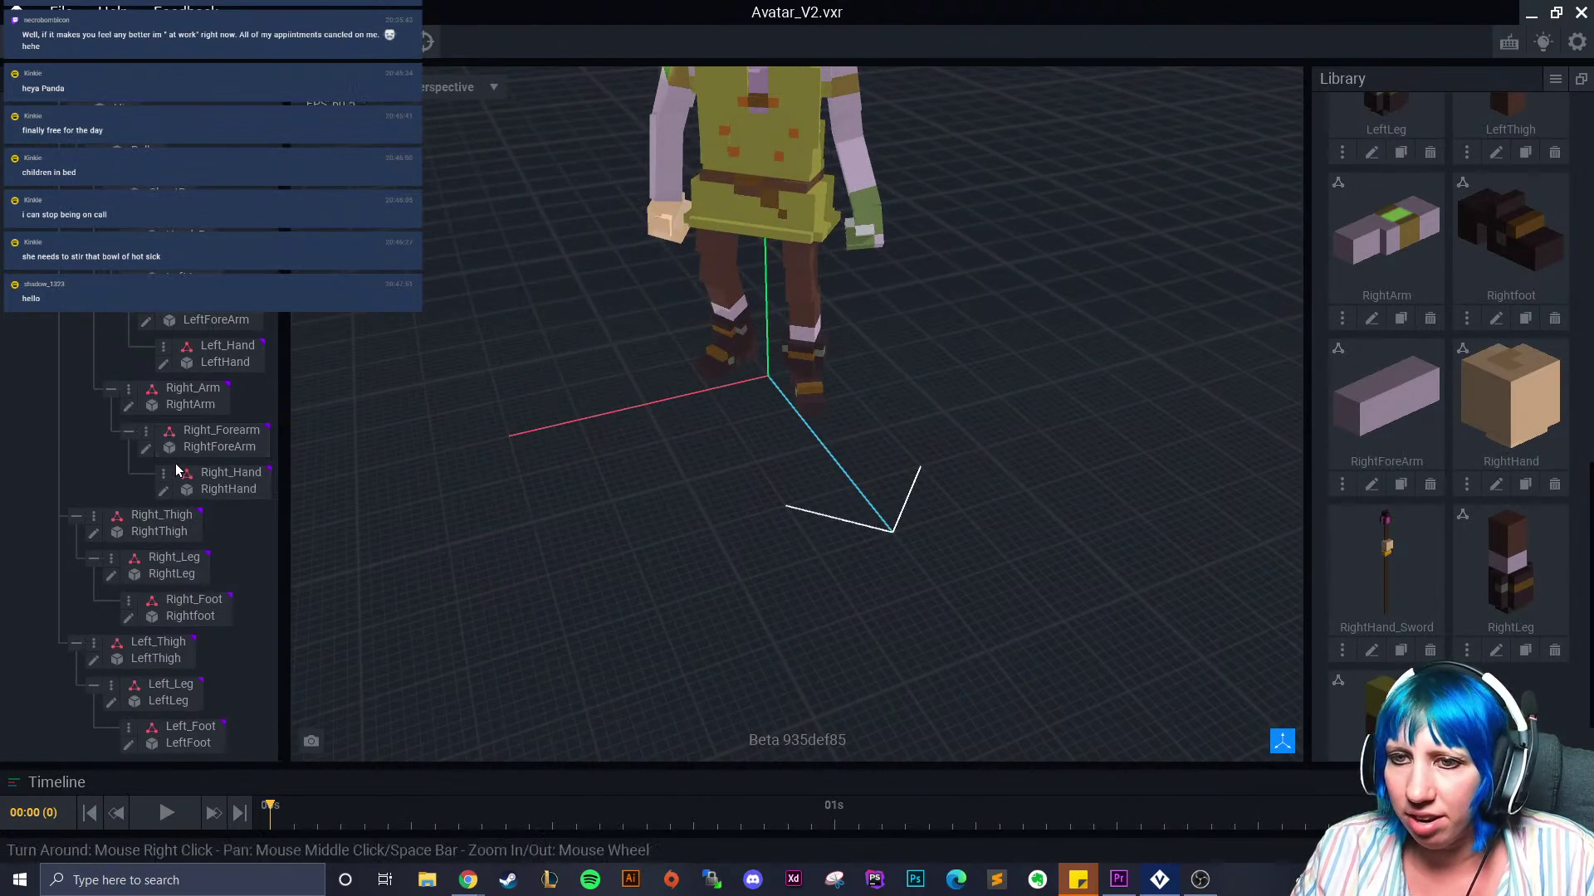
Open the model on the Right_Hand node and close it again, saving its changes
{"action": "left_click", "coordinate": [164, 491]}
{"action": "left_click", "coordinate": [16, 42]}
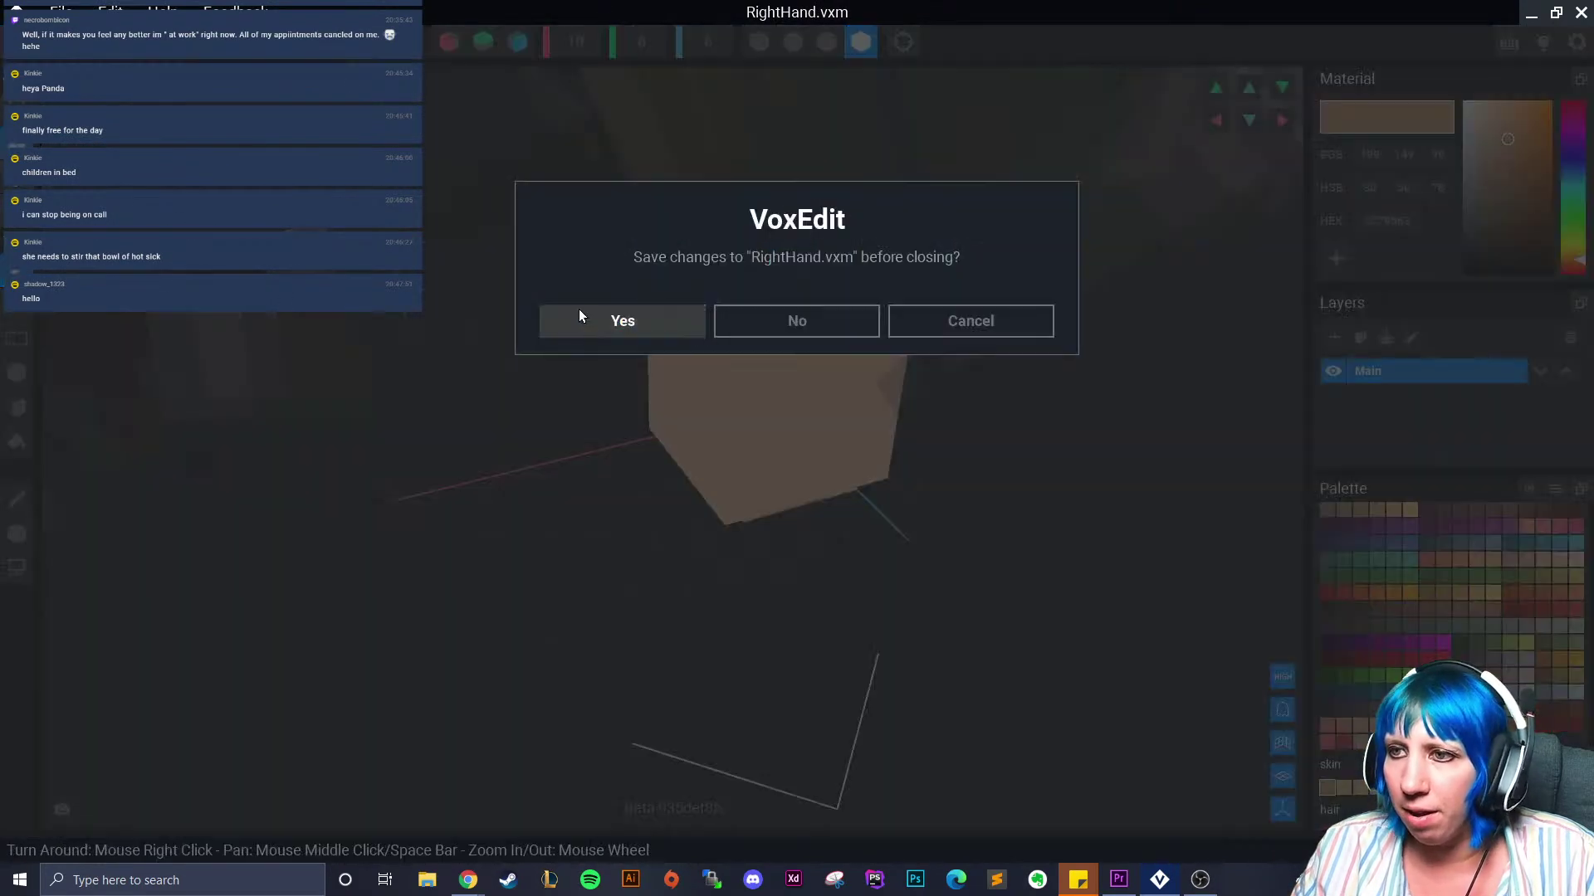
{"action": "left_click", "coordinate": [579, 320]}
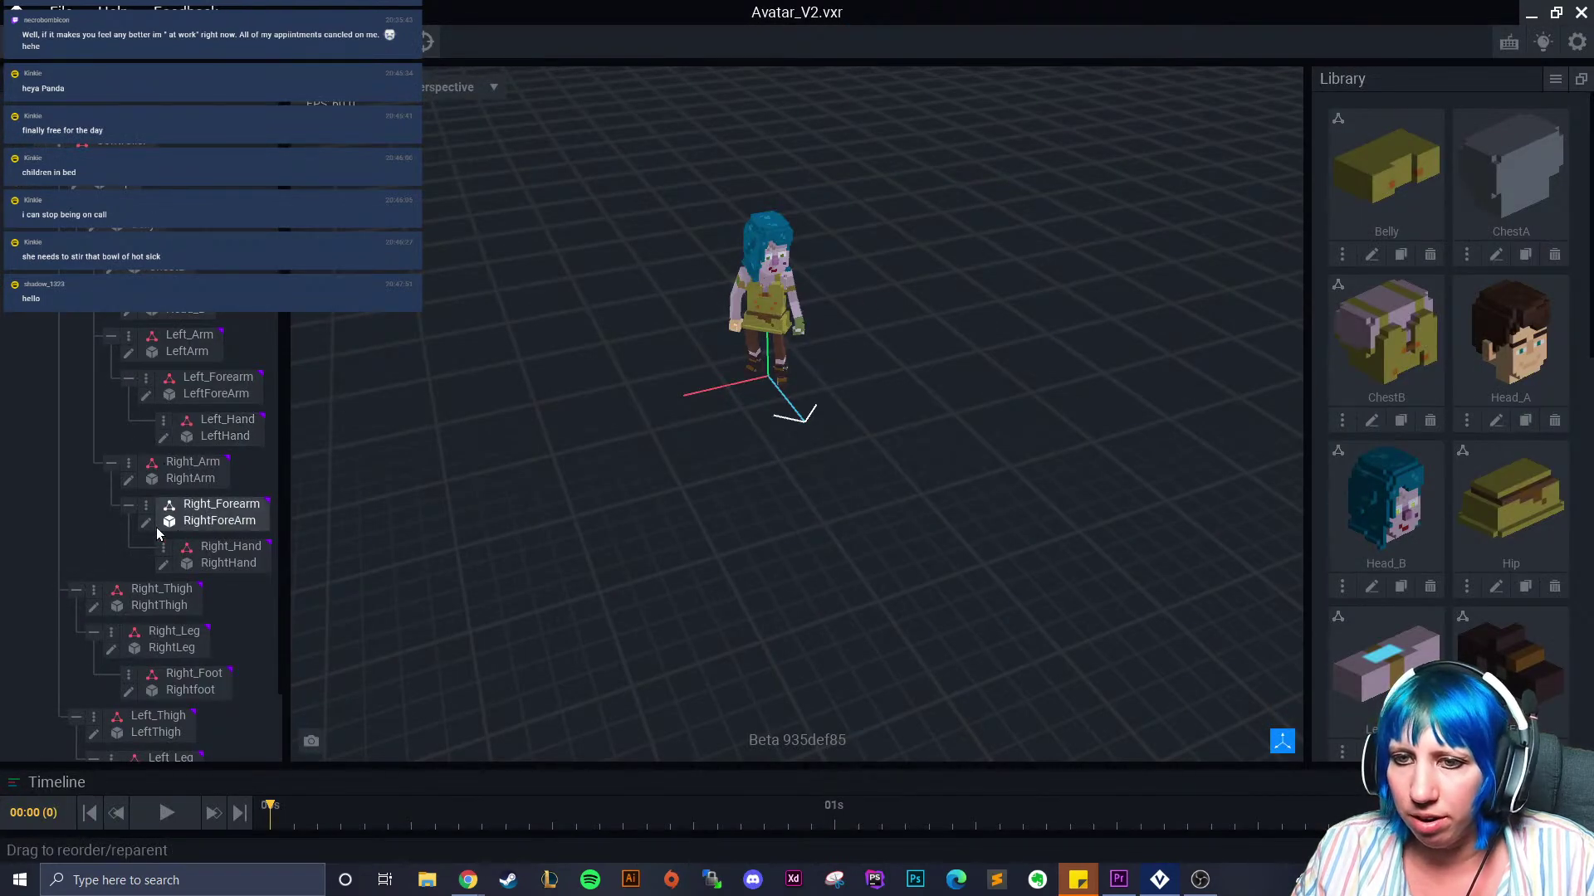
Open the LeftHand model, sample its green and pale purple colours, and copy the purple's hex code #B7A3BC
{"action": "left_click", "coordinate": [163, 438]}
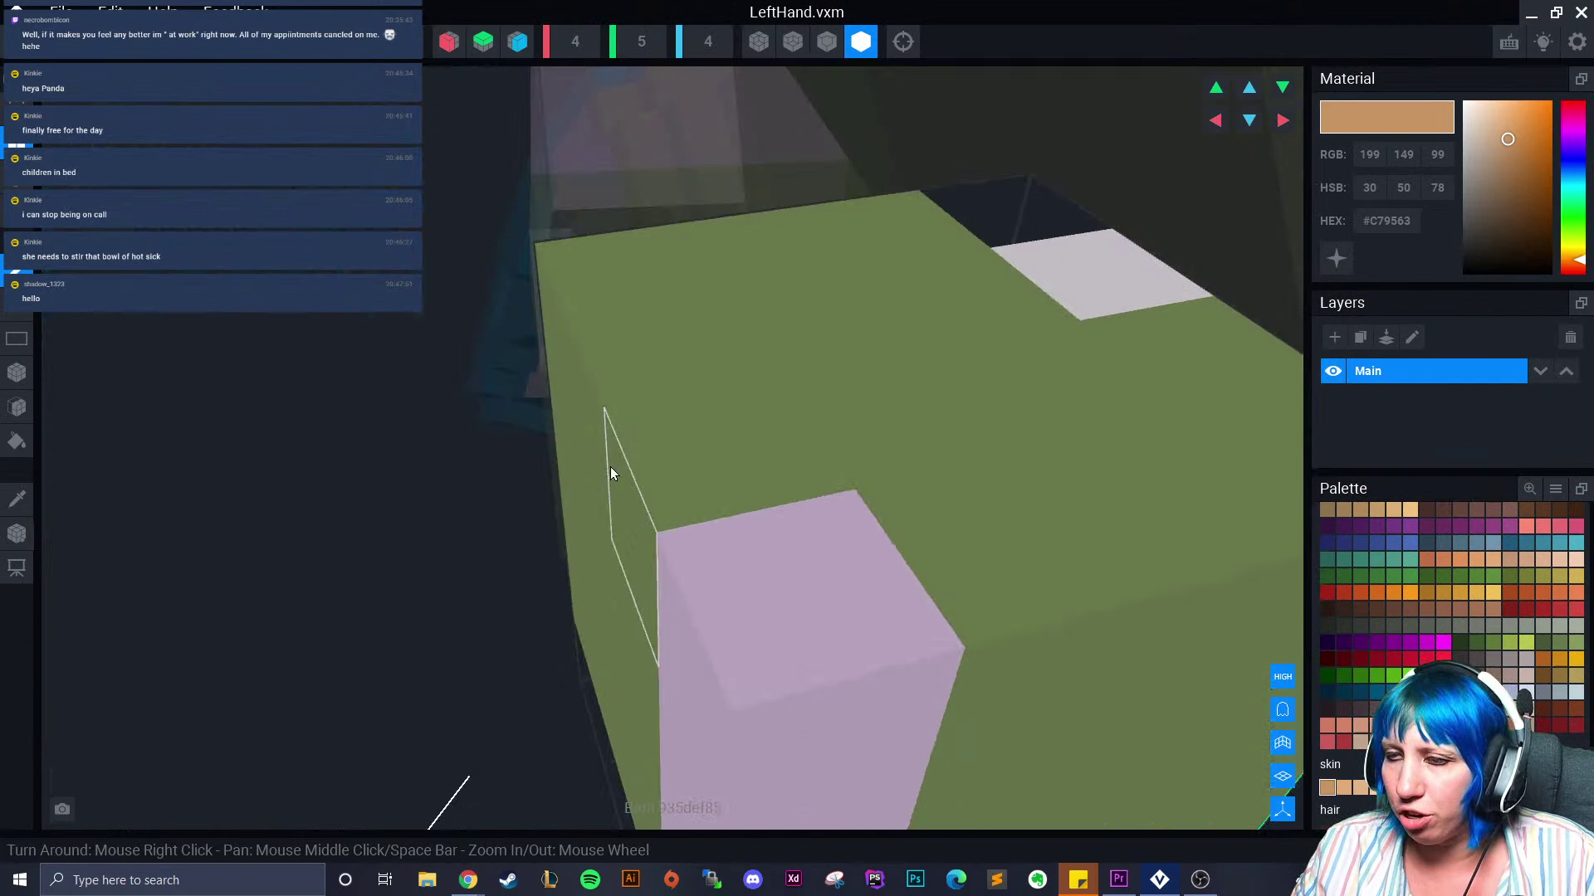
{"action": "left_click", "coordinate": [16, 498]}
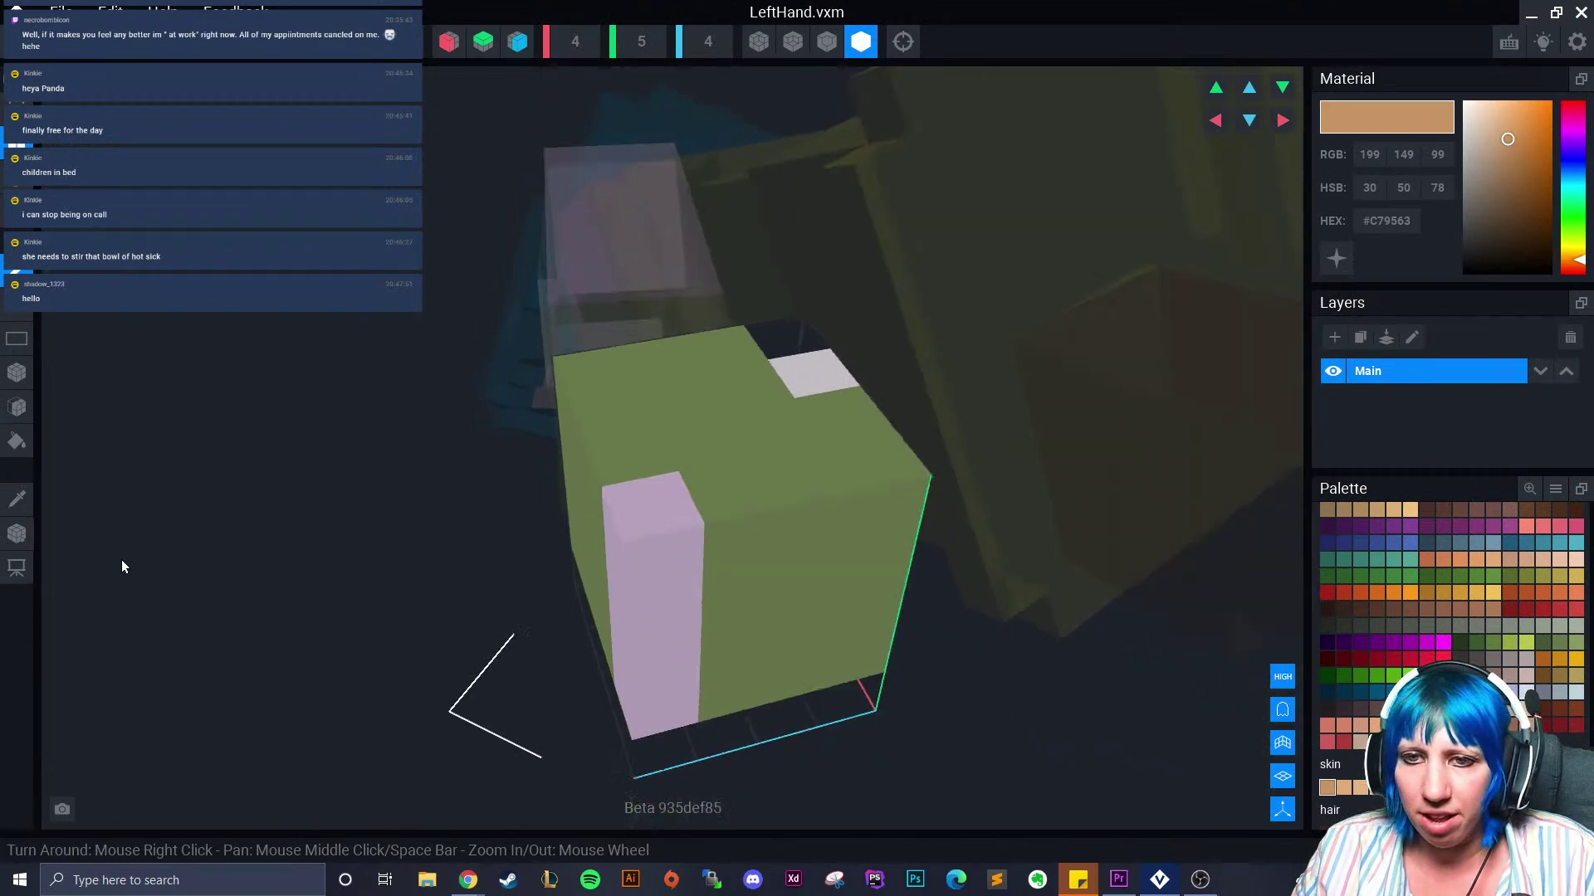
{"action": "left_click", "coordinate": [684, 409]}
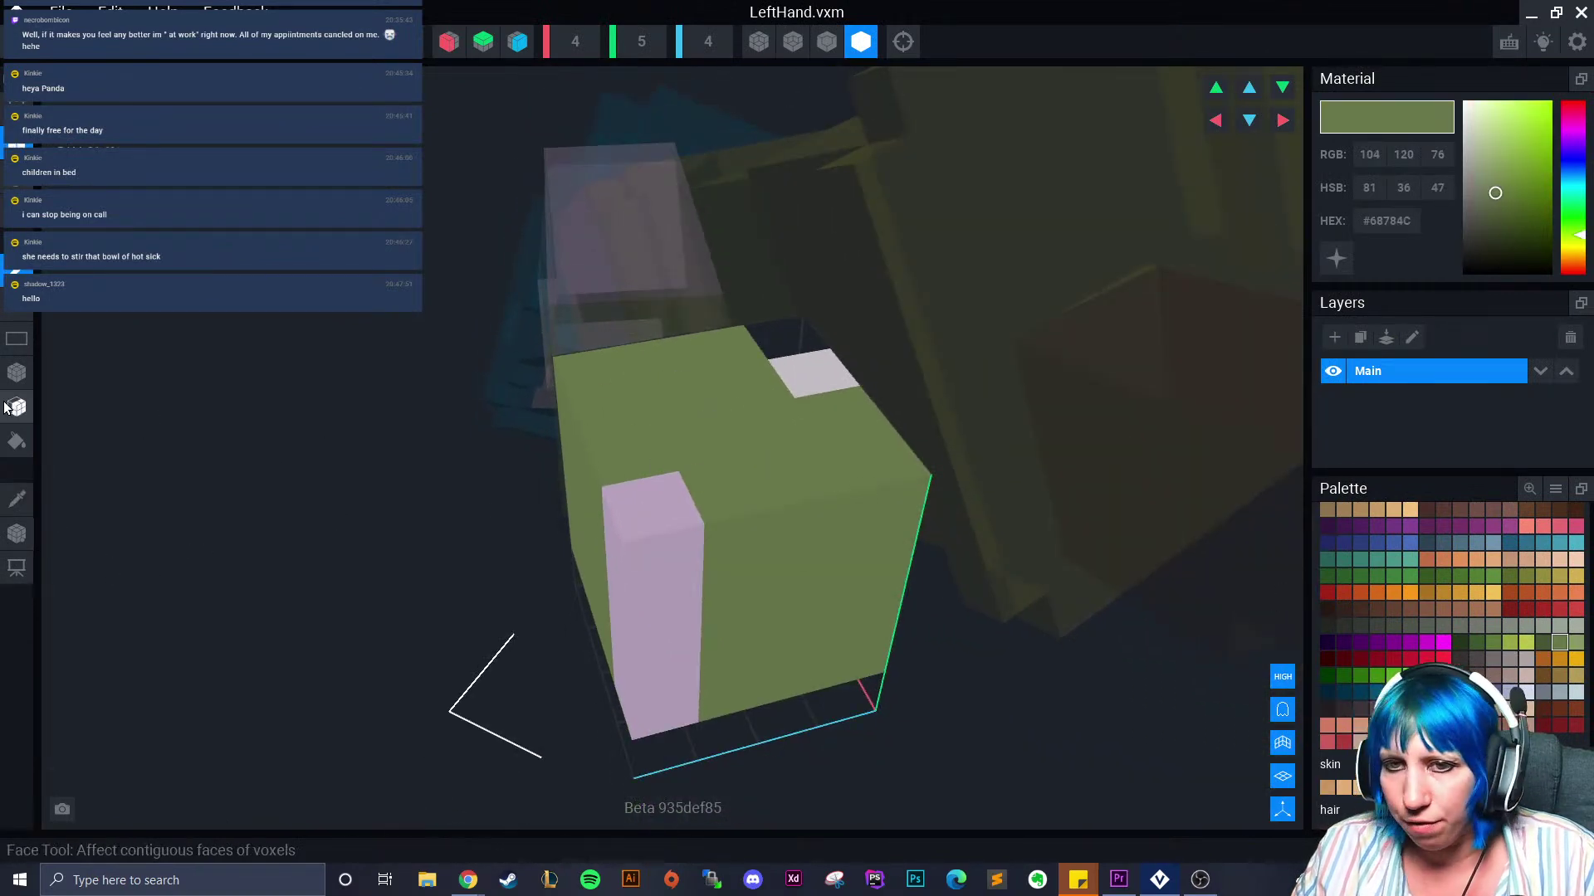
{"action": "left_click", "coordinate": [640, 570]}
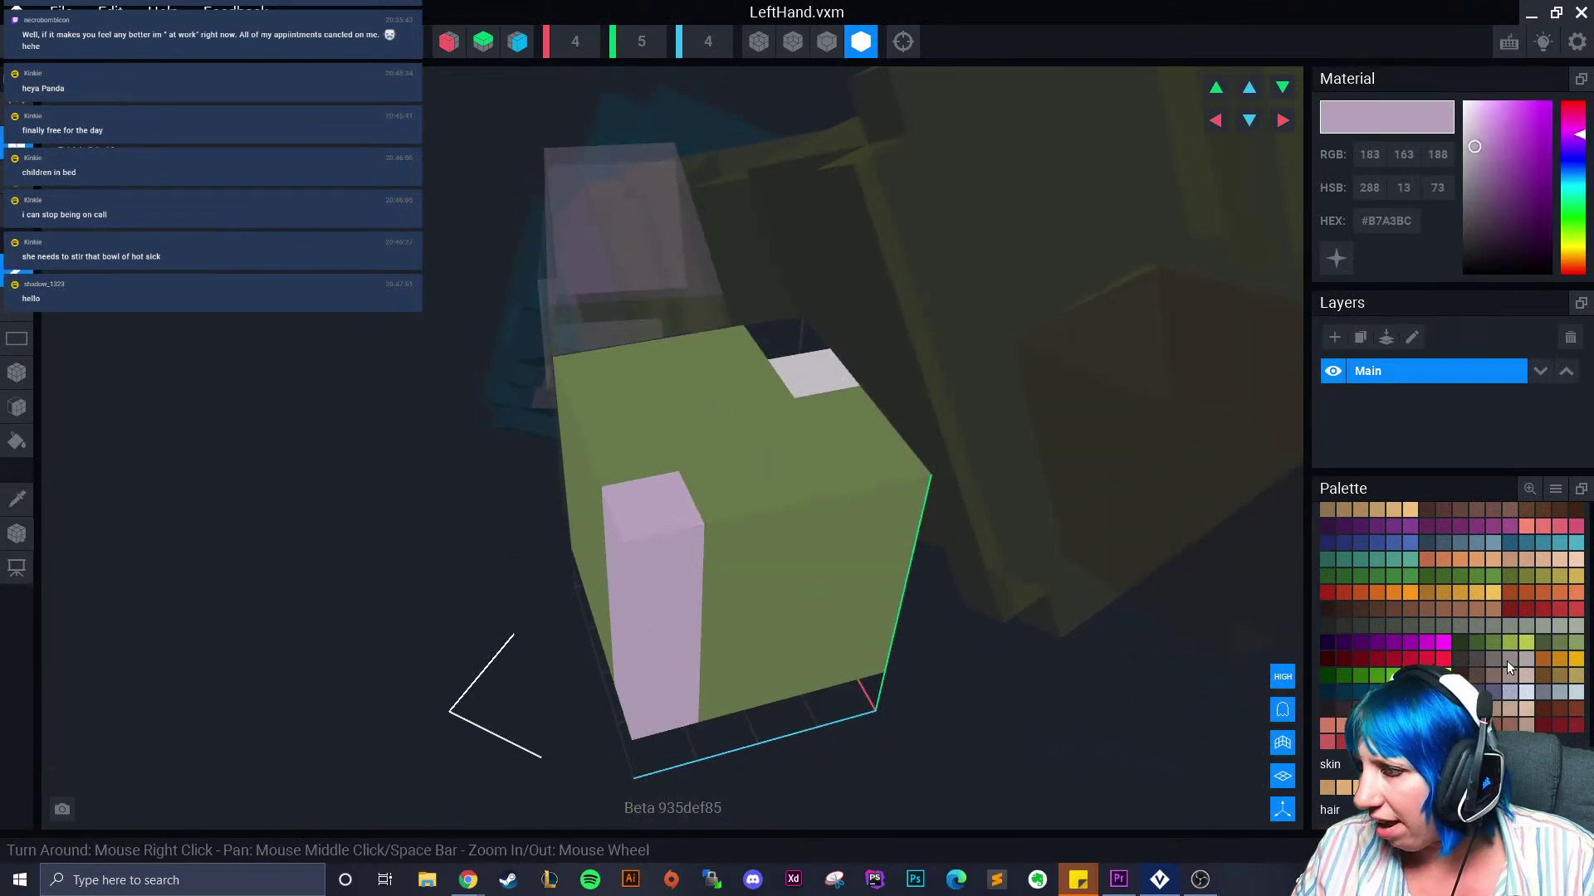
{"action": "right_click", "coordinate": [1398, 222]}
{"action": "left_click", "coordinate": [1421, 236]}
{"action": "right_click_drag", "start_coordinate": [988, 498], "coordinate": [633, 594]}
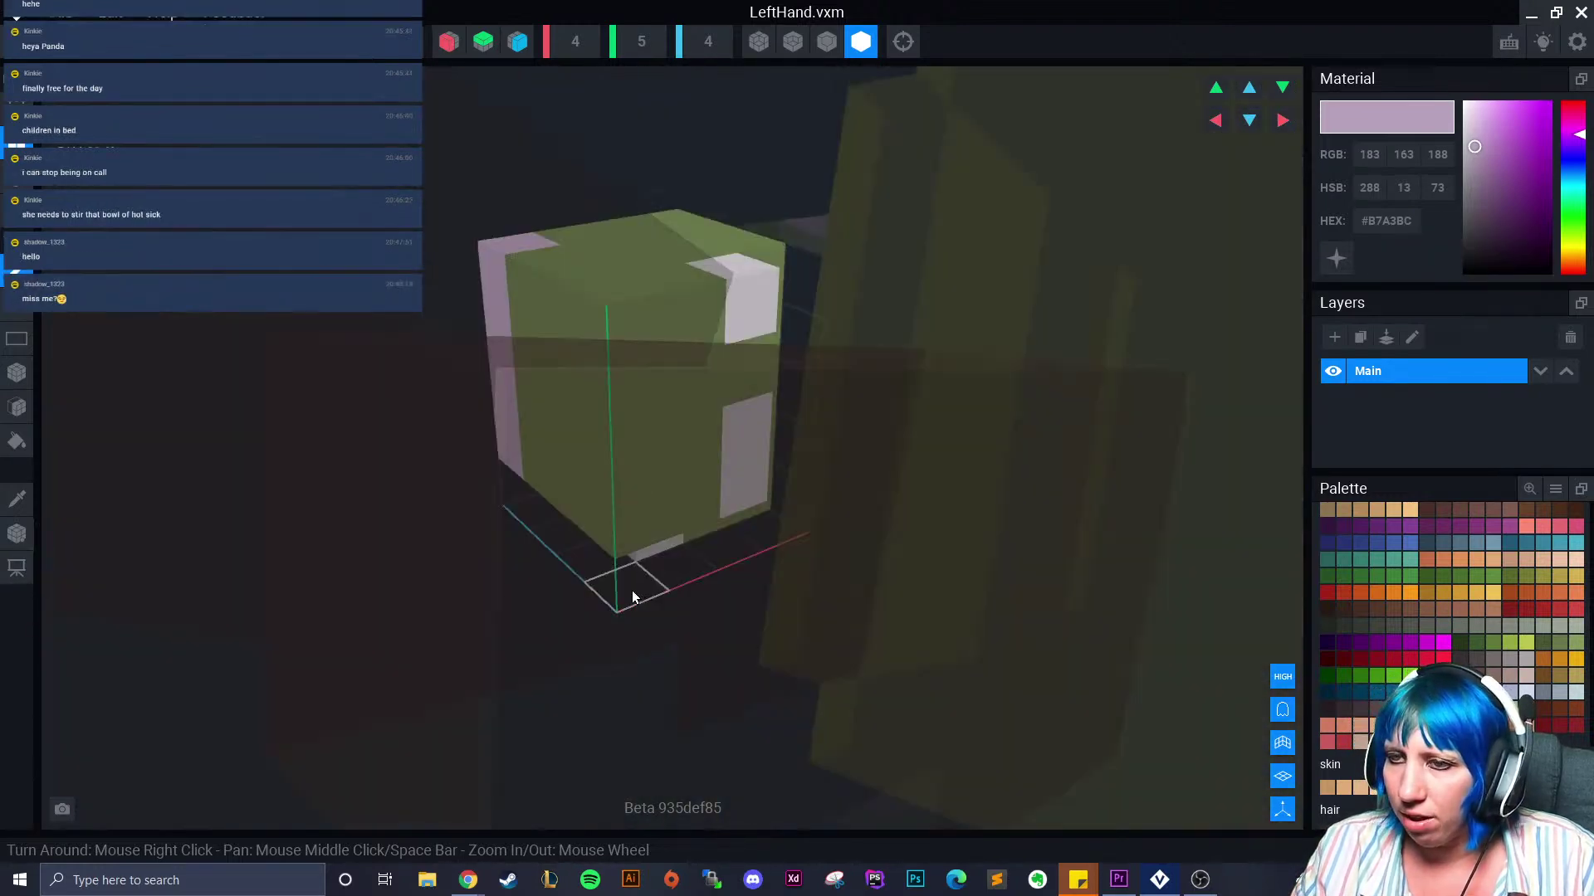
Sample the pale grey #C2BEC3 from the left hand's side and close the LeftHand model, saving its changes
{"action": "left_click", "coordinate": [17, 499]}
{"action": "right_click_drag", "start_coordinate": [656, 532], "coordinate": [585, 508]}
{"action": "left_click", "coordinate": [748, 465]}
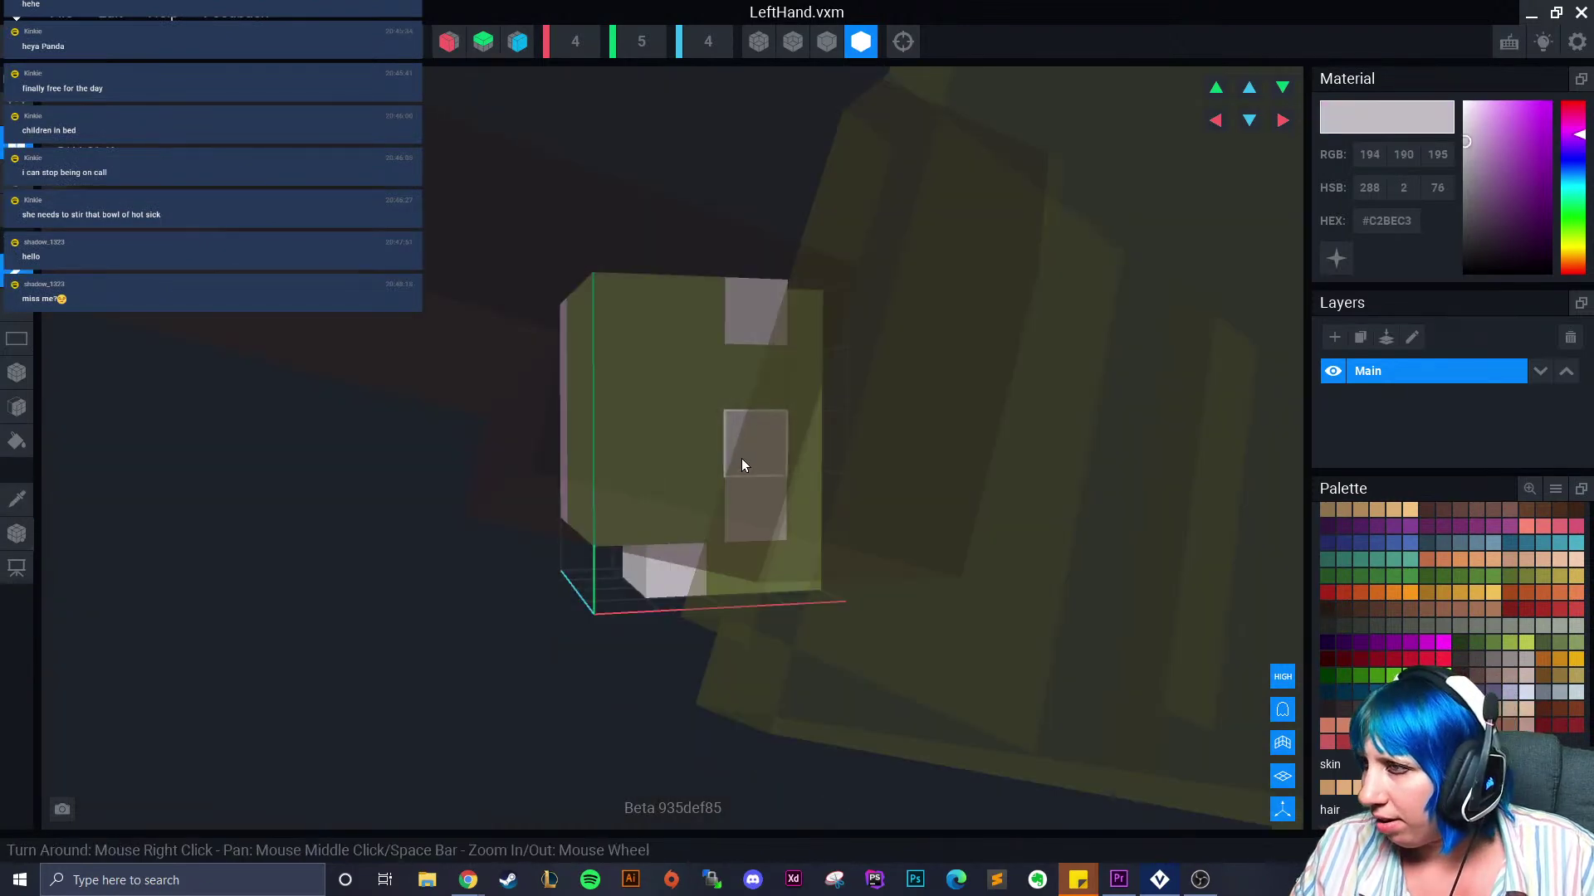
{"action": "left_click", "coordinate": [17, 14]}
{"action": "left_click", "coordinate": [581, 335]}
Open the witch's RightHand model, set the material colour to #B7A3BC, and close the model with its changes saved
{"action": "left_click", "coordinate": [732, 325]}
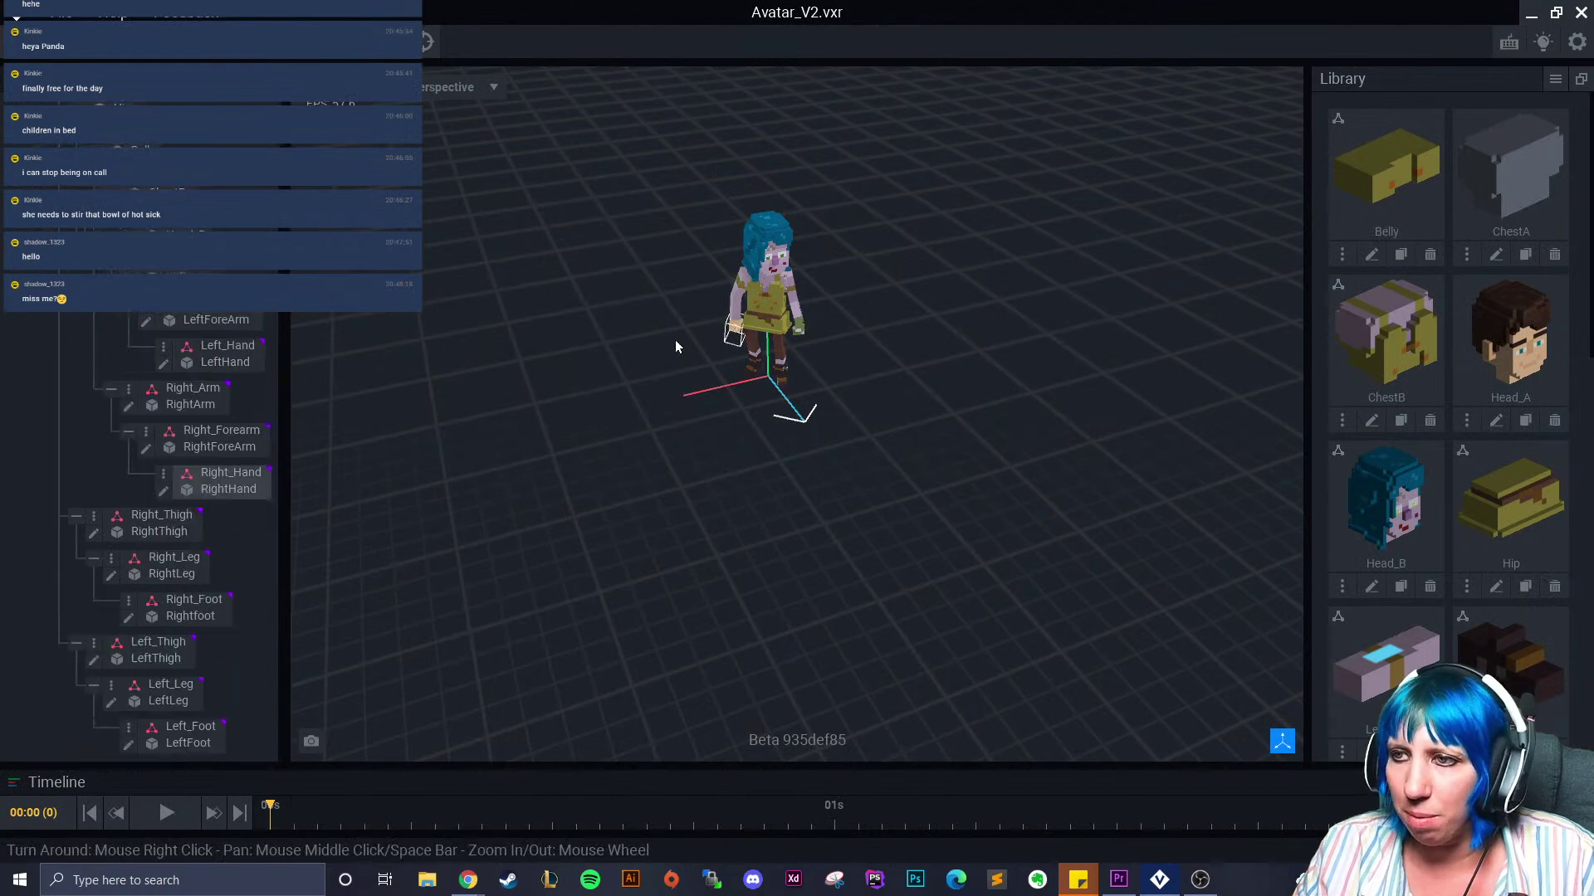
{"action": "left_click", "coordinate": [164, 491]}
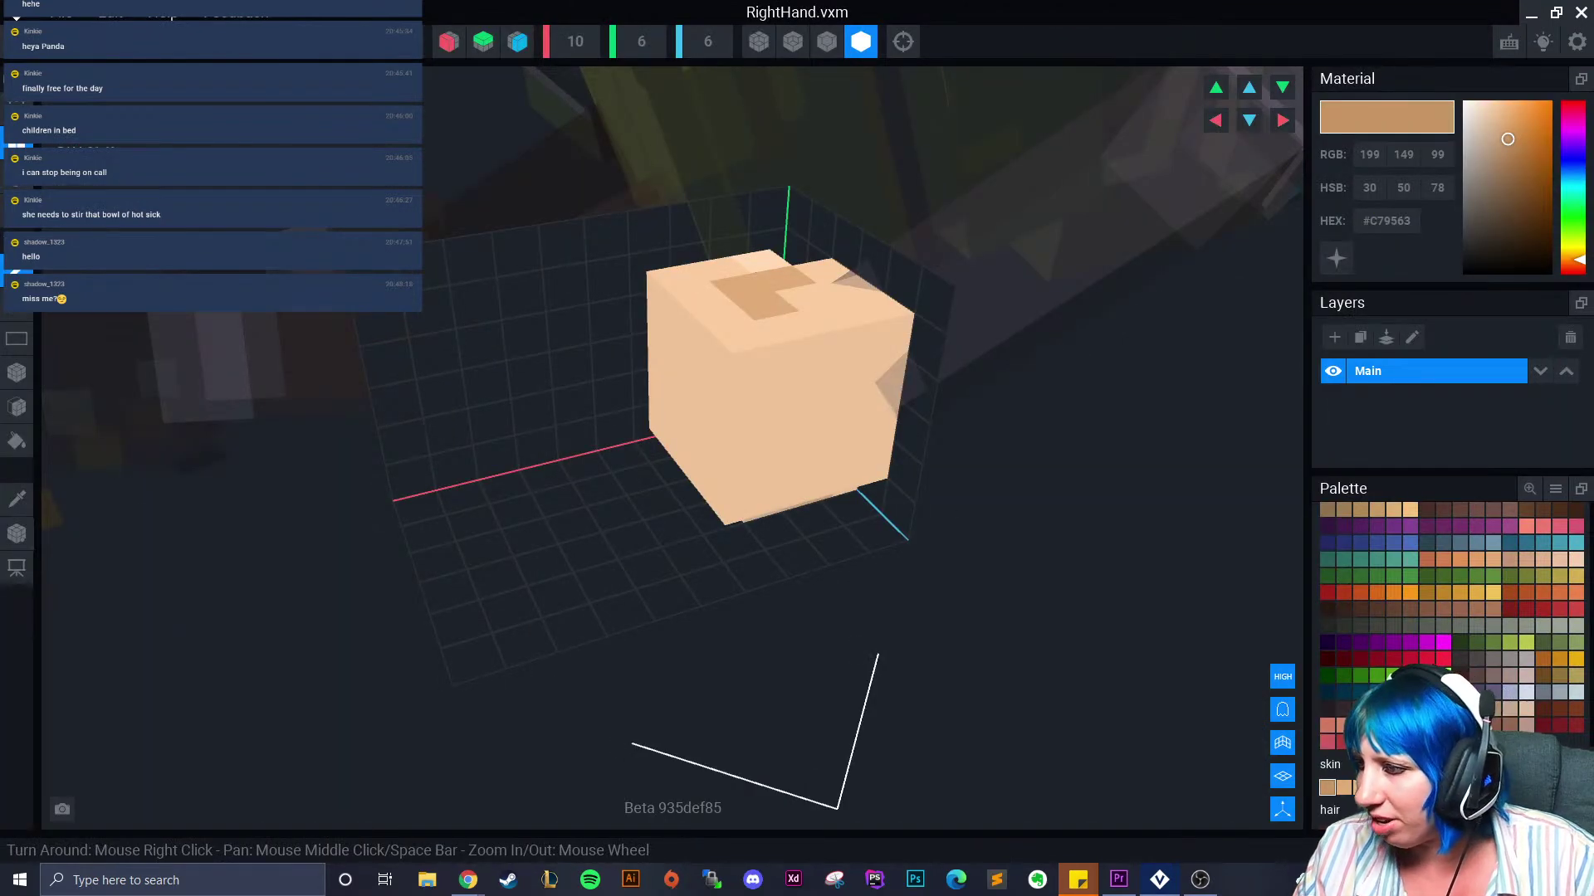
{"action": "left_click", "coordinate": [1421, 257]}
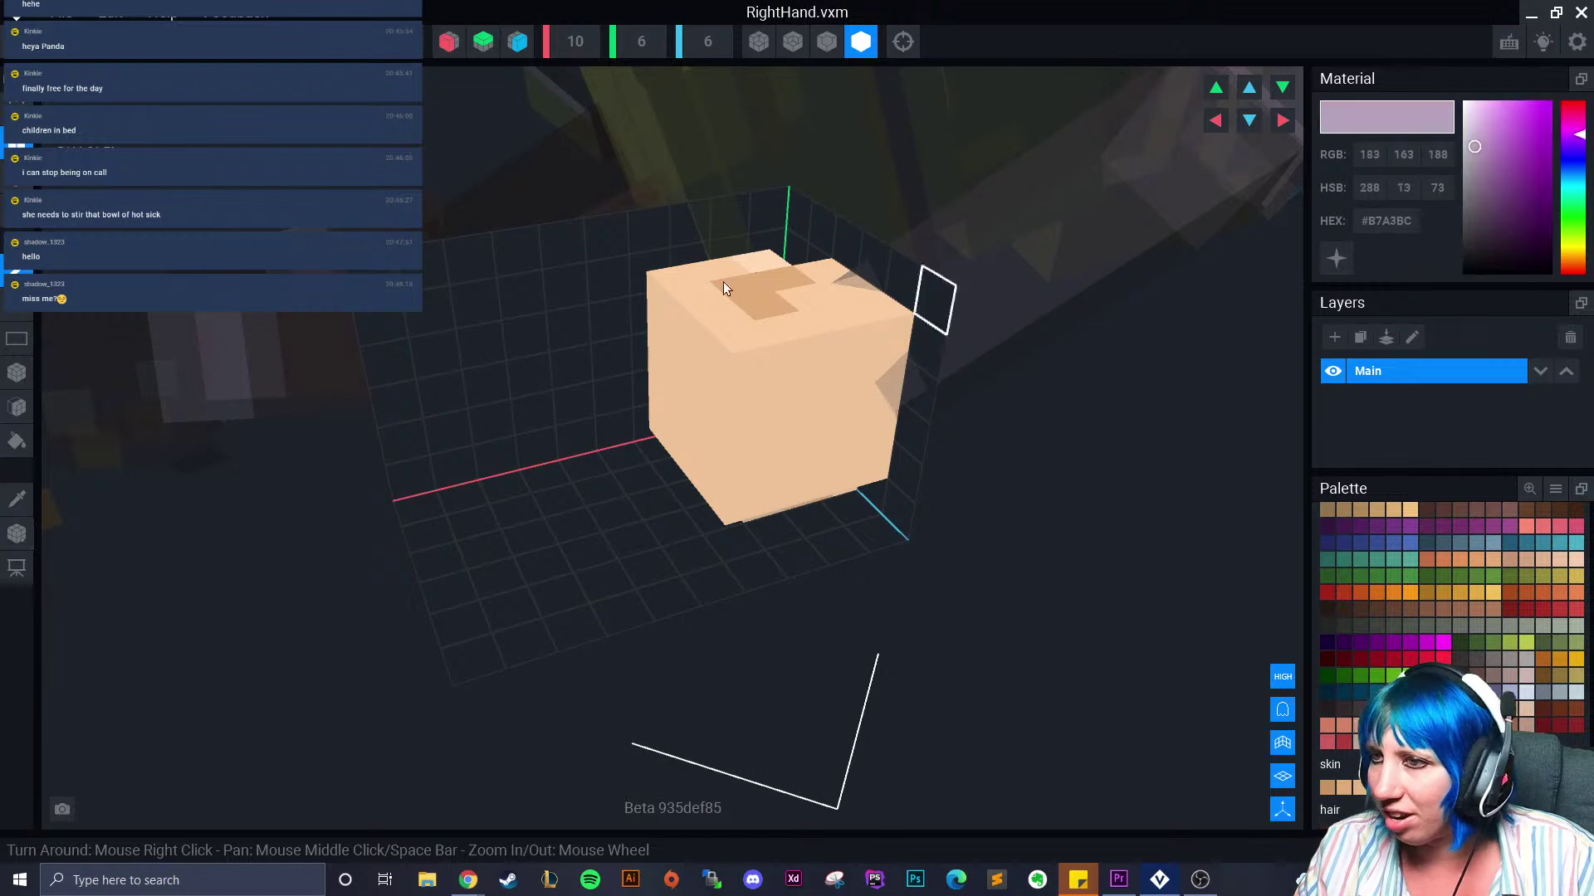
{"action": "left_click", "coordinate": [17, 41]}
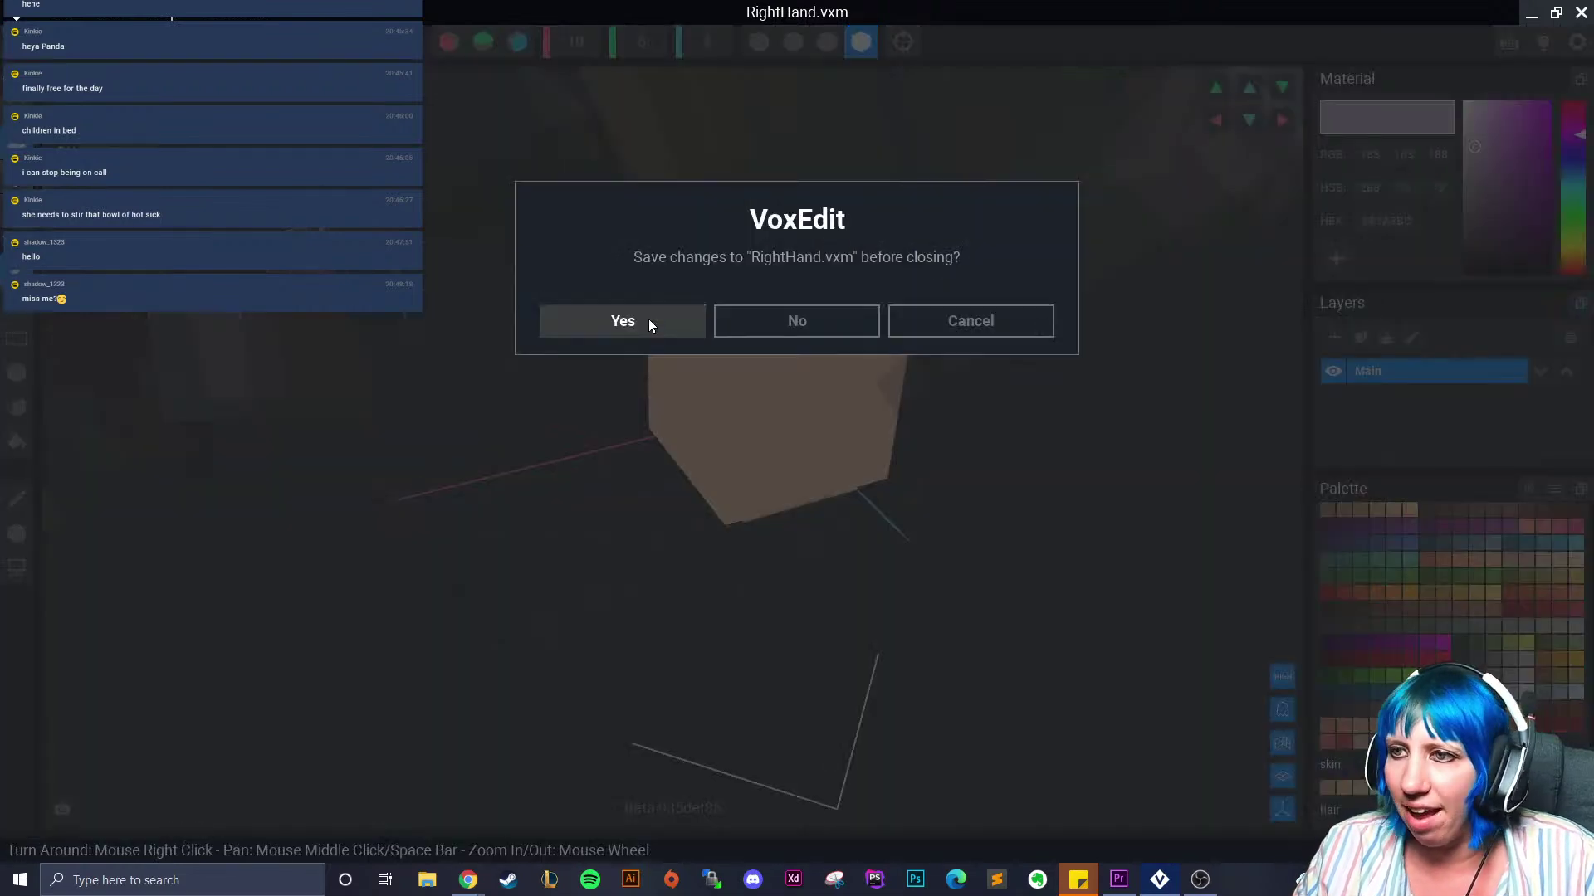
{"action": "left_click", "coordinate": [669, 326]}
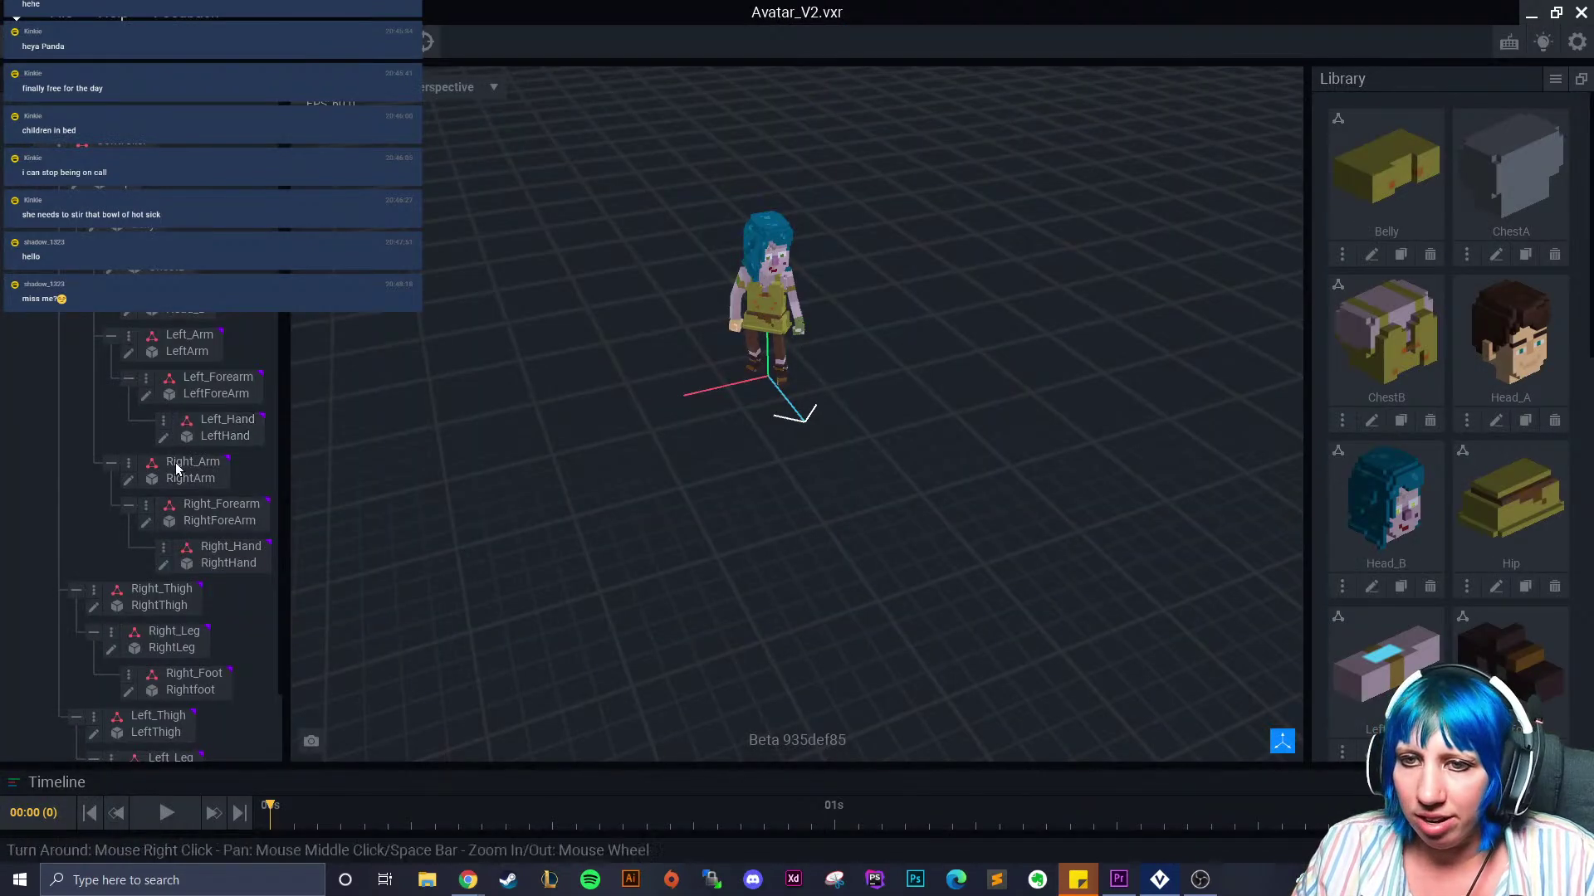
Copy the hex colour #C2BEC3 from the LeftHand model, then save the model and return to the avatar project
{"action": "left_click", "coordinate": [163, 437]}
{"action": "right_click_drag", "start_coordinate": [370, 384], "coordinate": [409, 401]}
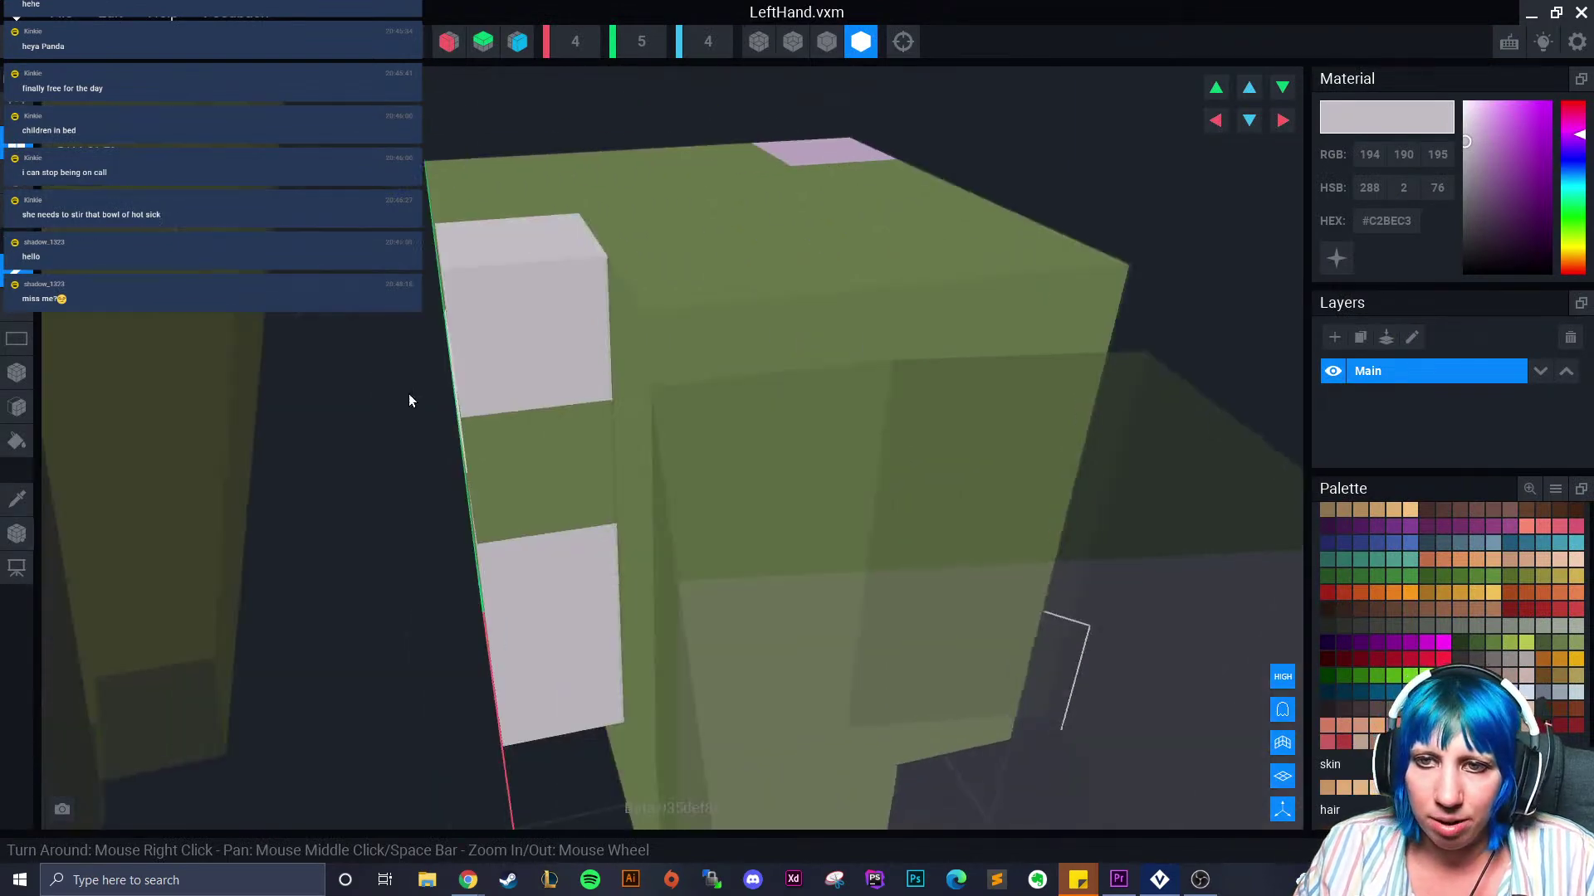
{"action": "right_click", "coordinate": [1391, 225]}
{"action": "left_click", "coordinate": [1421, 249]}
{"action": "left_click", "coordinate": [17, 41]}
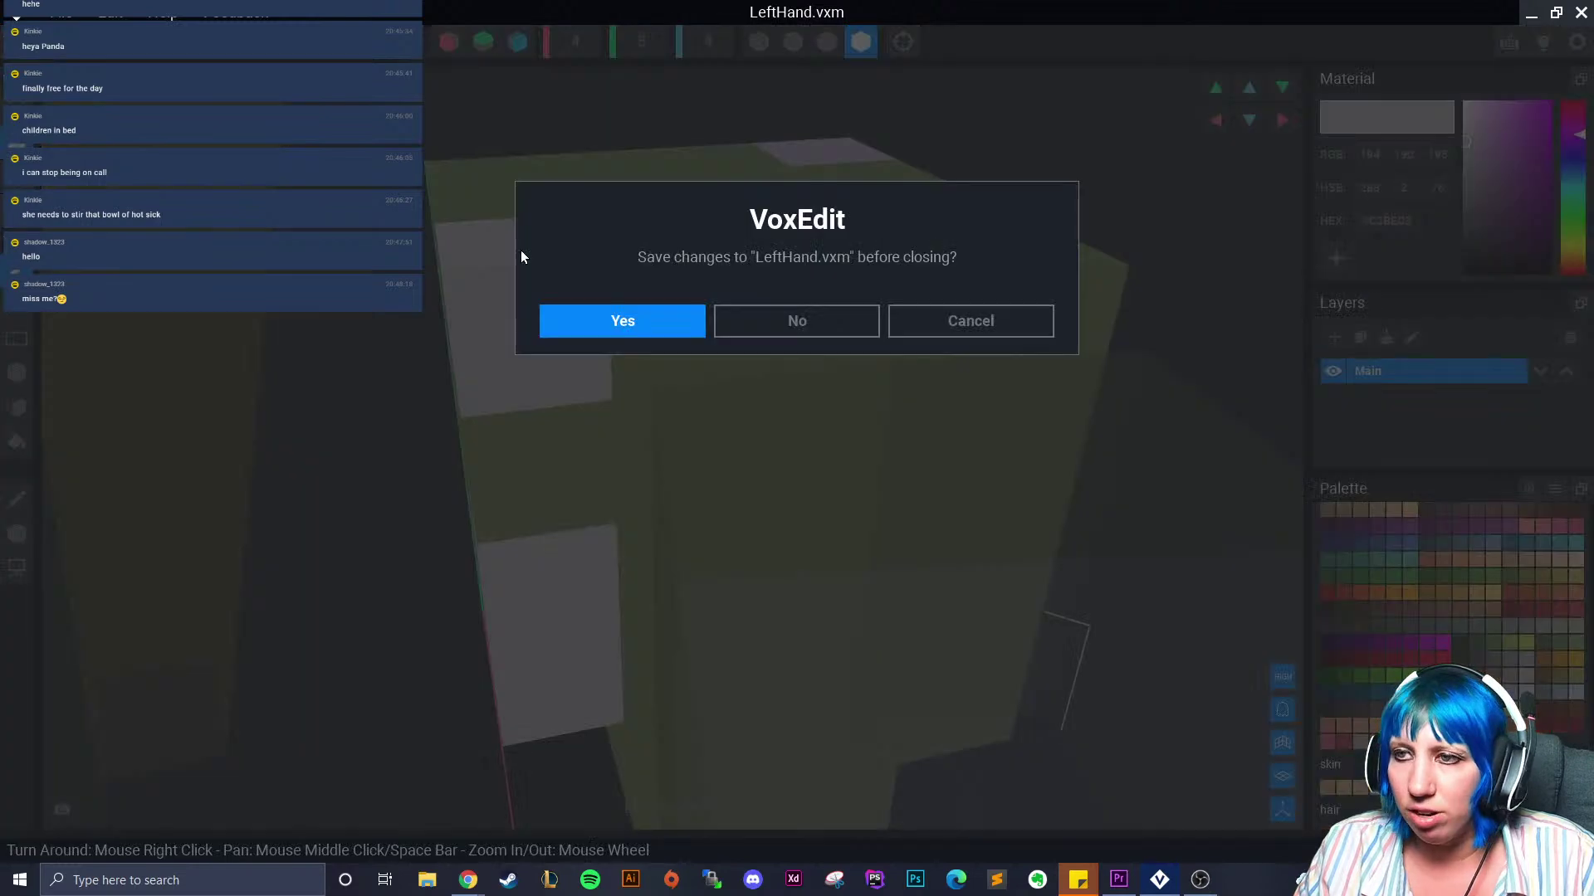
{"action": "left_click", "coordinate": [600, 320]}
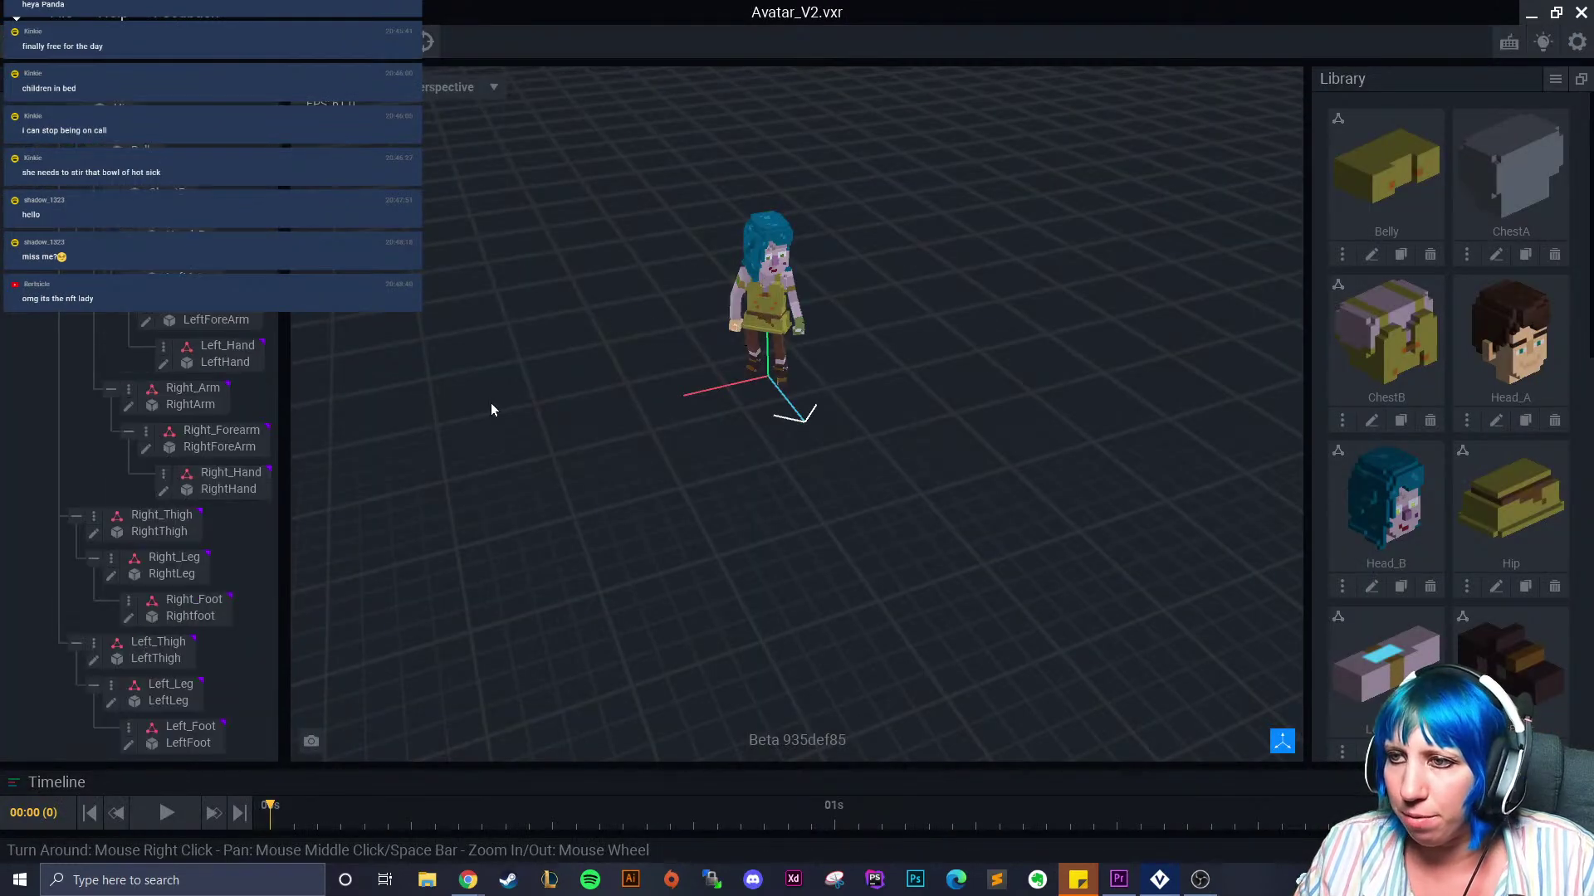
In the RightHand model, apply the copied colour #C2BEC3 and box-paint the hand's protruding finger blocks with it
{"action": "left_click", "coordinate": [163, 490]}
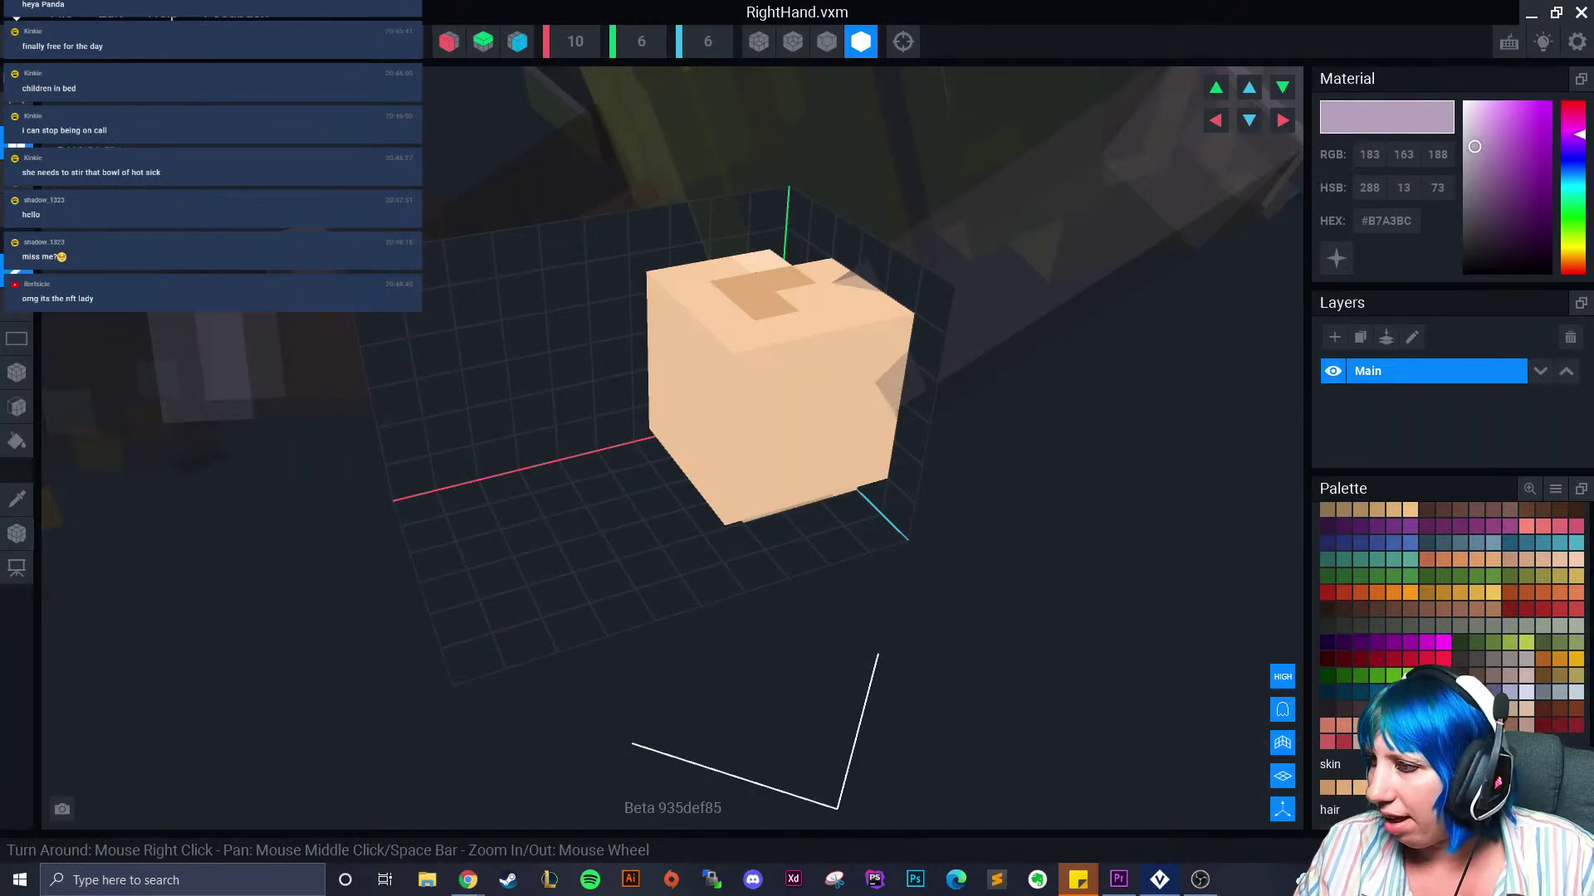
{"action": "right_click", "coordinate": [1402, 221]}
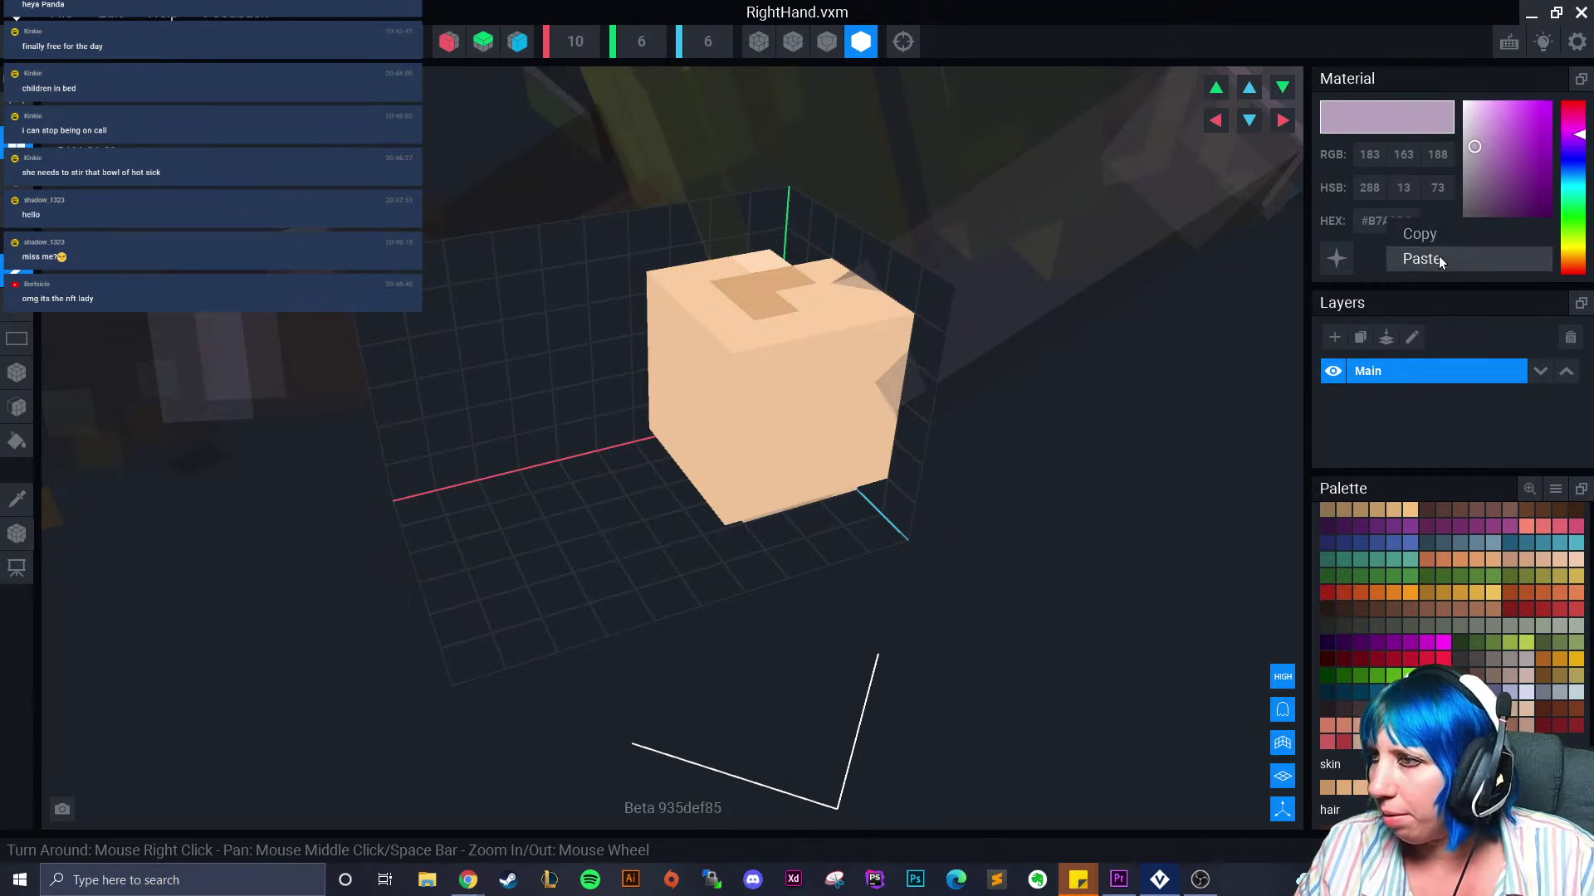
{"action": "left_click", "coordinate": [1419, 256]}
{"action": "right_click_drag", "start_coordinate": [754, 415], "coordinate": [839, 562]}
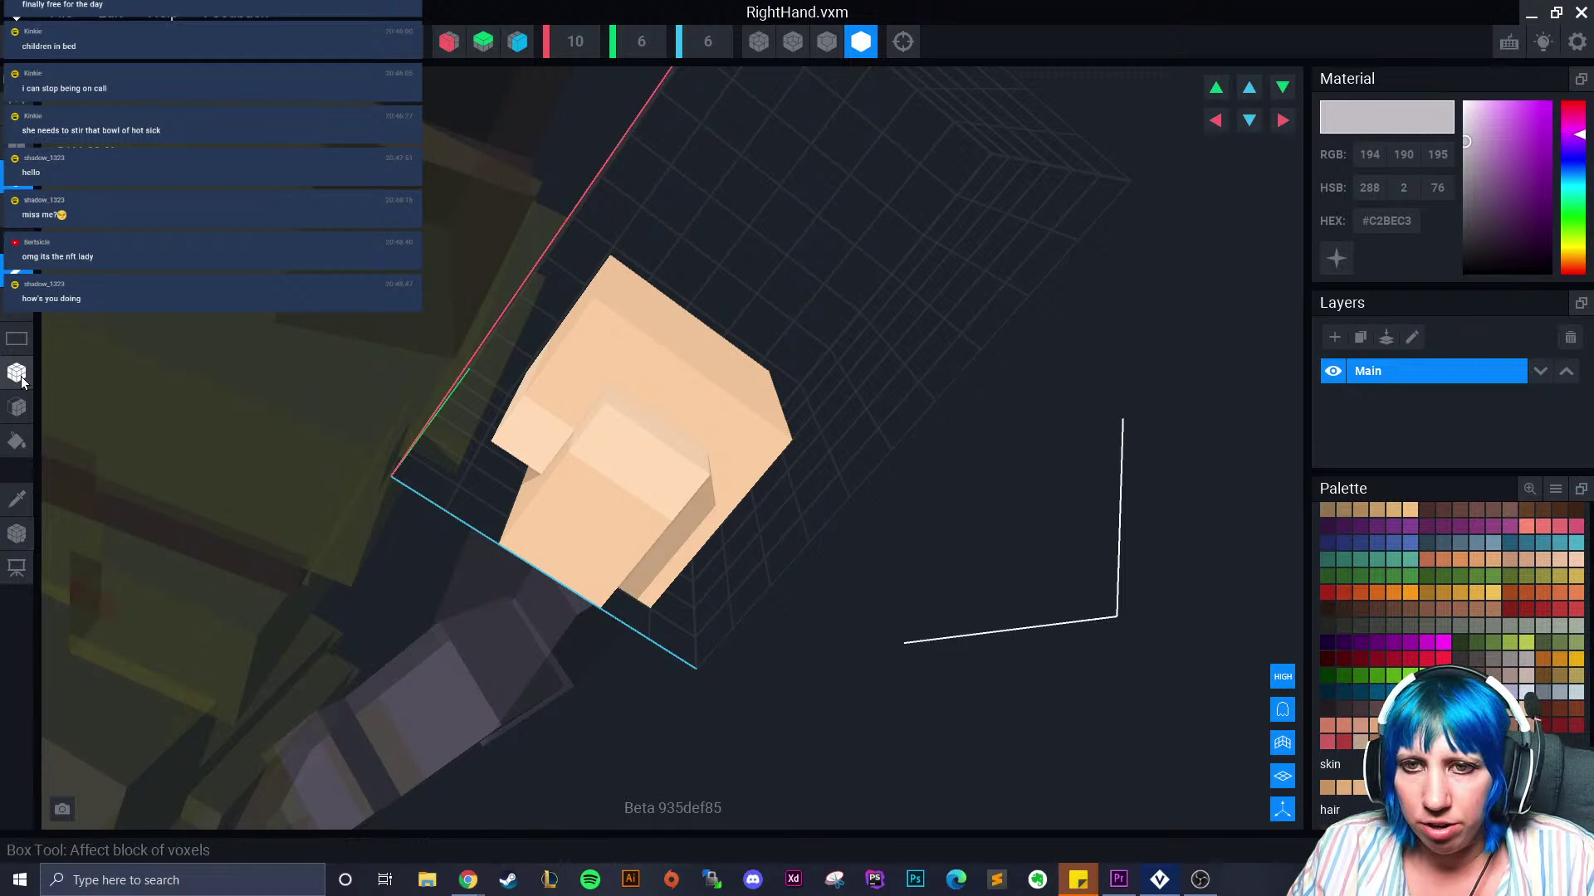
{"action": "left_click_drag", "start_coordinate": [606, 454], "coordinate": [659, 477]}
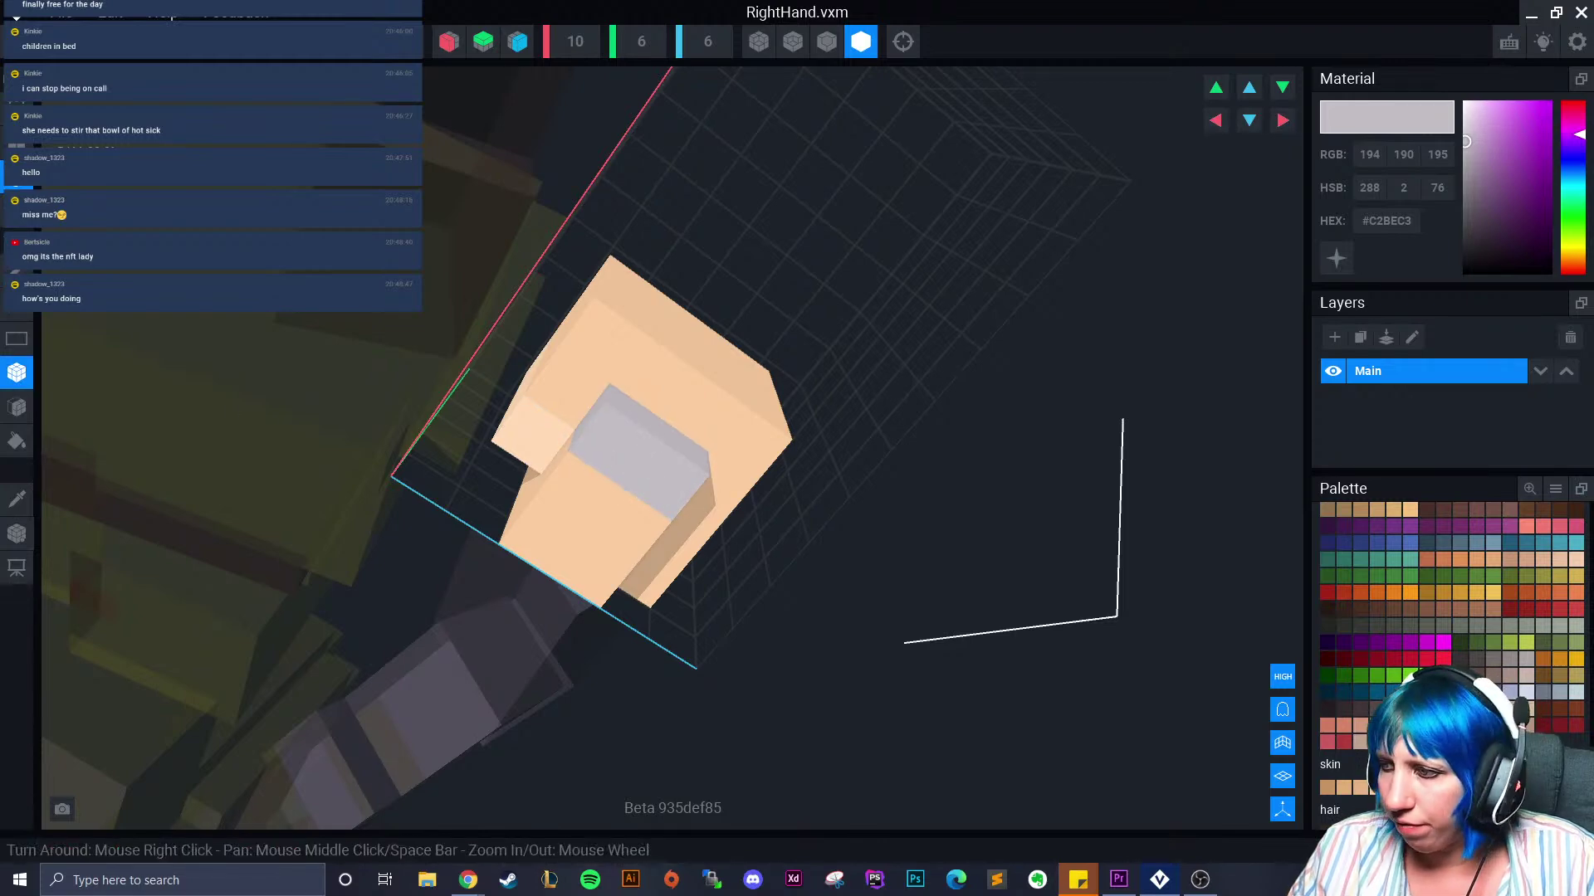
{"action": "right_click_drag", "start_coordinate": [560, 453], "coordinate": [590, 157]}
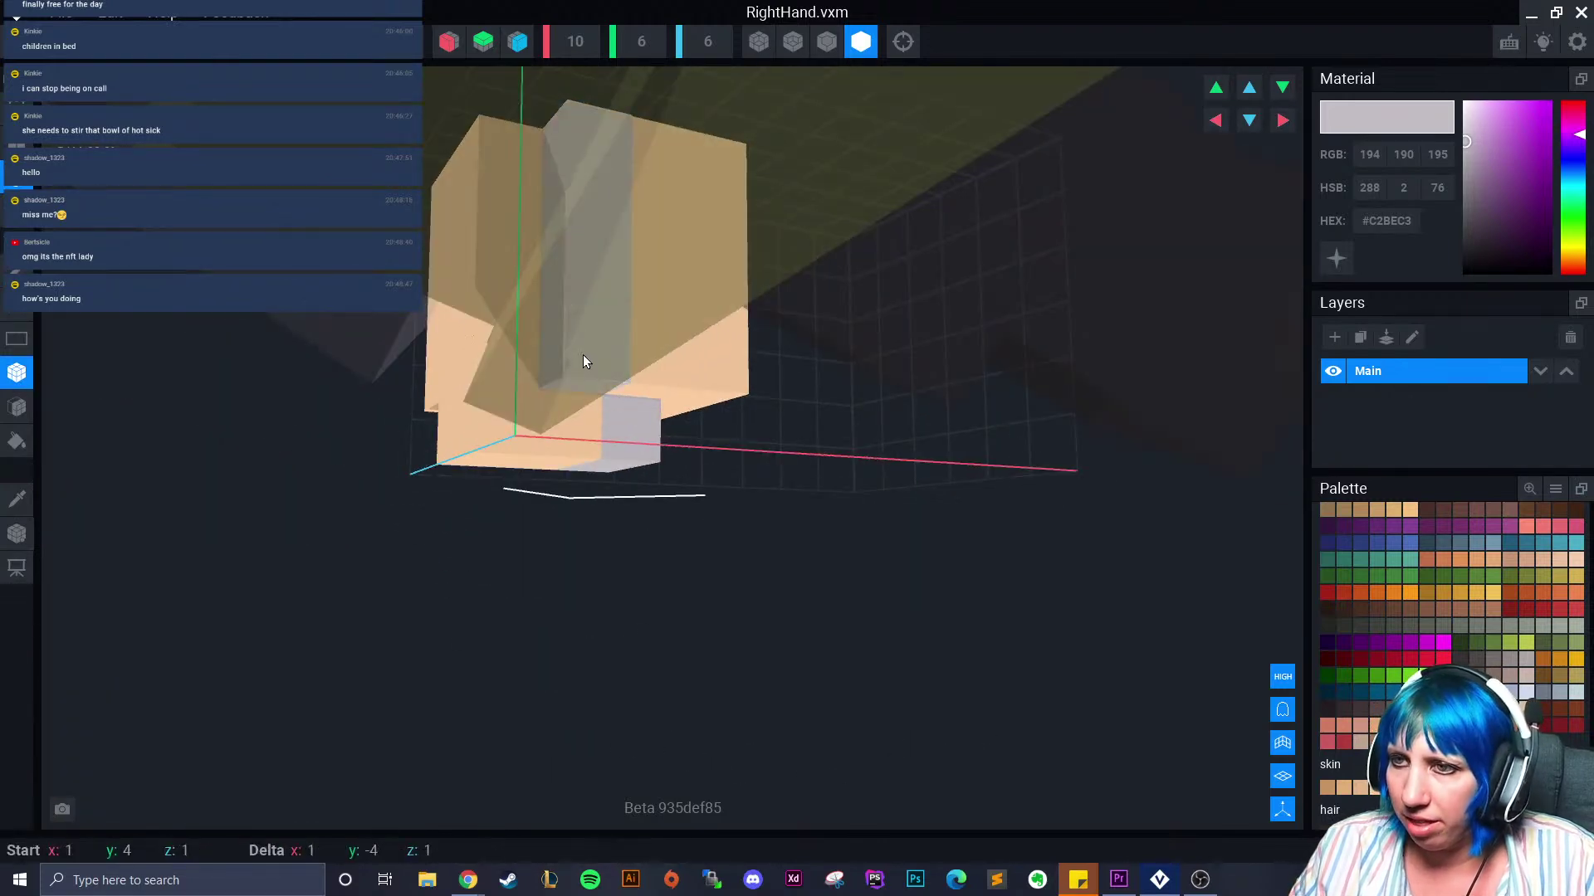
Recolour the remaining skin-toned faces of the right hand with lilac #B7A3BC using the face tool
{"action": "left_click", "coordinate": [1475, 147]}
{"action": "right_click_drag", "start_coordinate": [796, 440], "coordinate": [539, 548]}
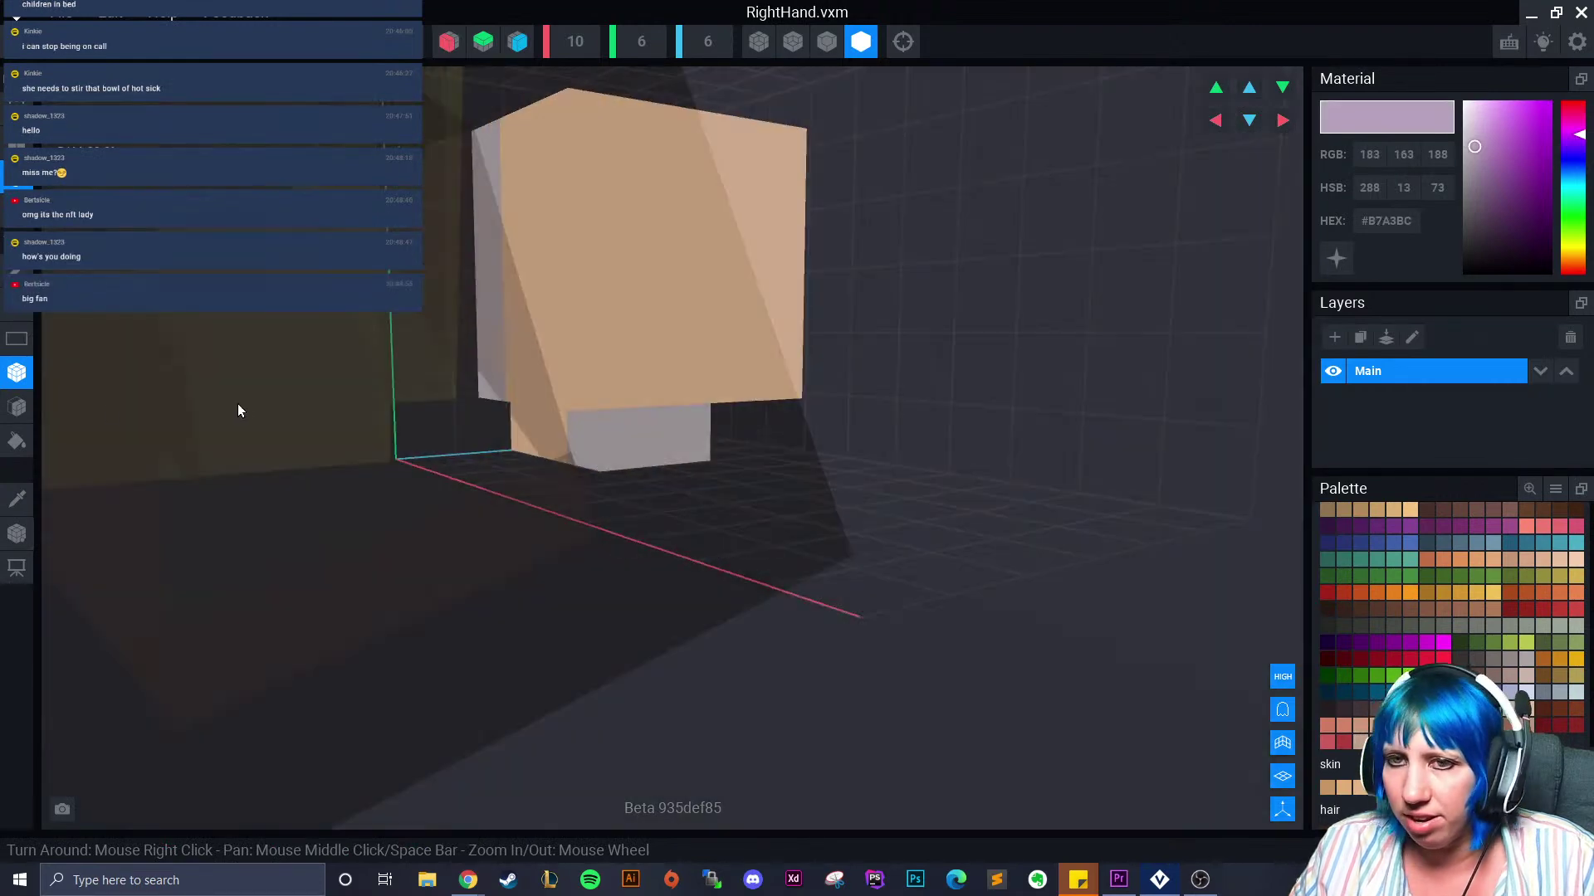
{"action": "left_click", "coordinate": [17, 407]}
{"action": "right_click_drag", "start_coordinate": [596, 237], "coordinate": [277, 569]}
{"action": "right_click_drag", "start_coordinate": [376, 675], "coordinate": [282, 453]}
{"action": "left_click", "coordinate": [357, 291]}
{"action": "scroll", "coordinate": [402, 395], "scroll_direction": "down", "scroll_amount": 1}
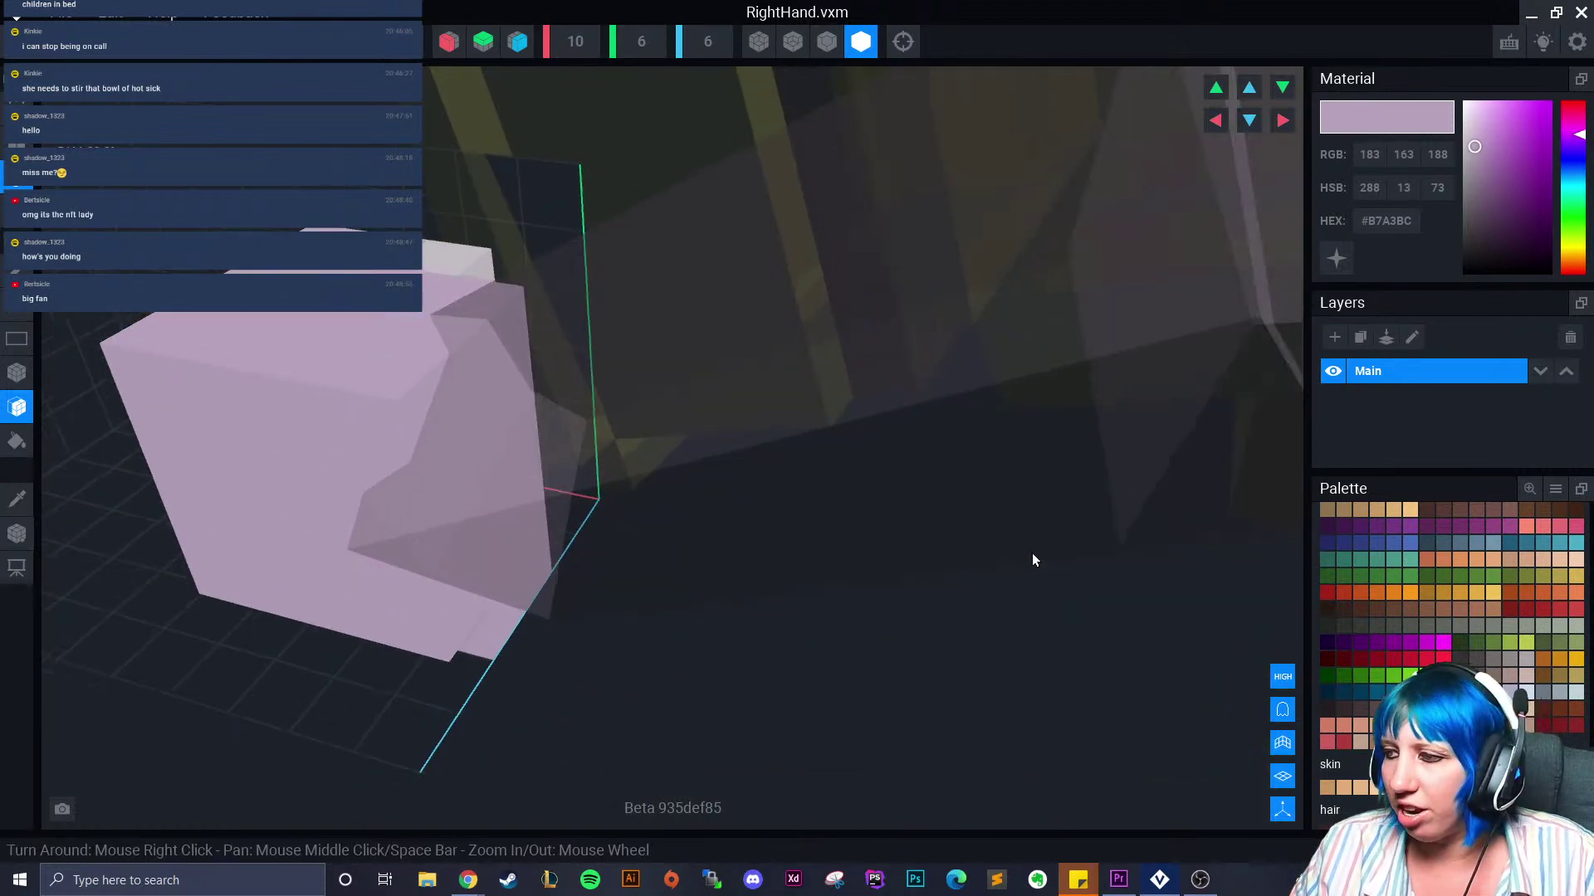
Box-paint the glove area of the right hand in green #68784C
{"action": "left_click", "coordinate": [1559, 643]}
{"action": "right_click_drag", "start_coordinate": [455, 516], "coordinate": [363, 455]}
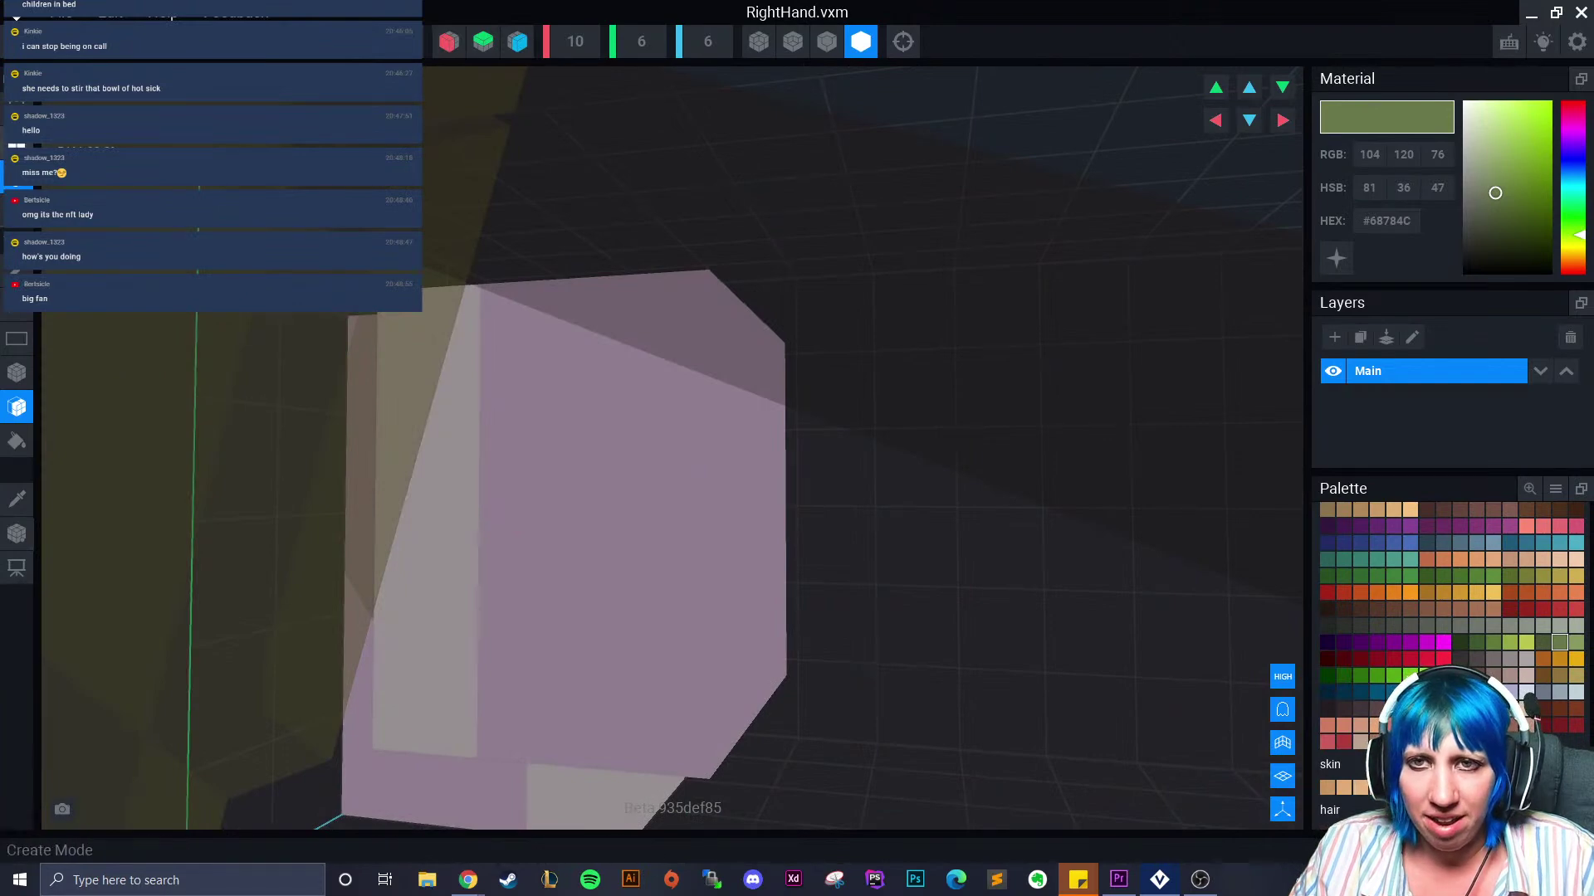
{"action": "left_click", "coordinate": [18, 371]}
{"action": "mouse_move", "coordinate": [560, 329]}
{"action": "left_mouse_down"}
{"action": "mouse_move", "coordinate": [606, 652]}
{"action": "mouse_move", "coordinate": [585, 692]}
{"action": "left_mouse_up"}
{"action": "mouse_move", "coordinate": [591, 690]}
{"action": "right_mouse_down"}
{"action": "mouse_move", "coordinate": [620, 665]}
{"action": "mouse_move", "coordinate": [651, 569]}
{"action": "mouse_move", "coordinate": [590, 694]}
{"action": "mouse_move", "coordinate": [786, 466]}
{"action": "mouse_move", "coordinate": [836, 462]}
{"action": "mouse_move", "coordinate": [519, 449]}
{"action": "right_mouse_up"}
{"action": "scroll", "coordinate": [619, 670], "scroll_direction": "down", "scroll_amount": 5}
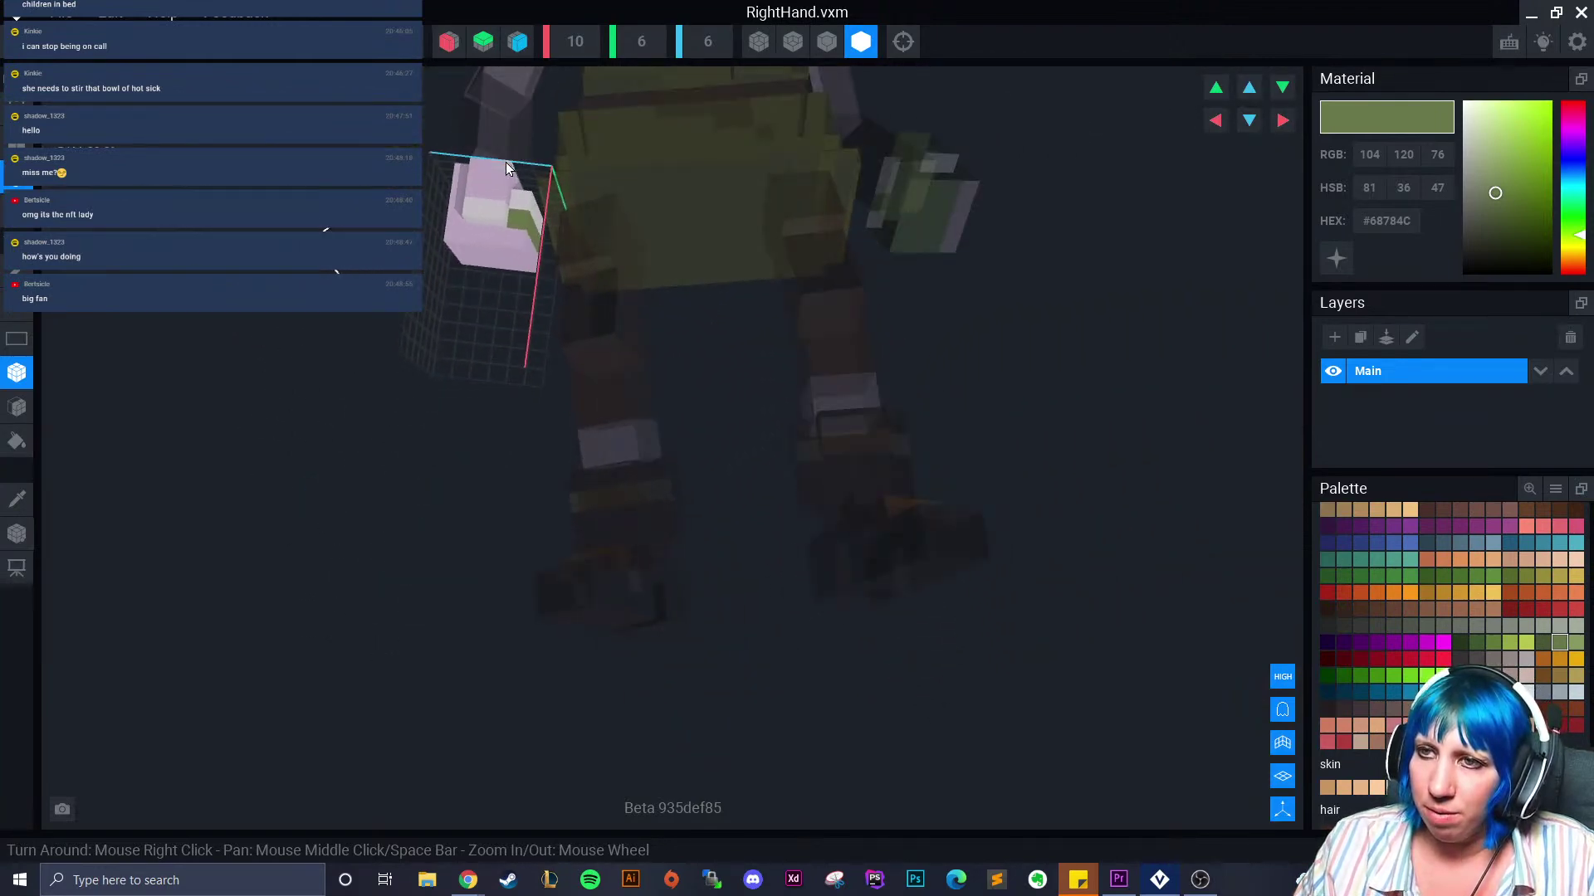
Check the right hand's paint from several angles, then save RightHand and return to the avatar project
{"action": "right_click_drag", "start_coordinate": [500, 197], "coordinate": [539, 224]}
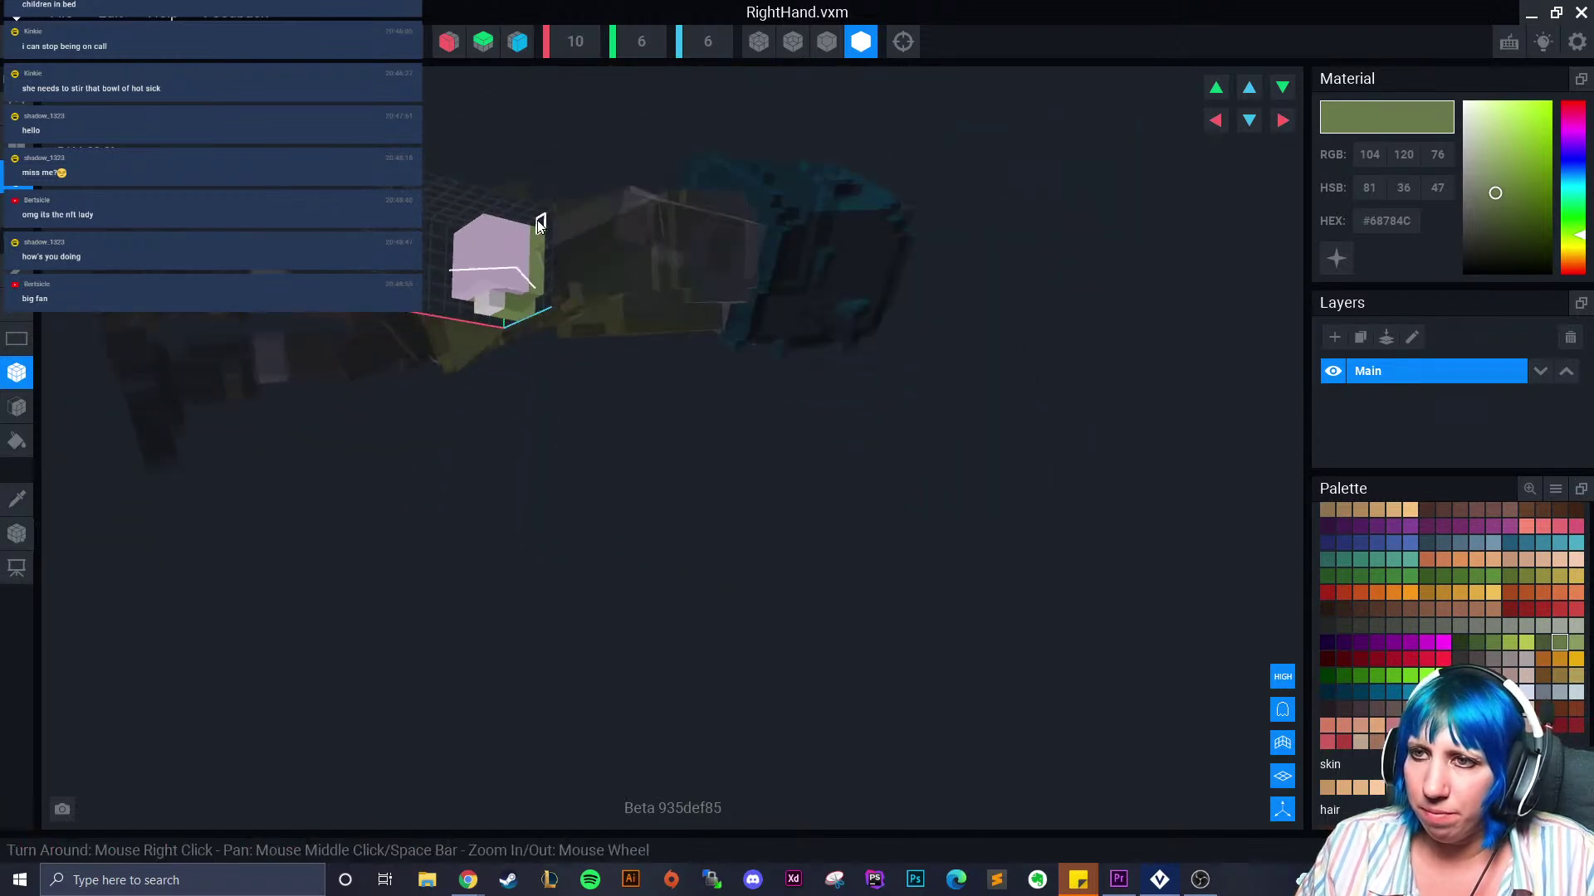
{"action": "right_click_drag", "start_coordinate": [512, 277], "coordinate": [491, 218]}
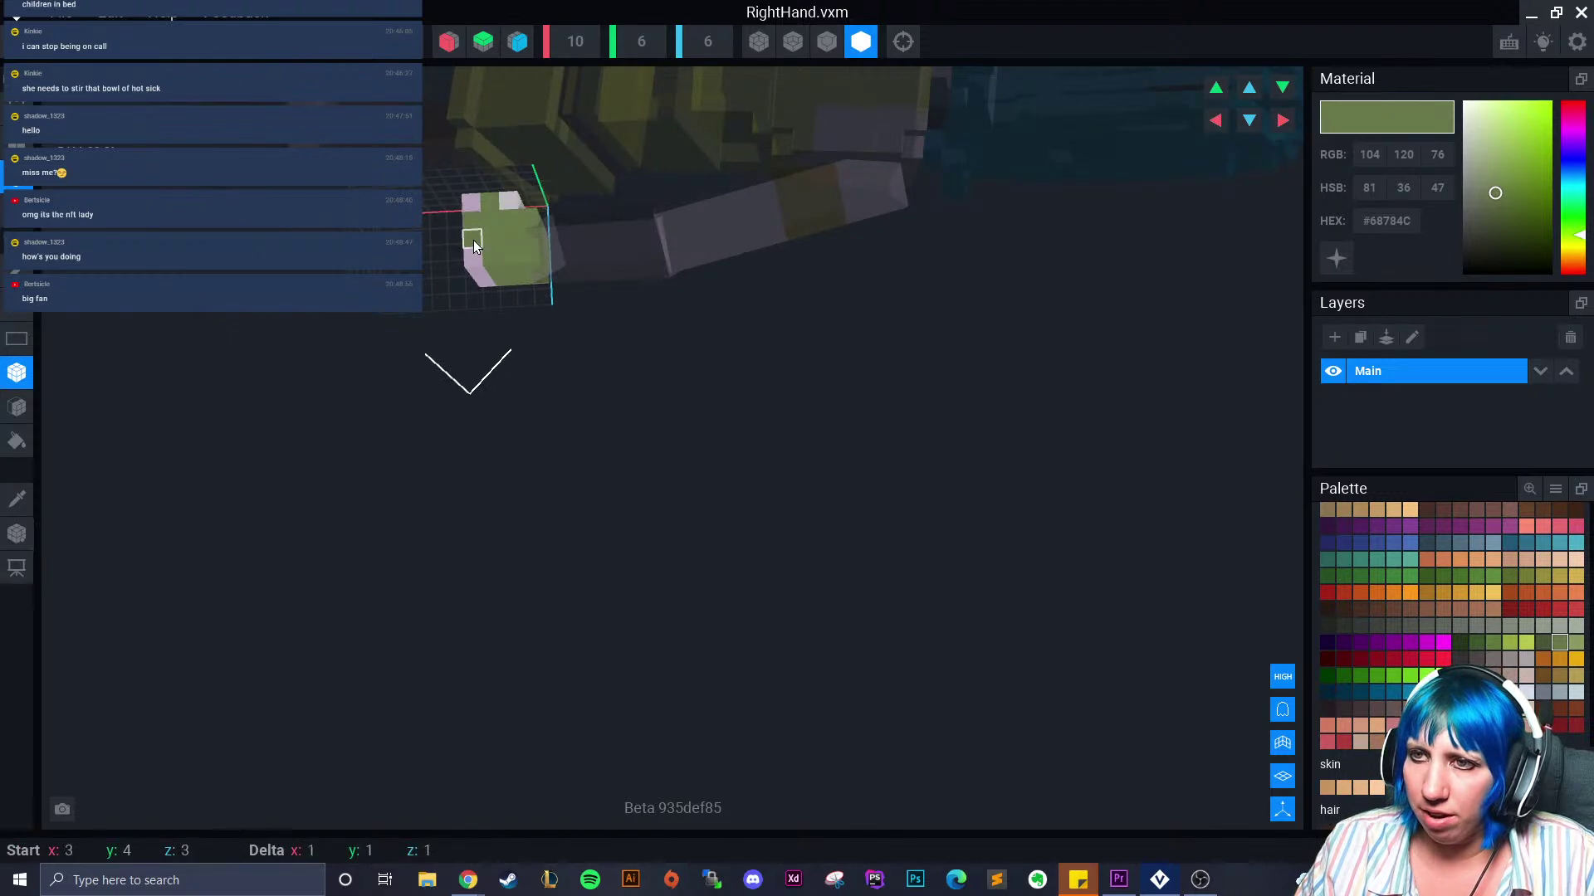
{"action": "left_click", "coordinate": [17, 42]}
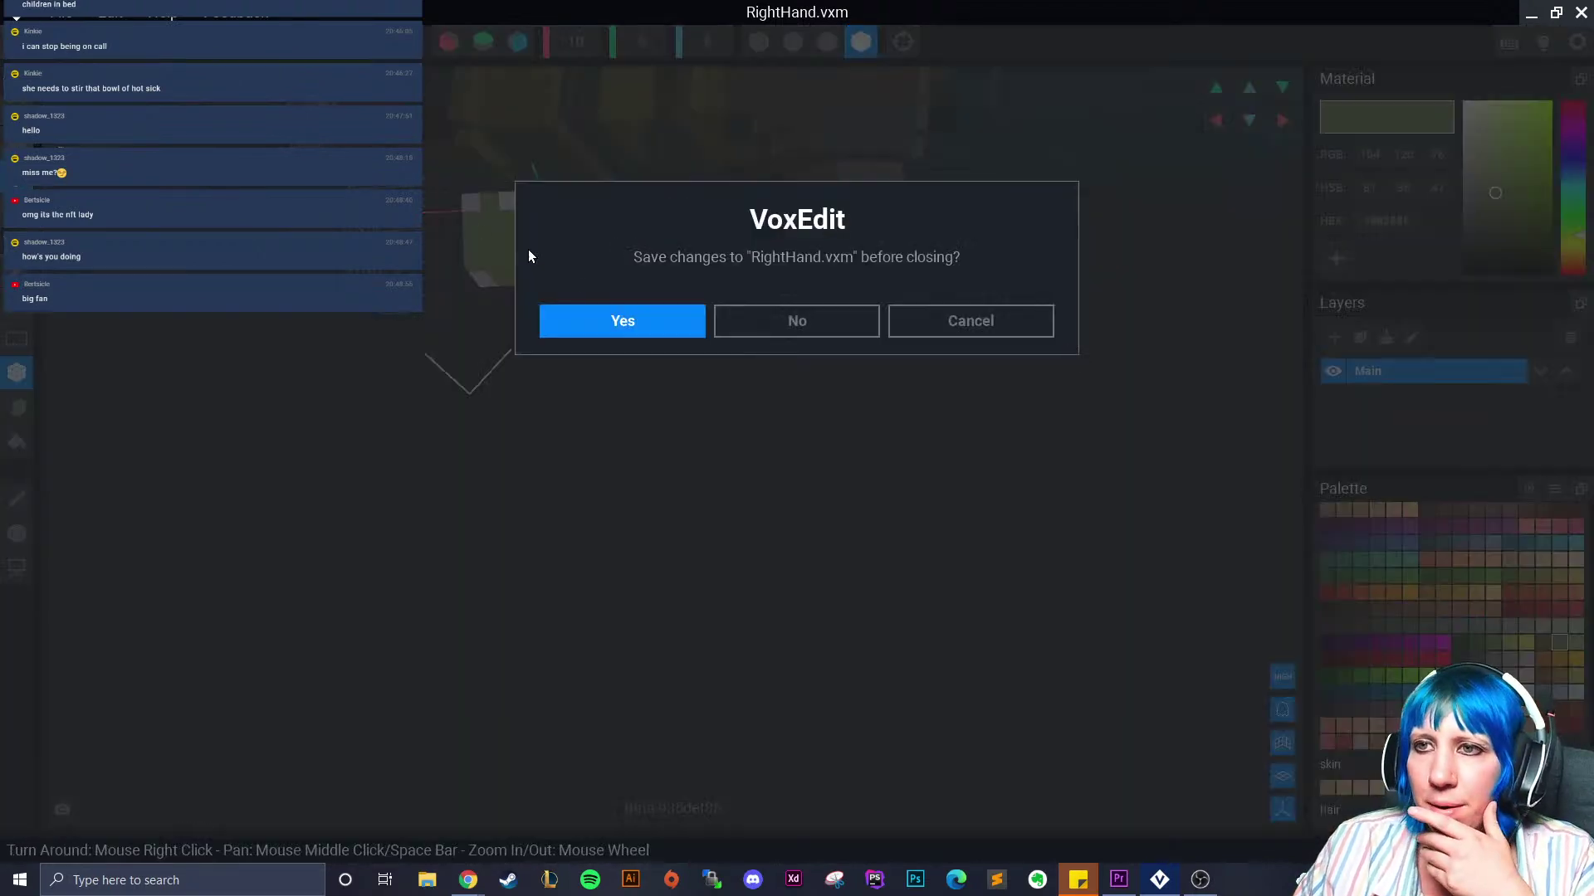
{"action": "left_click", "coordinate": [621, 322]}
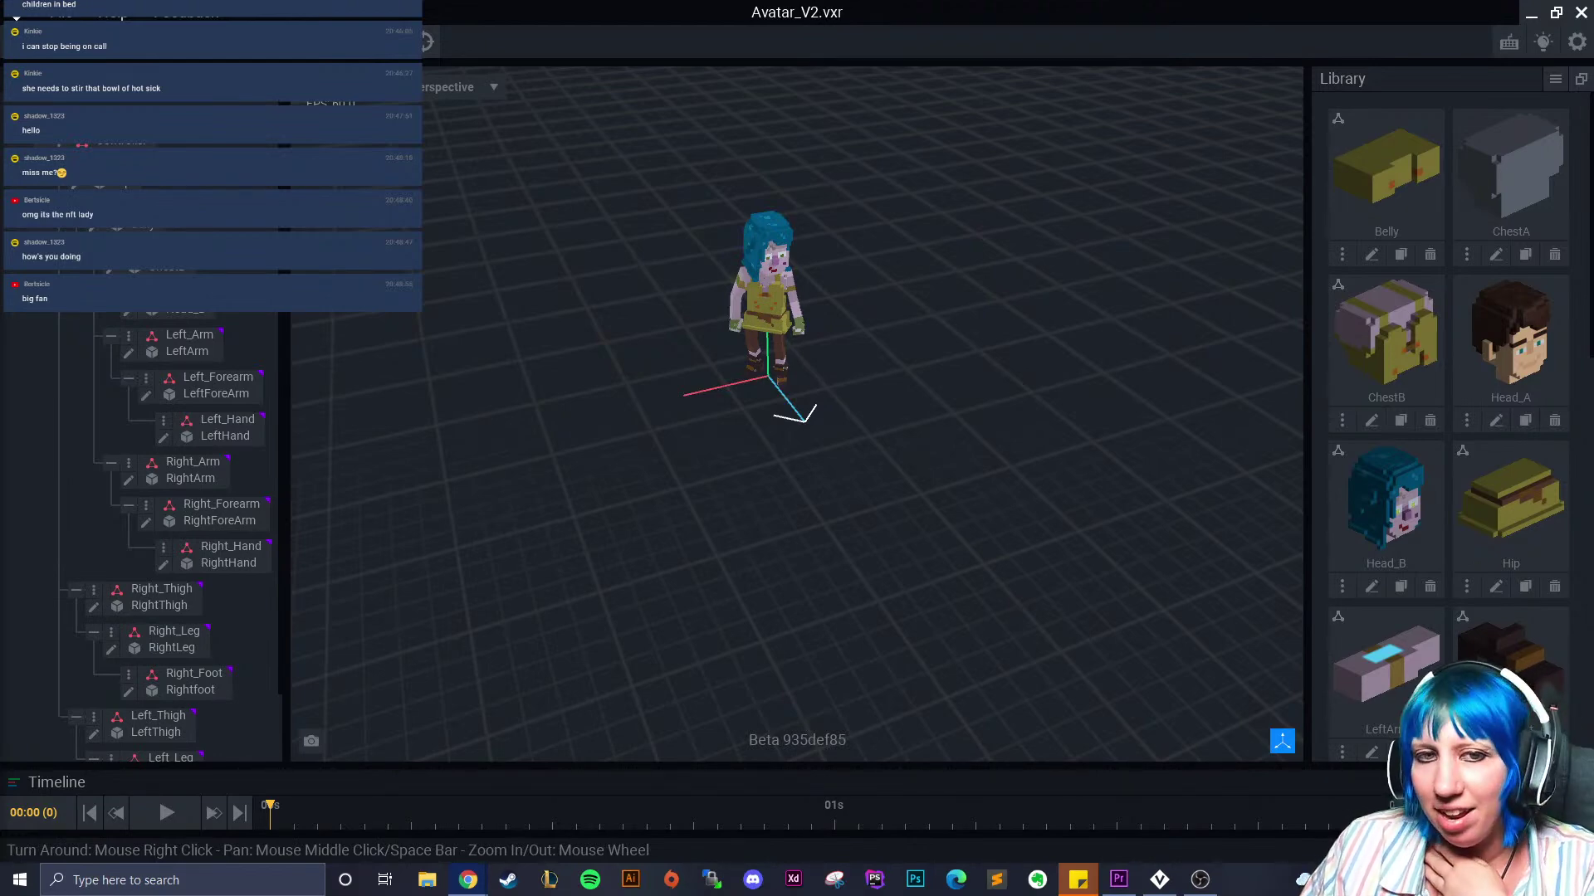
Examine the LeftHand model's glove pattern from all sides as a reference, then save it and return to the project
{"action": "scroll", "coordinate": [913, 315], "scroll_direction": "up", "scroll_amount": 5}
{"action": "left_click", "coordinate": [906, 316]}
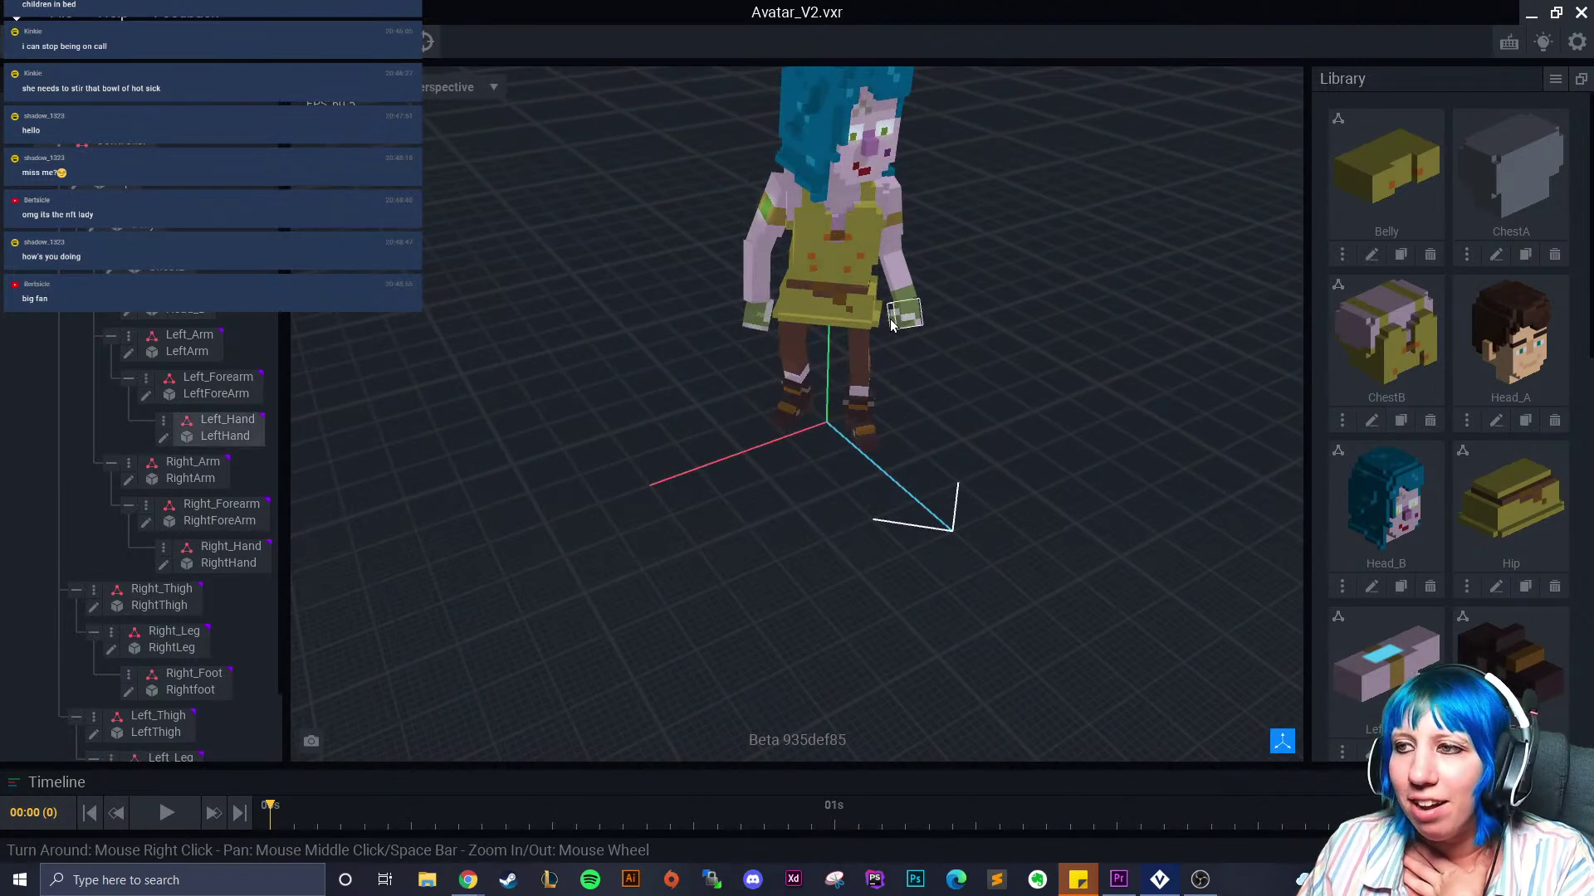
{"action": "left_click", "coordinate": [165, 440]}
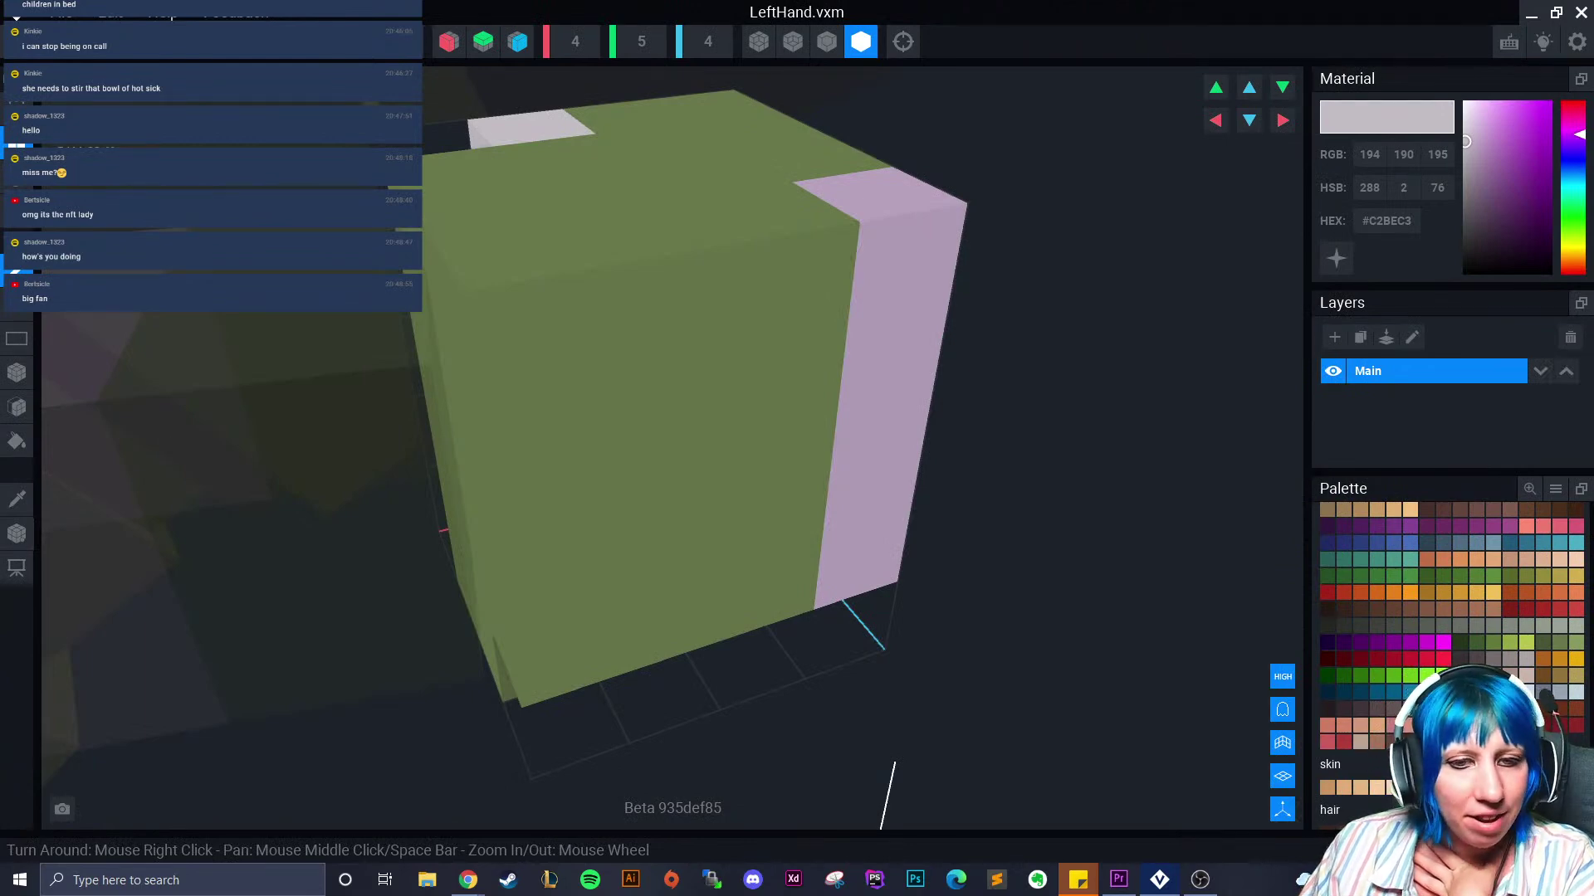
{"action": "right_click_drag", "start_coordinate": [703, 403], "coordinate": [637, 503]}
{"action": "right_click_drag", "start_coordinate": [549, 587], "coordinate": [640, 324]}
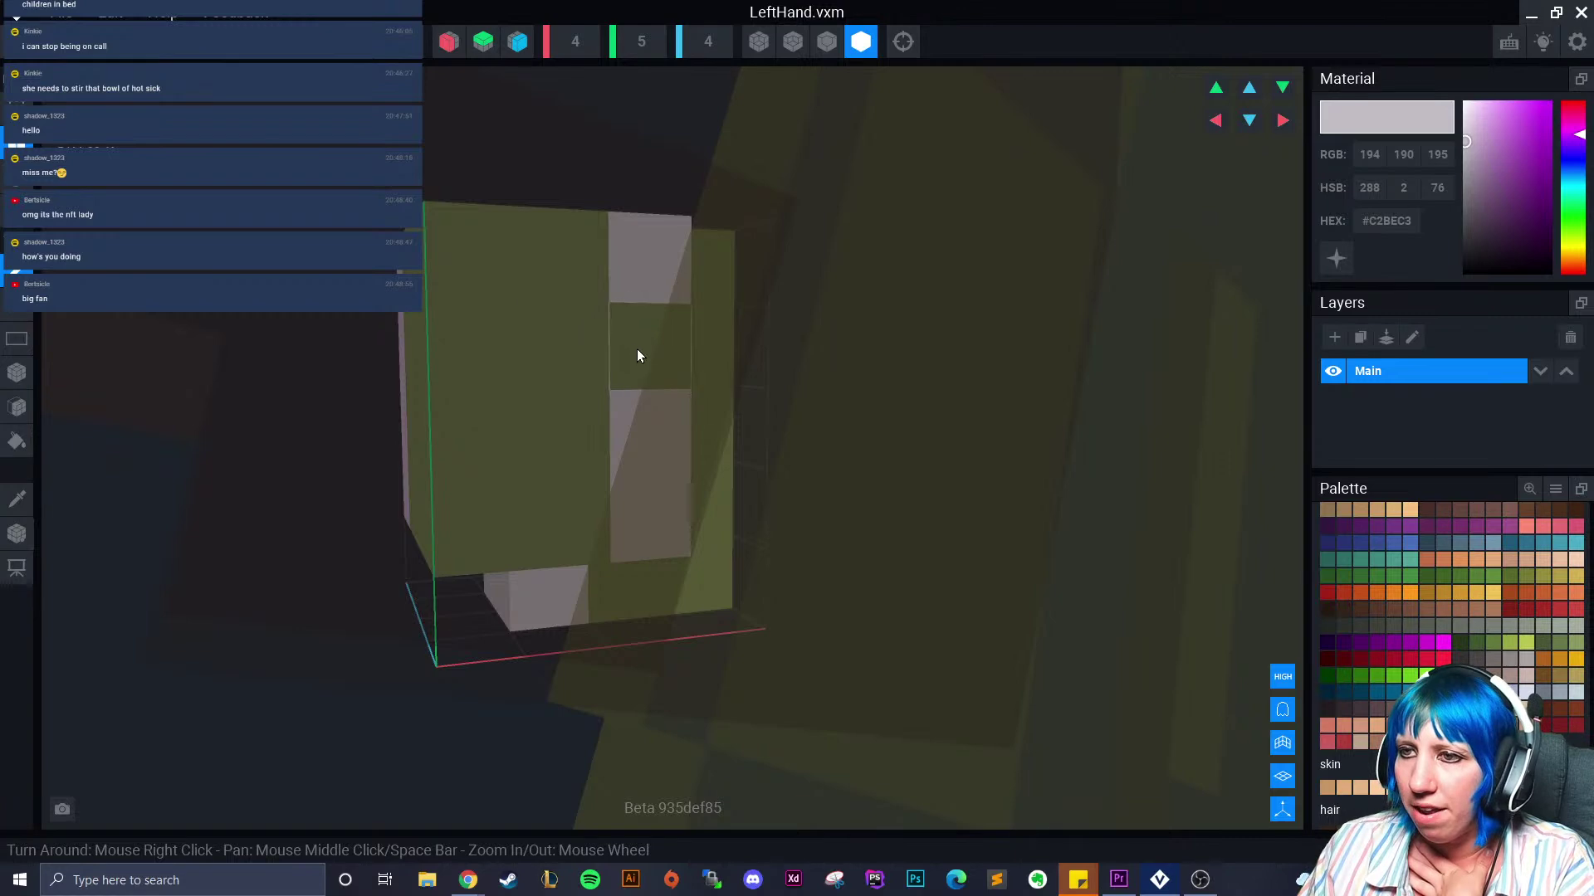
{"action": "right_click_drag", "start_coordinate": [551, 352], "coordinate": [633, 545]}
{"action": "key", "text": "alt+F4"}
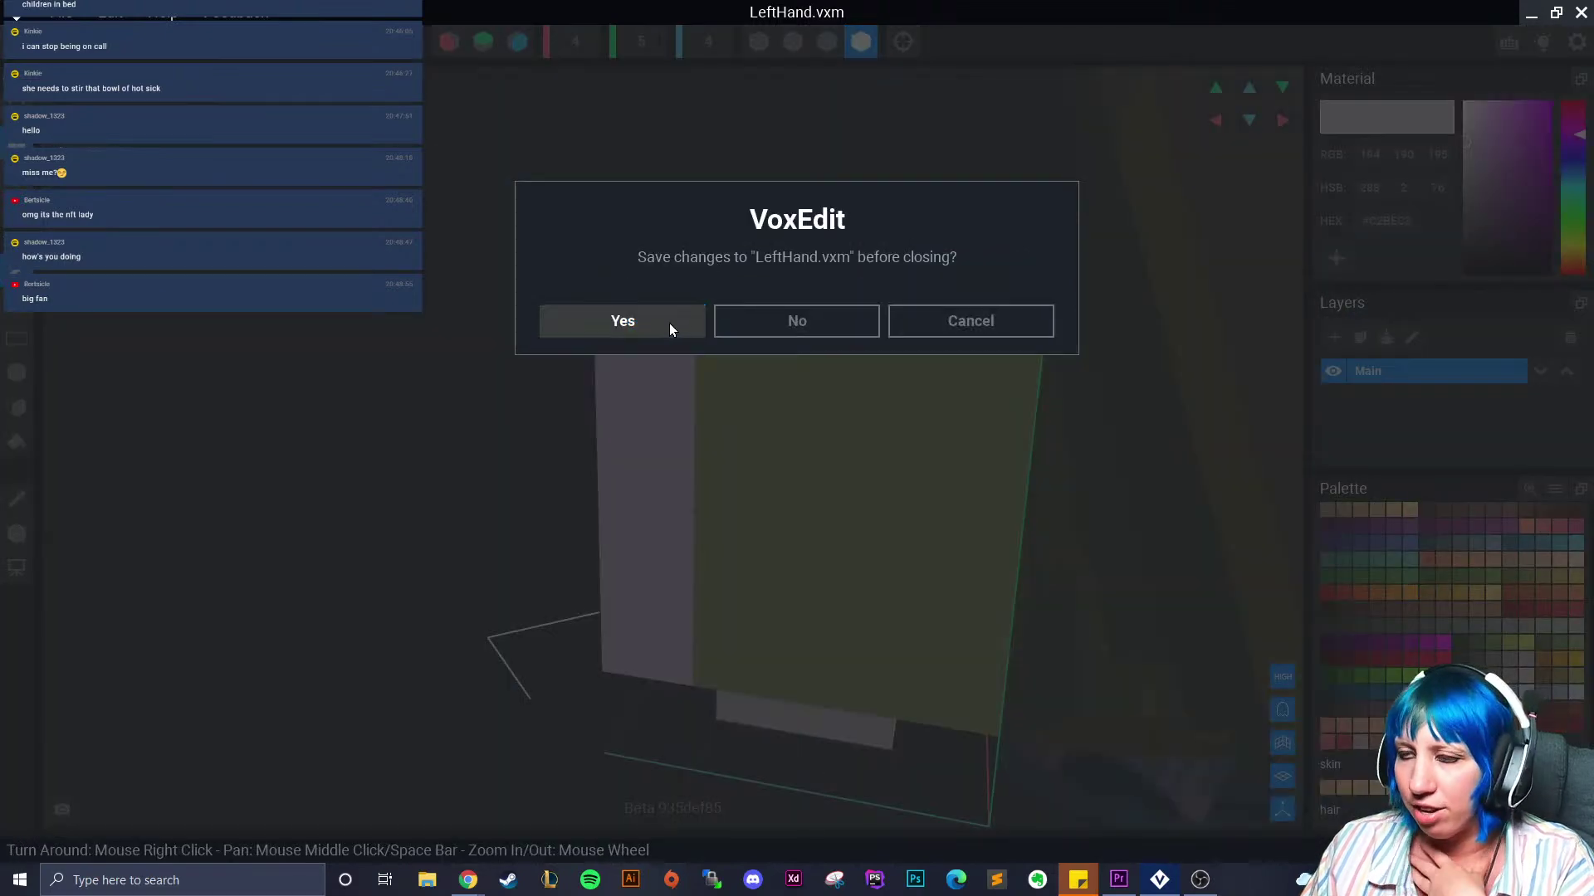
{"action": "left_click", "coordinate": [622, 322]}
Reopen the RightHand model and box-paint its remaining lilac sides green #68784C
{"action": "scroll", "coordinate": [164, 473], "scroll_direction": "down", "scroll_amount": 1}
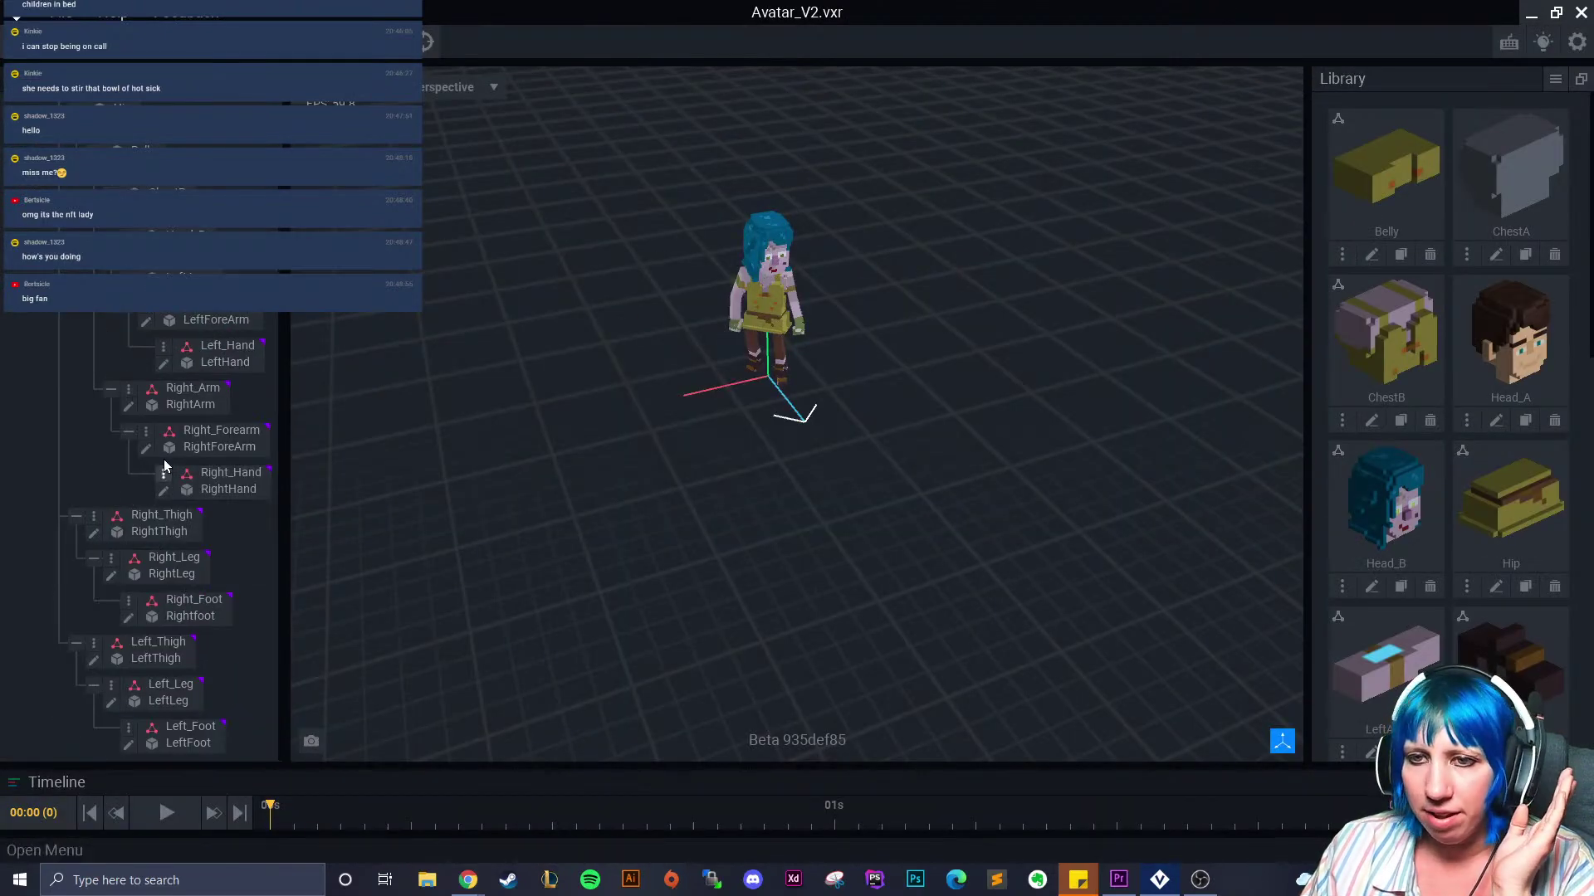
{"action": "left_click", "coordinate": [162, 491]}
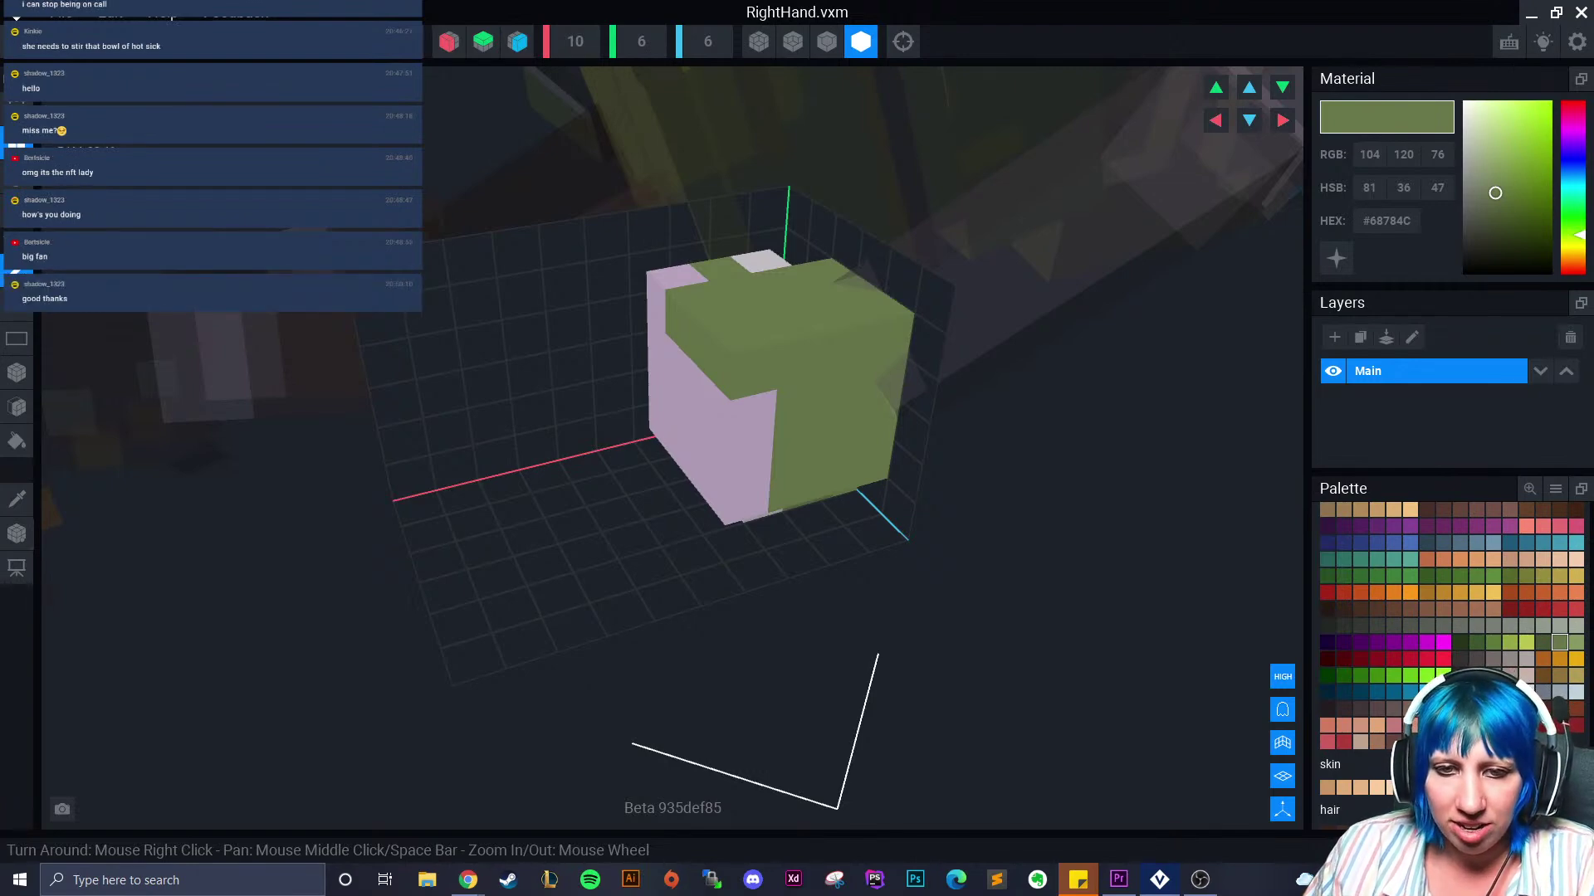
{"action": "right_click_drag", "start_coordinate": [783, 418], "coordinate": [727, 430]}
{"action": "left_click", "coordinate": [16, 372]}
{"action": "right_click_drag", "start_coordinate": [356, 475], "coordinate": [611, 379]}
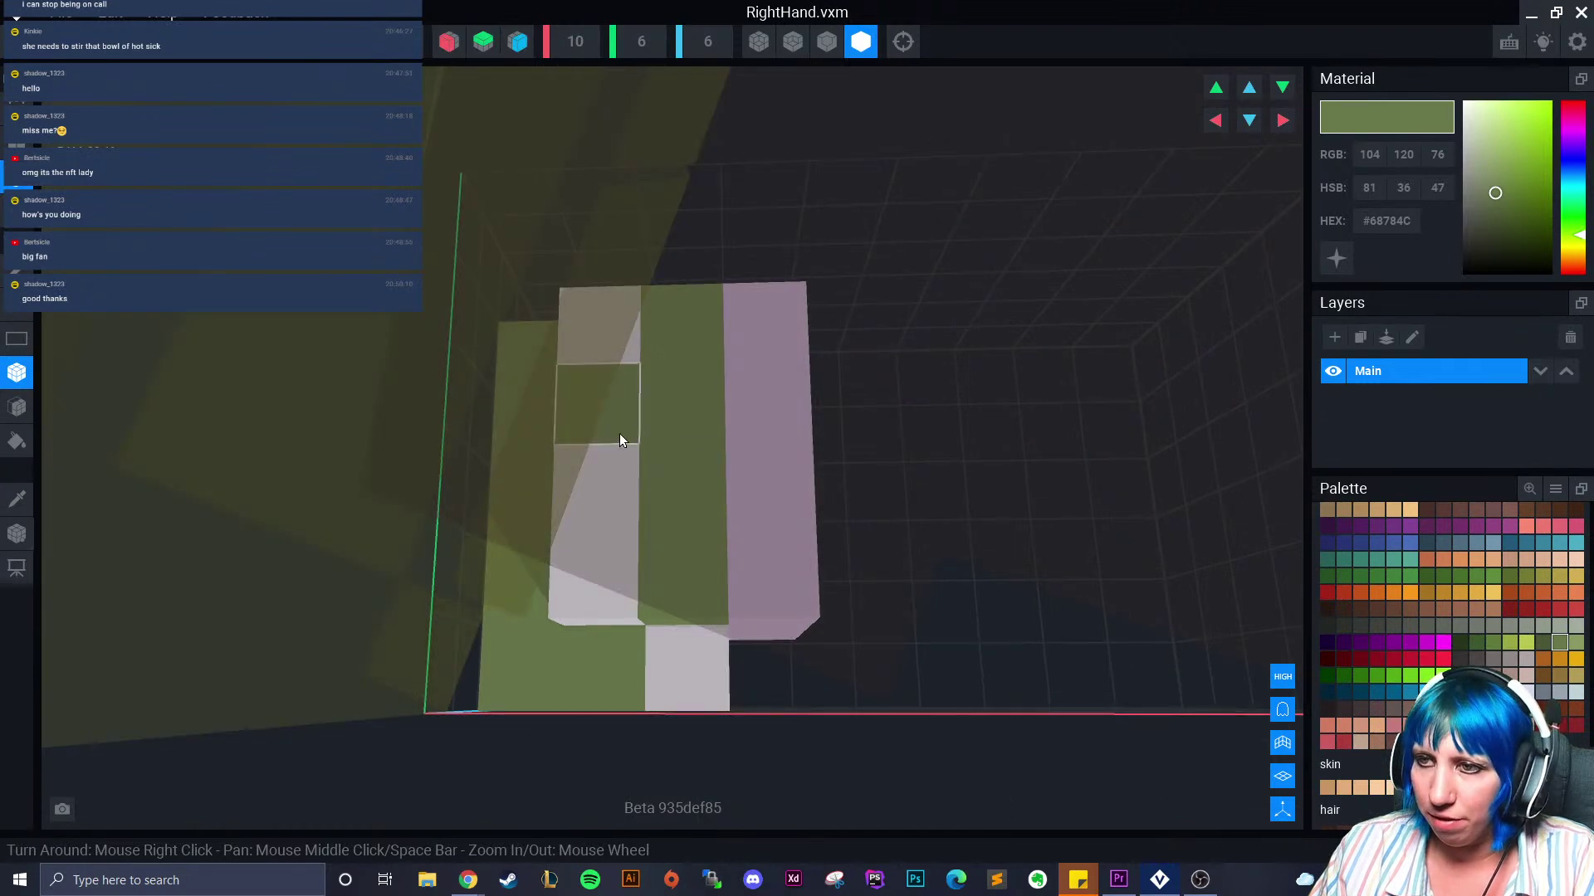
{"action": "right_click_drag", "start_coordinate": [691, 491], "coordinate": [736, 313]}
{"action": "left_click_drag", "start_coordinate": [736, 313], "coordinate": [979, 536]}
{"action": "right_click_drag", "start_coordinate": [980, 537], "coordinate": [756, 571]}
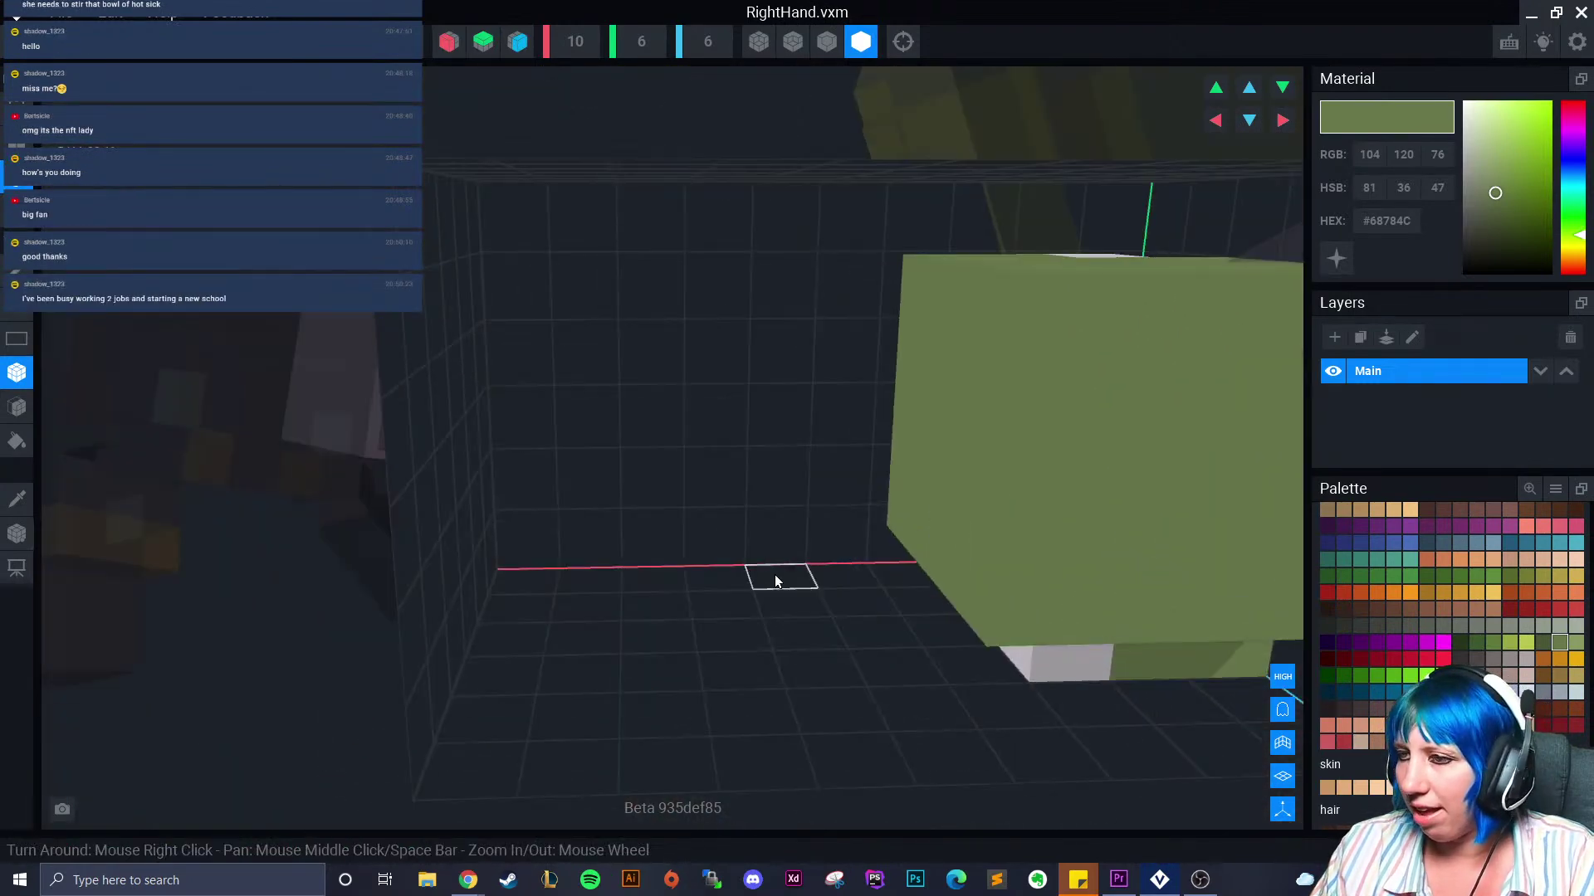
Box-paint one outer corner column of the right hand in lilac #B7A3BC
{"action": "left_click", "coordinate": [1510, 692]}
{"action": "left_click_drag", "start_coordinate": [1039, 334], "coordinate": [1043, 601]}
{"action": "right_click_drag", "start_coordinate": [1043, 601], "coordinate": [920, 591]}
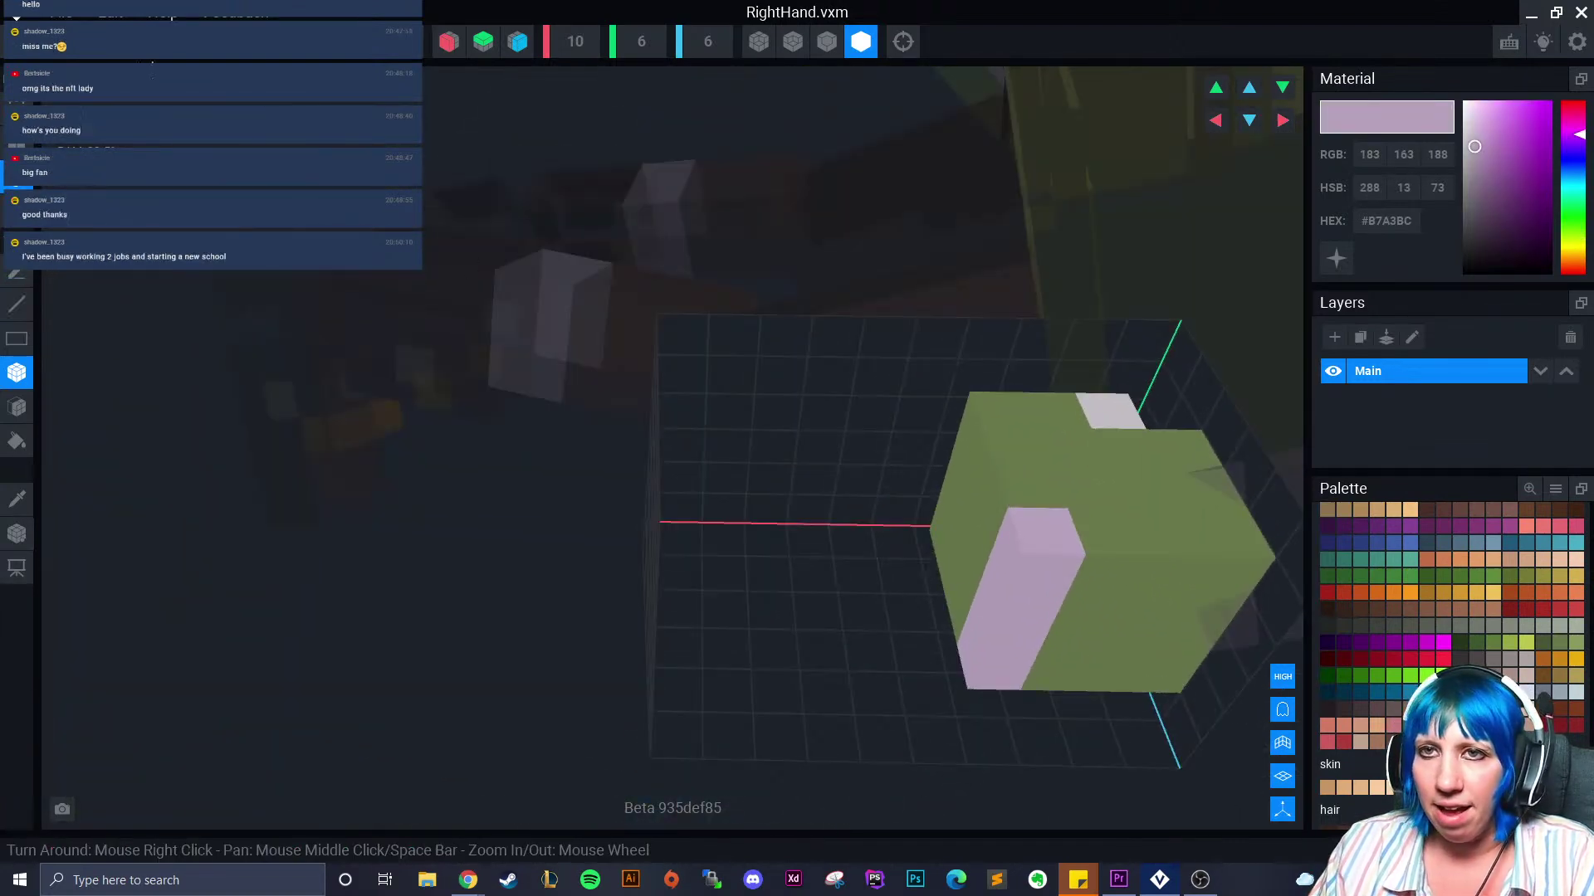
Fit the RightHand volume to its voxels at 4 × 5 × 4, then save the model and return to the project
{"action": "key", "text": "ctrl+f"}
{"action": "scroll", "coordinate": [662, 461], "scroll_direction": "down", "scroll_amount": 5}
{"action": "middle_click_drag", "start_coordinate": [663, 461], "coordinate": [397, 455]}
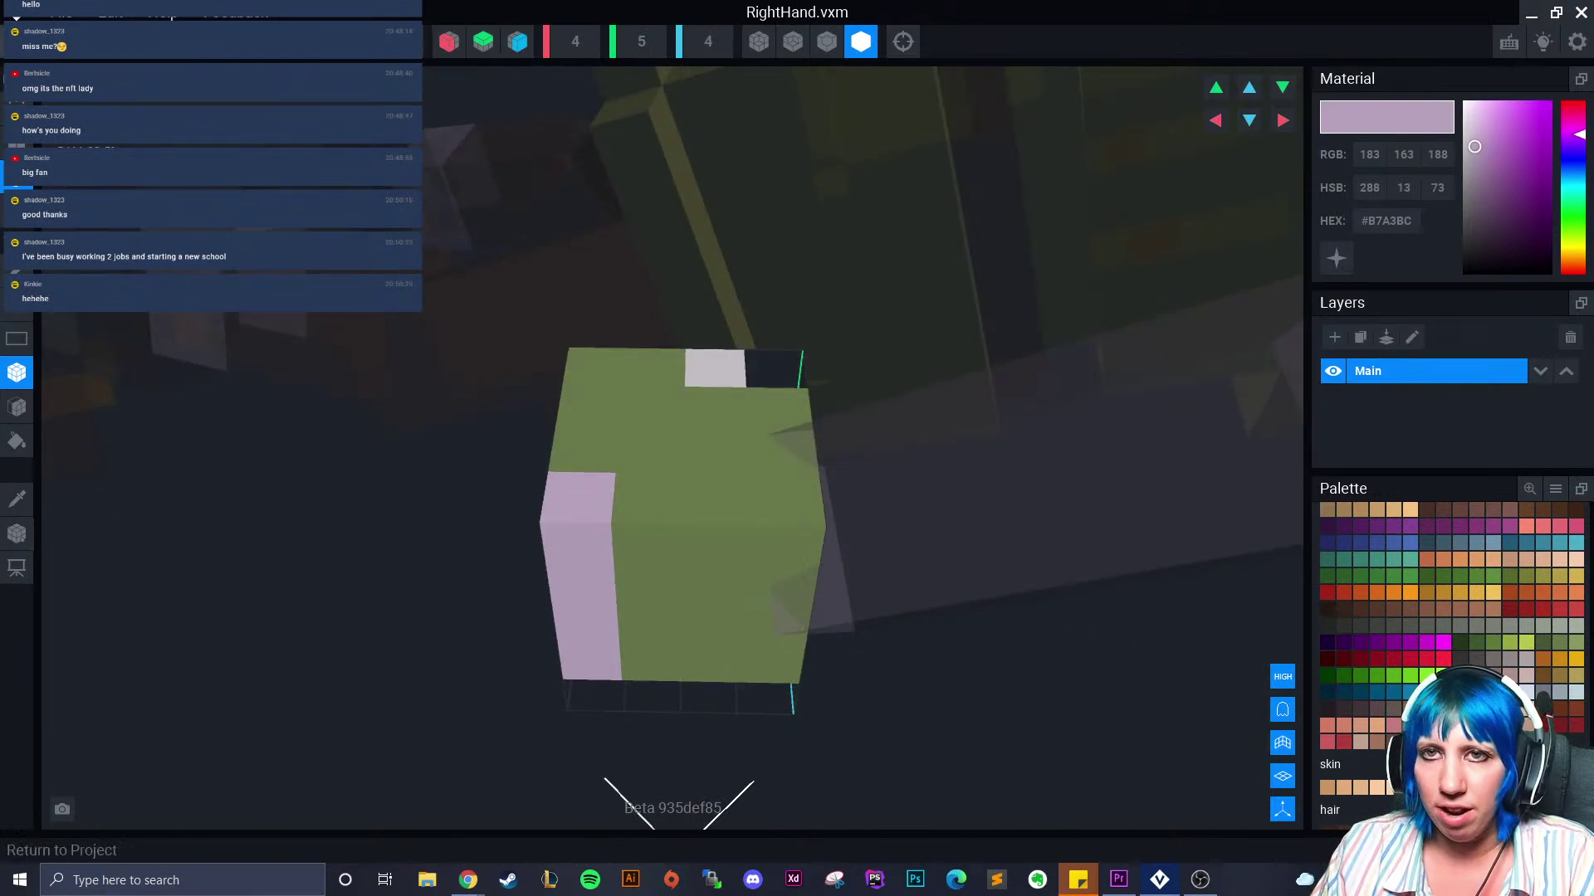
{"action": "left_click", "coordinate": [17, 42]}
{"action": "left_click", "coordinate": [631, 322]}
Look over the avatar's hands and the RightForeArm model, then return to the avatar project
{"action": "scroll", "coordinate": [664, 318], "scroll_direction": "up", "scroll_amount": 6}
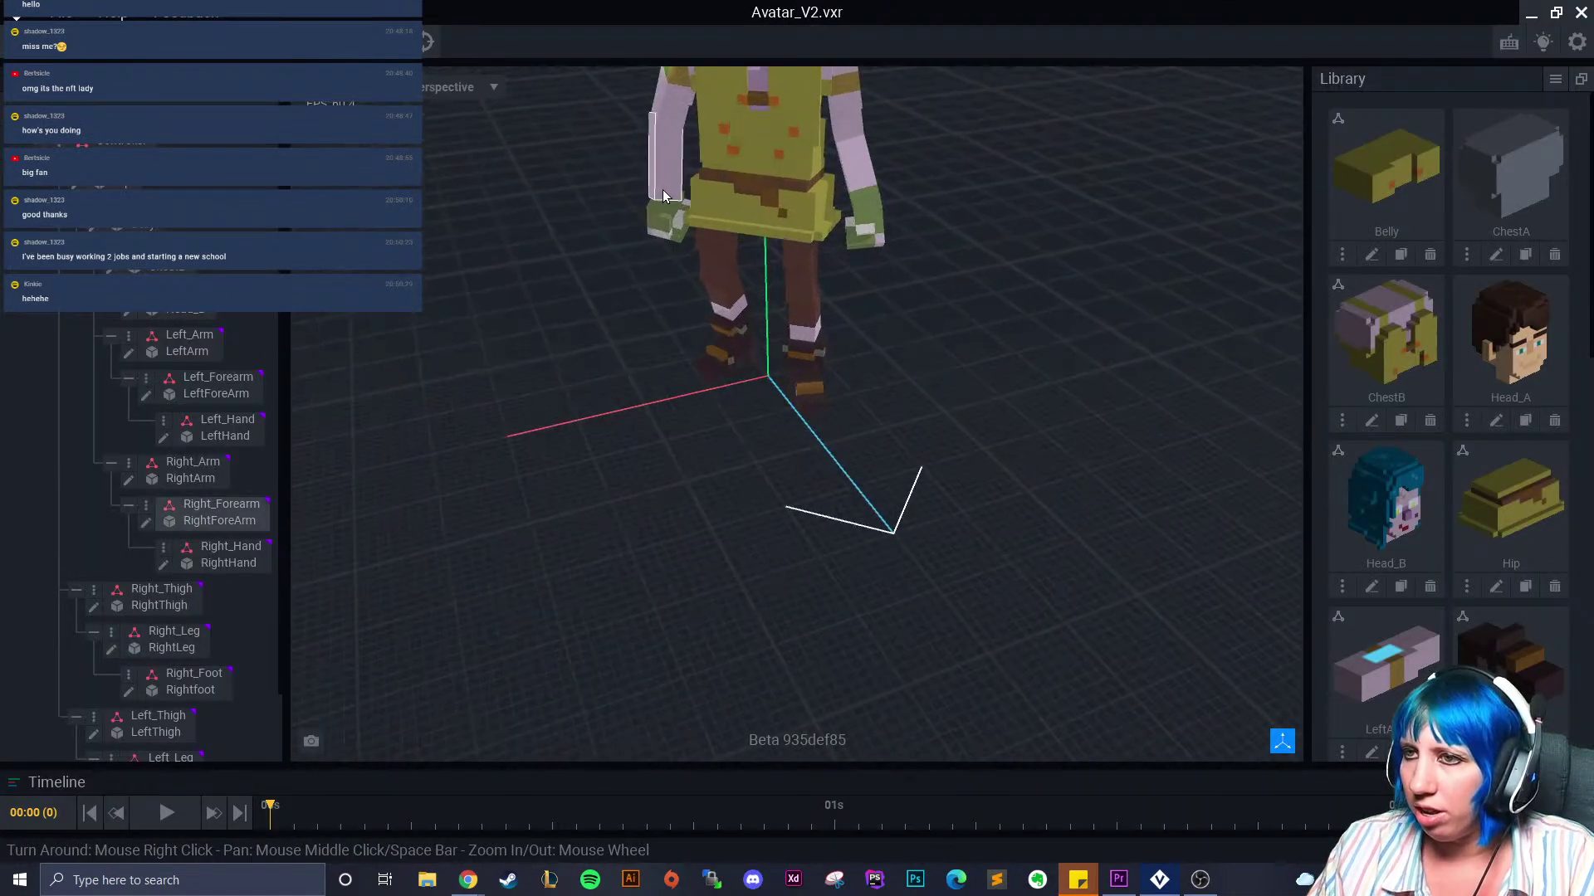
{"action": "left_click", "coordinate": [151, 521]}
{"action": "right_click_drag", "start_coordinate": [665, 446], "coordinate": [662, 445]}
{"action": "left_click", "coordinate": [16, 41]}
{"action": "left_click", "coordinate": [643, 321]}
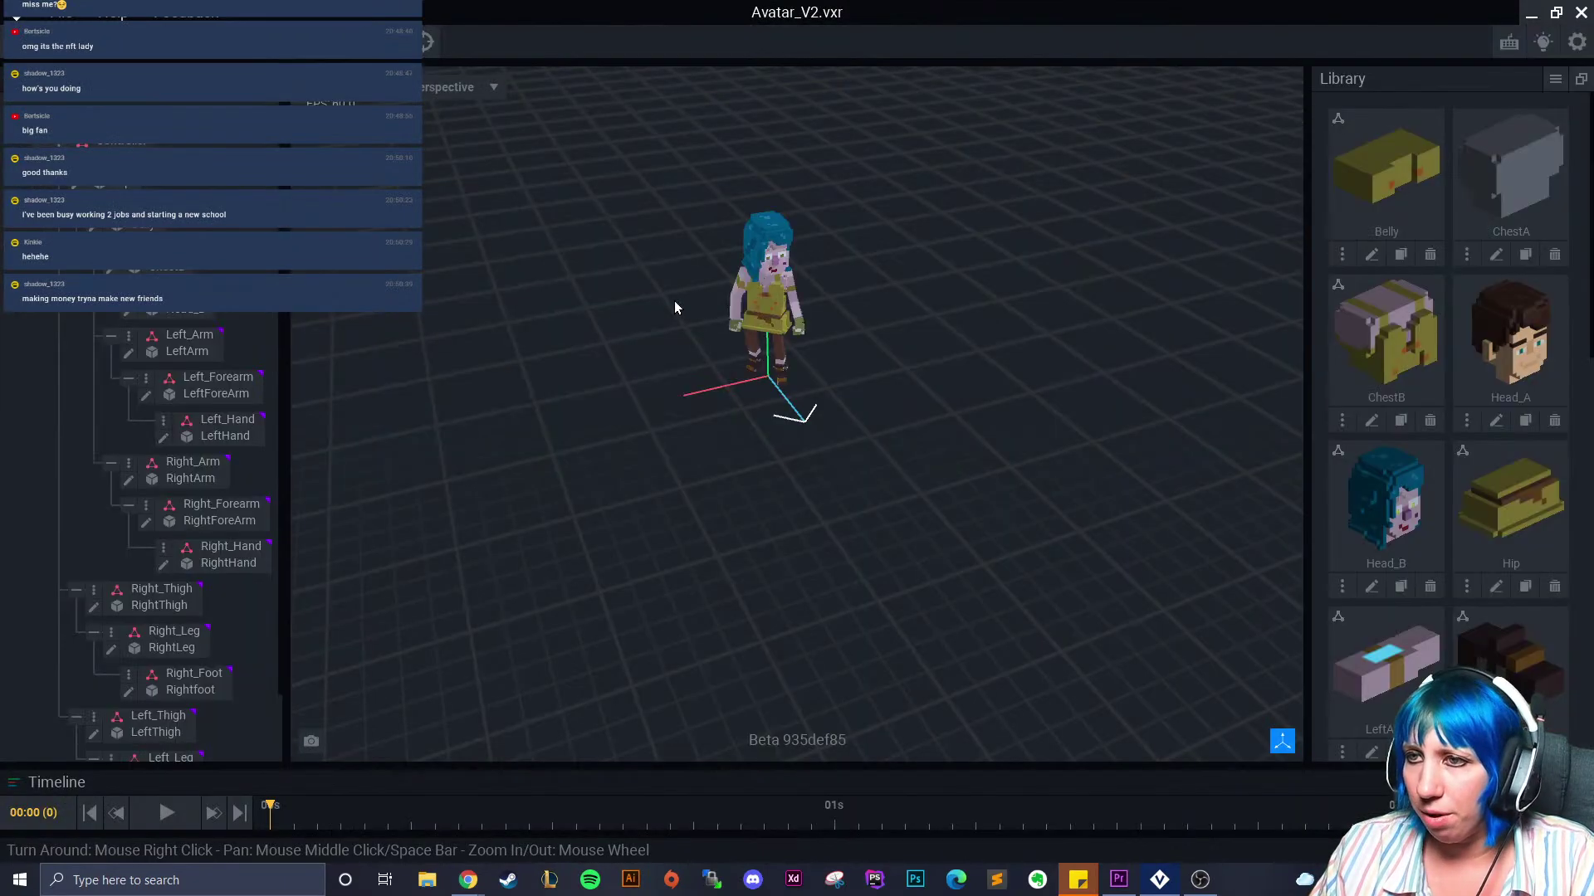
Examine the green cuff on the LeftForeArm model as a reference, then return to the avatar project
{"action": "scroll", "coordinate": [834, 306], "scroll_direction": "up", "scroll_amount": 3}
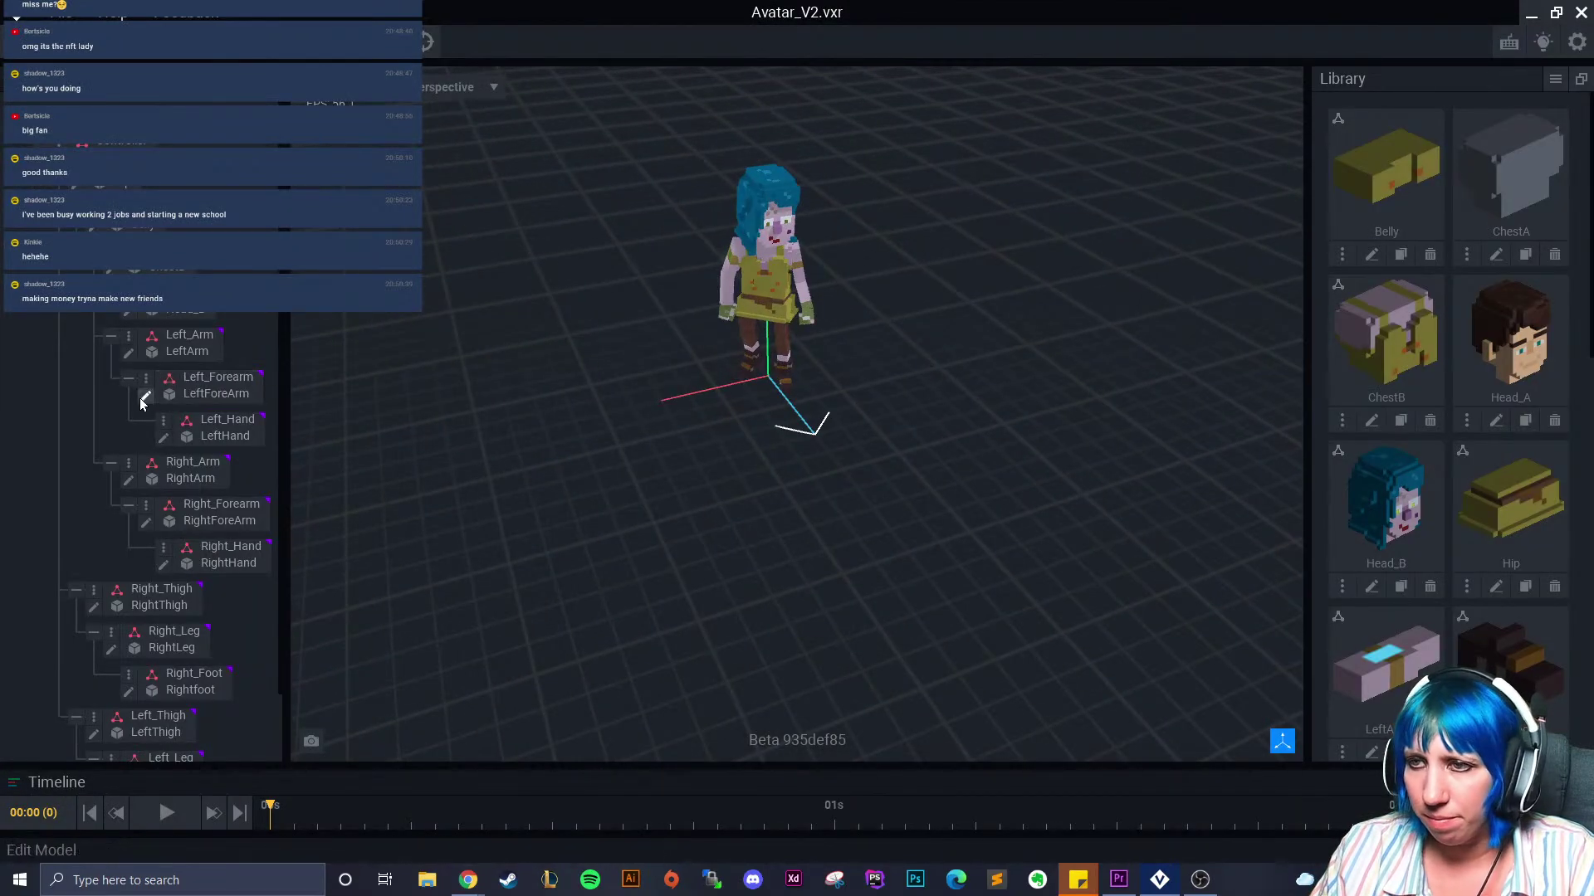
{"action": "double_click", "coordinate": [808, 303]}
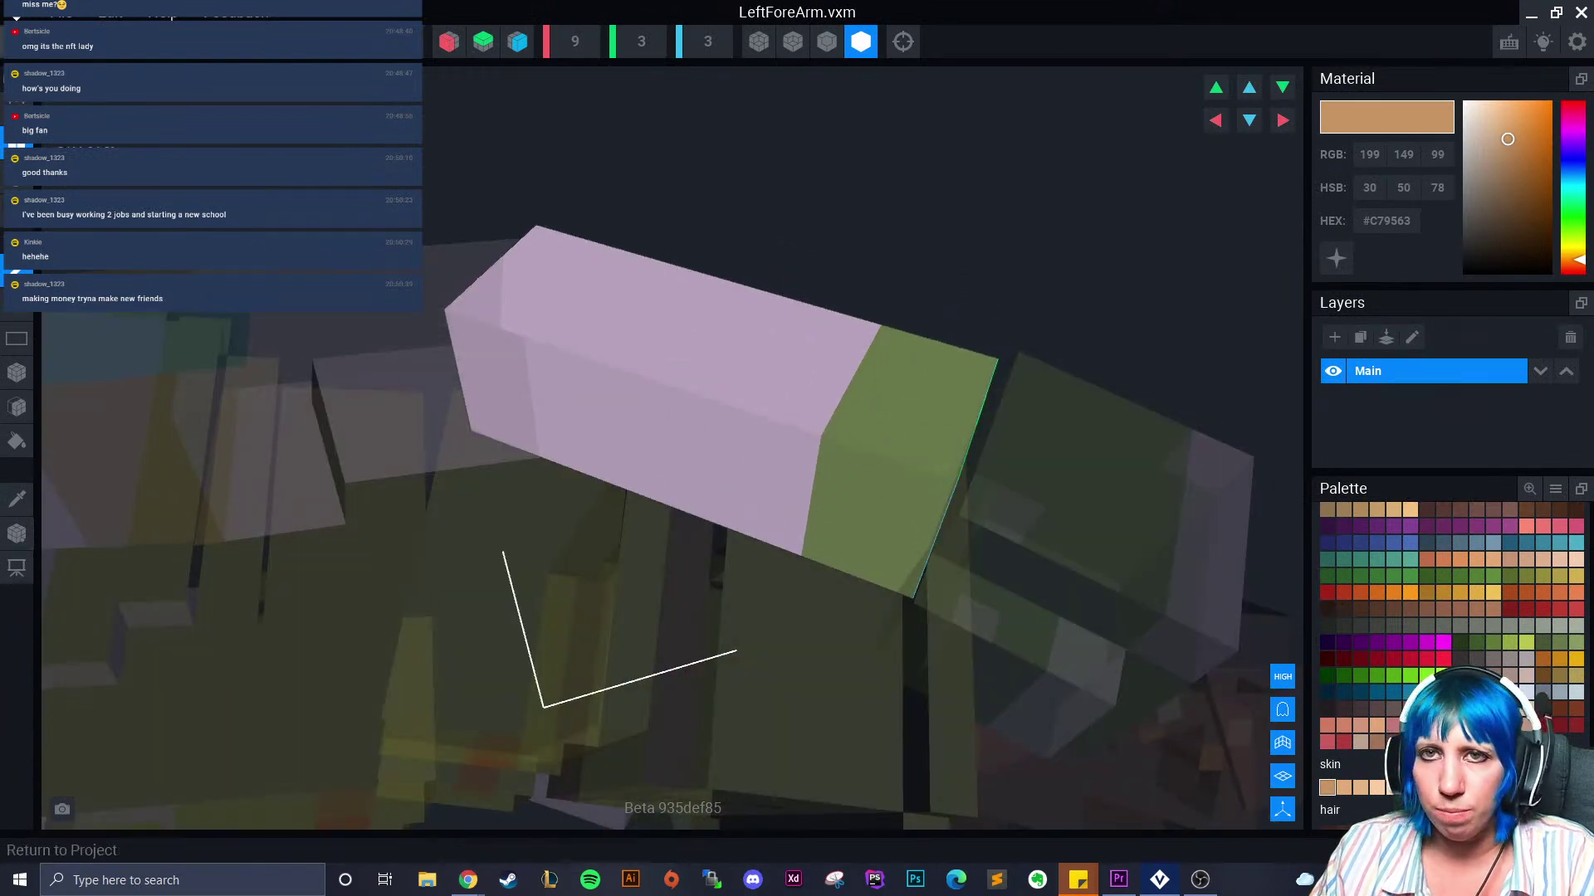
{"action": "left_click", "coordinate": [398, 41]}
{"action": "left_click", "coordinate": [627, 320]}
{"action": "scroll", "coordinate": [197, 492], "scroll_direction": "down", "scroll_amount": 1}
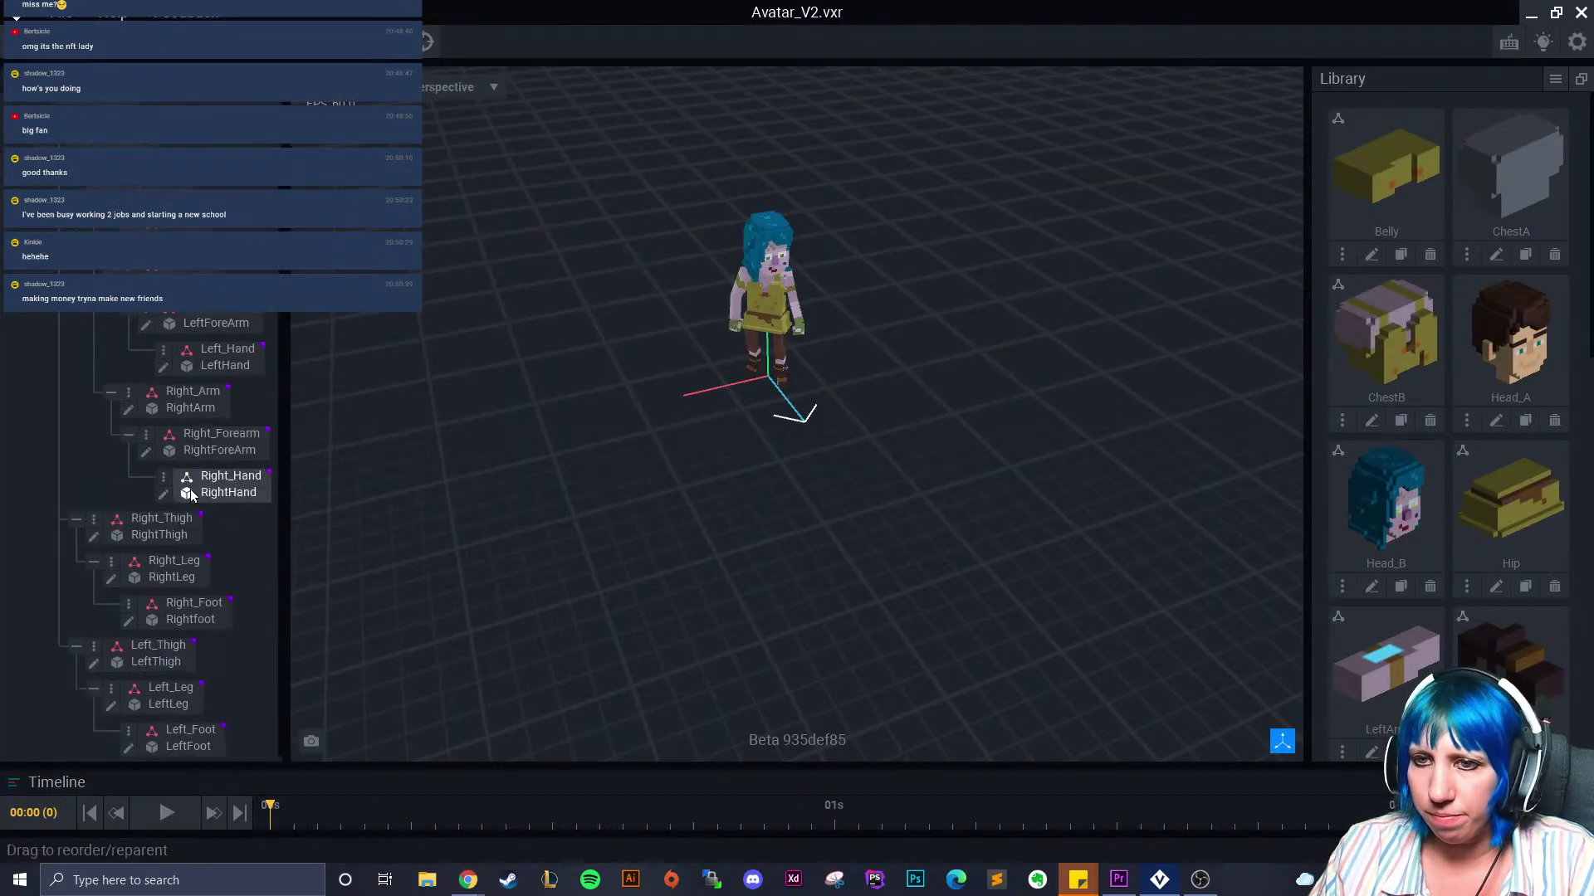
Box-paint a two-voxel-wide green #68784C band around the elbow end of the RightForeArm model, then save it and return to the project
{"action": "left_click", "coordinate": [146, 453]}
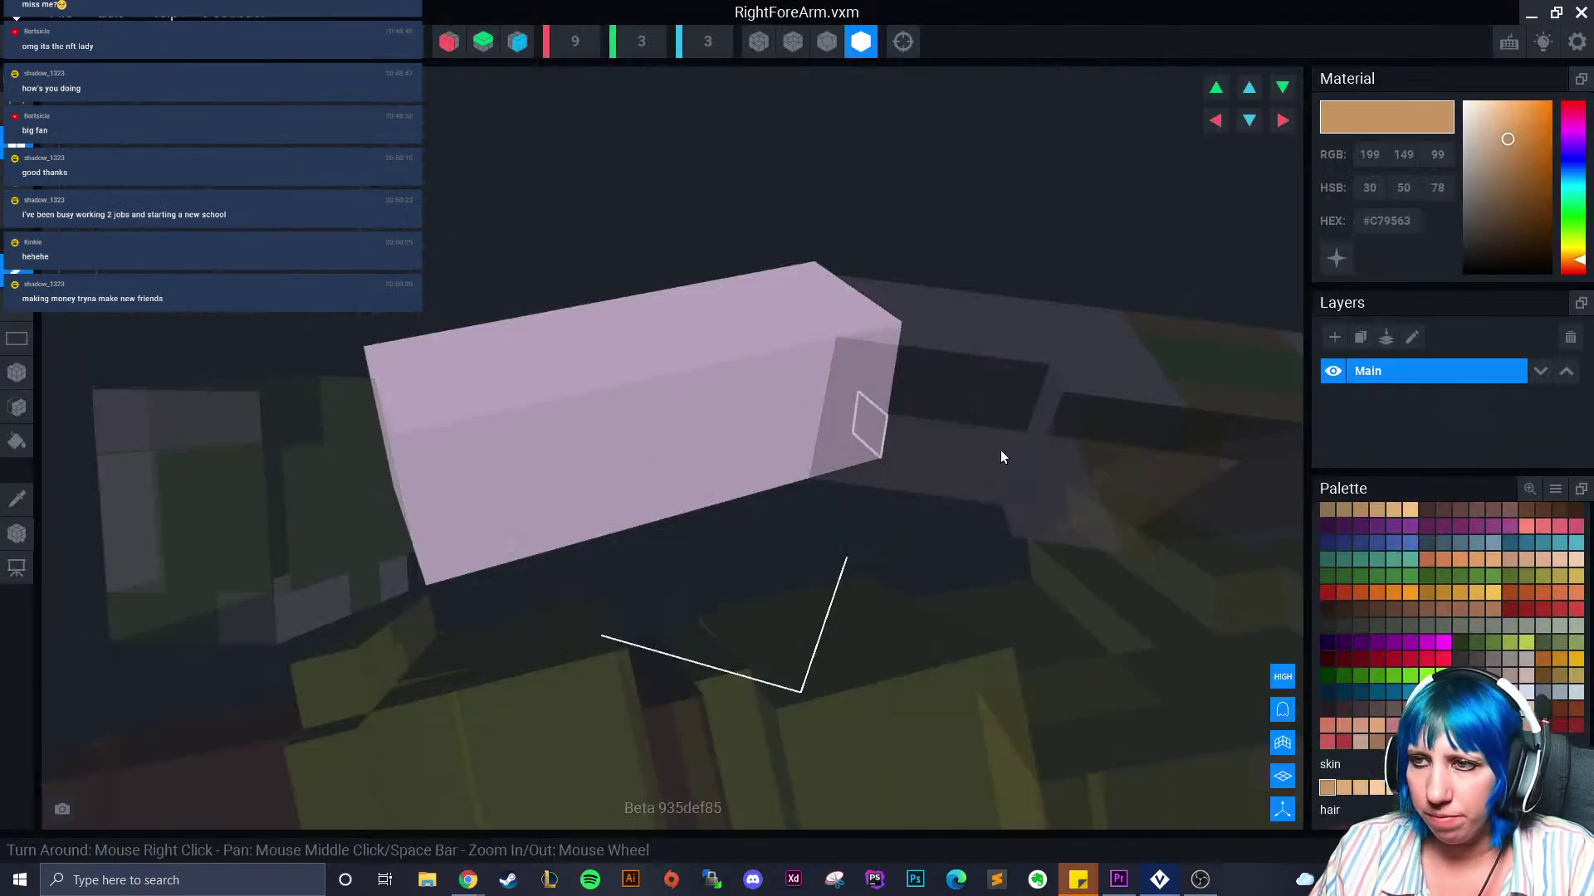
{"action": "left_click", "coordinate": [1557, 644]}
{"action": "left_click", "coordinate": [21, 372]}
{"action": "right_click_drag", "start_coordinate": [901, 378], "coordinate": [757, 400]}
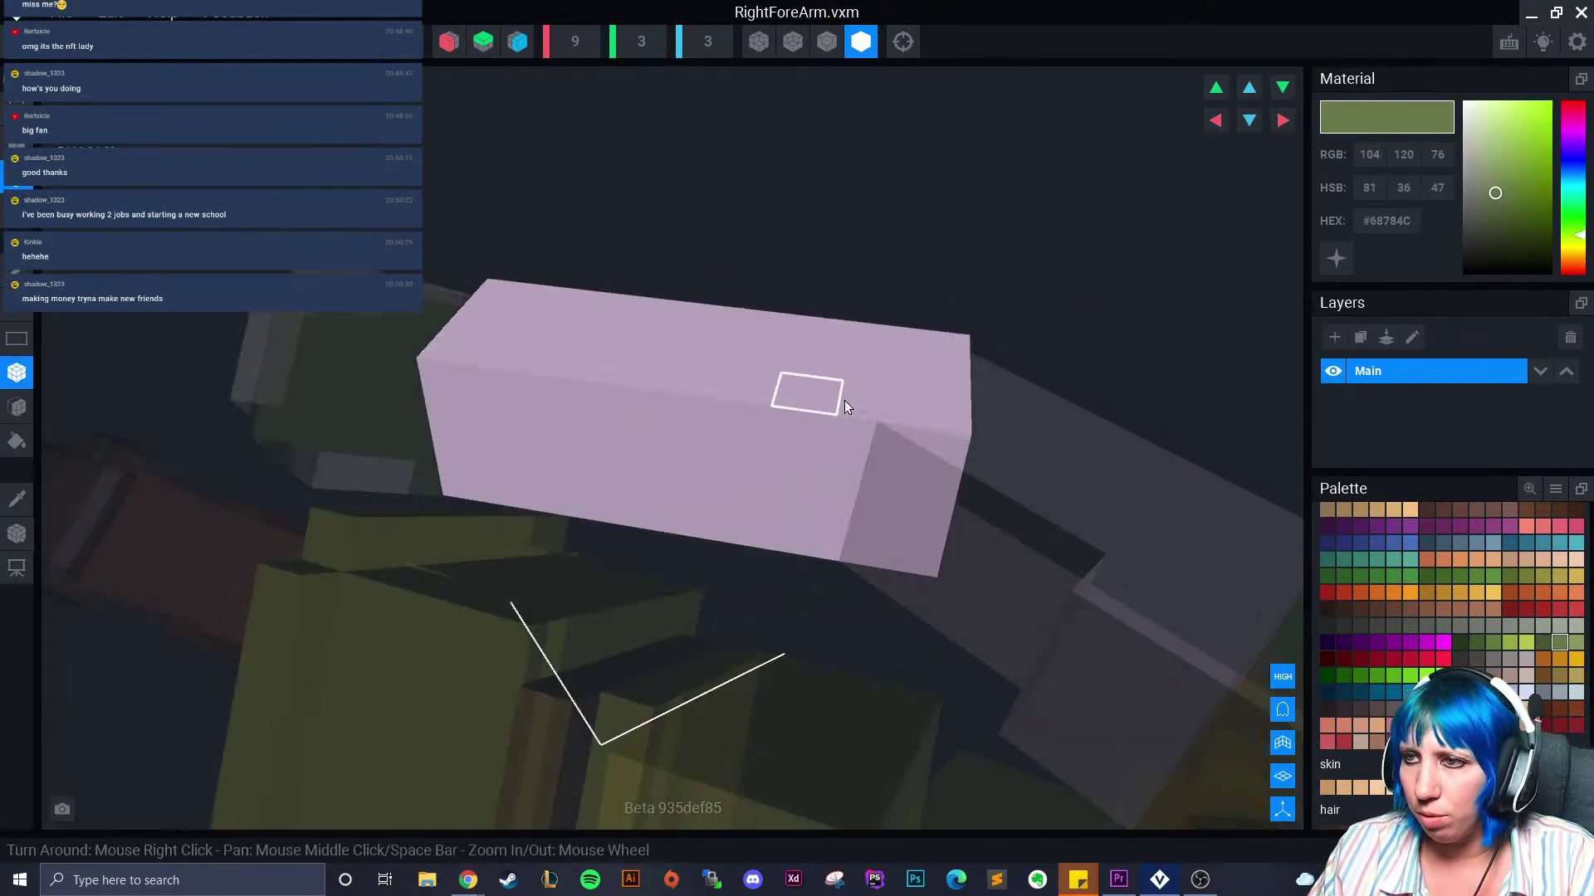
{"action": "left_click_drag", "start_coordinate": [889, 341], "coordinate": [935, 555]}
{"action": "left_click", "coordinate": [929, 546]}
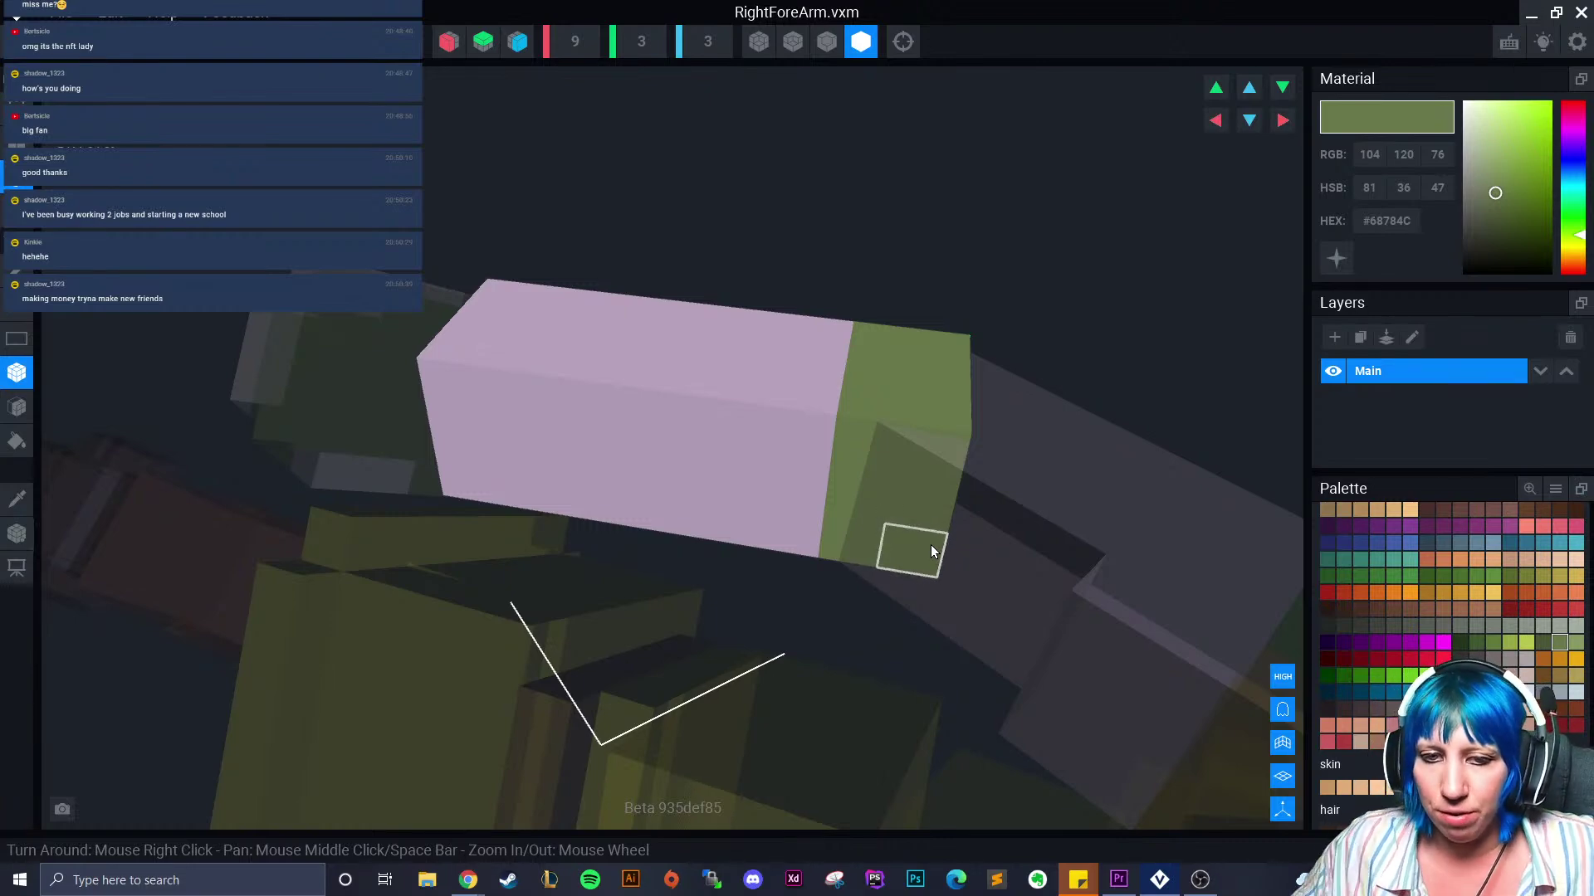
{"action": "left_click", "coordinate": [18, 42]}
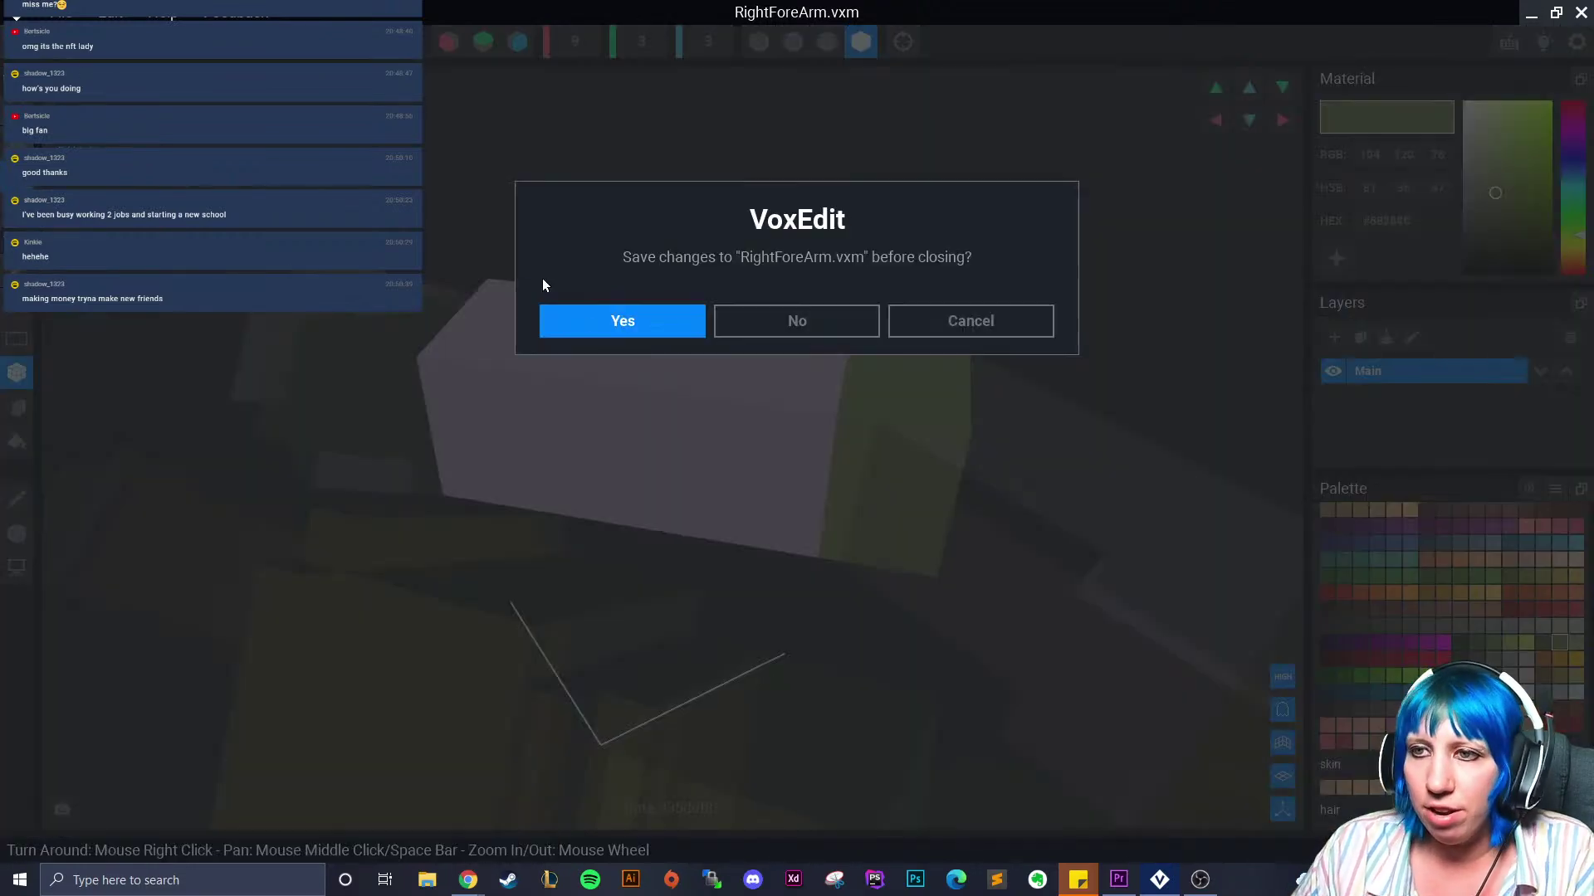
{"action": "left_click", "coordinate": [610, 319]}
Check the cuff placement on the avatar's right arm and open the RightHand model, then return to the avatar project
{"action": "right_click_drag", "start_coordinate": [654, 330], "coordinate": [794, 327]}
{"action": "scroll", "coordinate": [863, 344], "scroll_direction": "up", "scroll_amount": 5}
{"action": "scroll", "coordinate": [266, 382], "scroll_direction": "down", "scroll_amount": 2}
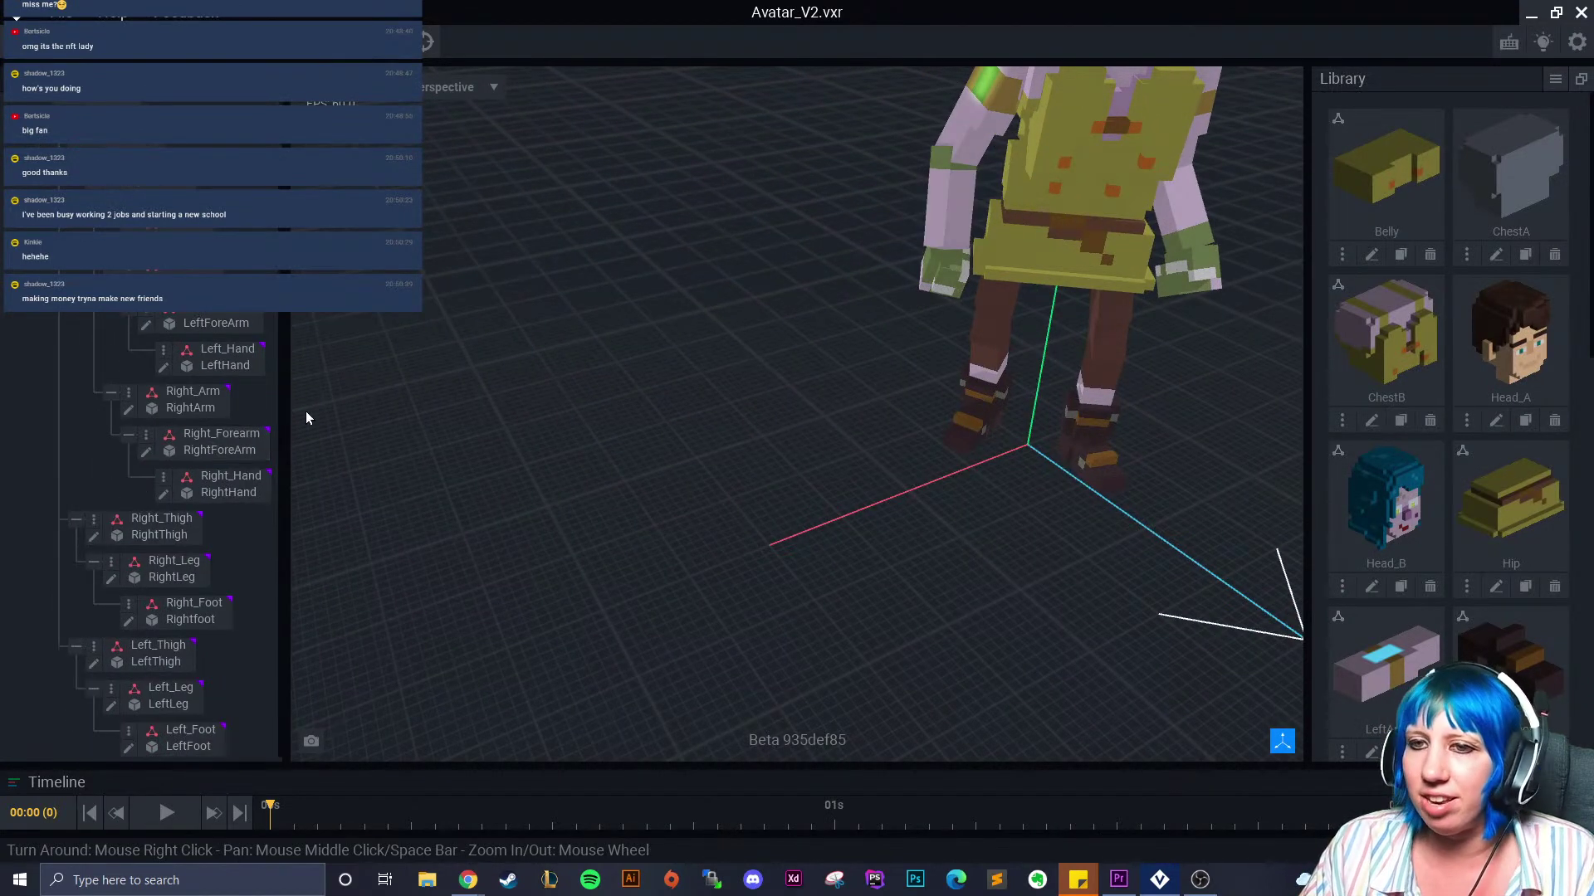
{"action": "left_click", "coordinate": [166, 495]}
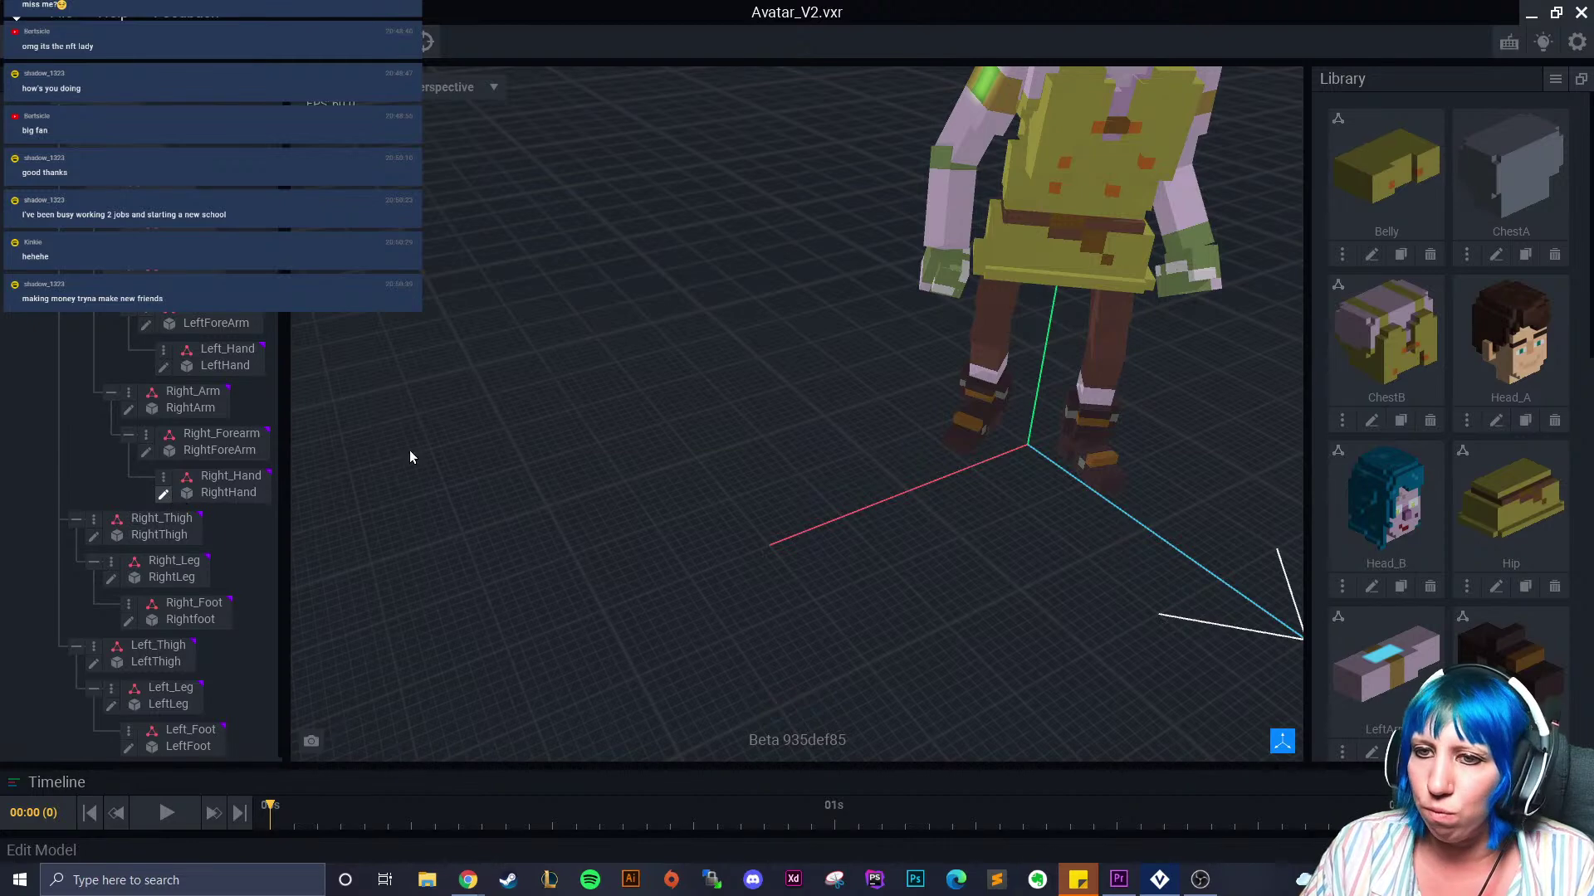
{"action": "left_click", "coordinate": [17, 14]}
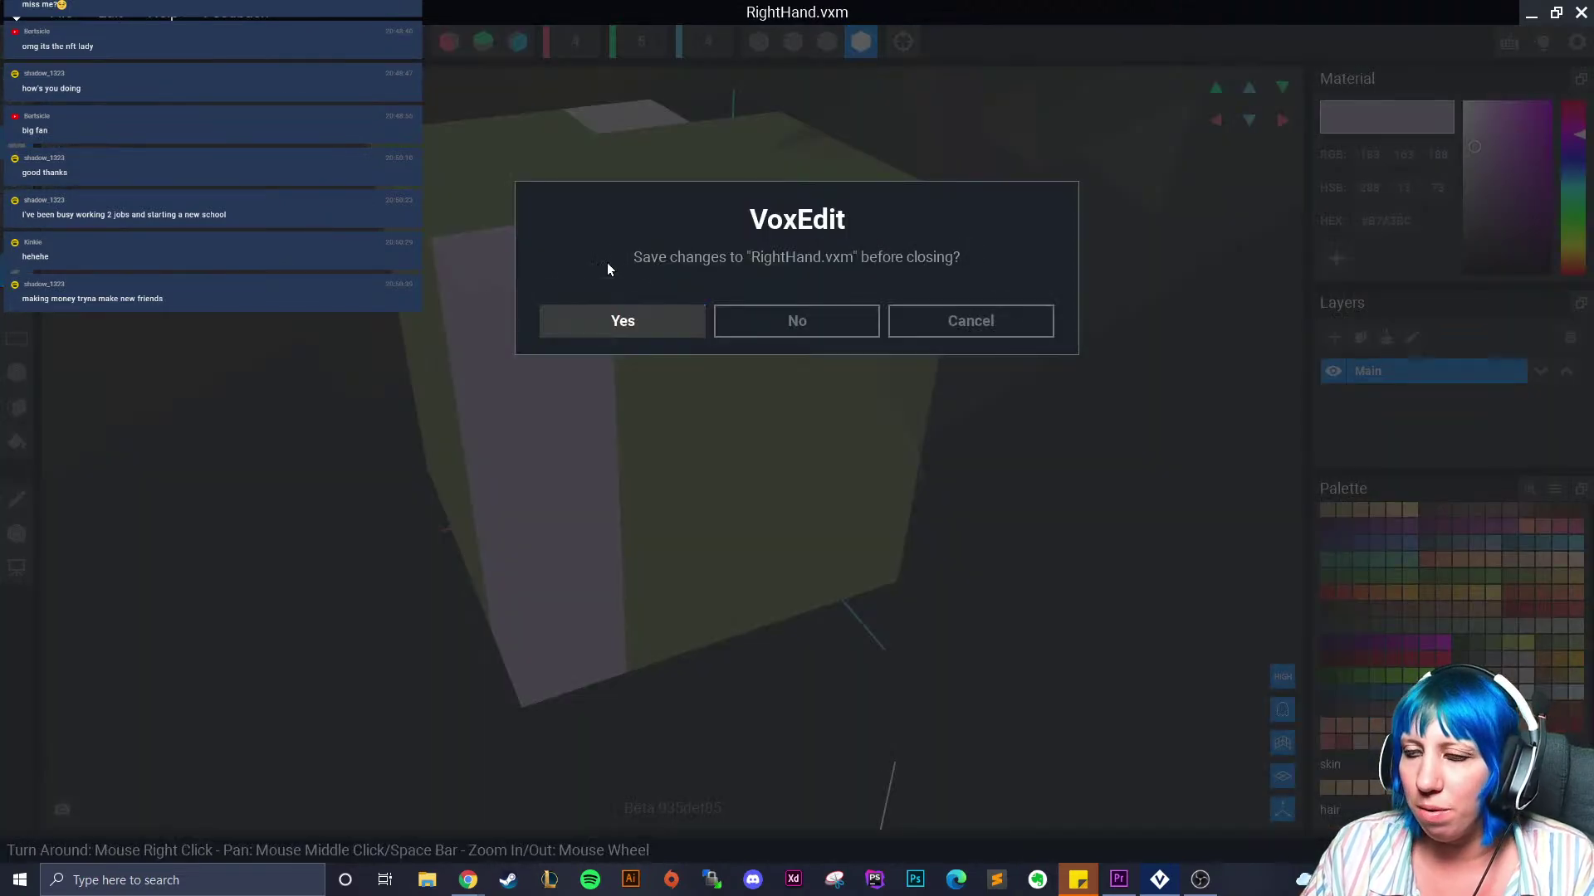
{"action": "left_click", "coordinate": [603, 320]}
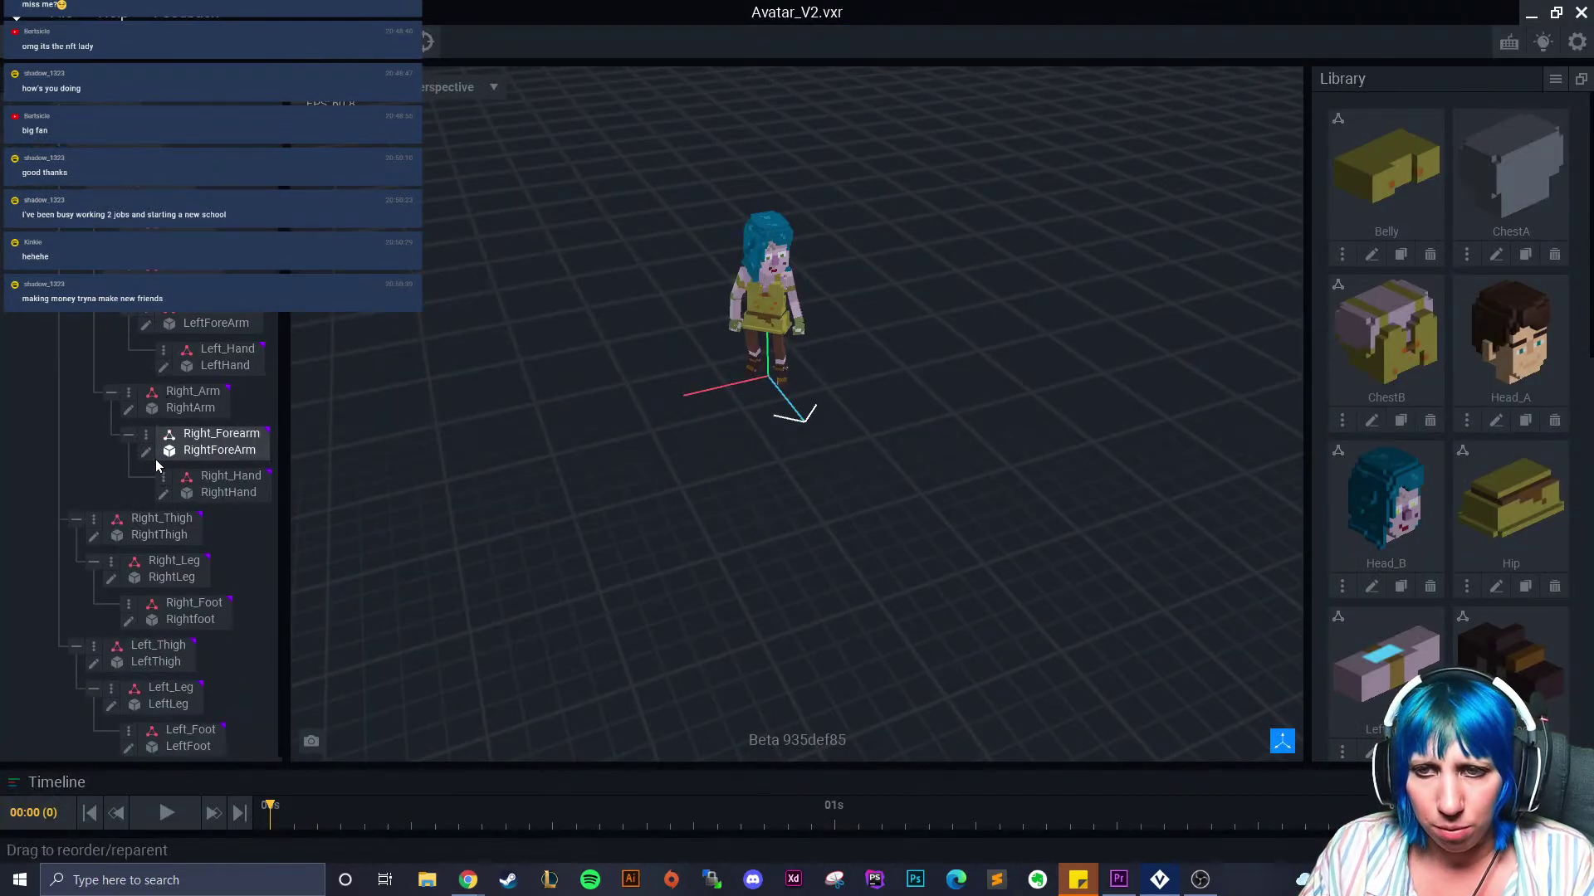
Box-paint a two-voxel-wide green #68784C cuff around the hand end of the RightForeArm model
{"action": "left_click", "coordinate": [146, 451]}
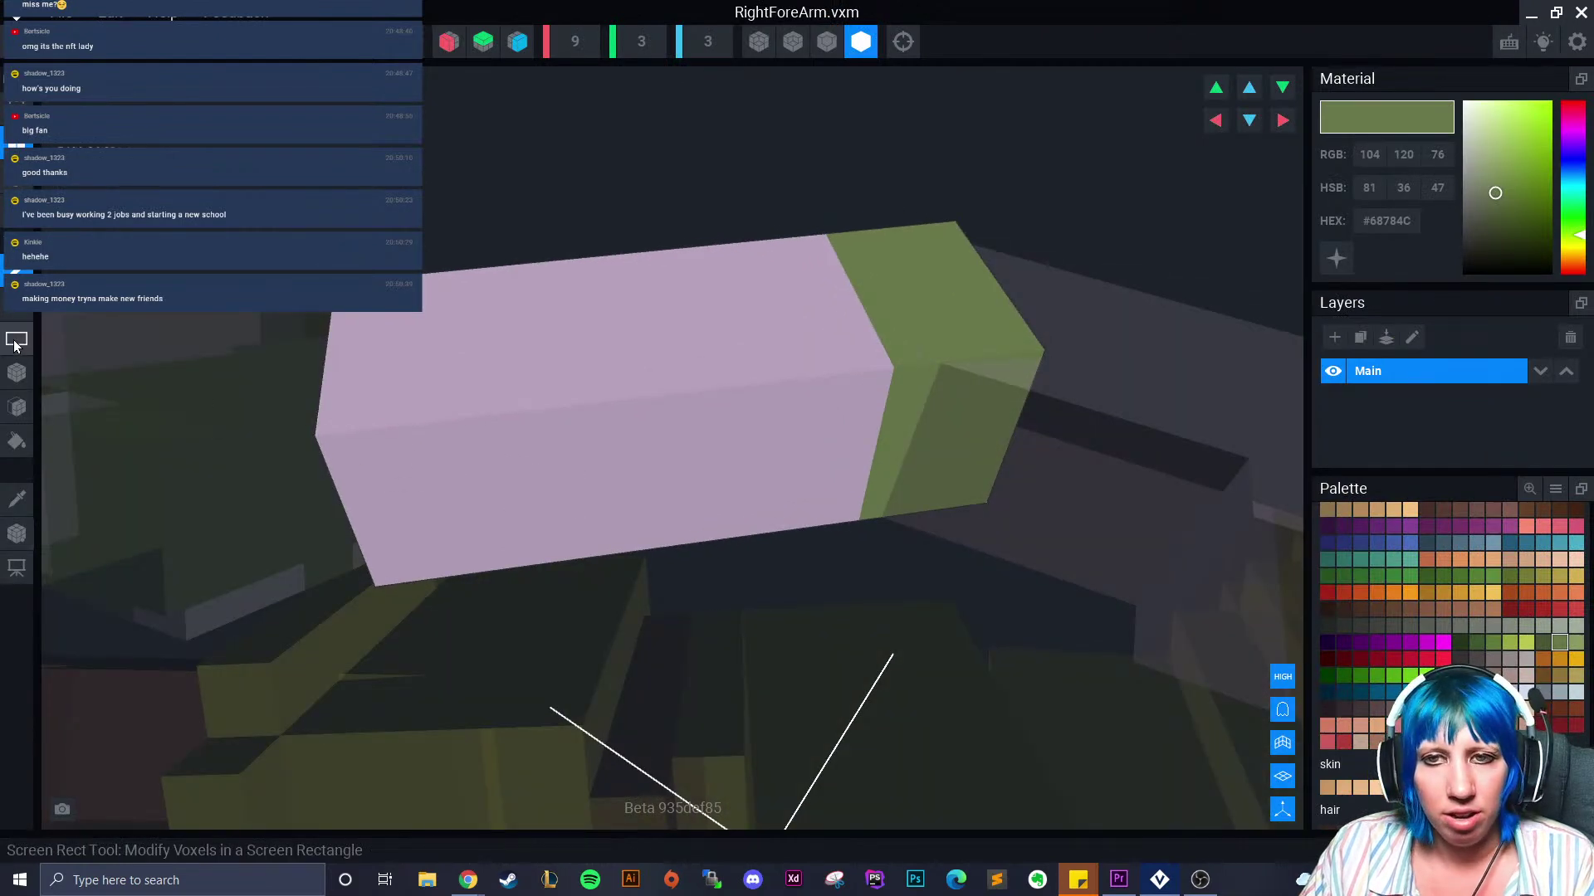
{"action": "left_click", "coordinate": [17, 407]}
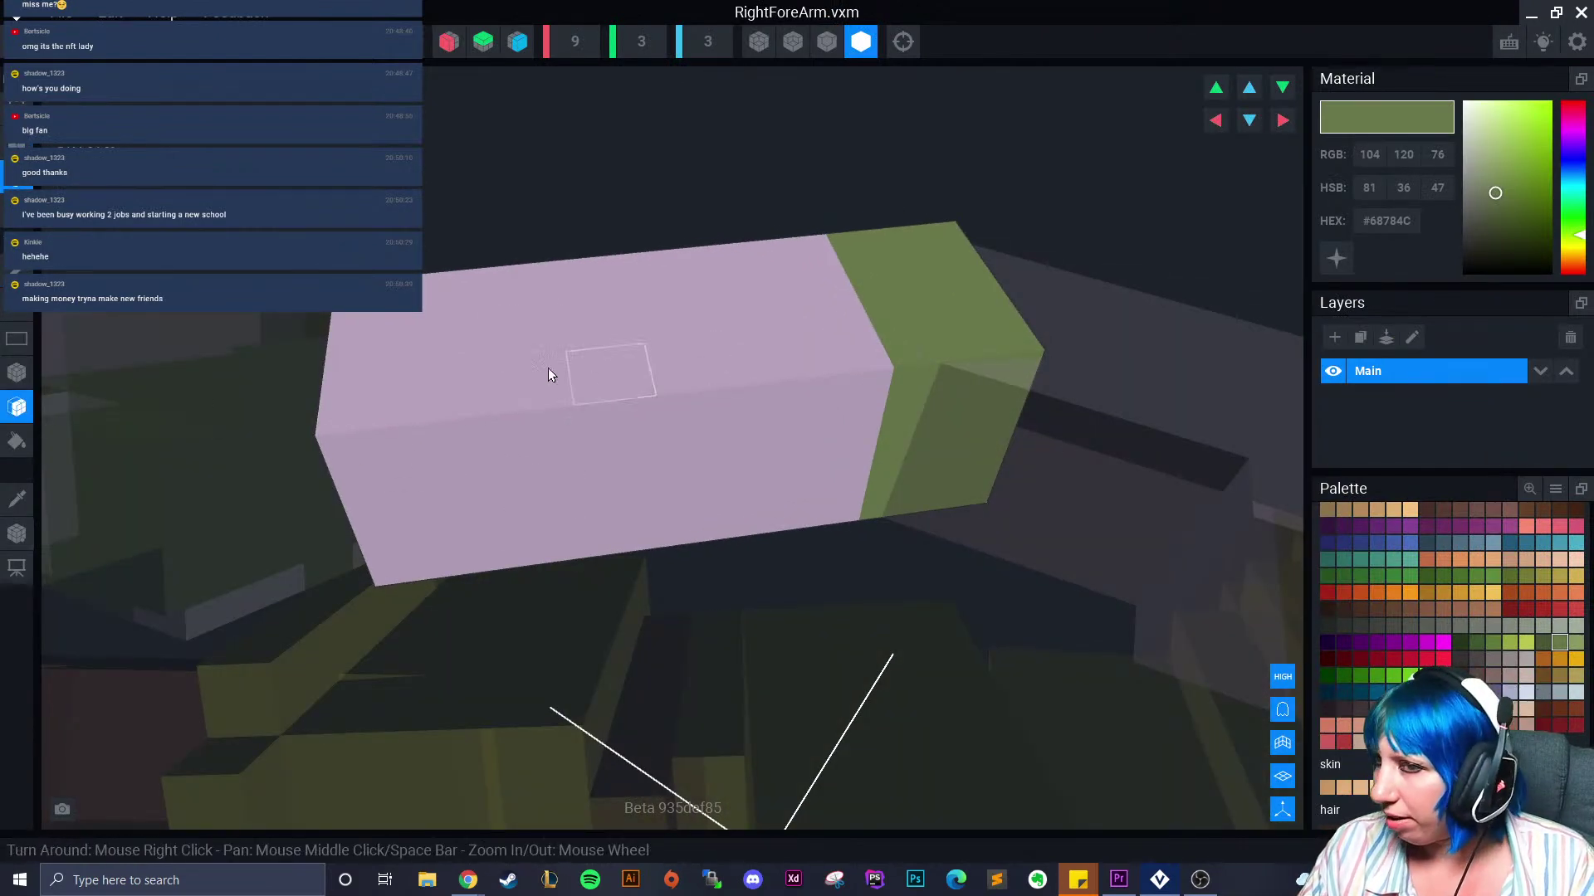
{"action": "left_click", "coordinate": [465, 531]}
{"action": "left_click", "coordinate": [17, 378]}
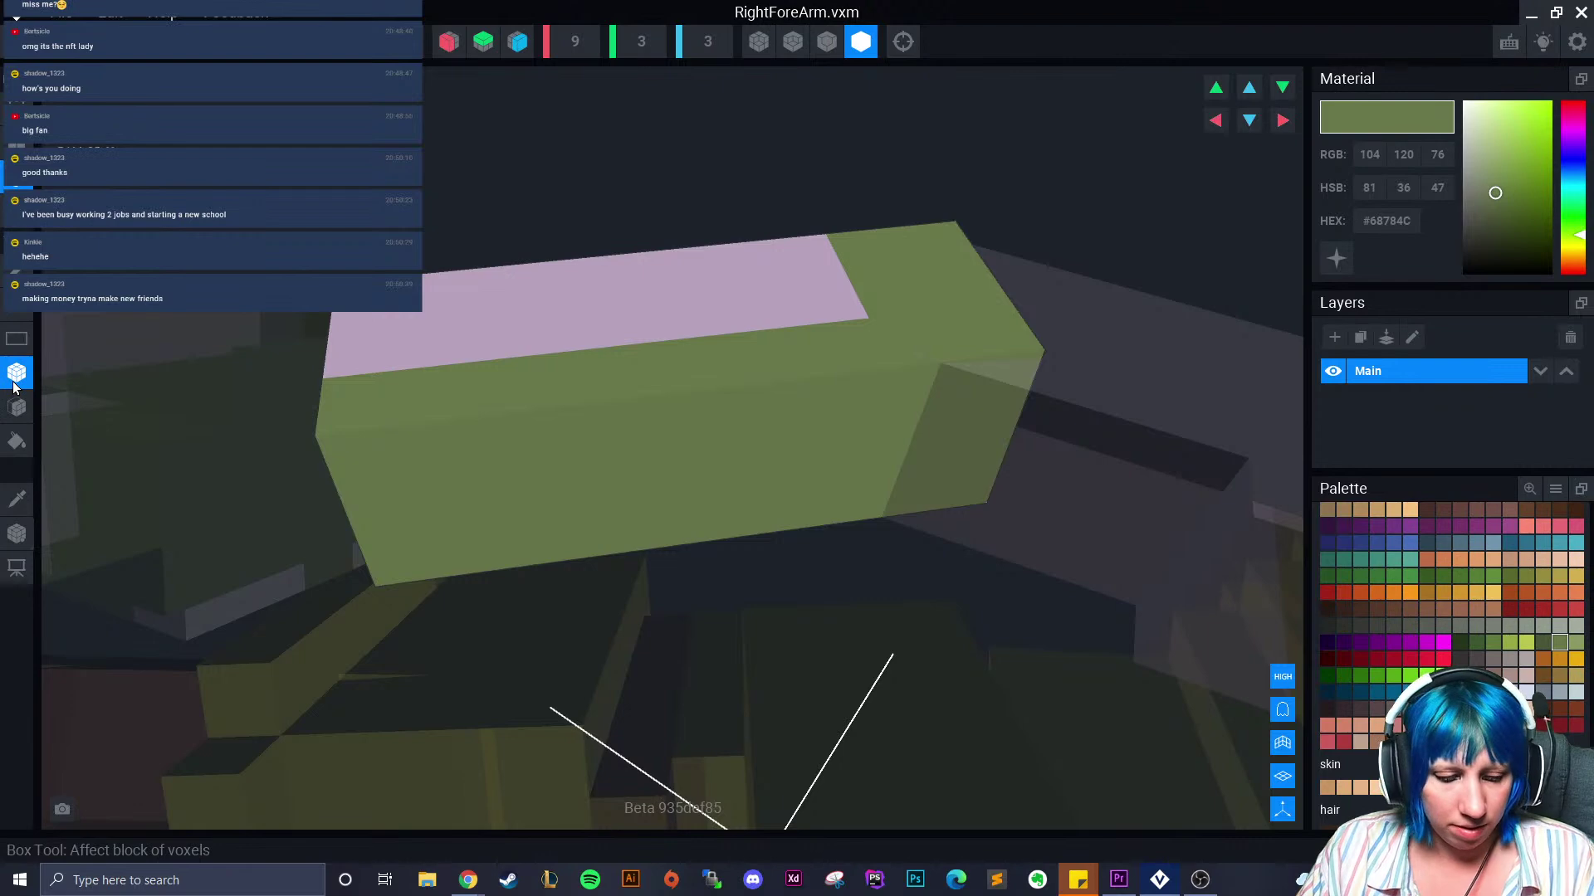
{"action": "key", "text": "ctrl+z"}
{"action": "left_click_drag", "start_coordinate": [369, 304], "coordinate": [451, 549]}
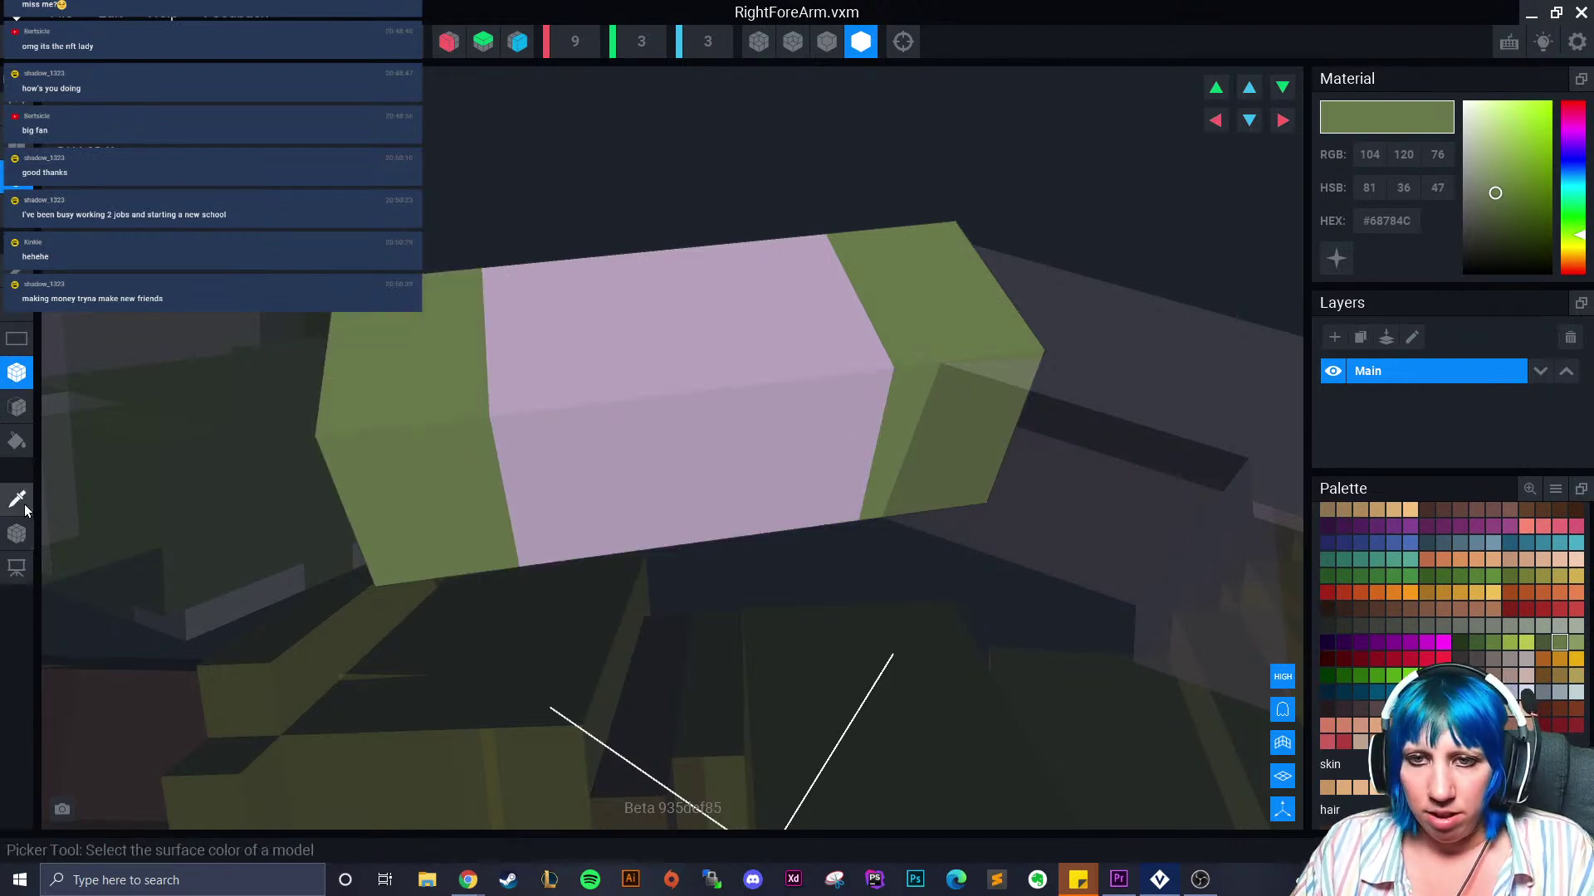
Sample the forearm's lilac #B7A3BC, box-paint the elbow end with it, then save RightForeArm and return to the project
{"action": "left_click", "coordinate": [25, 503]}
{"action": "left_click", "coordinate": [697, 361]}
{"action": "left_click_drag", "start_coordinate": [749, 334], "coordinate": [1000, 490]}
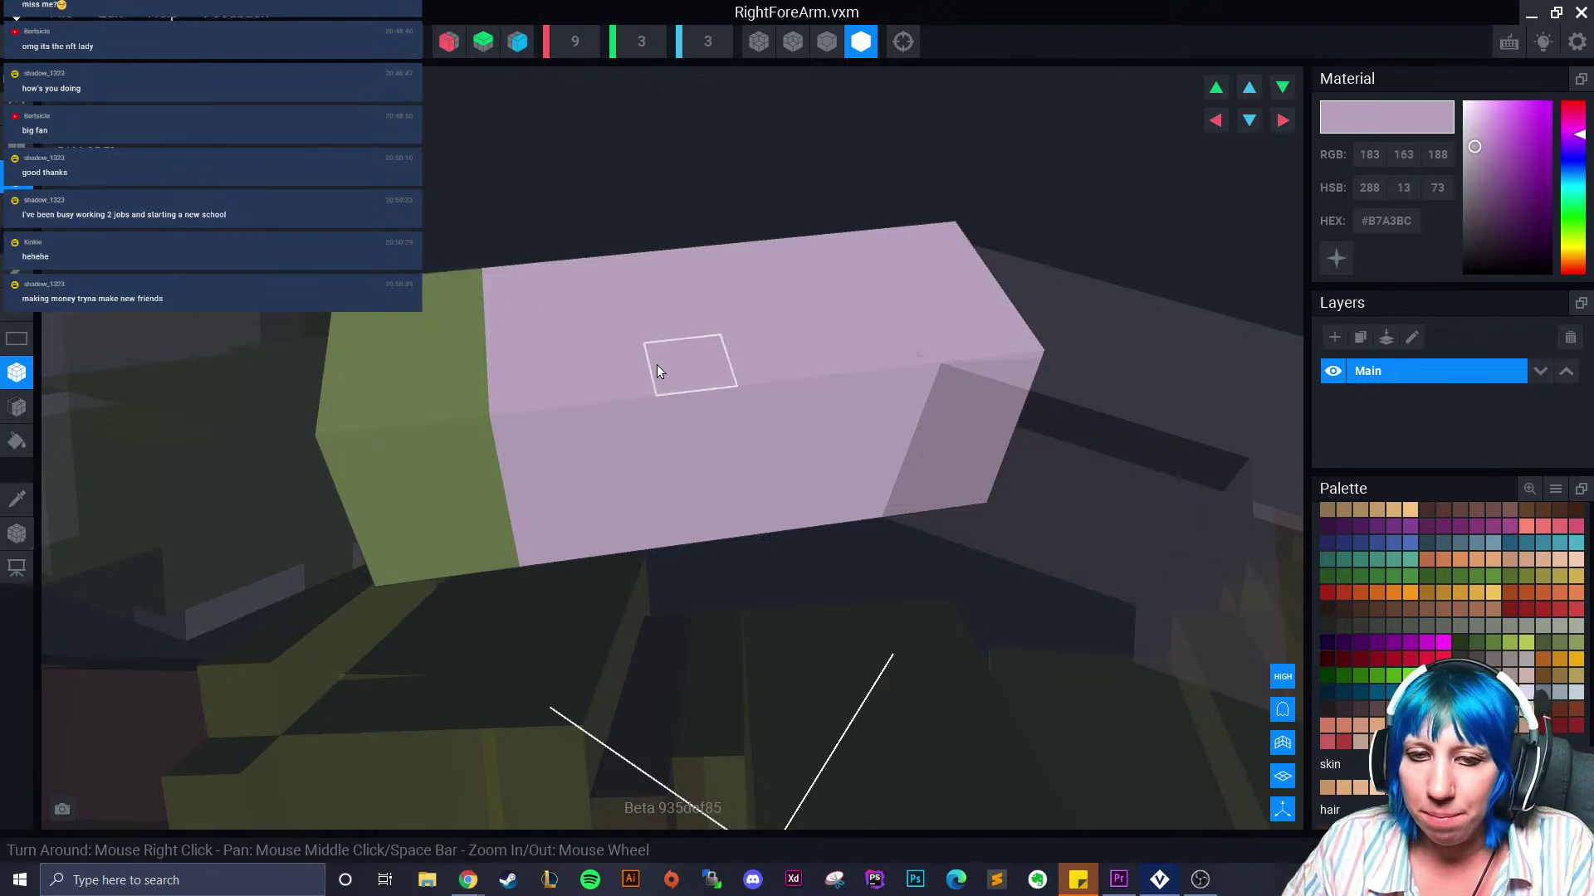
{"action": "scroll", "coordinate": [532, 463], "scroll_direction": "down", "scroll_amount": 3}
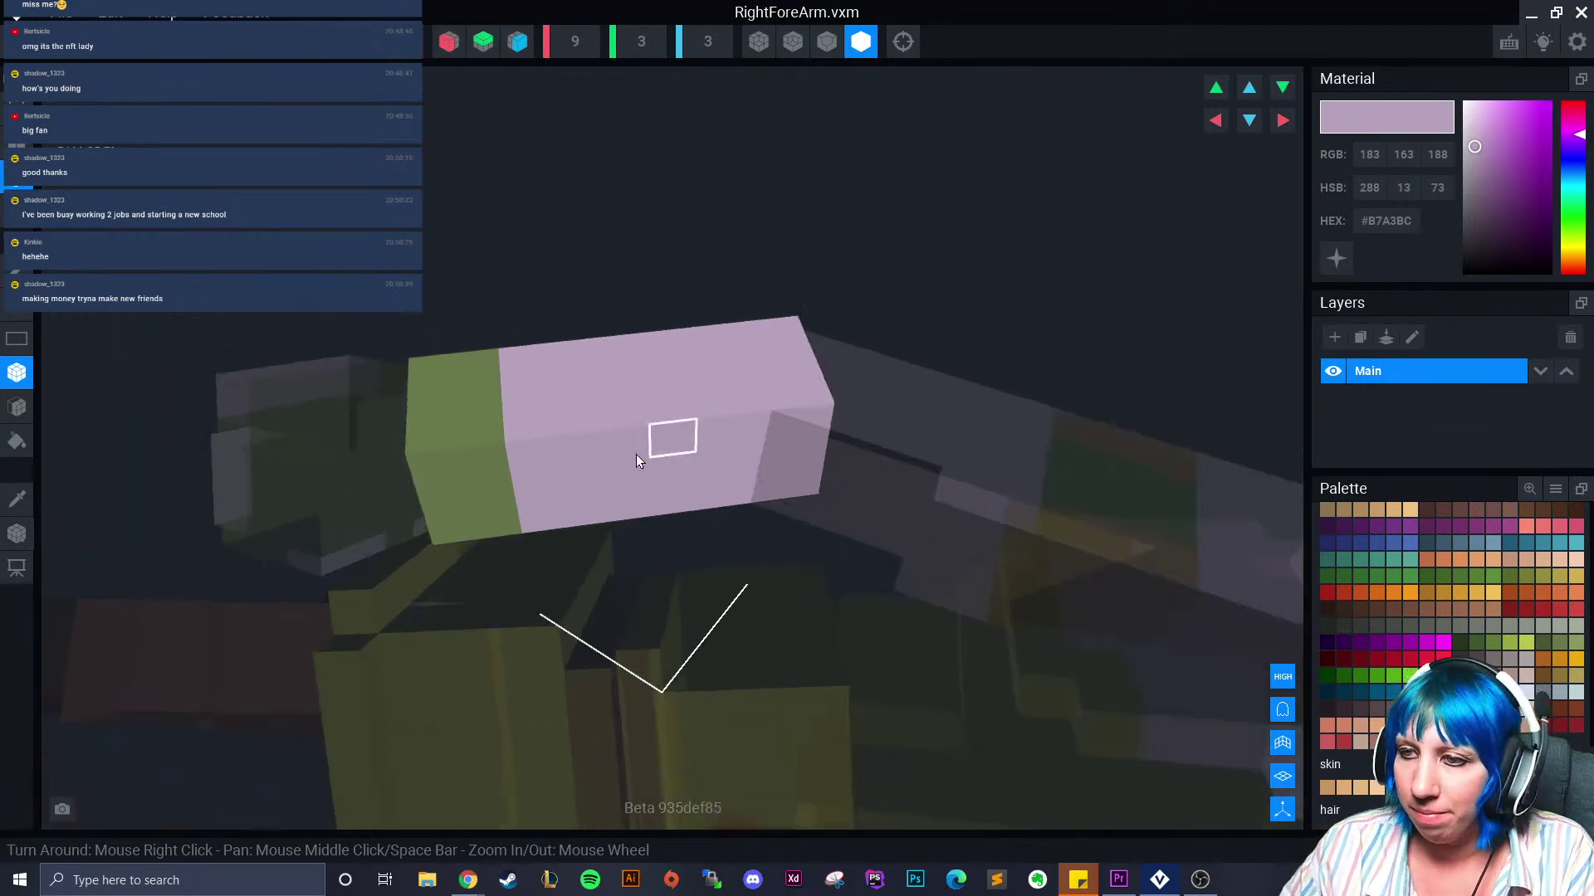
{"action": "right_click_drag", "start_coordinate": [658, 451], "coordinate": [632, 450]}
{"action": "left_click", "coordinate": [16, 41]}
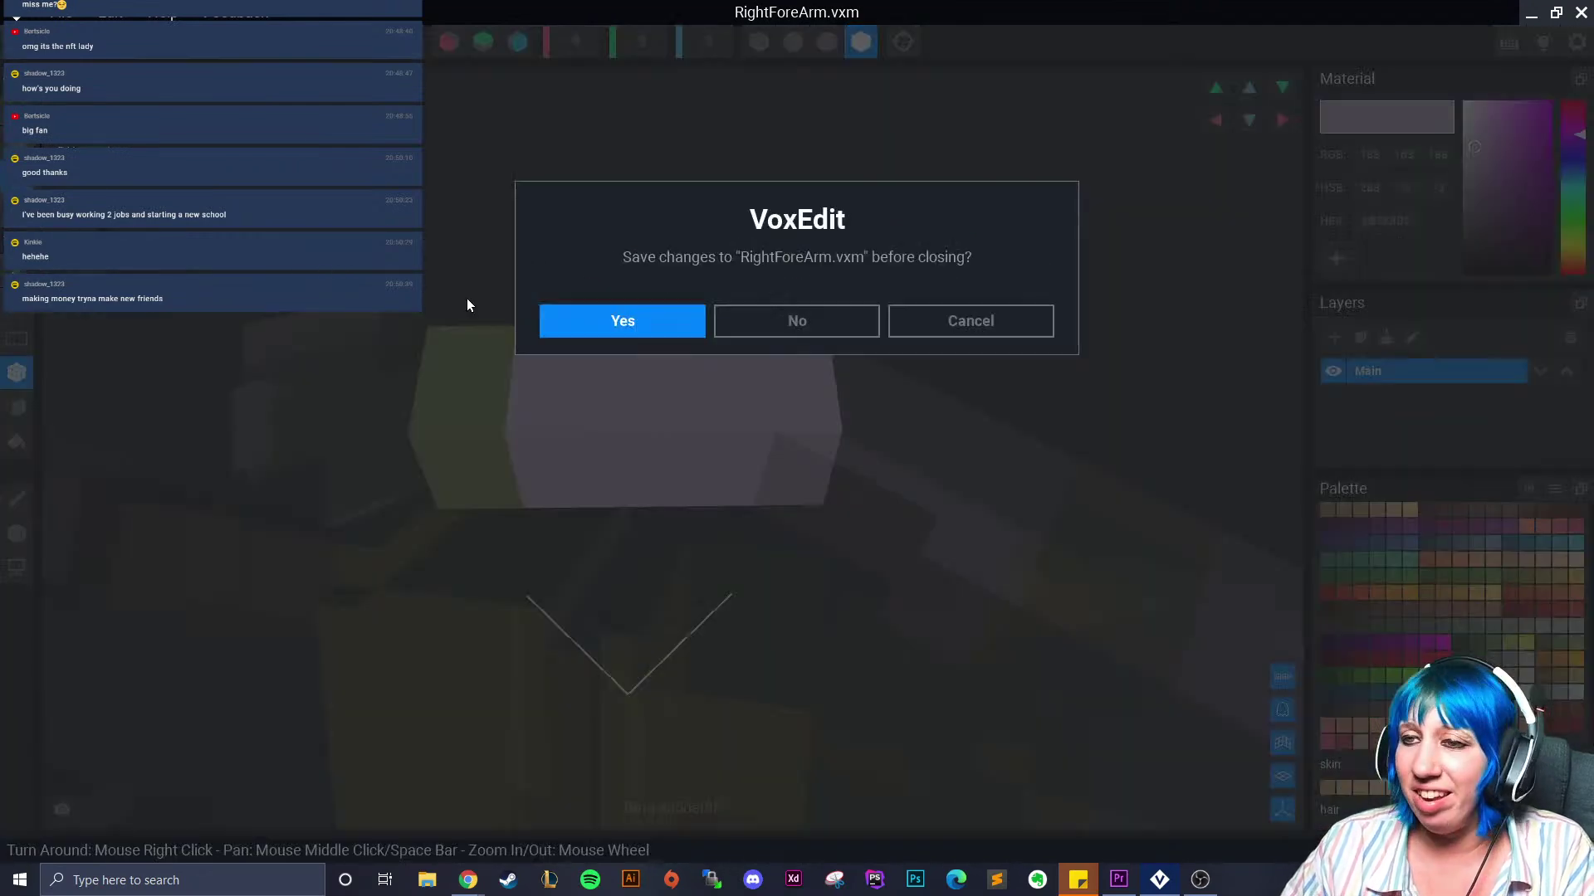
{"action": "left_click", "coordinate": [564, 331]}
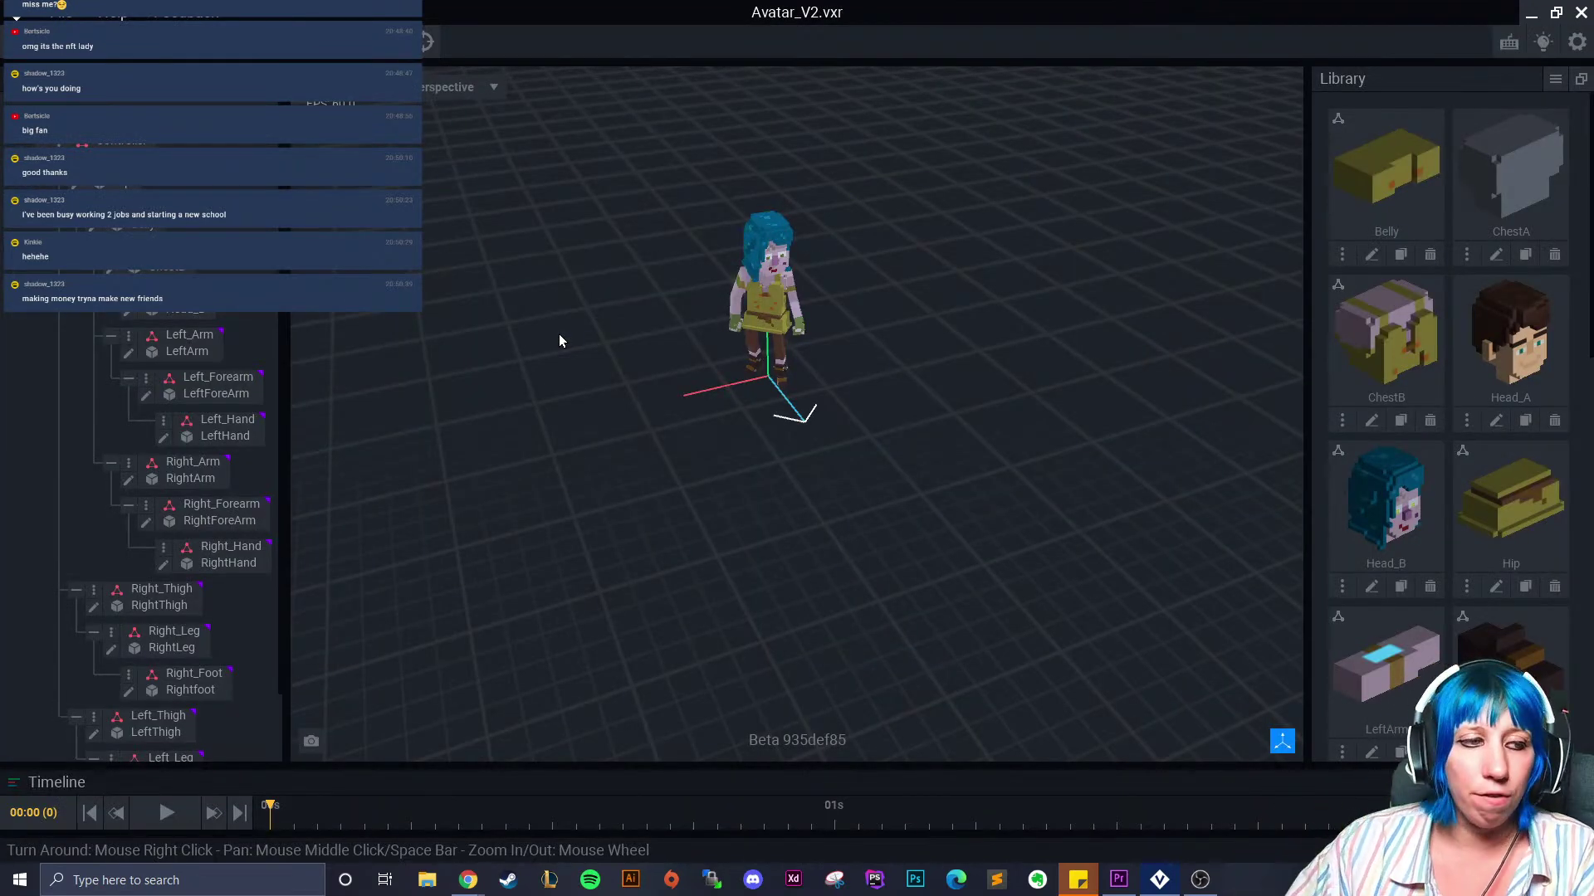
Check the avatar's arms, then leave the avatar project and open large cauldron.vxr
{"action": "scroll", "coordinate": [829, 341], "scroll_direction": "up", "scroll_amount": 5}
{"action": "right_click_drag", "start_coordinate": [765, 305], "coordinate": [830, 284]}
{"action": "middle_click_drag", "start_coordinate": [830, 284], "coordinate": [817, 337]}
{"action": "scroll", "coordinate": [817, 341], "scroll_direction": "up", "scroll_amount": 4}
{"action": "right_click_drag", "start_coordinate": [817, 341], "coordinate": [812, 345]}
{"action": "scroll", "coordinate": [787, 379], "scroll_direction": "down", "scroll_amount": 4}
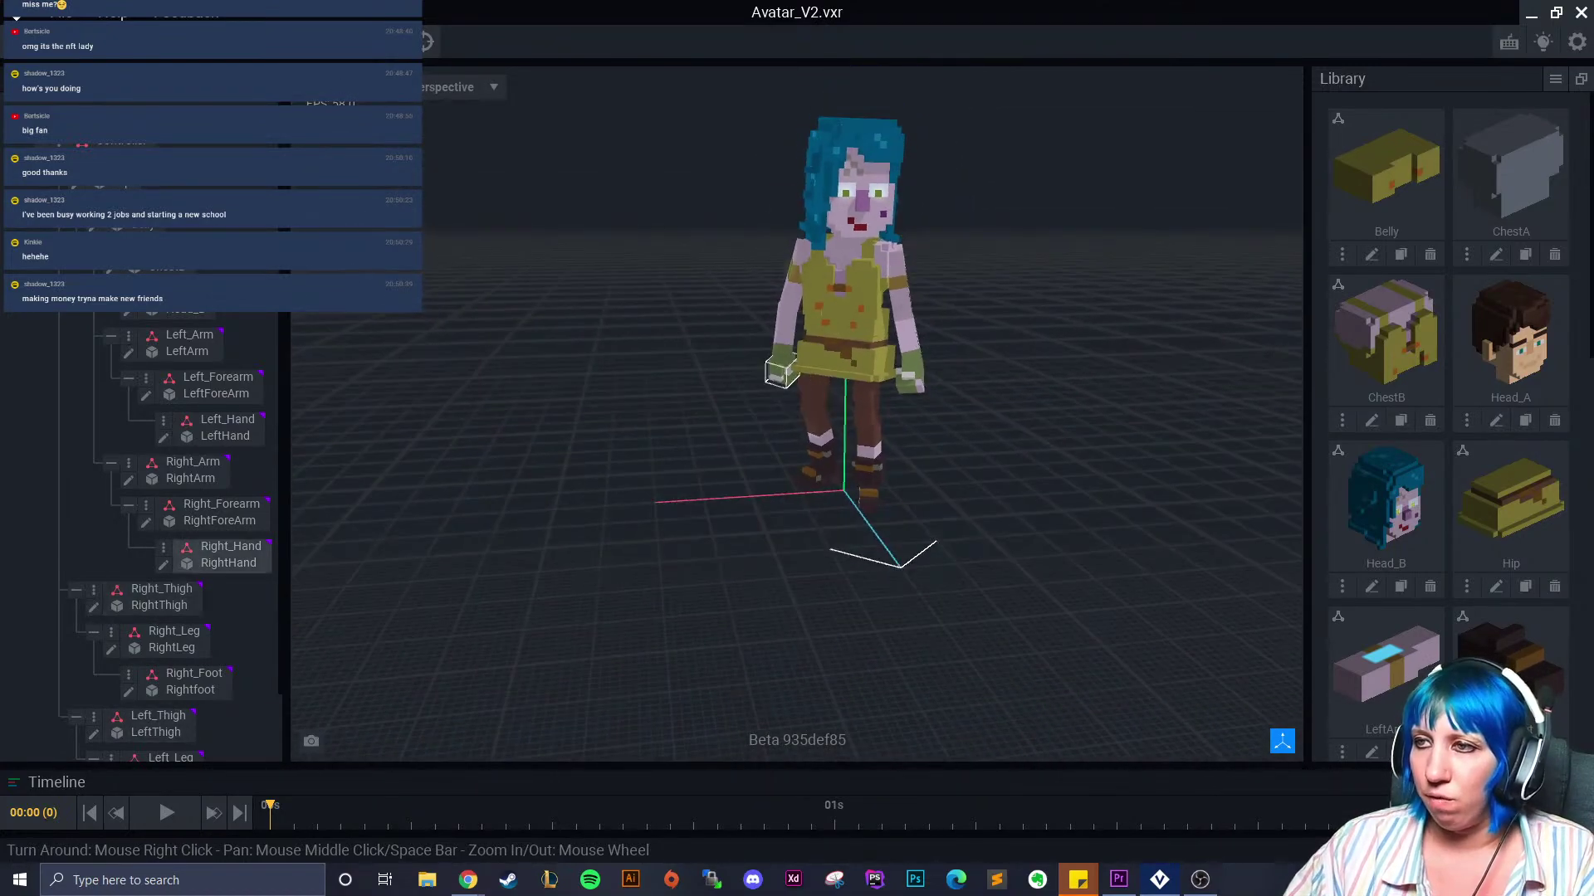
{"action": "left_click", "coordinate": [415, 41]}
{"action": "left_click", "coordinate": [679, 317]}
{"action": "left_click", "coordinate": [546, 313]}
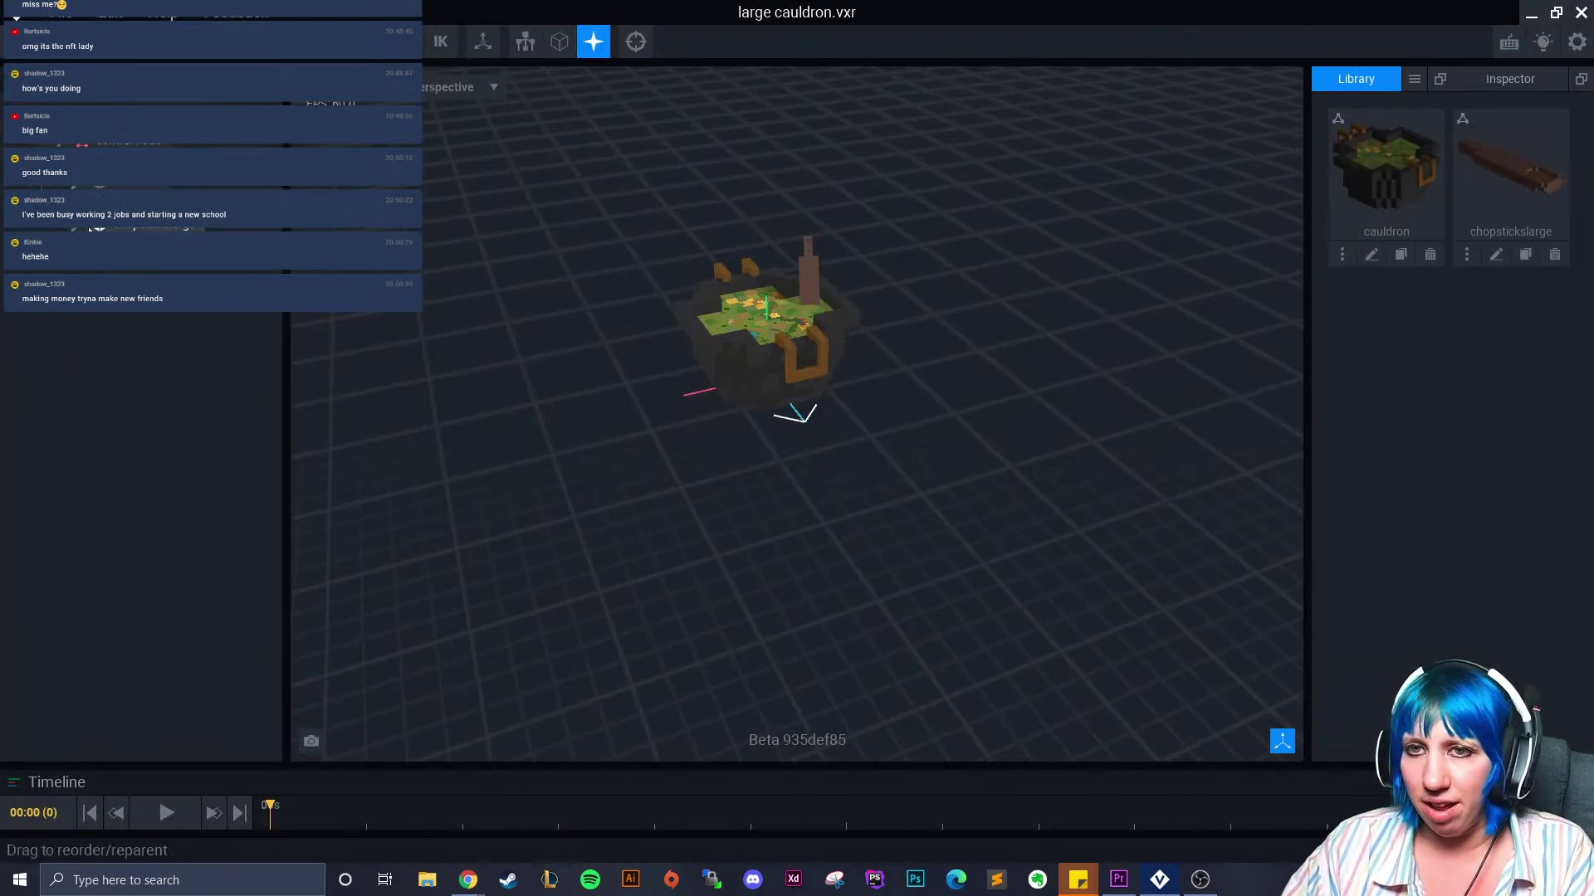
Add a new node named witch to the large cauldron hierarchy
{"action": "left_click", "coordinate": [60, 141]}
{"action": "left_click", "coordinate": [100, 184]}
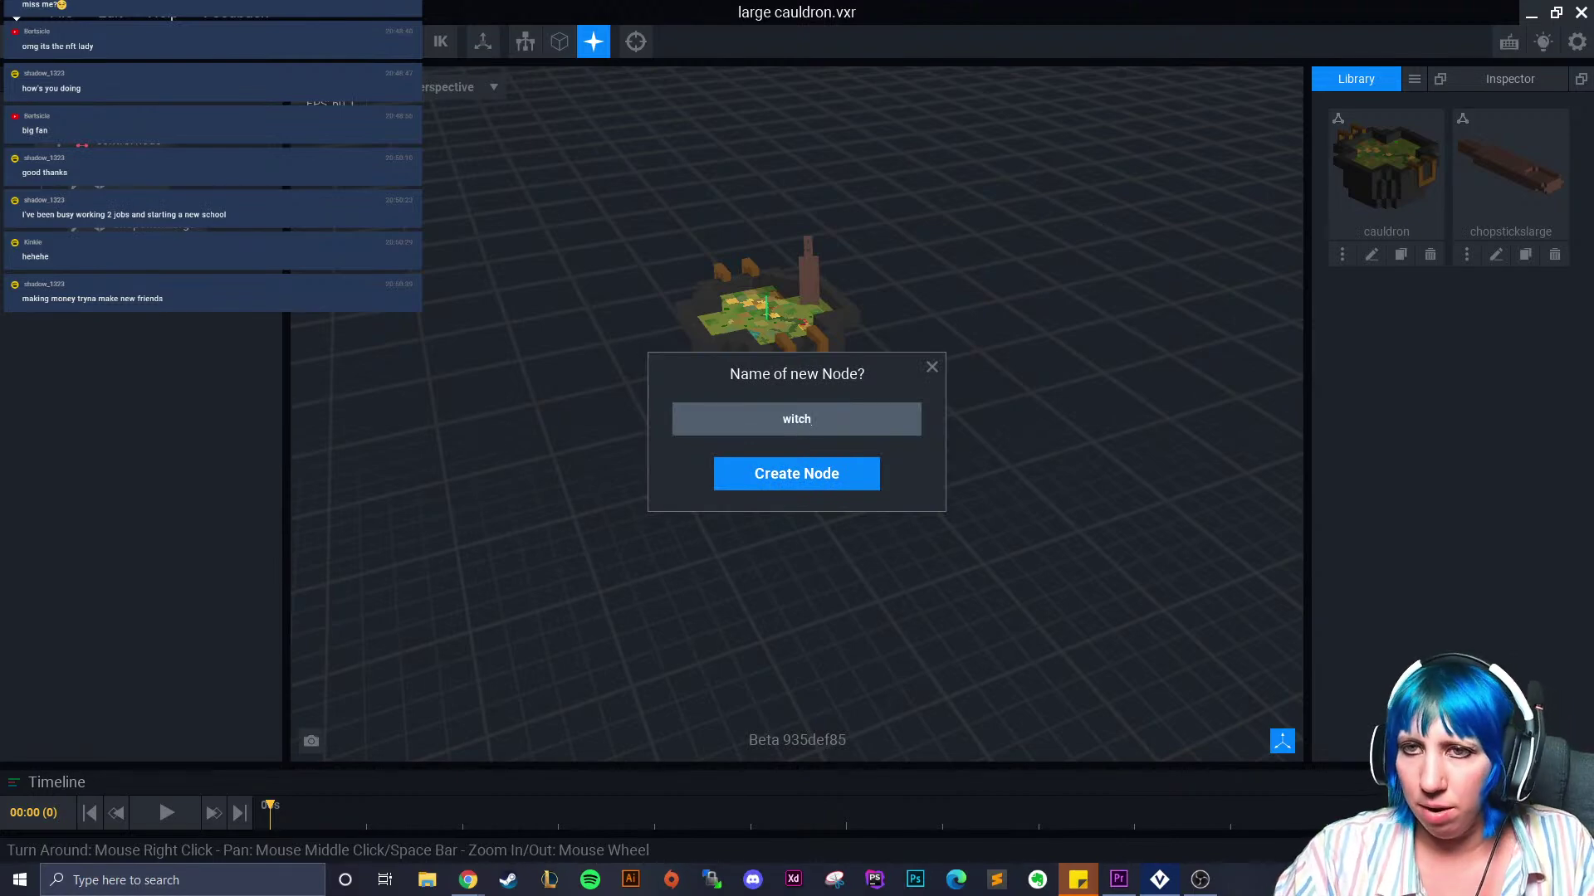
{"action": "key", "text": "Return"}
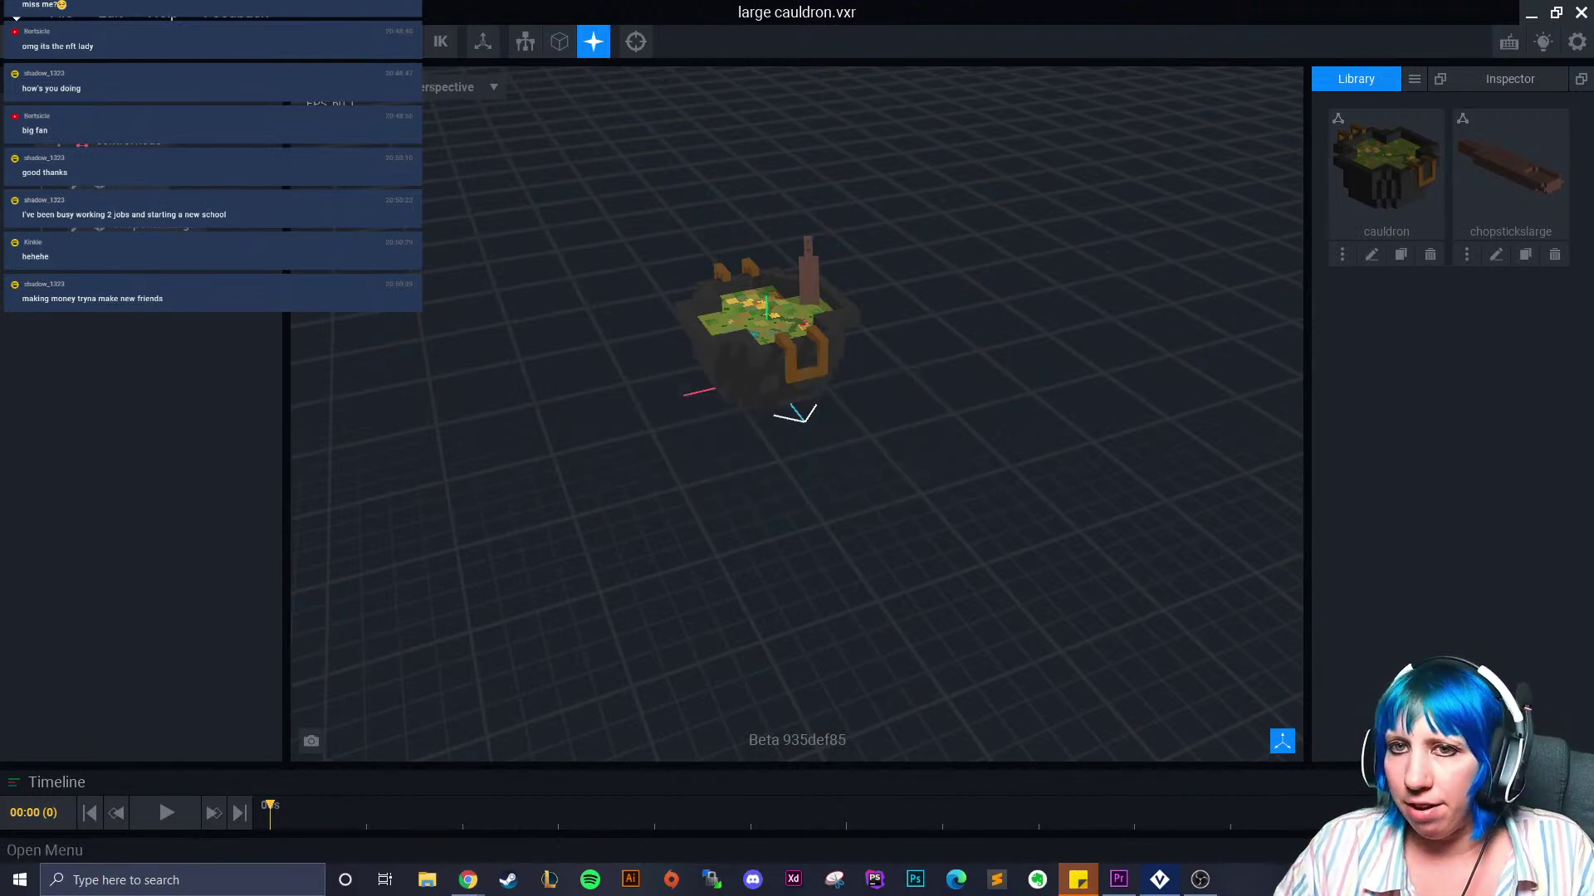
Import the Avatar_V2.vxr hierarchy into the large cauldron project
{"action": "left_click", "coordinate": [60, 142]}
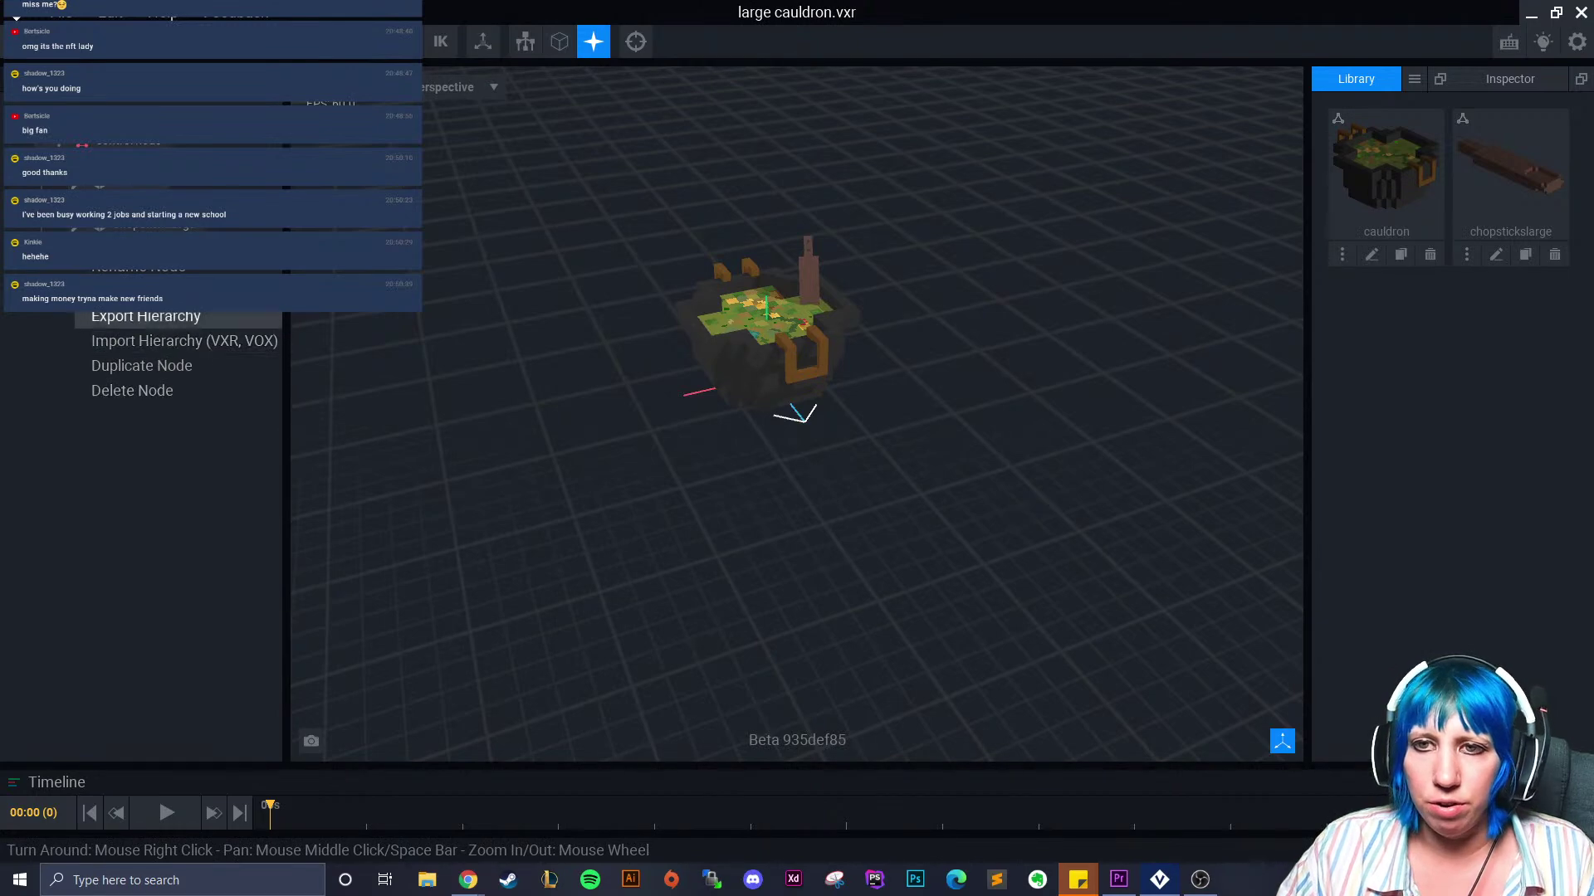
{"action": "left_click", "coordinate": [173, 343]}
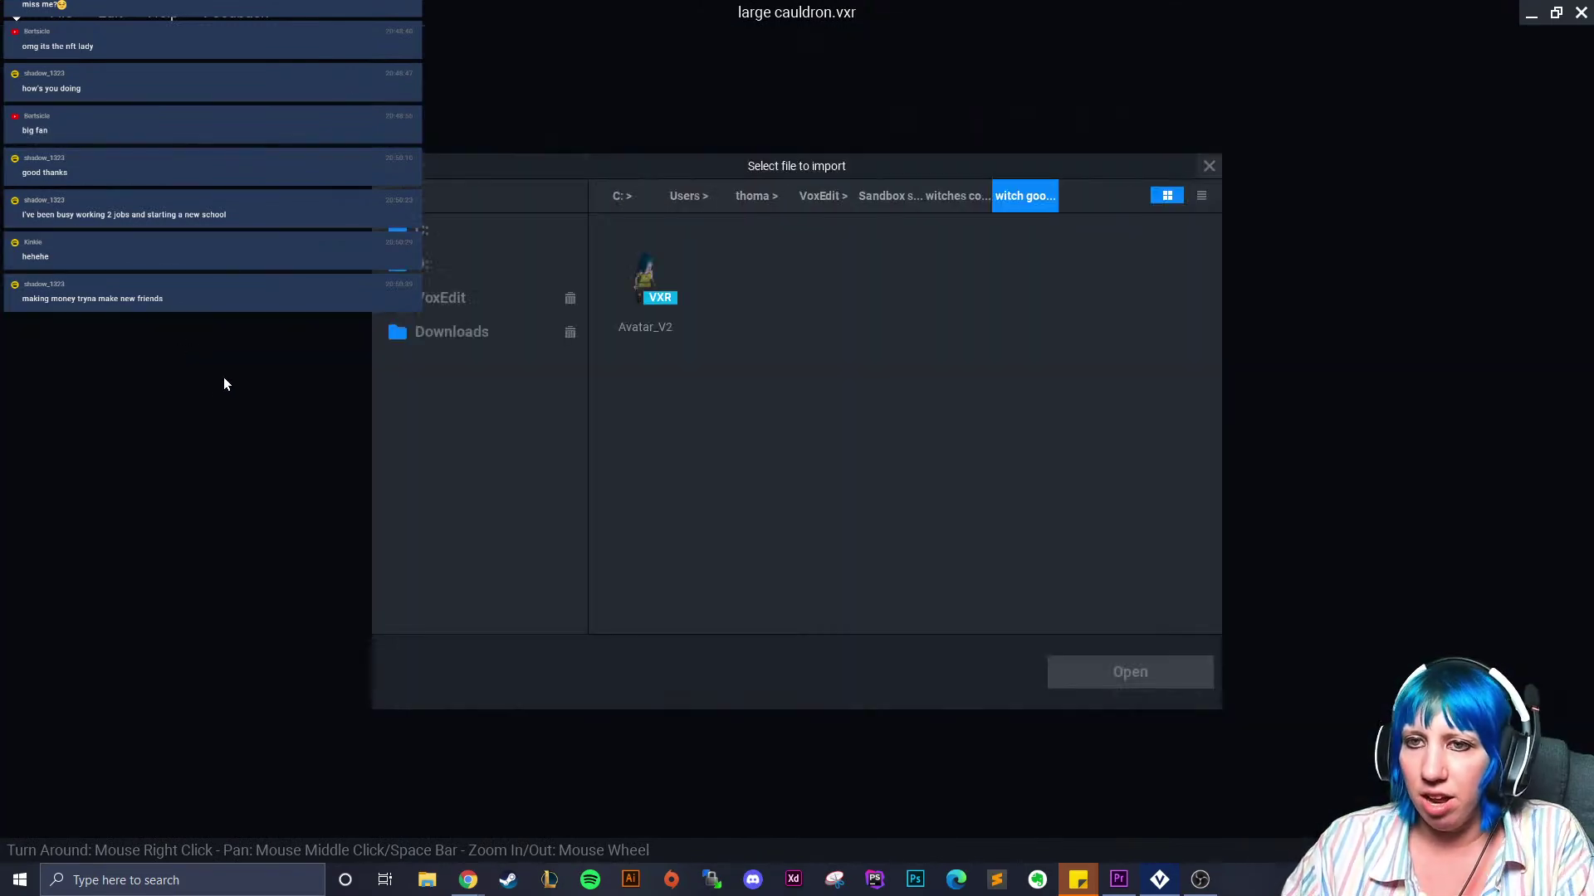
{"action": "left_click", "coordinate": [934, 196]}
{"action": "double_click", "coordinate": [923, 294]}
{"action": "left_click", "coordinate": [651, 278]}
{"action": "left_click", "coordinate": [1145, 669]}
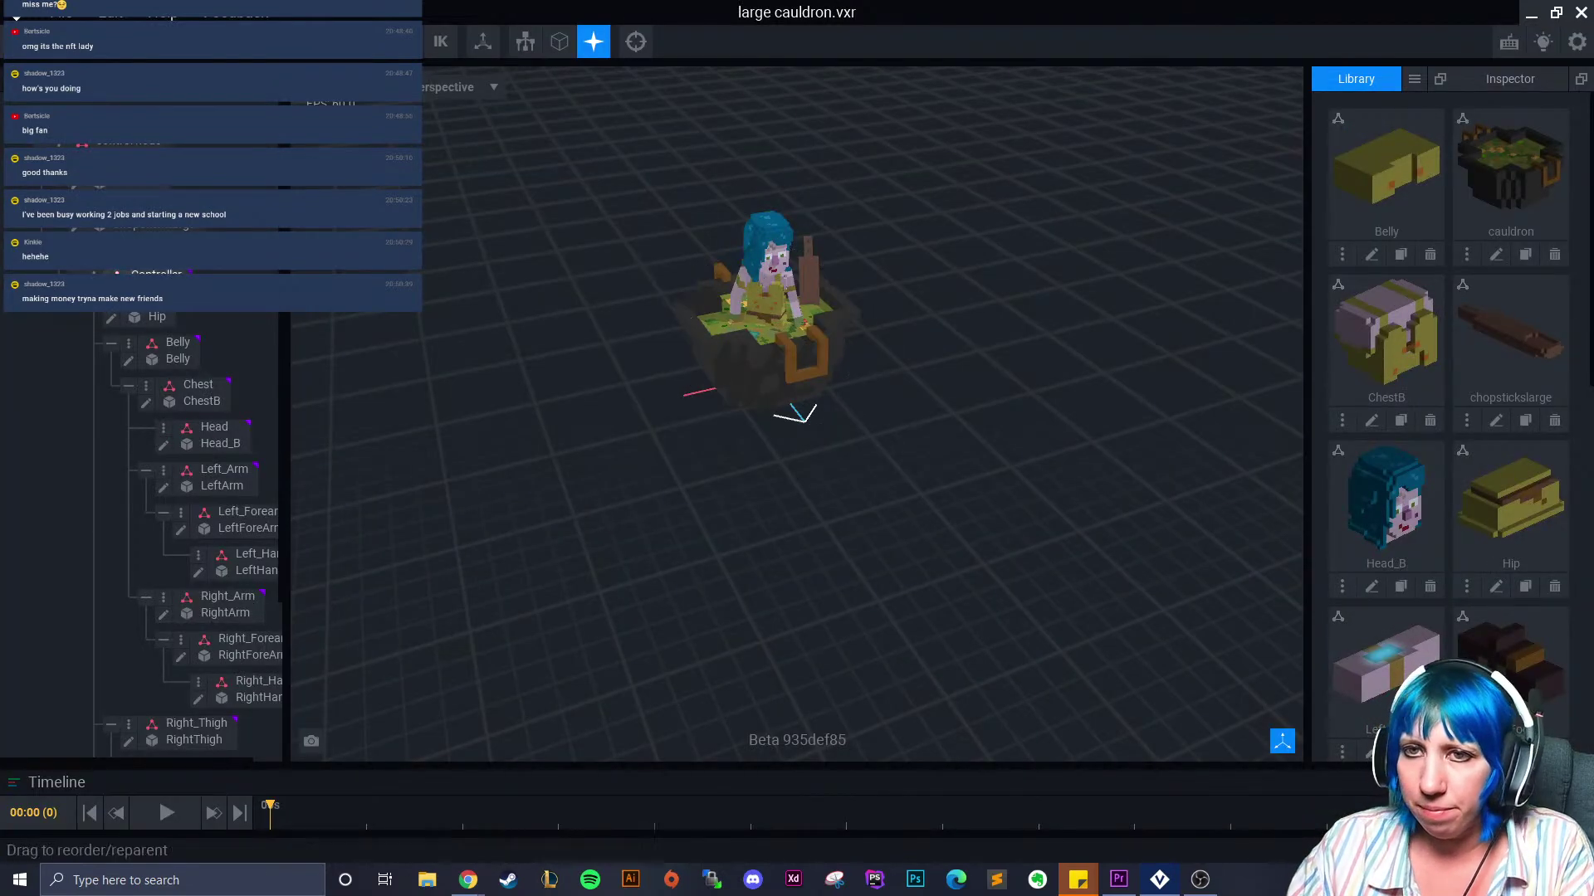
Move the imported witch out of the cauldron so she stands on the ground behind it, near the chopsticks
{"action": "right_click_drag", "start_coordinate": [764, 357], "coordinate": [443, 345]}
{"action": "middle_click_drag", "start_coordinate": [399, 407], "coordinate": [611, 249]}
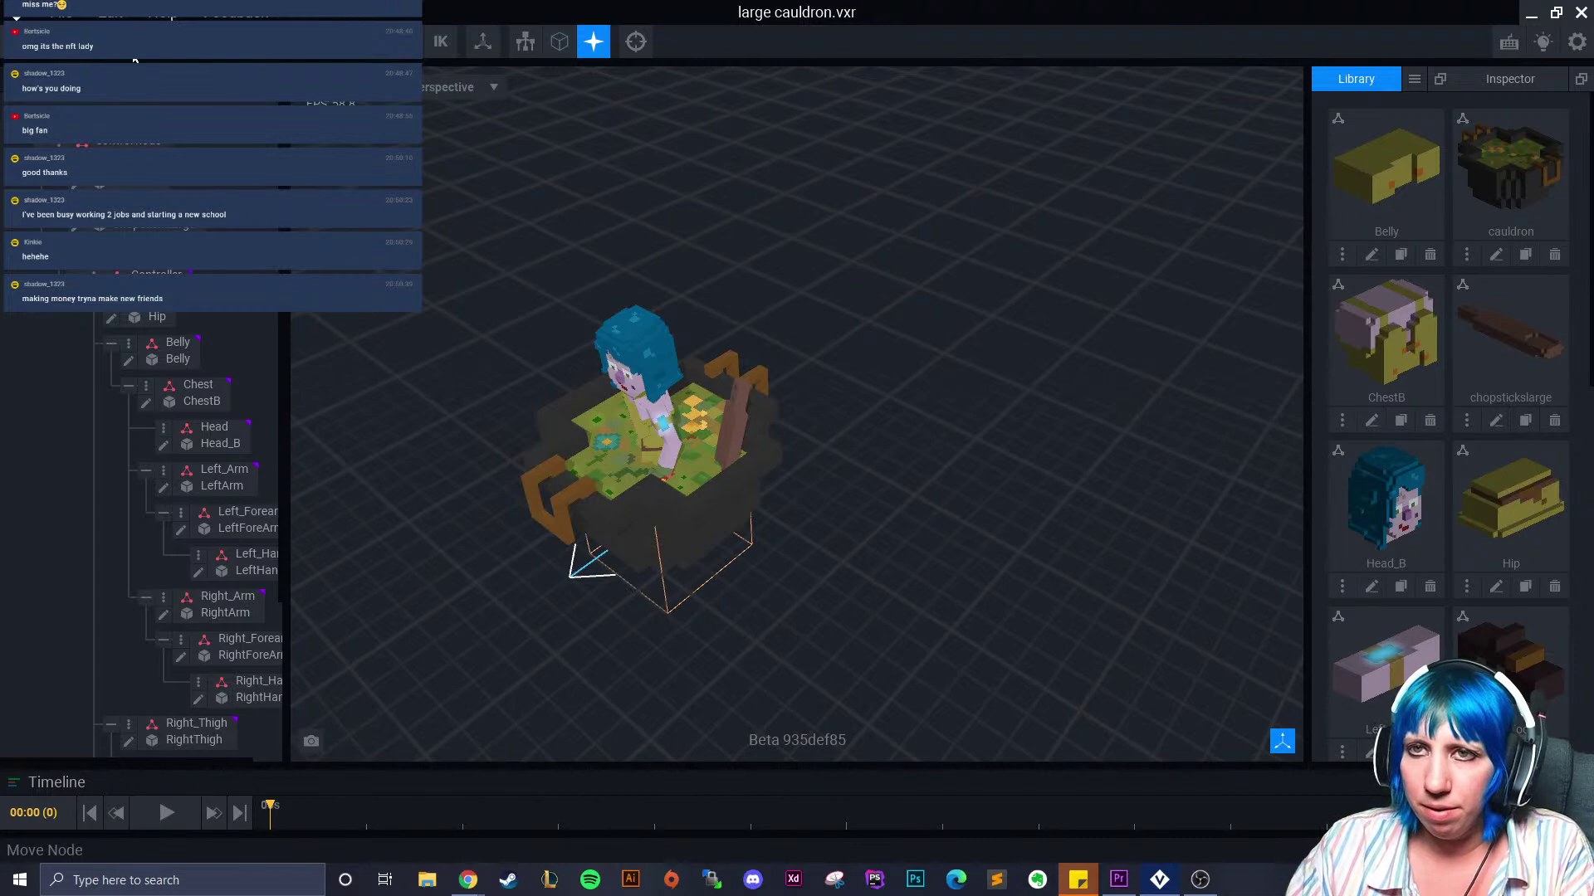
{"action": "left_click", "coordinate": [599, 552]}
{"action": "left_click_drag", "start_coordinate": [600, 555], "coordinate": [795, 420]}
{"action": "left_click_drag", "start_coordinate": [803, 495], "coordinate": [722, 507]}
{"action": "left_click", "coordinate": [953, 520]}
{"action": "scroll", "coordinate": [865, 510], "scroll_direction": "up", "scroll_amount": 6}
{"action": "right_click_drag", "start_coordinate": [865, 510], "coordinate": [787, 533]}
{"action": "middle_click_drag", "start_coordinate": [787, 533], "coordinate": [744, 510]}
{"action": "left_click", "coordinate": [467, 213]}
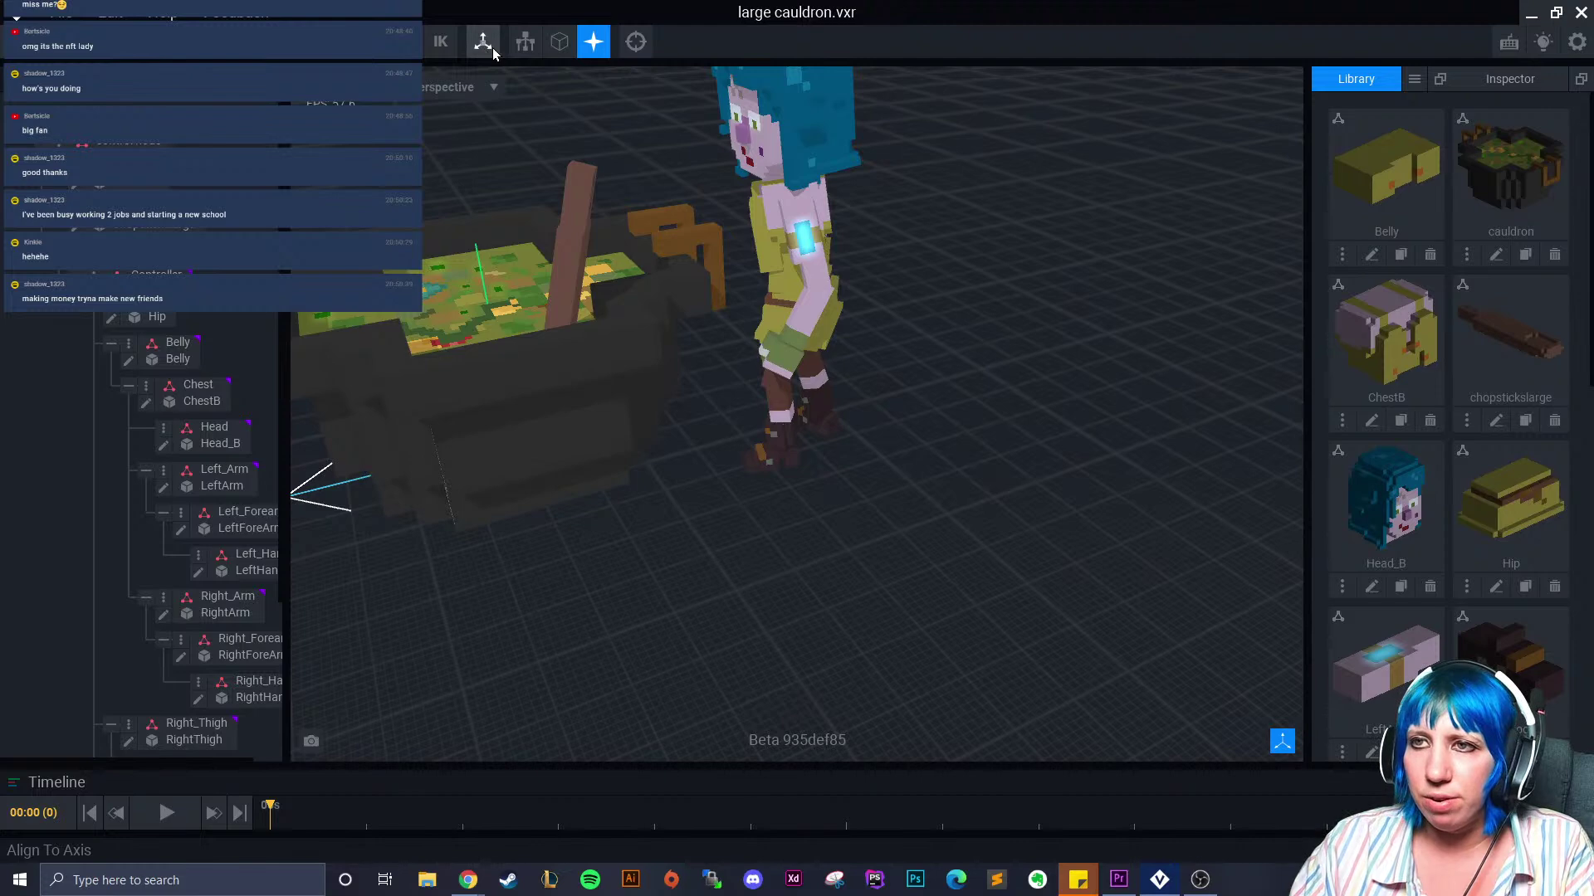
Examine the bone links between the cauldron, chopsticks and witch in skeleton view, selecting the cauldron's root joint
{"action": "left_click", "coordinate": [524, 42]}
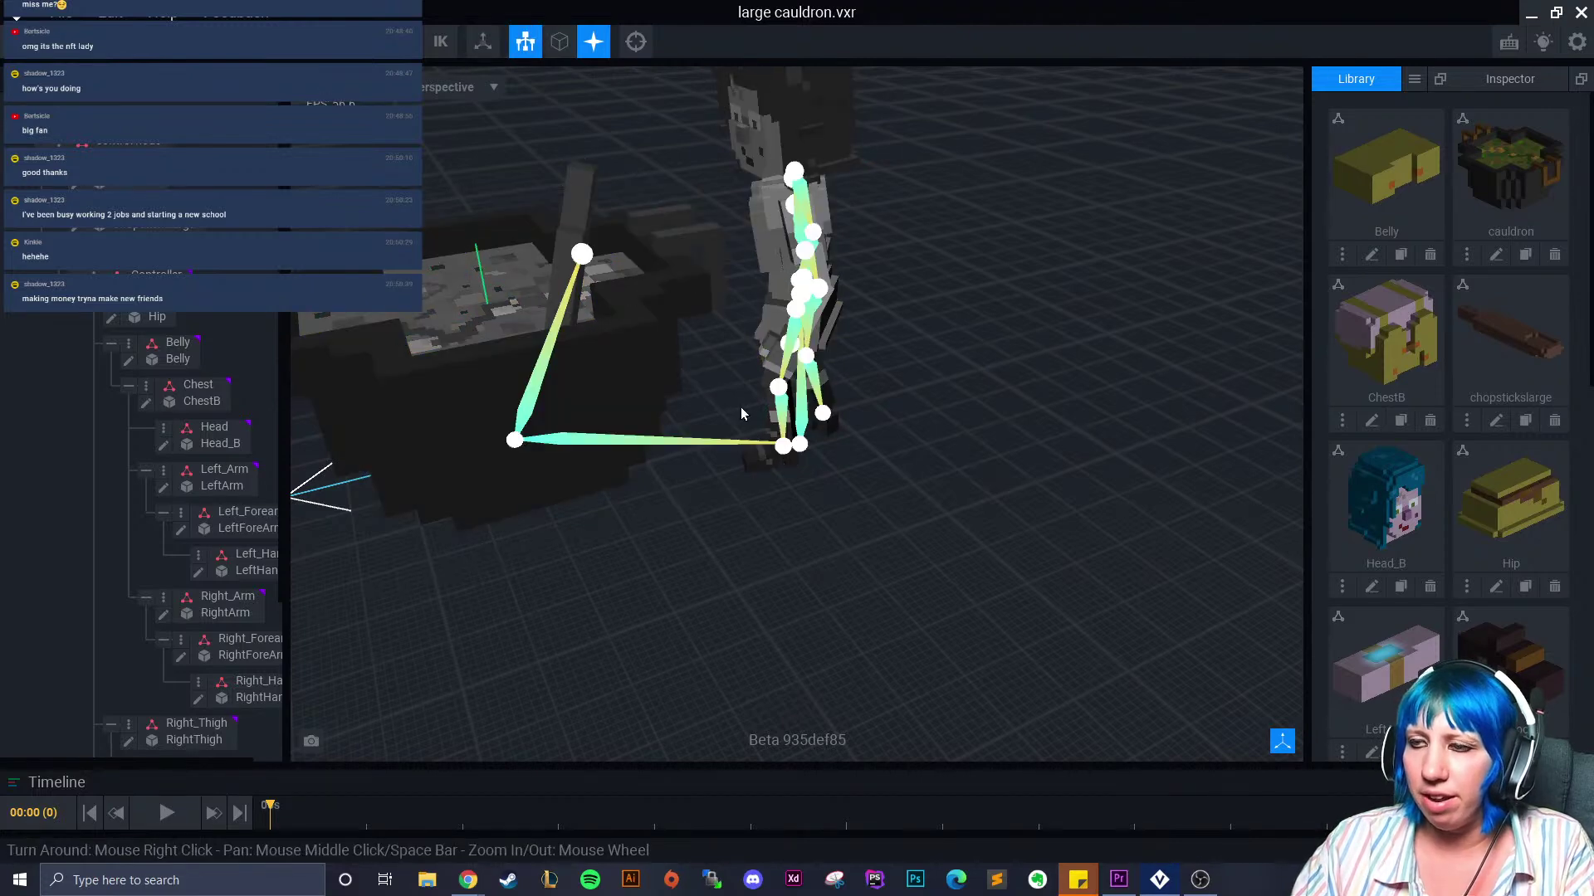
{"action": "right_click_drag", "start_coordinate": [749, 400], "coordinate": [782, 382]}
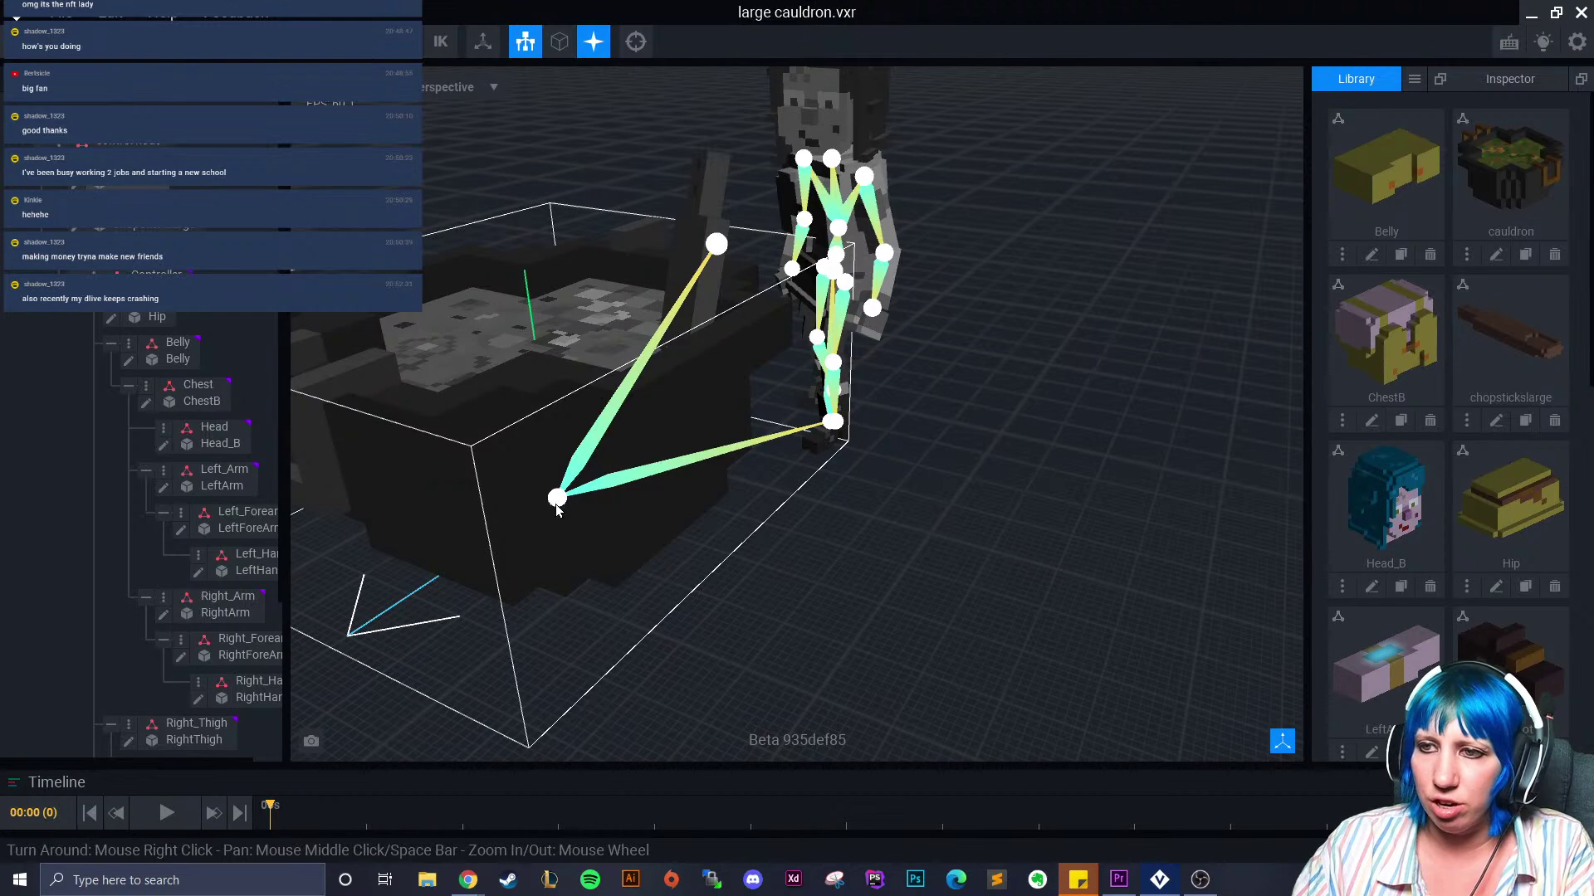
{"action": "right_click_drag", "start_coordinate": [548, 486], "coordinate": [469, 367]}
{"action": "left_click", "coordinate": [694, 511]}
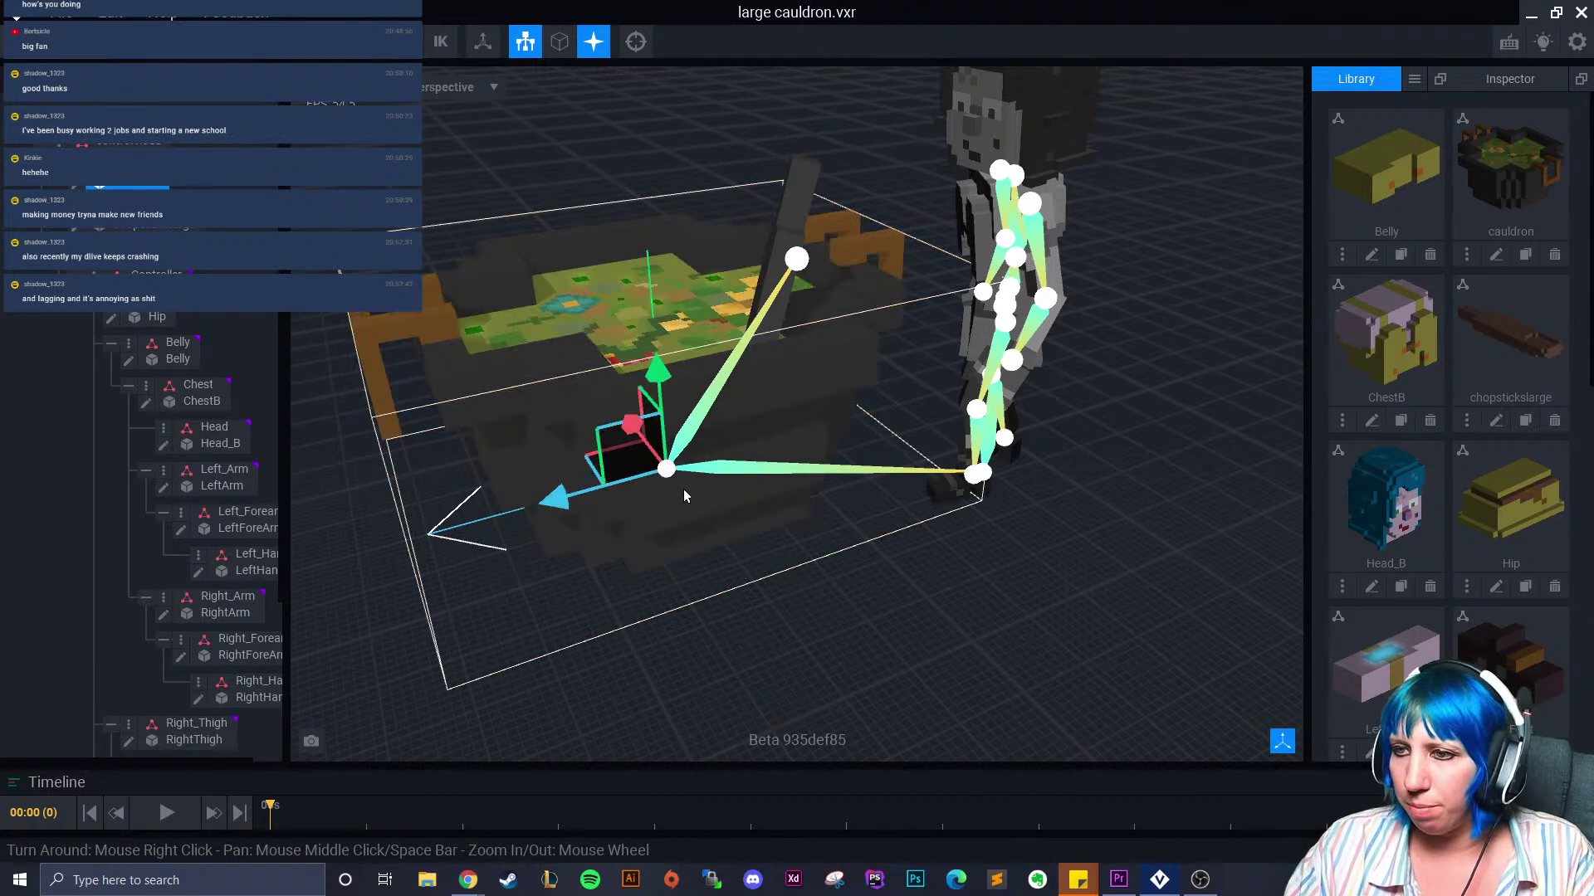
{"action": "left_click", "coordinate": [525, 41]}
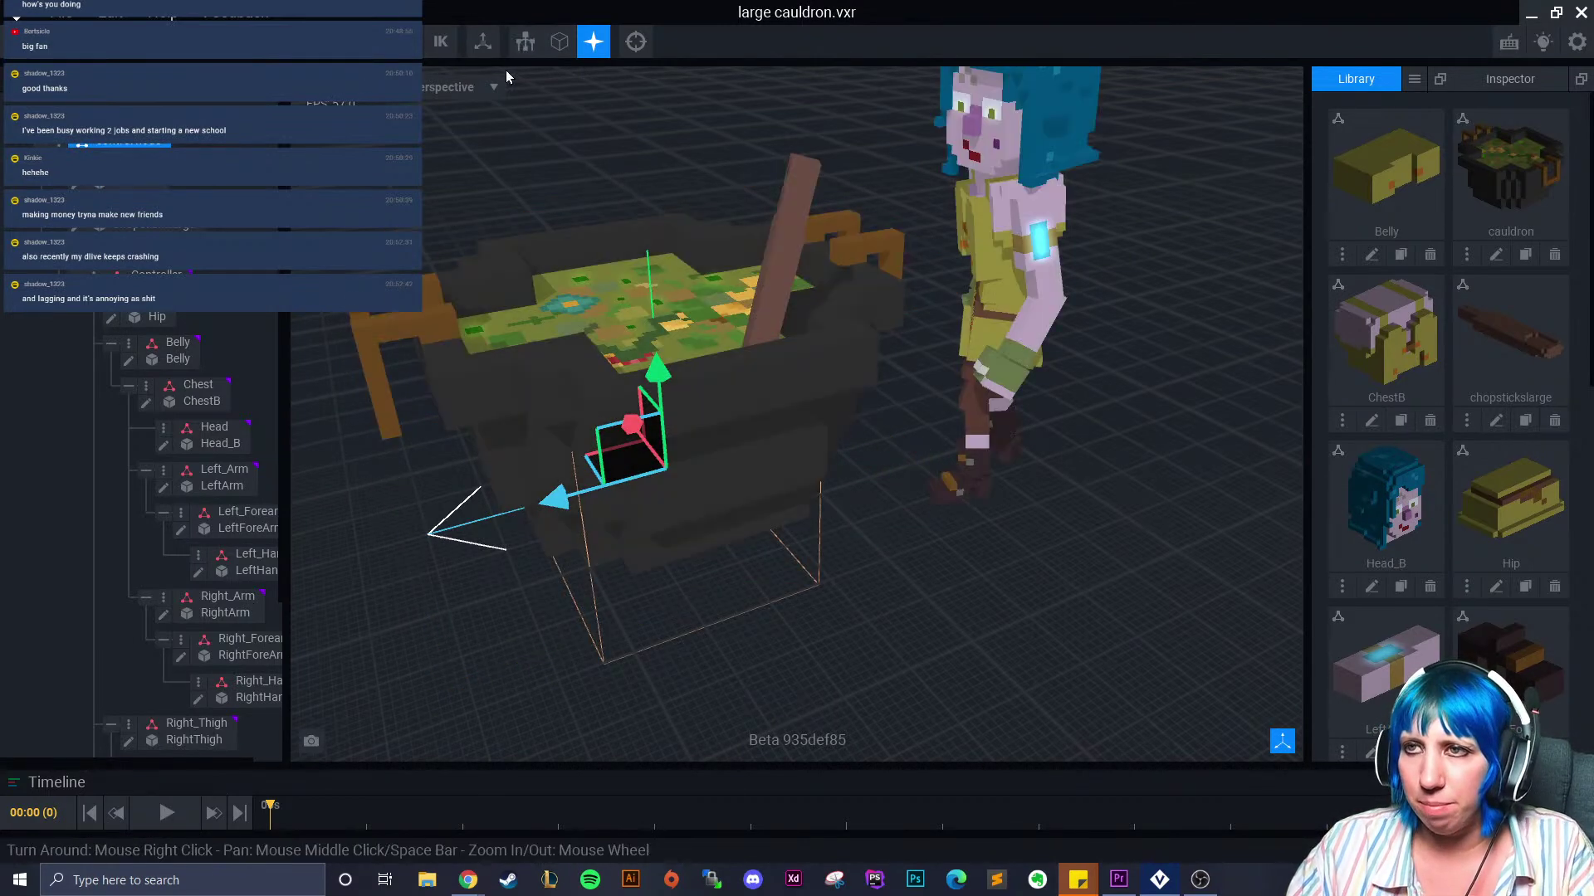
Save the large cauldron project and return to the home screen
{"action": "middle_click_drag", "start_coordinate": [973, 440], "coordinate": [919, 485]}
{"action": "scroll", "coordinate": [919, 486], "scroll_direction": "down", "scroll_amount": 2}
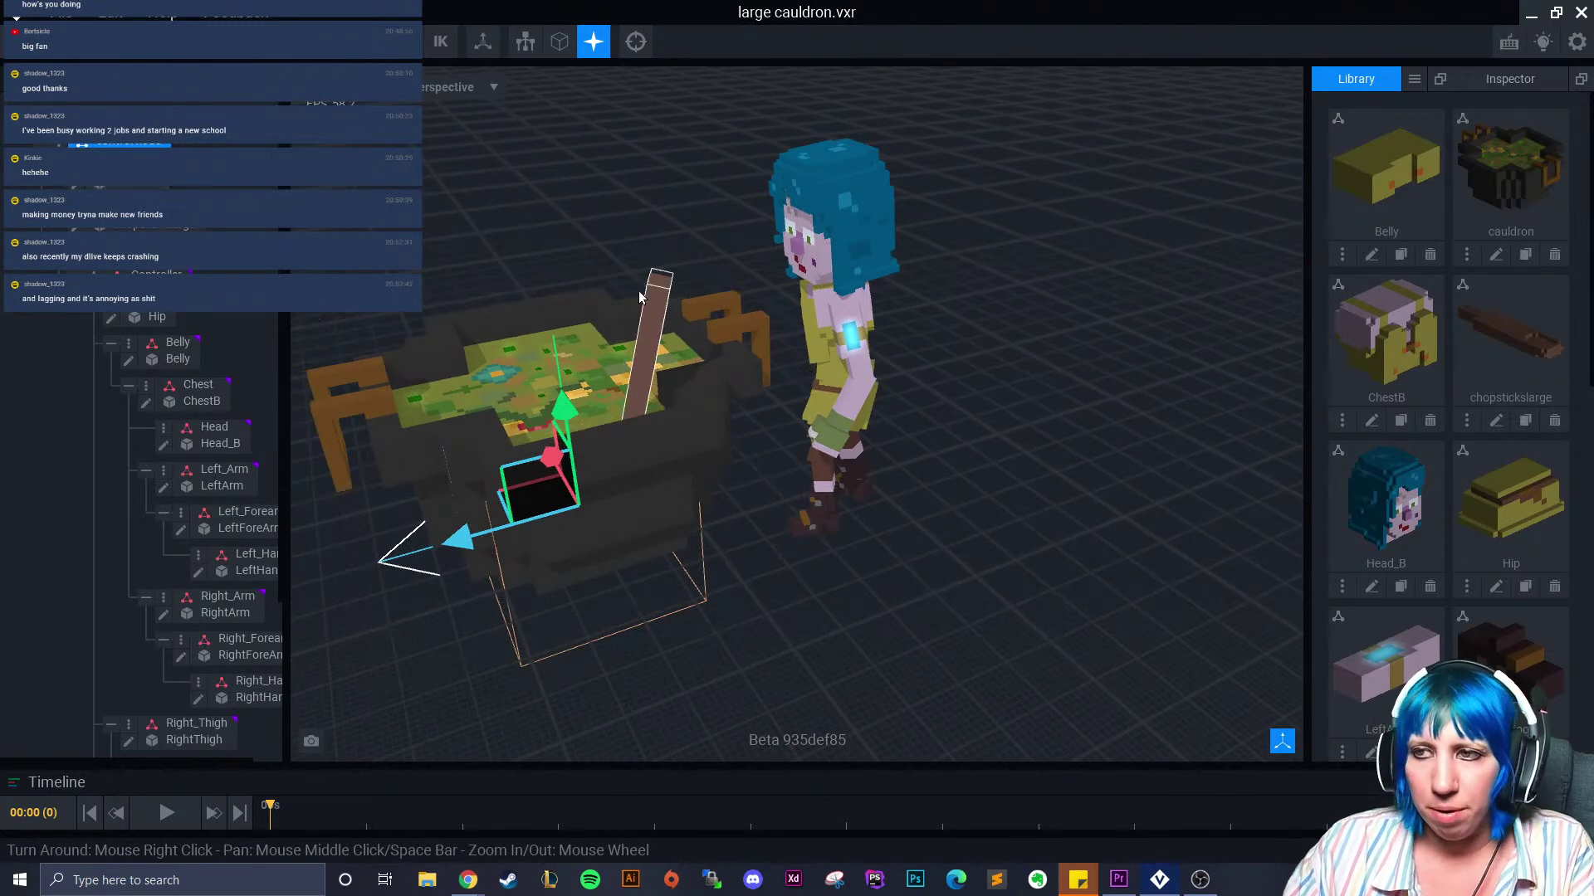
{"action": "left_click", "coordinate": [18, 42]}
{"action": "left_click", "coordinate": [609, 314]}
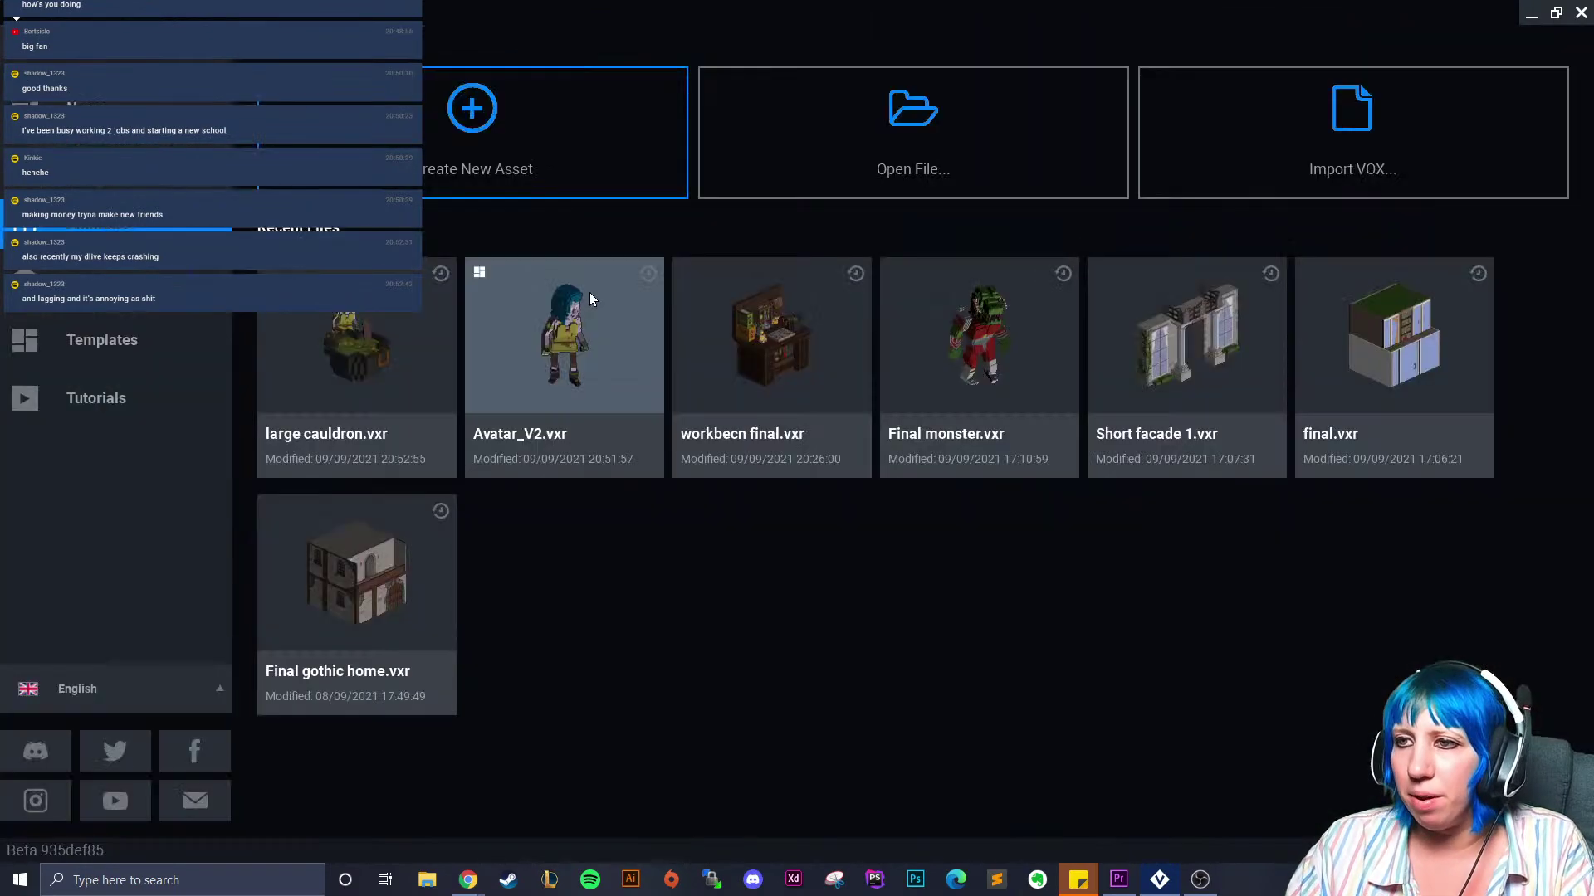
Open workbecn final.vxr to examine how its item nodes link to the workbench in skeleton view, then return to the home screen
{"action": "left_click", "coordinate": [750, 357]}
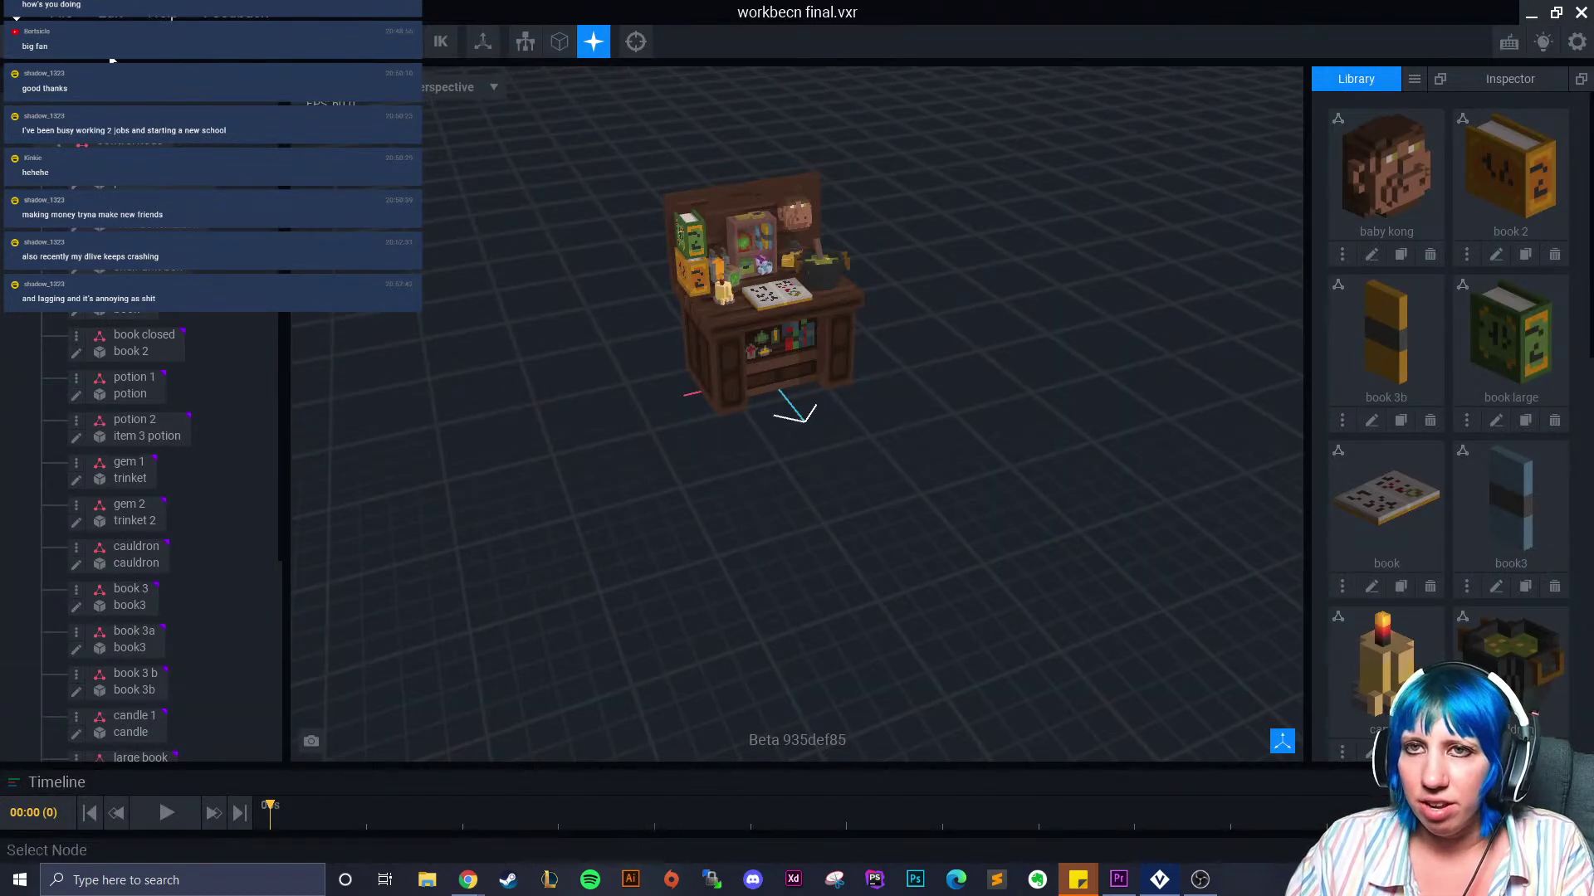
{"action": "left_click", "coordinate": [524, 42]}
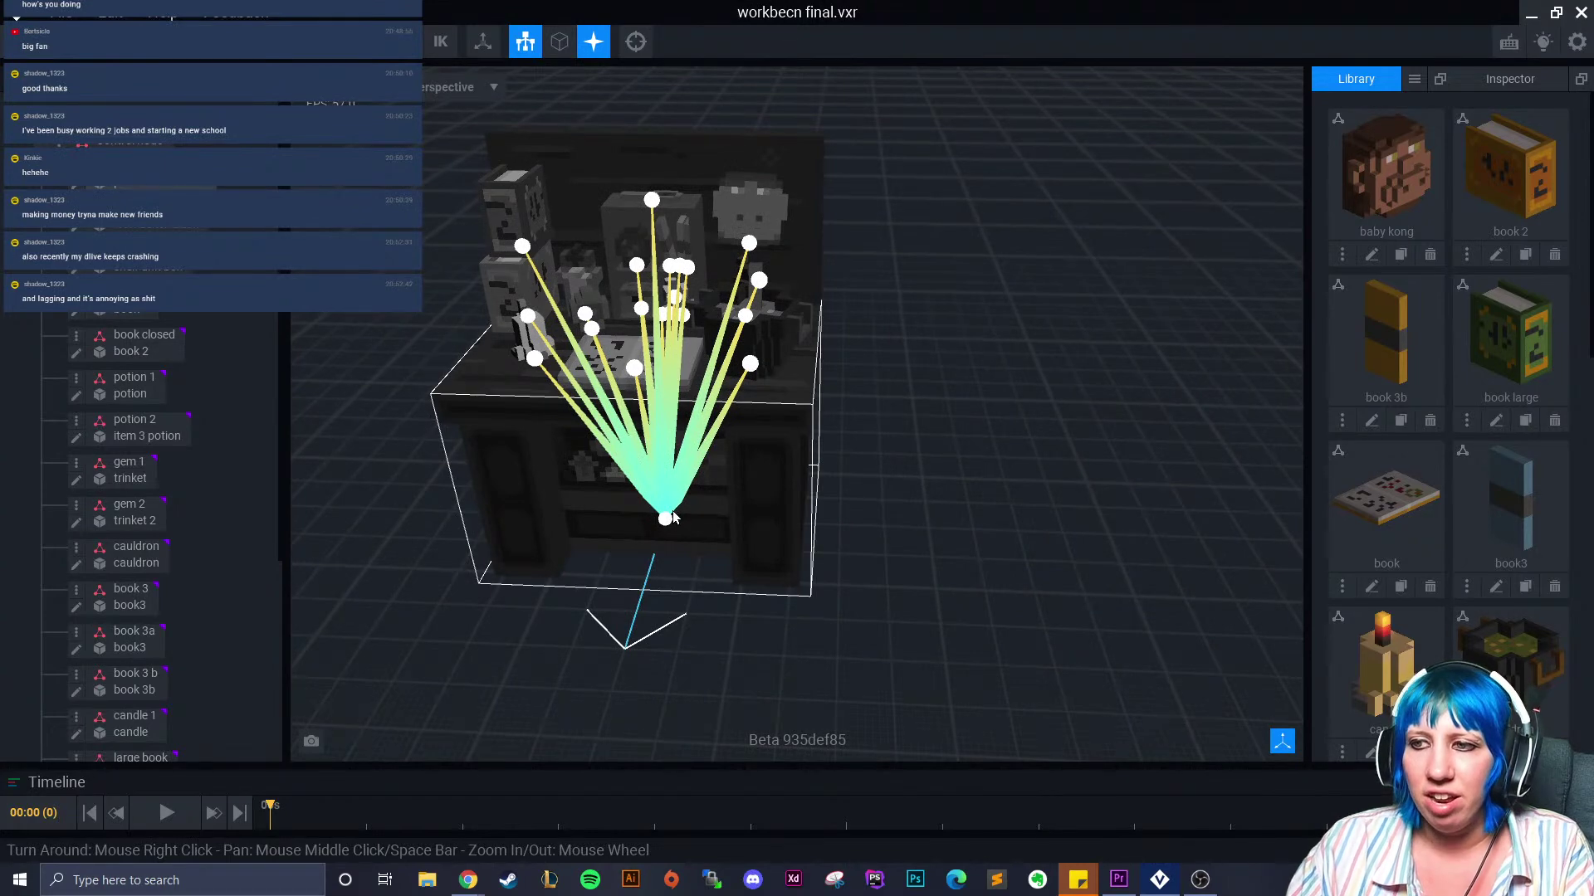
{"action": "left_click", "coordinate": [624, 324]}
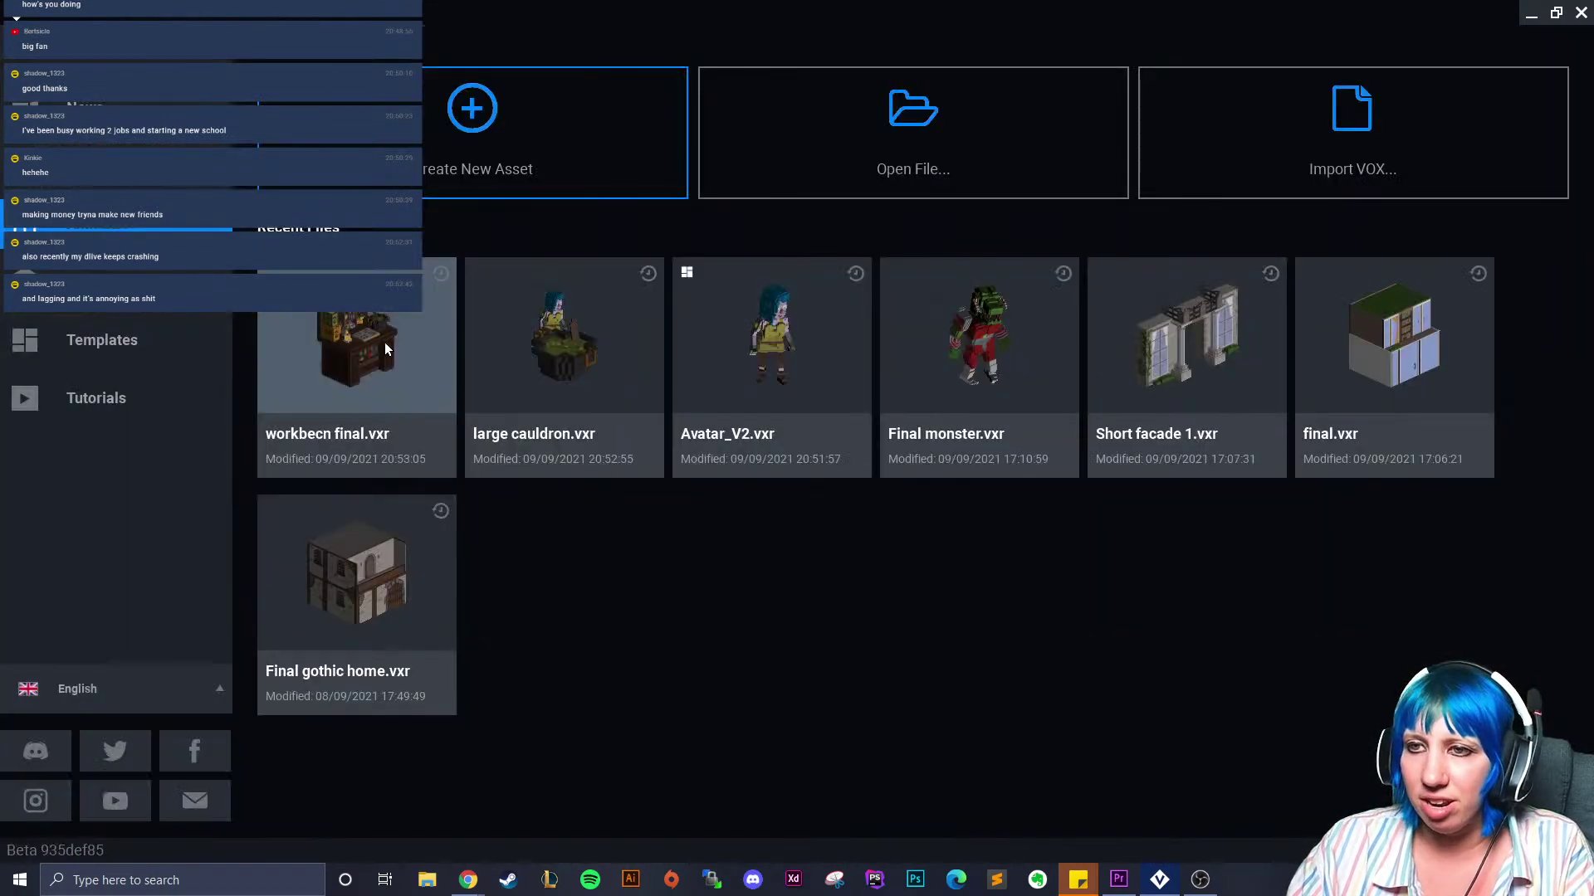
{"action": "left_click", "coordinate": [408, 333]}
{"action": "left_click", "coordinate": [38, 56]}
{"action": "left_click", "coordinate": [652, 327]}
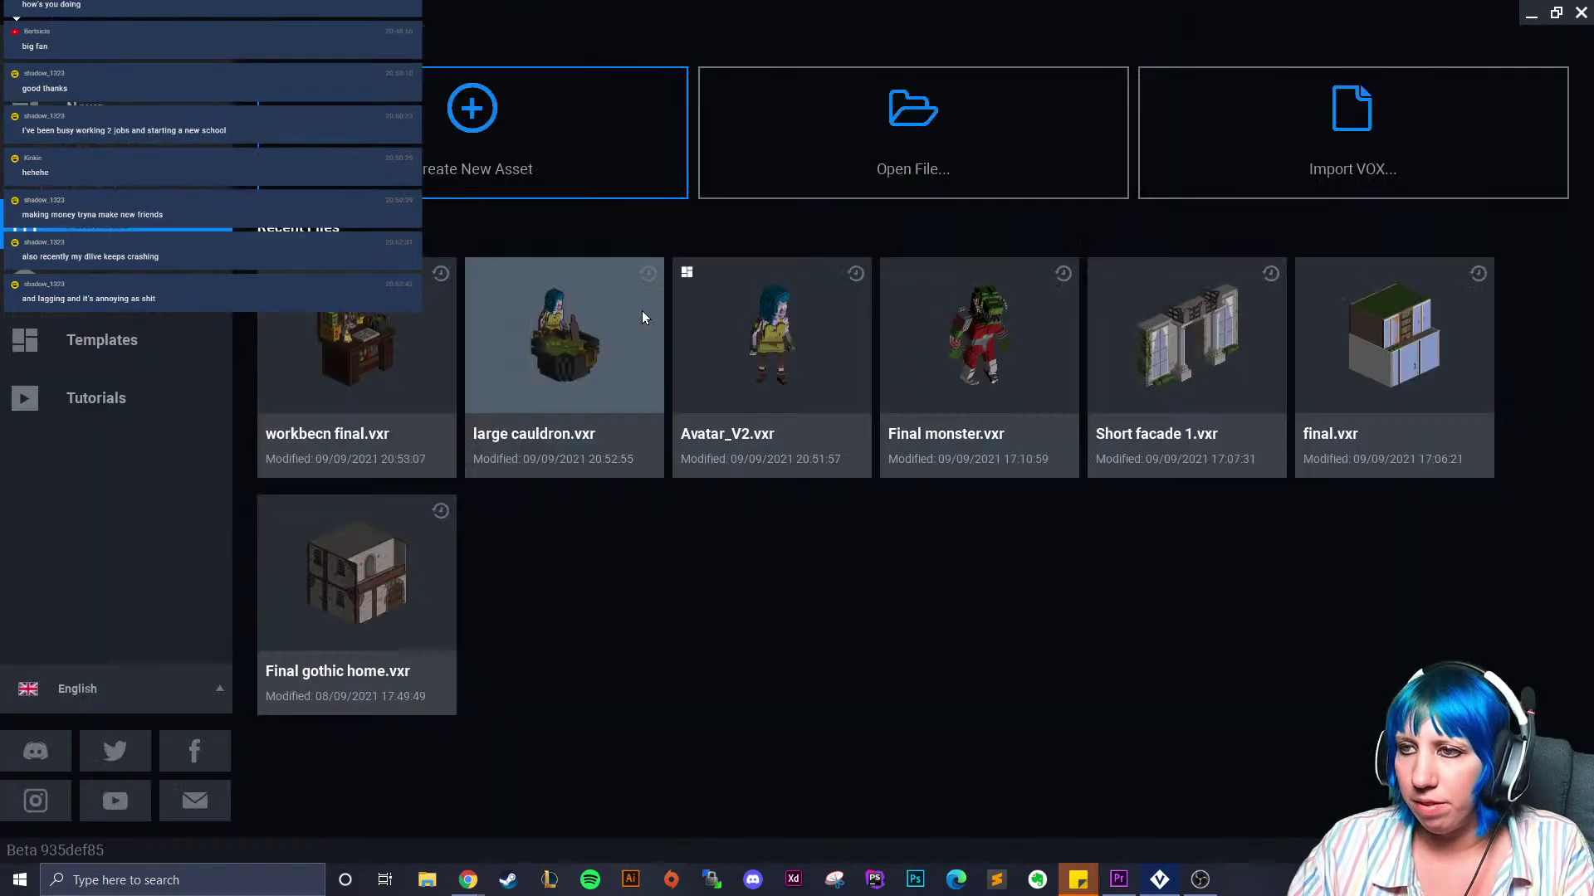
Reopen large cauldron.vxr and move the witch out of the cauldron so she stands on the ground behind it, beside the chopsticks
{"action": "left_click", "coordinate": [548, 341]}
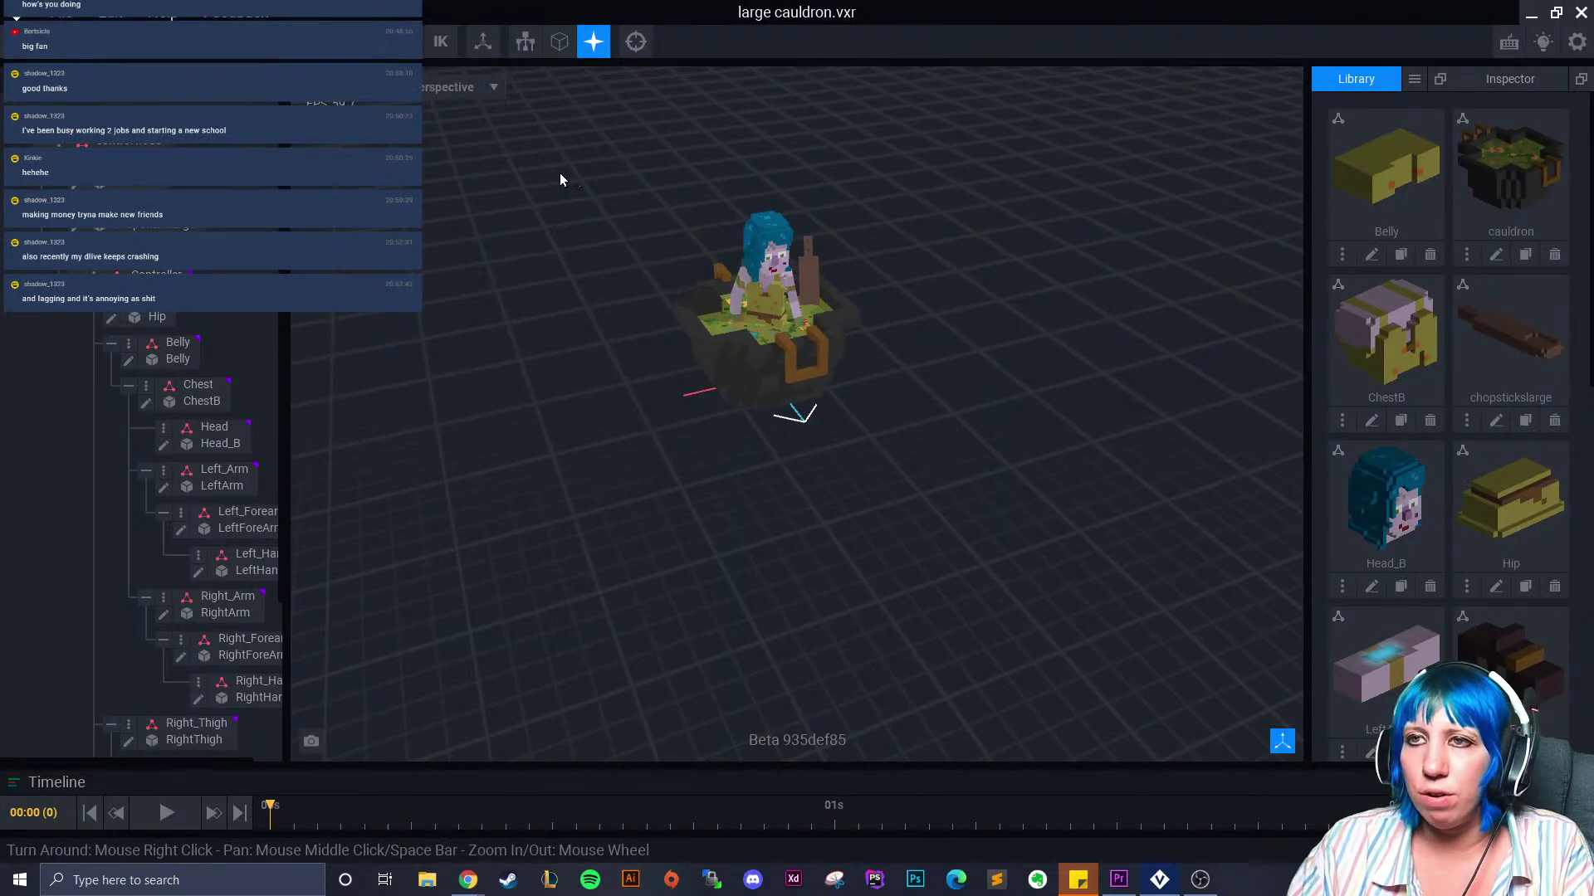
{"action": "scroll", "coordinate": [737, 395], "scroll_direction": "up", "scroll_amount": 5}
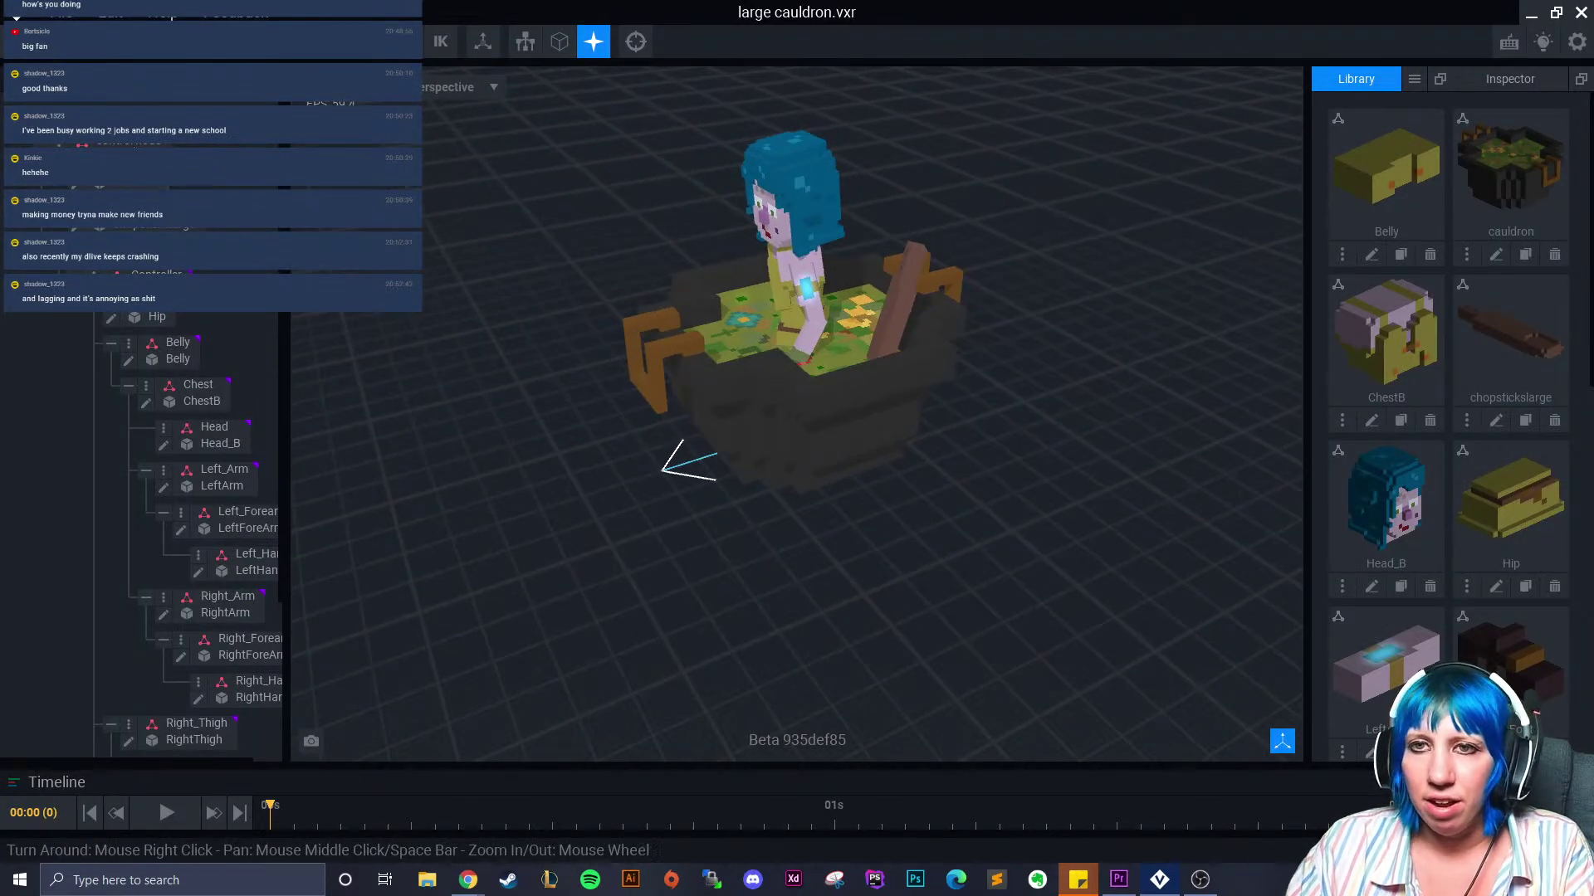
{"action": "left_click_drag", "start_coordinate": [694, 456], "coordinate": [878, 470]}
{"action": "left_click", "coordinate": [1018, 598]}
{"action": "scroll", "coordinate": [914, 538], "scroll_direction": "down", "scroll_amount": 2}
{"action": "right_click_drag", "start_coordinate": [913, 538], "coordinate": [704, 460]}
{"action": "scroll", "coordinate": [882, 480], "scroll_direction": "up", "scroll_amount": 4}
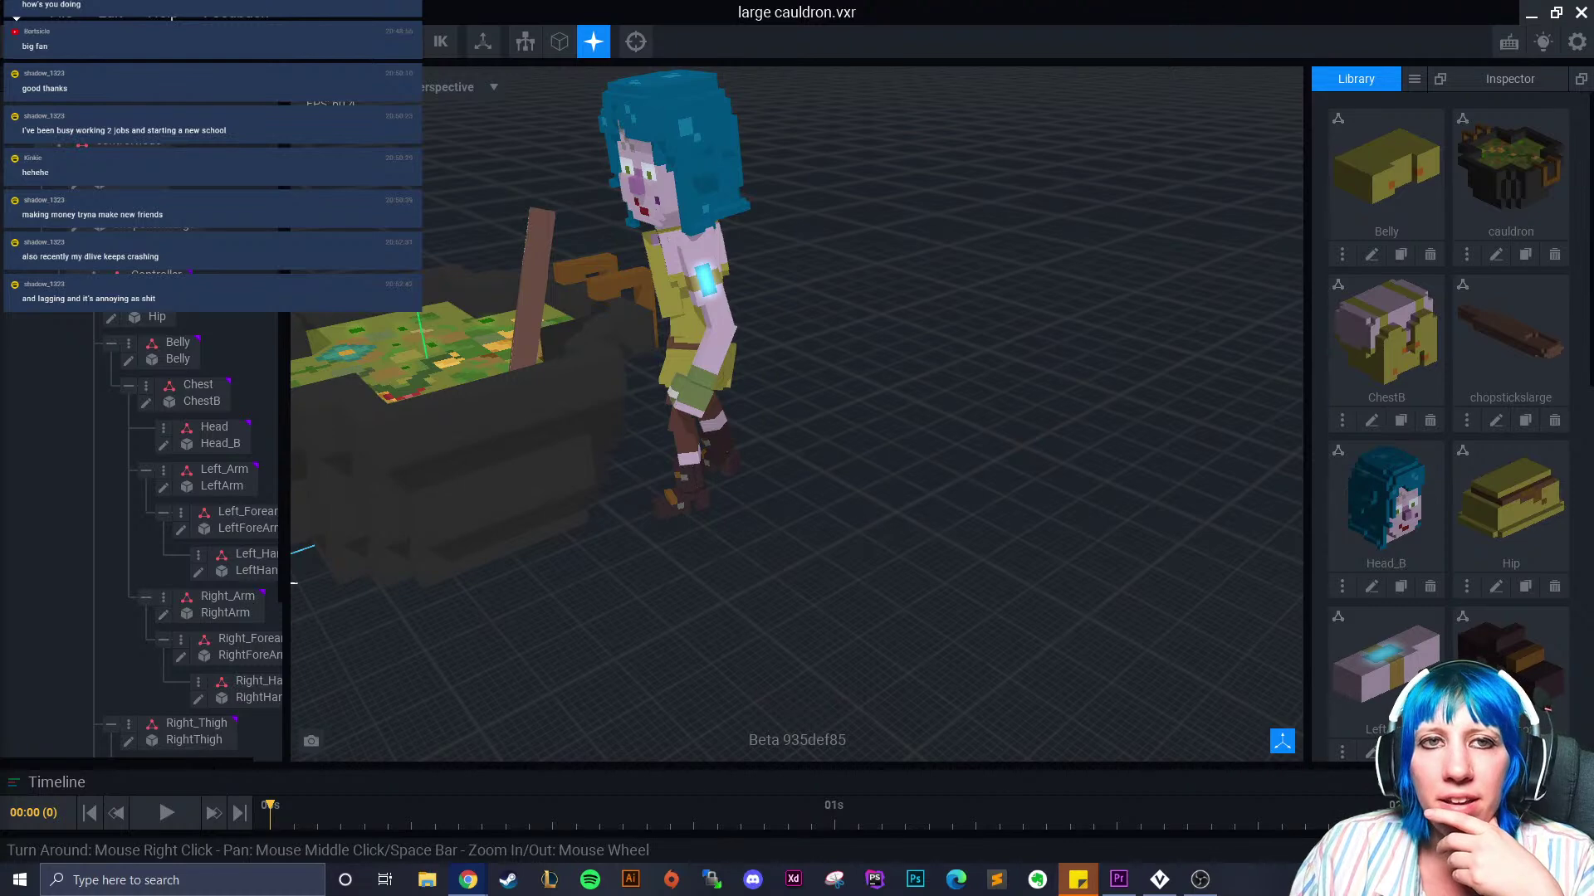
{"action": "right_click_drag", "start_coordinate": [765, 468], "coordinate": [689, 485]}
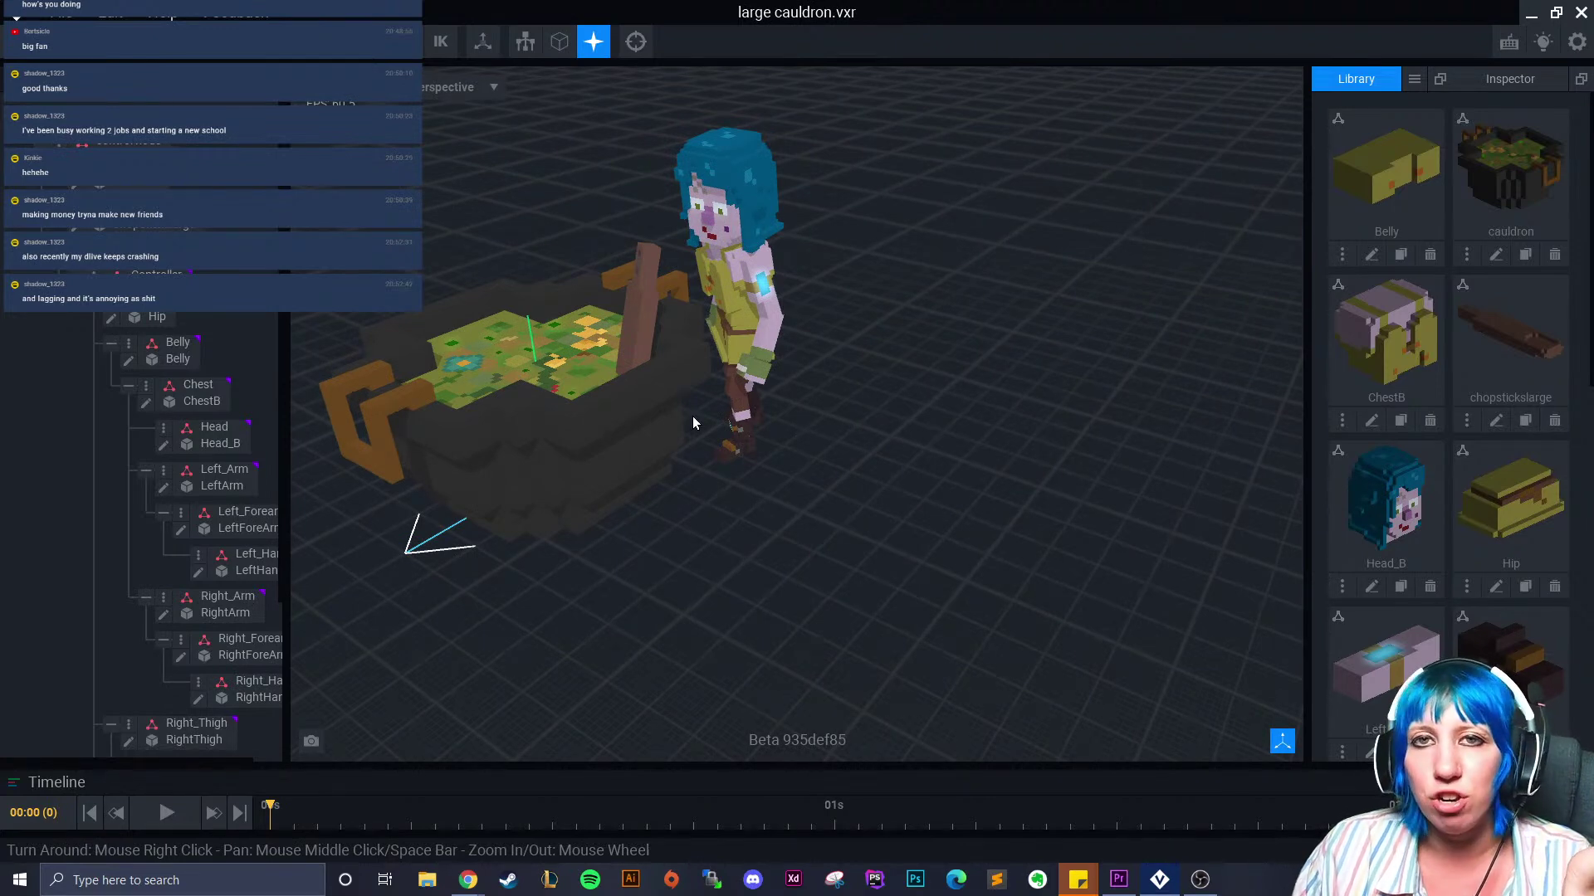
{"action": "right_click_drag", "start_coordinate": [692, 423], "coordinate": [863, 481]}
{"action": "scroll", "coordinate": [848, 517], "scroll_direction": "down", "scroll_amount": 2}
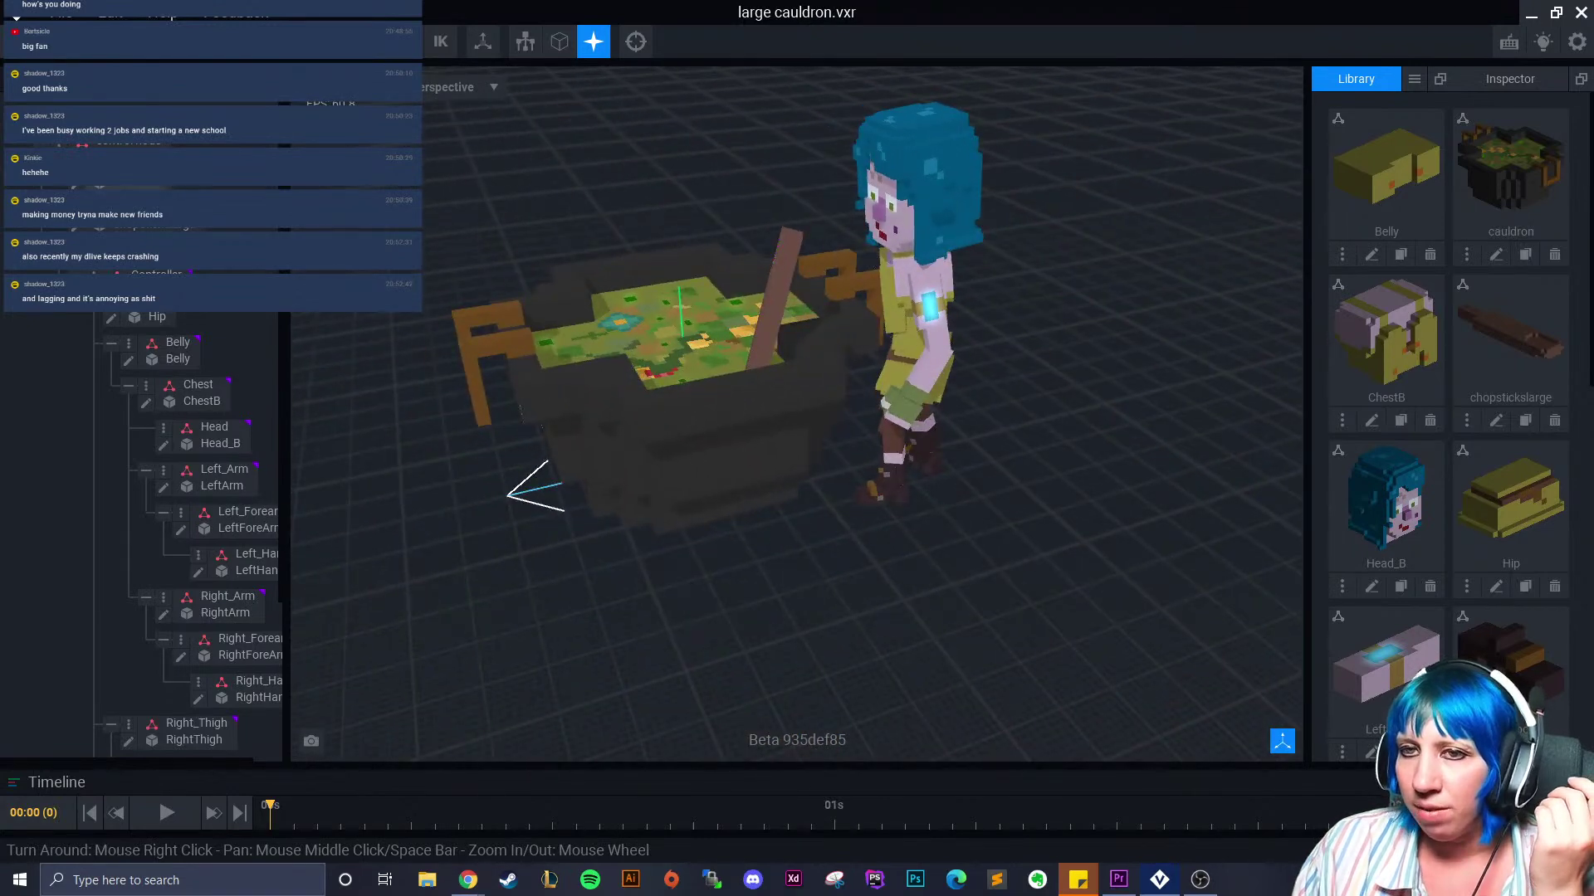
Tilt the whole witch forward by about 4° and bend her chest so she leans over the cauldron
{"action": "left_click", "coordinate": [156, 275]}
{"action": "left_click_drag", "start_coordinate": [806, 509], "coordinate": [755, 442]}
{"action": "left_click", "coordinate": [158, 41]}
{"action": "left_click_drag", "start_coordinate": [970, 396], "coordinate": [964, 403]}
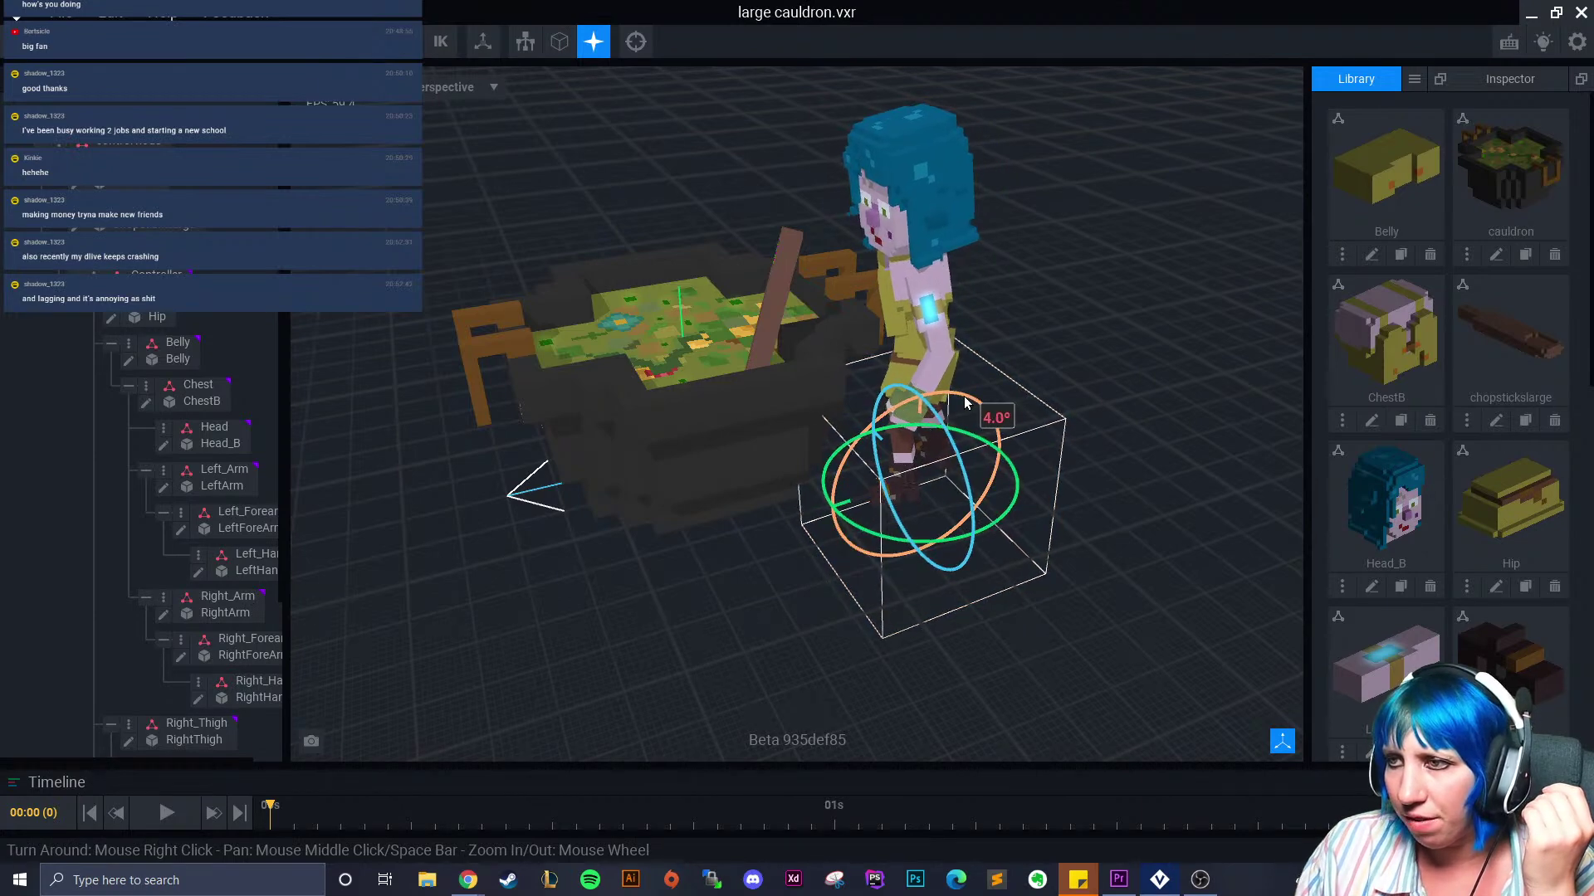
{"action": "left_click", "coordinate": [938, 319]}
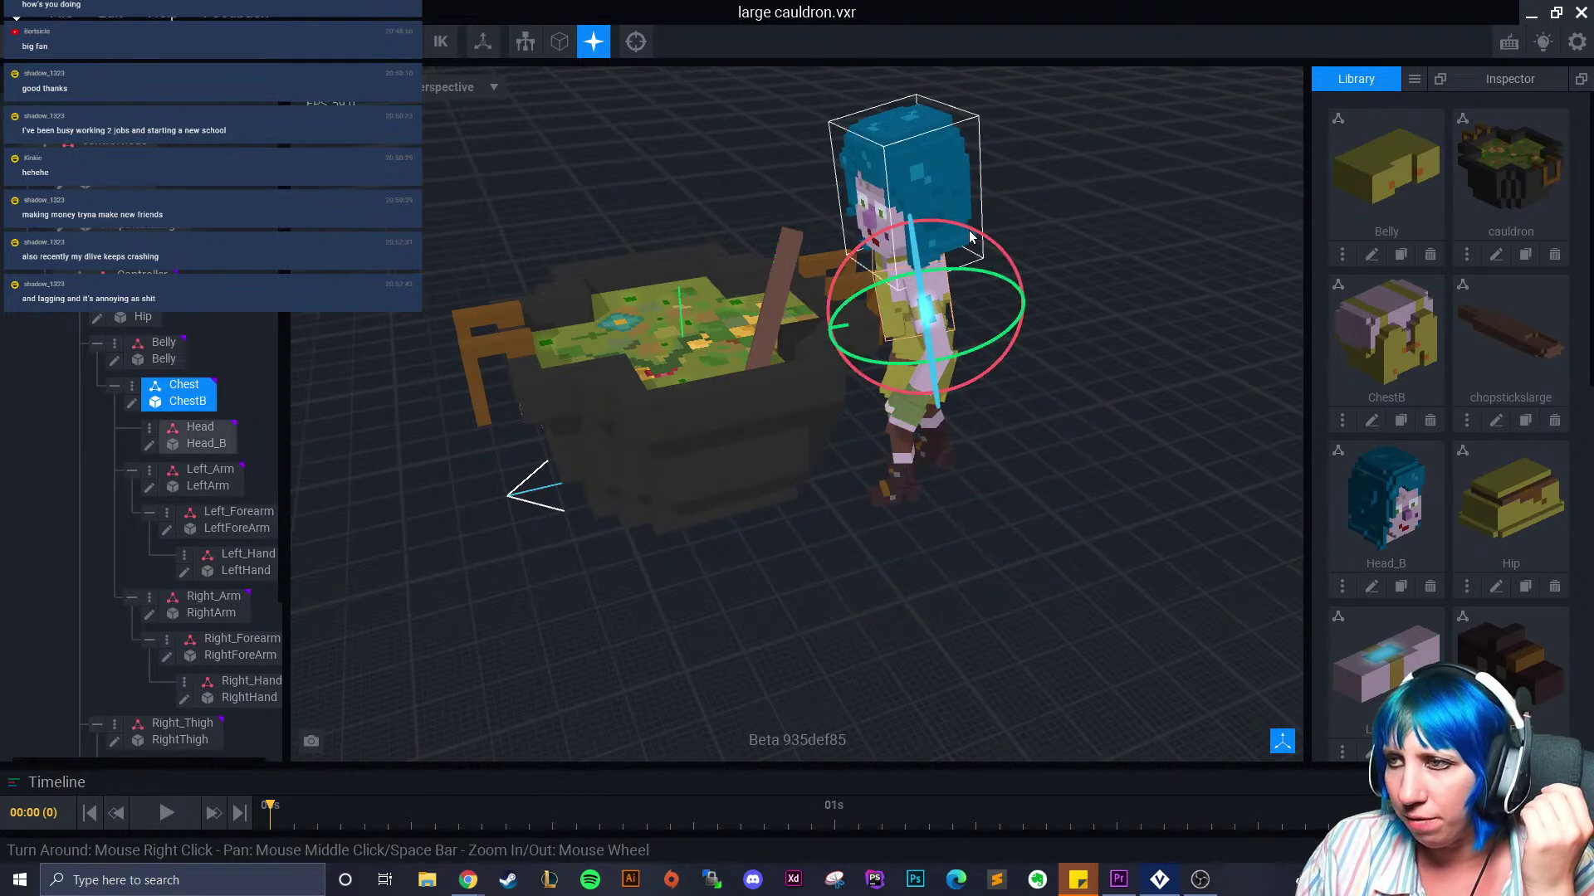
{"action": "mouse_move", "coordinate": [970, 235]}
{"action": "left_mouse_down"}
{"action": "mouse_move", "coordinate": [943, 237]}
{"action": "mouse_move", "coordinate": [955, 249]}
{"action": "left_mouse_up"}
{"action": "right_click_drag", "start_coordinate": [996, 363], "coordinate": [1103, 350]}
{"action": "left_click_drag", "start_coordinate": [1103, 350], "coordinate": [1091, 356]}
{"action": "left_click", "coordinate": [1146, 444]}
{"action": "scroll", "coordinate": [1084, 540], "scroll_direction": "down", "scroll_amount": 3}
{"action": "right_click_drag", "start_coordinate": [1084, 540], "coordinate": [1057, 552]}
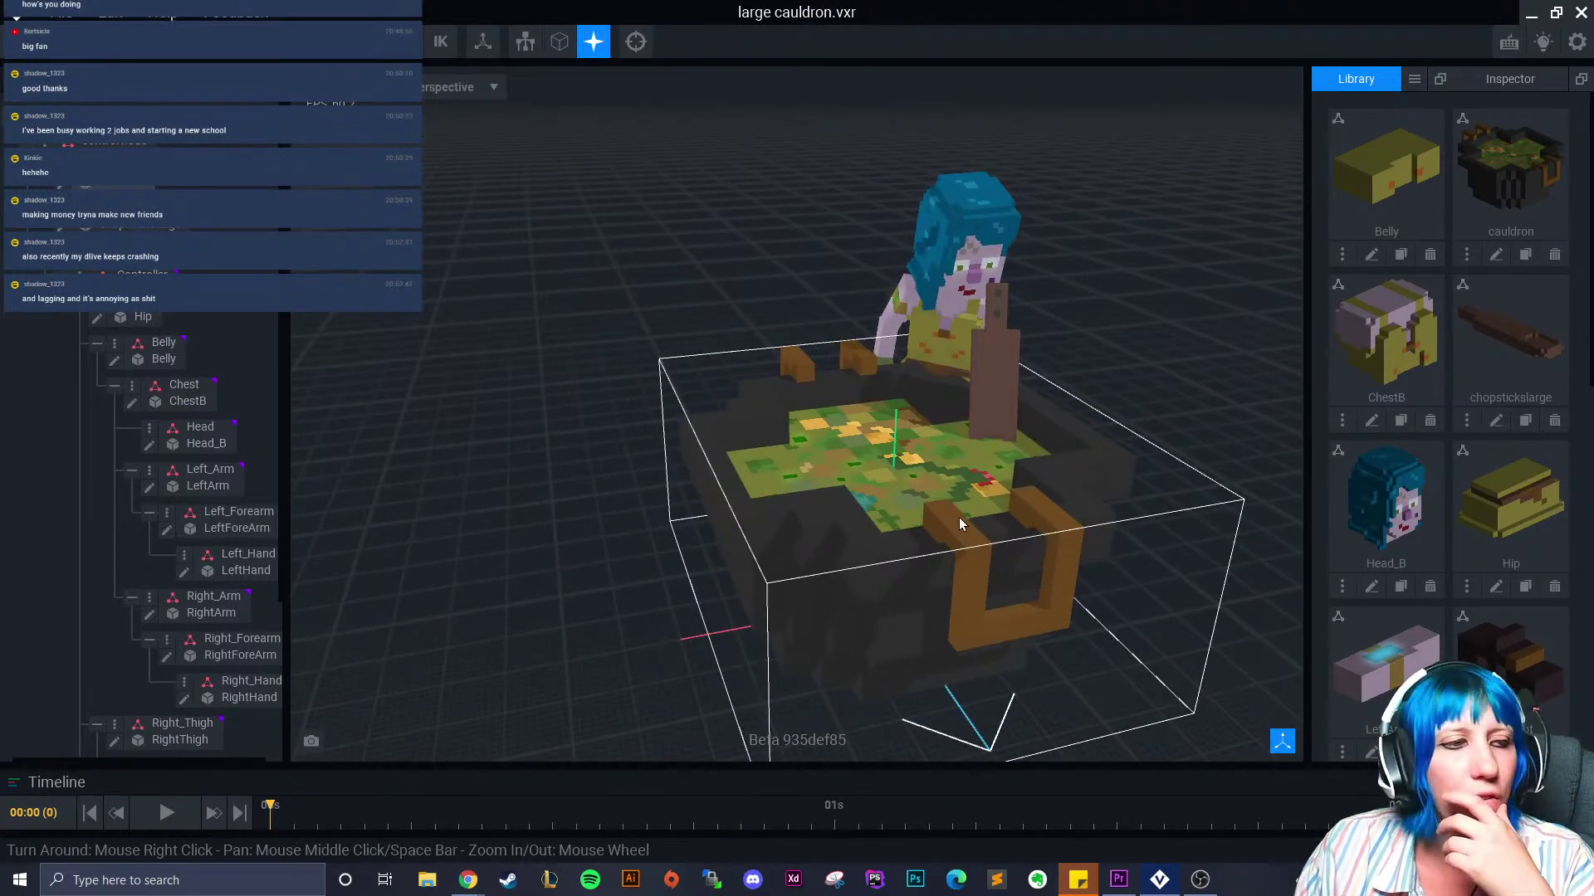
{"action": "right_click_drag", "start_coordinate": [929, 429], "coordinate": [977, 418]}
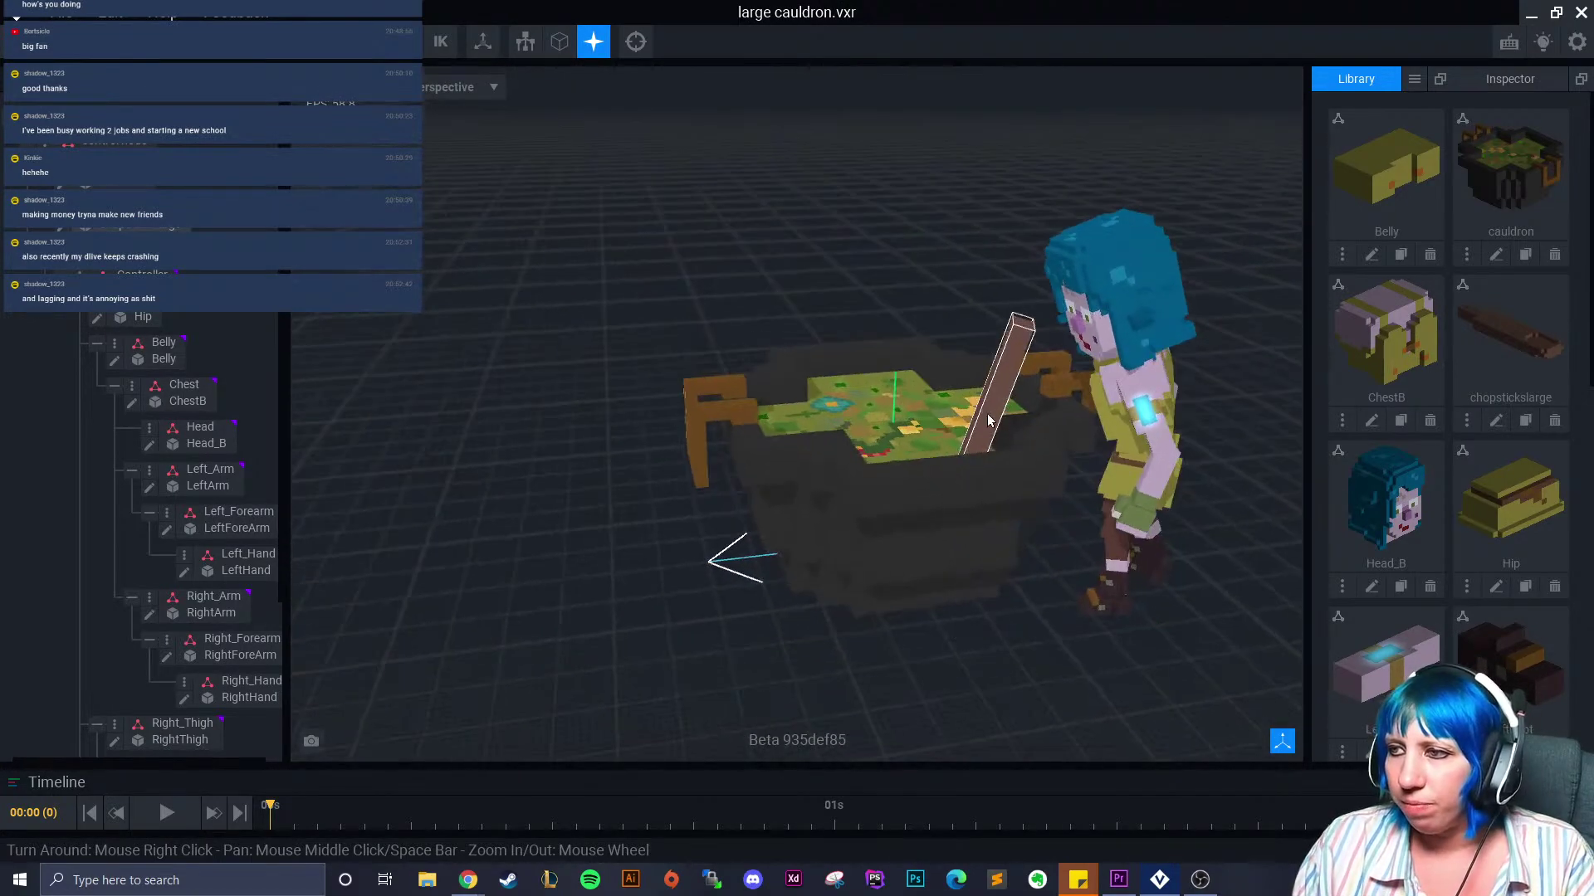
Rotate the witch's left arm up and forward so her hand reaches the chopsticks, and adjust its angle
{"action": "right_click_drag", "start_coordinate": [999, 520], "coordinate": [921, 428]}
{"action": "left_click", "coordinate": [920, 427]}
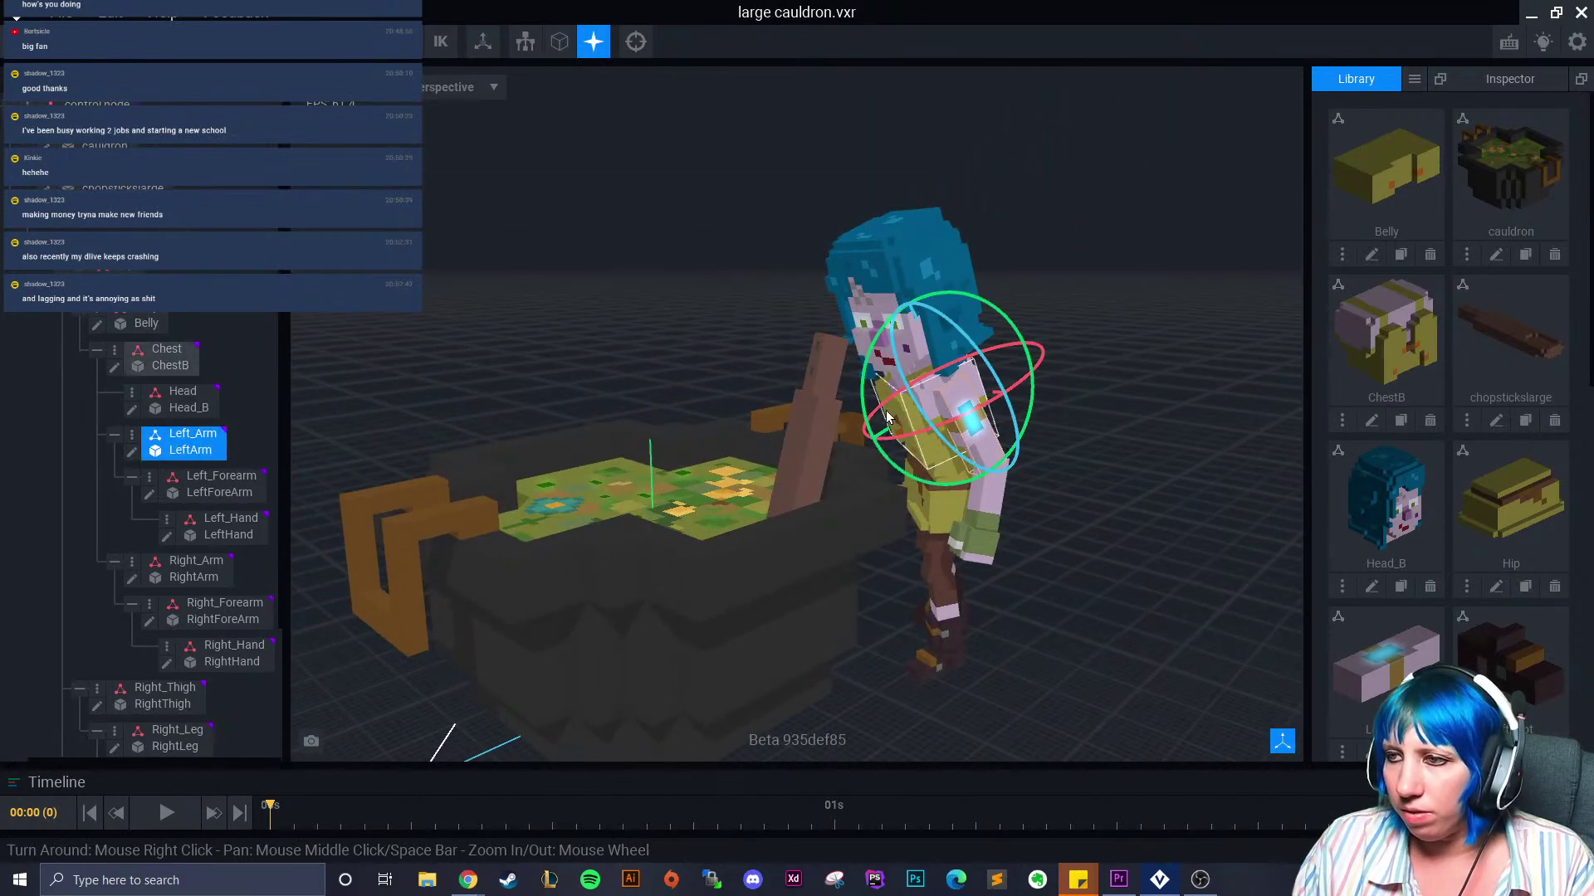
{"action": "left_click_drag", "start_coordinate": [876, 344], "coordinate": [989, 319]}
{"action": "left_click_drag", "start_coordinate": [985, 317], "coordinate": [1018, 330]}
{"action": "right_click_drag", "start_coordinate": [1019, 333], "coordinate": [780, 420]}
{"action": "left_click_drag", "start_coordinate": [780, 421], "coordinate": [788, 435]}
{"action": "right_click_drag", "start_coordinate": [788, 434], "coordinate": [741, 426]}
{"action": "scroll", "coordinate": [741, 420], "scroll_direction": "up", "scroll_amount": 4}
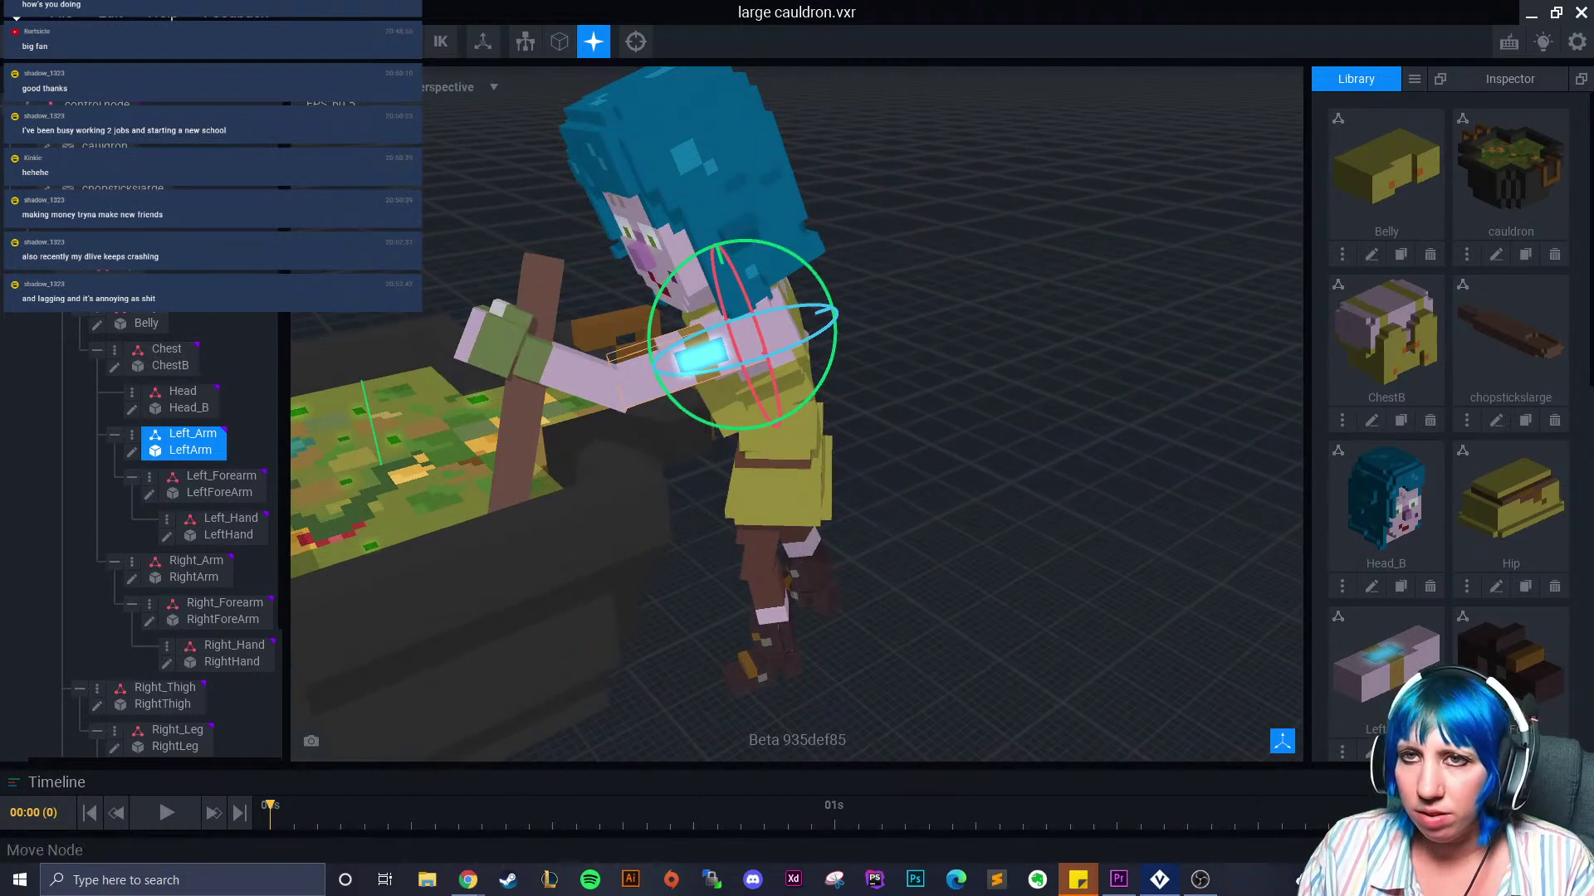
{"action": "left_click", "coordinate": [741, 354]}
{"action": "left_click_drag", "start_coordinate": [849, 312], "coordinate": [869, 305]}
{"action": "right_click_drag", "start_coordinate": [765, 425], "coordinate": [763, 423]}
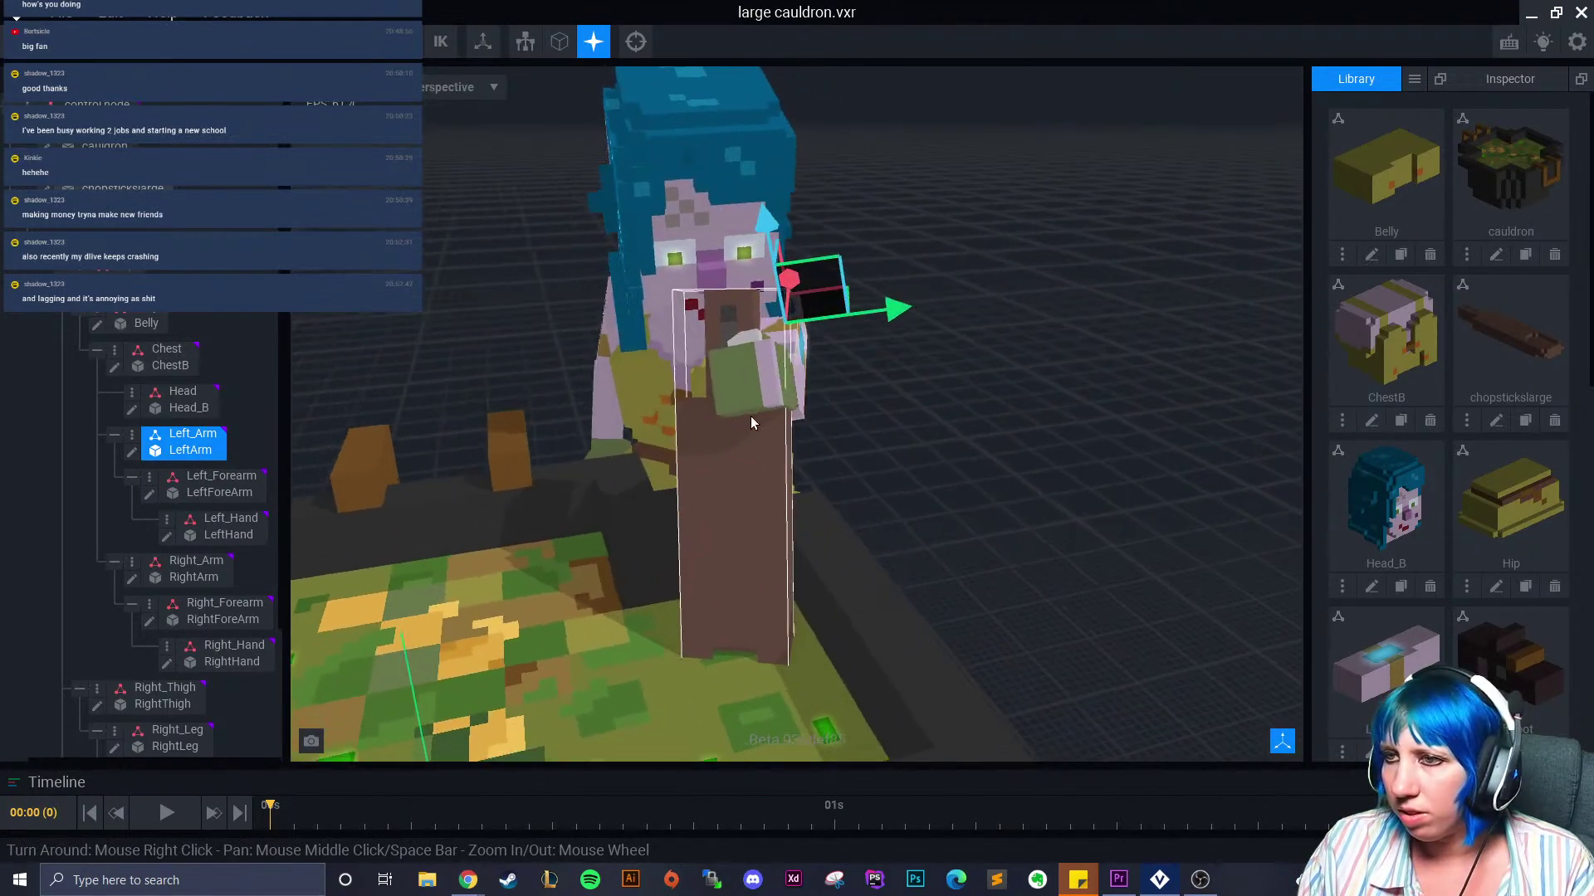
Shift the whole witch slightly sideways behind the cauldron to line her left hand up with the chopsticks
{"action": "left_click", "coordinate": [127, 274]}
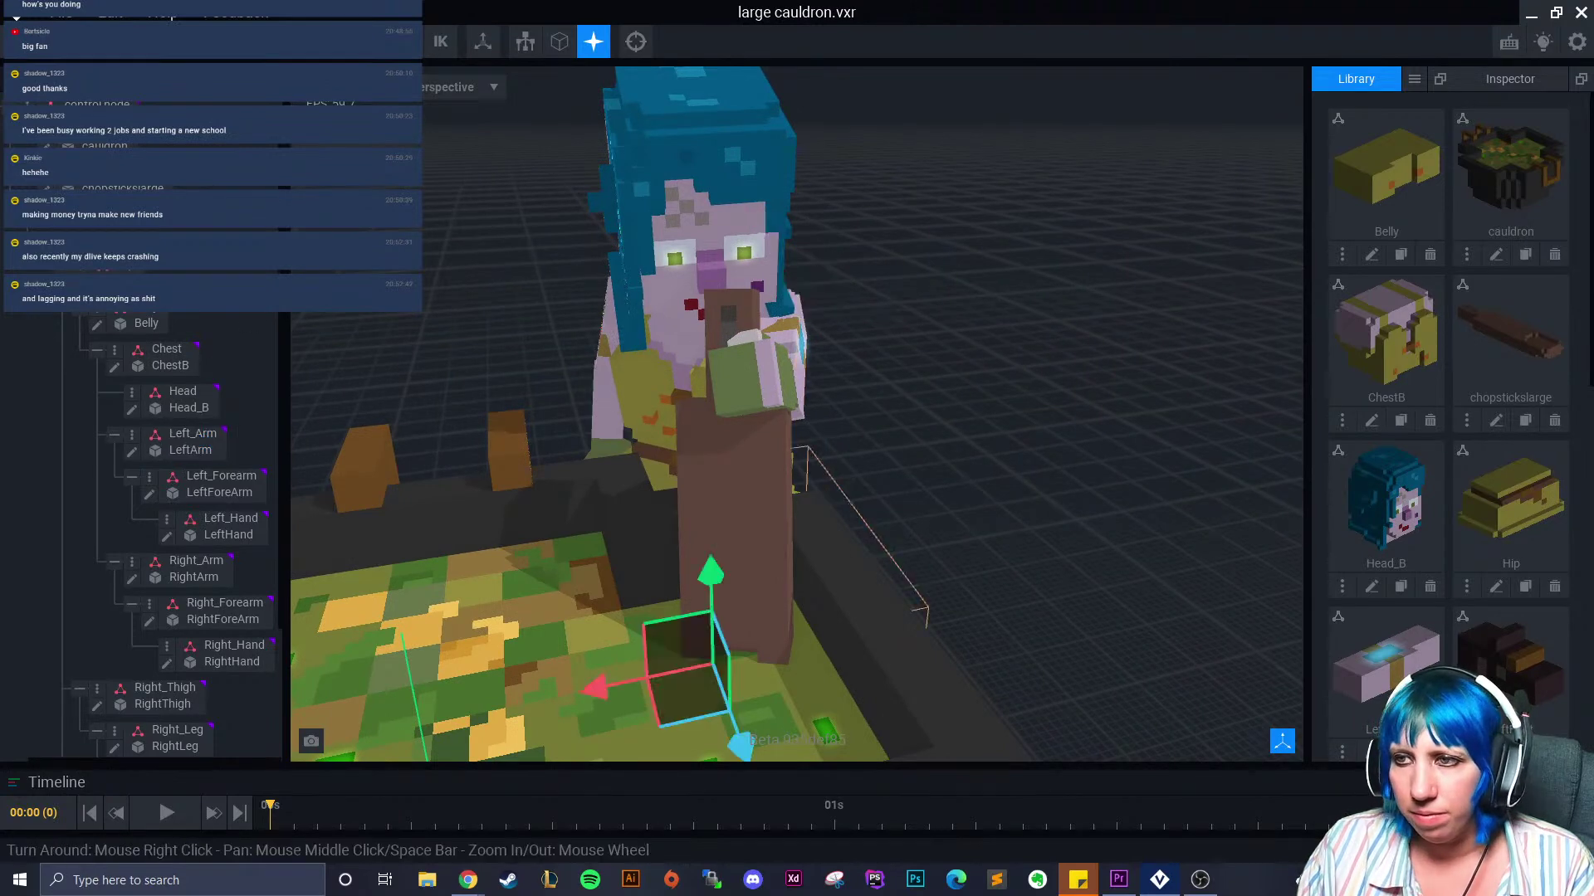
{"action": "left_click_drag", "start_coordinate": [598, 687], "coordinate": [611, 680]}
{"action": "mouse_move", "coordinate": [890, 576]}
{"action": "right_mouse_down"}
{"action": "mouse_move", "coordinate": [811, 551]}
{"action": "mouse_move", "coordinate": [869, 581]}
{"action": "right_mouse_up"}
{"action": "scroll", "coordinate": [869, 581], "scroll_direction": "down", "scroll_amount": 6}
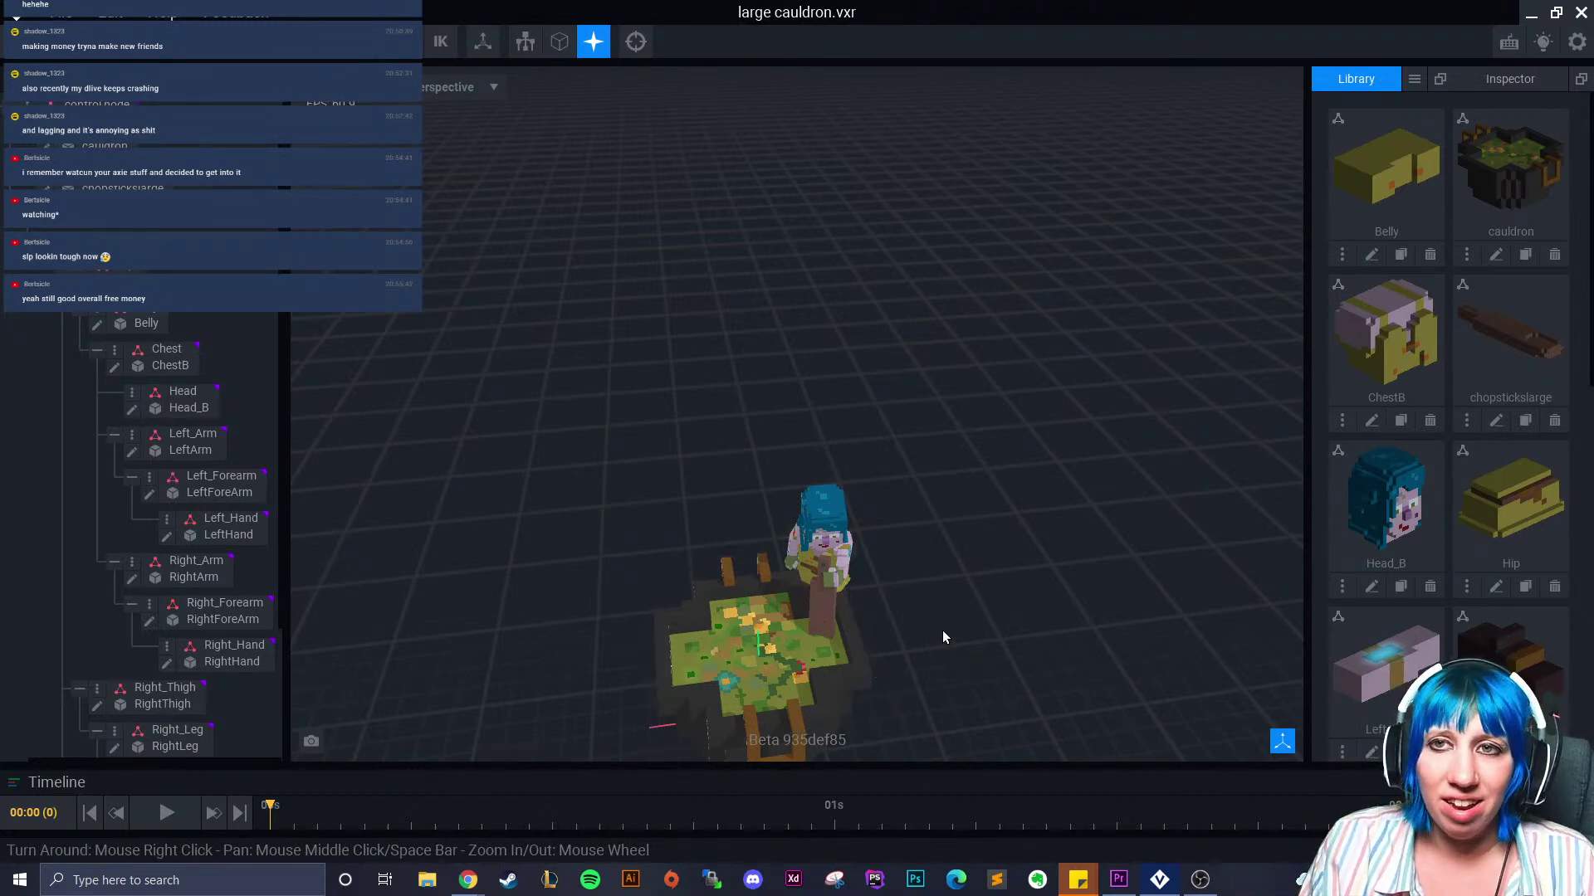
Rotate the witch's head so she looks down toward the middle of the cauldron
{"action": "mouse_move", "coordinate": [761, 611]}
{"action": "right_mouse_down"}
{"action": "mouse_move", "coordinate": [824, 629]}
{"action": "mouse_move", "coordinate": [711, 655]}
{"action": "mouse_move", "coordinate": [778, 610]}
{"action": "right_mouse_up"}
{"action": "scroll", "coordinate": [824, 630], "scroll_direction": "up", "scroll_amount": 3}
{"action": "scroll", "coordinate": [779, 611], "scroll_direction": "up", "scroll_amount": 3}
{"action": "left_click", "coordinate": [938, 392]}
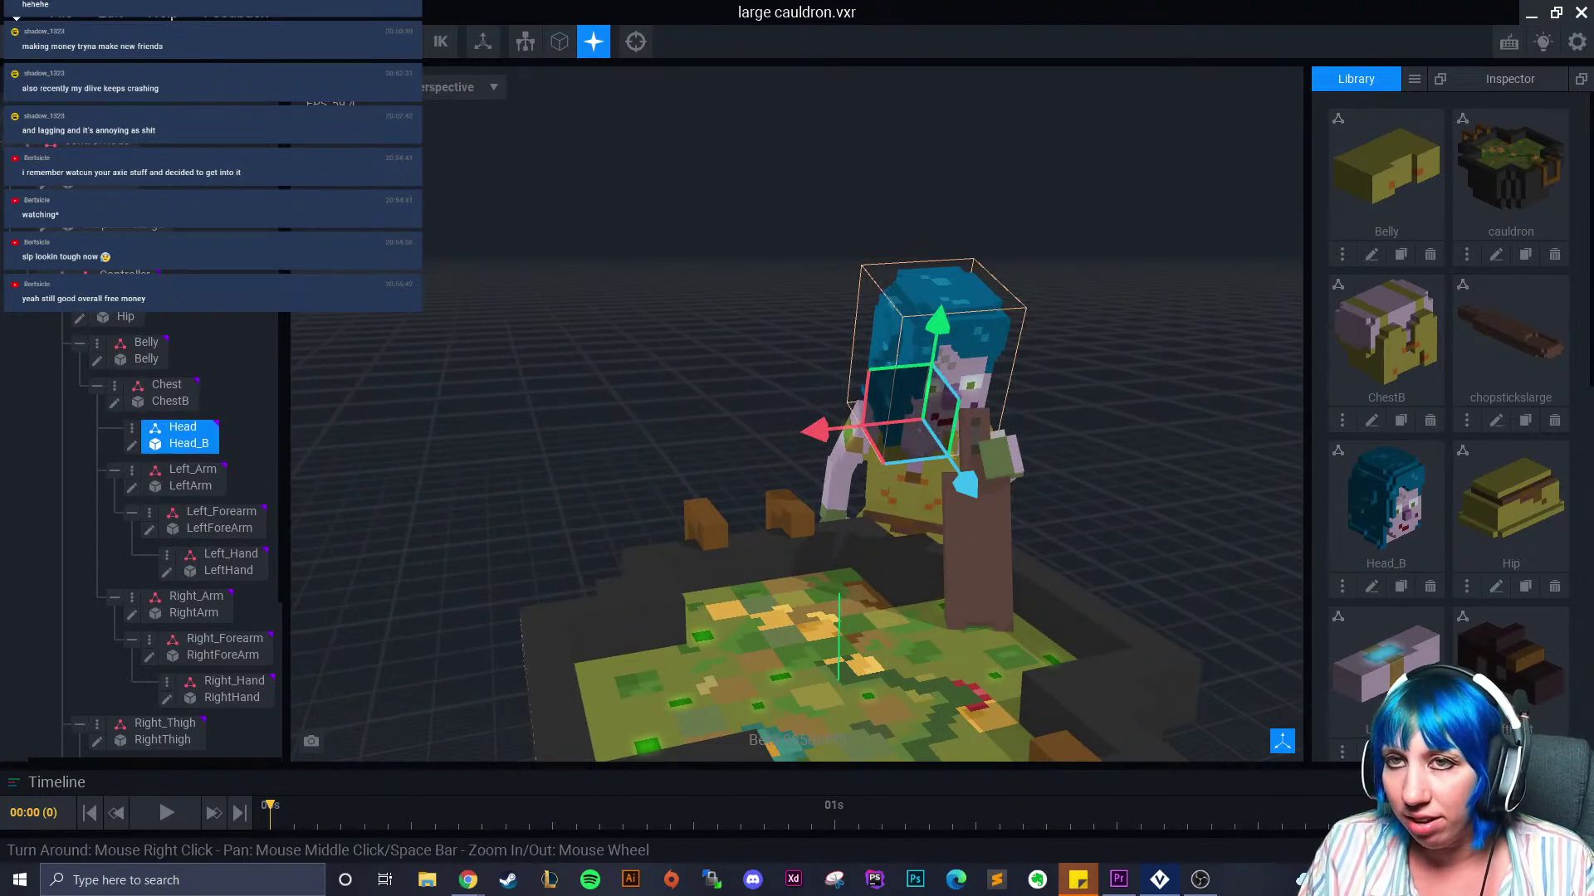
{"action": "key", "text": "e"}
{"action": "left_click_drag", "start_coordinate": [904, 475], "coordinate": [814, 475]}
{"action": "left_click", "coordinate": [1099, 482]}
{"action": "right_click_drag", "start_coordinate": [1099, 485], "coordinate": [1098, 490]}
Rotate the witch's upper right arm forward toward the cauldron rim
{"action": "right_click_drag", "start_coordinate": [881, 572], "coordinate": [839, 611]}
{"action": "scroll", "coordinate": [838, 612], "scroll_direction": "up", "scroll_amount": 3}
{"action": "left_click", "coordinate": [882, 519]}
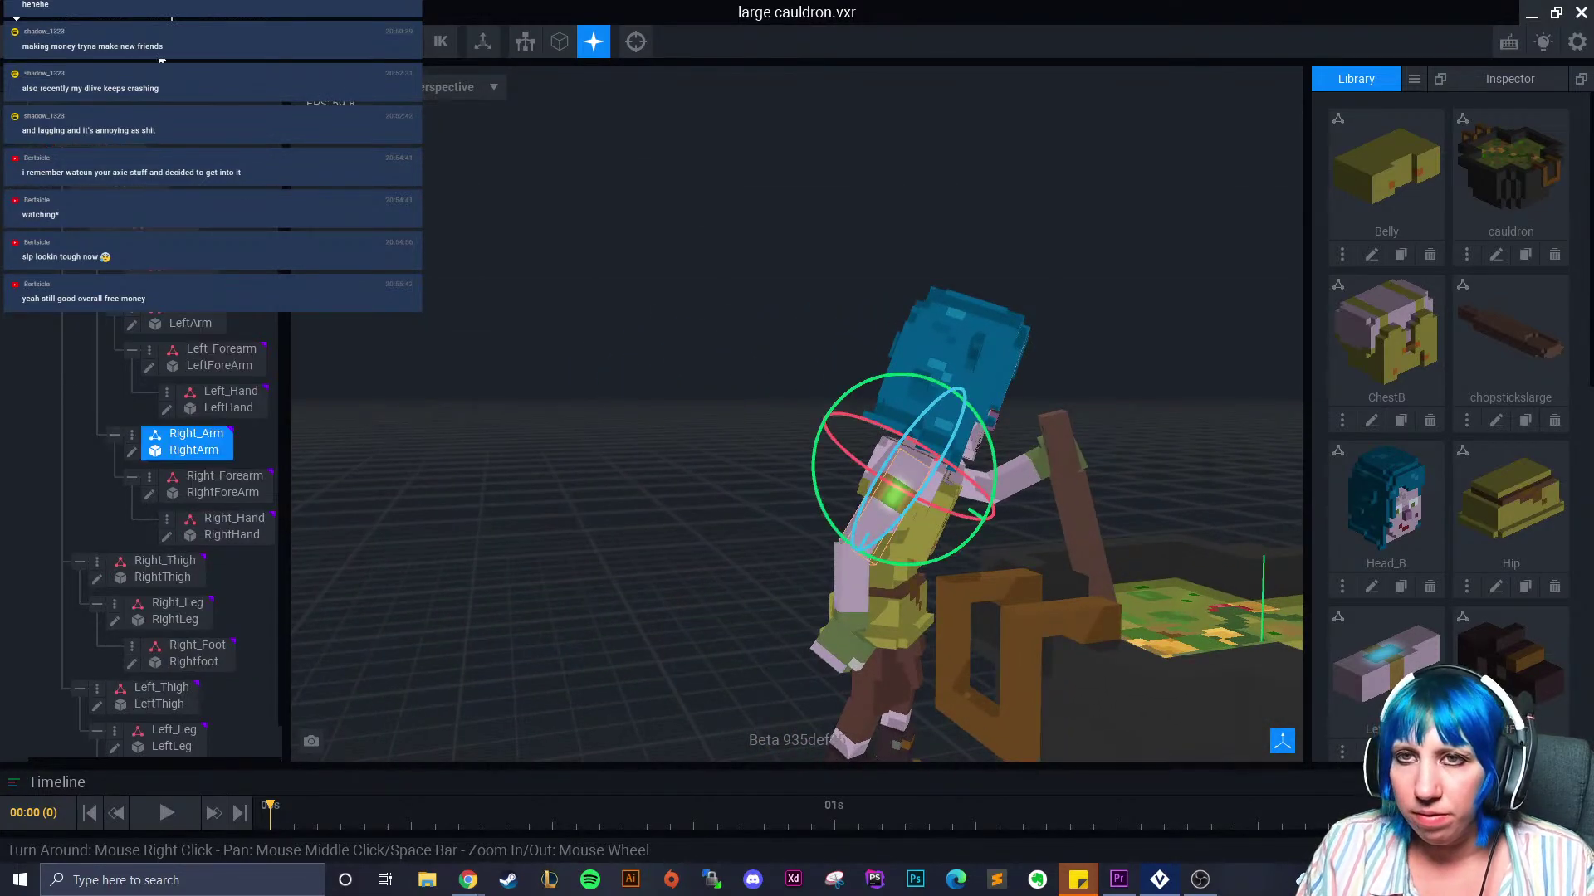
{"action": "left_click", "coordinate": [332, 41]}
{"action": "scroll", "coordinate": [879, 544], "scroll_direction": "up", "scroll_amount": 1}
{"action": "left_click_drag", "start_coordinate": [866, 540], "coordinate": [873, 527]}
{"action": "left_click", "coordinate": [1005, 498]}
{"action": "left_click", "coordinate": [366, 42]}
{"action": "right_click_drag", "start_coordinate": [782, 481], "coordinate": [782, 483]}
Bend the witch's right forearm forward by rotating it around several axes
{"action": "left_click", "coordinate": [660, 631]}
{"action": "mouse_move", "coordinate": [709, 580]}
{"action": "right_mouse_down"}
{"action": "mouse_move", "coordinate": [651, 585]}
{"action": "mouse_move", "coordinate": [708, 581]}
{"action": "right_mouse_up"}
{"action": "left_click_drag", "start_coordinate": [708, 579], "coordinate": [727, 555]}
{"action": "right_click_drag", "start_coordinate": [662, 512], "coordinate": [656, 499]}
{"action": "left_click_drag", "start_coordinate": [675, 560], "coordinate": [670, 552]}
{"action": "right_click_drag", "start_coordinate": [665, 592], "coordinate": [675, 596]}
{"action": "left_click_drag", "start_coordinate": [746, 549], "coordinate": [707, 523]}
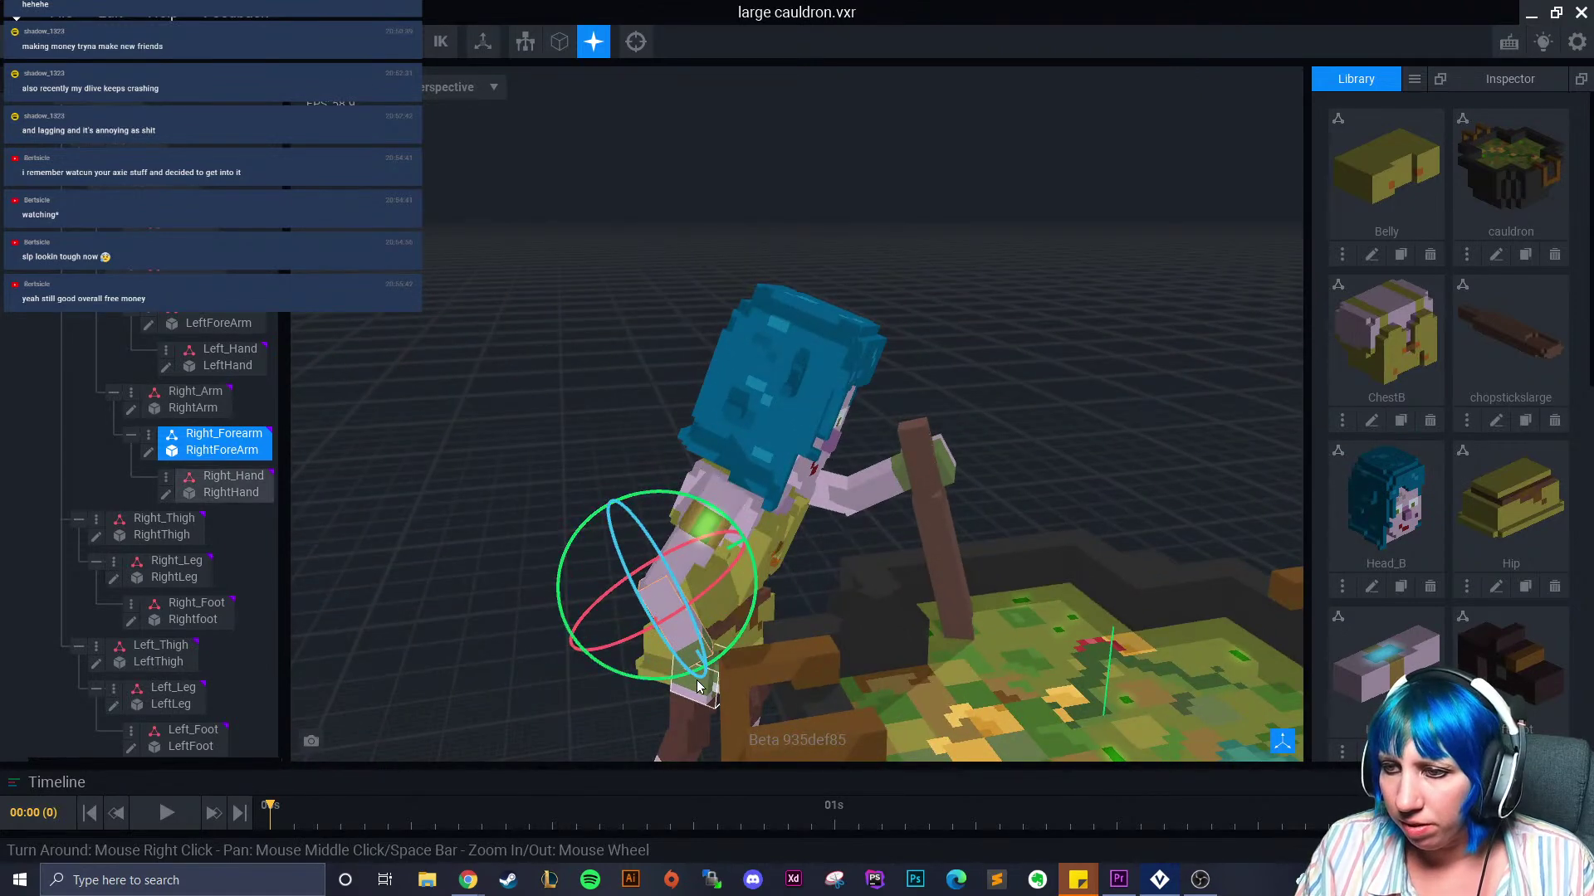
Rotate the witch's right hand to follow the bent forearm, and check the pose from several sides
{"action": "left_click", "coordinate": [704, 683]}
{"action": "left_click_drag", "start_coordinate": [772, 616], "coordinate": [686, 578]}
{"action": "left_click", "coordinate": [565, 685]}
{"action": "right_click_drag", "start_coordinate": [565, 685], "coordinate": [531, 695]}
{"action": "middle_click_drag", "start_coordinate": [531, 696], "coordinate": [781, 644]}
{"action": "scroll", "coordinate": [781, 645], "scroll_direction": "down", "scroll_amount": 3}
{"action": "right_click_drag", "start_coordinate": [781, 645], "coordinate": [693, 689]}
{"action": "right_click_drag", "start_coordinate": [597, 668], "coordinate": [880, 640]}
{"action": "scroll", "coordinate": [880, 641], "scroll_direction": "up", "scroll_amount": 5}
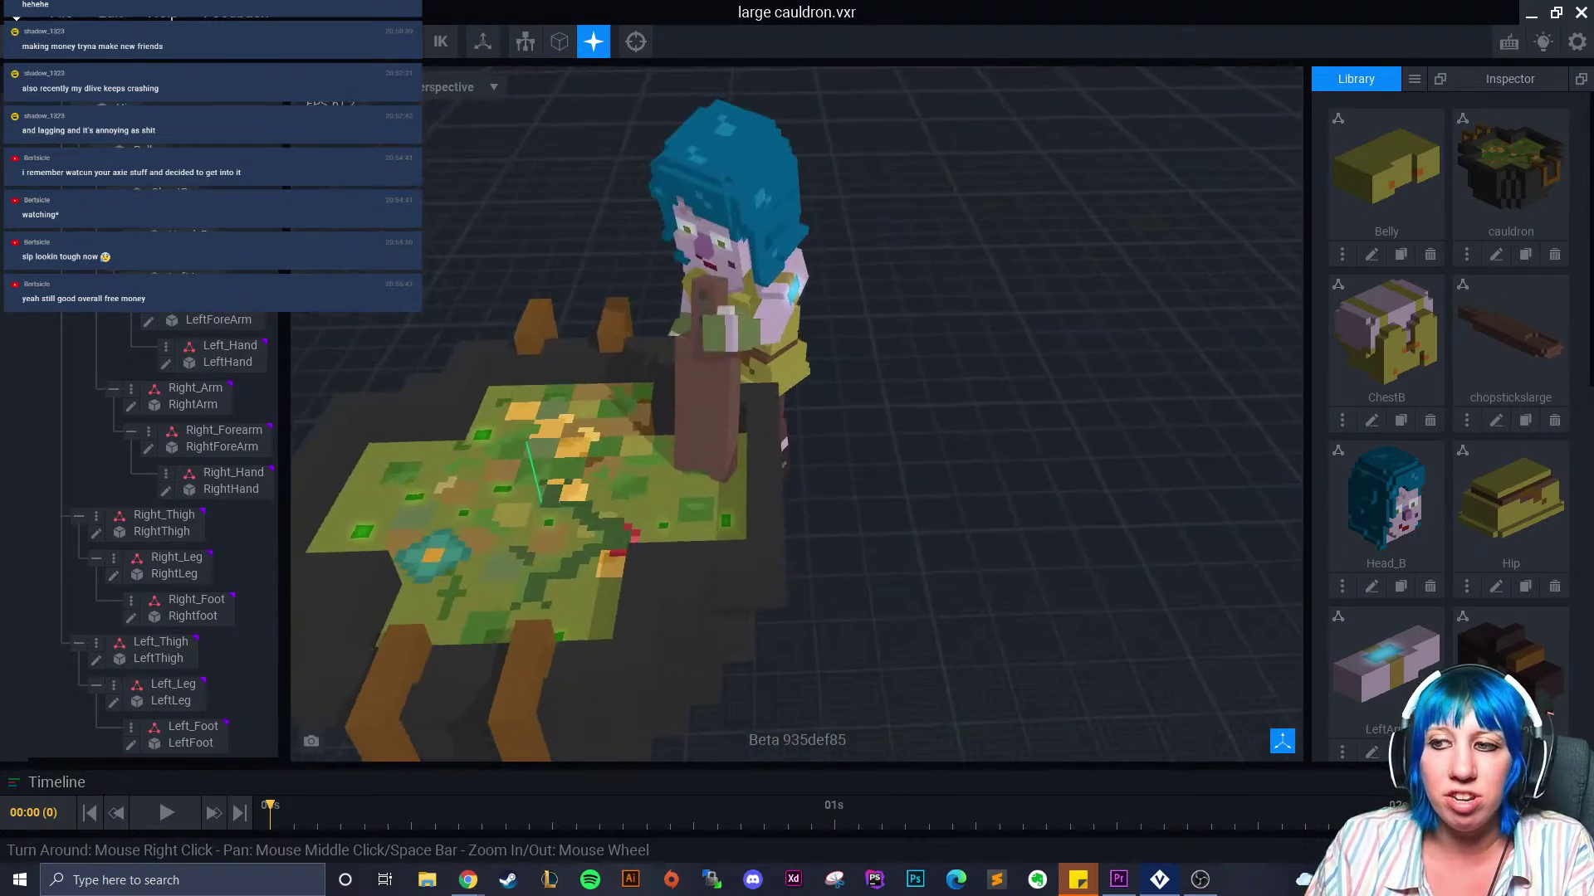
{"action": "middle_click_drag", "start_coordinate": [880, 641], "coordinate": [931, 715]}
Open the cauldron model for editing, sample the dark red #AE3535 and extend the red streak on the brew surface
{"action": "left_click", "coordinate": [681, 624]}
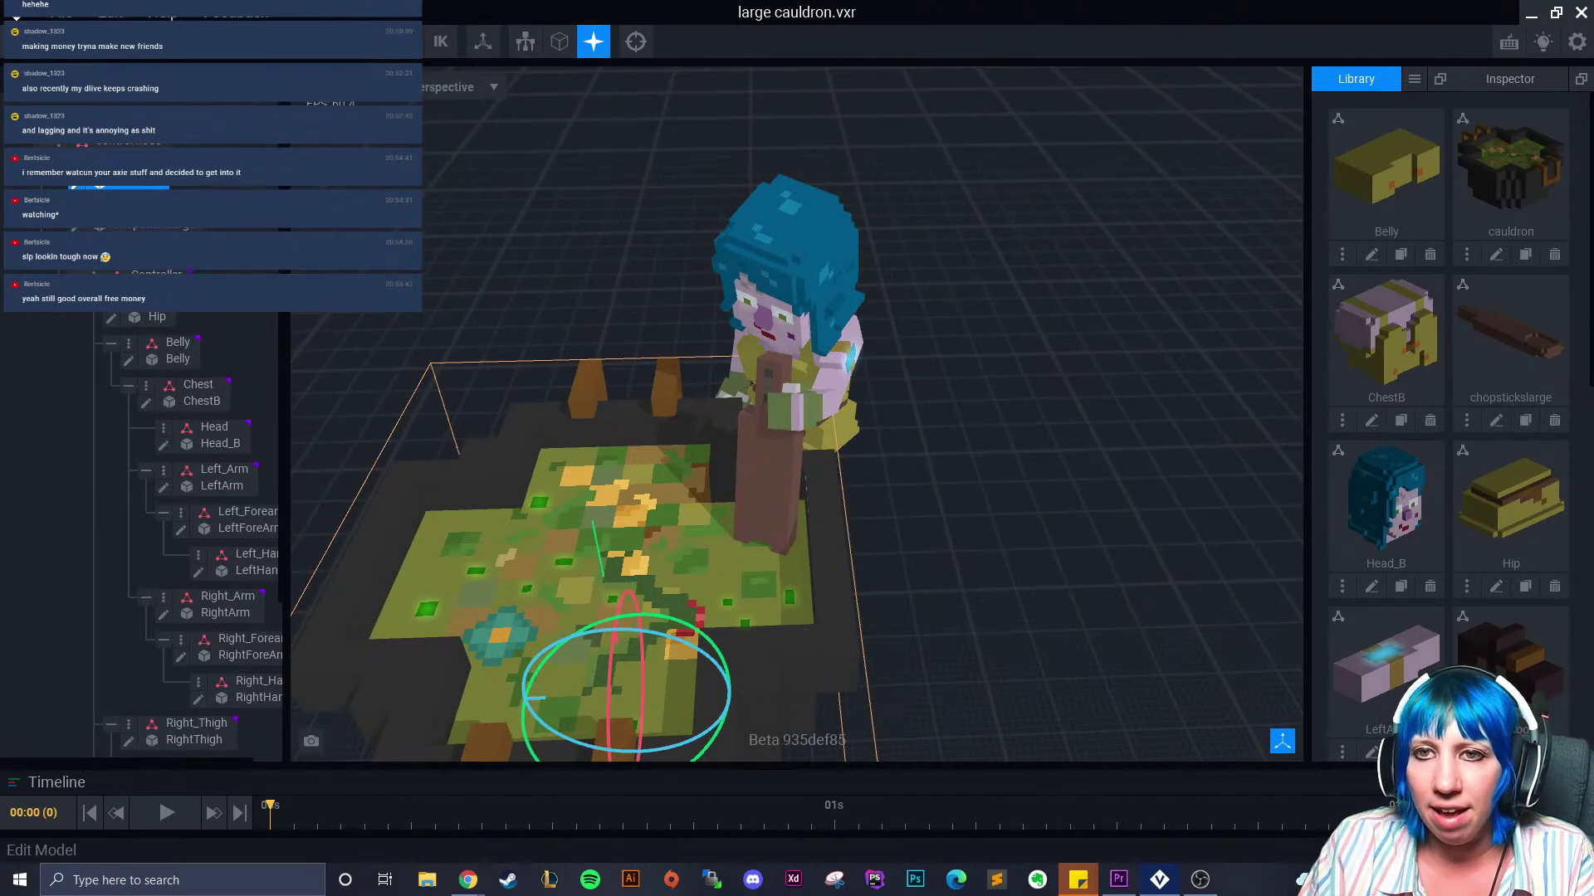
{"action": "left_click", "coordinate": [75, 185]}
{"action": "right_click_drag", "start_coordinate": [605, 491], "coordinate": [681, 505]}
{"action": "scroll", "coordinate": [680, 504], "scroll_direction": "up", "scroll_amount": 5}
{"action": "left_click", "coordinate": [17, 498]}
{"action": "left_click", "coordinate": [611, 374]}
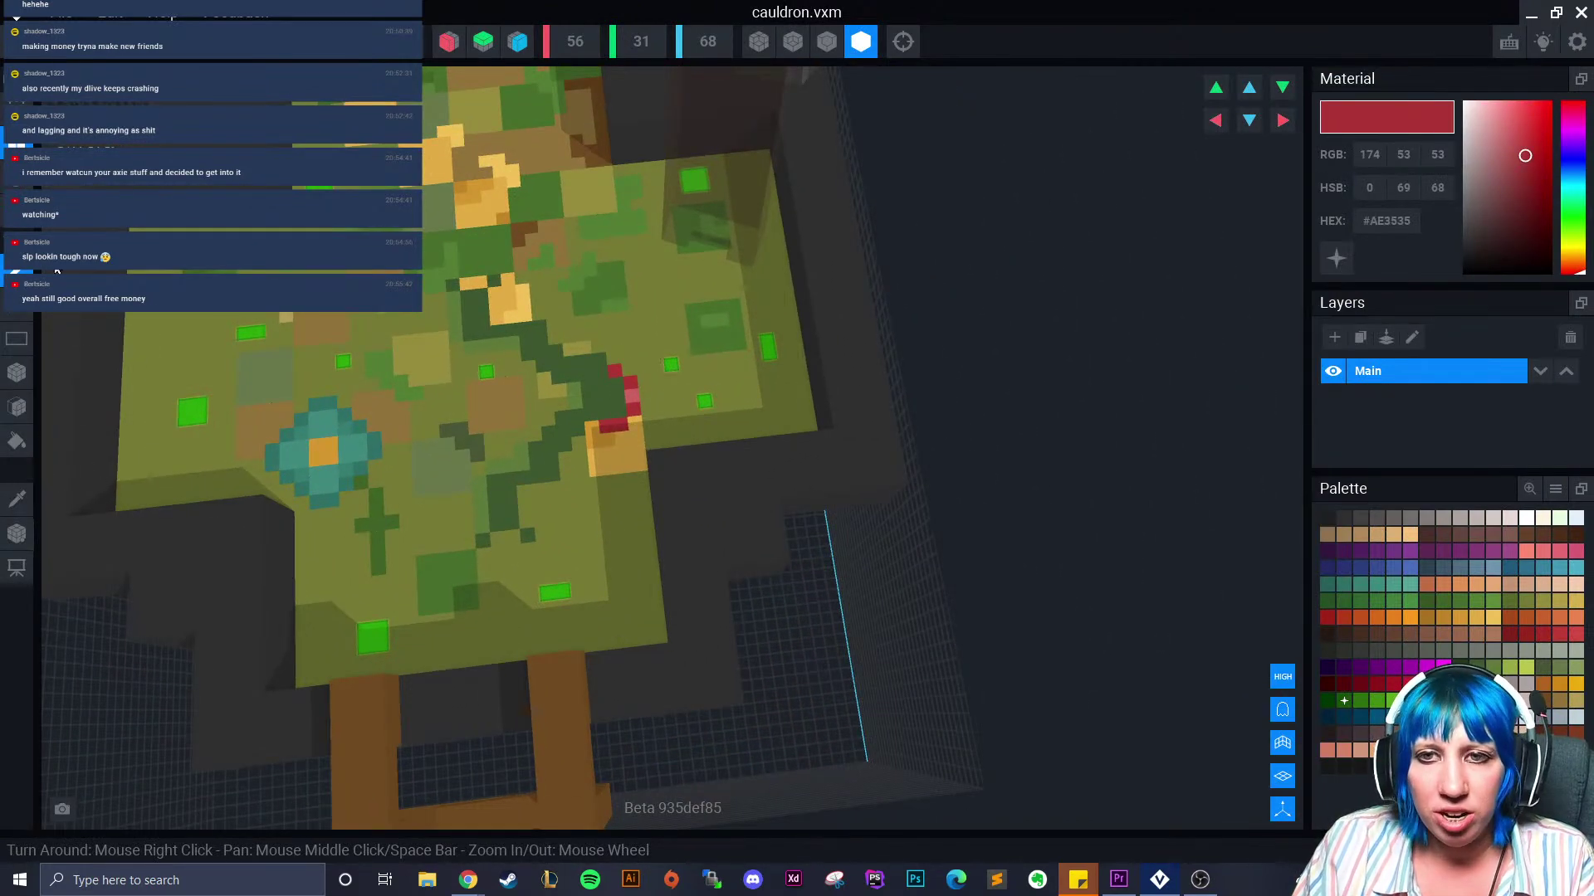
{"action": "left_click_drag", "start_coordinate": [628, 371], "coordinate": [624, 342]}
{"action": "left_click", "coordinate": [636, 339]}
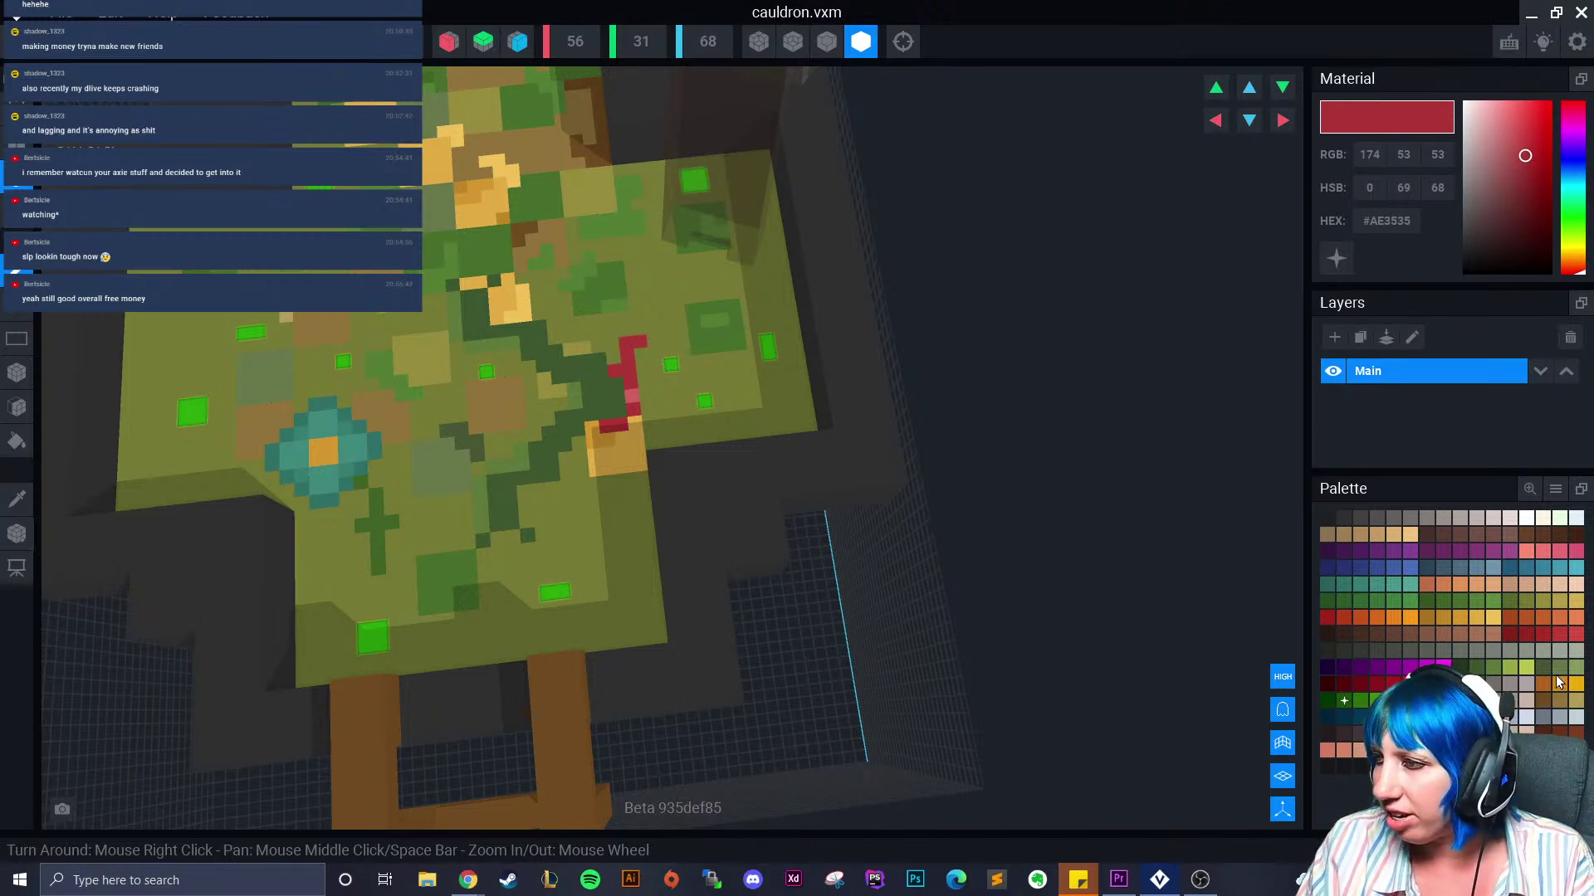
Dot lighter red #D06262 voxels along and around the red streak on the brew
{"action": "left_click", "coordinate": [1448, 734]}
{"action": "left_click", "coordinate": [621, 367]}
{"action": "left_click", "coordinate": [644, 354]}
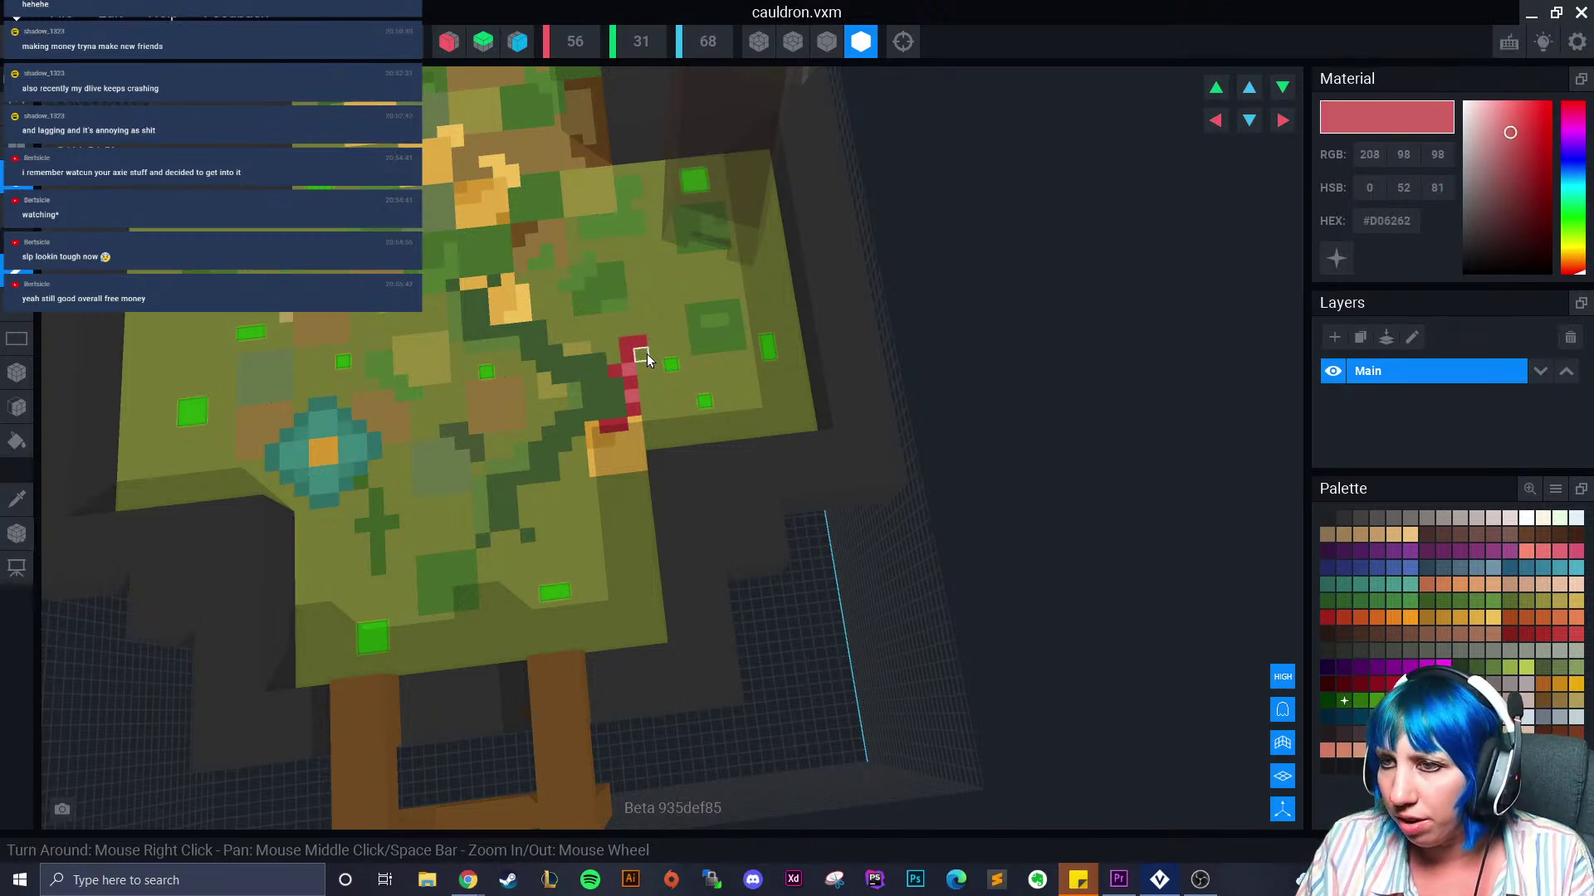
{"action": "left_click", "coordinate": [647, 412]}
{"action": "left_click", "coordinate": [666, 420]}
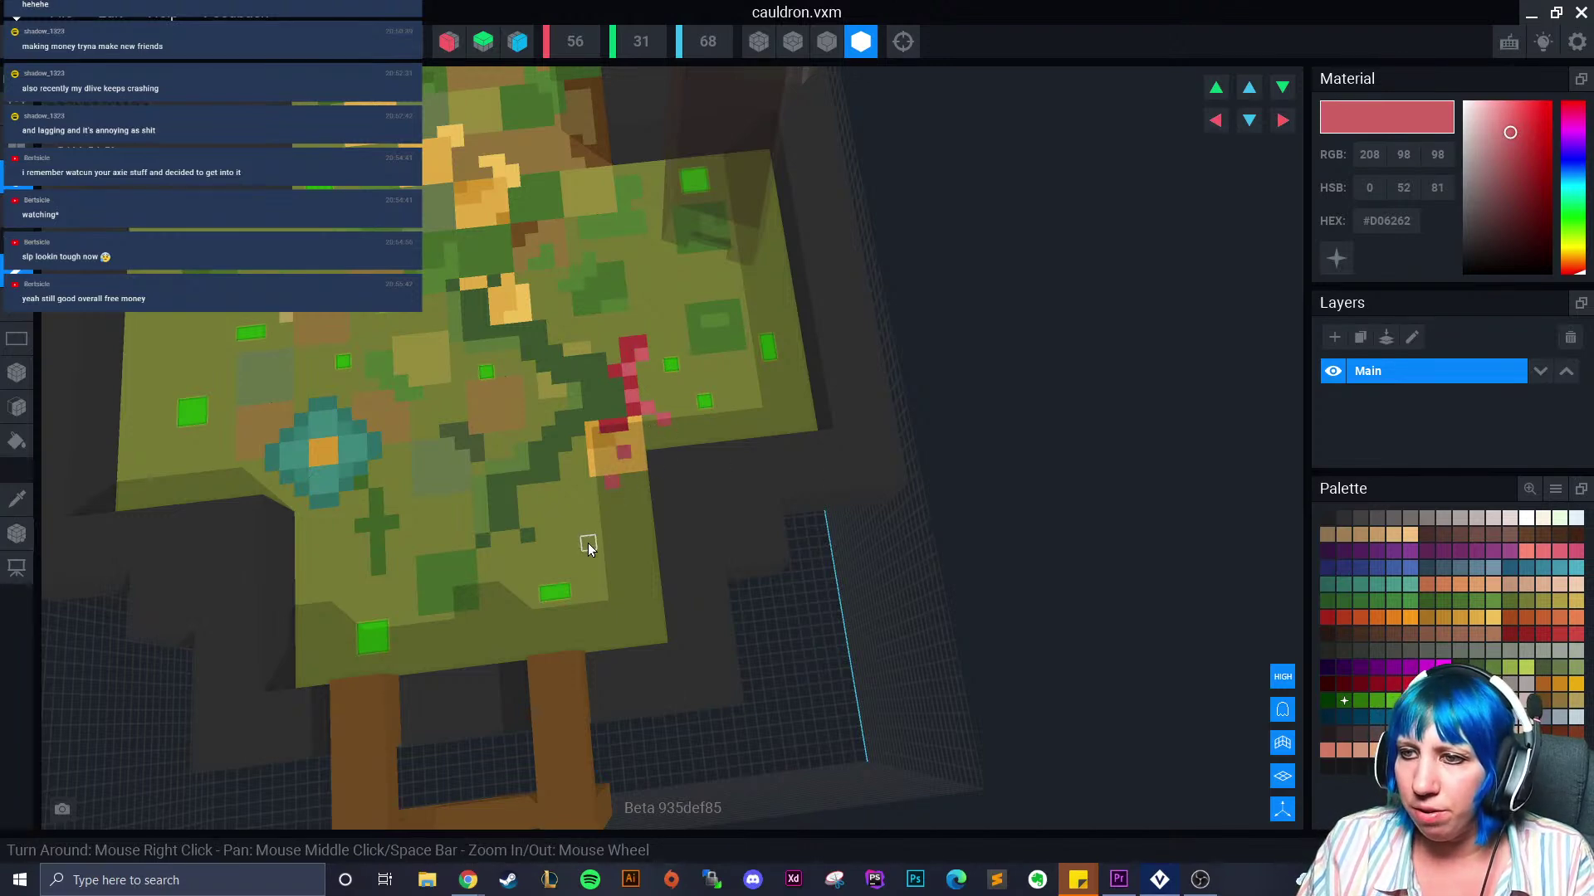
{"action": "scroll", "coordinate": [588, 542], "scroll_direction": "down", "scroll_amount": 5}
{"action": "scroll", "coordinate": [594, 540], "scroll_direction": "up", "scroll_amount": 5}
{"action": "scroll", "coordinate": [637, 488], "scroll_direction": "up", "scroll_amount": 4}
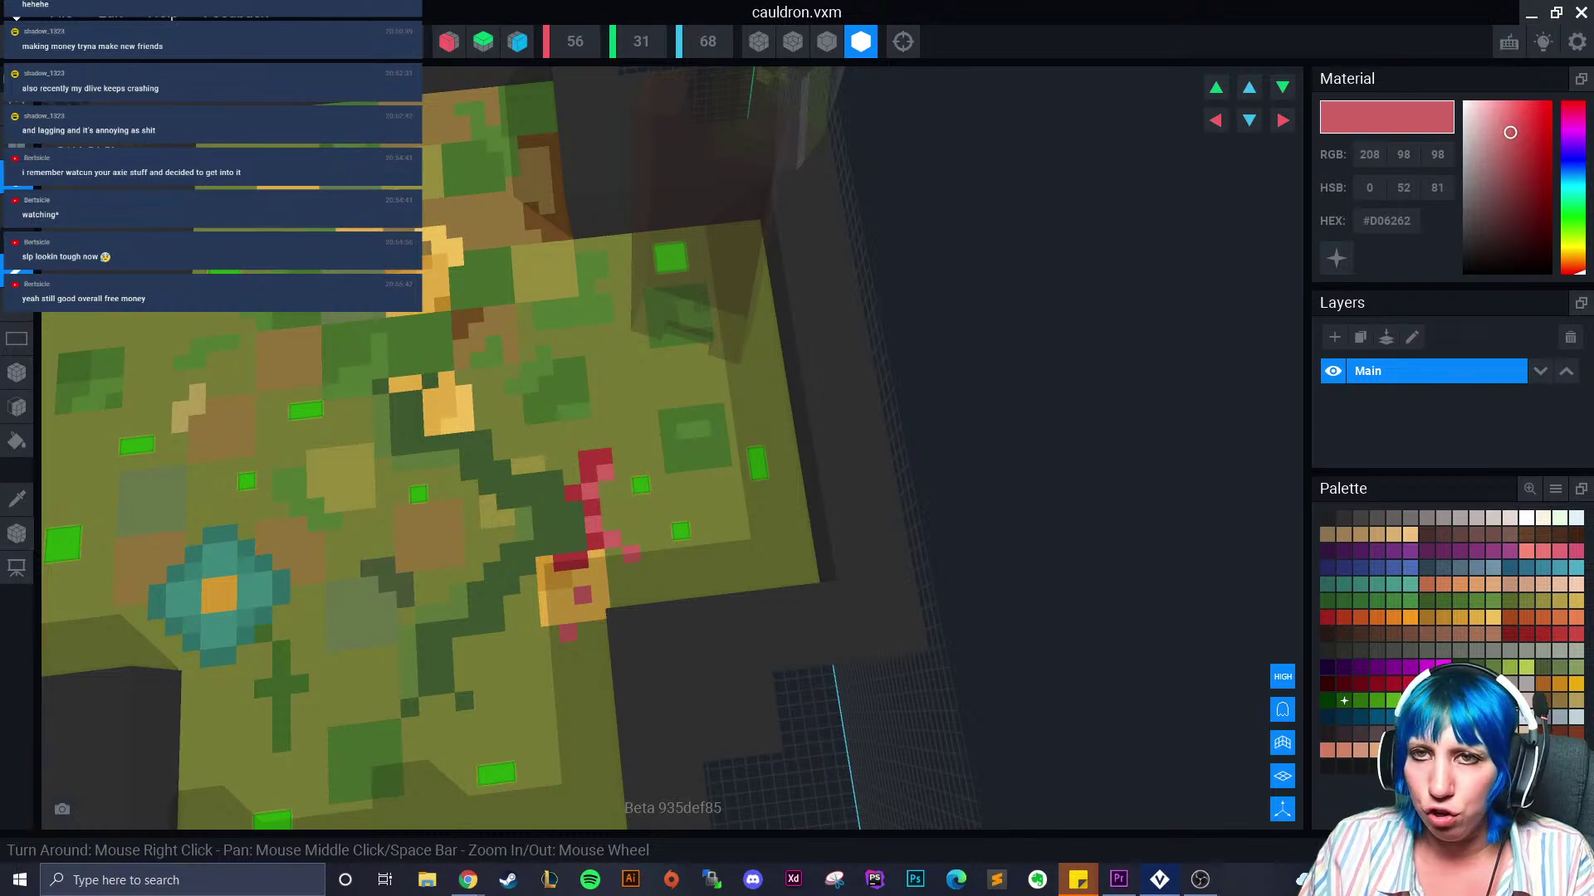
Return to the large cauldron project and create a new model named Frog legs
{"action": "left_click", "coordinate": [16, 16]}
{"action": "left_click", "coordinate": [651, 323]}
{"action": "scroll", "coordinate": [713, 309], "scroll_direction": "up", "scroll_amount": 4}
{"action": "right_click_drag", "start_coordinate": [737, 321], "coordinate": [663, 324]}
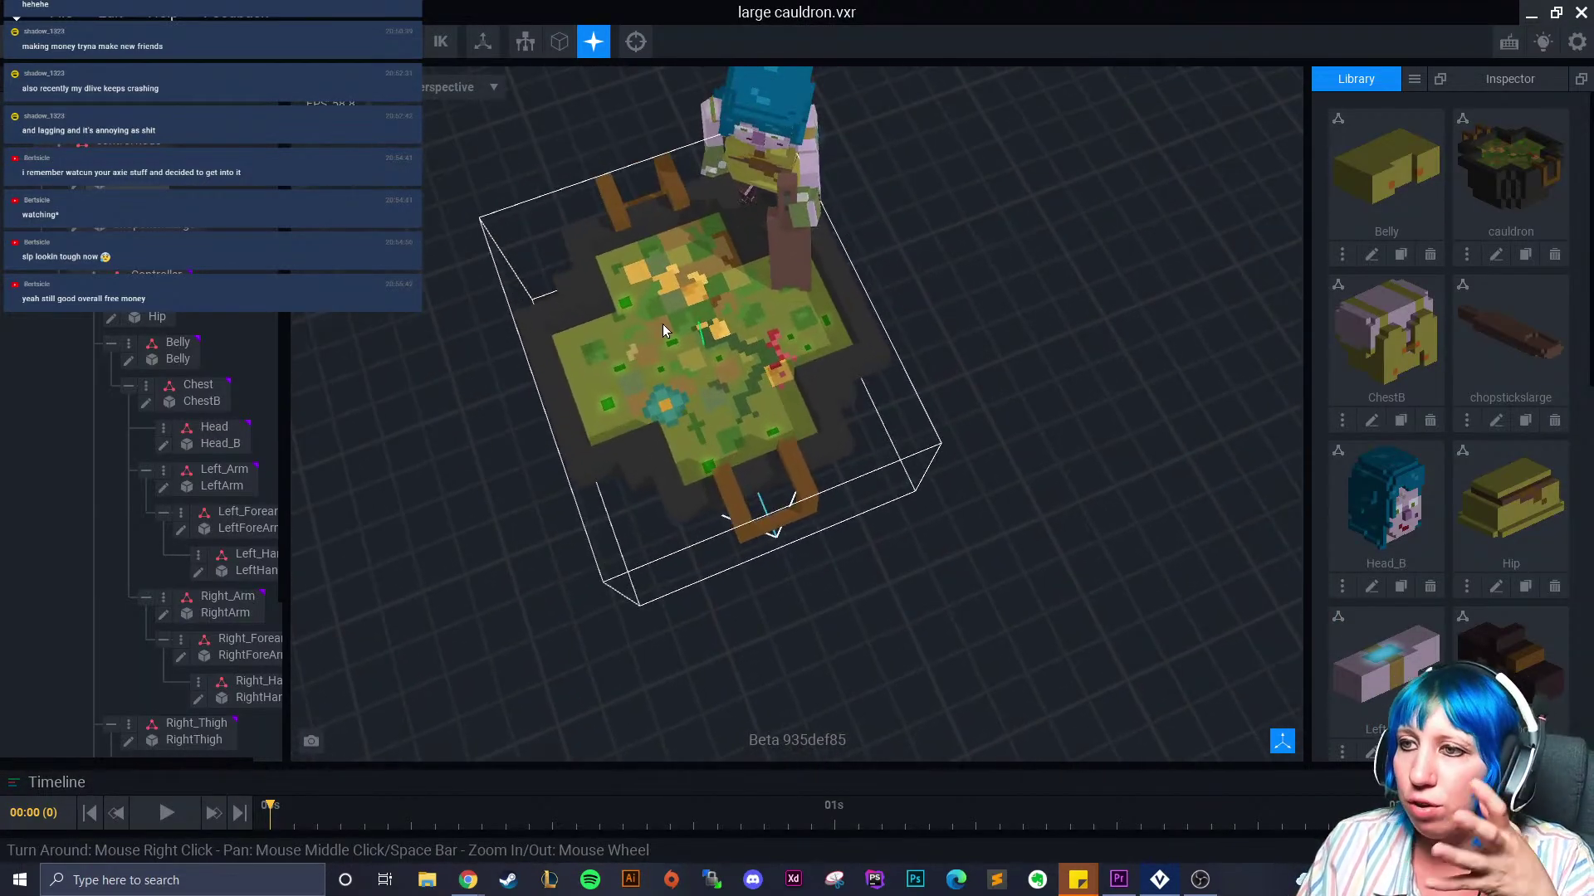
{"action": "left_click", "coordinate": [1414, 80]}
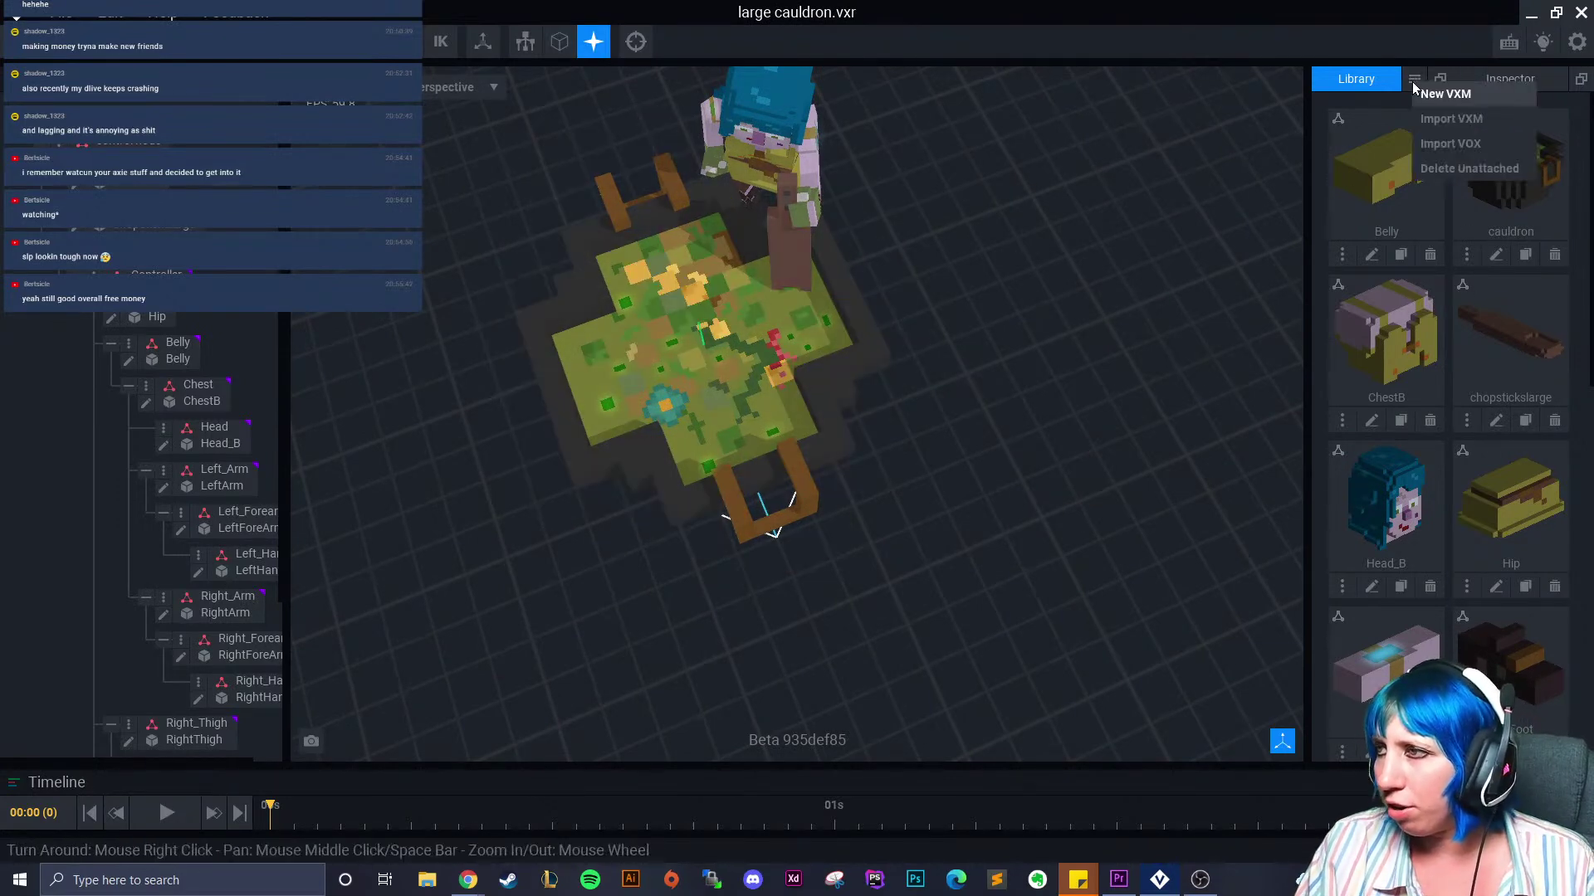
{"action": "left_click", "coordinate": [1443, 95]}
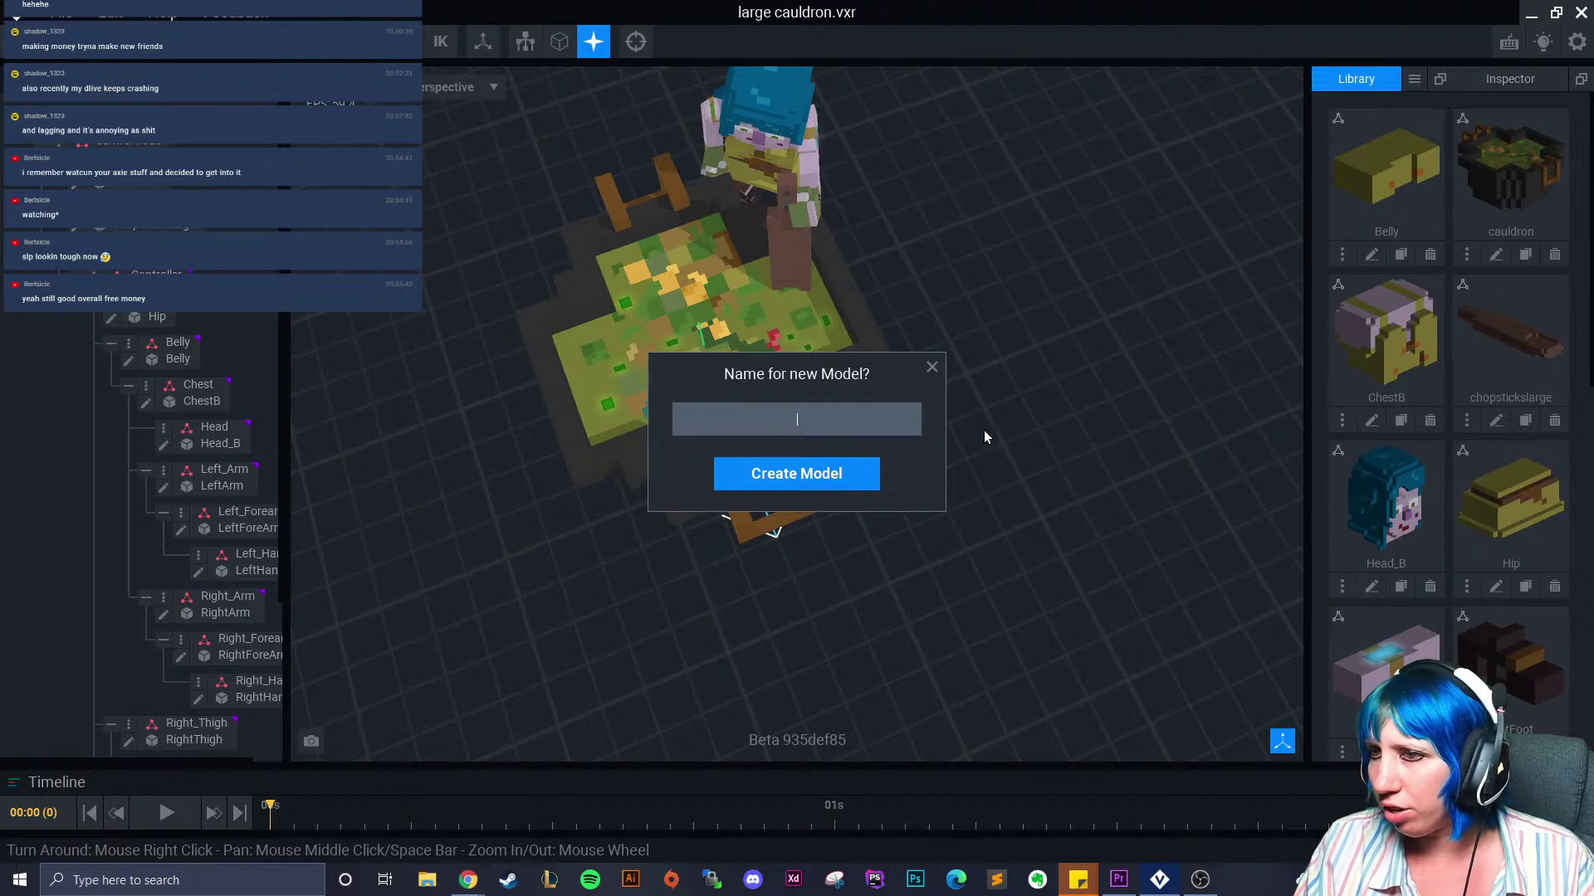
{"action": "type", "text": "Frog legs"}
{"action": "key", "text": "Return"}
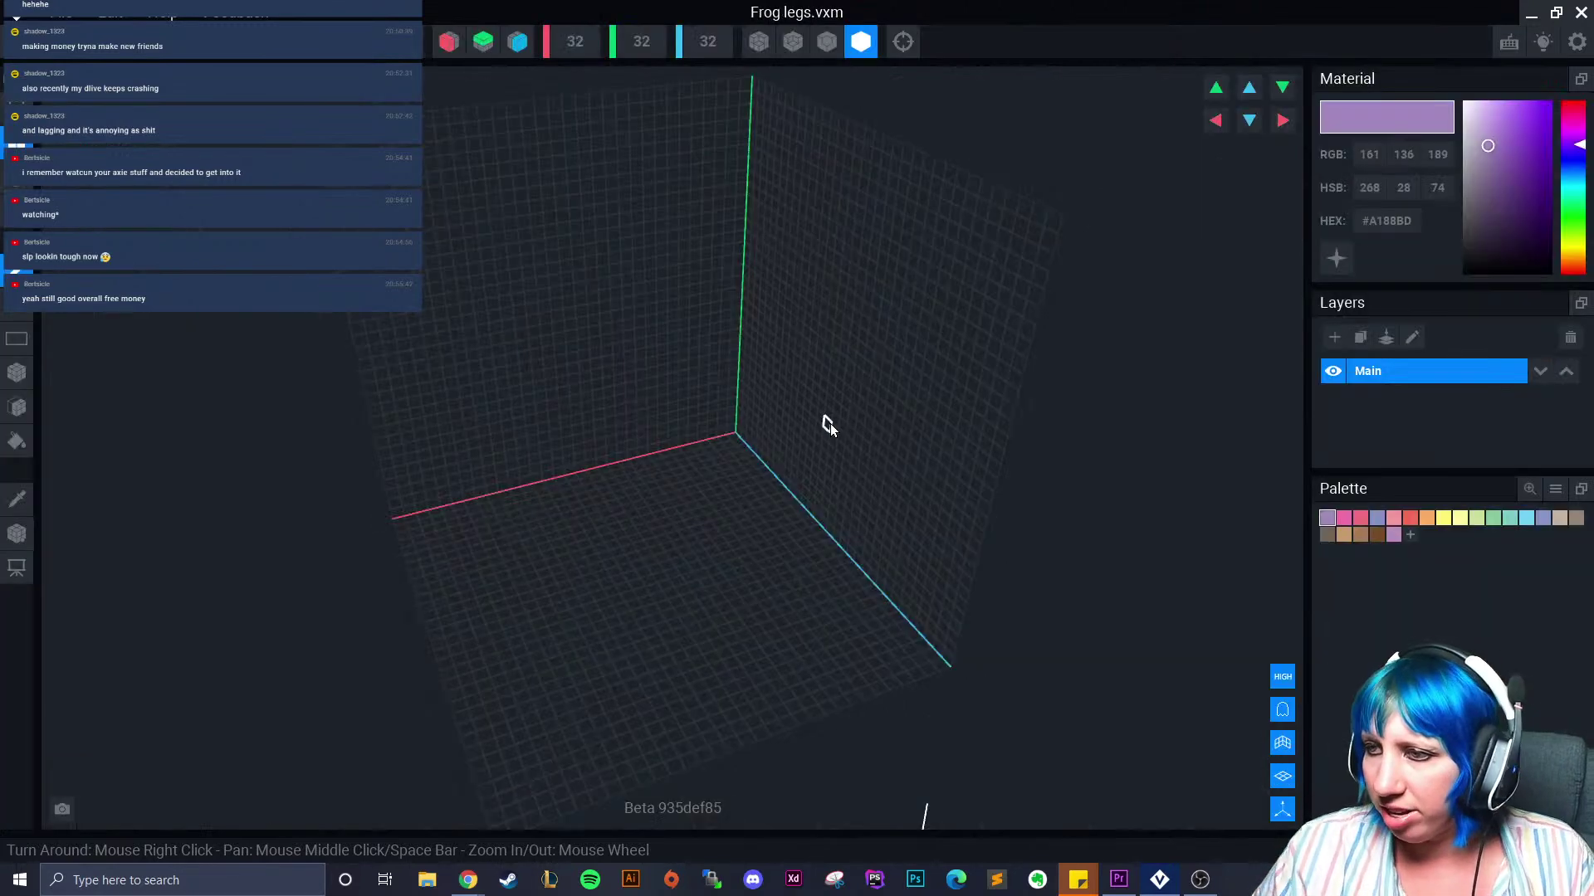
Load the custom PNG palette from the Downloads folder into the Frog legs model
{"action": "left_click", "coordinate": [1555, 489]}
{"action": "left_click", "coordinate": [1547, 535]}
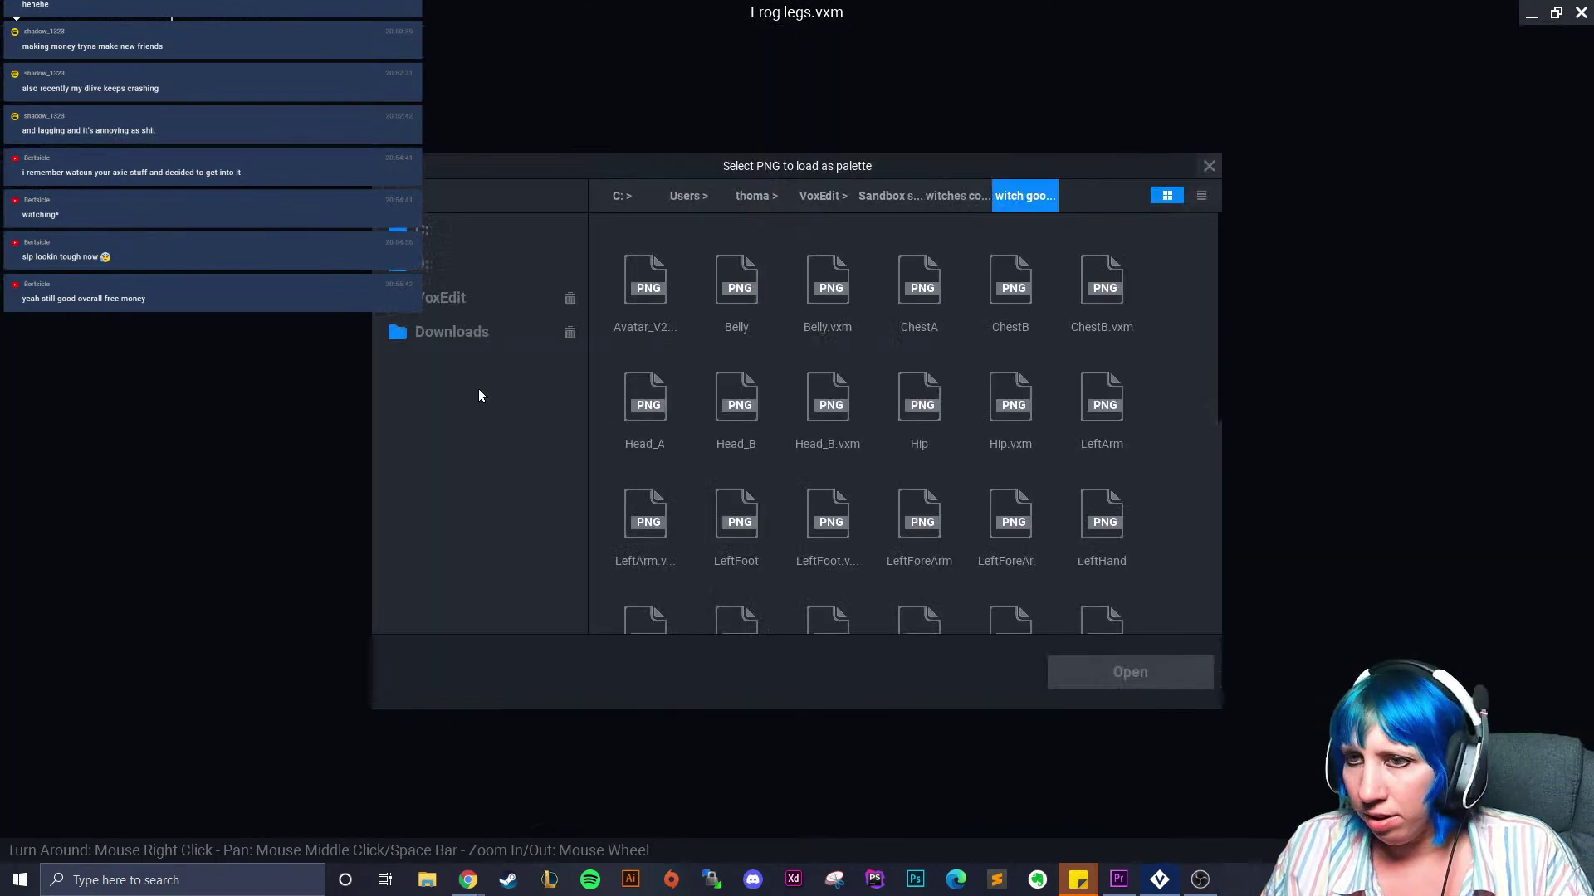
{"action": "left_click", "coordinate": [451, 332]}
{"action": "scroll", "coordinate": [1063, 499], "scroll_direction": "down", "scroll_amount": 10}
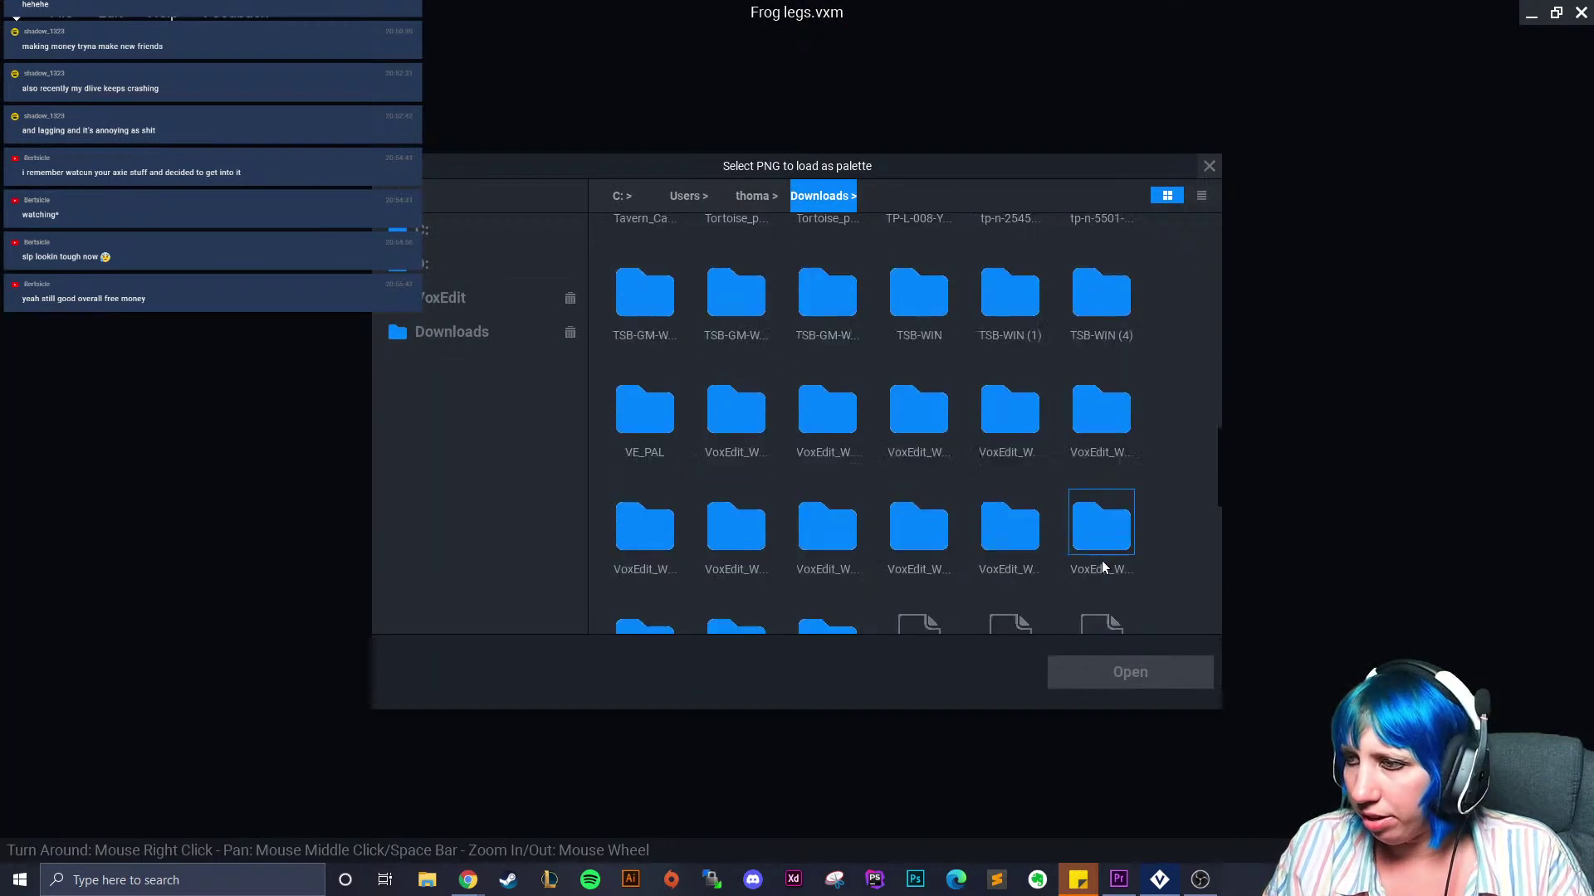
{"action": "left_click", "coordinate": [1029, 572]}
{"action": "left_click", "coordinate": [1129, 671]}
Enable mirroring on the X axis only for the Frog legs model
{"action": "right_click_drag", "start_coordinate": [988, 647], "coordinate": [705, 551]}
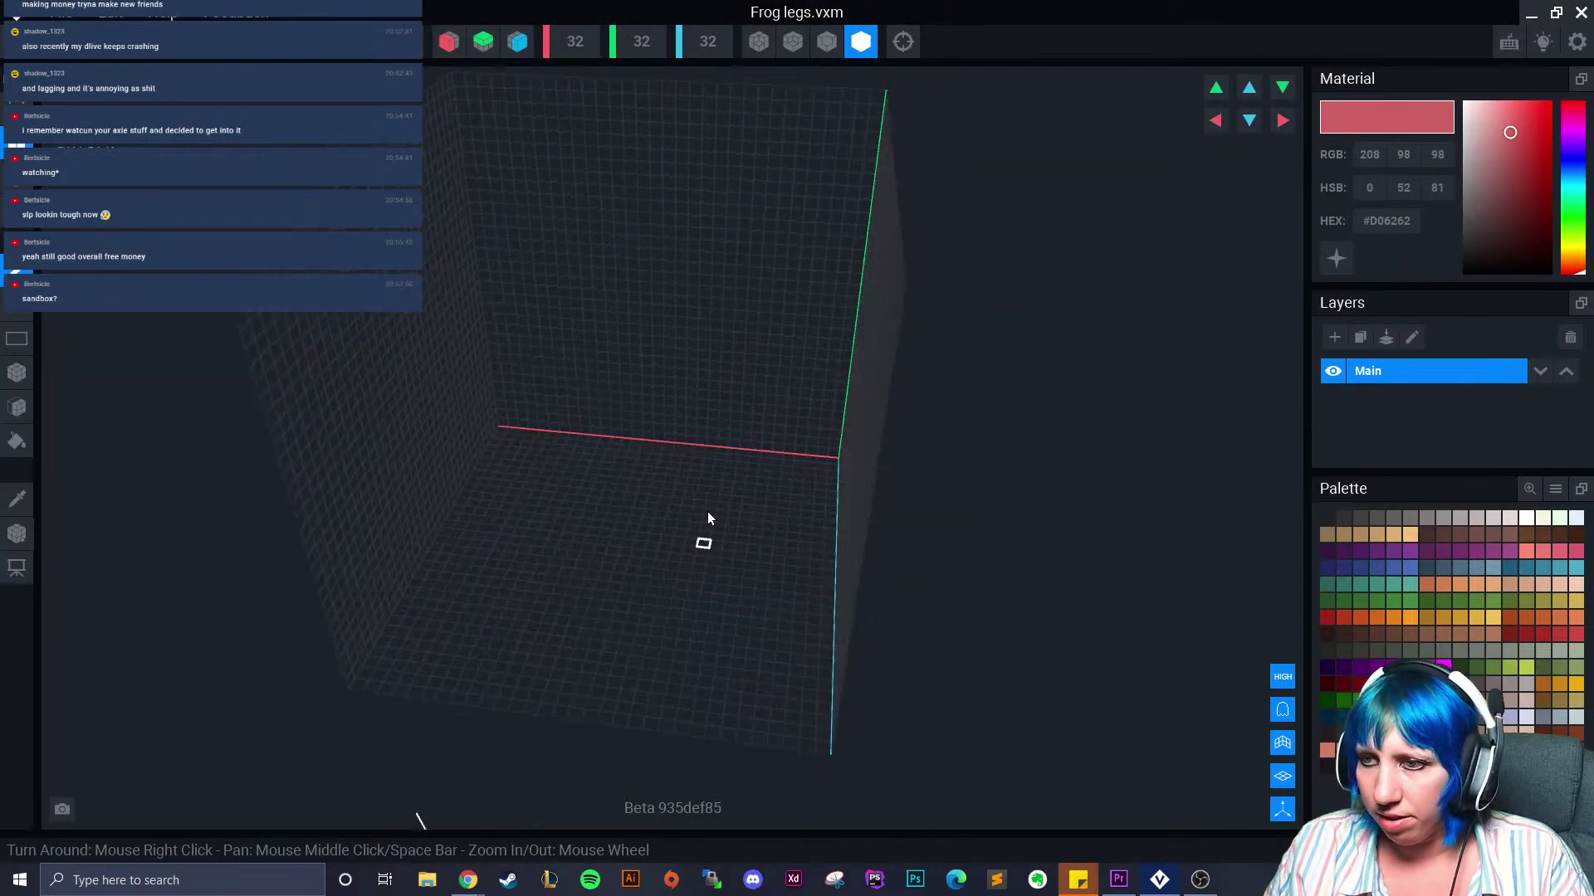
{"action": "left_click", "coordinate": [448, 44]}
{"action": "left_click", "coordinate": [525, 45]}
{"action": "right_click_drag", "start_coordinate": [316, 340], "coordinate": [381, 357]}
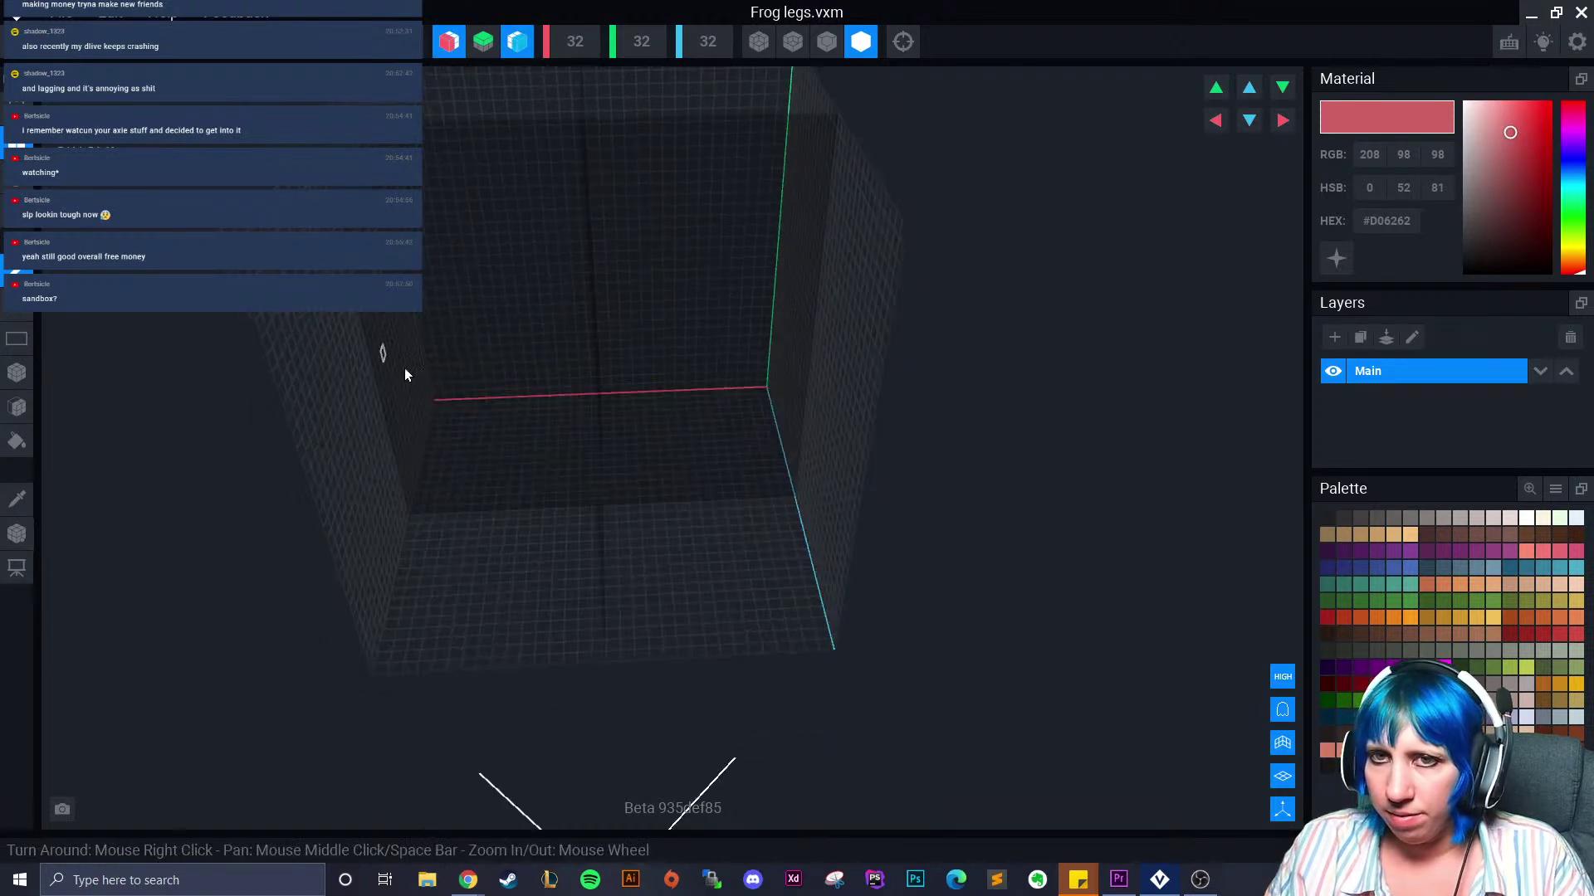
{"action": "scroll", "coordinate": [390, 361], "scroll_direction": "up", "scroll_amount": 2}
{"action": "mouse_move", "coordinate": [552, 440]}
{"action": "right_mouse_down"}
{"action": "mouse_move", "coordinate": [581, 390]}
{"action": "mouse_move", "coordinate": [534, 295]}
{"action": "mouse_move", "coordinate": [477, 78]}
{"action": "right_mouse_up"}
{"action": "left_click", "coordinate": [449, 41]}
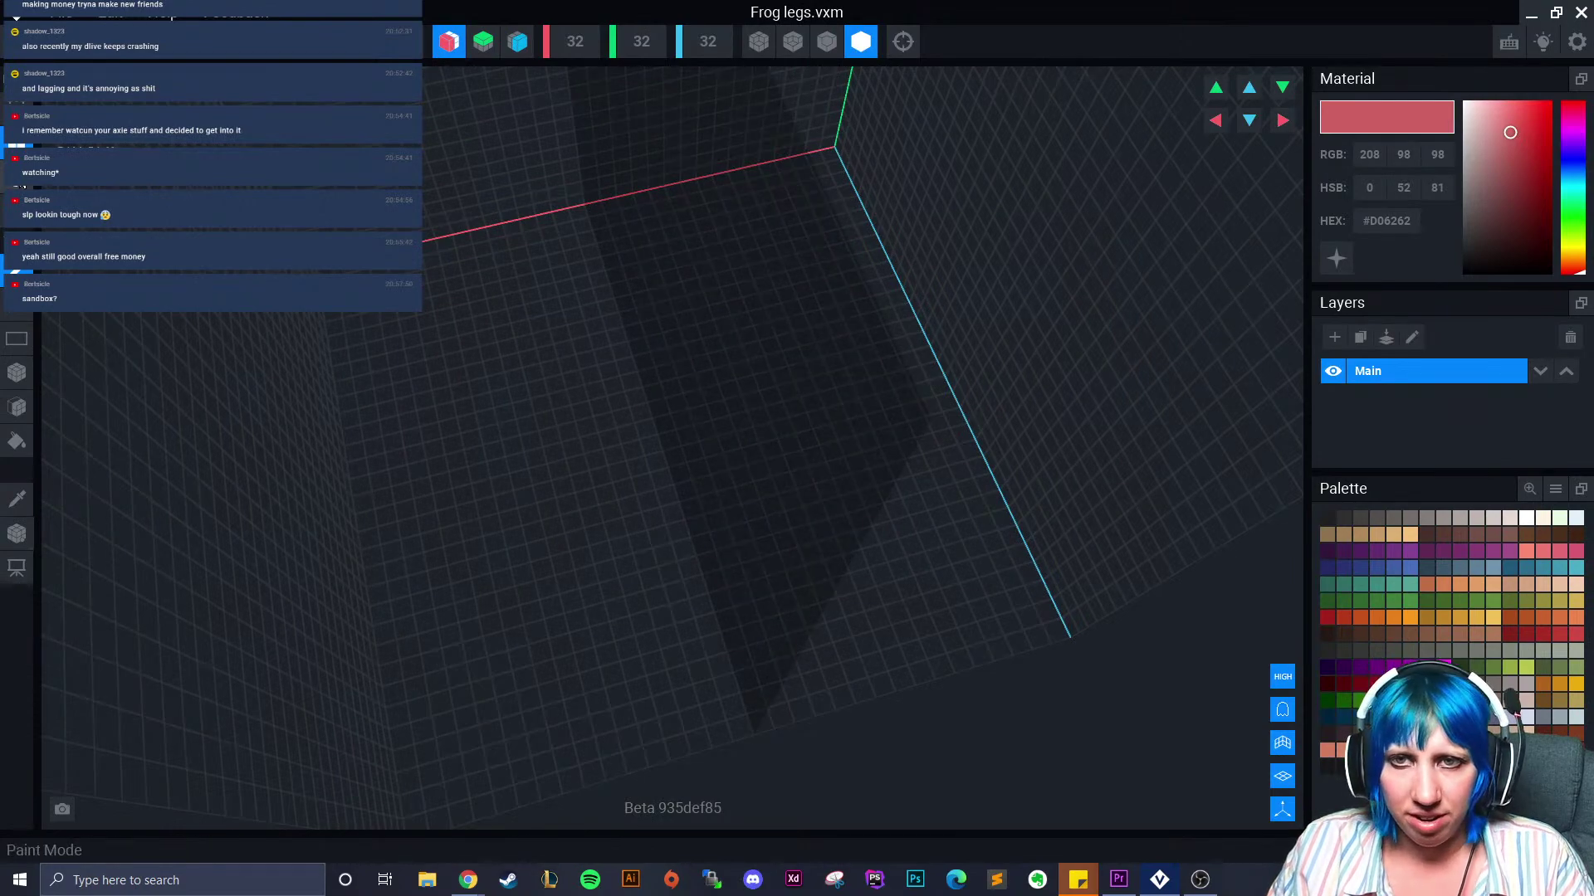
Set up the box drawing tool with dark green #3C562D for the Frog legs model
{"action": "left_click", "coordinate": [17, 373]}
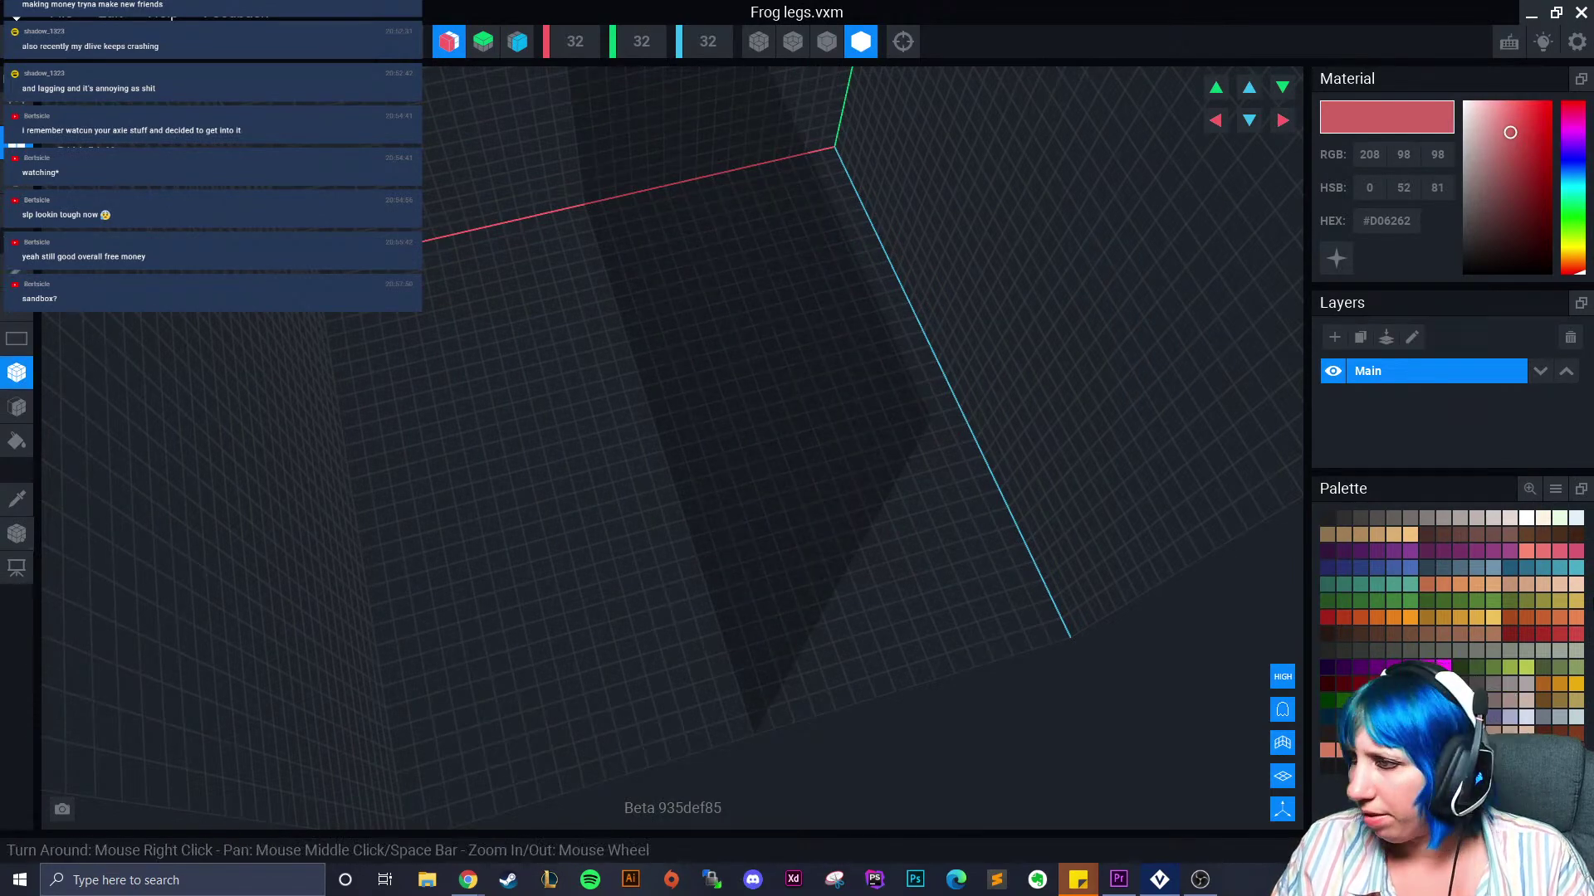
{"action": "left_click", "coordinate": [1476, 668]}
{"action": "scroll", "coordinate": [664, 456], "scroll_direction": "up", "scroll_amount": 3}
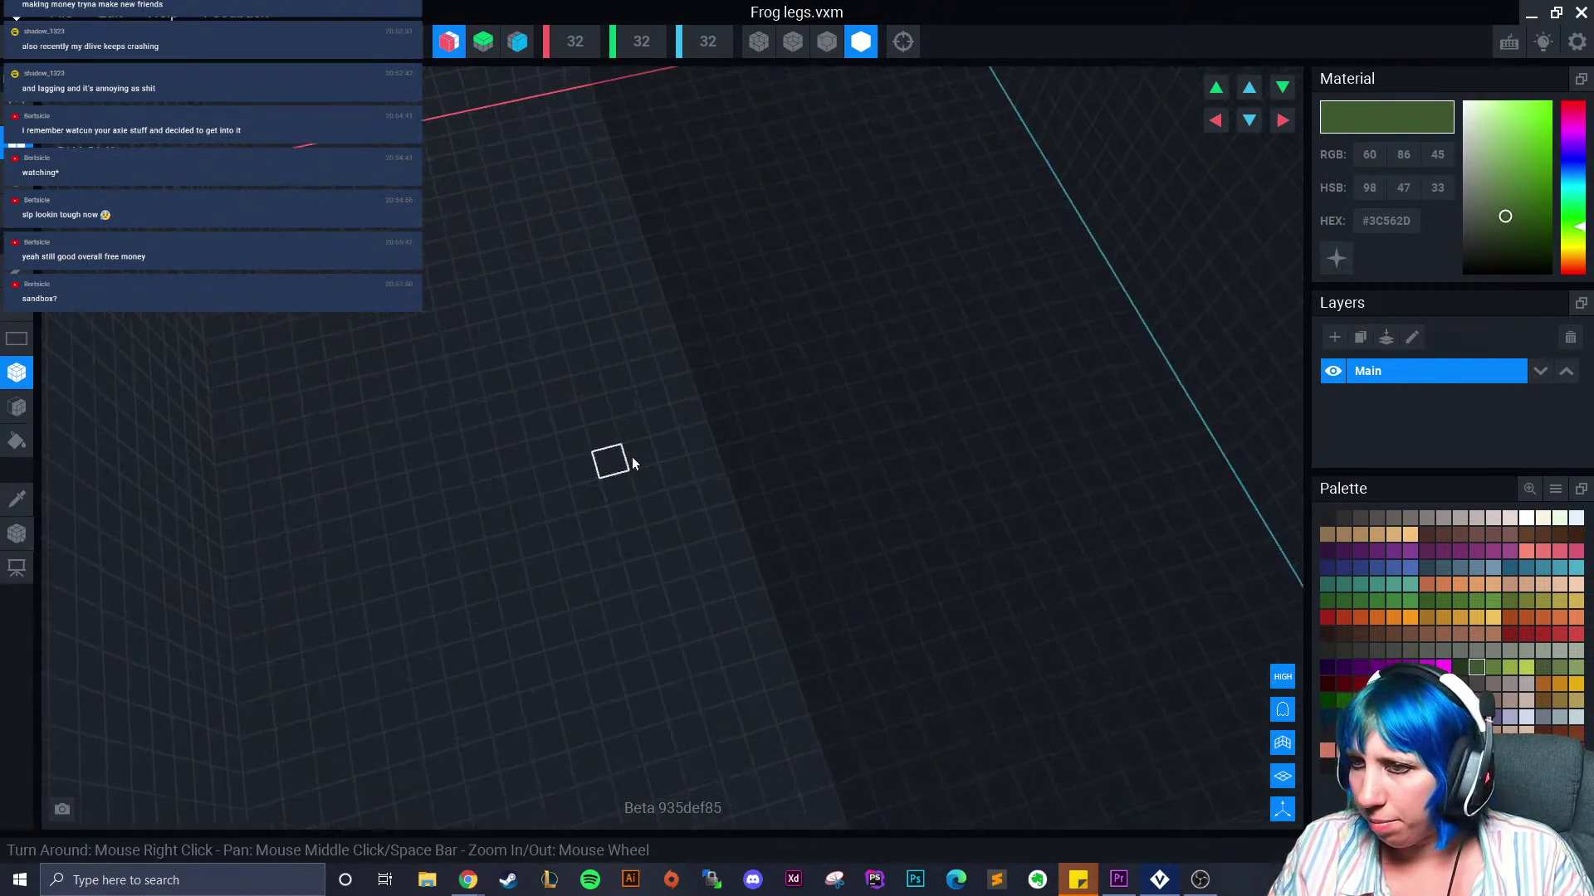
{"action": "left_click_drag", "start_coordinate": [673, 400], "coordinate": [722, 535]}
{"action": "right_click_drag", "start_coordinate": [722, 536], "coordinate": [686, 431]}
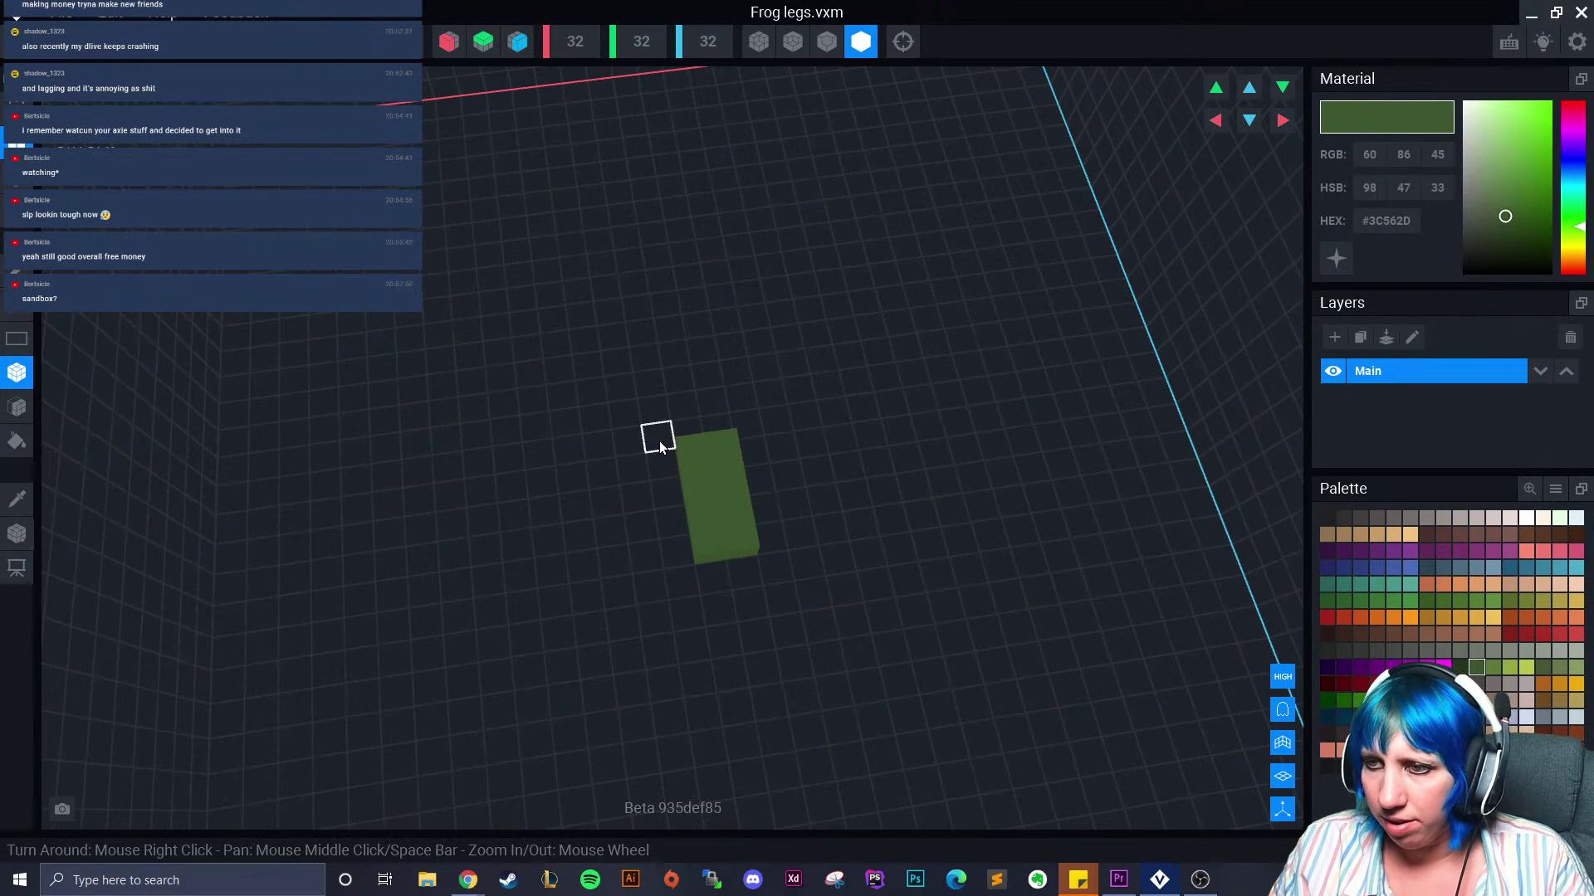
{"action": "right_click_drag", "start_coordinate": [658, 440], "coordinate": [651, 395]}
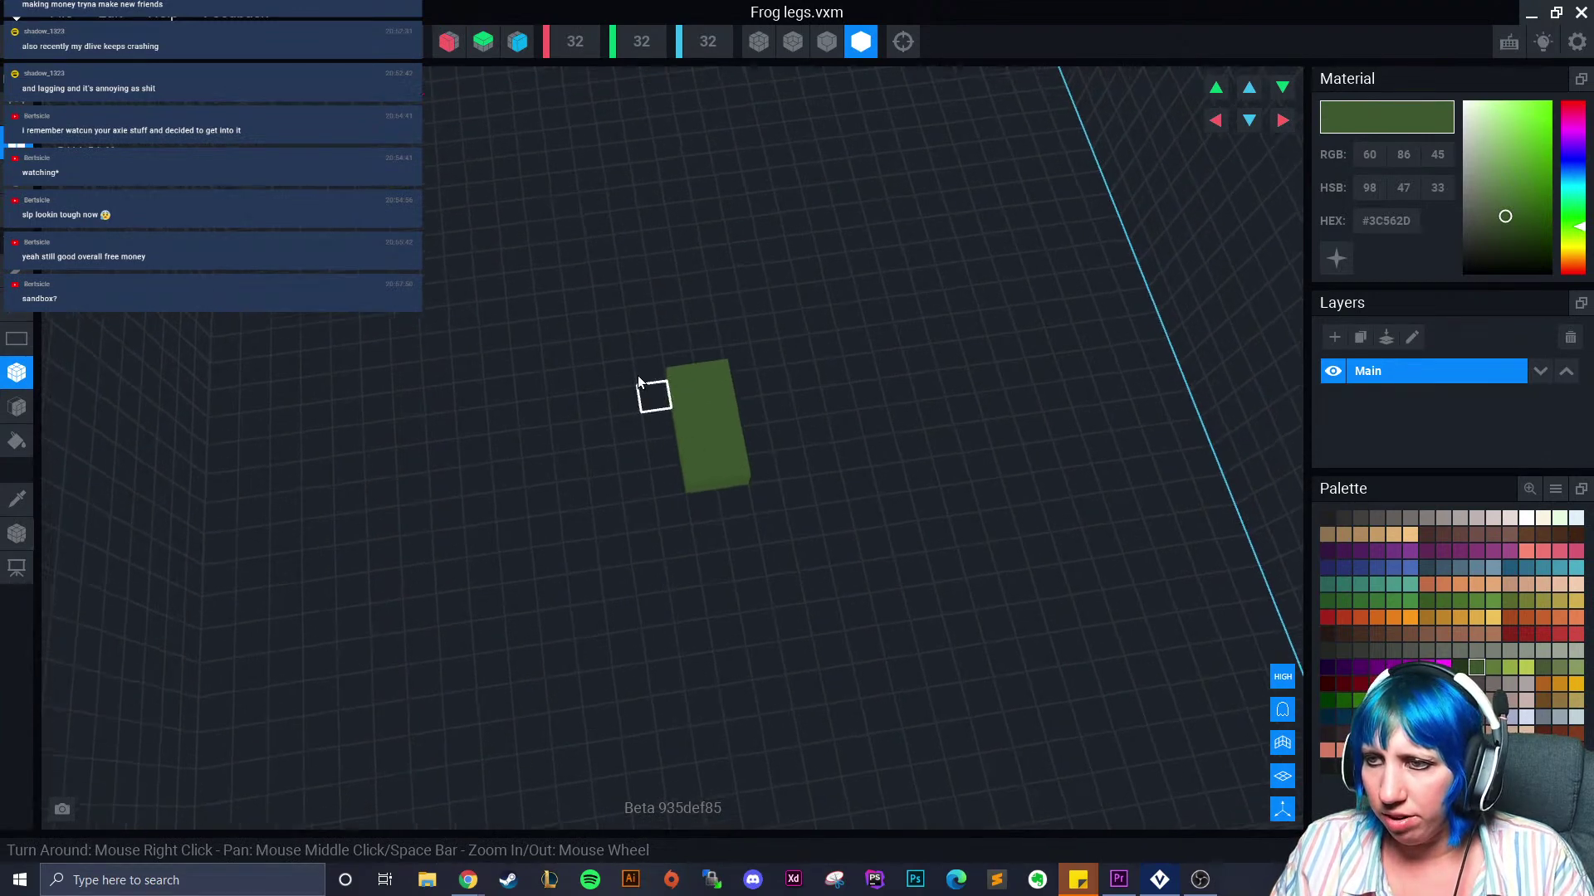
{"action": "key", "text": "ctrl+z"}
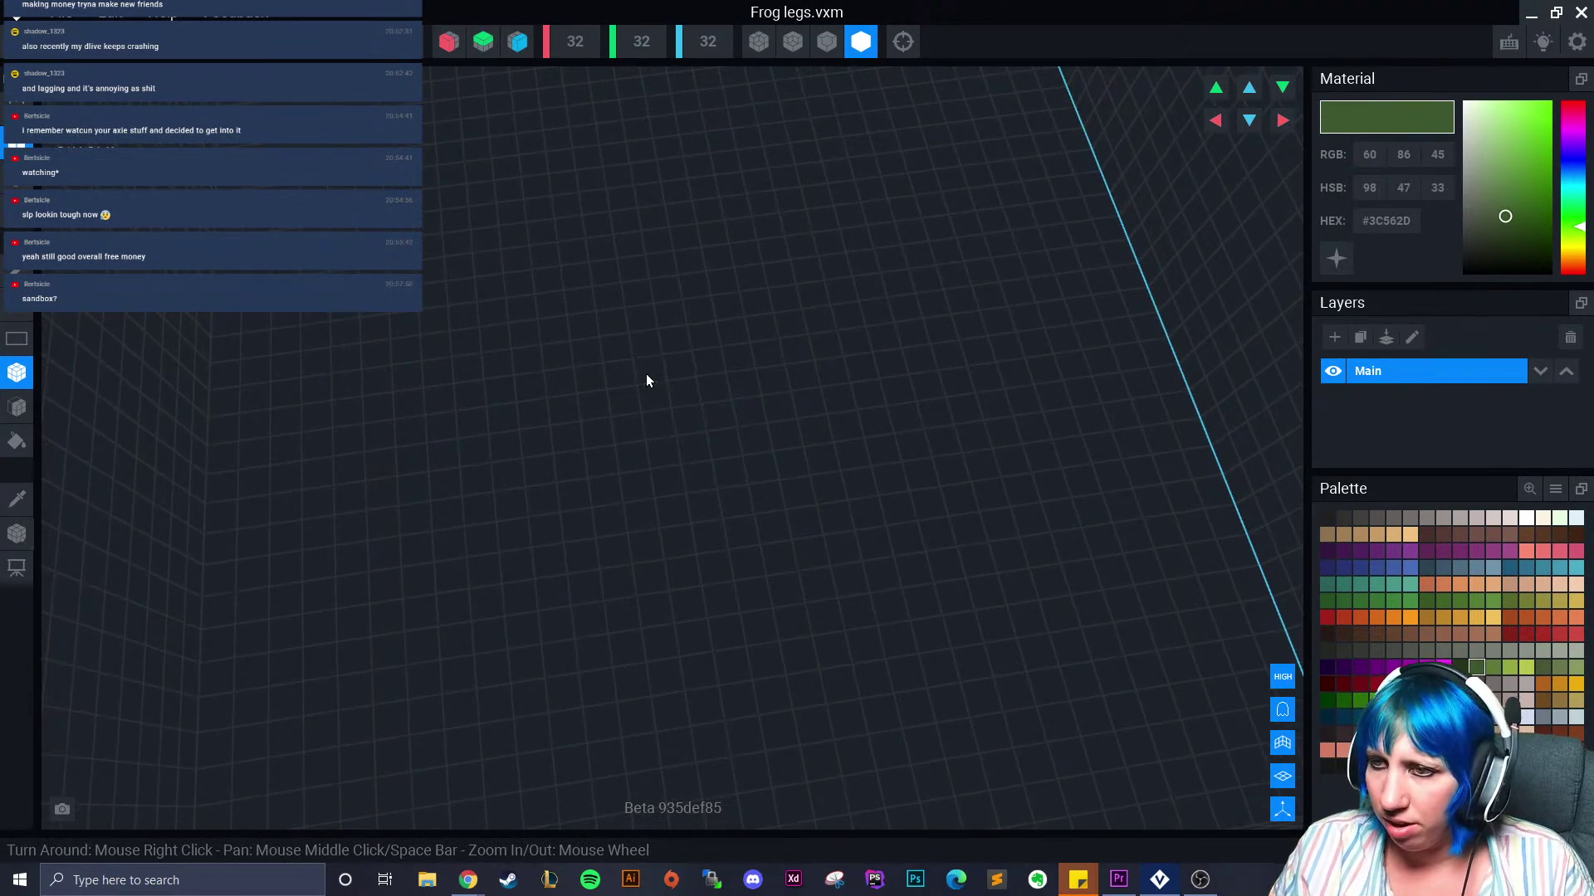
Draw the frog's foot as a flat dark green block with two single toe voxels at the corners of its outer end
{"action": "left_click_drag", "start_coordinate": [525, 333], "coordinate": [586, 347]}
{"action": "left_click_drag", "start_coordinate": [501, 307], "coordinate": [498, 353]}
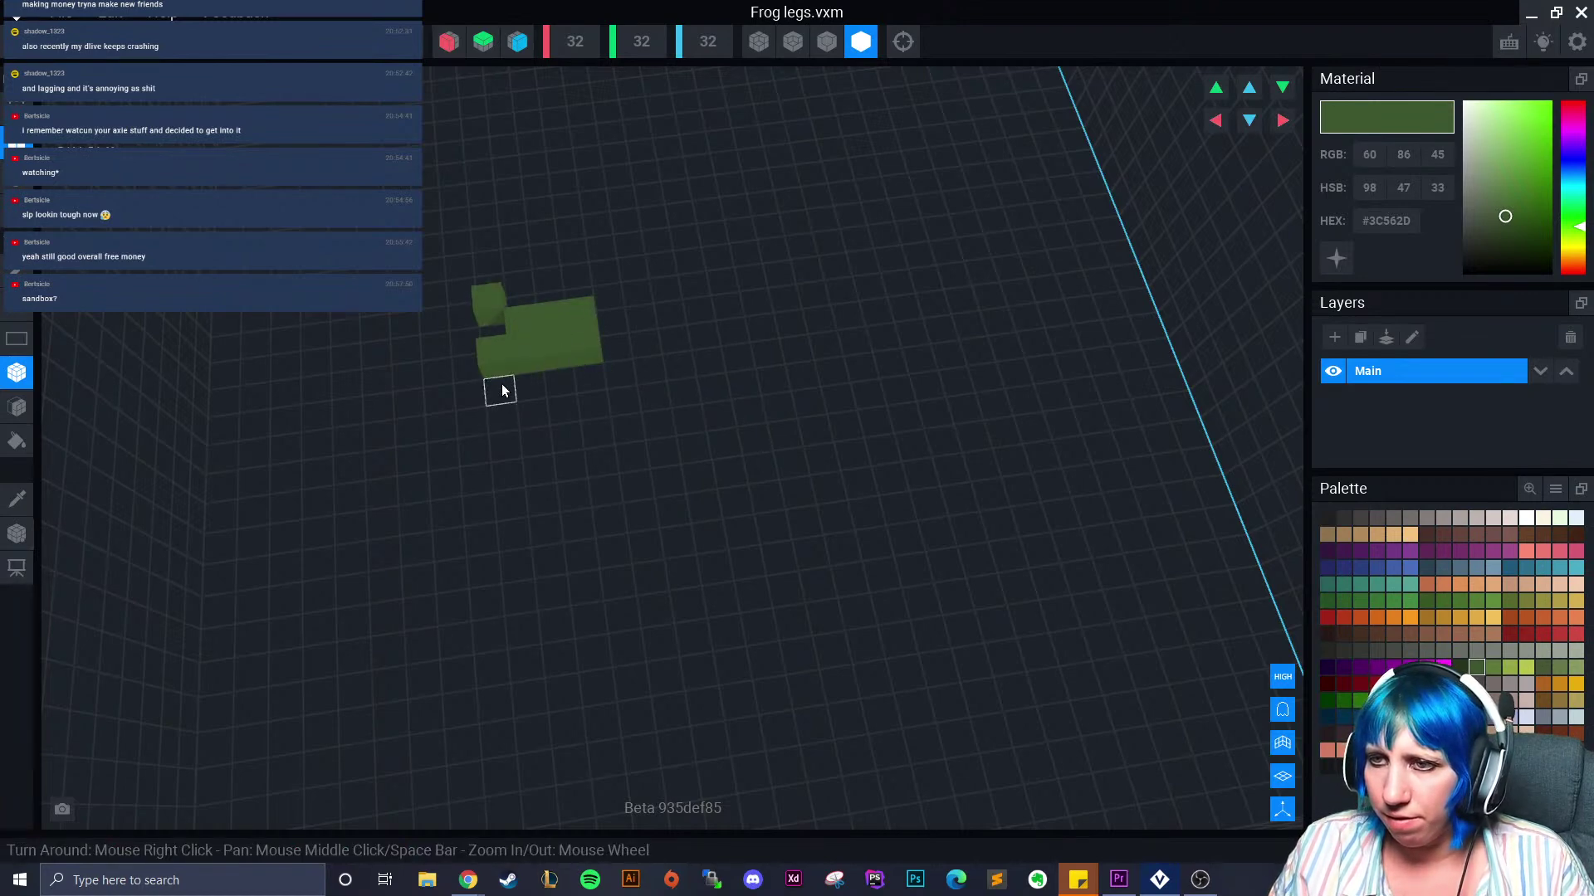
{"action": "key", "text": "ctrl+z"}
{"action": "left_click", "coordinate": [505, 375]}
{"action": "key", "text": "ctrl+z"}
{"action": "left_click", "coordinate": [508, 389]}
Extend the leg diagonally away from the foot as a stepped run of dark green voxels ending in a two-by-two block
{"action": "left_click_drag", "start_coordinate": [616, 382], "coordinate": [652, 400]}
{"action": "left_click", "coordinate": [661, 415]}
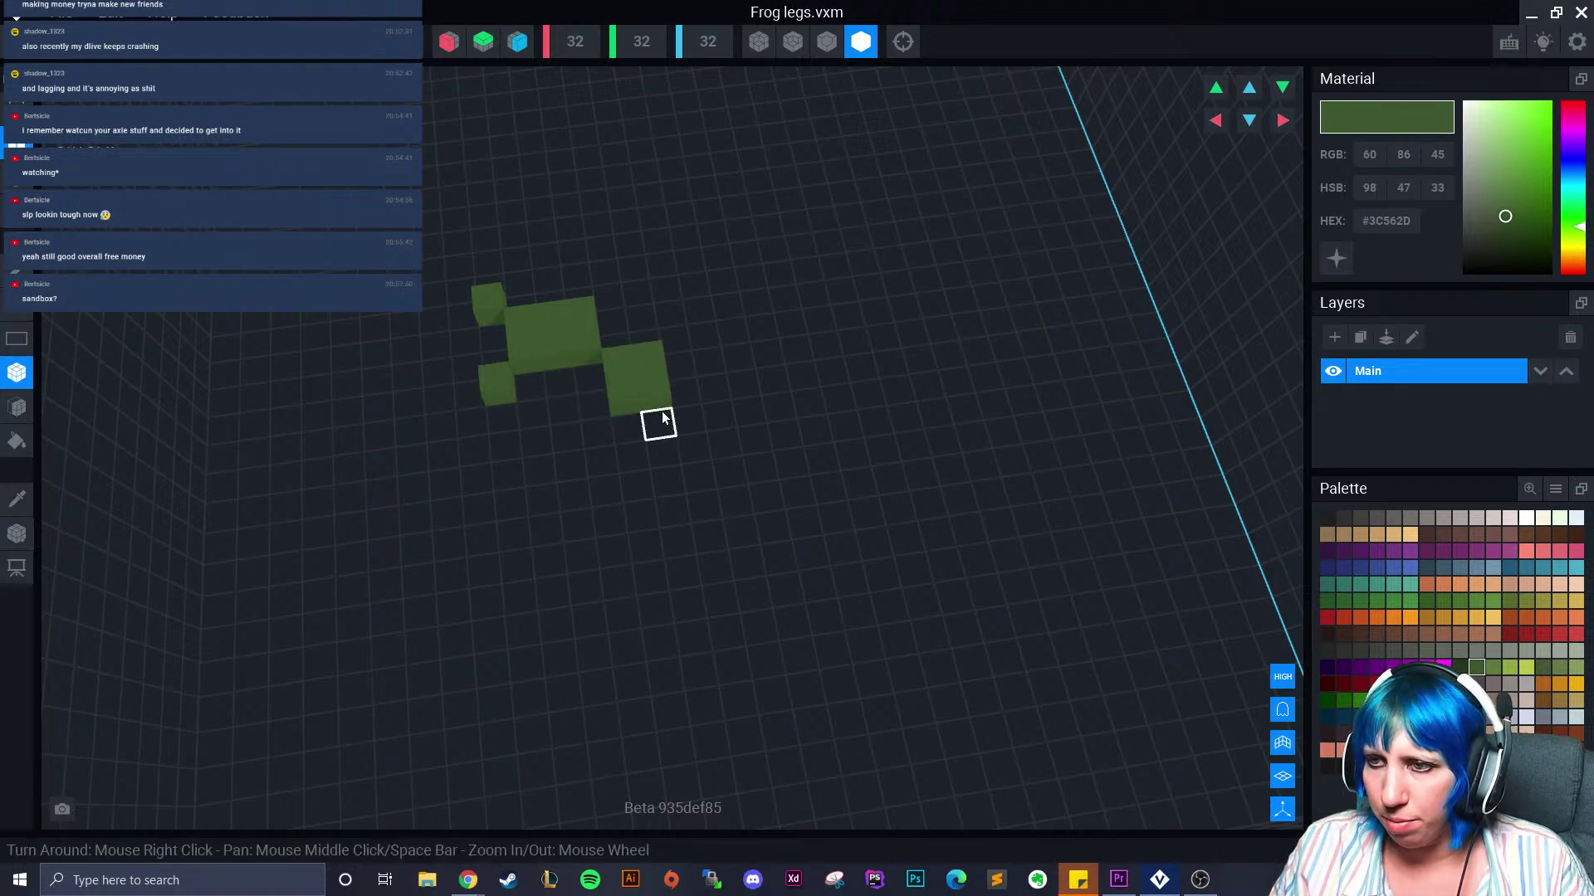
{"action": "left_click", "coordinate": [682, 394]}
{"action": "left_click", "coordinate": [712, 420]}
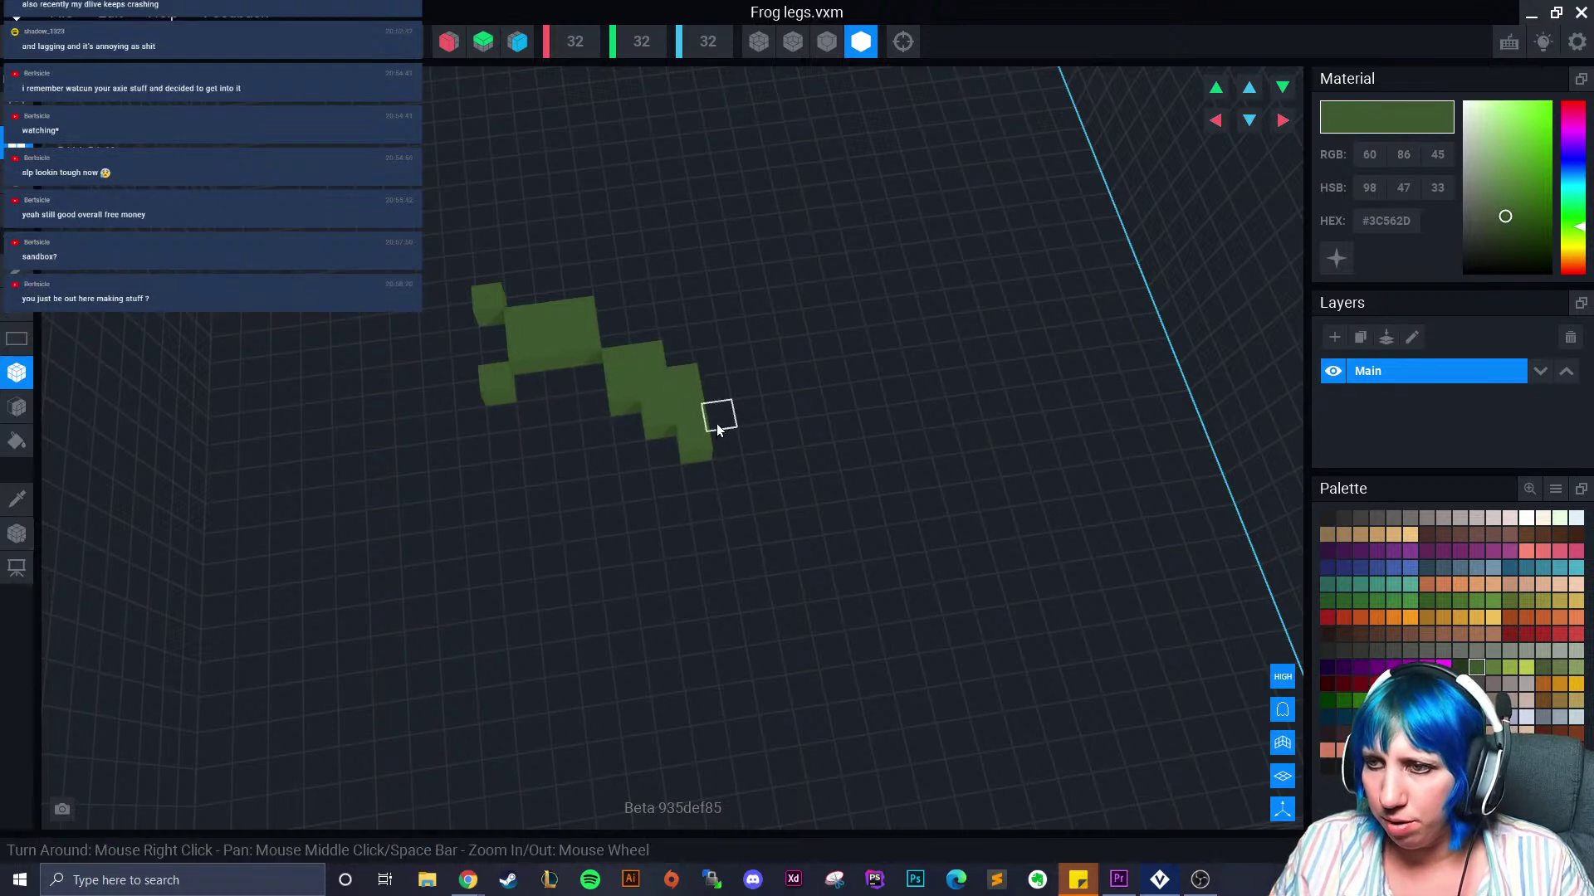
{"action": "left_click_drag", "start_coordinate": [730, 469], "coordinate": [738, 502]}
Add a row of two red #AE3535 voxels along the cut end of the frog leg
{"action": "right_click_drag", "start_coordinate": [772, 526], "coordinate": [641, 453]}
{"action": "scroll", "coordinate": [694, 473], "scroll_direction": "up", "scroll_amount": 3}
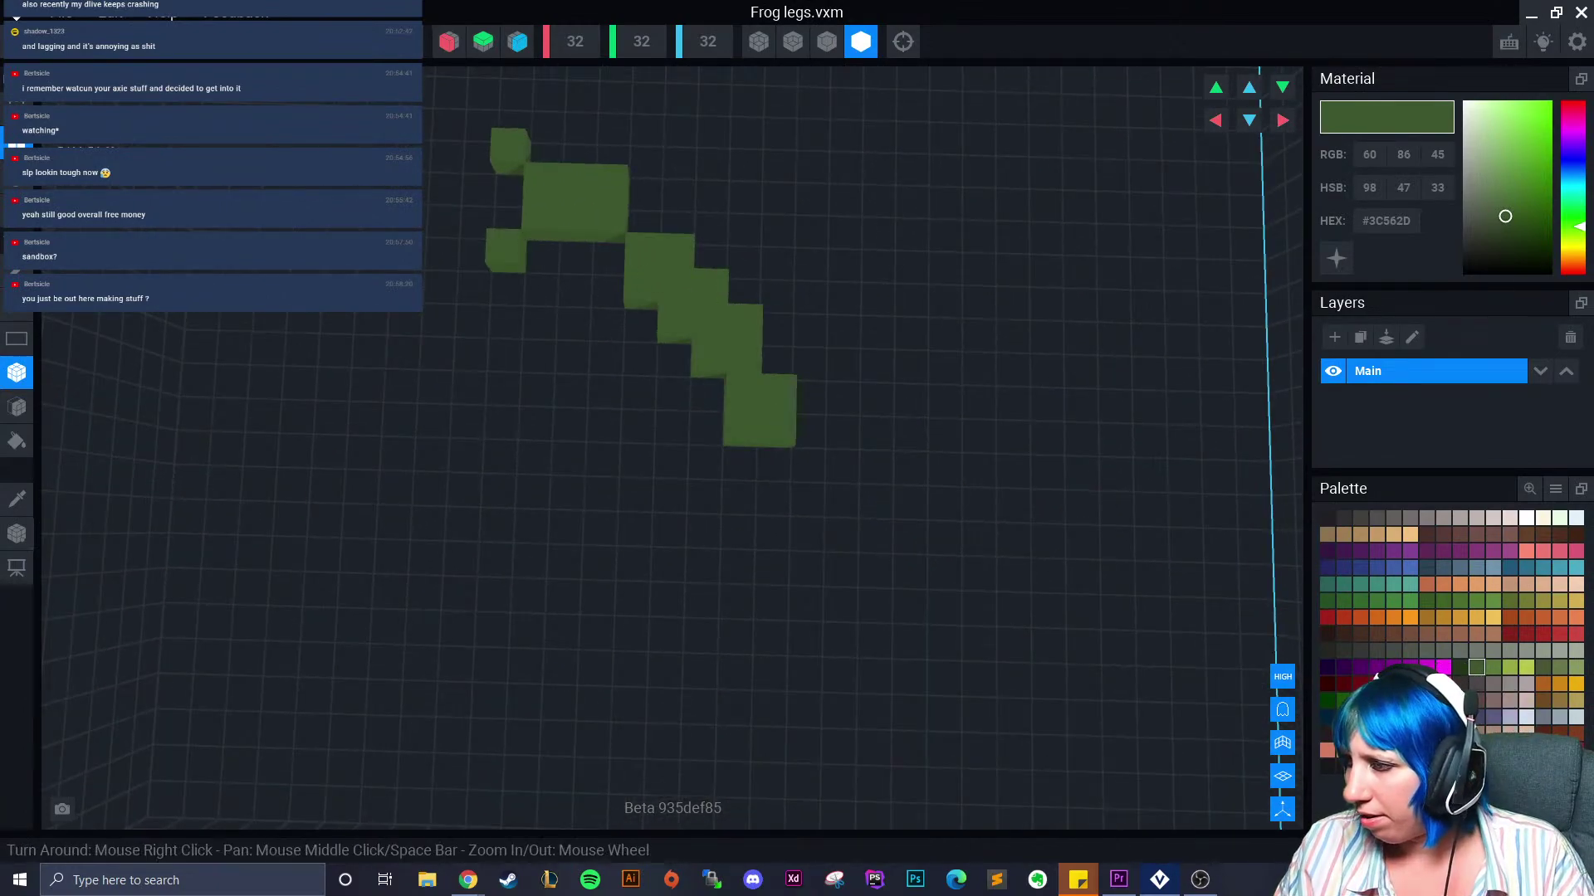
{"action": "left_click", "coordinate": [1542, 749]}
{"action": "left_click", "coordinate": [740, 461]}
{"action": "left_click", "coordinate": [776, 461]}
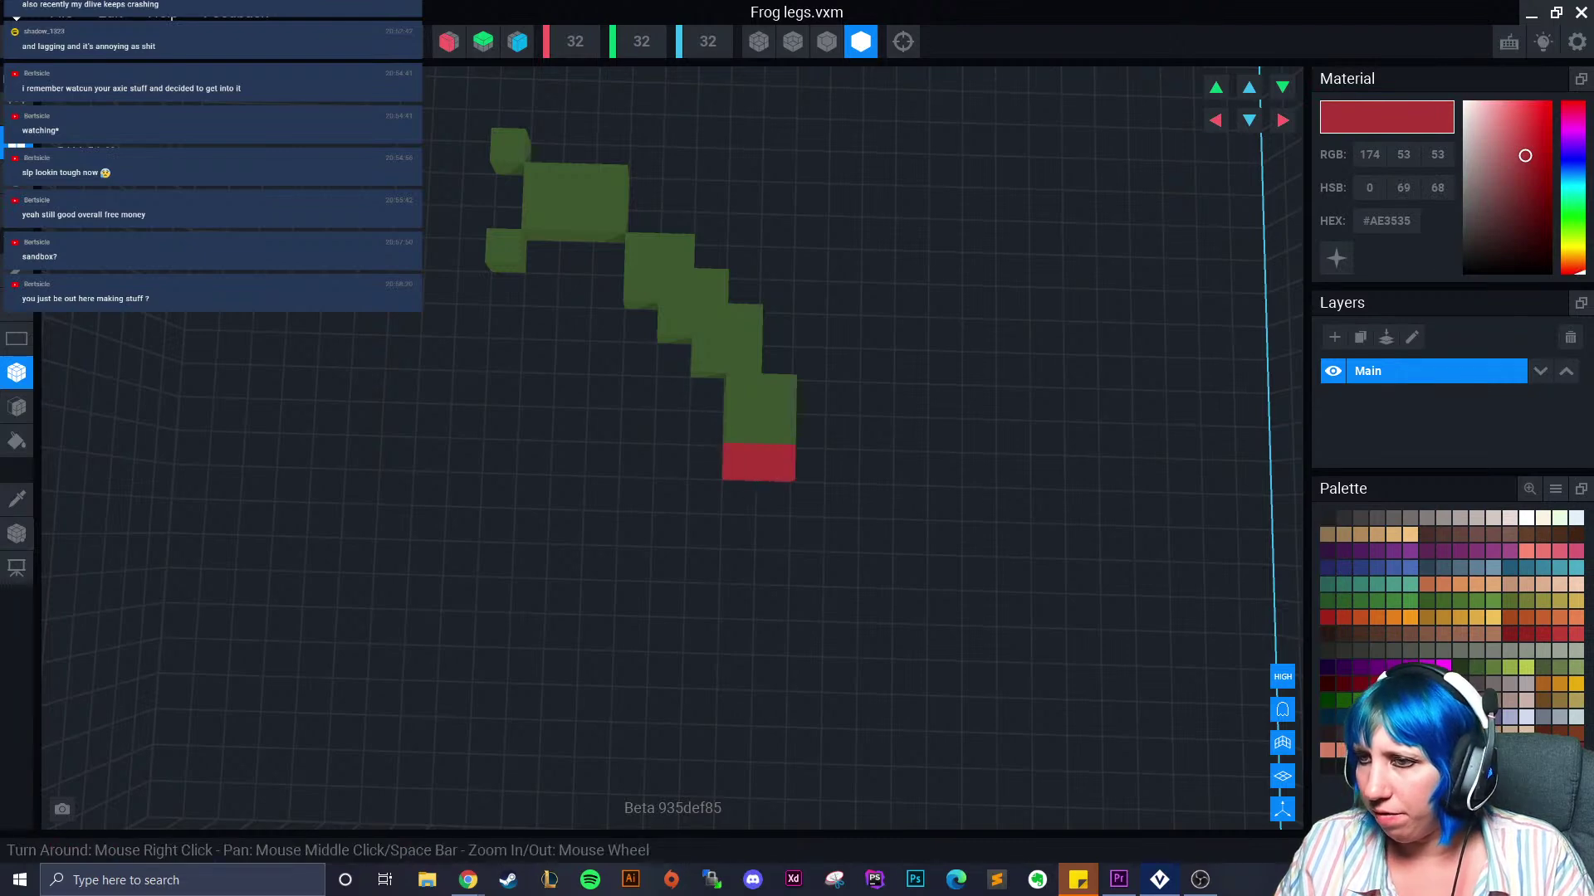
Place three lighter red #D06262 voxels around the leg's cut end, one on the green, one beside and one detached diagonally
{"action": "left_click", "coordinate": [1559, 749]}
{"action": "left_click", "coordinate": [17, 176]}
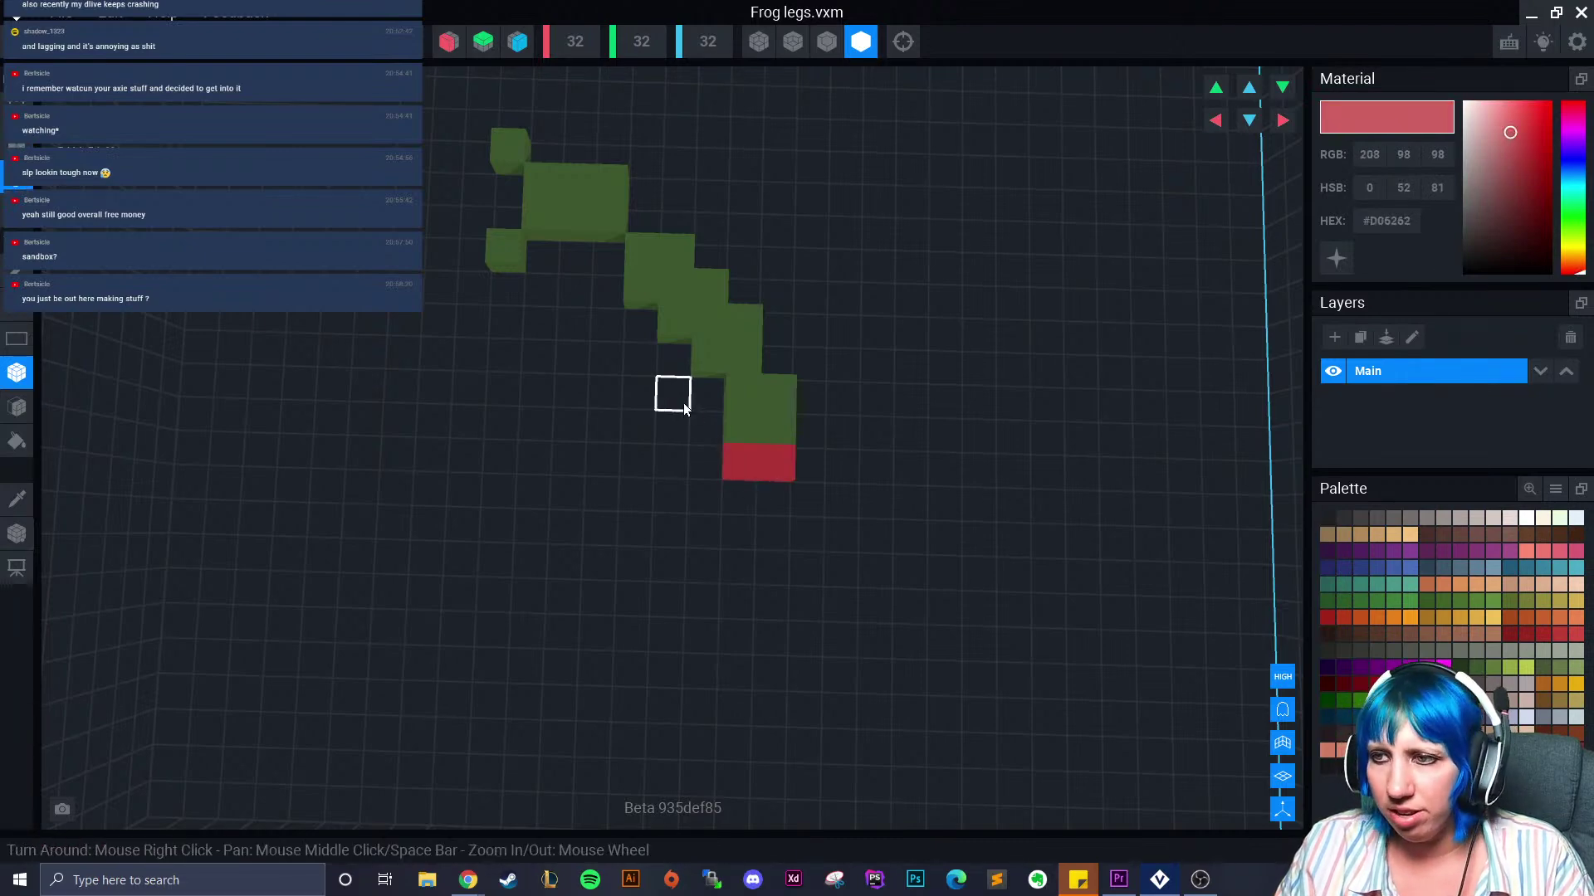
{"action": "left_click", "coordinate": [723, 433]}
{"action": "right_click_drag", "start_coordinate": [674, 444], "coordinate": [581, 411]}
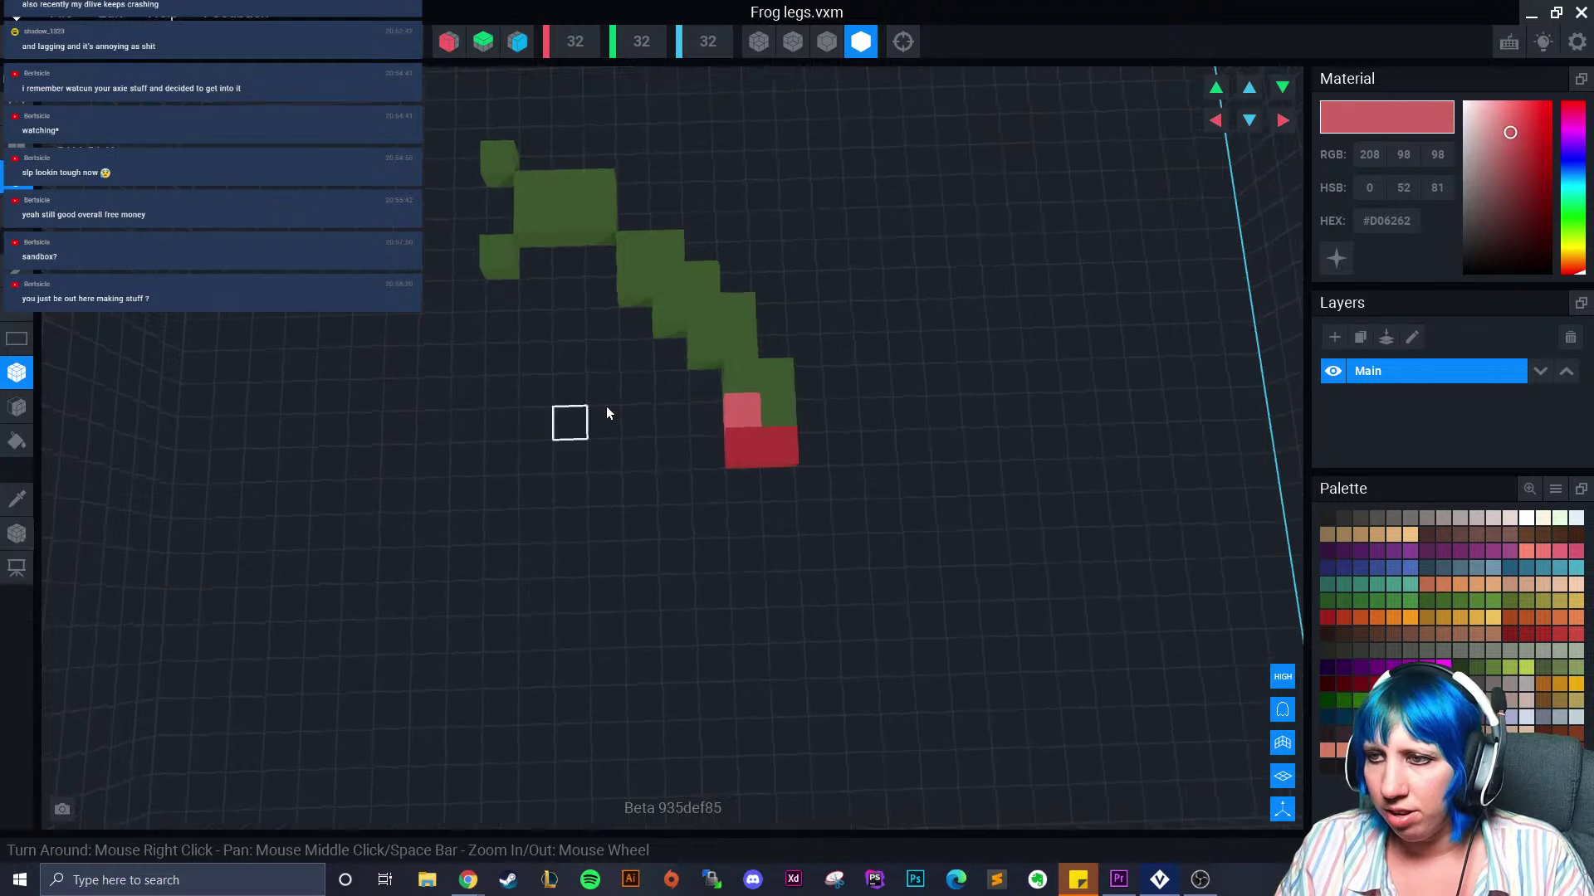
{"action": "left_click", "coordinate": [693, 445]}
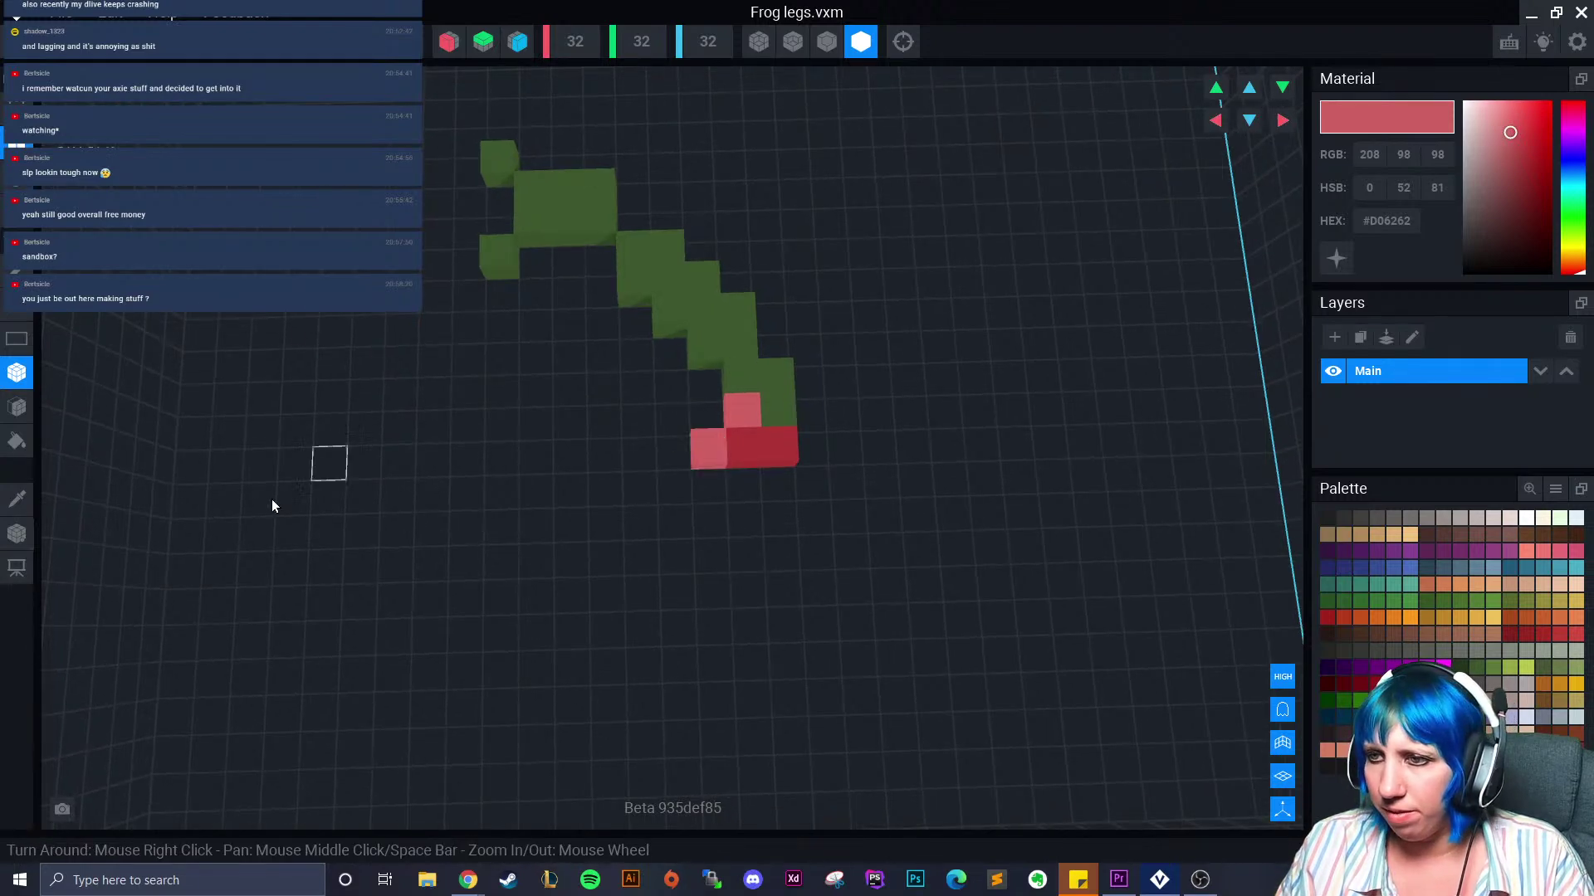
{"action": "right_click_drag", "start_coordinate": [354, 481], "coordinate": [722, 498]}
{"action": "left_click", "coordinate": [747, 465]}
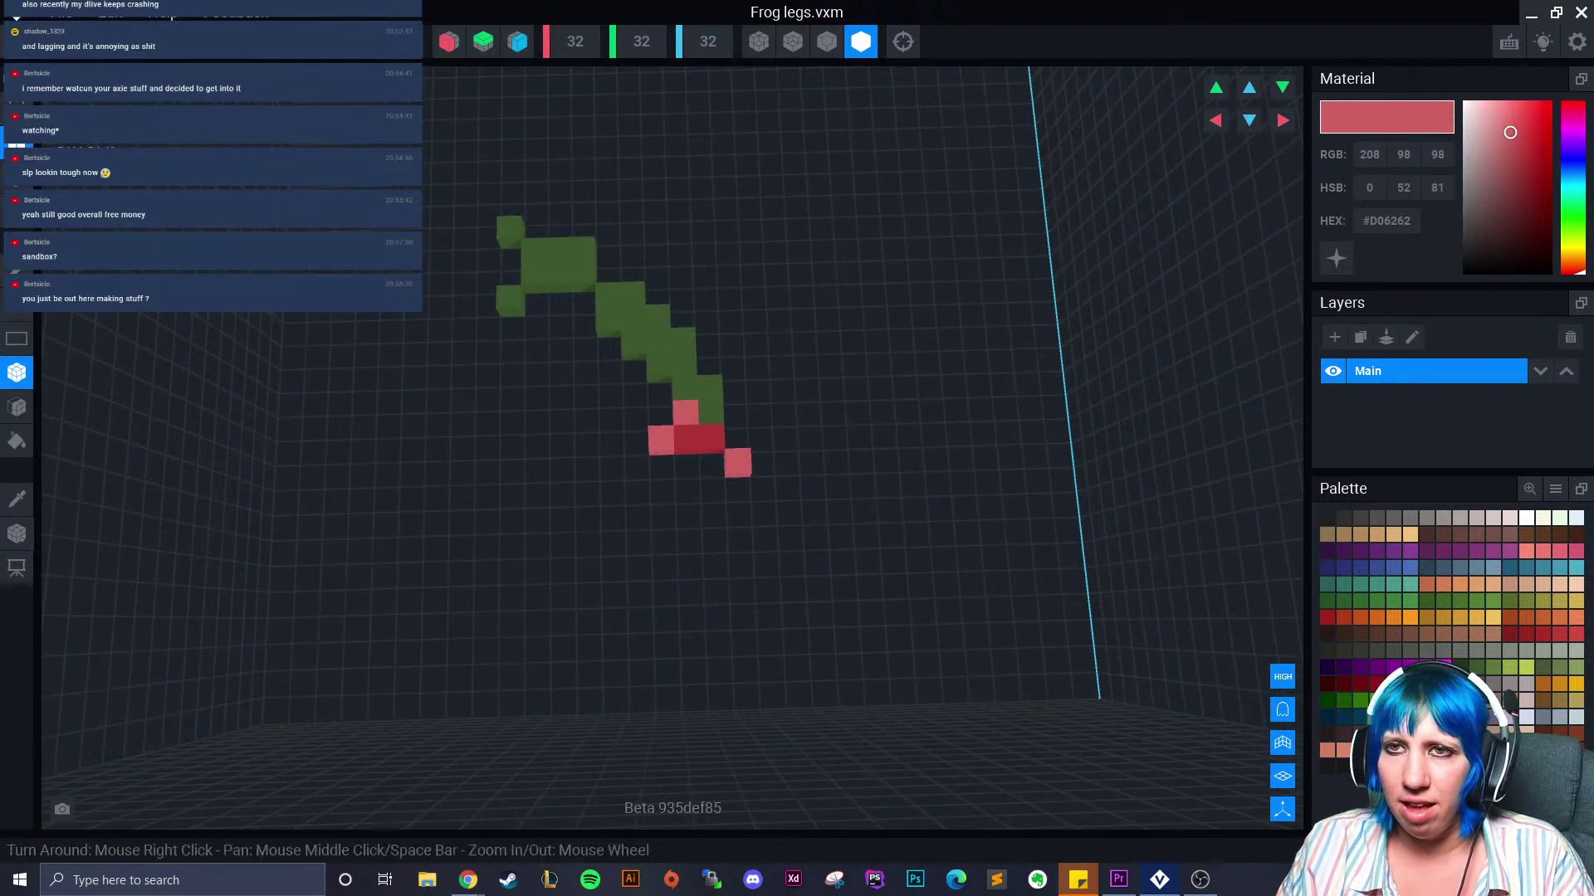
Shrink the model volume to fit the frog leg and set its pivot to the floor
{"action": "scroll", "coordinate": [579, 379], "scroll_direction": "up", "scroll_amount": 5}
{"action": "scroll", "coordinate": [579, 379], "scroll_direction": "down", "scroll_amount": 8}
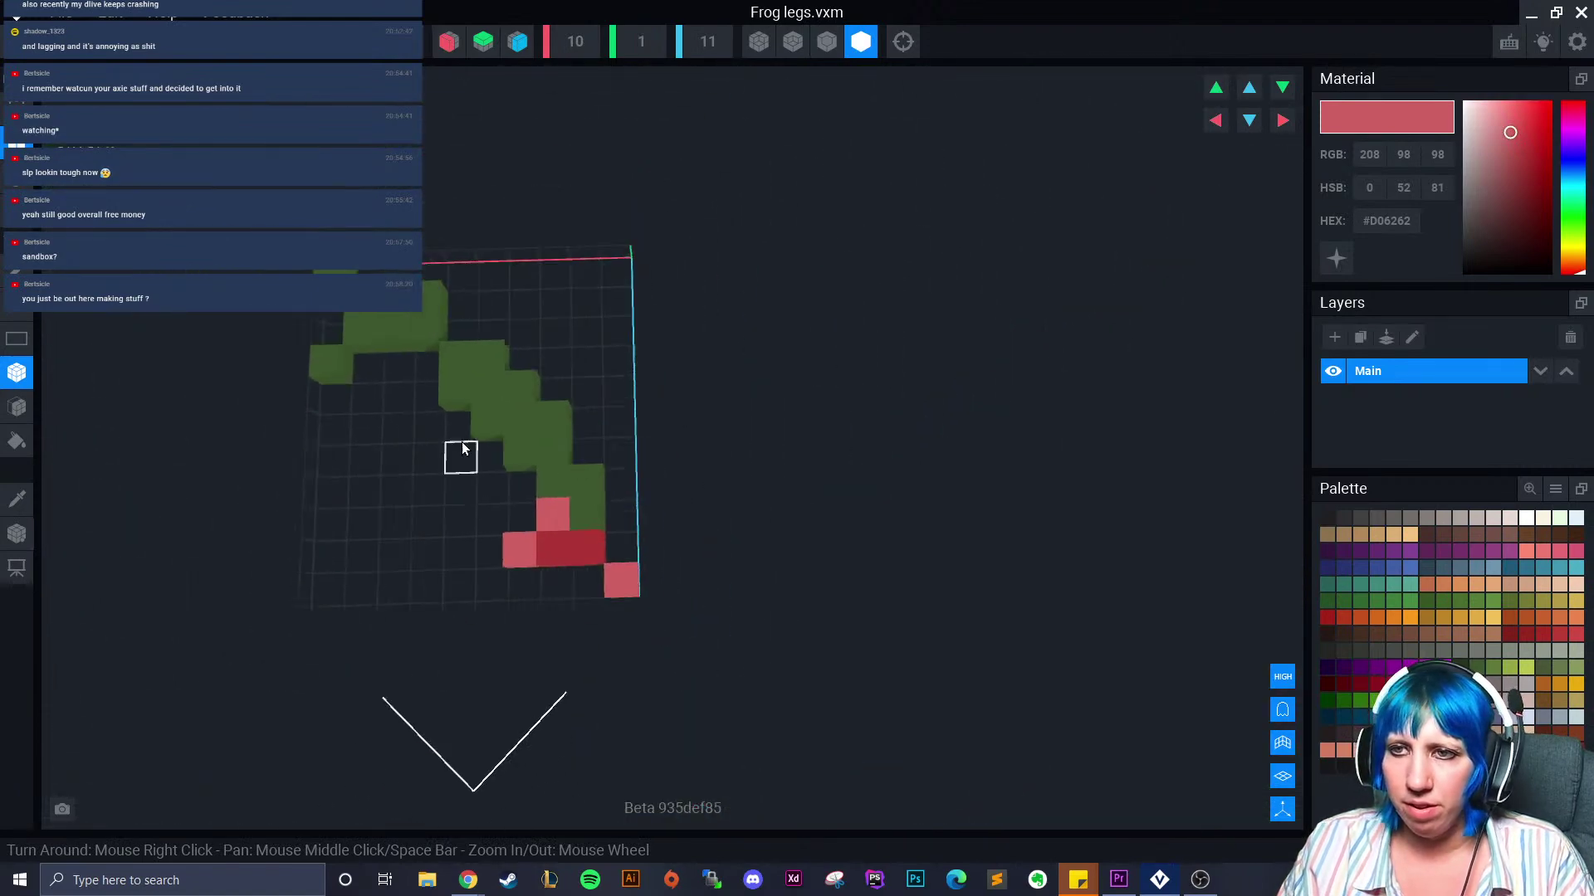
{"action": "left_click", "coordinate": [17, 532]}
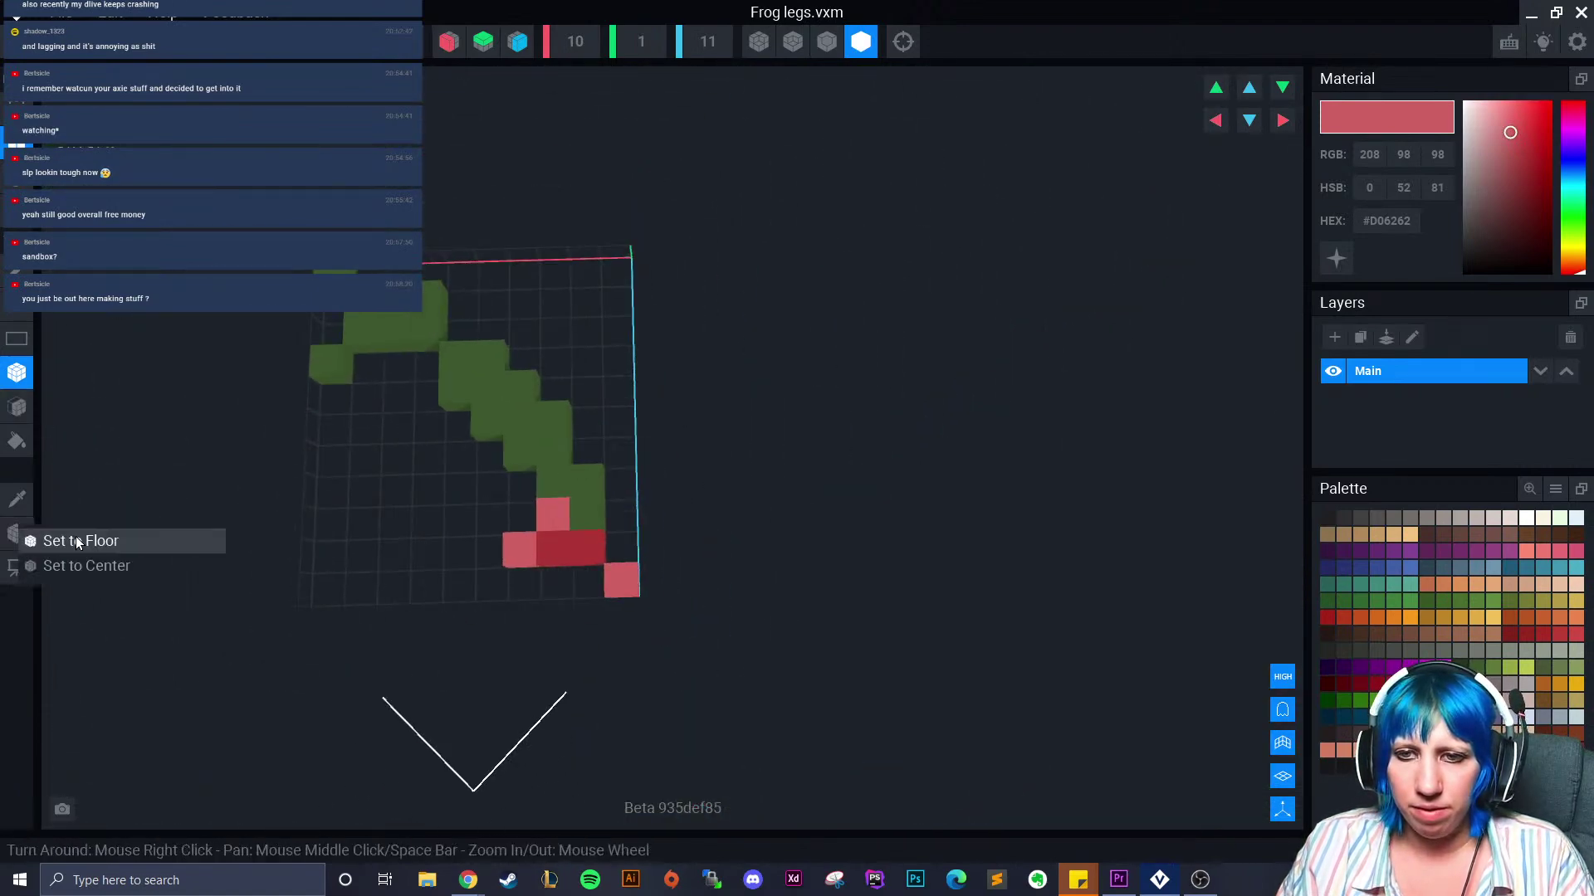
{"action": "left_click", "coordinate": [18, 533]}
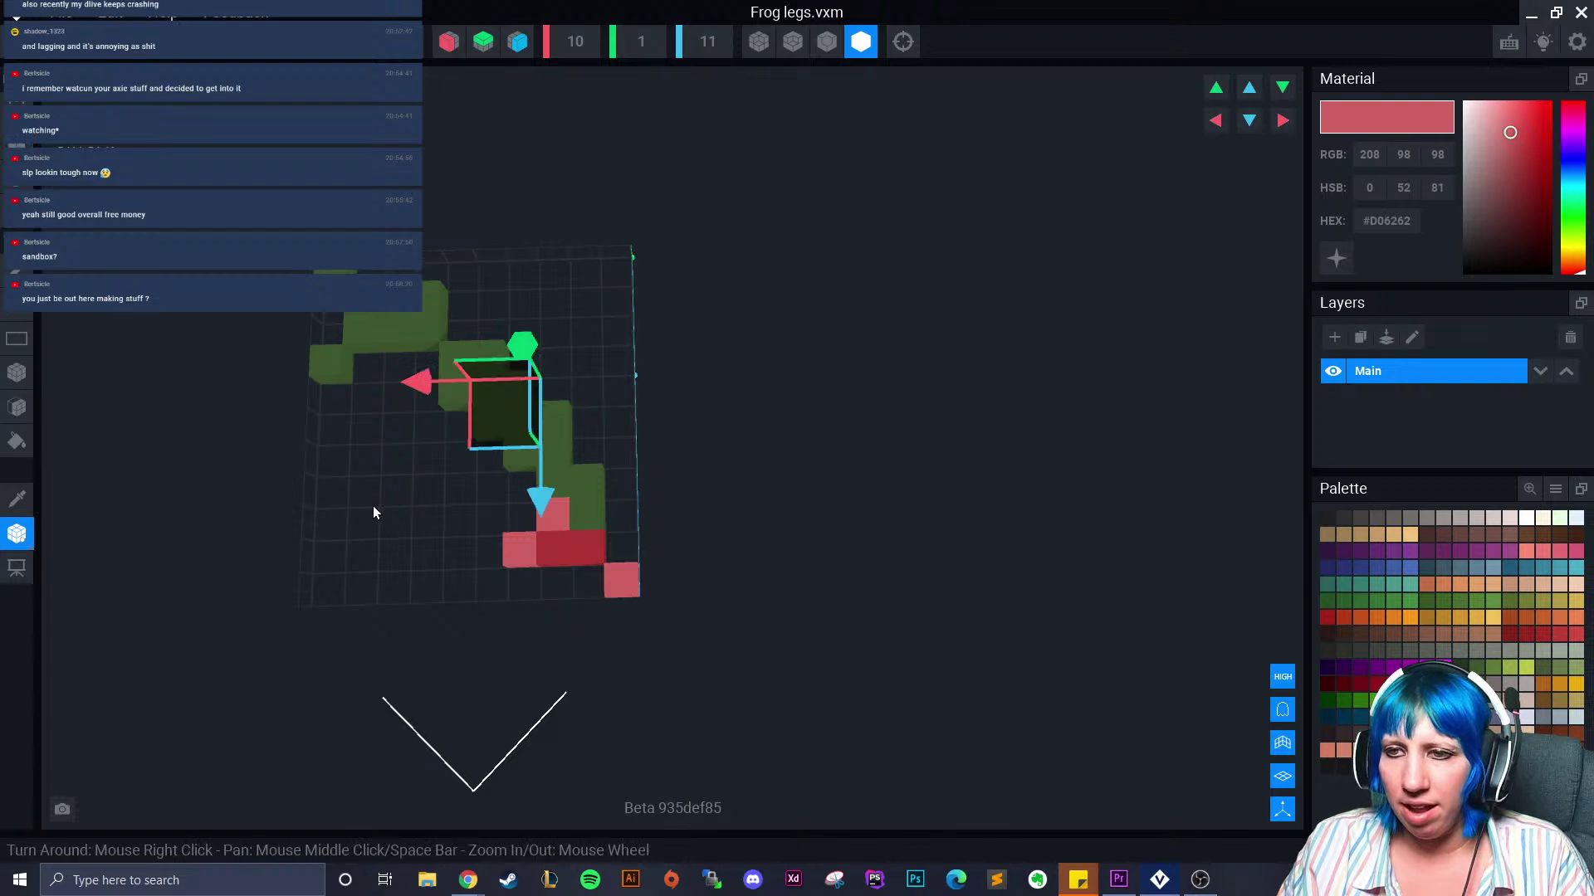
{"action": "right_click_drag", "start_coordinate": [296, 515], "coordinate": [411, 502]}
{"action": "middle_click_drag", "start_coordinate": [411, 501], "coordinate": [543, 508]}
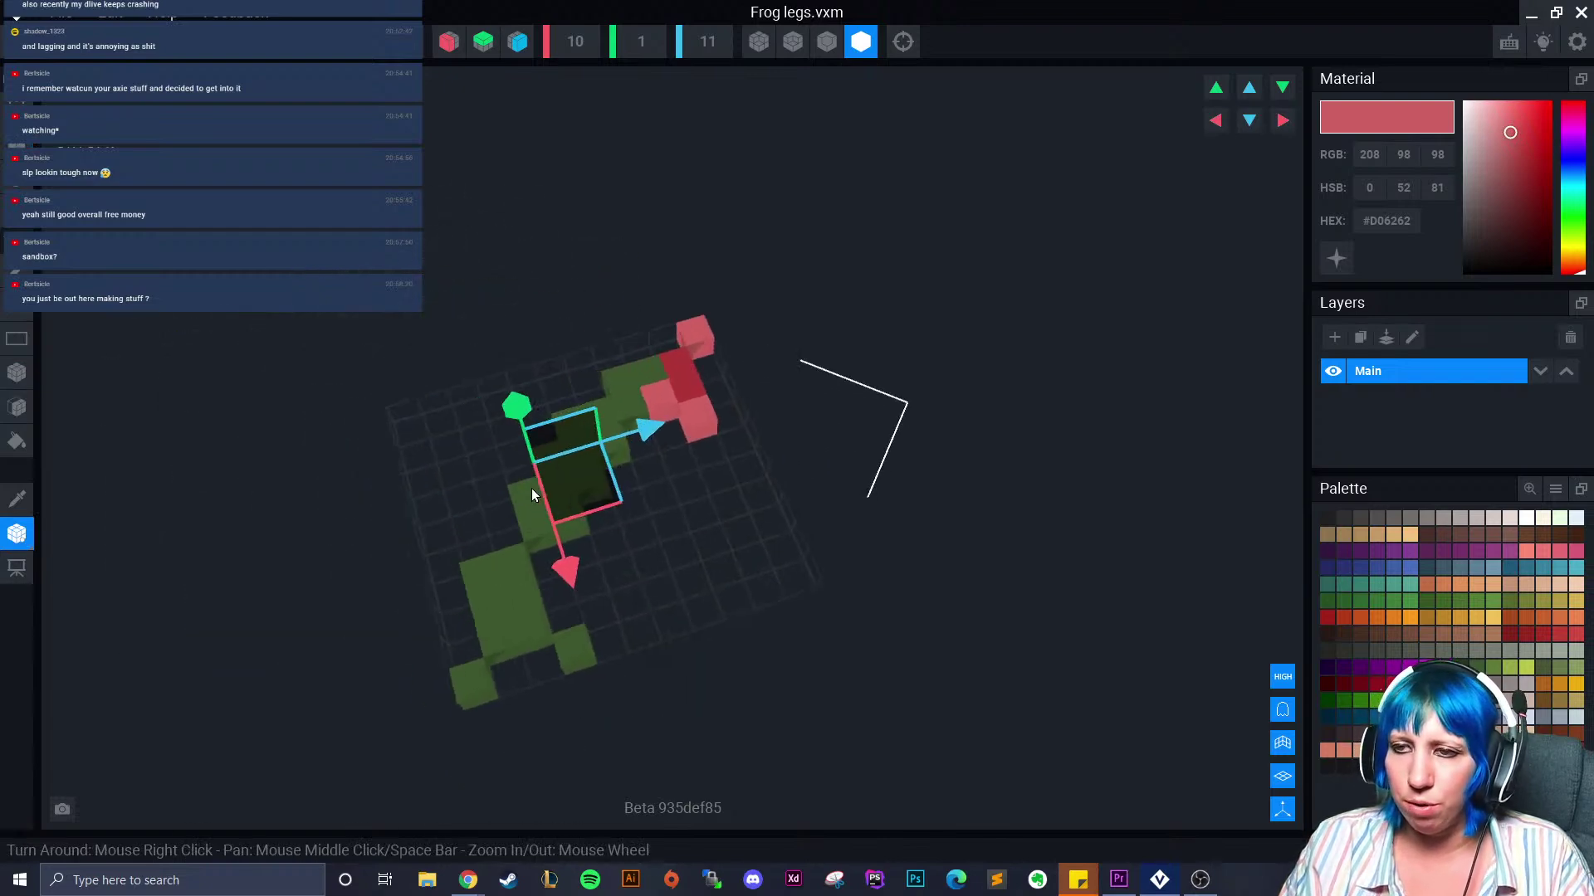
{"action": "right_click", "coordinate": [19, 533]}
{"action": "left_click", "coordinate": [117, 546]}
{"action": "right_click_drag", "start_coordinate": [602, 477], "coordinate": [373, 489]}
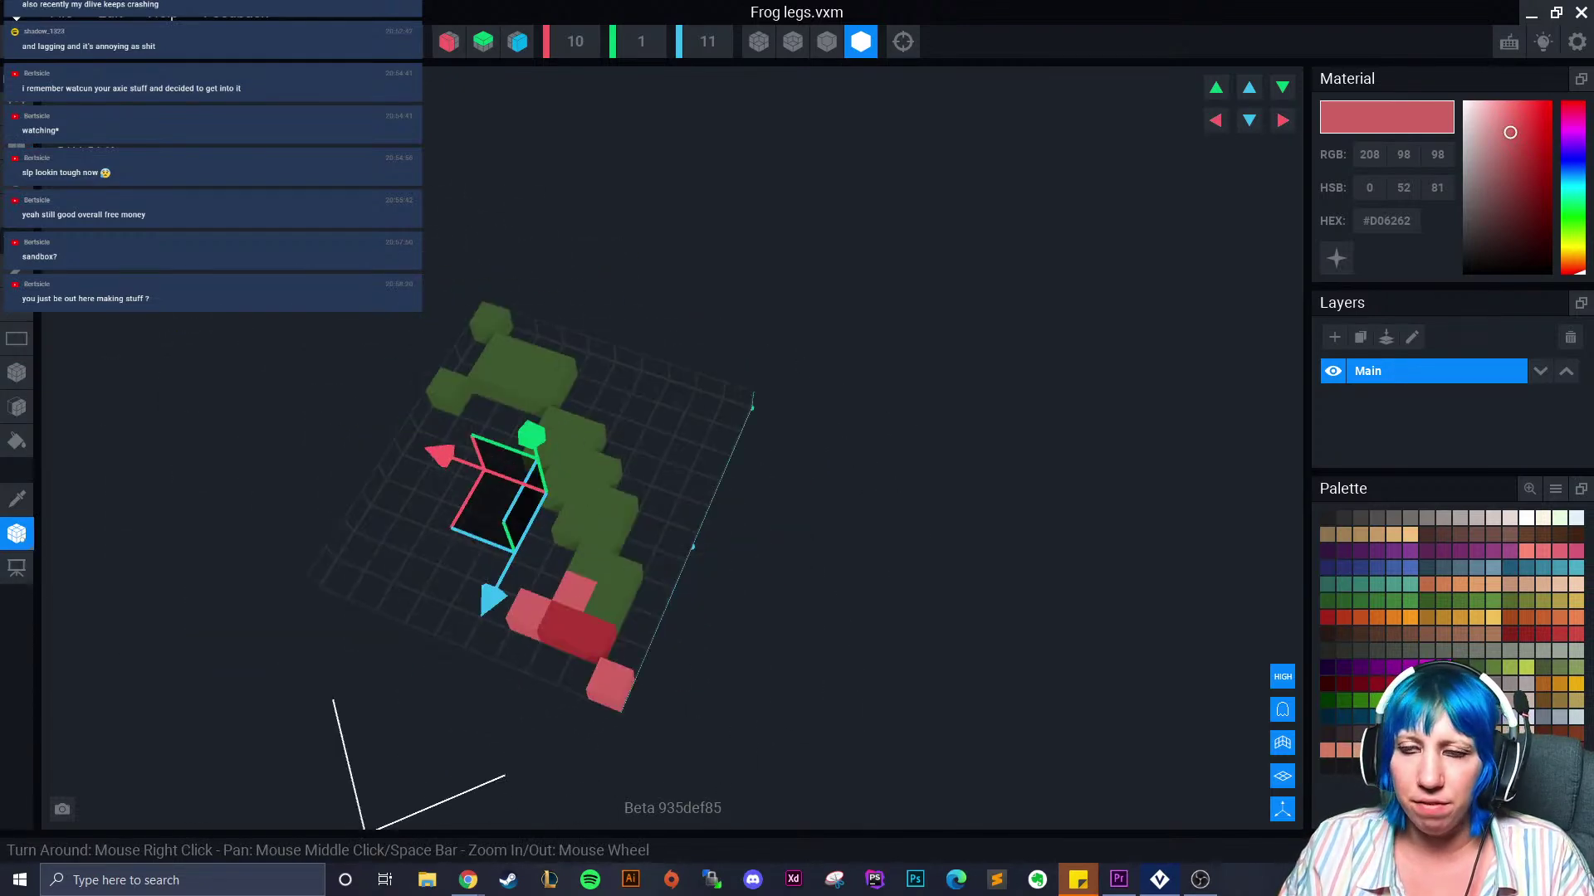
Return to the large cauldron project and create a new node named frog legs
{"action": "key", "text": "ctrl+w"}
{"action": "left_click", "coordinate": [579, 314]}
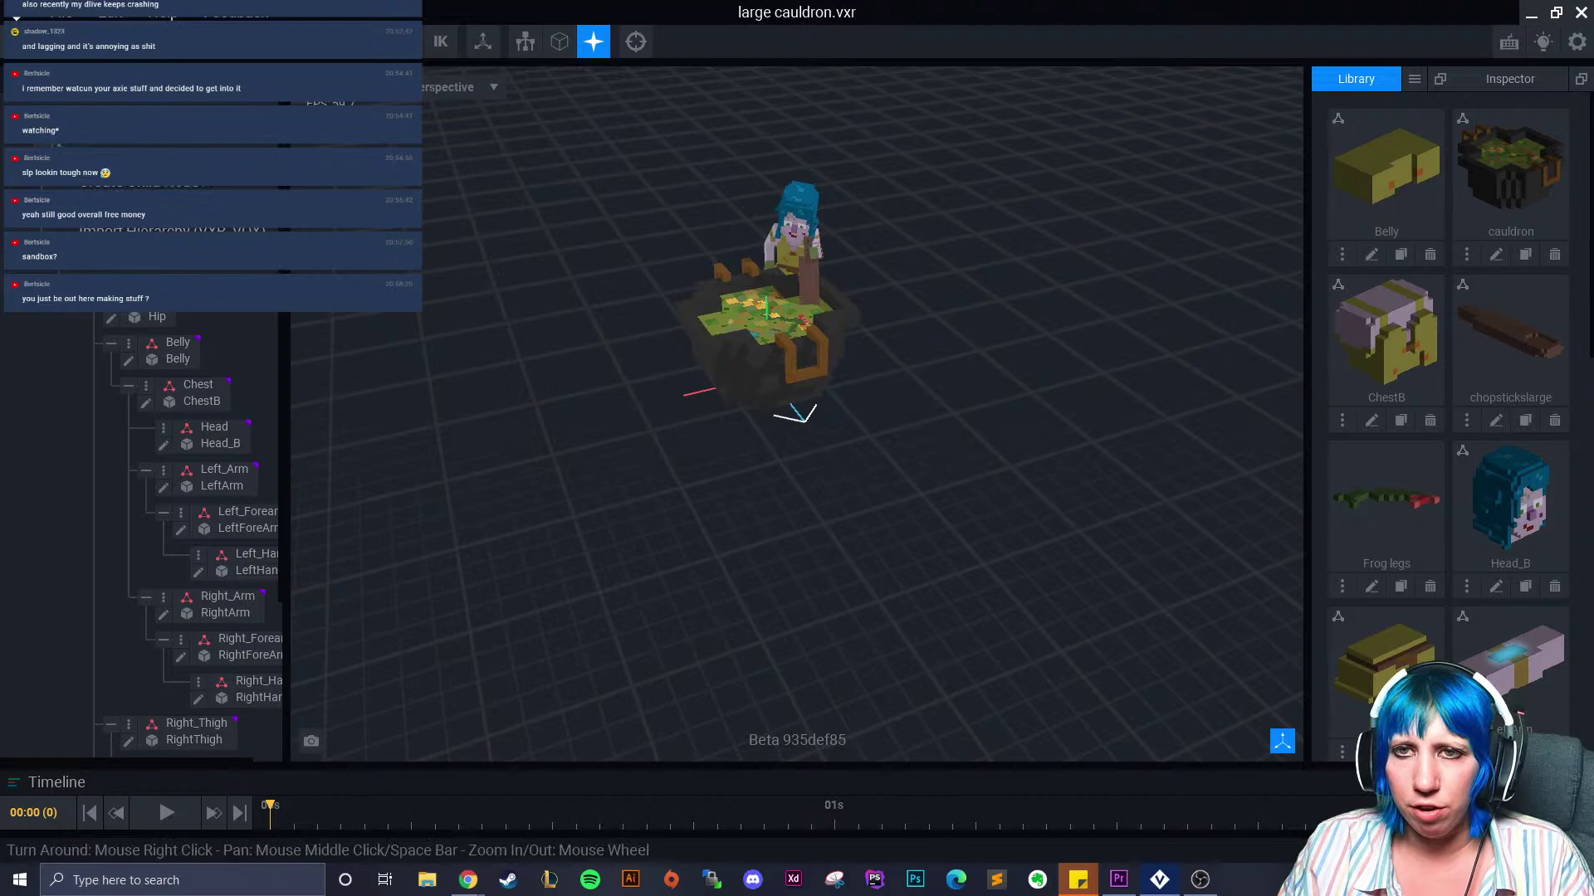
{"action": "left_click", "coordinate": [37, 347]}
{"action": "left_click", "coordinate": [59, 252]}
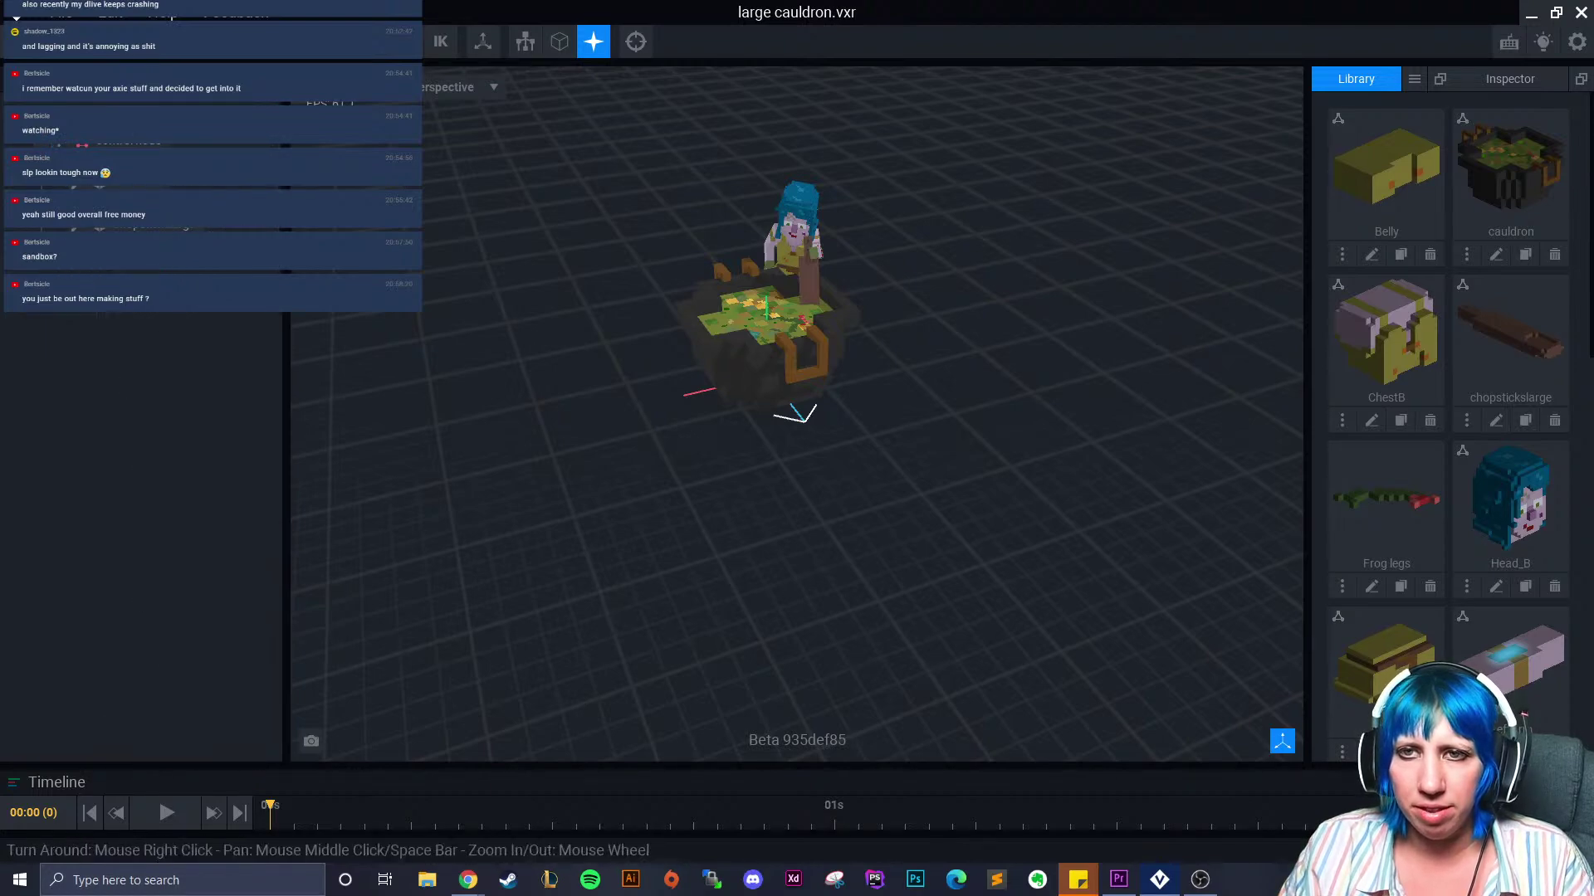
{"action": "left_click", "coordinate": [59, 144]}
{"action": "left_click", "coordinate": [103, 188]}
{"action": "type", "text": "frog legs"}
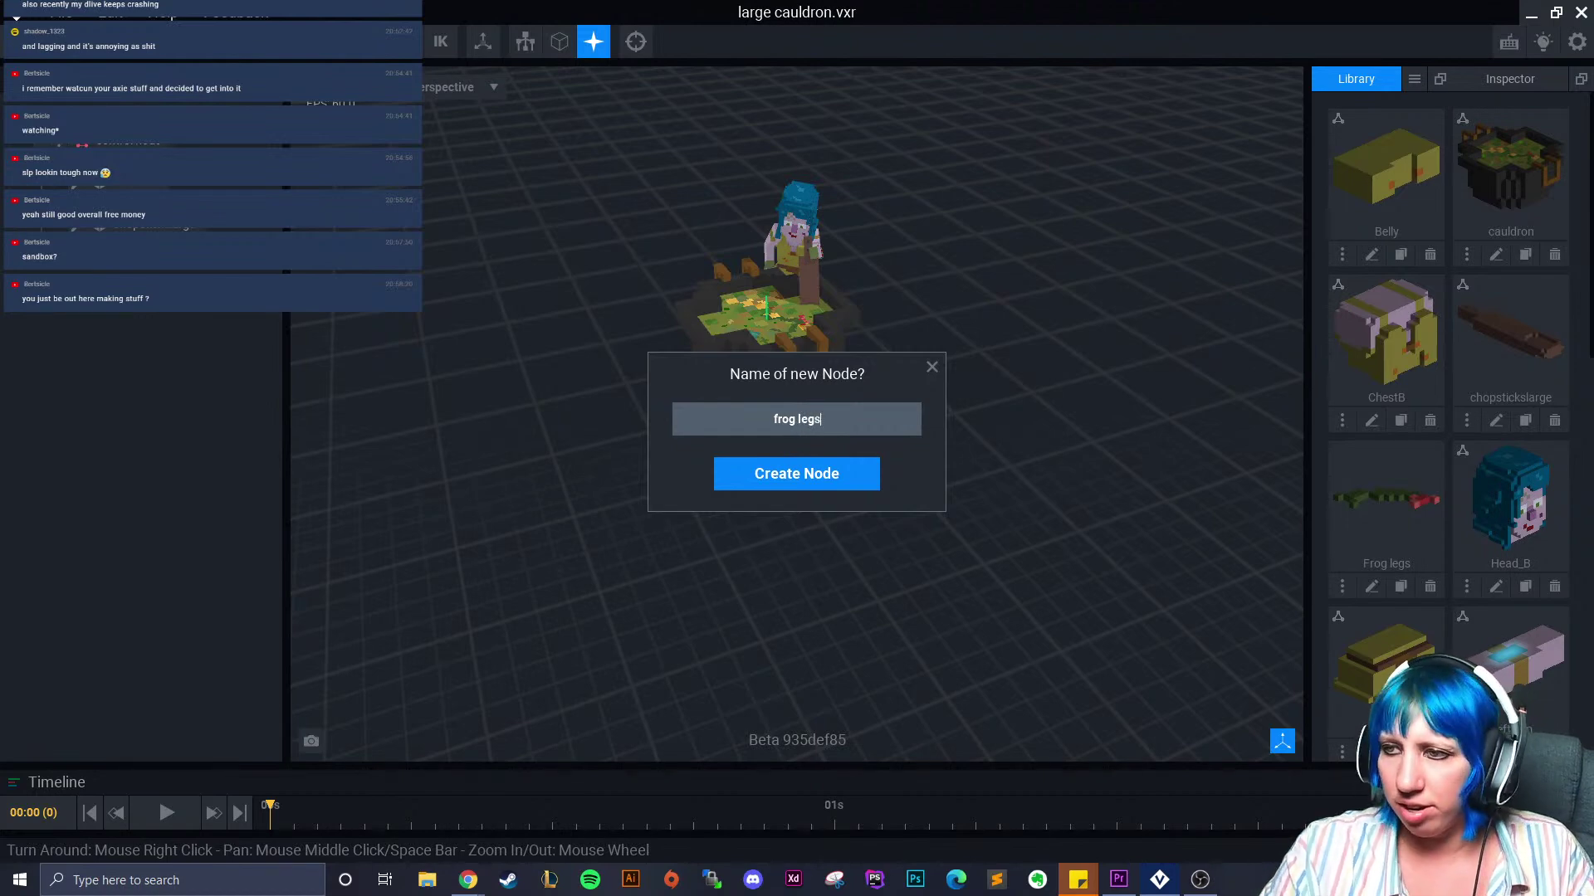
{"action": "key", "text": "Return"}
Attach the Frog legs model from the library to the new frog legs node
{"action": "scroll", "coordinate": [1424, 330], "scroll_direction": "down", "scroll_amount": 1}
{"action": "left_click_drag", "start_coordinate": [1397, 427], "coordinate": [137, 273]}
{"action": "left_click", "coordinate": [137, 274]}
Move the frog legs up from the ground and across to the witch's side of the cauldron
{"action": "scroll", "coordinate": [840, 332], "scroll_direction": "up", "scroll_amount": 5}
{"action": "middle_click_drag", "start_coordinate": [612, 288], "coordinate": [429, 374]}
{"action": "left_click", "coordinate": [372, 41]}
{"action": "left_click_drag", "start_coordinate": [535, 379], "coordinate": [506, 146]}
{"action": "scroll", "coordinate": [573, 278], "scroll_direction": "up", "scroll_amount": 3}
{"action": "right_click_drag", "start_coordinate": [576, 287], "coordinate": [871, 569]}
{"action": "left_click_drag", "start_coordinate": [758, 325], "coordinate": [395, 407]}
{"action": "right_click_drag", "start_coordinate": [397, 405], "coordinate": [229, 331]}
{"action": "middle_click_drag", "start_coordinate": [228, 331], "coordinate": [636, 278]}
{"action": "left_click_drag", "start_coordinate": [599, 154], "coordinate": [628, 295]}
Slide the frog legs over the middle of the brew, lower them to its surface and clear the selection
{"action": "right_click_drag", "start_coordinate": [636, 401], "coordinate": [888, 444]}
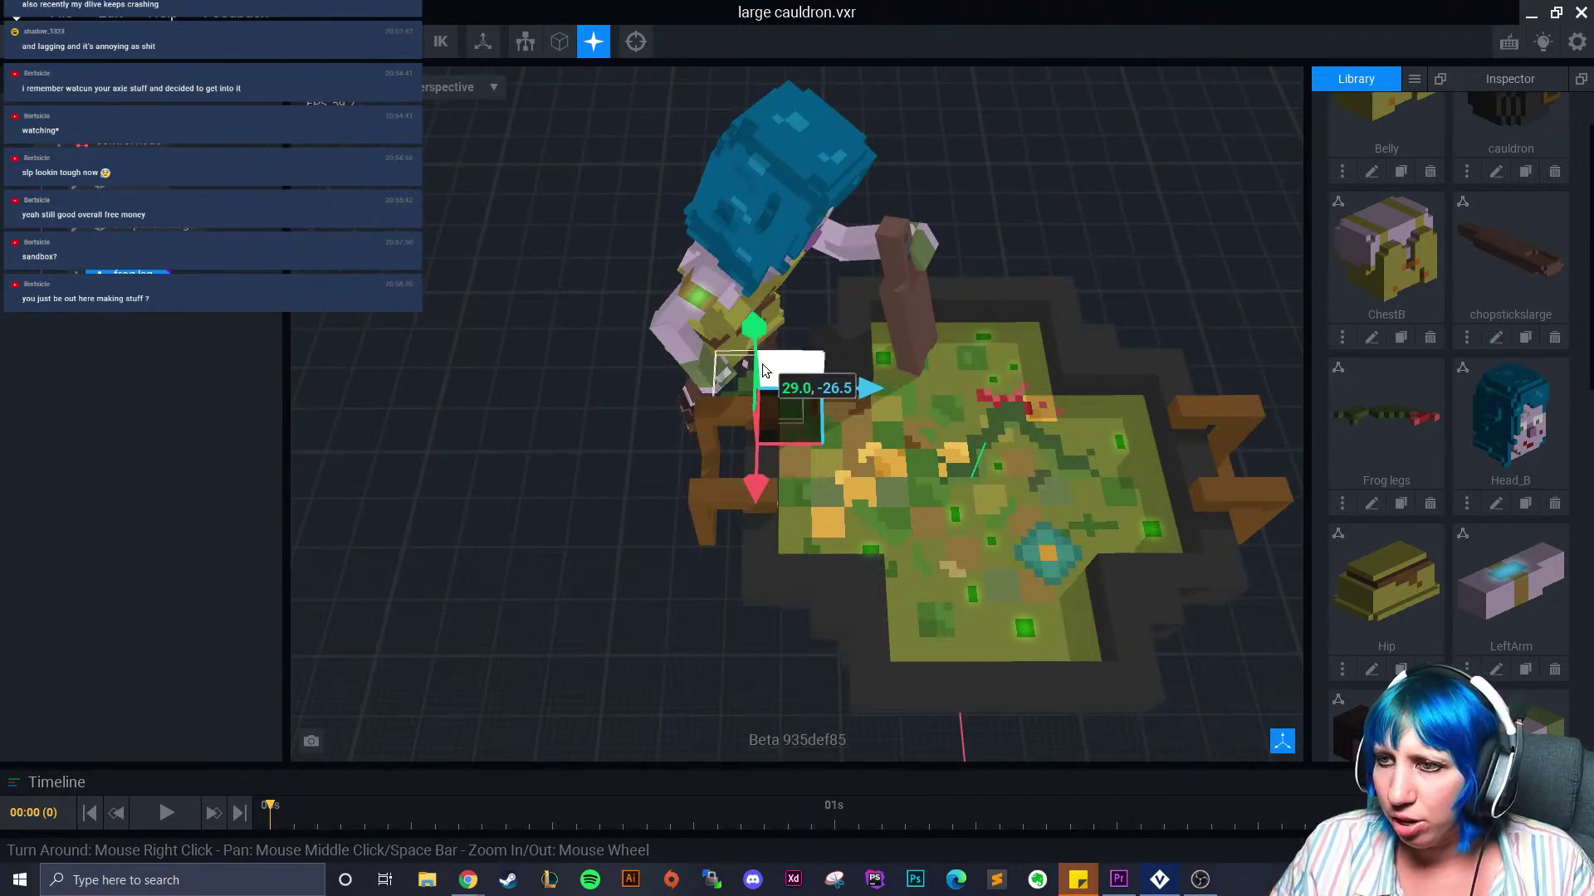
{"action": "left_click_drag", "start_coordinate": [867, 392], "coordinate": [959, 388]}
{"action": "left_click_drag", "start_coordinate": [864, 338], "coordinate": [863, 380]}
{"action": "right_click_drag", "start_coordinate": [864, 380], "coordinate": [904, 455]}
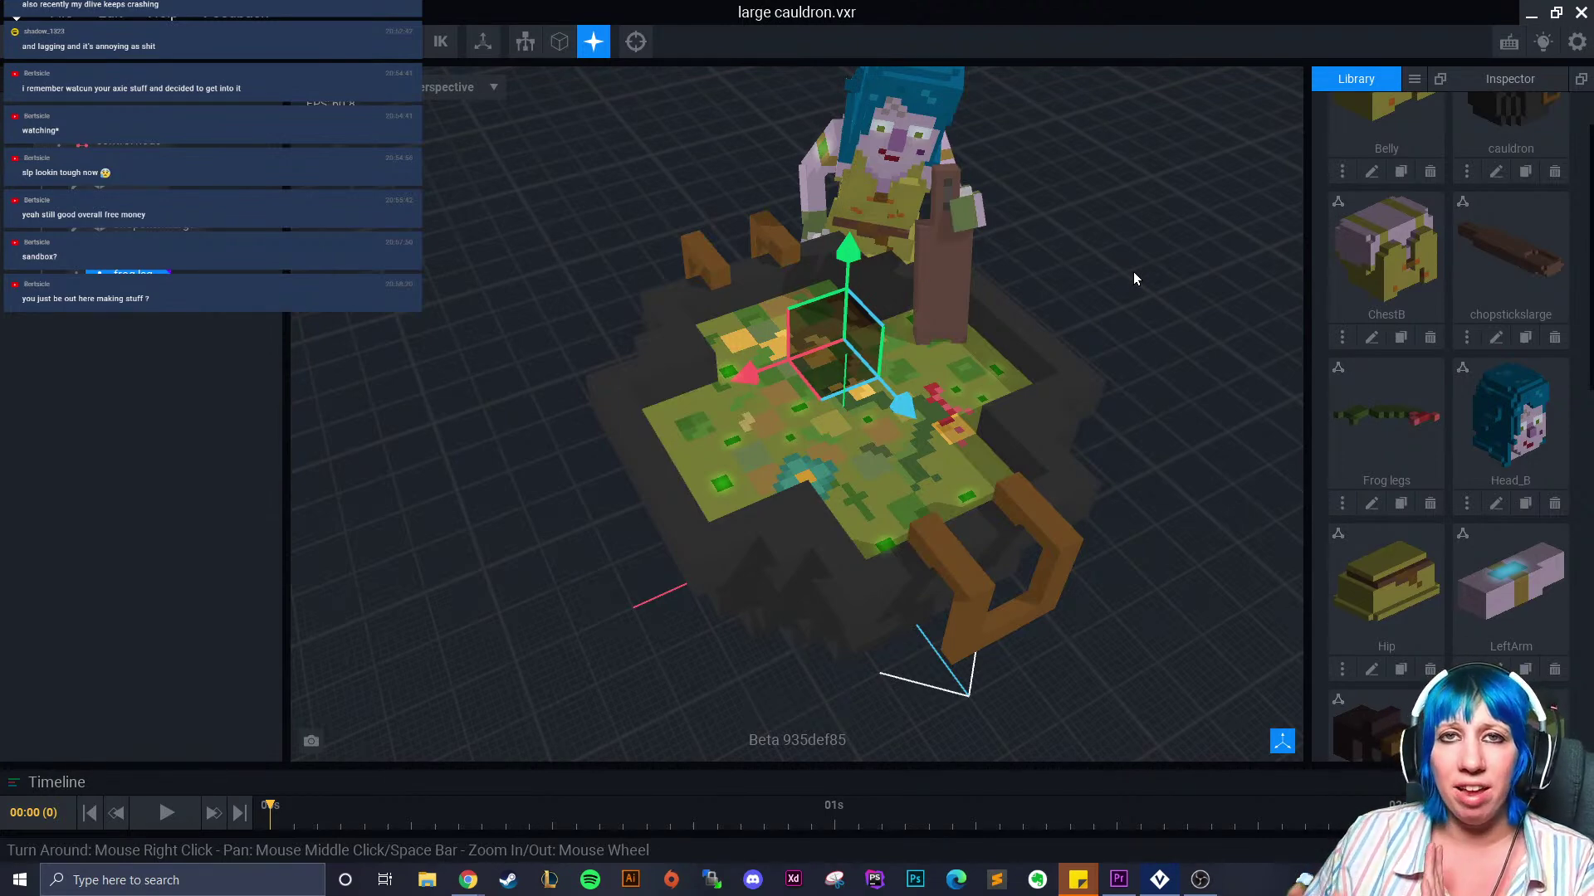
{"action": "left_click", "coordinate": [1153, 226]}
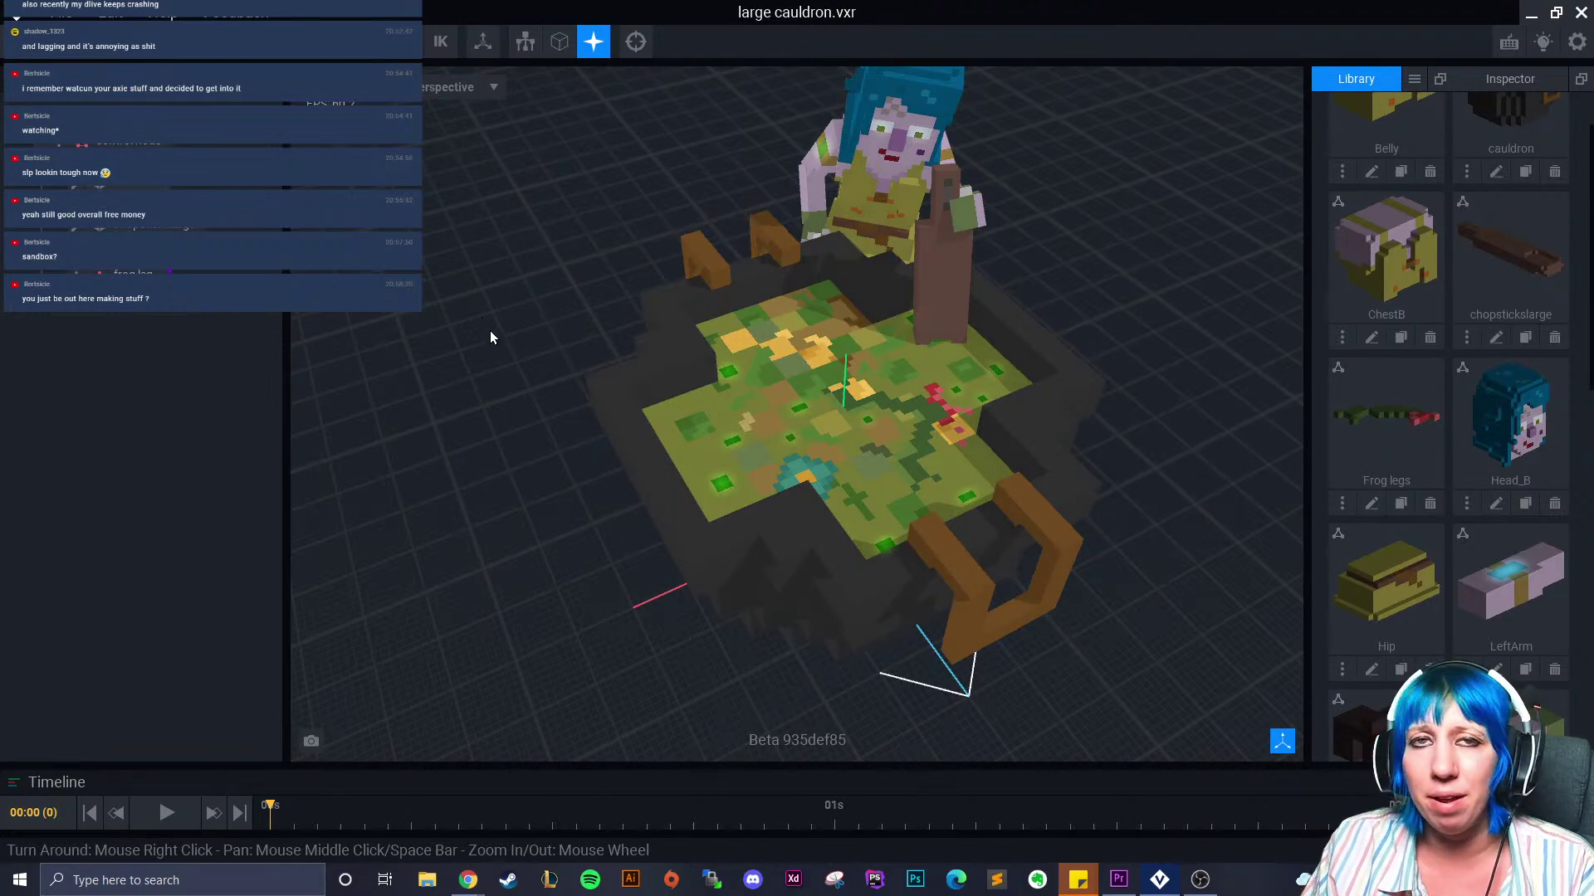
Examine the brew surface and the placement of the frog legs in the cauldron from several angles
{"action": "right_click_drag", "start_coordinate": [730, 355], "coordinate": [644, 373]}
{"action": "scroll", "coordinate": [646, 374], "scroll_direction": "up", "scroll_amount": 3}
{"action": "right_click_drag", "start_coordinate": [729, 445], "coordinate": [729, 448]}
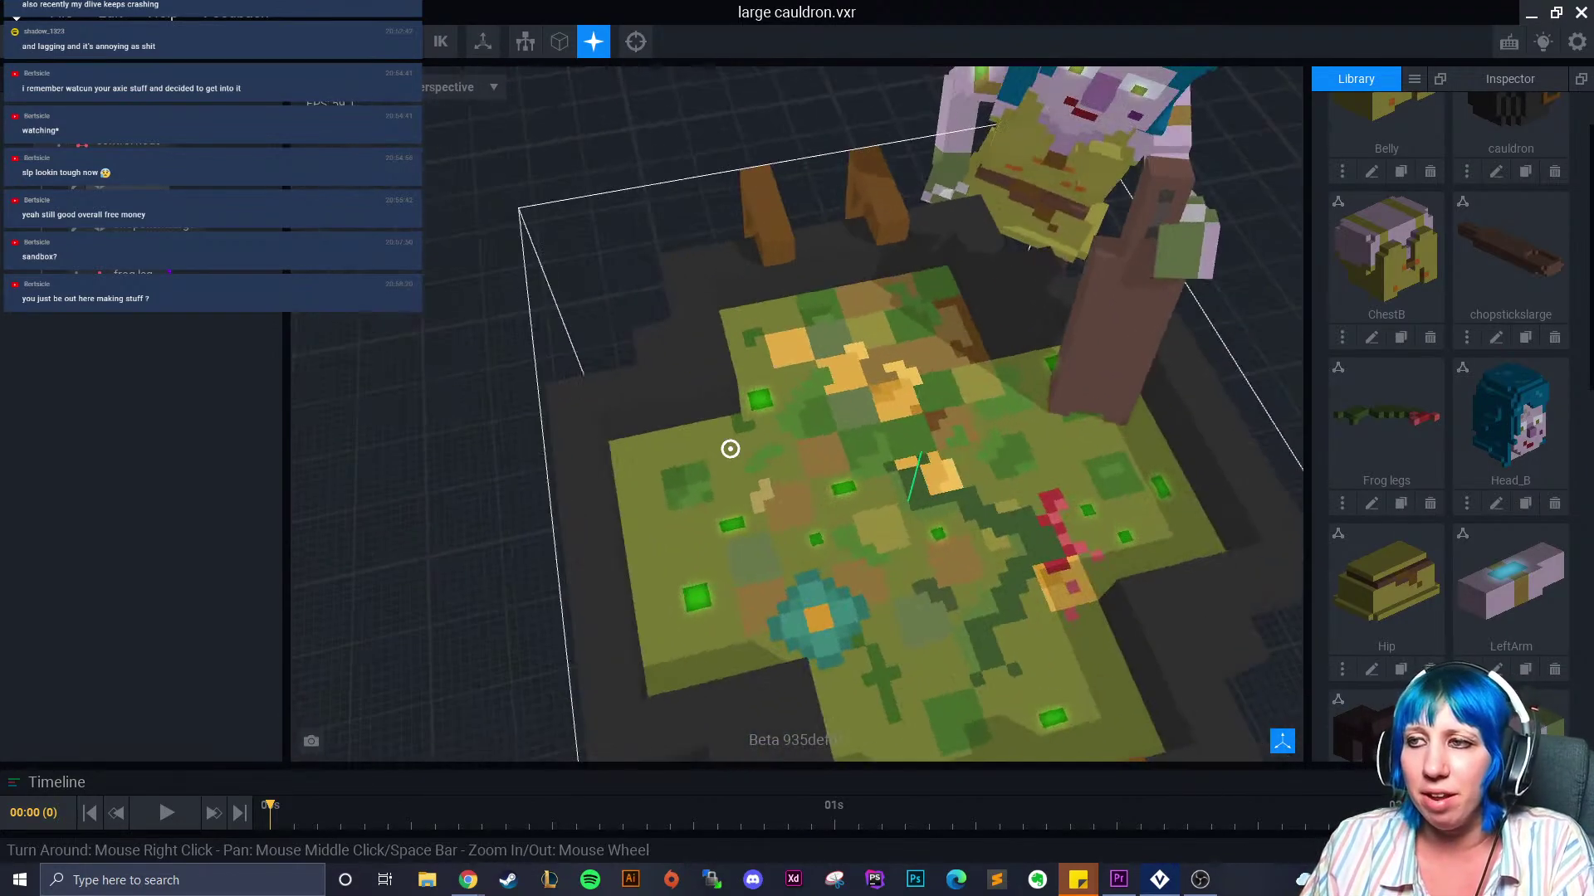
{"action": "middle_click_drag", "start_coordinate": [729, 449], "coordinate": [726, 428]}
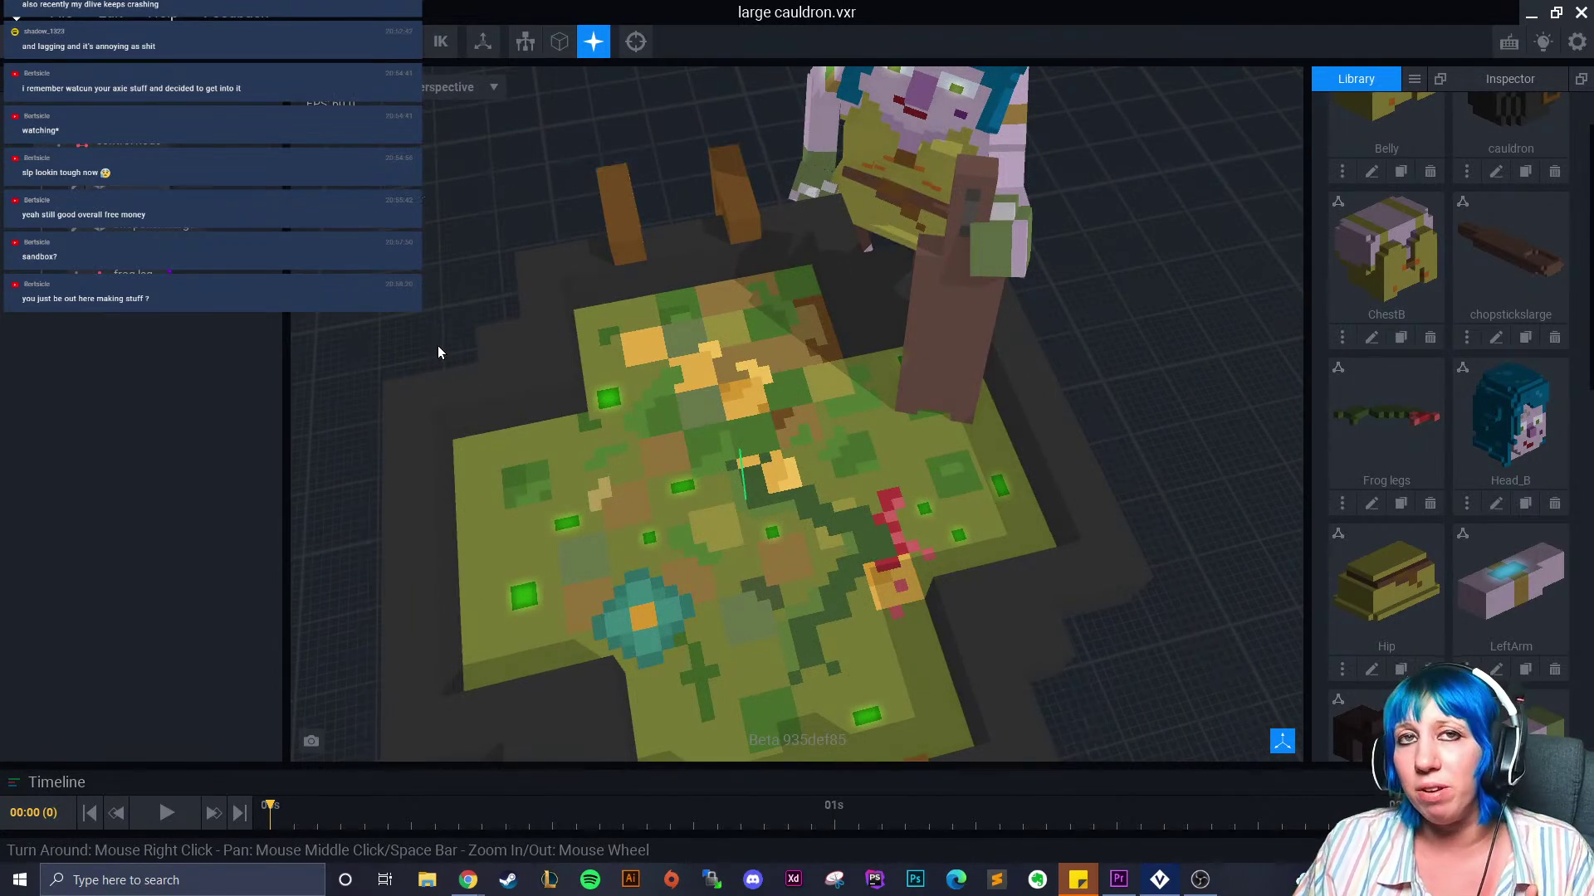
{"action": "scroll", "coordinate": [796, 411], "scroll_direction": "up", "scroll_amount": 3}
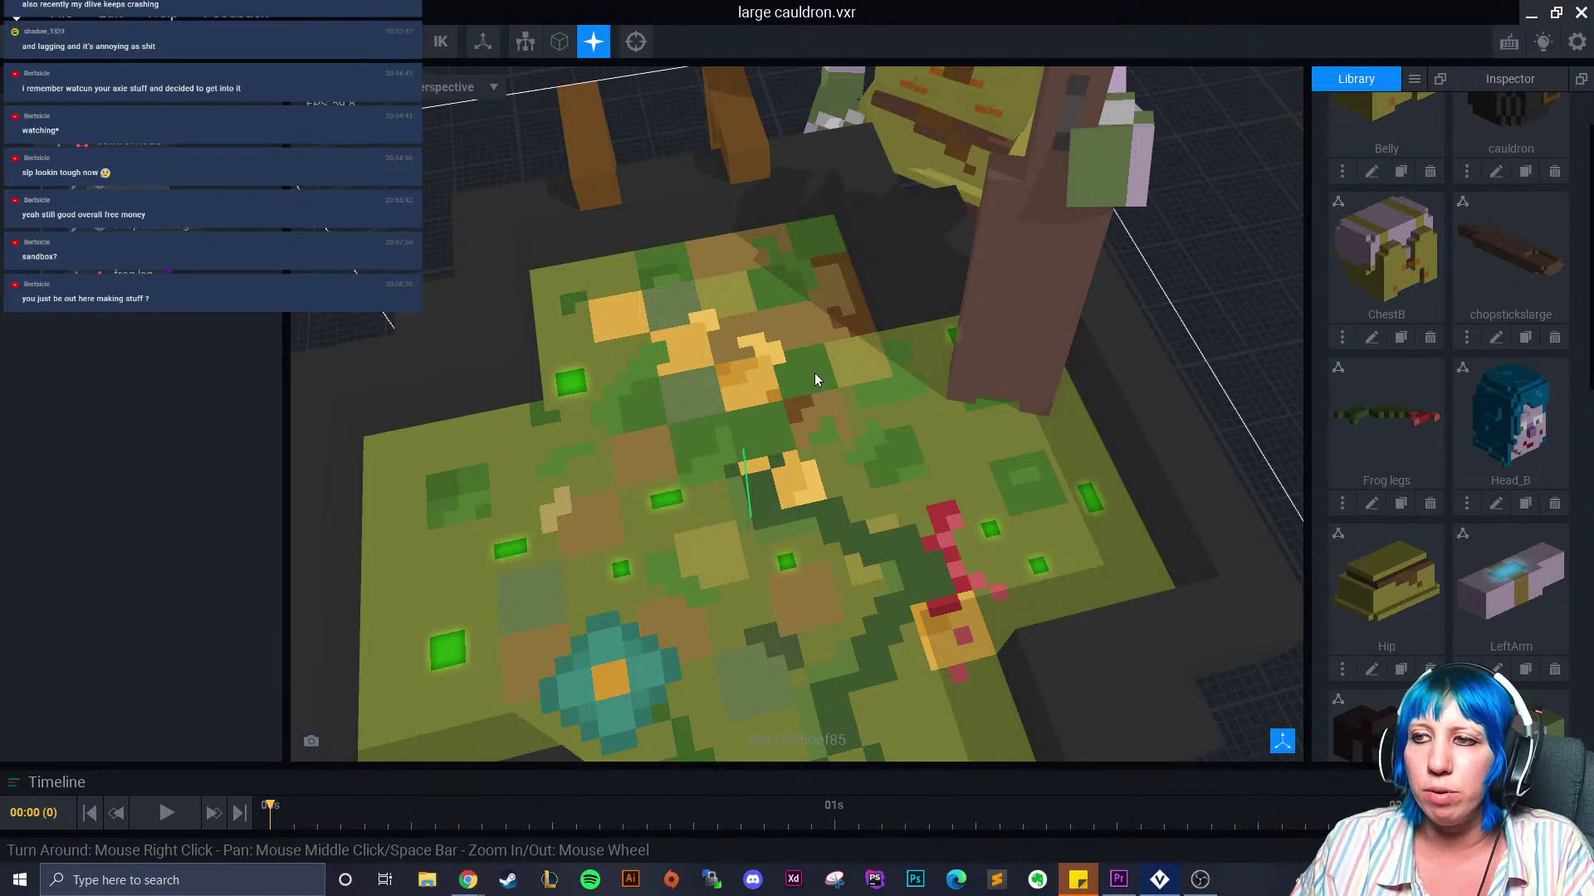
{"action": "scroll", "coordinate": [826, 447], "scroll_direction": "down", "scroll_amount": 3}
{"action": "right_click_drag", "start_coordinate": [827, 446], "coordinate": [817, 363]}
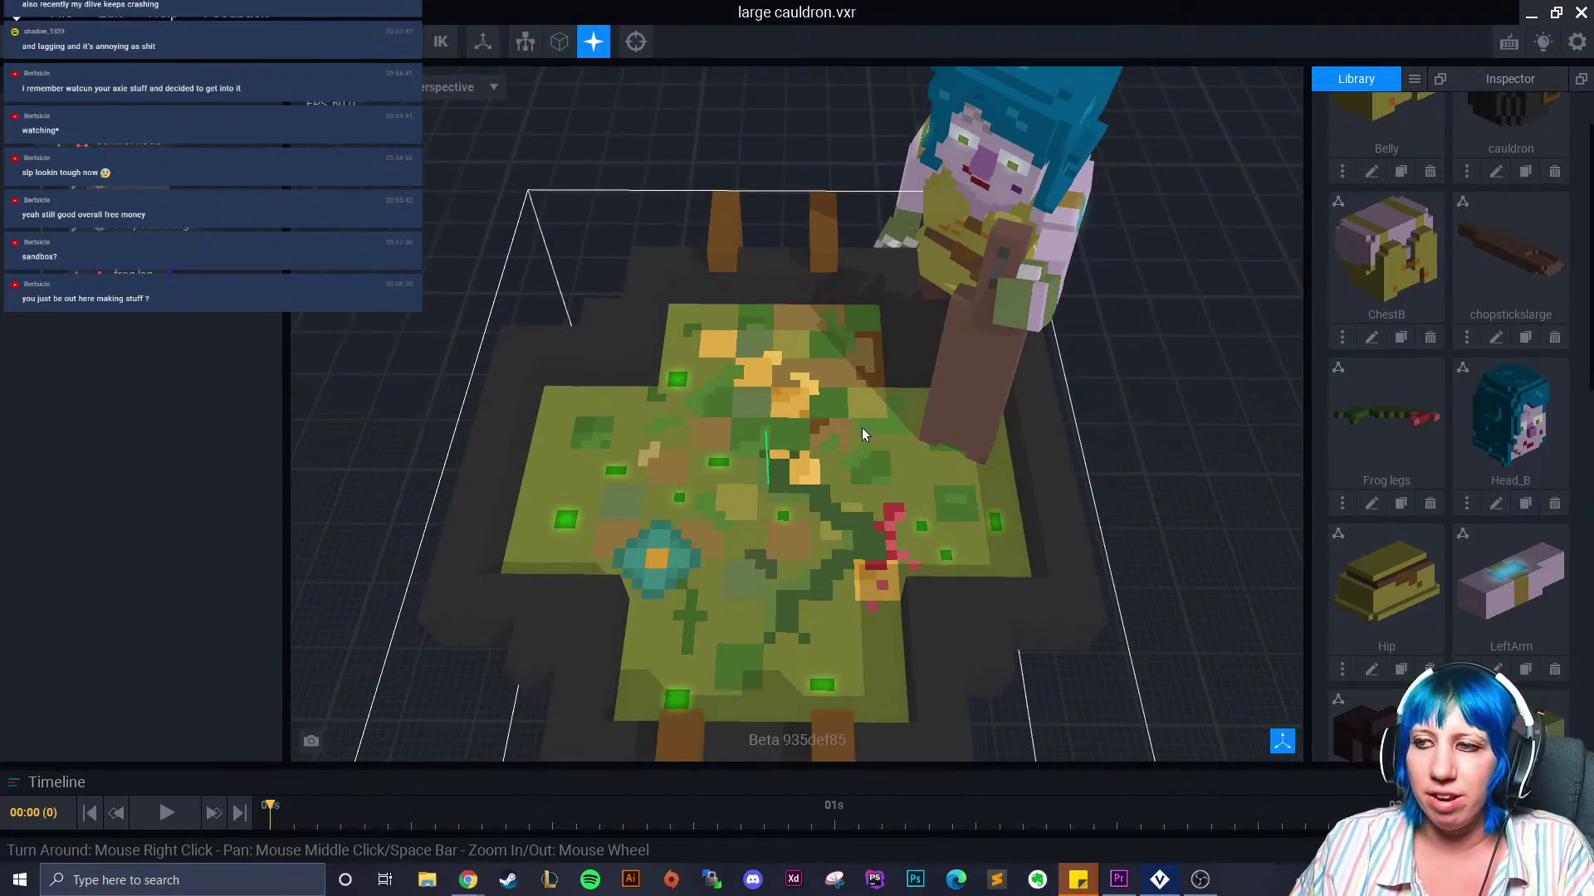
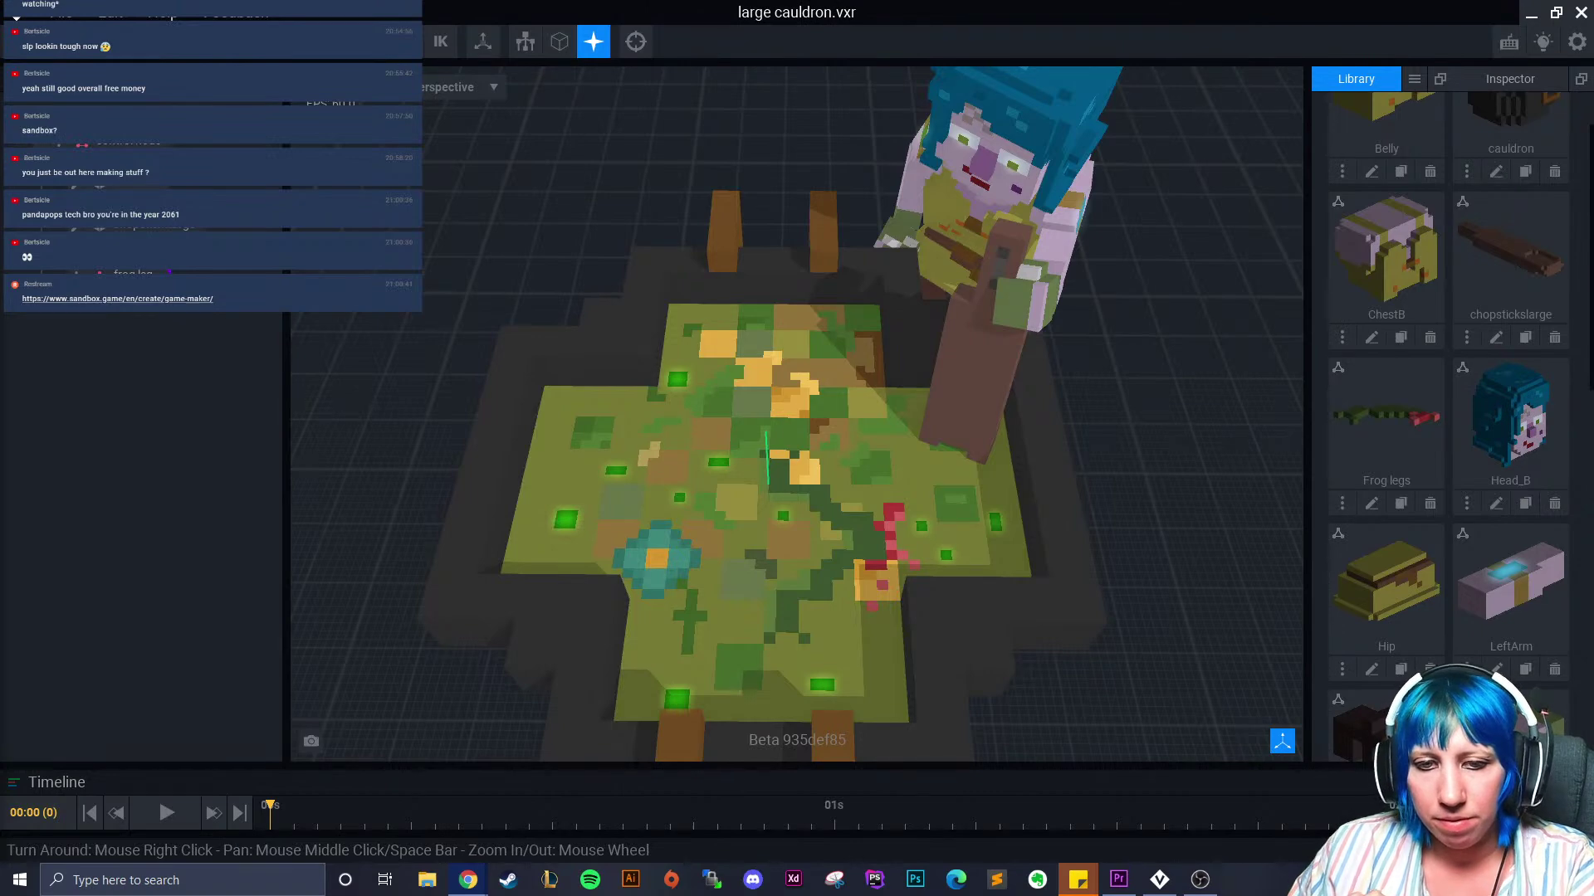
{"action": "right_click_drag", "start_coordinate": [471, 466], "coordinate": [722, 465]}
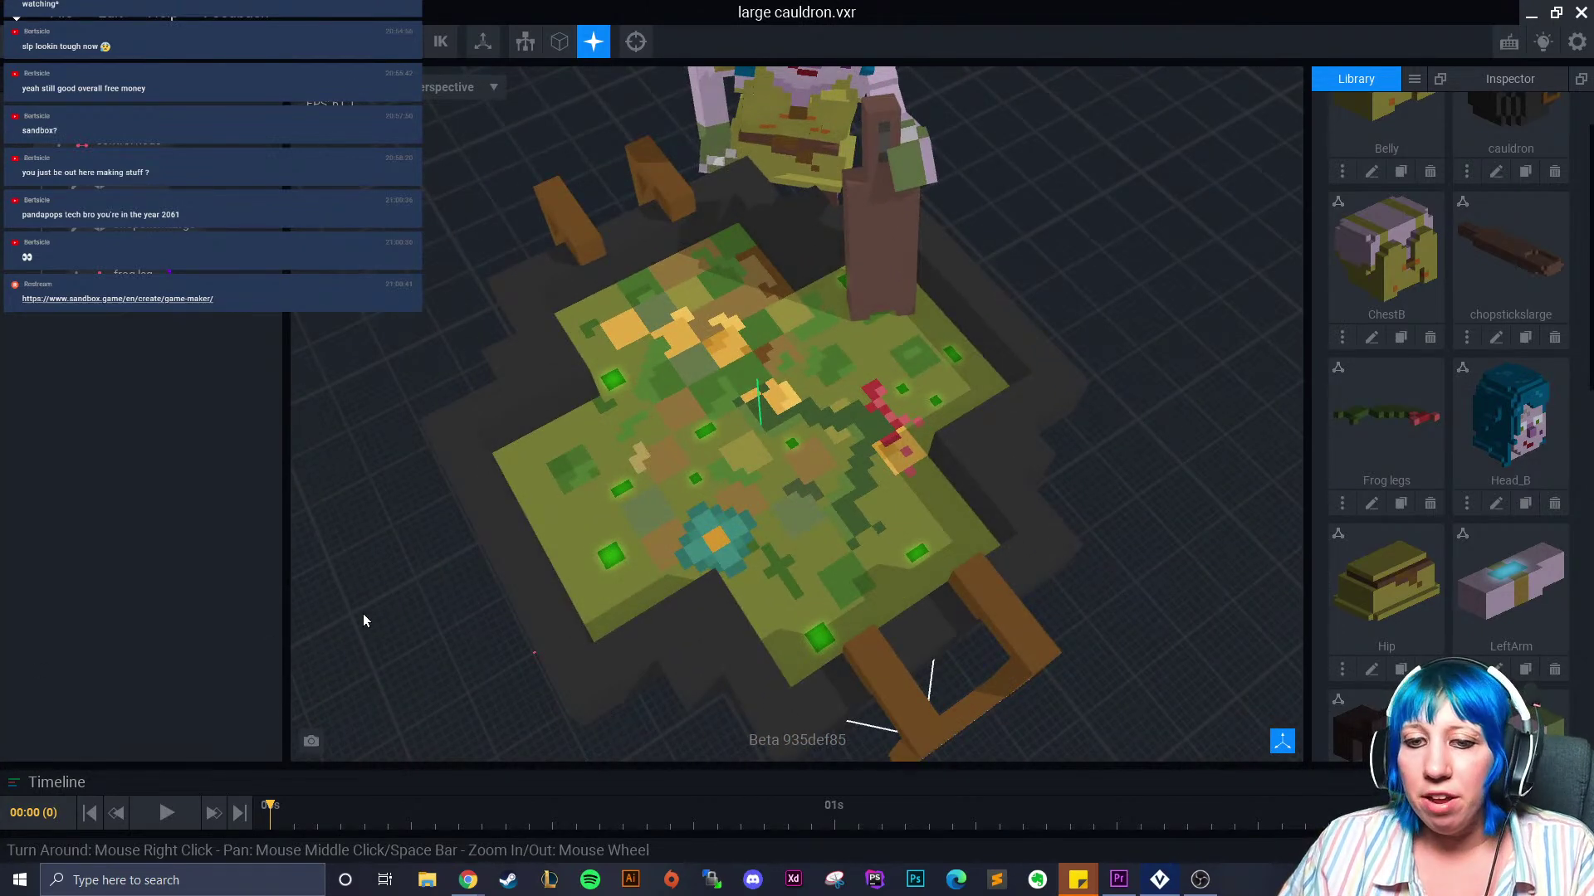
{"action": "right_click_drag", "start_coordinate": [571, 484], "coordinate": [605, 530]}
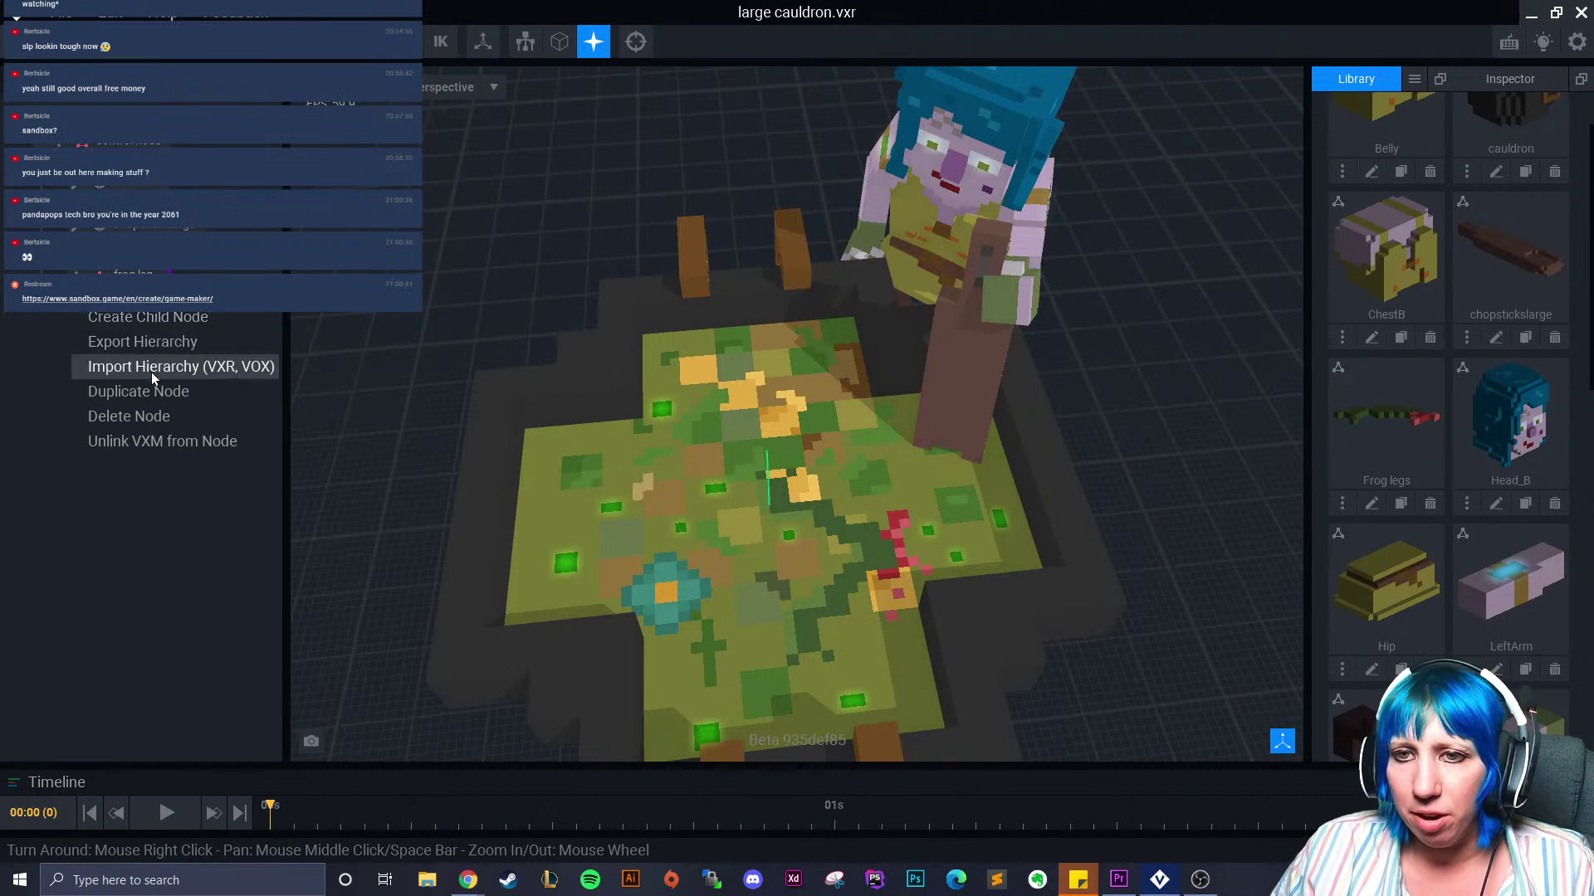
Duplicate the frog legs node and name the copy frog leg 2
{"action": "left_click", "coordinate": [156, 395]}
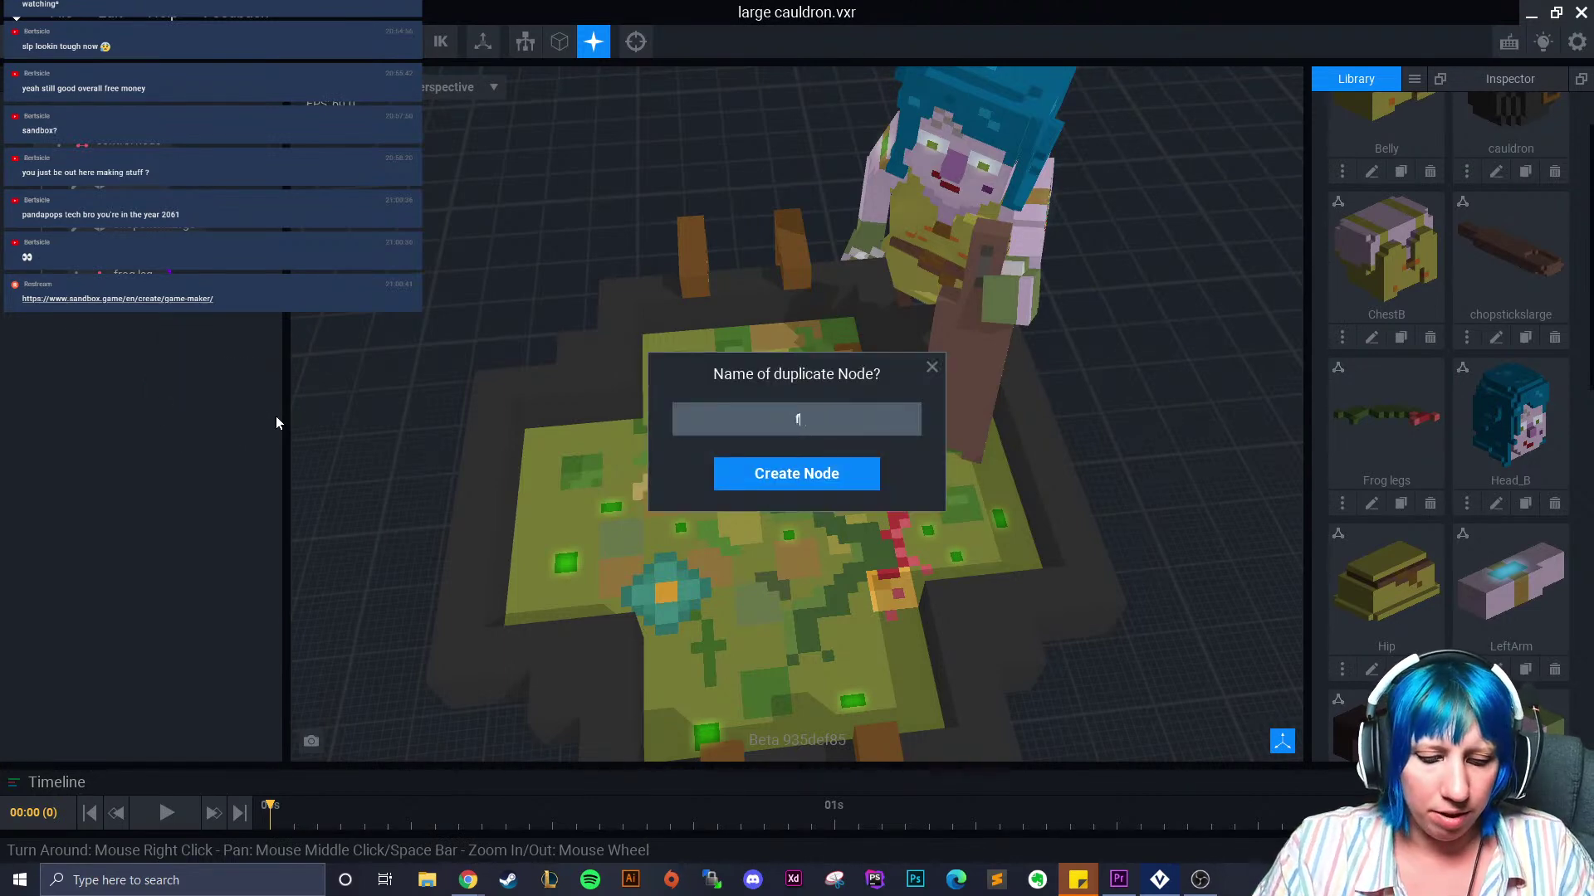
{"action": "type", "text": "frog leg 2"}
{"action": "key", "text": "Return"}
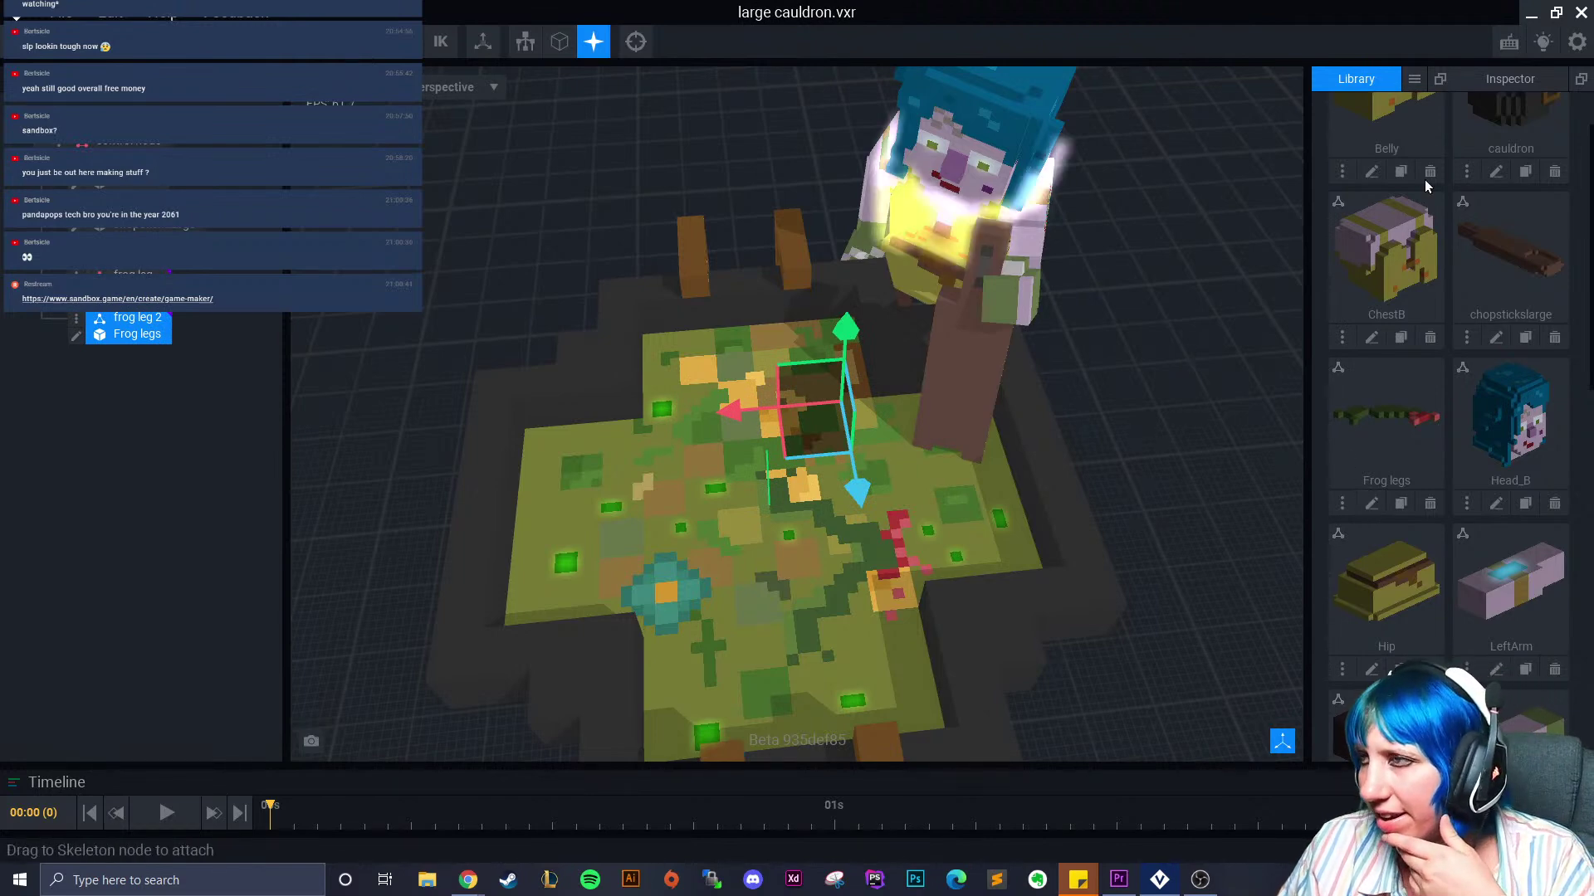
Create a new voxel model named bug in the library
{"action": "left_click", "coordinate": [1413, 78]}
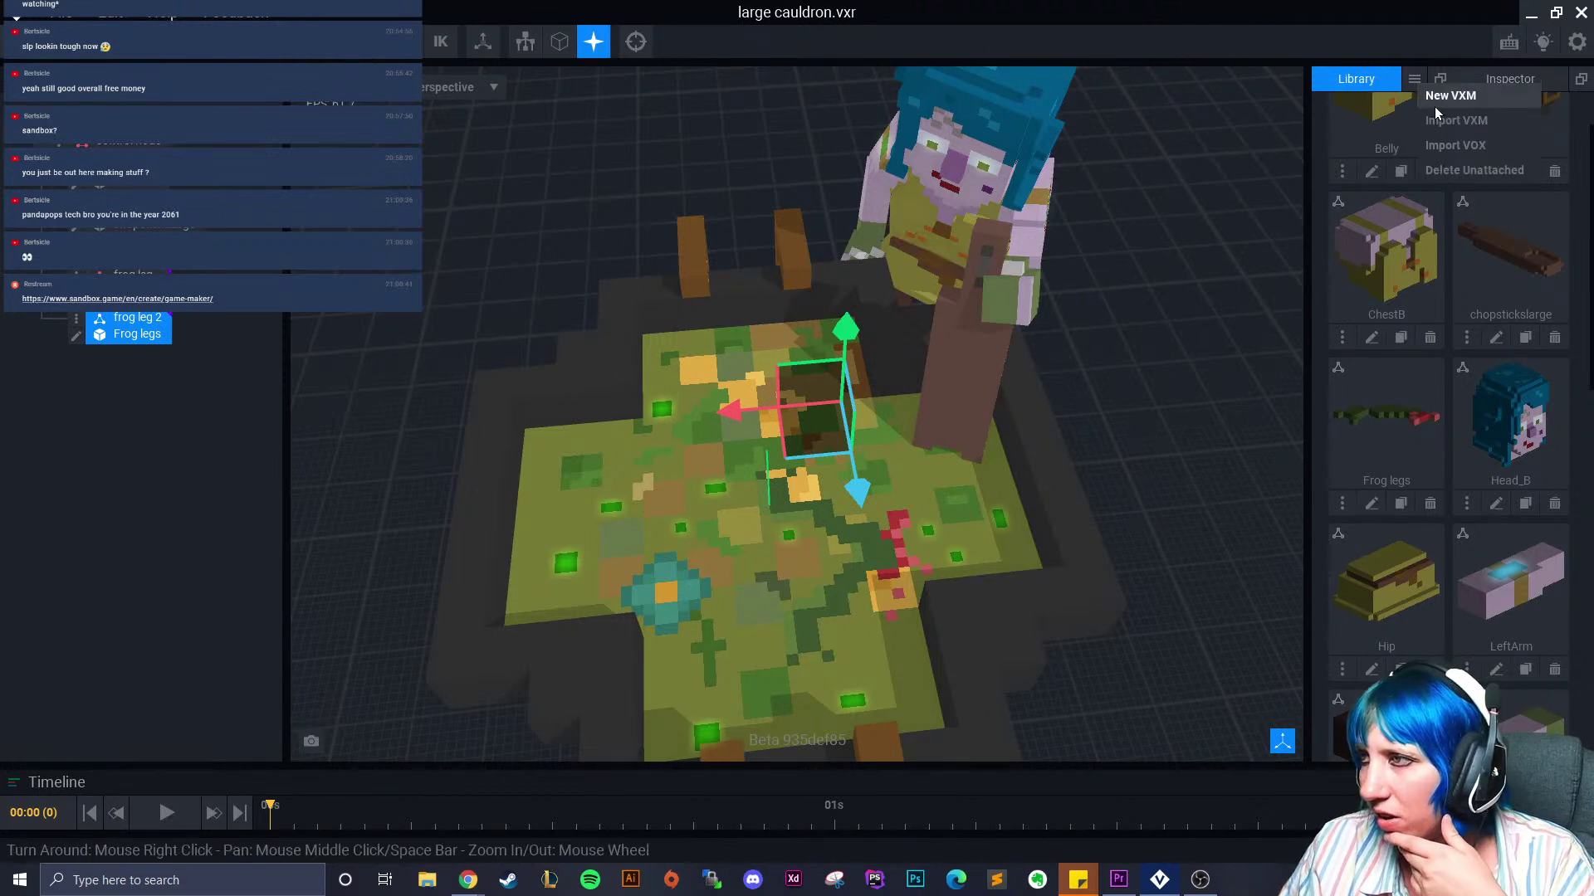
{"action": "left_click", "coordinate": [1486, 95]}
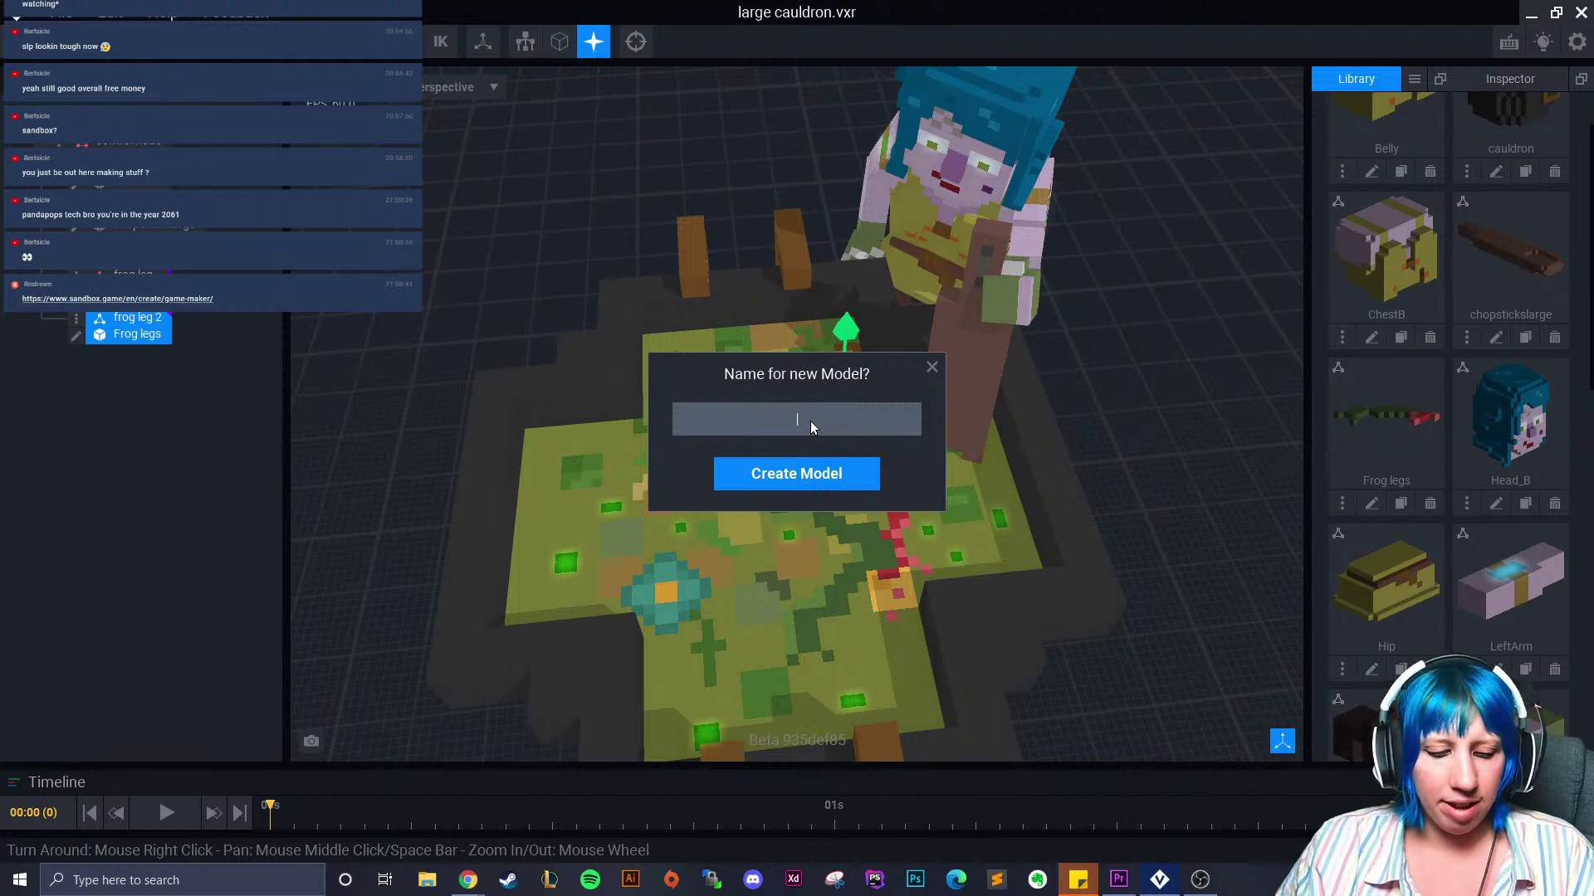
{"action": "type", "text": "bug"}
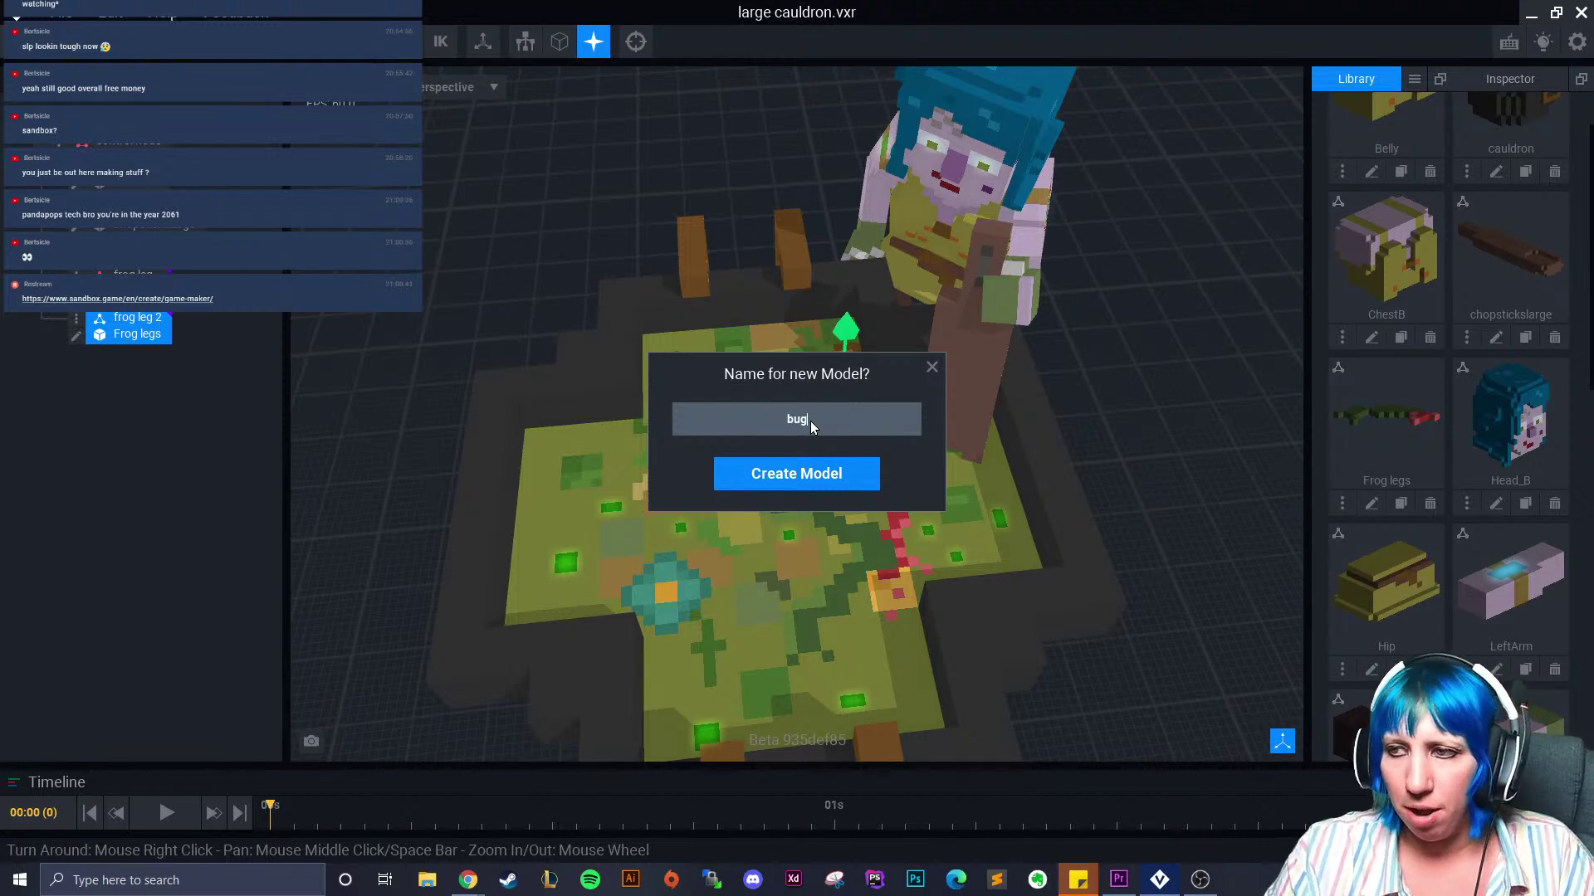
{"action": "key", "text": "Return"}
{"action": "left_click", "coordinate": [1564, 490]}
{"action": "left_click", "coordinate": [1545, 539]}
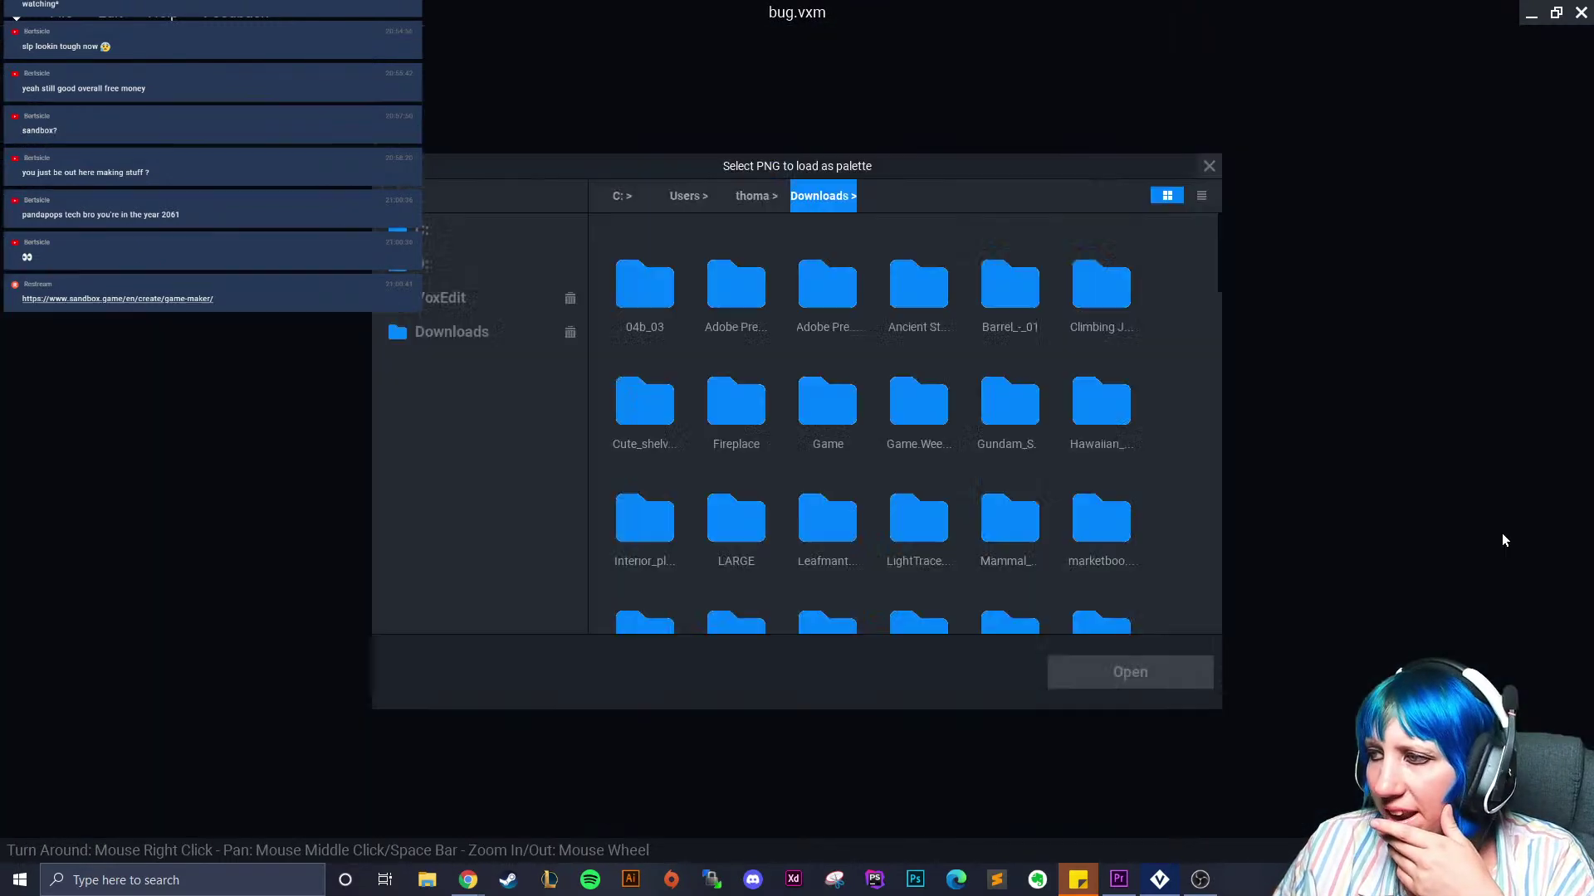
{"action": "left_click", "coordinate": [1209, 165]}
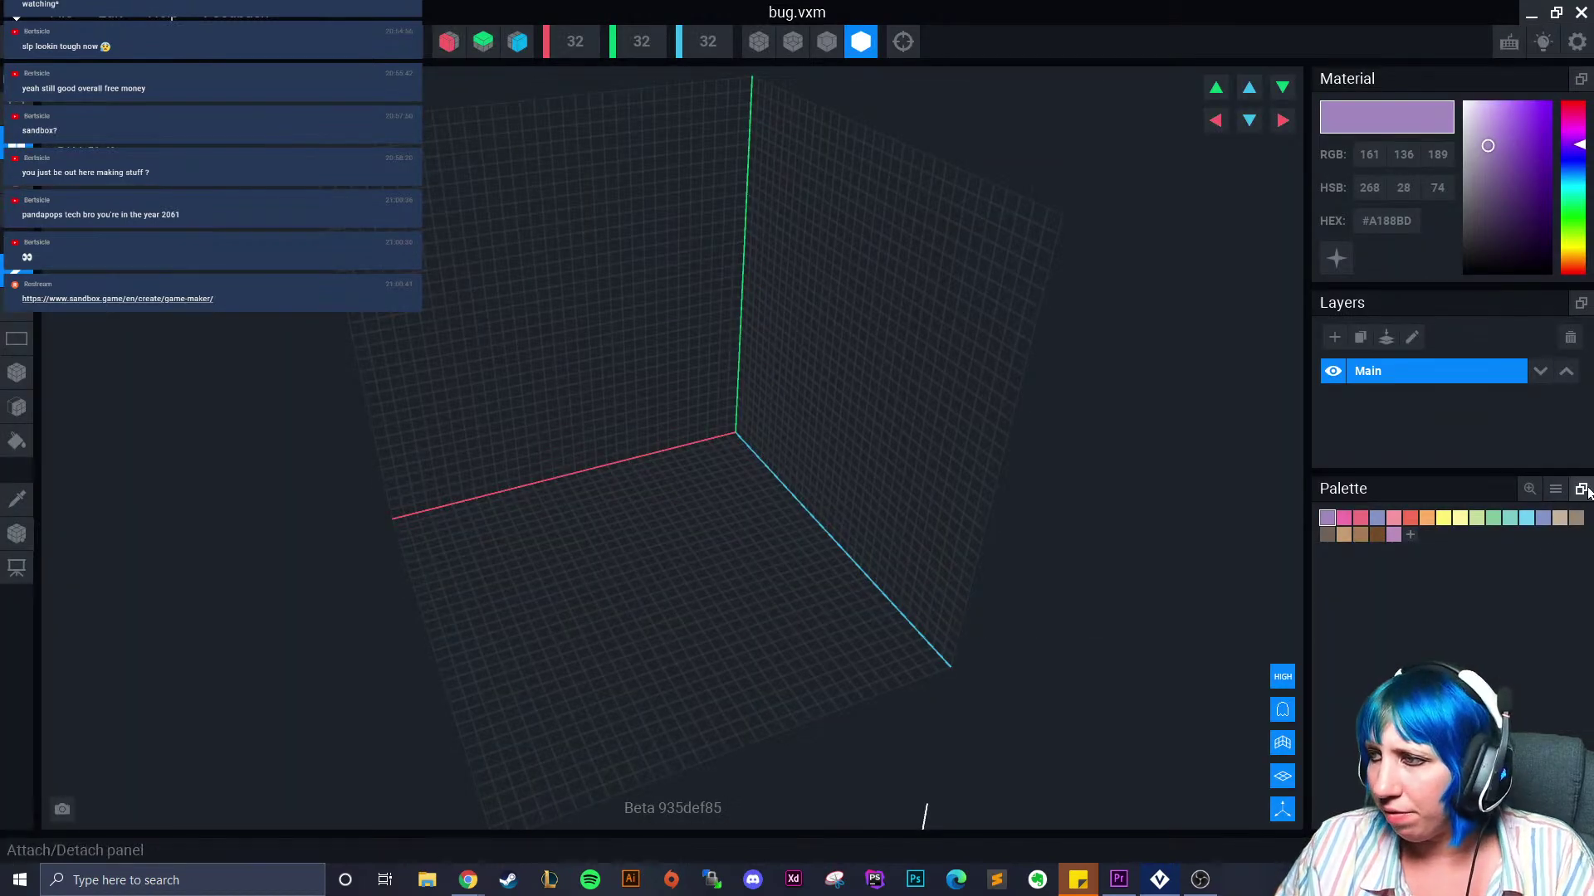
Load the "USE THISSBExtendedVoxEditPalett…" PNG from Downloads as the bug model's colour palette
{"action": "left_click", "coordinate": [1555, 489]}
{"action": "left_click", "coordinate": [1549, 540]}
{"action": "left_click", "coordinate": [455, 333]}
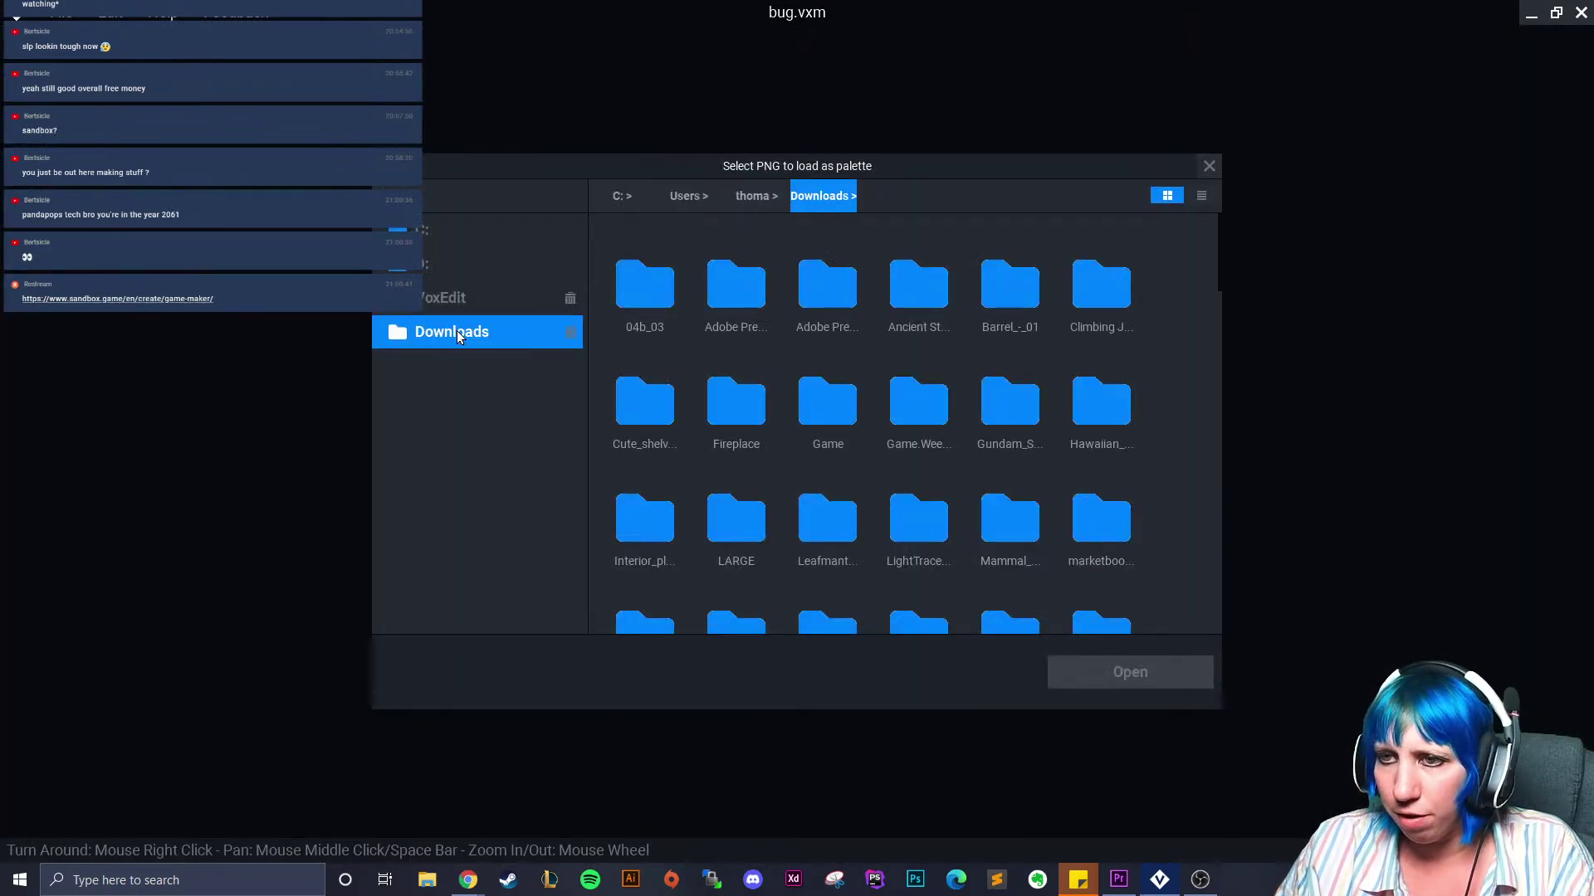
{"action": "scroll", "coordinate": [999, 448], "scroll_direction": "down", "scroll_amount": 15}
{"action": "left_click", "coordinate": [1021, 563]}
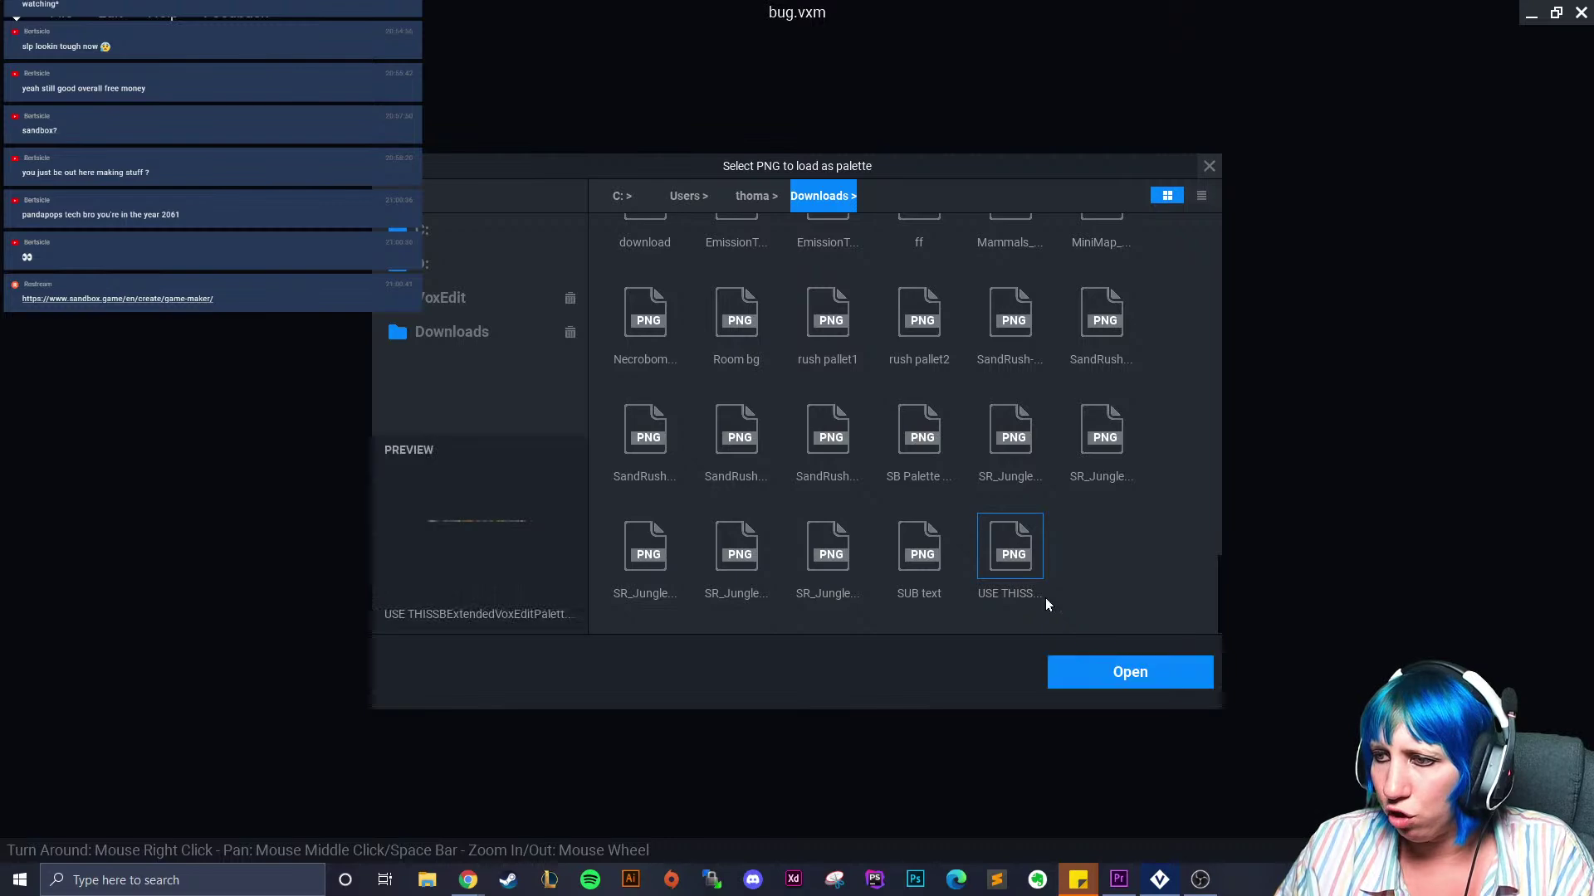
{"action": "left_click", "coordinate": [1100, 671]}
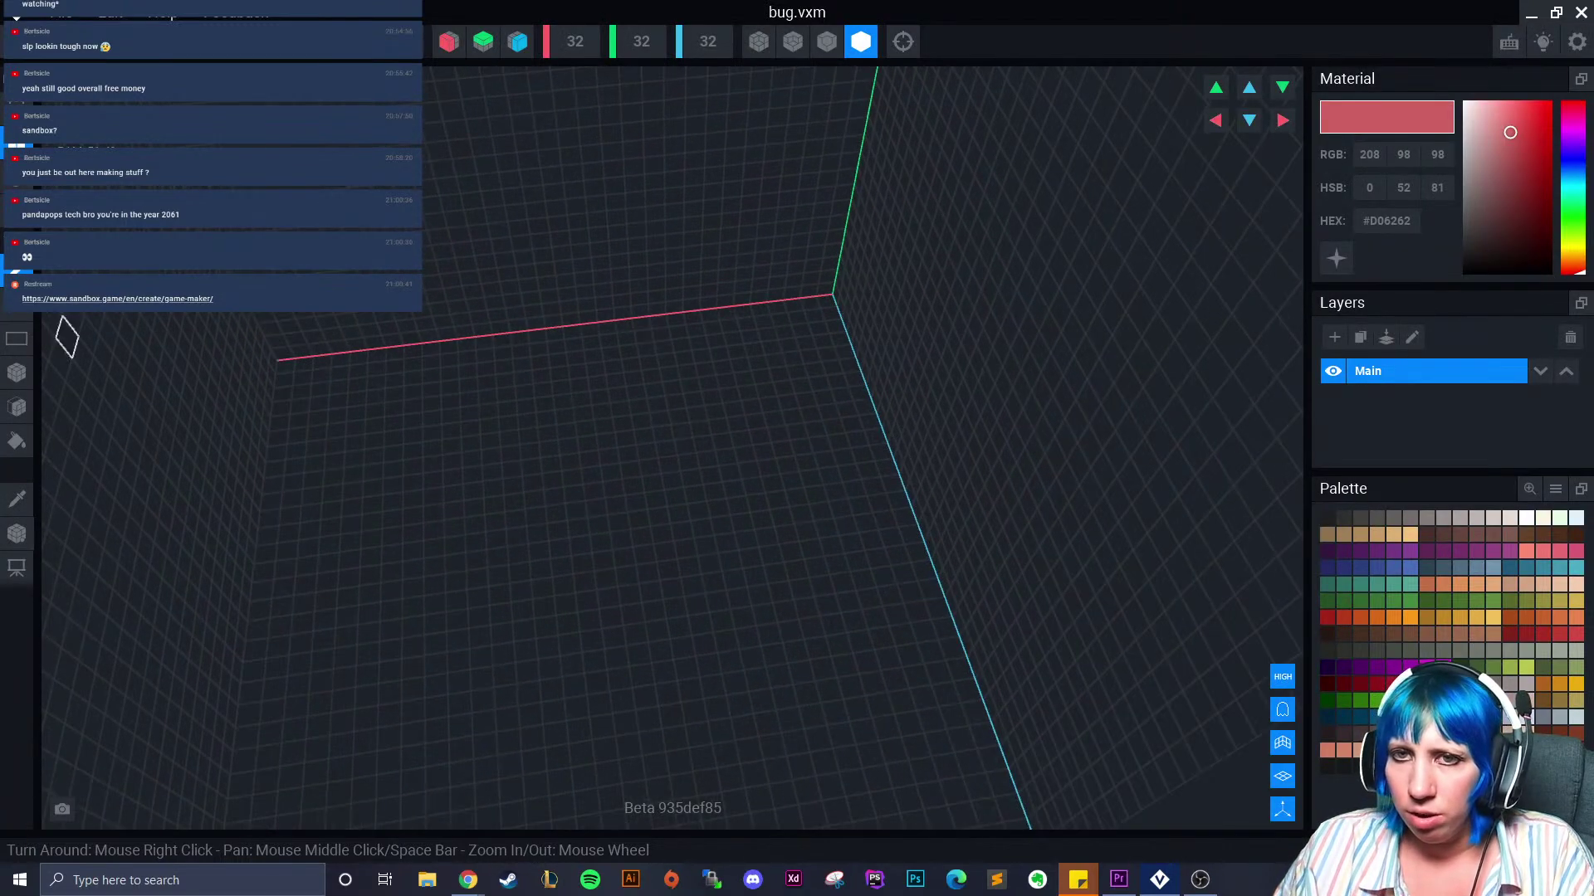
Build a solid rectangular brown (#54382A) body for the bug on the grid floor, using X symmetry
{"action": "left_click", "coordinate": [17, 373]}
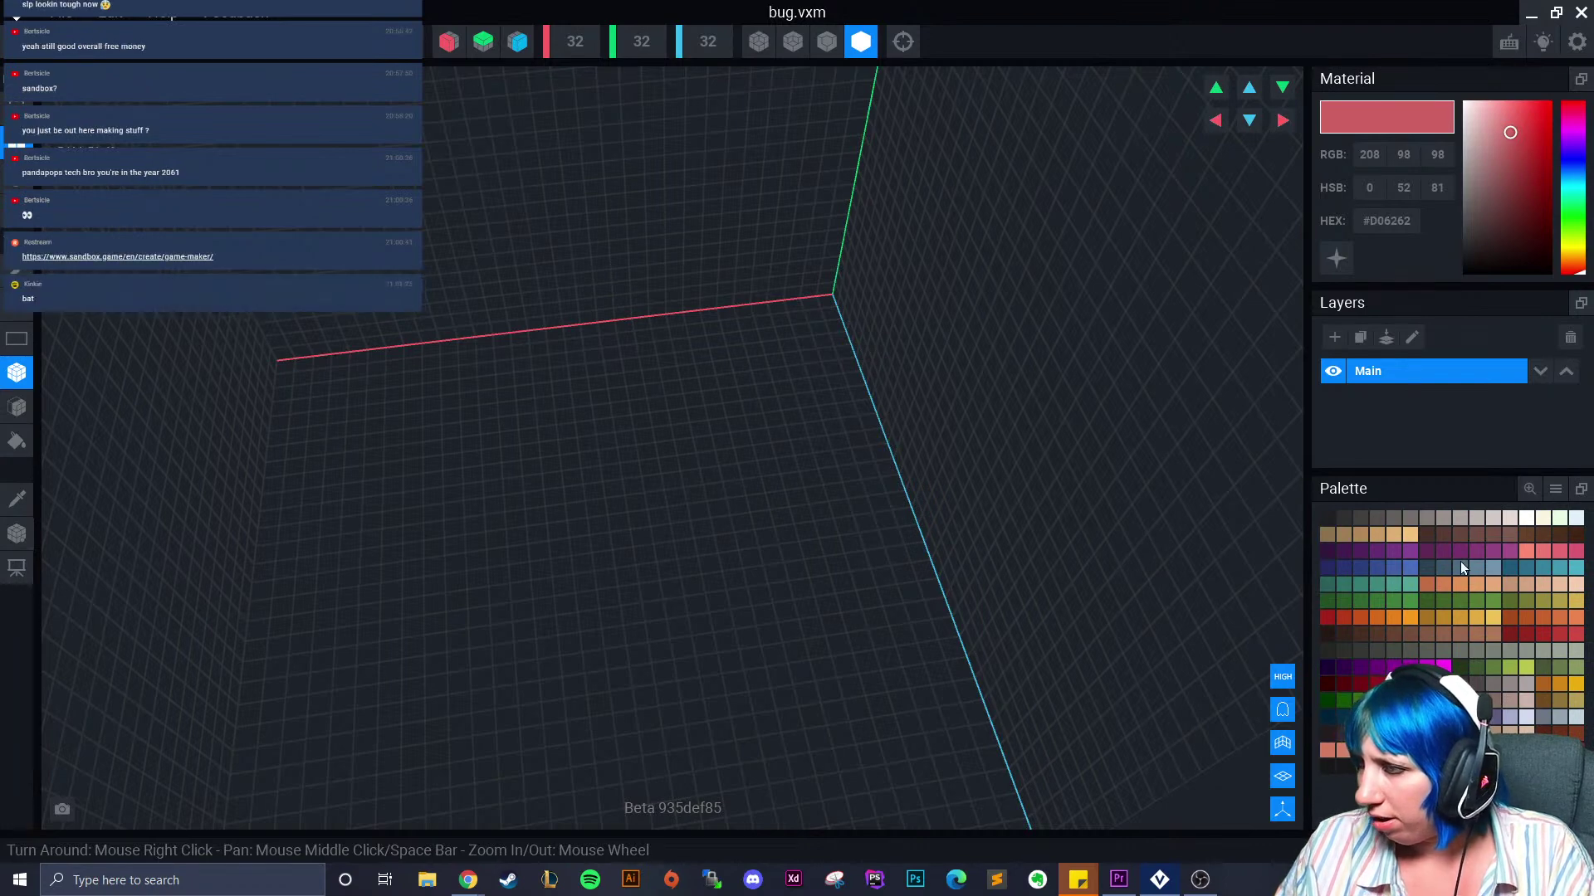
{"action": "left_click", "coordinate": [1378, 635]}
{"action": "middle_click_drag", "start_coordinate": [591, 554], "coordinate": [643, 445]}
{"action": "left_click", "coordinate": [447, 45]}
{"action": "left_click_drag", "start_coordinate": [636, 421], "coordinate": [632, 486]}
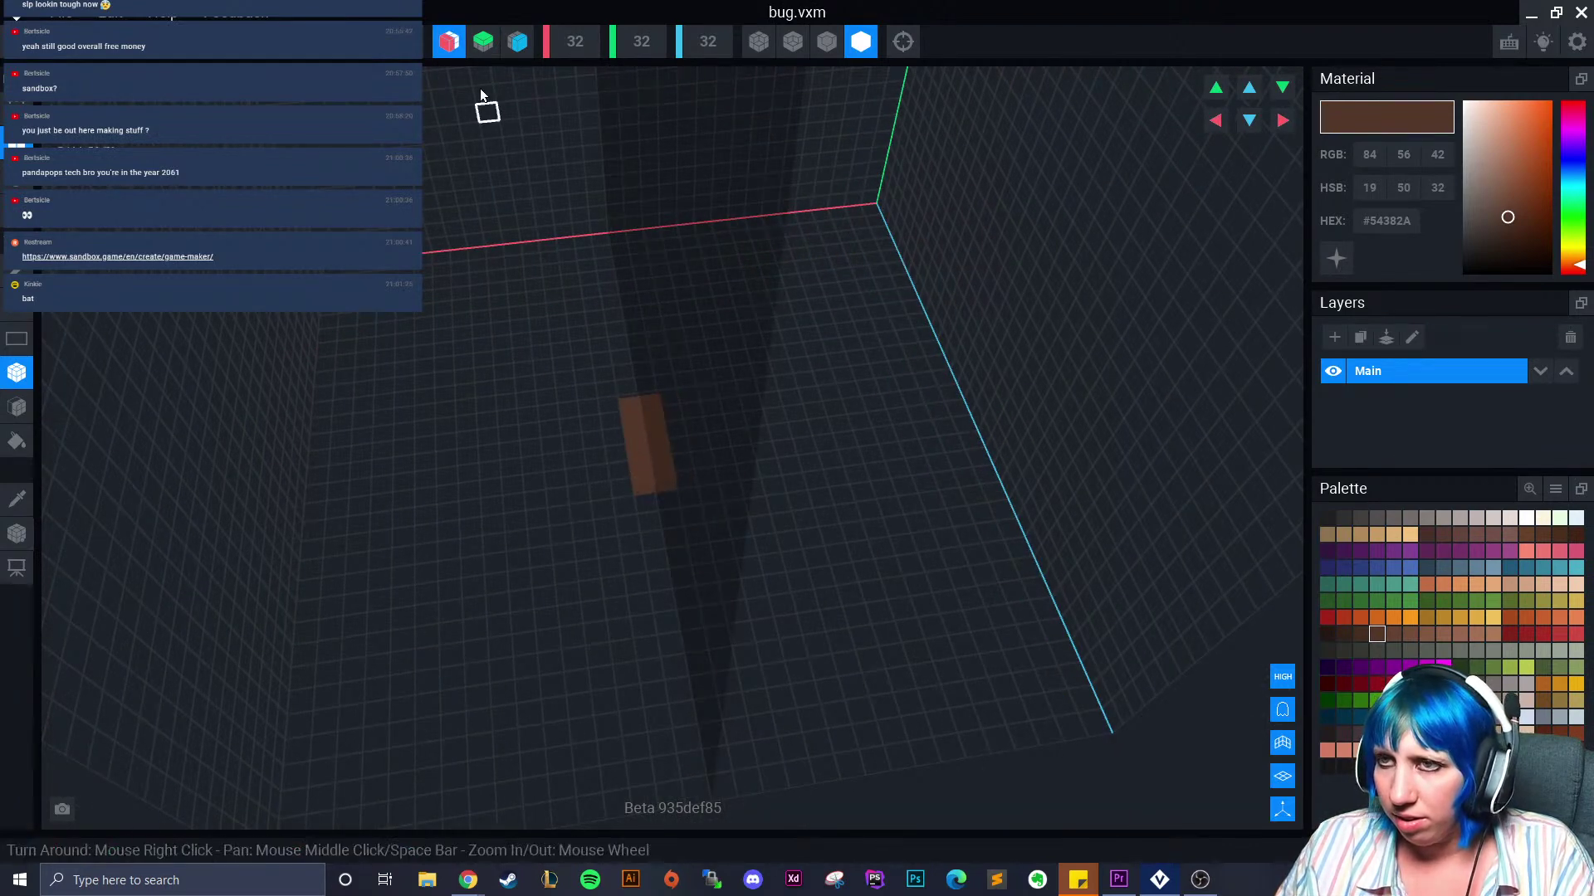
{"action": "scroll", "coordinate": [604, 452], "scroll_direction": "up", "scroll_amount": 3}
{"action": "left_click", "coordinate": [610, 536]}
{"action": "key", "text": "ctrl+z"}
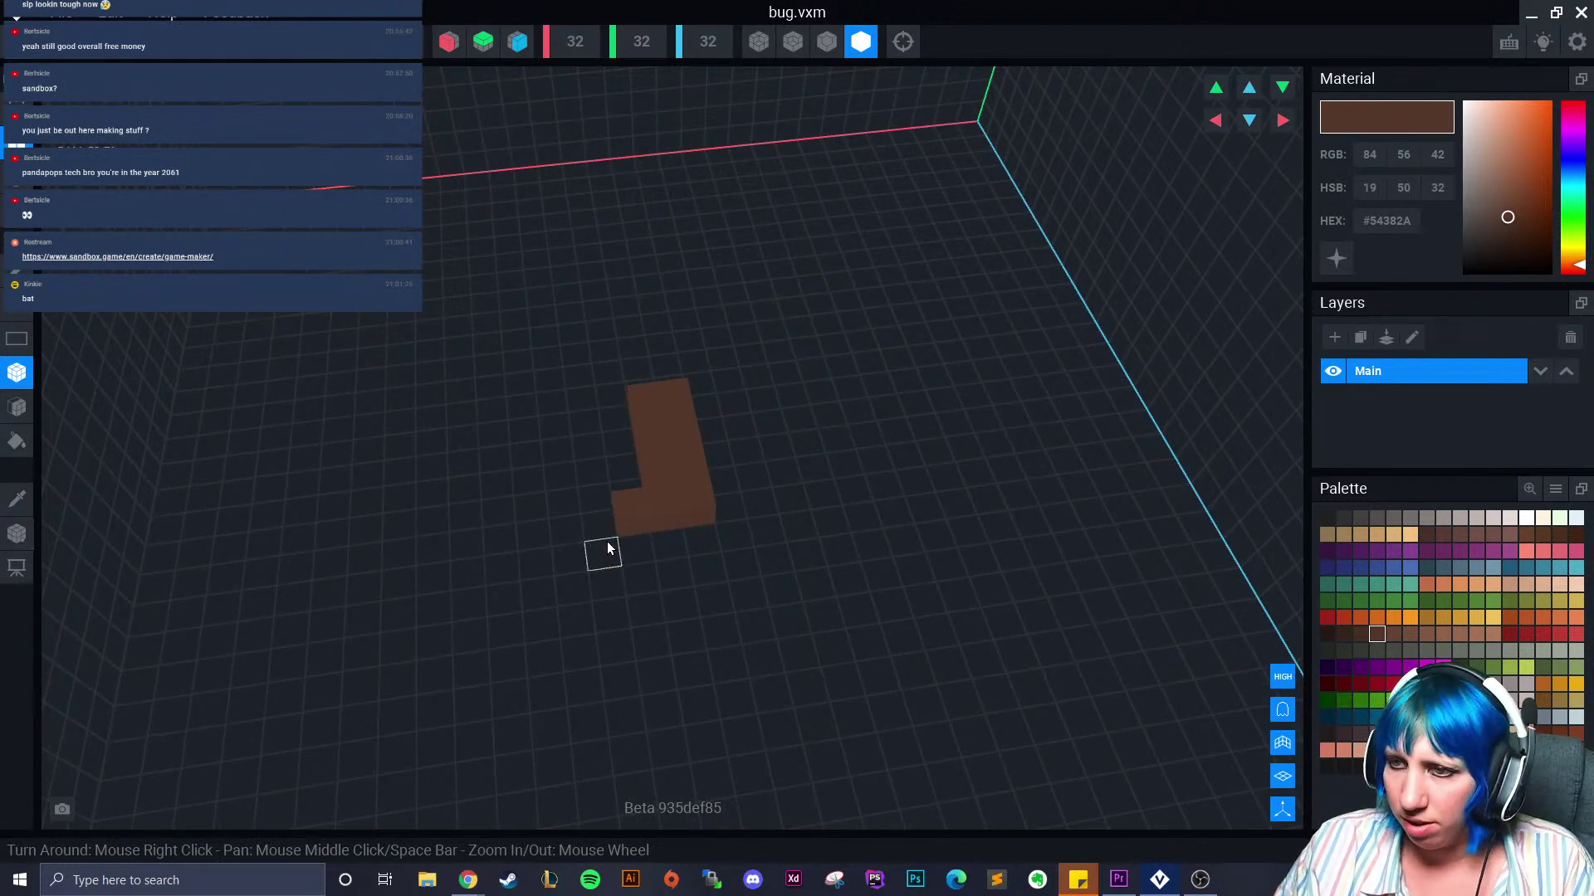
{"action": "left_click_drag", "start_coordinate": [617, 421], "coordinate": [628, 491]}
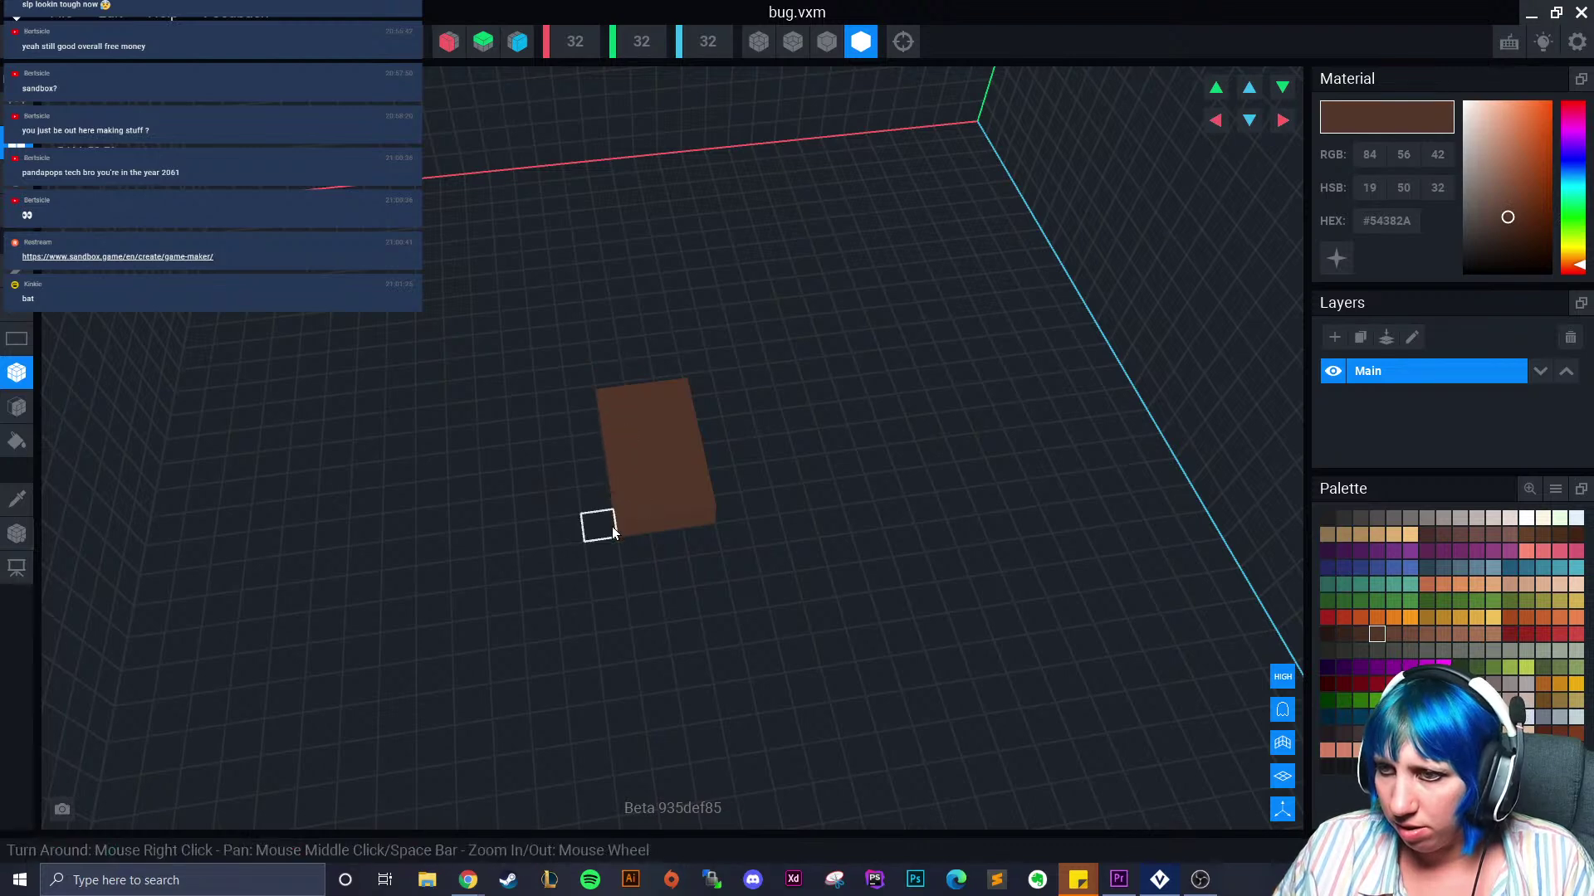
Thicken the bug's body by a voxel layer and shift the model up off the floor
{"action": "right_click_drag", "start_coordinate": [604, 551], "coordinate": [674, 601]}
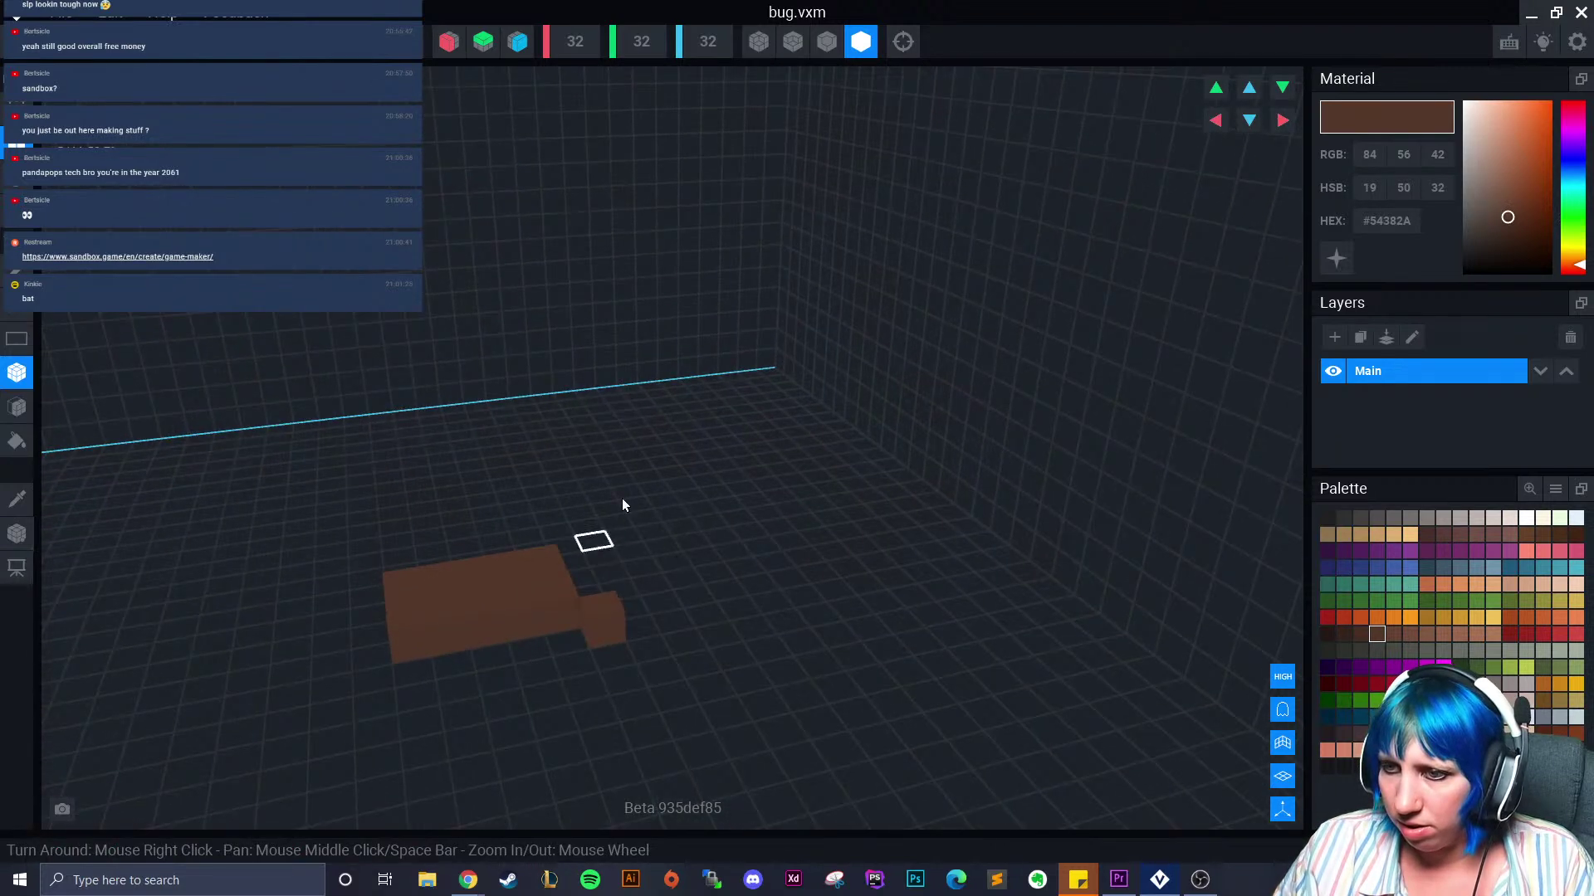
{"action": "left_click", "coordinate": [19, 407]}
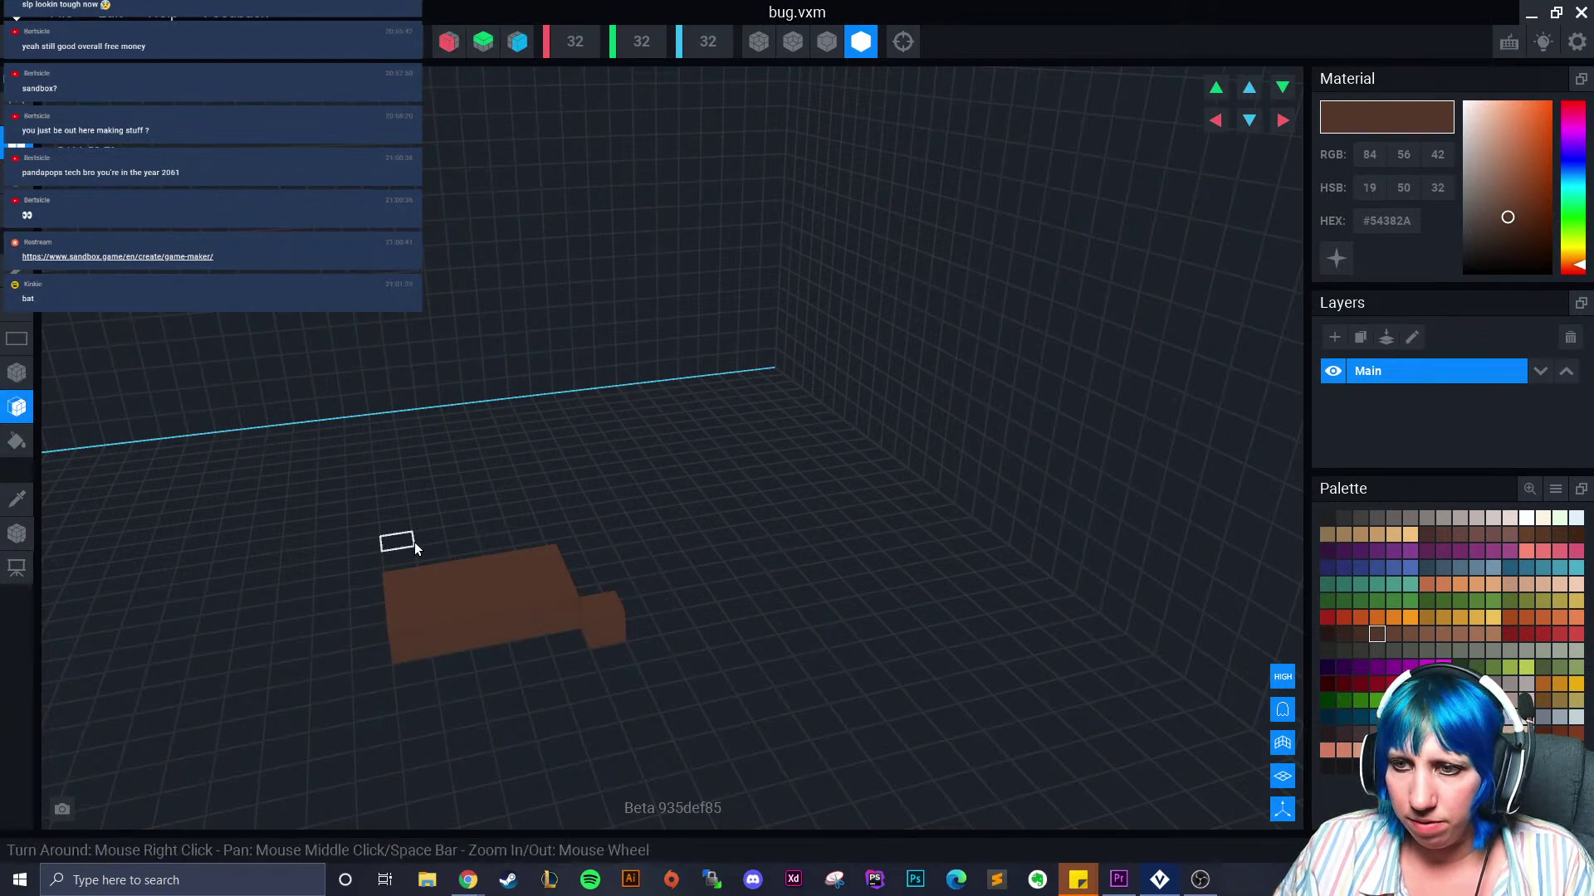
{"action": "left_click", "coordinate": [1213, 91]}
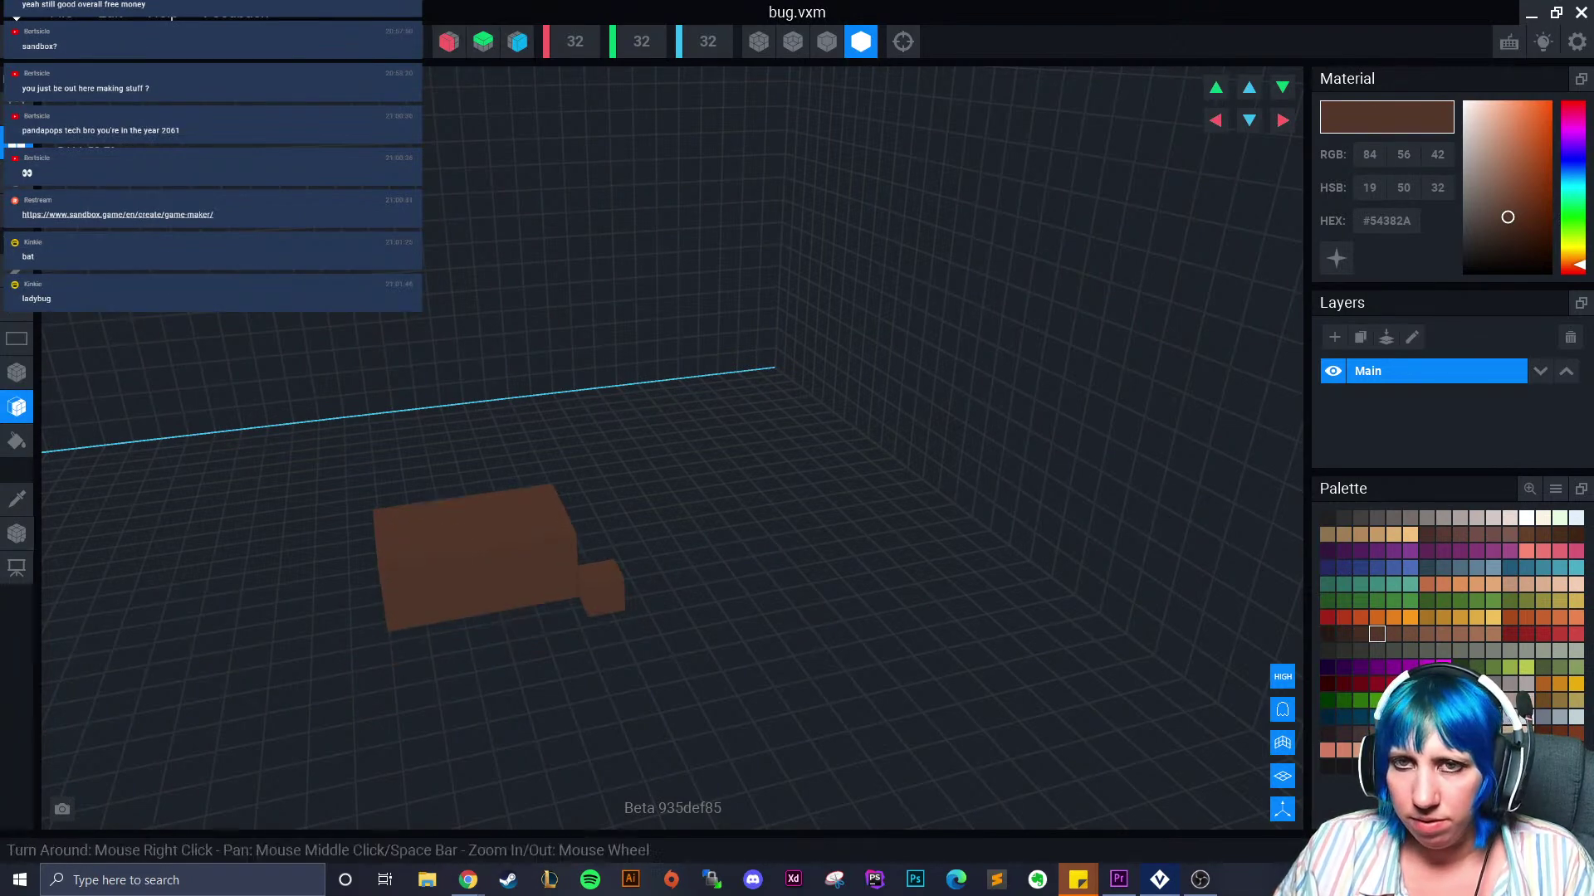
Build three brown legs reaching down along each side of the body and display the model's edge outlines
{"action": "left_click", "coordinate": [16, 373]}
{"action": "mouse_move", "coordinate": [594, 569]}
{"action": "right_mouse_down"}
{"action": "mouse_move", "coordinate": [604, 610]}
{"action": "mouse_move", "coordinate": [576, 633]}
{"action": "mouse_move", "coordinate": [515, 594]}
{"action": "mouse_move", "coordinate": [420, 609]}
{"action": "mouse_move", "coordinate": [515, 386]}
{"action": "mouse_move", "coordinate": [545, 416]}
{"action": "mouse_move", "coordinate": [610, 406]}
{"action": "mouse_move", "coordinate": [530, 285]}
{"action": "right_mouse_up"}
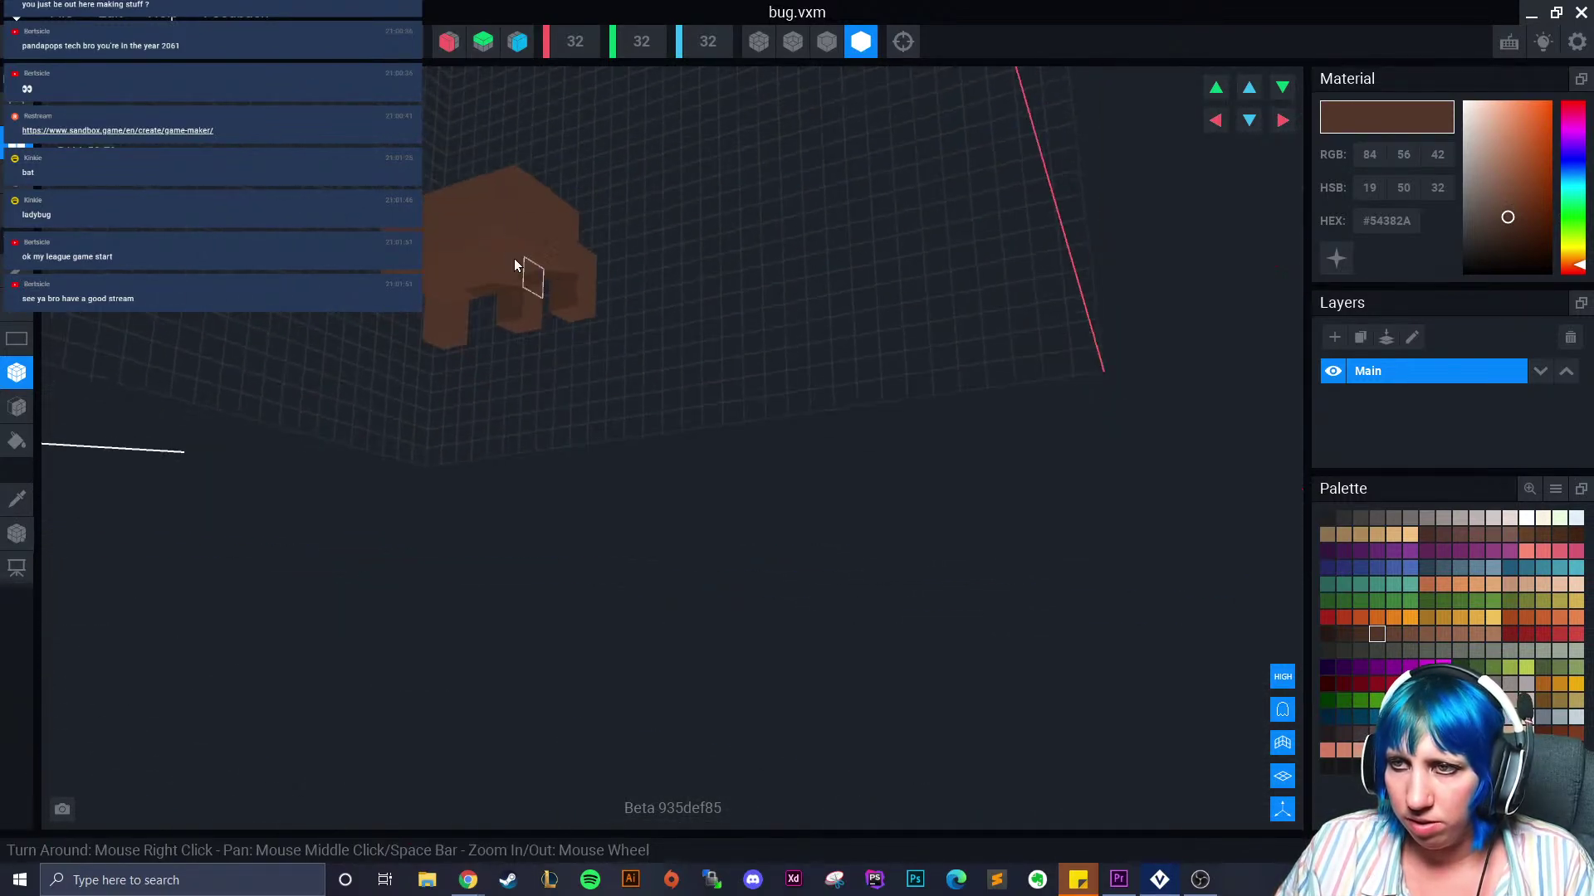
{"action": "left_click", "coordinate": [838, 44]}
{"action": "right_click_drag", "start_coordinate": [514, 362], "coordinate": [790, 545]}
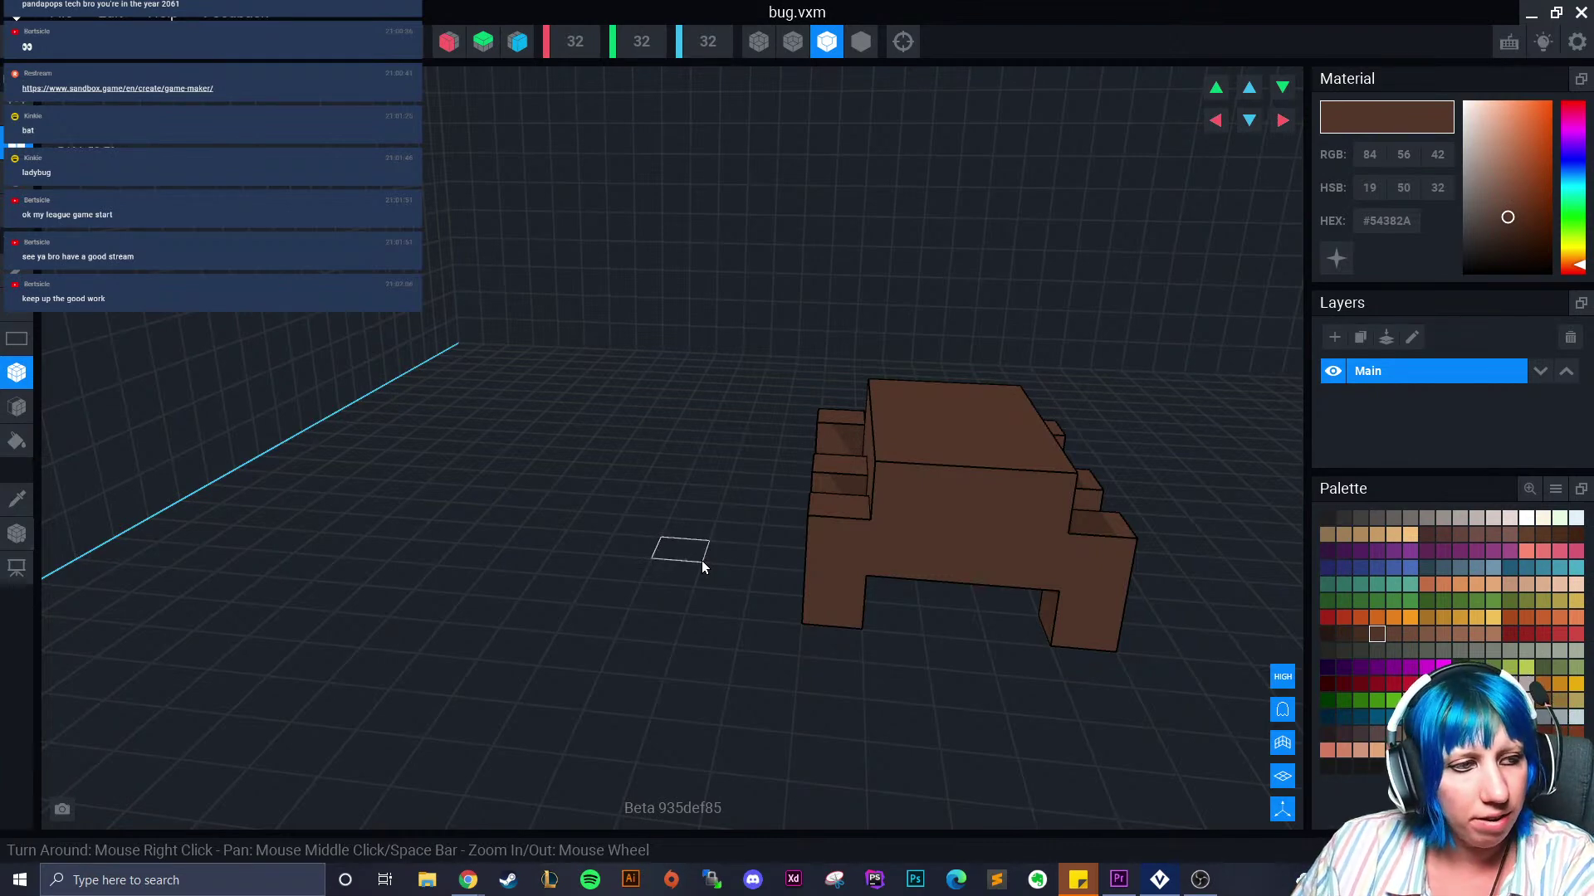
Paint the upper part of the bug's body dark red (#95271F), filling whole faces
{"action": "right_click_drag", "start_coordinate": [957, 509], "coordinate": [621, 497]}
{"action": "left_click", "coordinate": [17, 498]}
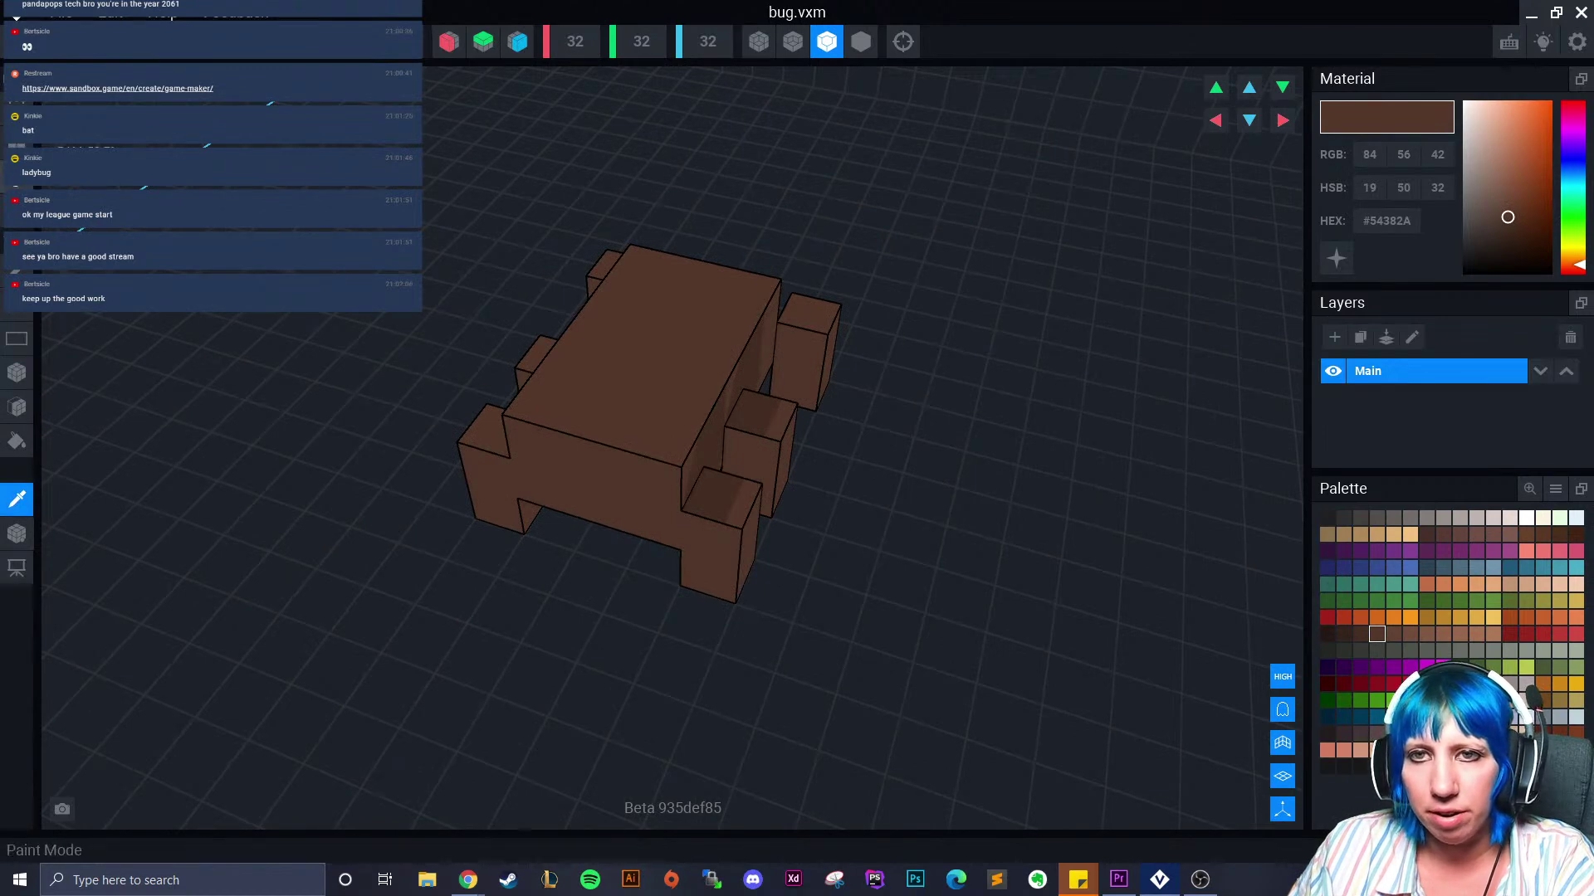
{"action": "left_click", "coordinate": [1542, 636]}
{"action": "left_click", "coordinate": [1526, 634]}
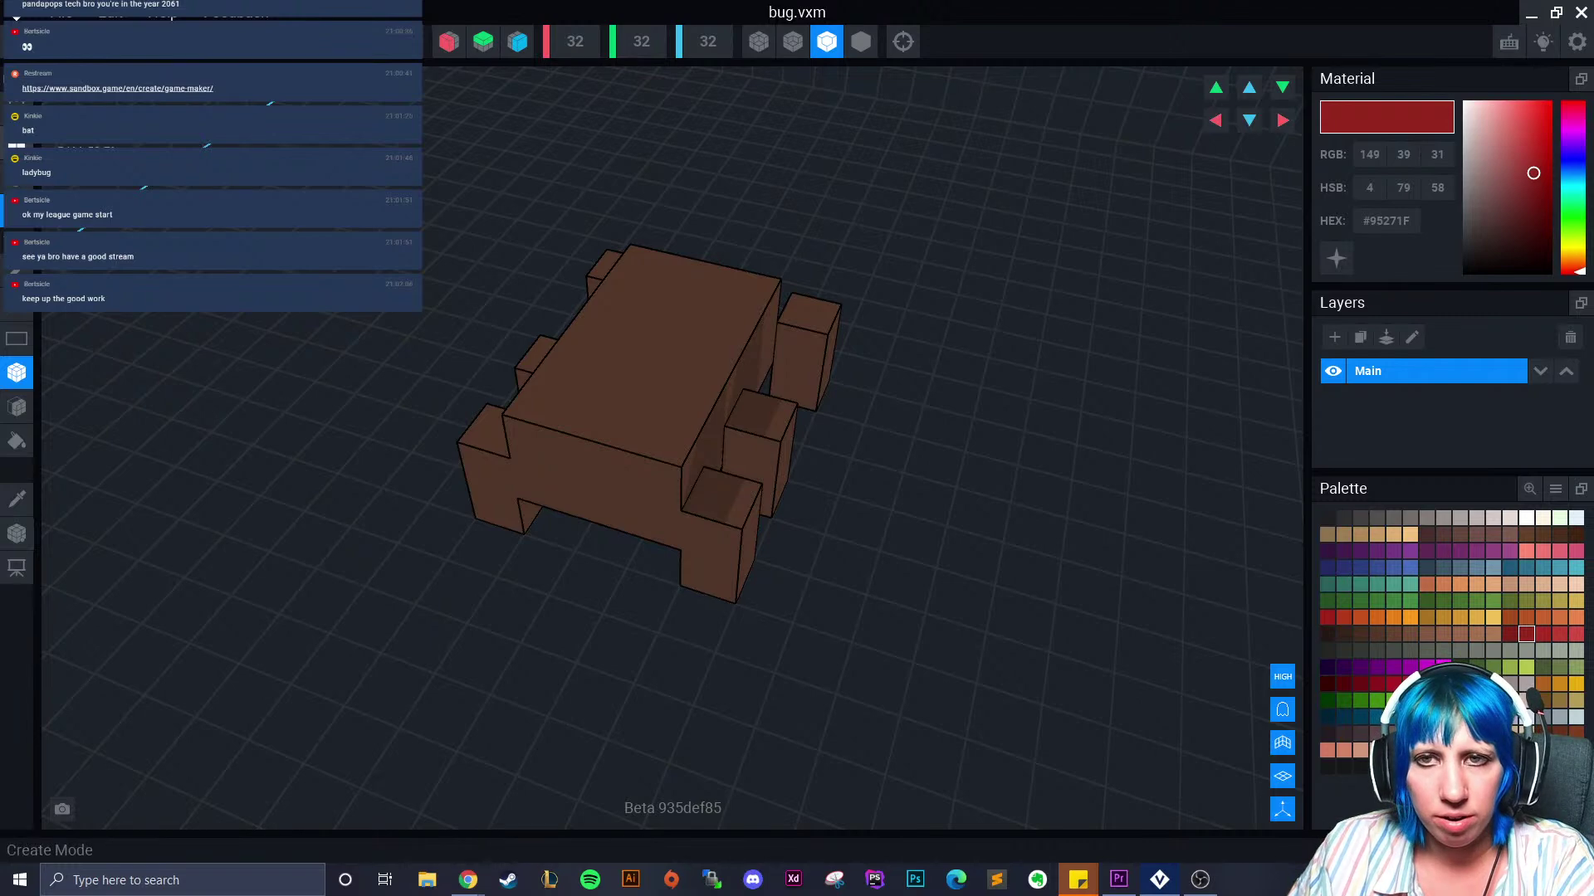
{"action": "left_click", "coordinate": [18, 407]}
{"action": "left_click", "coordinate": [656, 432]}
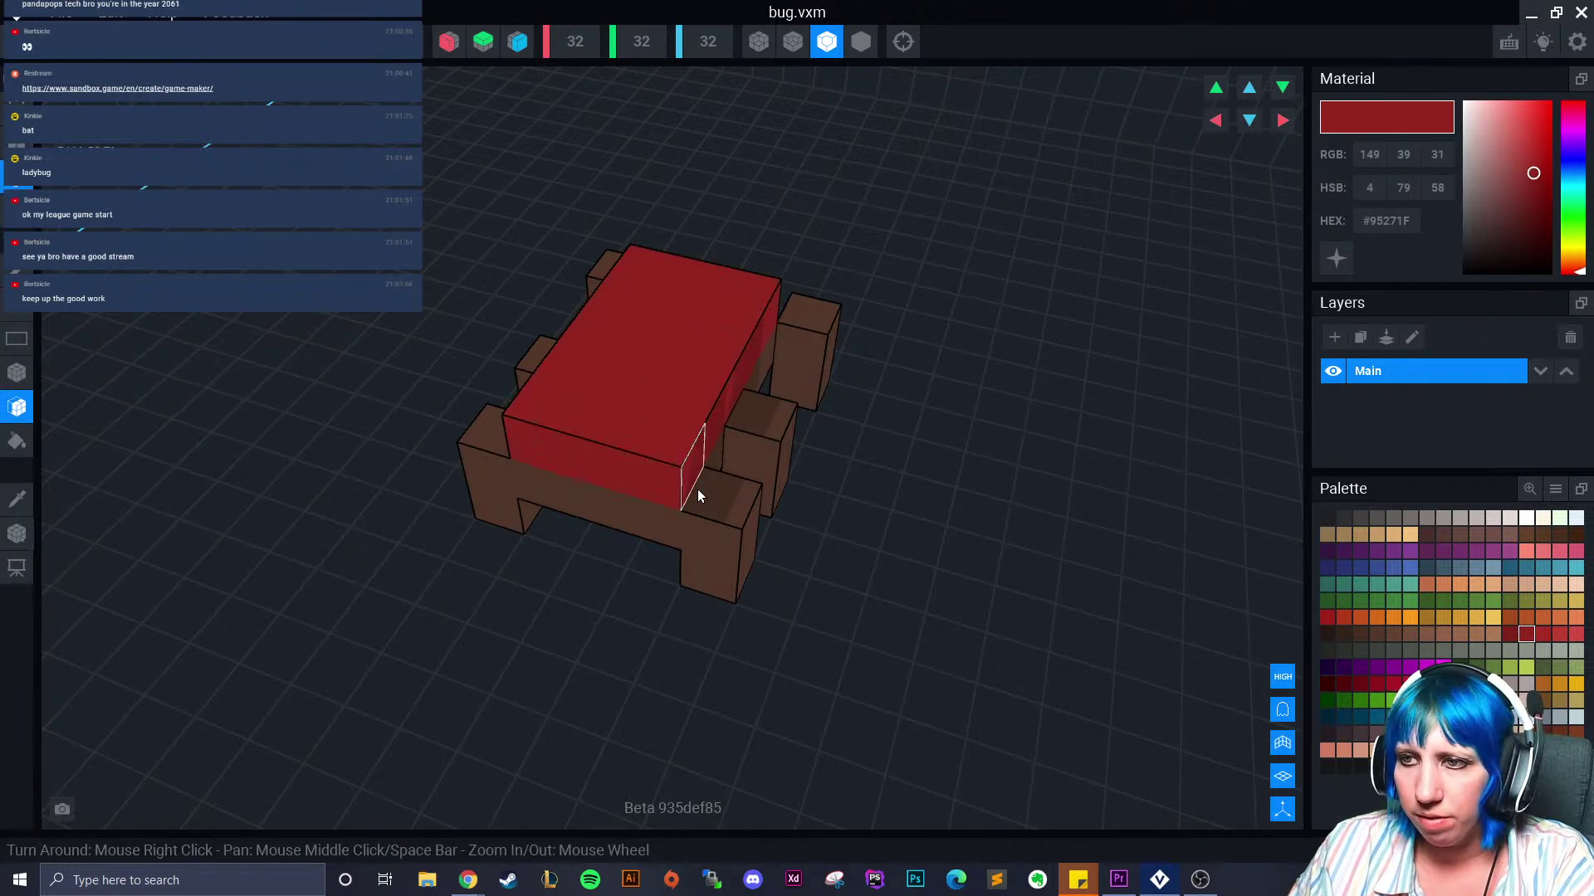
Paint the lower body, the legs and the remaining brown faces around the bug dark red as well
{"action": "left_click", "coordinate": [753, 452]}
{"action": "left_click", "coordinate": [802, 349]}
{"action": "left_click", "coordinate": [533, 352]}
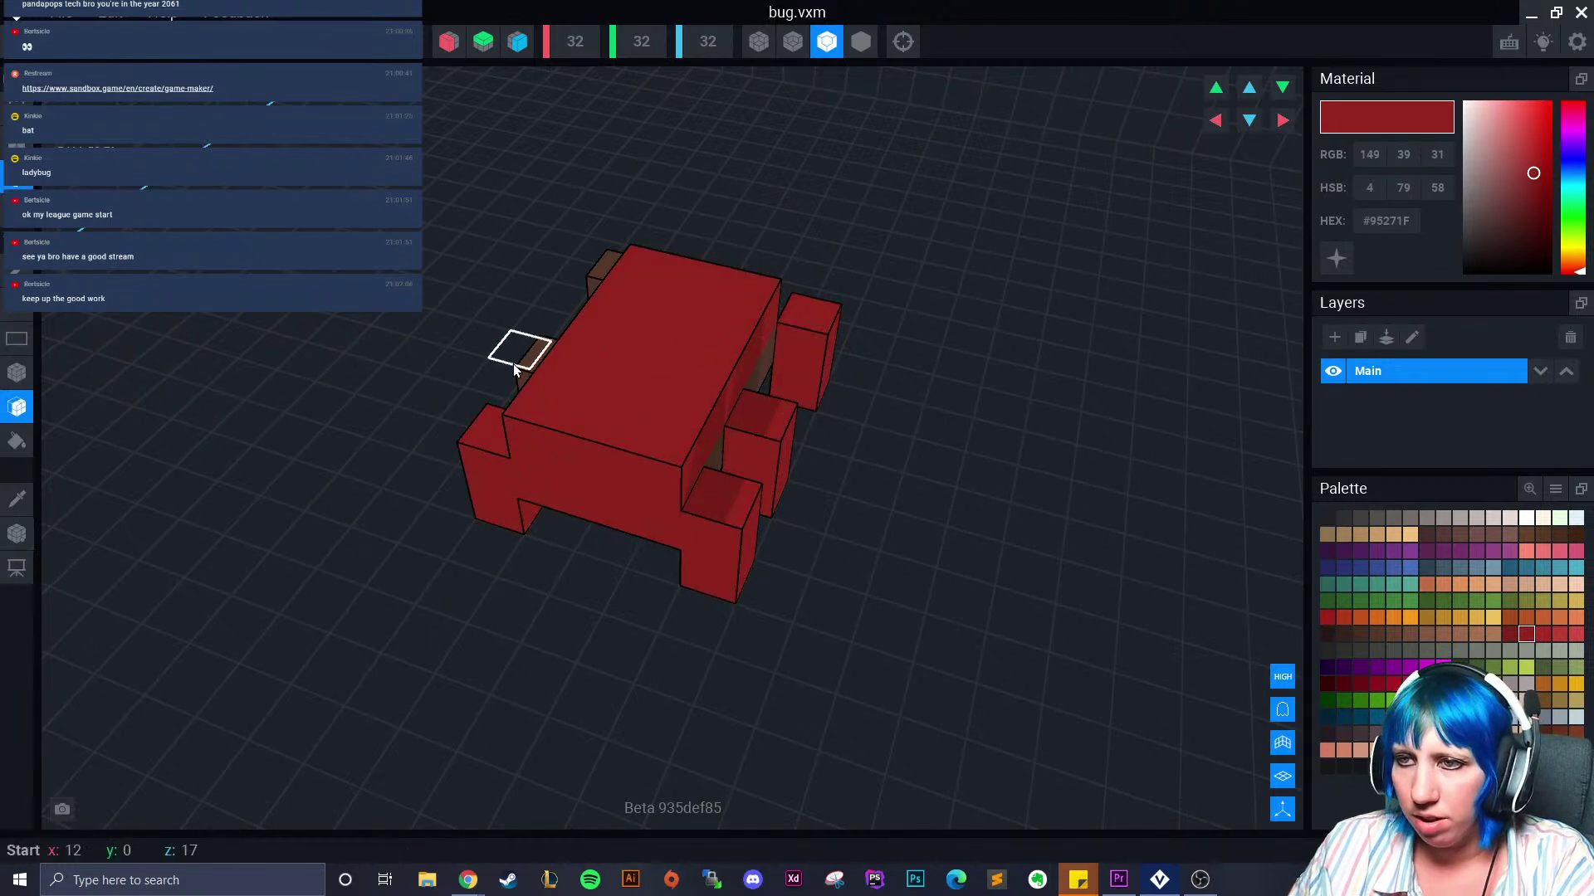
{"action": "right_click_drag", "start_coordinate": [573, 364], "coordinate": [689, 344]}
{"action": "left_click", "coordinate": [383, 382]}
{"action": "left_click", "coordinate": [455, 386]}
{"action": "right_click_drag", "start_coordinate": [477, 489], "coordinate": [440, 332]}
{"action": "left_click", "coordinate": [392, 485]}
{"action": "left_click", "coordinate": [469, 484]}
{"action": "right_click_drag", "start_coordinate": [484, 530], "coordinate": [434, 537]}
Recolour all six of the bug's legs dark grey (#423F3E), keeping the body red
{"action": "mouse_move", "coordinate": [955, 558]}
{"action": "right_mouse_down"}
{"action": "mouse_move", "coordinate": [708, 569]}
{"action": "mouse_move", "coordinate": [785, 503]}
{"action": "right_mouse_up"}
{"action": "left_click", "coordinate": [1360, 517]}
{"action": "left_click", "coordinate": [719, 523]}
{"action": "left_click", "coordinate": [789, 501]}
{"action": "left_click", "coordinate": [925, 442]}
{"action": "right_click_drag", "start_coordinate": [924, 442], "coordinate": [788, 499]}
{"action": "left_click", "coordinate": [695, 656]}
{"action": "left_click", "coordinate": [629, 573]}
{"action": "right_click_drag", "start_coordinate": [565, 552], "coordinate": [686, 618]}
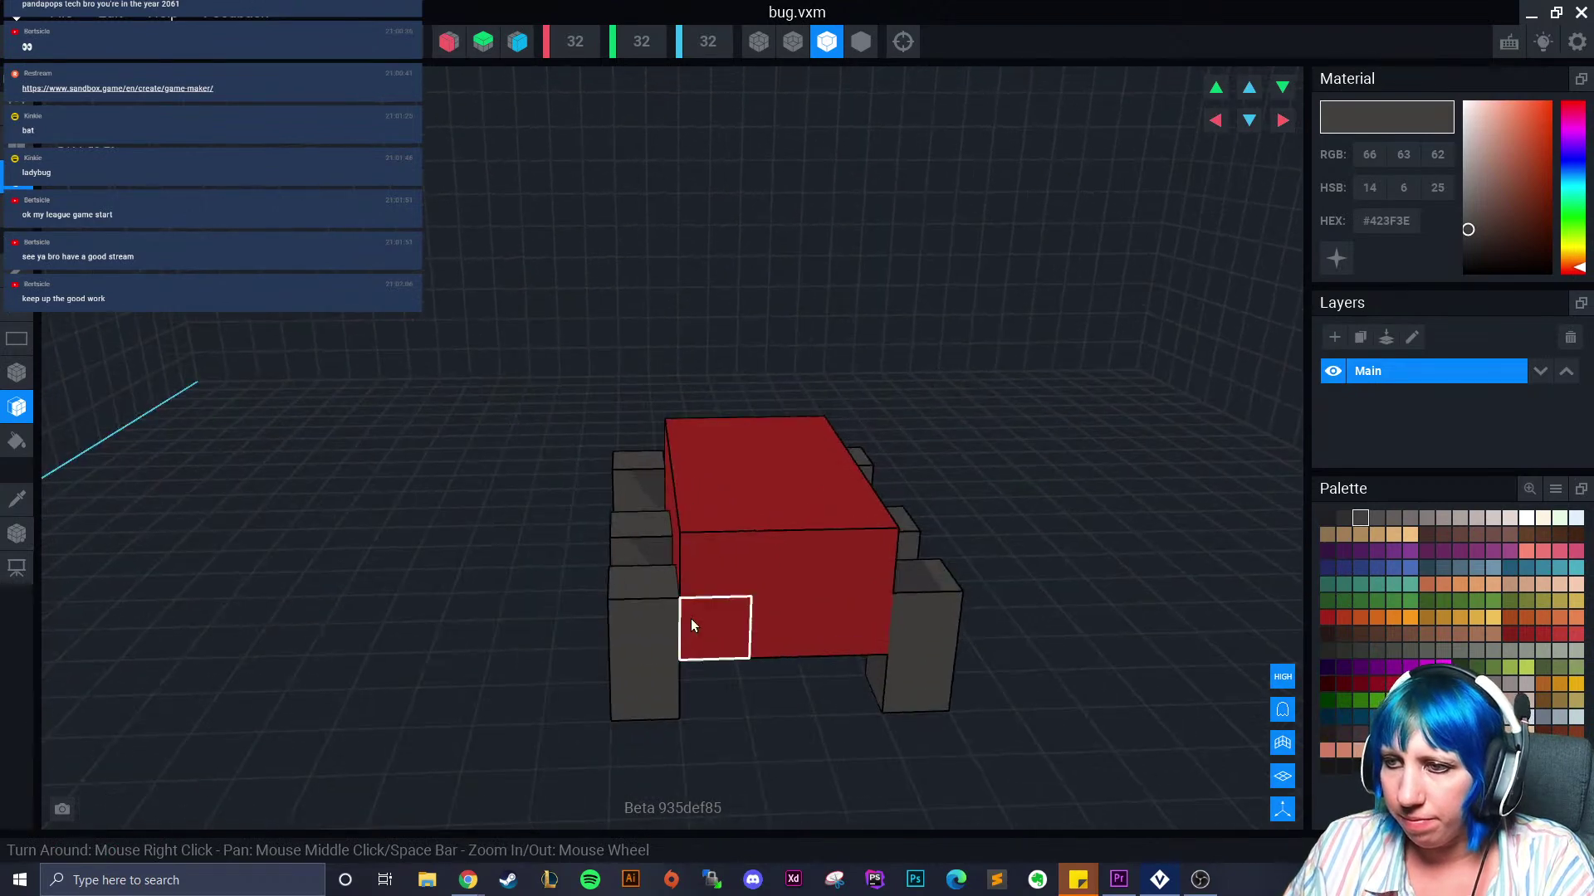
Paint four single-voxel spots in near-black grey (#302F2F), two along each side of the bug's back
{"action": "scroll", "coordinate": [687, 619], "scroll_direction": "down", "scroll_amount": 2}
{"action": "right_click_drag", "start_coordinate": [1057, 530], "coordinate": [1097, 505]}
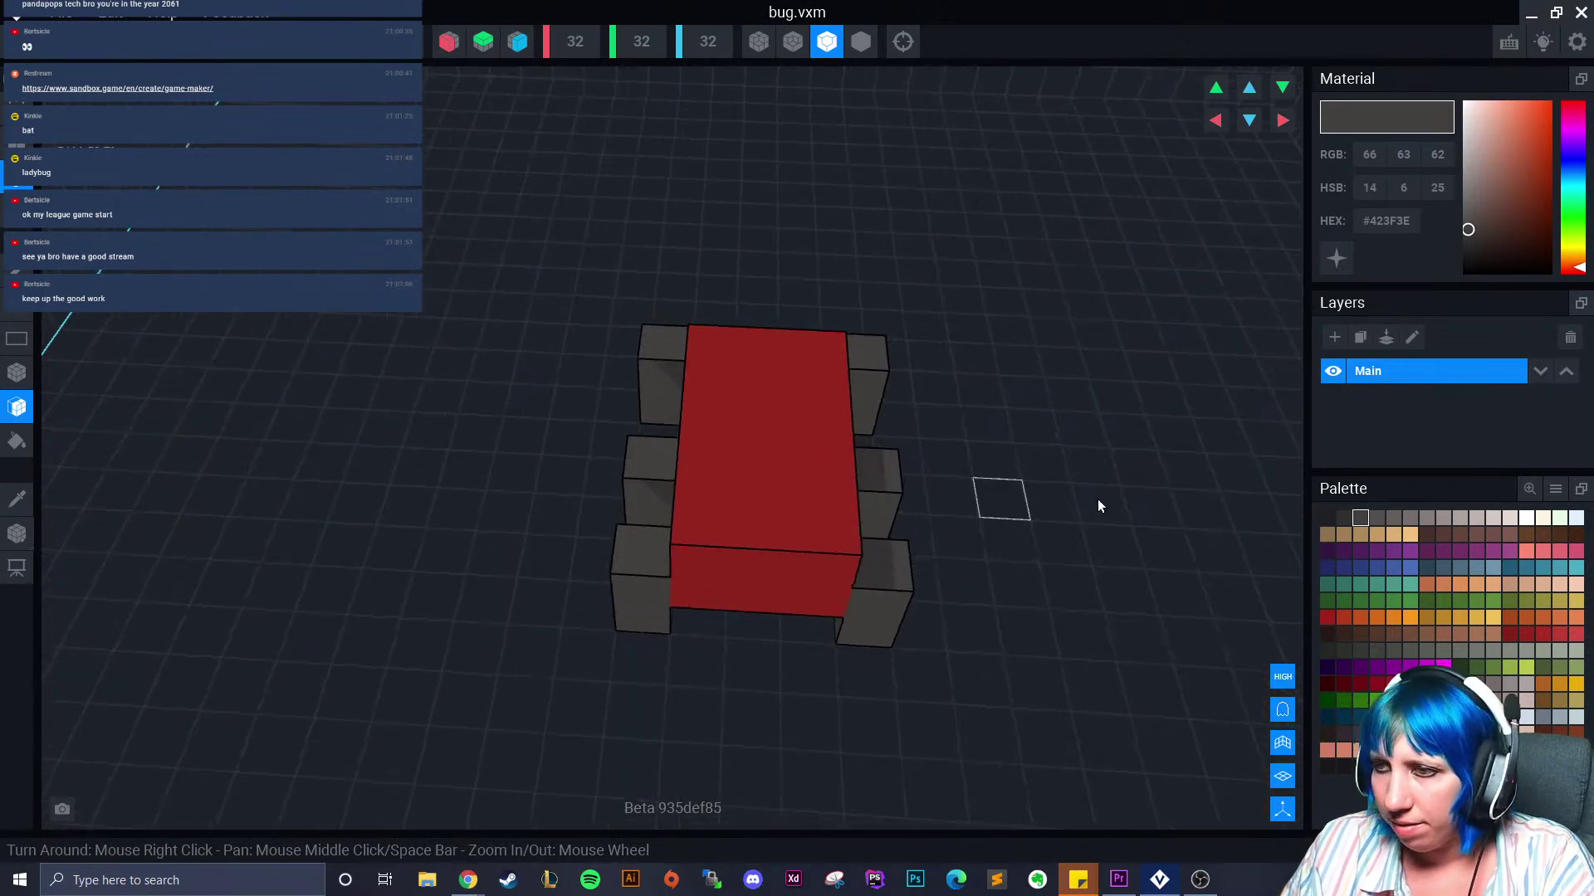
{"action": "left_click", "coordinate": [1344, 517]}
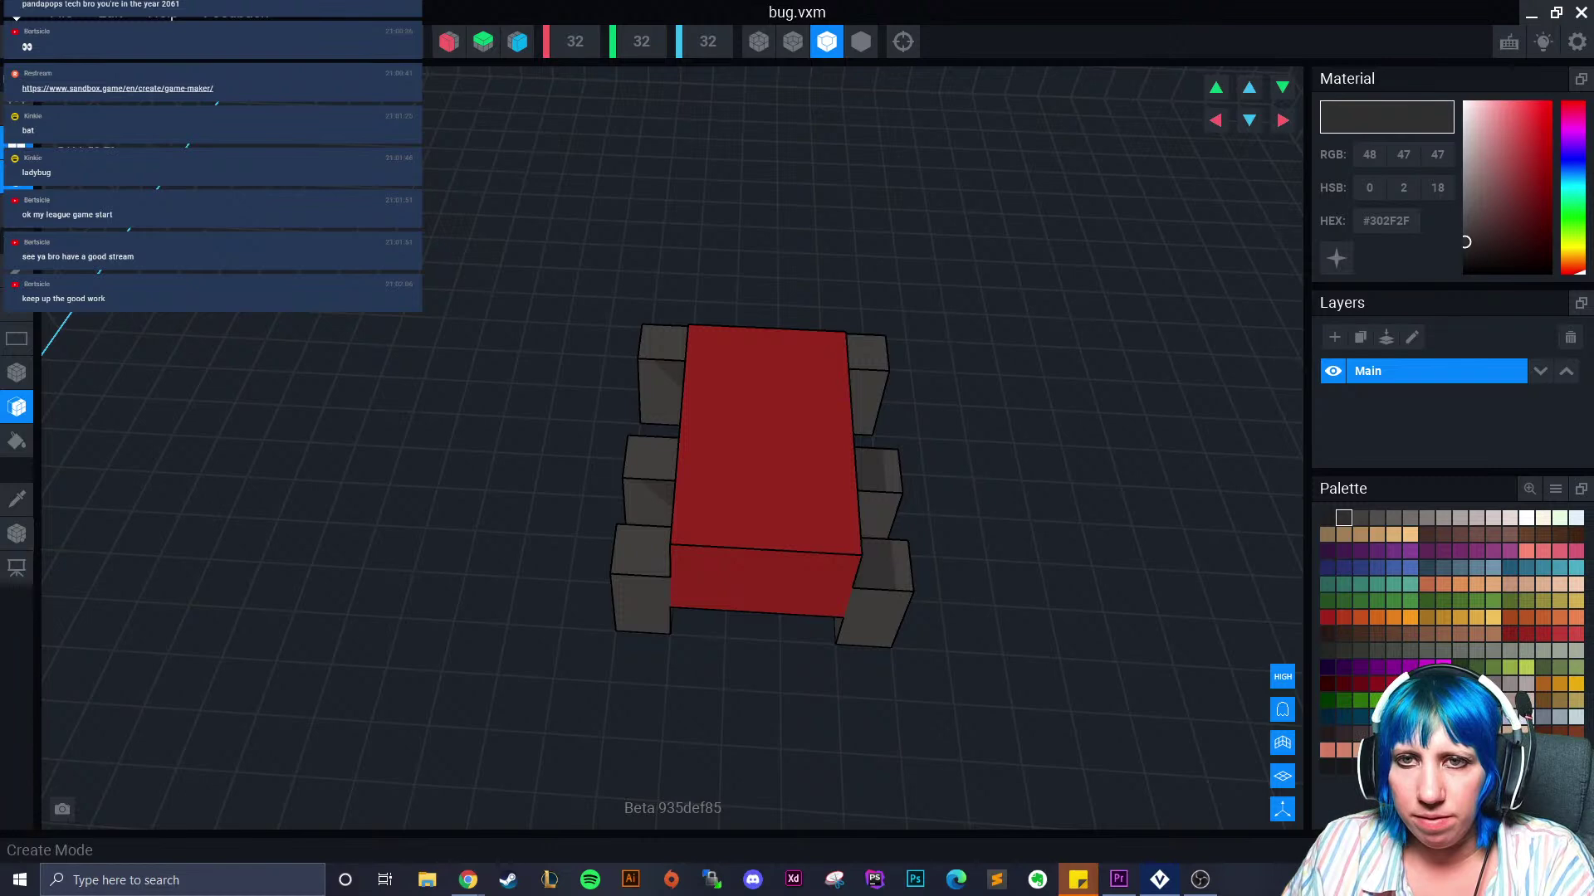
{"action": "left_click", "coordinate": [16, 184]}
{"action": "left_click", "coordinate": [17, 274]}
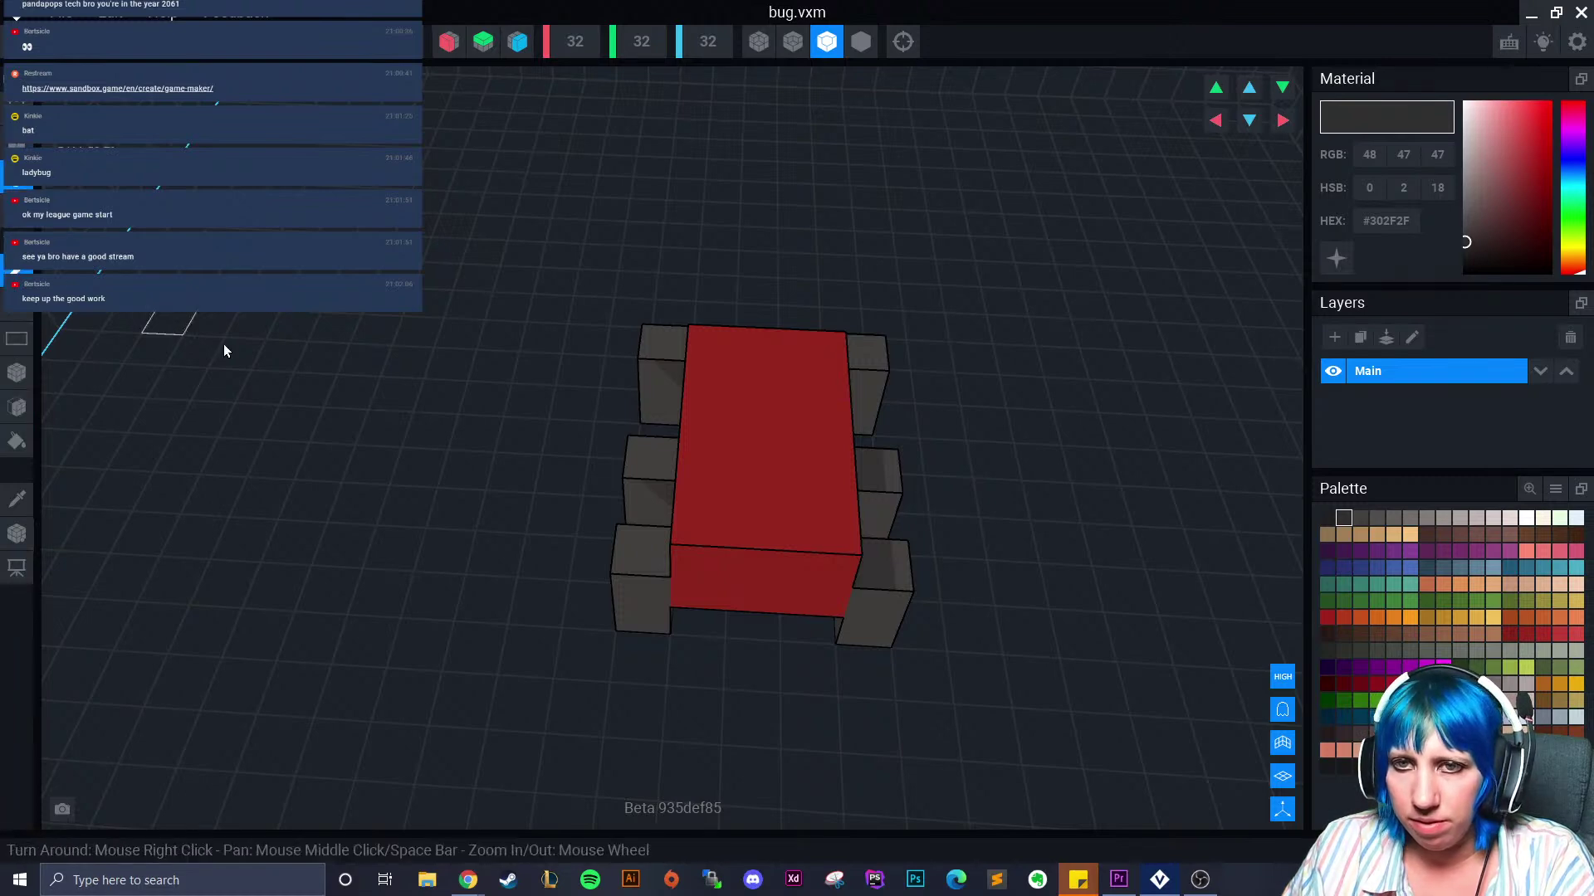
{"action": "right_click_drag", "start_coordinate": [682, 357], "coordinate": [690, 415]}
{"action": "left_click", "coordinate": [712, 421]}
{"action": "left_click", "coordinate": [825, 400]}
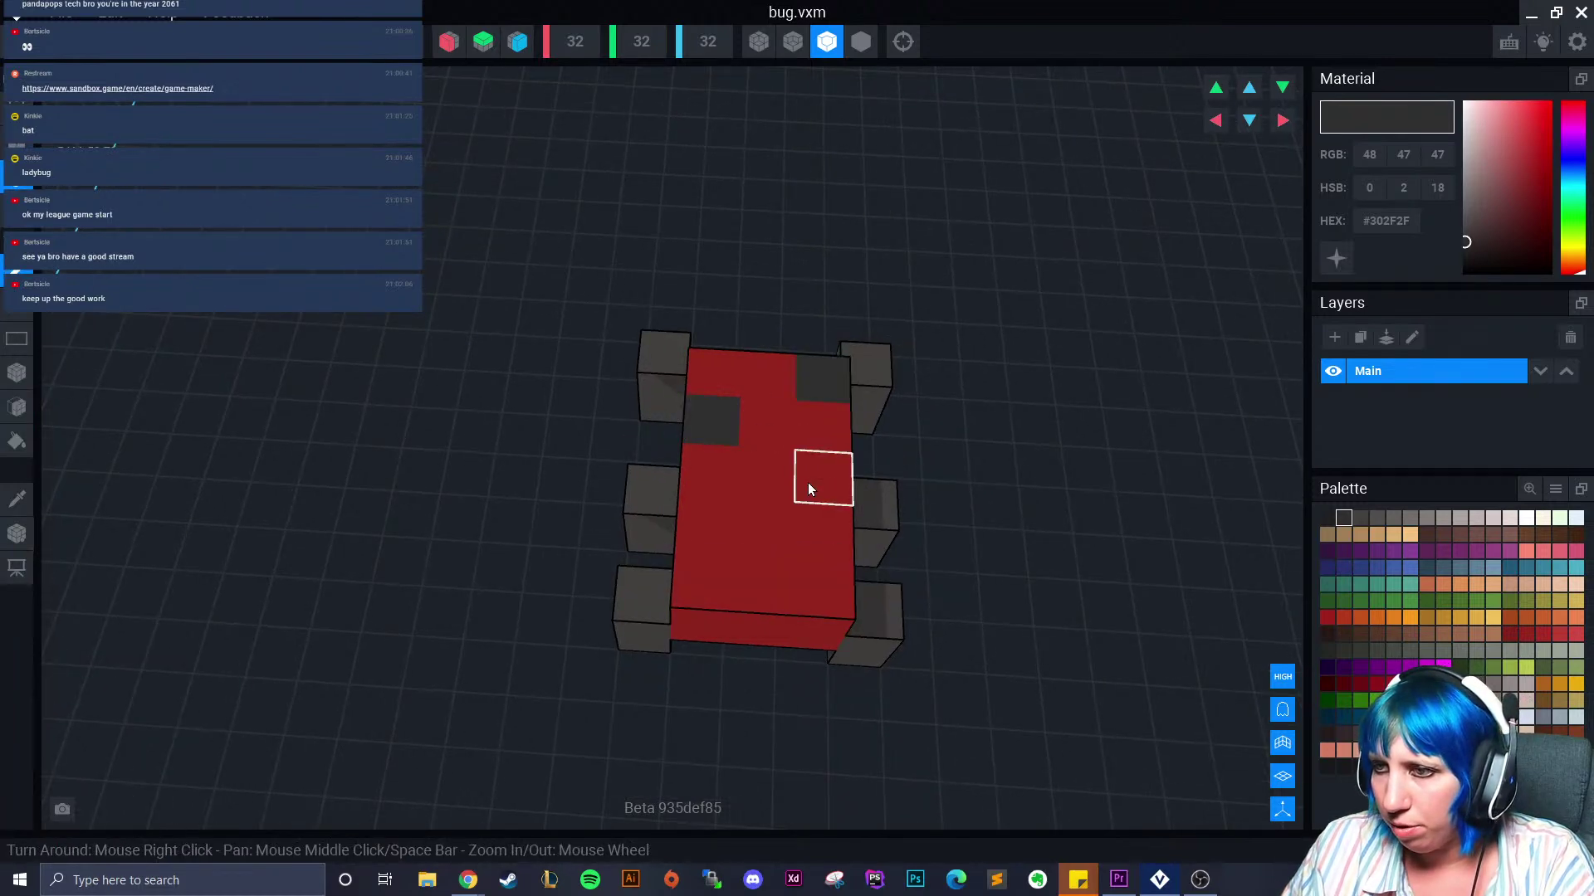
{"action": "left_click", "coordinate": [822, 531]}
{"action": "left_click", "coordinate": [733, 514]}
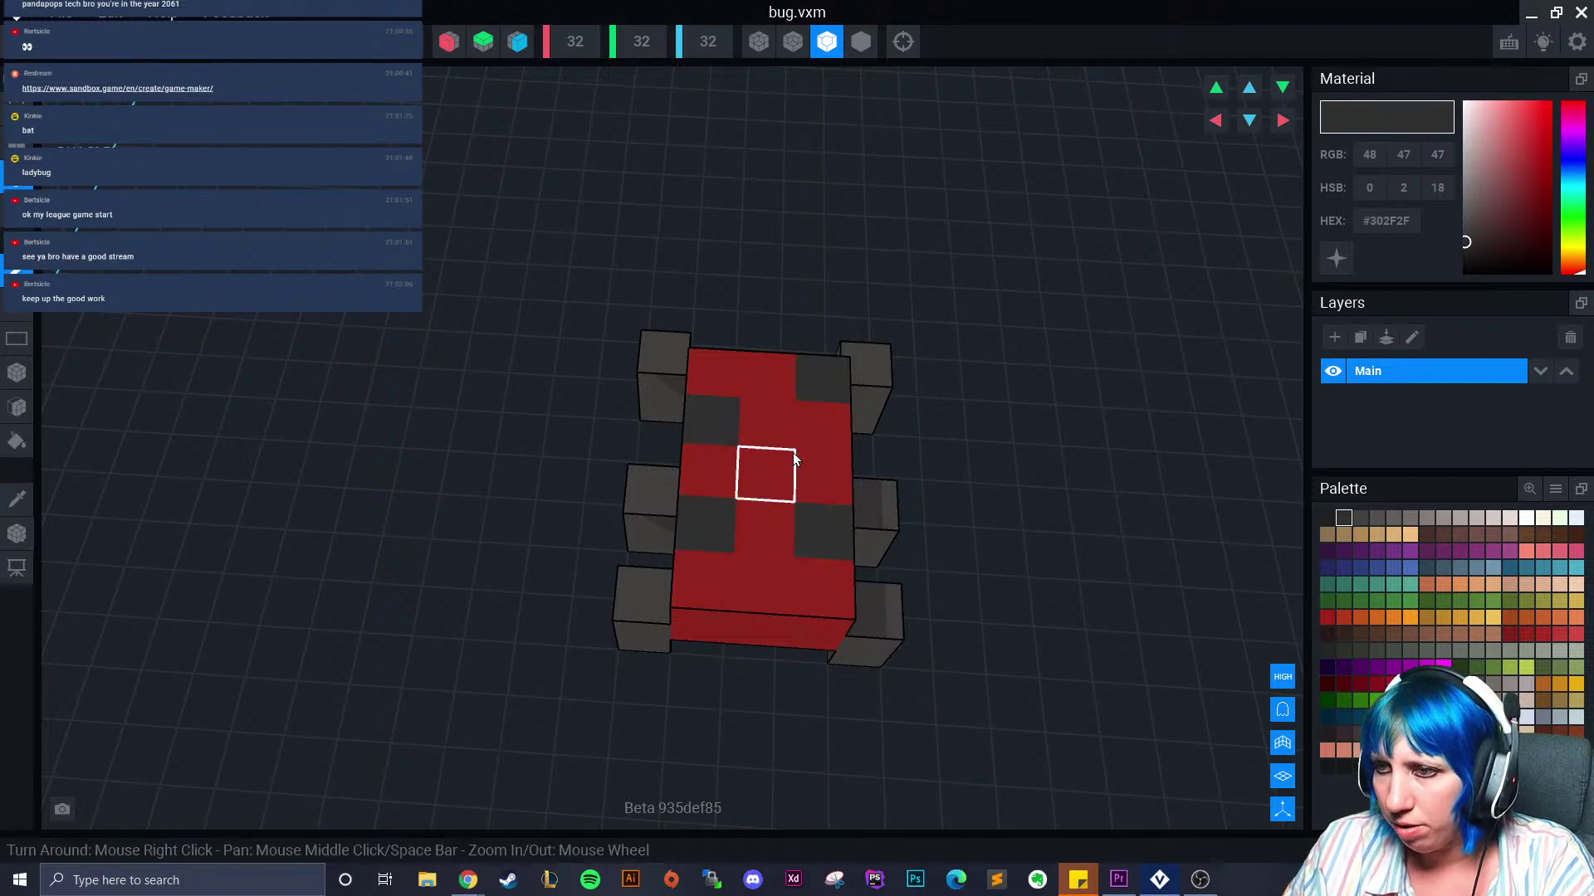
Paint one lighter grey (#534F4E) spot between the two dark spots on one side of the back
{"action": "left_click", "coordinate": [1377, 518]}
{"action": "left_click", "coordinate": [803, 470]}
{"action": "mouse_move", "coordinate": [804, 469]}
{"action": "right_mouse_down"}
{"action": "mouse_move", "coordinate": [872, 581]}
{"action": "mouse_move", "coordinate": [728, 625]}
{"action": "mouse_move", "coordinate": [740, 604]}
{"action": "right_mouse_up"}
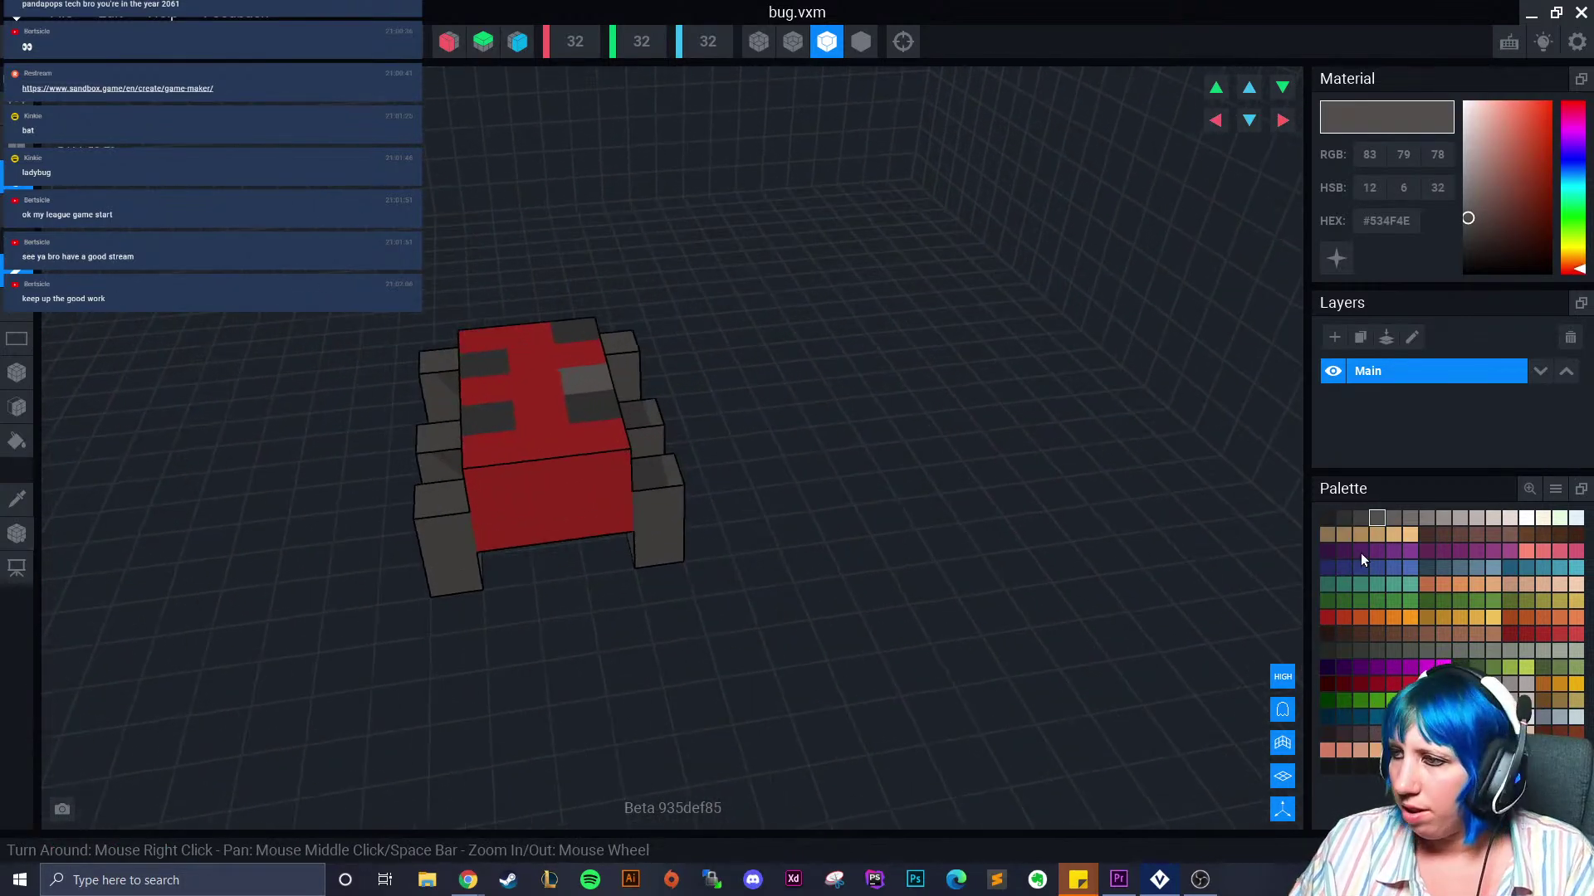
Add two green (#547C34) eye blocks, each two voxels high, to the front of the bug's body
{"action": "right_click_drag", "start_coordinate": [669, 528], "coordinate": [124, 330]}
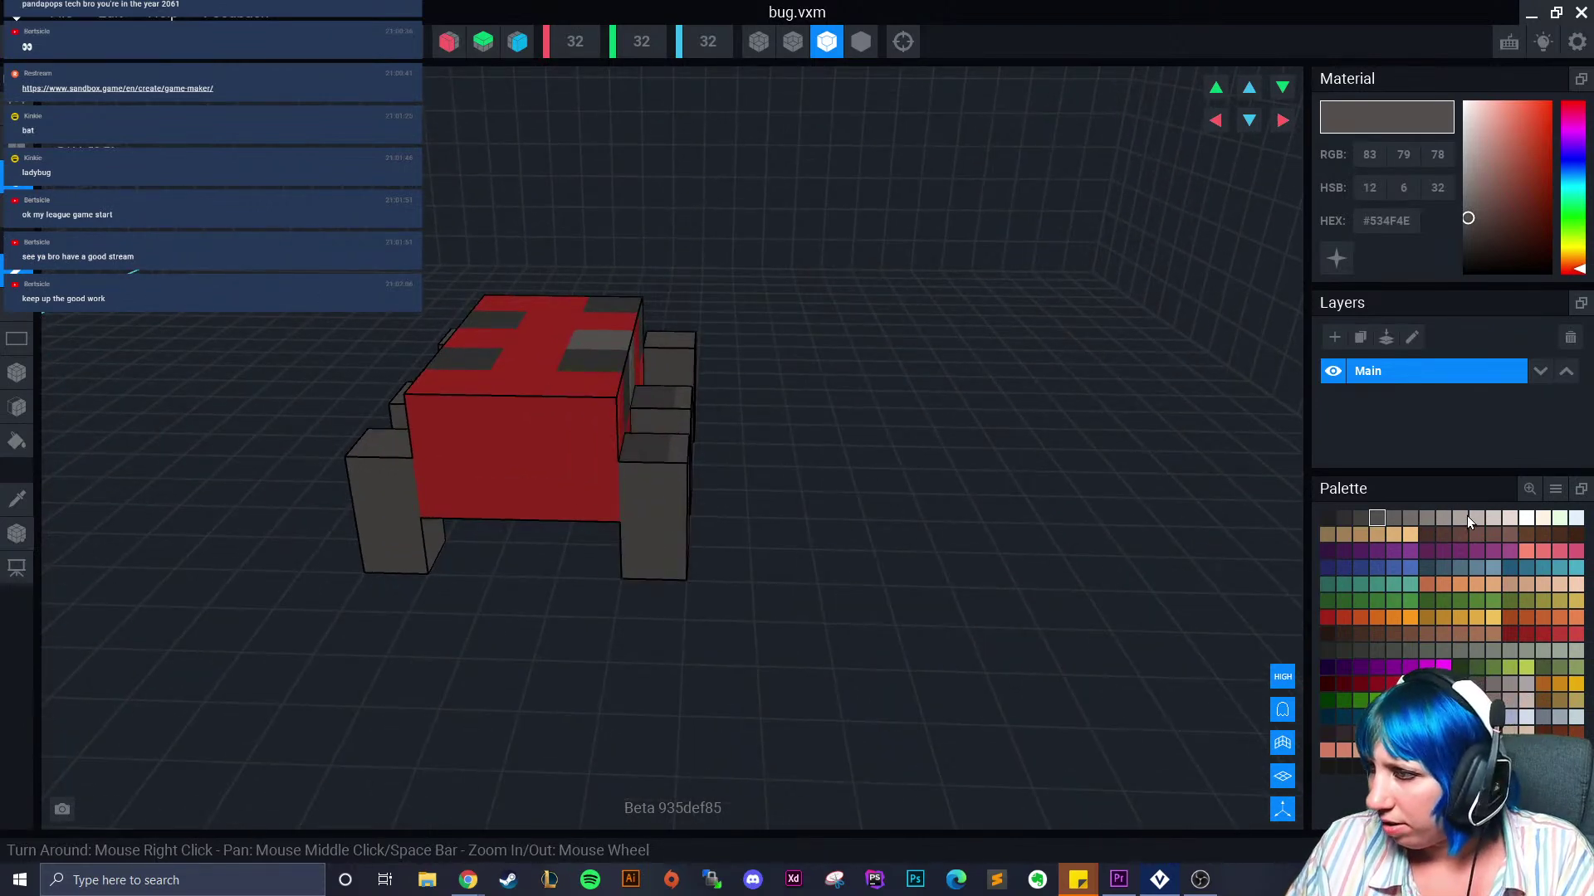
{"action": "left_click", "coordinate": [1476, 602]}
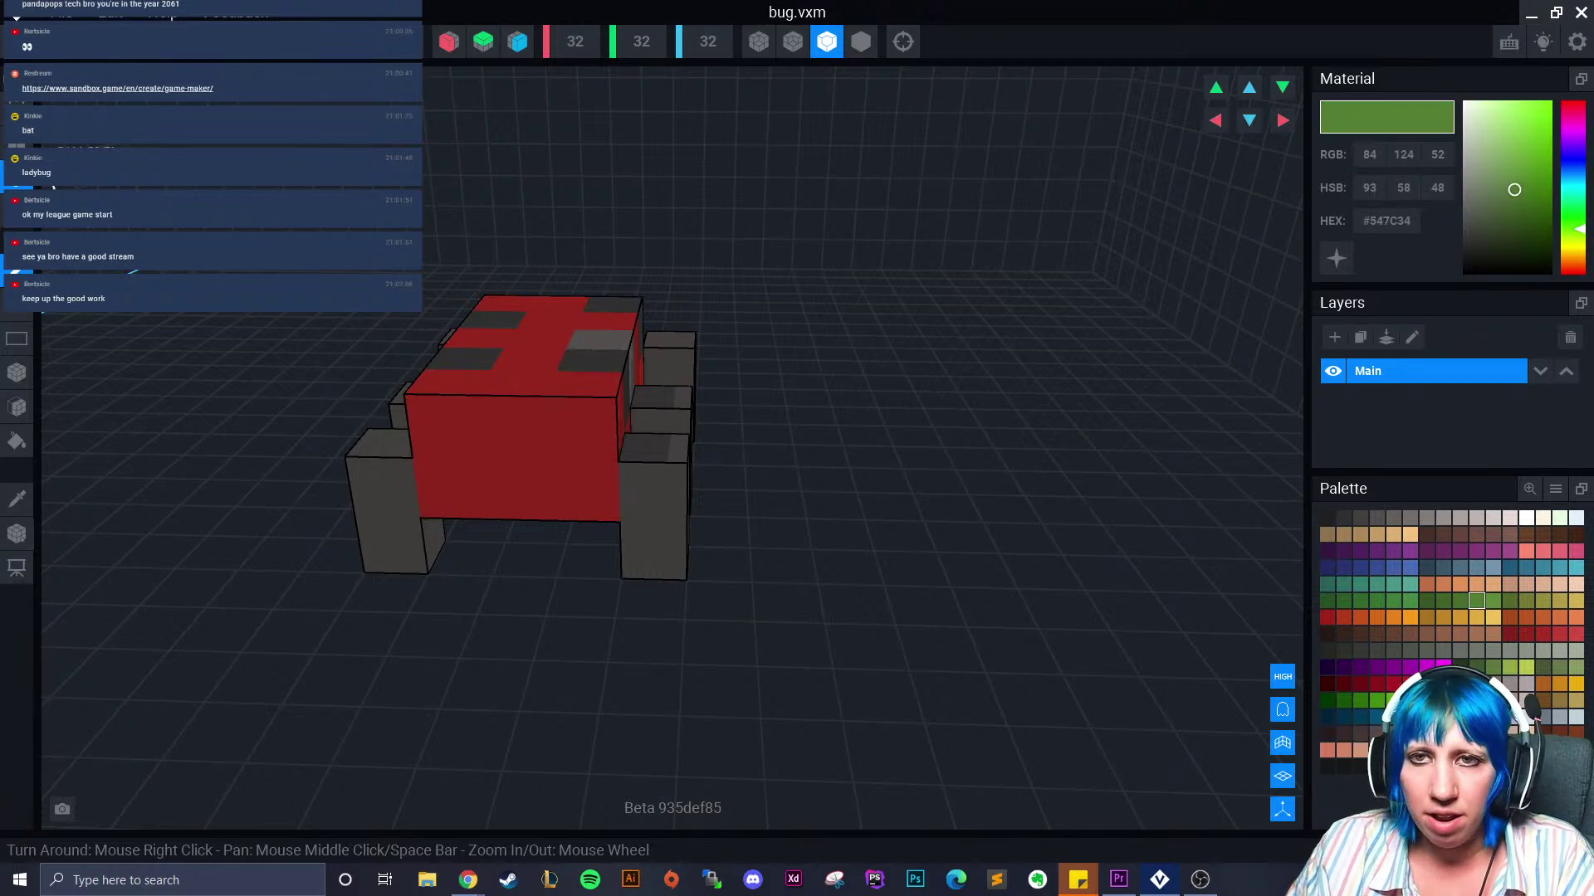
{"action": "left_click", "coordinate": [458, 433]}
{"action": "left_click", "coordinate": [568, 425]}
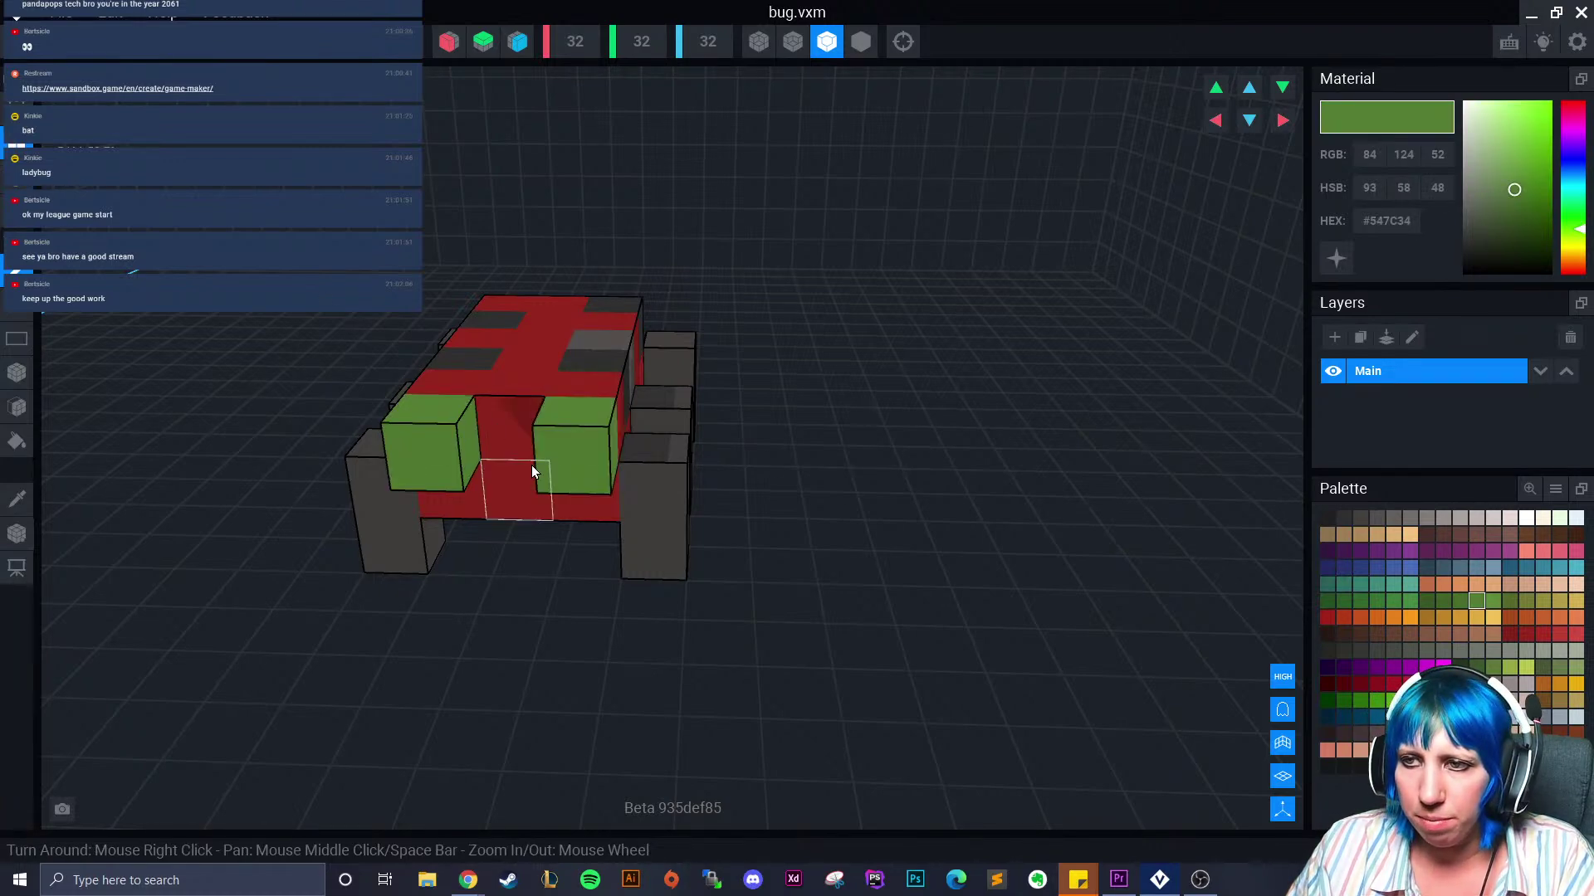
{"action": "right_click_drag", "start_coordinate": [531, 470], "coordinate": [437, 444]}
{"action": "left_click", "coordinate": [575, 458]}
Paint the lower front voxel of each eye and the central mouth voxel light grey (#847D7A)
{"action": "right_click_drag", "start_coordinate": [574, 458], "coordinate": [691, 550]}
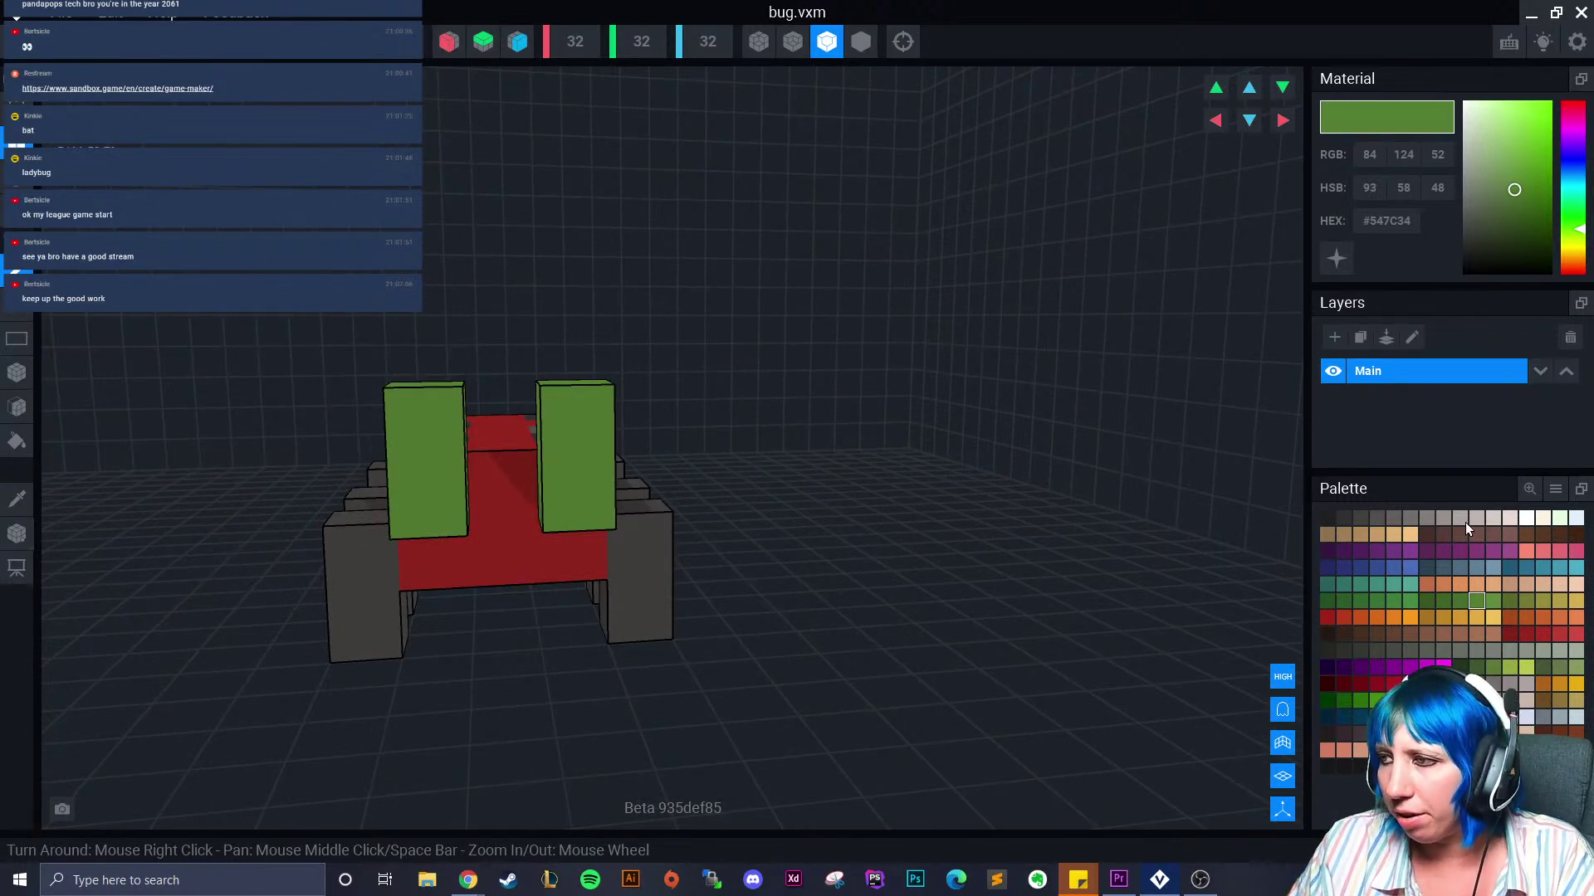
{"action": "left_click", "coordinate": [1424, 517]}
{"action": "left_click", "coordinate": [16, 179]}
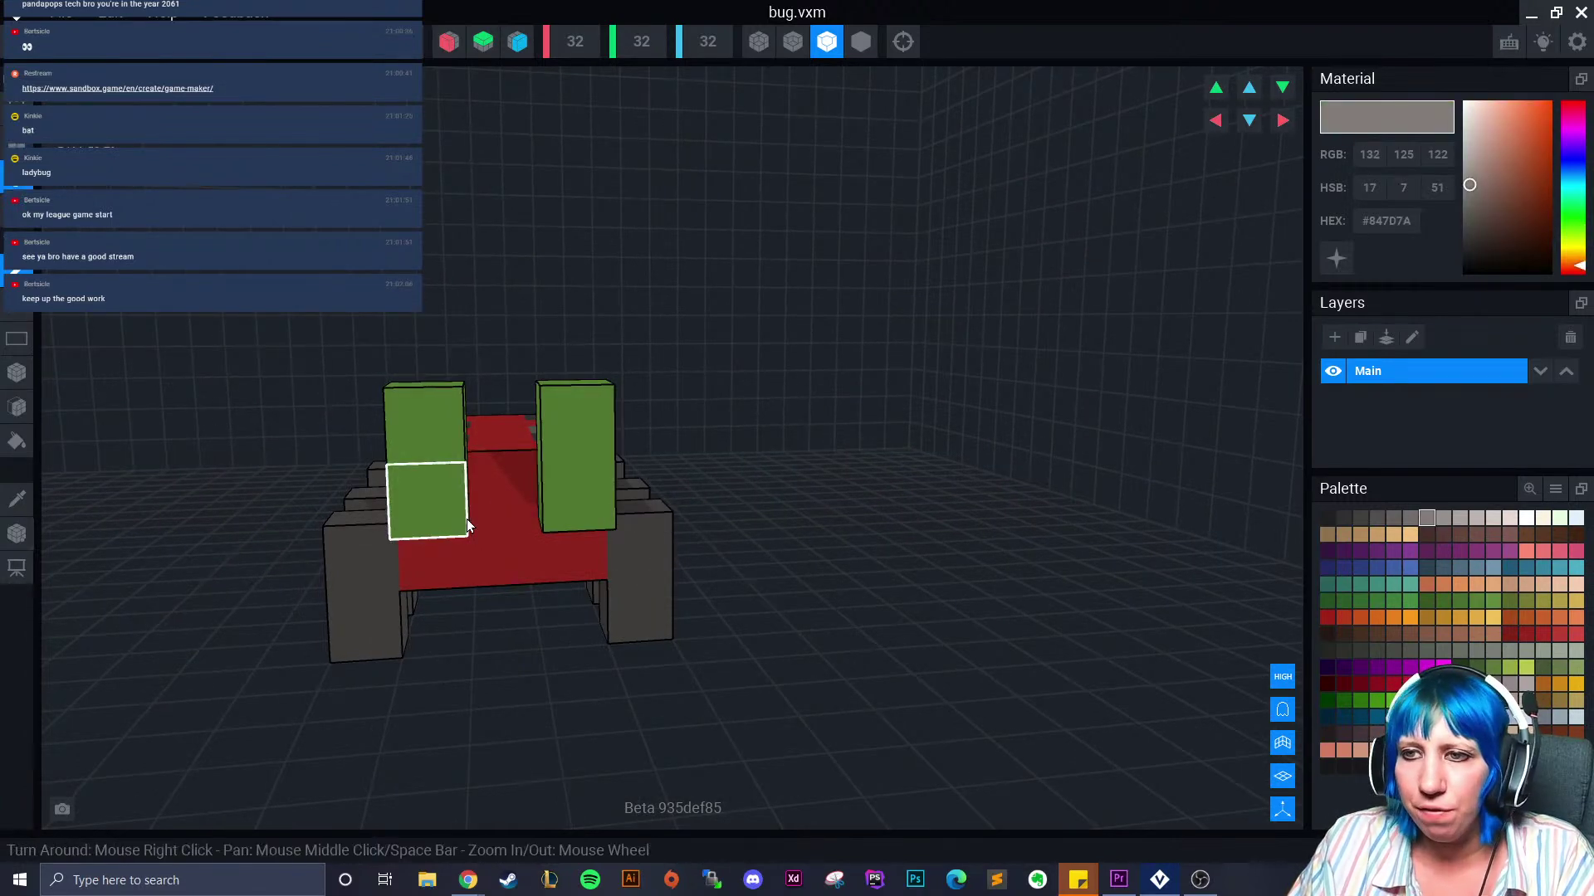
{"action": "left_click", "coordinate": [499, 546]}
{"action": "left_click", "coordinate": [455, 518]}
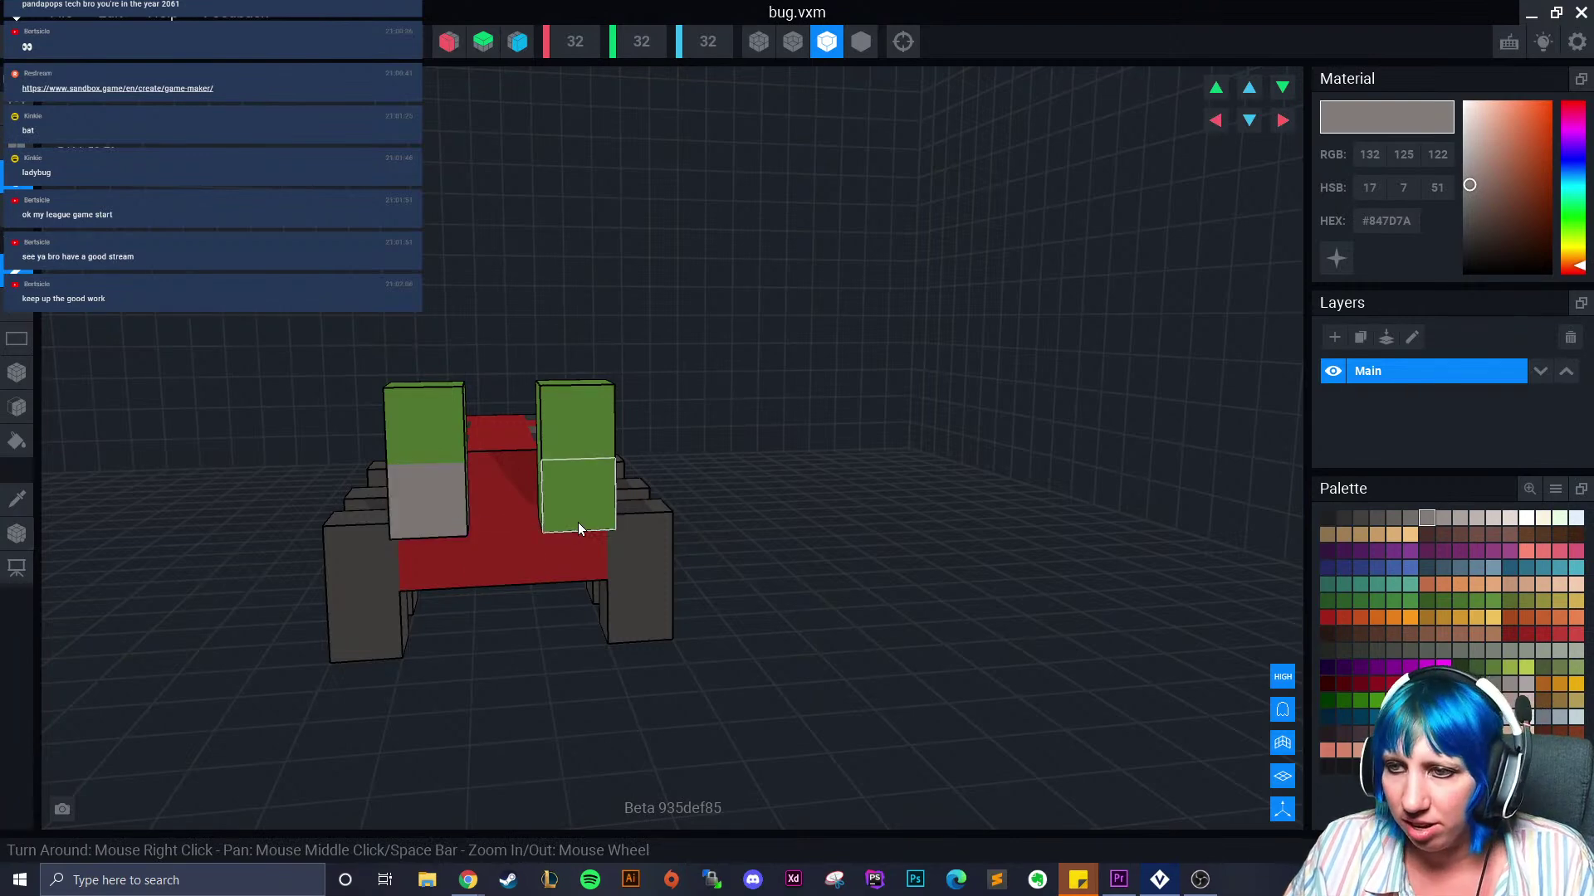
{"action": "left_click", "coordinate": [577, 521]}
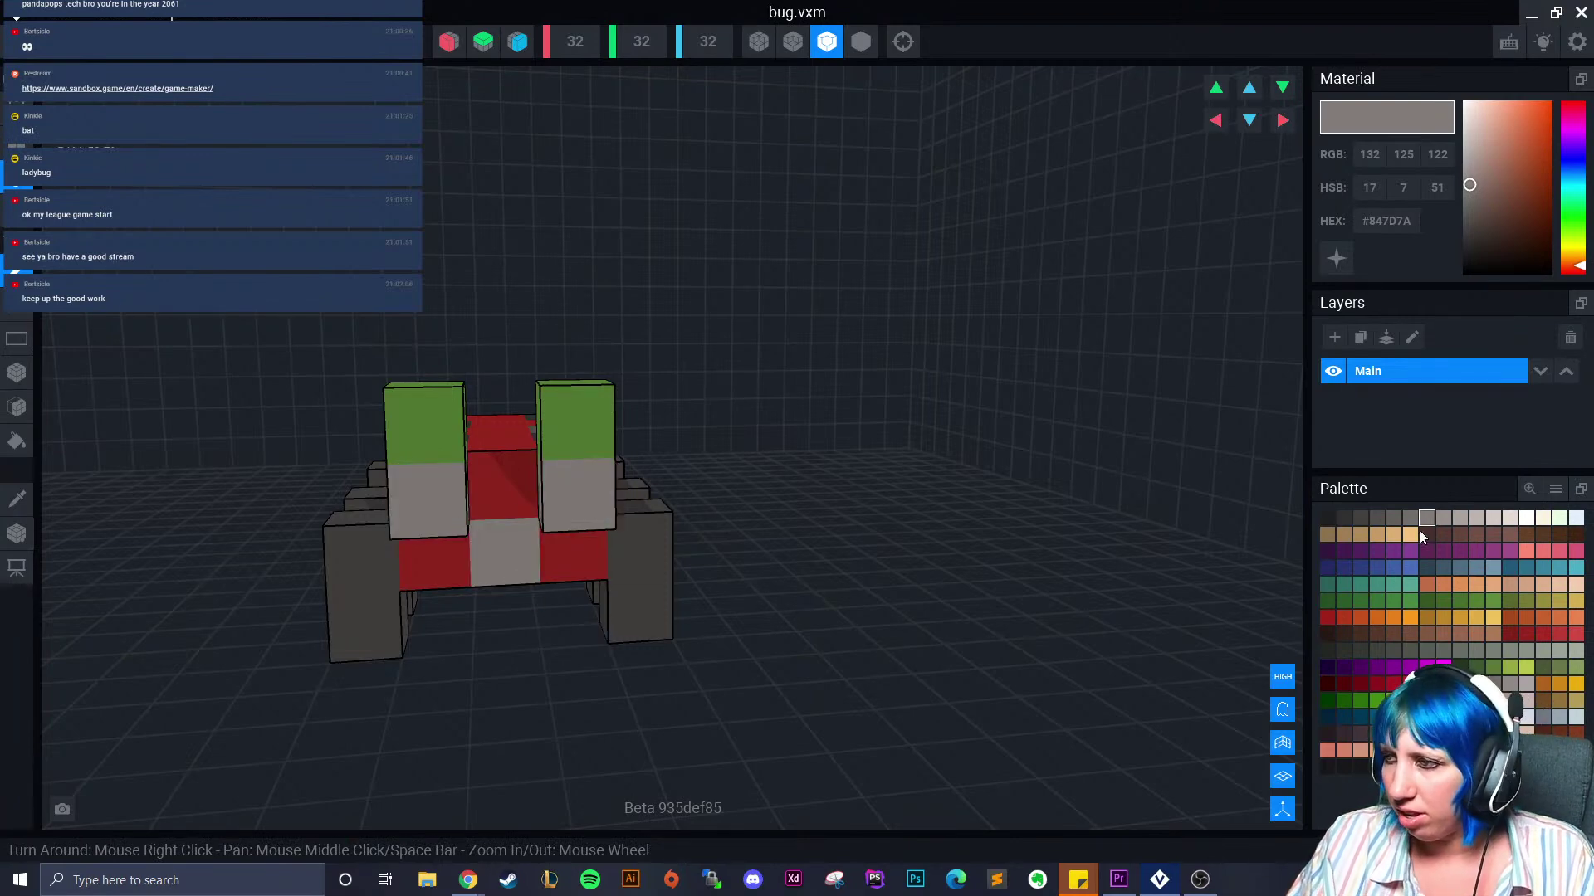
Paint the bug's central mouth voxel near-black (#231B1D)
{"action": "left_click", "coordinate": [1328, 734]}
{"action": "left_click", "coordinate": [517, 572]}
{"action": "mouse_move", "coordinate": [511, 689]}
{"action": "right_mouse_down"}
{"action": "mouse_move", "coordinate": [535, 608]}
{"action": "mouse_move", "coordinate": [616, 714]}
{"action": "mouse_move", "coordinate": [647, 569]}
{"action": "right_mouse_up"}
{"action": "scroll", "coordinate": [581, 547], "scroll_direction": "down", "scroll_amount": 5}
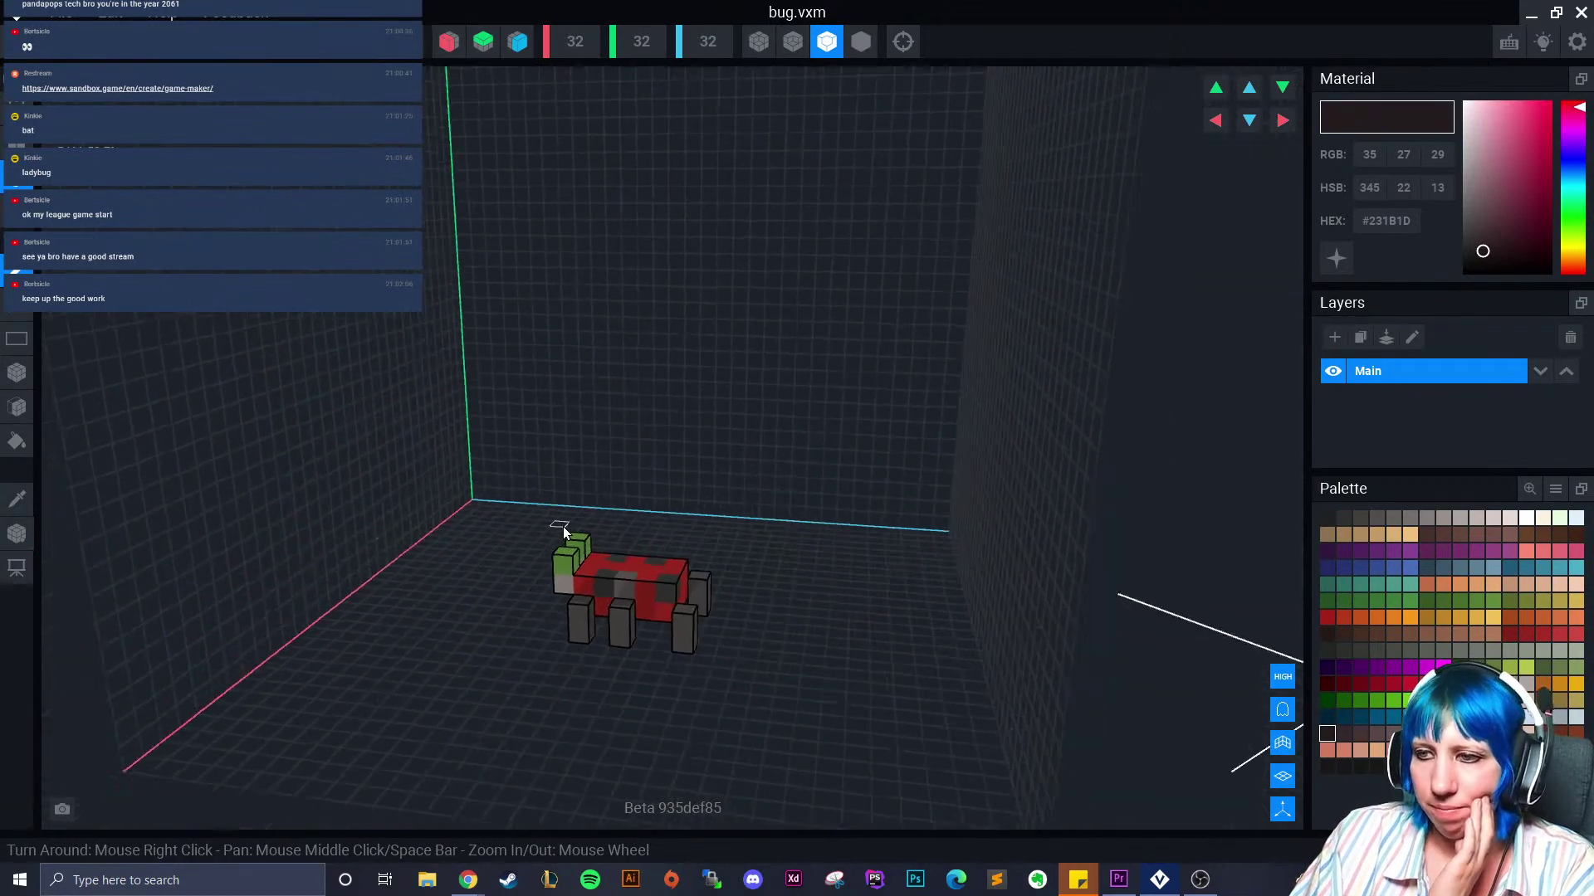
Crop the bug model's volume to fit its voxels and set its pivot to the floor
{"action": "right_click_drag", "start_coordinate": [563, 527], "coordinate": [415, 473]}
{"action": "left_click", "coordinate": [151, 48]}
{"action": "middle_click_drag", "start_coordinate": [209, 287], "coordinate": [539, 293]}
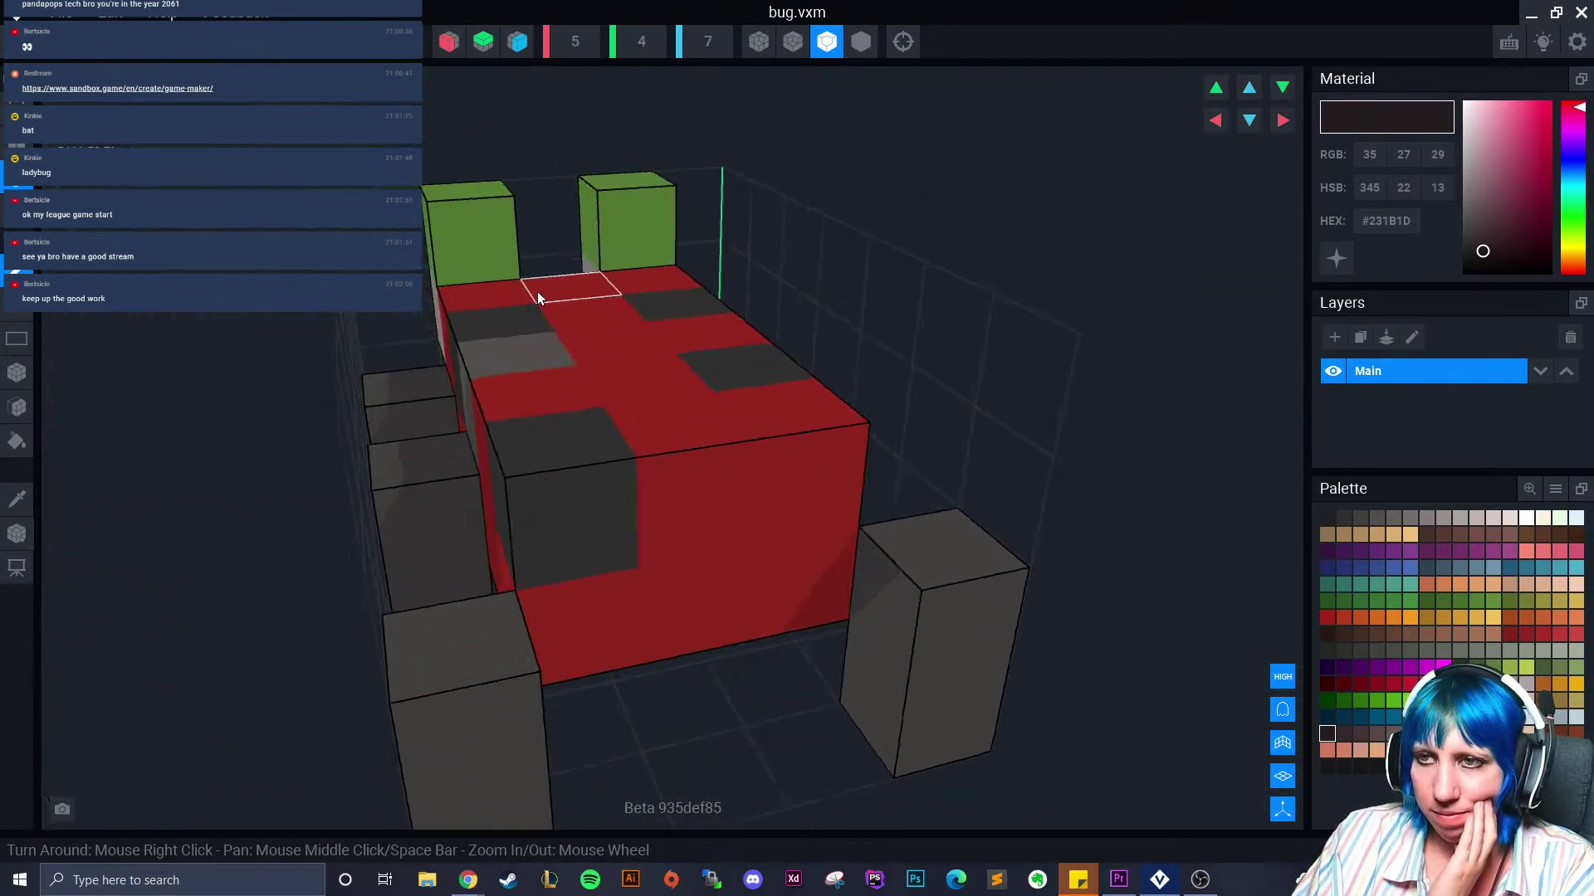
{"action": "scroll", "coordinate": [537, 295], "scroll_direction": "down", "scroll_amount": 8}
{"action": "mouse_move", "coordinate": [41, 544]}
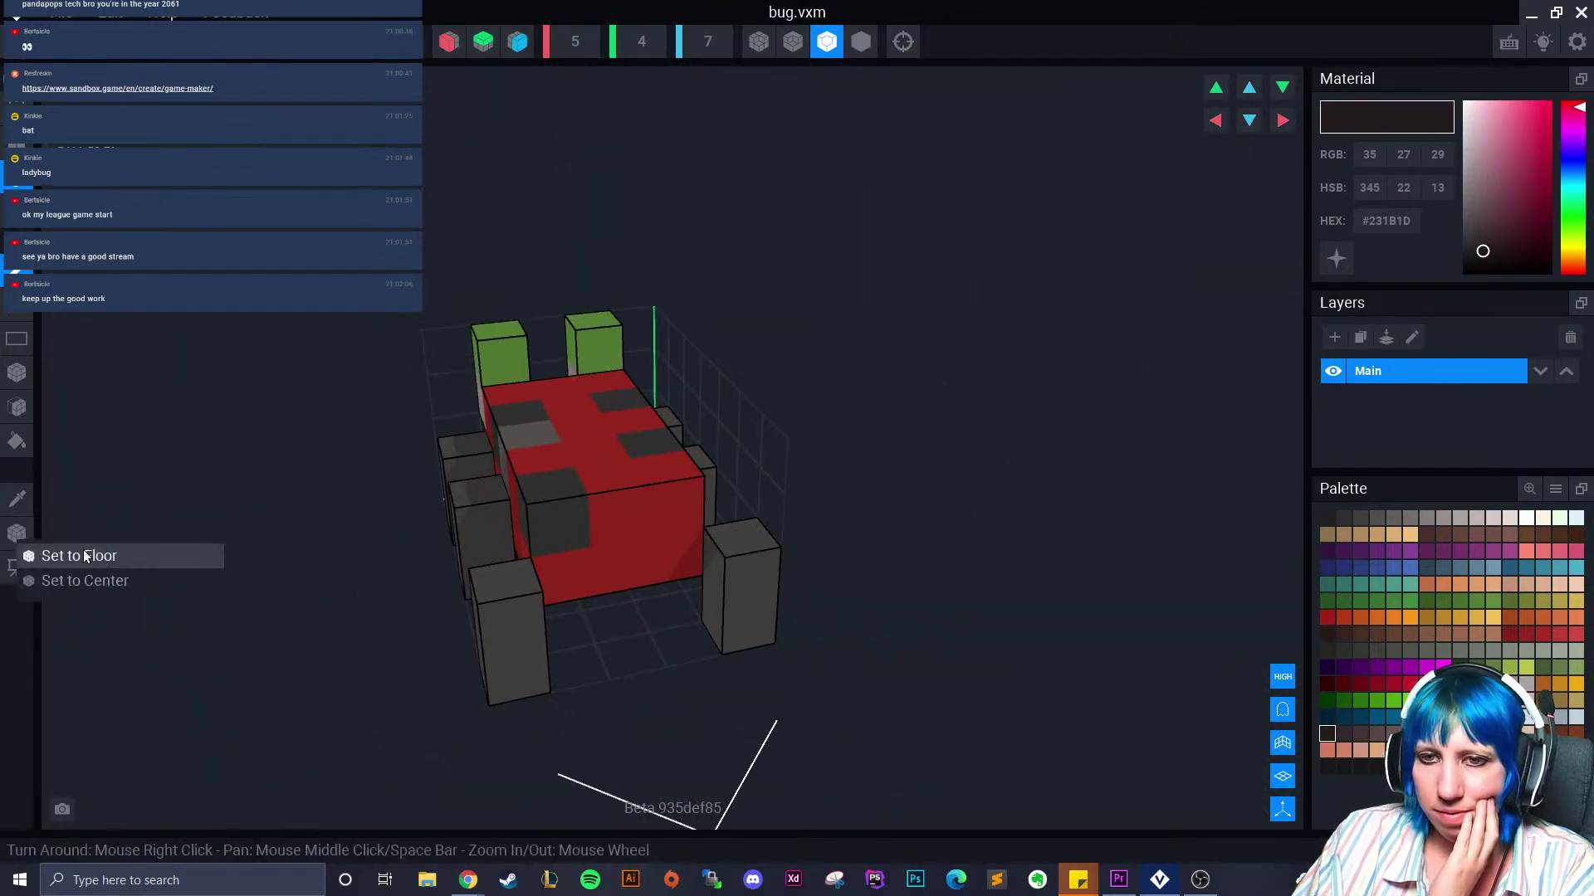
Return to the cauldron rig, saving the bug, and attach the bug model to a new node named bug
{"action": "left_click", "coordinate": [17, 15]}
{"action": "left_click", "coordinate": [660, 319]}
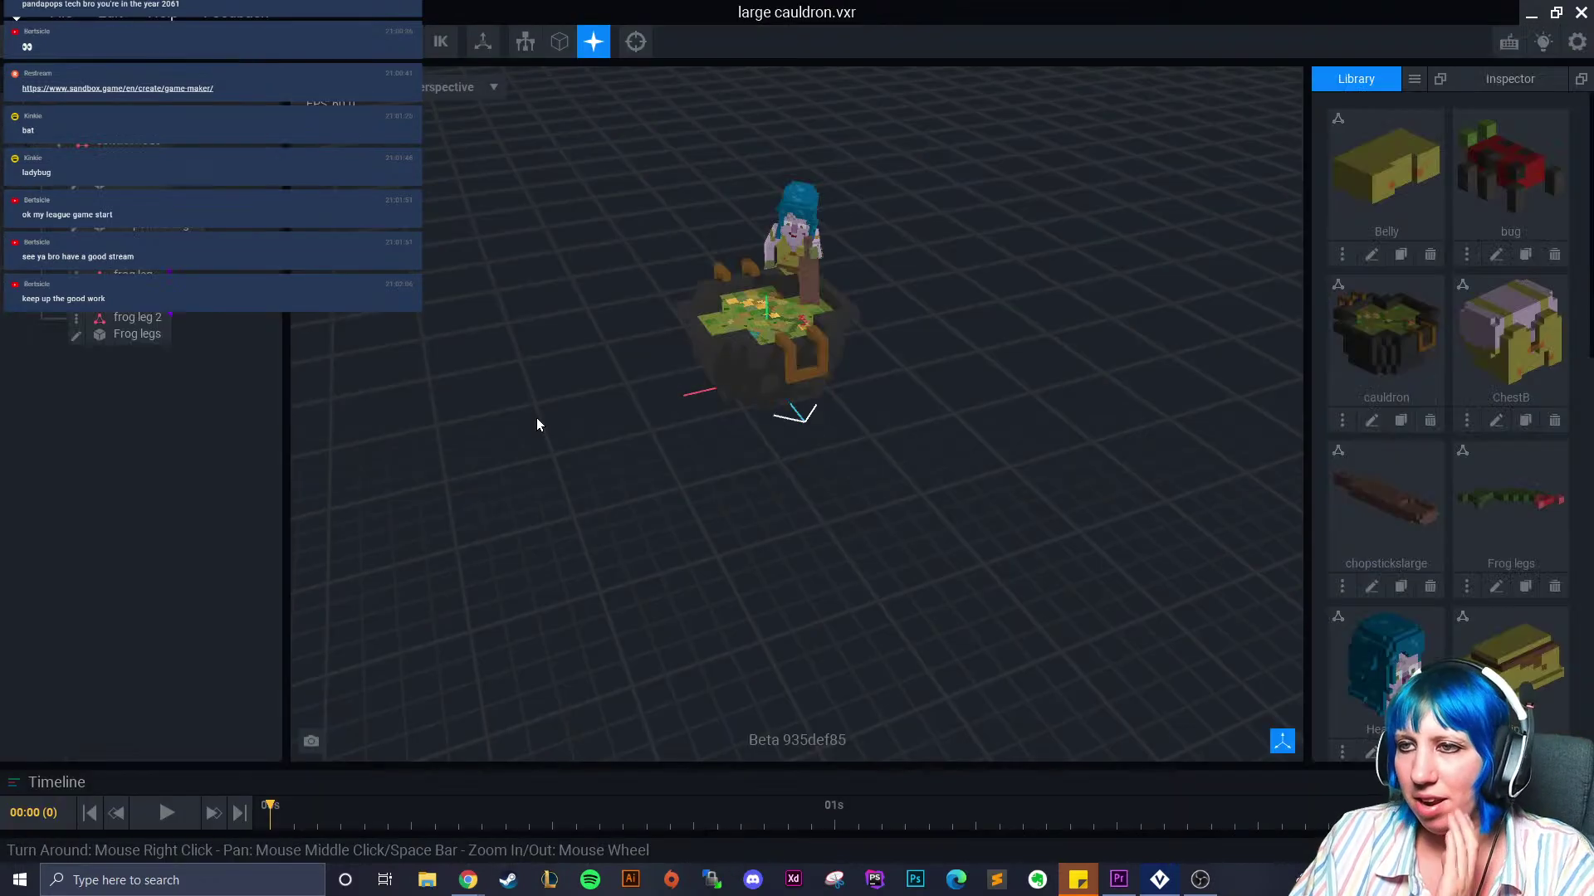
{"action": "left_click", "coordinate": [98, 186]}
{"action": "key", "text": "Return"}
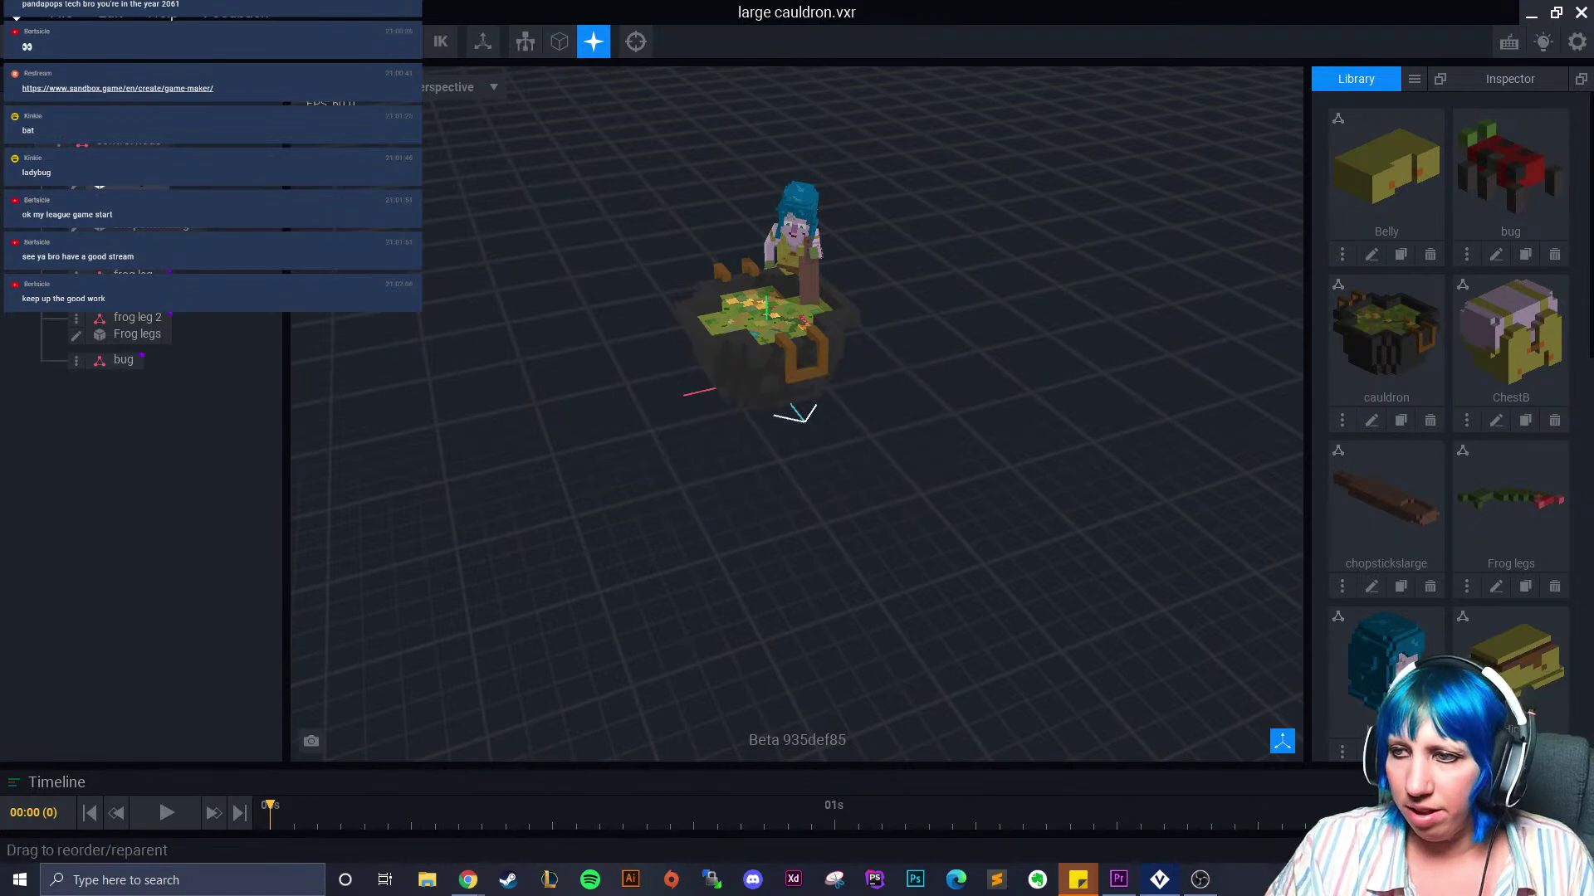
{"action": "left_click_drag", "start_coordinate": [1510, 171], "coordinate": [121, 361]}
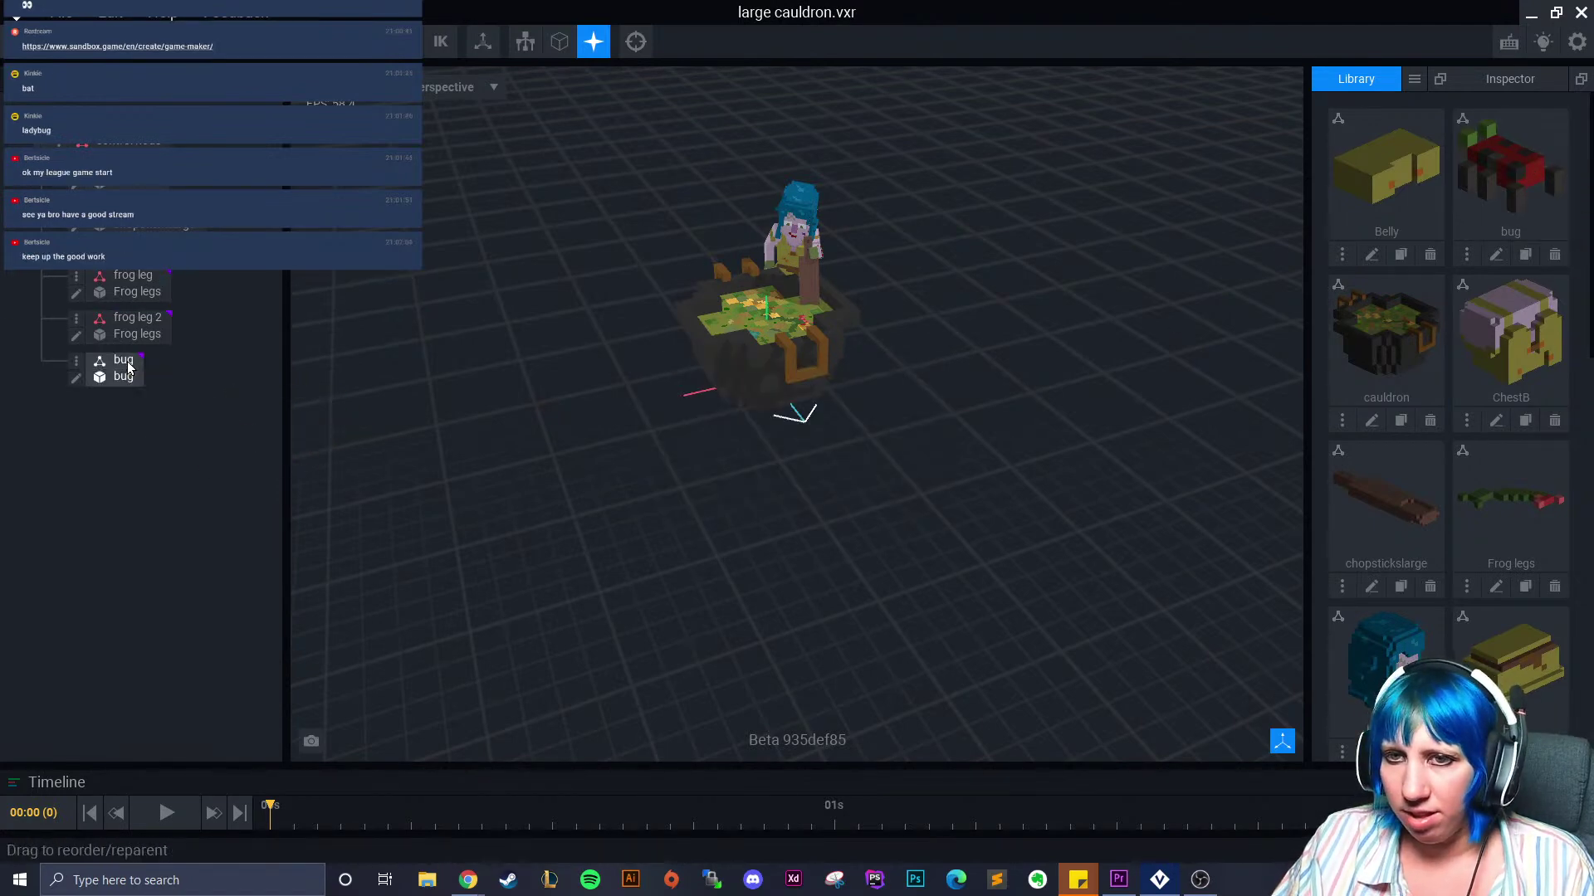
Move the bug up to a height of about 28 and back onto the cauldron rim between the brown handle posts
{"action": "scroll", "coordinate": [722, 324], "scroll_direction": "up", "scroll_amount": 3}
{"action": "middle_click_drag", "start_coordinate": [734, 316], "coordinate": [671, 376]}
{"action": "left_click_drag", "start_coordinate": [669, 377], "coordinate": [655, 266]}
{"action": "scroll", "coordinate": [715, 317], "scroll_direction": "up", "scroll_amount": 5}
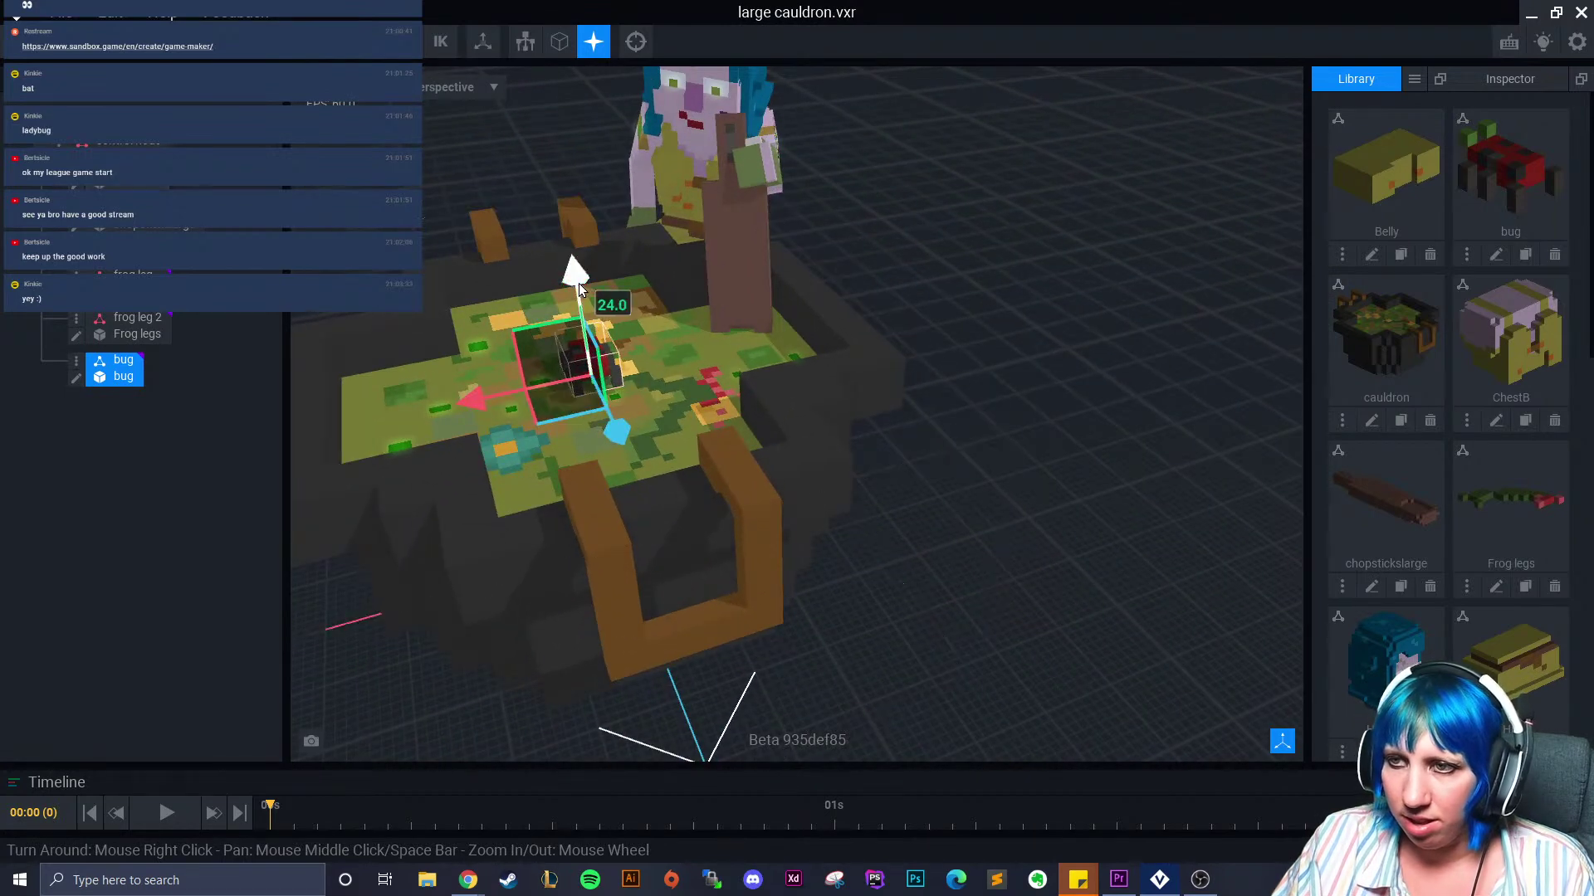
{"action": "left_click_drag", "start_coordinate": [621, 426], "coordinate": [550, 299]}
{"action": "scroll", "coordinate": [610, 327], "scroll_direction": "up", "scroll_amount": 5}
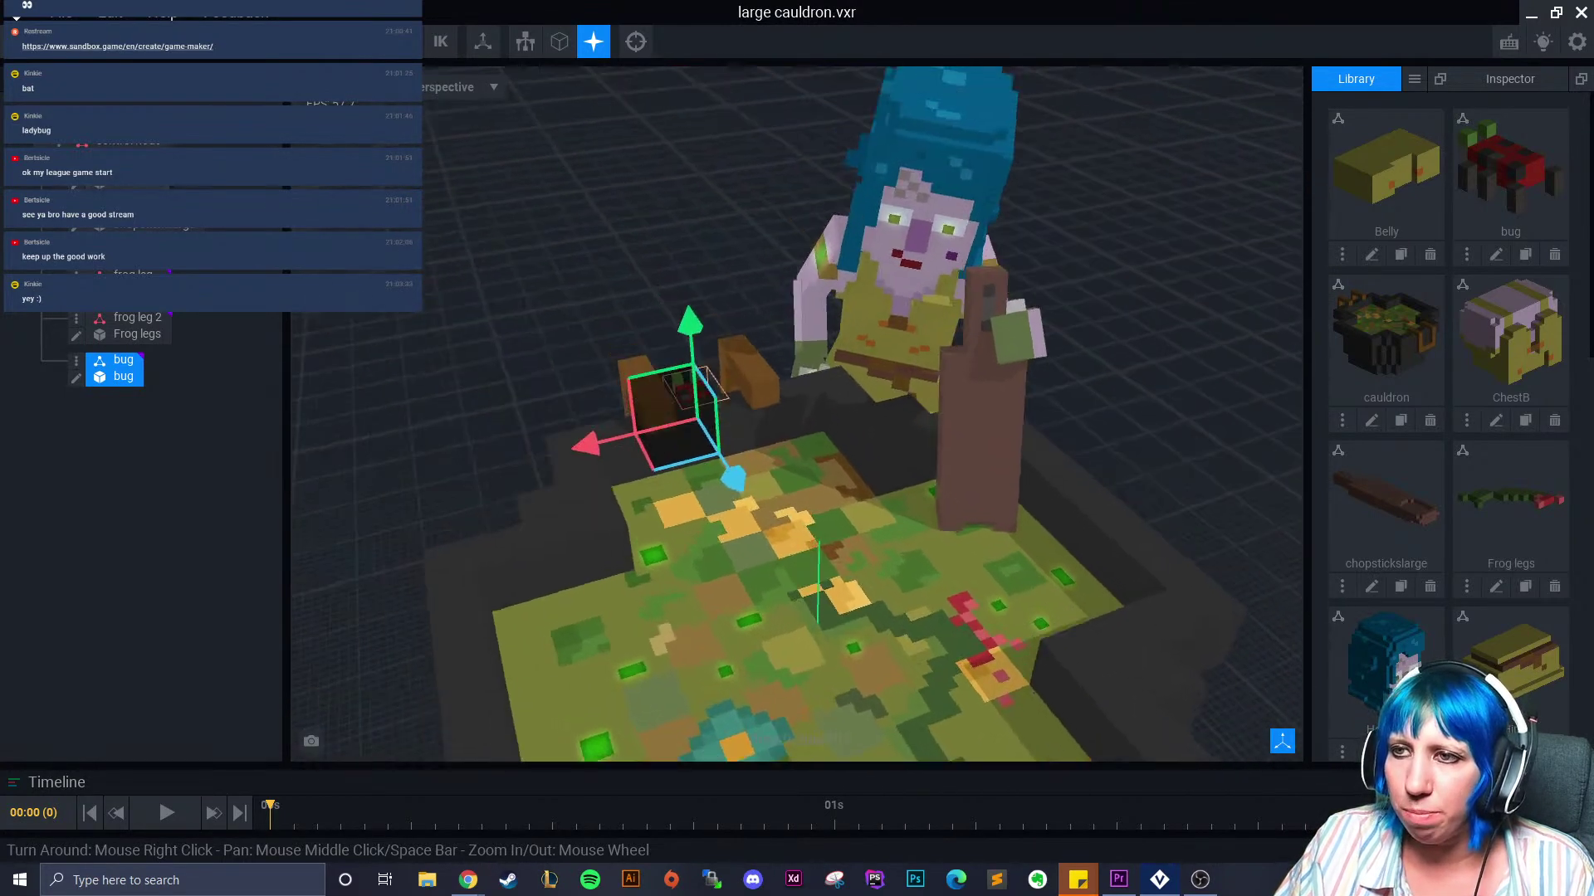
{"action": "middle_click_drag", "start_coordinate": [694, 325], "coordinate": [711, 342]}
{"action": "left_click_drag", "start_coordinate": [710, 342], "coordinate": [708, 309]}
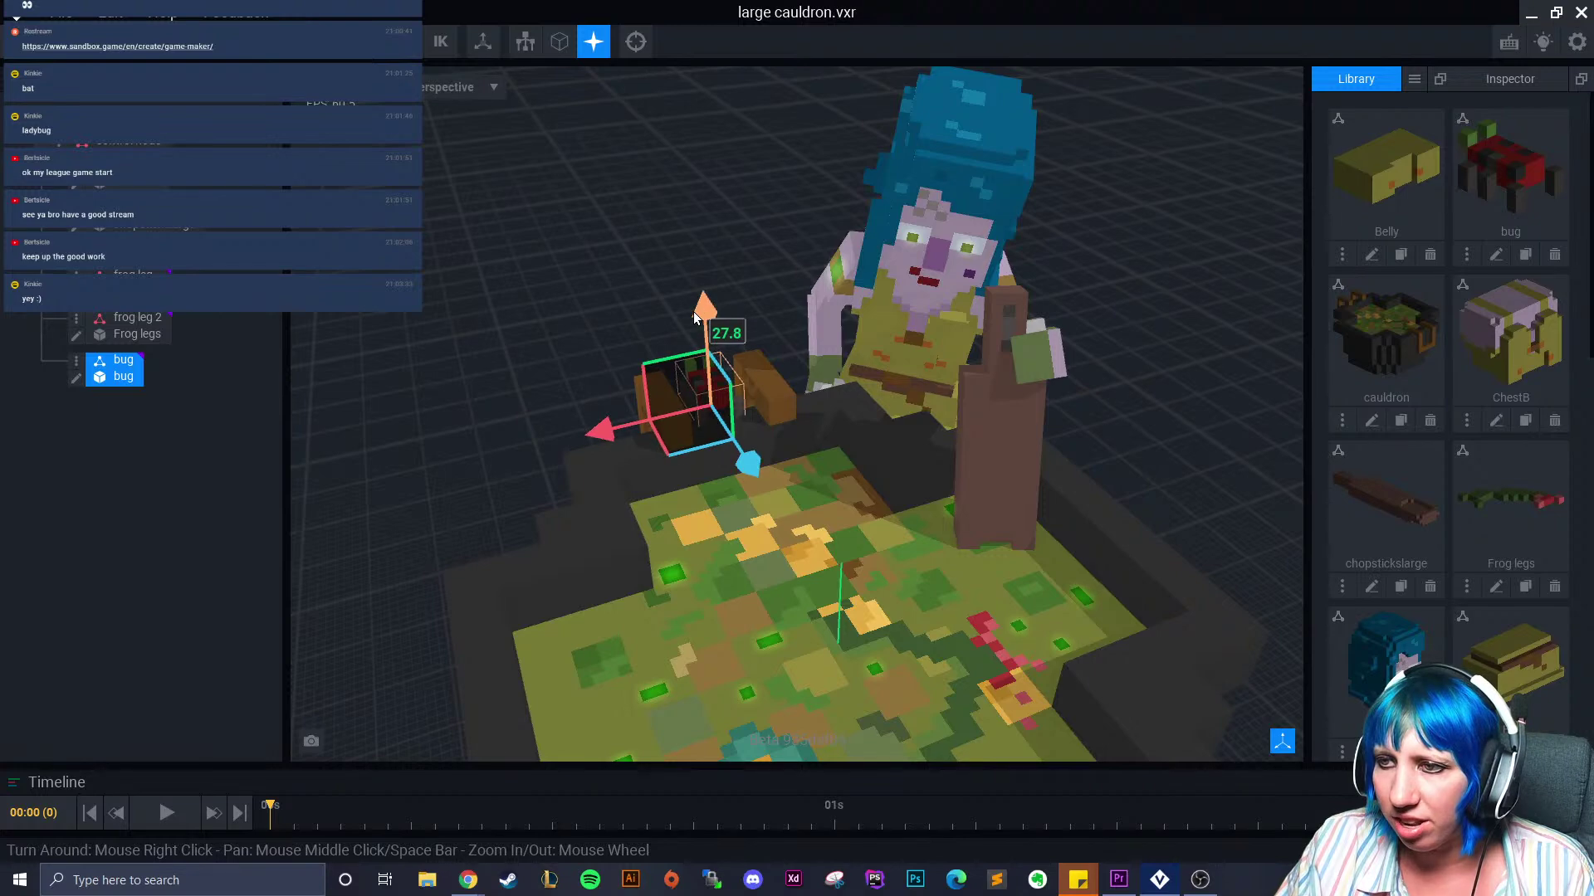
{"action": "scroll", "coordinate": [734, 332], "scroll_direction": "up", "scroll_amount": 2}
{"action": "scroll", "coordinate": [735, 338], "scroll_direction": "up", "scroll_amount": 3}
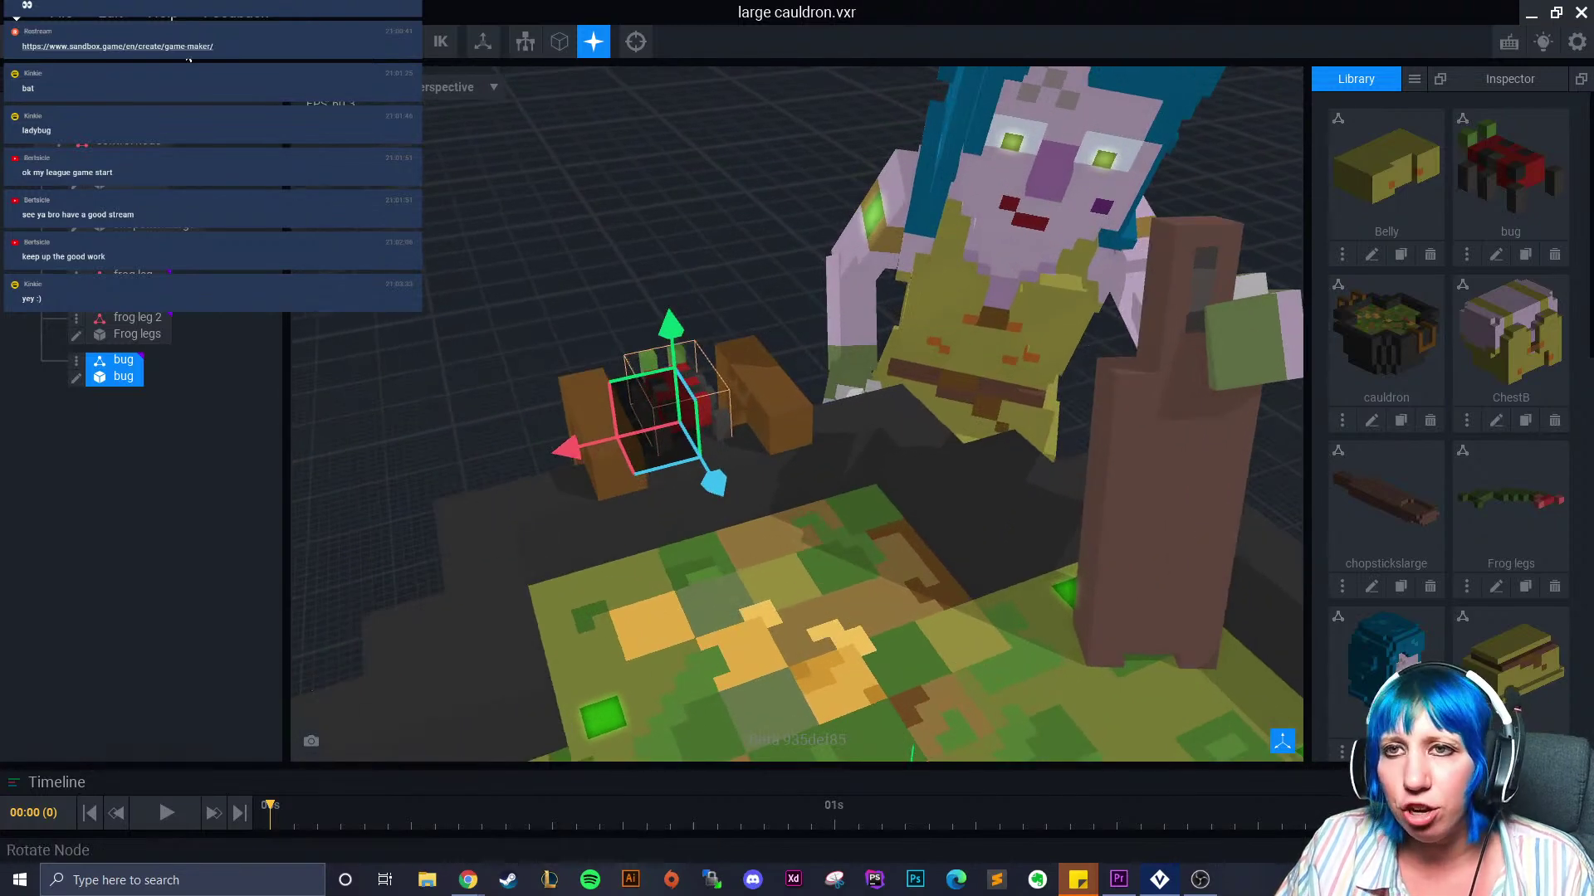
Rotate the bug about 86° around its vertical axis and adjust its position between the two handle posts
{"action": "left_click", "coordinate": [184, 48]}
{"action": "left_click_drag", "start_coordinate": [656, 482], "coordinate": [108, 432]}
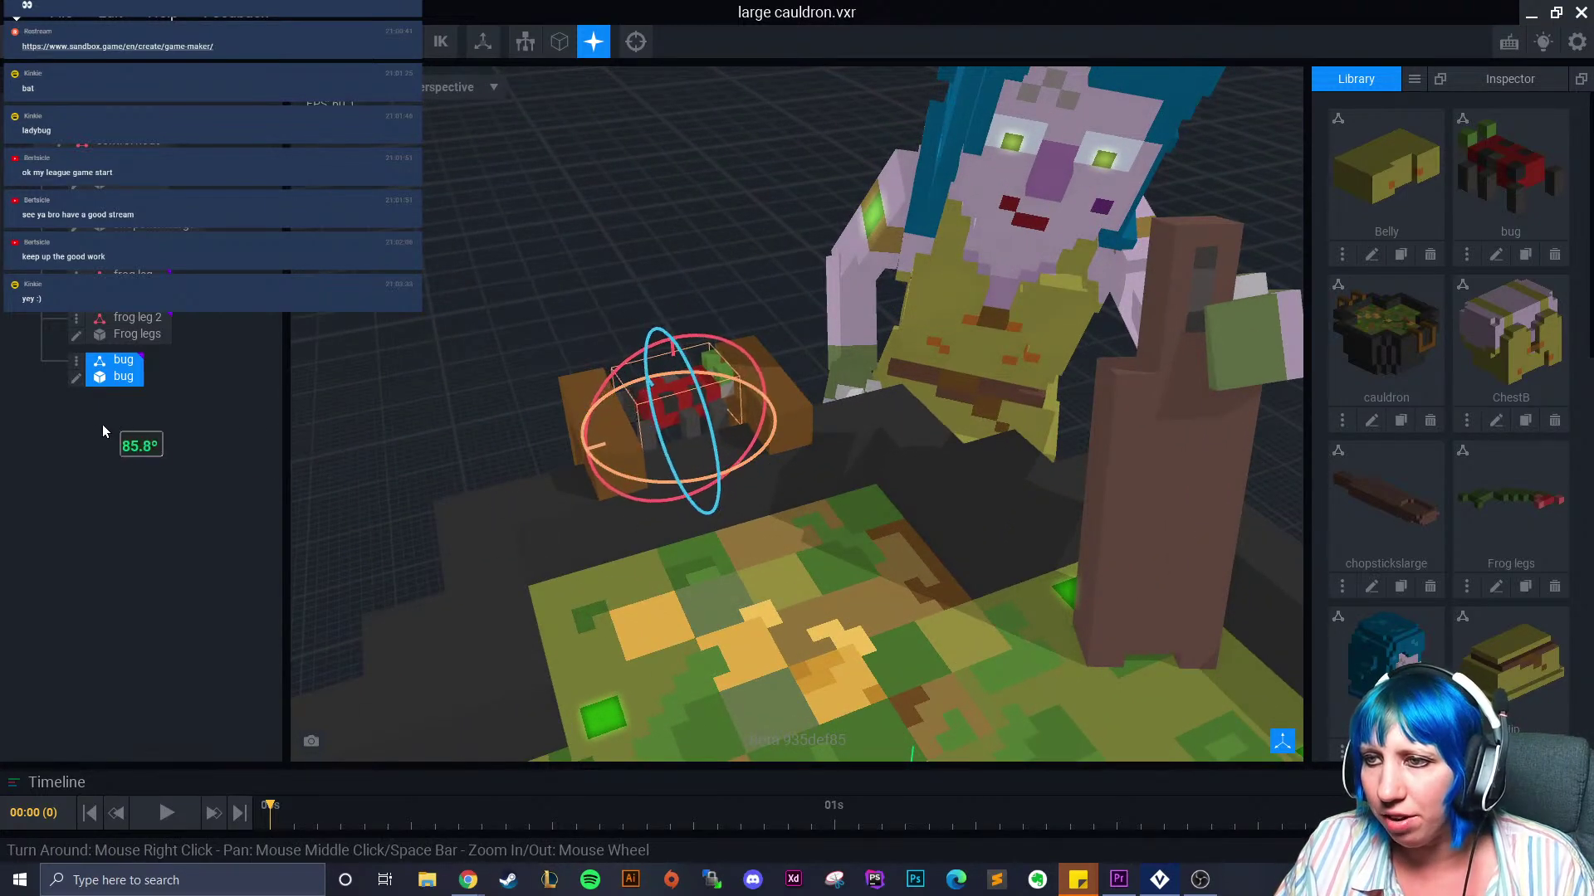
{"action": "mouse_move", "coordinate": [647, 481]}
{"action": "left_mouse_down"}
{"action": "mouse_move", "coordinate": [668, 484]}
{"action": "mouse_move", "coordinate": [653, 484]}
{"action": "left_mouse_up"}
{"action": "left_click", "coordinate": [646, 480]}
{"action": "left_click", "coordinate": [683, 422]}
{"action": "left_click", "coordinate": [147, 45]}
{"action": "left_click_drag", "start_coordinate": [670, 403], "coordinate": [683, 452]}
{"action": "right_click_drag", "start_coordinate": [683, 453], "coordinate": [704, 521]}
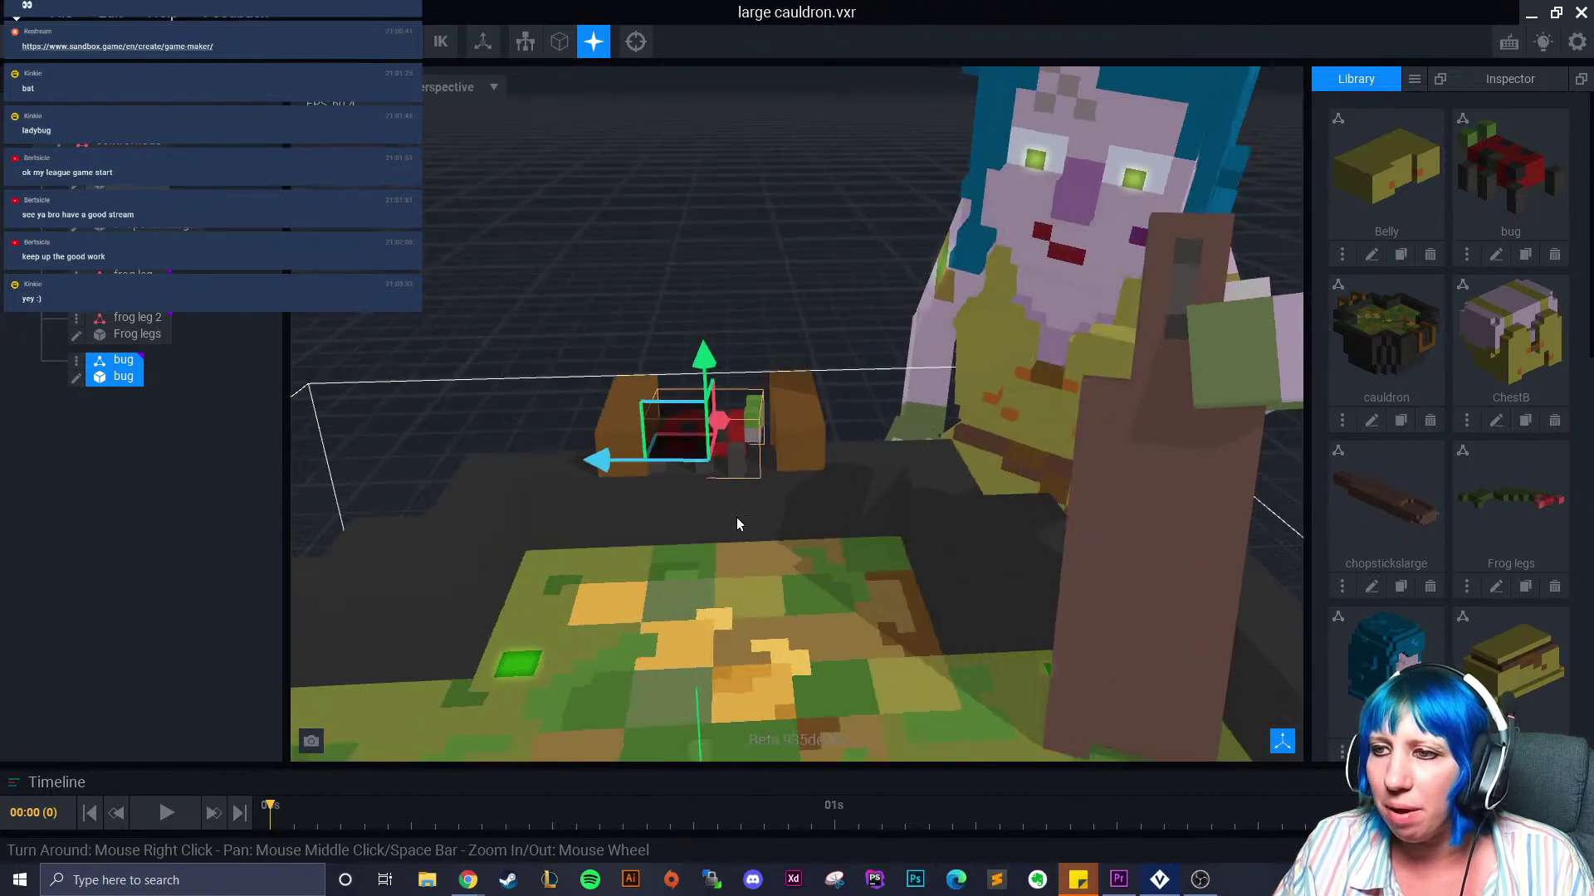
Examine the bug's placement on the cauldron rim from several angles
{"action": "scroll", "coordinate": [921, 490], "scroll_direction": "down", "scroll_amount": 4}
{"action": "right_click_drag", "start_coordinate": [874, 576], "coordinate": [964, 510]}
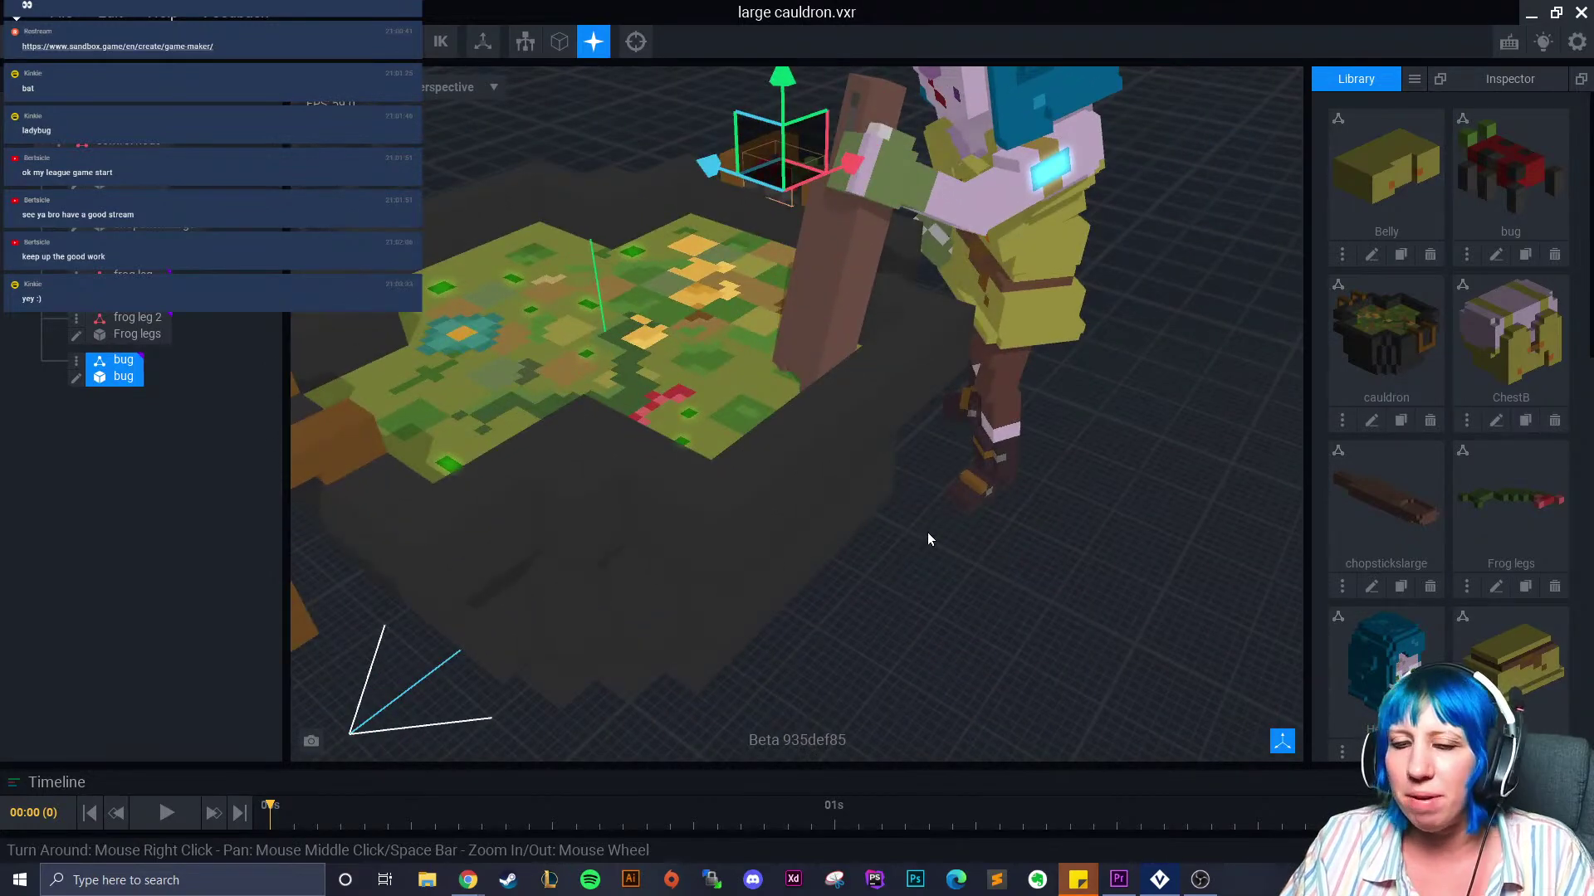
{"action": "right_click_drag", "start_coordinate": [750, 387], "coordinate": [809, 368]}
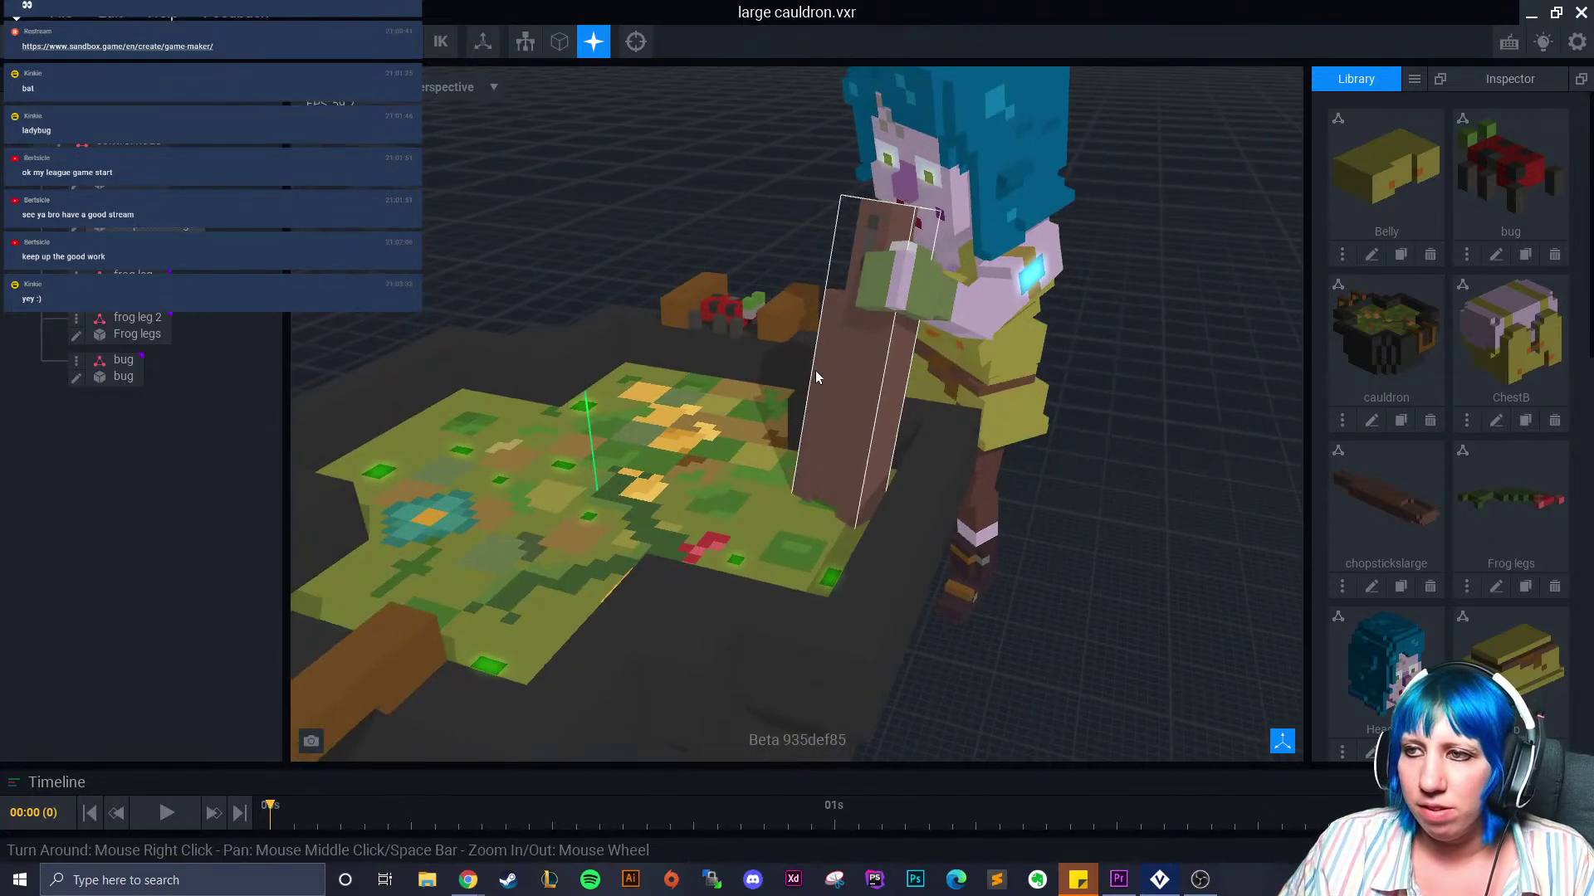
{"action": "right_click_drag", "start_coordinate": [725, 333], "coordinate": [785, 360]}
{"action": "scroll", "coordinate": [785, 360], "scroll_direction": "up", "scroll_amount": 5}
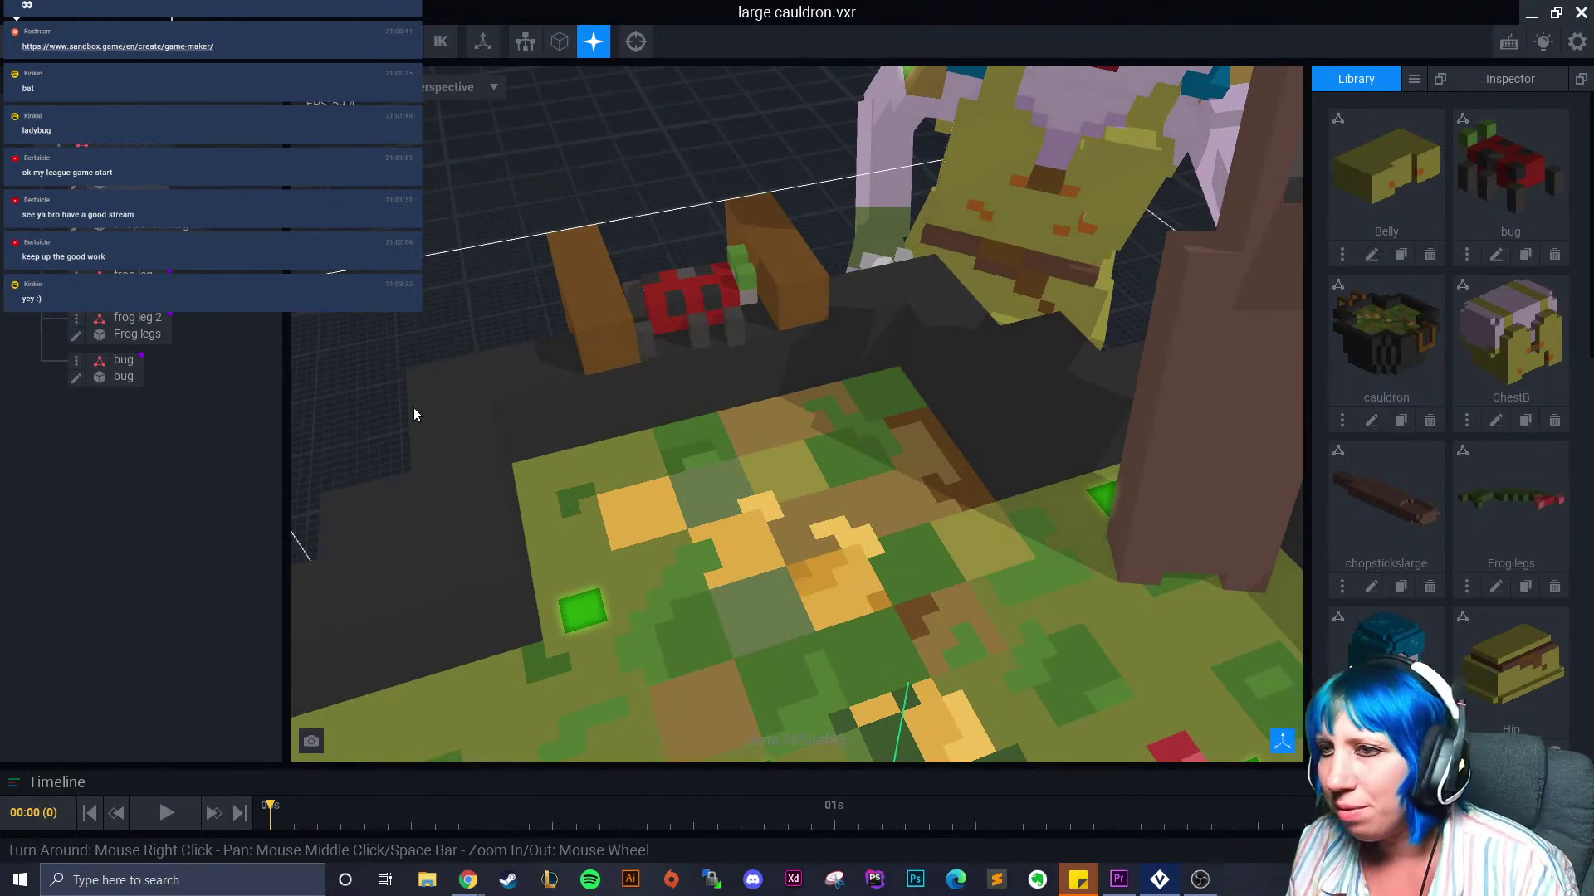
{"action": "right_click_drag", "start_coordinate": [754, 373], "coordinate": [719, 445]}
{"action": "right_click_drag", "start_coordinate": [792, 314], "coordinate": [740, 316]}
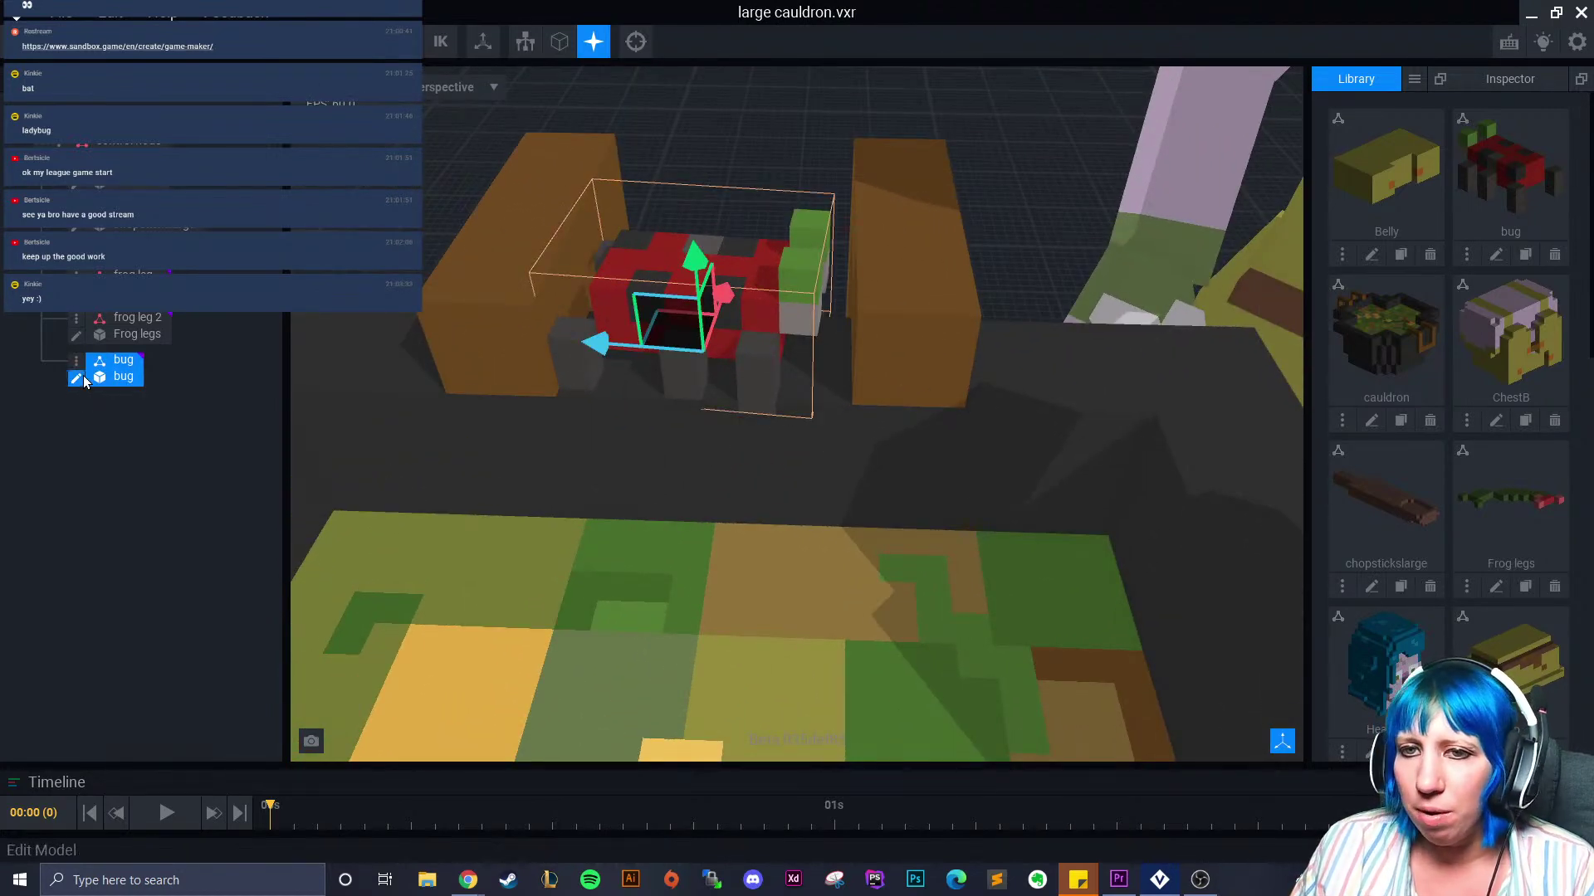
Open the bug model to inspect its front and legs, and return to the cauldron rig, saving the model
{"action": "left_click", "coordinate": [82, 379]}
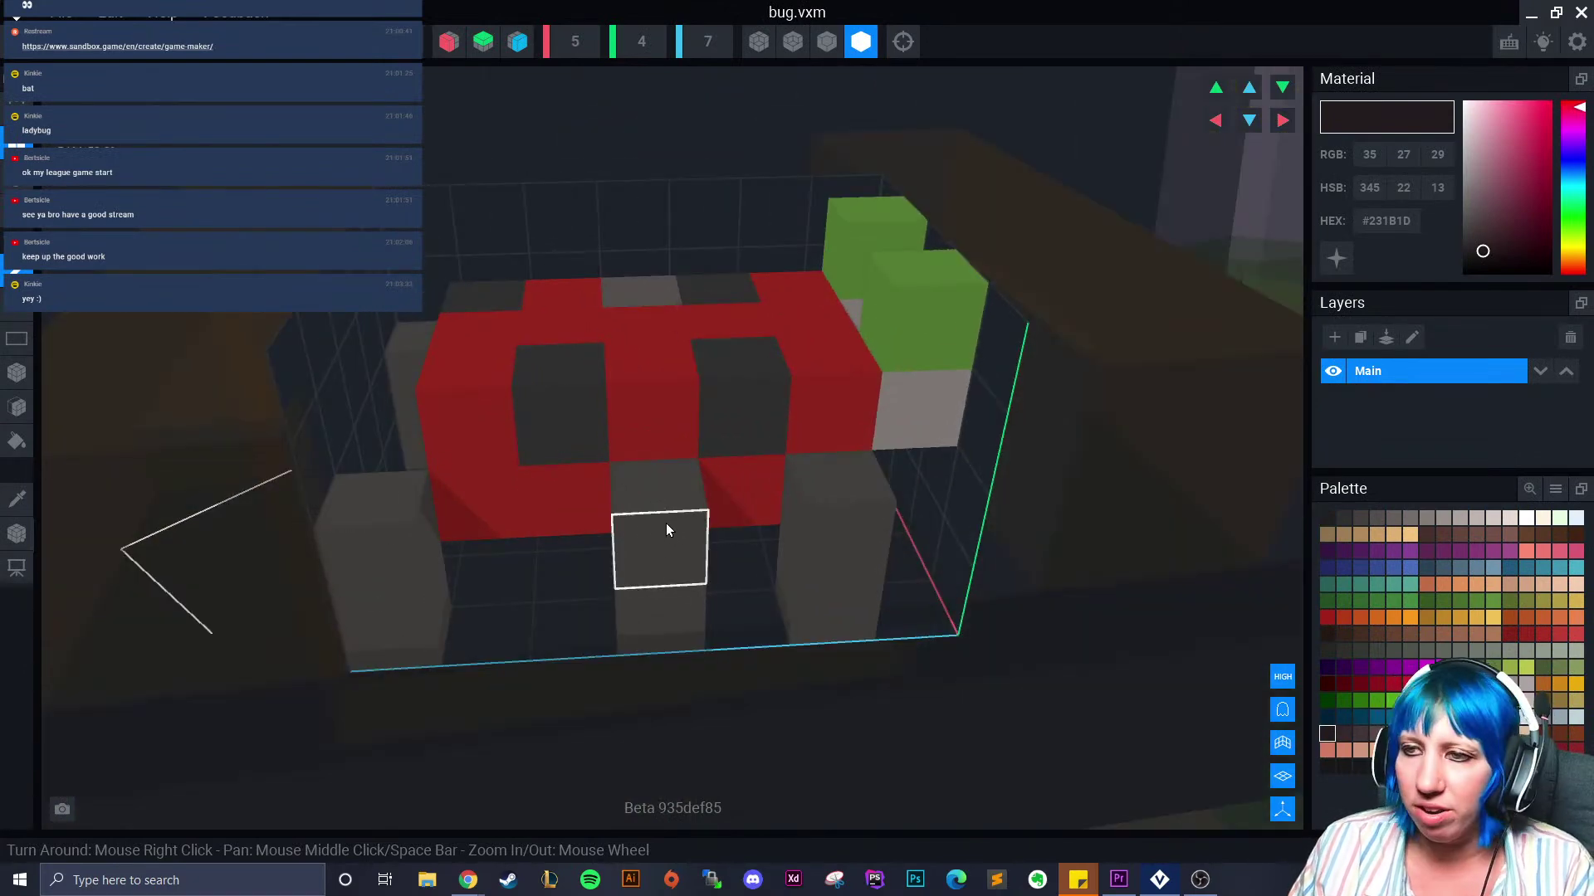
{"action": "right_click_drag", "start_coordinate": [707, 581], "coordinate": [779, 418]}
{"action": "scroll", "coordinate": [866, 525], "scroll_direction": "up", "scroll_amount": 2}
{"action": "right_click_drag", "start_coordinate": [867, 532], "coordinate": [747, 508]}
{"action": "scroll", "coordinate": [730, 501], "scroll_direction": "up", "scroll_amount": 1}
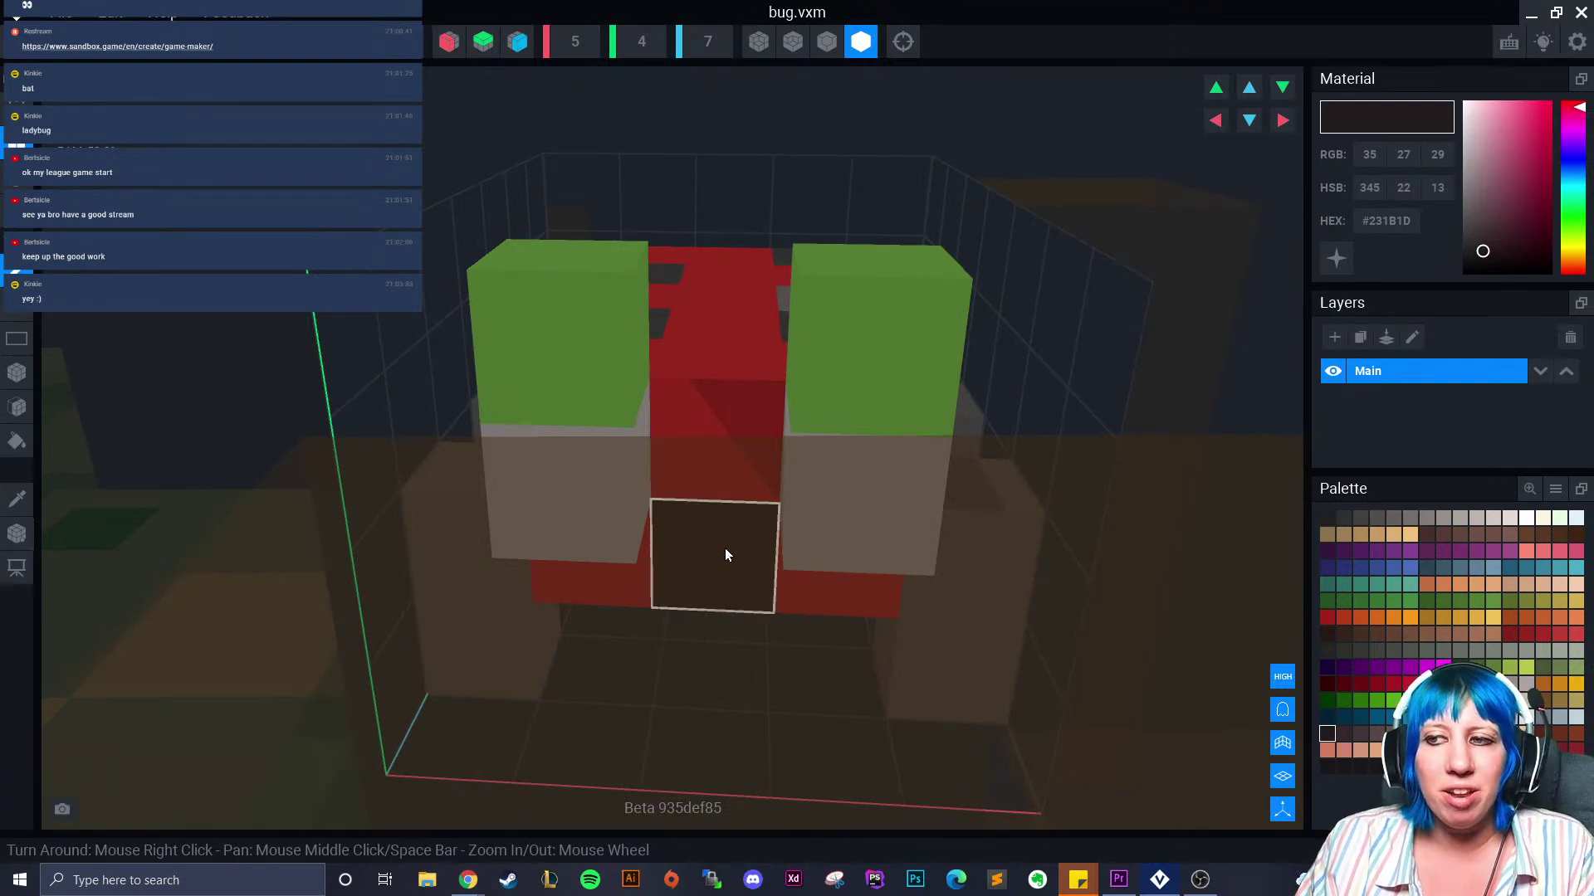
{"action": "right_click_drag", "start_coordinate": [730, 505], "coordinate": [810, 566]}
{"action": "right_click_drag", "start_coordinate": [612, 576], "coordinate": [416, 445]}
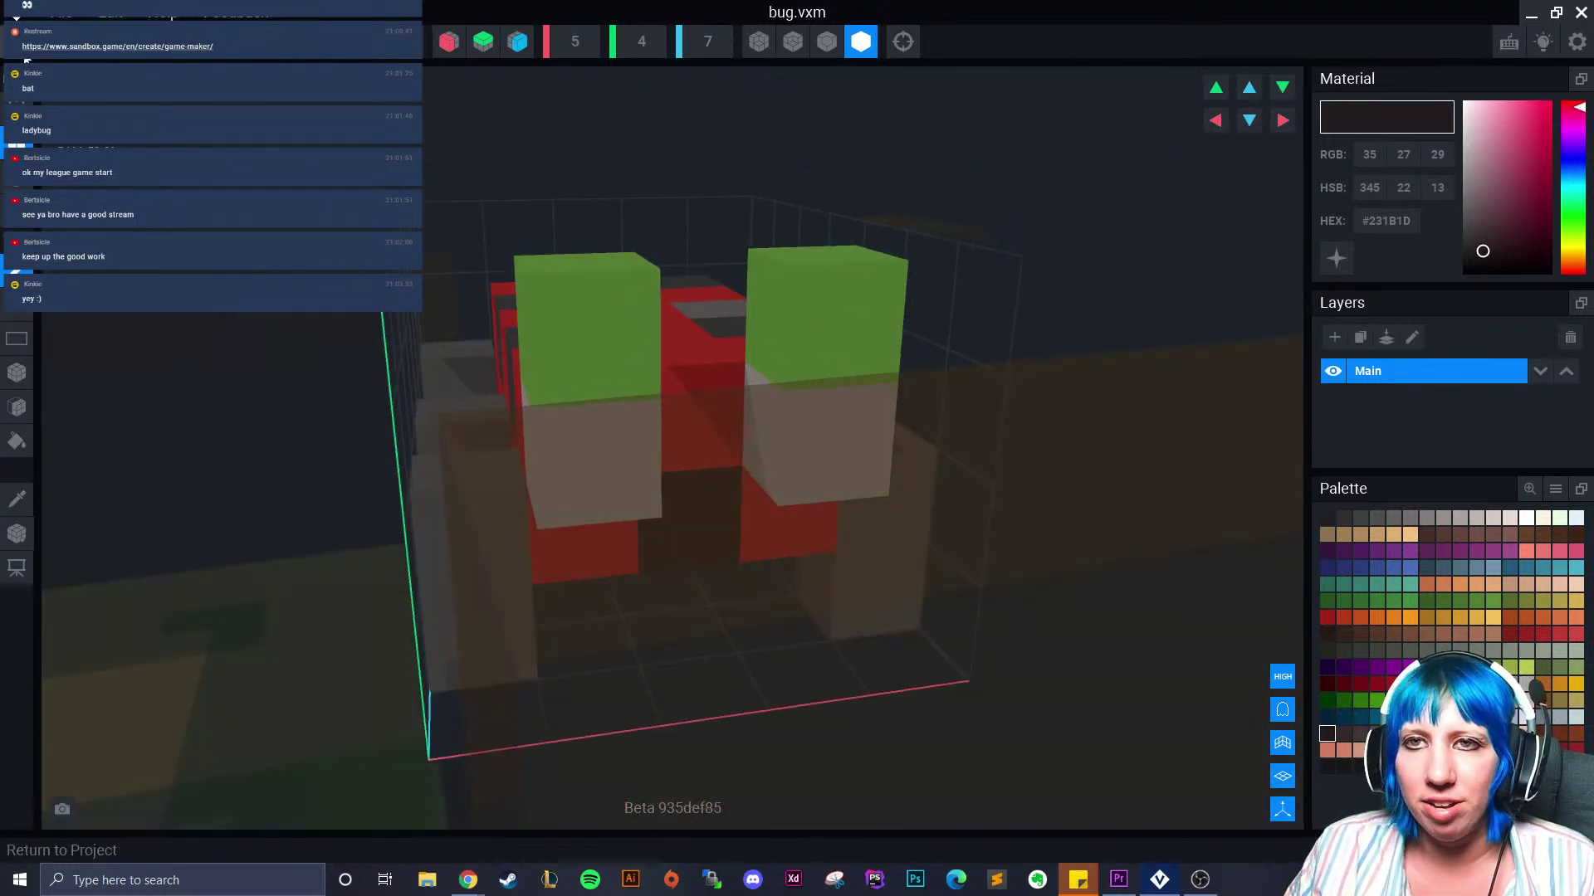
{"action": "left_click", "coordinate": [17, 42]}
{"action": "left_click", "coordinate": [698, 326]}
Duplicate the bug model in the library under the name "bug leg"
{"action": "scroll", "coordinate": [759, 252], "scroll_direction": "up", "scroll_amount": 10}
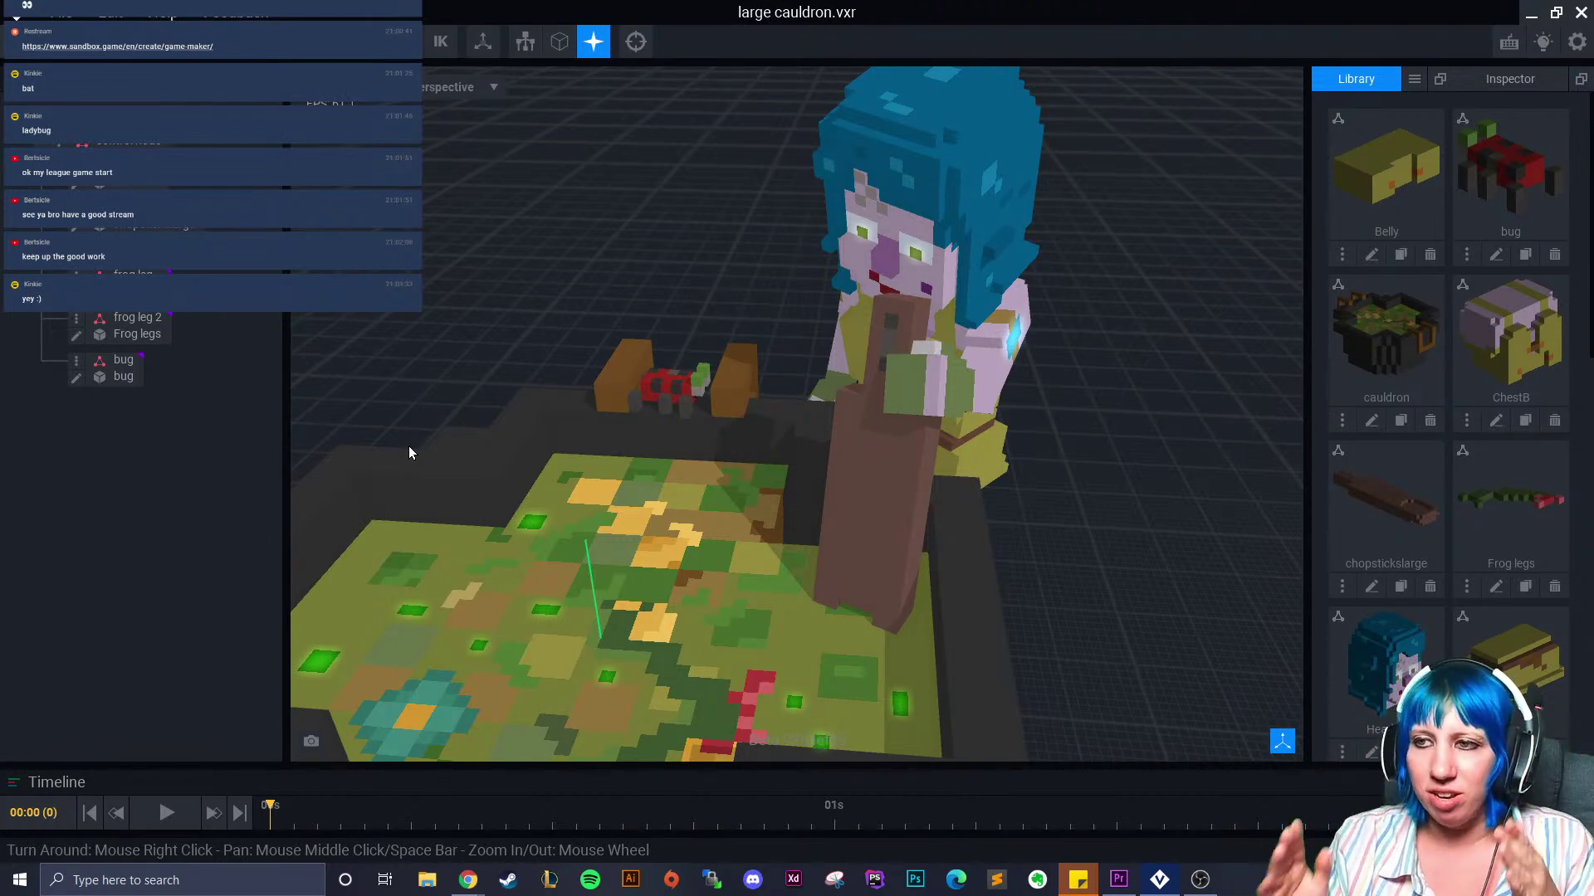
{"action": "scroll", "coordinate": [680, 482], "scroll_direction": "up", "scroll_amount": 5}
{"action": "middle_click_drag", "start_coordinate": [652, 349], "coordinate": [651, 473]}
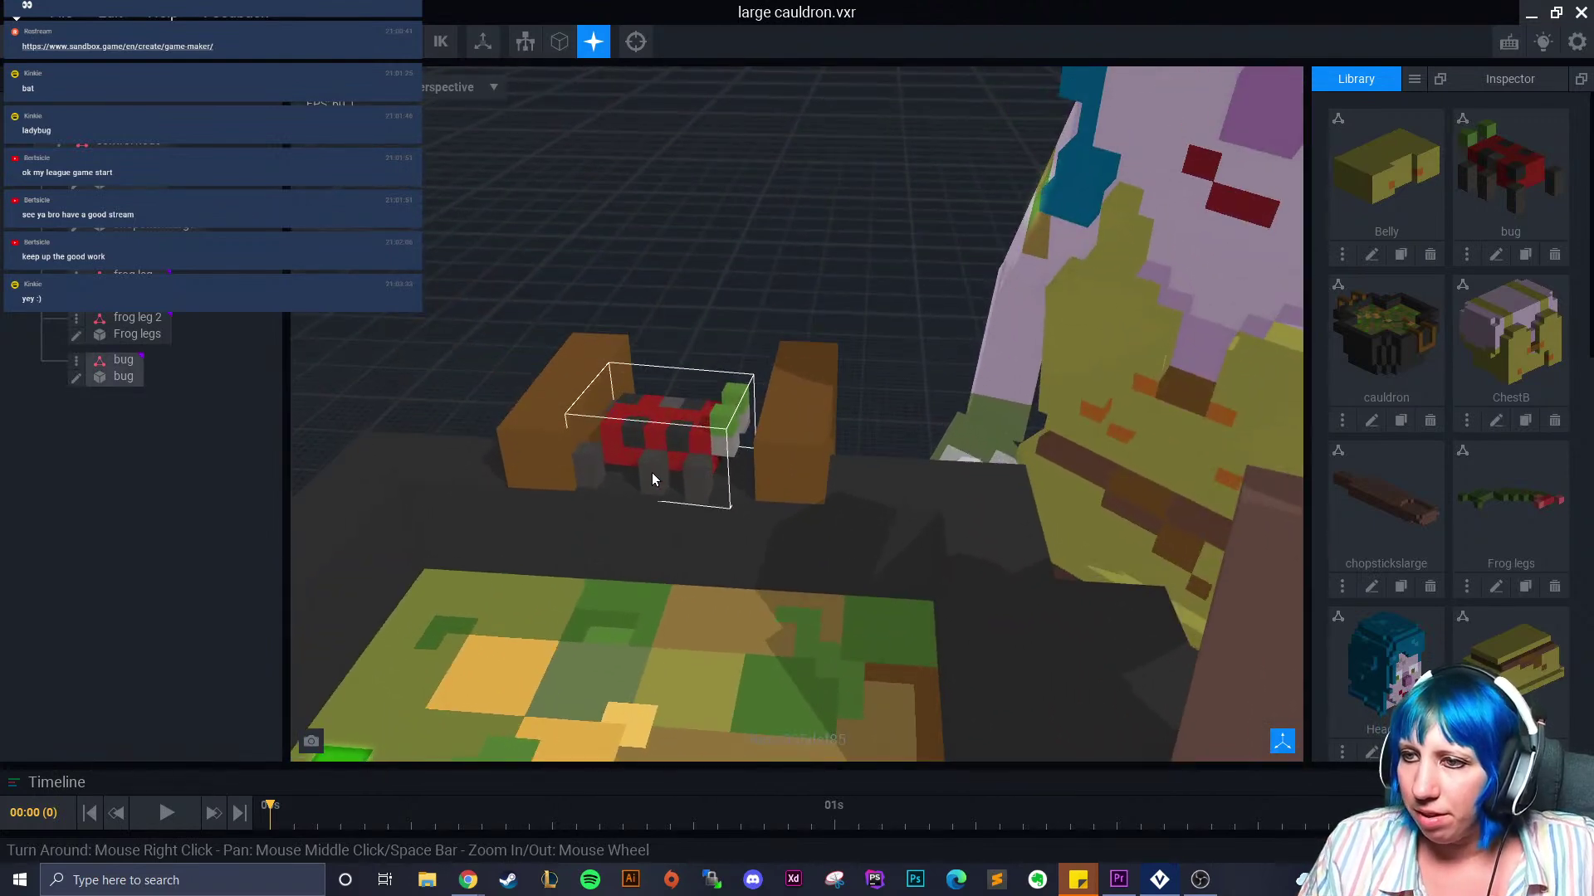
{"action": "left_click", "coordinate": [652, 471]}
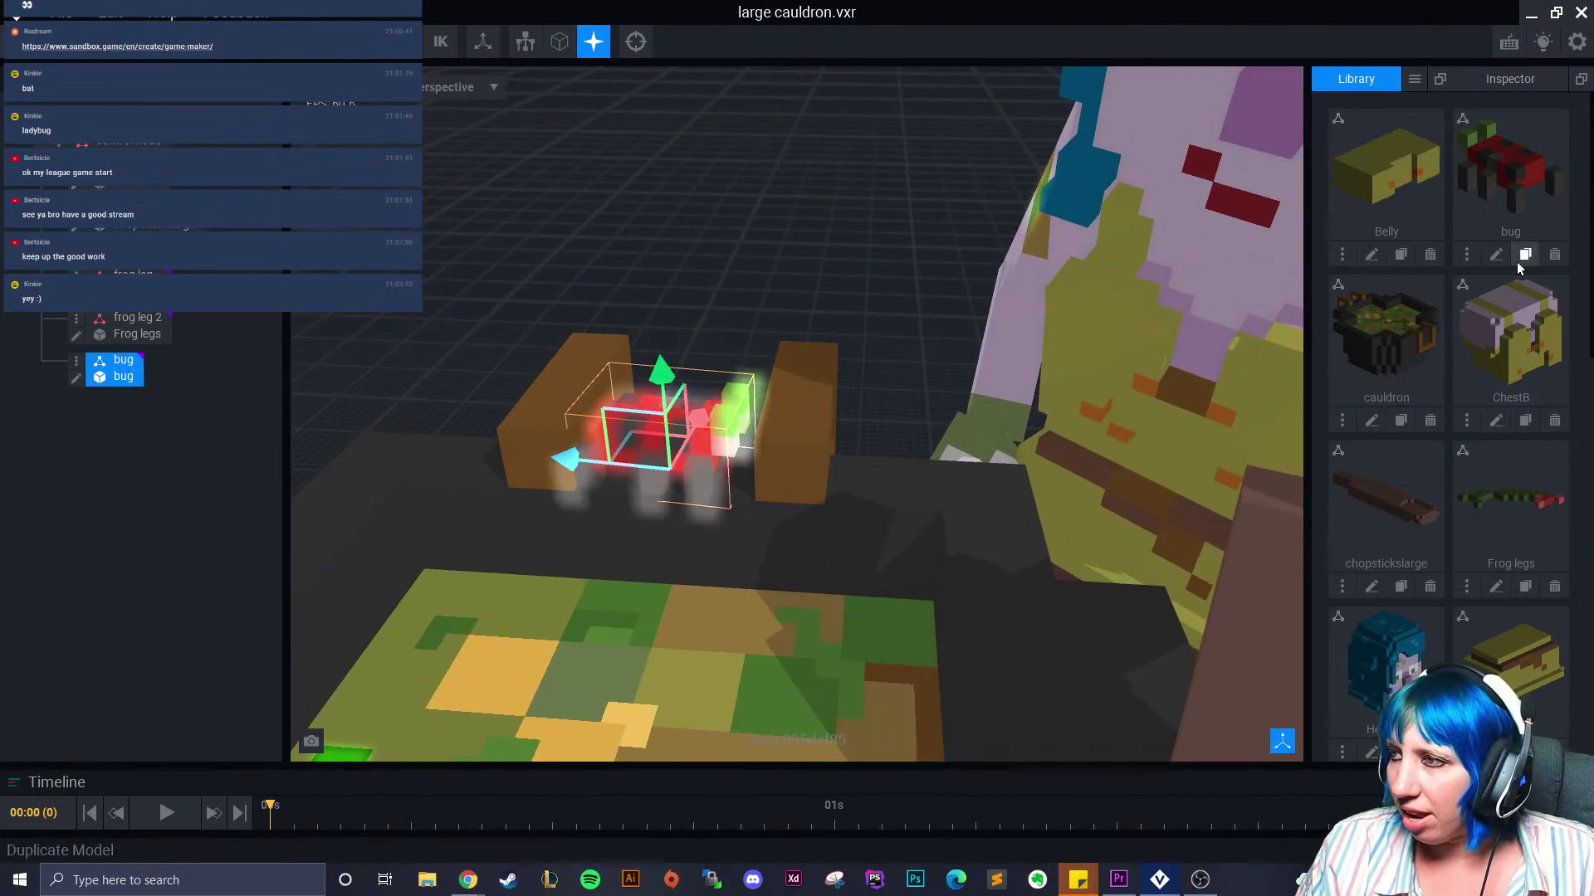
{"action": "left_click", "coordinate": [1525, 255]}
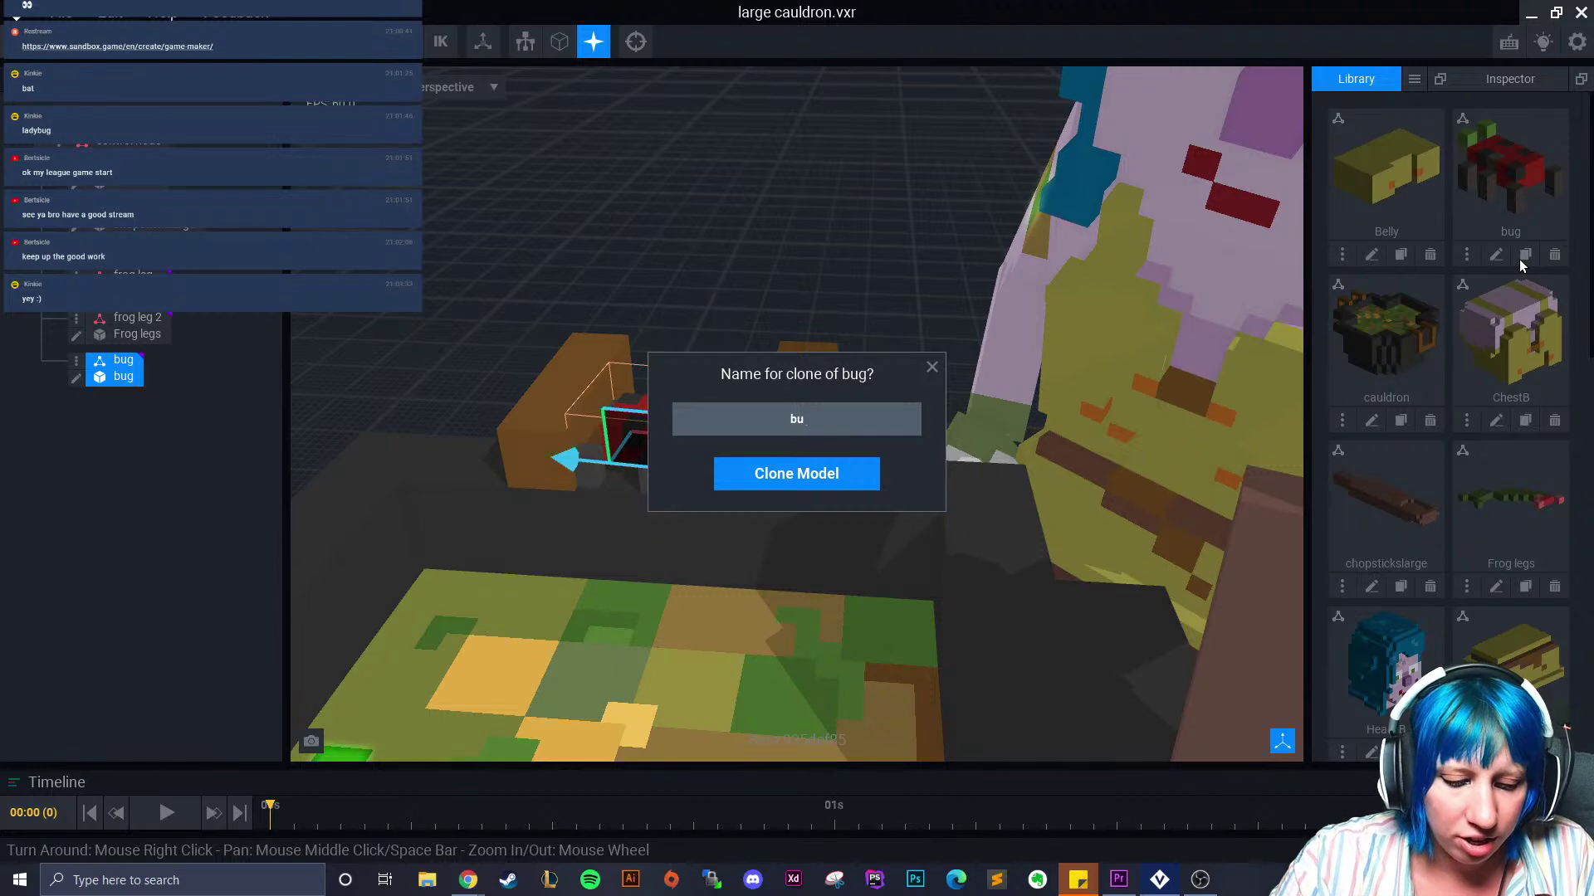
{"action": "key", "text": "Return"}
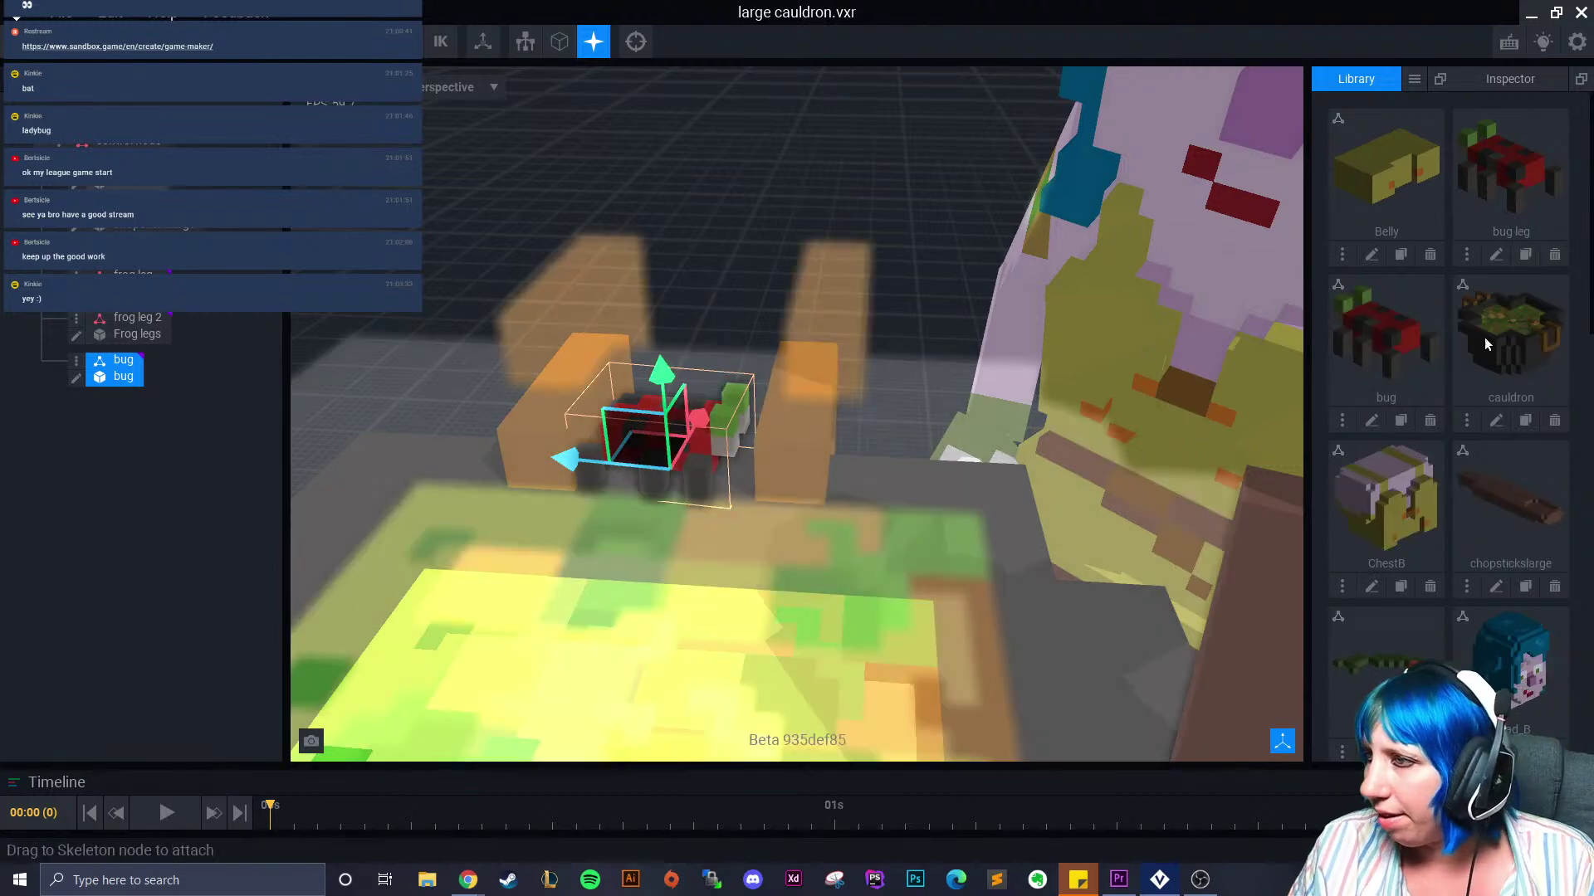
Open the model named bug and erase all of its voxels except one front leg
{"action": "left_click", "coordinate": [1371, 421]}
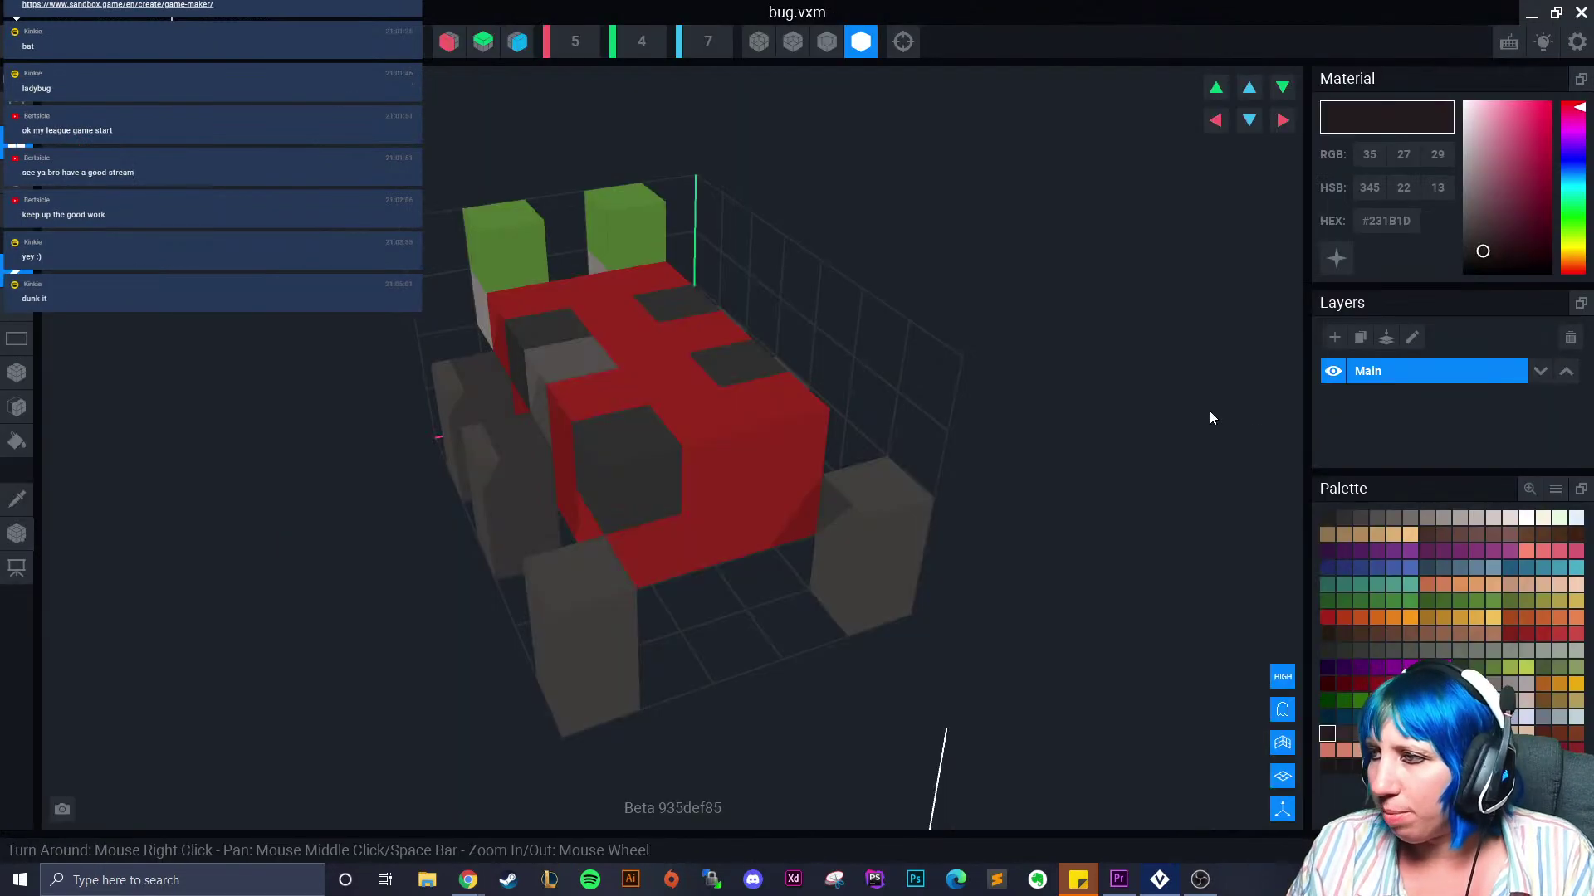
{"action": "left_click", "coordinate": [16, 211]}
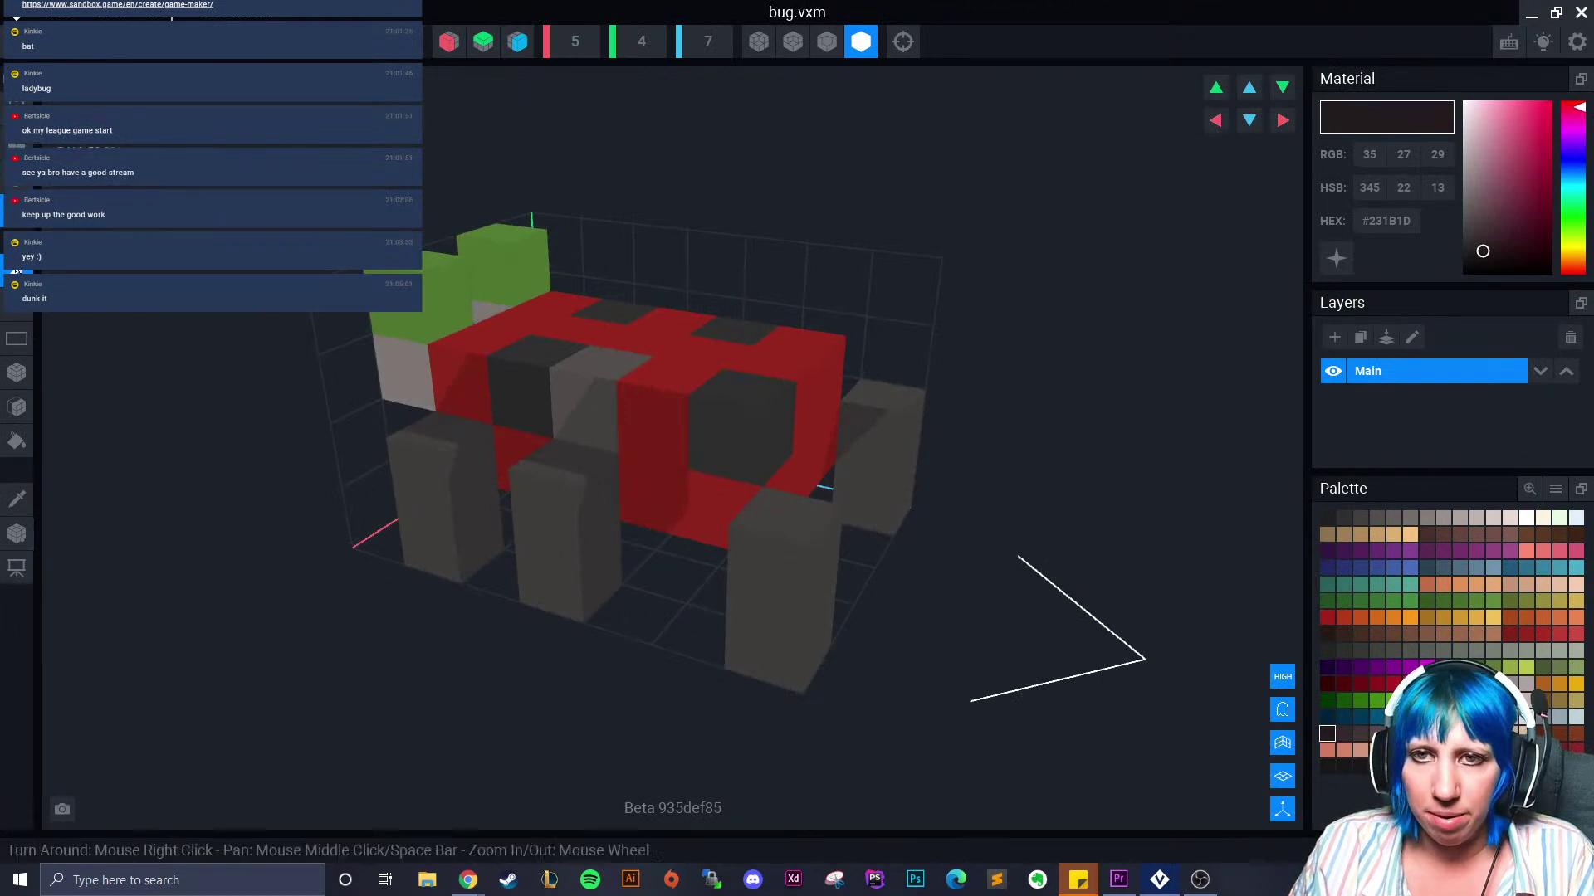
{"action": "left_click", "coordinate": [17, 373]}
{"action": "right_click_drag", "start_coordinate": [502, 322], "coordinate": [475, 231]}
{"action": "left_click_drag", "start_coordinate": [475, 229], "coordinate": [770, 425]}
{"action": "left_click_drag", "start_coordinate": [521, 299], "coordinate": [735, 445]}
{"action": "left_click_drag", "start_coordinate": [558, 266], "coordinate": [839, 427]}
{"action": "left_click_drag", "start_coordinate": [808, 540], "coordinate": [788, 613]}
{"action": "left_click", "coordinate": [577, 495]}
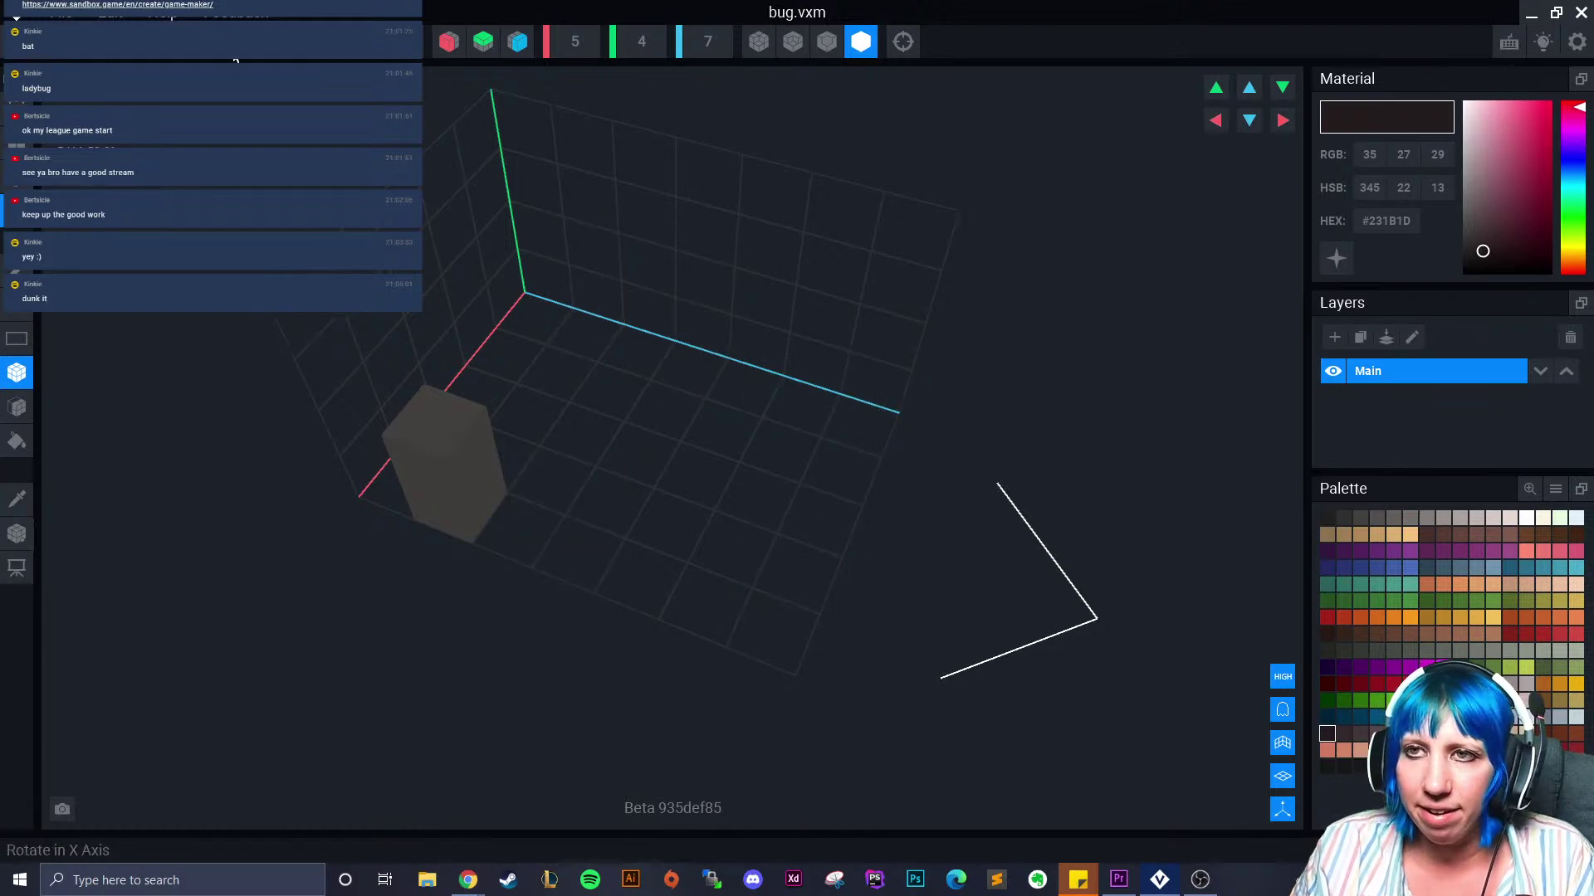
Crop the volume to the remaining leg with its pivot on the floor, and save it on return to the rig
{"action": "left_click", "coordinate": [407, 42]}
{"action": "left_click", "coordinate": [17, 536]}
{"action": "left_click", "coordinate": [103, 560]}
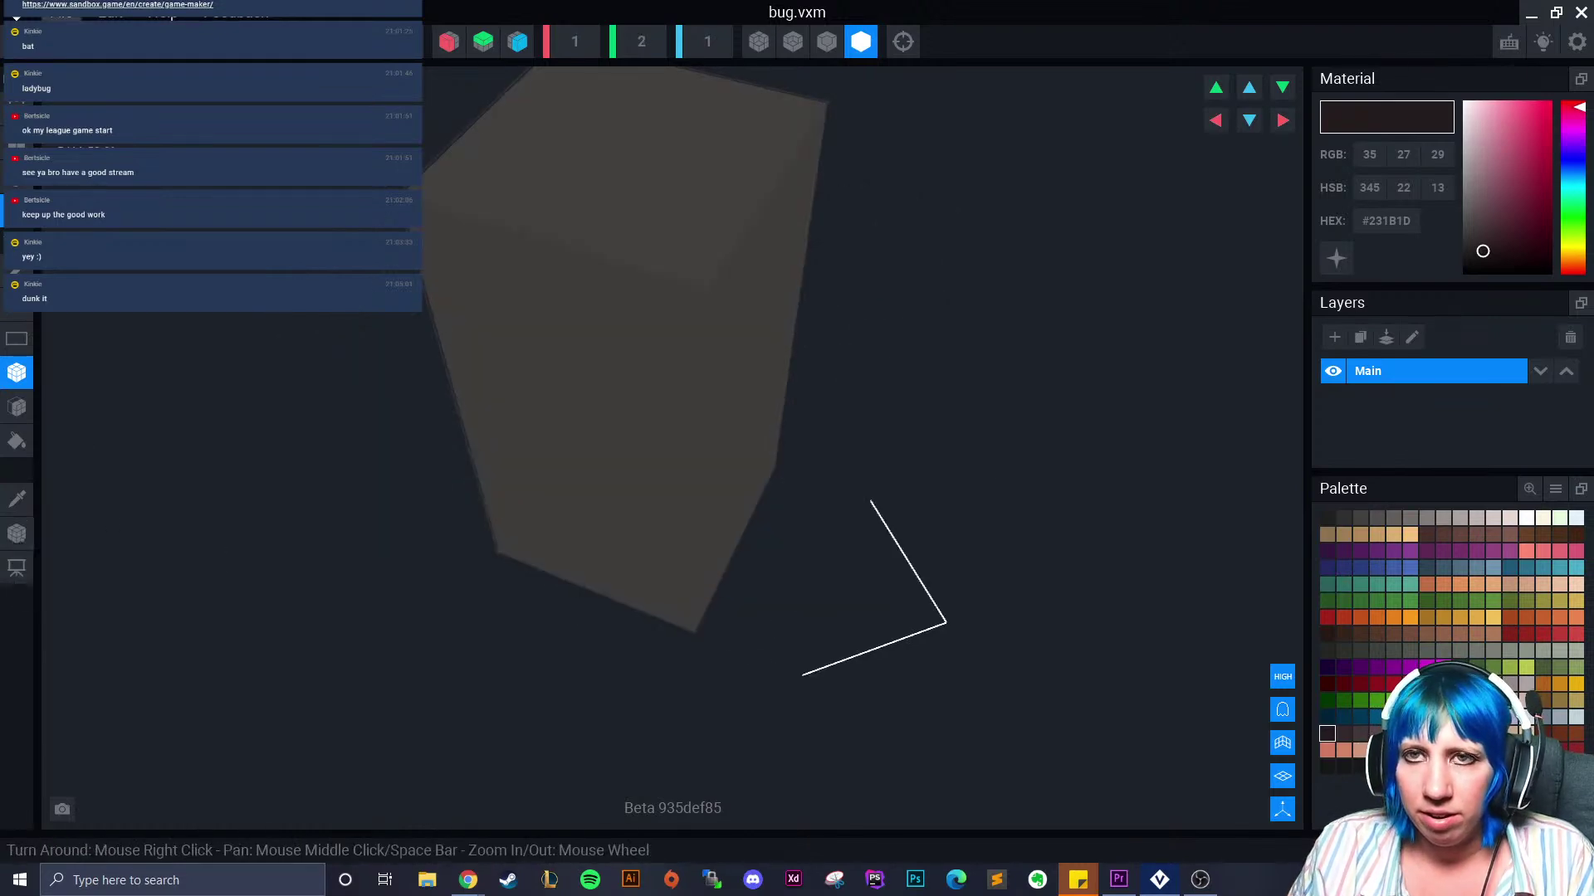
{"action": "left_click", "coordinate": [18, 14]}
{"action": "left_click", "coordinate": [676, 317]}
Check the leg on the cauldron rim and in its own model to see which library model was edited
{"action": "scroll", "coordinate": [693, 287], "scroll_direction": "up", "scroll_amount": 3}
{"action": "middle_click_drag", "start_coordinate": [692, 287], "coordinate": [679, 381]}
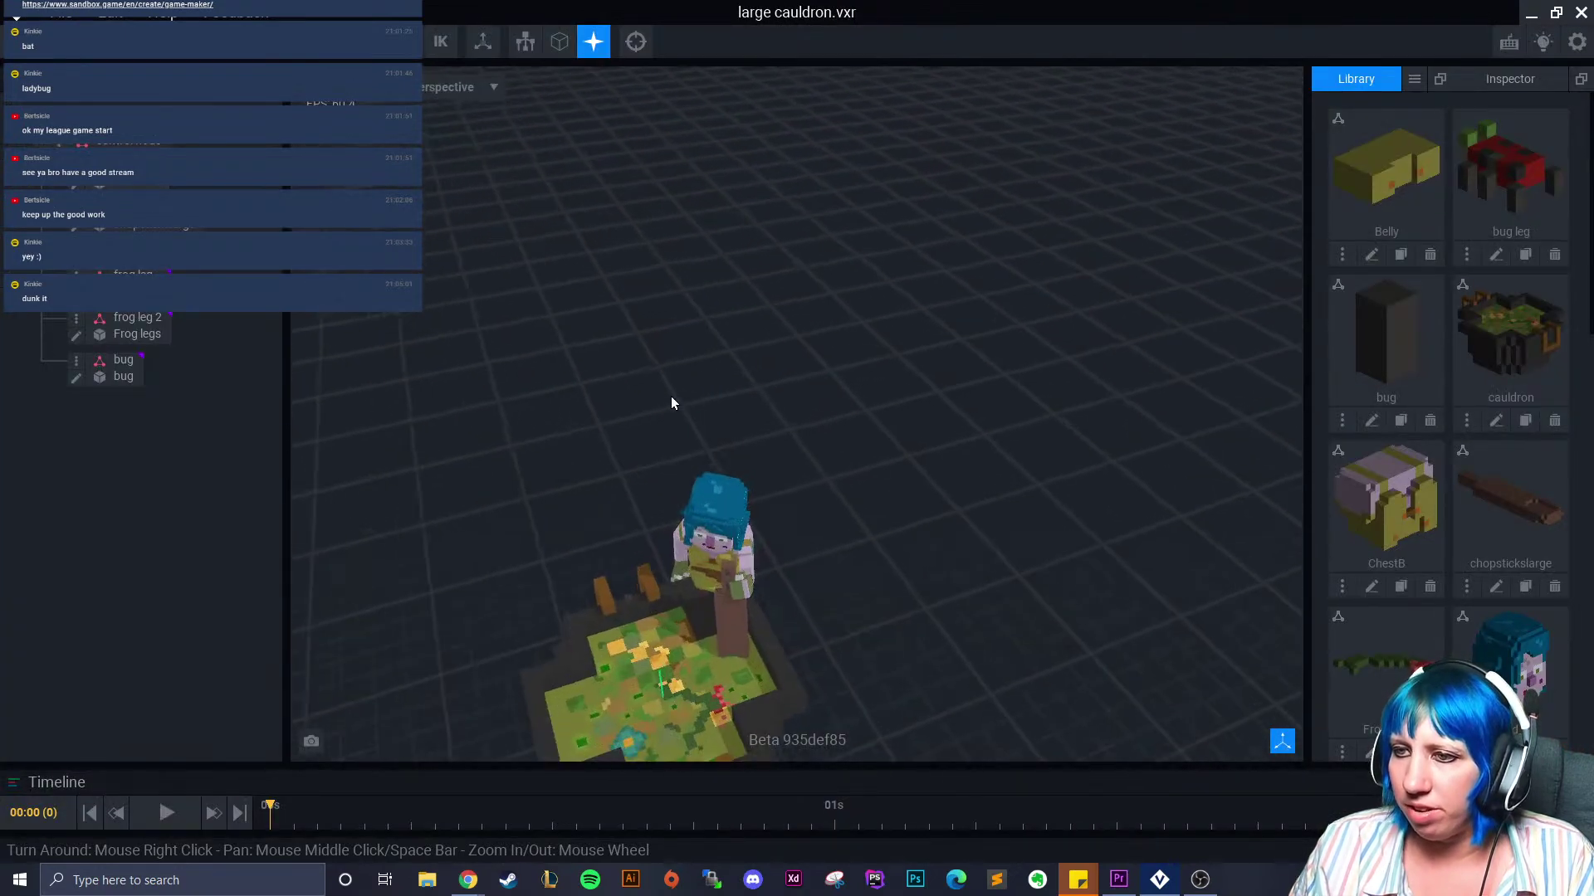
{"action": "scroll", "coordinate": [679, 386], "scroll_direction": "up", "scroll_amount": 2}
{"action": "middle_click_drag", "start_coordinate": [660, 660], "coordinate": [719, 513]}
{"action": "scroll", "coordinate": [718, 513], "scroll_direction": "up", "scroll_amount": 3}
{"action": "right_click_drag", "start_coordinate": [719, 513], "coordinate": [673, 534]}
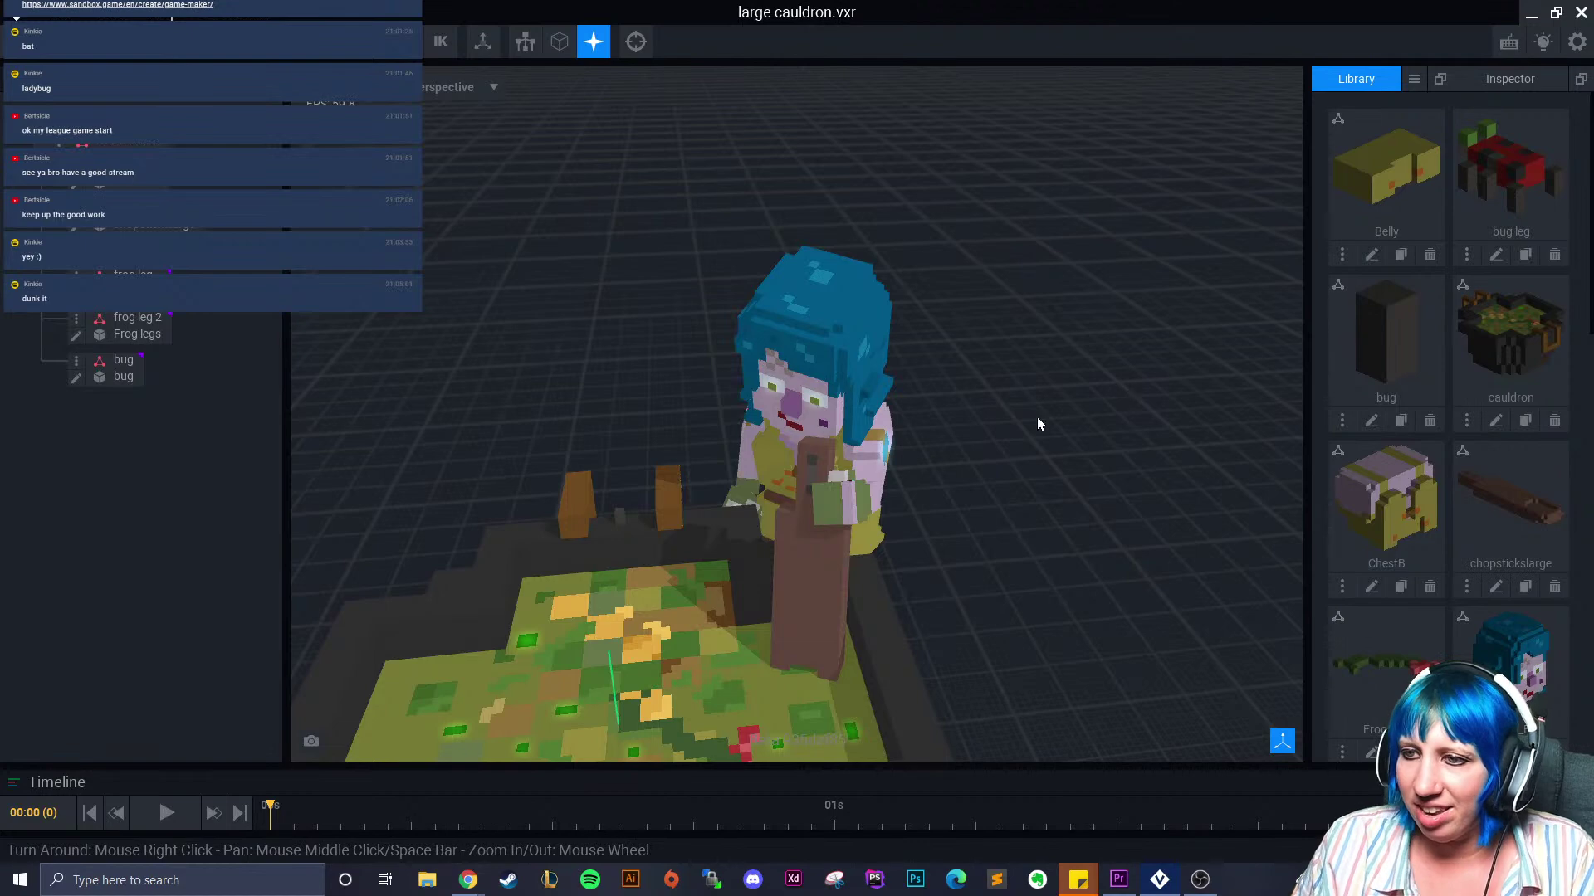
{"action": "scroll", "coordinate": [1137, 389], "scroll_direction": "up", "scroll_amount": 3}
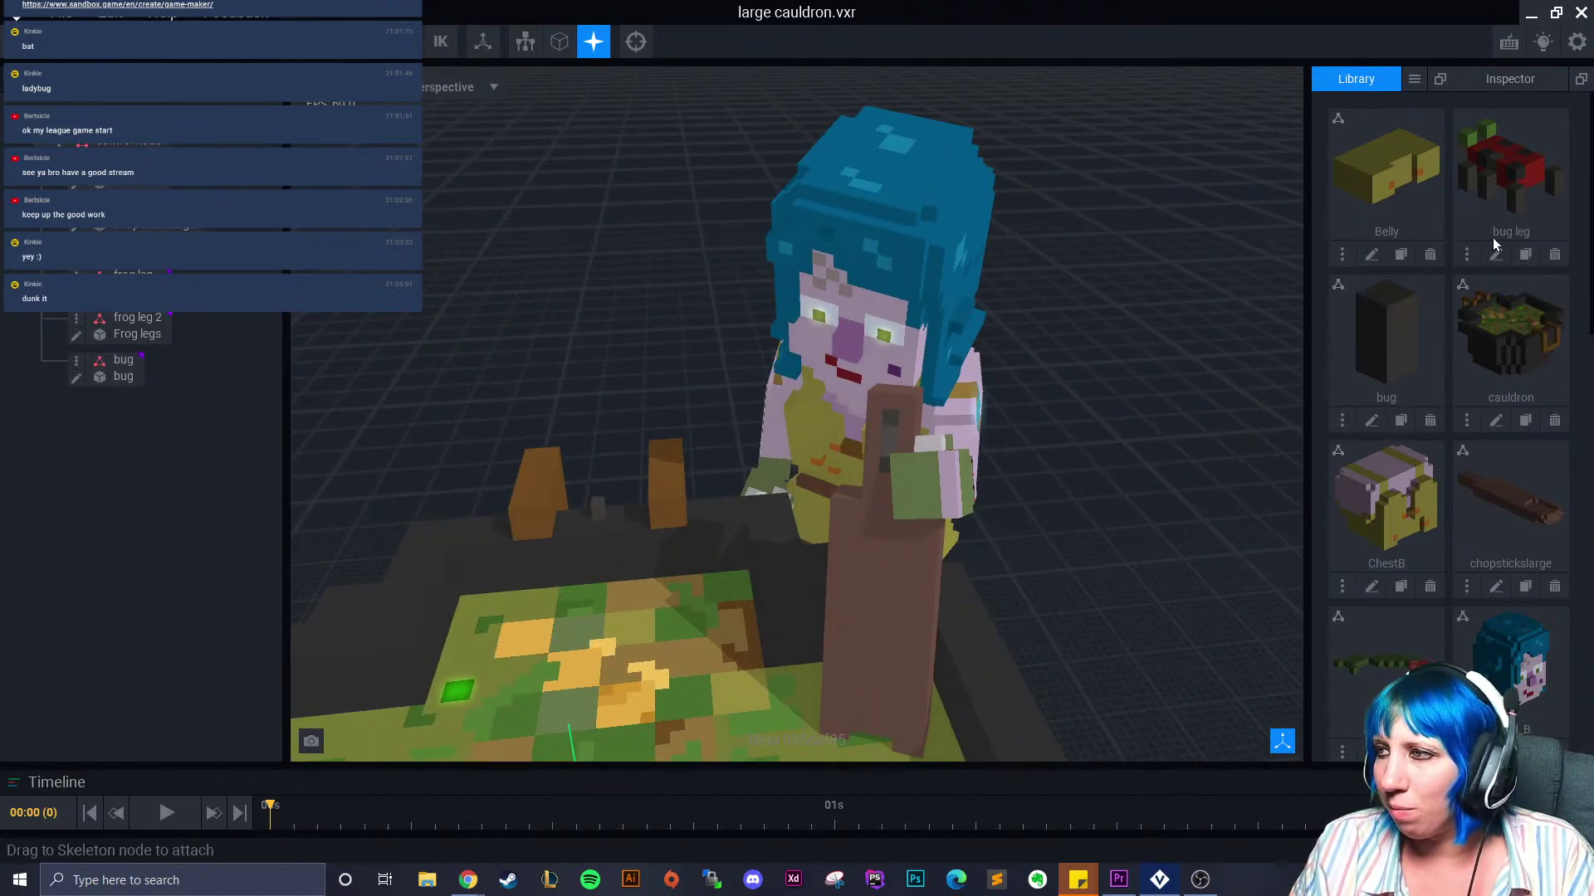
{"action": "left_click", "coordinate": [1371, 420]}
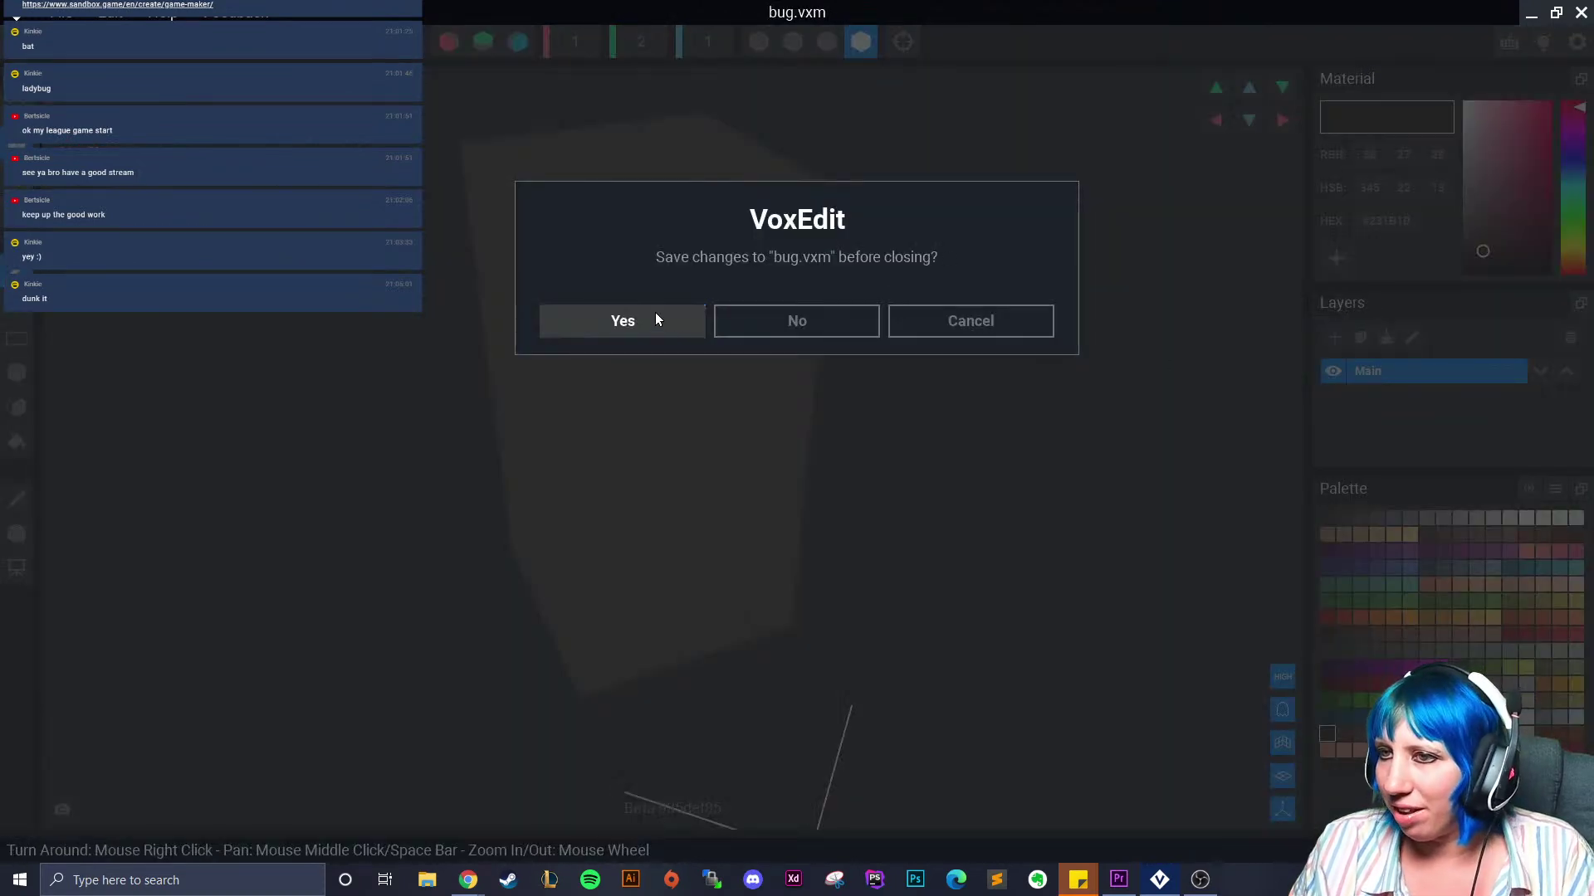
{"action": "left_click", "coordinate": [653, 318]}
Rename the single-leg library model to "bug_leg" and the full bug model to "bug body"
{"action": "left_click", "coordinate": [1342, 420]}
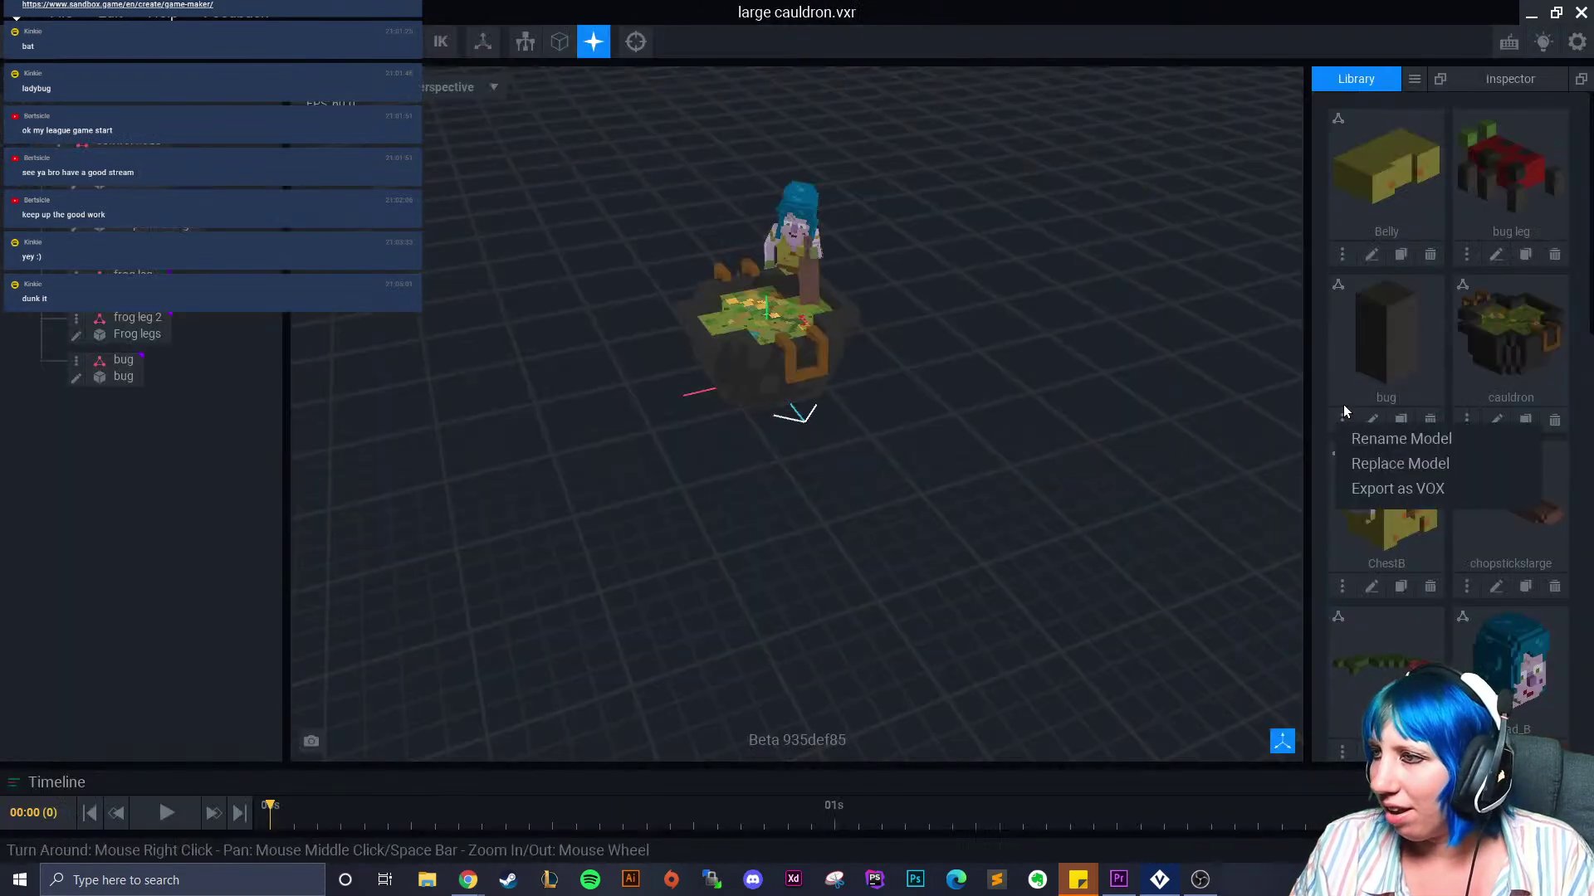
{"action": "left_click", "coordinate": [1379, 443]}
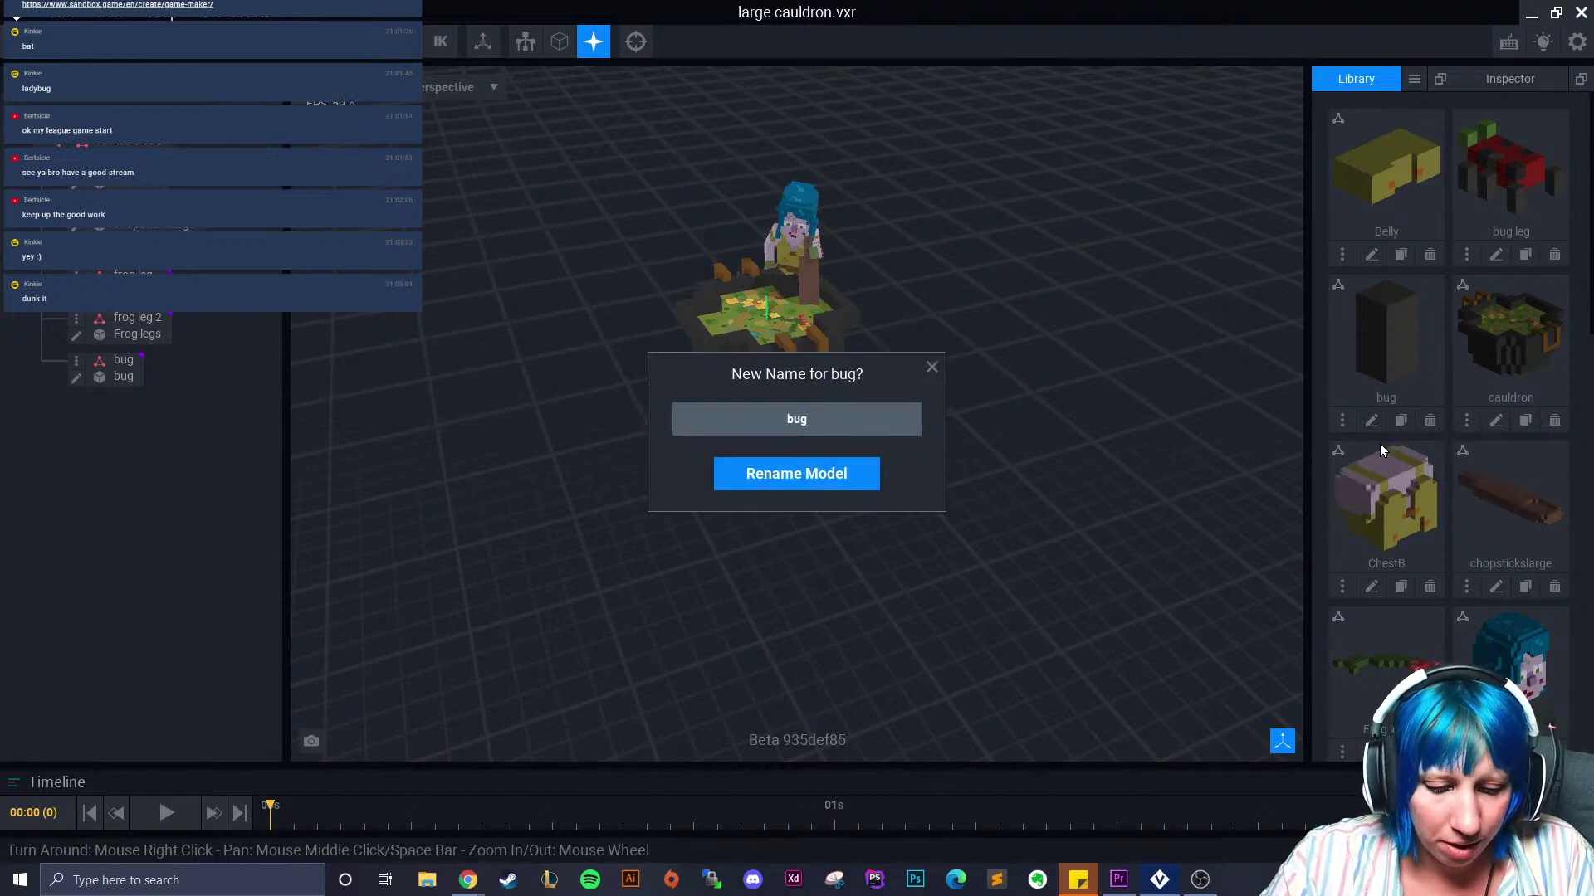
{"action": "type", "text": "_le"}
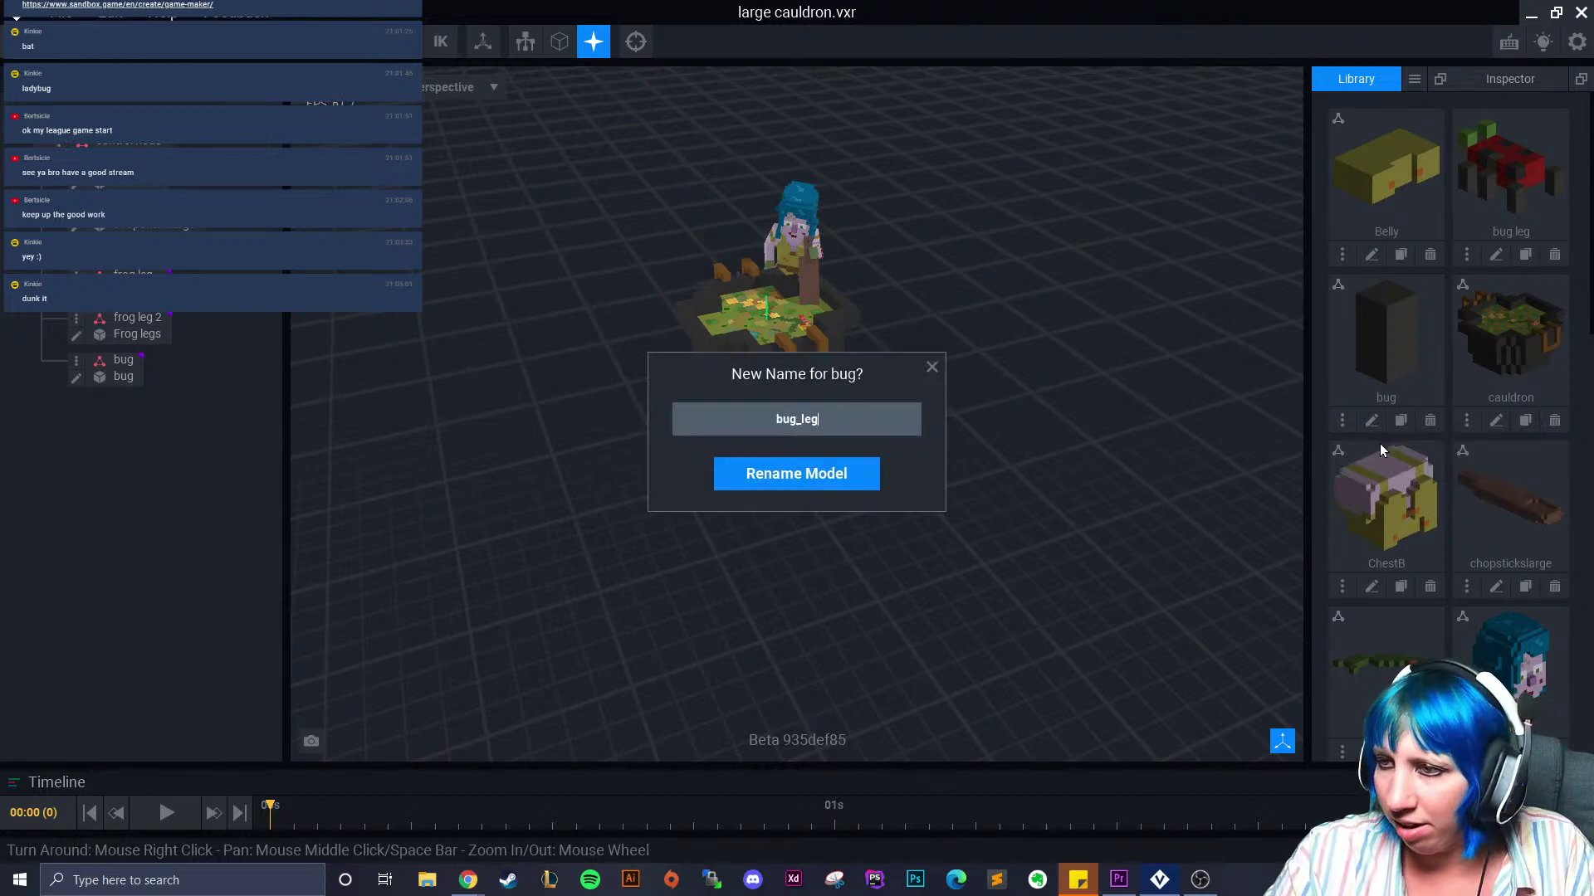
{"action": "type", "text": "g"}
{"action": "key", "text": "Return"}
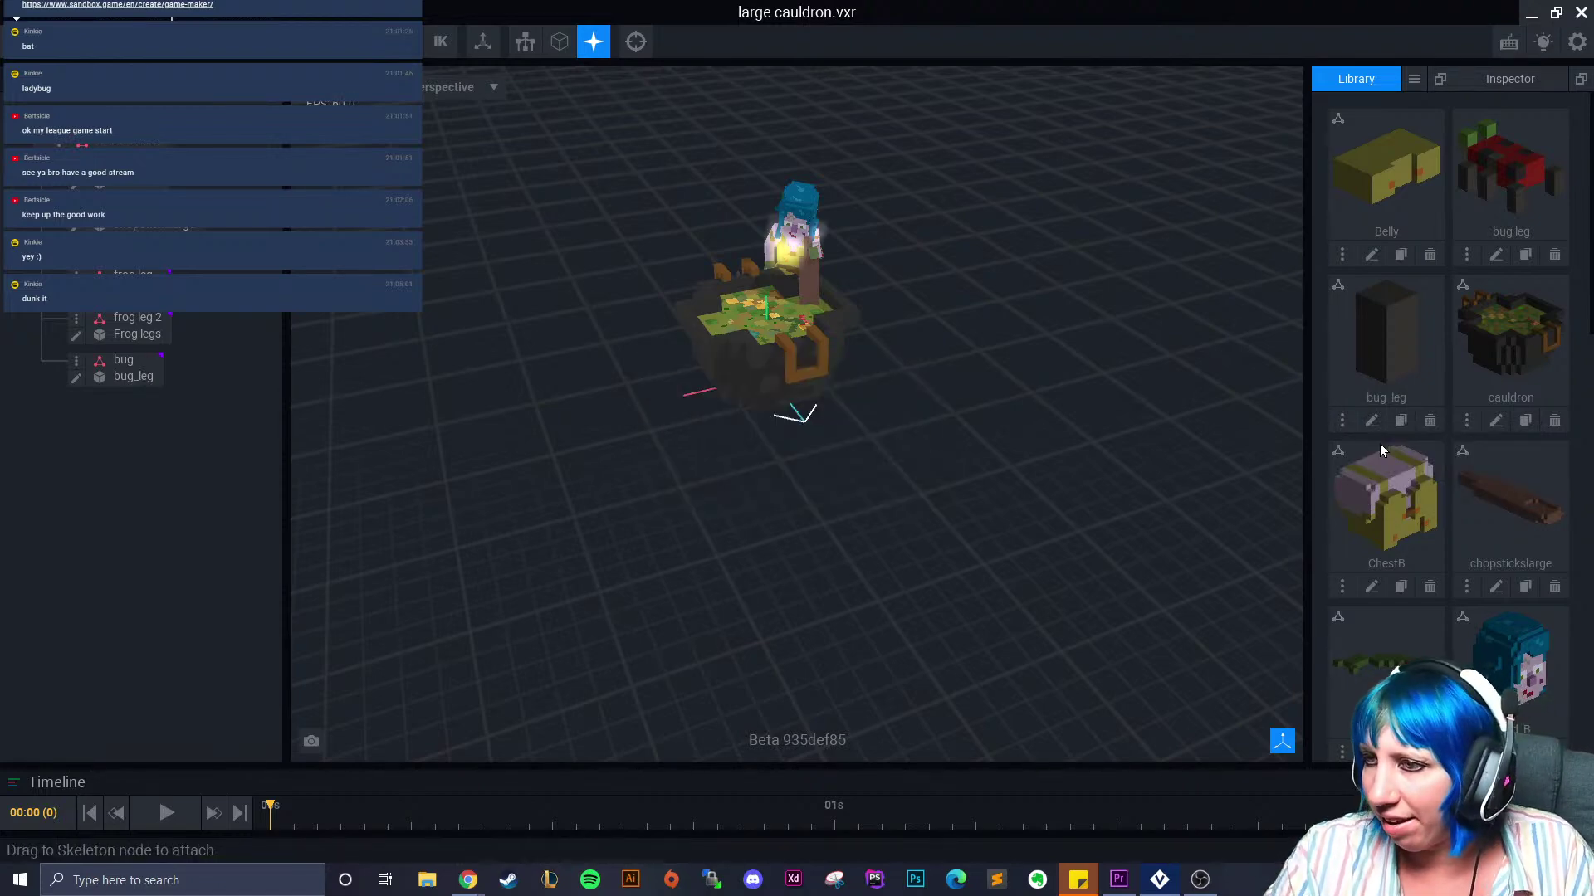
{"action": "left_click", "coordinate": [1467, 256]}
{"action": "left_click", "coordinate": [1378, 274]}
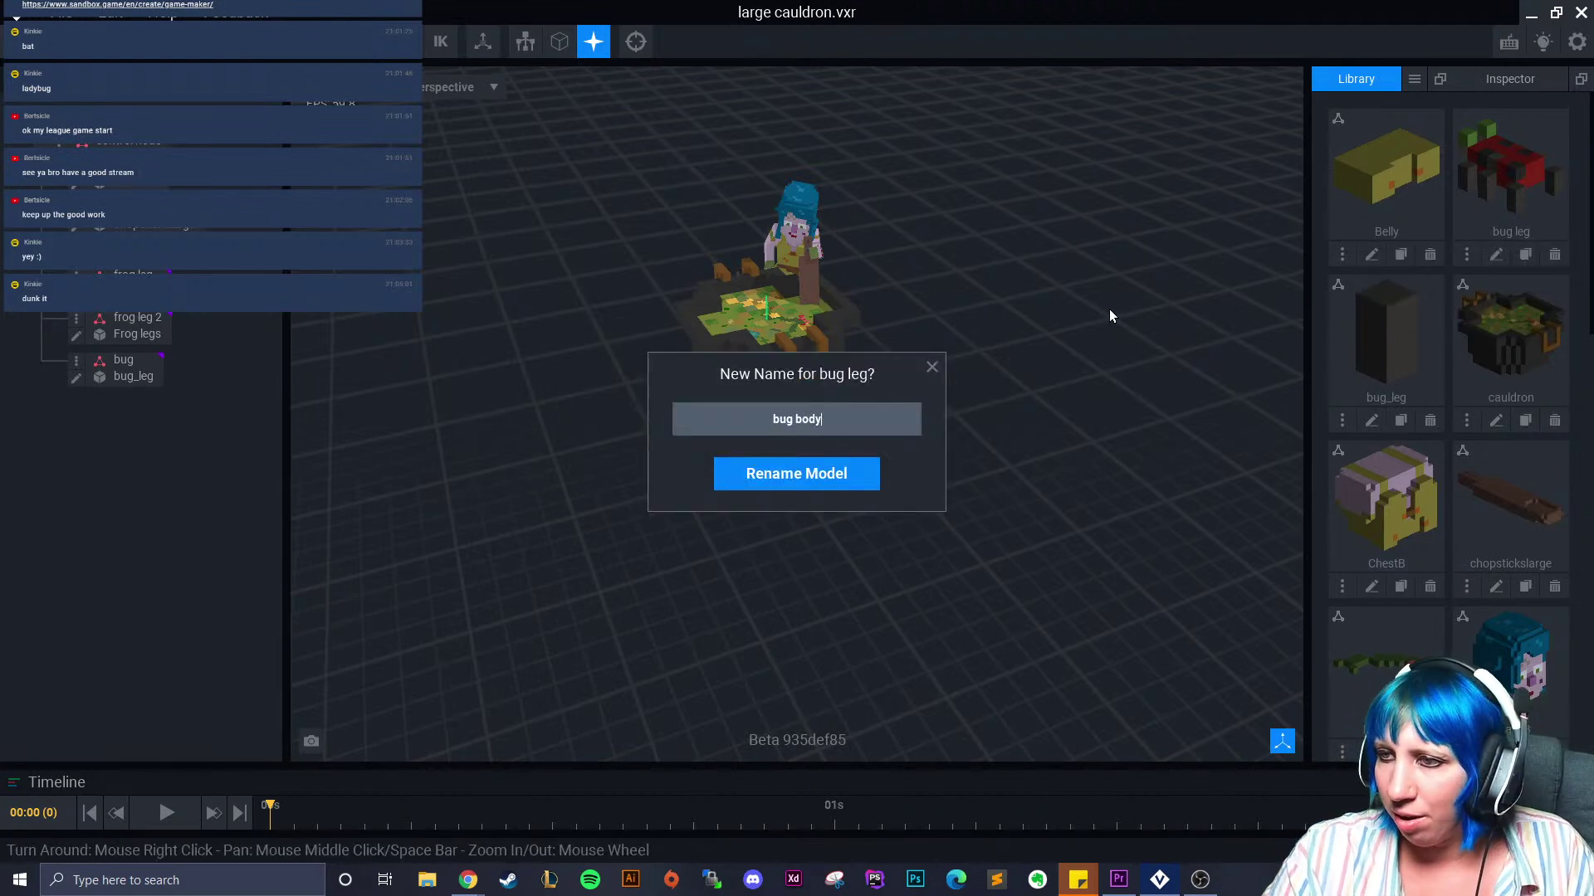
{"action": "key", "text": "Return"}
Clone the bug body model as "bug eye" and erase everything in the clone except one green eye voxel
{"action": "left_click", "coordinate": [1526, 257]}
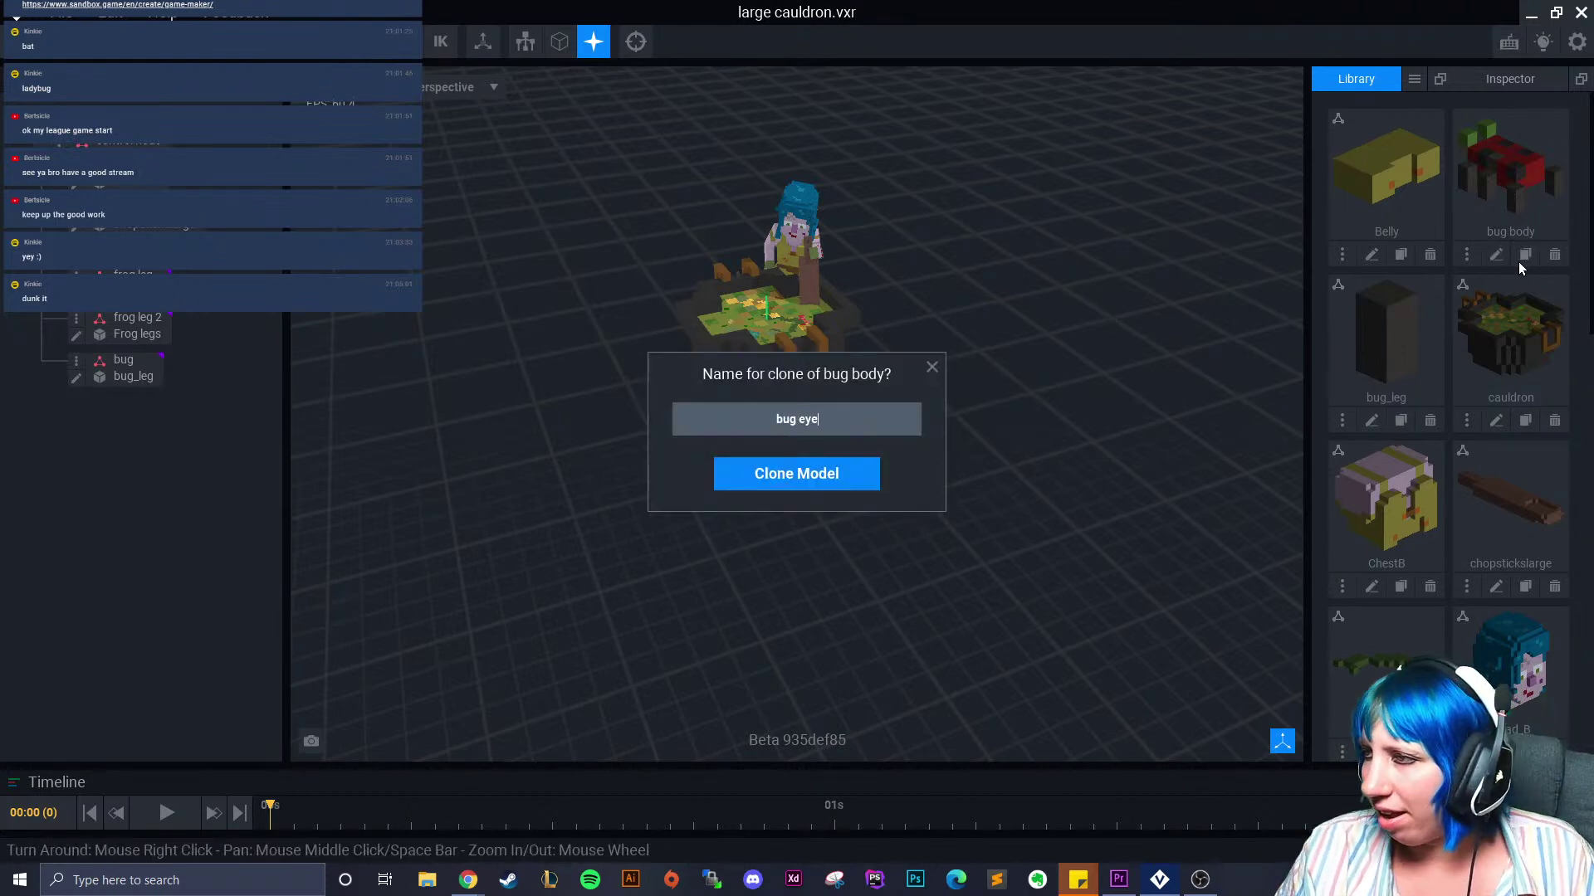
{"action": "left_click", "coordinate": [839, 470]}
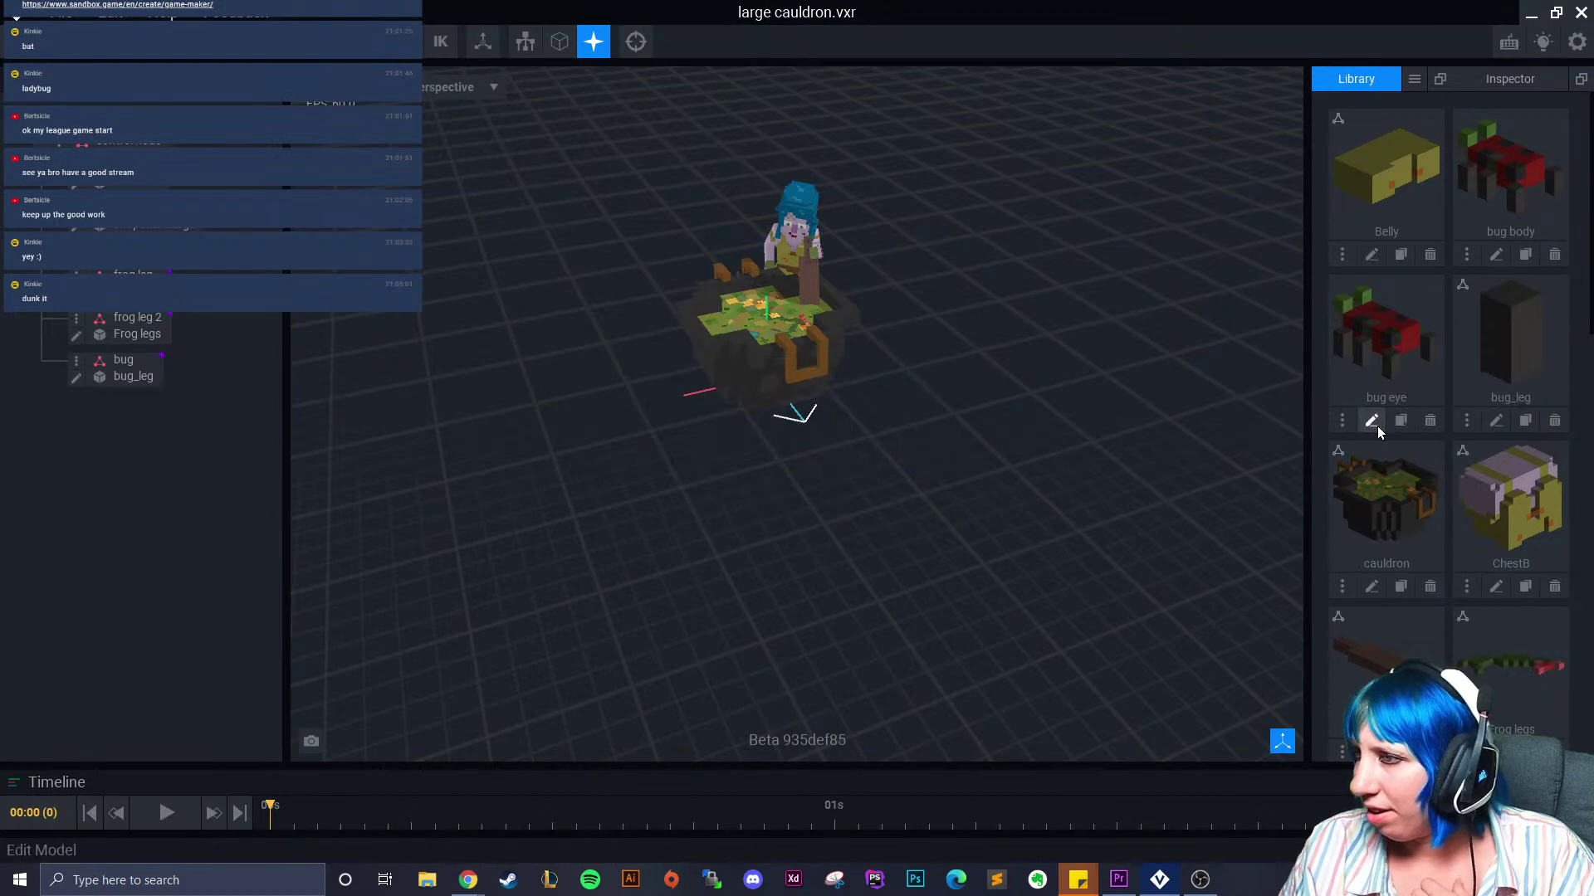
{"action": "left_click", "coordinate": [1370, 421]}
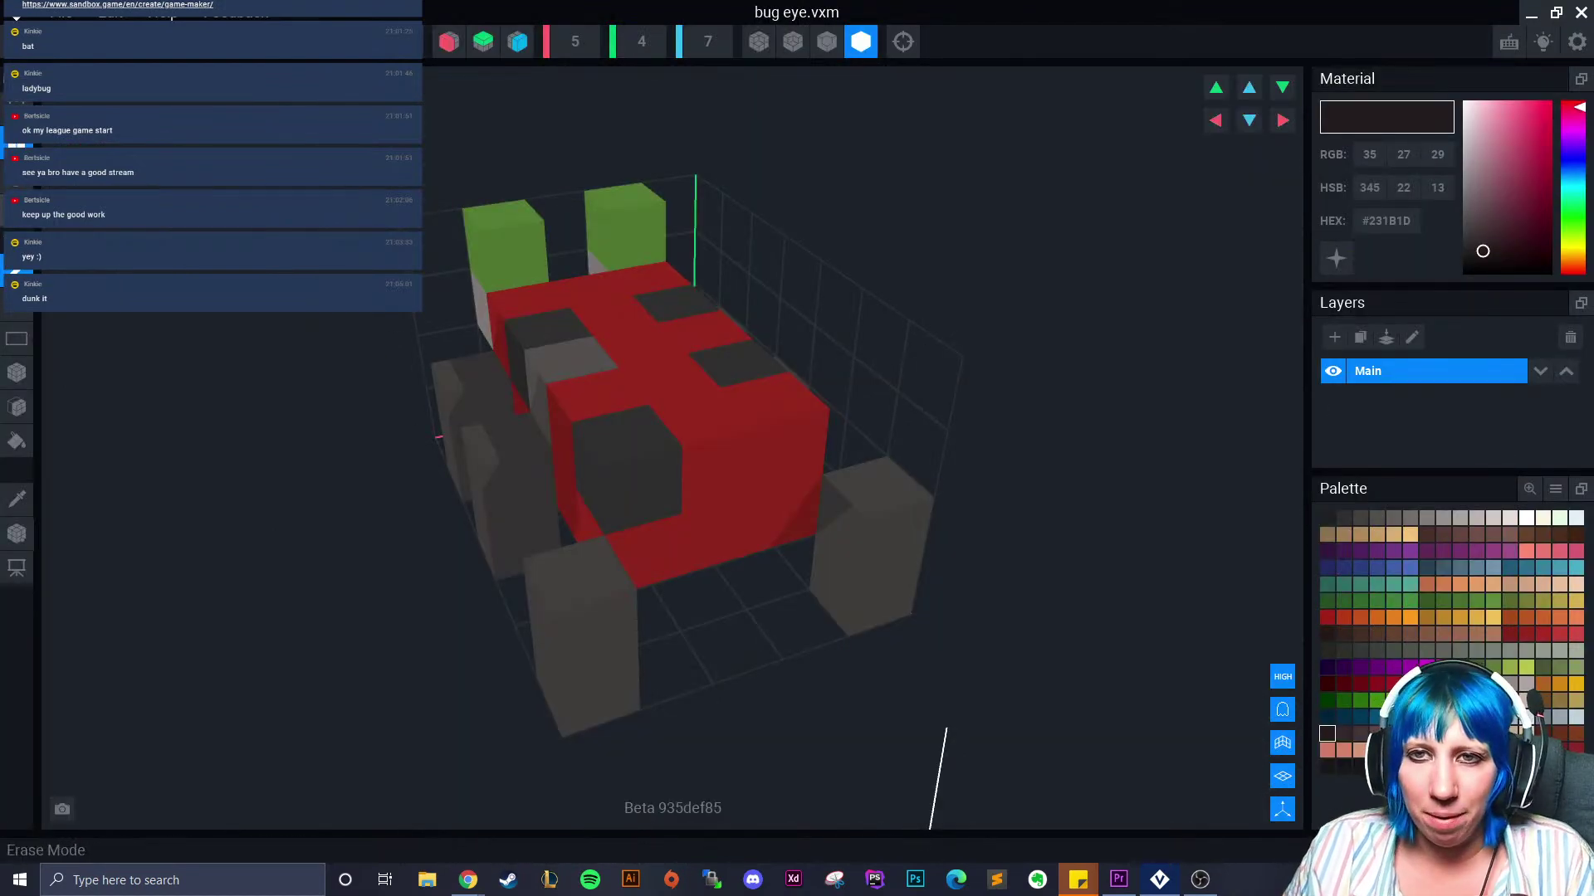
{"action": "left_click", "coordinate": [24, 371]}
{"action": "right_click_drag", "start_coordinate": [619, 357], "coordinate": [523, 435]}
{"action": "left_click_drag", "start_coordinate": [604, 256], "coordinate": [840, 702]}
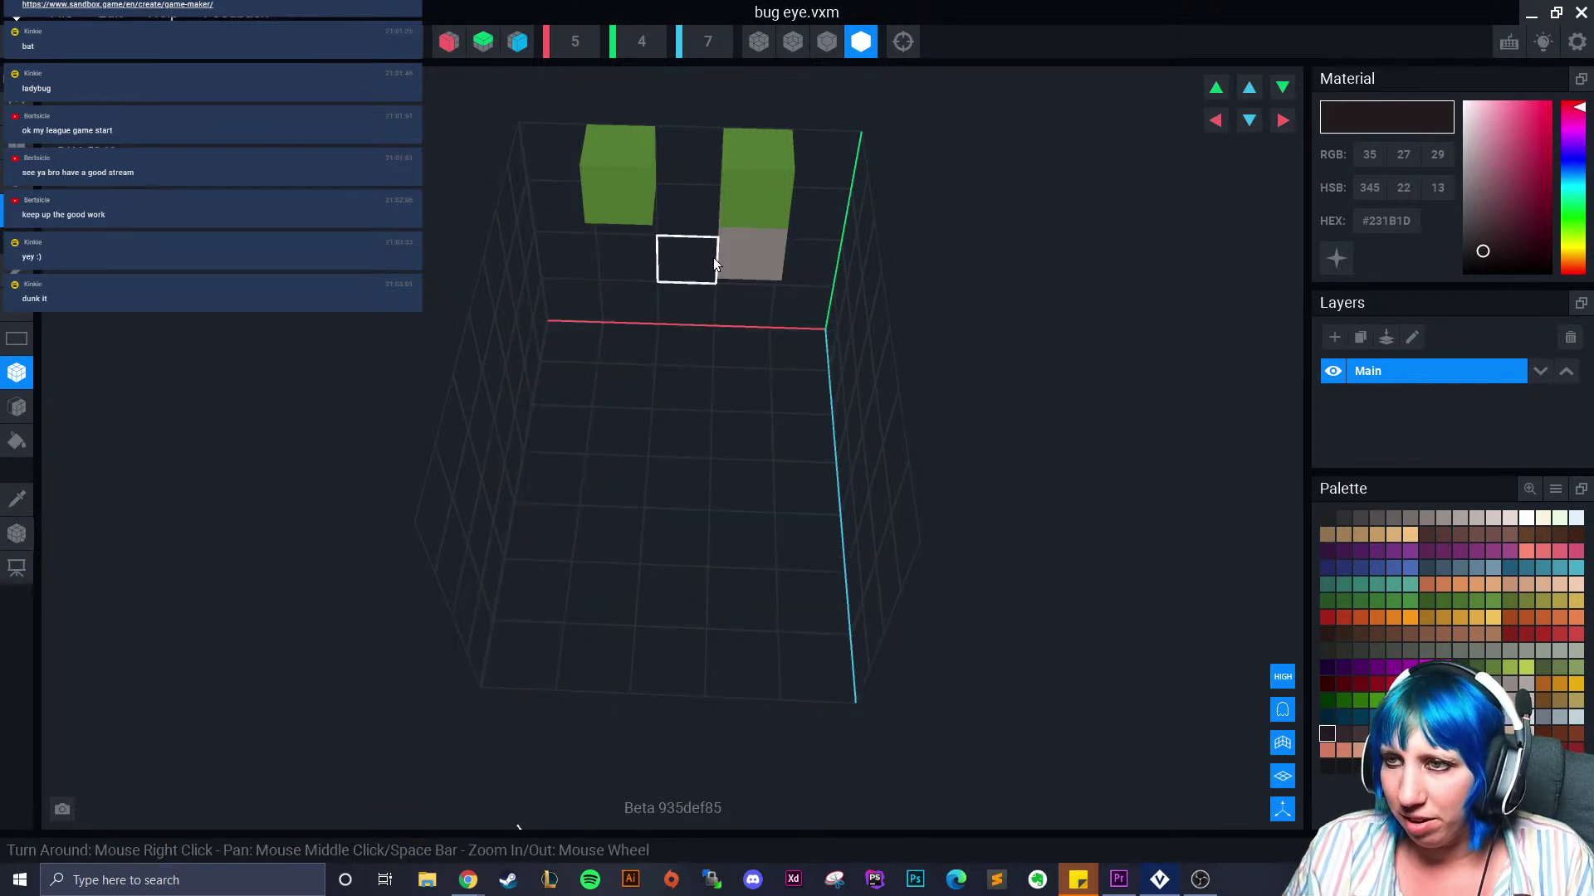
{"action": "left_click", "coordinate": [639, 187]}
Reduce the bug eye volume to its remaining green voxel and save the model on return to the rig
{"action": "left_click", "coordinate": [83, 43]}
{"action": "left_click", "coordinate": [16, 535]}
{"action": "left_click", "coordinate": [88, 555]}
{"action": "left_click", "coordinate": [28, 48]}
{"action": "left_click", "coordinate": [598, 326]}
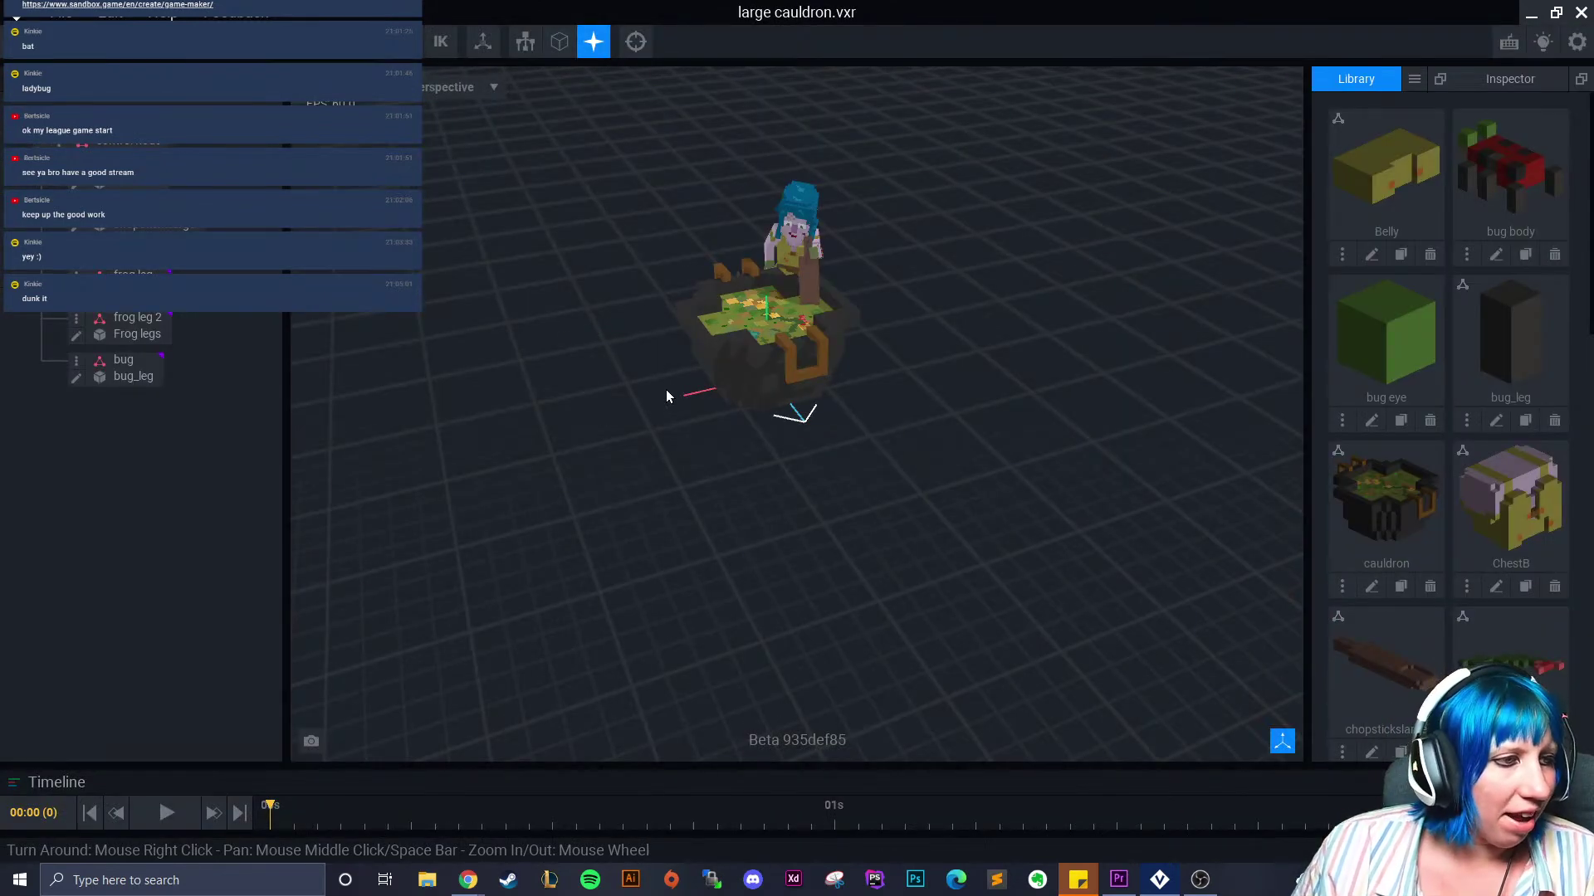
{"action": "left_click", "coordinate": [845, 281]}
{"action": "scroll", "coordinate": [775, 312], "scroll_direction": "up", "scroll_amount": 5}
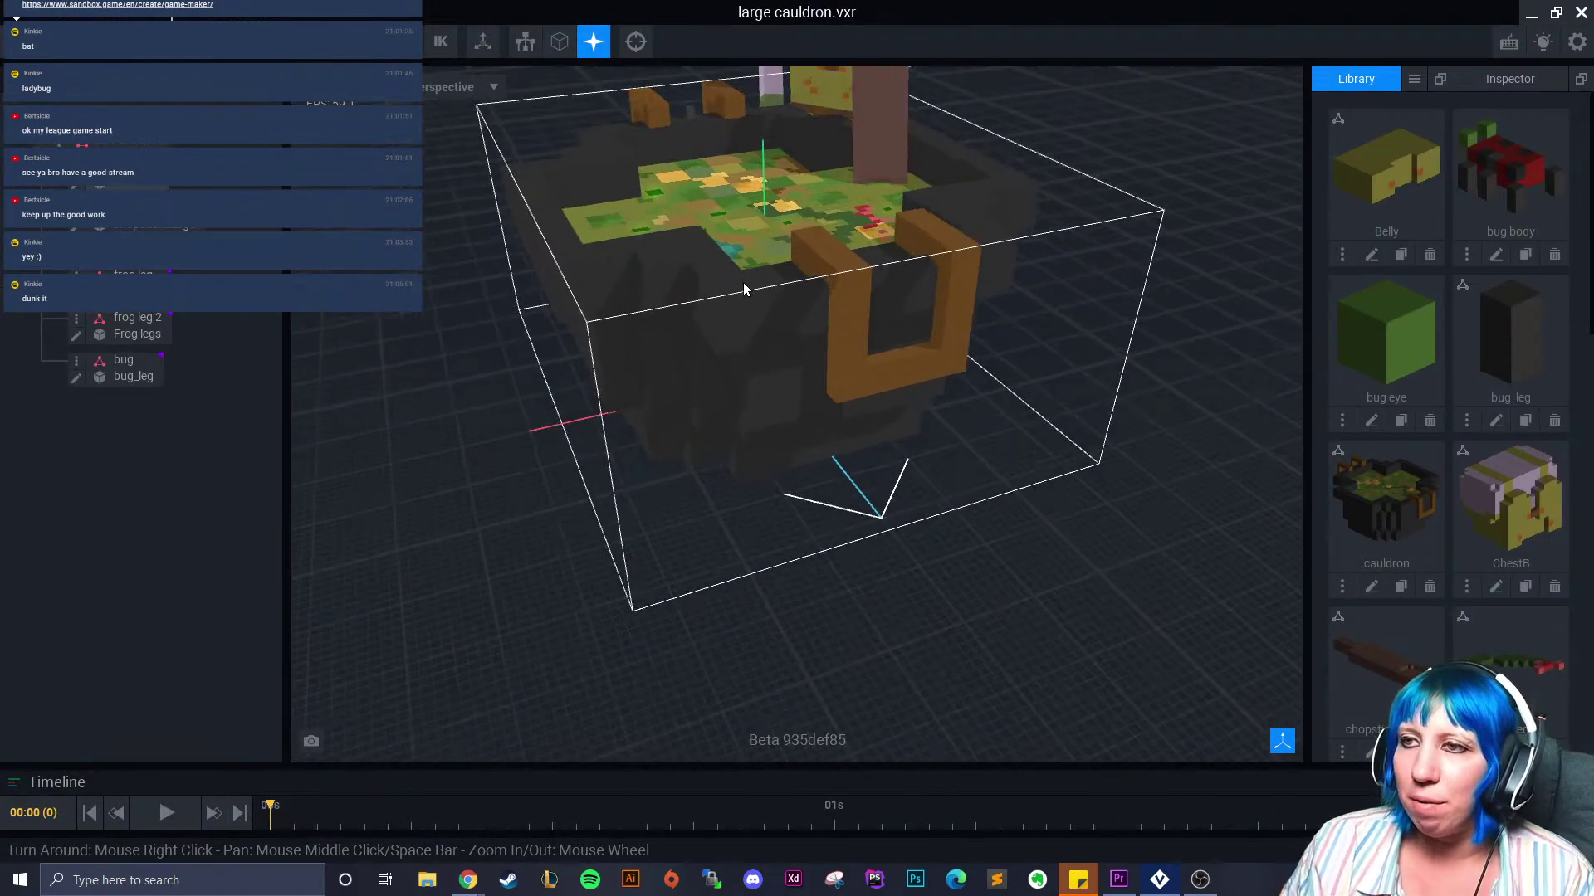
{"action": "middle_click_drag", "start_coordinate": [748, 287], "coordinate": [747, 548]}
{"action": "left_click", "coordinate": [921, 315]}
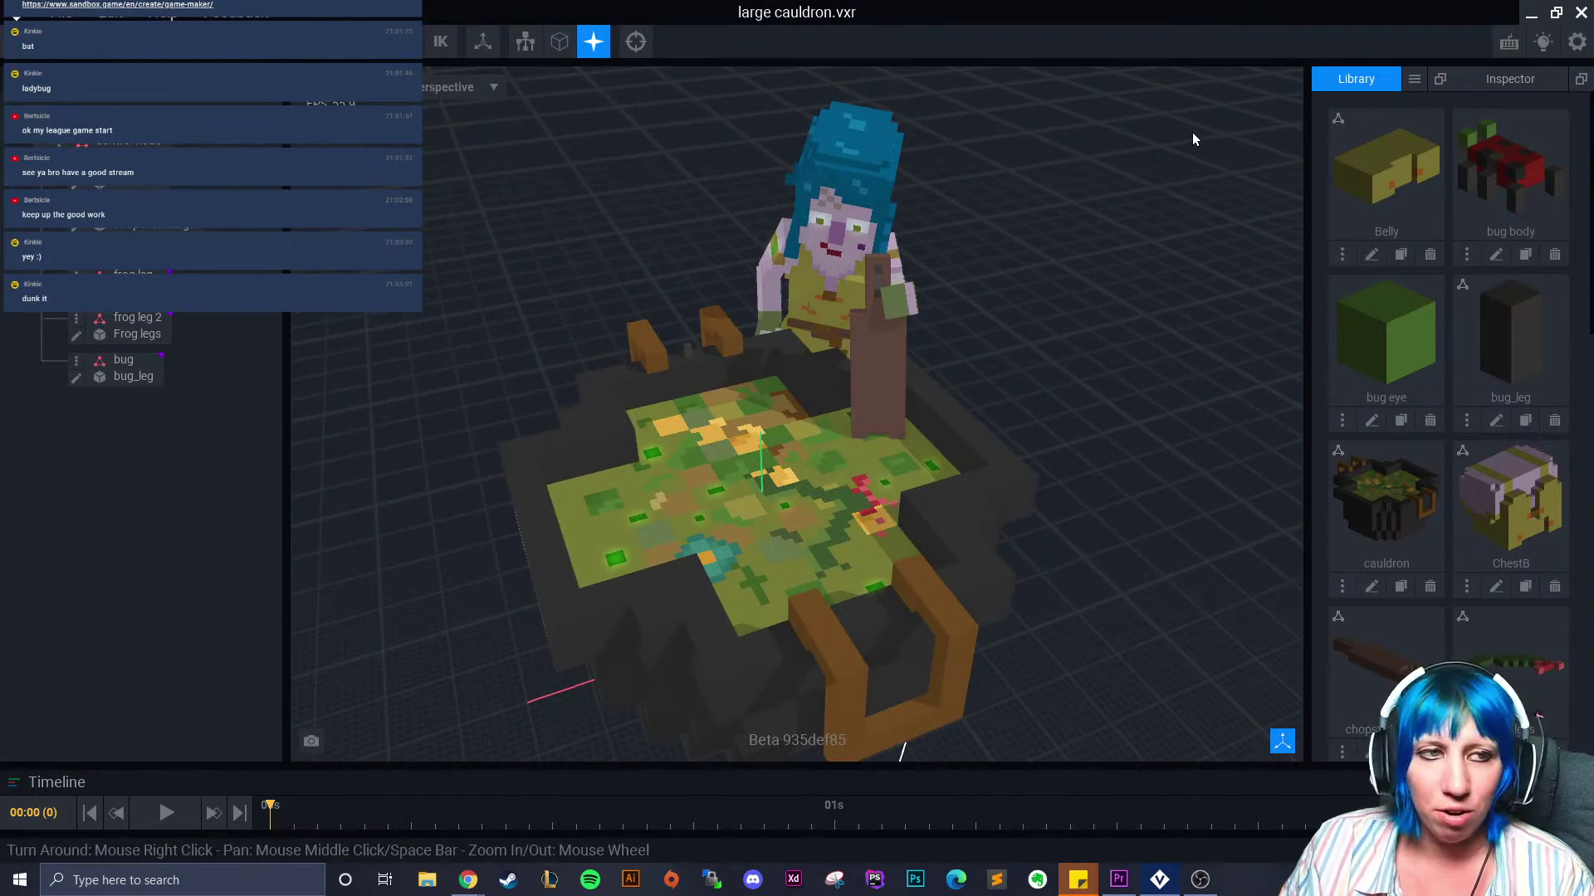
Open the bug body model and erase all of its legs and both green eye voxels
{"action": "left_click", "coordinate": [1494, 258]}
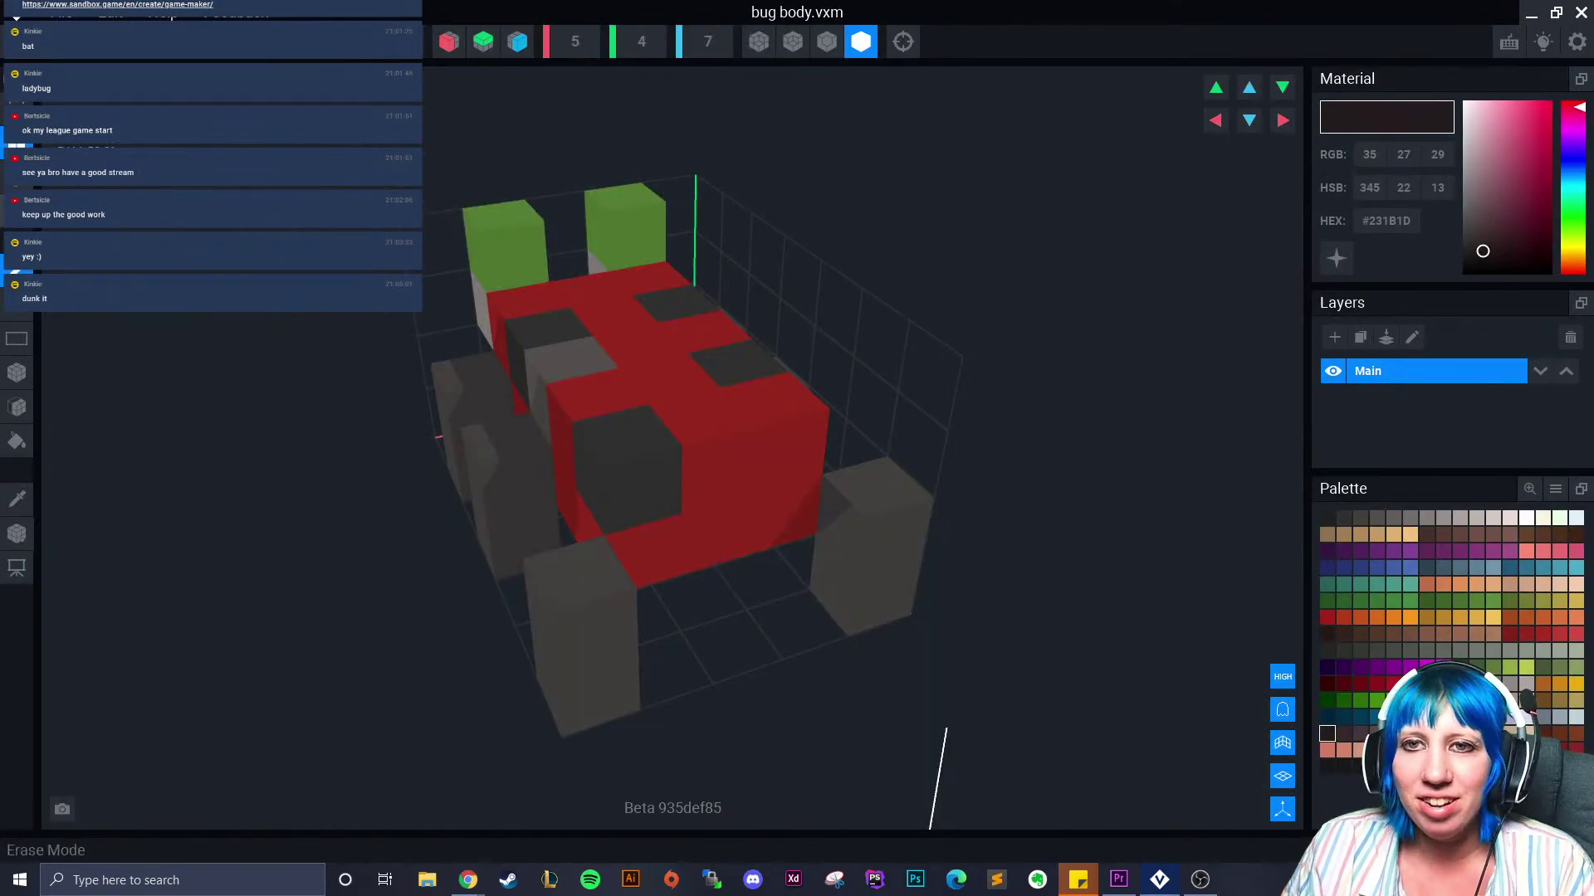
{"action": "left_click", "coordinate": [17, 373]}
{"action": "right_click_drag", "start_coordinate": [456, 399], "coordinate": [465, 282]}
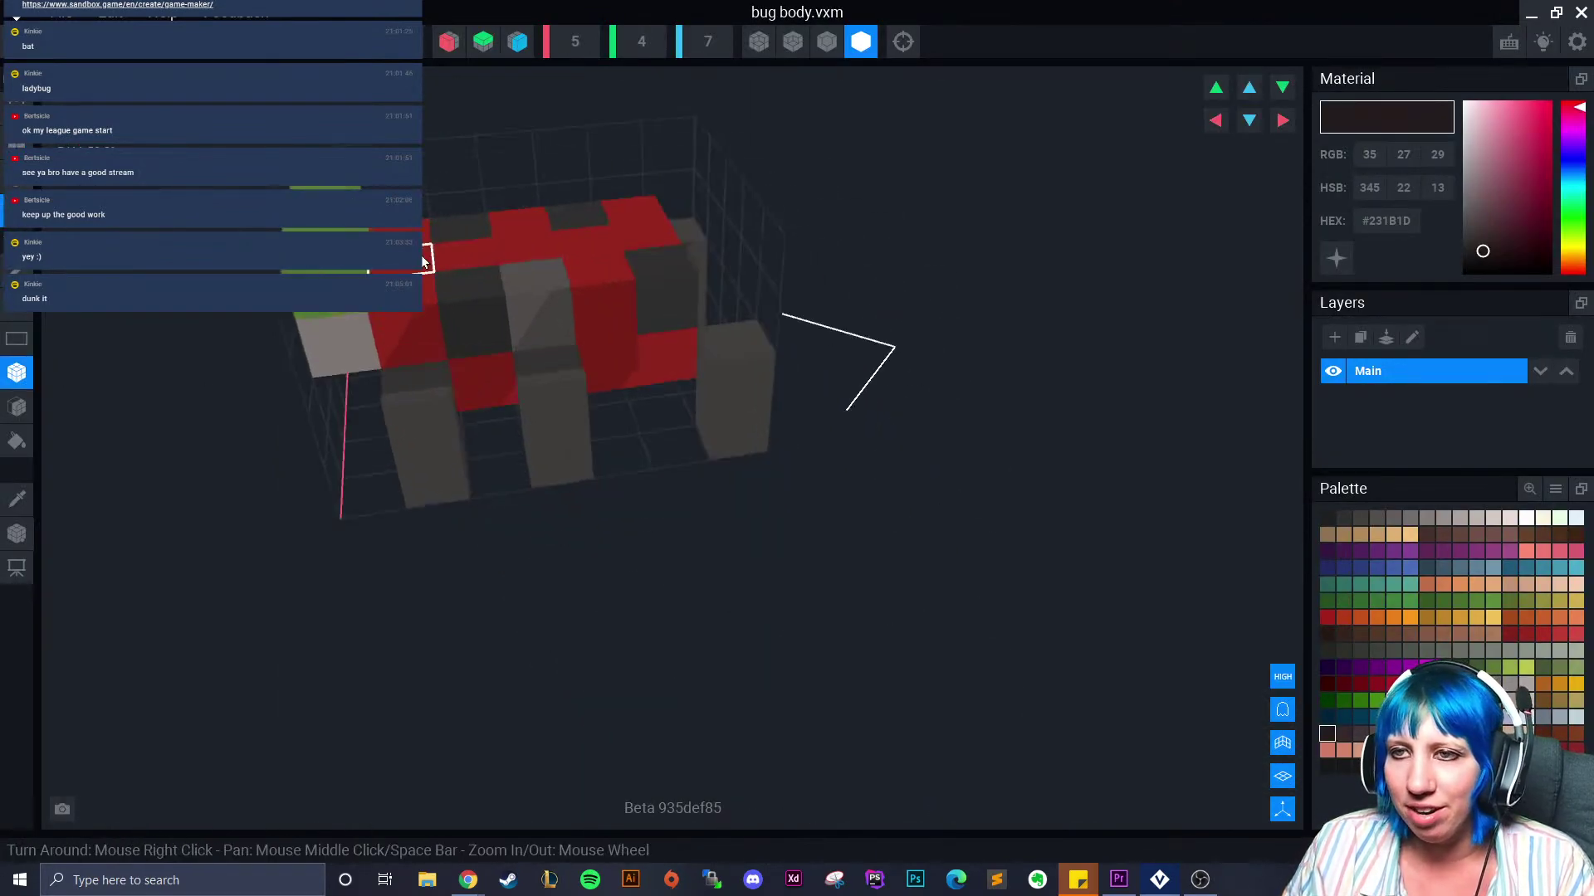
{"action": "left_click", "coordinate": [413, 425]}
{"action": "left_click", "coordinate": [550, 414]}
{"action": "left_click", "coordinate": [563, 446]}
{"action": "left_click", "coordinate": [733, 392]}
{"action": "left_click", "coordinate": [741, 415]}
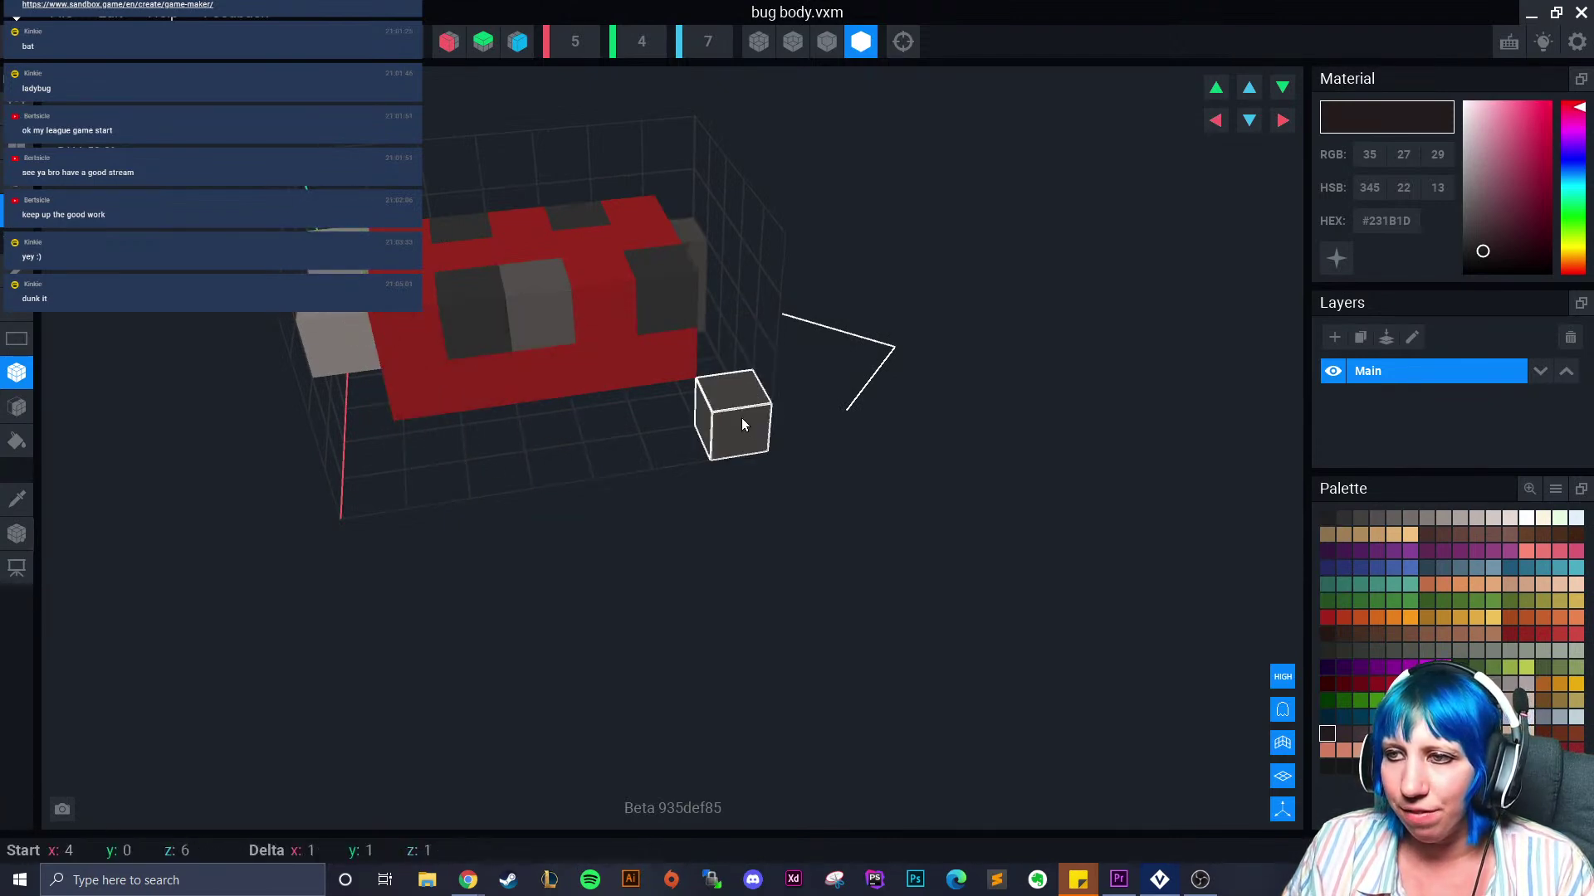
{"action": "right_click_drag", "start_coordinate": [740, 415], "coordinate": [696, 411]}
{"action": "left_click", "coordinate": [923, 378]}
{"action": "right_click_drag", "start_coordinate": [924, 403], "coordinate": [699, 432]}
{"action": "left_click_drag", "start_coordinate": [697, 399], "coordinate": [575, 425]}
{"action": "right_click_drag", "start_coordinate": [574, 425], "coordinate": [550, 422]}
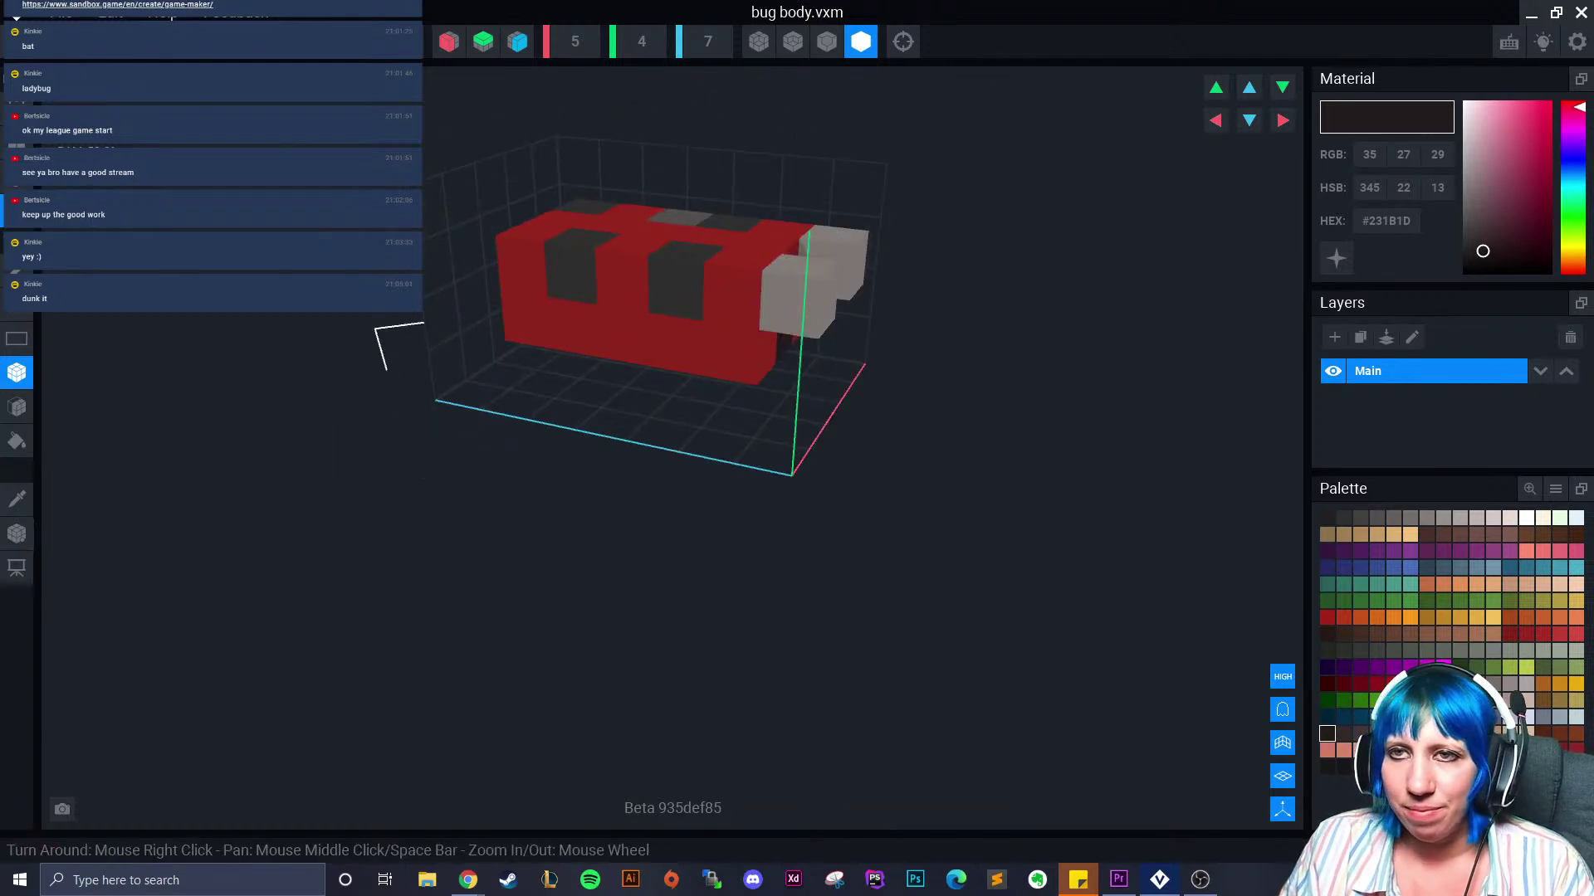
Reduce the bug body volume to the remaining red body and grey eye bases, and save it on return to the rig
{"action": "left_click", "coordinate": [17, 534]}
{"action": "left_click", "coordinate": [16, 568]}
{"action": "left_click", "coordinate": [71, 553]}
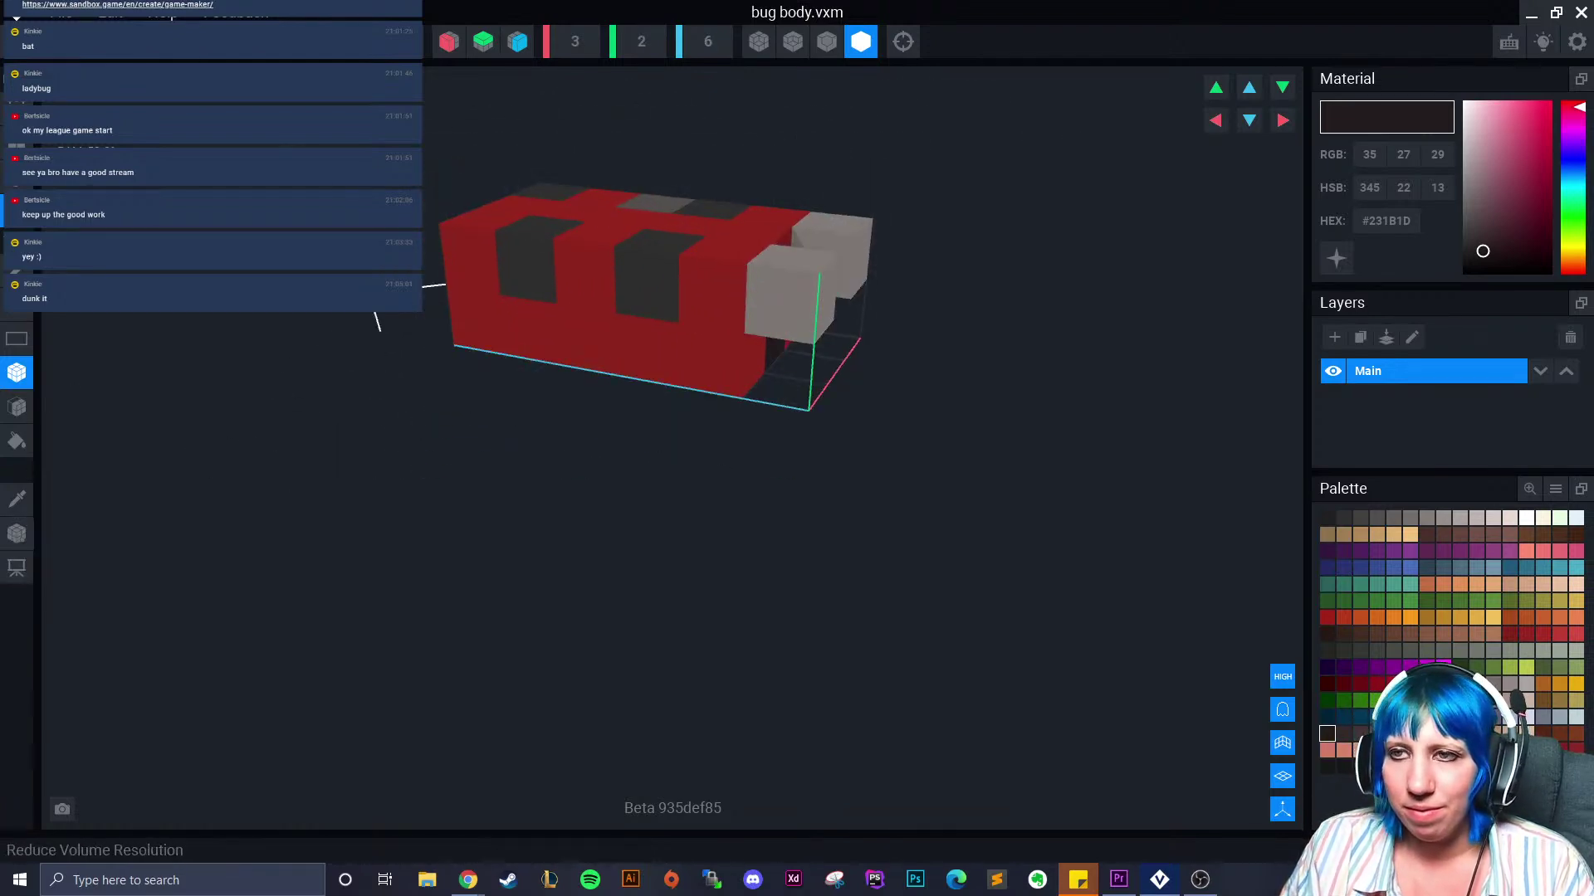
{"action": "left_click", "coordinate": [581, 314]}
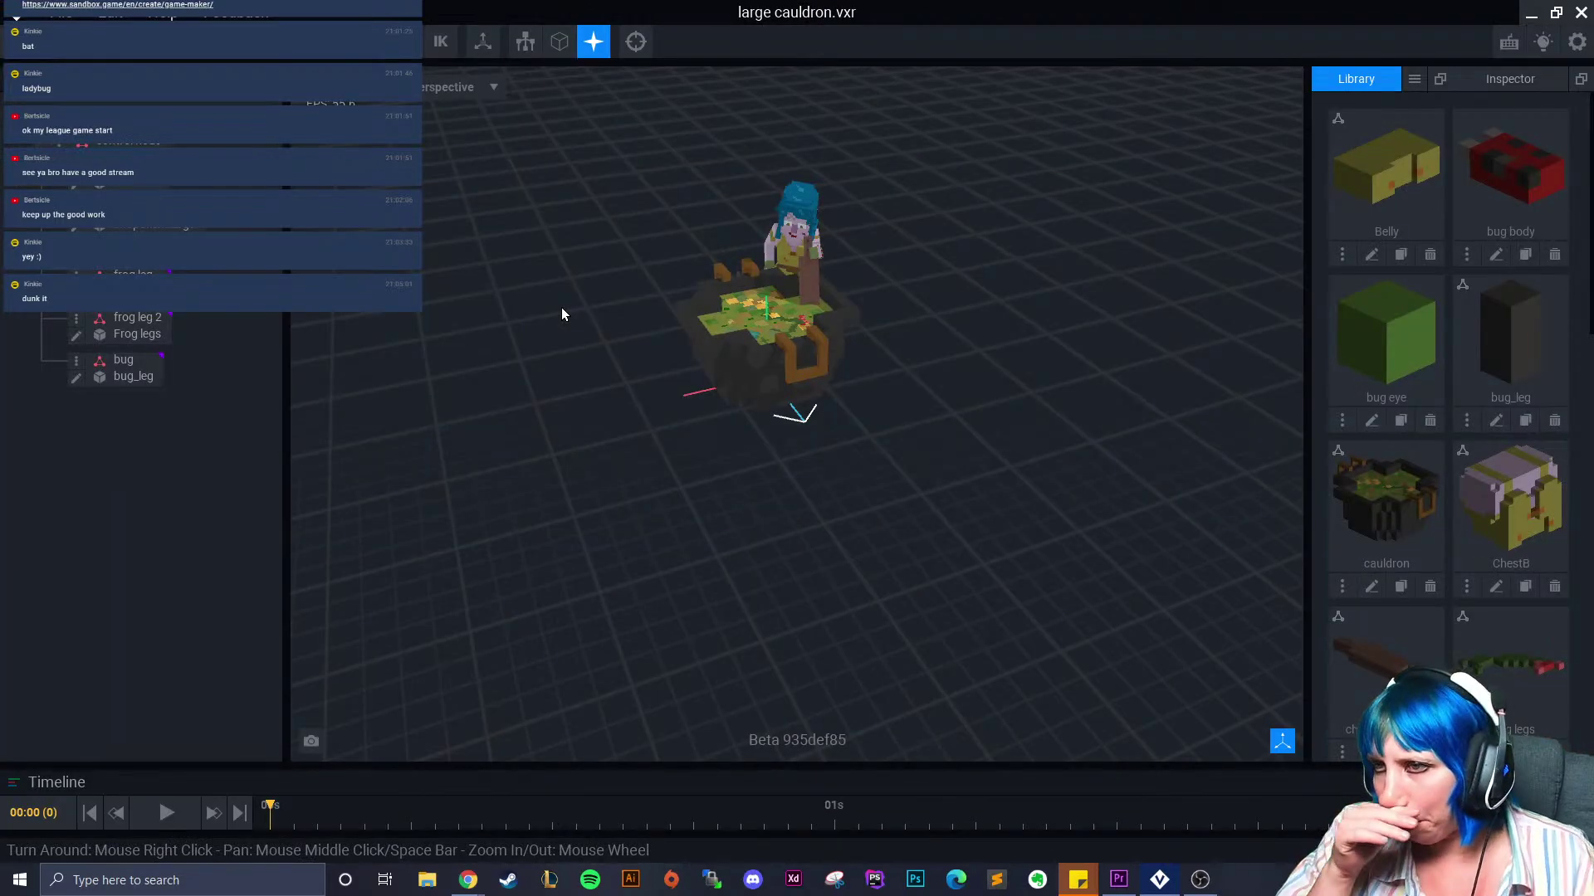
Create a node named "bug node" at the same skeleton level as the frog leg and bug nodes
{"action": "scroll", "coordinate": [763, 268], "scroll_direction": "up", "scroll_amount": 5}
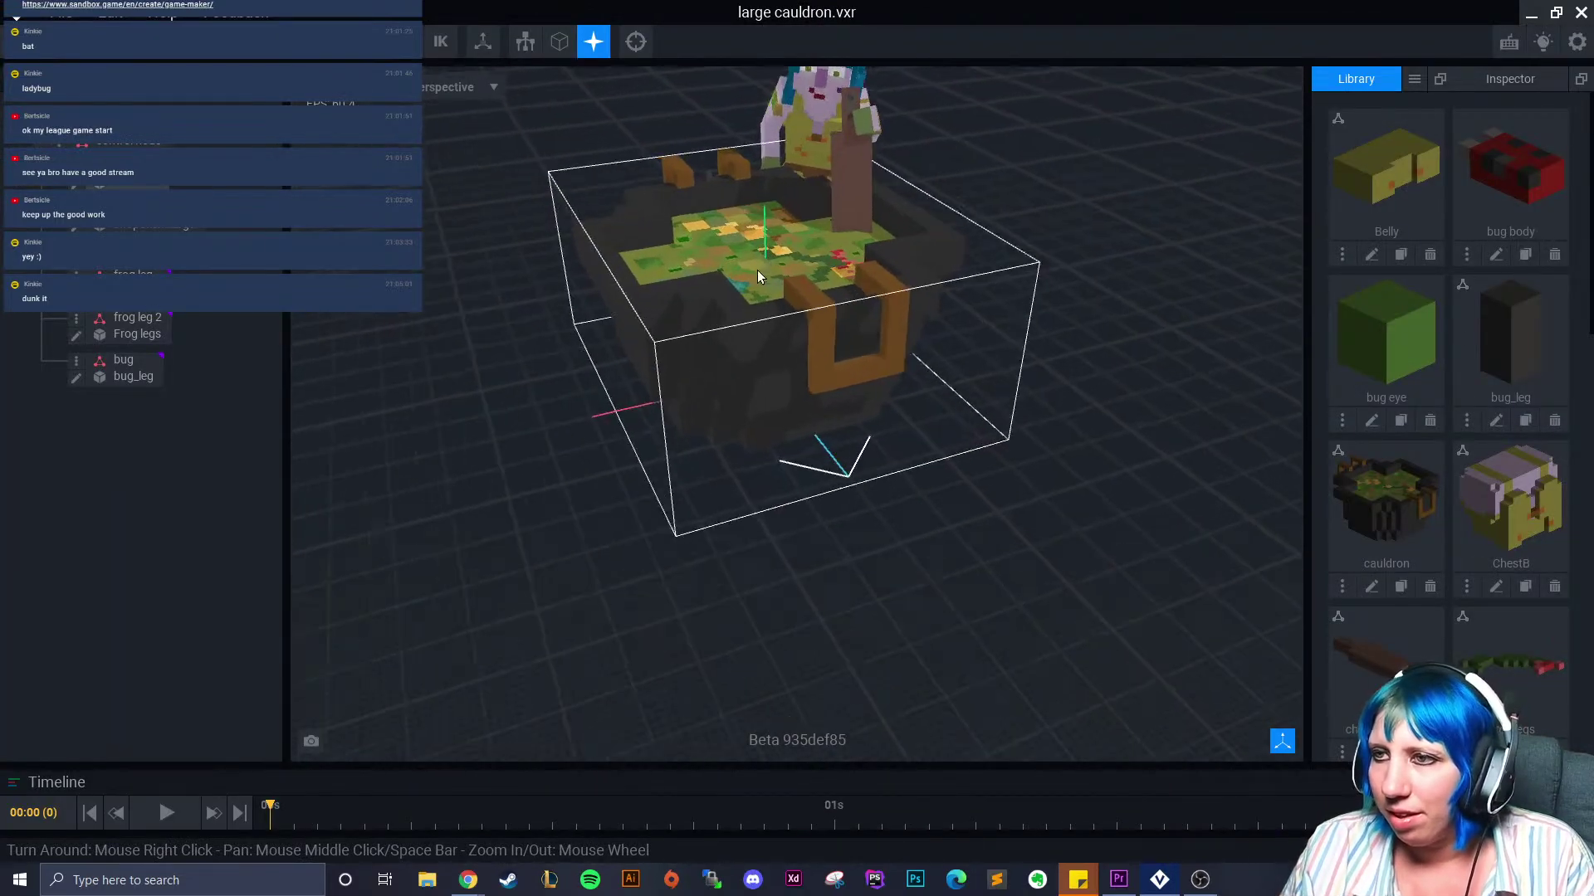
{"action": "right_click_drag", "start_coordinate": [881, 369], "coordinate": [733, 322]}
{"action": "left_click", "coordinate": [124, 144]}
{"action": "left_click", "coordinate": [59, 145]}
{"action": "left_click", "coordinate": [137, 184]}
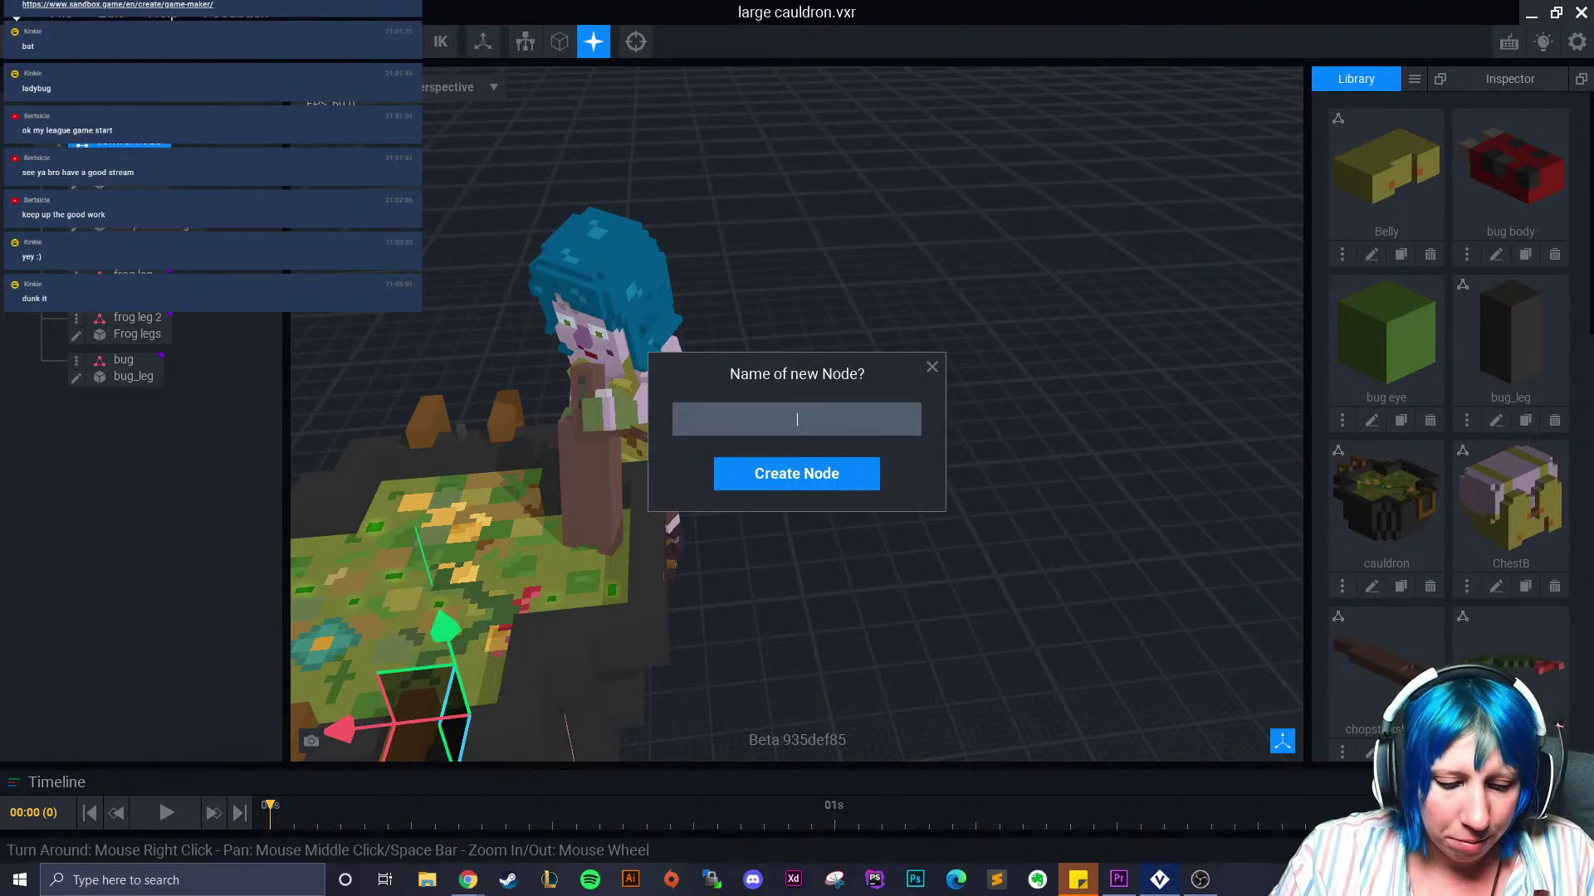
{"action": "type", "text": "bug node"}
{"action": "key", "text": "Return"}
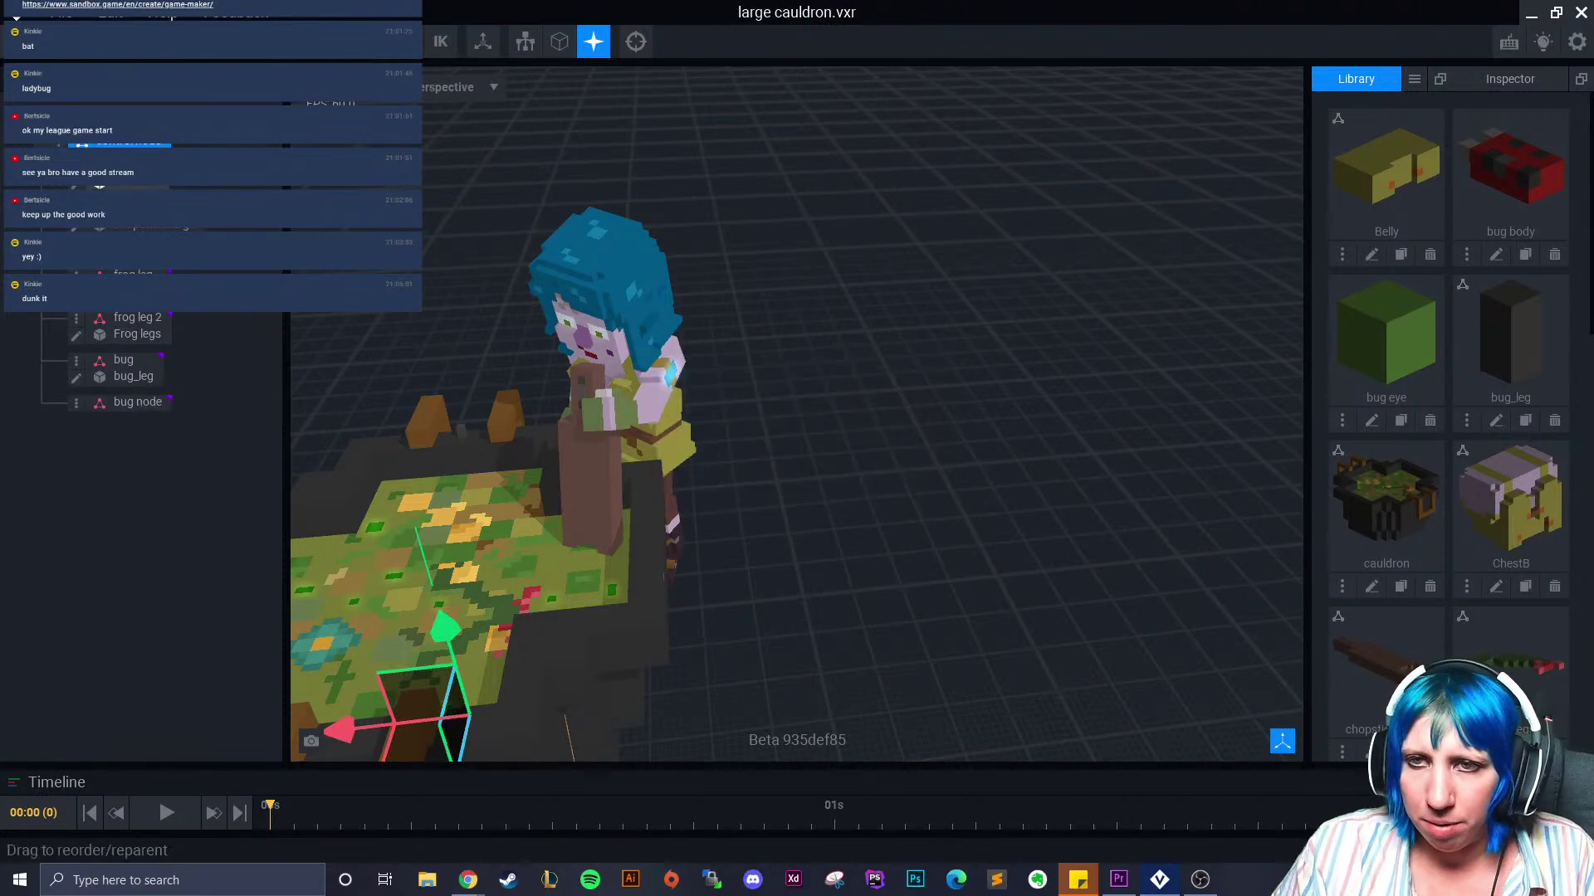
Nest the bug node that holds the bug_leg model under "bug node"
{"action": "left_click", "coordinate": [76, 403]}
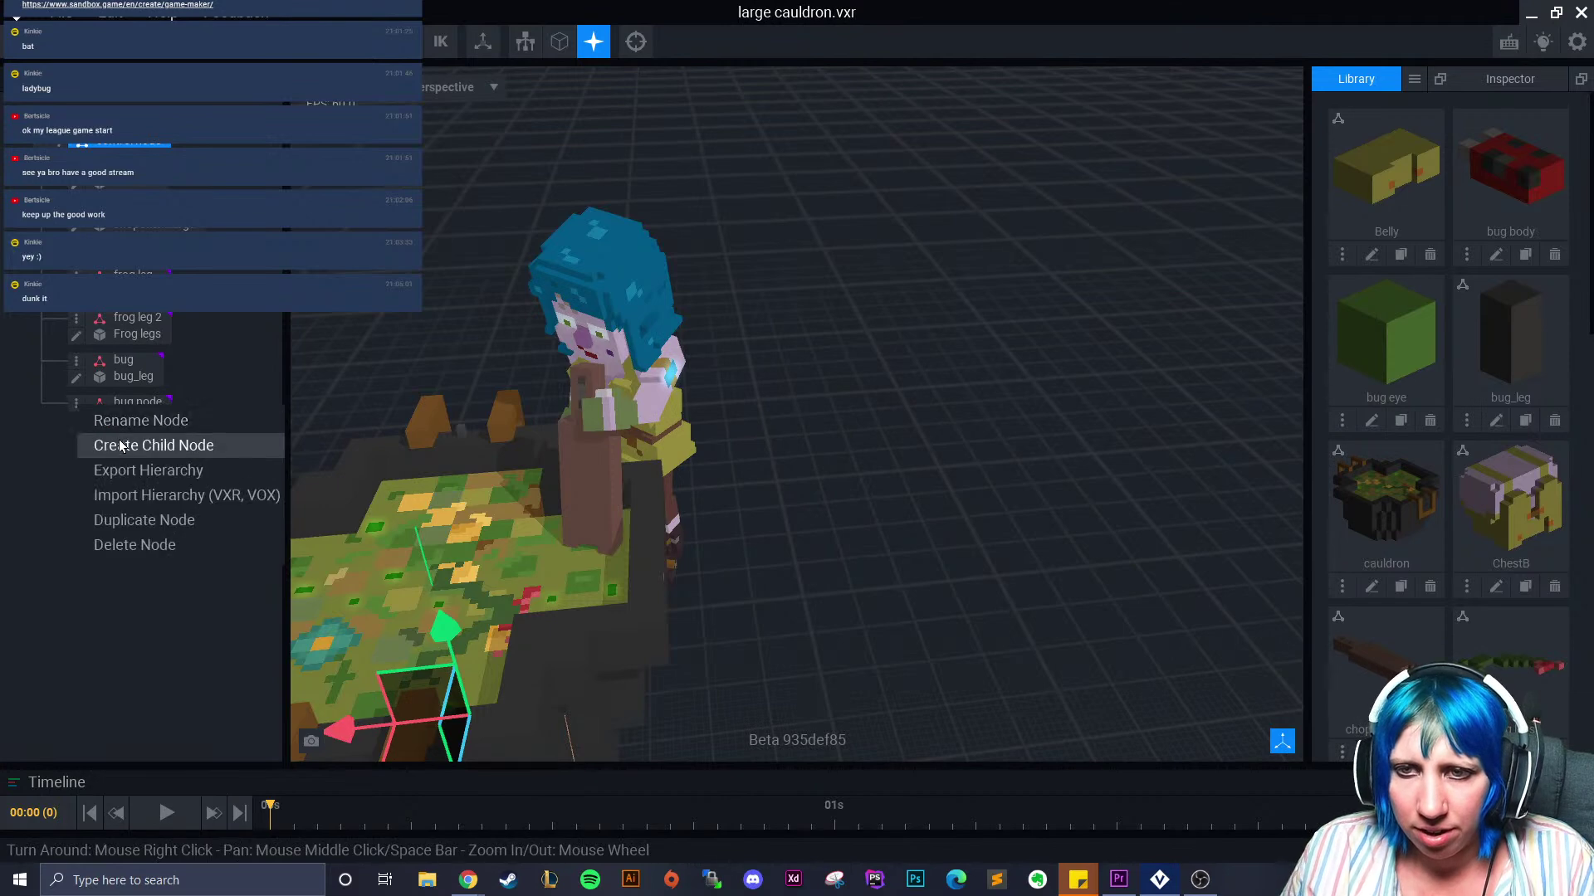
{"action": "left_click", "coordinate": [223, 318]}
{"action": "left_click_drag", "start_coordinate": [125, 365], "coordinate": [152, 408]}
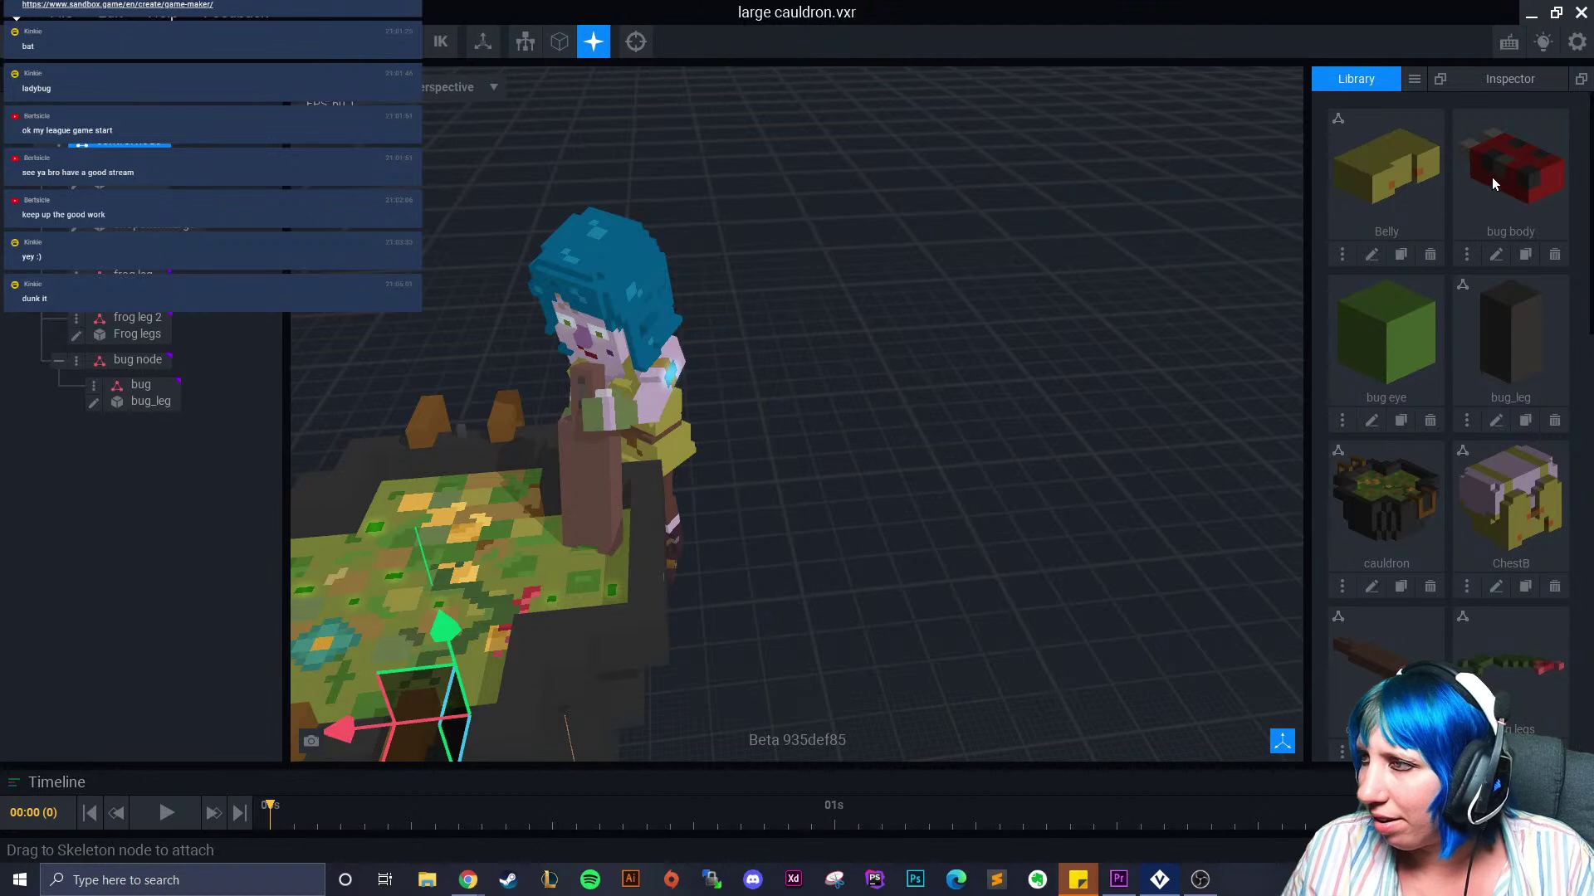
Create a child node "bug body" under bug node, holding the bug body model and the nested leg node
{"action": "left_click", "coordinate": [77, 360]}
{"action": "left_click", "coordinate": [164, 408]}
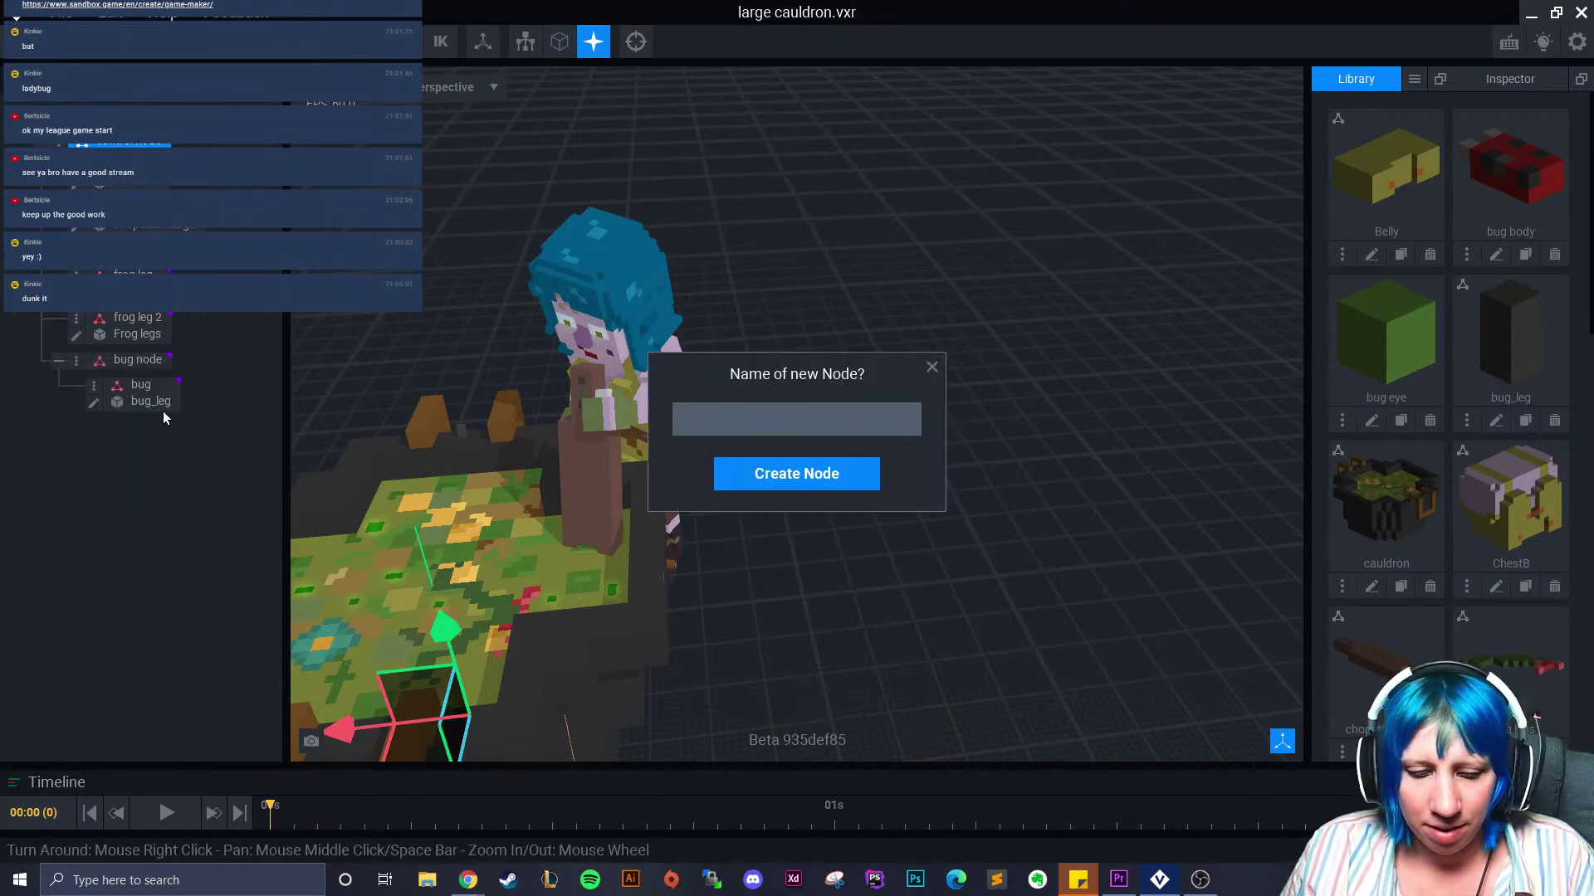
{"action": "type", "text": "bug body"}
{"action": "key", "text": "Return"}
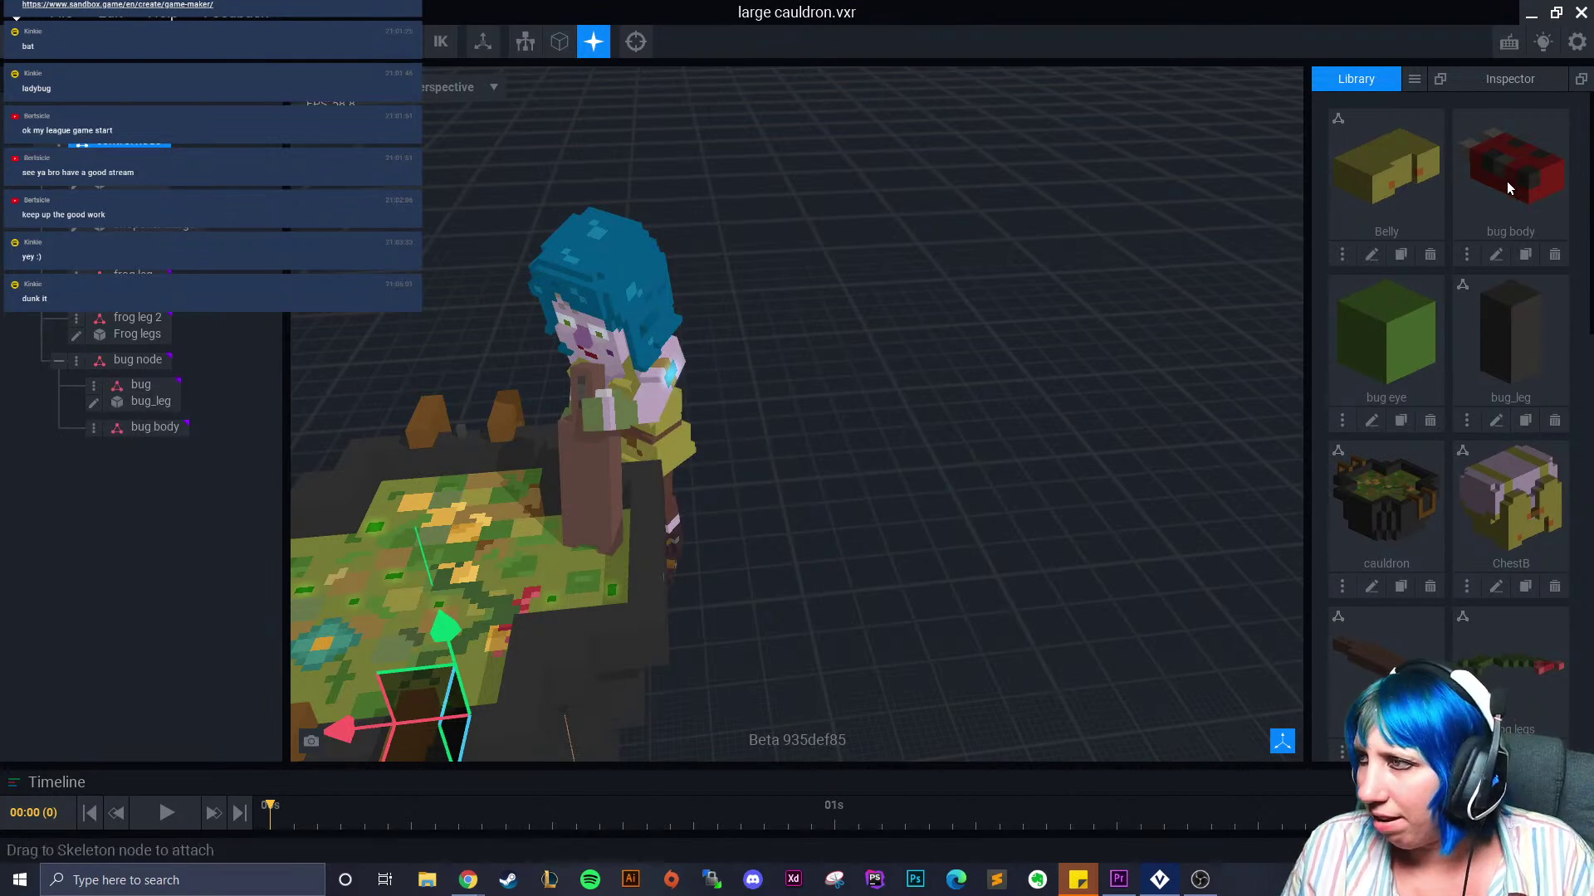
{"action": "left_click_drag", "start_coordinate": [141, 385], "coordinate": [155, 427]}
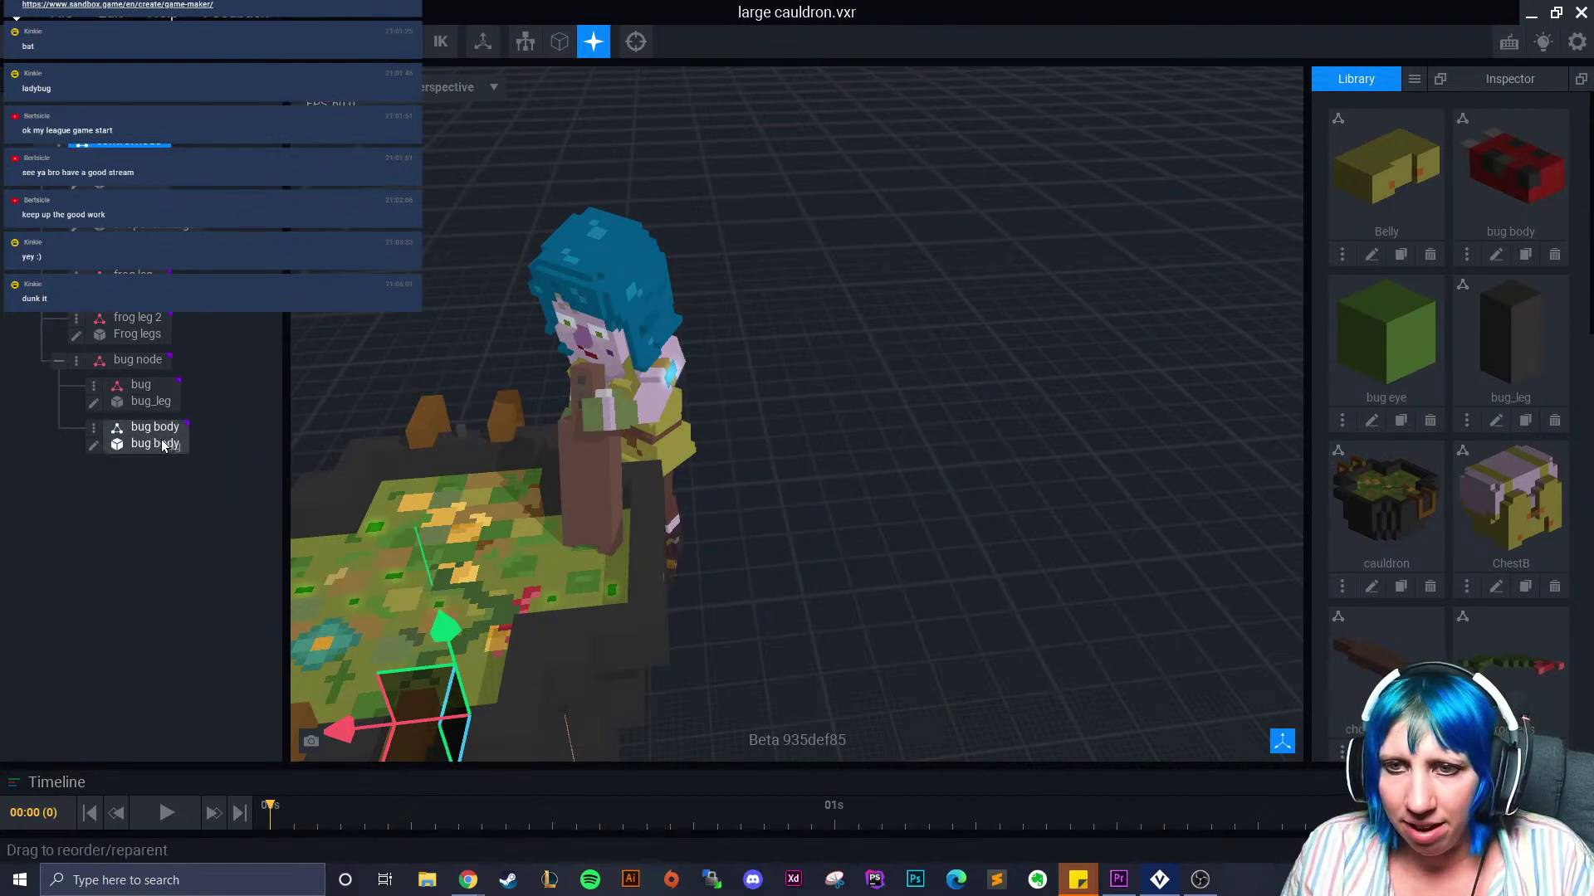
Move the bug body up out of the cauldron and back onto the rear rim between the handle's two prongs
{"action": "scroll", "coordinate": [418, 488], "scroll_direction": "up", "scroll_amount": 3}
{"action": "scroll", "coordinate": [420, 482], "scroll_direction": "up", "scroll_amount": 2}
{"action": "middle_click_drag", "start_coordinate": [419, 482], "coordinate": [770, 481]}
{"action": "scroll", "coordinate": [903, 483], "scroll_direction": "down", "scroll_amount": 3}
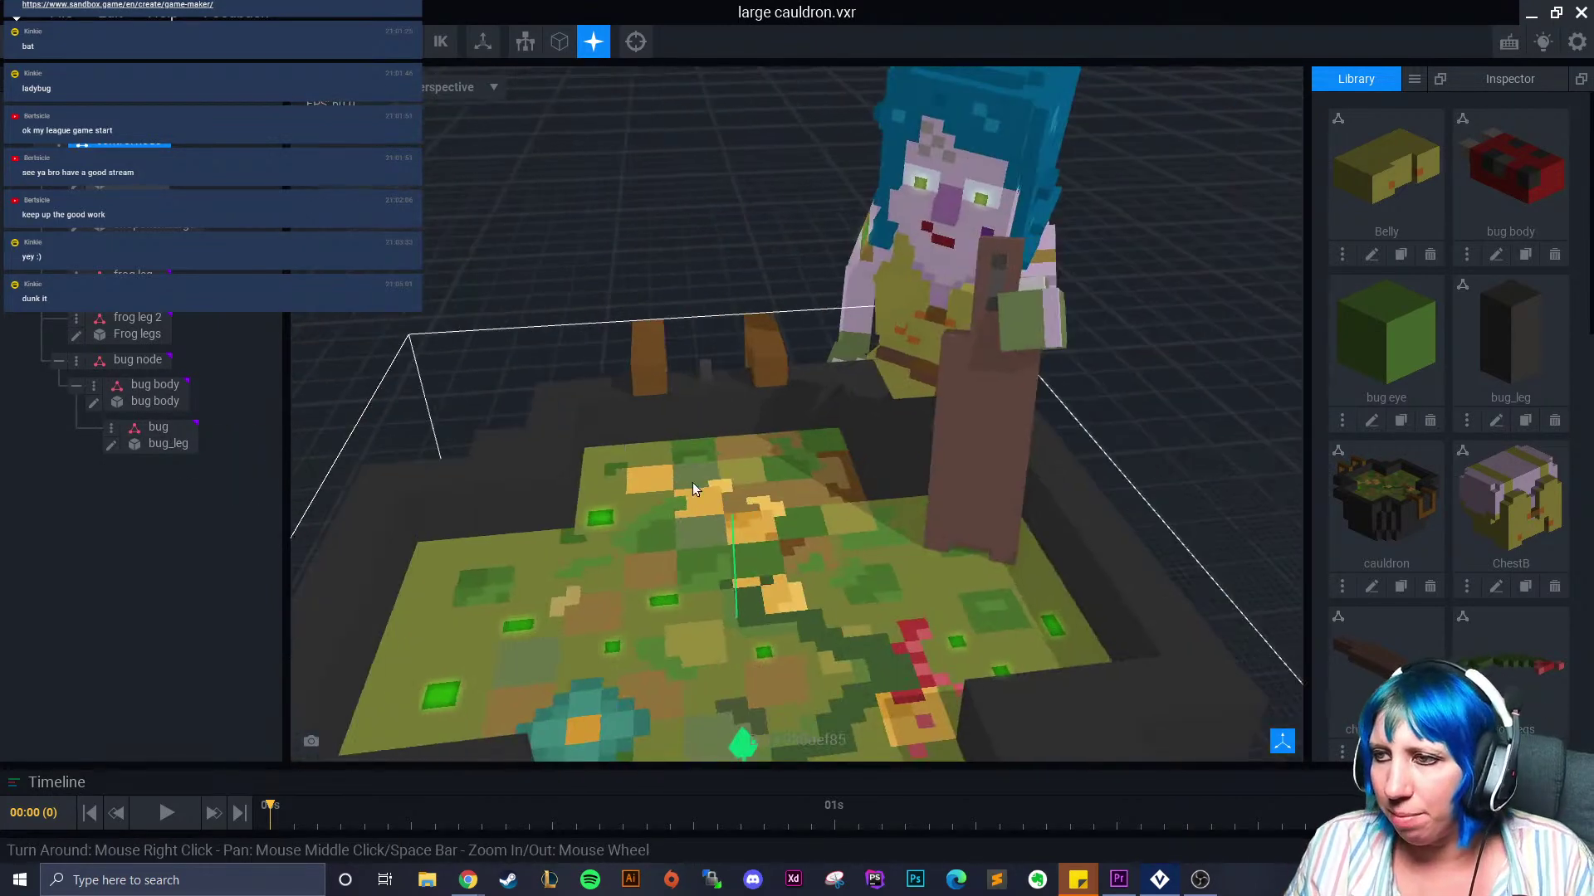
{"action": "left_click", "coordinate": [171, 404]}
{"action": "scroll", "coordinate": [740, 357], "scroll_direction": "down", "scroll_amount": 5}
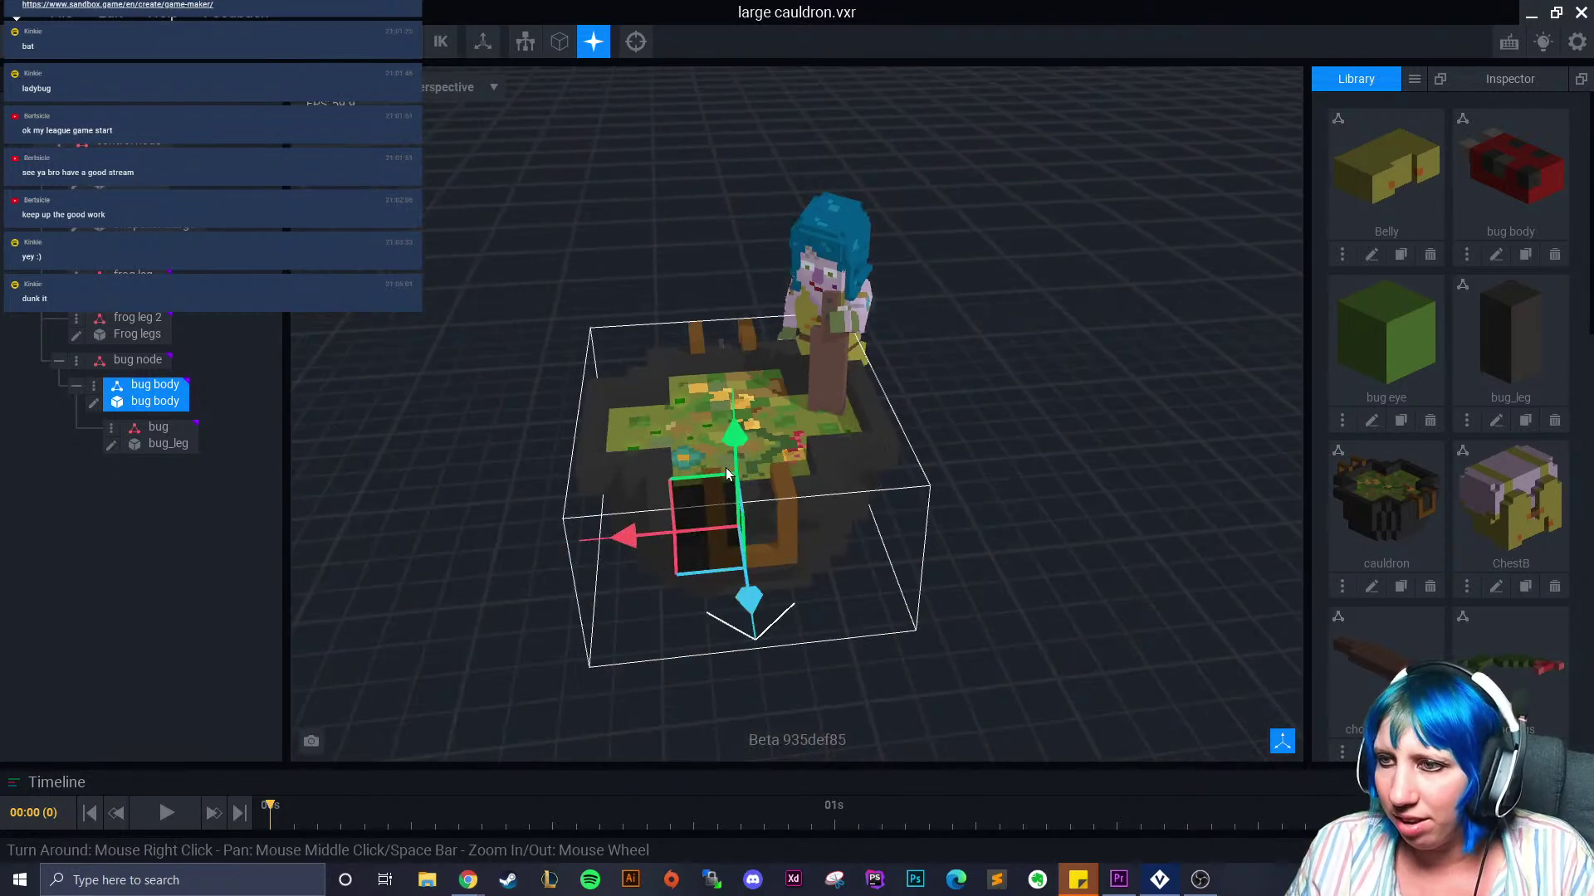
{"action": "scroll", "coordinate": [751, 465], "scroll_direction": "up", "scroll_amount": 5}
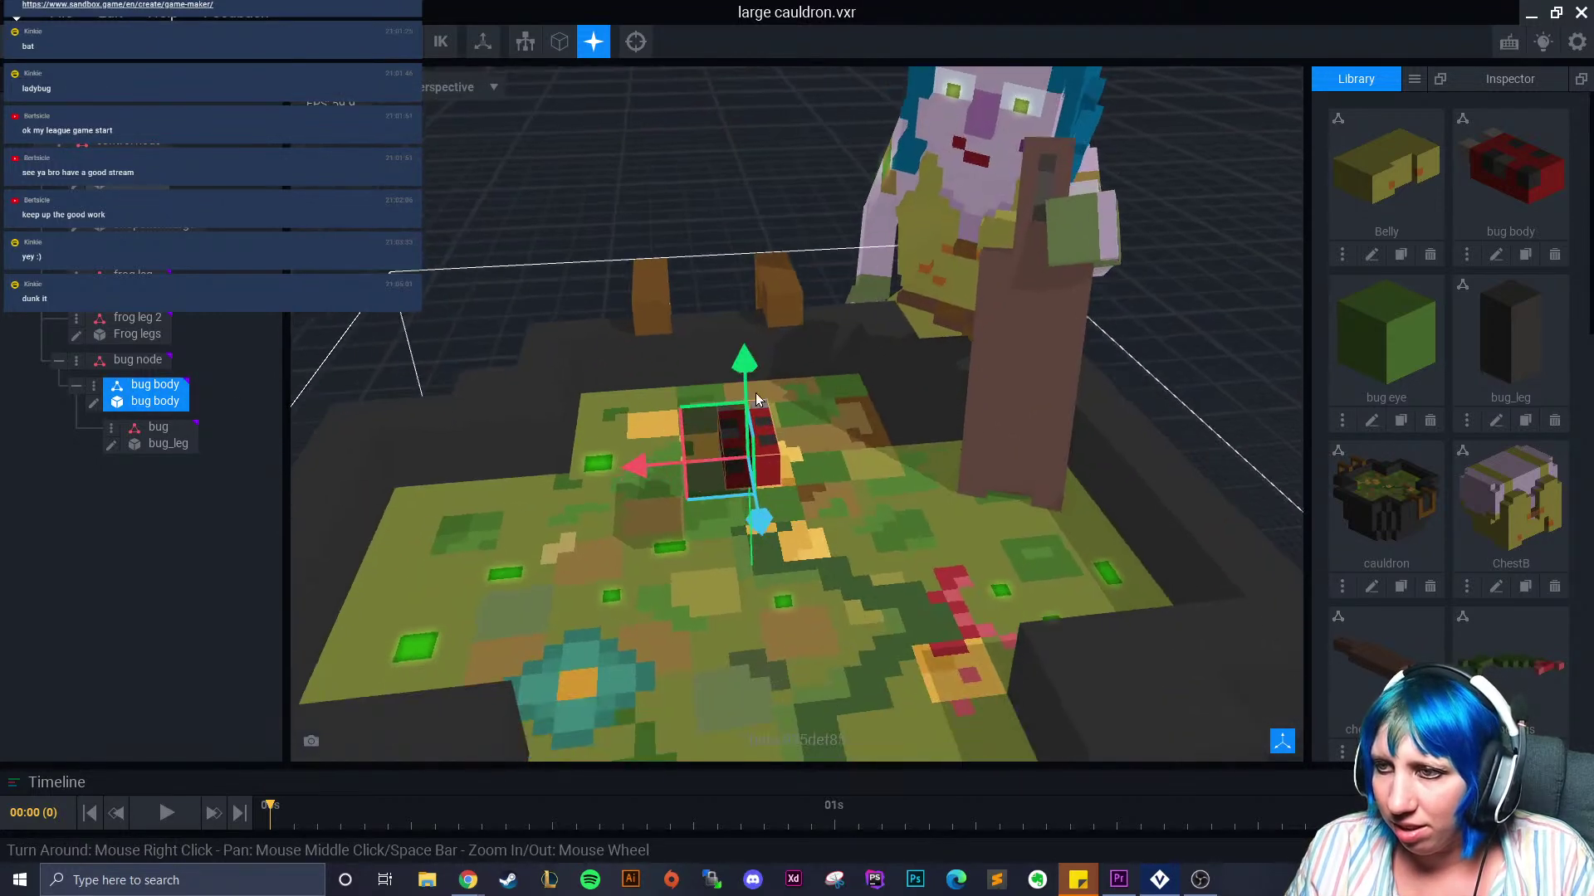
{"action": "left_click_drag", "start_coordinate": [762, 520], "coordinate": [721, 323]}
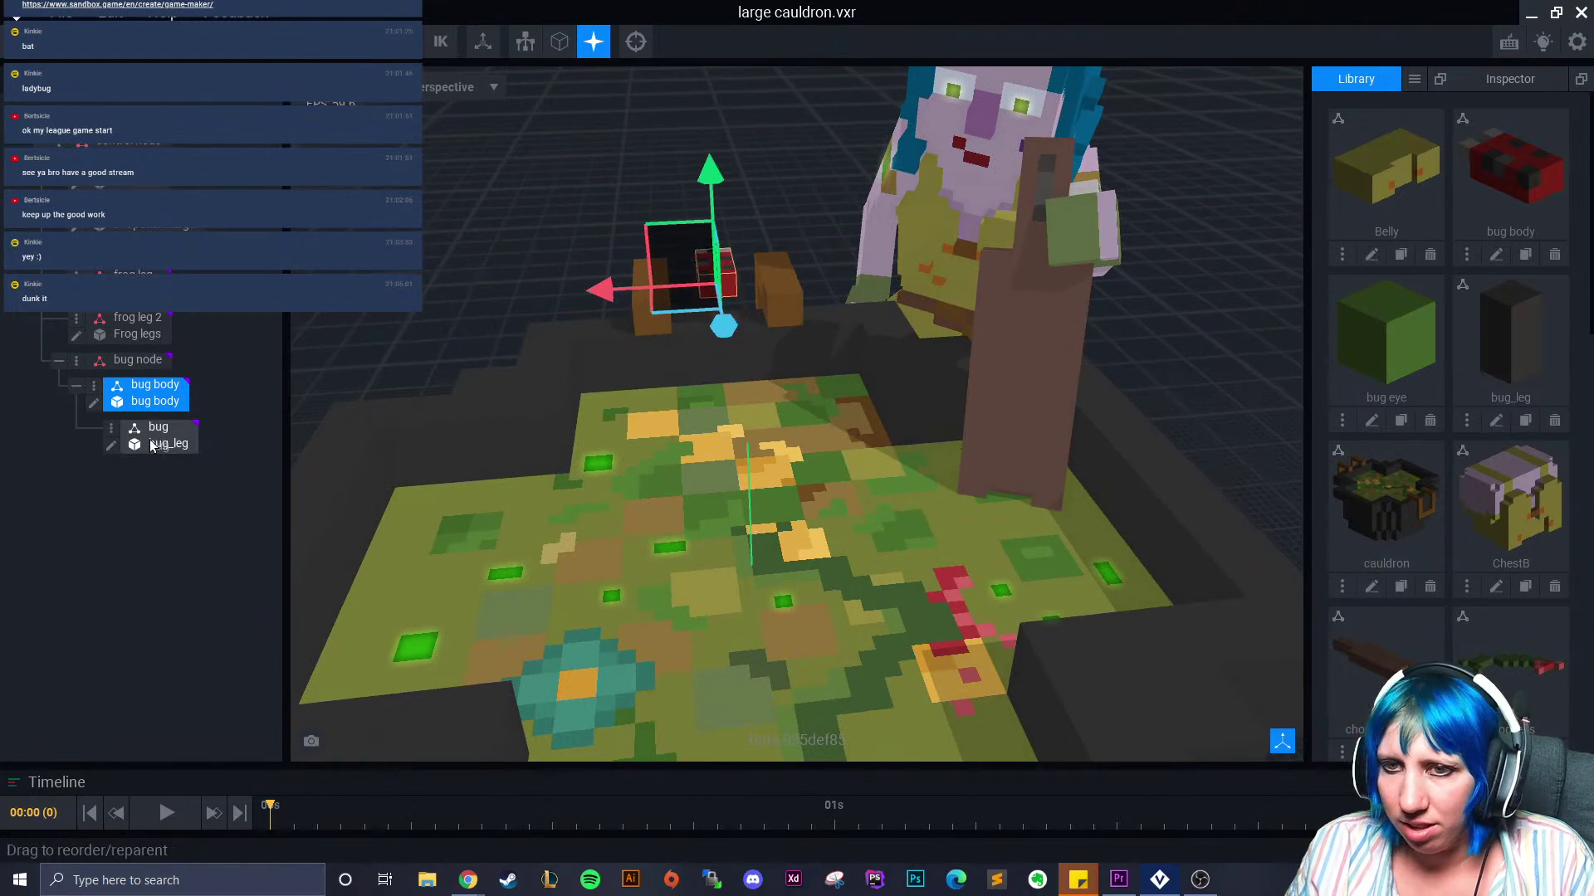
Move the bug_leg node up onto the cauldron's rear rim, just below the near corner of the red bug body
{"action": "left_click", "coordinate": [153, 442]}
{"action": "scroll", "coordinate": [722, 222], "scroll_direction": "down", "scroll_amount": 5}
{"action": "left_click_drag", "start_coordinate": [707, 101], "coordinate": [714, 331]}
{"action": "scroll", "coordinate": [740, 276], "scroll_direction": "up", "scroll_amount": 3}
{"action": "scroll", "coordinate": [740, 275], "scroll_direction": "up", "scroll_amount": 5}
{"action": "left_click_drag", "start_coordinate": [696, 419], "coordinate": [583, 181]}
{"action": "right_click_drag", "start_coordinate": [586, 191], "coordinate": [508, 408]}
{"action": "mouse_move", "coordinate": [398, 423]}
{"action": "left_mouse_down"}
{"action": "mouse_move", "coordinate": [382, 431]}
{"action": "mouse_move", "coordinate": [399, 430]}
{"action": "left_mouse_up"}
{"action": "scroll", "coordinate": [576, 423], "scroll_direction": "up", "scroll_amount": 3}
{"action": "middle_click_drag", "start_coordinate": [577, 422], "coordinate": [586, 419]}
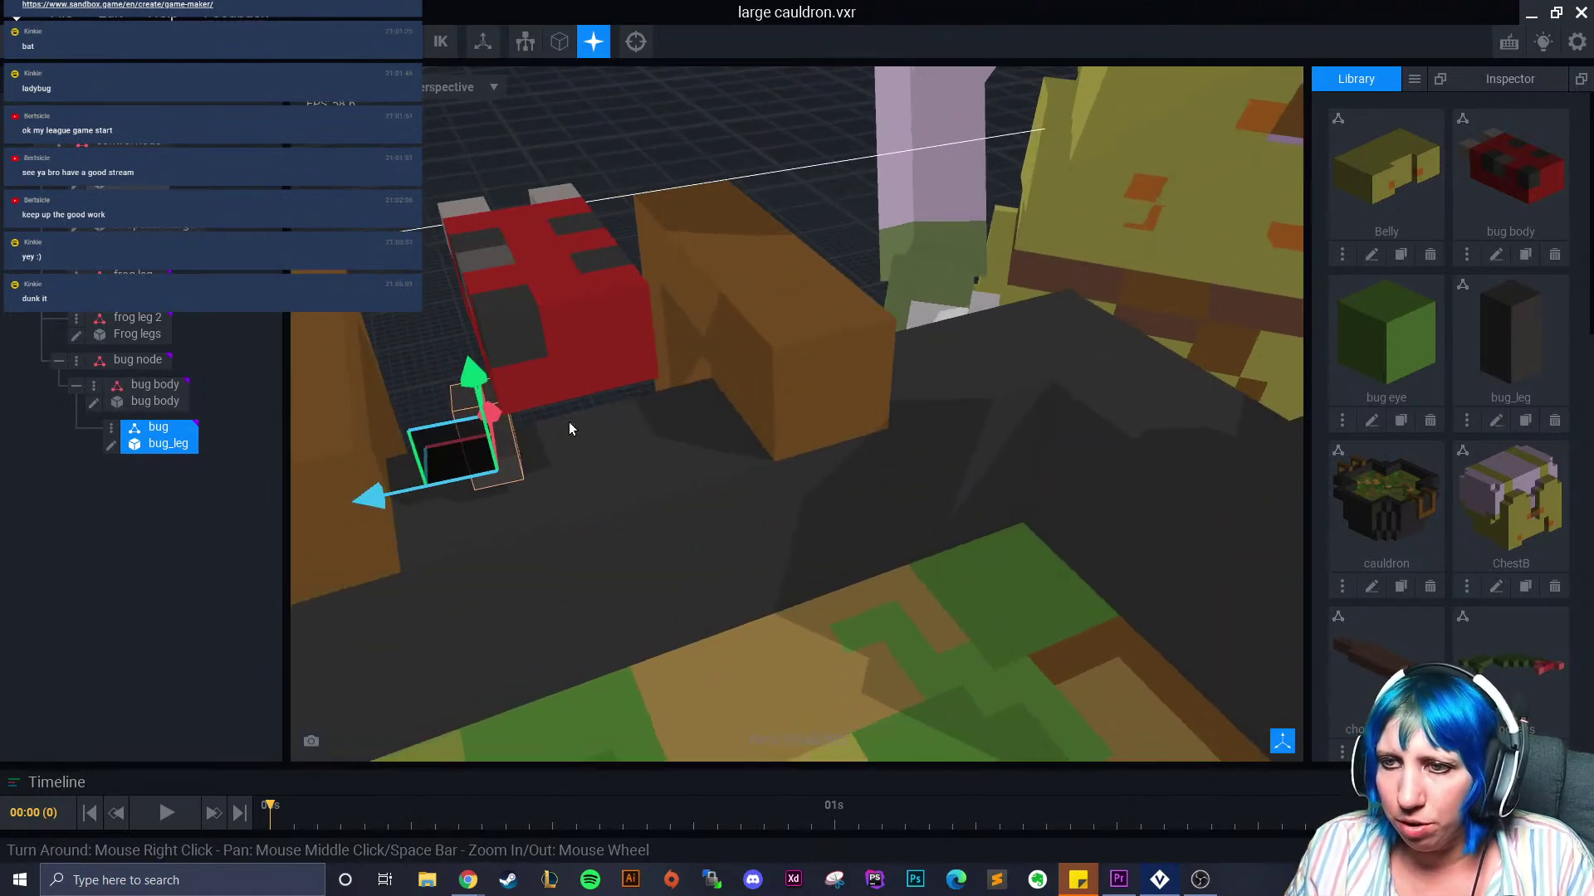
{"action": "left_click_drag", "start_coordinate": [492, 412], "coordinate": [490, 456]}
{"action": "left_click", "coordinate": [742, 481]}
{"action": "right_click_drag", "start_coordinate": [742, 481], "coordinate": [640, 491]}
Adjust the bug body's height above the rim and nudge the leg into place beneath its corner
{"action": "left_click", "coordinate": [610, 405]}
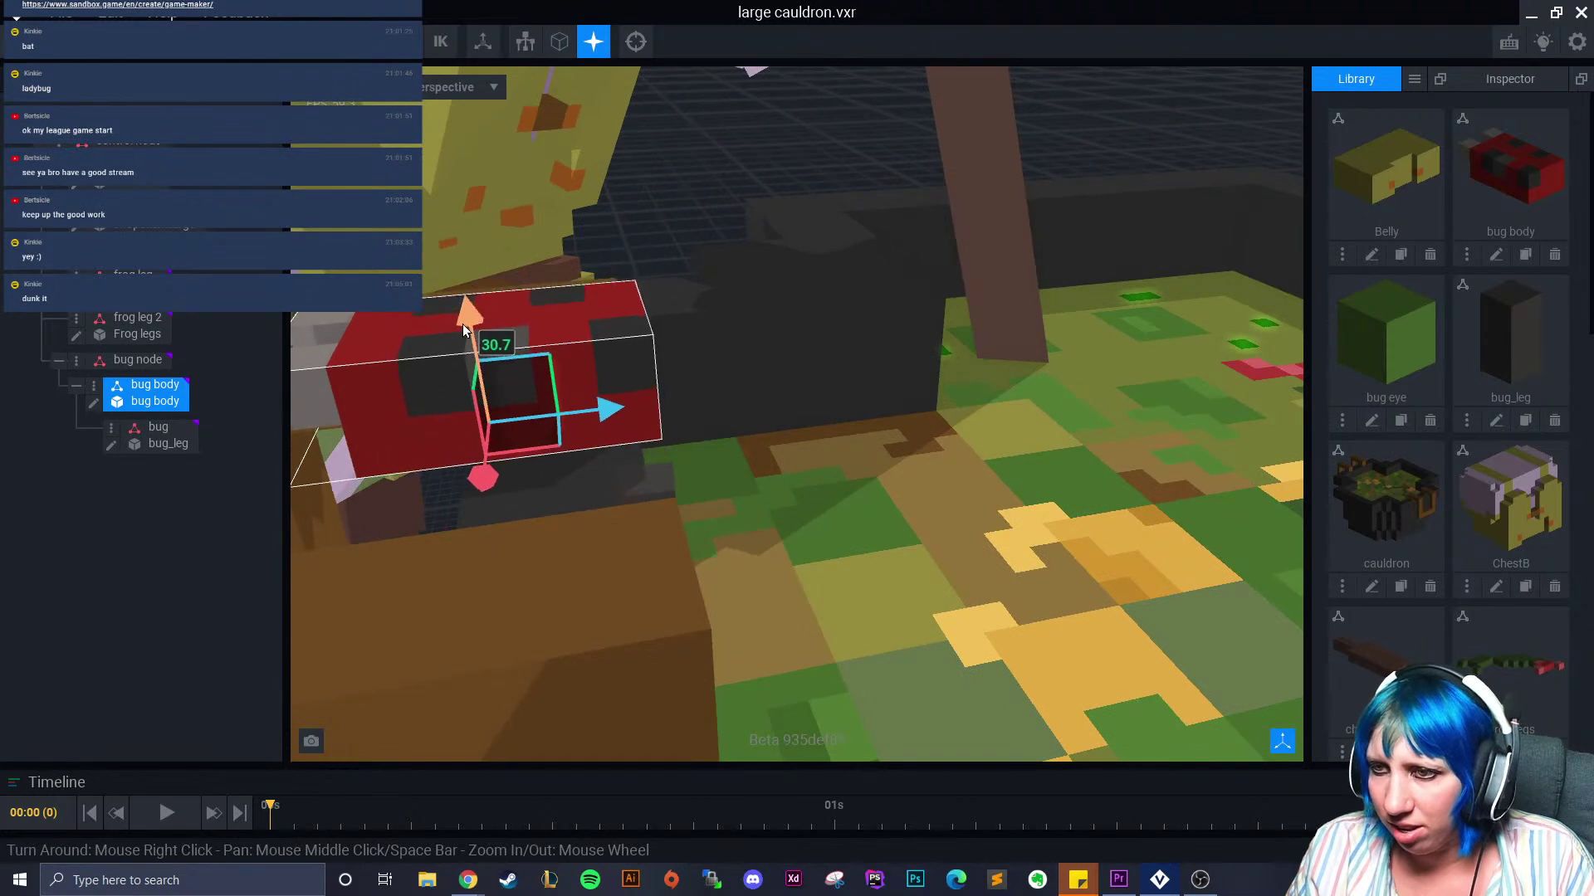
{"action": "left_click", "coordinate": [635, 475]}
{"action": "left_click_drag", "start_coordinate": [640, 472], "coordinate": [637, 451]}
{"action": "right_click_drag", "start_coordinate": [637, 451], "coordinate": [595, 417]}
{"action": "scroll", "coordinate": [596, 428], "scroll_direction": "up", "scroll_amount": 3}
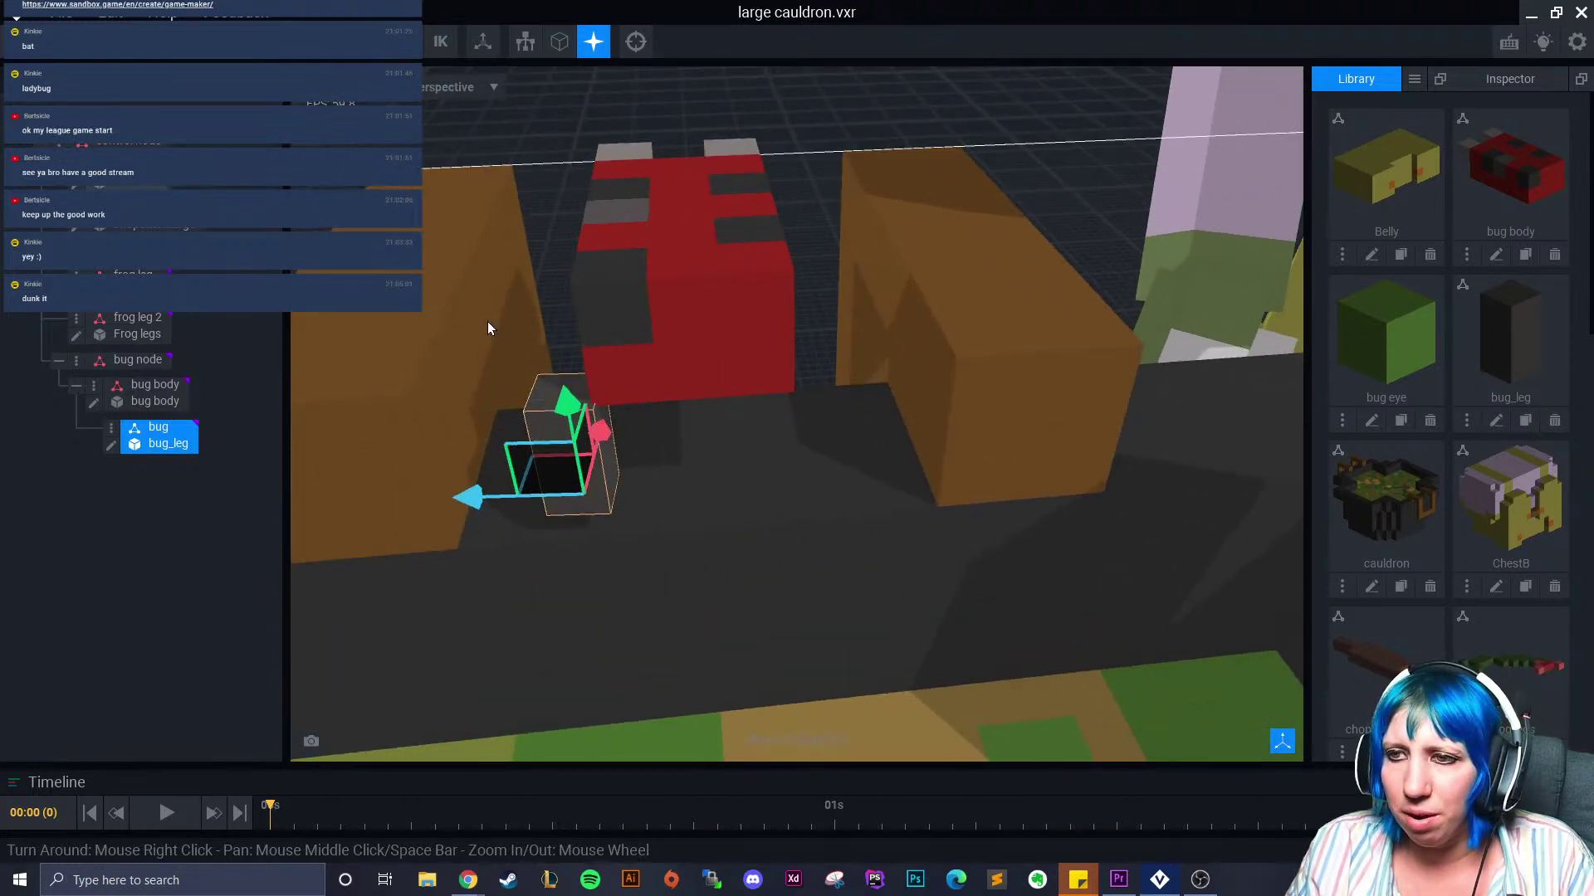
Refine the first bug_leg node's placement by moving it sideways and upward against the rear corner of the red bug body
{"action": "left_click", "coordinate": [407, 41]}
{"action": "left_click_drag", "start_coordinate": [531, 566], "coordinate": [545, 562]}
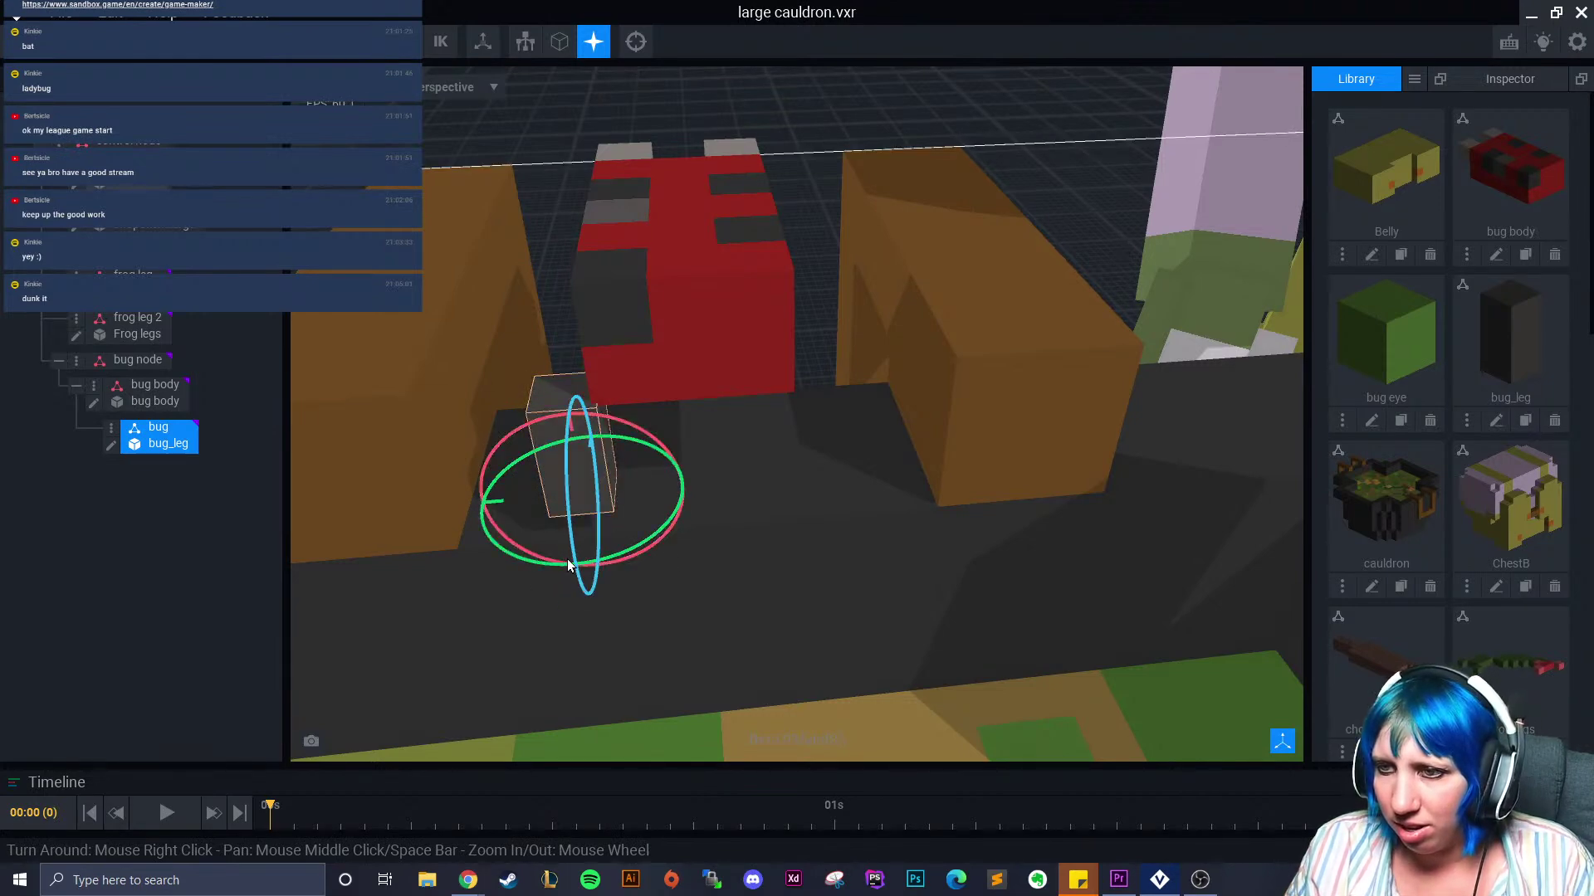
{"action": "right_click_drag", "start_coordinate": [639, 555], "coordinate": [636, 553]}
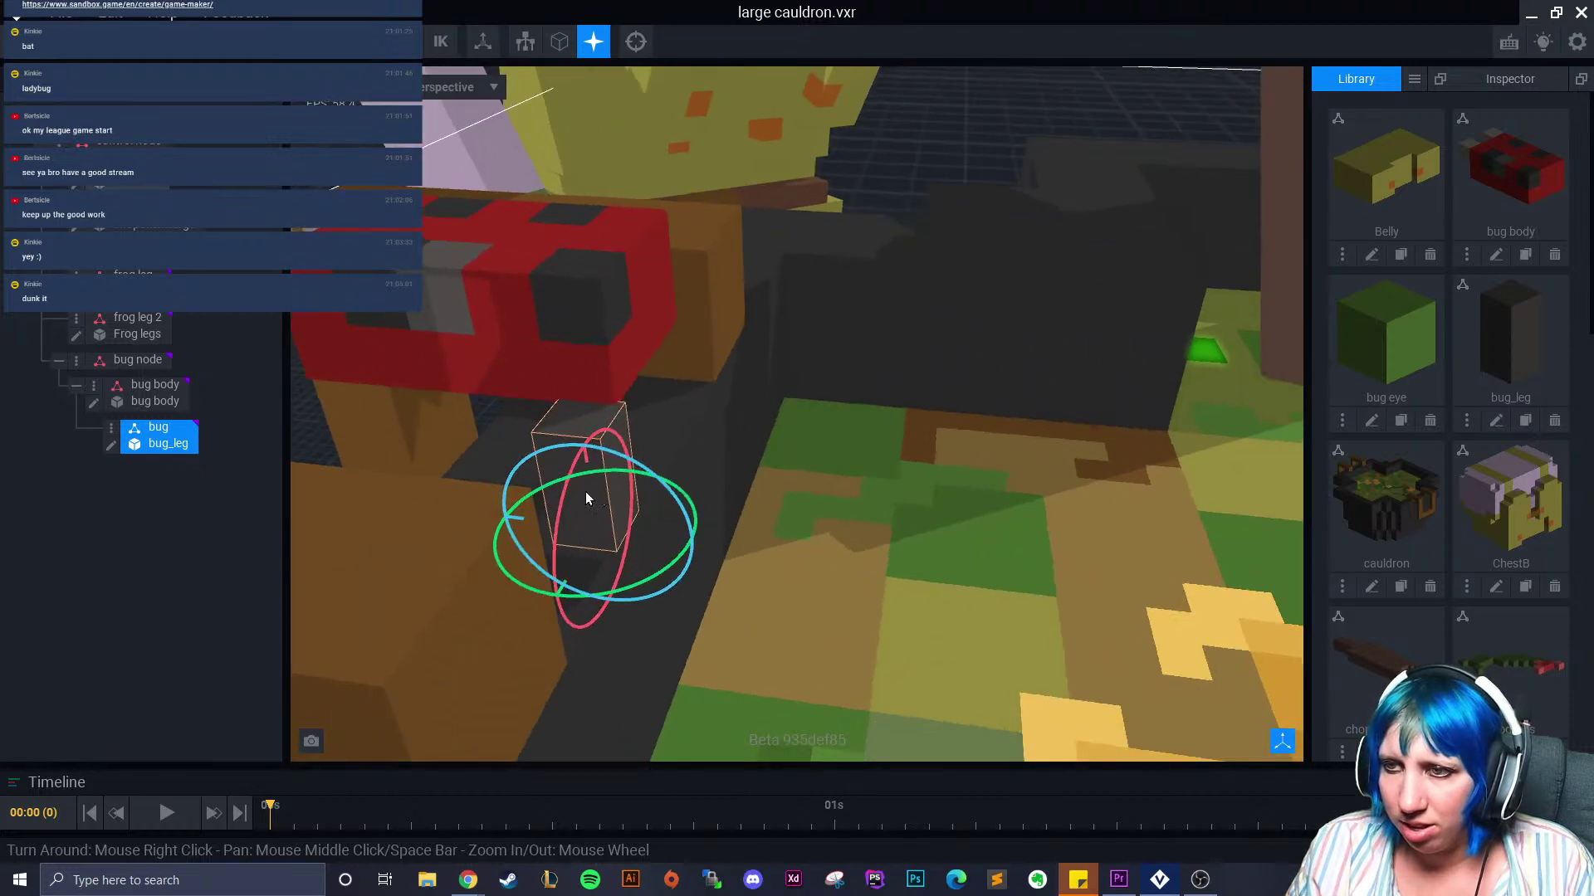
{"action": "left_click", "coordinate": [160, 60]}
{"action": "right_click_drag", "start_coordinate": [621, 425], "coordinate": [249, 465]}
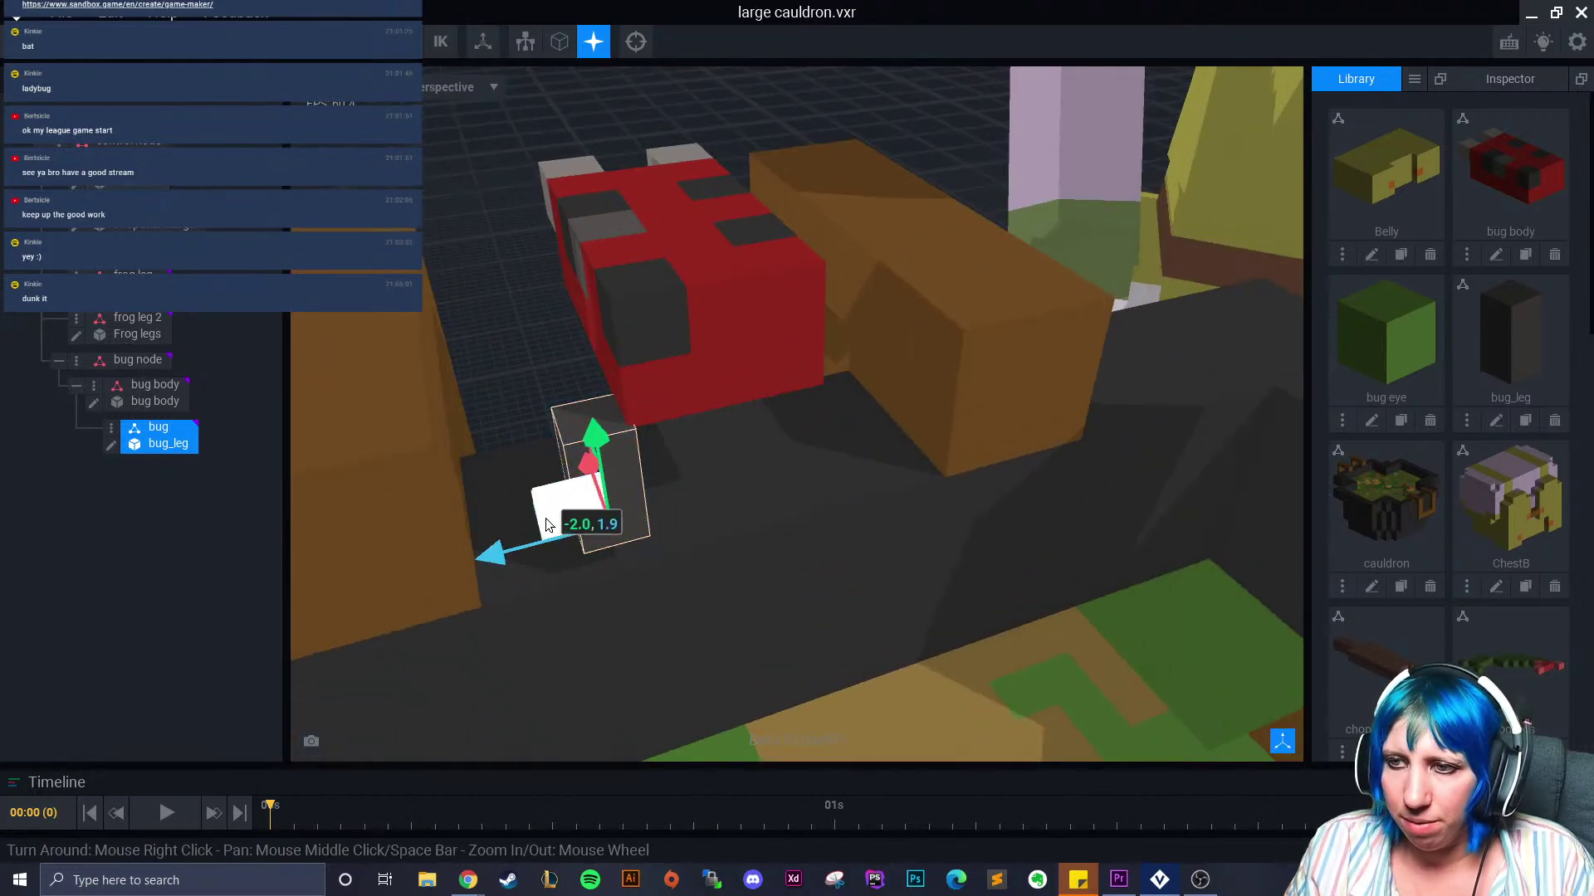
{"action": "left_click_drag", "start_coordinate": [503, 557], "coordinate": [494, 558]}
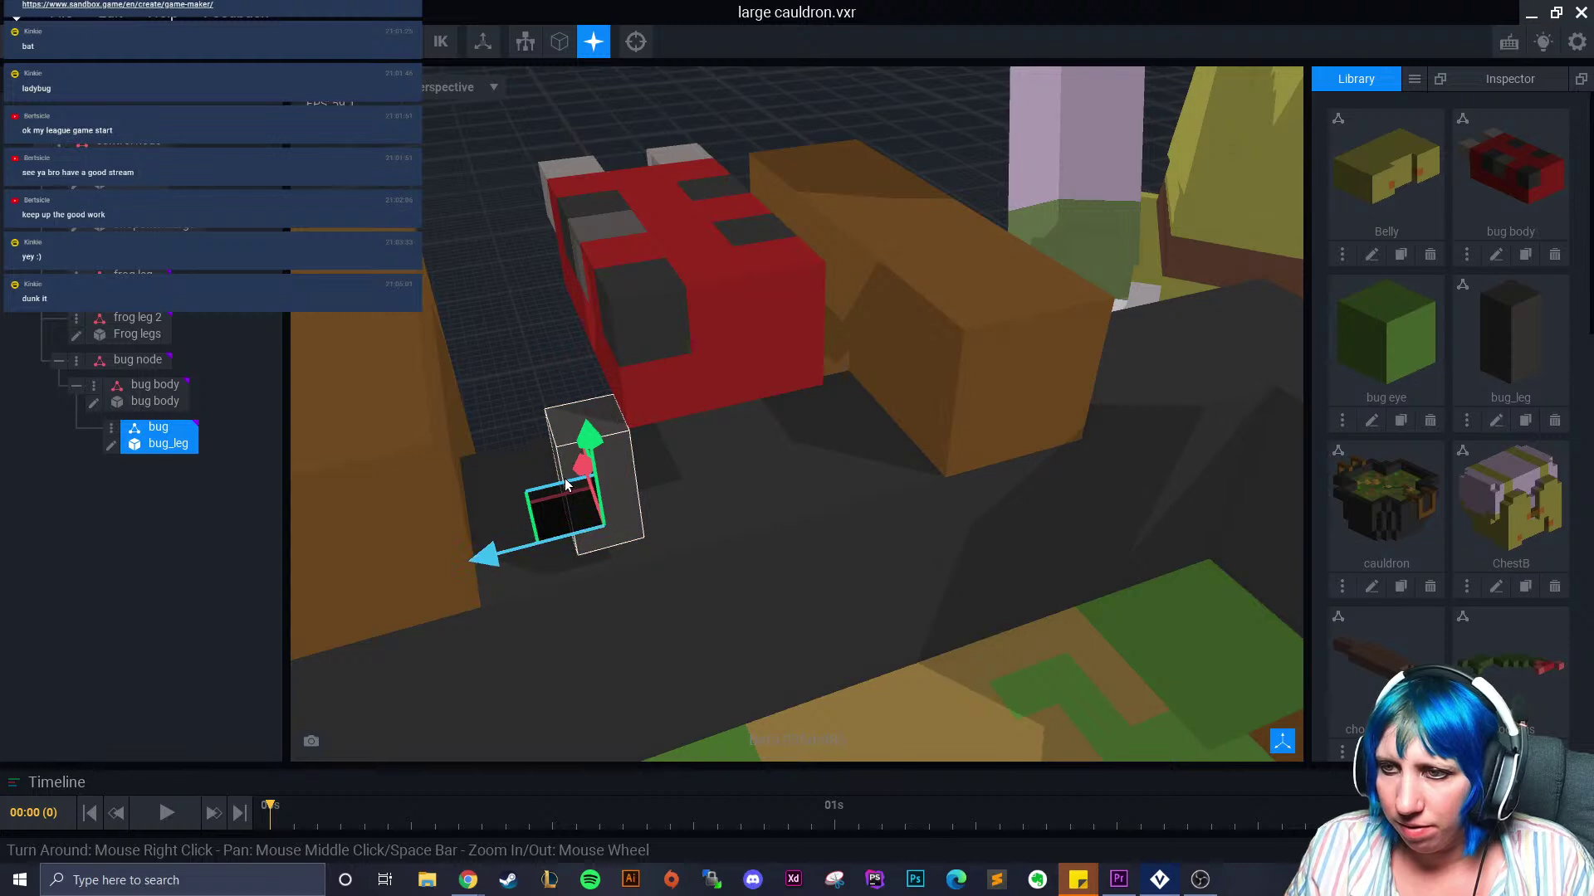
{"action": "left_click_drag", "start_coordinate": [579, 465], "coordinate": [591, 493]}
{"action": "right_click_drag", "start_coordinate": [733, 471], "coordinate": [650, 441]}
{"action": "left_click_drag", "start_coordinate": [574, 397], "coordinate": [596, 352]}
Duplicate the first bug_leg node as "leg 2" and move the copy along the body to sit beneath its eye end
{"action": "right_click_drag", "start_coordinate": [651, 371], "coordinate": [706, 384]}
{"action": "scroll", "coordinate": [696, 379], "scroll_direction": "up", "scroll_amount": 5}
{"action": "right_click_drag", "start_coordinate": [736, 387], "coordinate": [675, 489]}
{"action": "right_click", "coordinate": [135, 440]}
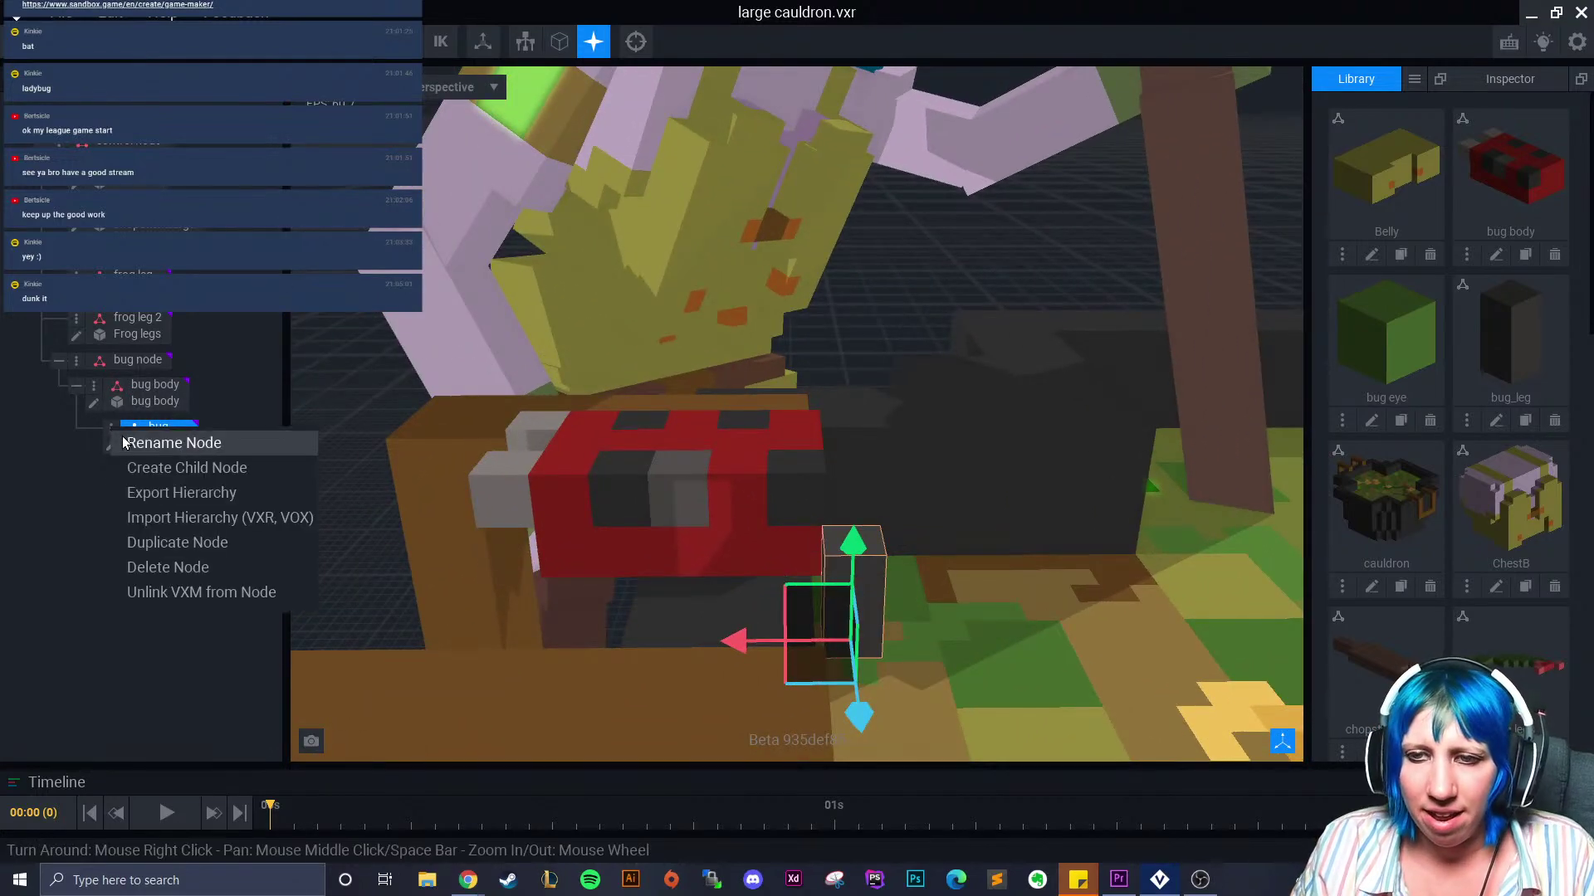
{"action": "left_click", "coordinate": [232, 544]}
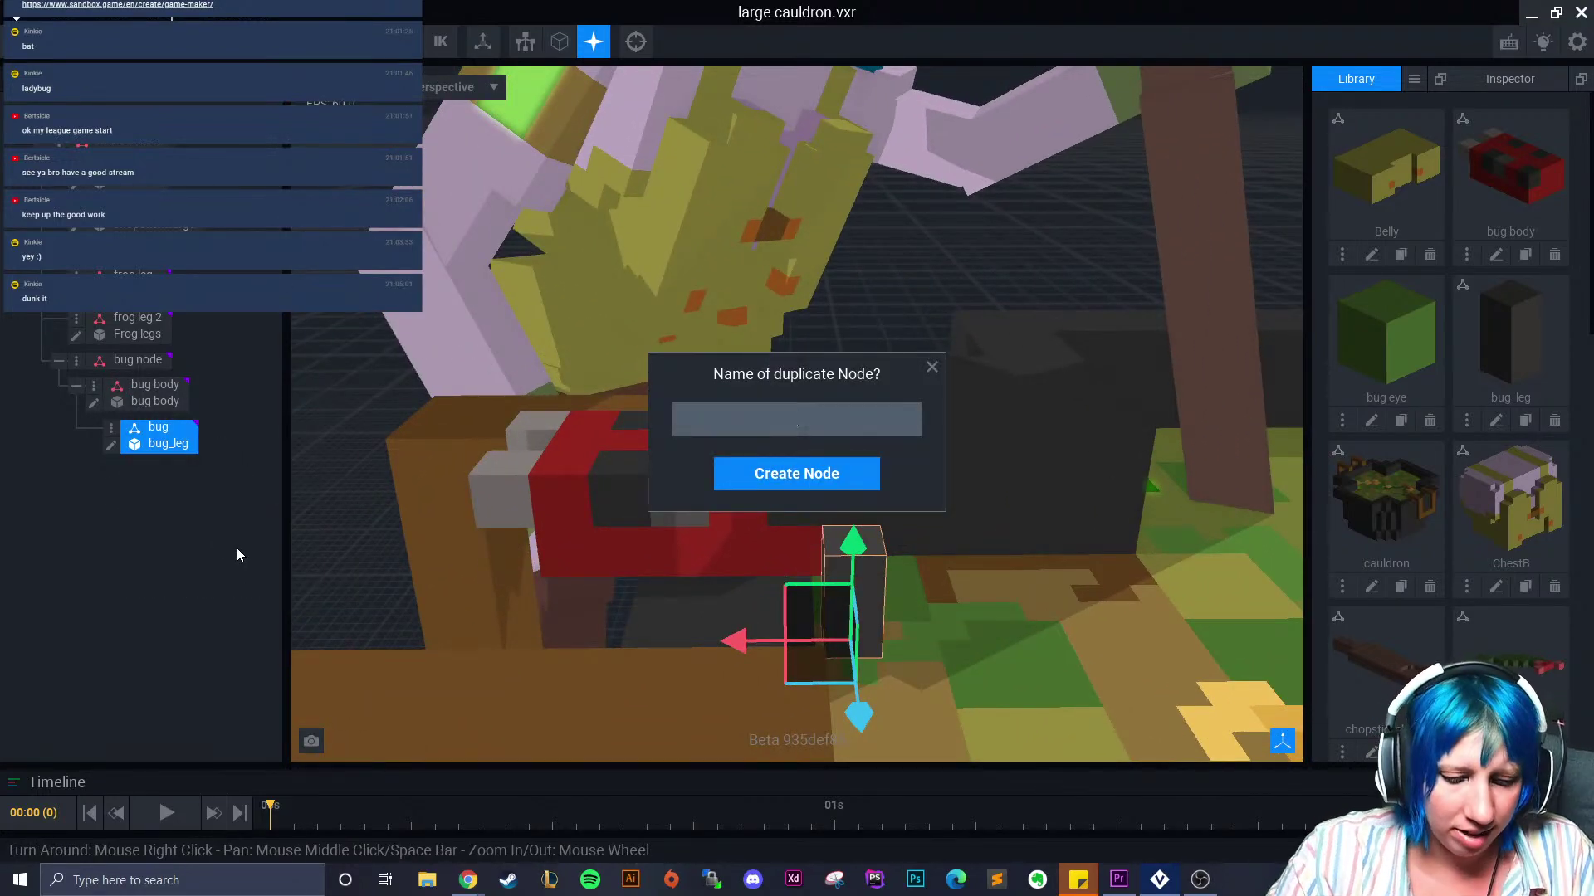
{"action": "type", "text": "leg 2"}
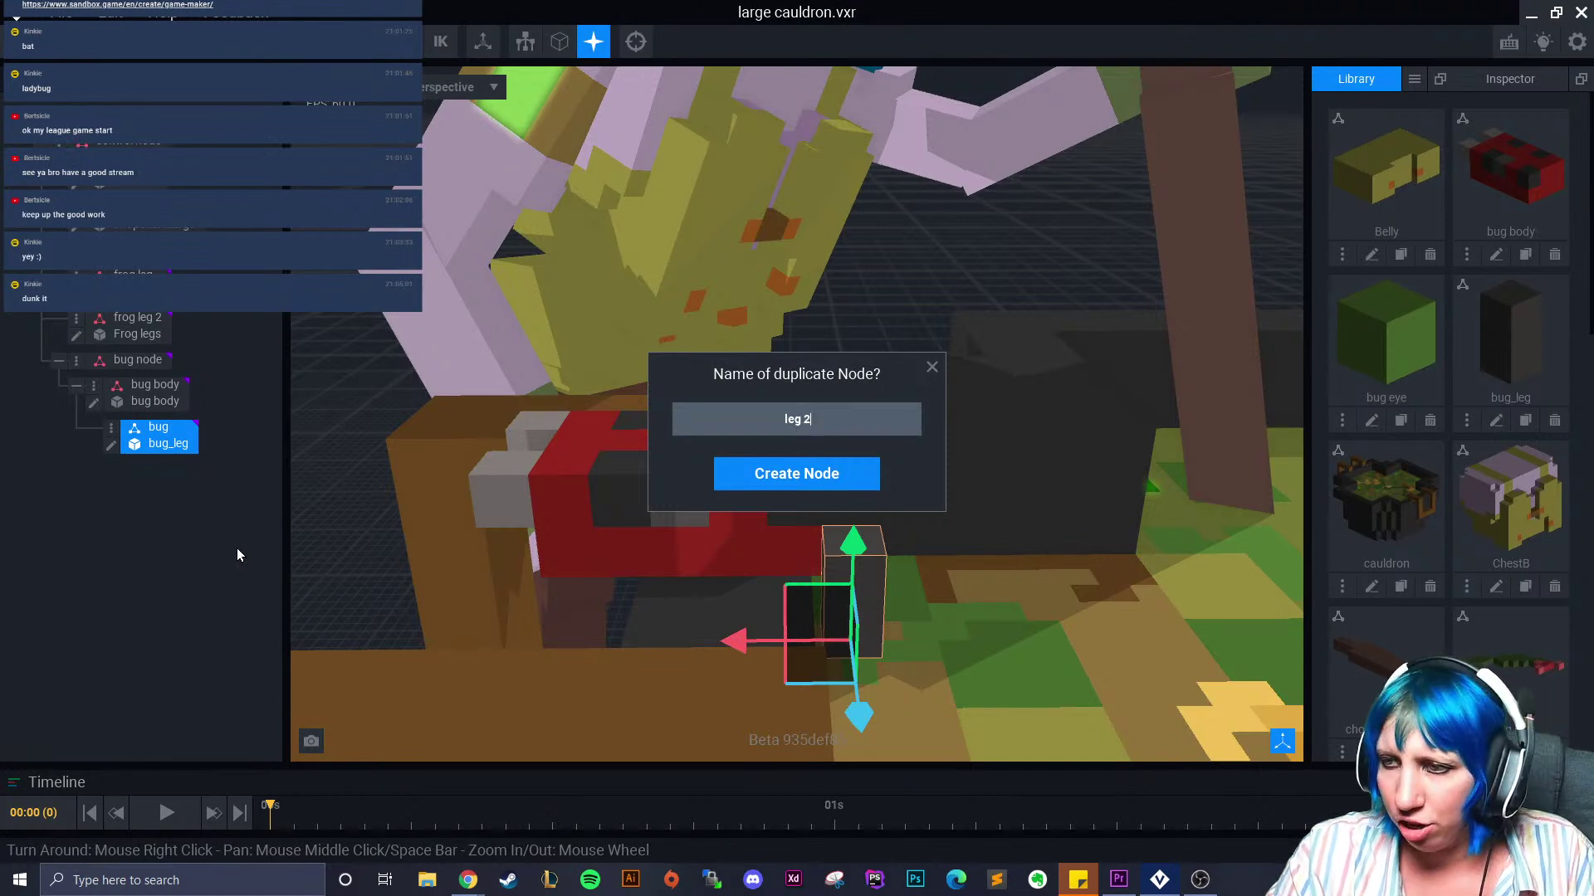
{"action": "key", "text": "Return"}
{"action": "left_click_drag", "start_coordinate": [740, 644], "coordinate": [423, 641]}
{"action": "right_click_drag", "start_coordinate": [498, 626], "coordinate": [584, 697]}
{"action": "left_click_drag", "start_coordinate": [576, 700], "coordinate": [535, 697]}
{"action": "right_click_drag", "start_coordinate": [689, 645], "coordinate": [689, 645]}
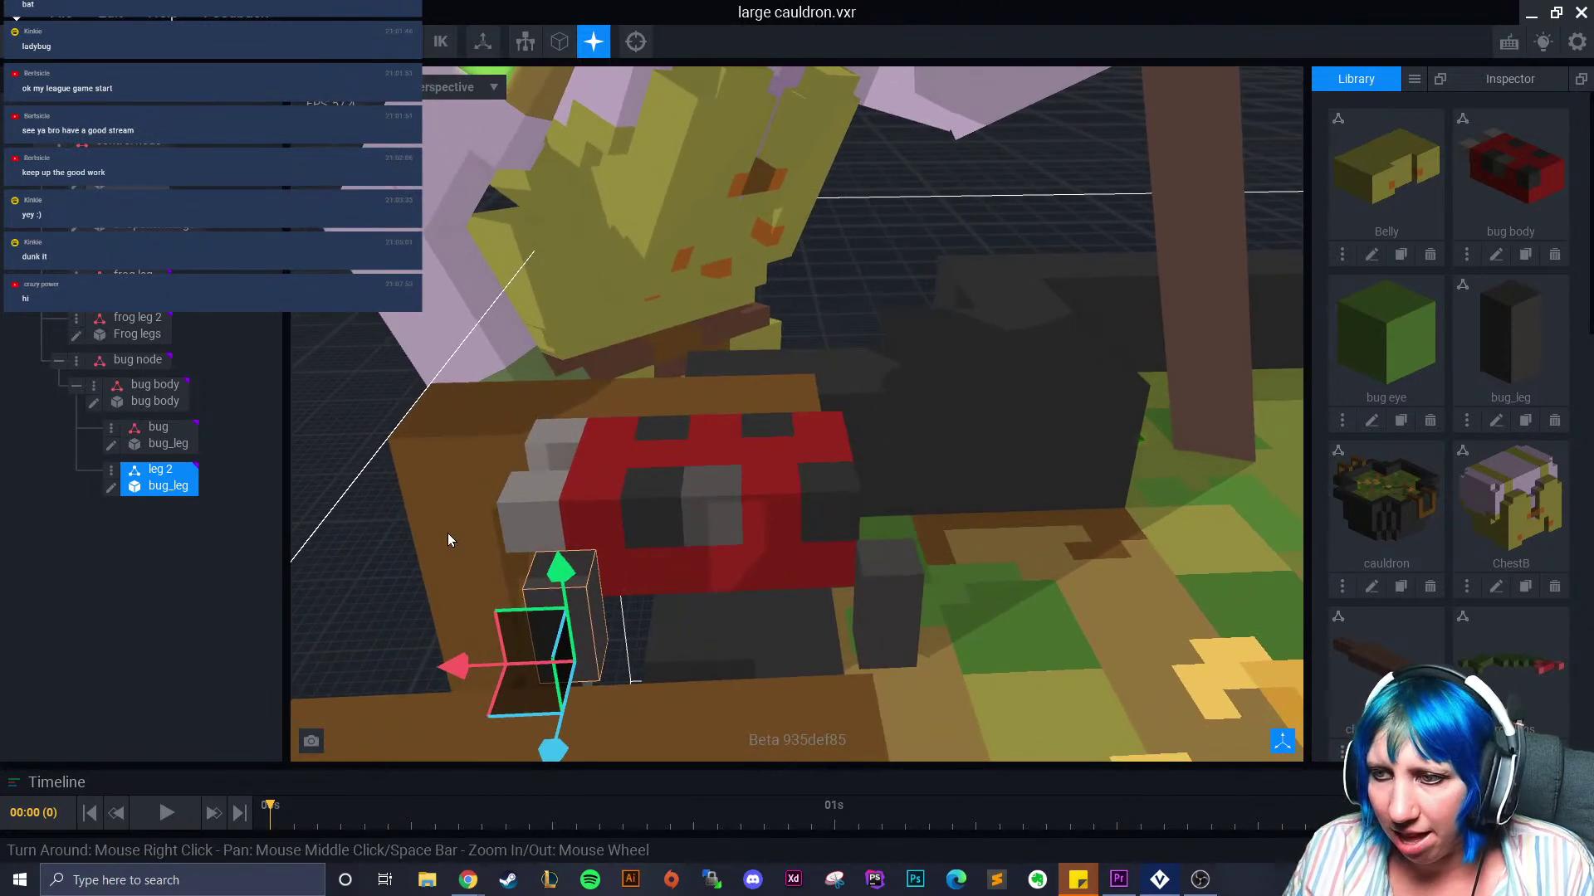
Duplicate leg 2 as "leg 3" and place the copy between the two existing legs along the same side
{"action": "left_click", "coordinate": [119, 473]}
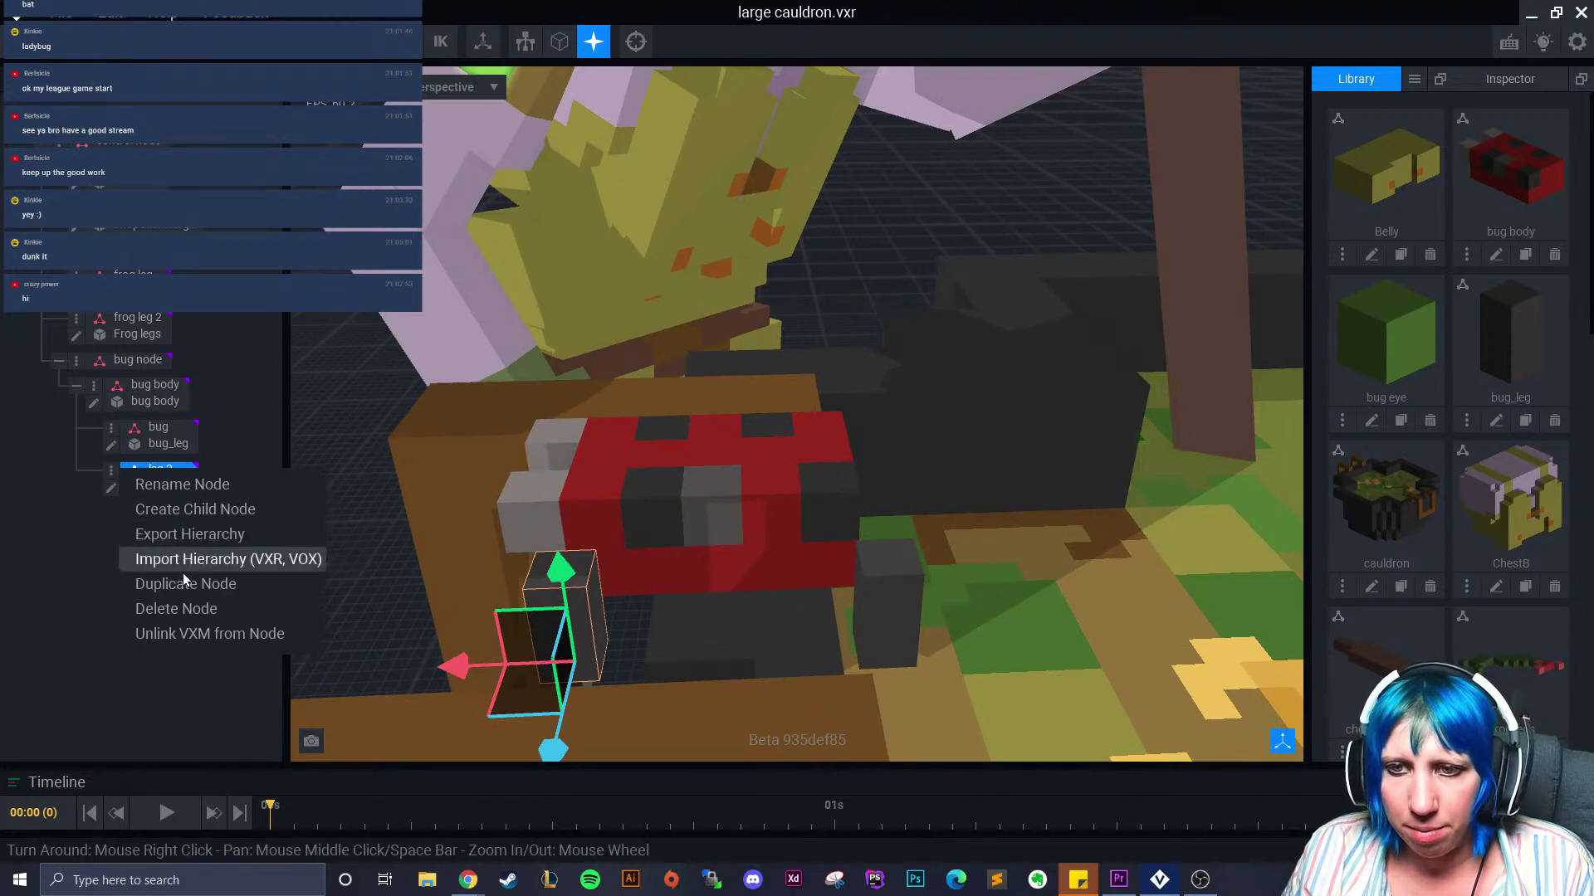
{"action": "left_click", "coordinate": [201, 584]}
{"action": "type", "text": "leg 3"}
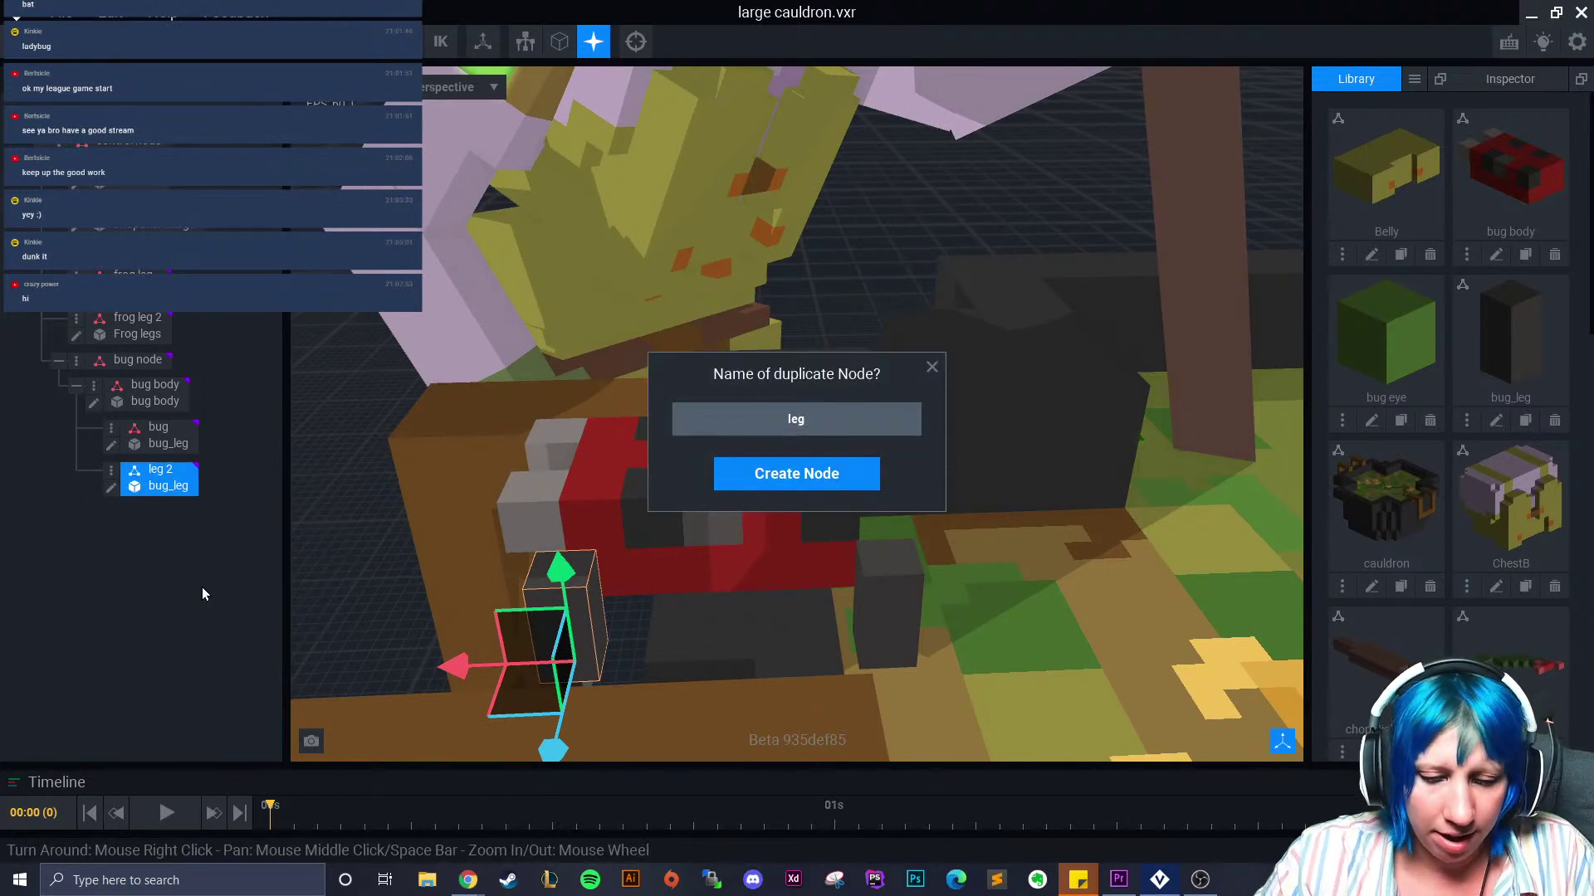
{"action": "key", "text": "Return"}
{"action": "left_click_drag", "start_coordinate": [448, 667], "coordinate": [603, 674]}
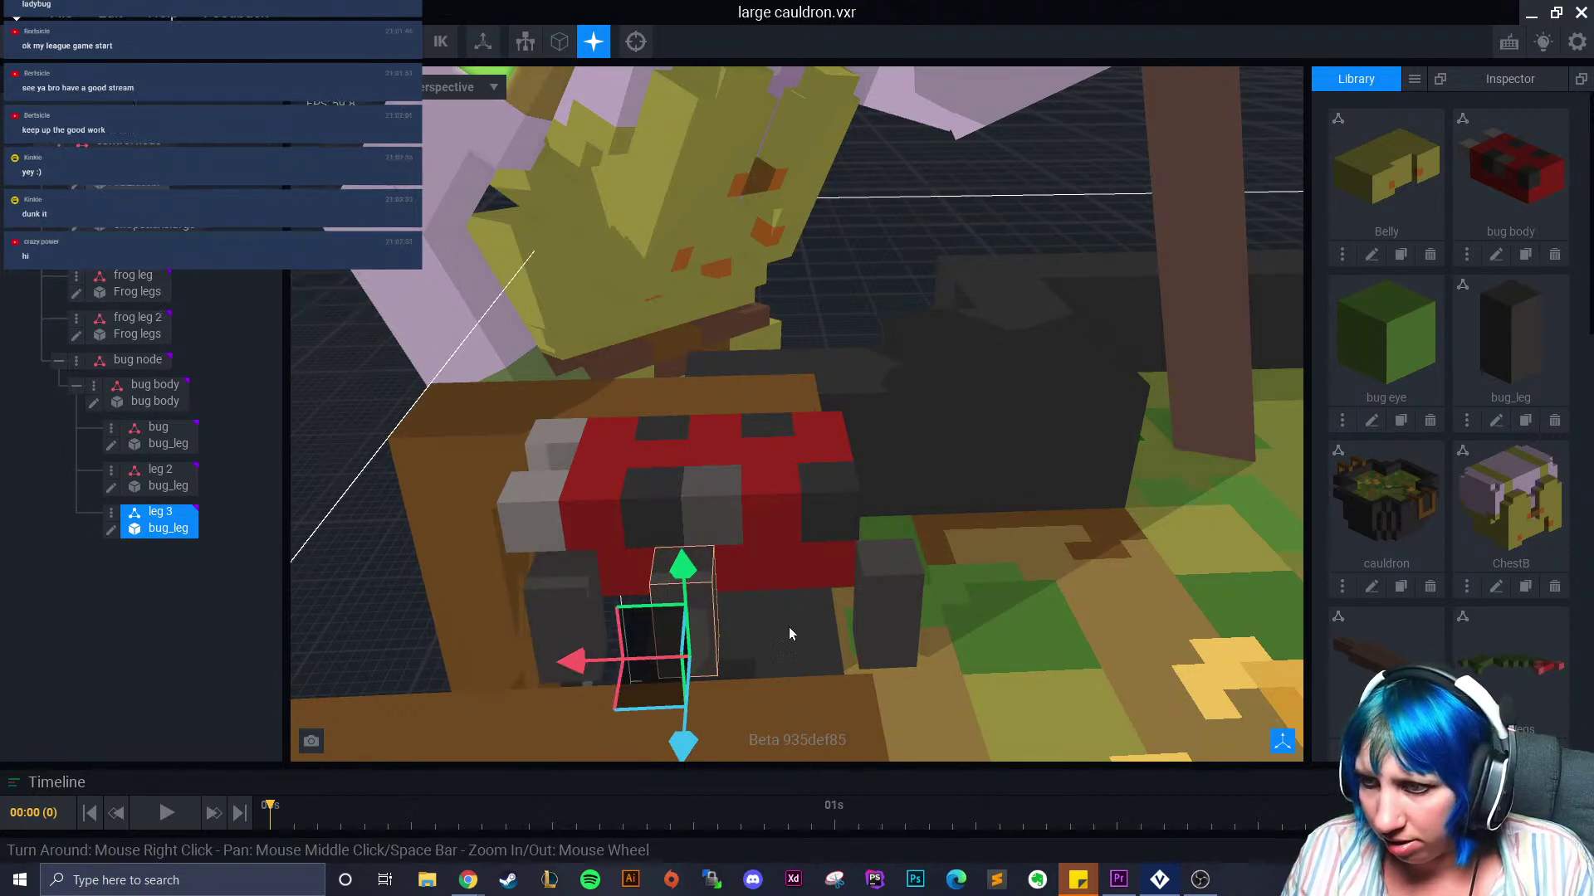
Duplicate leg 3 as "leg 4" and move the copy across to the opposite side of the bug body
{"action": "left_click", "coordinate": [112, 512]}
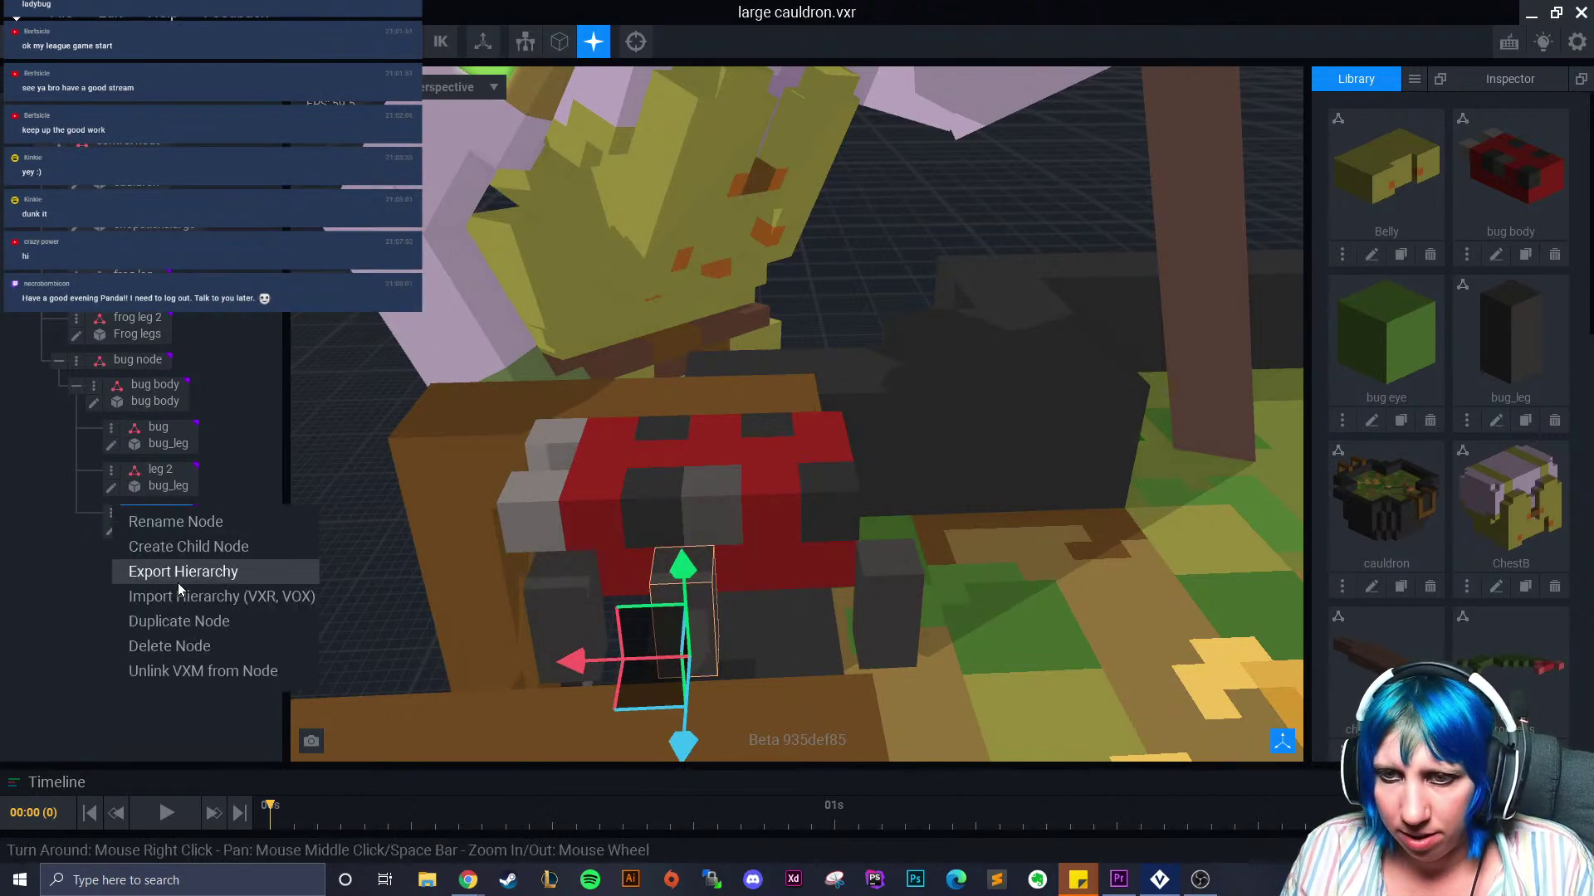
{"action": "left_click", "coordinate": [187, 619]}
{"action": "type", "text": "leg 4"}
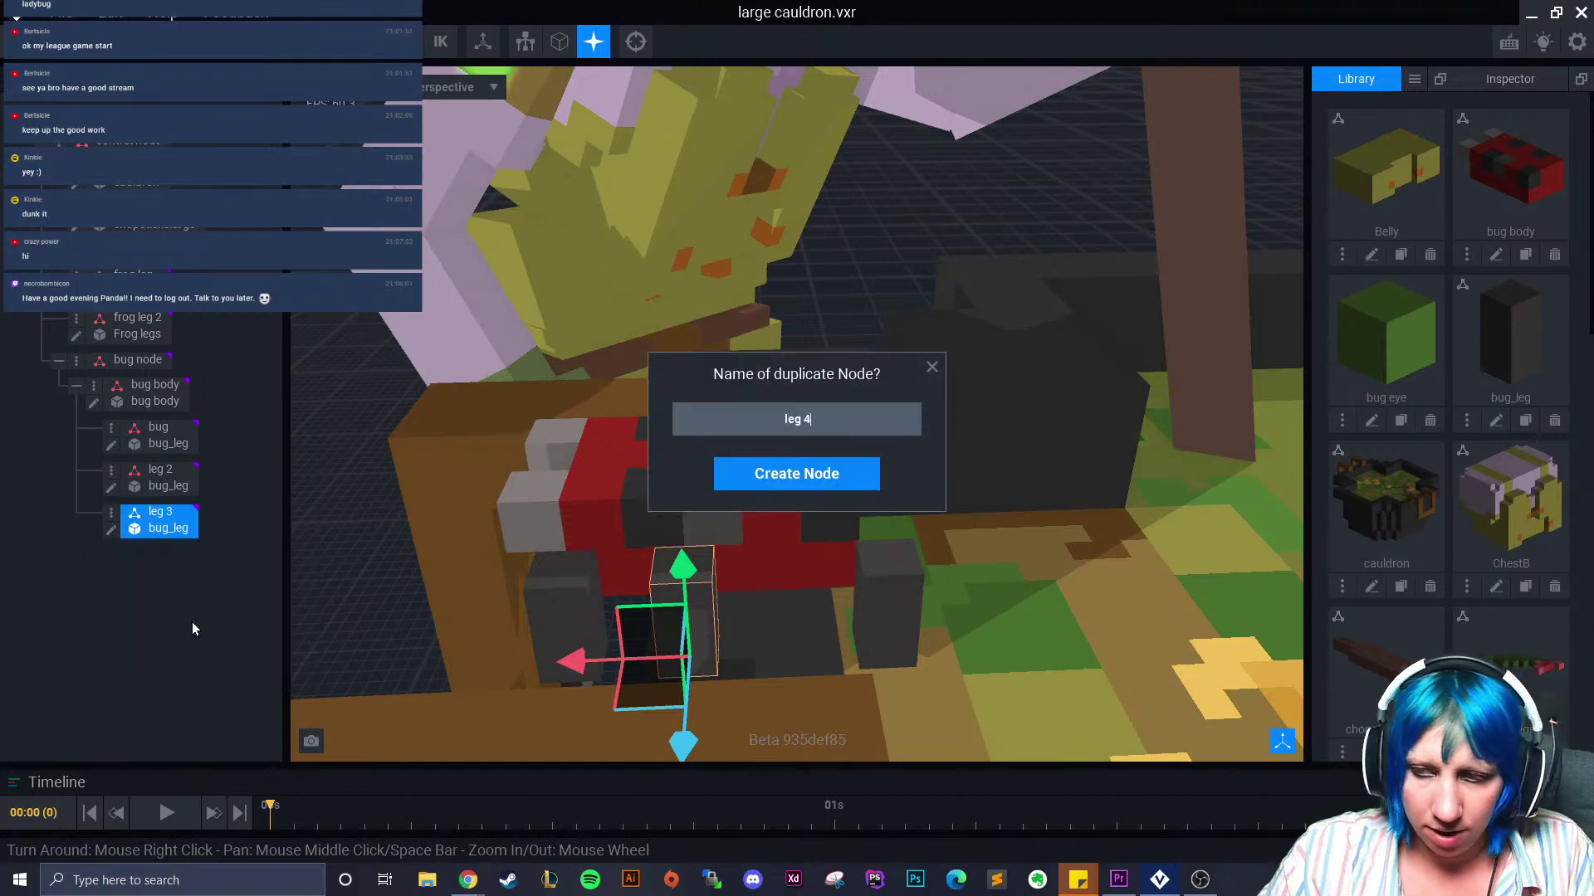
{"action": "key", "text": "Return"}
{"action": "right_click_drag", "start_coordinate": [687, 751], "coordinate": [473, 573]}
{"action": "left_click_drag", "start_coordinate": [490, 561], "coordinate": [693, 565]}
{"action": "right_click_drag", "start_coordinate": [693, 564], "coordinate": [761, 537]}
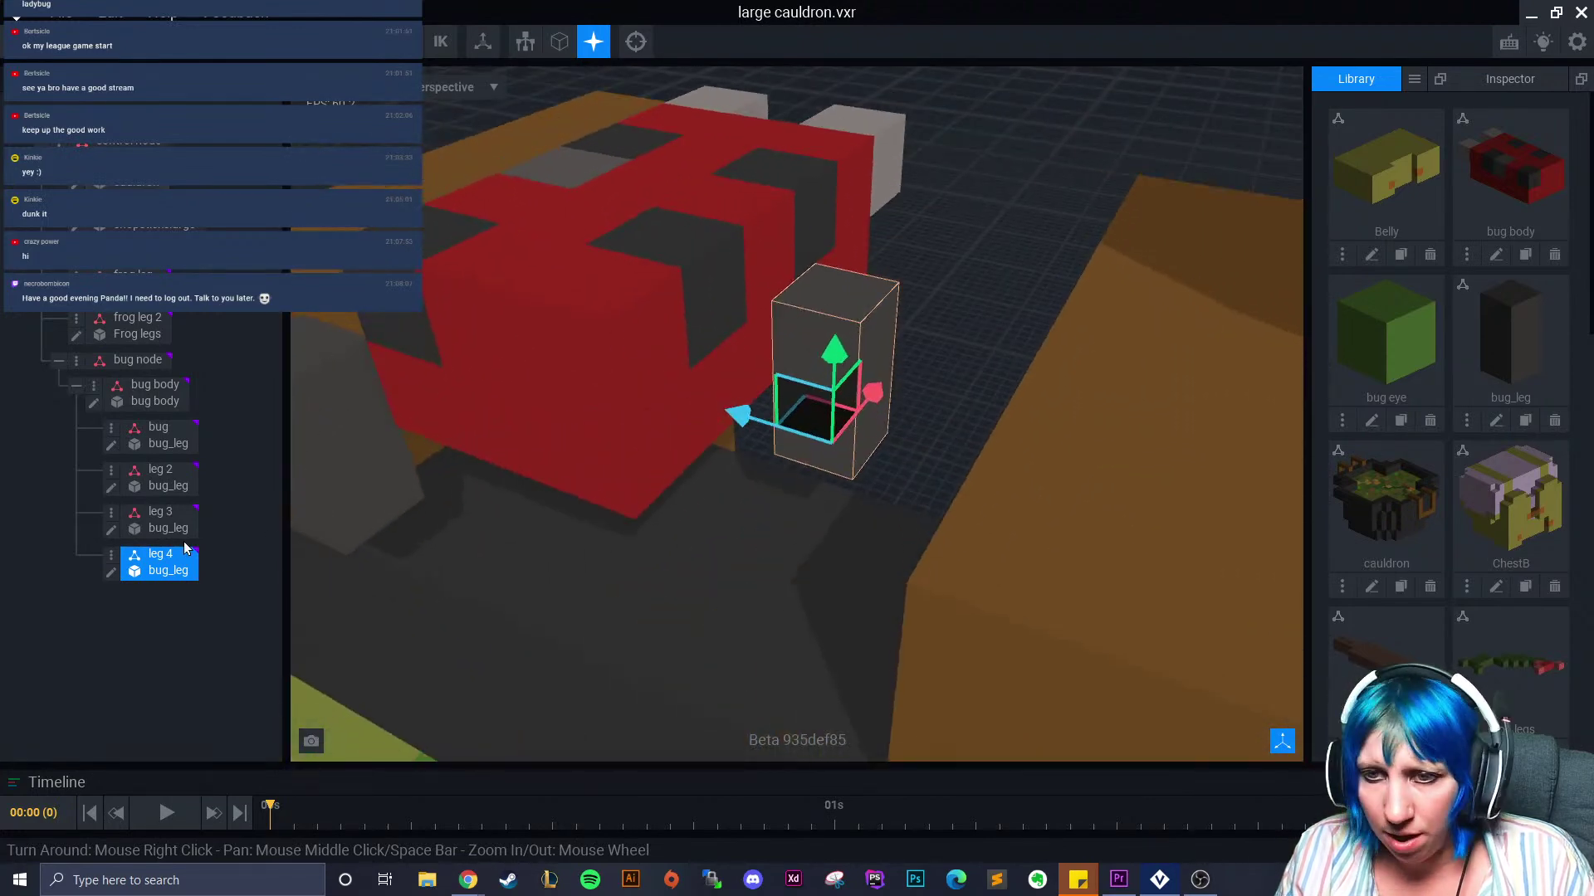
Duplicate leg 2 as "leg 5" and move the copy across to the opposite side near the bug's eye end
{"action": "left_click", "coordinate": [171, 485]}
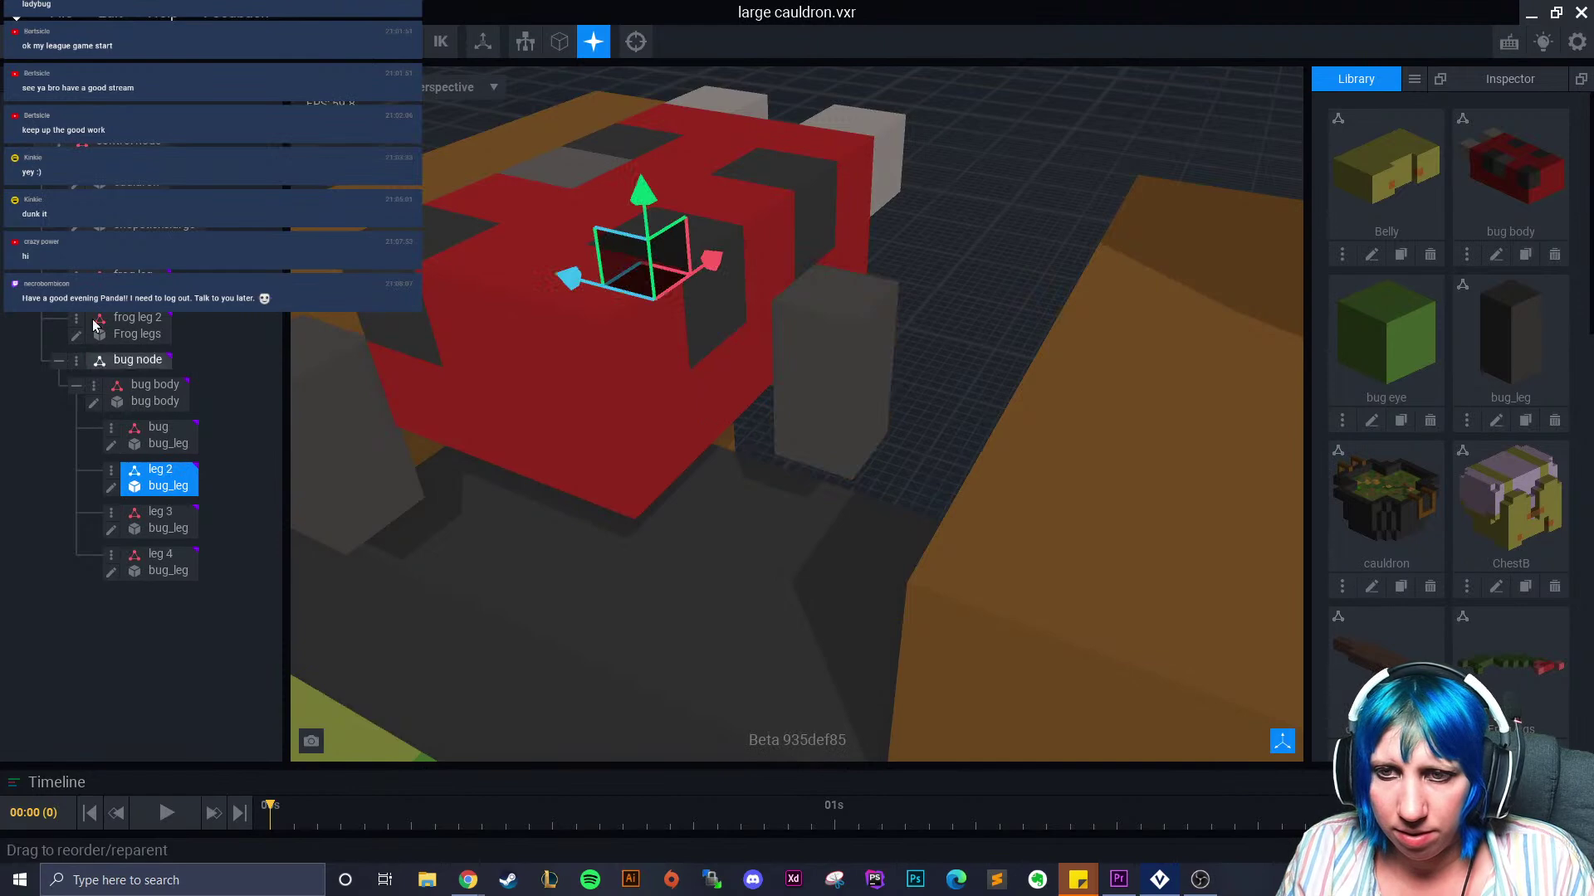
{"action": "right_click", "coordinate": [129, 491]}
{"action": "left_click", "coordinate": [161, 584]}
{"action": "type", "text": "leg 5"}
{"action": "key", "text": "Return"}
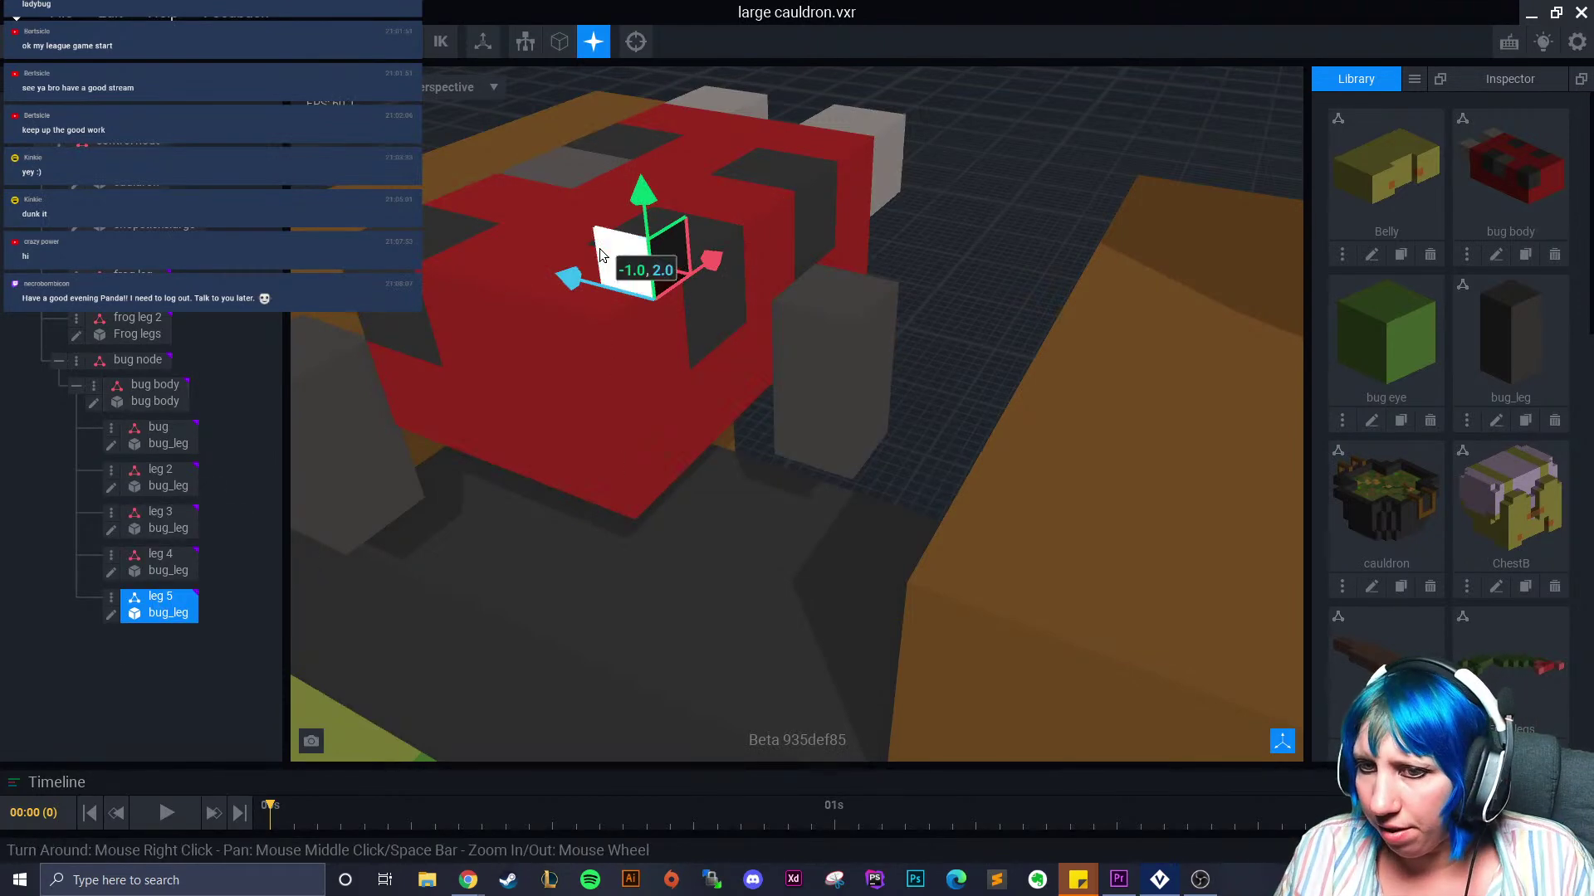
{"action": "left_click_drag", "start_coordinate": [571, 276], "coordinate": [801, 349]}
Duplicate the first bug_leg node as "leg 6" and move the copy across to the opposite side at the body's rear
{"action": "left_click", "coordinate": [157, 427]}
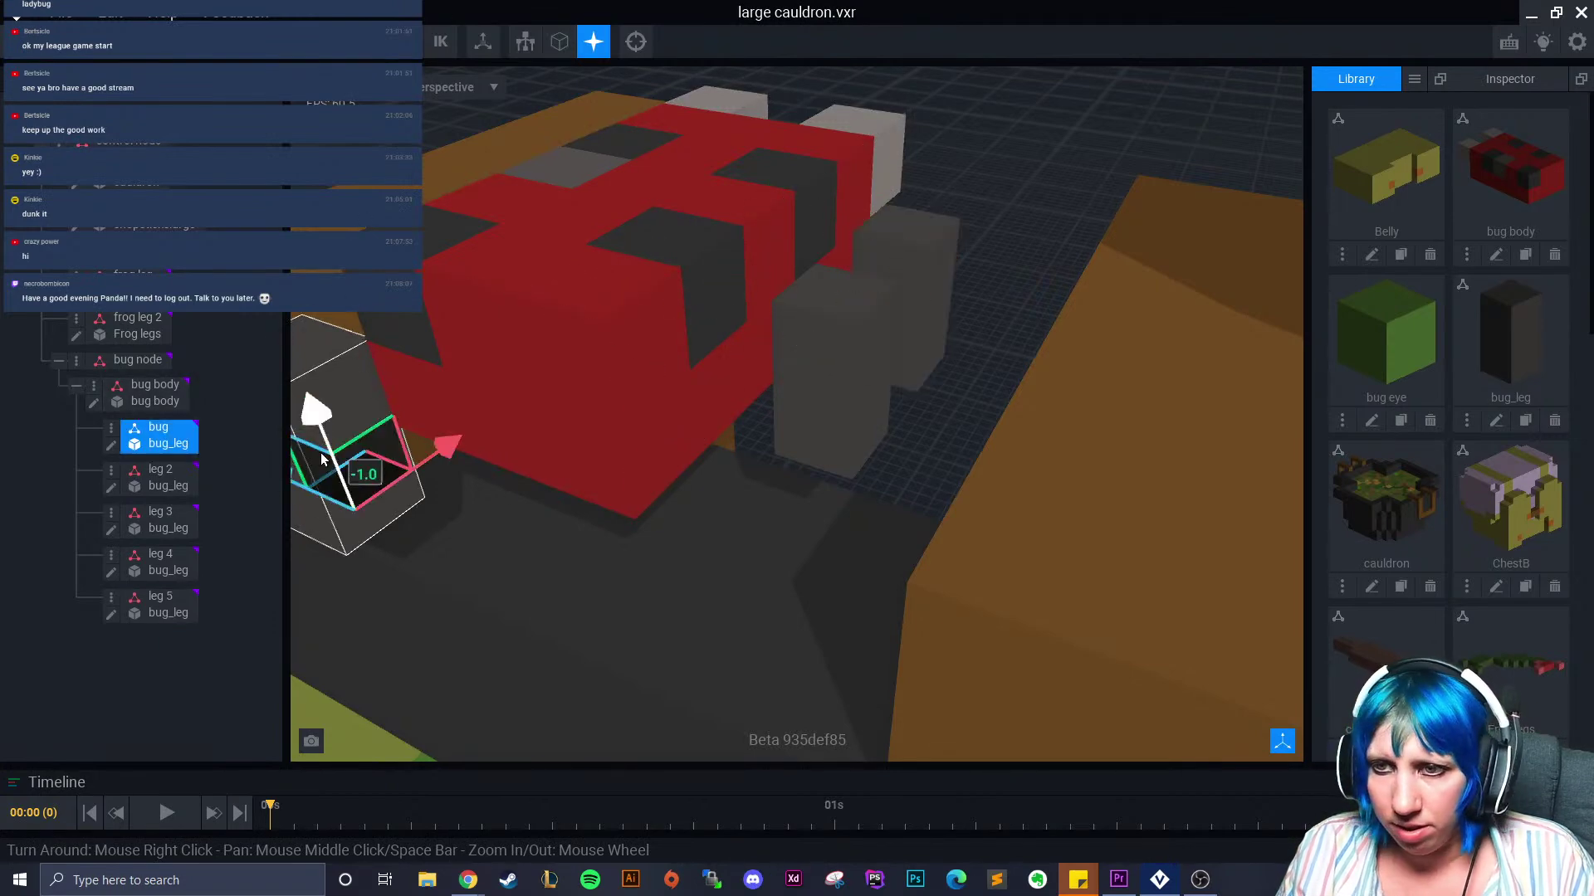
{"action": "left_click", "coordinate": [112, 428]}
{"action": "left_click", "coordinate": [178, 547]}
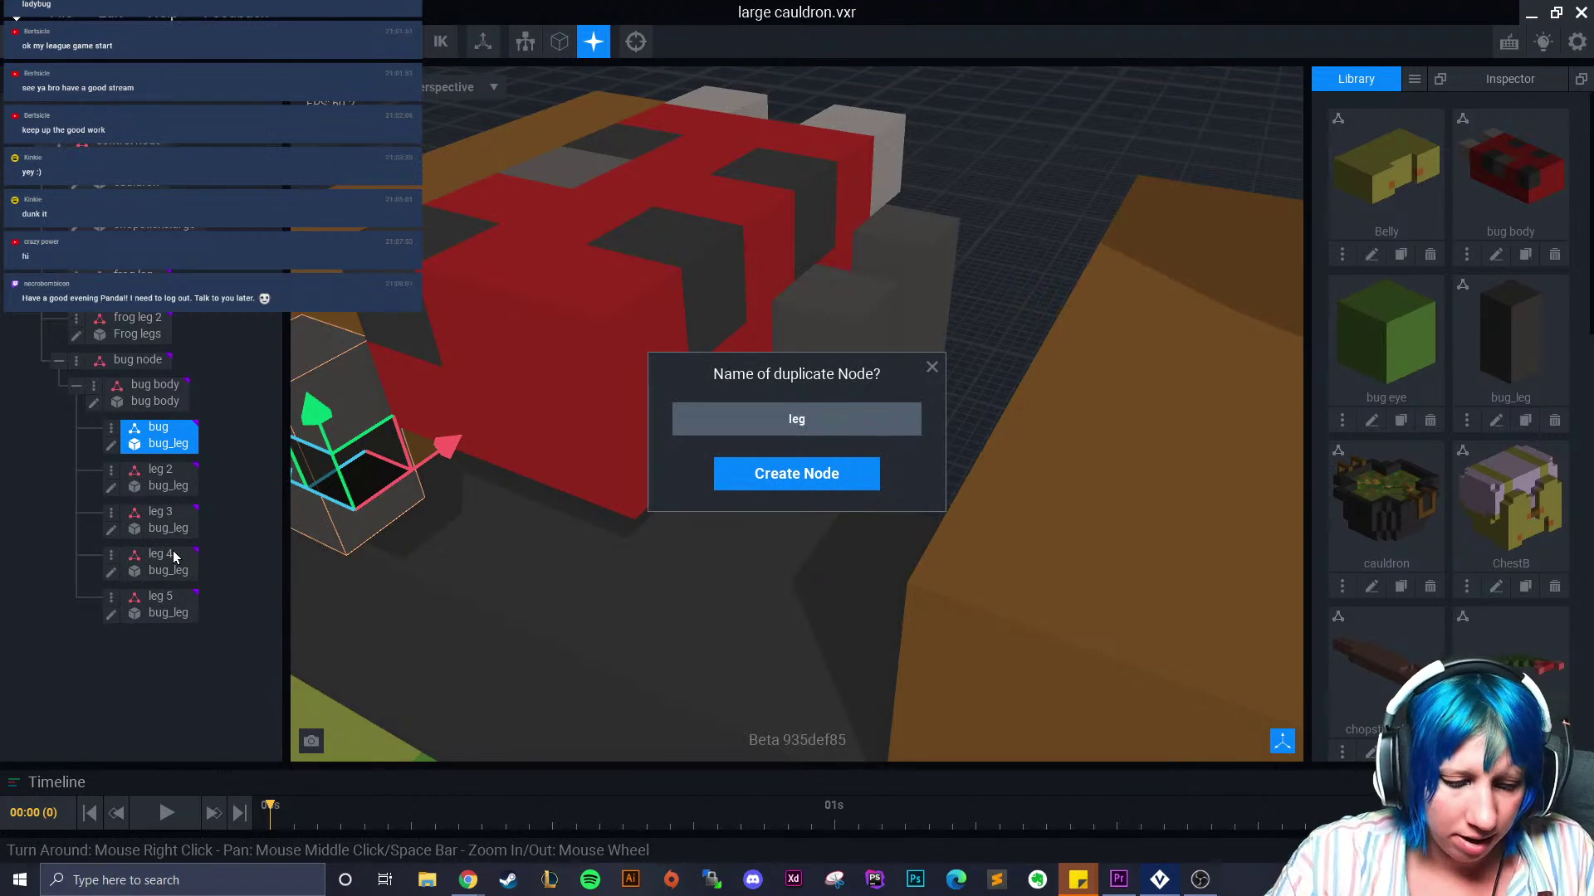
{"action": "key", "text": "Return"}
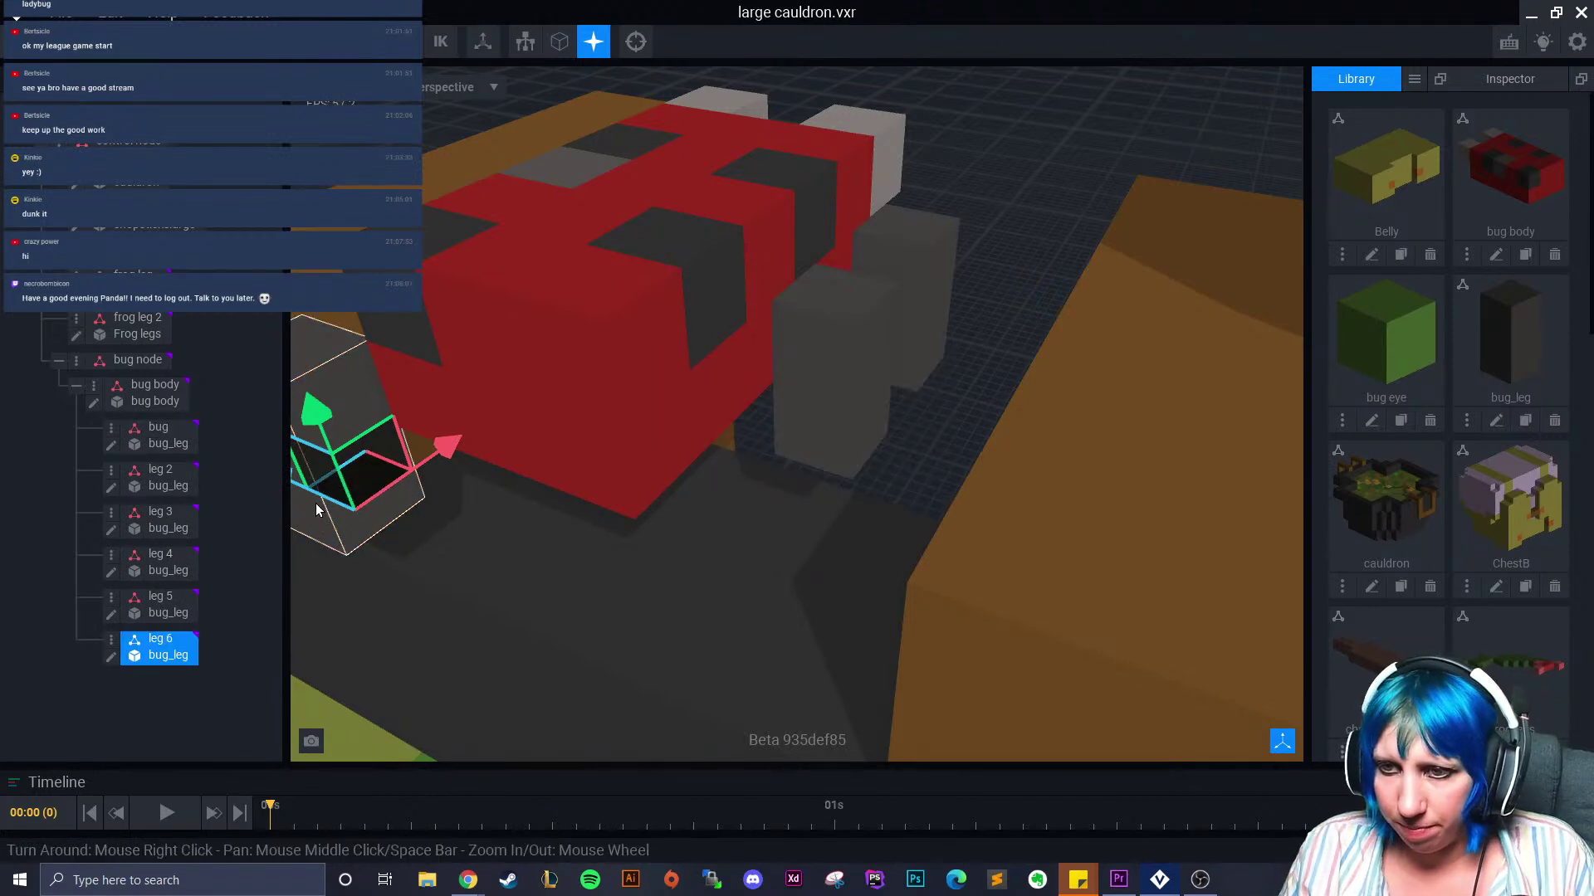
{"action": "left_click_drag", "start_coordinate": [322, 501], "coordinate": [655, 573]}
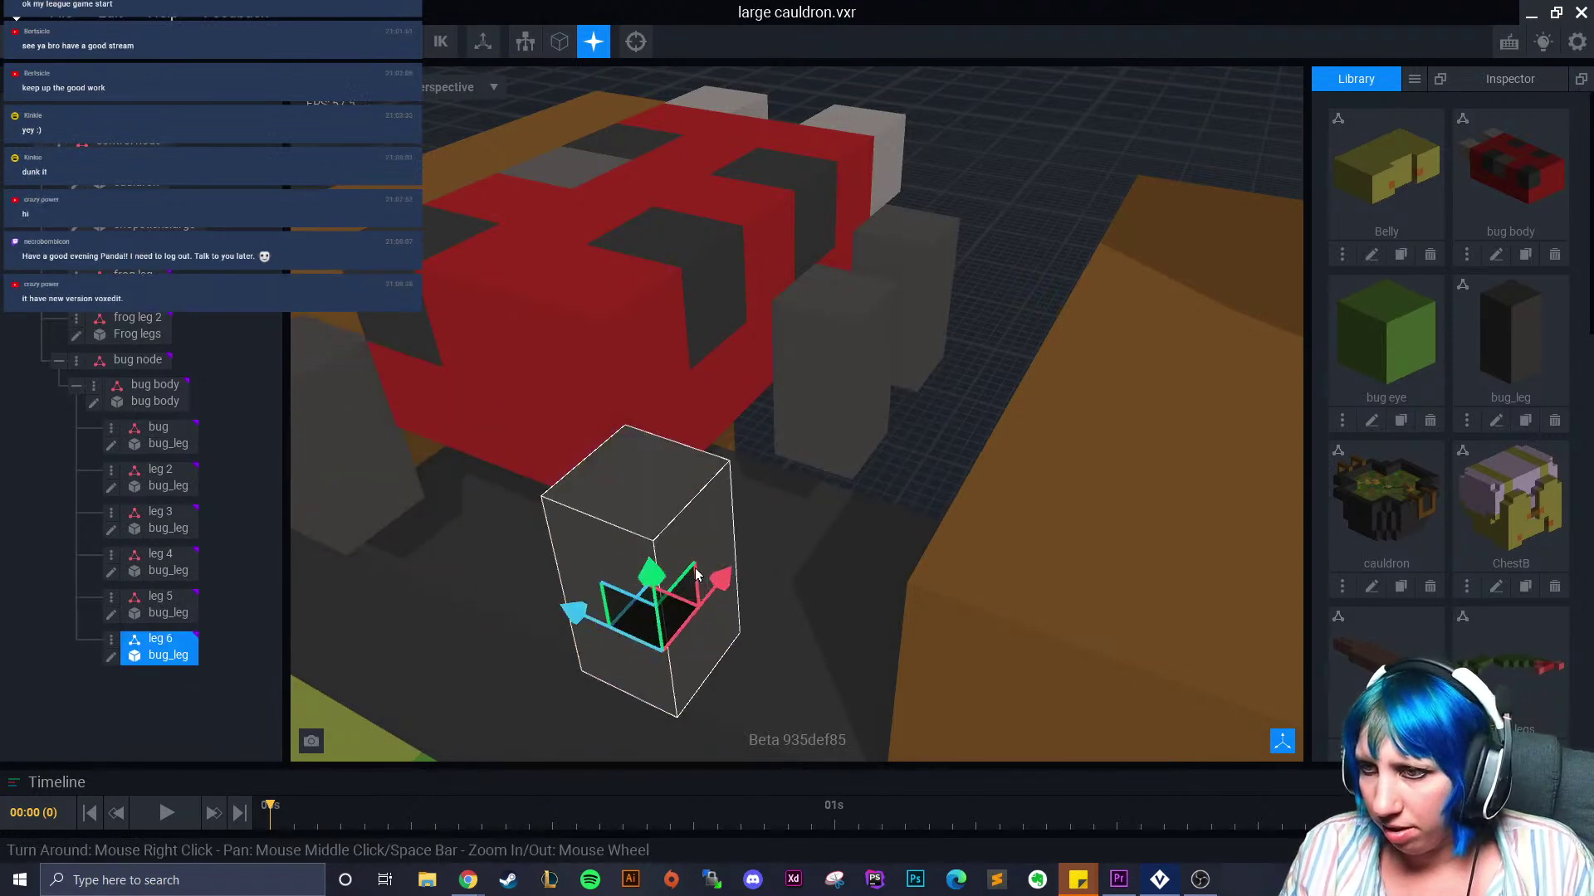
{"action": "right_click_drag", "start_coordinate": [1137, 328], "coordinate": [730, 361]}
{"action": "middle_click_drag", "start_coordinate": [647, 370], "coordinate": [254, 433]}
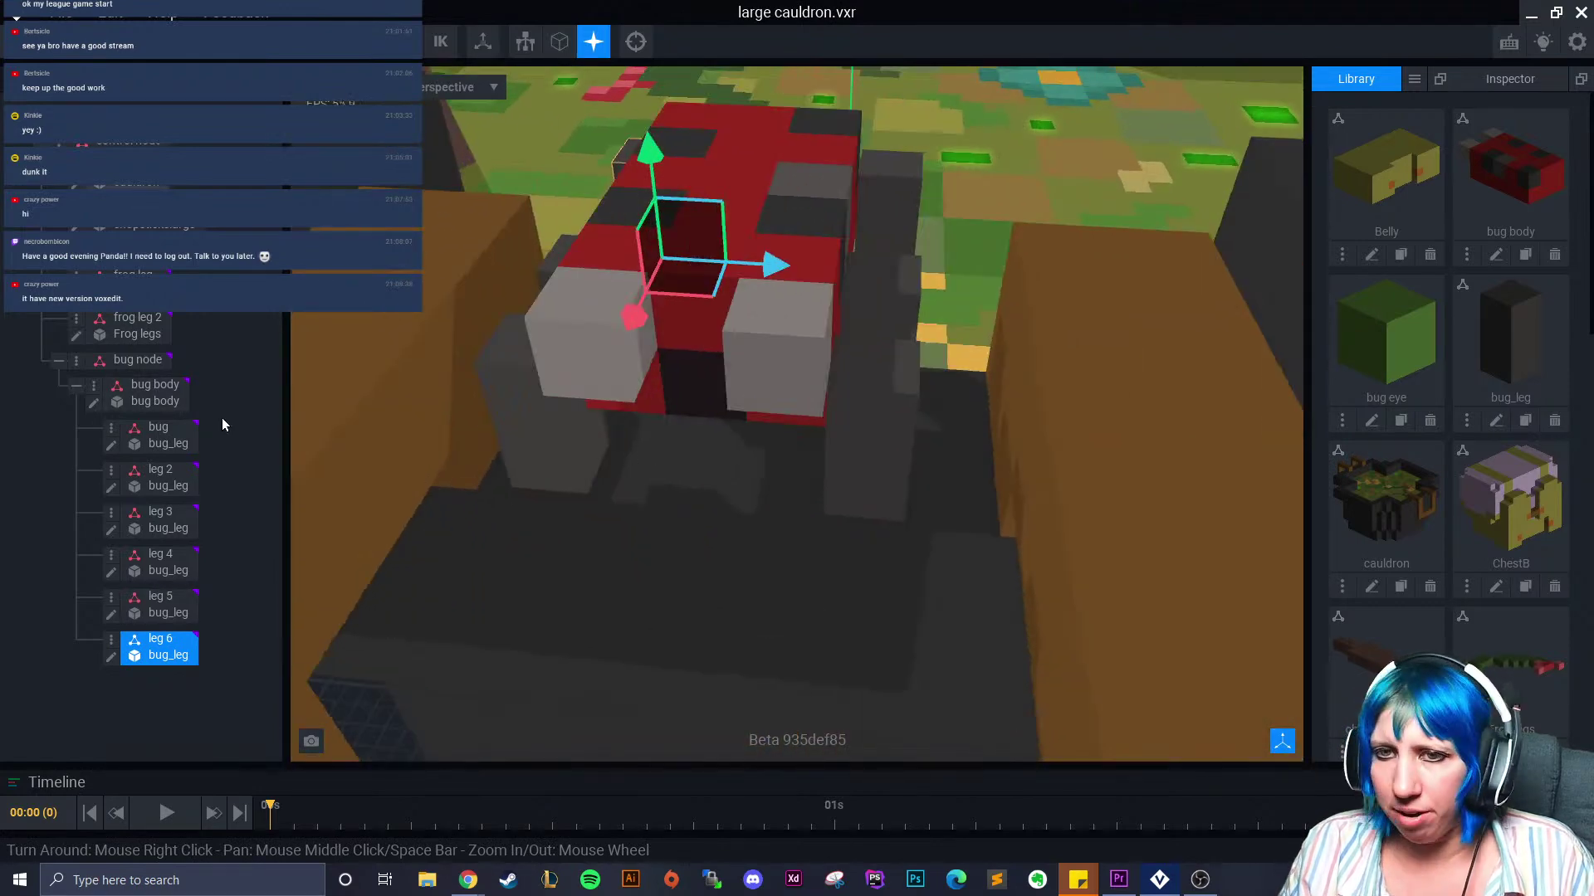
Create a child node "eye 1" under bug body and assign the bug eye model to it
{"action": "left_click", "coordinate": [94, 387]}
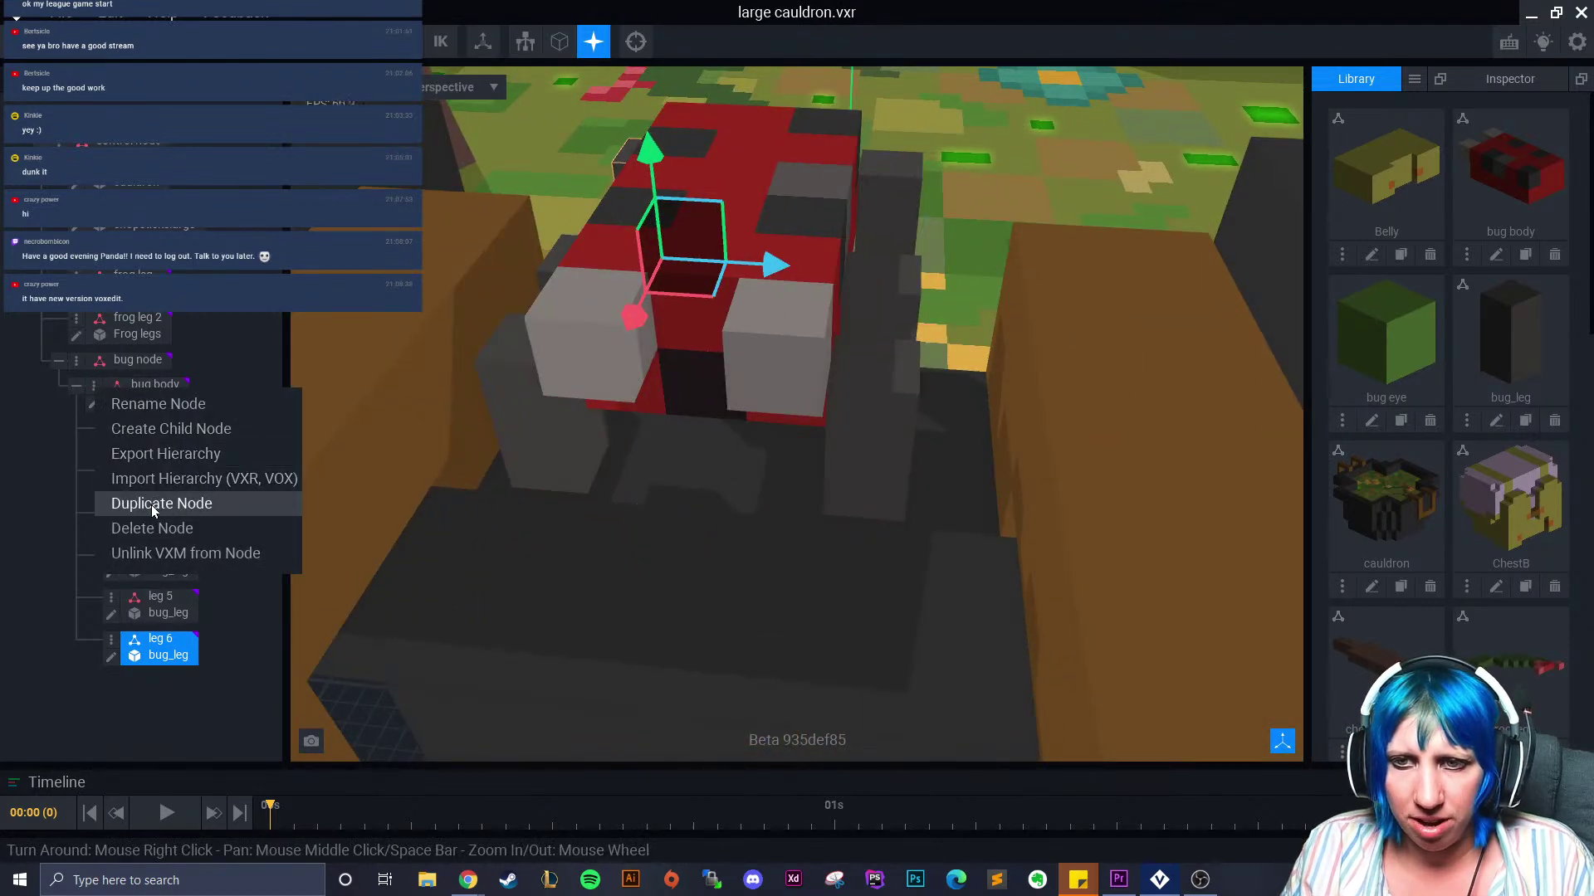
{"action": "left_click", "coordinate": [147, 428]}
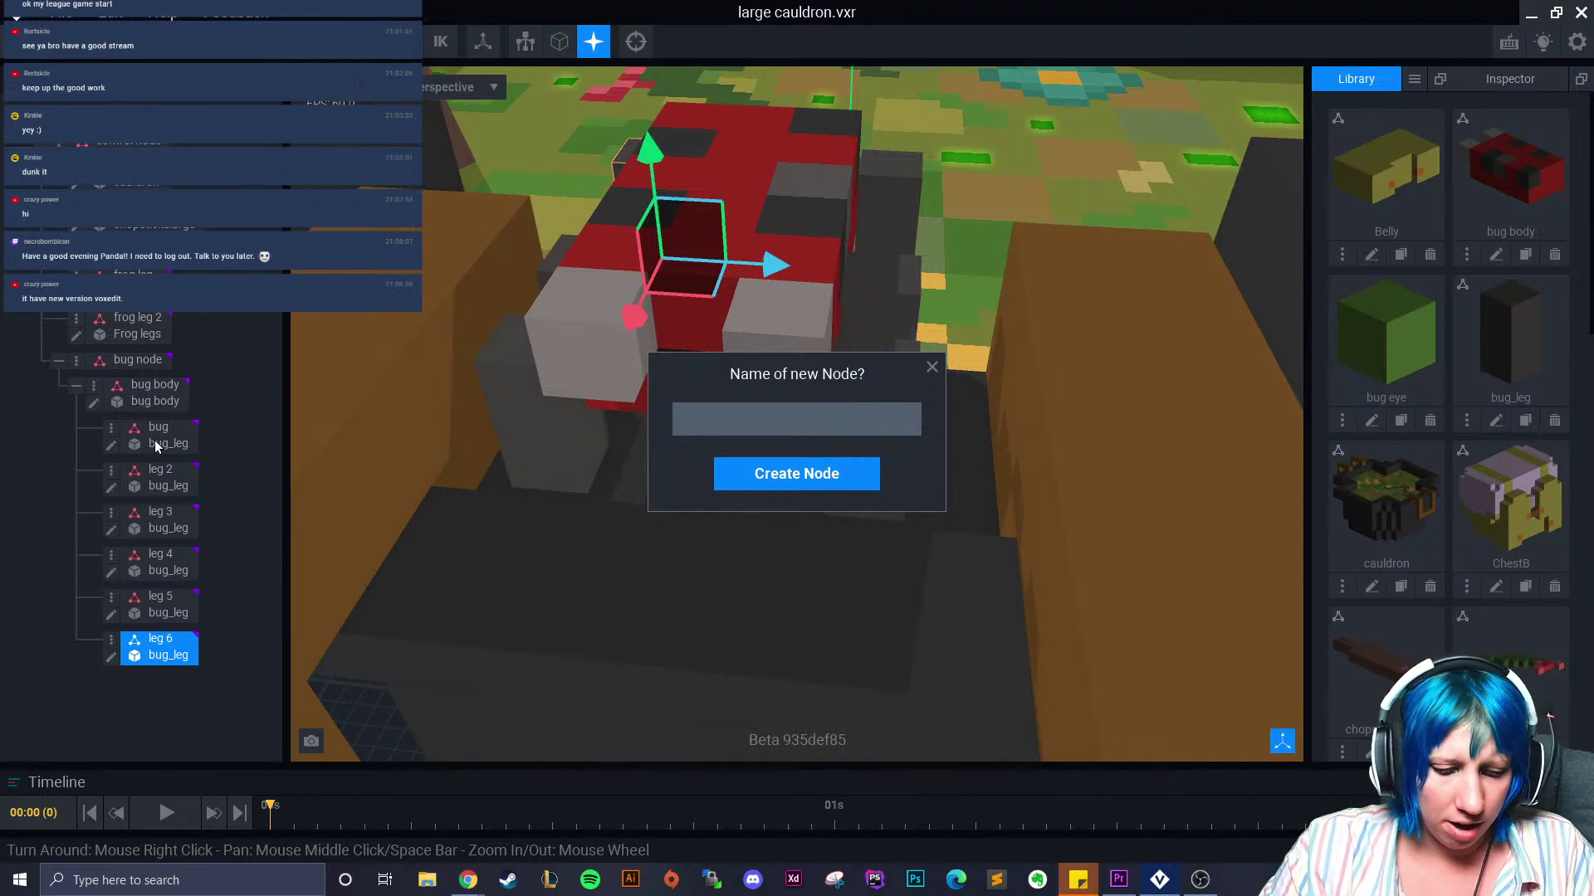
{"action": "key", "text": "Return"}
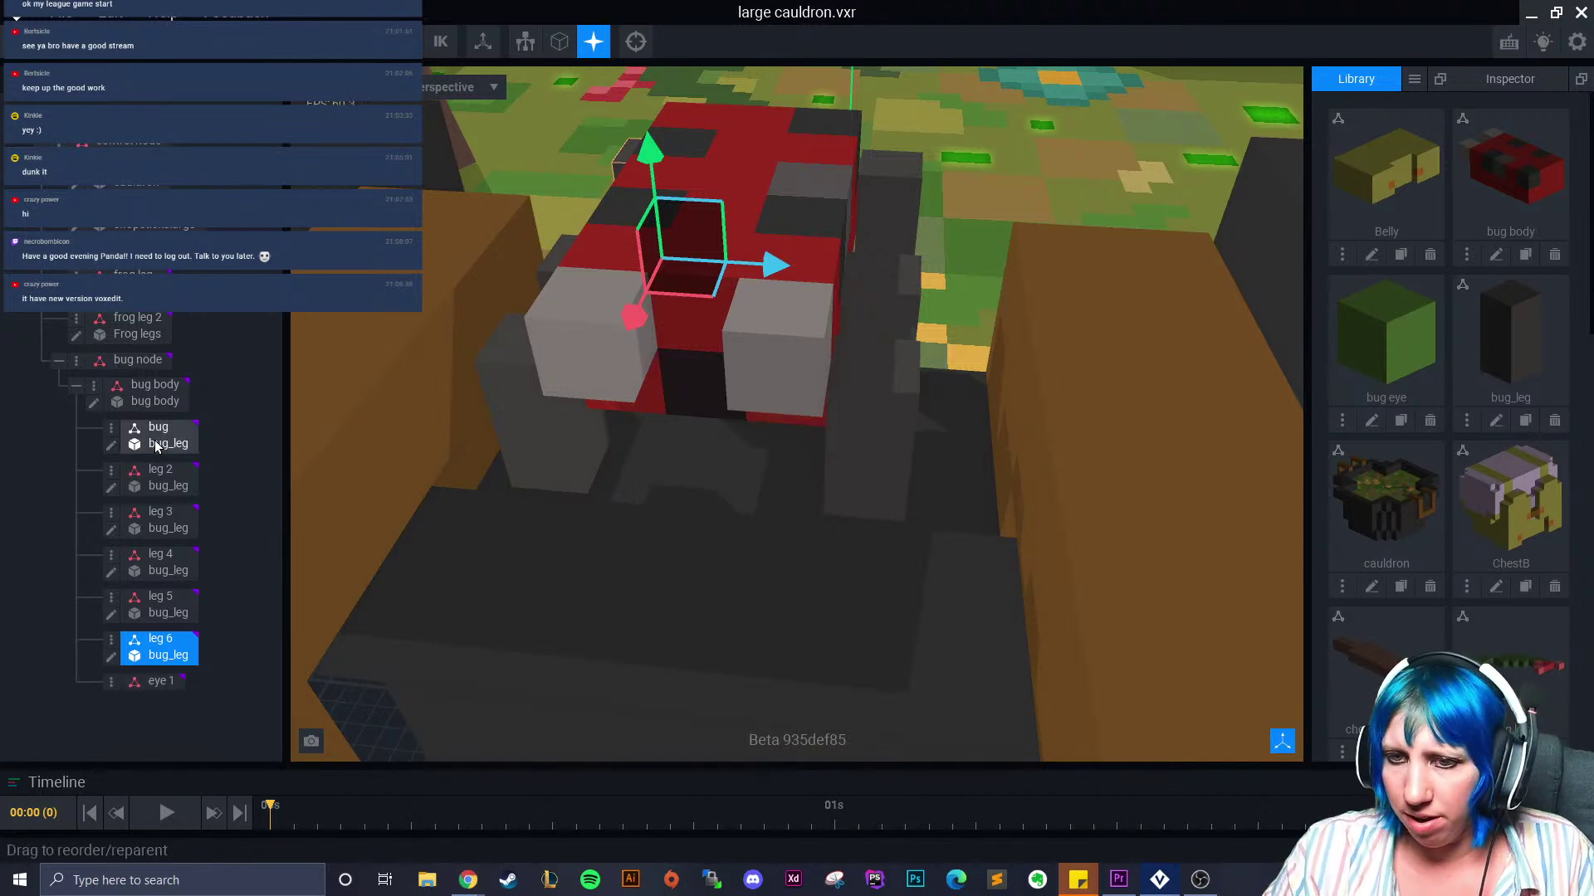
{"action": "left_click_drag", "start_coordinate": [1386, 332], "coordinate": [156, 691]}
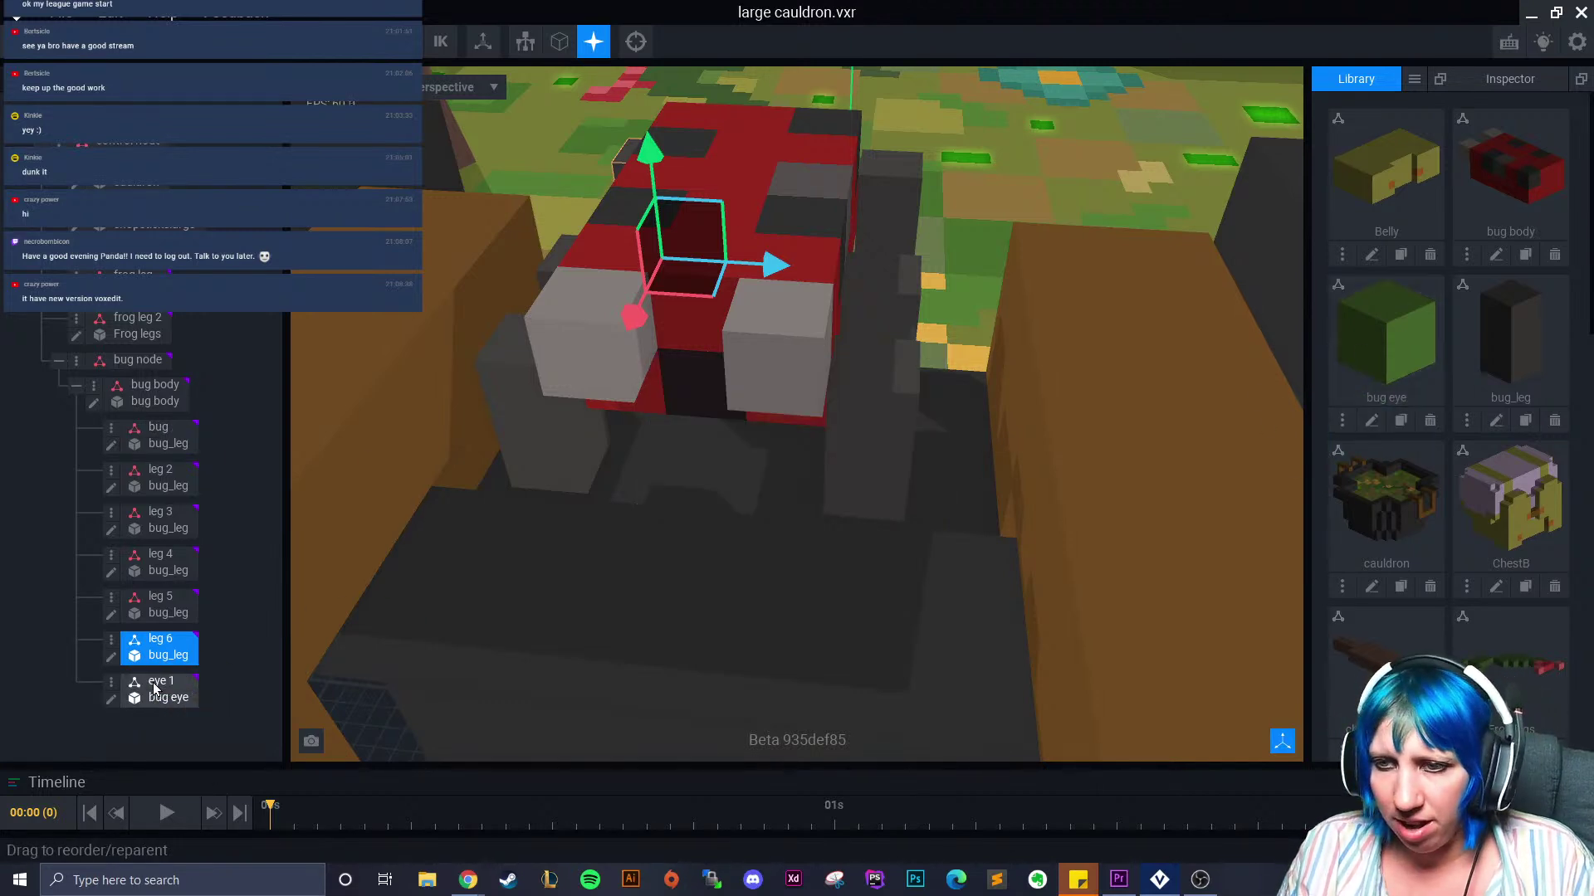
Move eye 1 onto the top of one of the two white blocks at the bug's front
{"action": "left_click", "coordinate": [156, 691]}
{"action": "left_click_drag", "start_coordinate": [737, 278], "coordinate": [729, 196]}
{"action": "left_click_drag", "start_coordinate": [781, 280], "coordinate": [688, 272]}
{"action": "left_click_drag", "start_coordinate": [635, 226], "coordinate": [631, 252]}
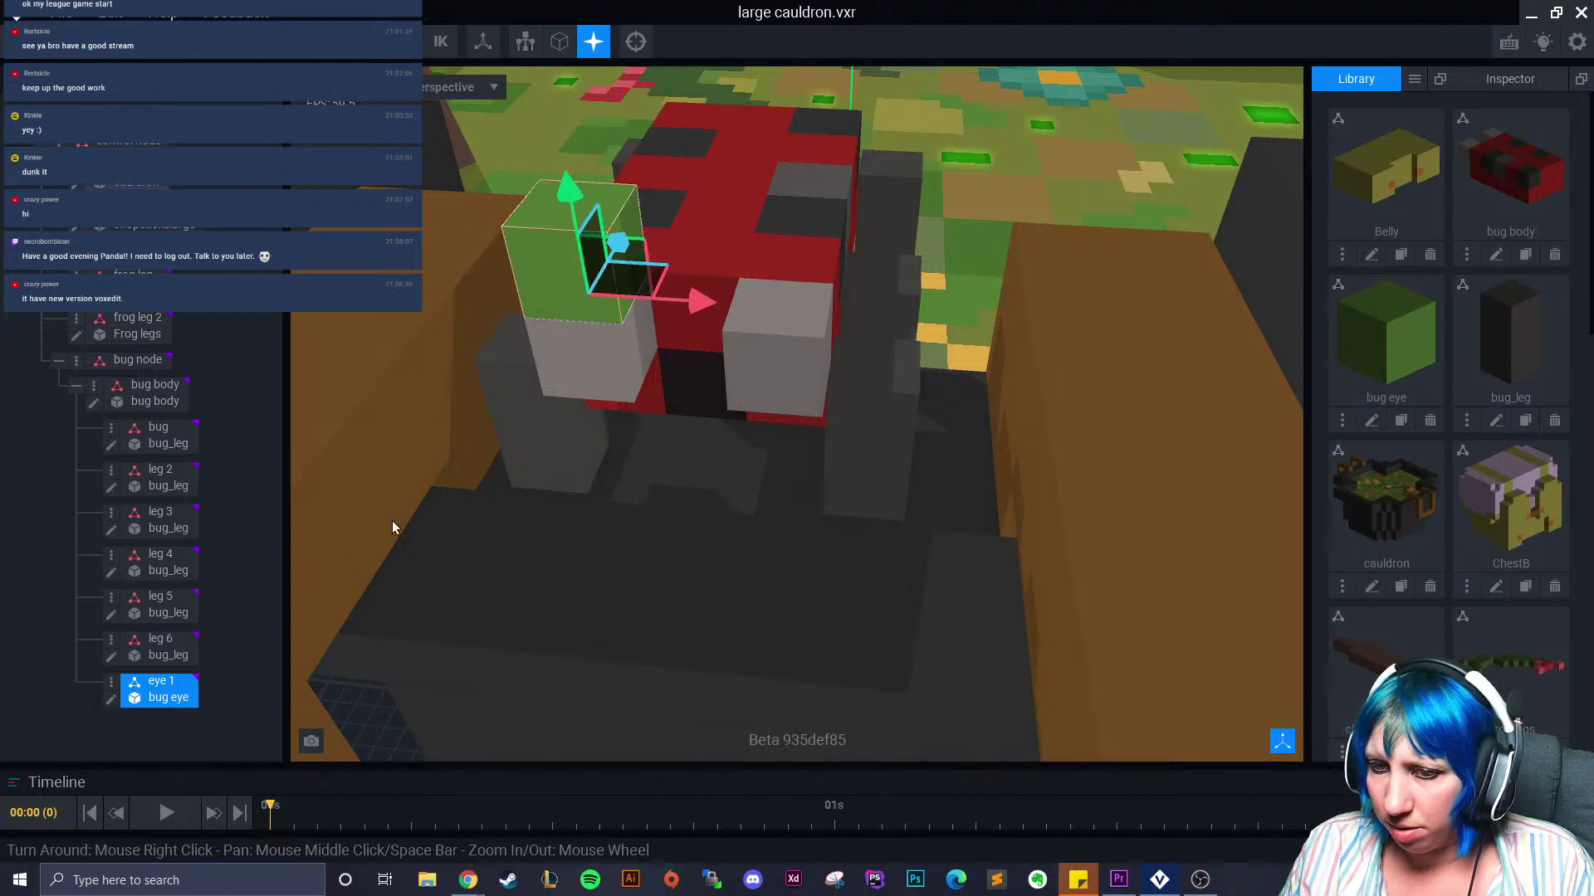
Duplicate eye 1 as "eye 2" and move the copy onto the other white block at the bug's front
{"action": "left_click", "coordinate": [113, 687]}
{"action": "left_click", "coordinate": [189, 757]}
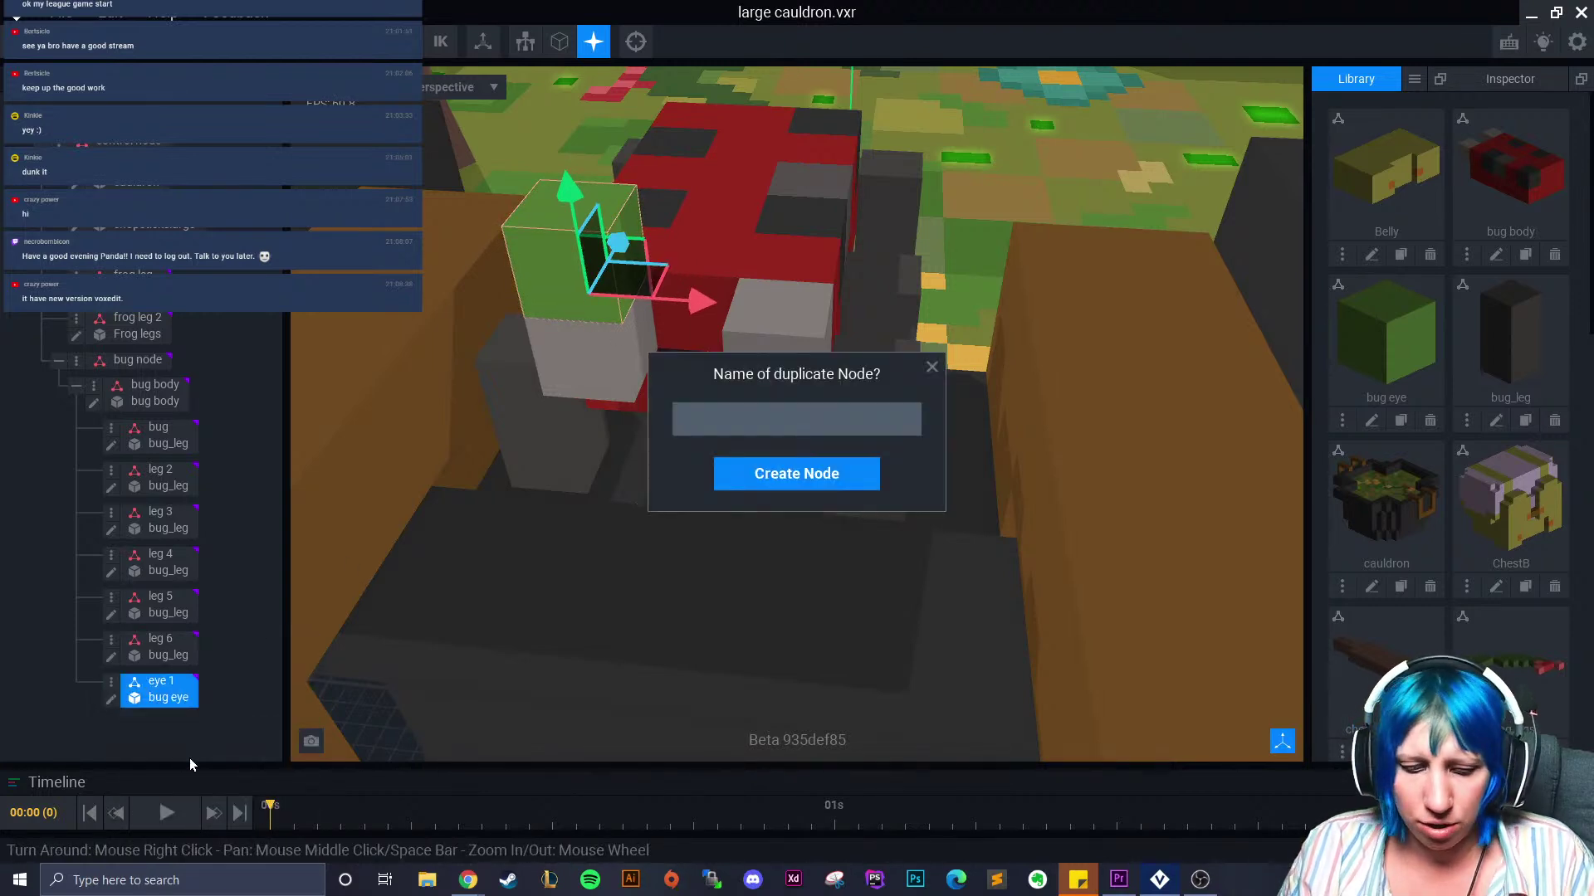
{"action": "type", "text": "eye 2"}
{"action": "key", "text": "Return"}
{"action": "left_click_drag", "start_coordinate": [694, 304], "coordinate": [757, 568]}
{"action": "right_click_drag", "start_coordinate": [757, 568], "coordinate": [819, 452]}
{"action": "scroll", "coordinate": [818, 451], "scroll_direction": "down", "scroll_amount": 3}
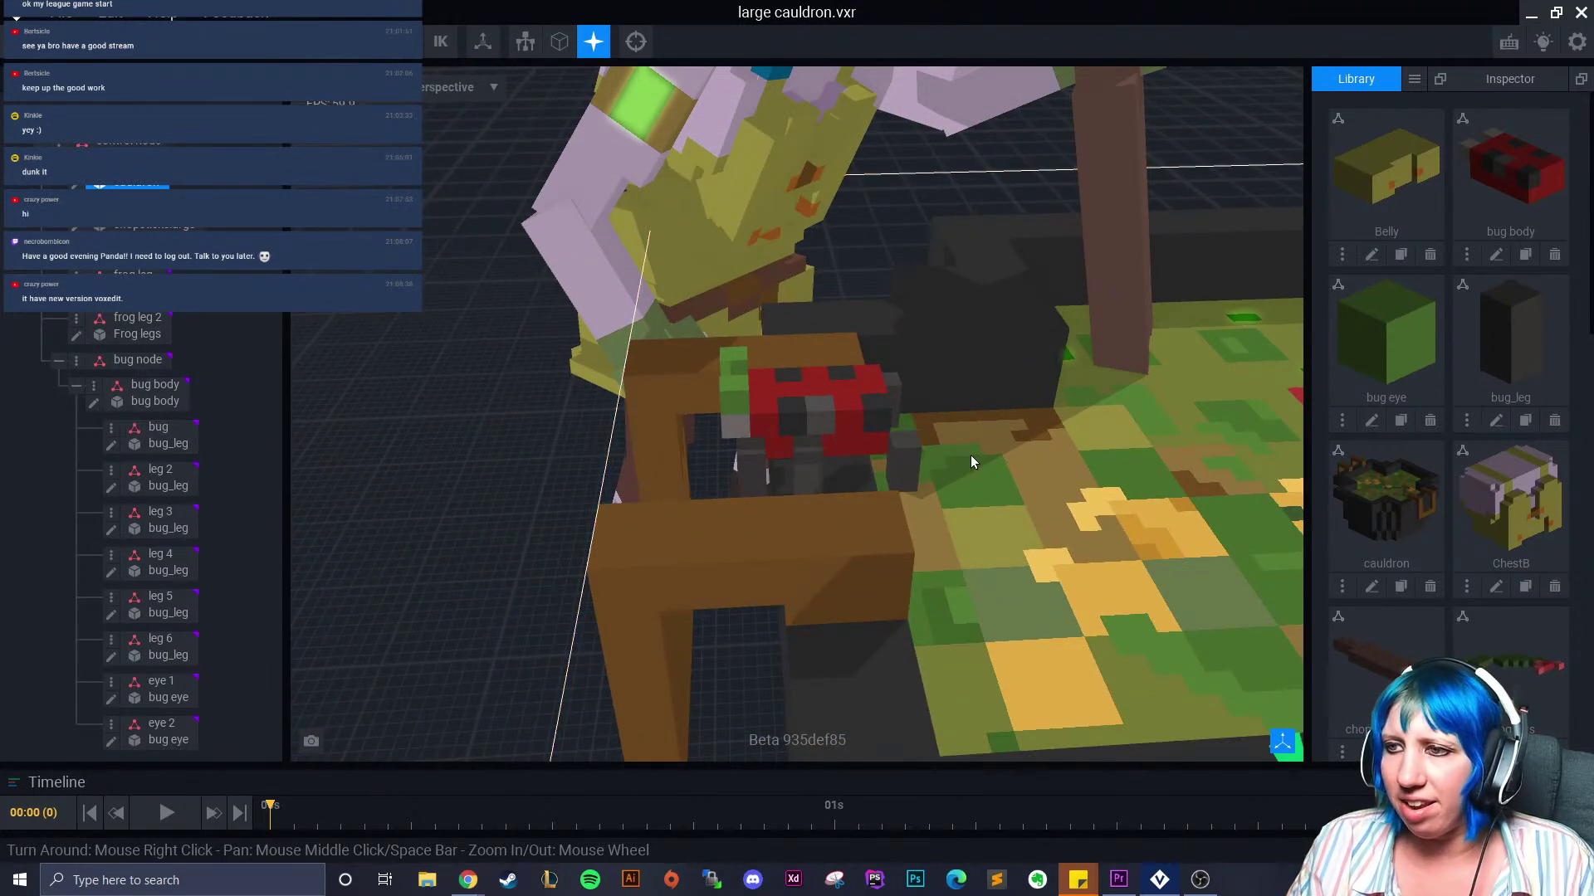
Lower the whole bug toward the cauldron rim using the bug body parent node
{"action": "left_click", "coordinate": [167, 482]}
{"action": "scroll", "coordinate": [660, 452], "scroll_direction": "up", "scroll_amount": 3}
{"action": "right_click_drag", "start_coordinate": [654, 452], "coordinate": [647, 449]}
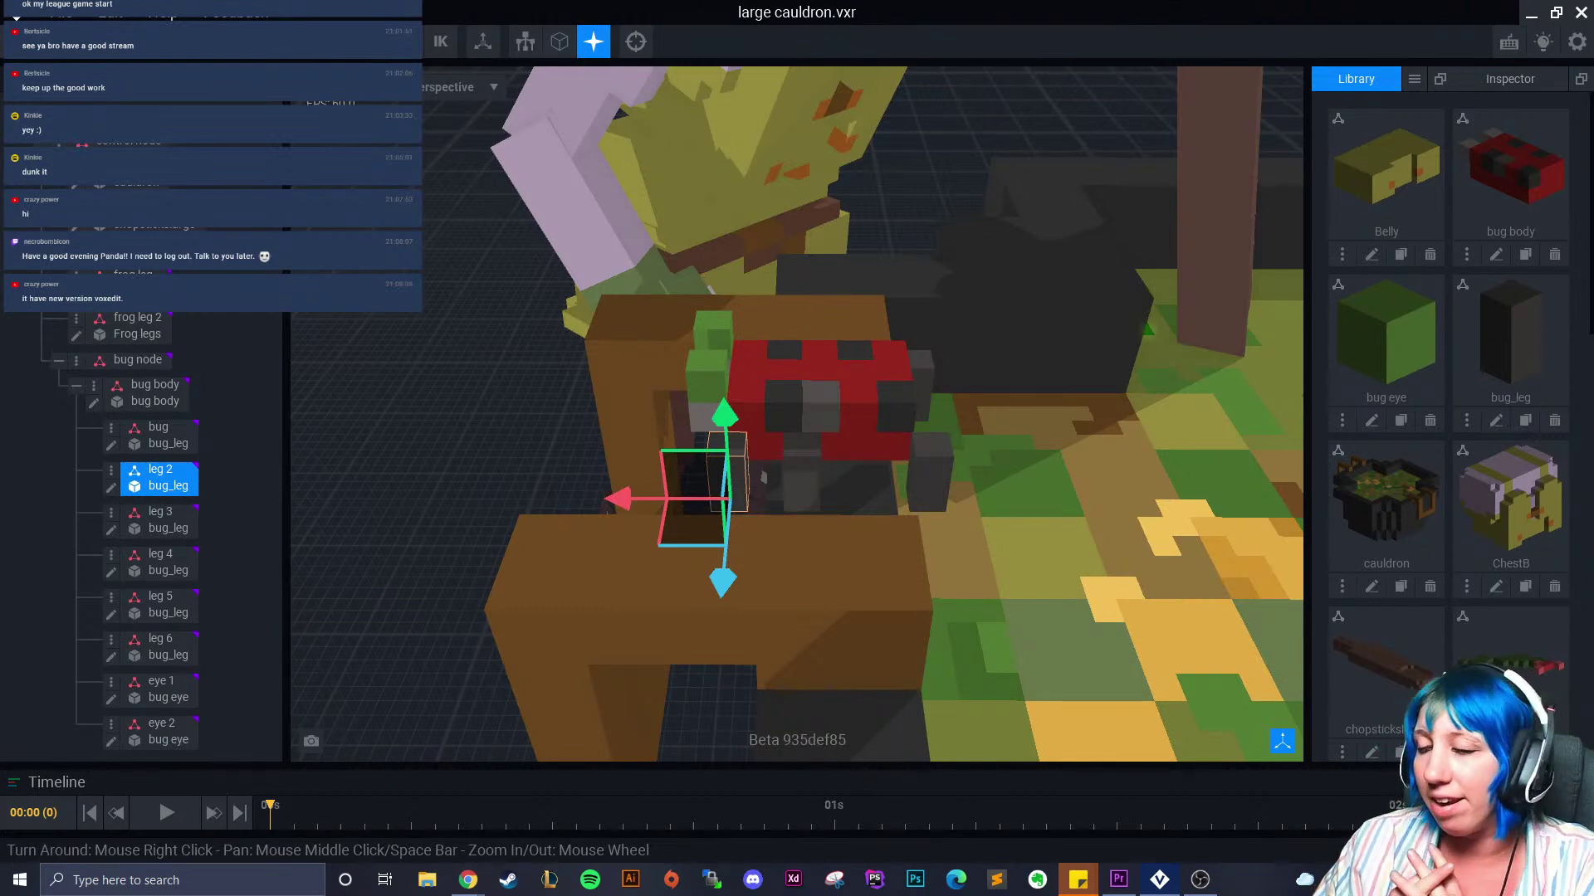
{"action": "left_click", "coordinate": [156, 392]}
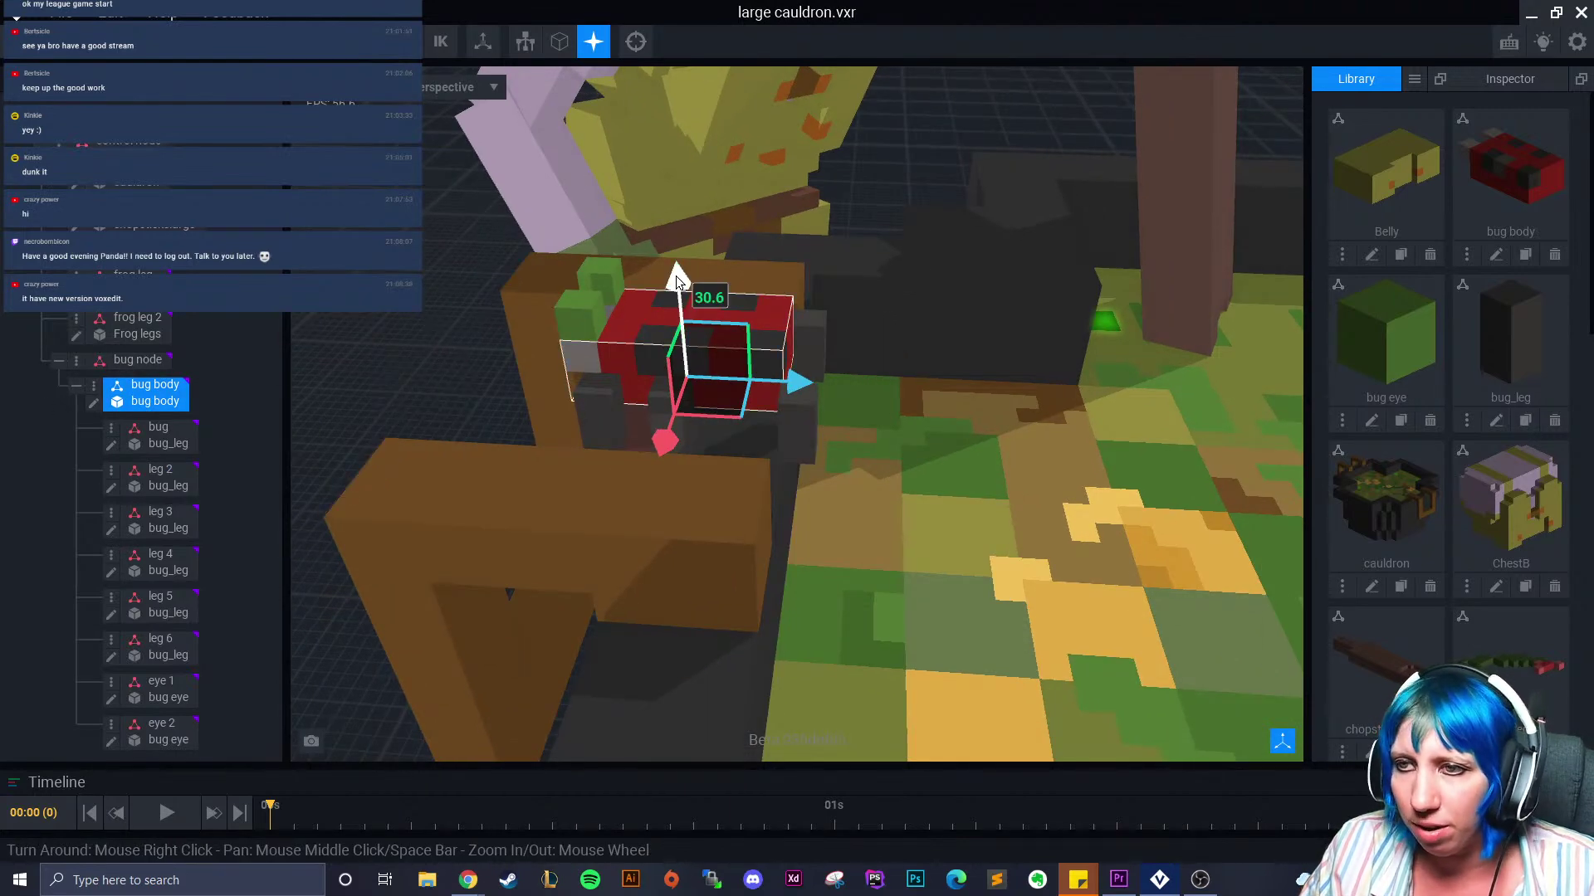
{"action": "left_click_drag", "start_coordinate": [677, 277], "coordinate": [685, 336]}
{"action": "right_click_drag", "start_coordinate": [685, 336], "coordinate": [720, 362]}
{"action": "right_click_drag", "start_coordinate": [810, 321], "coordinate": [810, 321]}
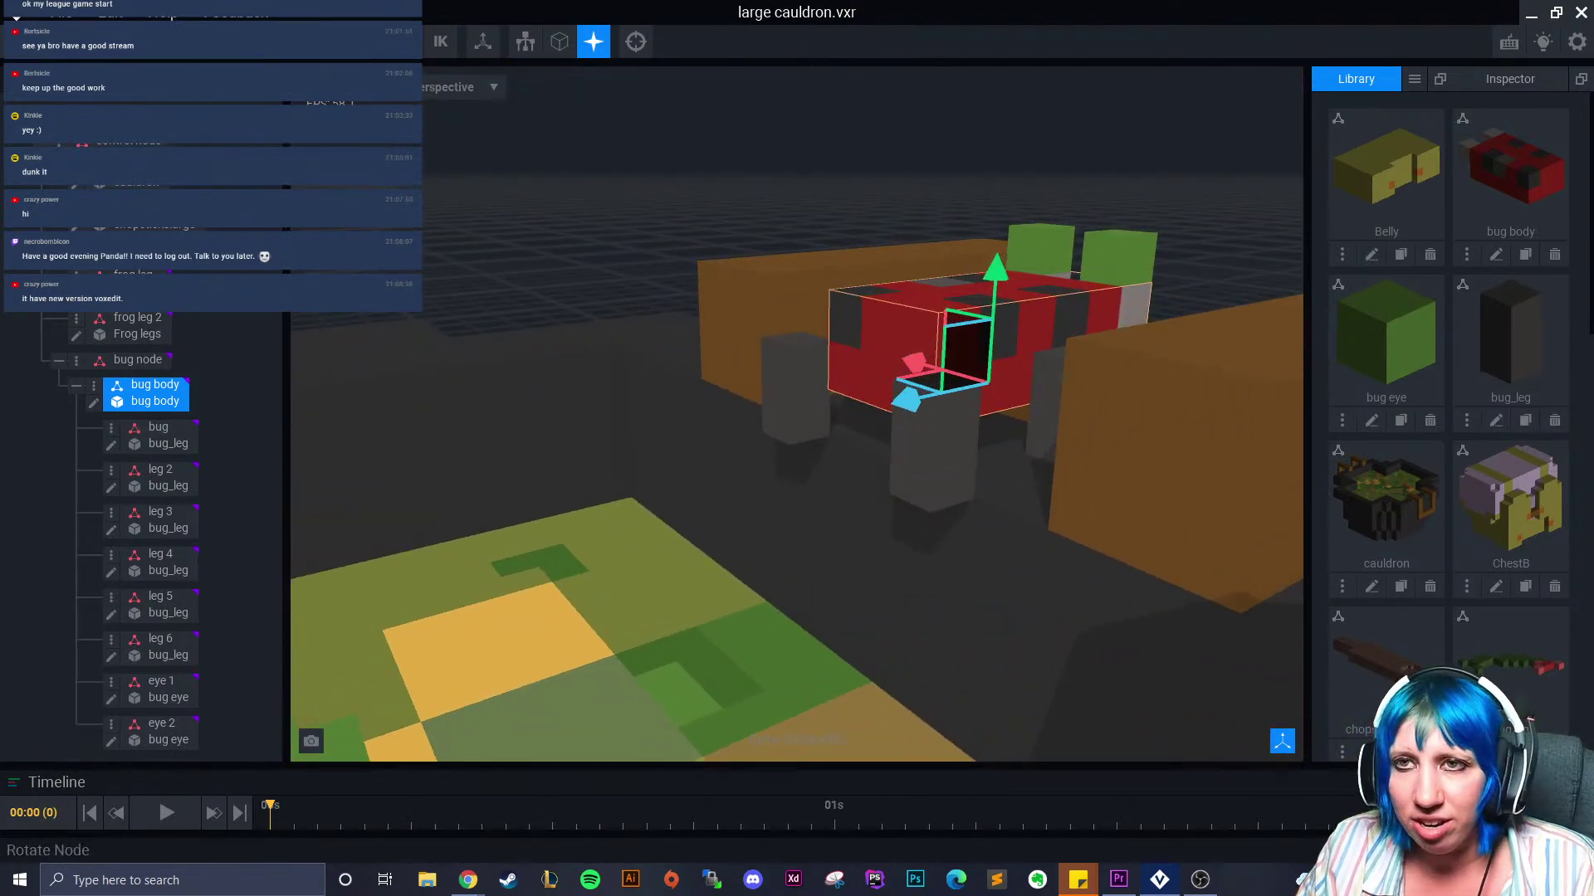
Rotate the bug body node with its legs and eyes to turn the bug in a new direction on the rim
{"action": "left_click", "coordinate": [364, 42]}
{"action": "left_click_drag", "start_coordinate": [972, 414], "coordinate": [738, 370]}
{"action": "right_click_drag", "start_coordinate": [871, 446], "coordinate": [390, 370]}
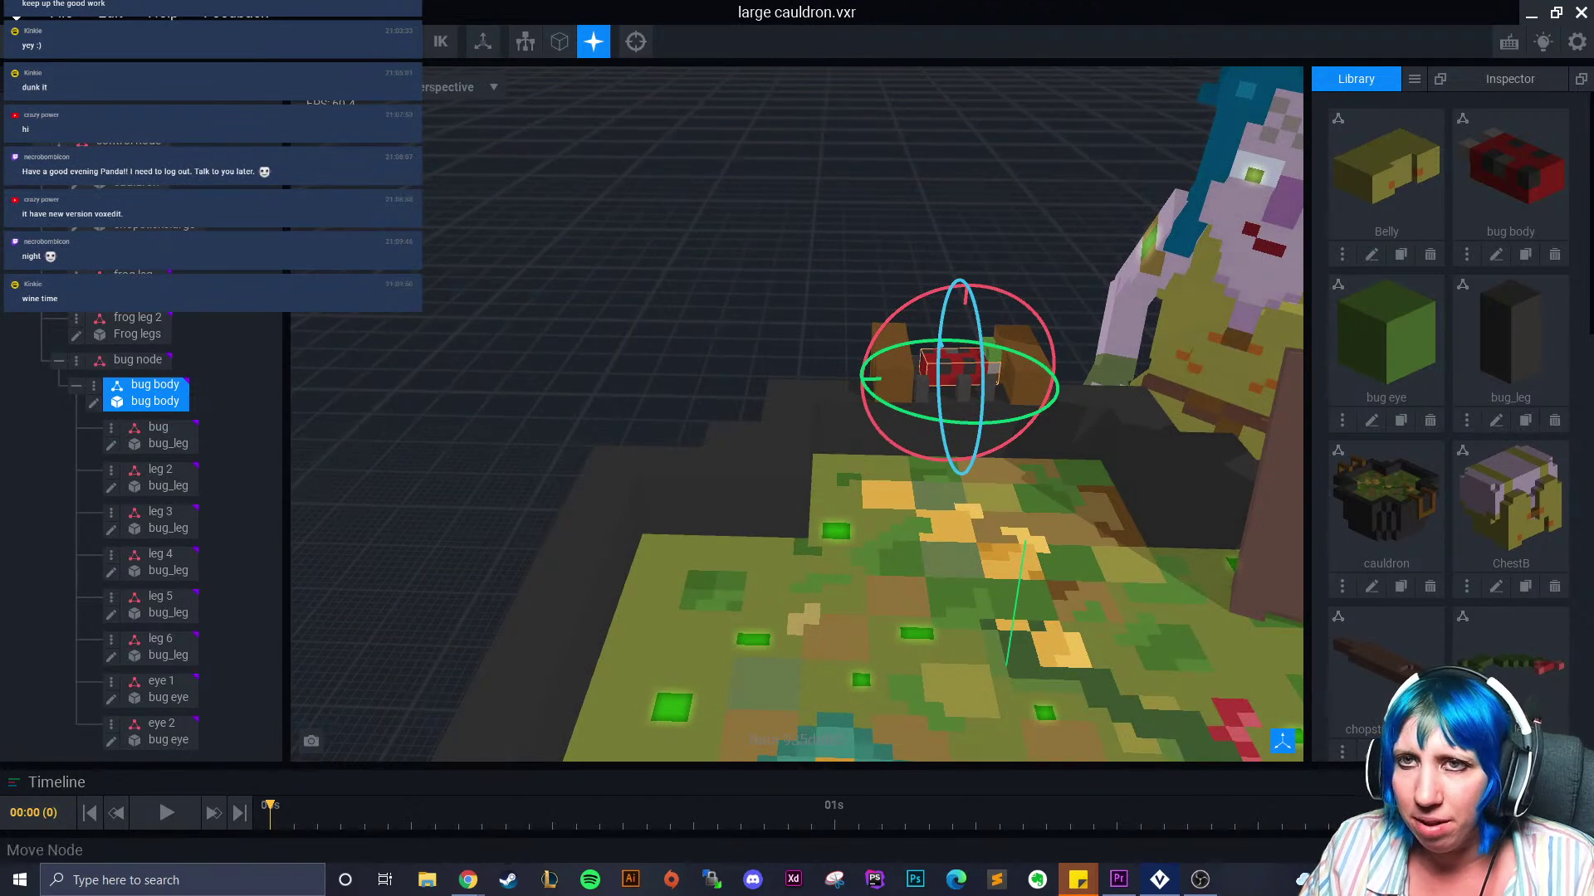
Move the bug out from between the handle prongs and along the rim to the cauldron's side away from the witch
{"action": "key", "text": "w"}
{"action": "left_click_drag", "start_coordinate": [868, 394], "coordinate": [515, 422]}
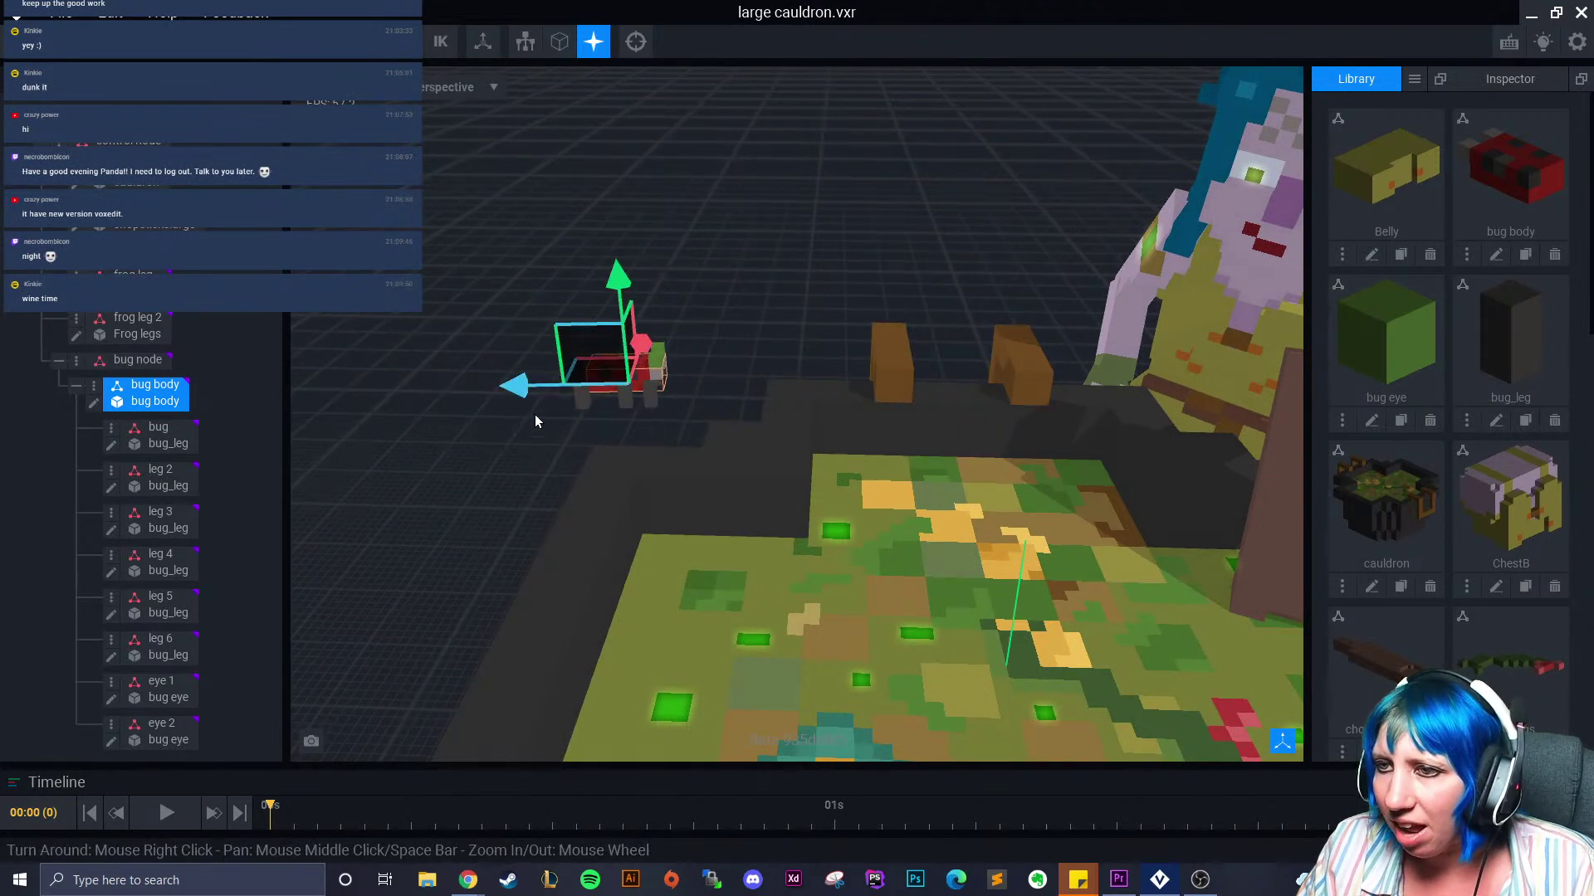
{"action": "left_click_drag", "start_coordinate": [644, 340], "coordinate": [606, 435]}
{"action": "right_click_drag", "start_coordinate": [794, 490], "coordinate": [799, 490]}
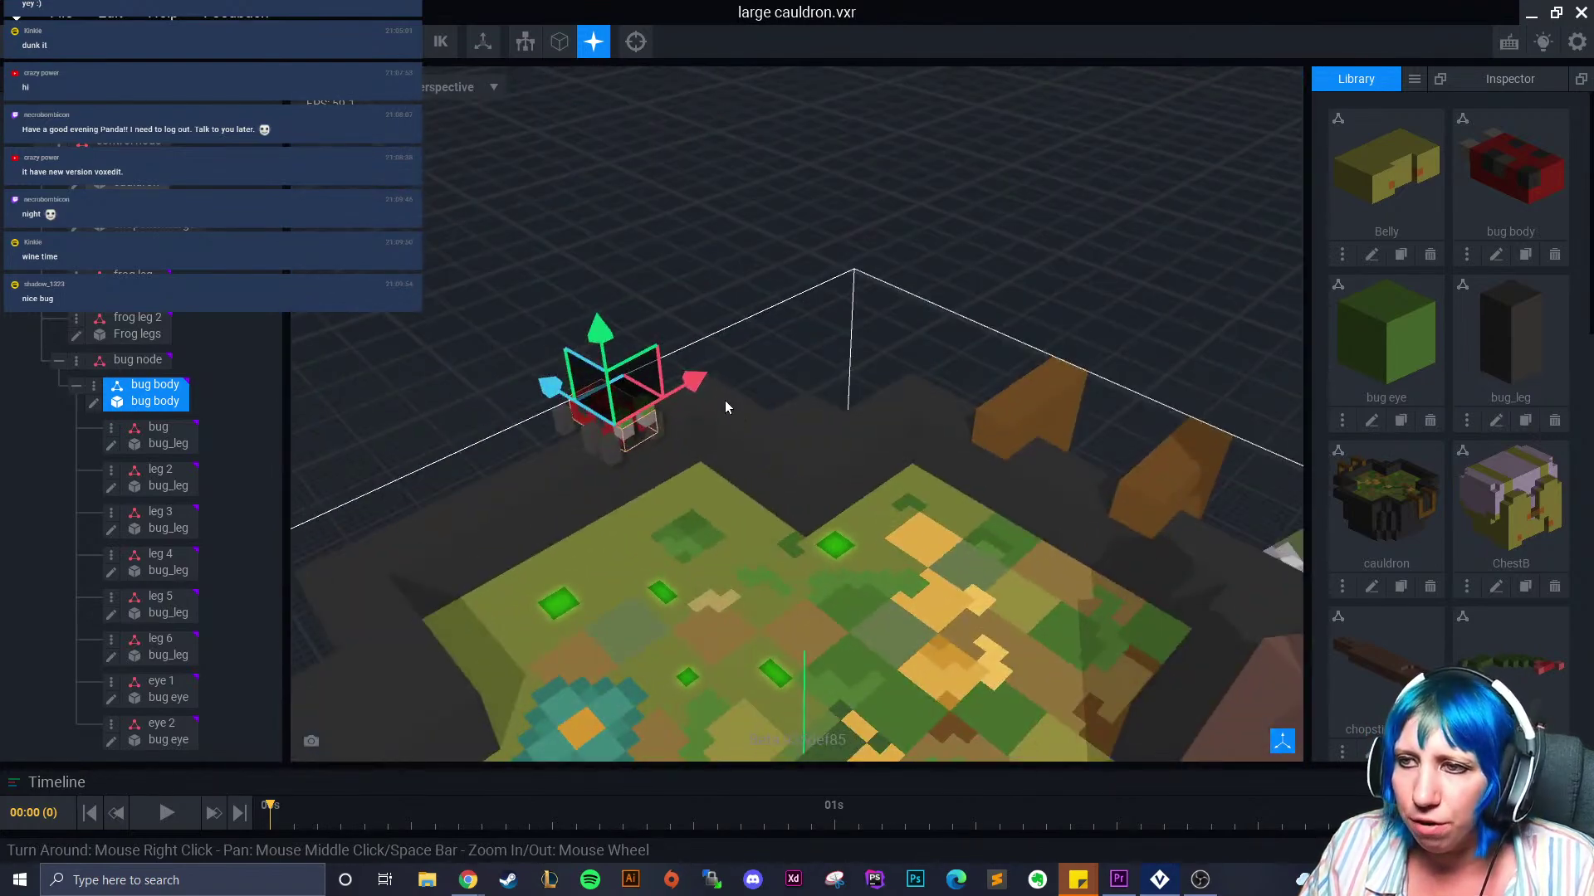
{"action": "left_click_drag", "start_coordinate": [689, 379], "coordinate": [466, 511]}
{"action": "scroll", "coordinate": [510, 532], "scroll_direction": "down", "scroll_amount": 5}
{"action": "mouse_move", "coordinate": [581, 531]}
{"action": "right_mouse_down"}
{"action": "mouse_move", "coordinate": [569, 569]}
{"action": "mouse_move", "coordinate": [691, 477]}
{"action": "mouse_move", "coordinate": [604, 520]}
{"action": "right_mouse_up"}
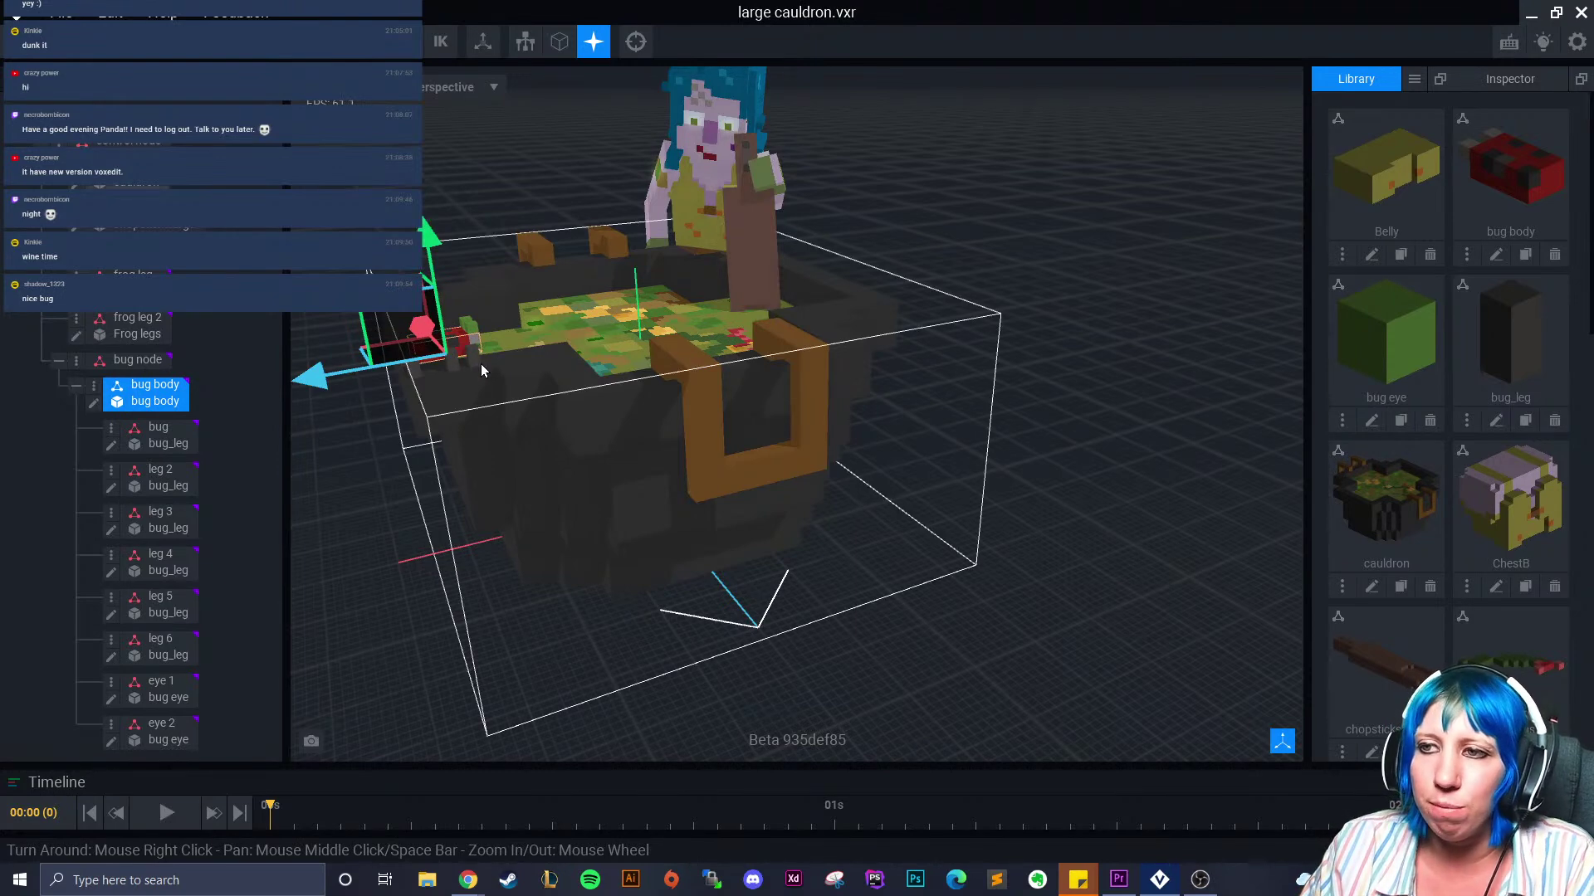
Duplicate the whole bug node on the cauldron rim as "Bug 2"
{"action": "right_click_drag", "start_coordinate": [586, 357], "coordinate": [616, 400]}
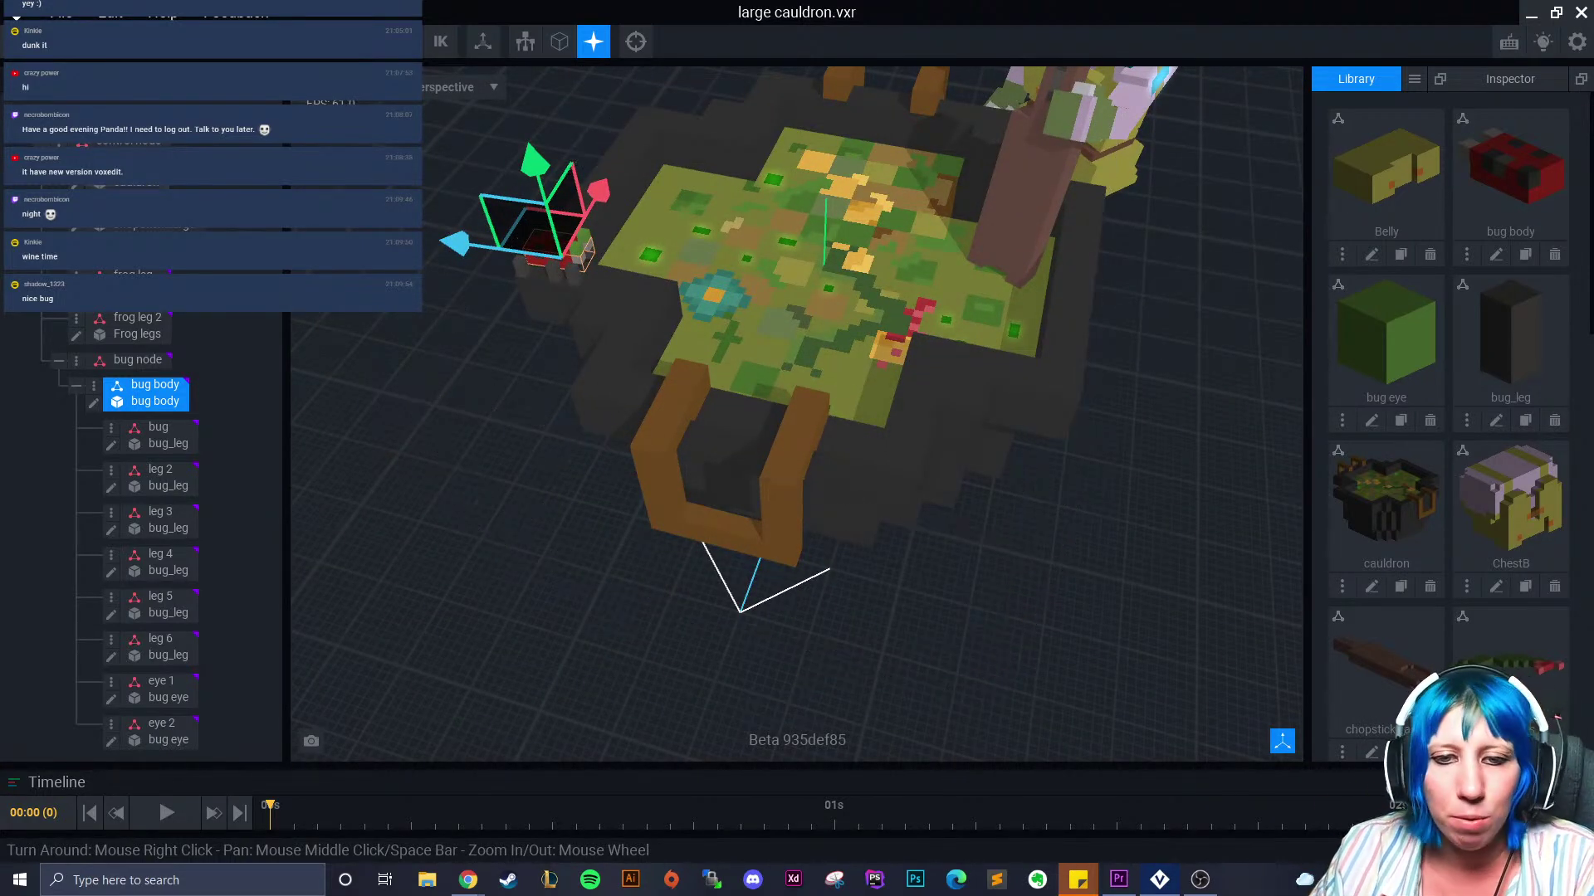
{"action": "scroll", "coordinate": [525, 351], "scroll_direction": "up", "scroll_amount": 5}
{"action": "right_click_drag", "start_coordinate": [633, 340], "coordinate": [634, 340]}
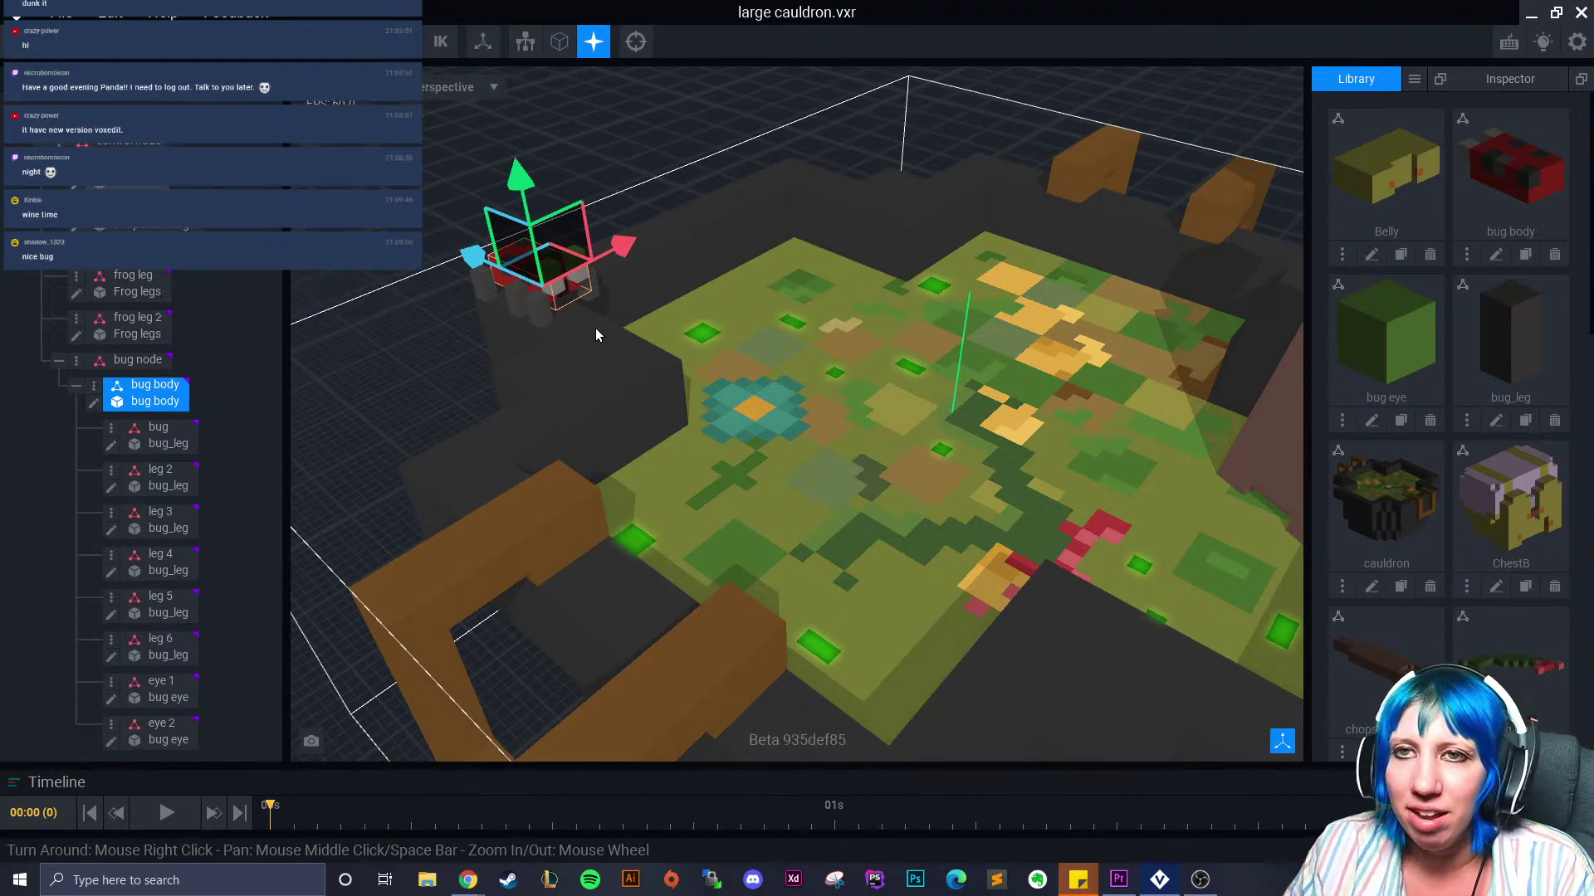
{"action": "left_click", "coordinate": [668, 148]}
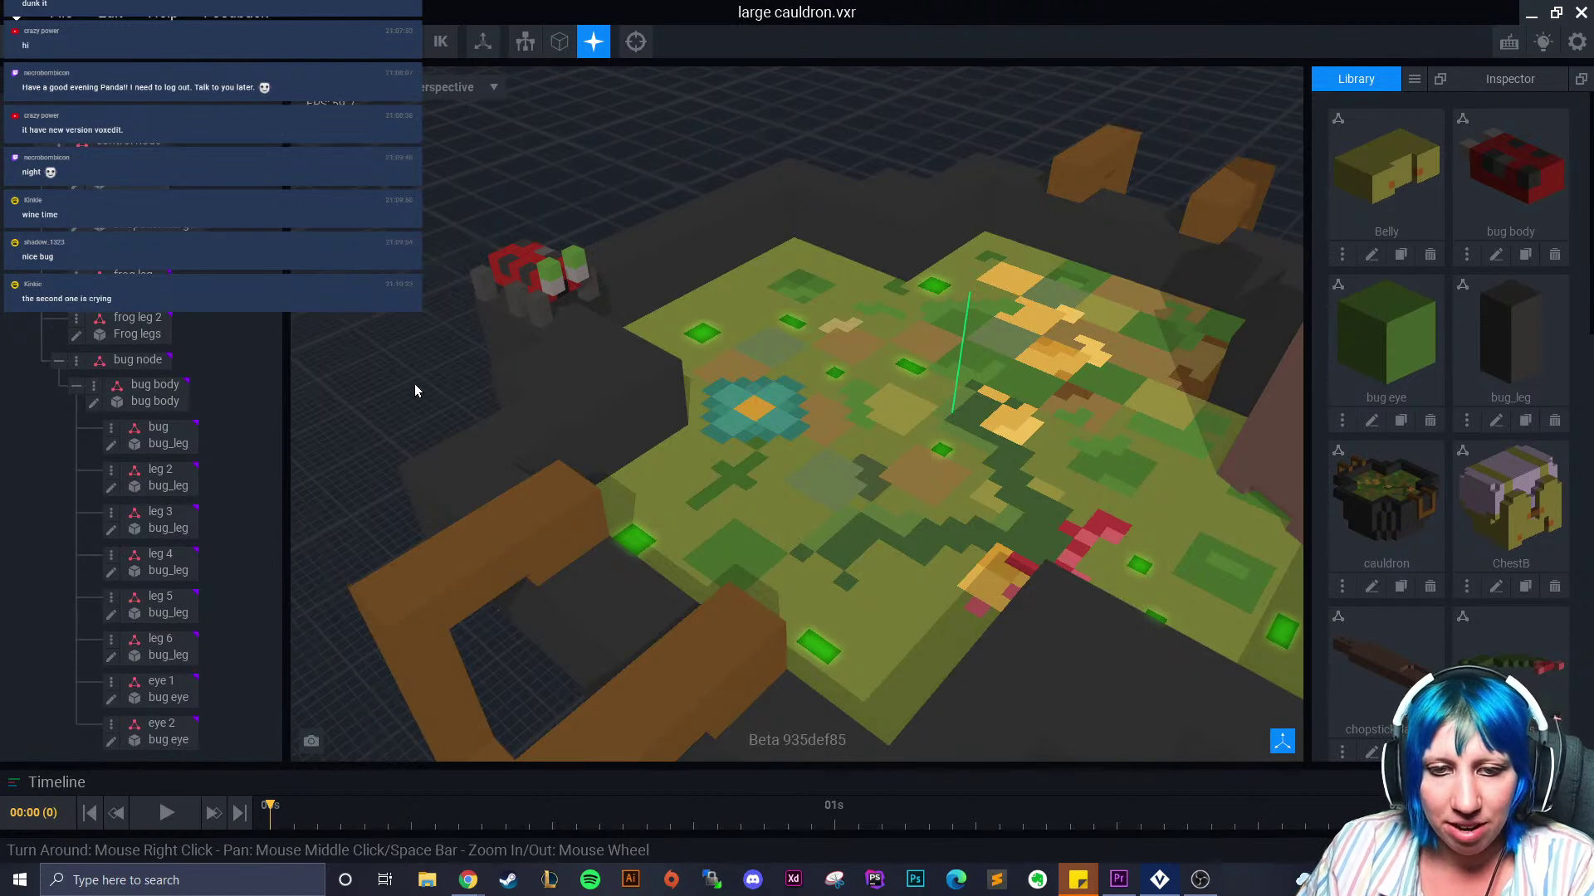
{"action": "right_click_drag", "start_coordinate": [548, 425], "coordinate": [374, 415]}
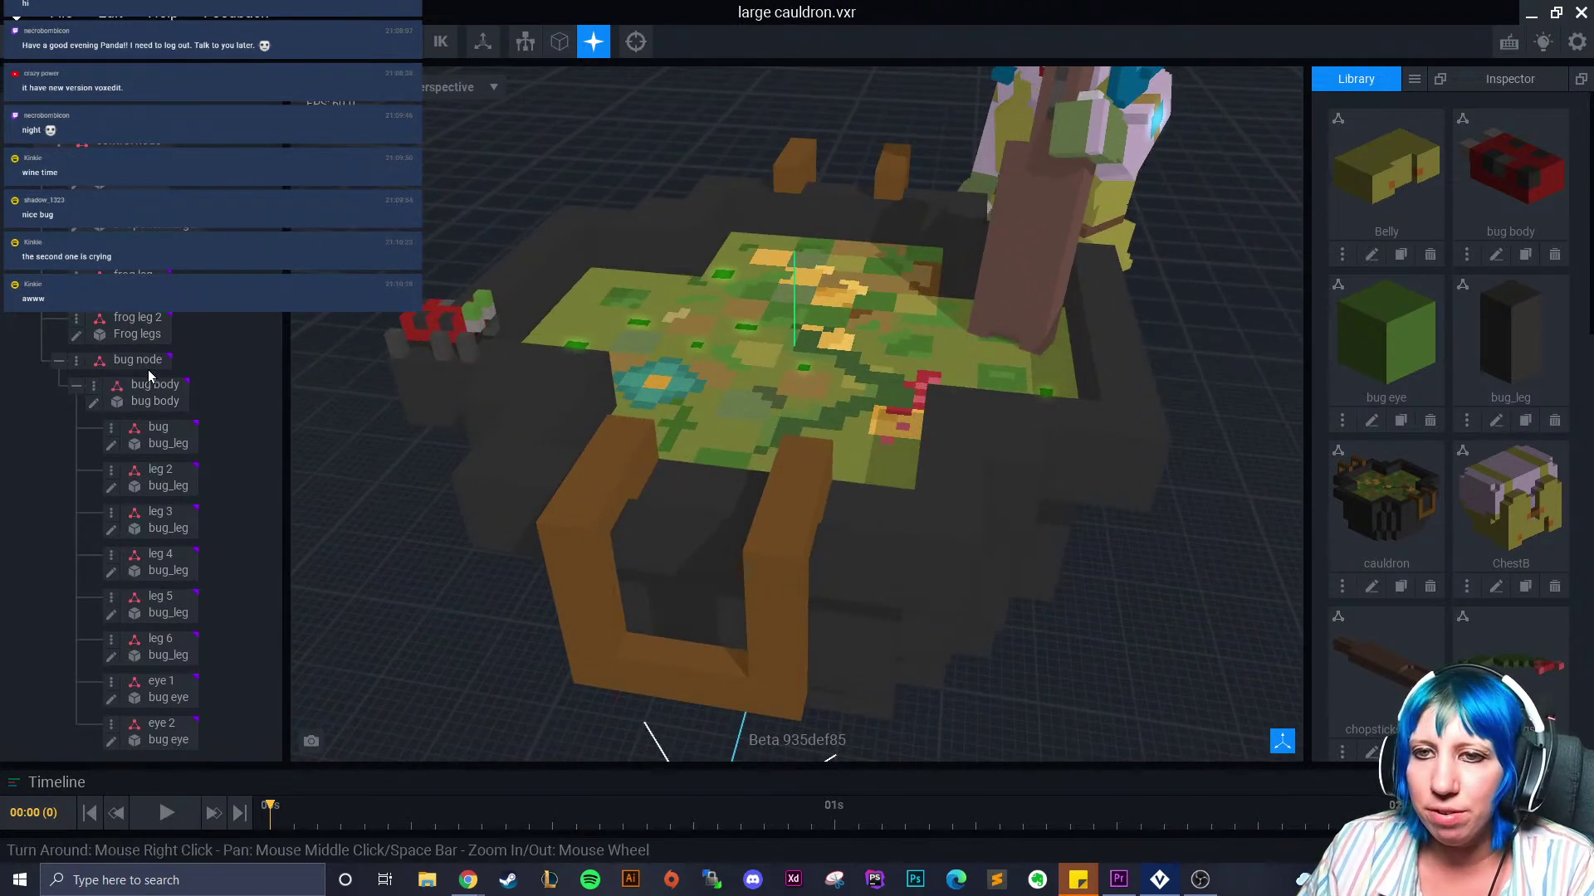
{"action": "left_click", "coordinate": [187, 402]}
{"action": "left_click", "coordinate": [120, 364]}
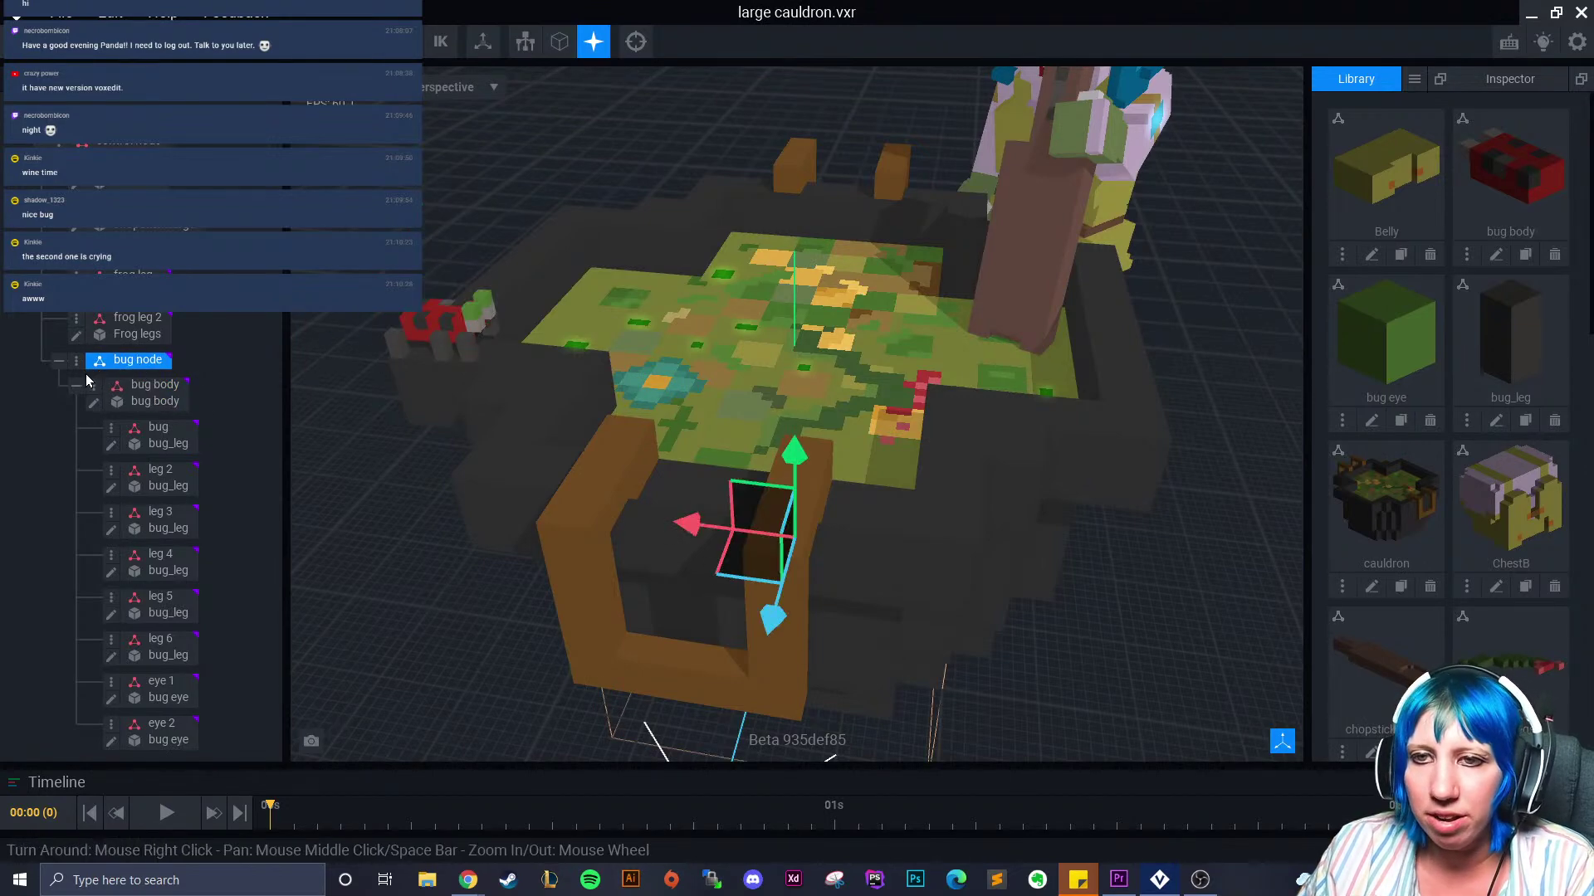
{"action": "left_click", "coordinate": [76, 363]}
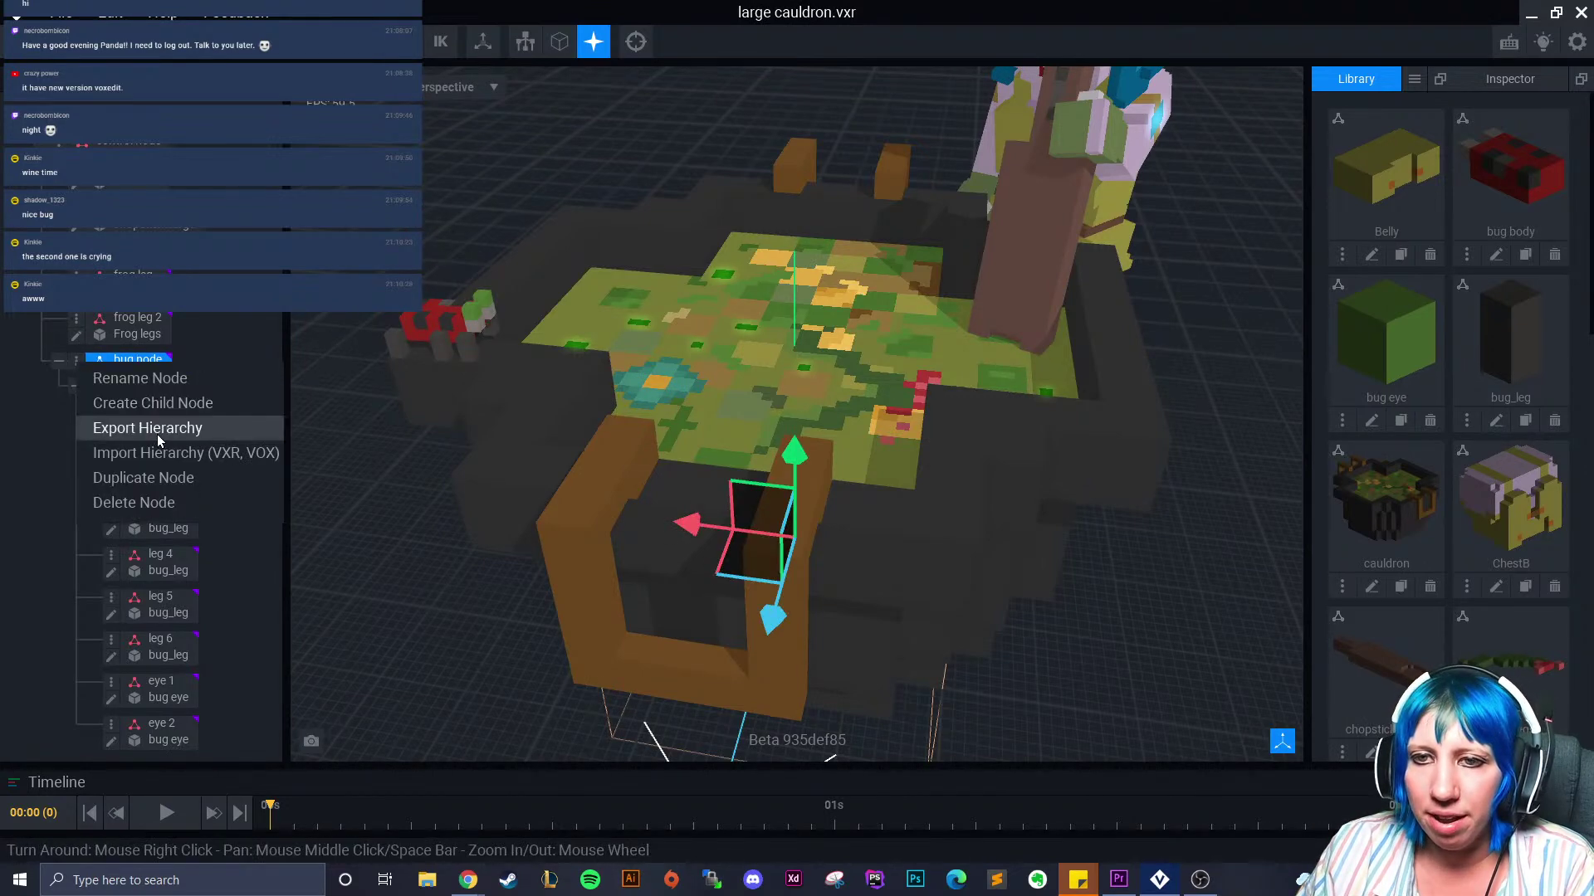
{"action": "left_click", "coordinate": [163, 480]}
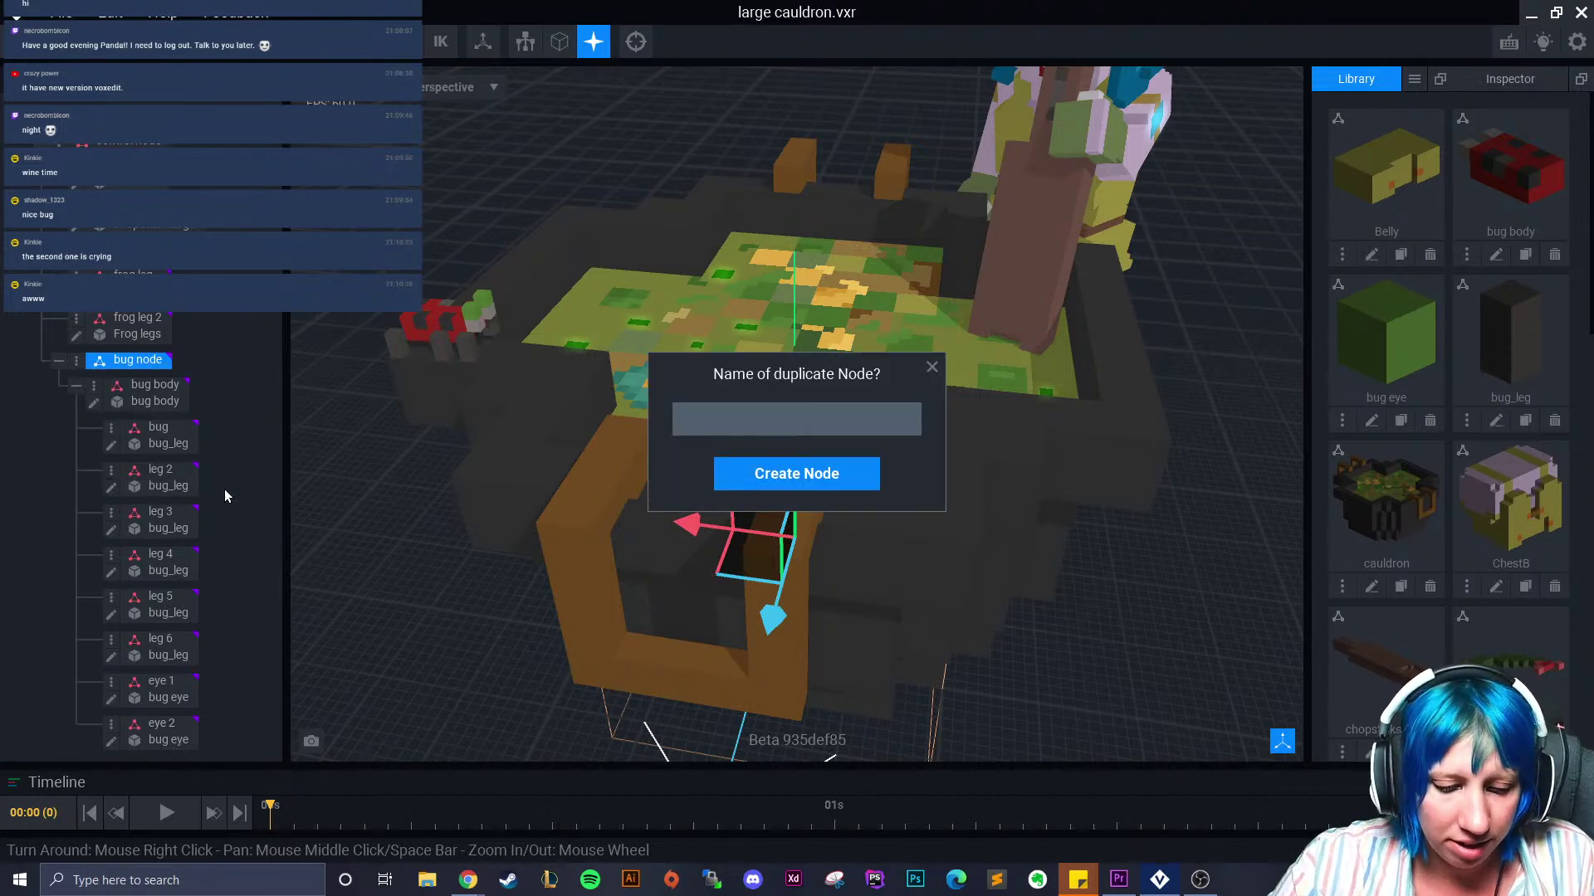
{"action": "type", "text": "Bug 2"}
{"action": "key", "text": "Return"}
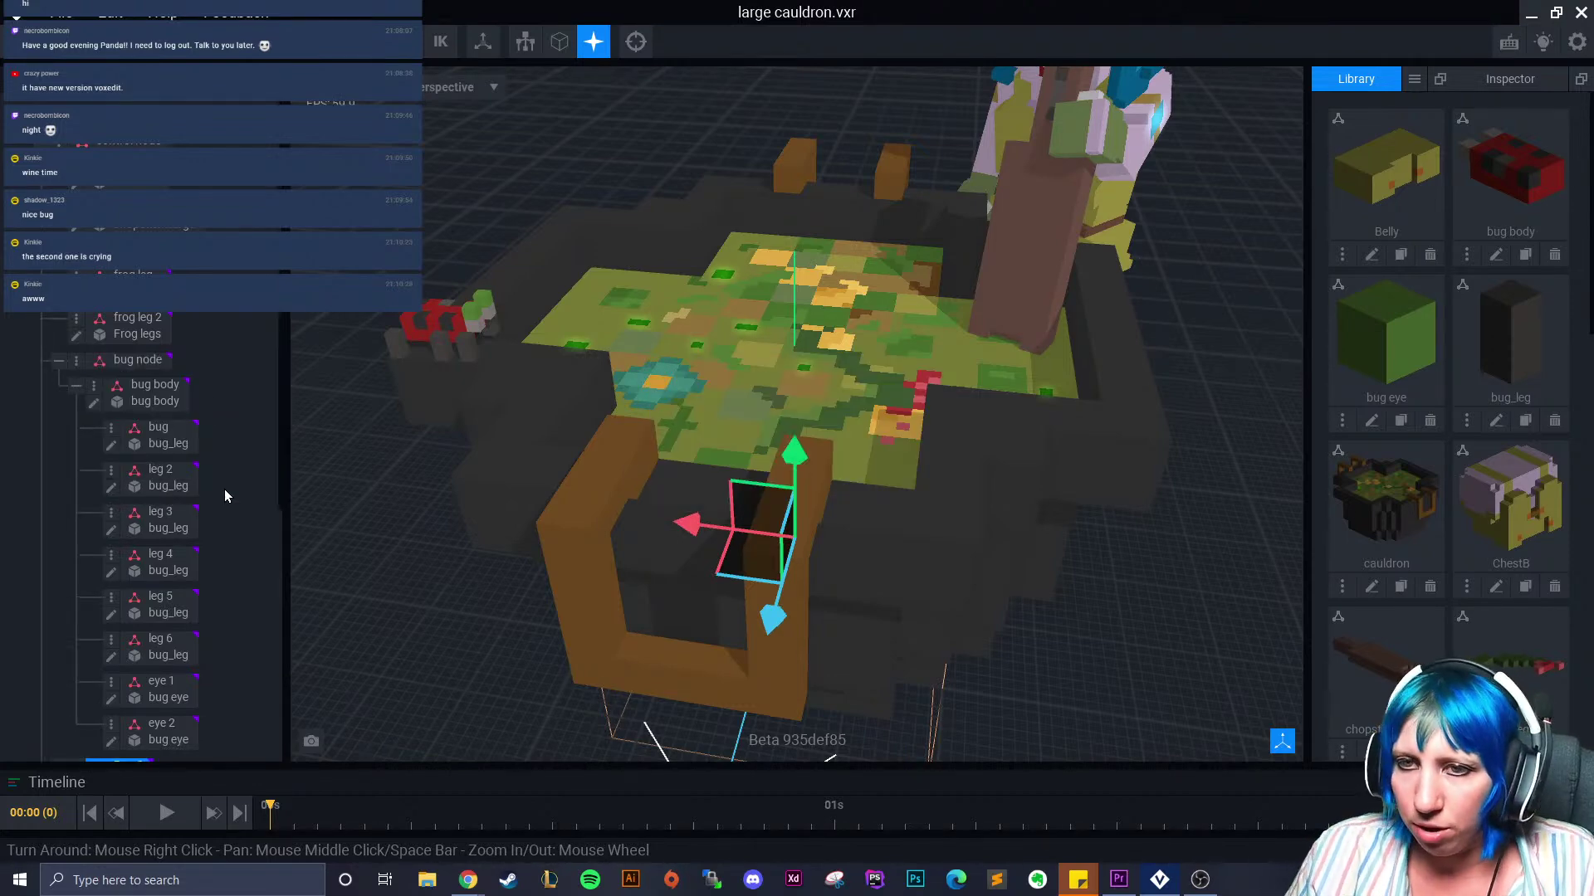
Move Bug 2 off the original bug toward the brew and check which body belongs to each bug
{"action": "mouse_move", "coordinate": [794, 450]}
{"action": "left_mouse_down"}
{"action": "mouse_move", "coordinate": [798, 322]}
{"action": "mouse_move", "coordinate": [789, 457]}
{"action": "mouse_move", "coordinate": [780, 445]}
{"action": "left_mouse_up"}
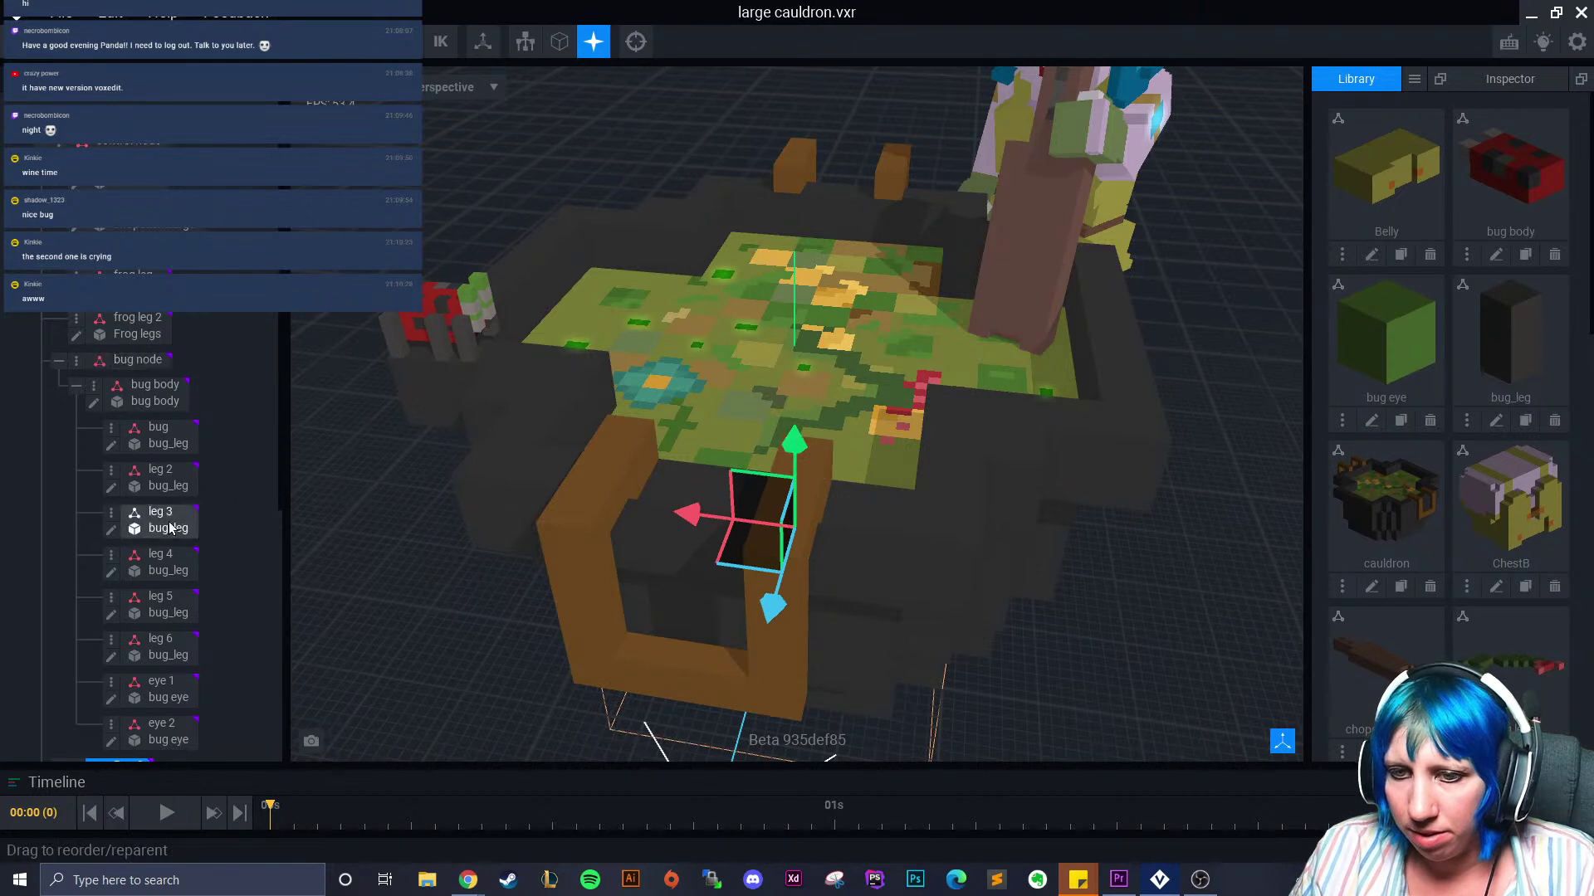
{"action": "scroll", "coordinate": [141, 647], "scroll_direction": "down", "scroll_amount": 2}
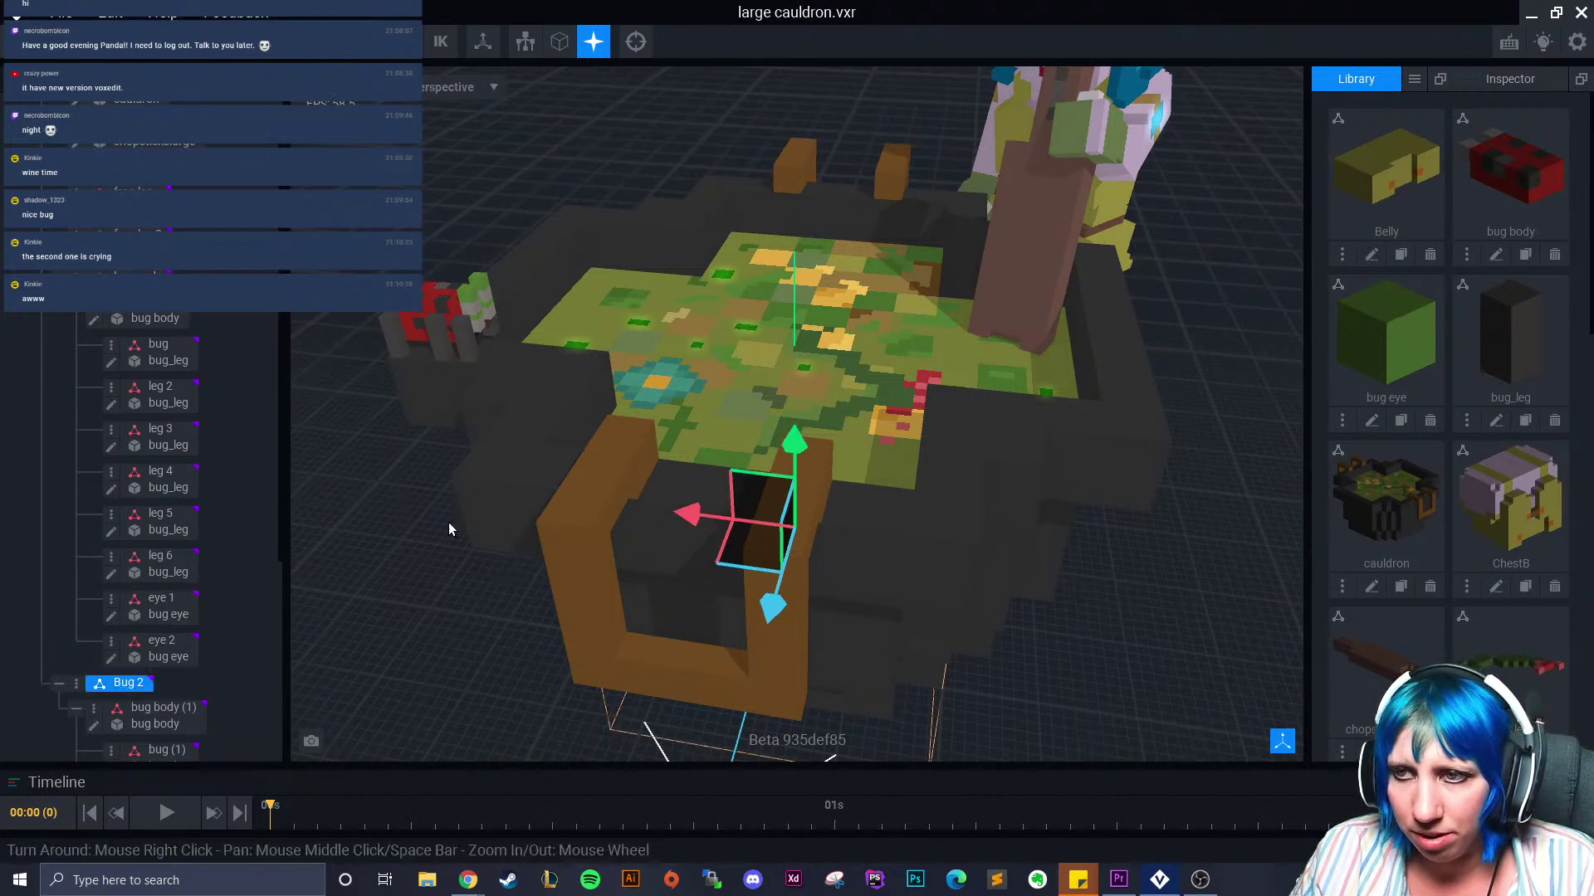
{"action": "left_click_drag", "start_coordinate": [688, 514], "coordinate": [787, 532]}
{"action": "left_click", "coordinate": [448, 320]}
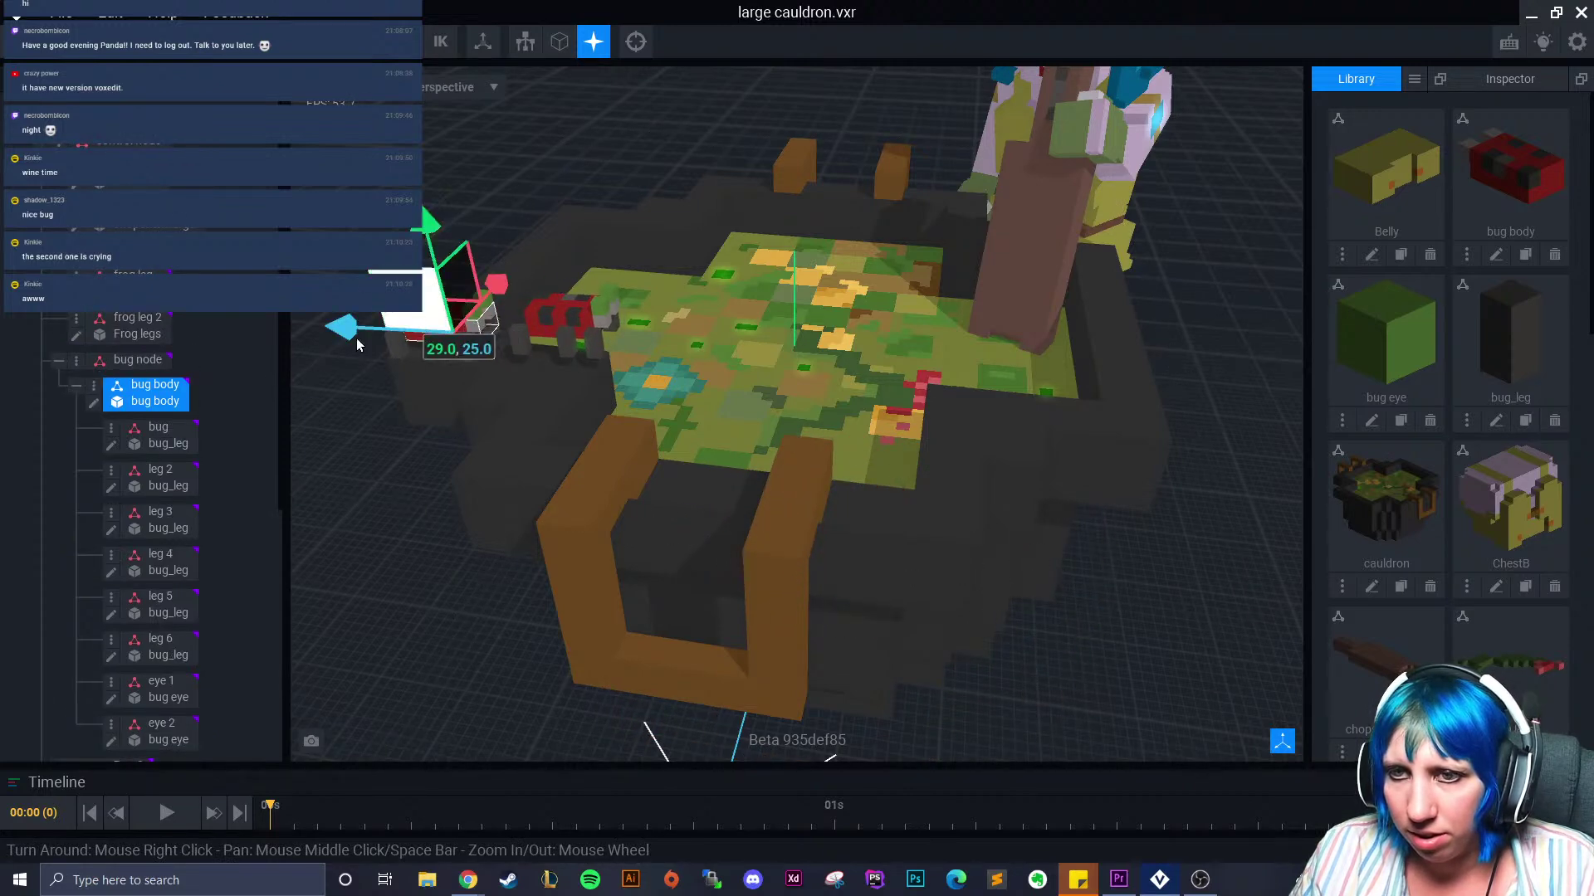
{"action": "left_click_drag", "start_coordinate": [341, 339], "coordinate": [354, 337]}
{"action": "left_click", "coordinate": [575, 316]}
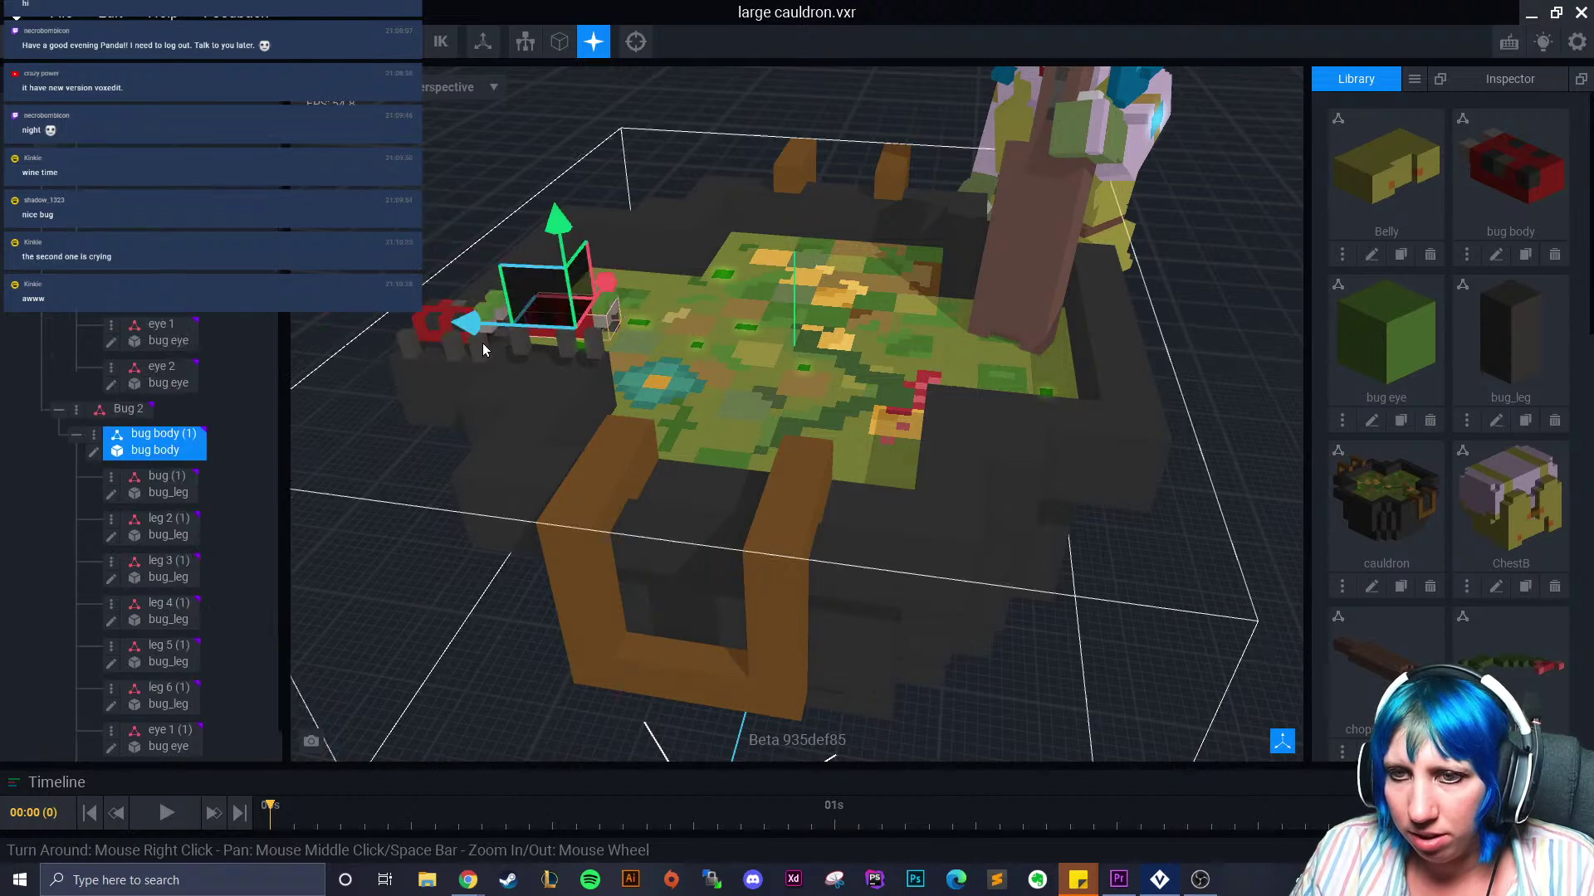
{"action": "left_click", "coordinate": [129, 409]}
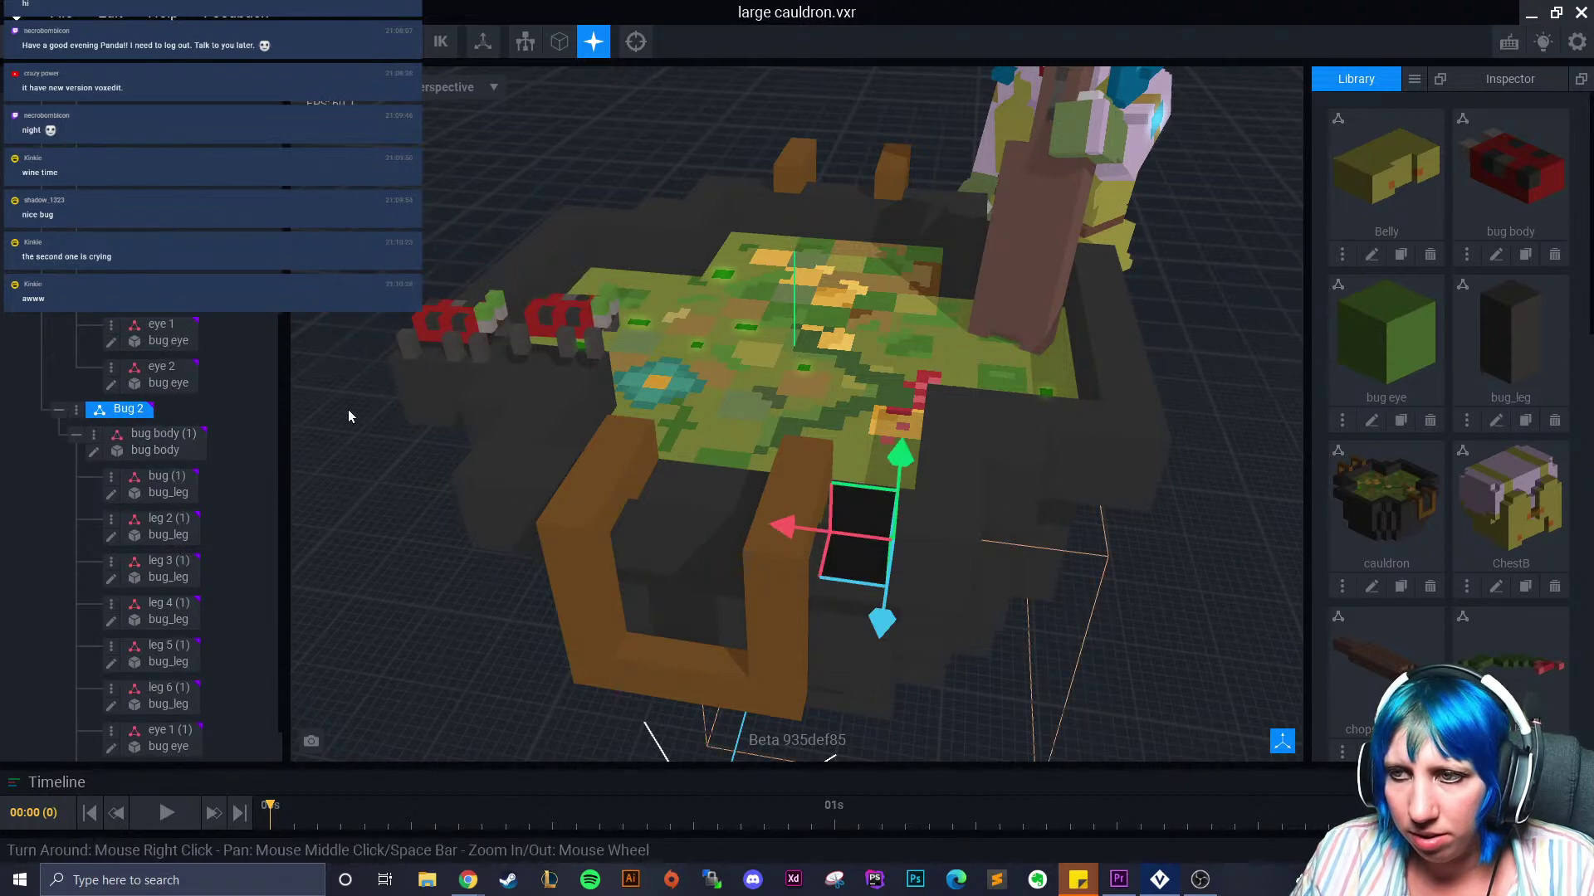
Create a "BUG 2 NODE" node, nest Bug 2 inside it and shift the second bug farther over the brew
{"action": "scroll", "coordinate": [148, 418], "scroll_direction": "up", "scroll_amount": 5}
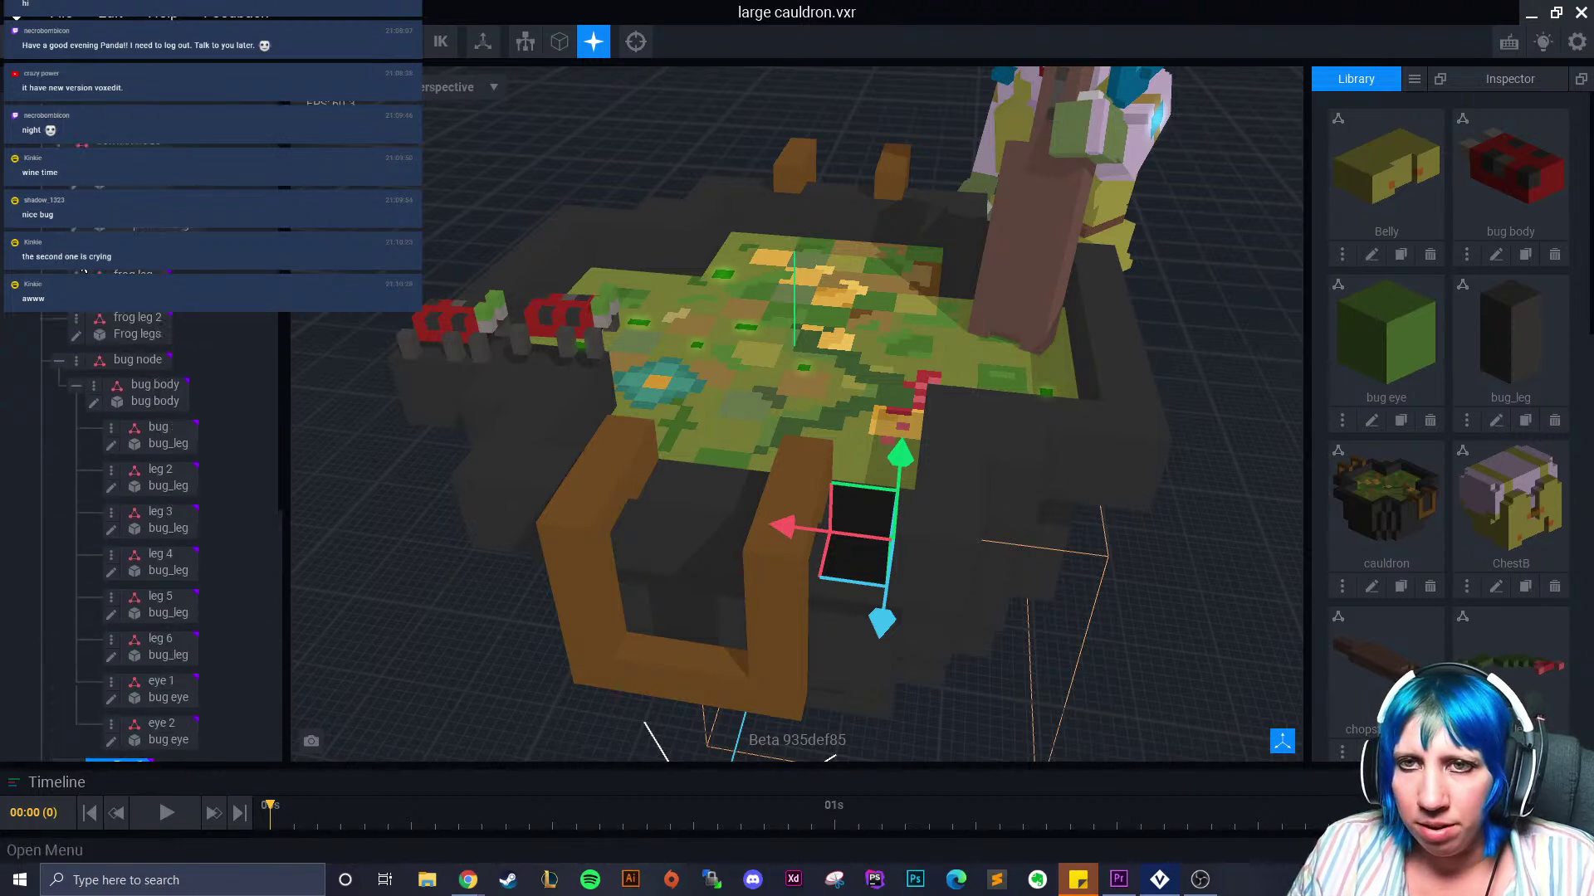
{"action": "left_click", "coordinate": [145, 187]}
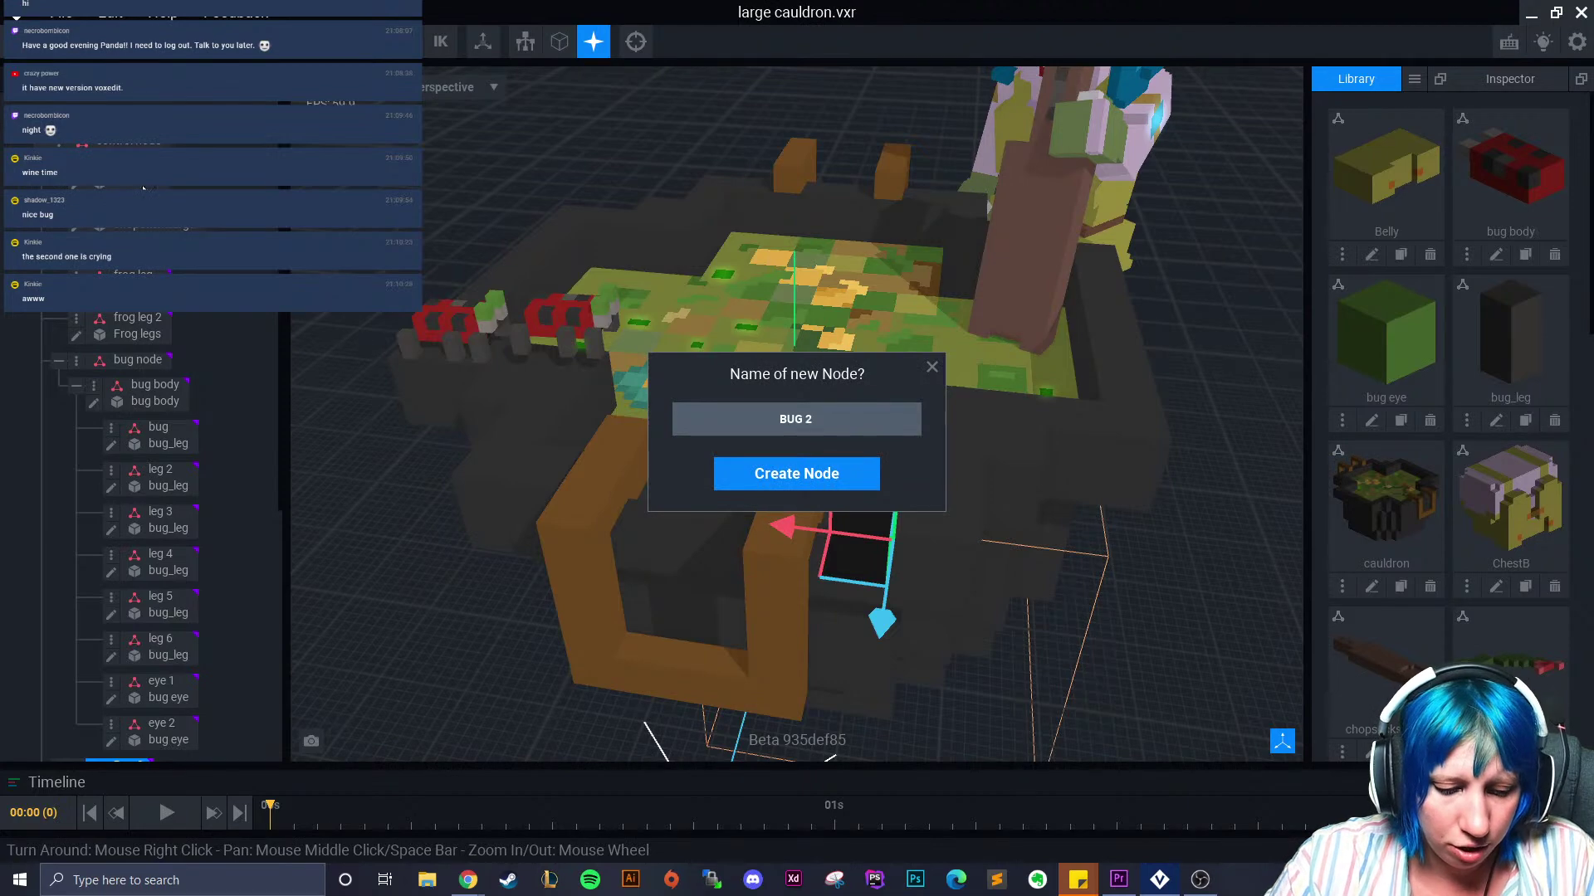
{"action": "key", "text": "Return"}
{"action": "scroll", "coordinate": [163, 611], "scroll_direction": "down", "scroll_amount": 5}
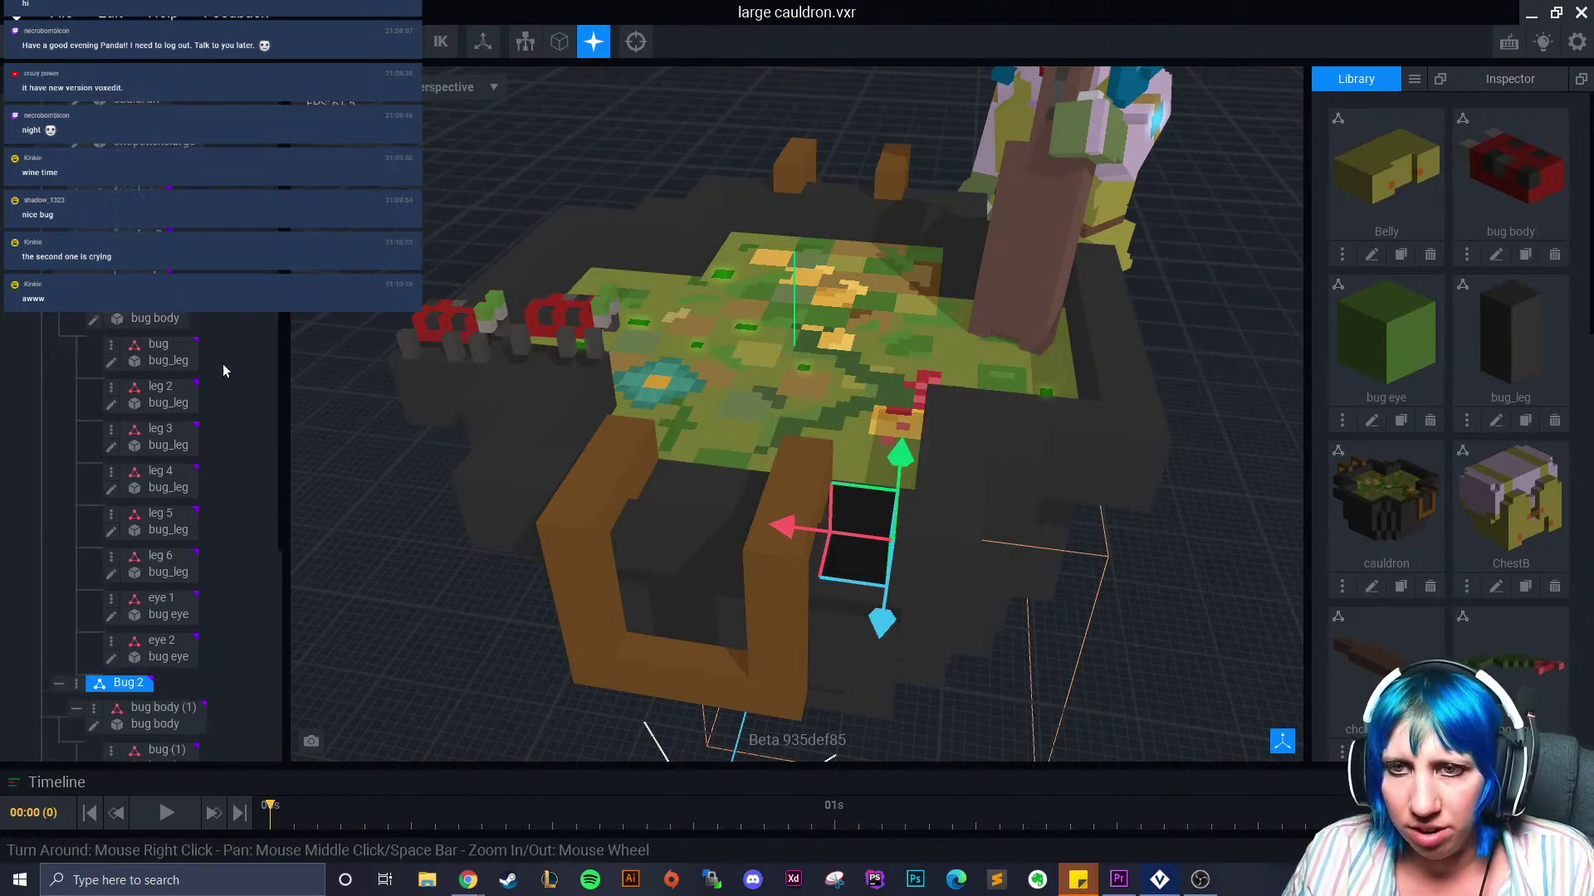
{"action": "scroll", "coordinate": [182, 610], "scroll_direction": "down", "scroll_amount": 1}
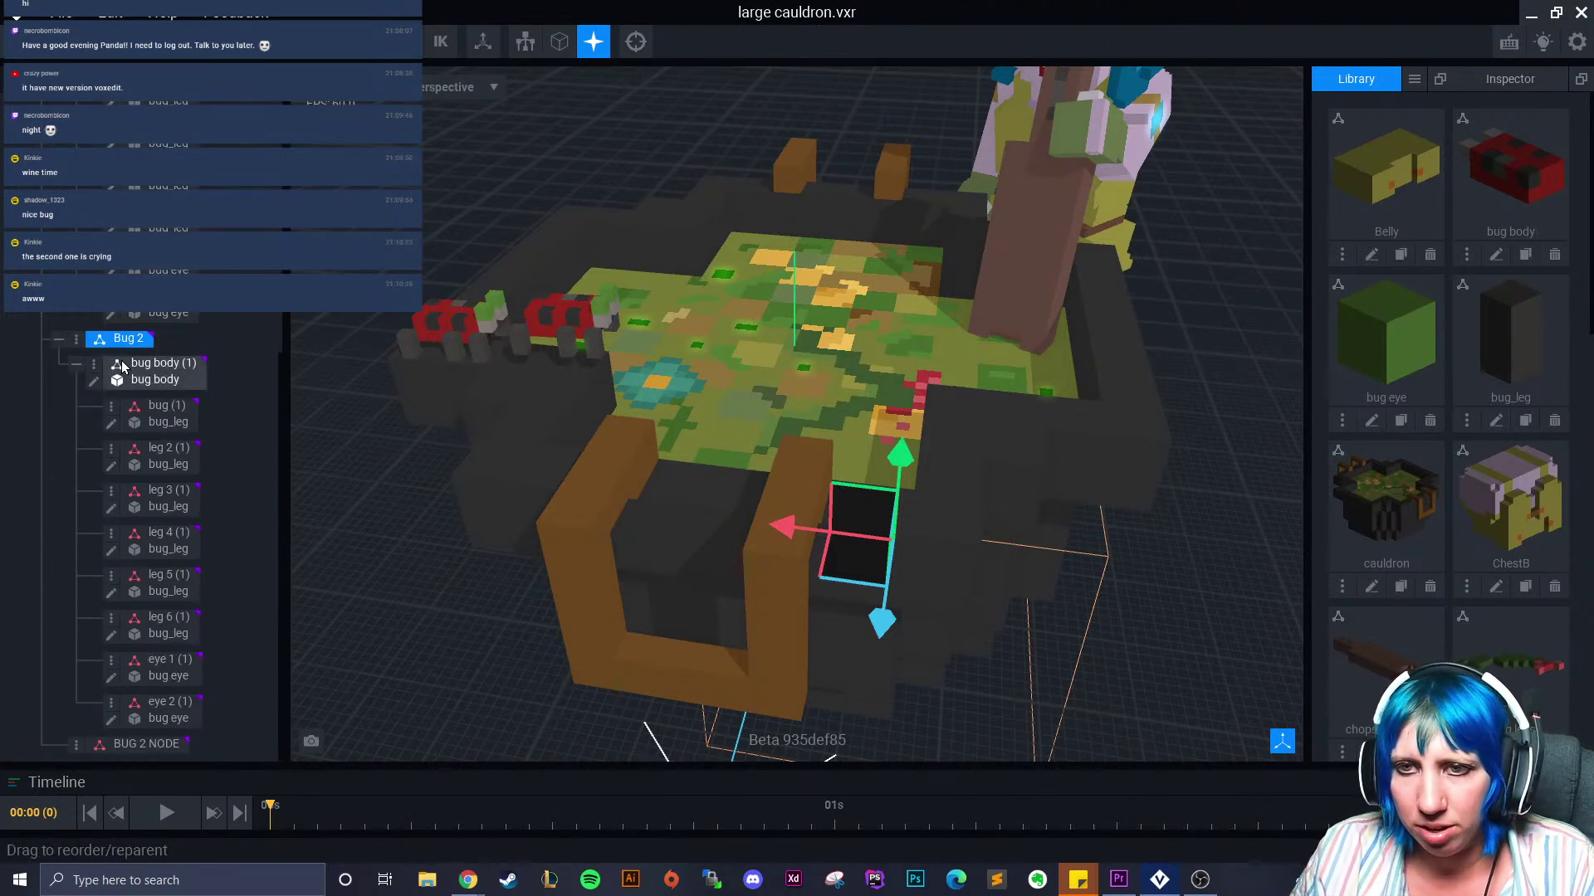
{"action": "left_click_drag", "start_coordinate": [151, 754], "coordinate": [150, 747]}
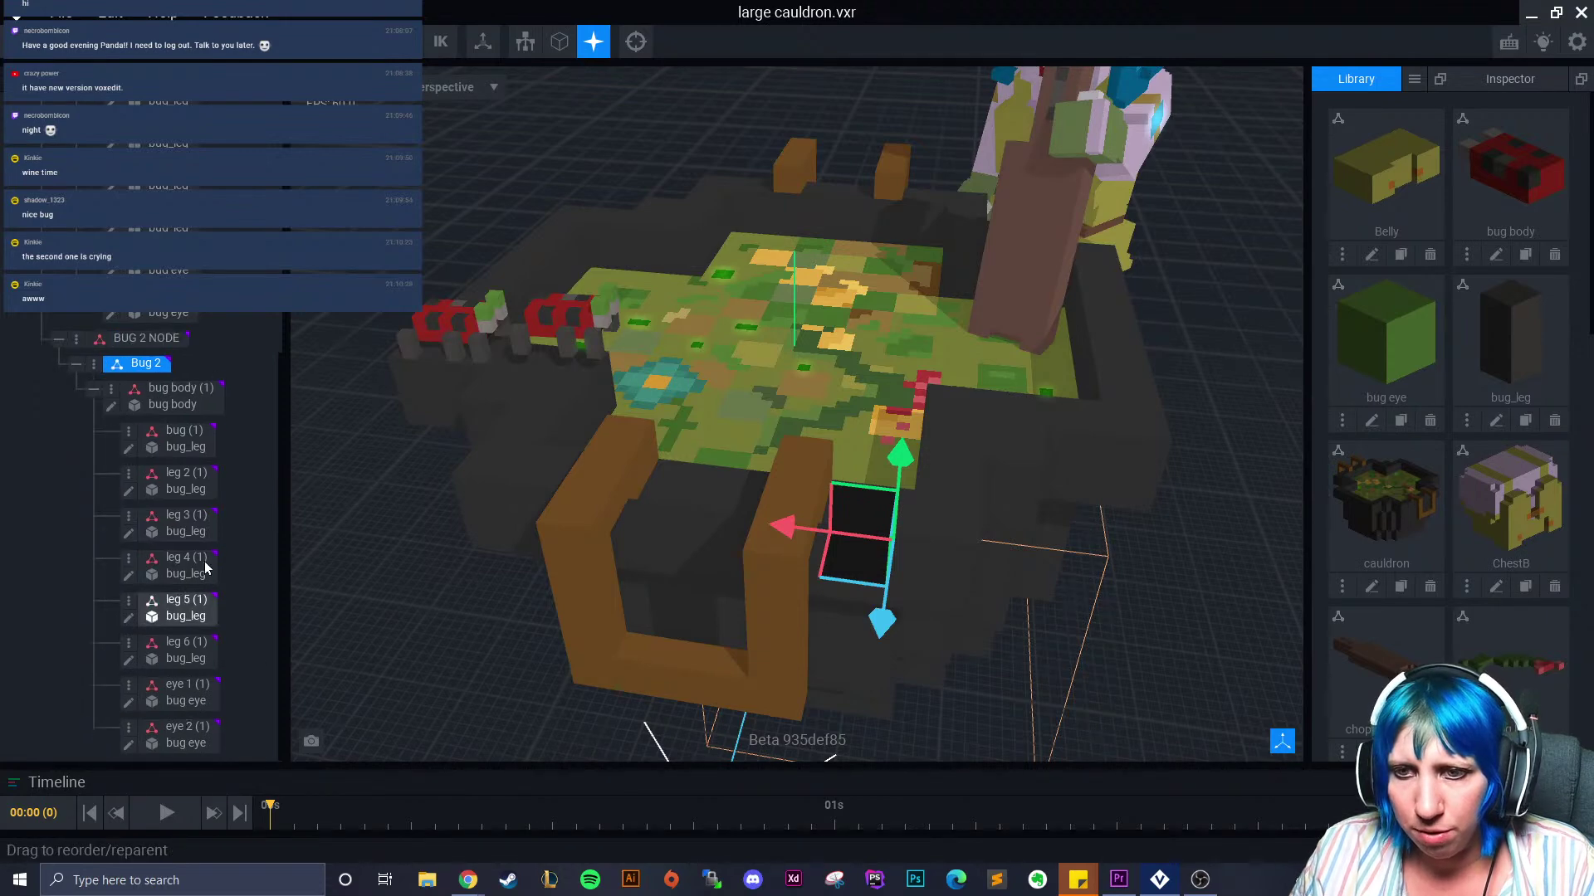
{"action": "left_click_drag", "start_coordinate": [744, 523], "coordinate": [804, 516]}
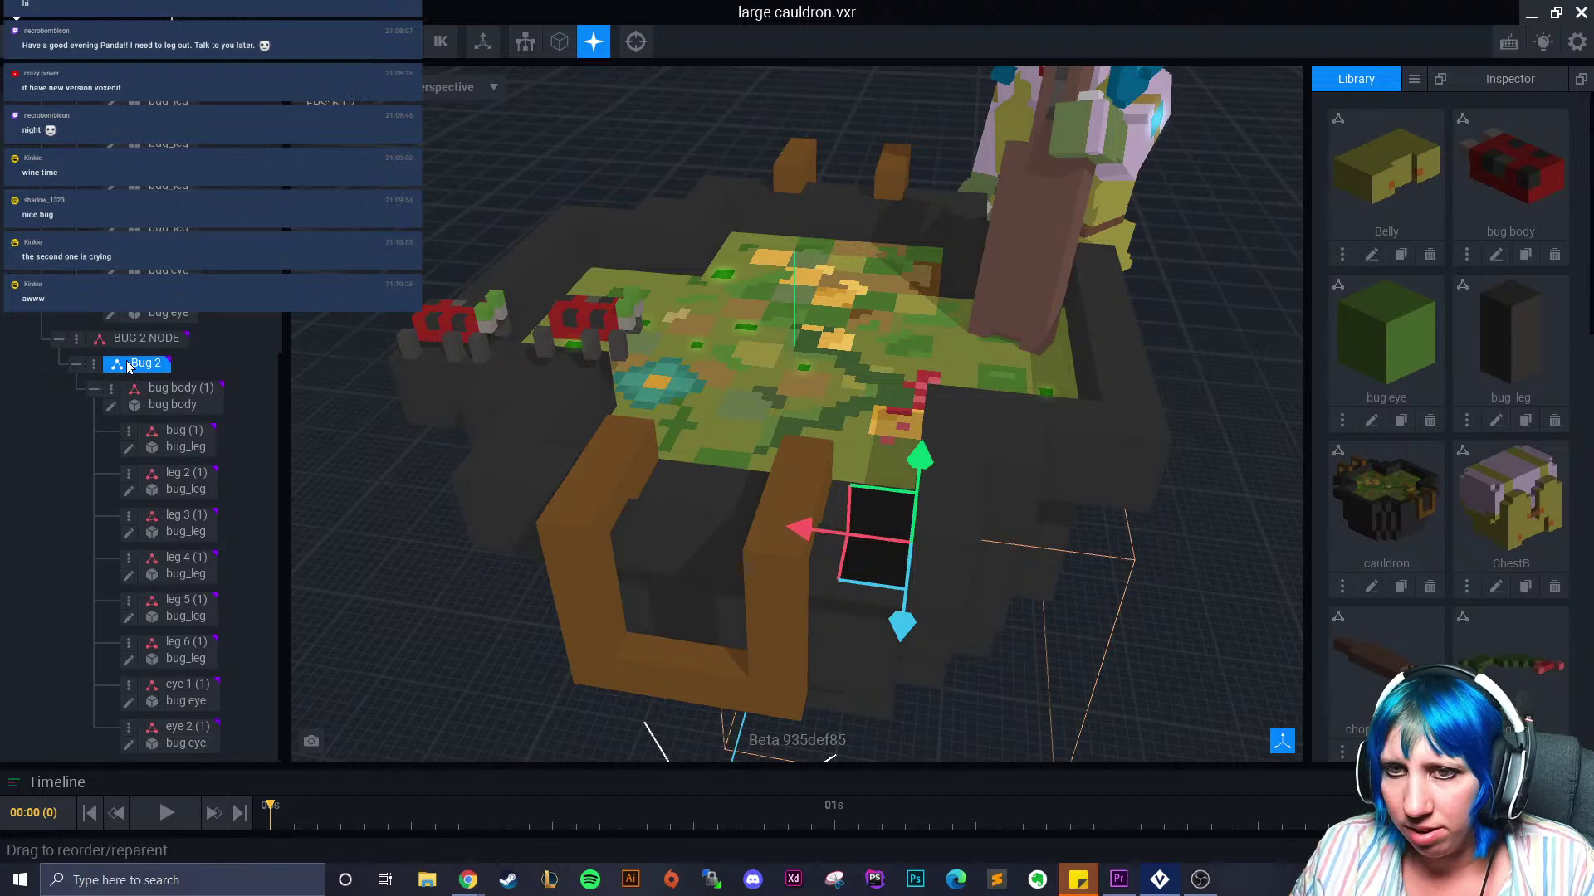
Undo the Bug 2 edits, including its moves, its extra parent node and the duplication
{"action": "key", "text": "ctrl+z"}
{"action": "key", "text": "ctrl+z"}
{"action": "key", "text": "ctrl+z"}
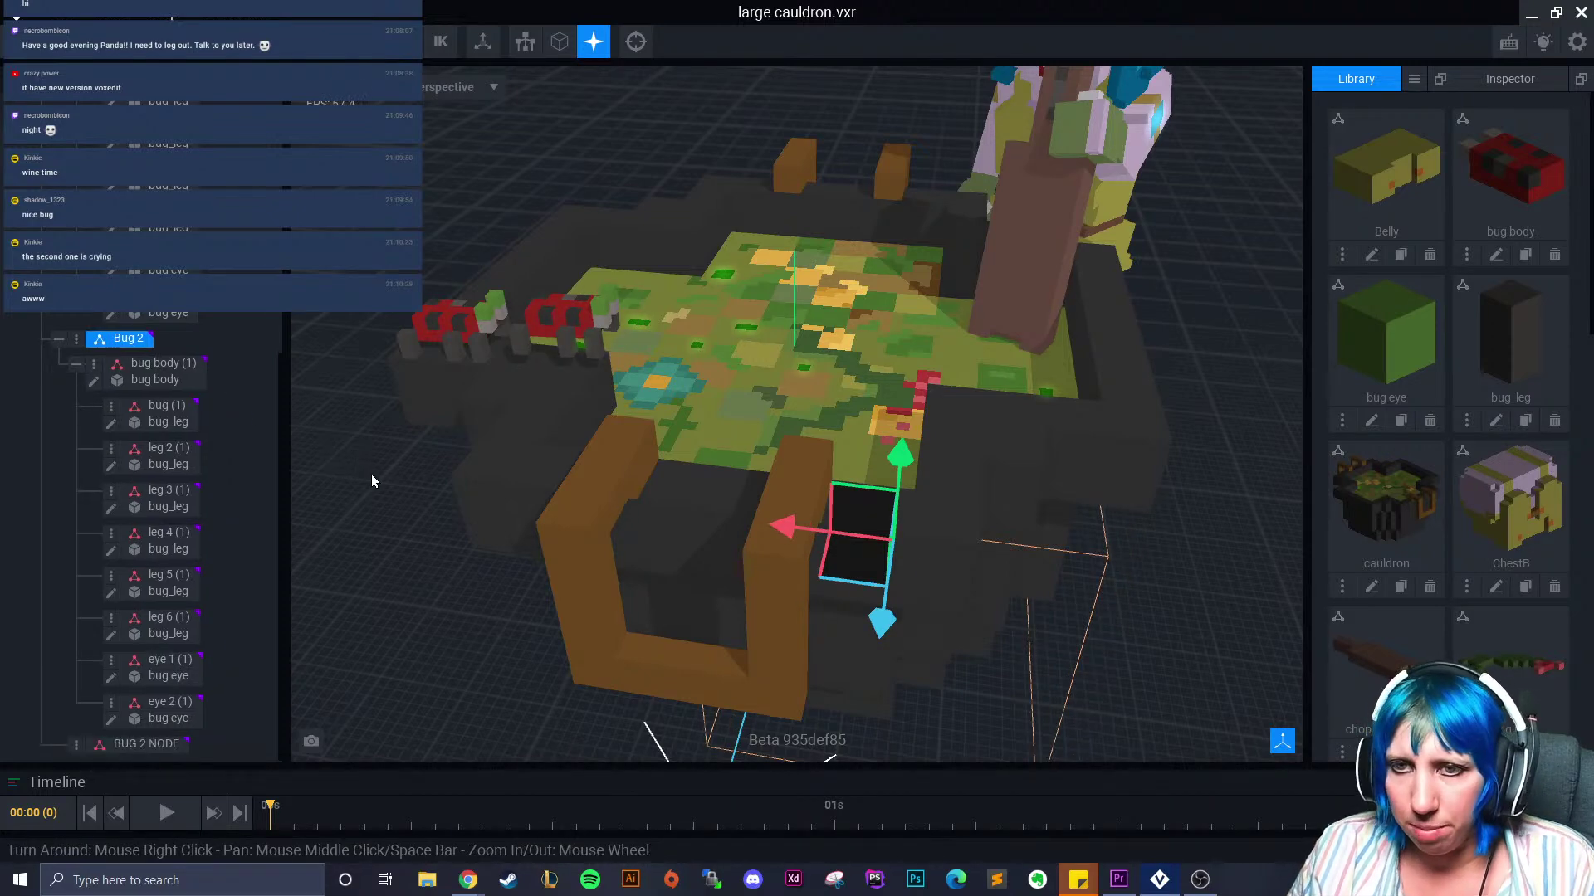
{"action": "left_click", "coordinate": [306, 468]}
{"action": "key", "text": "ctrl+z"}
{"action": "key", "text": "ctrl+z"}
{"action": "key", "text": "ctrl+z"}
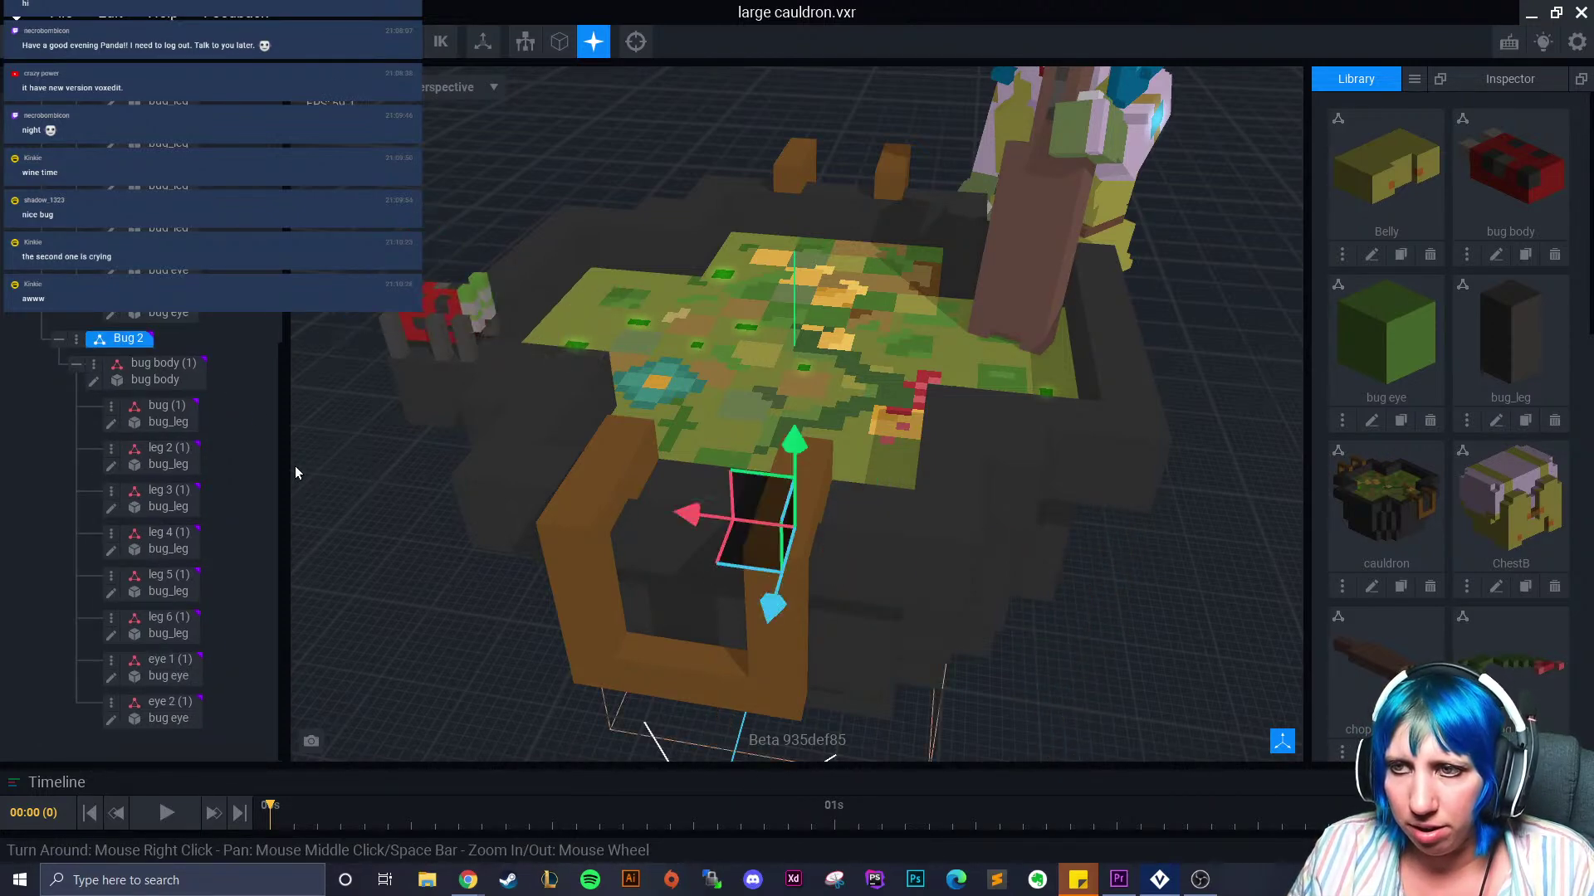
{"action": "key", "text": "ctrl+z"}
{"action": "key", "text": "ctrl+z"}
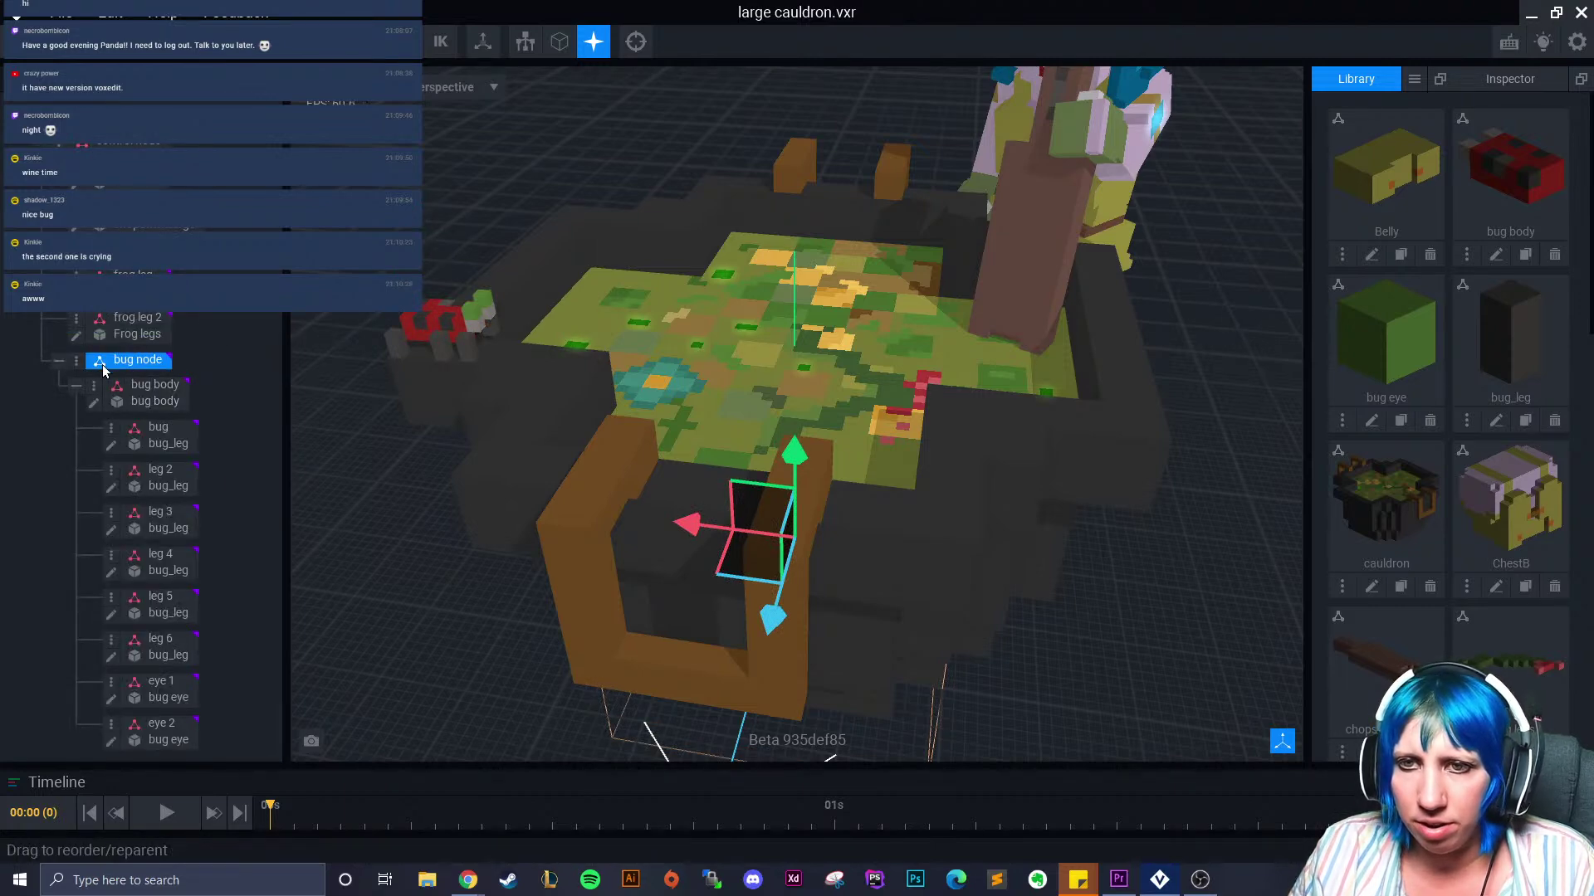
Duplicate the bug node with its body, legs and eyes as "bug node 2"
{"action": "left_click", "coordinate": [75, 362]}
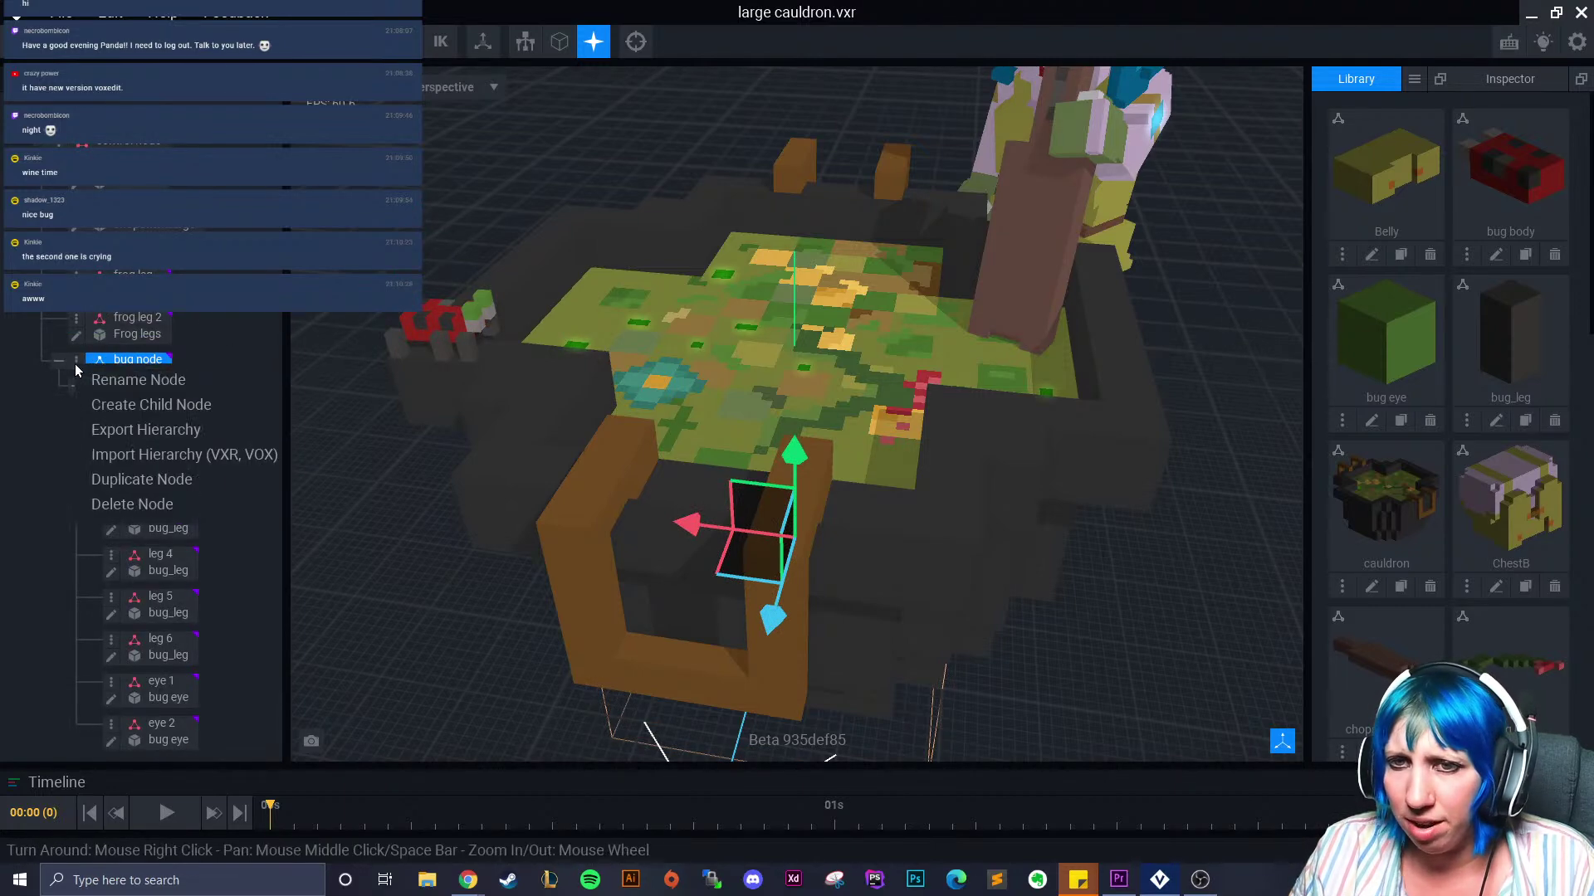
{"action": "left_click", "coordinate": [152, 481]}
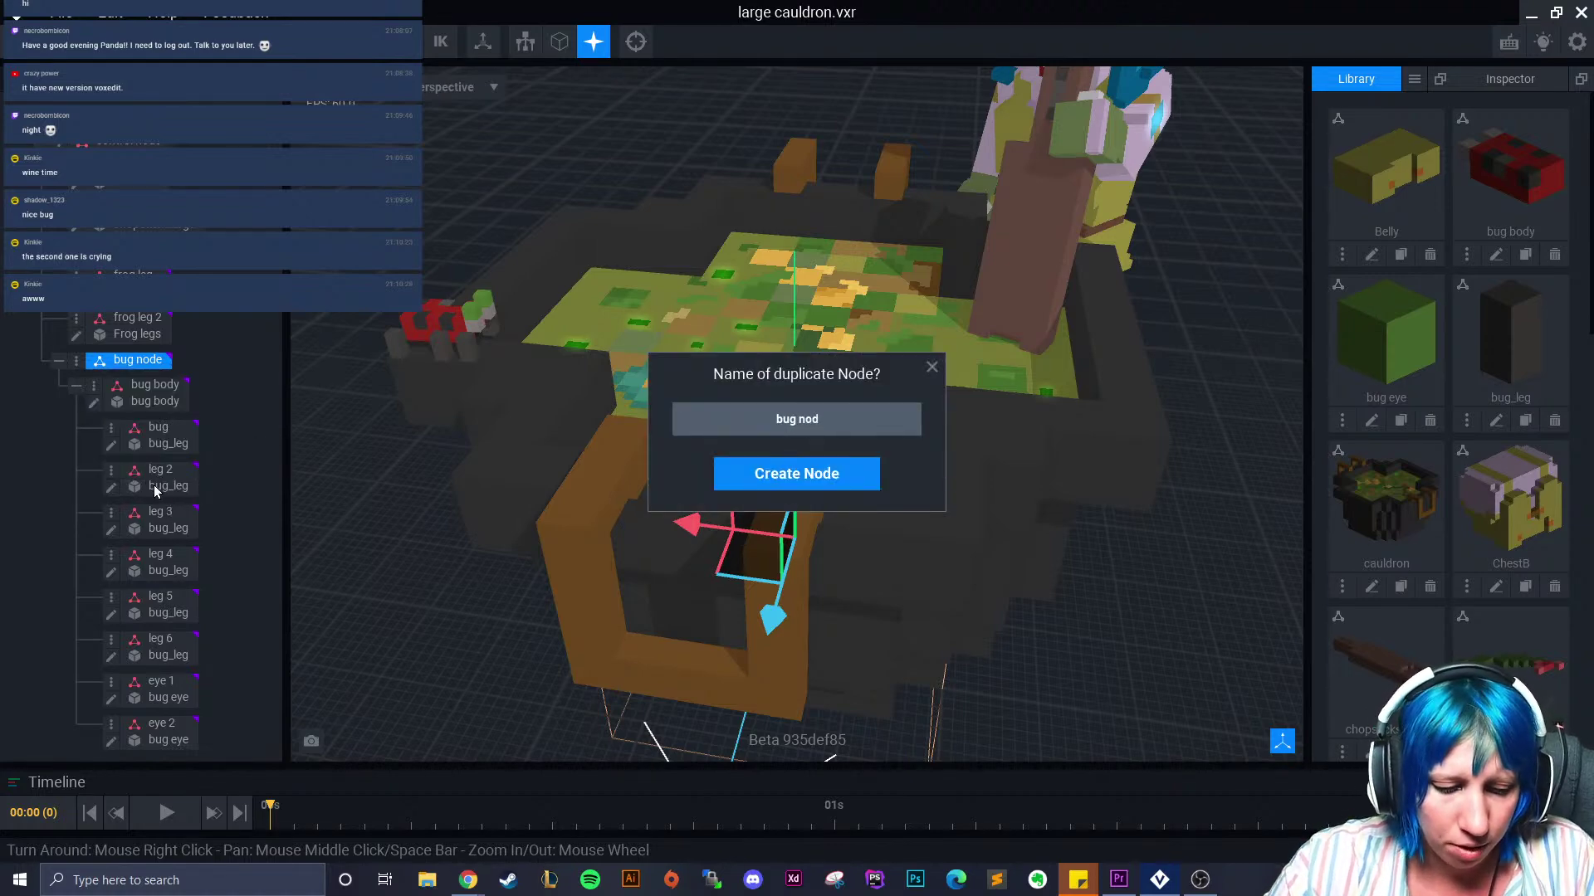
{"action": "key", "text": "Return"}
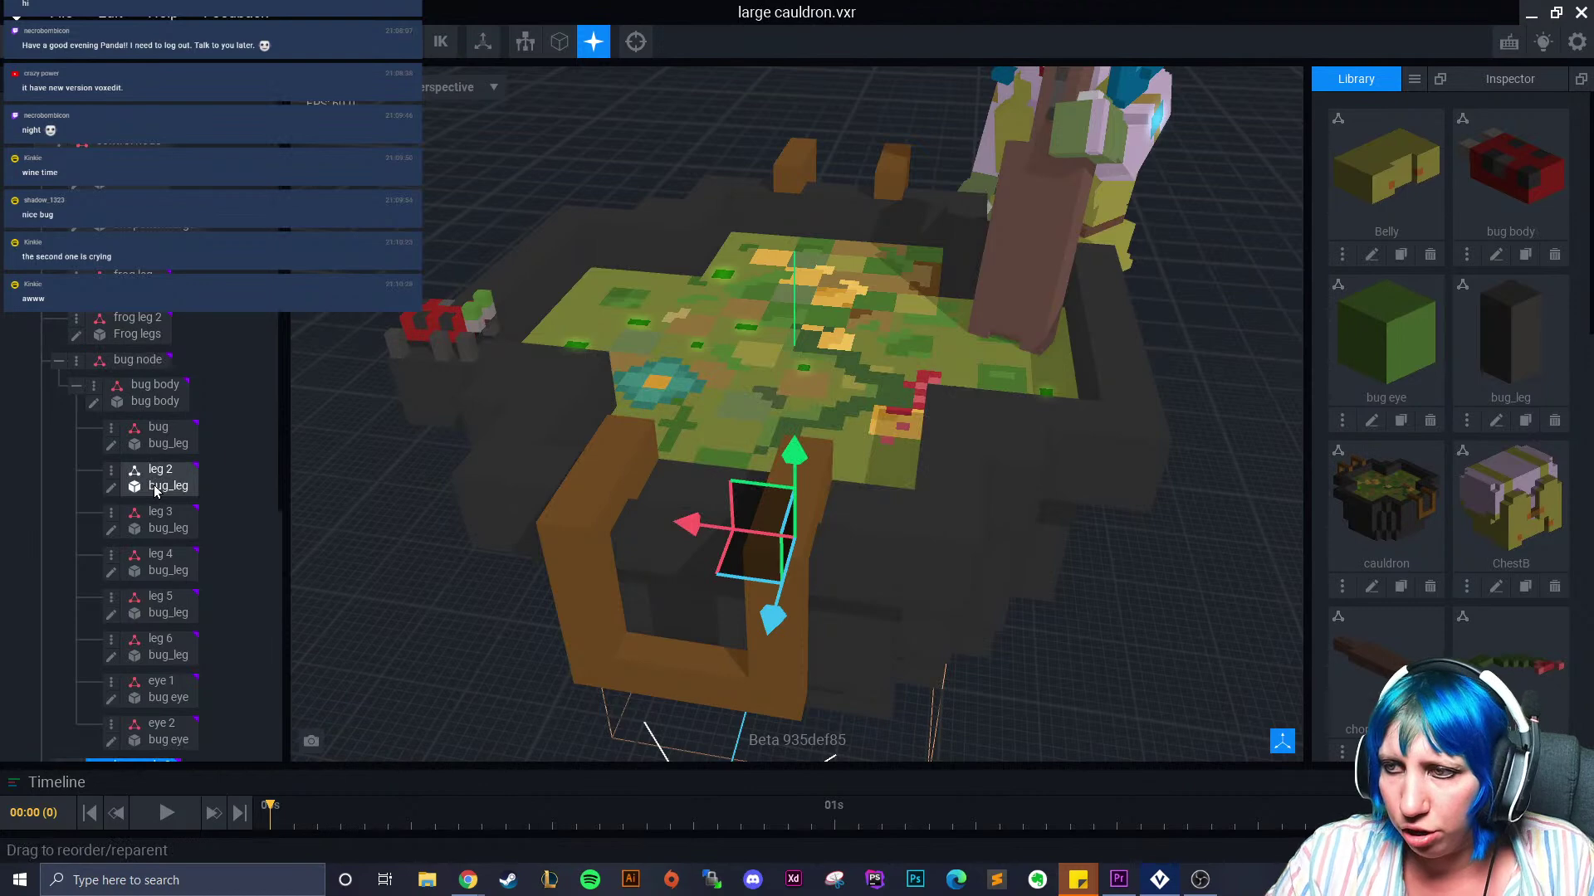
Move the second bug off the original toward the brew and lower it into the cauldron
{"action": "scroll", "coordinate": [134, 726], "scroll_direction": "down", "scroll_amount": 2}
{"action": "left_click", "coordinate": [145, 722]}
{"action": "left_click_drag", "start_coordinate": [358, 340], "coordinate": [446, 349]}
{"action": "left_click_drag", "start_coordinate": [595, 286], "coordinate": [614, 259]}
{"action": "left_click", "coordinate": [571, 215]}
{"action": "left_click", "coordinate": [561, 290]}
{"action": "left_click_drag", "start_coordinate": [566, 205], "coordinate": [578, 353]}
{"action": "right_click_drag", "start_coordinate": [655, 428], "coordinate": [664, 490]}
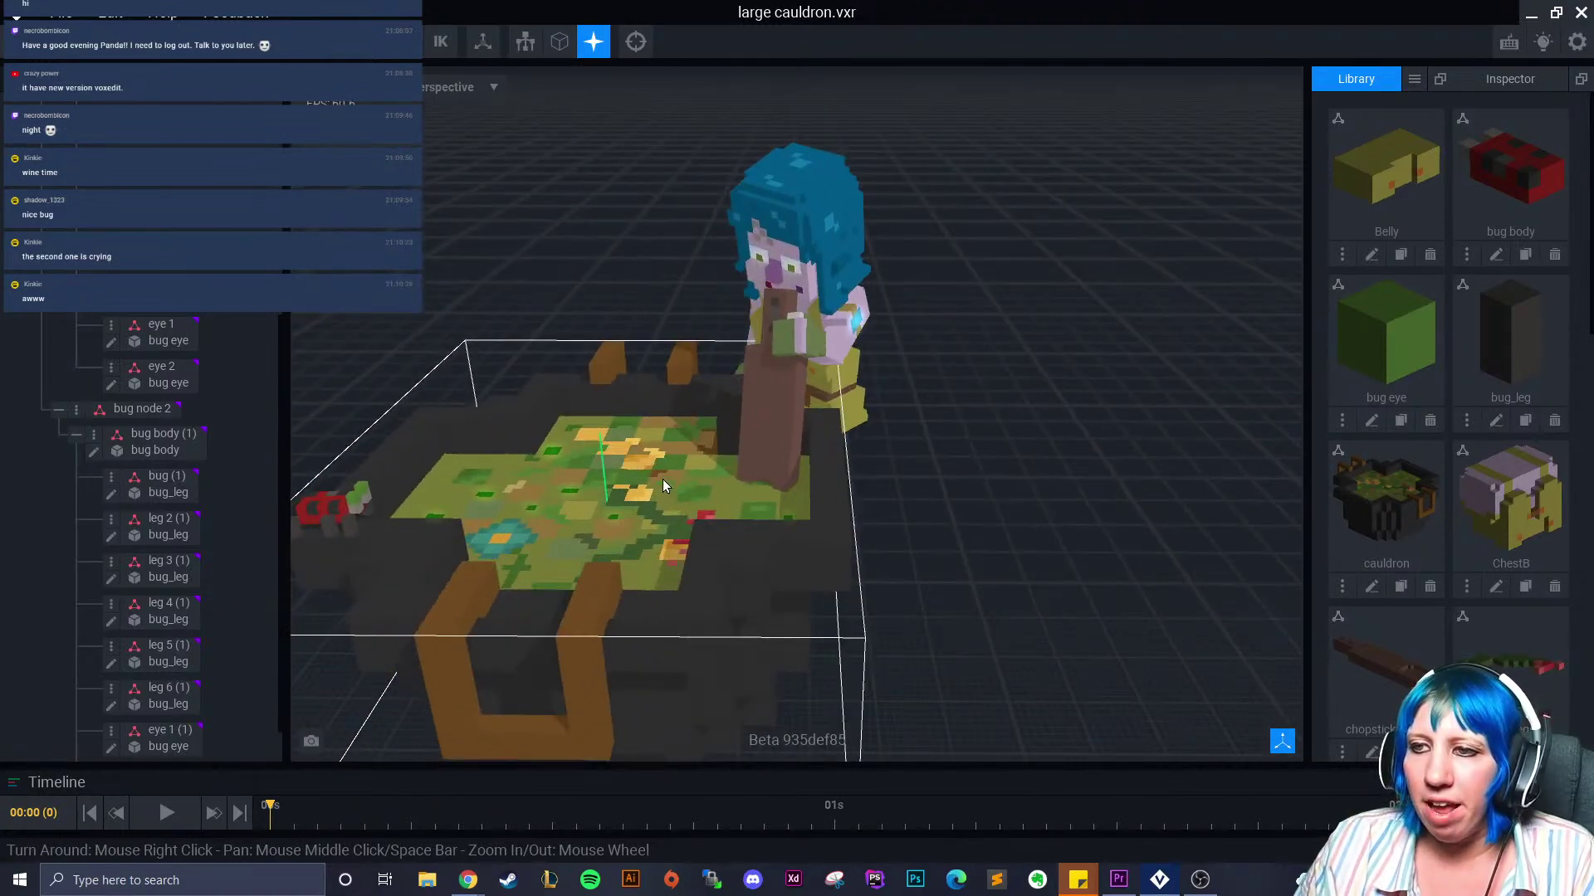
Expand the timeline and look through the animation list, comparing the Idle and Idle 01 animations
{"action": "left_click", "coordinate": [1556, 783]}
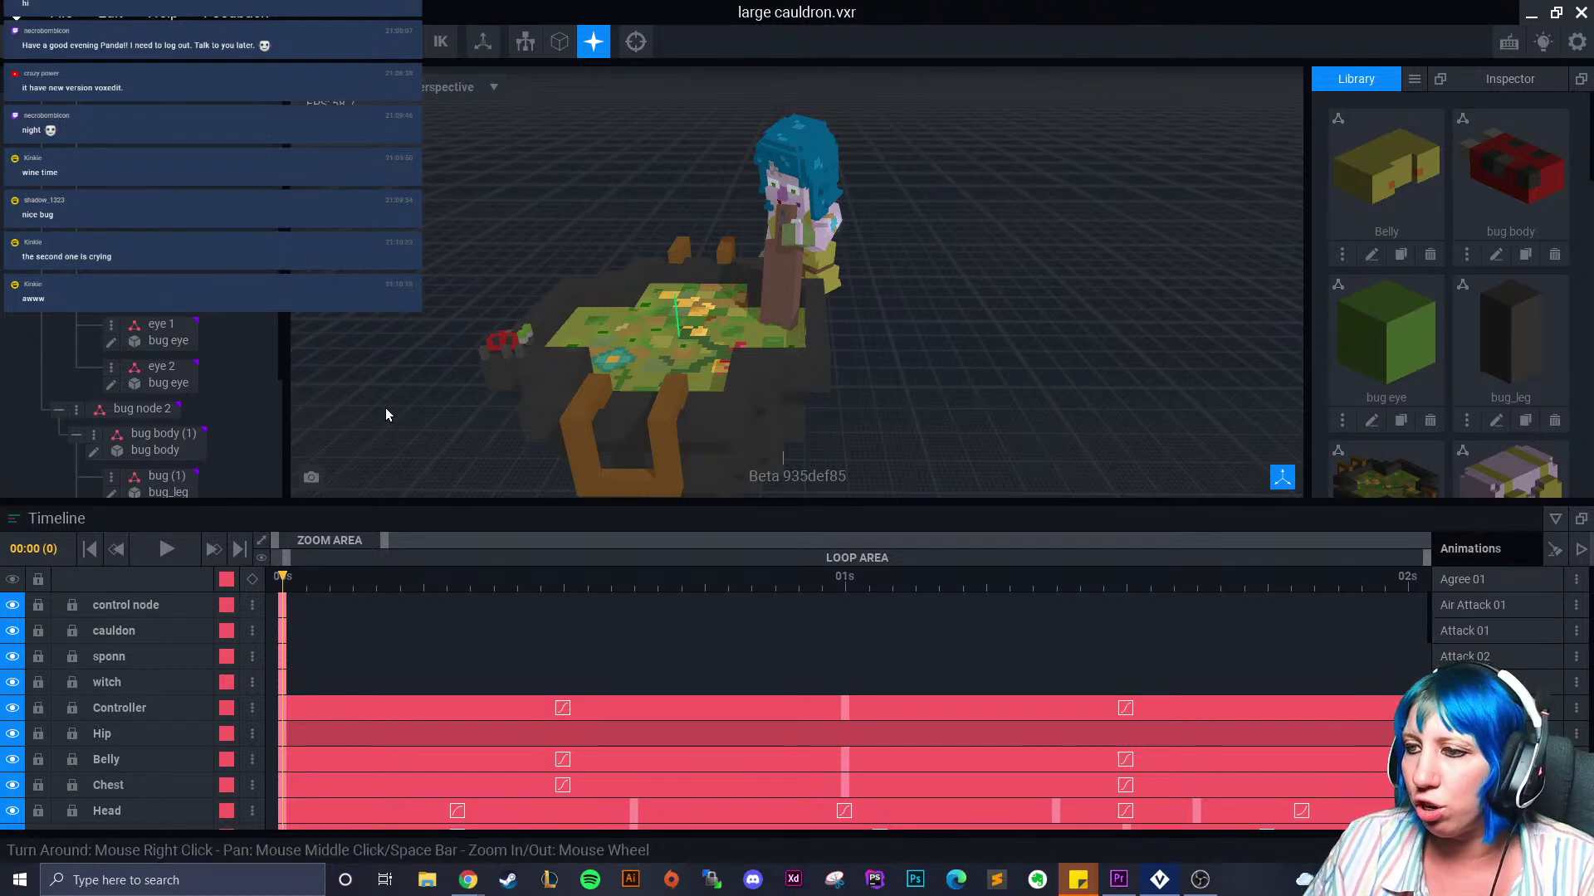
{"action": "right_click_drag", "start_coordinate": [681, 245], "coordinate": [515, 248]}
{"action": "right_click_drag", "start_coordinate": [539, 438], "coordinate": [581, 437]}
{"action": "scroll", "coordinate": [1472, 635], "scroll_direction": "down", "scroll_amount": 5}
{"action": "scroll", "coordinate": [1472, 635], "scroll_direction": "up", "scroll_amount": 3}
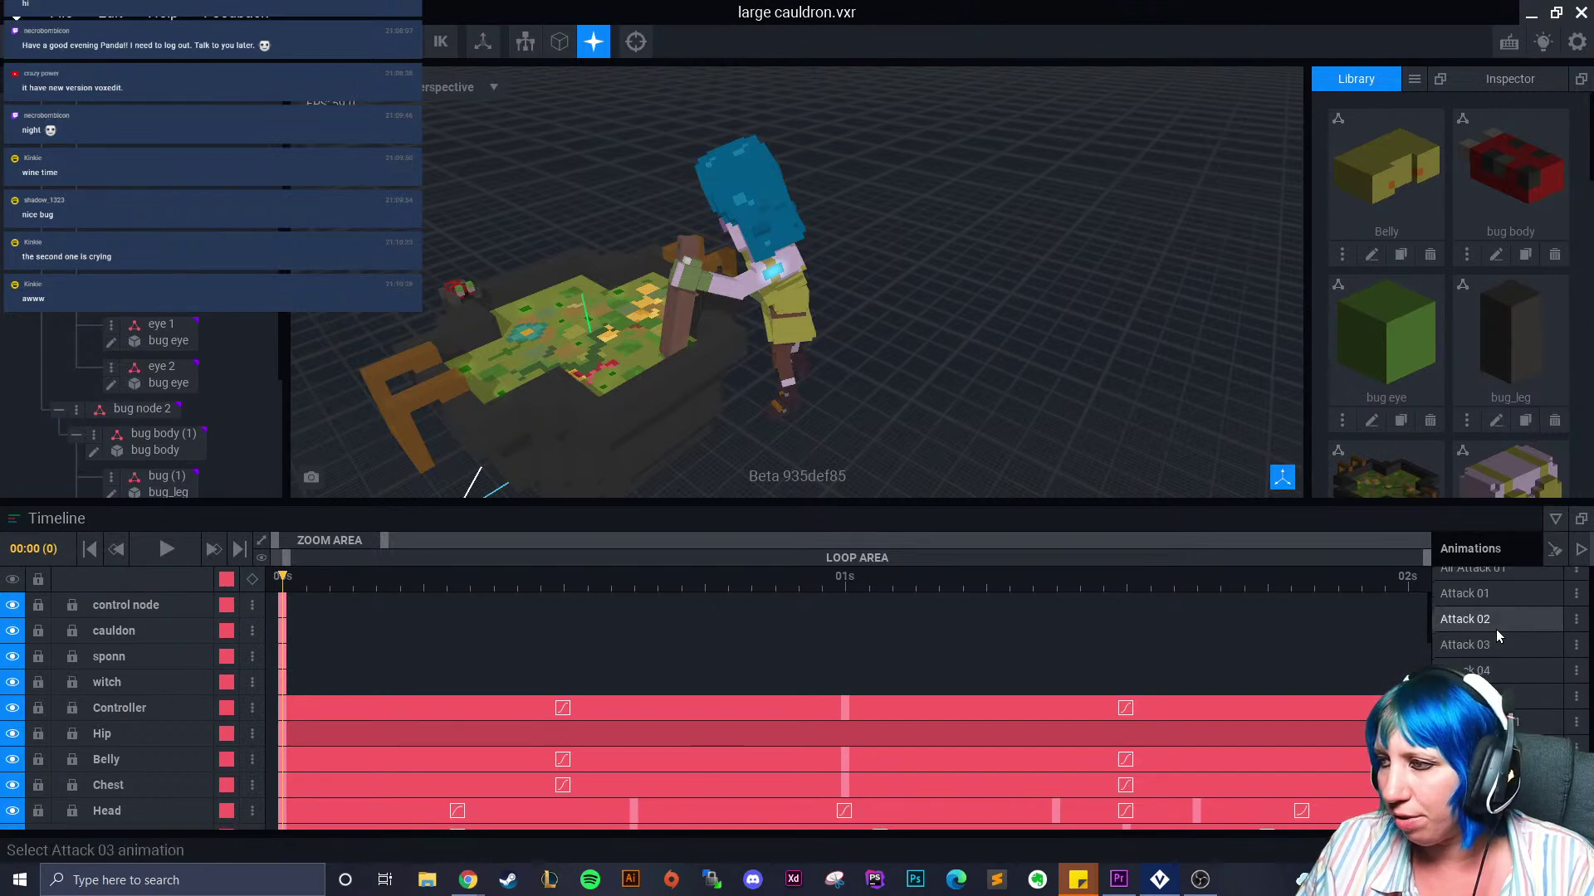
{"action": "scroll", "coordinate": [1491, 616], "scroll_direction": "up", "scroll_amount": 2}
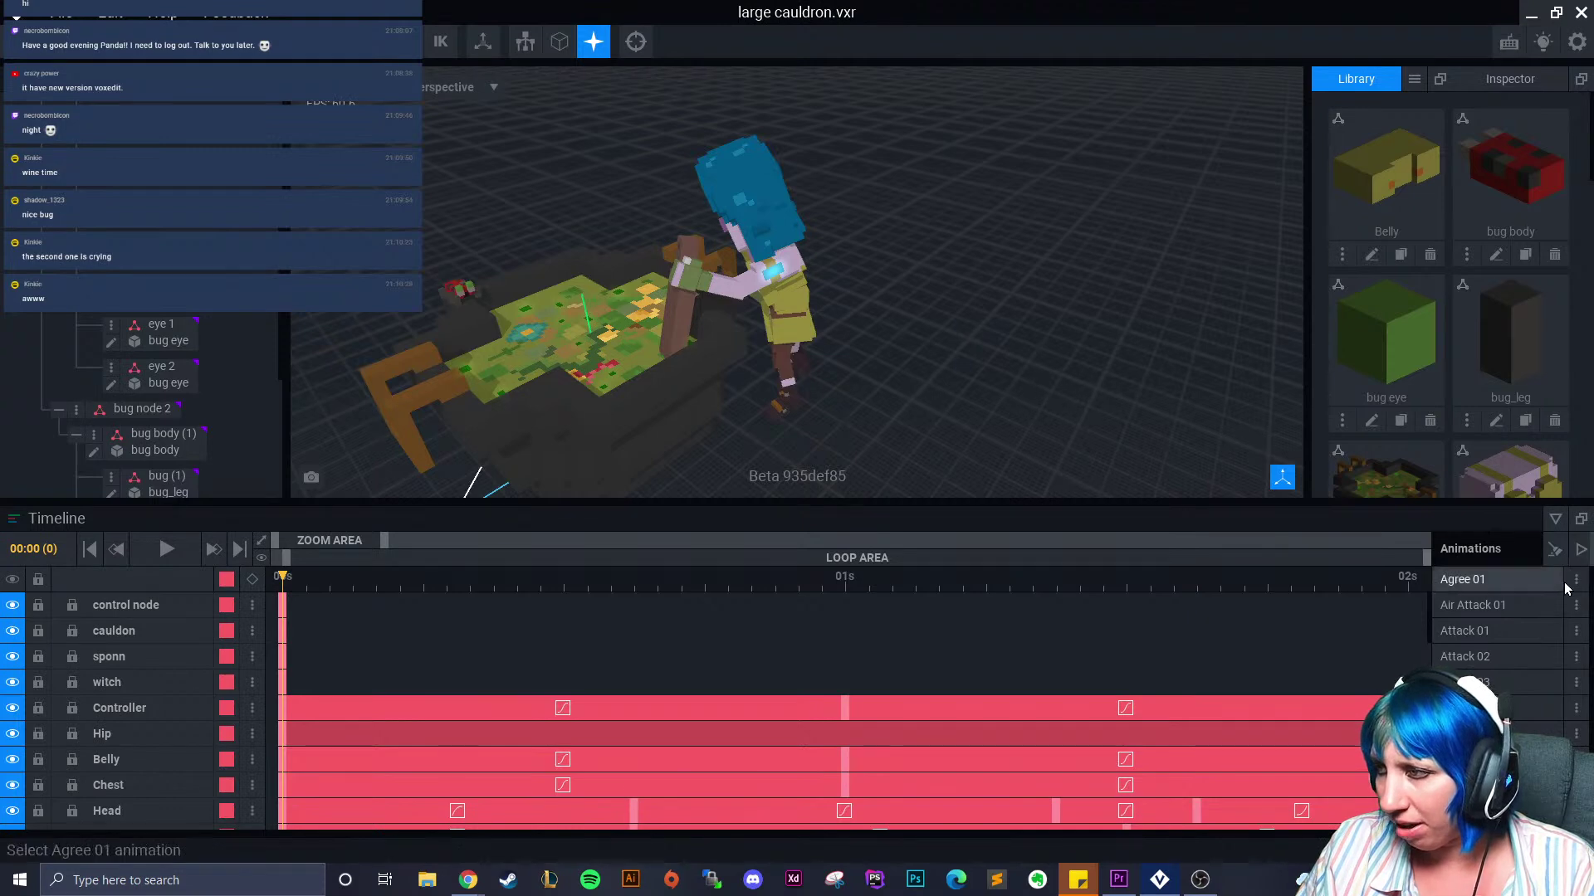
{"action": "left_click_drag", "start_coordinate": [1591, 582], "coordinate": [1592, 699]}
{"action": "scroll", "coordinate": [1494, 656], "scroll_direction": "up", "scroll_amount": 3}
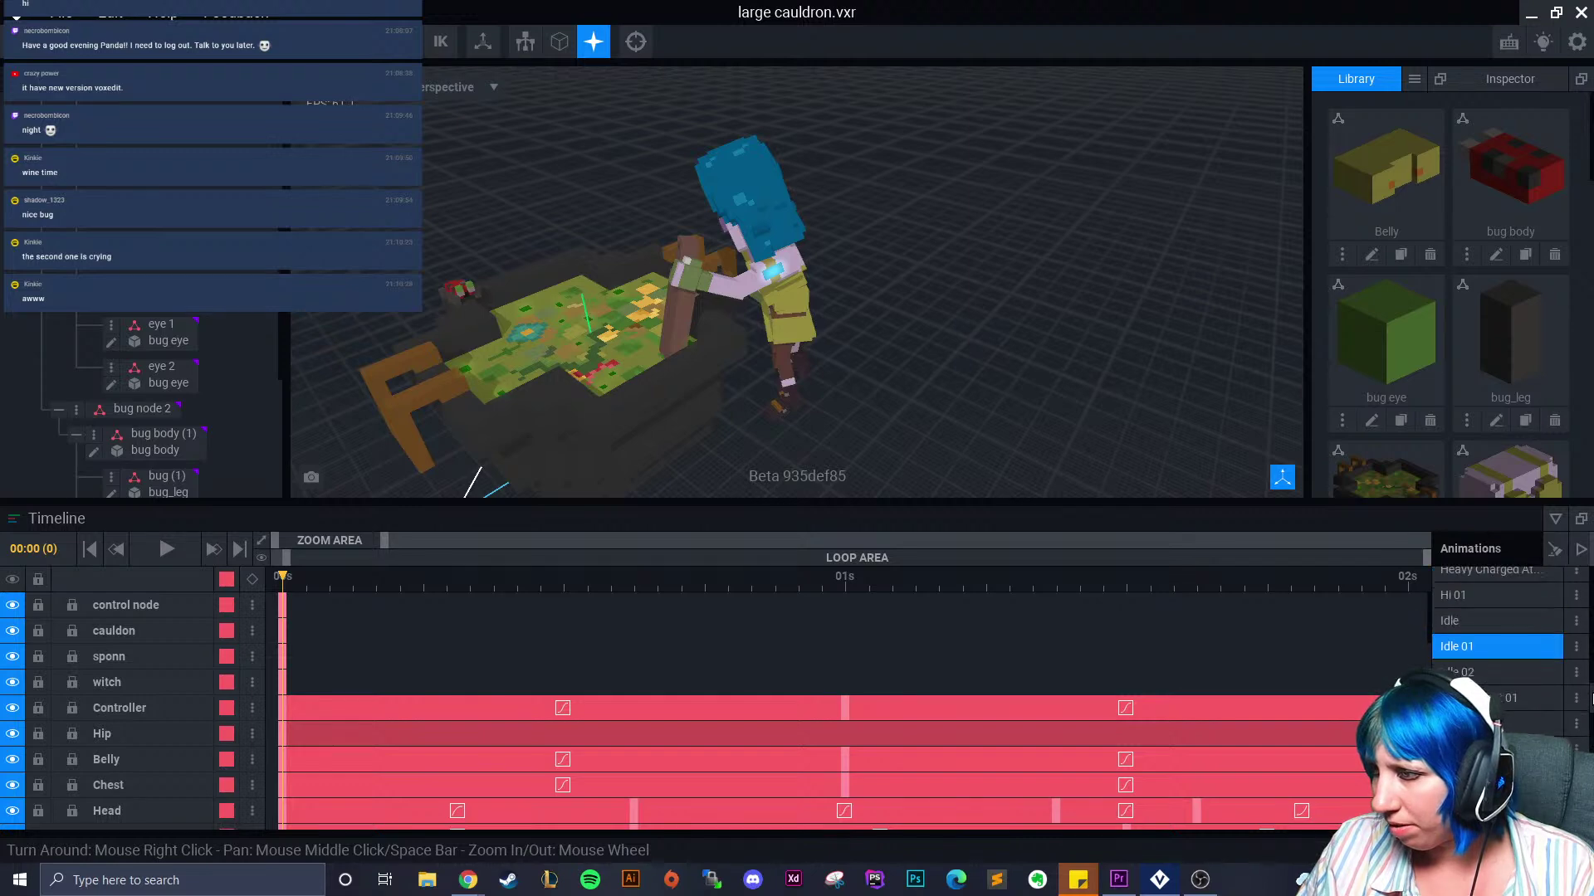
{"action": "left_click", "coordinate": [1491, 622]}
{"action": "left_click", "coordinate": [1492, 644]}
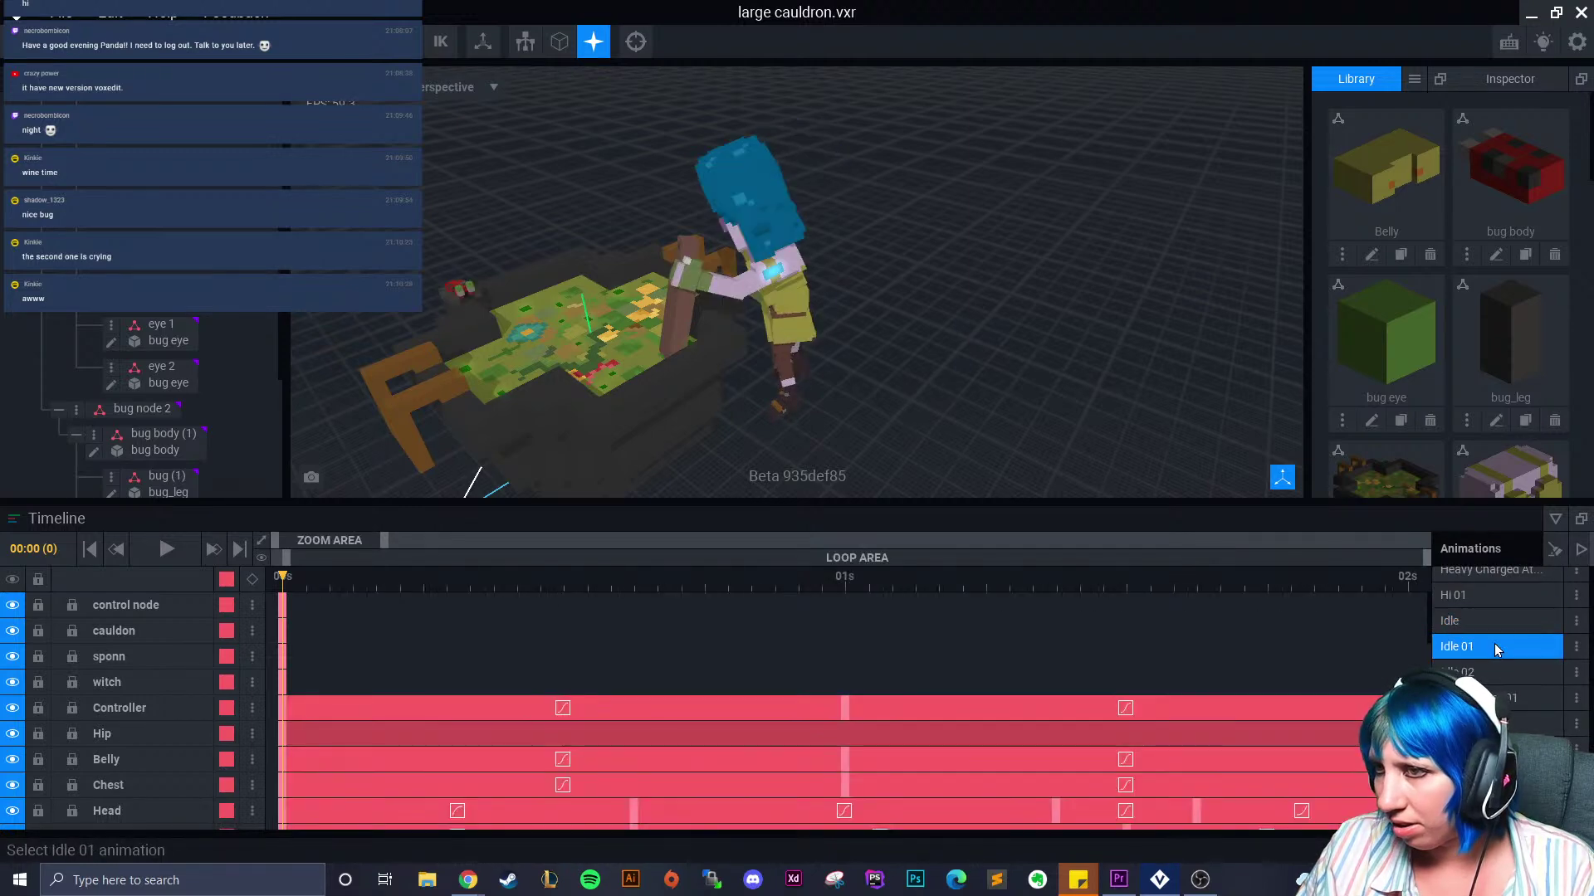
{"action": "left_click", "coordinate": [1488, 624]}
{"action": "left_click", "coordinate": [1491, 645]}
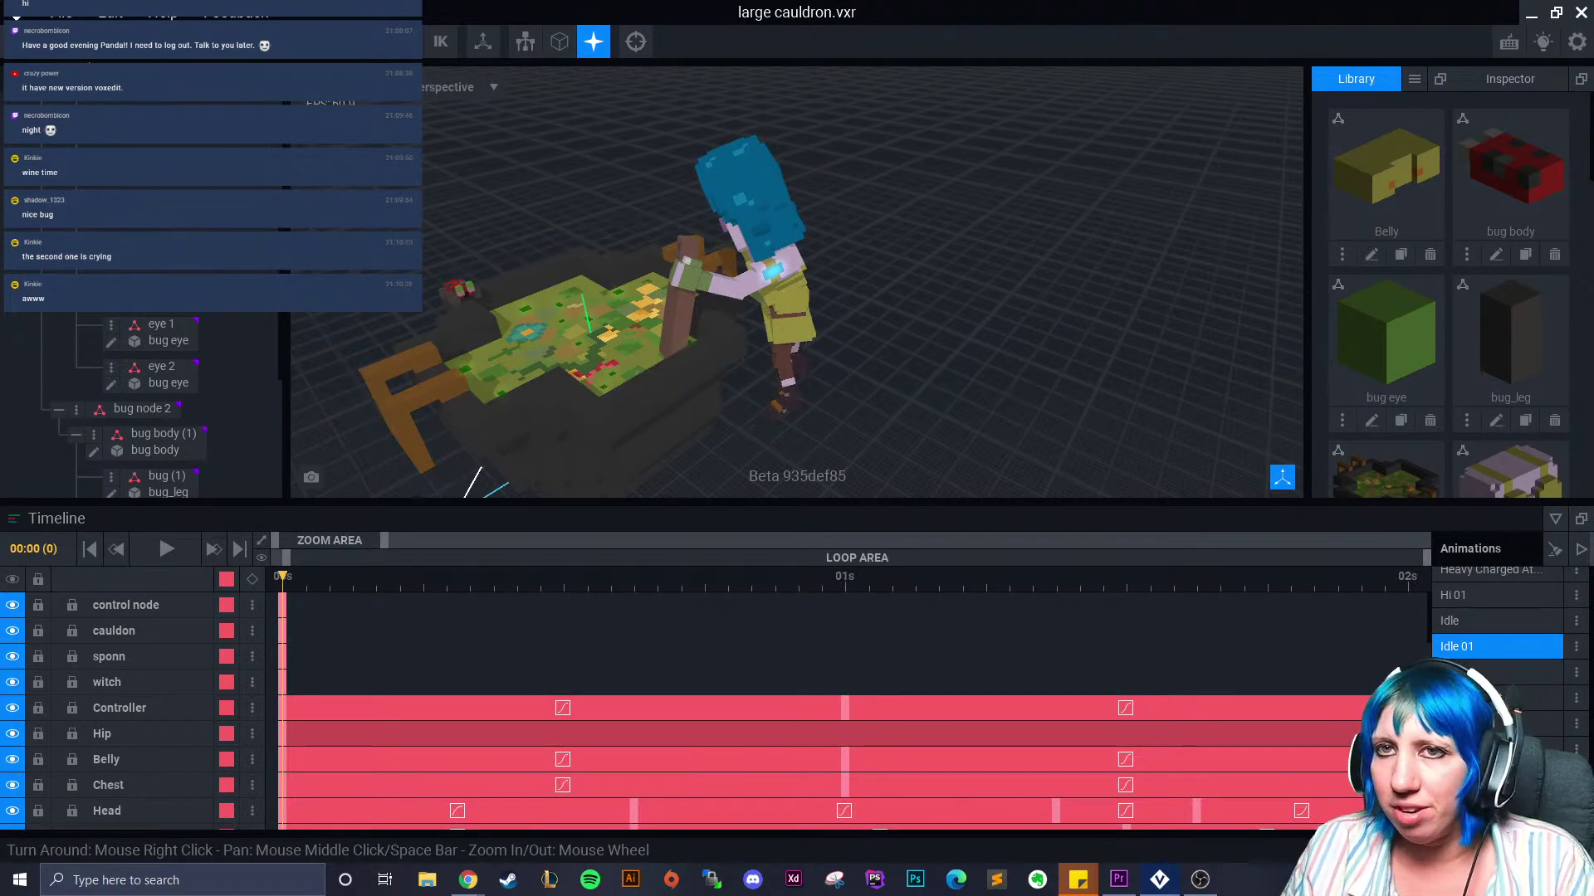
Save and leave the large cauldron project, and open the VoxEdit folder of the user profile in File Explorer
{"action": "left_click", "coordinate": [17, 15]}
{"action": "left_click", "coordinate": [659, 320]}
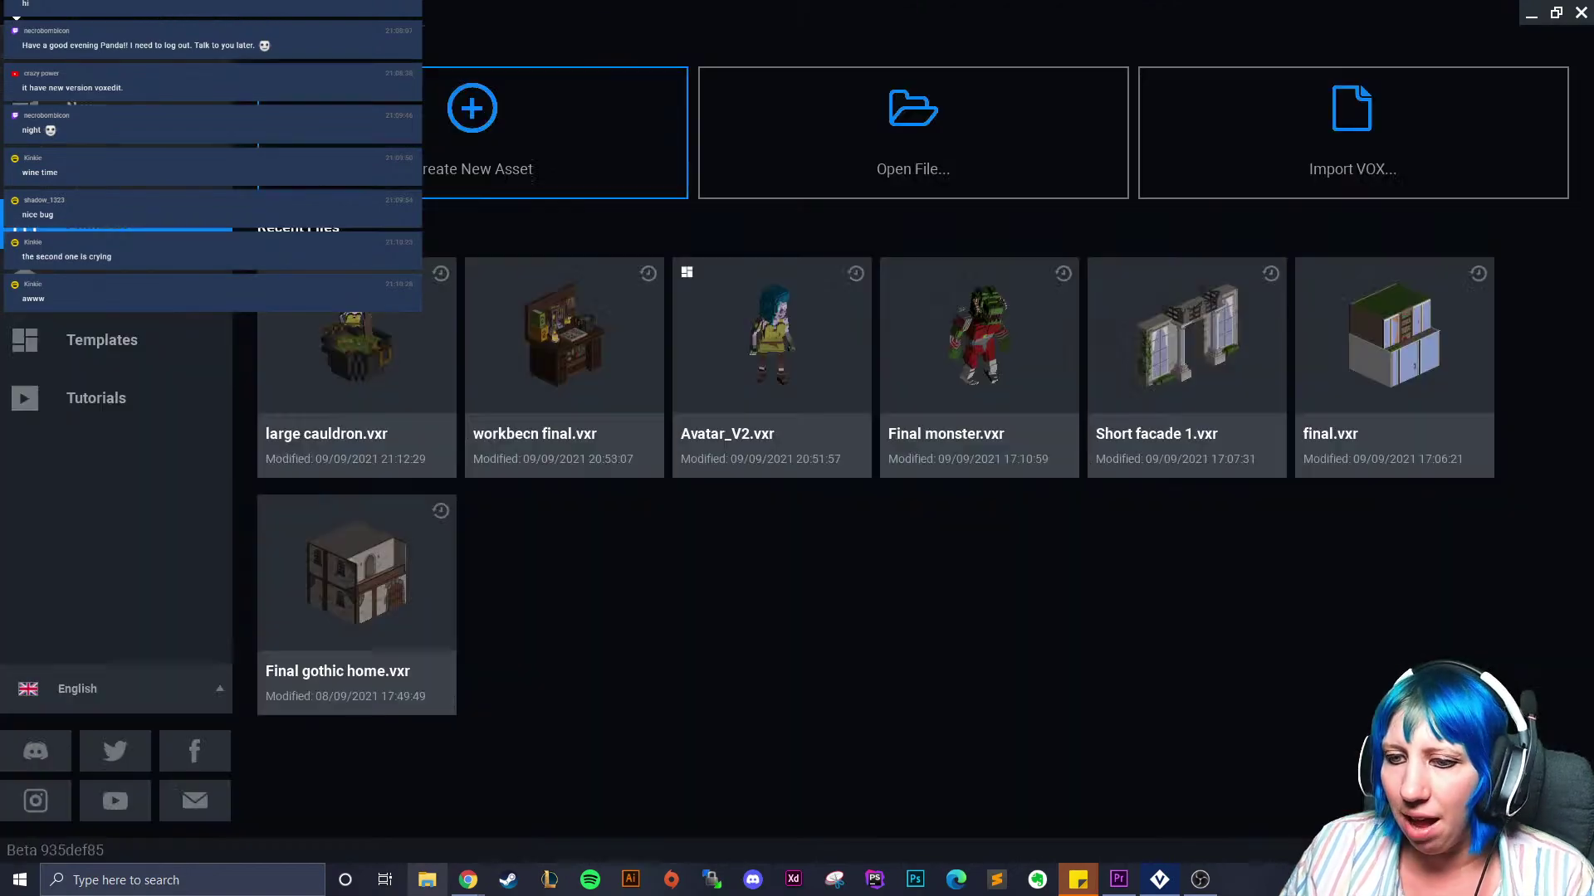
{"action": "key", "text": "super+e"}
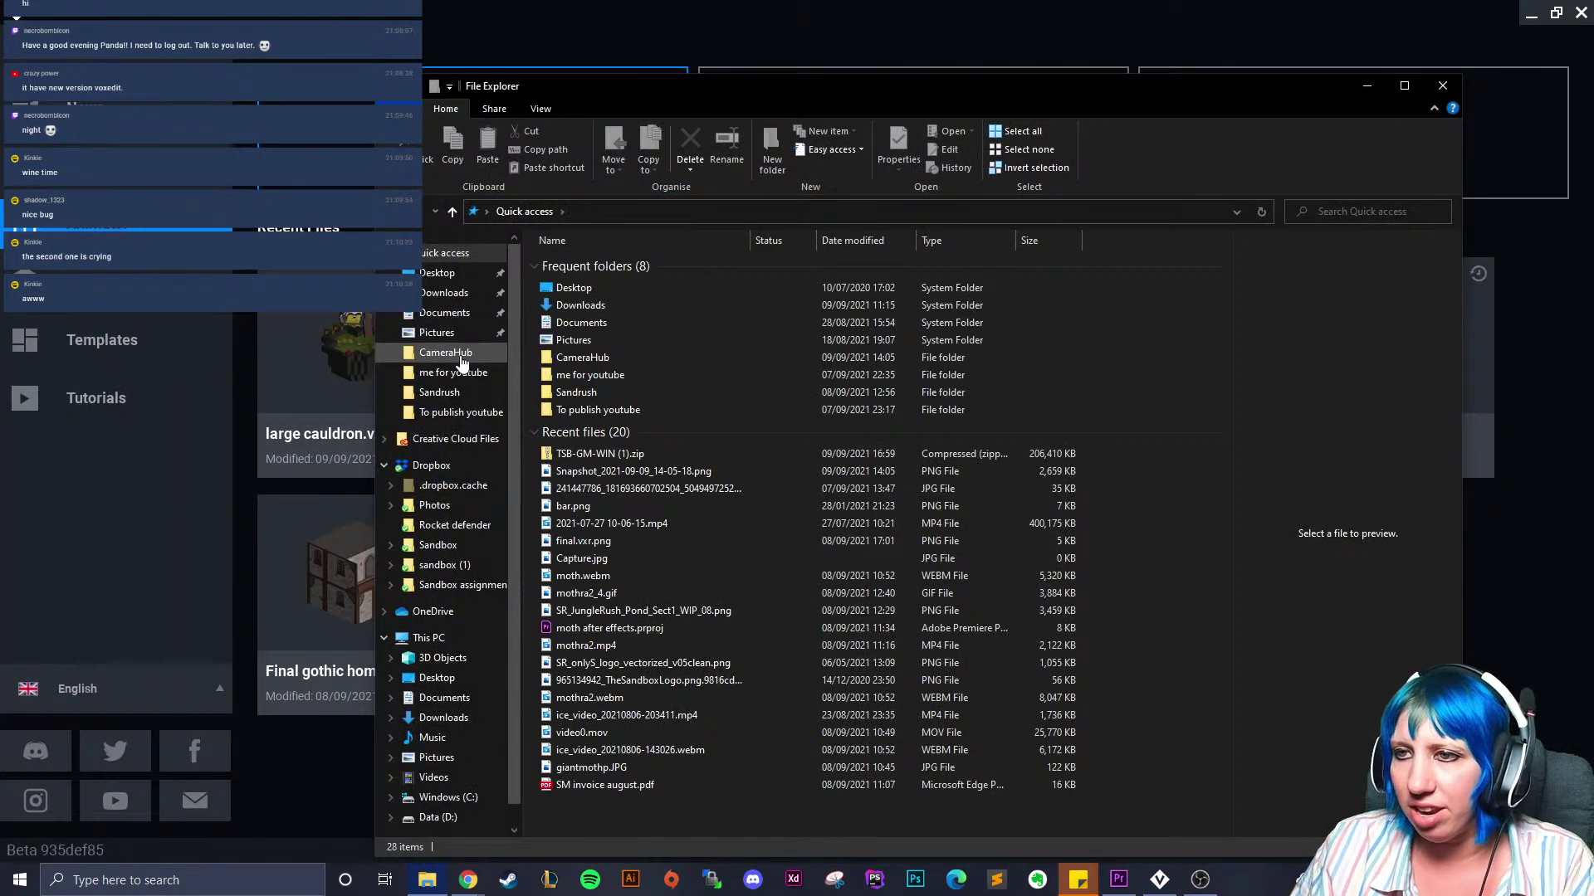
{"action": "left_click", "coordinate": [438, 784]}
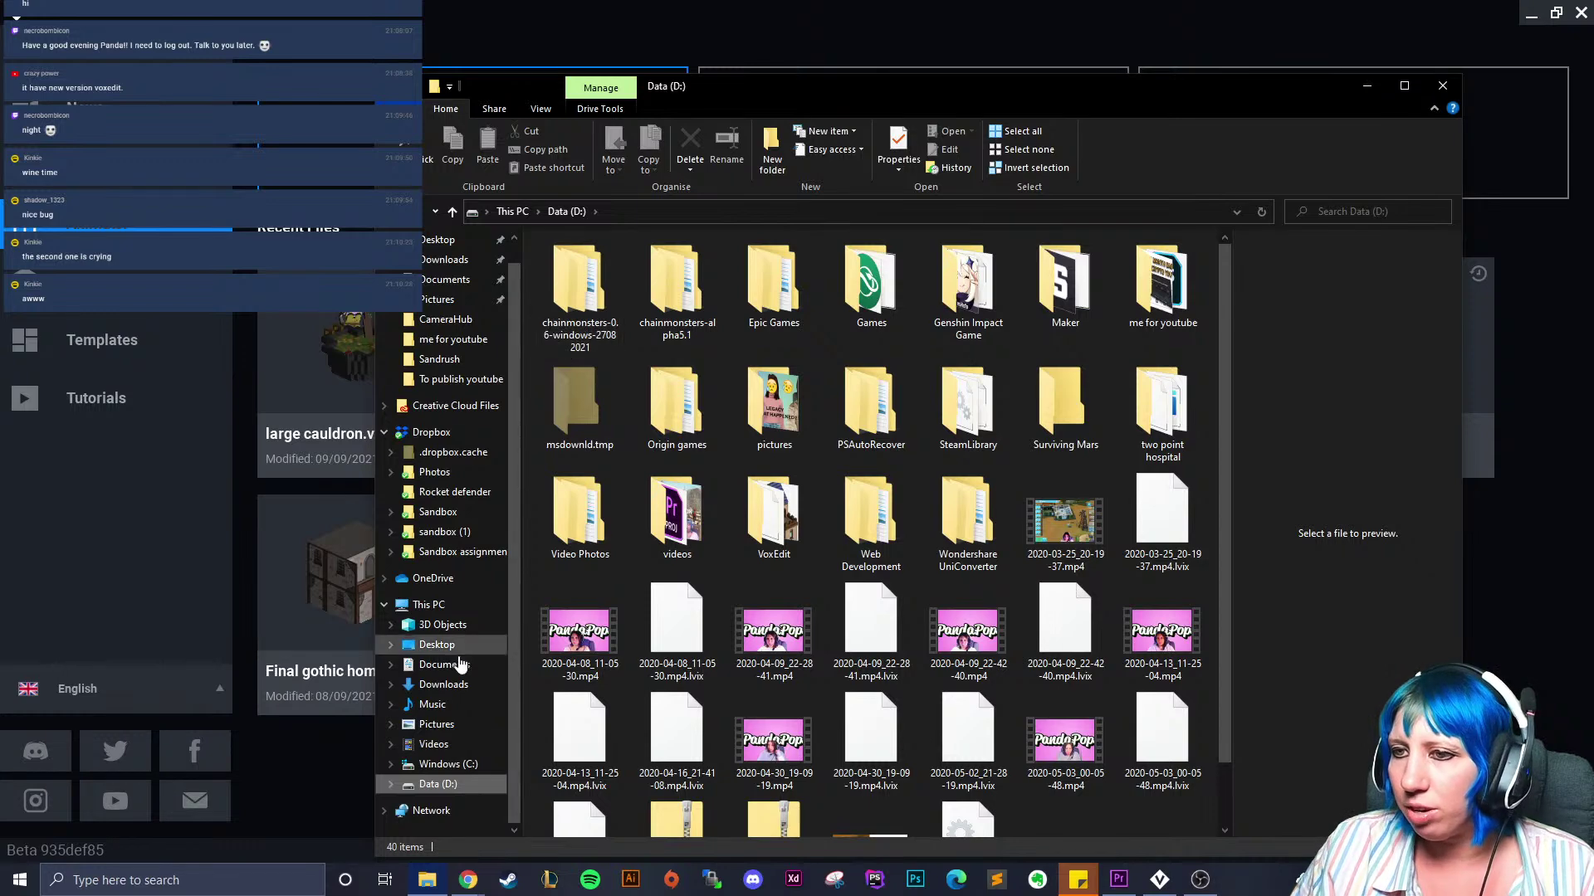
{"action": "left_click", "coordinate": [449, 765]}
{"action": "double_click", "coordinate": [639, 441]}
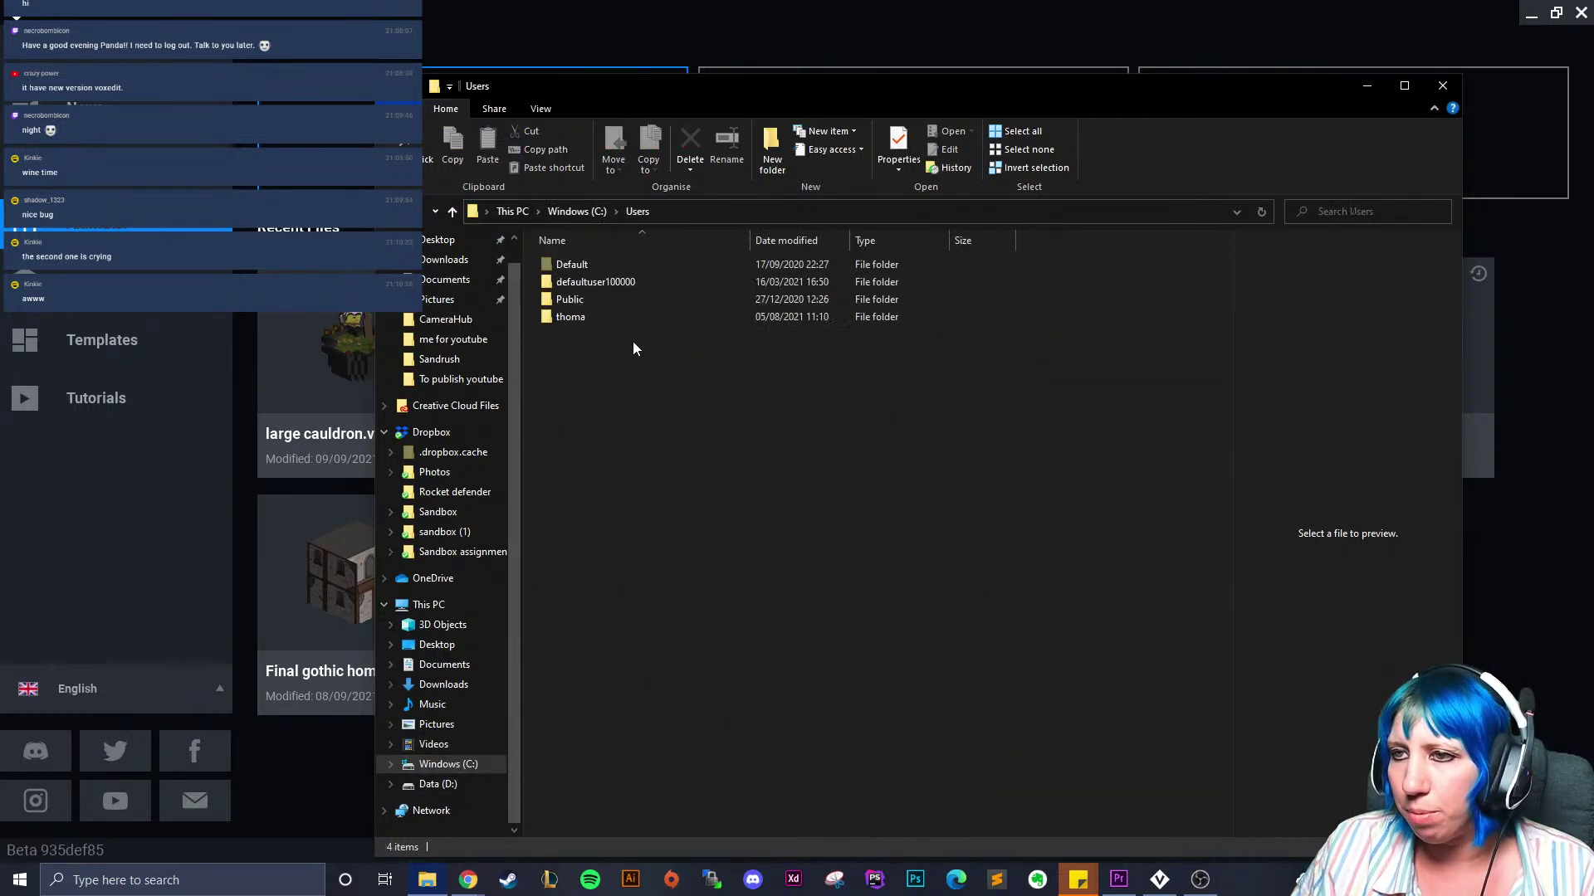
{"action": "double_click", "coordinate": [621, 317]}
{"action": "scroll", "coordinate": [648, 581], "scroll_direction": "down", "scroll_amount": 3}
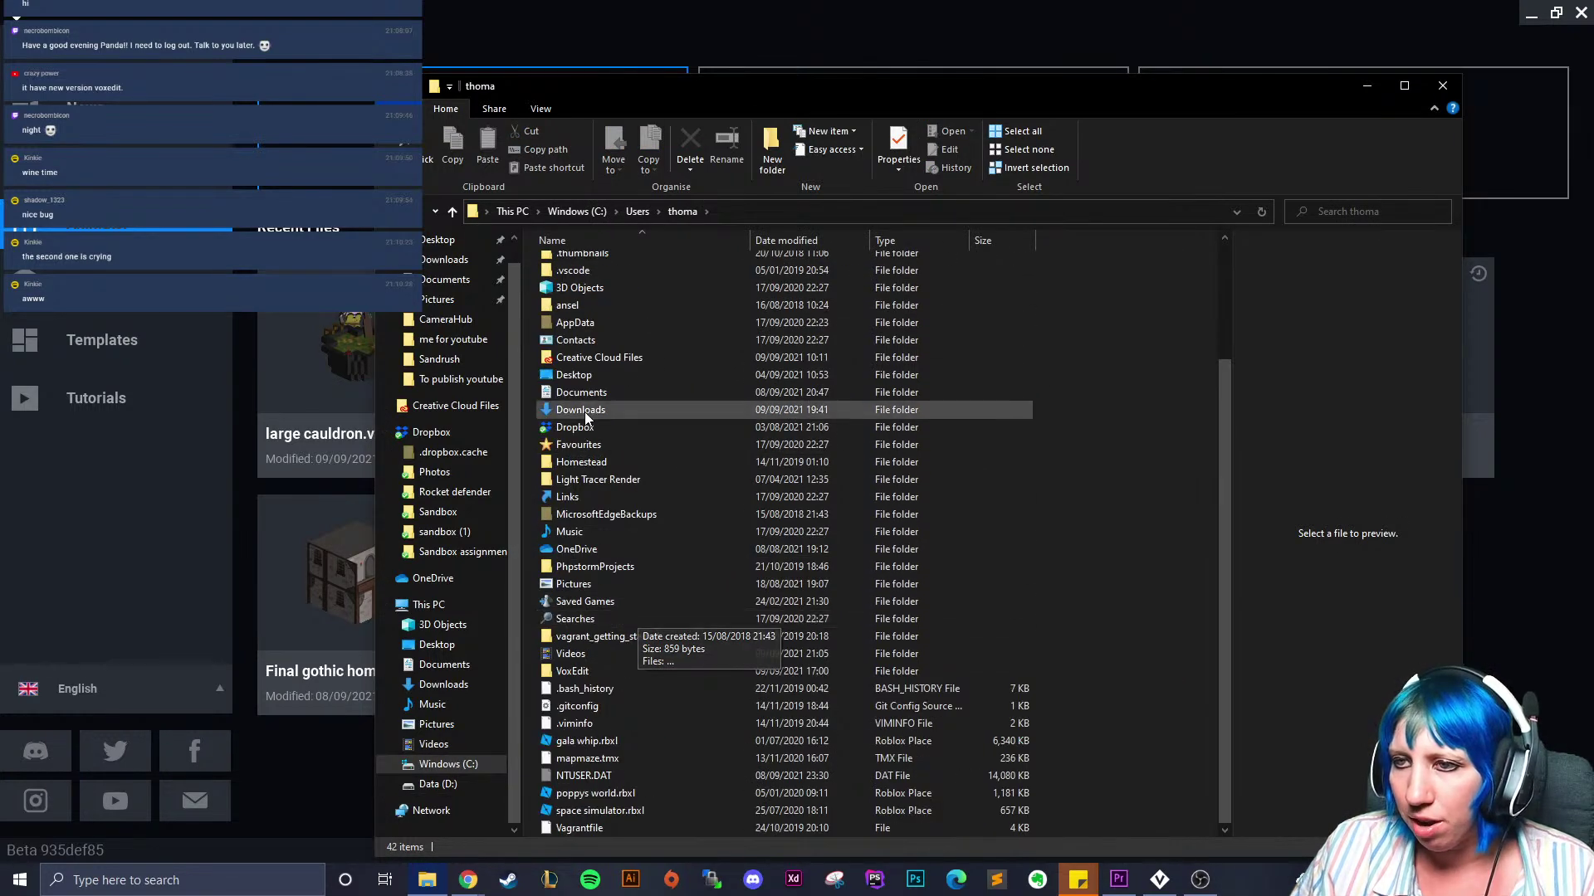
{"action": "double_click", "coordinate": [607, 671]}
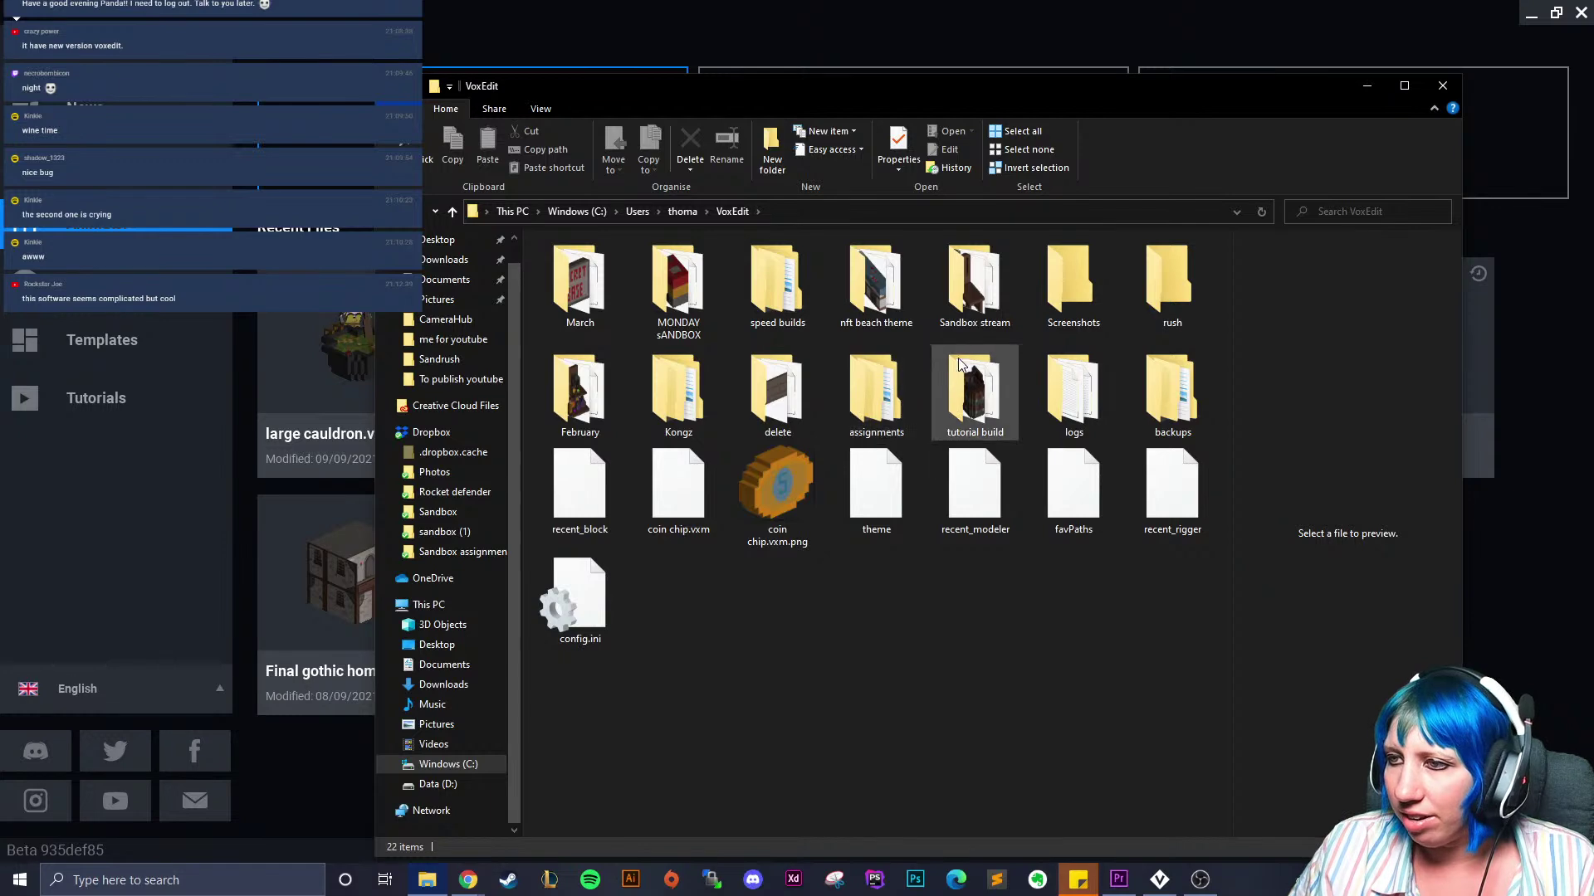
Open the large cauldron folder inside Sandbox stream, witches cottage parts, interior
{"action": "double_click", "coordinate": [970, 304]}
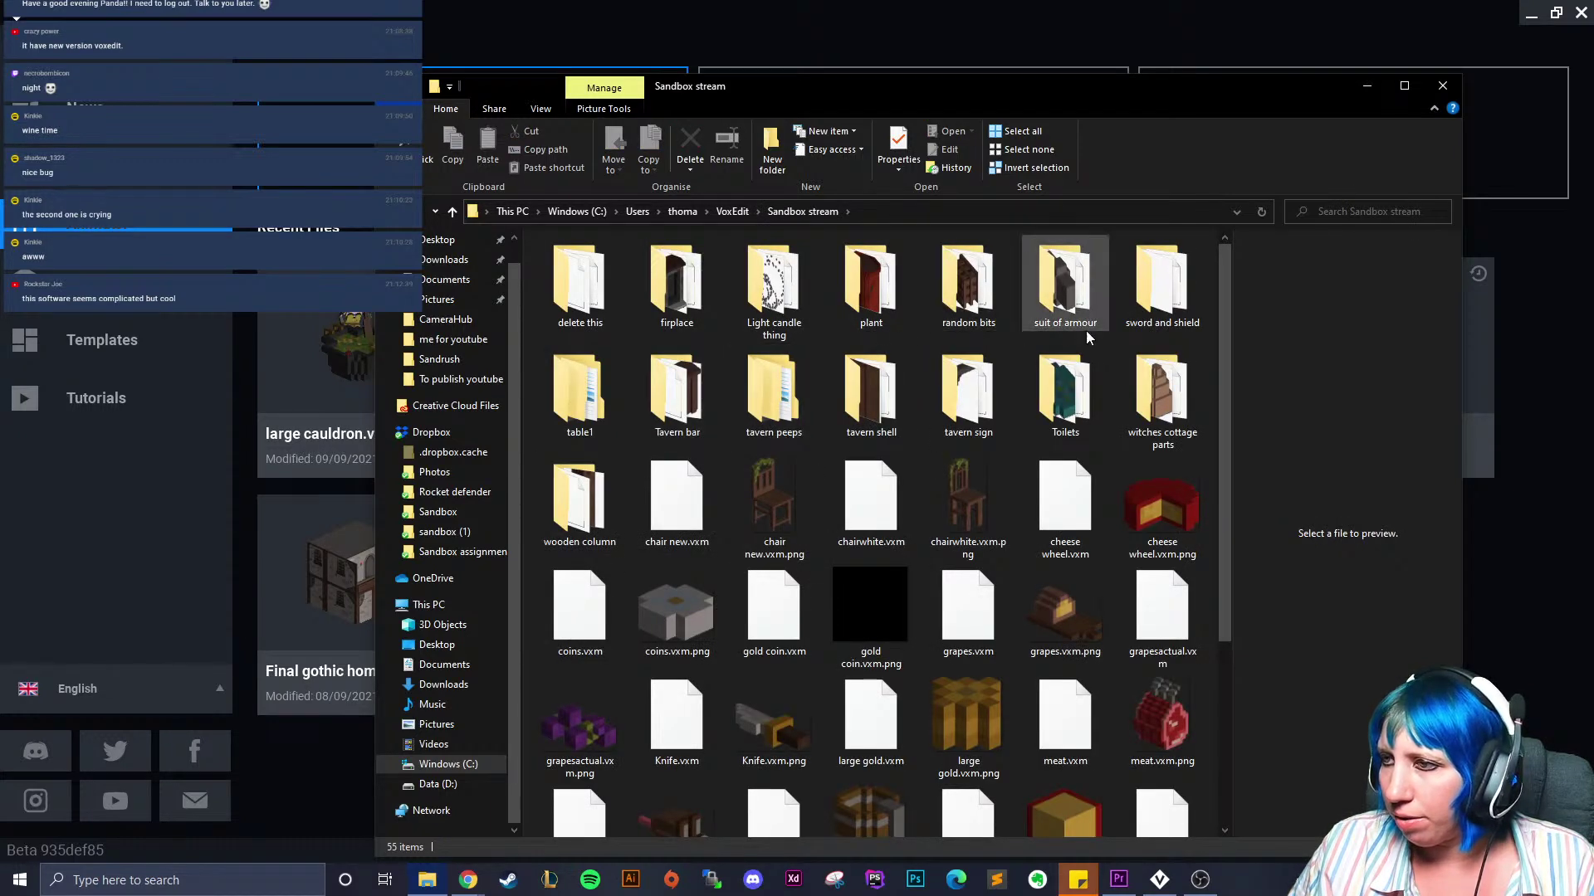
{"action": "double_click", "coordinate": [1161, 392]}
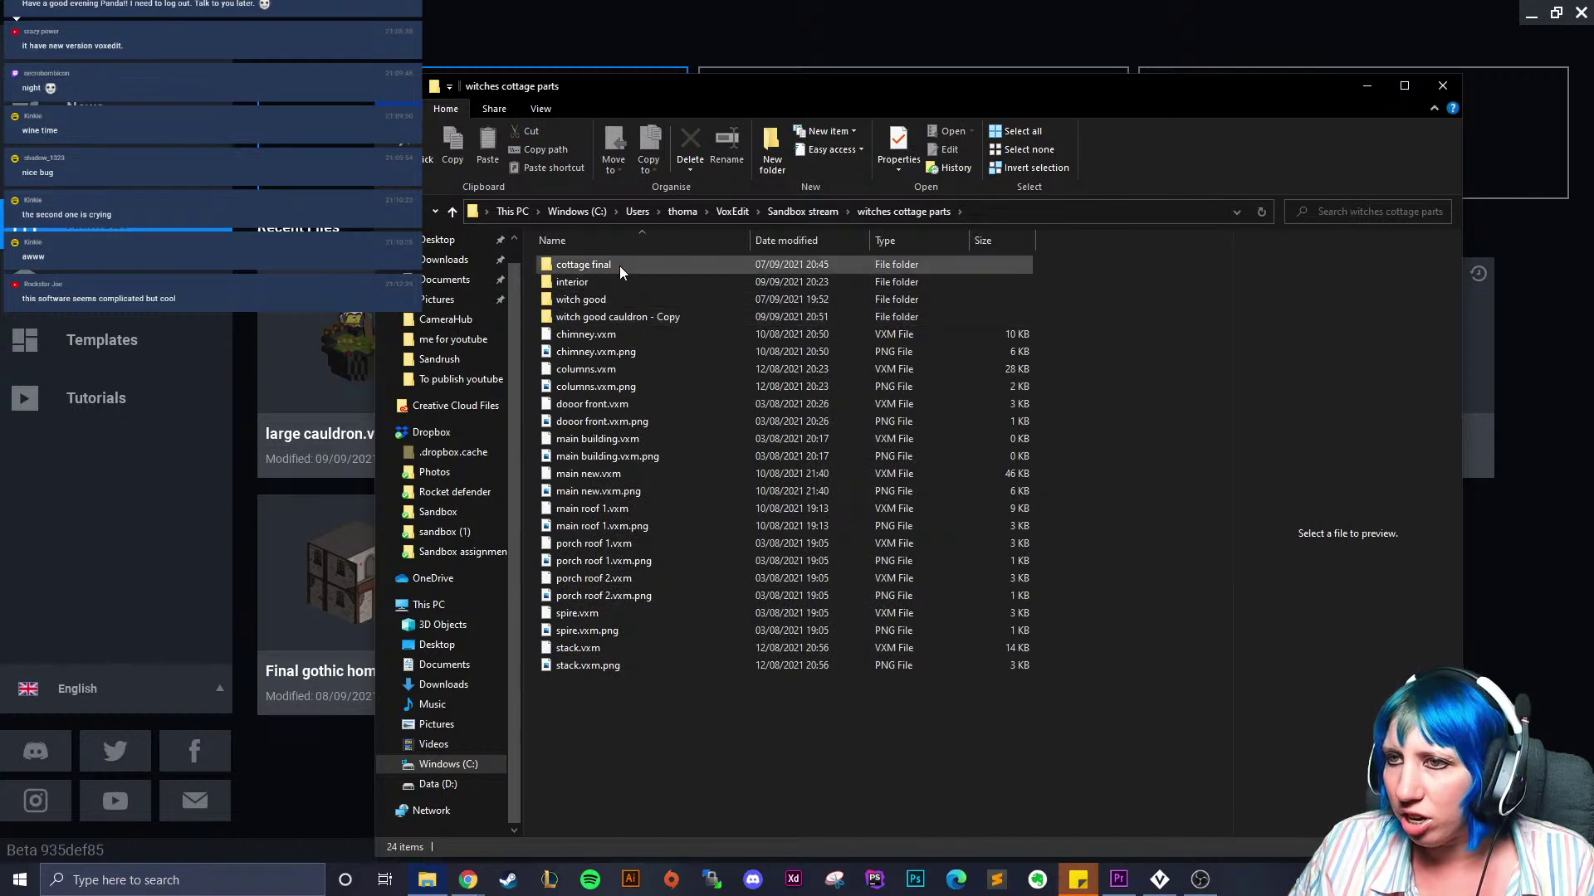
{"action": "double_click", "coordinate": [609, 282]}
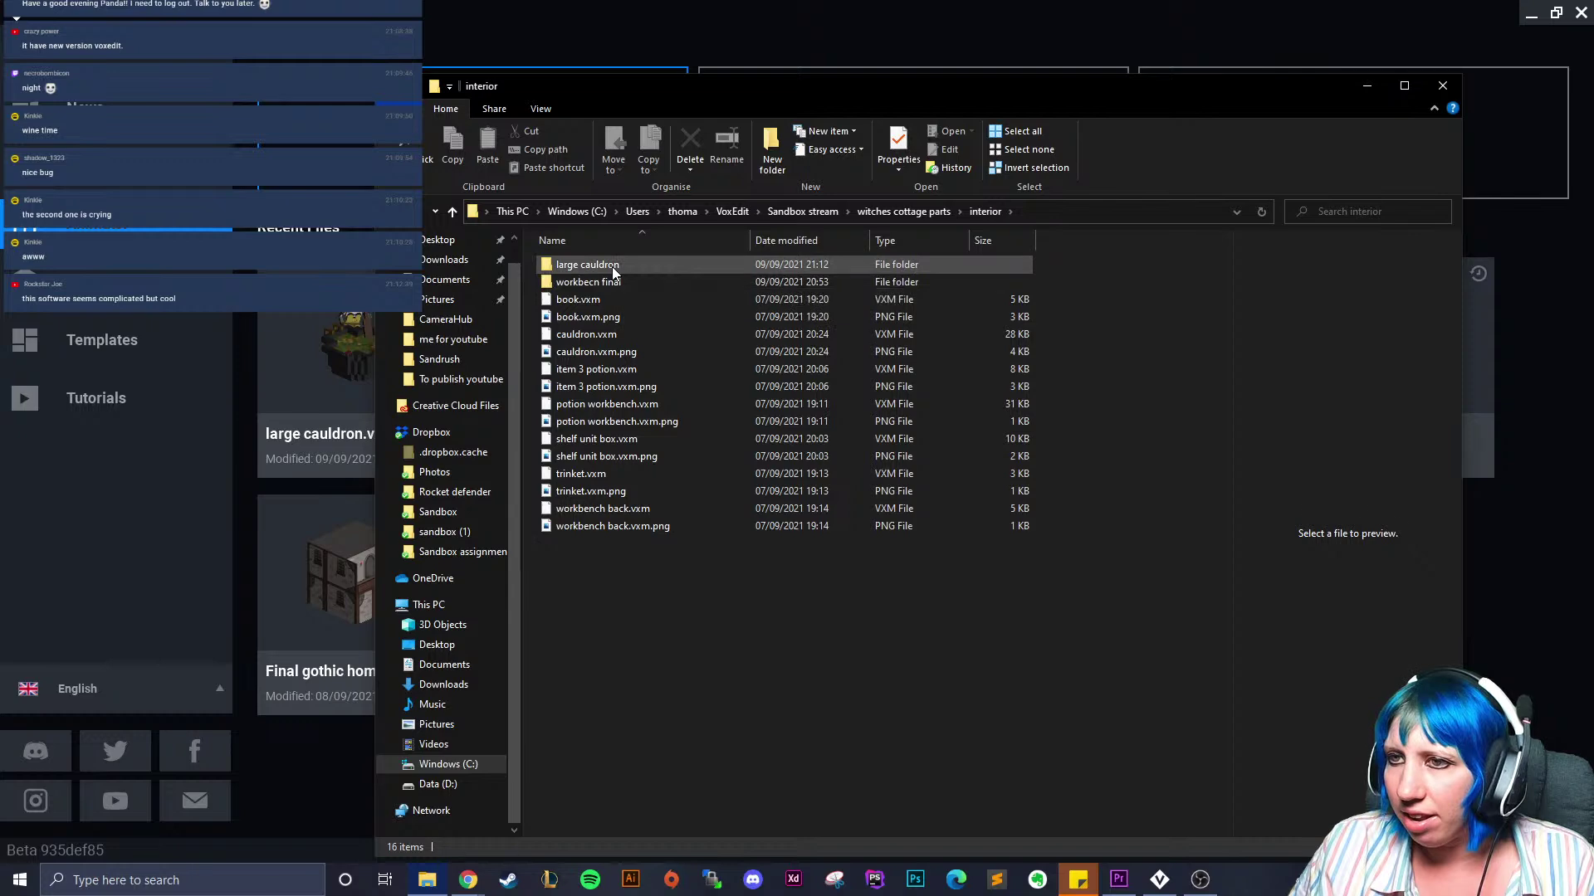
{"action": "double_click", "coordinate": [611, 266]}
Delete the large cauldron animation files from Agree 01.vxa through Hi 01.vxa
{"action": "scroll", "coordinate": [637, 739], "scroll_direction": "down", "scroll_amount": 2}
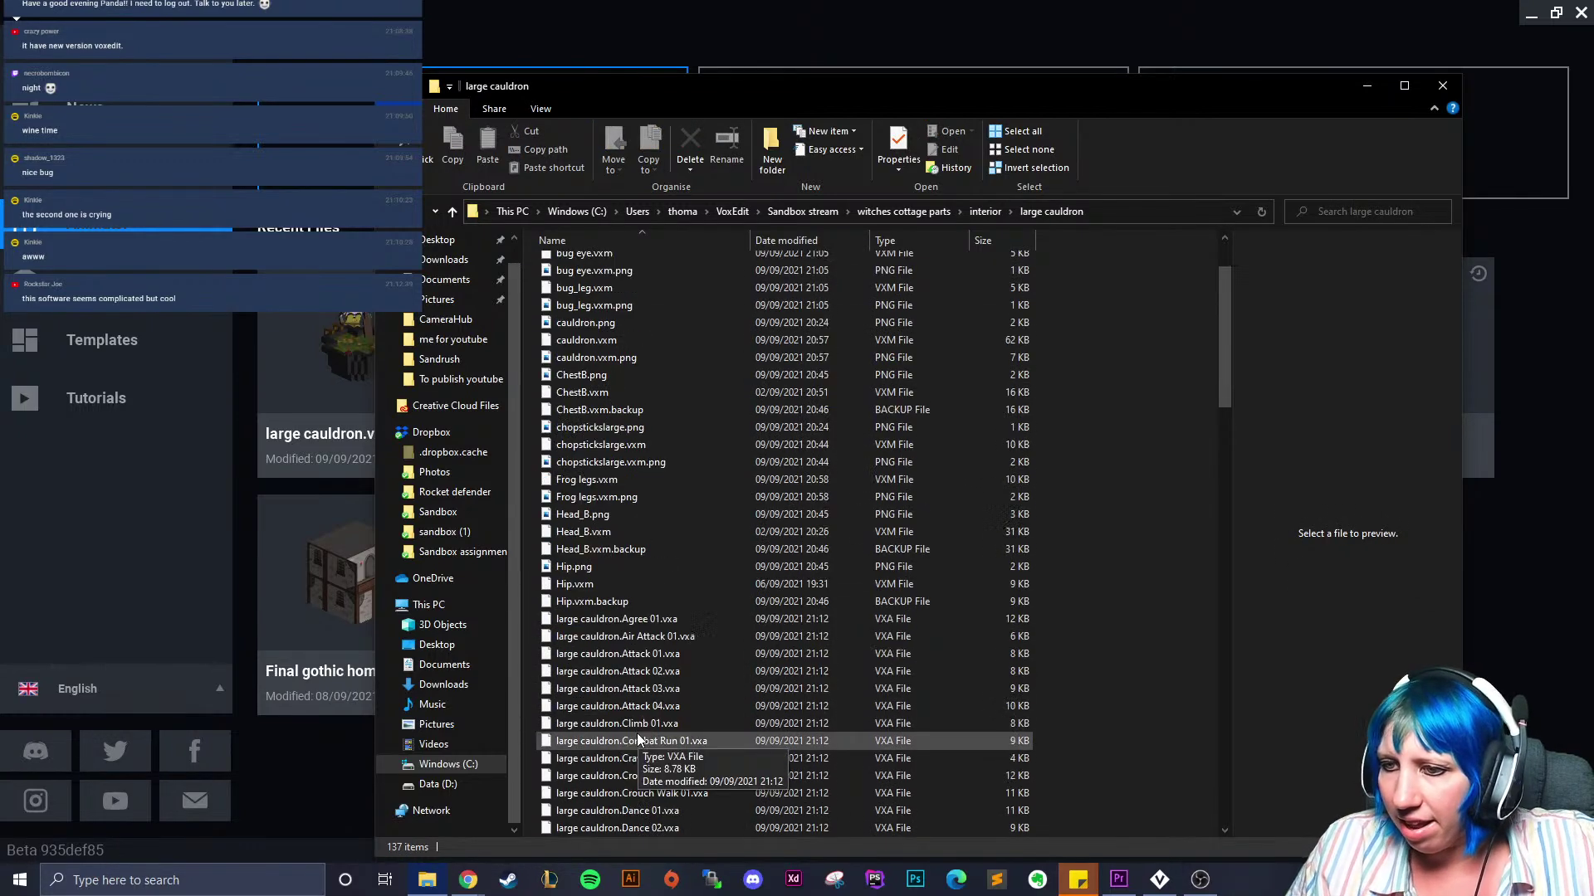
{"action": "scroll", "coordinate": [626, 572], "scroll_direction": "down", "scroll_amount": 7}
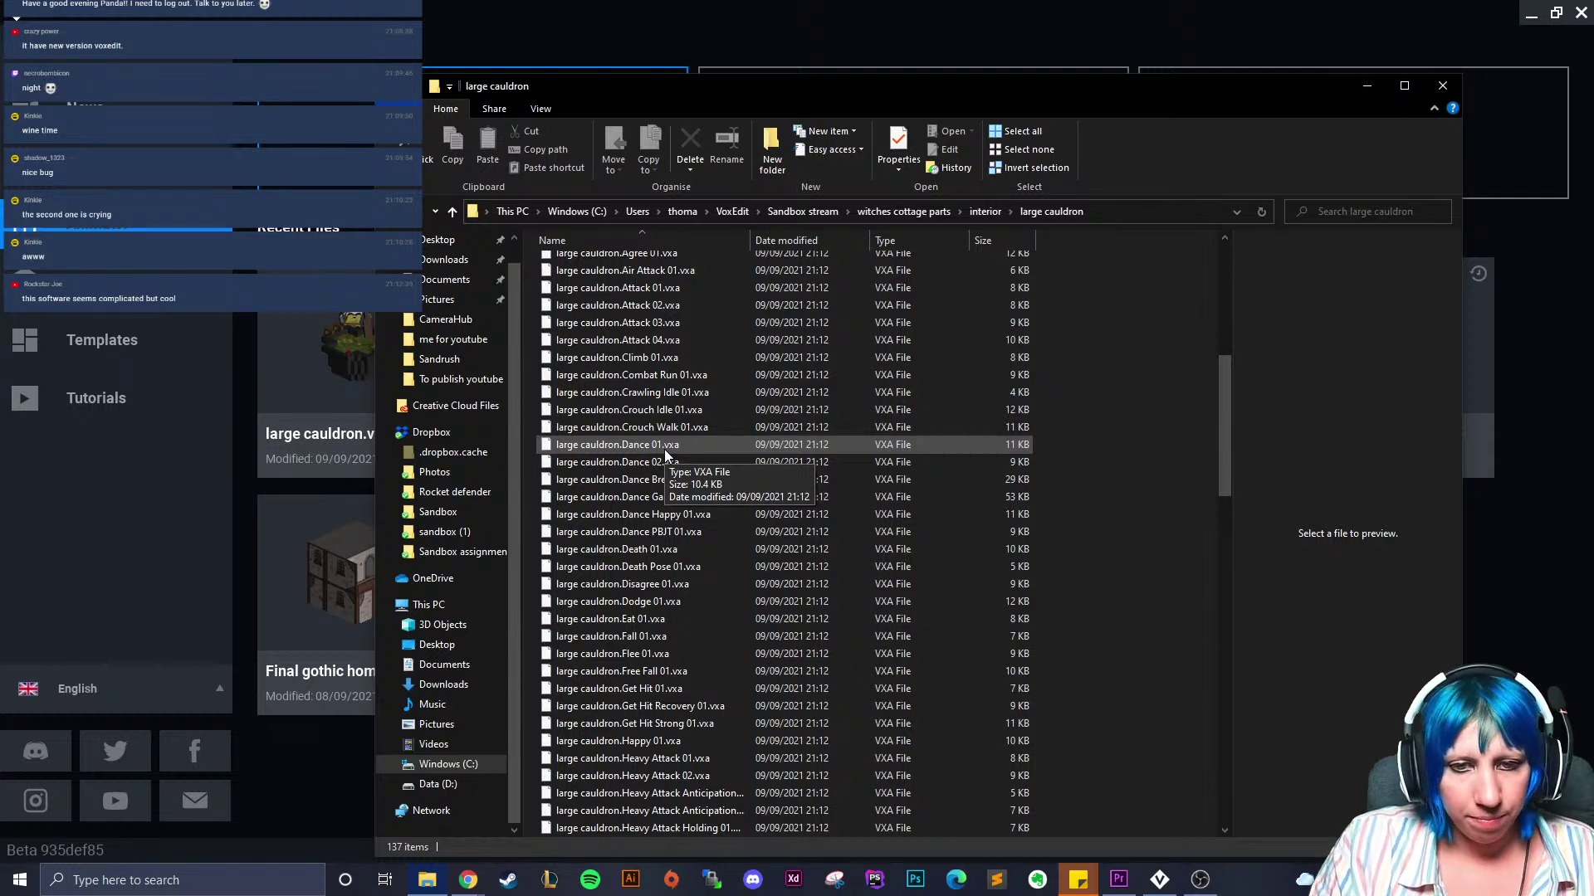
{"action": "scroll", "coordinate": [669, 442], "scroll_direction": "up", "scroll_amount": 2}
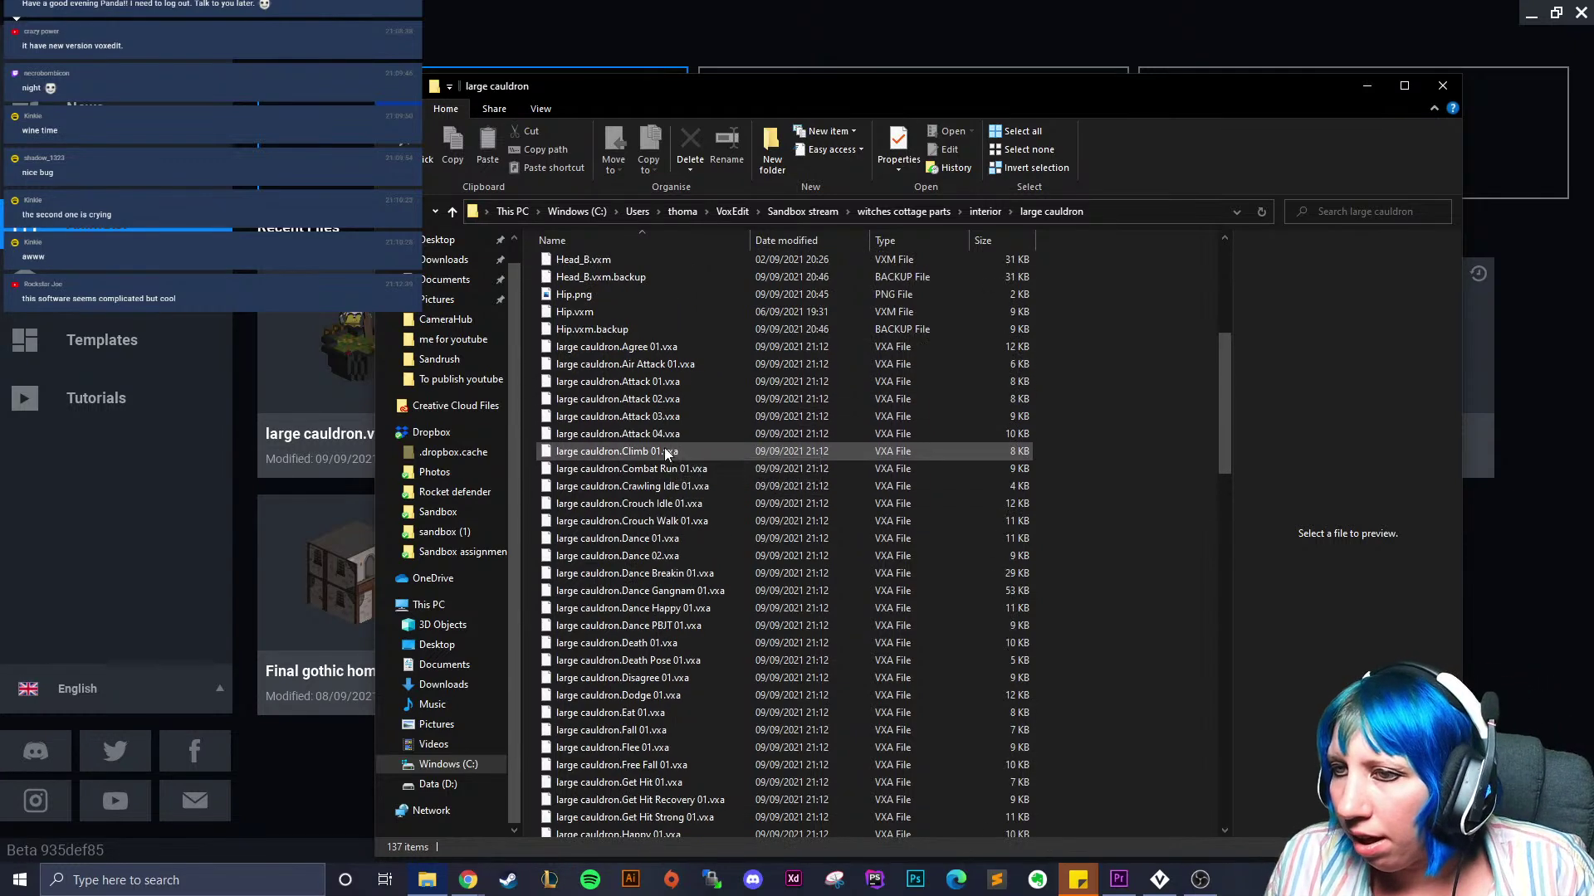
{"action": "left_click", "coordinate": [611, 347]}
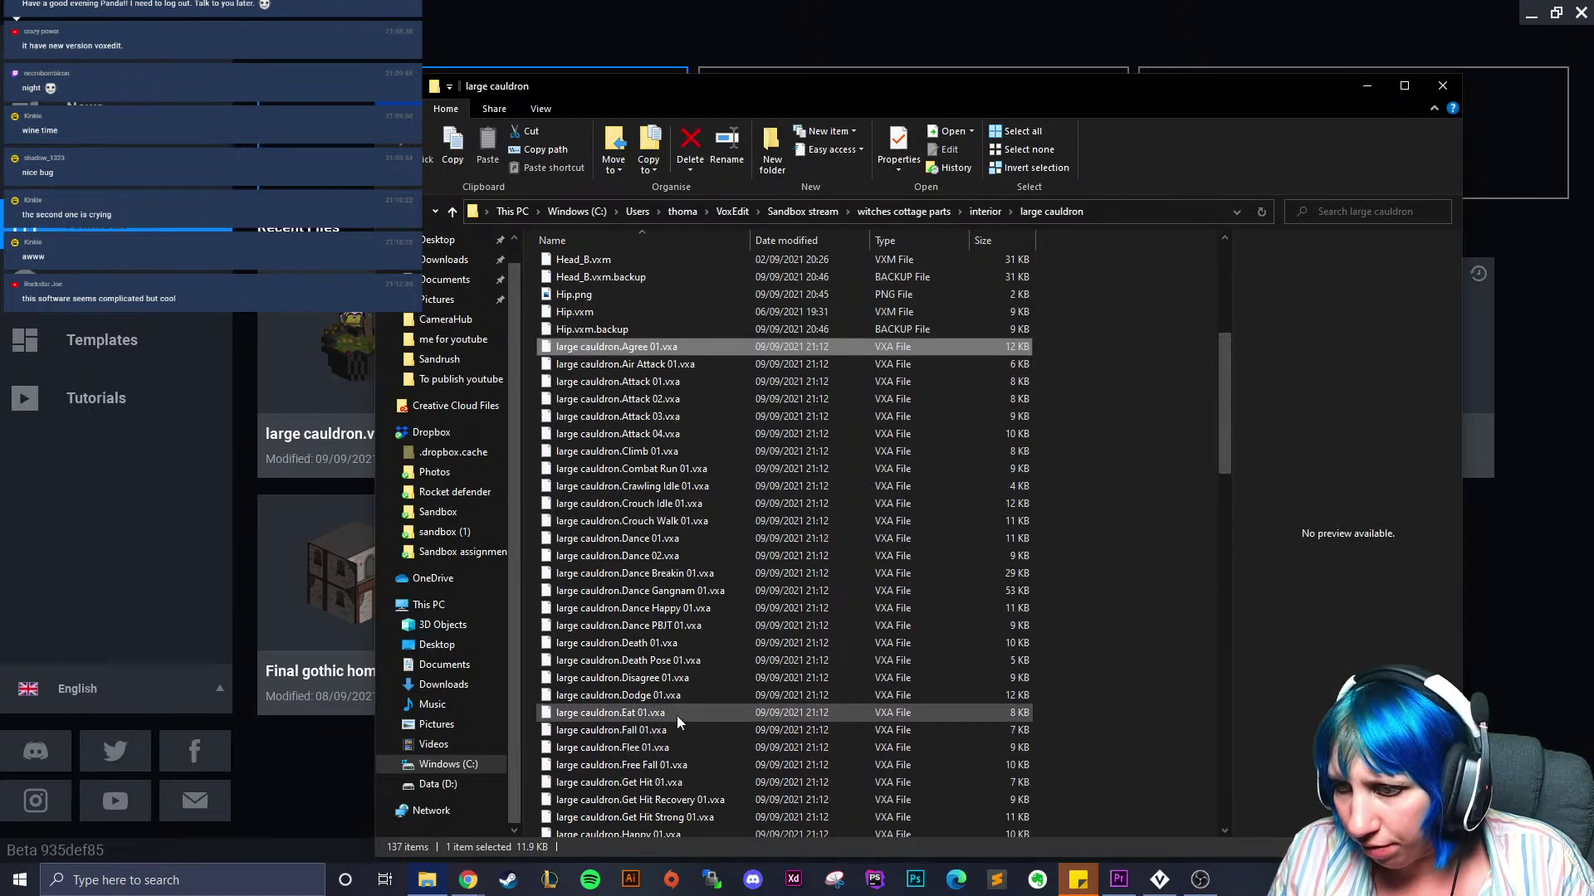
{"action": "scroll", "coordinate": [674, 706], "scroll_direction": "down", "scroll_amount": 2}
{"action": "scroll", "coordinate": [675, 689], "scroll_direction": "down", "scroll_amount": 3}
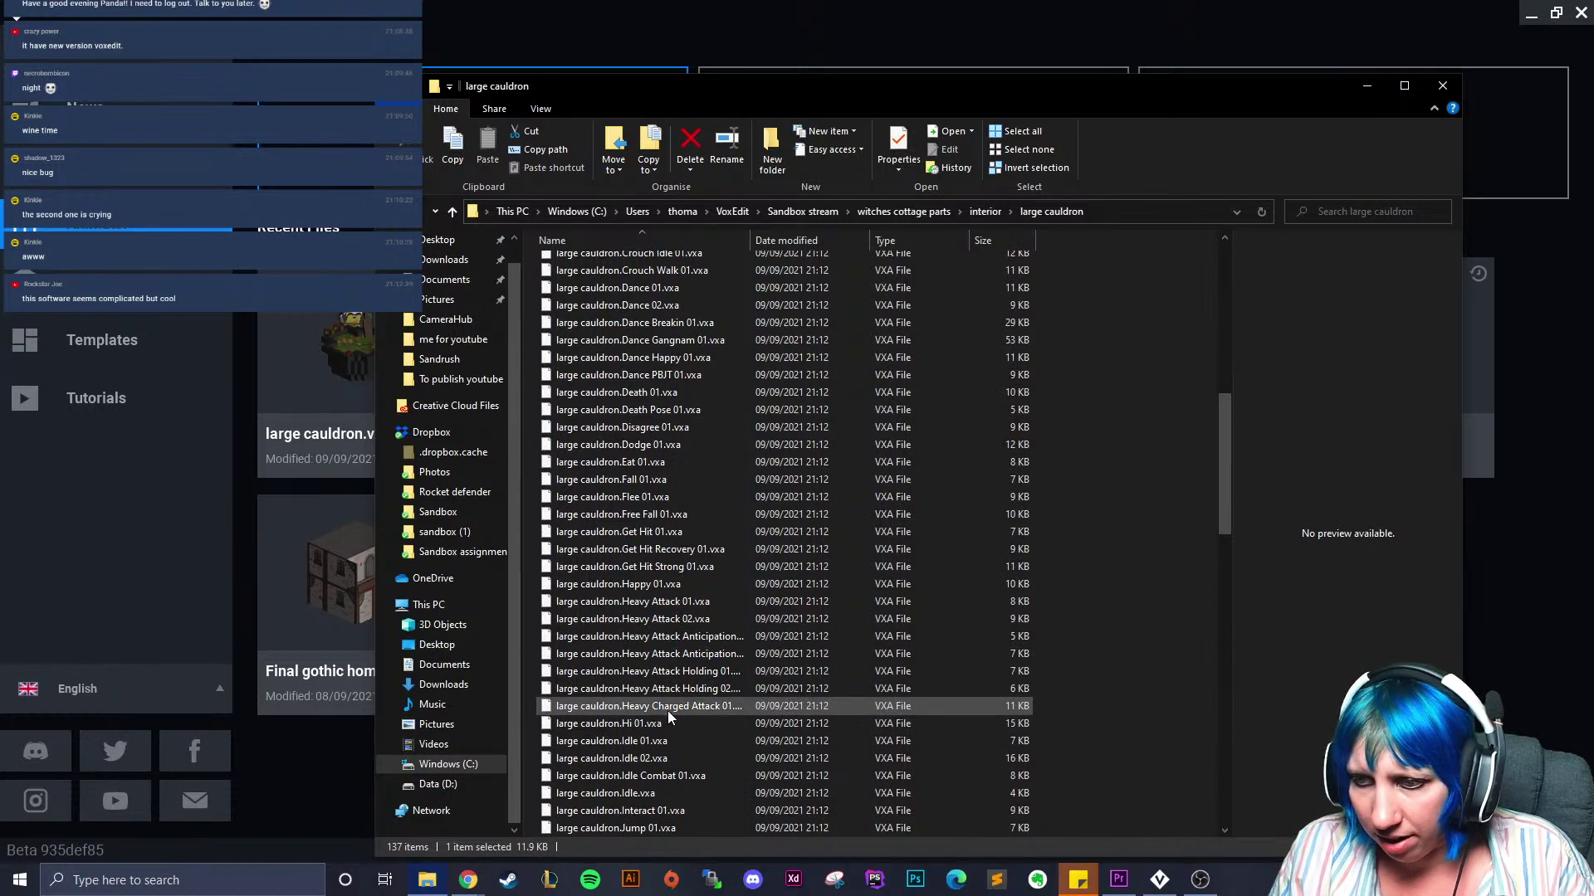
{"action": "left_click", "coordinate": [663, 722], "text": "shift"}
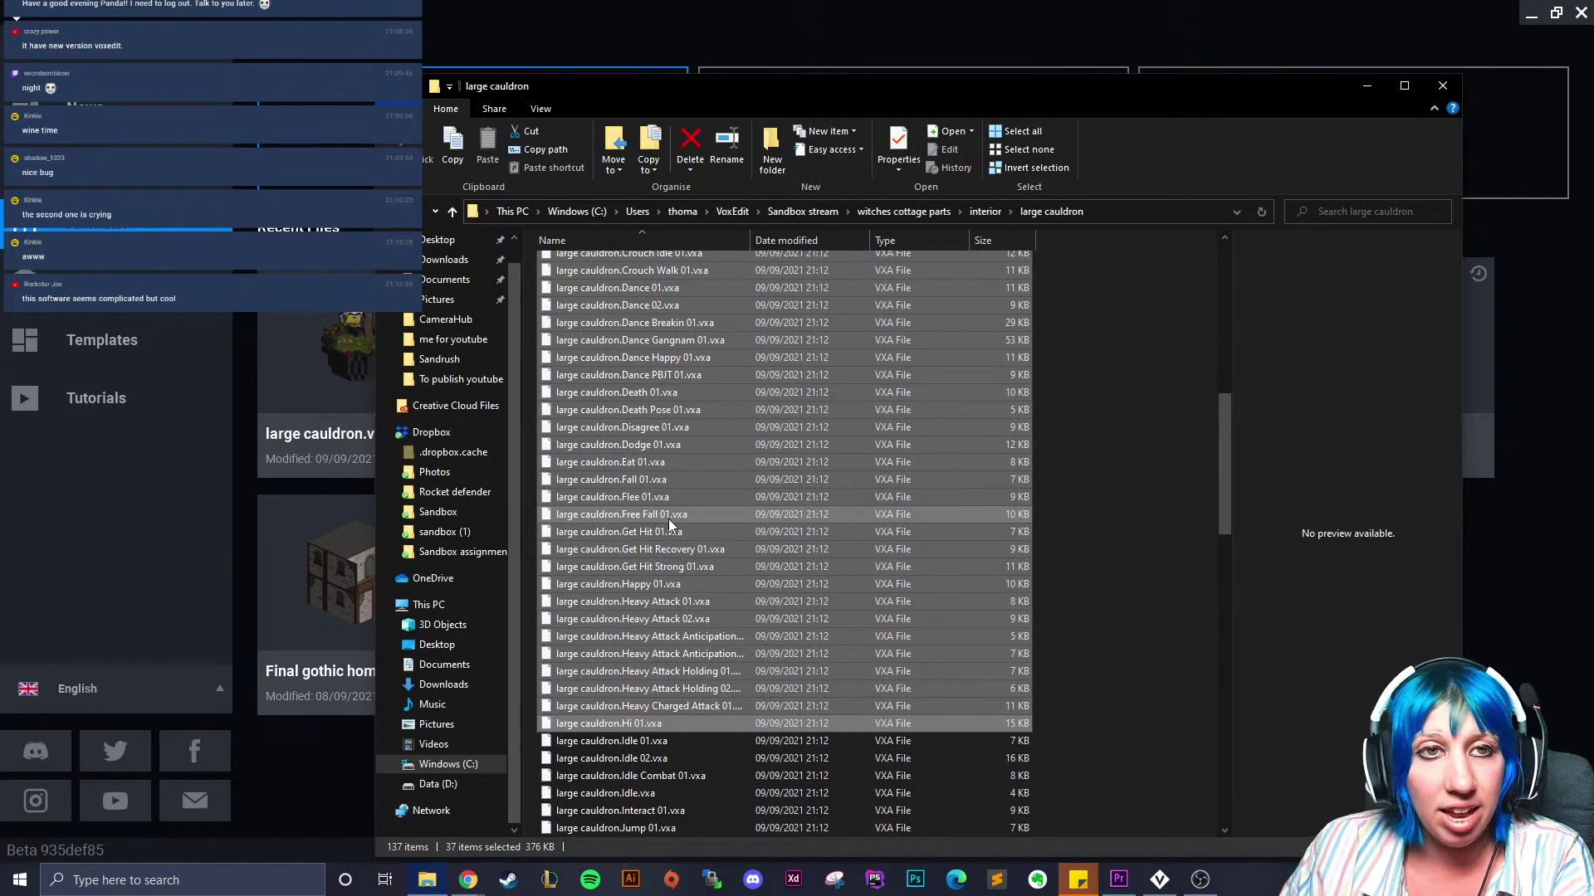
{"action": "key", "text": "Delete"}
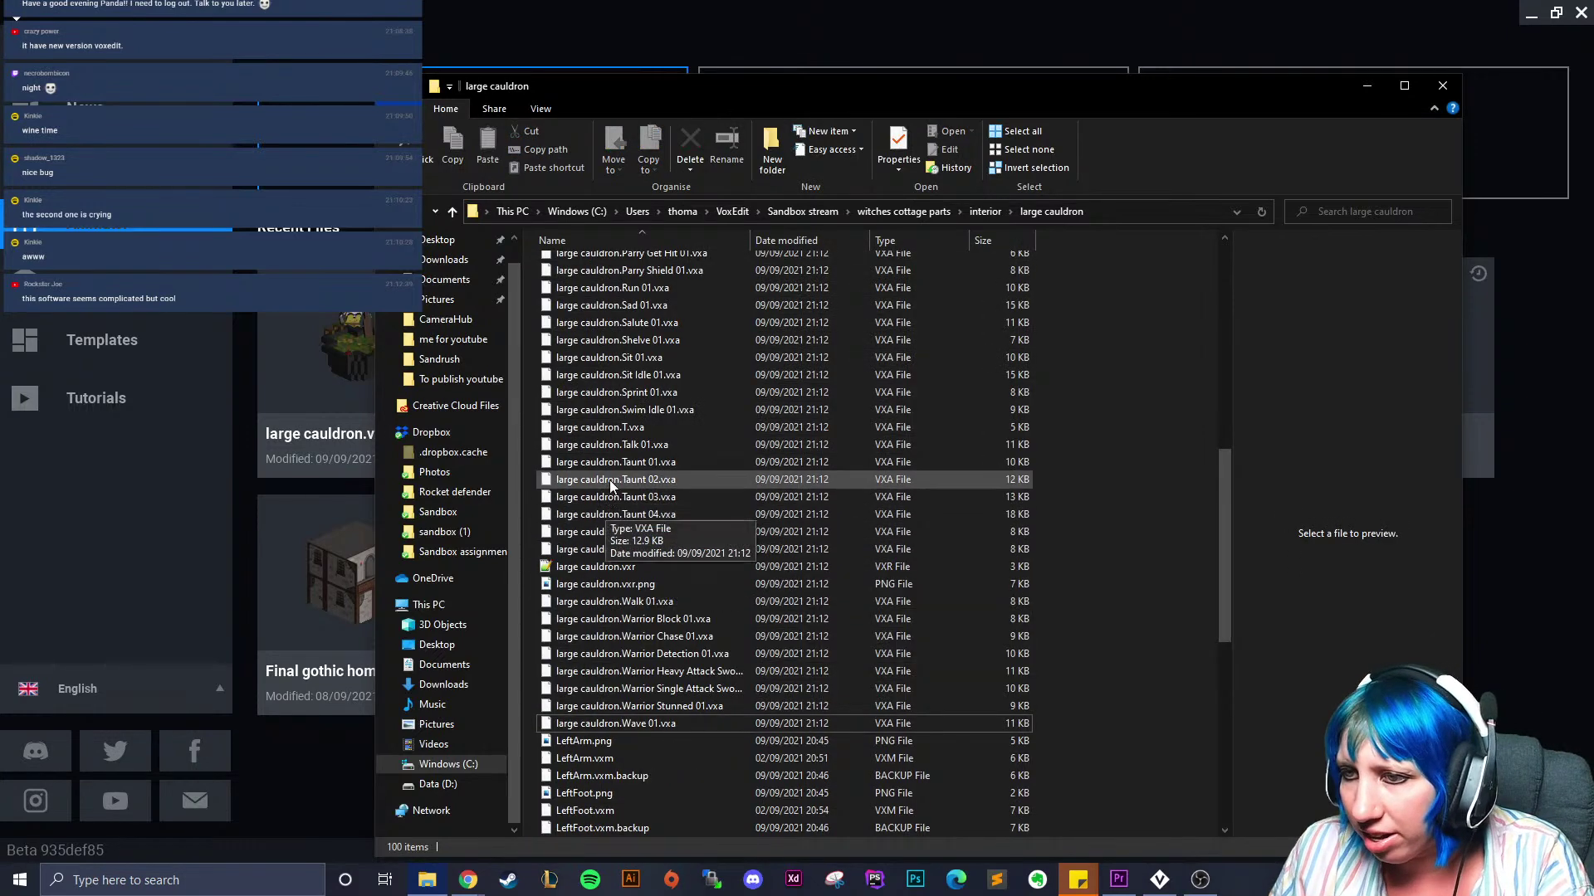
Delete the large cauldron animation files from Run 01.vxa through Thrust Recovery 01.vxa
{"action": "left_click", "coordinate": [600, 287]}
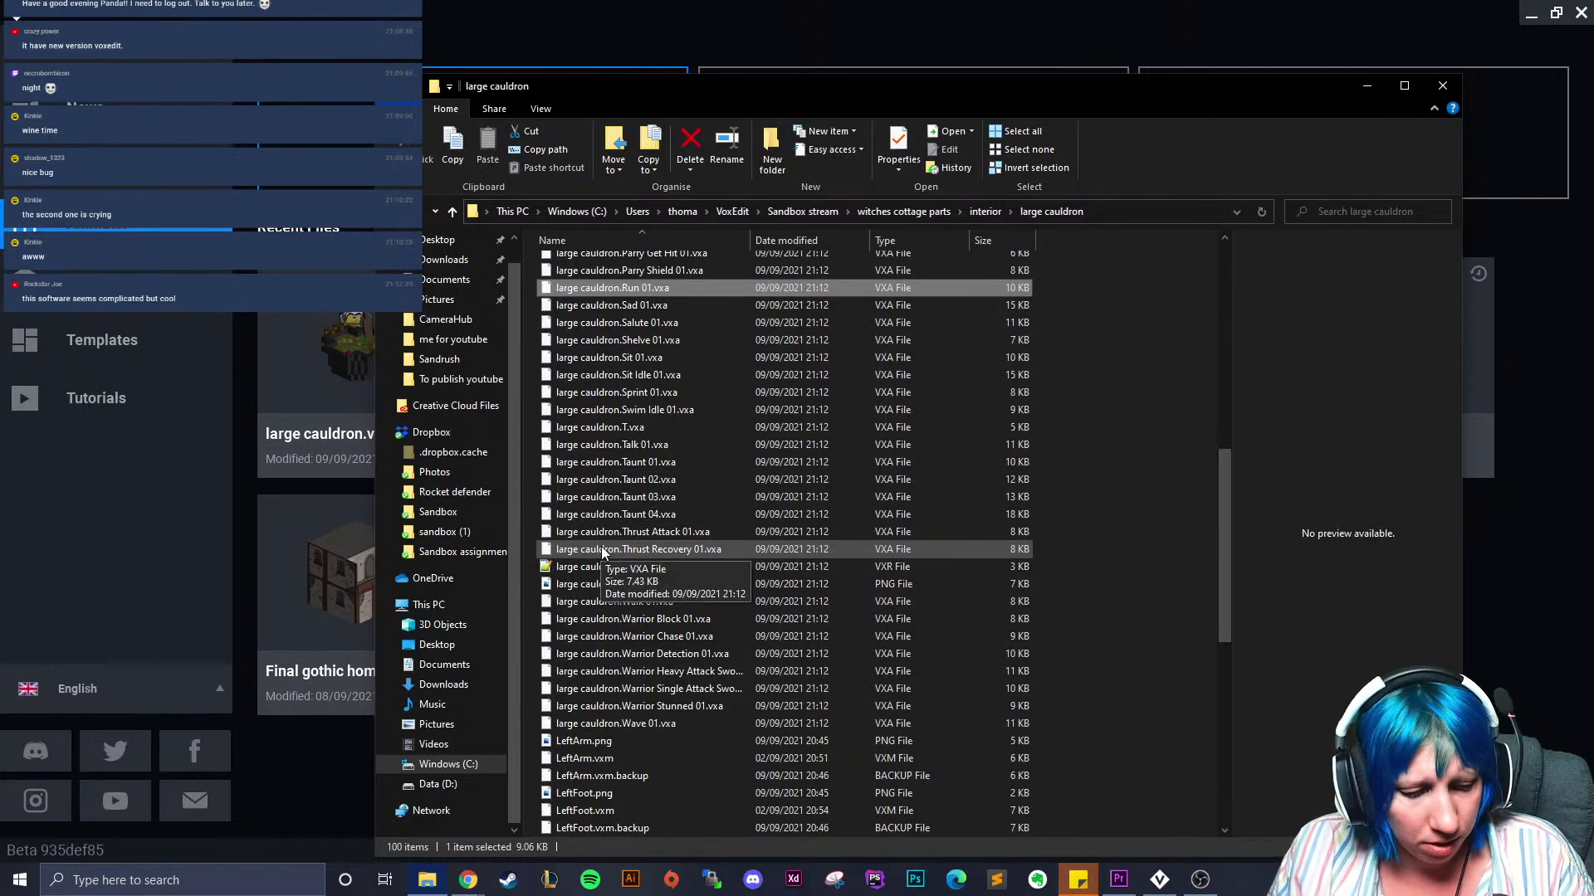
{"action": "left_click", "coordinate": [602, 550], "text": "shift"}
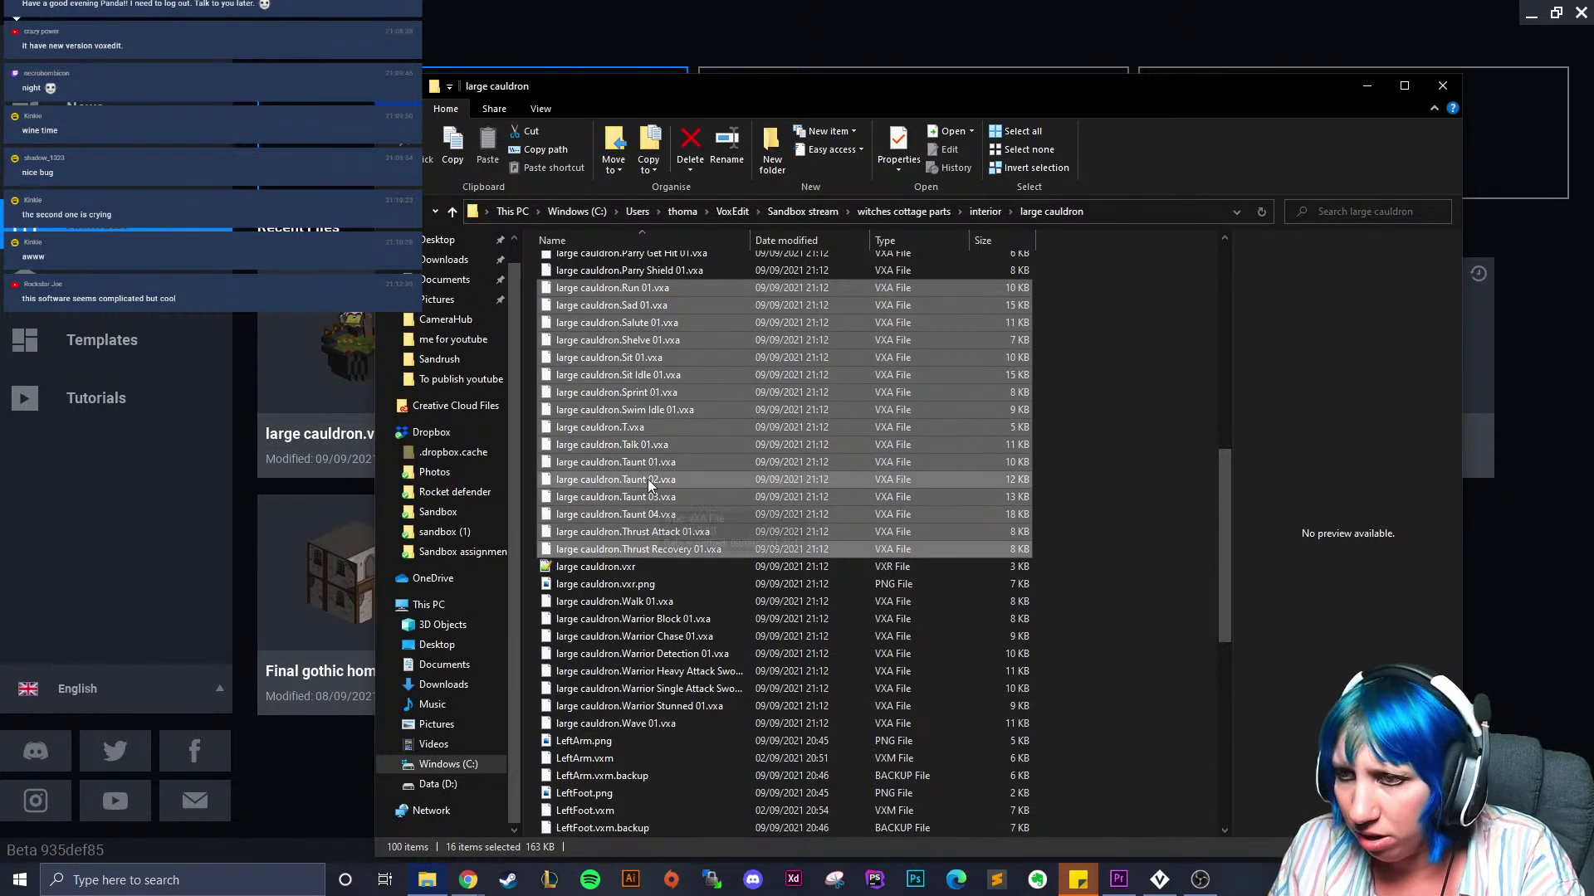
{"action": "key", "text": "Delete"}
Close the file browser and reopen the large cauldron.vxr project in VoxEdit
{"action": "scroll", "coordinate": [645, 456], "scroll_direction": "up", "scroll_amount": 3}
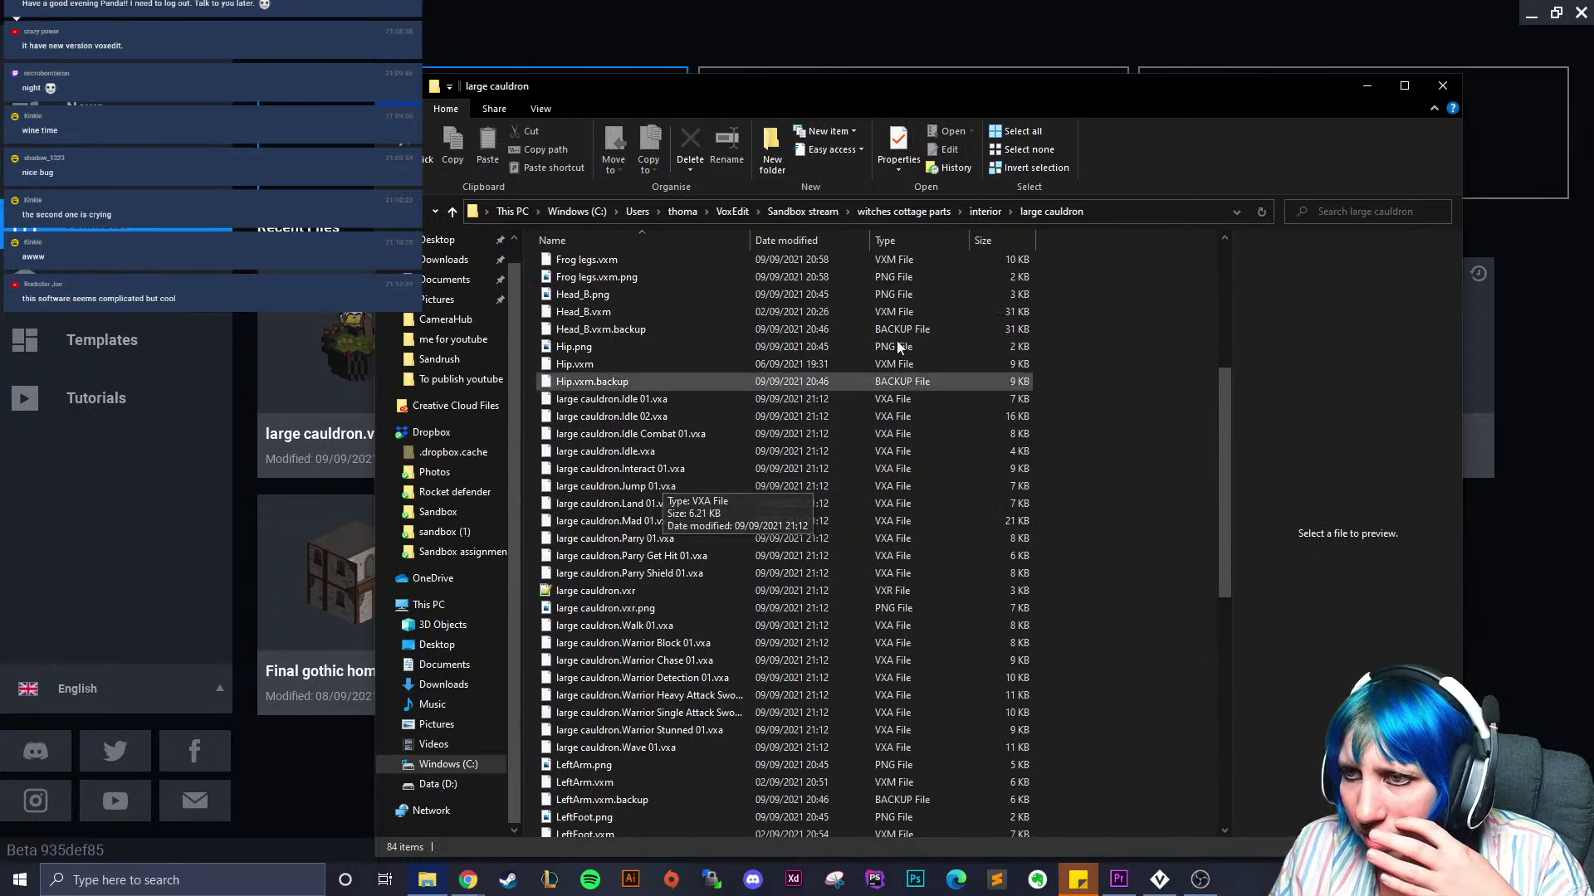
{"action": "left_click", "coordinate": [1442, 86]}
{"action": "left_click", "coordinate": [405, 362]}
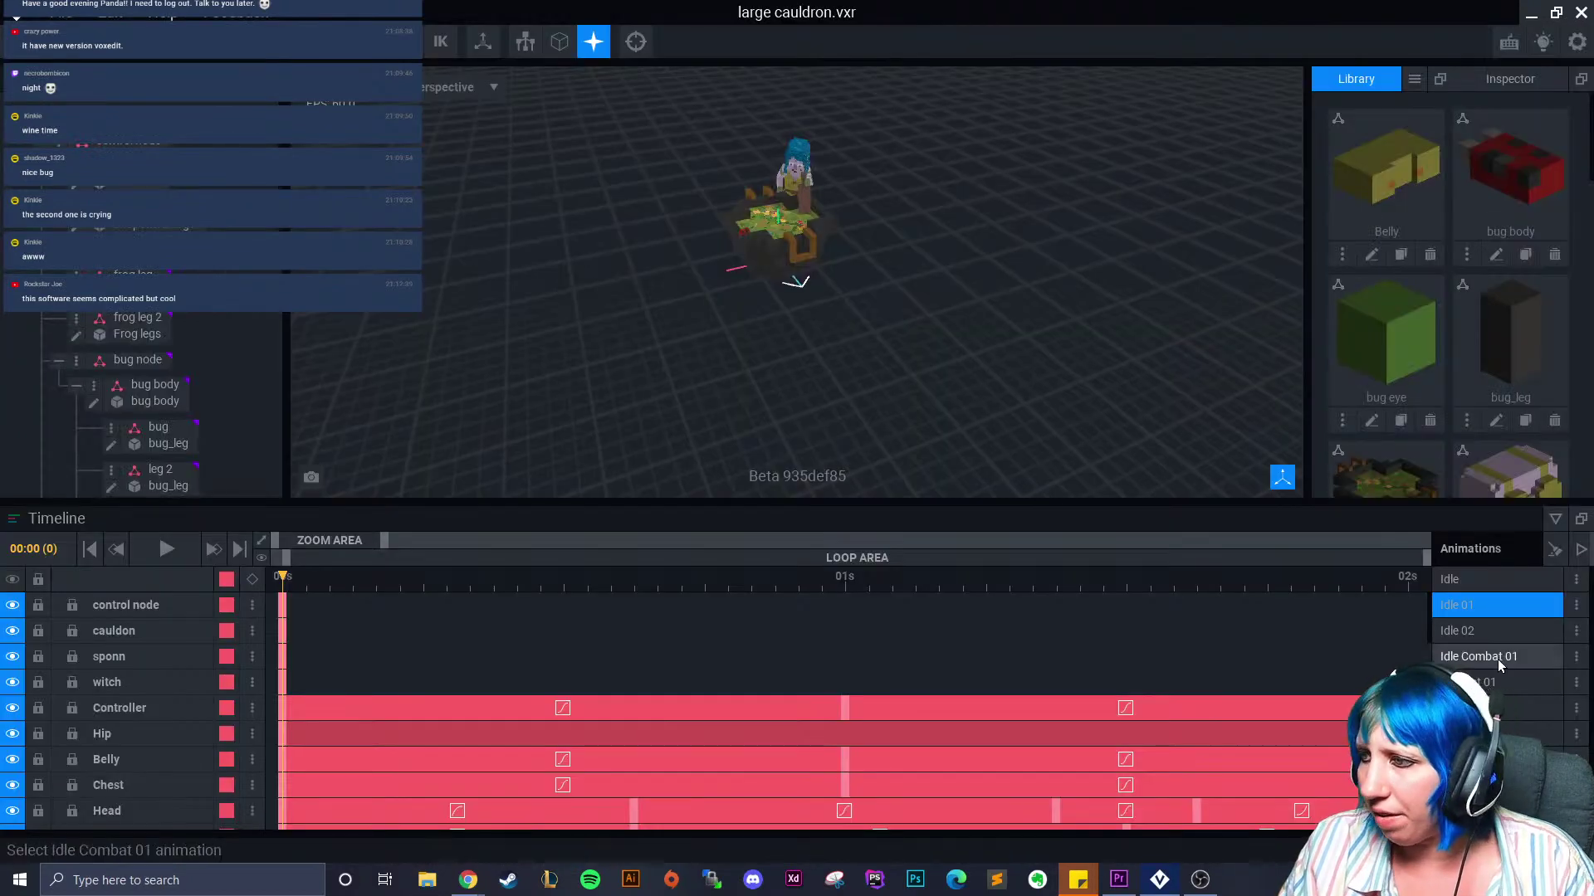
Delete the Idle and Idle 02 animations from the project, keeping Idle 01
{"action": "left_click", "coordinate": [1476, 583]}
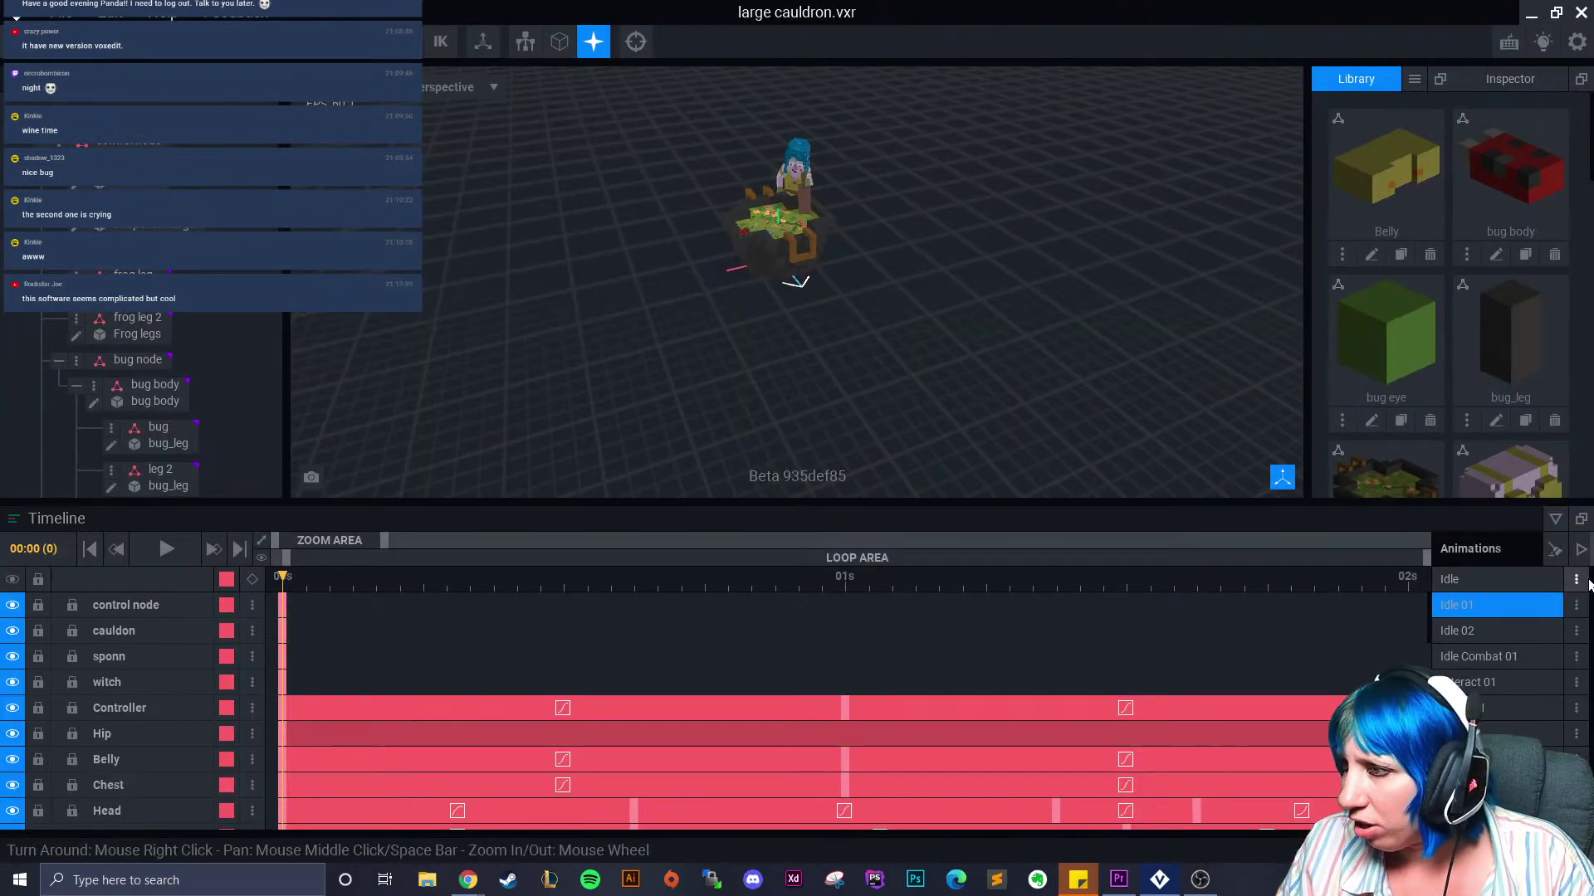
{"action": "left_click", "coordinate": [1576, 581]}
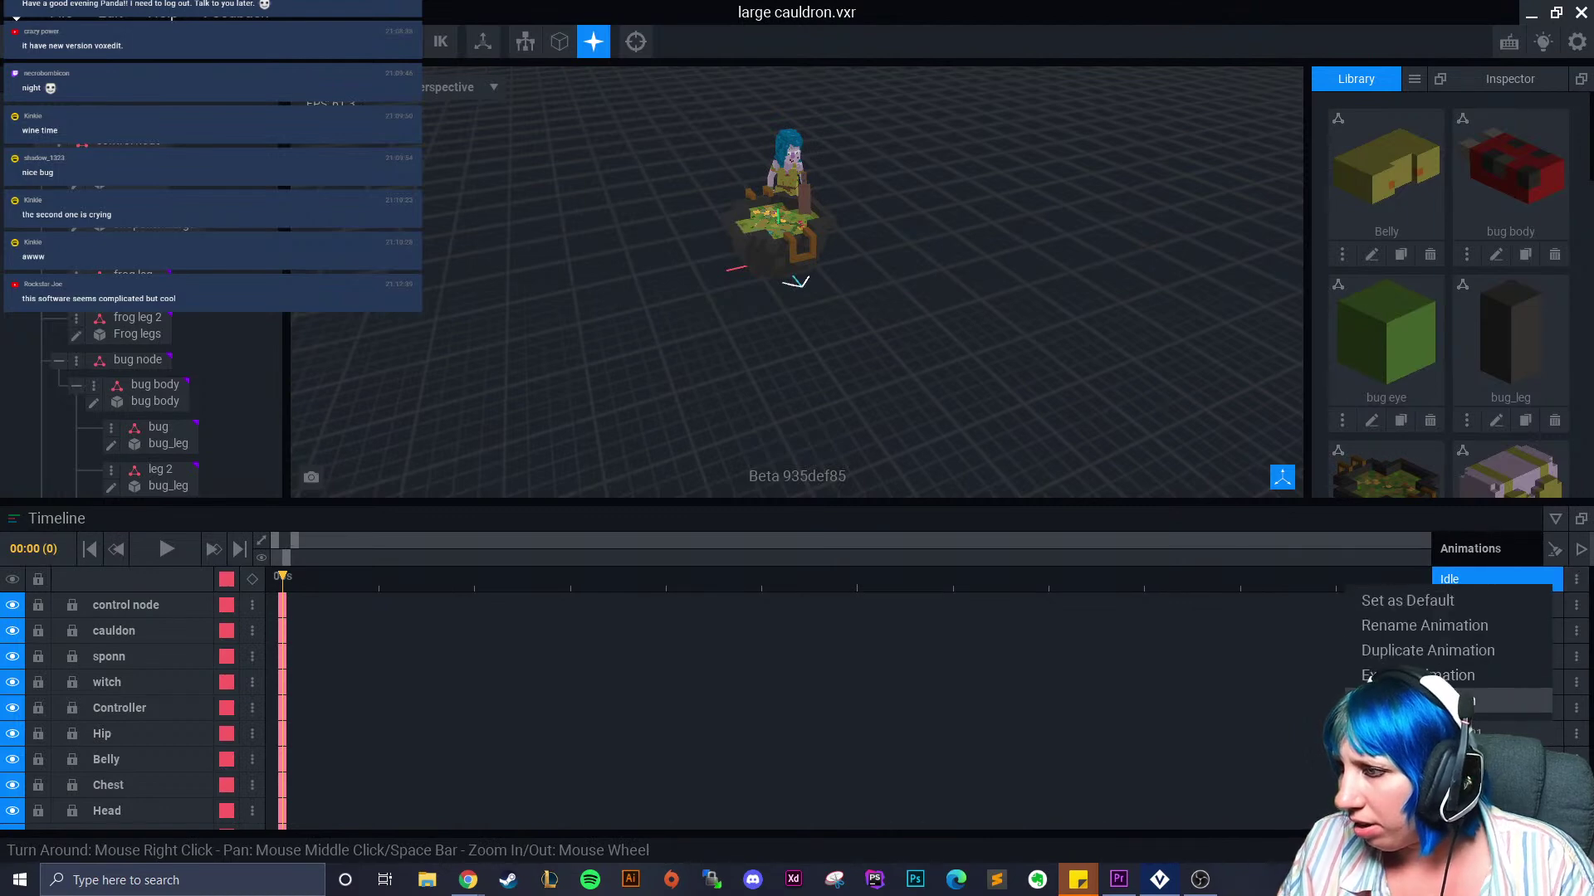
{"action": "left_click", "coordinate": [1419, 700]}
{"action": "left_click", "coordinate": [713, 322]}
{"action": "left_click", "coordinate": [1576, 607]}
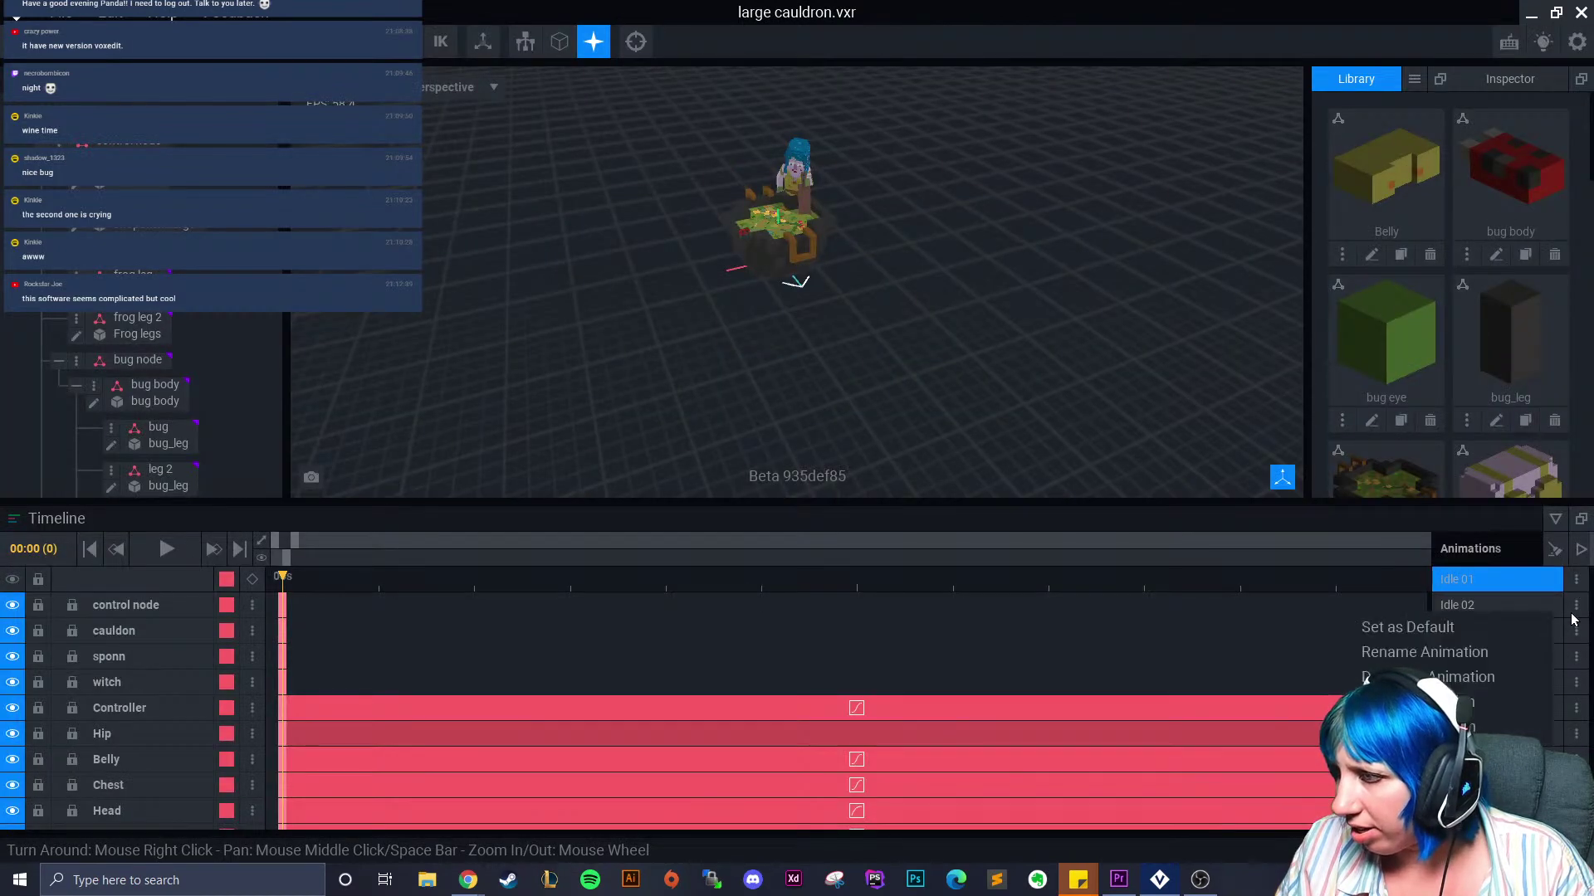
{"action": "left_click", "coordinate": [1365, 676]}
{"action": "left_click", "coordinate": [725, 320]}
Delete the Warrior Chase 01 animation from the project
{"action": "scroll", "coordinate": [1550, 732], "scroll_direction": "down", "scroll_amount": 1}
{"action": "scroll", "coordinate": [1550, 732], "scroll_direction": "down", "scroll_amount": 3}
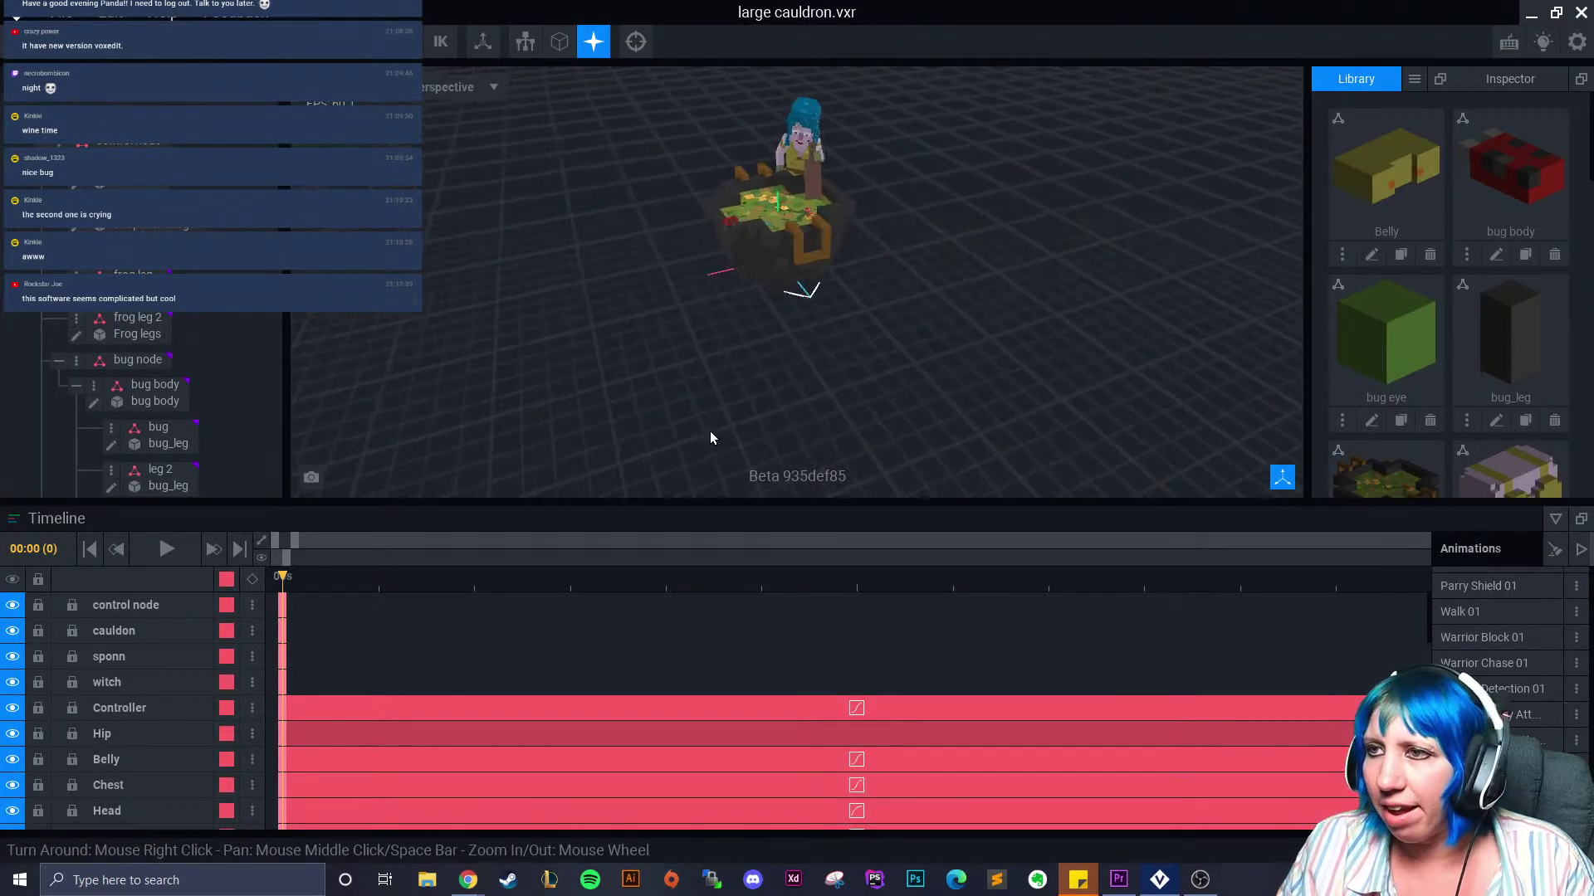
{"action": "left_click", "coordinate": [734, 242]}
{"action": "scroll", "coordinate": [734, 249], "scroll_direction": "up", "scroll_amount": 6}
{"action": "left_click", "coordinate": [789, 326]}
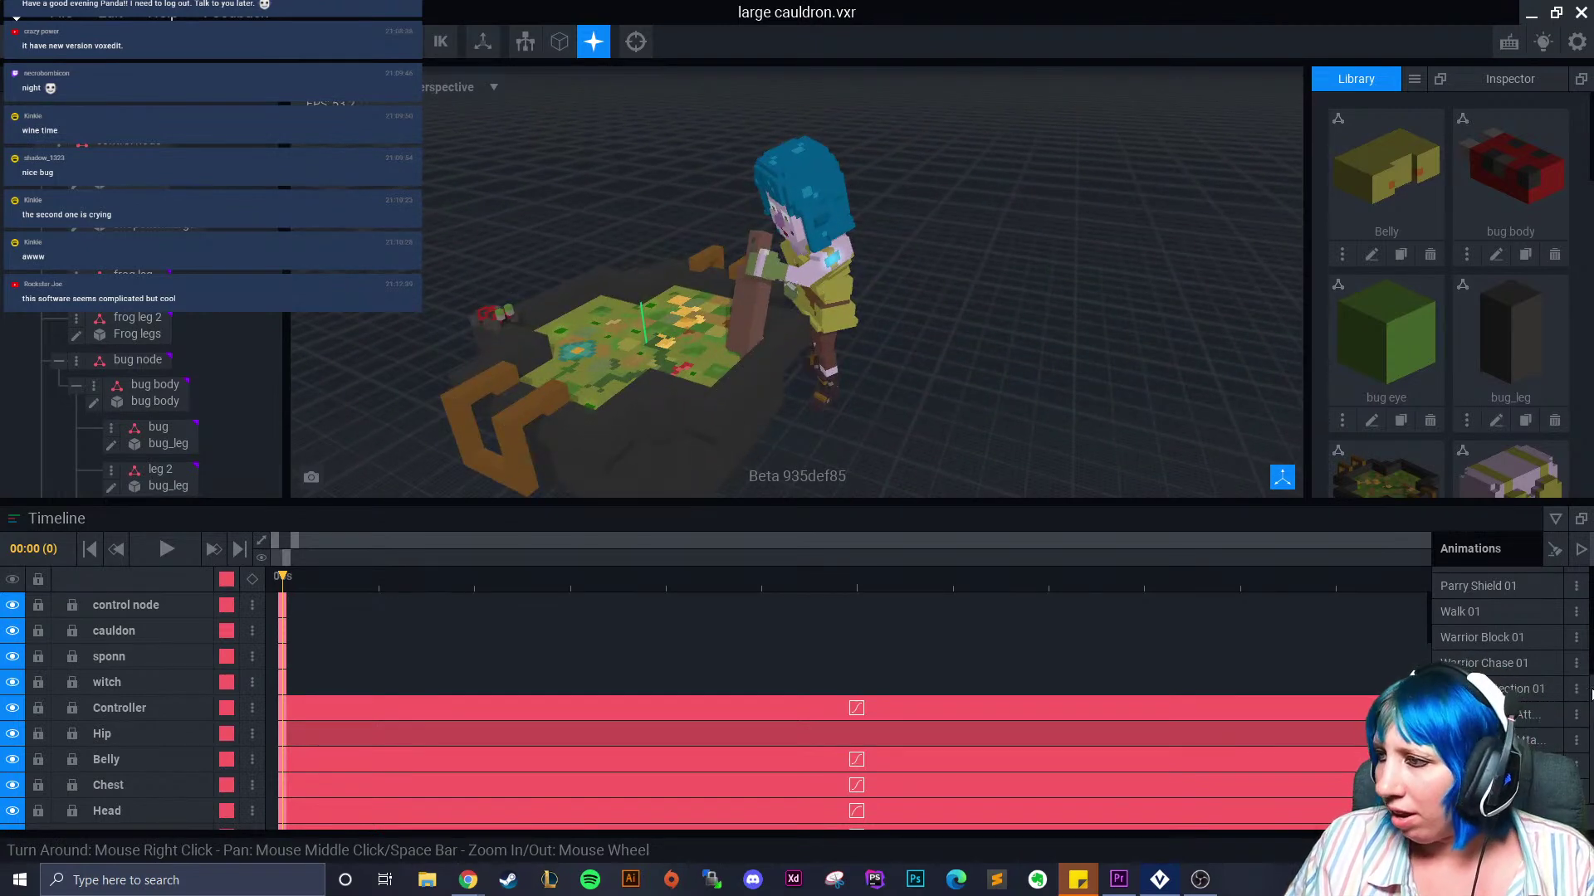
{"action": "left_click", "coordinate": [1576, 663]}
{"action": "left_click", "coordinate": [1521, 780]}
{"action": "left_click", "coordinate": [707, 322]}
Delete the Warrior Heavy Attack Sword 01 animation and the Warrior Single Attack Sword animation listed after it
{"action": "left_click", "coordinate": [1577, 688]}
{"action": "left_click", "coordinate": [1376, 704]}
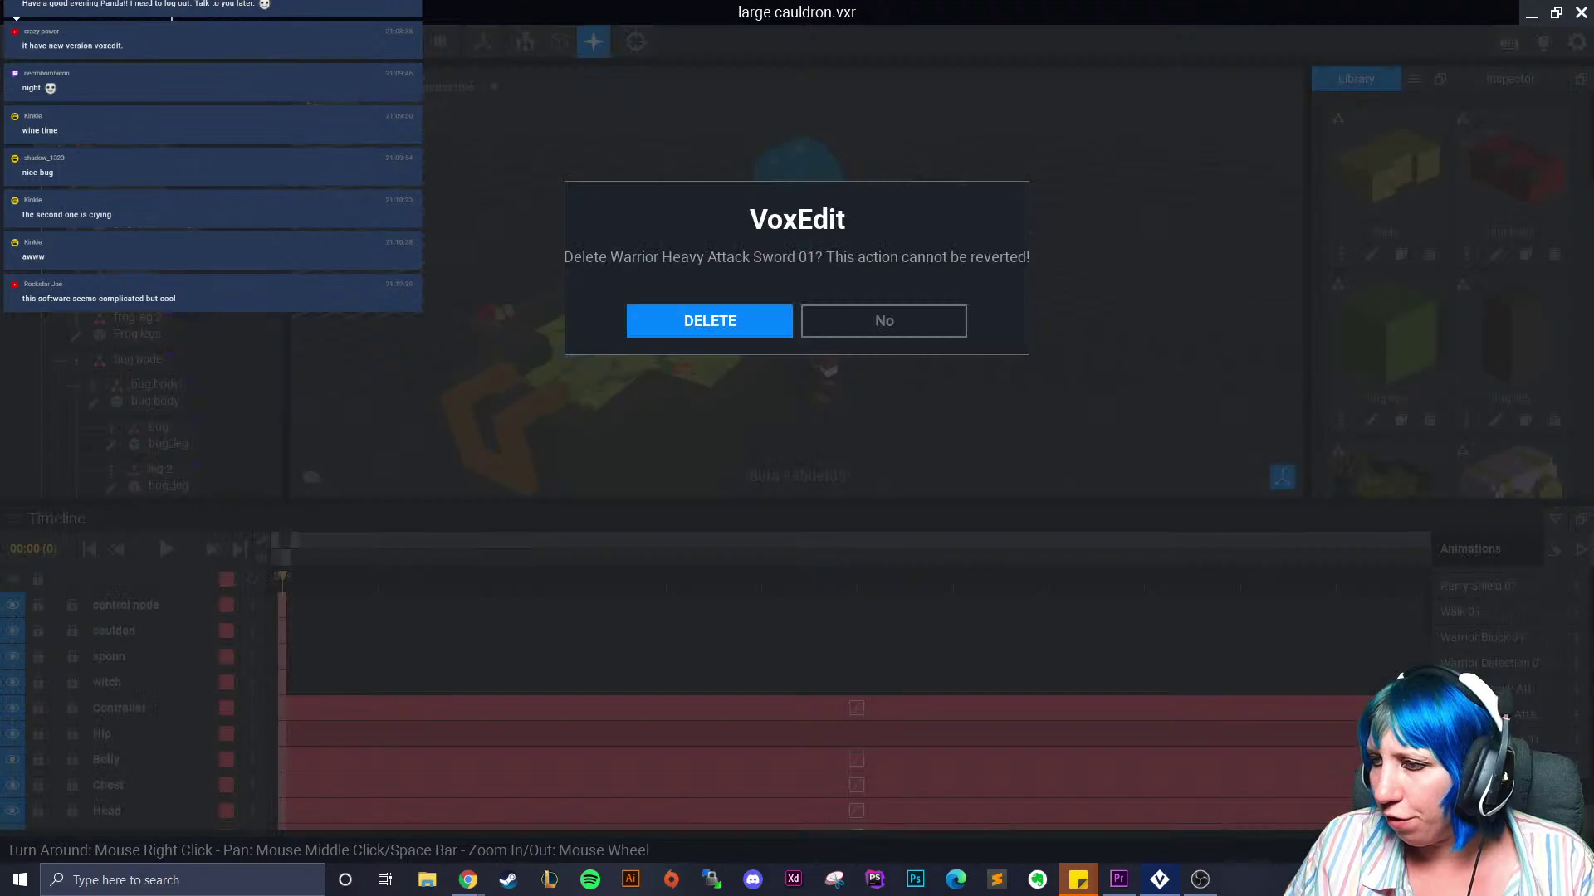
{"action": "left_click", "coordinate": [762, 321]}
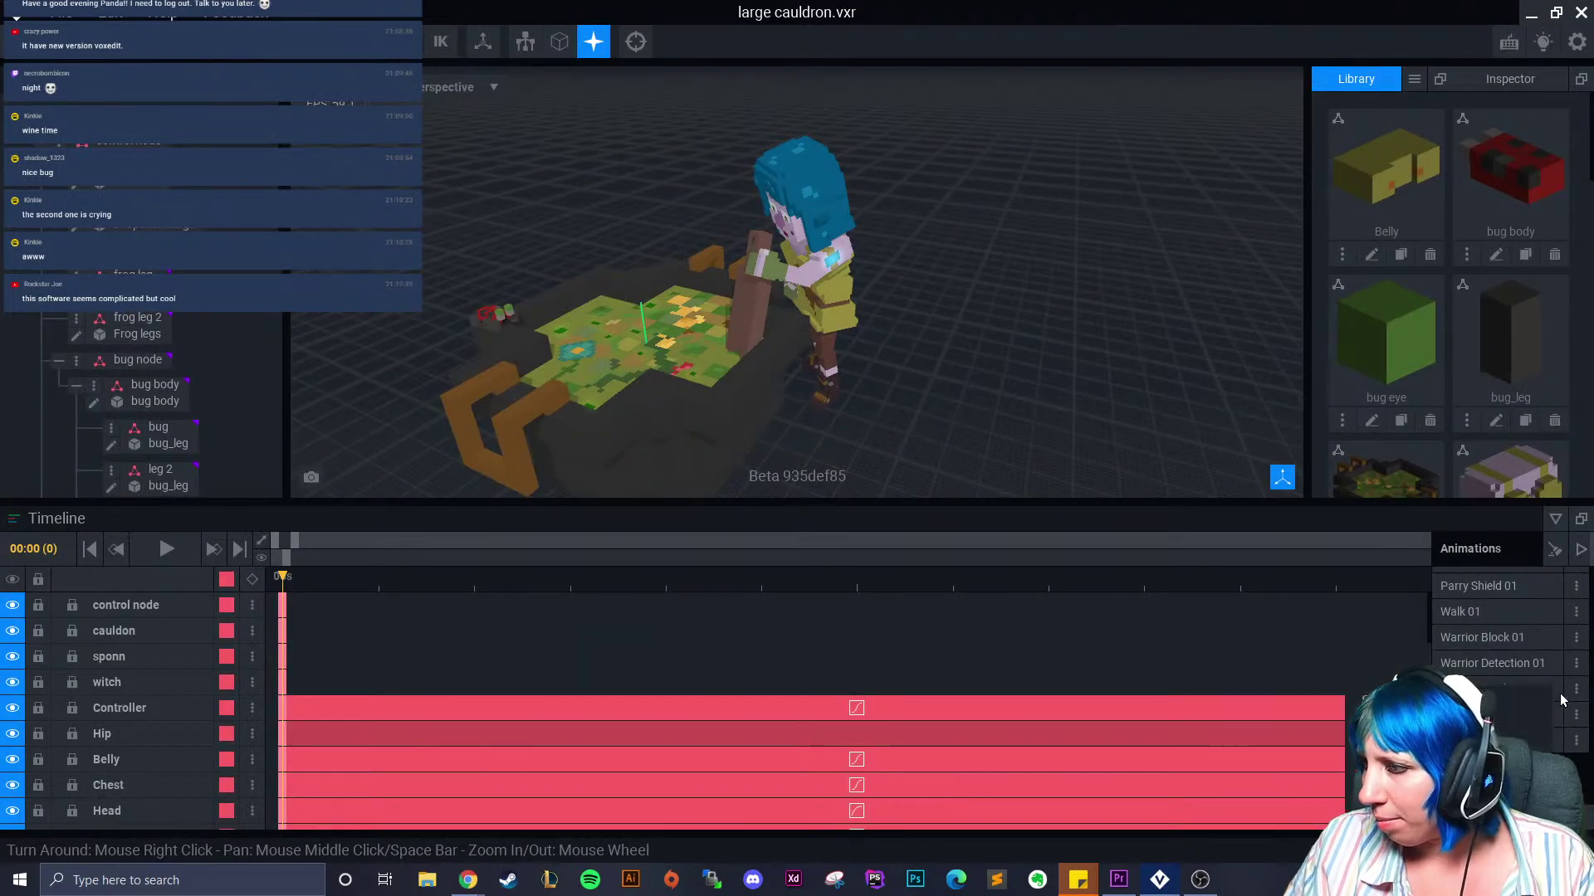
{"action": "left_click", "coordinate": [1518, 779]}
{"action": "left_click", "coordinate": [764, 324]}
Check the posed witch and cauldron from the side, and save and close the project
{"action": "scroll", "coordinate": [1510, 651], "scroll_direction": "up", "scroll_amount": 5}
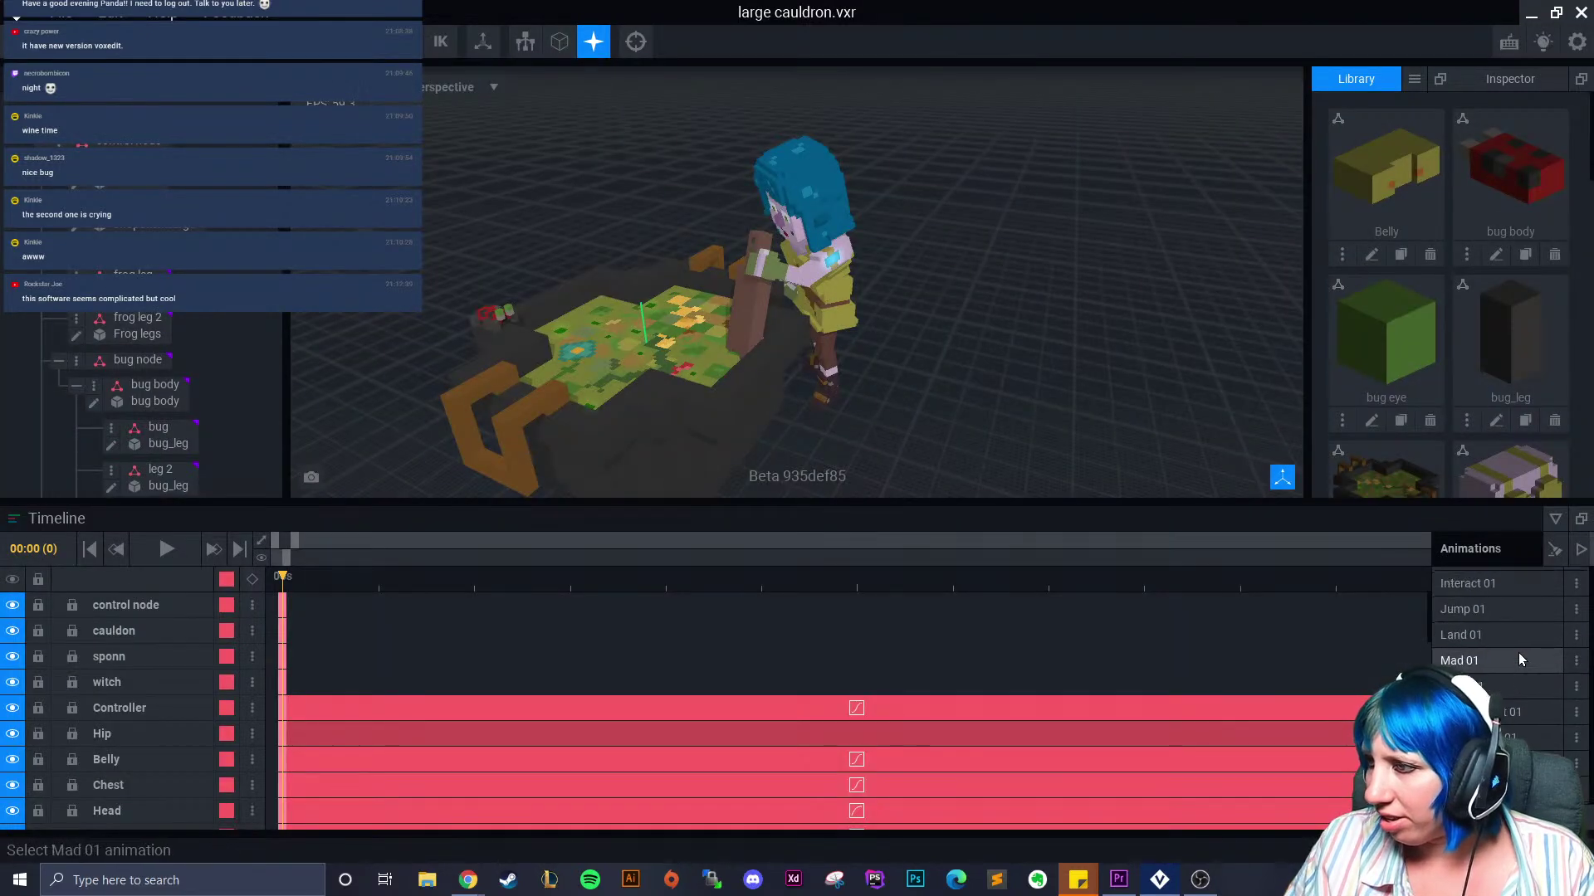
{"action": "left_click", "coordinate": [701, 451]}
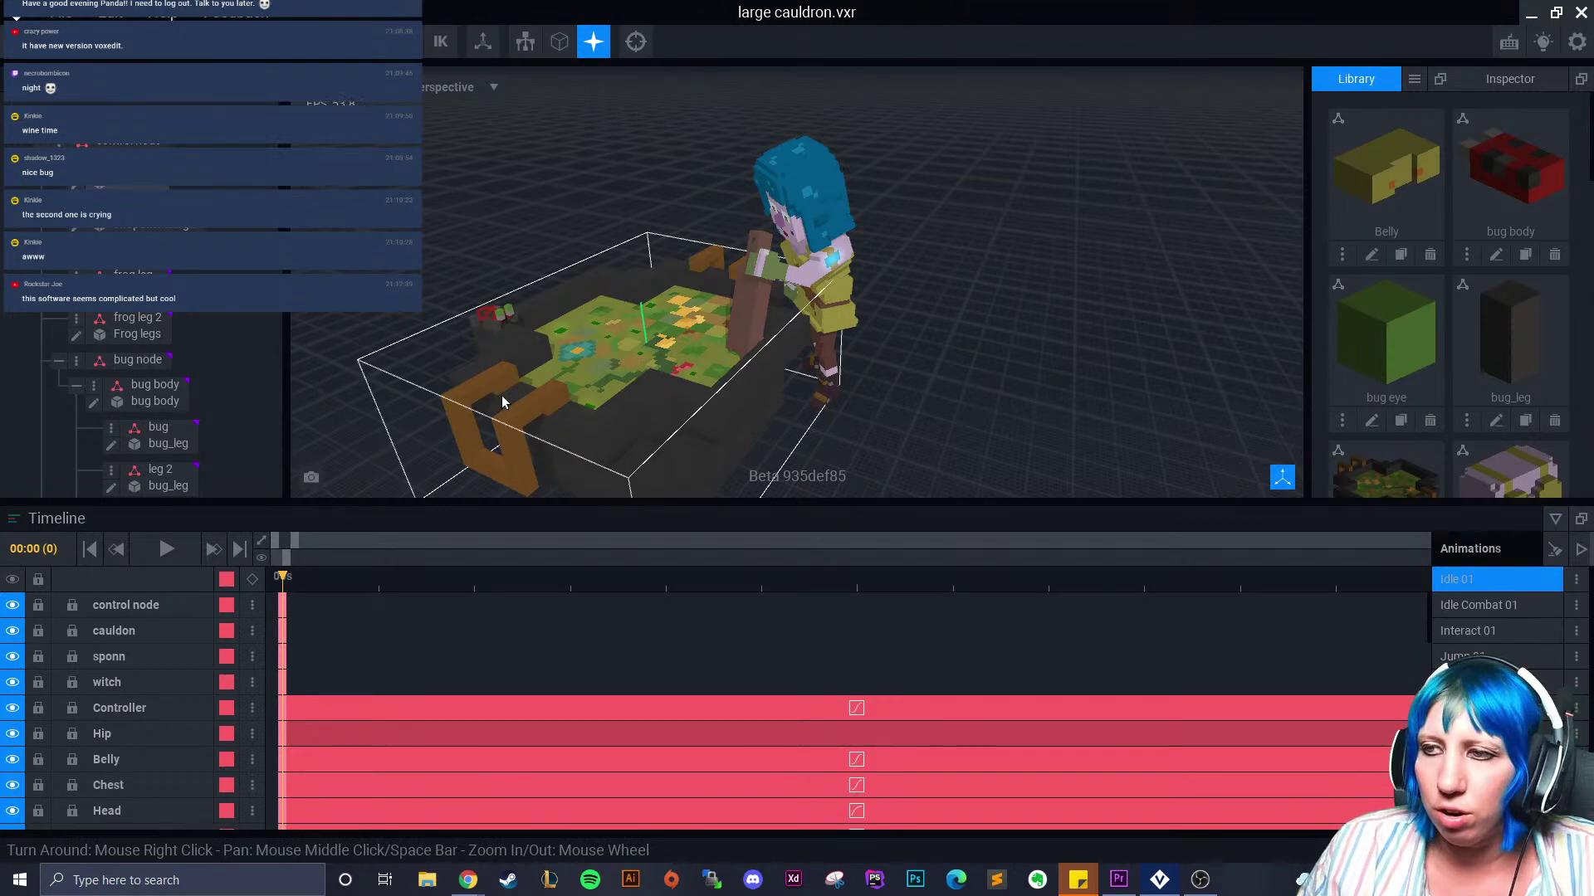
{"action": "right_click_drag", "start_coordinate": [696, 455], "coordinate": [878, 336]}
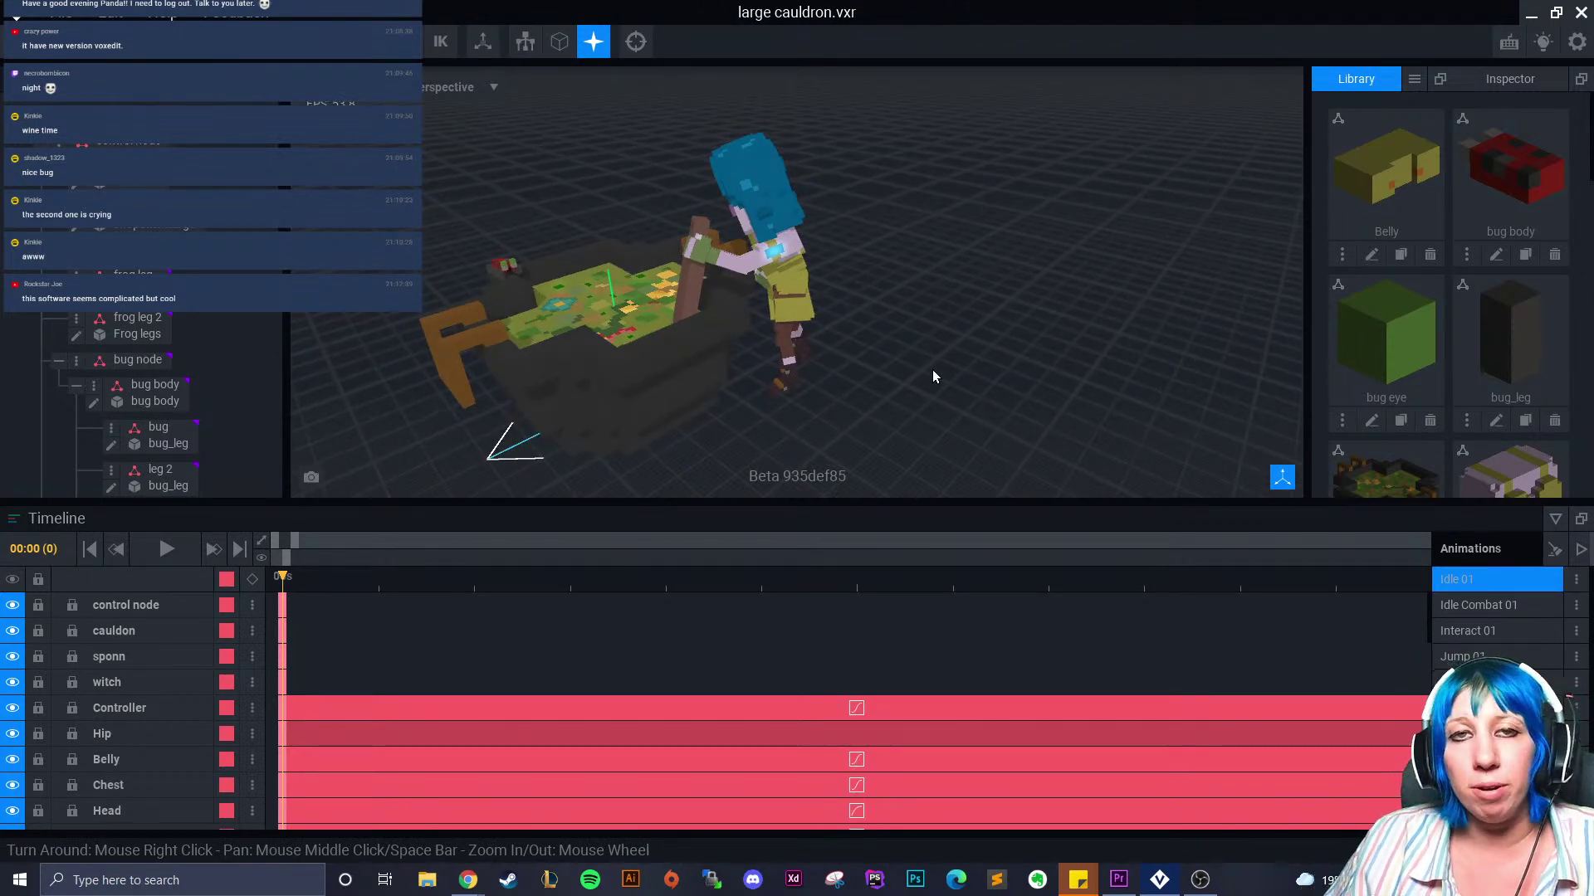
{"action": "left_click", "coordinate": [35, 46]}
{"action": "left_click", "coordinate": [662, 316]}
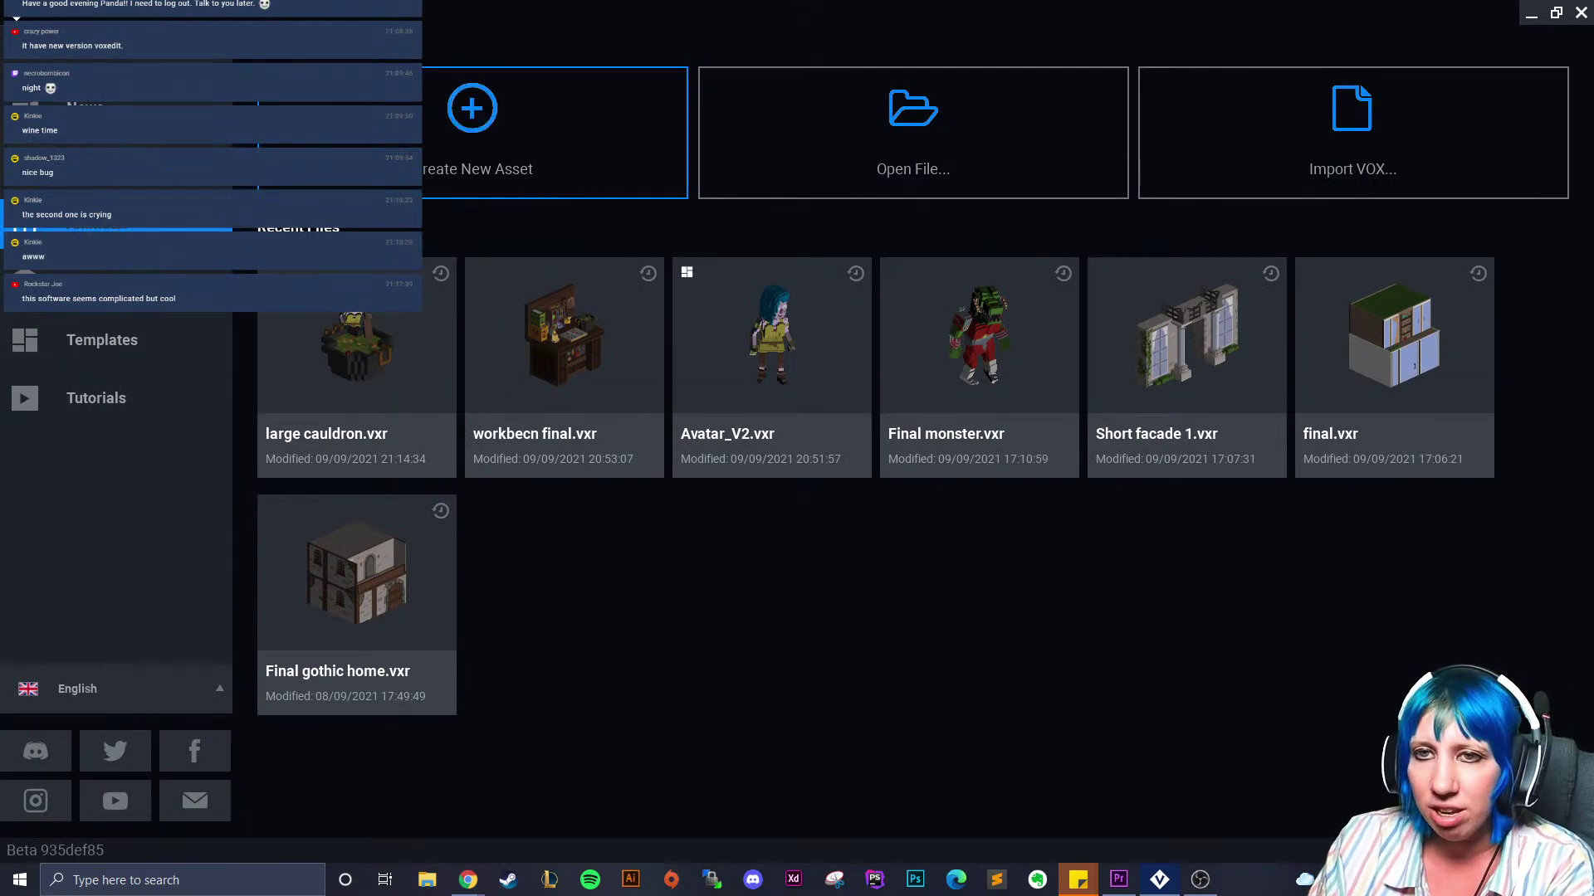
Reopen the large cauldron.vxr project, collapse the timeline and inspect the witch and cauldron up close
{"action": "left_click", "coordinate": [100, 166]}
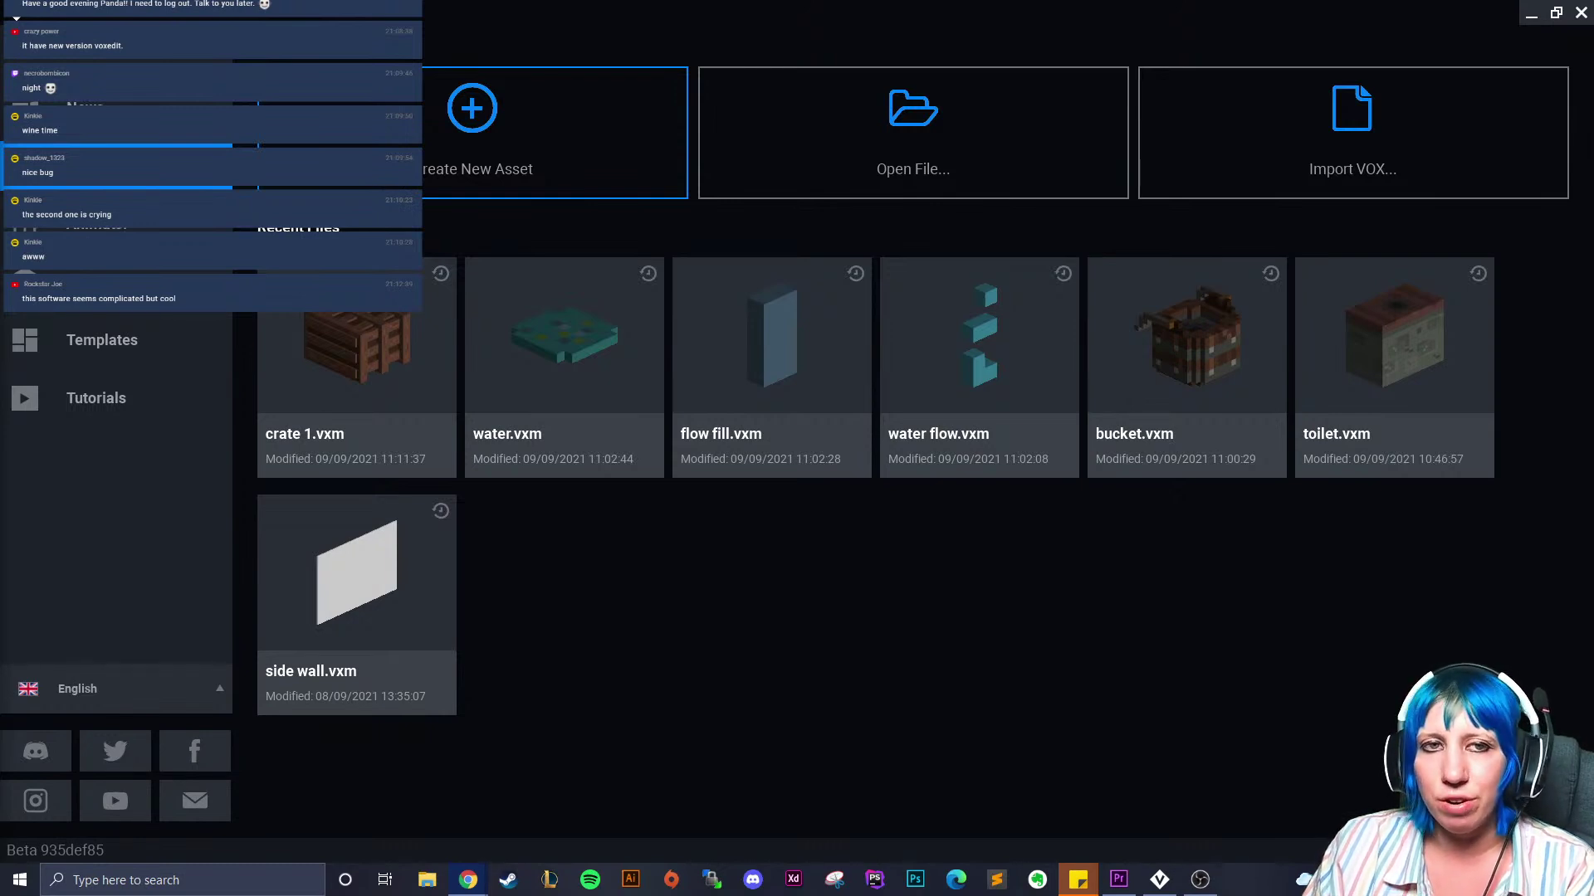
{"action": "left_click", "coordinate": [415, 373]}
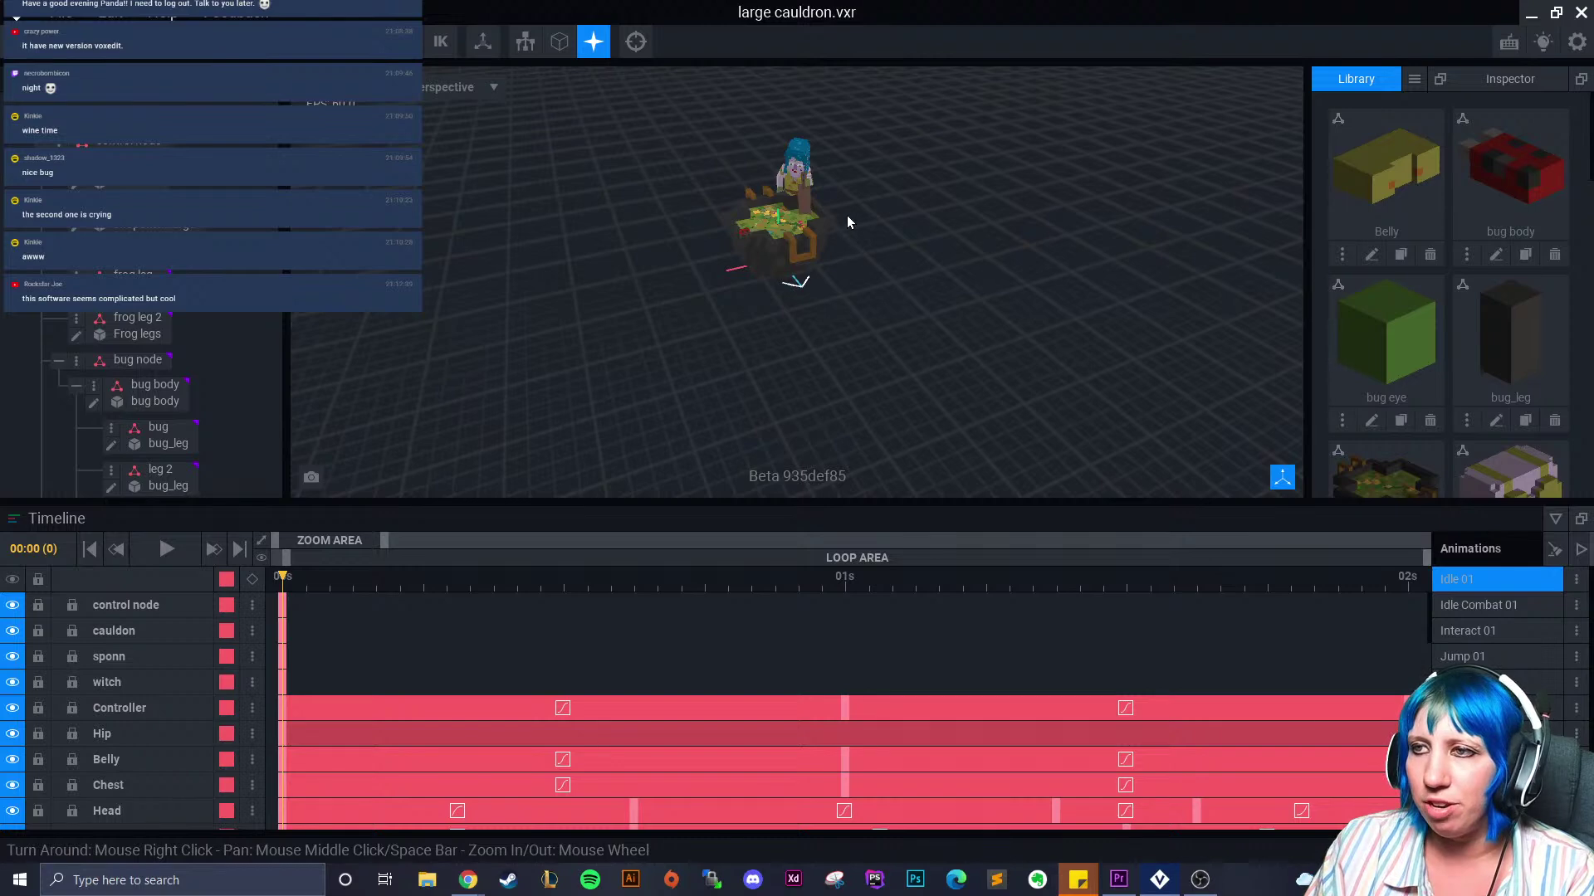
{"action": "left_click", "coordinate": [1554, 519]}
{"action": "middle_click_drag", "start_coordinate": [1020, 265], "coordinate": [1004, 346]}
{"action": "right_click_drag", "start_coordinate": [1004, 345], "coordinate": [1005, 349]}
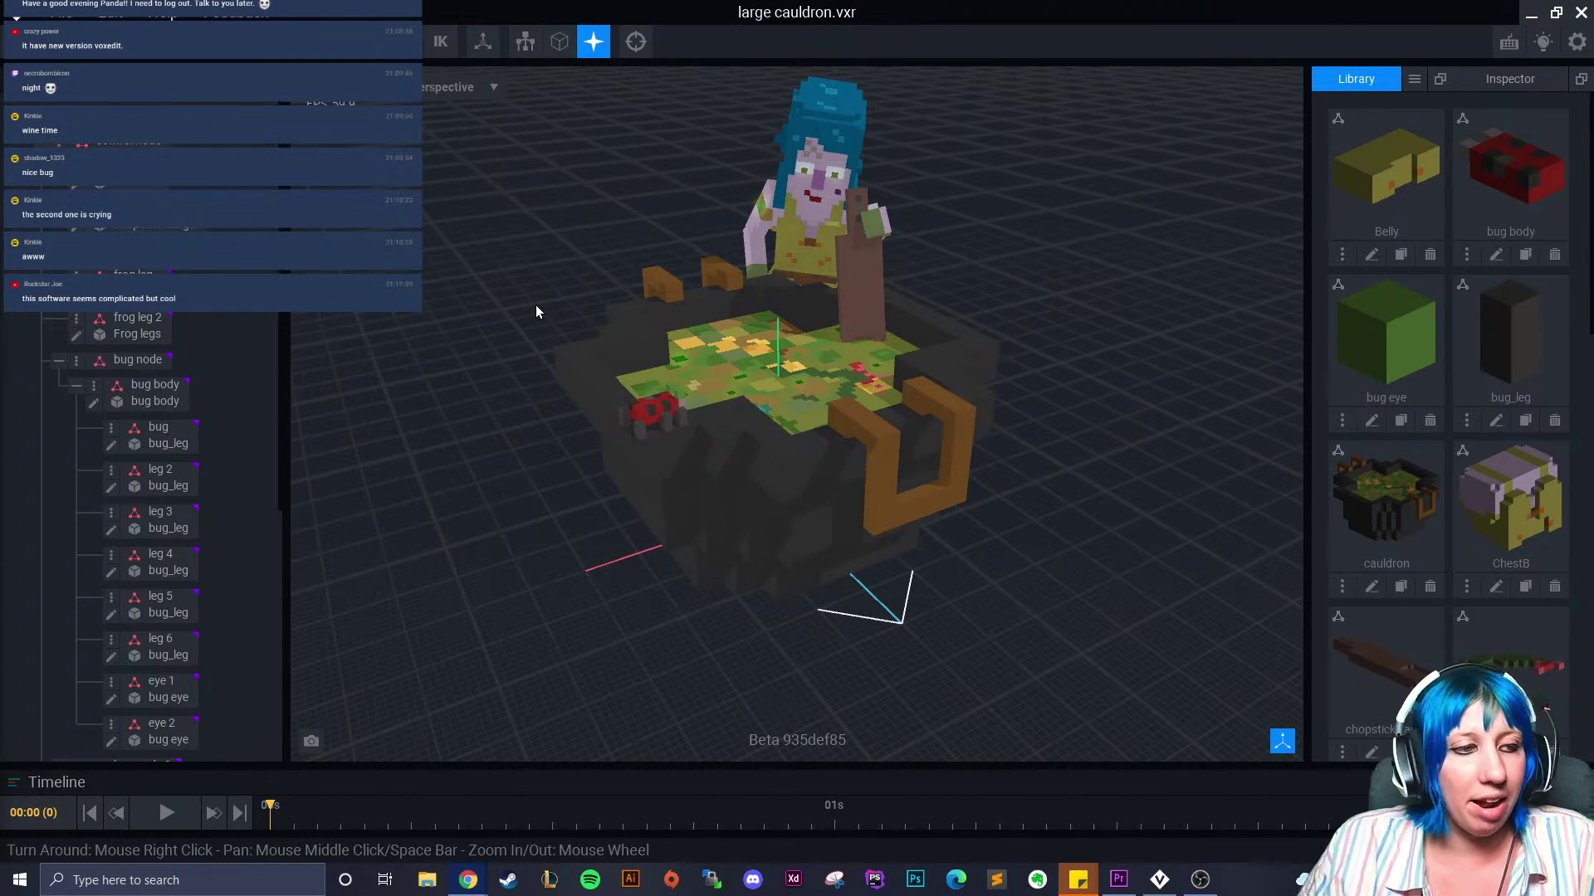
{"action": "right_click_drag", "start_coordinate": [602, 195], "coordinate": [1071, 476]}
{"action": "scroll", "coordinate": [1034, 466], "scroll_direction": "down", "scroll_amount": 3}
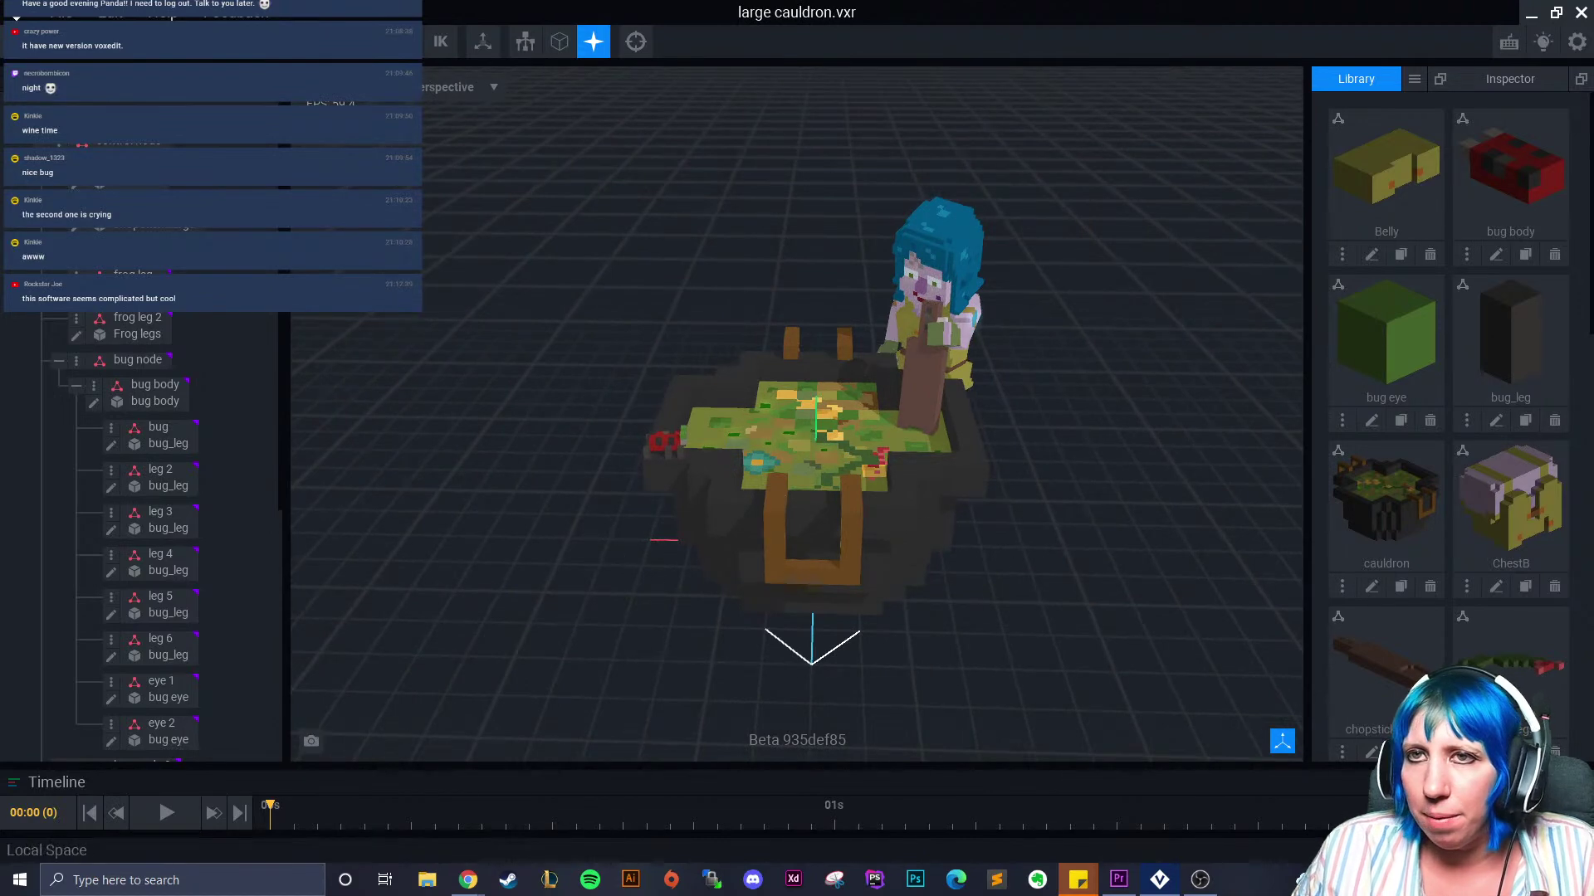
Set the interface accent colour to purple in the preferences and apply the change
{"action": "left_click", "coordinate": [69, 16]}
{"action": "left_click", "coordinate": [108, 145]}
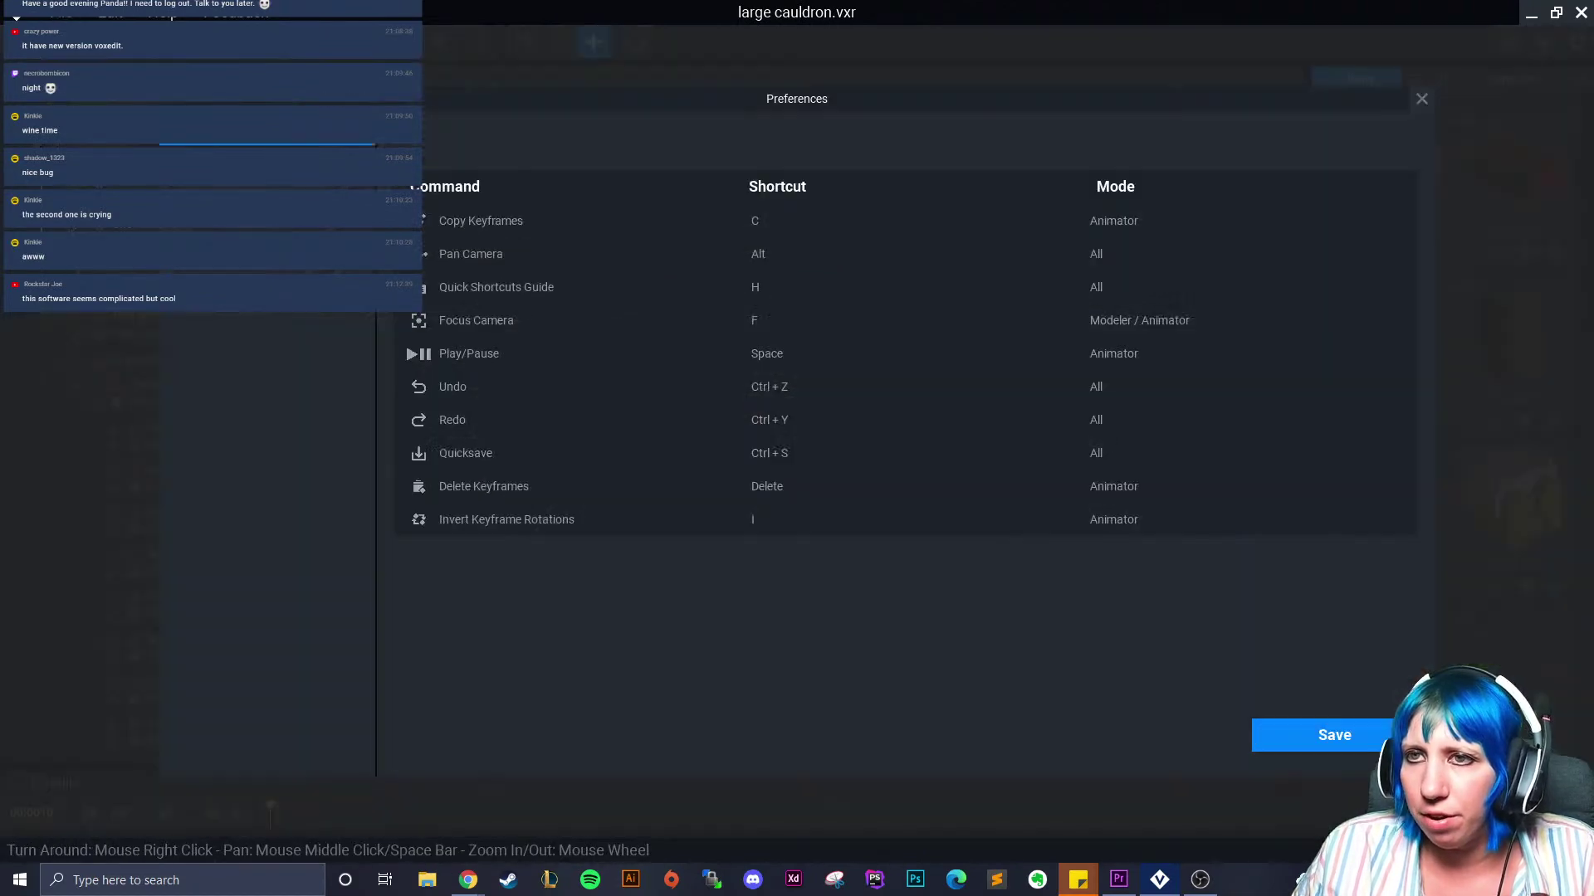
{"action": "left_click", "coordinate": [249, 163]}
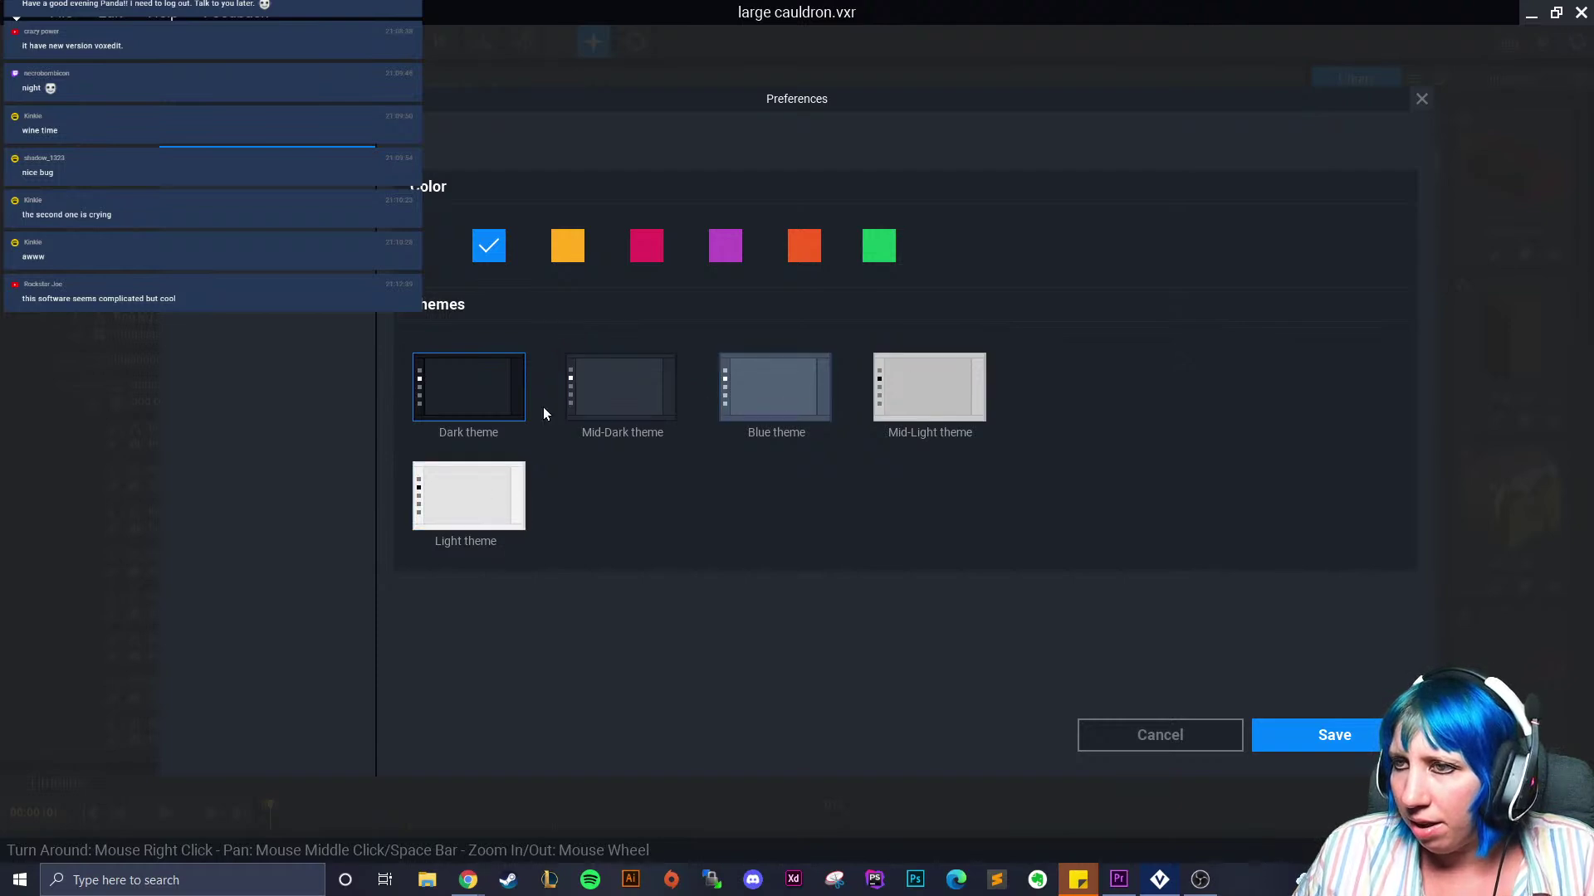
{"action": "left_click", "coordinate": [724, 247]}
{"action": "left_click", "coordinate": [1334, 735]}
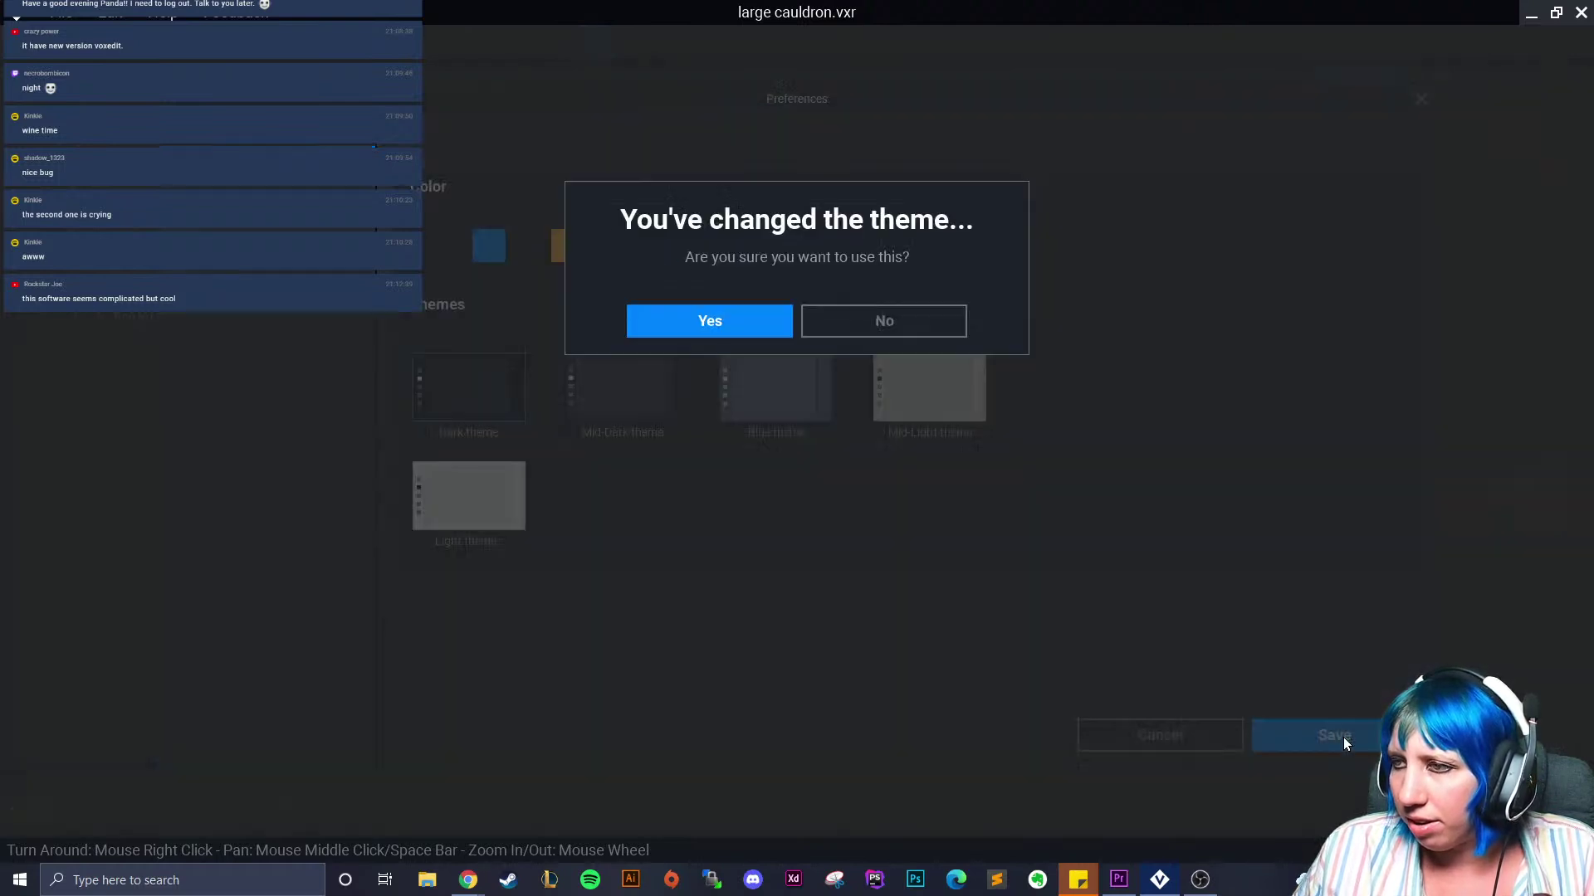
{"action": "left_click", "coordinate": [833, 332]}
Hide the axis guides in the viewport around the witch and cauldron
{"action": "right_click_drag", "start_coordinate": [809, 307], "coordinate": [907, 352]}
{"action": "left_click", "coordinate": [1282, 742]}
{"action": "right_click_drag", "start_coordinate": [1100, 652], "coordinate": [1017, 565]}
Try the Mid-Dark interface theme and look at the witch and cauldron with it applied
{"action": "left_click", "coordinate": [63, 14]}
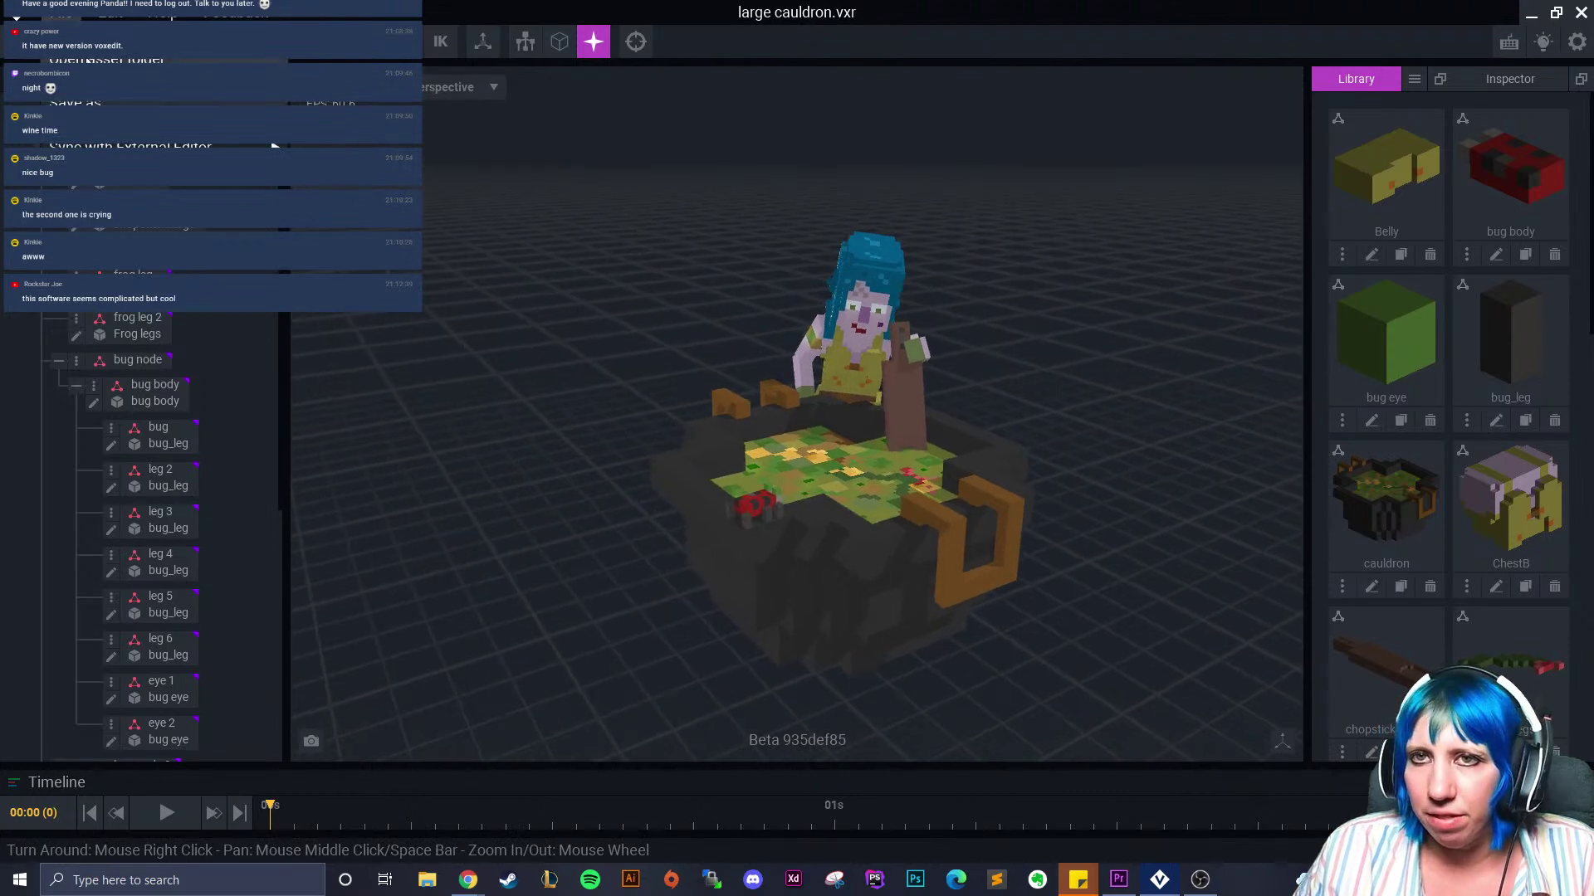
{"action": "left_click", "coordinate": [104, 179]}
{"action": "left_click", "coordinate": [323, 165]}
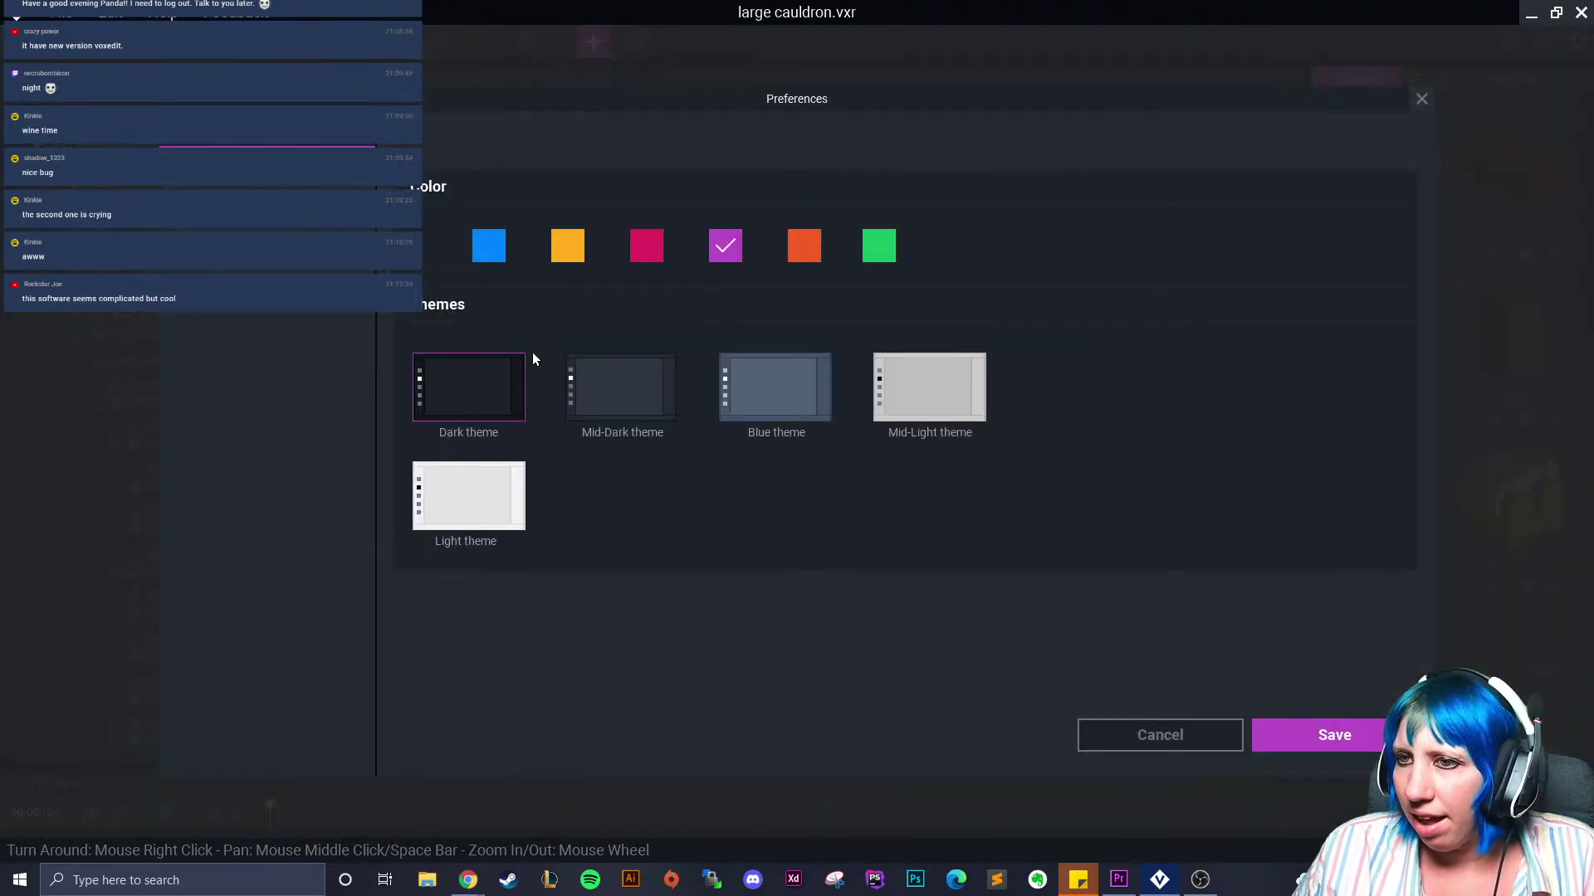
{"action": "left_click", "coordinate": [613, 404]}
{"action": "left_click", "coordinate": [1299, 736]}
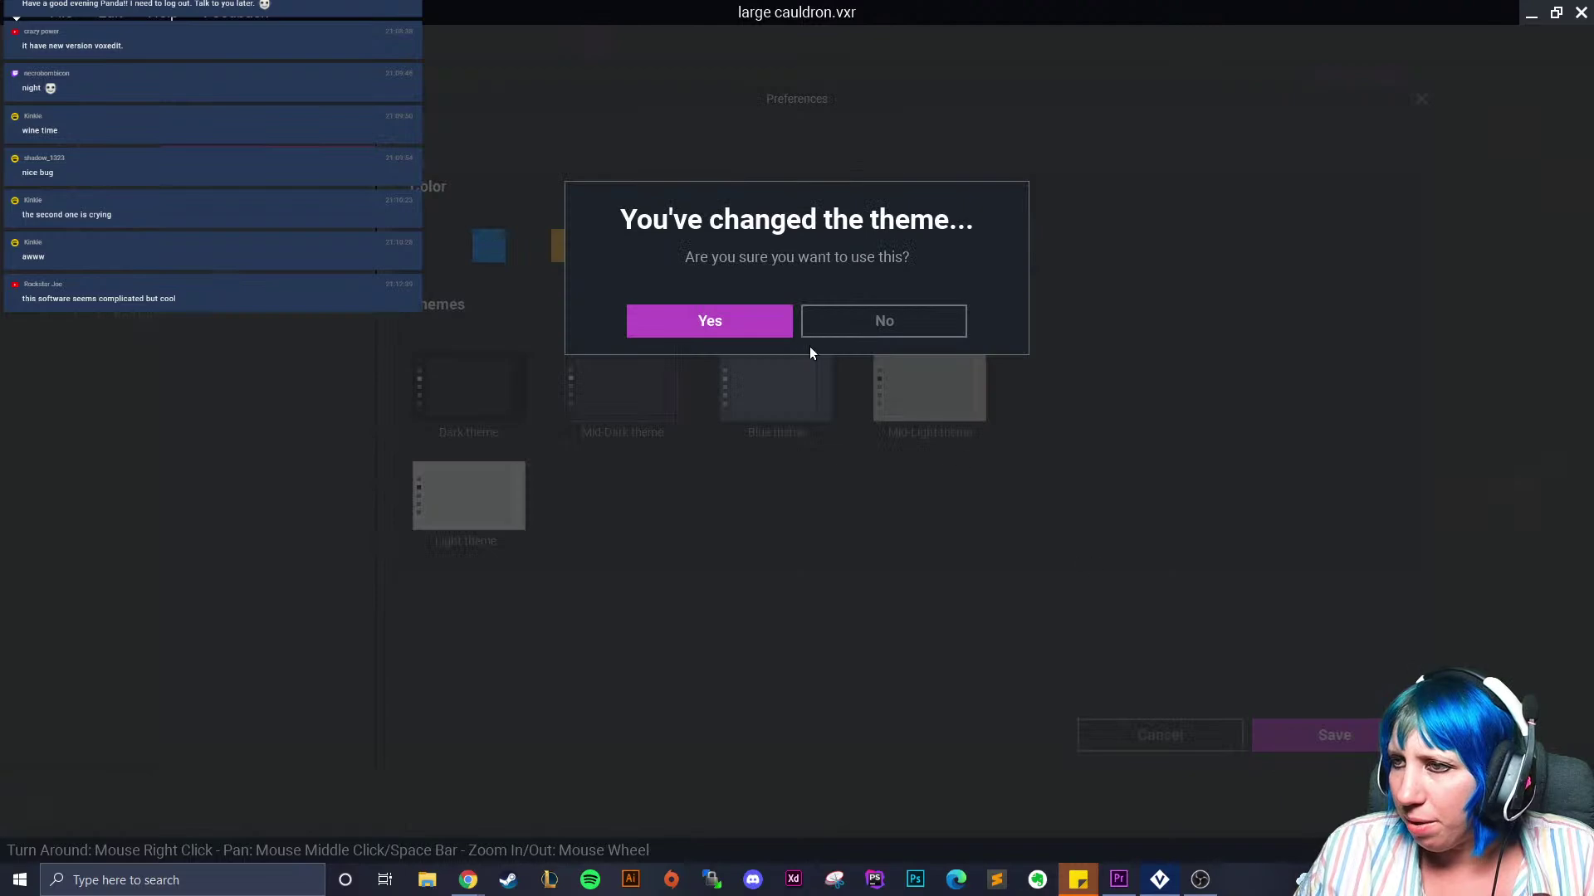
{"action": "left_click", "coordinate": [710, 321]}
{"action": "right_click_drag", "start_coordinate": [779, 422], "coordinate": [960, 466]}
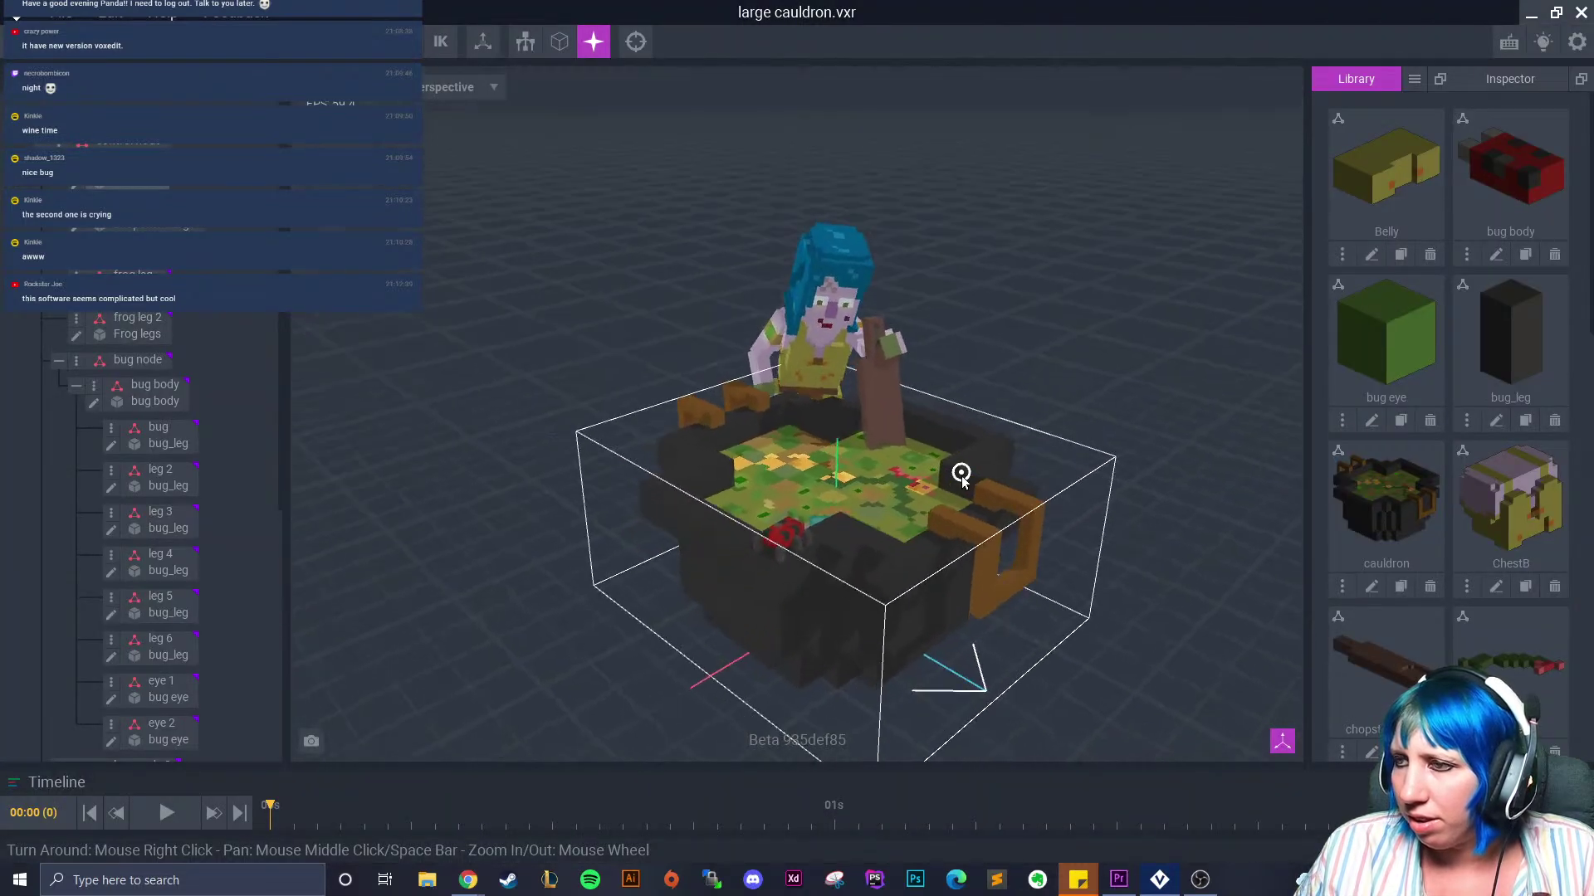
Switch the interface back to the Dark theme in the preferences and apply it
{"action": "left_click", "coordinate": [110, 14]}
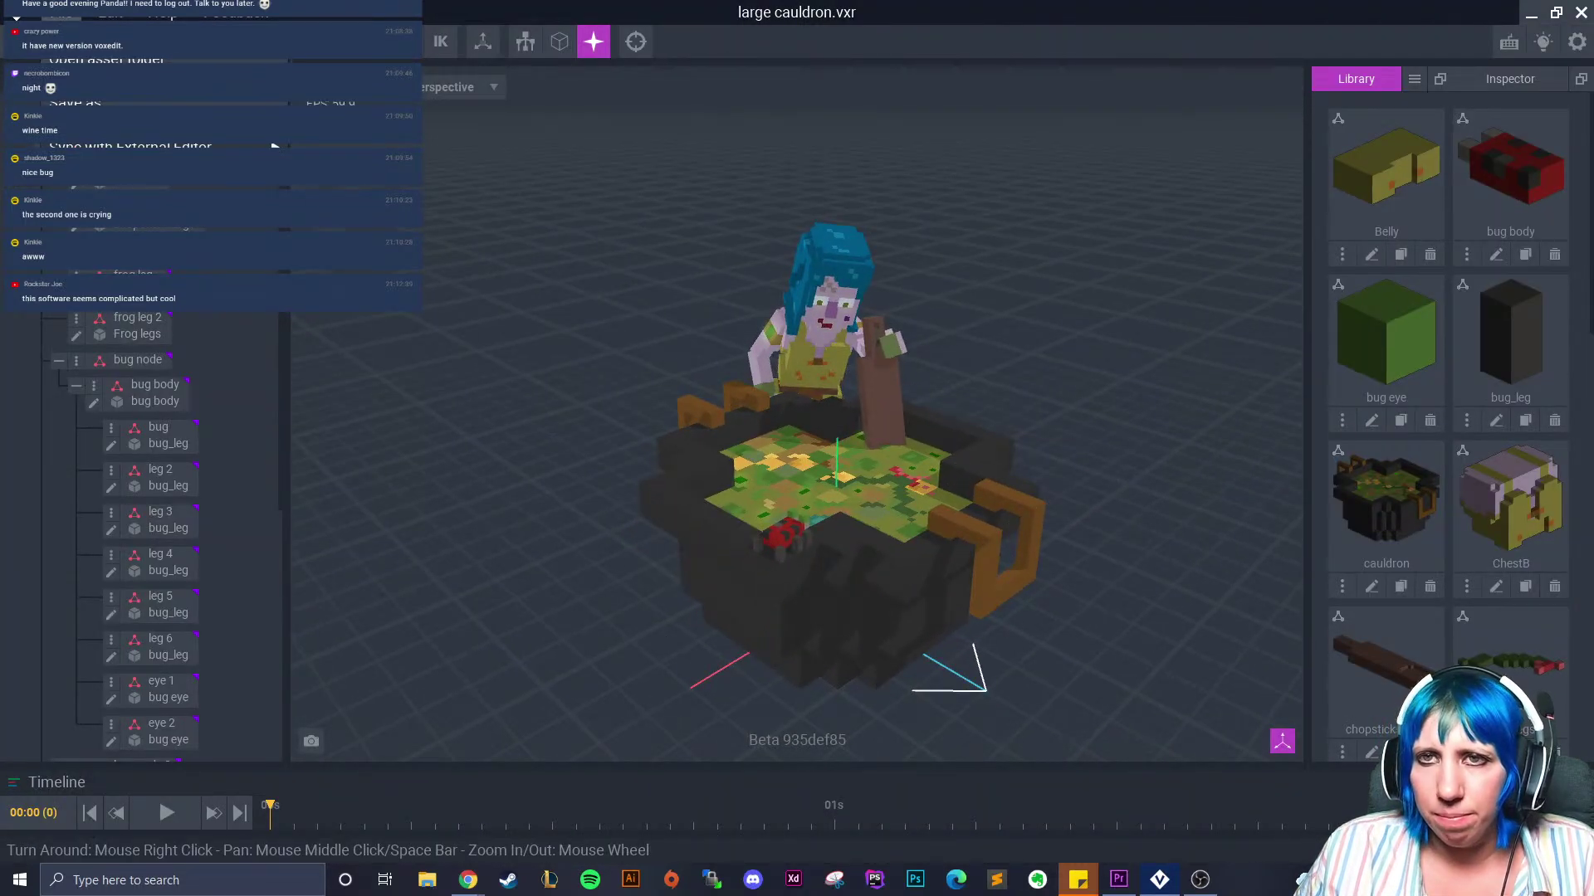
{"action": "left_click", "coordinate": [125, 81]}
{"action": "left_click", "coordinate": [332, 166]}
{"action": "left_click", "coordinate": [486, 392]}
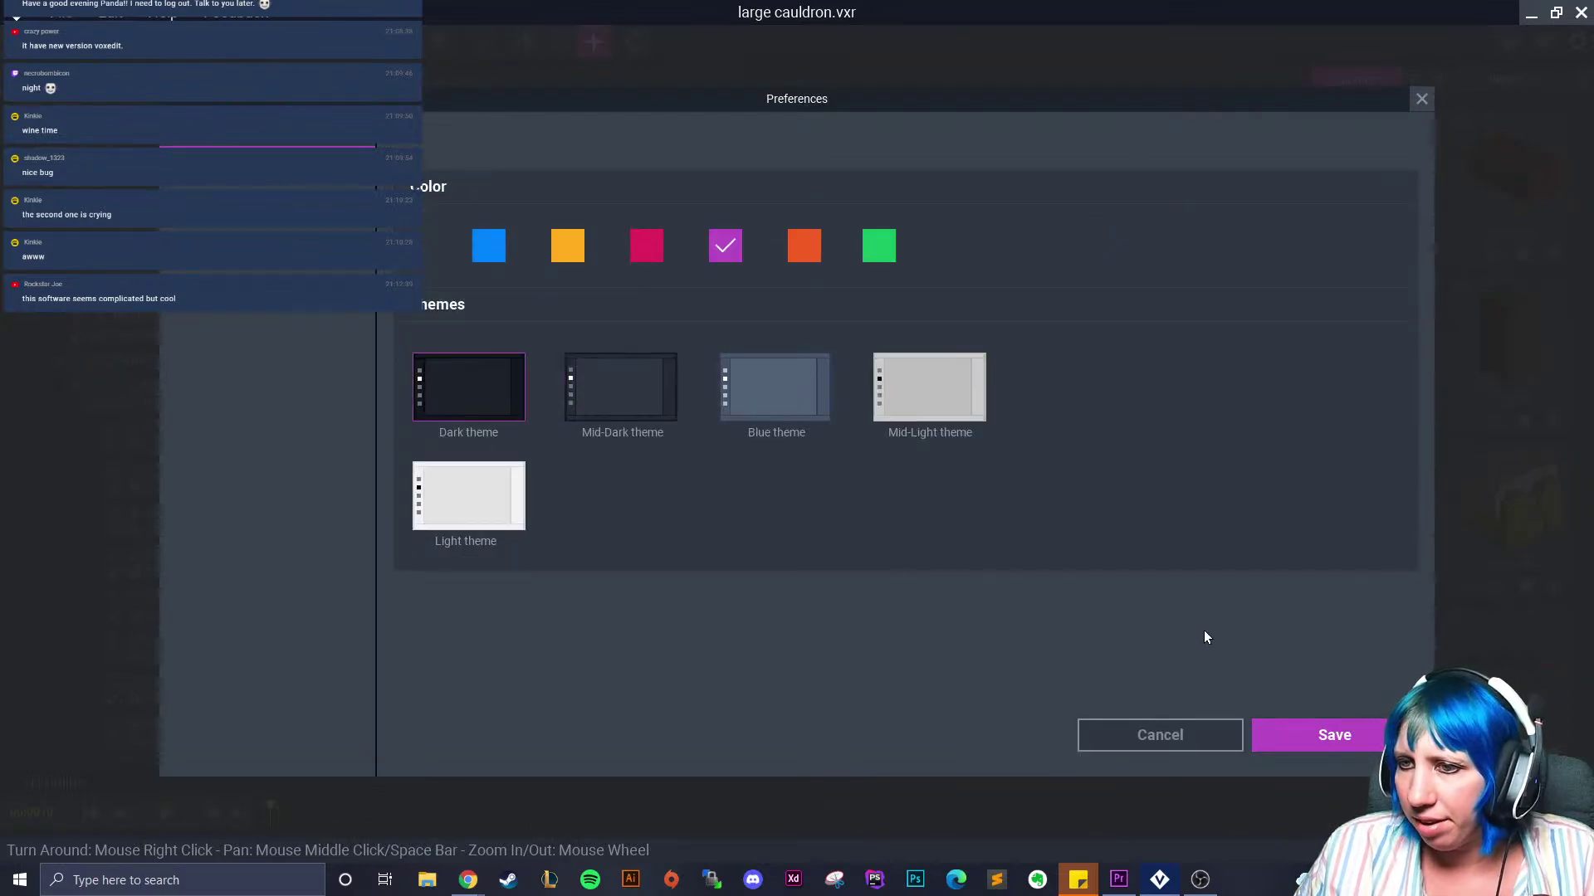
{"action": "left_click", "coordinate": [1299, 733]}
{"action": "left_click", "coordinate": [699, 326]}
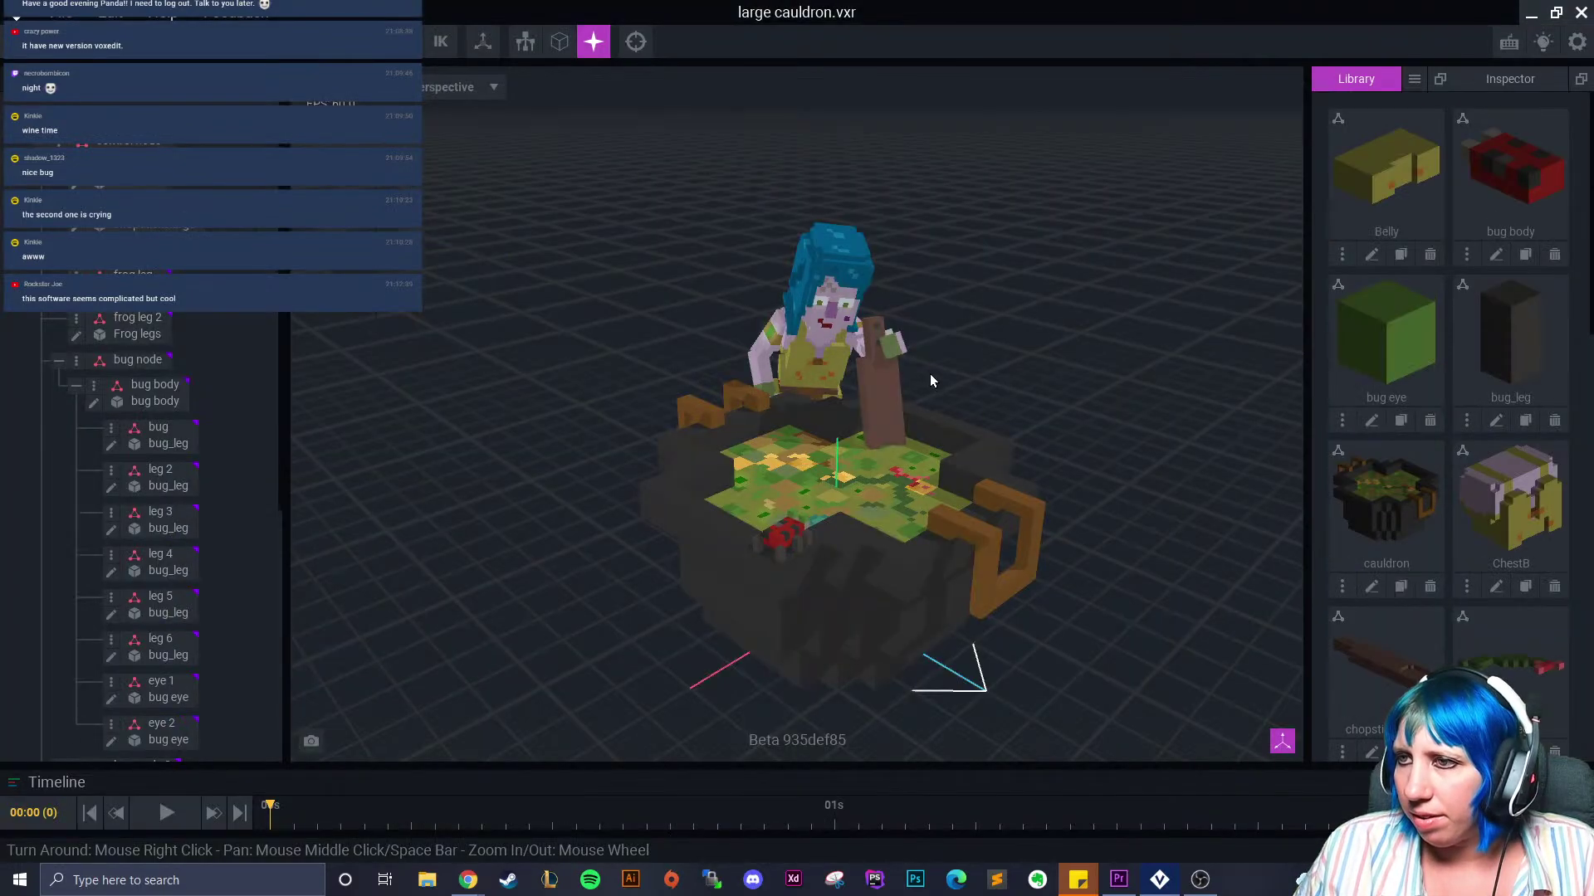
Turn off the axis guides and direction arrow so only the witch, cauldron and grid remain in view
{"action": "middle_click_drag", "start_coordinate": [938, 513], "coordinate": [1015, 445]}
{"action": "scroll", "coordinate": [963, 398], "scroll_direction": "down", "scroll_amount": 2}
{"action": "scroll", "coordinate": [958, 401], "scroll_direction": "up", "scroll_amount": 2}
{"action": "scroll", "coordinate": [958, 402], "scroll_direction": "up", "scroll_amount": 2}
{"action": "left_click", "coordinate": [1281, 742]}
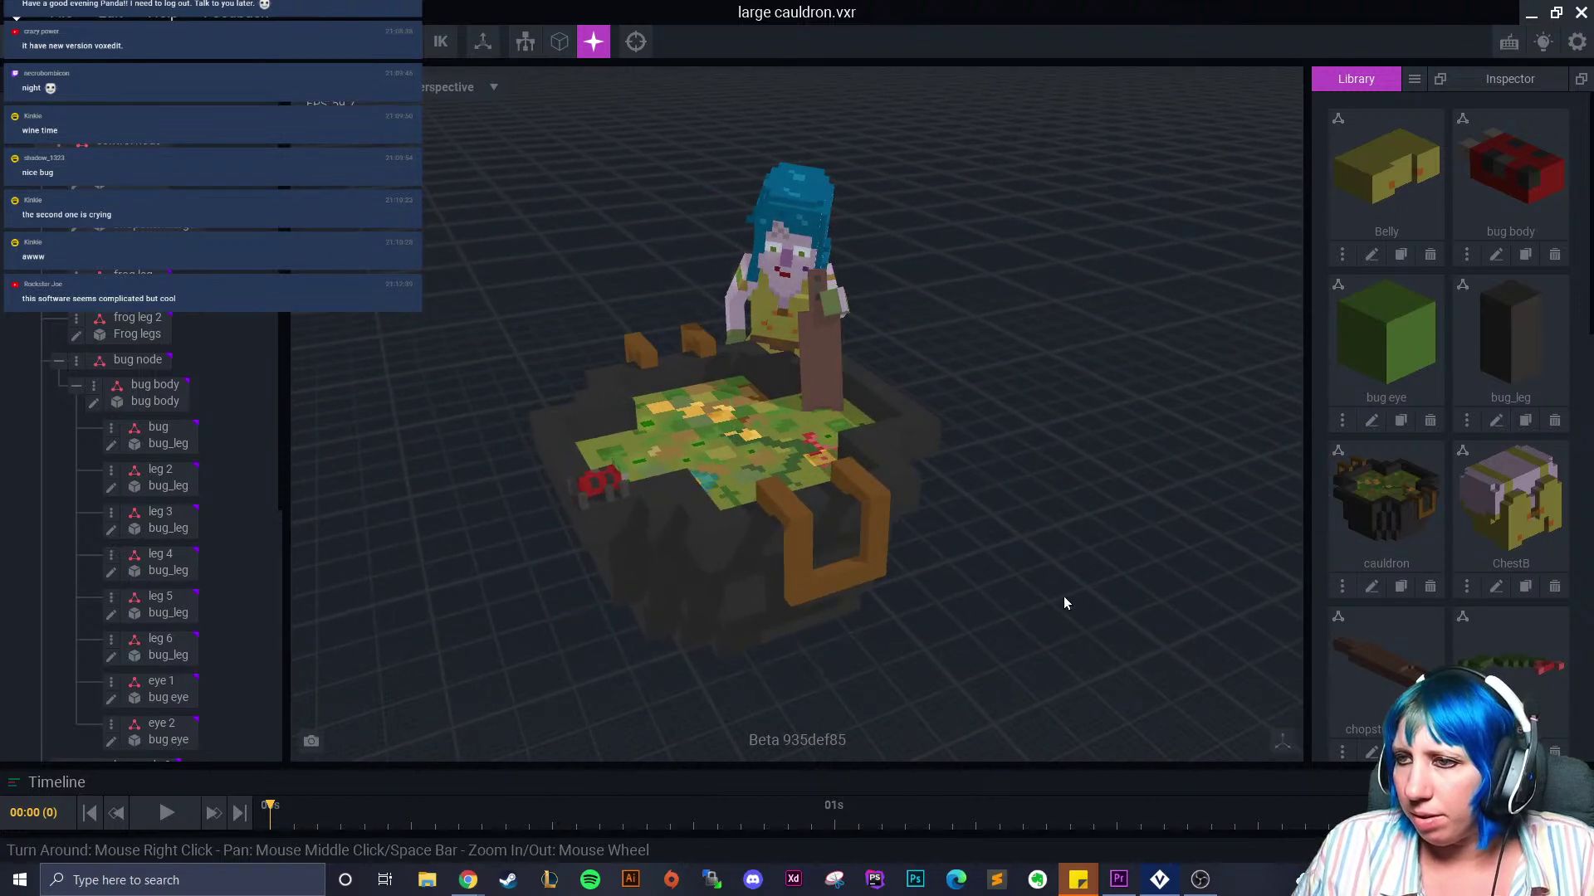
Capture a rectangular screen snip of the whole witch and cauldron scene, keeping the project open
{"action": "scroll", "coordinate": [1054, 594], "scroll_direction": "down", "scroll_amount": 2}
{"action": "middle_click_drag", "start_coordinate": [1034, 592], "coordinate": [1061, 593]}
{"action": "right_click_drag", "start_coordinate": [1062, 591], "coordinate": [1060, 590]}
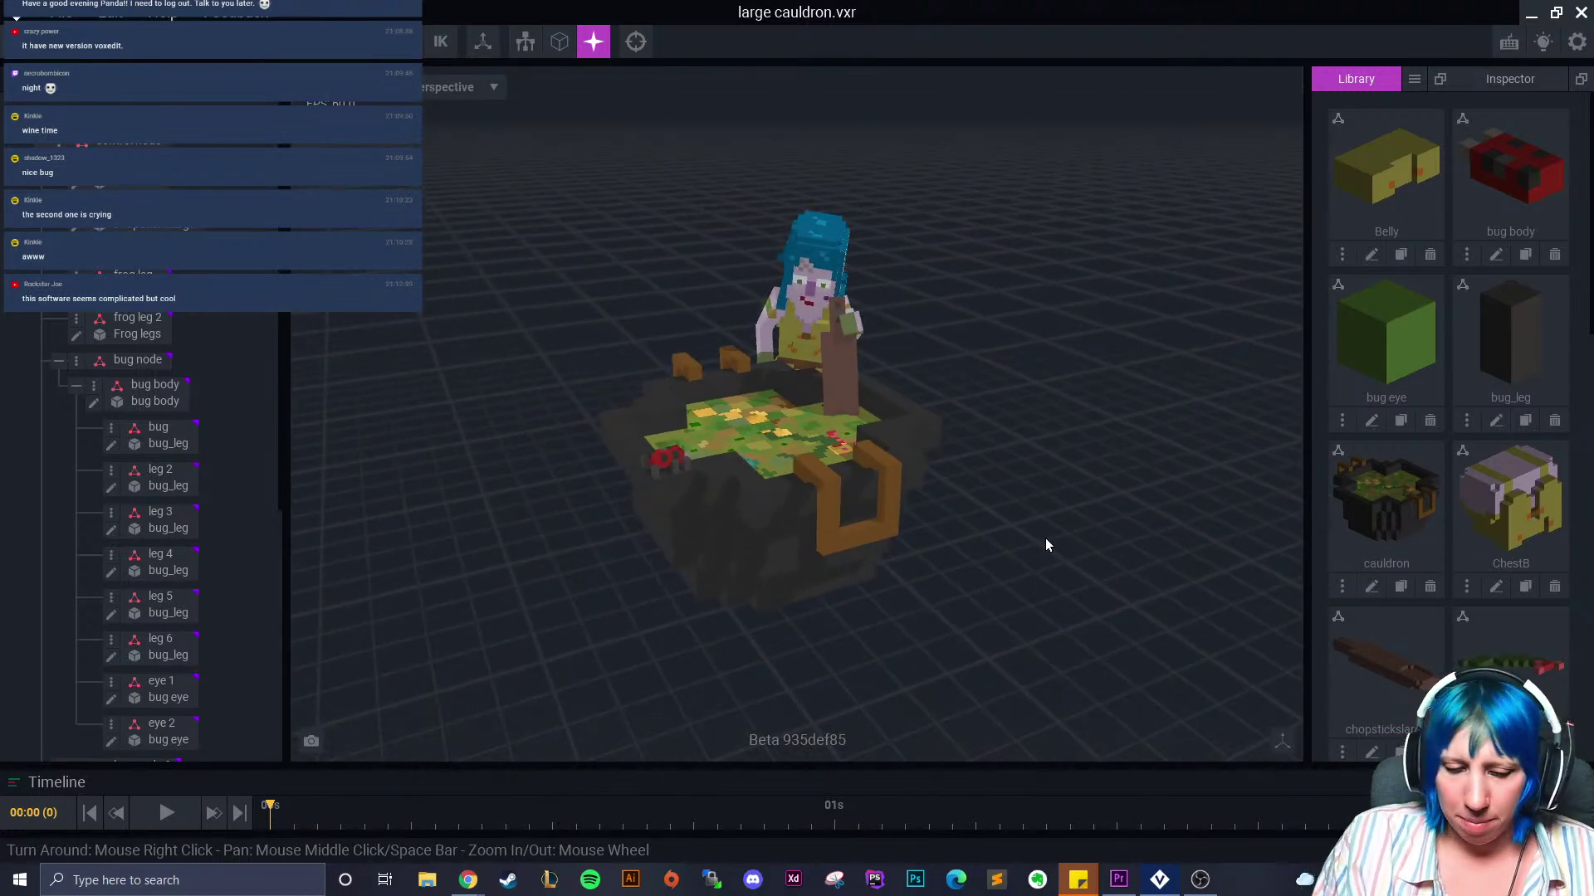
{"action": "key", "text": "super+shift+s"}
{"action": "left_click_drag", "start_coordinate": [443, 146], "coordinate": [1106, 654]}
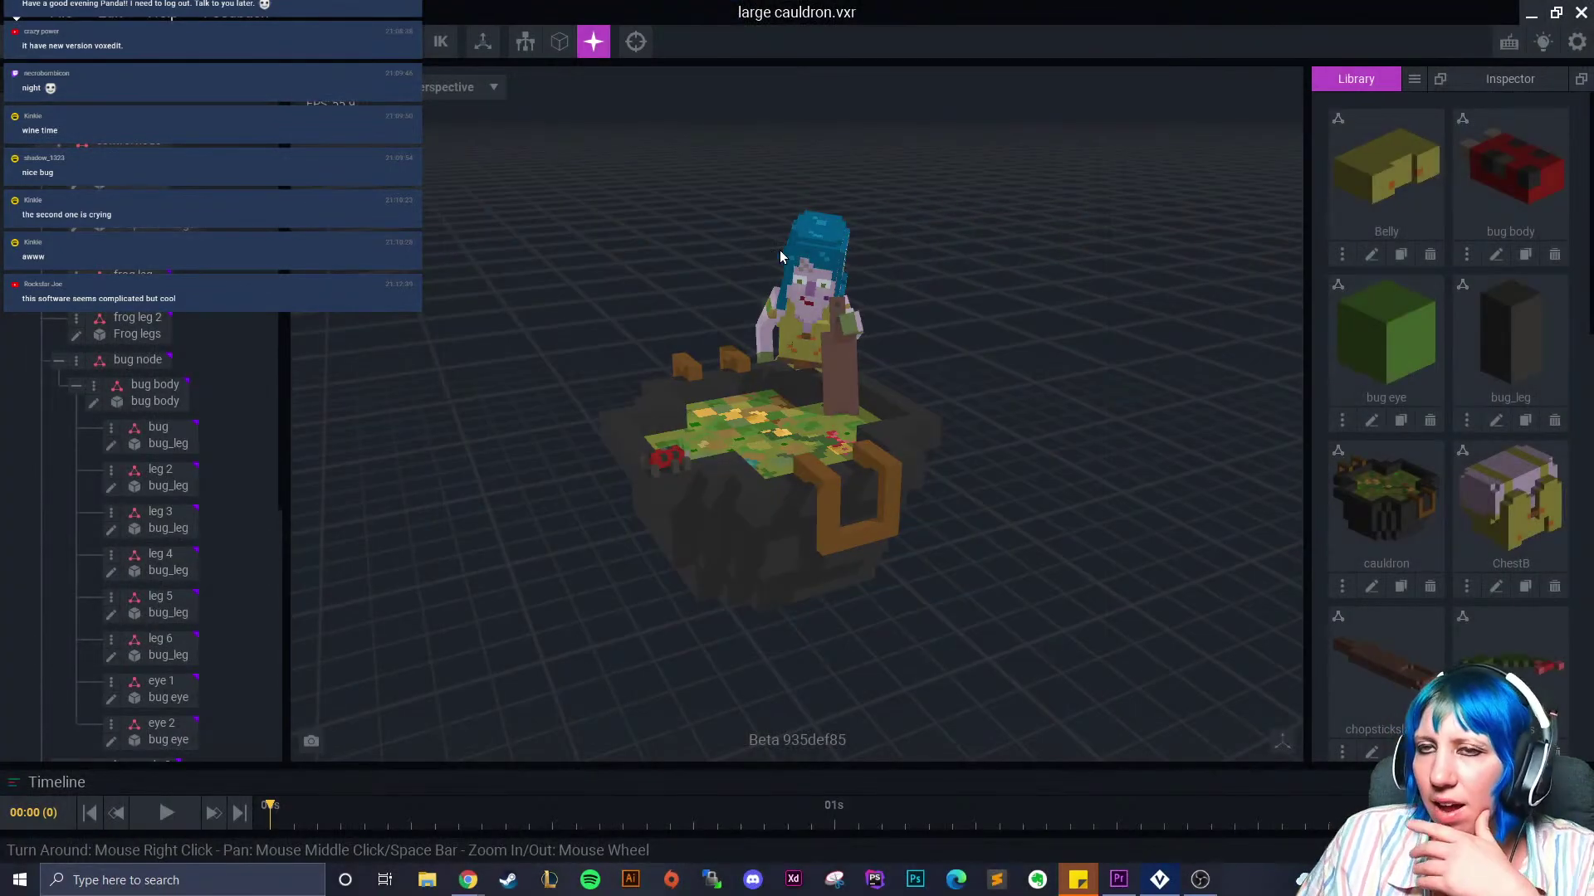
{"action": "left_click", "coordinate": [16, 41]}
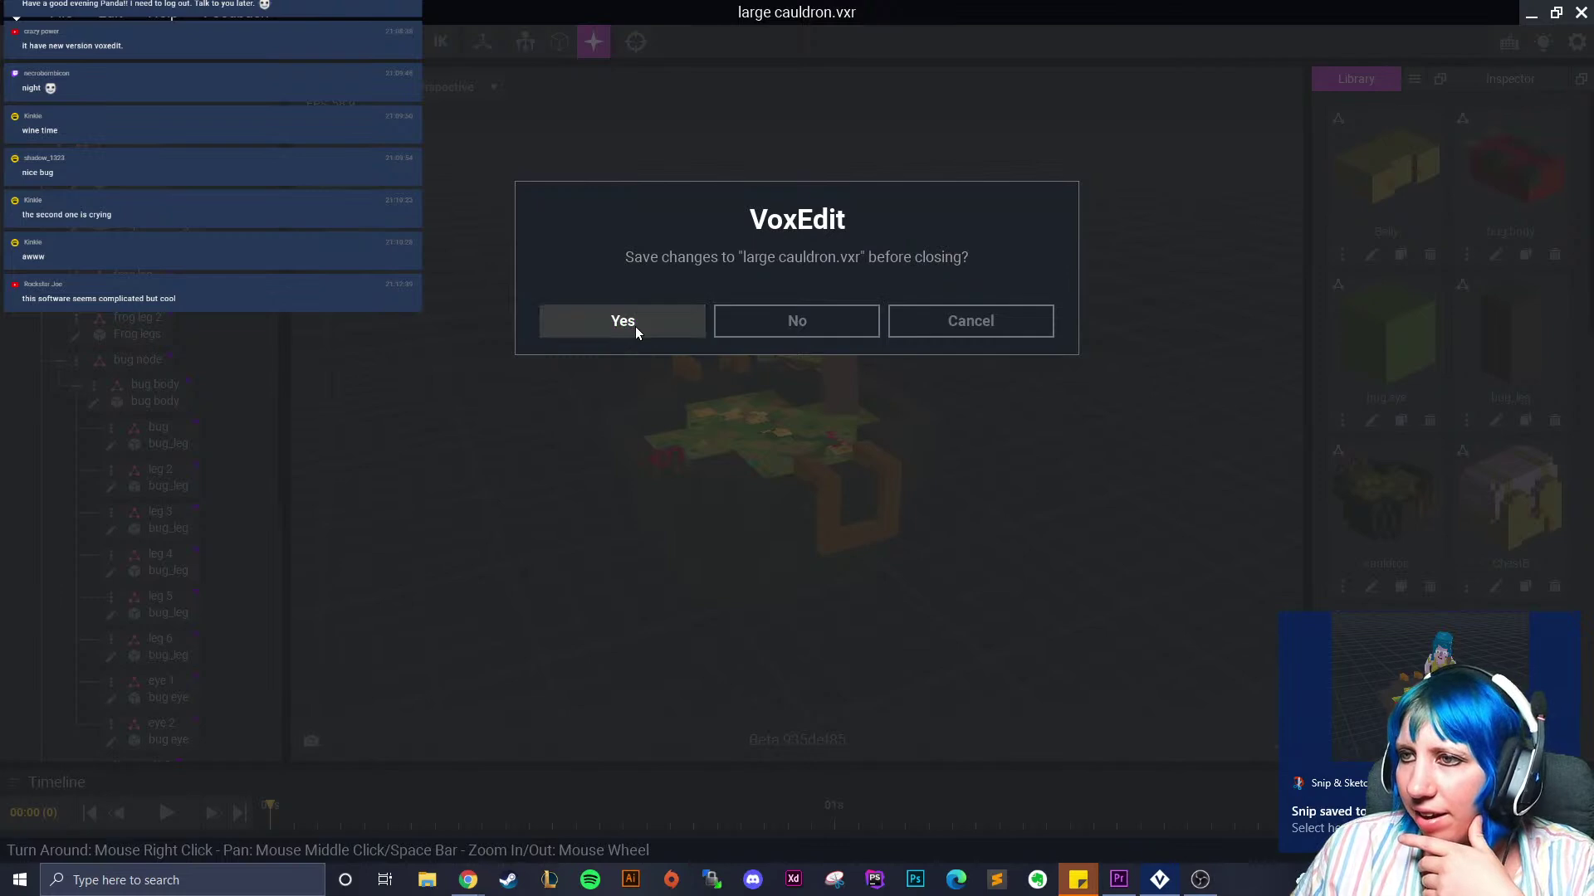
{"action": "left_click", "coordinate": [973, 324]}
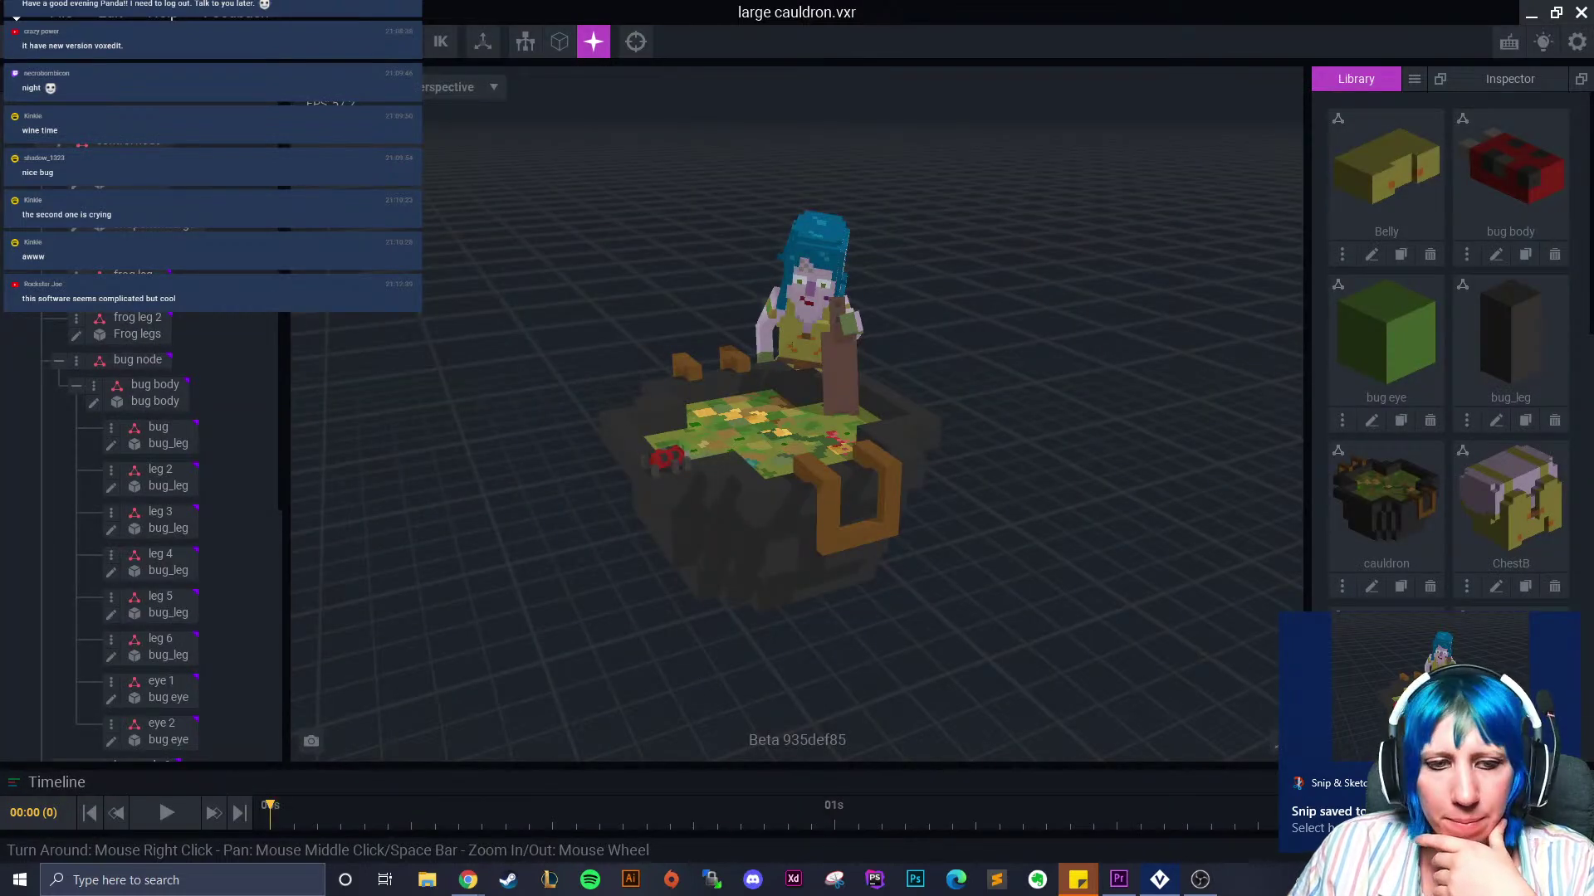